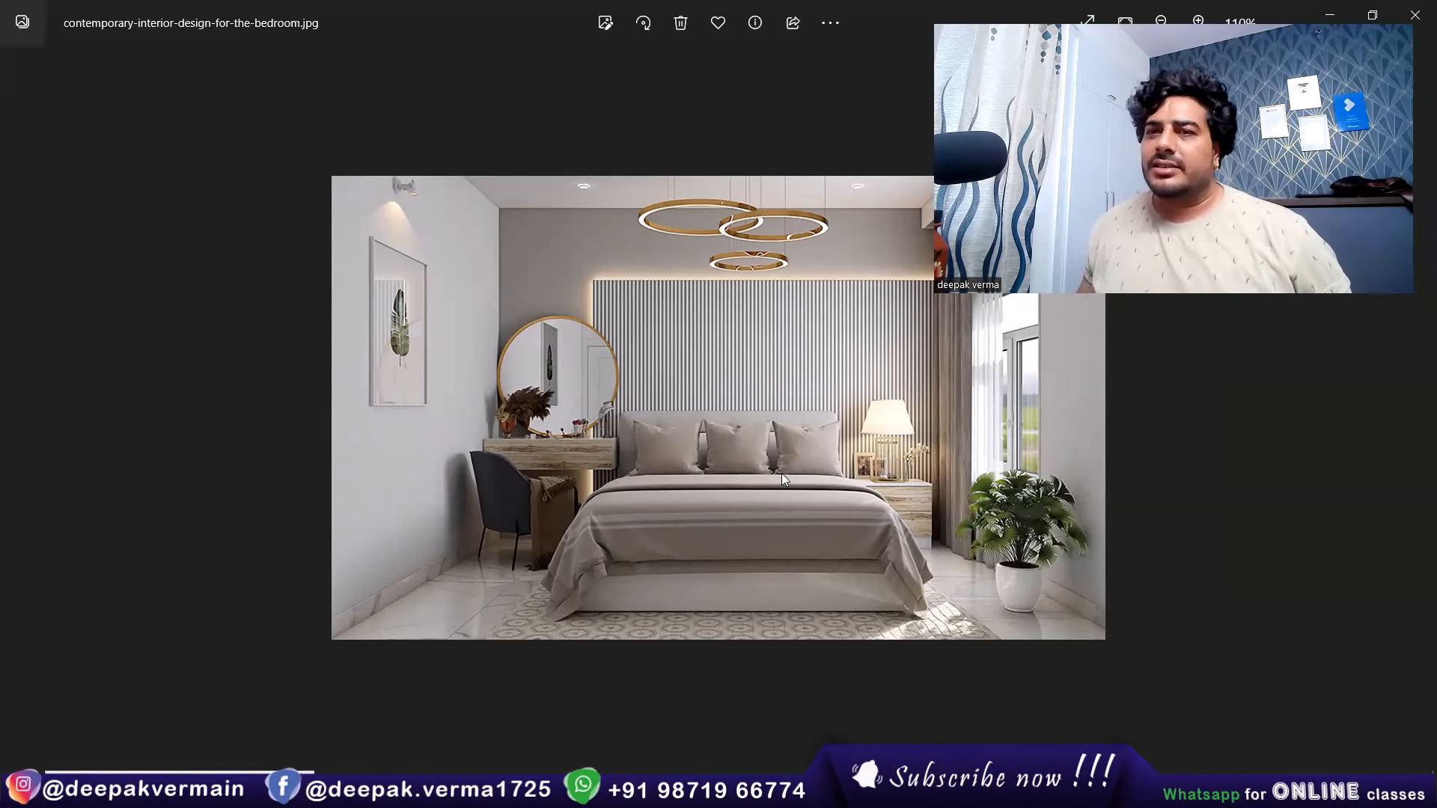
Arrange the bedroom reference image beside the SketchUp window, and switch to SketchUp in full-screen size.
scroll(665, 337, "up", 2)
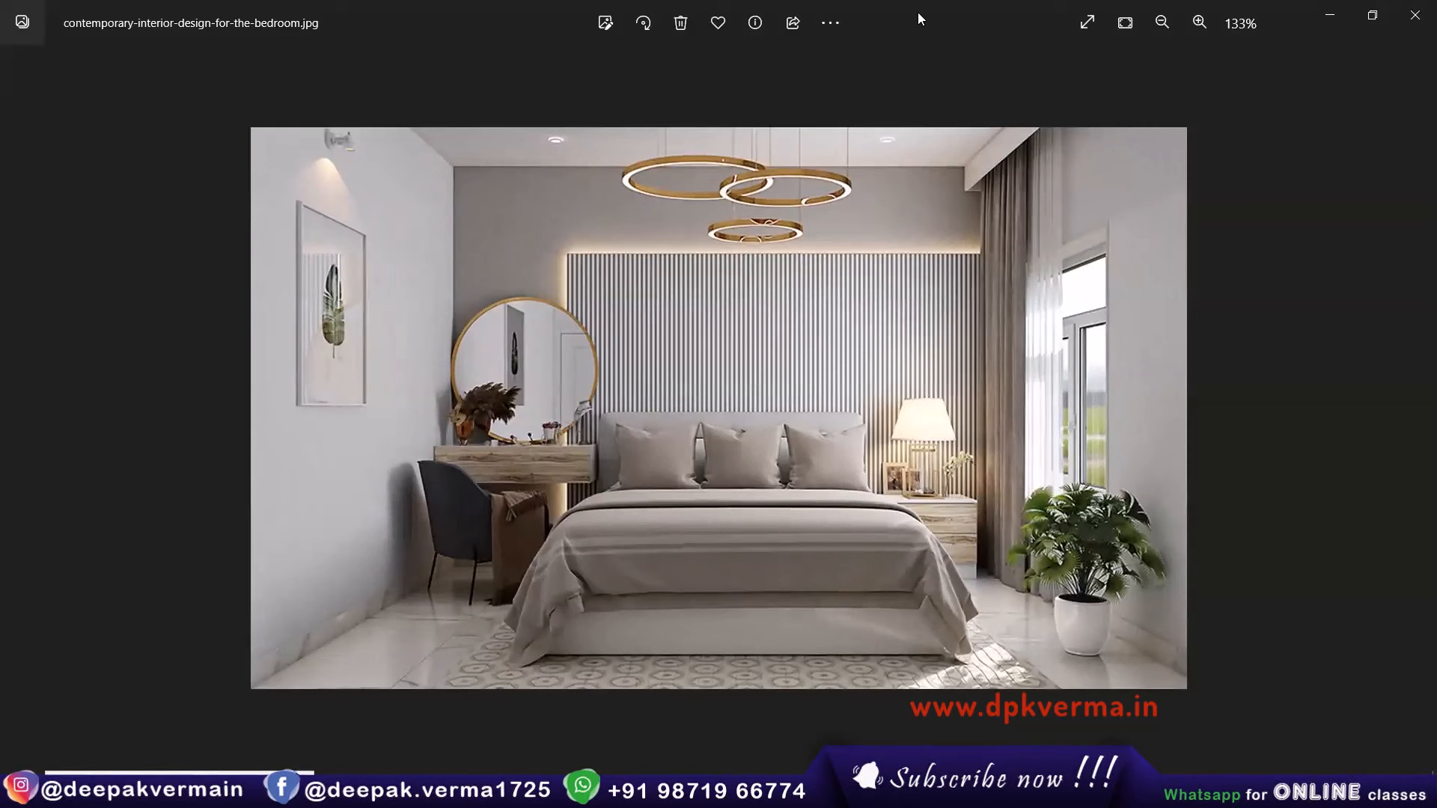
key("super+Right")
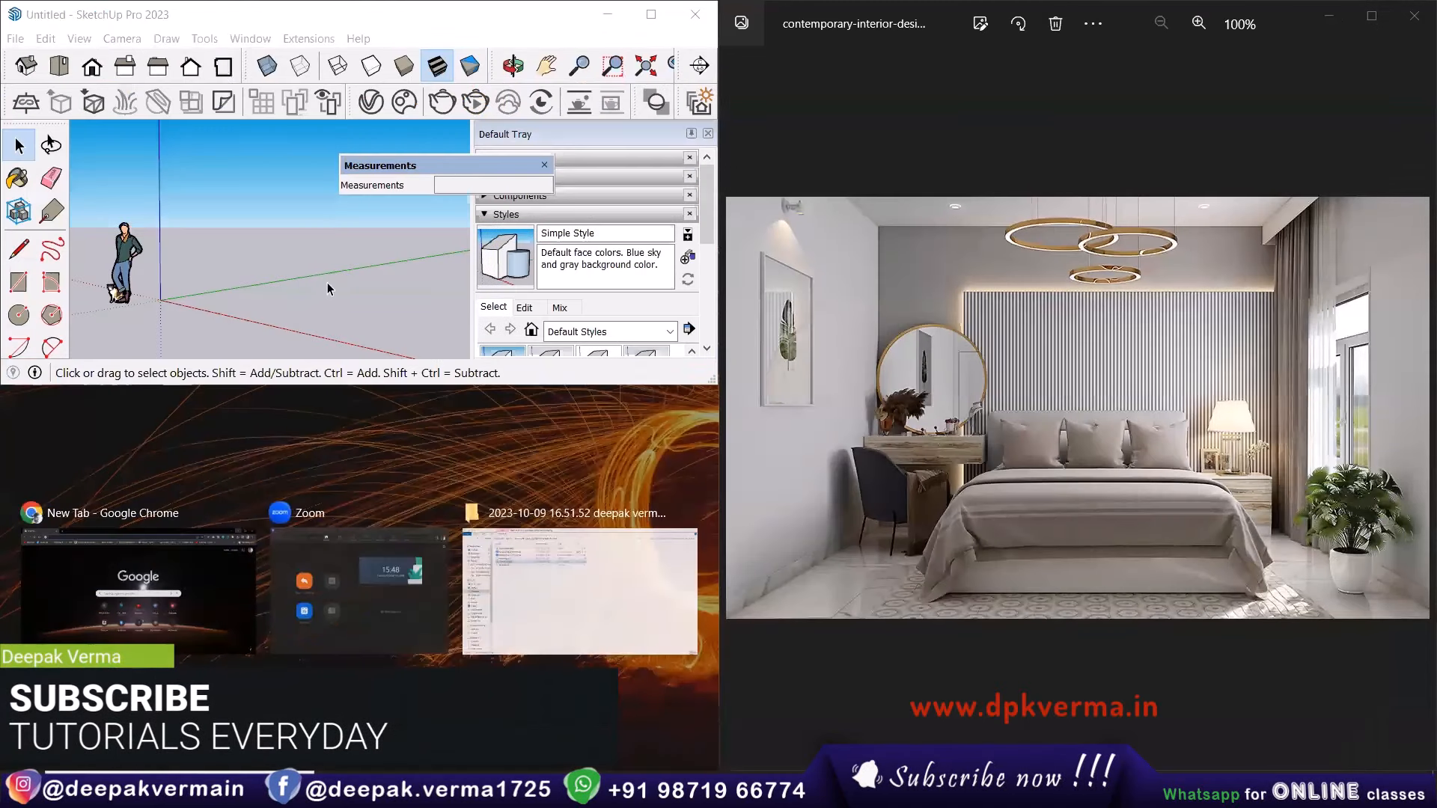
left_click(329, 302)
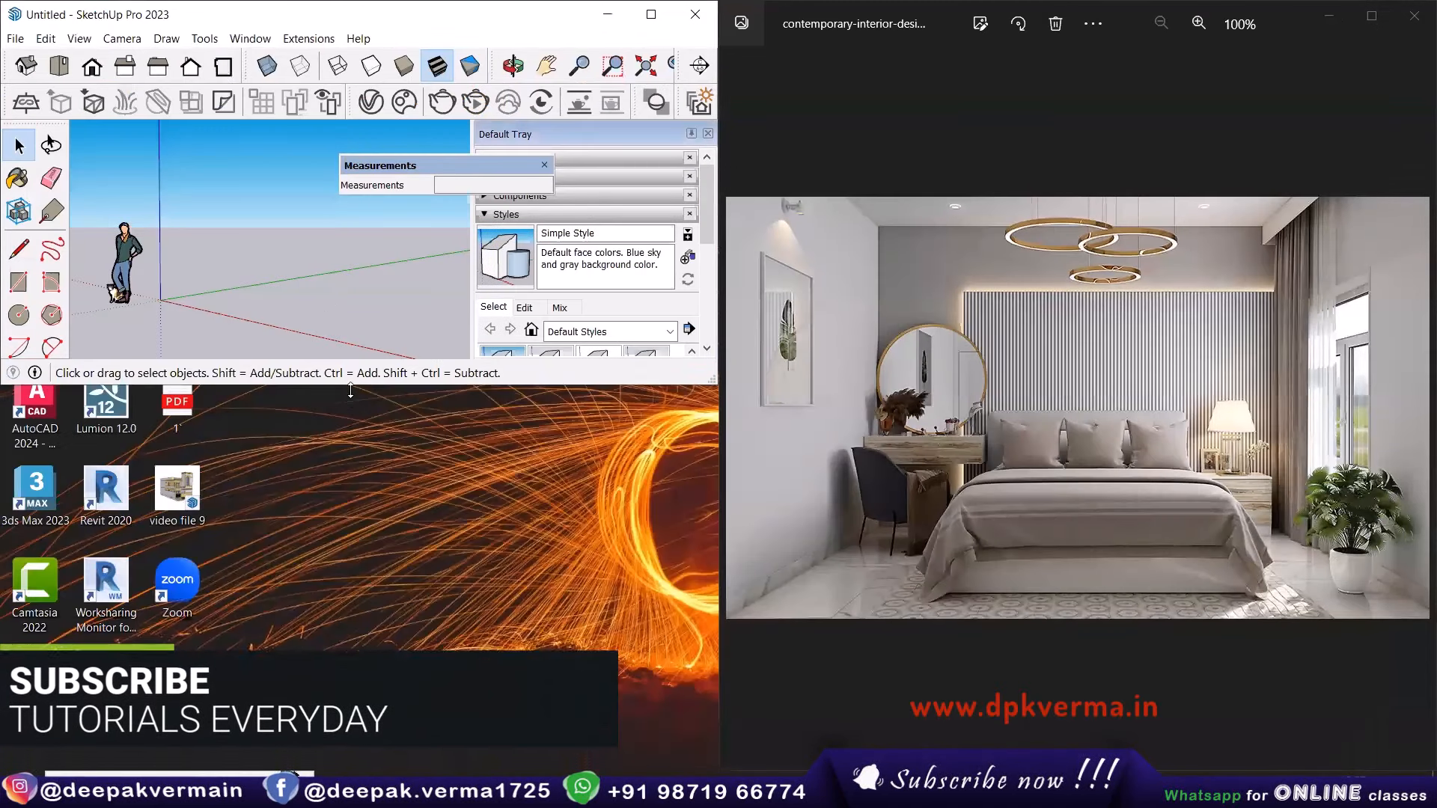
key("super+Down")
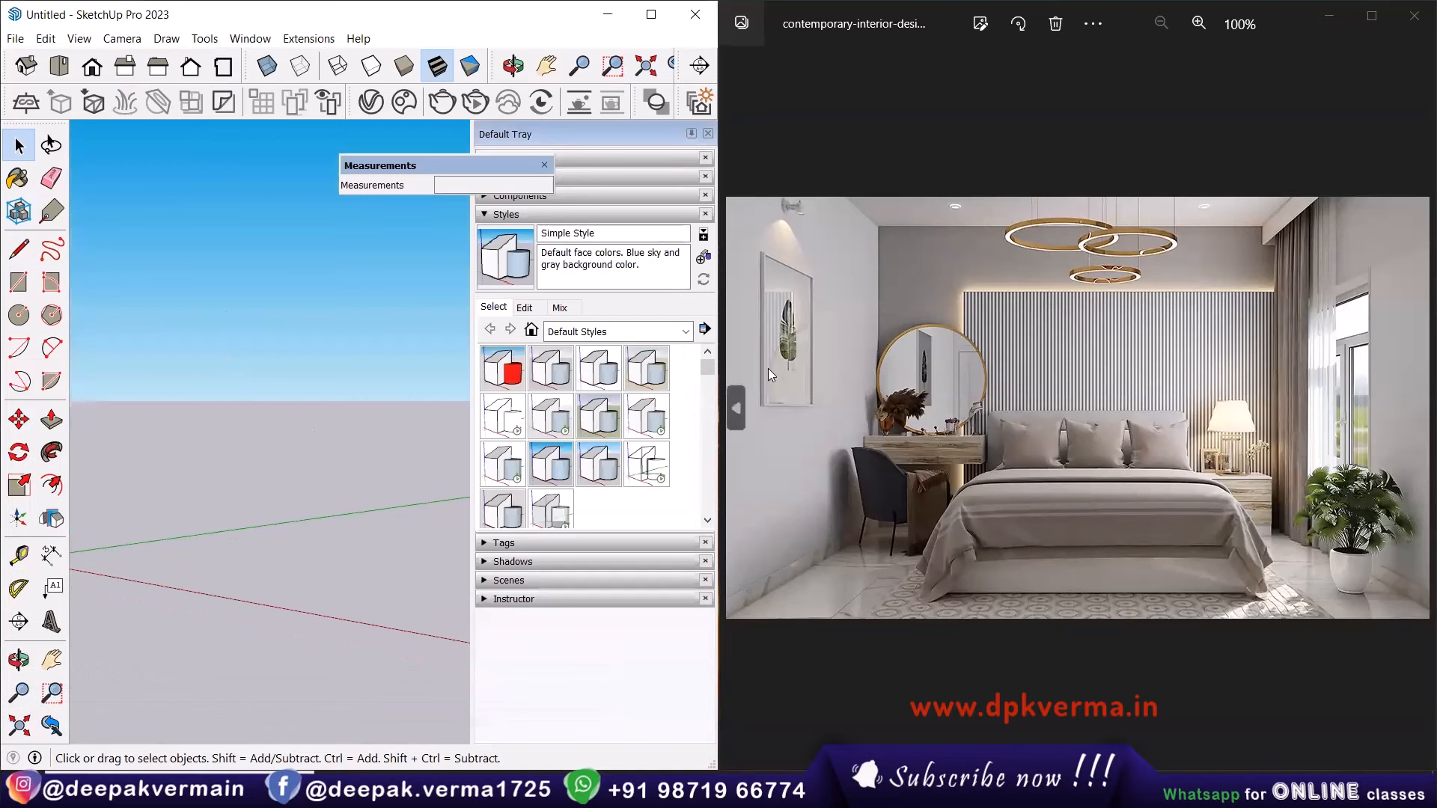
left_click(651, 14)
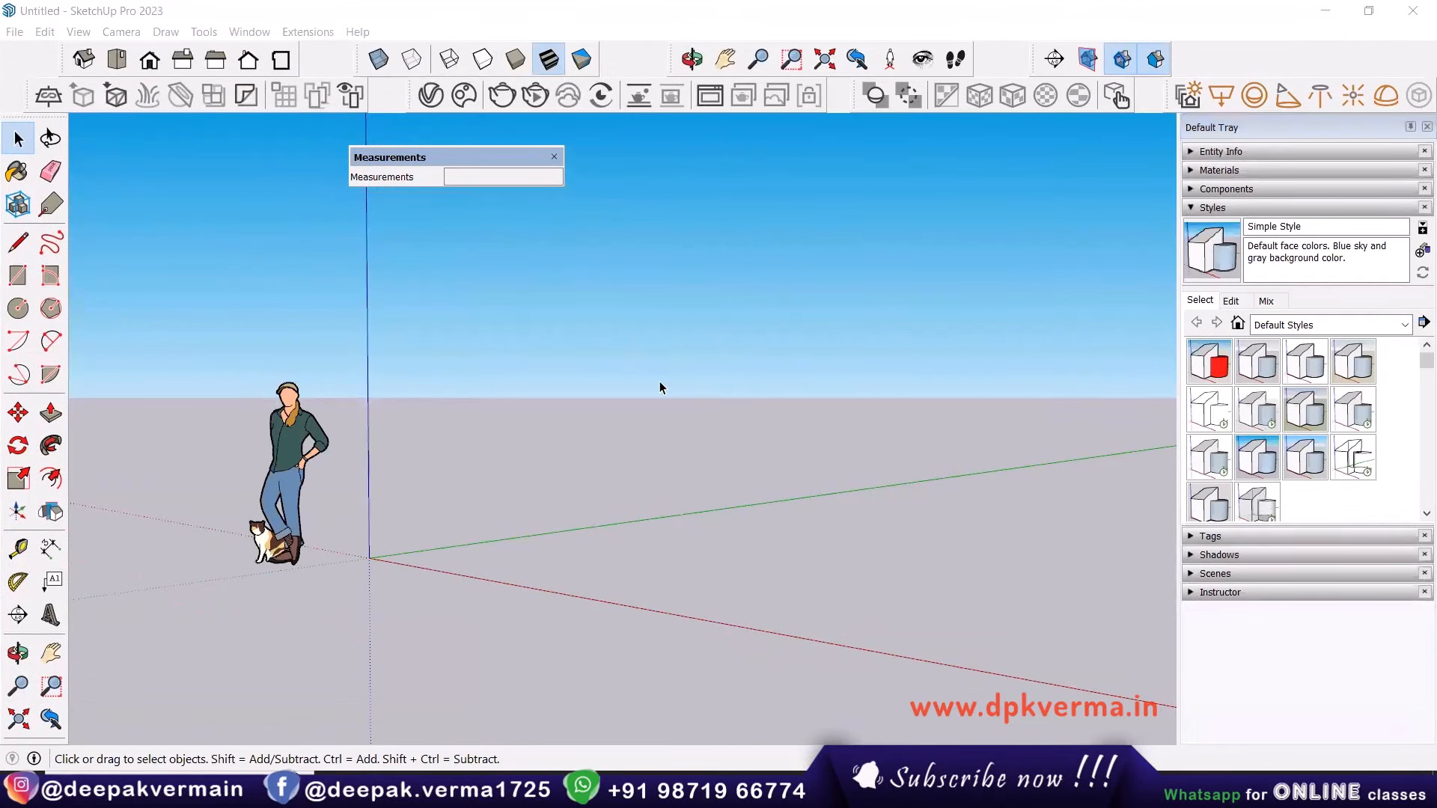
Add the image contemporary-interior-design-for-the-bedroom from the Downloads folder as a watermark in the current style.
middle_click_drag(660, 387, 366, 417)
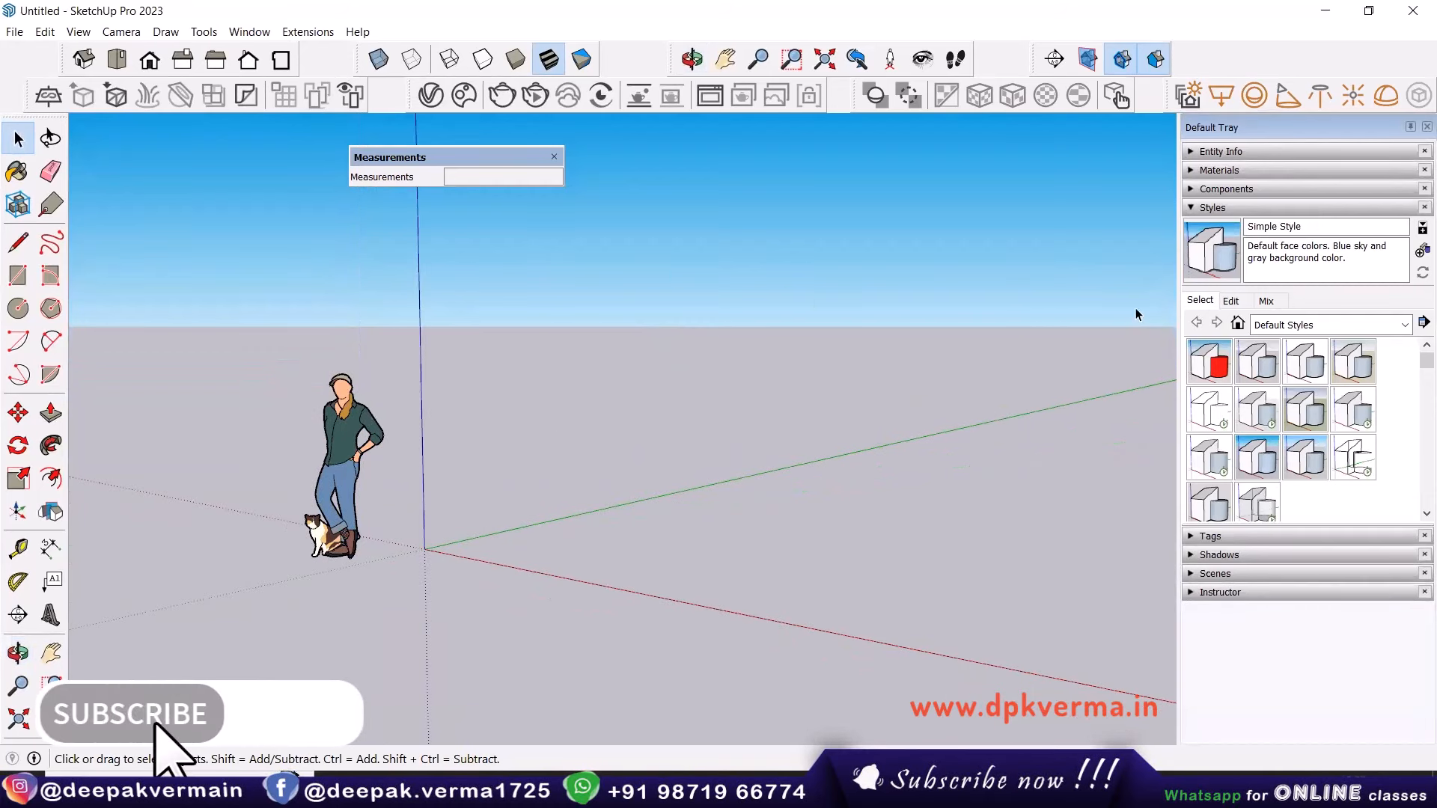
left_click(1231, 302)
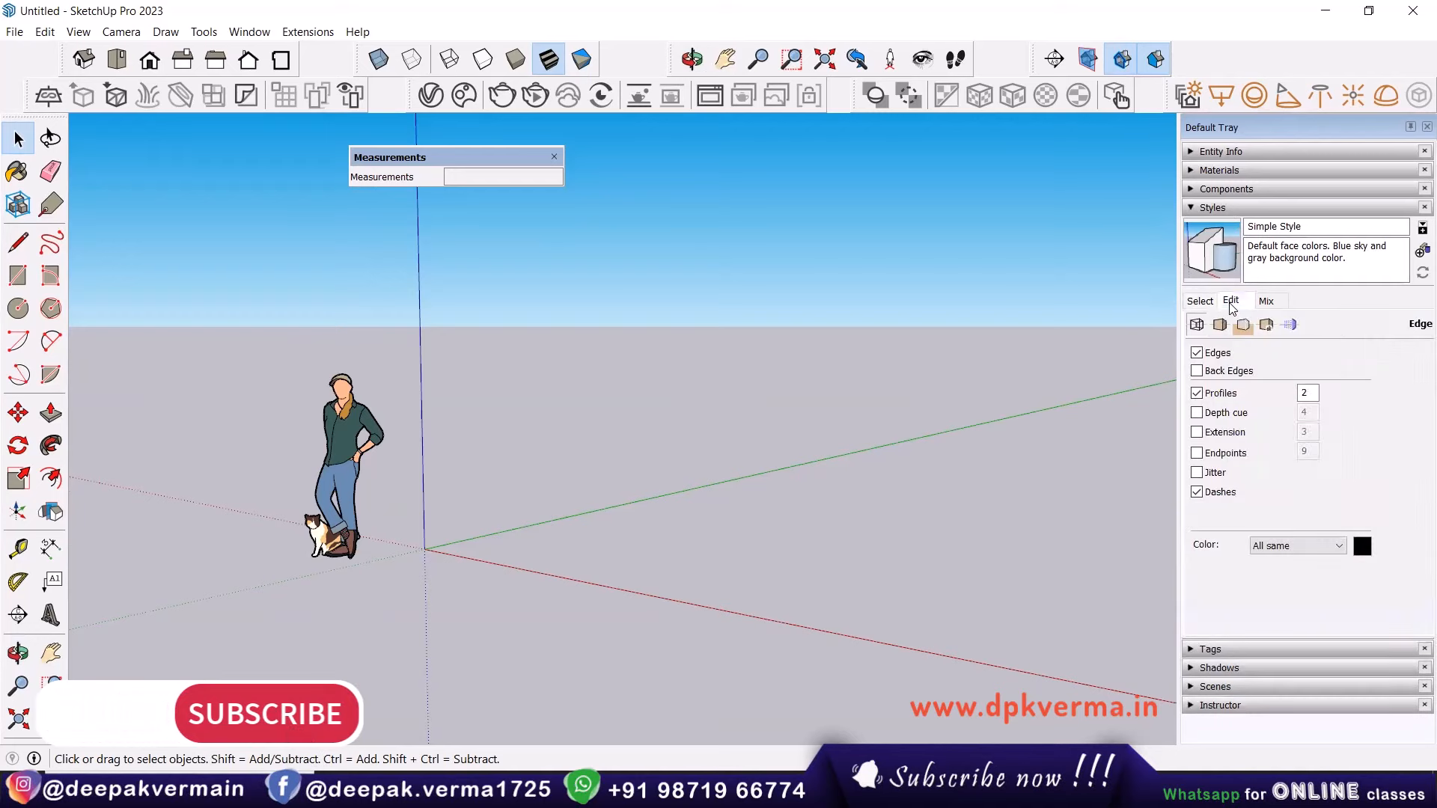
left_click(1264, 327)
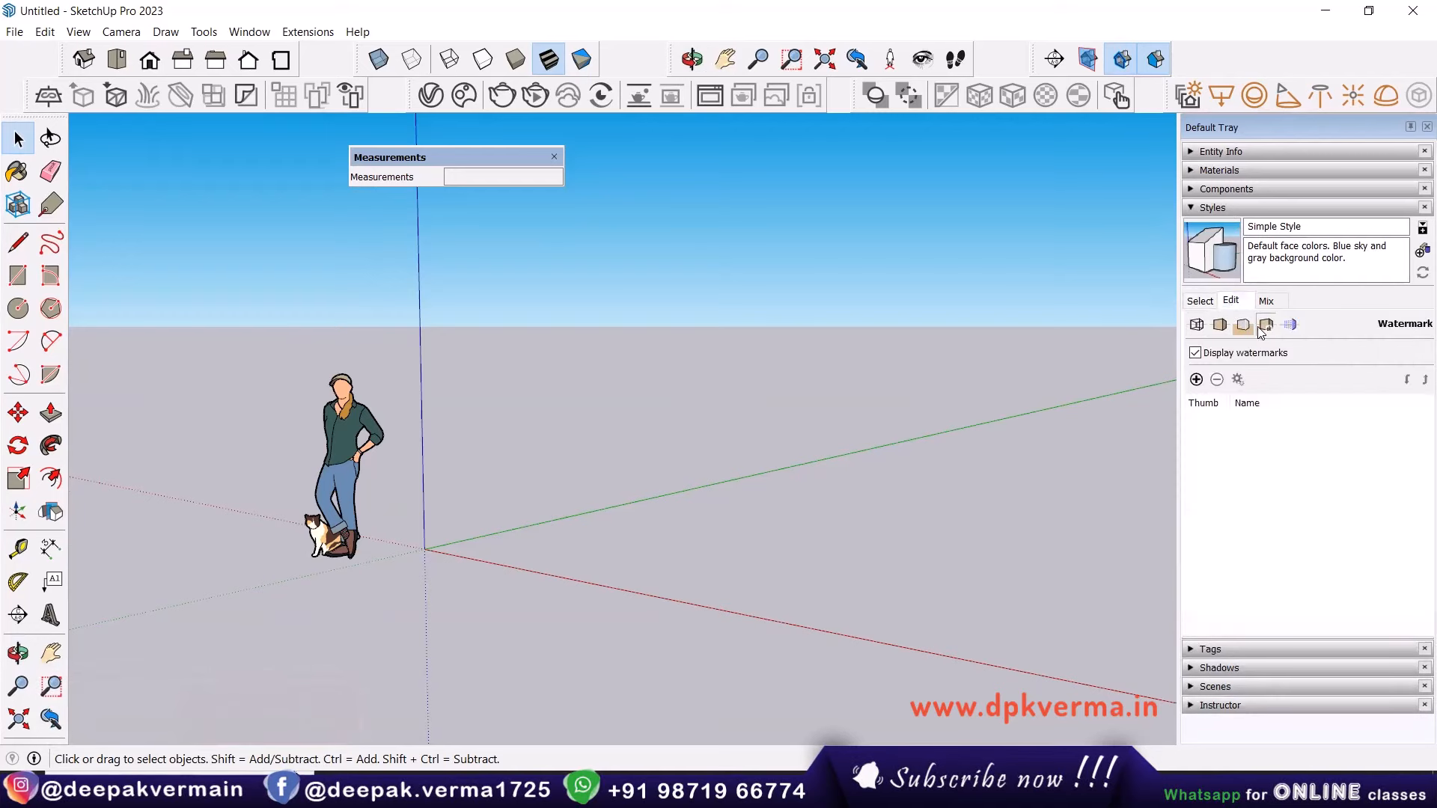
left_click(1196, 380)
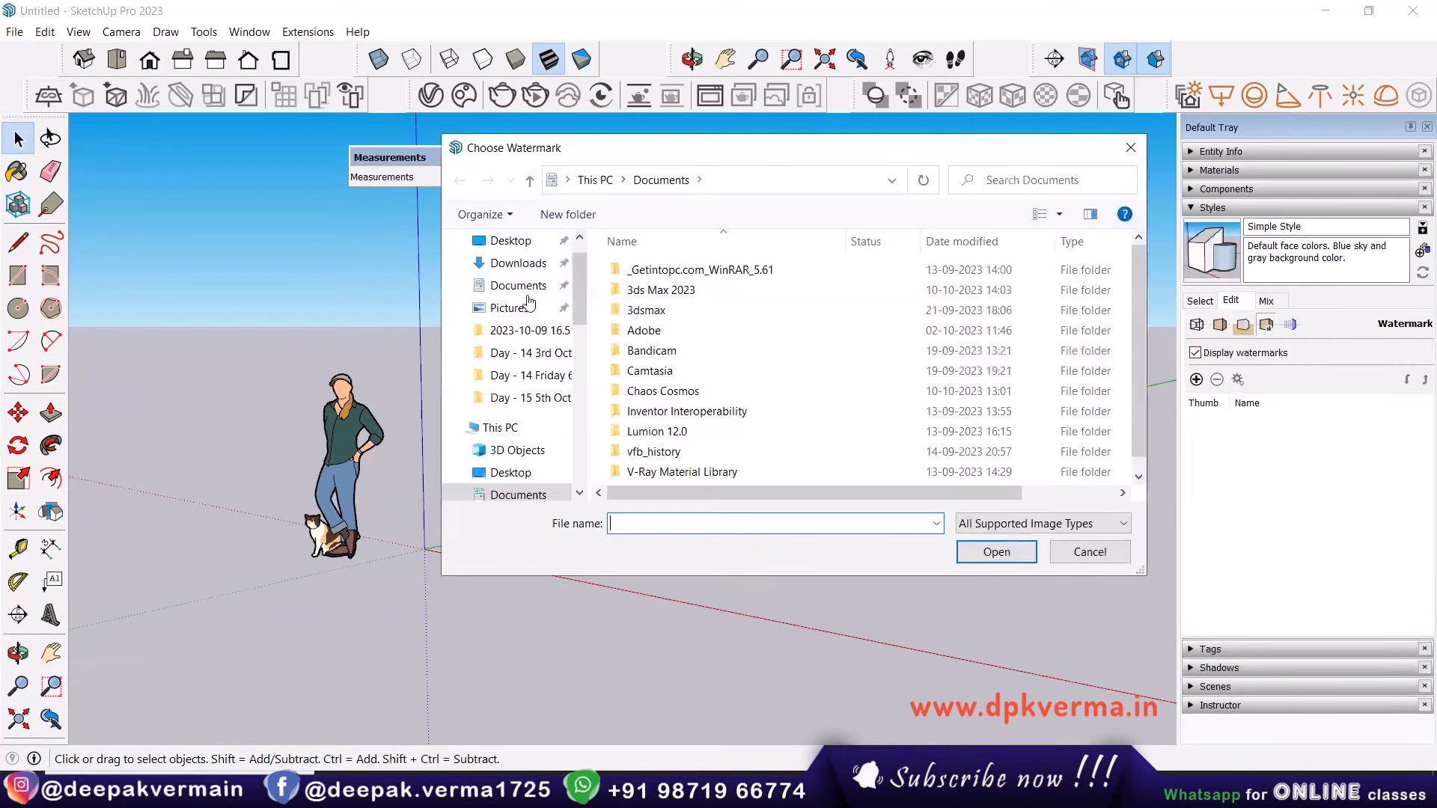
left_click(517, 263)
left_click(711, 449)
left_click(996, 552)
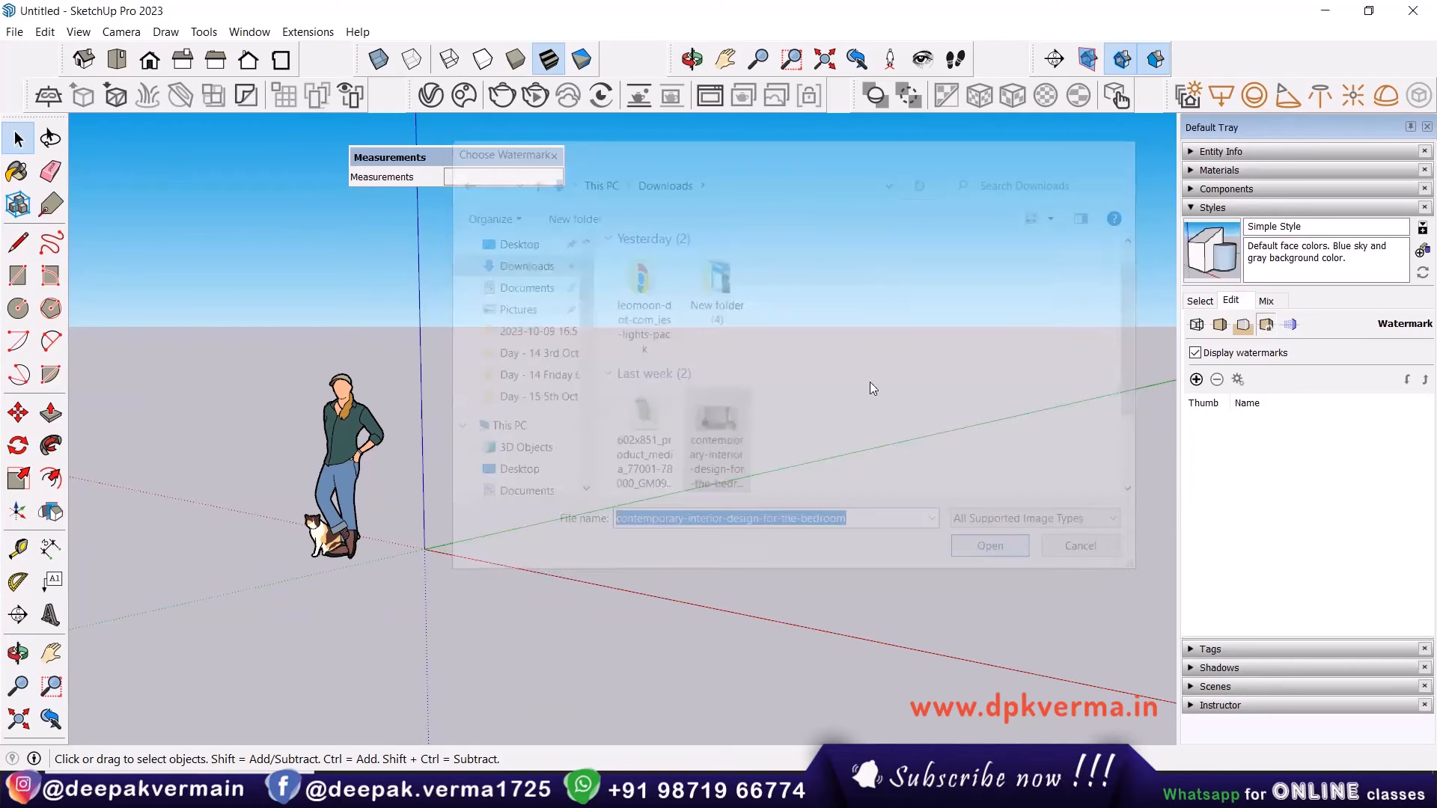
Set the watermark as a background positioned in the upper-right corner, enlarge its scale, and finish creating it.
left_click(549, 382)
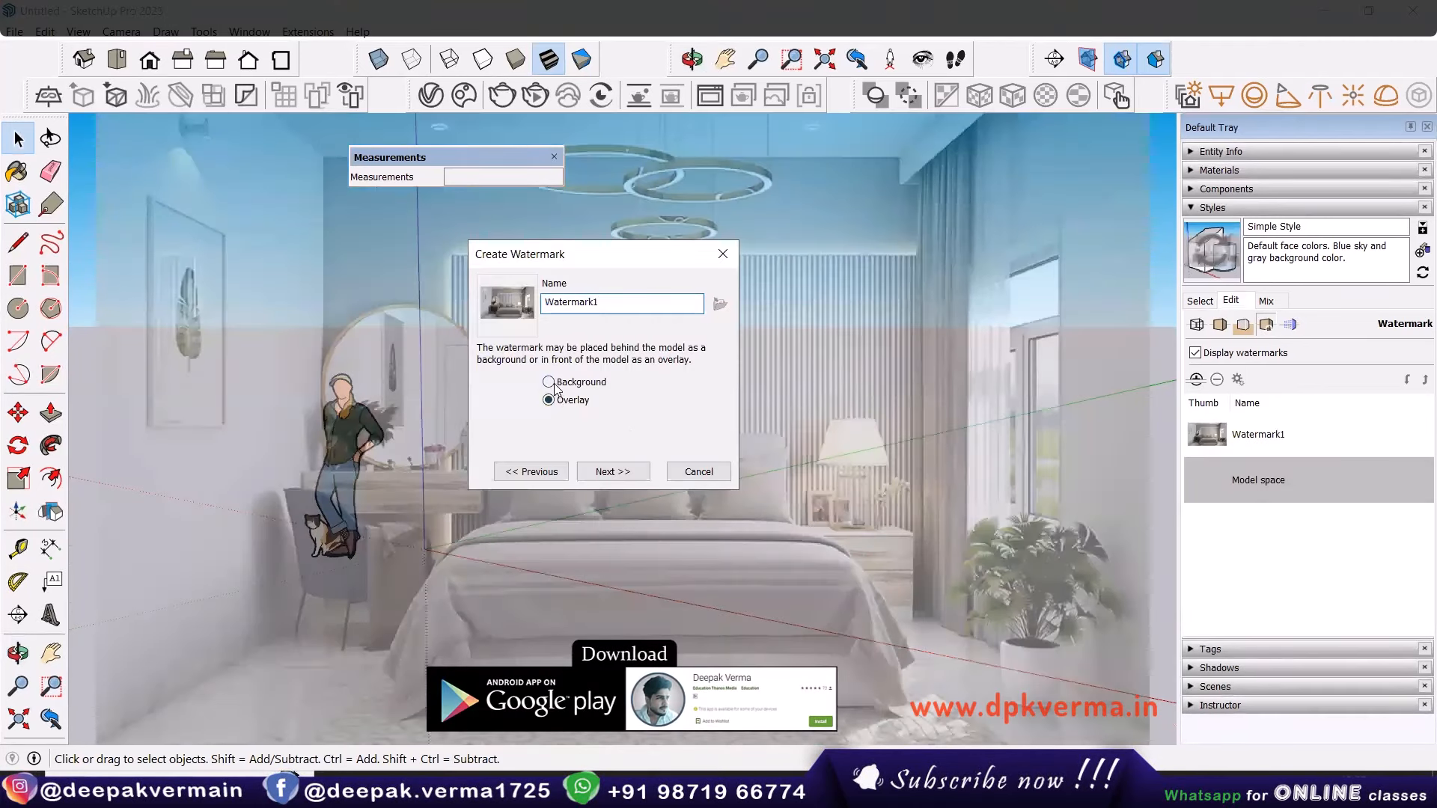
left_click(608, 471)
left_click(608, 471)
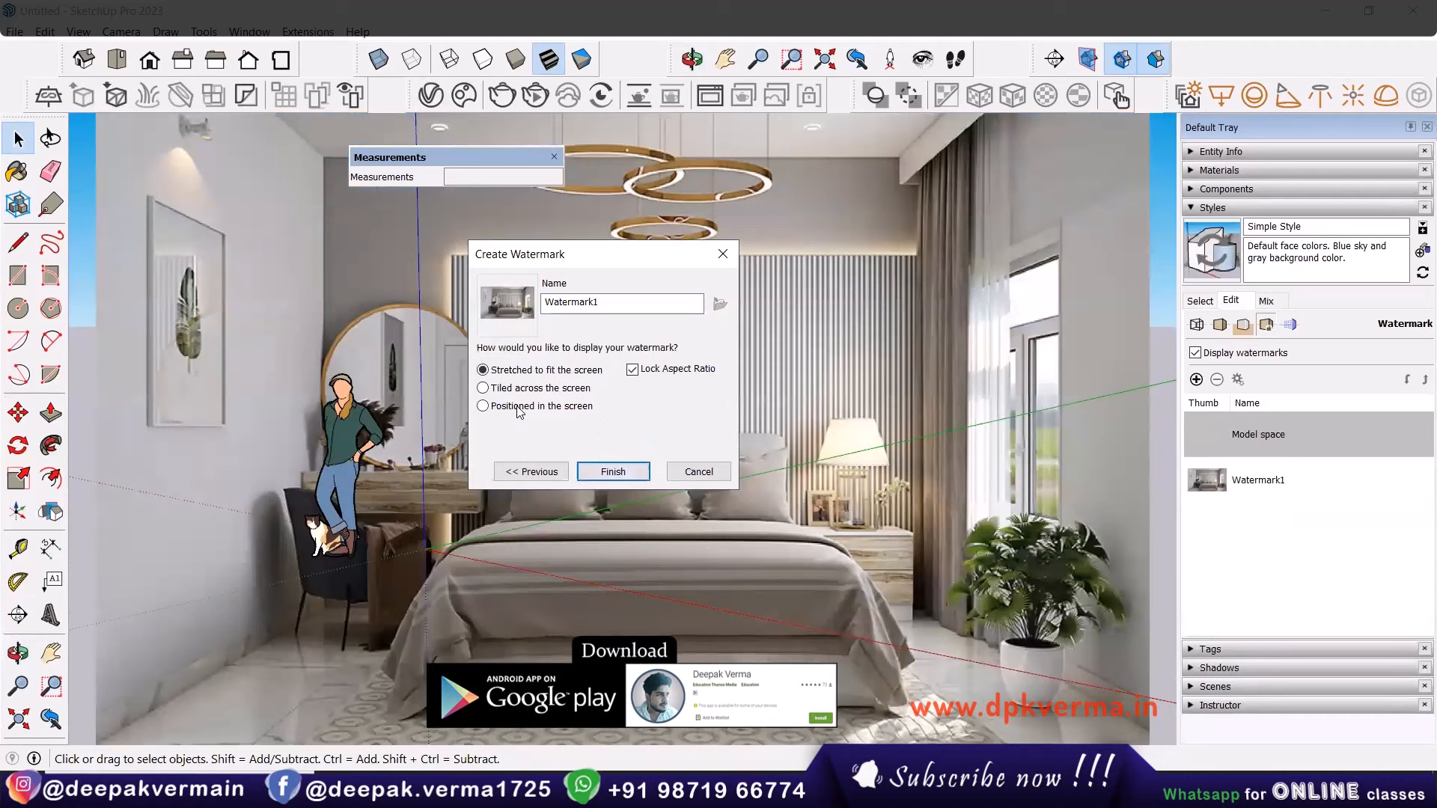
left_click(483, 406)
left_click(686, 369)
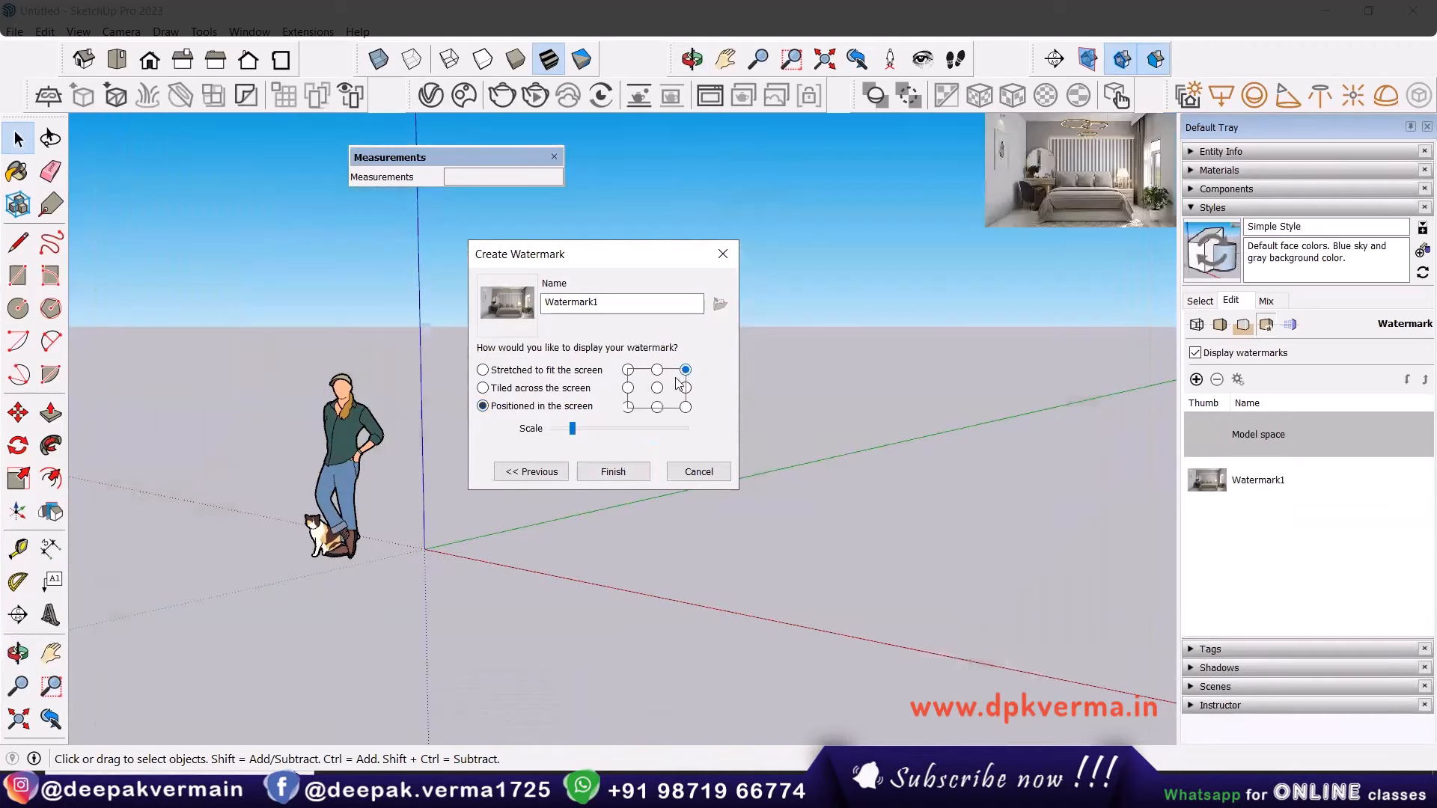
left_click_drag(572, 426, 613, 428)
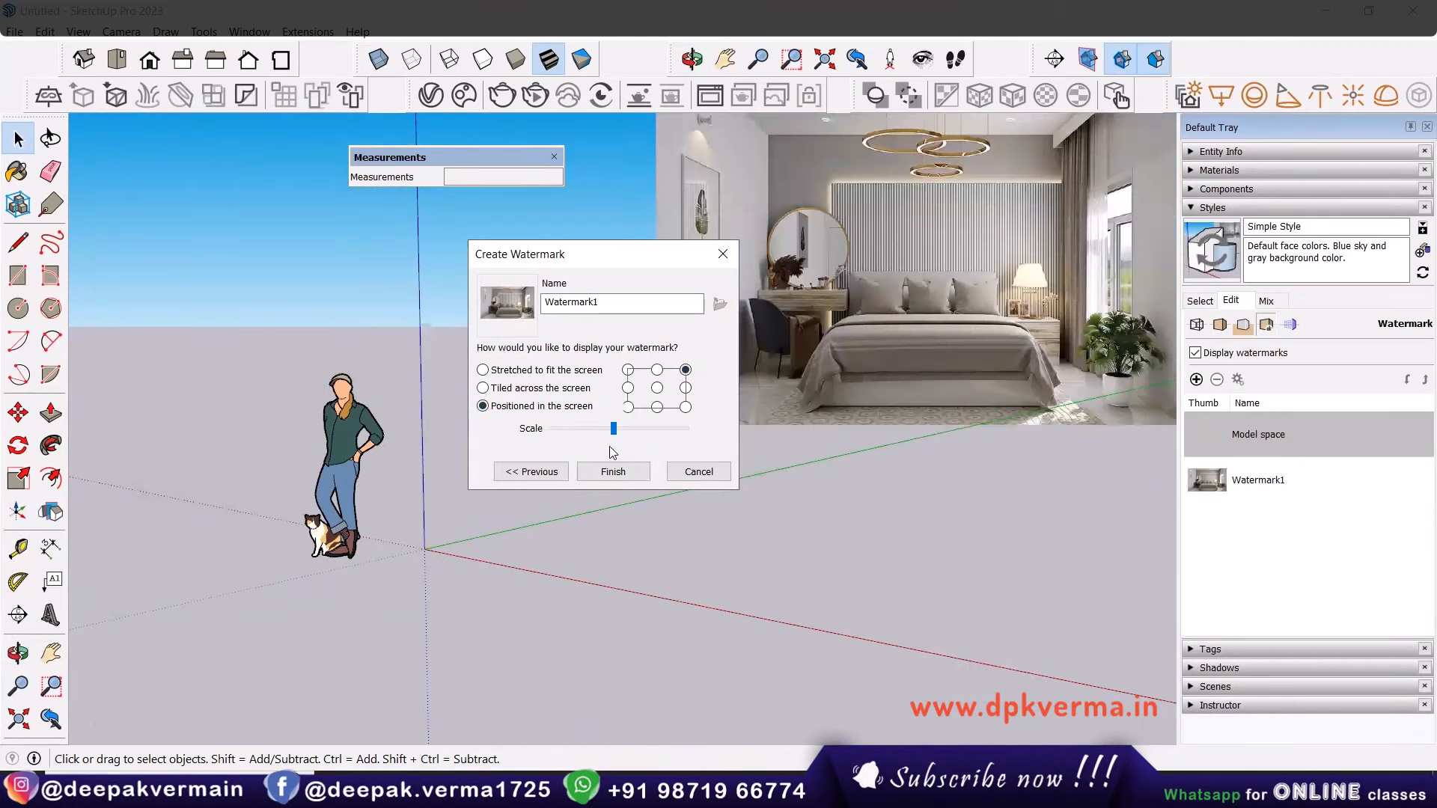
left_click(611, 472)
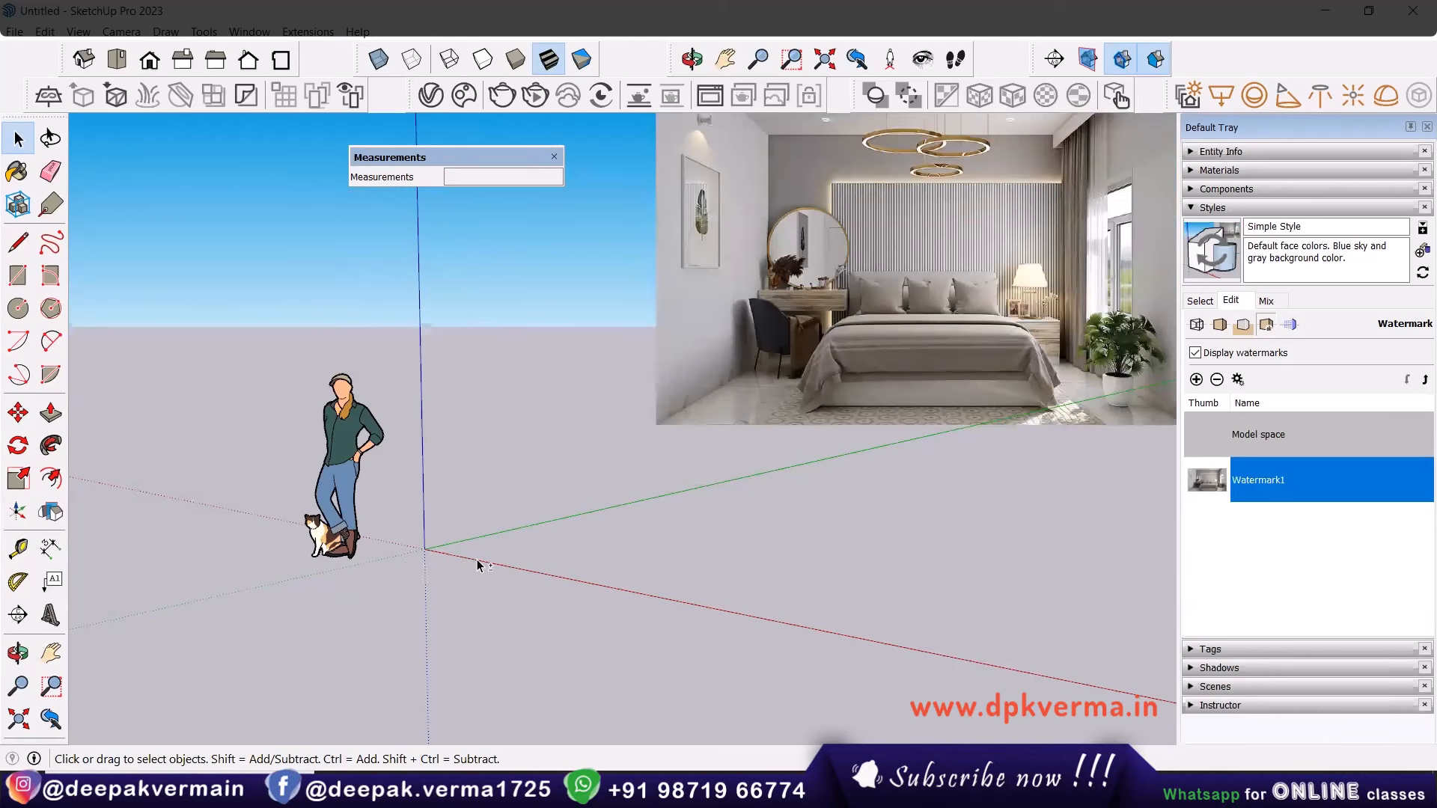
Minimize the separate window showing the bedroom reference image so only the modelling window remains.
middle_click_drag(478, 564, 449, 528)
middle_click_drag(435, 590, 420, 528, "shift")
key("alt+Tab")
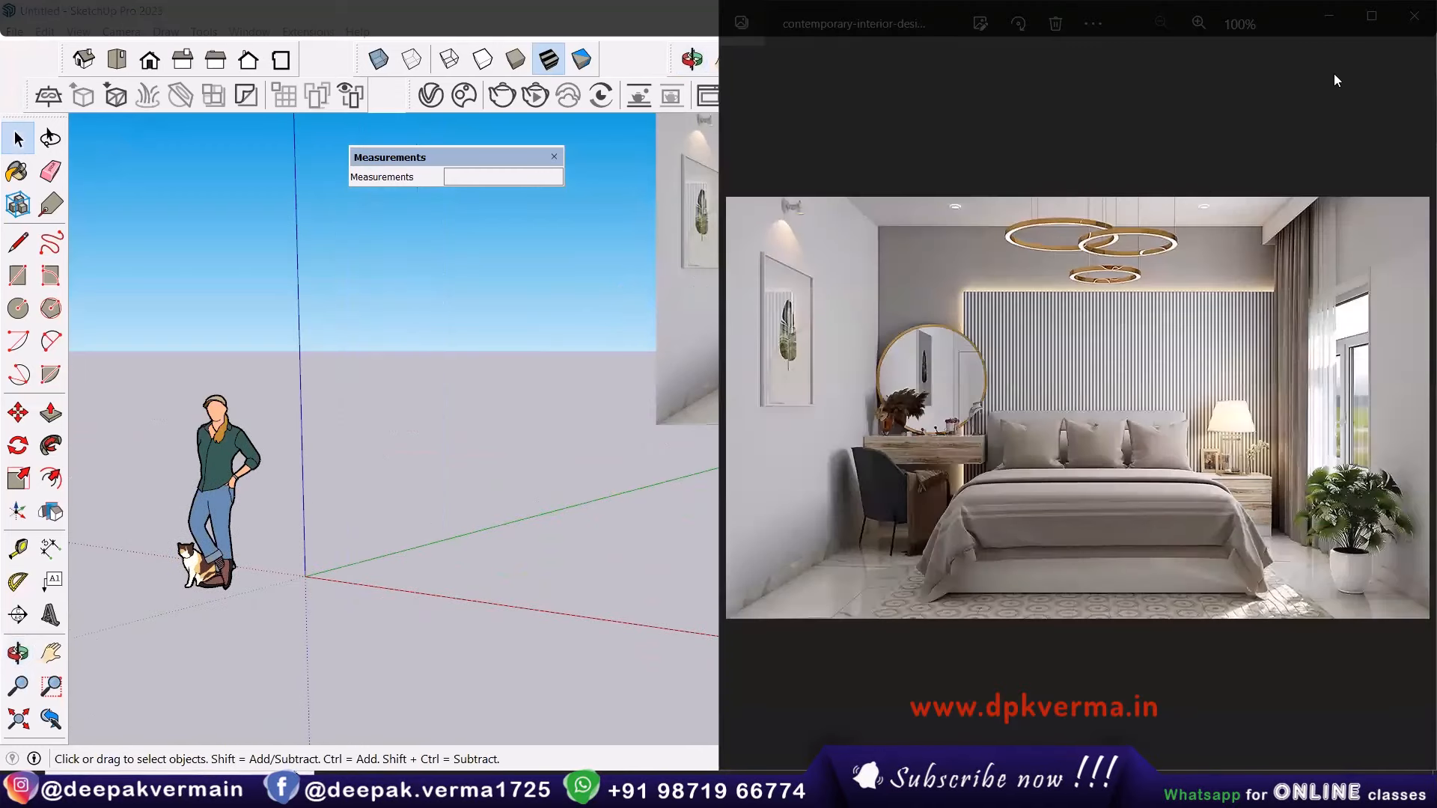
left_click(1374, 18)
left_click(1328, 17)
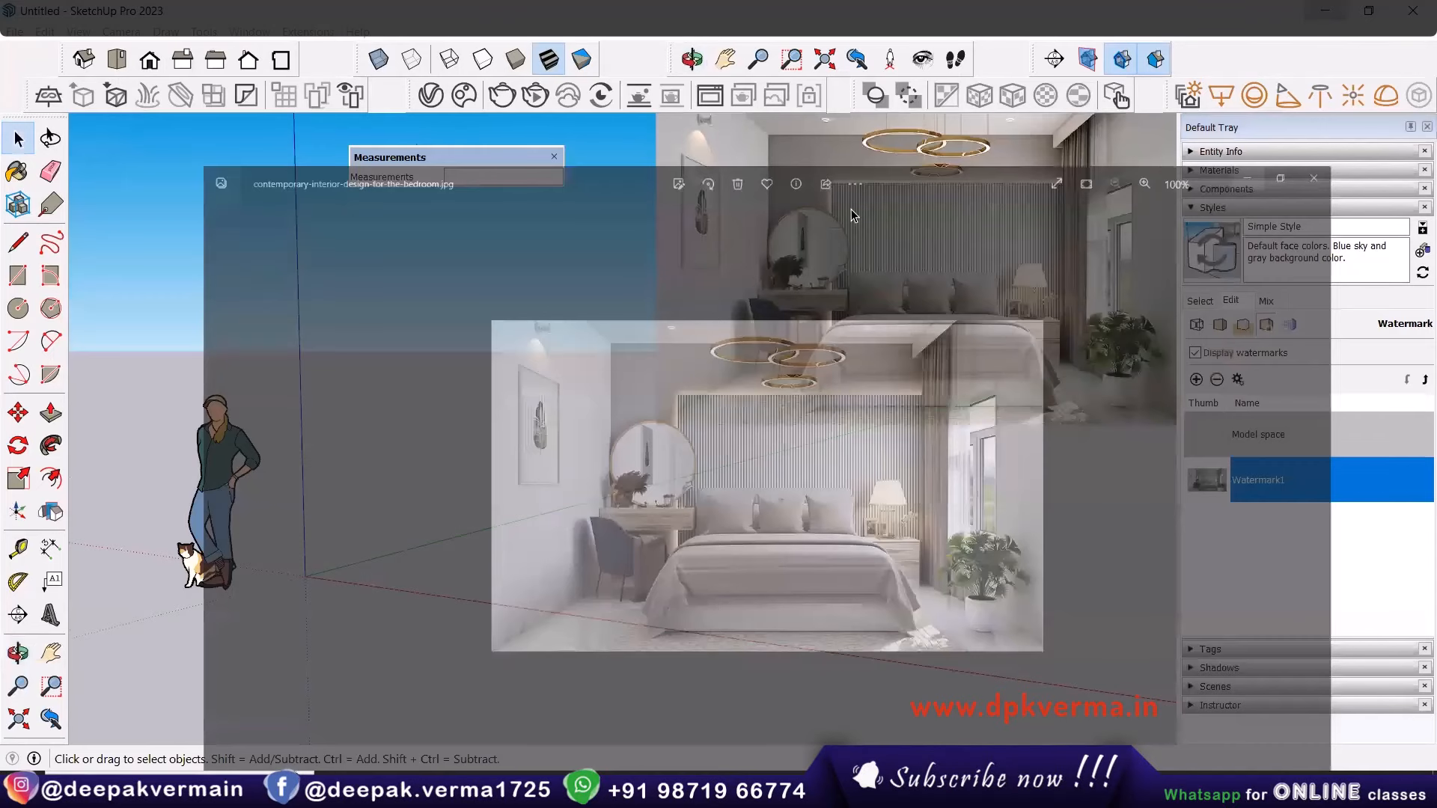
Draw the closed rectangular floor outline with the Line tool, 12' along the green axis and 15' along the red axis.
middle_click_drag(394, 490, 595, 530)
scroll(690, 534, "up", 2)
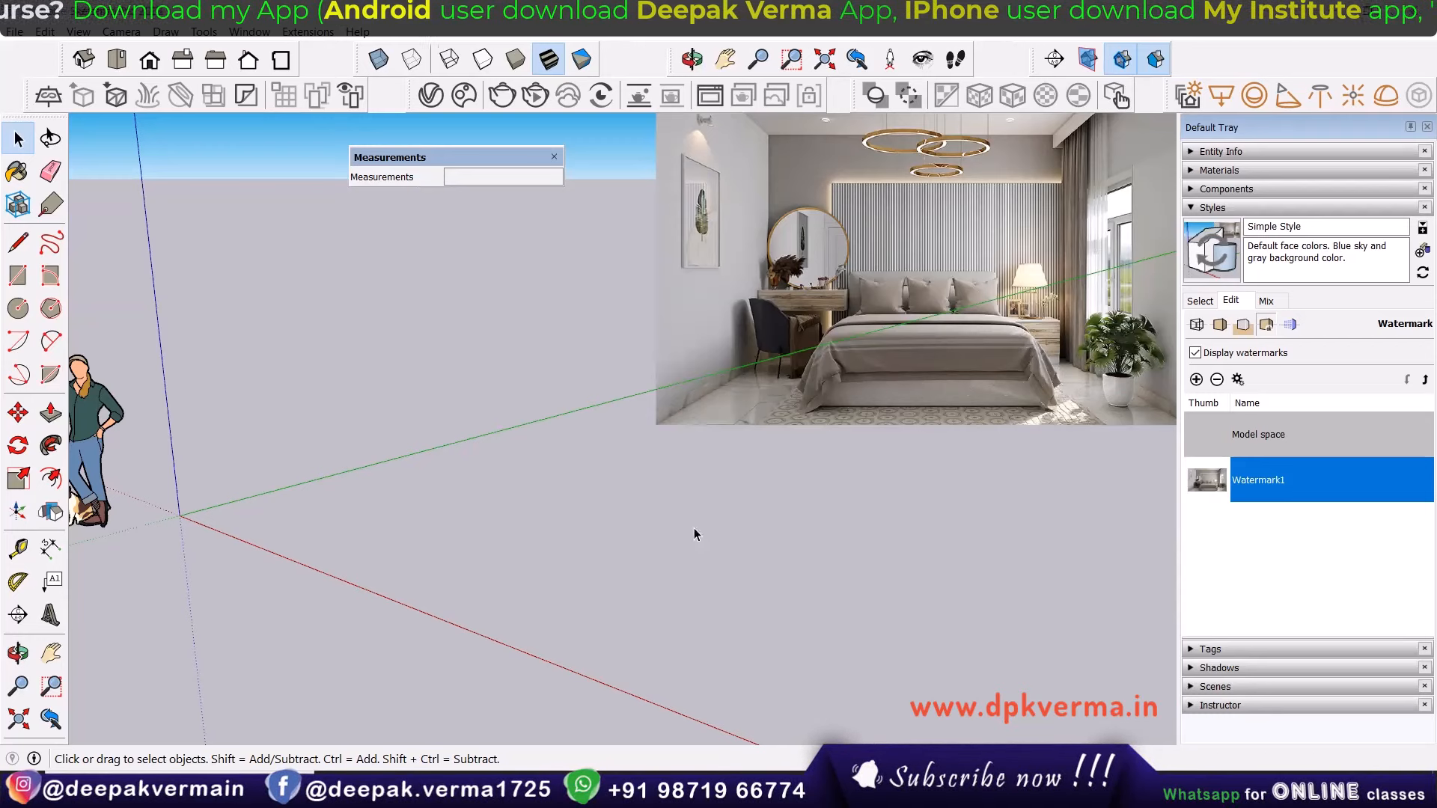
key("l")
middle_click_drag(546, 551, 394, 591)
left_click(378, 595)
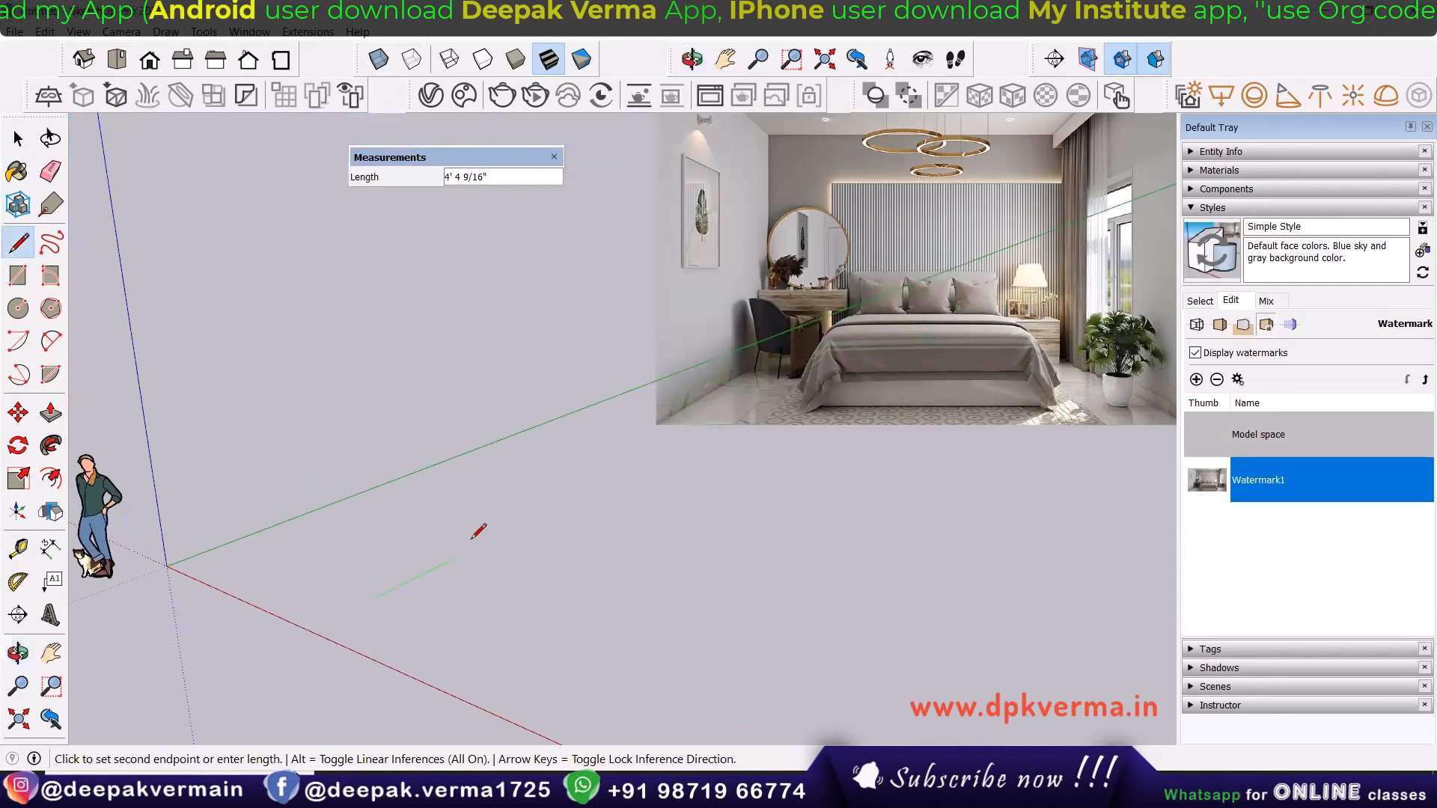
type("12'")
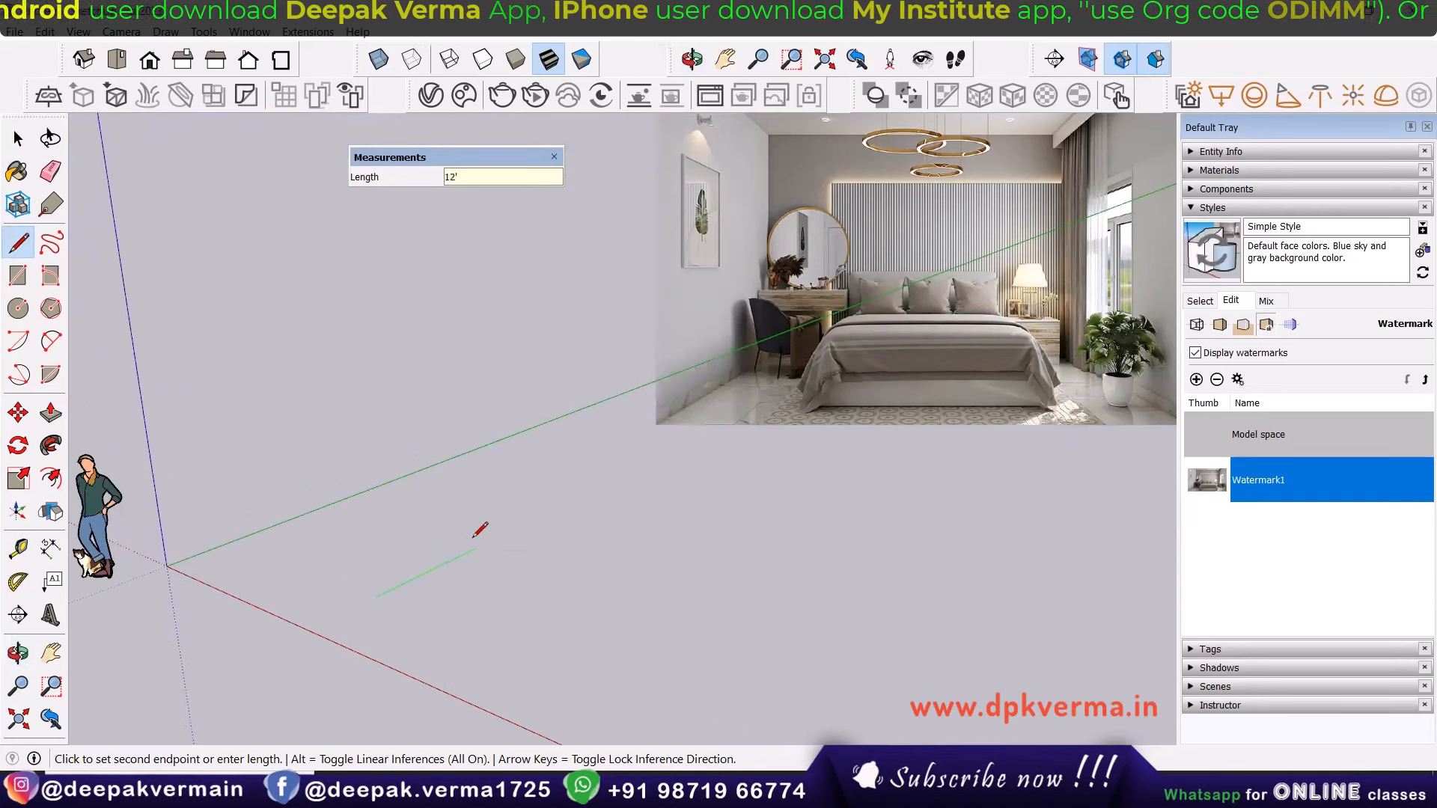
key("Return")
type("15")
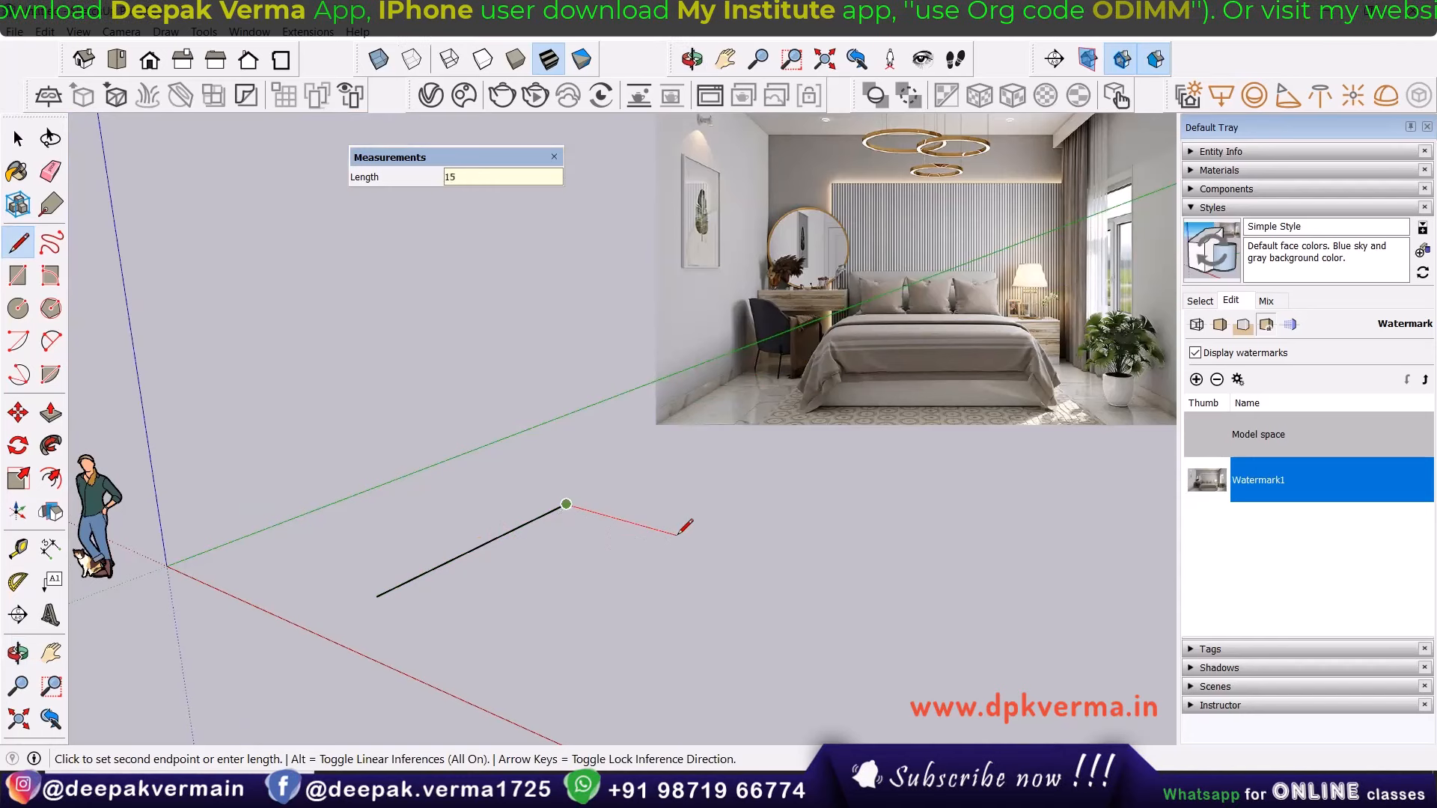
key("Return")
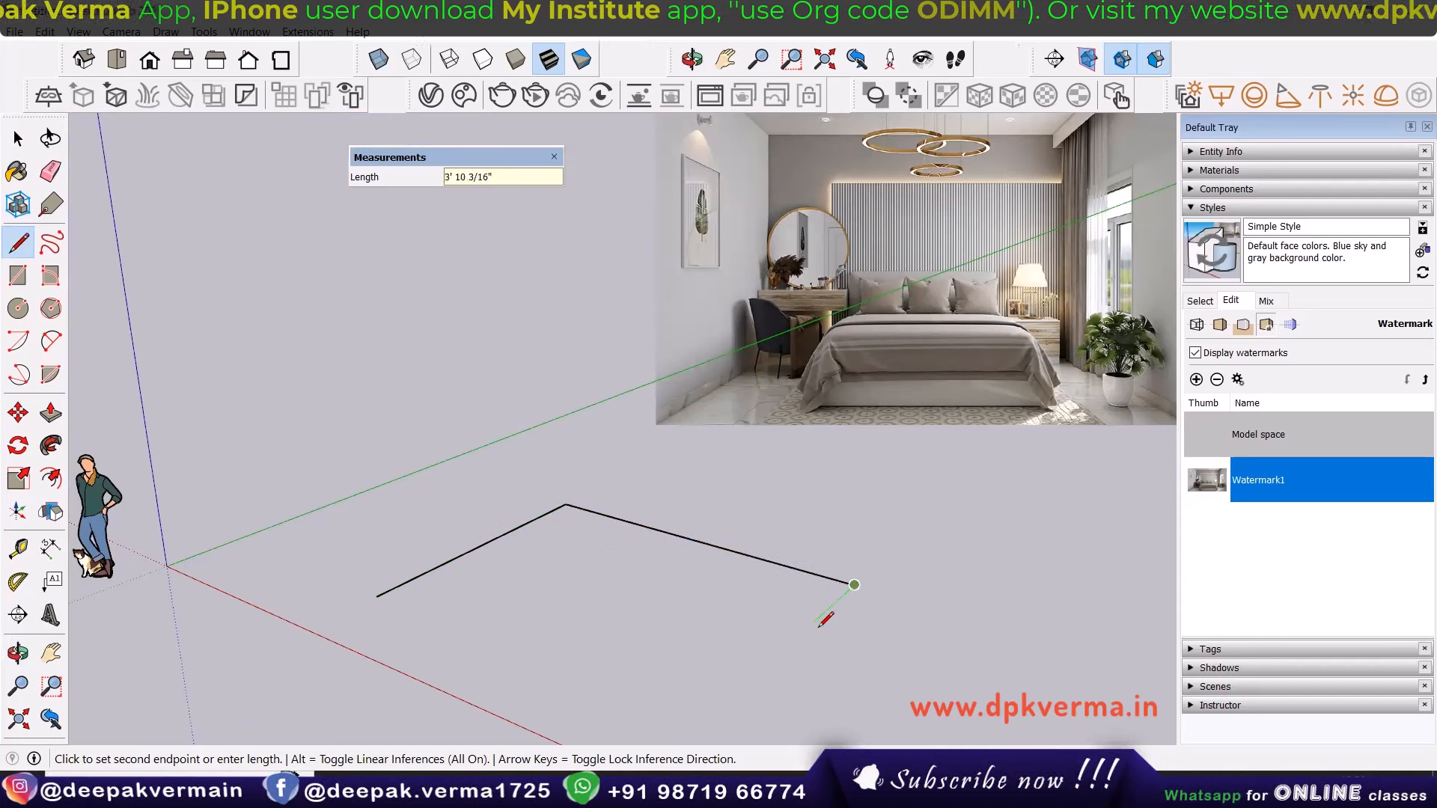
type("1")
key("Return")
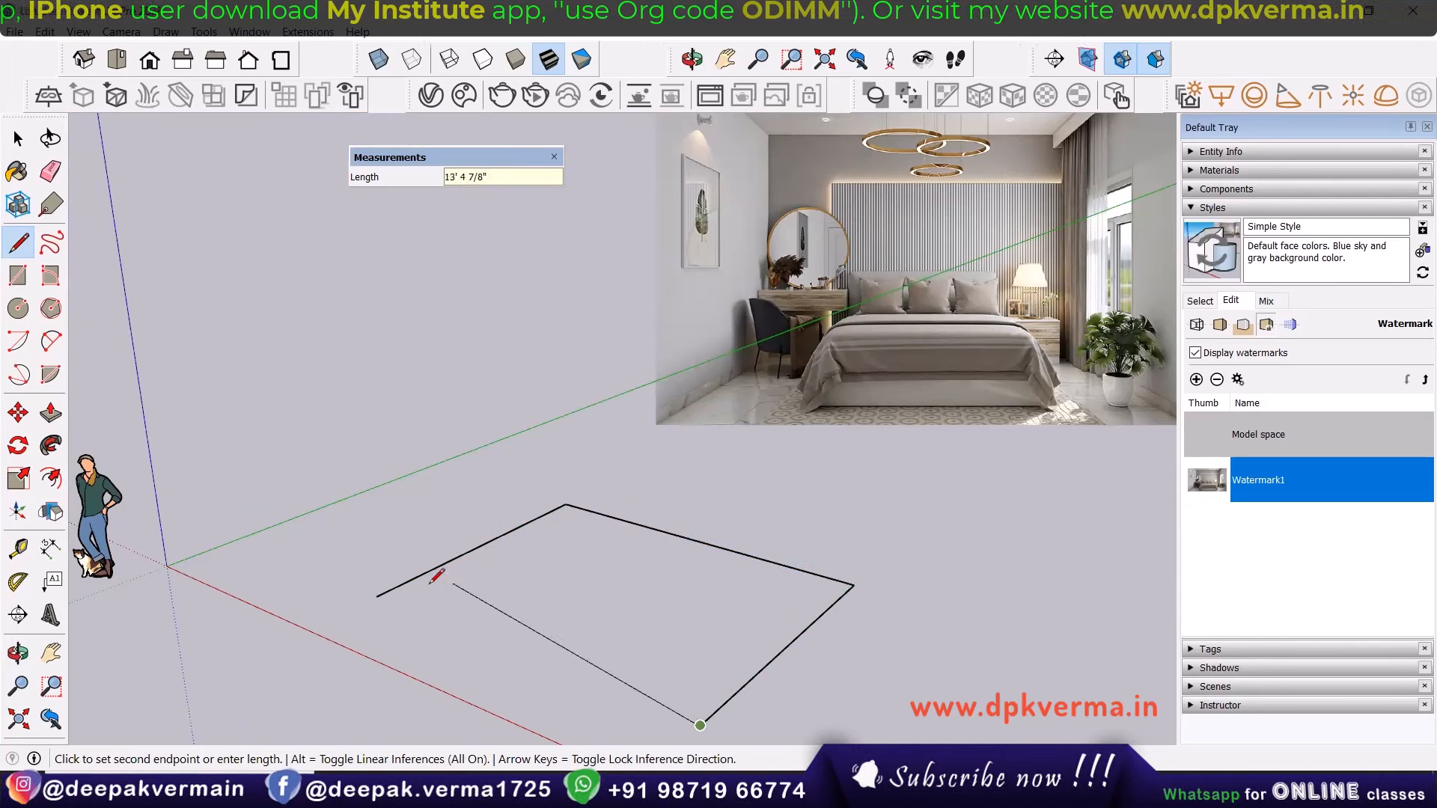
left_click(378, 597)
middle_click_drag(549, 577, 520, 597)
key("space")
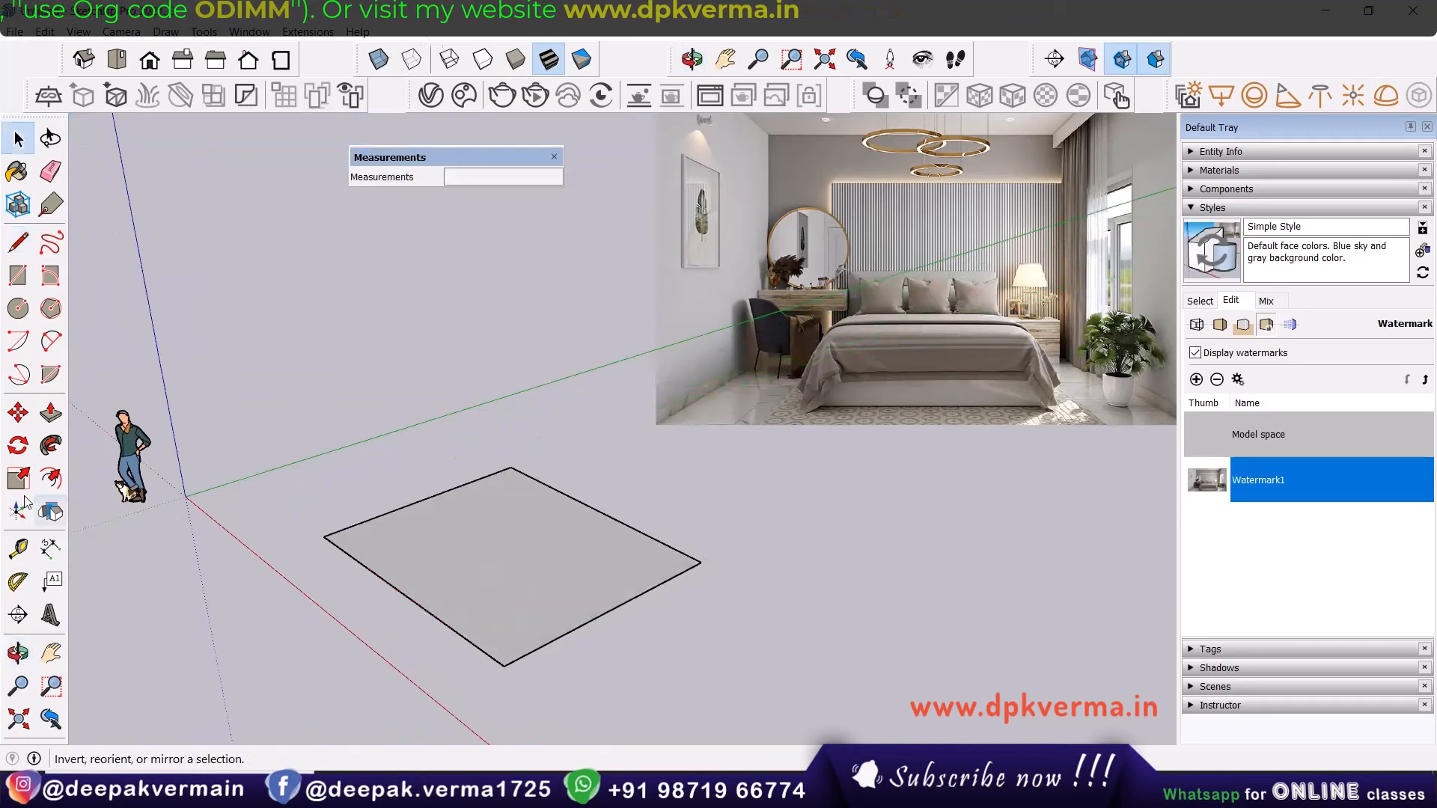
Offset the floor outline outward by 6" to mark the wall thickness.
left_click(51, 480)
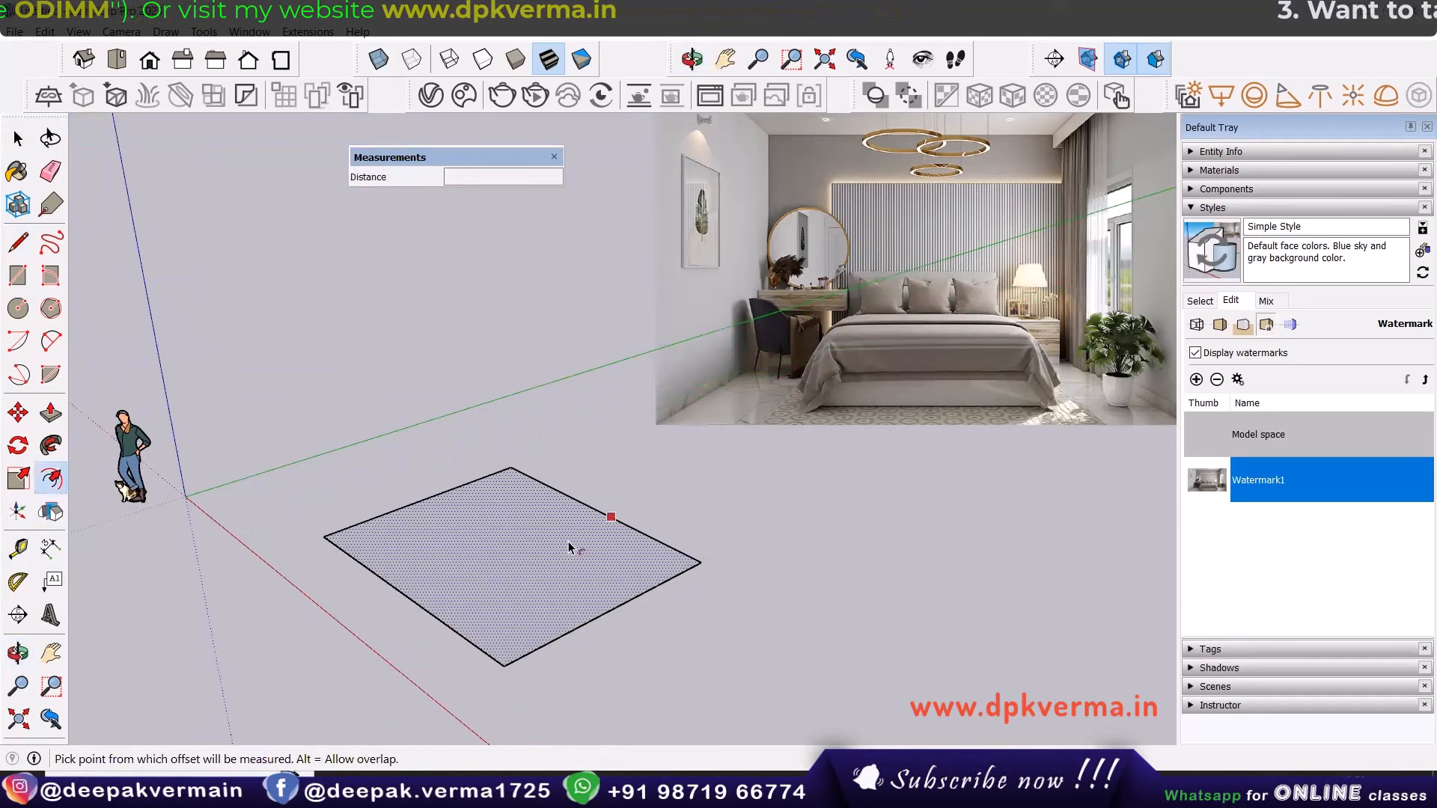
left_click(623, 524)
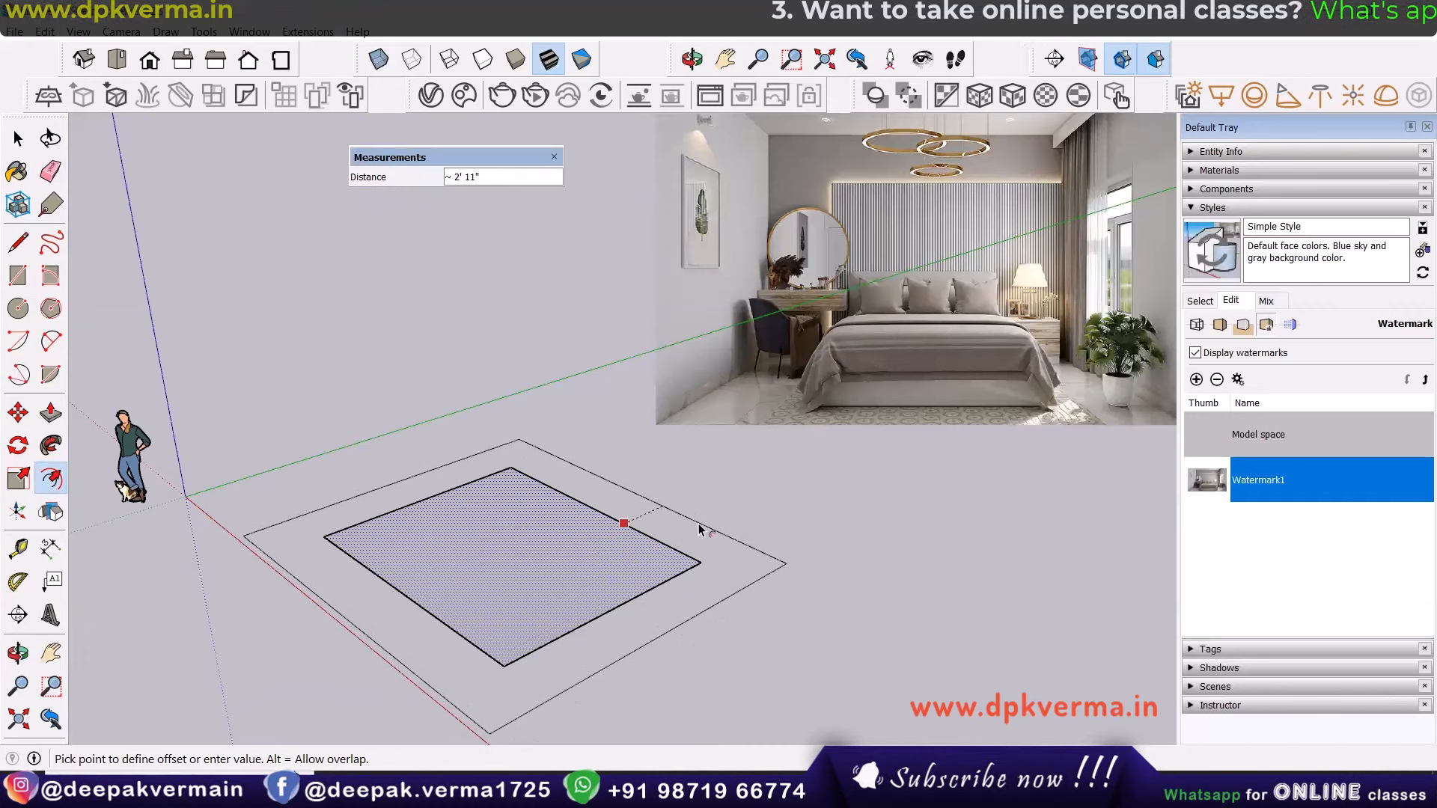
key("Return")
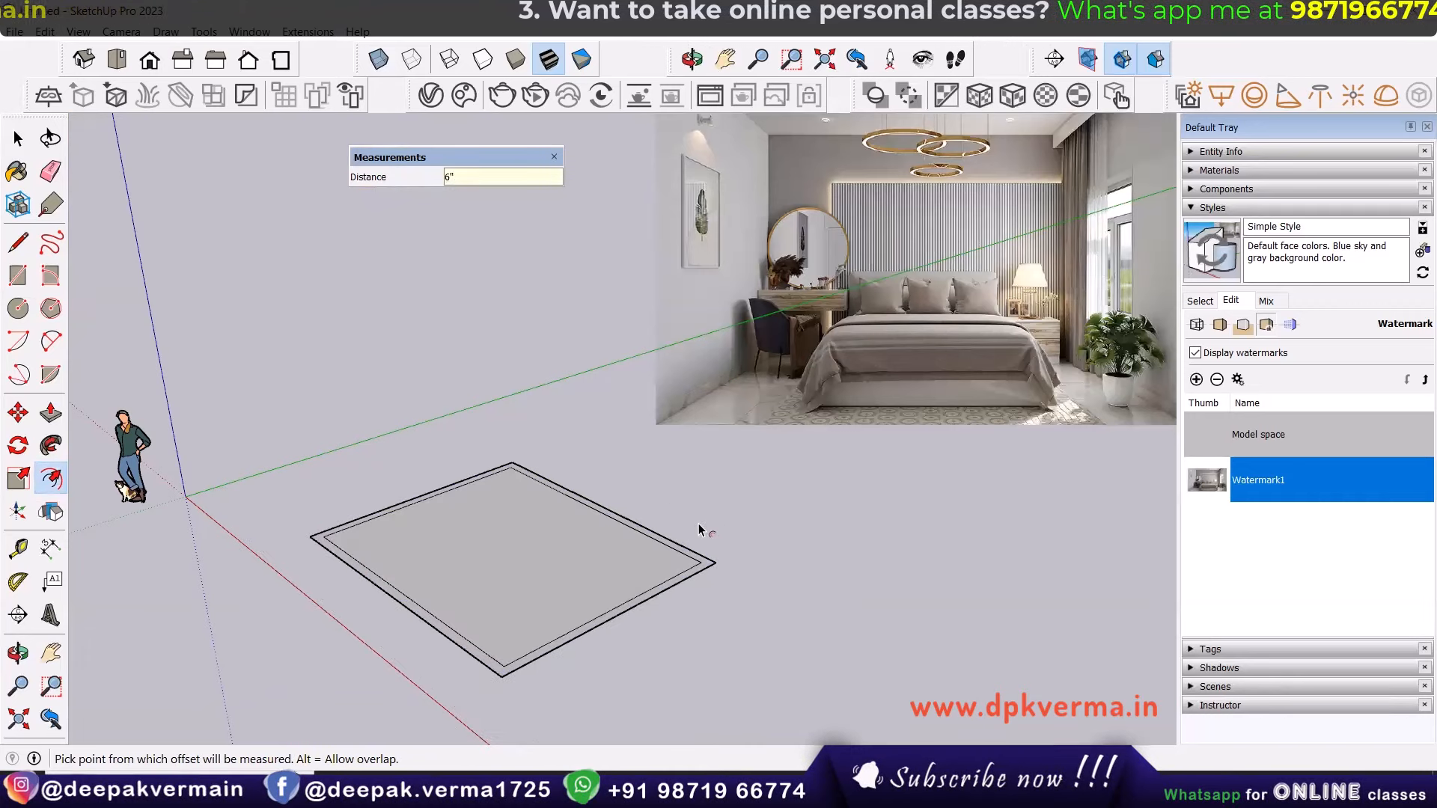
middle_click_drag(699, 529, 706, 581)
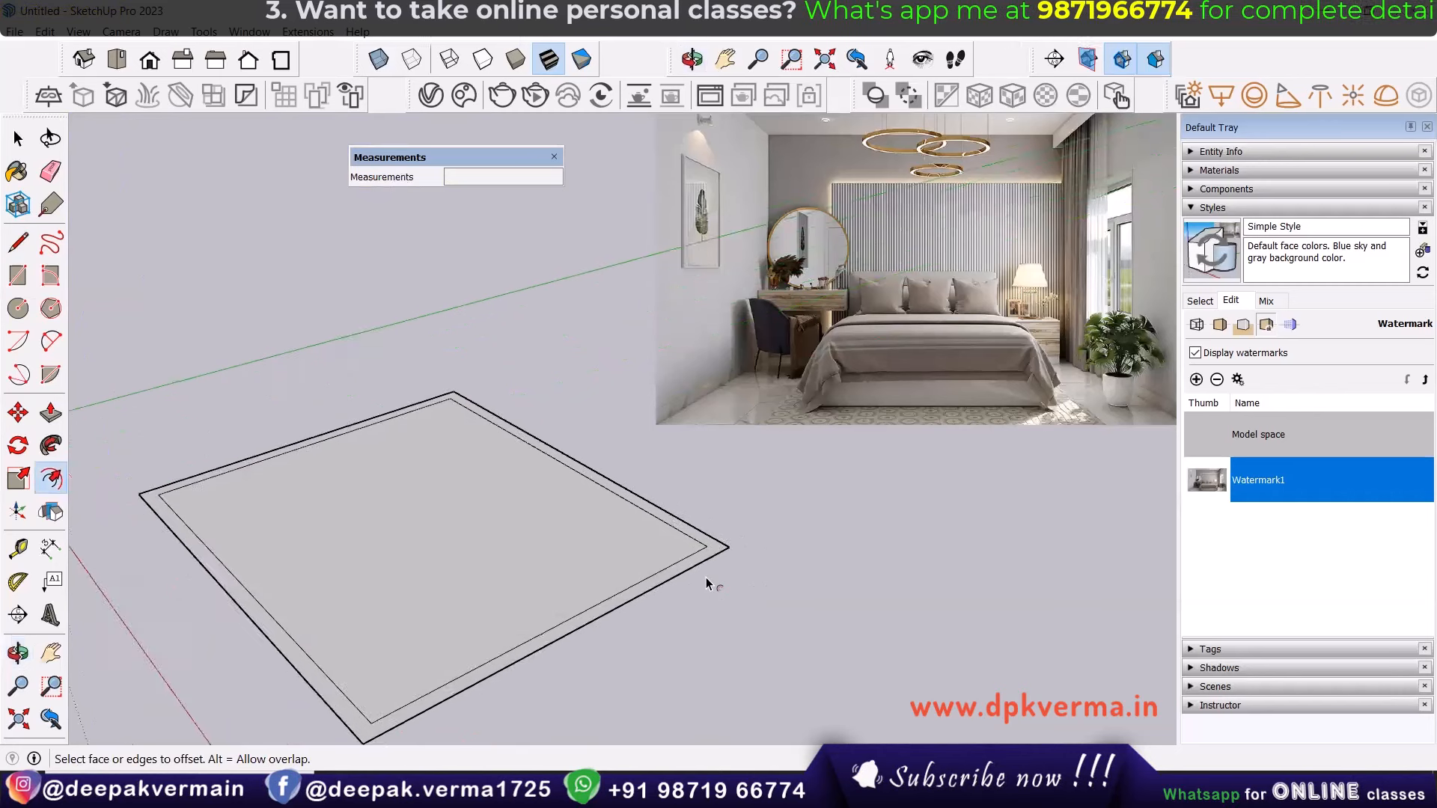
scroll(706, 580, "up", 2)
scroll(706, 580, "down", 2)
scroll(783, 450, "down", 1)
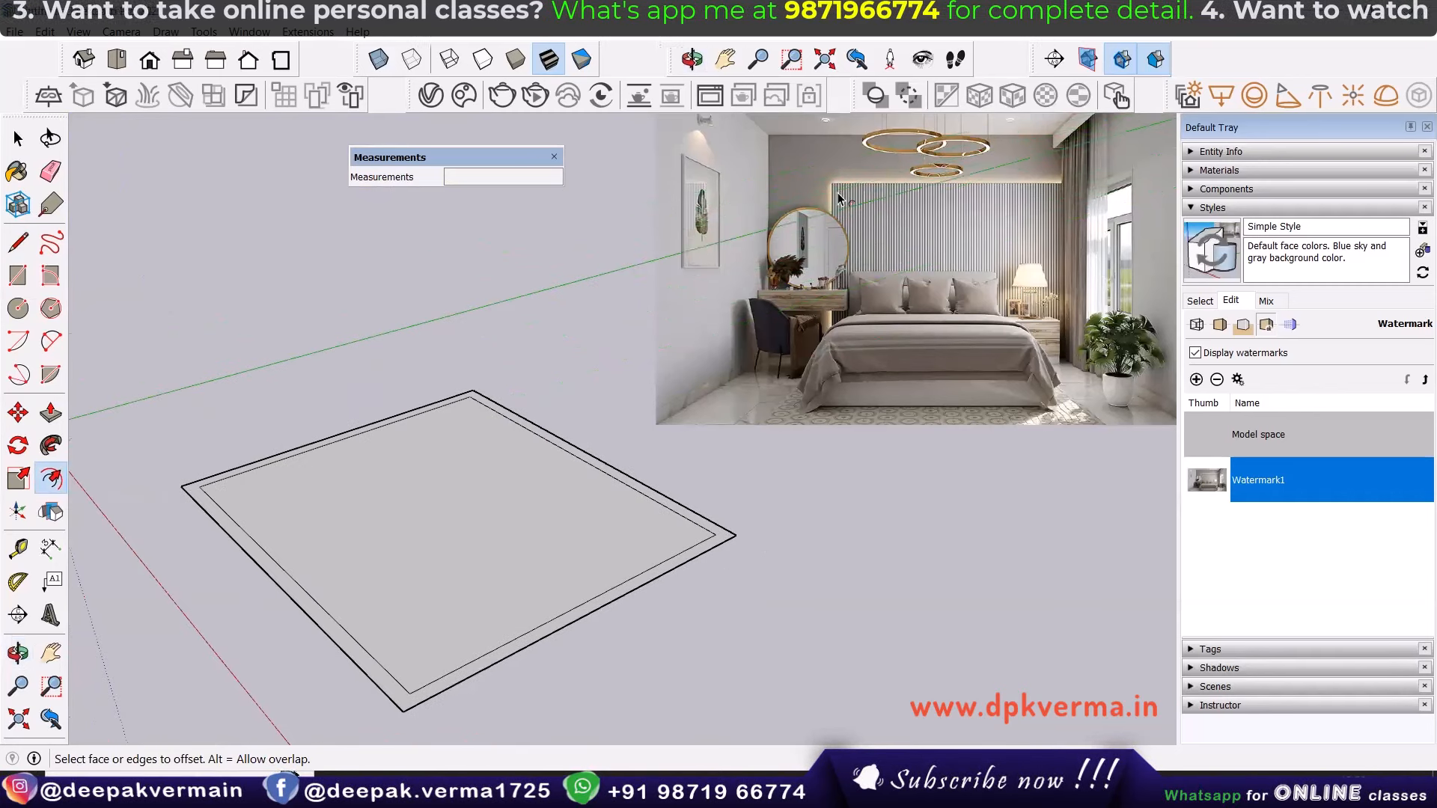
left_click(357, 465)
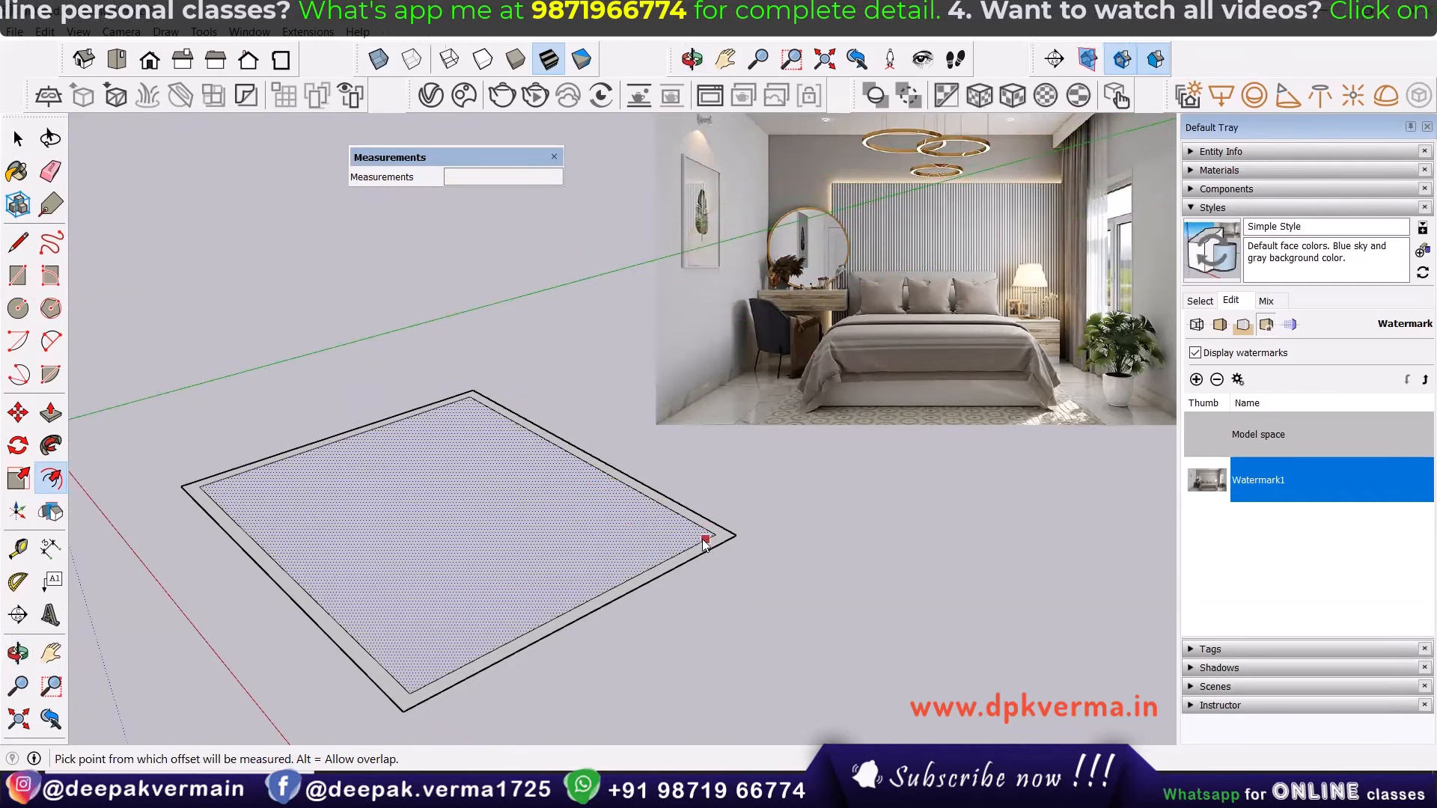
middle_click_drag(590, 522, 565, 515)
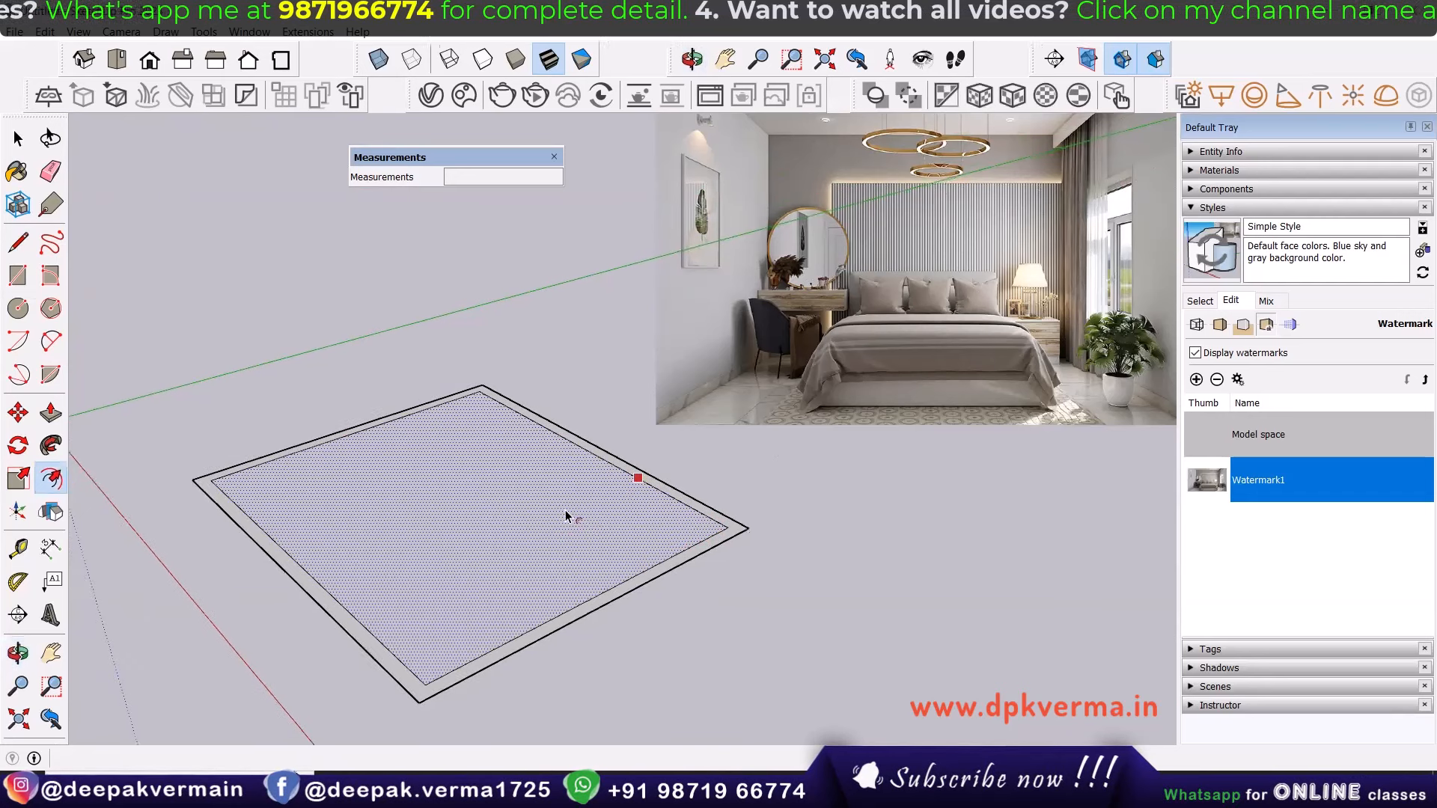
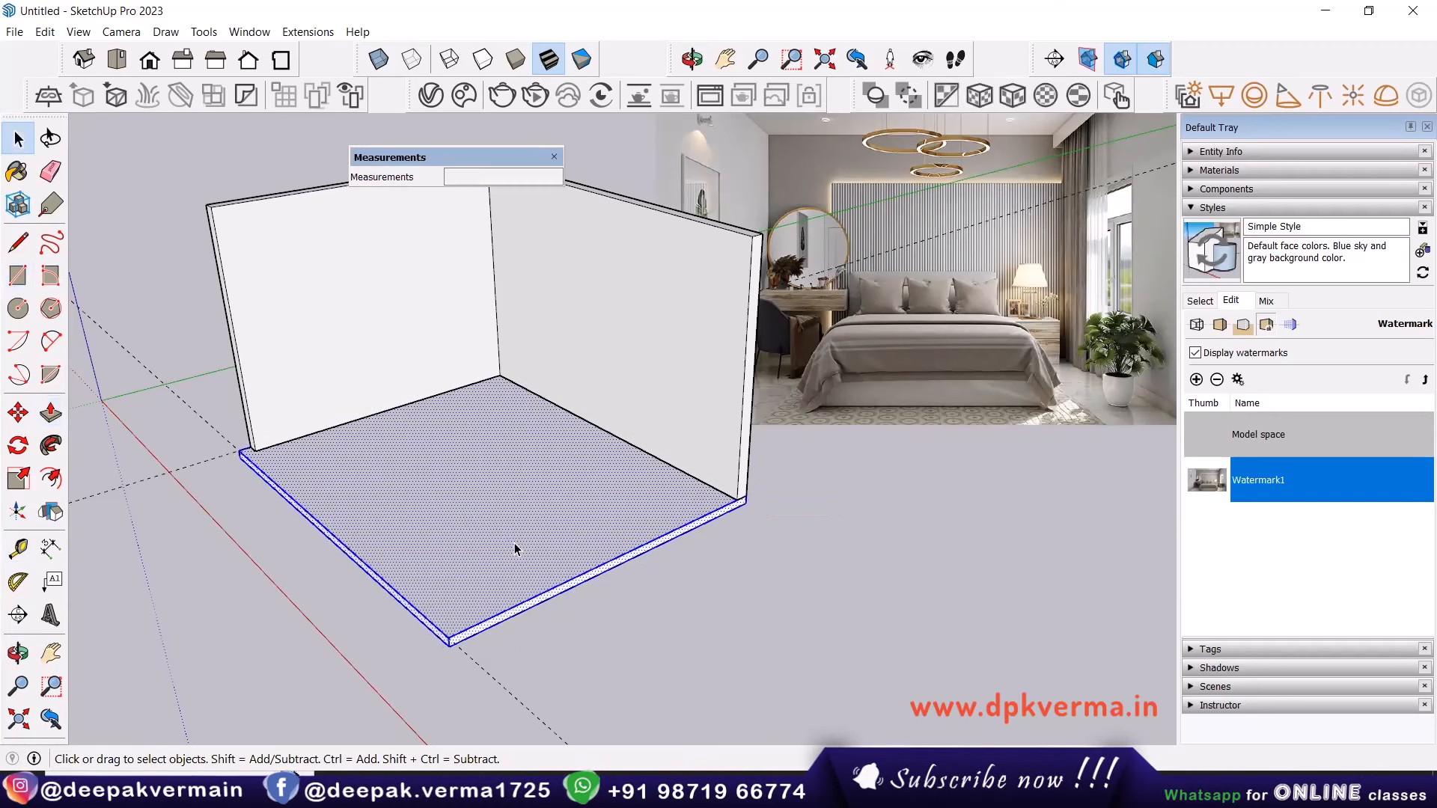
Turn the selected floor slab into a group and clear the selection.
right_click(514, 542)
left_click(583, 346)
left_click(660, 618)
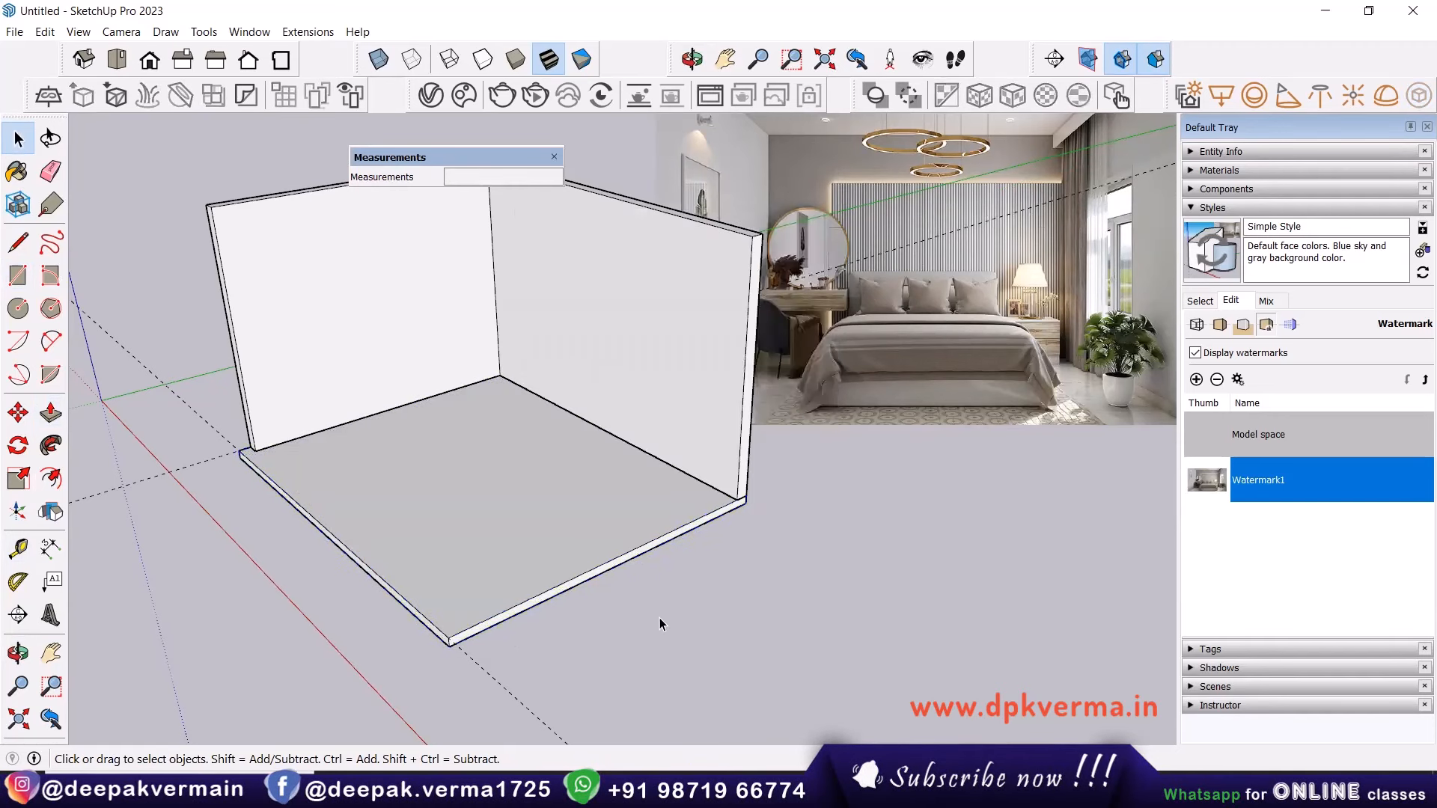
Place a guide line 6" inward from the floor slab's long open edge with the Tape Measure tool.
scroll(264, 477, "up", 1)
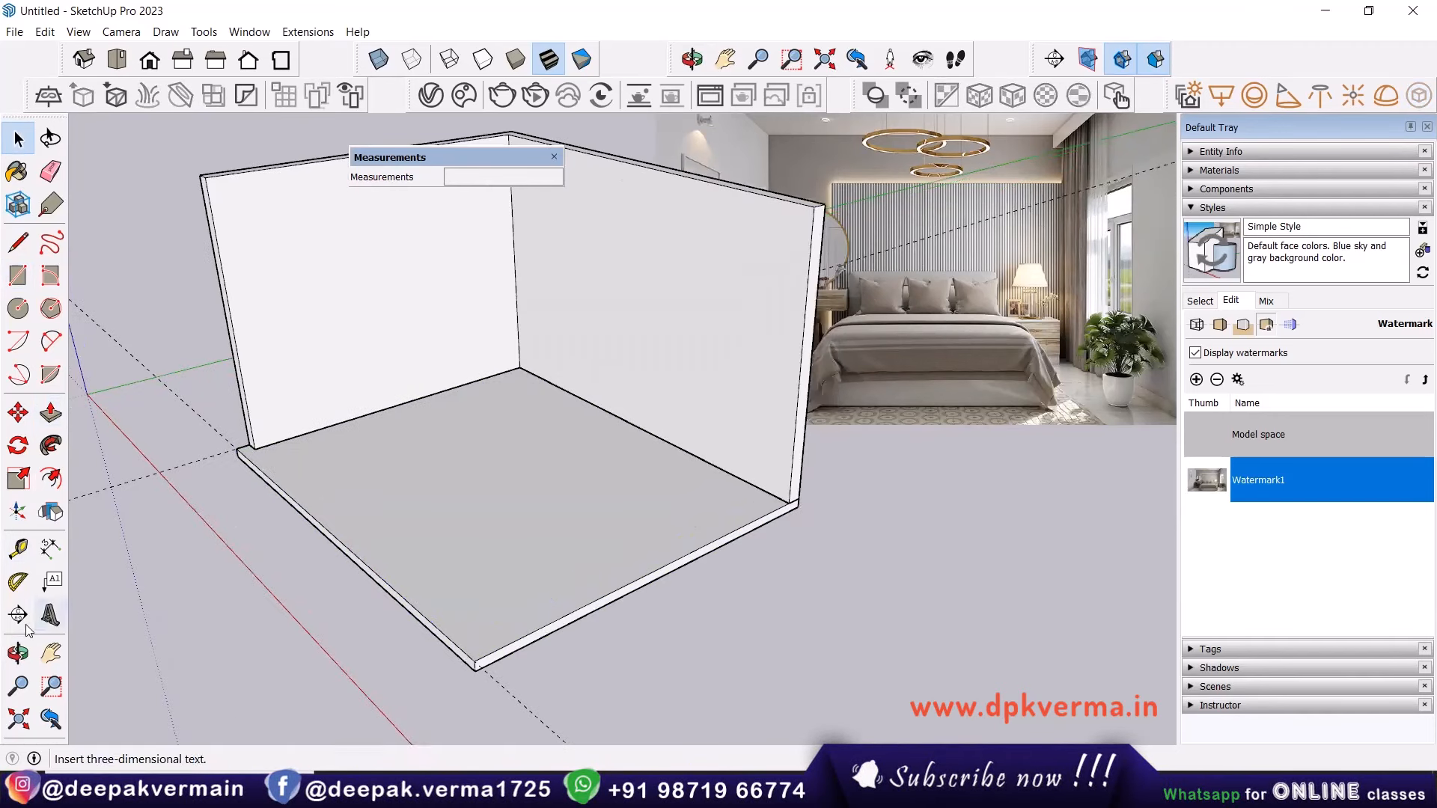
left_click(18, 549)
scroll(372, 538, "up", 1)
left_click(362, 562)
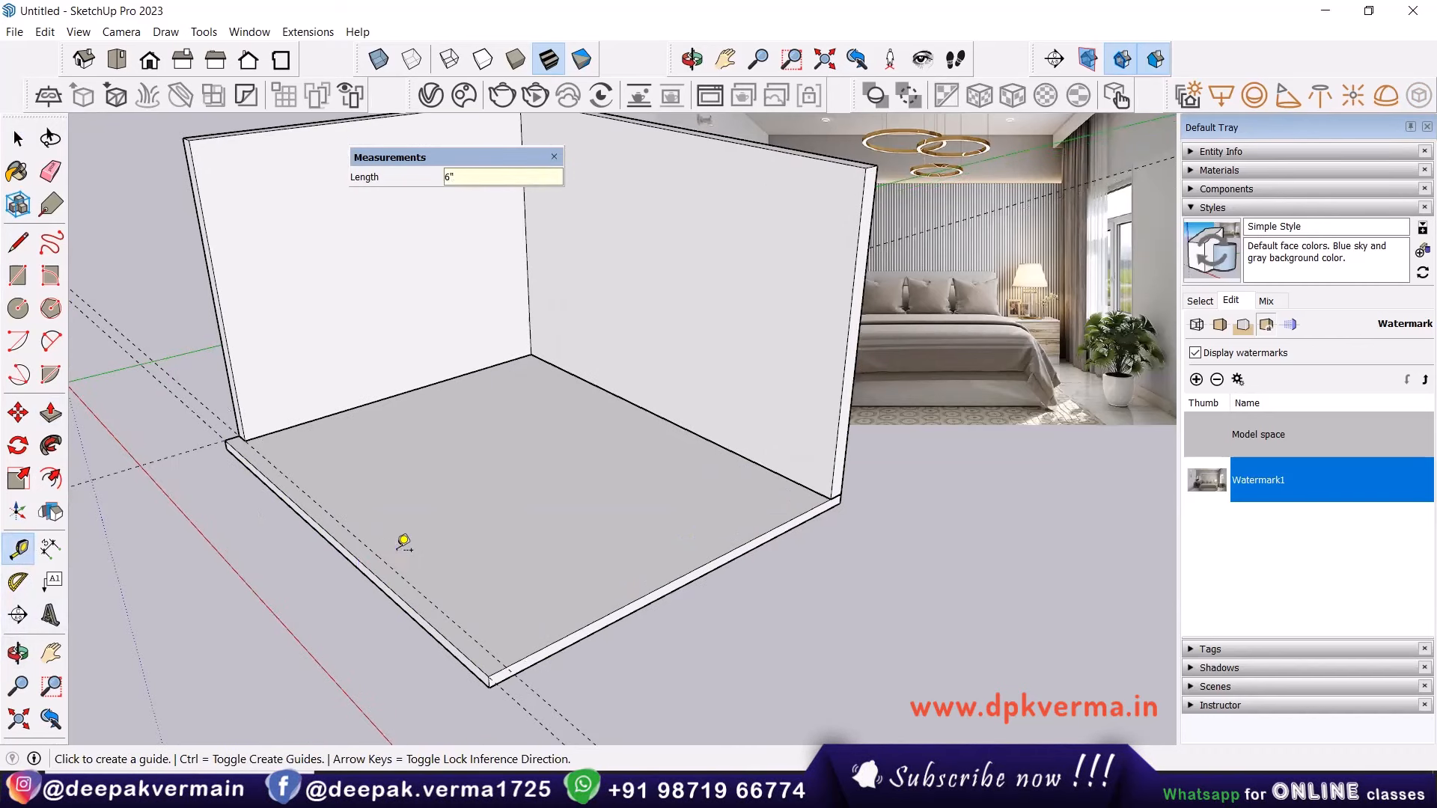
Draw a rectangle between the floor slab's long open edge and its 6" guide, then extrude it up to the existing walls' height.
key("r")
left_click(230, 438)
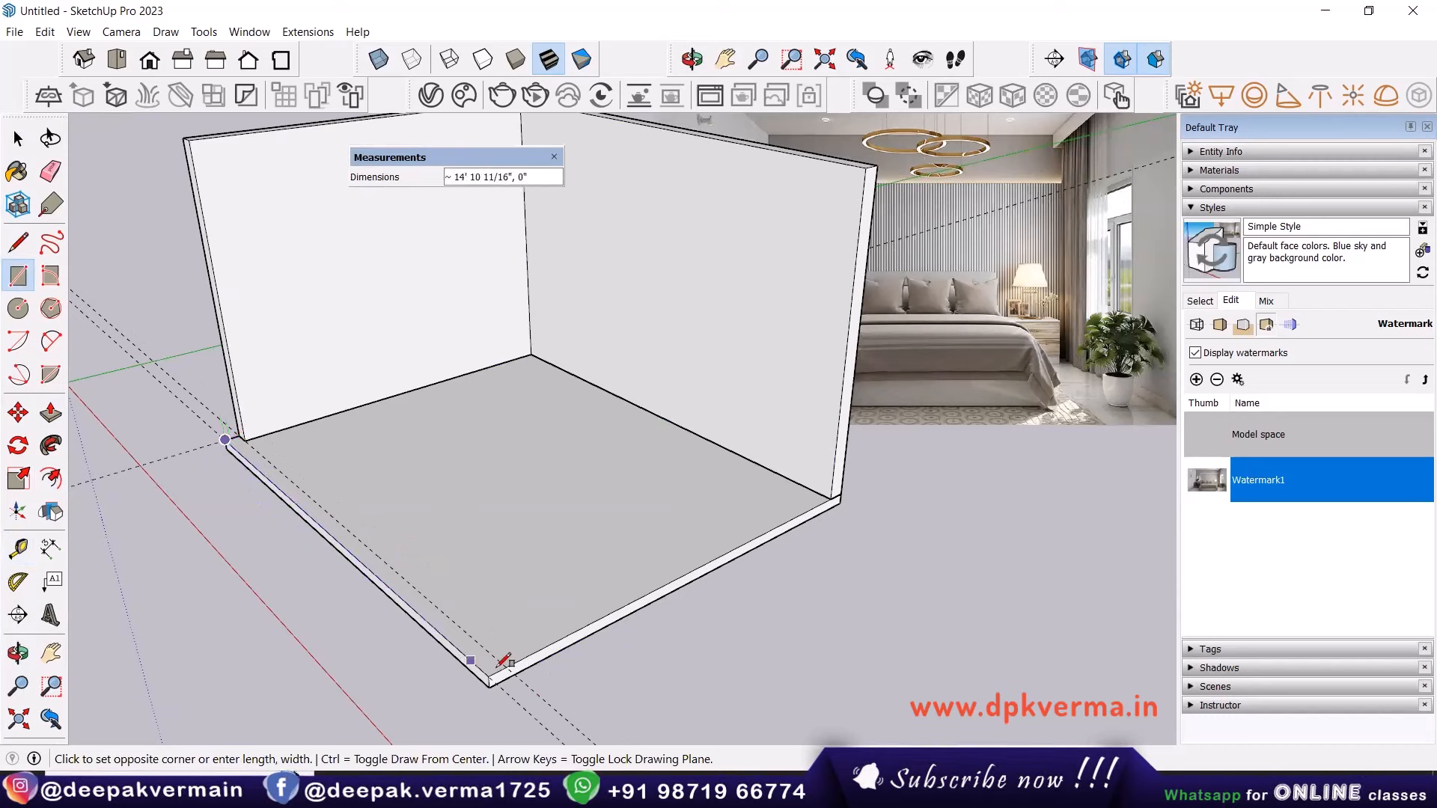
left_click(513, 665)
key("p")
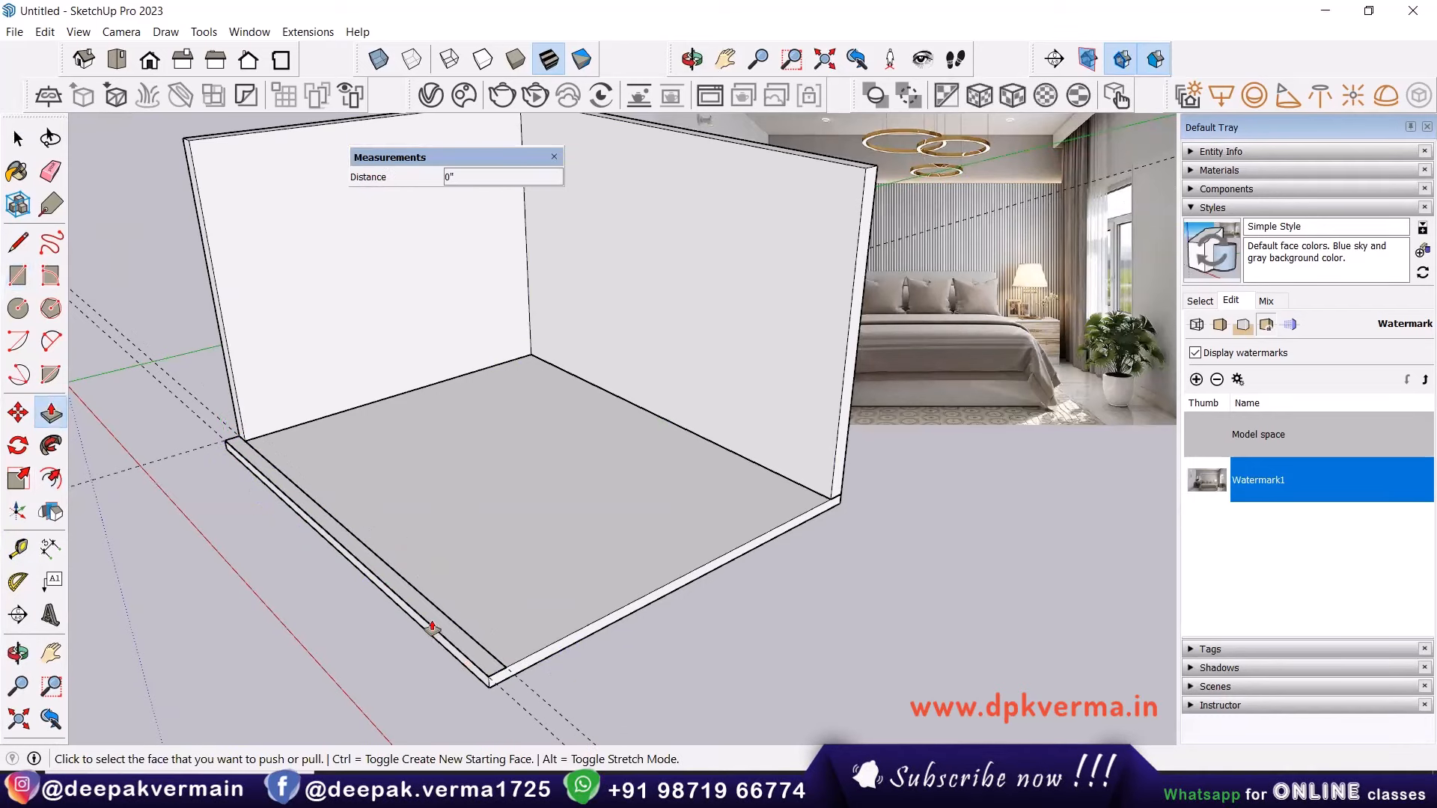
left_click(433, 626)
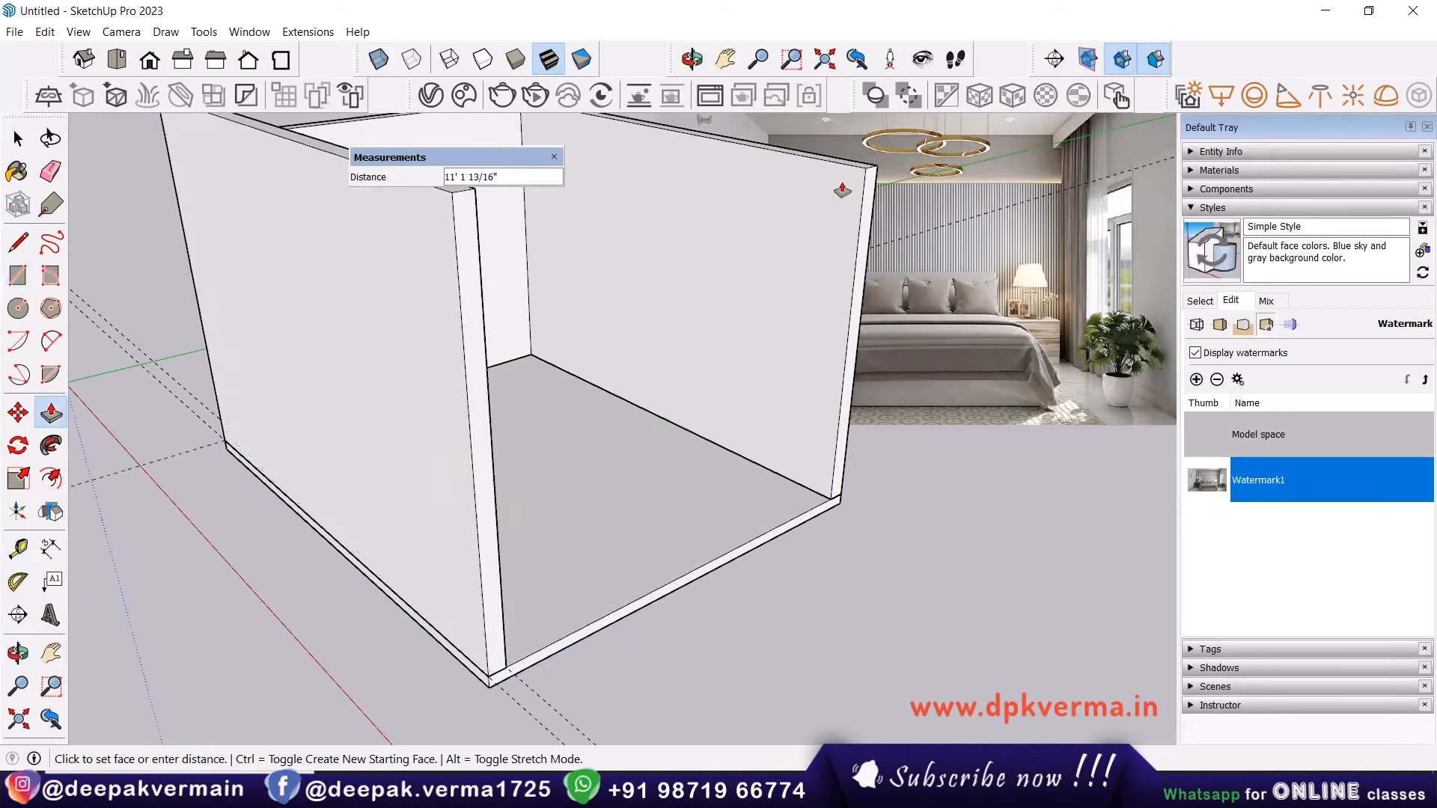
Turn the new side wall into its own group.
key("space")
triple_click(429, 371)
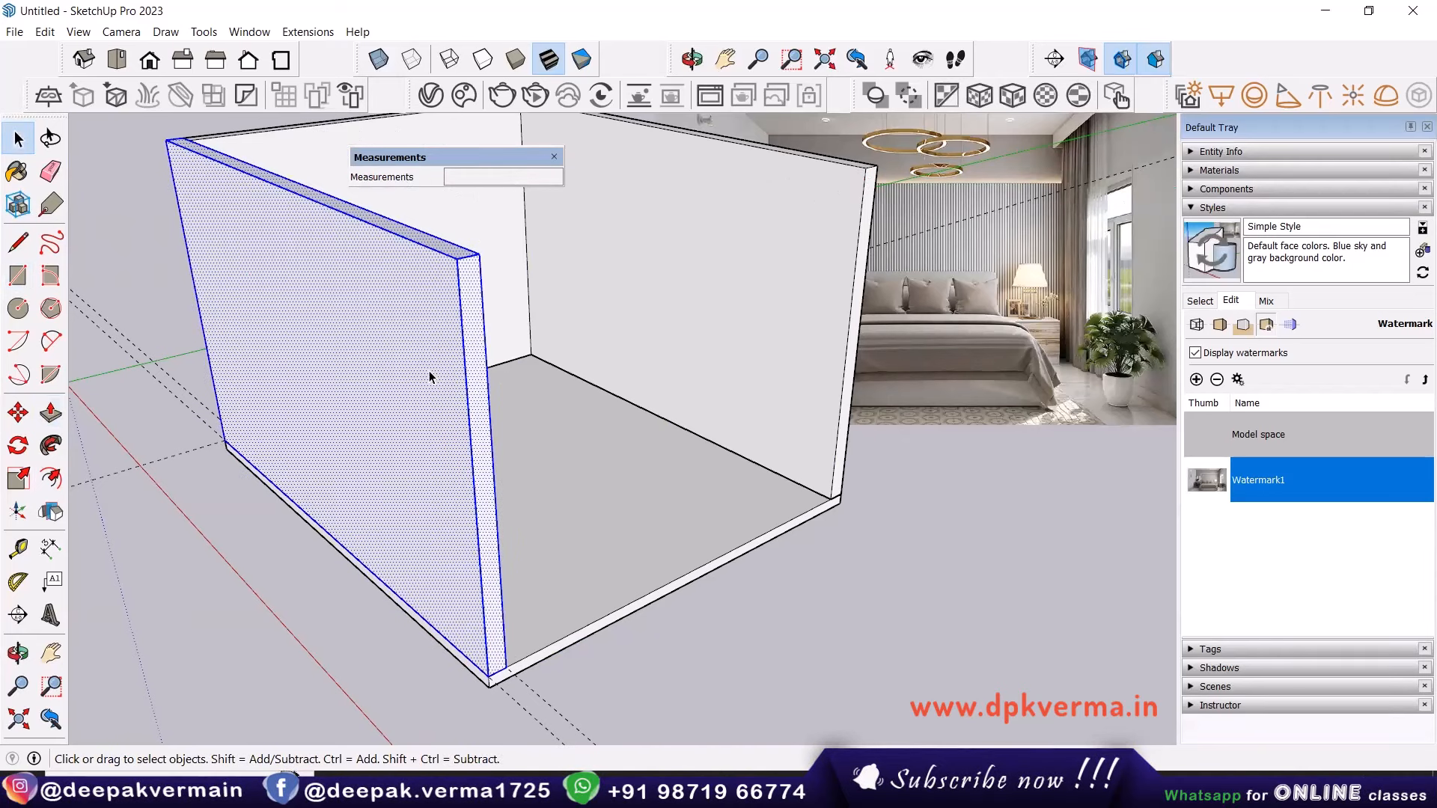
right_click(428, 371)
left_click(515, 517)
middle_click_drag(530, 446, 443, 539)
scroll(988, 524, "down", 1)
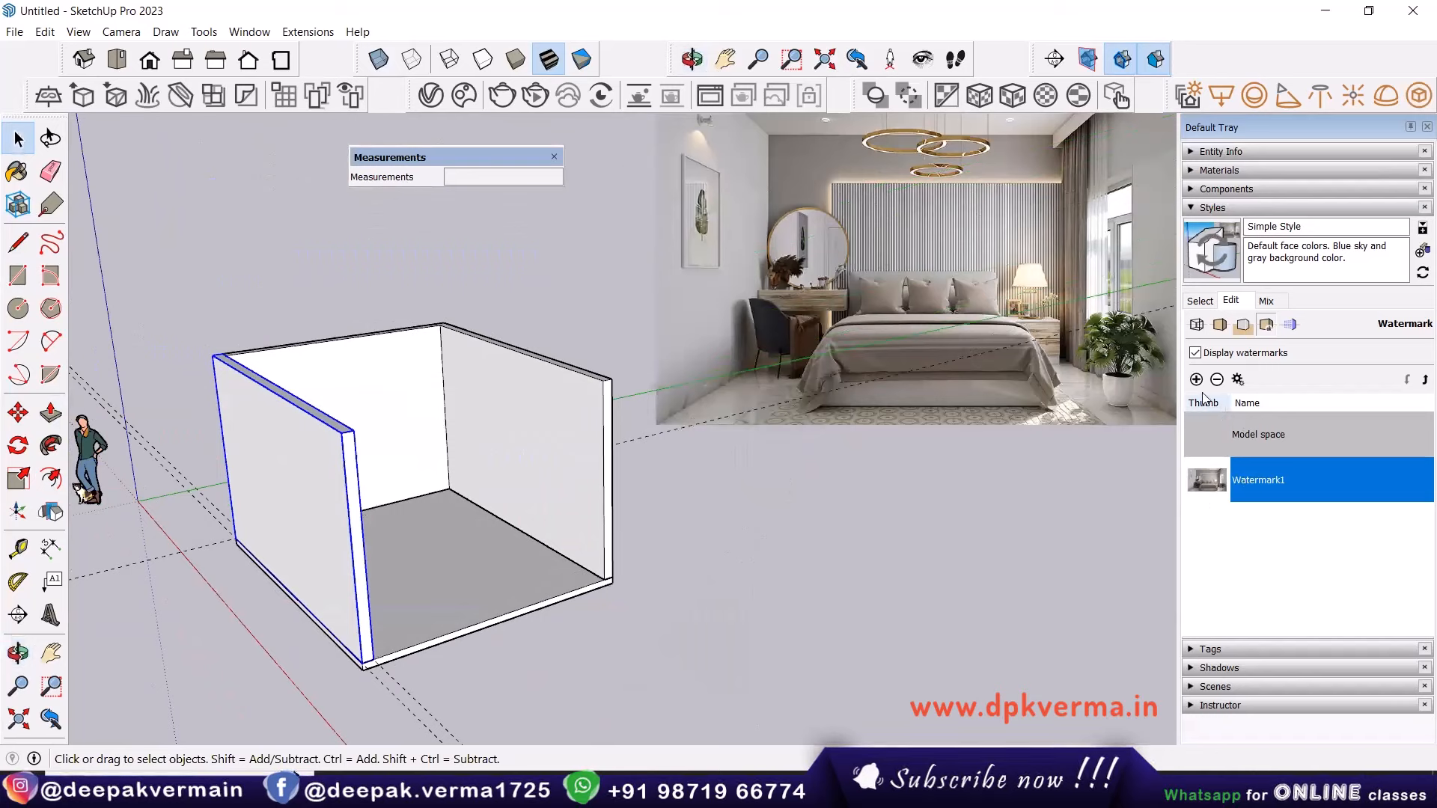
Create four tags named Floor, Wall 1, Wall 2 and Roof.
left_click(1212, 208)
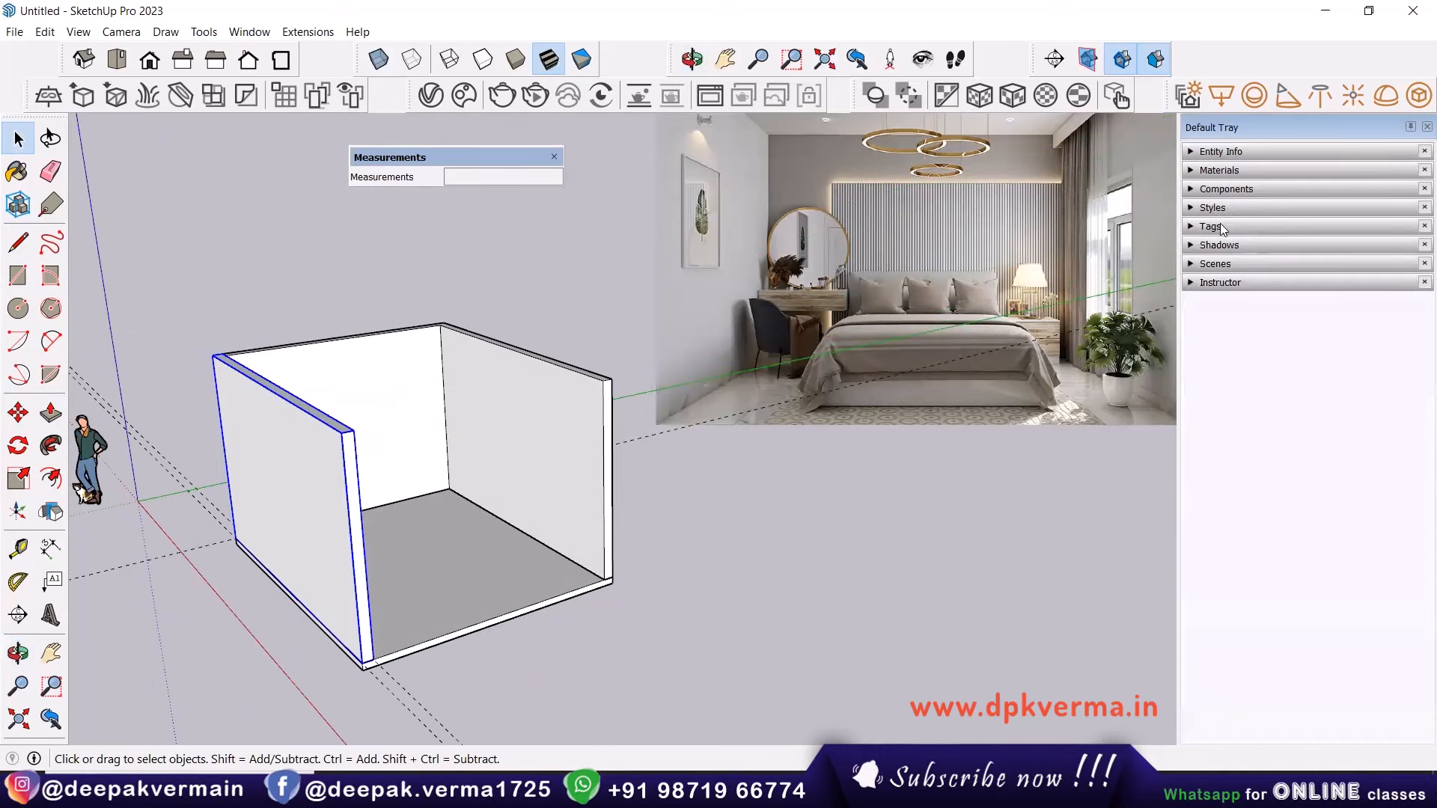
left_click(1220, 225)
left_click(1202, 297)
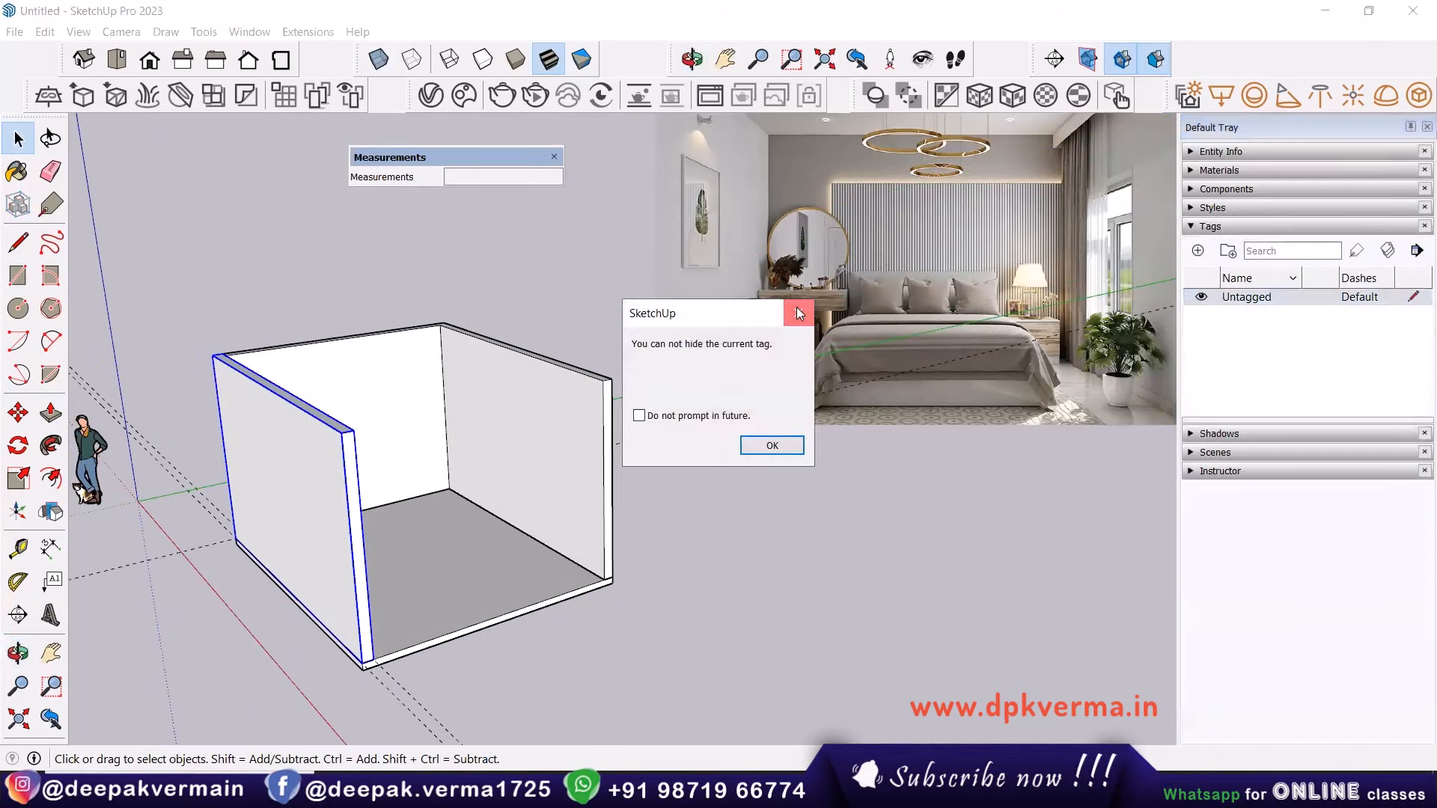
left_click(799, 313)
left_click(1197, 251)
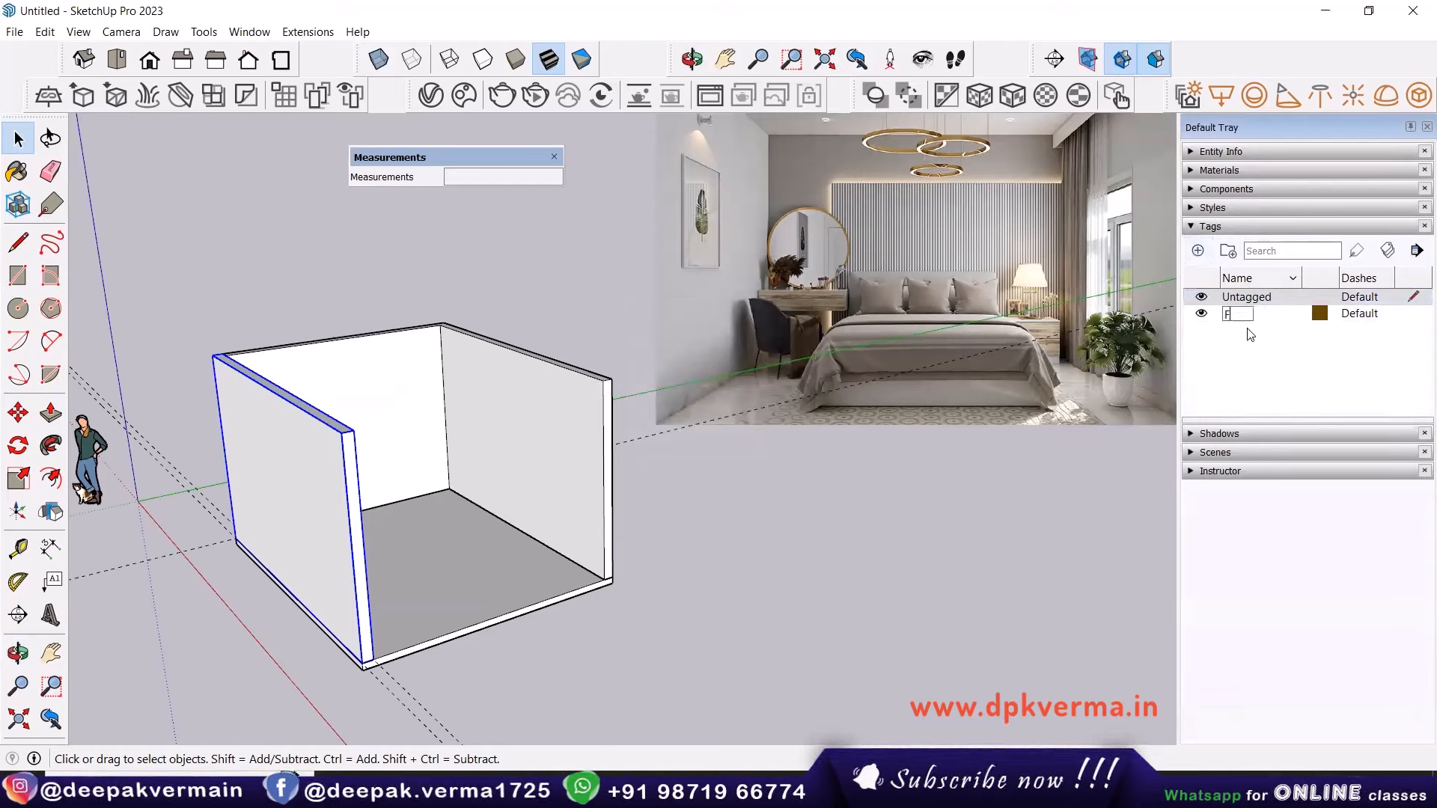
left_click(1198, 251)
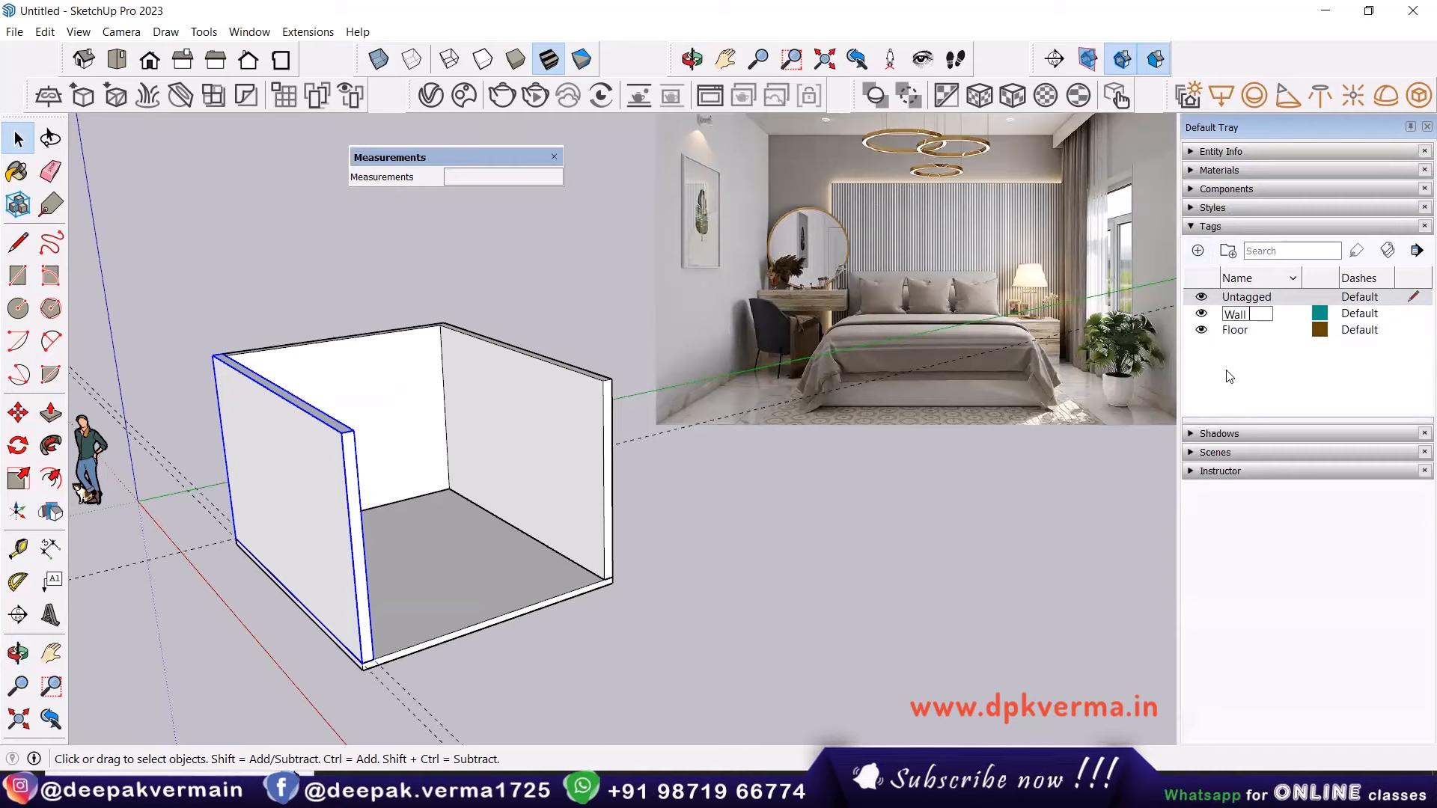
key("Return")
left_click(1198, 251)
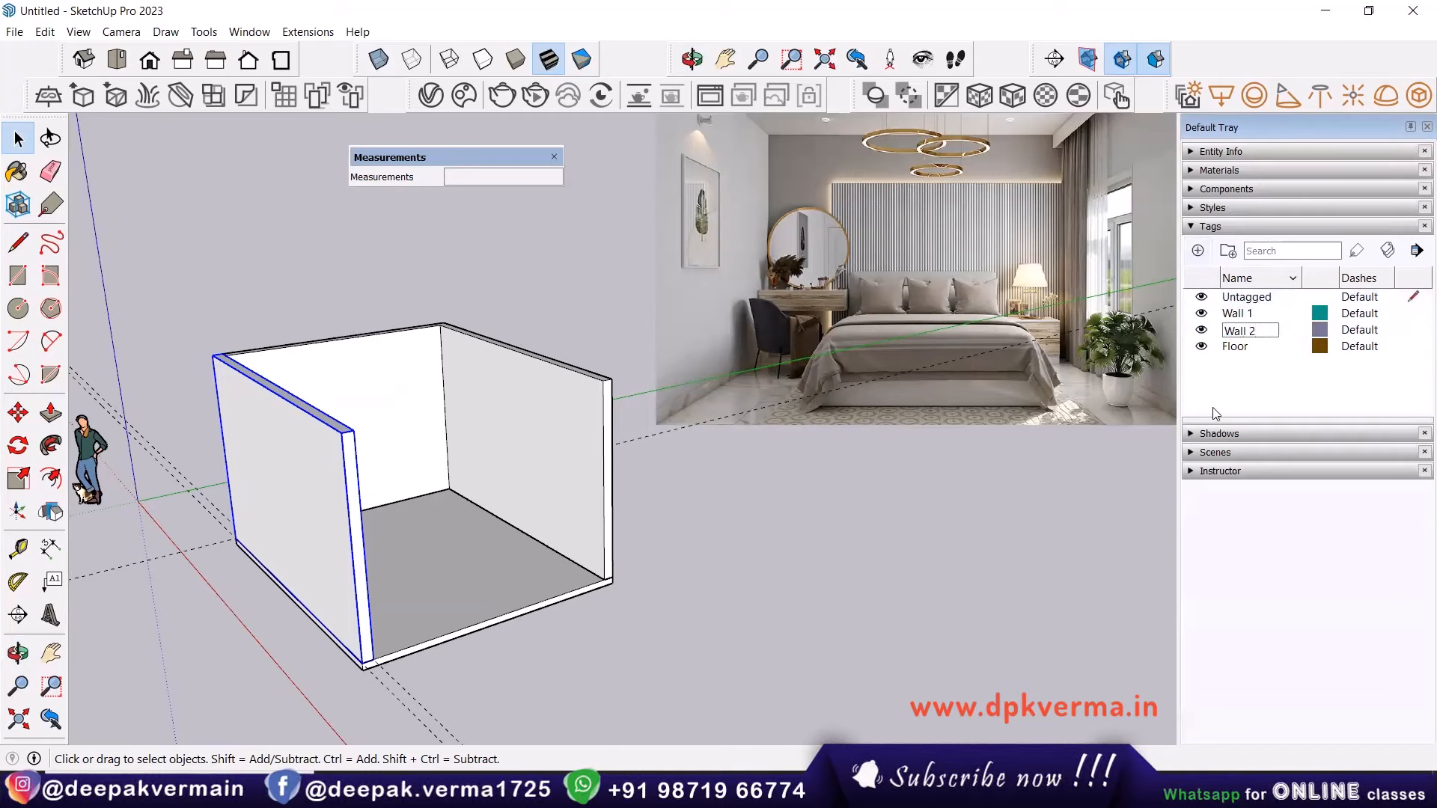
key("Return")
left_click(1198, 251)
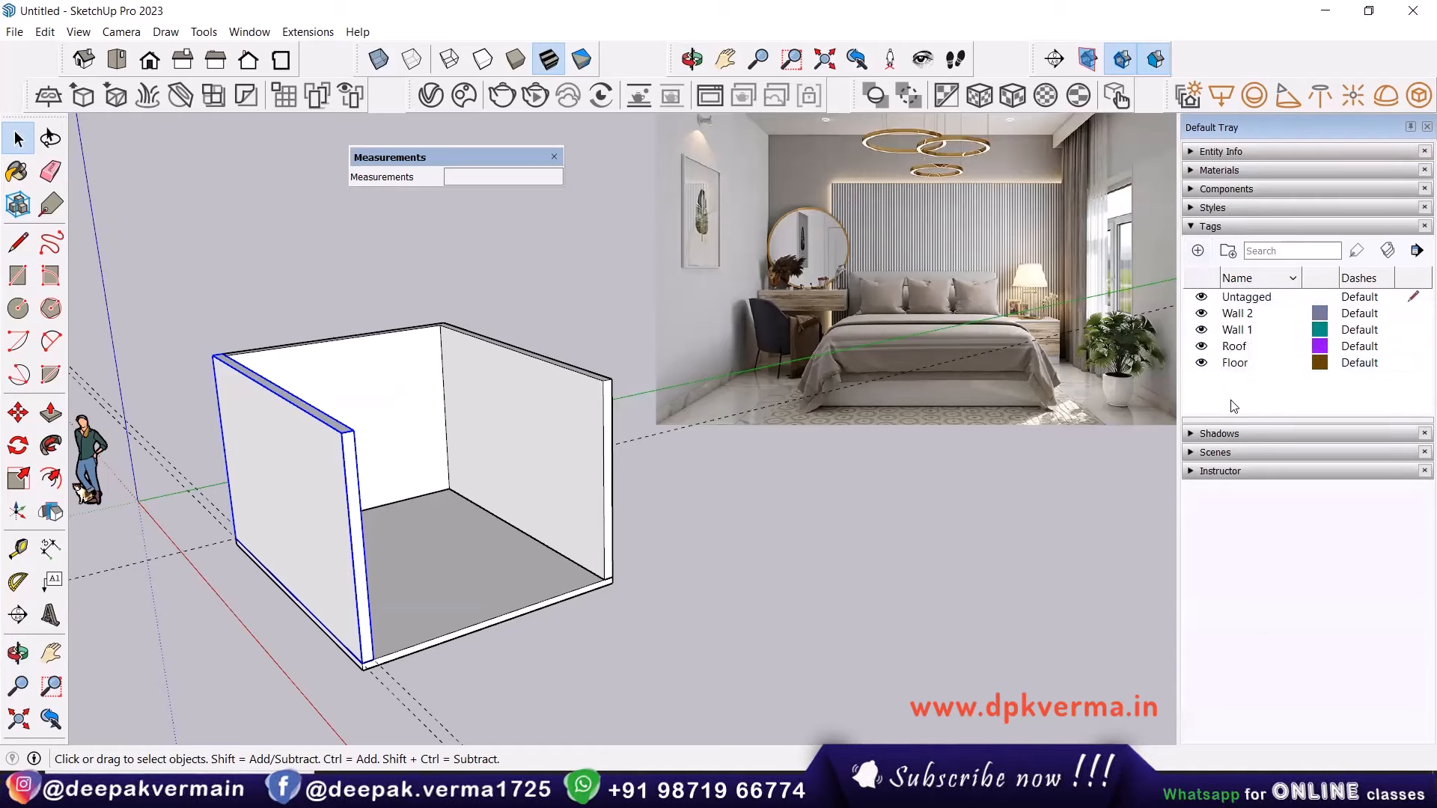
Assign the Floor tag to the floor slab group.
left_click(464, 550)
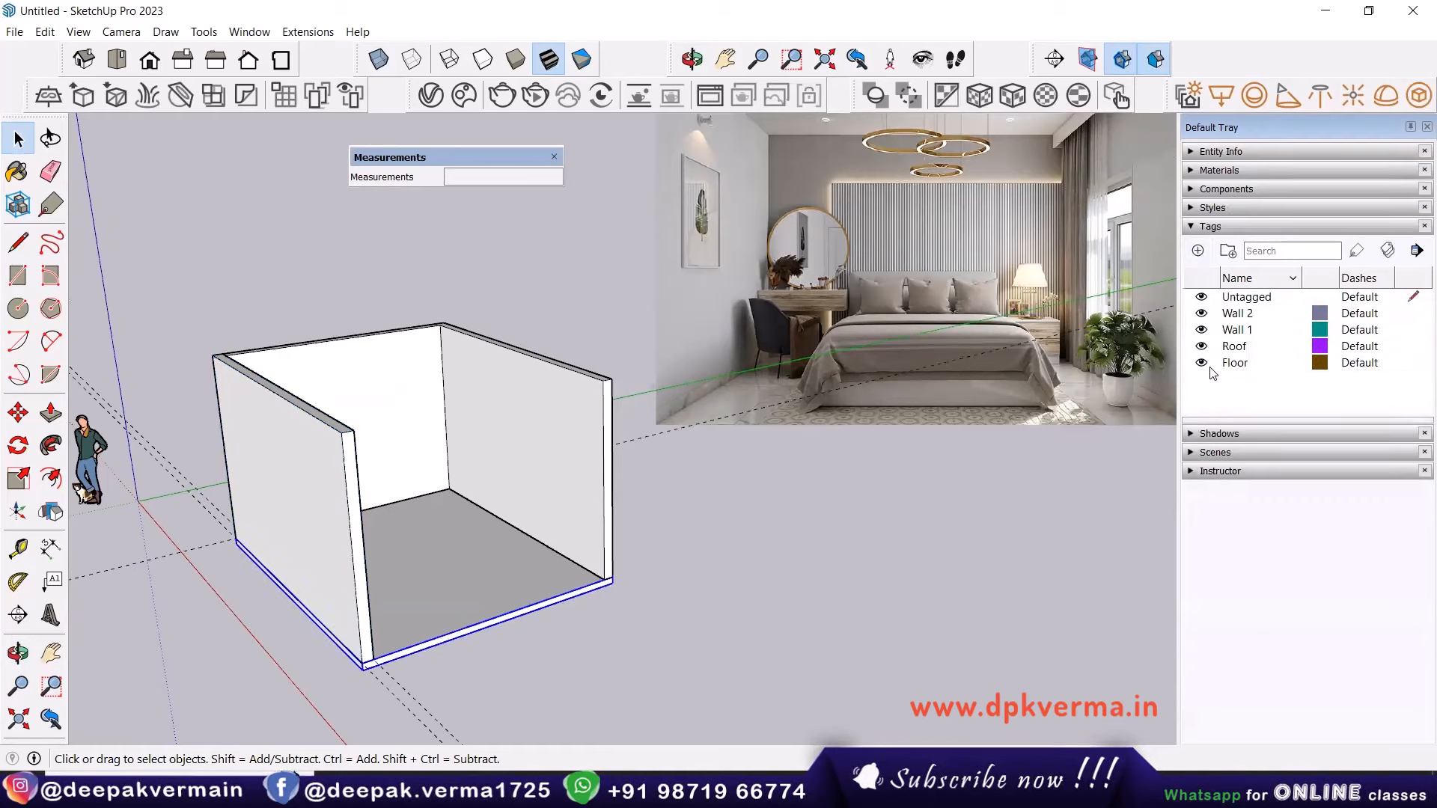
left_click(1255, 151)
left_click(1336, 202)
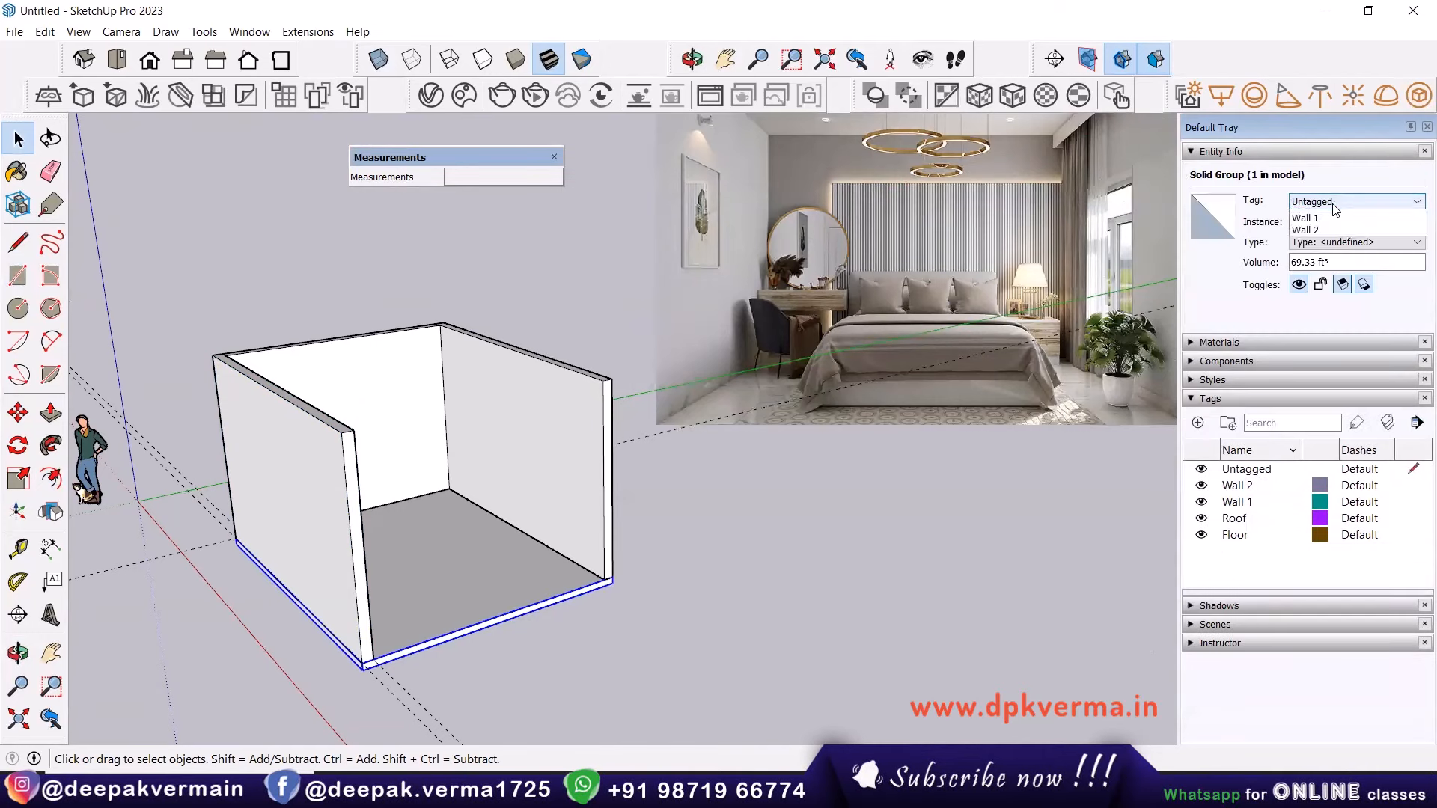
left_click(1304, 228)
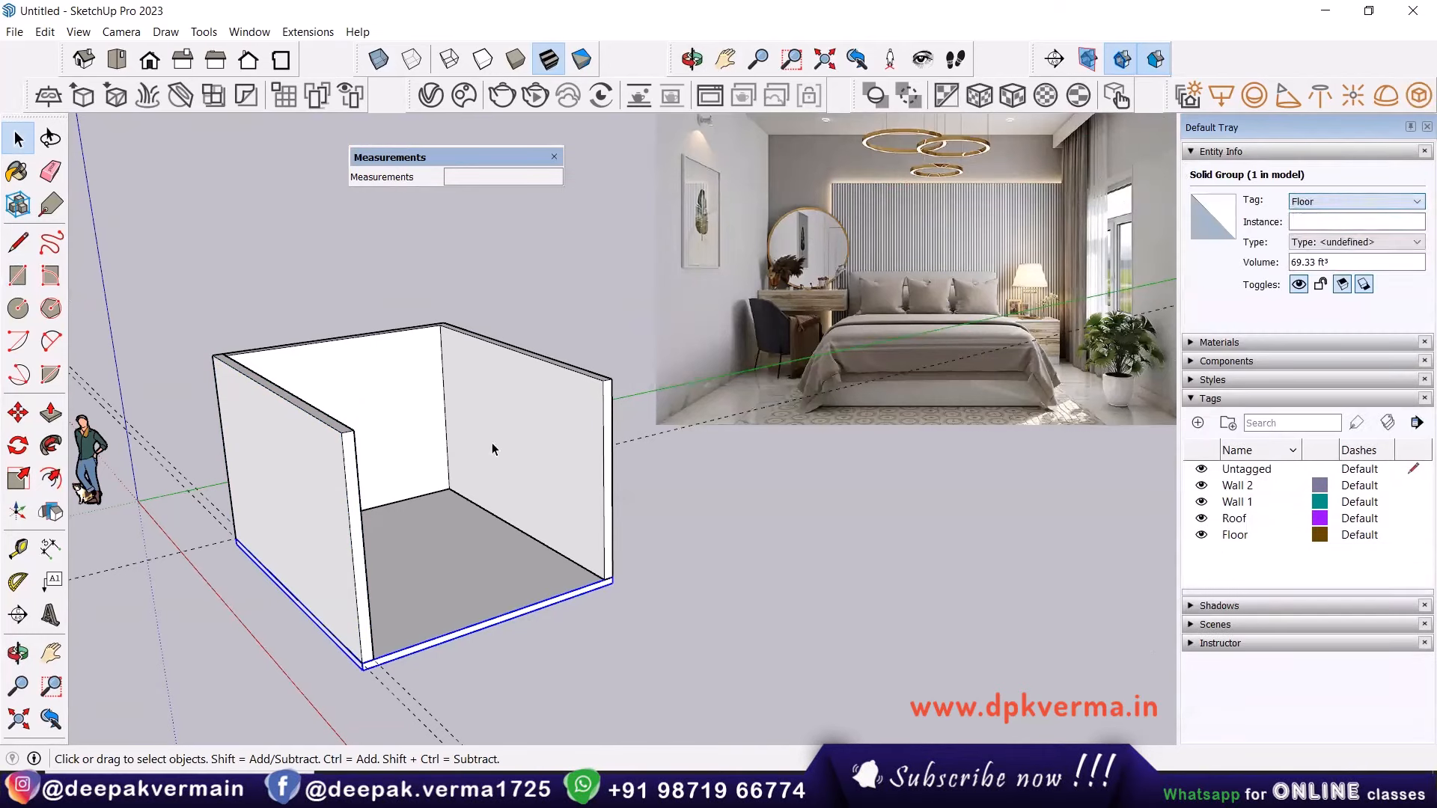
Assign the Wall 1 tag to the L-shaped wall group and the Wall 2 tag to the separate side wall.
left_click(1347, 201)
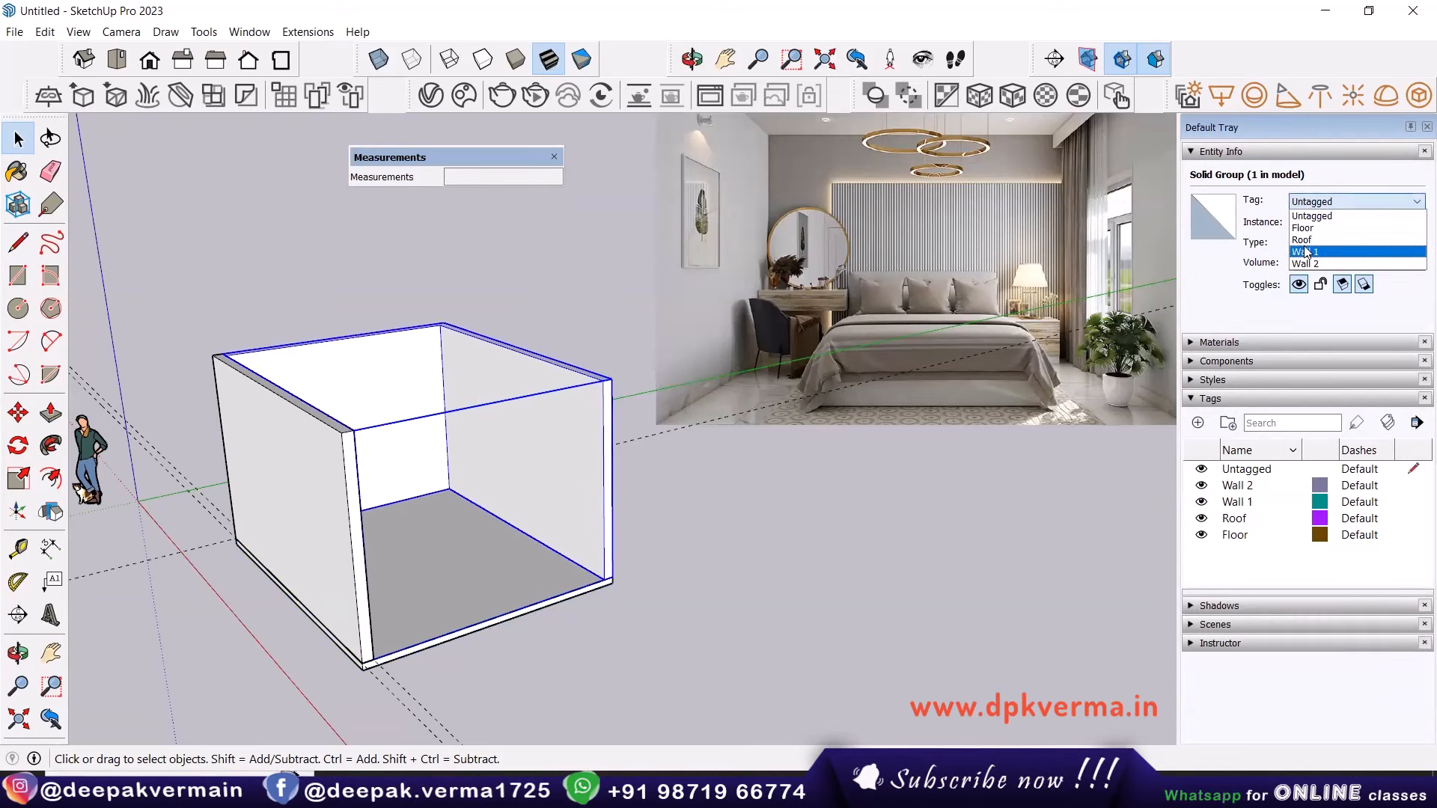
left_click(1308, 254)
left_click(1322, 208)
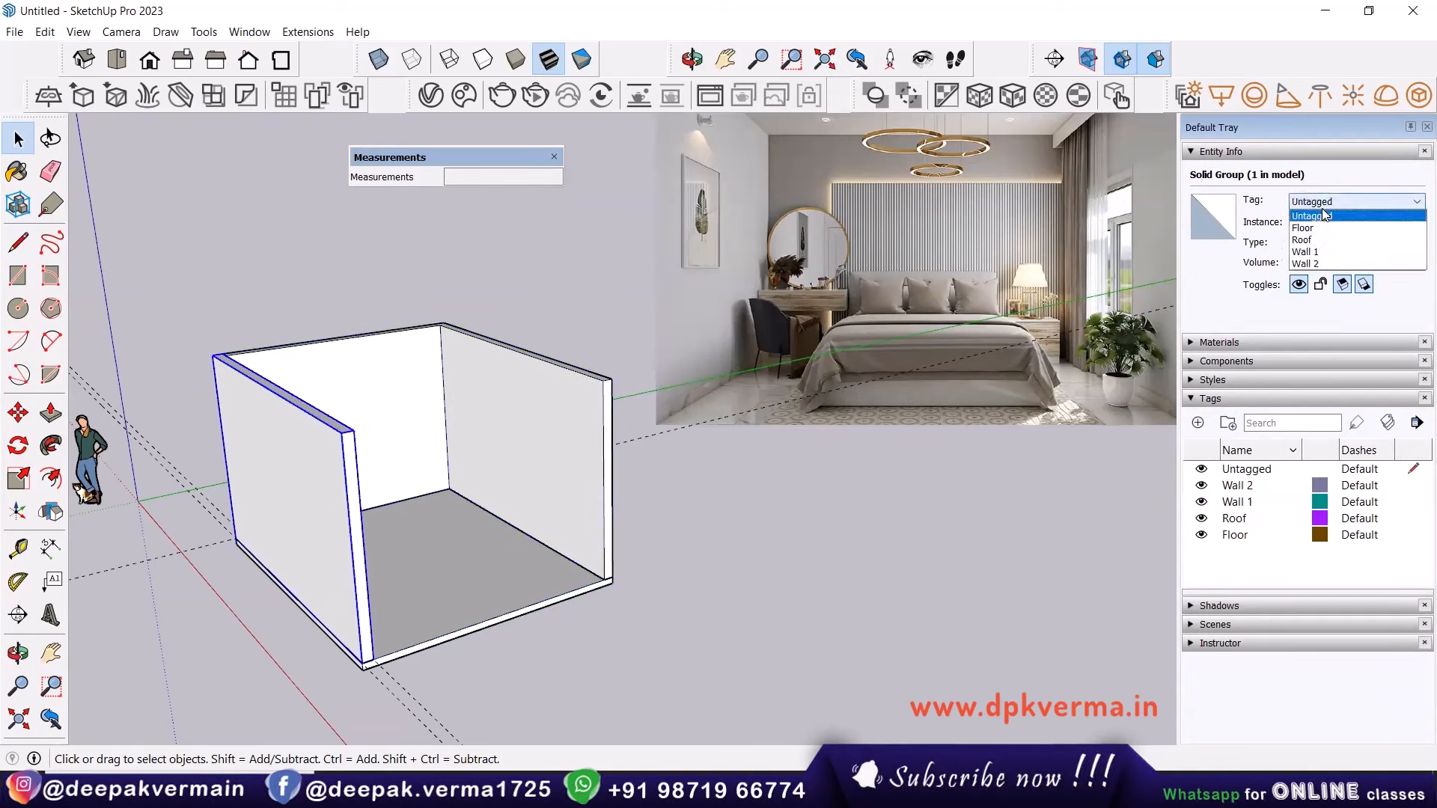
left_click(1316, 266)
Copy the floor slab 10' 4" straight up so the copy rests on top of the walls.
left_click(468, 596)
key("m")
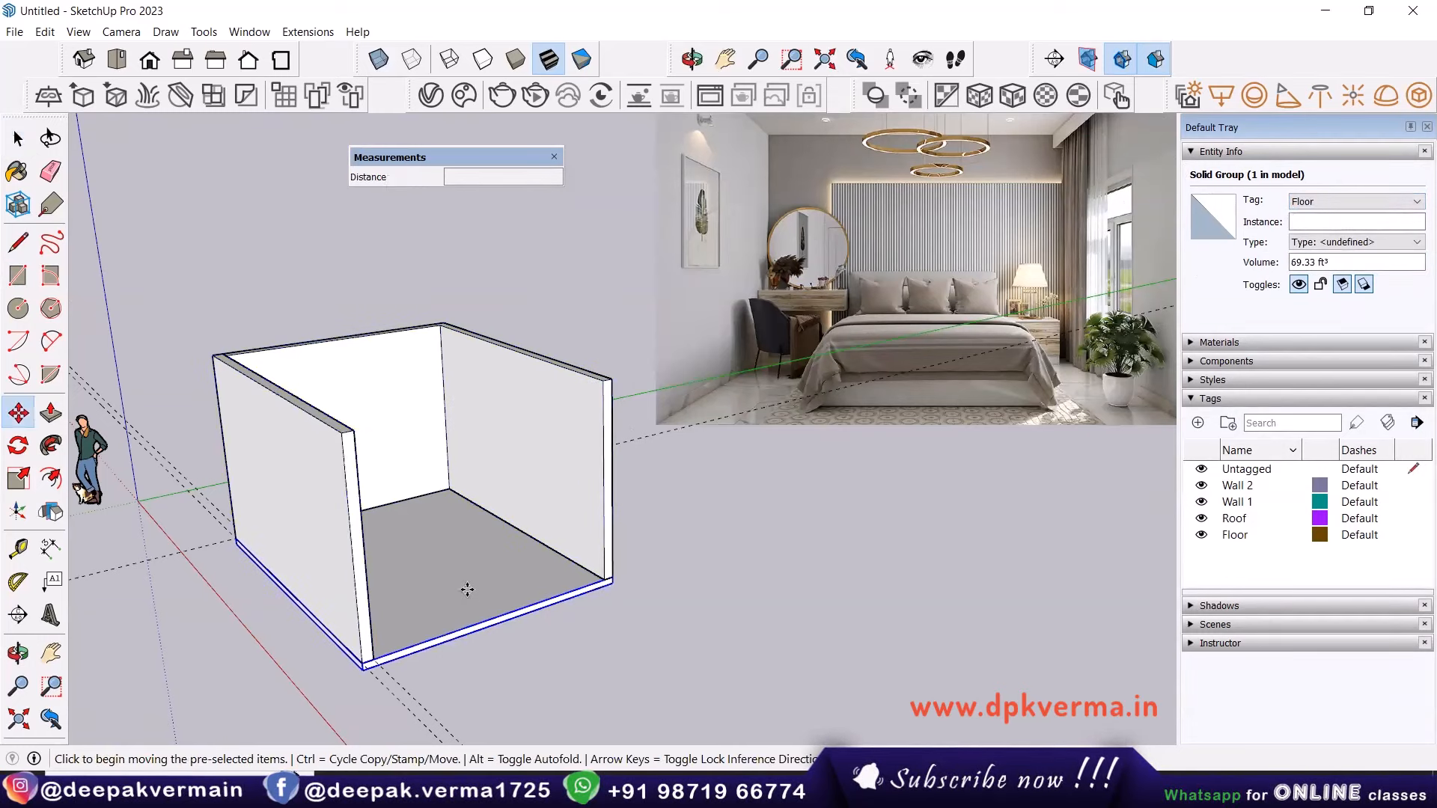
scroll(362, 674, "up", 2)
left_click(361, 663)
key("ctrl")
left_click(334, 345)
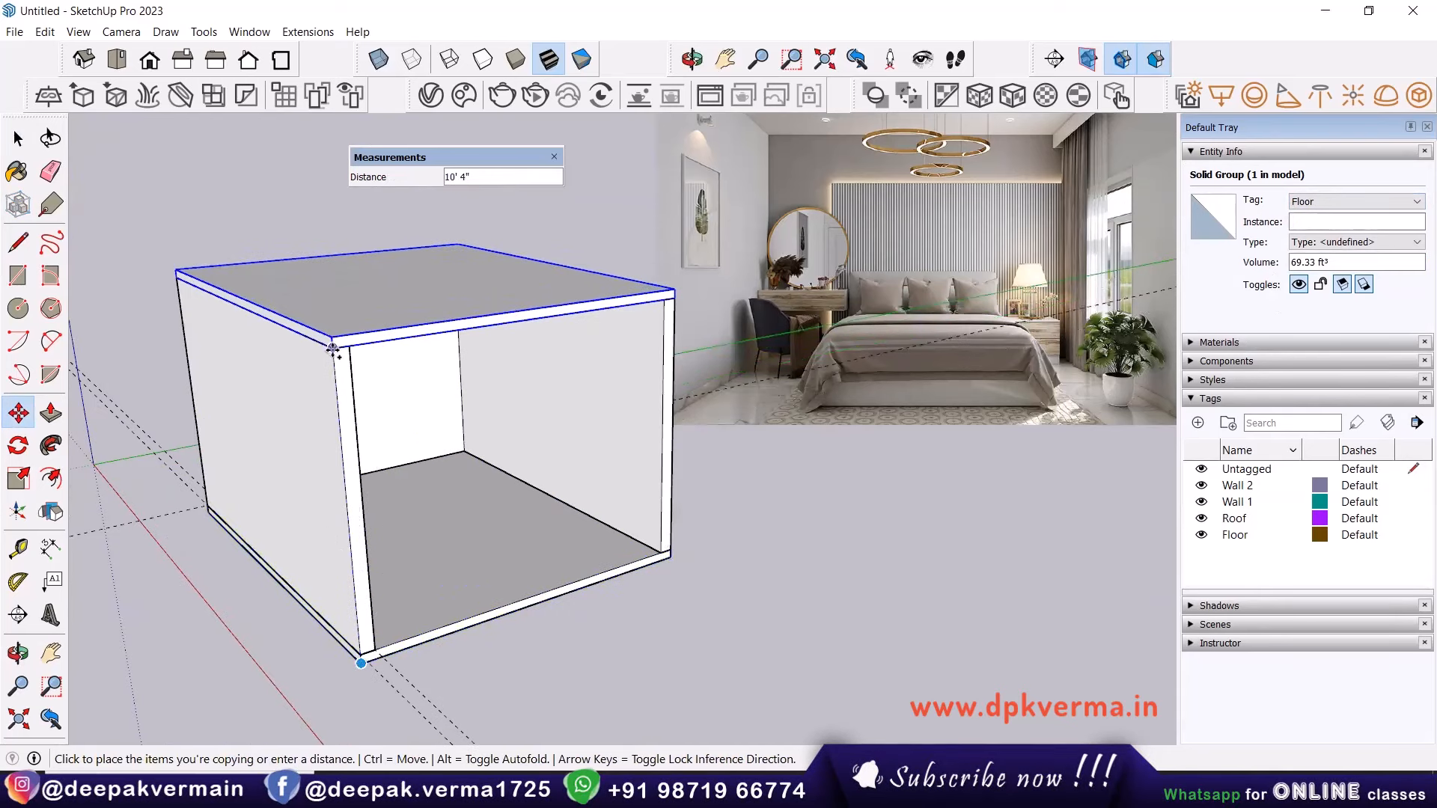
Assign the Roof tag to the copied slab on top of the walls and clear the selection.
key("space")
left_click(1331, 202)
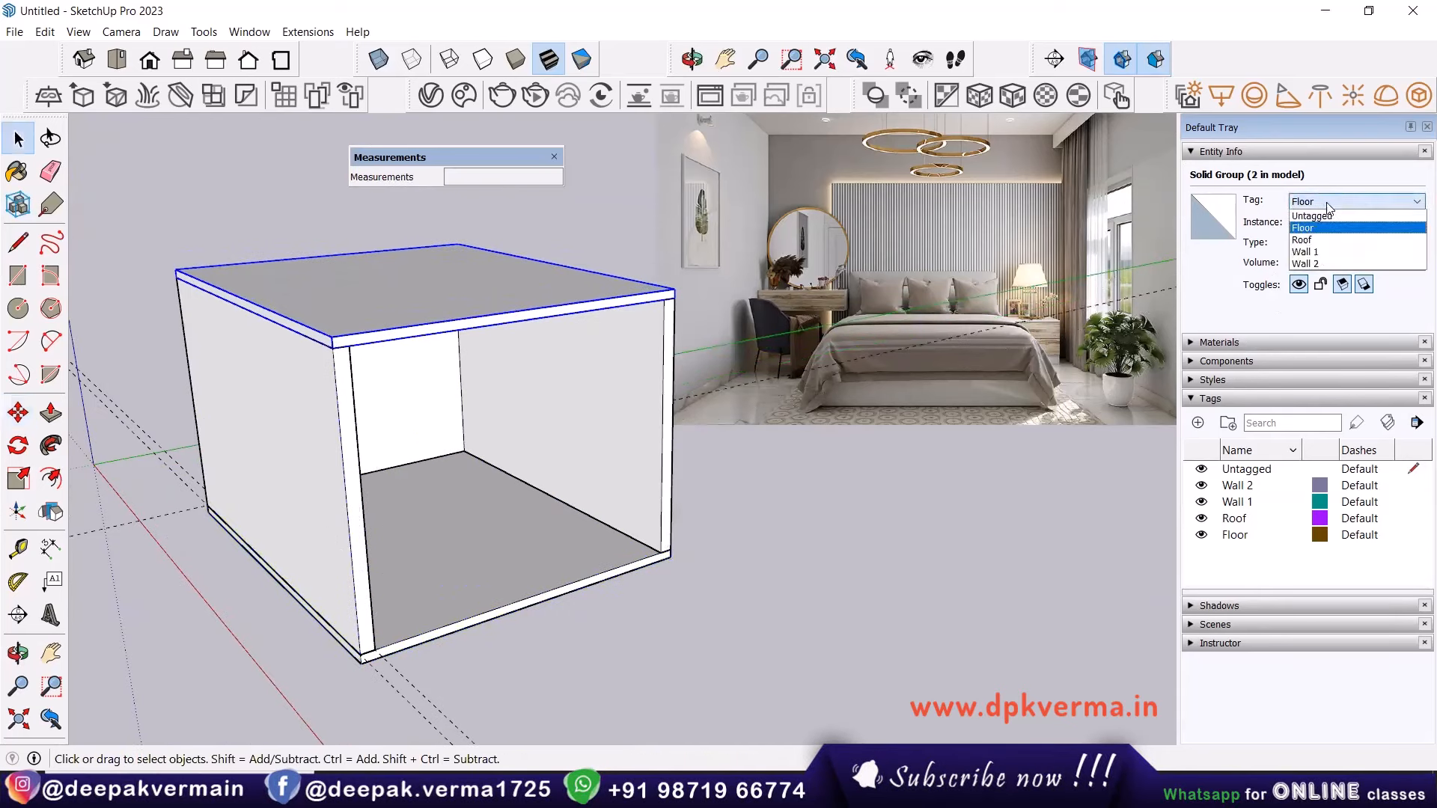
left_click(1317, 234)
left_click(680, 537)
Check the tag assignments by switching Wall 1, Wall 2, Roof and Floor off and back on one at a time.
middle_click_drag(680, 537, 453, 445)
left_click(1200, 503)
left_click(1200, 502)
left_click(1201, 485)
left_click(1201, 486)
left_click(1201, 486)
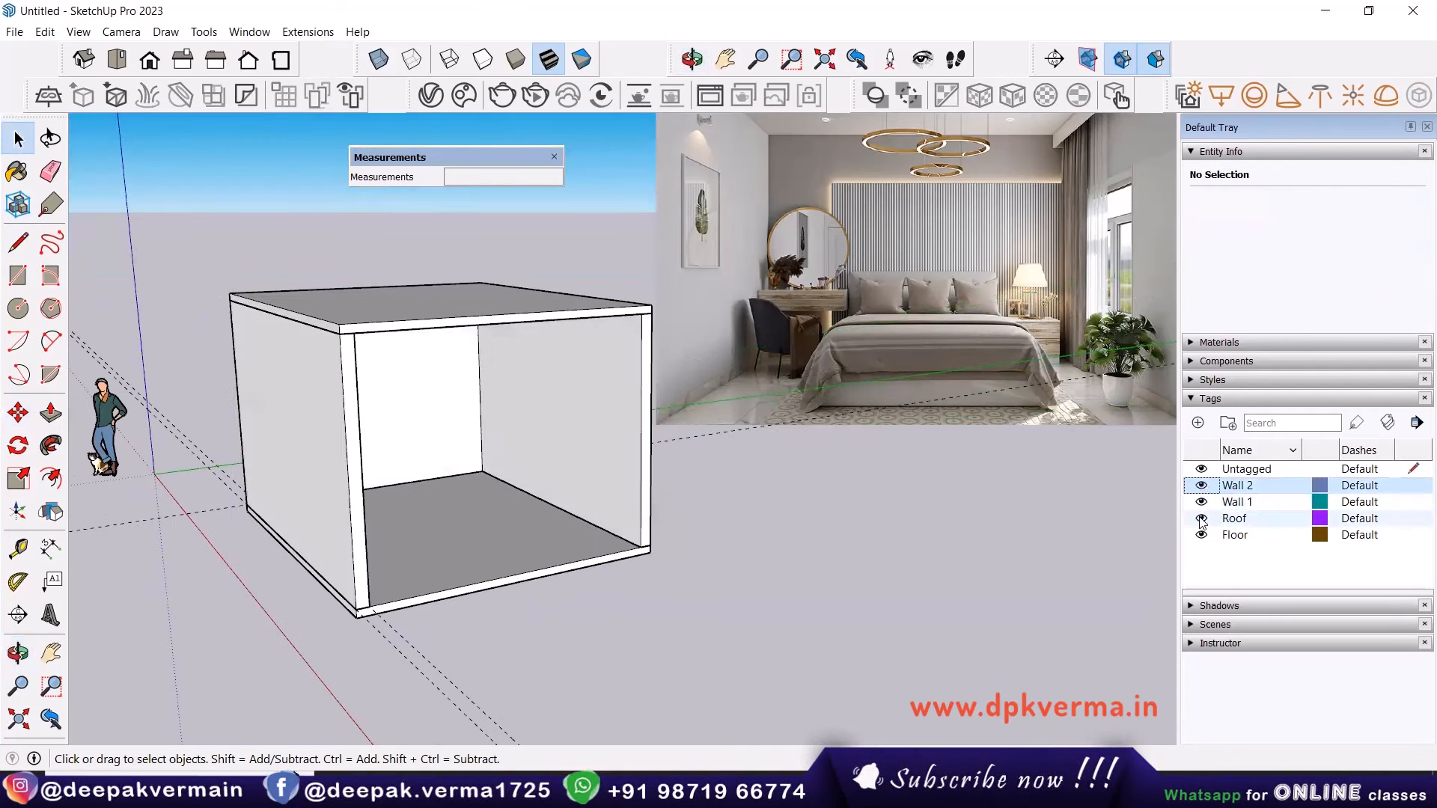
left_click(1201, 519)
left_click(1201, 519)
left_click(1201, 534)
left_click(1201, 535)
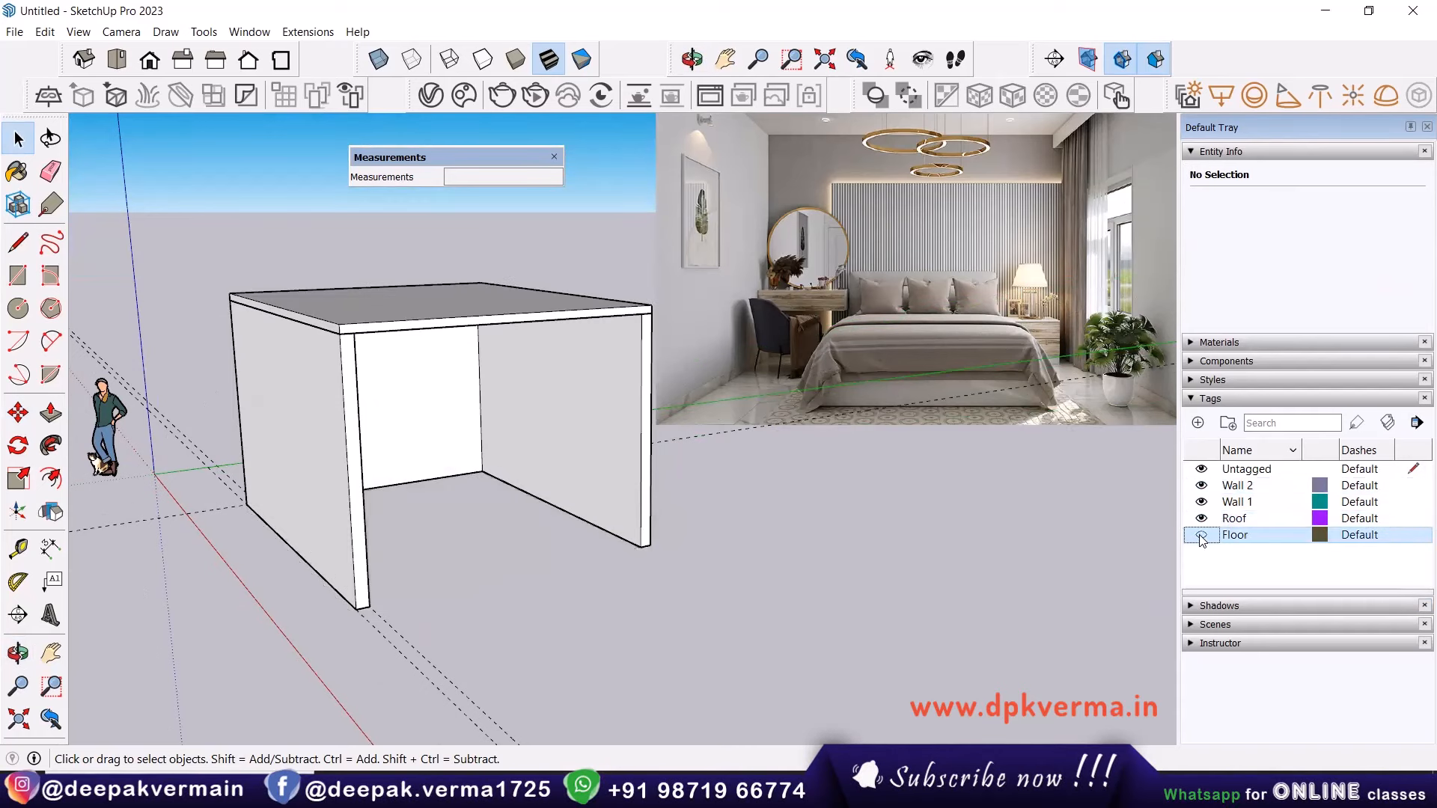
left_click(1202, 534)
Hide the Roof tag, and switch the Wall 2 tag off and back on to inspect the room's interior.
scroll(399, 459, "down", 1)
middle_click_drag(399, 459, 329, 476, "shift")
middle_click_drag(821, 295, 687, 539)
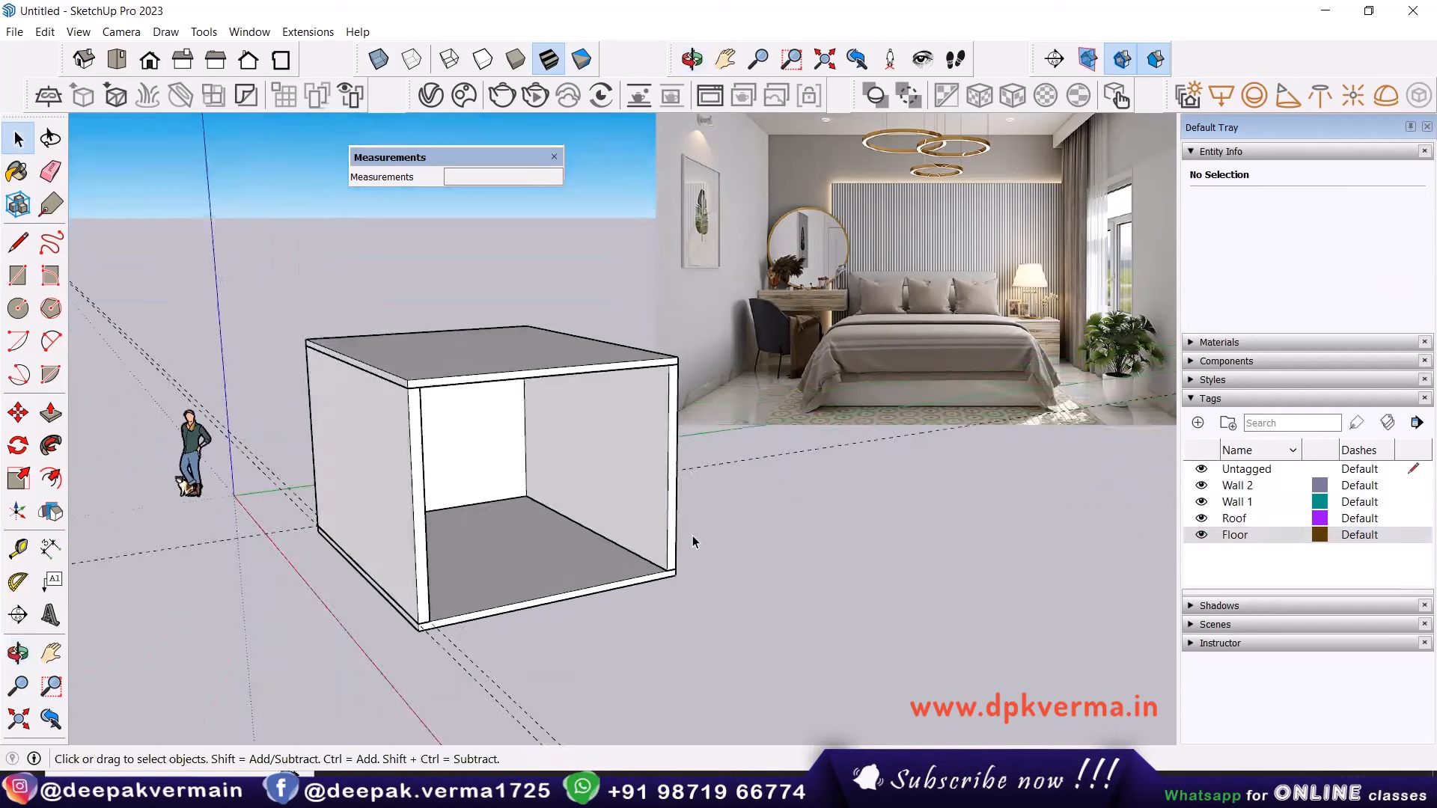
left_click(1201, 519)
left_click(1202, 485)
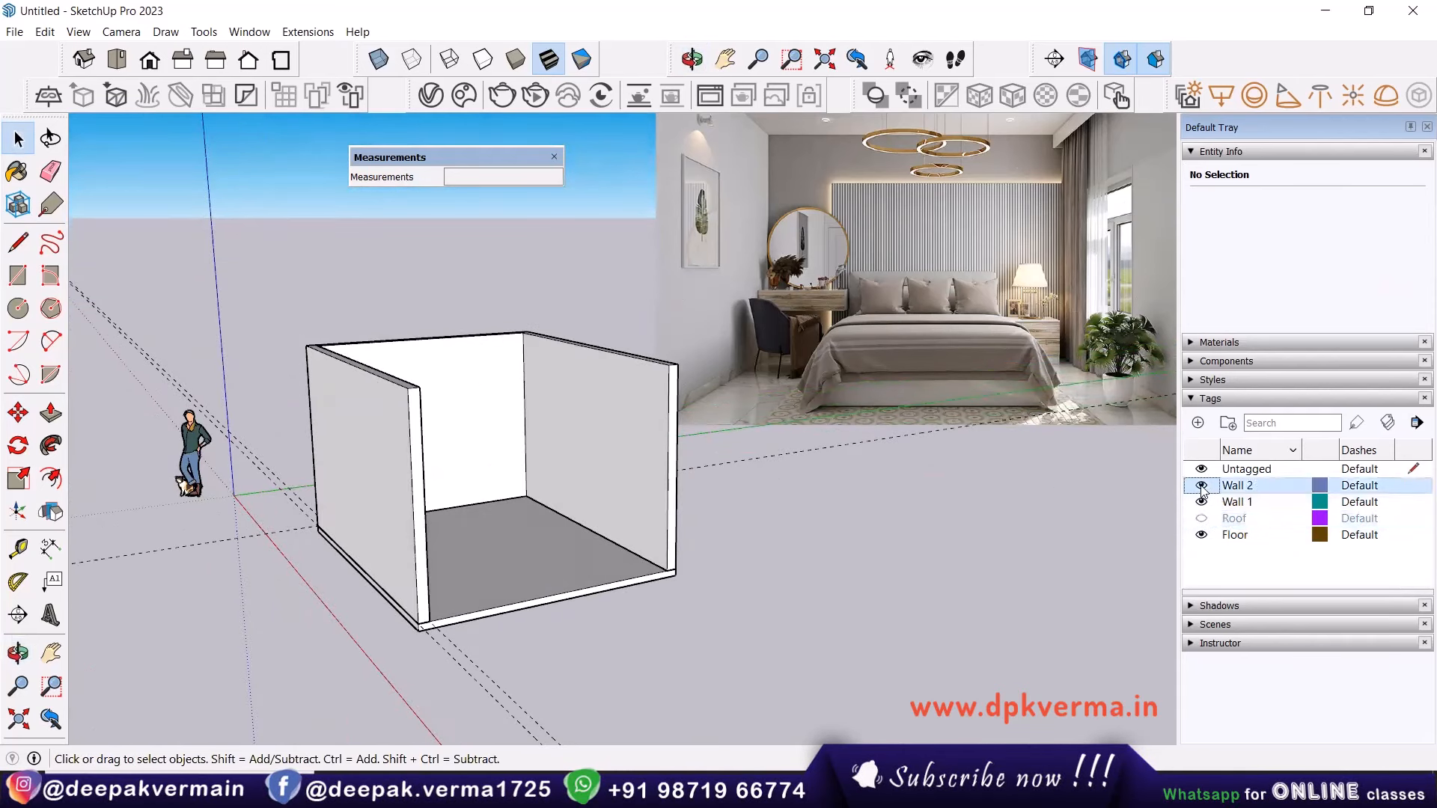
middle_click_drag(455, 397, 375, 429)
scroll(375, 428, "up", 3)
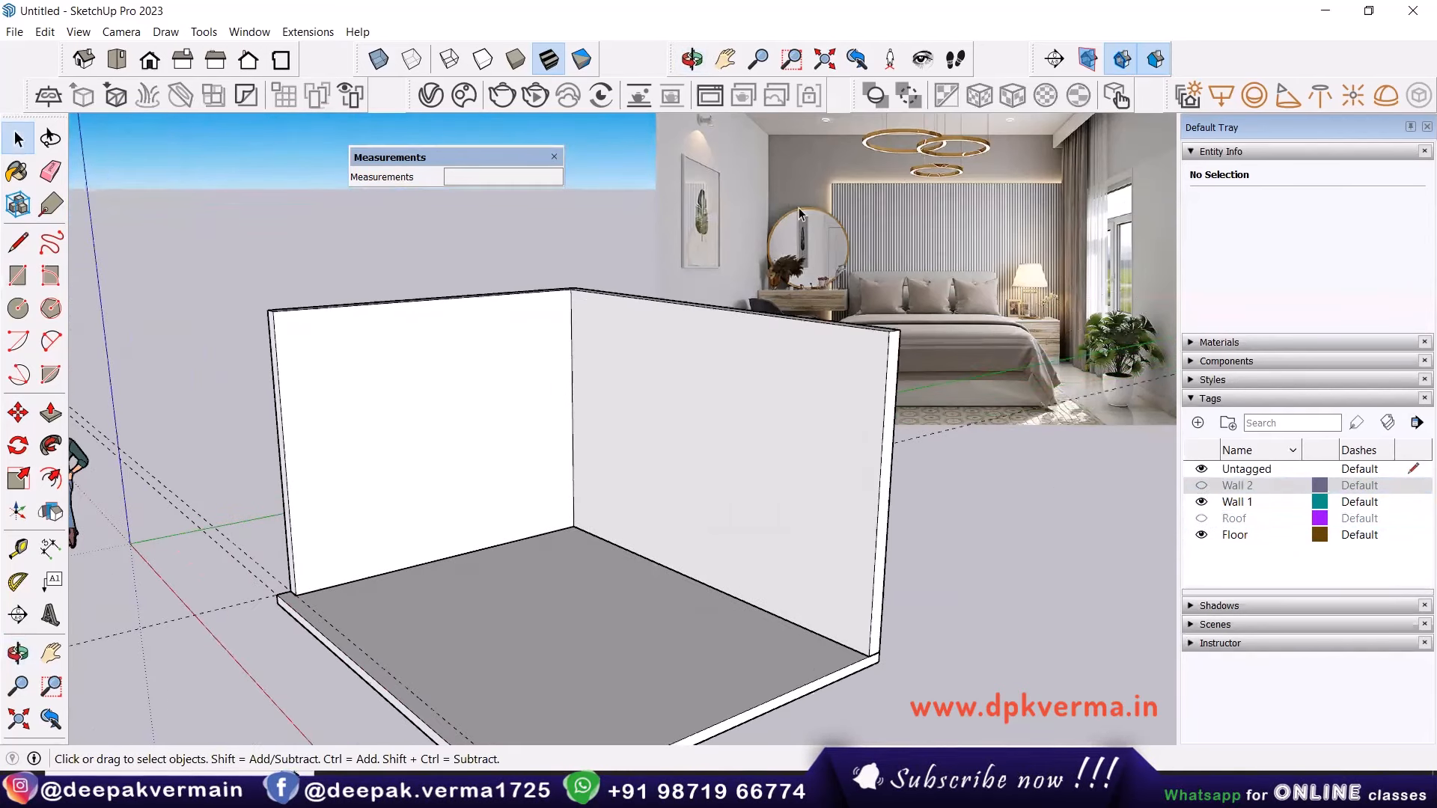
middle_click_drag(511, 420, 424, 477, "shift")
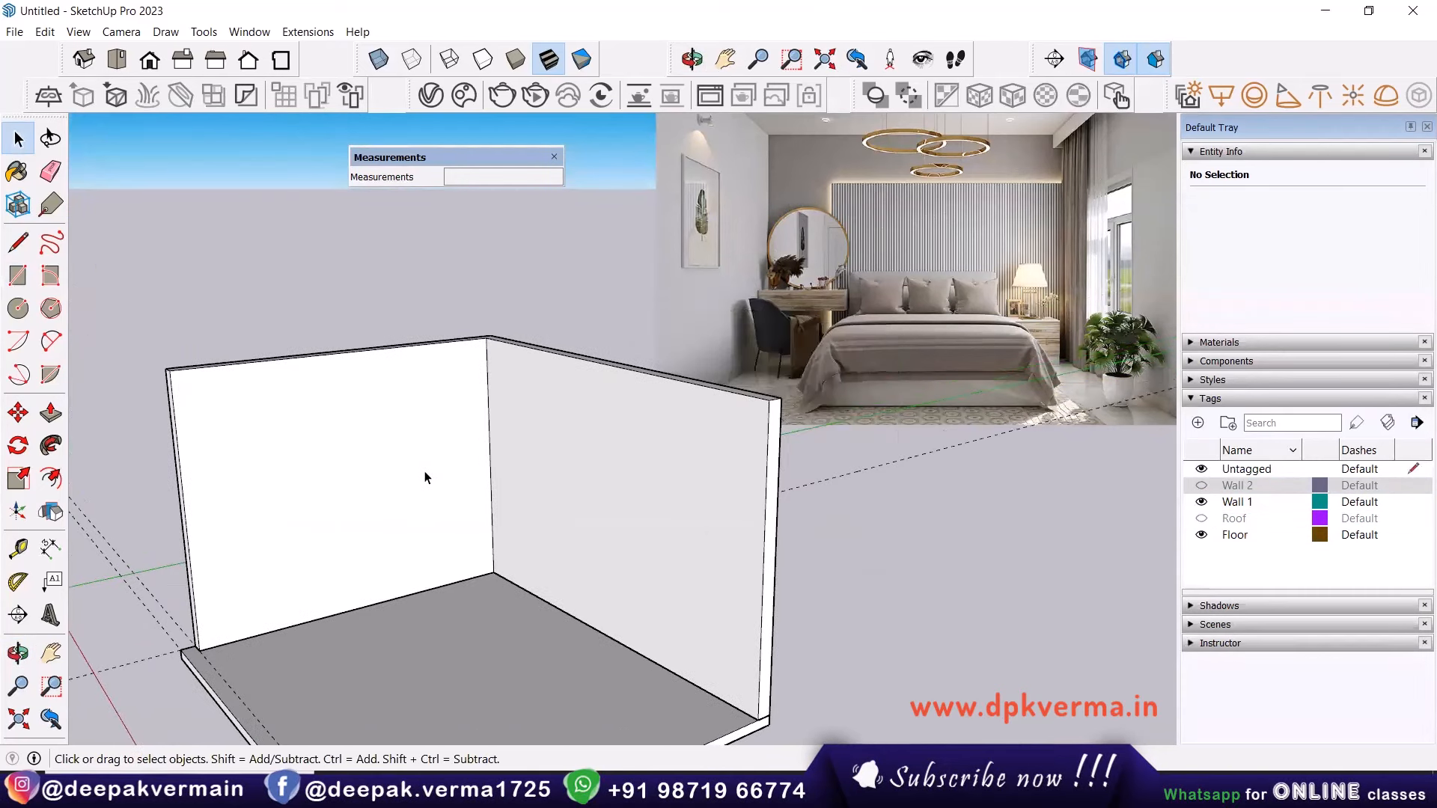
scroll(426, 516, "down", 1)
middle_click_drag(439, 544, 387, 487, "shift")
left_click(1201, 485)
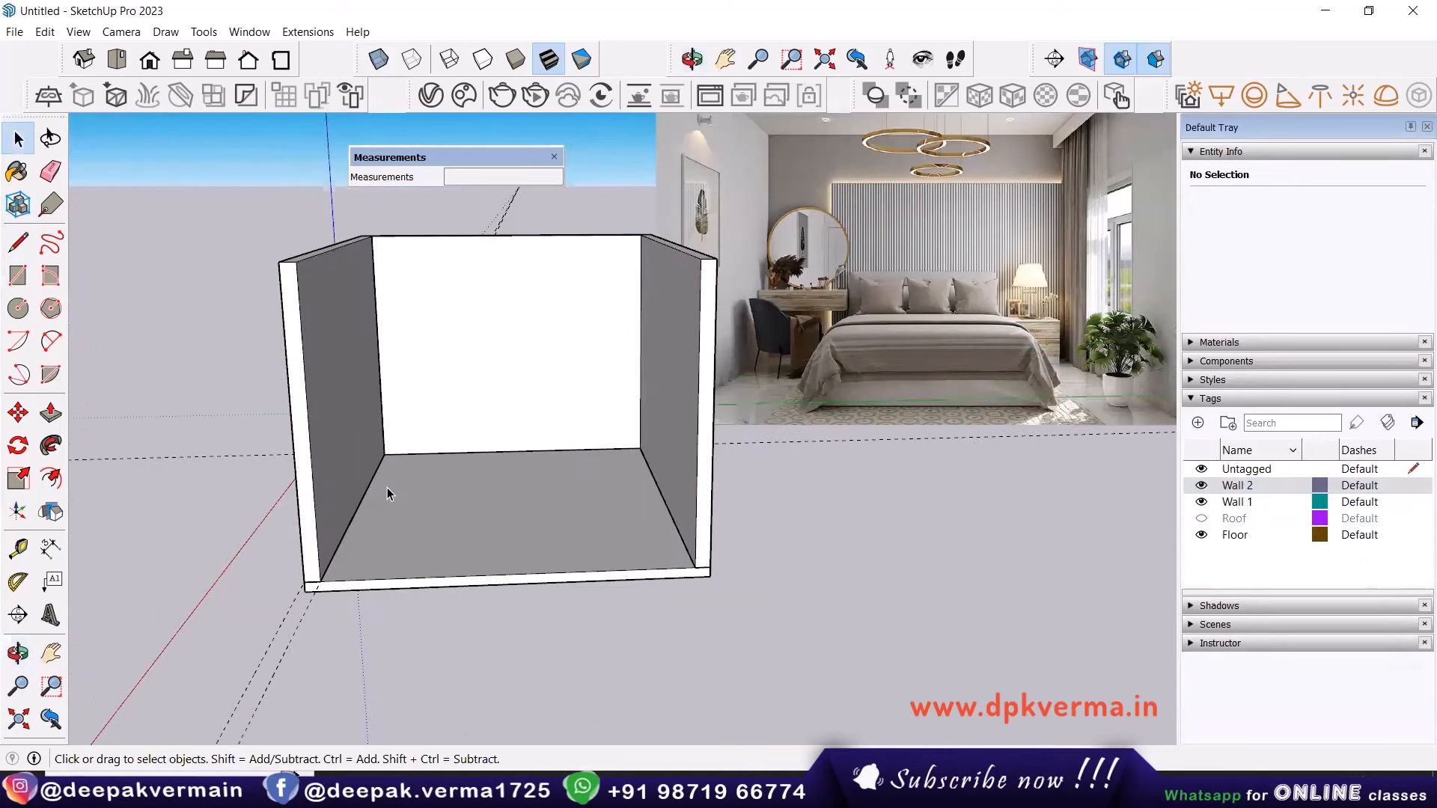
Place a vertical guide just inside the Wall 2 inner edge and a horizontal guide just above the floor's open front edge.
middle_click_drag(616, 434, 424, 476, "shift")
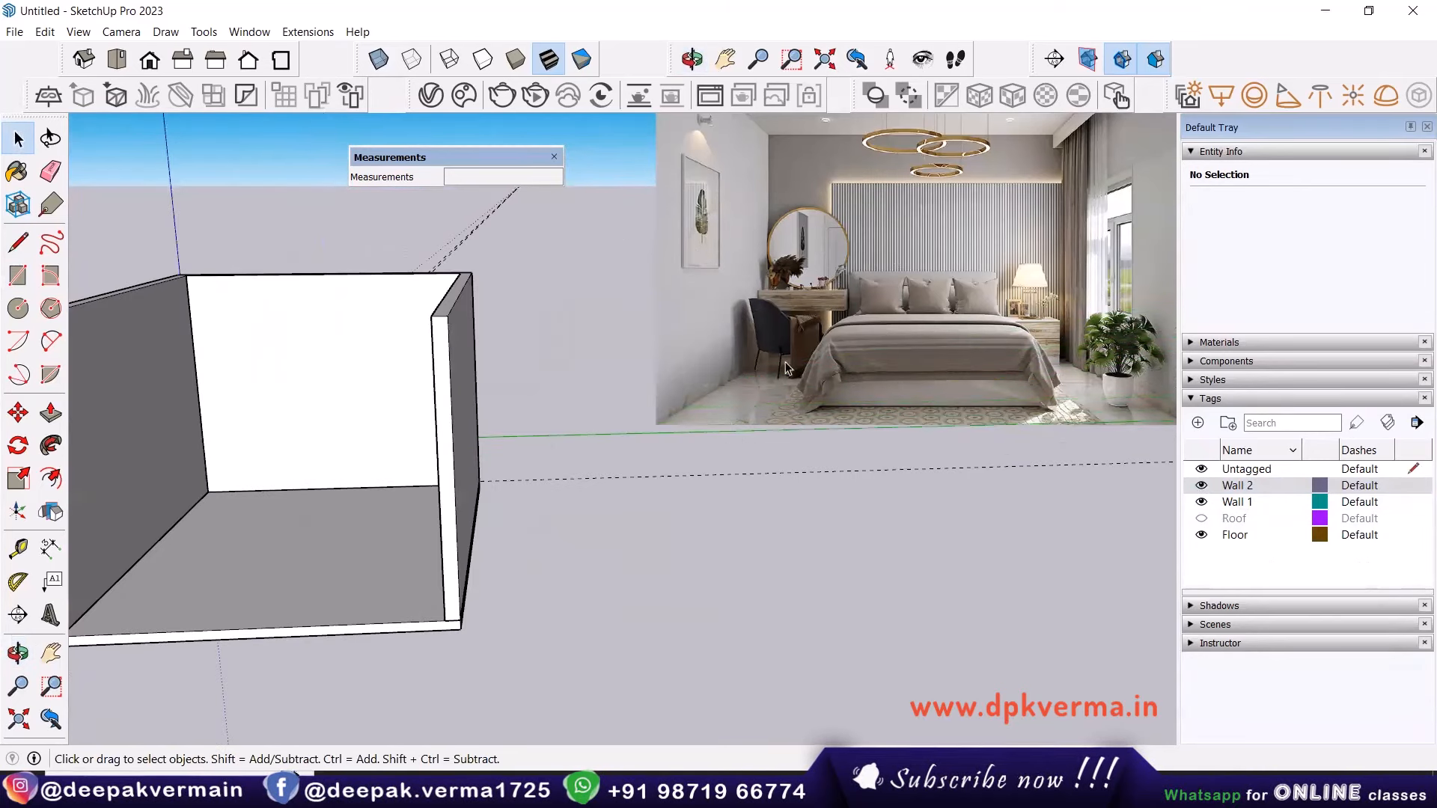
middle_click_drag(784, 361, 330, 569)
scroll(268, 631, "up", 1)
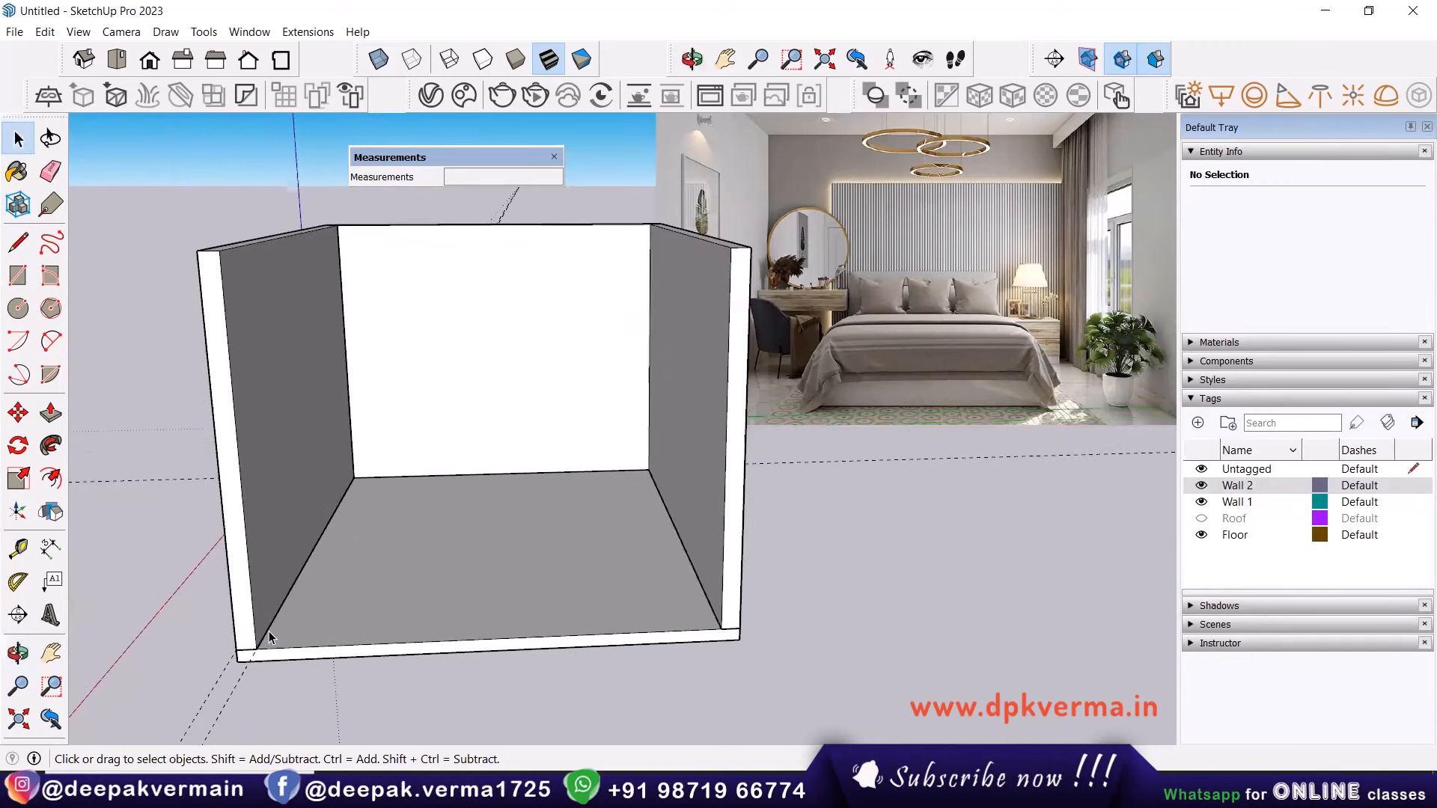
scroll(268, 631, "up", 4)
left_click(18, 549)
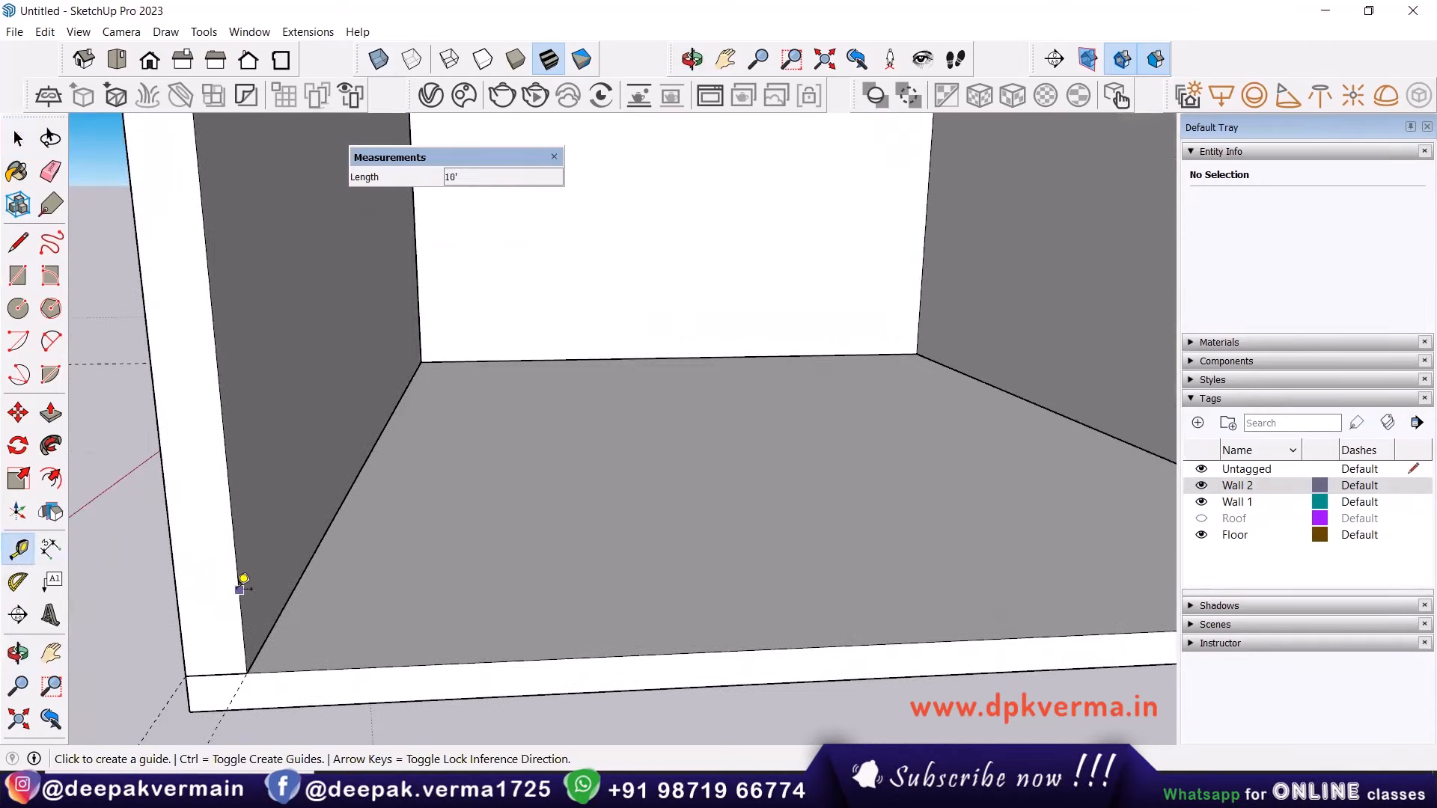
left_click(240, 589)
scroll(243, 626, "up", 1)
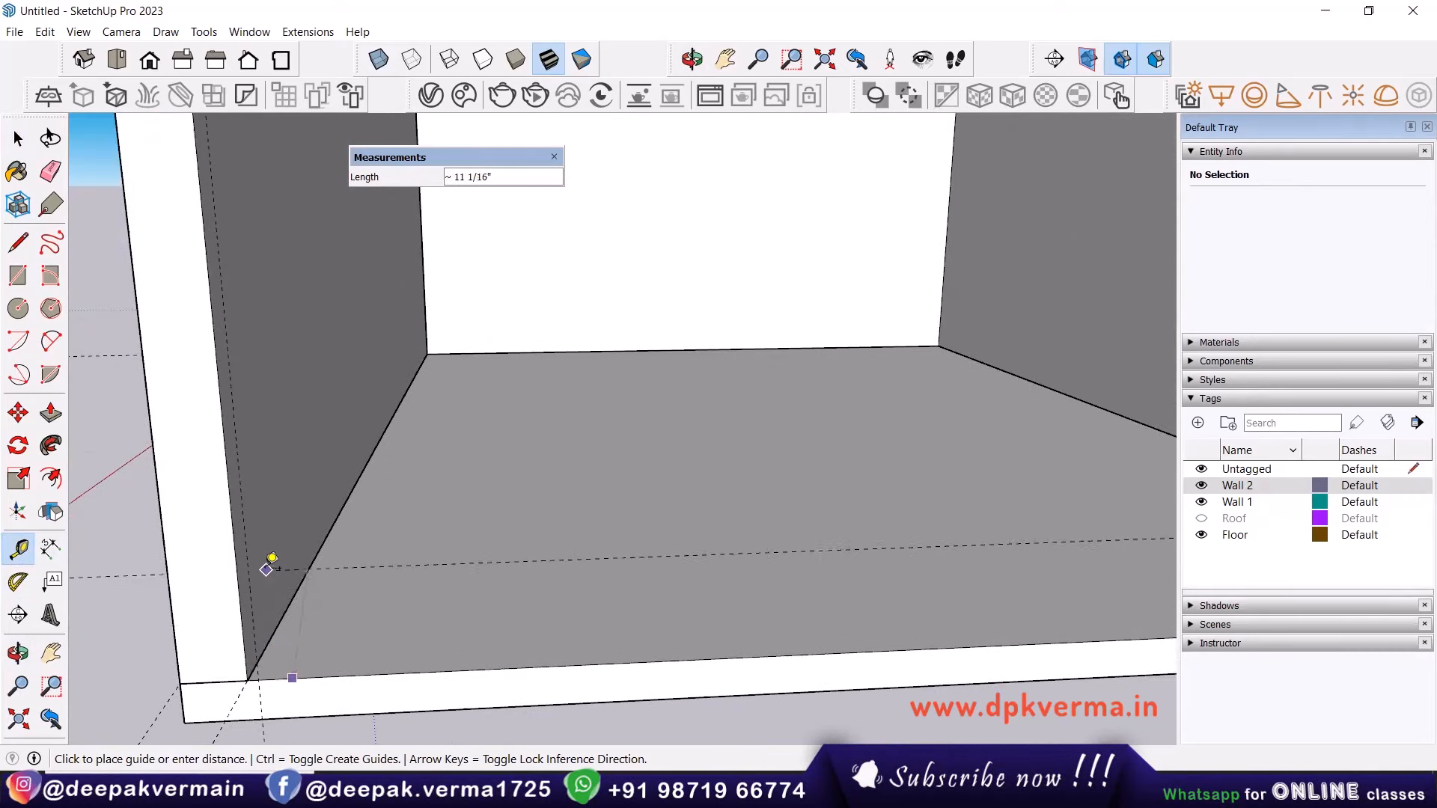
key("Return")
Draw a small skirting profile rectangle between the guides at the foot of Wall 2's front inner corner.
middle_click_drag(289, 632, 280, 545)
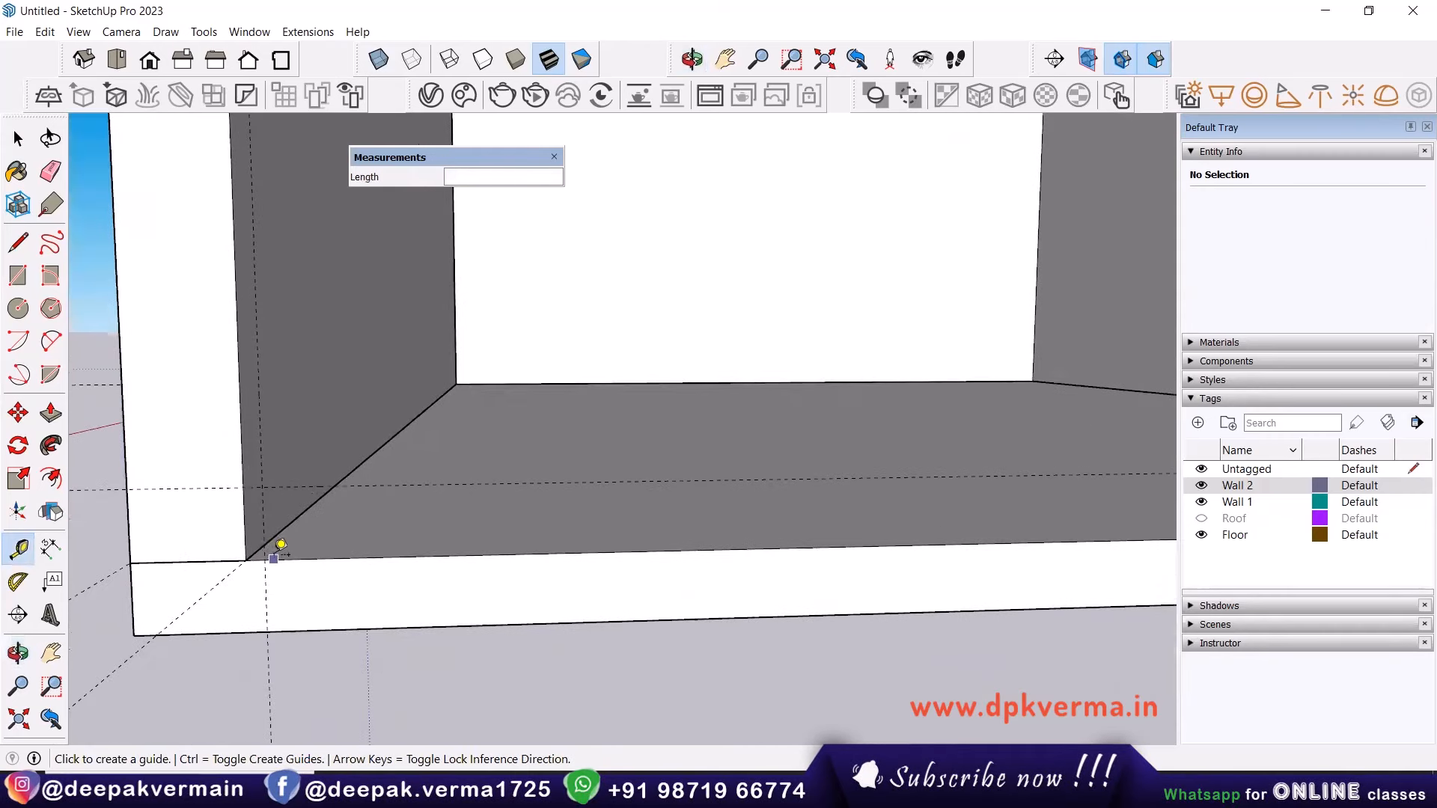
key("r")
left_click(243, 487)
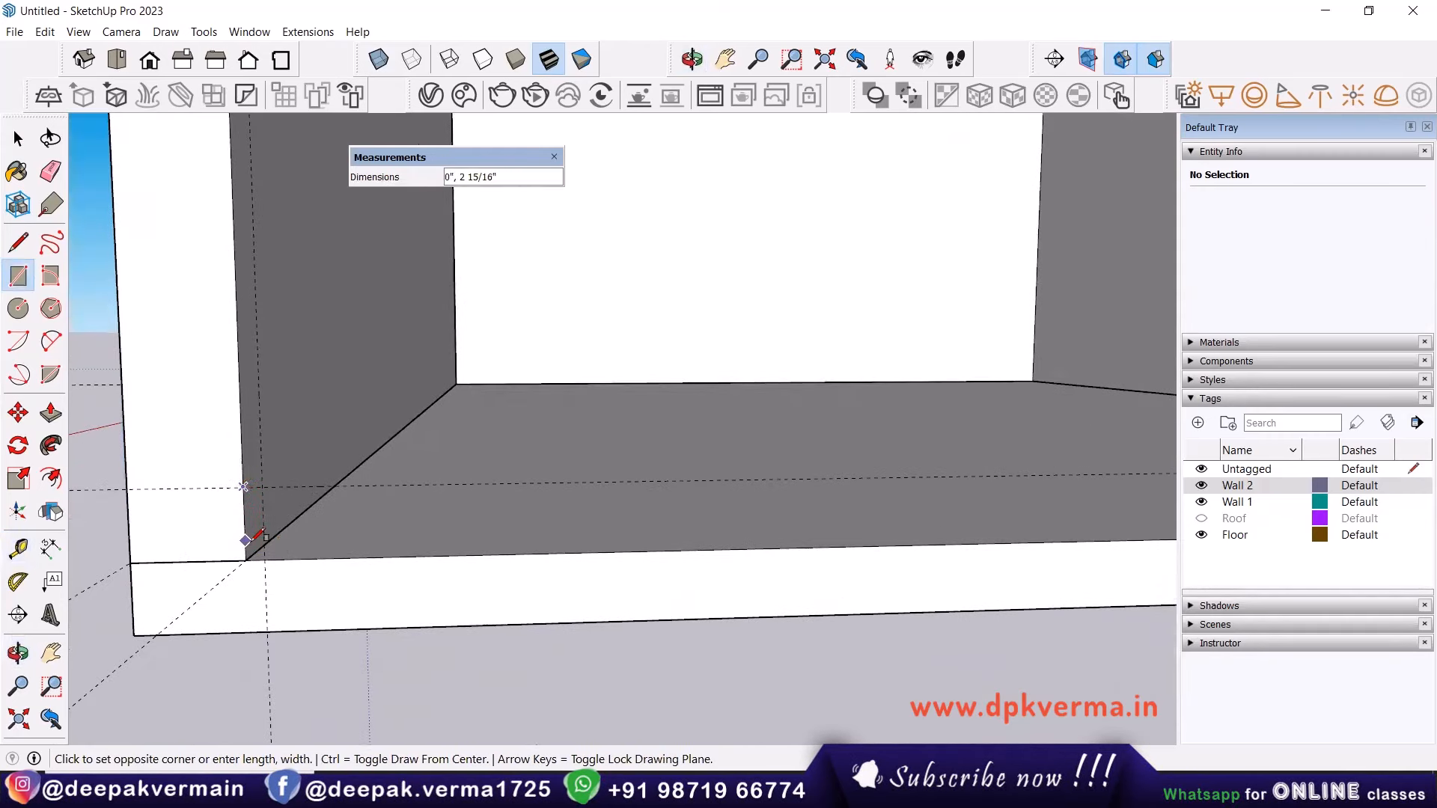
left_click(263, 558)
middle_click_drag(263, 558, 337, 523)
Trace a line path from the skirting profile around the inner floor edges of all three walls.
key("space")
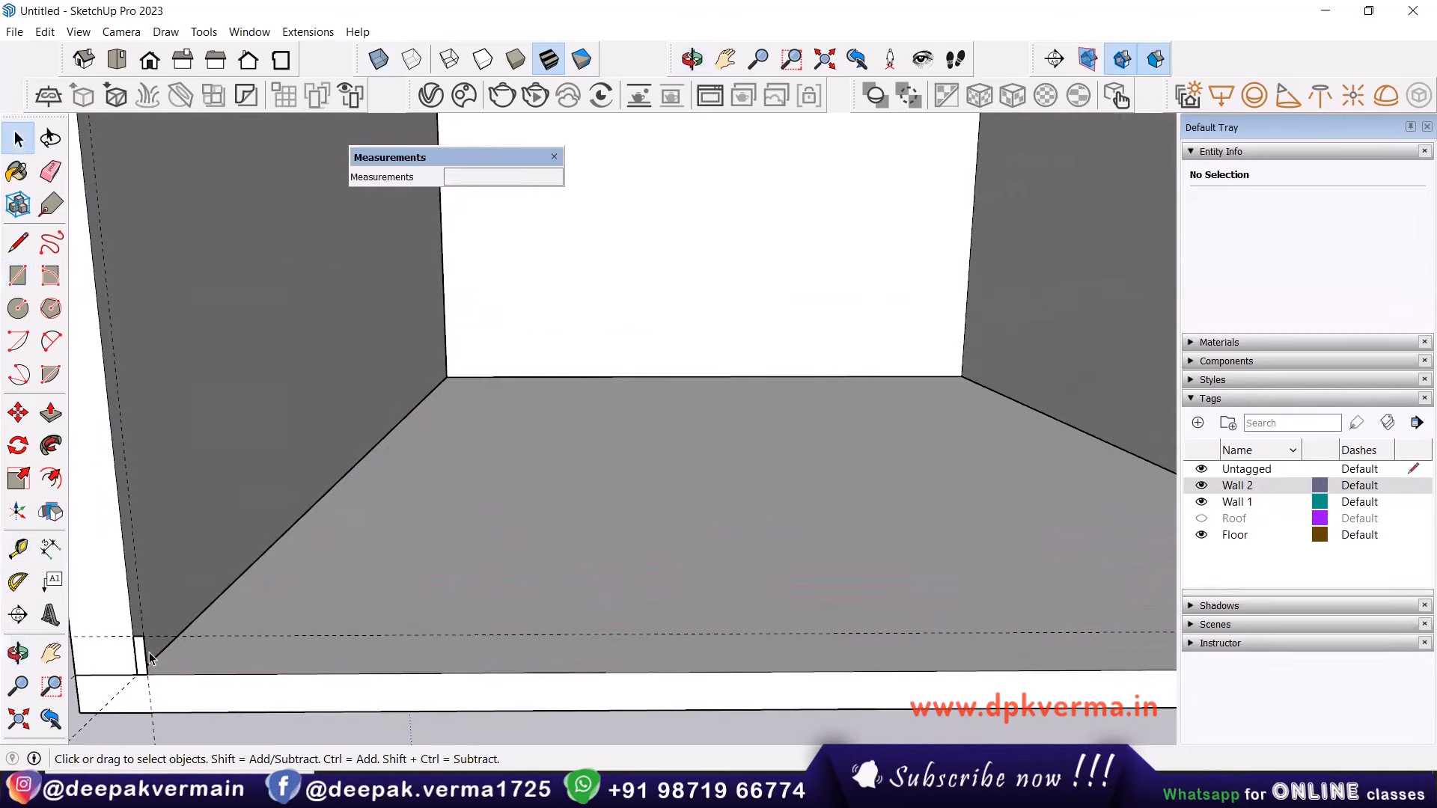
key("l")
middle_click_drag(147, 665, 402, 420)
middle_click_drag(254, 428, 253, 388)
left_click(253, 388)
middle_click_drag(911, 334, 485, 569)
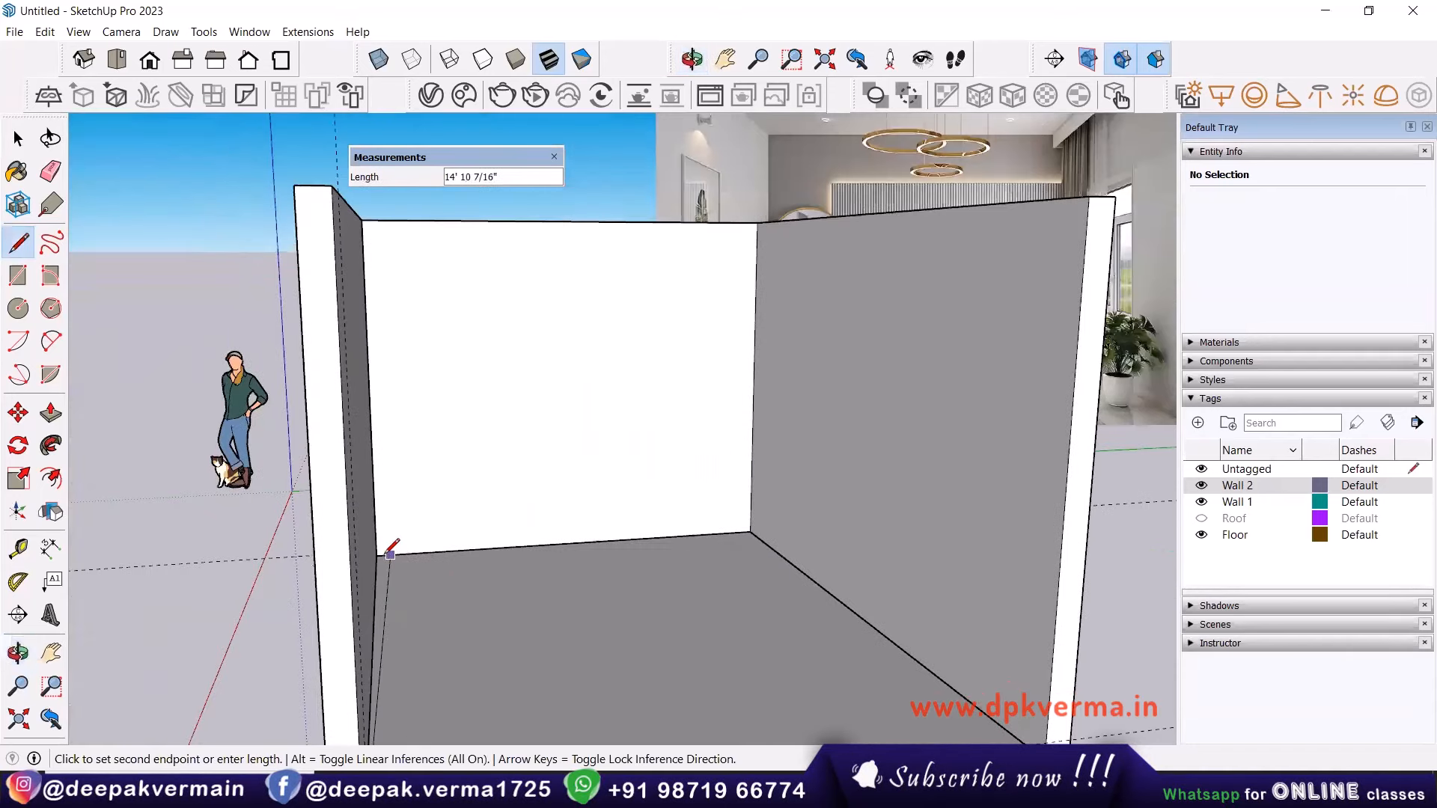
middle_click_drag(744, 522, 955, 530)
key("space")
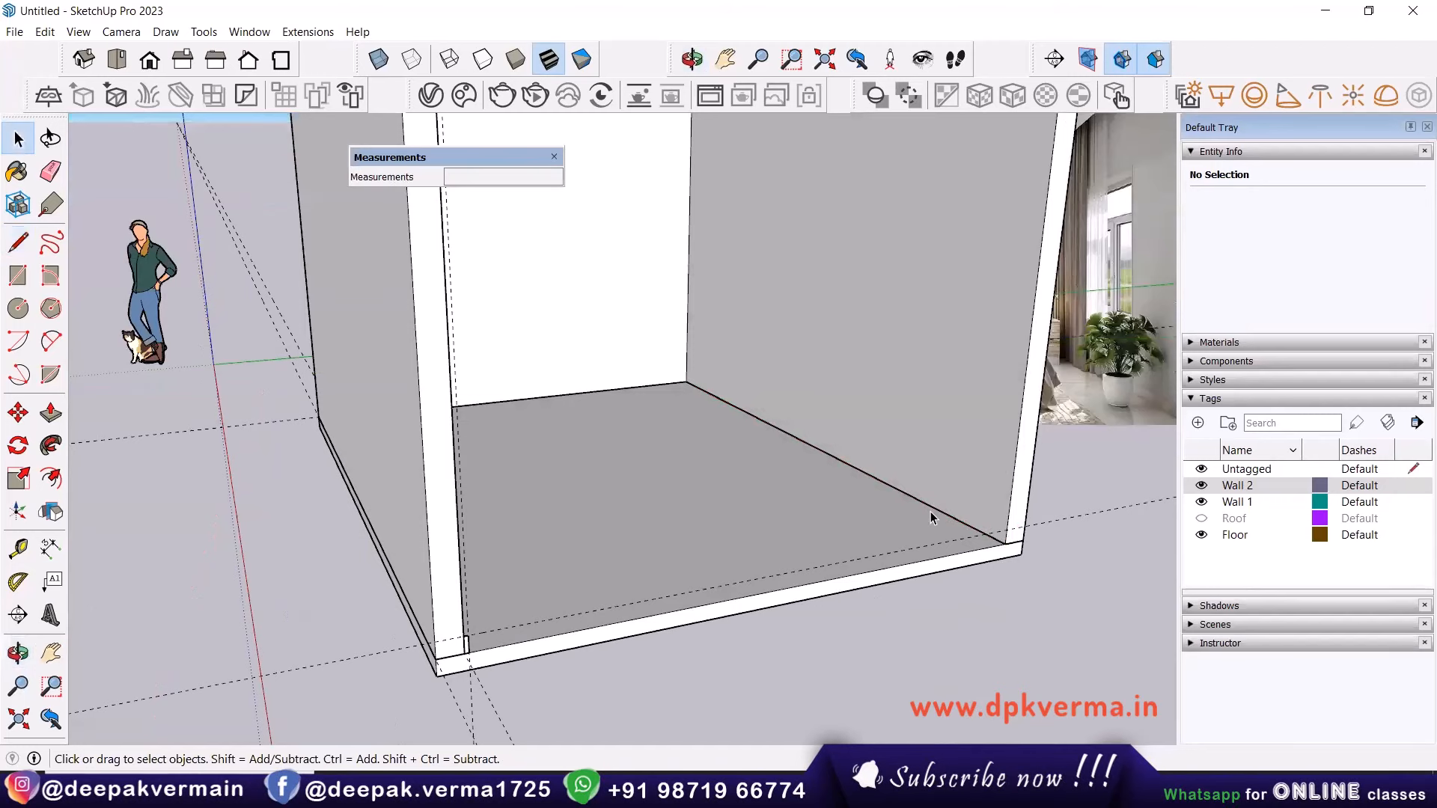
Sweep the skirting profile along the selected inner floor path on the three walls with Follow Me.
left_click(928, 503)
middle_click_drag(861, 528, 698, 399)
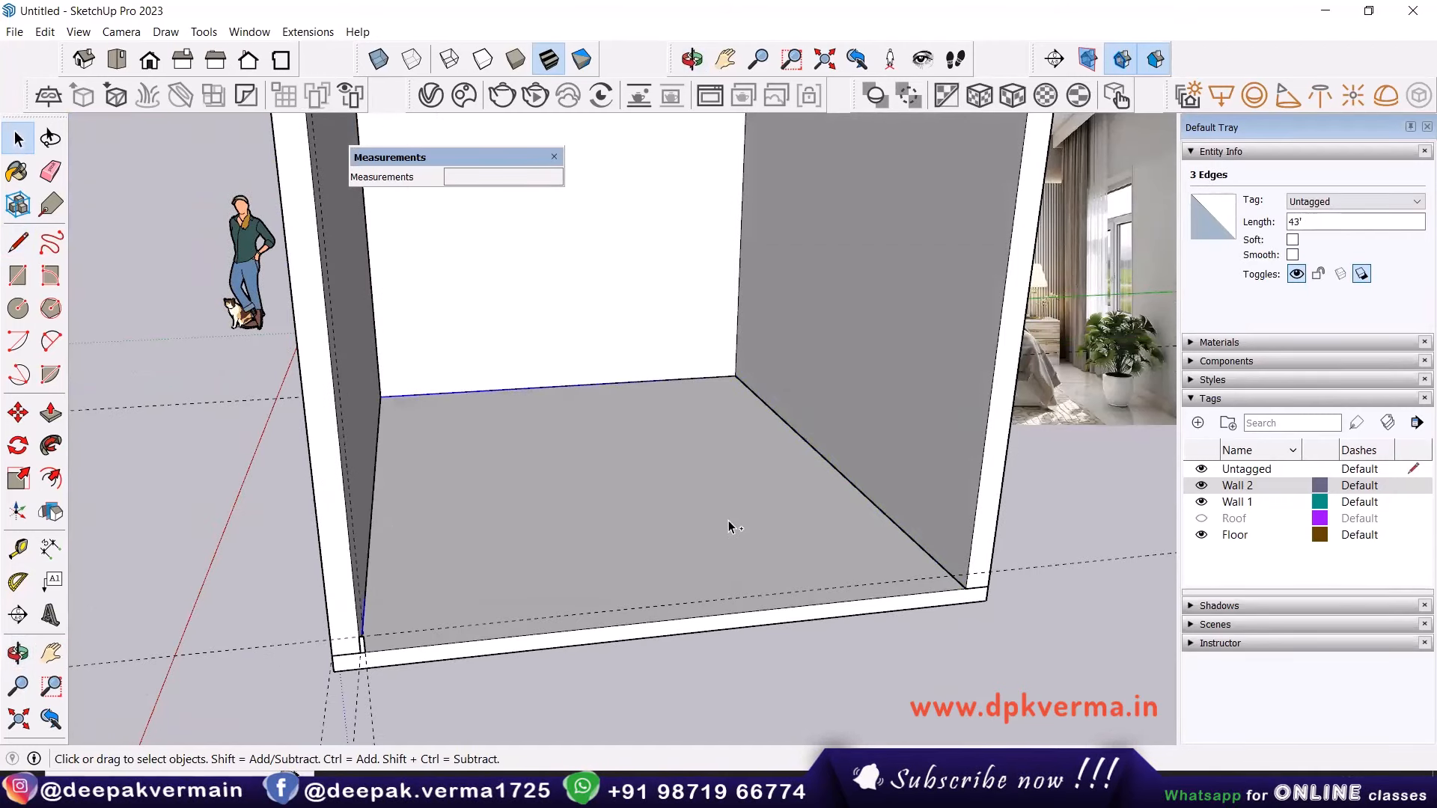
scroll(282, 593, "up", 3)
left_click(51, 445)
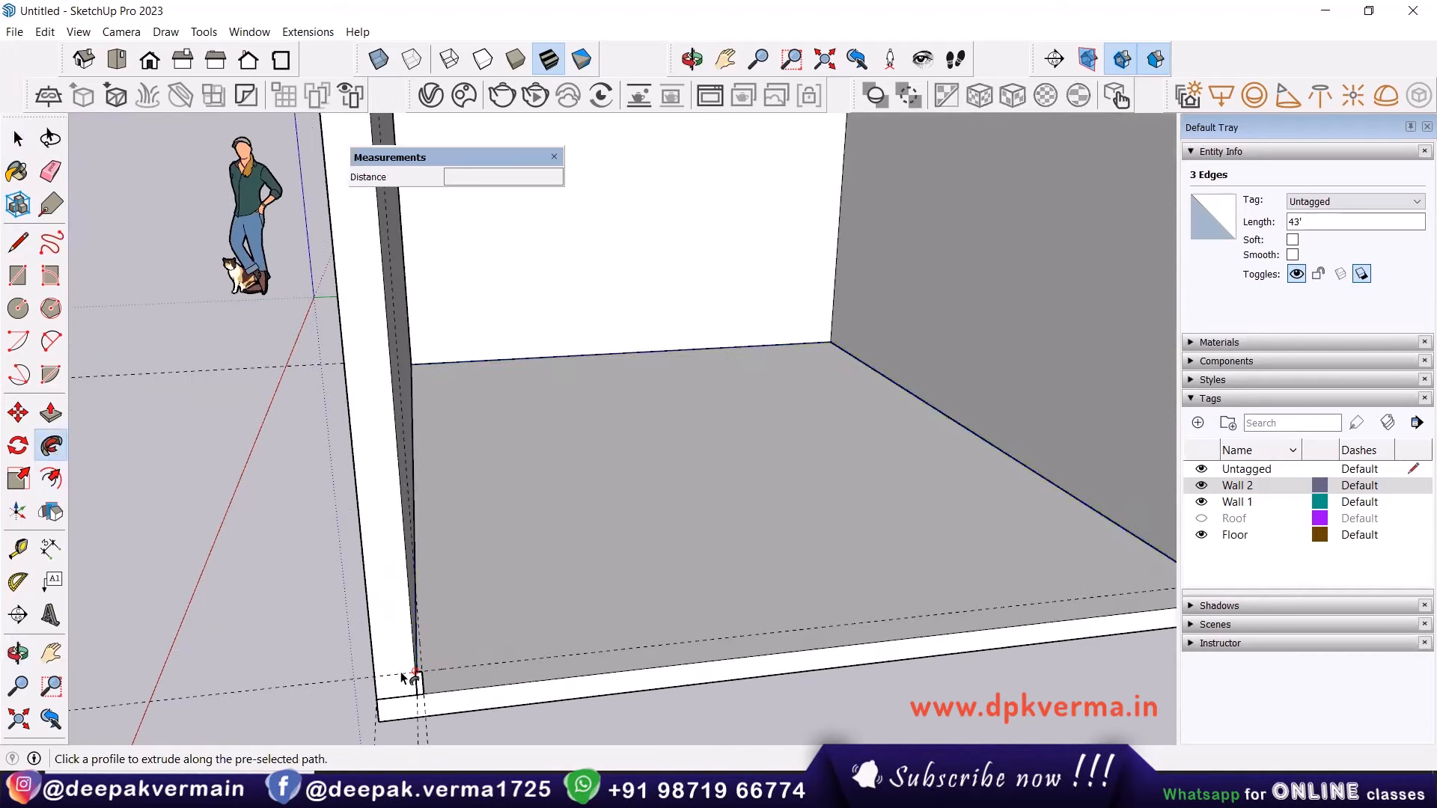
left_click(419, 685)
middle_click_drag(506, 625, 307, 493)
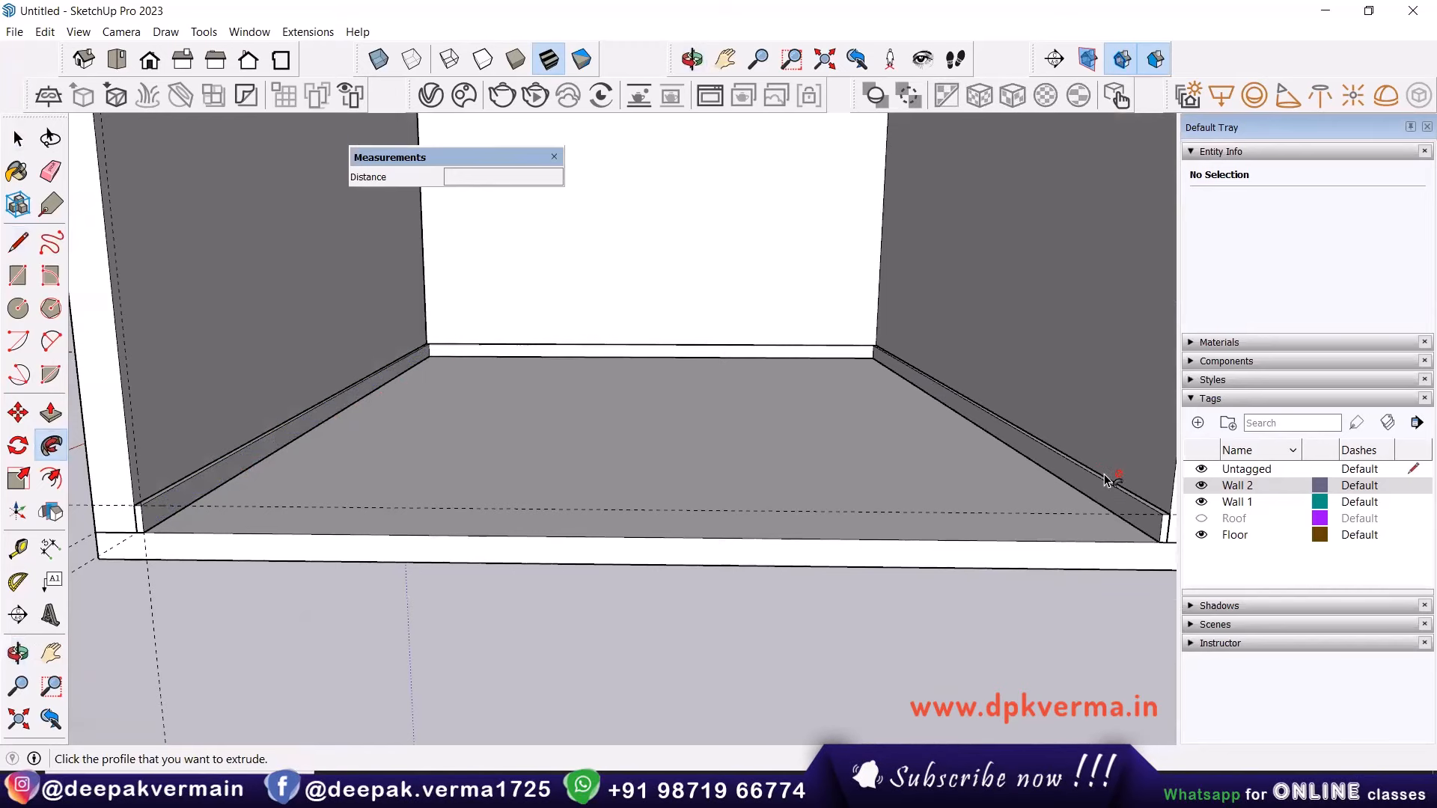
Select all connected geometry of the skirting and make it a group.
middle_click_drag(1116, 485, 406, 628)
key("space")
middle_click_drag(200, 625, 421, 608)
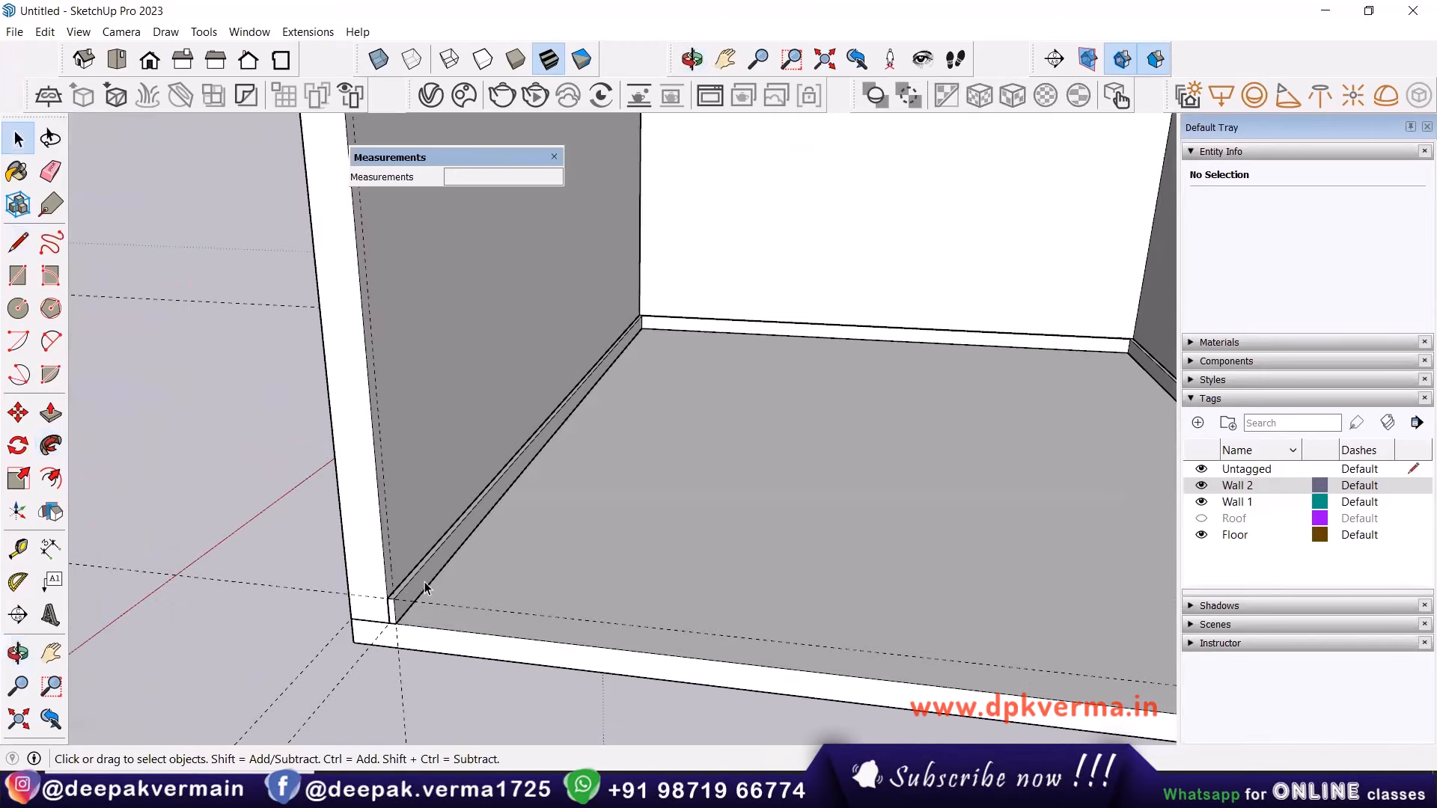
double_click(424, 582)
left_click(424, 588)
right_click(424, 587)
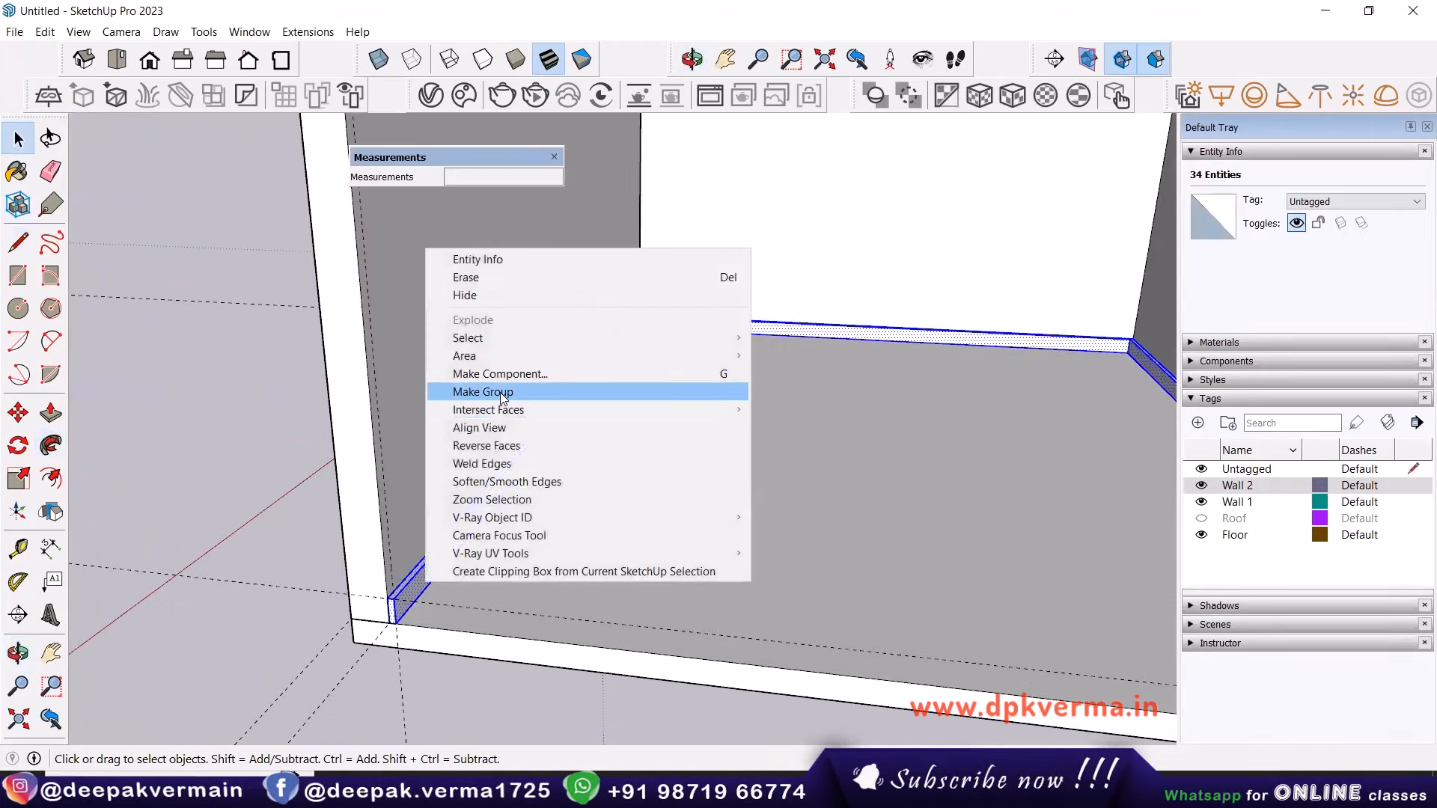
left_click(503, 398)
Add a tag named Skirting and assign the skirting group to it.
left_click(1198, 423)
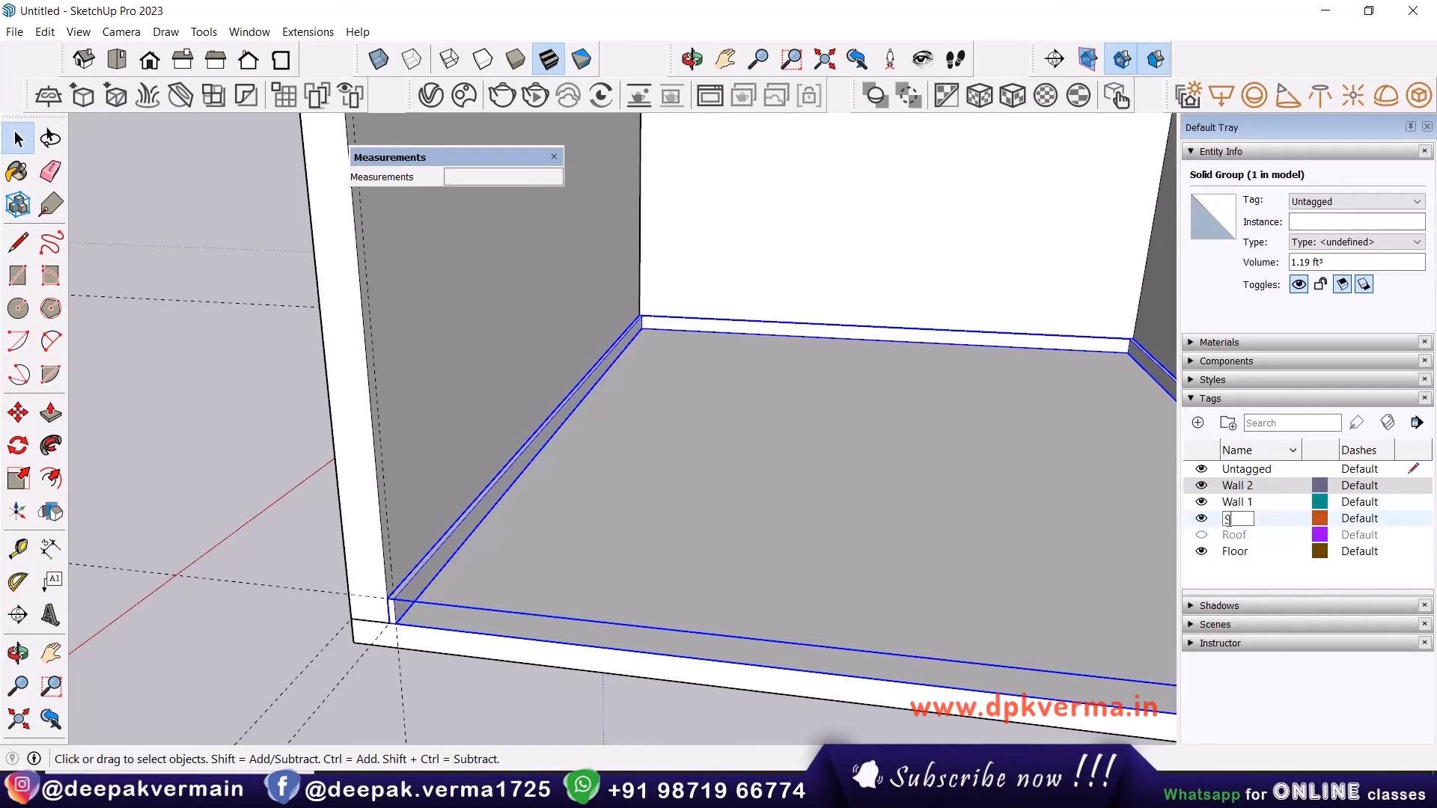
type("Skirting")
key("Return")
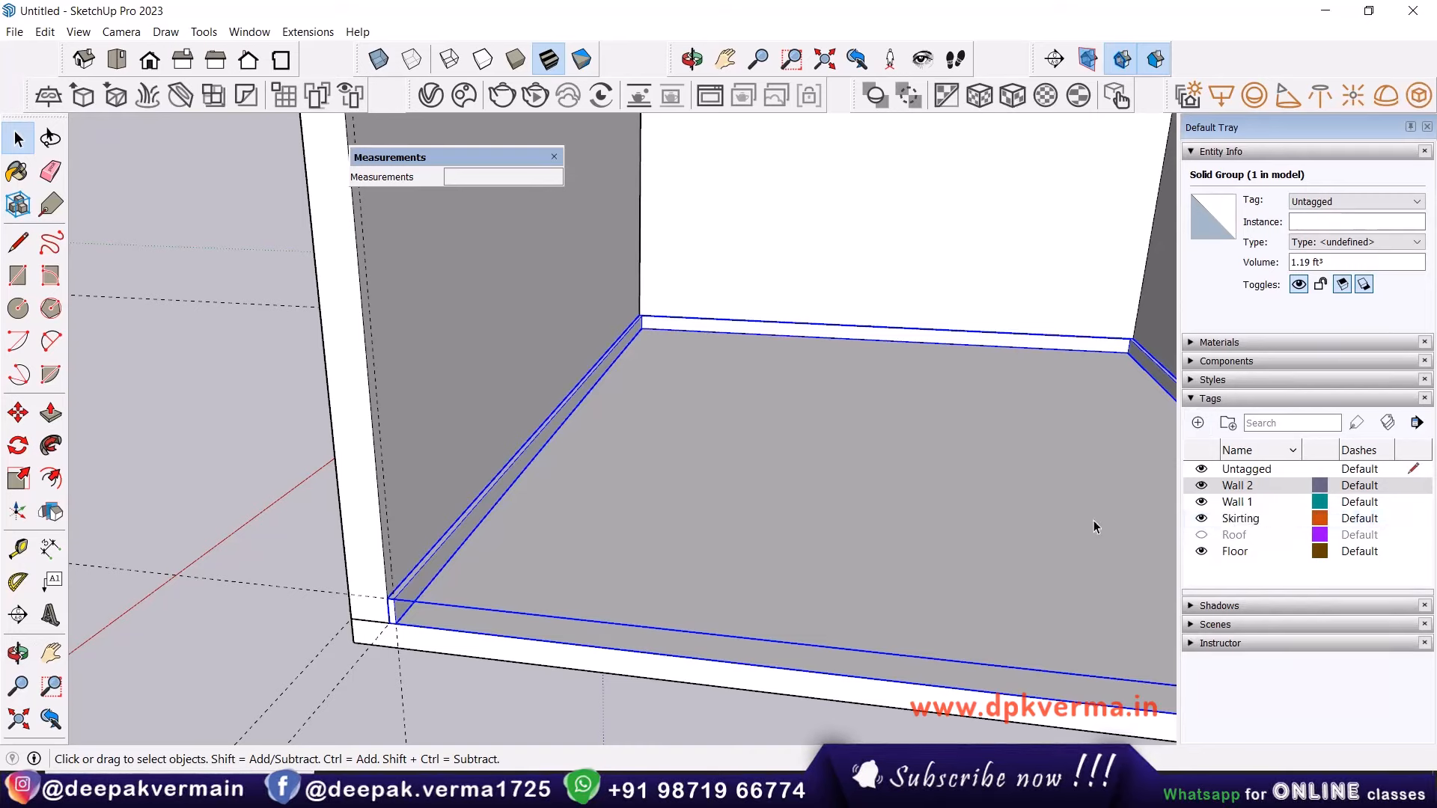
left_click(1322, 202)
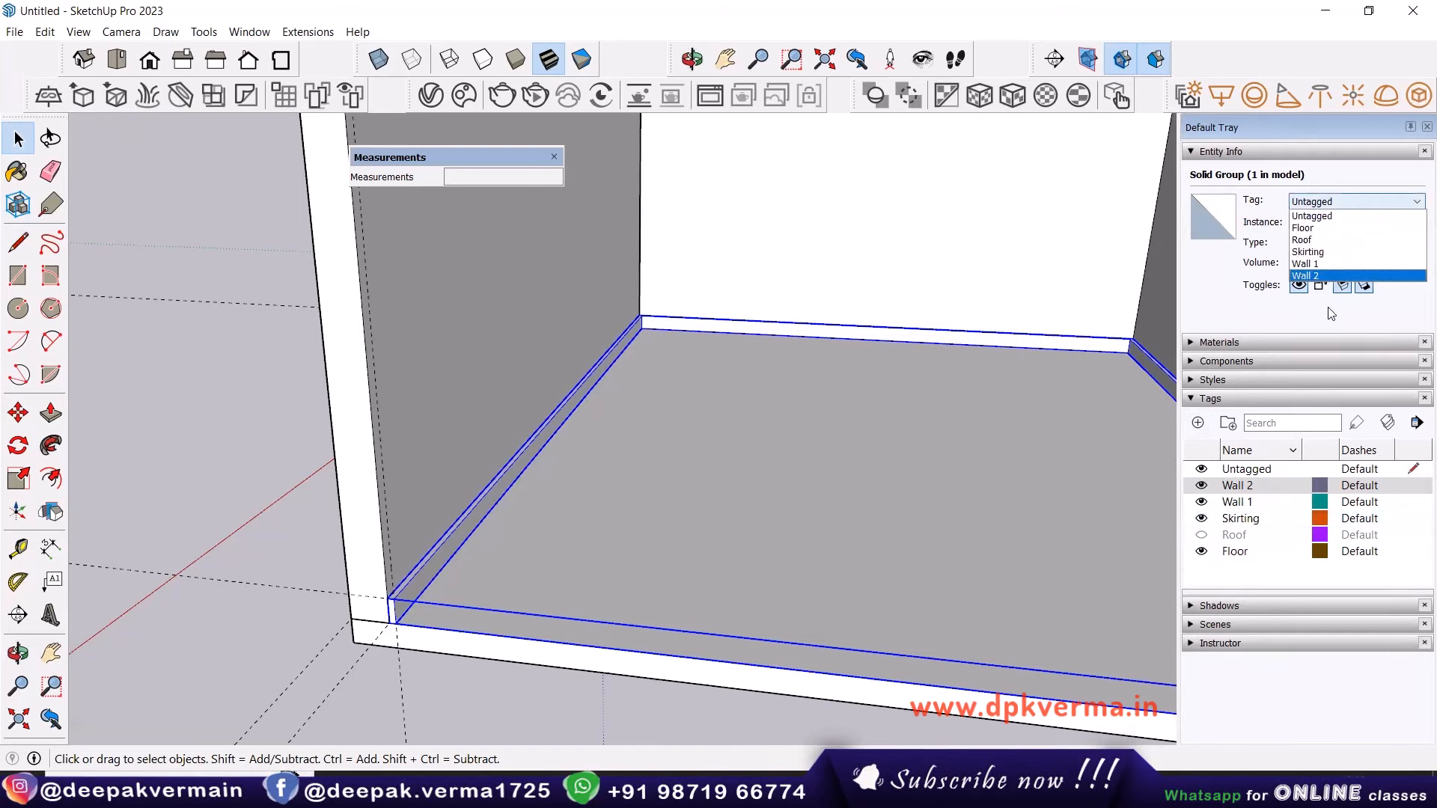
left_click(1318, 241)
Hide the Wall 2 tag and inspect the skirting around the opened-up room interior.
scroll(672, 389, "down", 3)
middle_click_drag(576, 469, 711, 496)
middle_click_drag(711, 496, 537, 523, "shift")
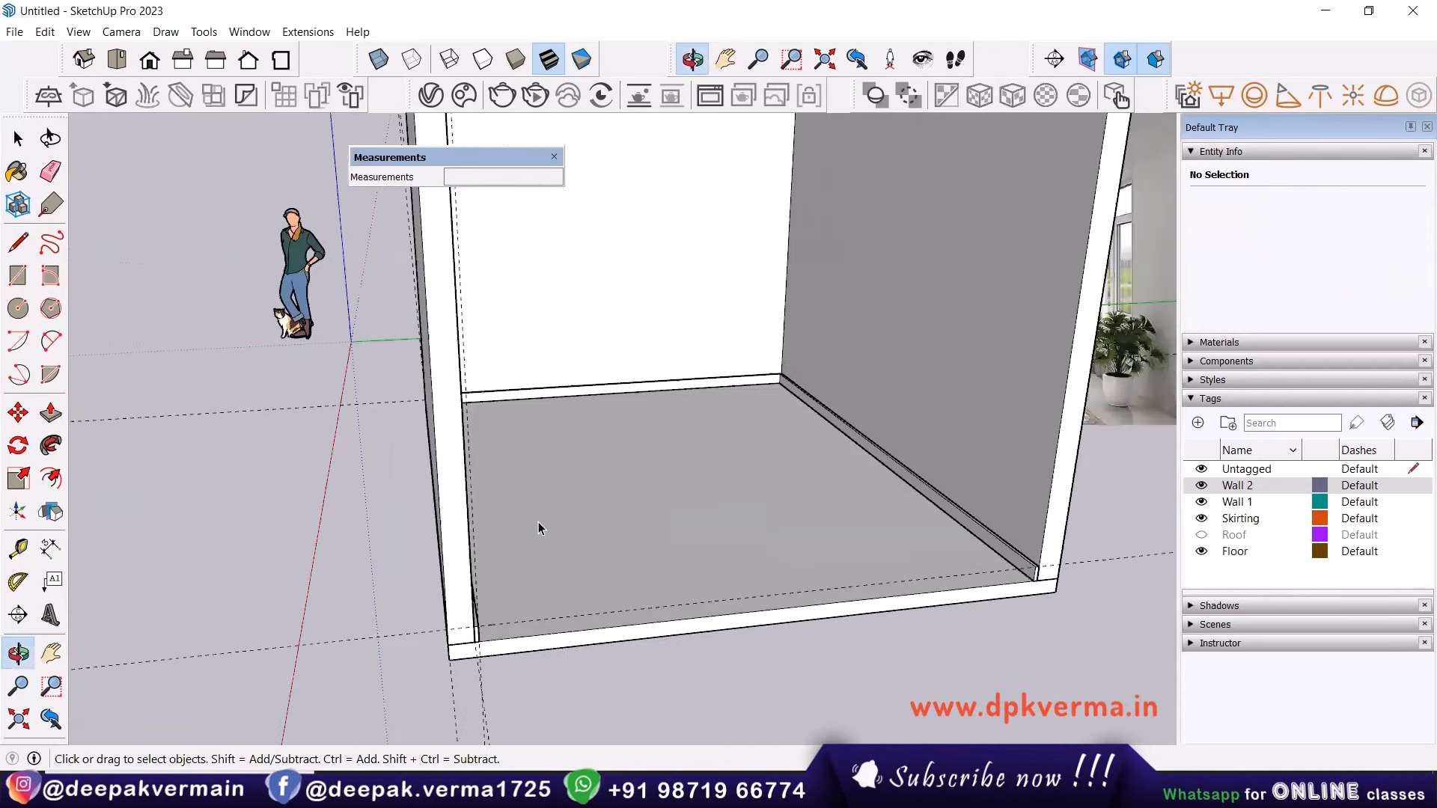
left_click(1201, 485)
middle_click_drag(643, 449, 581, 503)
middle_click_drag(419, 411, 483, 530, "shift")
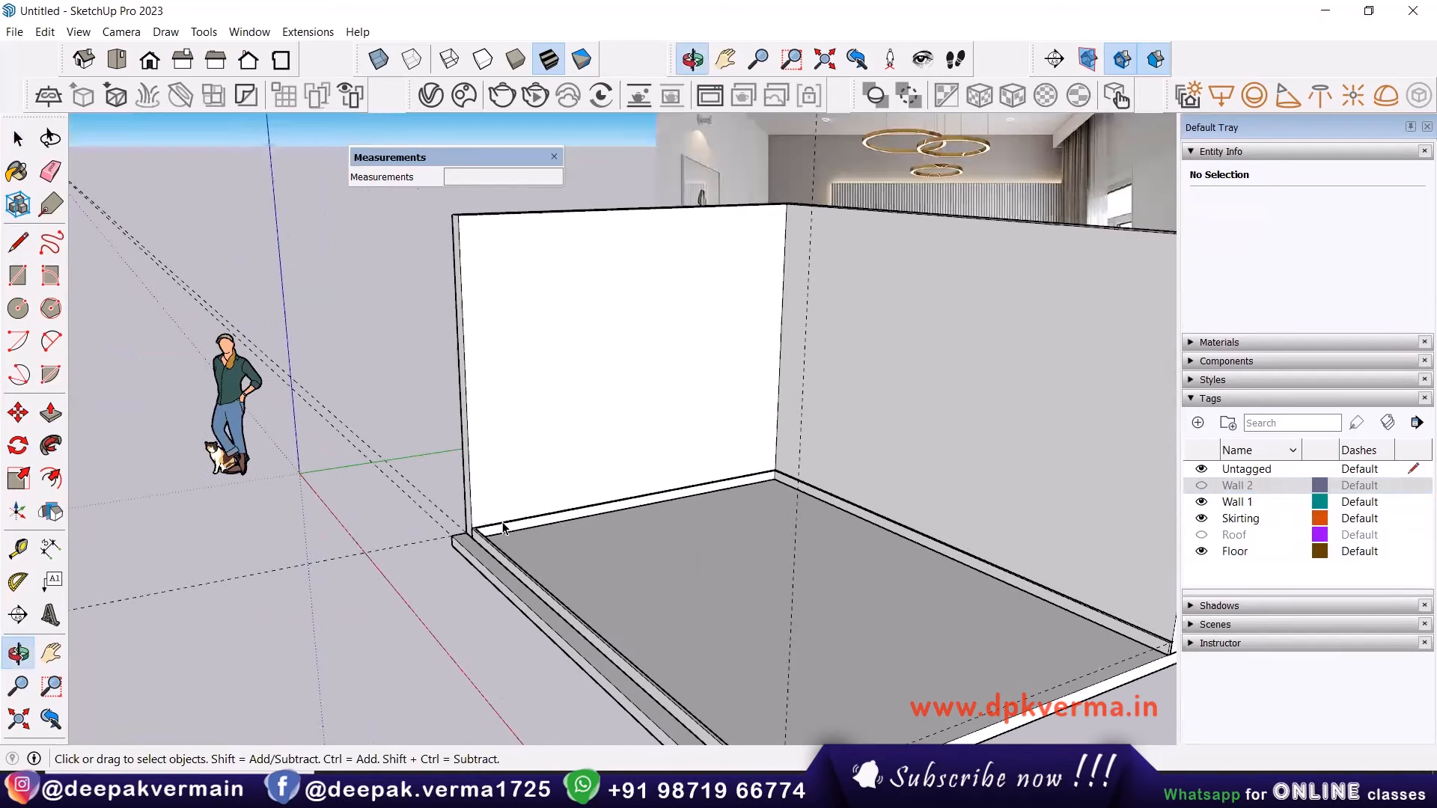
scroll(504, 526, "up", 2)
middle_click_drag(775, 266, 685, 346, "shift")
scroll(668, 416, "down", 2)
scroll(793, 357, "down", 4)
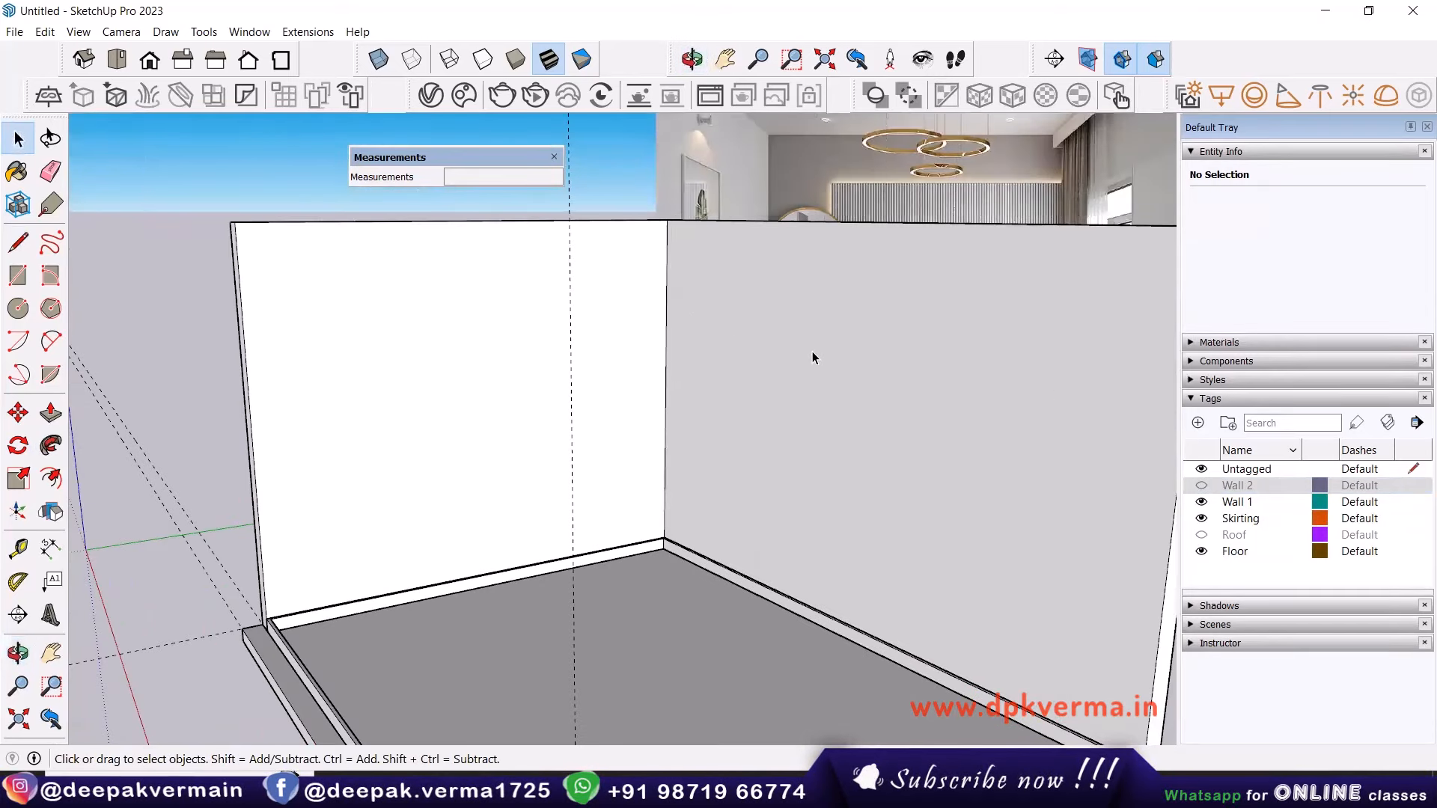
Inside the Wall 1 group, lay out window guides on the side wall's outer face, with verticals 1' from the back edge and 4' apart.
middle_click_drag(604, 384, 616, 496)
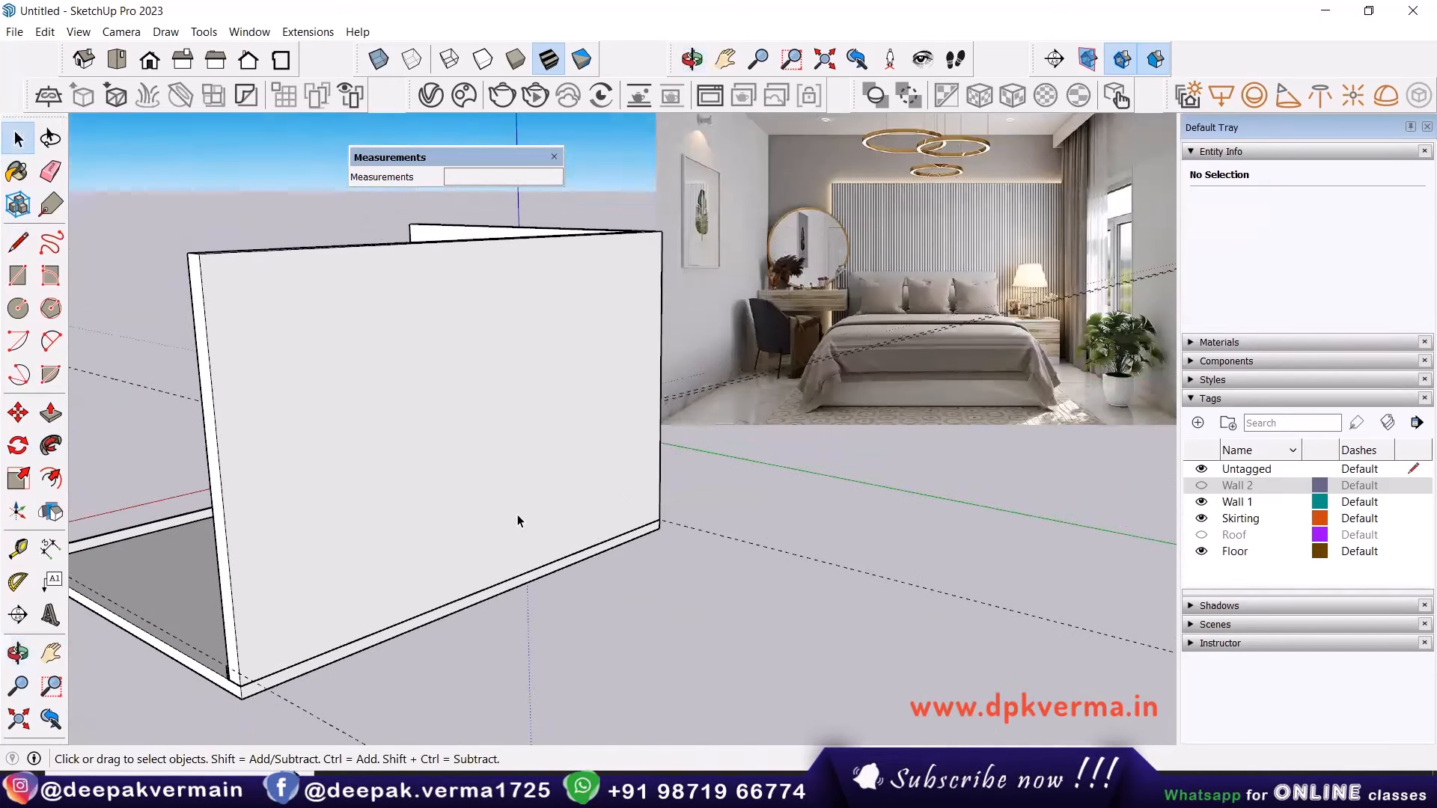
double_click(506, 432)
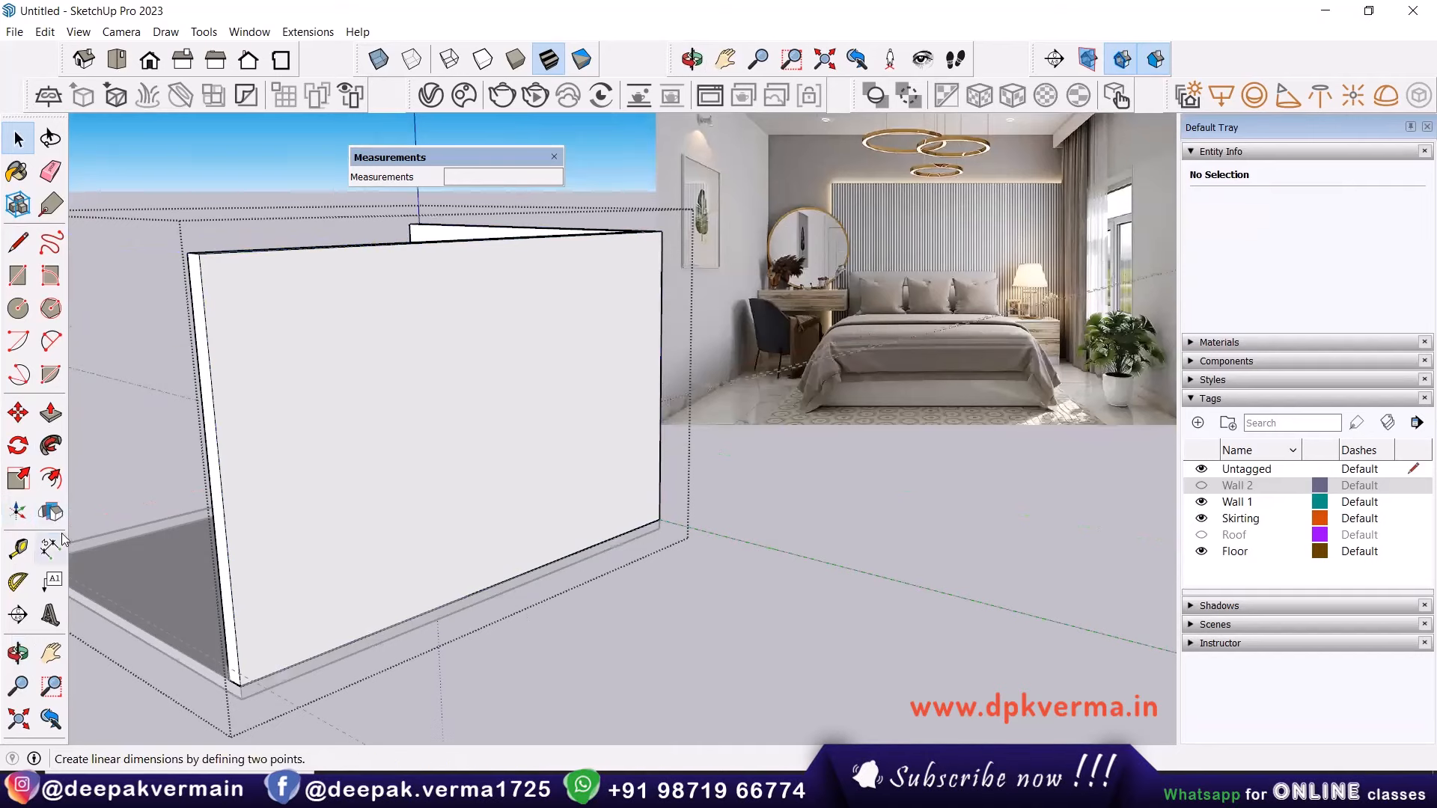
left_click(18, 549)
left_click(560, 558)
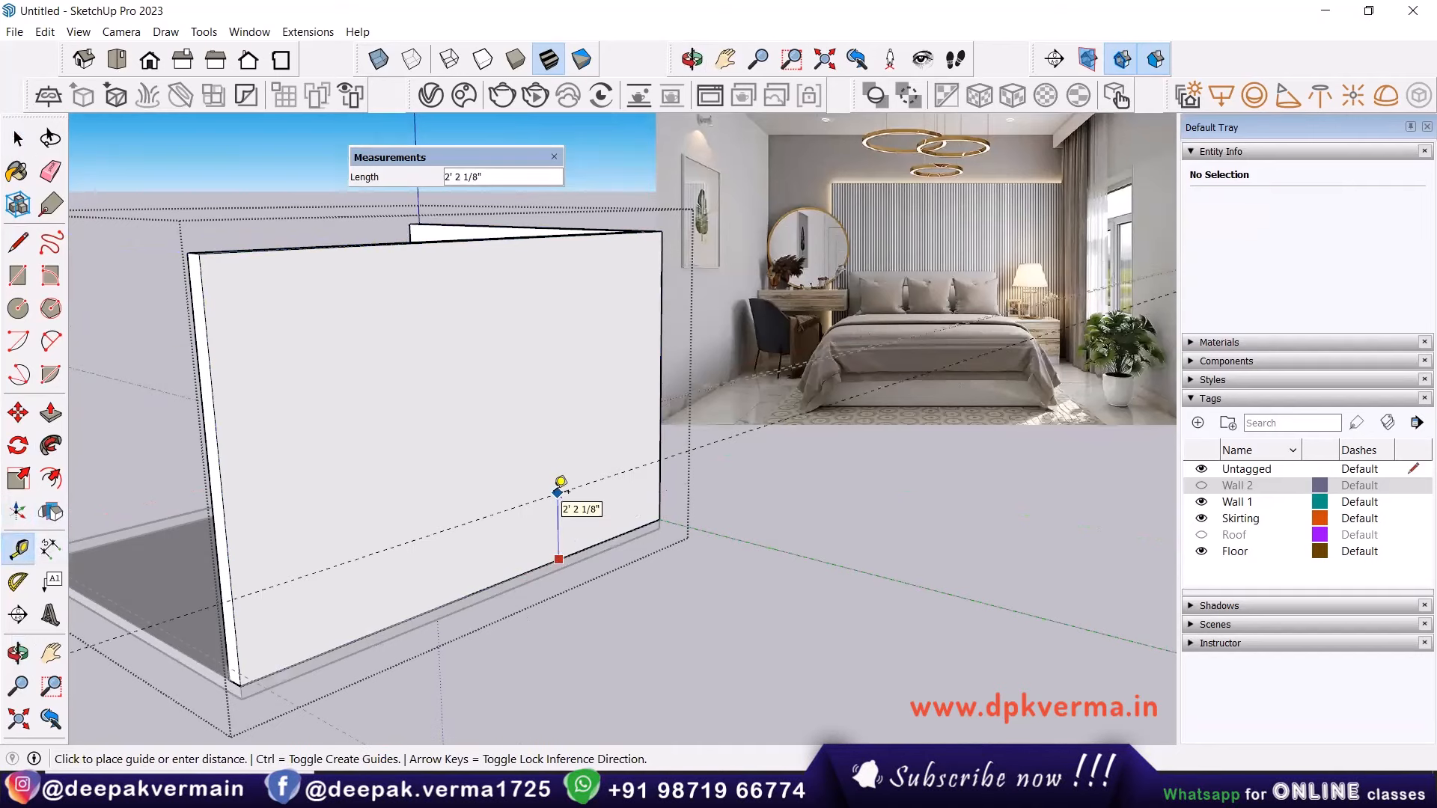
key("Return")
scroll(659, 380, "up", 2)
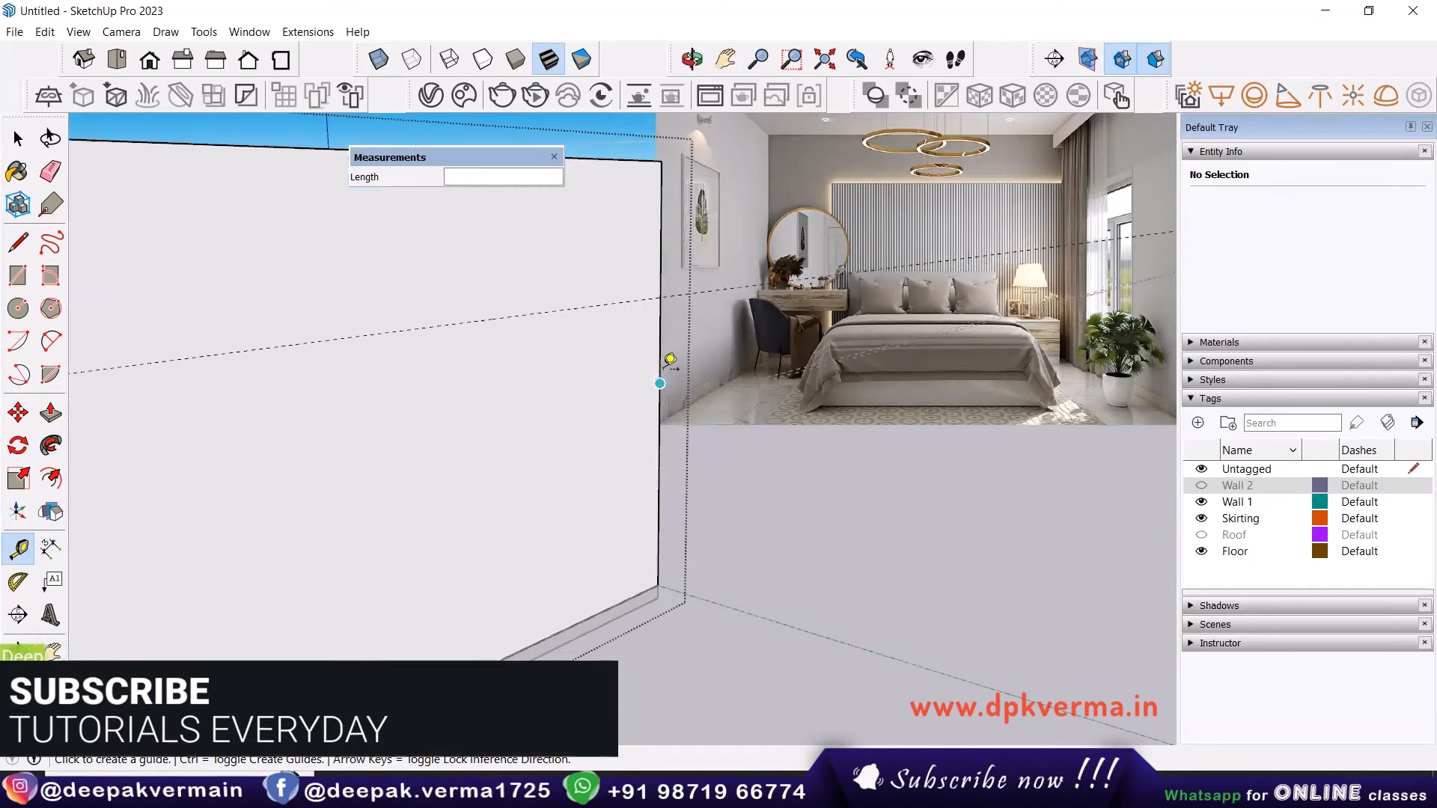
left_click(659, 364)
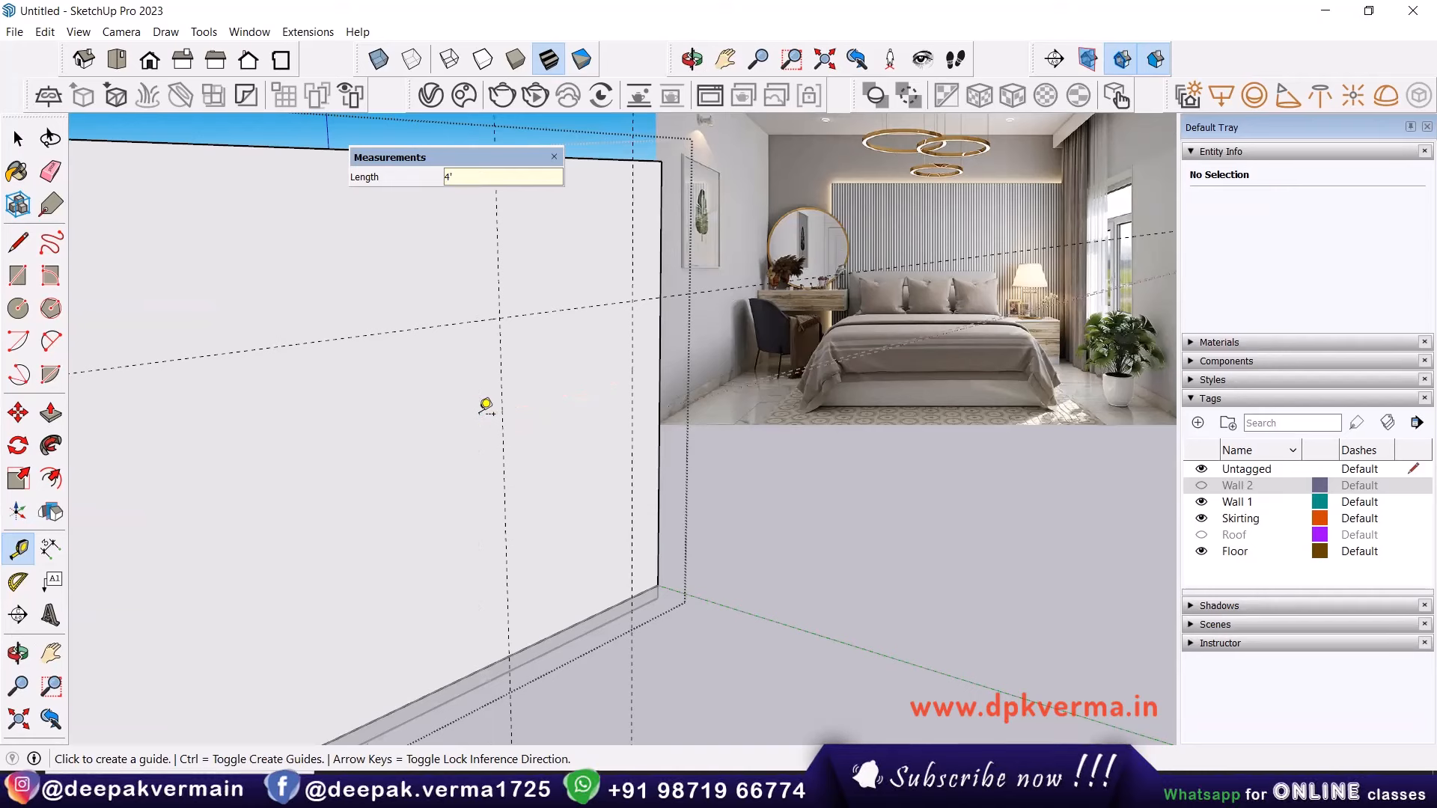
type("1'")
key("Return")
Draw a 6' by 4' rectangle between the guides and push it 6" through the wall to cut the window opening.
key("r")
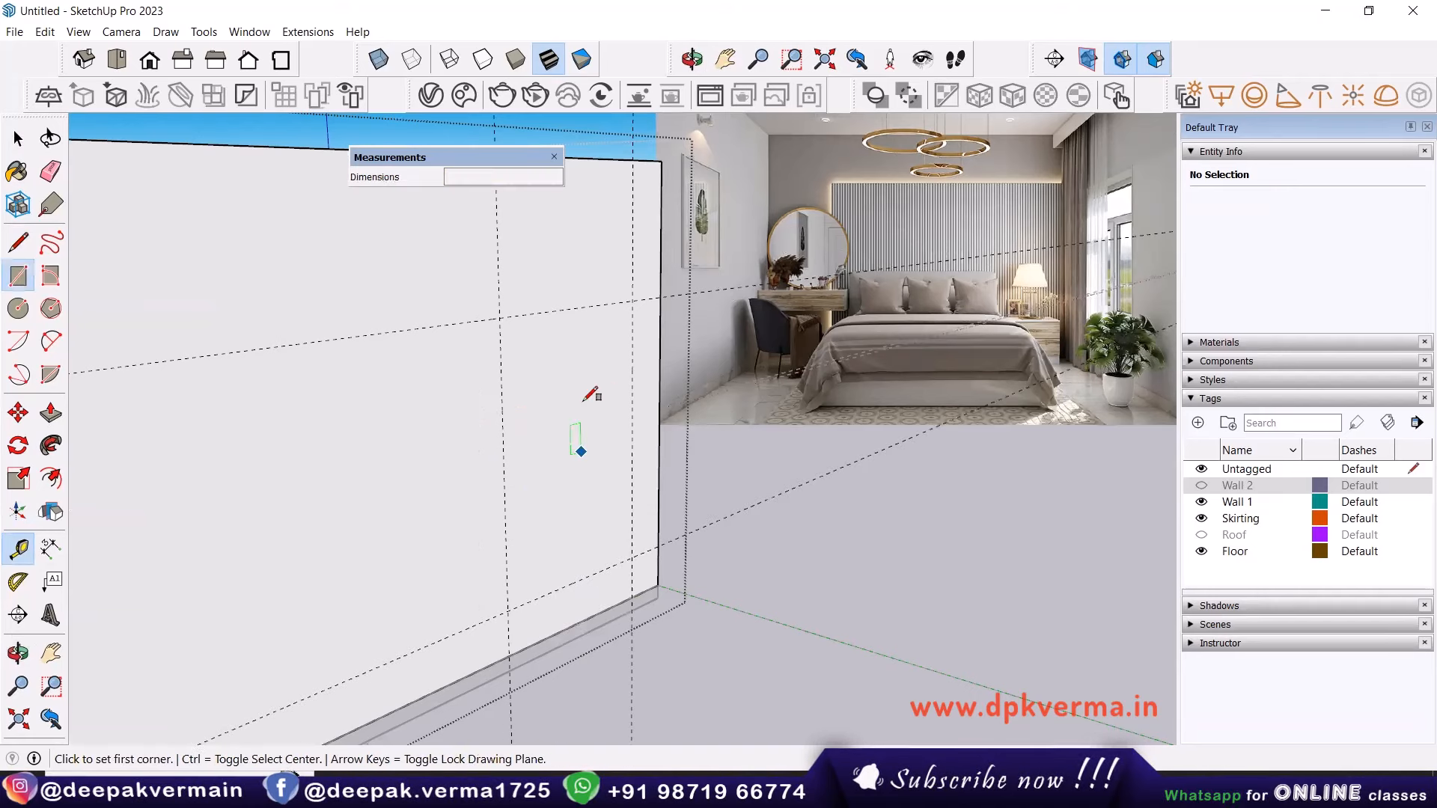
left_click(500, 318)
left_click(641, 552)
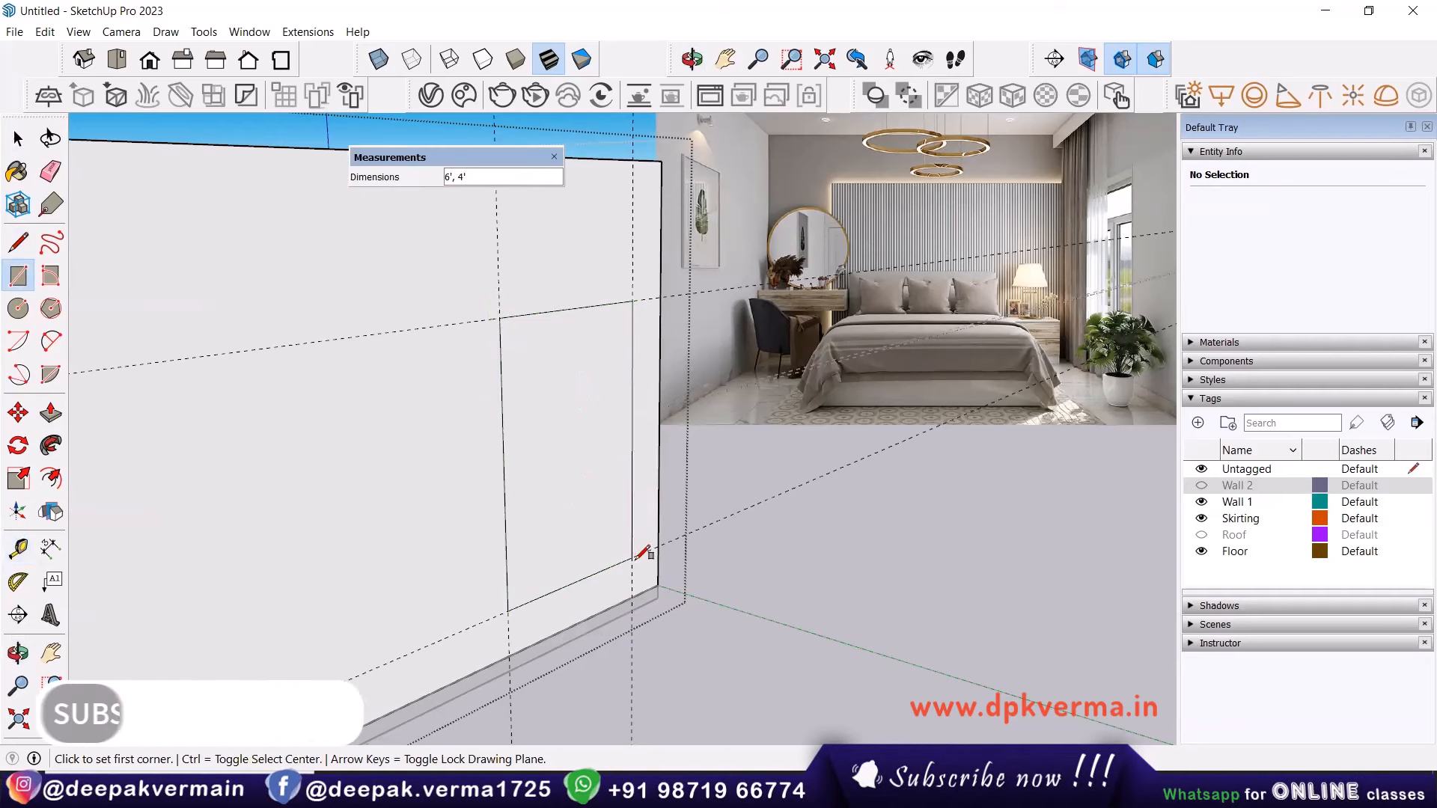
key("p")
left_click(596, 491)
left_click(558, 410)
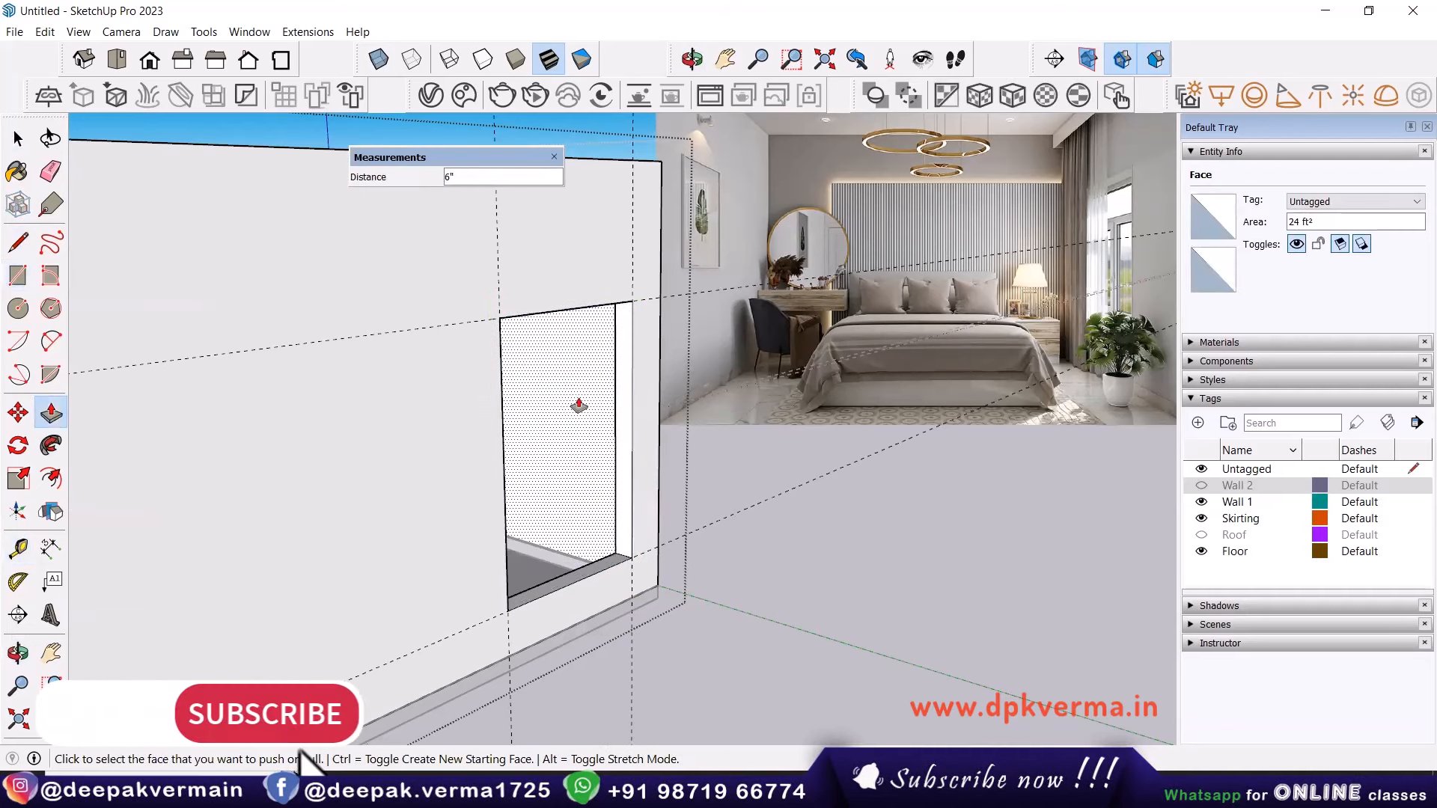
Delete the guides inside the Wall 1 group and close the group.
middle_click_drag(577, 407, 765, 560)
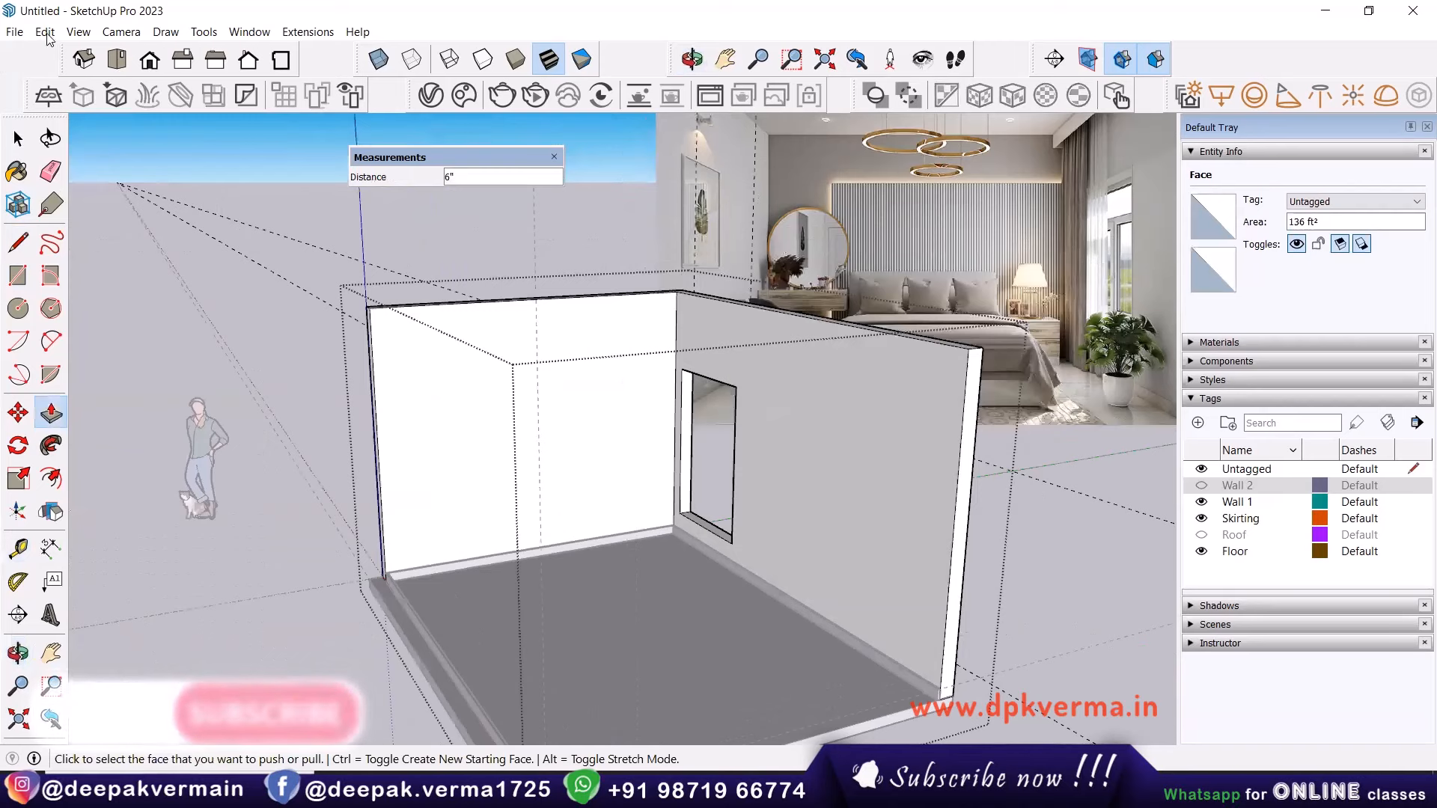
left_click(45, 32)
left_click(75, 185)
middle_click_drag(535, 344, 404, 389)
key("space")
left_click(982, 497)
middle_click_drag(648, 507, 537, 420)
scroll(550, 491, "up", 1)
scroll(538, 420, "up", 3)
scroll(546, 428, "down", 2)
middle_click_drag(585, 477, 569, 557, "shift")
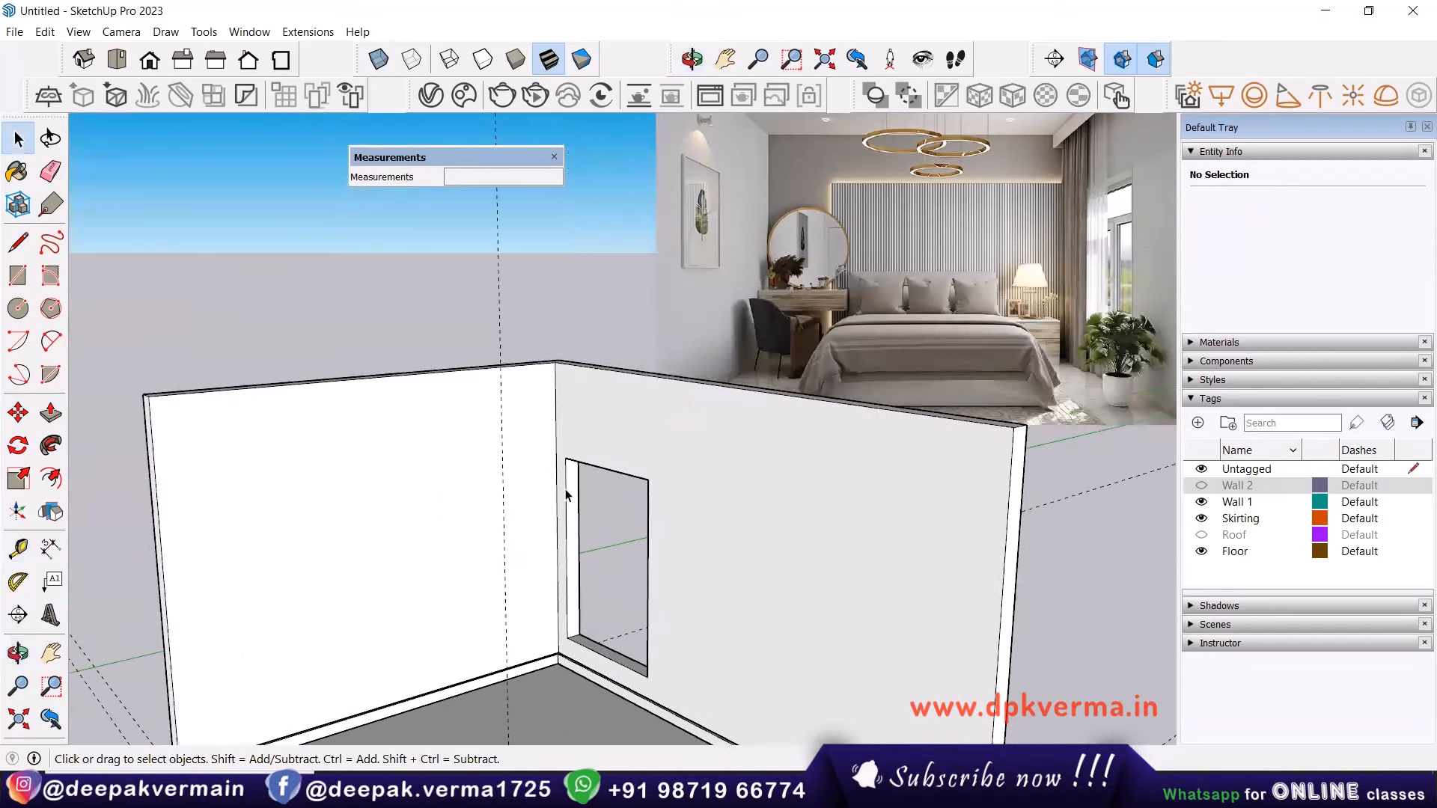
scroll(566, 490, "up", 2)
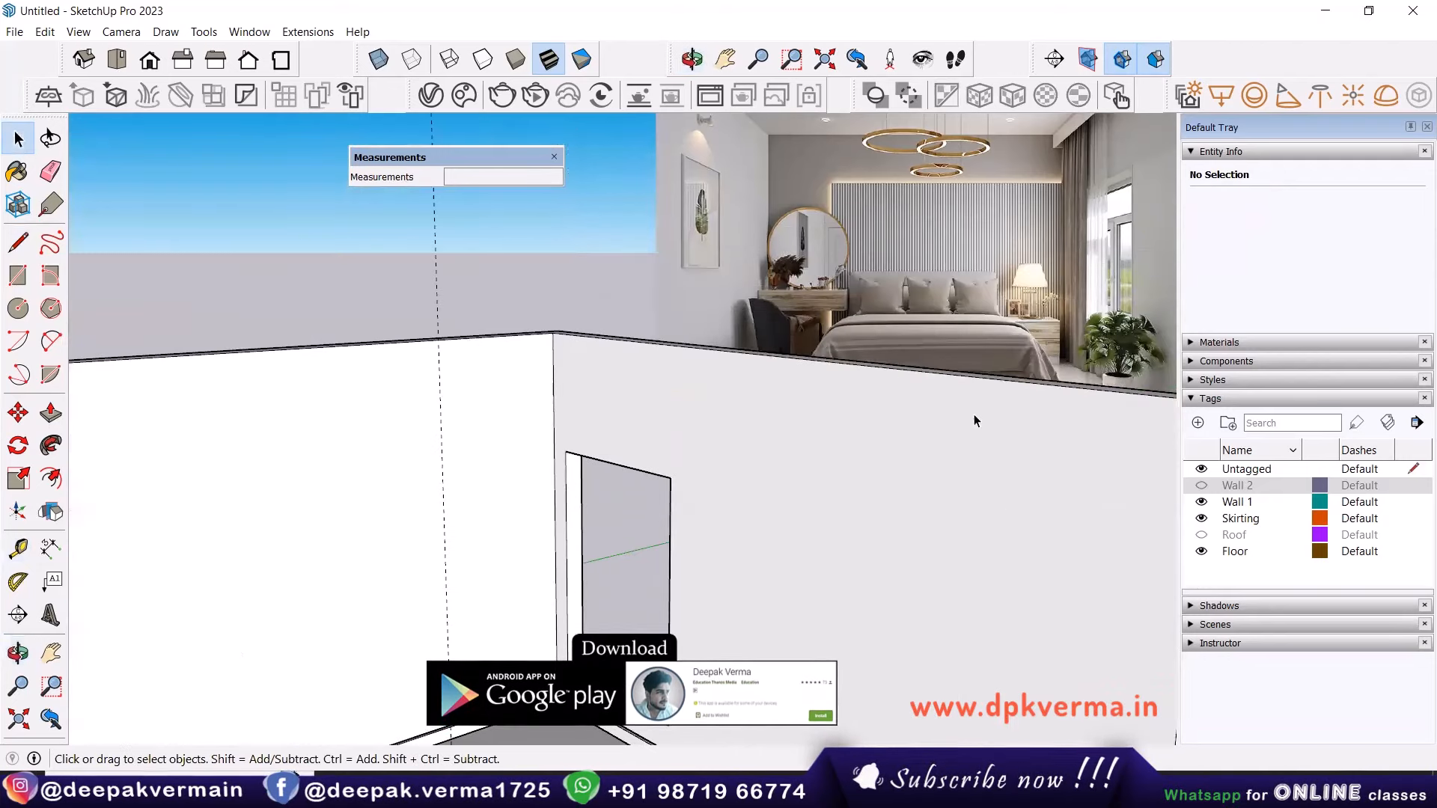
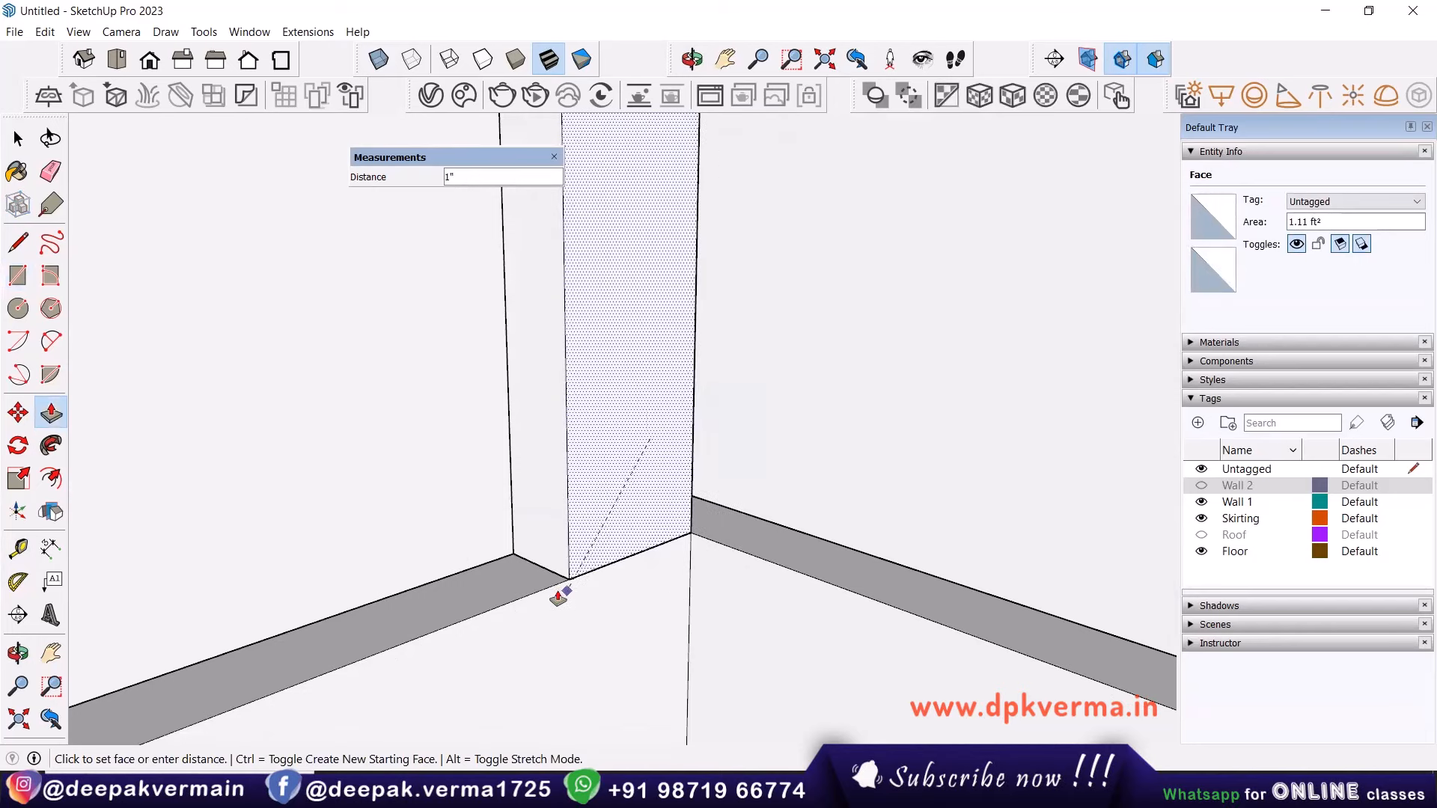
Push/pull the narrow strip's face by 1" in the wall corner beside the window and select the whole strip.
left_click(554, 586)
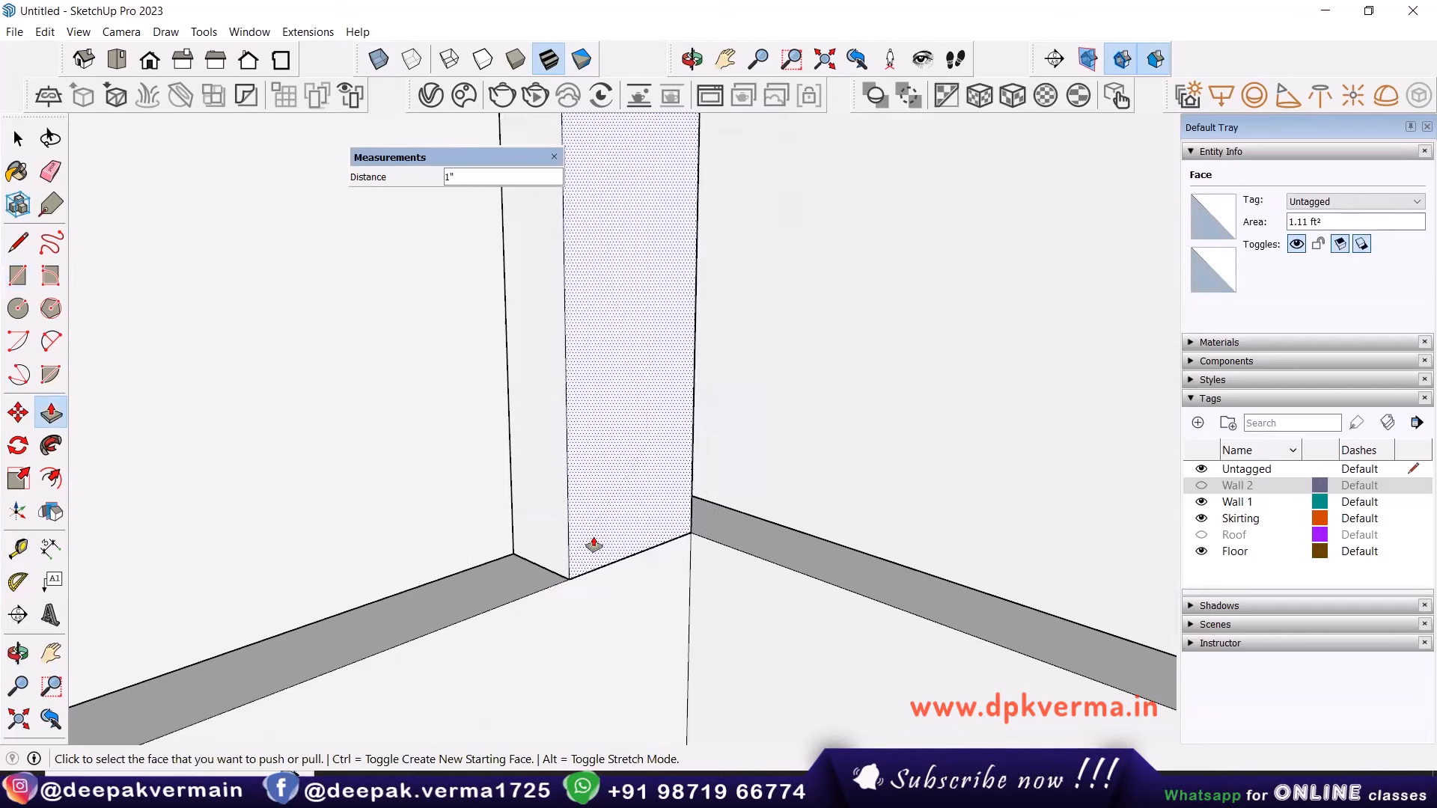
key("space")
scroll(607, 525, "down", 8)
middle_click_drag(618, 495, 604, 320)
triple_click(604, 322)
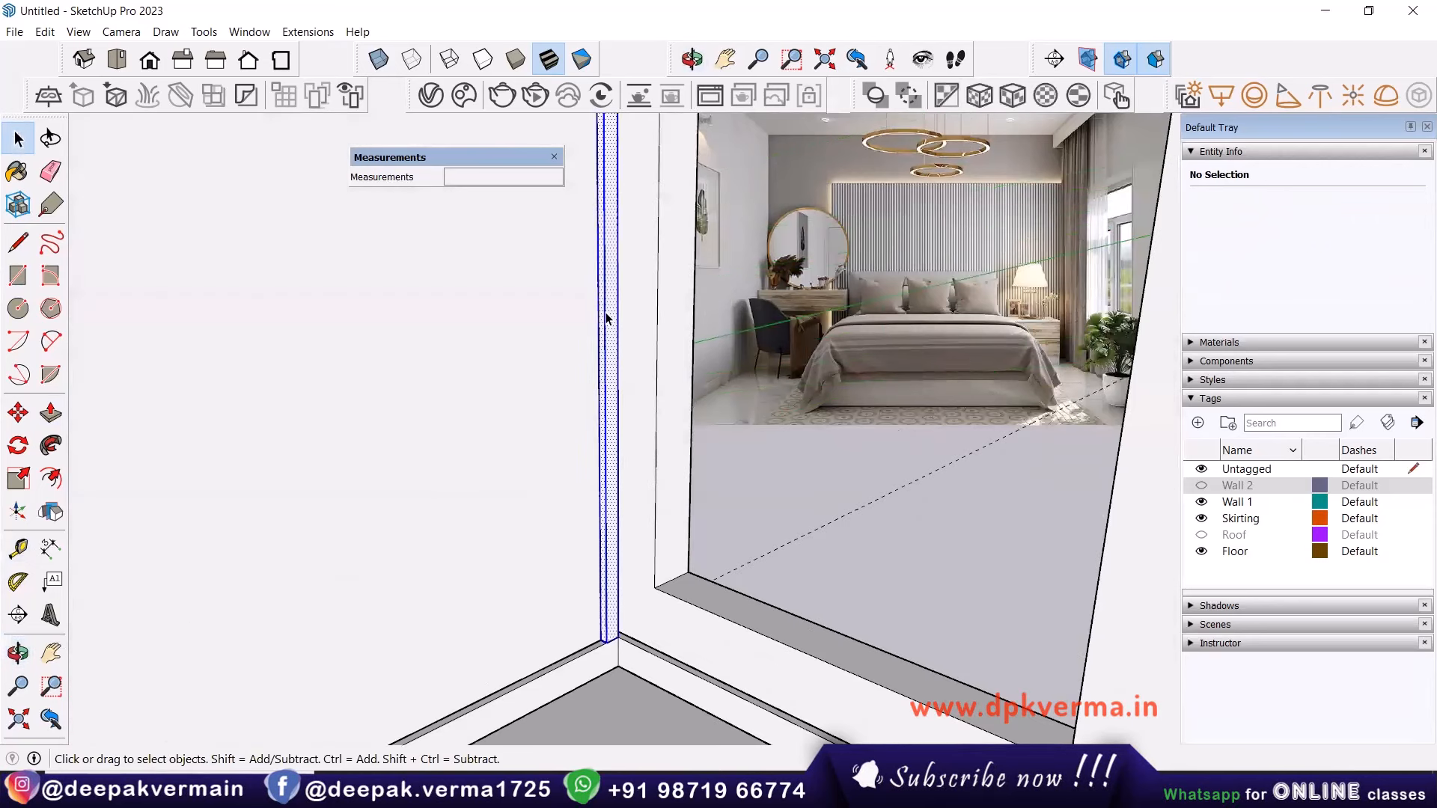
right_click(607, 313)
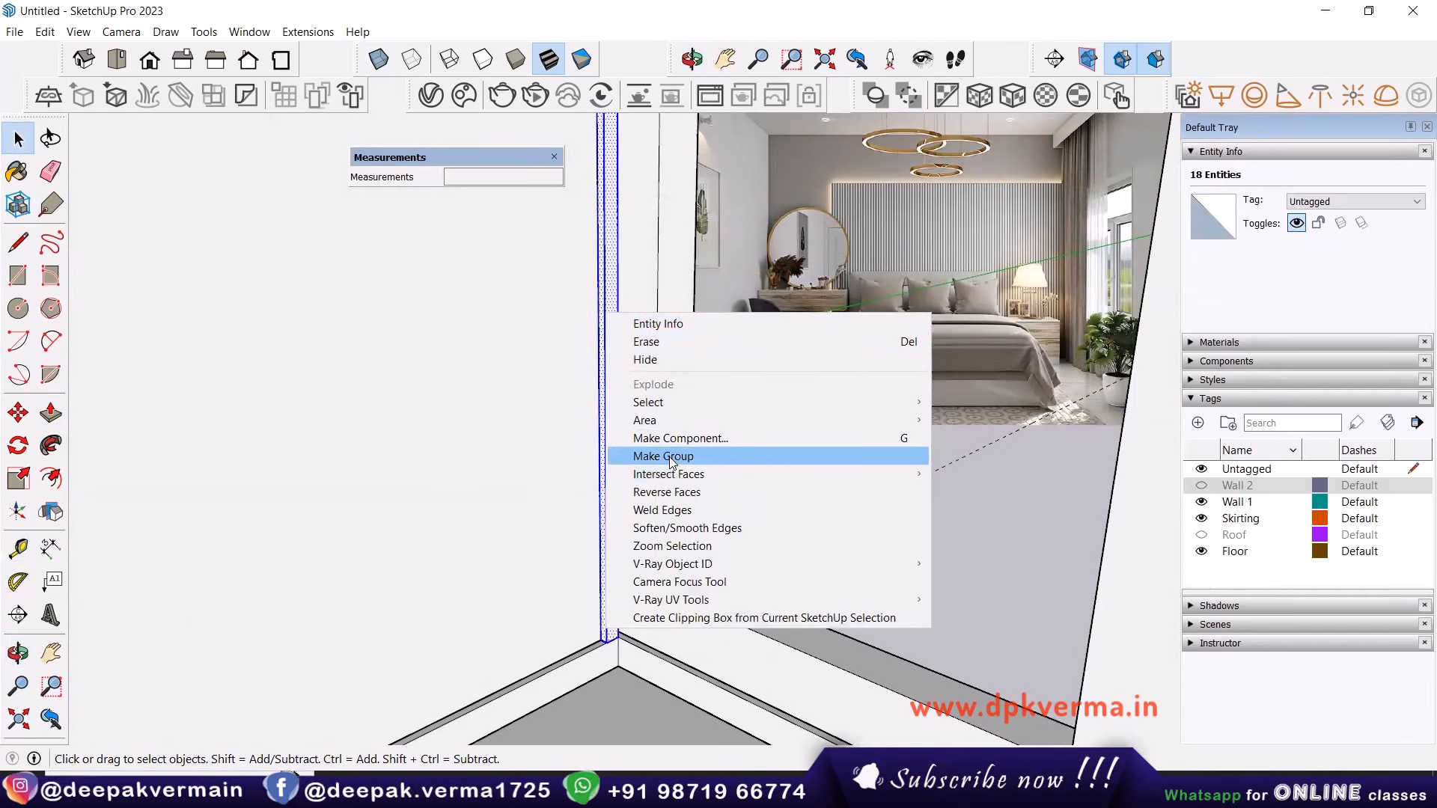
left_click(671, 457)
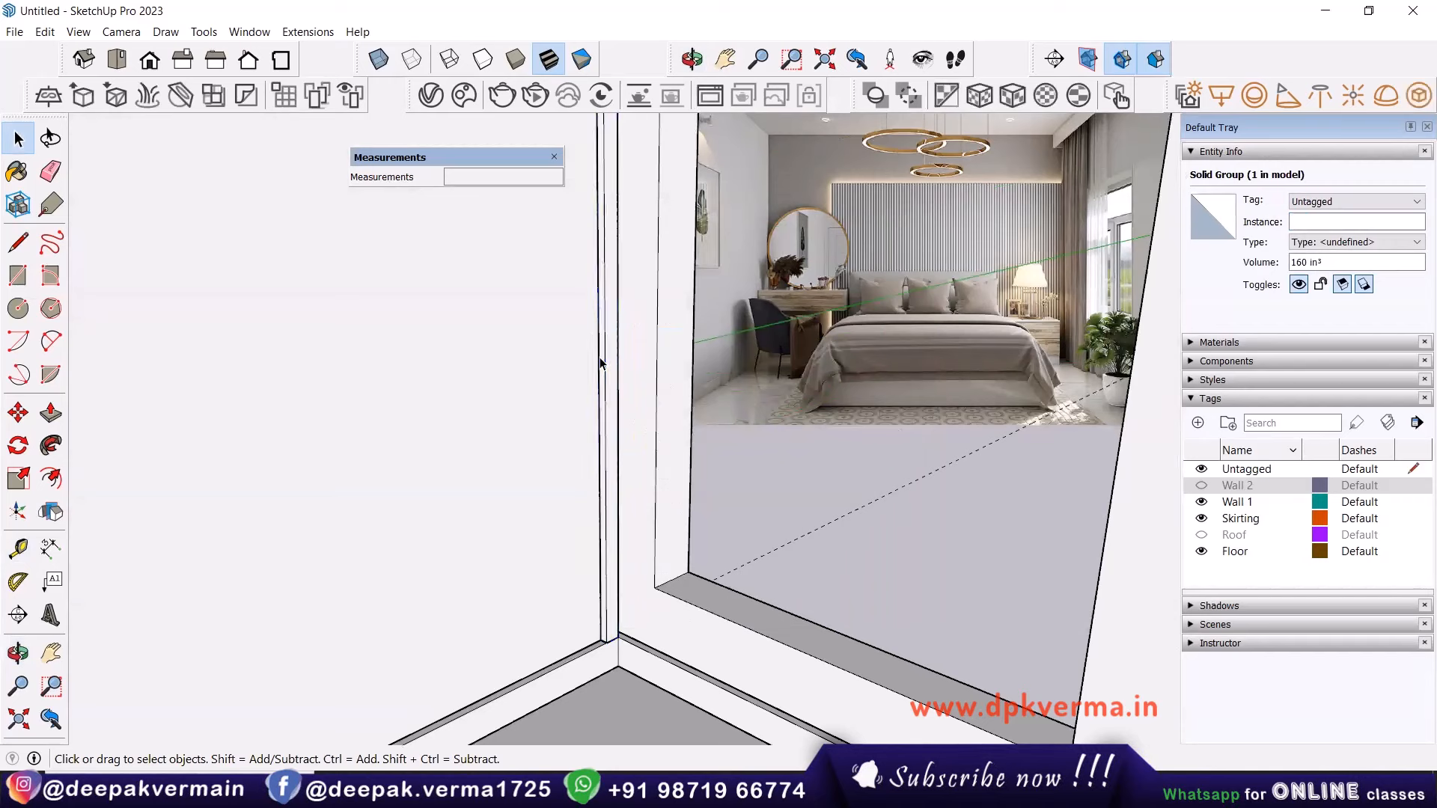
key("ctrl+z")
Make the selected strip a component with the definition Strip and add a tag named Strip.
right_click(605, 329)
left_click(683, 455)
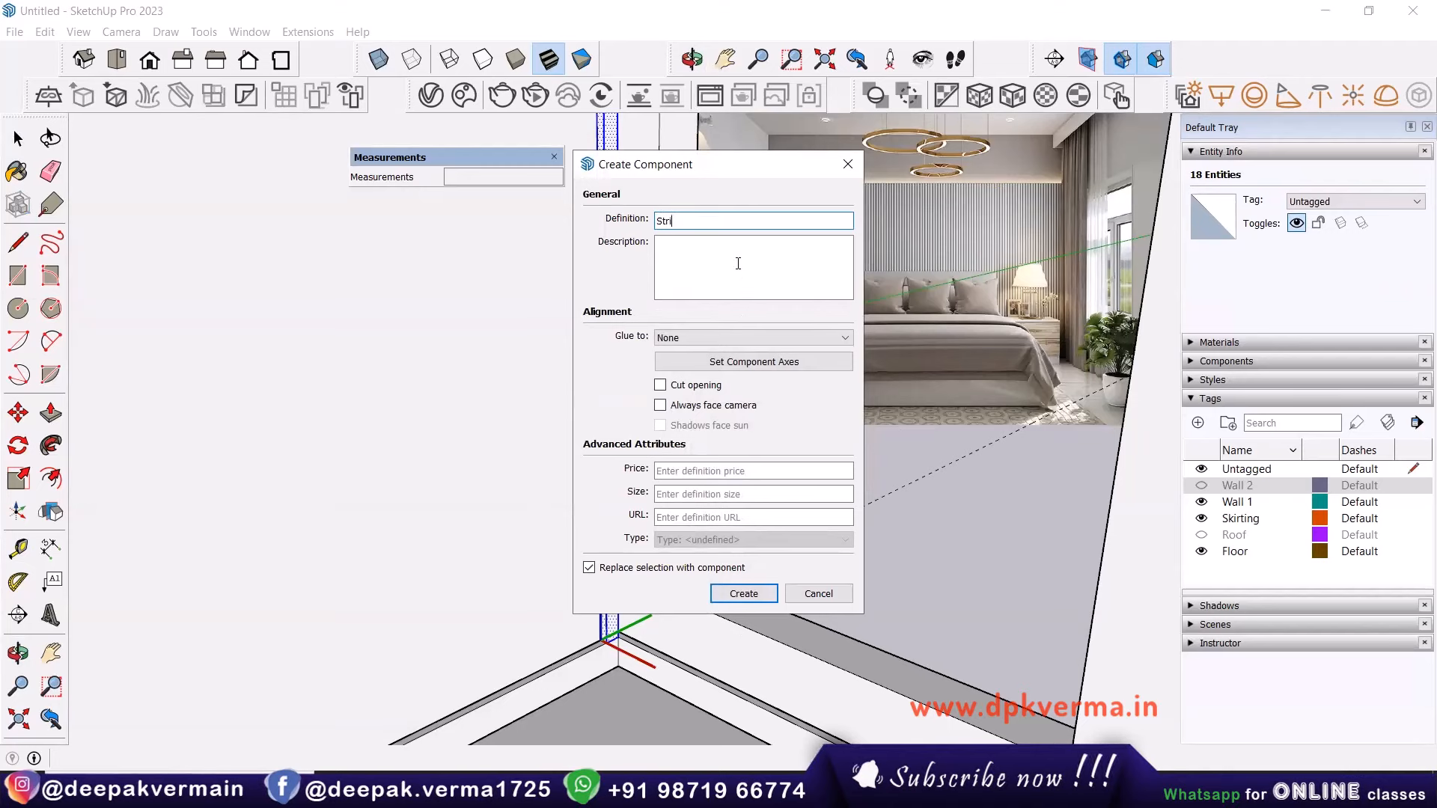
type("Strip")
key("Return")
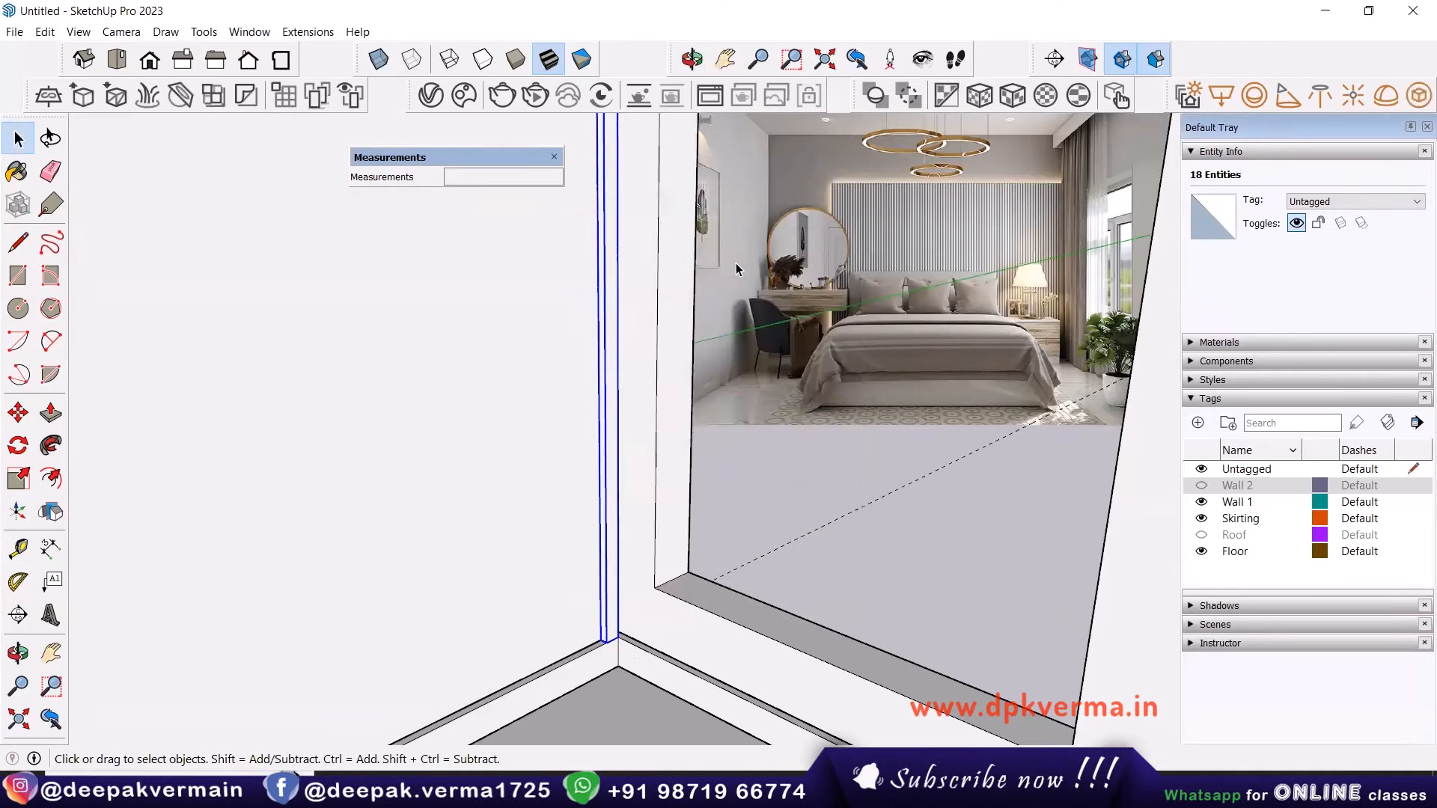
left_click(1198, 423)
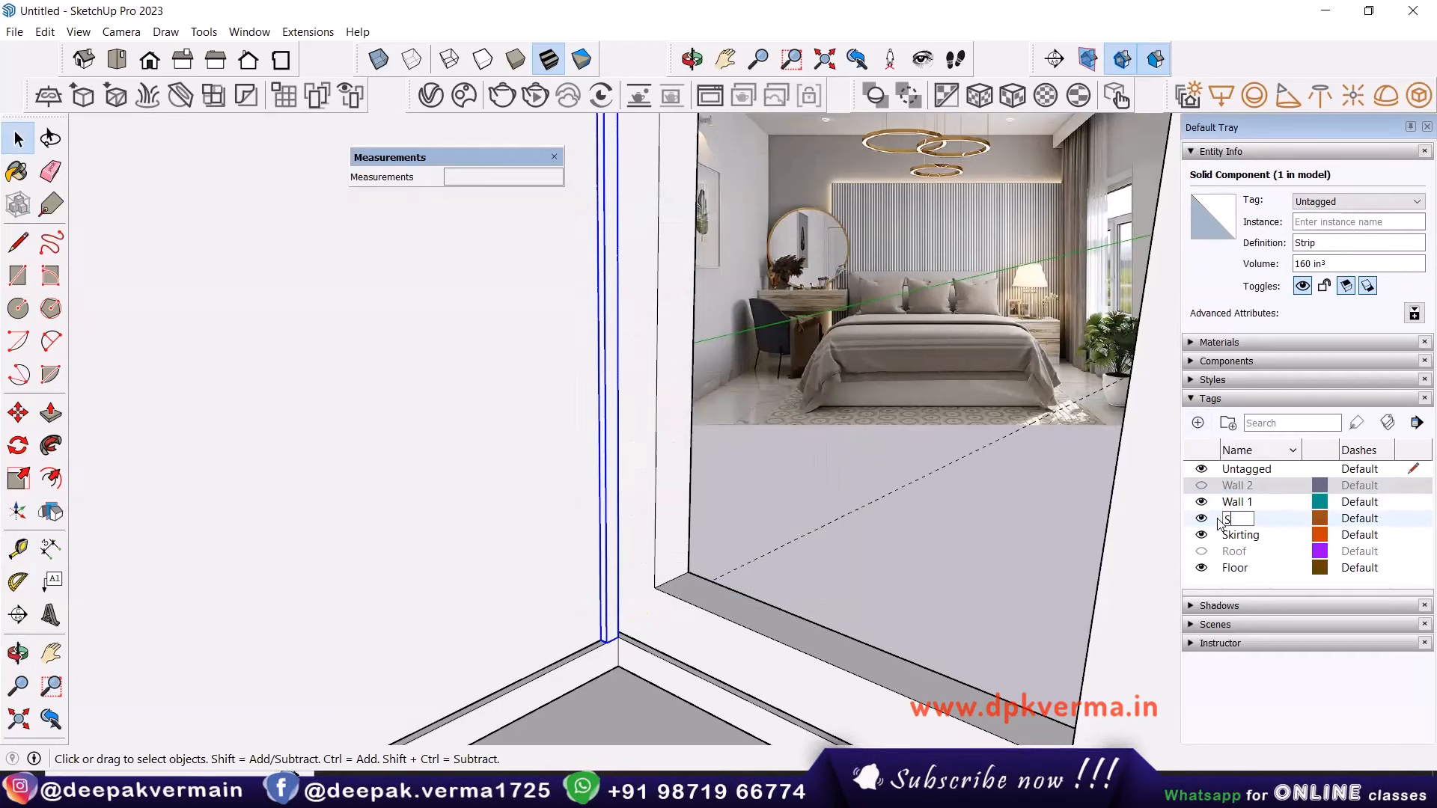
key("Return")
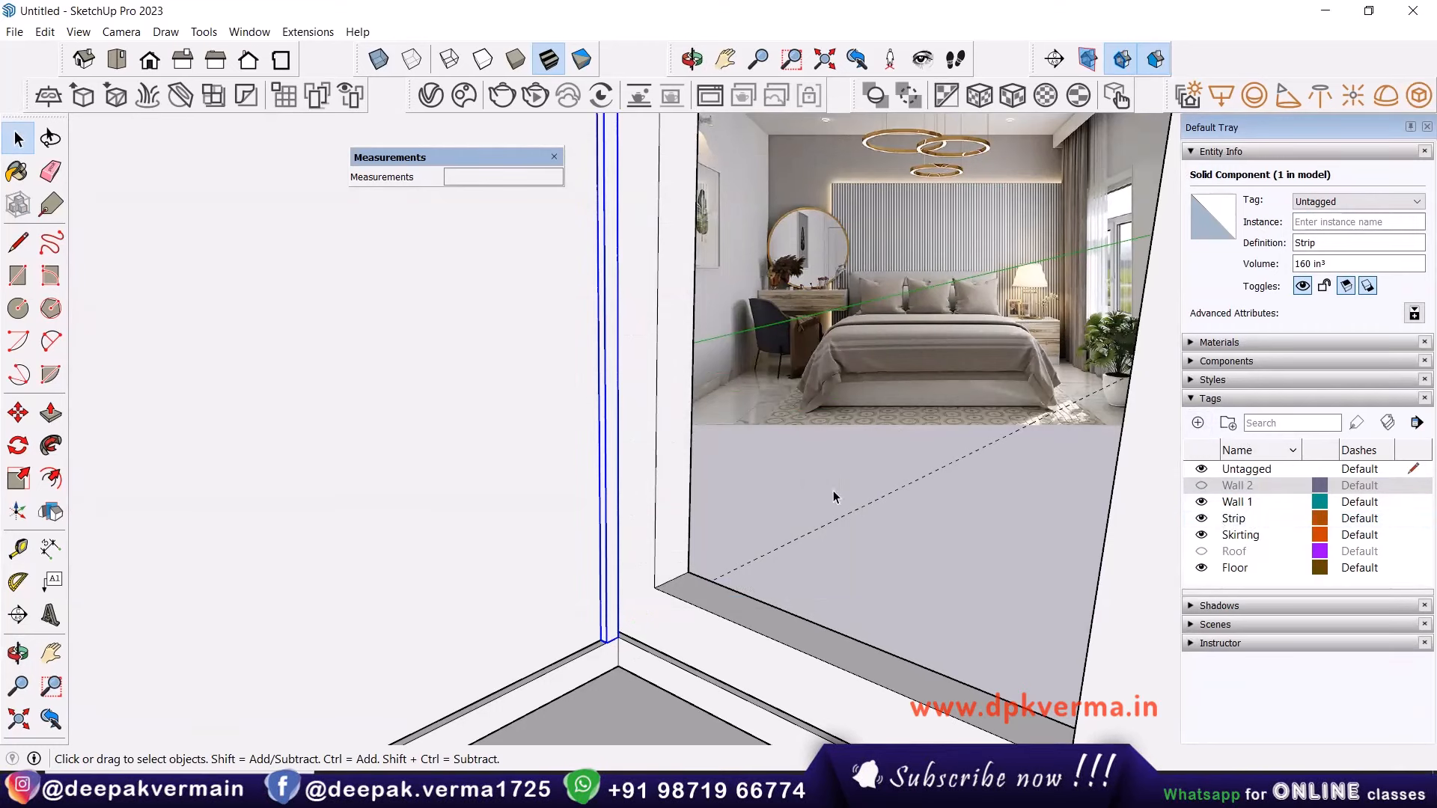
Examine the strip's position in the wall corner and compare it with the slatted panel in the reference image.
scroll(452, 385, "down", 3)
middle_click_drag(579, 334, 677, 359)
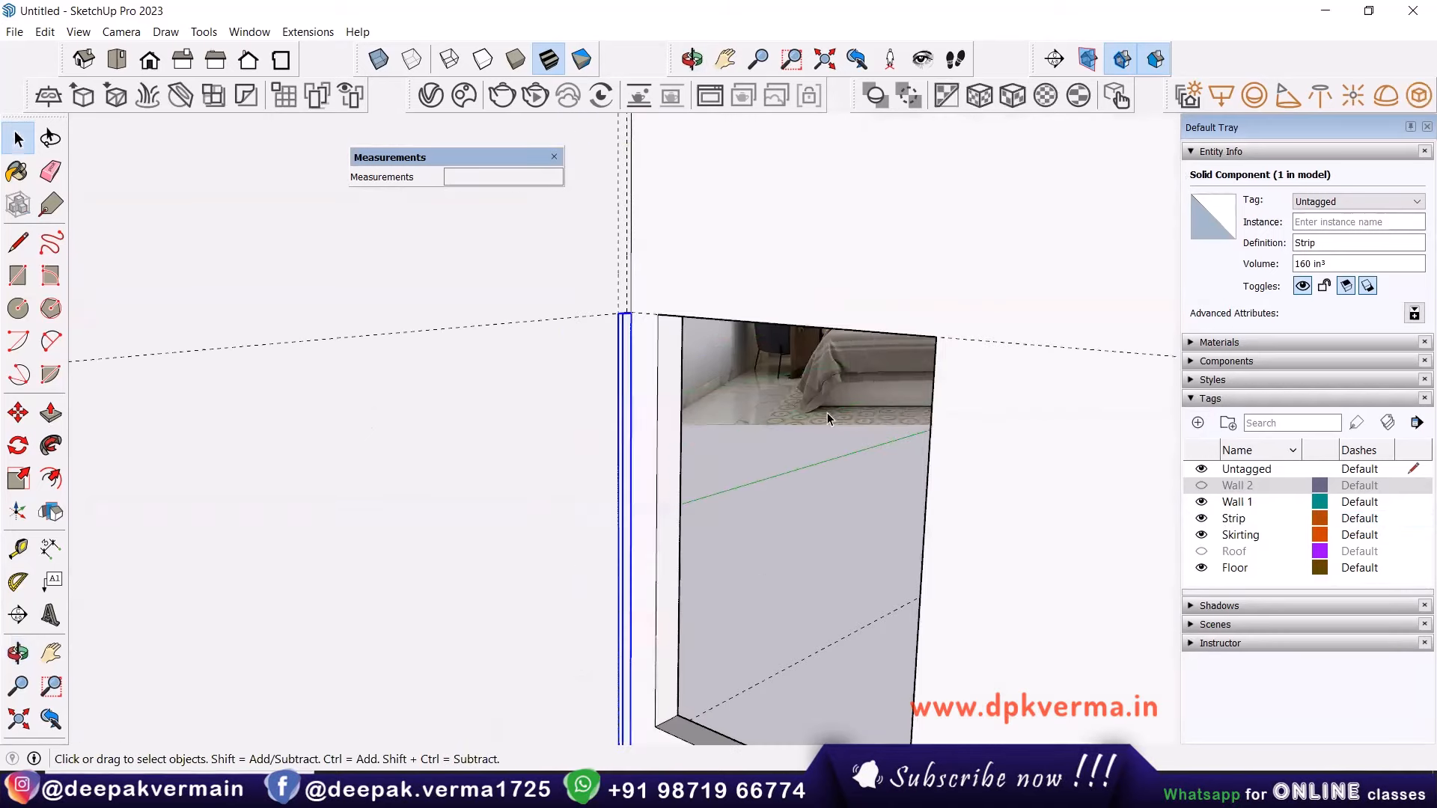
scroll(637, 303, "up", 3)
middle_click_drag(619, 321, 739, 227)
scroll(615, 365, "down", 2)
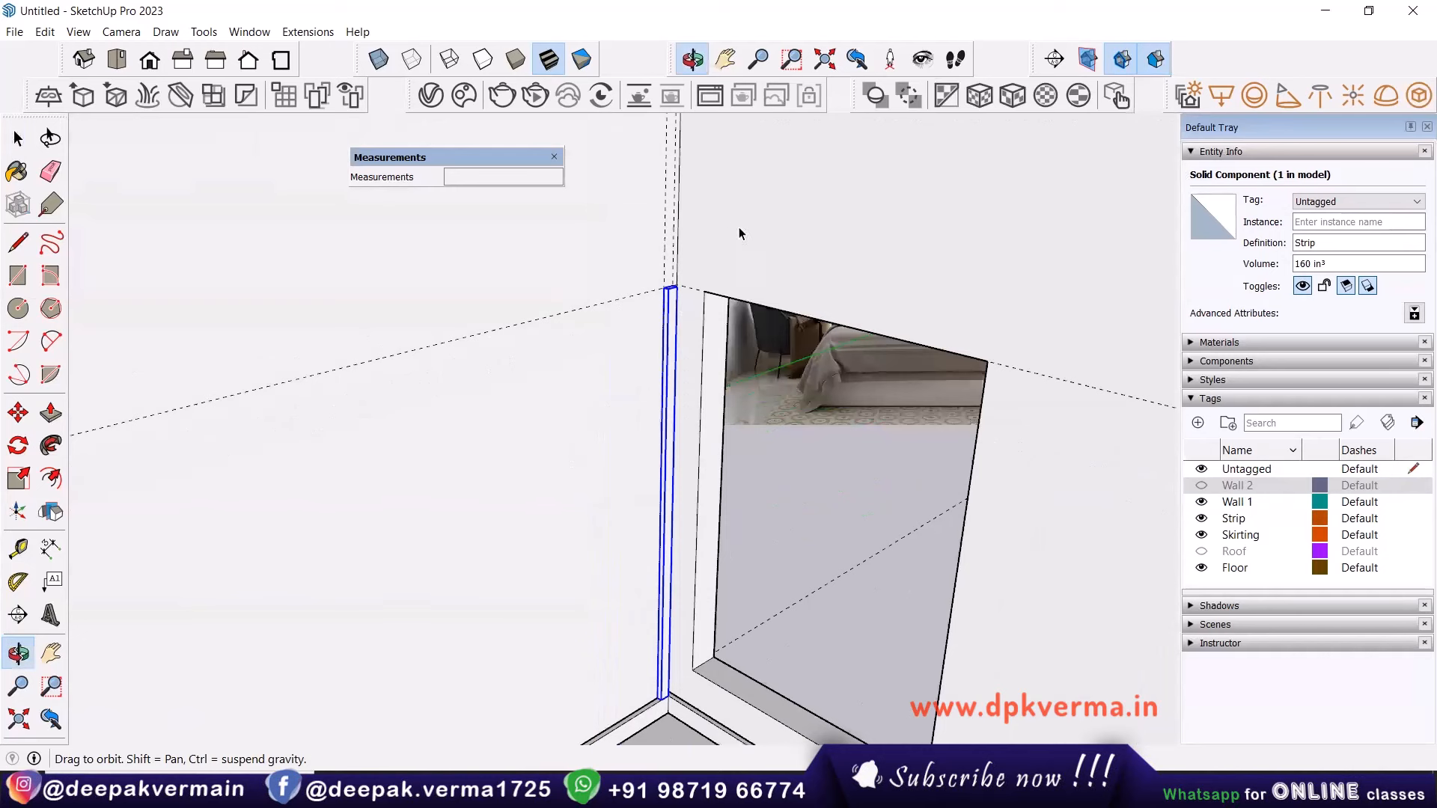
scroll(747, 247, "down", 2)
middle_click_drag(466, 496, 487, 524)
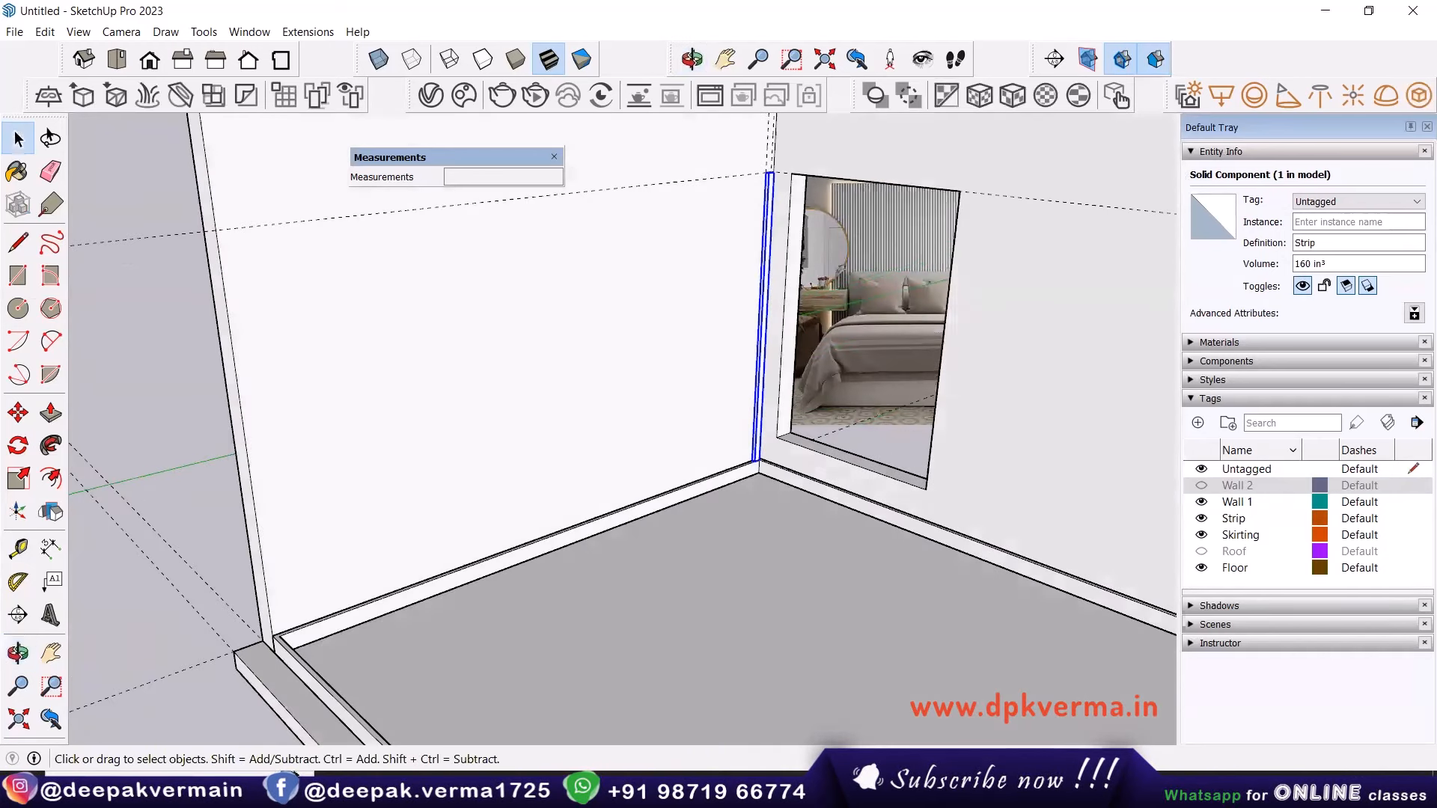
scroll(855, 379, "down", 2)
middle_click_drag(854, 380, 438, 496, "shift")
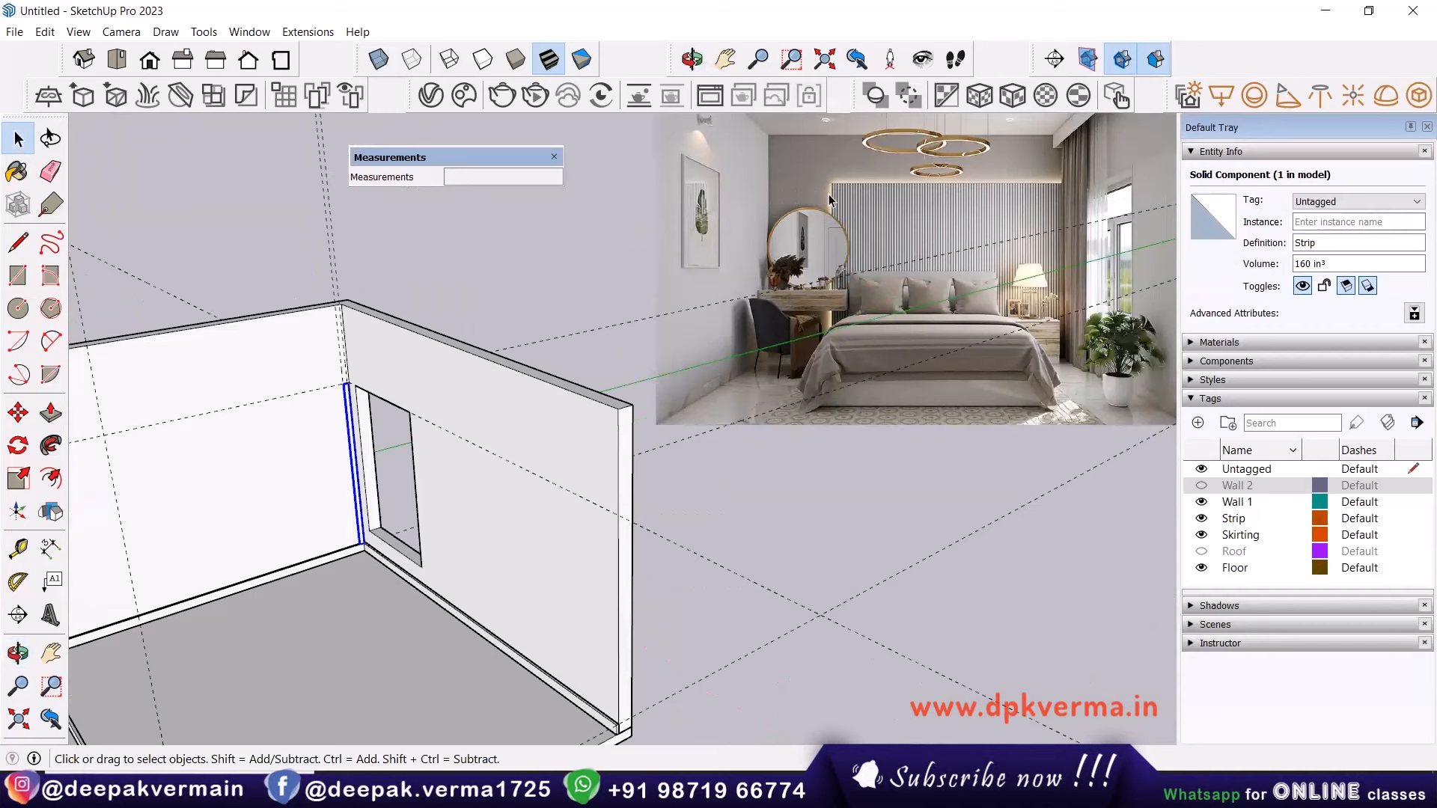
Place a vertical guide on the bed wall 2' in from the wall end opposite the window corner.
scroll(829, 256, "down", 2)
middle_click_drag(419, 529, 520, 514, "shift")
scroll(417, 488, "up", 2)
middle_click_drag(417, 487, 408, 445)
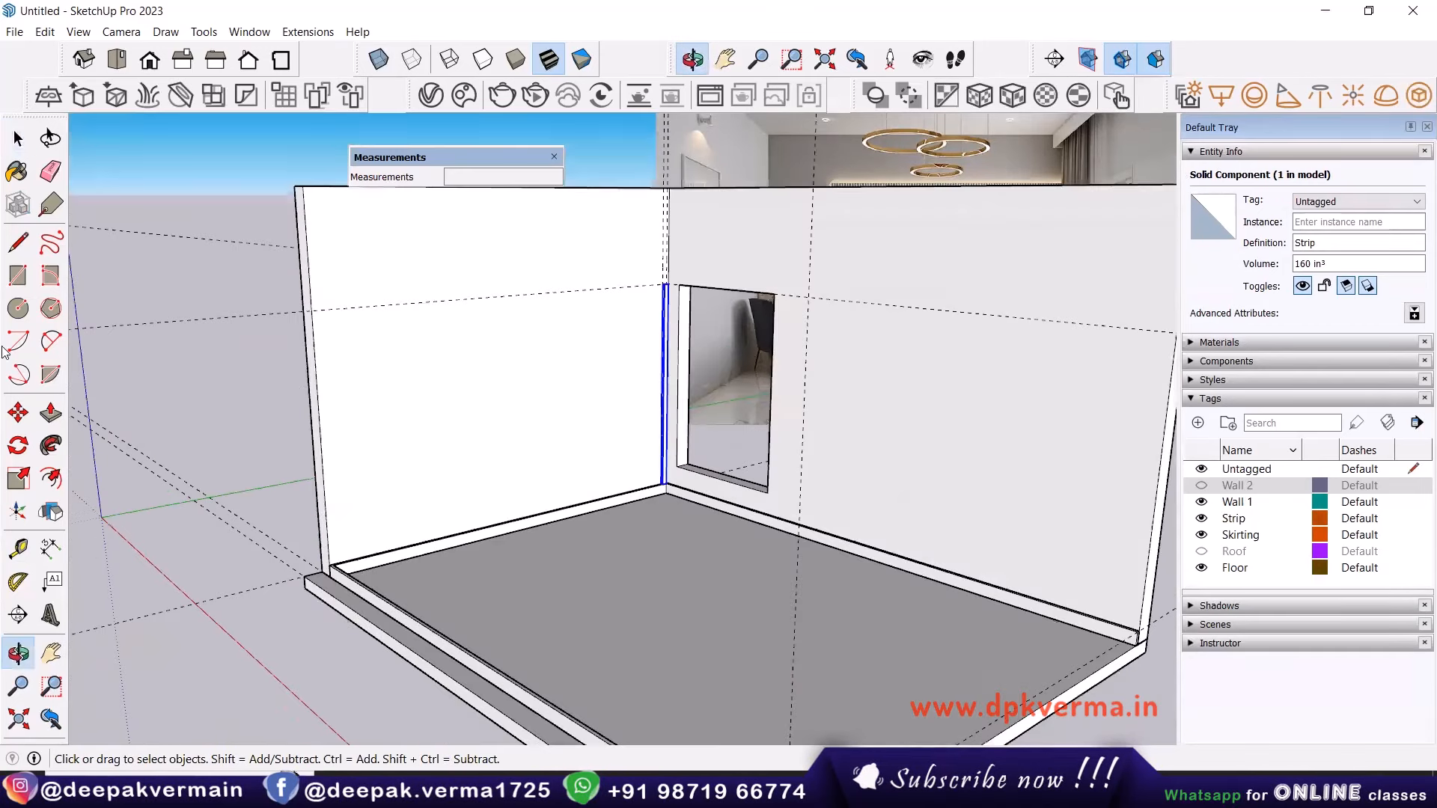
left_click(18, 548)
scroll(379, 393, "up", 3)
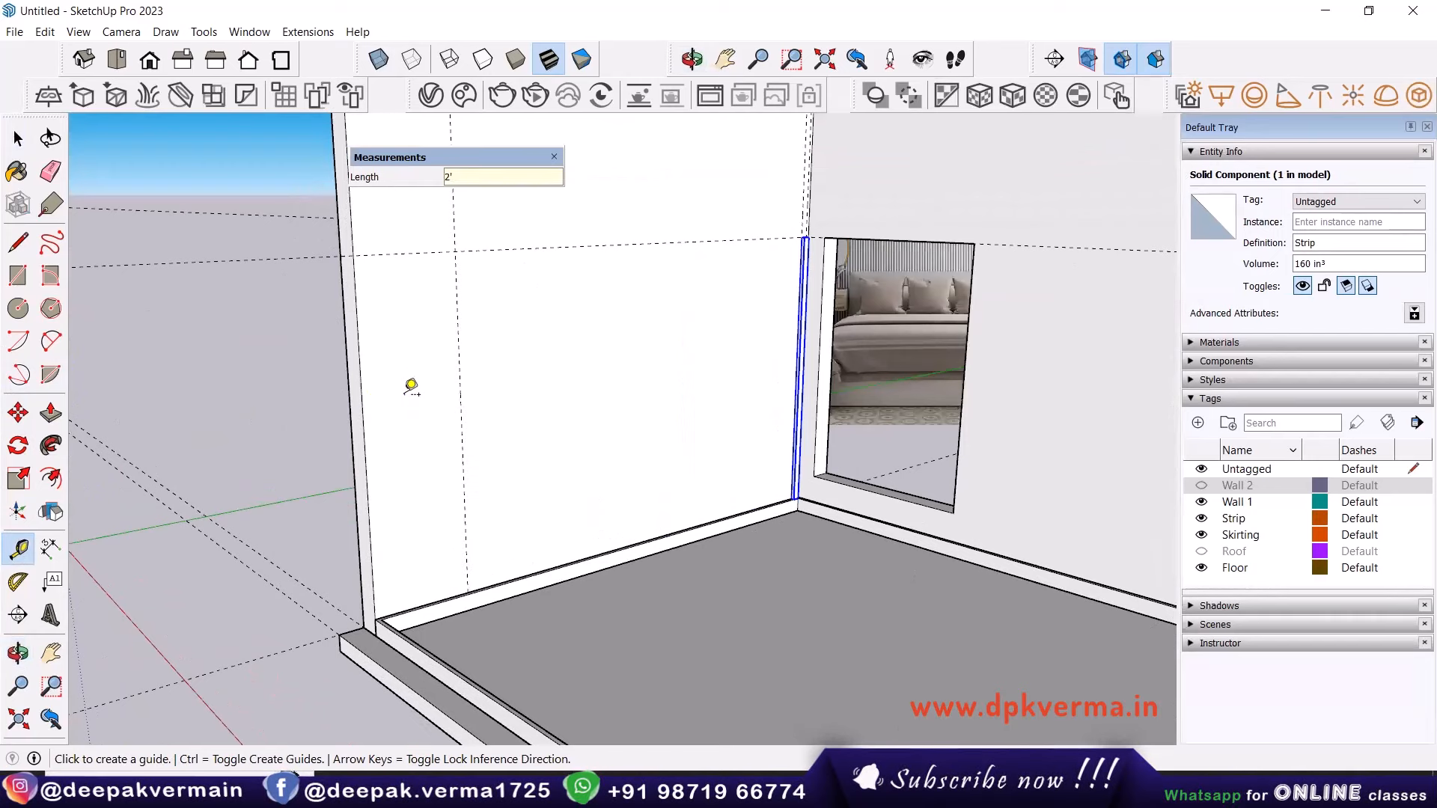
Try copying the Strip component 3" along the bed wall from the window corner and repeating it as a row.
middle_click_drag(476, 263, 453, 298, "shift")
middle_click_drag(589, 299, 573, 340)
scroll(782, 261, "up", 2)
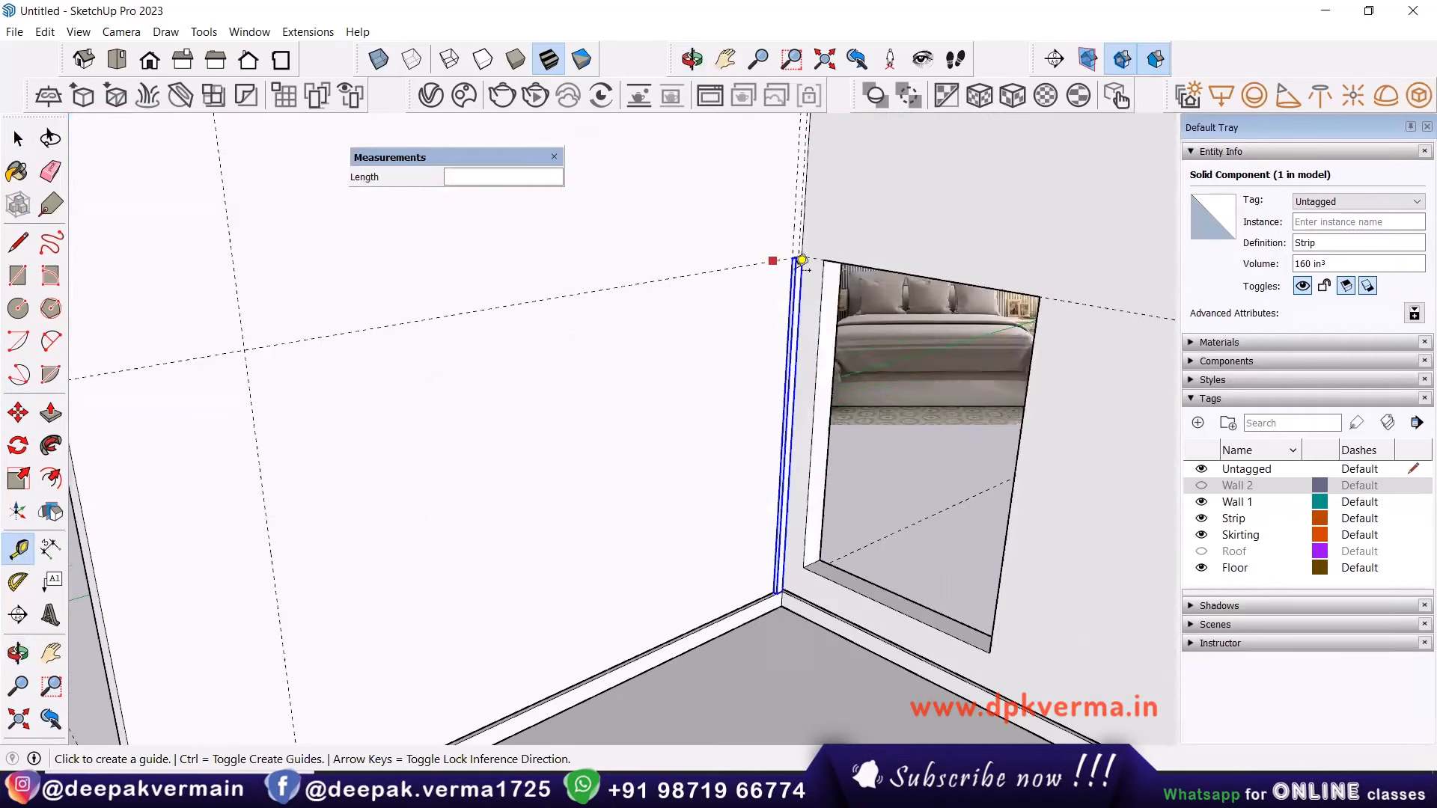
key("space")
scroll(798, 277, "up", 2)
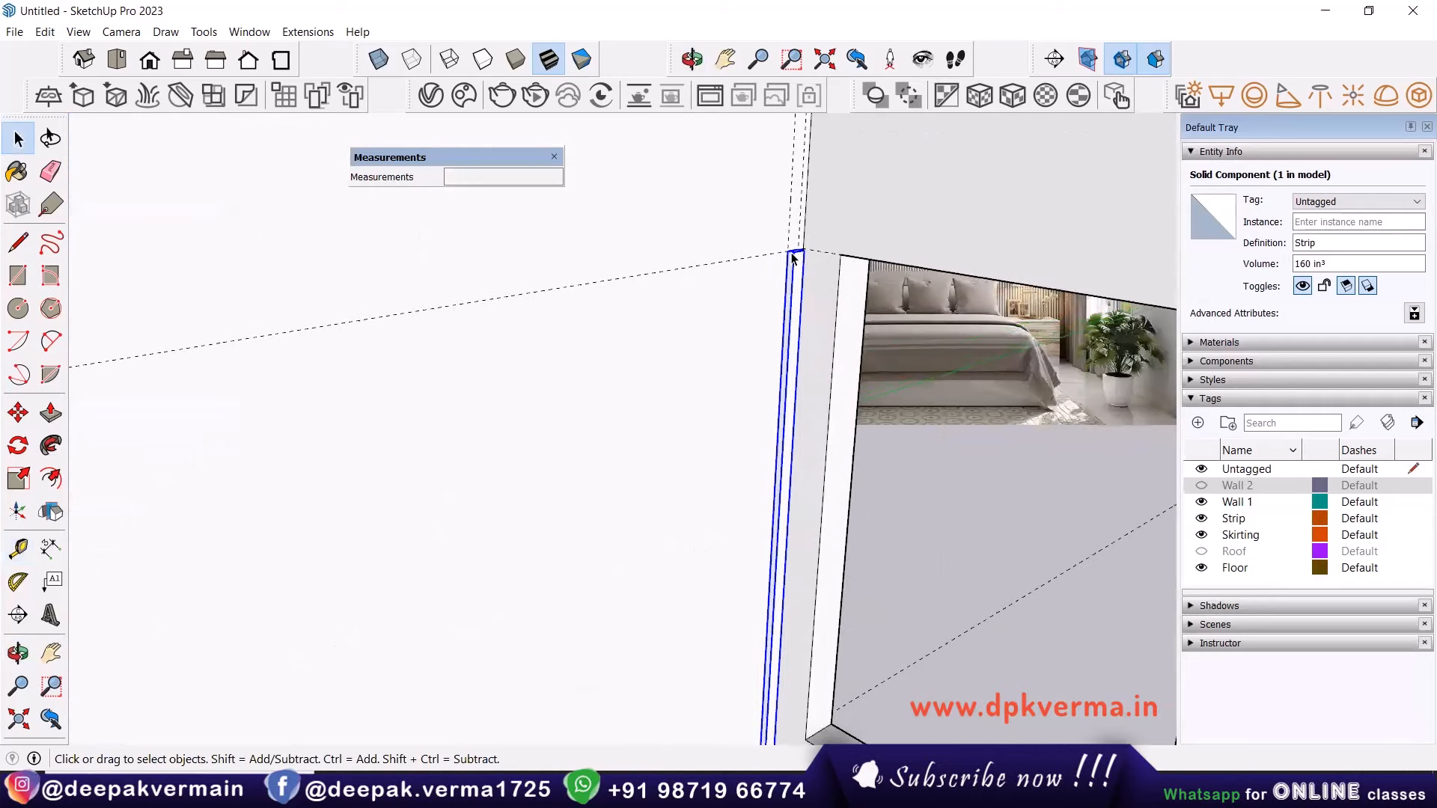
mouse_move(797, 277)
middle_mouse_down()
mouse_move(816, 260)
mouse_move(787, 262)
middle_mouse_up()
scroll(818, 258, "up", 2)
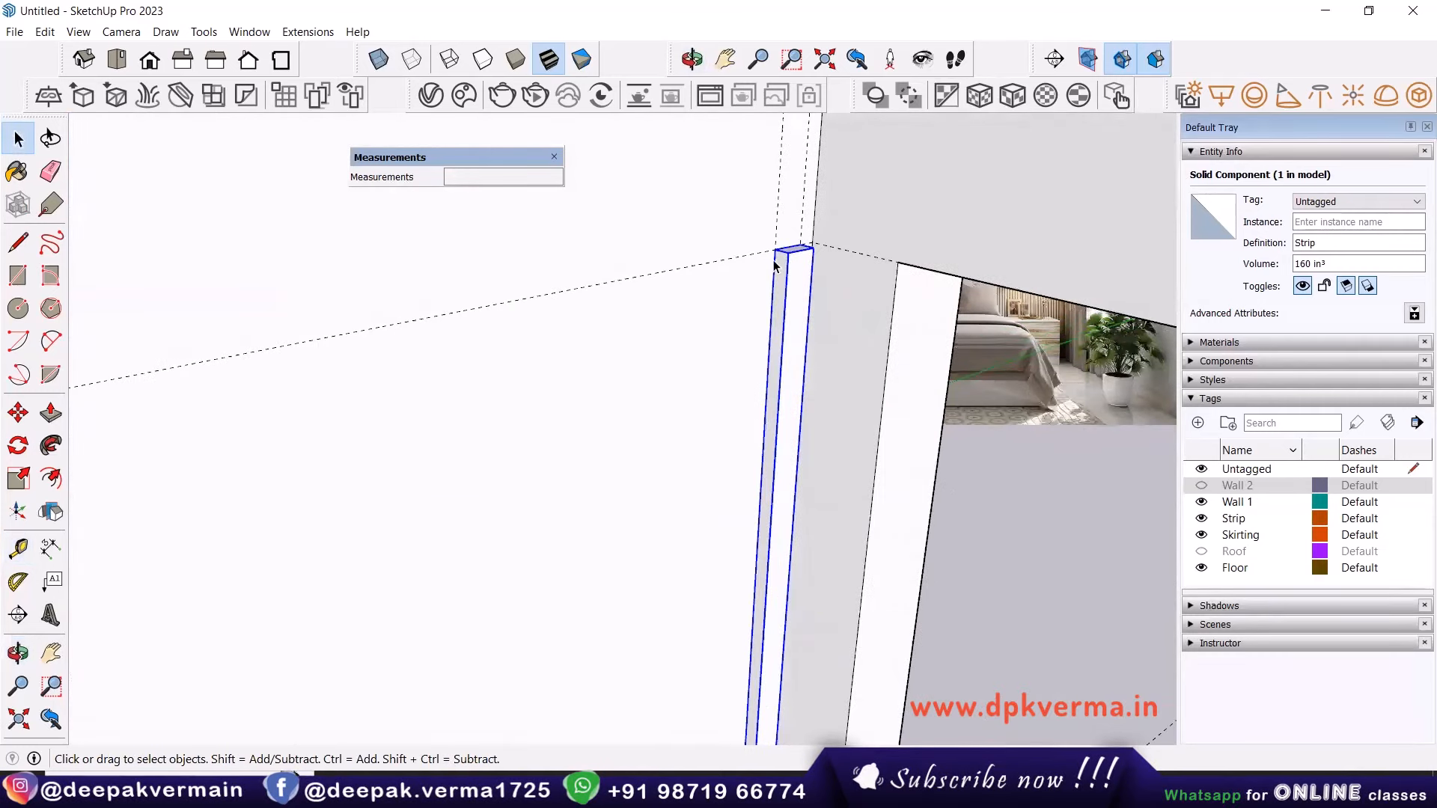
key("m")
middle_click_drag(674, 292, 844, 255)
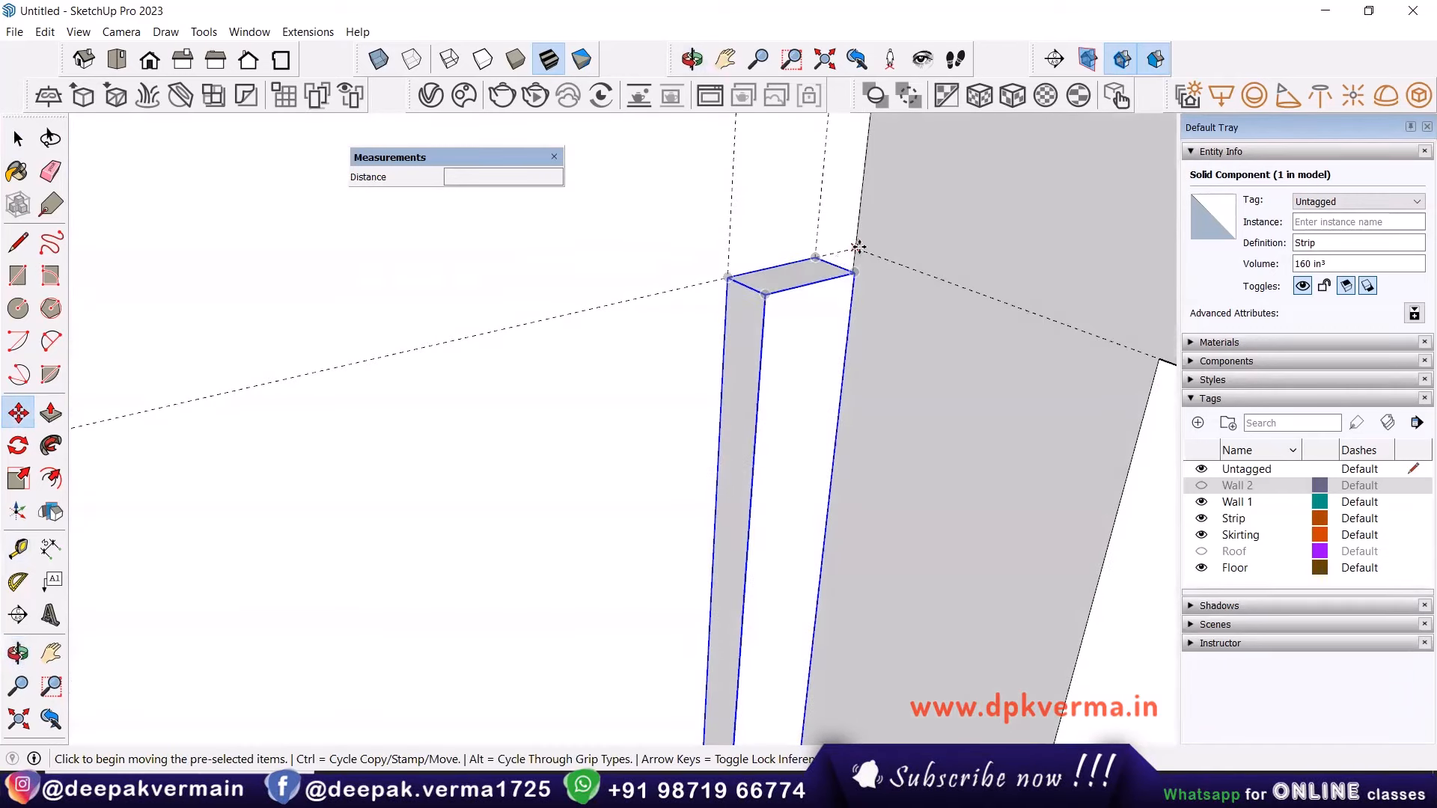
left_click(859, 247)
key("ctrl")
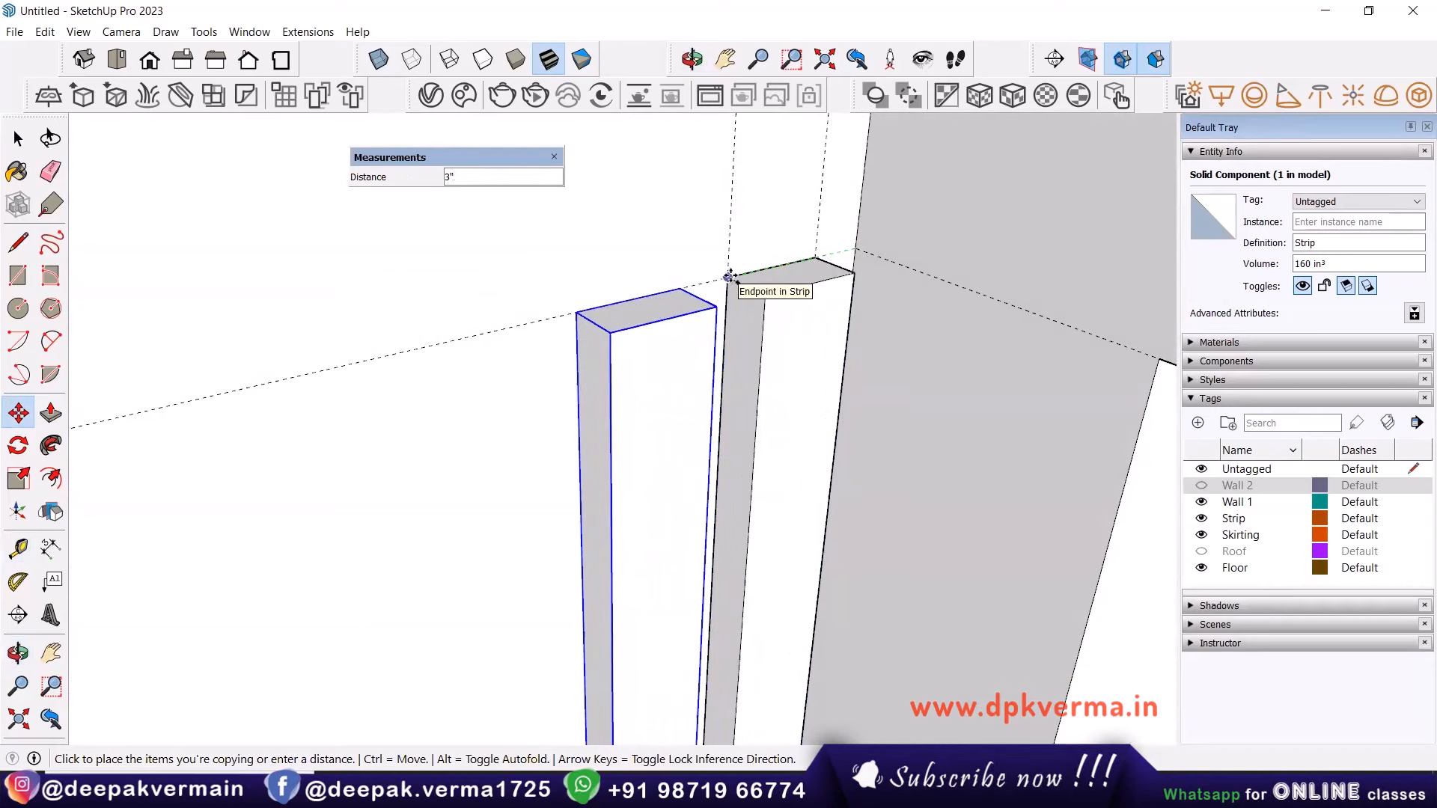
left_click(730, 277)
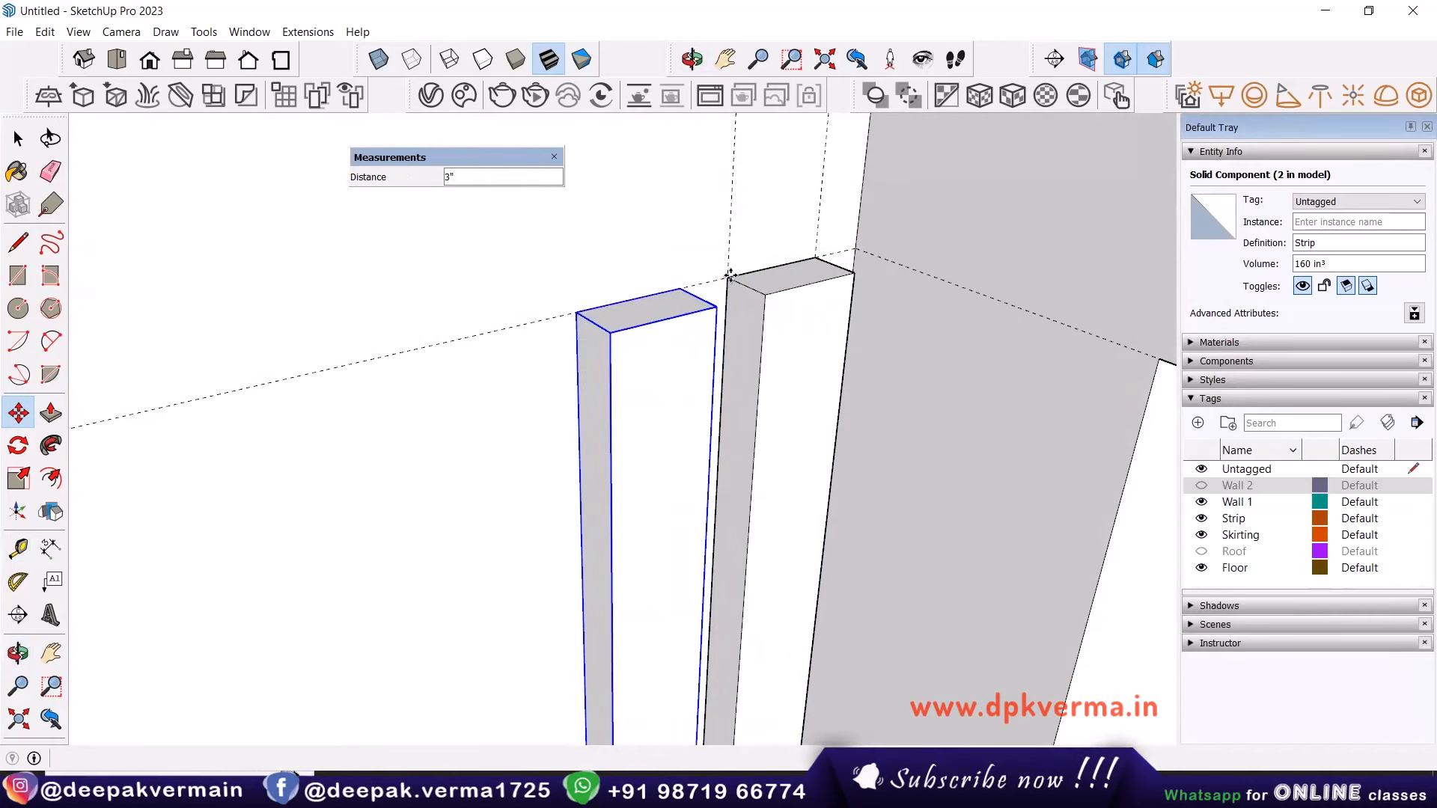
key("Return")
Undo the copied row of strips on the bed wall.
scroll(711, 283, "down", 6)
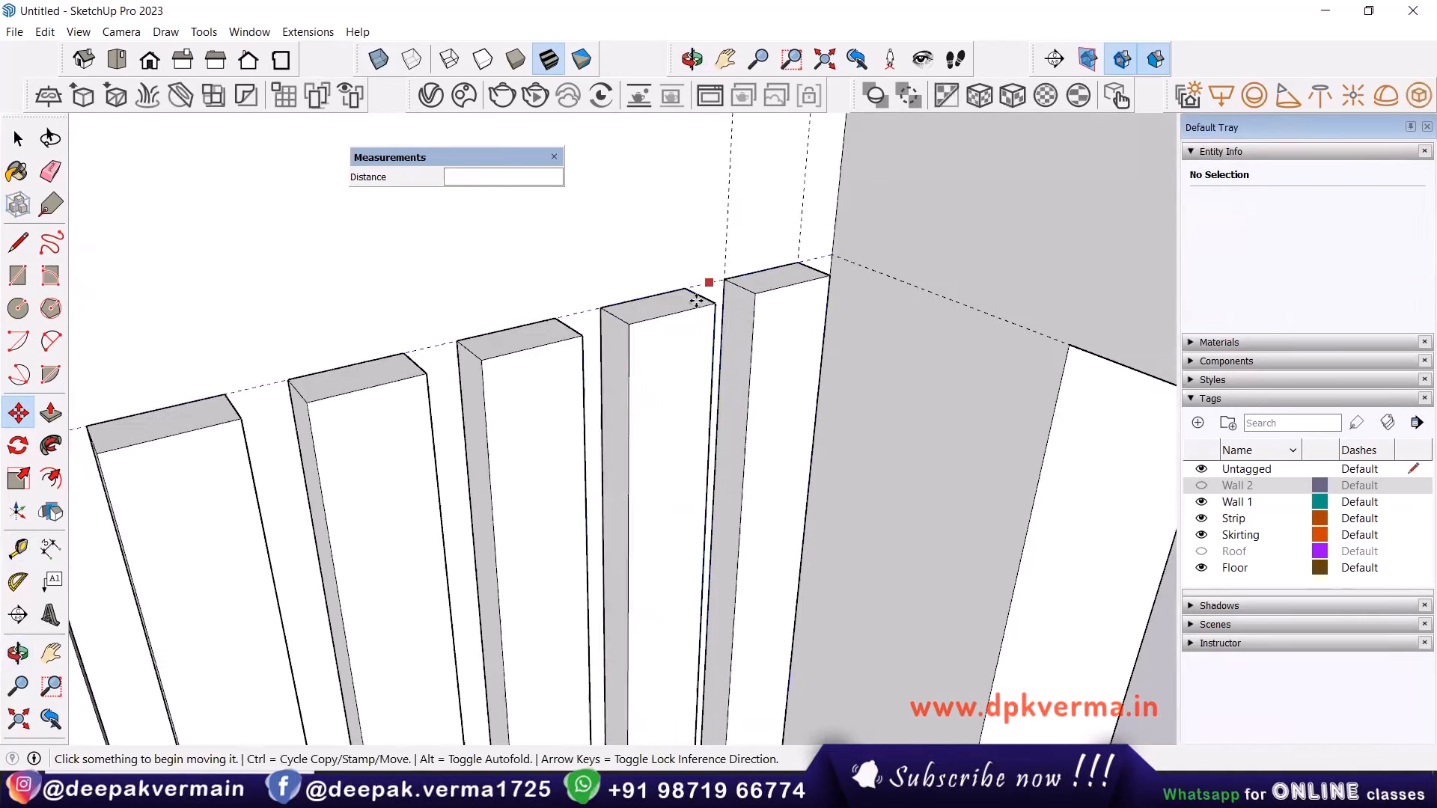
scroll(650, 313, "down", 5)
middle_click_drag(438, 400, 485, 385)
key("ctrl+z")
Copy the corner strip 3" along the bed wall and repeat the copy 45x.
scroll(648, 329, "up", 6)
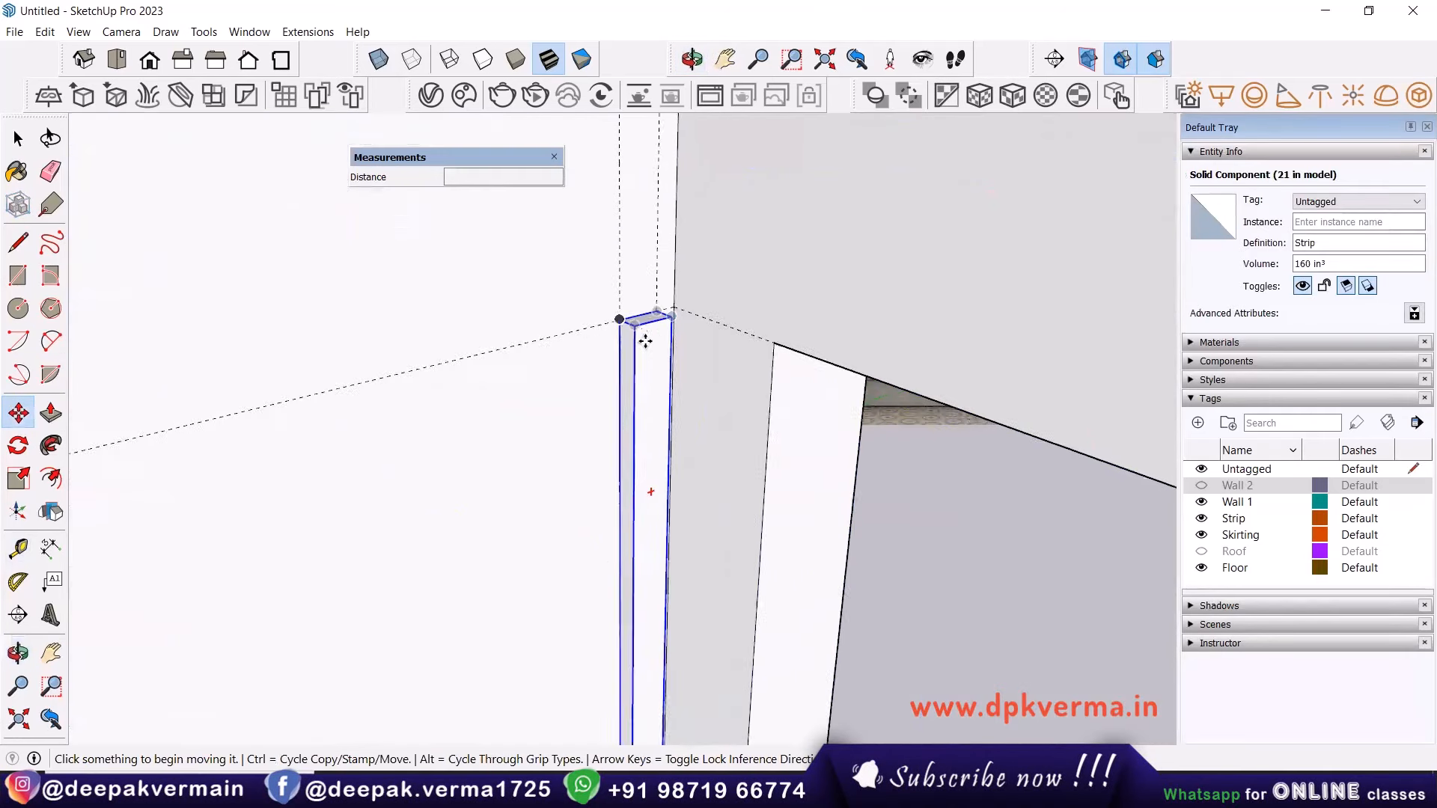
key("space")
middle_click_drag(648, 335, 606, 395)
key("m")
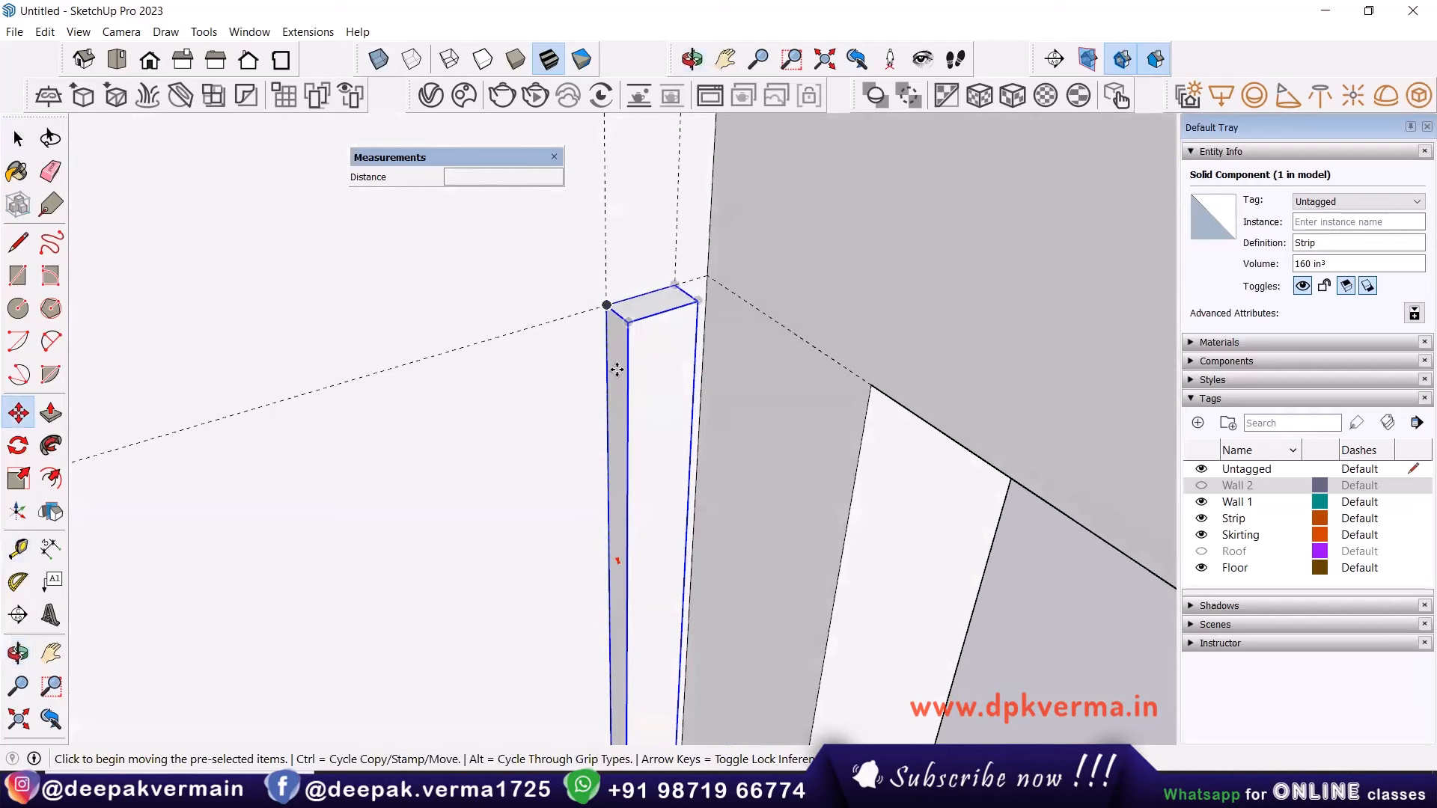
scroll(645, 320, "up", 1)
left_click(711, 269)
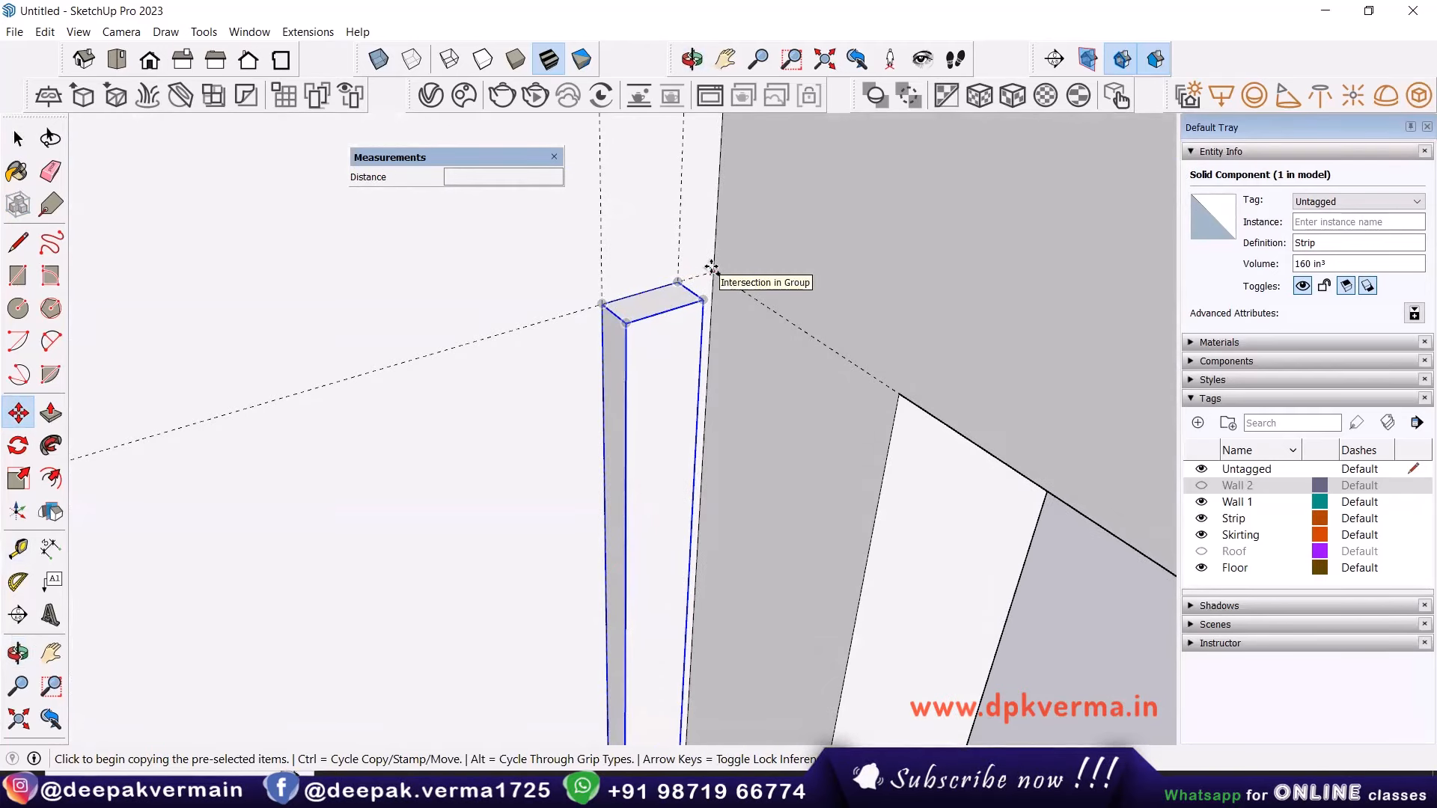
scroll(709, 269, "up", 2)
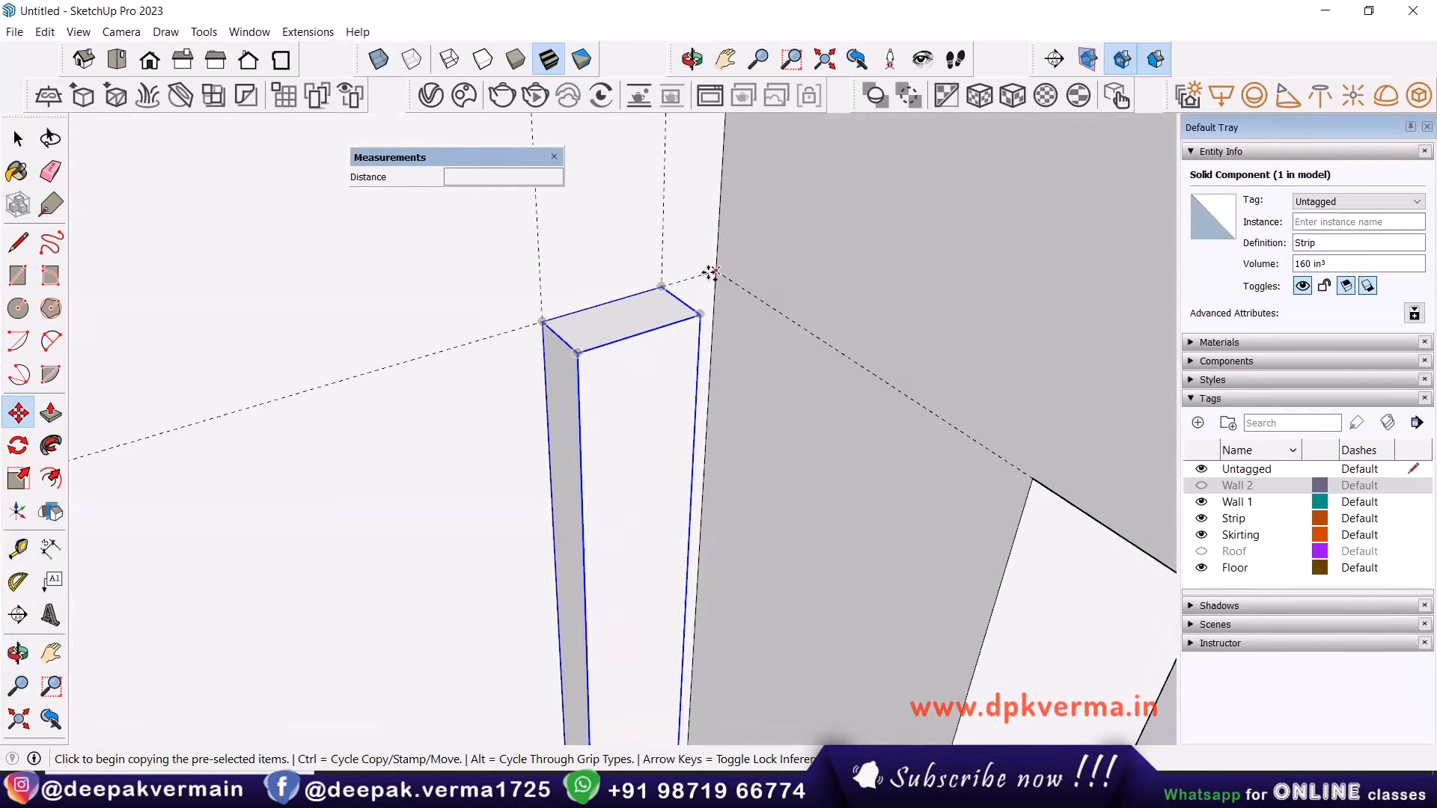
left_click(527, 321)
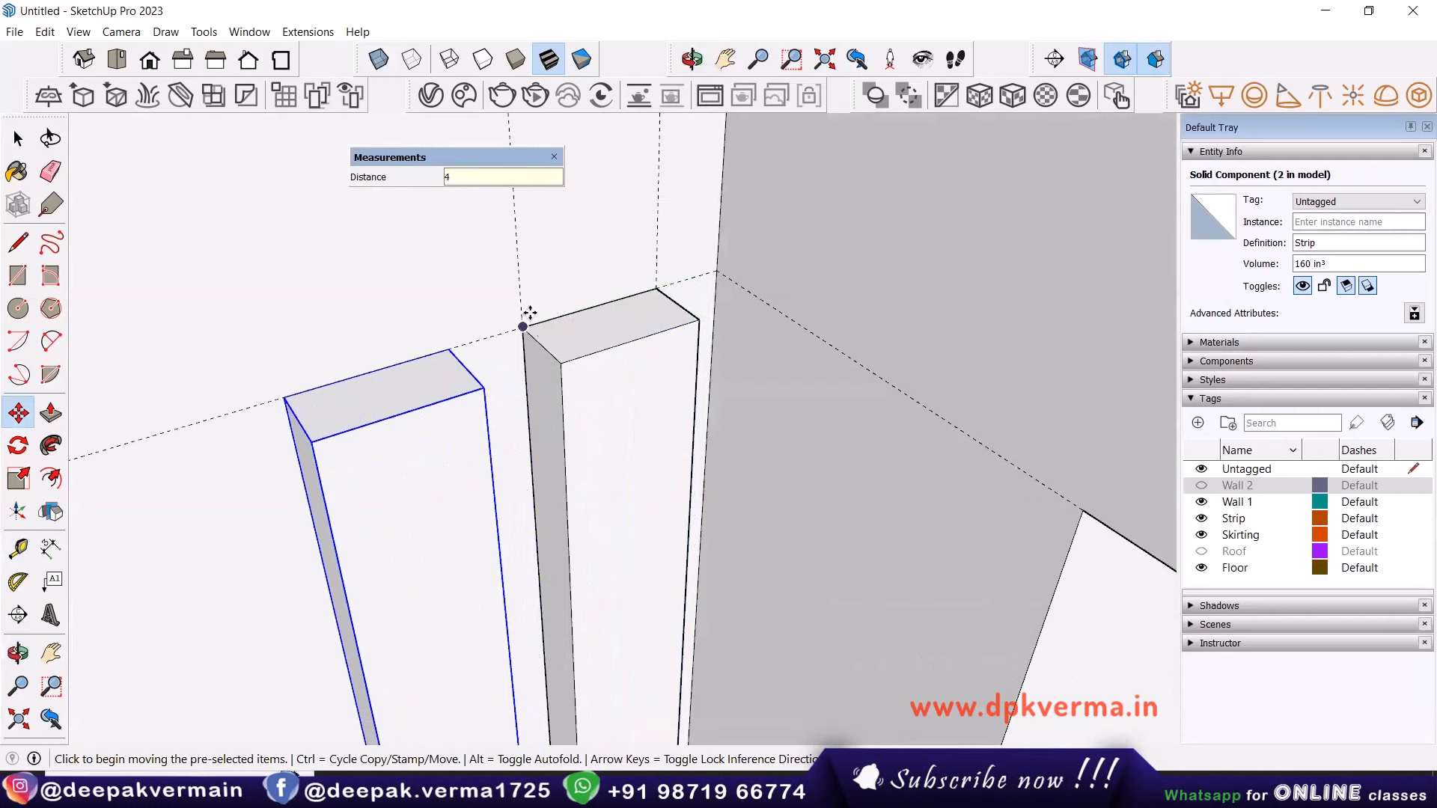
type("45x")
key("Return")
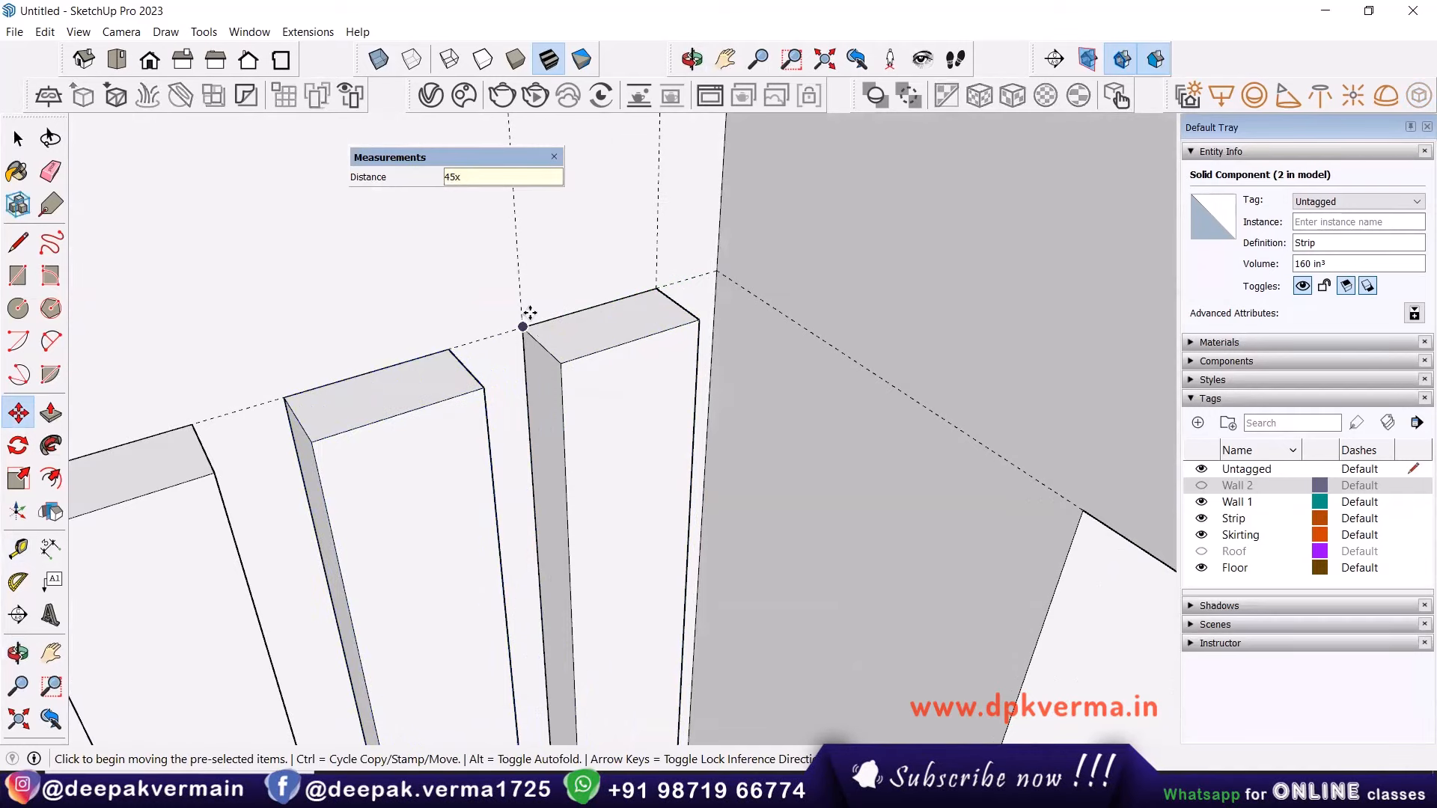
Delete the six strips that extend past the vertical guide at the far end of the row.
scroll(527, 318, "down", 5)
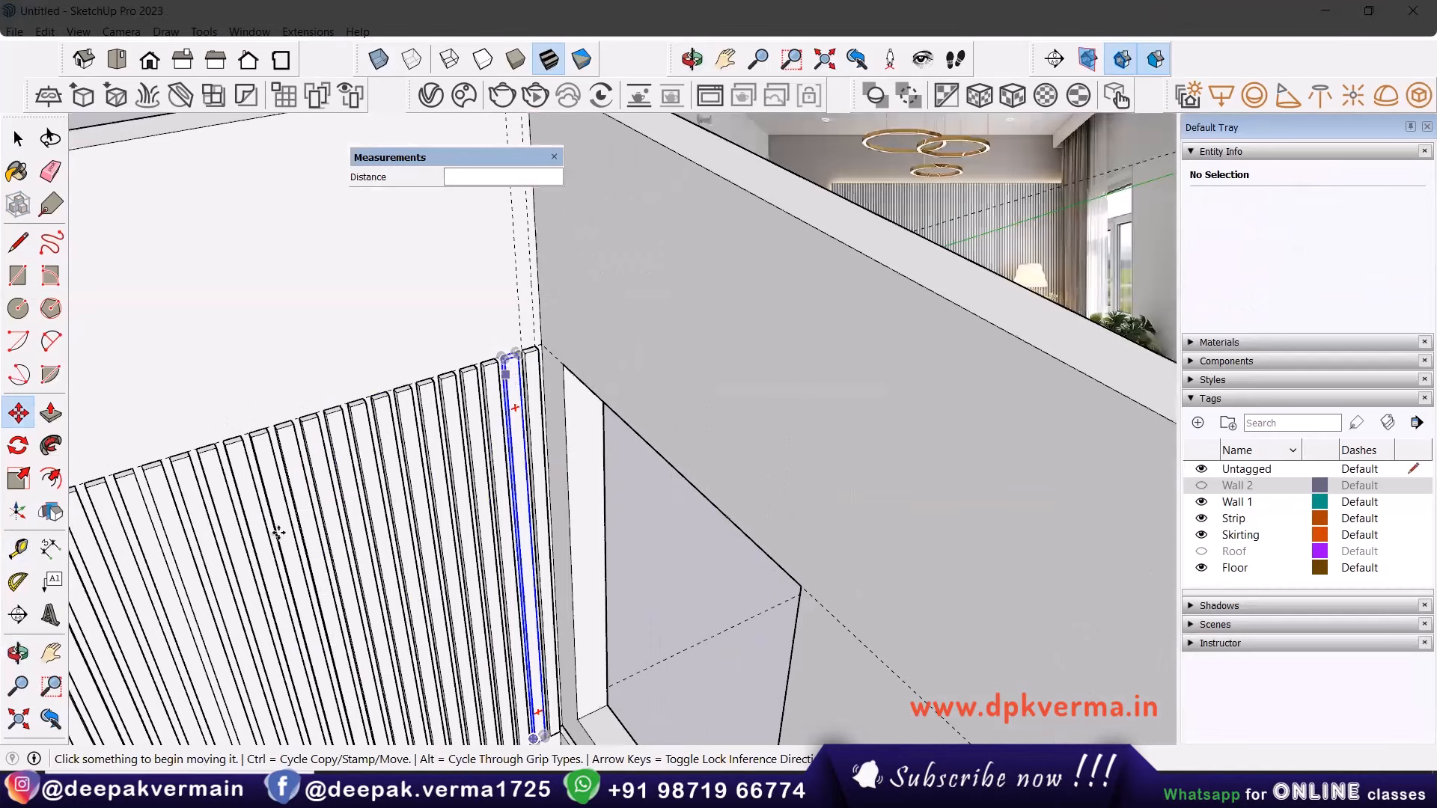
middle_click_drag(280, 533, 334, 479)
middle_click_drag(325, 386, 397, 350)
scroll(553, 399, "up", 5)
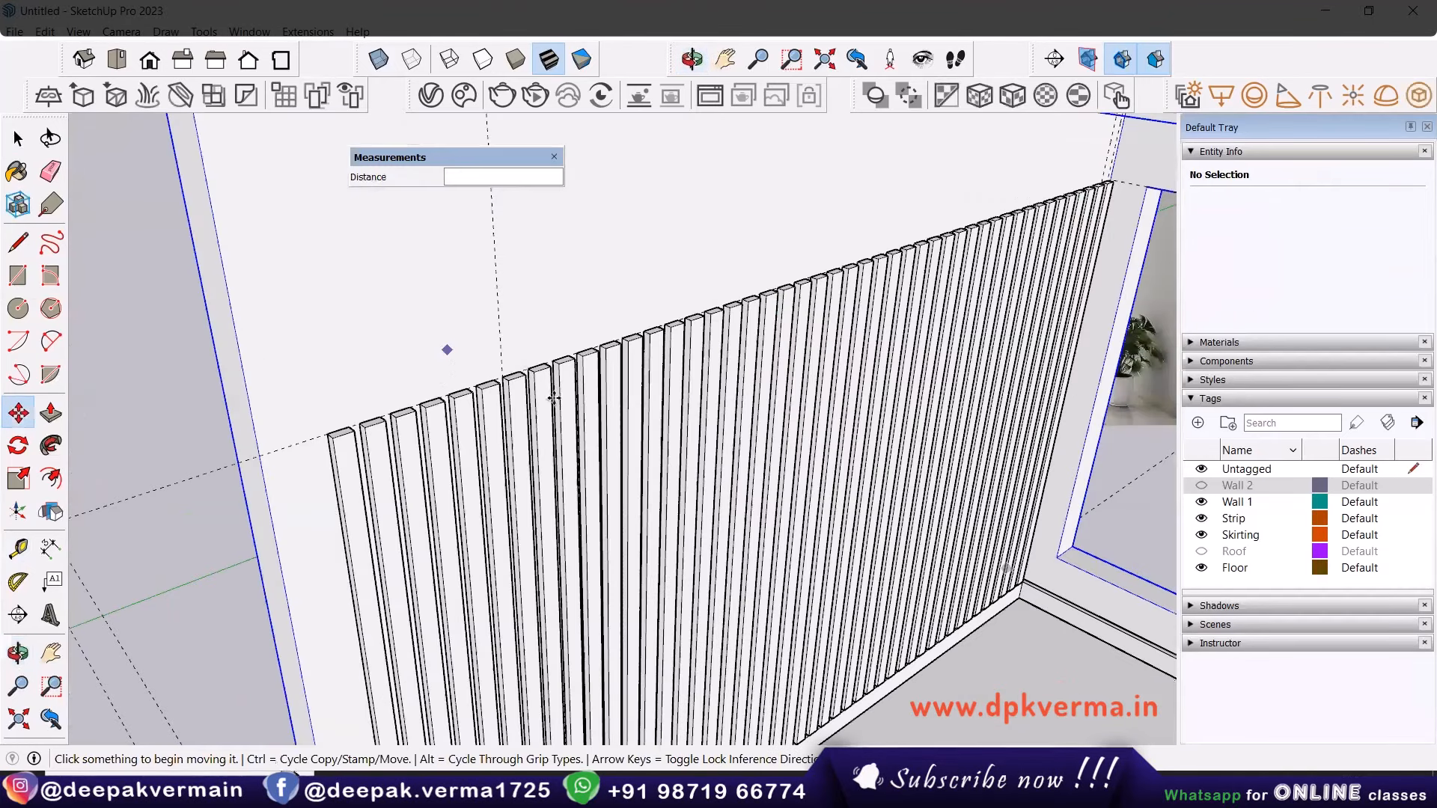
scroll(536, 394, "up", 3)
key("space")
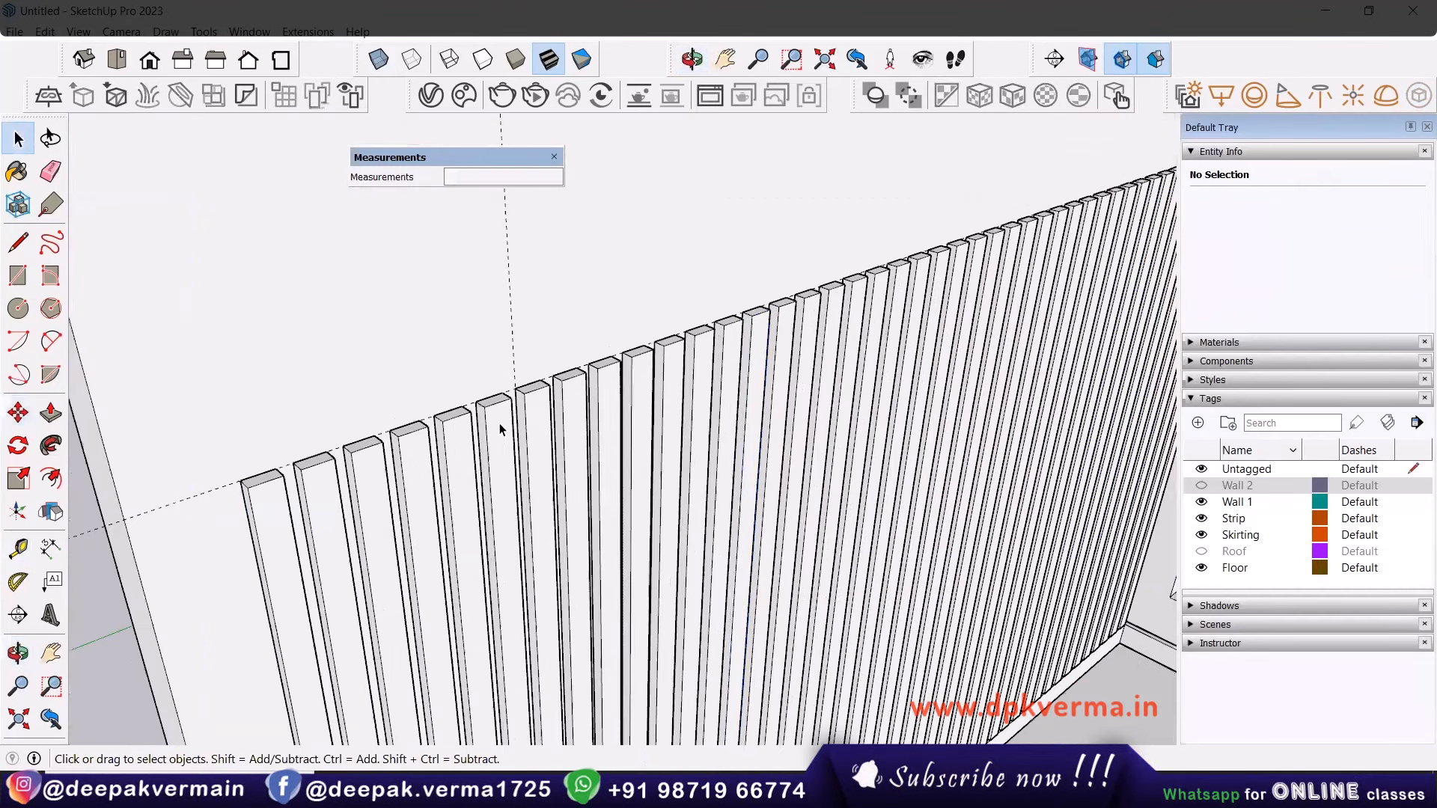
left_click_drag(500, 423, 356, 491)
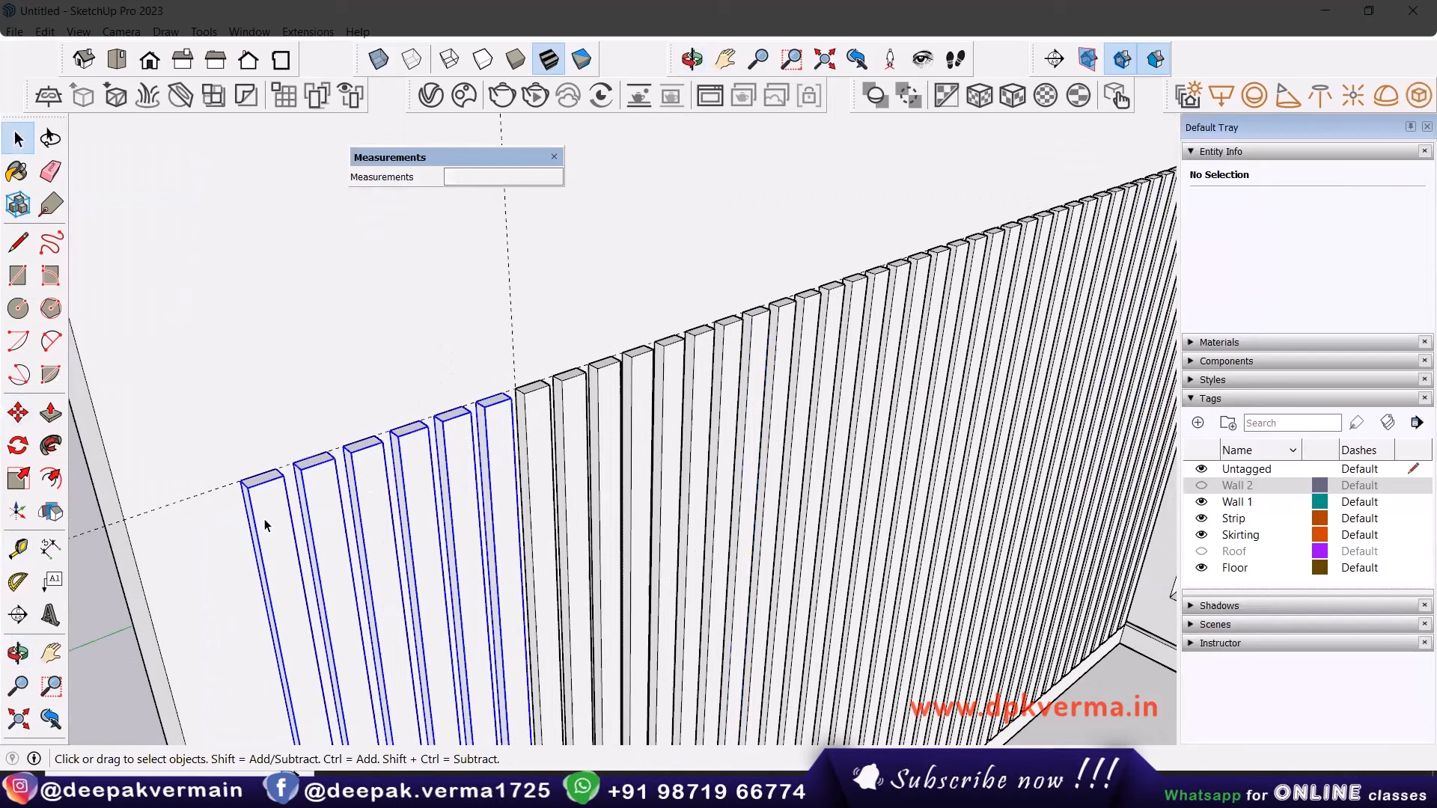
key("Delete")
Select all remaining strips on the bed wall and make them one group.
mouse_move(560, 398)
middle_mouse_down()
mouse_move(593, 458)
mouse_move(528, 338)
mouse_move(555, 374)
middle_mouse_up()
middle_click_drag(465, 343, 557, 327)
middle_click_drag(578, 382, 495, 286)
scroll(483, 279, "down", 4)
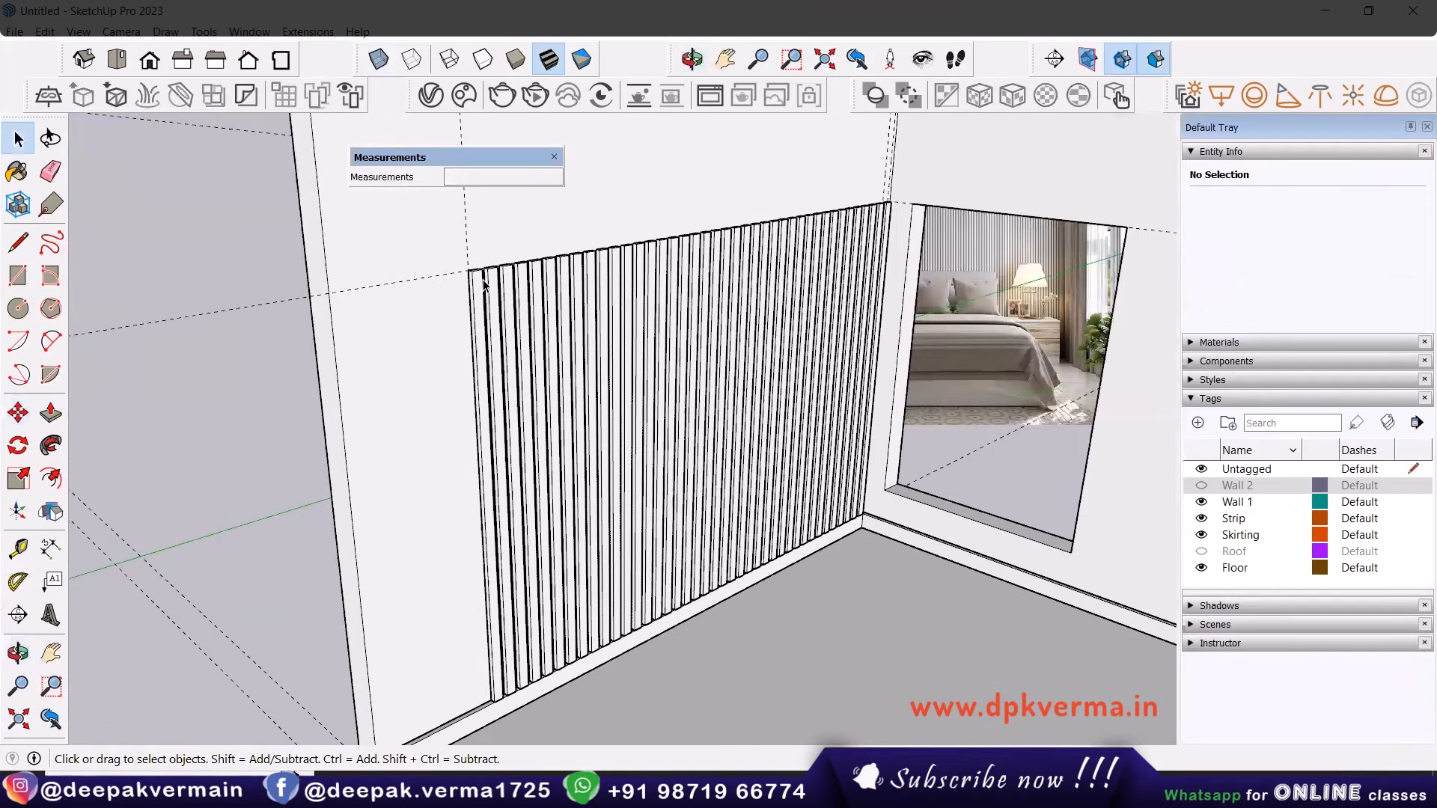
middle_click_drag(422, 345, 416, 360, "shift")
left_click_drag(380, 242, 668, 591)
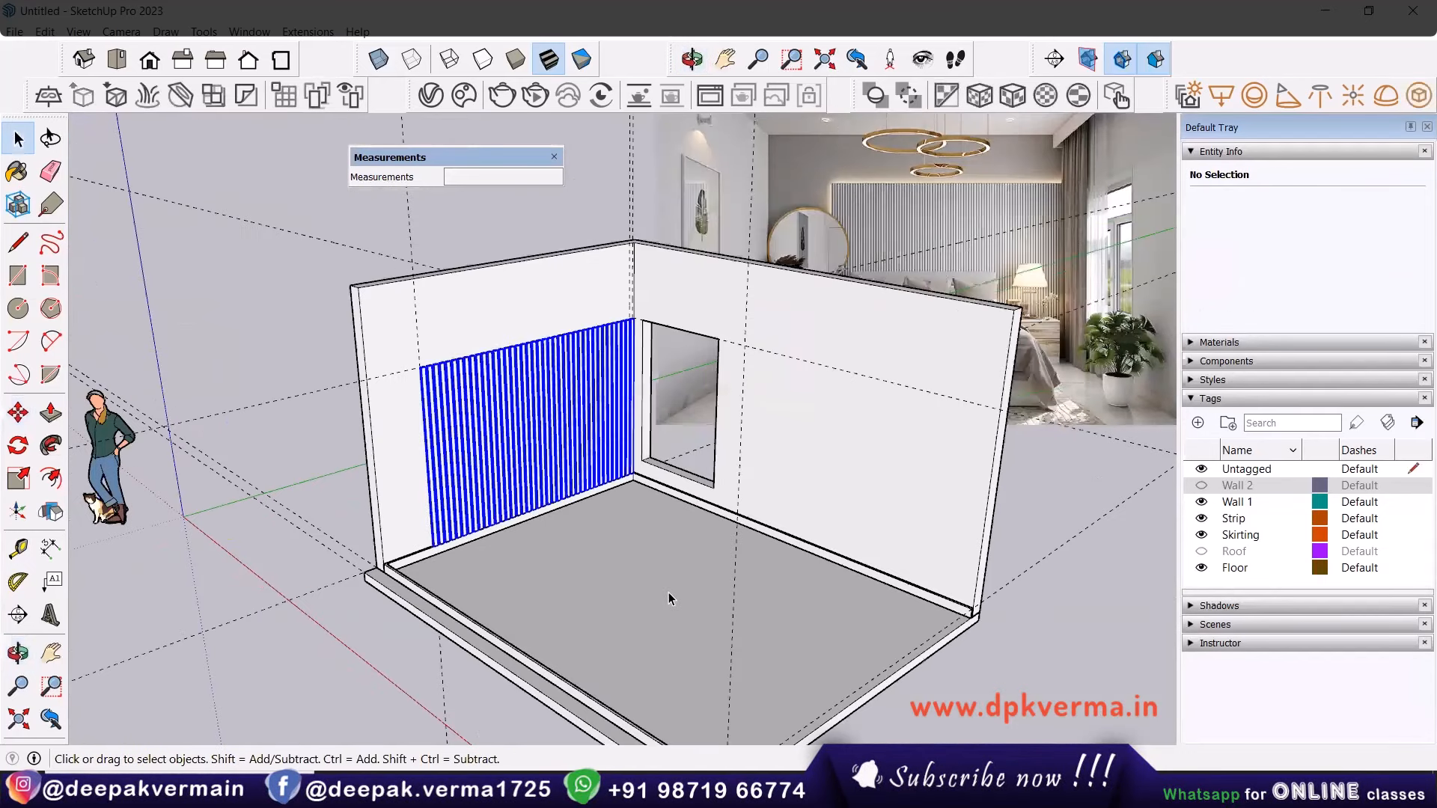
right_click(510, 428)
left_click(589, 581)
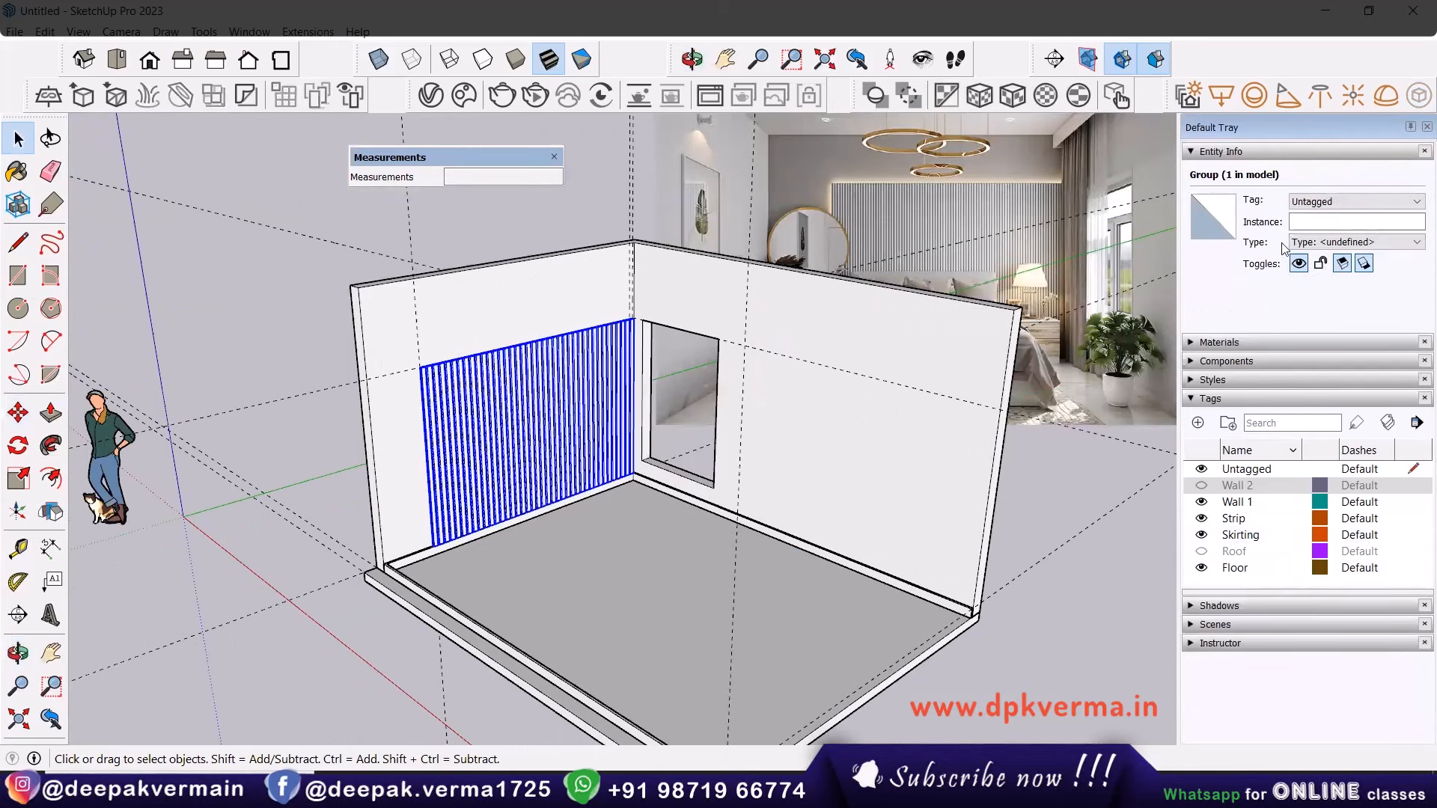
Assign the Strip tag to the strip group and check it by toggling the tag's visibility.
left_click(1311, 202)
left_click(1321, 258)
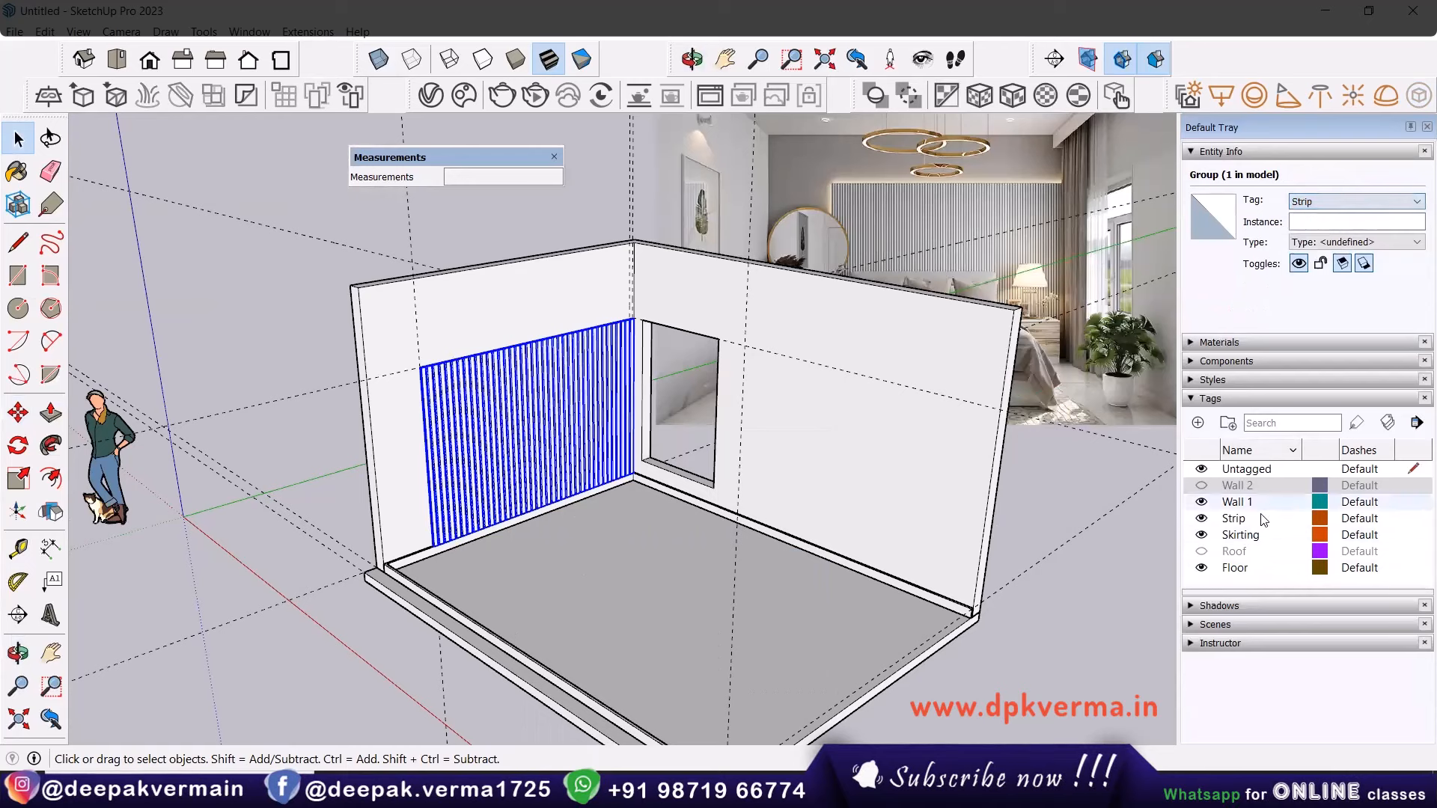
left_click(1201, 518)
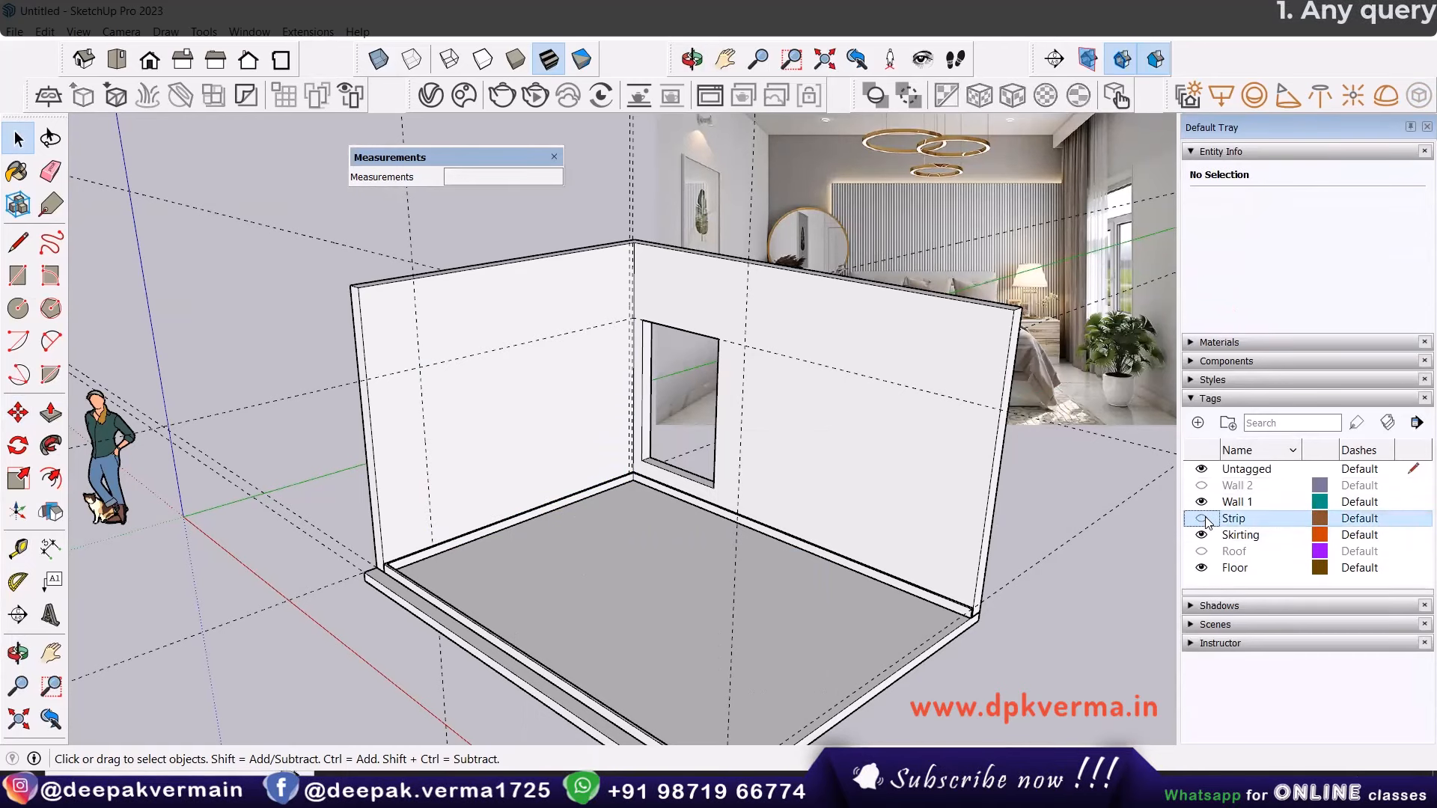
left_click(1202, 518)
Open the strip group for editing at the top of the end strip farthest from the window.
scroll(402, 385, "up", 3)
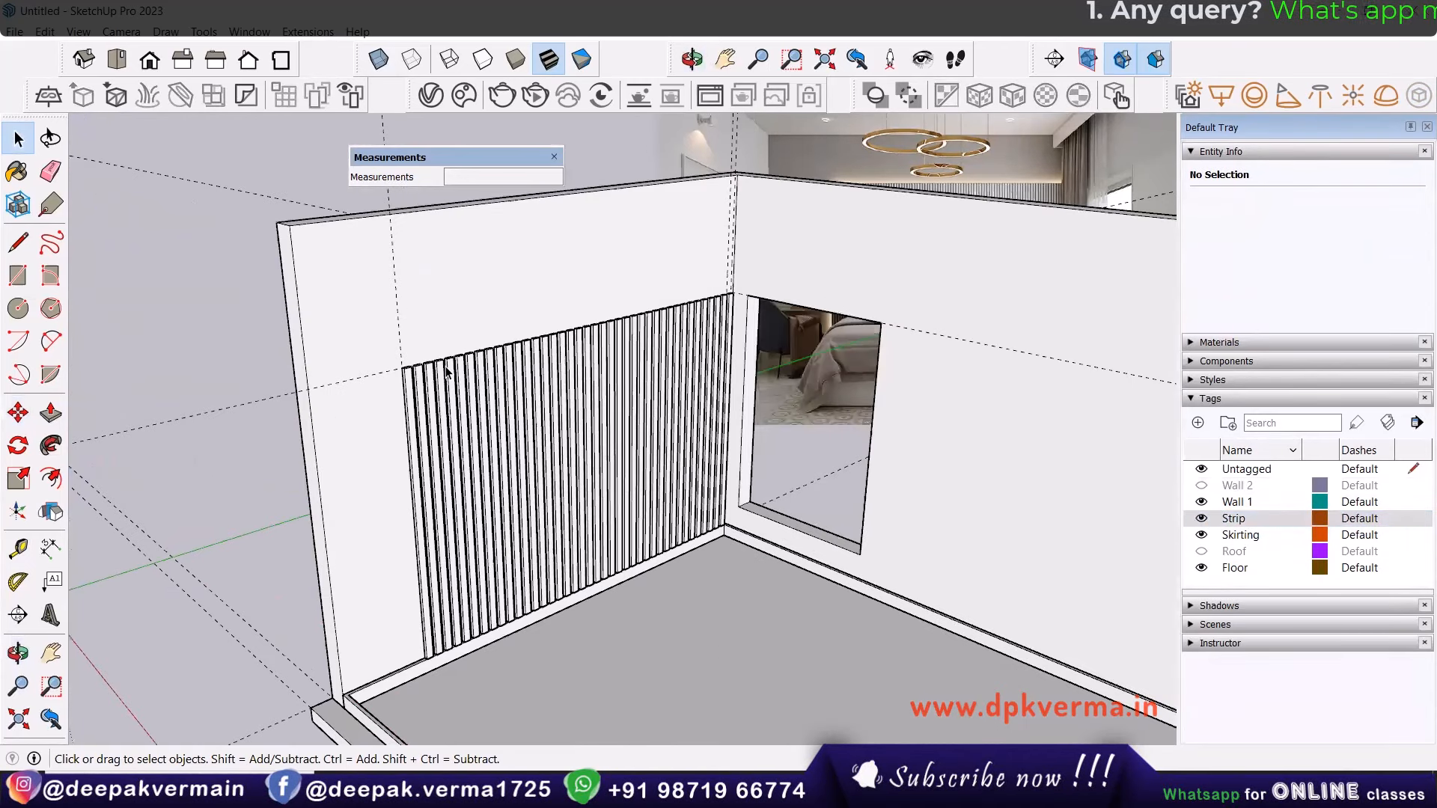
scroll(485, 408, "up", 2)
scroll(487, 446, "down", 2)
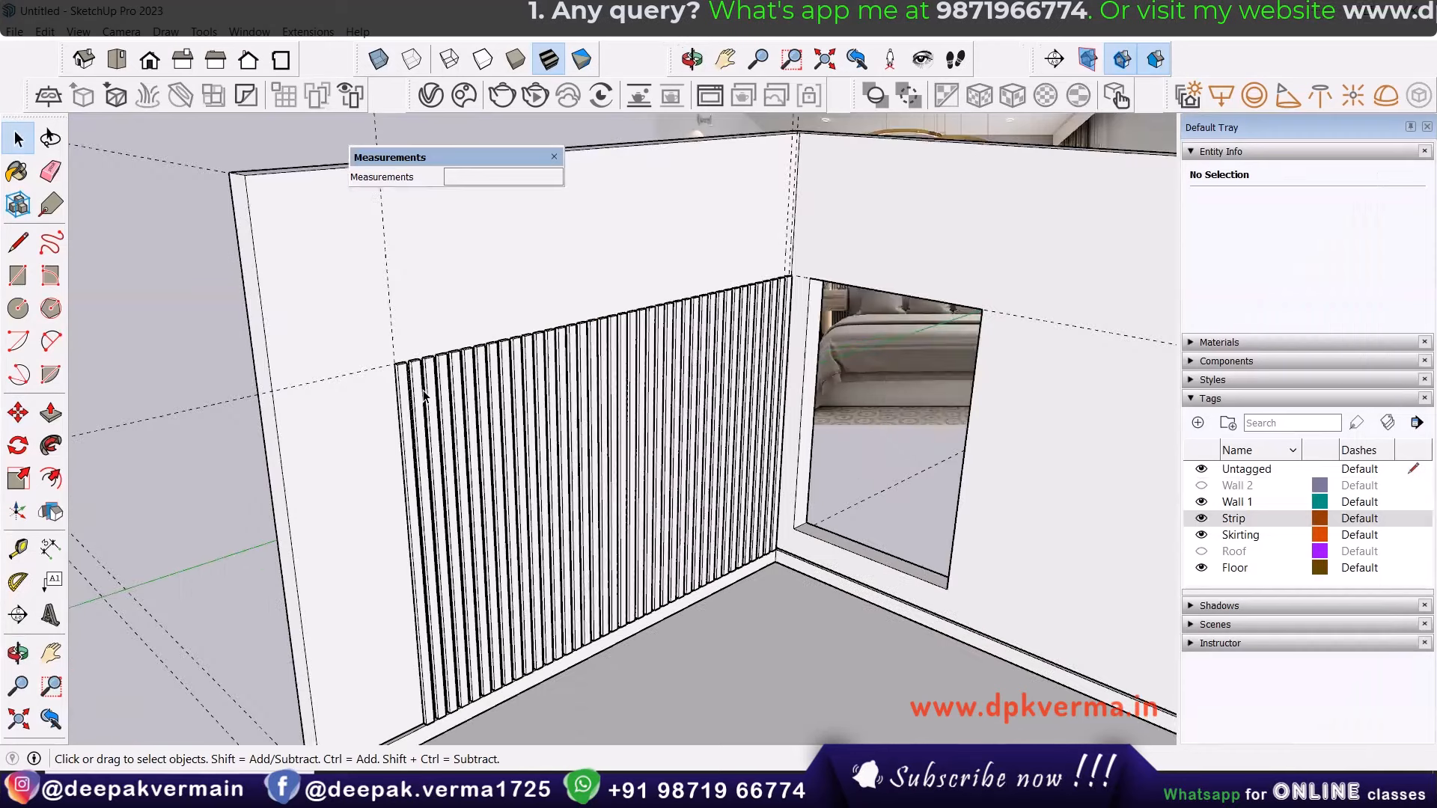
scroll(428, 395, "up", 5)
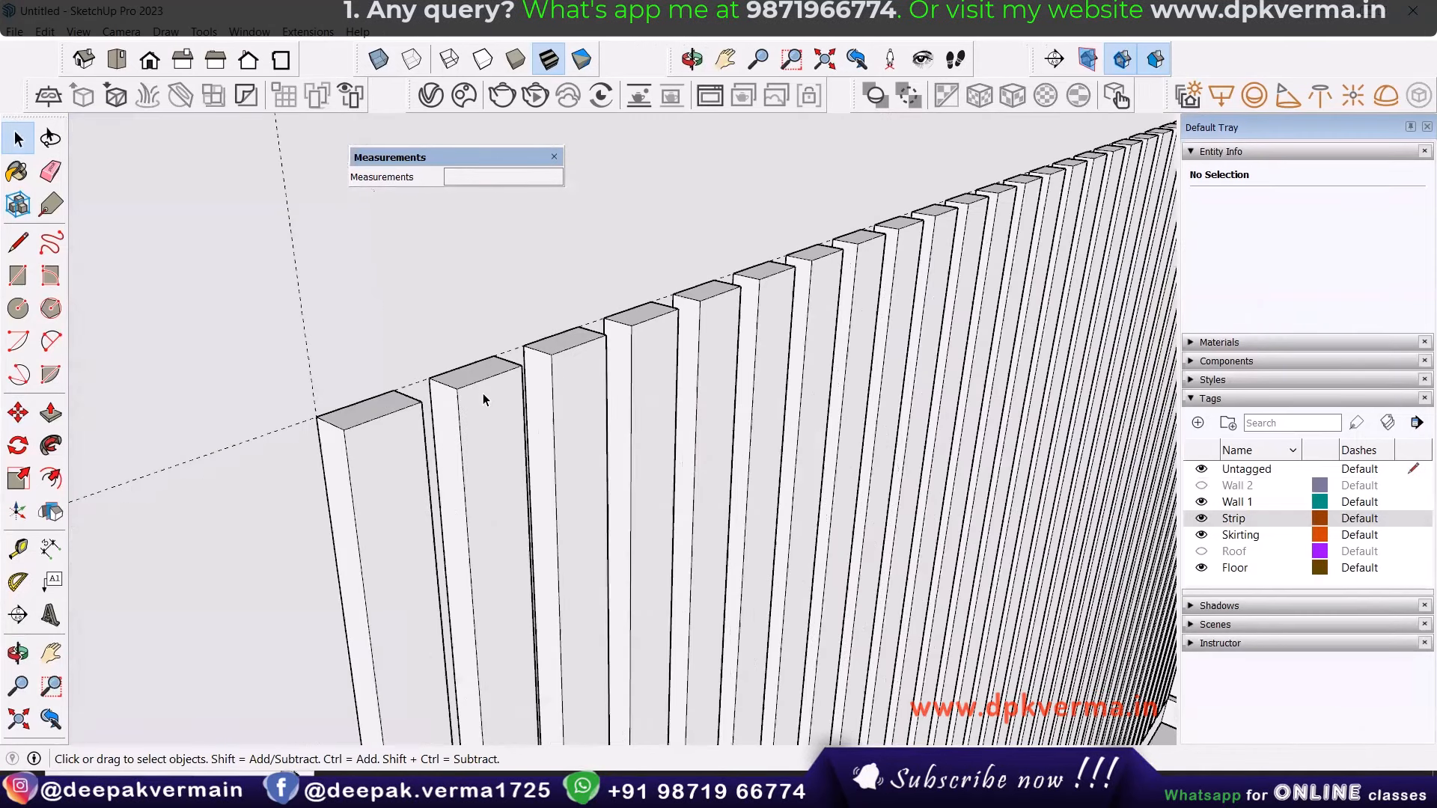
scroll(350, 447, "up", 5)
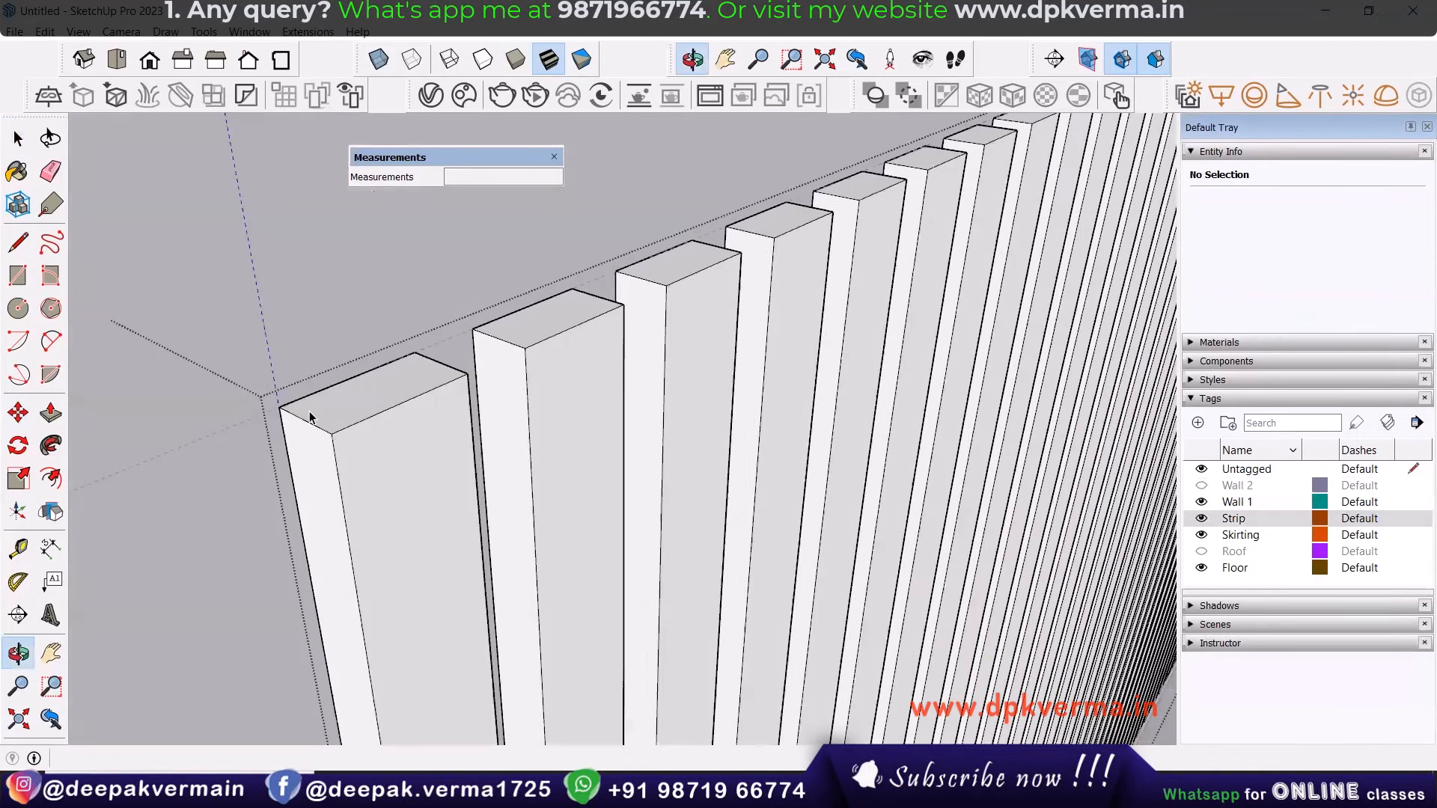
middle_click_drag(320, 455, 360, 482, "shift")
key("l")
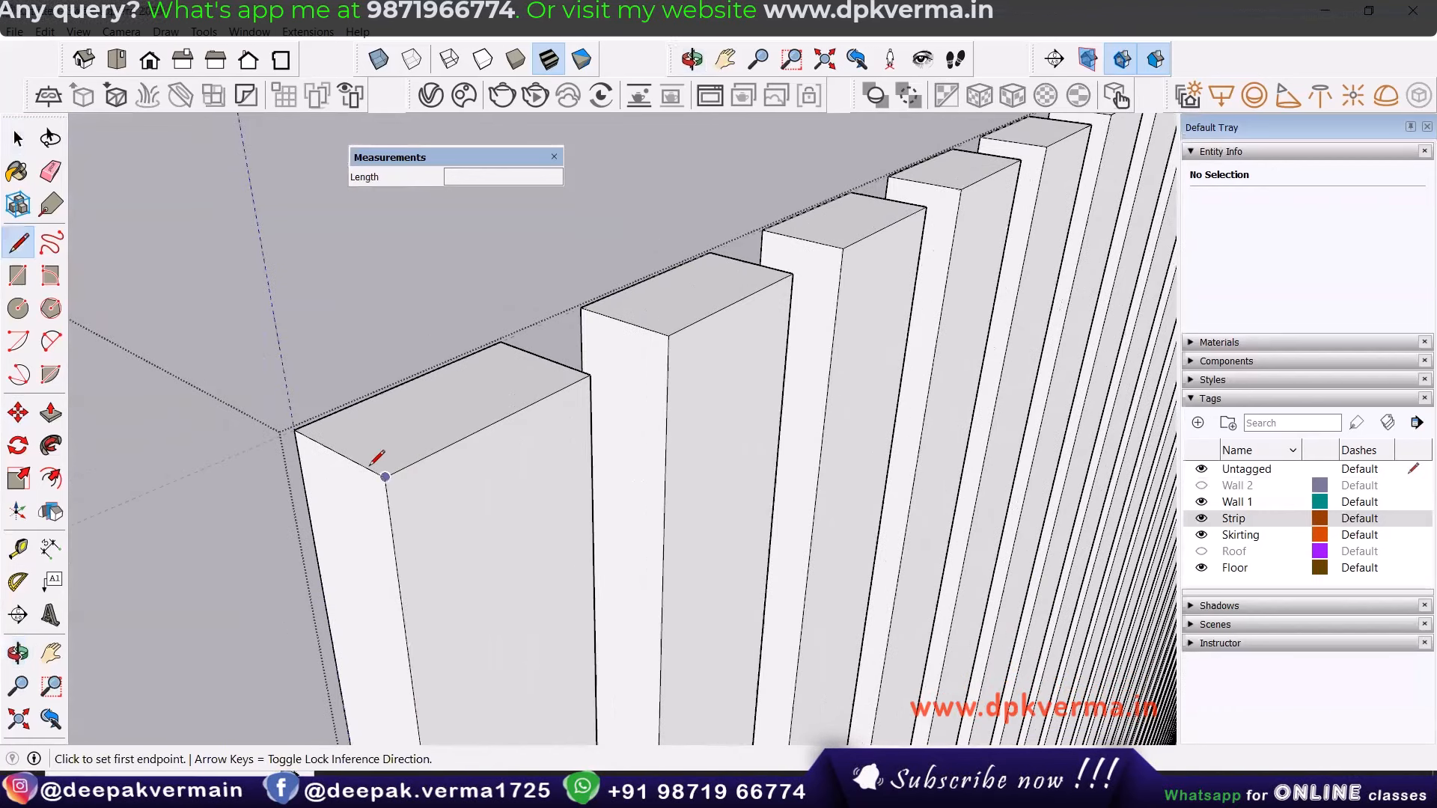
left_click(338, 451)
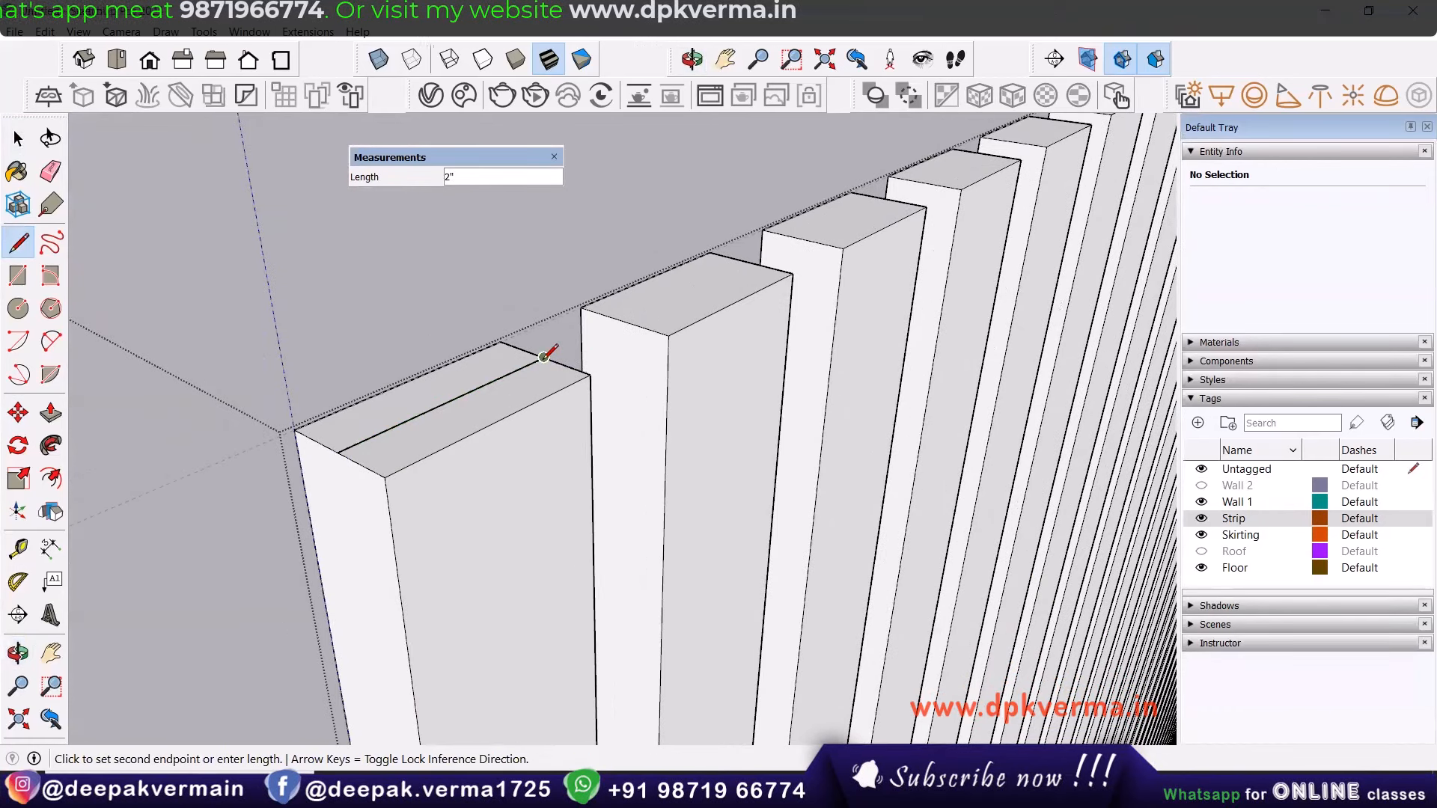
key("Escape")
Open the end strip component for editing and draw a line across its top face between the short edges' midpoints.
key("space")
double_click(502, 392)
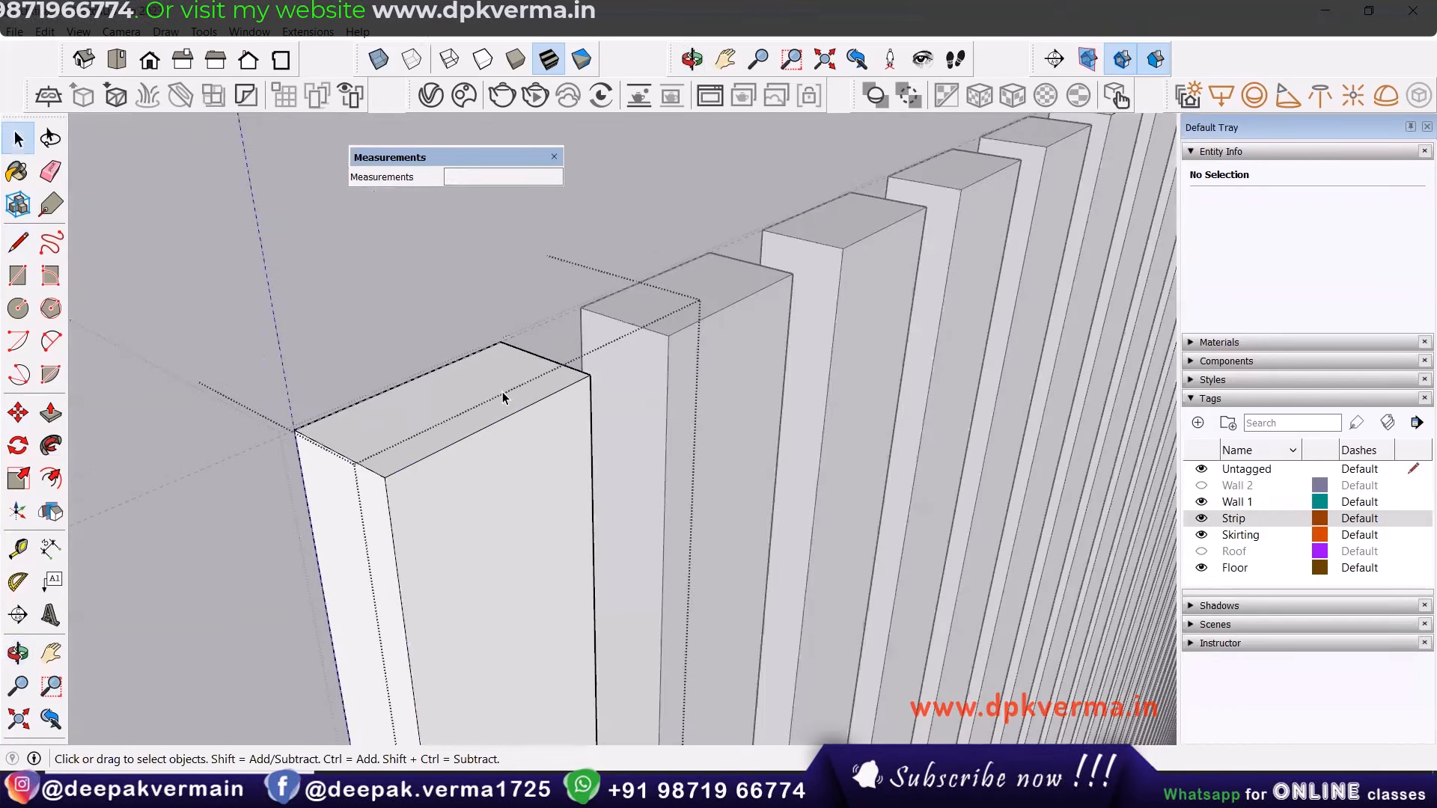
key("l")
left_click(338, 452)
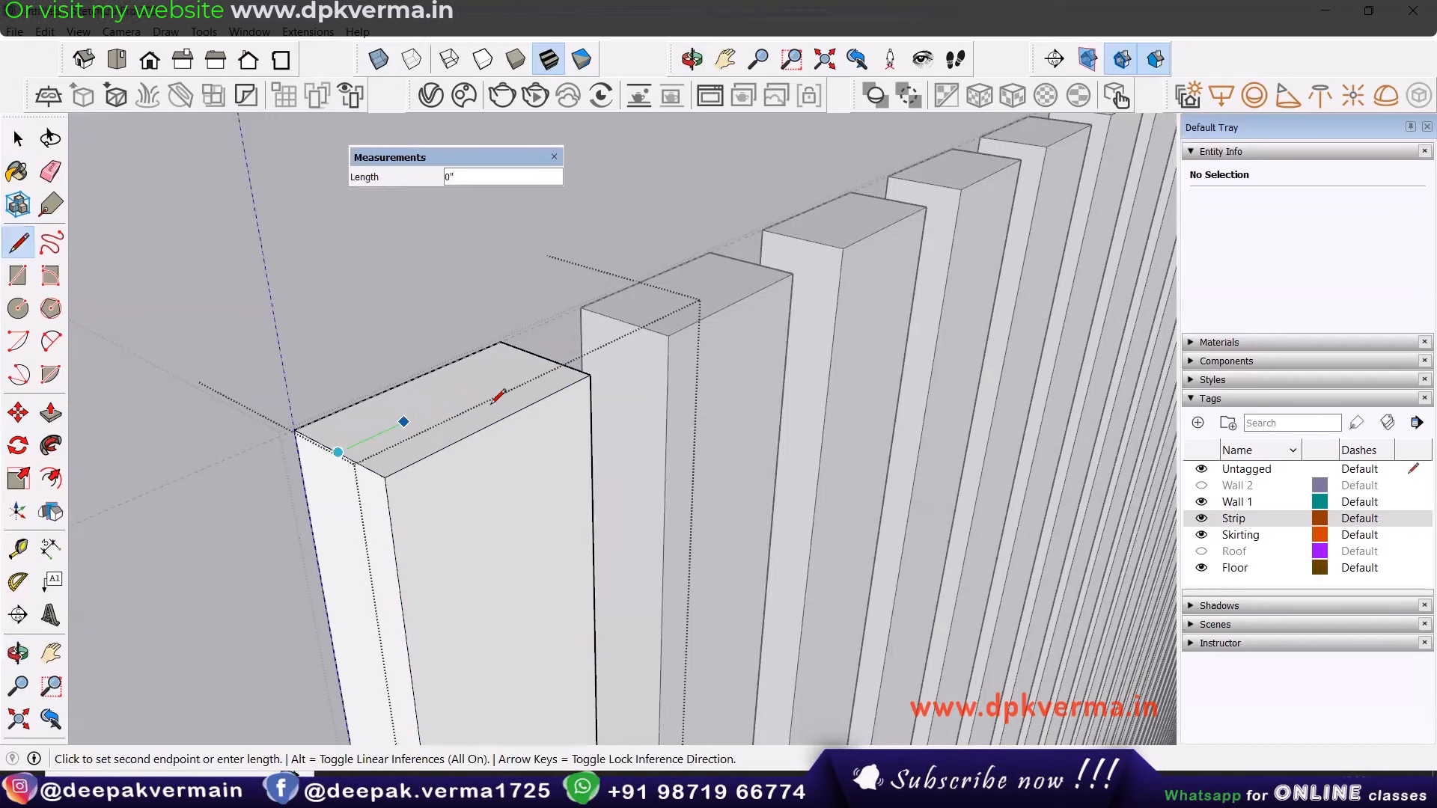
left_click(542, 358)
Push the wall-side half of the strip's top face down 2" to form a notch behind each strip.
key("p")
left_click(462, 385)
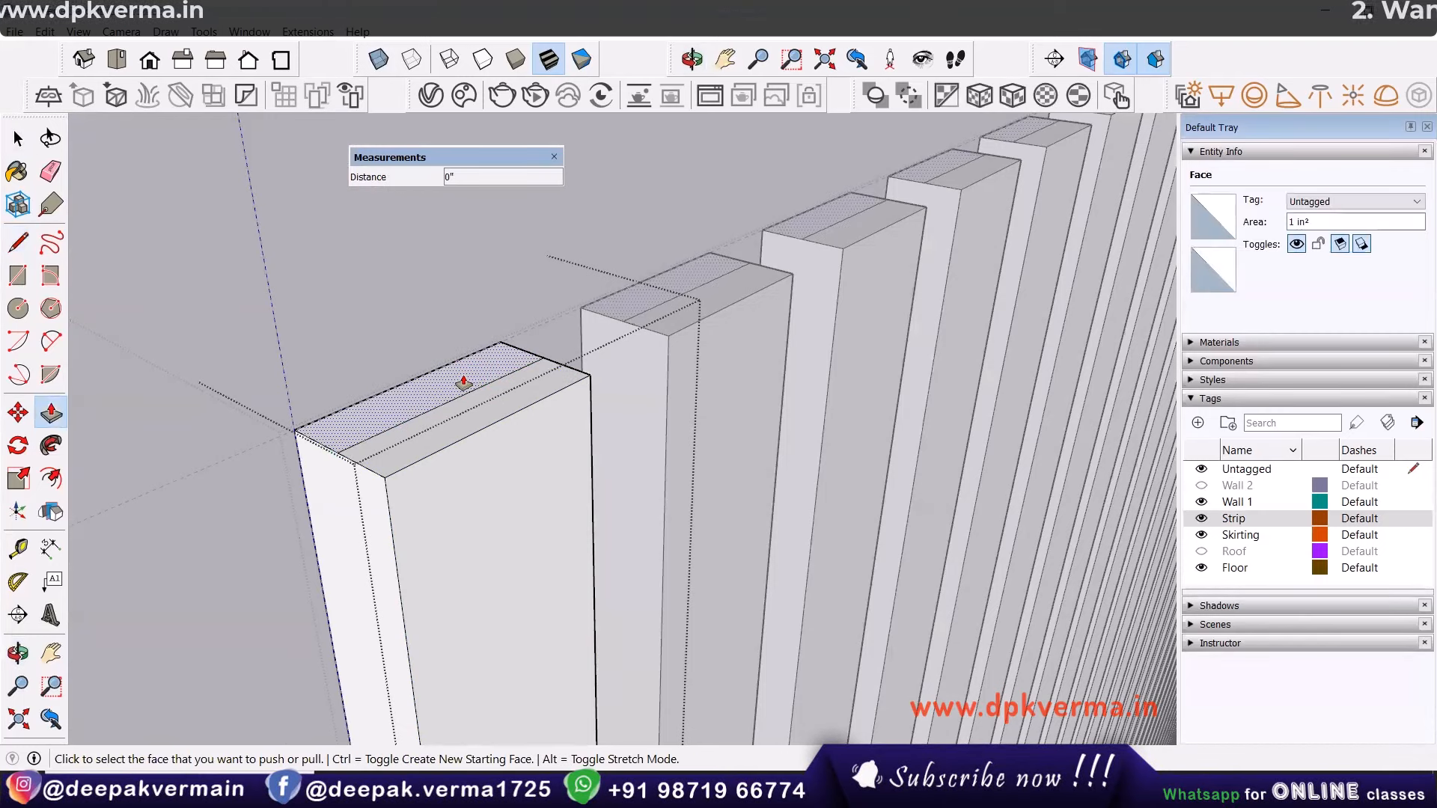
type("1/4")
key("Return")
type("2")
key("Return")
scroll(448, 458, "down", 1)
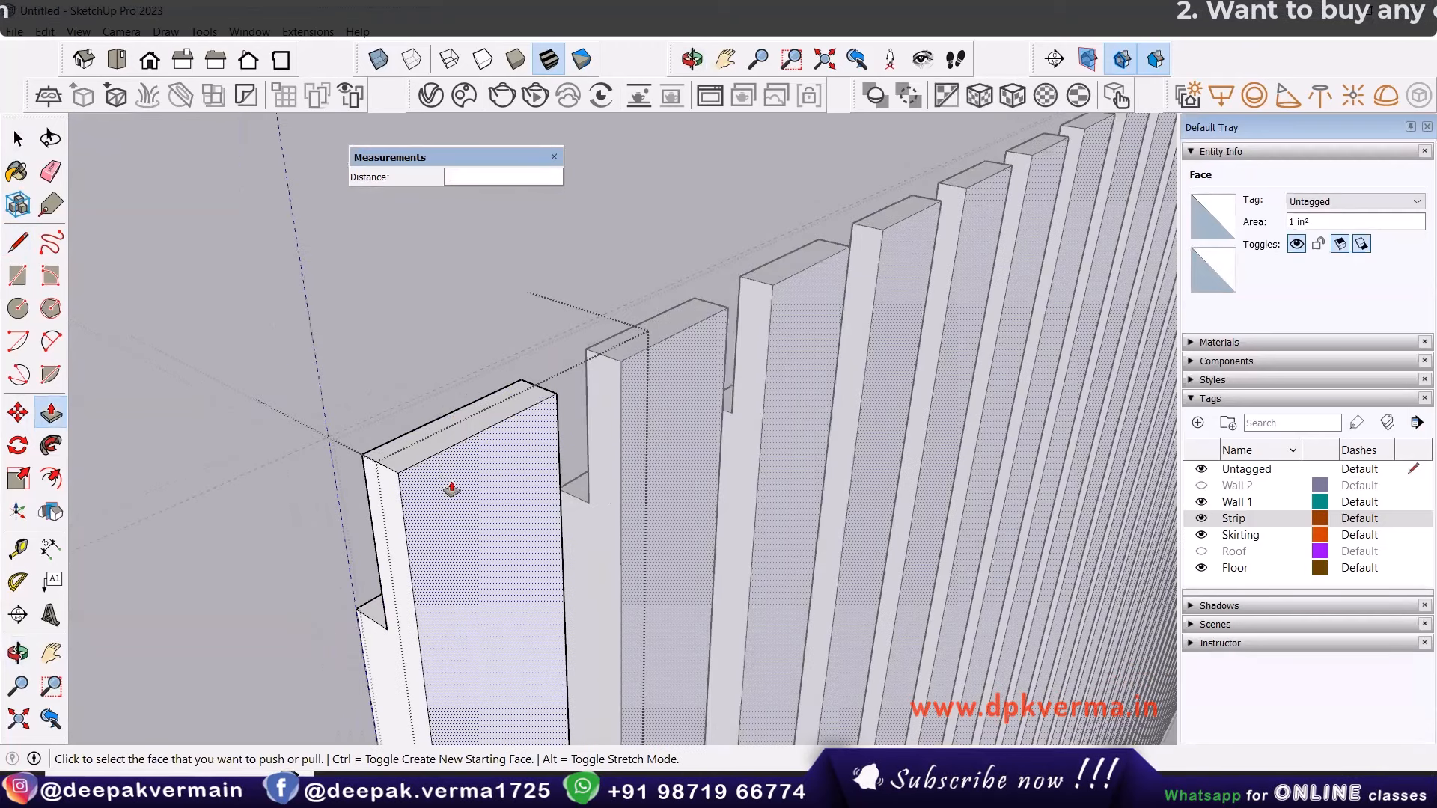
middle_click_drag(579, 428, 621, 370)
middle_click_drag(479, 333, 569, 405)
middle_click_drag(557, 318, 531, 281)
middle_click_drag(346, 370, 532, 359)
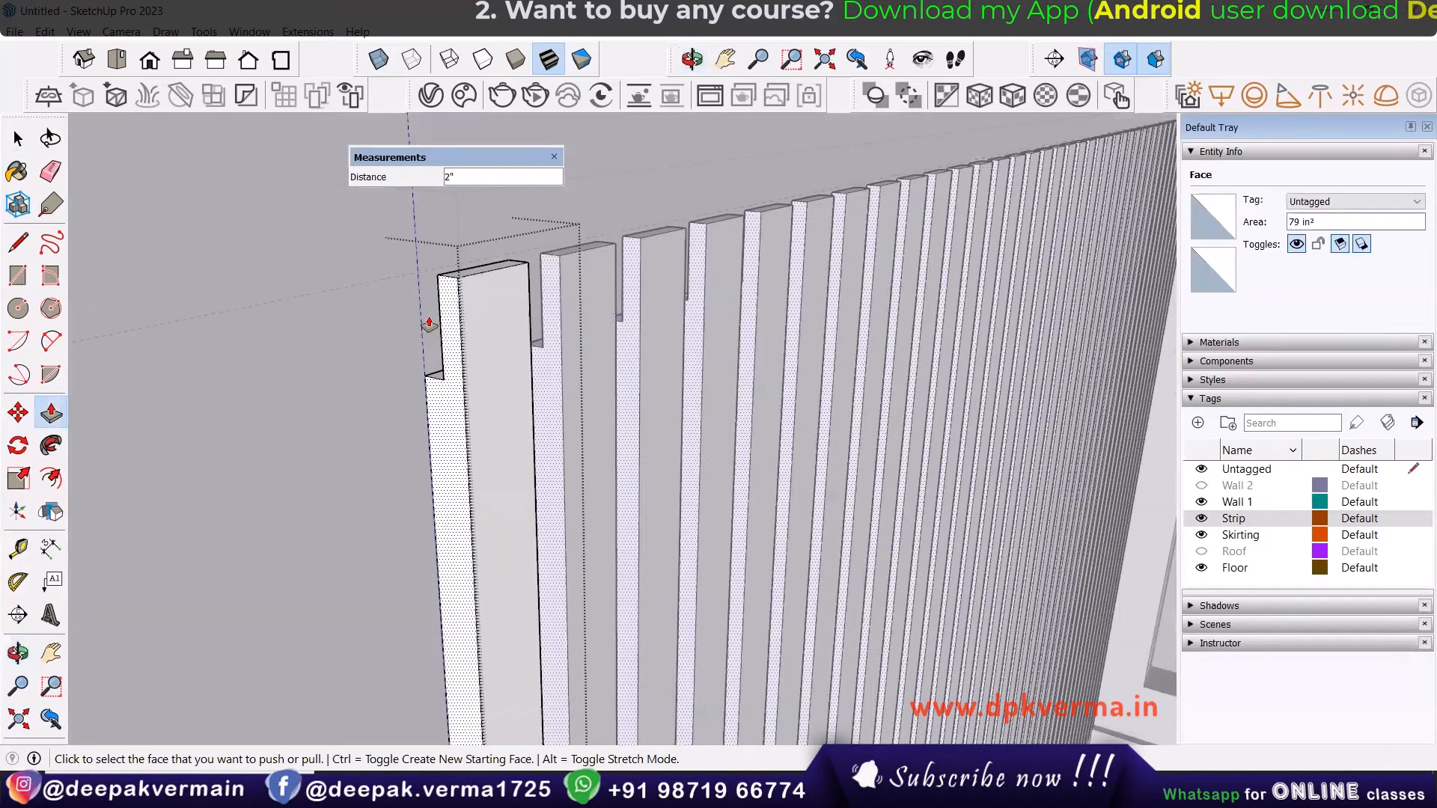
Check the strip wall in the bedroom reference image and undo the notch and dividing line on the strip's top face.
scroll(446, 324, "down", 1)
key("alt+Tab")
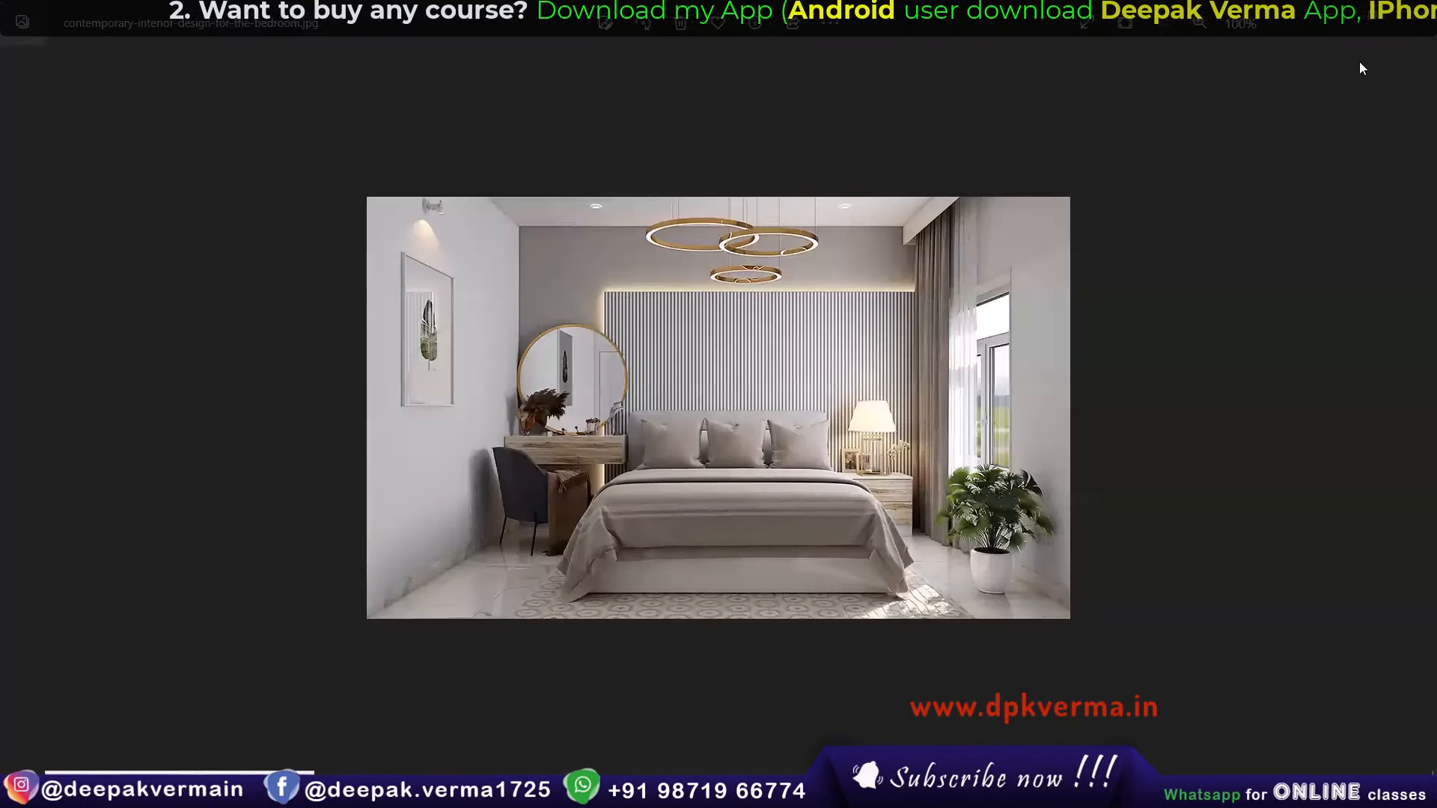
left_click(1330, 15)
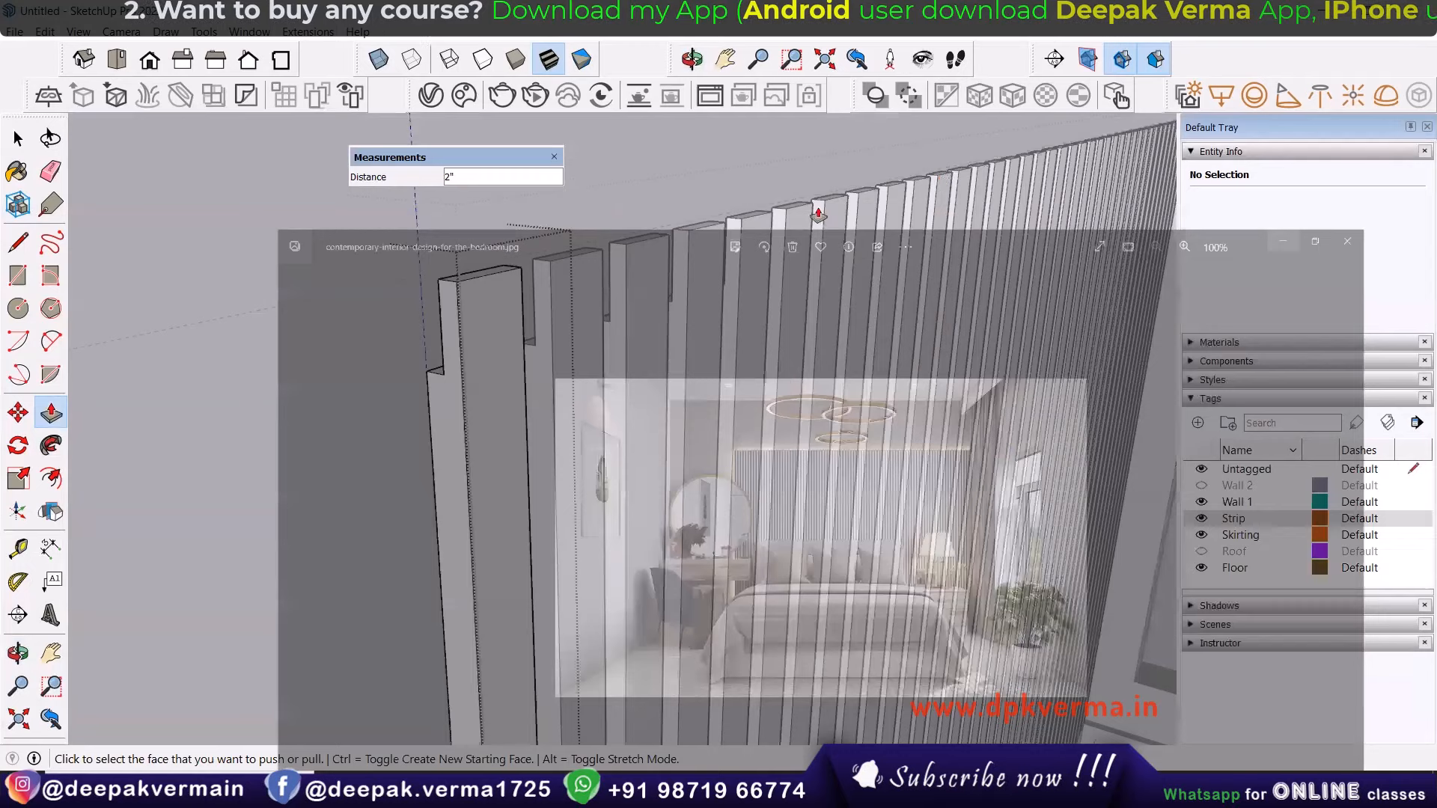
scroll(577, 346, "down", 3)
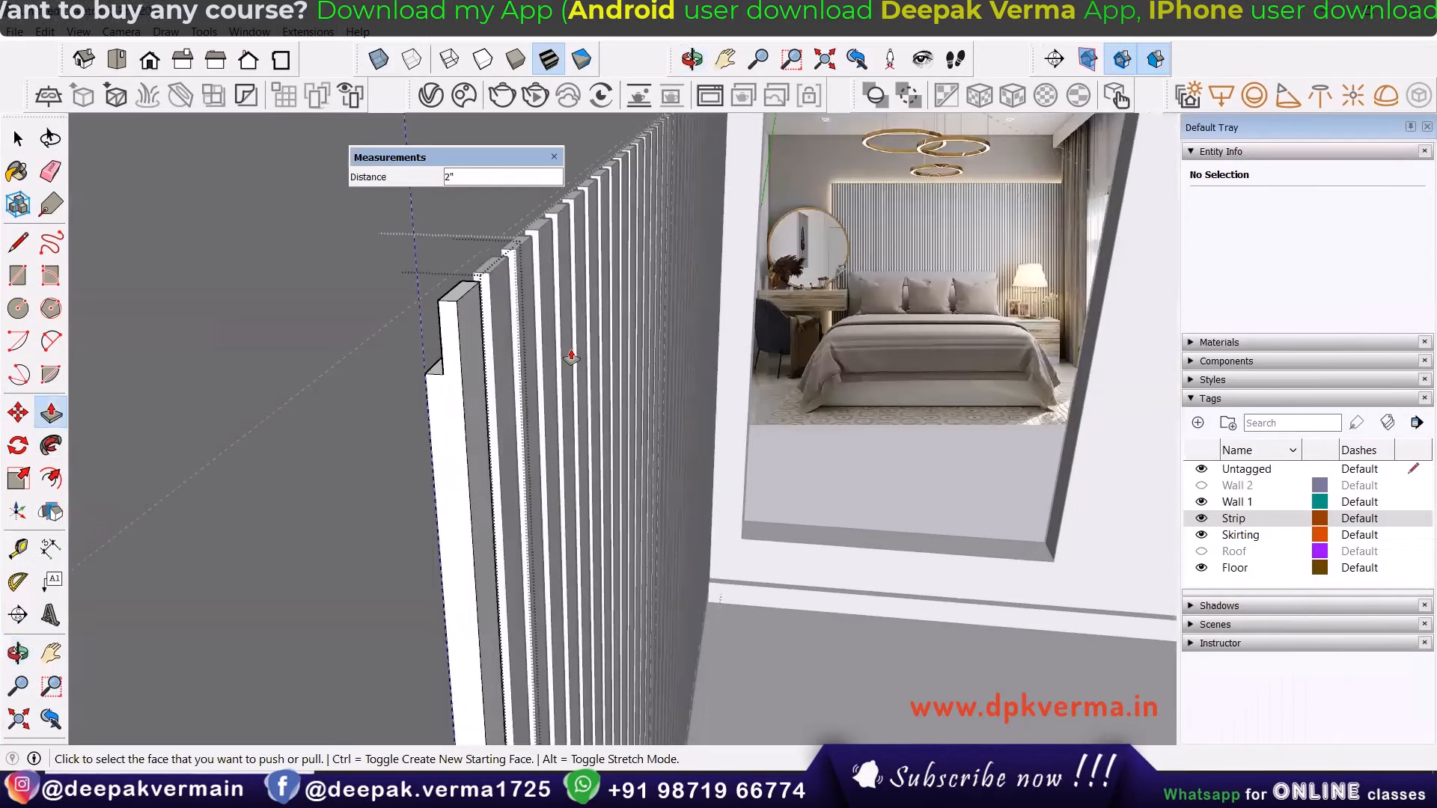
scroll(420, 324, "up", 1)
key("ctrl+z")
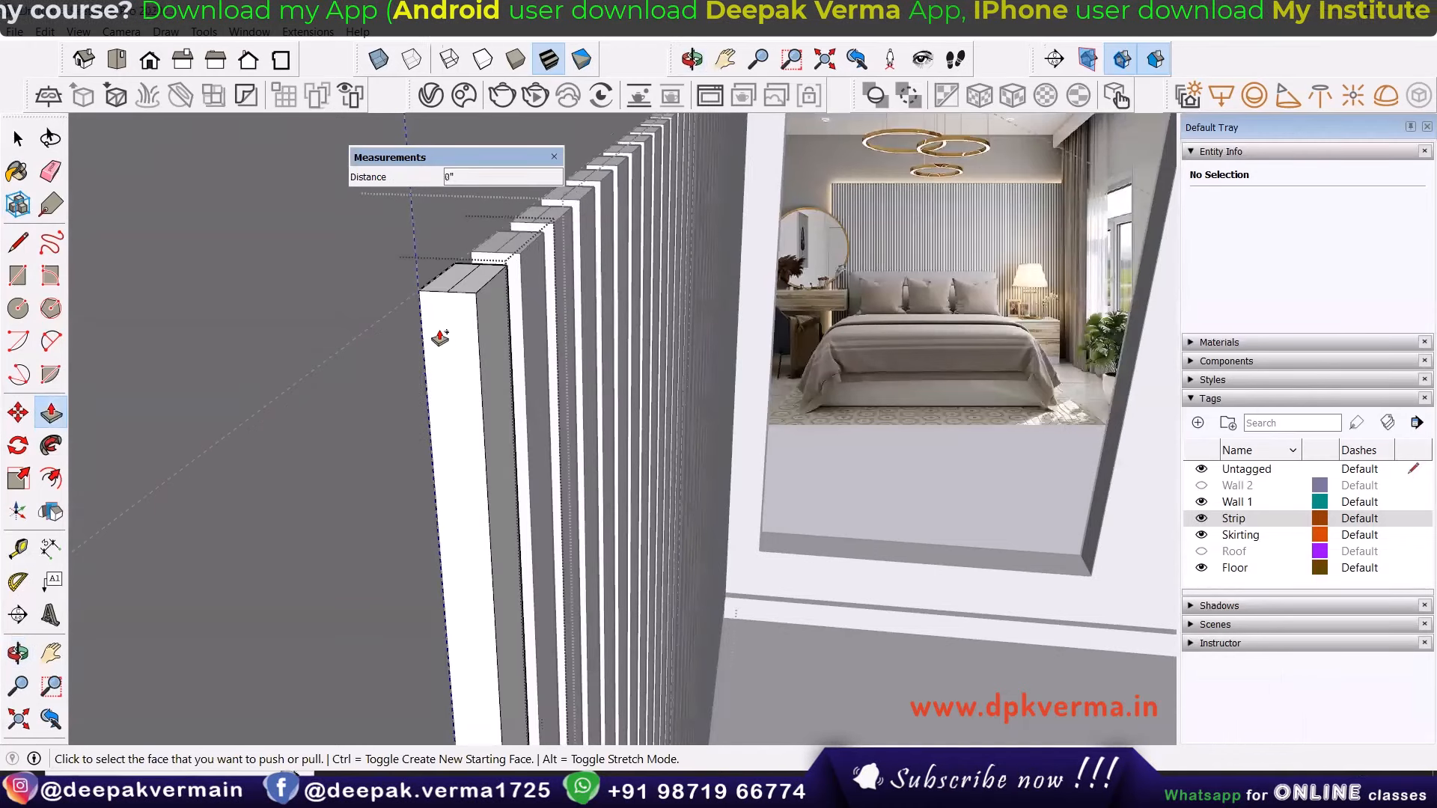
scroll(485, 341, "down", 2)
key("space")
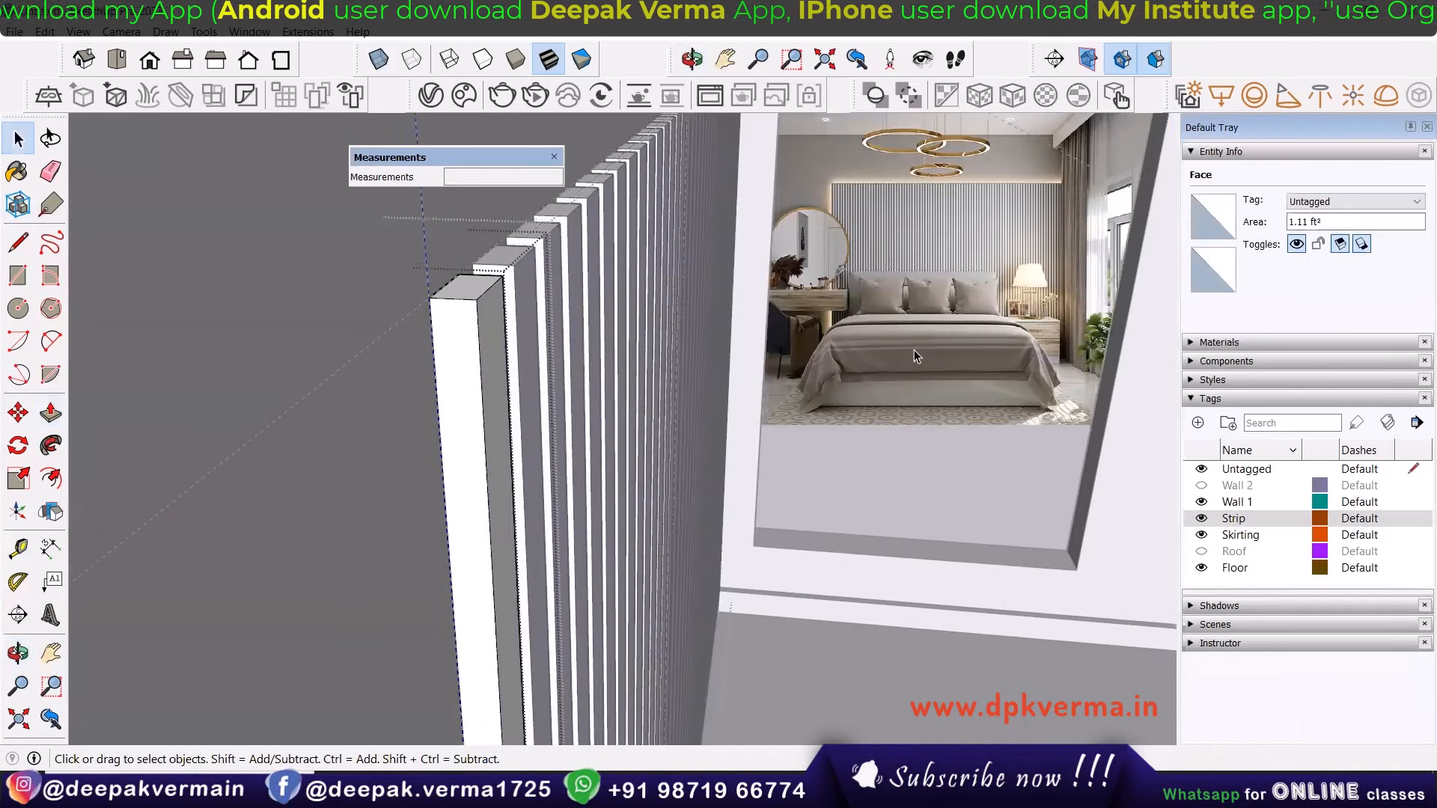
Move the whole strip group 0.6" out from the bed wall so it clears the skirting.
middle_click_drag(485, 340, 570, 174)
left_click(457, 362)
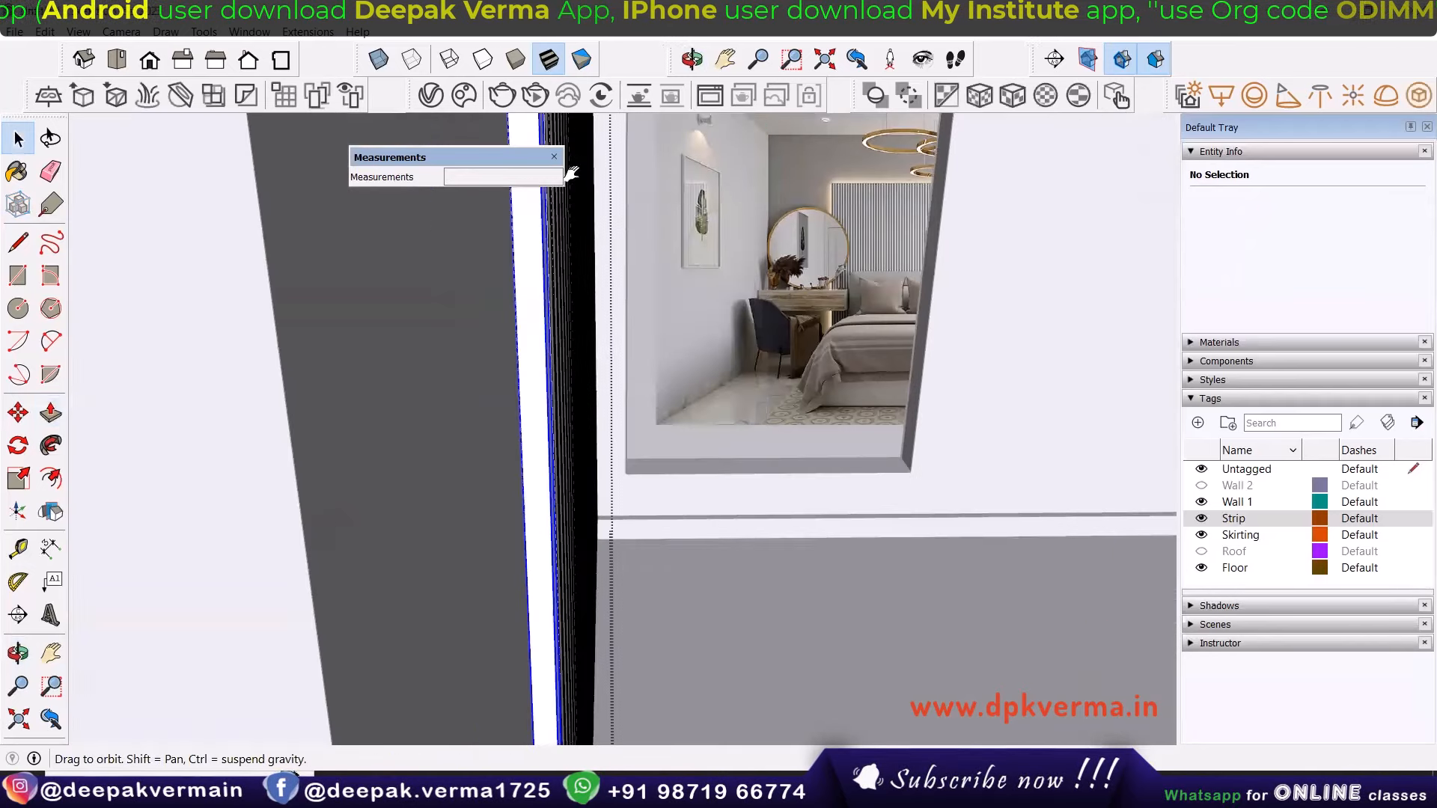
scroll(613, 541, "down", 3)
middle_click_drag(501, 494, 419, 449)
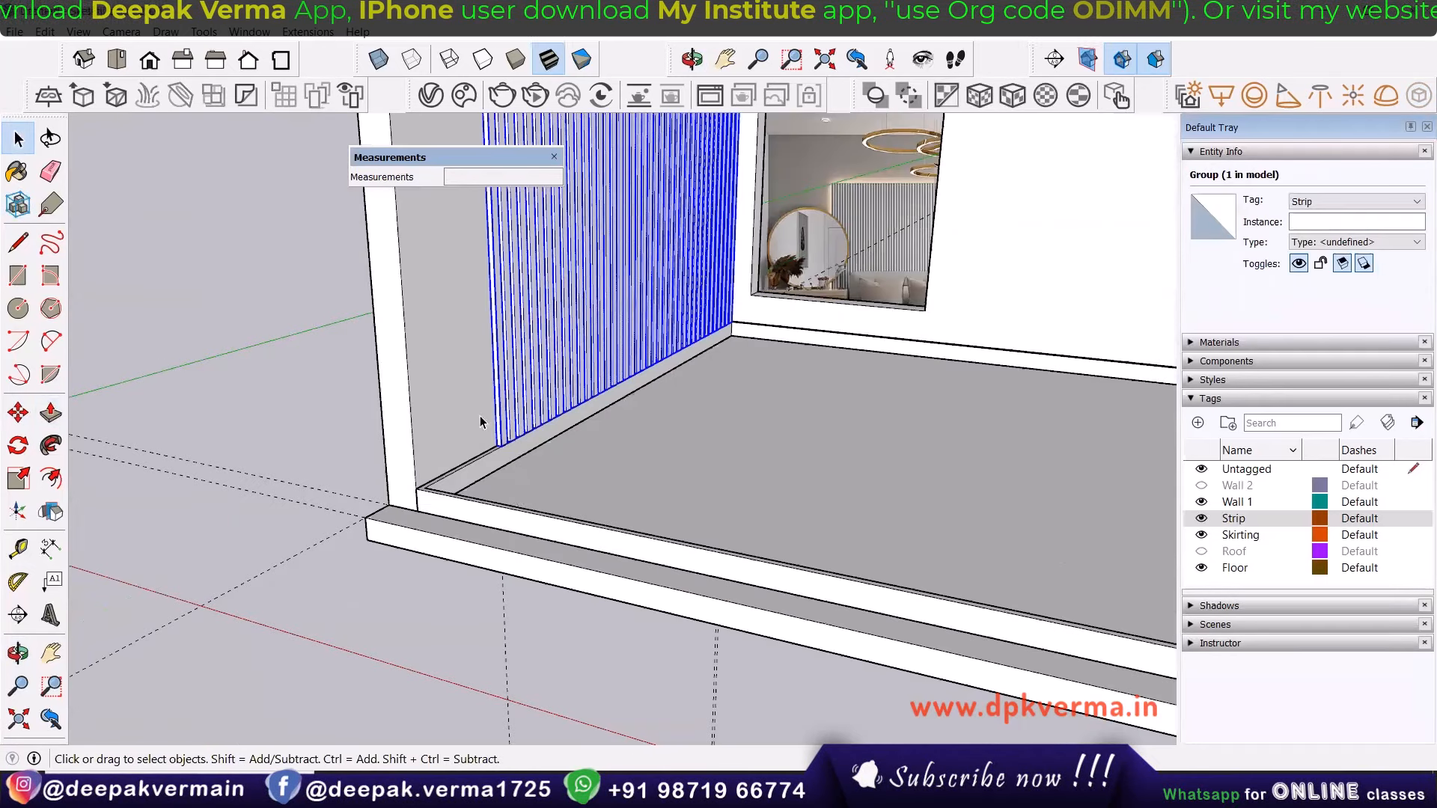
scroll(480, 422, "up", 4)
middle_click_drag(472, 412, 505, 390)
key("l")
key("m")
left_click(506, 393)
key("Return")
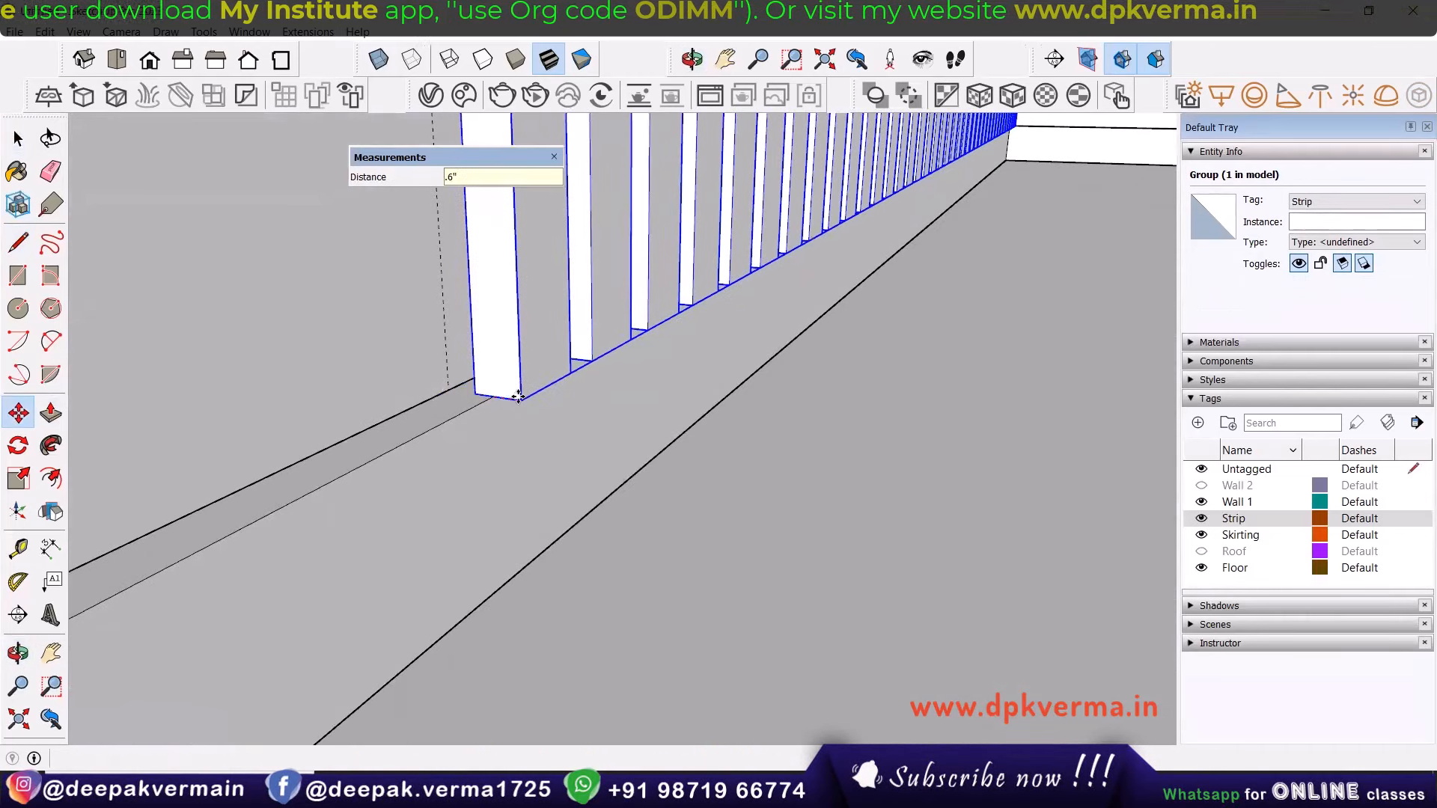
Open the end strip component inside the strip group and extend its bottom face down to the floor with Push/Pull.
key("space")
scroll(464, 386, "down", 2)
middle_click_drag(478, 409, 530, 476)
double_click(523, 538)
scroll(523, 569, "up", 3)
scroll(526, 560, "up", 3)
middle_click_drag(536, 567, 545, 575)
double_click(545, 575)
key("p")
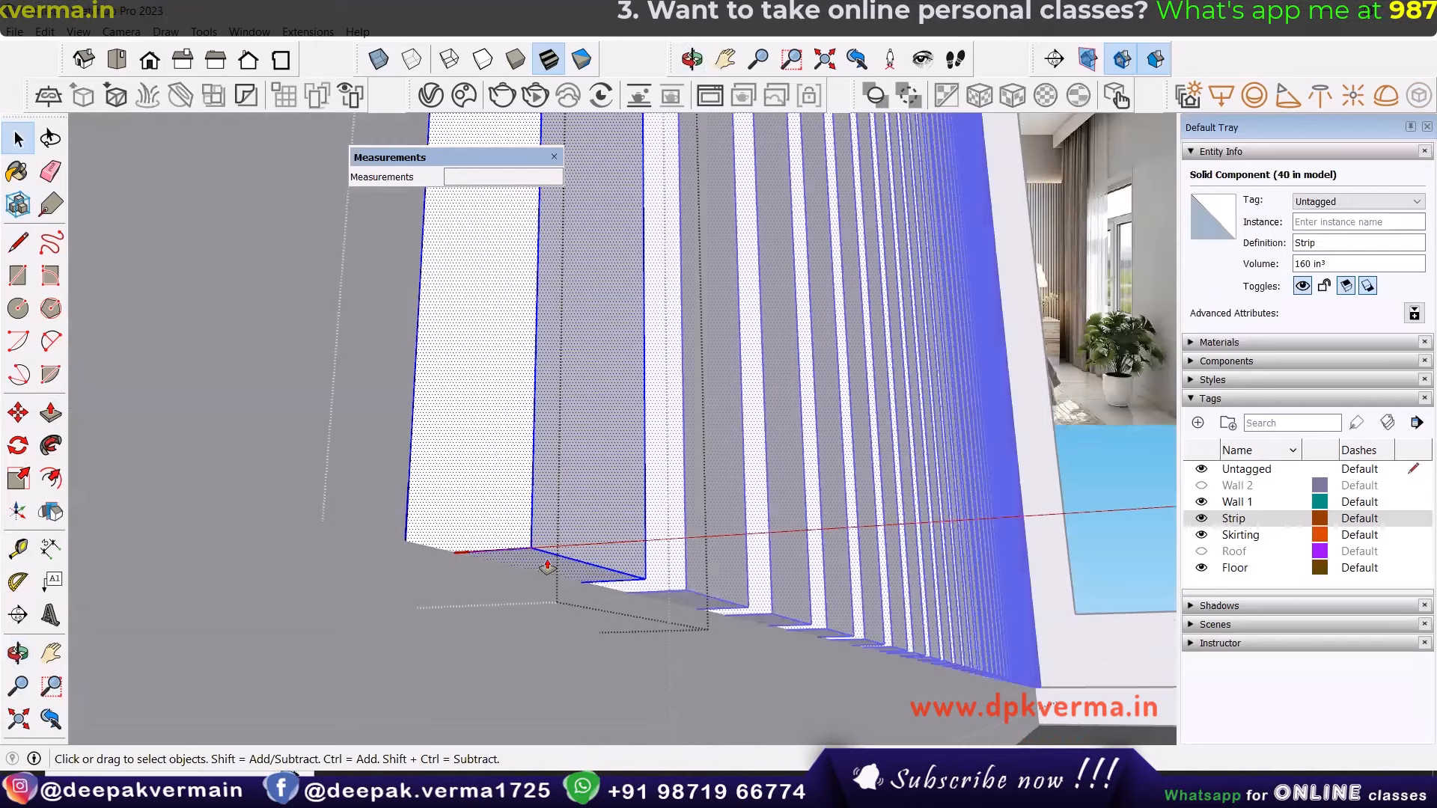
left_click(546, 571)
scroll(531, 625, "down", 1)
middle_click_drag(531, 666, 569, 262)
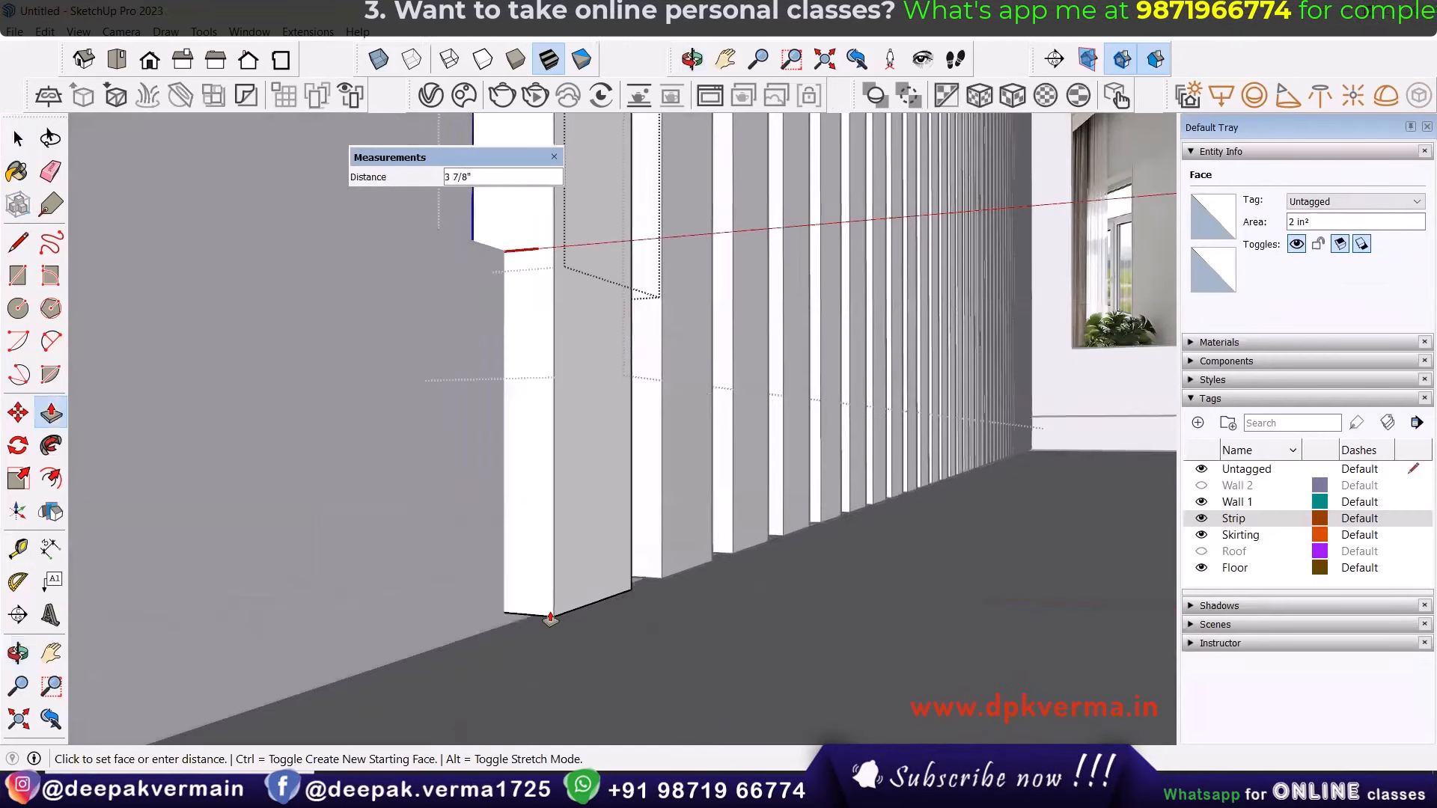
left_click(534, 619)
key("space")
scroll(686, 486, "down", 2)
left_click(687, 469)
scroll(690, 450, "down", 3)
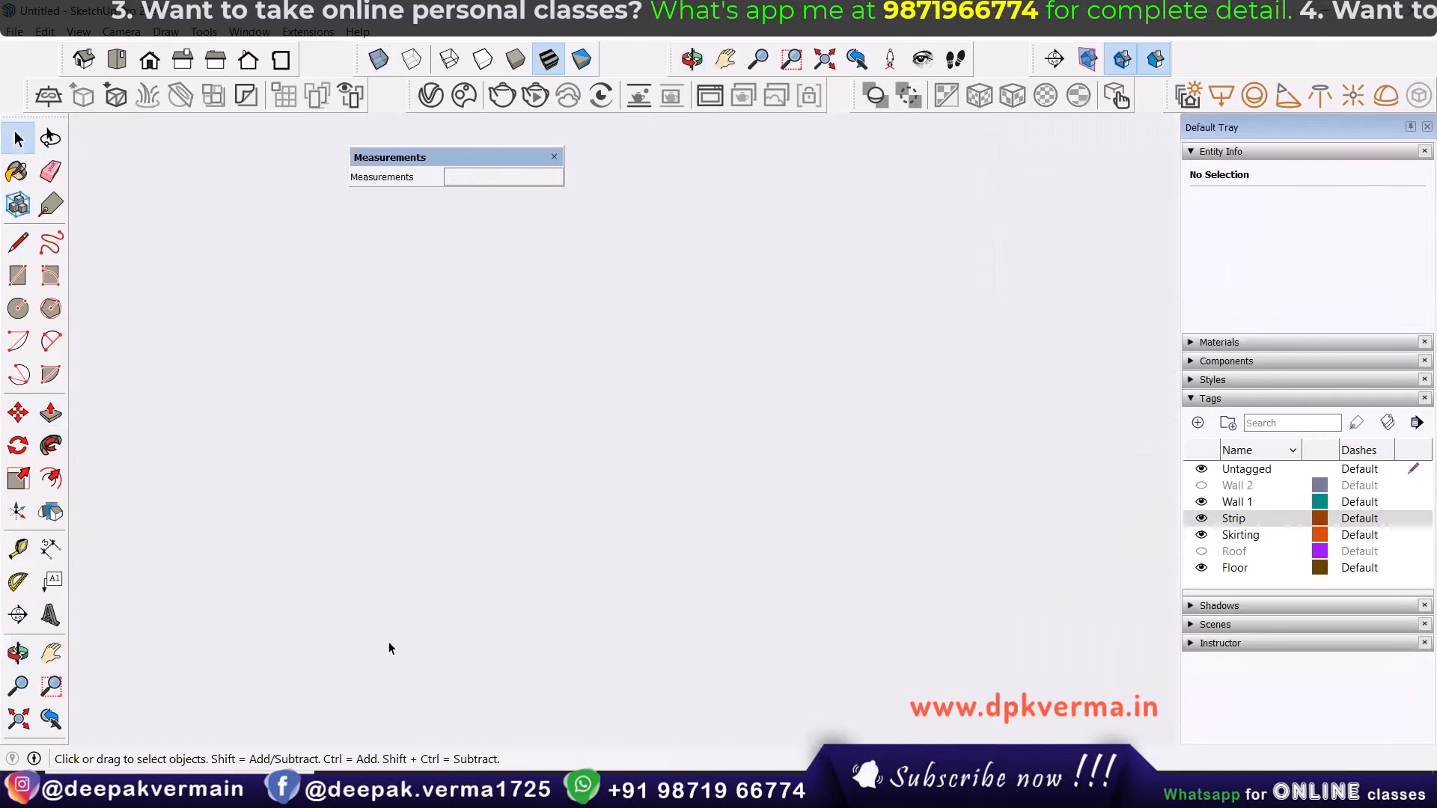
Restore the room view and hide the Wall 1 tag to expose the back of the strip panel.
left_click(50, 720)
middle_click_drag(627, 491, 474, 474)
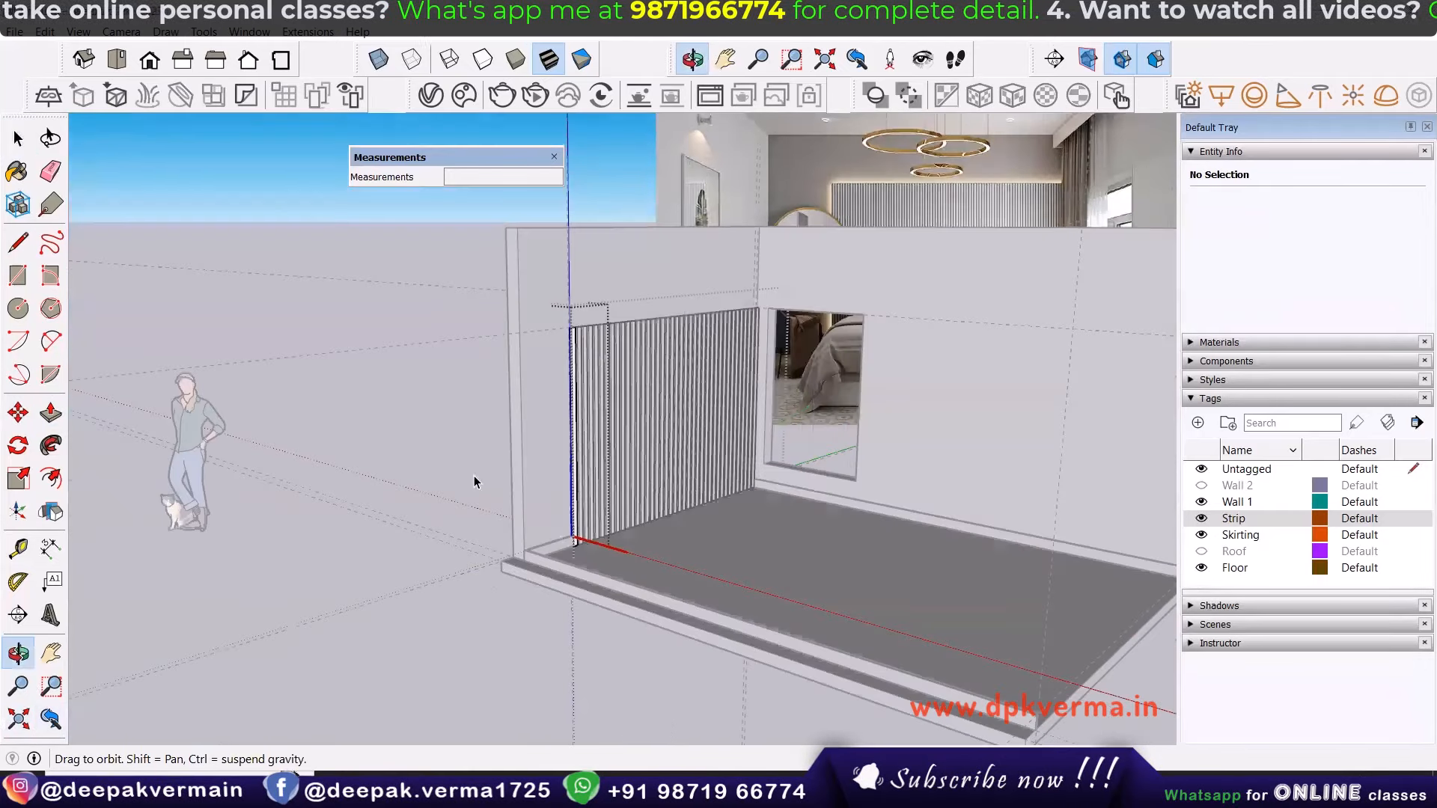
scroll(562, 284, "up", 6)
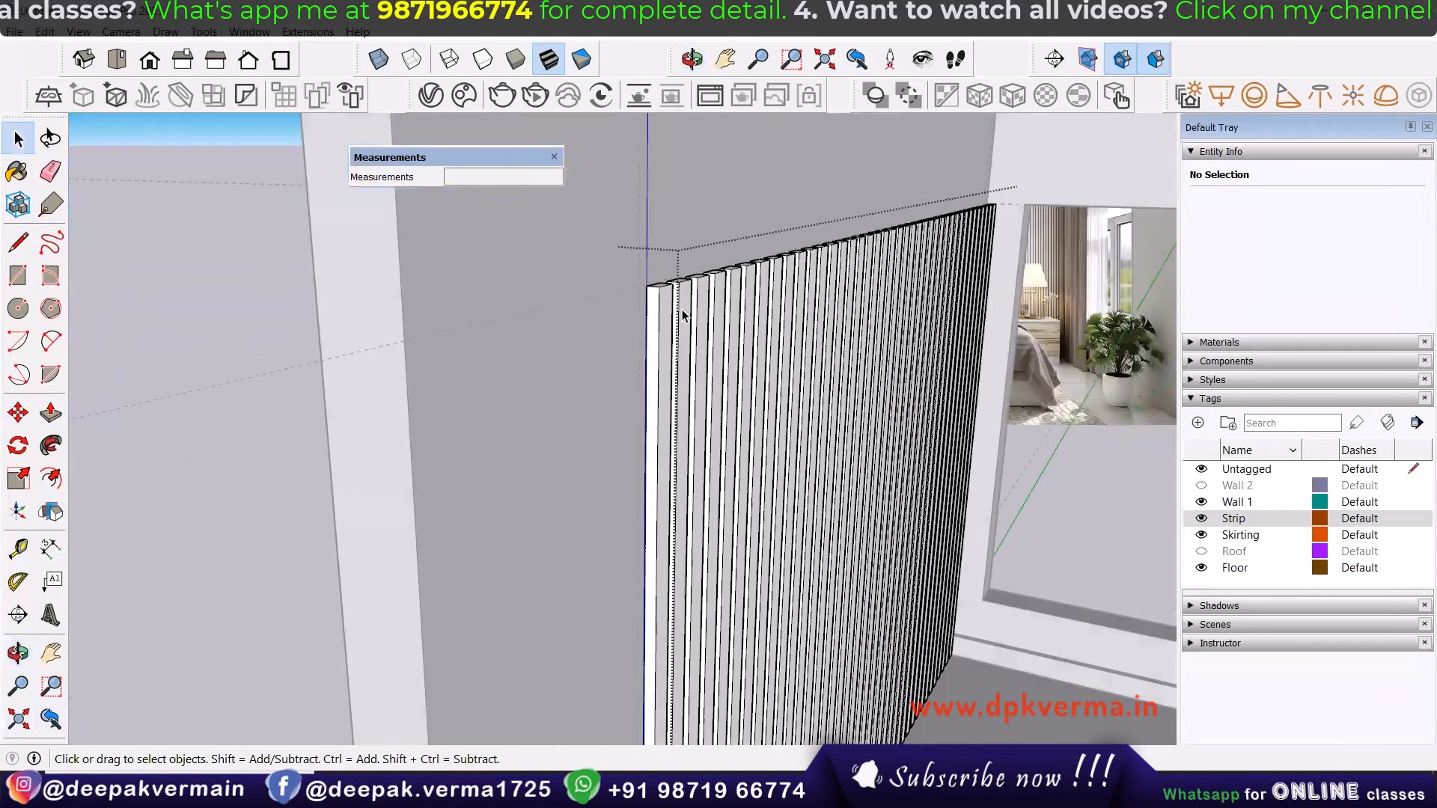
scroll(682, 314, "down", 3)
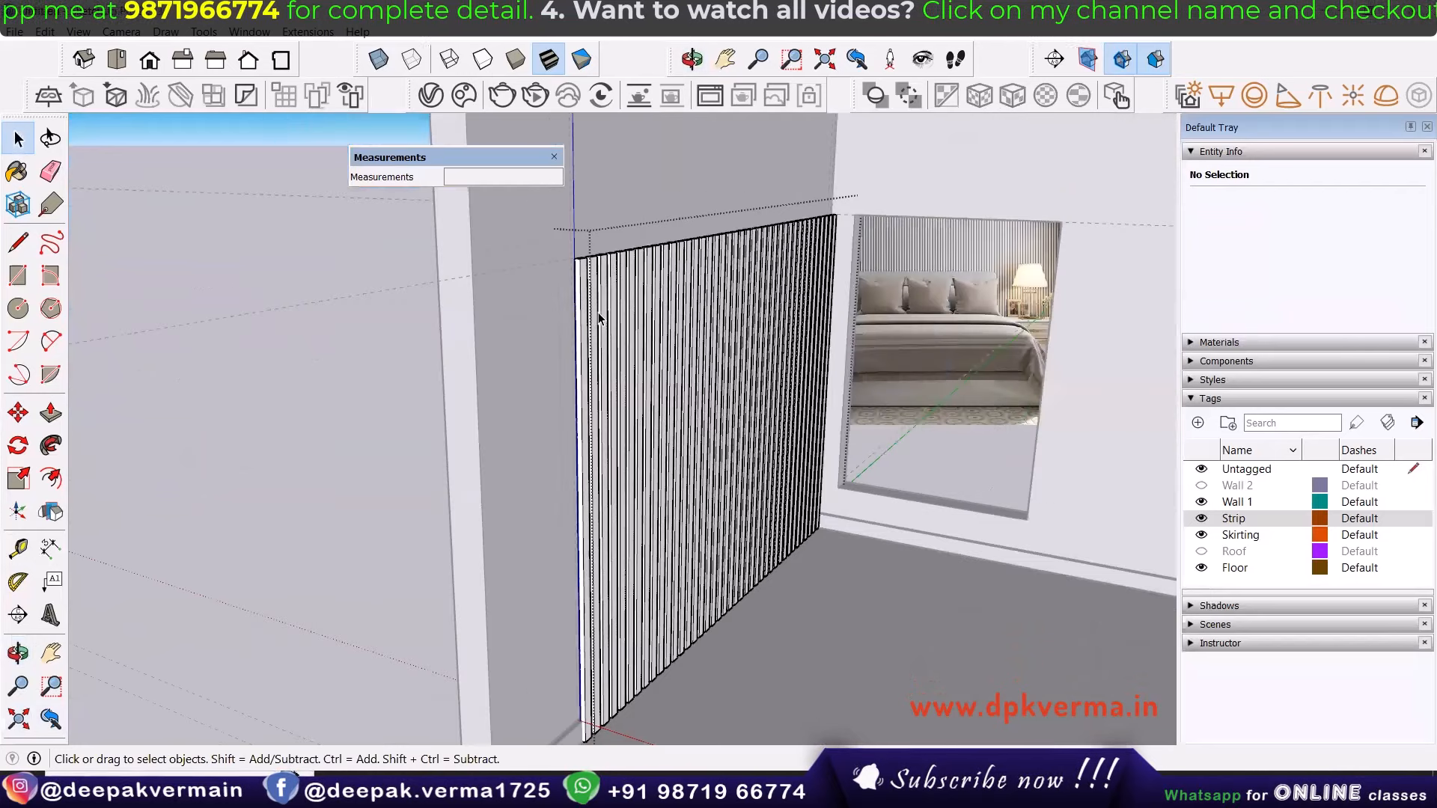
left_click(1202, 502)
middle_click_drag(612, 416, 822, 475)
left_click(387, 542)
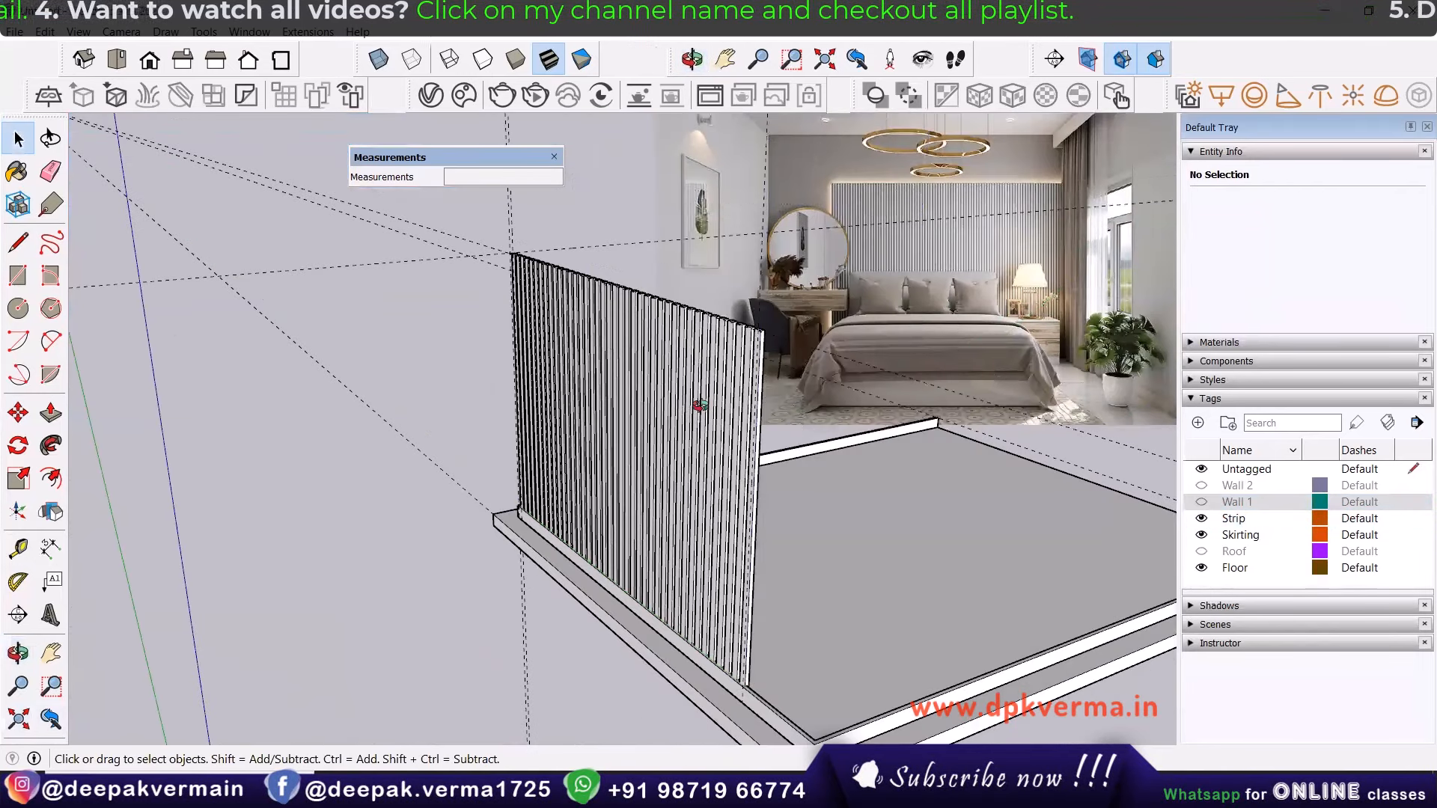
middle_click_drag(700, 405, 739, 408)
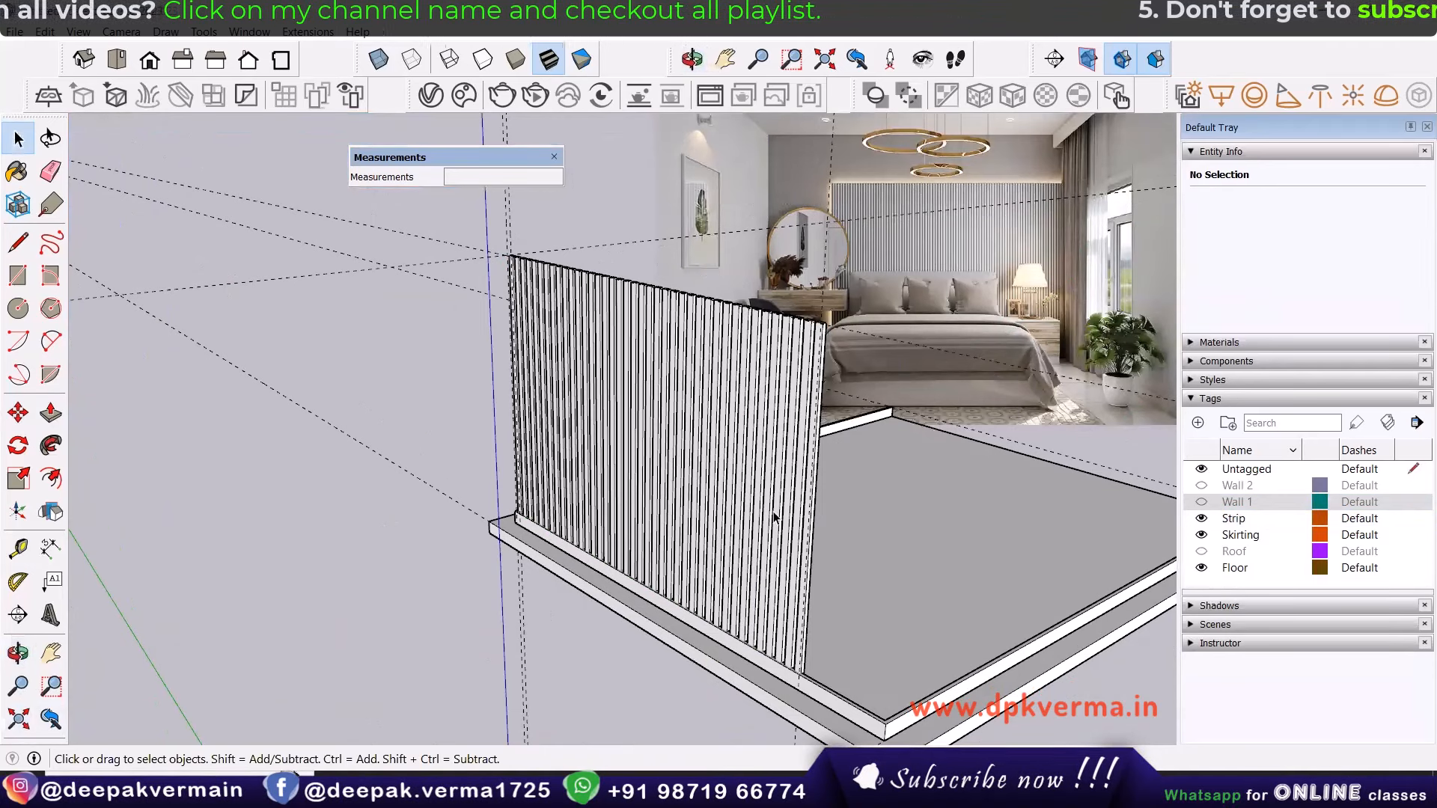
scroll(554, 314, "up", 3)
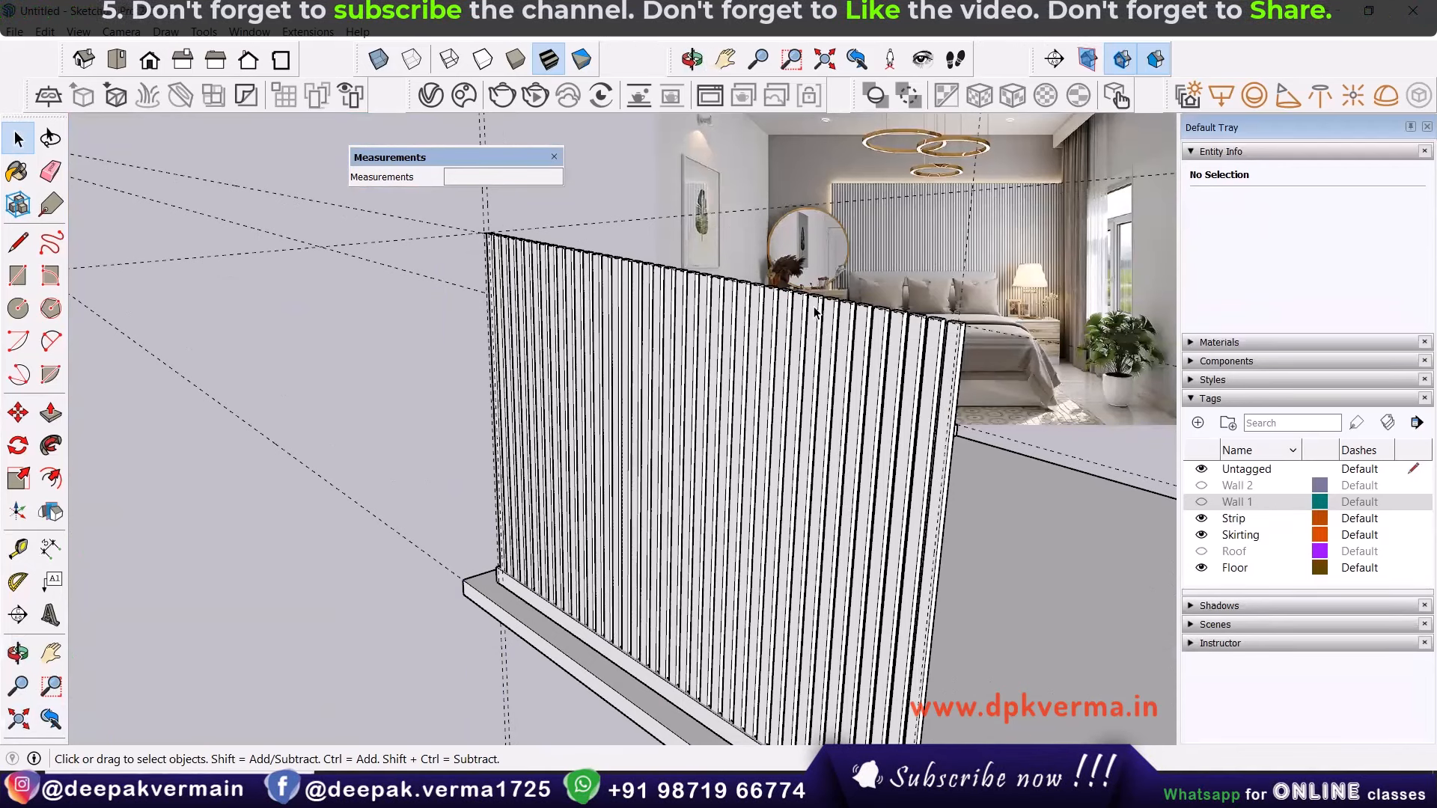
middle_click_drag(840, 325, 672, 307)
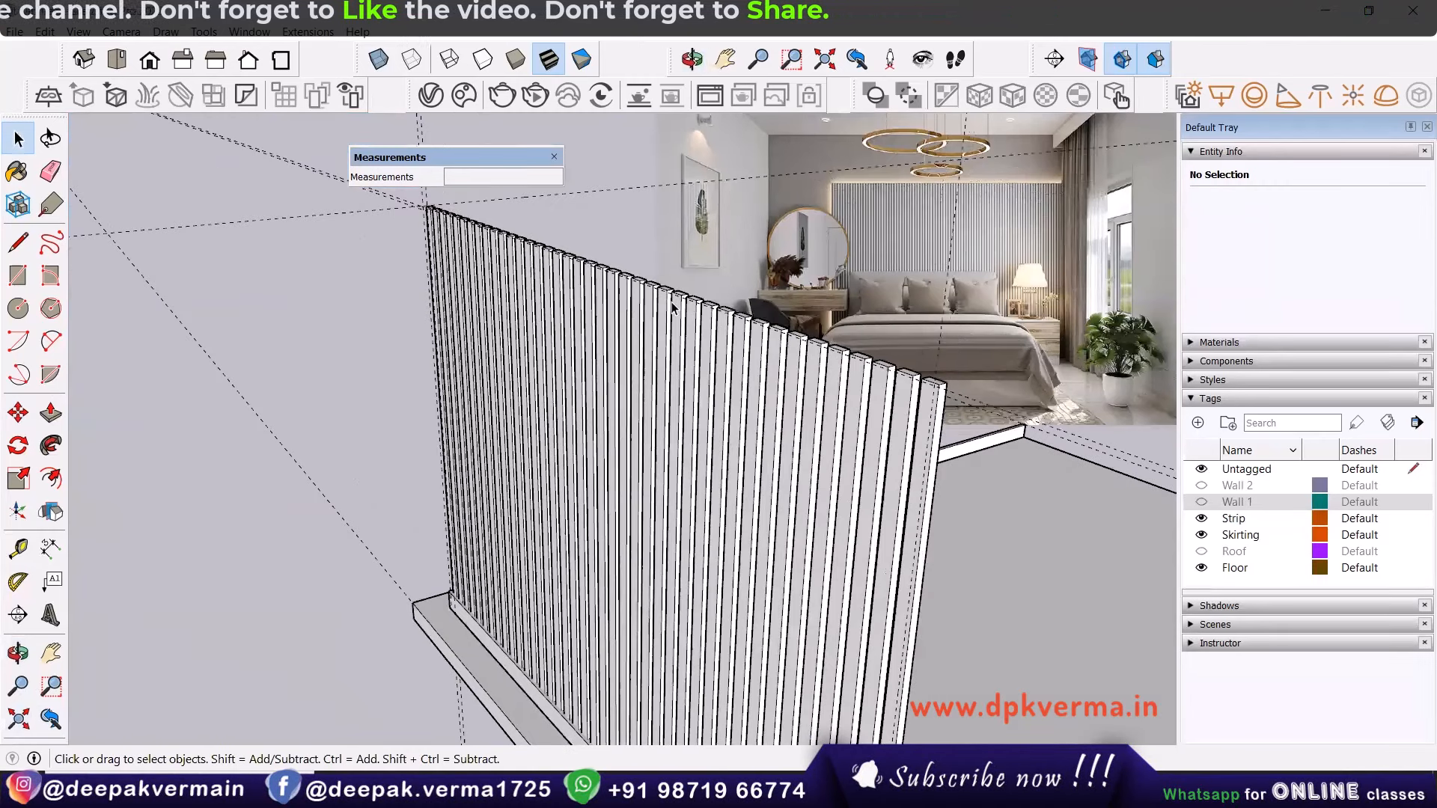
scroll(821, 345, "up", 3)
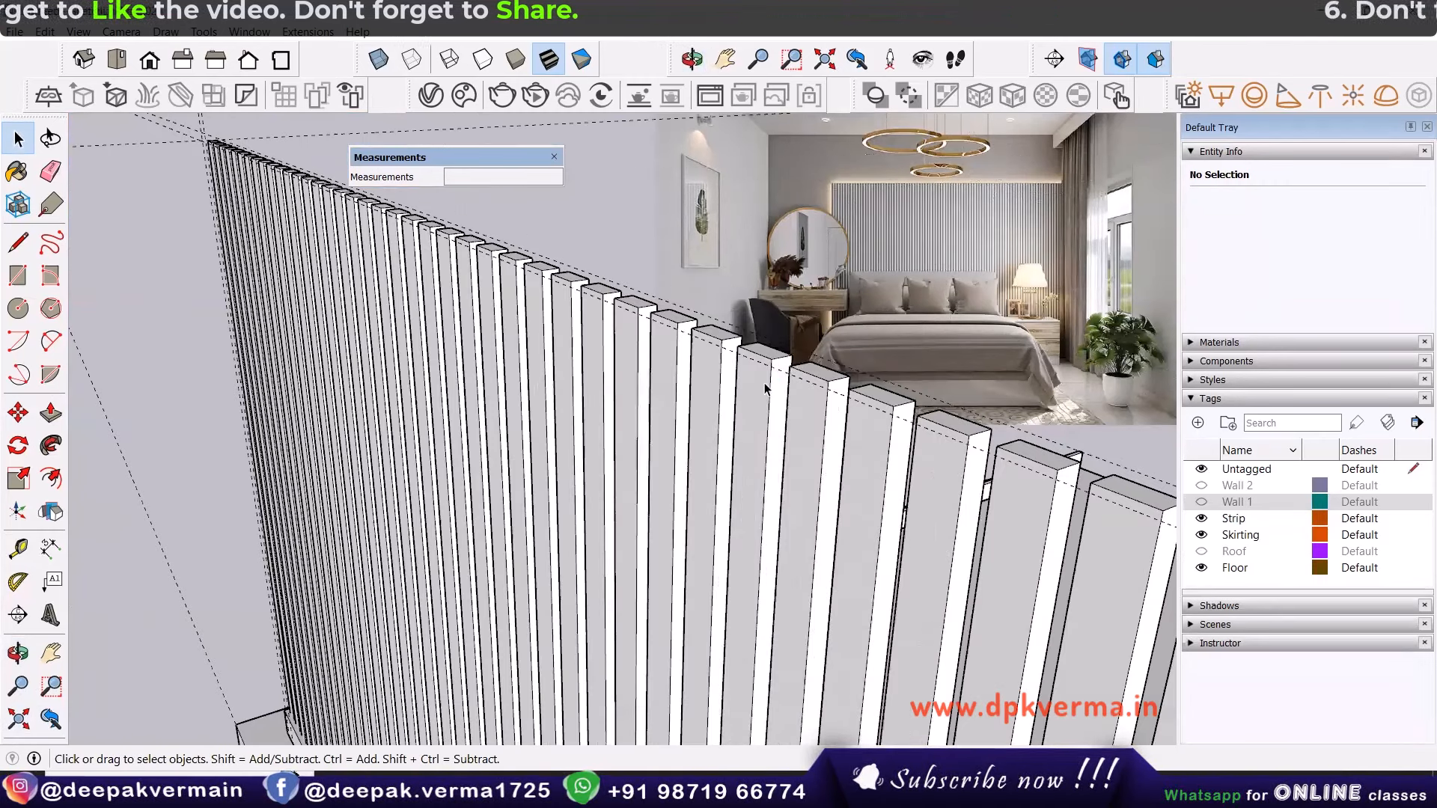
middle_click_drag(764, 389, 730, 392)
Delete all construction guides from the model.
left_click(44, 32)
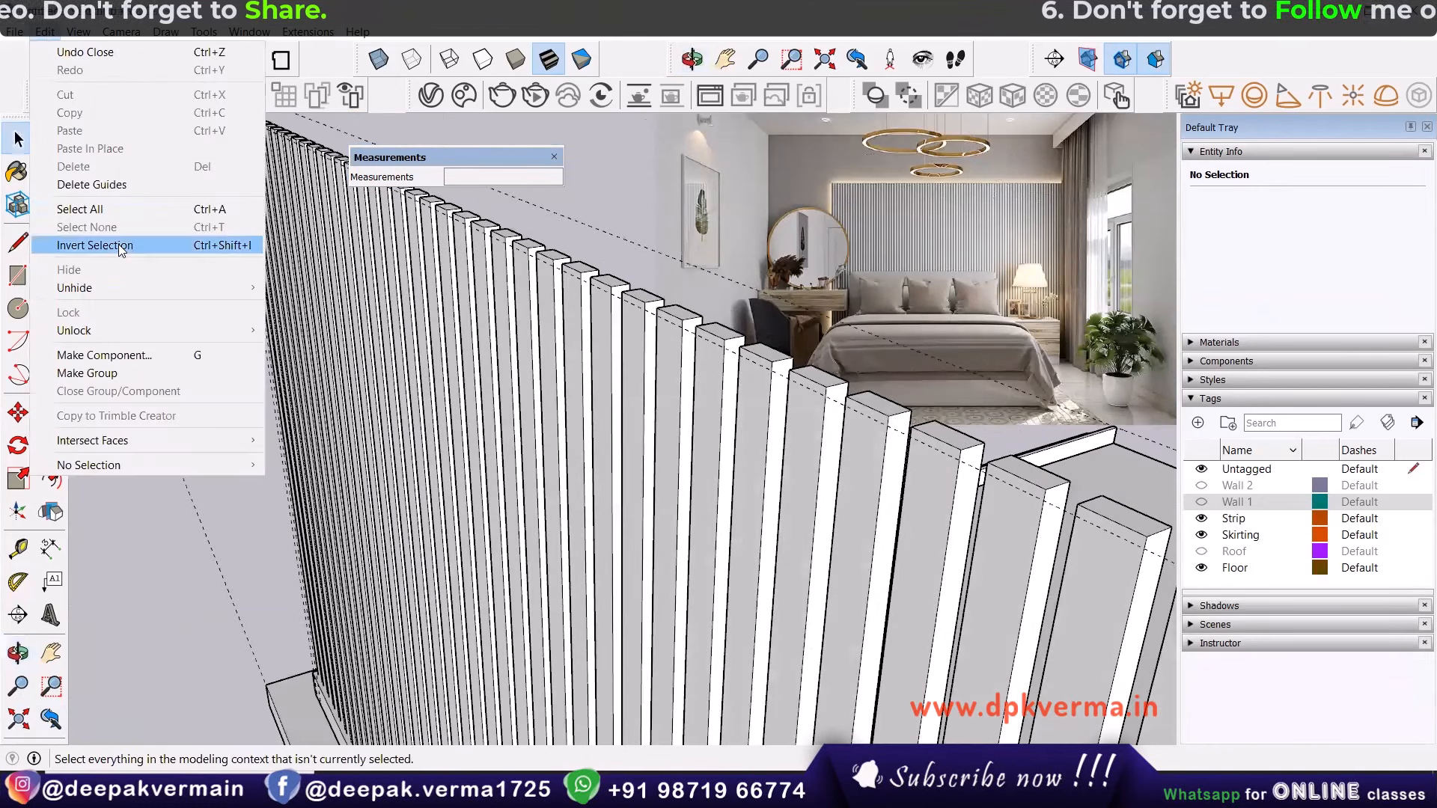
left_click(91, 184)
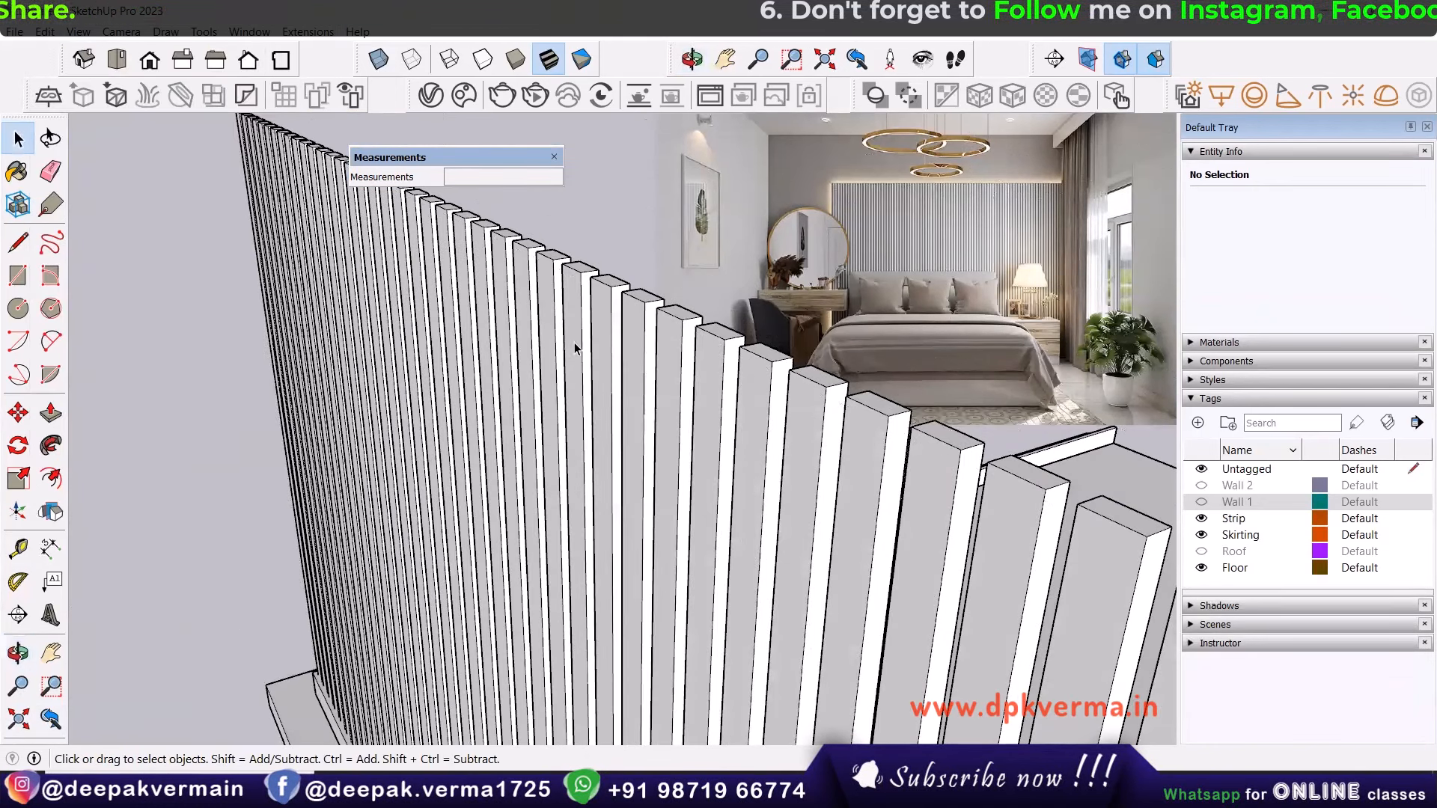
left_click(588, 409)
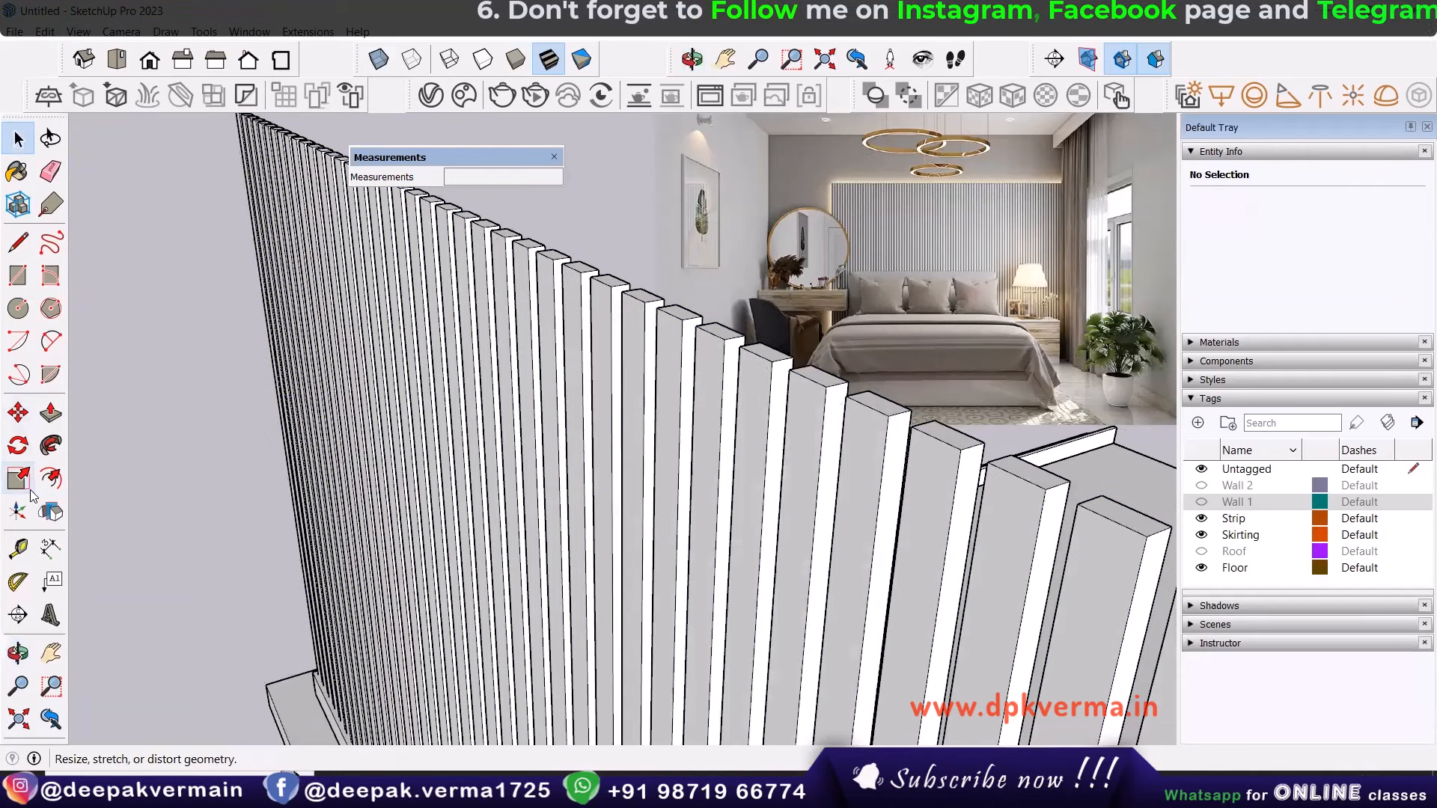
Place a guide line 2" below the top edge on the back of the strips.
scroll(590, 446, "up", 4)
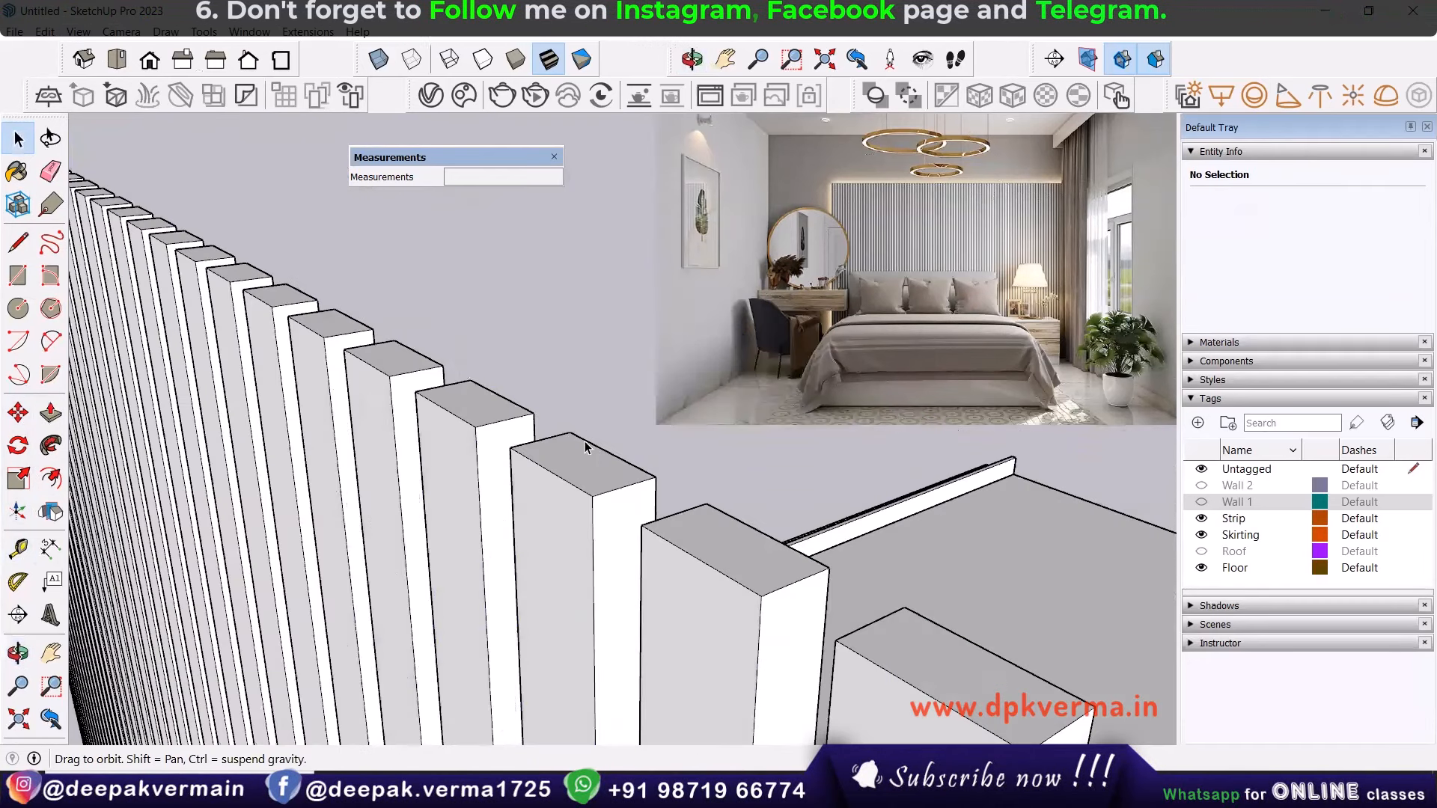
key("t")
left_click(526, 387)
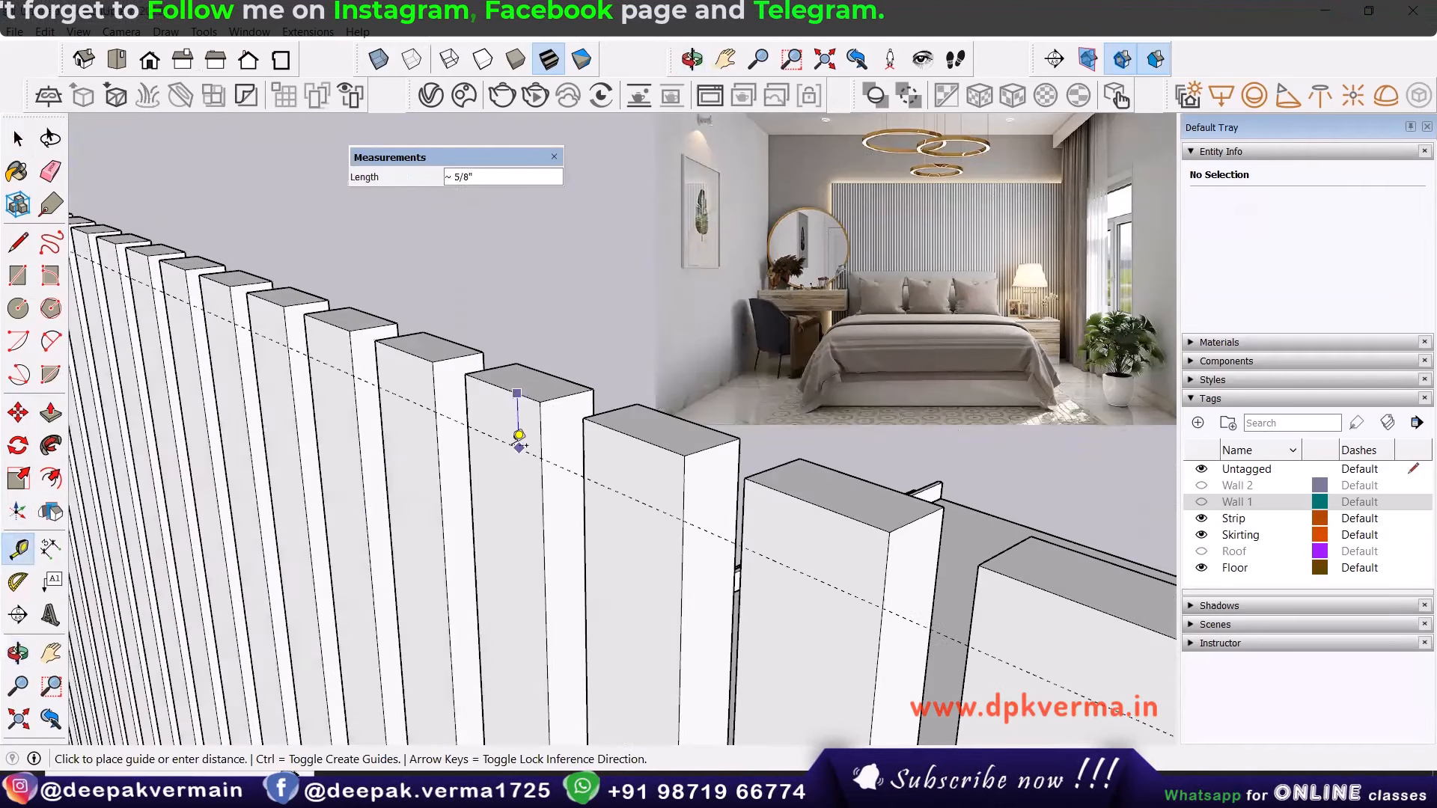
type("2")
key("Return")
scroll(524, 443, "down", 3)
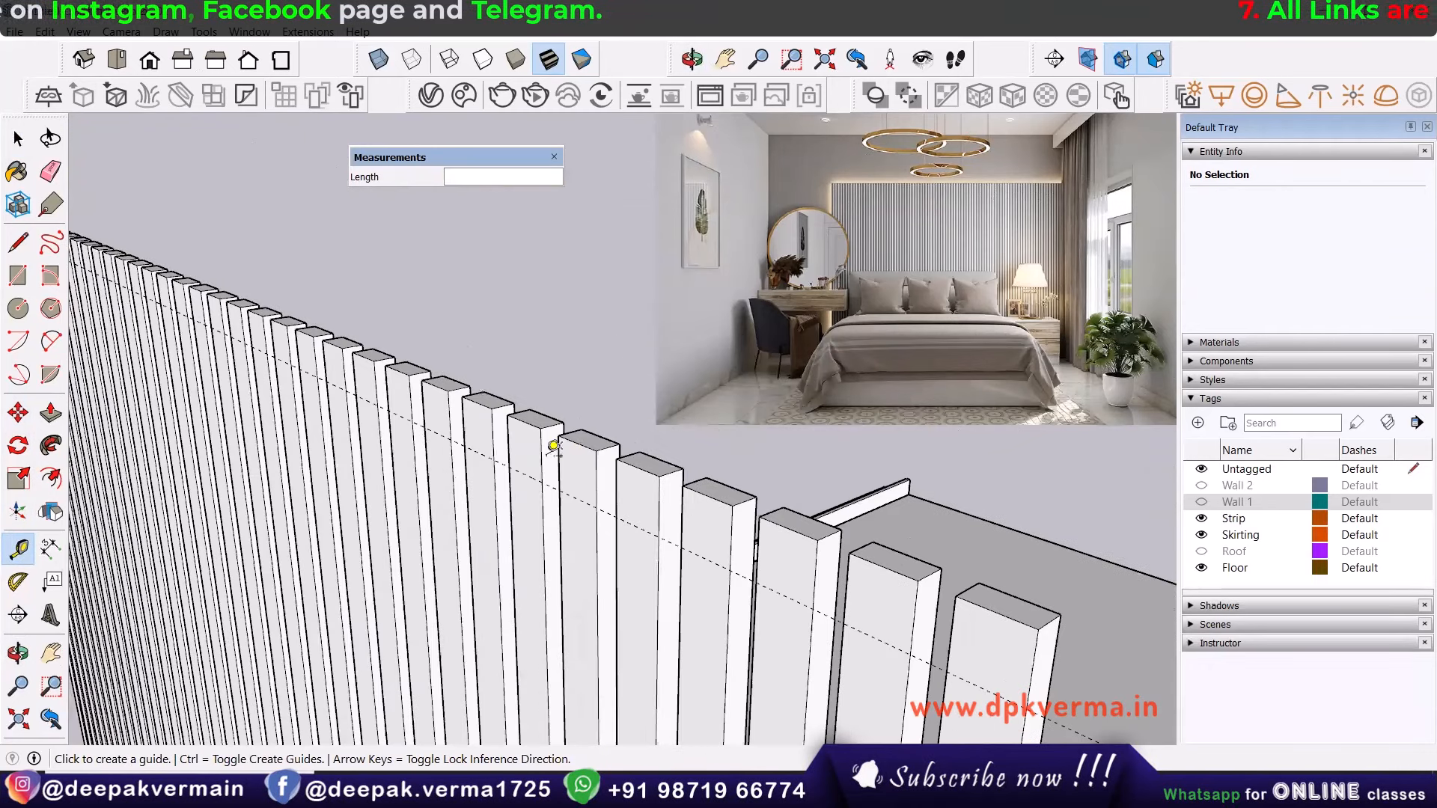
scroll(570, 462, "down", 2)
middle_click_drag(588, 465, 721, 480, "shift")
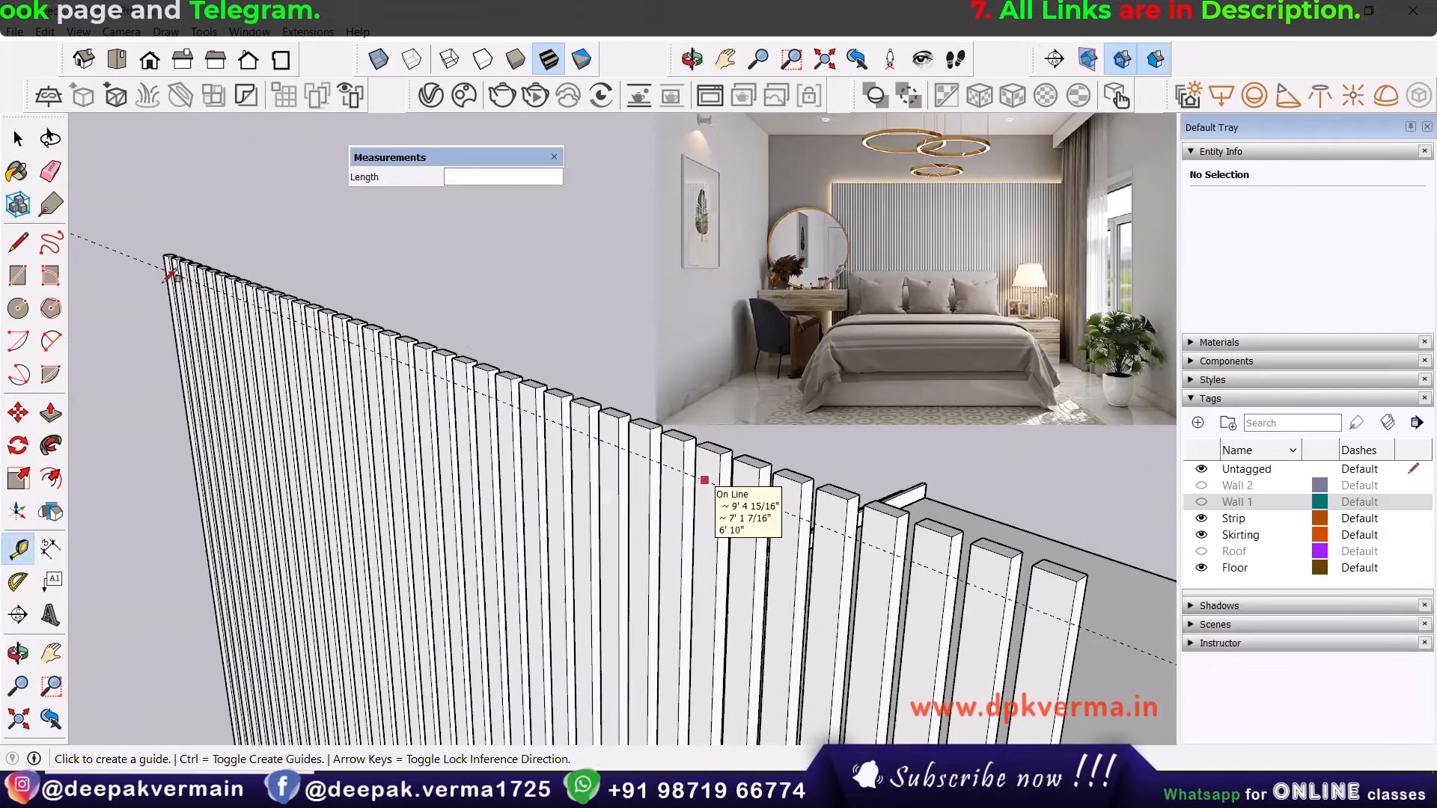
Draw a 2" high rectangle across the back of all strips, from their top edge down to the guide.
key("r")
scroll(171, 268, "up", 2)
left_click(165, 244)
scroll(1128, 627, "down", 1)
middle_click_drag(1129, 628, 816, 545, "shift")
scroll(1042, 598, "down", 1)
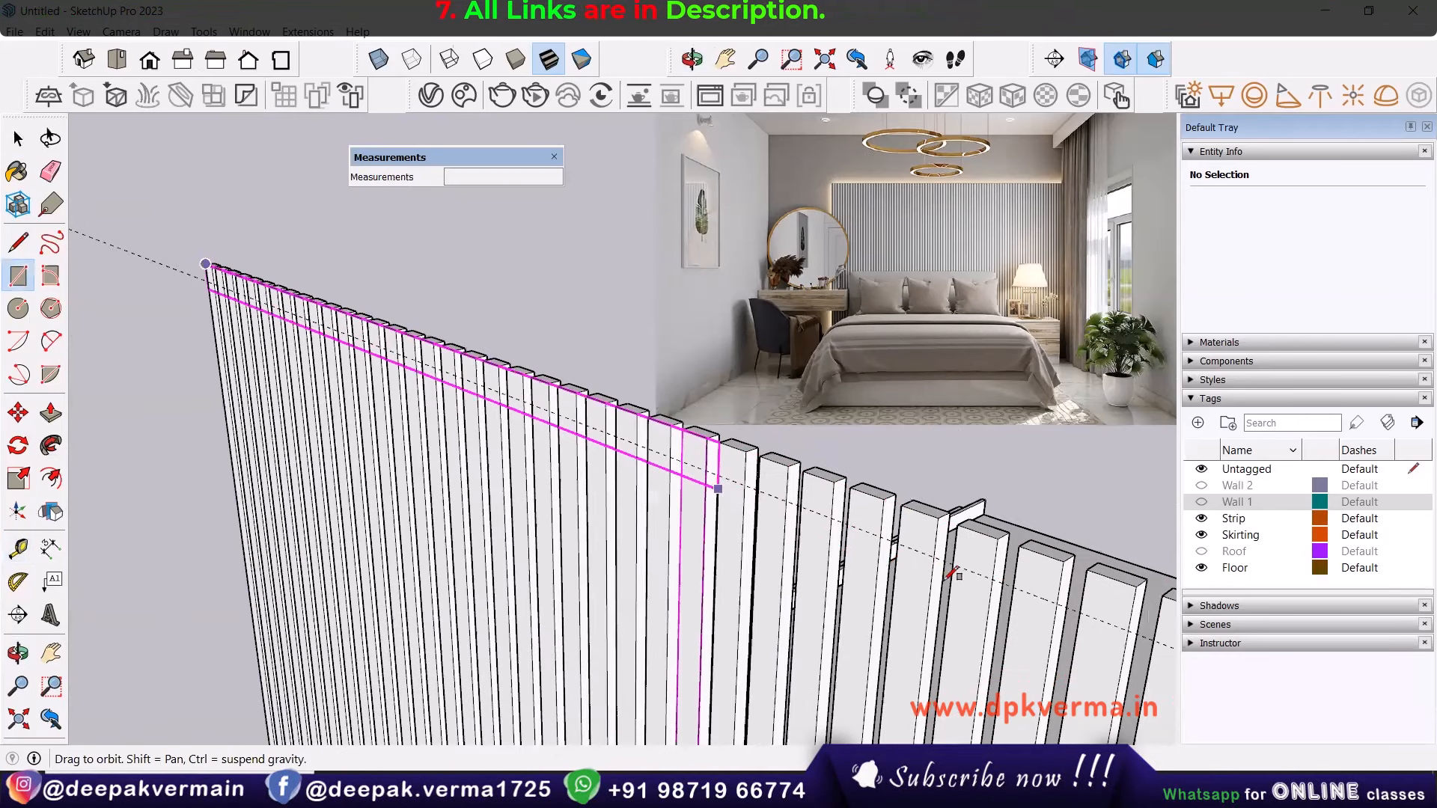
scroll(956, 572, "down", 2)
scroll(1033, 609, "down", 2)
middle_click_drag(1033, 609, 886, 505, "shift")
scroll(899, 503, "up", 2)
left_click(902, 464)
key("space")
scroll(891, 446, "down", 1)
middle_click_drag(891, 446, 810, 345, "shift")
Draw a 6' 6" by 2" rectangle down the back of the end strip, from the top band's lower corner.
scroll(784, 321, "down", 2)
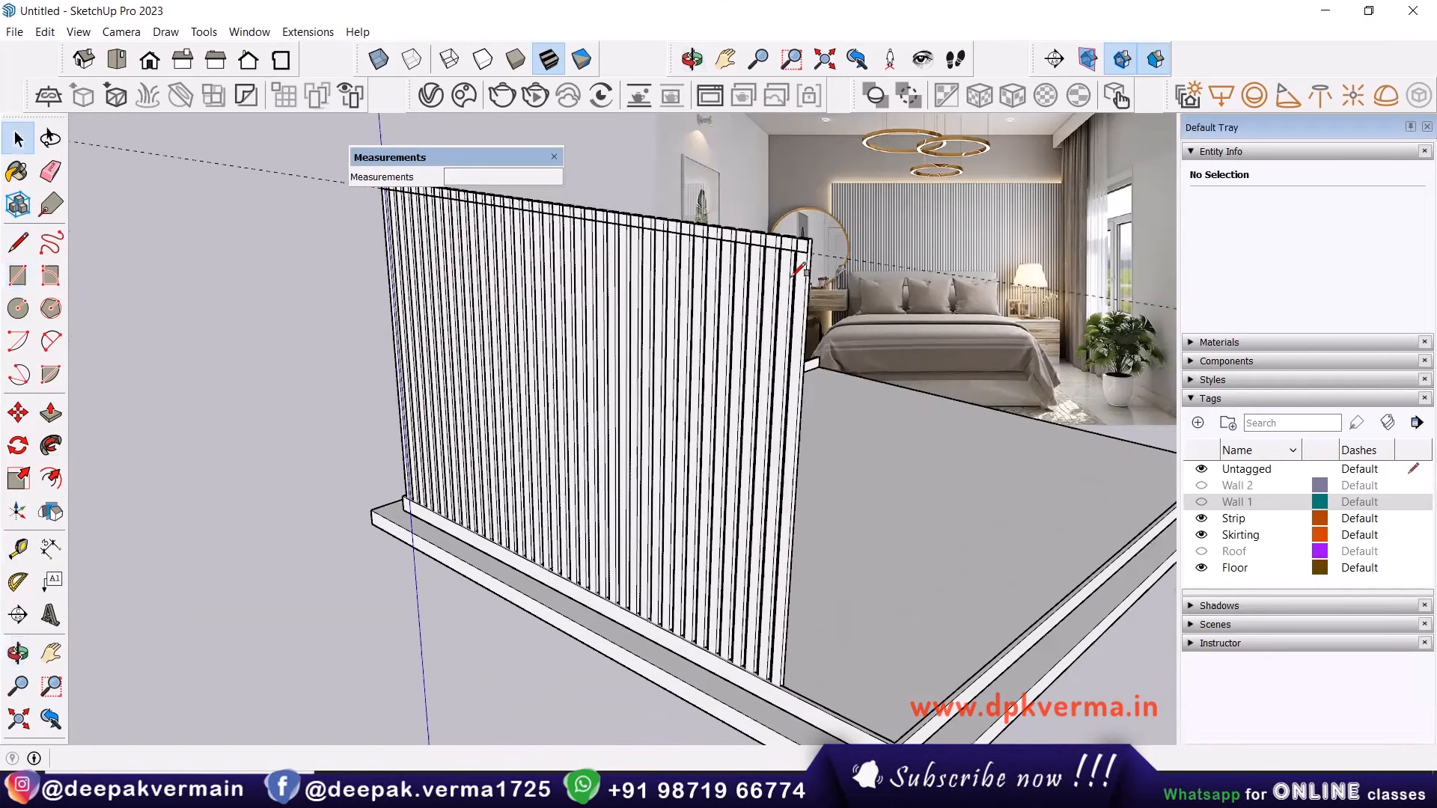
scroll(765, 279, "up", 1)
scroll(840, 235, "up", 1)
left_click(839, 234)
scroll(819, 534, "down", 2)
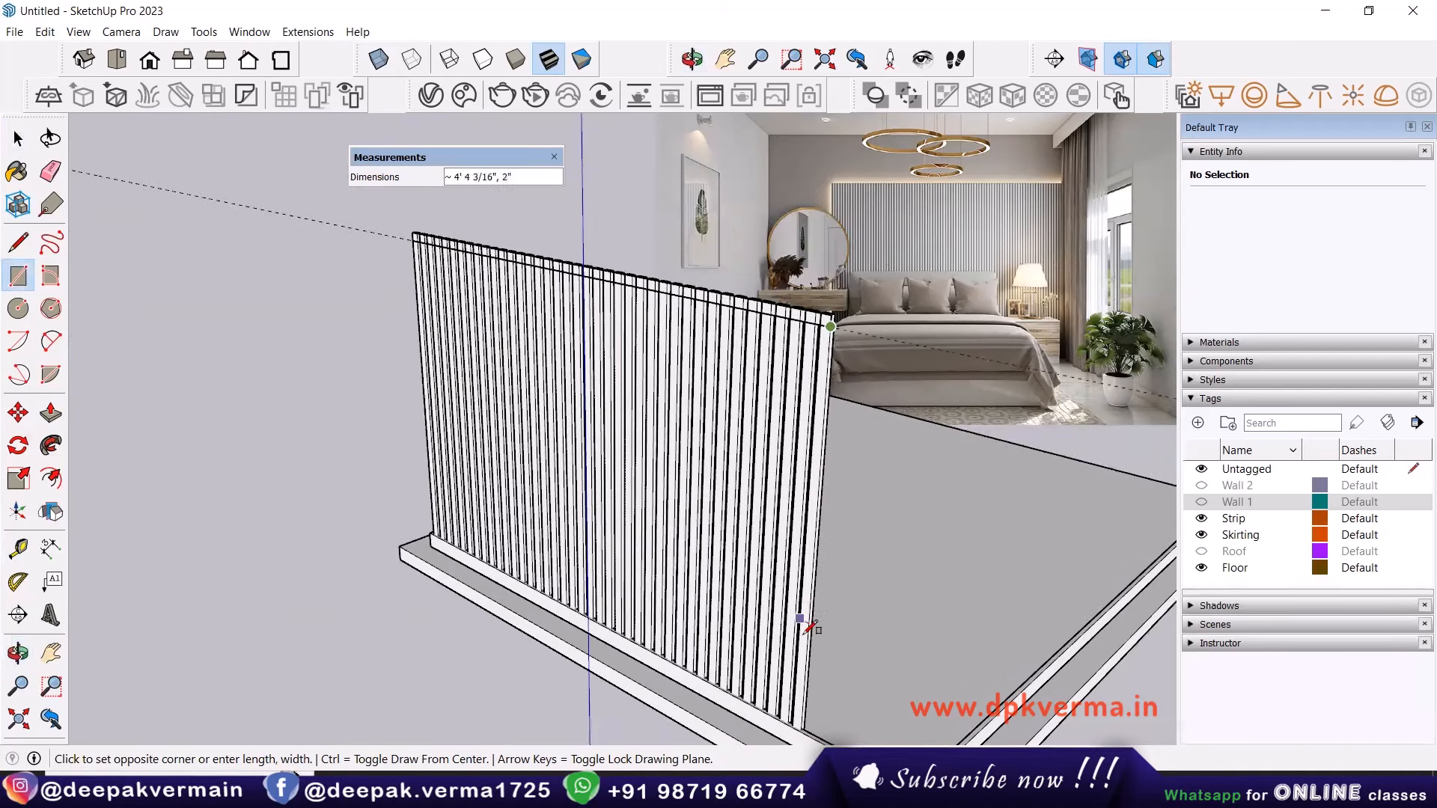
scroll(809, 627, "up", 4)
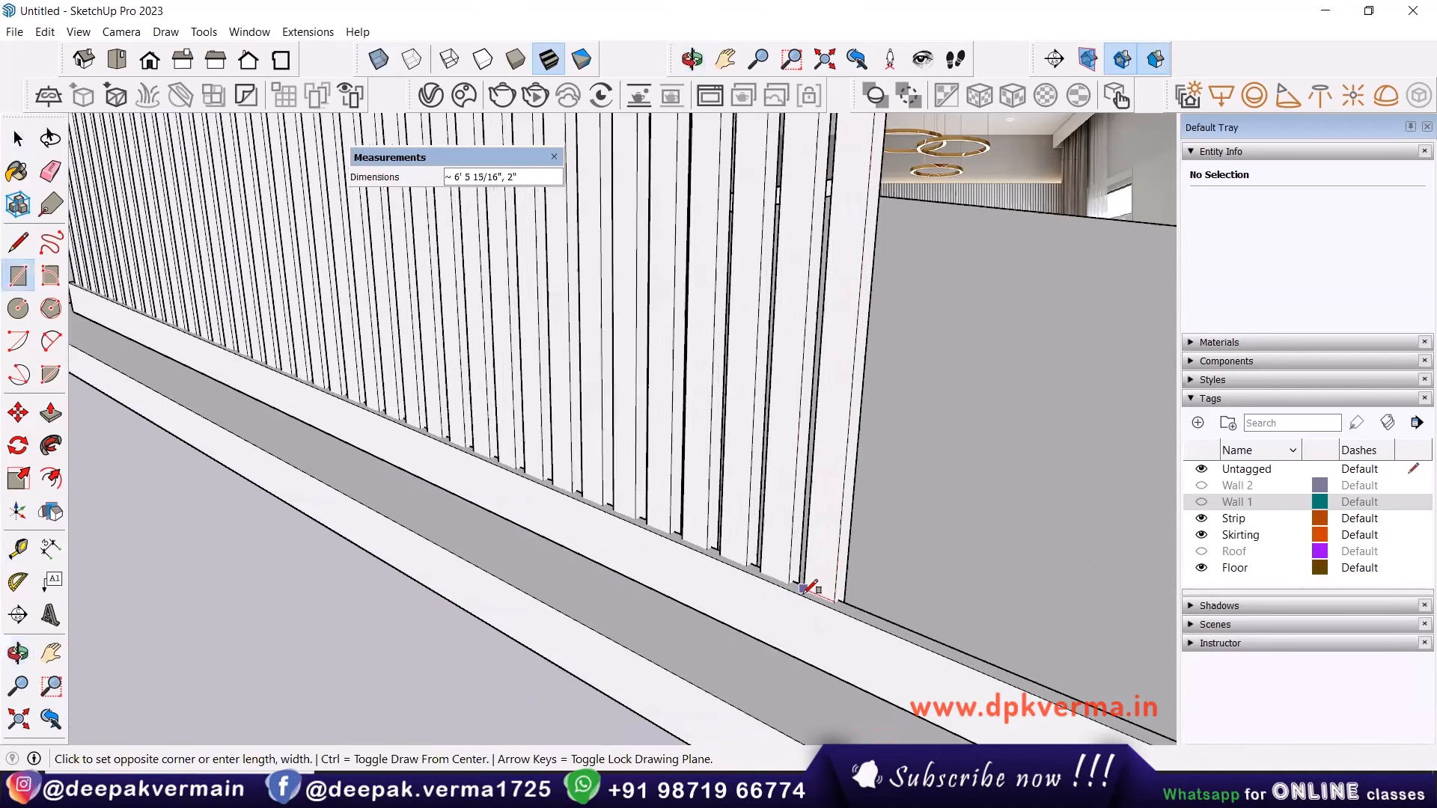
scroll(810, 588, "up", 3)
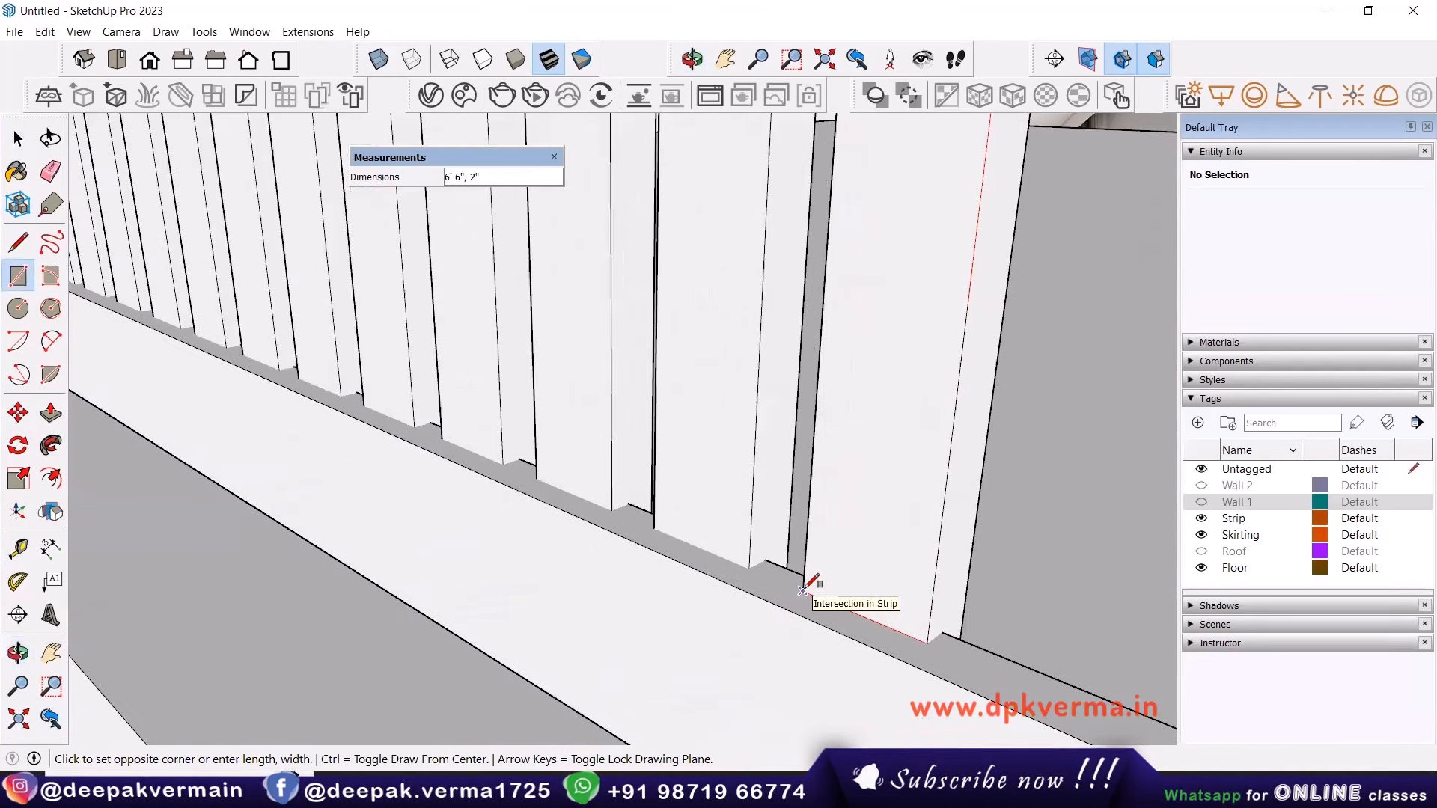
left_click(810, 588)
key("space")
Try to erase the line where the top band meets the end strip's rectangle.
scroll(874, 446, "down", 5)
scroll(907, 219, "down", 2)
middle_click_drag(907, 220, 779, 677, "shift")
scroll(802, 289, "up", 3)
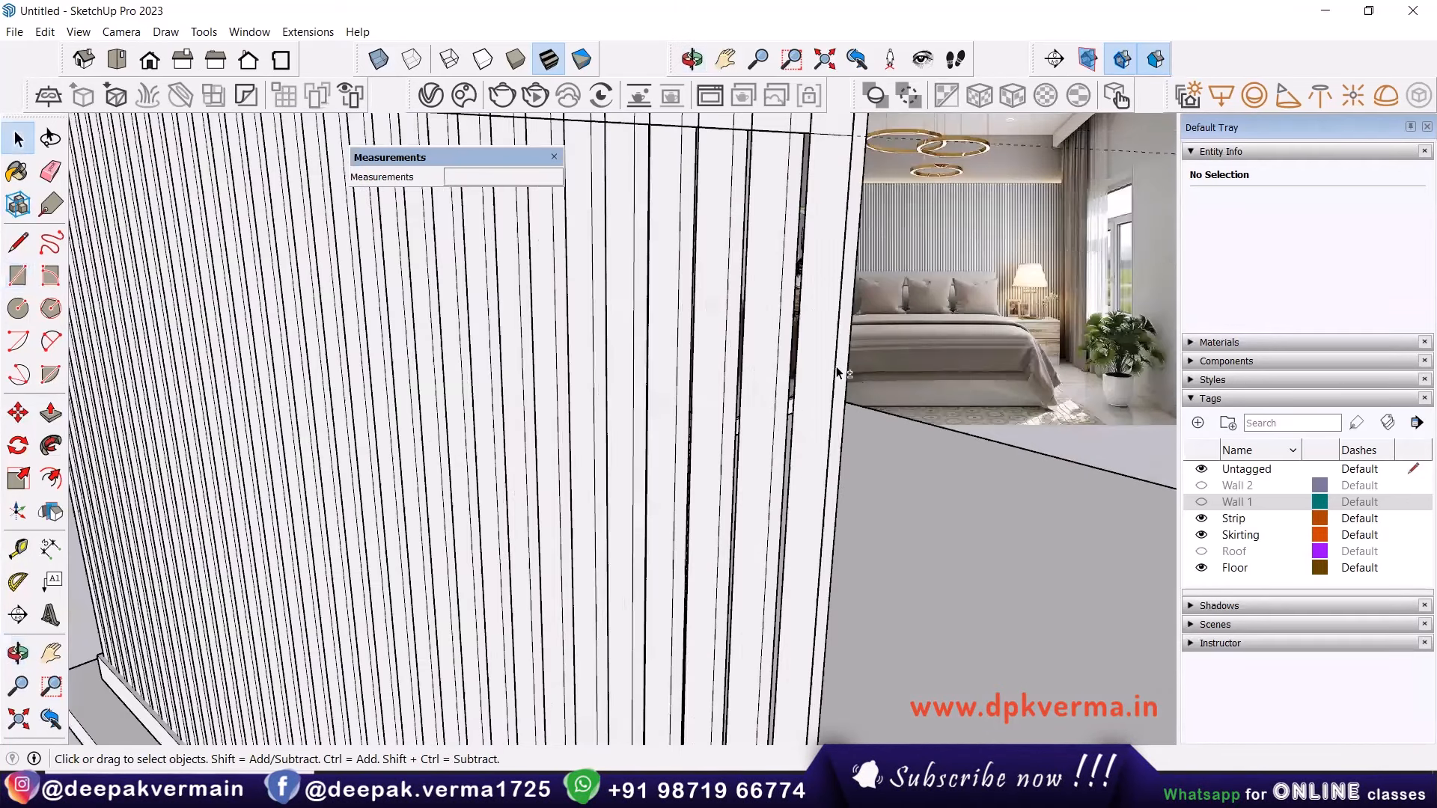
scroll(838, 371, "down", 2)
key("e")
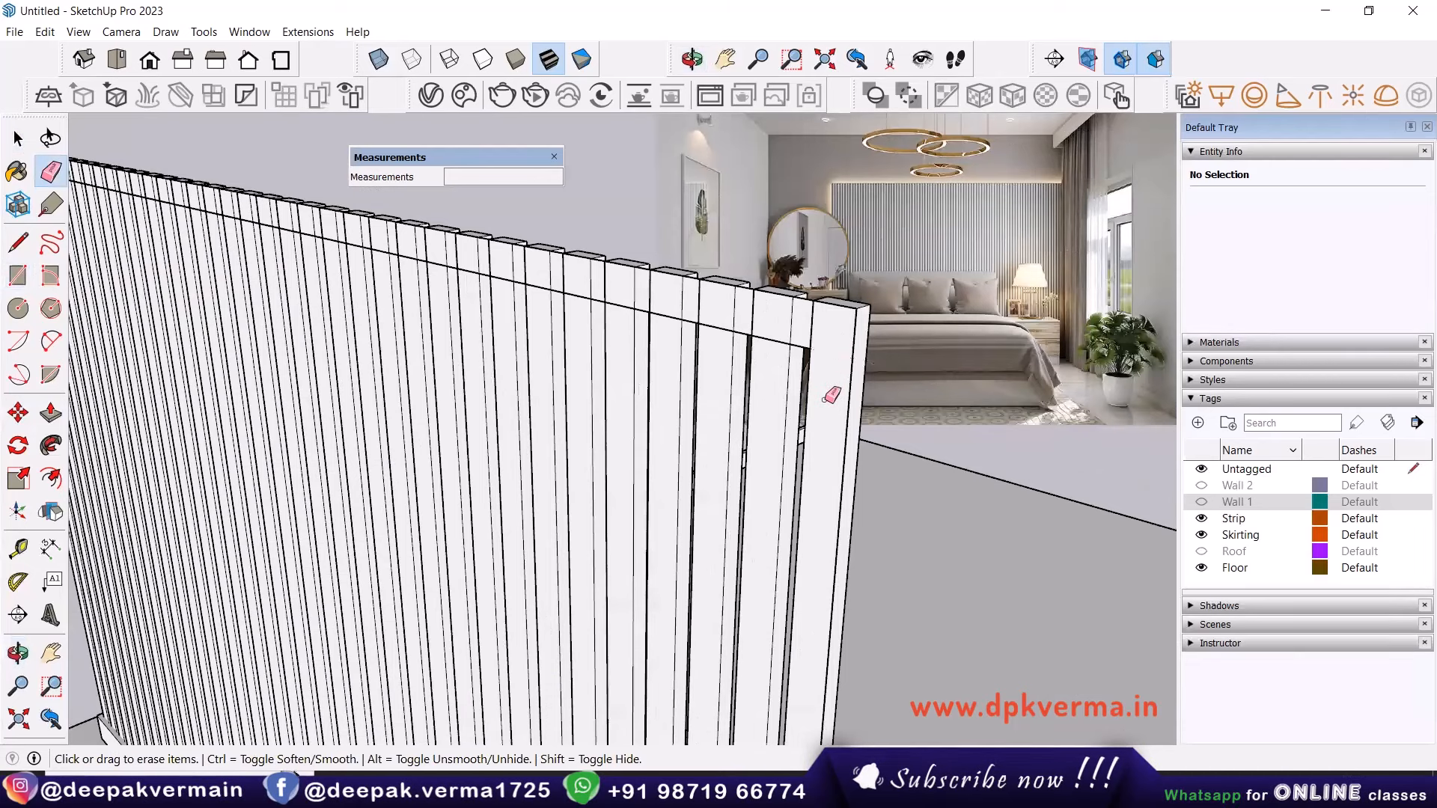
left_click_drag(824, 323, 793, 308)
key("ctrl+z")
Hide the Strip tag to isolate the border frame behind the strips and make its faces and edges a group.
key("space")
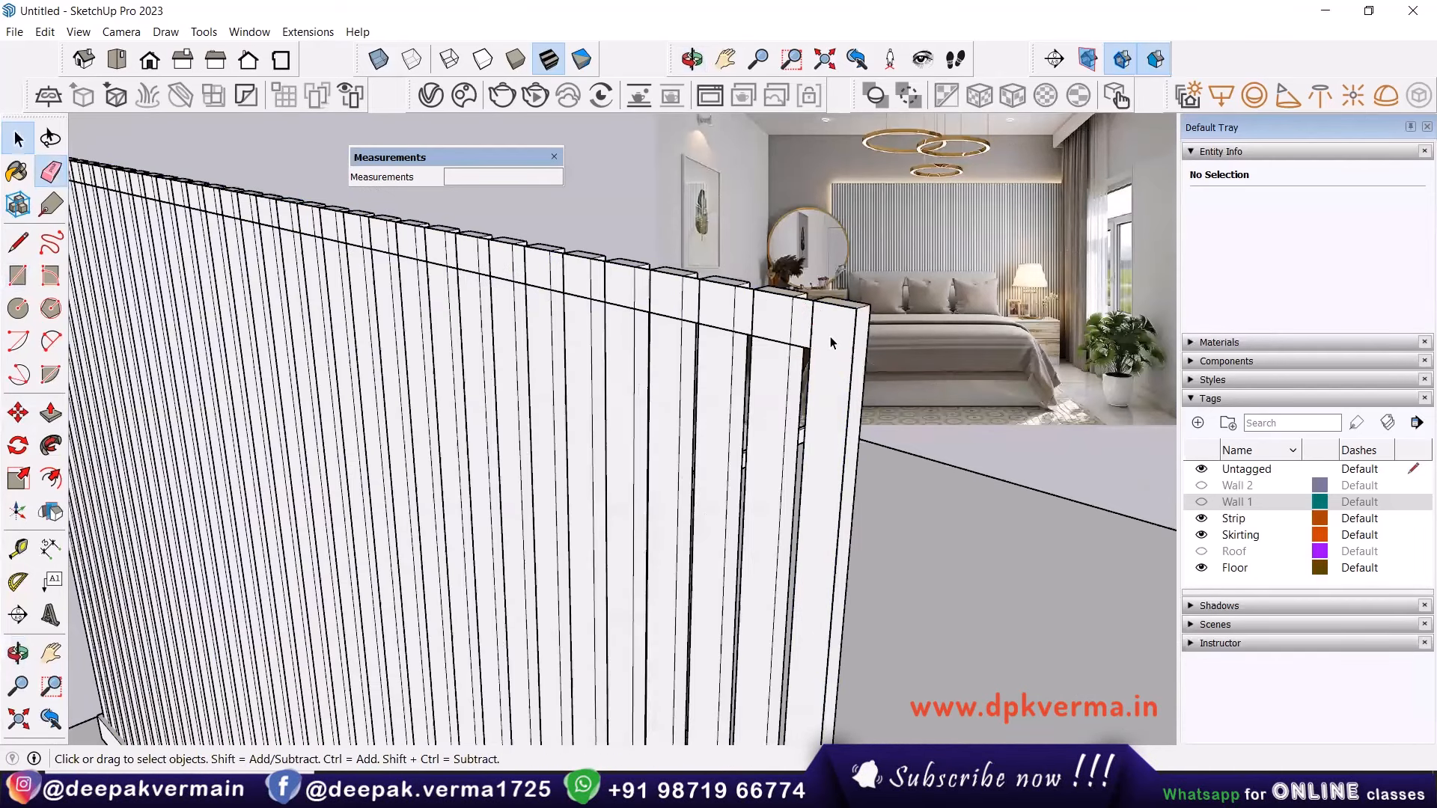
left_click(863, 339)
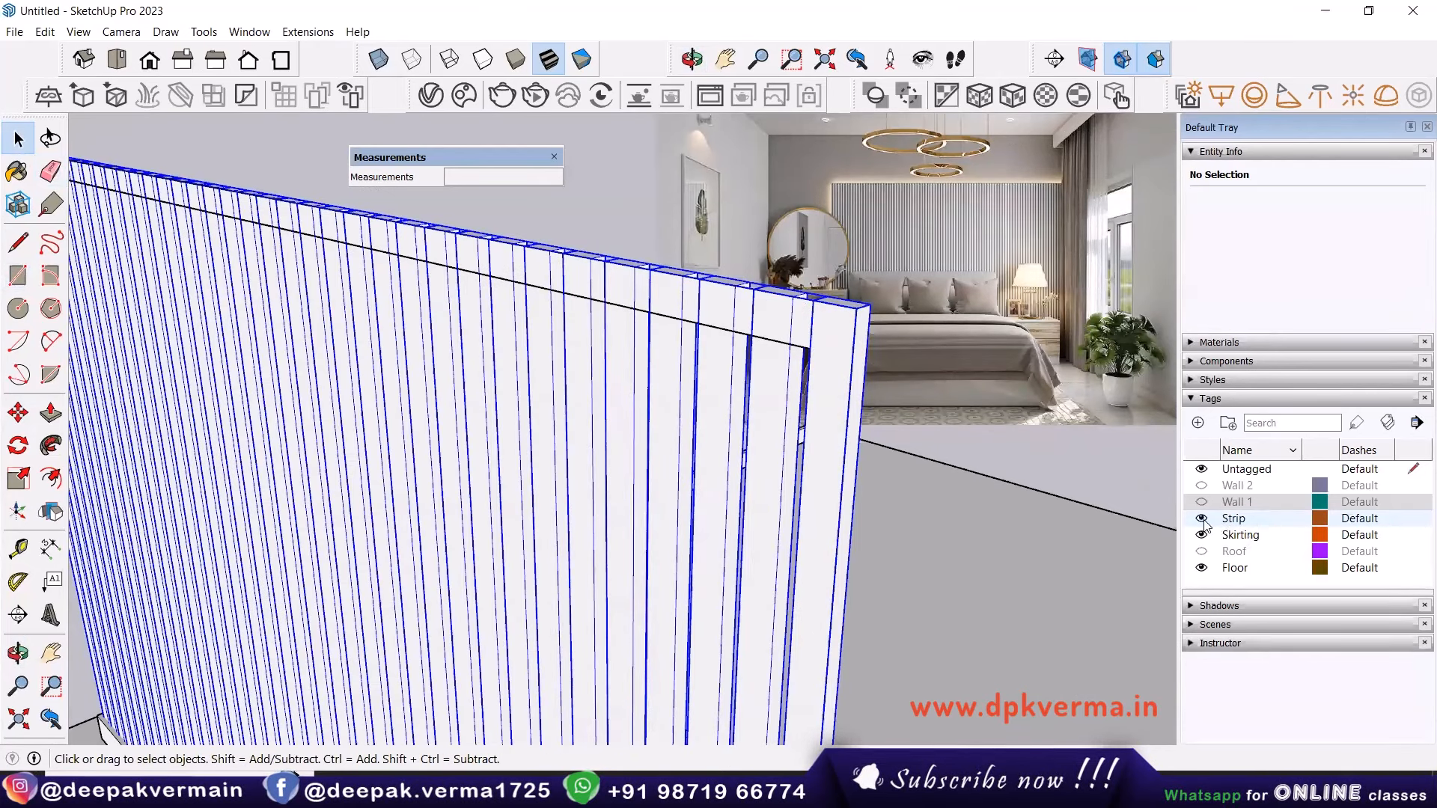
scroll(898, 377, "down", 4)
scroll(867, 431, "up", 3)
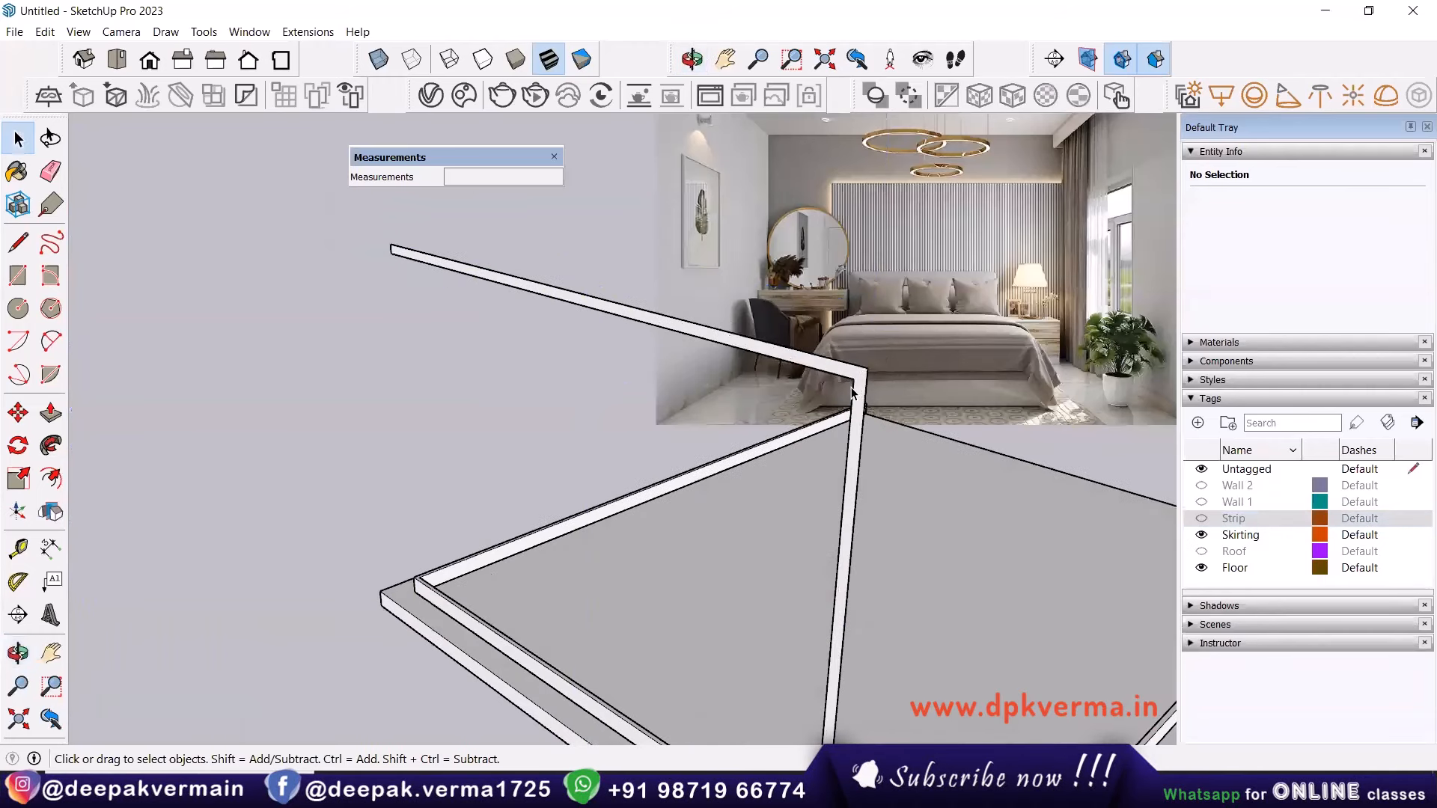
left_click(865, 384)
right_click(866, 384)
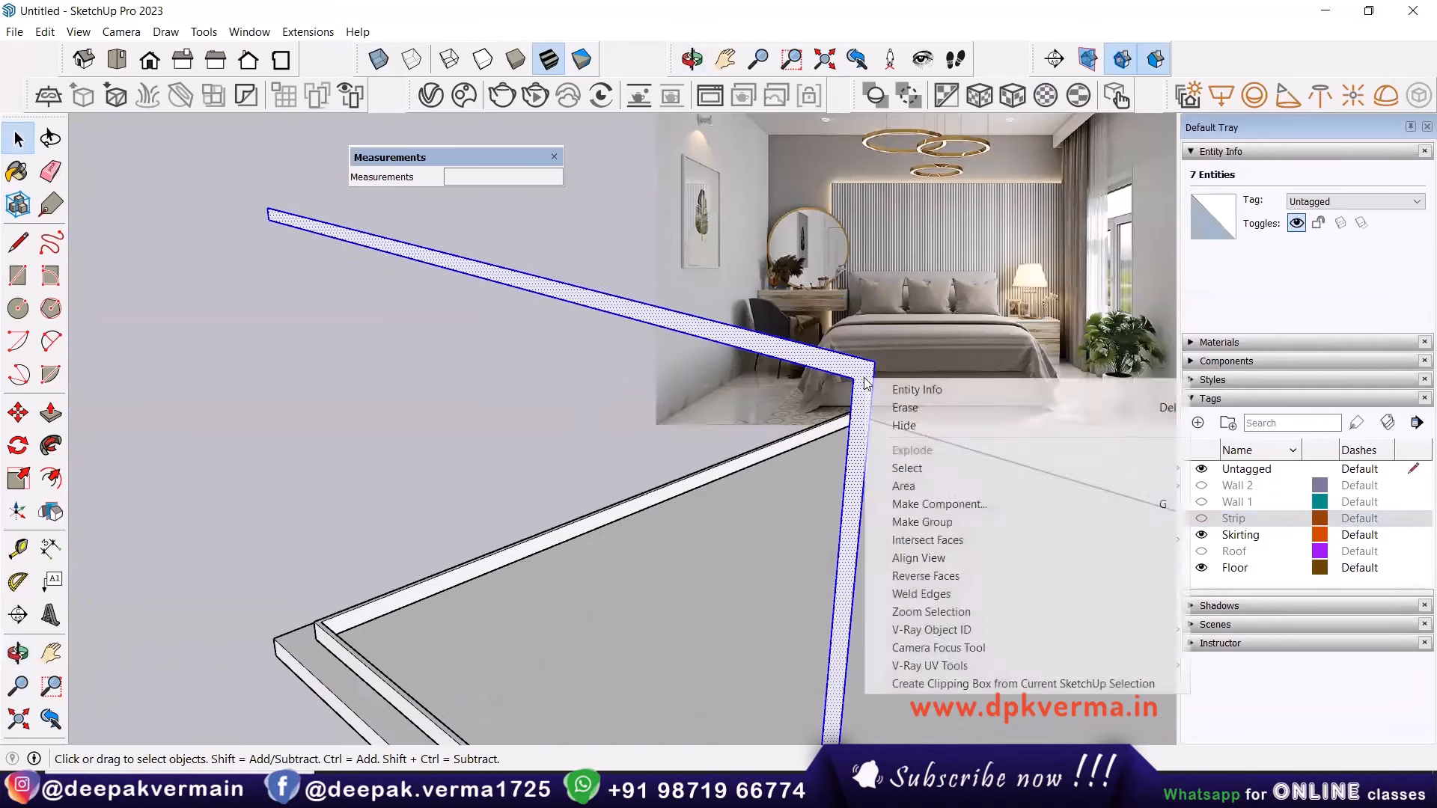
left_click(925, 522)
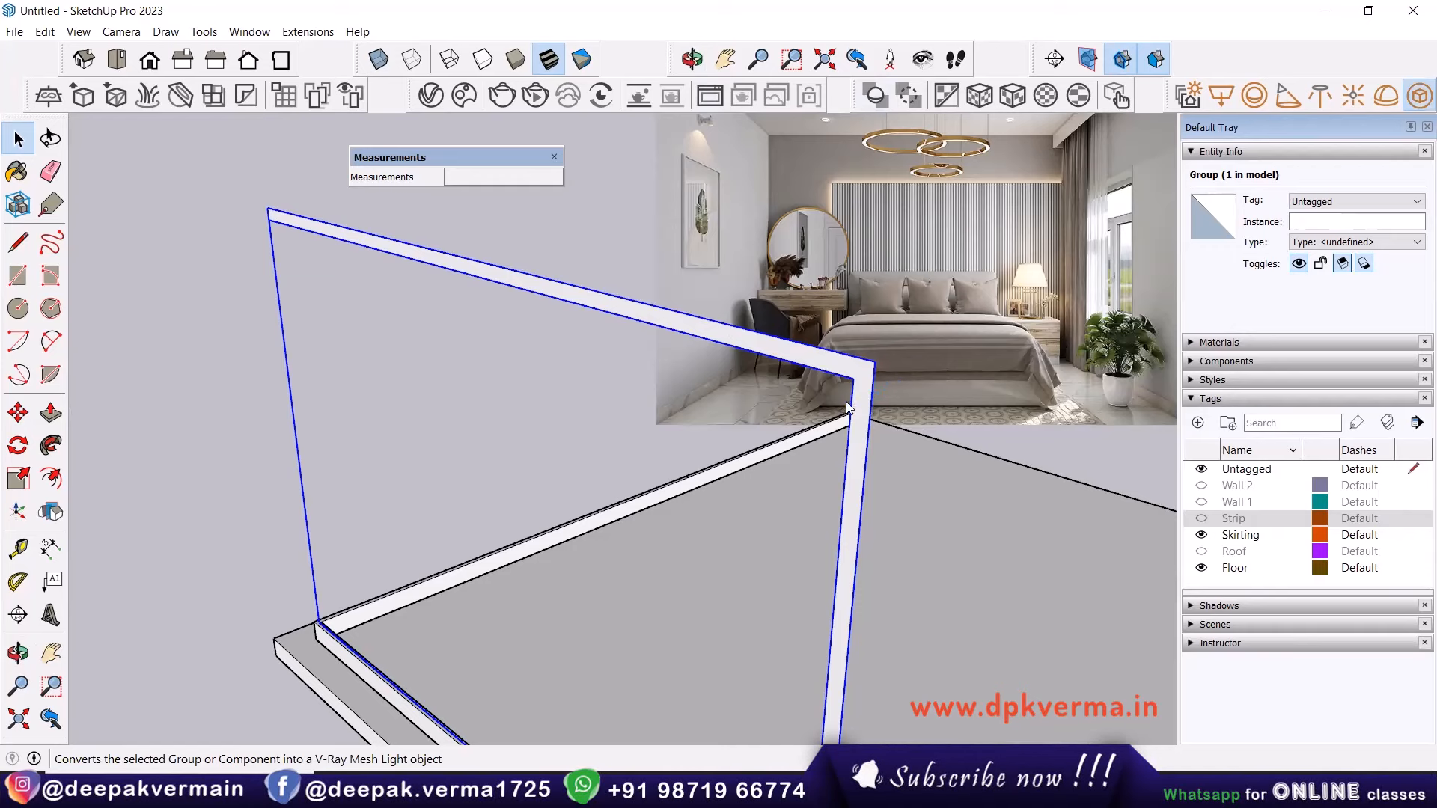
Convert the border frame group into a V-Ray mesh light.
scroll(858, 434, "down", 4)
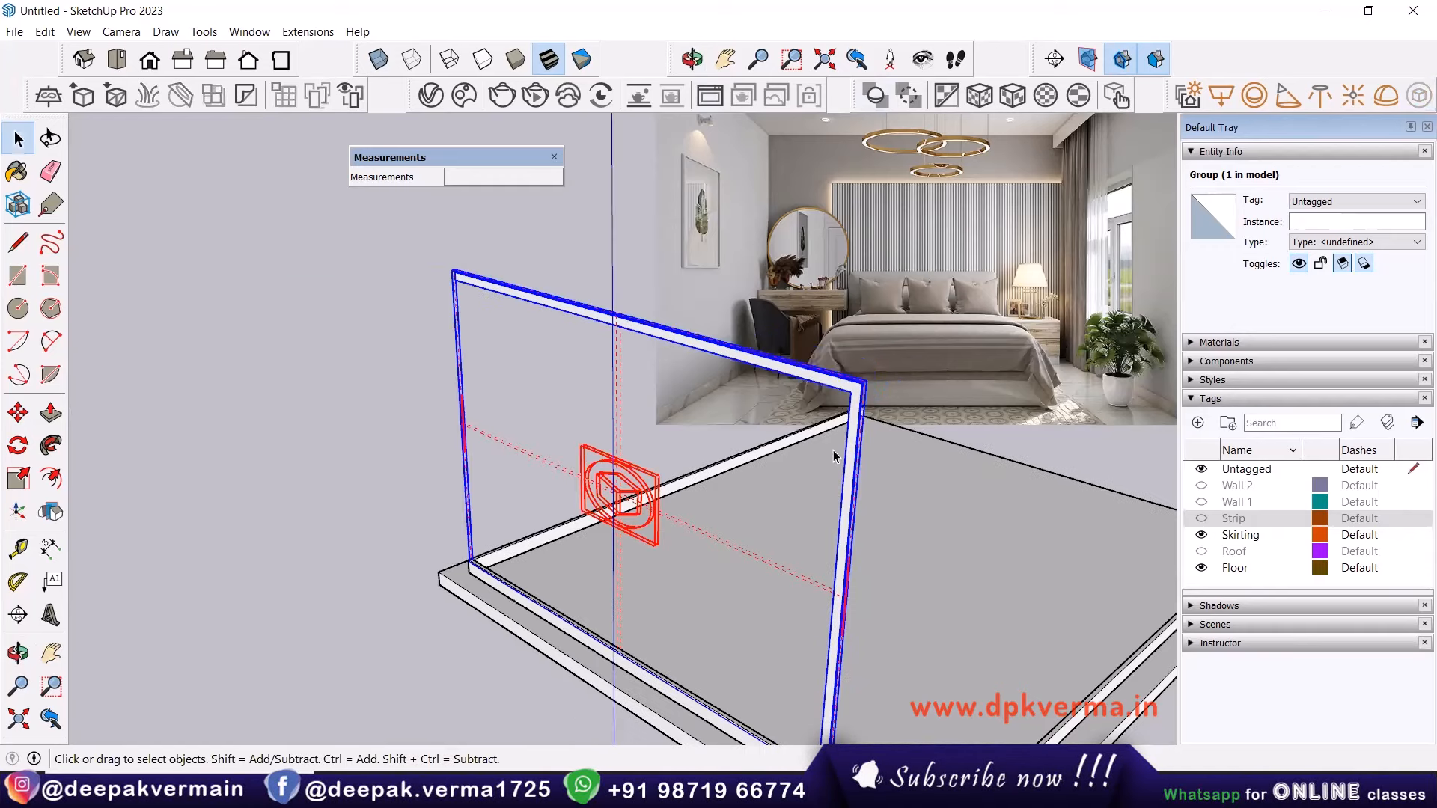
middle_click_drag(851, 449, 763, 458)
scroll(765, 447, "up", 3)
scroll(729, 454, "up", 2)
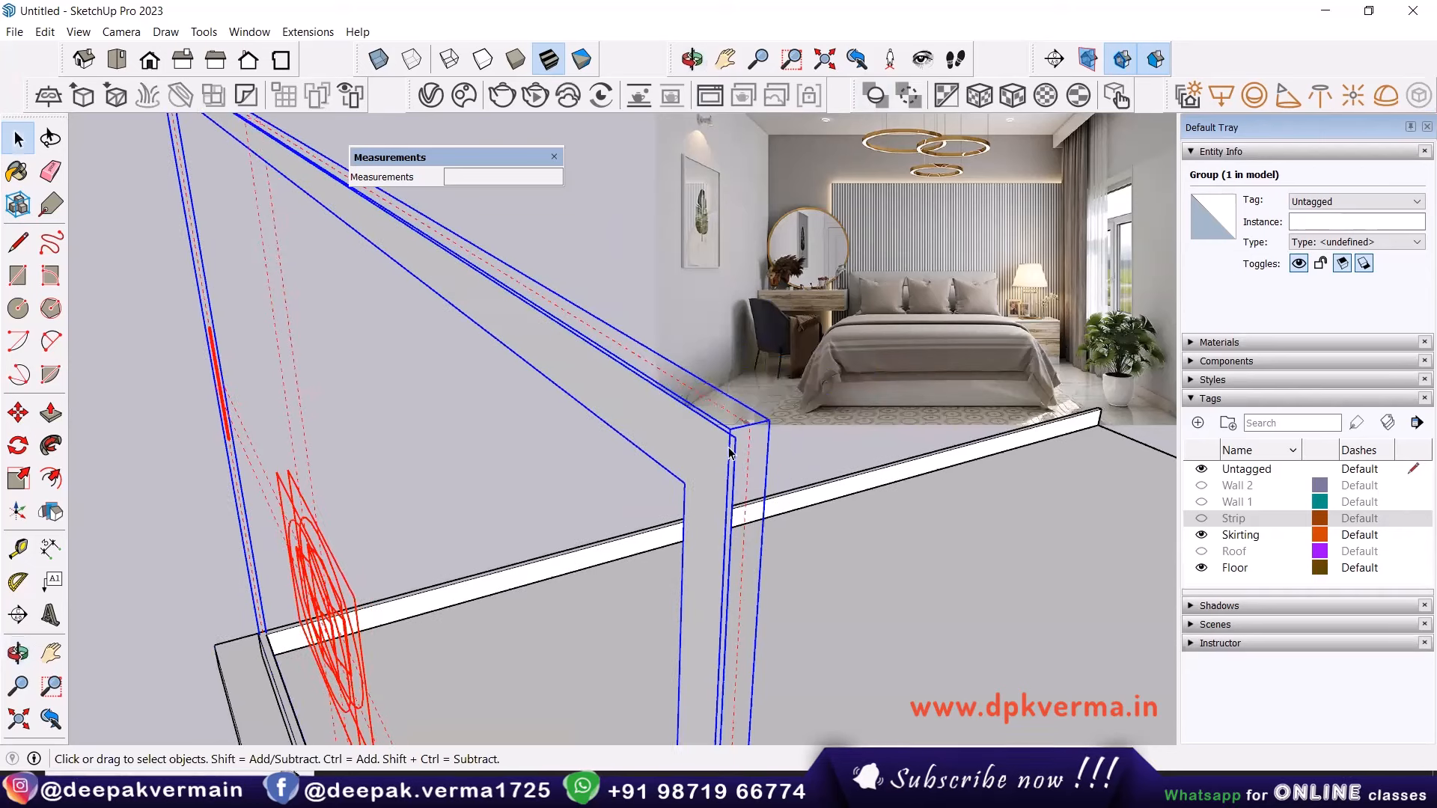
scroll(747, 454, "down", 3)
Show the Strip tag again and examine the mesh light's position behind the strips from the front and back.
left_click(1202, 519)
scroll(775, 469, "down", 2)
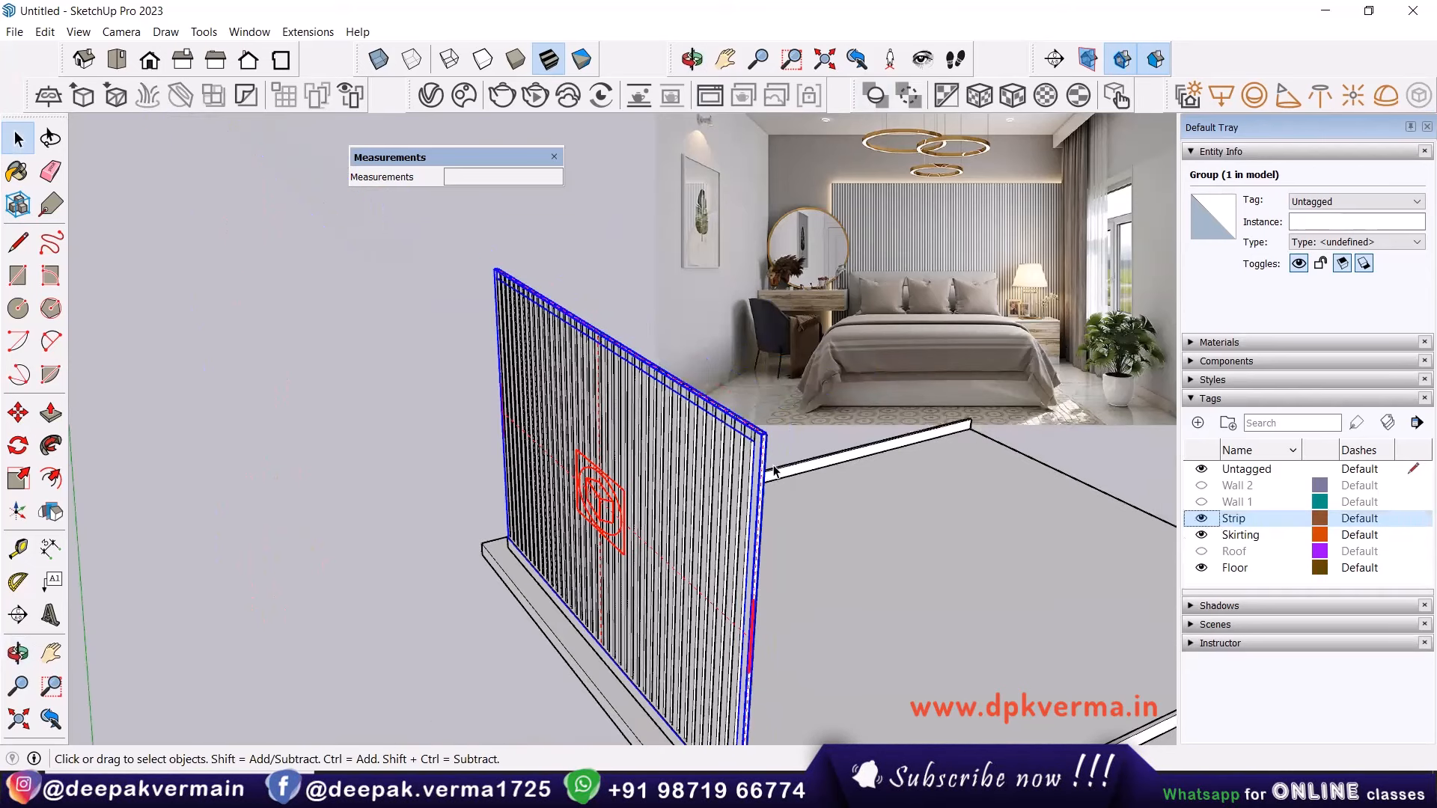
middle_click_drag(762, 469, 390, 451)
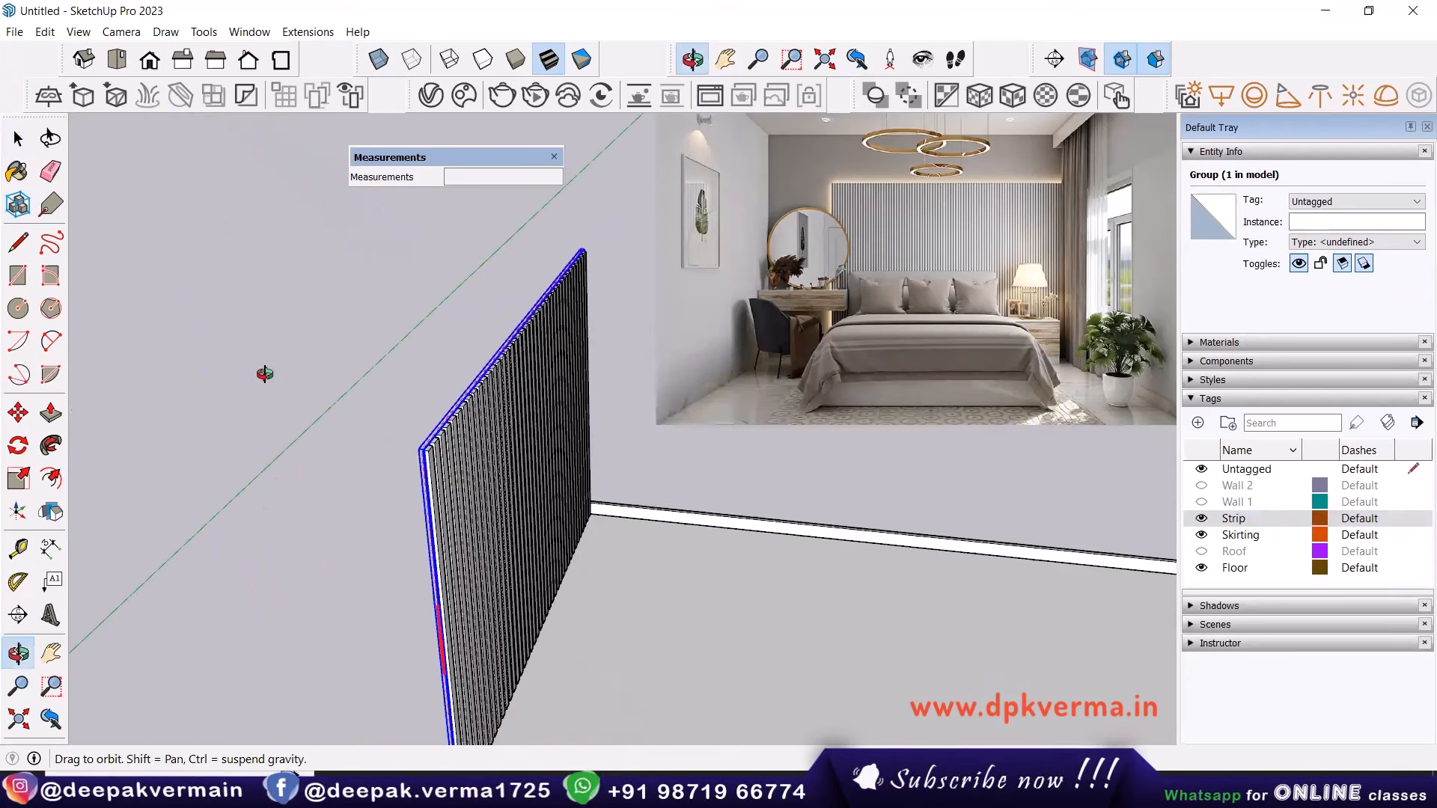
middle_click_drag(264, 374, 249, 357)
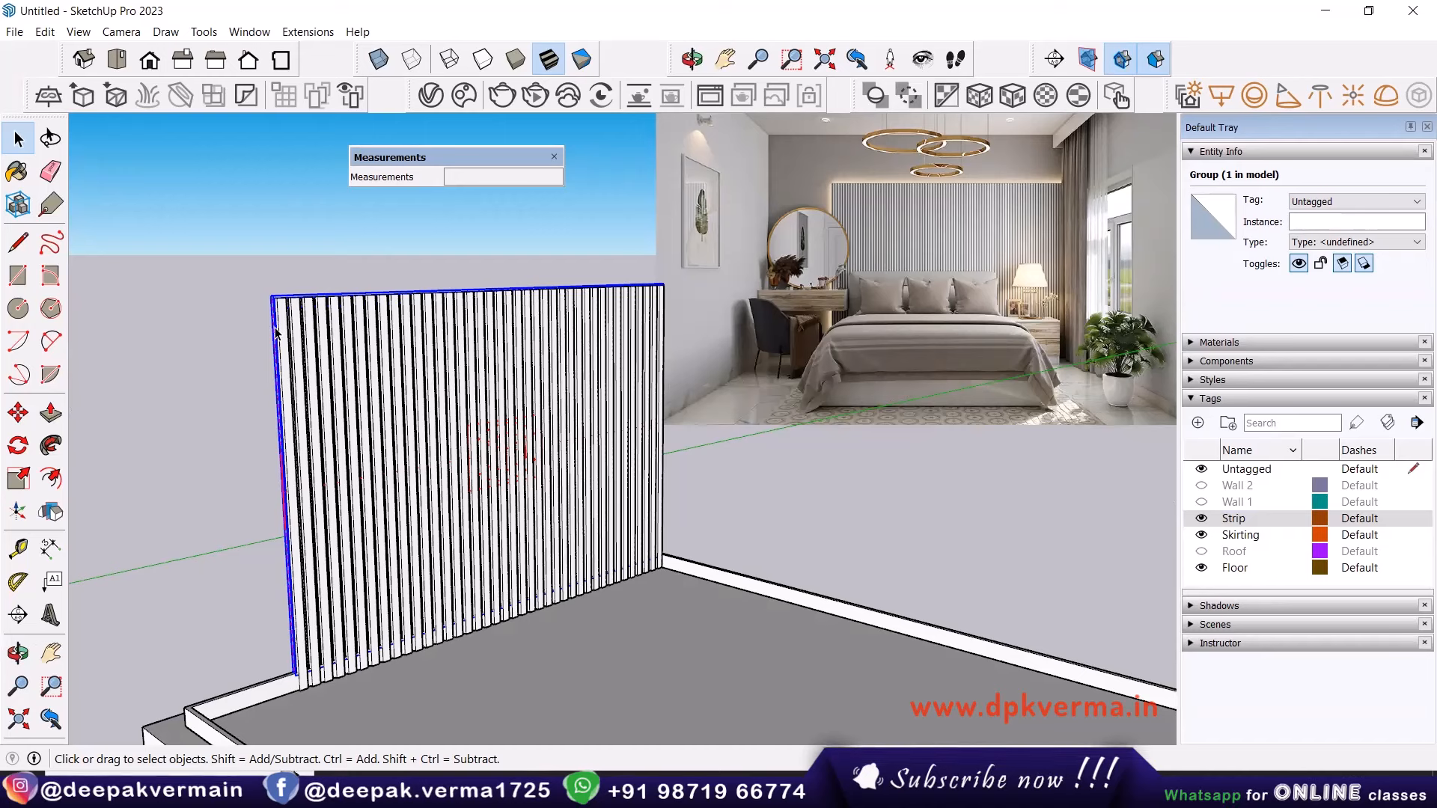
middle_click_drag(276, 334, 750, 620)
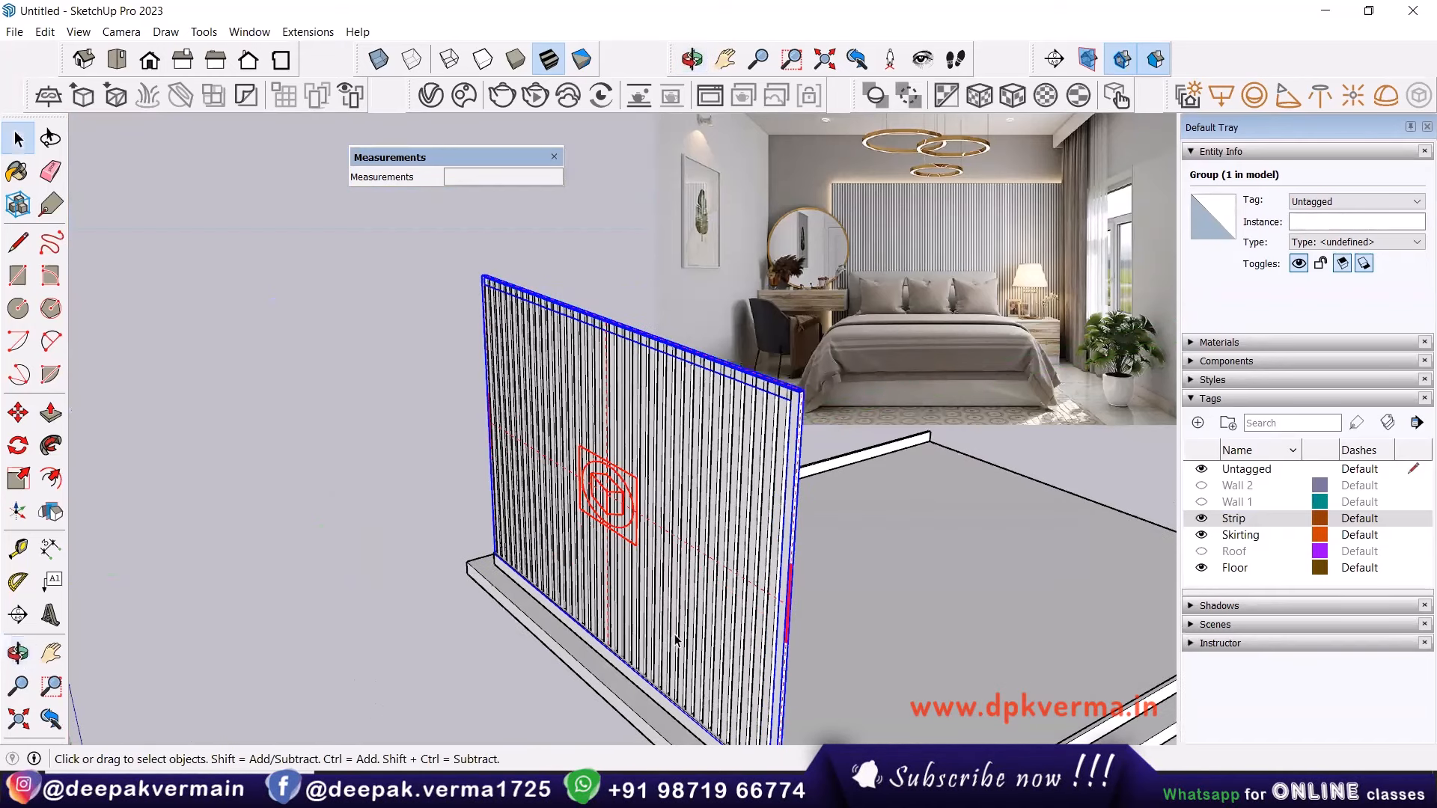
mouse_move(507, 318)
middle_mouse_down()
mouse_move(747, 449)
mouse_move(501, 337)
middle_mouse_up()
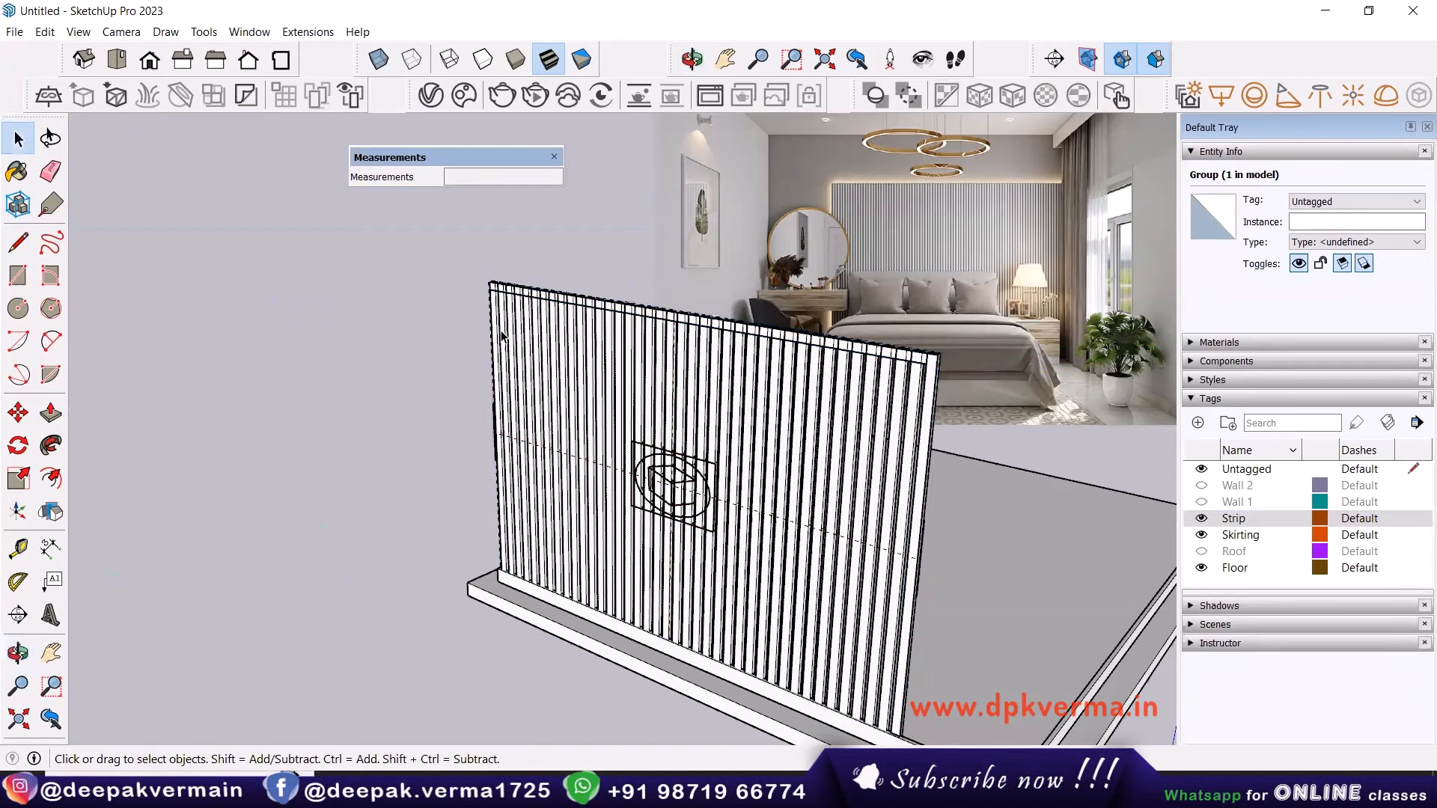
middle_click_drag(567, 370, 506, 314)
middle_click_drag(1093, 476, 1068, 352)
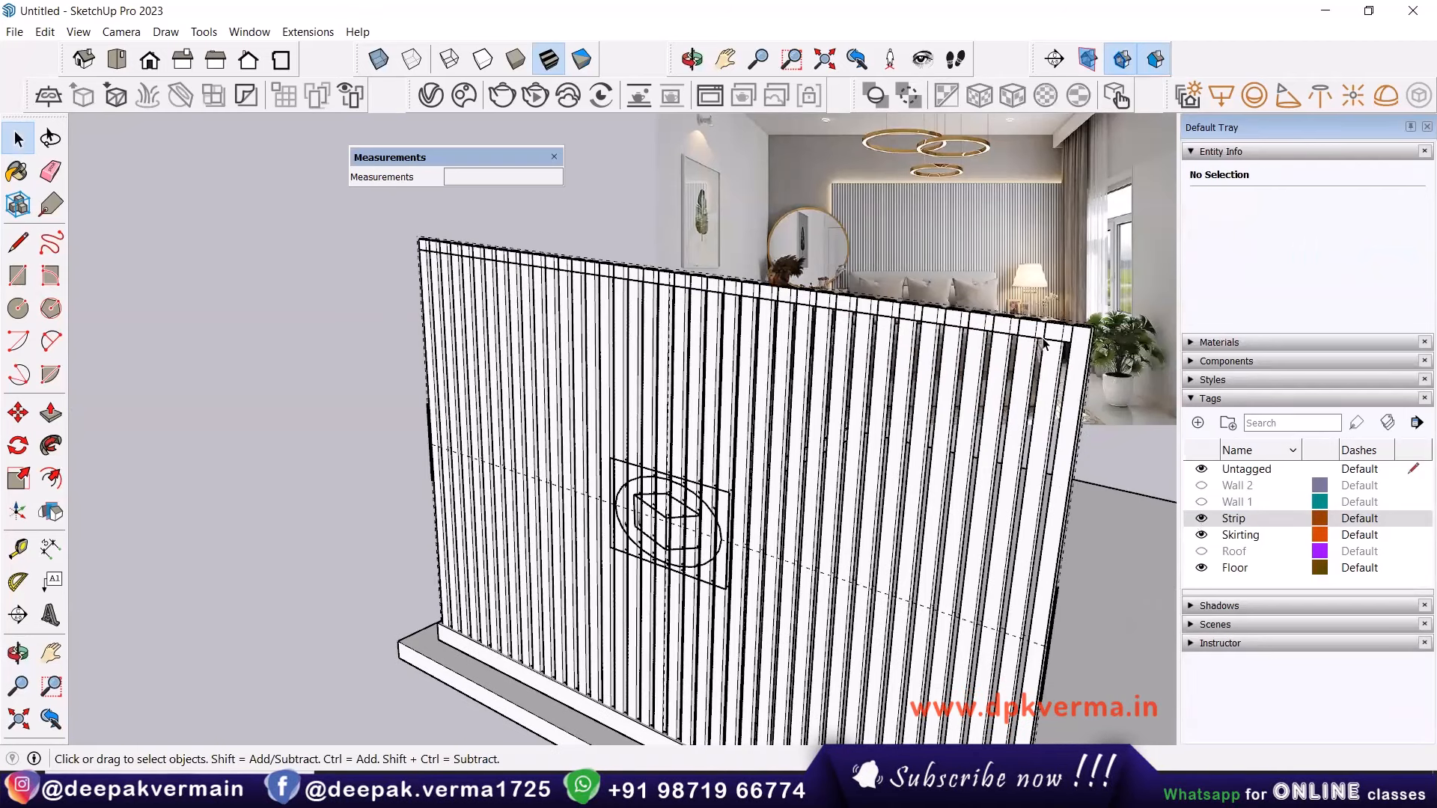
Hide the mesh light group behind the strips.
left_click(1045, 342)
left_click(45, 33)
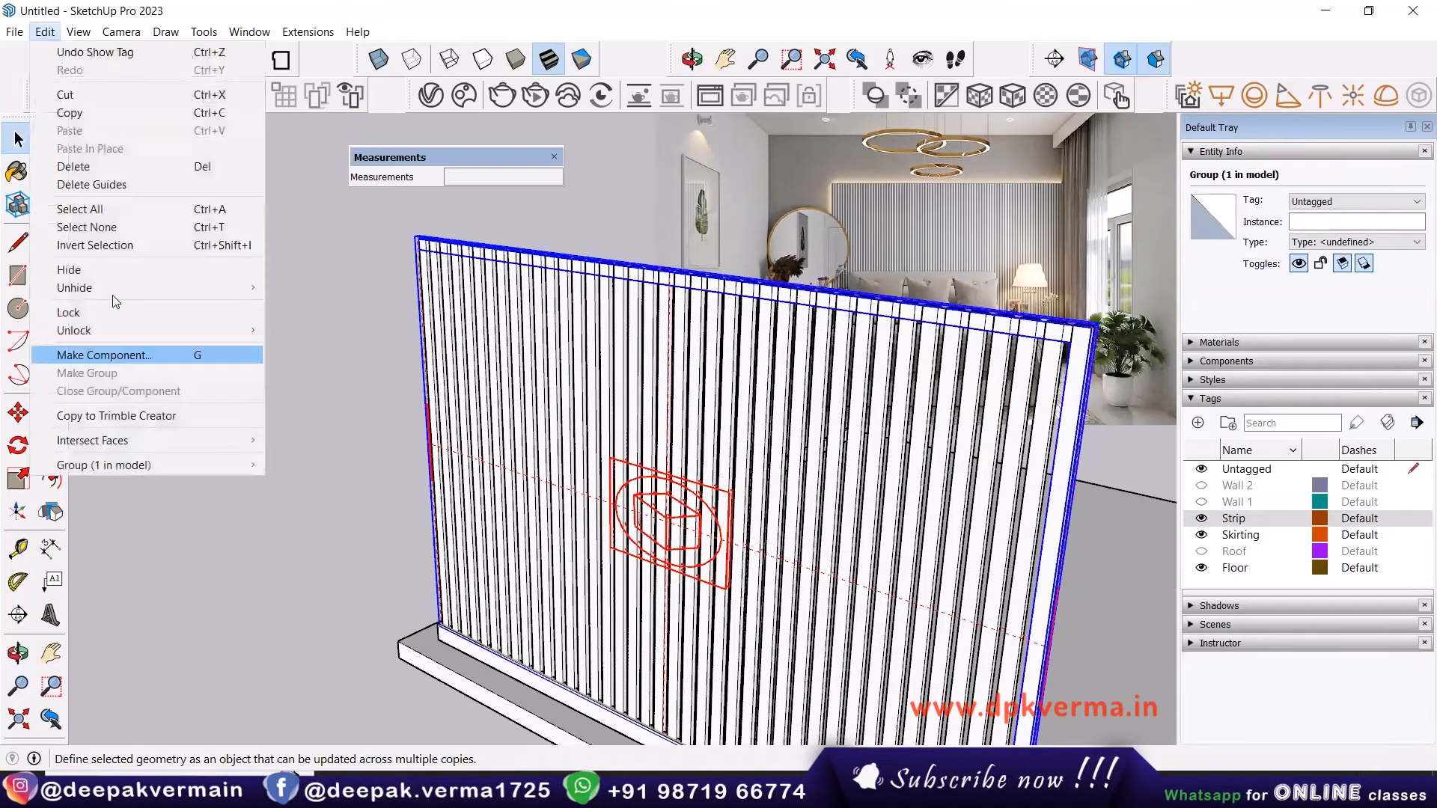
left_click(96, 271)
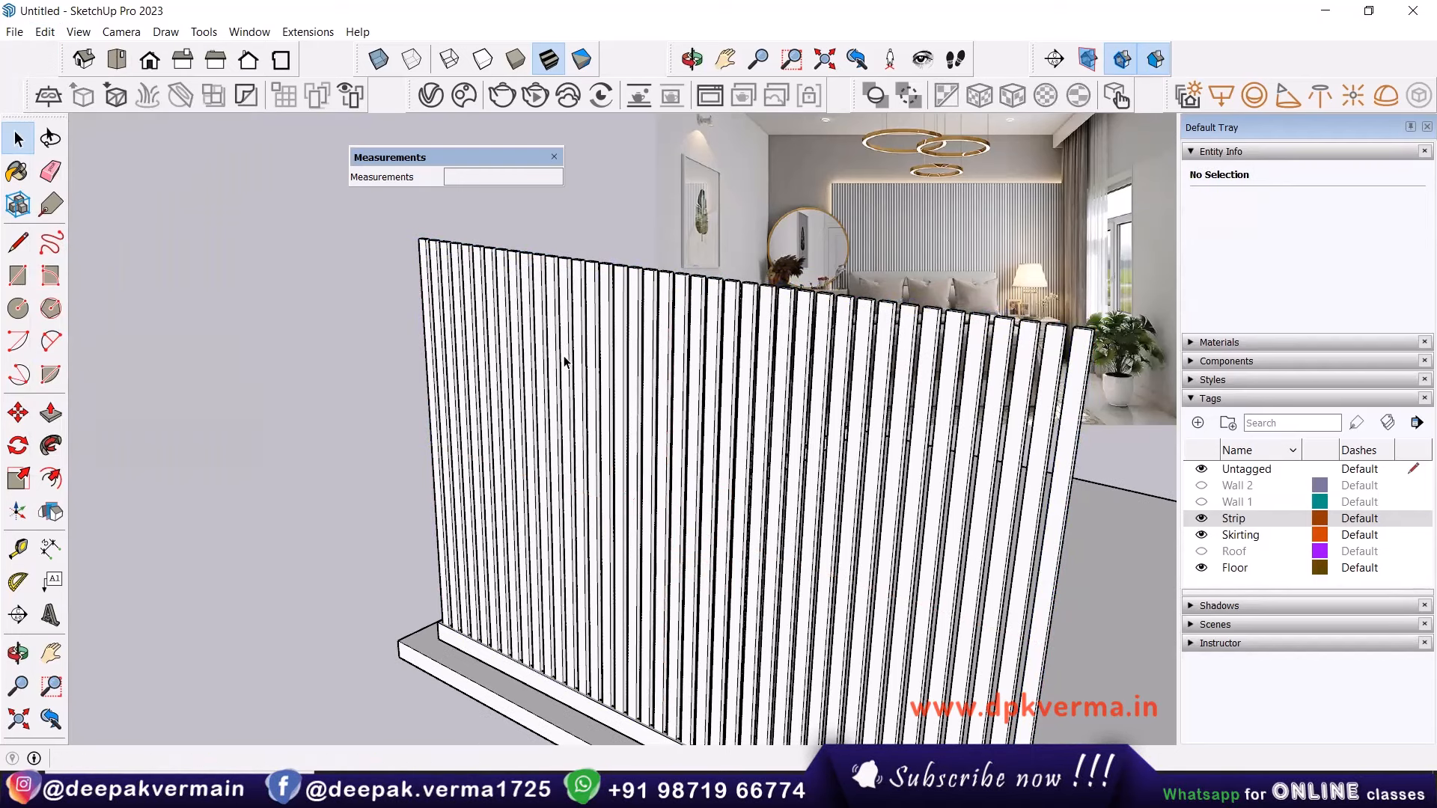
Draw a rectangle of about 9' 11" by 6' 8" across the back of all strips, from the upper corner to the opposite lower corner.
key("r")
scroll(417, 233, "up", 3)
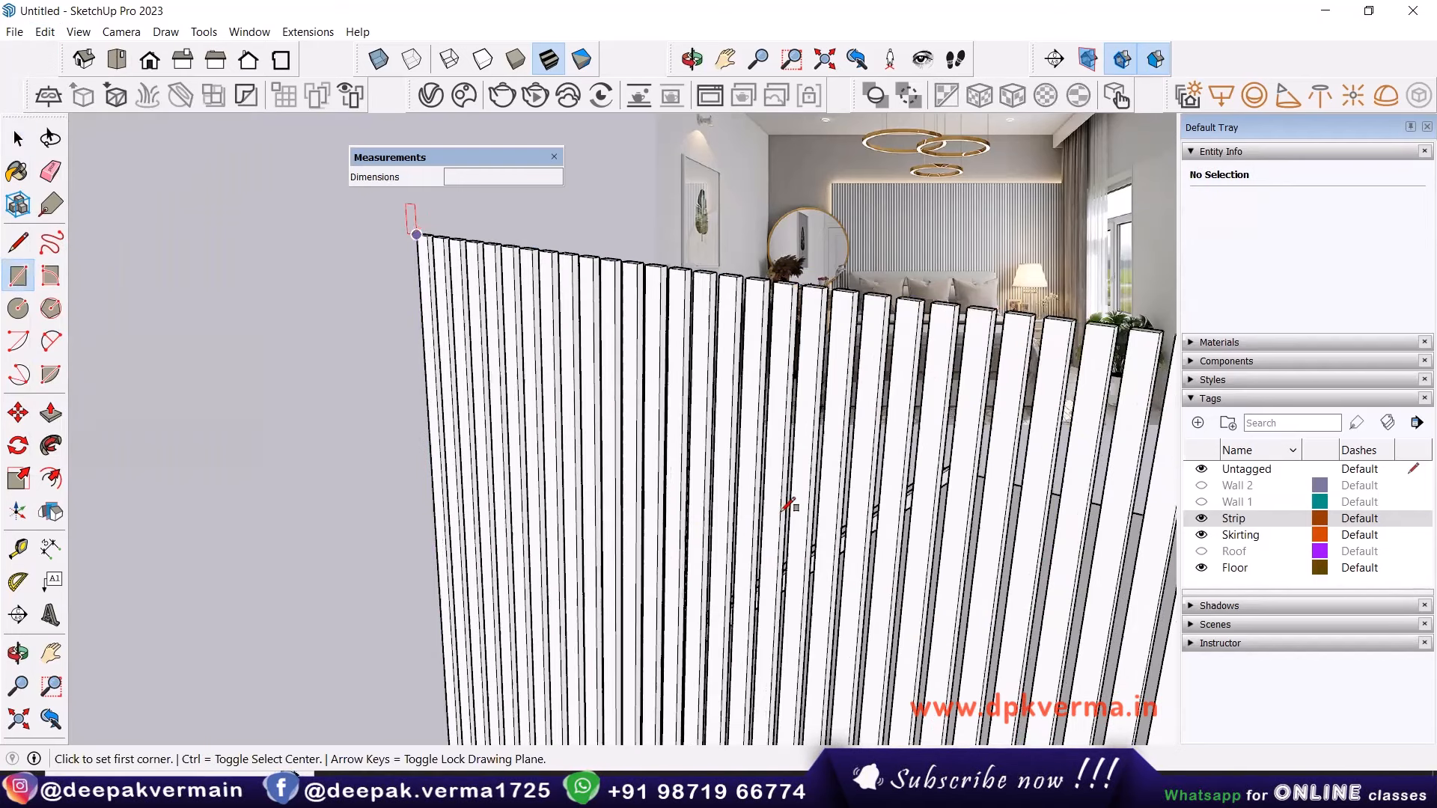
left_click(417, 235)
scroll(779, 510, "down", 4)
middle_click_drag(908, 556, 599, 191, "shift")
scroll(757, 561, "up", 3)
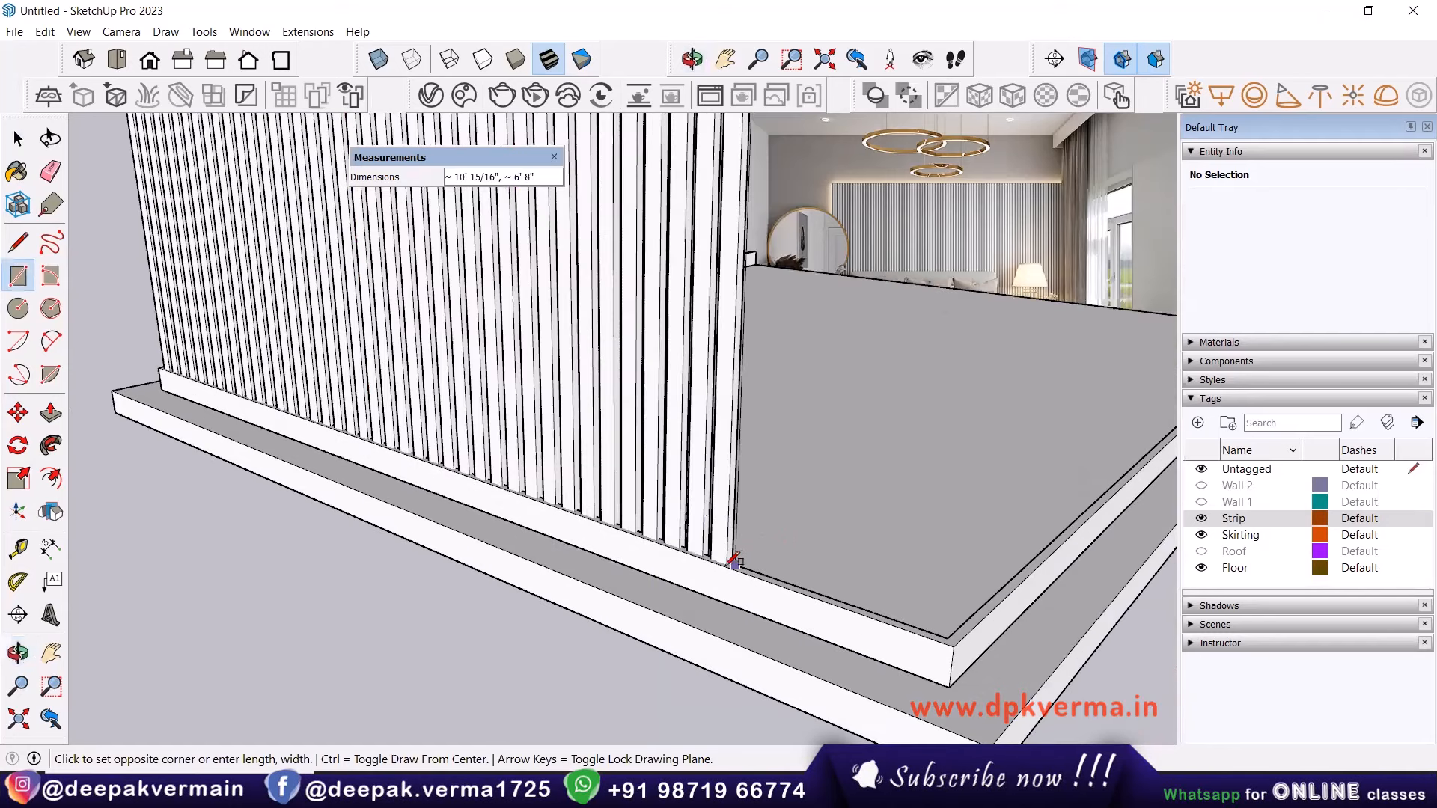
scroll(734, 560, "up", 4)
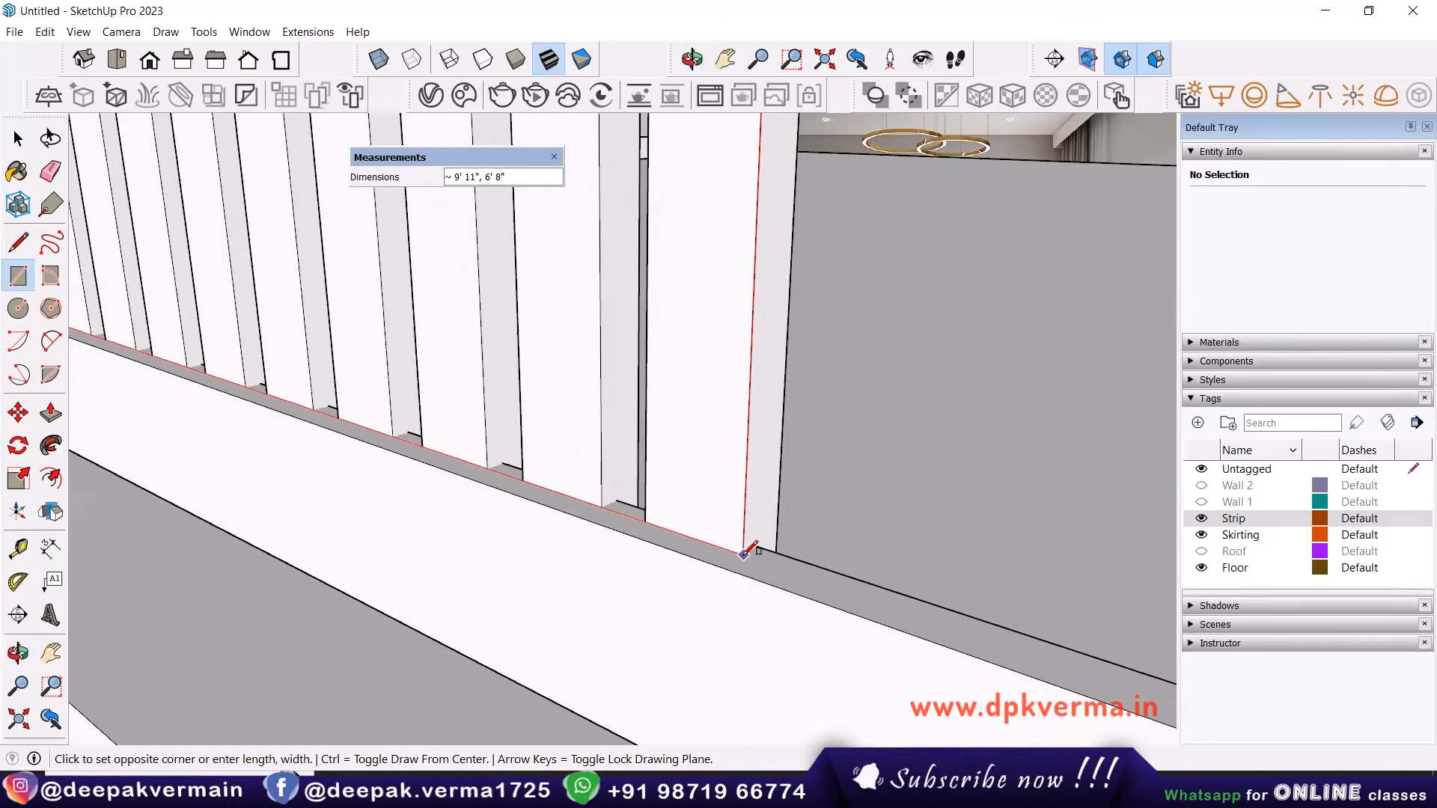
scroll(745, 554, "up", 4)
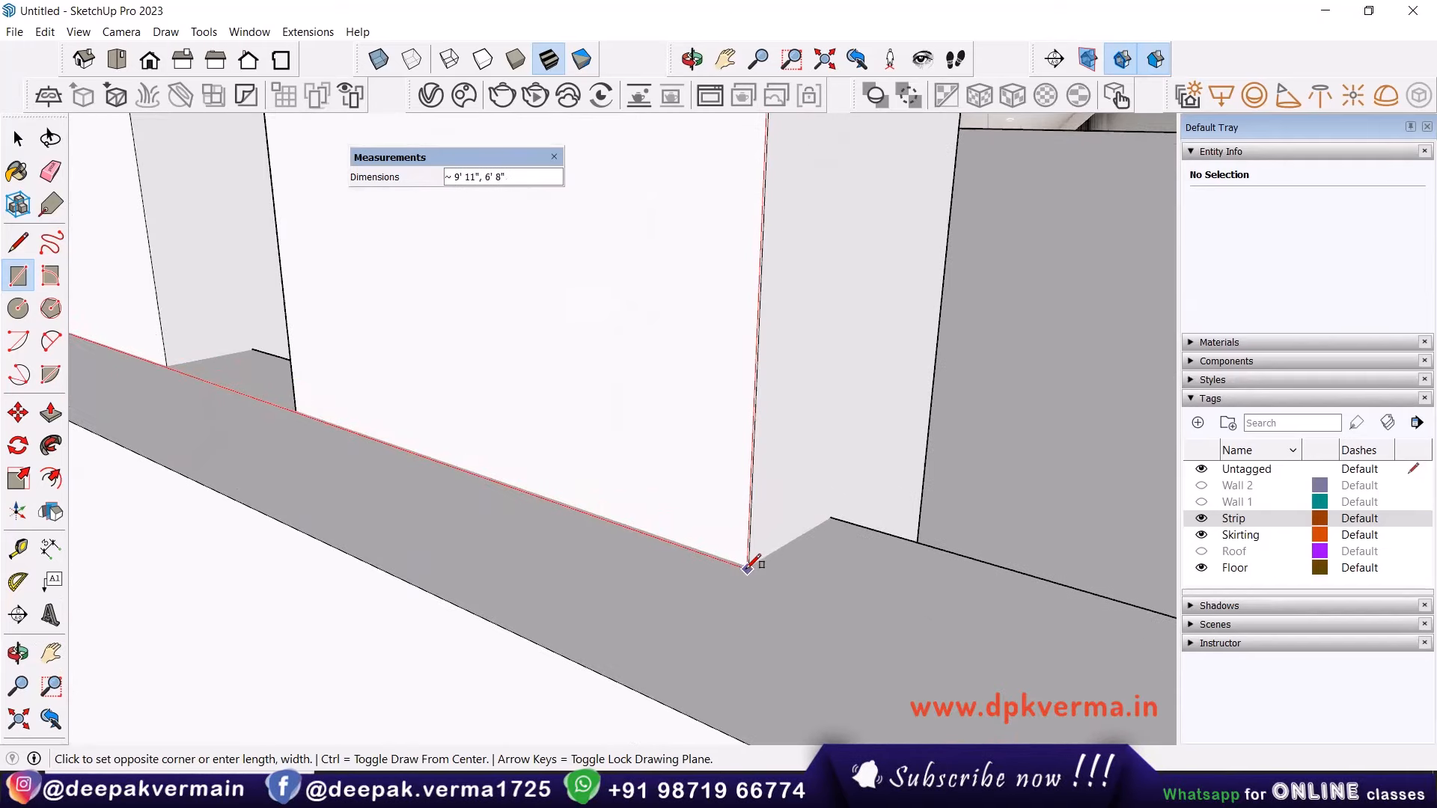
left_click(748, 567)
Make the backing rectangle a group and reverse its face inside the group.
scroll(741, 517, "down", 3)
key("space")
double_click(687, 435)
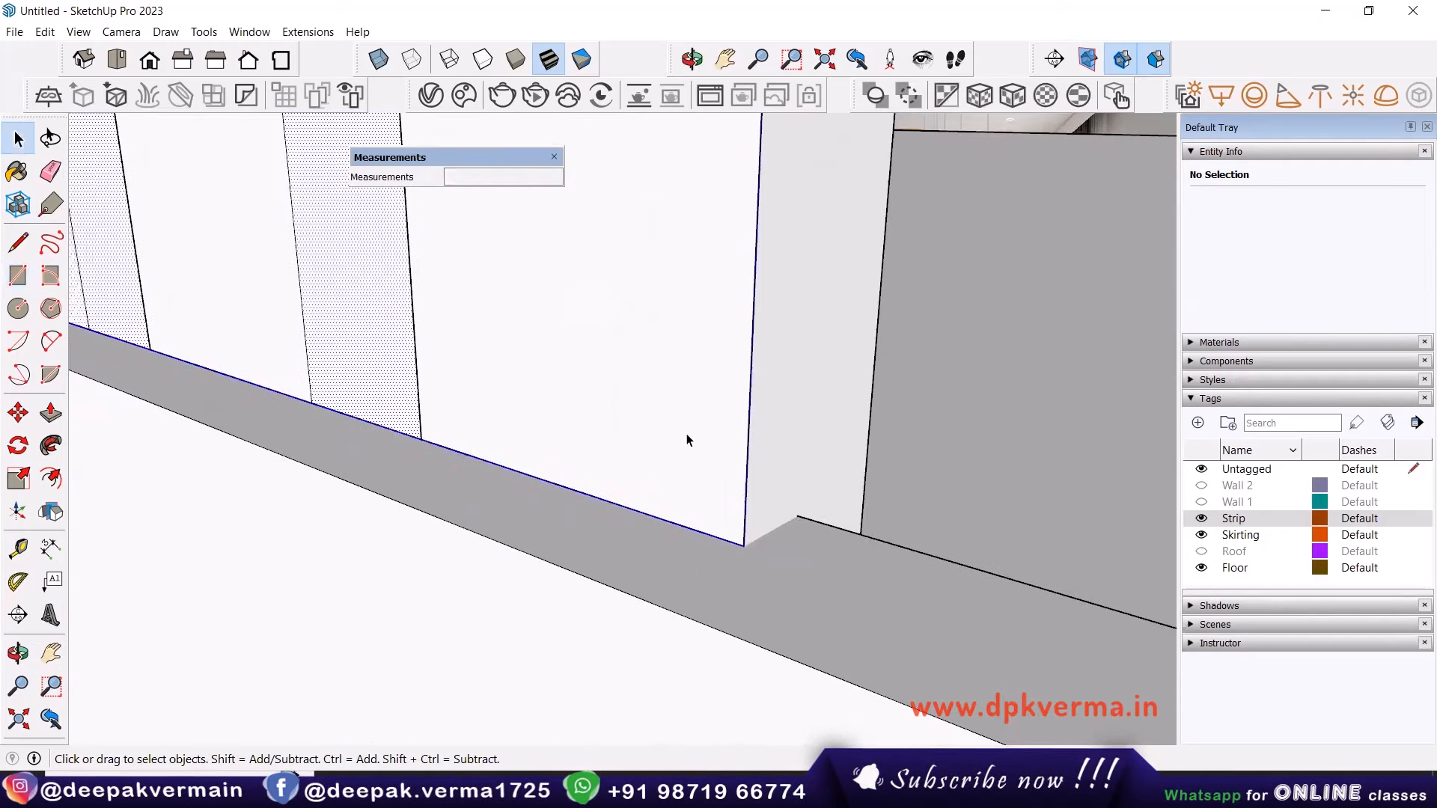
right_click(685, 434)
left_click(774, 577)
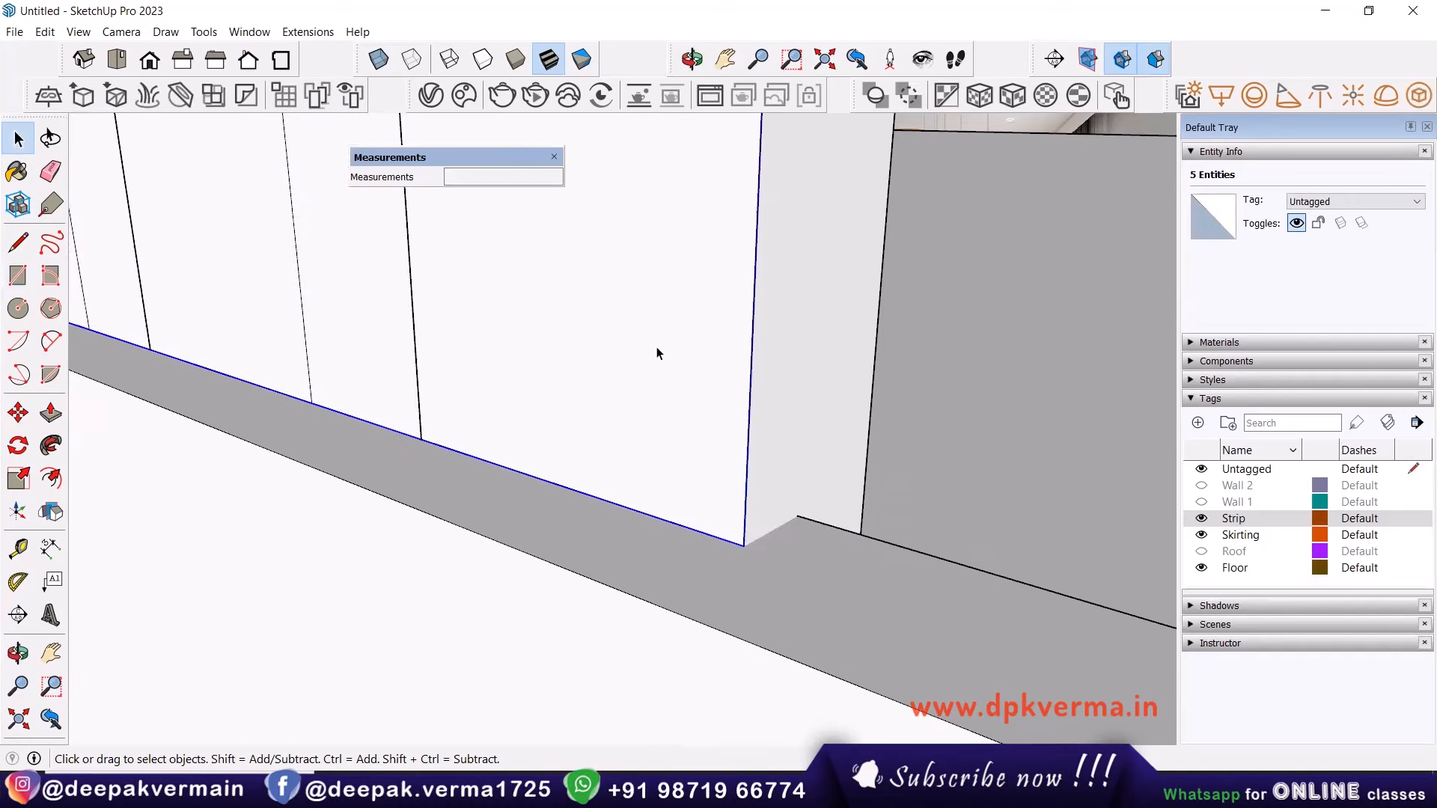
scroll(666, 348, "down", 3)
scroll(636, 360, "up", 1)
double_click(546, 345)
double_click(546, 345)
right_click(546, 343)
left_click(599, 538)
scroll(995, 478, "down", 2)
left_click(793, 415)
Push/Pull the backing face outward to give it a thin thickness and make the resulting panel a group.
scroll(793, 415, "down", 3)
middle_click_drag(723, 310, 715, 300, "shift")
scroll(745, 435, "up", 2)
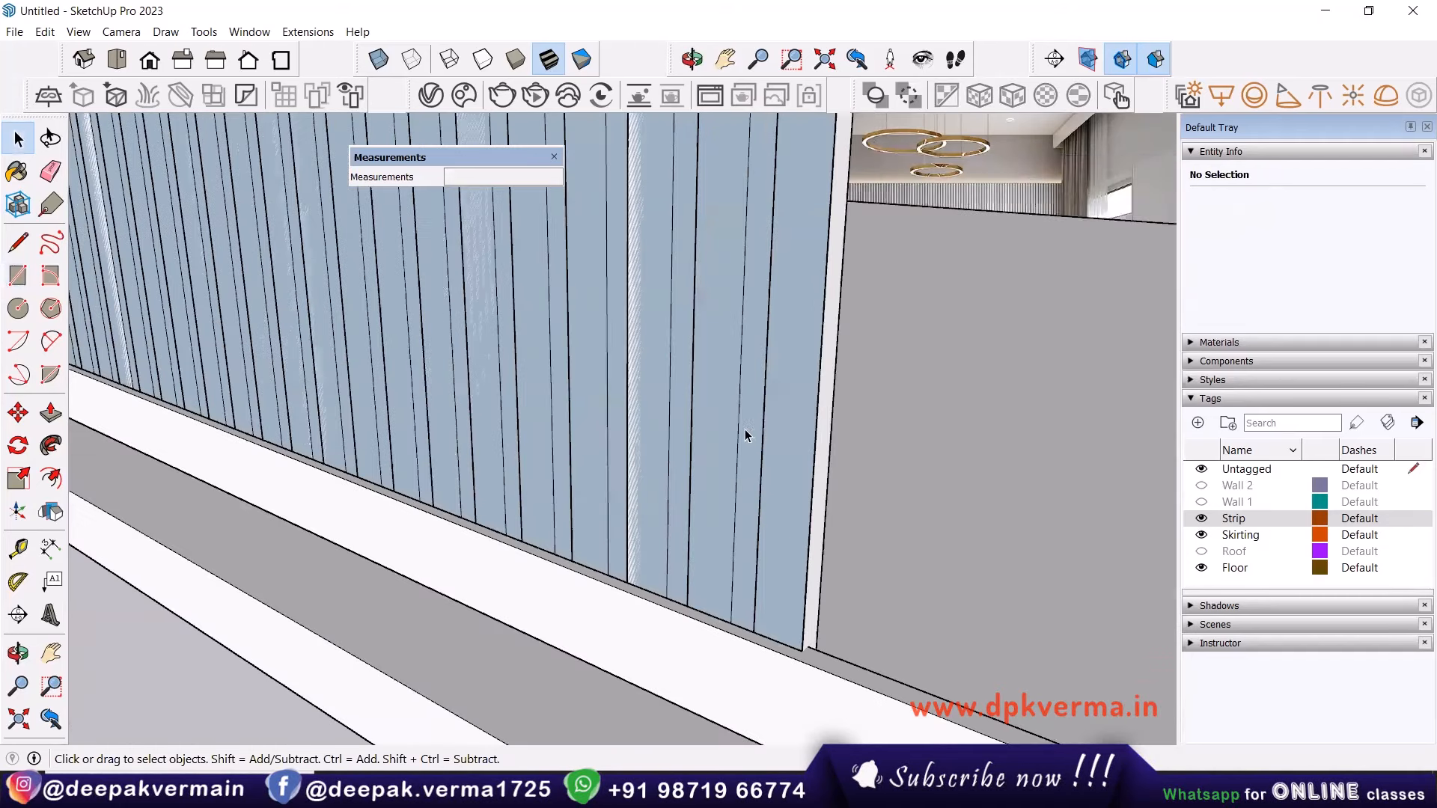
scroll(820, 439, "up", 2)
key("p")
scroll(824, 440, "up", 2)
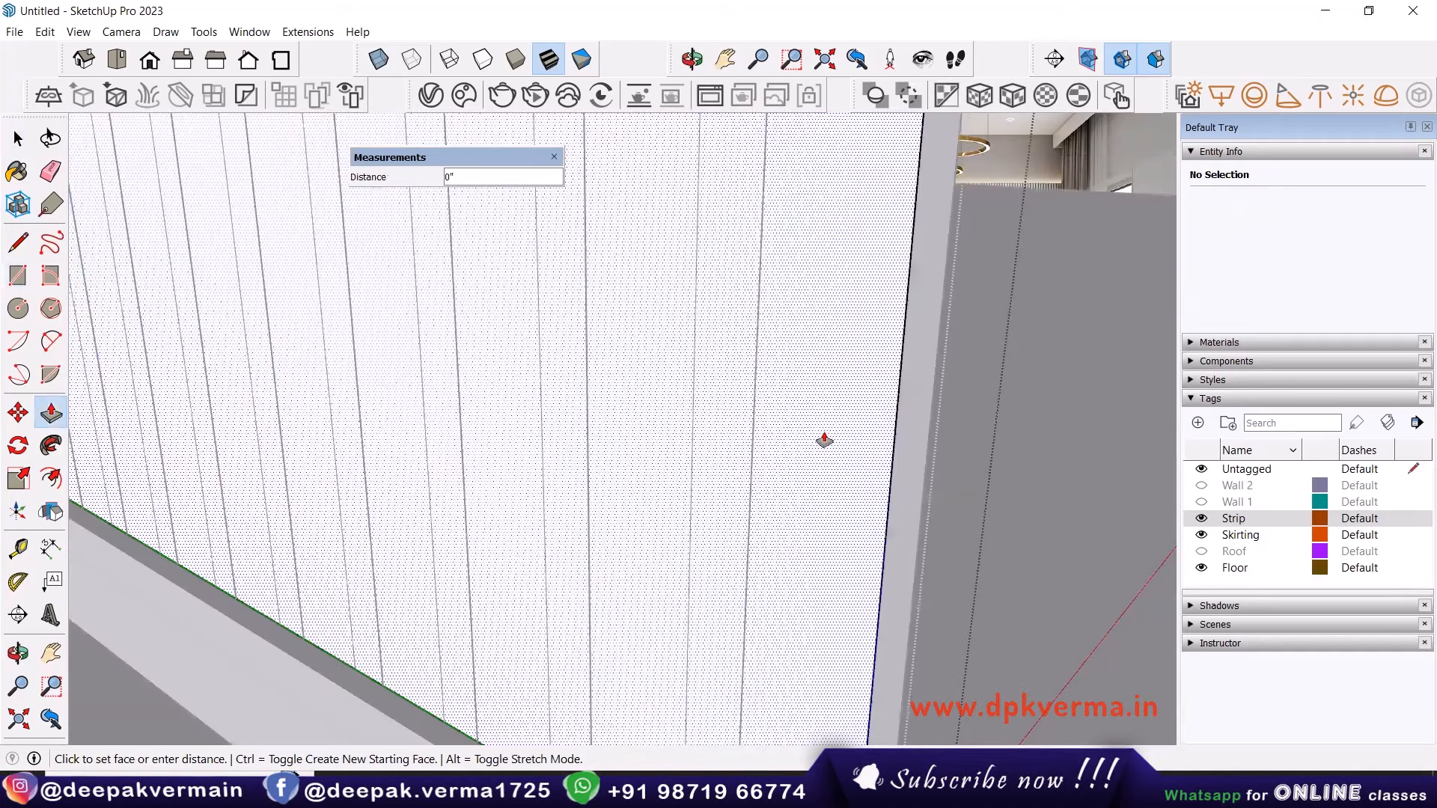
scroll(803, 436, "up", 2)
left_click(800, 439)
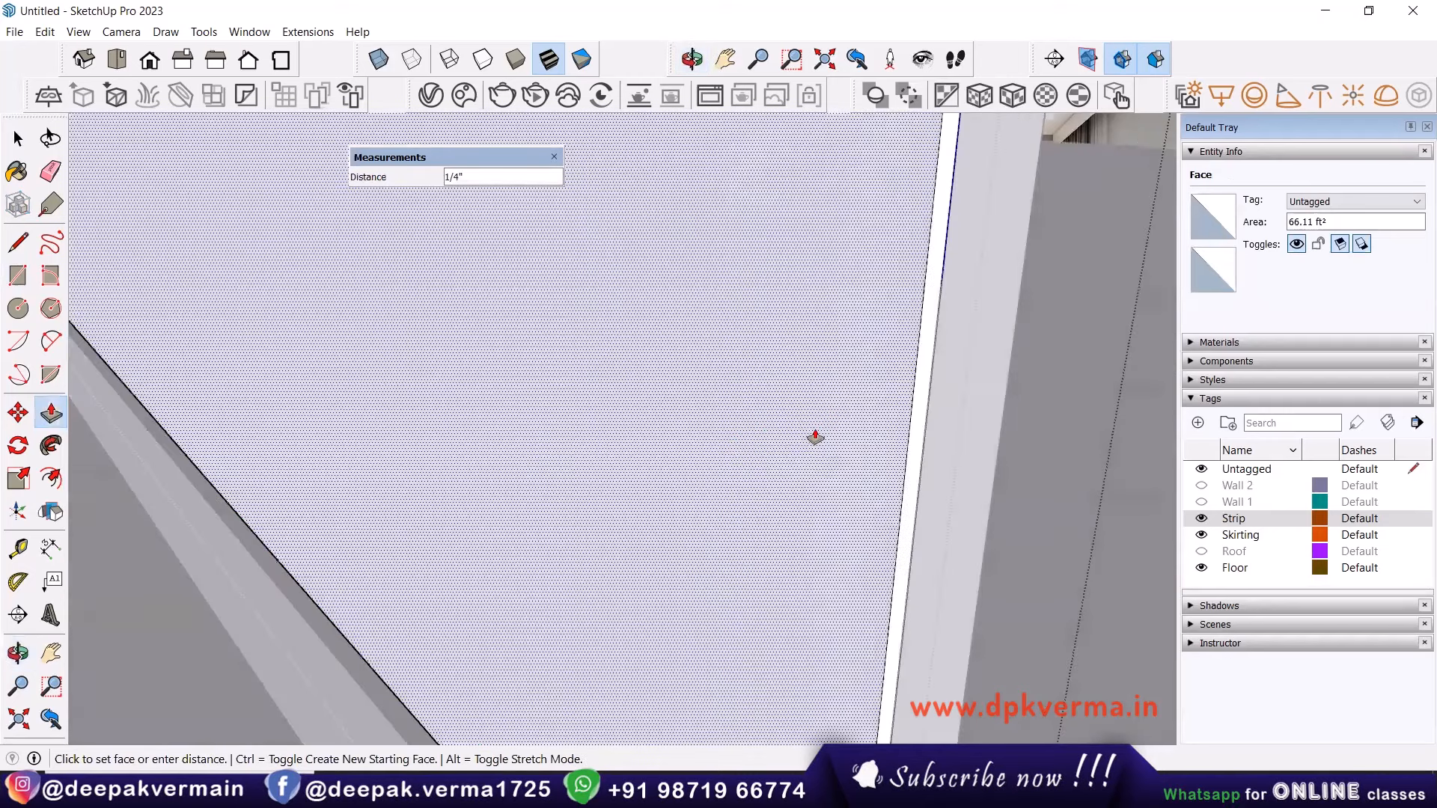
key("space")
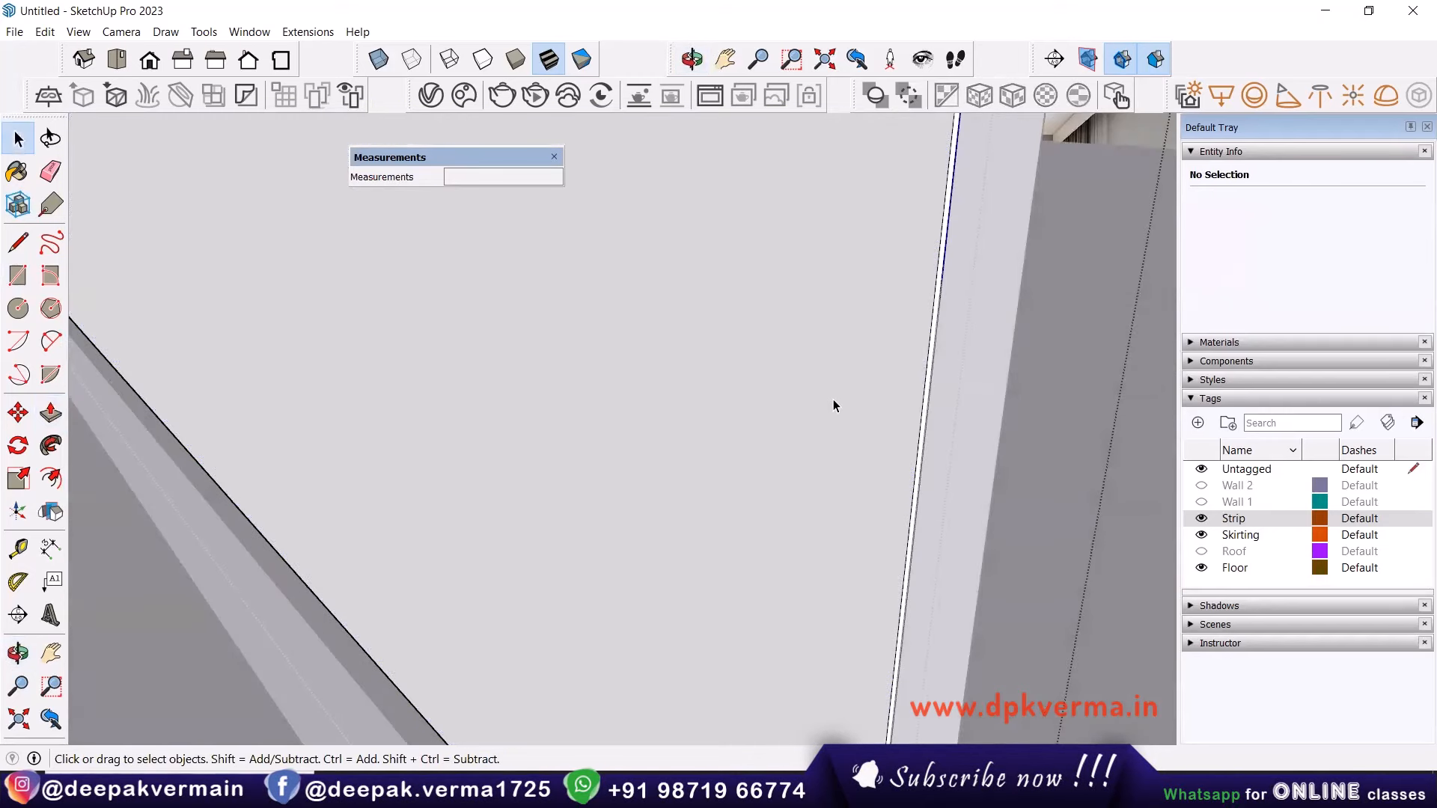
right_click(833, 400)
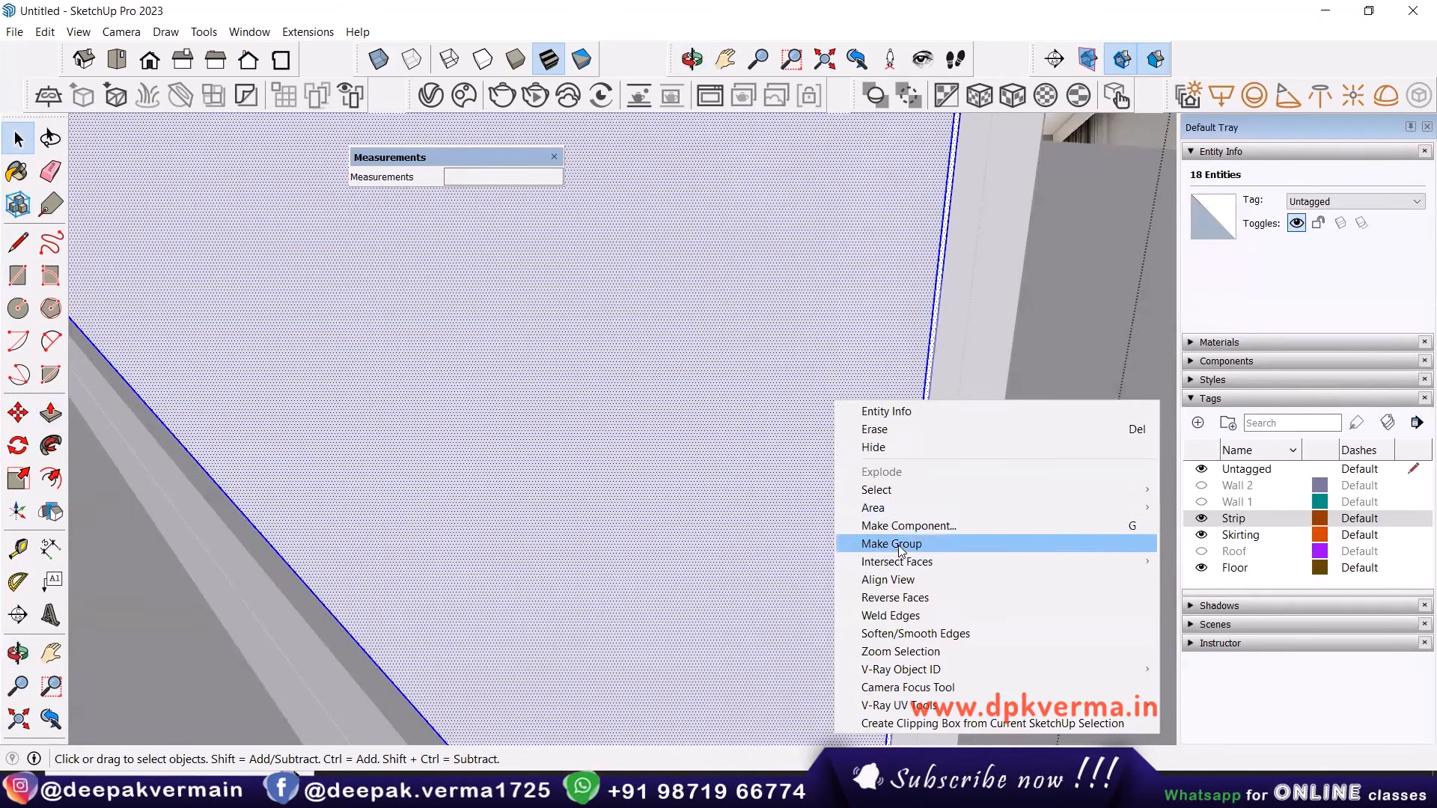
left_click(902, 547)
left_click(1086, 479)
Unhide all hidden objects and close the backing panel's group.
scroll(810, 370, "down", 2)
middle_click_drag(810, 370, 795, 294)
middle_click_drag(797, 657, 663, 227)
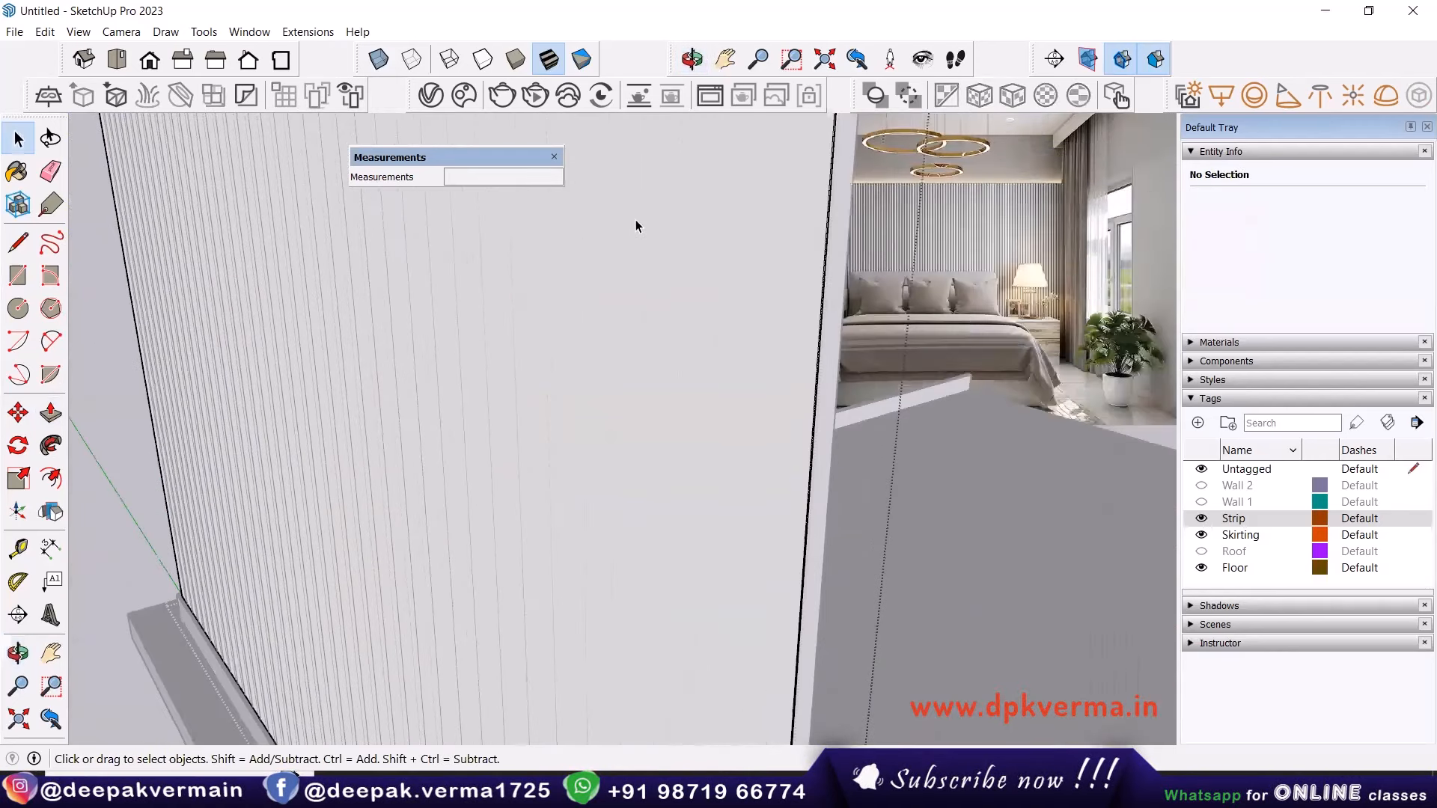
scroll(663, 228, "down", 1)
mouse_move(265, 289)
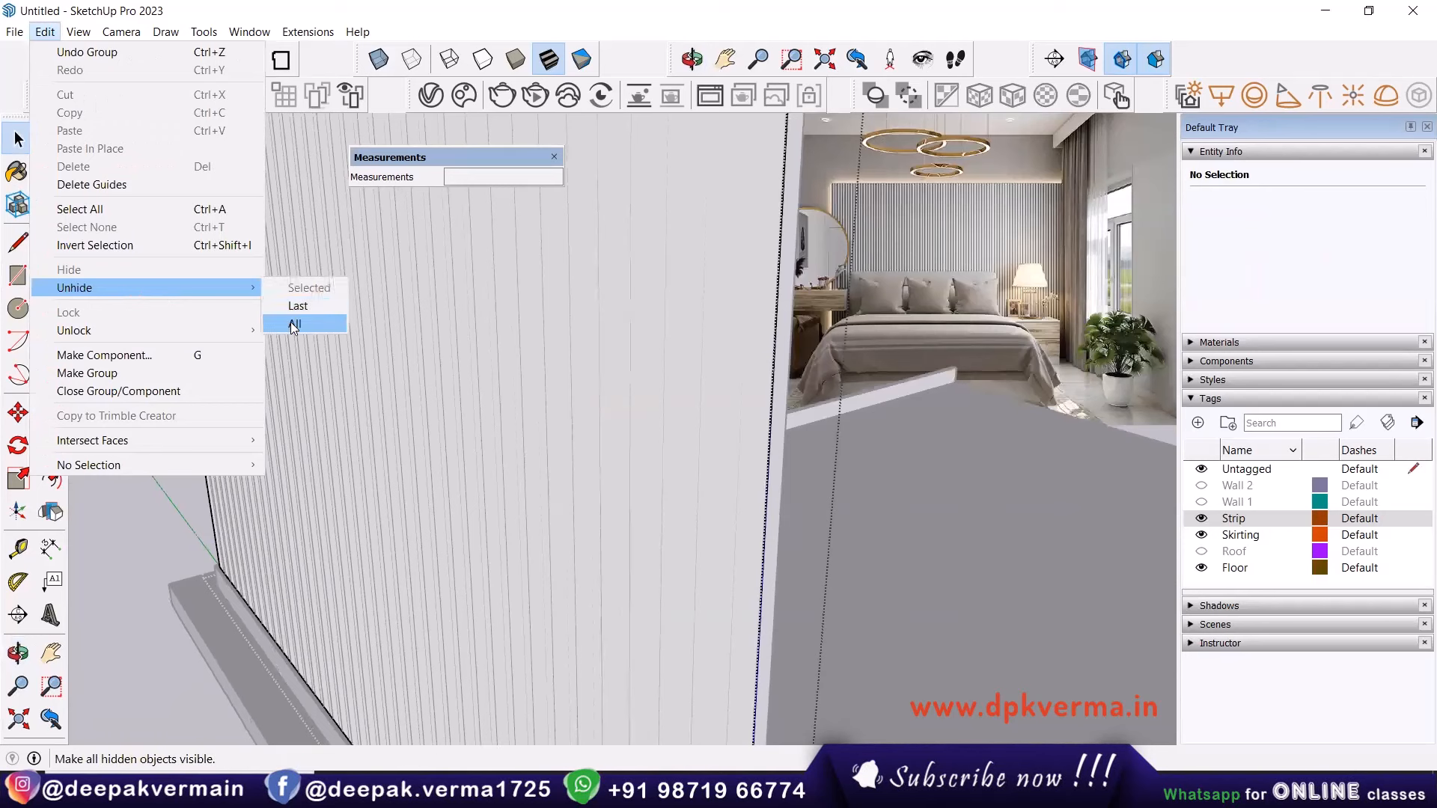
left_click(291, 322)
mouse_move(785, 565)
middle_mouse_down("shift")
mouse_move(731, 510)
mouse_move(712, 528)
middle_mouse_up("shift")
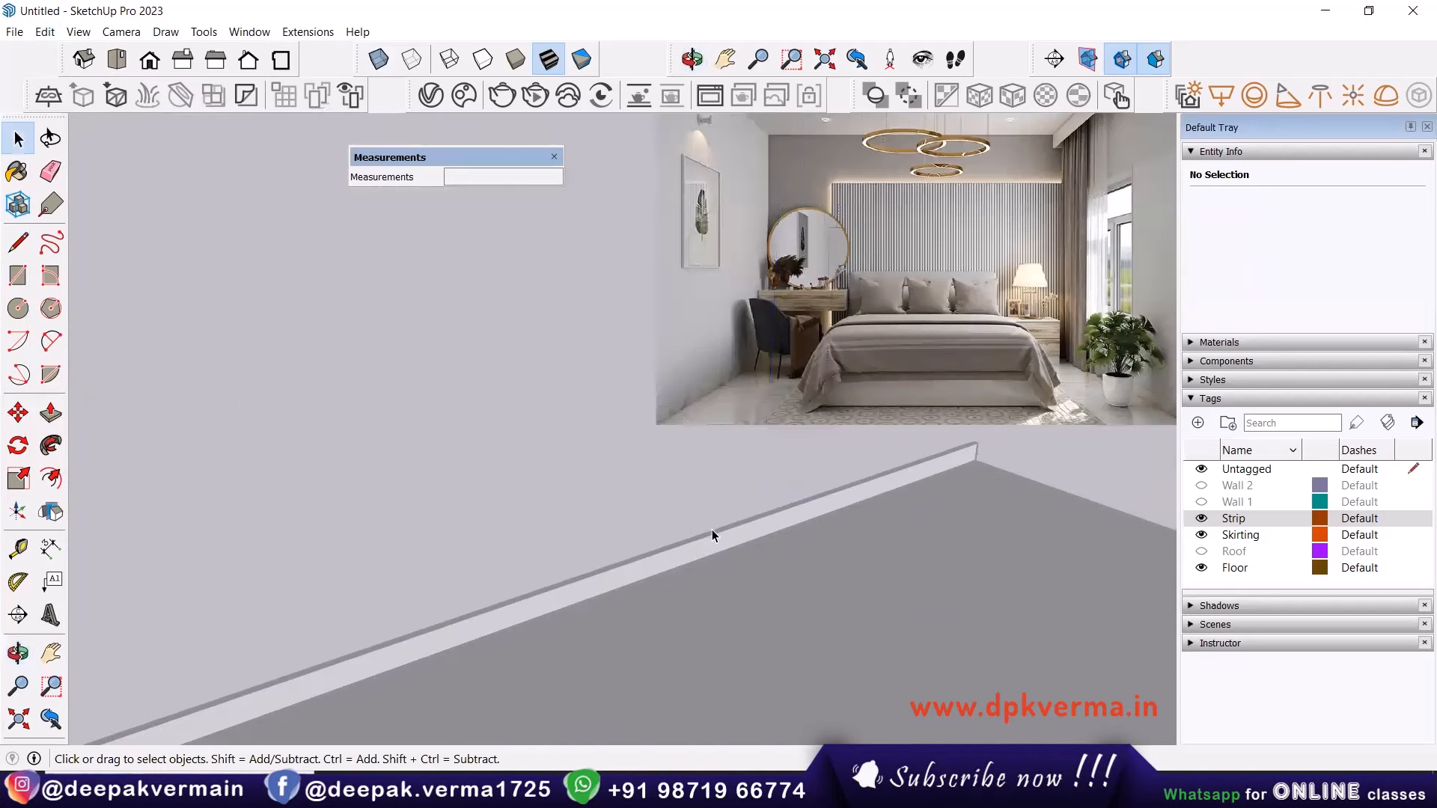
left_click(608, 358)
Create a tag named "Back panel" and assign the backing panel's group to it.
scroll(643, 522, "down", 1)
scroll(648, 524, "up", 3)
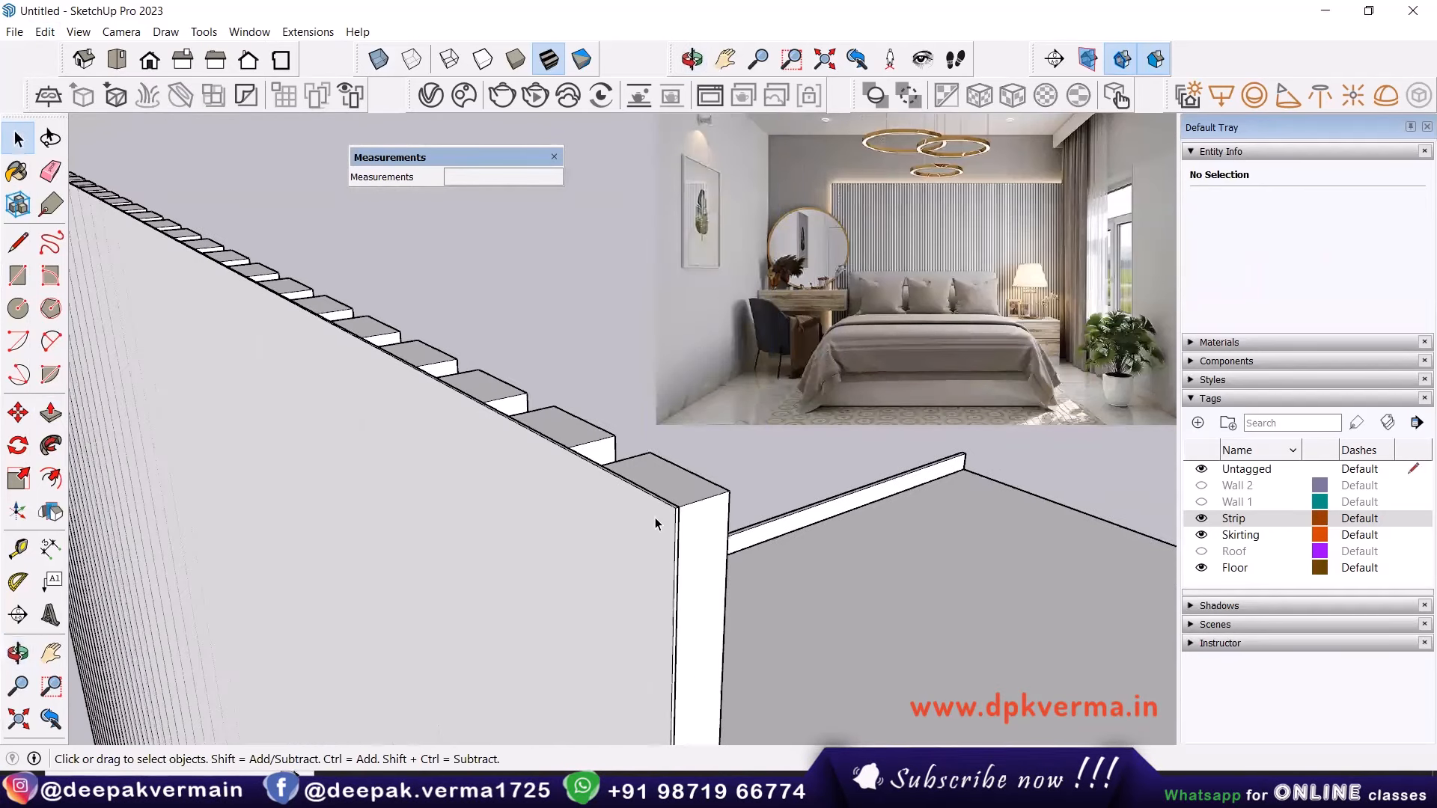
left_click(654, 518)
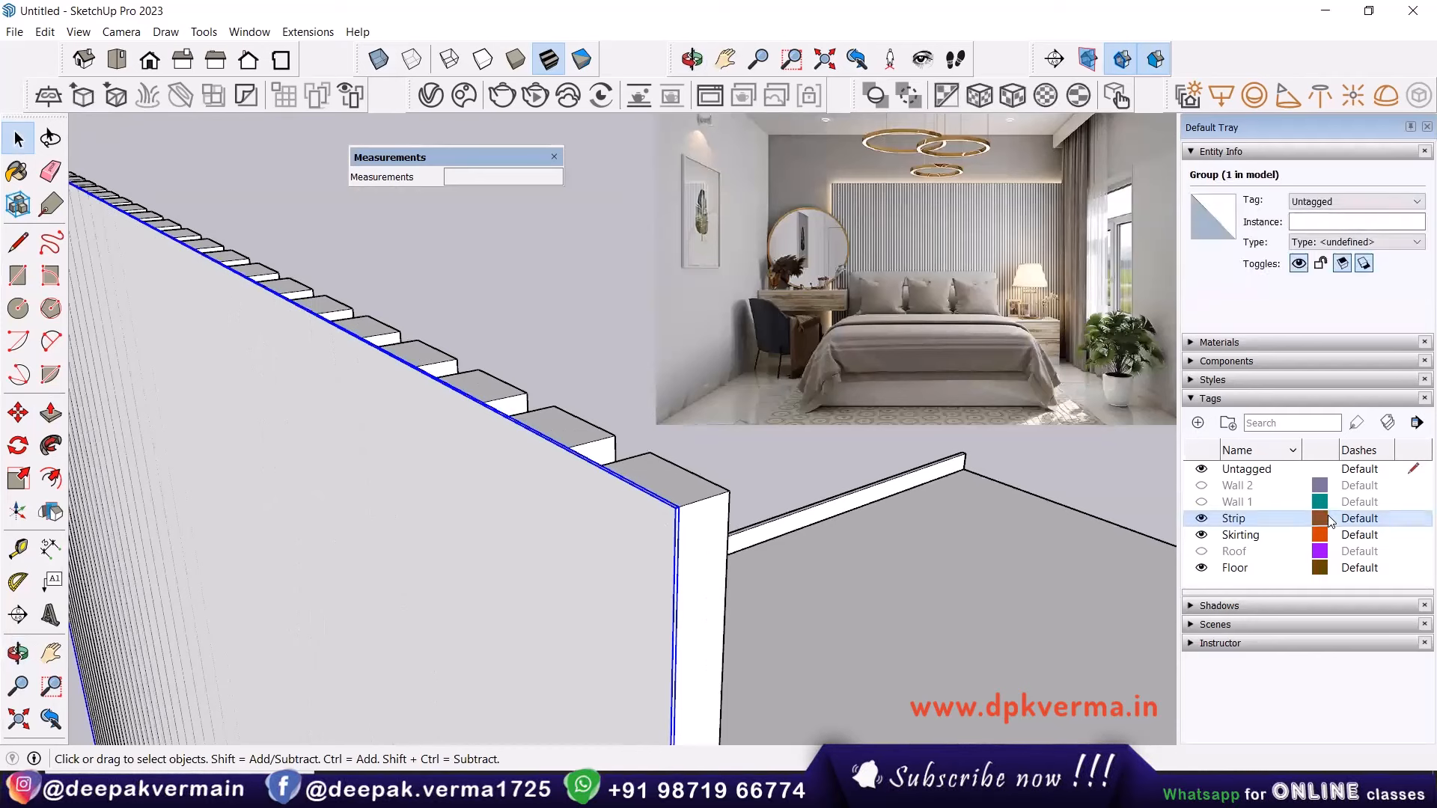
left_click(1197, 423)
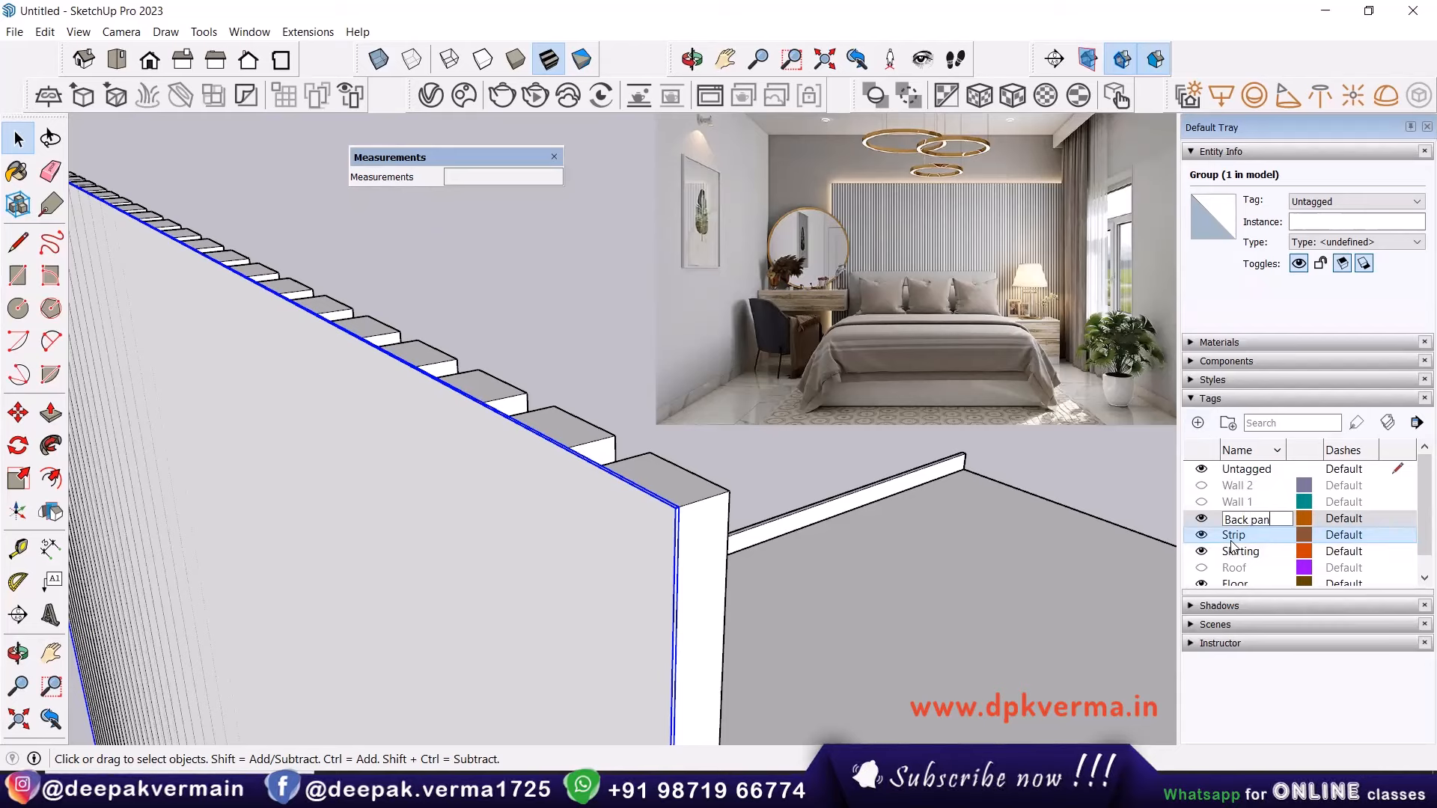
key("Return")
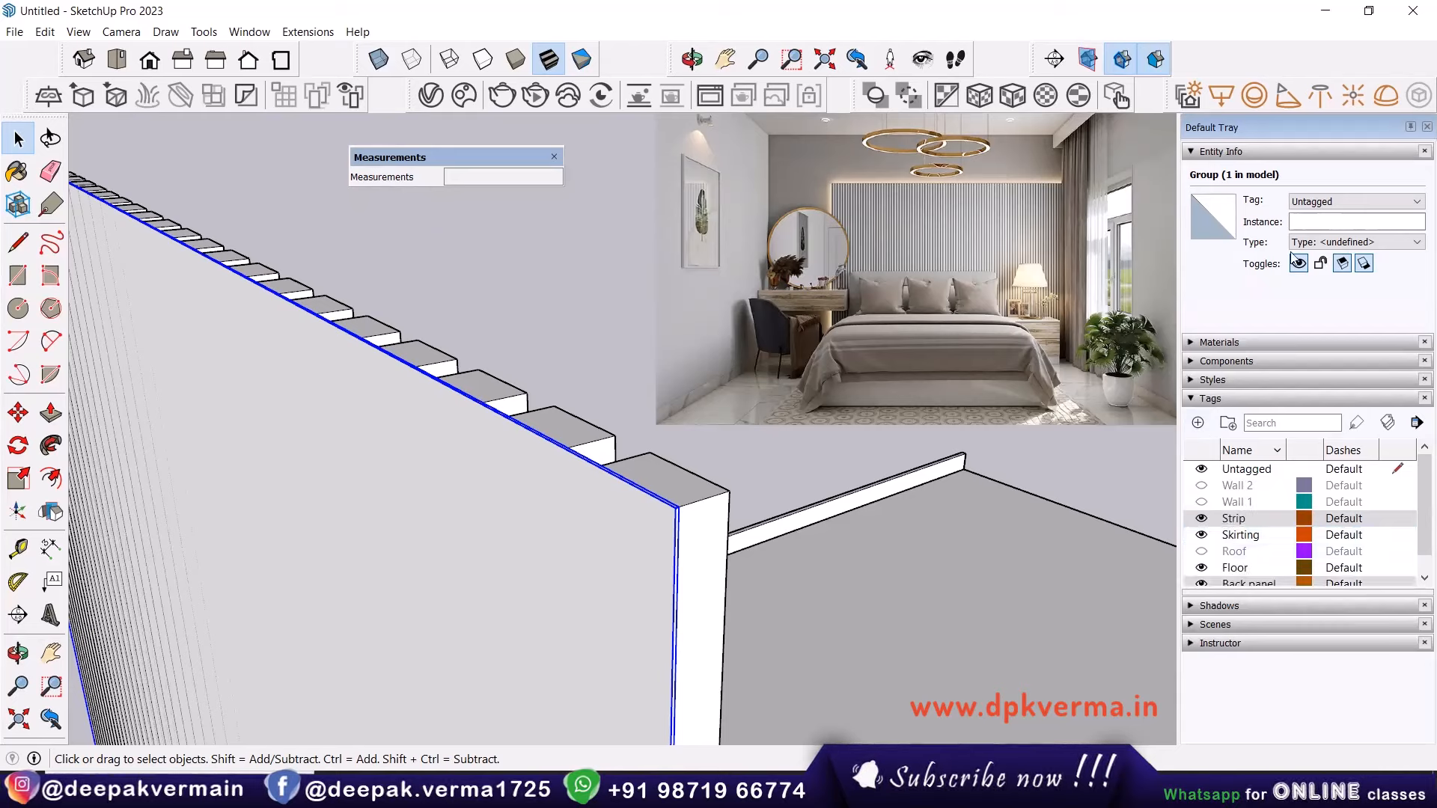
left_click(1336, 201)
left_click(1319, 228)
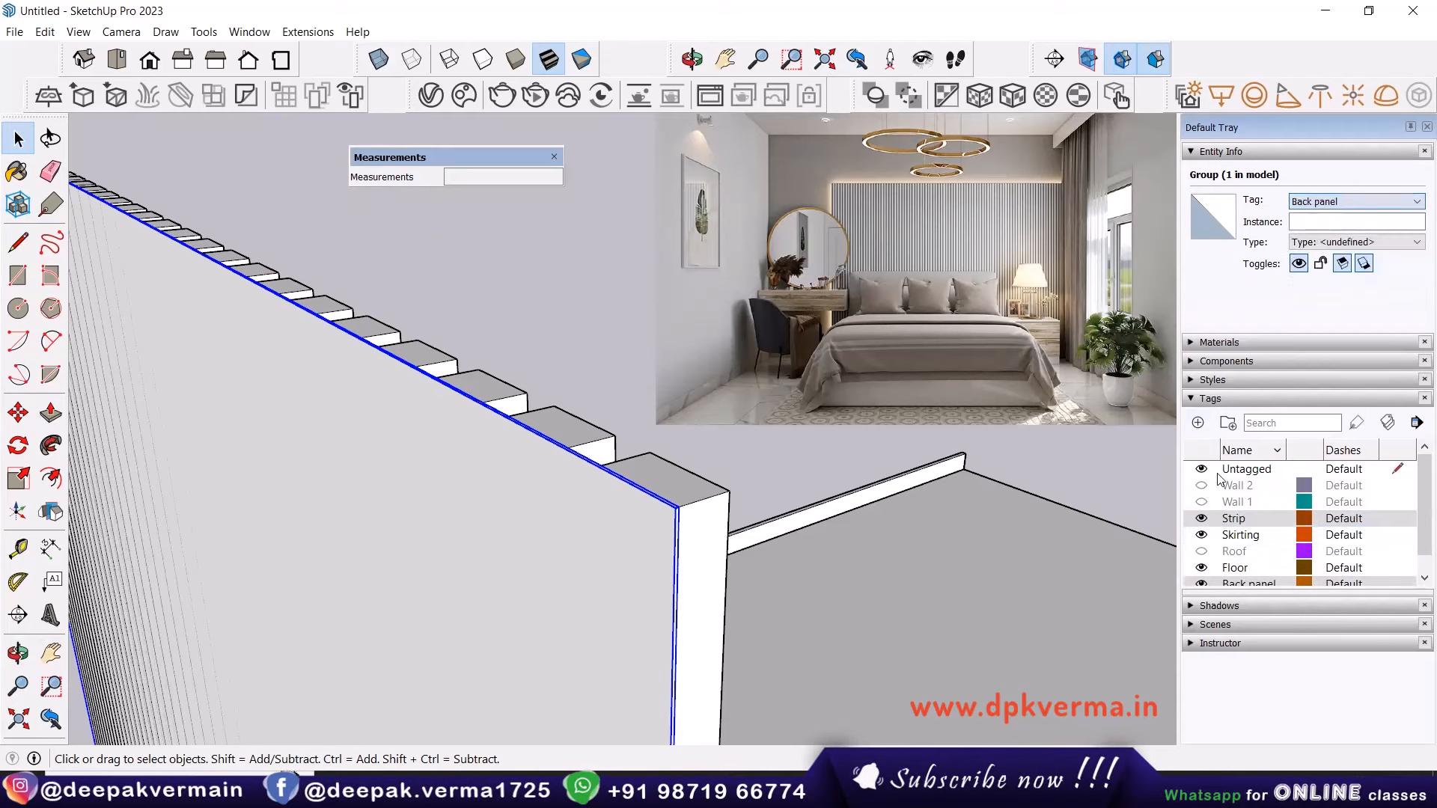
scroll(1220, 537, "down", 1)
left_click(1201, 567)
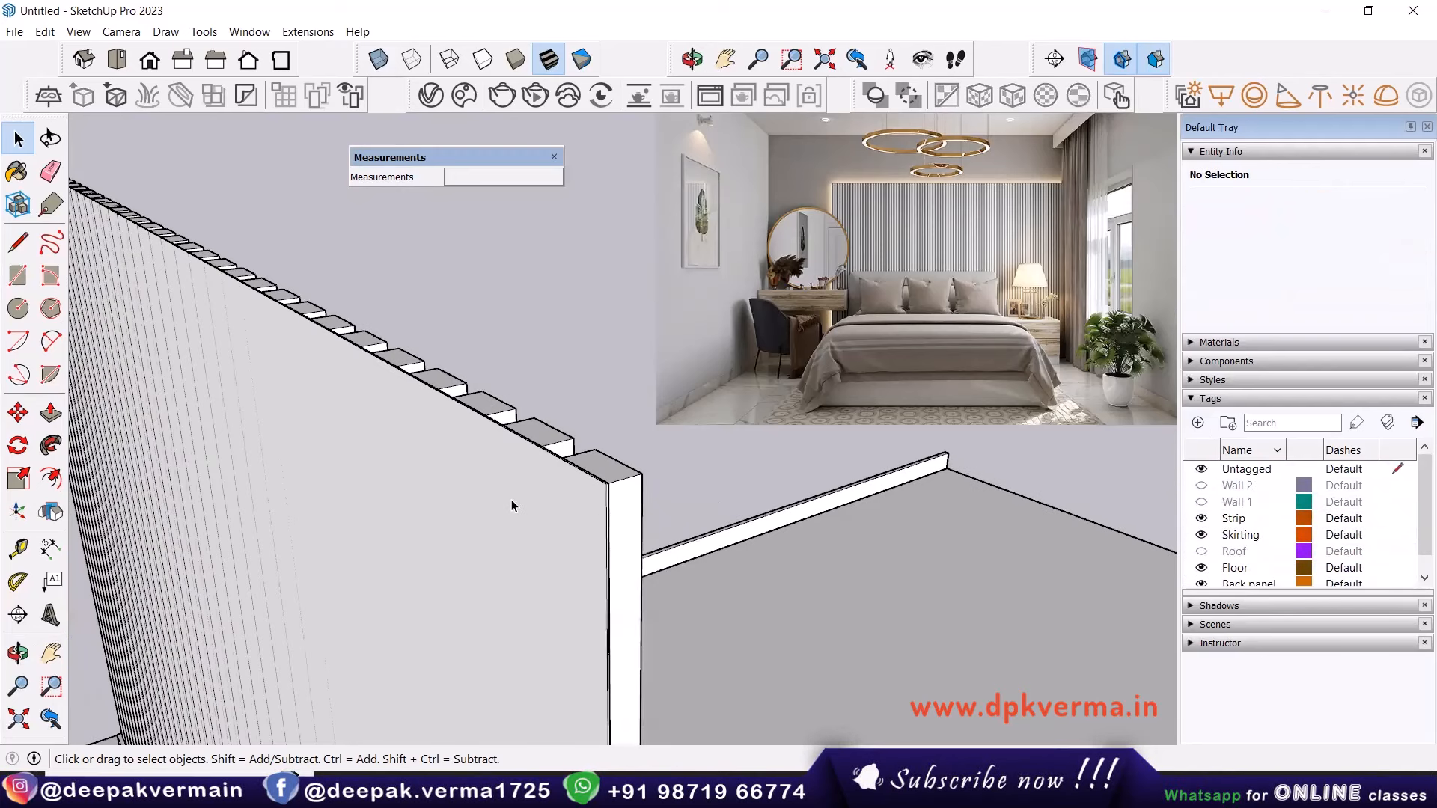
Hide the Back panel tag and unhide all hidden objects in the model.
left_click(512, 506)
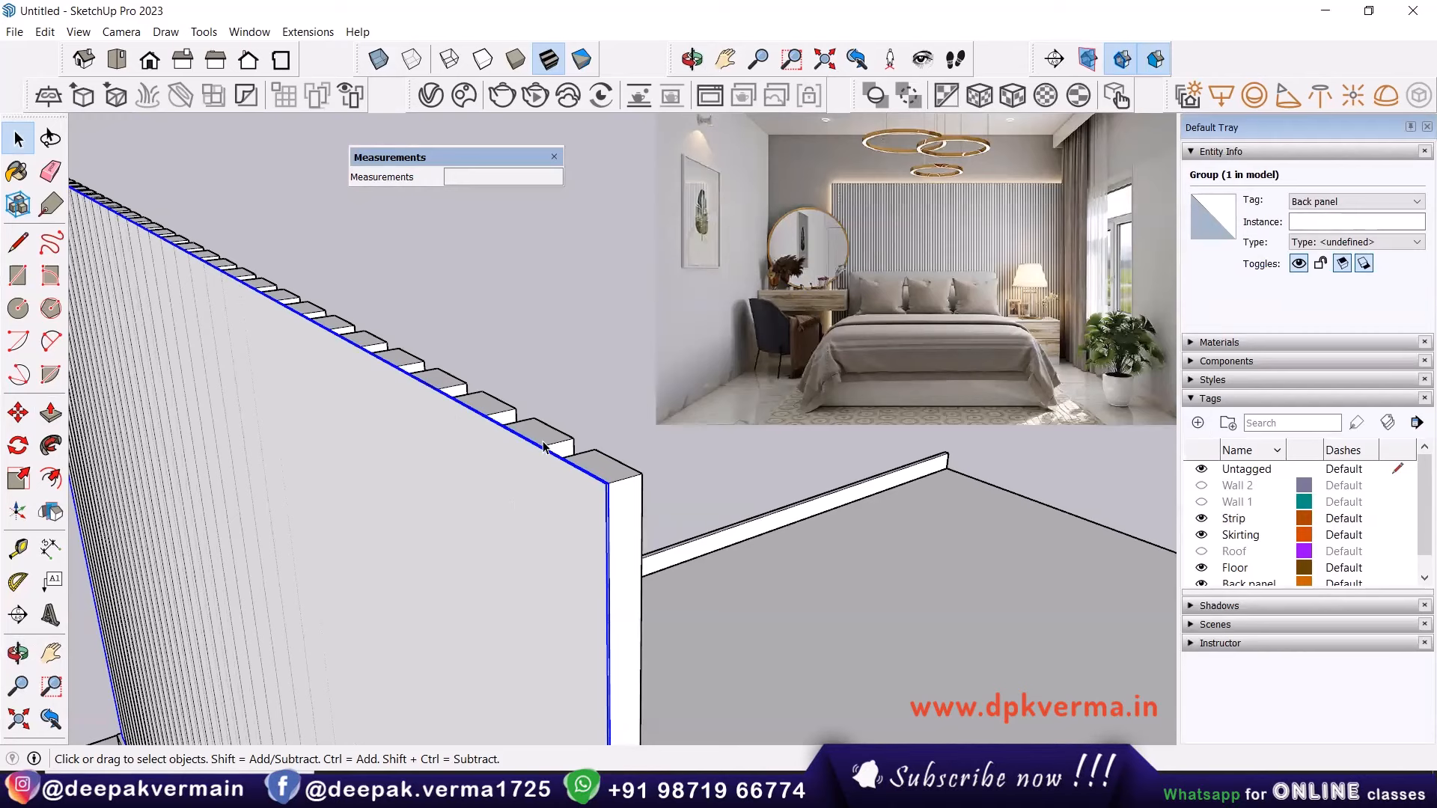
scroll(536, 488, "down", 2)
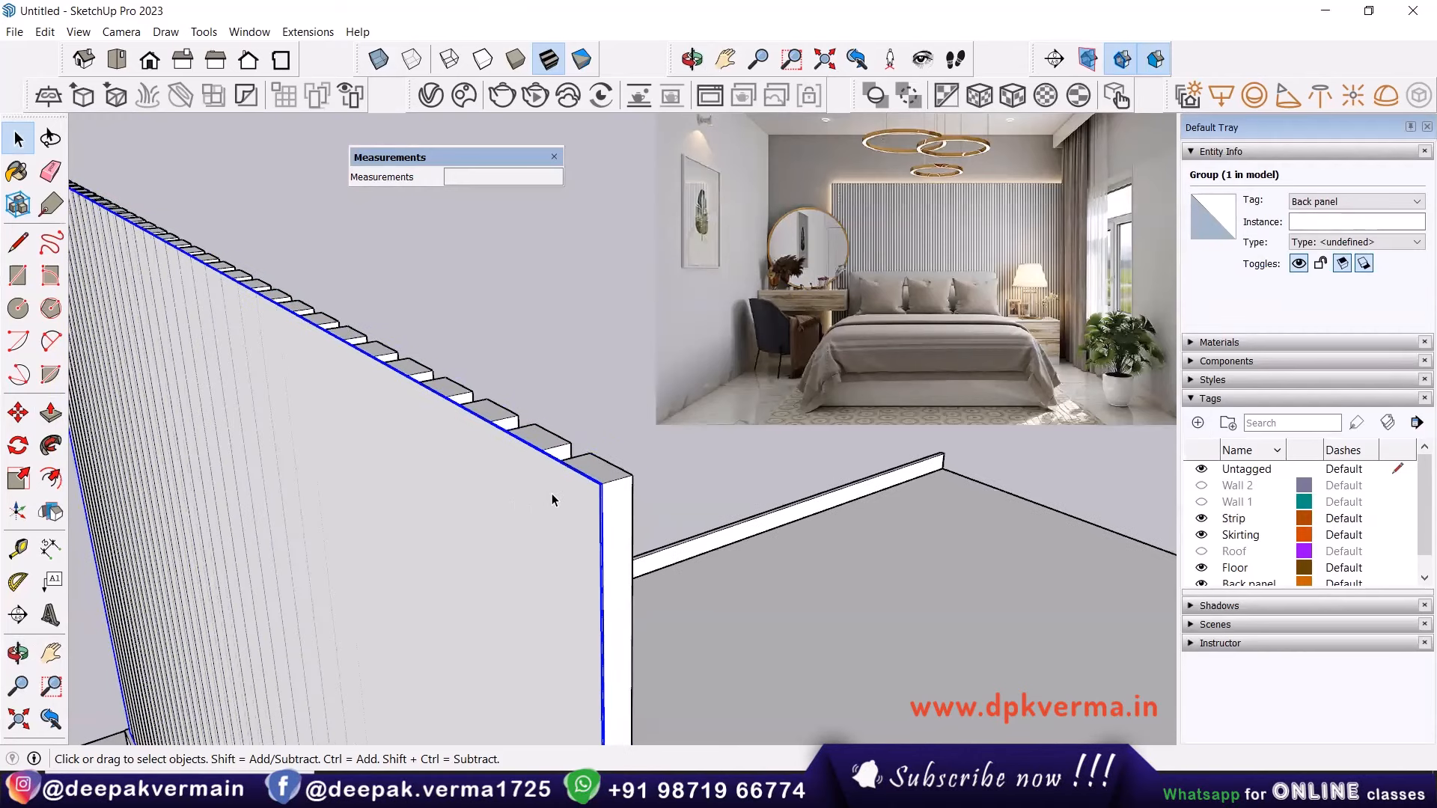
left_click(1202, 582)
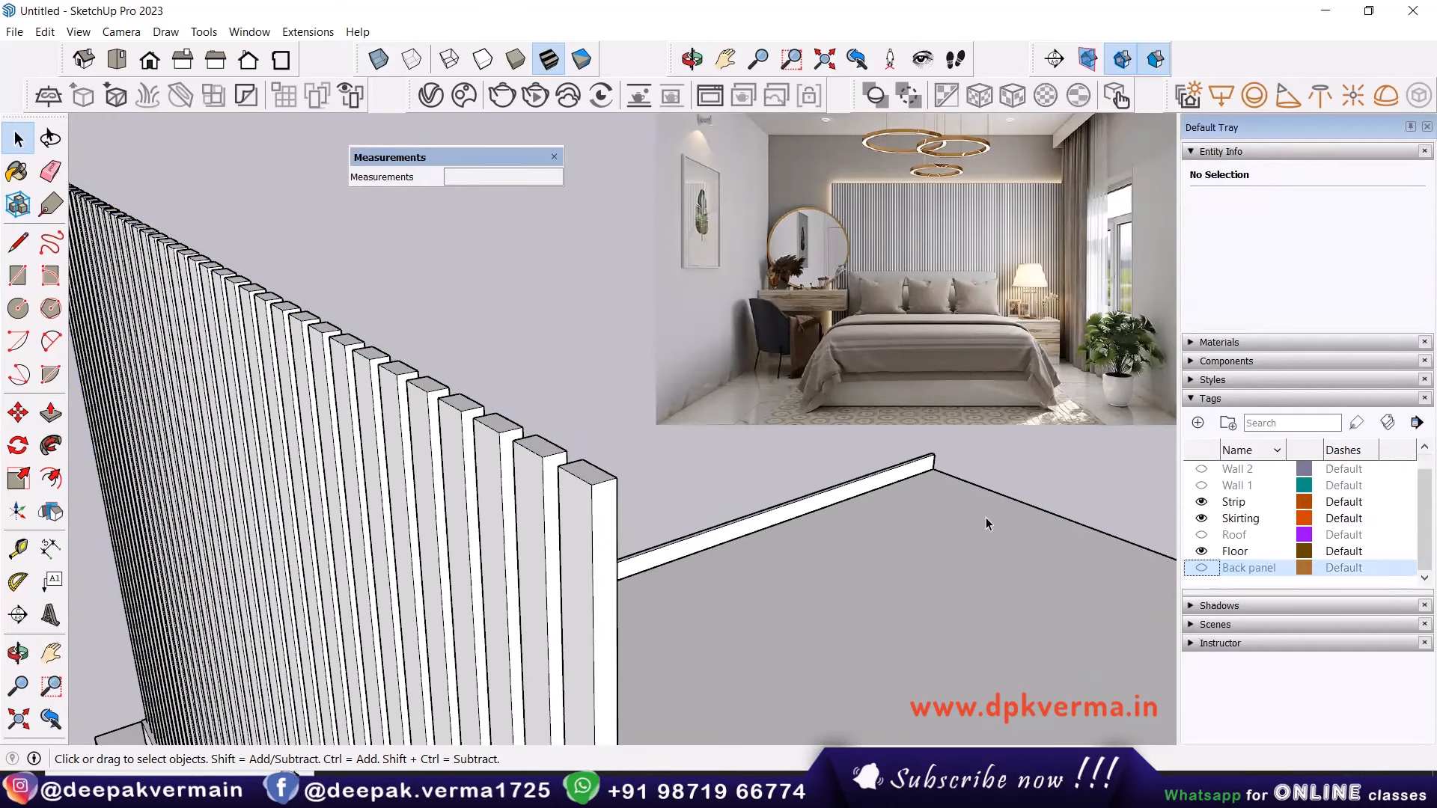
left_click(45, 32)
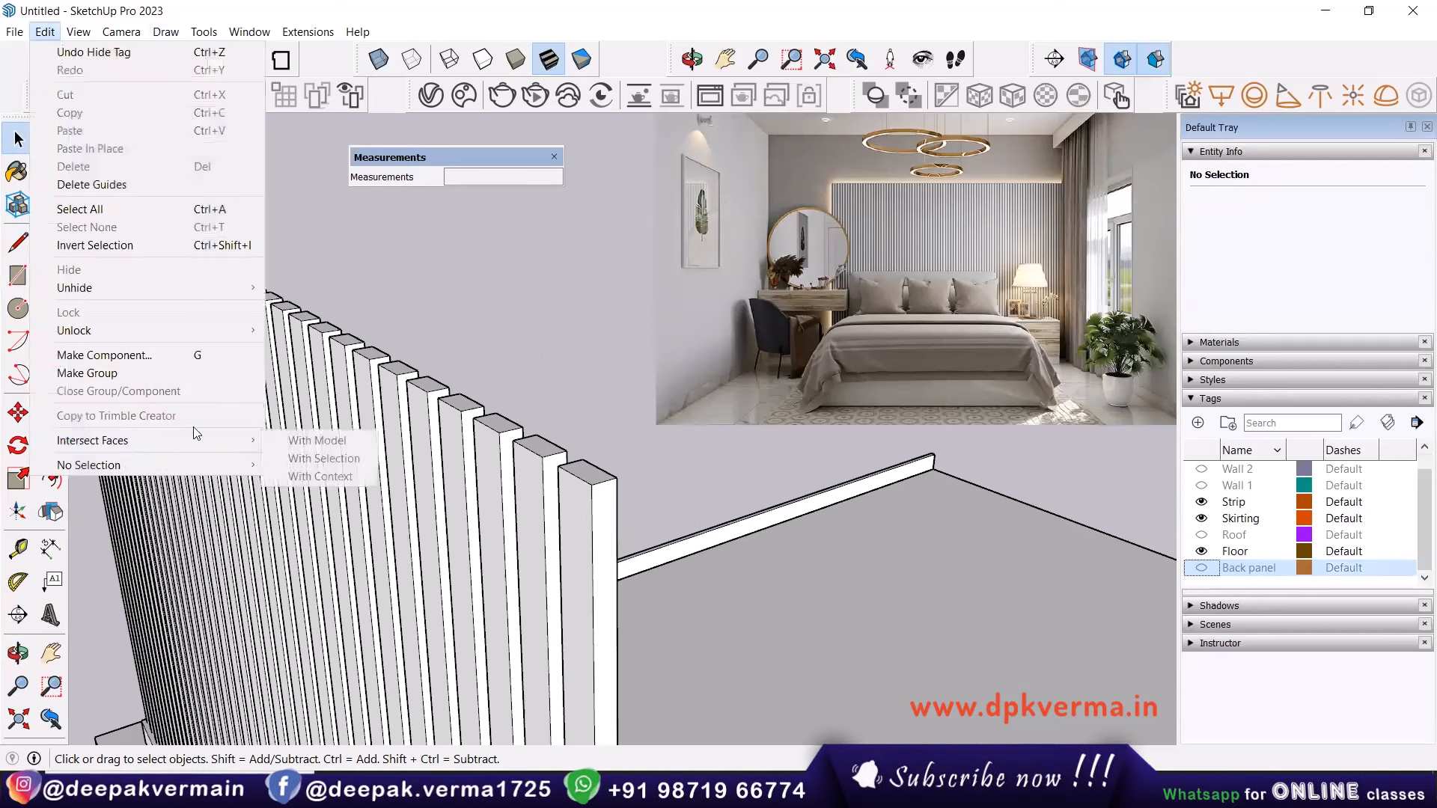
mouse_move(138, 284)
left_click(299, 326)
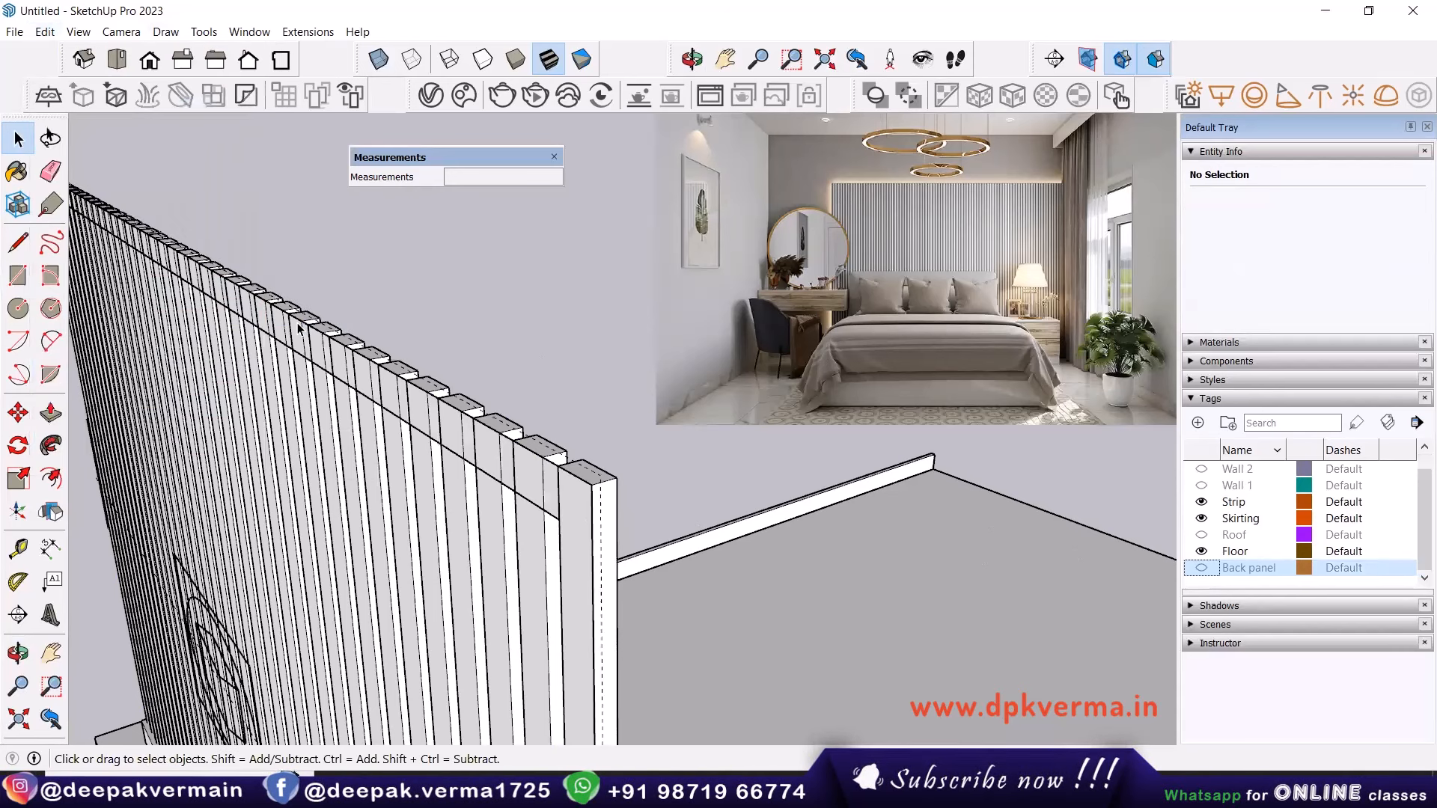
Create a tag named "mash" and assign the unhidden frame-shaped light group around the strips to it.
left_click(509, 491)
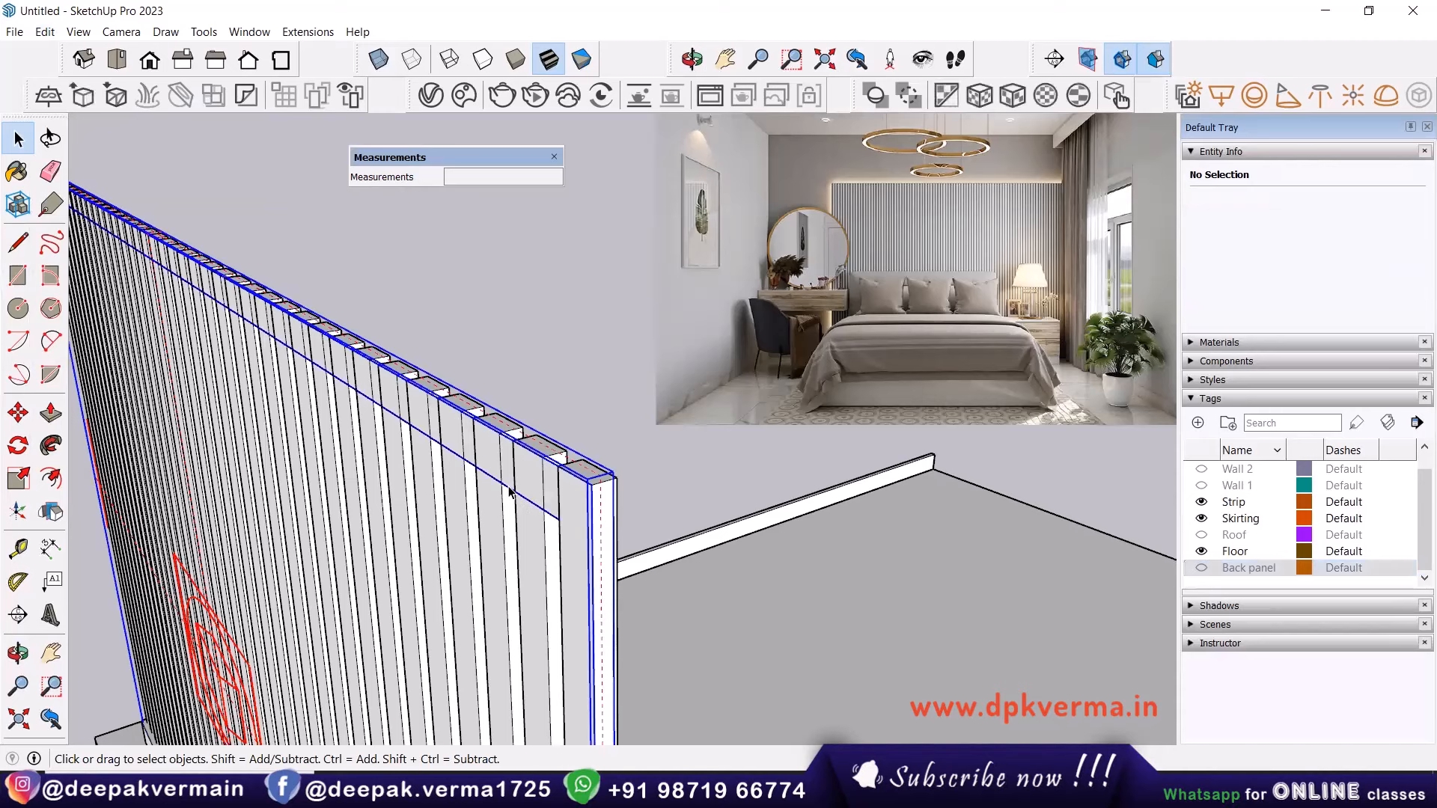
left_click(1202, 423)
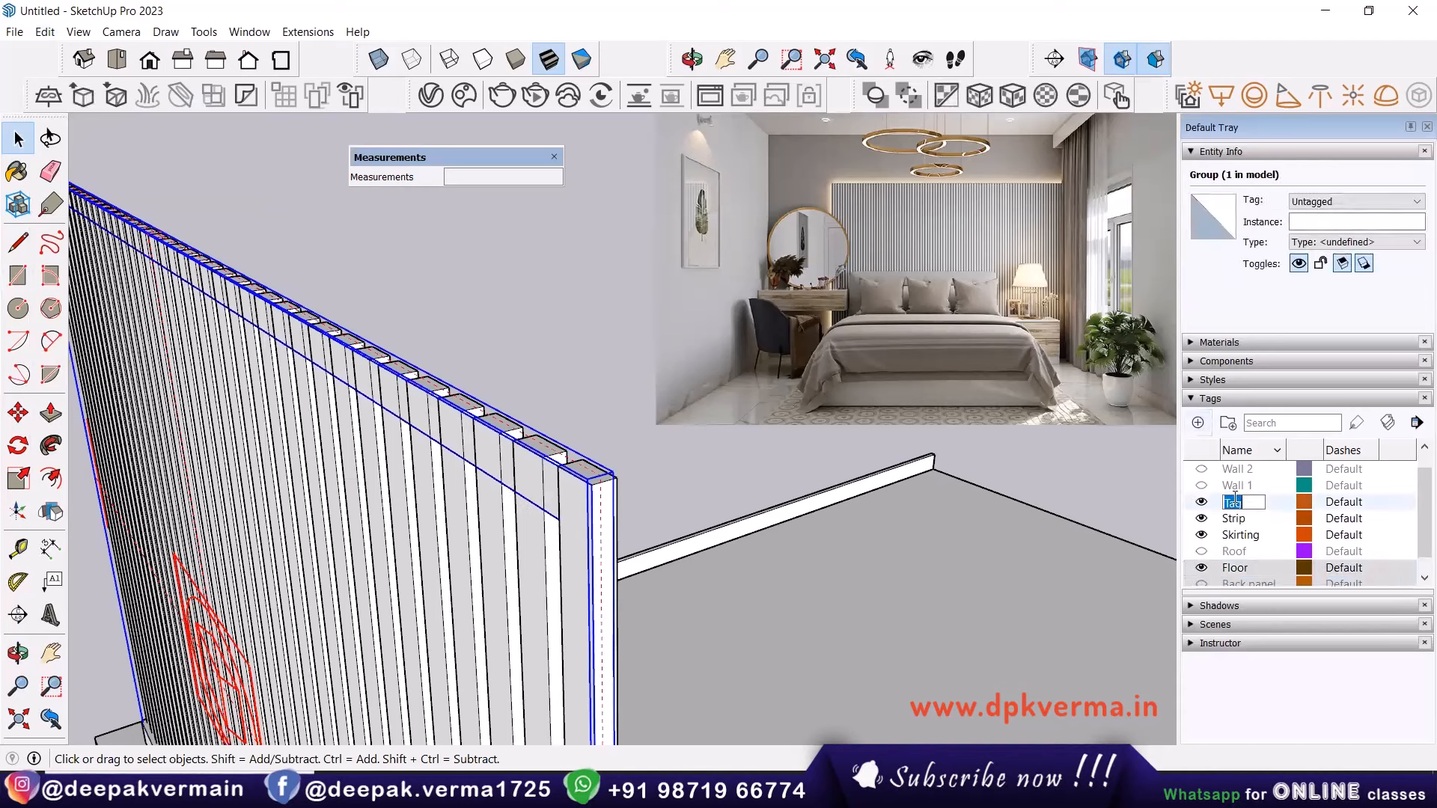
key("Return")
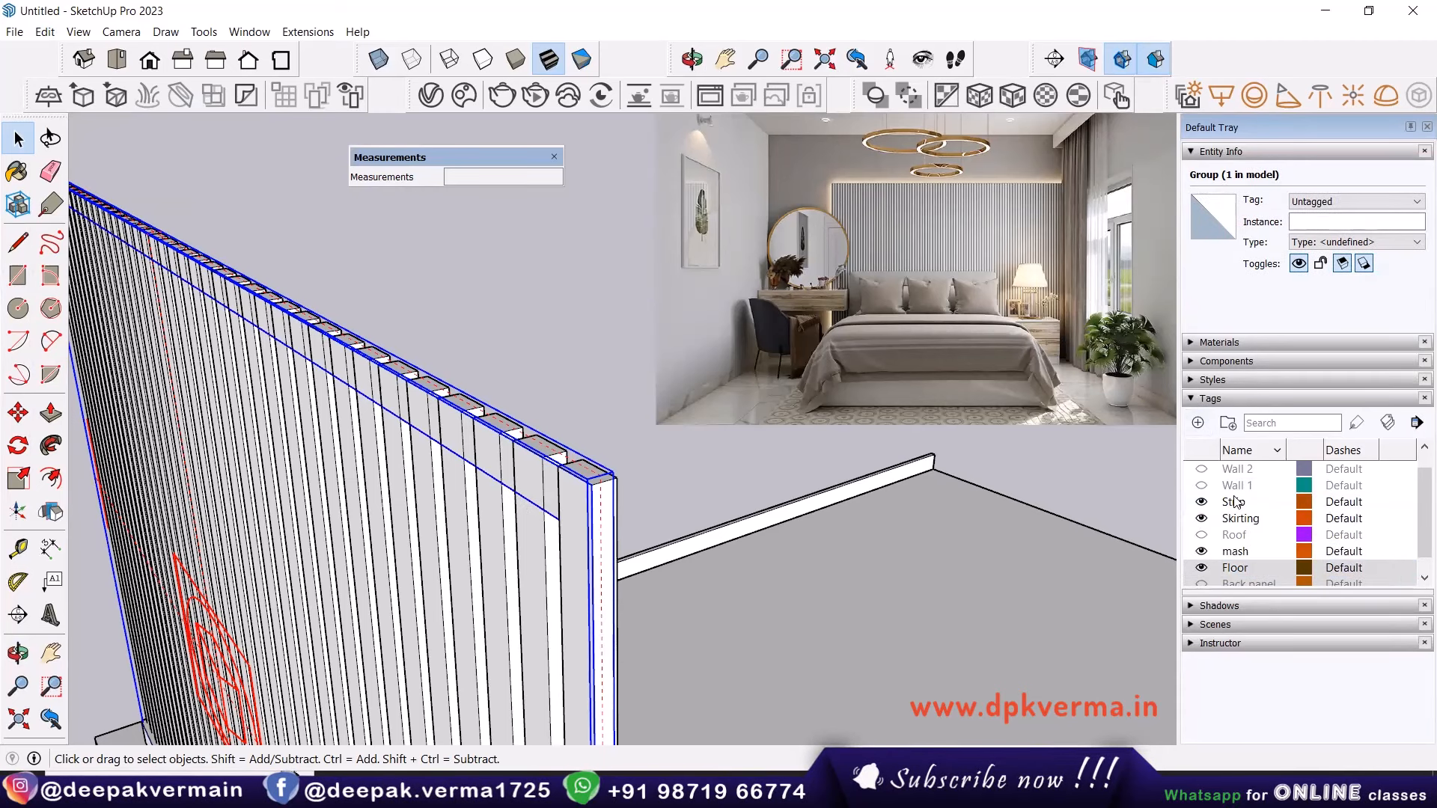
scroll(1236, 509, "down", 1)
left_click(1347, 201)
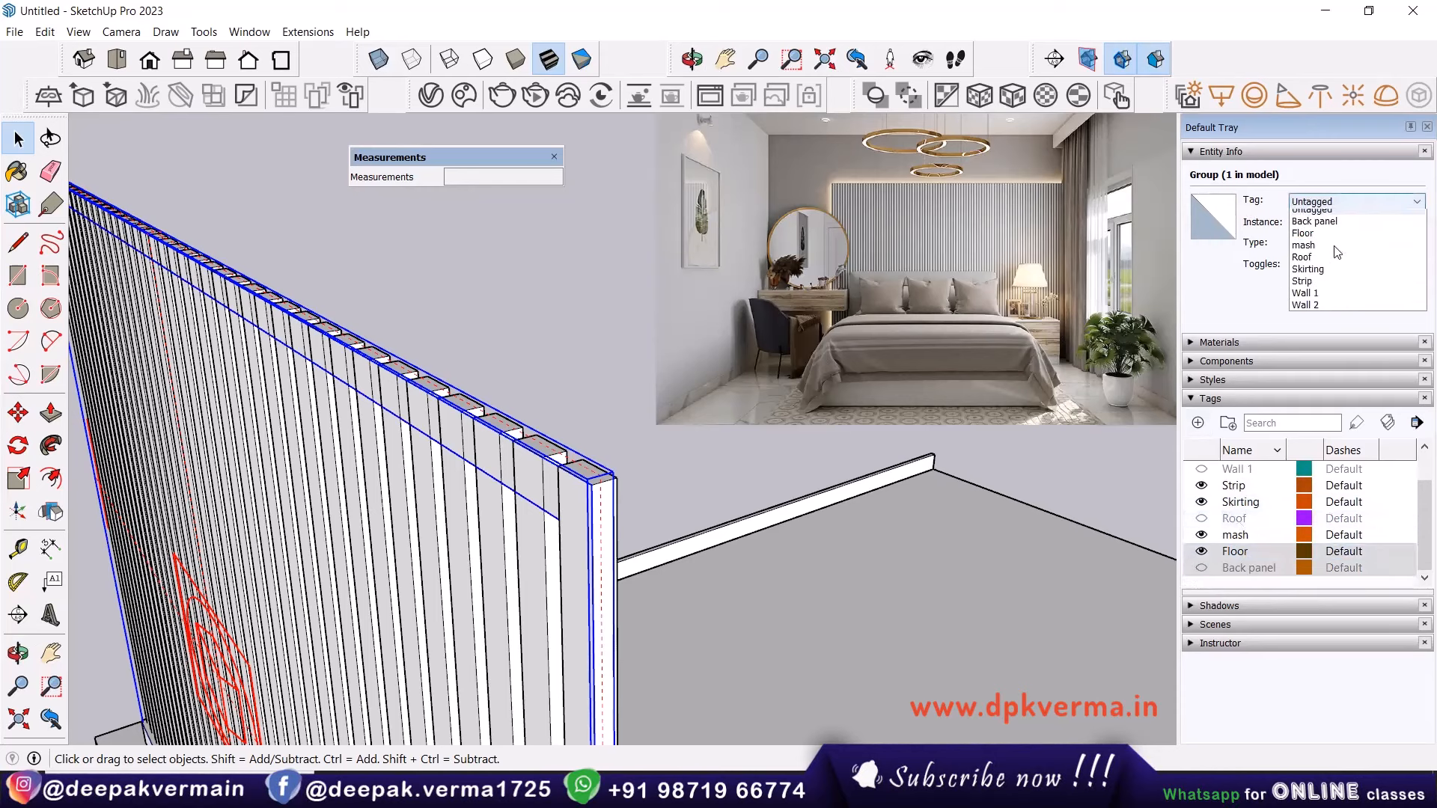
left_click(1303, 253)
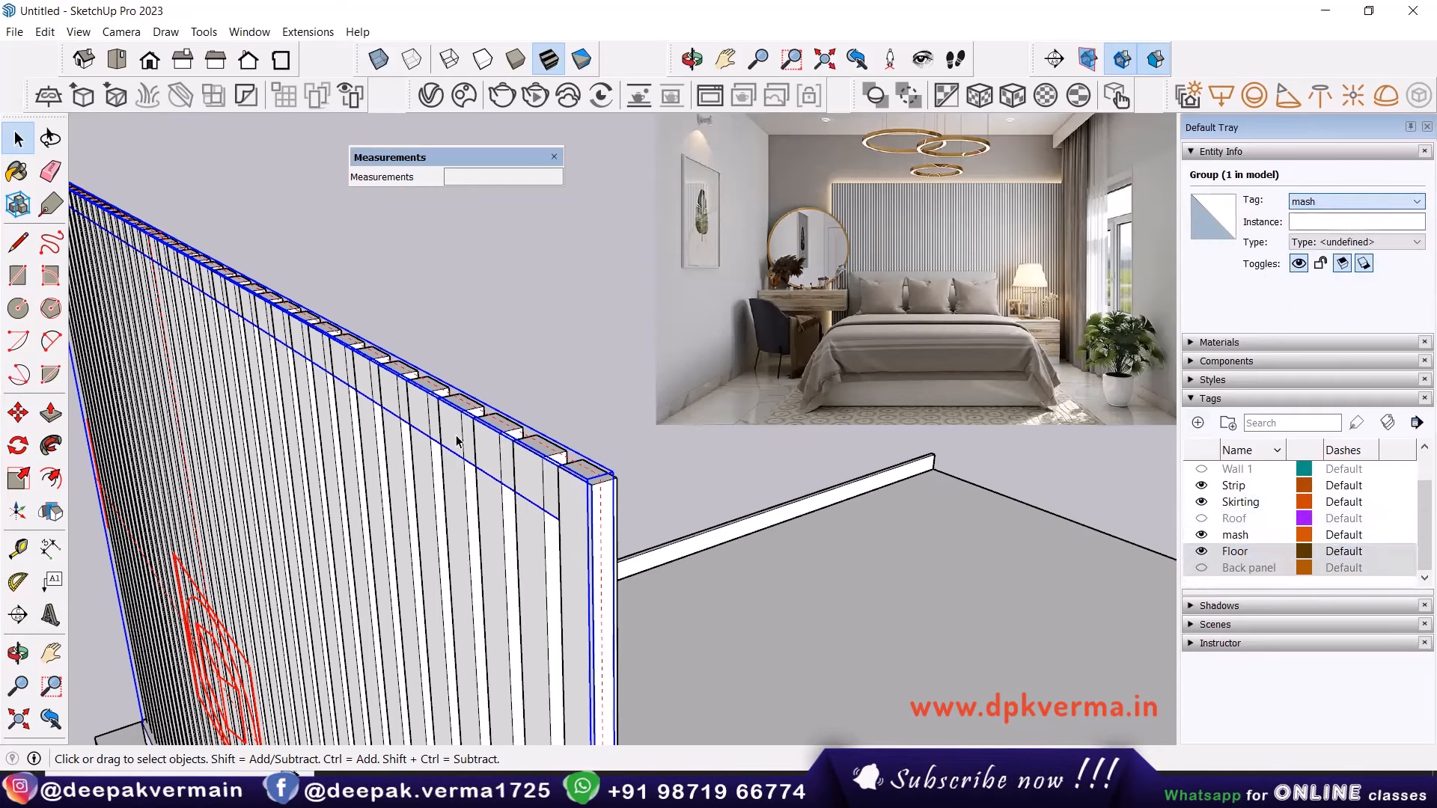
Move the frame-shaped light group about 3 1/4" out from the rear of the strips.
scroll(423, 431, "down", 1)
middle_click_drag(423, 430, 531, 268, "shift")
scroll(554, 329, "down", 1)
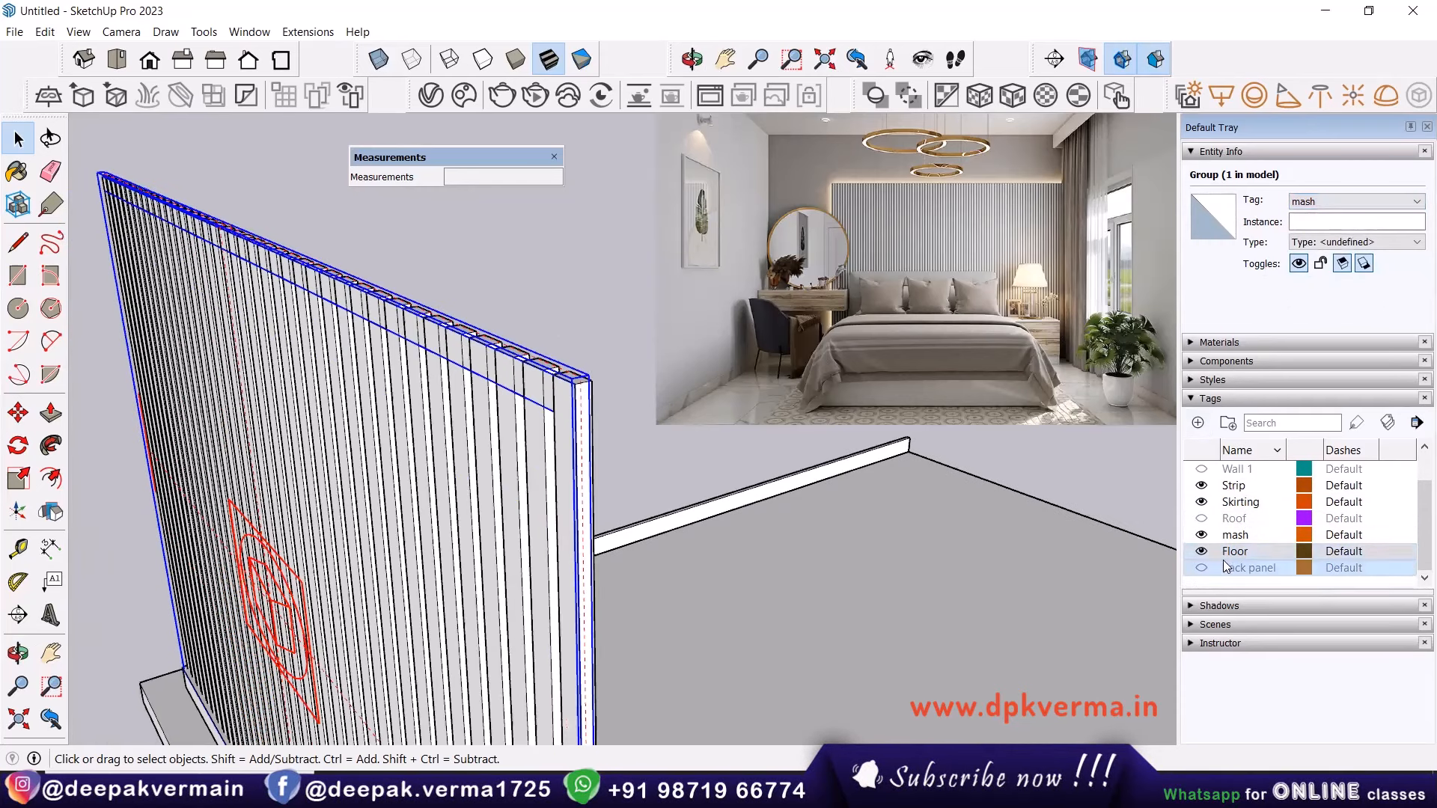
key("m")
scroll(591, 379, "up", 1)
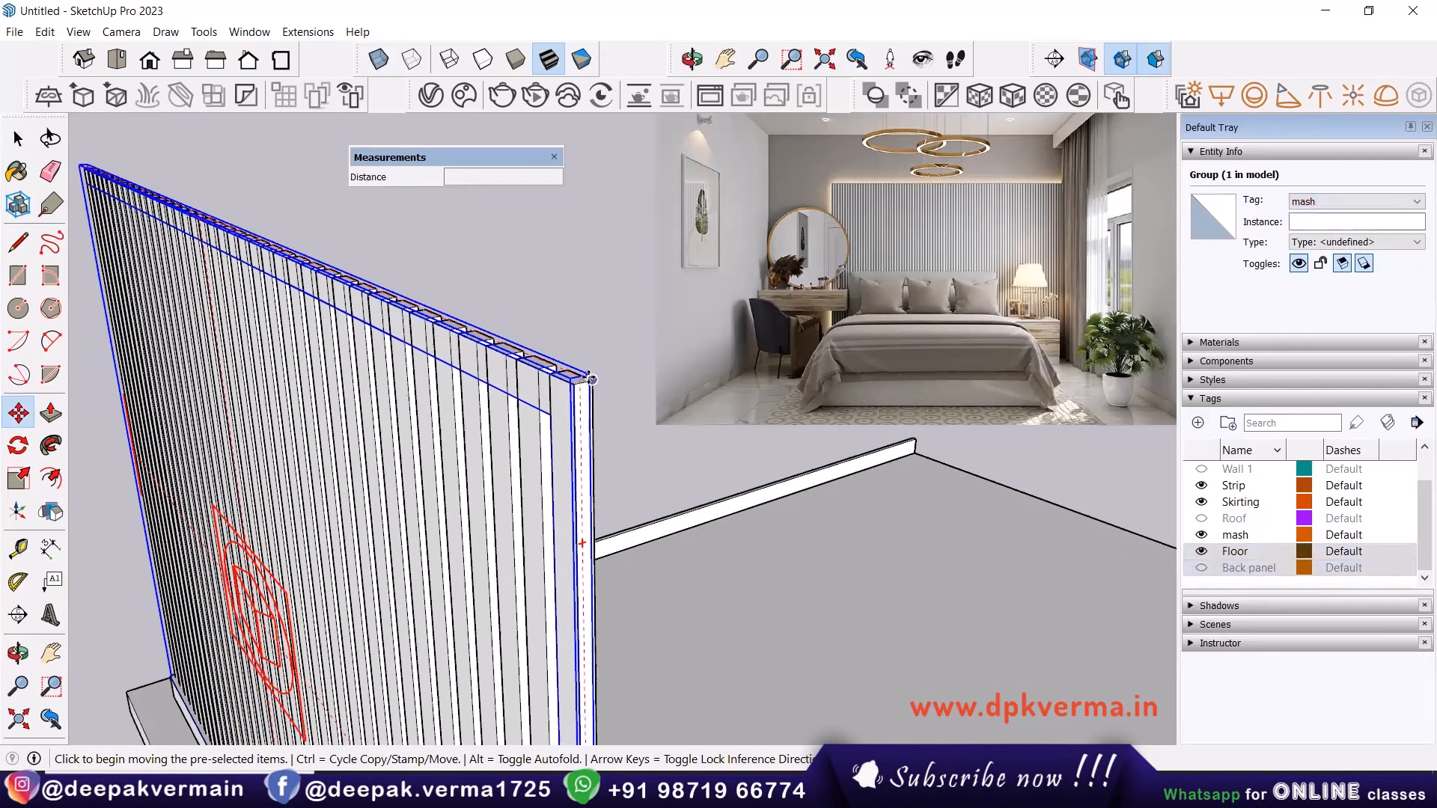
left_click(562, 384)
scroll(545, 397, "up", 1)
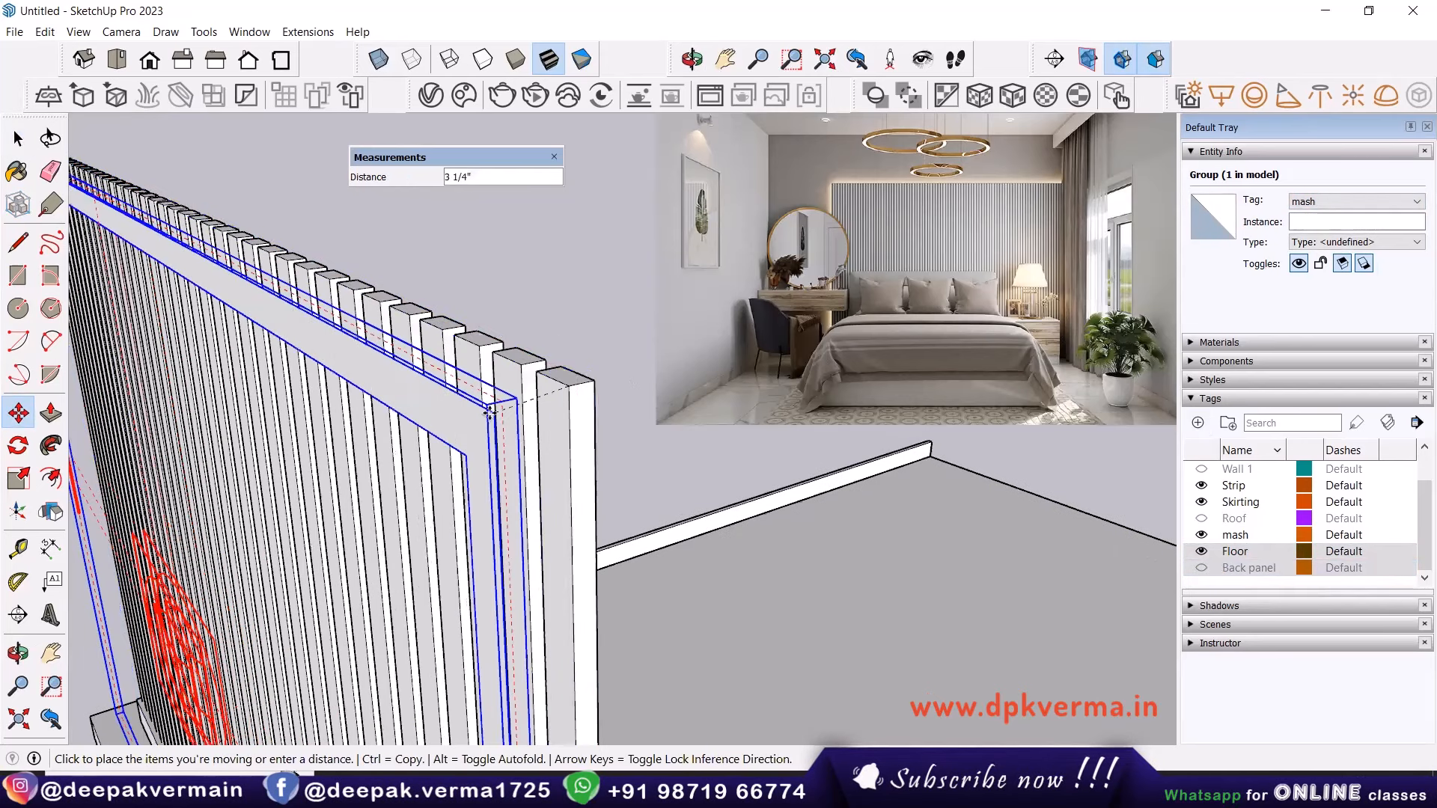
left_click(488, 410)
Show the Back panel tag and move the light frame group close against the backing panel's upper corner.
left_click(1202, 568)
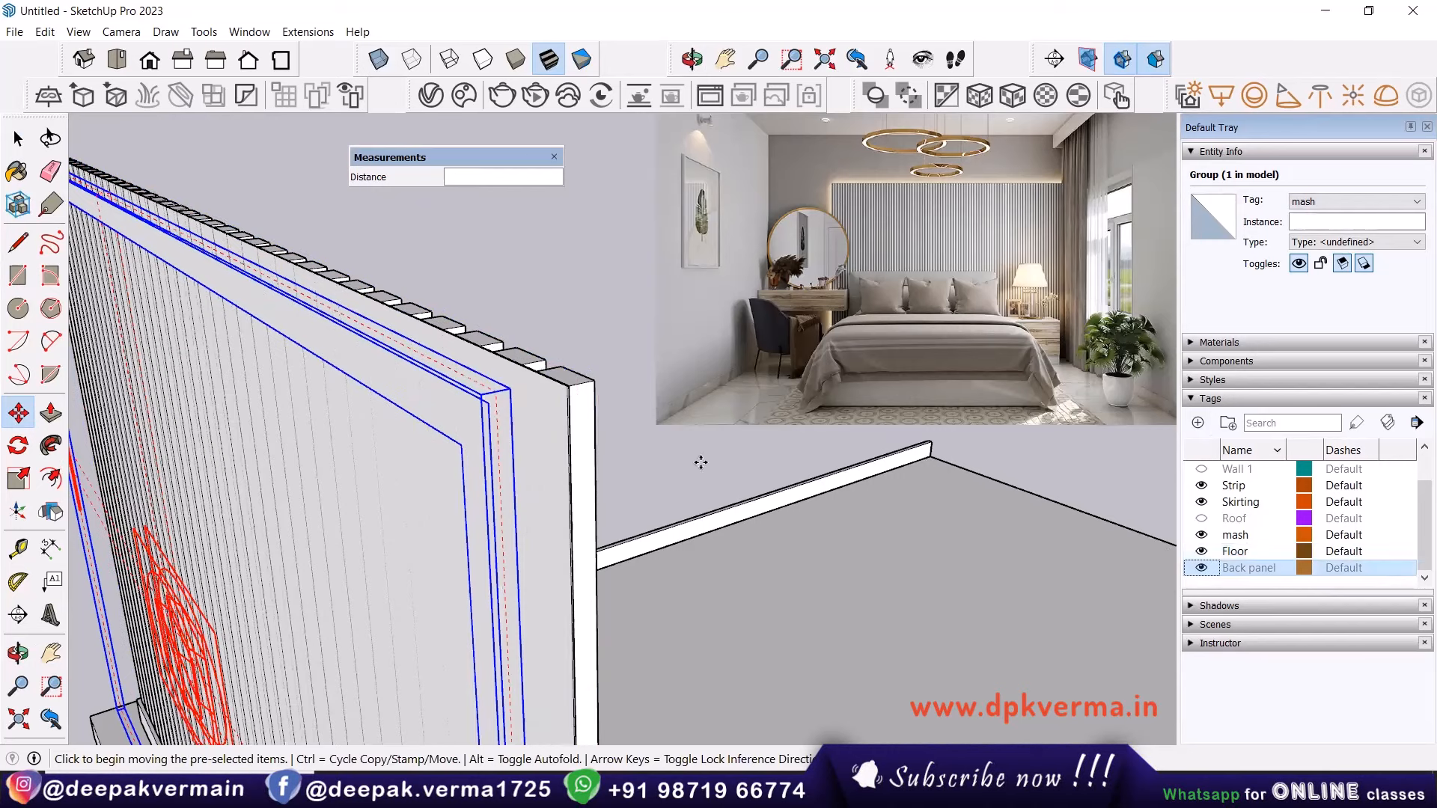
scroll(494, 389, "up", 3)
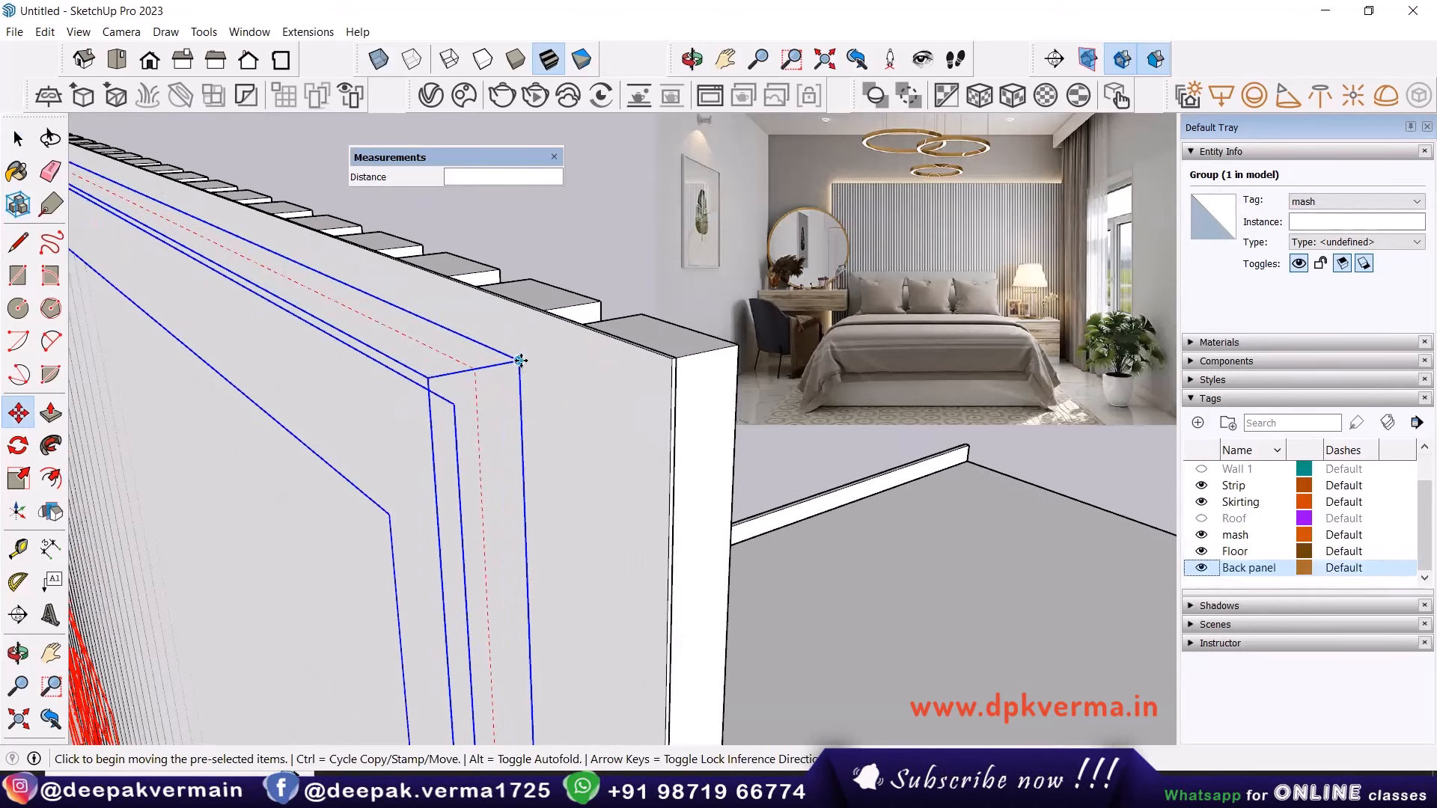
left_click(520, 361)
left_click(612, 397)
Move the light frame group again so its rear upper corner lands on the backing panel's upper end corner.
key("o")
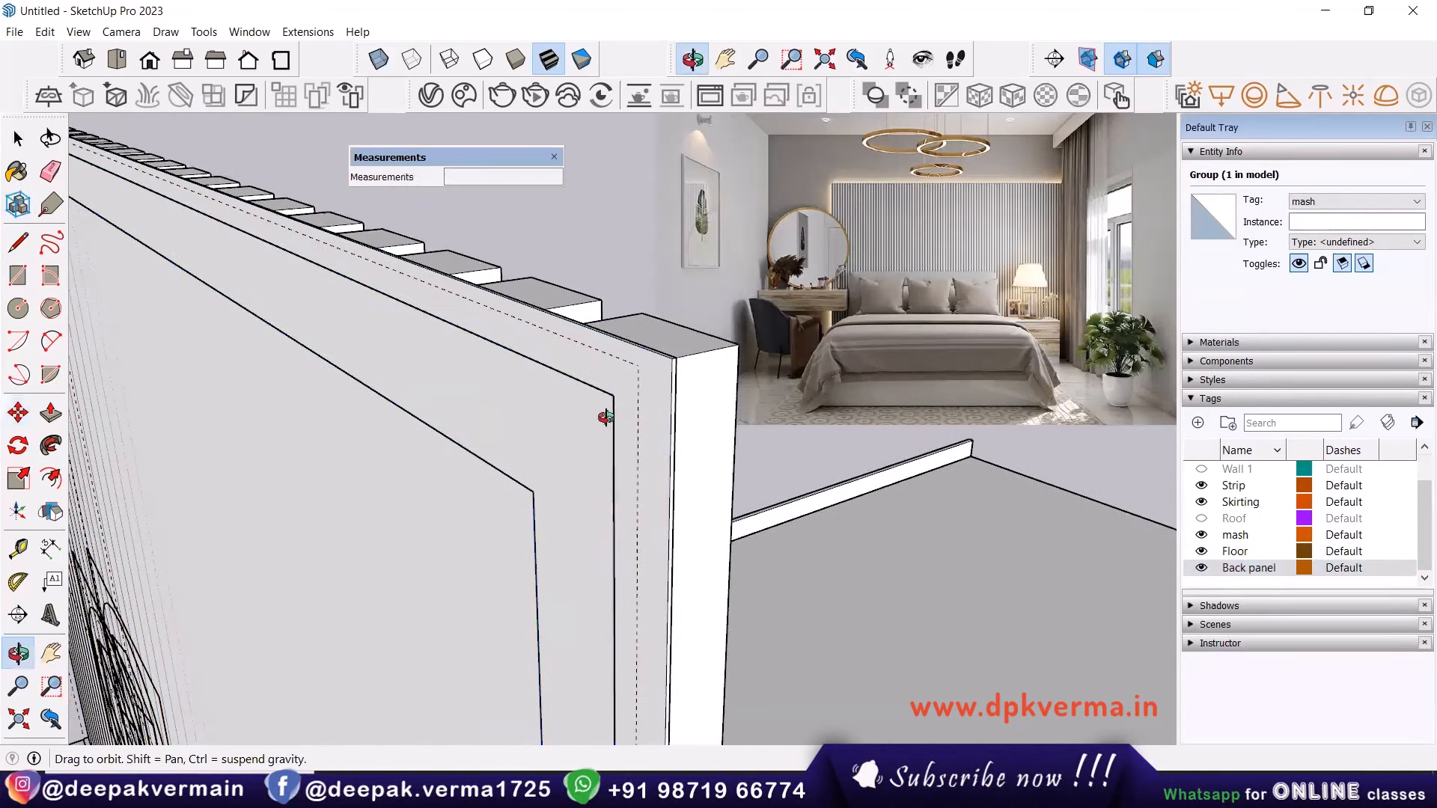
mouse_move(607, 417)
left_mouse_down()
mouse_move(385, 426)
mouse_move(621, 401)
left_mouse_up()
key("space")
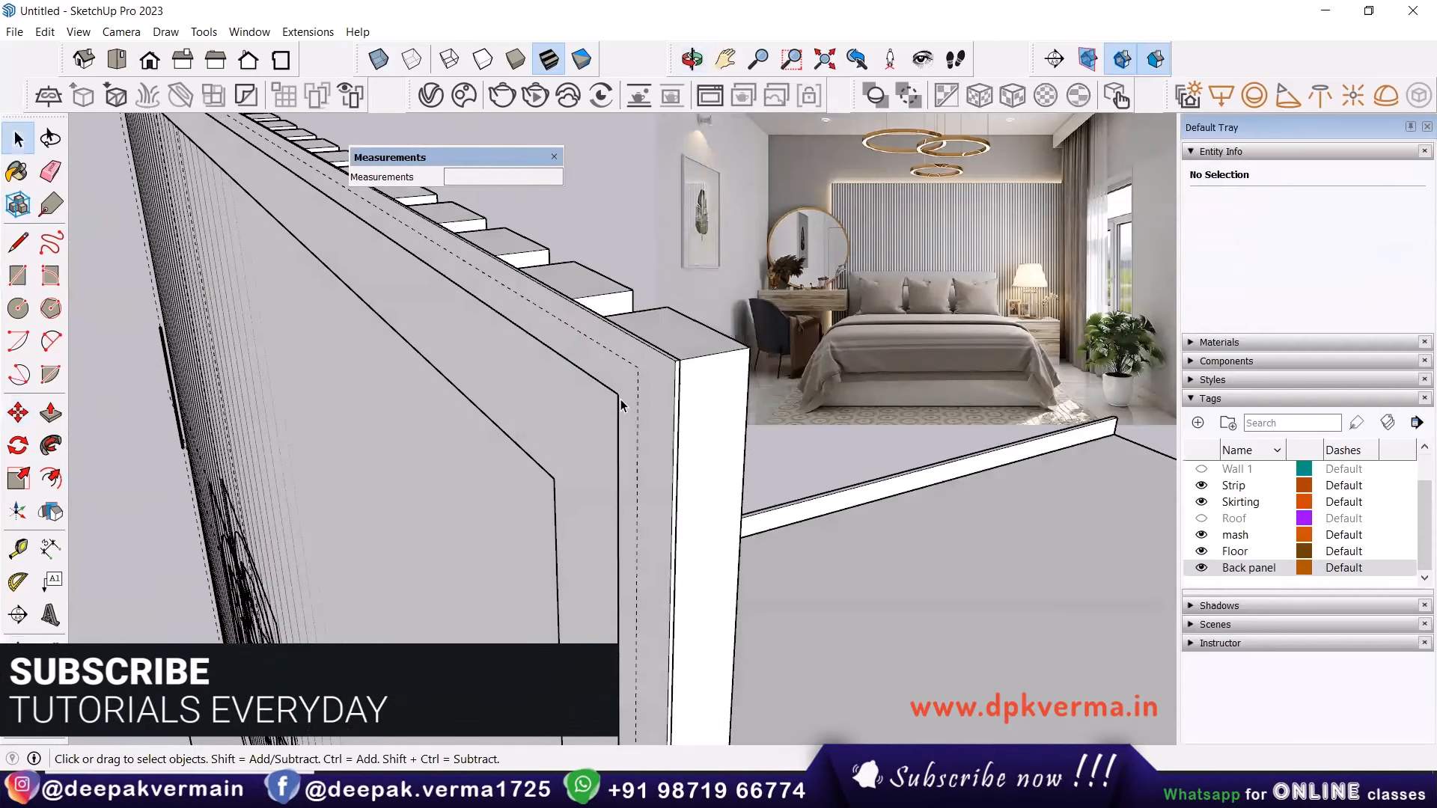
left_click(619, 405)
key("m")
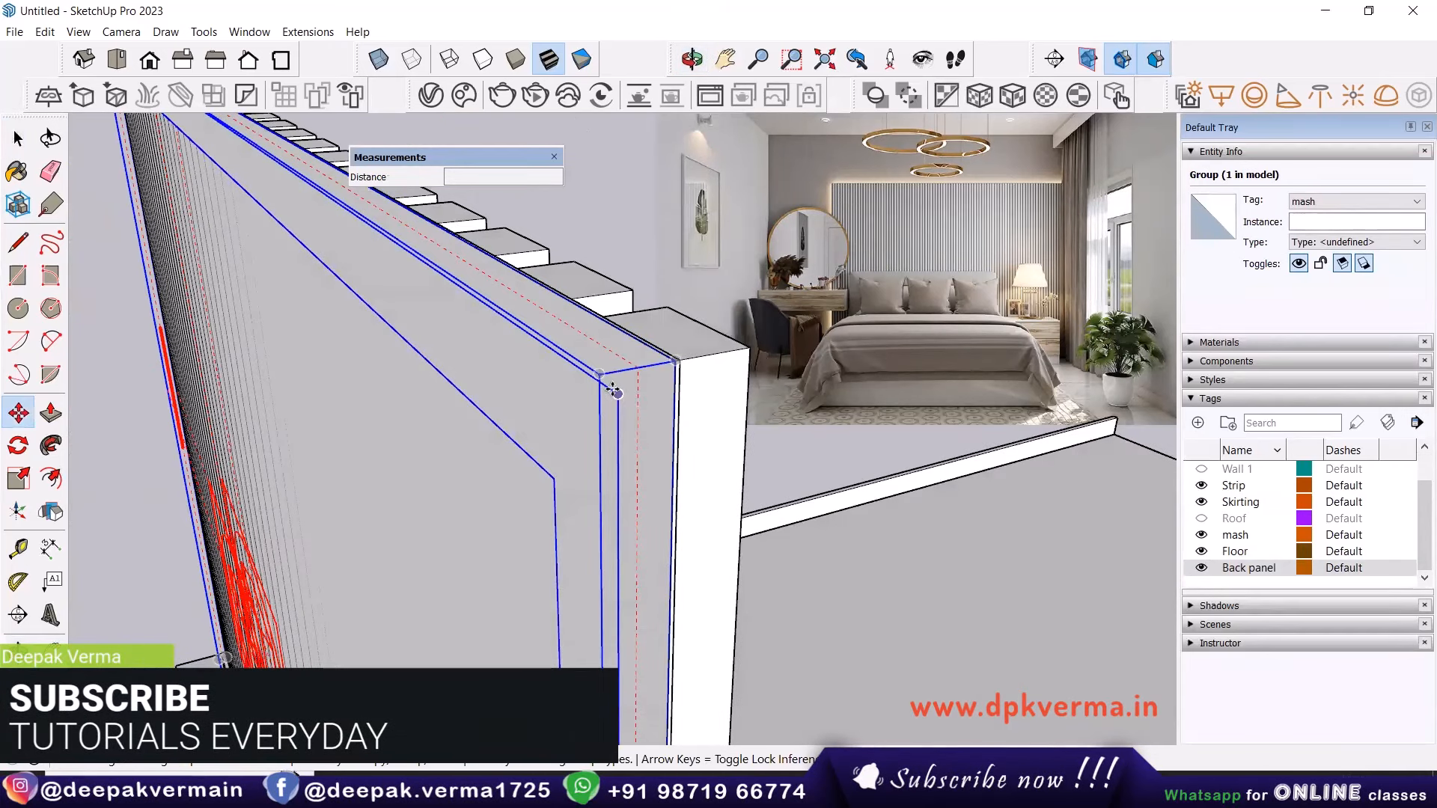
left_click(618, 396)
left_click(674, 362)
key("space")
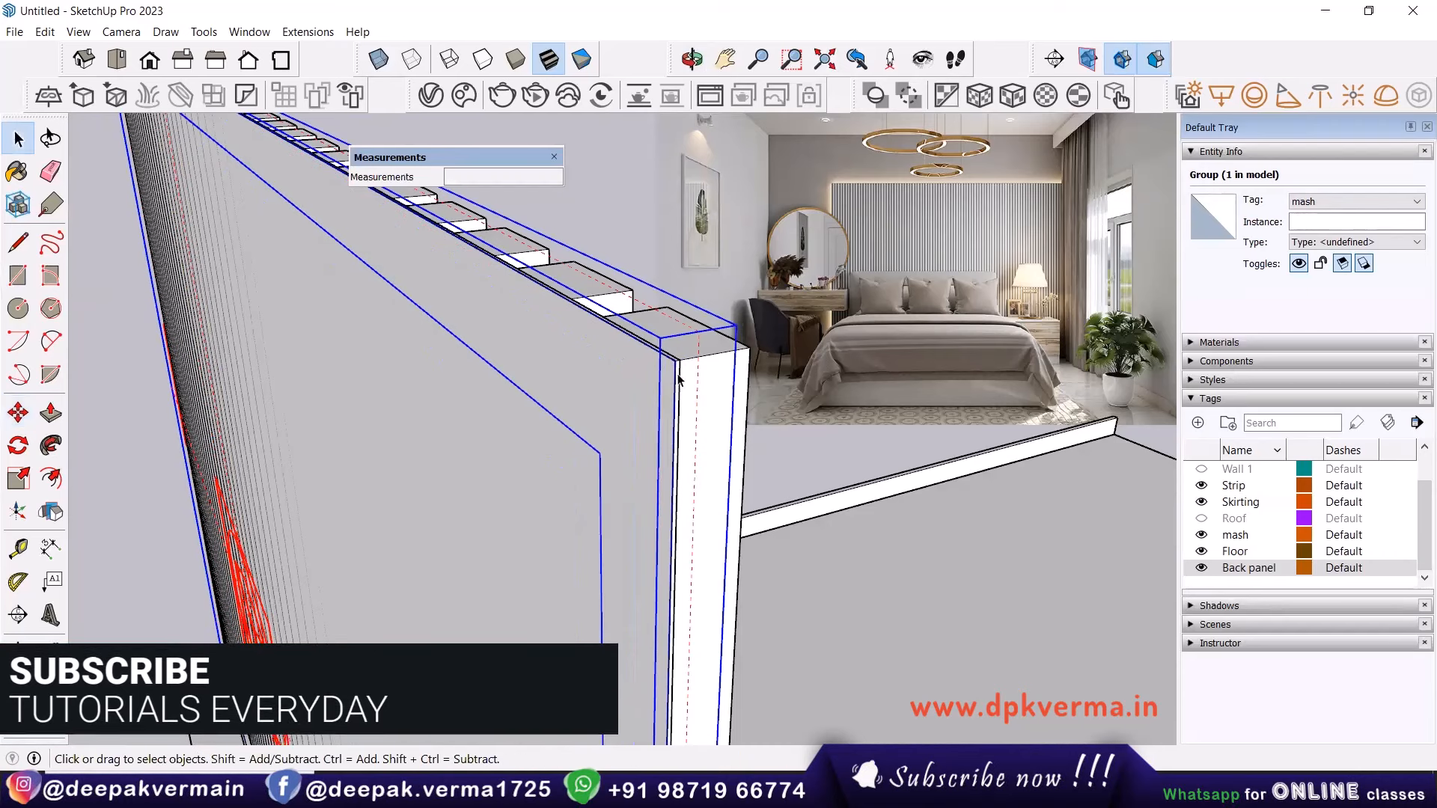
left_click(636, 308)
Make the Wall 1 and Wall 2 tags visible around the strip panelling.
middle_click_drag(767, 434, 808, 428)
scroll(732, 457, "down", 3)
middle_click_drag(714, 510, 460, 479)
scroll(492, 500, "down", 2)
scroll(1209, 524, "up", 2)
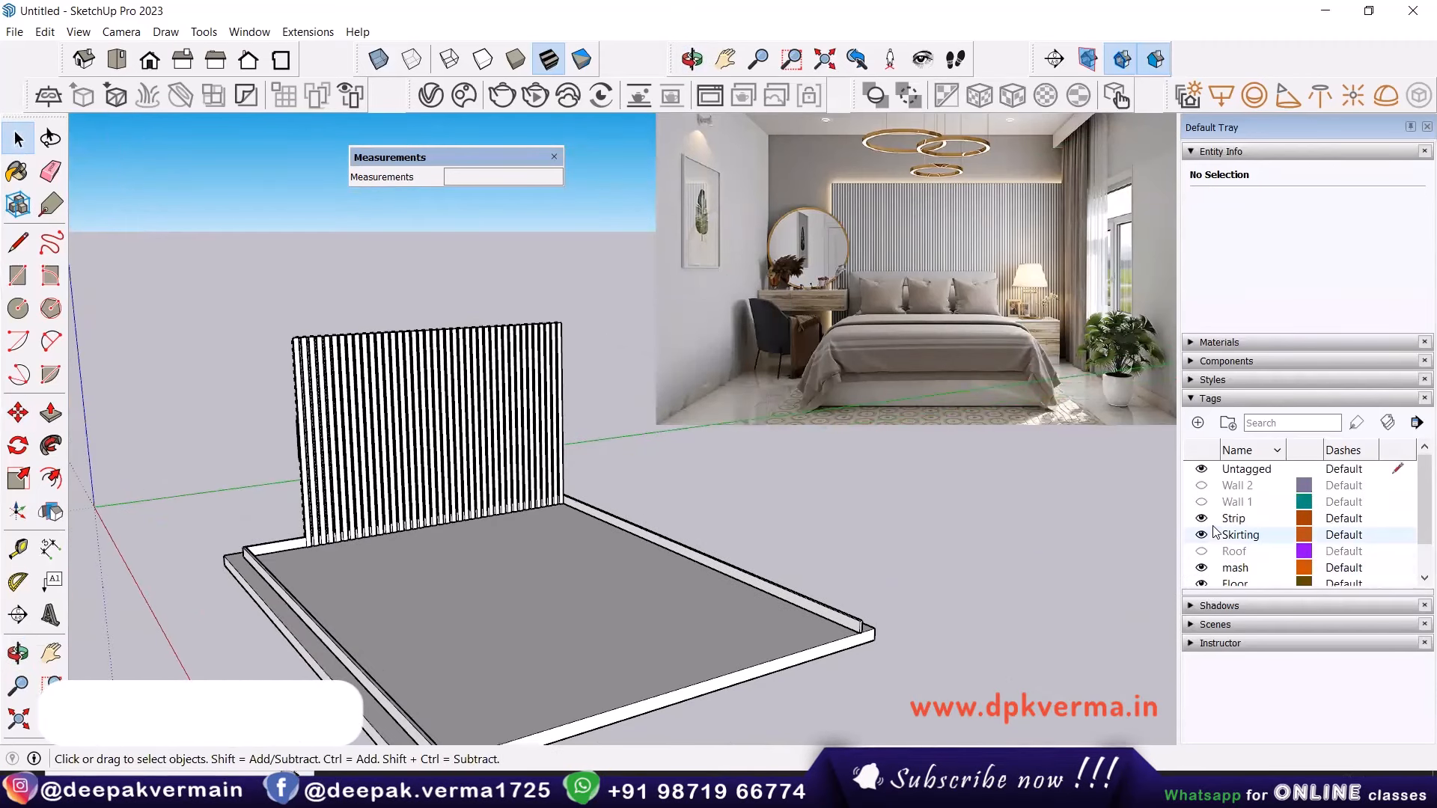
left_click(1202, 502)
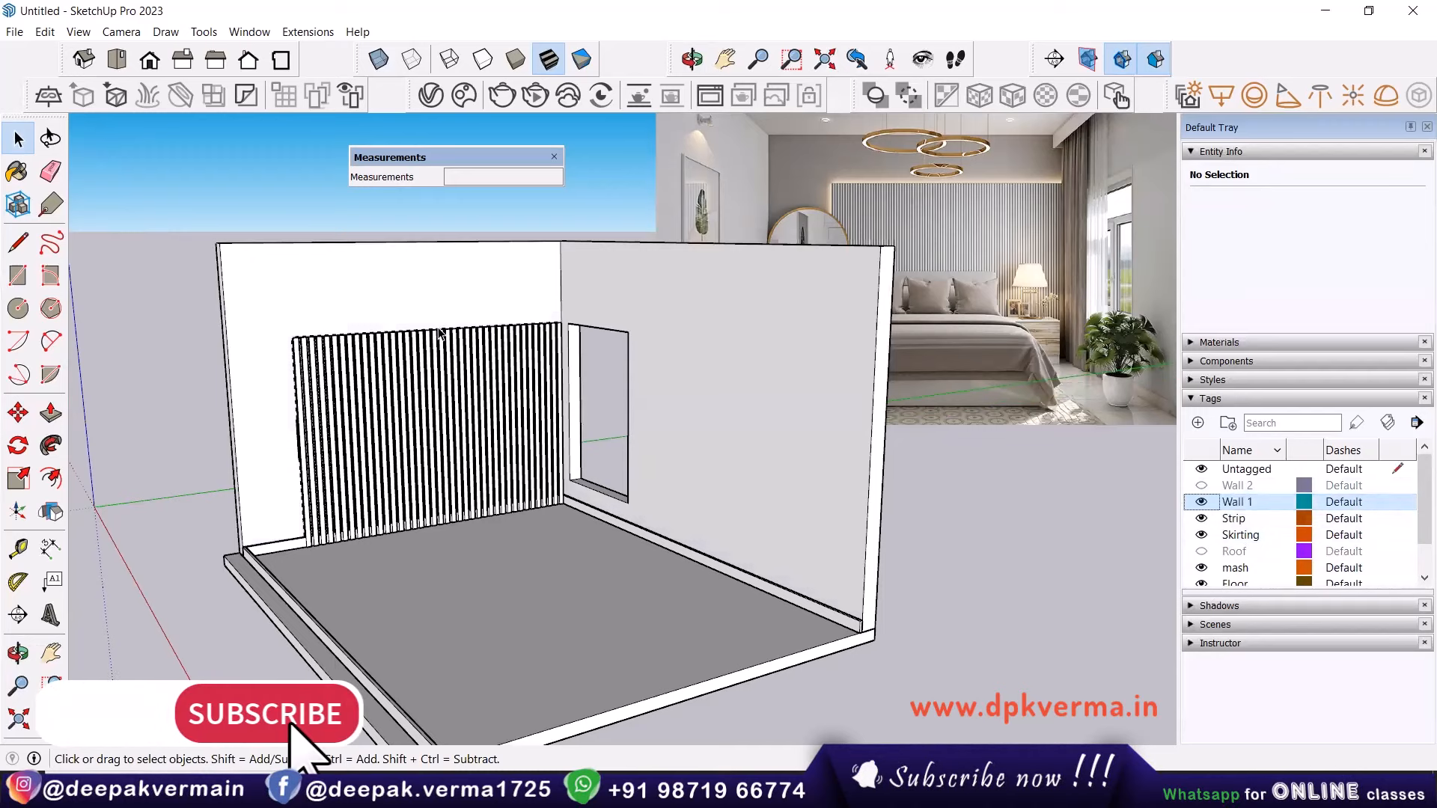
middle_click_drag(440, 334, 437, 458)
key("space")
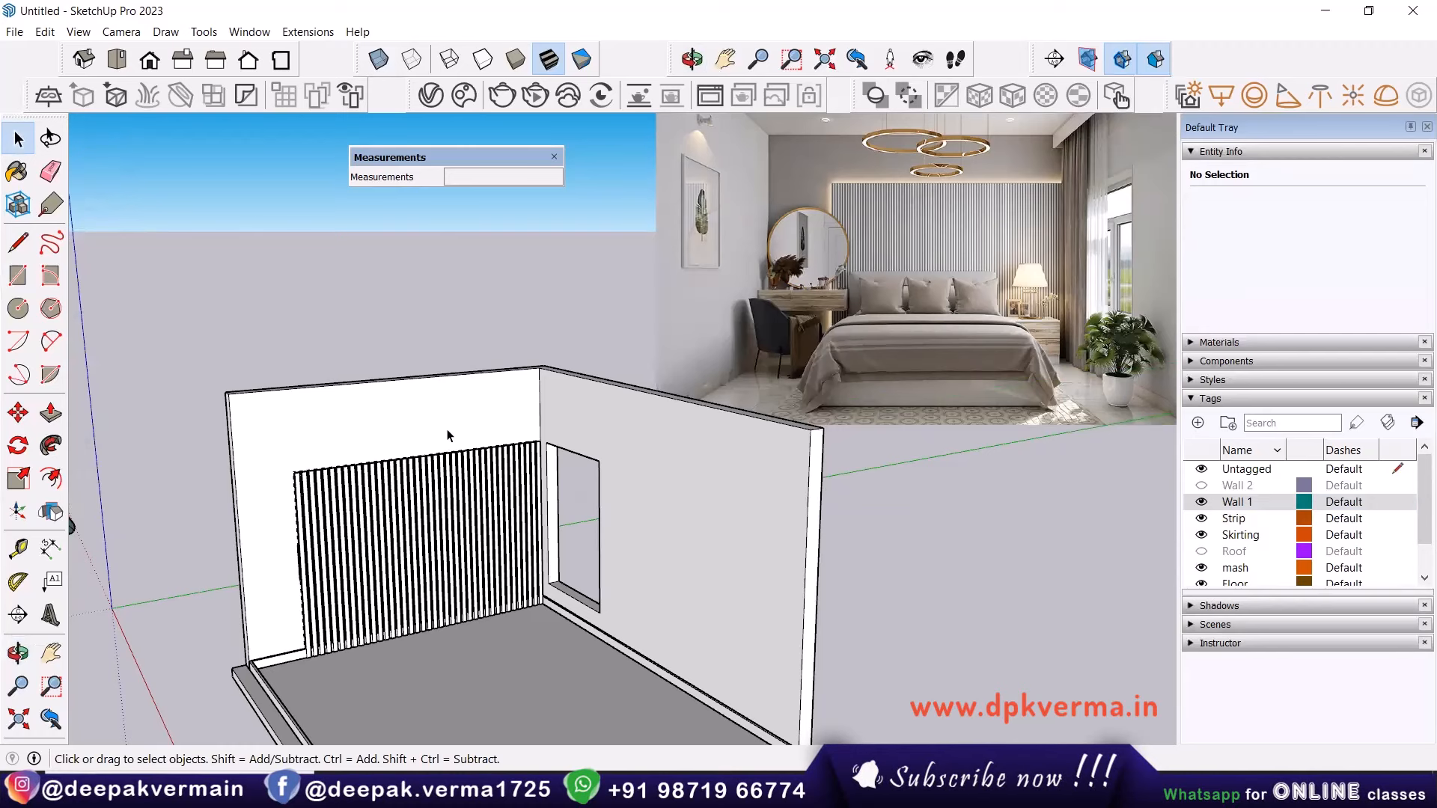
middle_click_drag(441, 453, 430, 428, "shift")
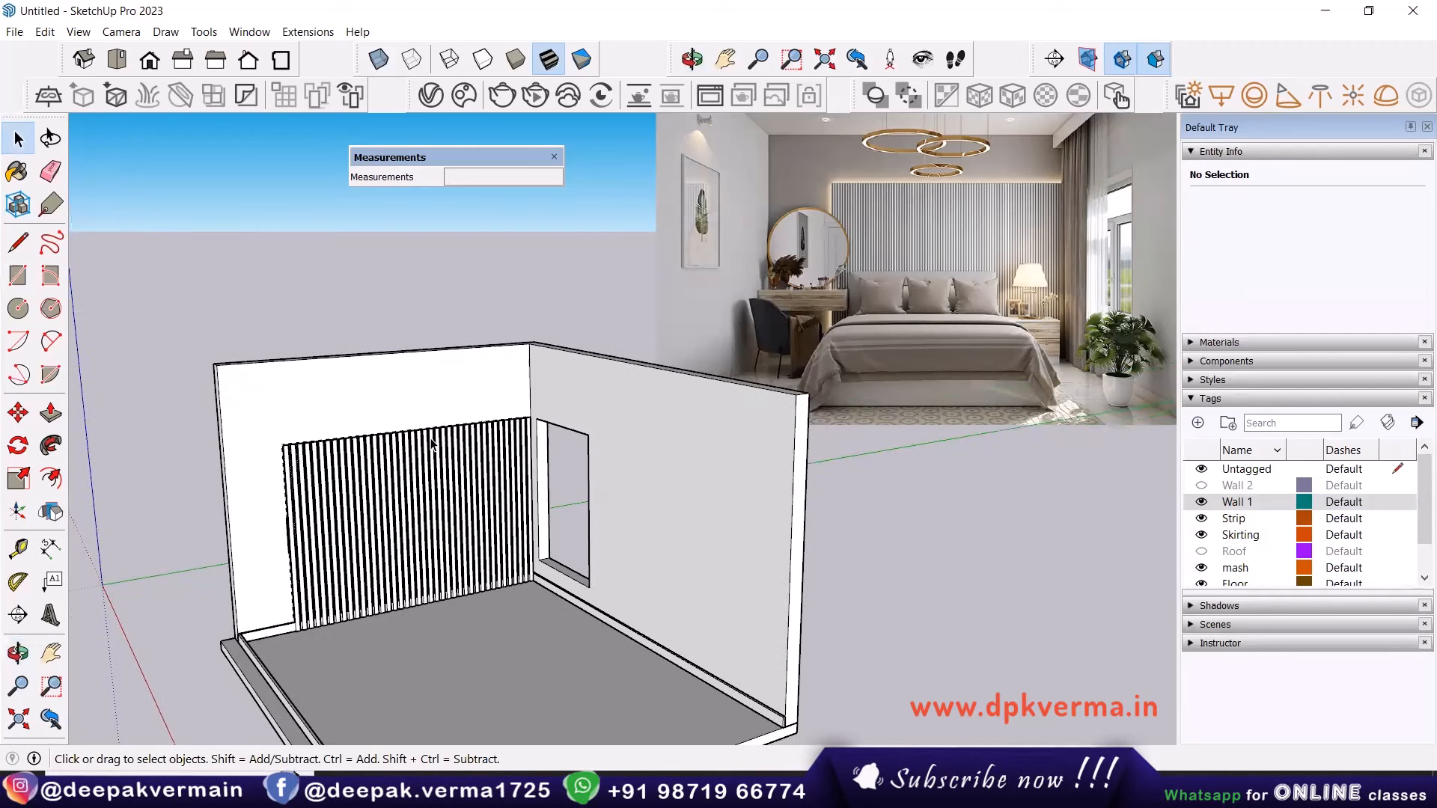
left_click(1201, 485)
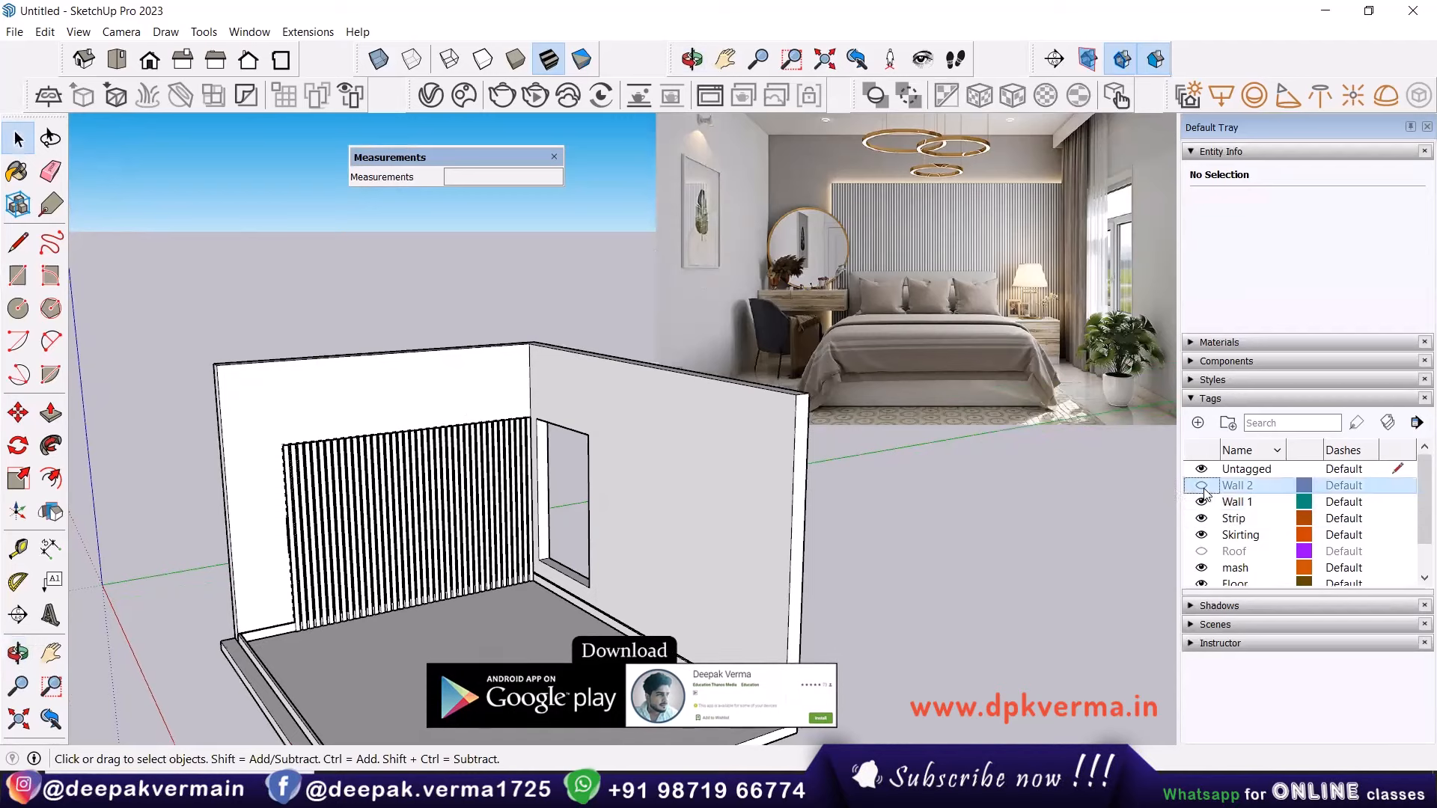
middle_click_drag(419, 480, 258, 474)
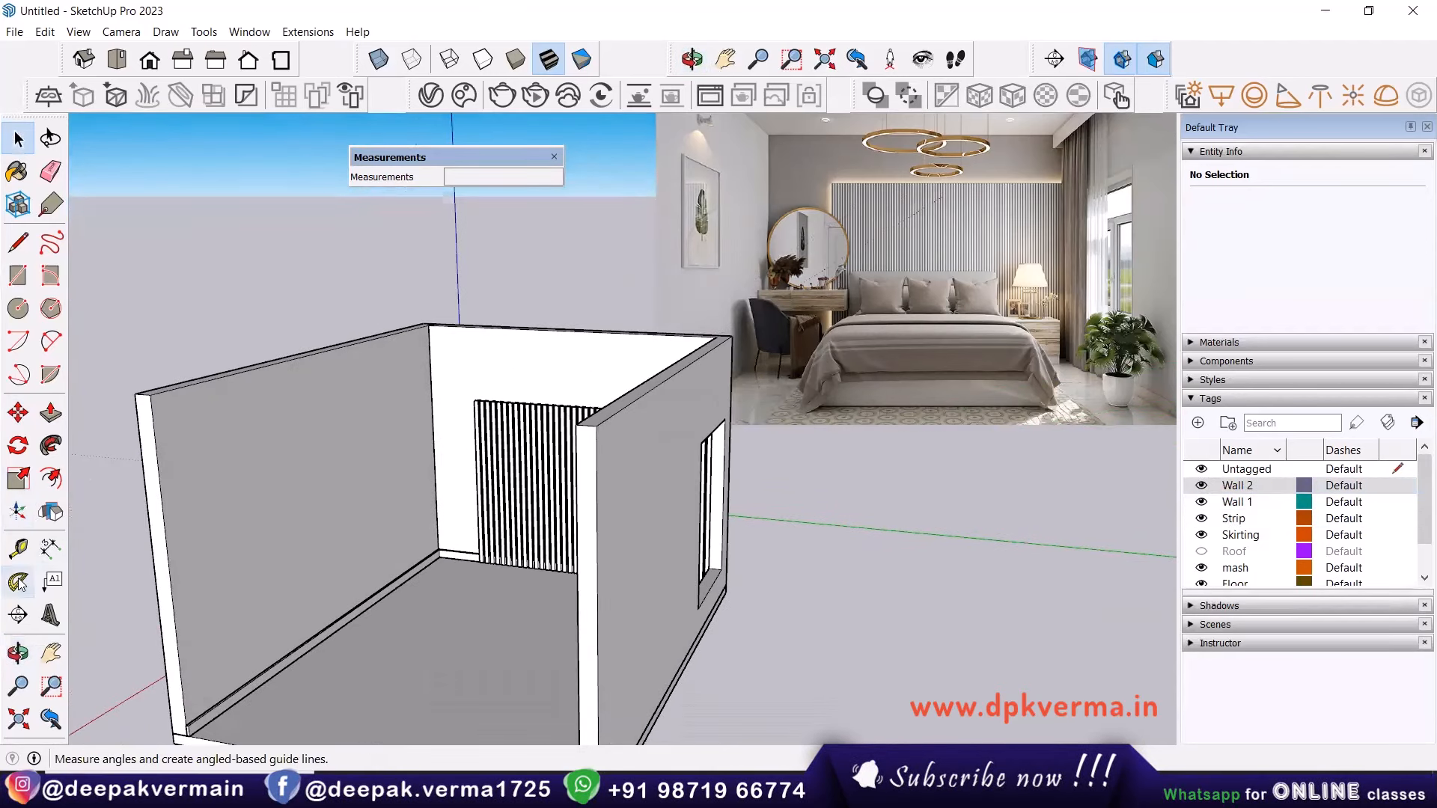
Place a vertical Tape Measure guide at the middle of Wall 2 and a horizontal guide 3' below its top edge.
left_click(18, 549)
left_click(166, 540)
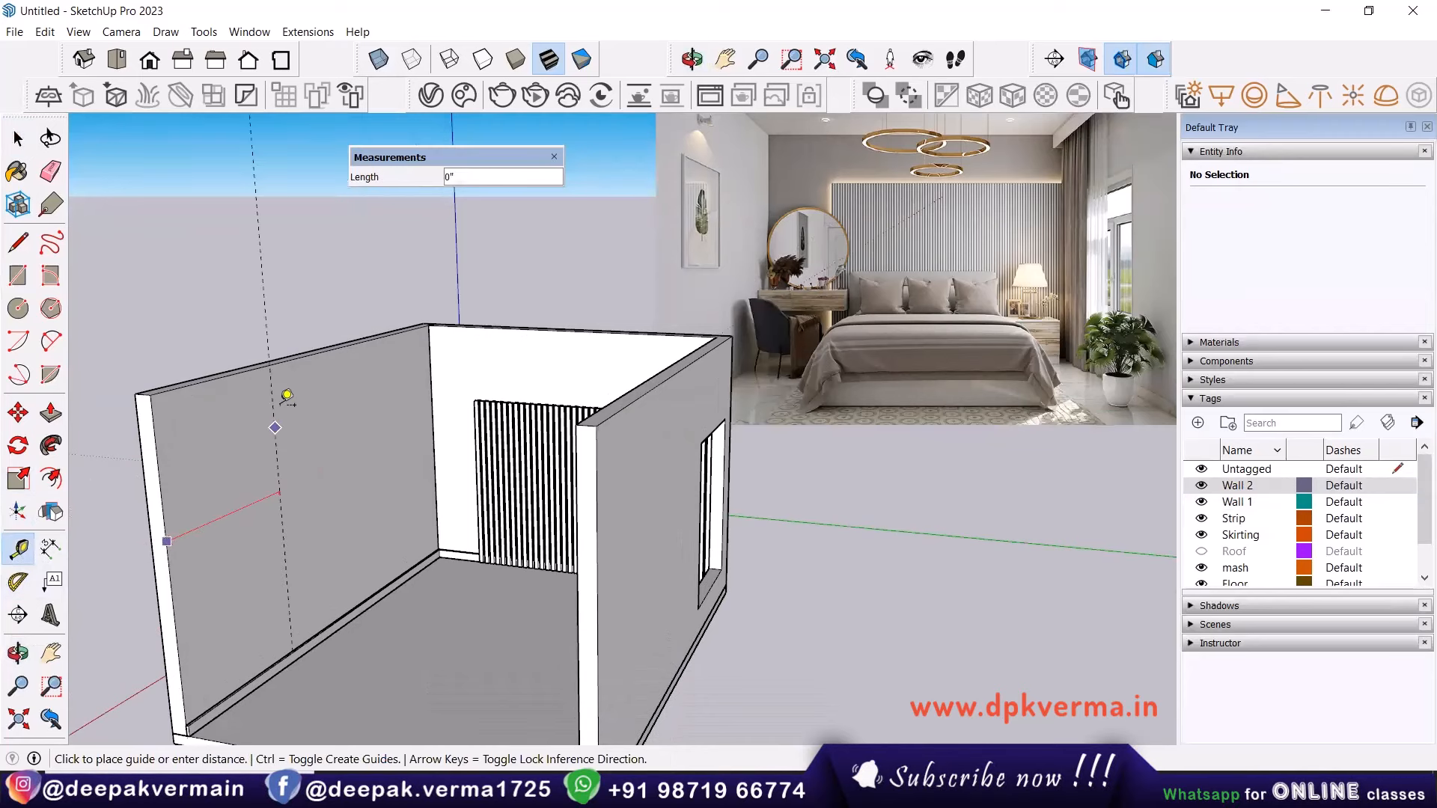
left_click(323, 350)
scroll(331, 427, "up", 1)
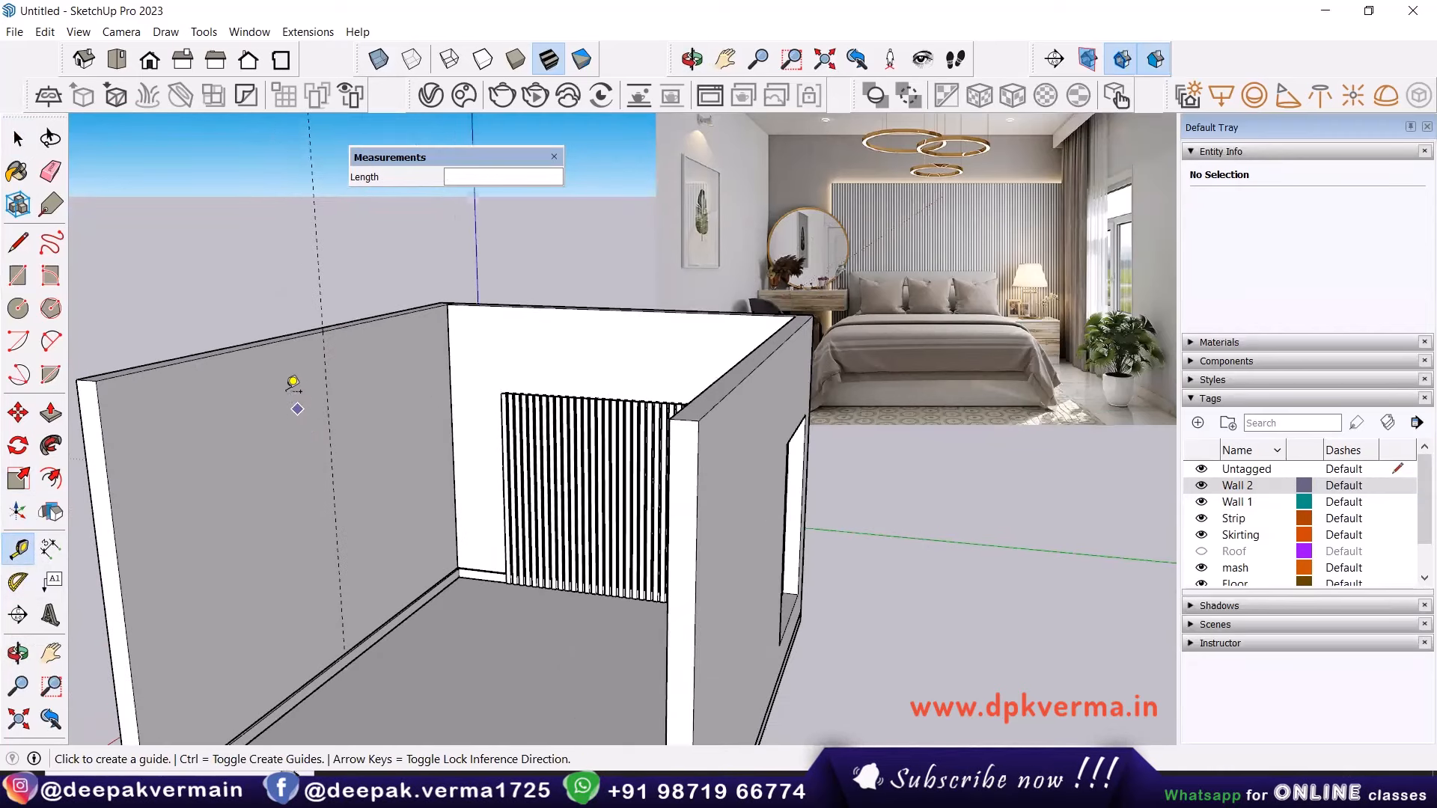
type("3")
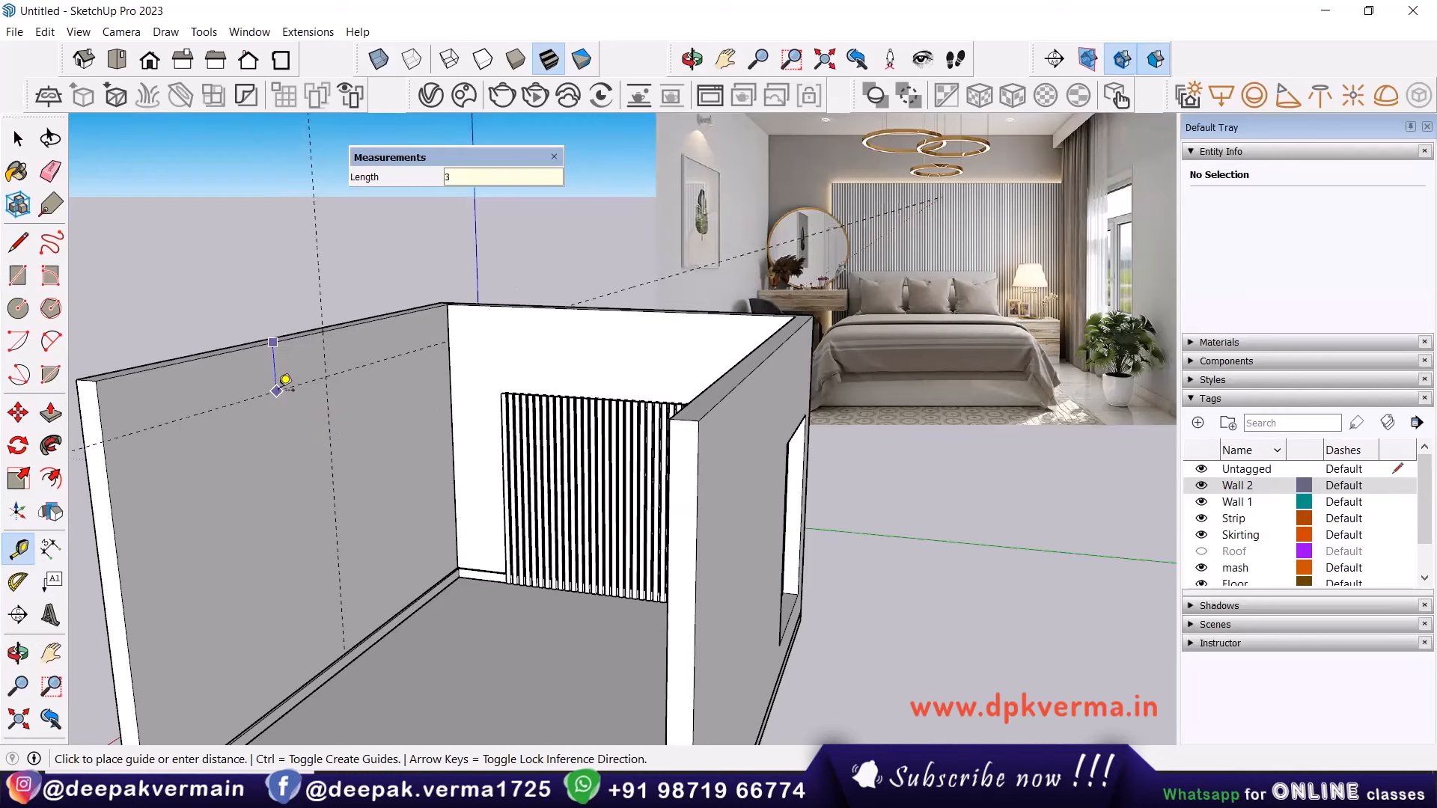
key("Return")
Try a second horizontal guide 2' below the existing horizontal guide on Wall 2.
middle_click_drag(352, 481, 353, 406)
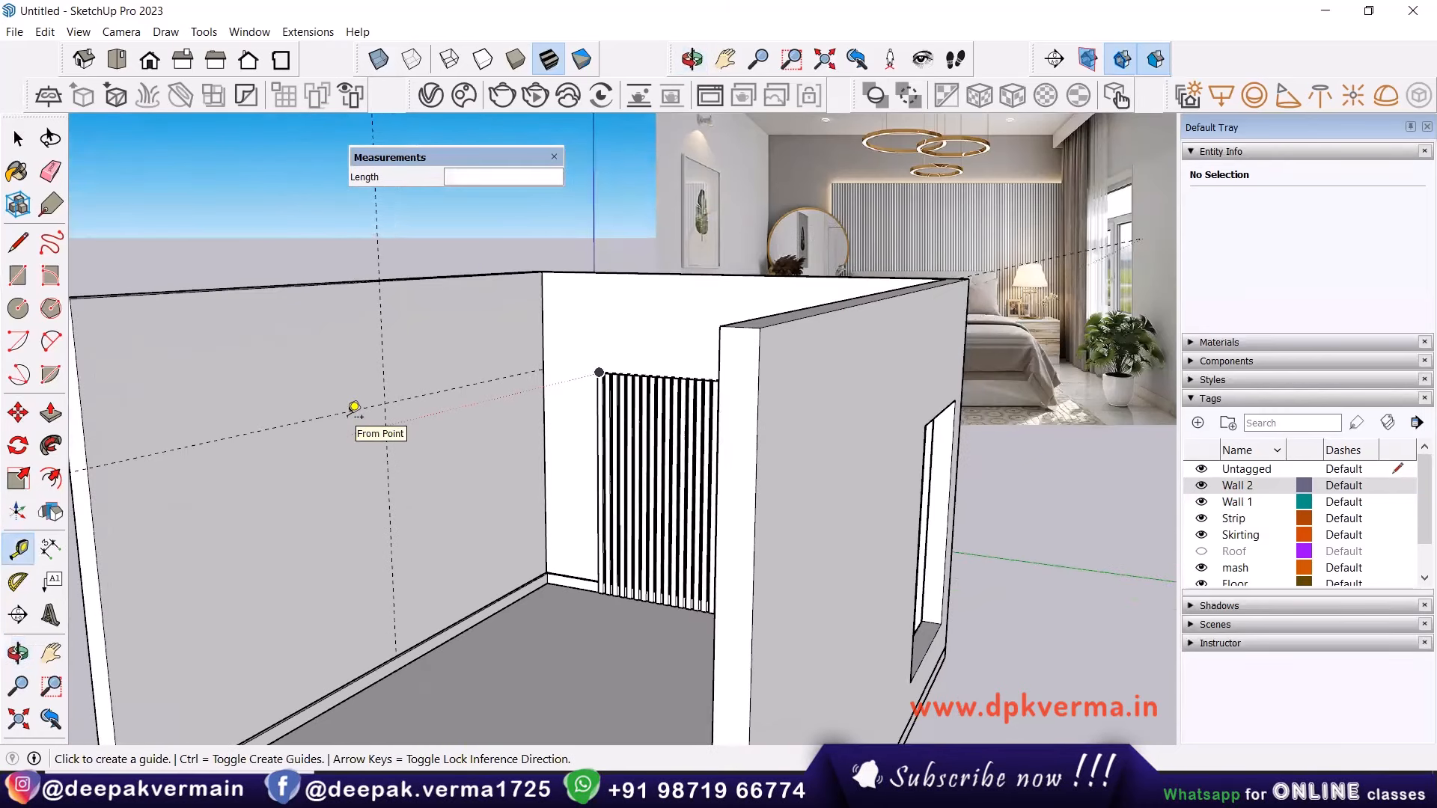
left_click(346, 413)
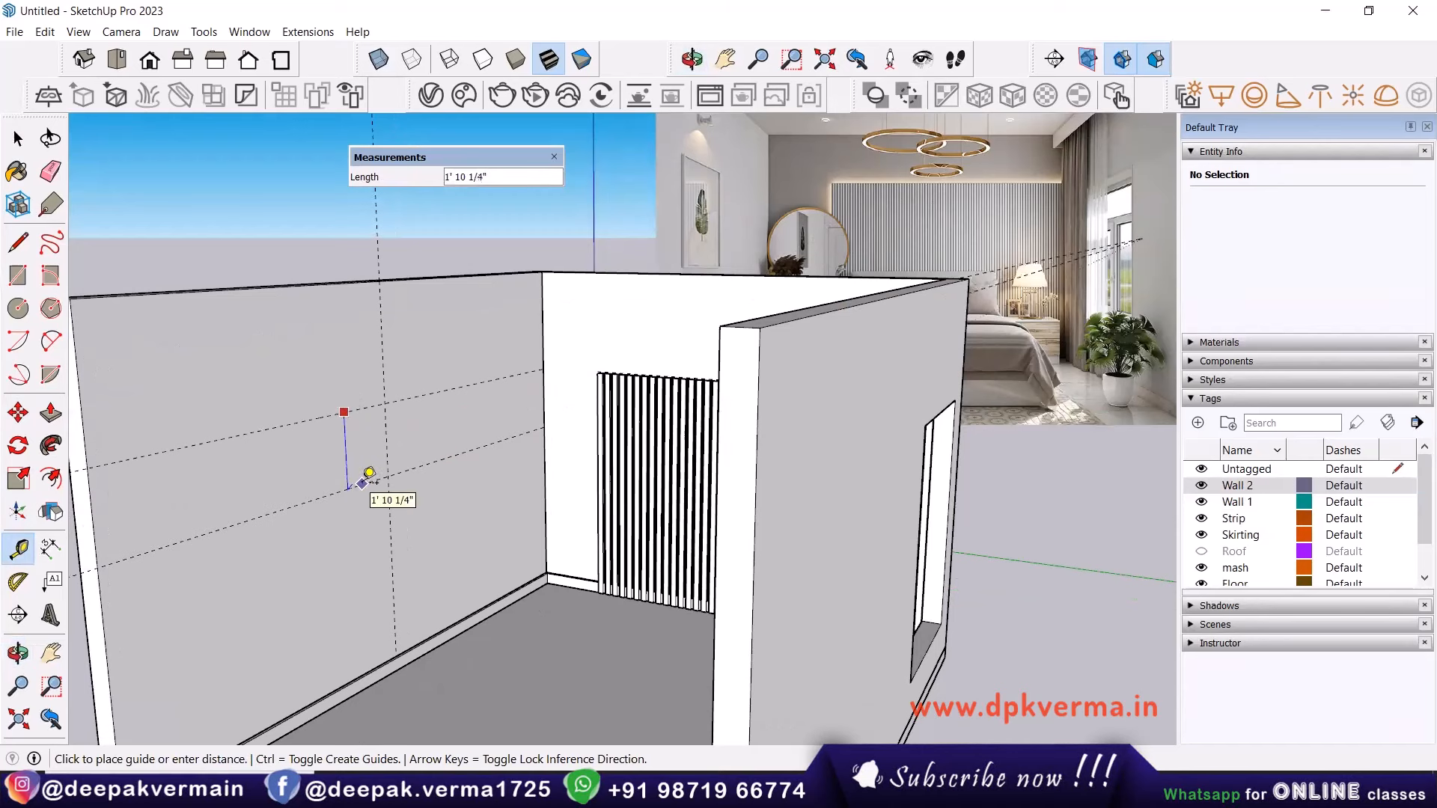
type("2")
key("Return")
scroll(378, 460, "up", 2)
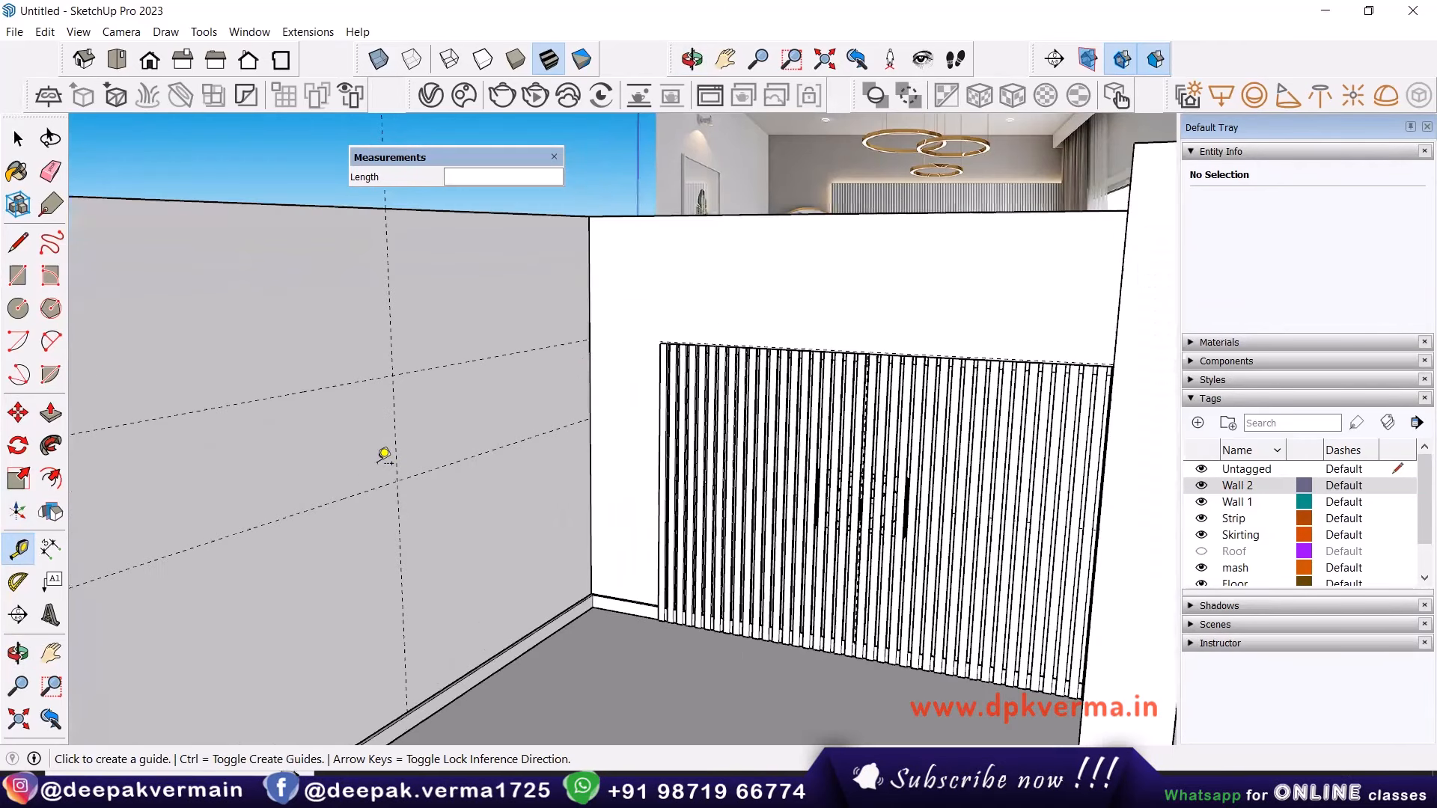
middle_click_drag(402, 420, 363, 575)
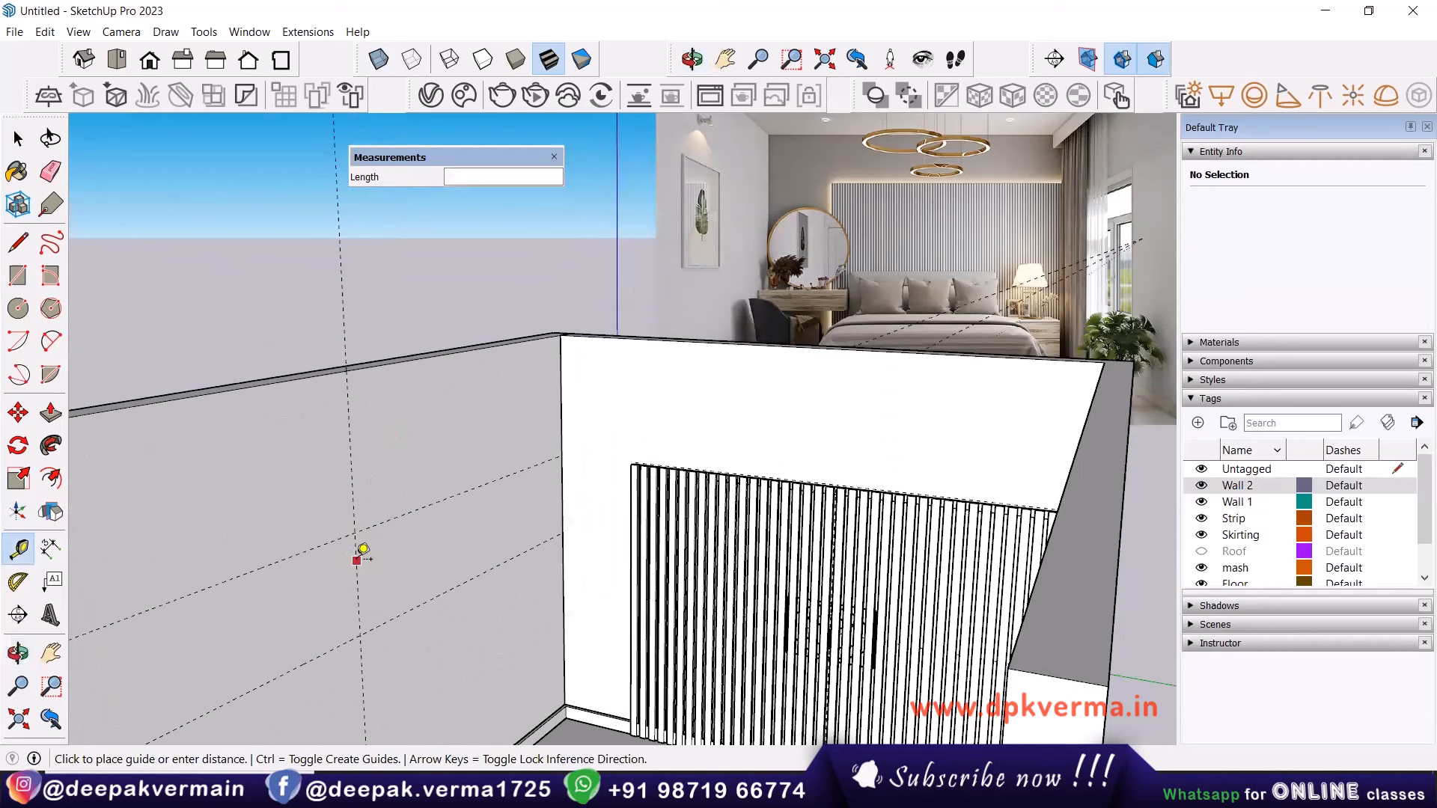
middle_click_drag(291, 579, 305, 504)
key("Escape")
Place a horizontal guide 3' below the upper horizontal one and add vertical guides on both sides of the wall's centre guide.
left_click(339, 475)
type("3'")
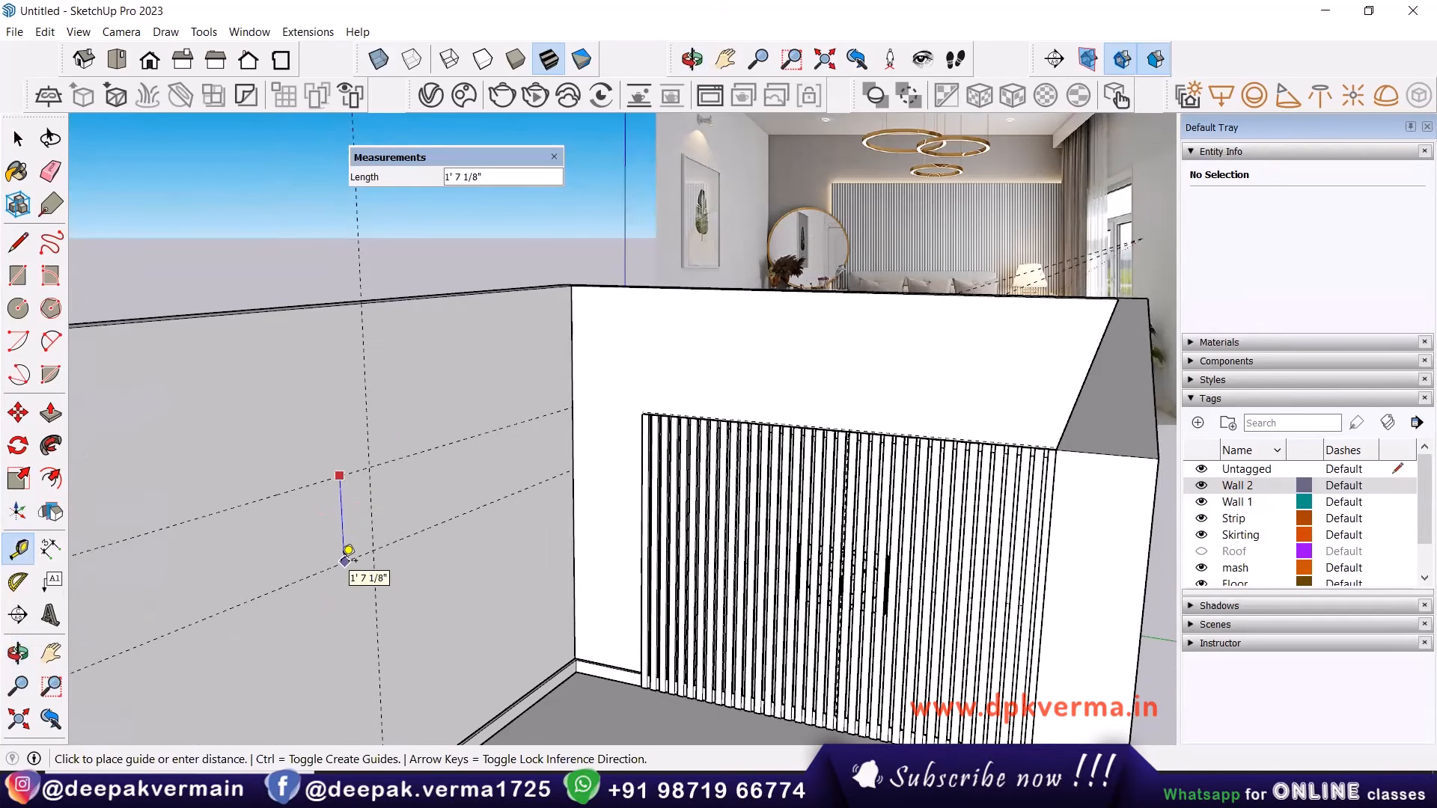
key("Return")
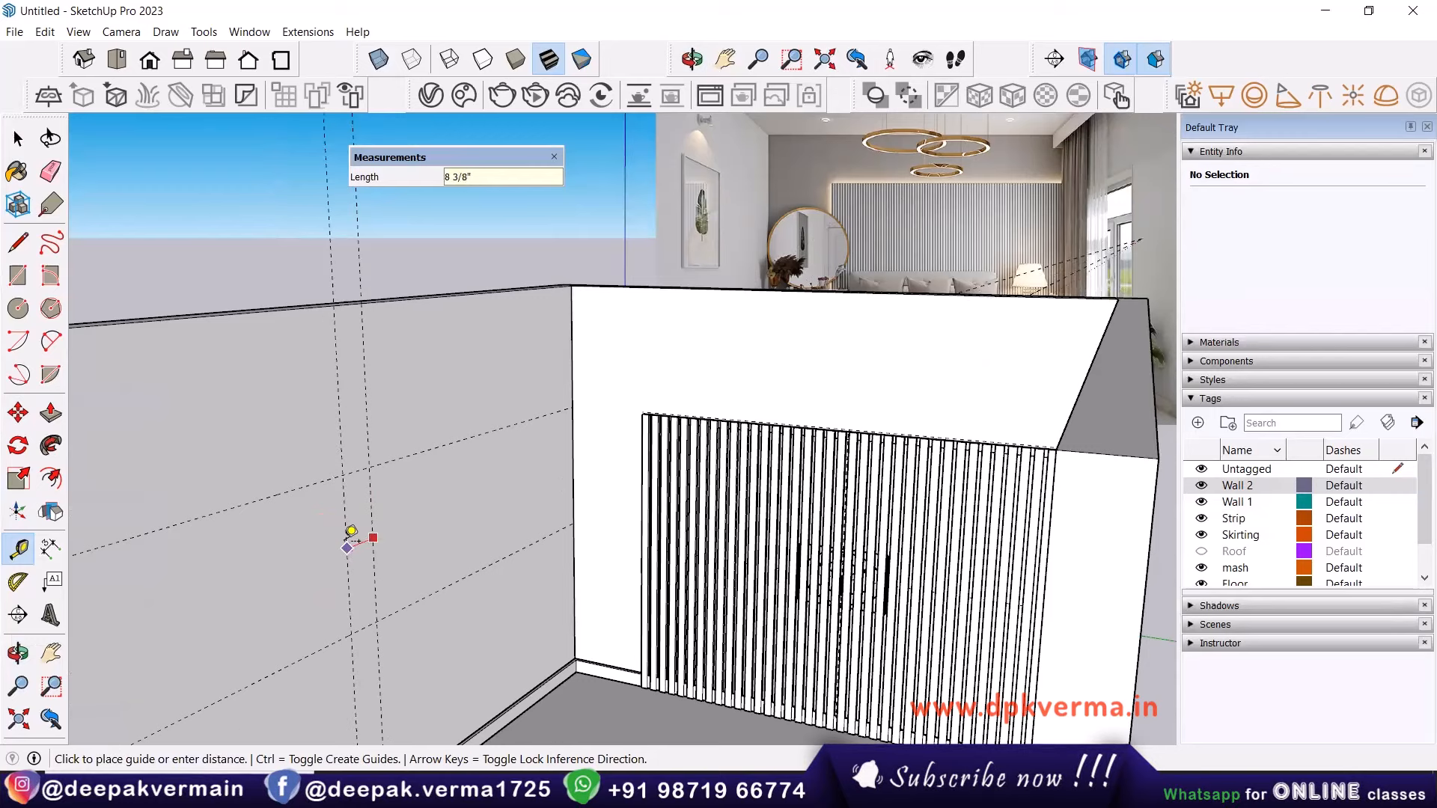
left_click(372, 526)
mouse_move(403, 509)
middle_mouse_down()
mouse_move(312, 513)
mouse_move(385, 523)
middle_mouse_up()
Draw a rectangle between the outer vertical and two horizontal guides on Wall 2 and extrude it 2" out from the wall.
key("r")
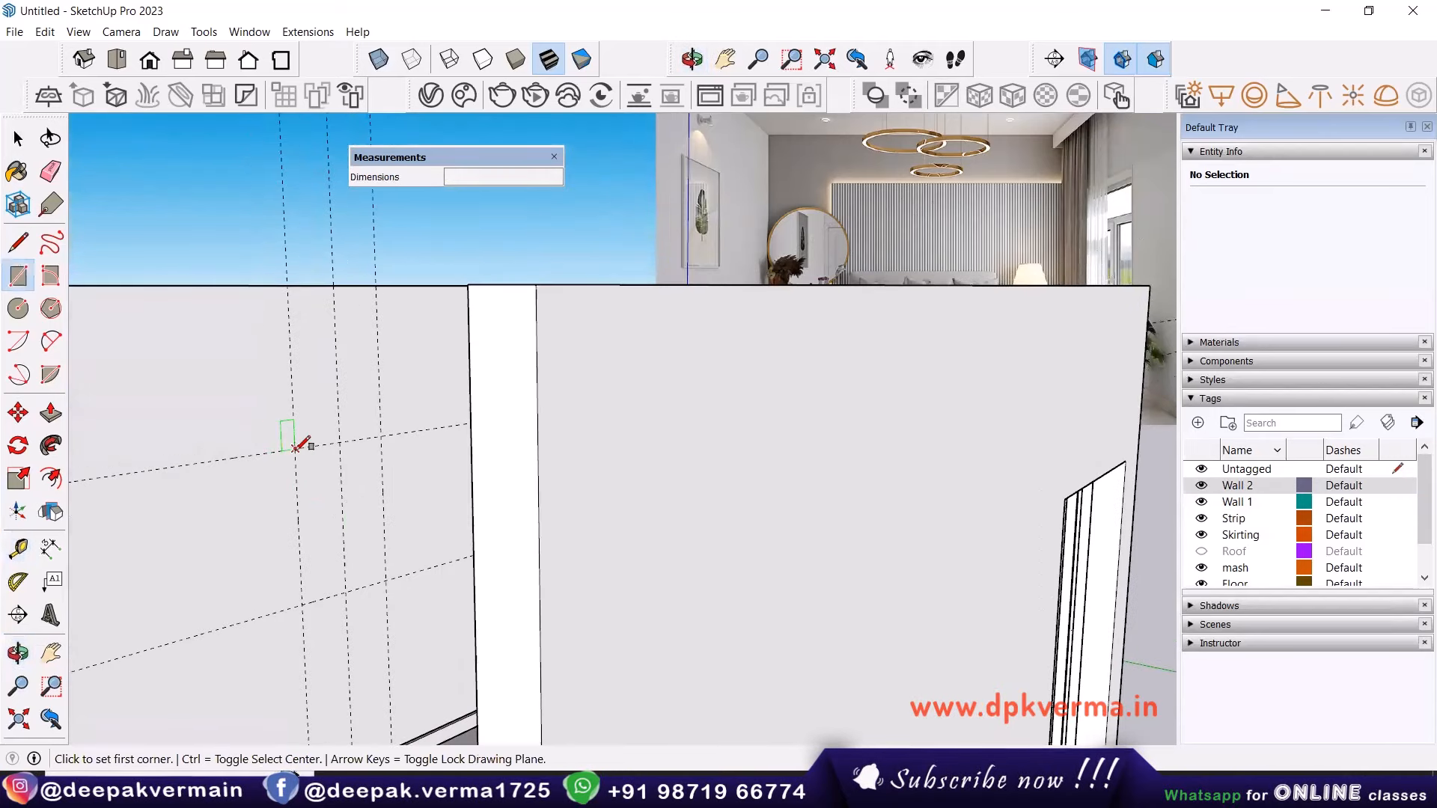
left_click(296, 447)
left_click(396, 576)
mouse_move(395, 576)
middle_mouse_down()
mouse_move(321, 529)
mouse_move(346, 536)
mouse_move(345, 515)
middle_mouse_up()
key("p")
left_click(346, 515)
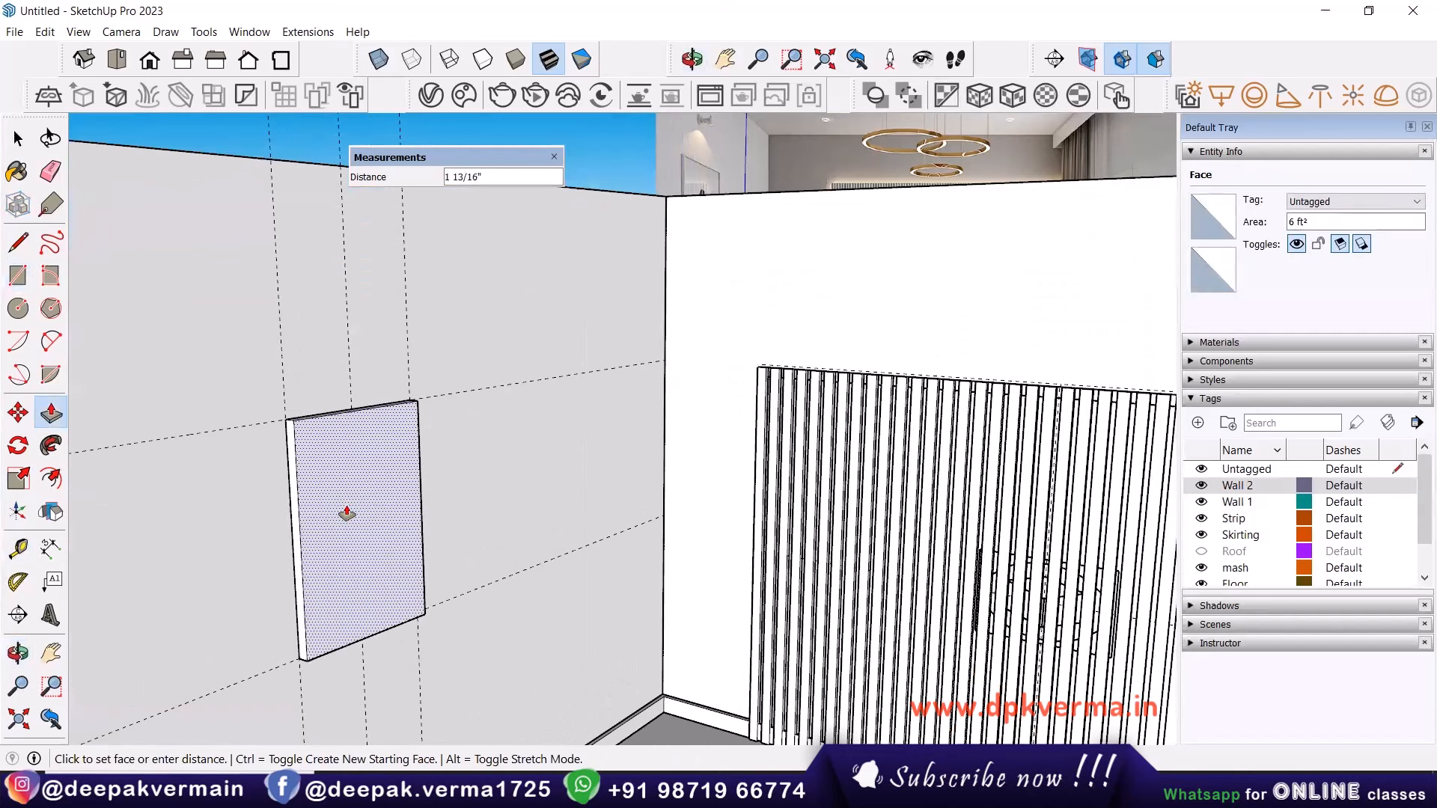
scroll(347, 513, "up", 2)
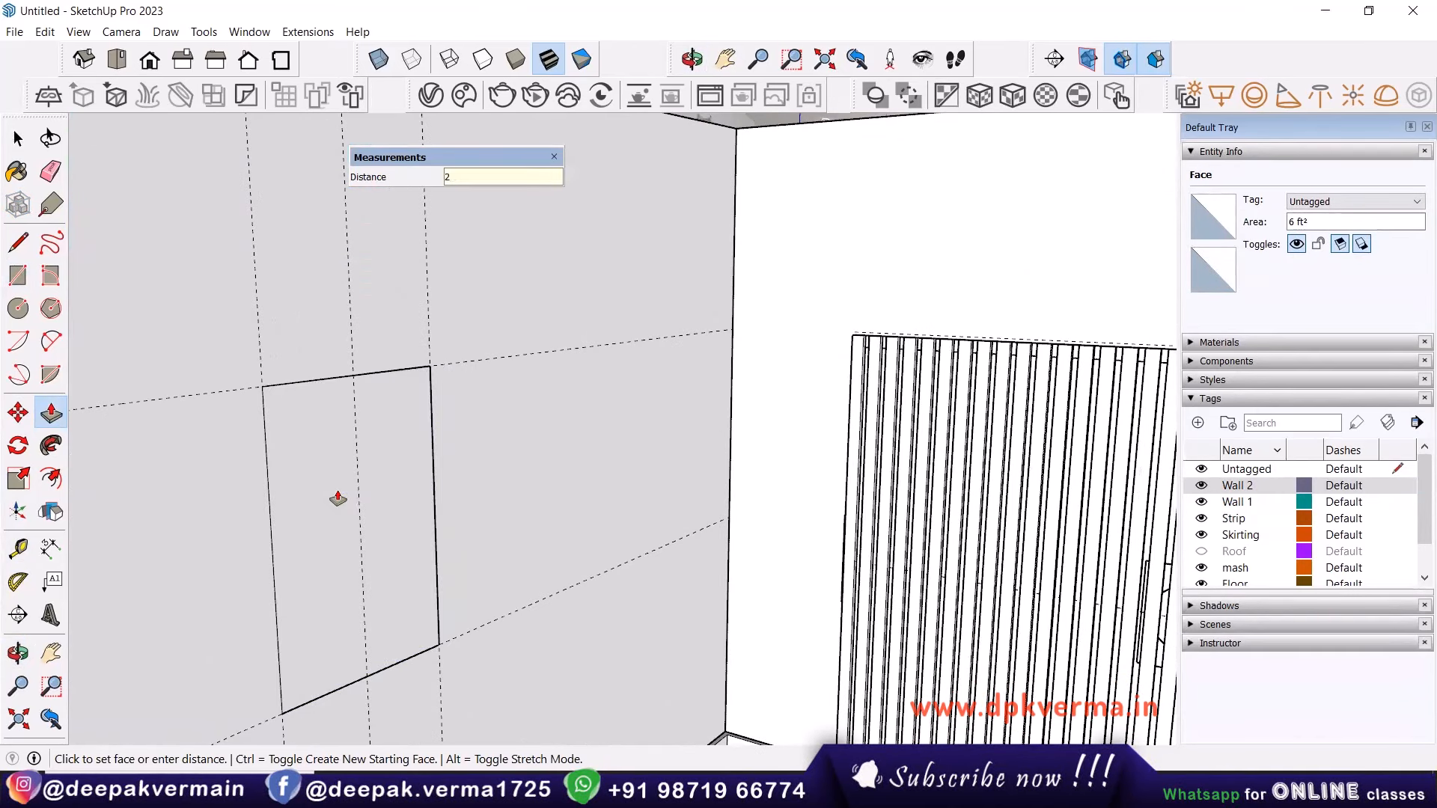
left_click(339, 497)
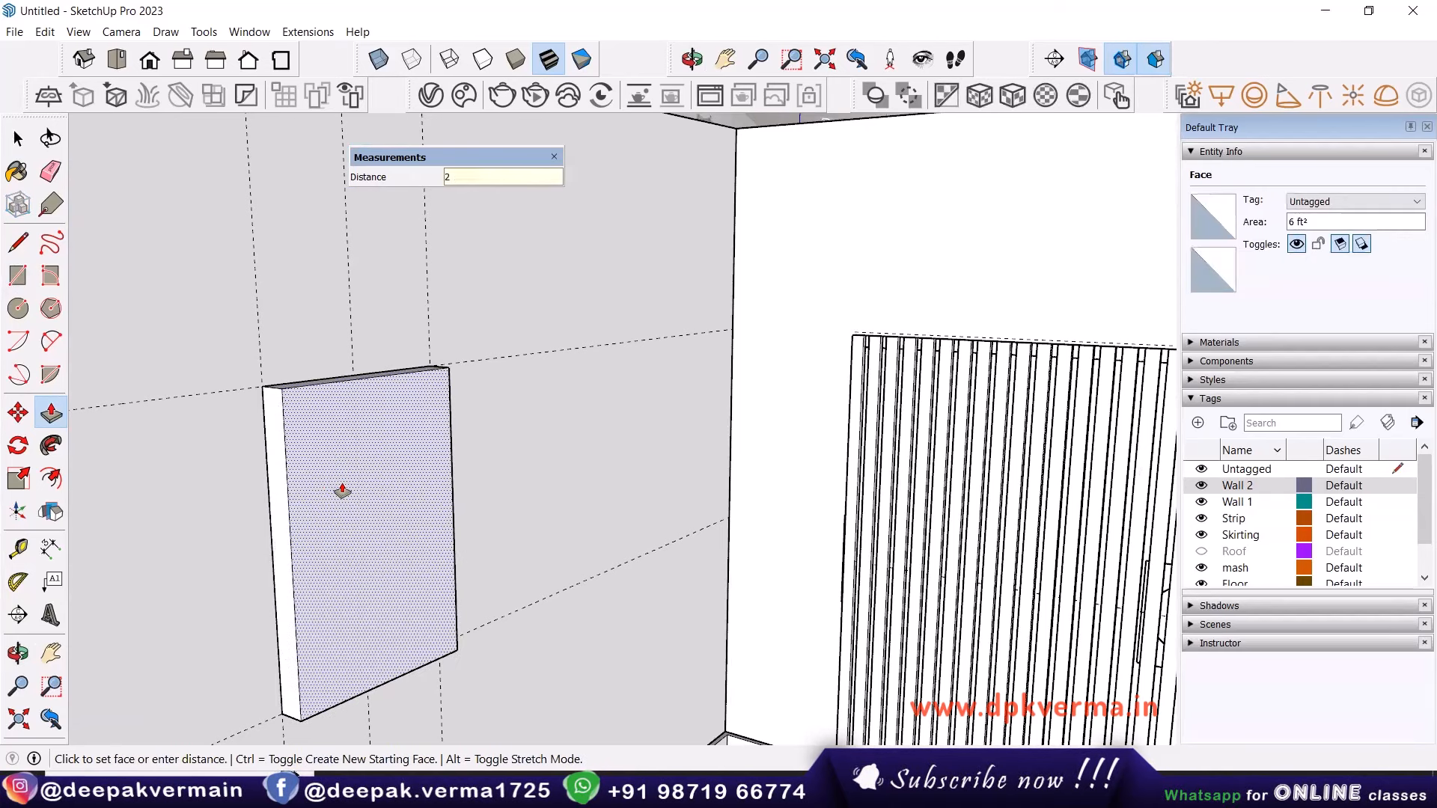
key("Return")
scroll(342, 491, "up", 1)
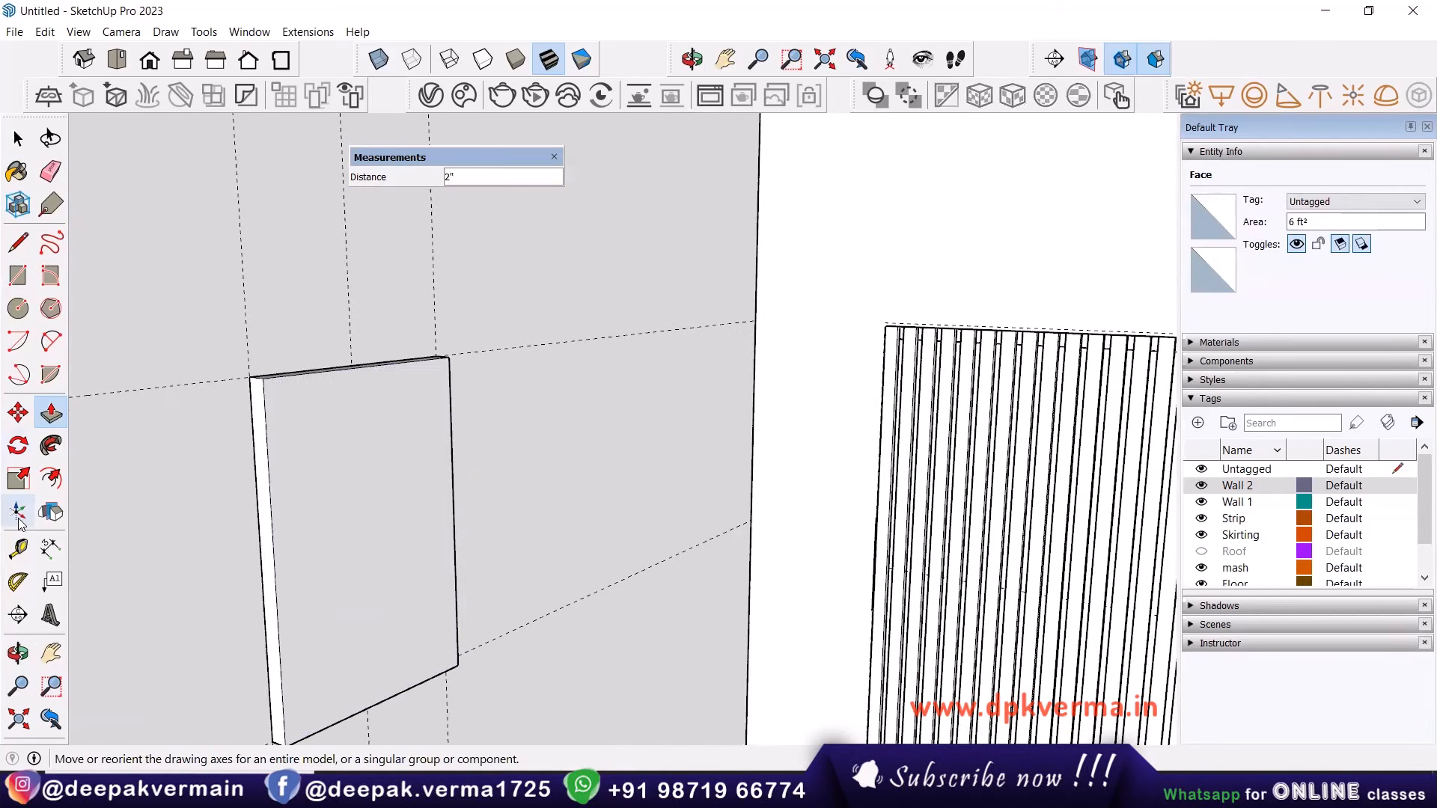
Offset the artwork panel's front face 1" inward and push the inner face back 1" to form a frame.
left_click(51, 480)
left_click(303, 487)
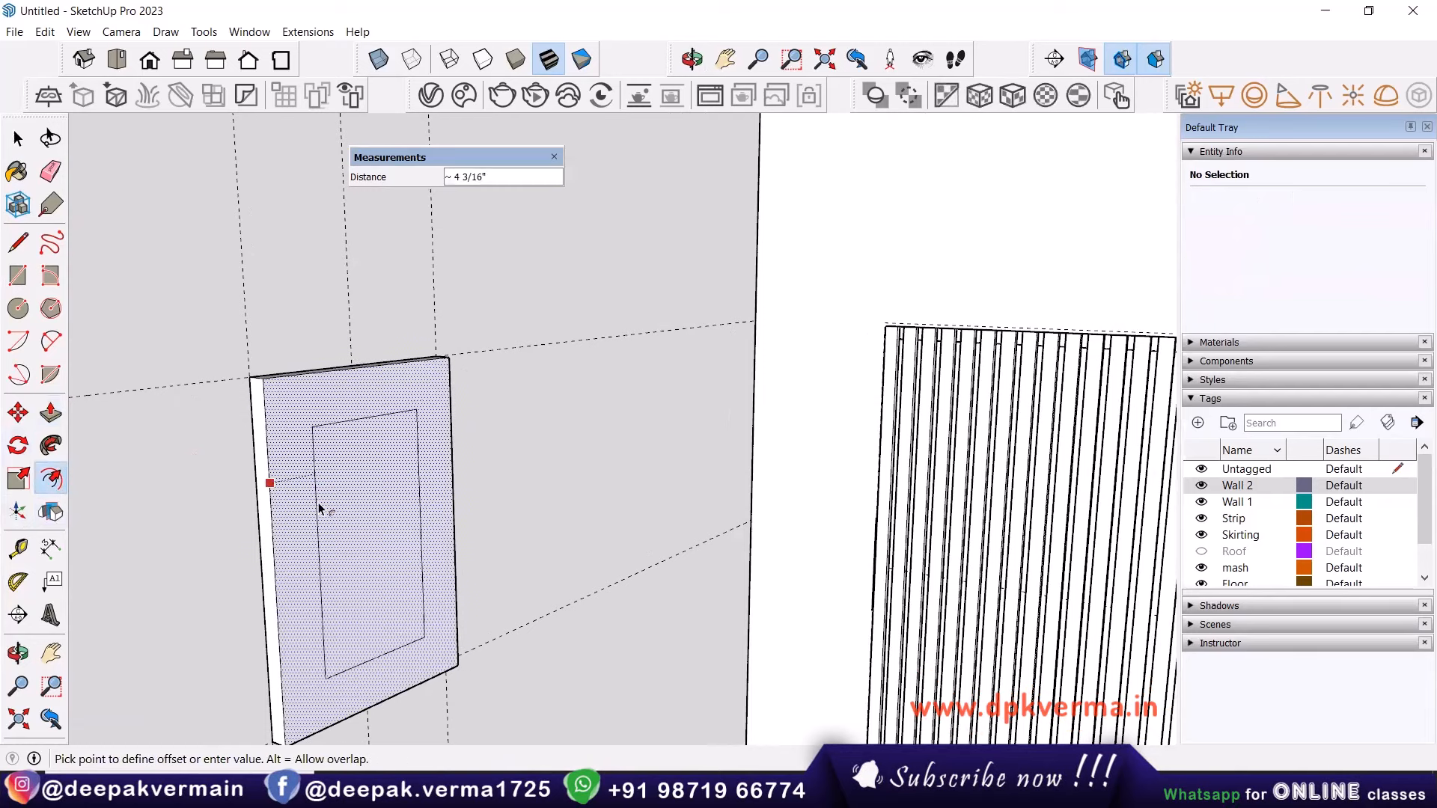
type("1")
key("Return")
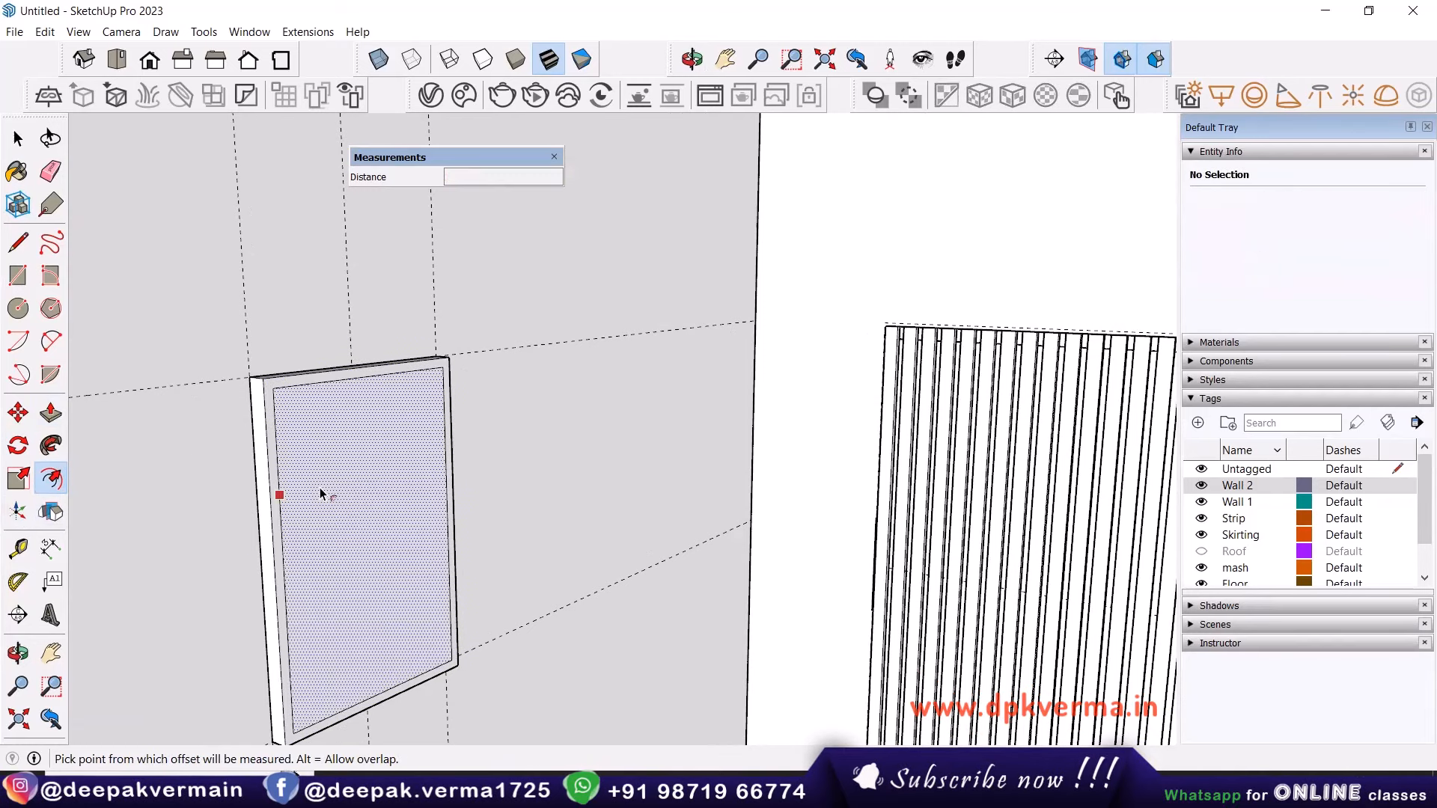
key("p")
left_click(333, 475)
type("1")
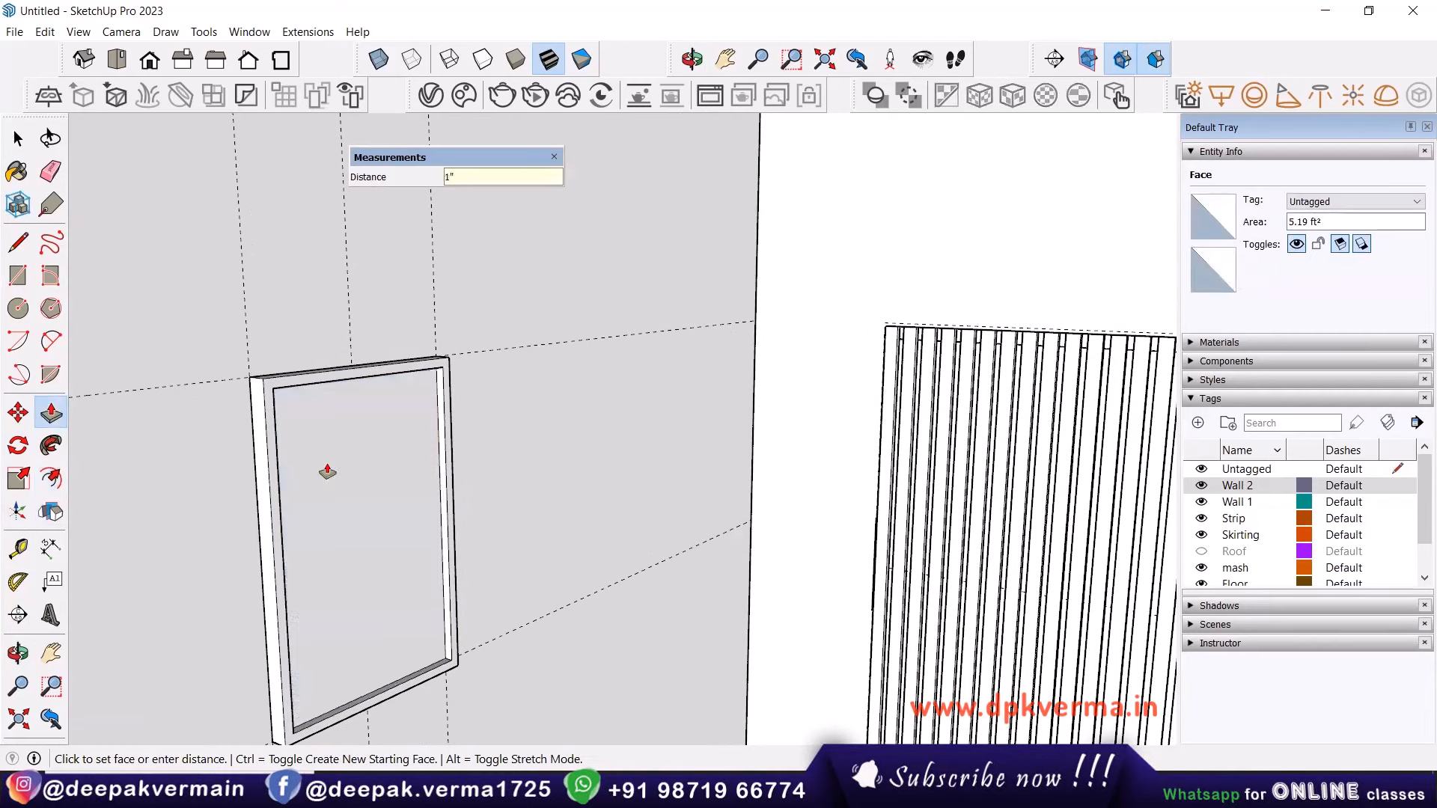
key("Return")
key("space")
scroll(380, 470, "down", 5)
middle_click_drag(410, 504, 402, 539)
scroll(402, 538, "up", 3)
scroll(397, 496, "up", 4)
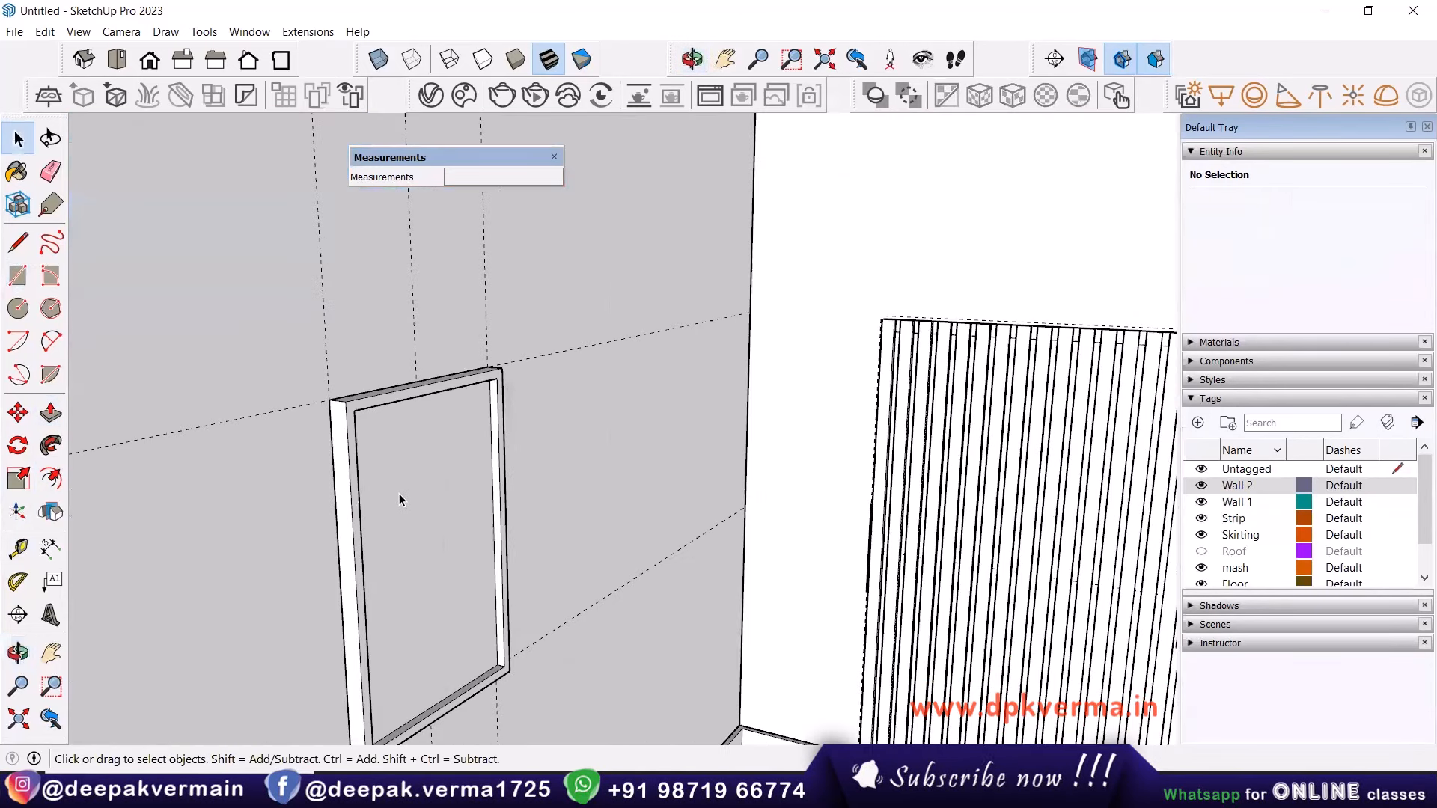
Push the frame's front face back about 7/8" and recess the inner face about 1/2".
key("p")
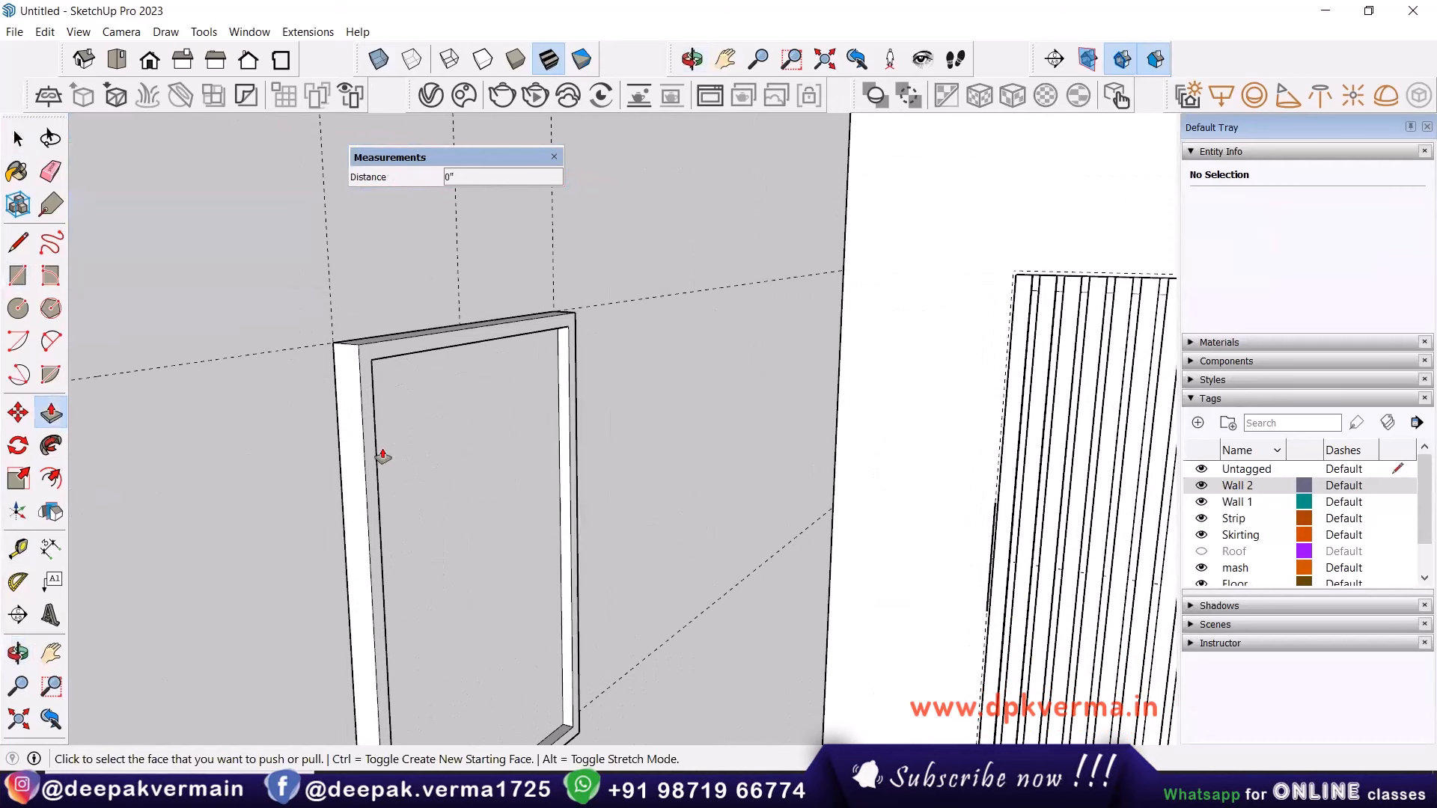
left_click(369, 468)
left_click(367, 464)
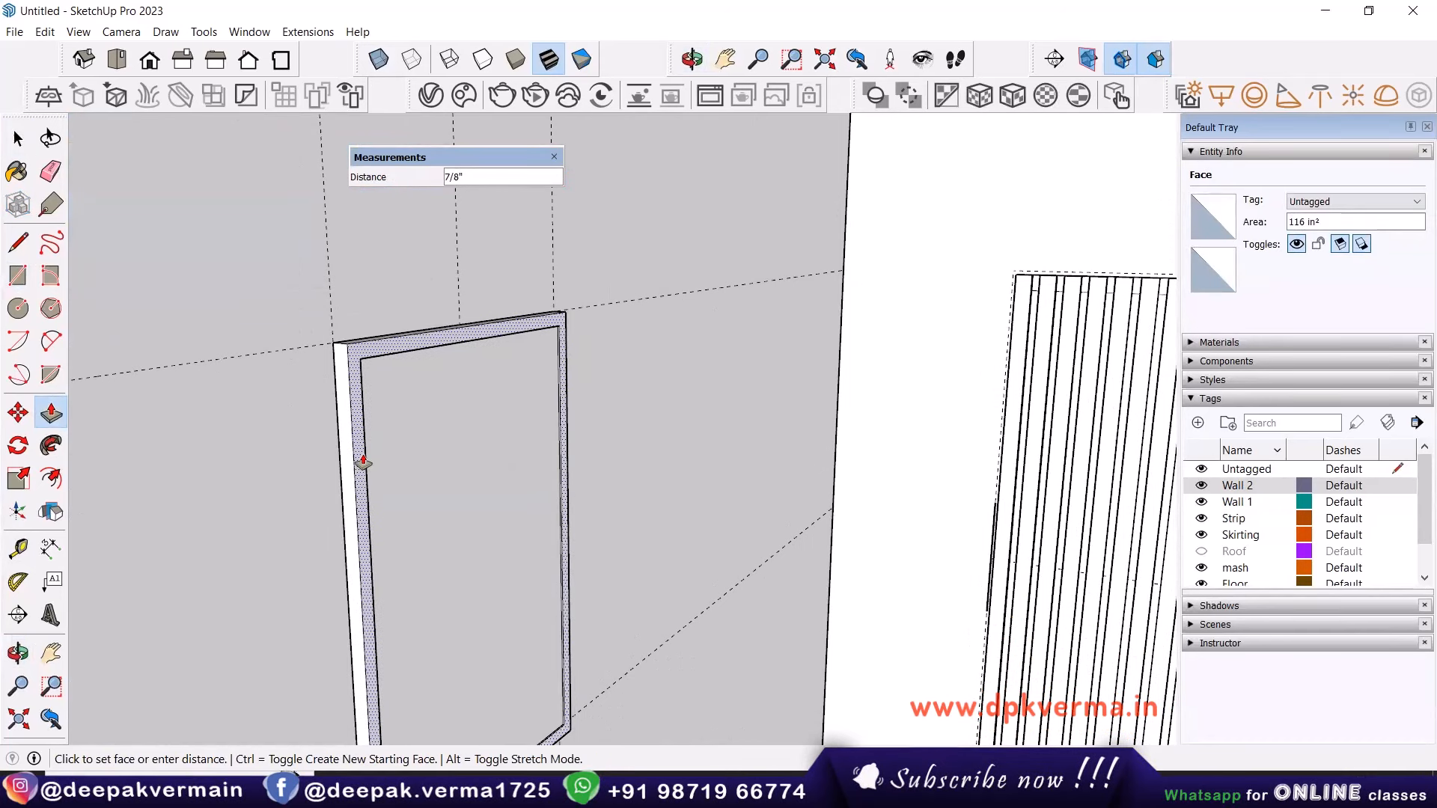
left_click(418, 468)
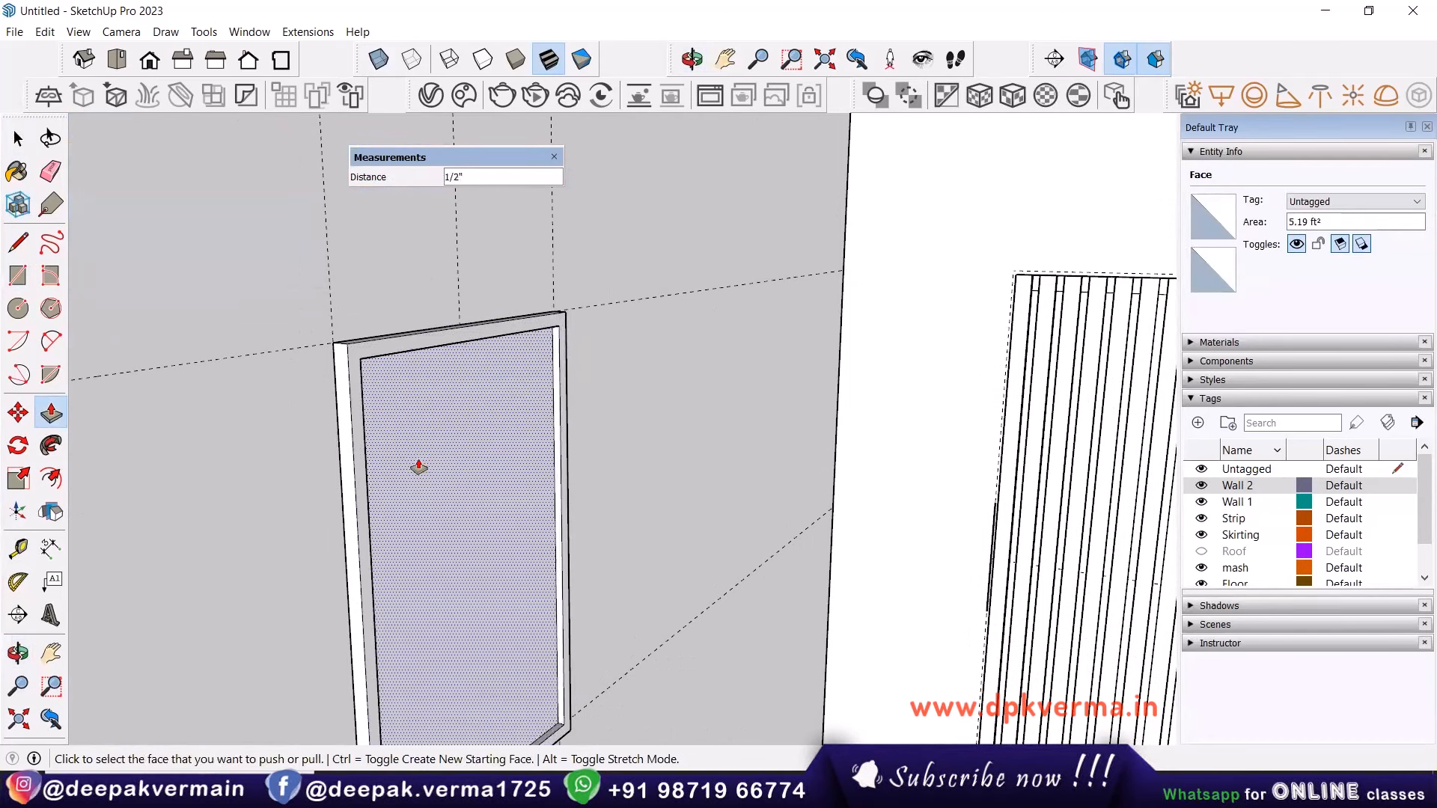
left_click(418, 467)
key("space")
scroll(418, 467, "down", 6)
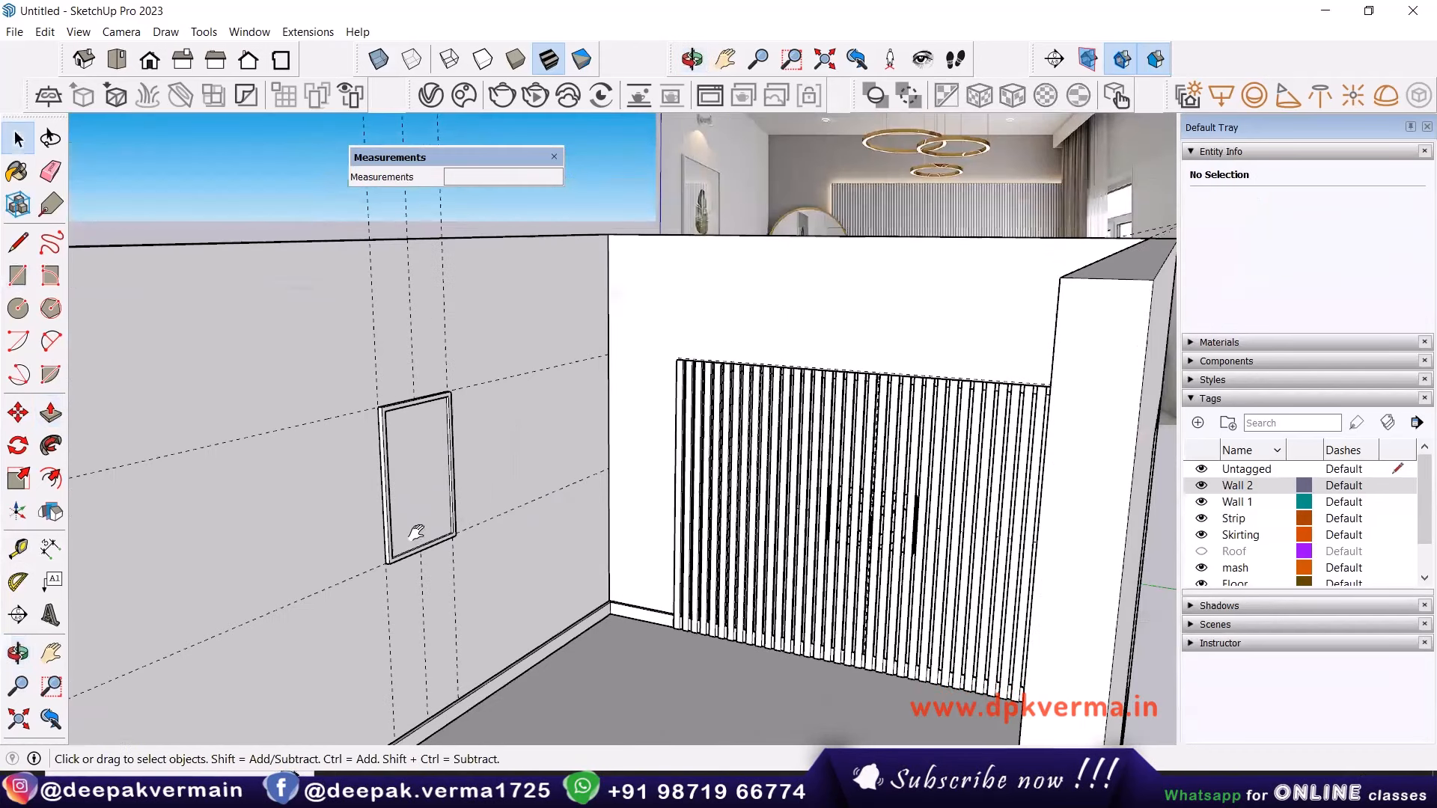
middle_click_drag(416, 532, 459, 311, "shift")
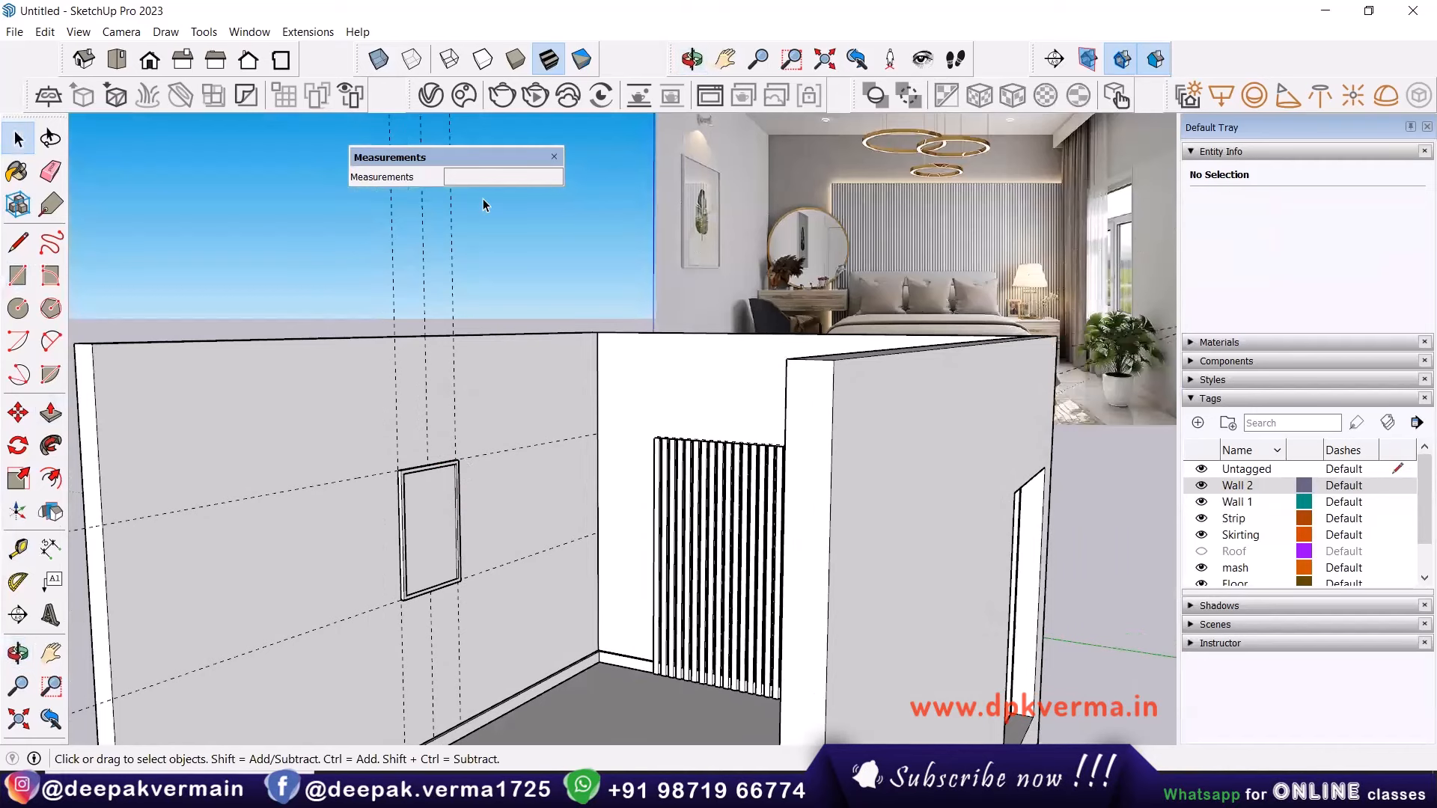
Open the Chaos Cosmos Browser and search its assets for "wall light".
left_click(459, 102)
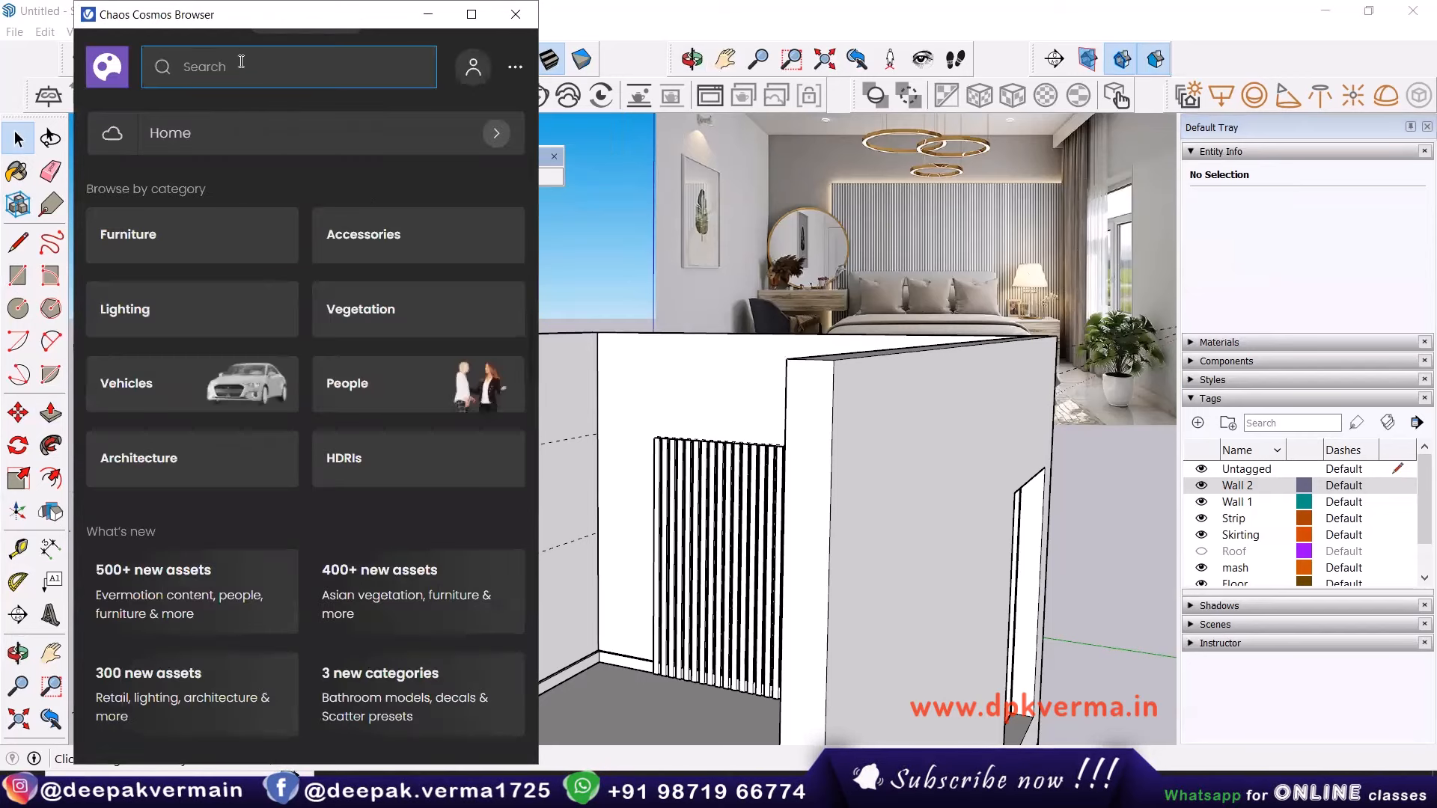
left_click(242, 60)
type("light")
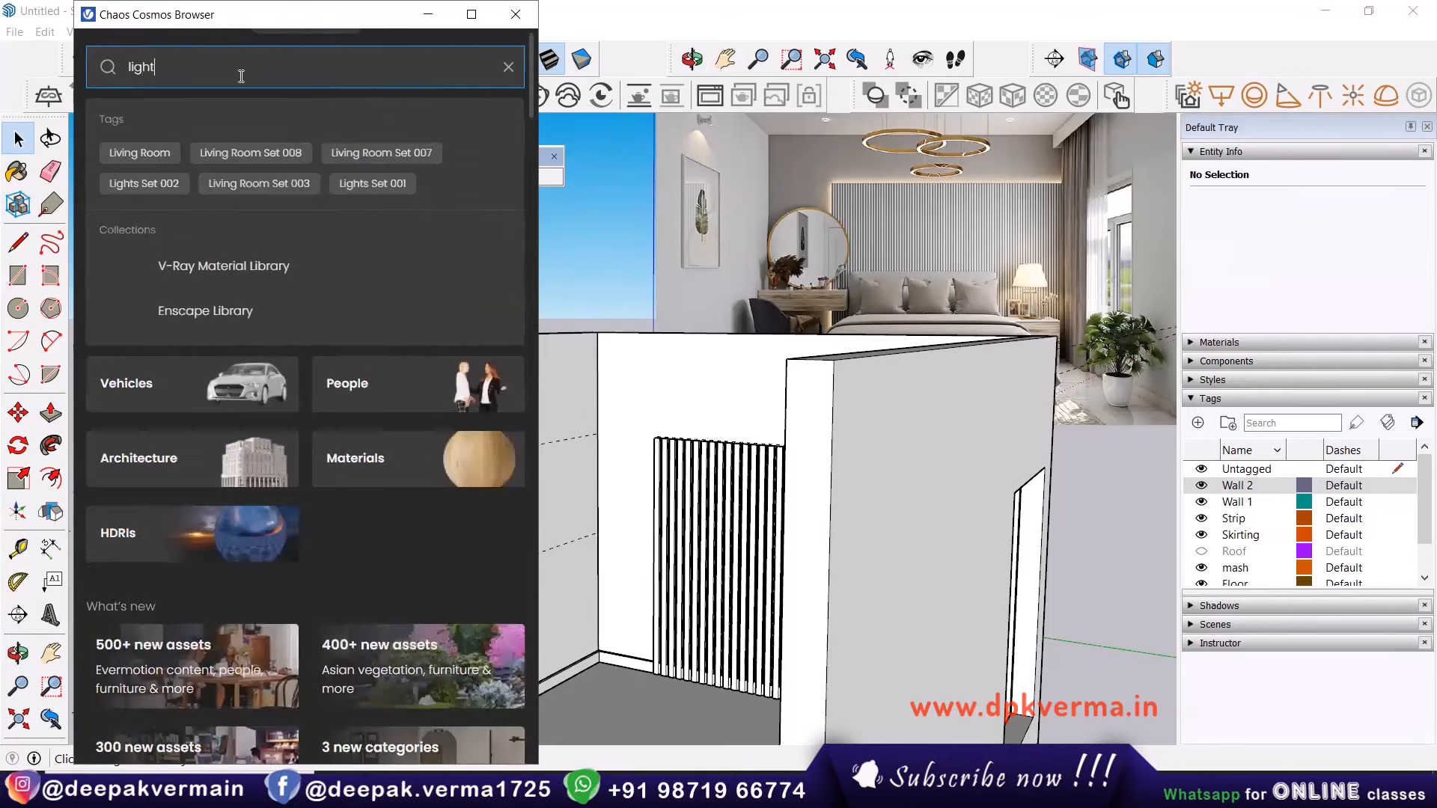
key("Return")
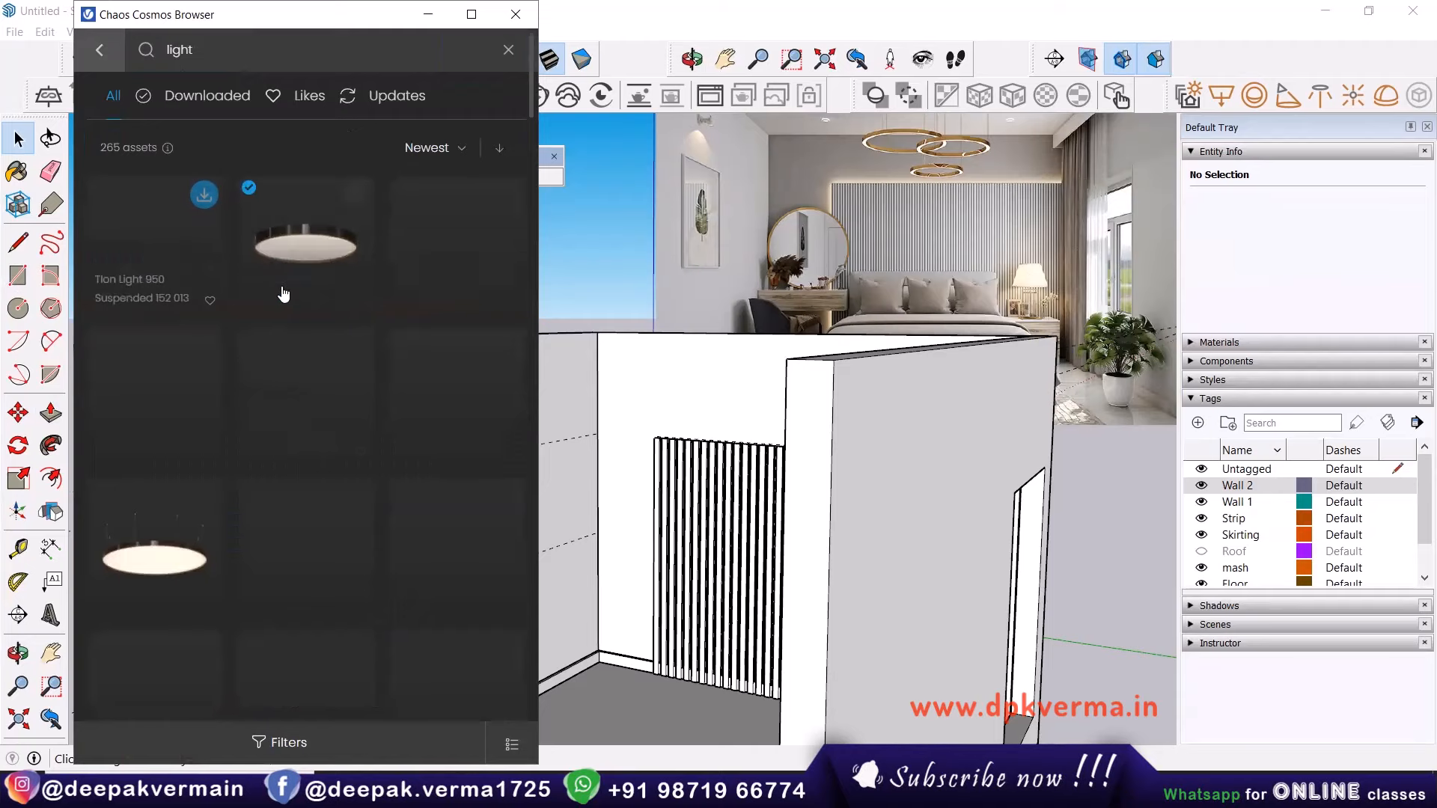
left_click_drag(224, 49, 106, 45)
type("w")
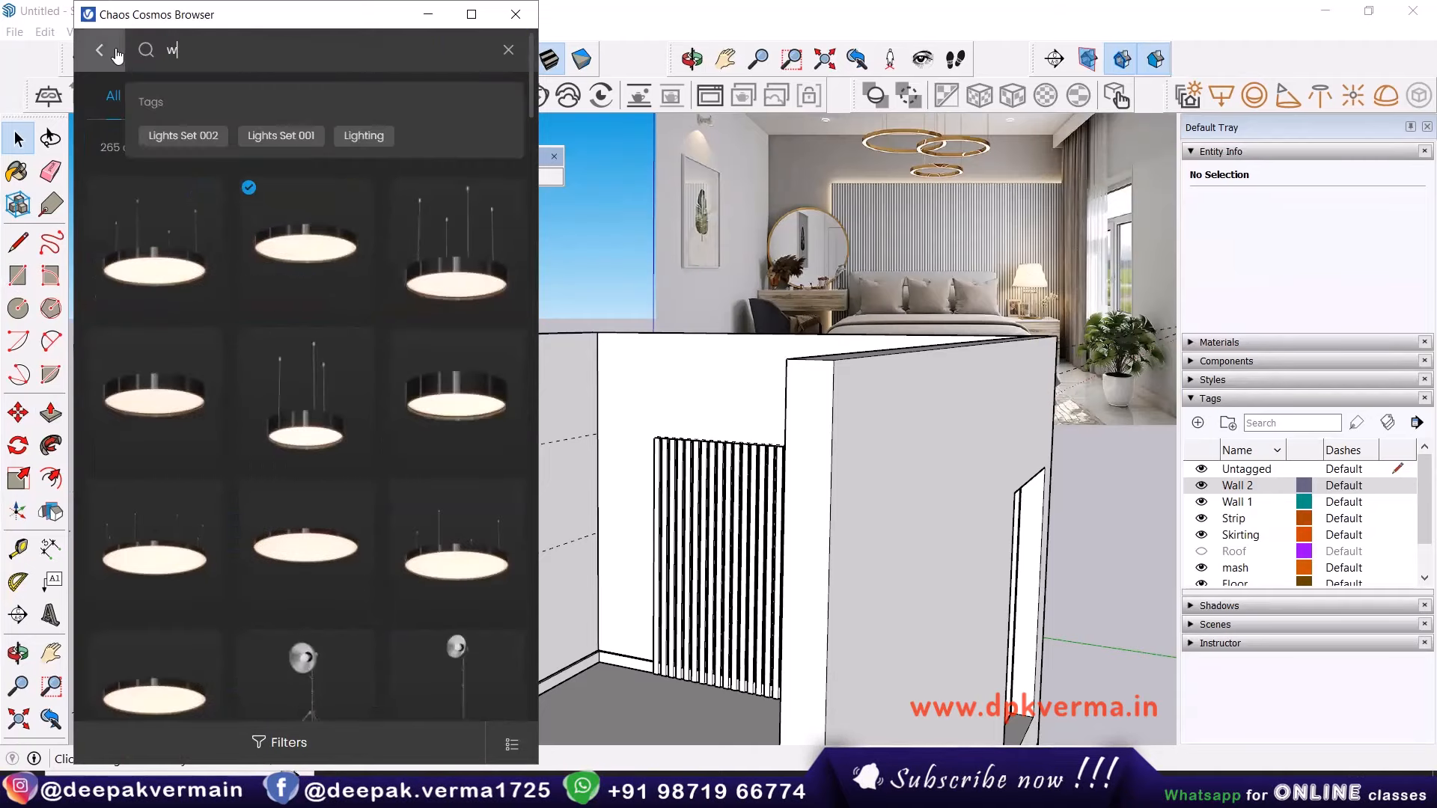
type("all light")
key("Return")
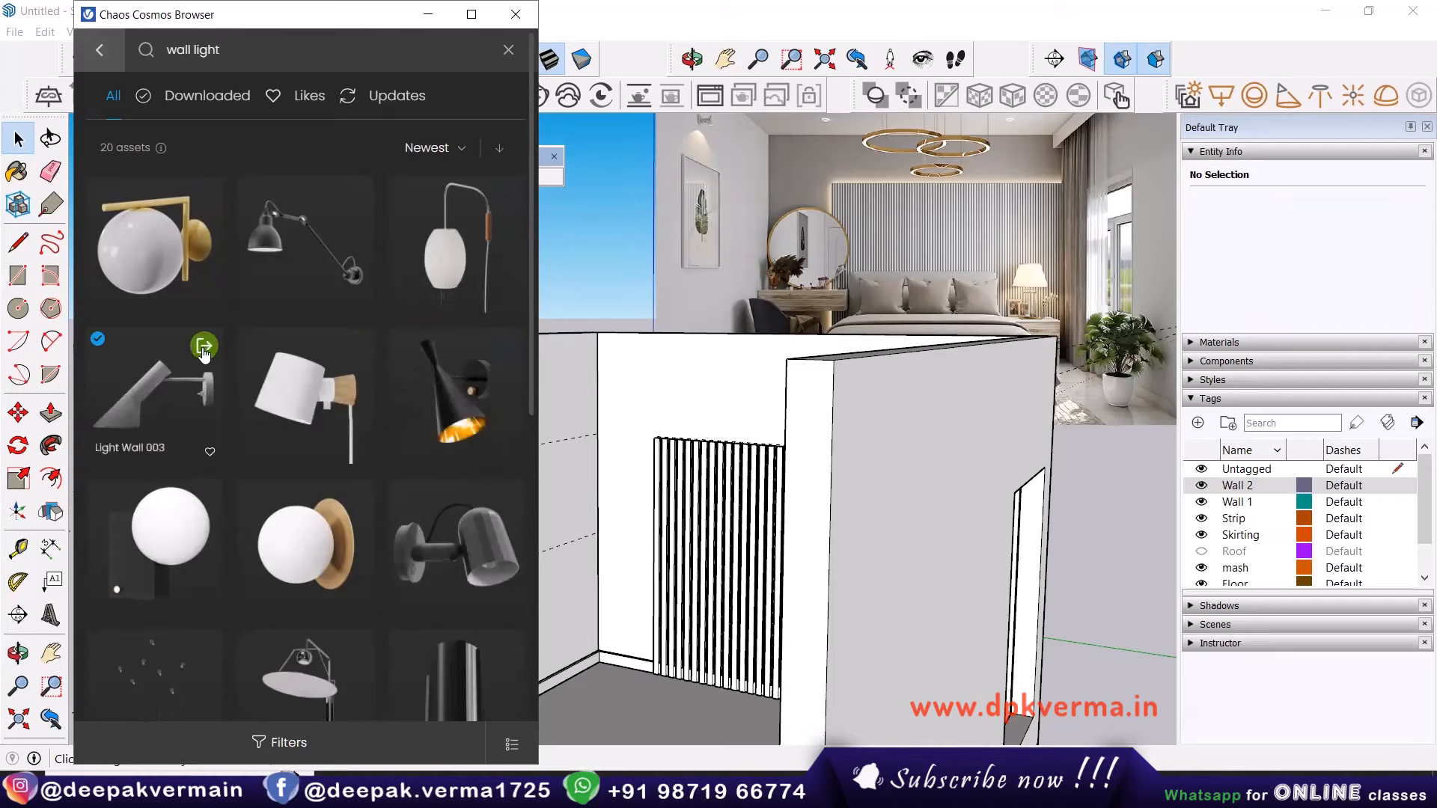
Import the Light Wall 003 asset, place it on Wall 2's centre guide above the artwork frame, and close the asset browser.
left_click(204, 348)
scroll(419, 383, "up", 5)
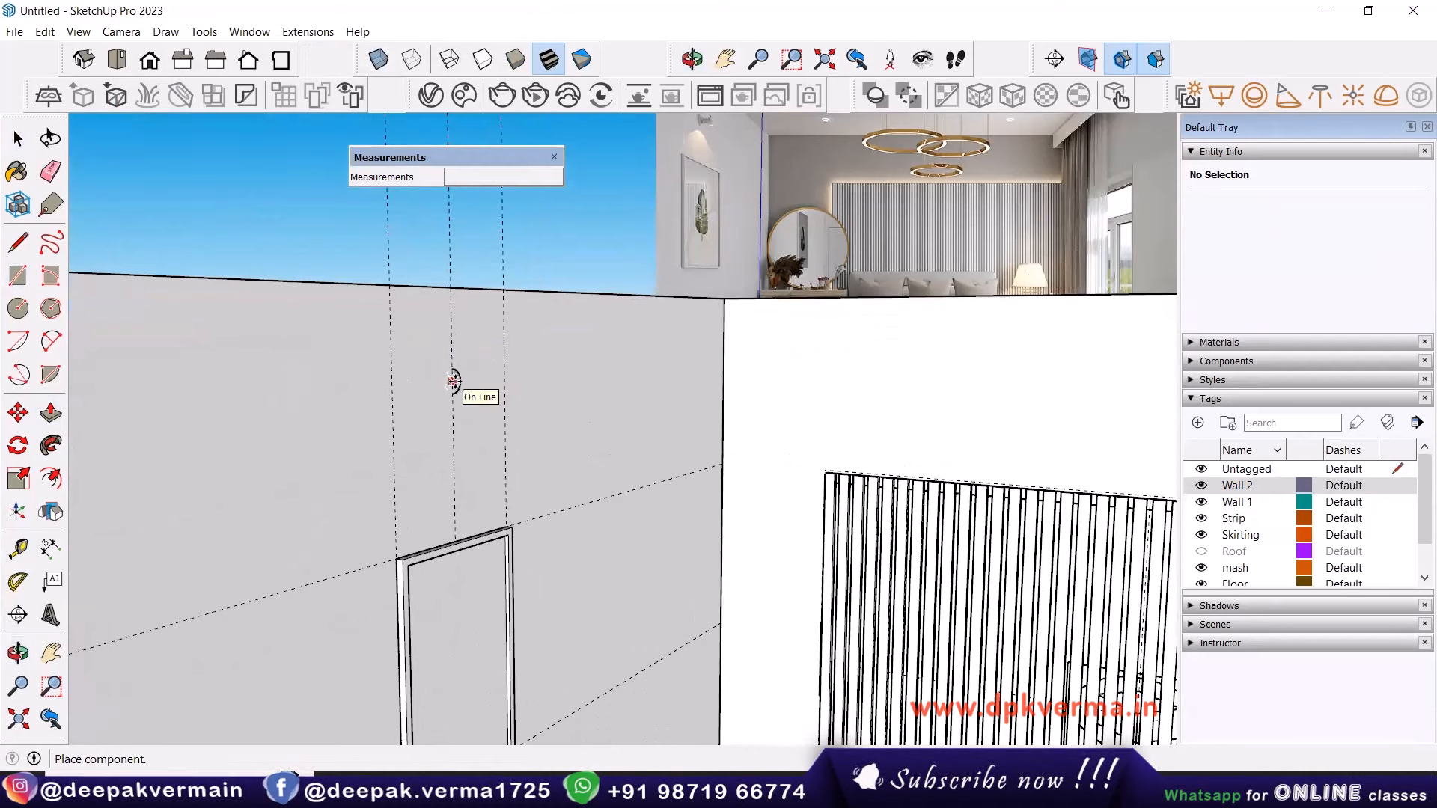
scroll(452, 397, "up", 1)
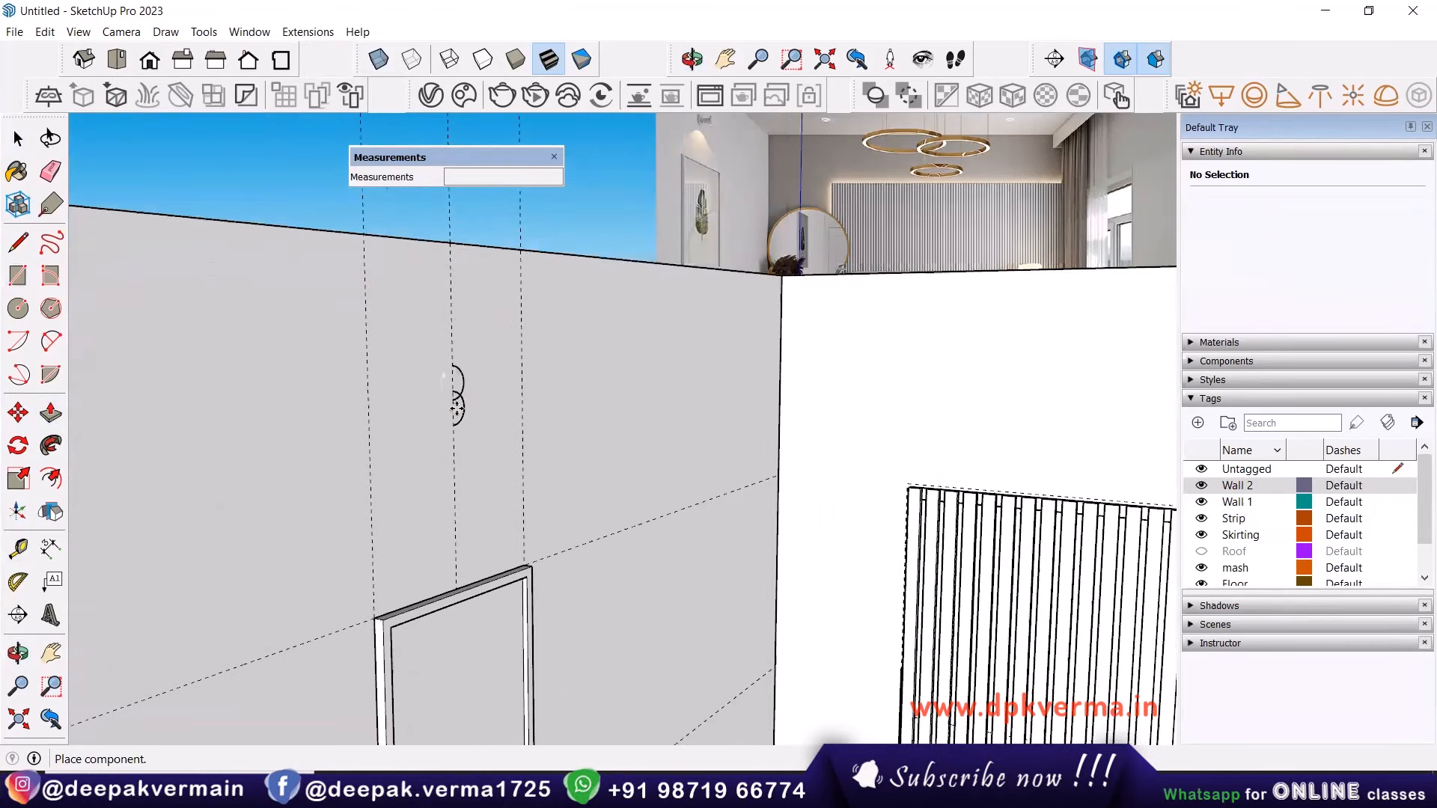
left_click(450, 407)
left_click(515, 18)
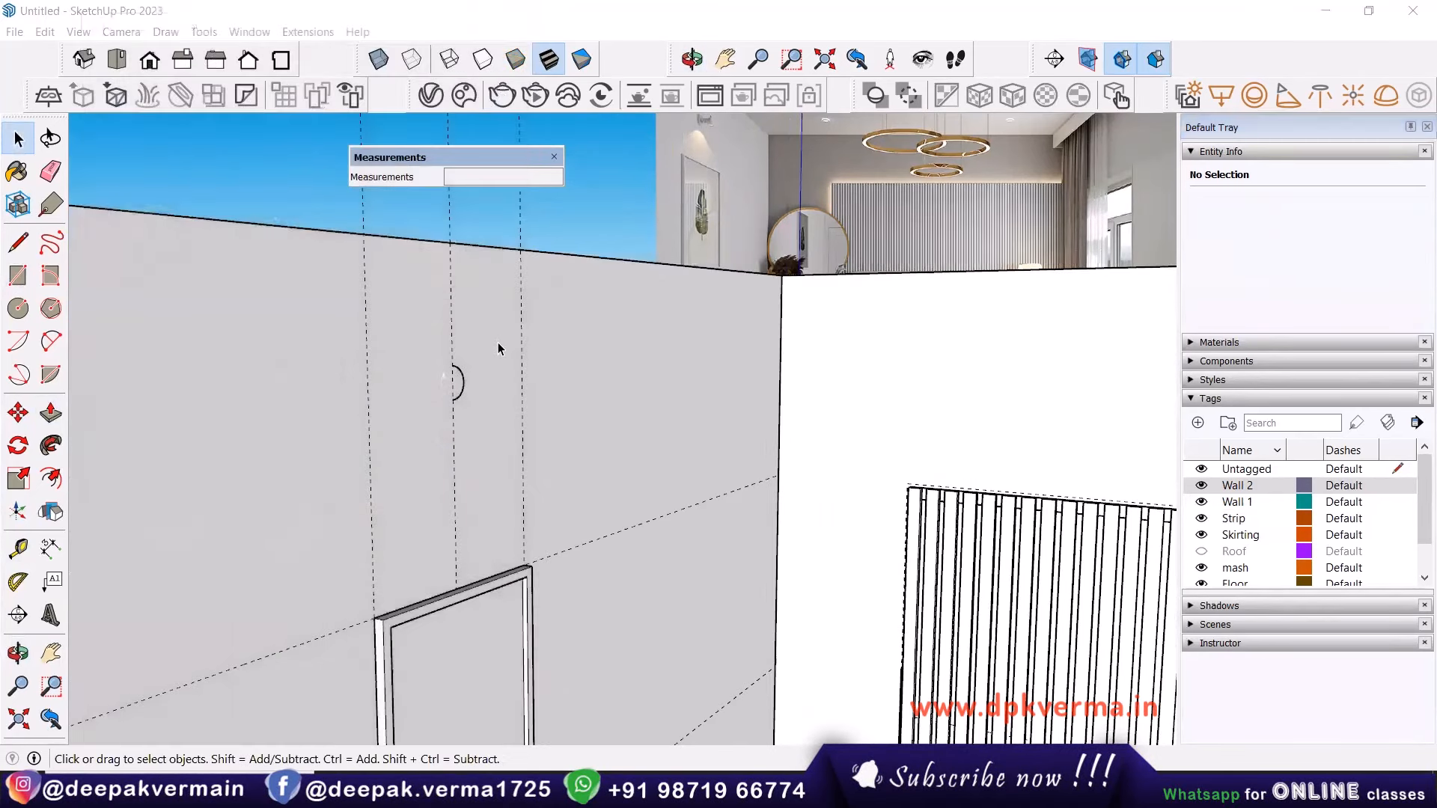
Display the model in X-ray and flip the wall light so its arm points out from the wall.
left_click(458, 385)
left_click(50, 513)
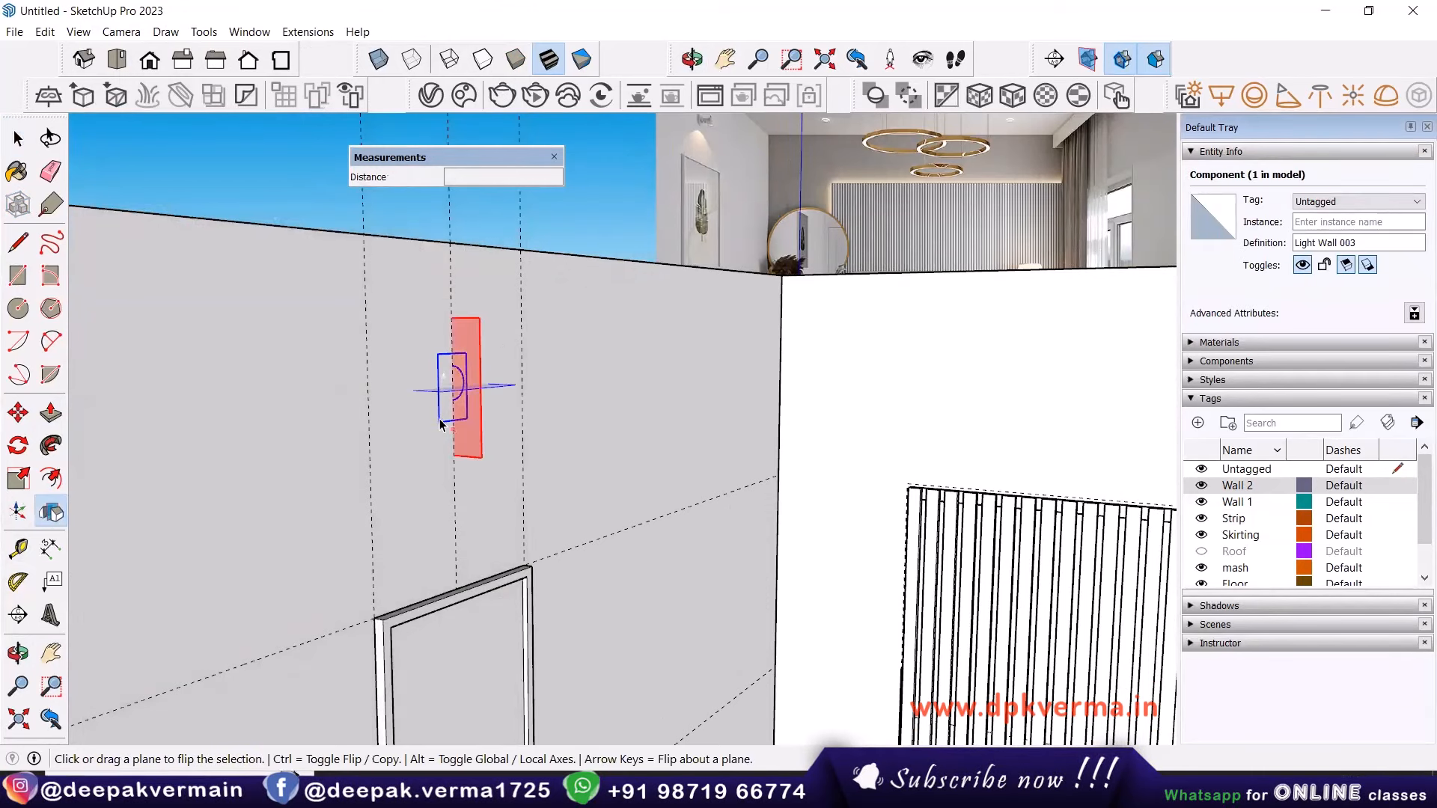
left_click(379, 59)
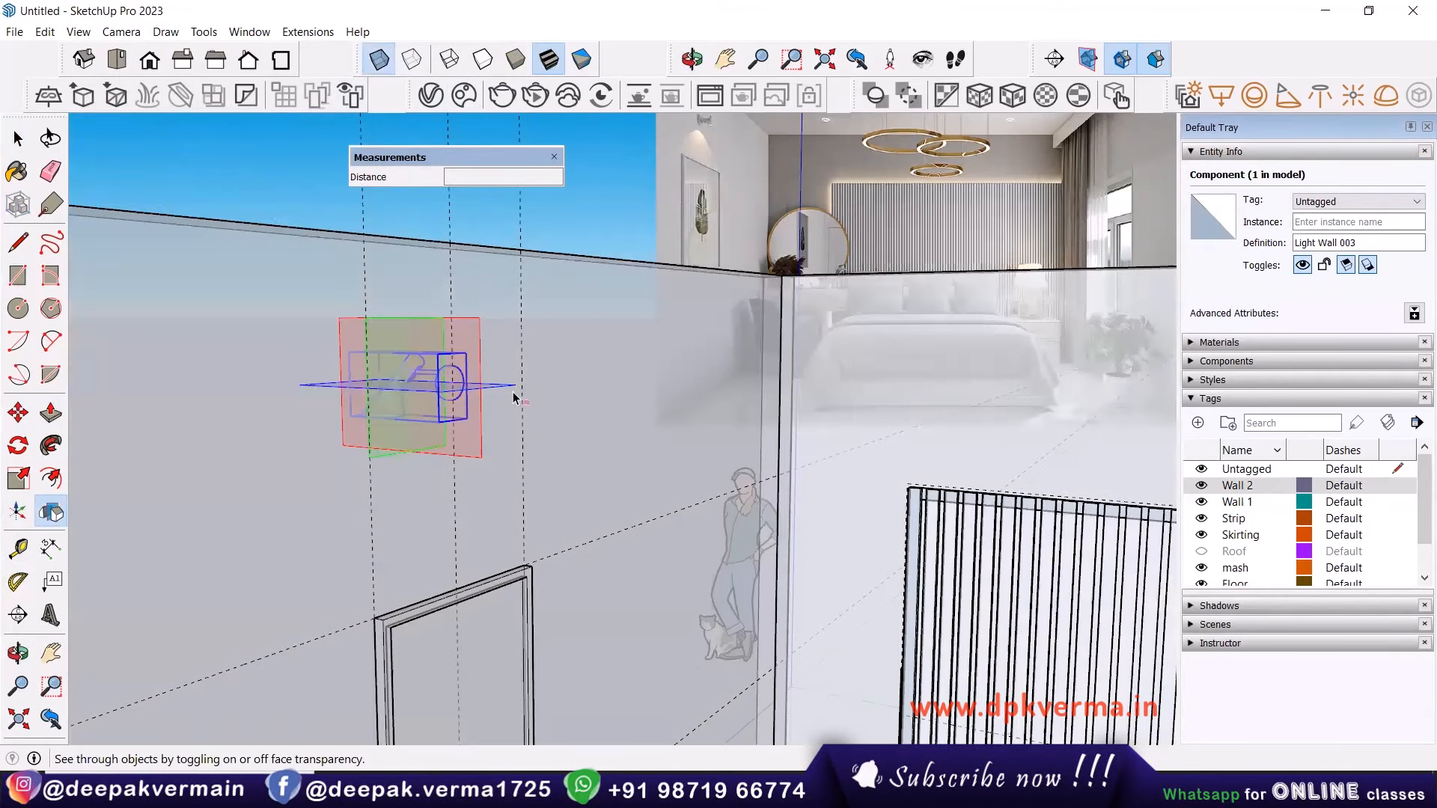
left_click(387, 330)
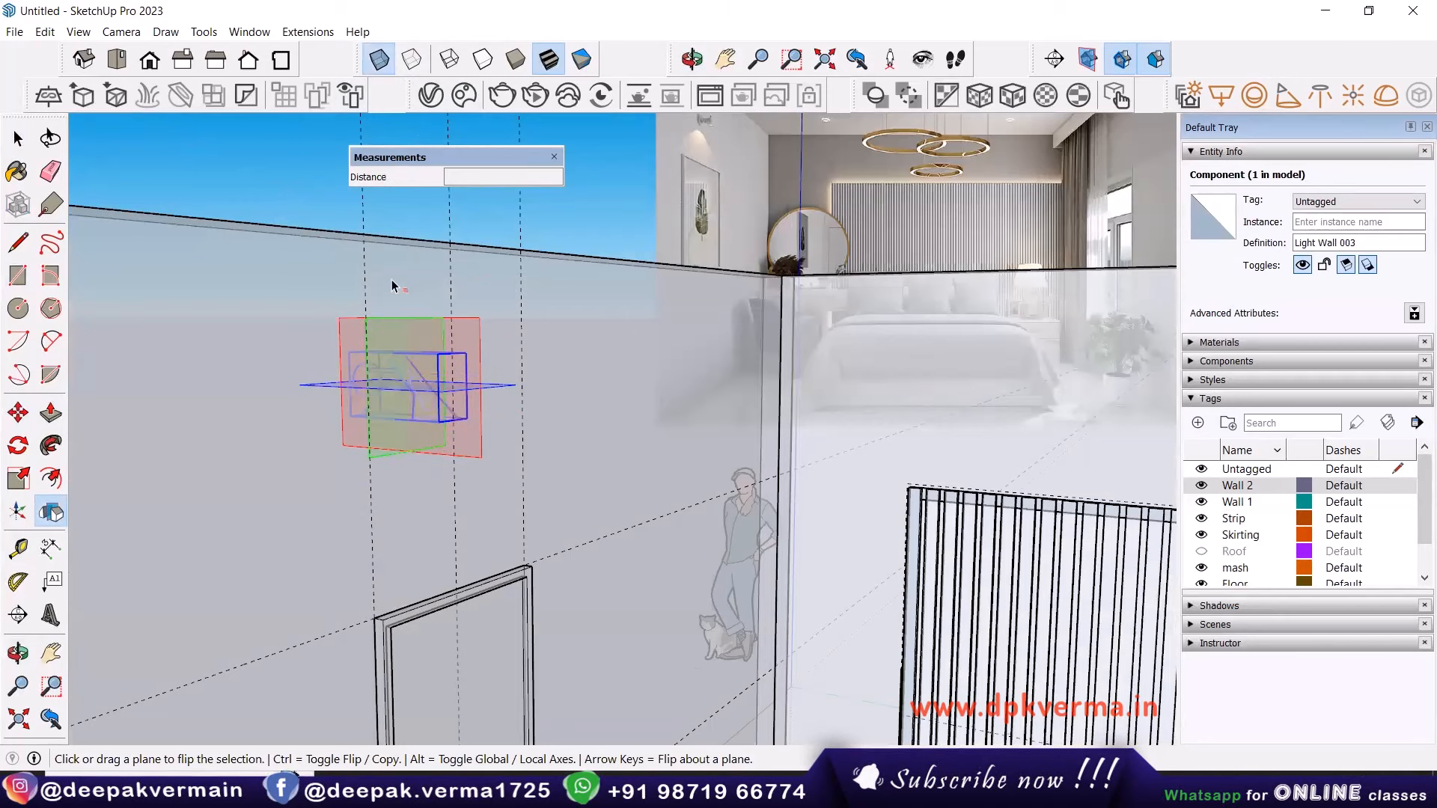
Move the flipped wall light about 1' forward so its base sits on Wall 2's inner face, and turn off X-ray display.
left_click(18, 413)
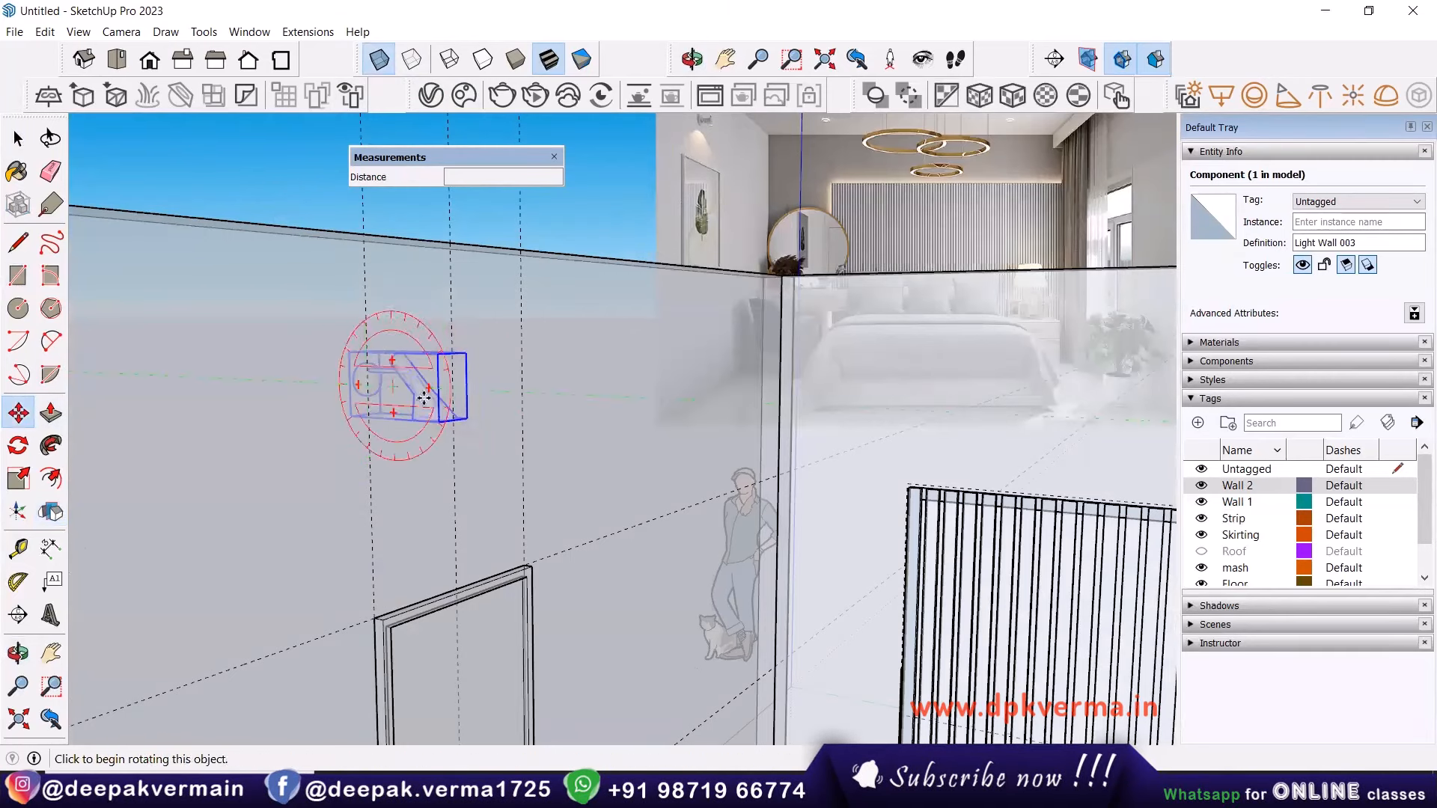
left_click(350, 416)
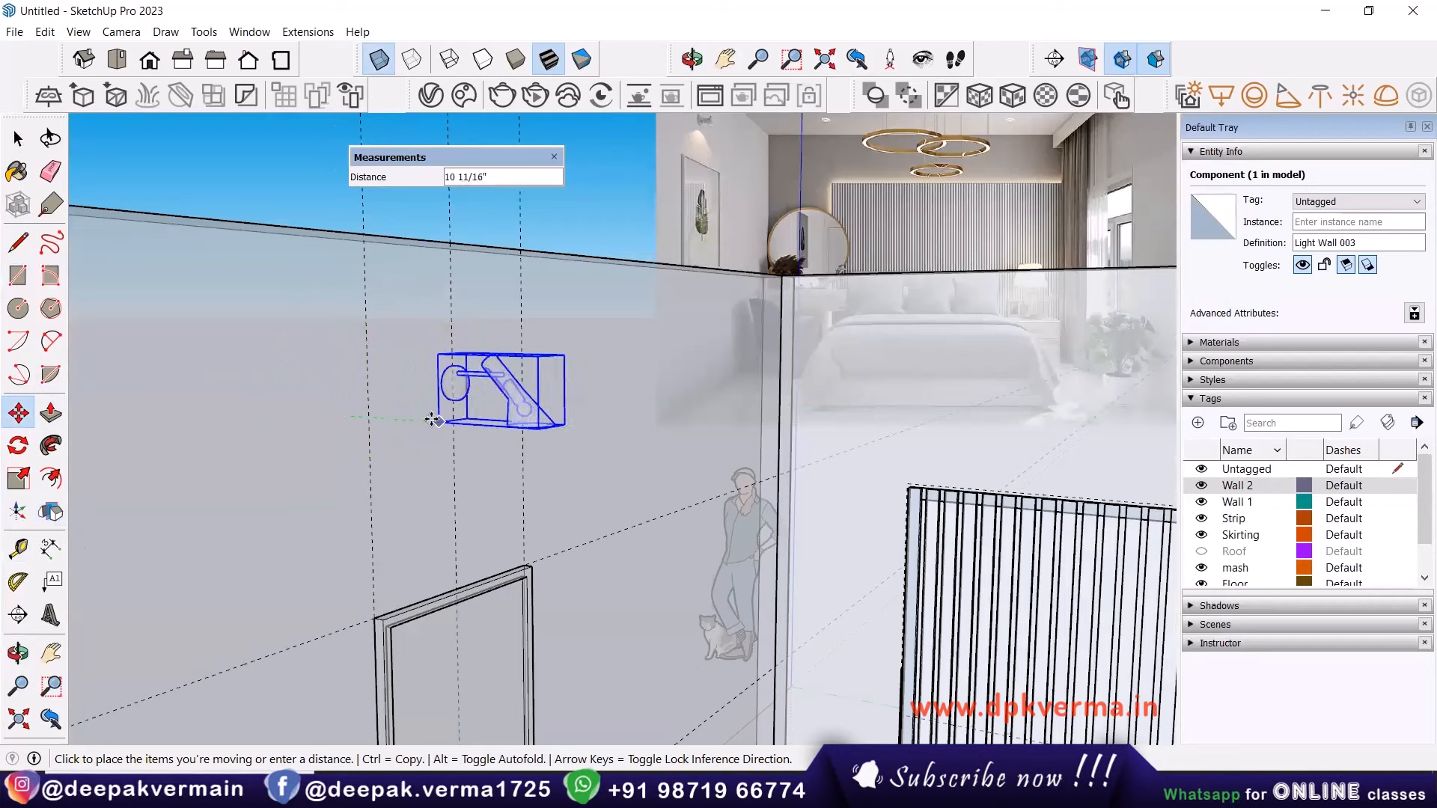
left_click(434, 419)
left_click(379, 59)
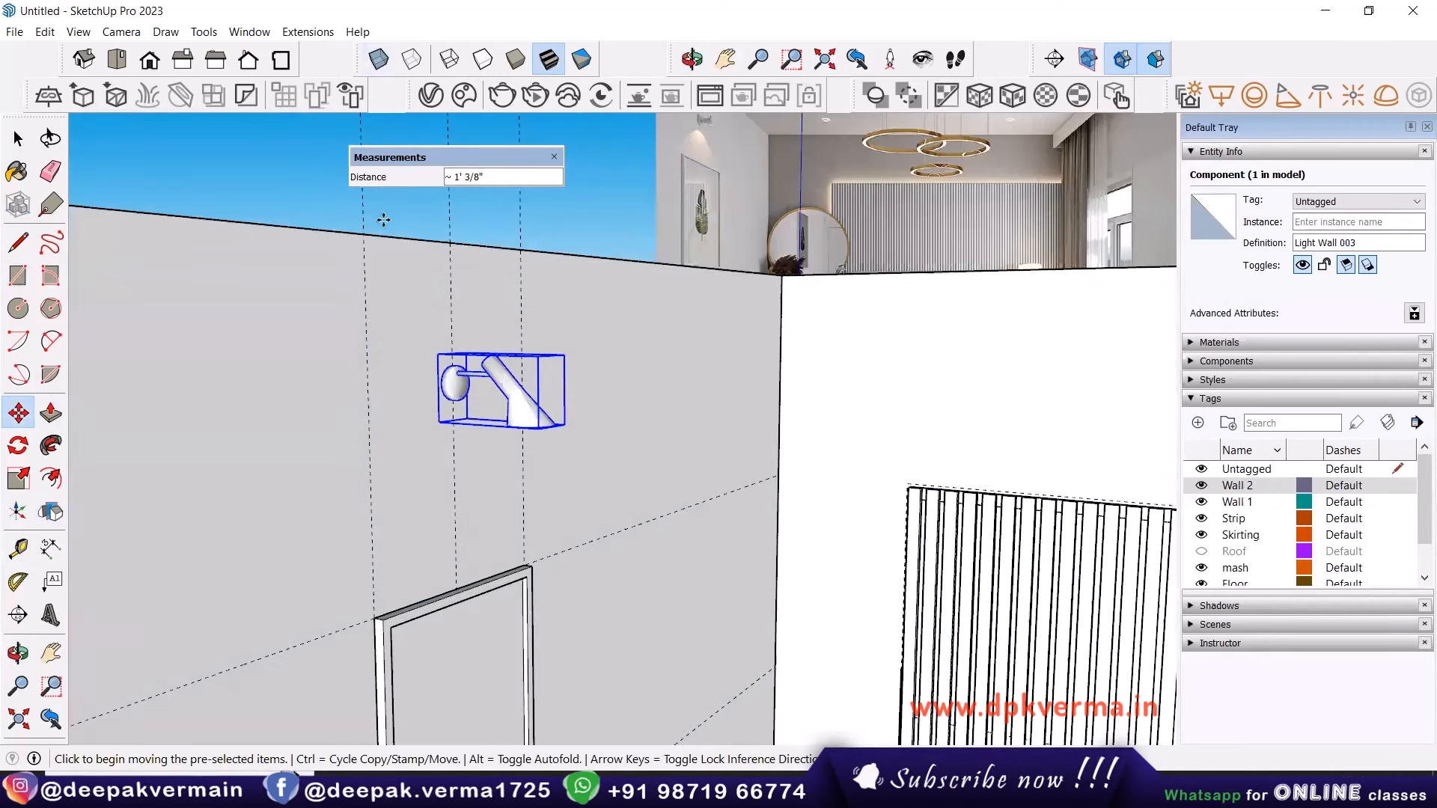
left_click(291, 195)
key("Escape")
key("space")
Scale the wall light uniformly to 0.50 about its opposite corner.
middle_click_drag(455, 347, 523, 345)
left_click(18, 478)
scroll(600, 296, "up", 2)
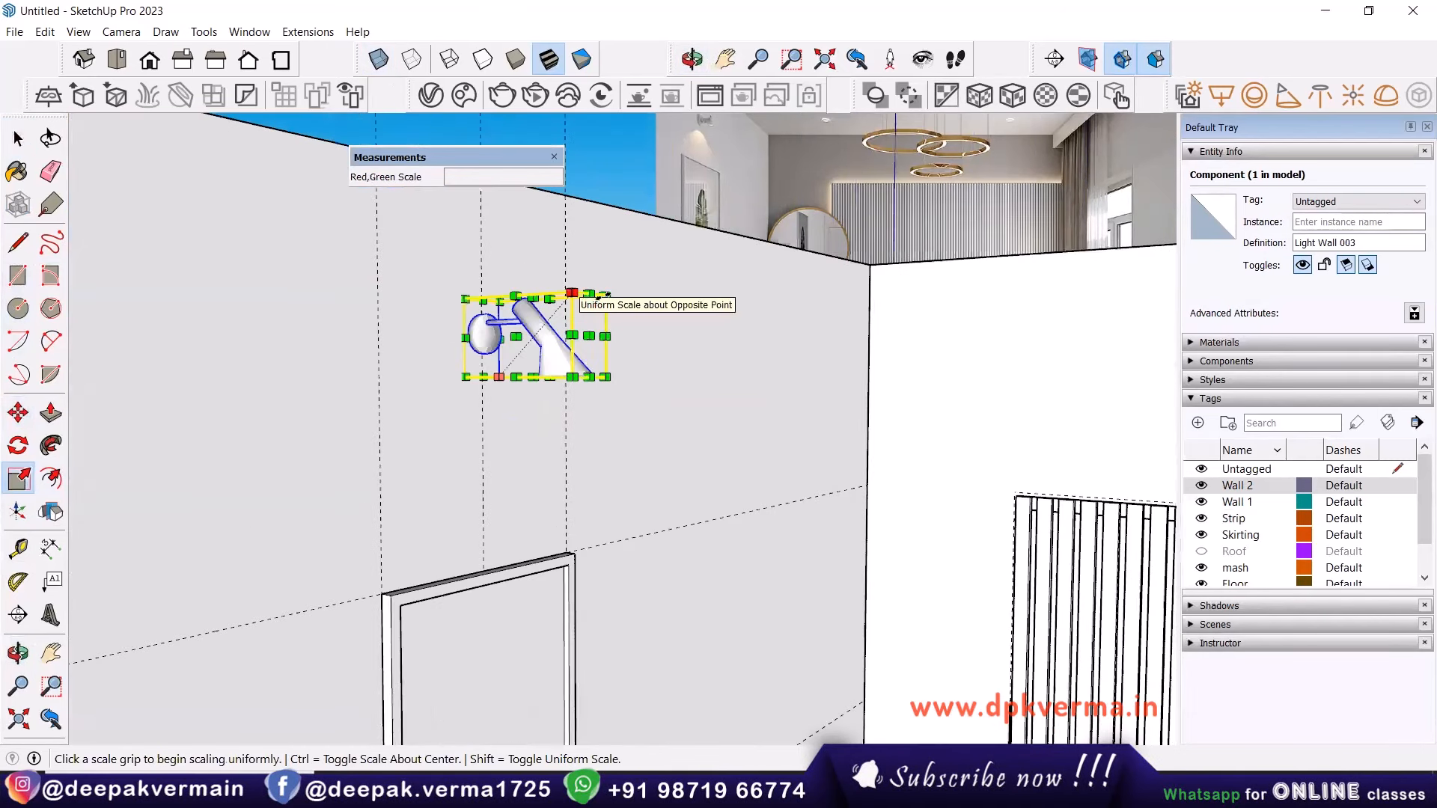
scroll(599, 296, "up", 3)
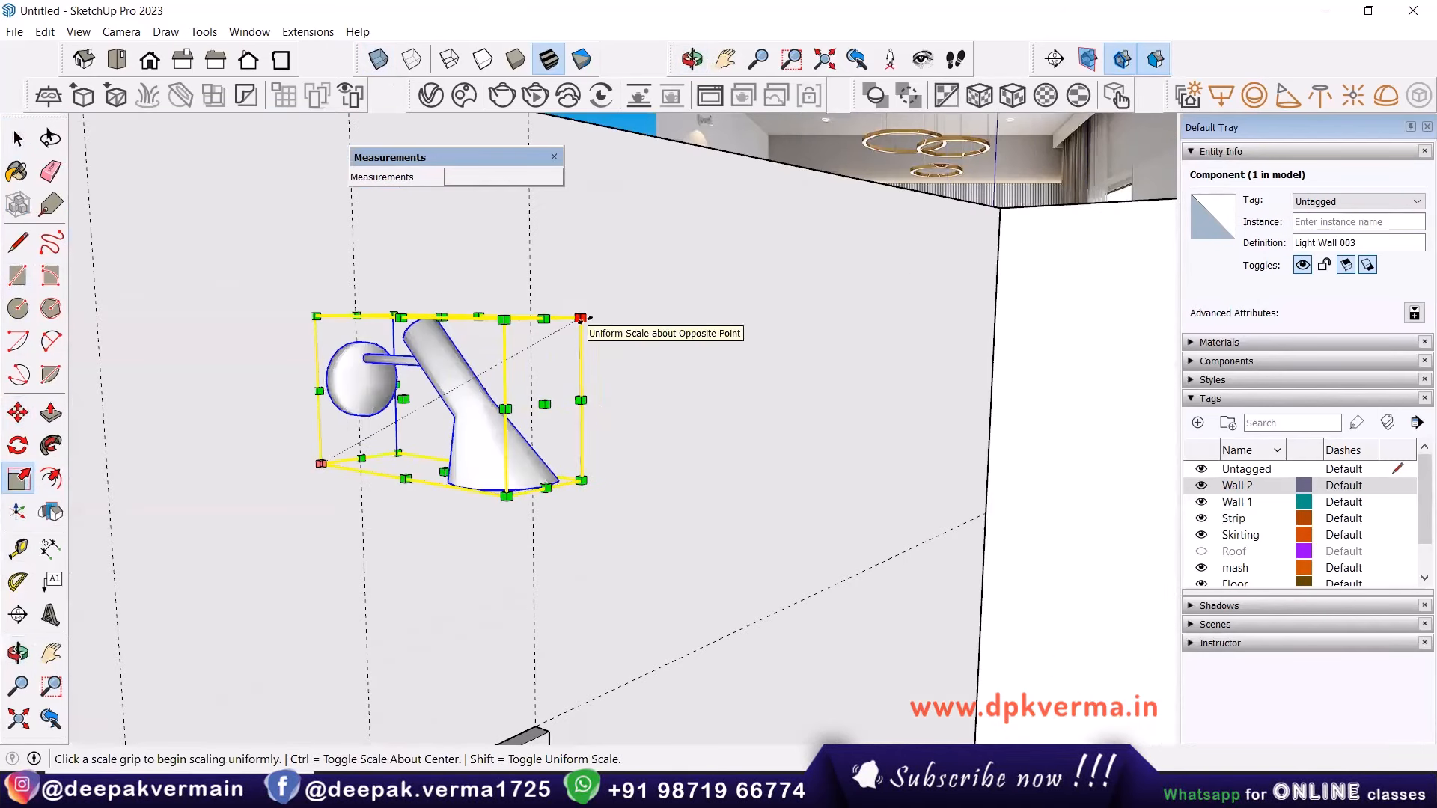
left_click(580, 317)
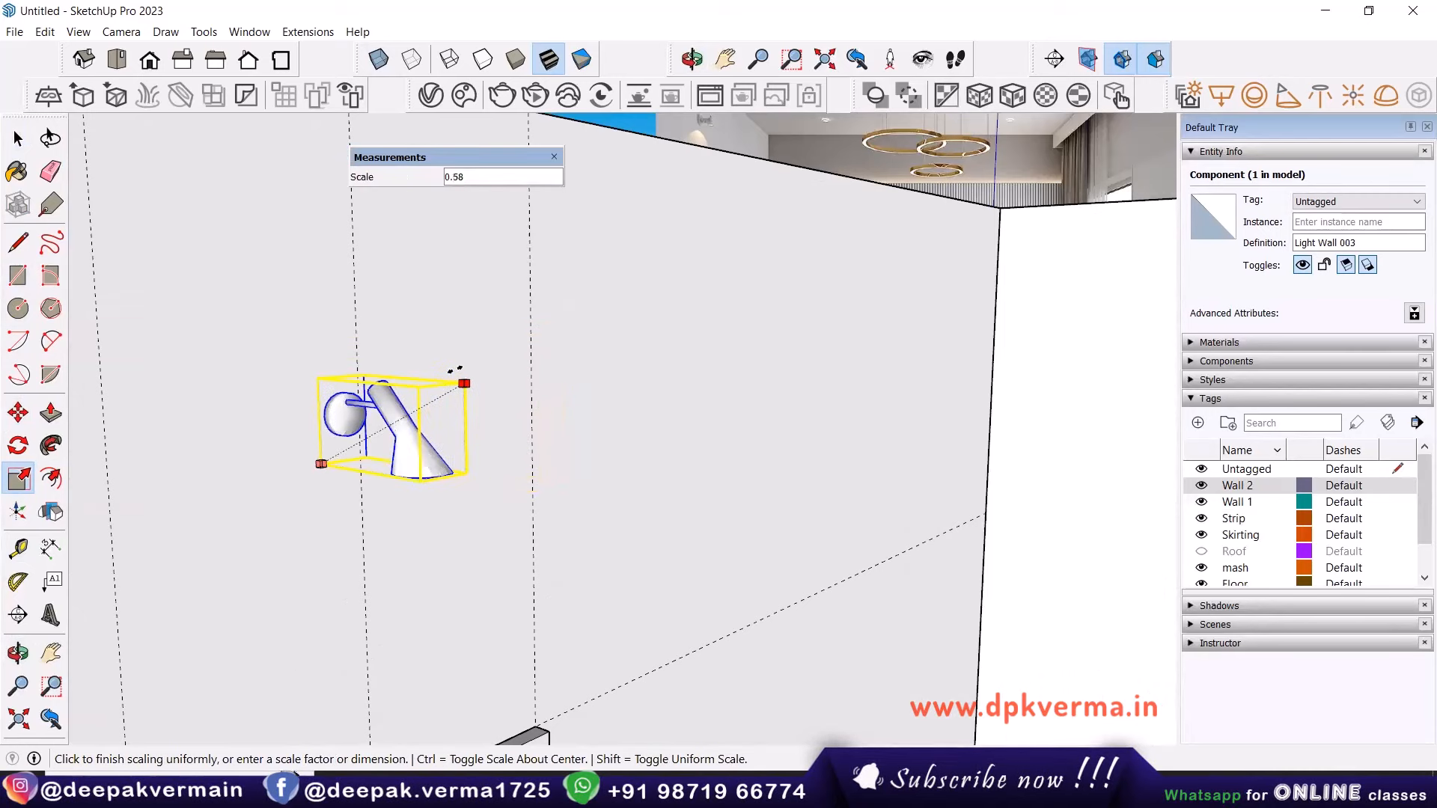
left_click(459, 373)
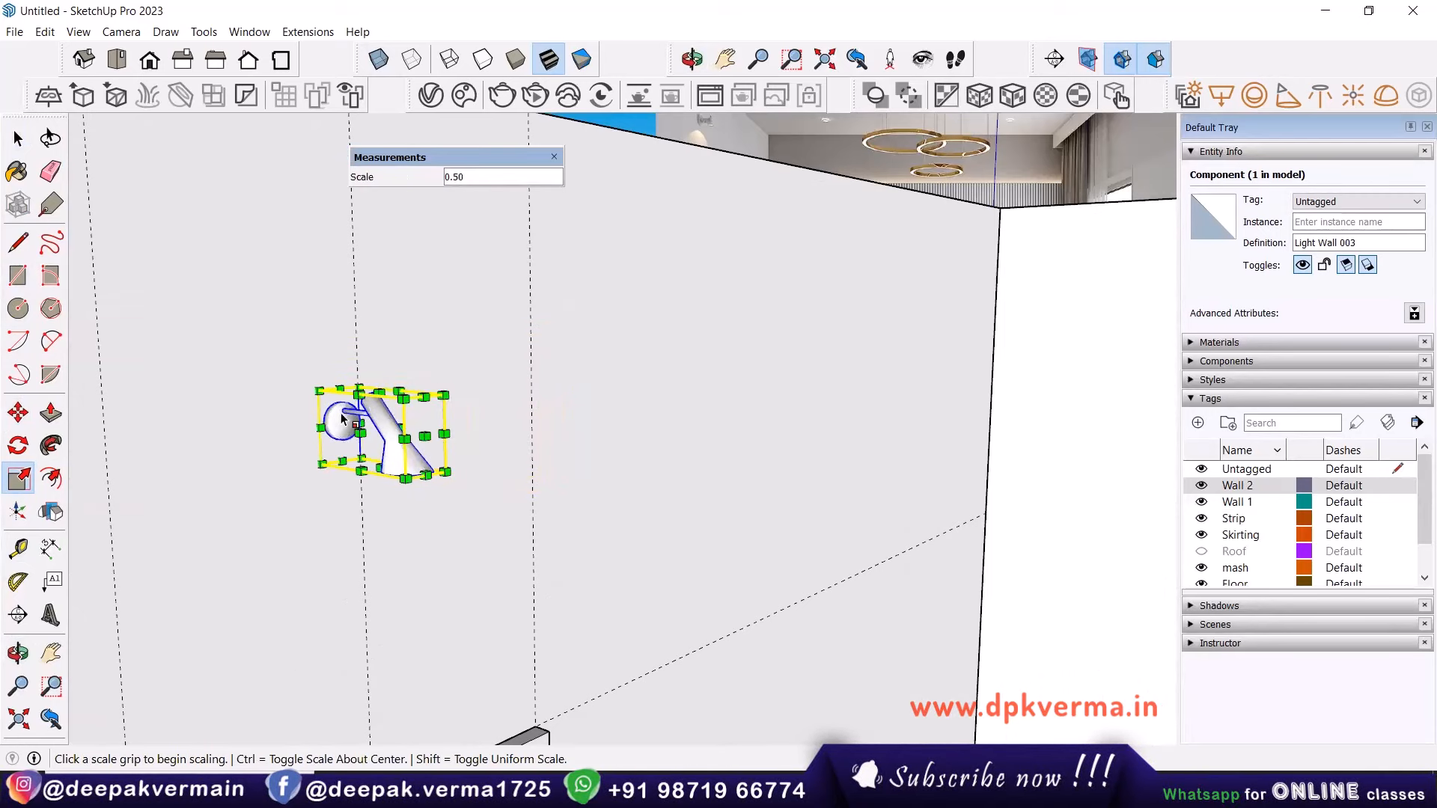
Move the scaled wall light 15/16" along Wall 2 to align its base with the centre guide above the artwork.
scroll(315, 501, "up", 2)
key("m")
scroll(359, 396, "up", 2)
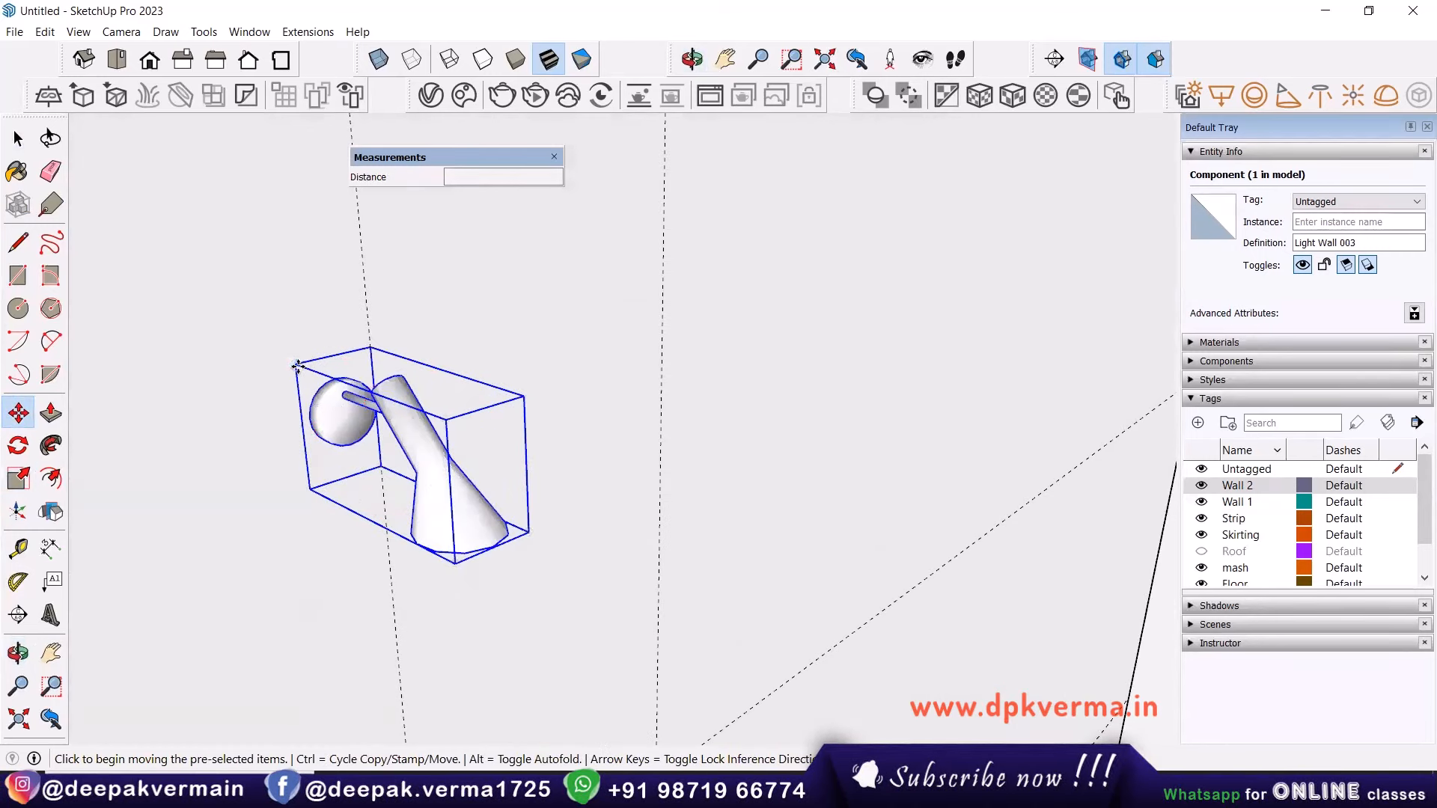
left_click(298, 366)
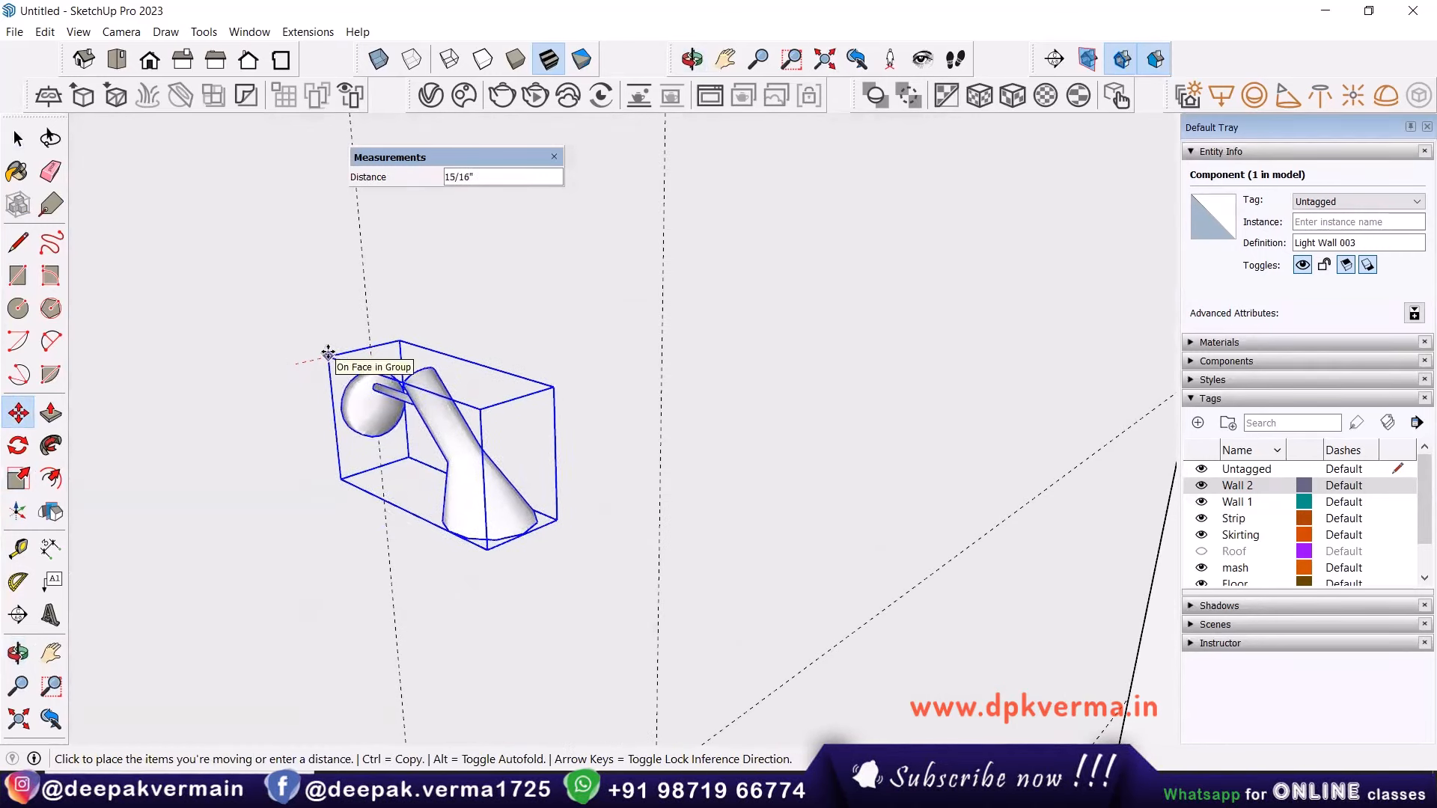
left_click(328, 354)
key("space")
scroll(423, 402, "down", 3)
middle_click_drag(452, 446, 493, 362)
scroll(492, 362, "down", 4)
scroll(459, 321, "up", 4)
scroll(472, 428, "down", 3)
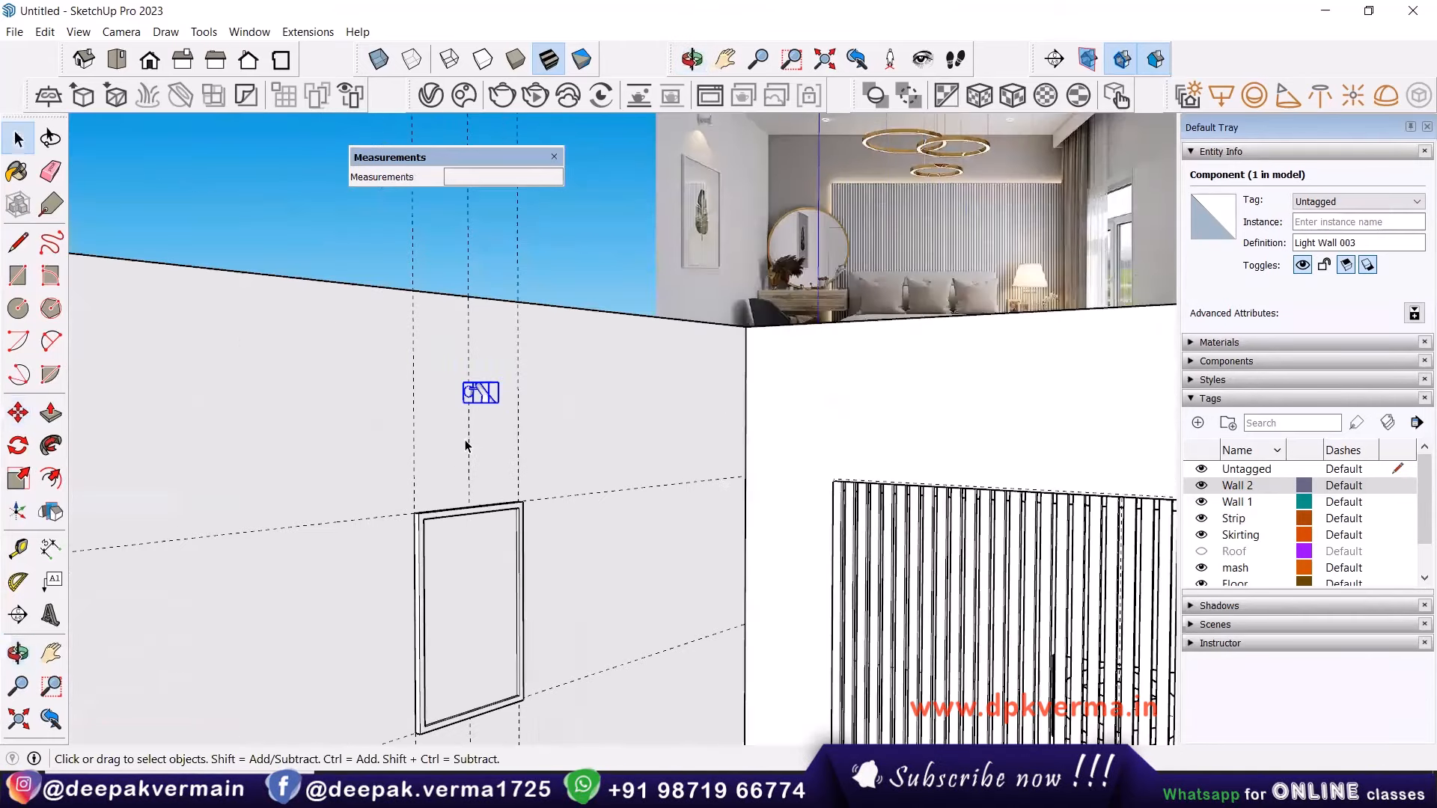
Group the connected geometry of the artwork frame on Wall 2.
middle_click_drag(466, 446, 446, 394)
left_click(447, 394)
right_click(452, 397)
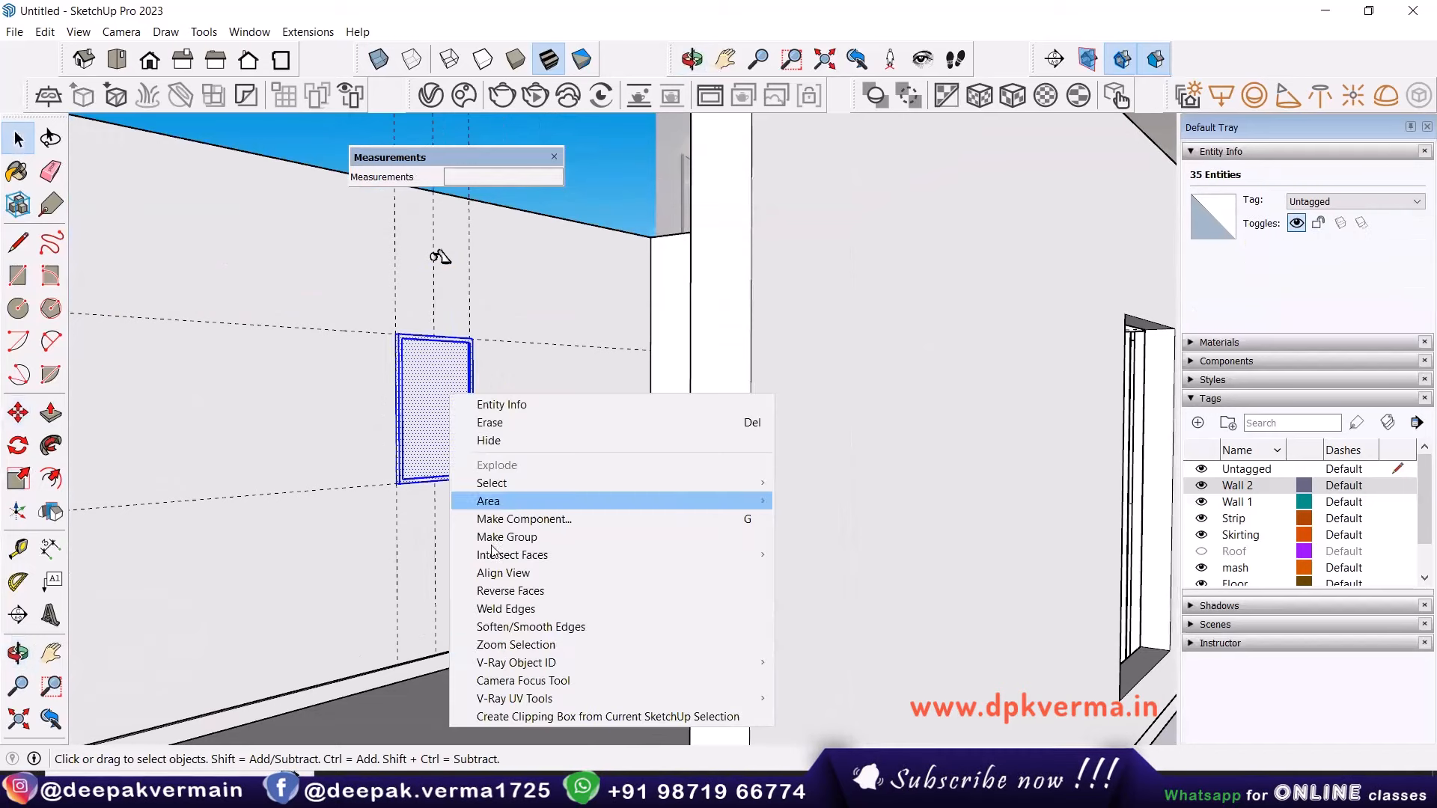
left_click(515, 537)
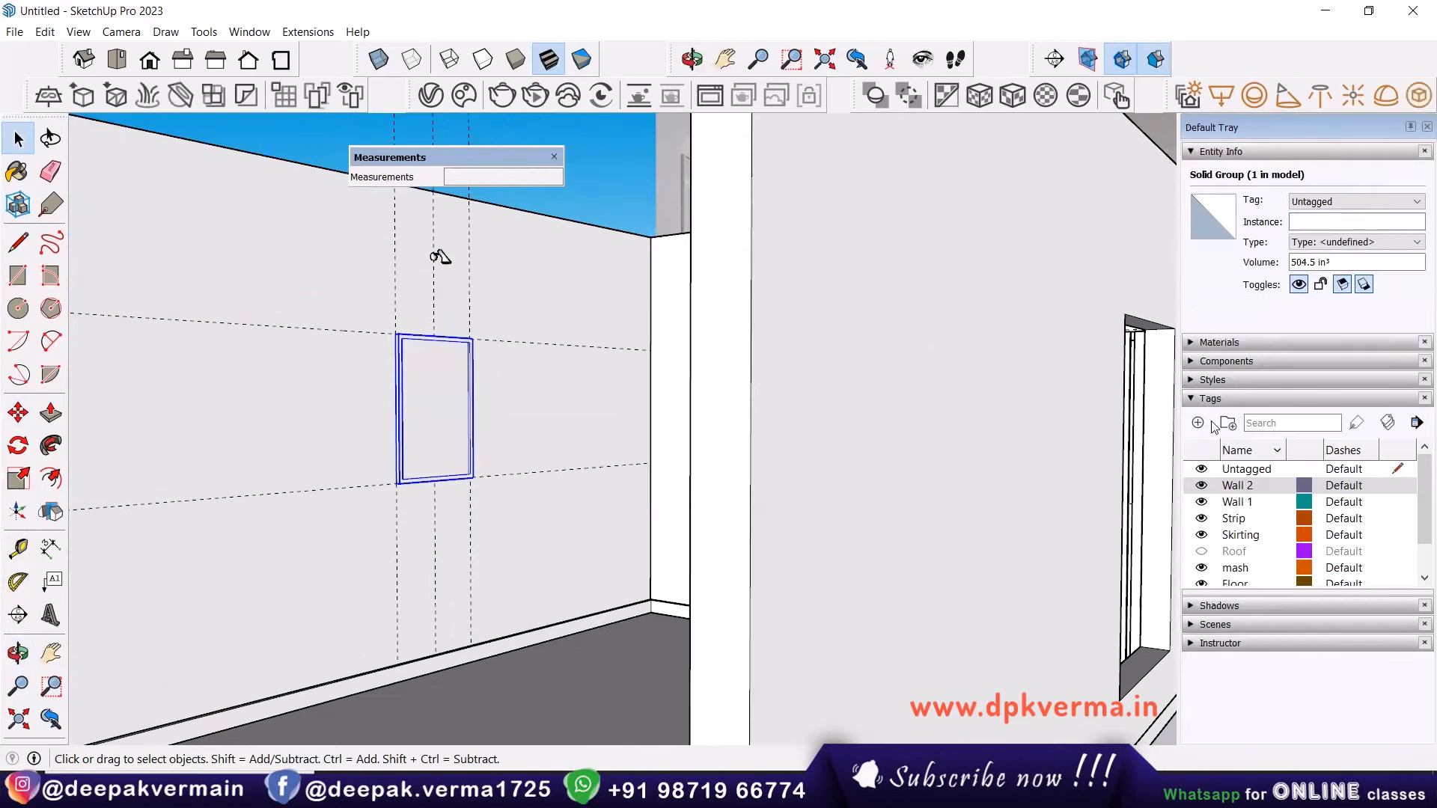
Create a tag named Frame and assign the artwork frame group to it.
left_click(1198, 423)
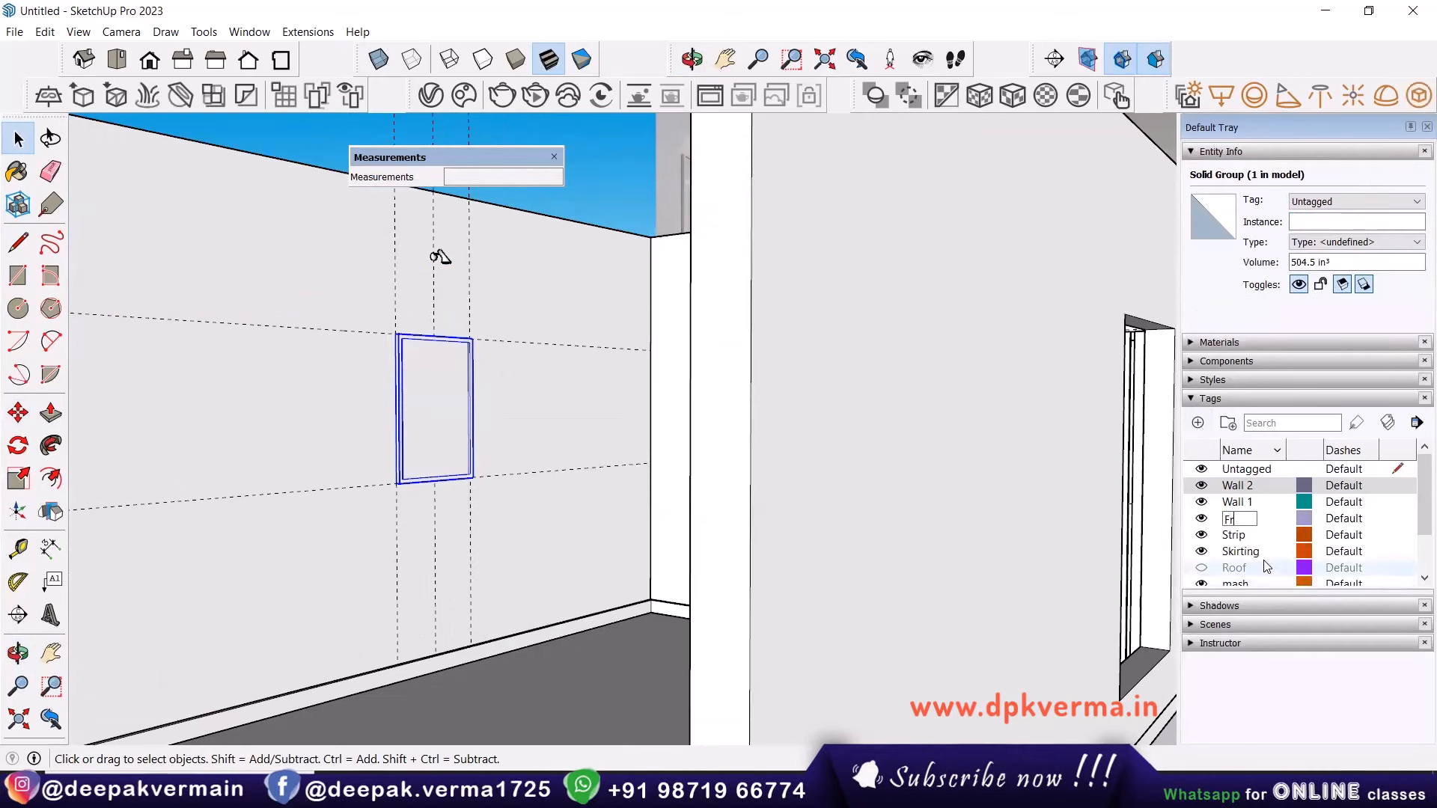
key("Return")
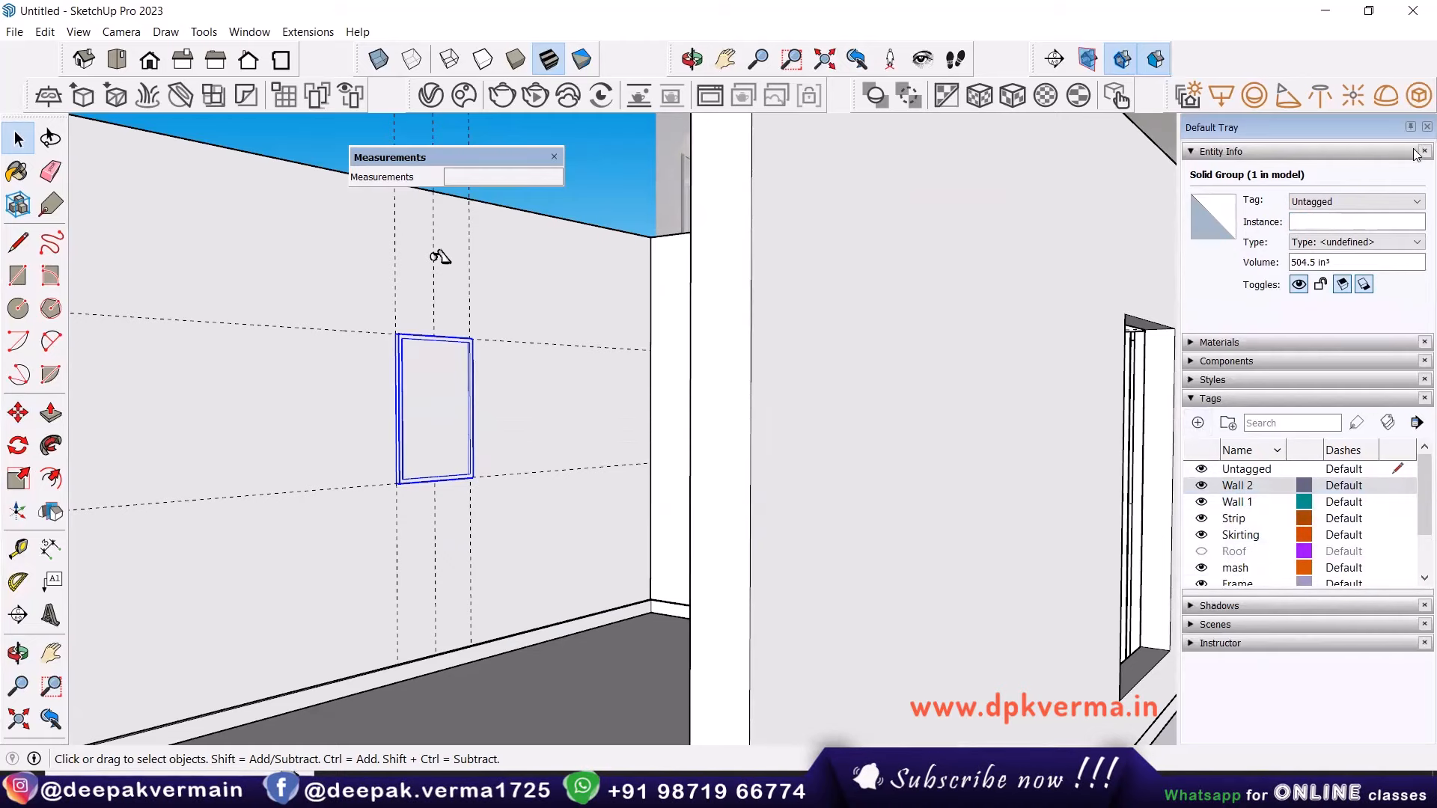
left_click(1343, 201)
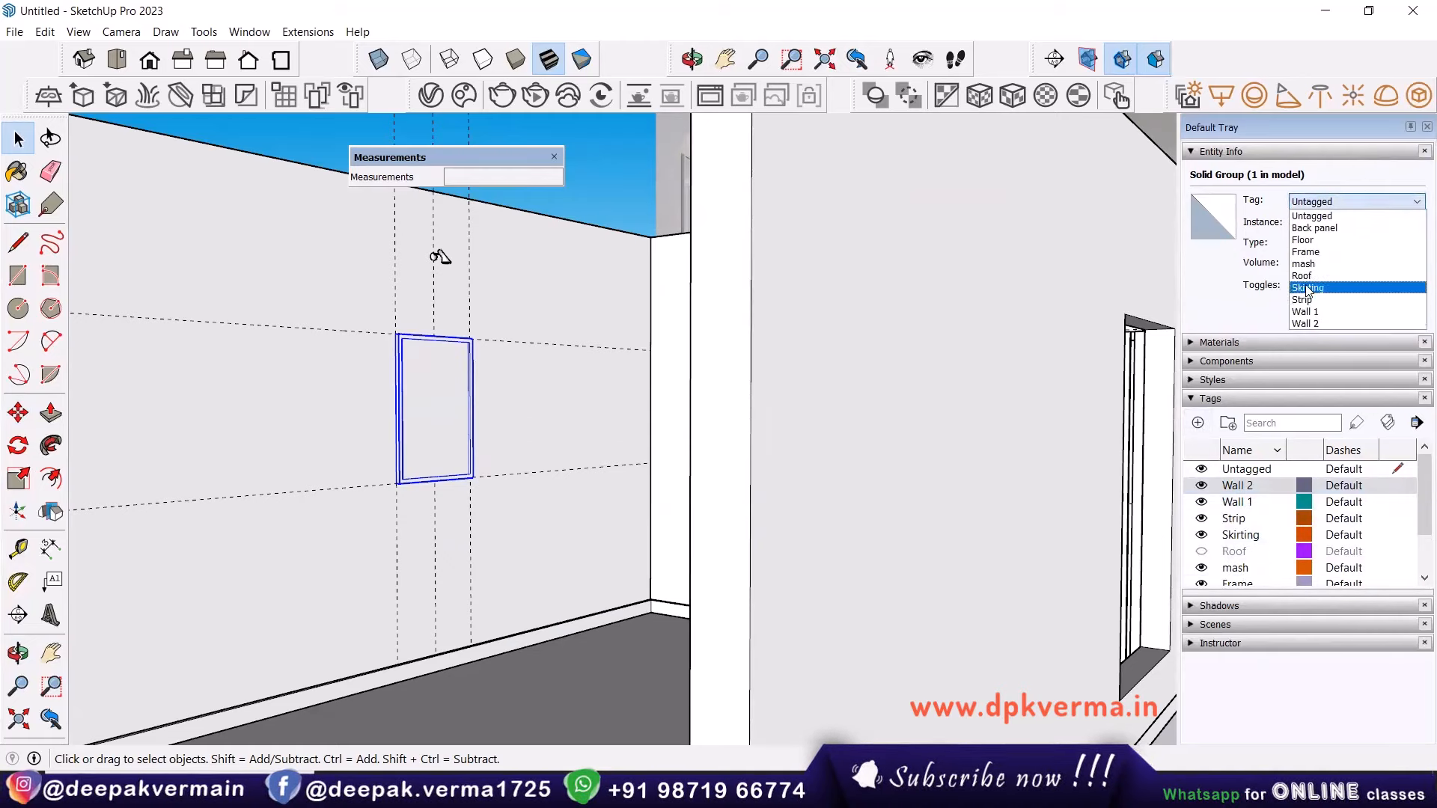
left_click(1306, 252)
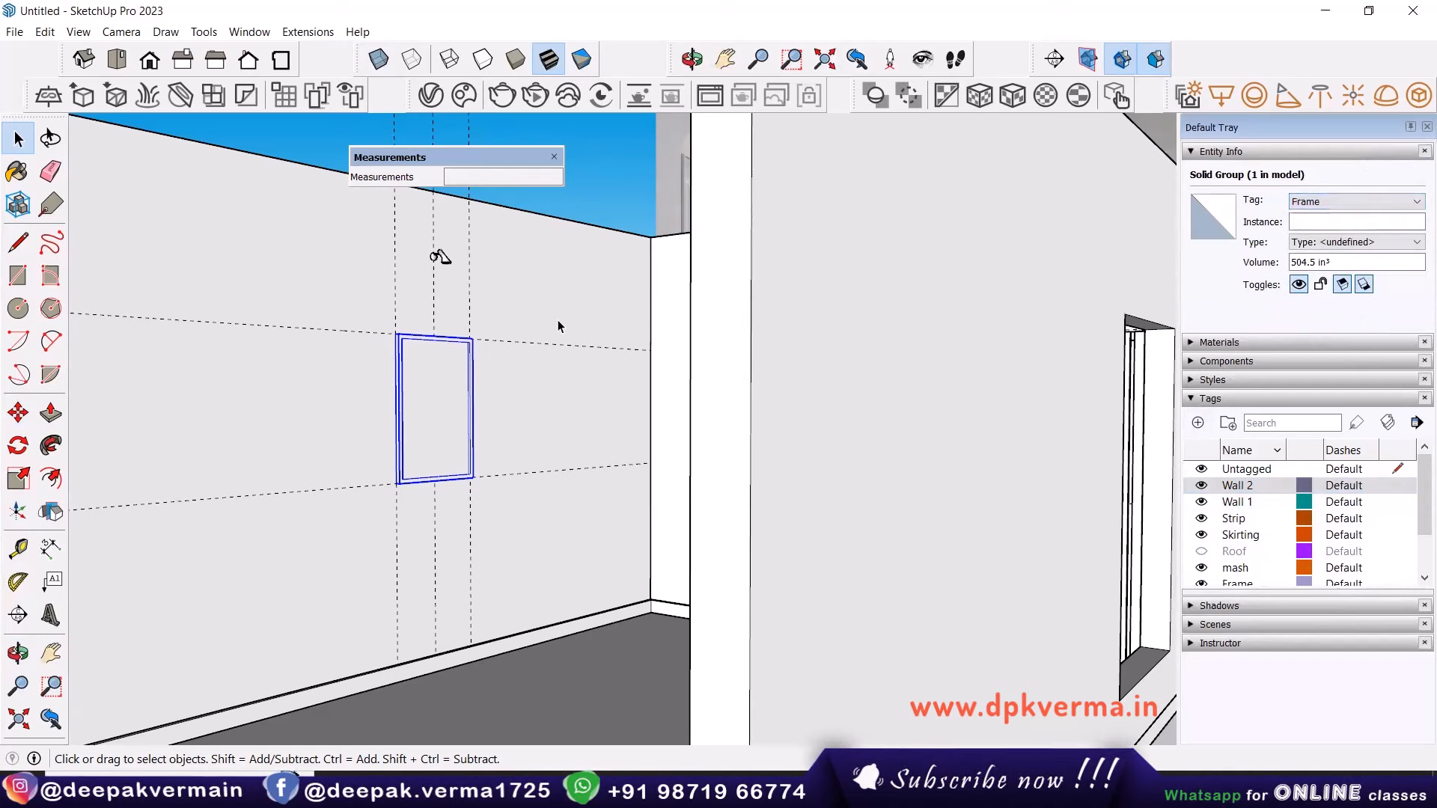
Move the artwork frame group up Wall 2 from its upper corner so its top sits above the horizontal guide, and deselect it.
middle_click_drag(558, 326, 419, 396)
scroll(473, 377, "up", 3)
scroll(481, 352, "up", 5)
left_click(507, 374)
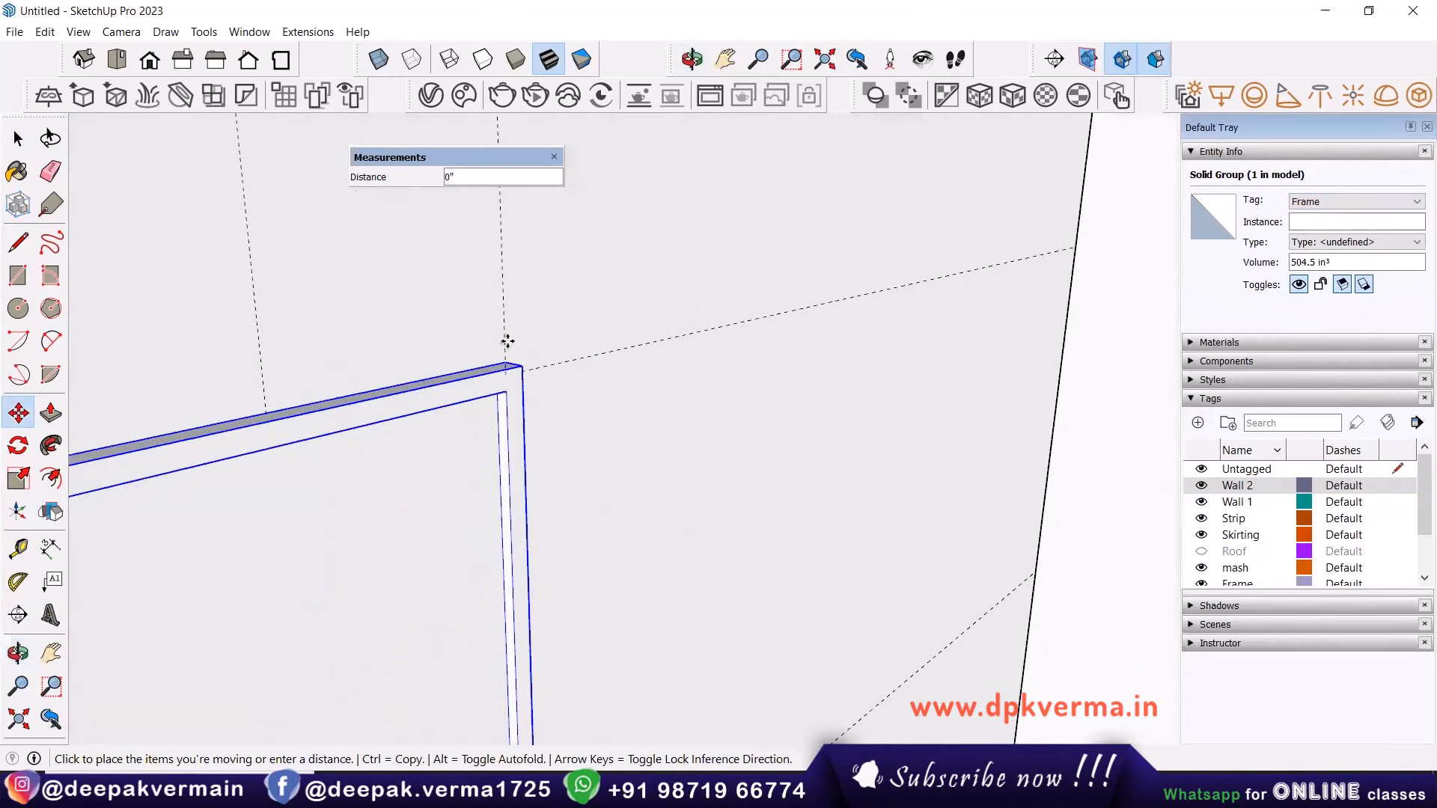
left_click(503, 299)
scroll(503, 299, "down", 8)
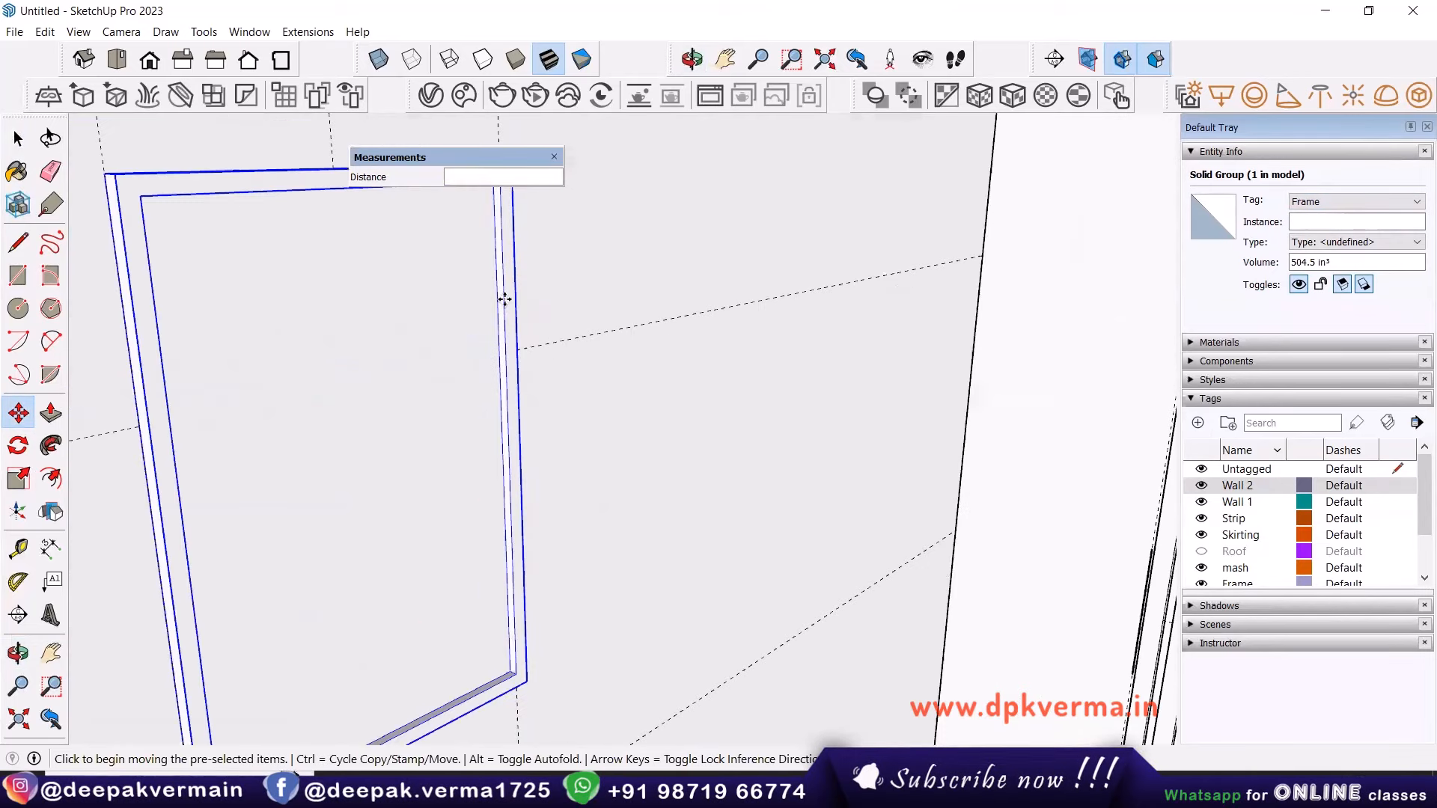
middle_click_drag(506, 360, 549, 351)
scroll(533, 434, "down", 2)
key("space")
middle_click_drag(533, 441, 529, 569, "shift")
left_click(321, 184)
scroll(501, 338, "down", 4)
Draw a circle of 1'6" radius for the round mirror on the bed wall, beside and above the strip panelling.
middle_click_drag(1012, 395, 374, 374)
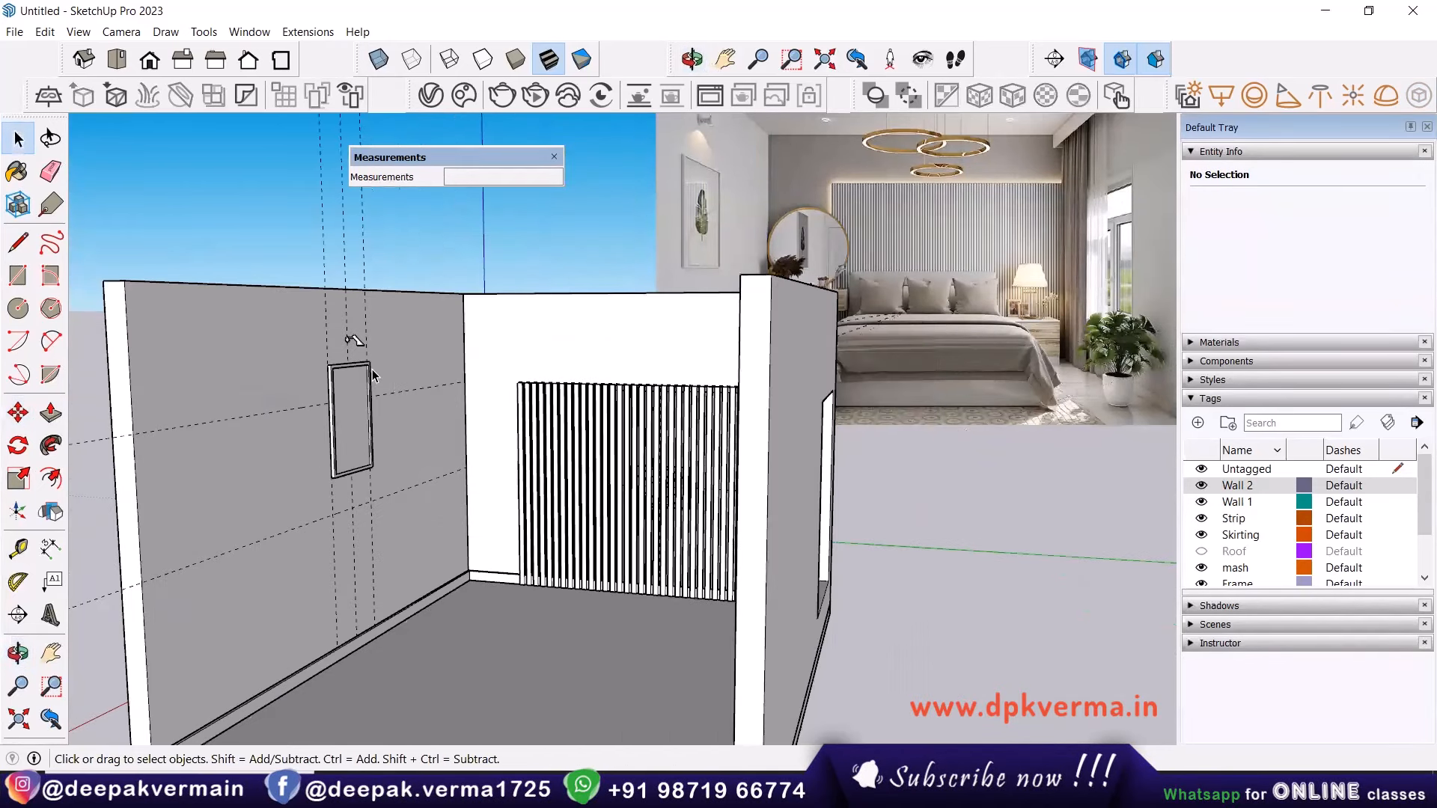
middle_click_drag(405, 443, 497, 516)
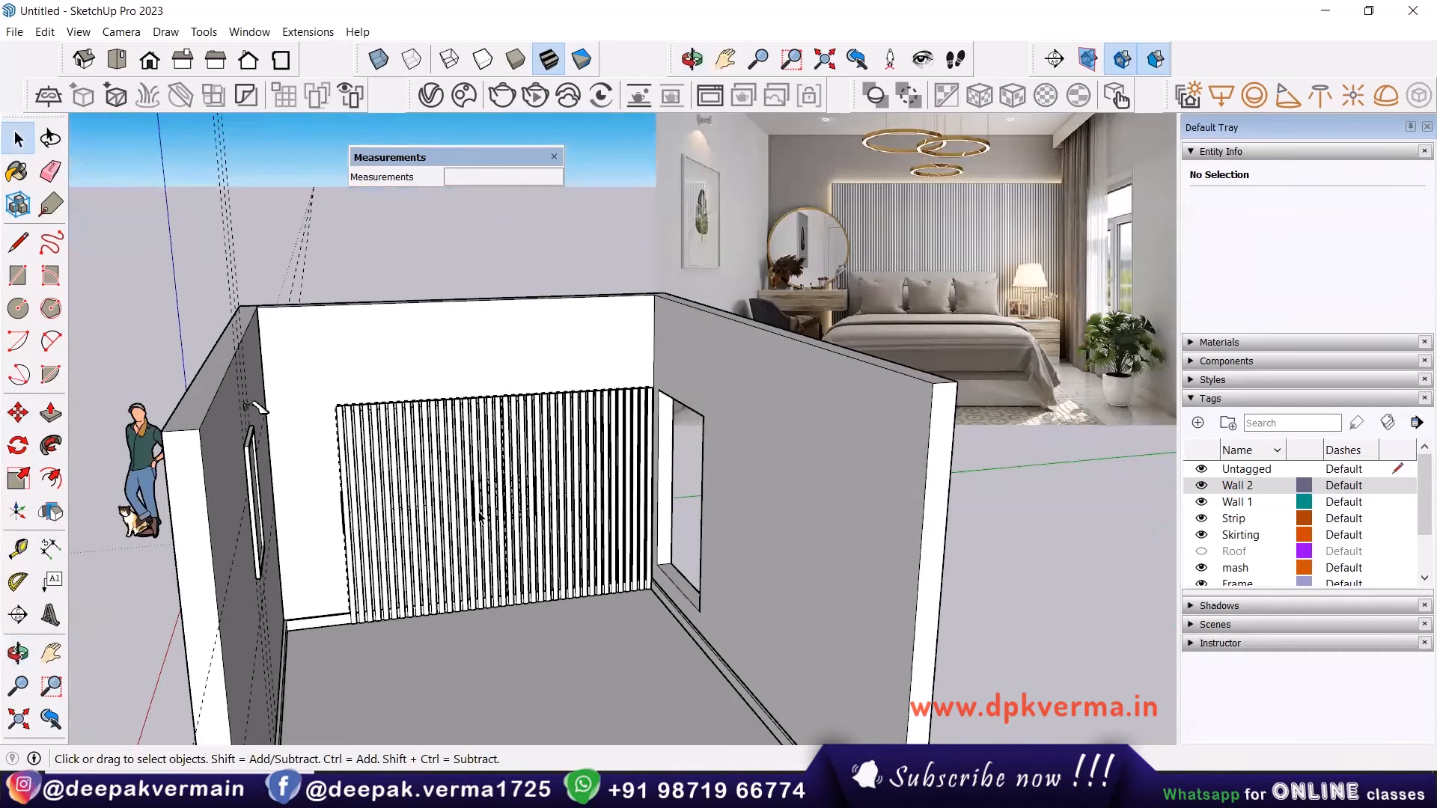
middle_click_drag(835, 396, 910, 285)
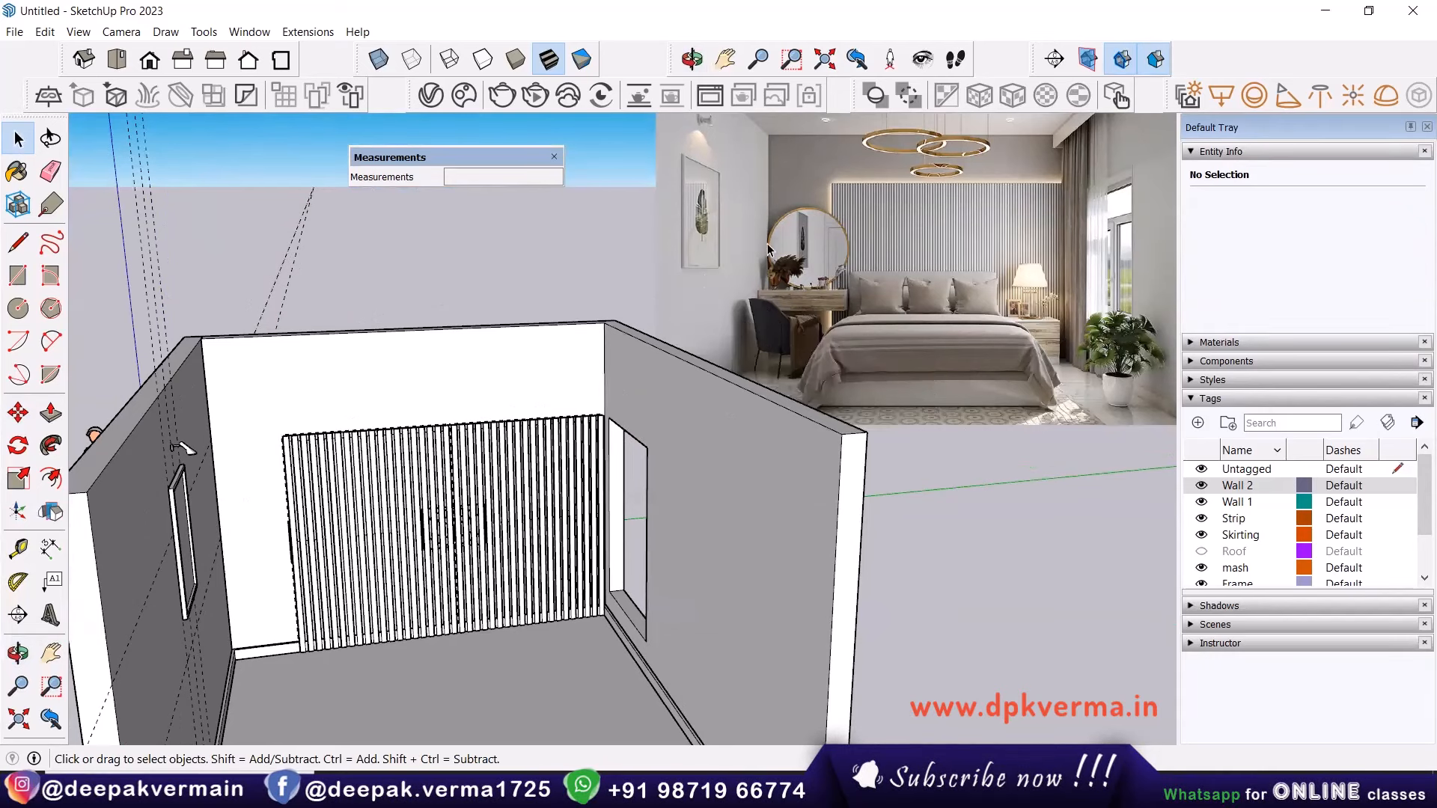
scroll(259, 484, "up", 3)
middle_click_drag(291, 375, 318, 457, "shift")
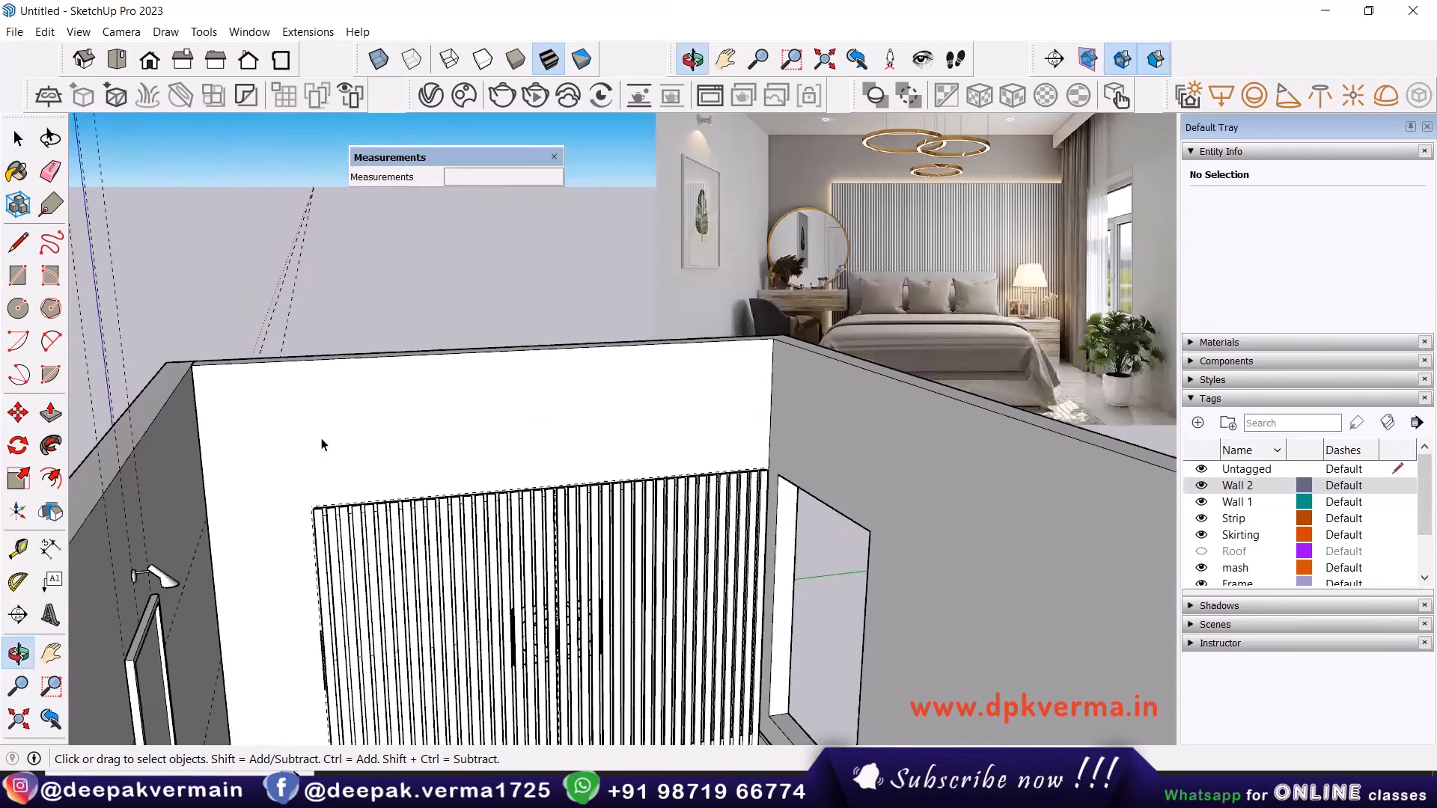
left_click(50, 308)
scroll(327, 475, "up", 2)
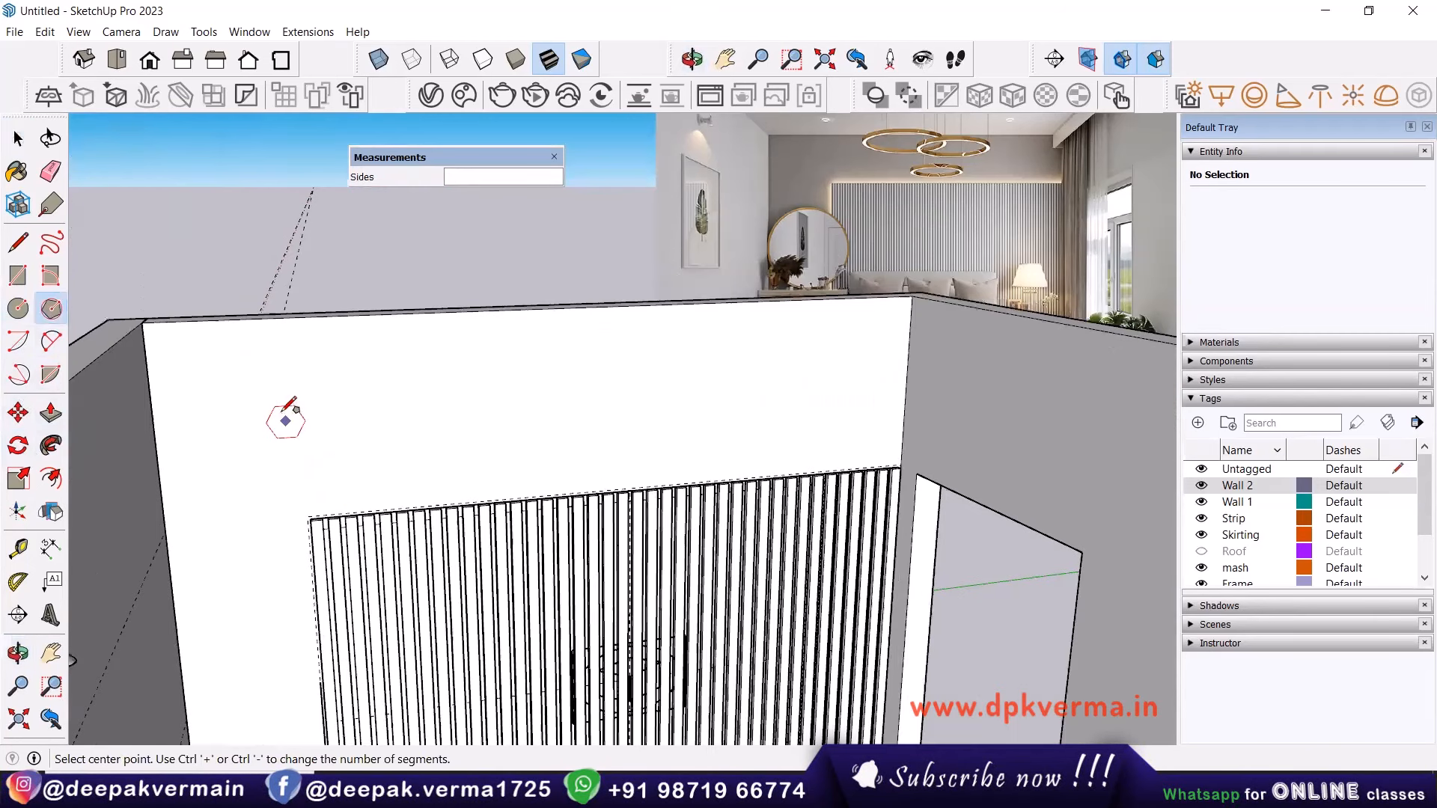
left_click(283, 413)
left_click(17, 308)
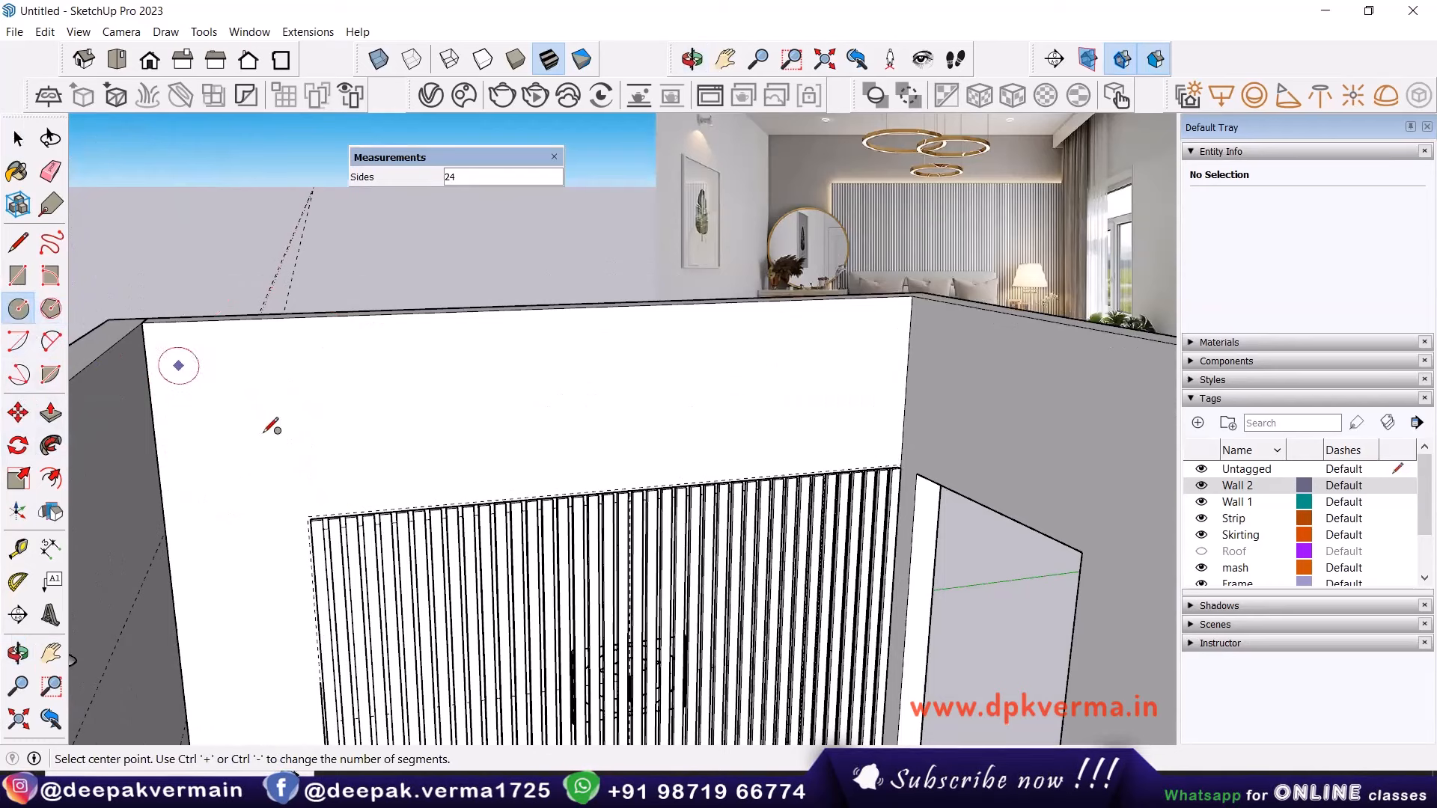
left_click(291, 411)
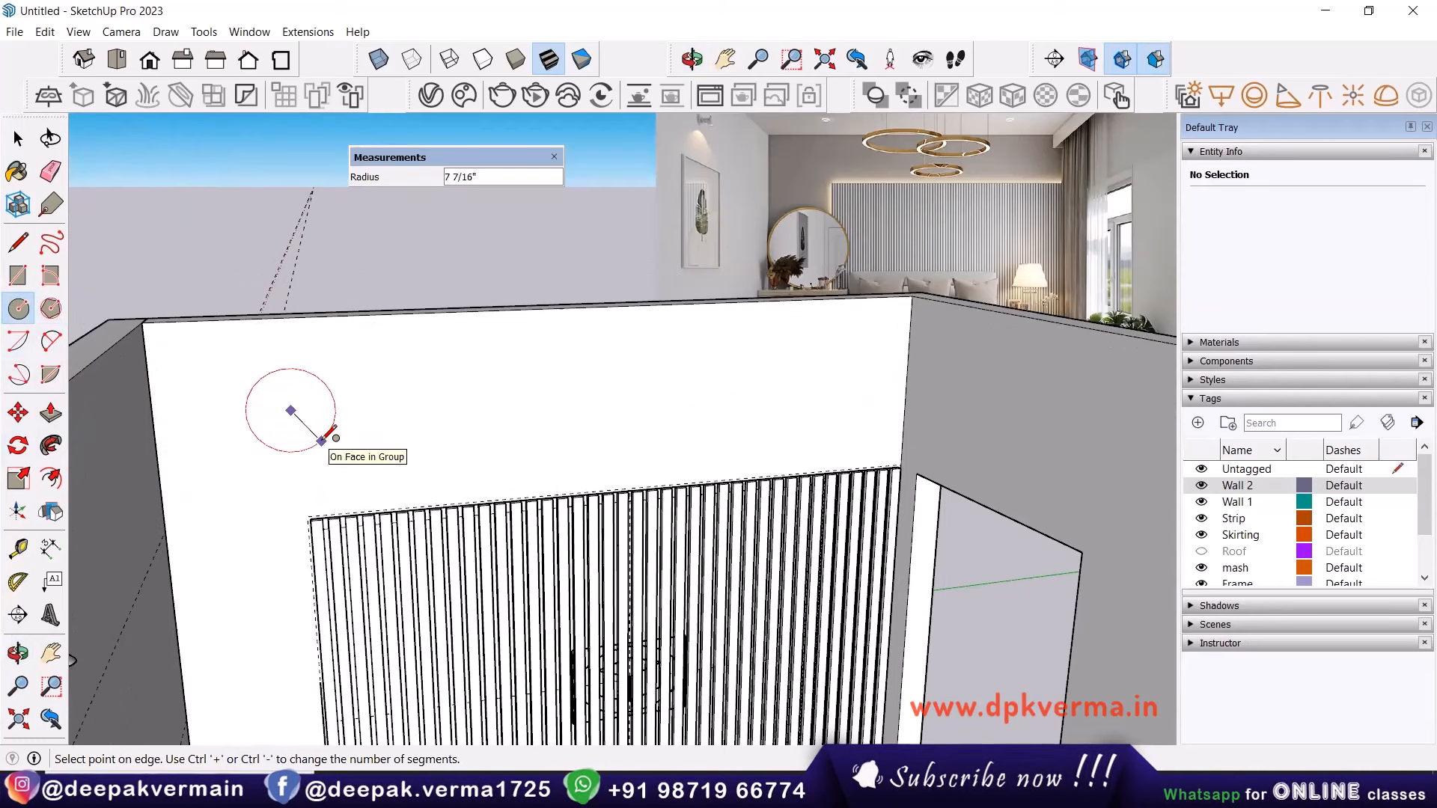
type("1'6")
key("Return")
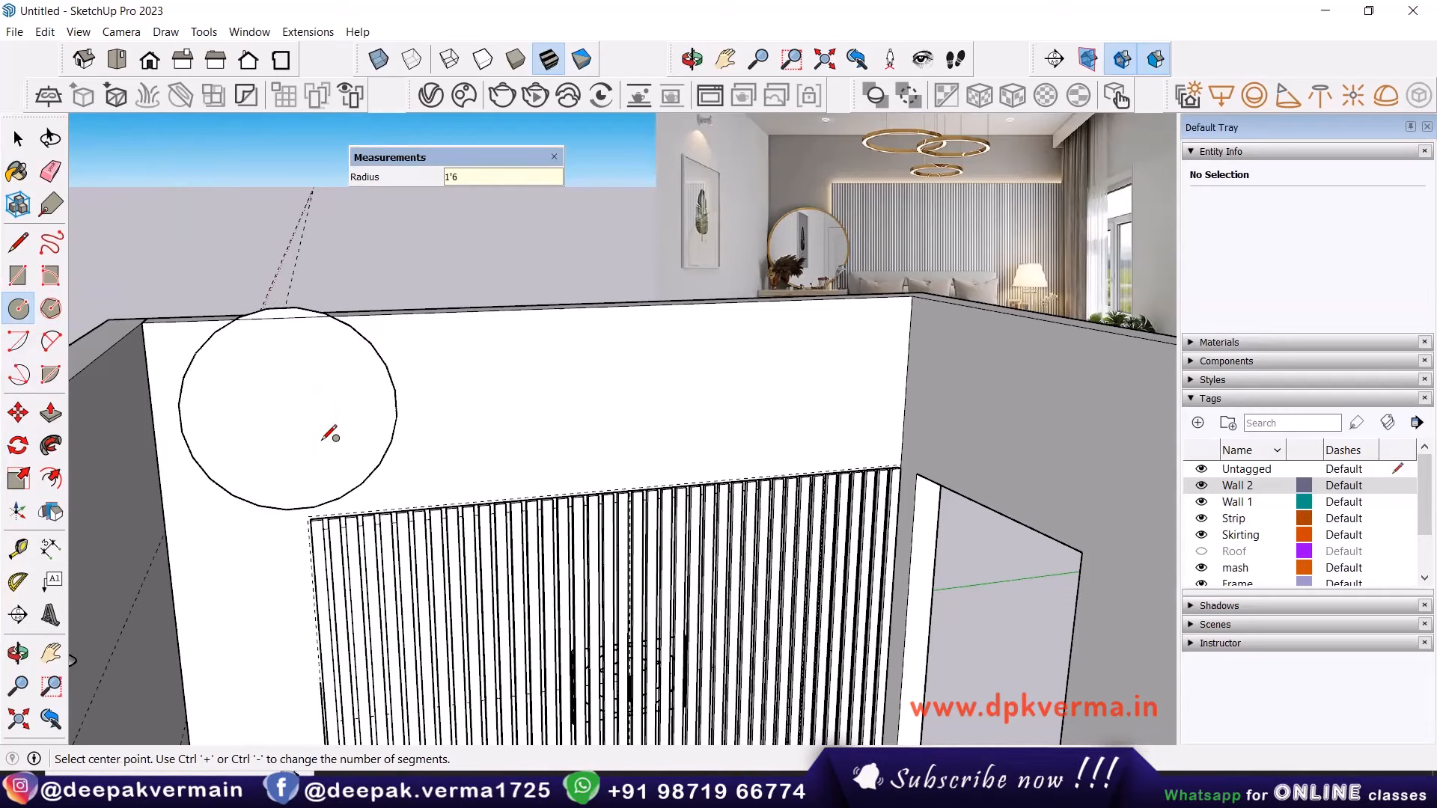
key("space")
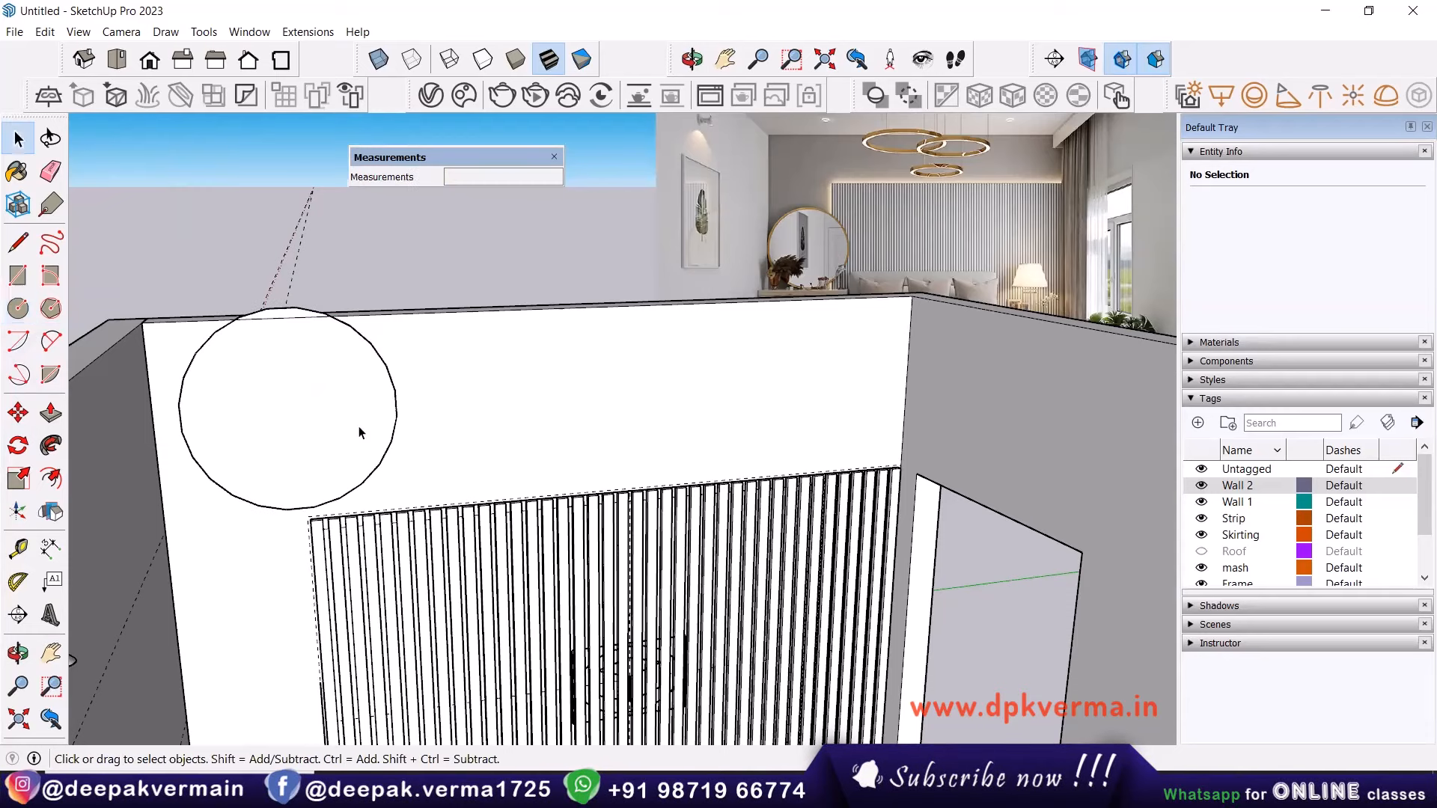
Set the mirror circle's segment count to 45 for a smoother outline.
left_click(396, 417)
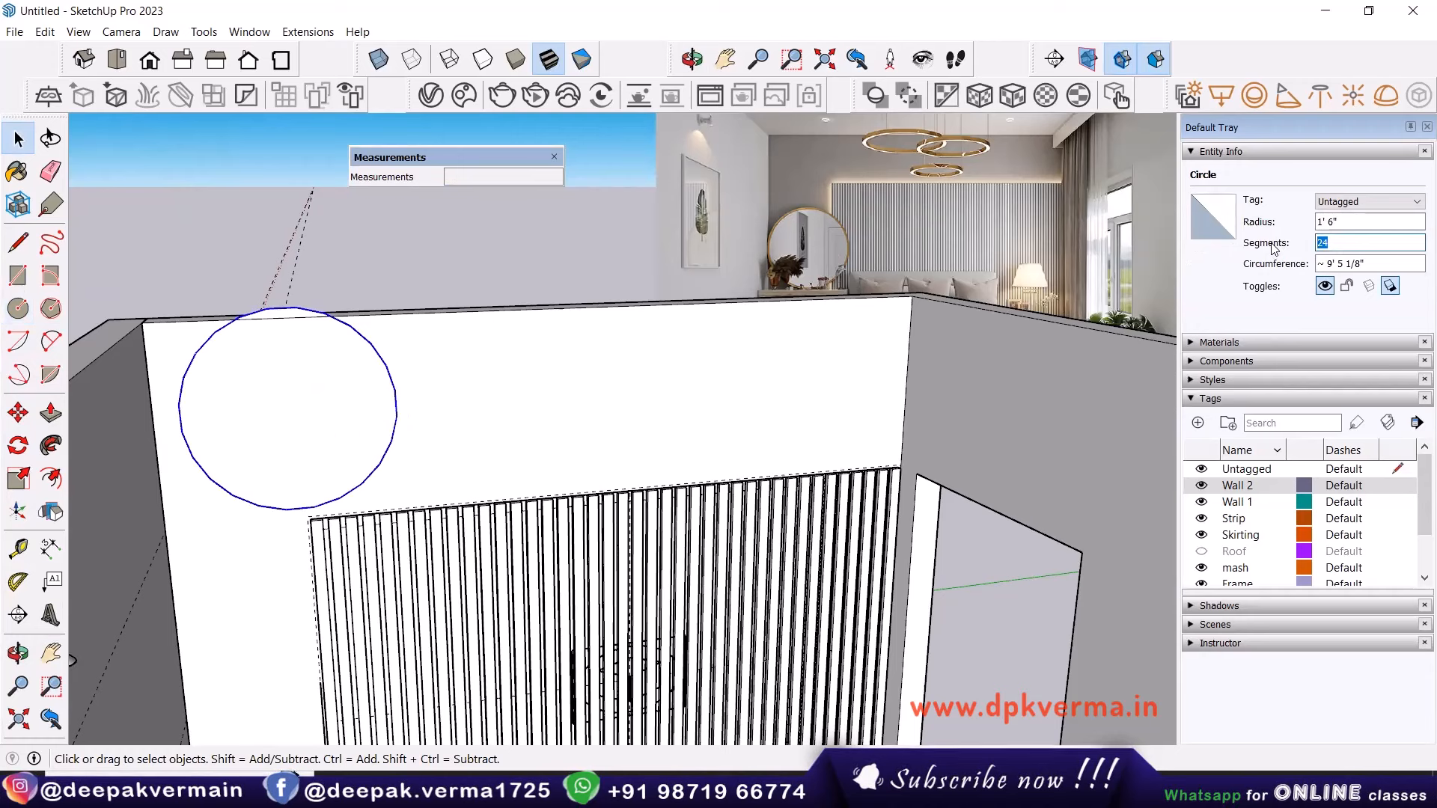
type("45")
key("Return")
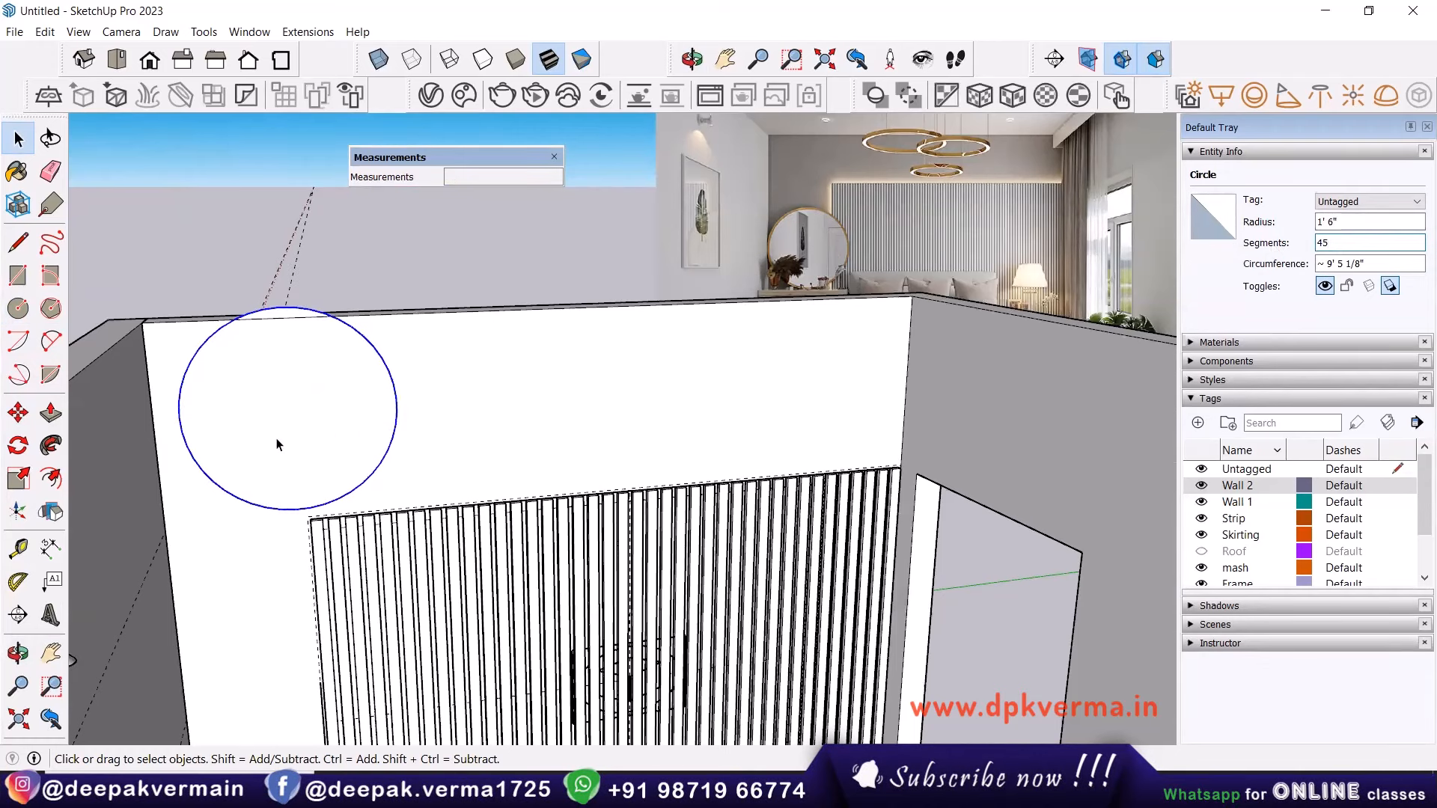
Hide the Wall 2 tag and delete all construction guides from the model.
middle_click_drag(280, 437, 479, 486)
left_click(1201, 485)
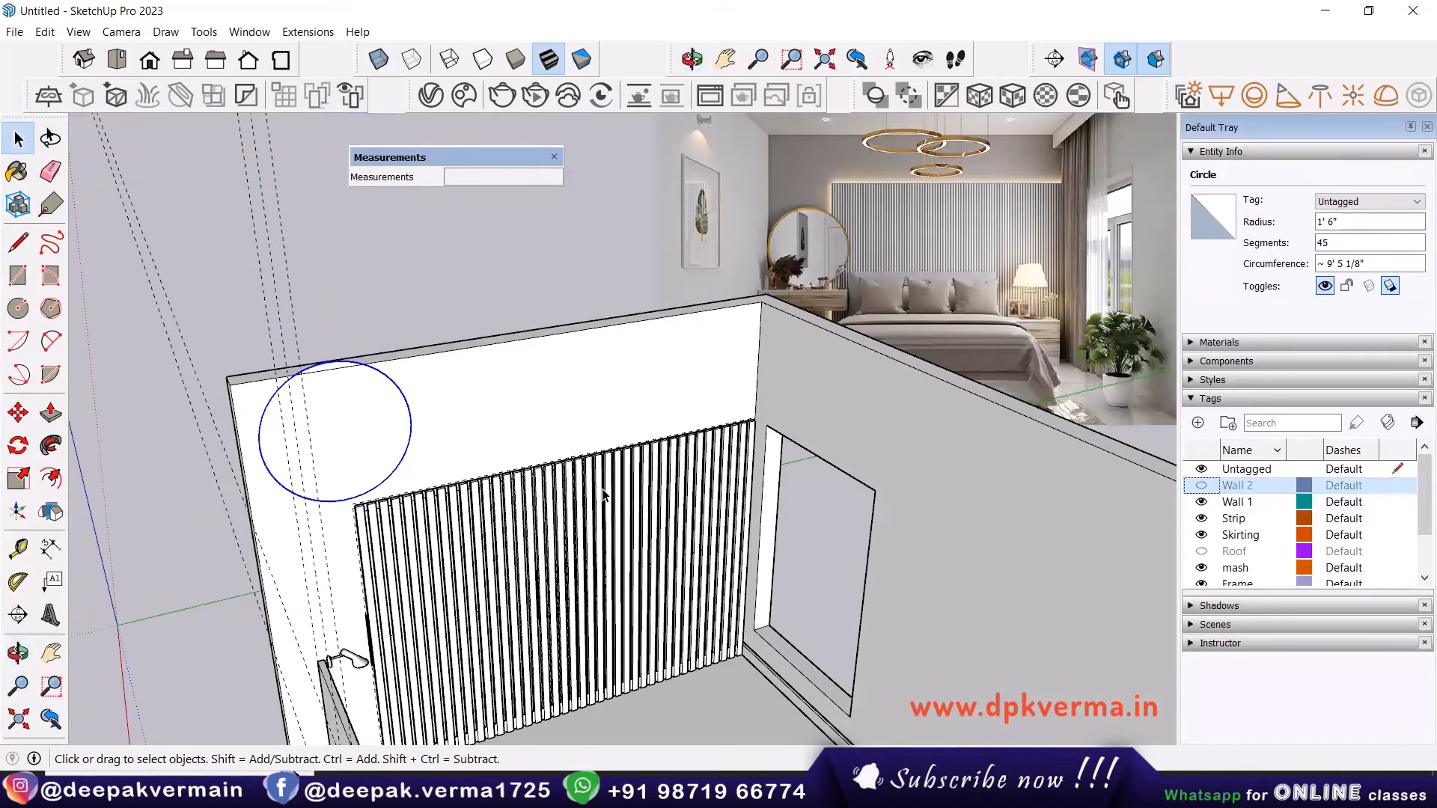
middle_click_drag(465, 419, 356, 483)
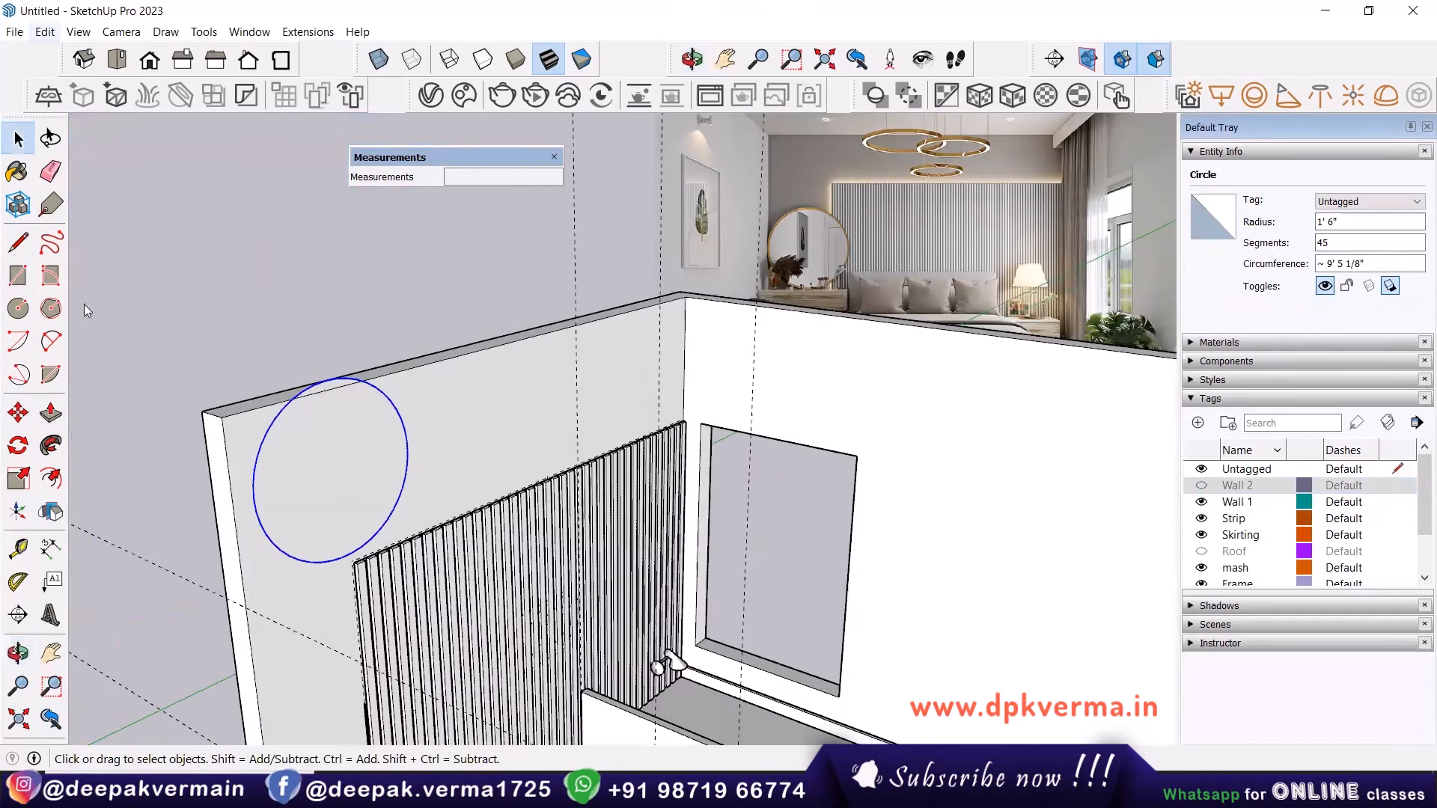
left_click(45, 32)
left_click(92, 184)
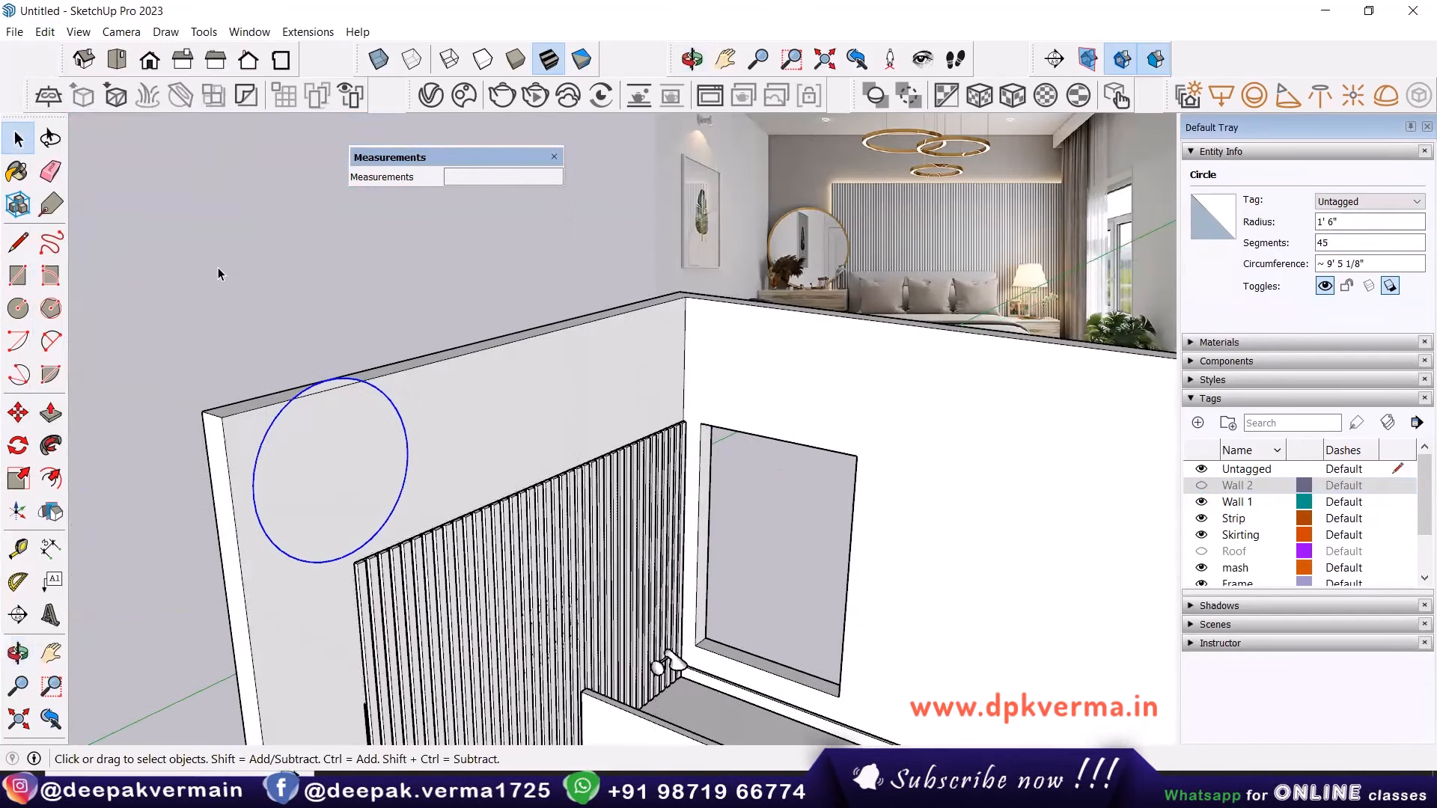
Push/Pull the mirror circle out from the bed wall into a disc, extending its front face by a further 1".
scroll(277, 445, "up", 2)
key("p")
left_click(375, 458)
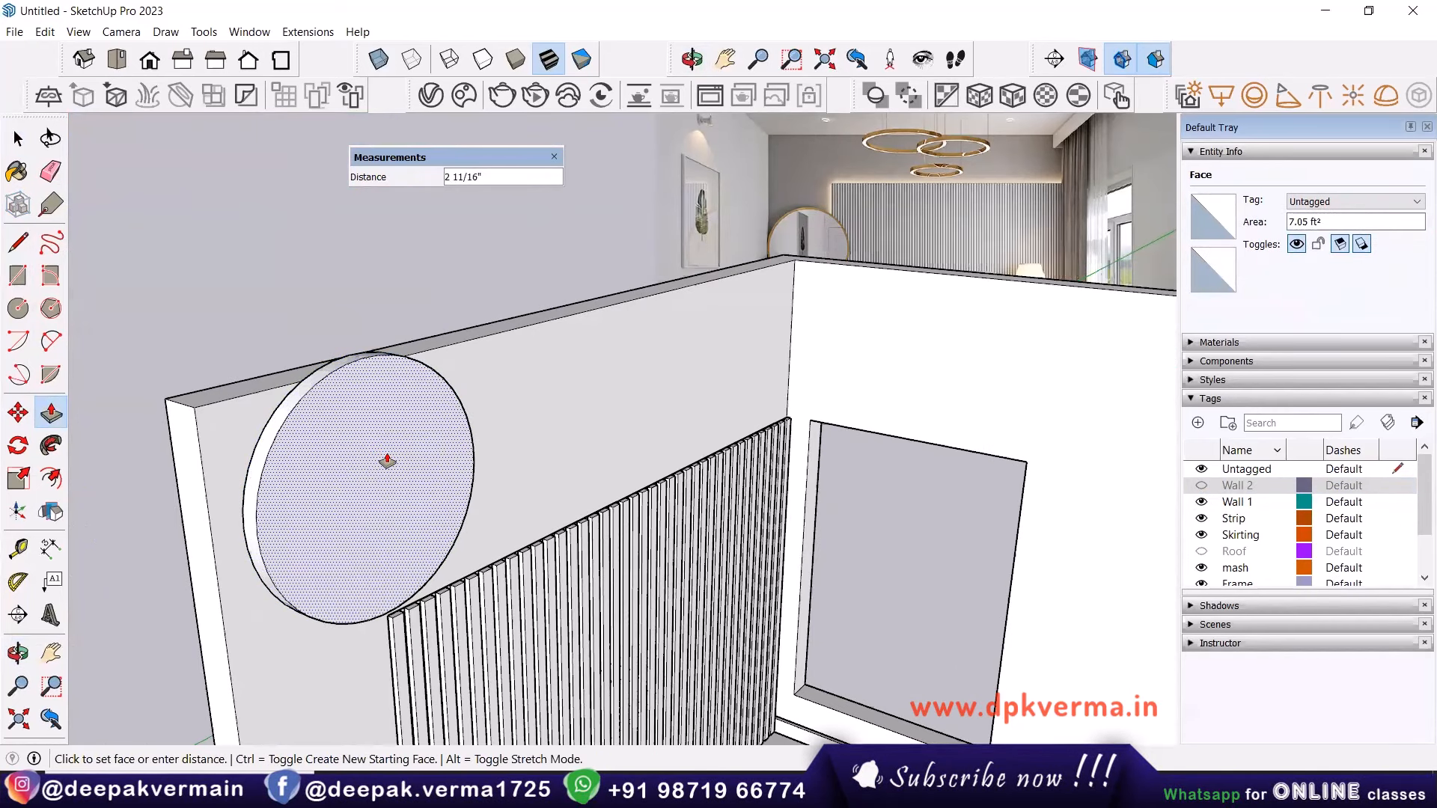
key("Return")
middle_click_drag(346, 462, 346, 464)
left_click(349, 464)
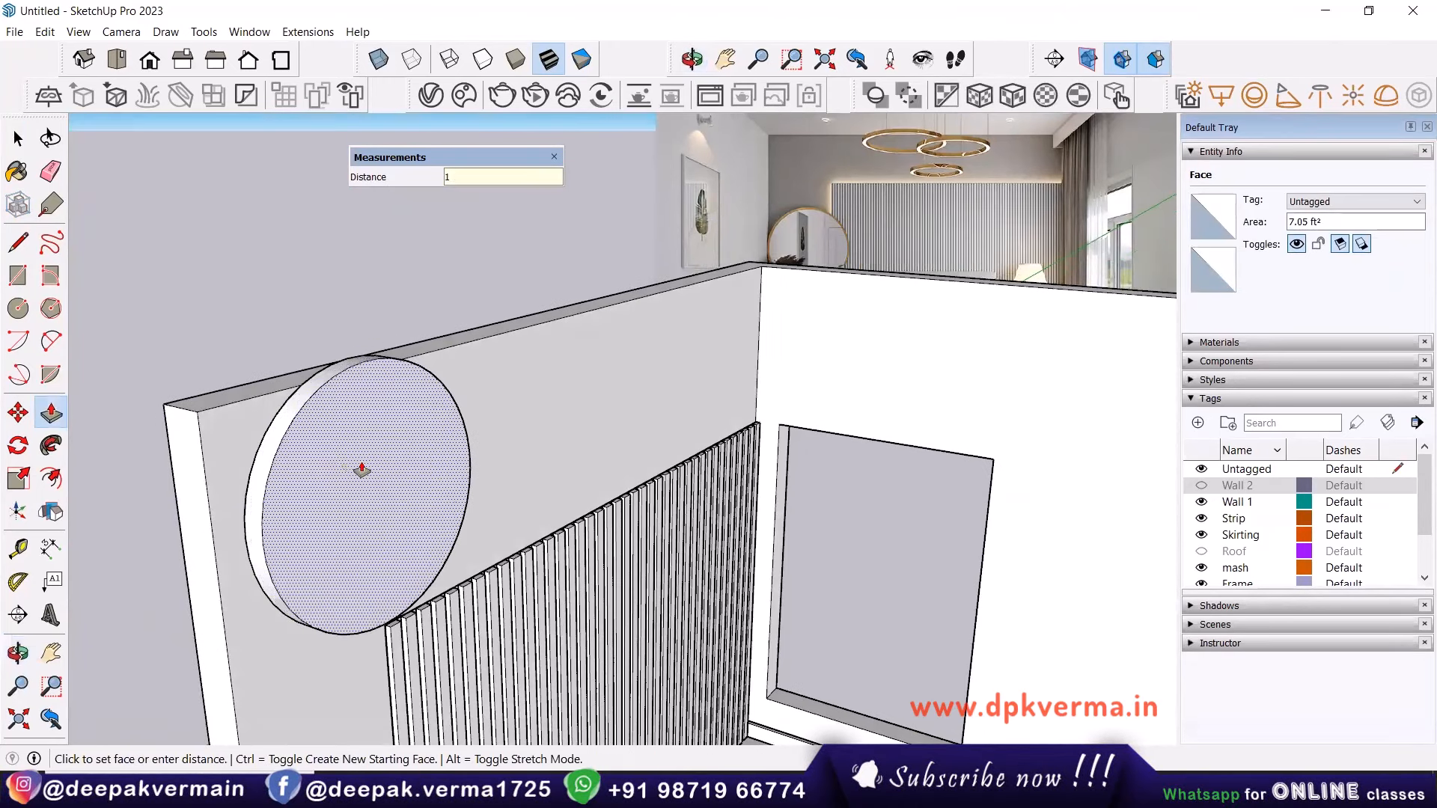
type("1")
key("Return")
scroll(362, 470, "up", 3)
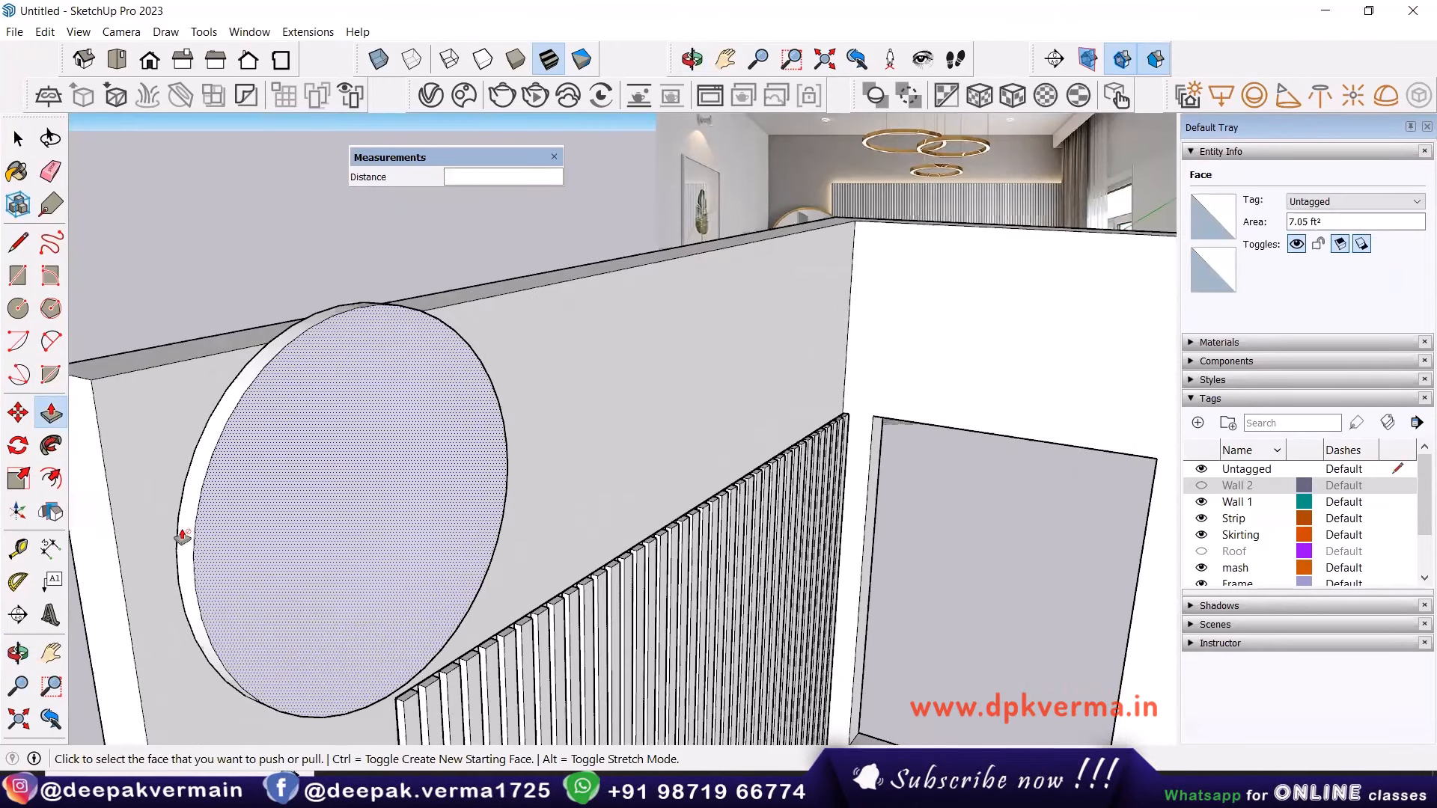
Offset the mirror disc's front edge 1" inward to outline a thin rim.
left_click(50, 477)
left_click(198, 509)
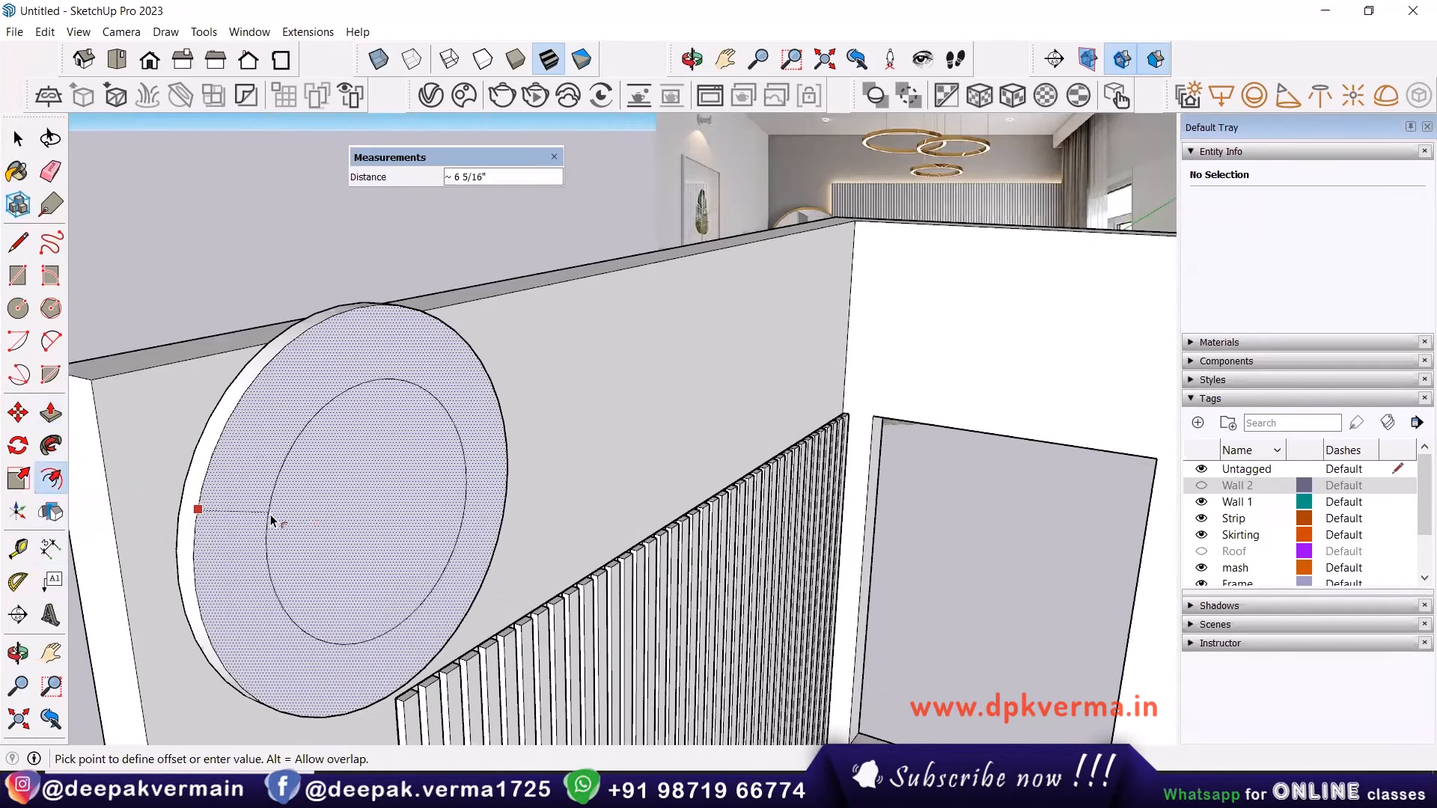
type("13")
key("Return")
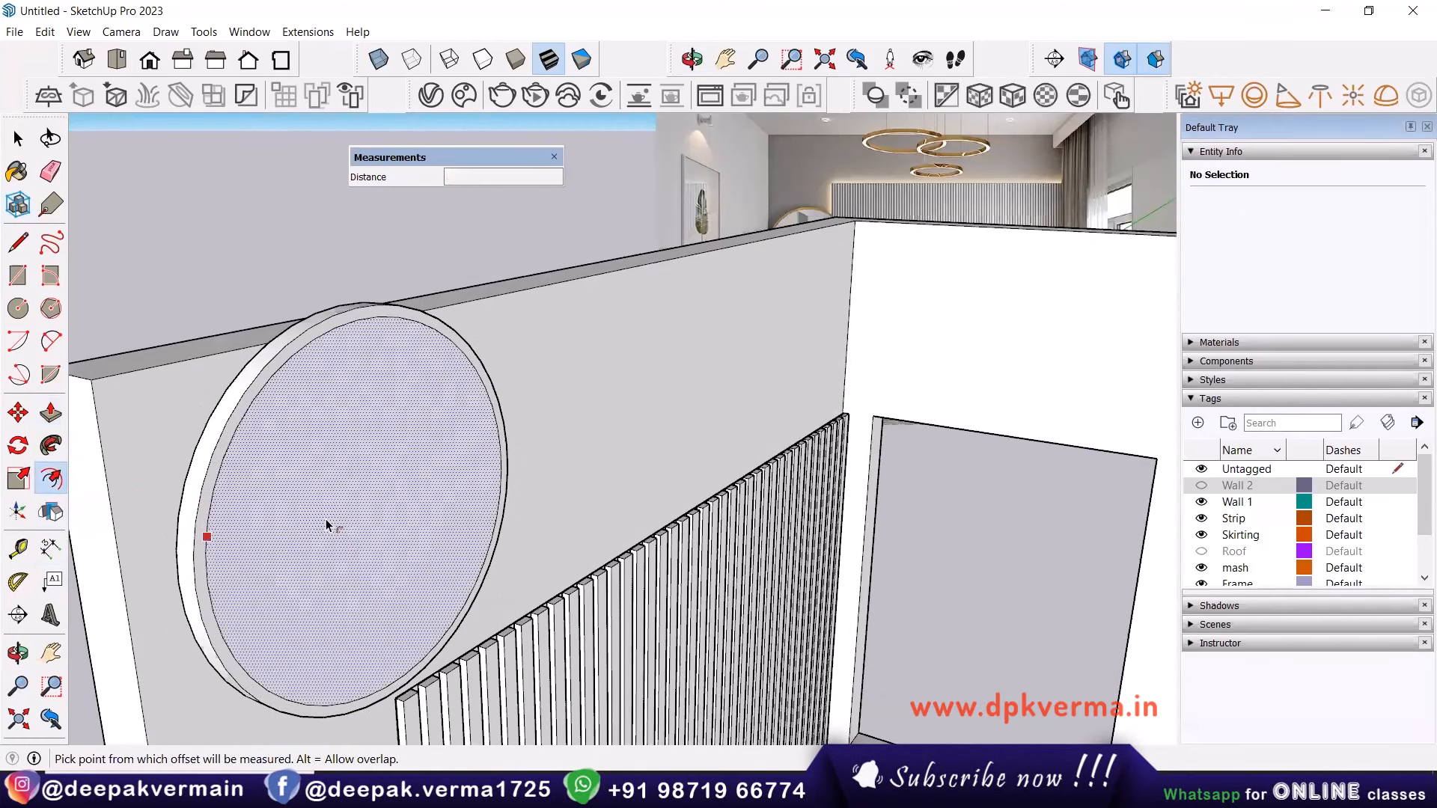
Recess the mirror's inner circular face 1" behind its rim.
key("space")
left_click(325, 524)
type("p")
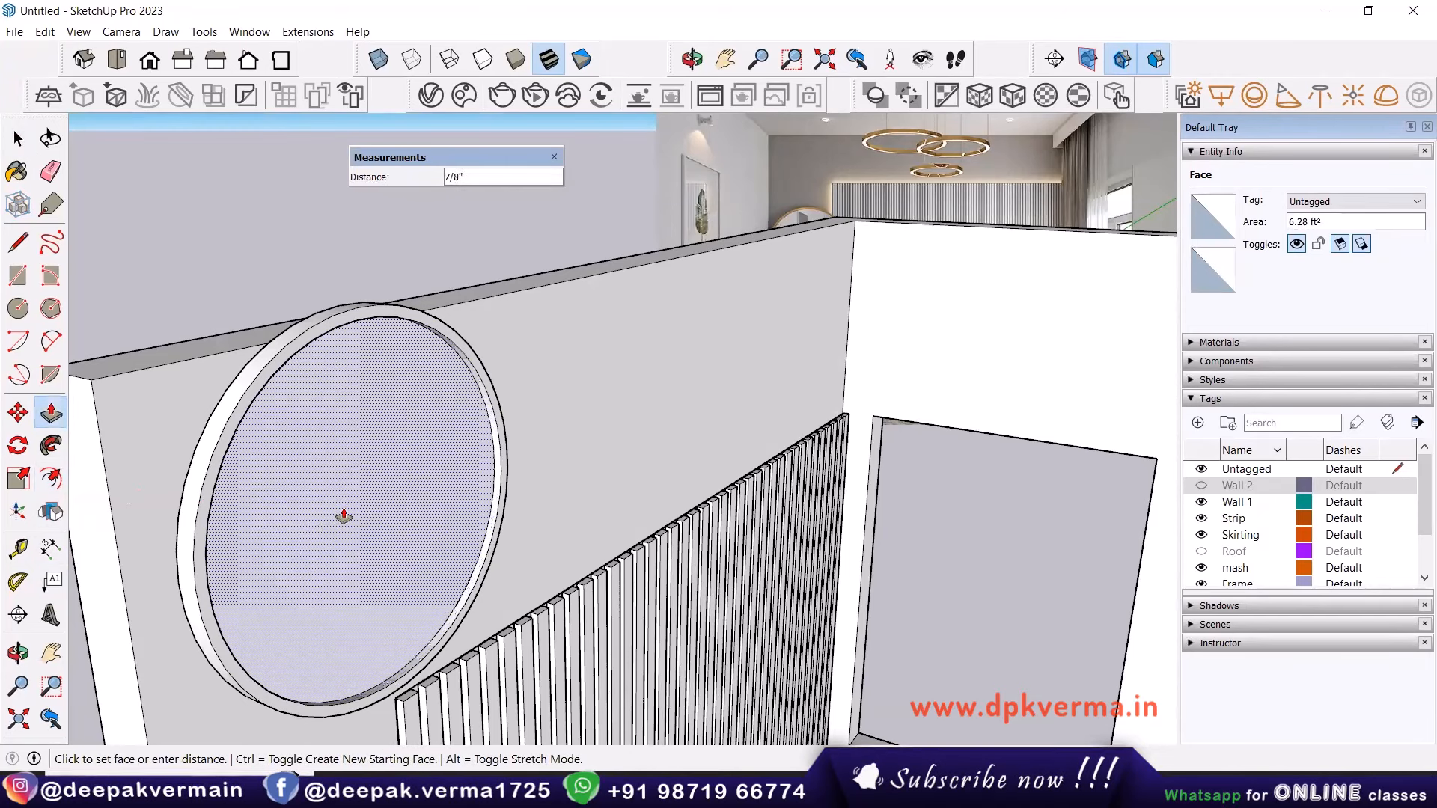
type("1")
key("Return")
key("space")
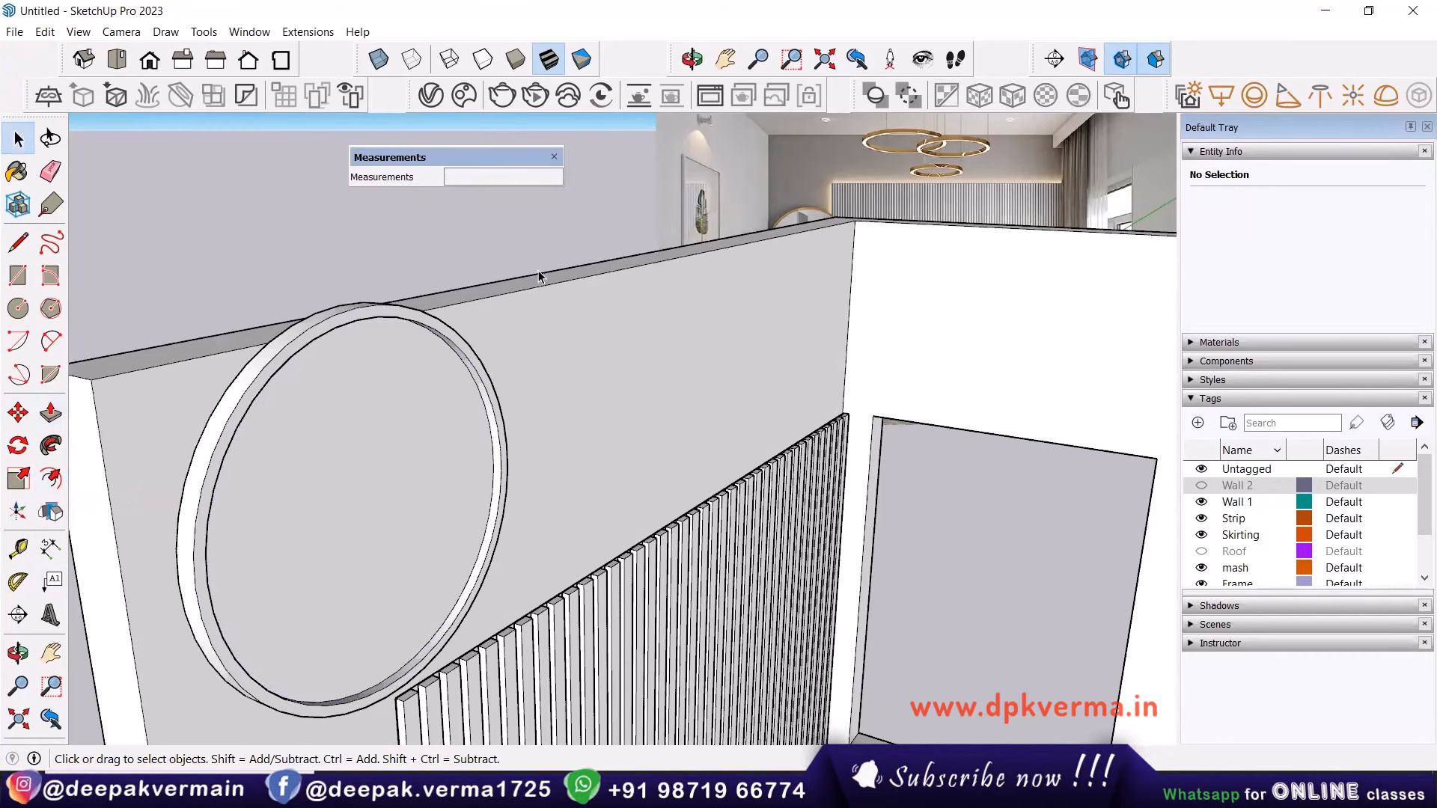
Select all connected geometry of the round mirror and make it a group.
scroll(610, 363, "down", 5)
middle_click_drag(591, 412, 528, 382)
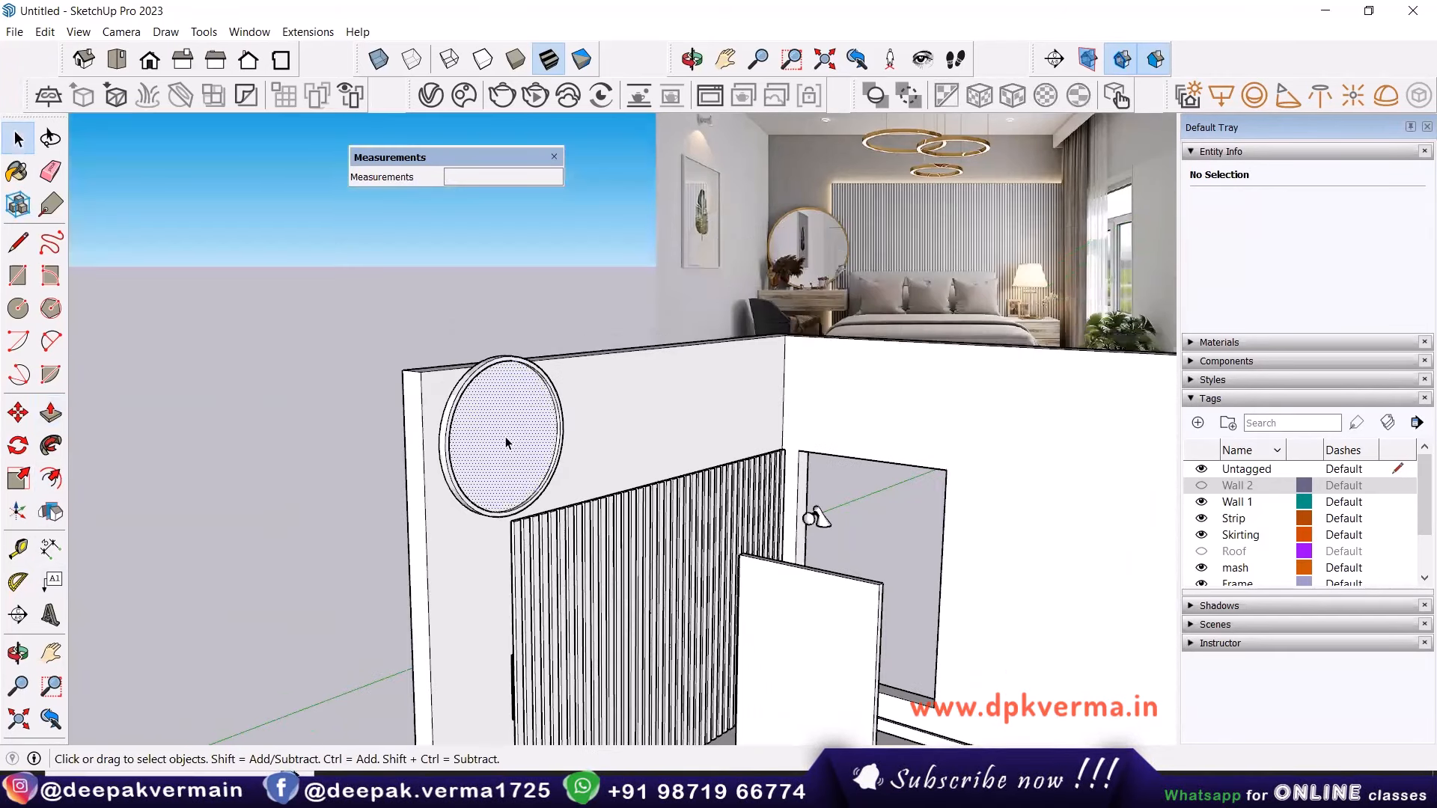
triple_click(505, 443)
right_click(528, 442)
left_click(569, 189)
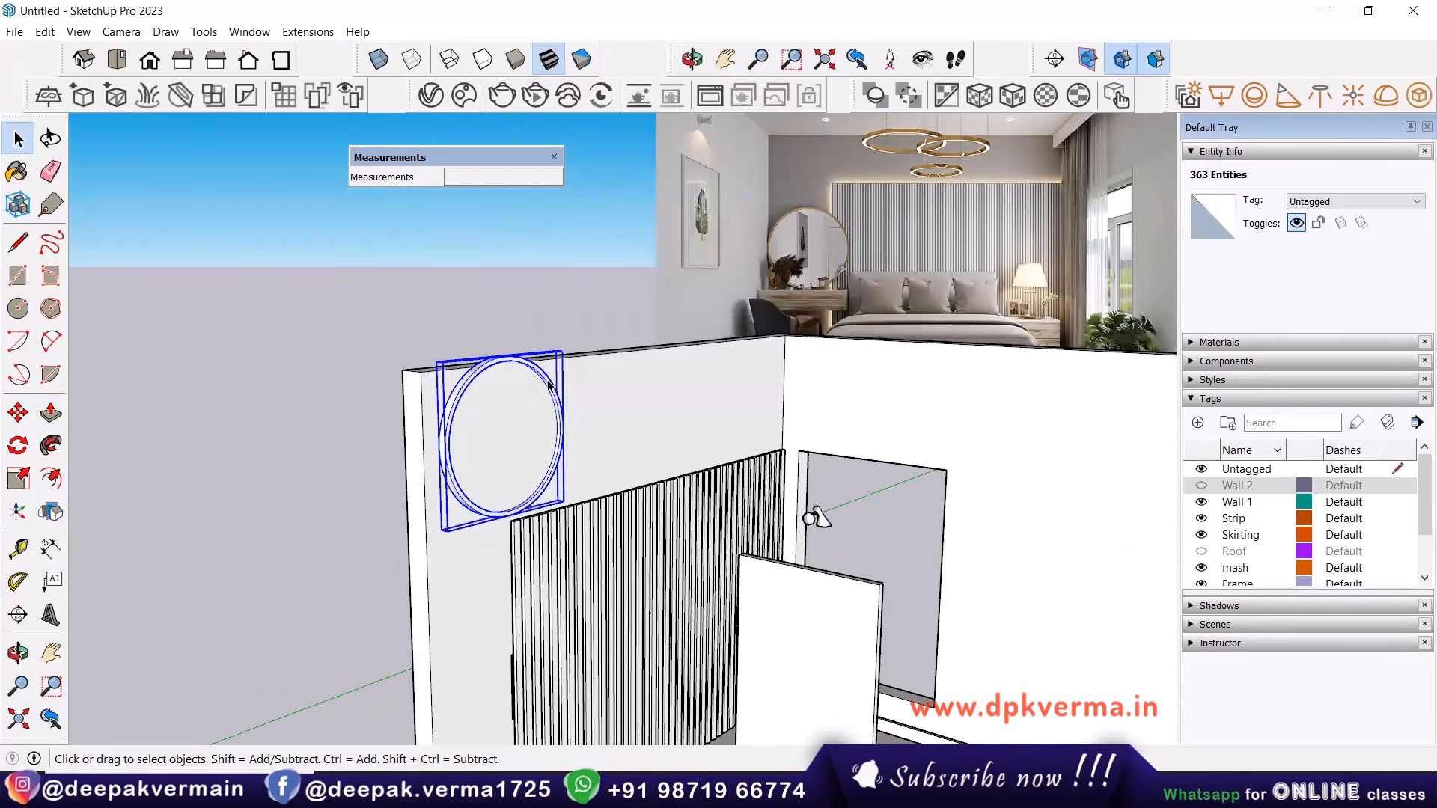
Move the round mirror group about 4' straight down the bed wall so it overlaps the strip panelling's edge.
middle_click_drag(533, 466, 556, 442)
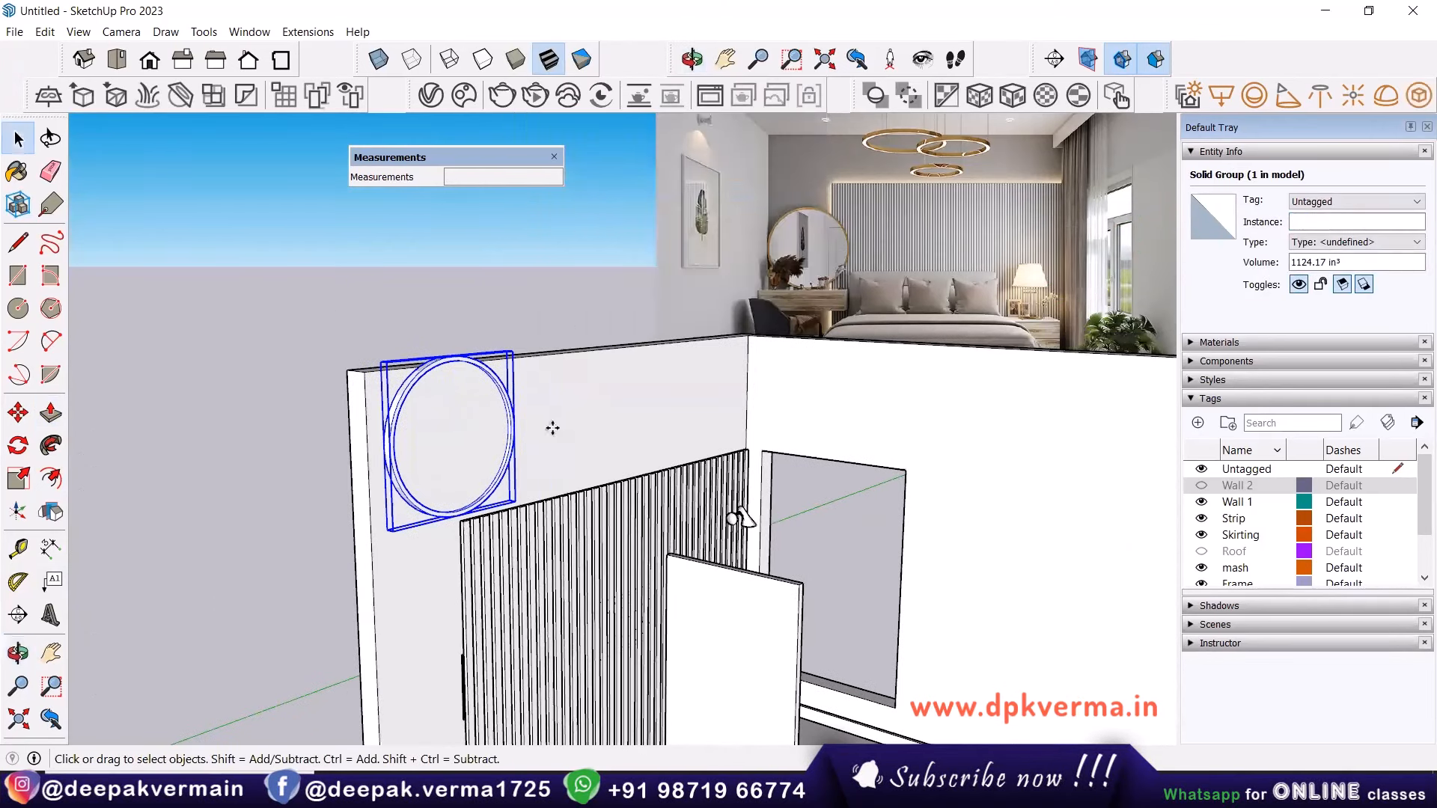
key("m")
mouse_move(378, 551)
middle_mouse_down()
mouse_move(407, 552)
mouse_move(357, 544)
middle_mouse_up()
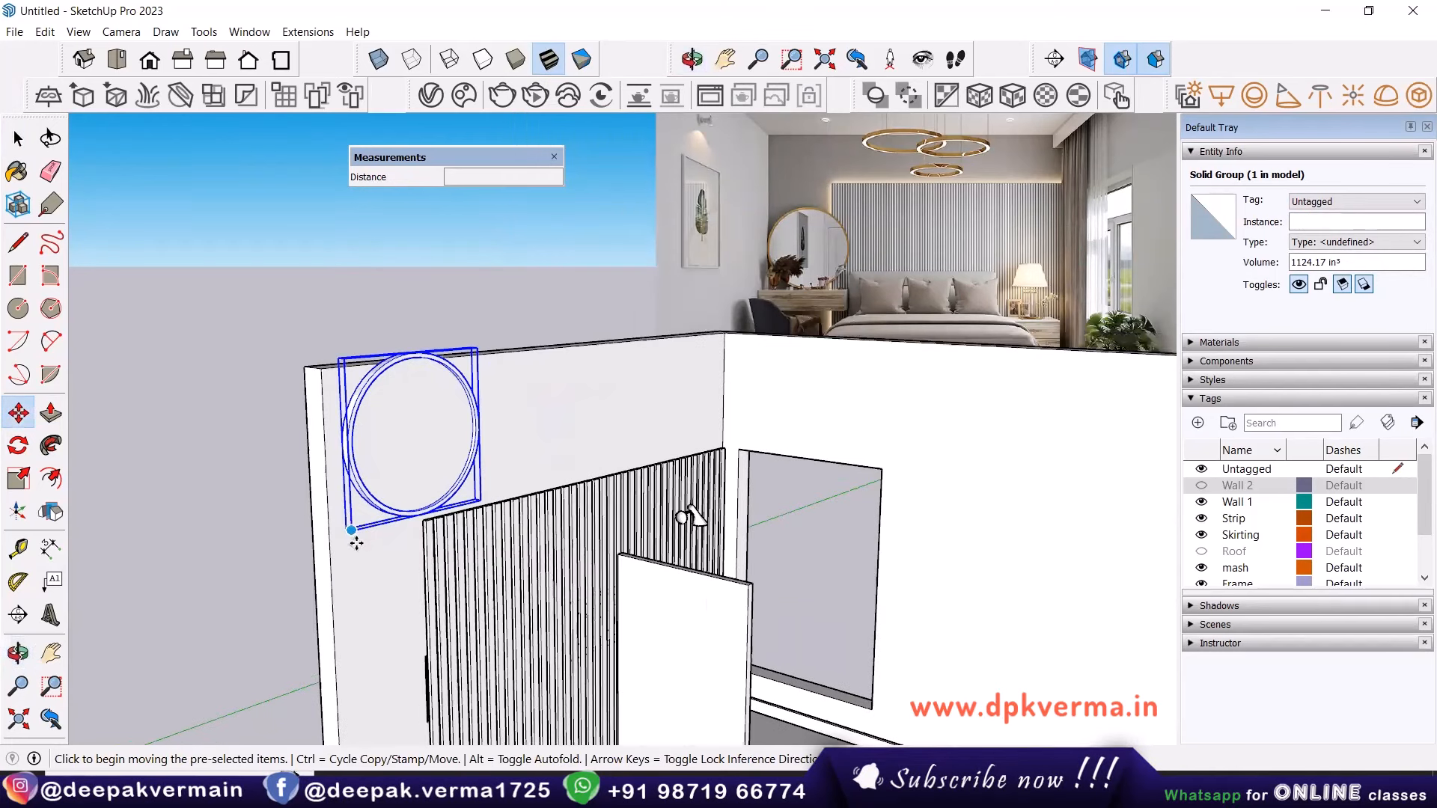
scroll(357, 544, "up", 2)
middle_click_drag(339, 620, 345, 628)
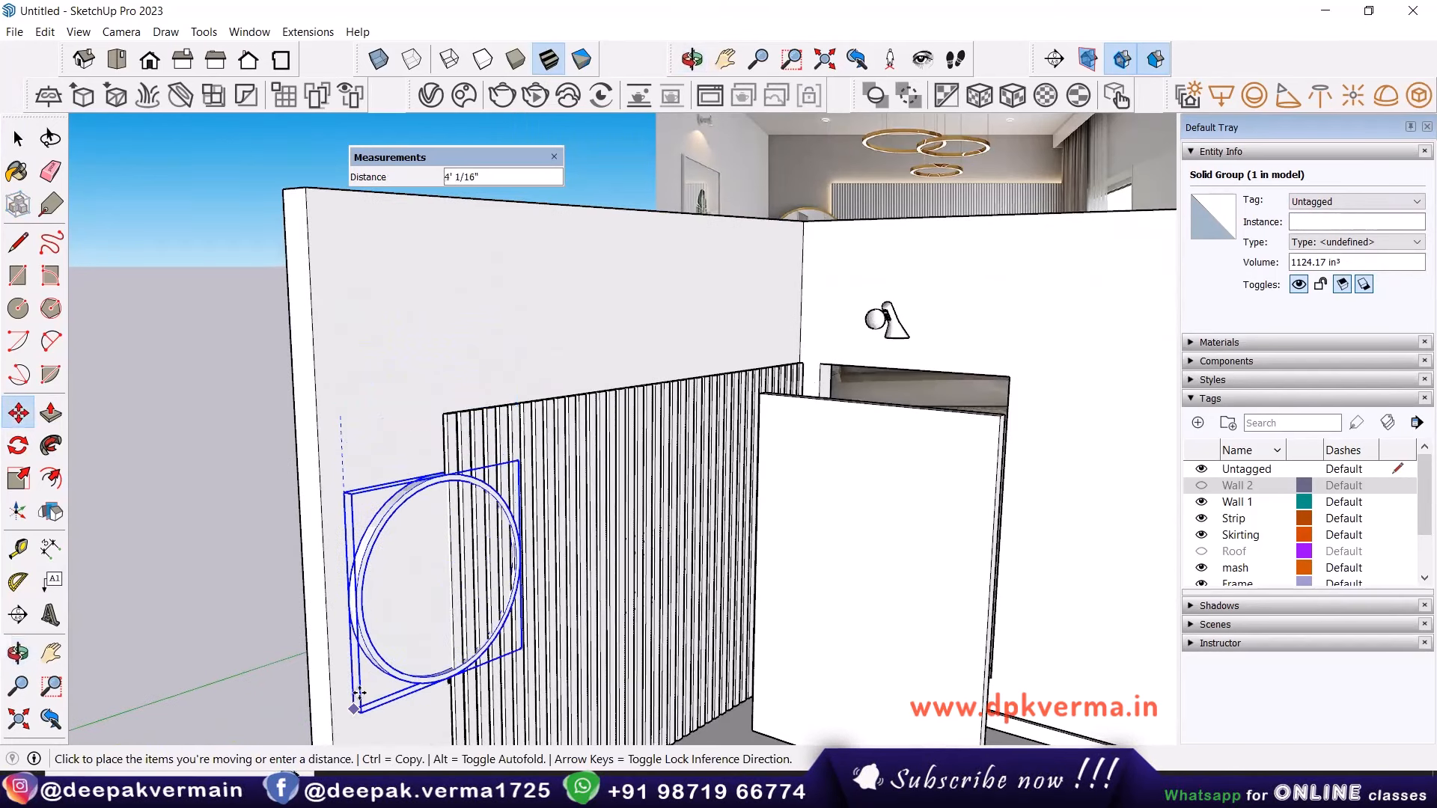
left_click(354, 711)
scroll(466, 590, "down", 5)
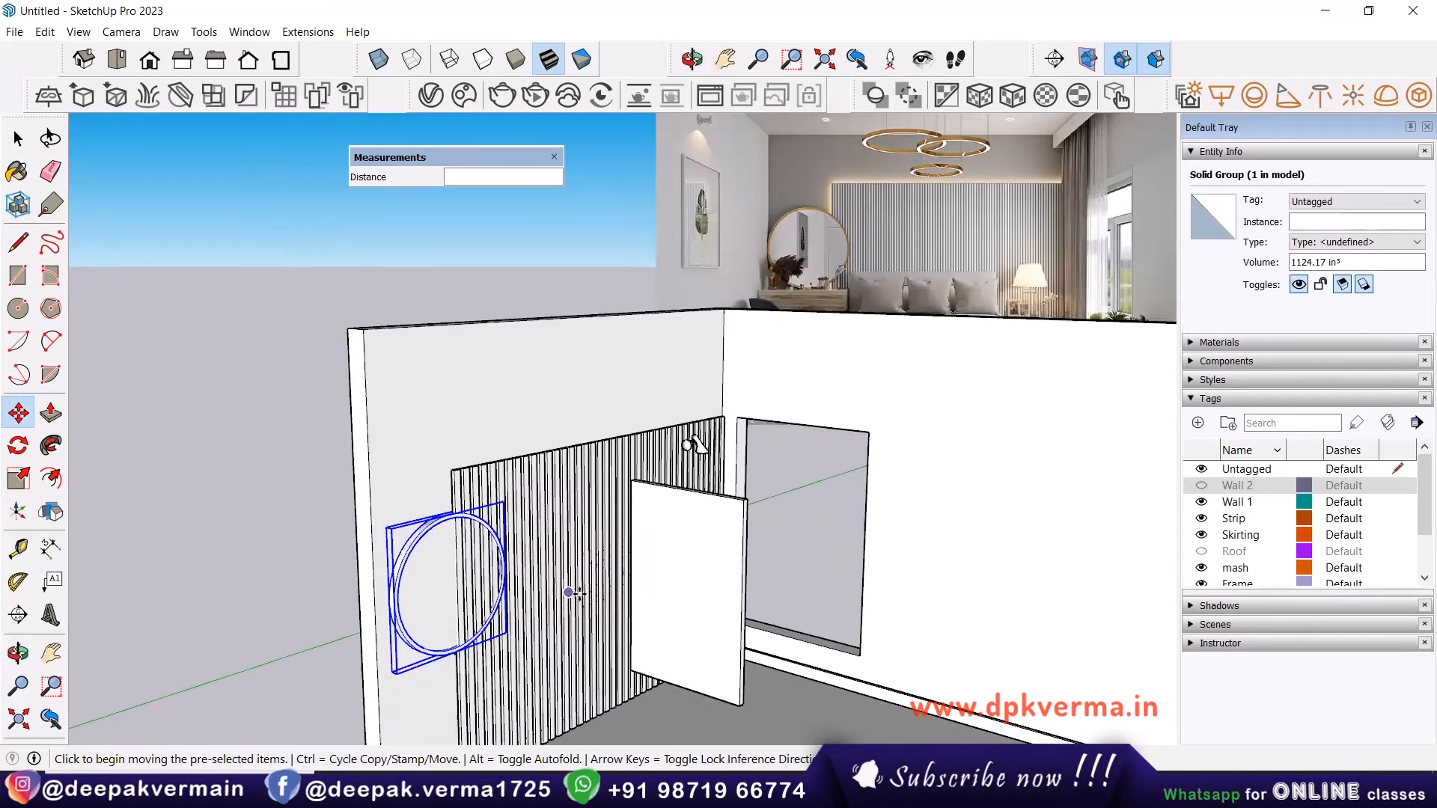
Move the round mirror group about 3 7/16" along the bed wall toward the wall's free end.
key("space")
middle_click_drag(486, 595, 438, 603)
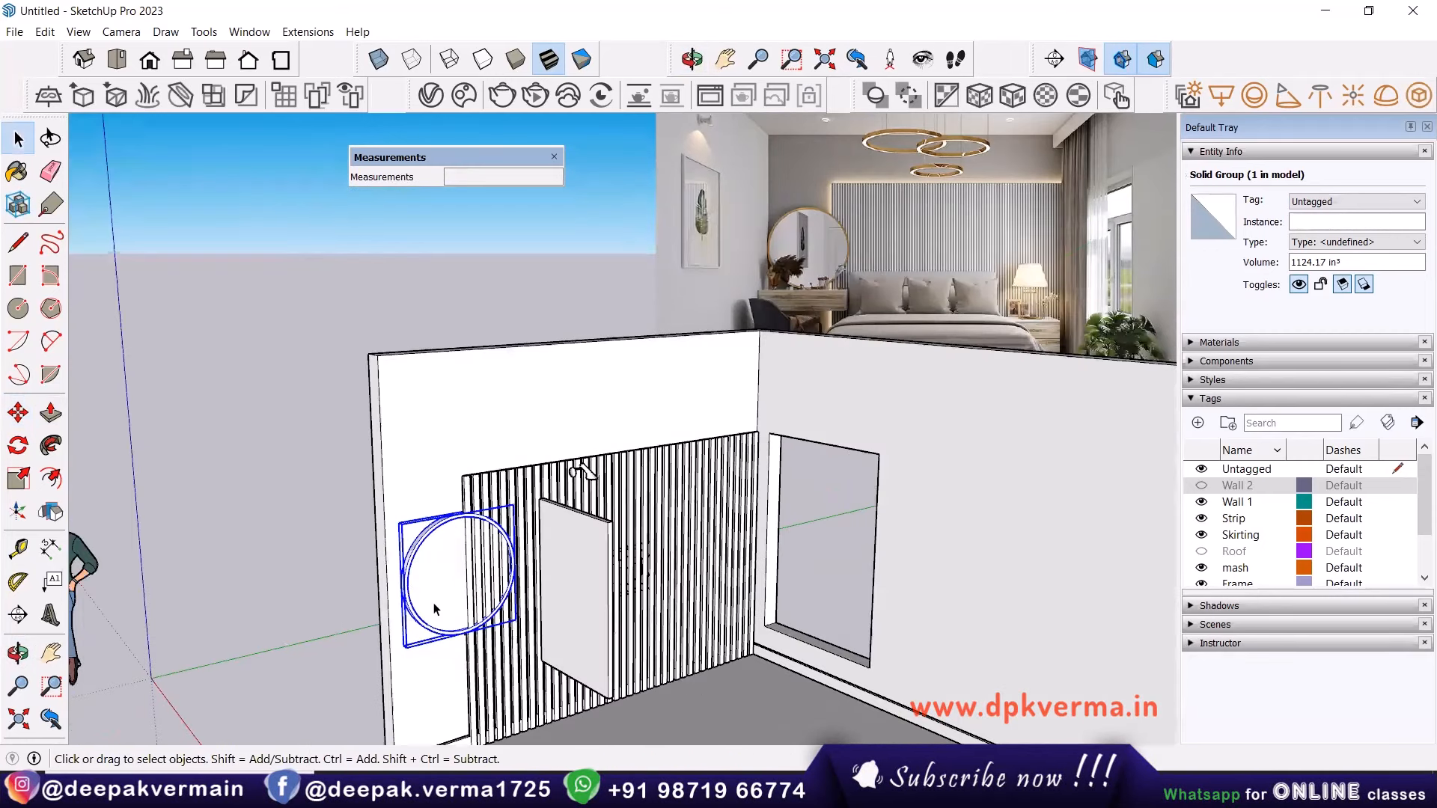
scroll(419, 642, "up", 3)
middle_click_drag(385, 644, 350, 663)
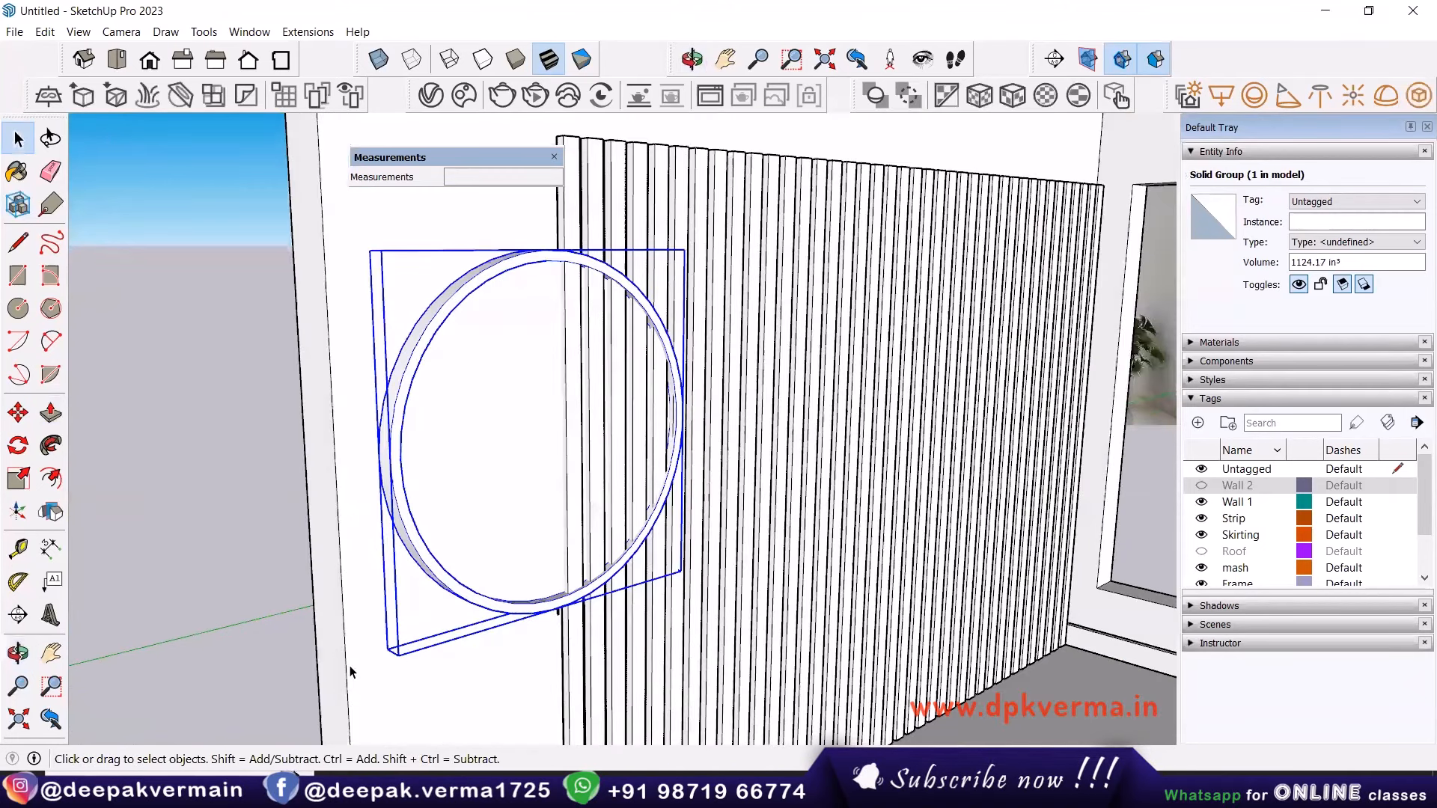
key("m")
scroll(396, 647, "up", 3)
scroll(346, 660, "down", 2)
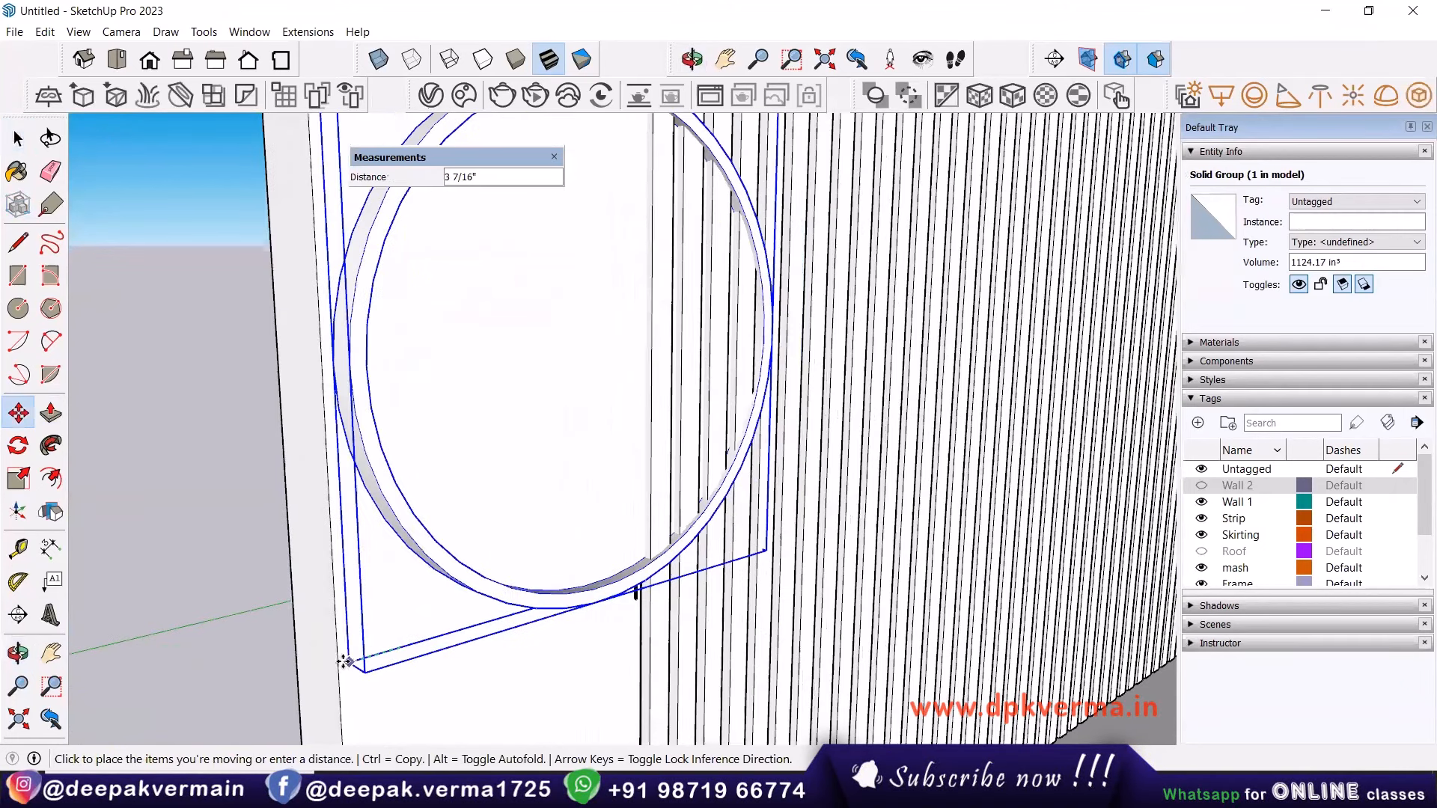
scroll(485, 511, "down", 2)
key("space")
scroll(517, 540, "down", 2)
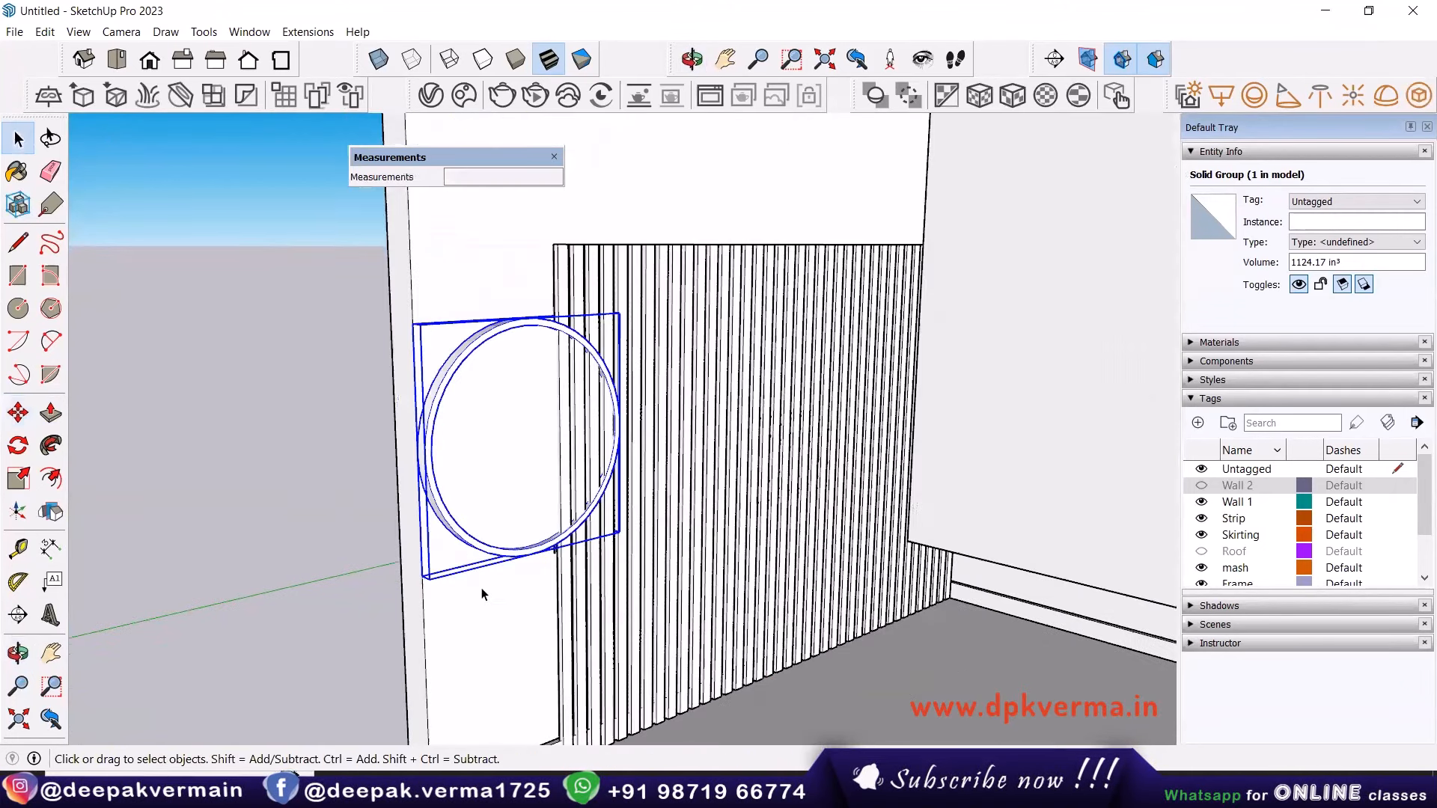
Move the round mirror group about 7/8" out from the bed wall along the red axis.
scroll(697, 533, "down", 2)
middle_click_drag(697, 532, 831, 241)
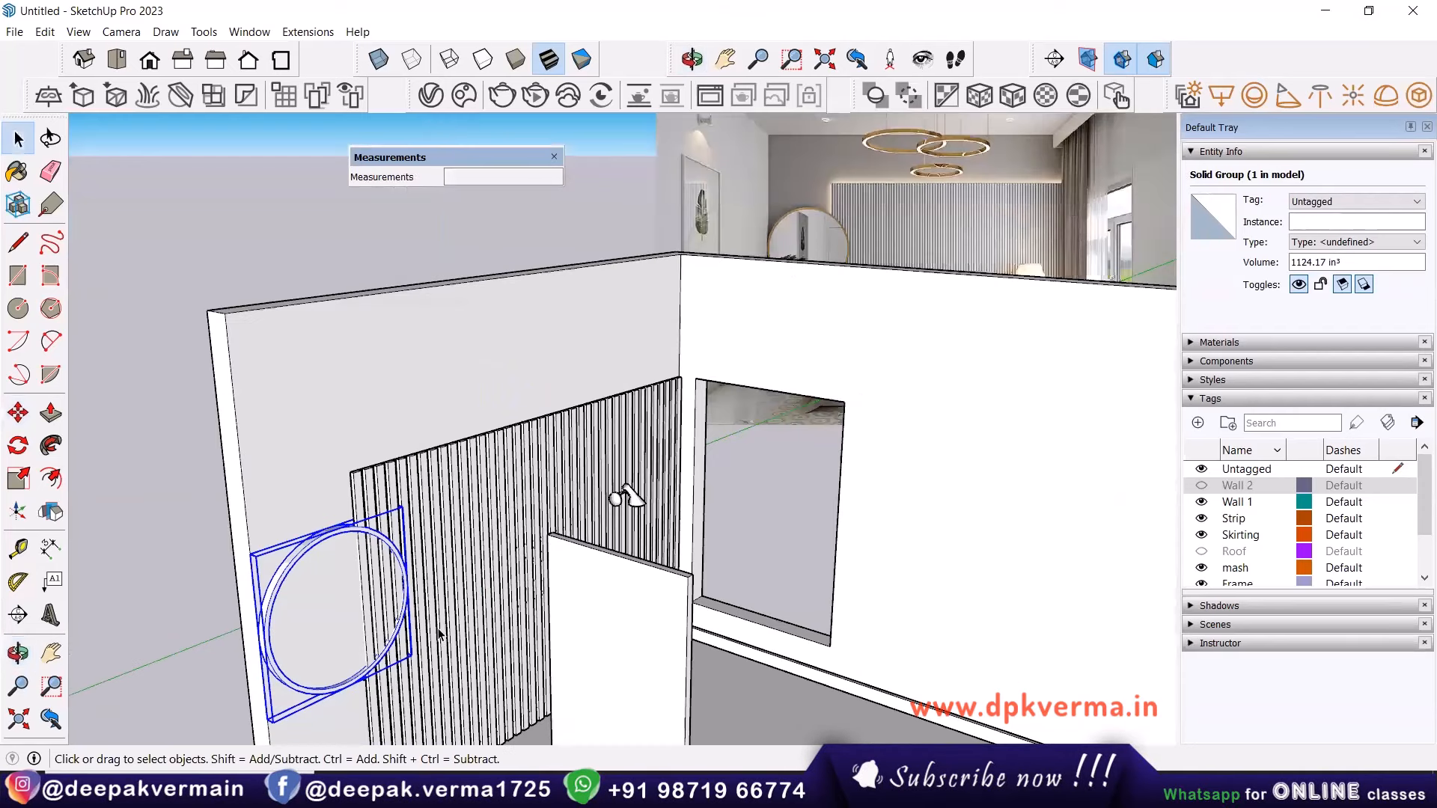
scroll(440, 635, "up", 5)
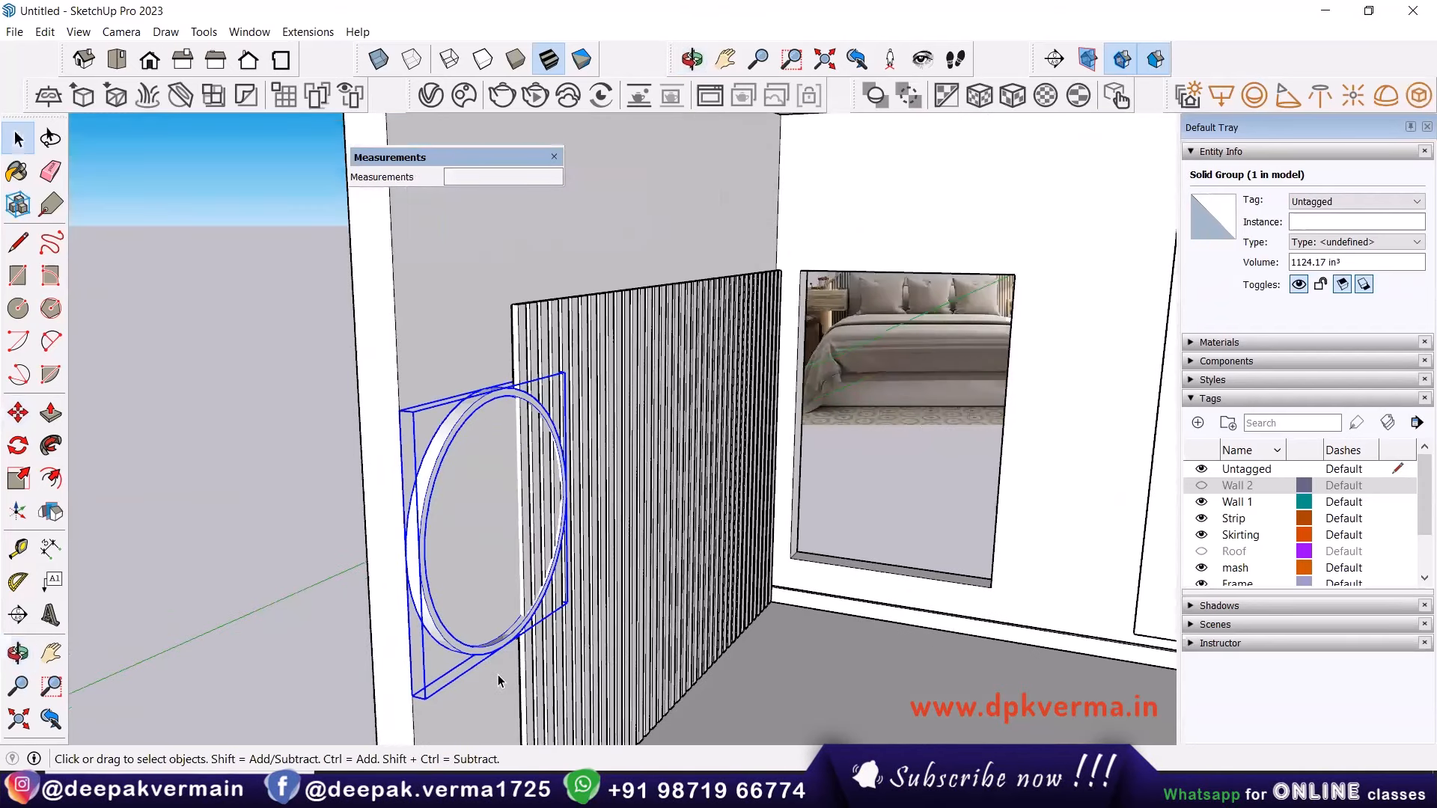
middle_click_drag(498, 679, 446, 599)
double_click(419, 583)
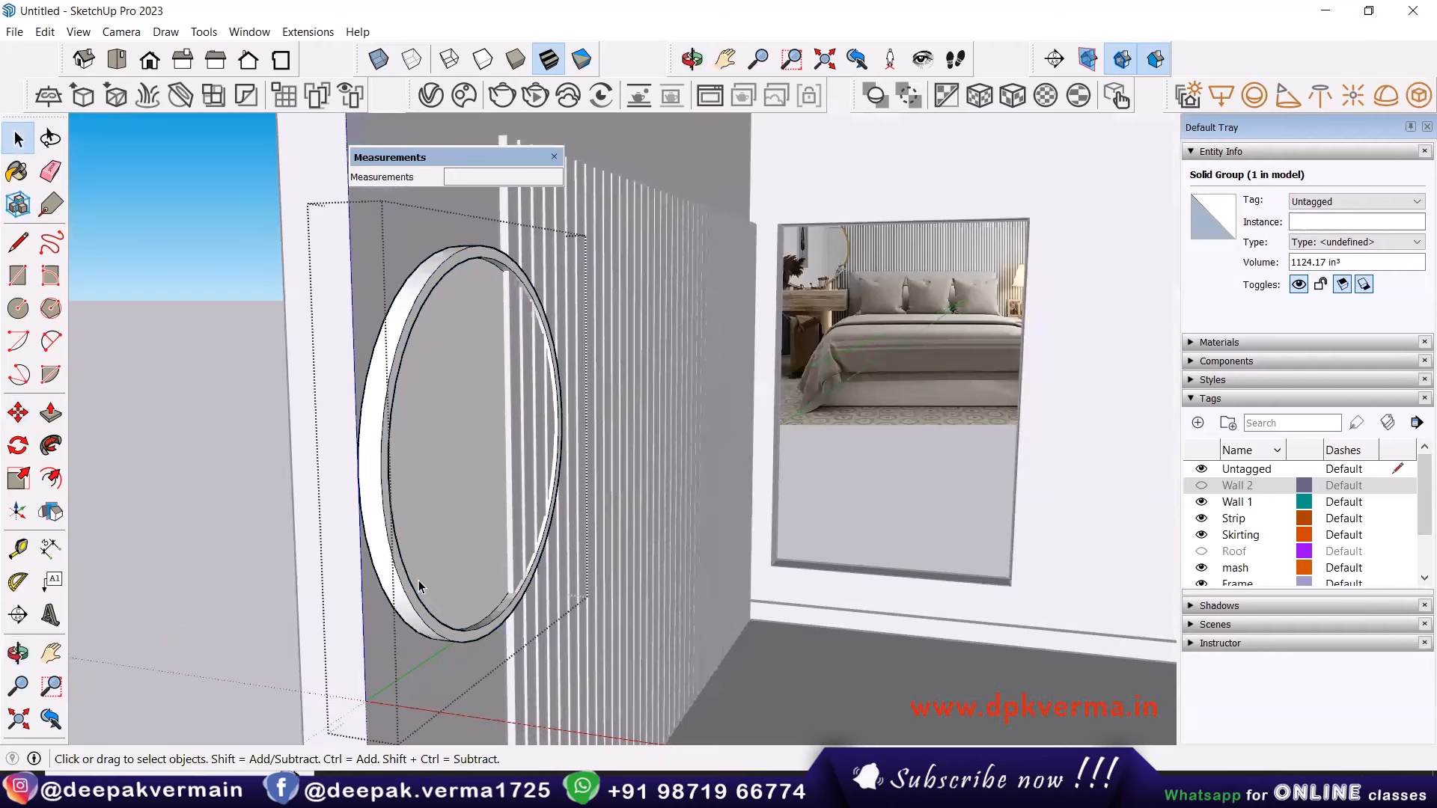
left_click(407, 694)
middle_click_drag(407, 694, 429, 568)
key("m")
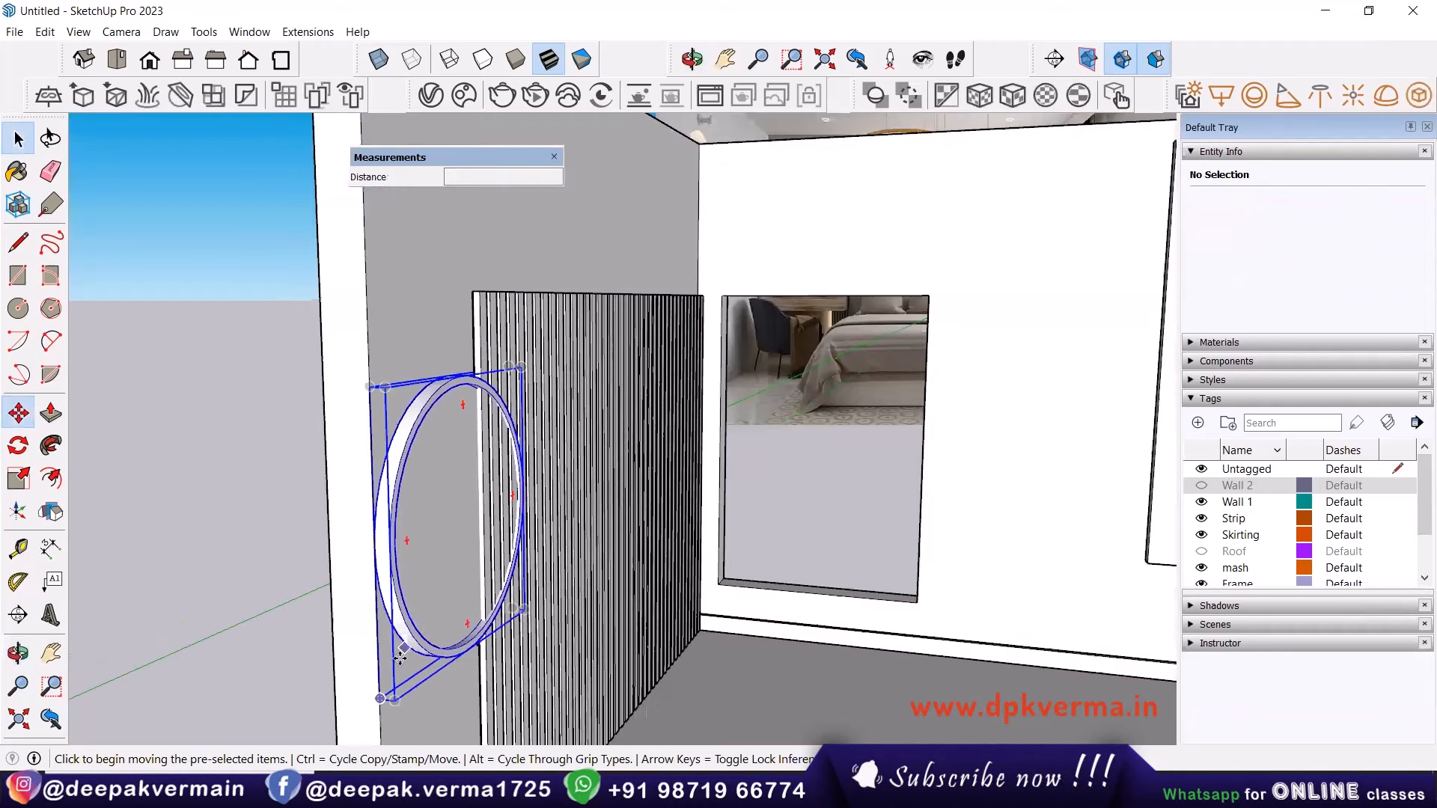
scroll(403, 653, "up", 1)
left_click(394, 703)
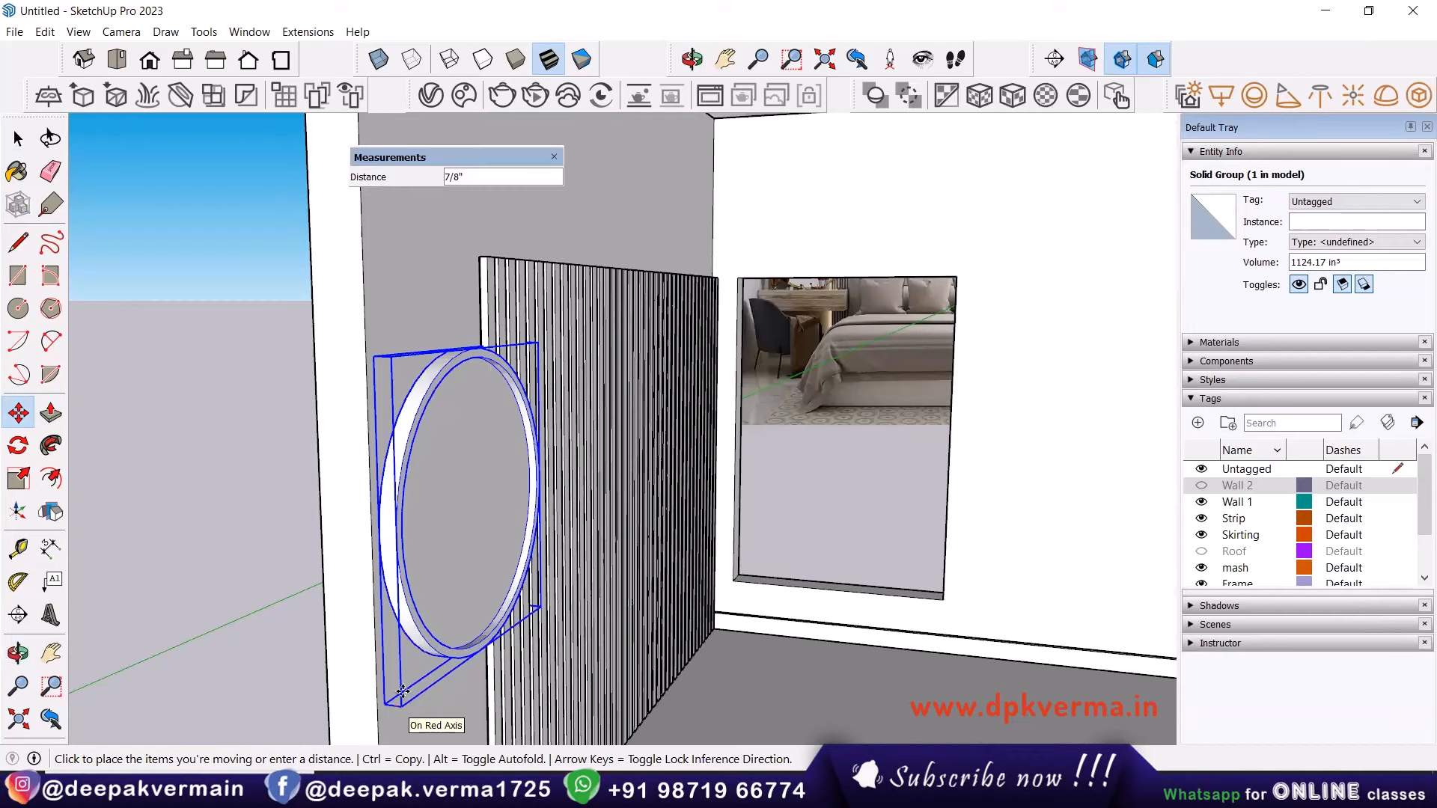
left_click(403, 691)
Extrude the back face inside the mirror group to close the gap between the mirror and the bed wall.
middle_click_drag(403, 691, 422, 589)
scroll(417, 577, "down", 1)
middle_click_drag(367, 511, 527, 533)
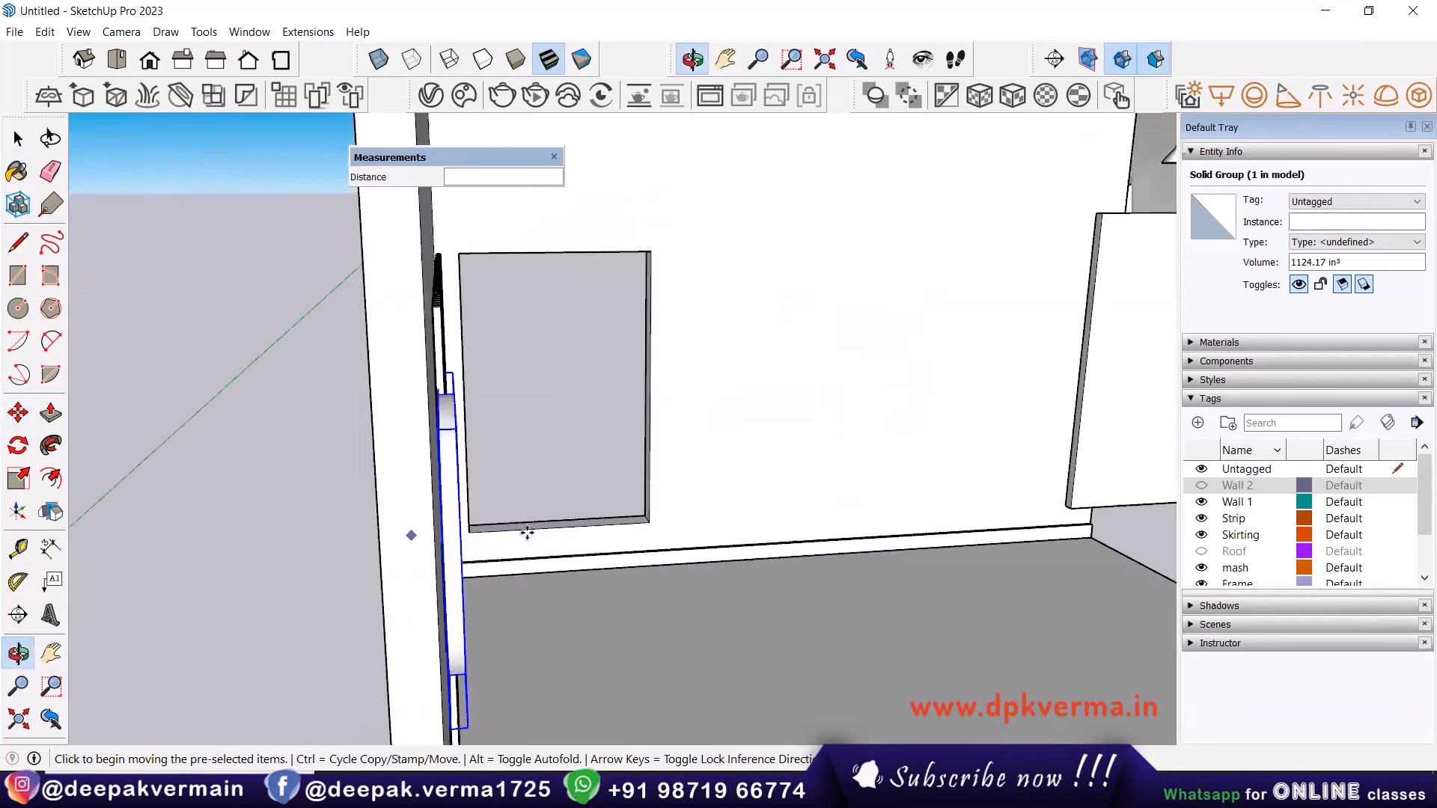
scroll(509, 501, "up", 5)
key("space")
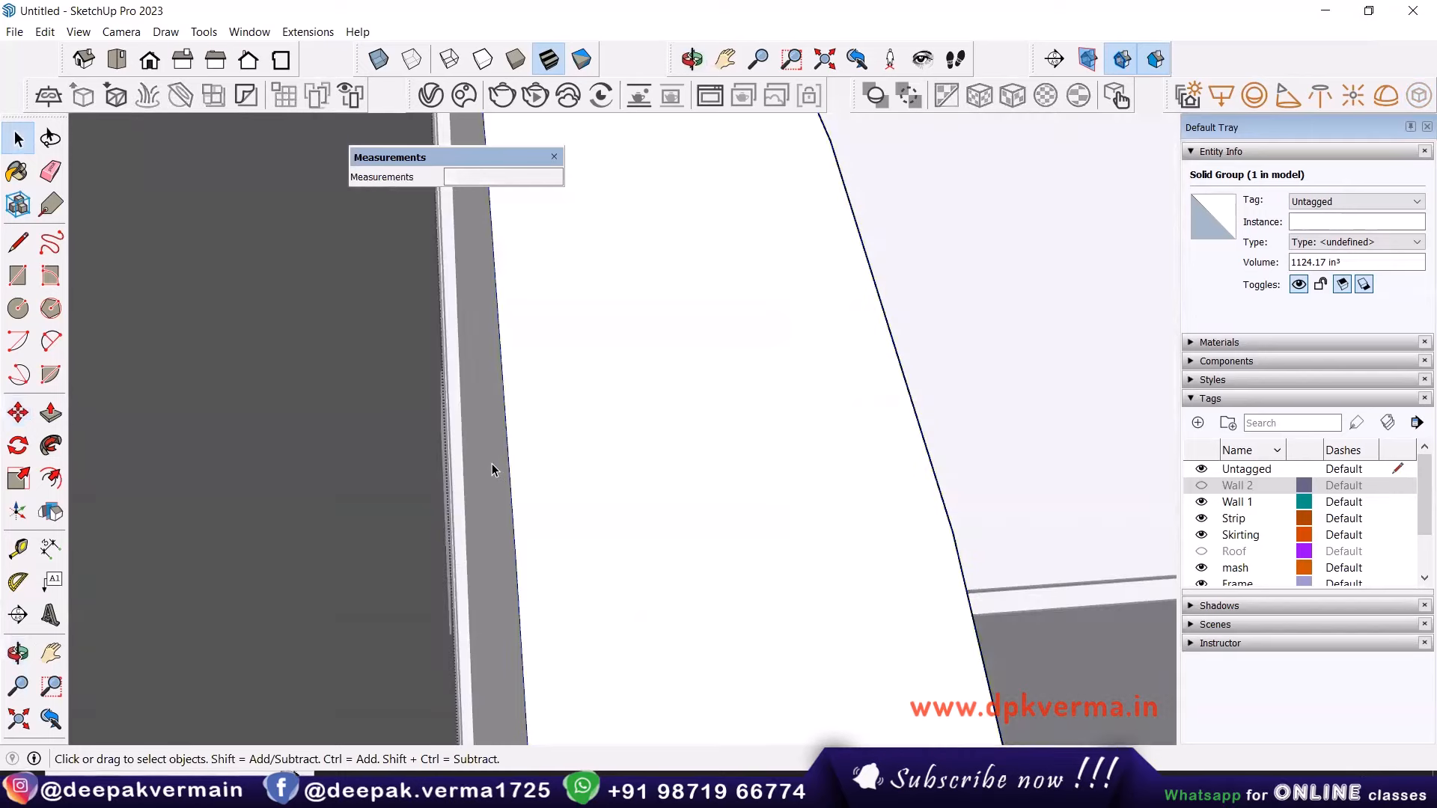
key("p")
left_click(487, 473)
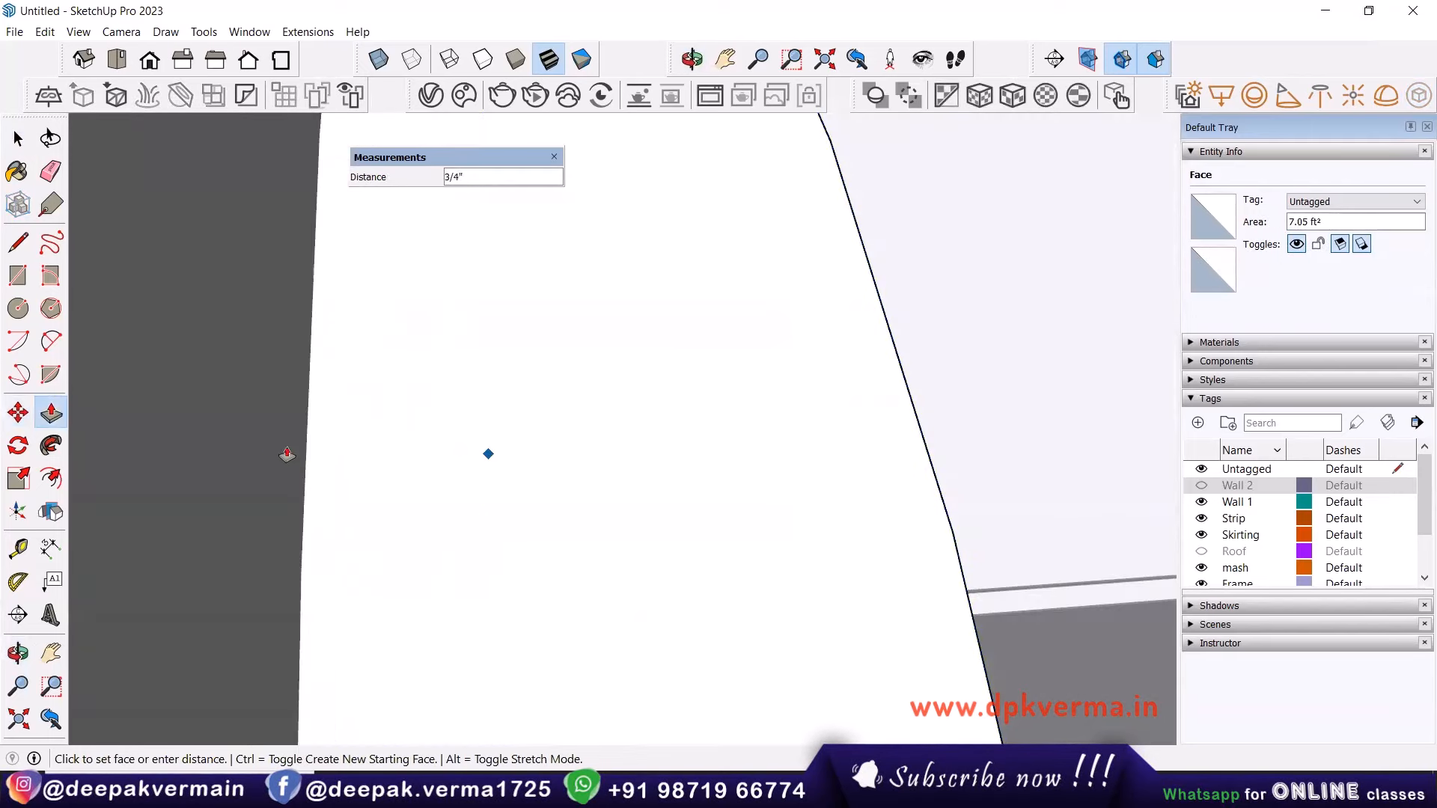
left_click(272, 454)
key("space")
scroll(527, 454, "down", 5)
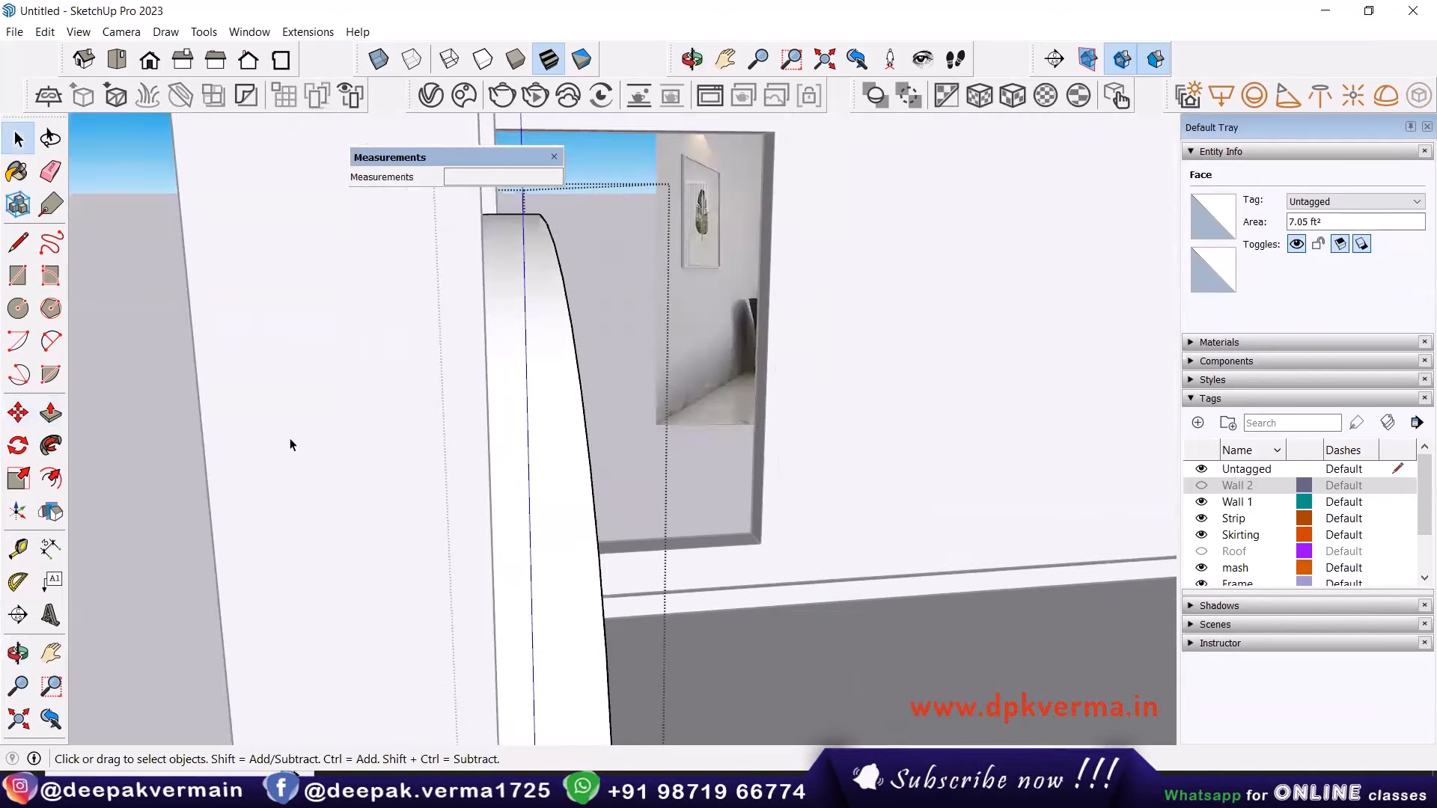
left_click(179, 417)
Inspect the round mirror's fit against the bed wall and strip panelling from several angles.
middle_click_drag(524, 509, 478, 484)
scroll(401, 488, "down", 3)
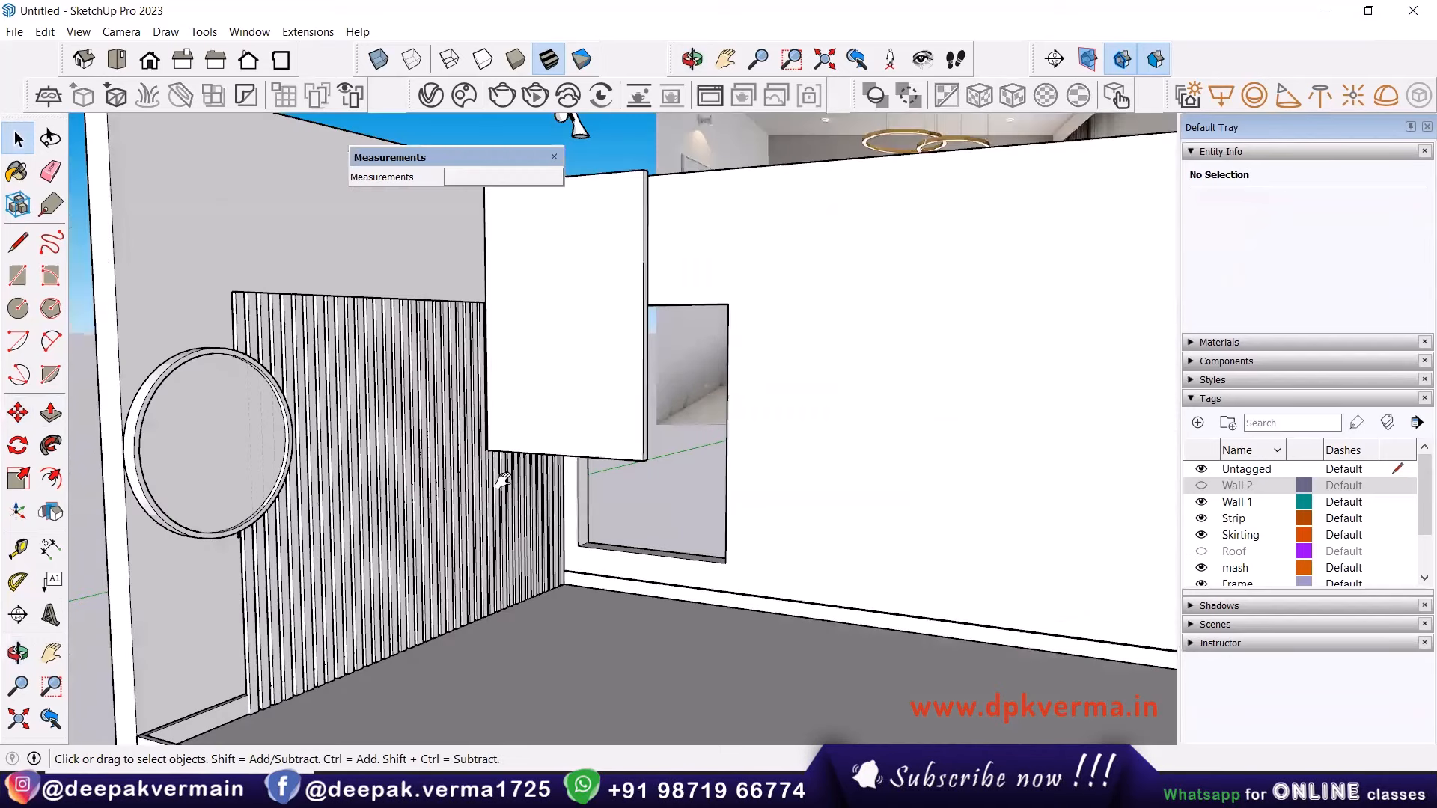
scroll(472, 485, "down", 3)
scroll(517, 478, "down", 3)
middle_click_drag(404, 511, 484, 506)
scroll(361, 515, "up", 3)
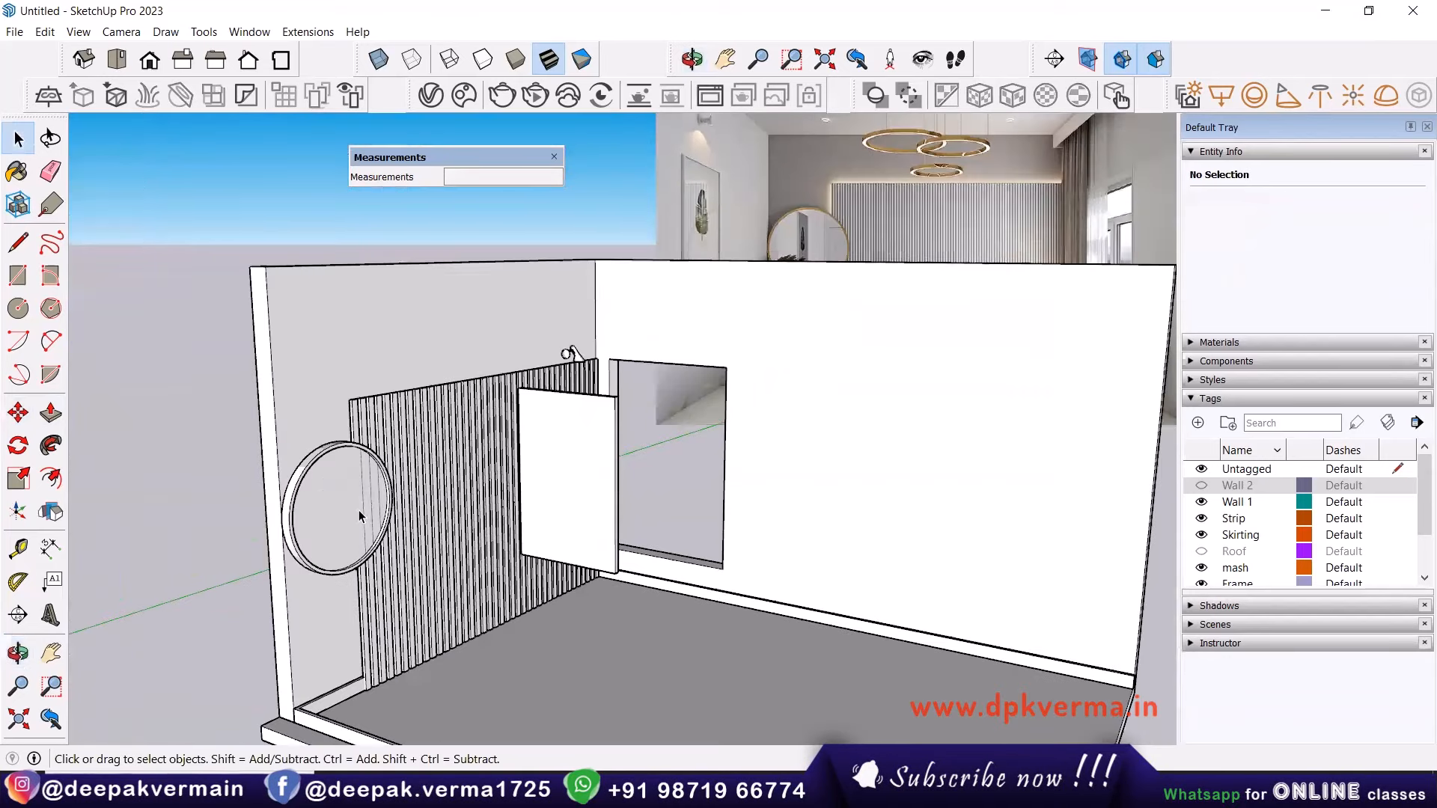
scroll(335, 519, "up", 3)
left_click(296, 564)
scroll(397, 533, "up", 1)
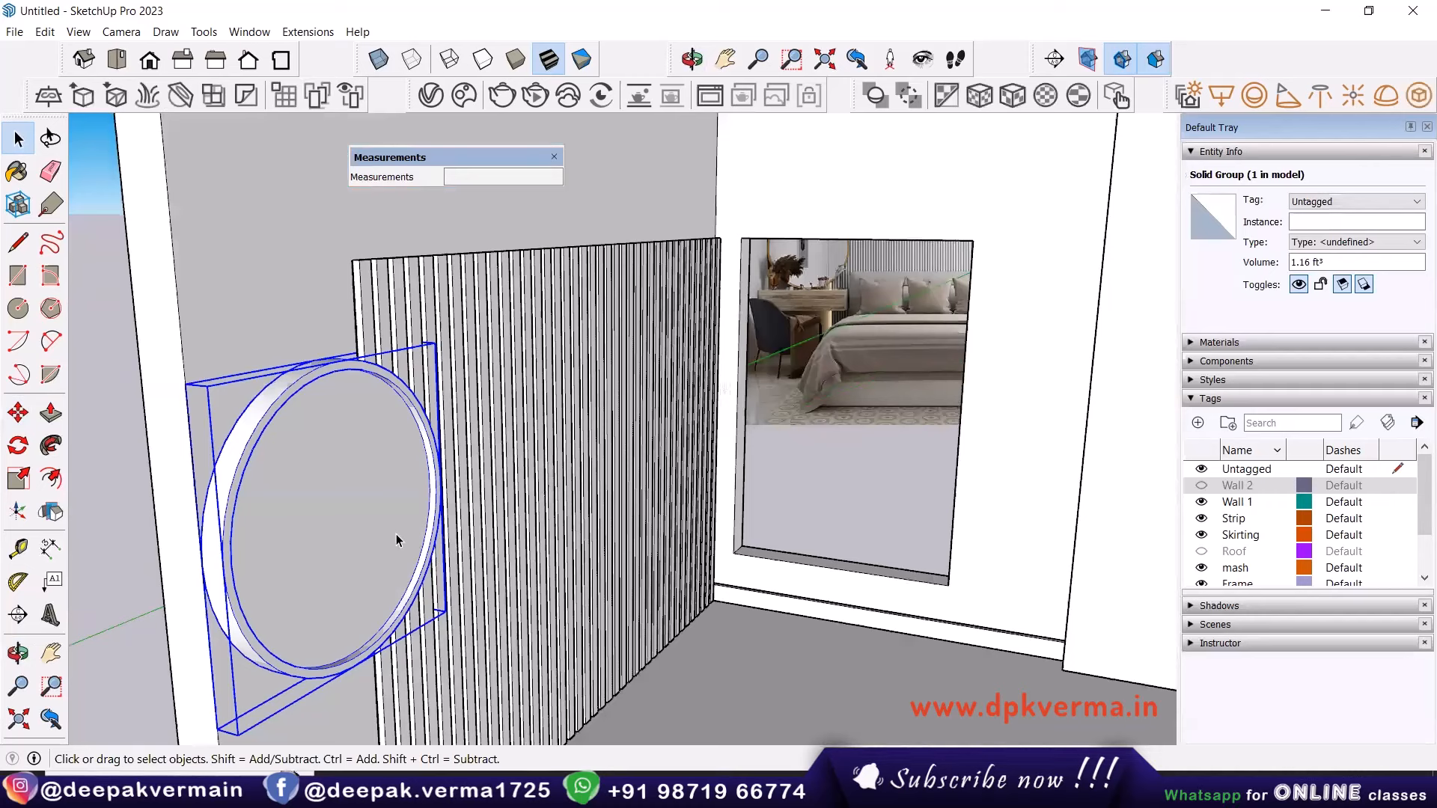
scroll(384, 572, "down", 5)
scroll(408, 595, "up", 5)
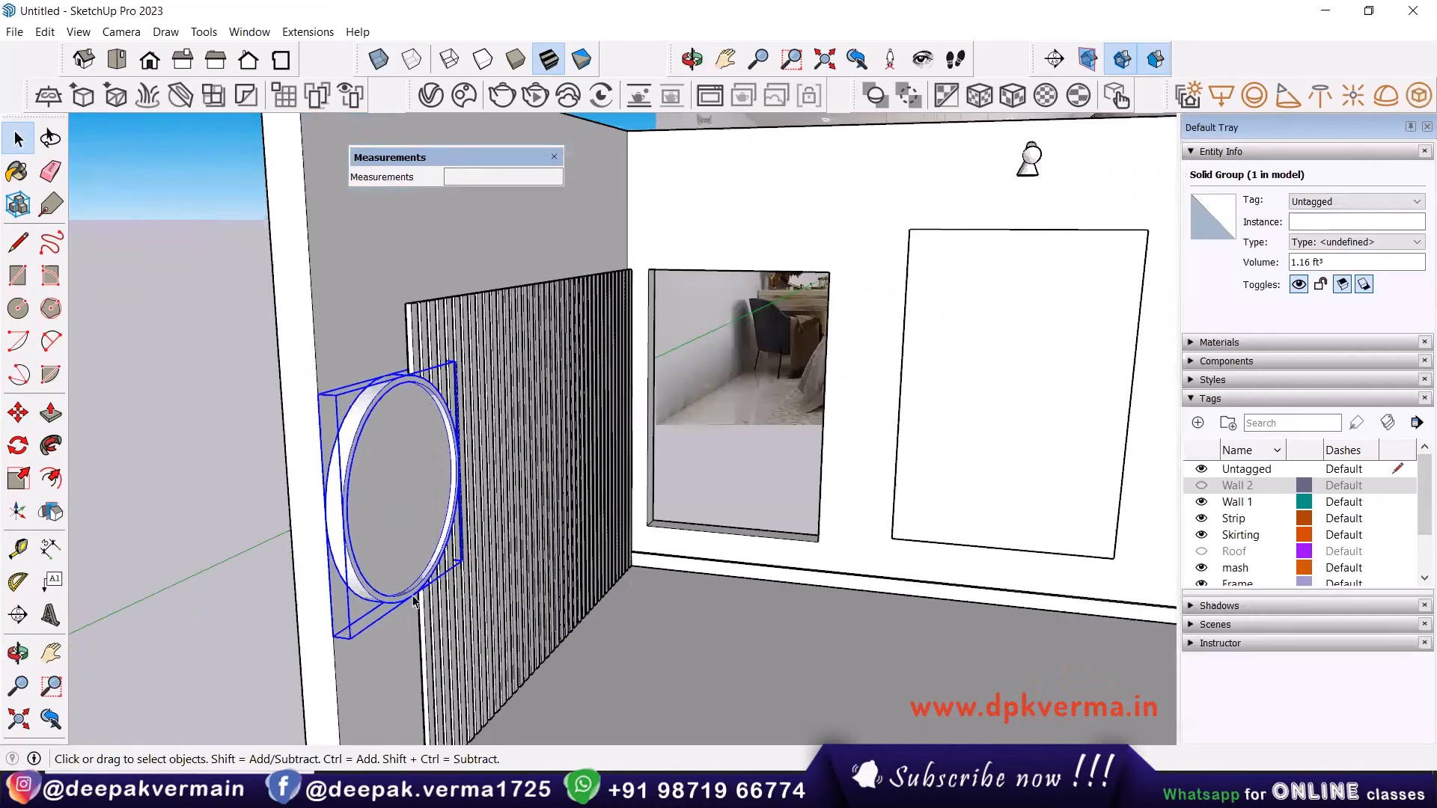
scroll(434, 586, "down", 2)
left_click(191, 443)
middle_click_drag(318, 504, 367, 541)
scroll(516, 499, "down", 2)
scroll(448, 476, "up", 1)
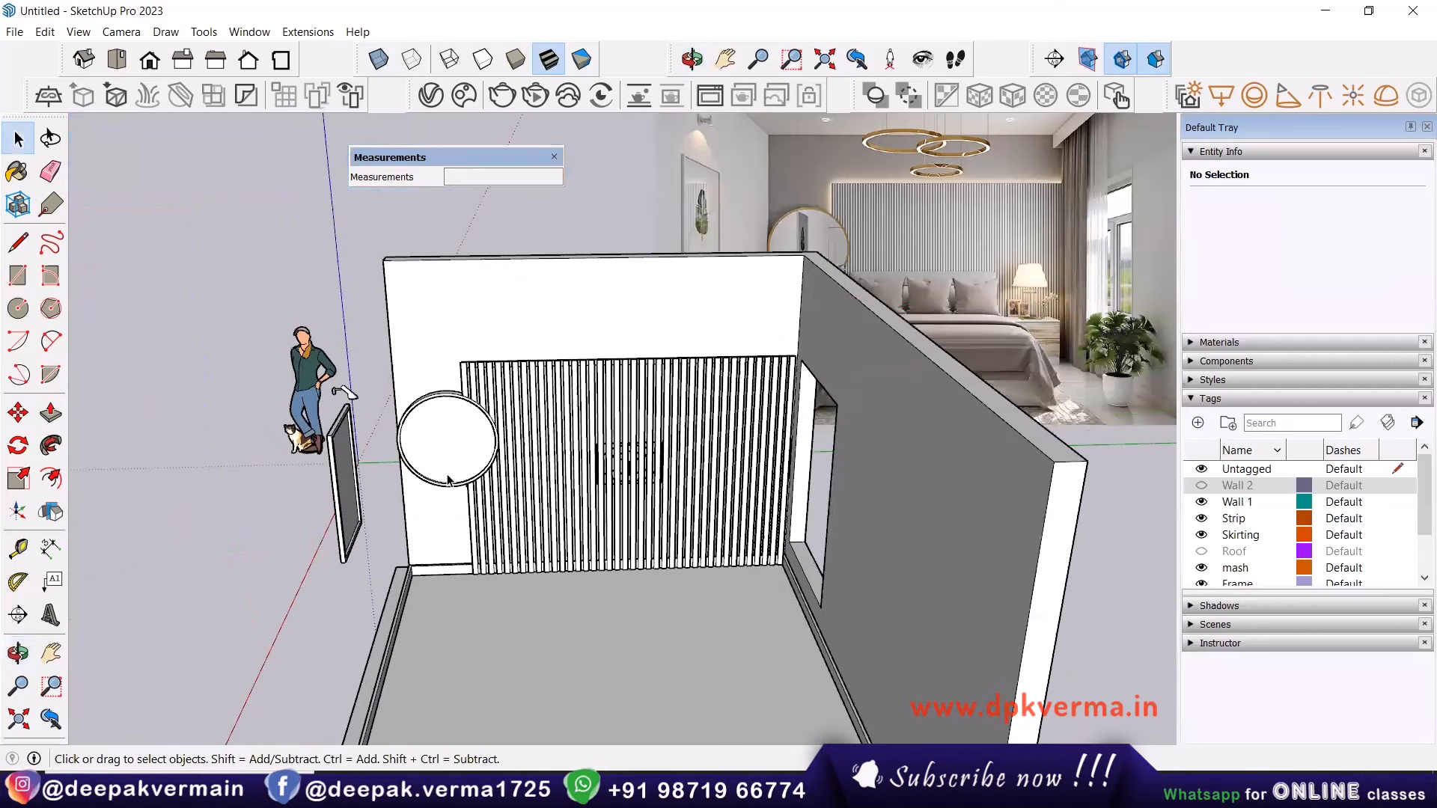
Identify the tag of the framed artwork group, enlarge the tag list and hide the Frame tag.
scroll(380, 482, "up", 3)
left_click(349, 449)
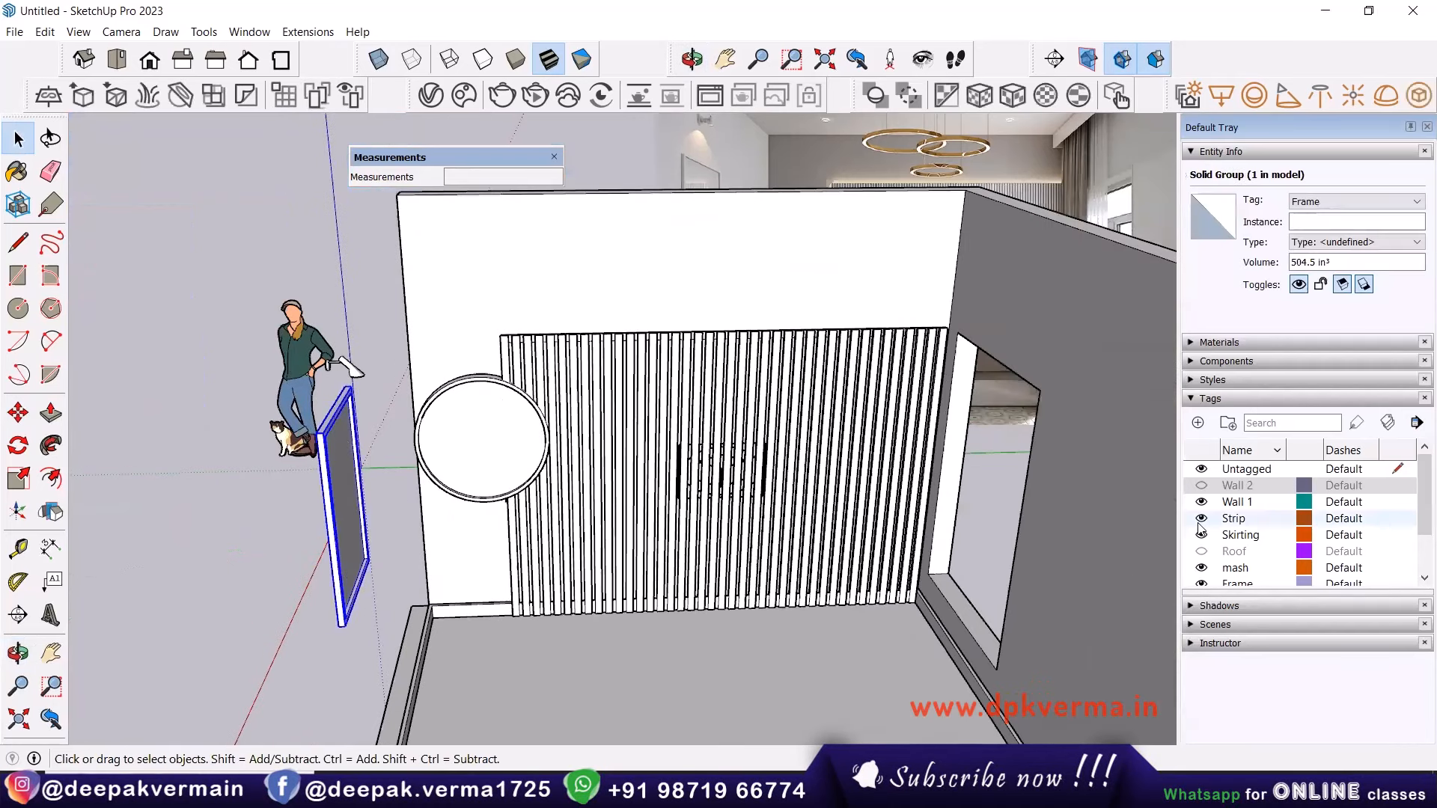
scroll(1252, 530, "down", 1)
left_click_drag(1235, 588, 1246, 715)
left_click(1201, 584)
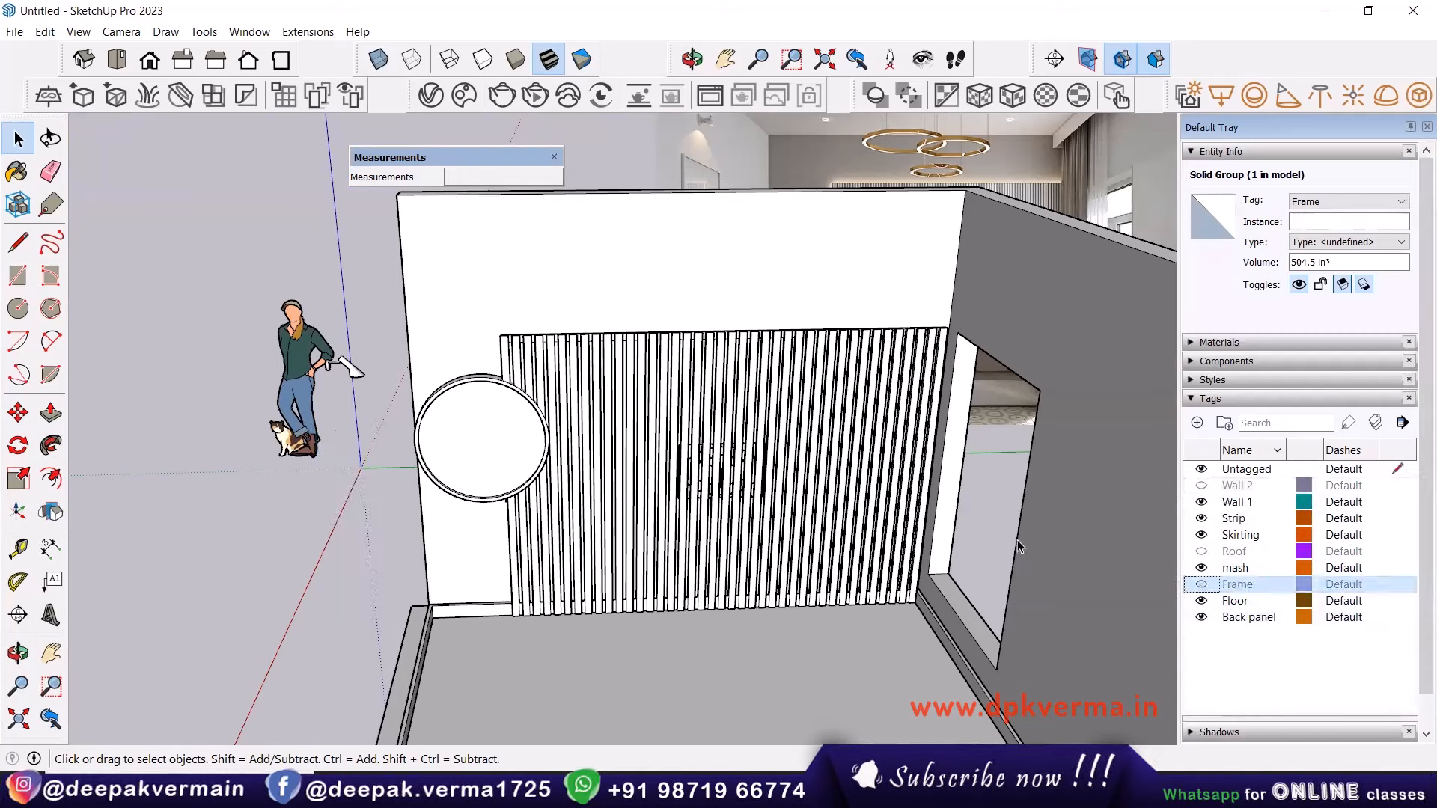
Assign the picture light component to the Frame tag.
left_click(356, 374)
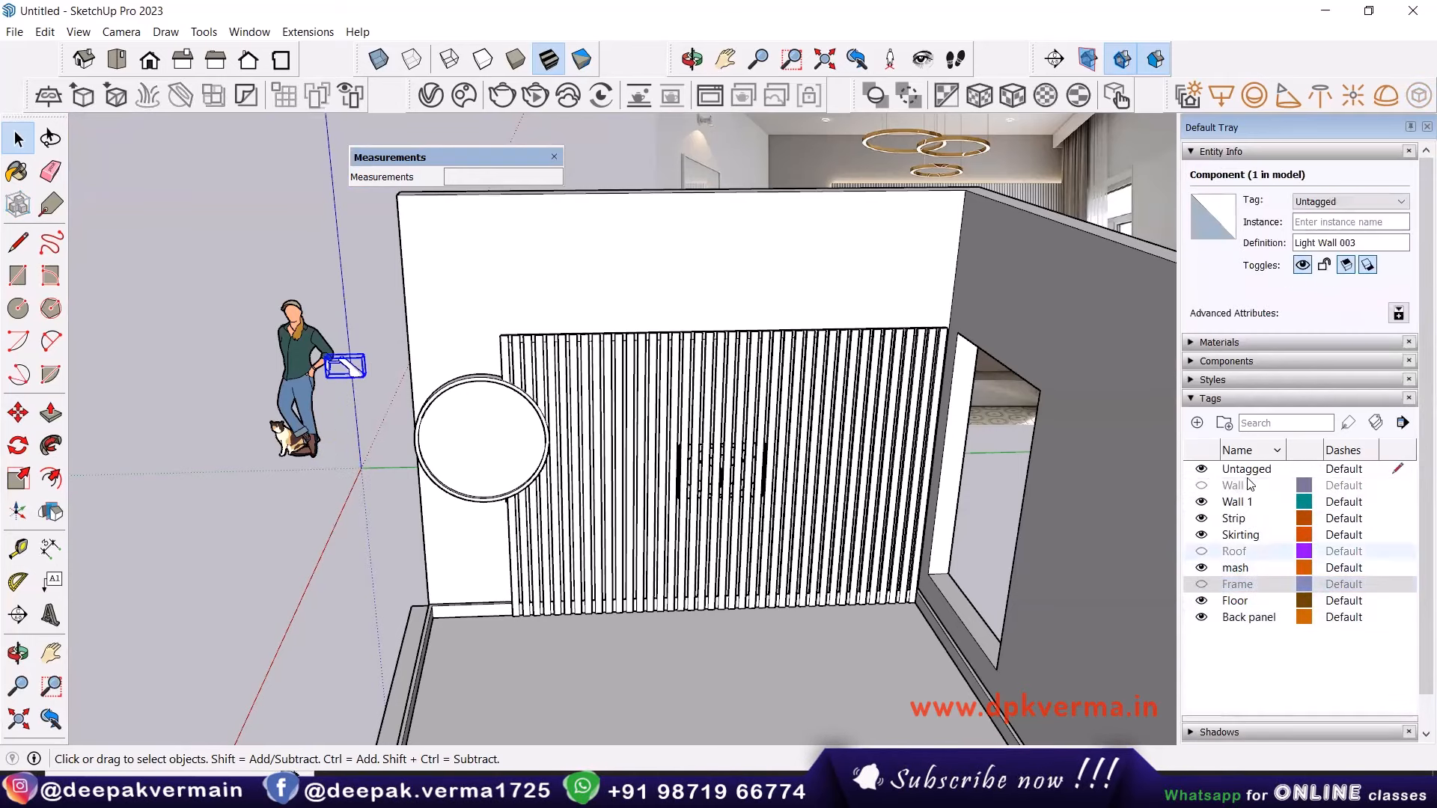
left_click(1340, 201)
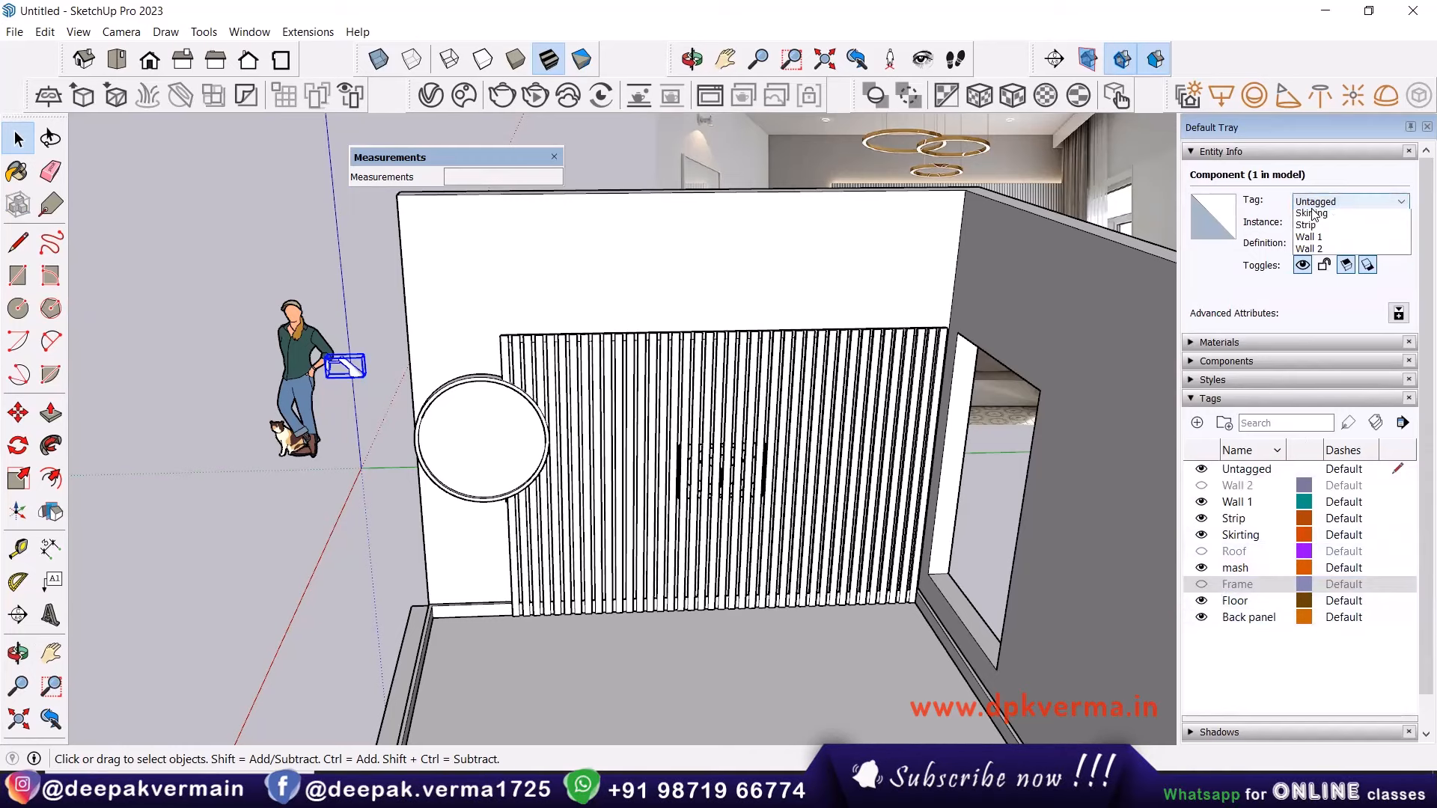
left_click(1313, 264)
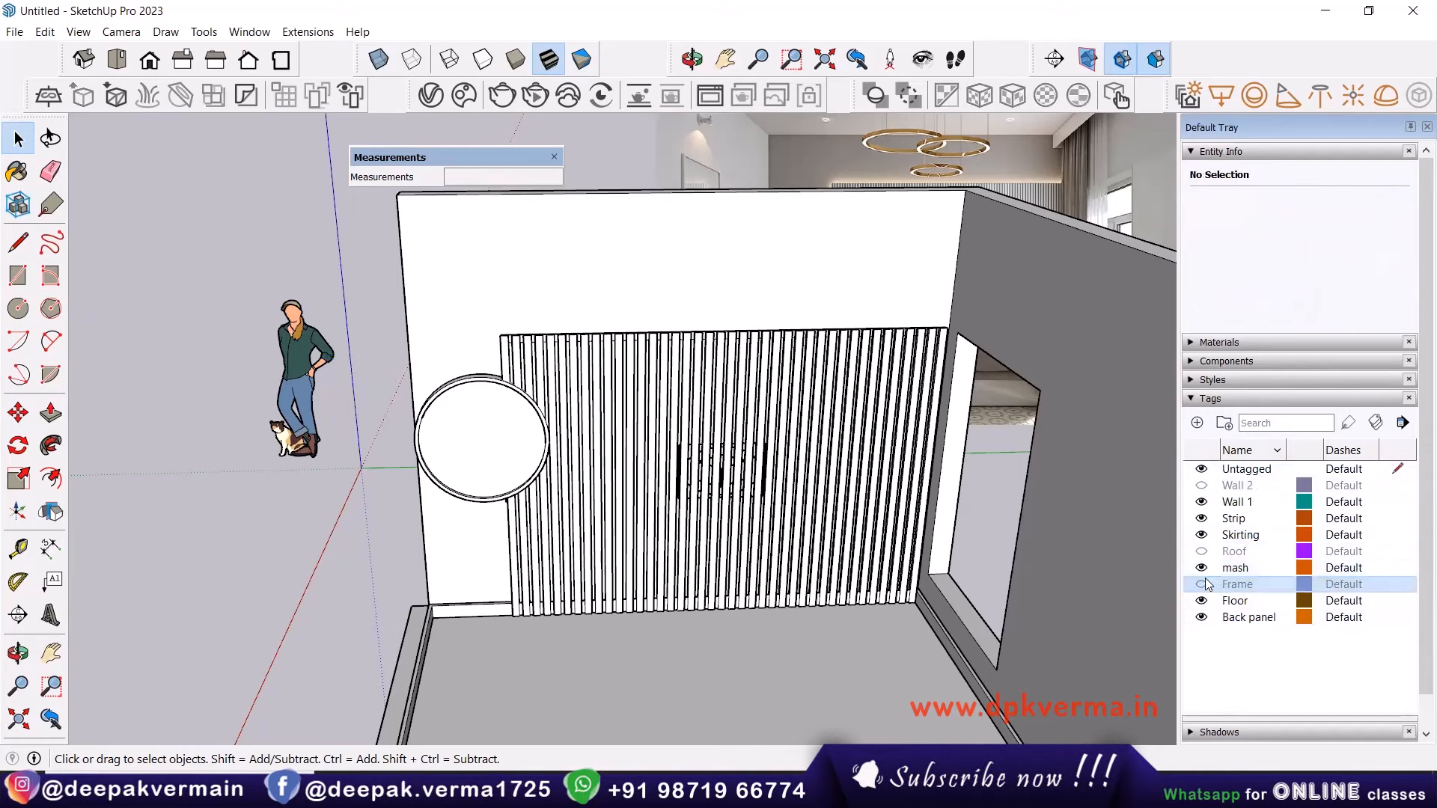
Check the dressing table in the reference image and lay a vertical and a horizontal guide near the bed wall's upper free corner.
middle_click_drag(485, 465, 806, 295)
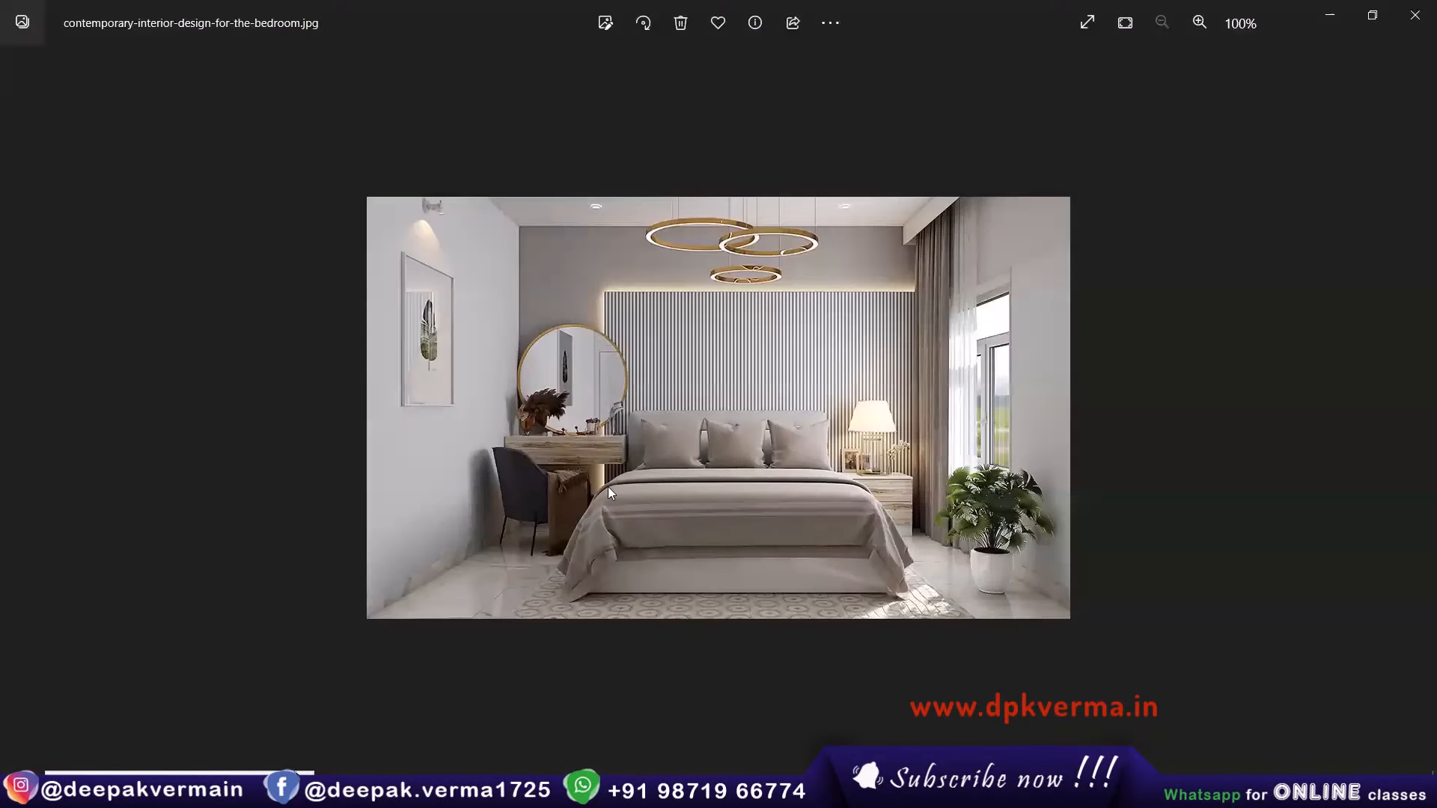
scroll(360, 421, "up", 3)
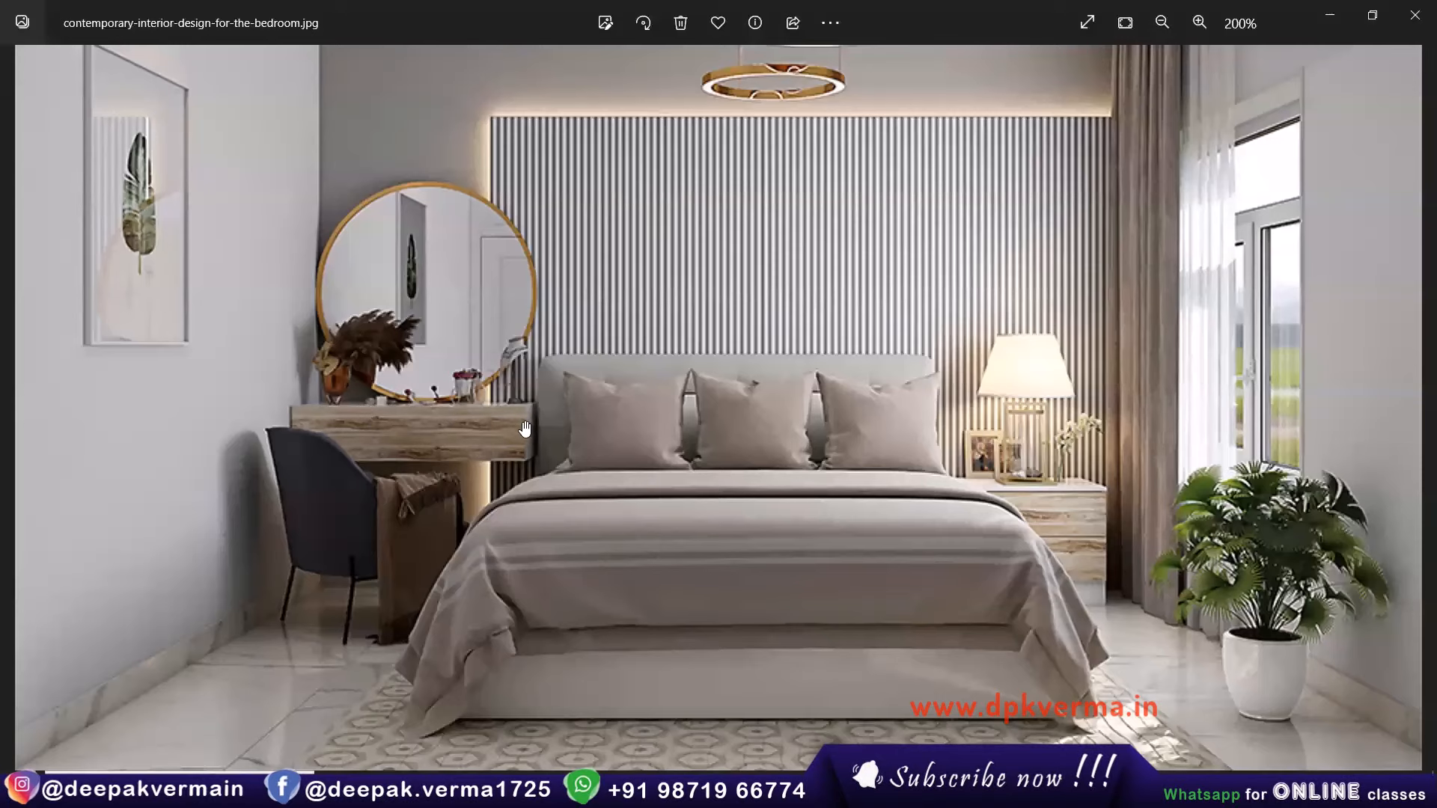
left_click(1331, 14)
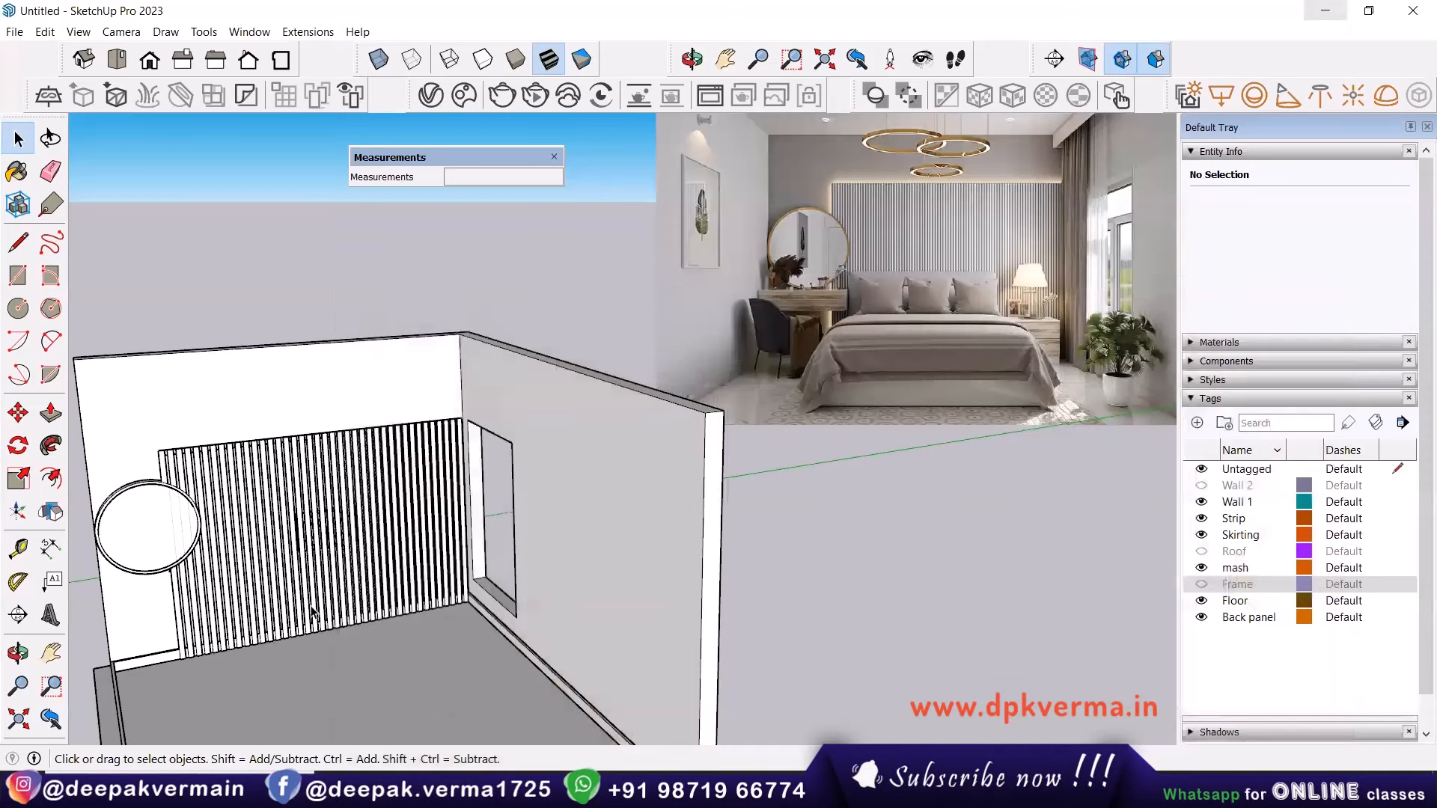
middle_click_drag(97, 623, 439, 549)
scroll(382, 417, "up", 1)
scroll(354, 398, "up", 1)
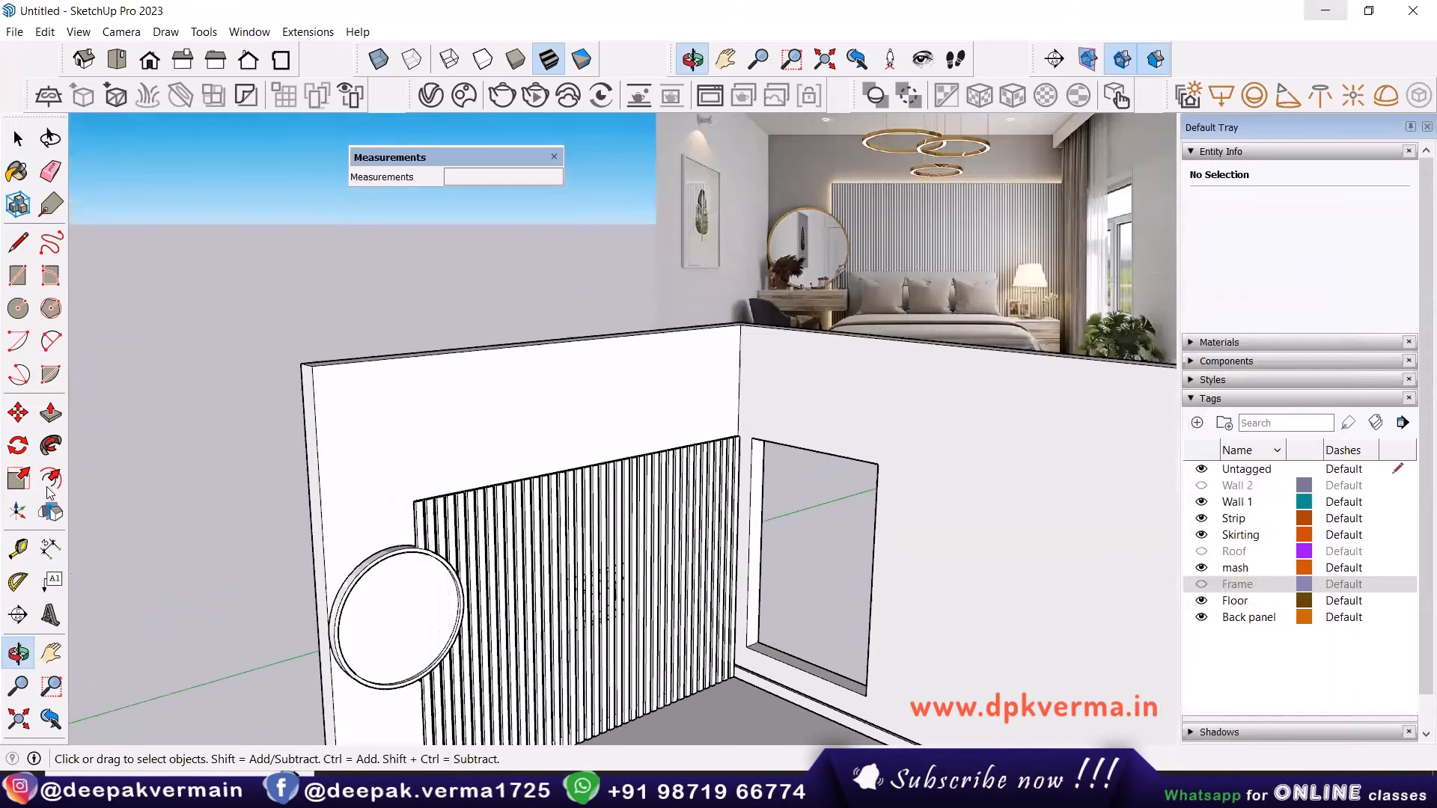
key("t")
scroll(314, 418, "up", 1)
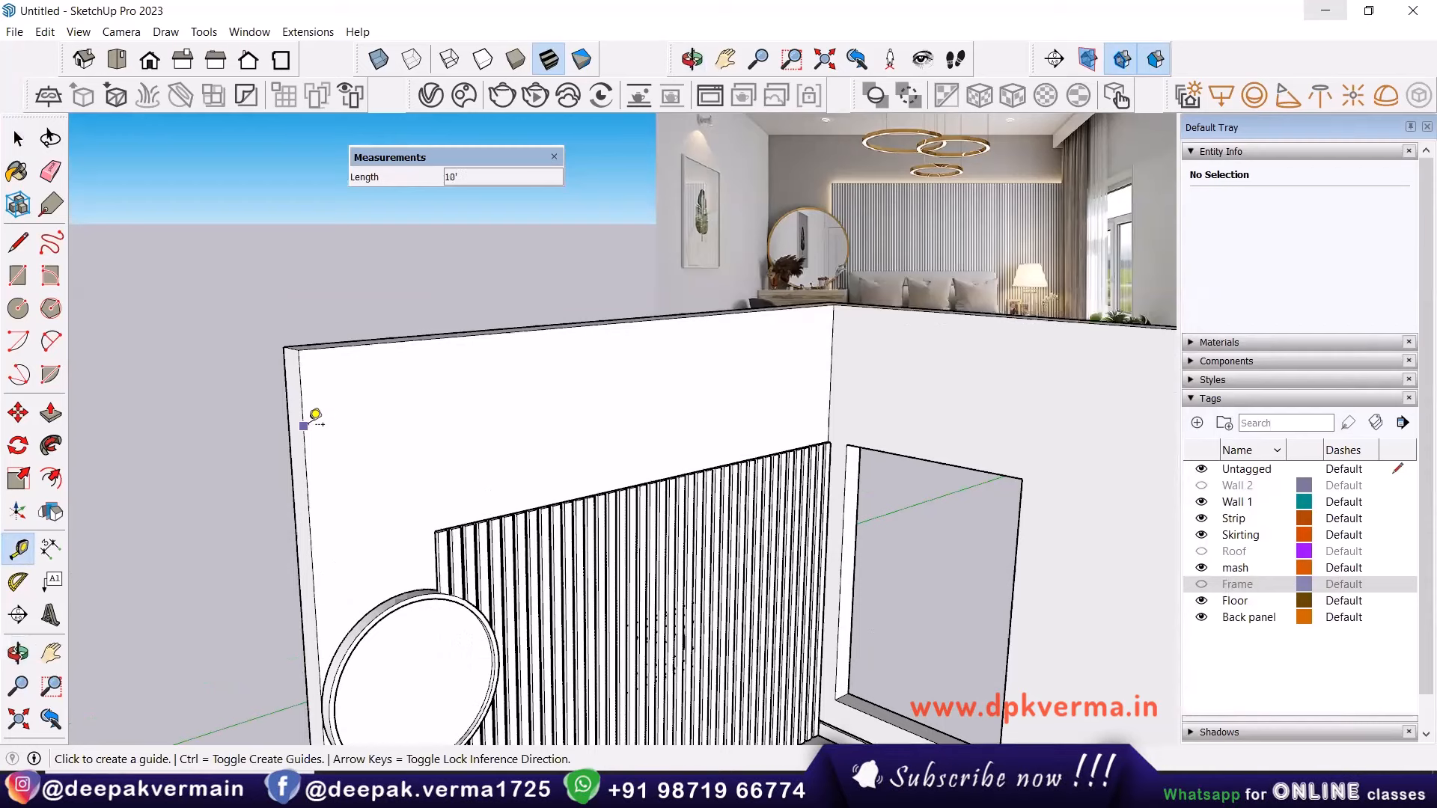
left_click(303, 426)
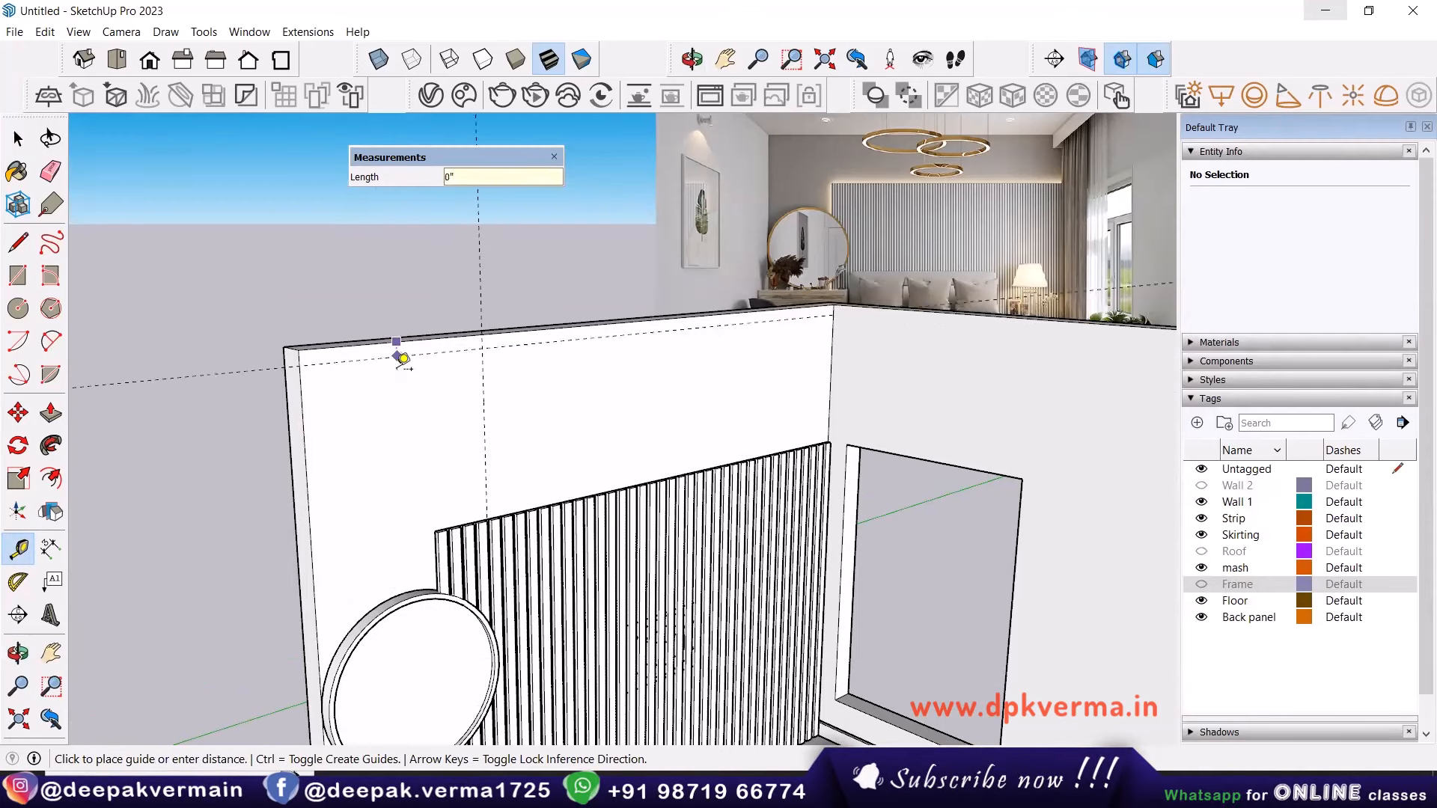
scroll(386, 382, "up", 3)
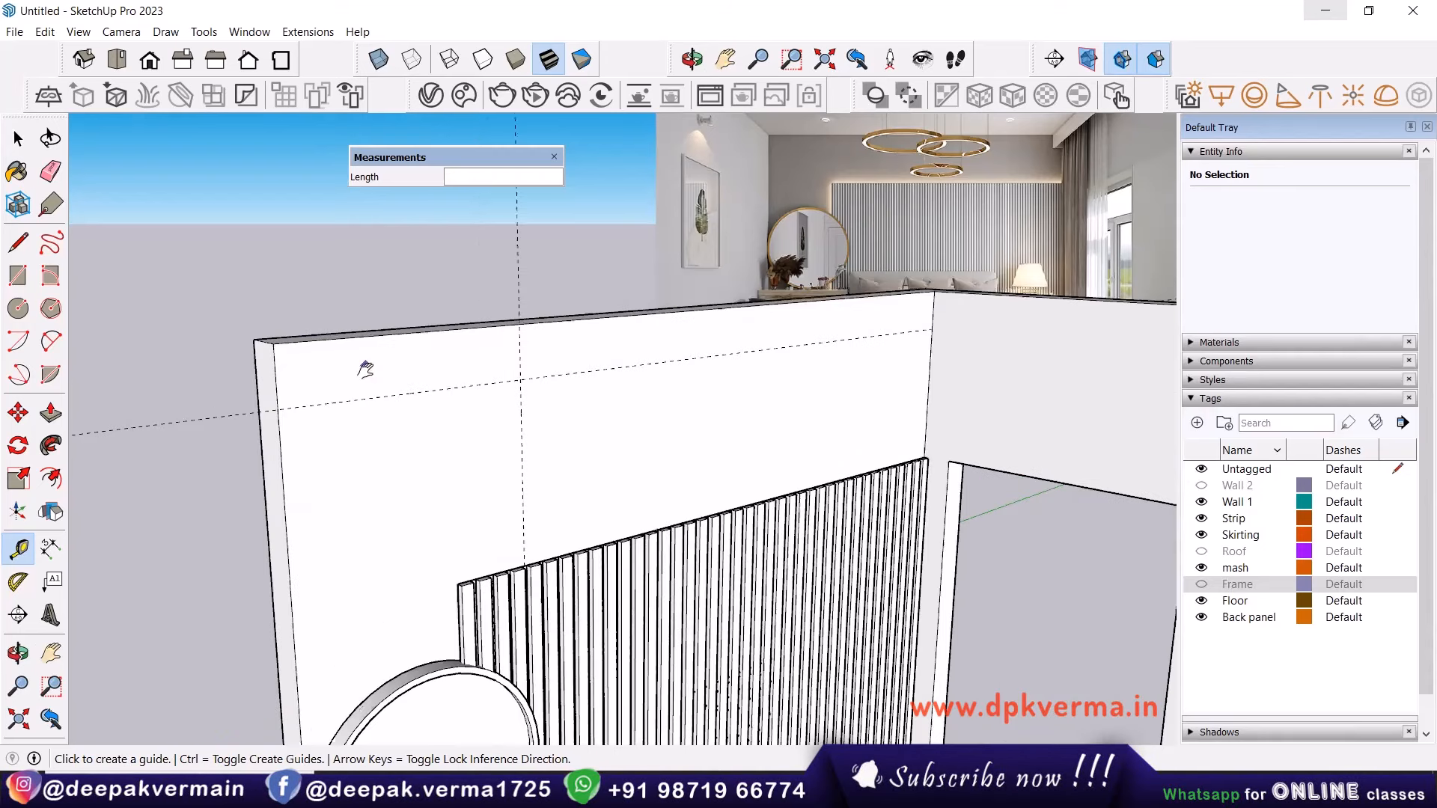
Draw a 2 ft² rectangle from the bed wall's upper free corner to the guides' intersection and extrude it 1' into the room.
key("r")
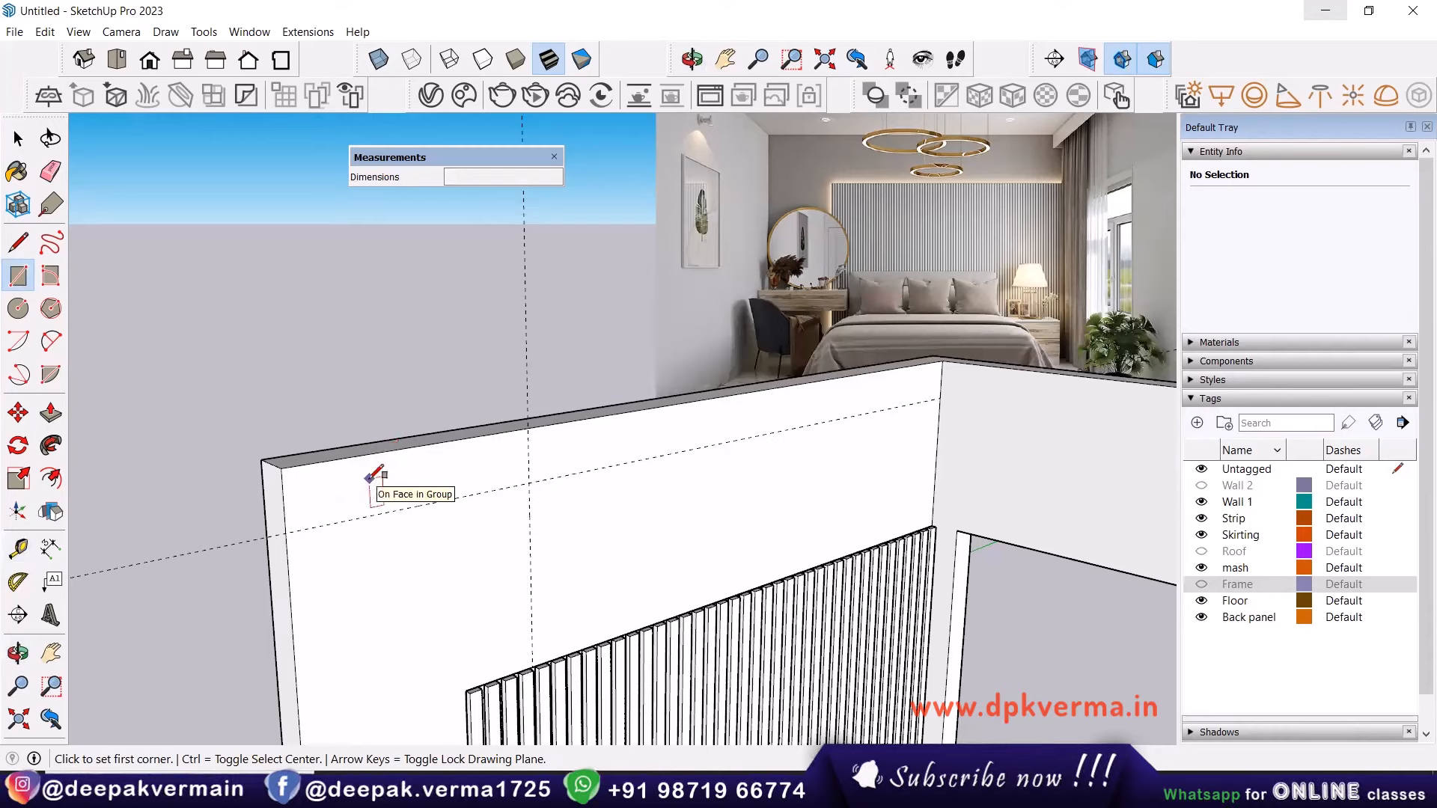
left_click(282, 467)
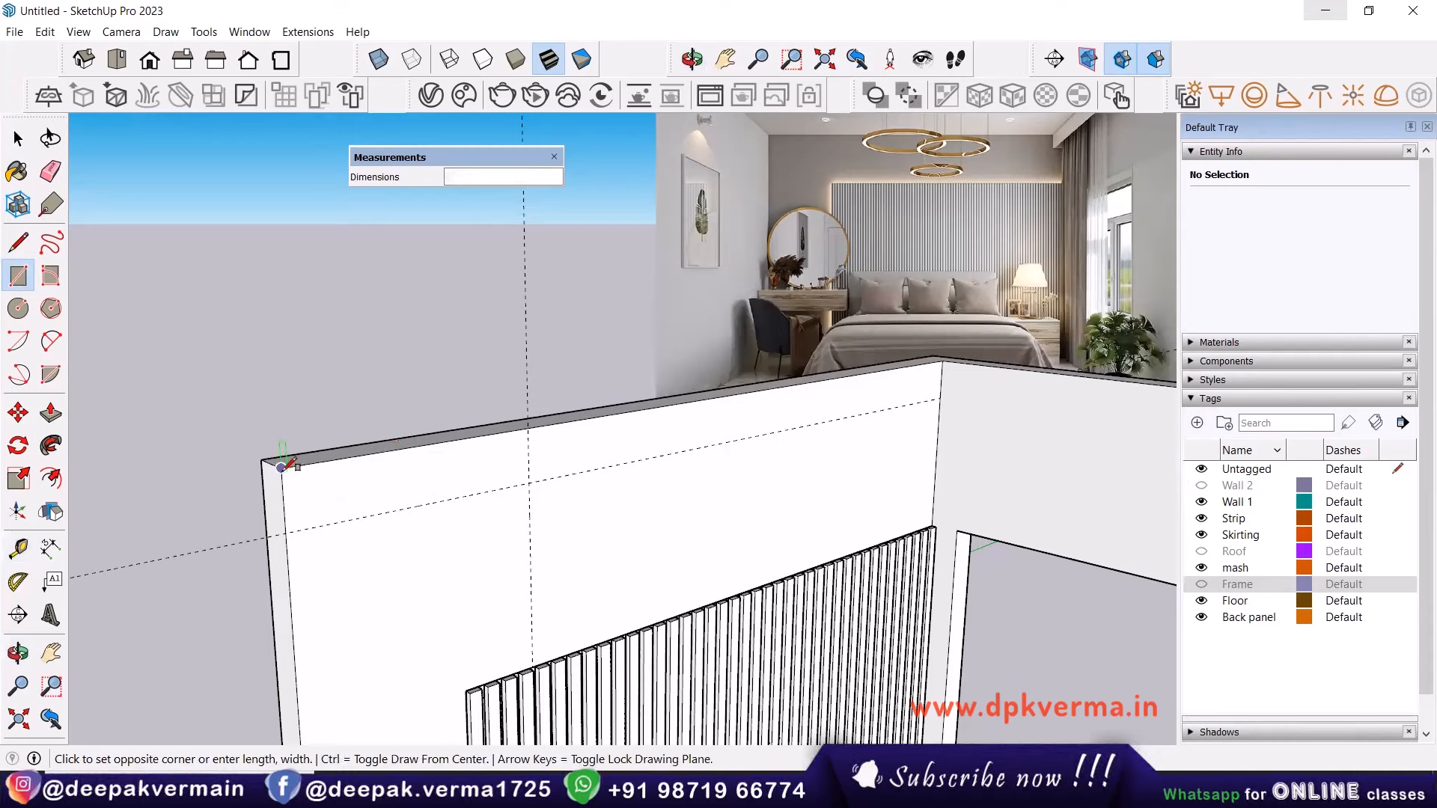
left_click(528, 483)
key("p")
left_click(408, 482)
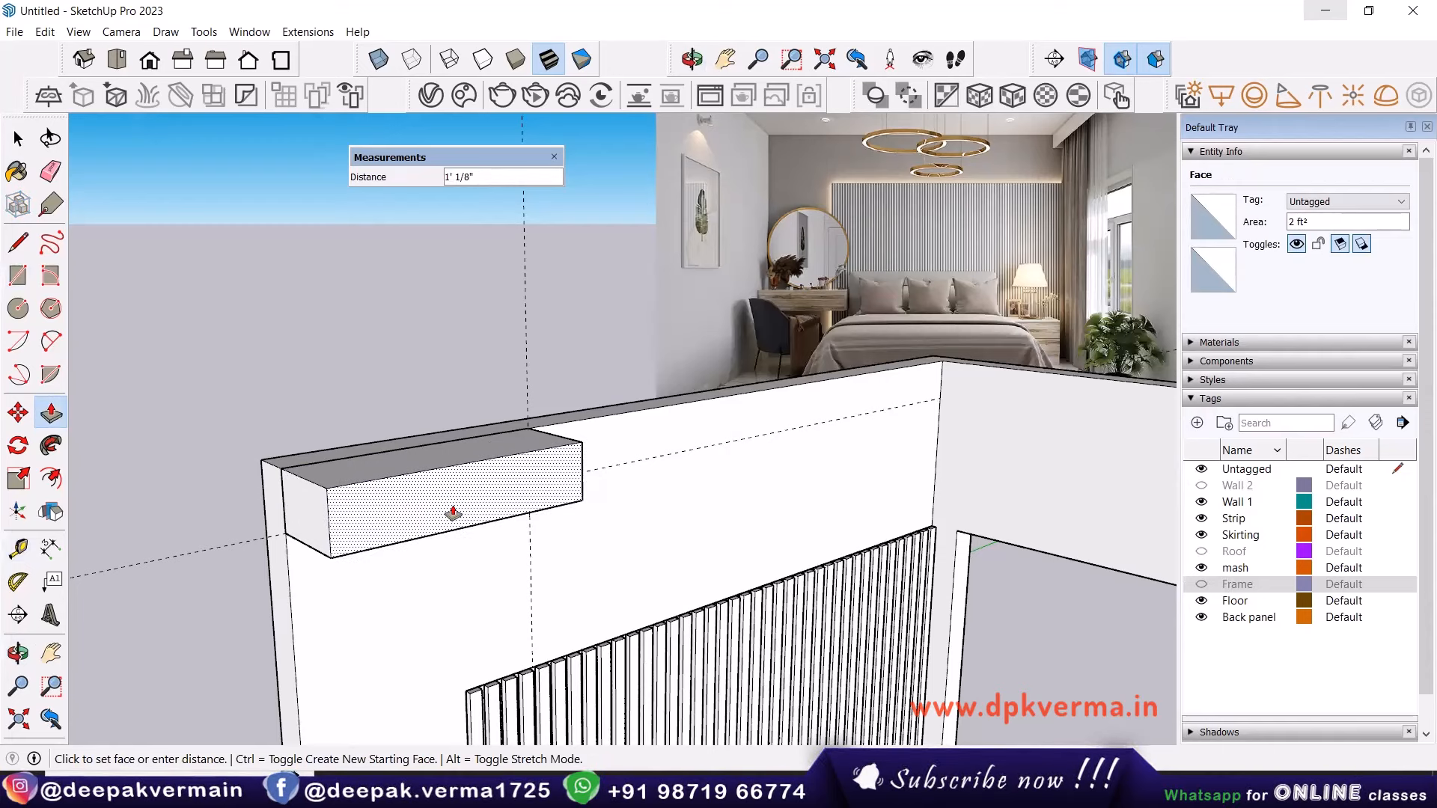
key("Return")
Select all connected geometry of the new box on the bed wall and make it a group.
key("space")
mouse_move(398, 529)
middle_mouse_down()
mouse_move(420, 555)
mouse_move(414, 536)
middle_mouse_up()
triple_click(414, 536)
right_click(413, 536)
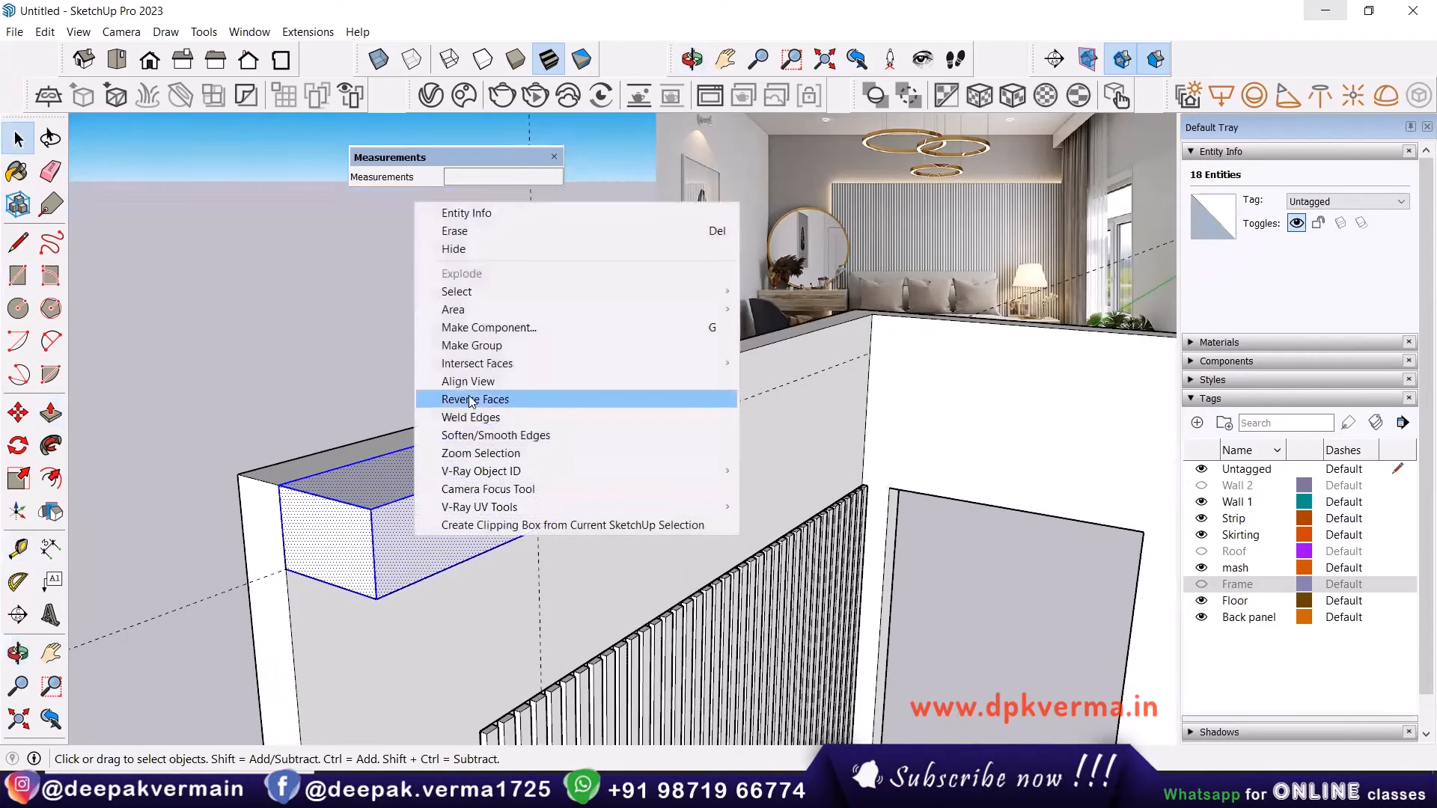
left_click(476, 345)
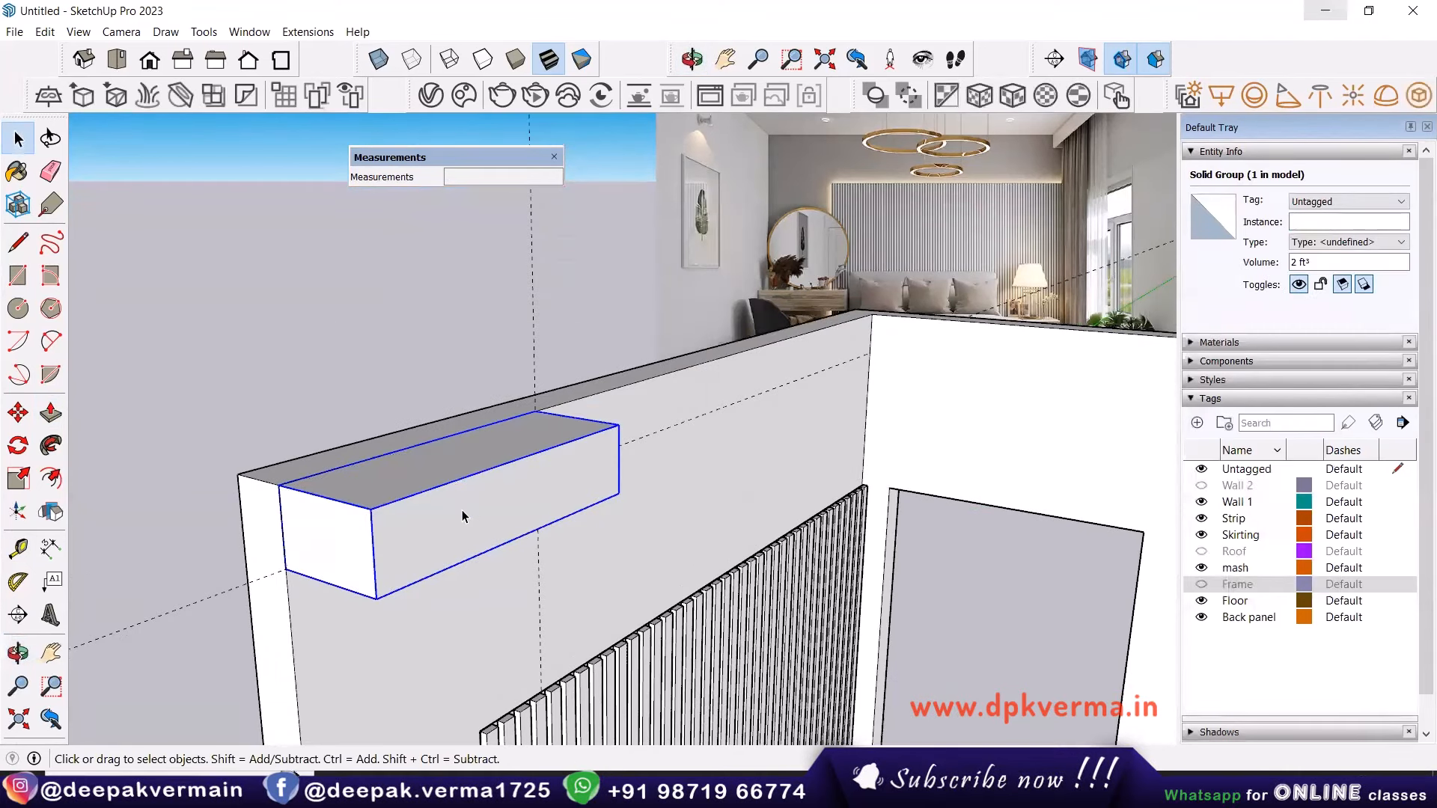
Draw an 8" by 3' rectangle over the front face of the wall-mounted box and extrude it 1" into the room.
scroll(461, 510, "up", 1)
key("r")
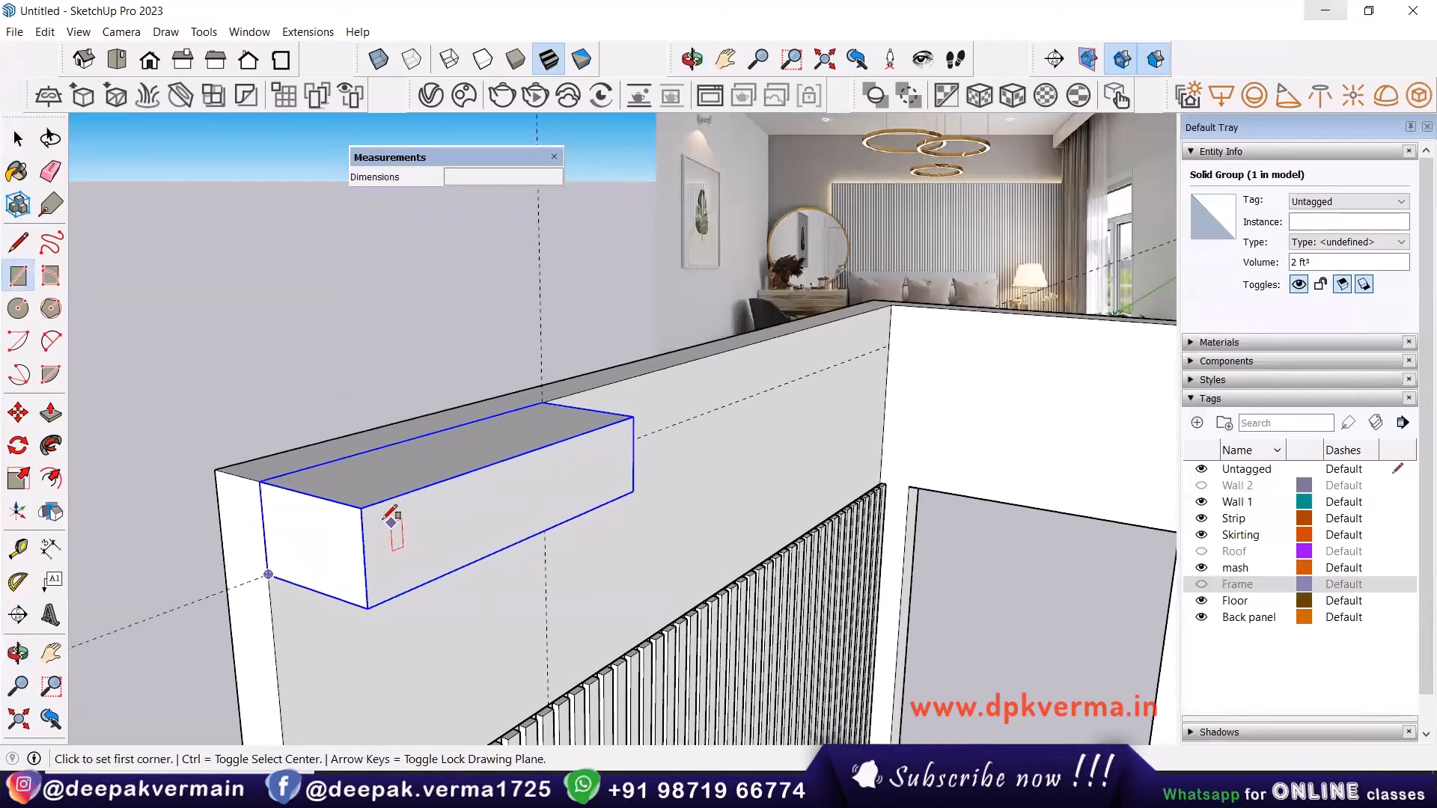
left_click(362, 507)
left_click(634, 491)
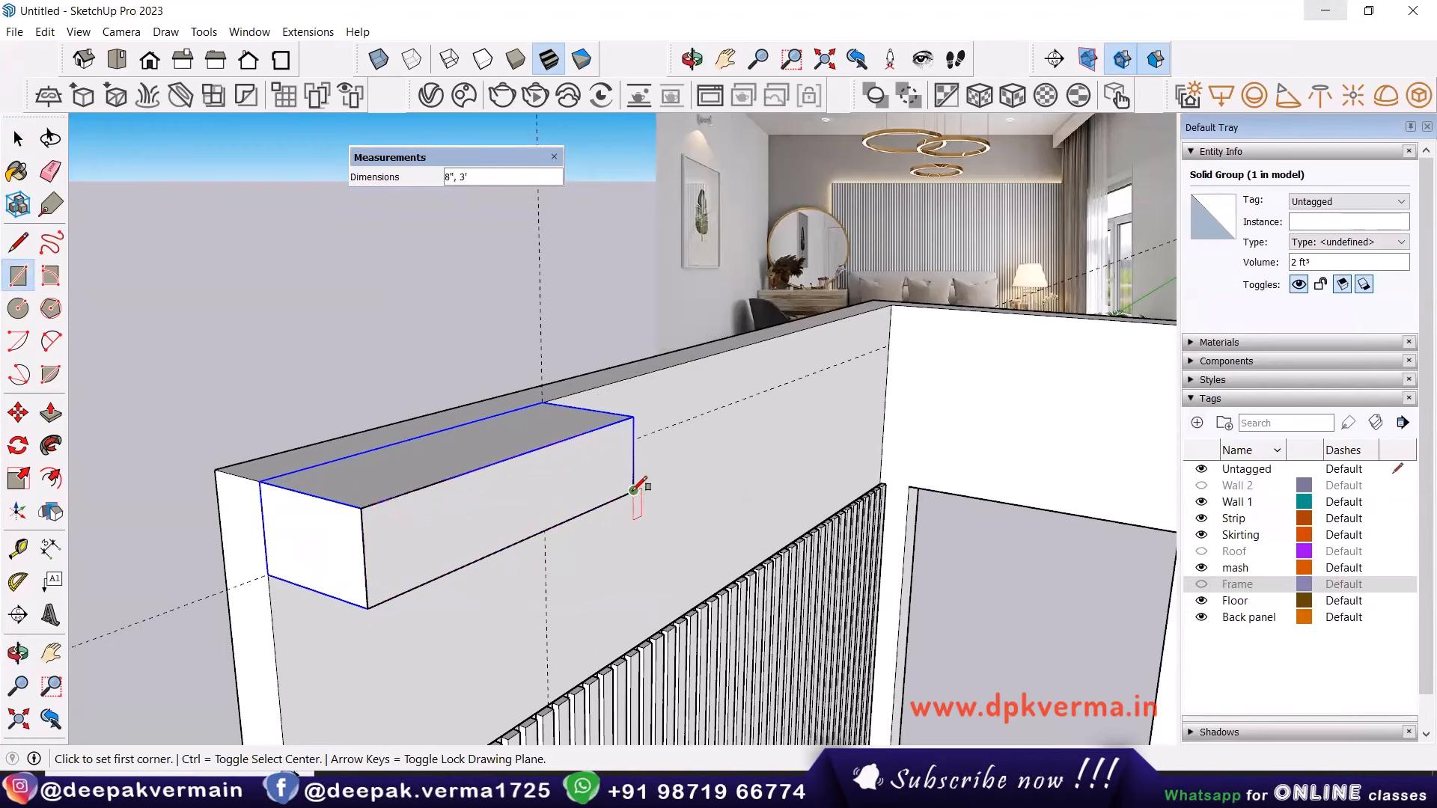
key("p")
left_click(529, 497)
type("1")
key("Return")
key("space")
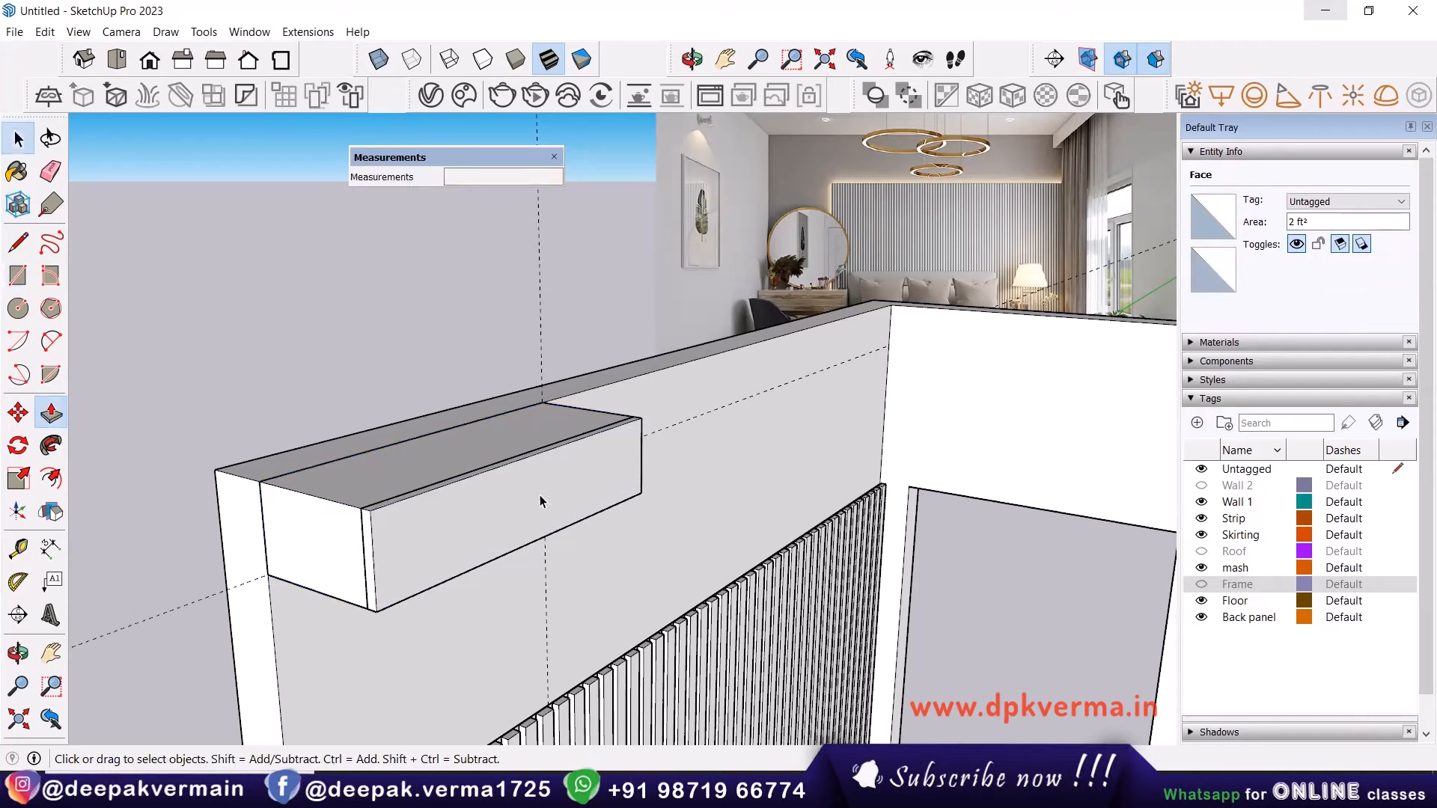
Group all connected geometry of the new front panel and combine it with the box behind it into one group.
triple_click(402, 542)
right_click(402, 542)
left_click(464, 353)
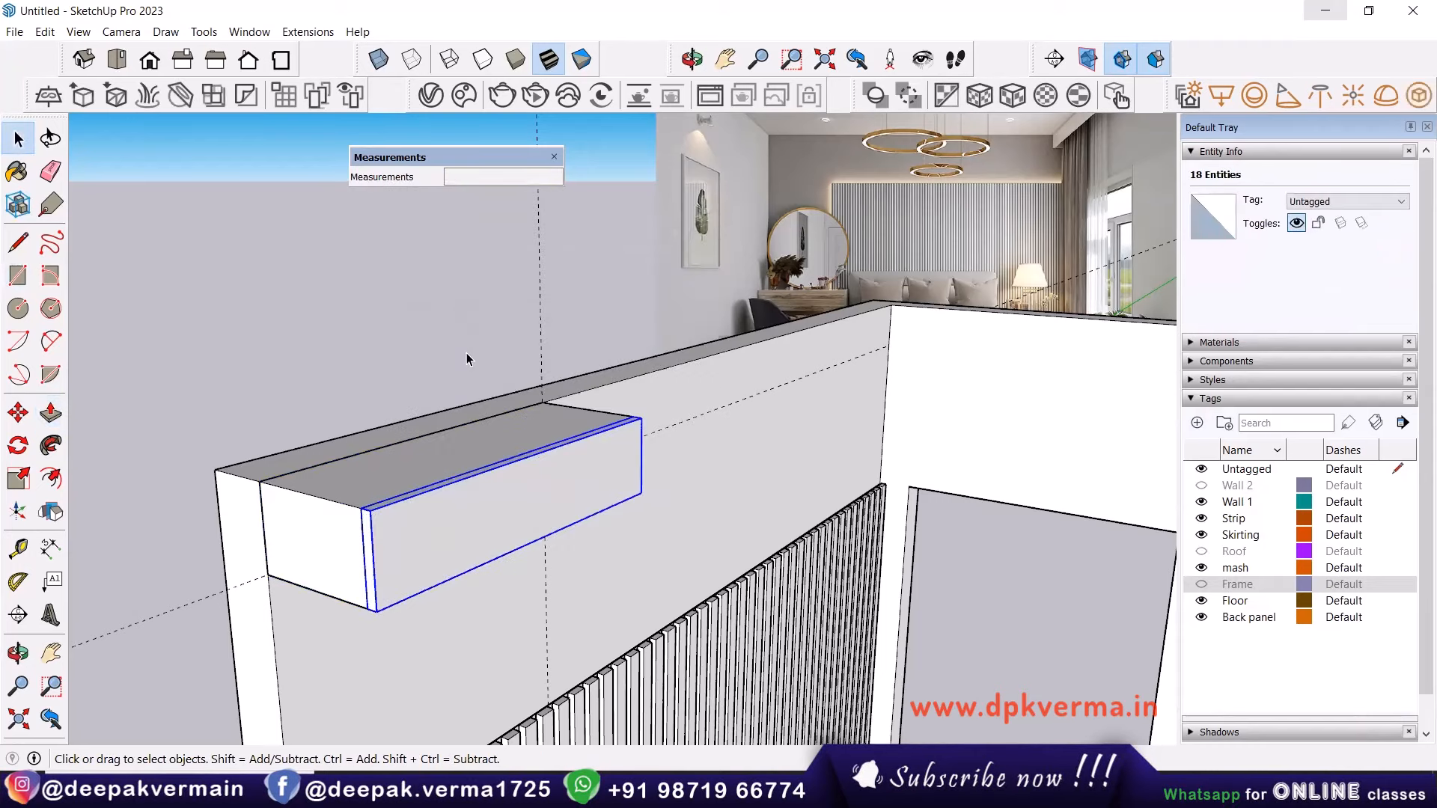
right_click(341, 522)
left_click(401, 325)
scroll(393, 384, "down", 3)
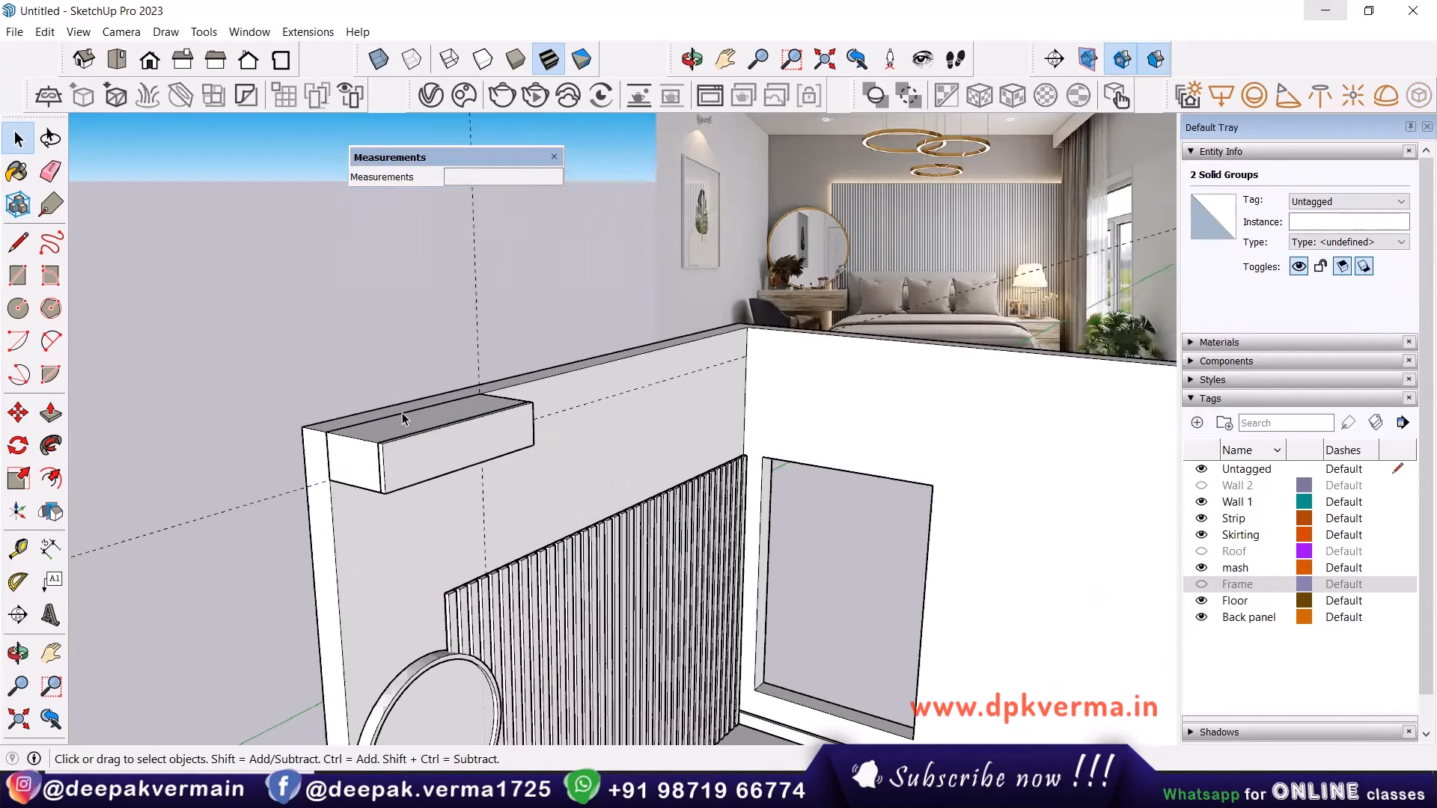
left_click(393, 384)
Move the dressing table group about 6' 11" down along the bed wall's free edge, to just below the round mirror.
key("m")
left_click(383, 492)
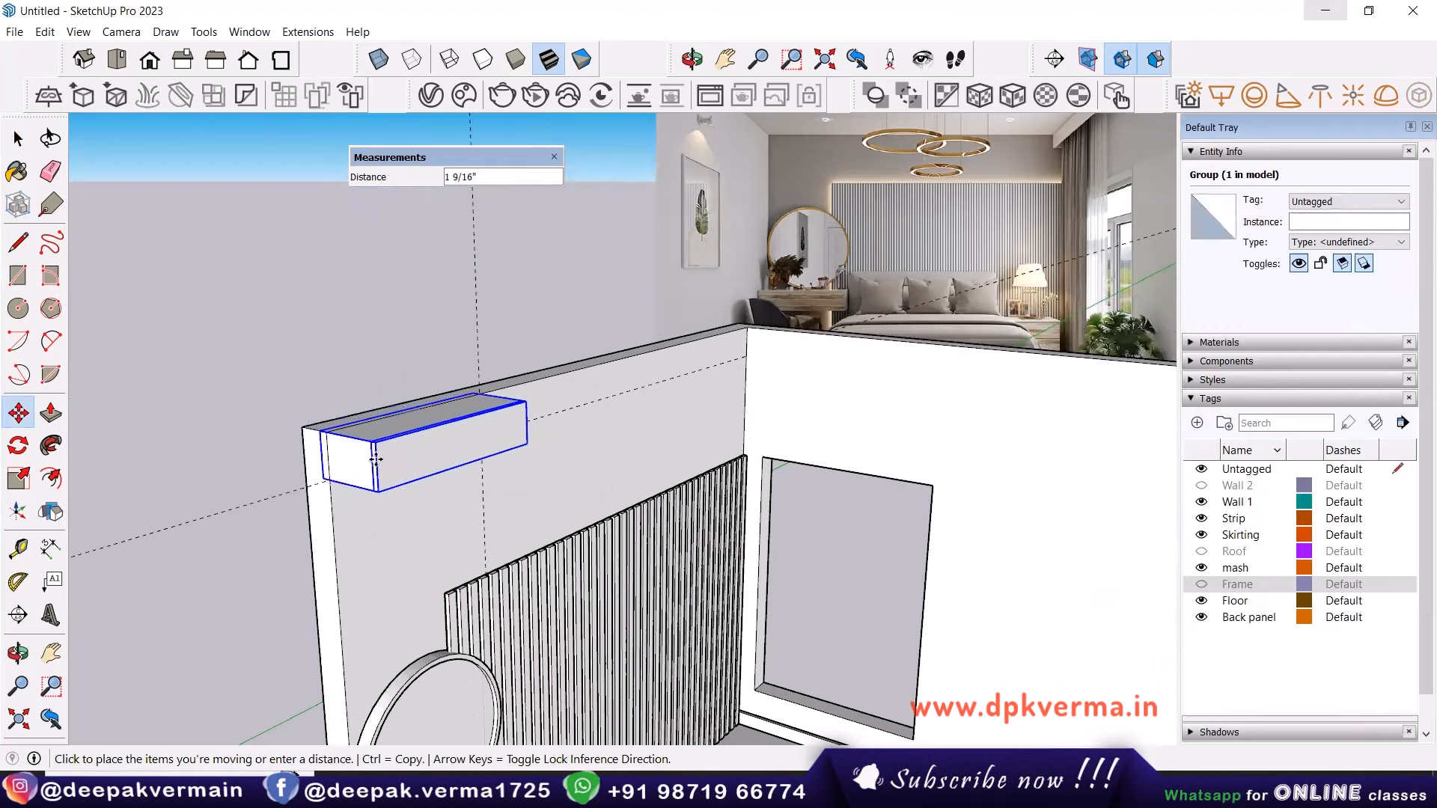
key("Escape")
left_click(327, 432)
middle_click_drag(343, 610, 340, 577)
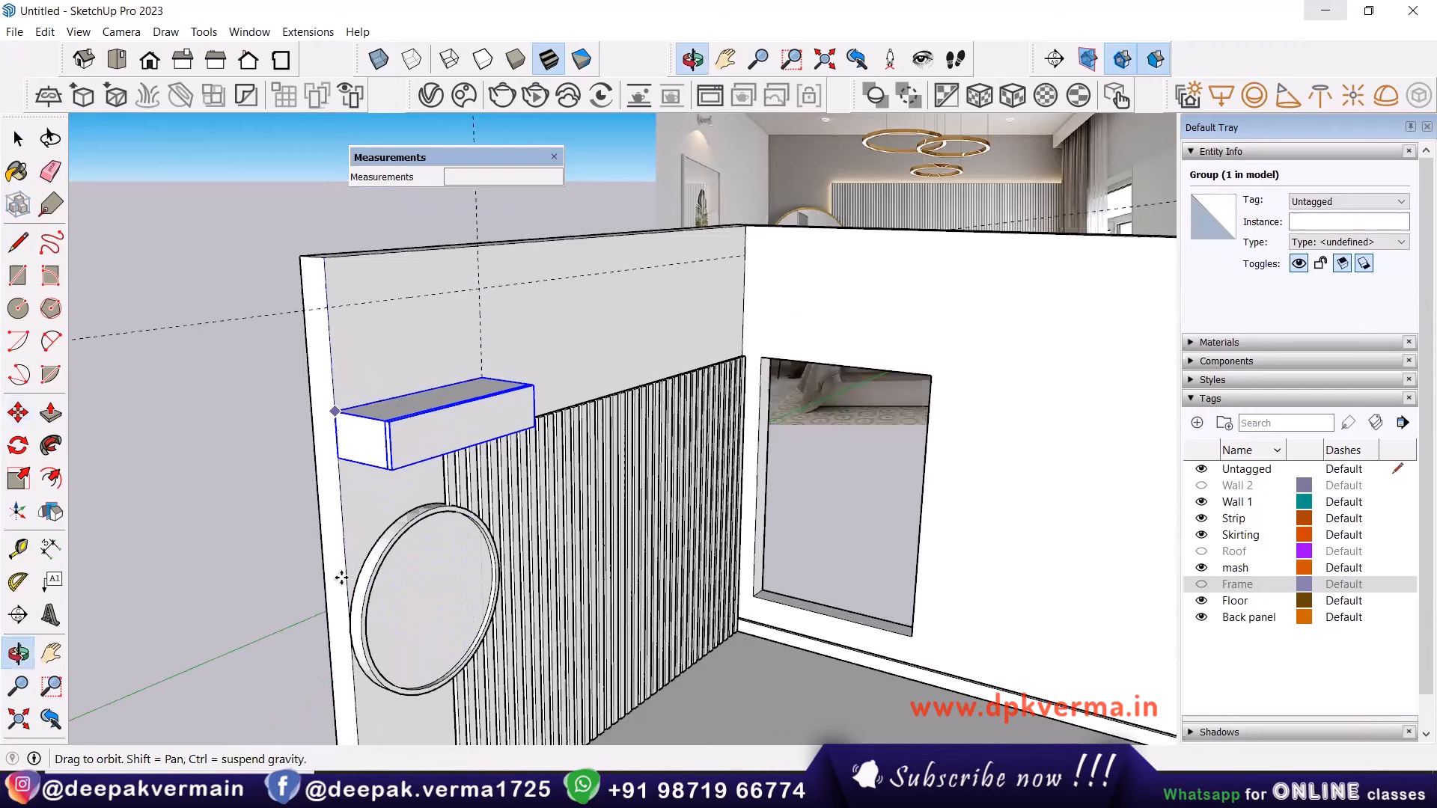
scroll(347, 638, "down", 2)
scroll(319, 525, "up", 3)
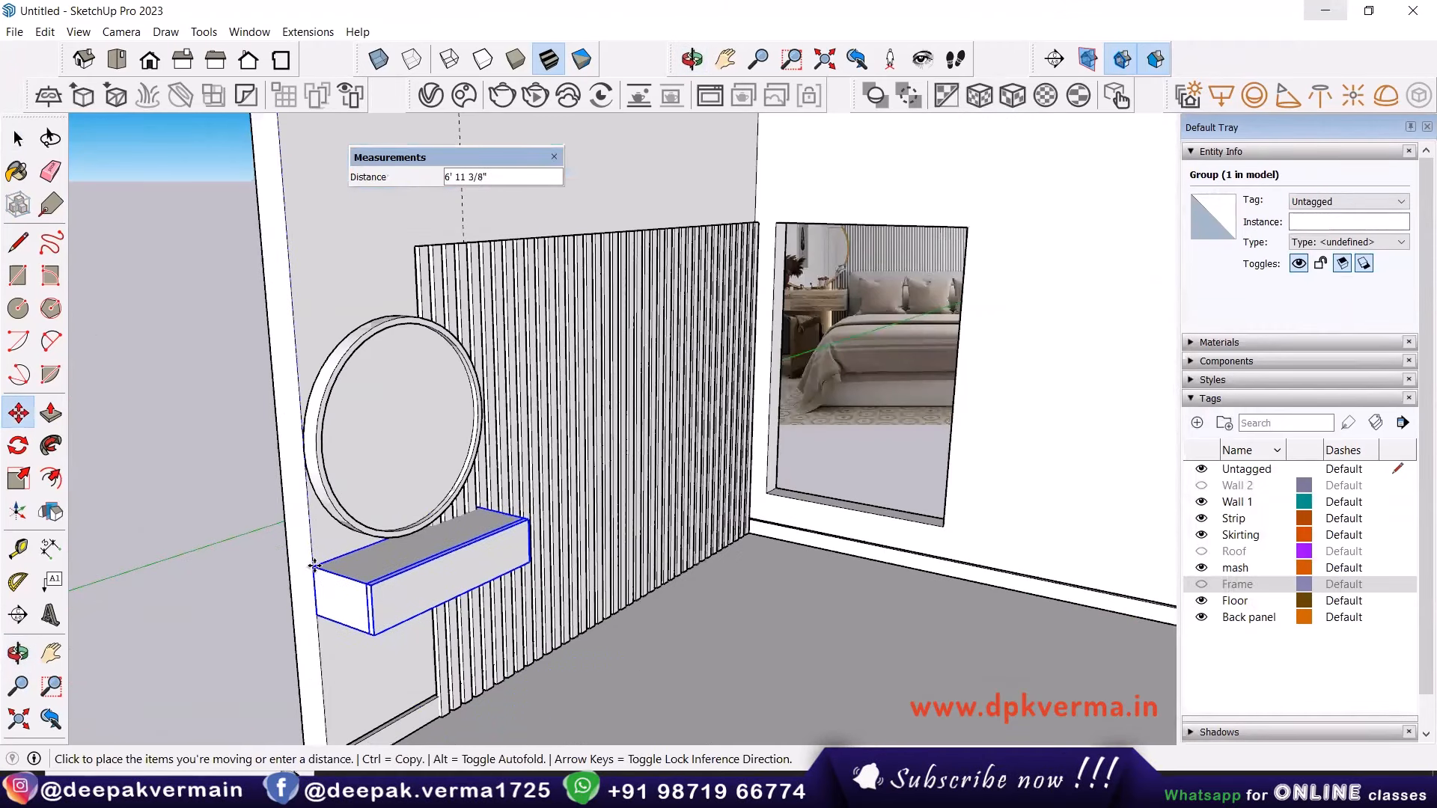
left_click(315, 563)
key("space")
Search the Chaos Cosmos asset library for "chair" to find a seat for the dressing table.
scroll(535, 532, "down", 2)
middle_click_drag(638, 548, 121, 620)
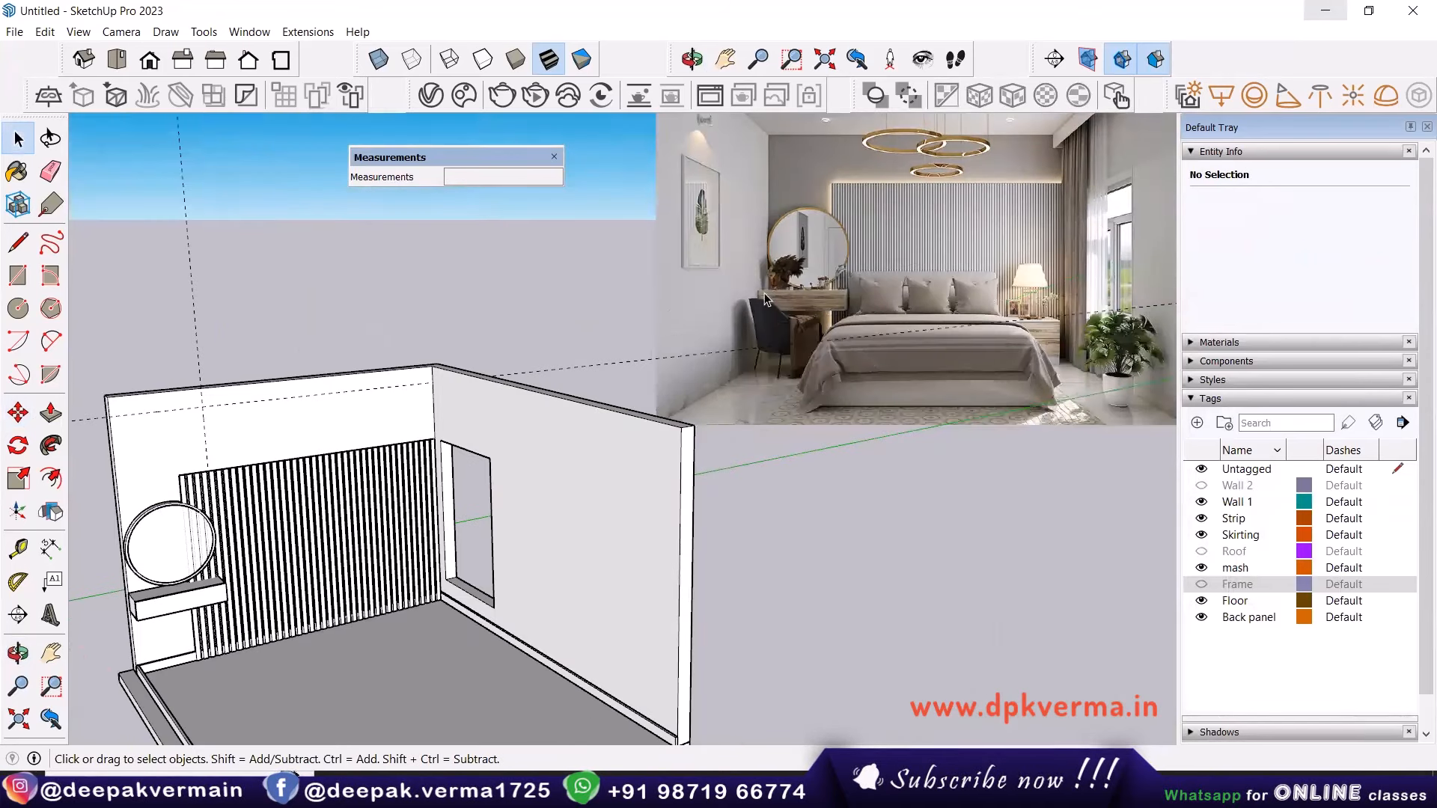
middle_click_drag(201, 592, 218, 565, "shift")
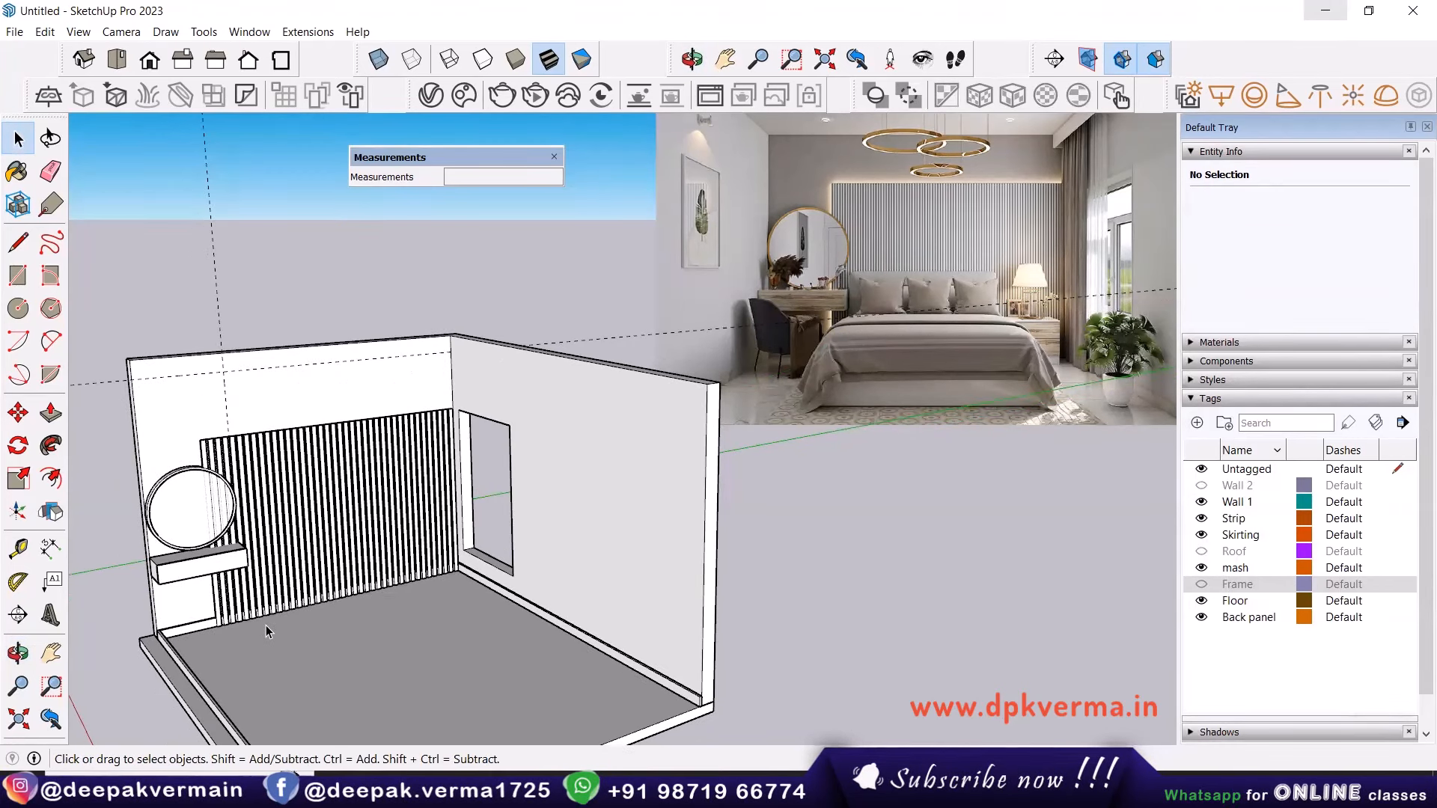
left_click(464, 96)
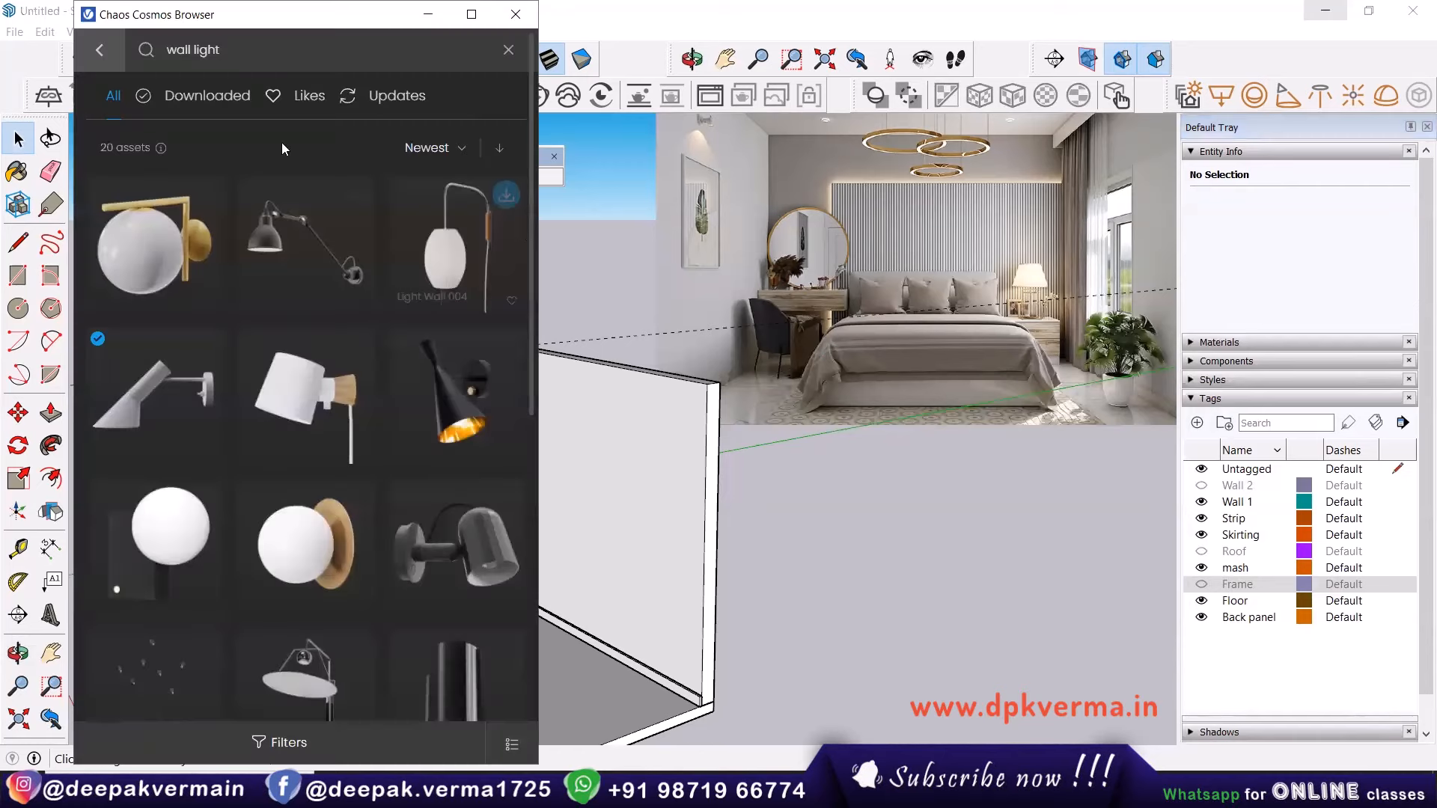
left_click_drag(247, 51, 142, 61)
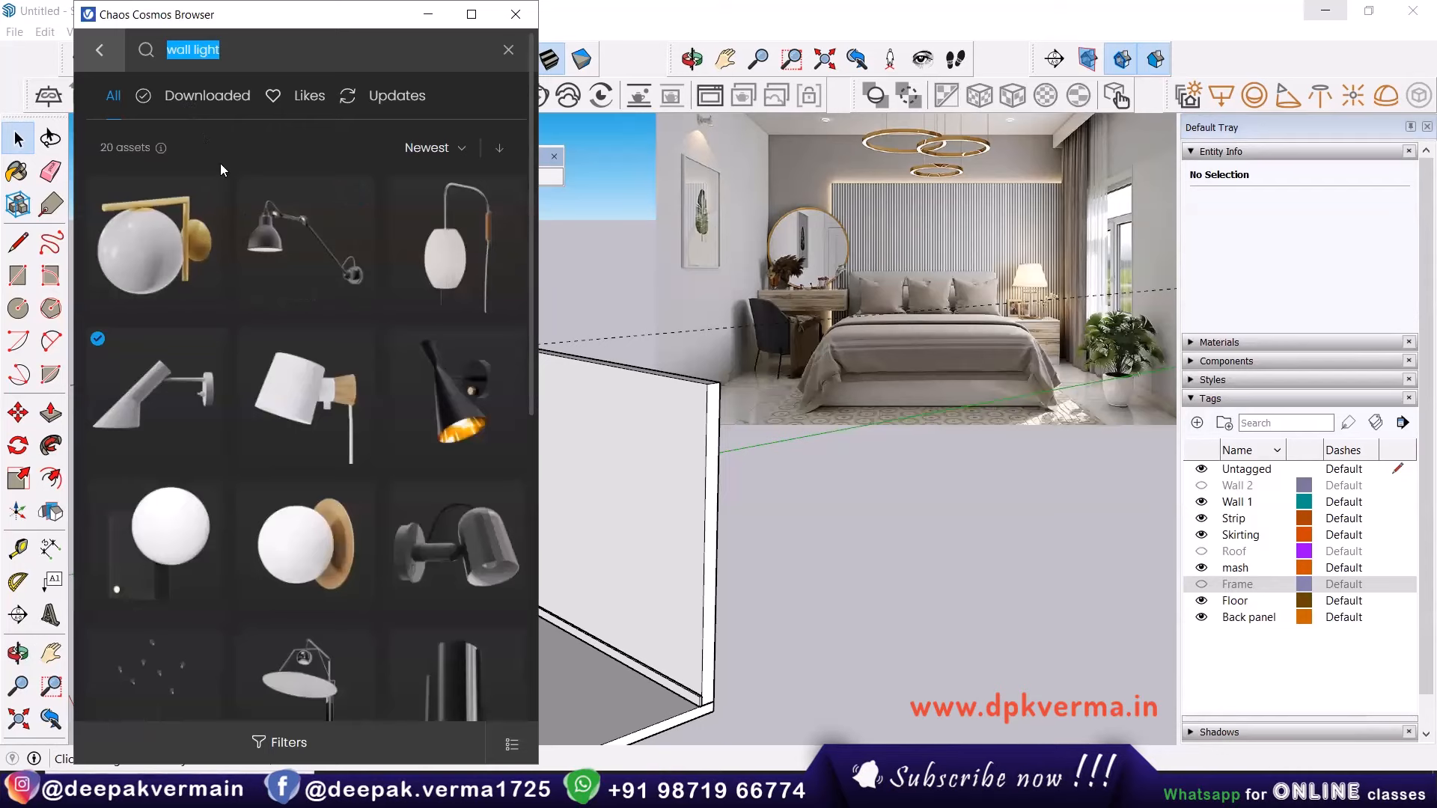
type("chair")
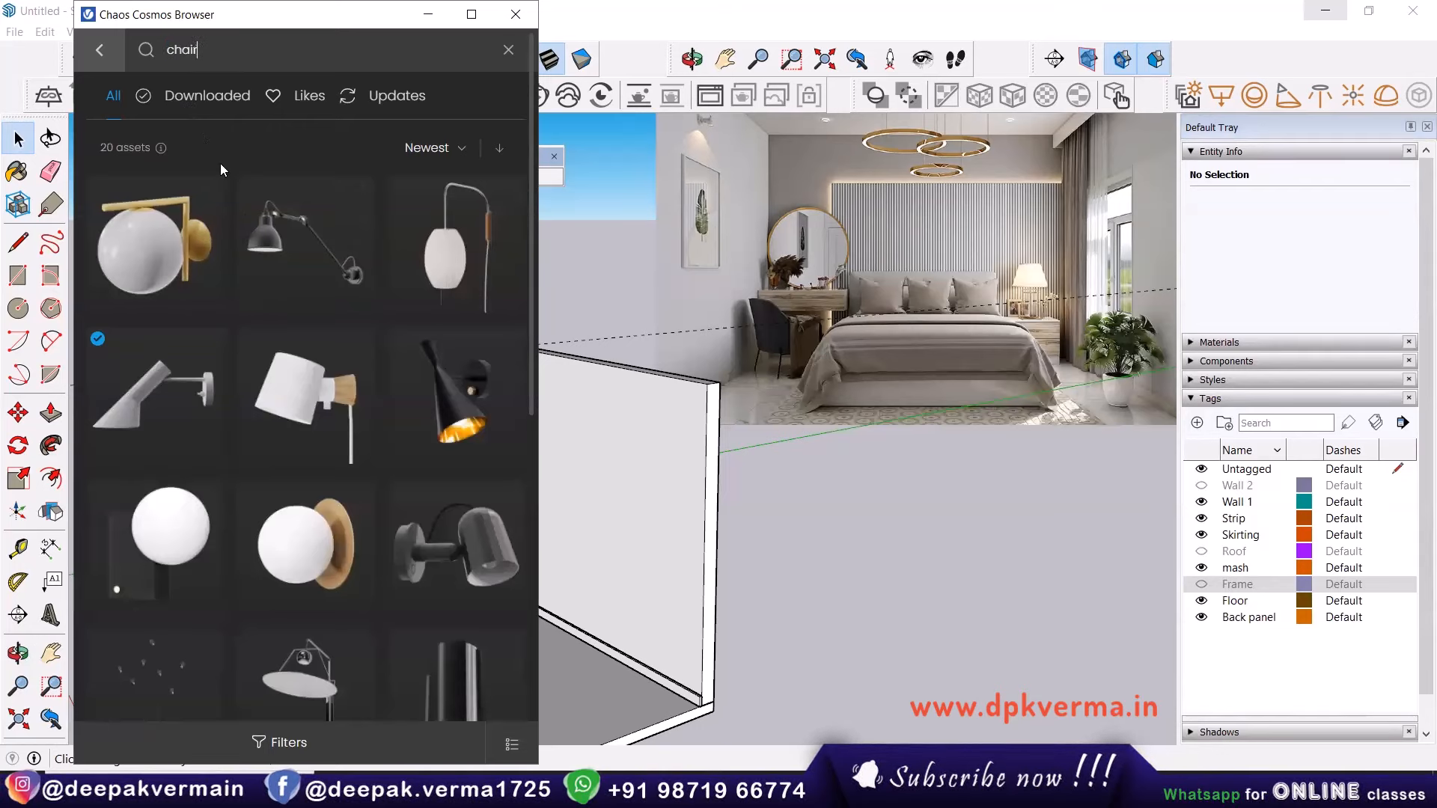
key("Return")
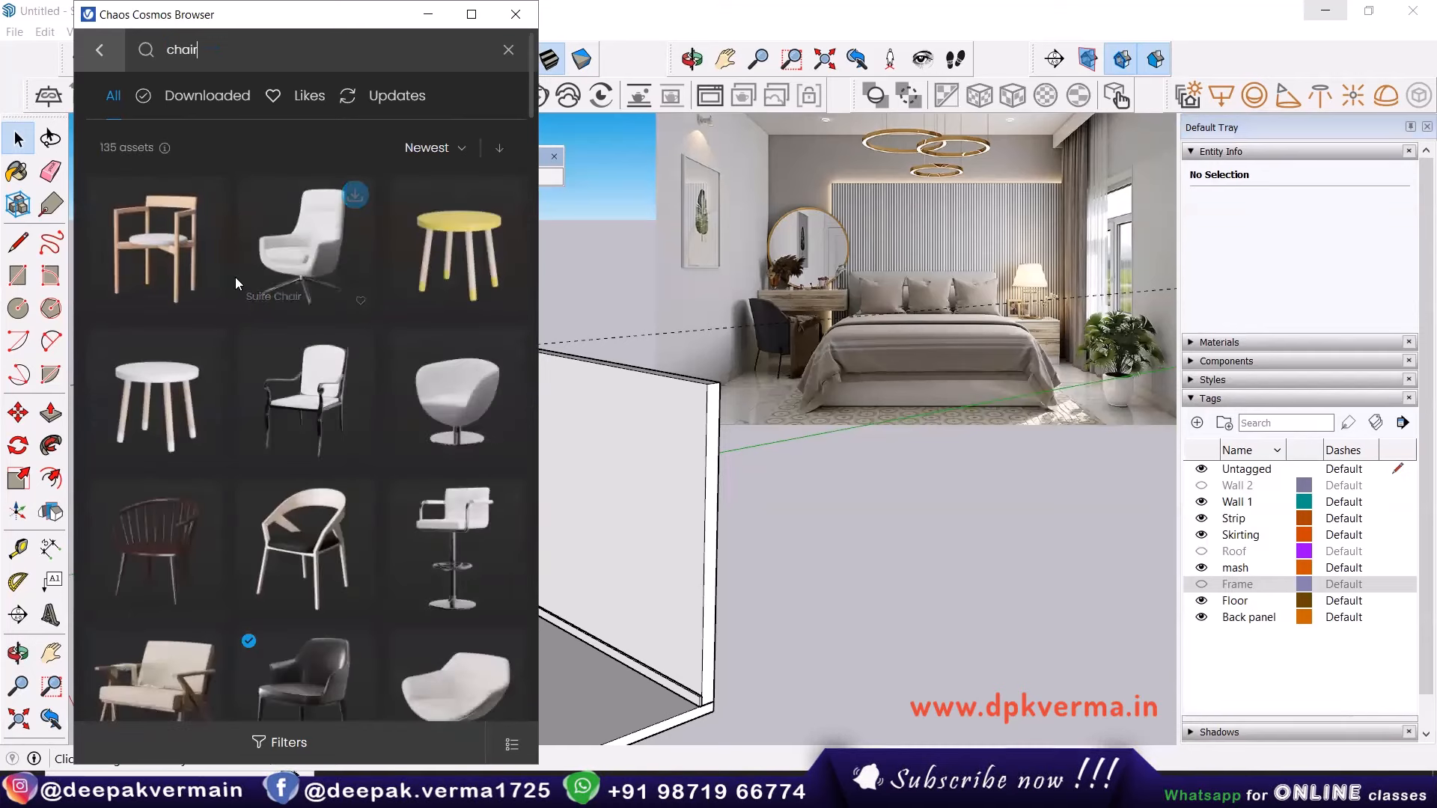
Import the Chair 027 asset from the chair search results and place it on the floor in front of the wall console.
scroll(235, 288, "down", 3)
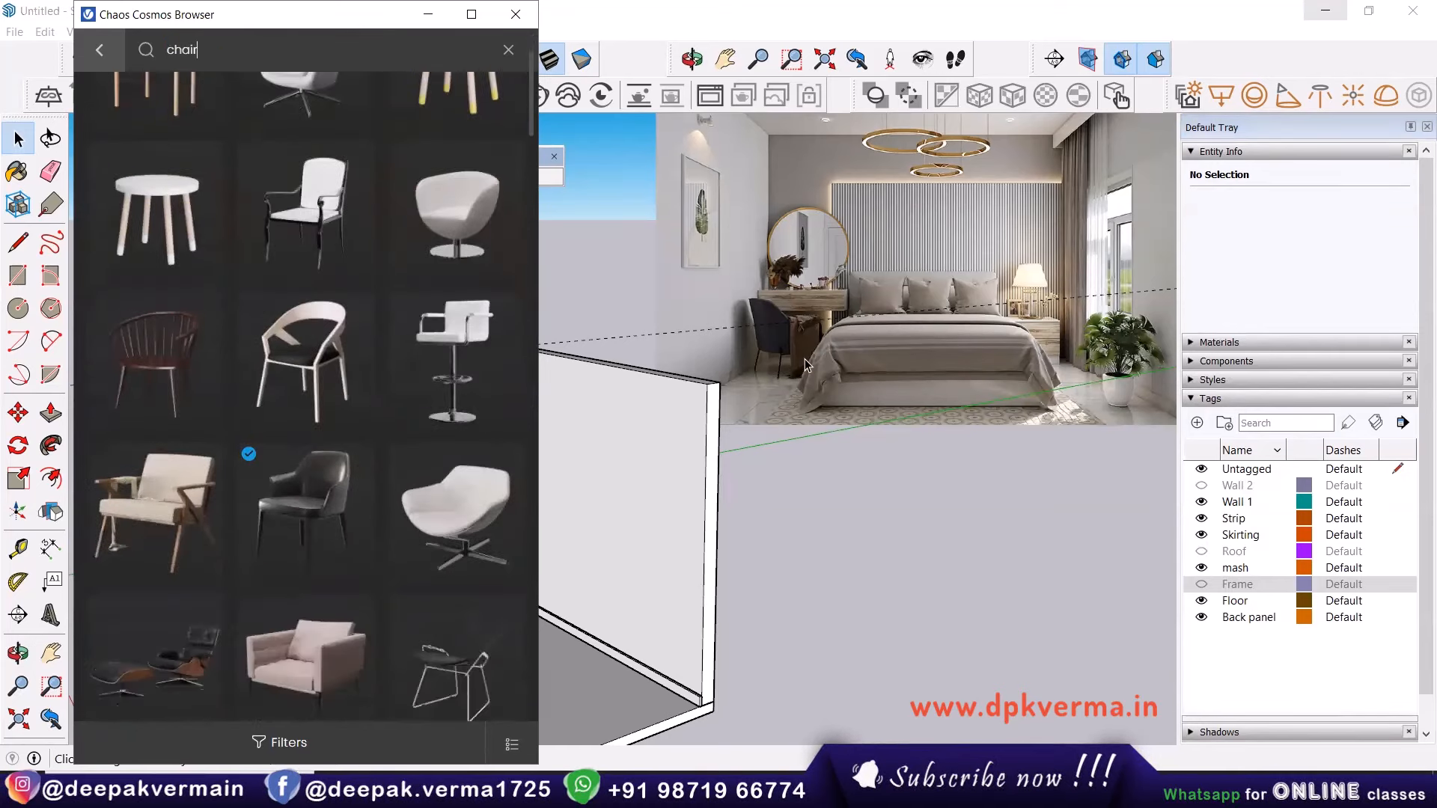
mouse_move(309, 507)
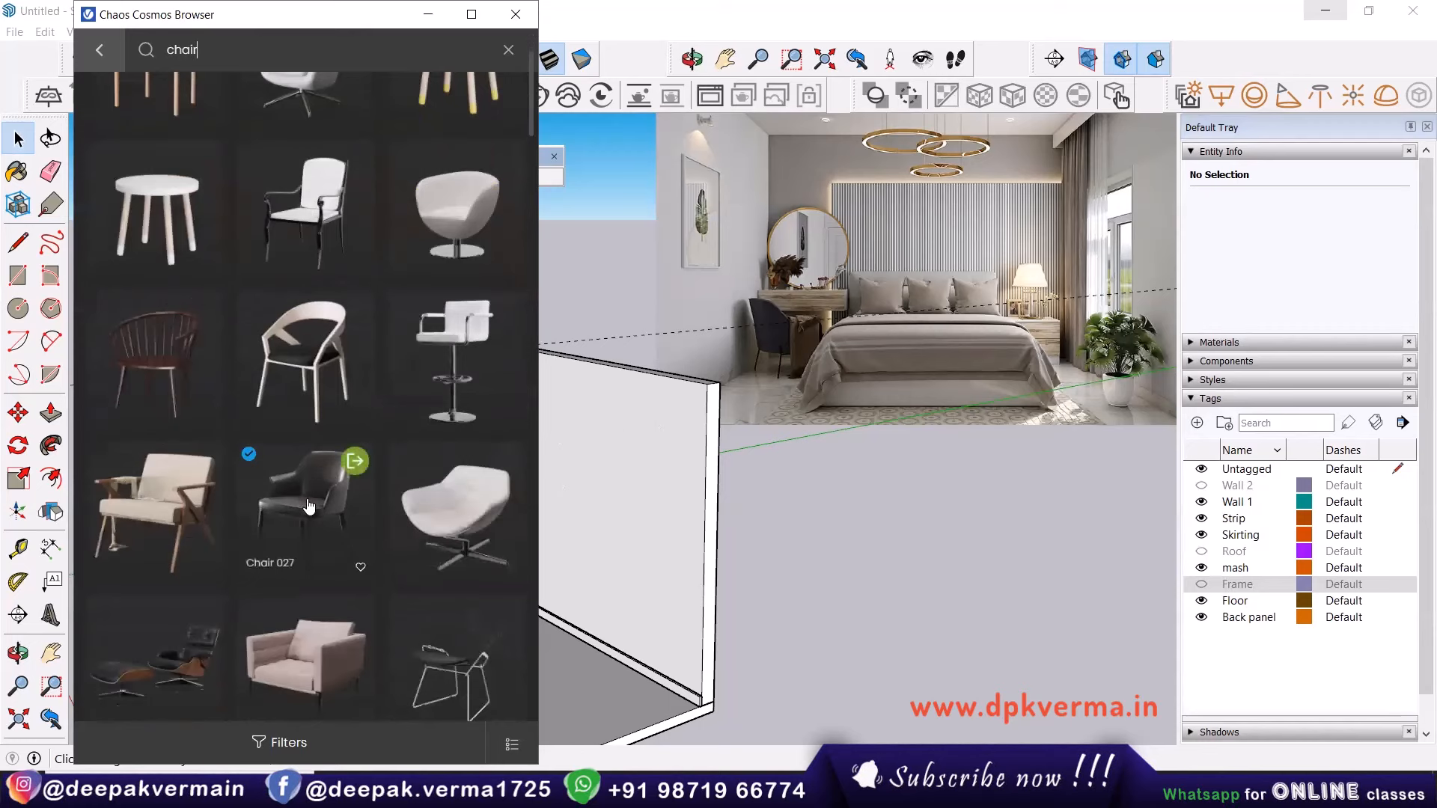
left_click(355, 462)
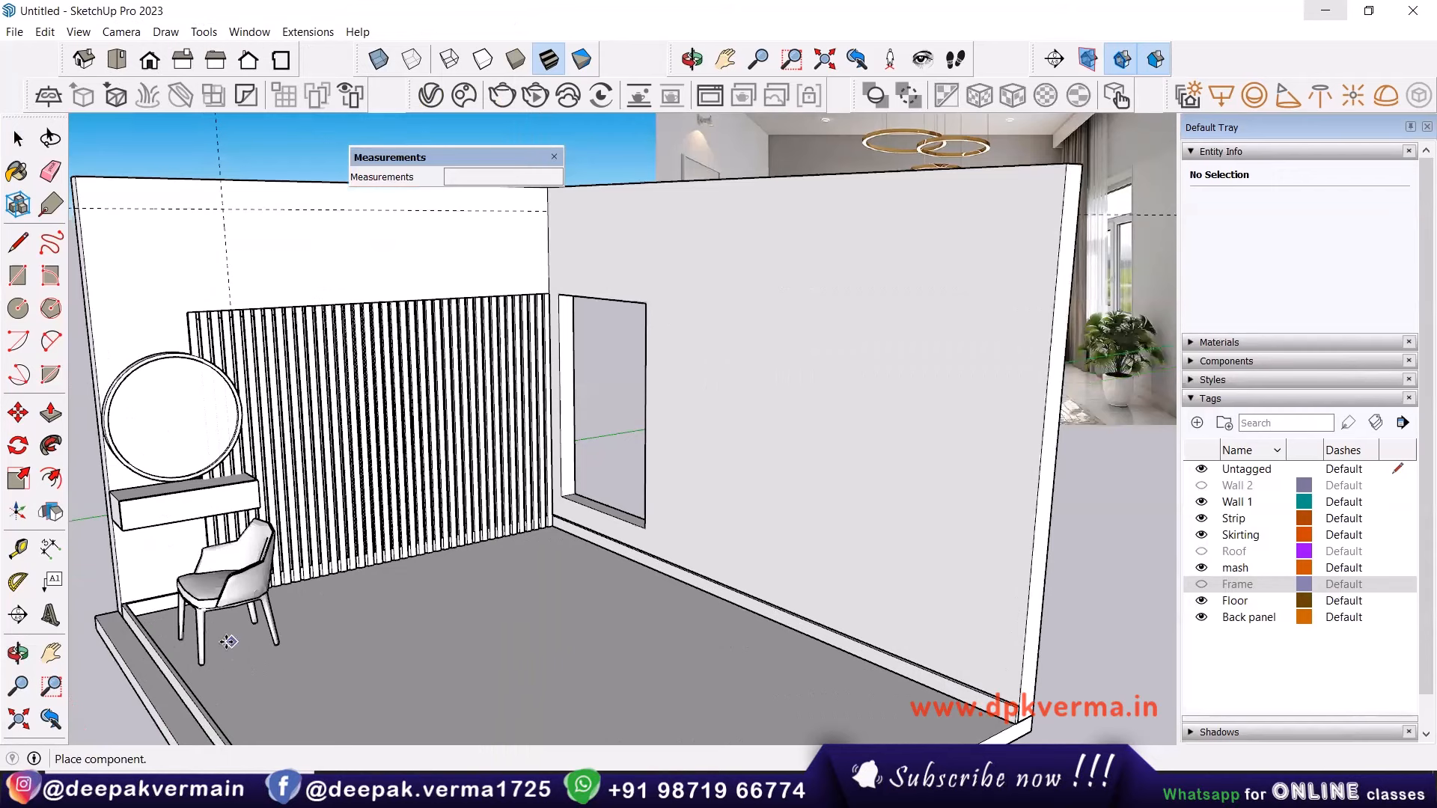
left_click(227, 650)
left_click(511, 23)
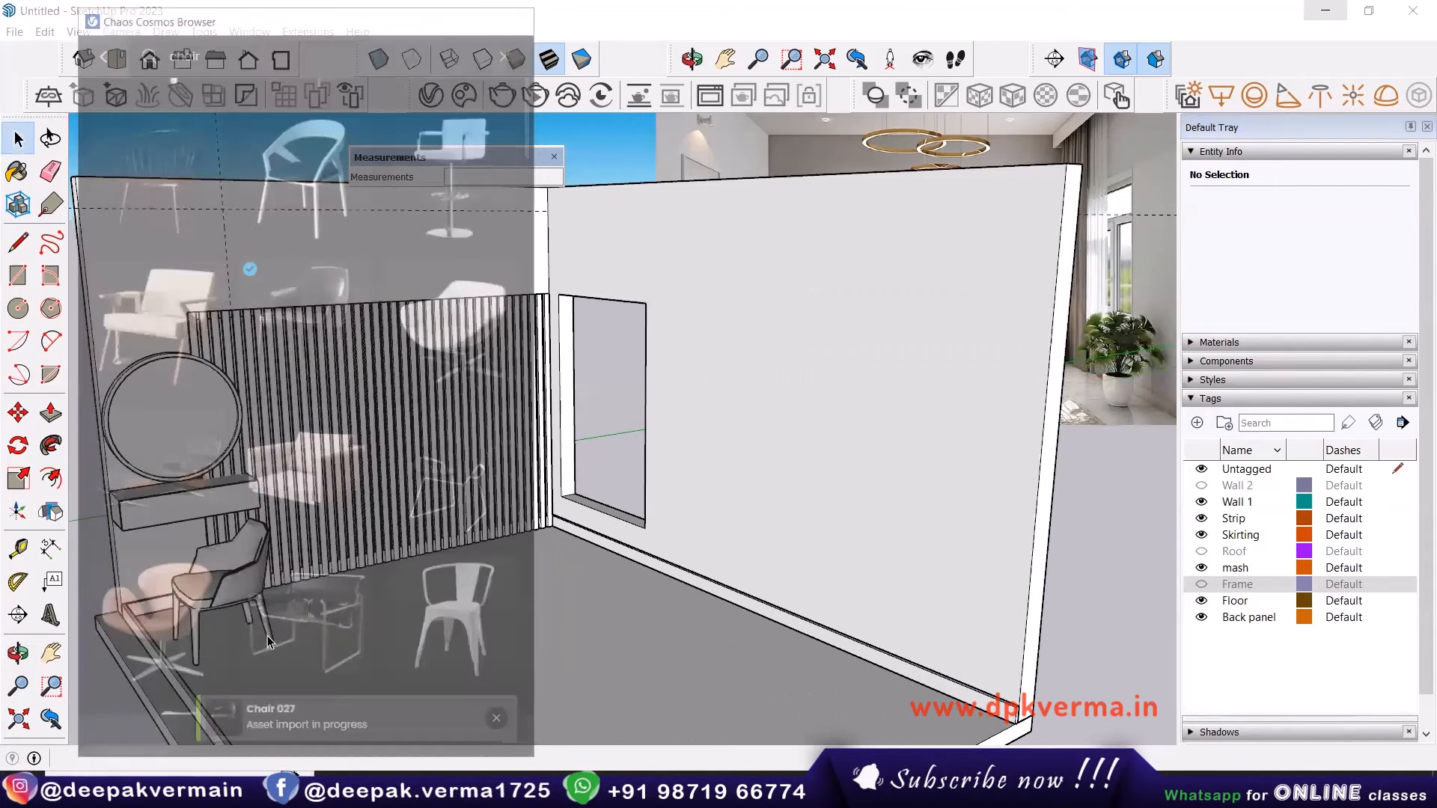
Rotate the chair about 150 degrees on the floor plane around its bottom corner.
left_click(244, 608)
scroll(244, 608, "down", 2)
middle_click_drag(244, 608, 164, 654)
middle_click_drag(629, 503, 540, 544)
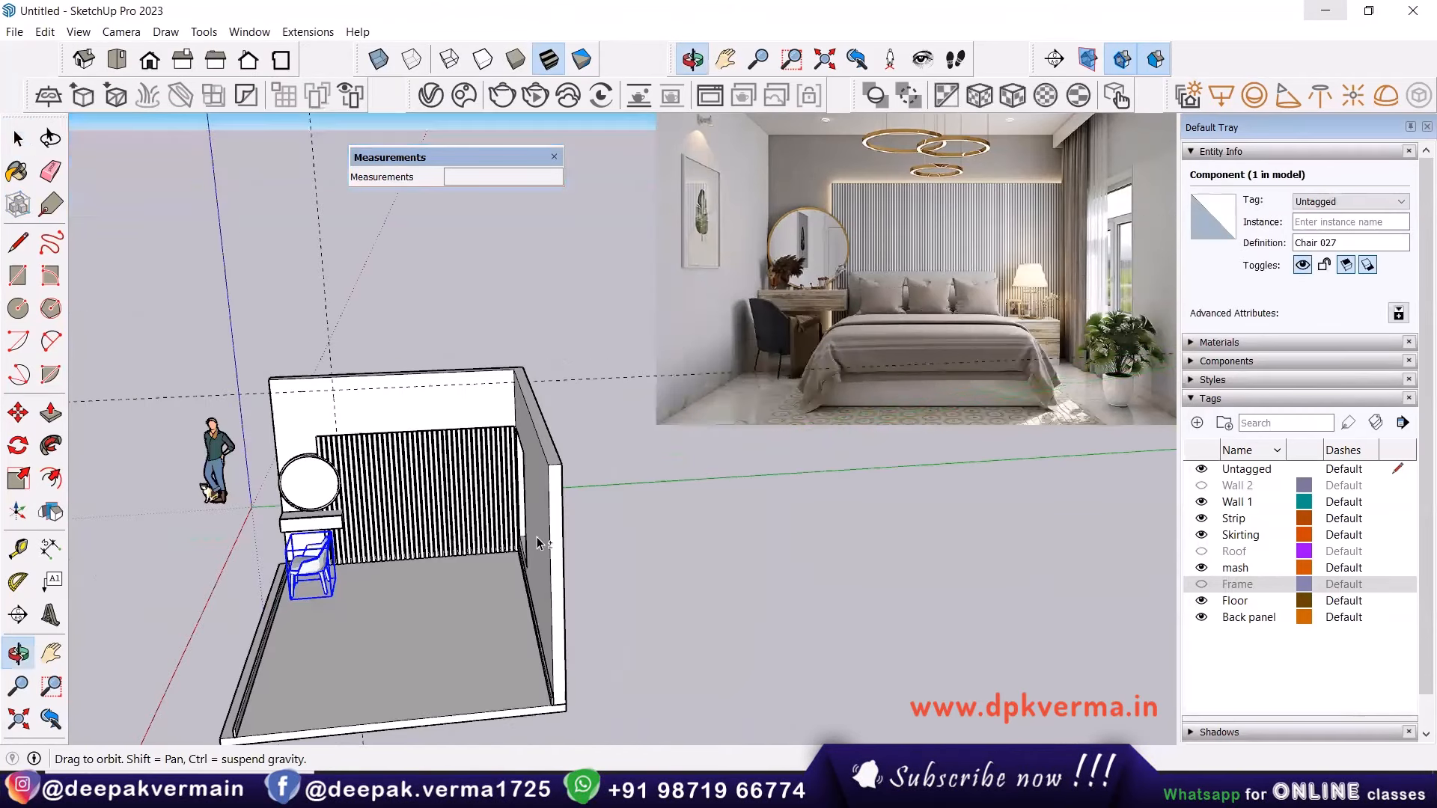
scroll(397, 554, "up", 2)
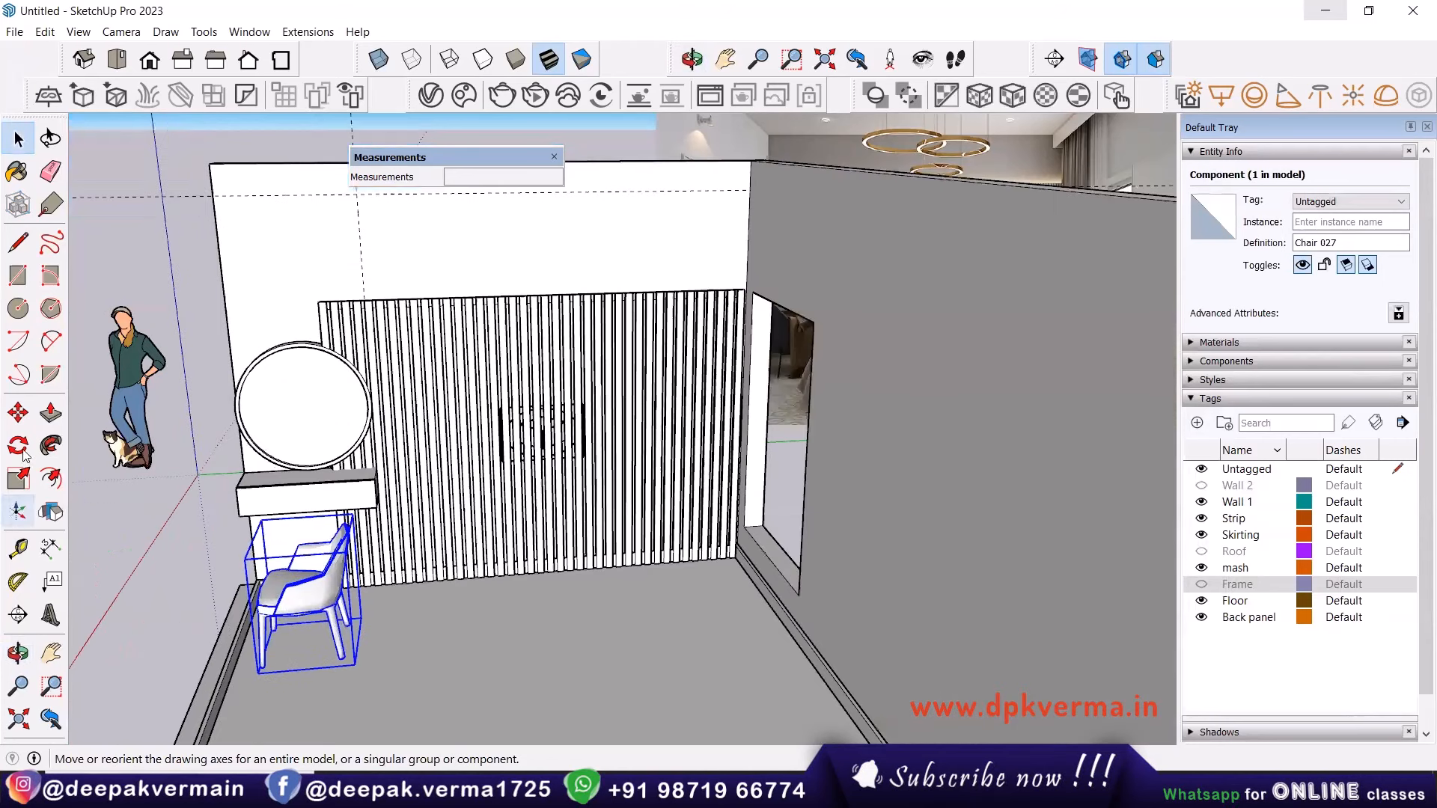
left_click(23, 449)
scroll(293, 668, "up", 2)
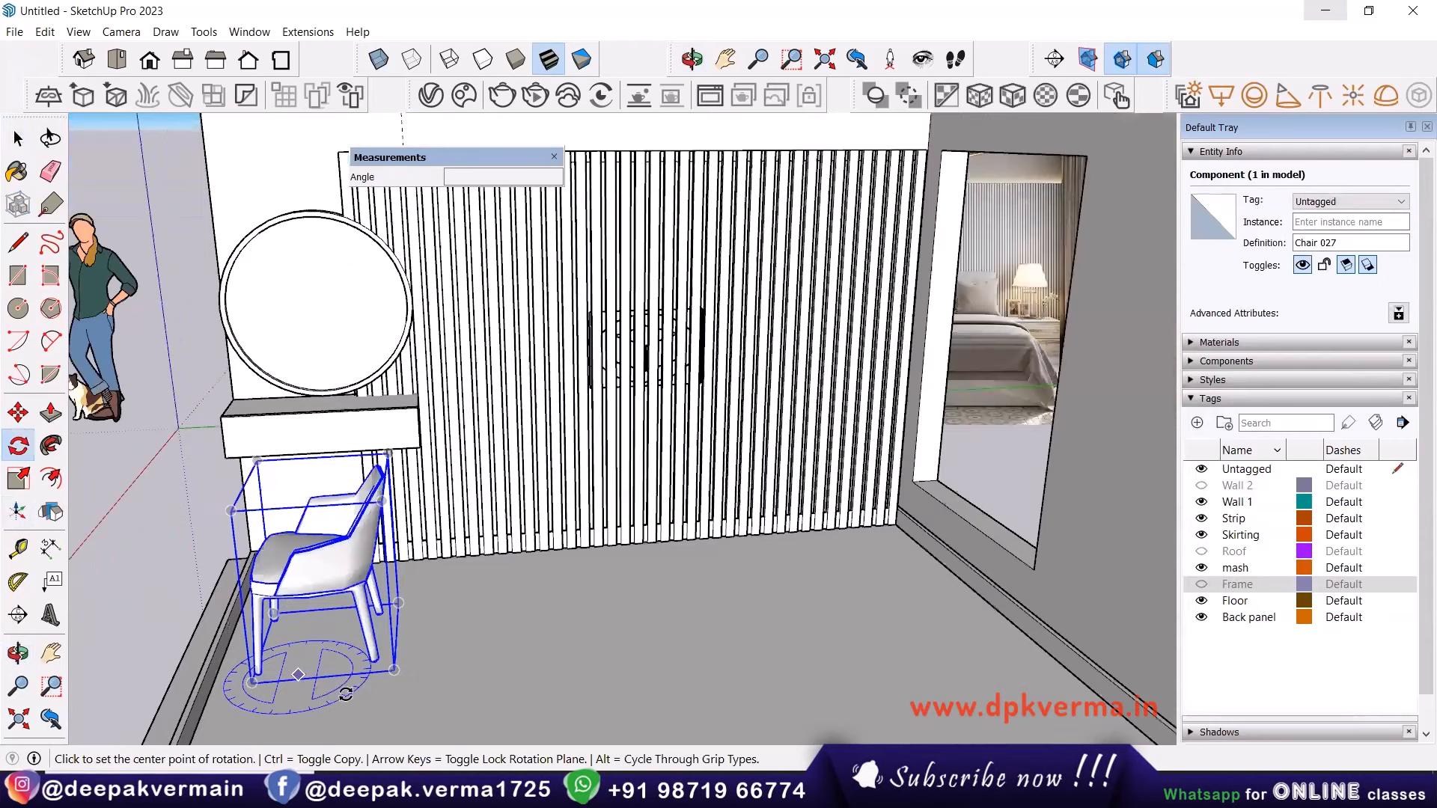
left_click(393, 670)
left_click(421, 672)
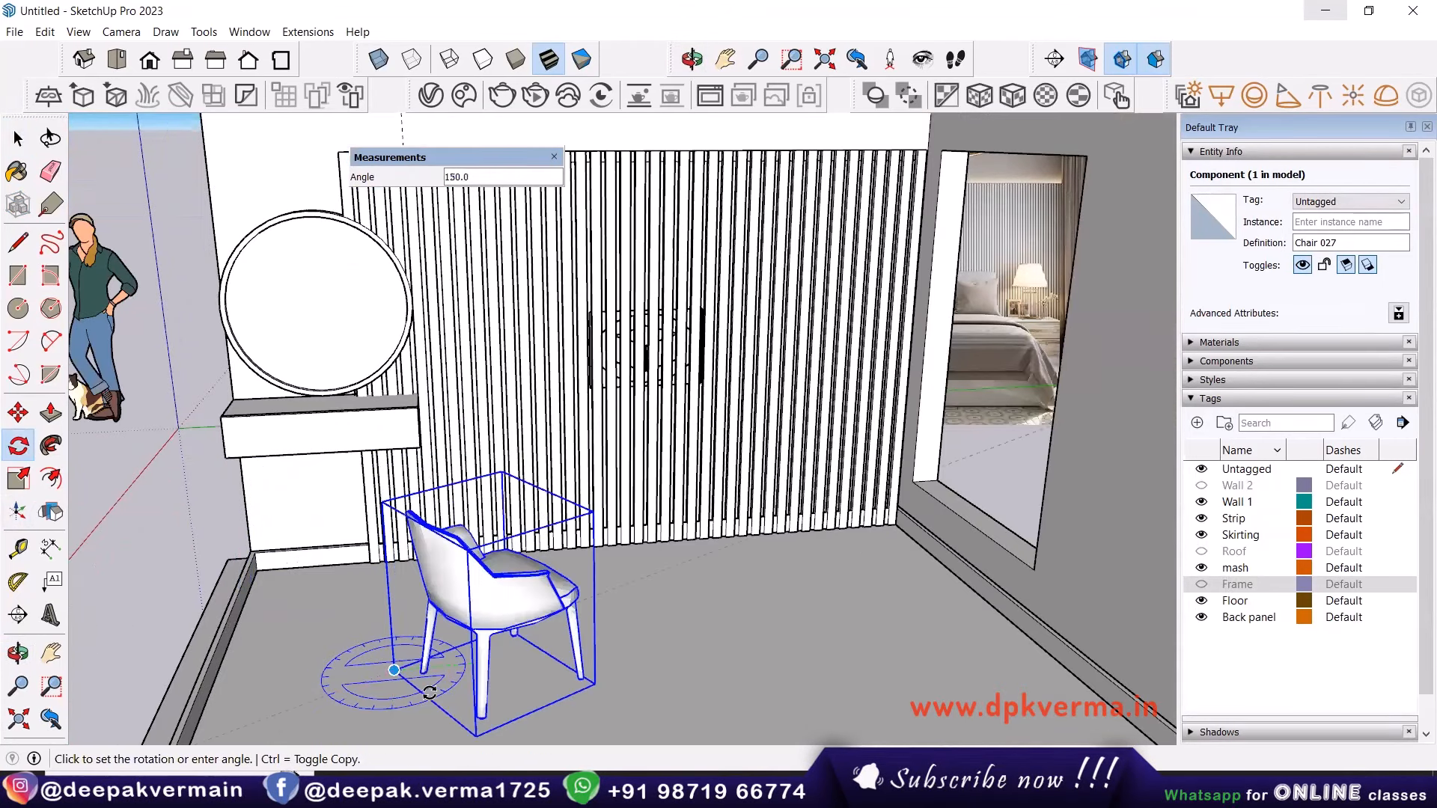
left_click(429, 694)
scroll(428, 693, "down", 3)
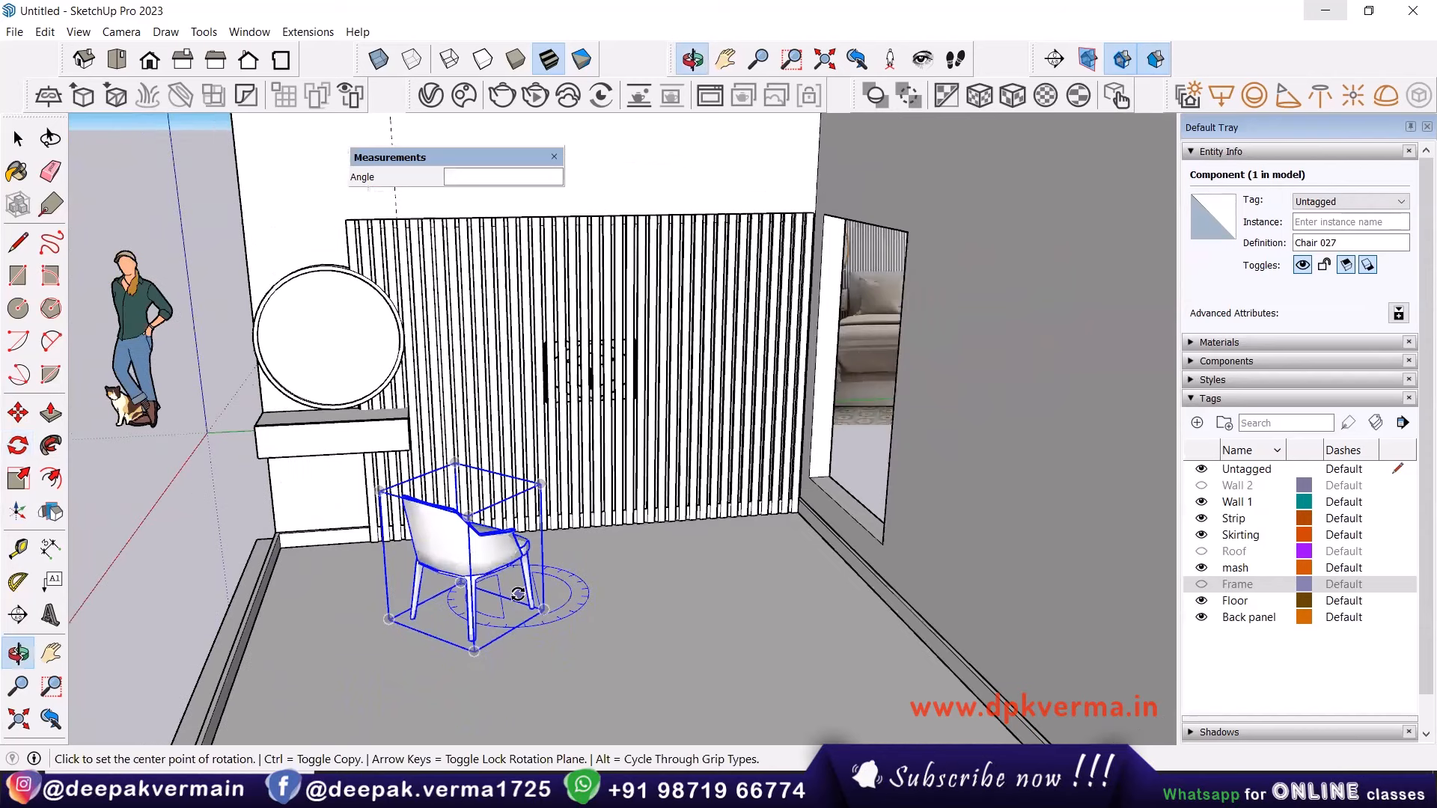
Move the chair about 3' across the floor to sit in front of the wall console.
key("m")
left_click(469, 648)
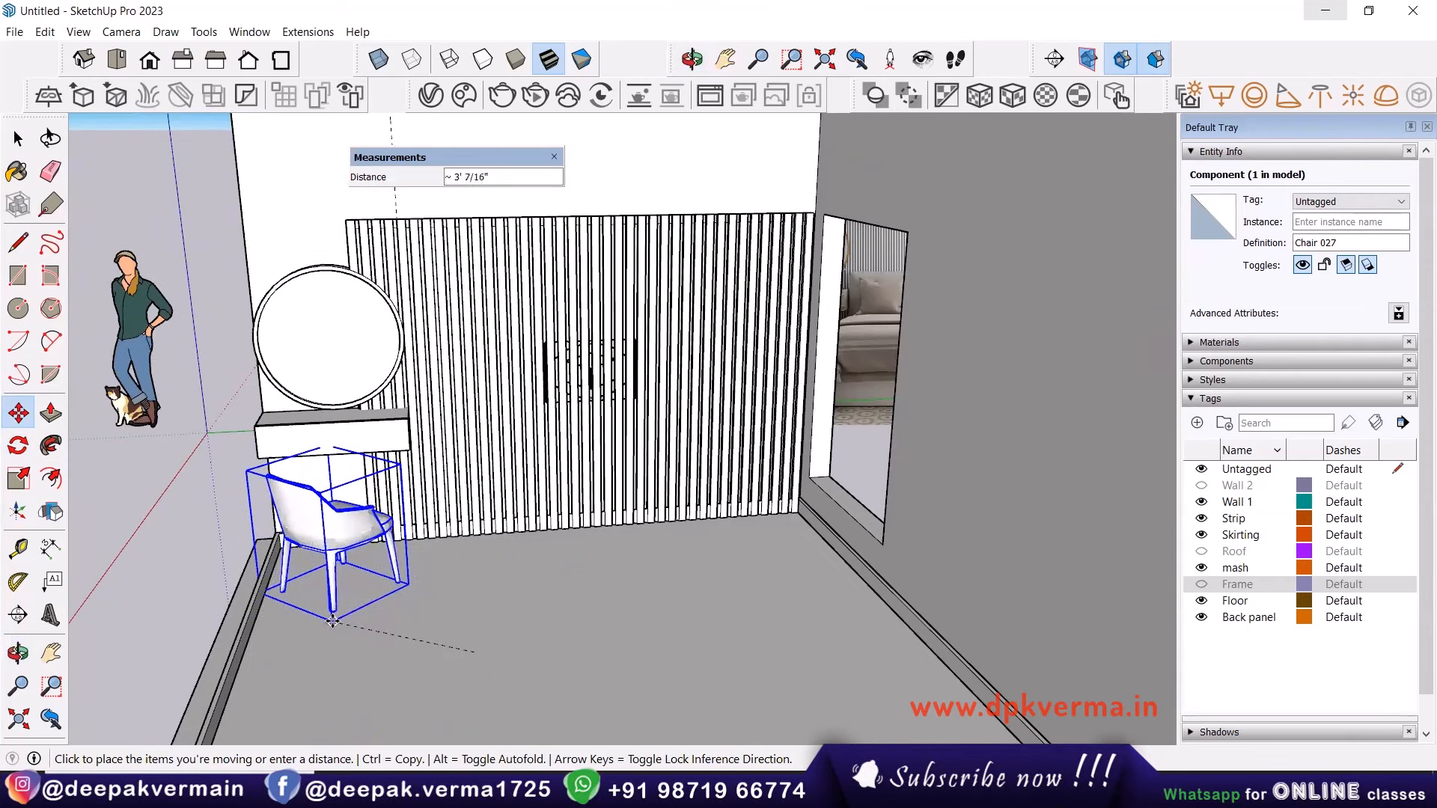
left_click(333, 632)
key("space")
Nudge the chair about 5" closer to the wall console along the red axis.
middle_click_drag(357, 584, 756, 646)
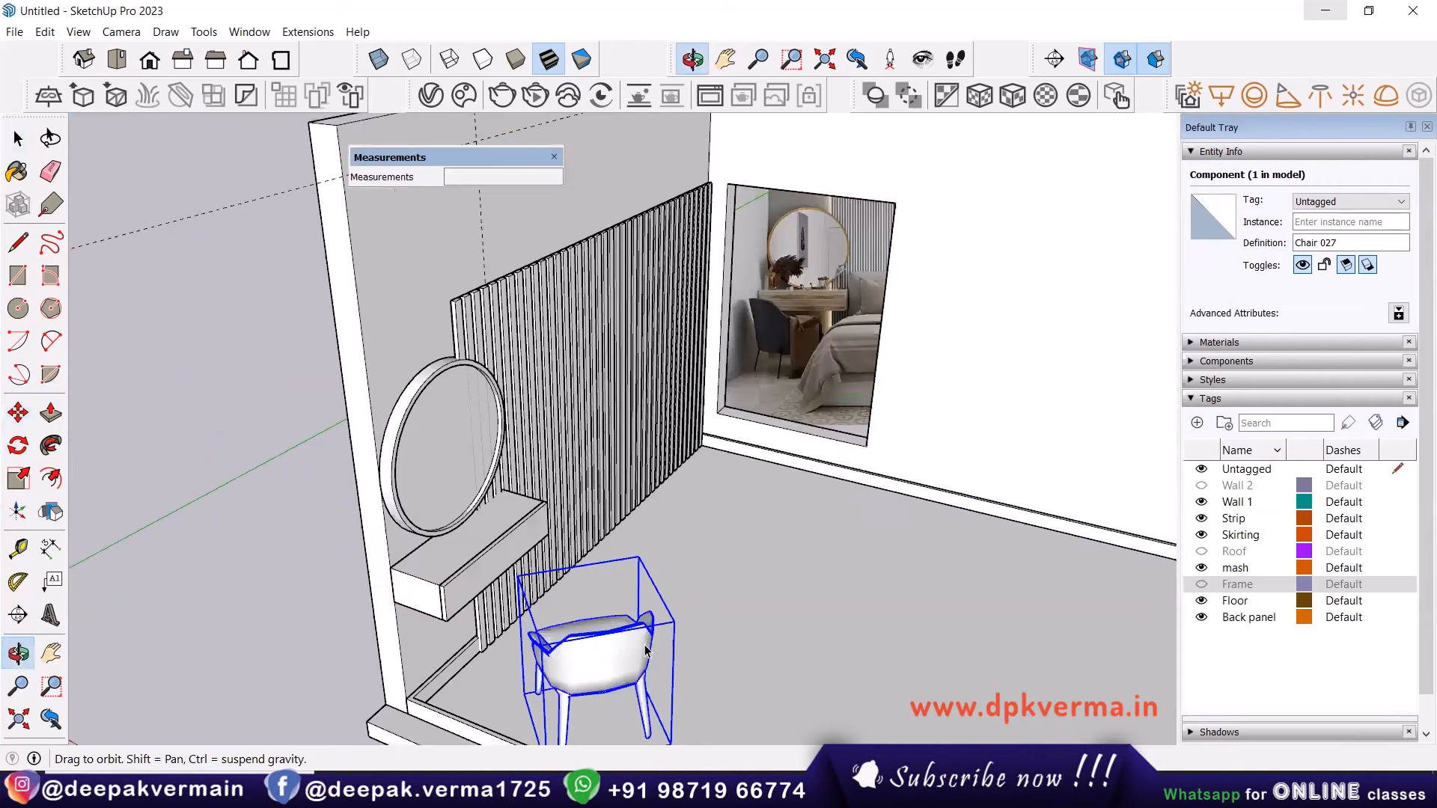
middle_click_drag(646, 651, 598, 632)
key("m")
left_click(578, 676)
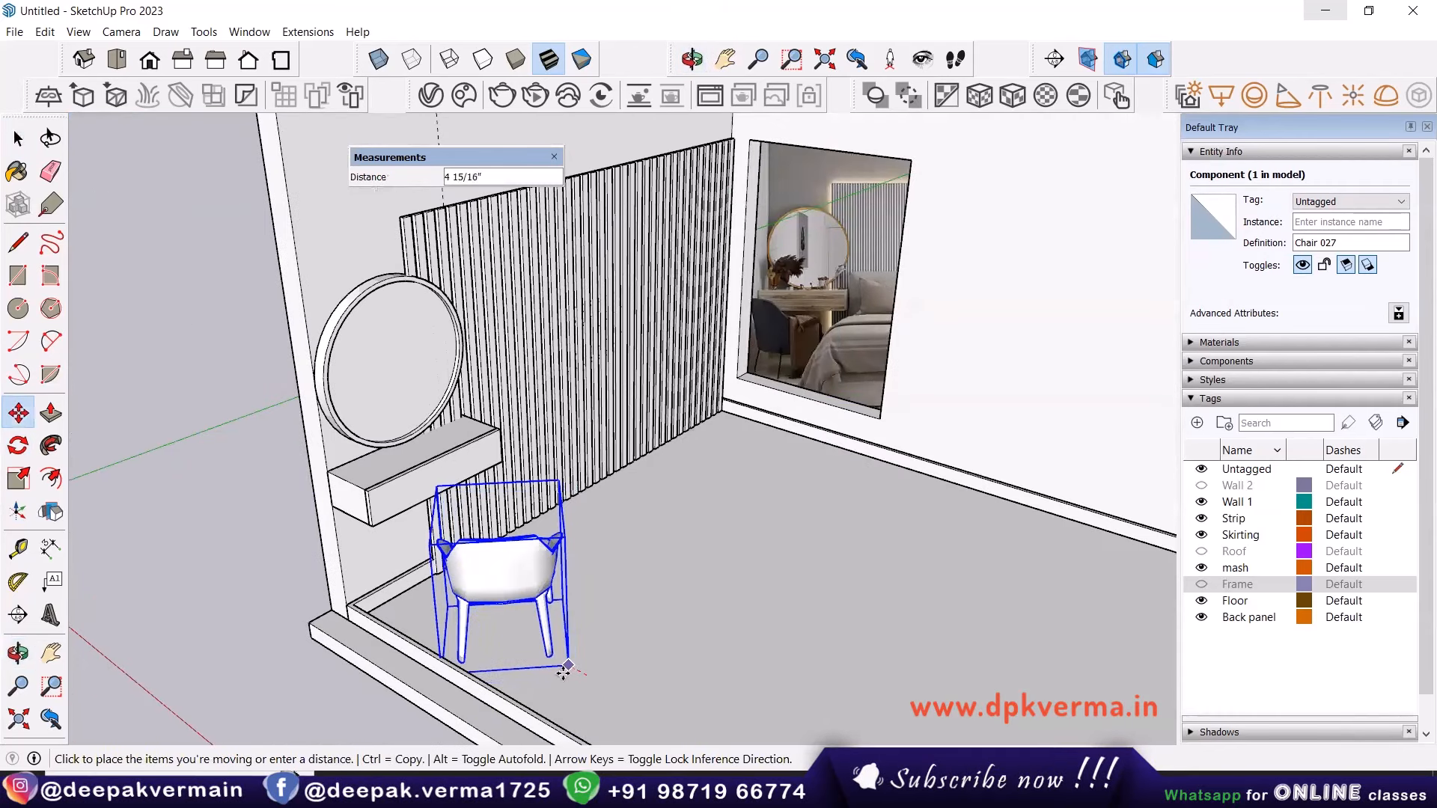
left_click(563, 674)
key("space")
middle_click_drag(569, 659, 580, 634)
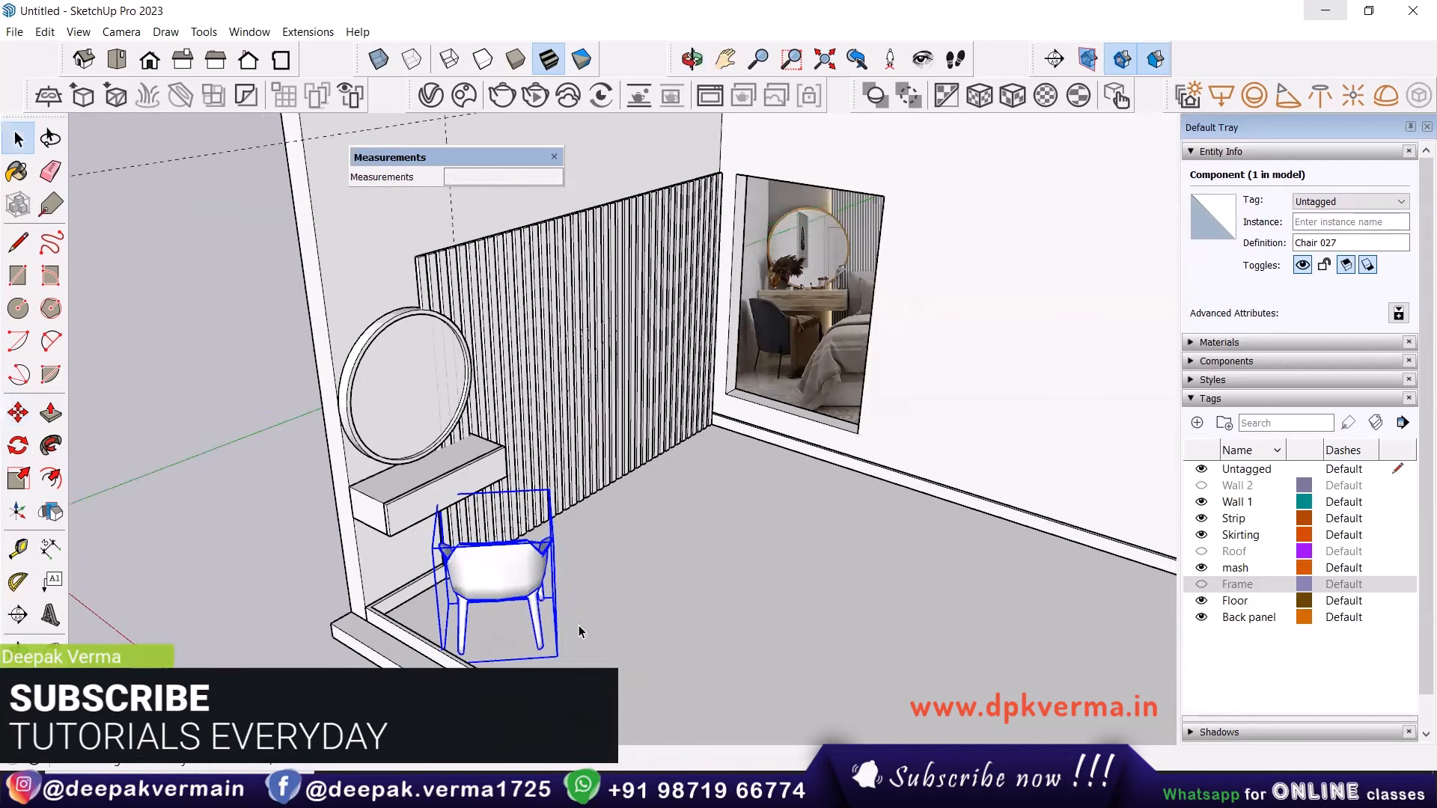
scroll(578, 633, "down", 1)
Search the Chaos Cosmos library for "bed" and browse the available models.
left_click(468, 97)
left_click_drag(209, 51, 128, 54)
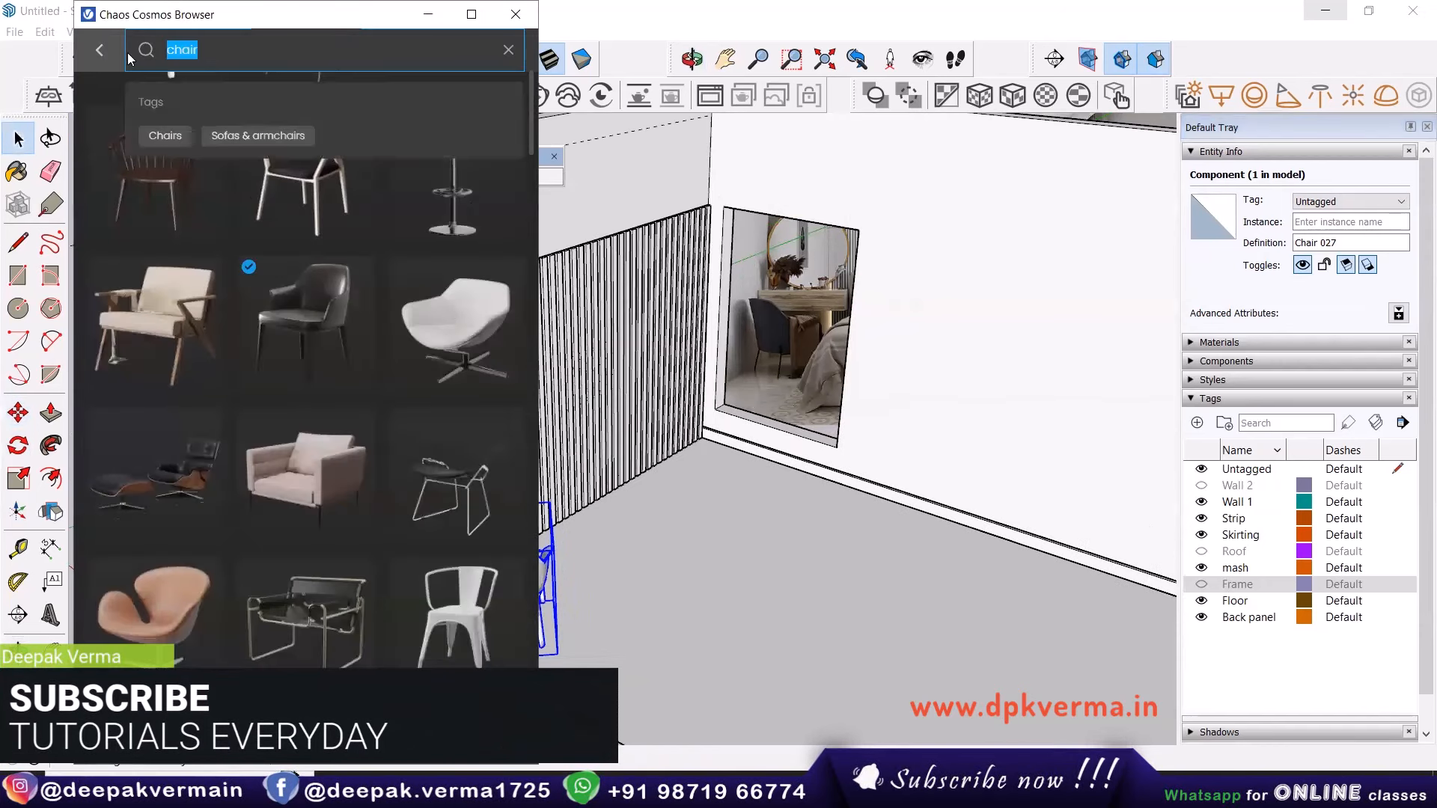
type("bed")
key("Return")
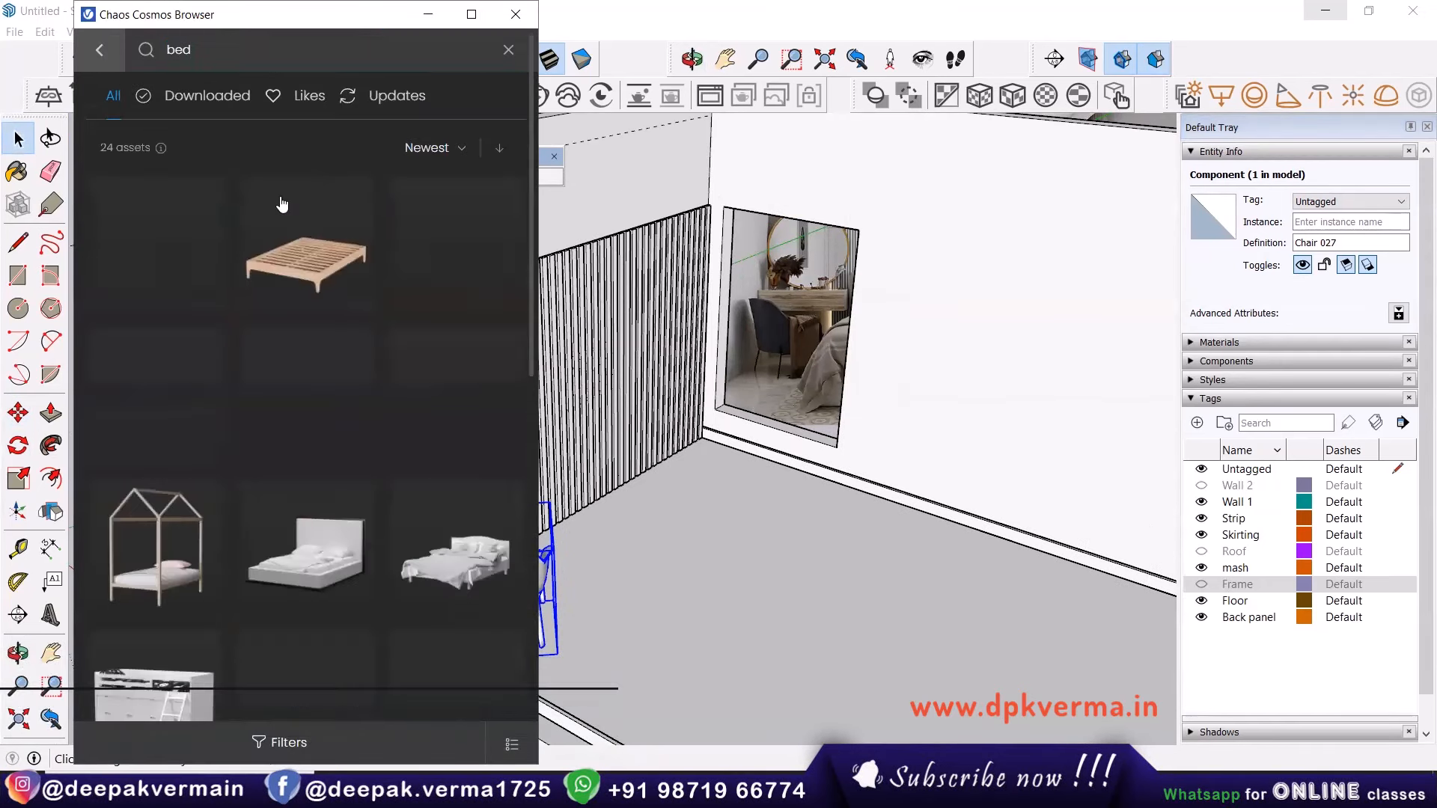
mouse_move(292, 283)
scroll(277, 332, "down", 3)
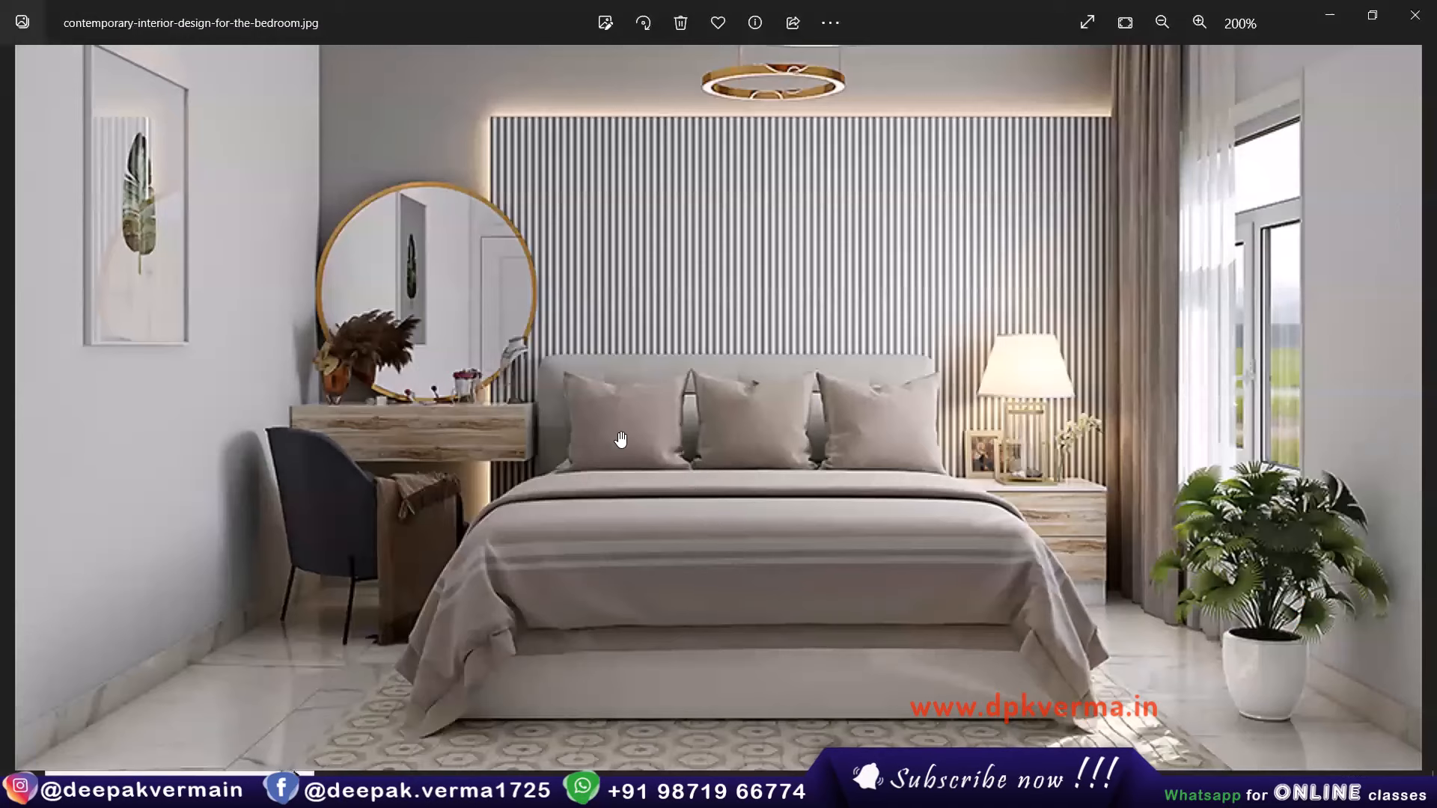
Return from the bedroom reference photo to the asset library and download the Bed 49-01 model.
left_click(1331, 10)
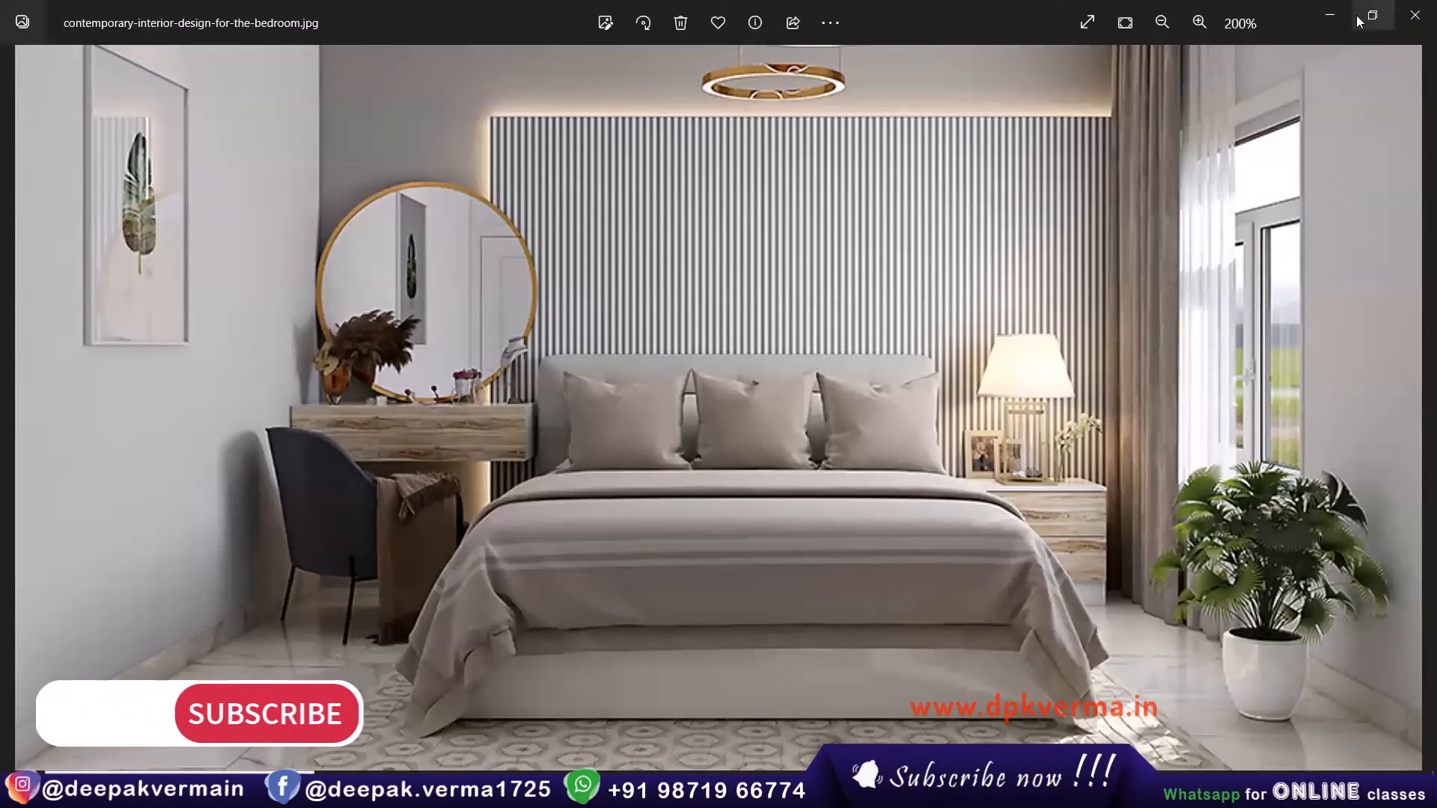
mouse_move(352, 238)
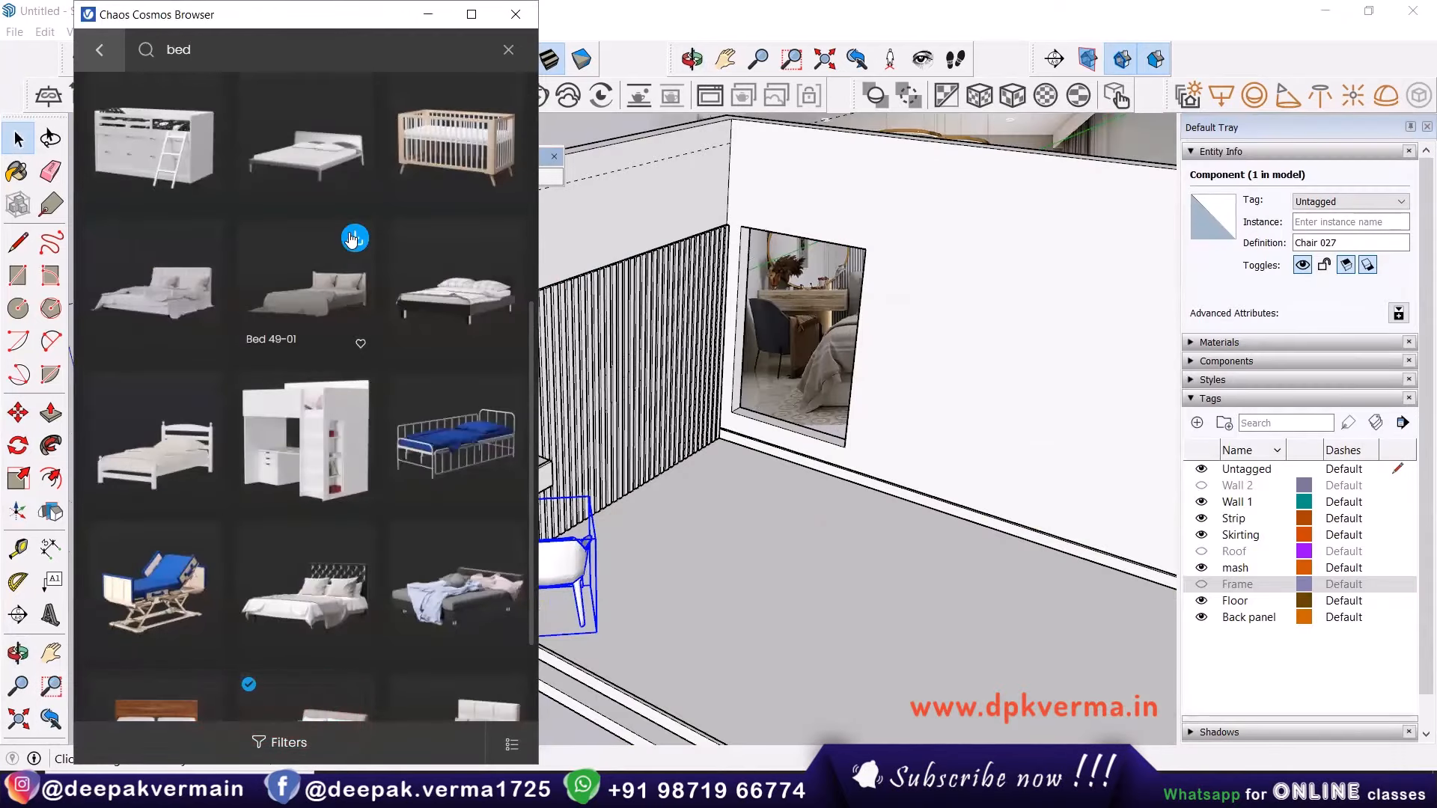
left_click(352, 238)
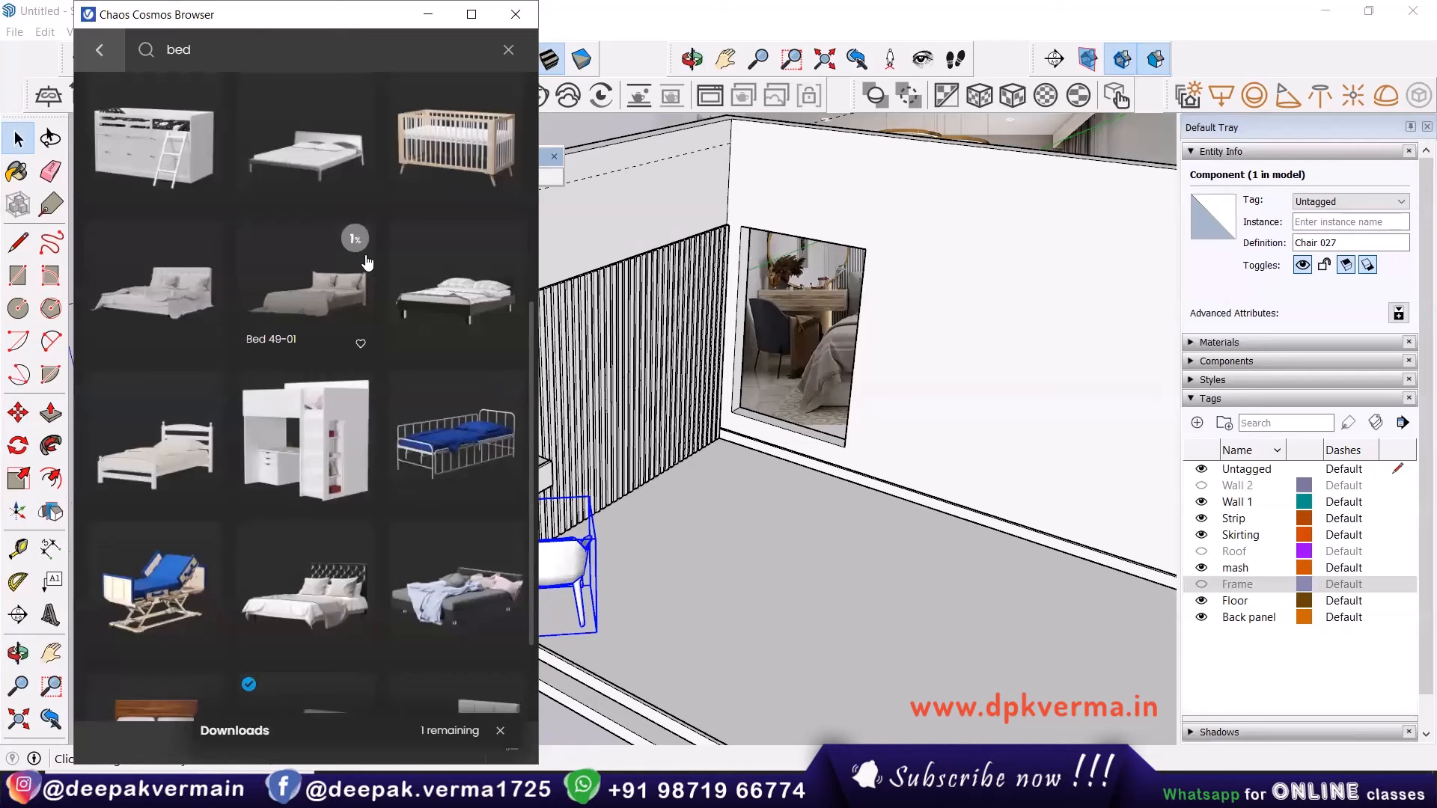
scroll(351, 318, "down", 3)
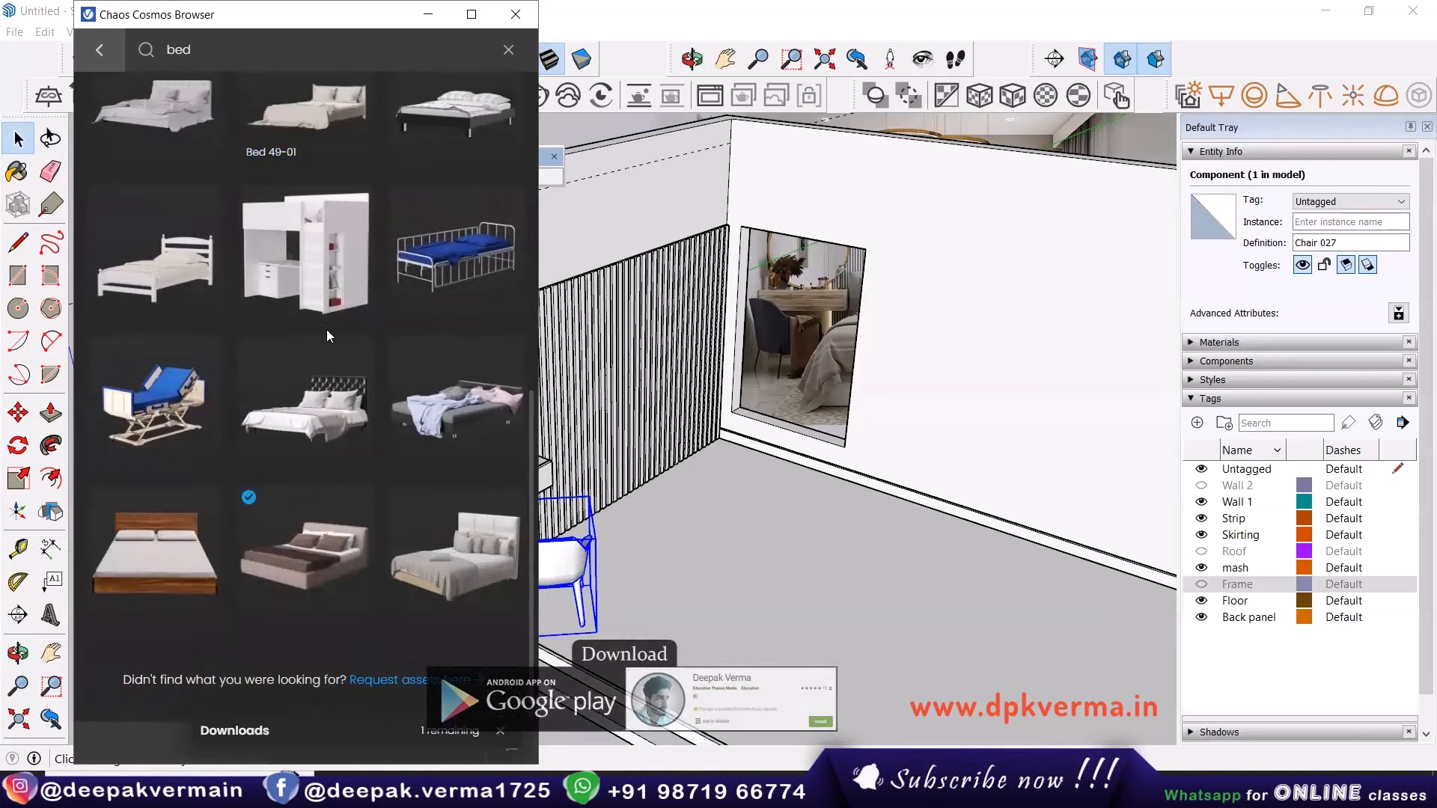
scroll(334, 247, "up", 4)
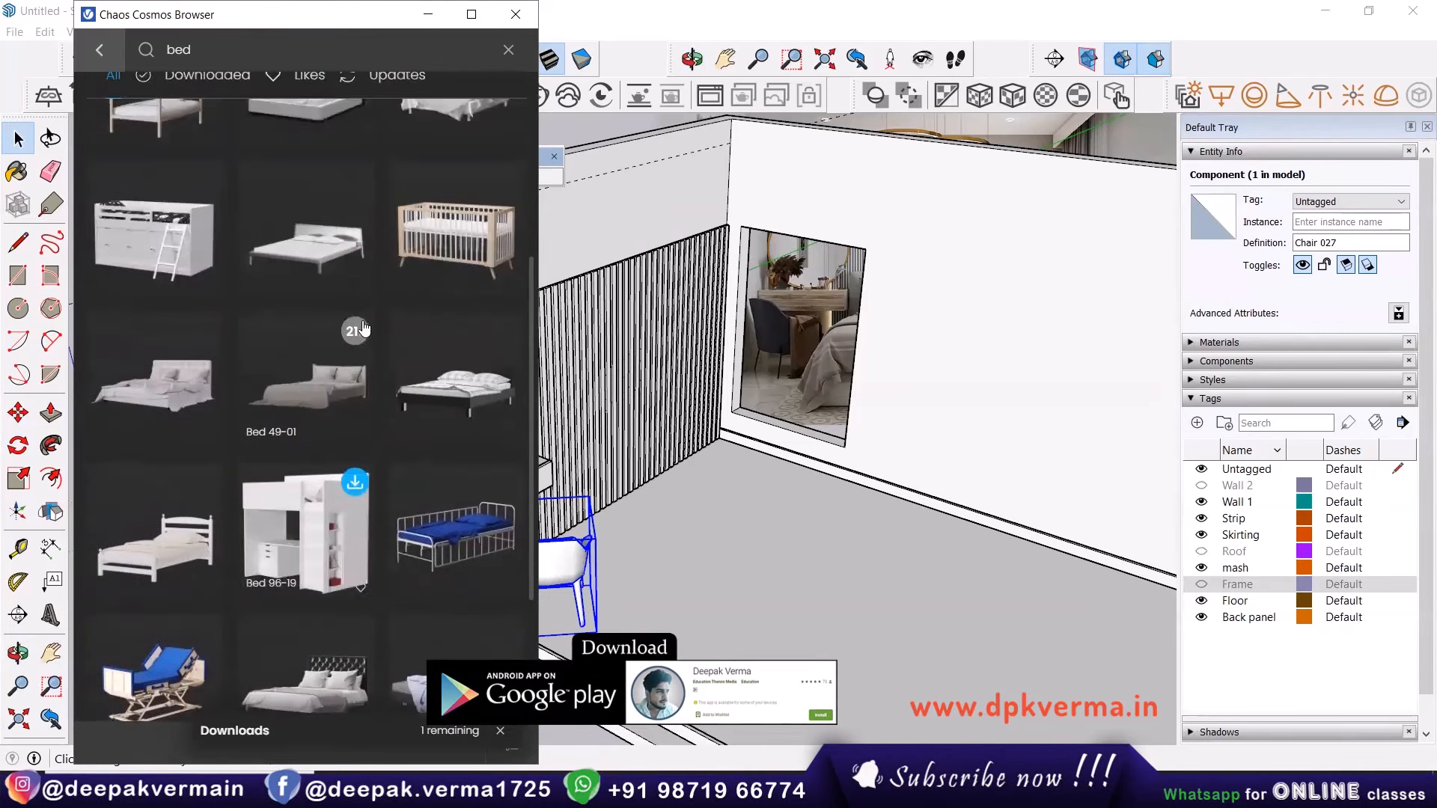
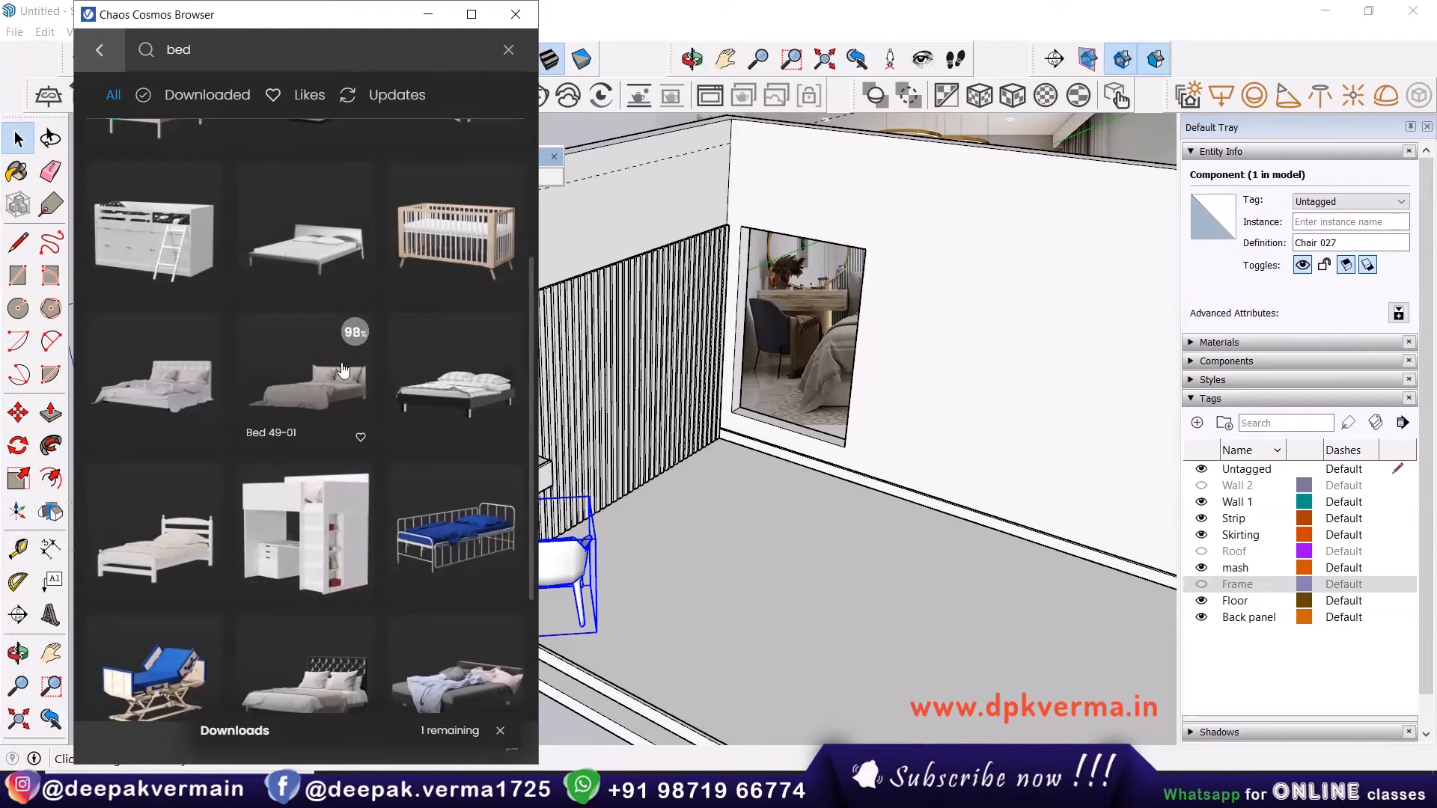
Import the downloaded Bed 49-01 model and place it on the bedroom floor beside the window wall.
left_click(355, 334)
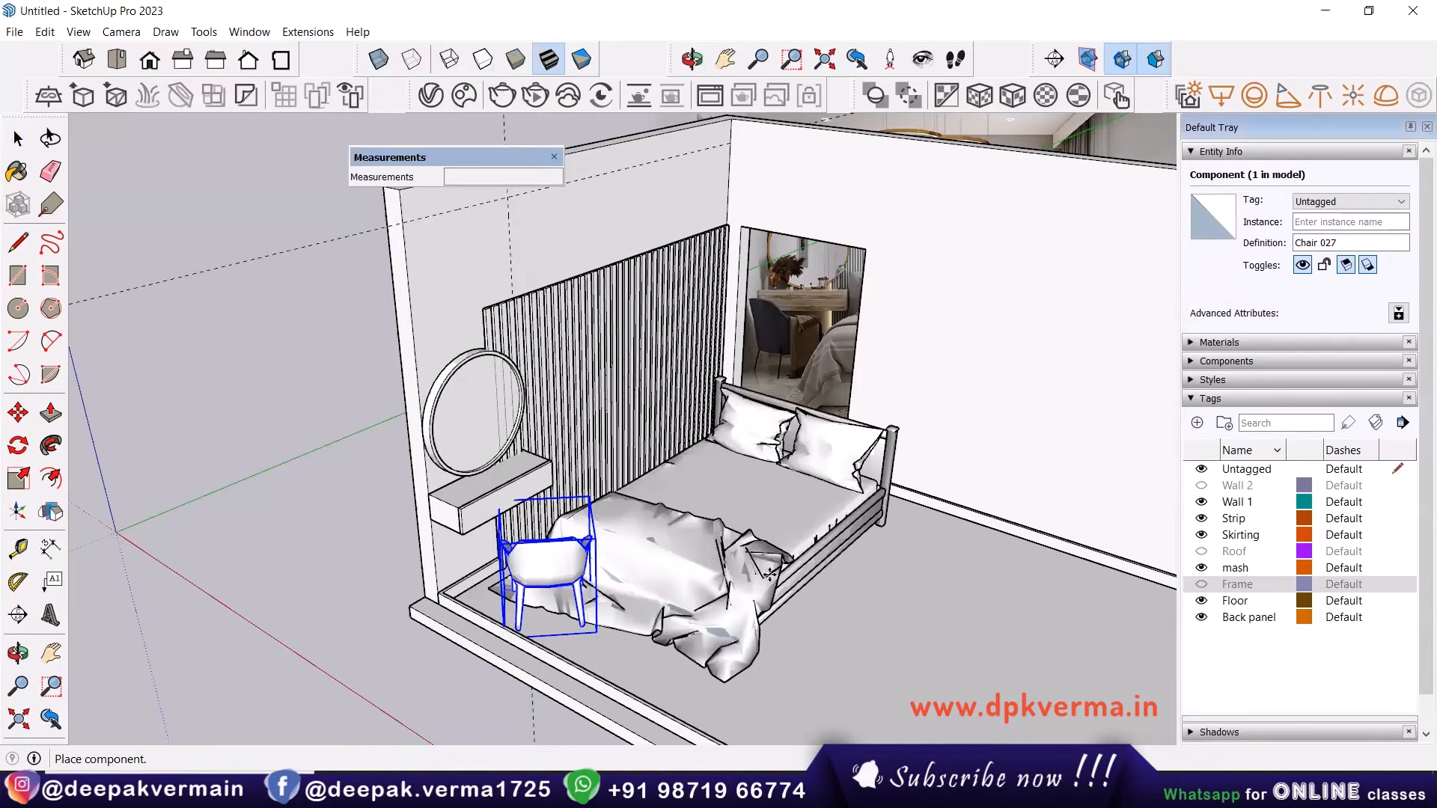
left_click(846, 609)
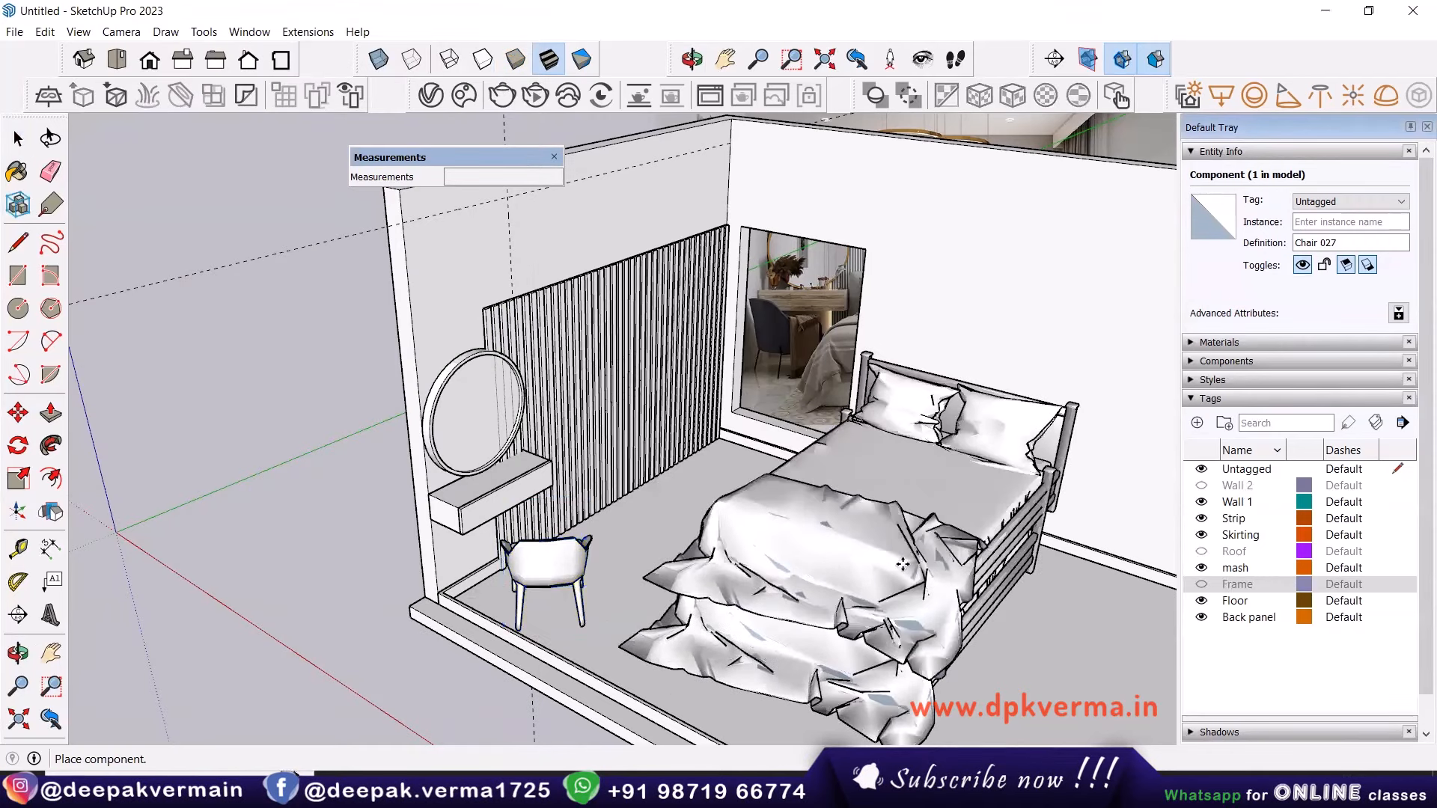
scroll(881, 553, "down", 1)
middle_click_drag(898, 575, 783, 563, "shift")
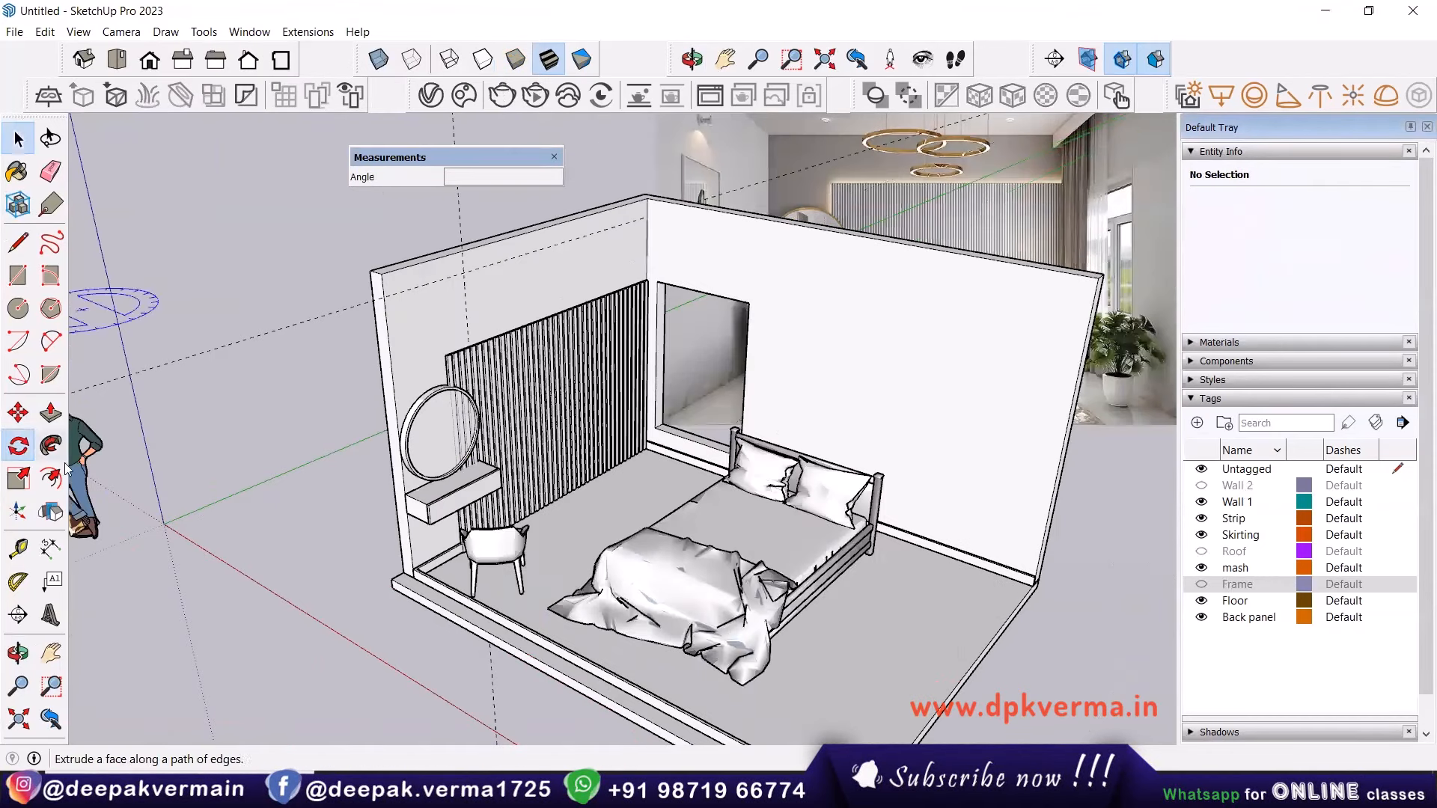
Rotate the bed 90 degrees on the floor plane around its bottom foot-end corner.
left_click(18, 446)
key("space")
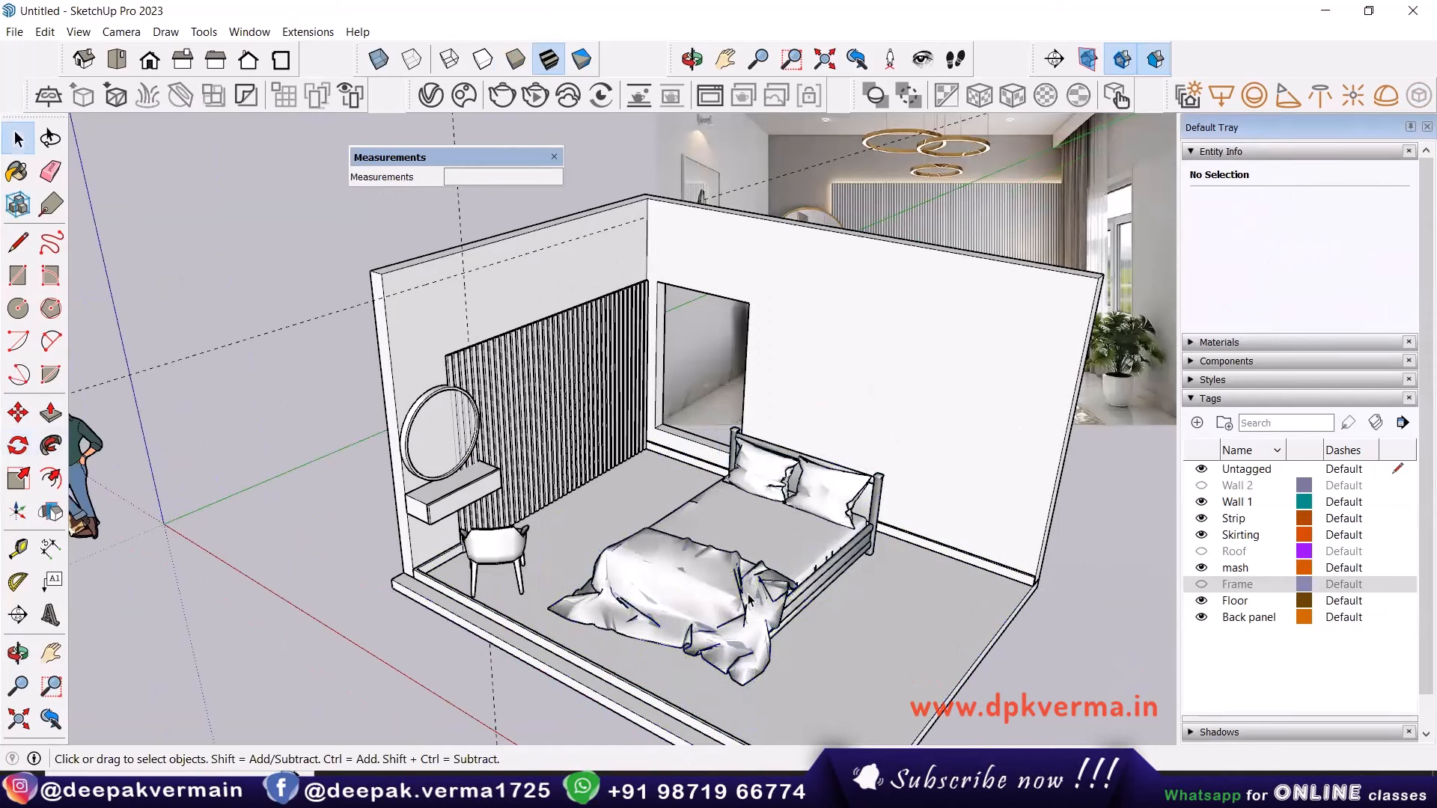
left_click(741, 659)
left_click(17, 446)
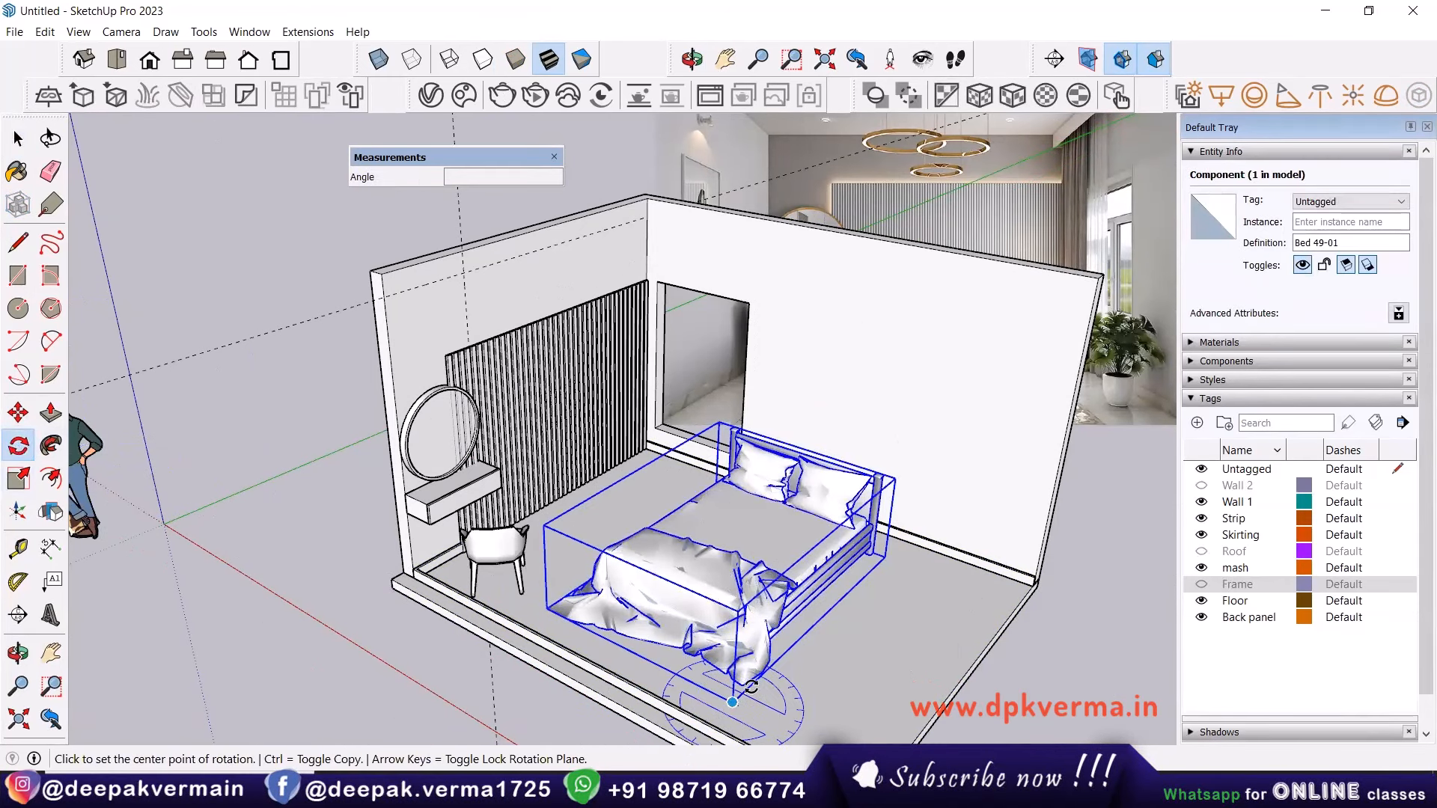
left_click(732, 701)
left_click(900, 621)
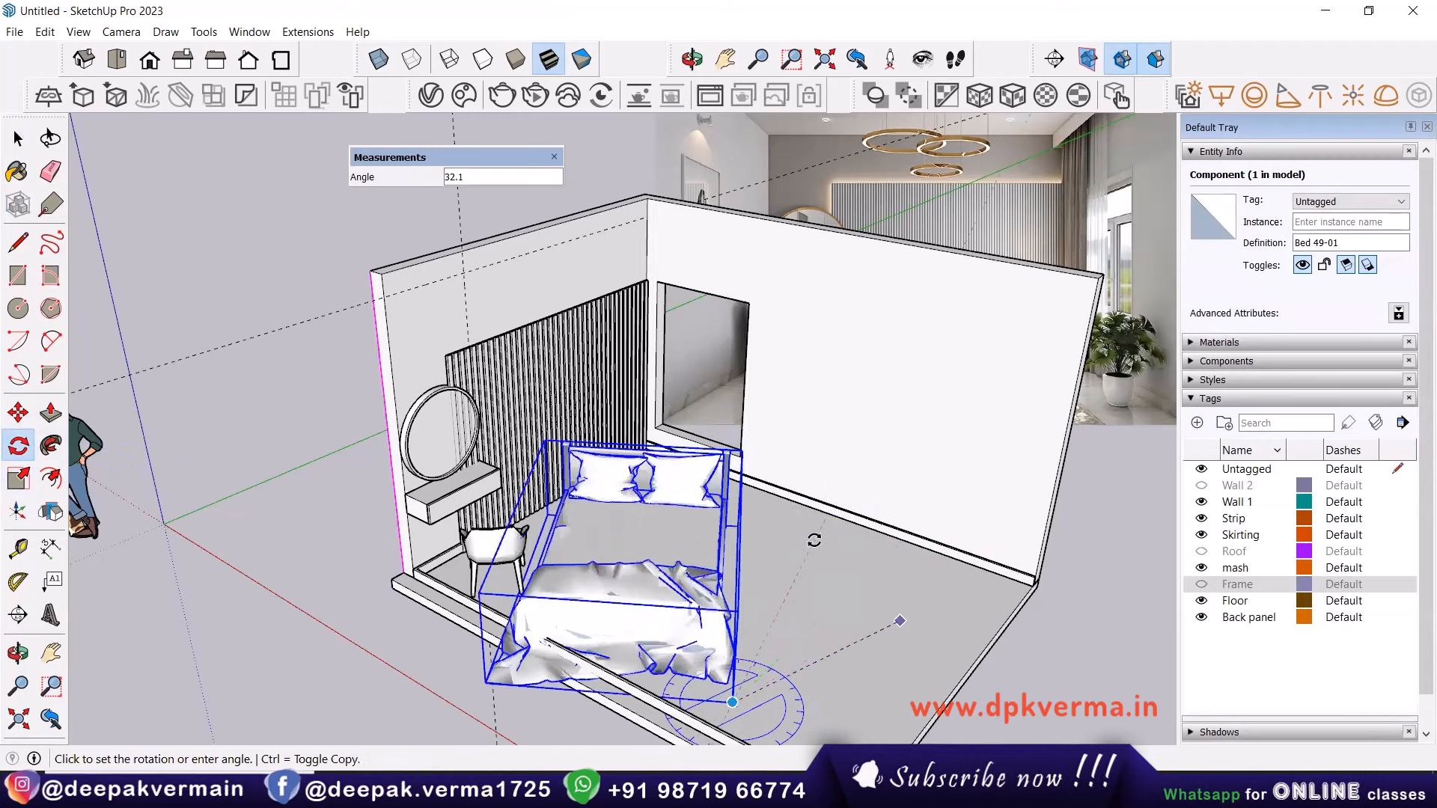
type("90")
key("Return")
Move the bed about 8' 1" into the room so its headboard faces the slatted wall panel.
middle_click_drag(816, 544, 612, 524)
scroll(617, 616, "up", 2)
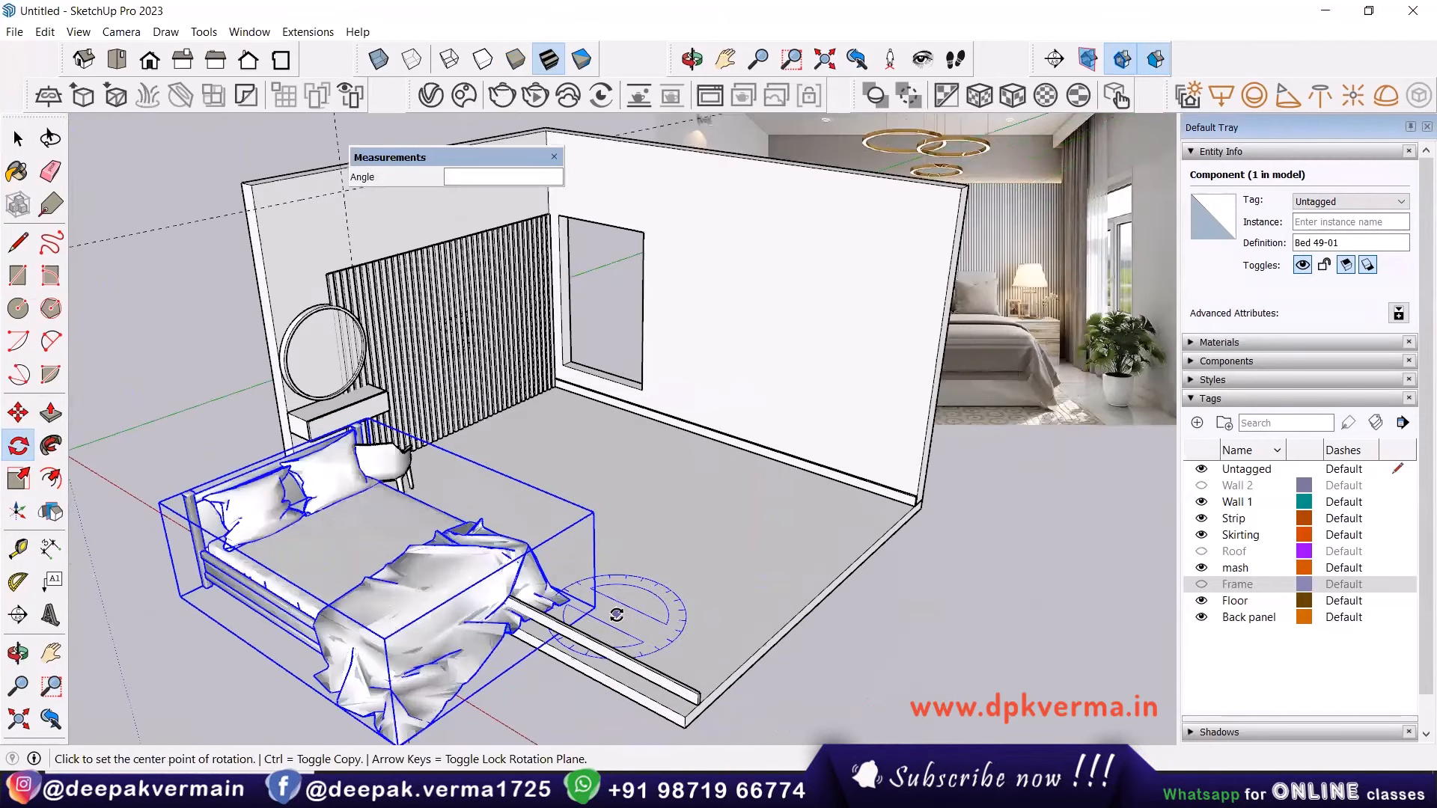
key("m")
left_click(594, 605)
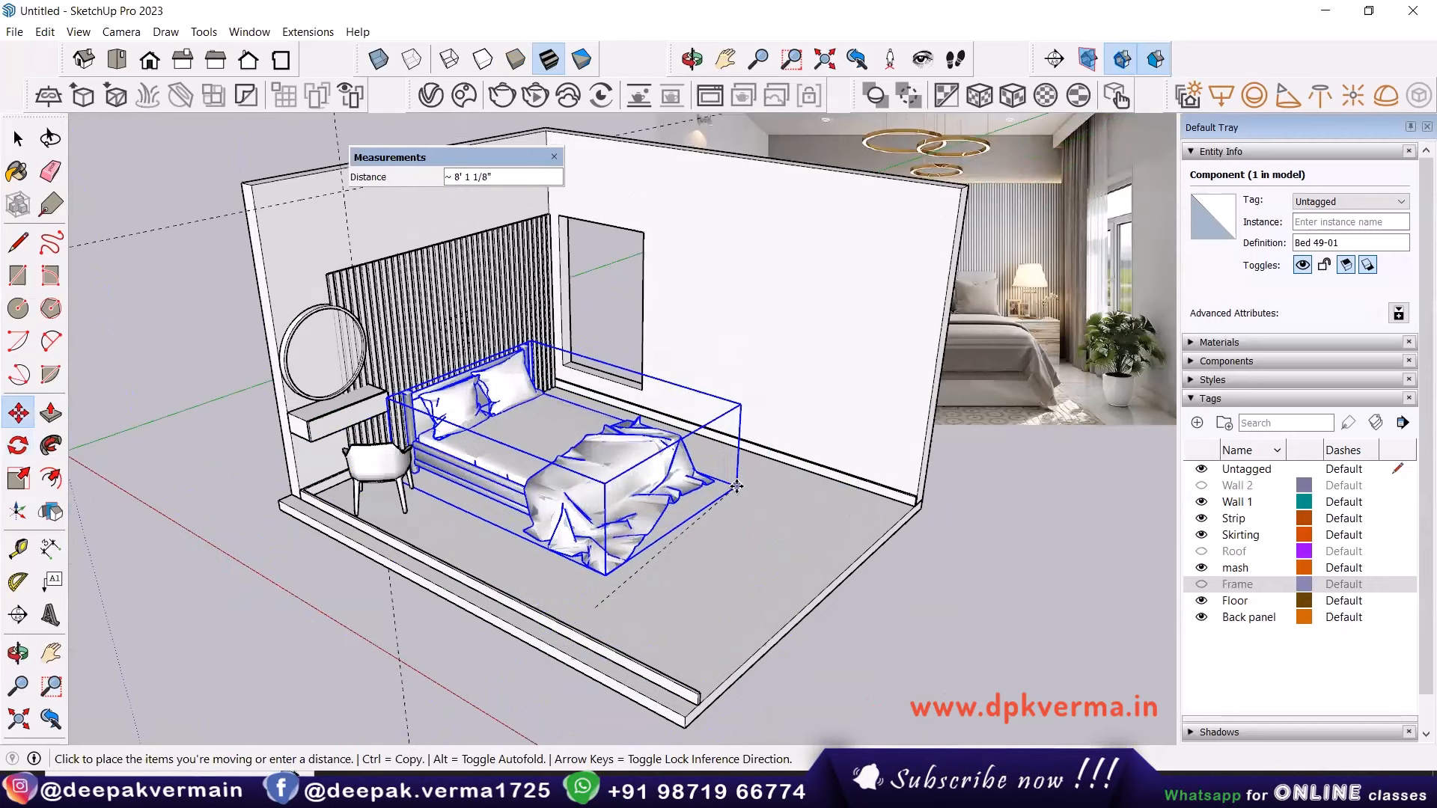
left_click(736, 485)
key("space")
Place floor guides 3' inward from the skirting on each side of the room.
middle_click_drag(736, 485, 574, 435)
scroll(575, 434, "up", 3)
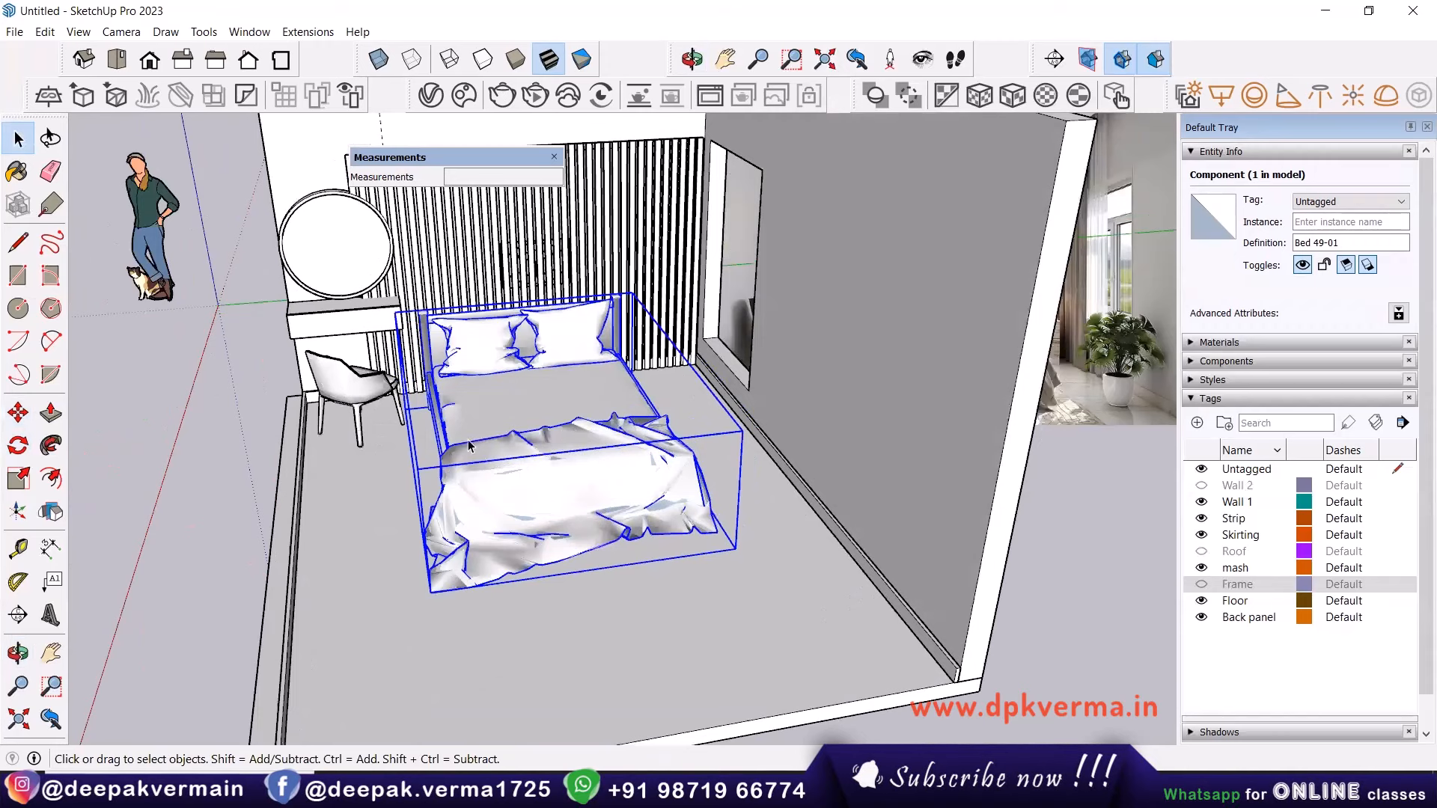
scroll(645, 526, "up", 2)
left_click(18, 549)
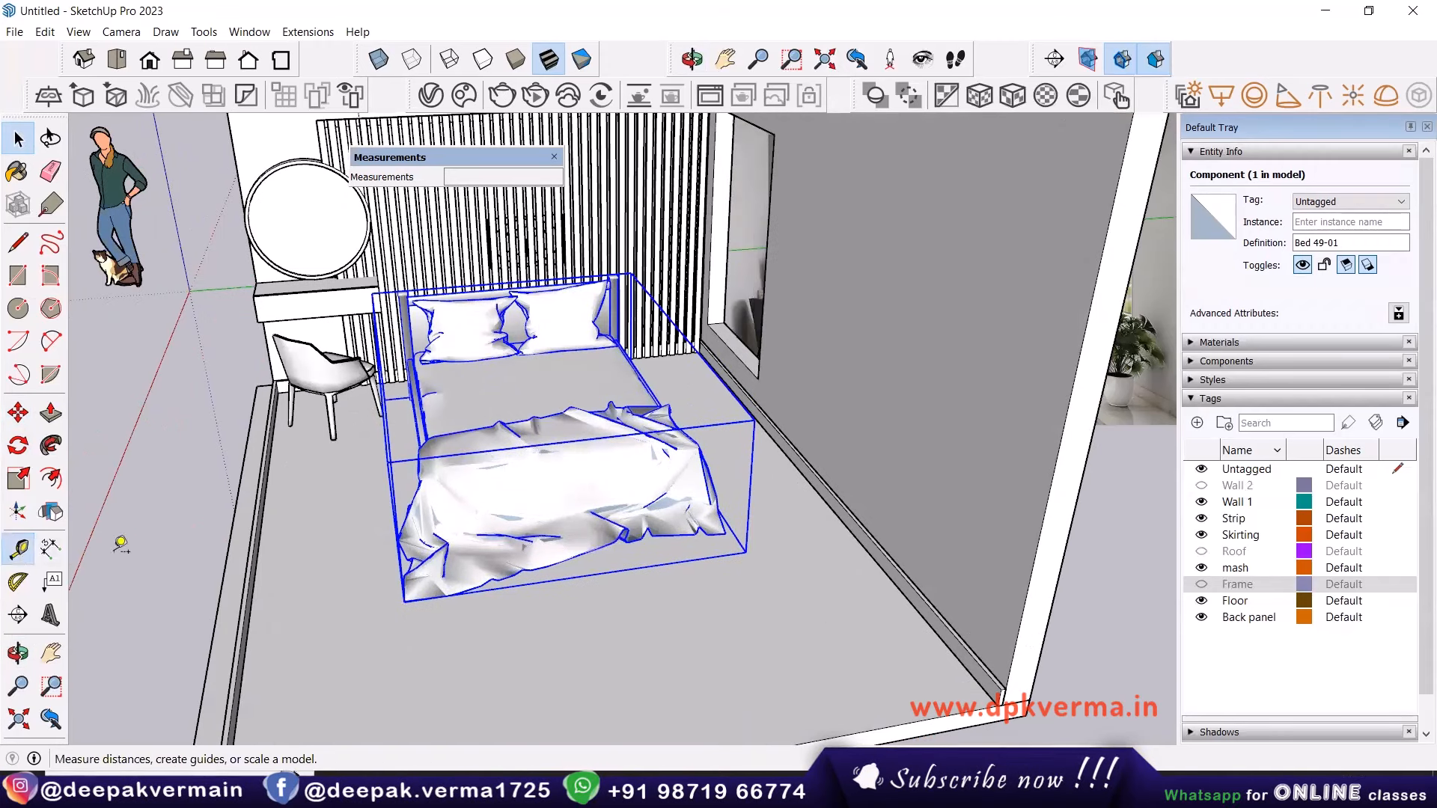
scroll(899, 571, "up", 2)
left_click(895, 581)
type("3'")
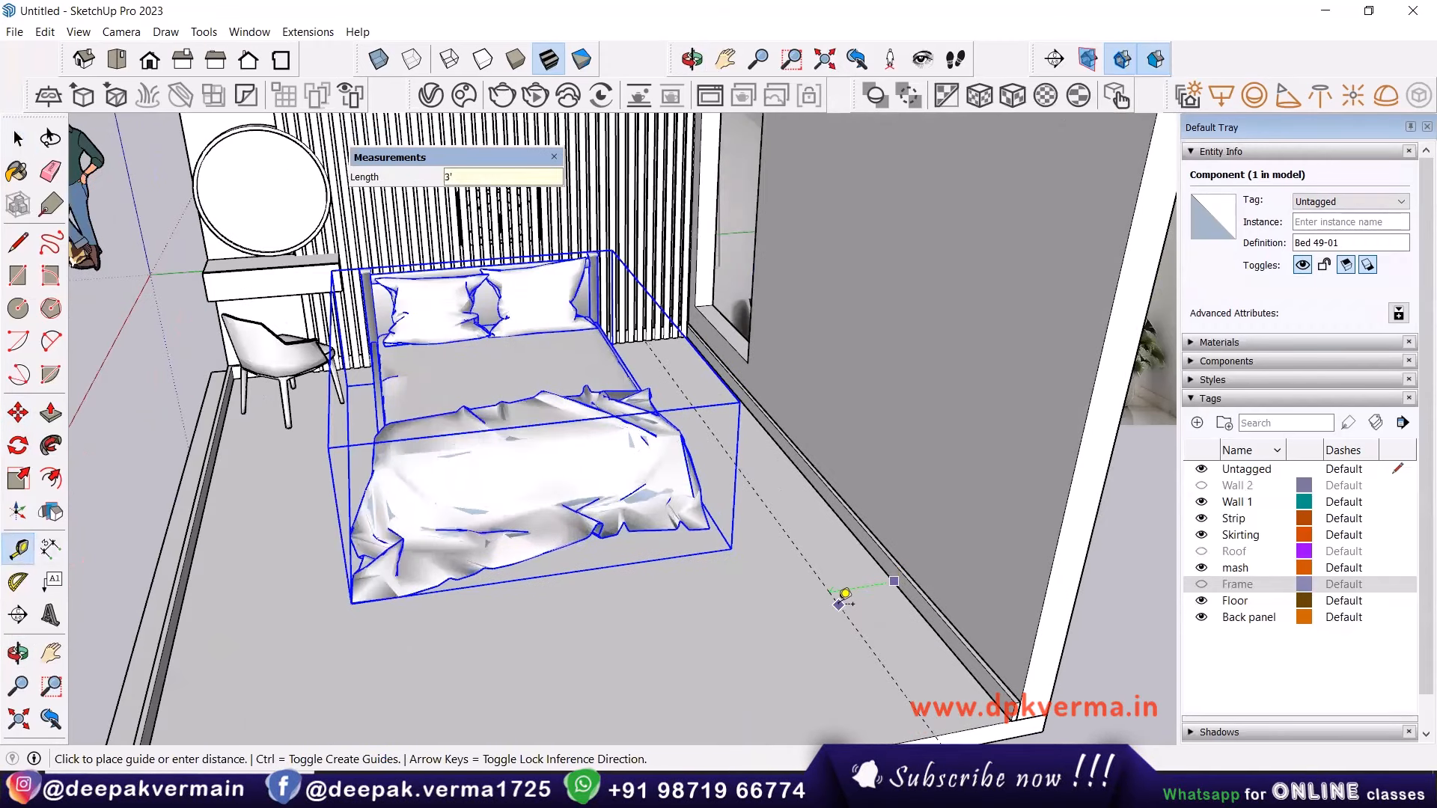
left_click(169, 659)
type("3")
key("space")
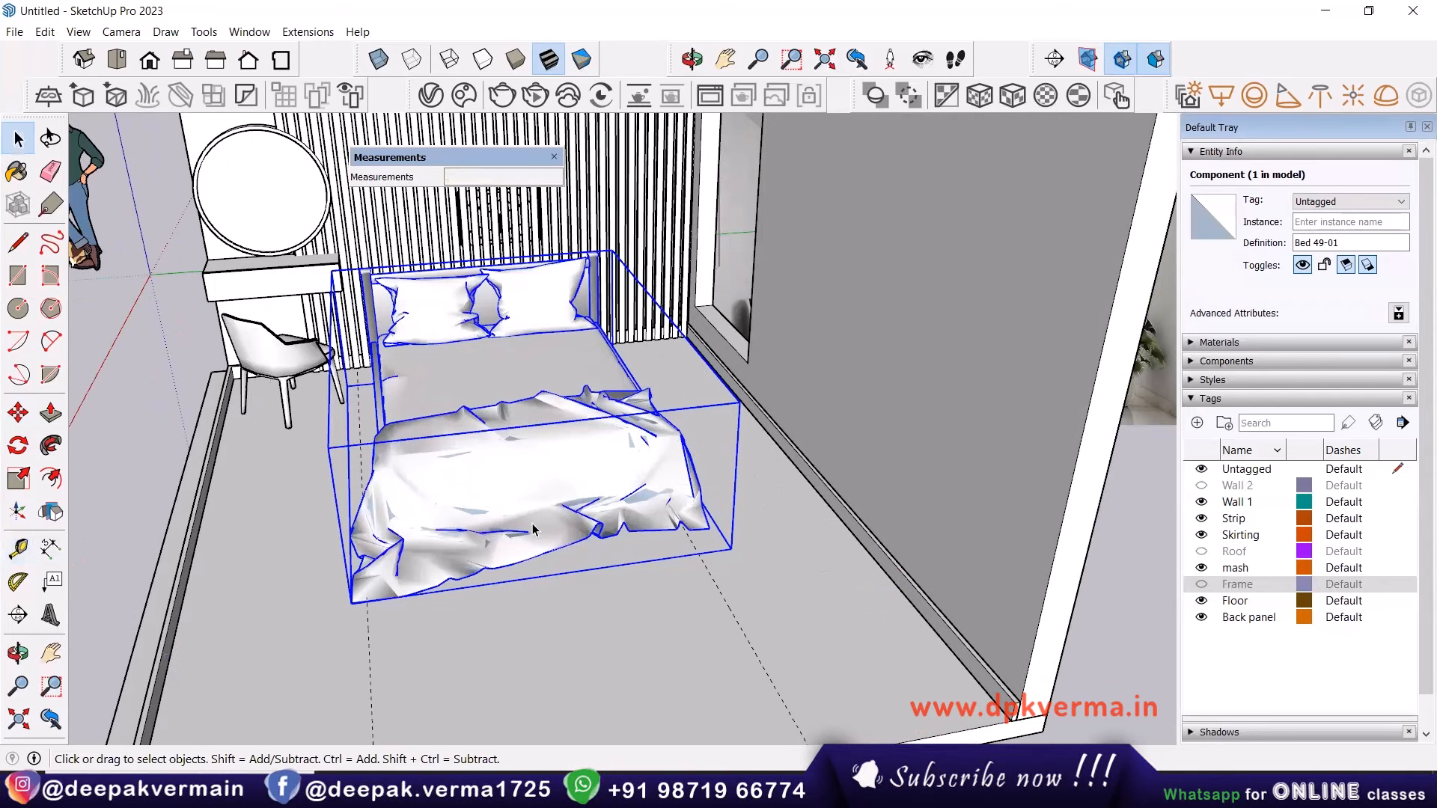
Move the bed by its headboard corner so the headboard sits close to the slatted wall panel.
key("m")
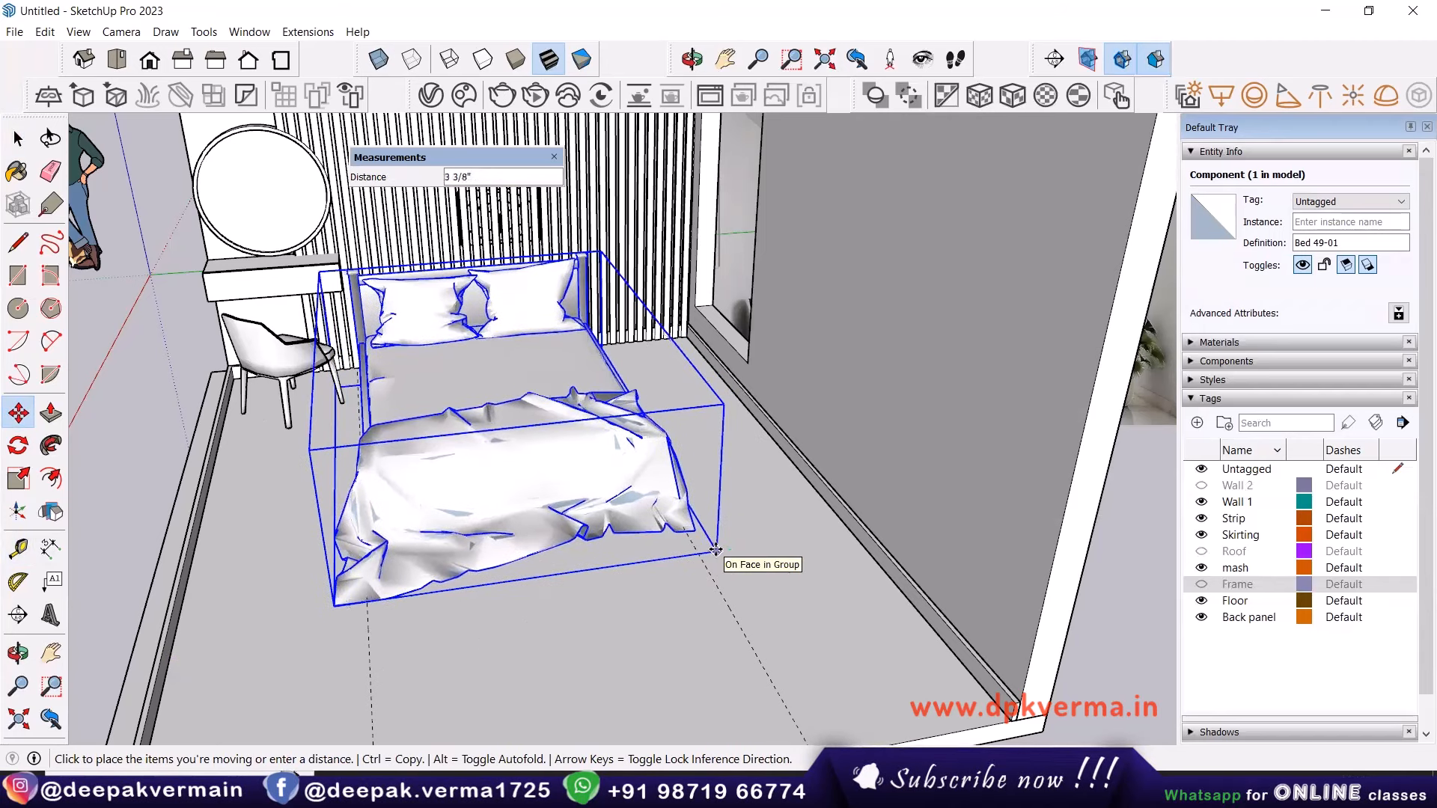
middle_click_drag(716, 550, 615, 410)
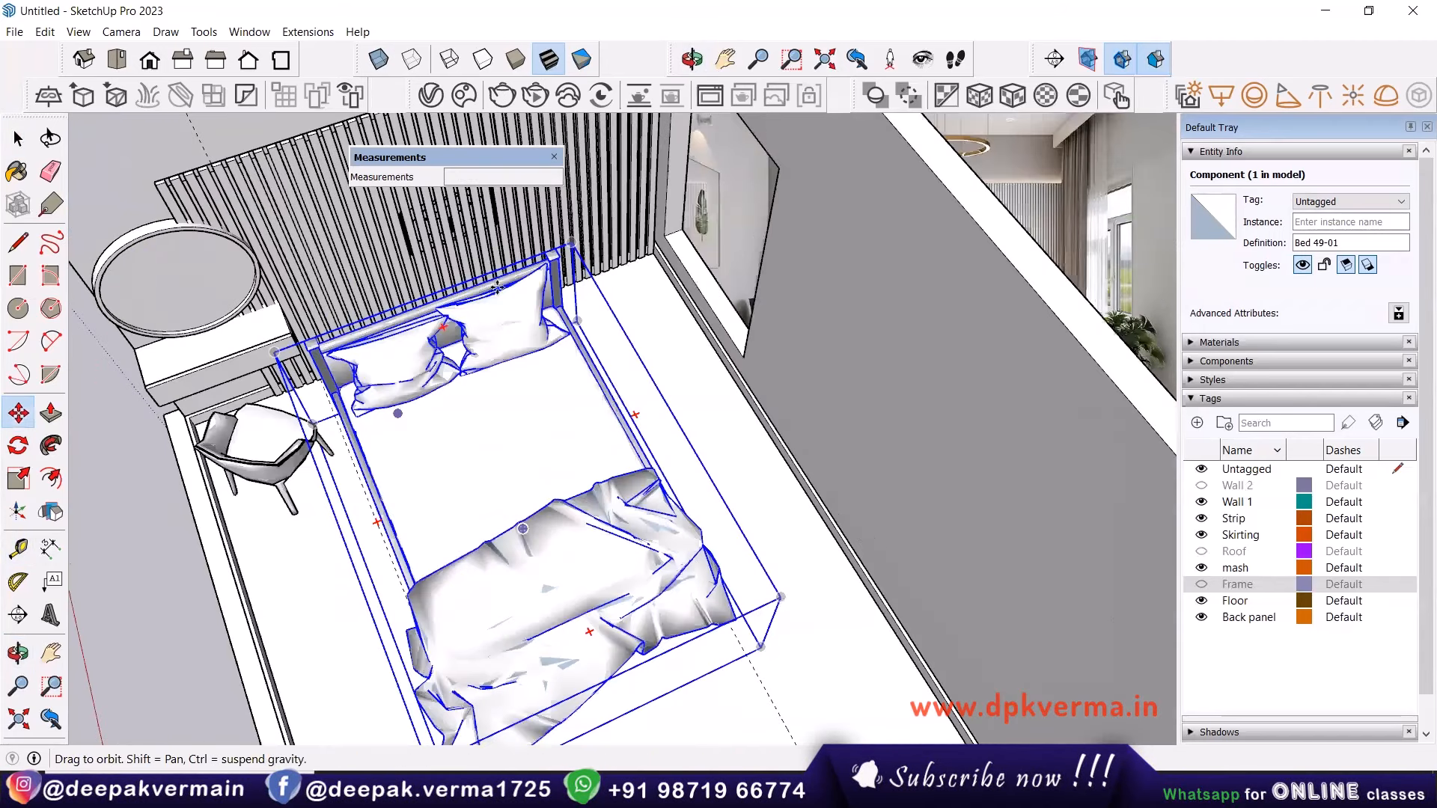
scroll(497, 278, "up", 3)
middle_click_drag(497, 279, 588, 289)
middle_click_drag(587, 288, 621, 432, "shift")
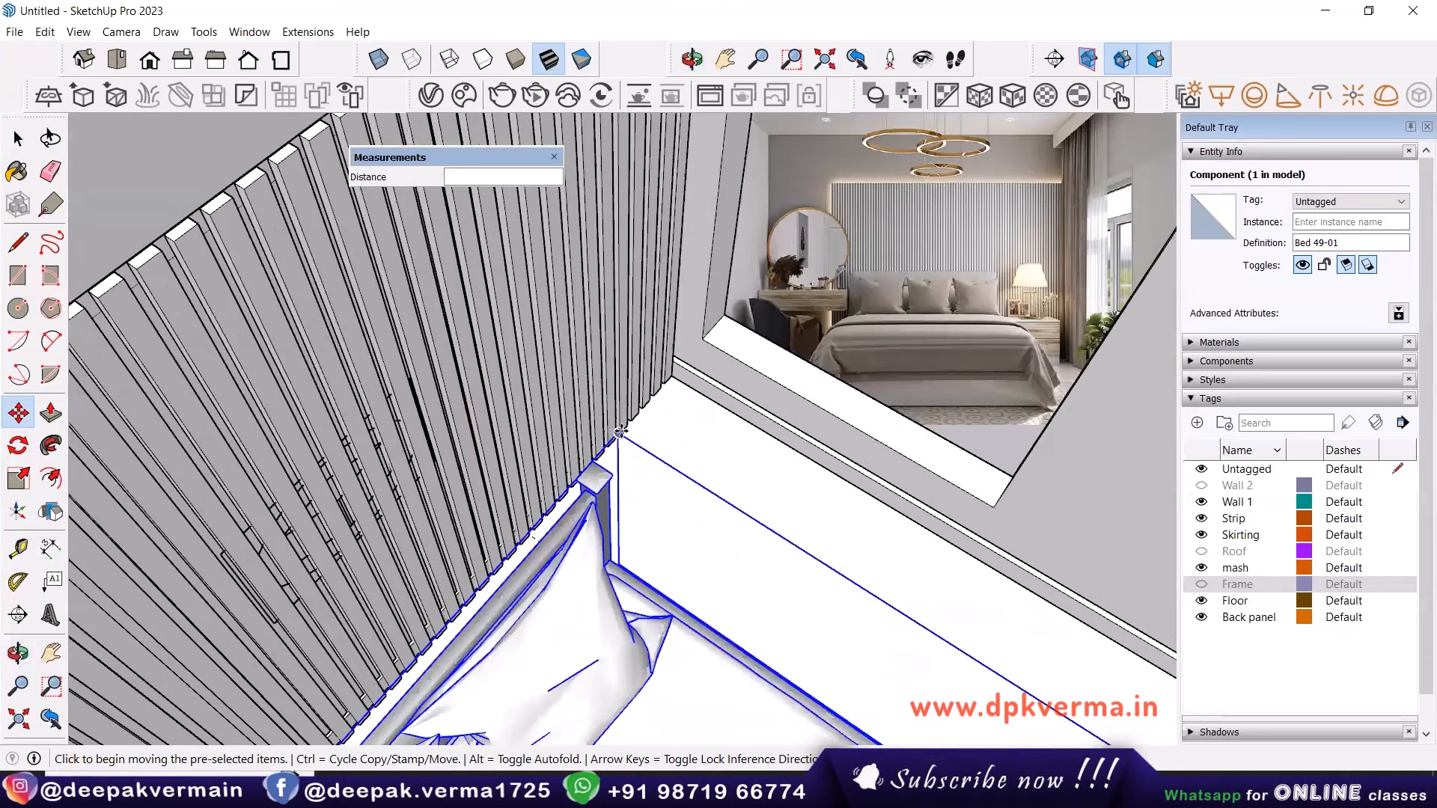
left_click(545, 384)
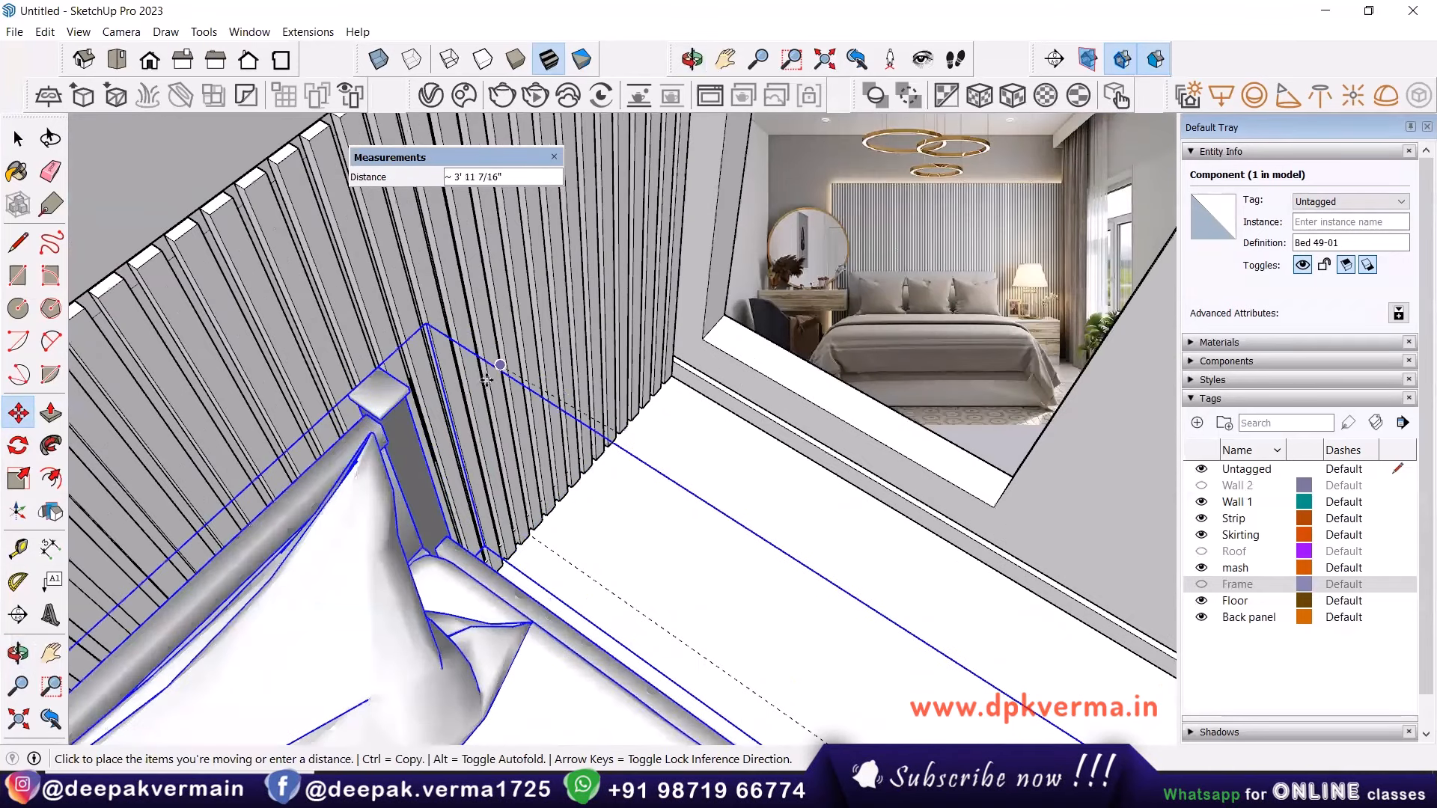
mouse_move(578, 453)
middle_mouse_down()
mouse_move(595, 493)
mouse_move(654, 491)
mouse_move(592, 467)
middle_mouse_up()
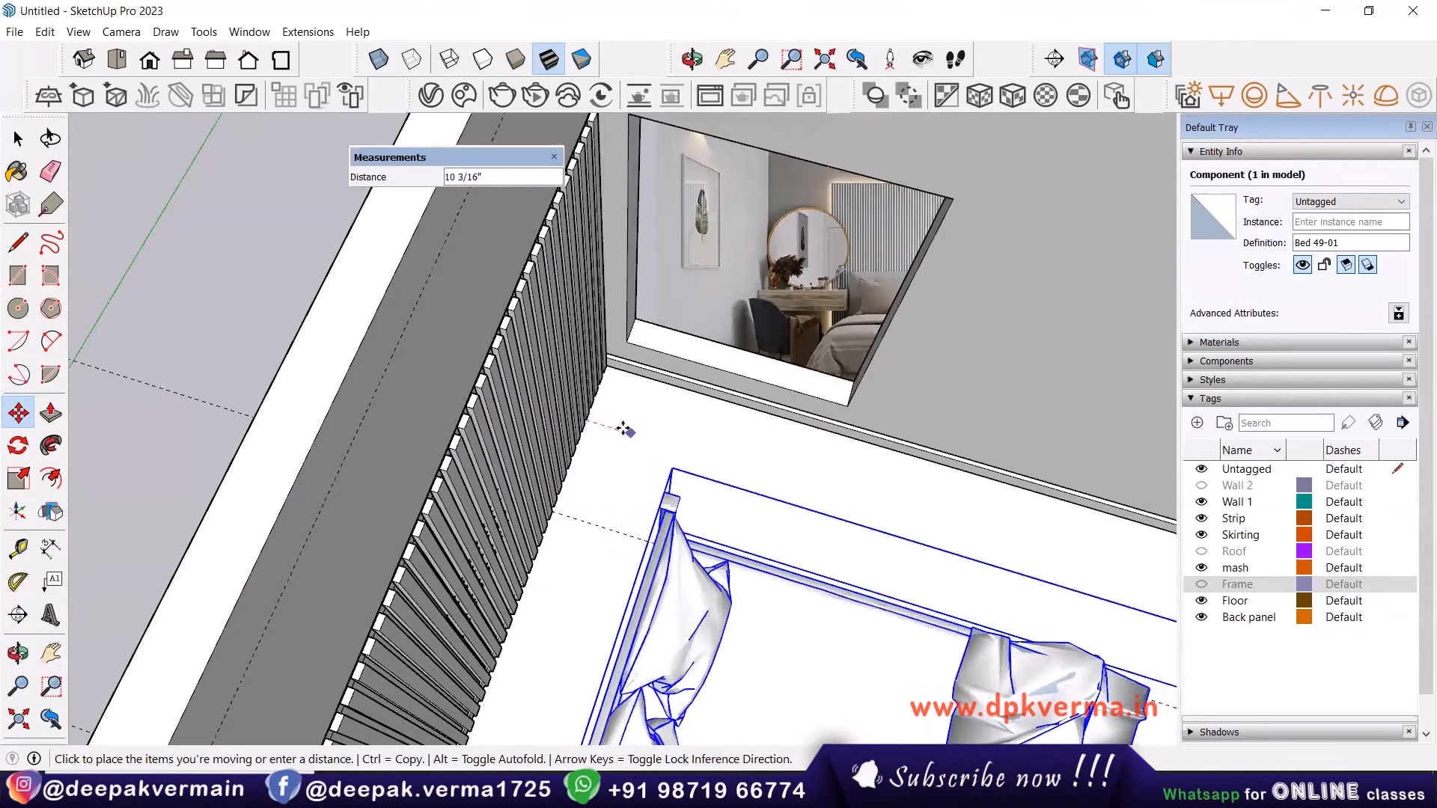
left_click(620, 453)
Move the bed about 1' along the floor toward the slatted wall by its foot-end corner, and deselect it.
scroll(630, 479, "down", 1)
middle_click_drag(635, 504, 392, 390)
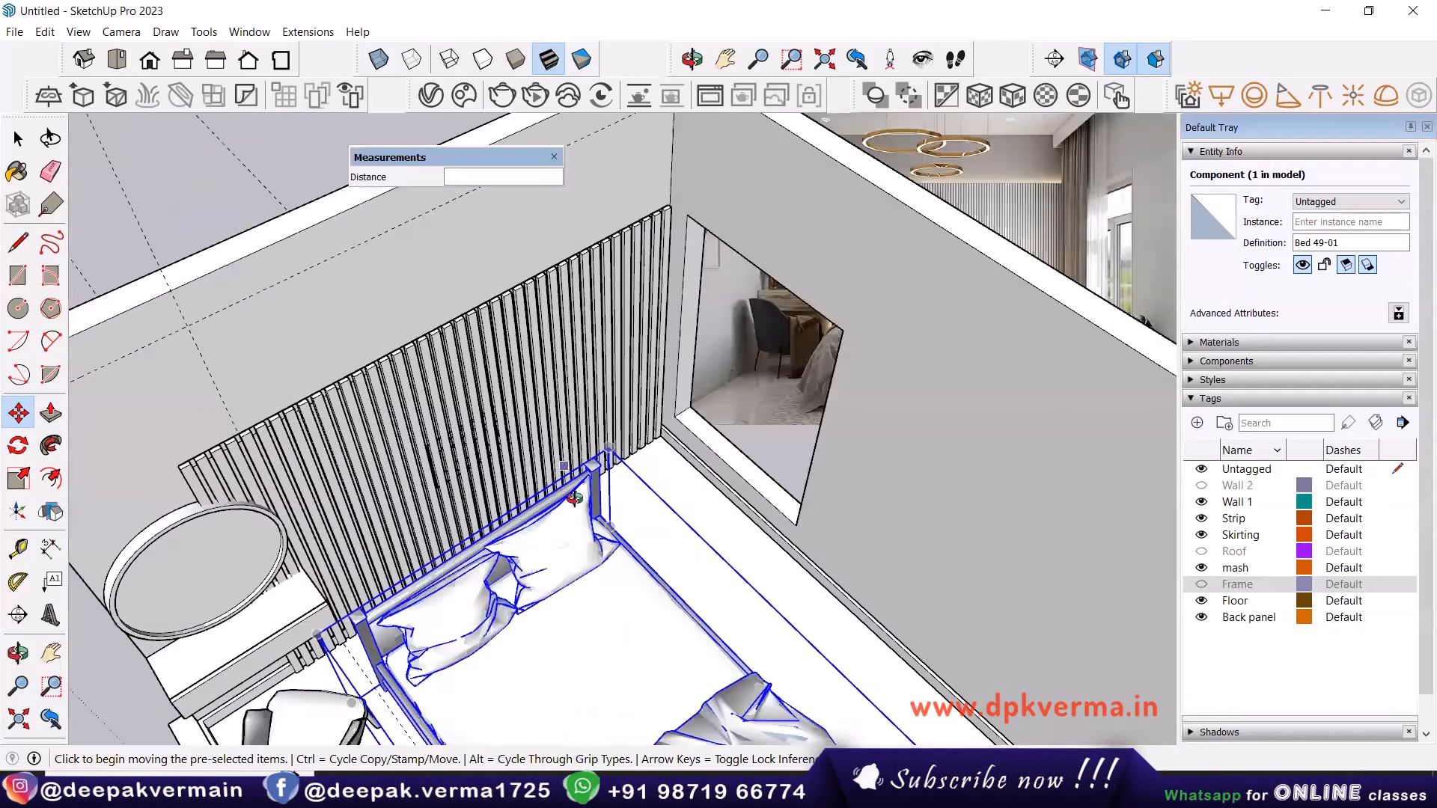
middle_click_drag(575, 498, 492, 157)
mouse_move(597, 608)
middle_mouse_down()
mouse_move(463, 546)
mouse_move(673, 616)
mouse_move(605, 627)
middle_mouse_up()
scroll(603, 634, "up", 1)
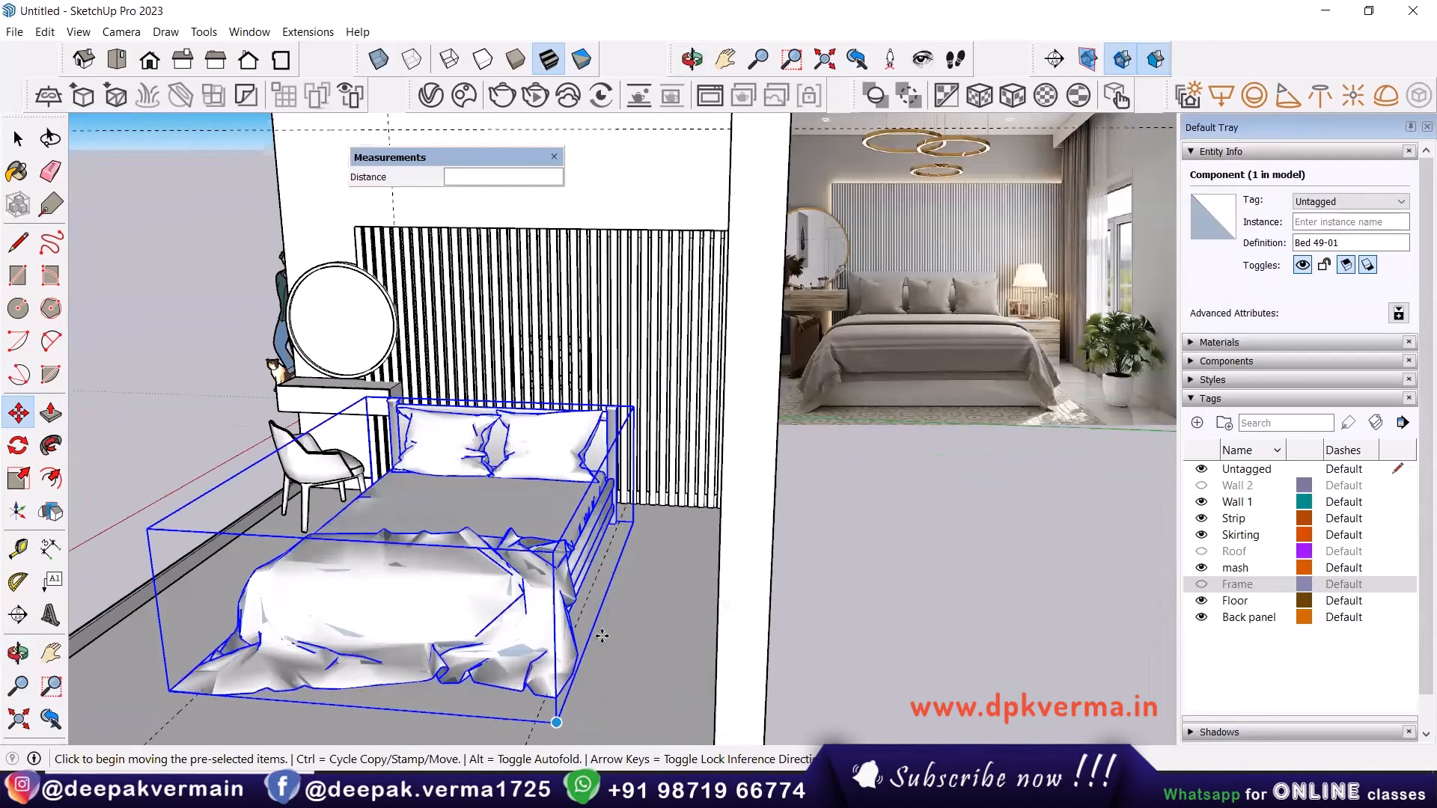
left_click(557, 722)
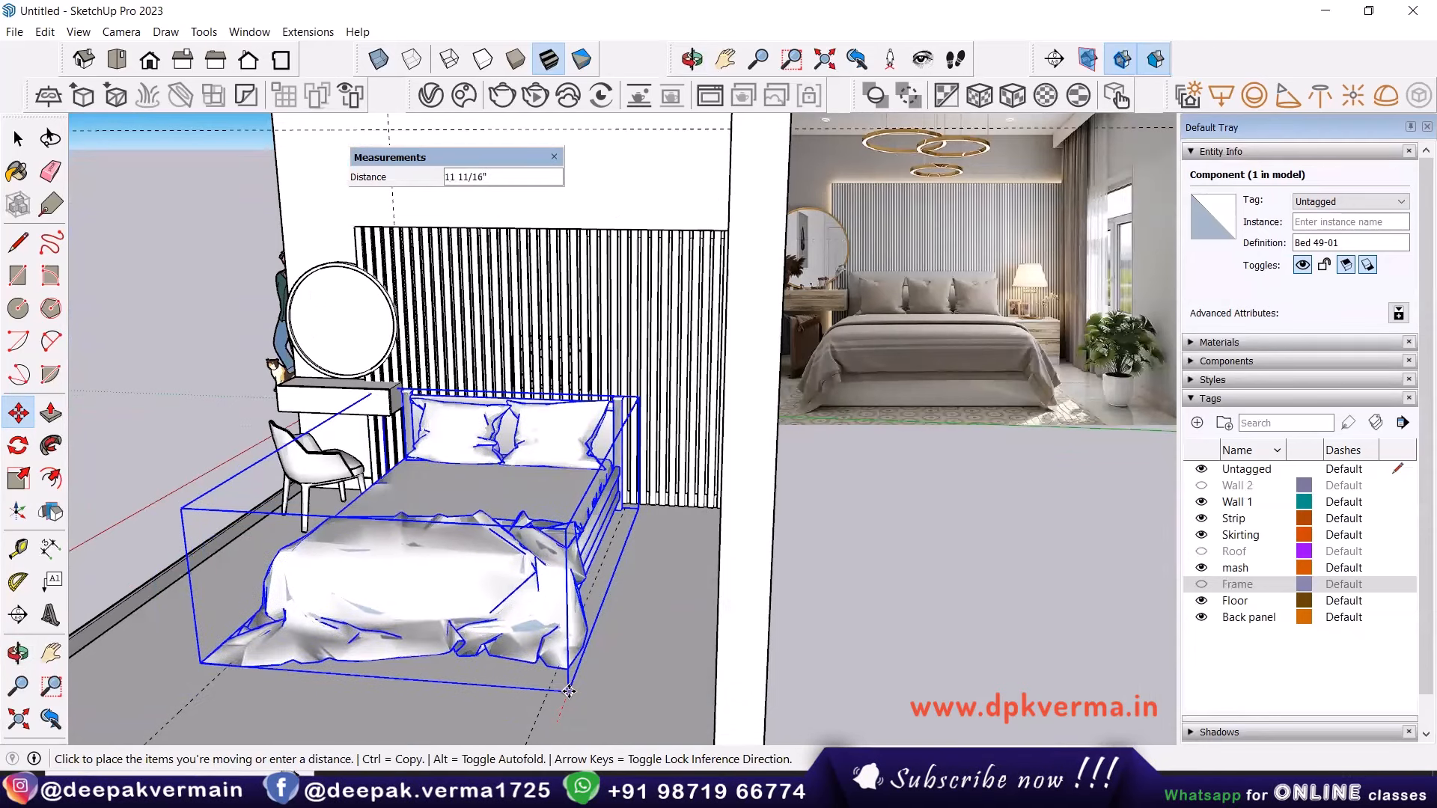
left_click(571, 689)
middle_click_drag(388, 487, 701, 581)
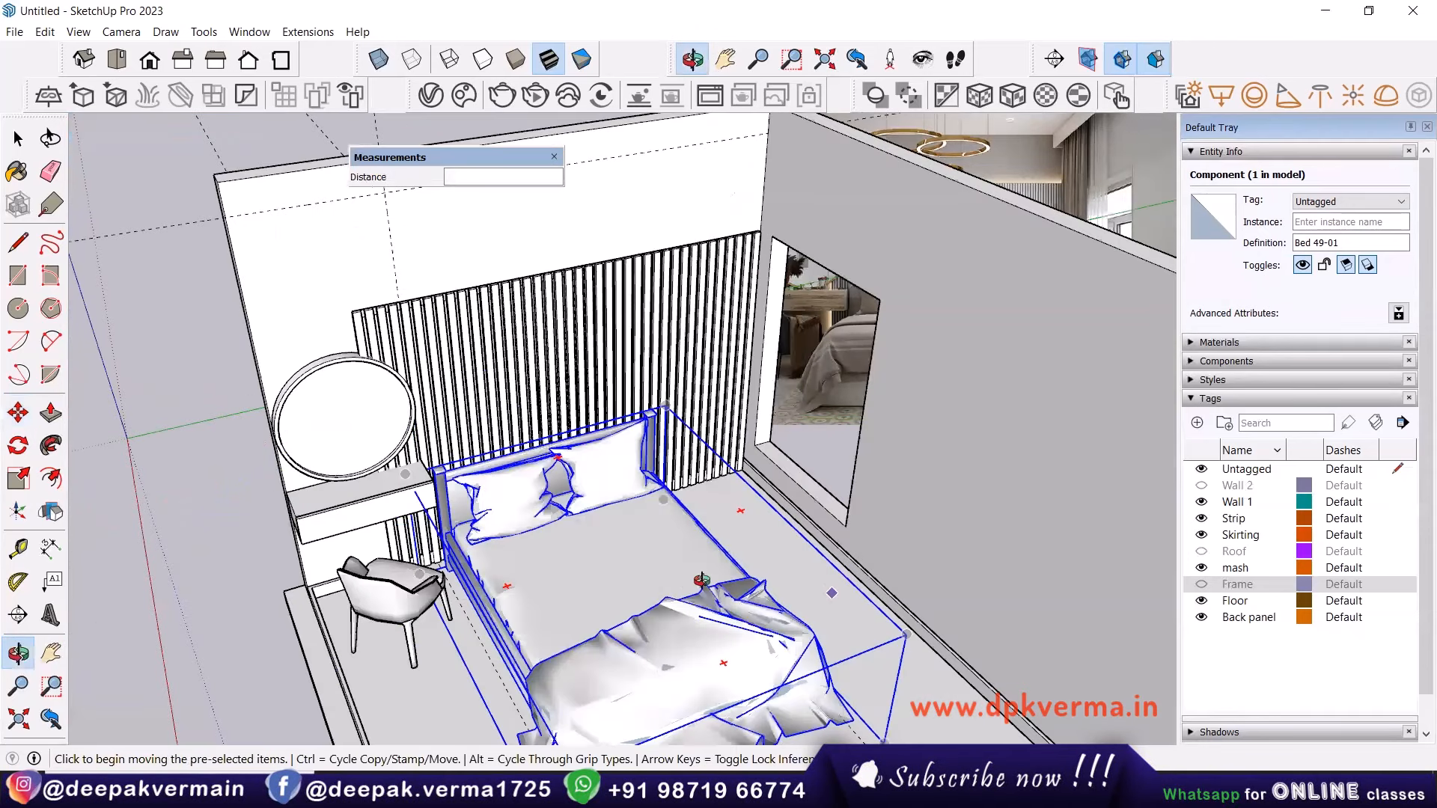
middle_click_drag(589, 425, 754, 413)
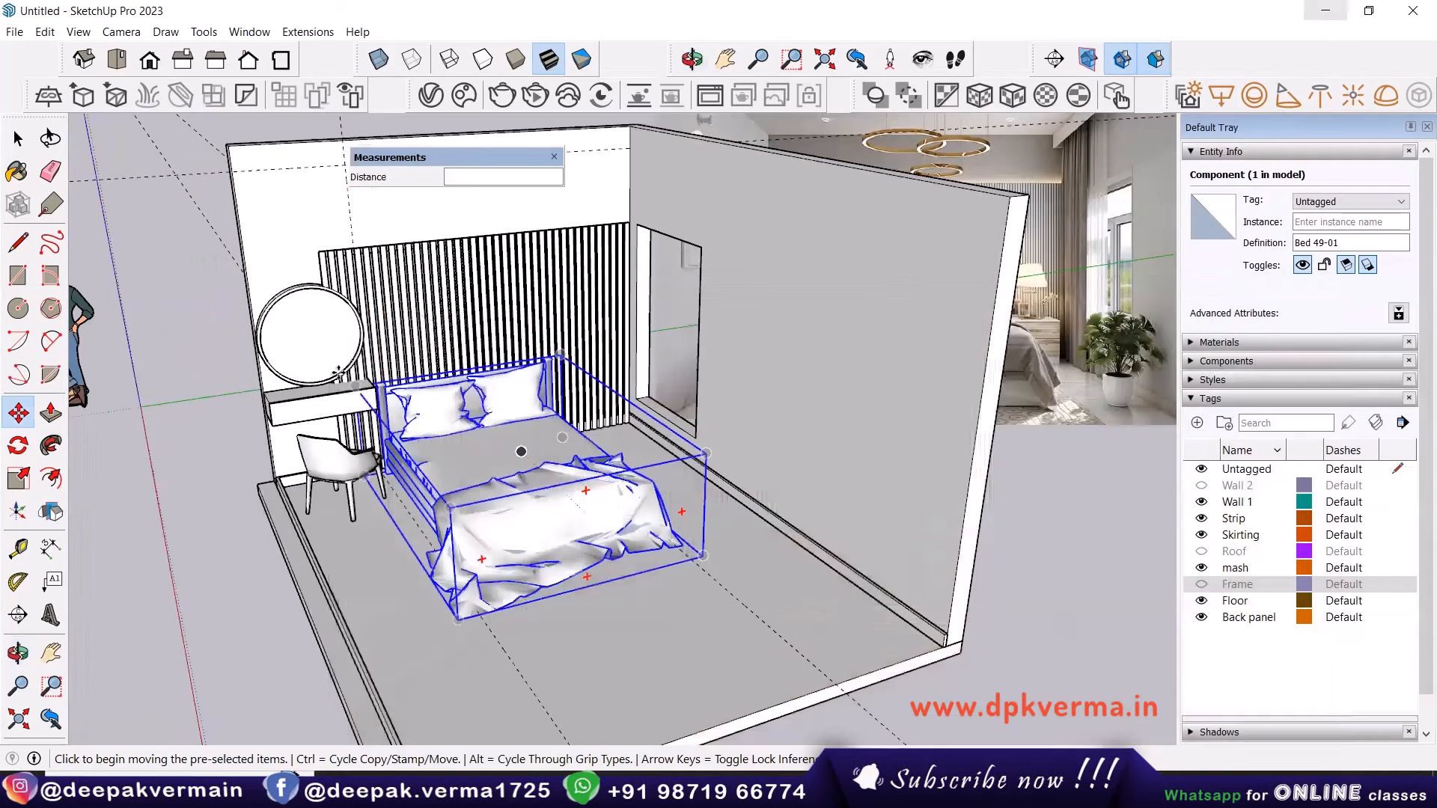
key("space")
left_click(215, 320)
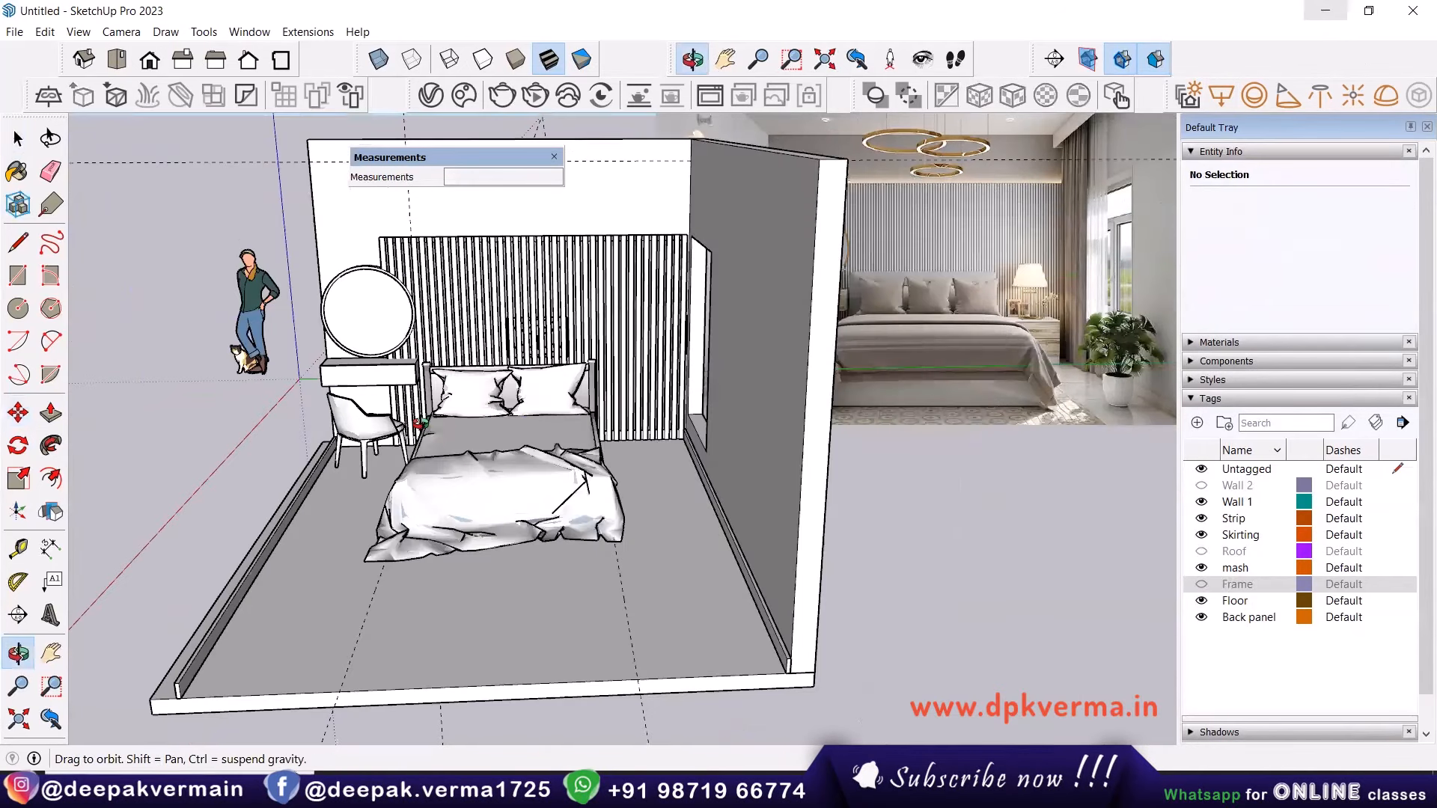
middle_click_drag(420, 424, 537, 456)
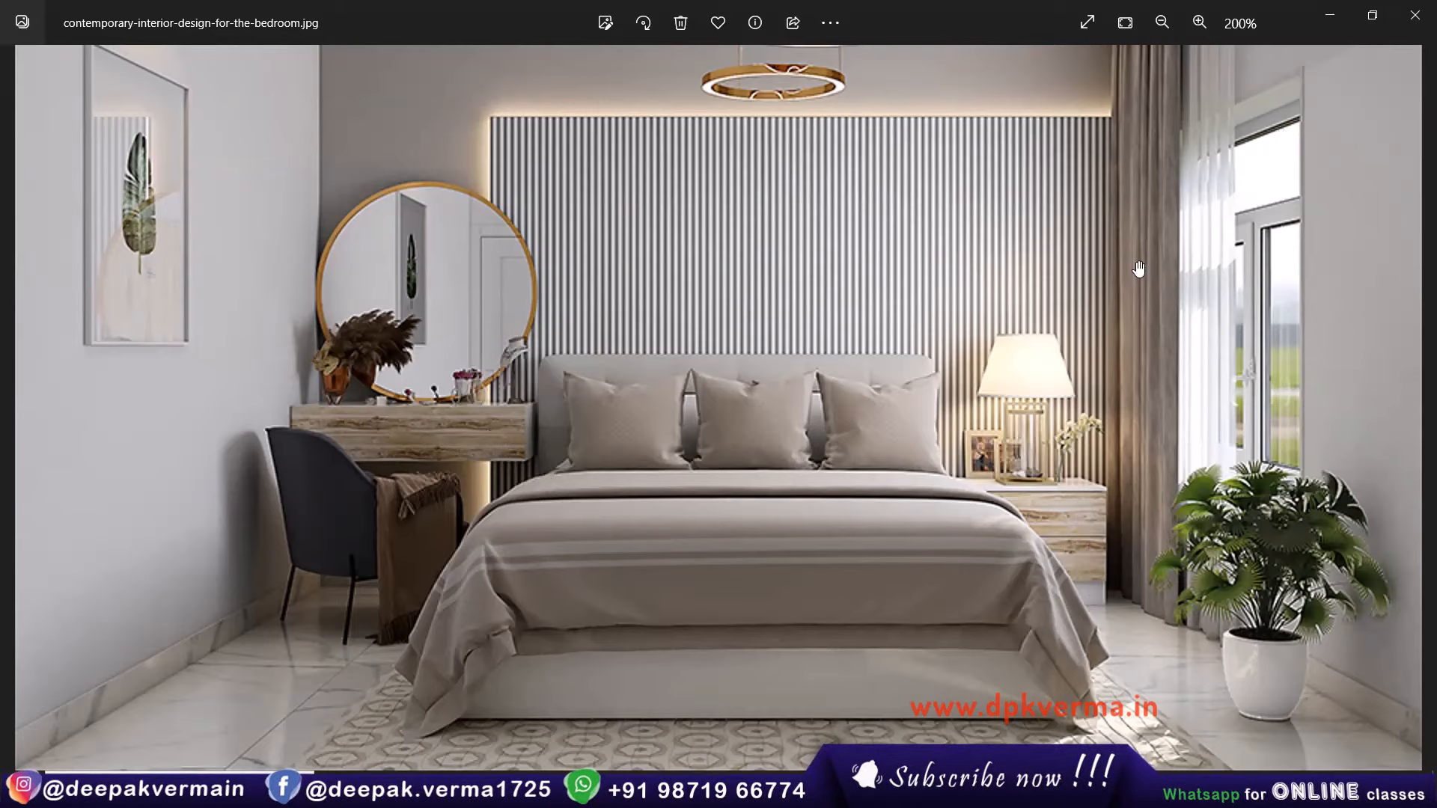
Check the bedside table in the reference photo and draw a 2' line on the floor in front of the bed.
left_click(1322, 25)
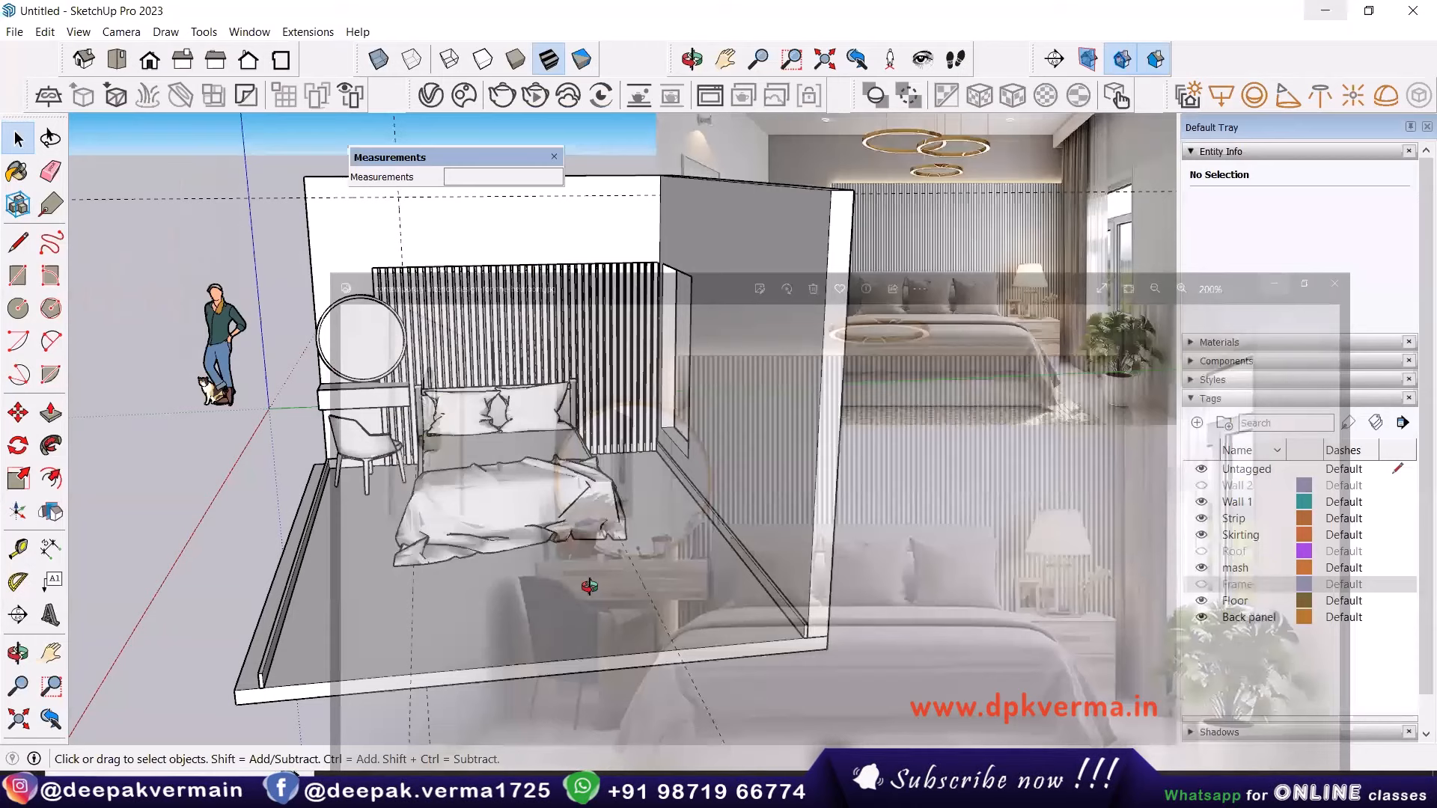
middle_click_drag(562, 586, 568, 583)
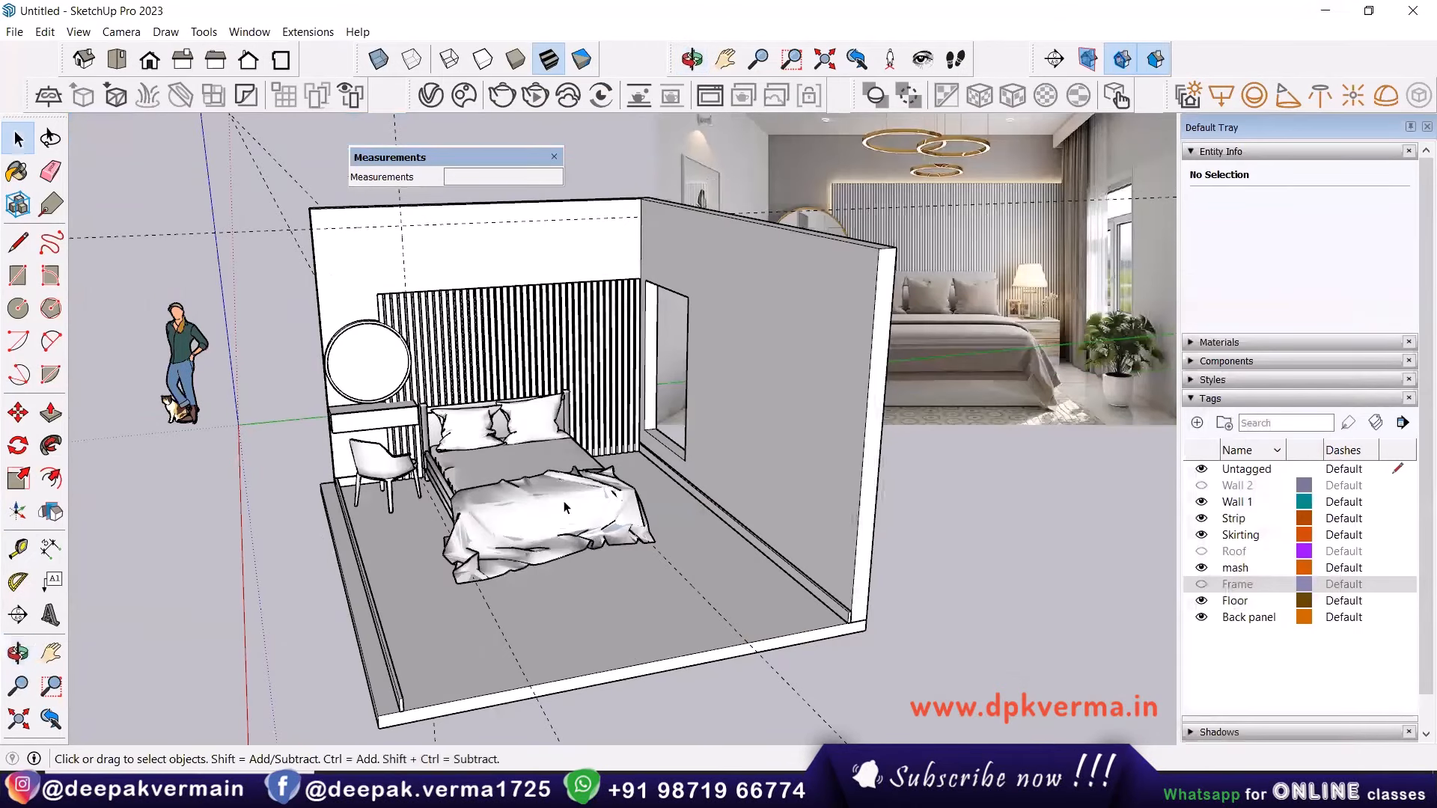
left_click(18, 242)
scroll(571, 591, "up", 2)
scroll(581, 607, "up", 1)
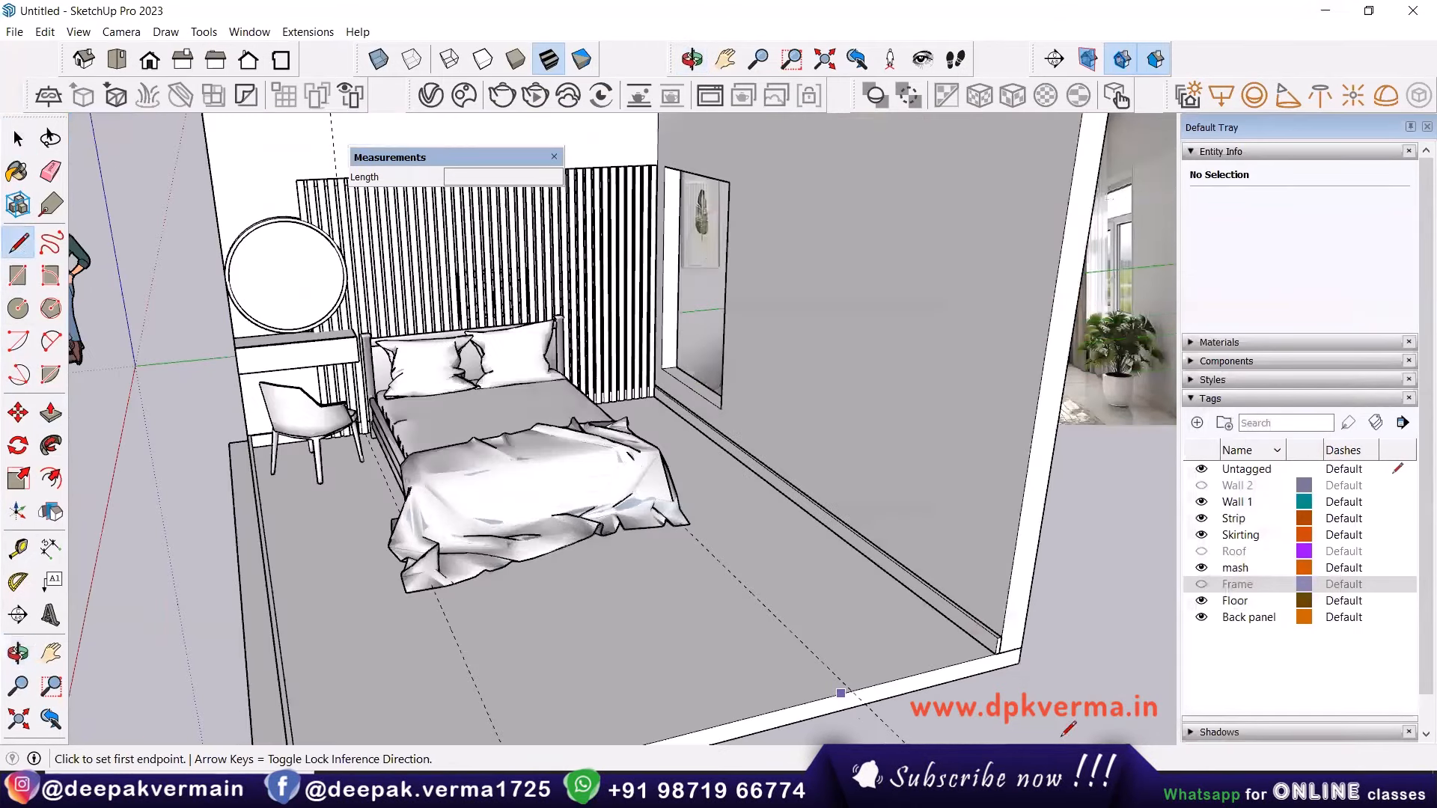
key("alt+Tab")
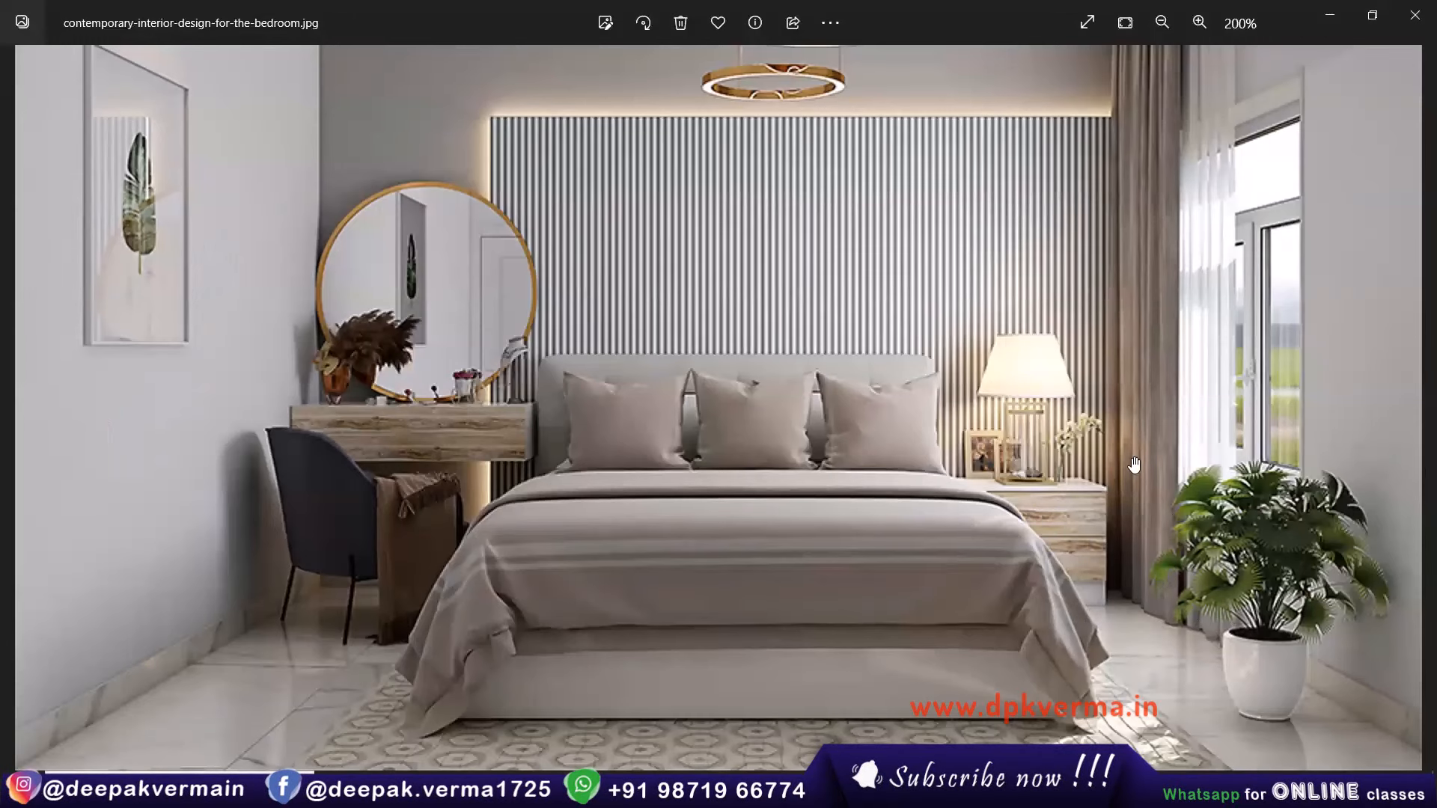
left_click(1329, 15)
left_click(543, 639)
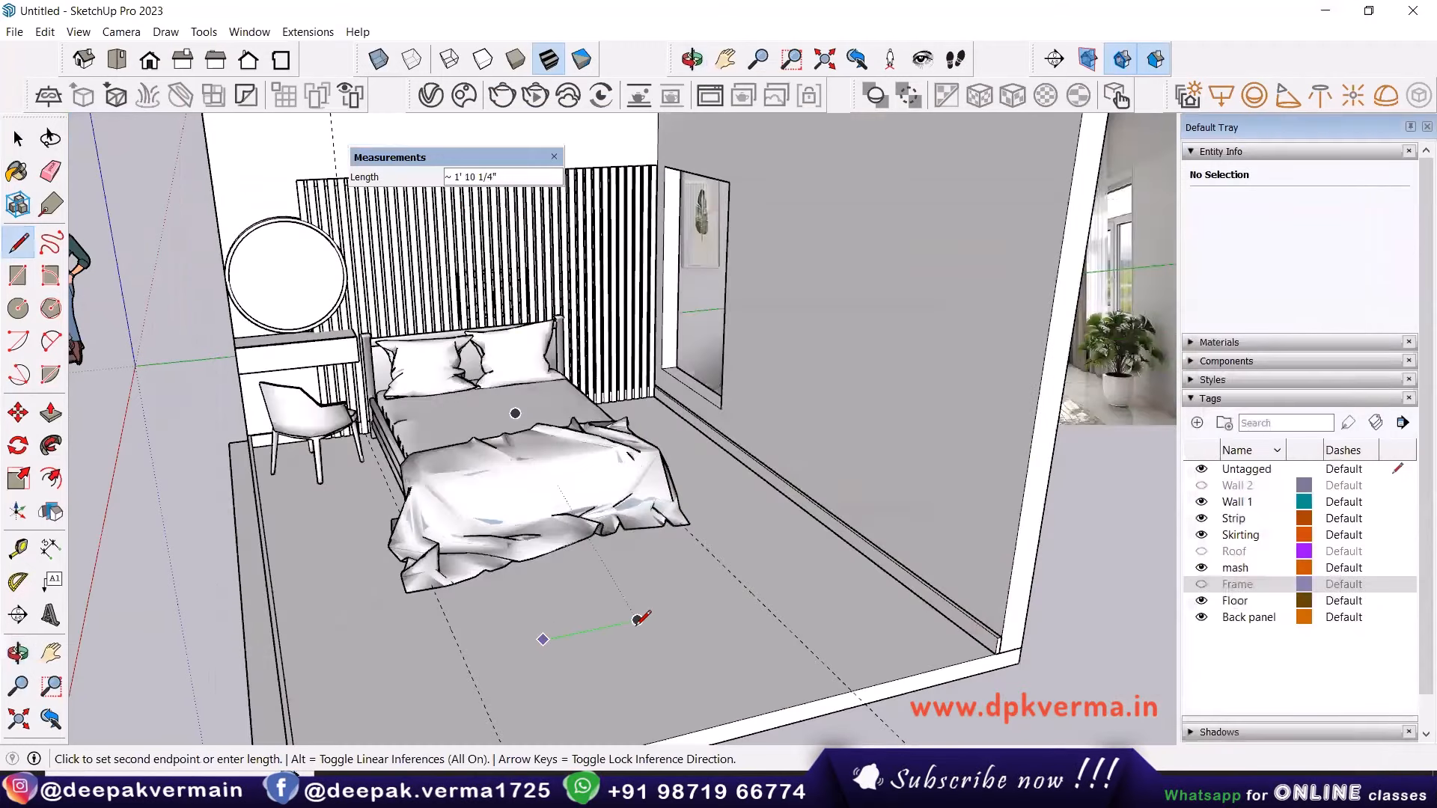
left_click(640, 616)
scroll(641, 613, "up", 5)
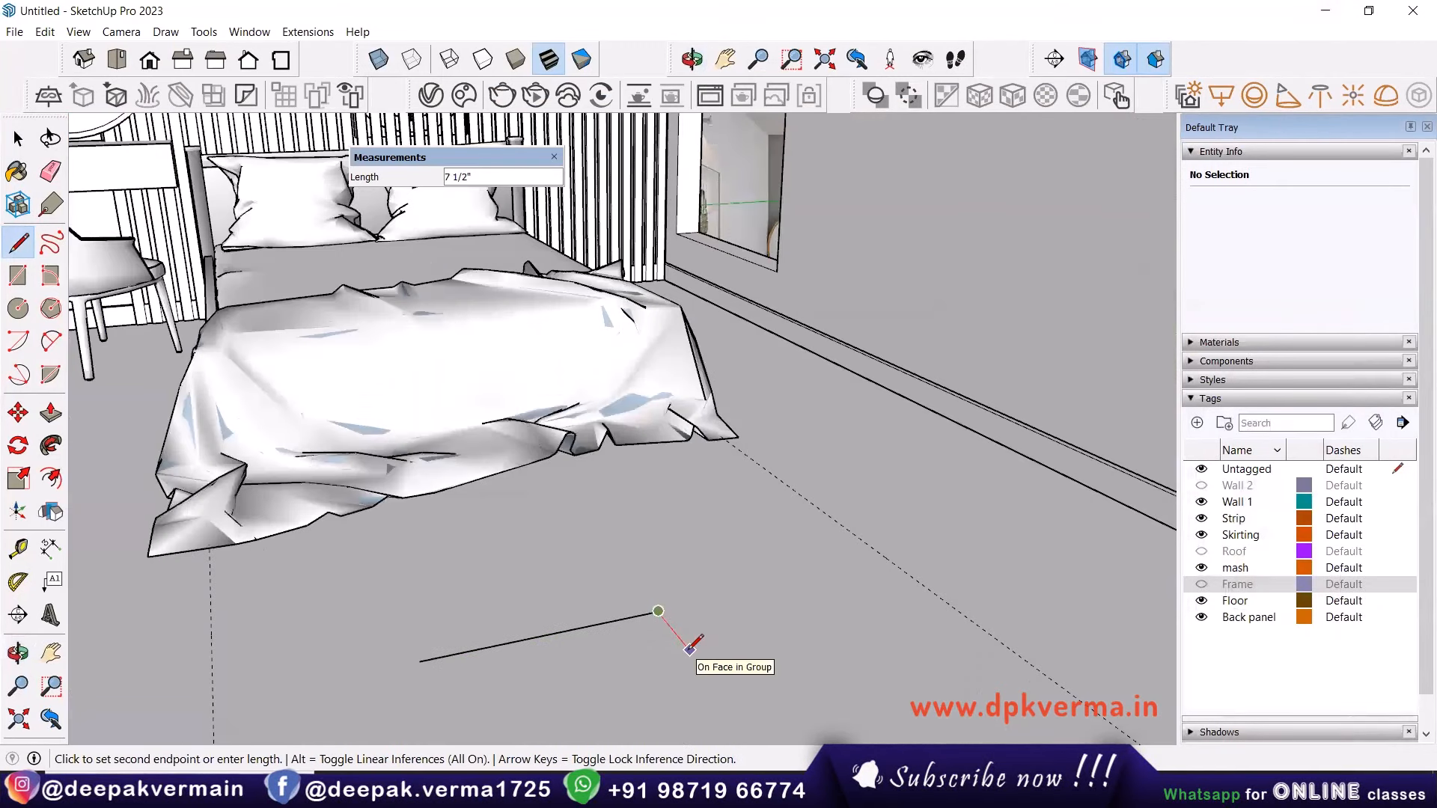
Complete the floor outline as a closed rectangle with 14" short sides.
left_click(817, 792)
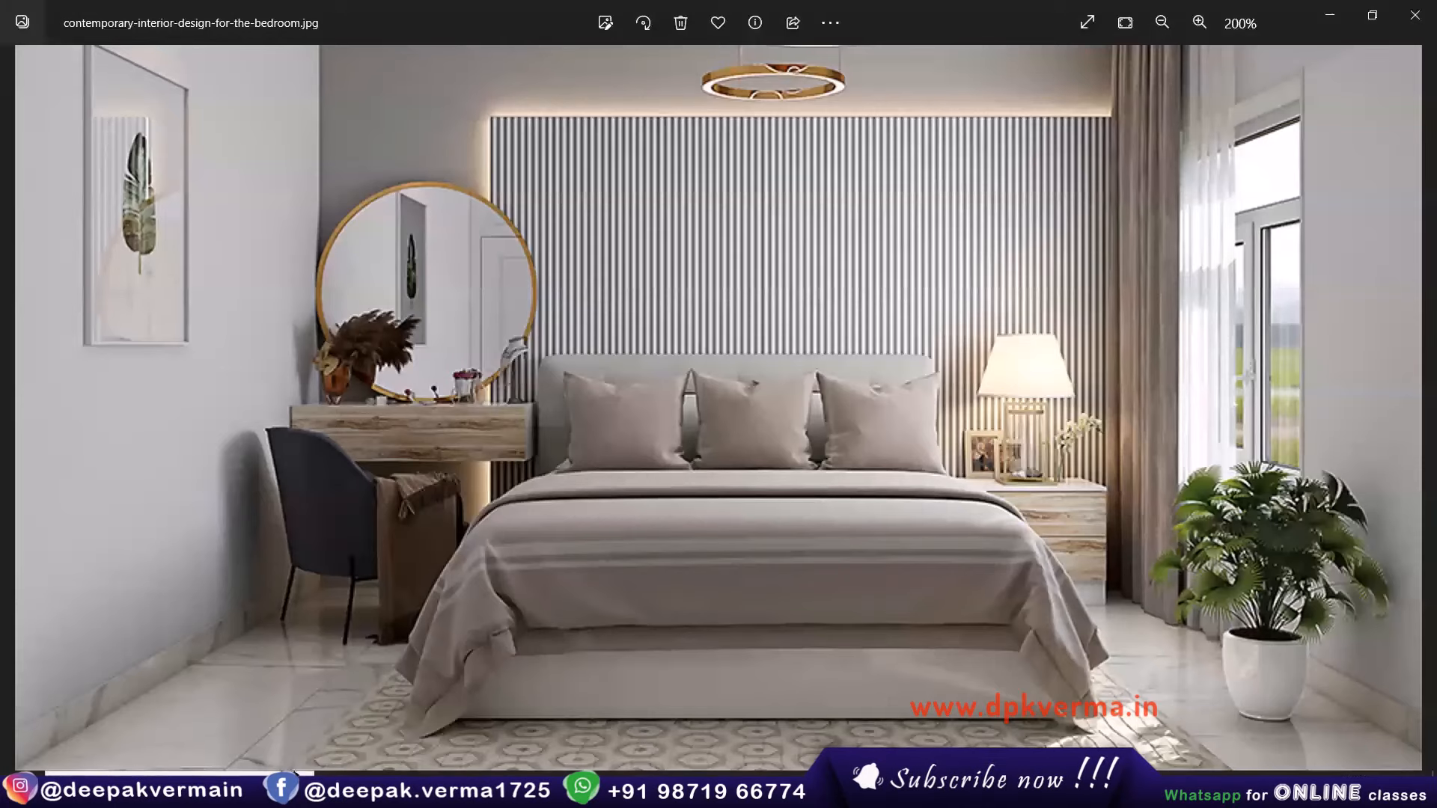
left_click(818, 792)
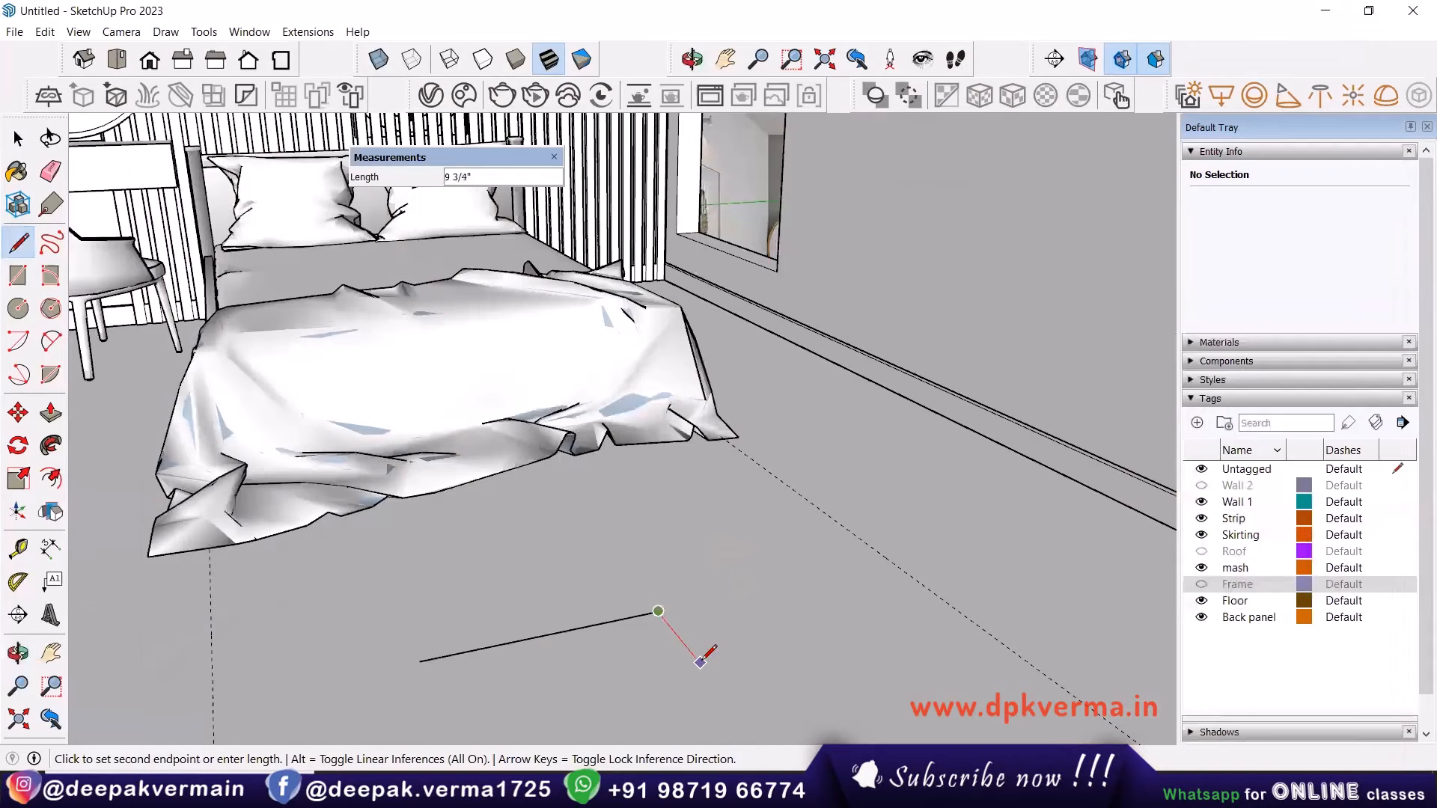
type("14")
key("Return")
scroll(698, 660, "down", 2)
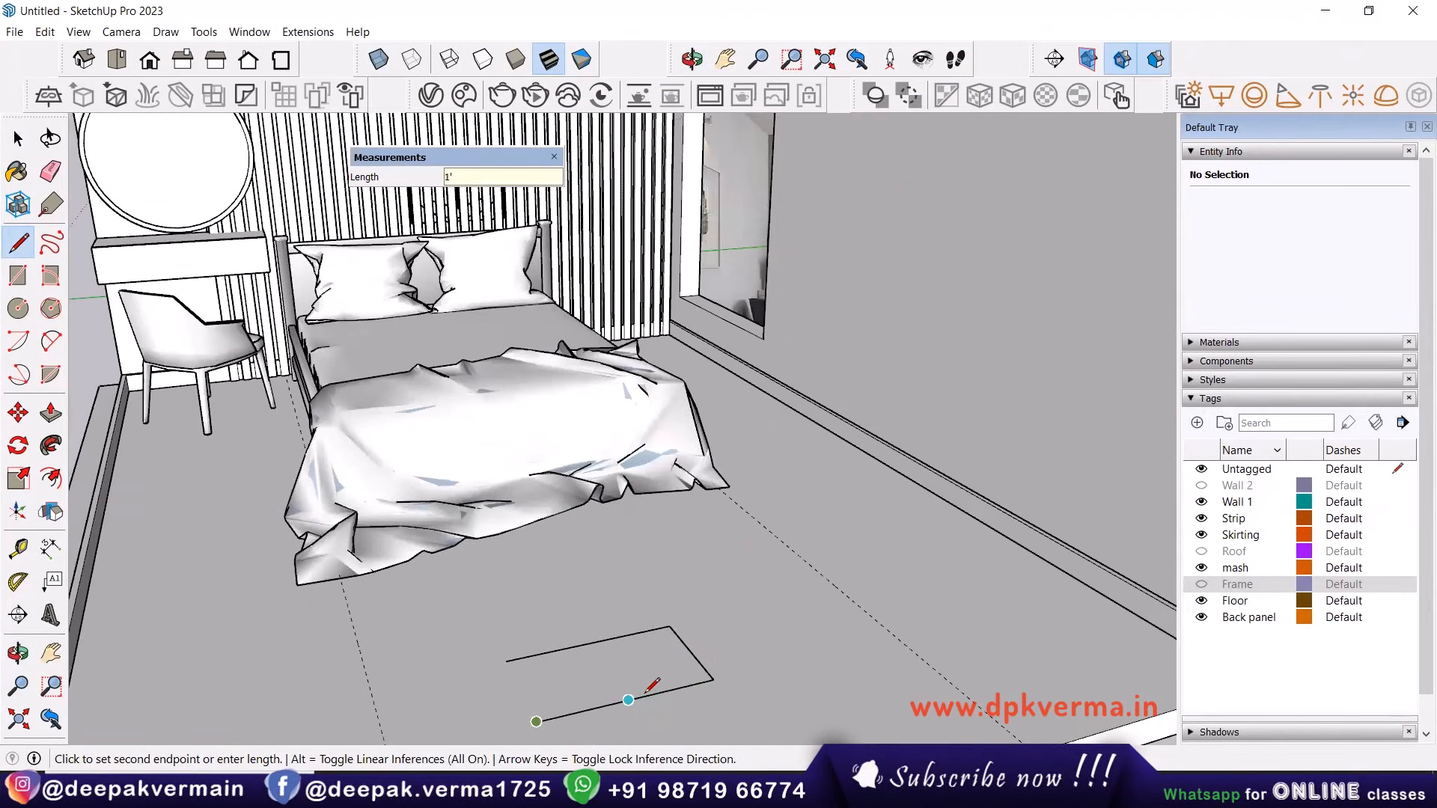
left_click(537, 722)
left_click(508, 661)
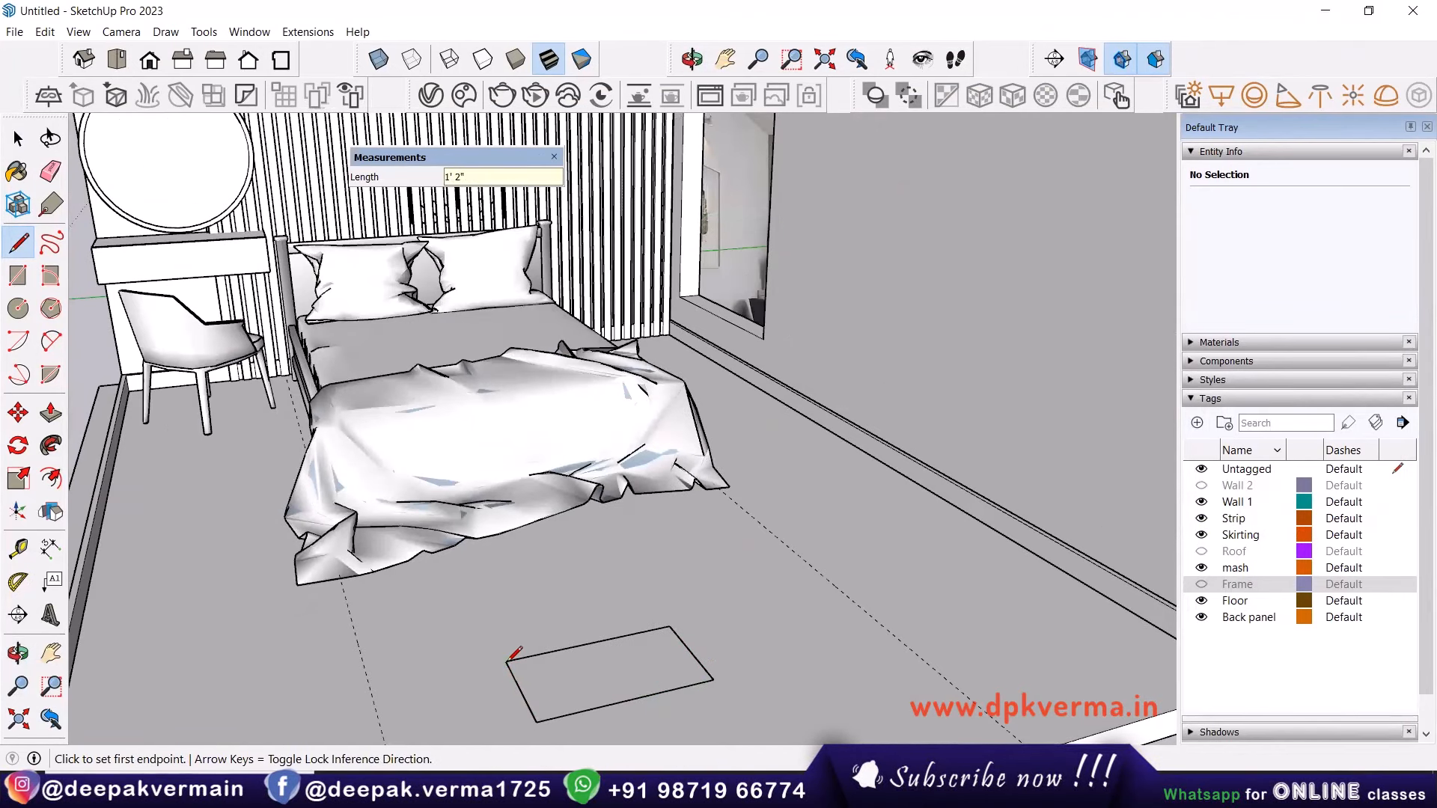
Extrude the floor rectangle 1' 5" upward into a bedside table box.
key("p")
left_click(610, 685)
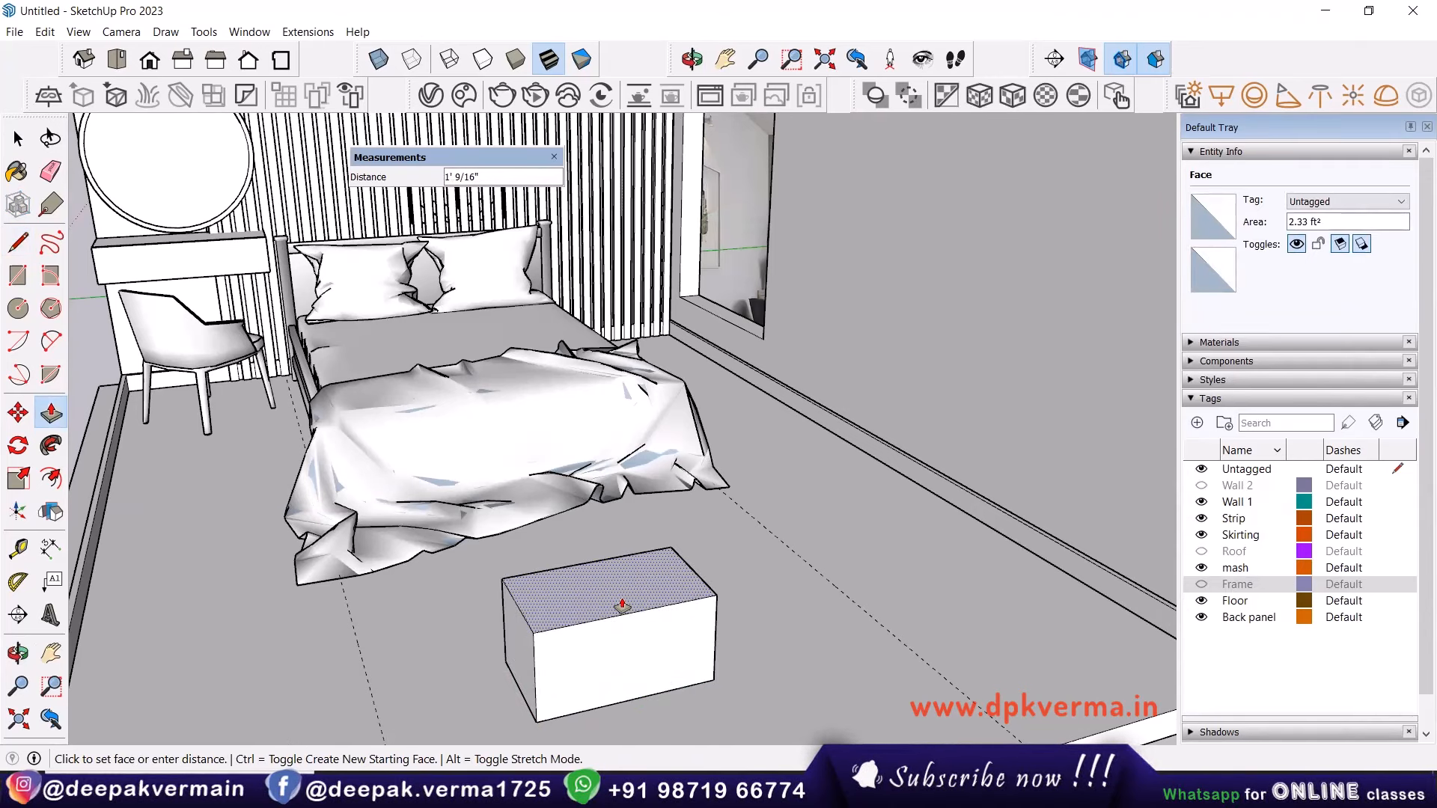
key("Return")
middle_click_drag(622, 605, 692, 534)
scroll(683, 547, "up", 3)
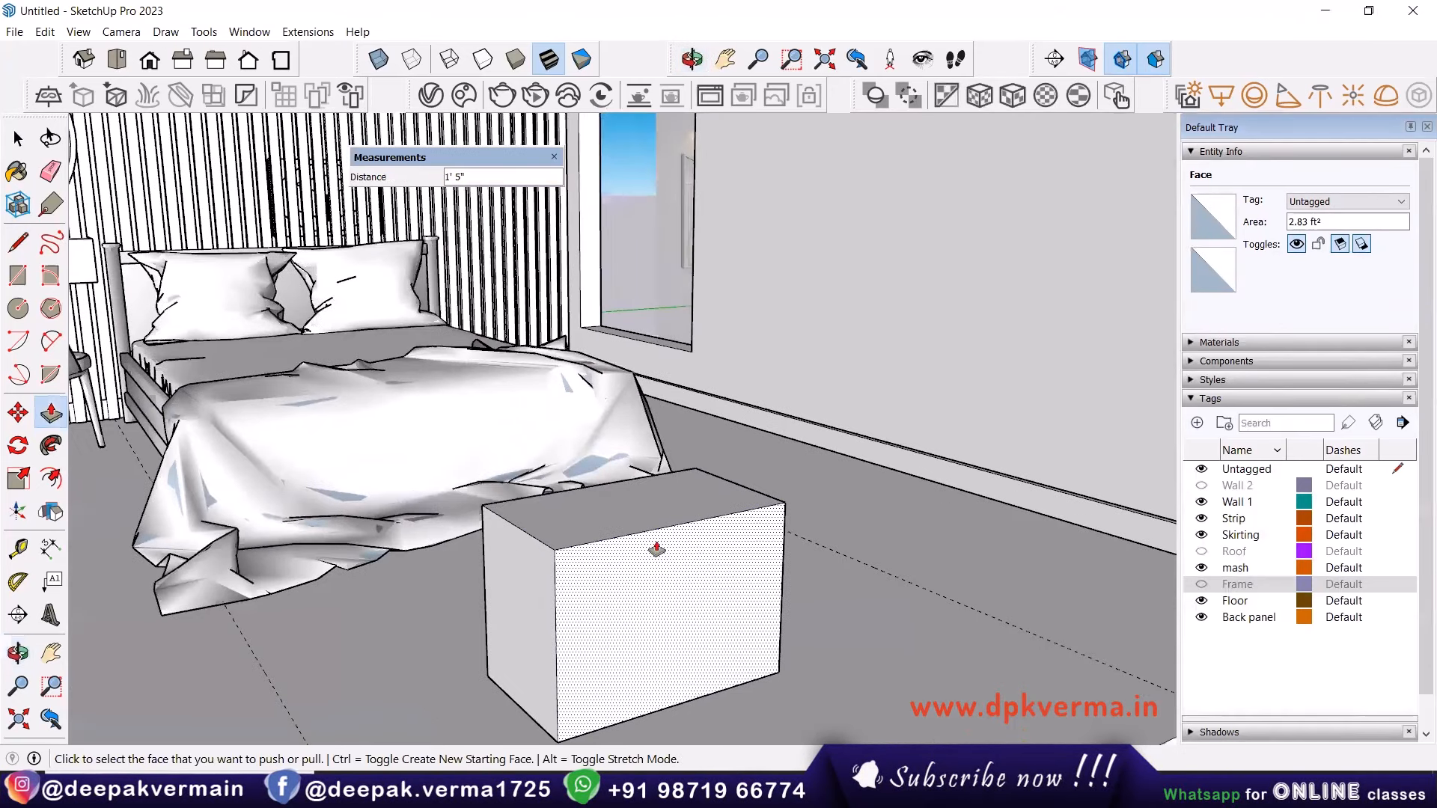
Select all faces and edges of the bedside table box and make them a group.
key("space")
triple_click(607, 563)
right_click(608, 558)
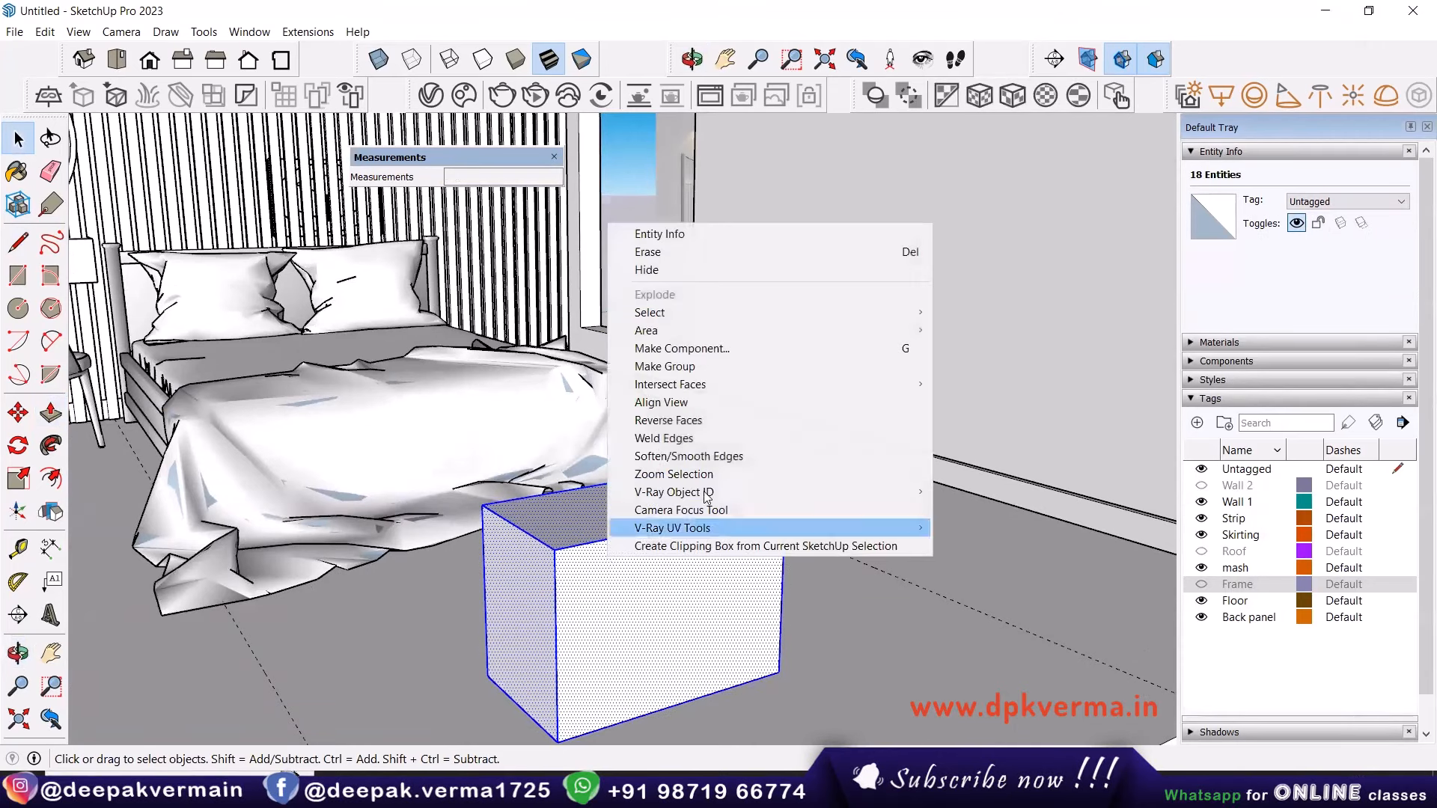
left_click(664, 366)
scroll(608, 503, "up", 3)
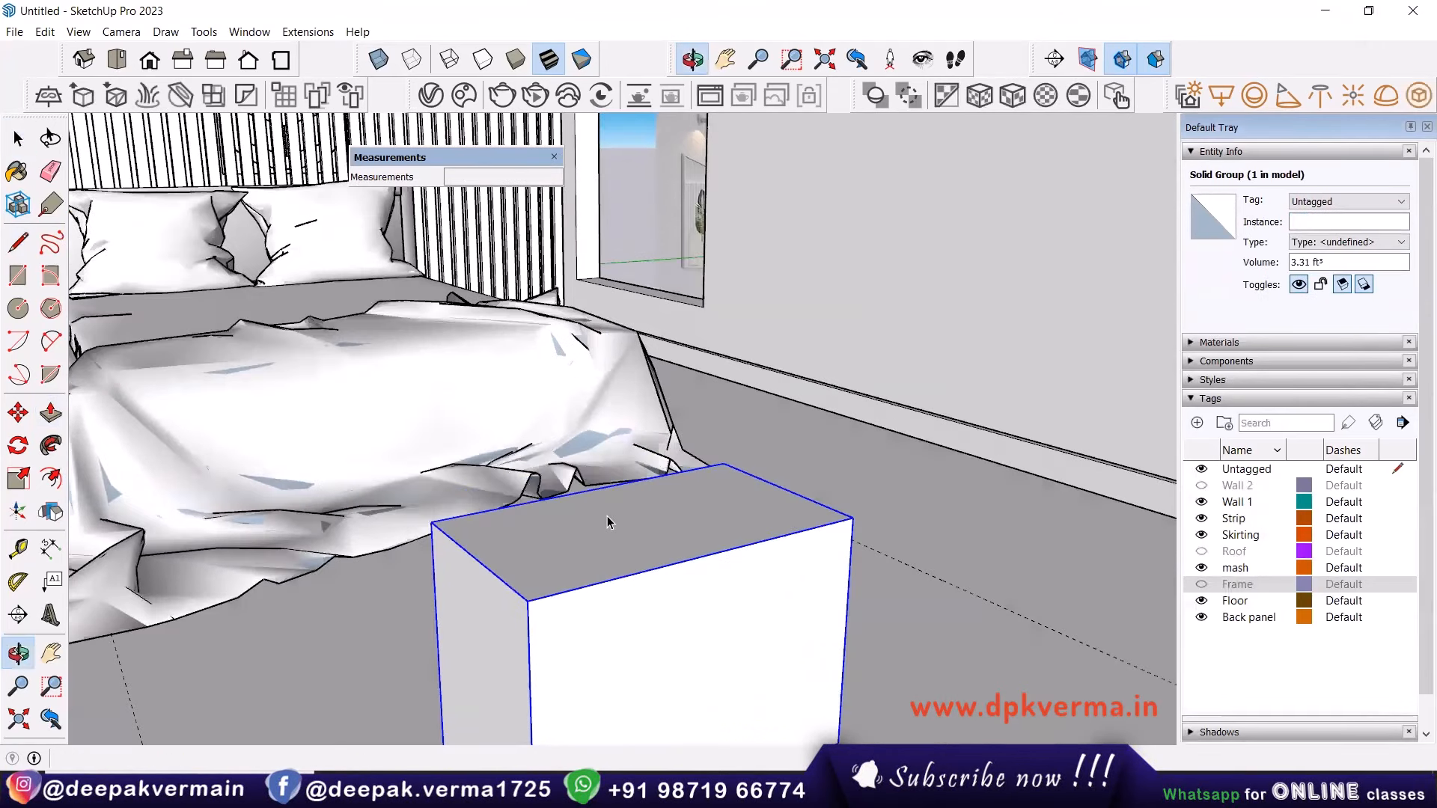
Place guides across the box's front face, one 7" below its top edge and another farther down.
middle_click_drag(587, 591, 487, 496)
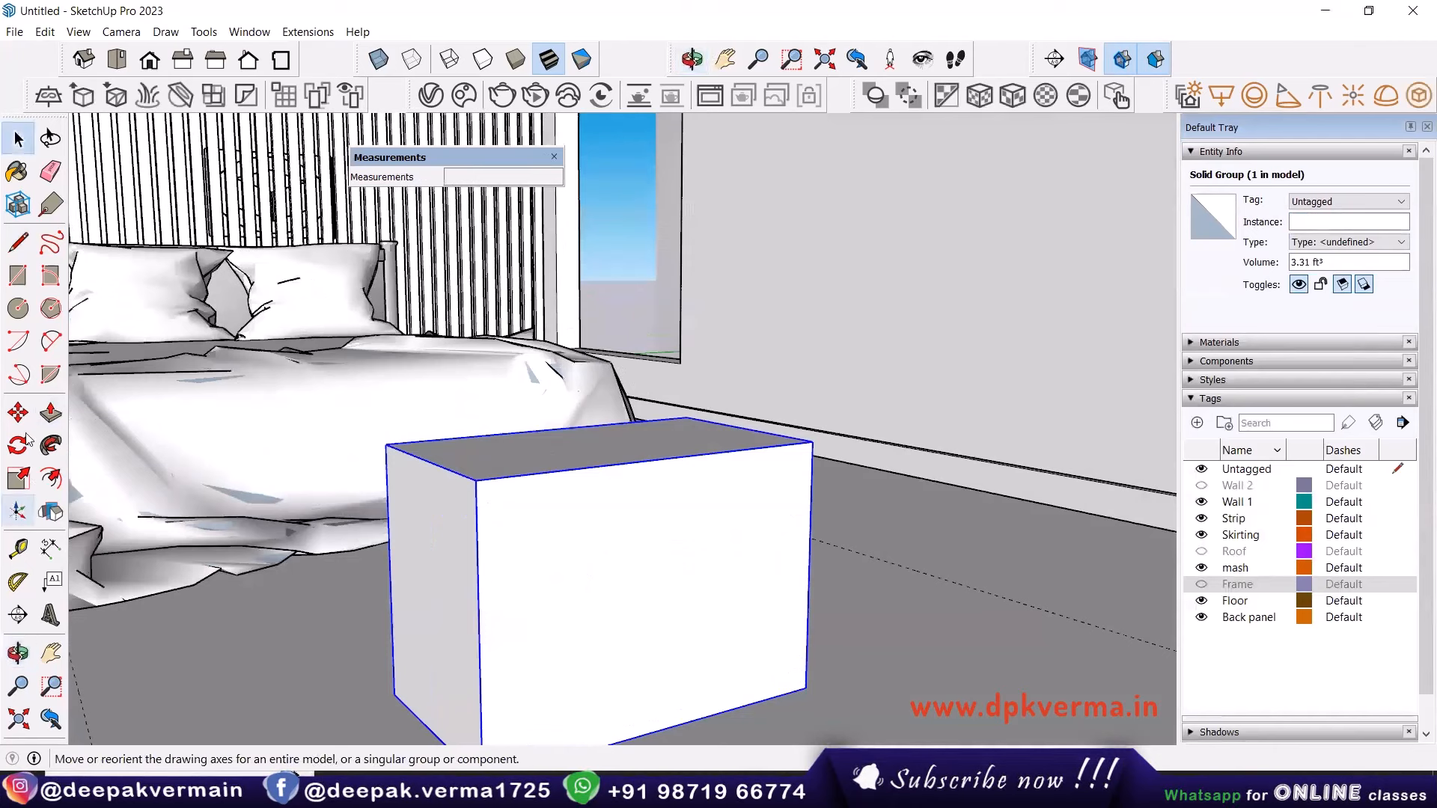
left_click(19, 550)
left_click(604, 464)
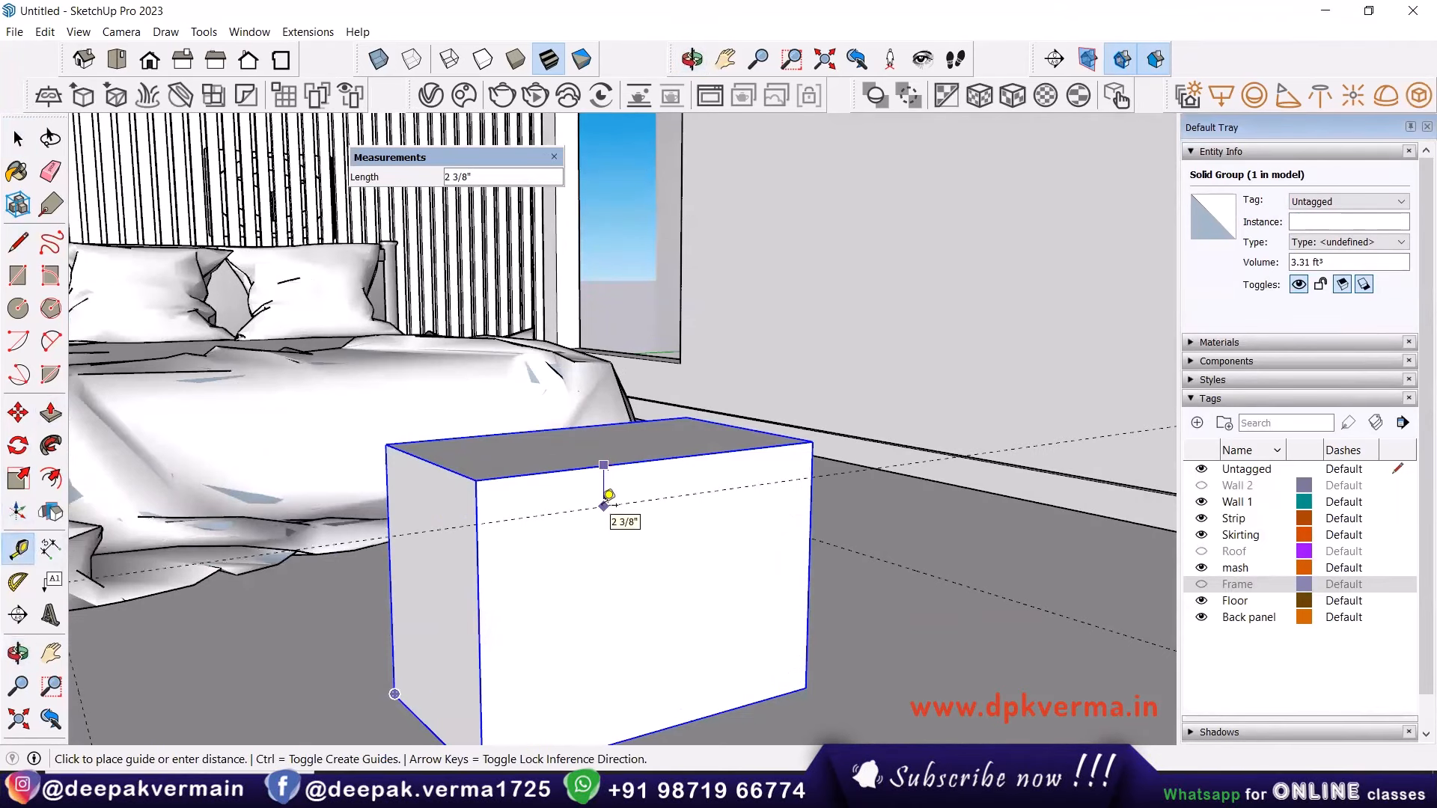
type("7")
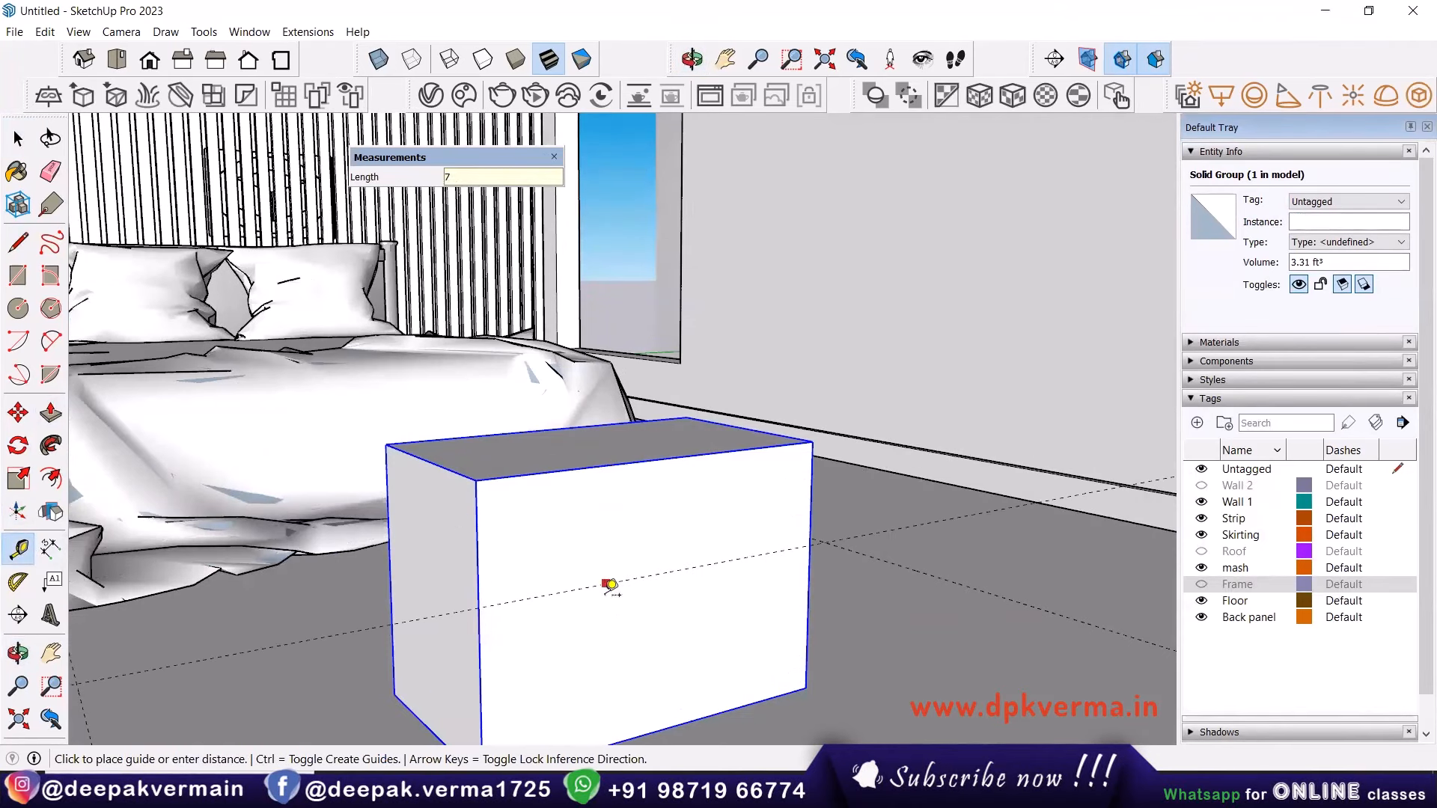
key("Return")
scroll(563, 622, "down", 1)
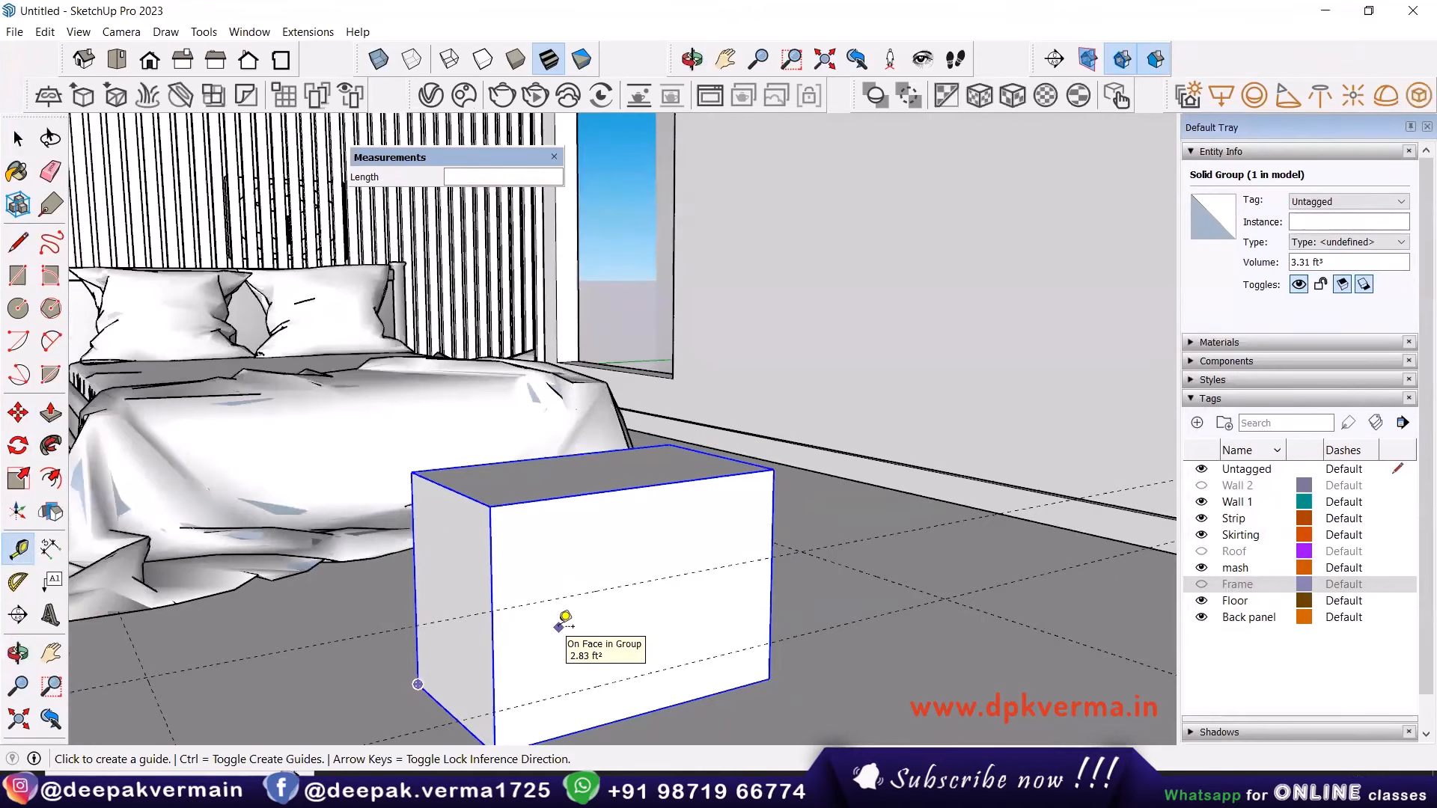
Try to draw a drawer-front rectangle on the box's front face from the top corner to the first guide.
key("r")
left_click(491, 507)
left_click(771, 557)
key("space")
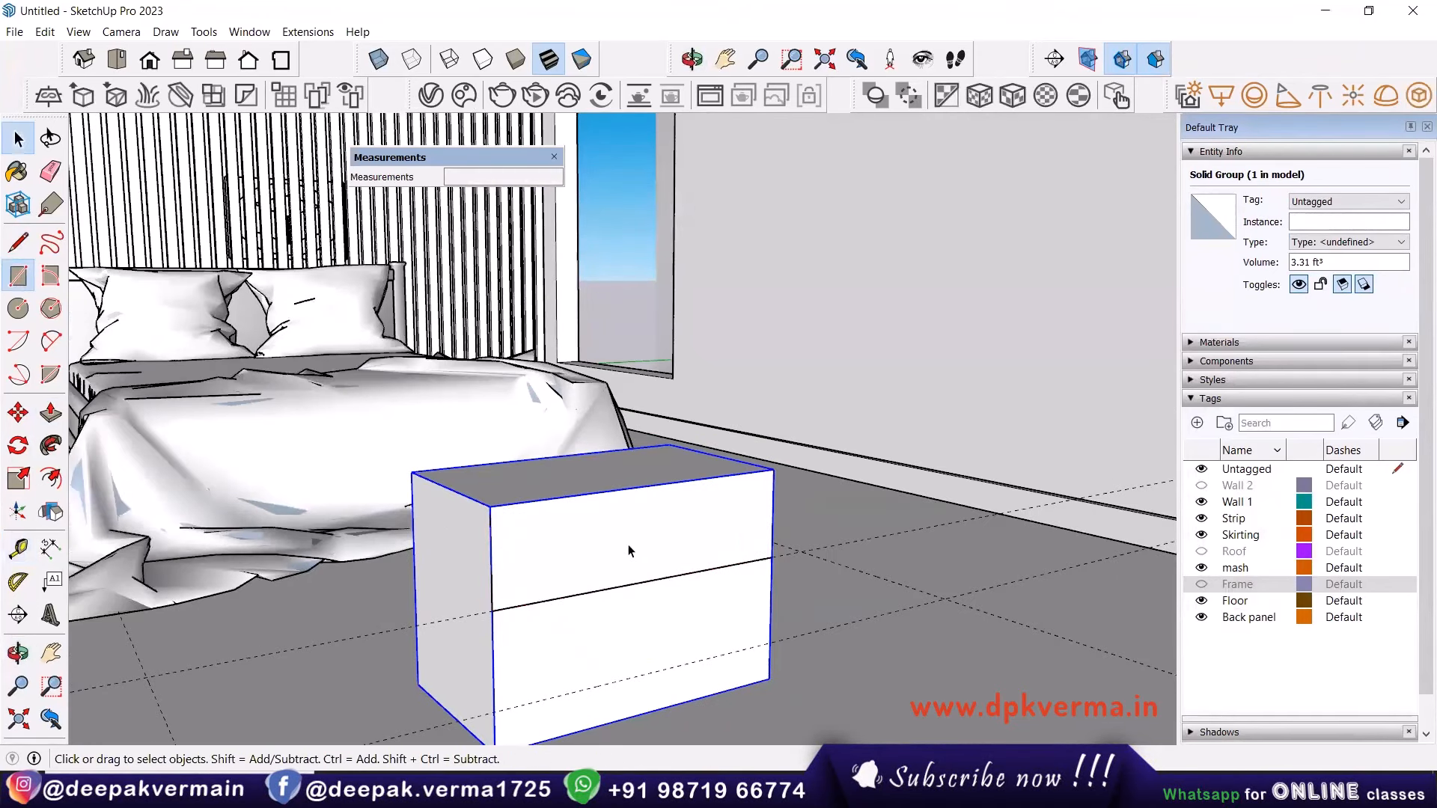
Try to extrude the upper drawer-front rectangle outward from the box and select the resulting panel.
scroll(635, 551, "up", 2)
key("p")
left_click(599, 544)
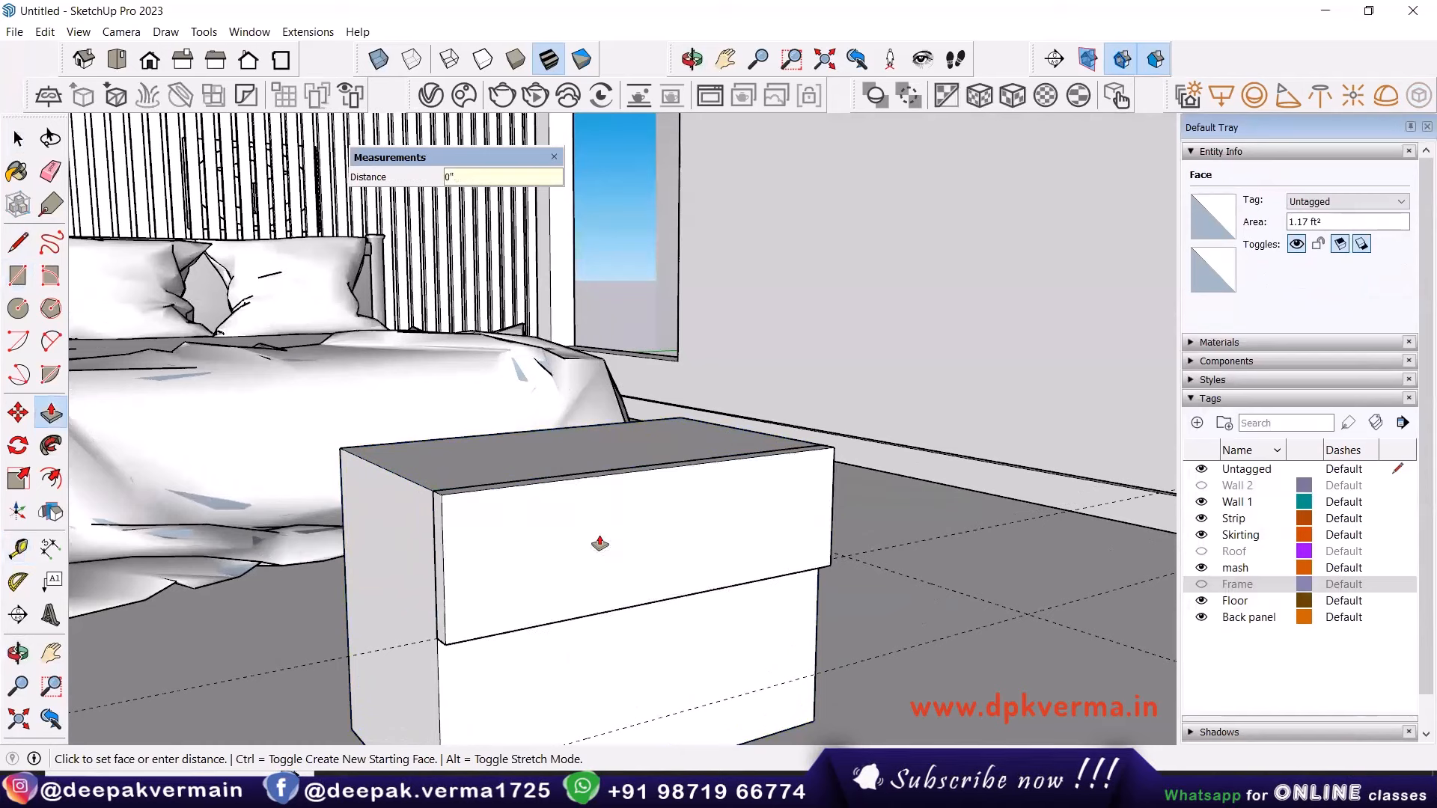
key("space")
triple_click(554, 543)
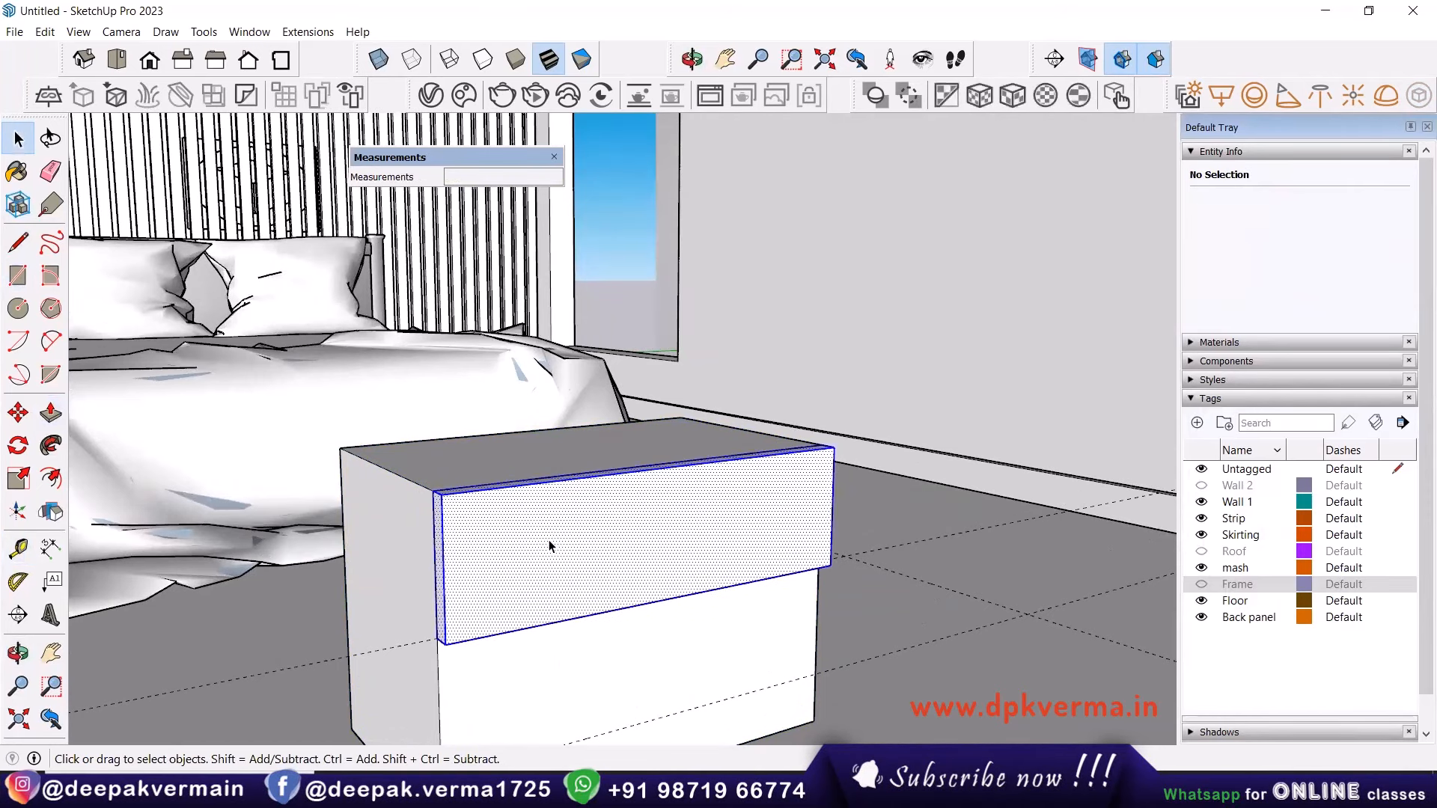
Undo the drawer front's extrusion and its rectangle.
scroll(576, 554, "down", 1)
scroll(575, 550, "down", 1)
middle_click_drag(575, 551, 577, 530, "shift")
key("ctrl+z")
key("ctrl+z")
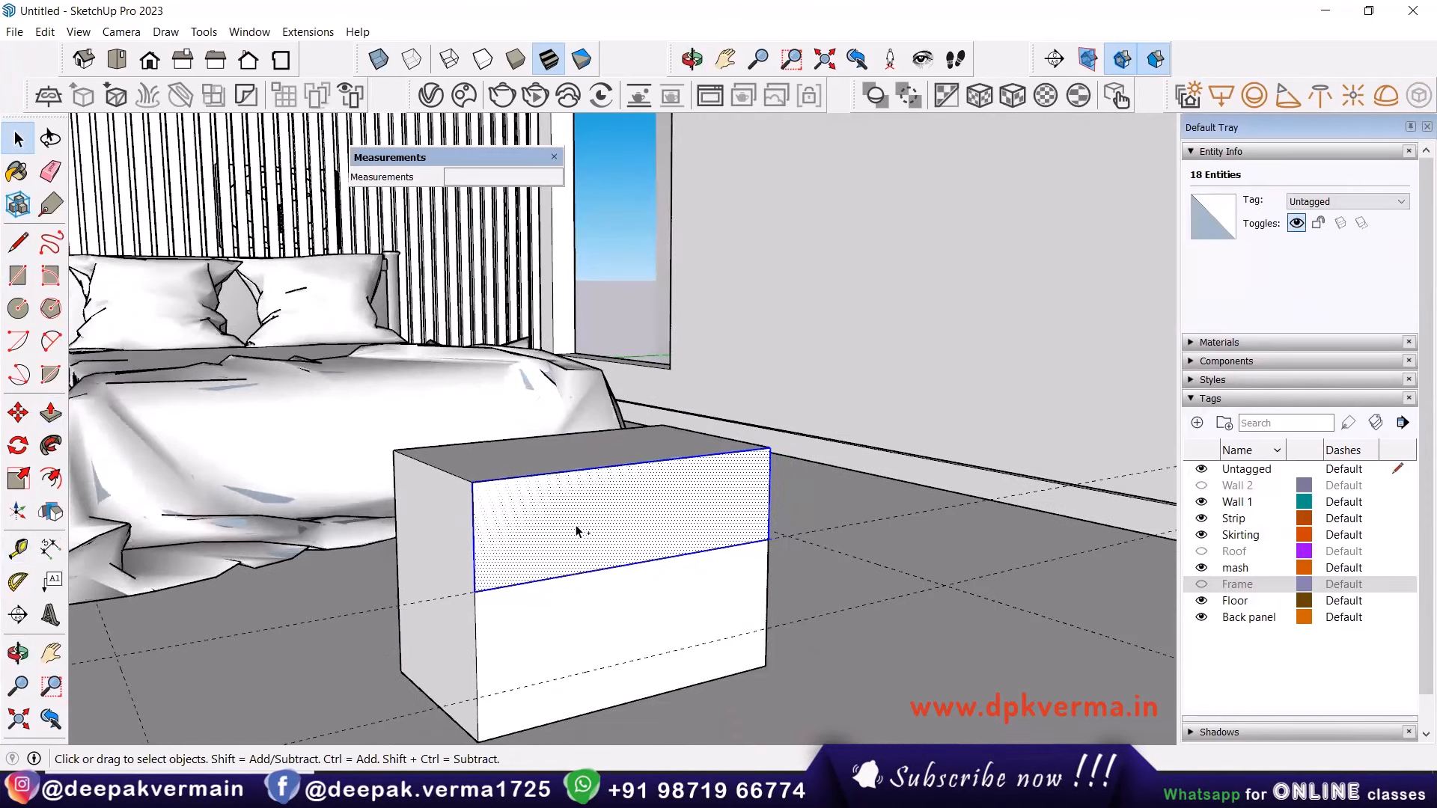
Draw a rectangle covering the entire front face of the box, from its top corner to the opposite bottom corner.
key("r")
left_click(473, 483)
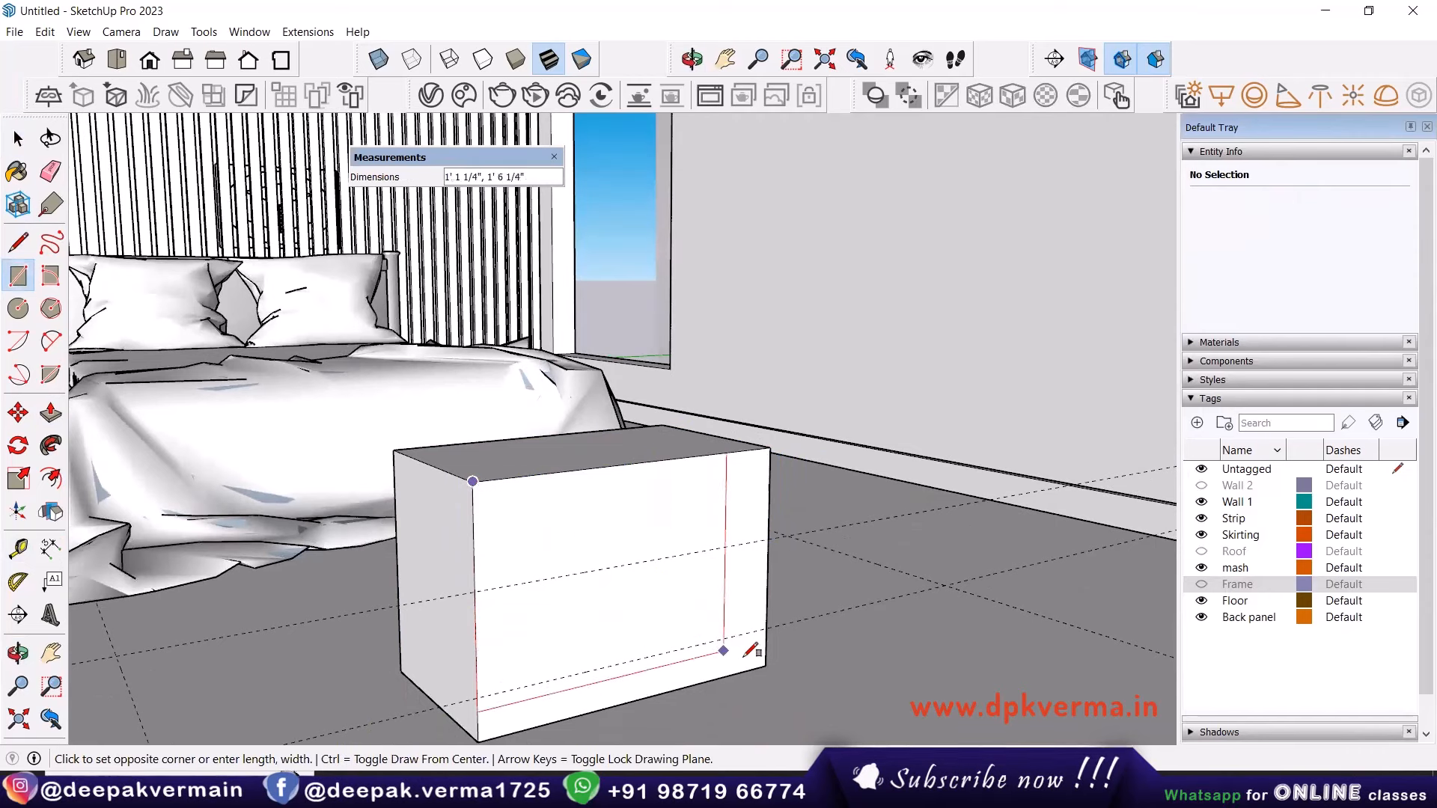
left_click(765, 665)
scroll(527, 582, "up", 4)
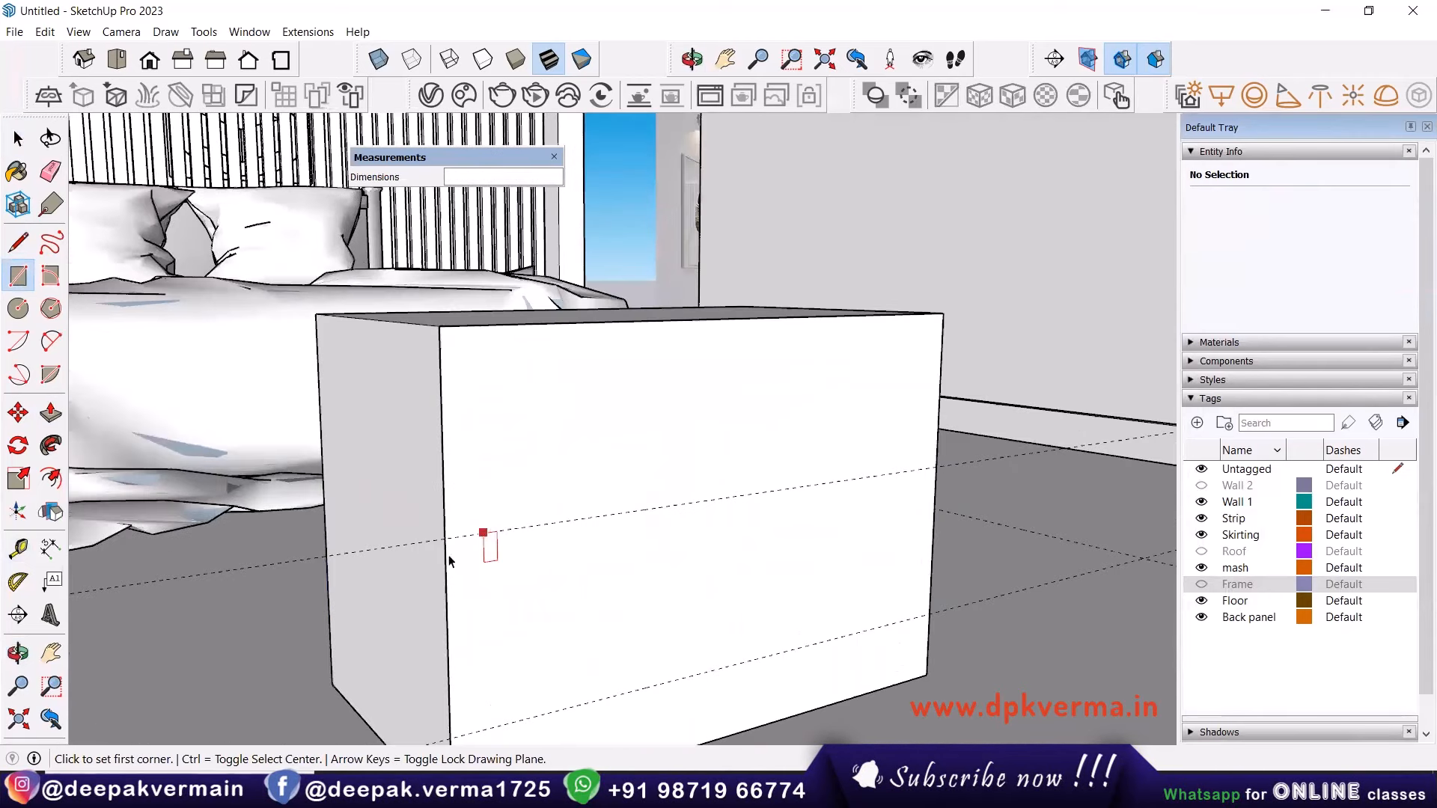
Copy the horizontal guide near the middle of the box's front face 2 mm upward.
key("space")
scroll(469, 533, "up", 4)
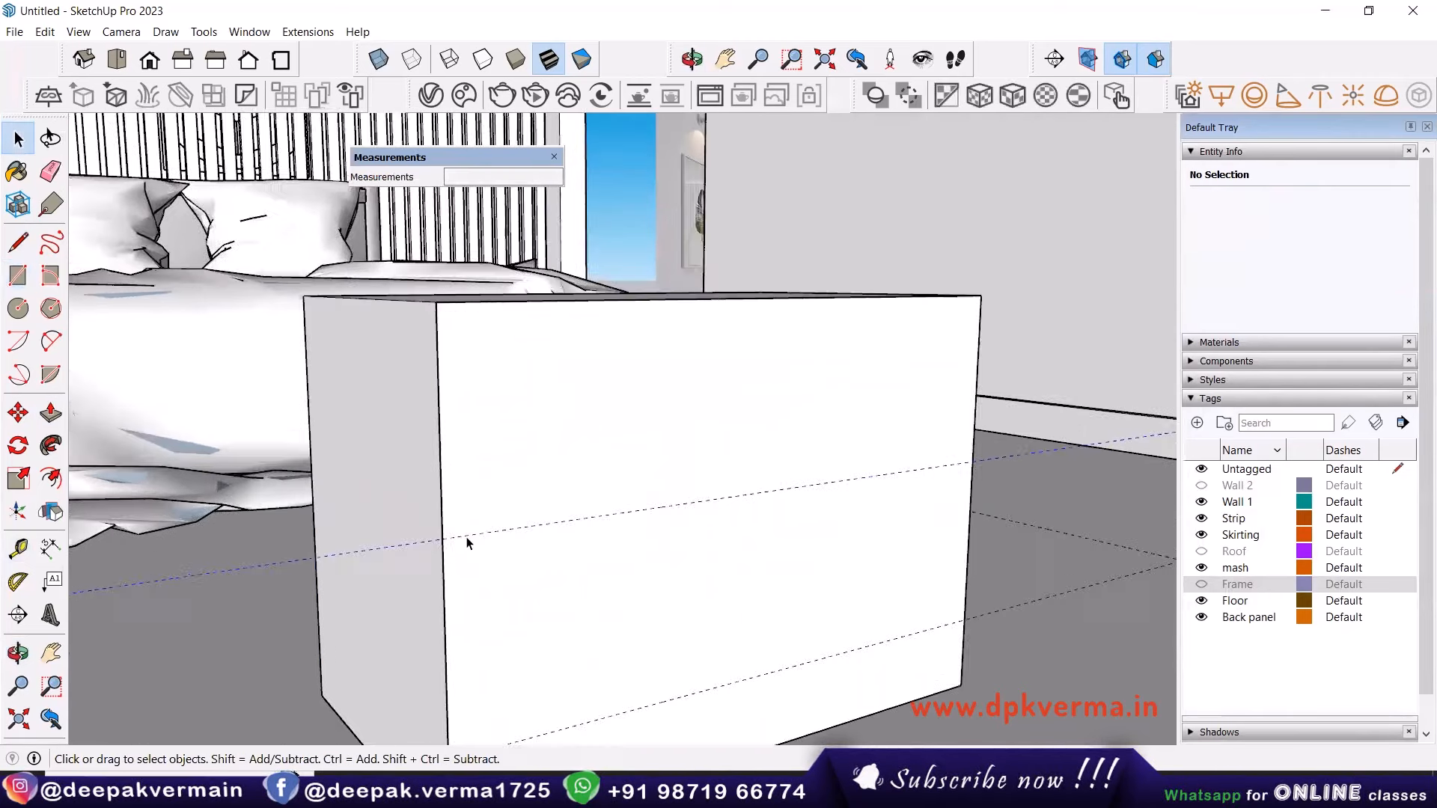
left_click(469, 534)
key("m")
scroll(468, 534, "up", 1)
left_click(468, 534)
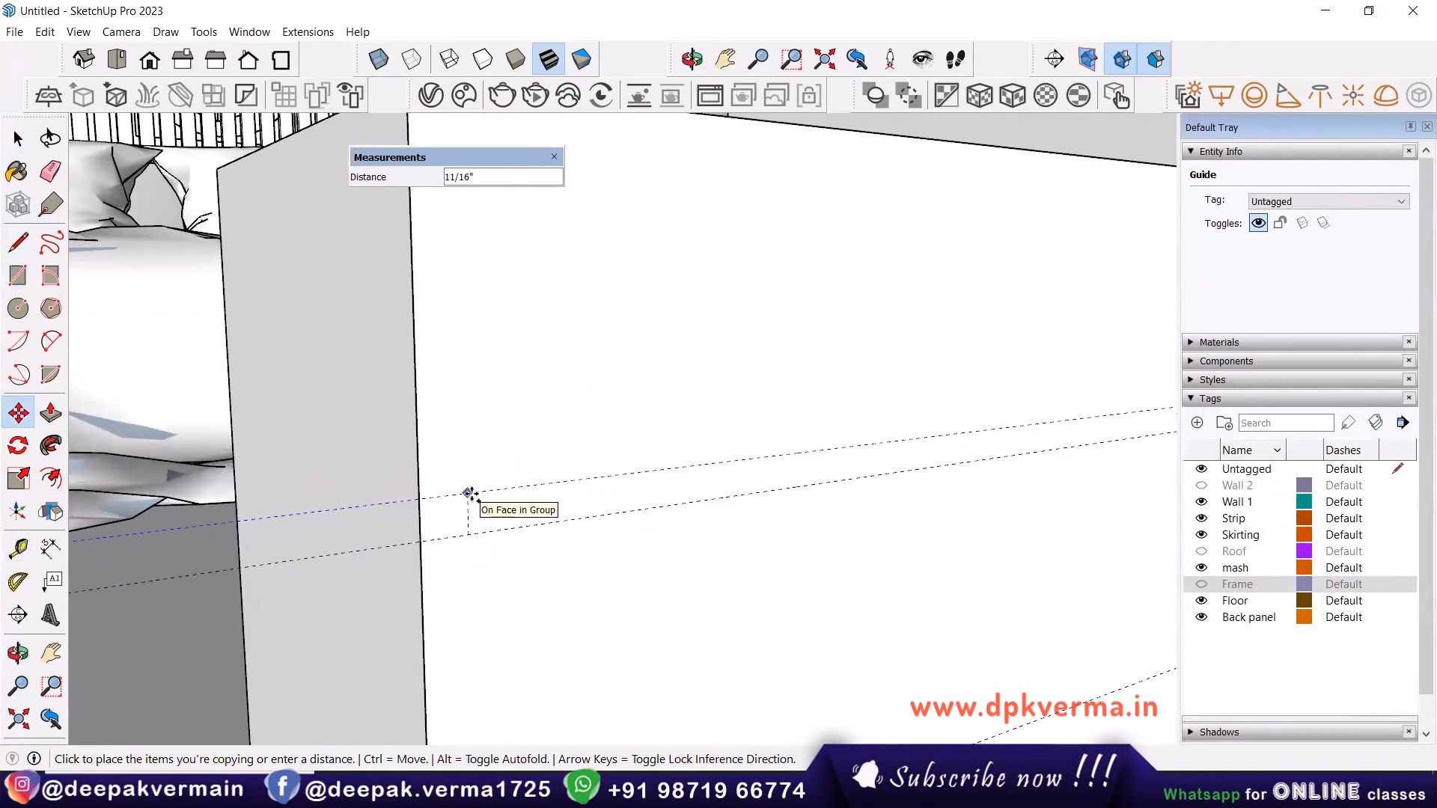
type("2mm")
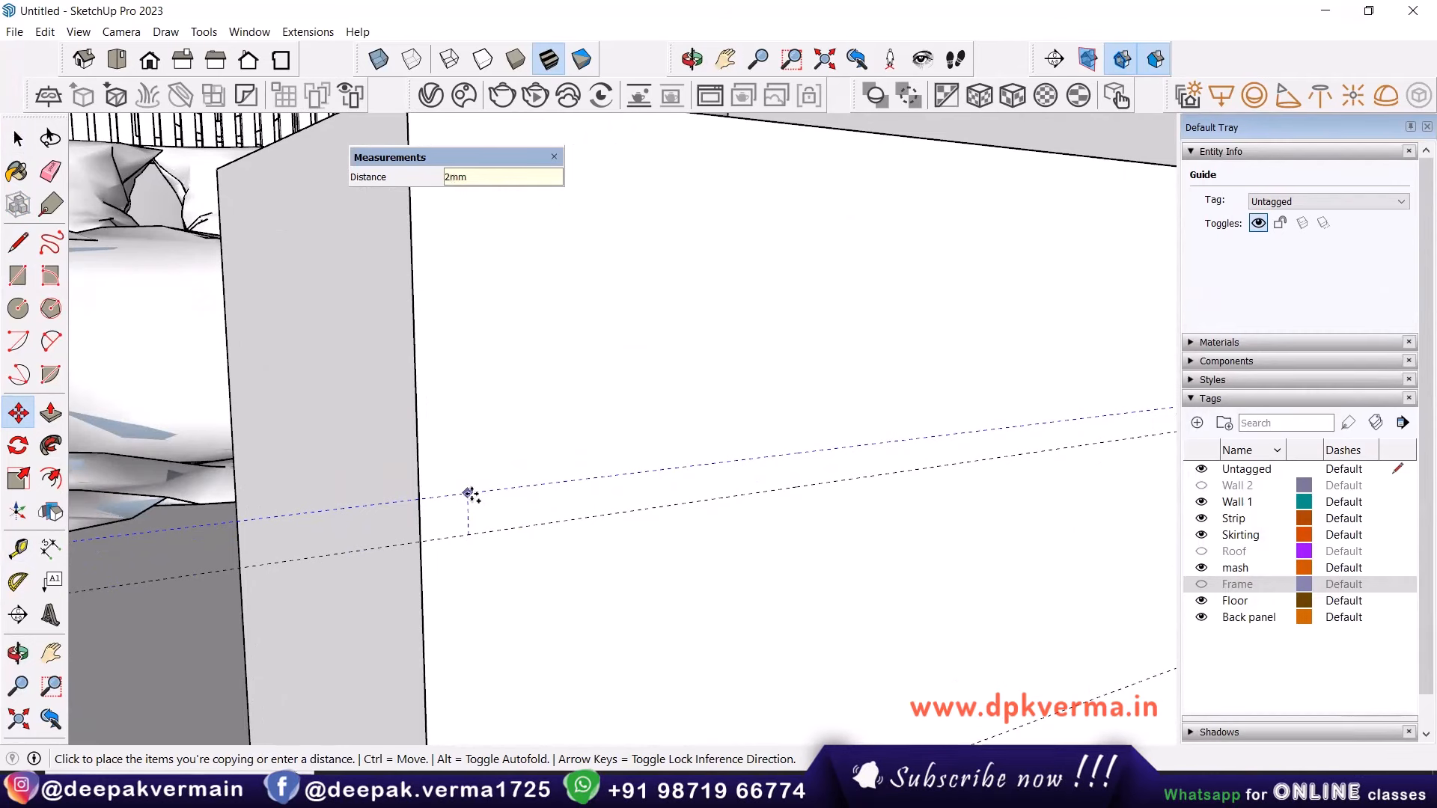
key("Return")
scroll(494, 507, "up", 2)
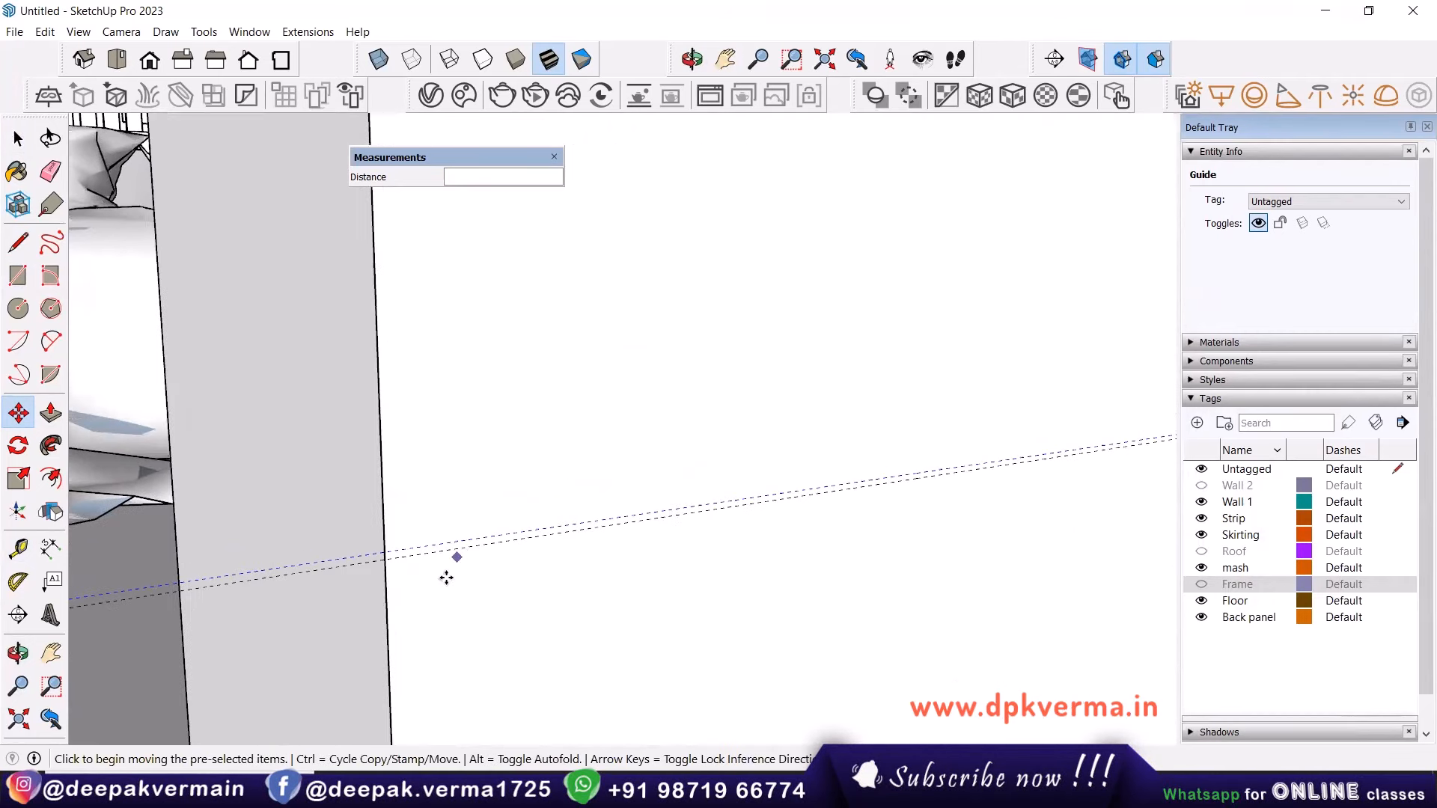
Copy the original middle guide 2 mm downward and erase the original, keeping the guides on either side of it.
key("space")
key("m")
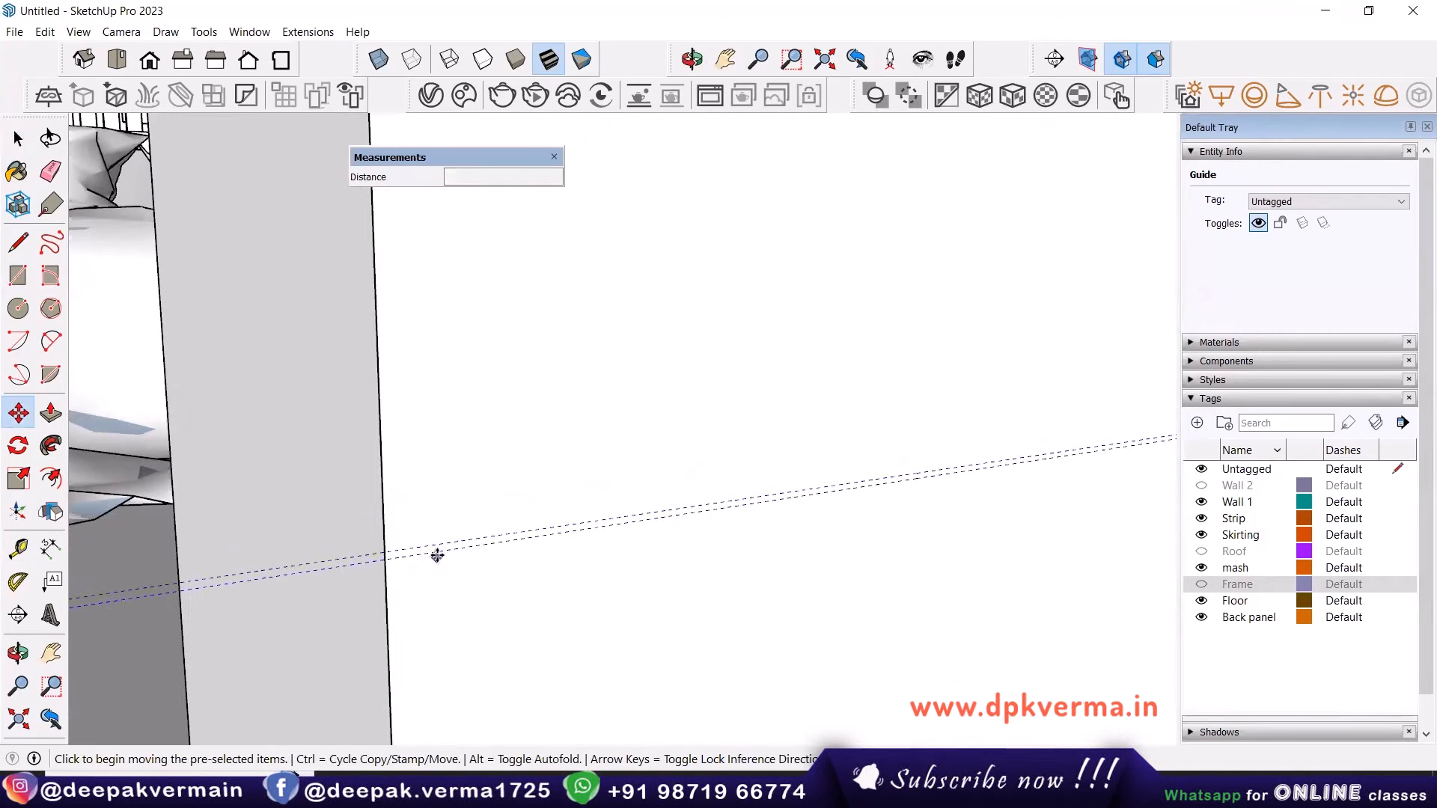
left_click(438, 557)
key("ctrl")
type("2")
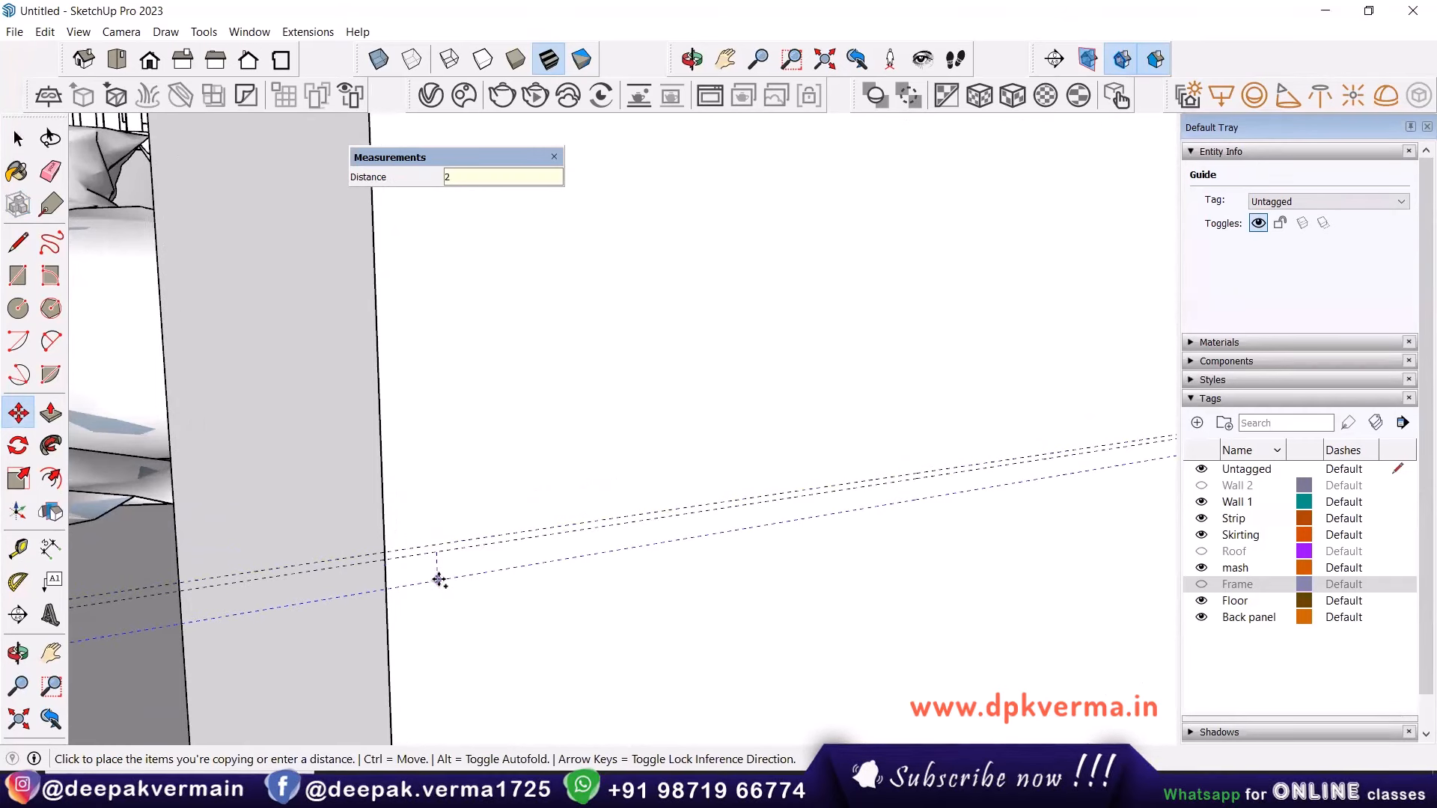
type("mm")
key("Return")
key("space")
key("e")
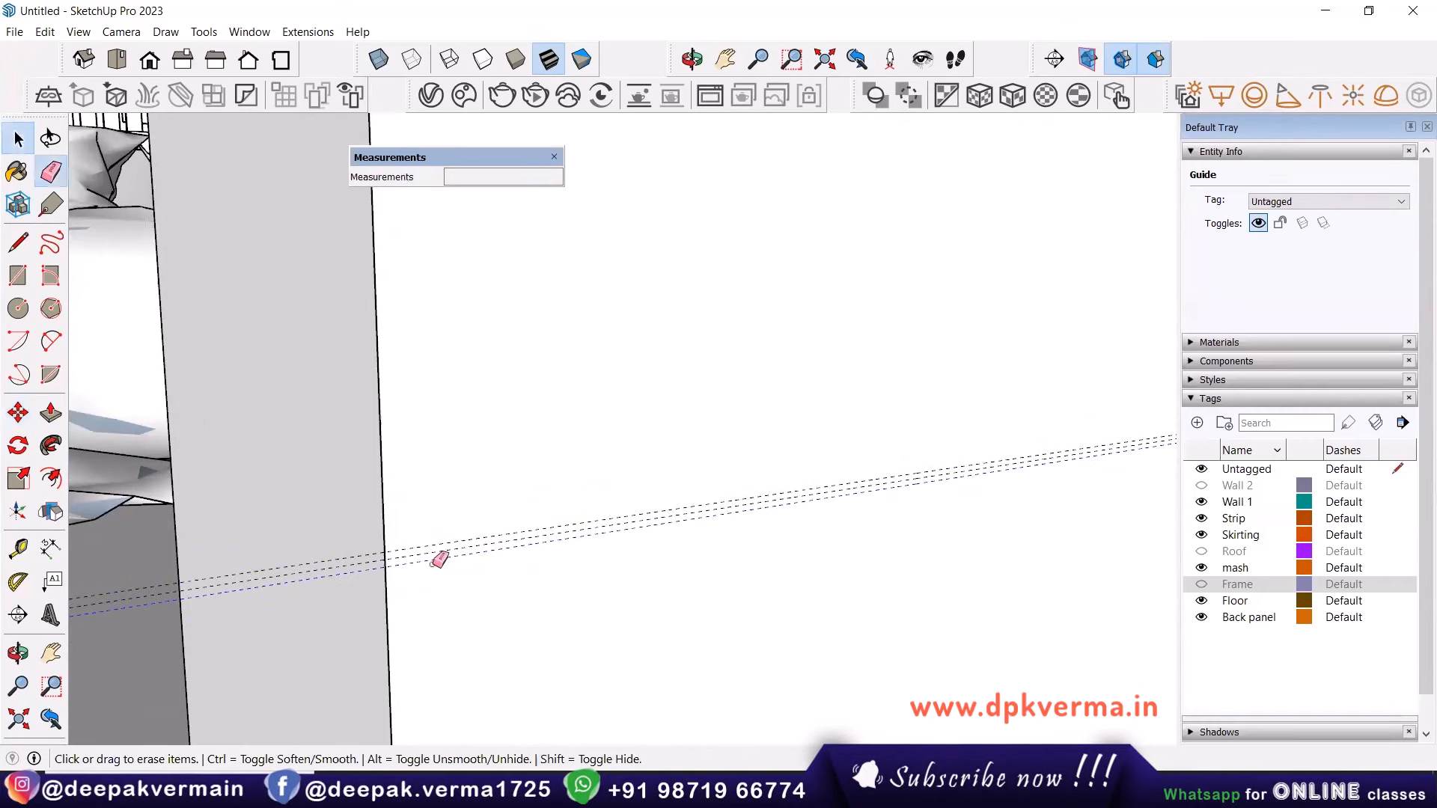
scroll(435, 549, "down", 8)
middle_click_drag(474, 577, 448, 508)
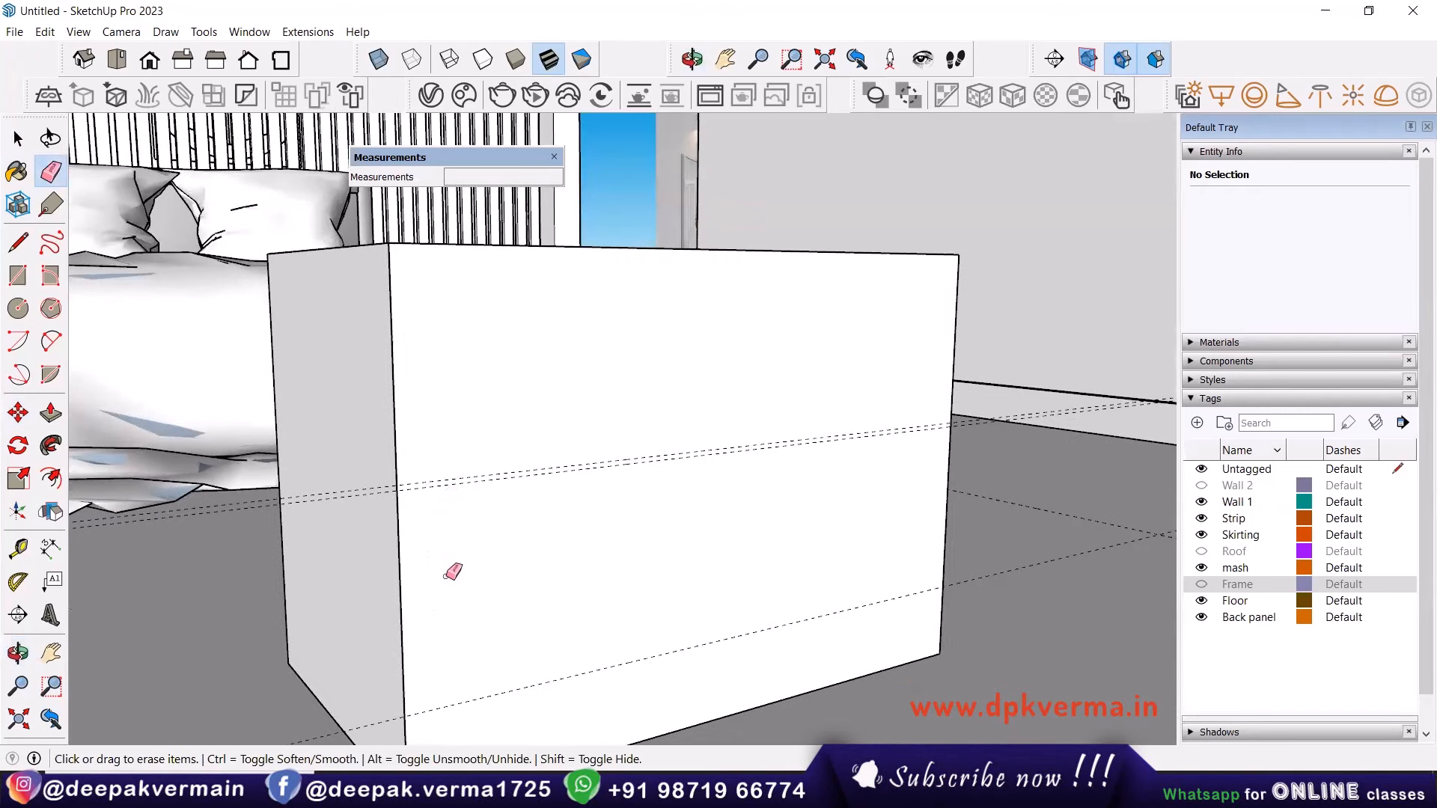
Draw the upper drawer-front rectangle from the front face's top corner to the upper guide of the pair at the opposite edge.
key("r")
left_click(389, 242)
left_click(956, 421)
scroll(417, 478, "up", 1)
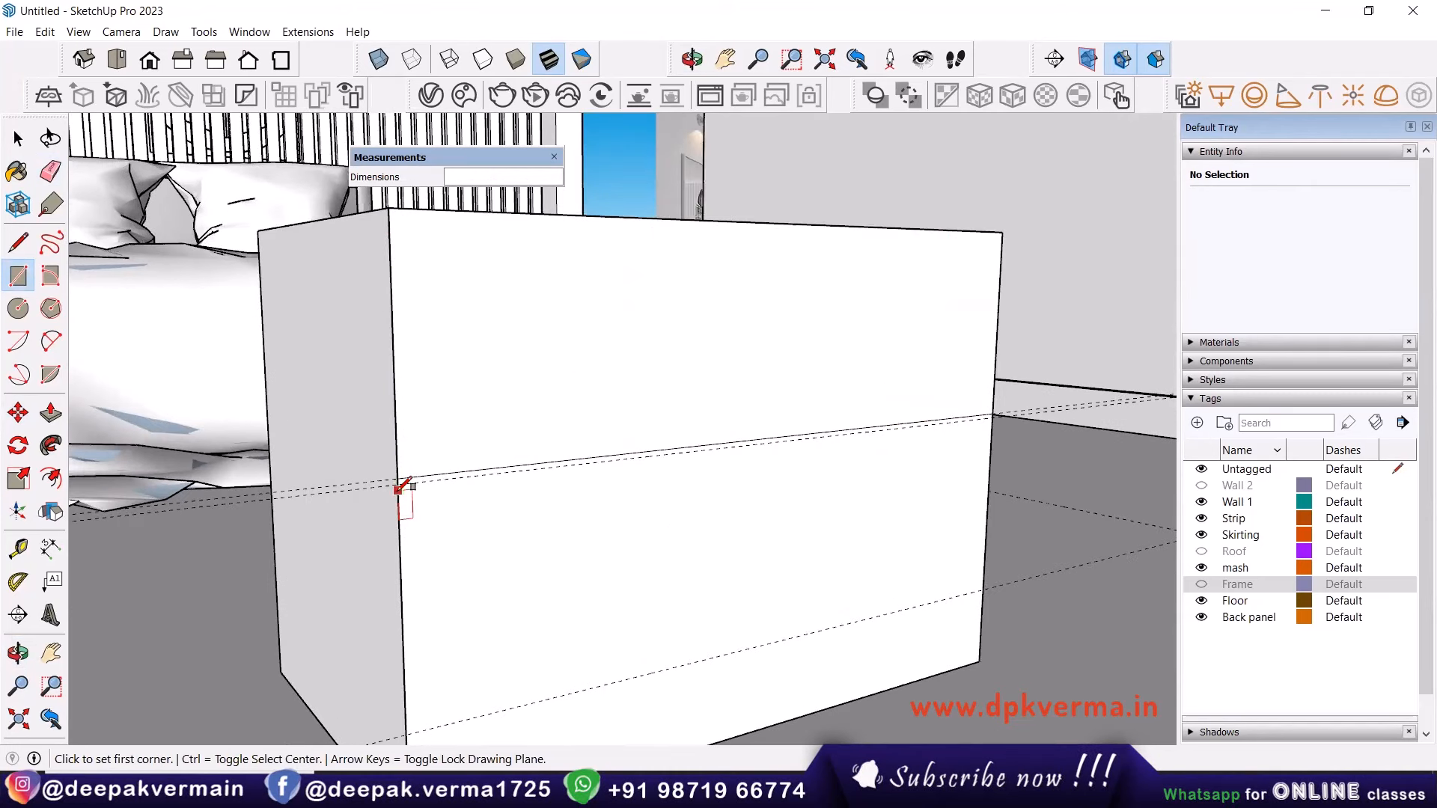
Draw the lower drawer-front rectangle from the lower guide of the pair to the guide near the box's bottom.
scroll(401, 487, "up", 1)
left_click(395, 476)
scroll(689, 561, "down", 2)
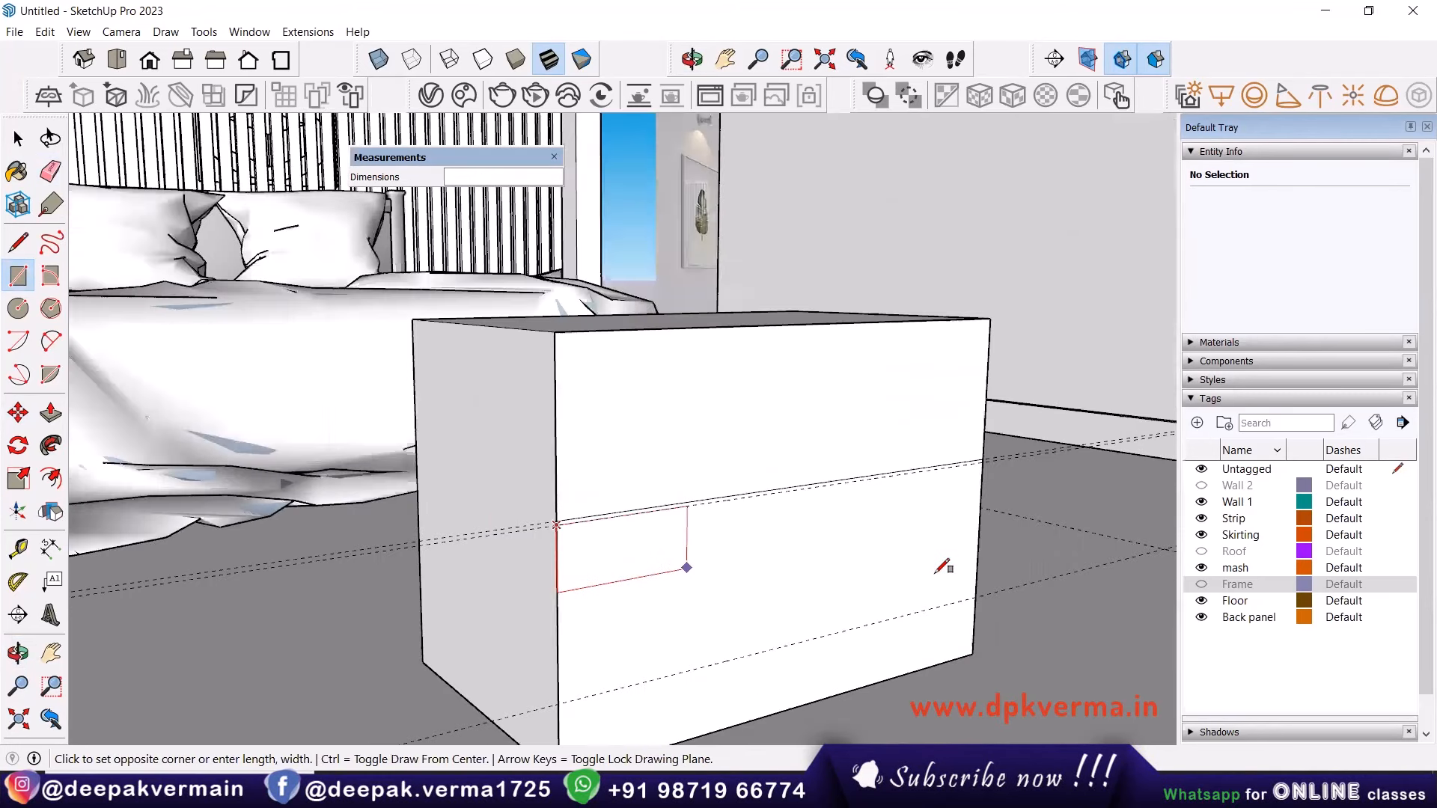
left_click(955, 595)
middle_click_drag(700, 549, 654, 599, "shift")
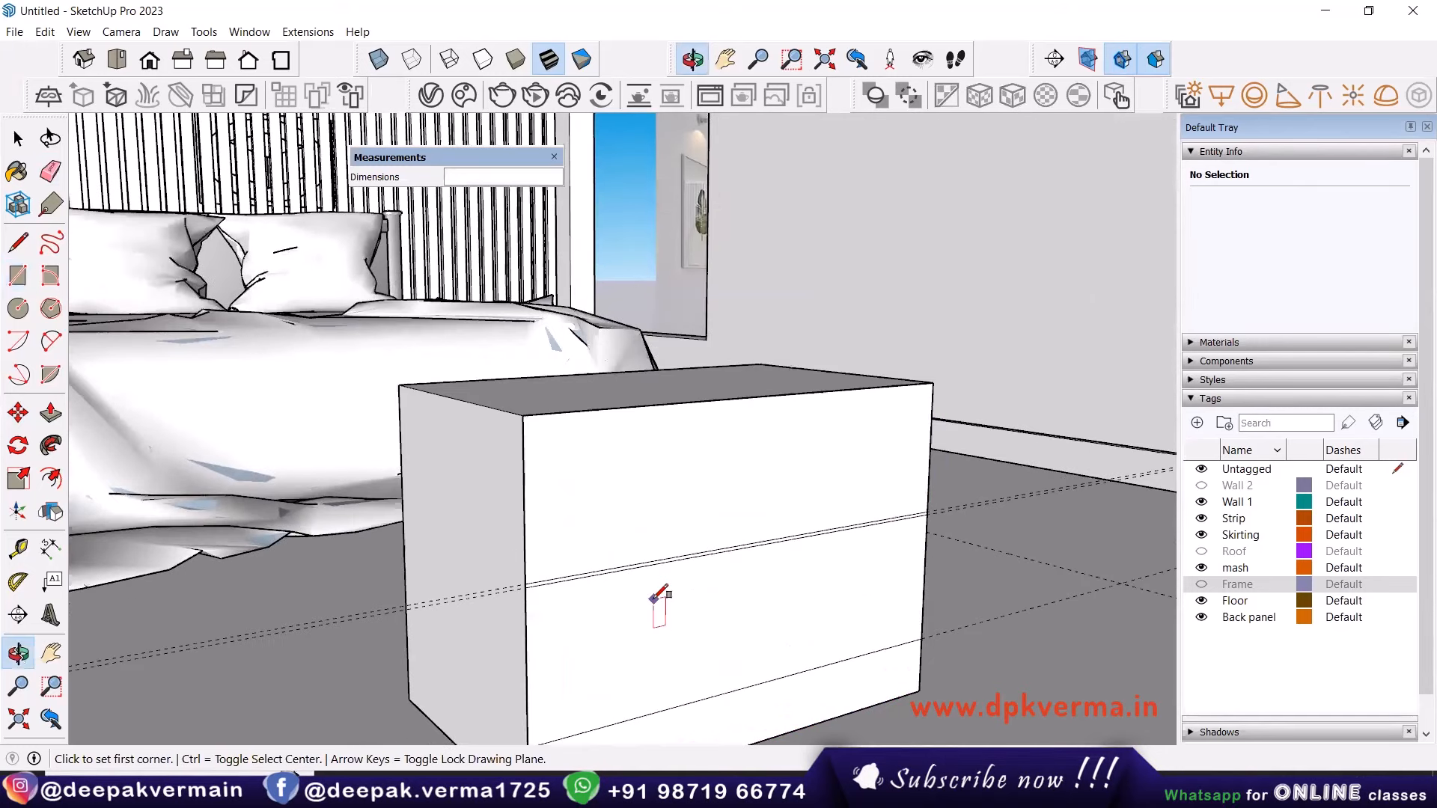
Try to erase the short edge at the end of the gap between the two drawer fronts.
scroll(529, 581, "up", 4)
key("e")
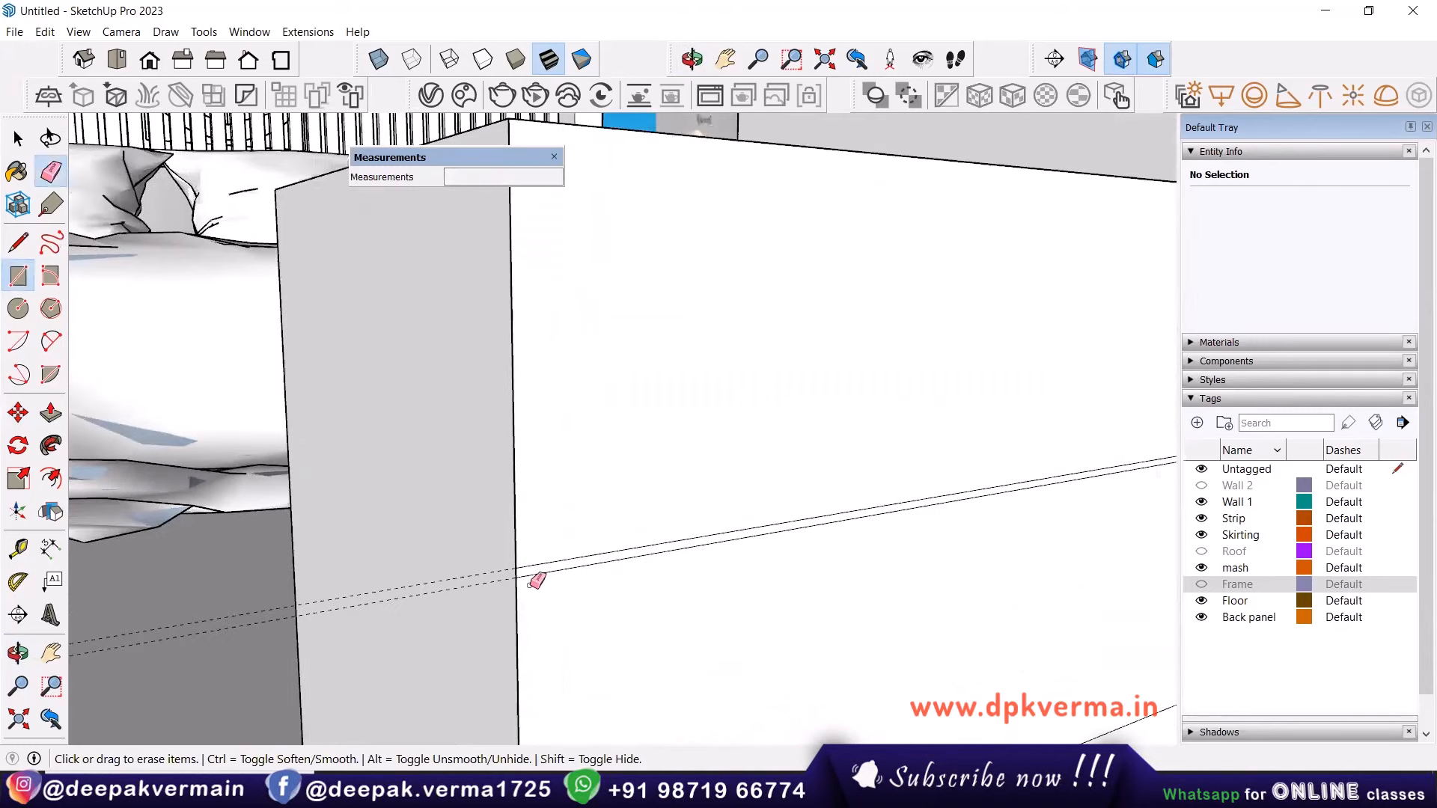
left_click(525, 569)
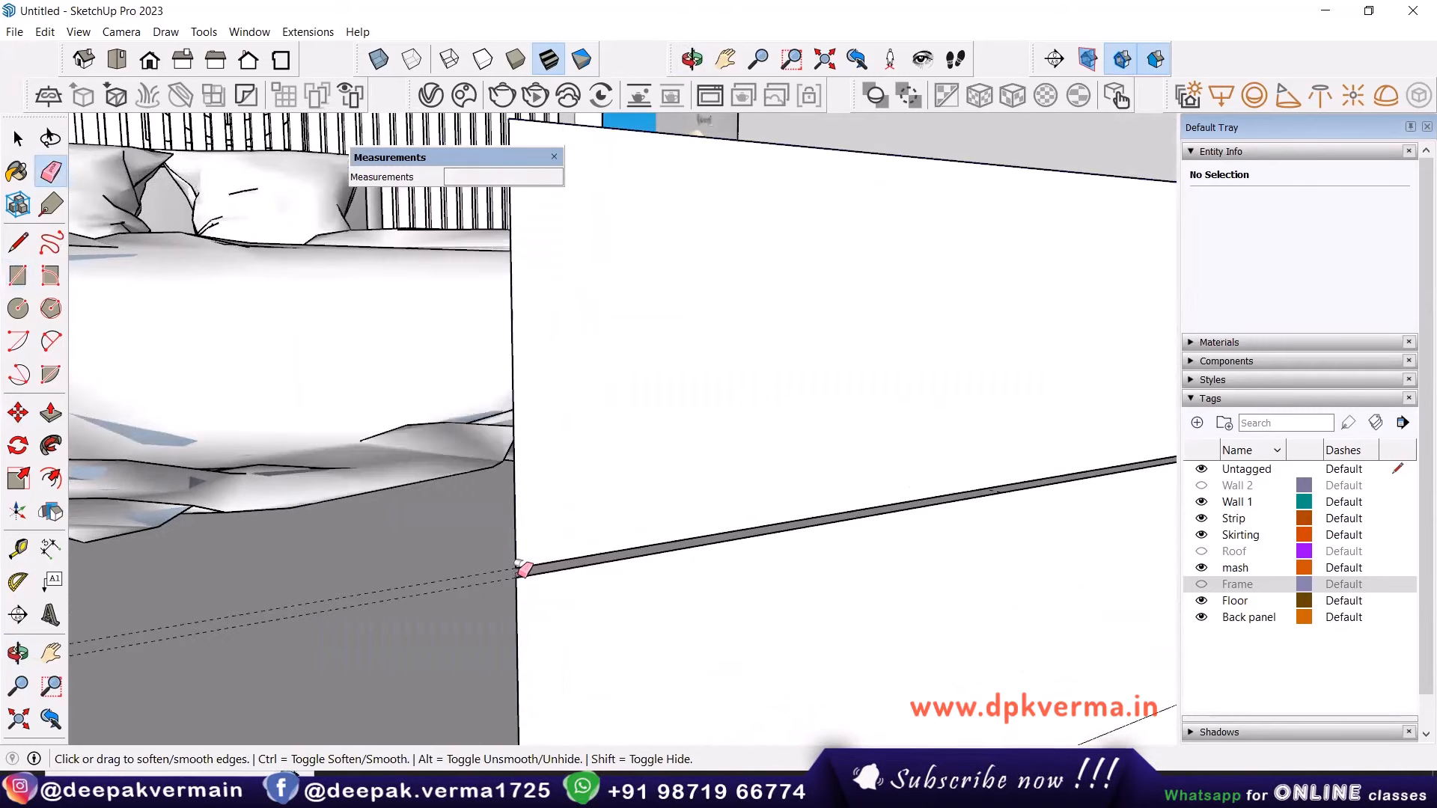
Hide the box group behind the drawer-front faces.
scroll(524, 569, "down", 6)
key("space")
scroll(575, 517, "down", 2)
left_click(474, 424)
right_click(475, 424)
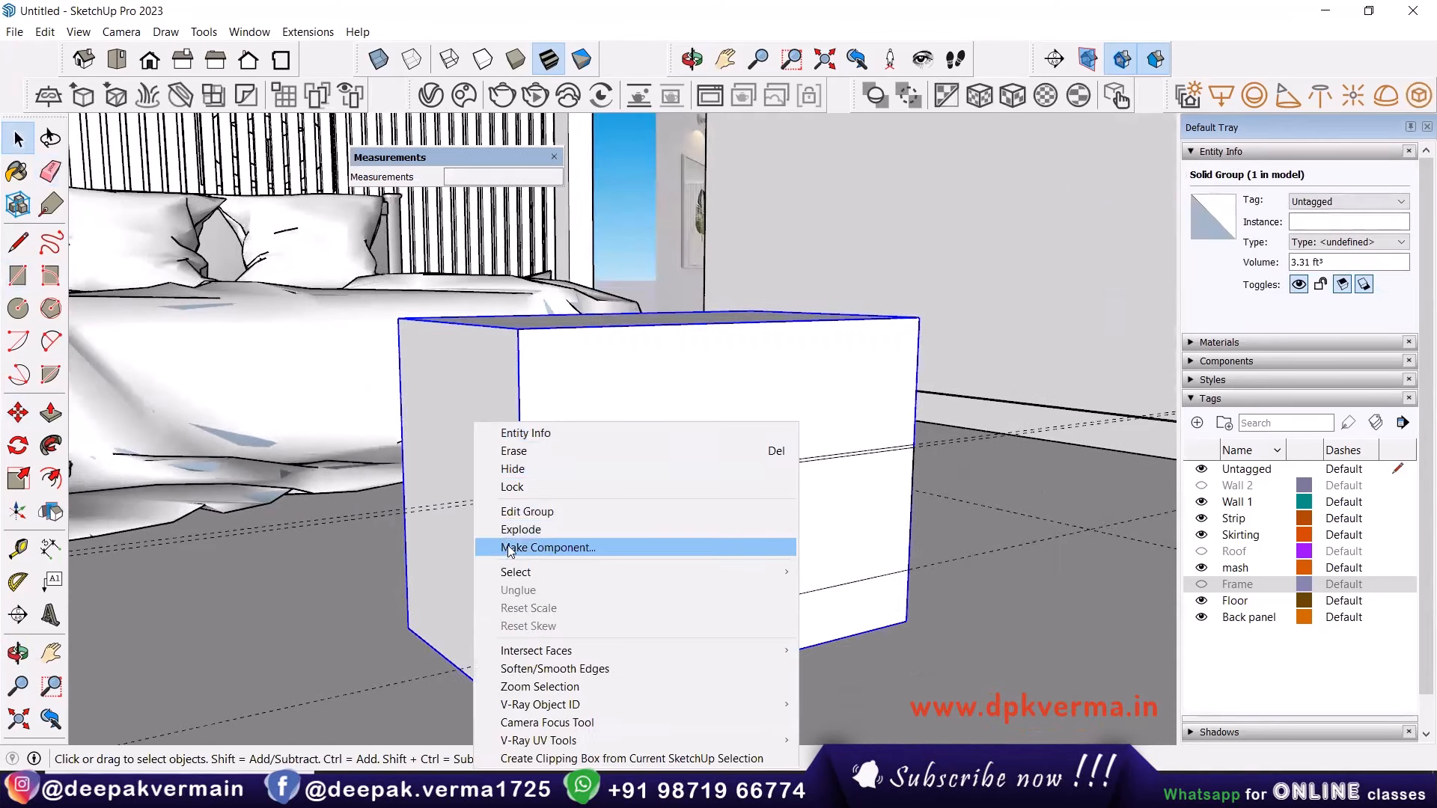
left_click(527, 469)
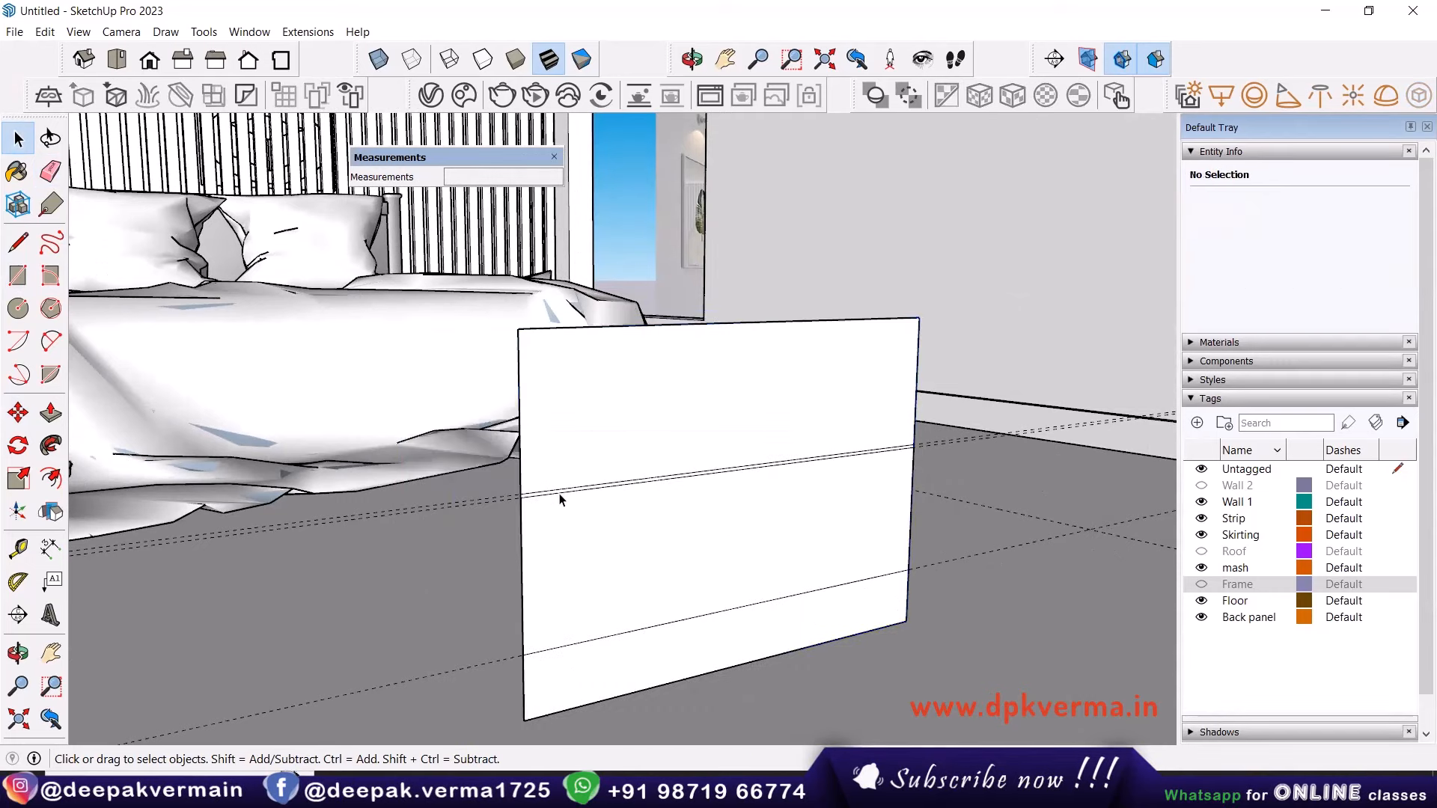
Erase the paired guides and the short edge closing the drawer gap at the end nearer the bed.
scroll(560, 500, "up", 5)
key("e")
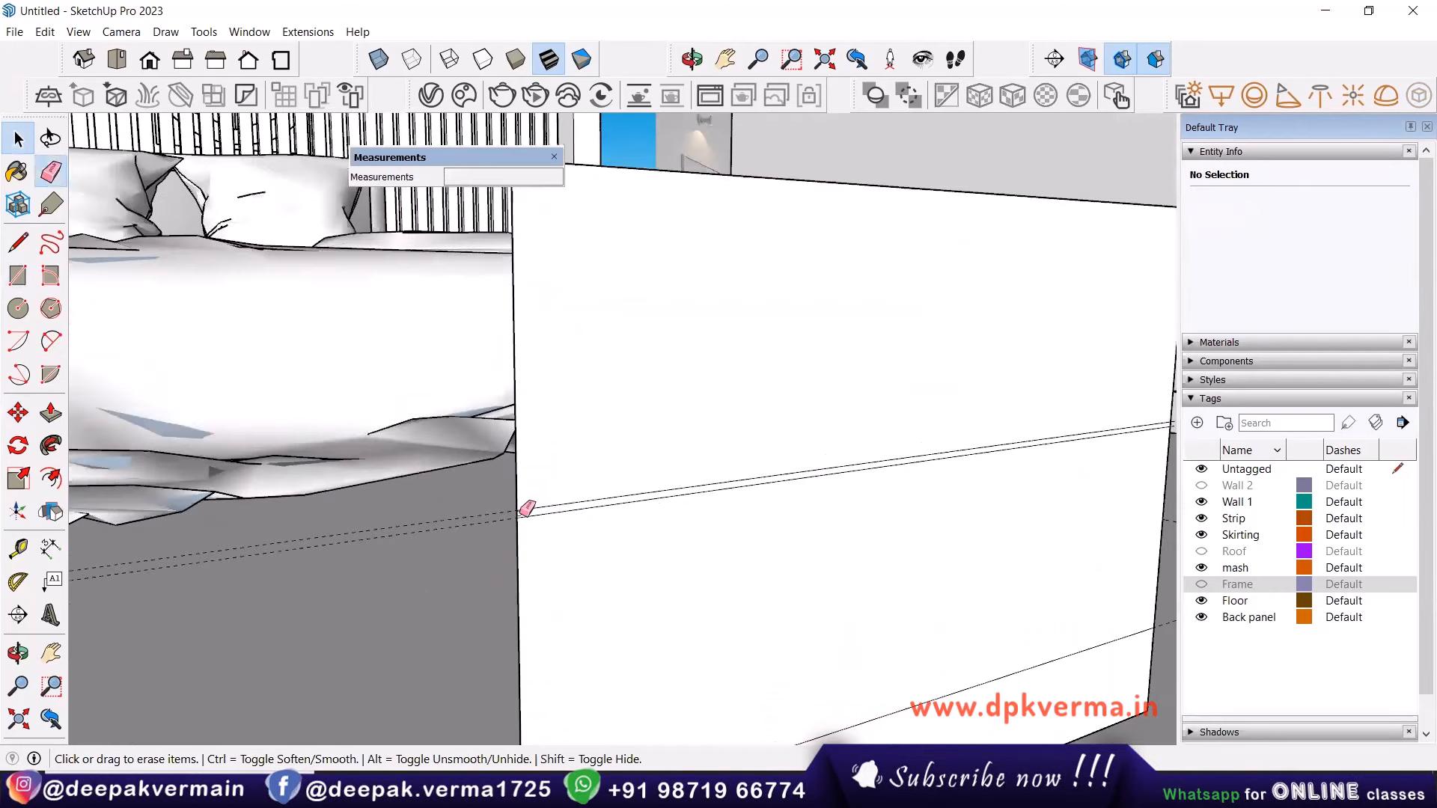
scroll(528, 509, "up", 3)
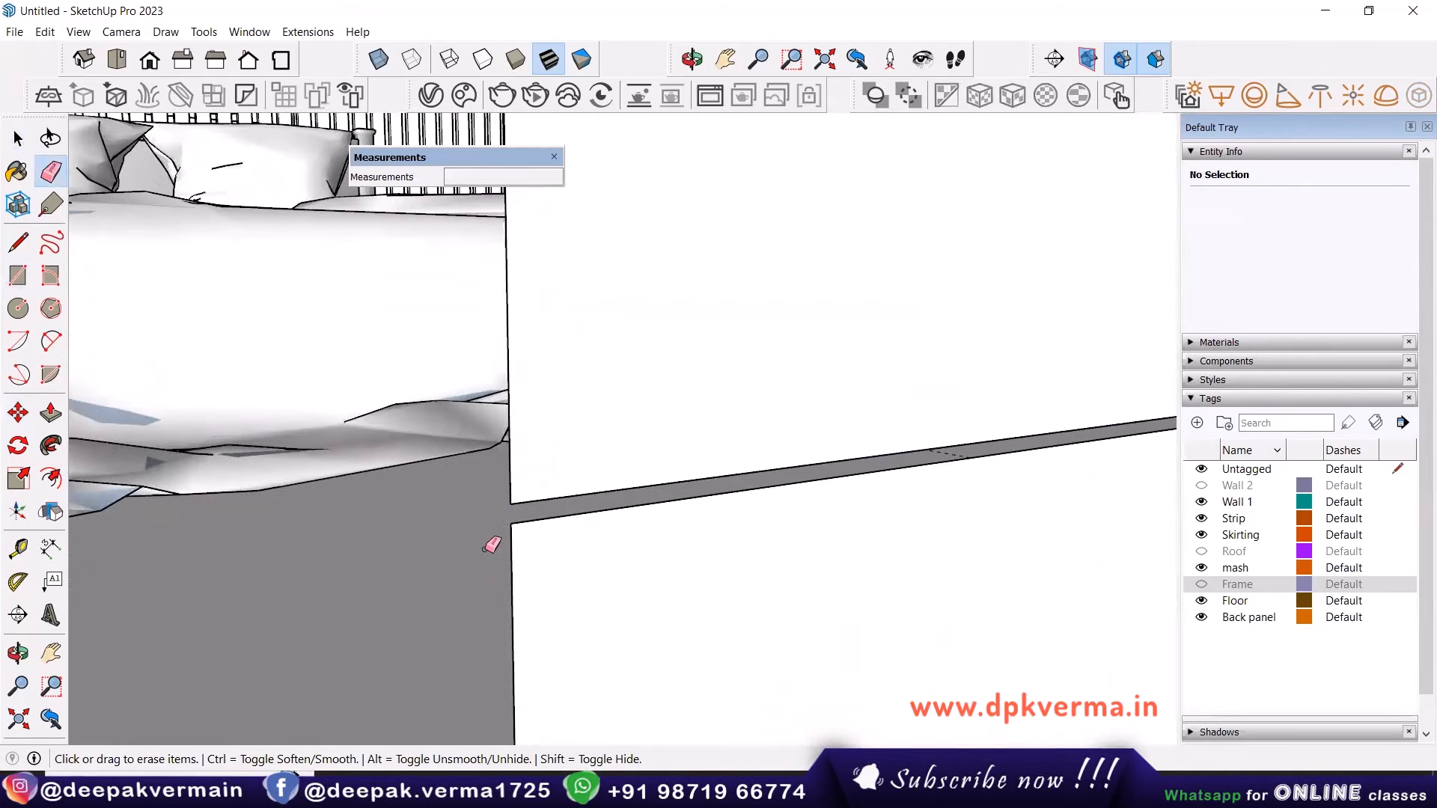
scroll(492, 545, "down", 3)
Erase the short edge closing the gap between the drawer fronts at its other end.
middle_click_drag(536, 555, 564, 623)
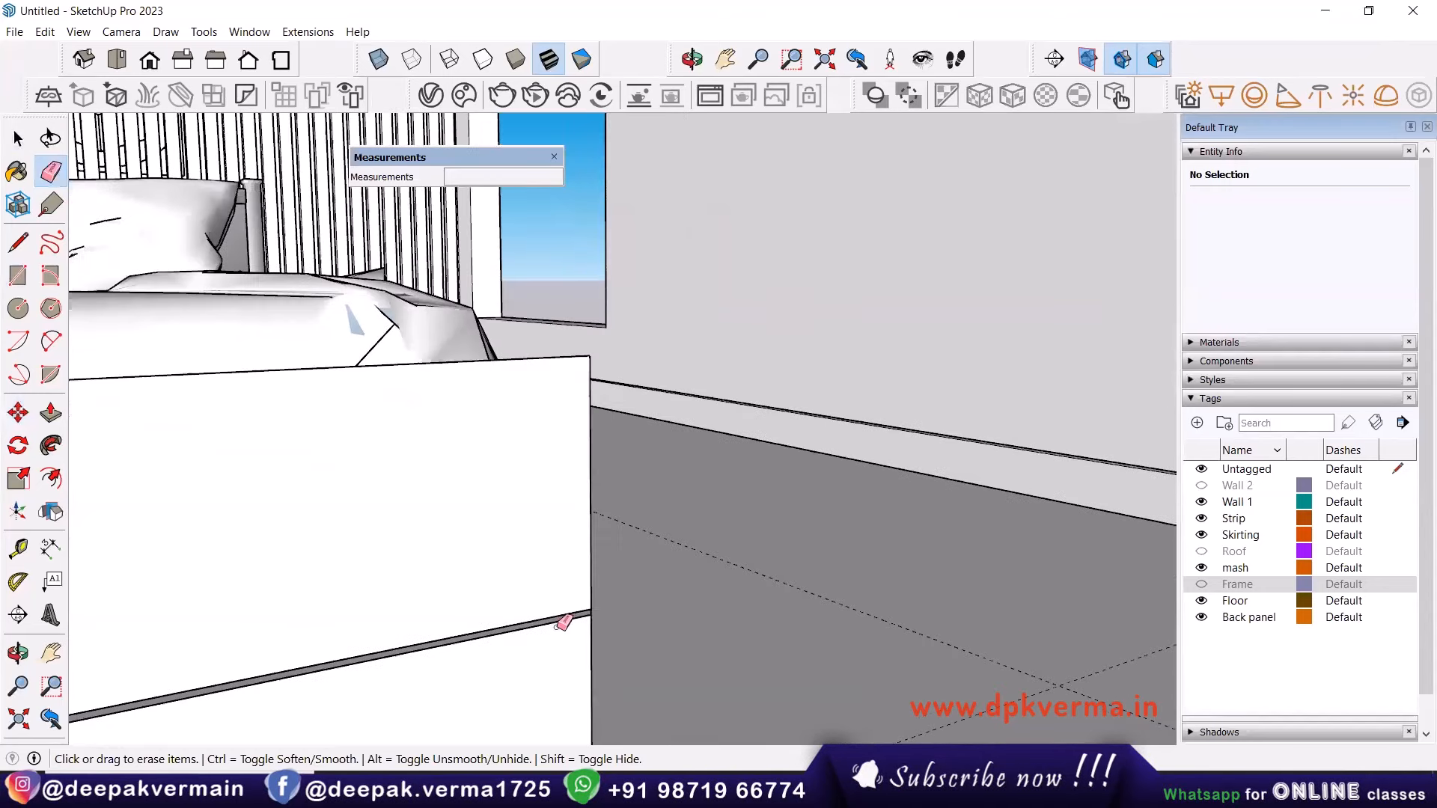
scroll(556, 627, "up", 2)
left_click(605, 604)
scroll(631, 605, "down", 4)
key("ctrl+z")
scroll(627, 606, "up", 1)
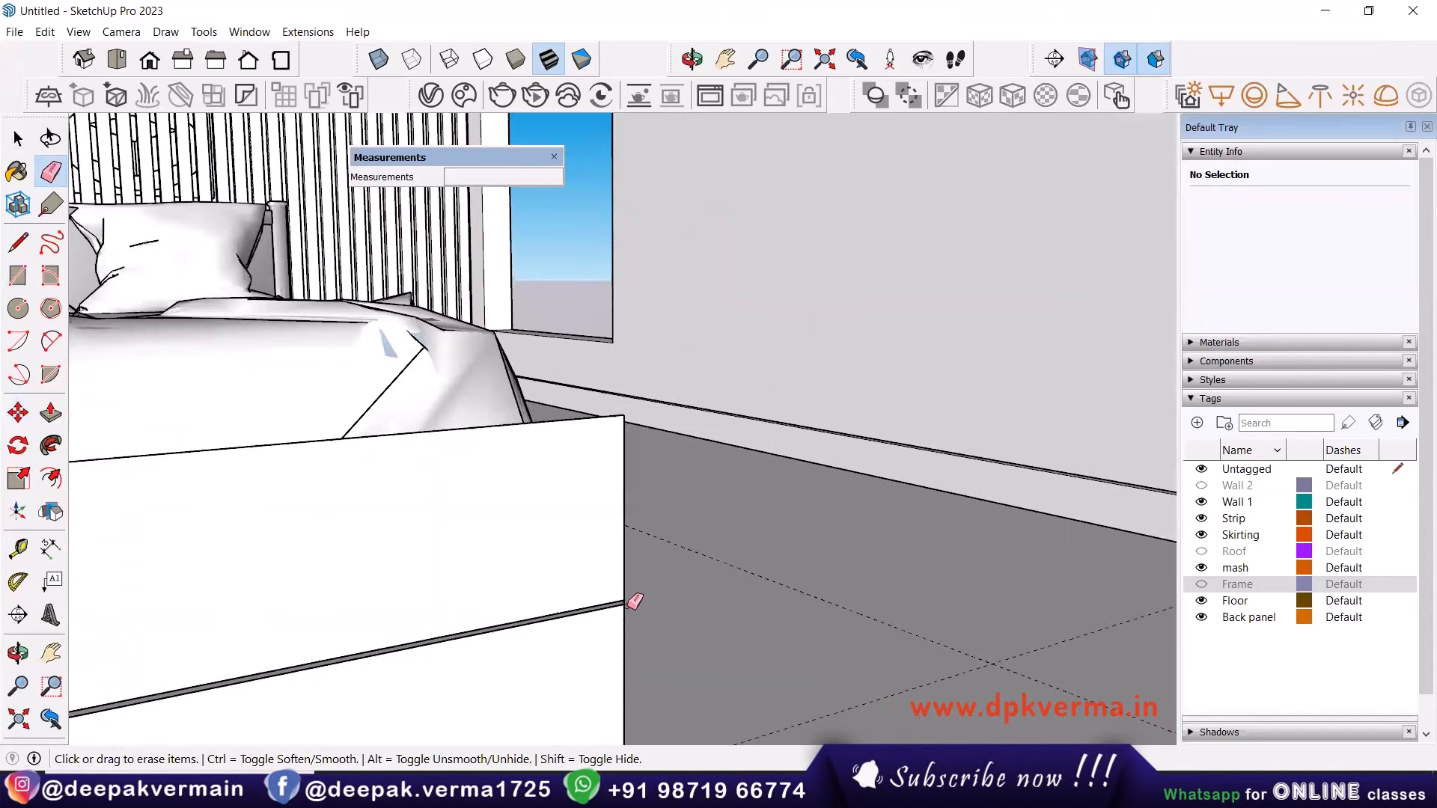
scroll(633, 598, "up", 2)
scroll(662, 592, "down", 5)
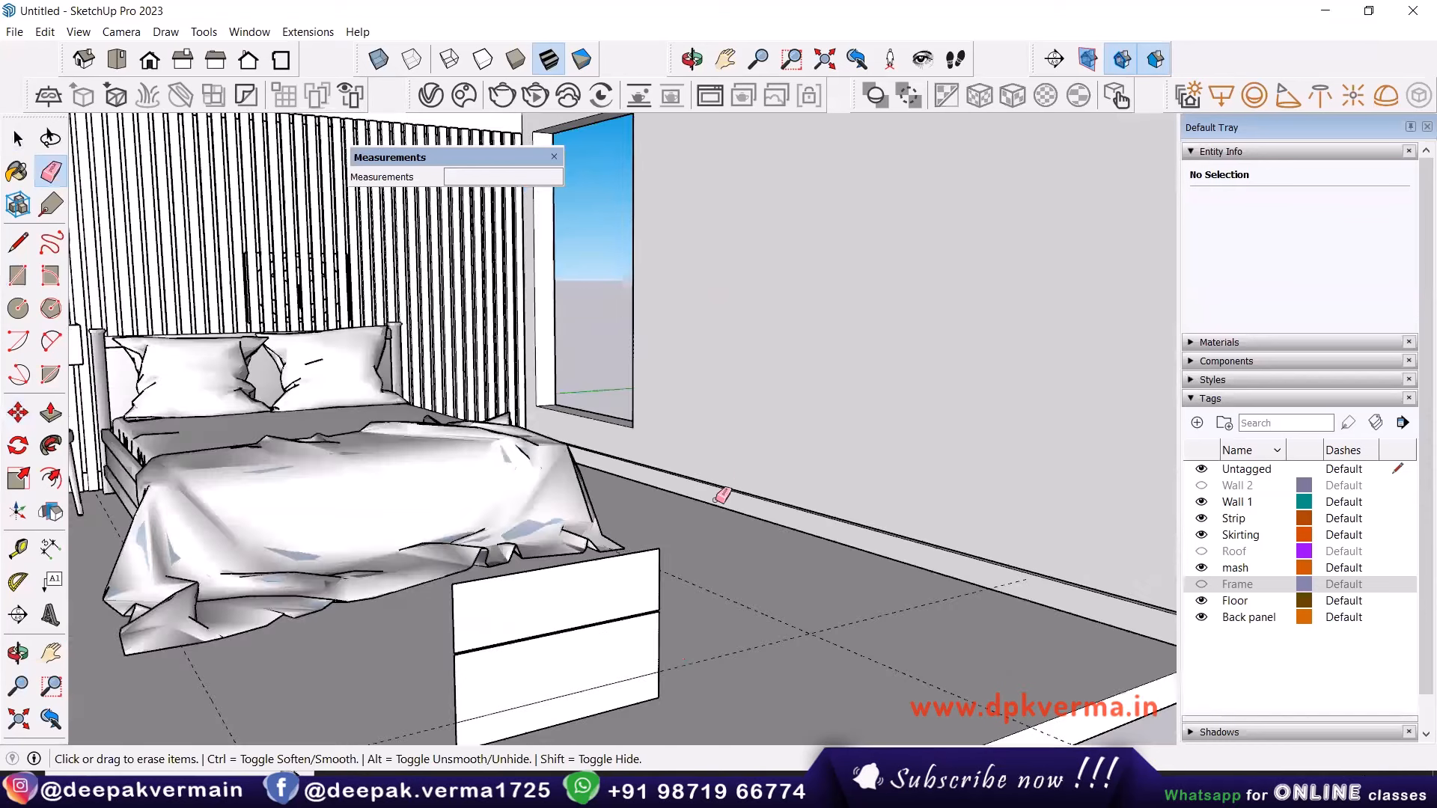
Extrude the upper and lower drawer fronts outward by 1".
scroll(500, 500, "up", 2)
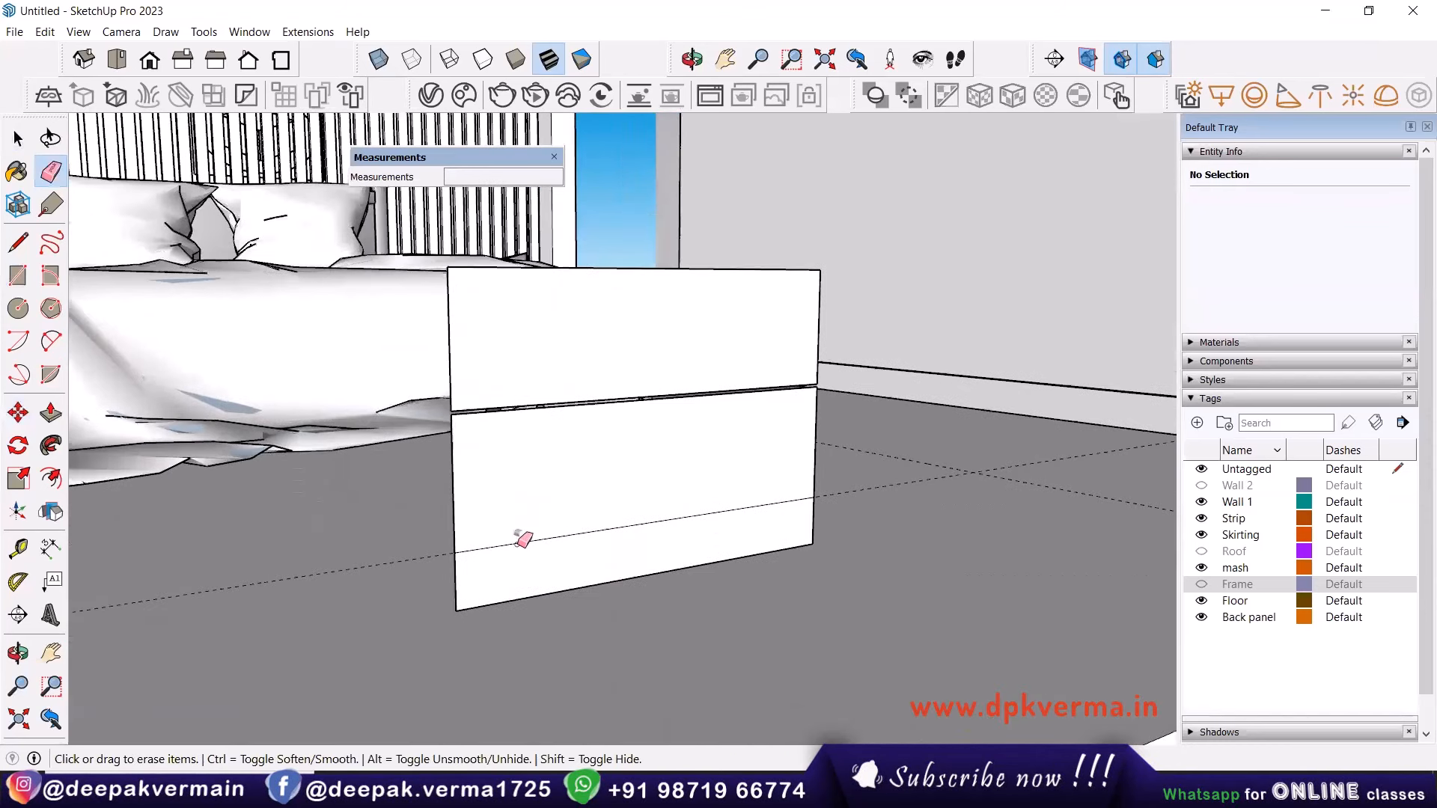
middle_click_drag(523, 539, 522, 545)
key("space")
key("p")
left_click(548, 430)
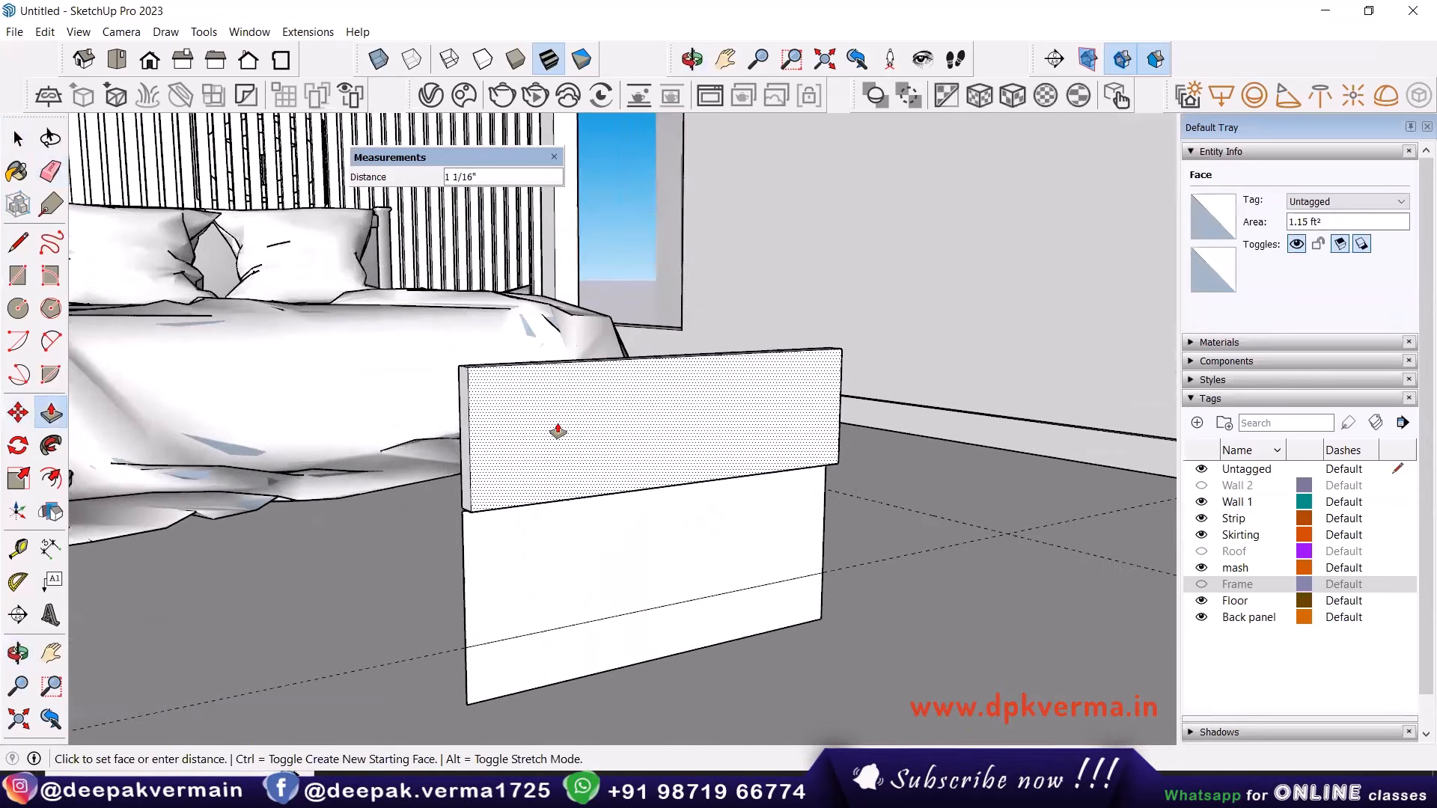
type("1")
key("Return")
double_click(541, 583)
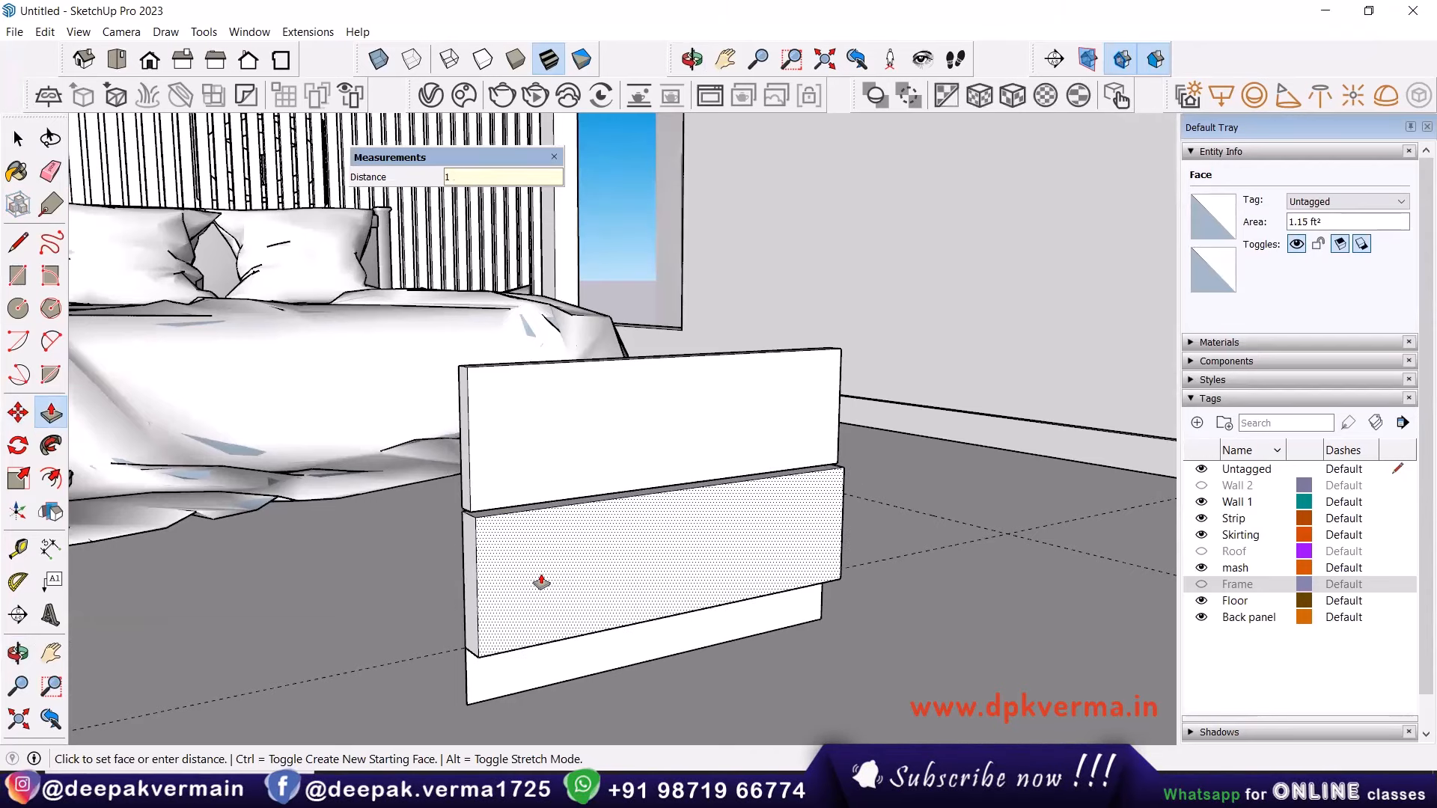
Close the open back of the lower drawer front with a diagonal line between opposite corners, and erase that diagonal.
middle_click_drag(571, 641, 655, 606)
key("l")
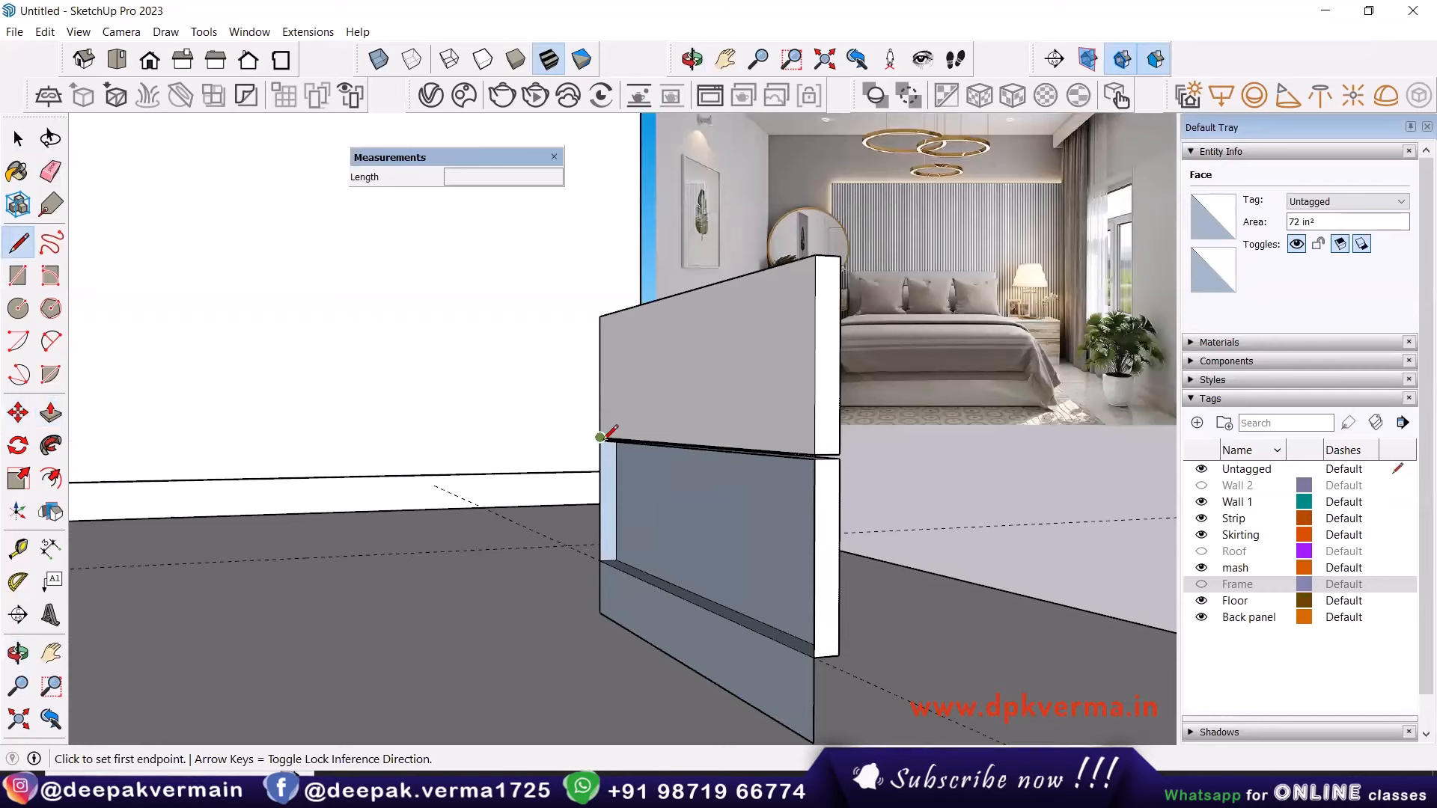
left_click(601, 439)
left_click(815, 655)
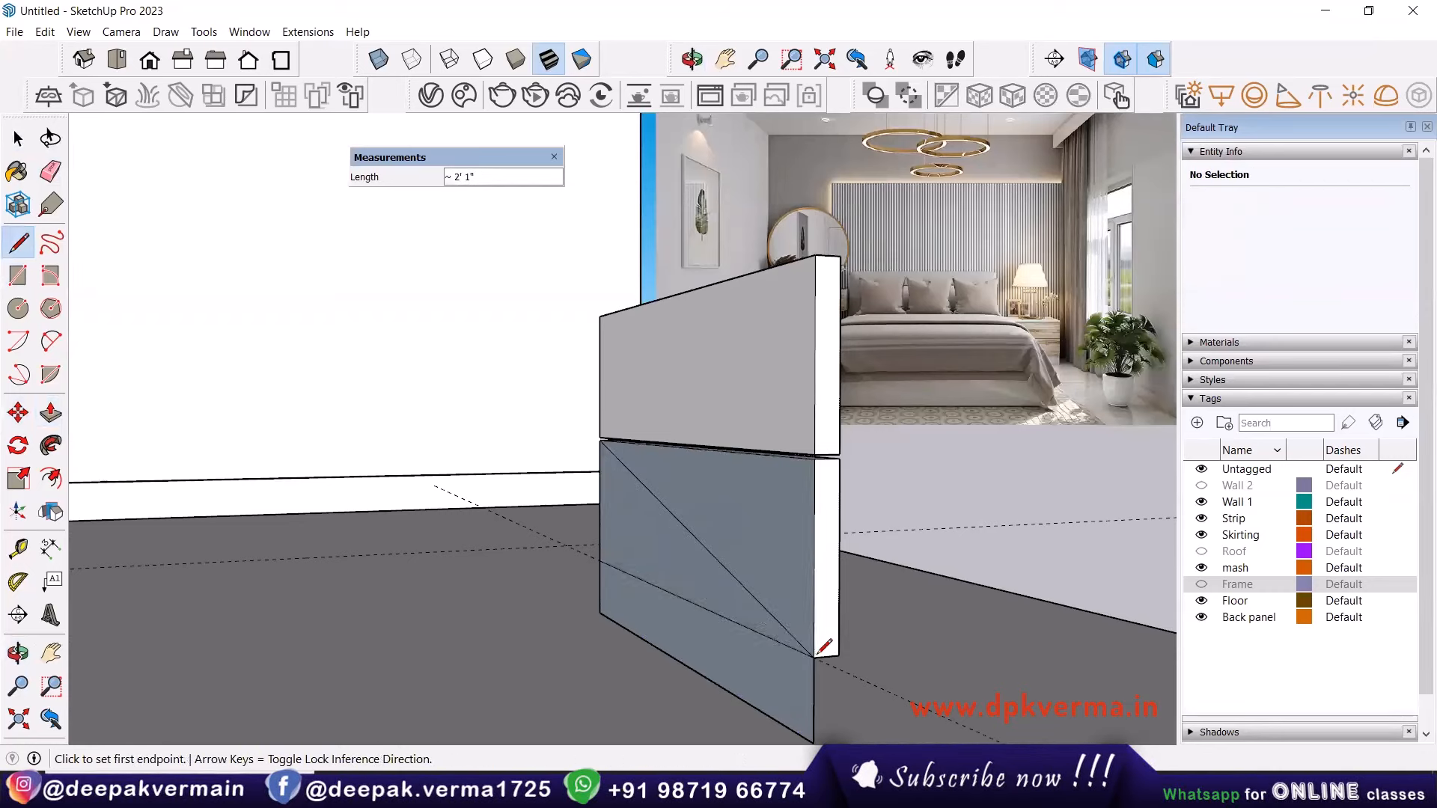
key("e")
left_click(737, 570)
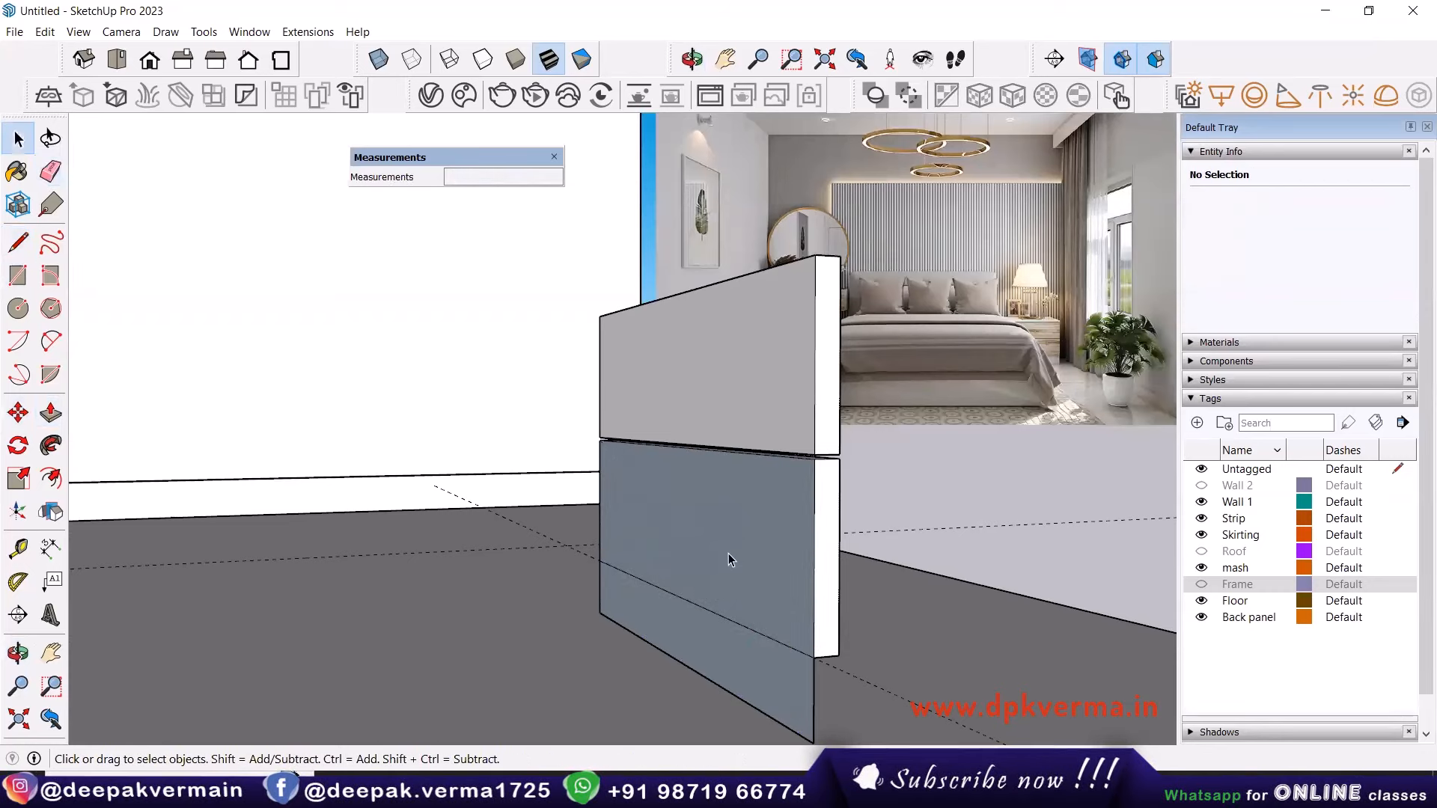
Reverse the newly formed back faces of the lower drawer front.
key("space")
left_click(730, 554)
right_click(747, 591)
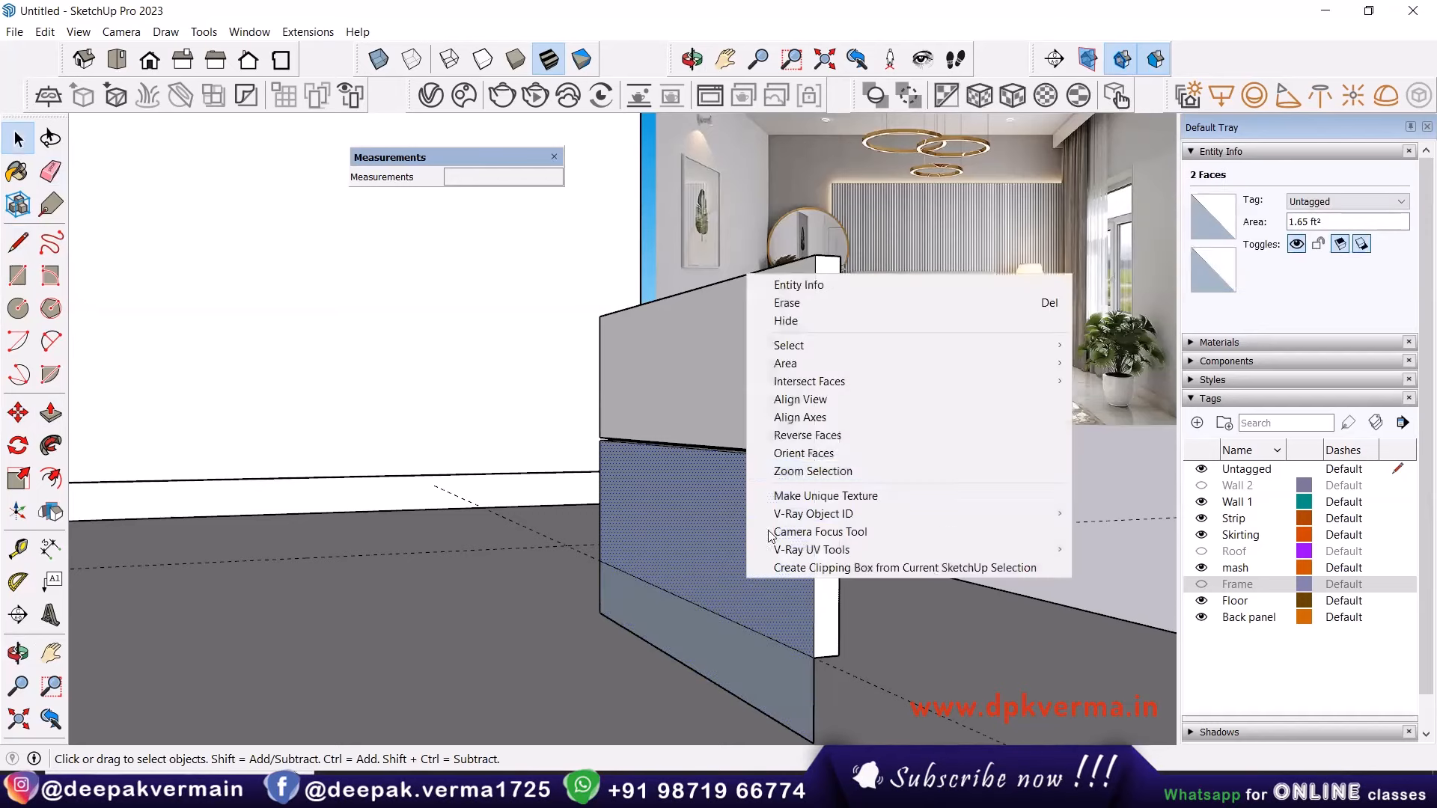
left_click(801, 436)
left_click(577, 610)
middle_click_drag(577, 610, 608, 612)
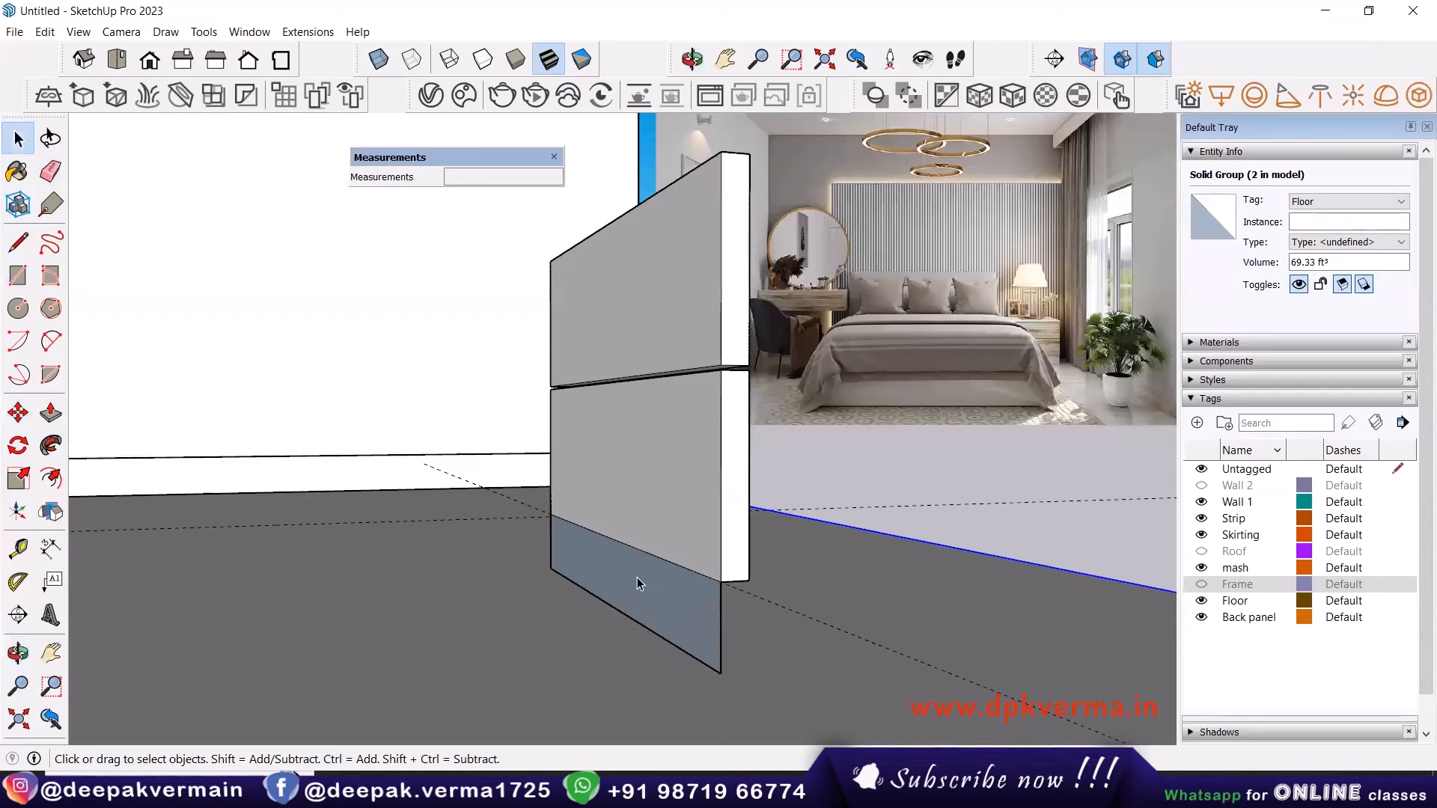
Unhide the box behind the drawer fronts, displaying hidden objects only long enough to pick it.
middle_click_drag(766, 578, 453, 507)
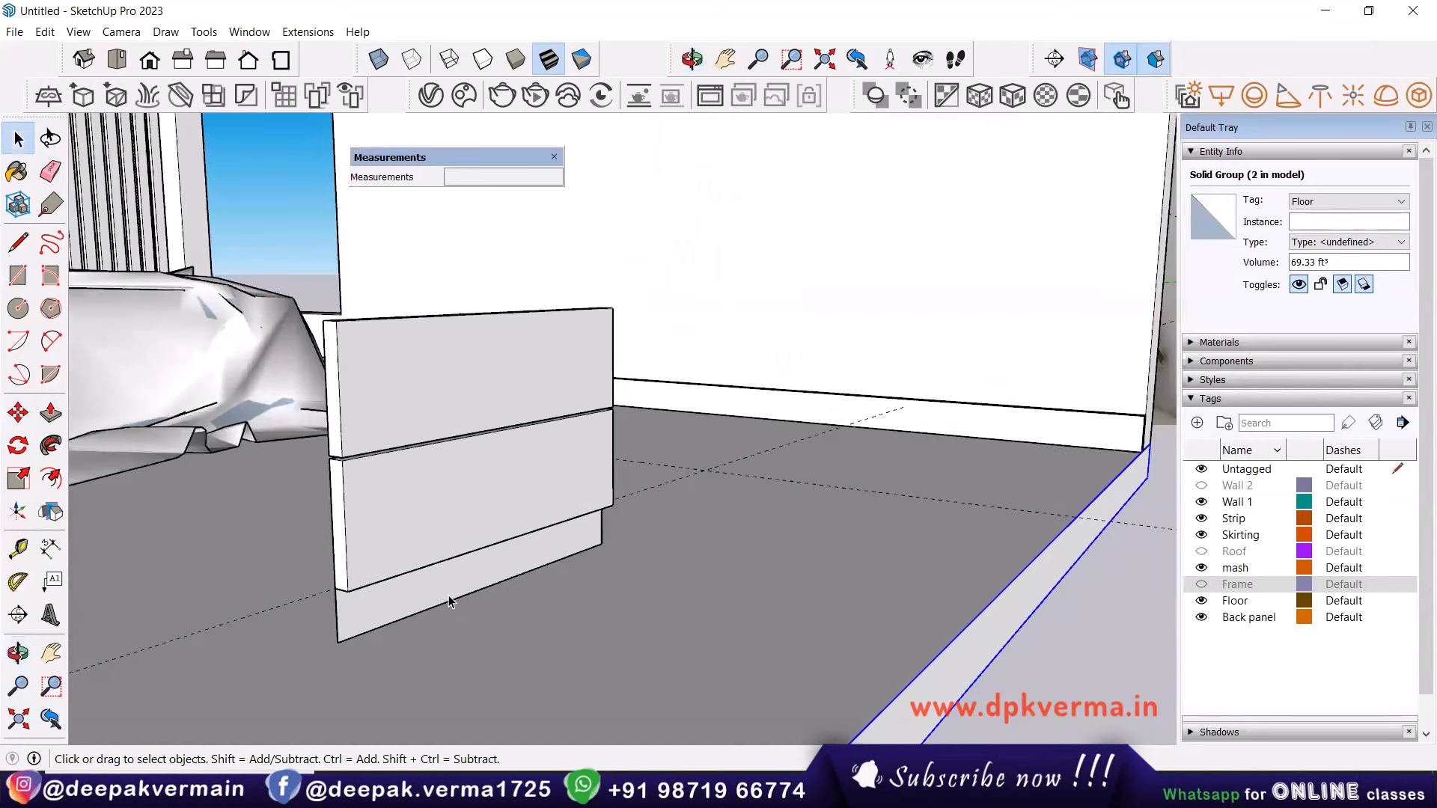
left_click(79, 31)
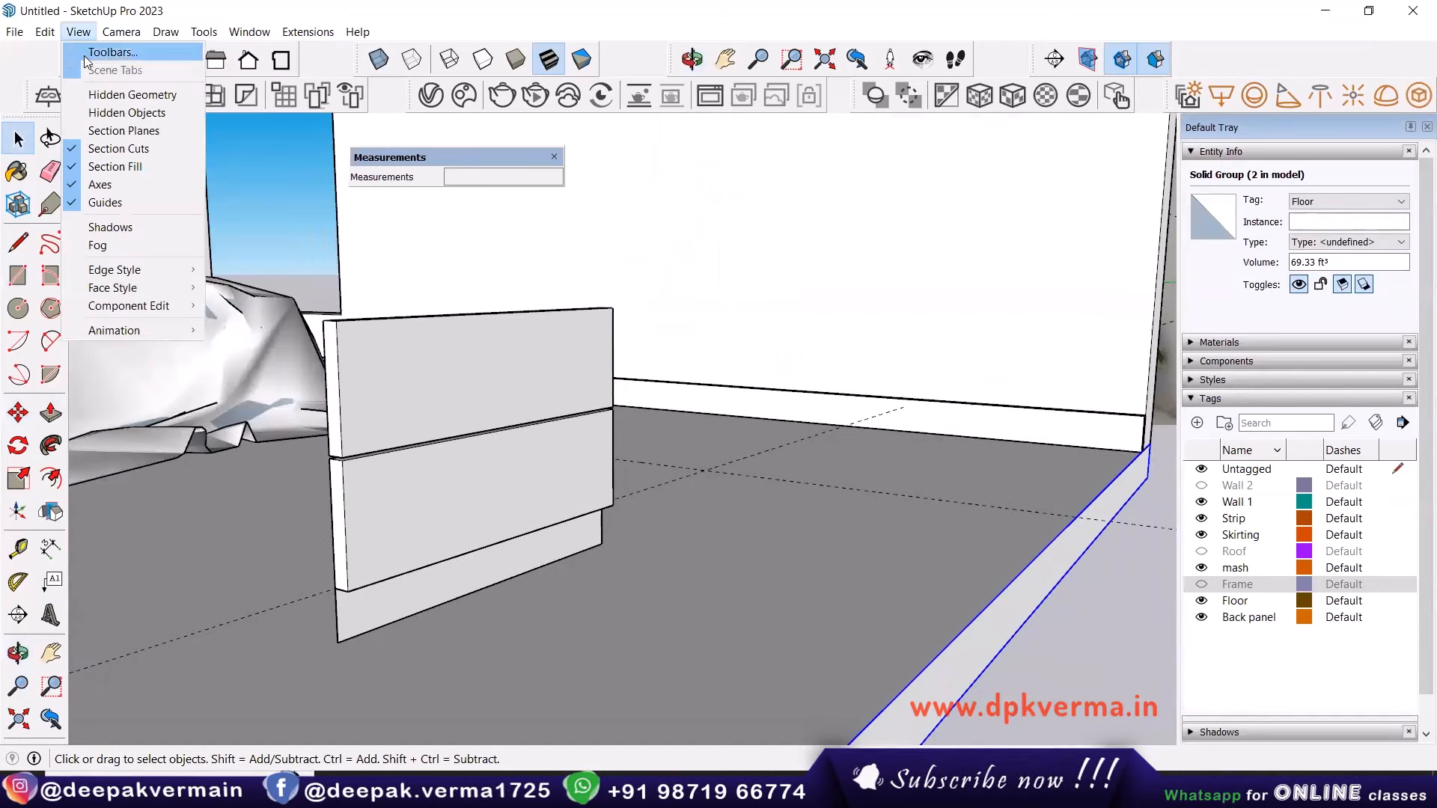
left_click(105, 112)
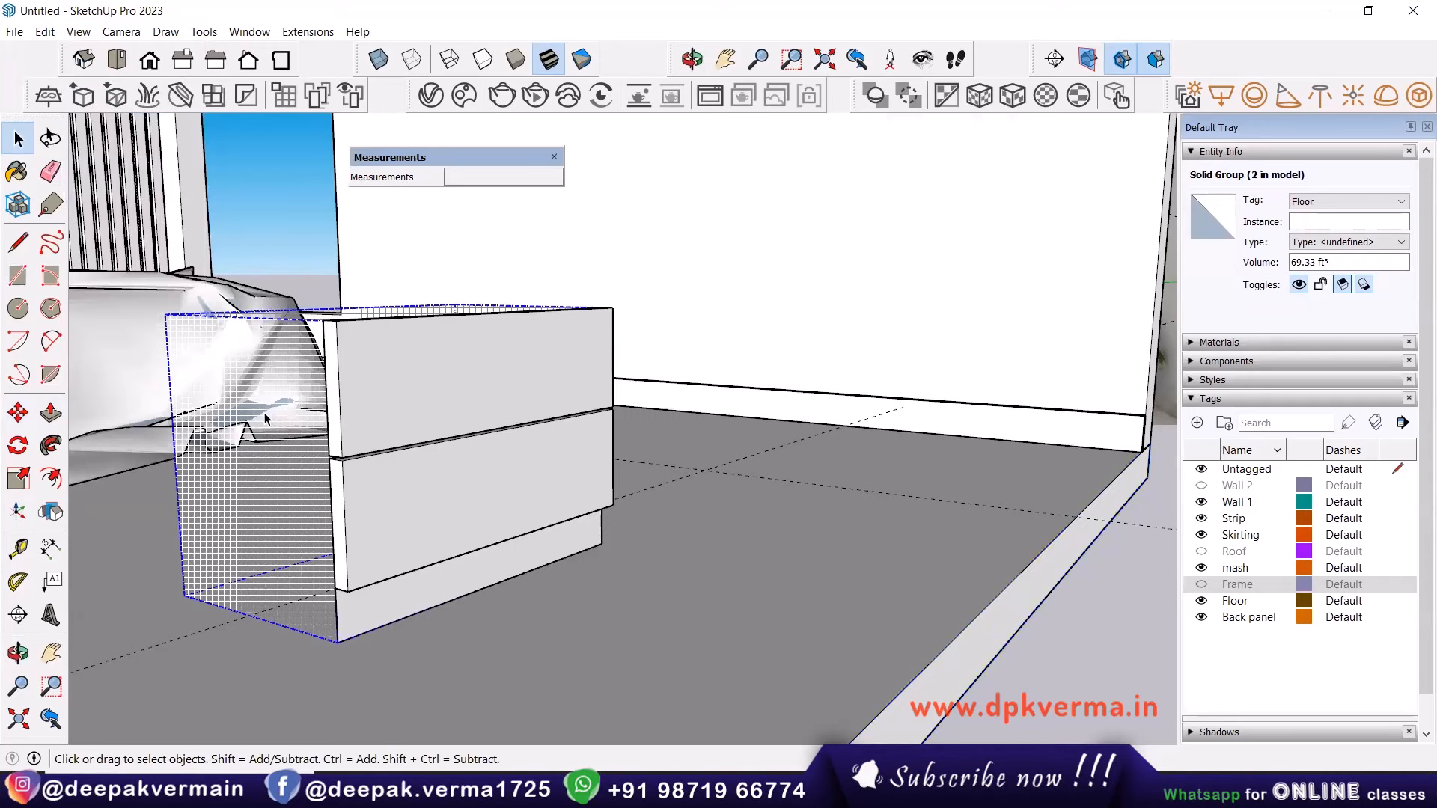
right_click(265, 419)
left_click(333, 458)
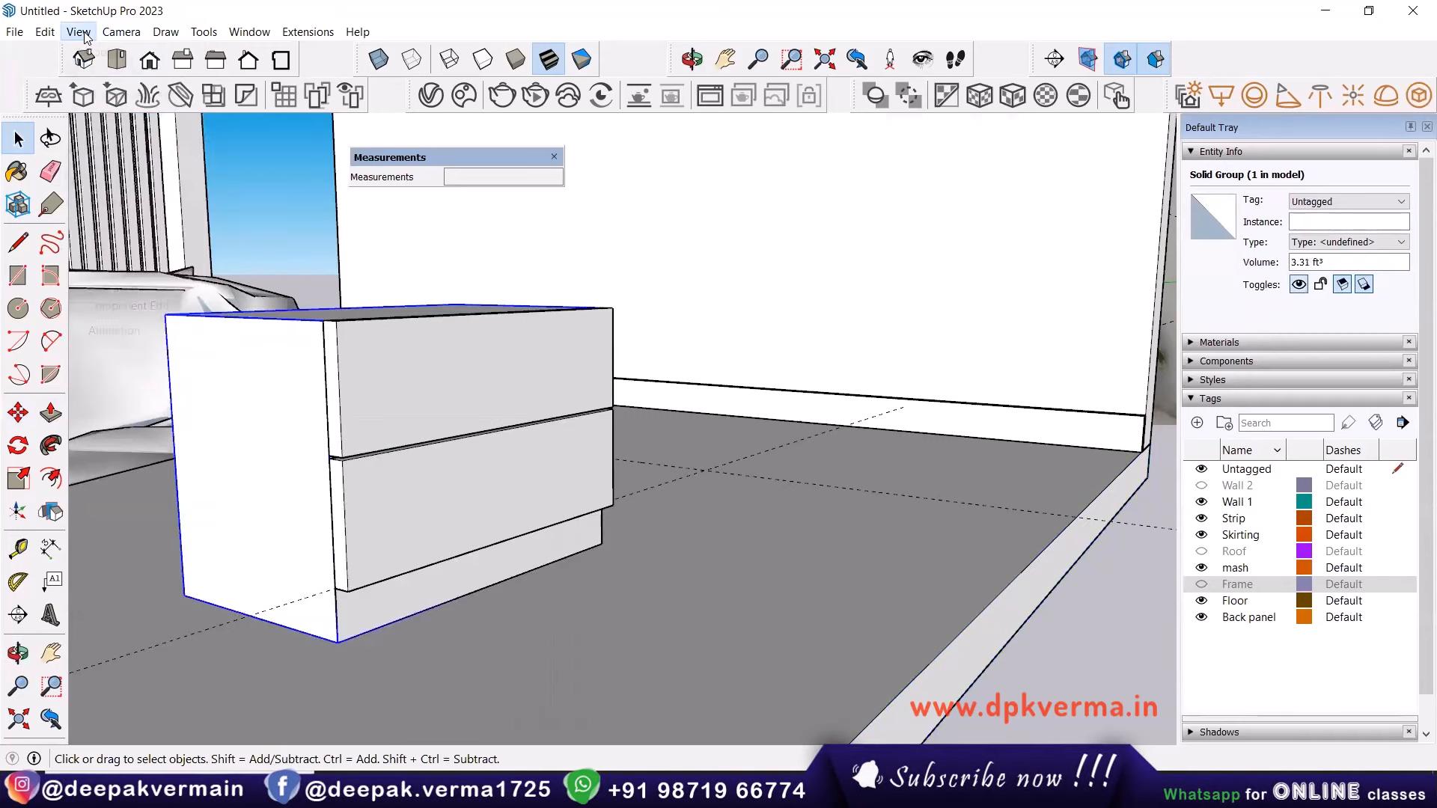
left_click(79, 31)
left_click(112, 113)
scroll(354, 442, "down", 2)
left_click(427, 572)
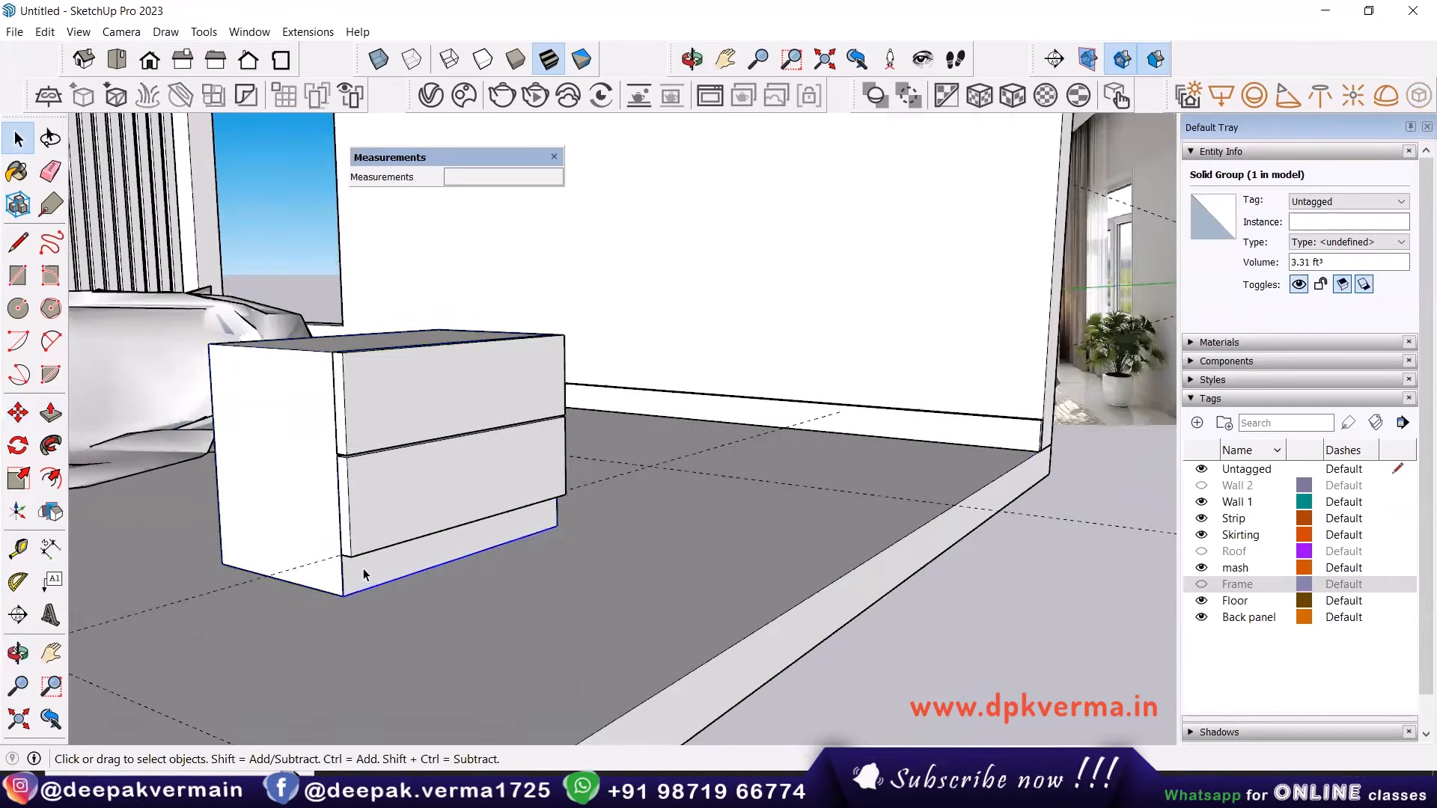
Make the upper drawer front, with all its connected faces and edges, into its own group.
middle_click_drag(430, 581, 689, 673)
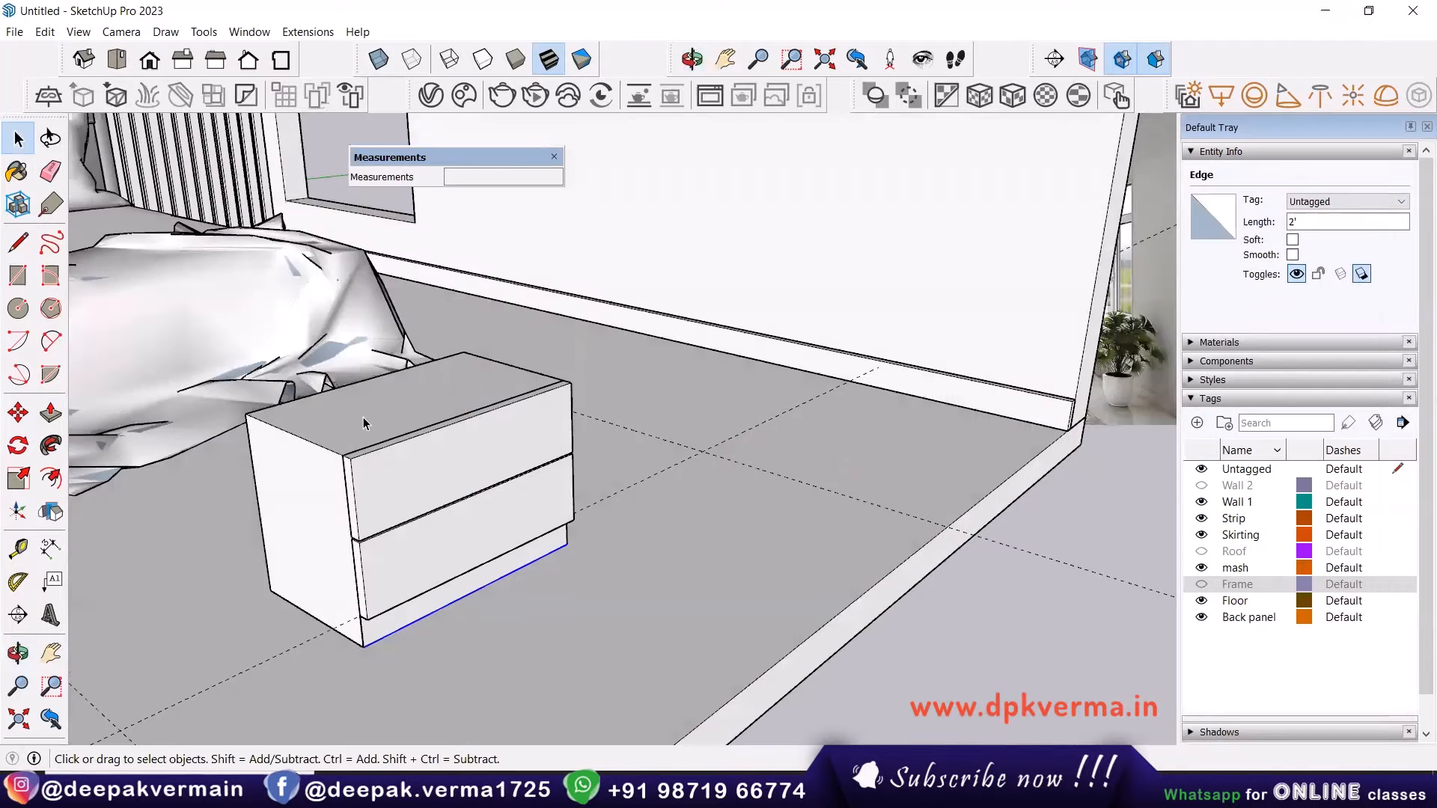
scroll(362, 416, "up", 3)
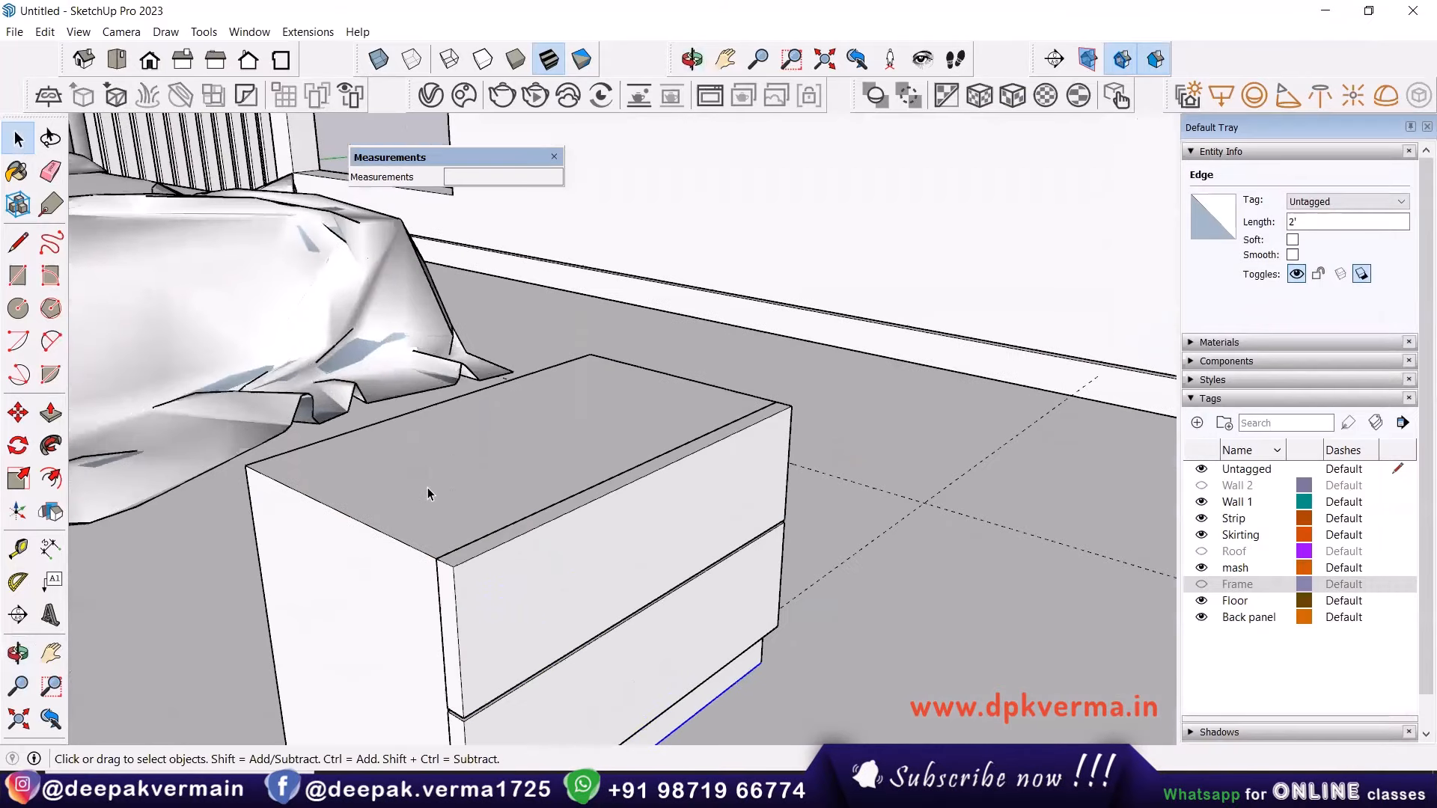
left_click(428, 488)
triple_click(511, 587)
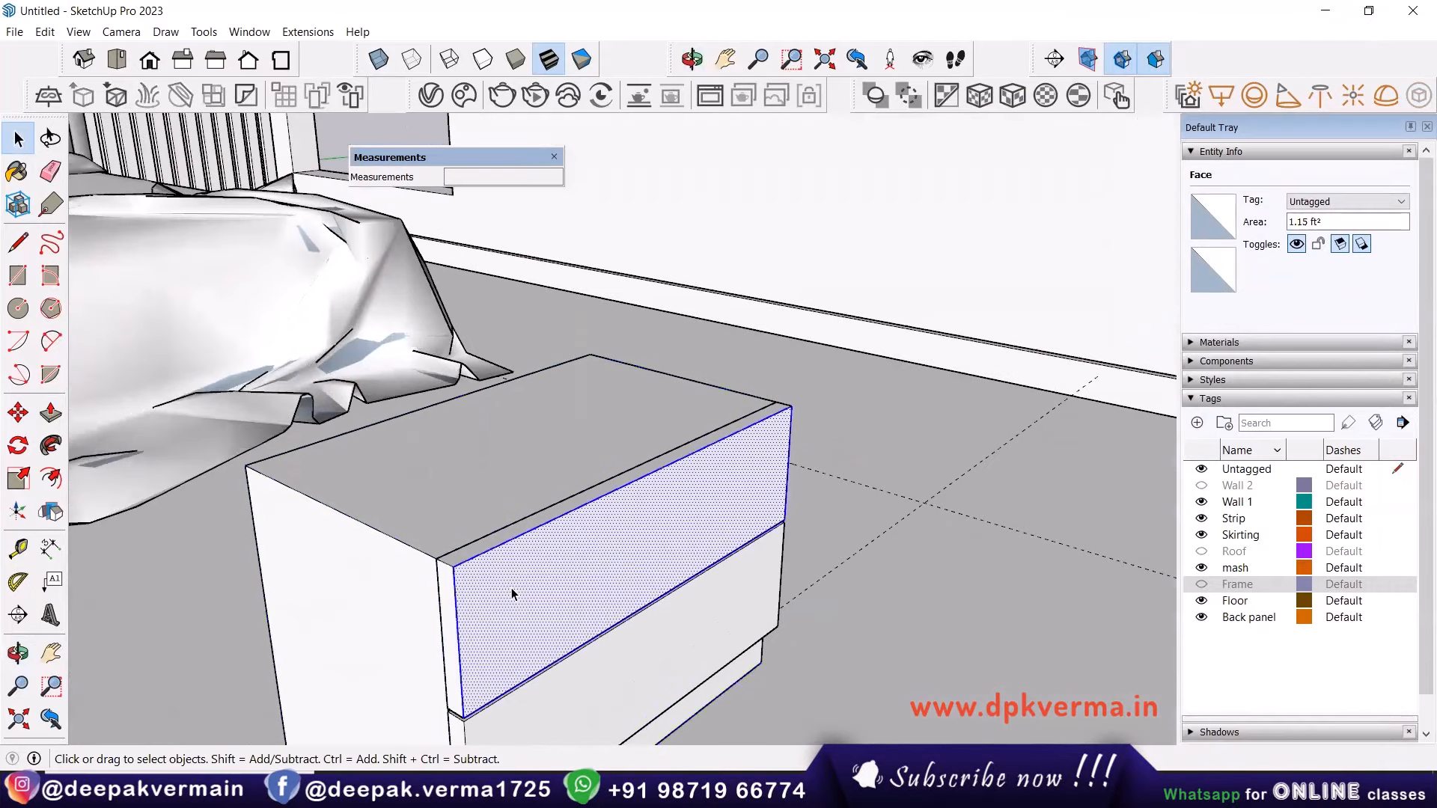
right_click(511, 587)
left_click(599, 414)
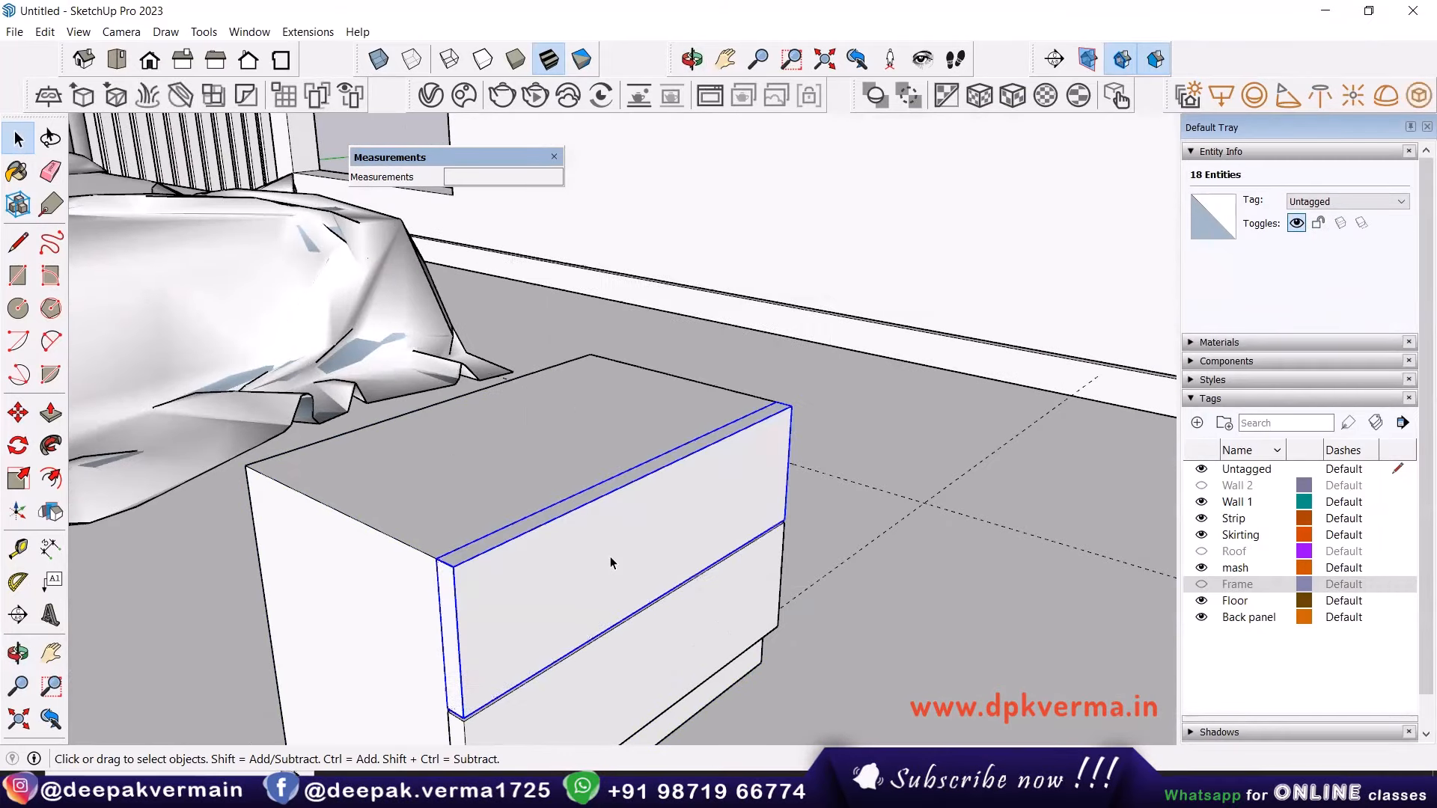
Make the lower drawer front, with all its connected faces and edges, into its own group.
middle_click_drag(609, 561, 581, 548)
triple_click(581, 546)
right_click(581, 547)
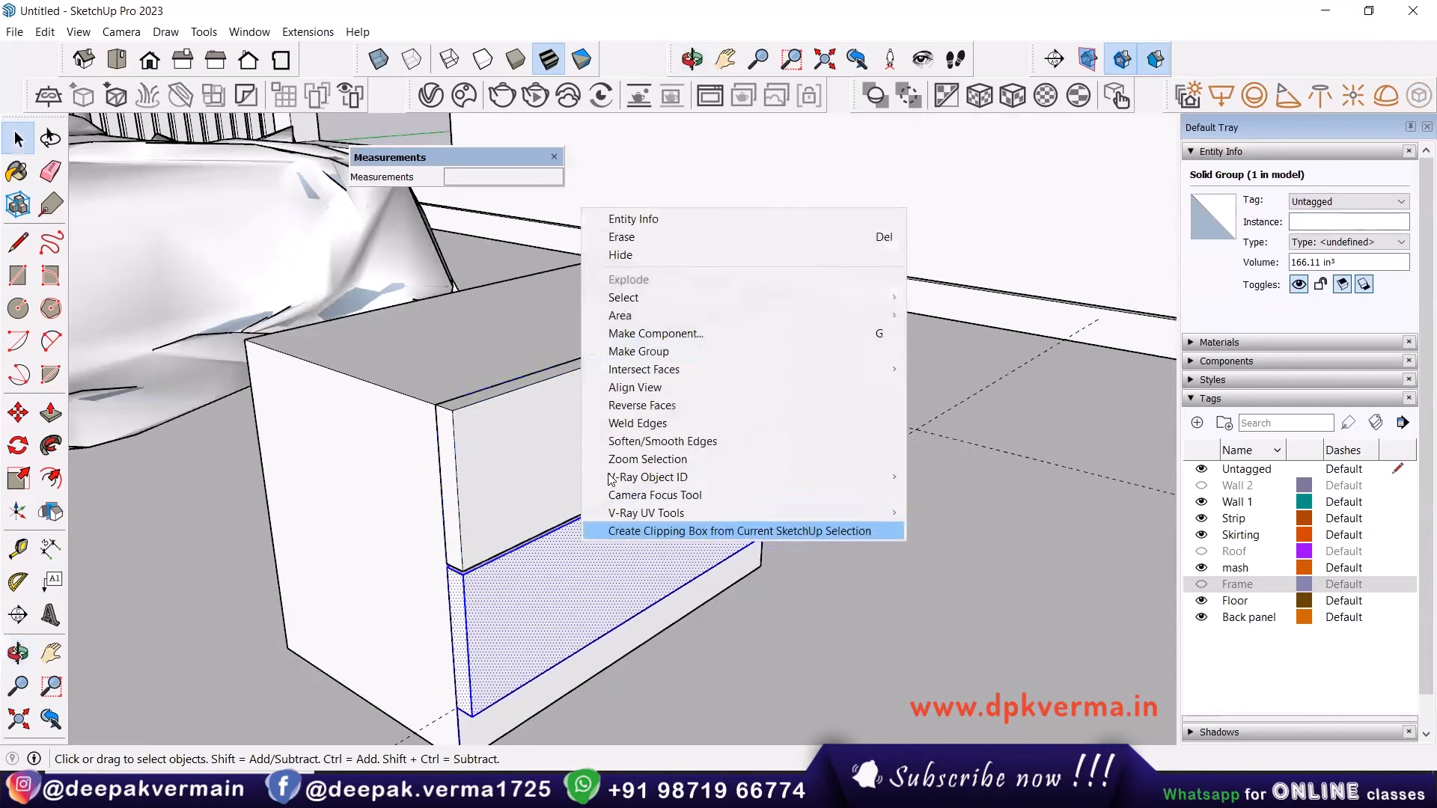
left_click(667, 351)
Draw a 2' by 1' 3" rectangle over the bedside table's top, from the back corner to the front corner of the upper drawer.
scroll(568, 667, "down", 2)
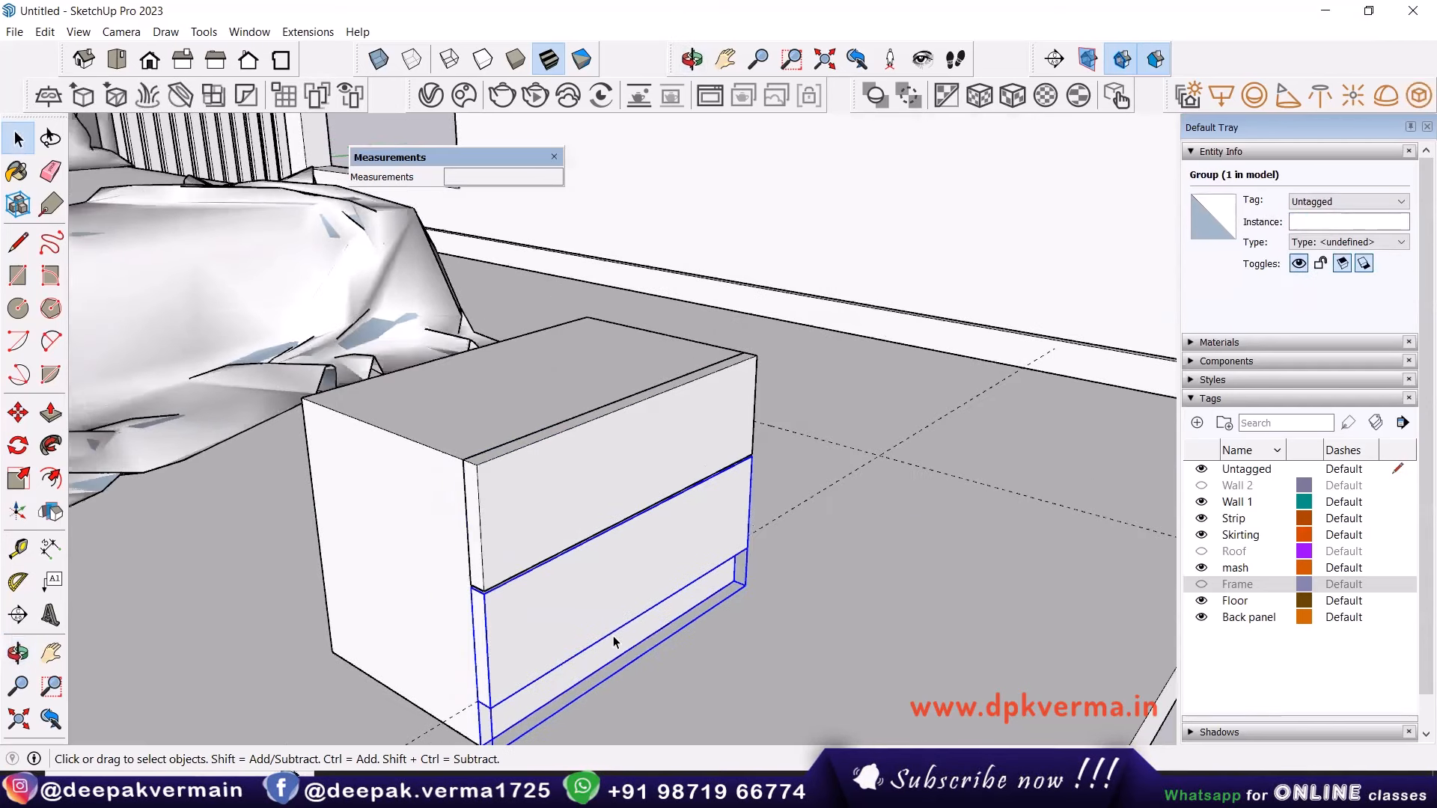
middle_click_drag(613, 635, 599, 607)
middle_click_drag(515, 461, 389, 514)
key("r")
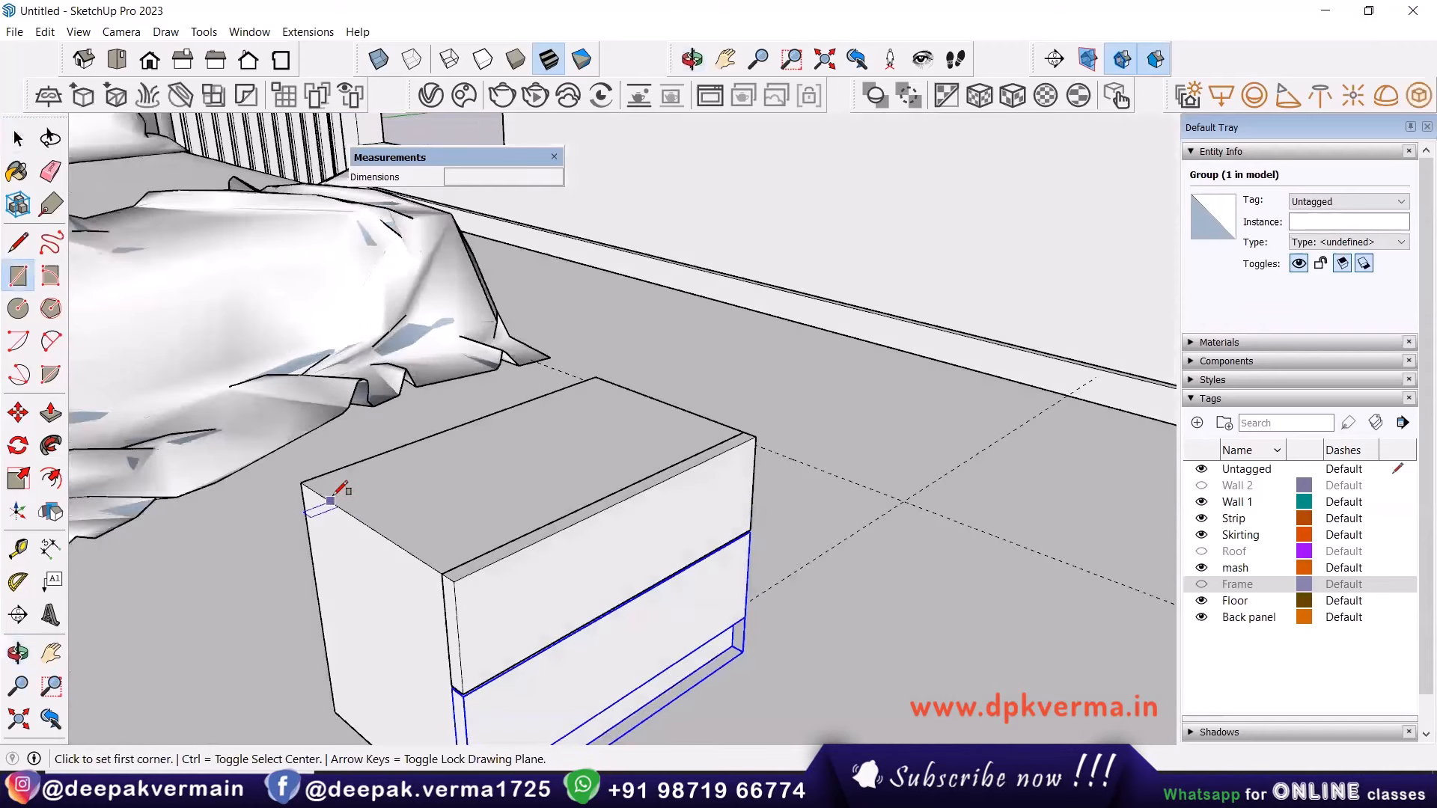
left_click(302, 481)
scroll(812, 417, "up", 3)
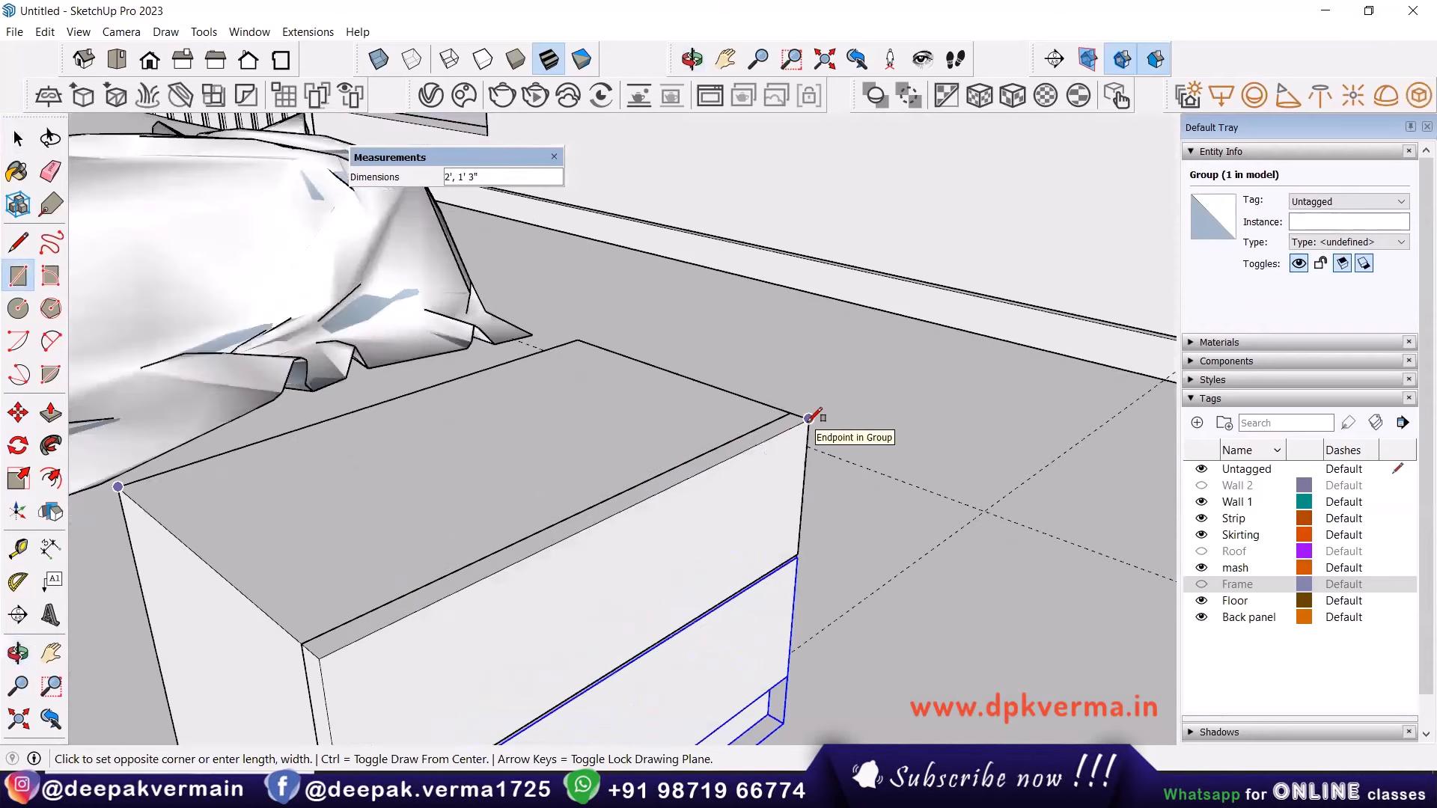
left_click(811, 417)
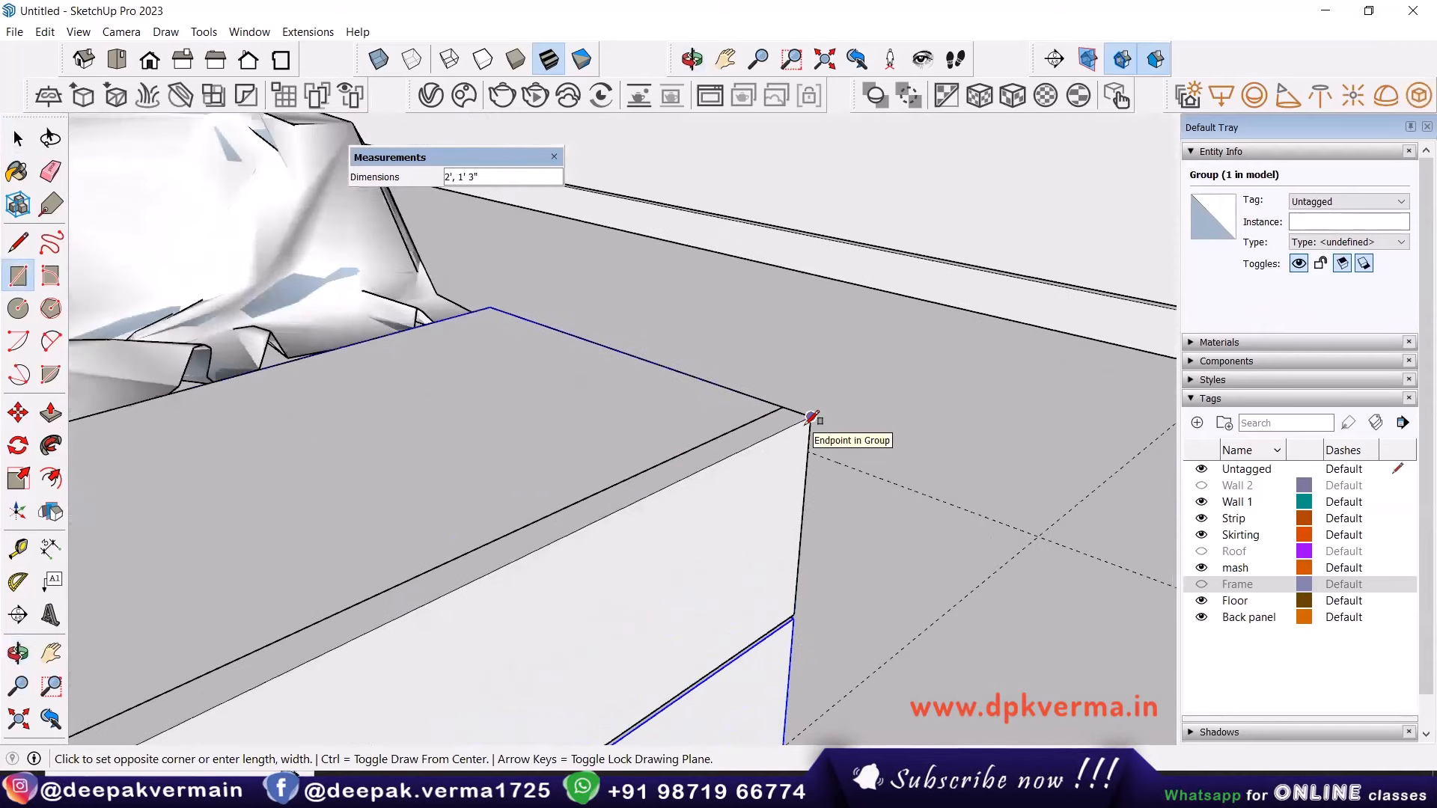
Extrude the rectangle on the bedside table upward by 1" to form a top slab.
key("p")
left_click(743, 435)
type("1")
key("Return")
key("space")
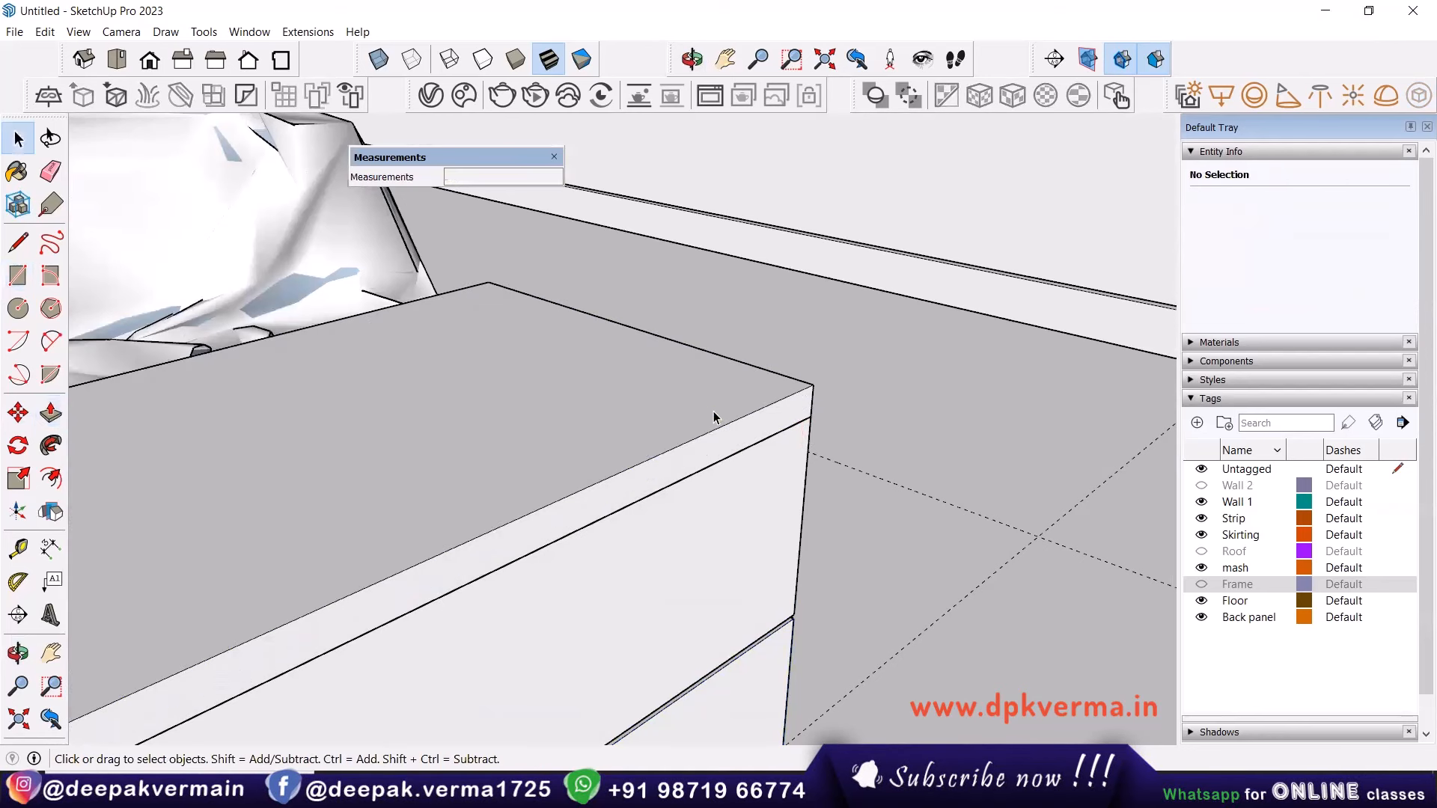
Push the slab's upper face down to thin it, and pull its front edge slightly outward past the drawer fronts.
scroll(661, 445, "down", 2)
key("p")
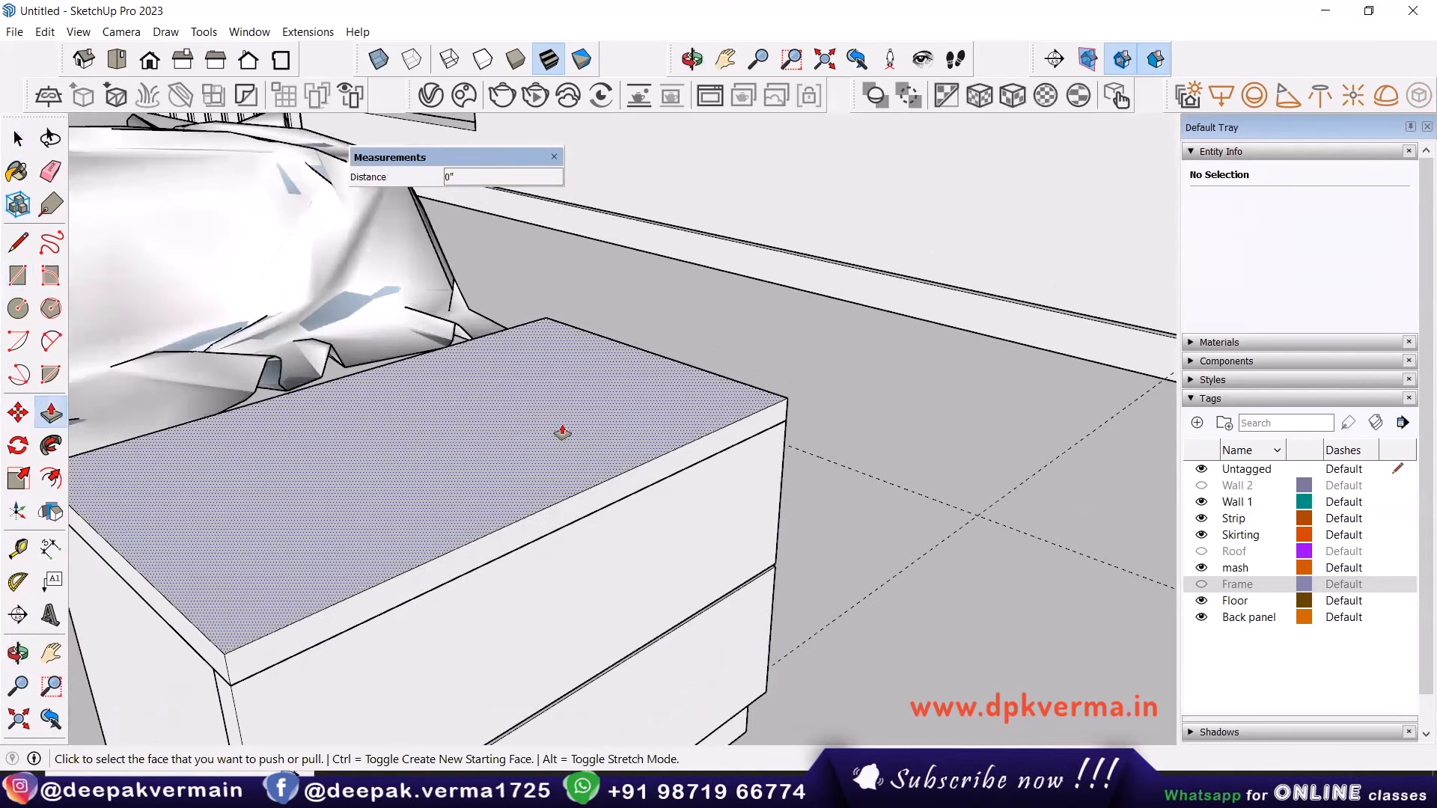
left_click(561, 434)
key("space")
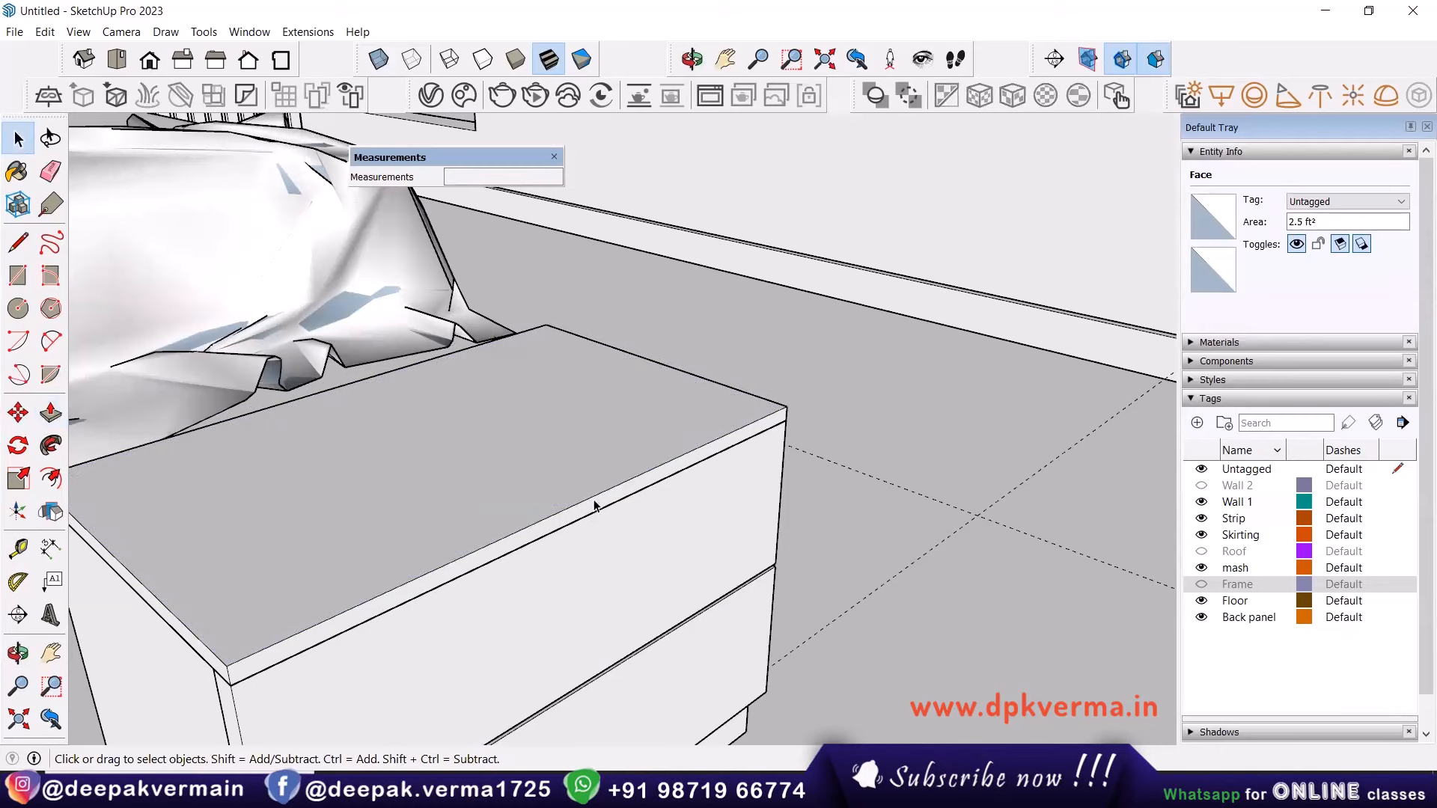
key("p")
left_click(588, 520)
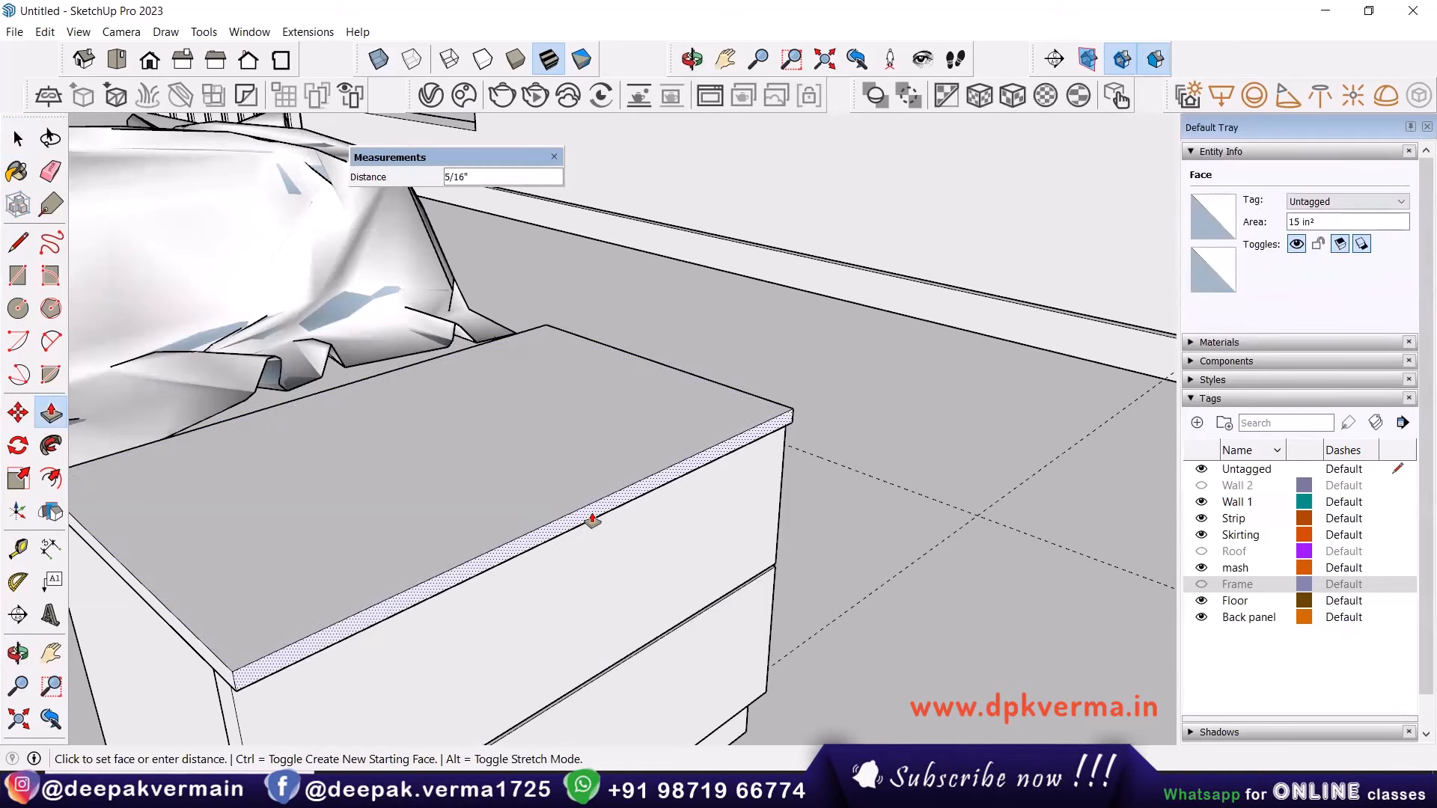
key("space")
Make the complete top slab of the bedside table into its own group.
scroll(592, 524, "down", 1)
middle_click_drag(578, 584, 410, 372)
scroll(417, 505, "up", 1)
triple_click(410, 368)
right_click(410, 368)
left_click(449, 503)
middle_click_drag(449, 503, 456, 399)
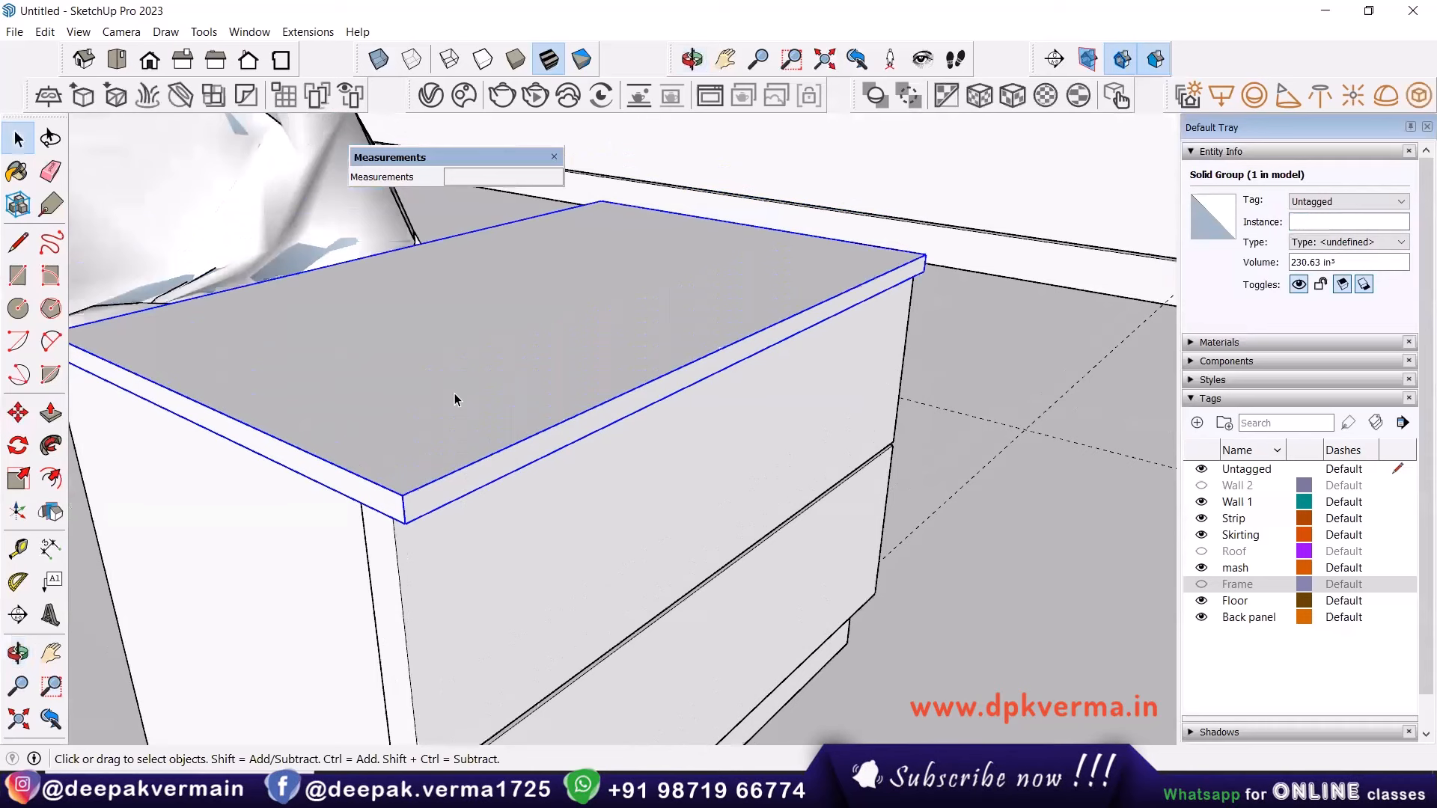
Hide the top slab and push the upper drawer front's top face down slightly to leave a narrow gap.
right_click(456, 399)
left_click(509, 440)
scroll(410, 498, "up", 5)
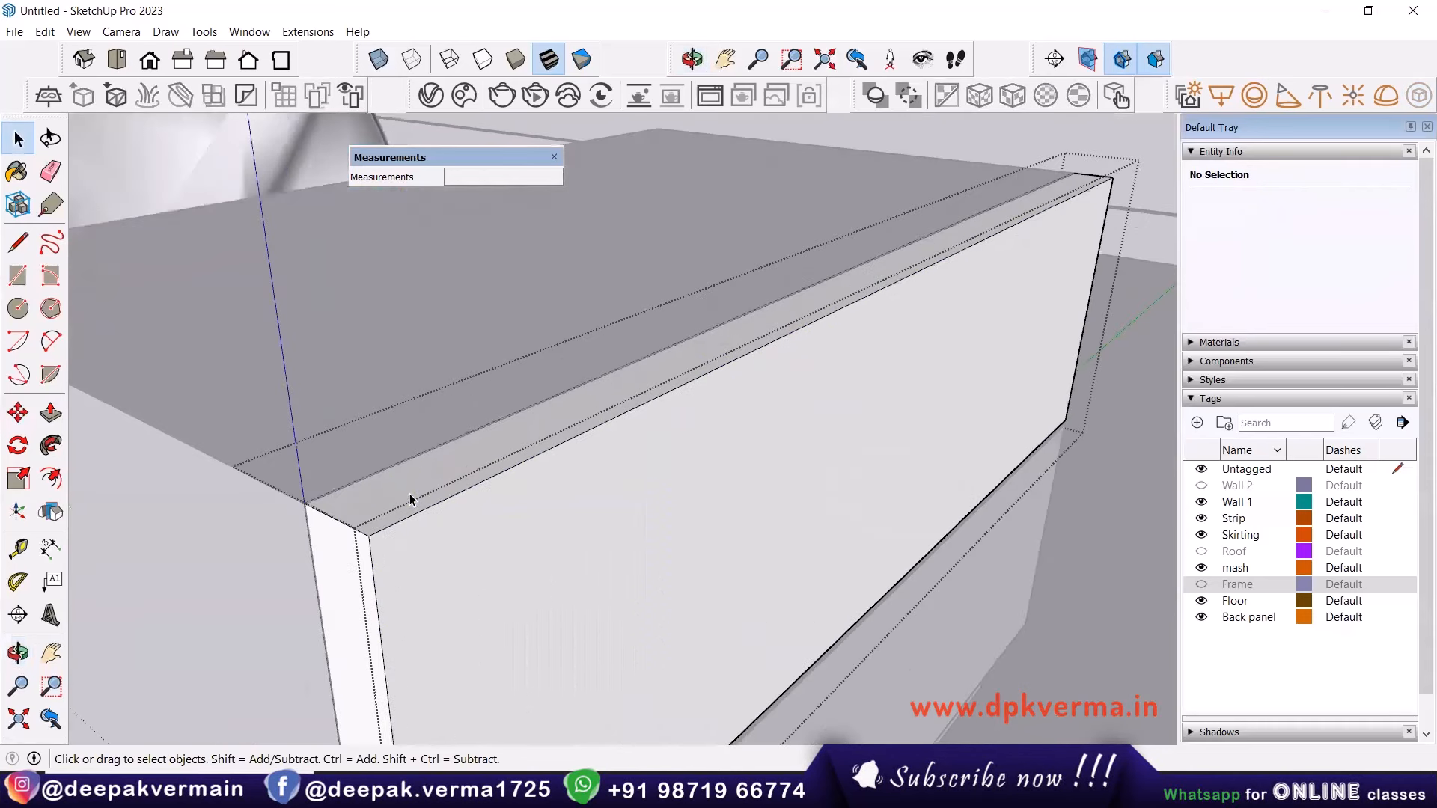
key("p")
left_click(410, 499)
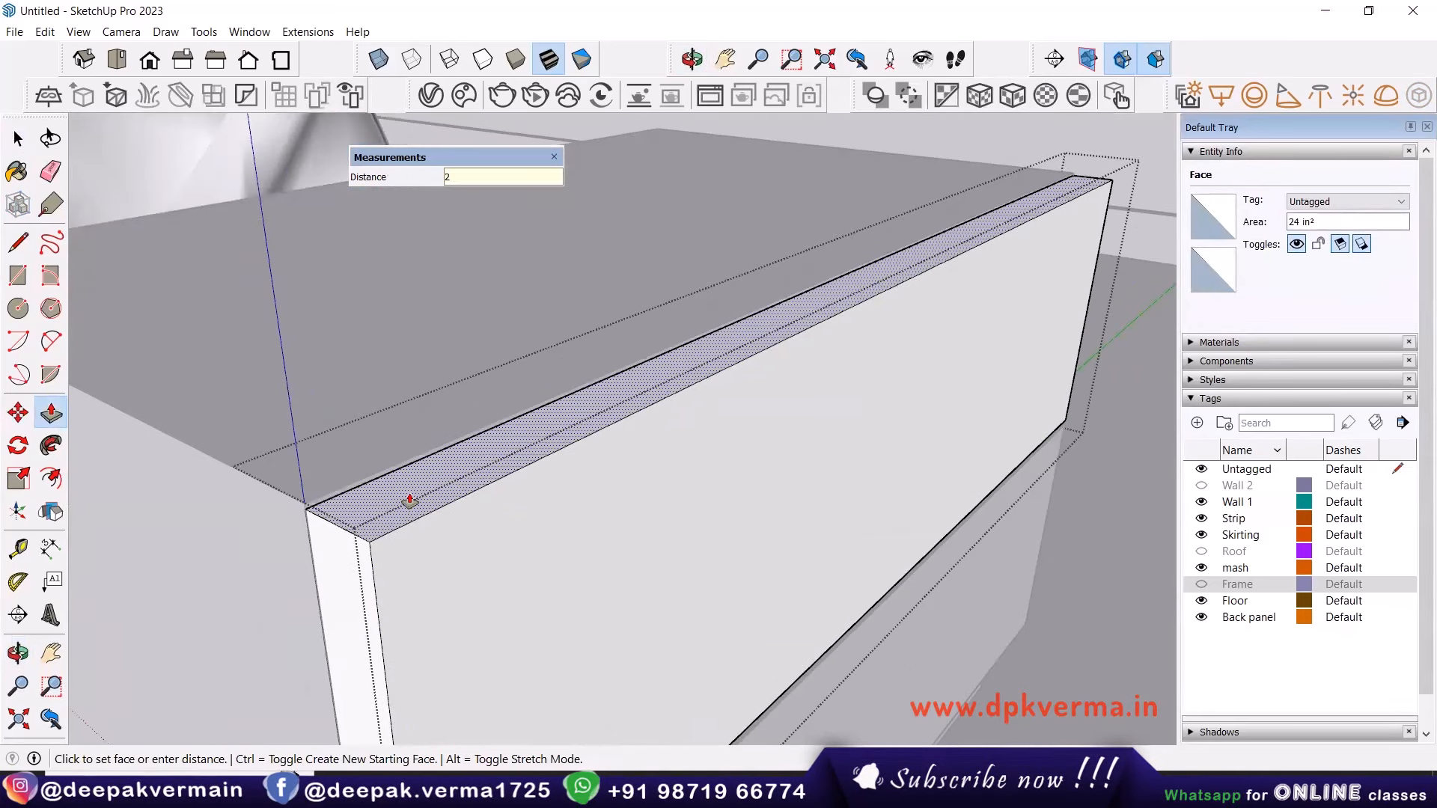
type("2")
key("BackSpace")
key("space")
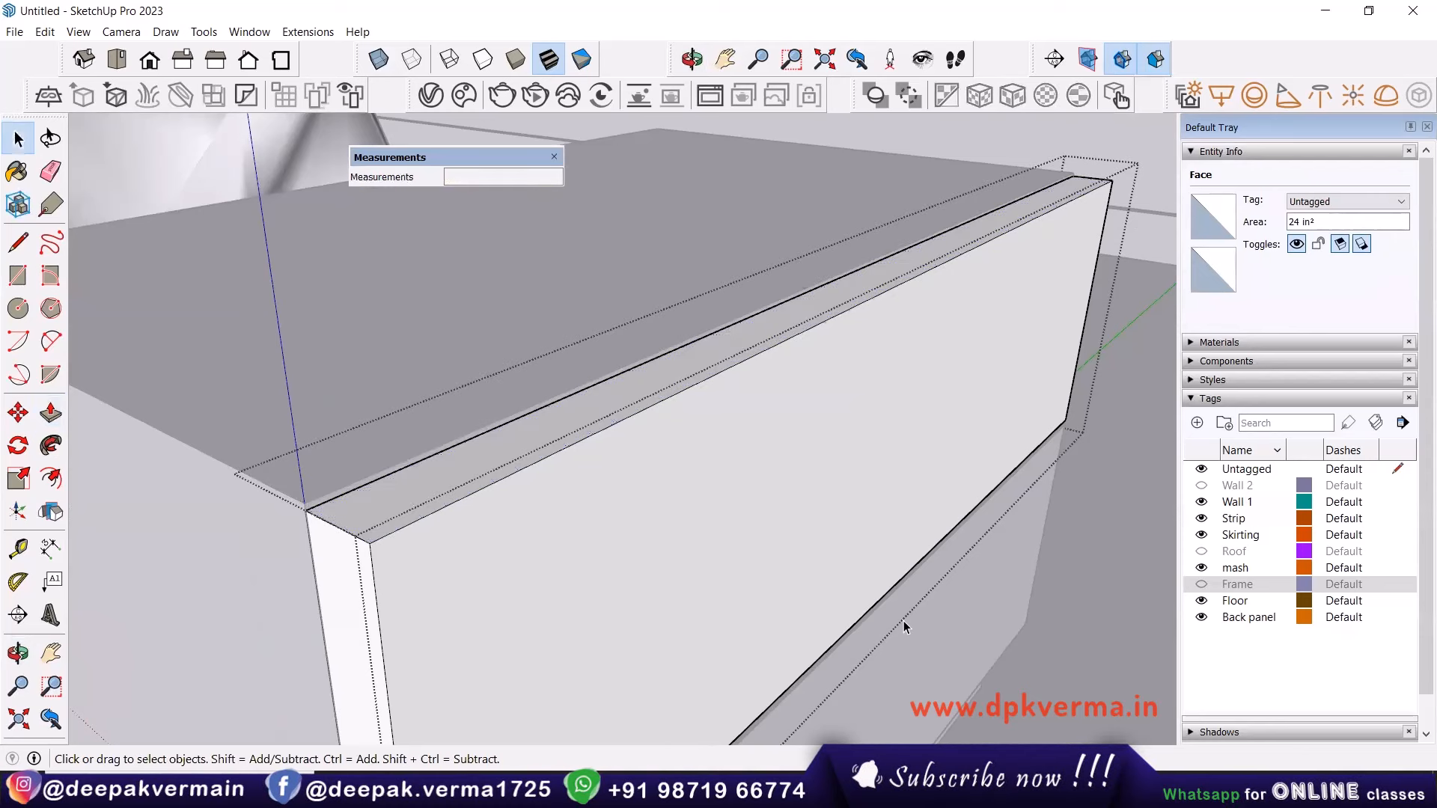
left_click(1045, 600)
Unhide the top slab, displaying hidden objects only long enough to pick it.
left_click(120, 35)
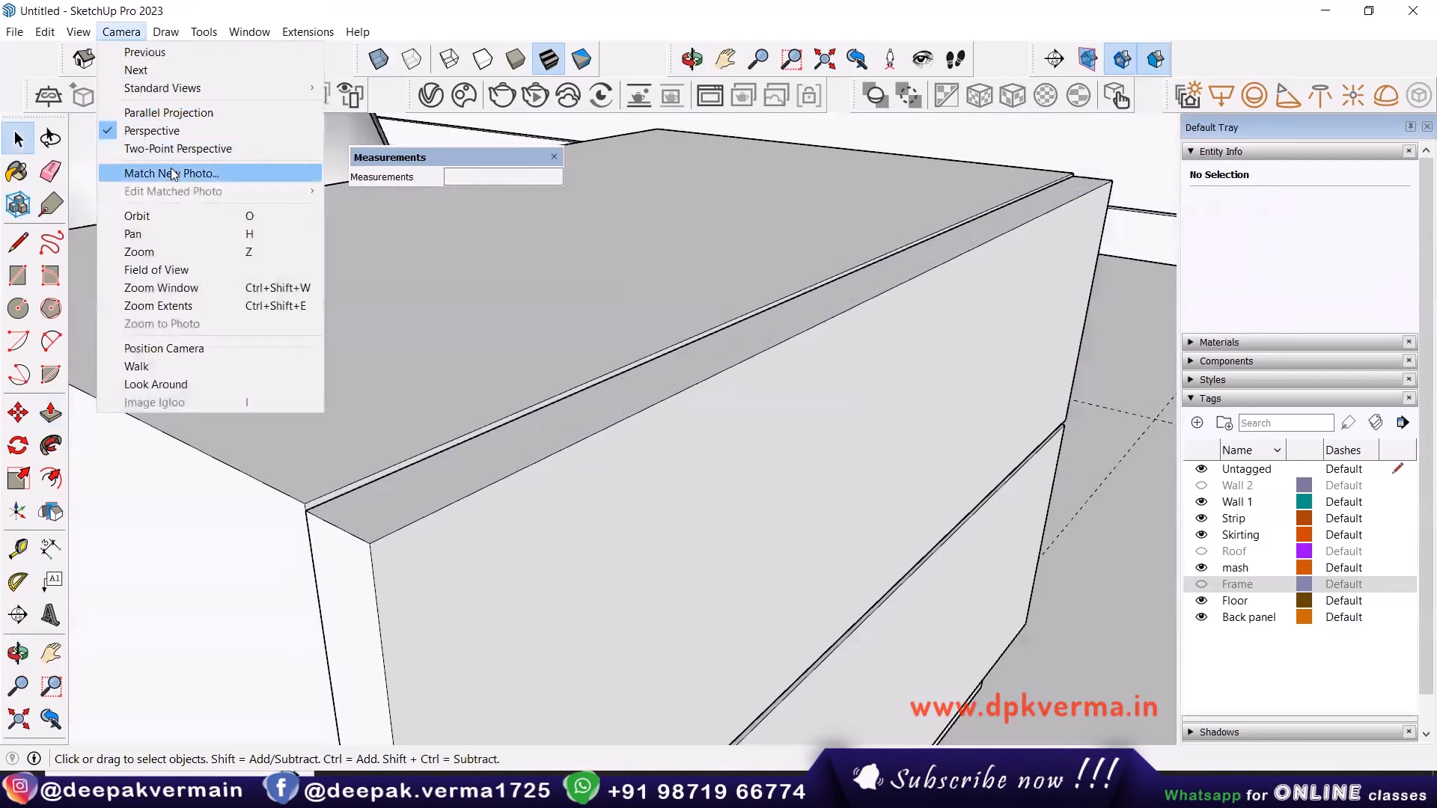
mouse_move(79, 32)
left_click(109, 119)
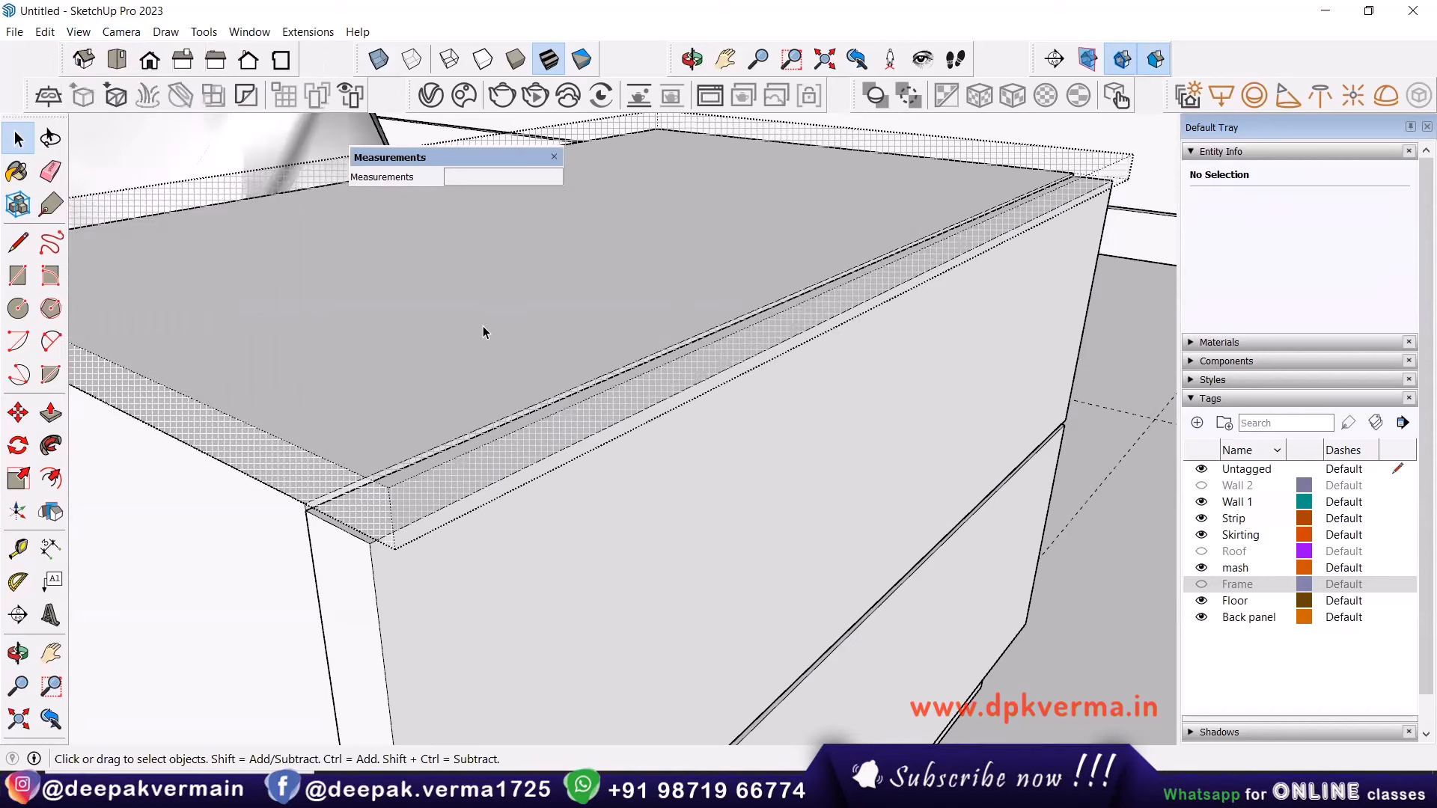
right_click(482, 327)
left_click(538, 371)
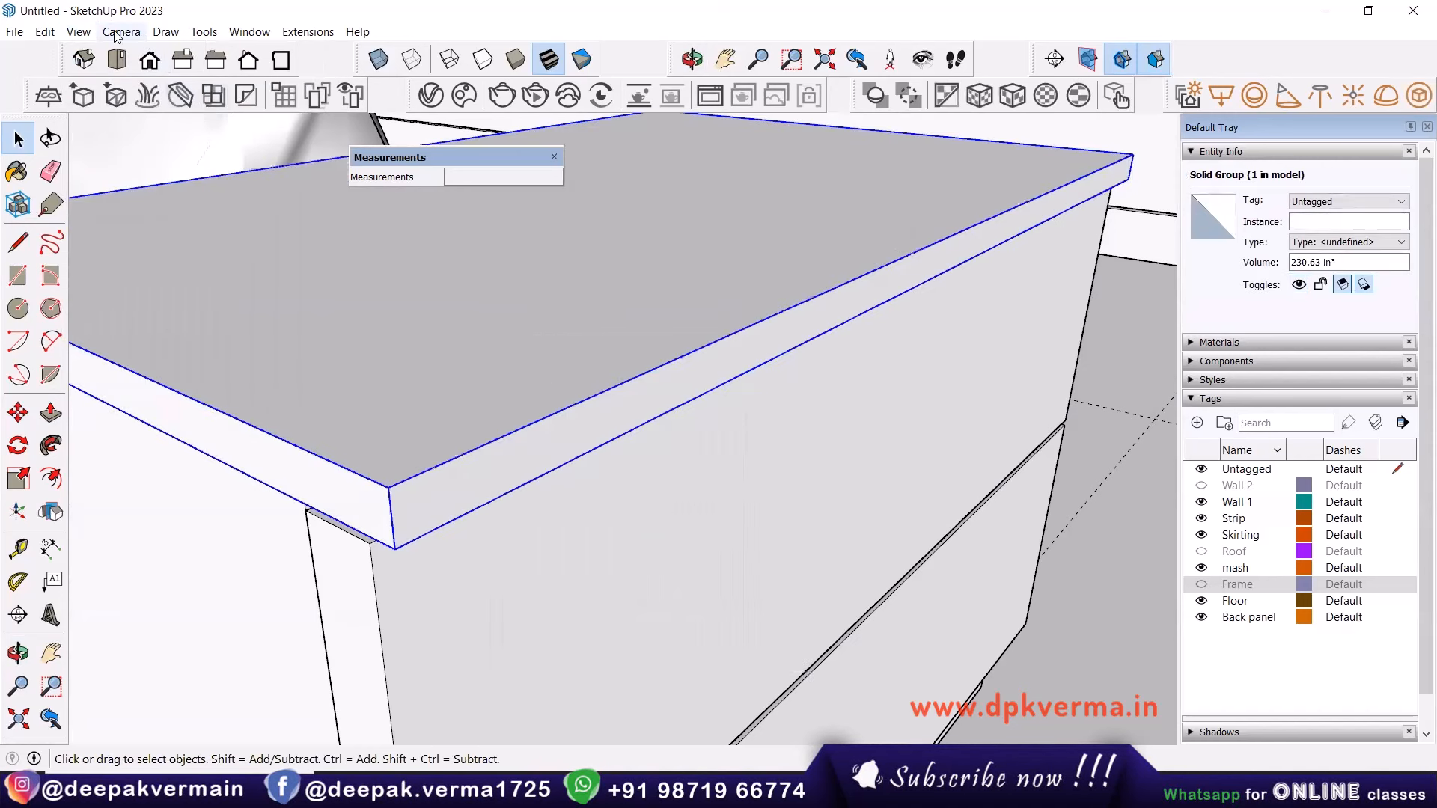
left_click(79, 32)
left_click(108, 119)
Combine the box, both drawer fronts and the top slab into one bedside table group.
middle_click_drag(474, 352, 546, 421)
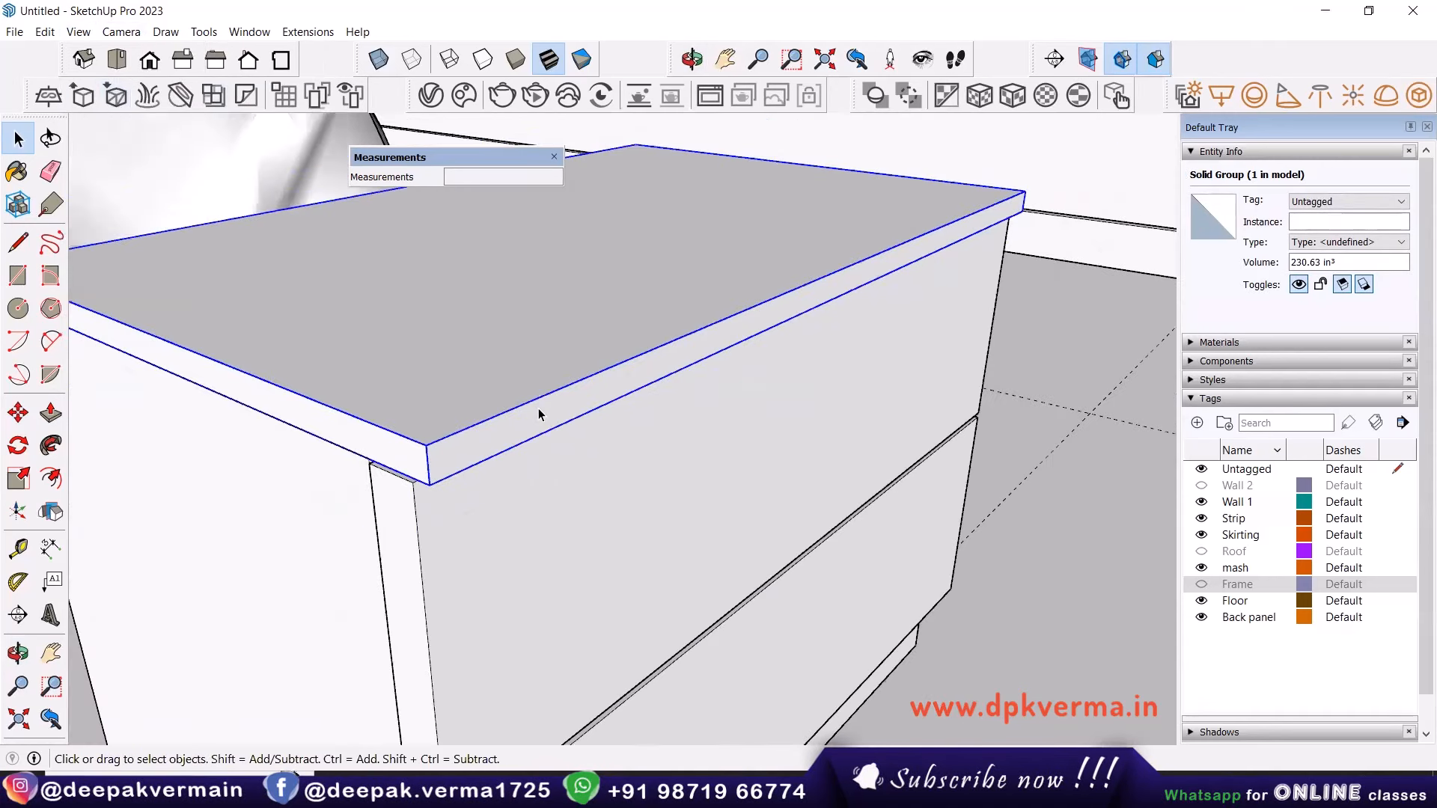
scroll(546, 416, "down", 1)
scroll(481, 486, "down", 2)
middle_click_drag(468, 496, 466, 449)
left_click(421, 464)
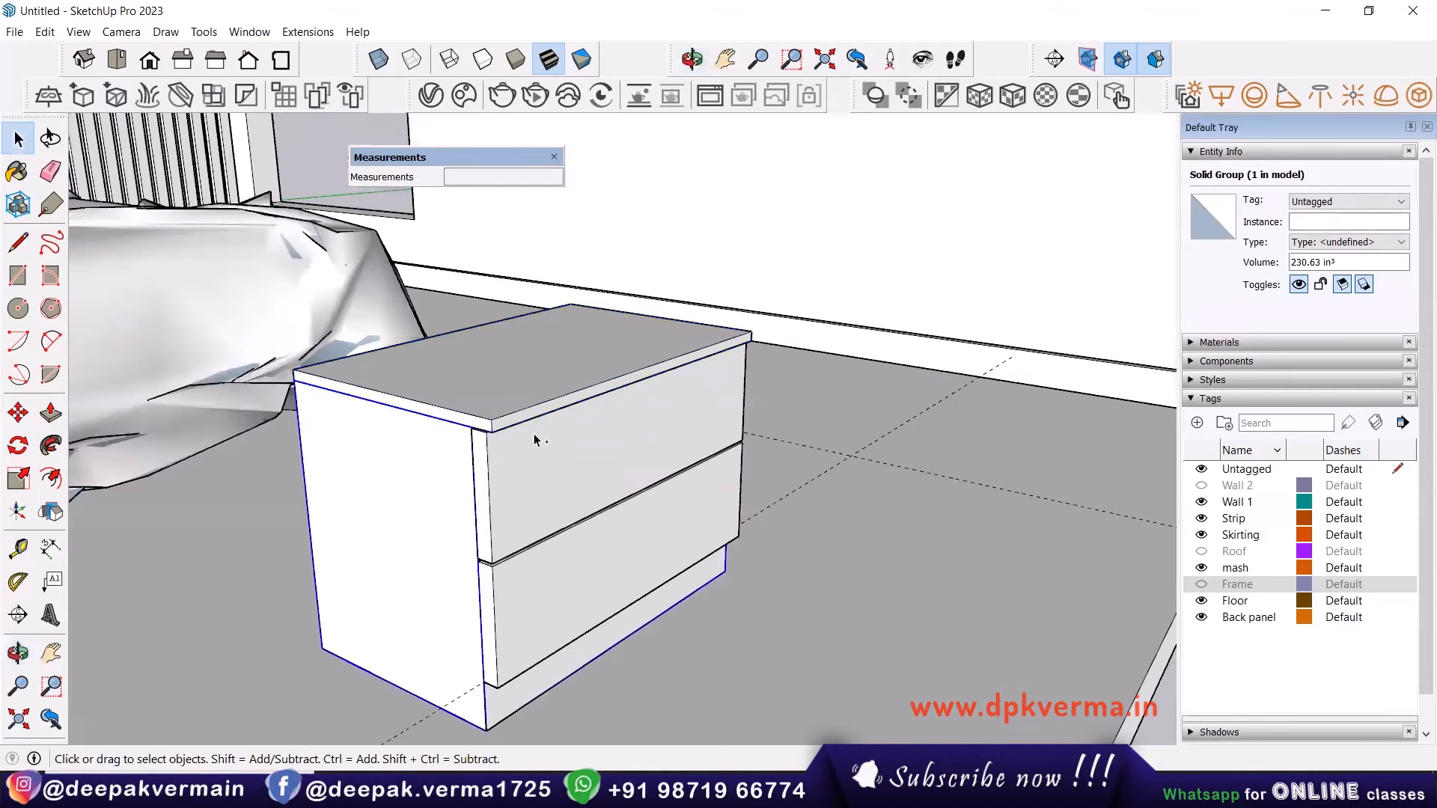
left_click(534, 440, "ctrl")
left_click(558, 581, "ctrl")
right_click(546, 586)
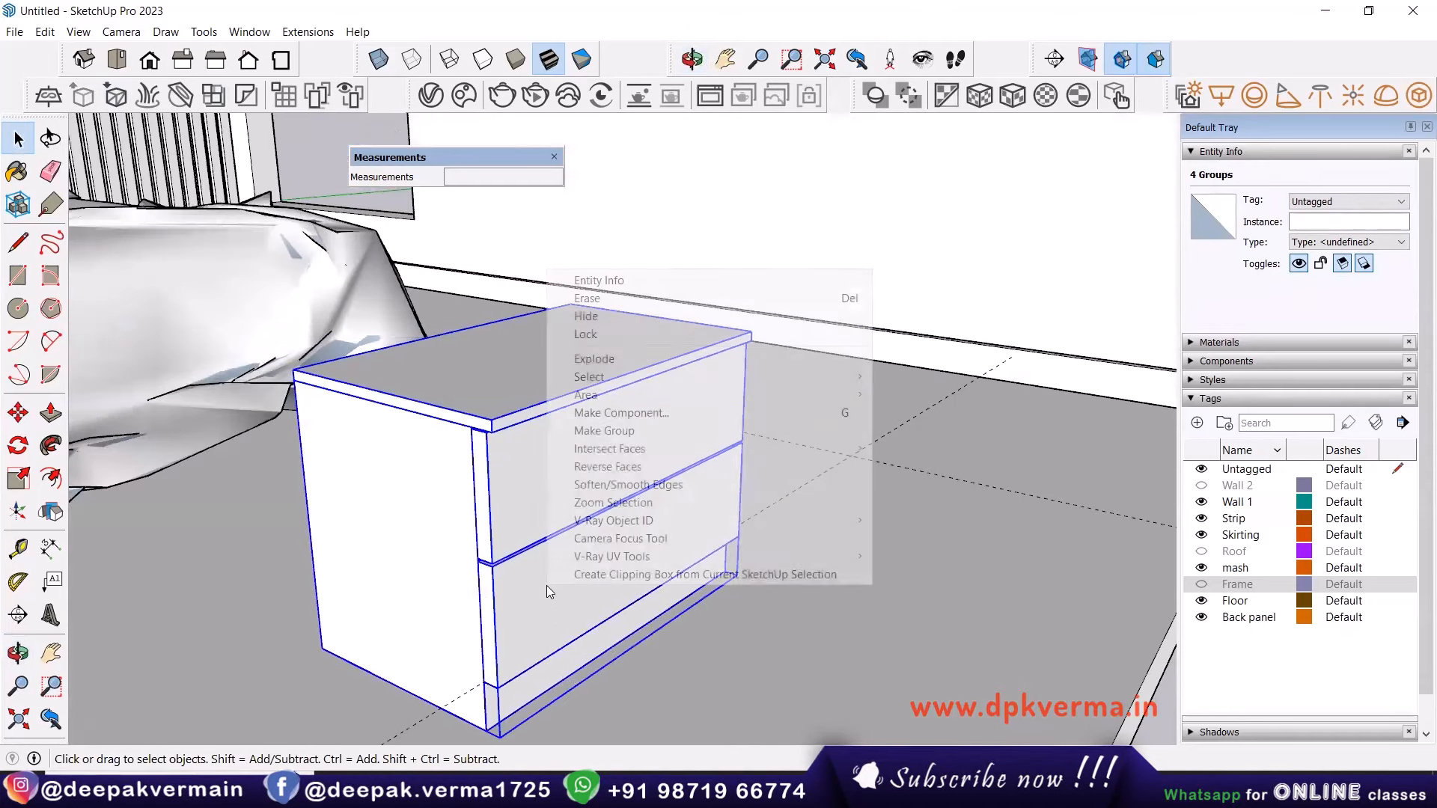
left_click(611, 432)
scroll(550, 437, "down", 2)
middle_click_drag(613, 443, 501, 455)
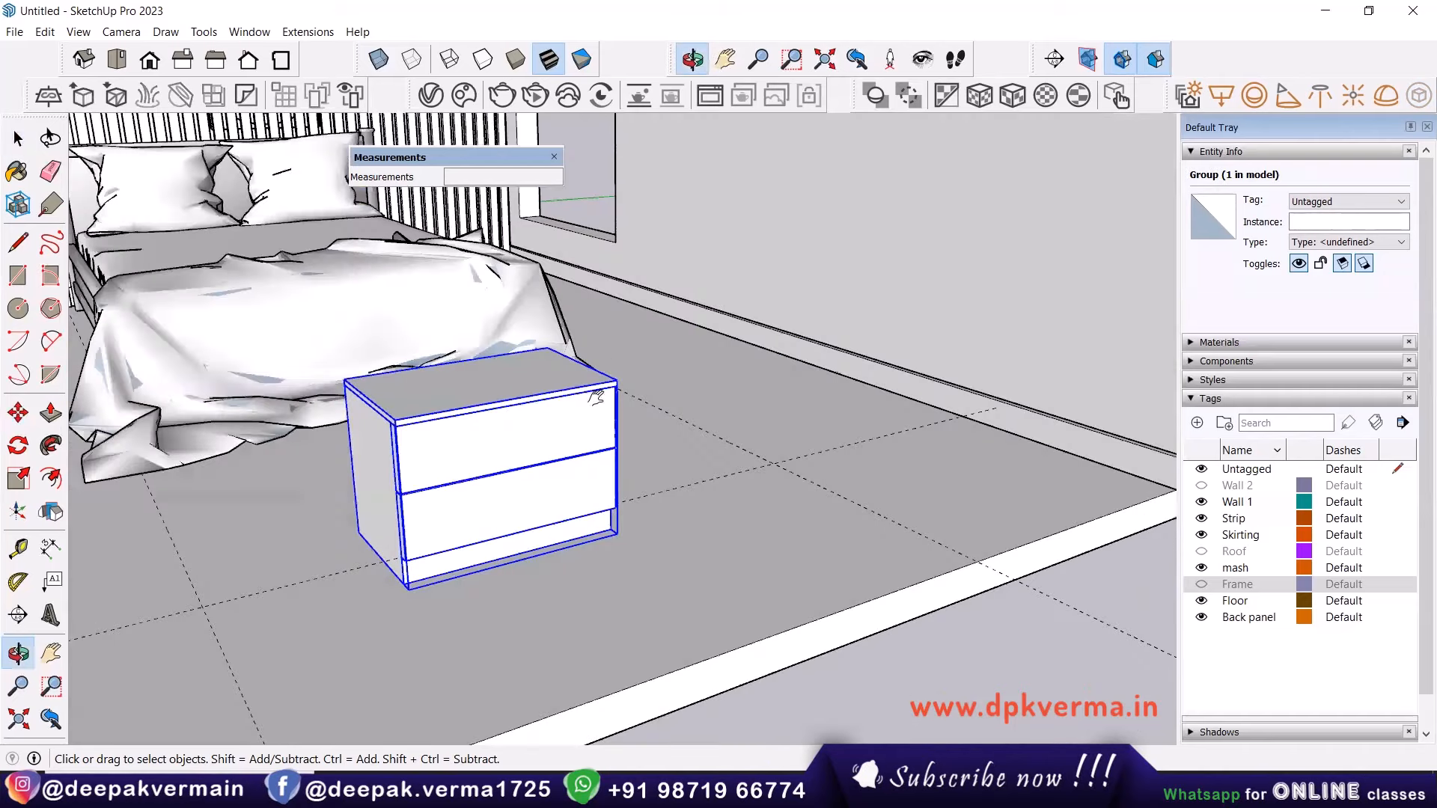
middle_click_drag(596, 397, 442, 606, "shift")
key("m")
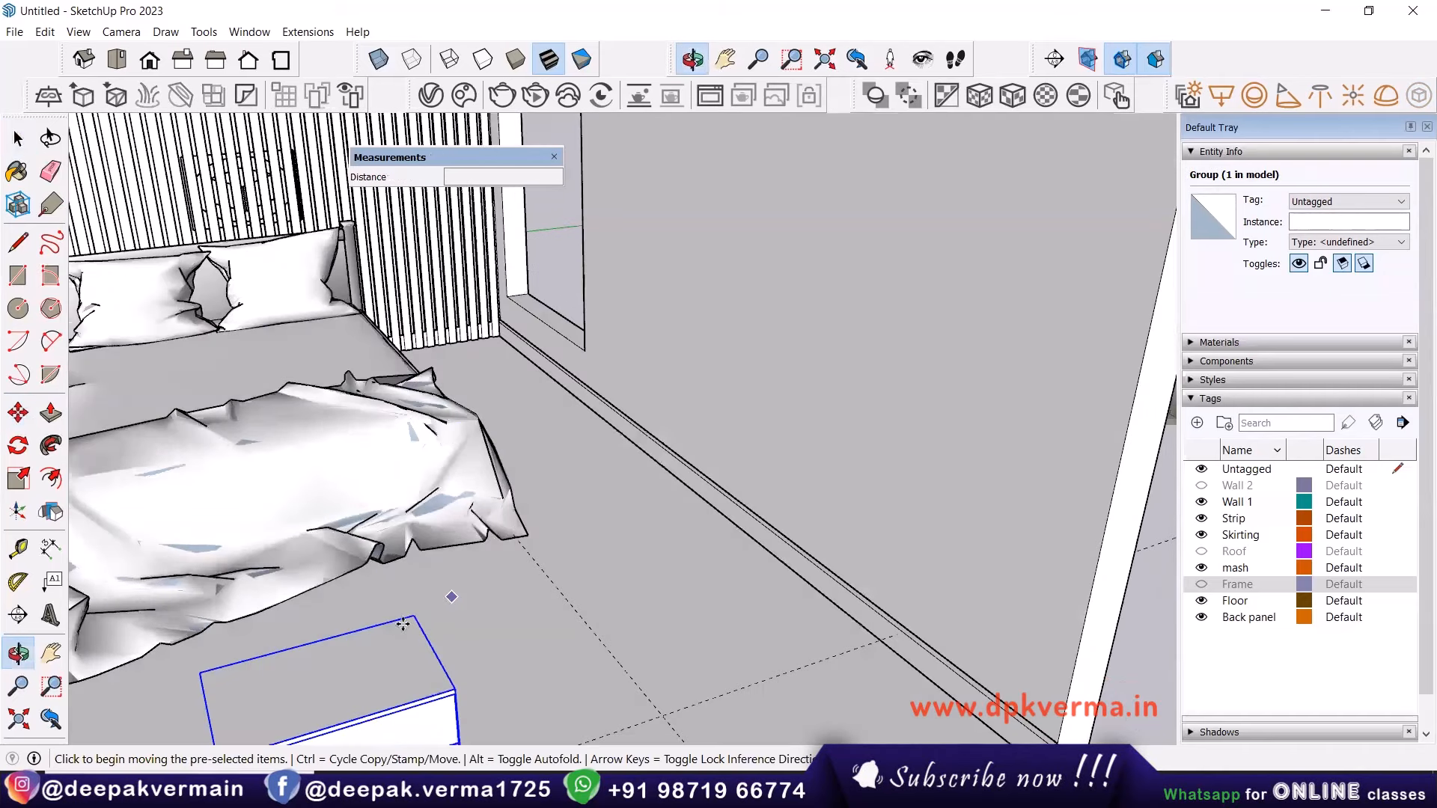
left_click(400, 623)
scroll(403, 623, "up", 1)
middle_click_drag(569, 314, 474, 315)
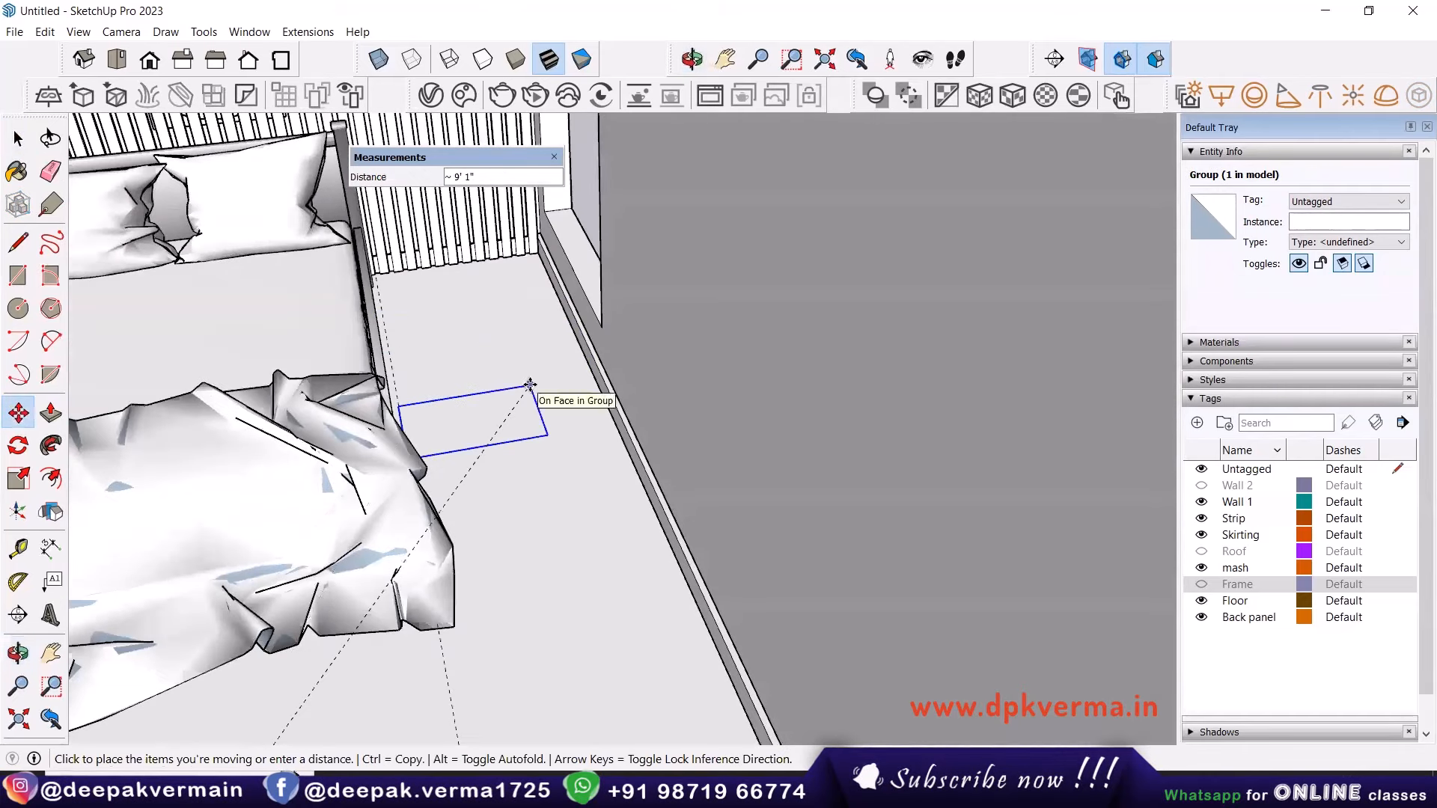
key("Escape")
Move the bedside table by its bottom rear corner about 12' onto the floor beside the bed, near the slatted wall.
scroll(484, 501, "down", 1)
middle_click_drag(485, 500, 348, 478)
scroll(217, 513, "up", 4)
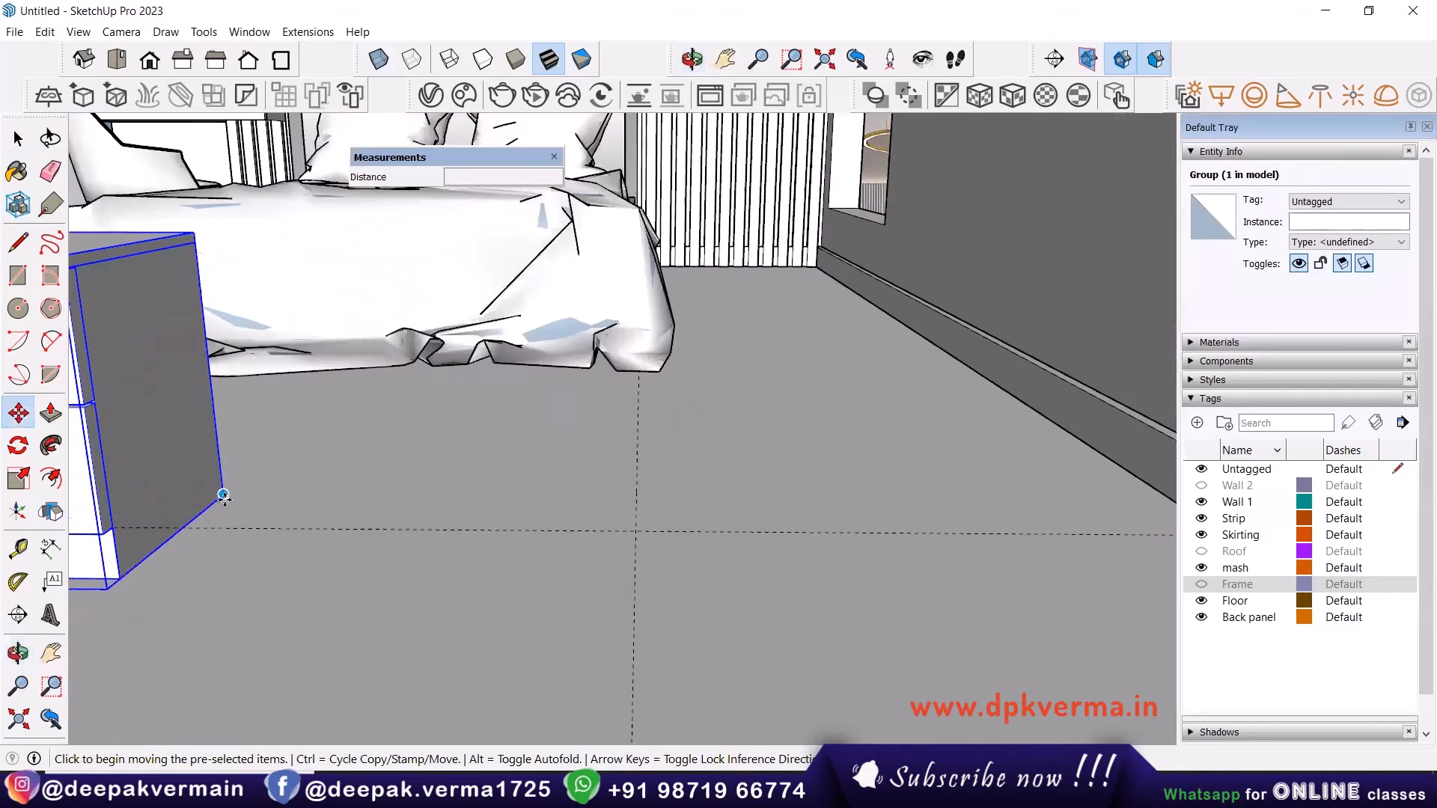
left_click(224, 497)
scroll(747, 369, "down", 3)
middle_click_drag(747, 369, 632, 530)
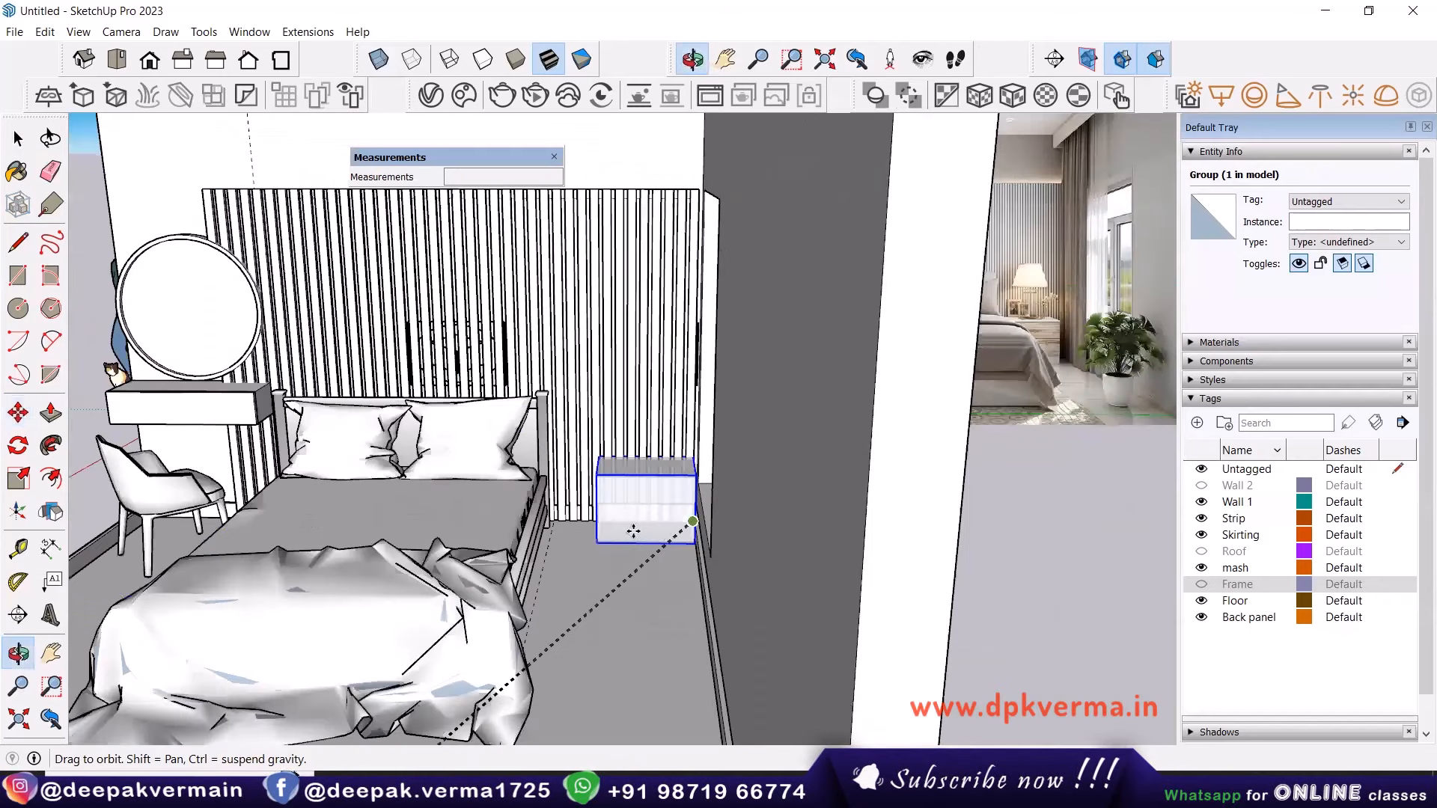
scroll(660, 550, "up", 3)
scroll(685, 531, "up", 1)
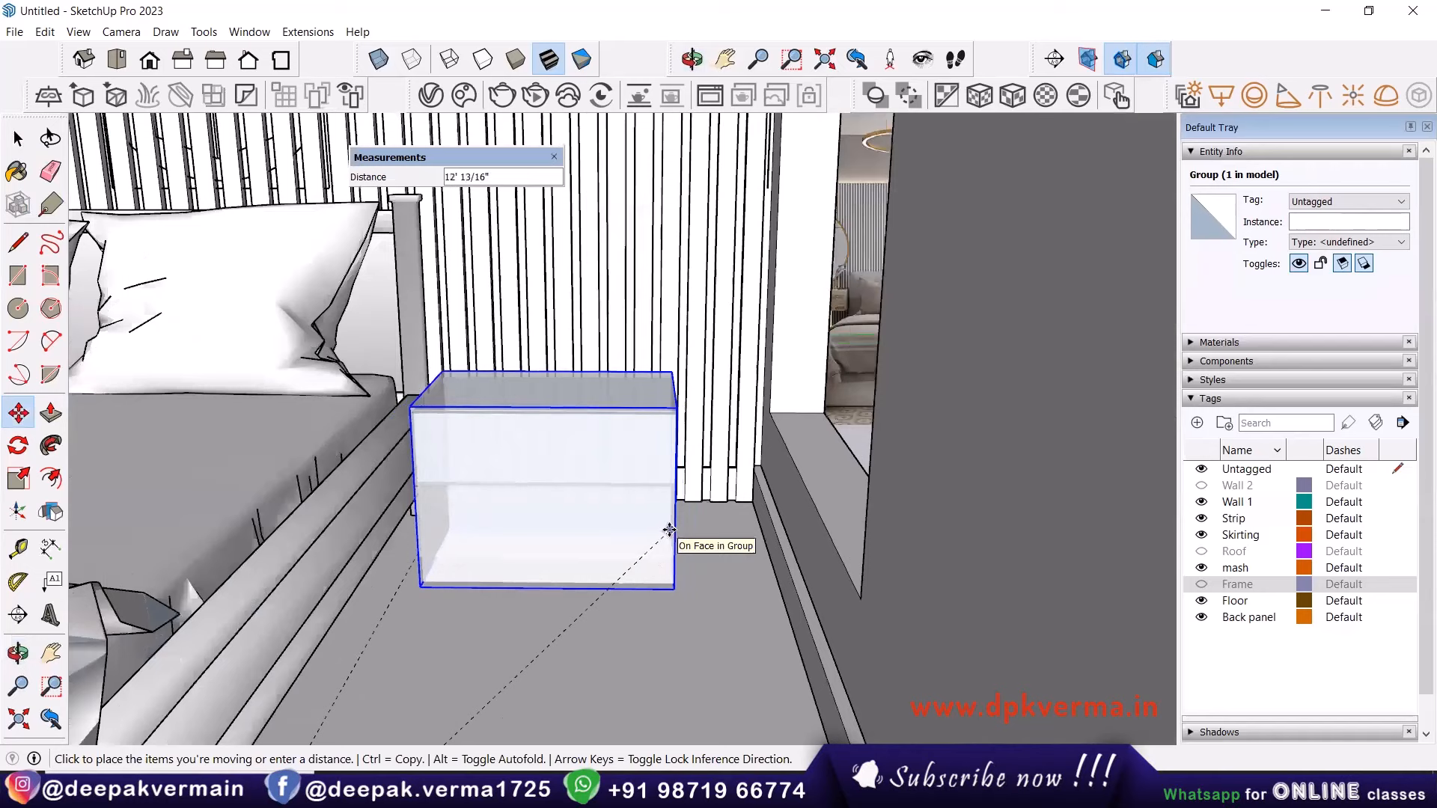
left_click(667, 530)
Slide the bedside table along the bed, away from the slatted wall.
scroll(673, 495, "down", 3)
middle_click_drag(503, 539, 603, 459)
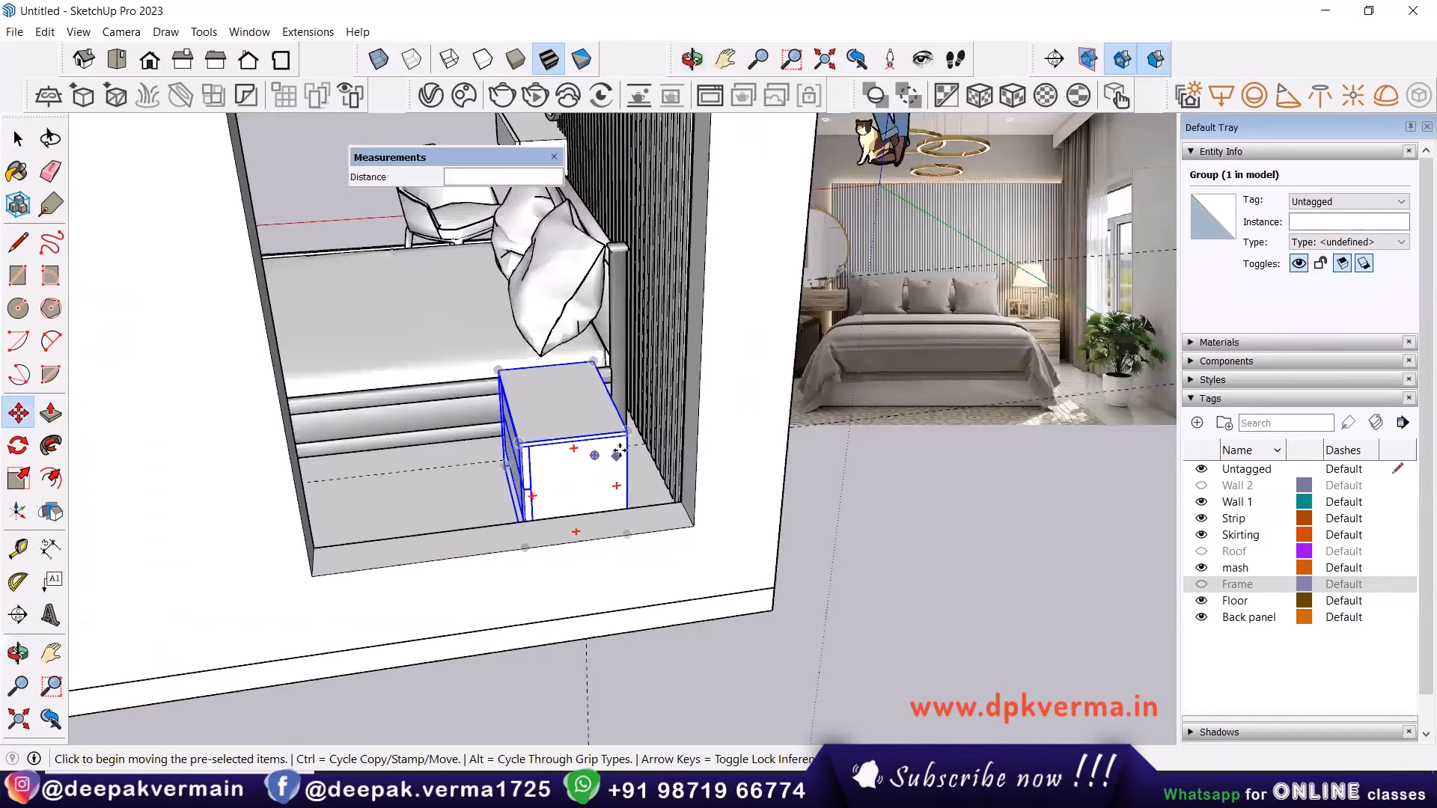
scroll(599, 468, "up", 4)
scroll(640, 494, "down", 2)
middle_click_drag(635, 651, 591, 569)
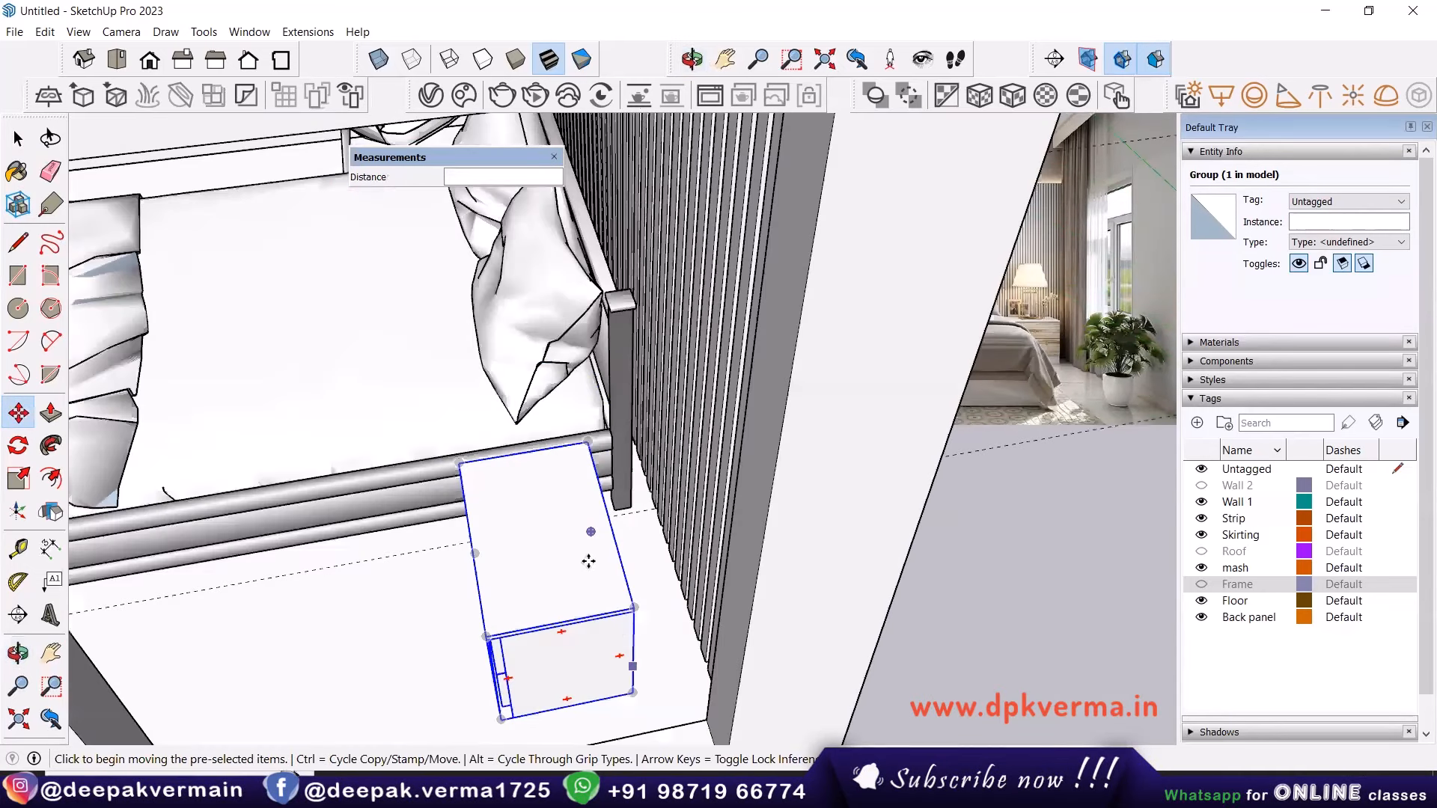
scroll(610, 606, "up", 3)
left_click(602, 613)
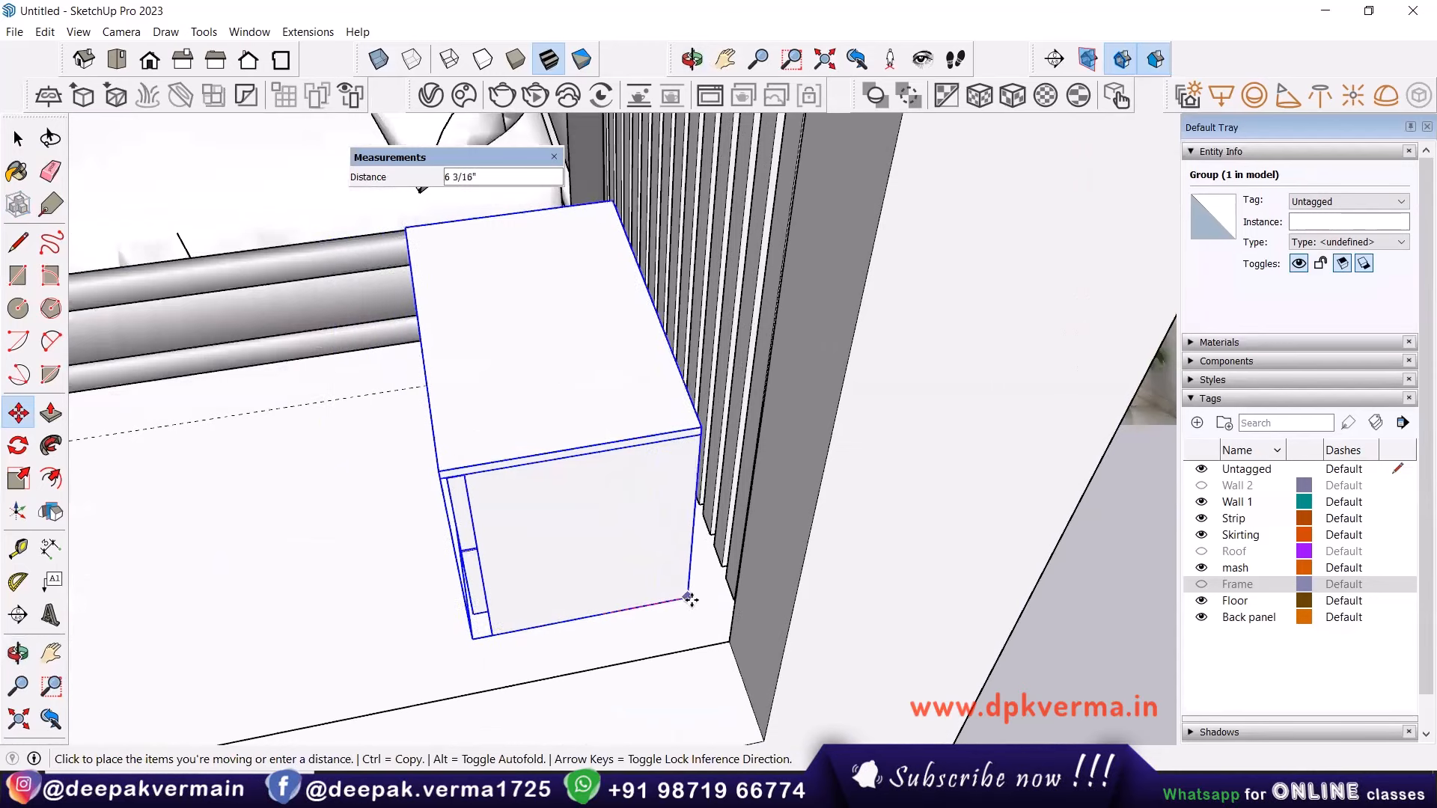
left_click(524, 627)
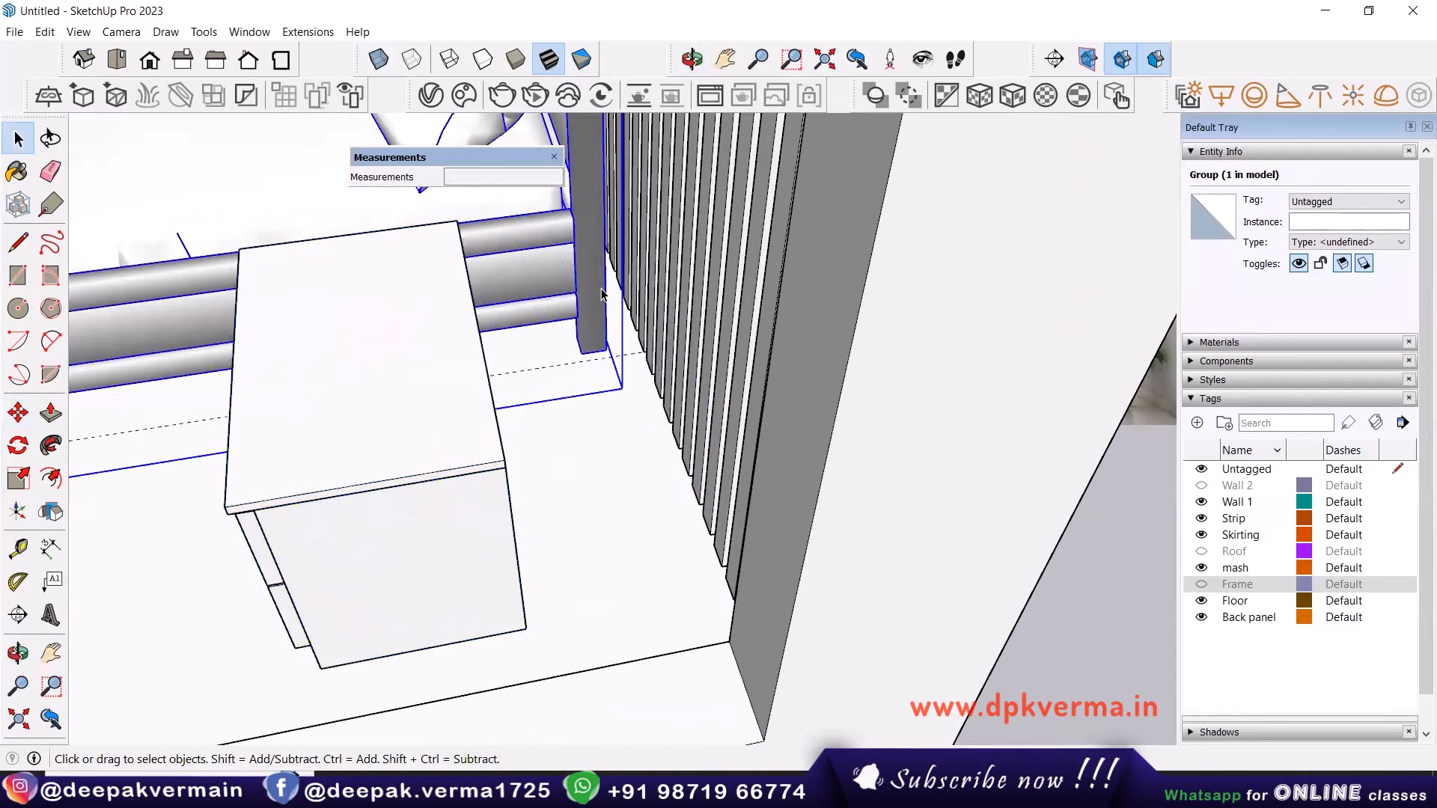
Move the bed about 1 9/16" toward the slatted wall.
left_click(622, 386)
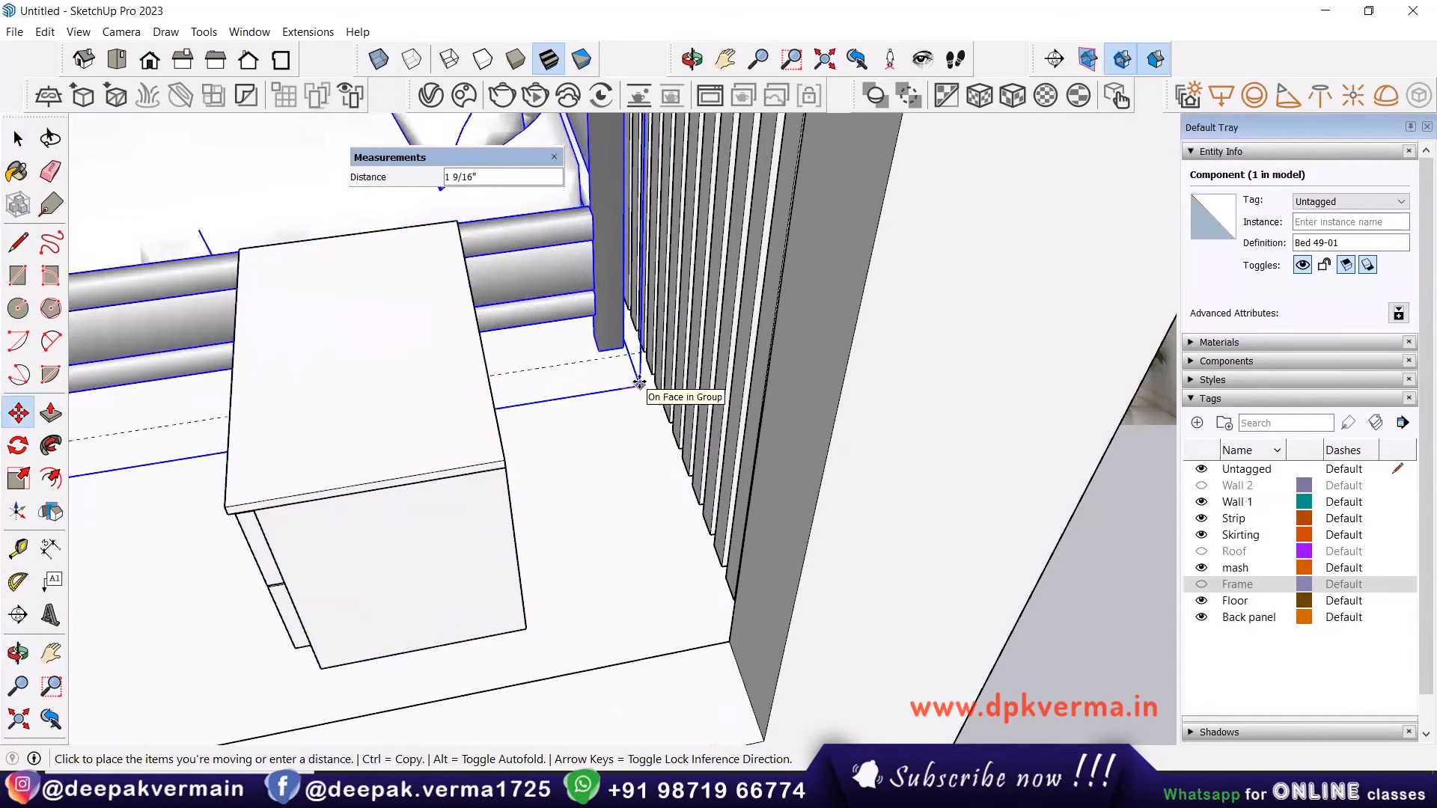
left_click(641, 382)
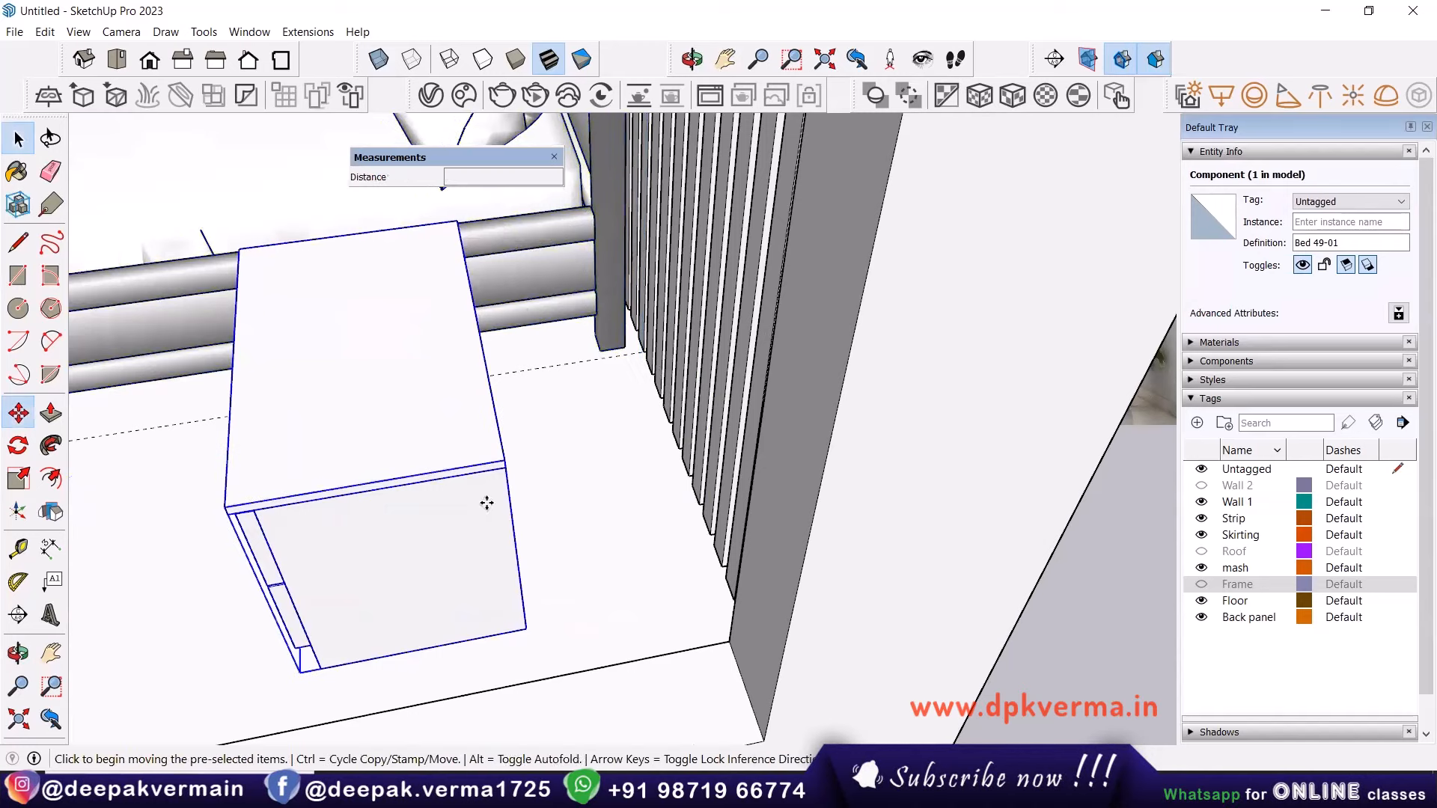
Move the bedside table about 1' 1 1/8" along the red axis toward the slatted wall.
left_click(527, 631)
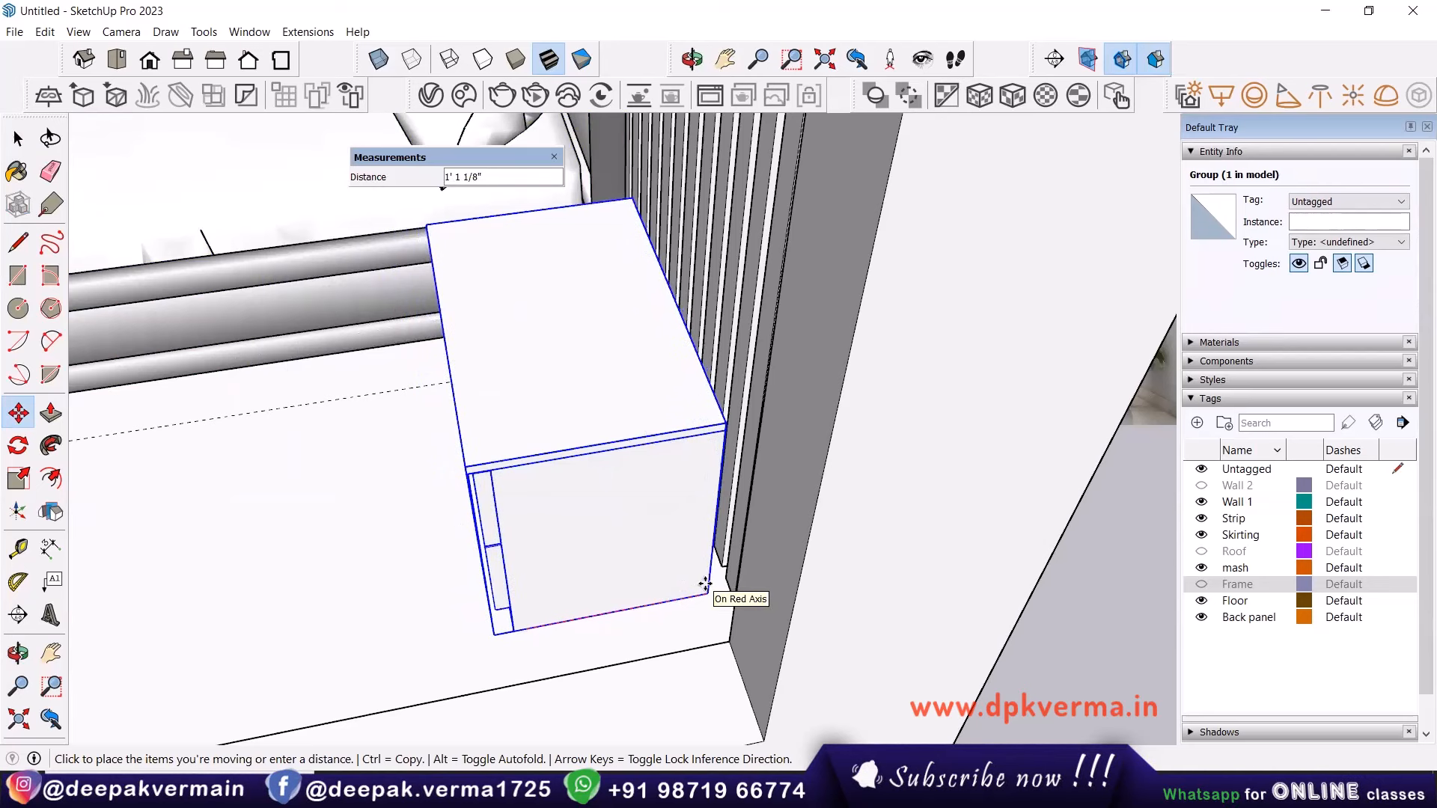
left_click(707, 585)
middle_click_drag(706, 585, 814, 372)
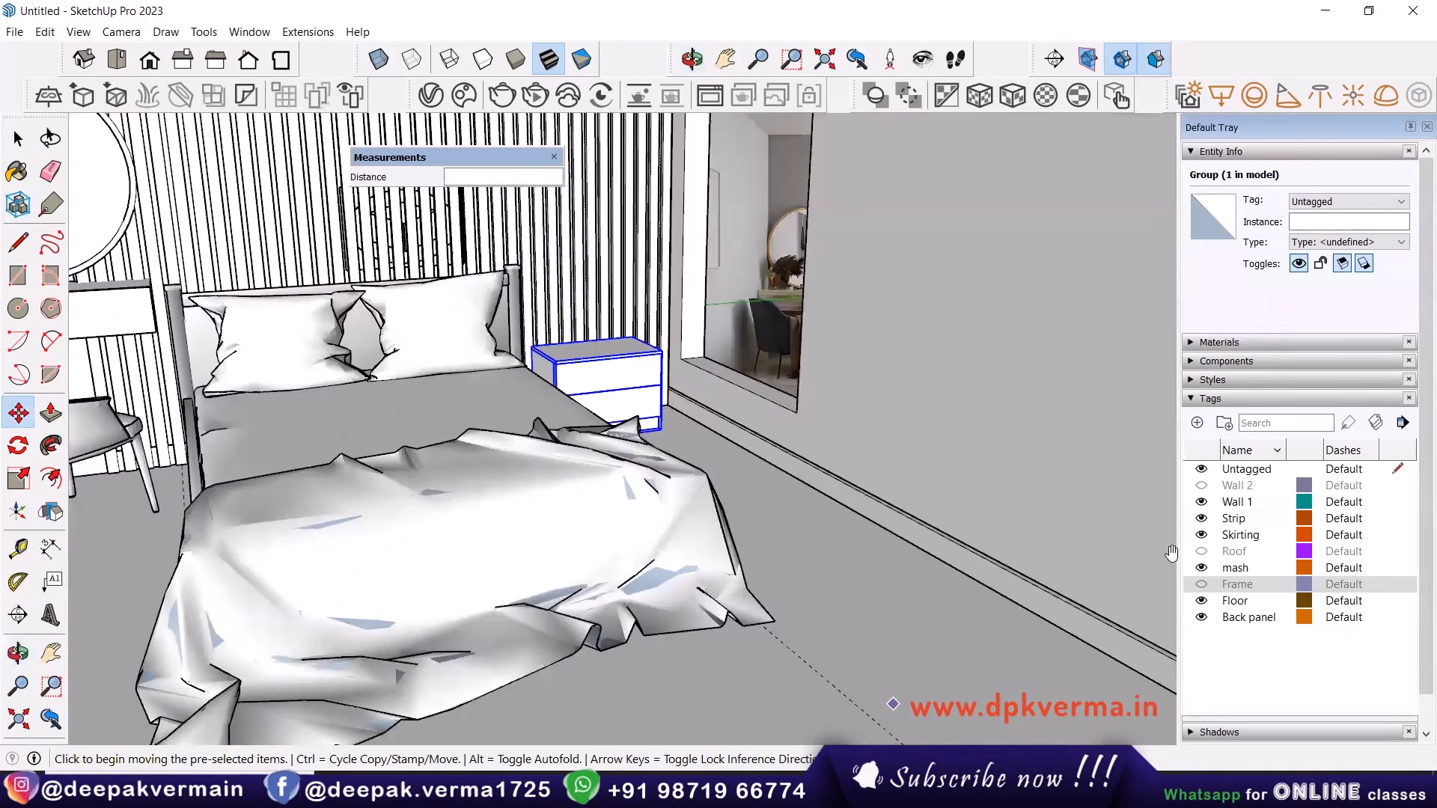
Check the bedside lamp in the reference photo, then search the Chaos Cosmos library for "lamp" and download Lamp Table 114-10.
key("alt+Tab")
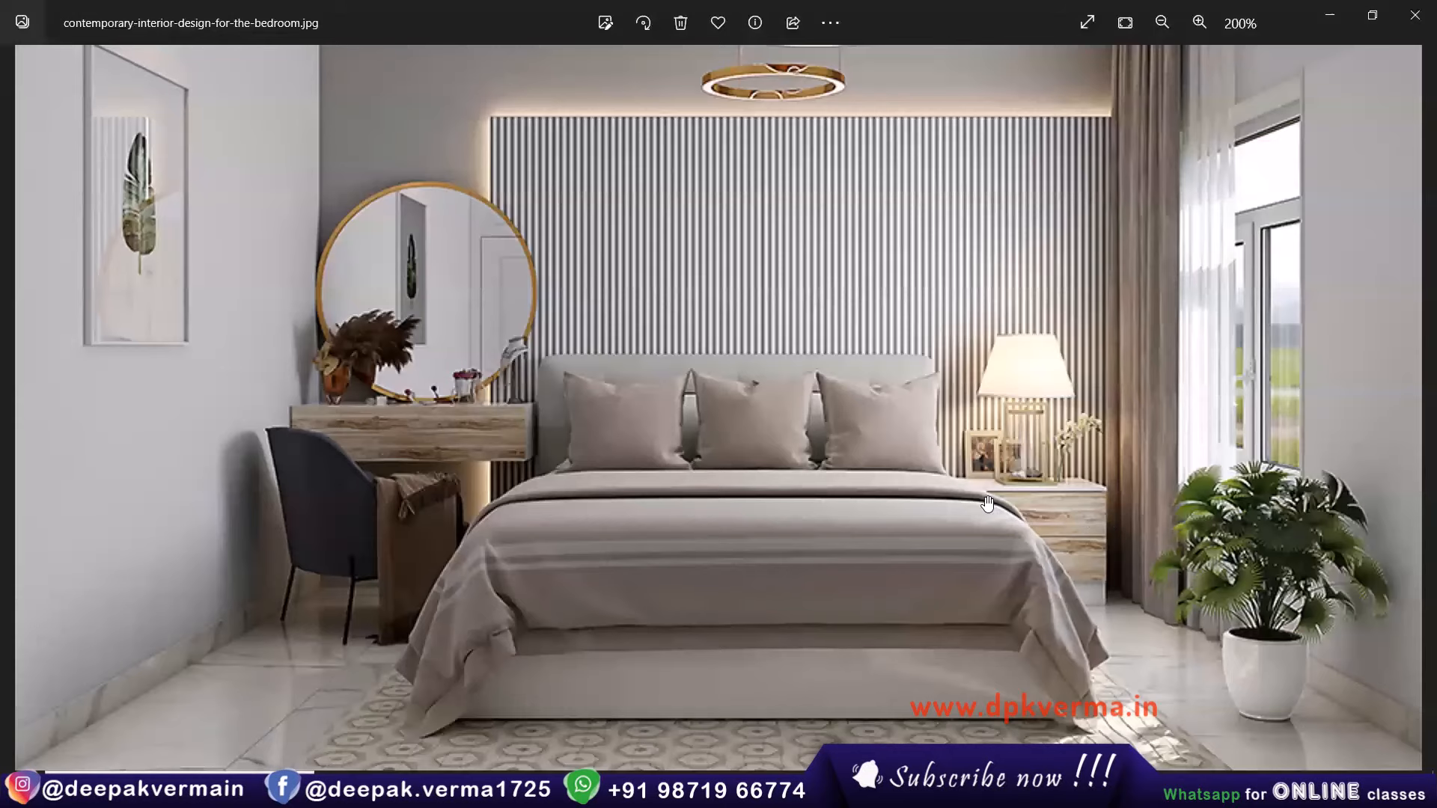
left_click(1331, 26)
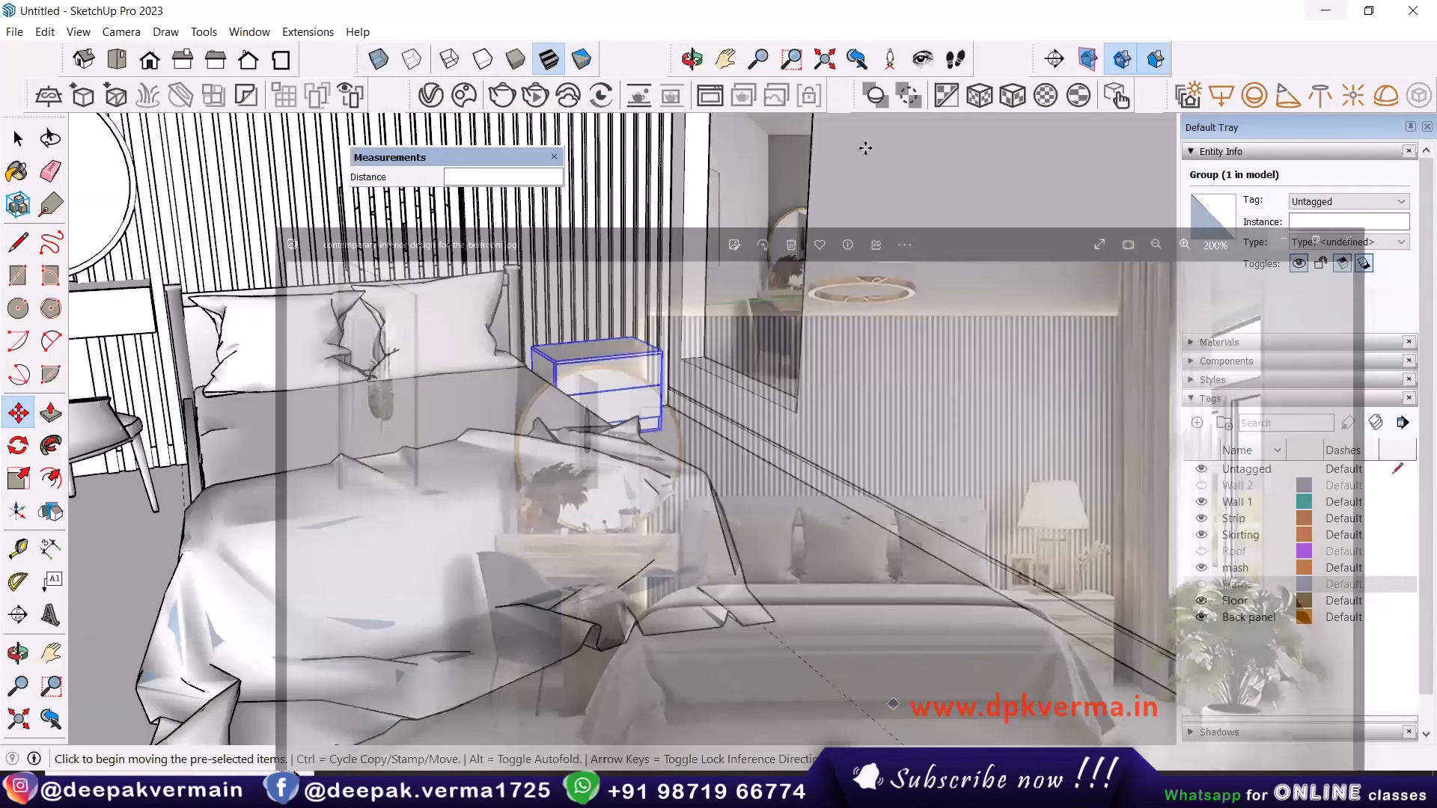
left_click(464, 96)
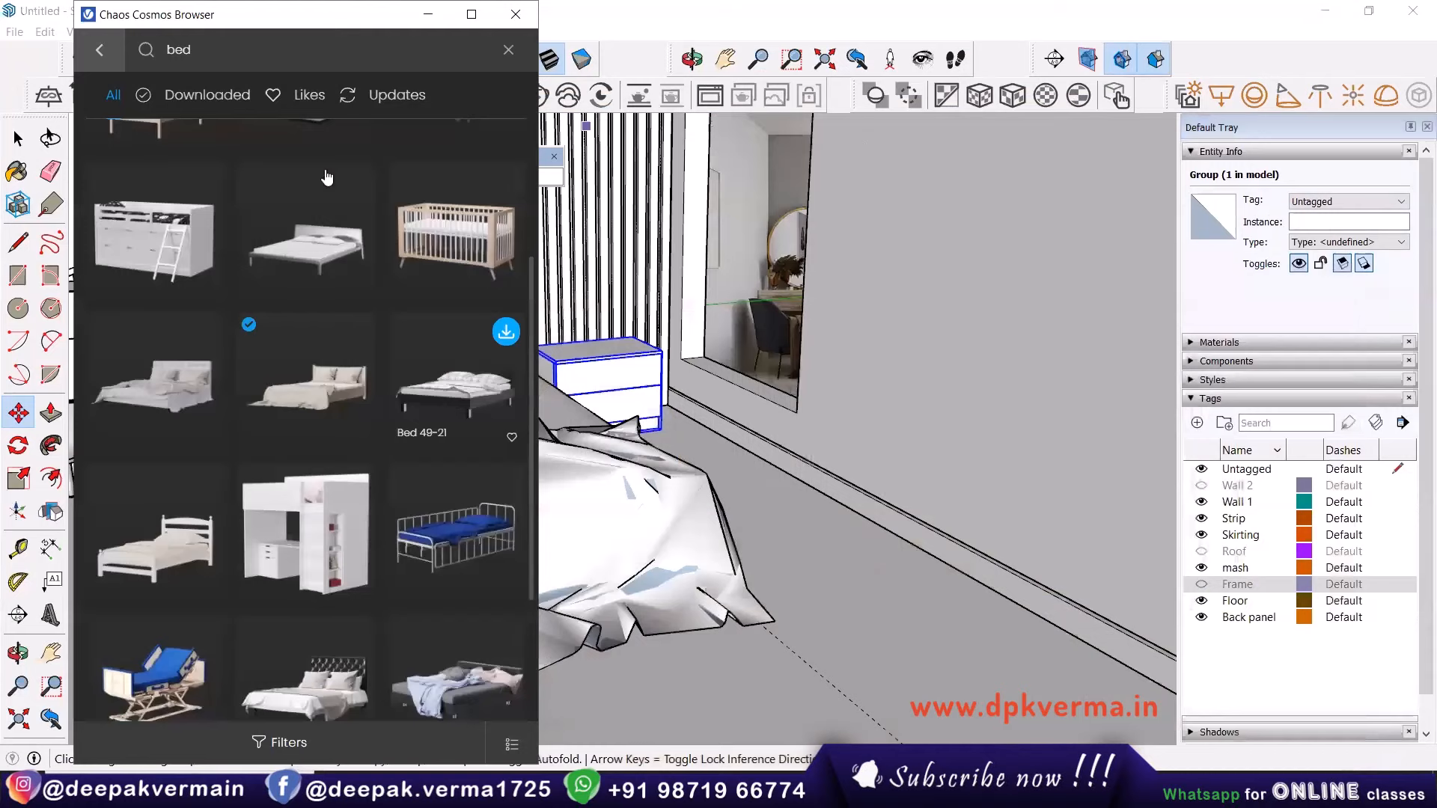
left_click(283, 55)
key("Return")
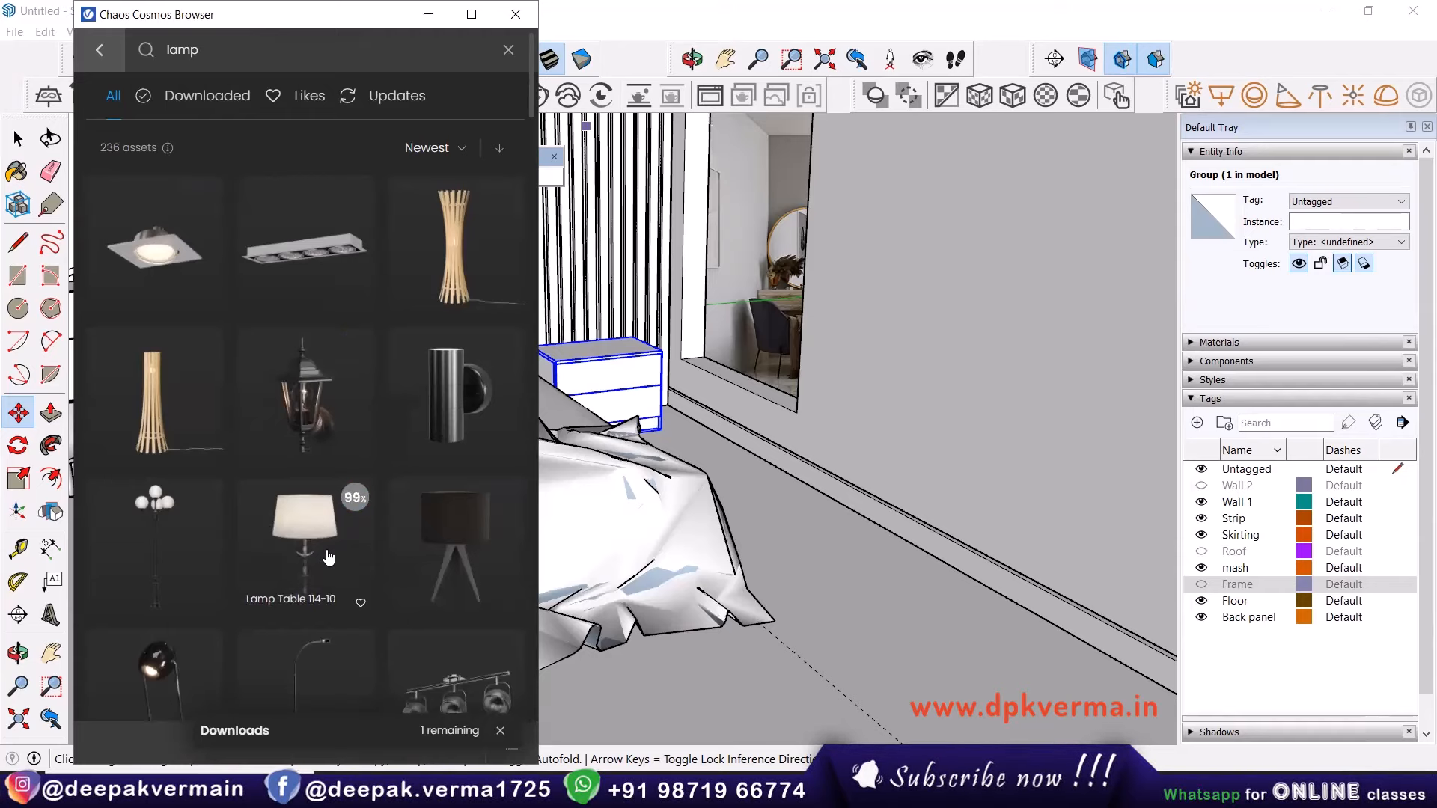
Import Lamp Table 114-10 into the model and place it on top of the bedside table.
left_click(355, 498)
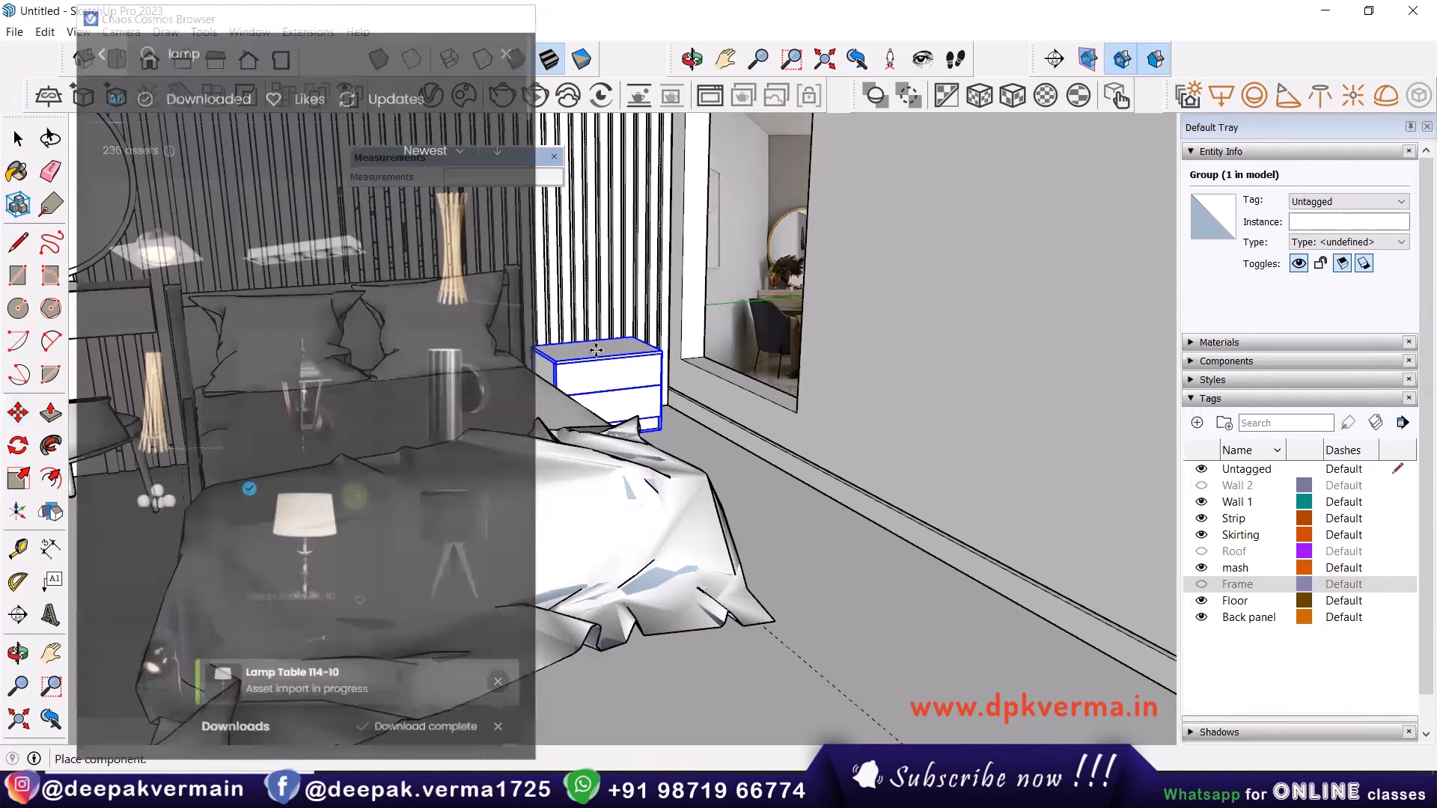
scroll(603, 345, "up", 3)
scroll(601, 348, "up", 5)
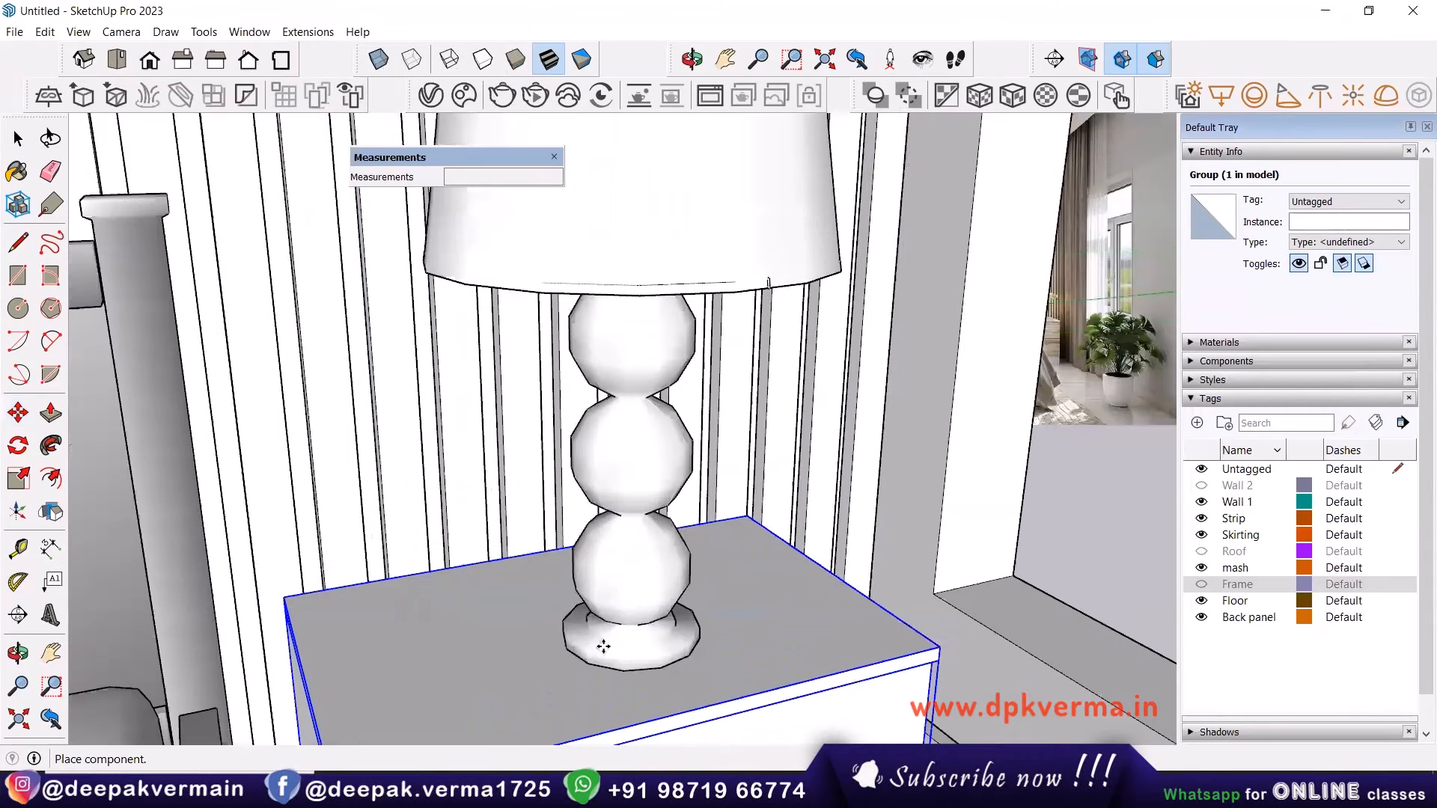
left_click(603, 647)
scroll(676, 595, "down", 4)
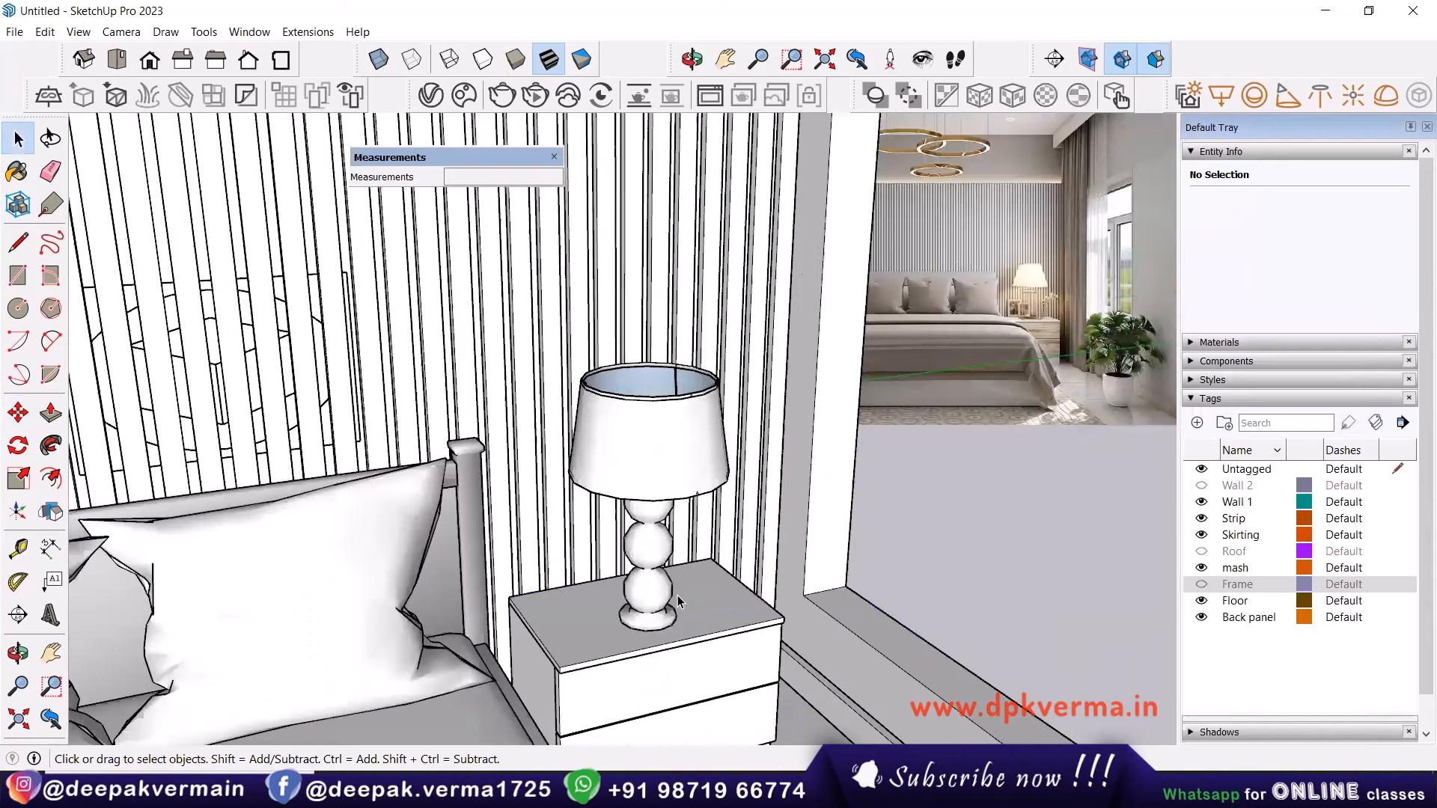
scroll(677, 595, "down", 4)
middle_click_drag(653, 569, 629, 517)
scroll(629, 517, "down", 3)
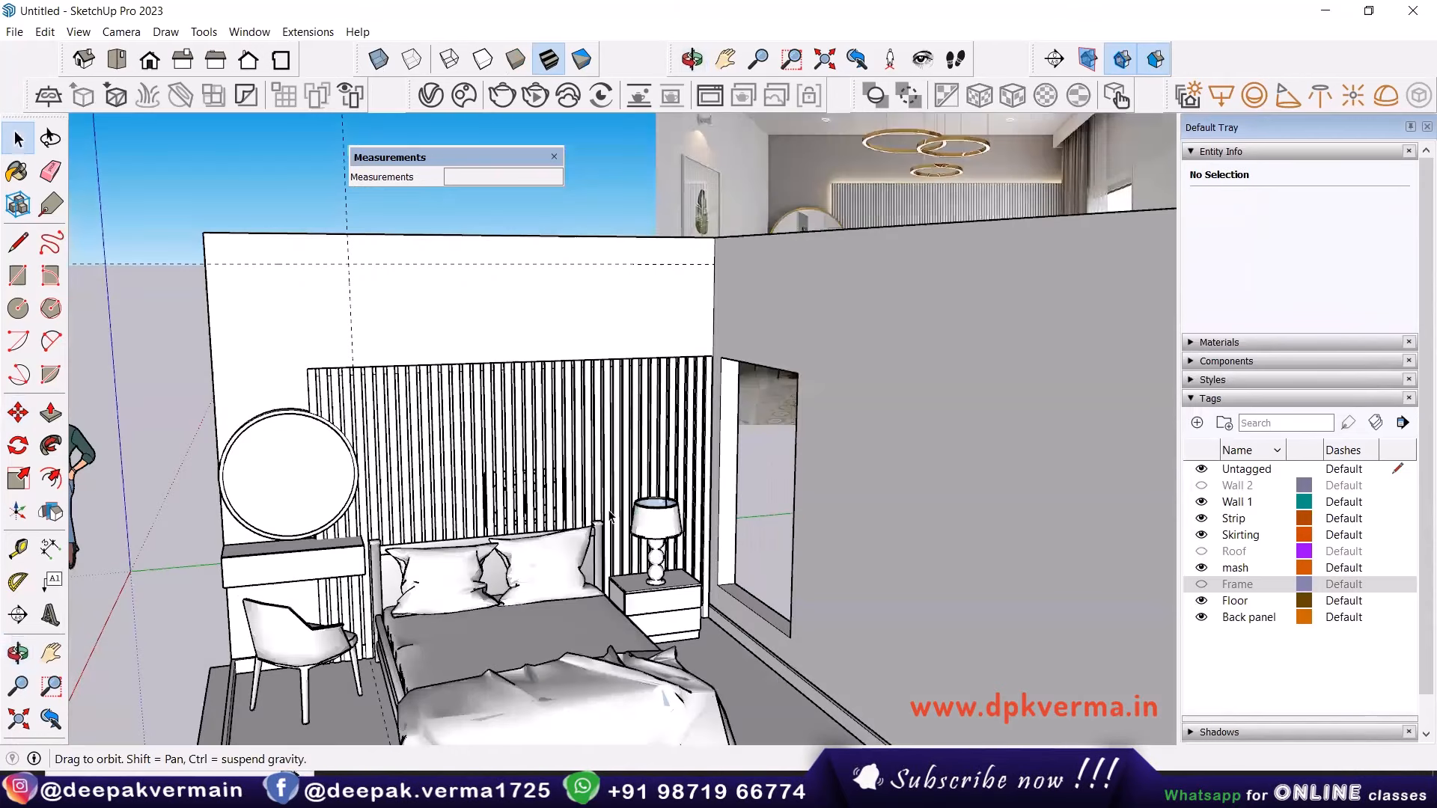
Scale the table lamp uniformly by about 0.64, then enlarge it again by about 1.37.
scroll(650, 485, "up", 5)
left_click(650, 485)
left_click(20, 480)
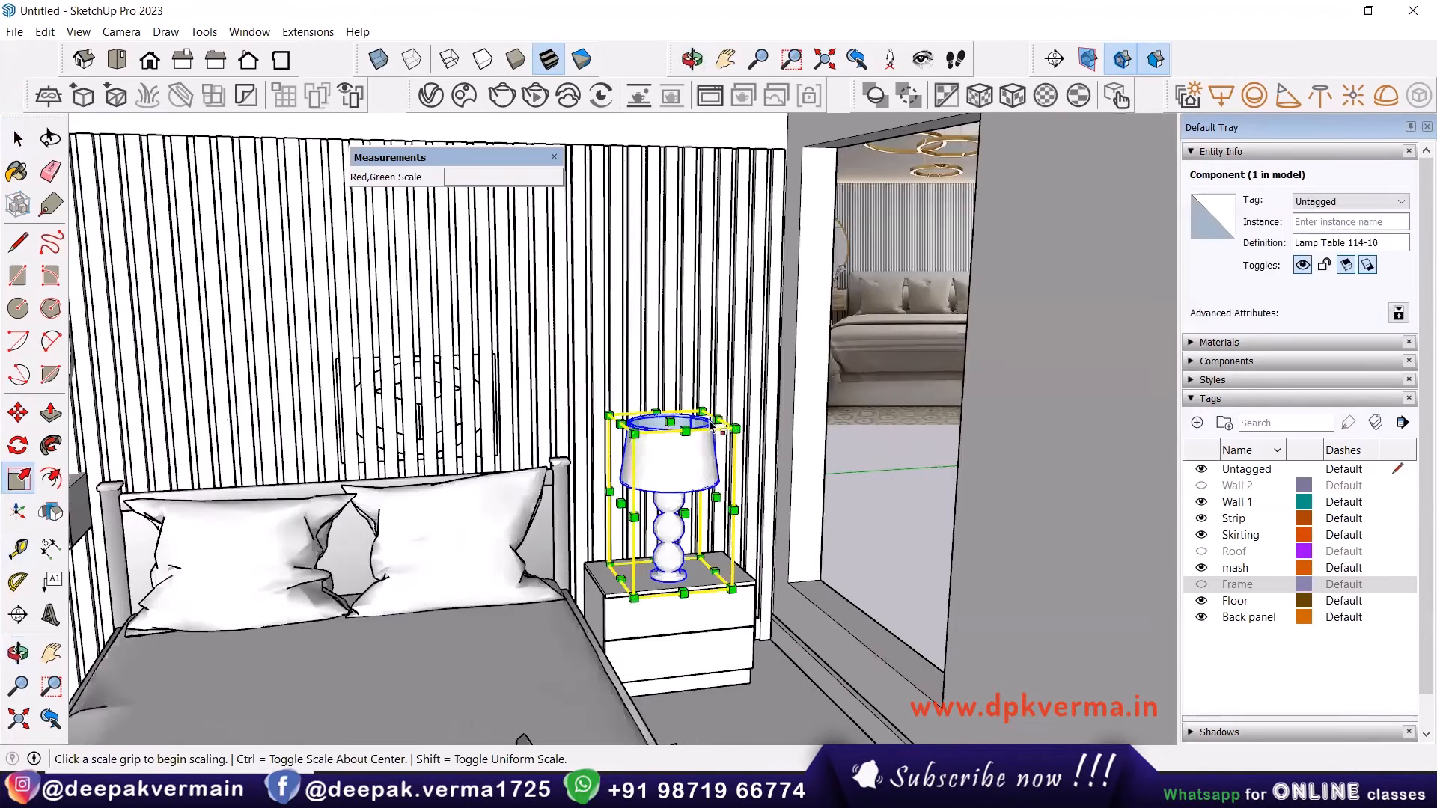
scroll(674, 450, "up", 2)
left_click(718, 434)
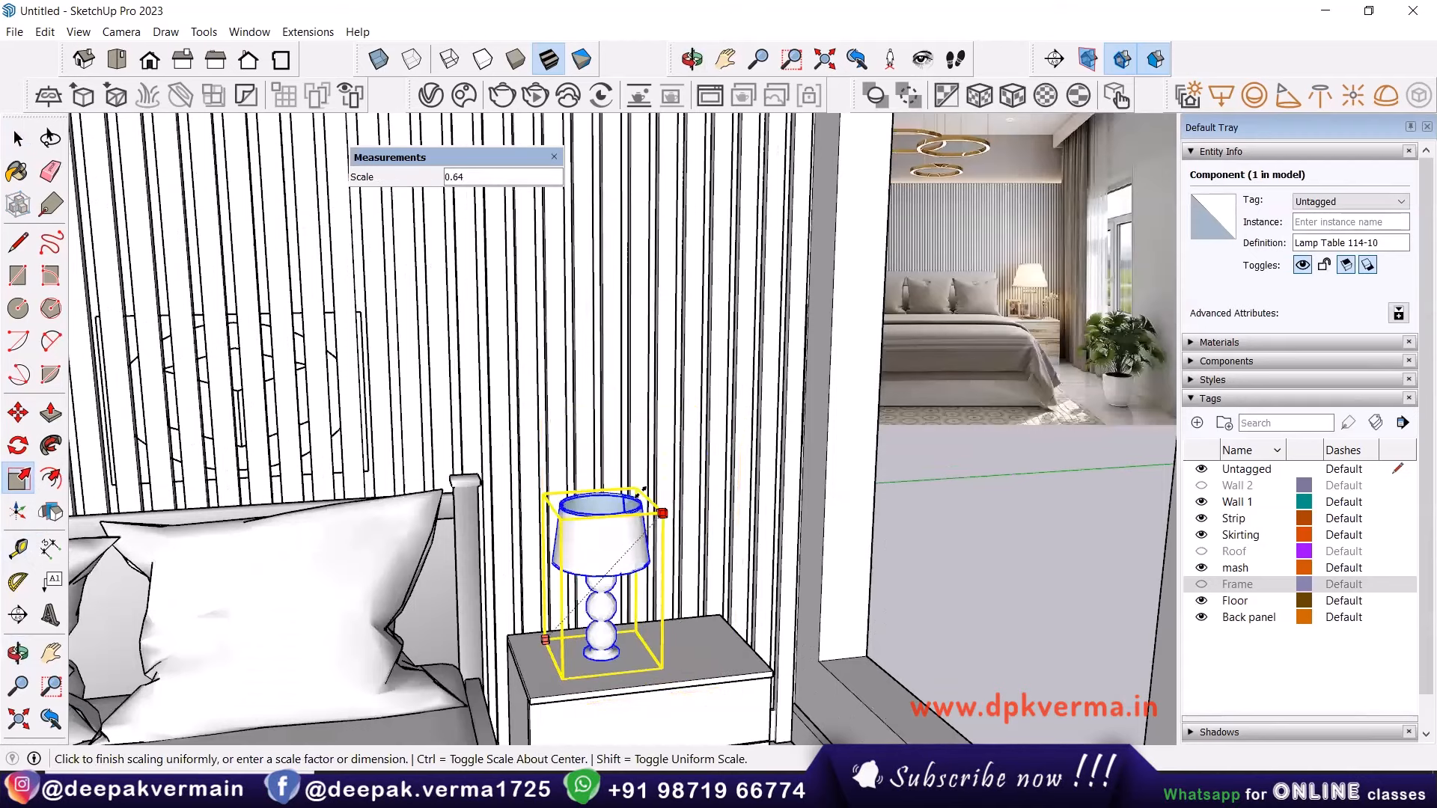
left_click(642, 490)
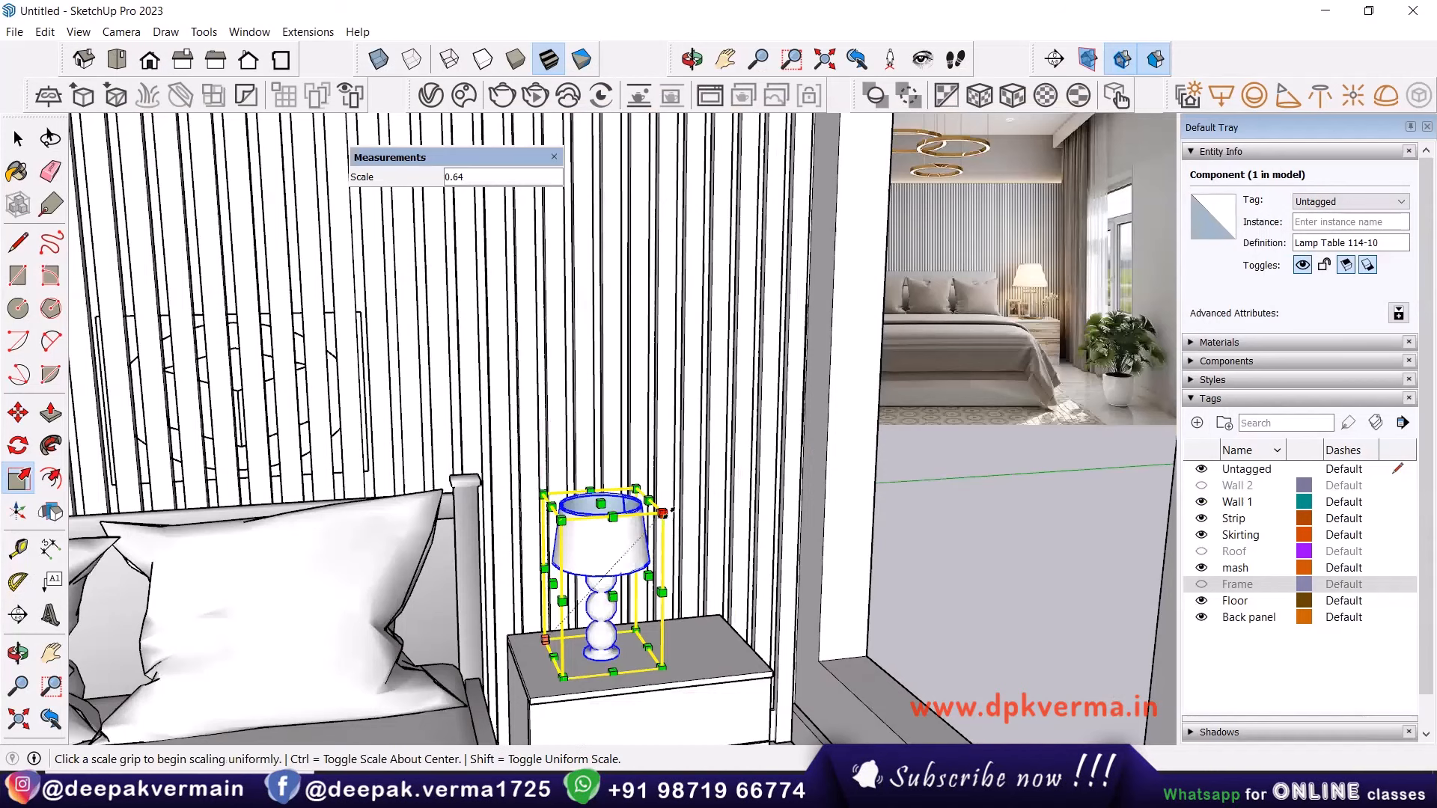
left_click(642, 490)
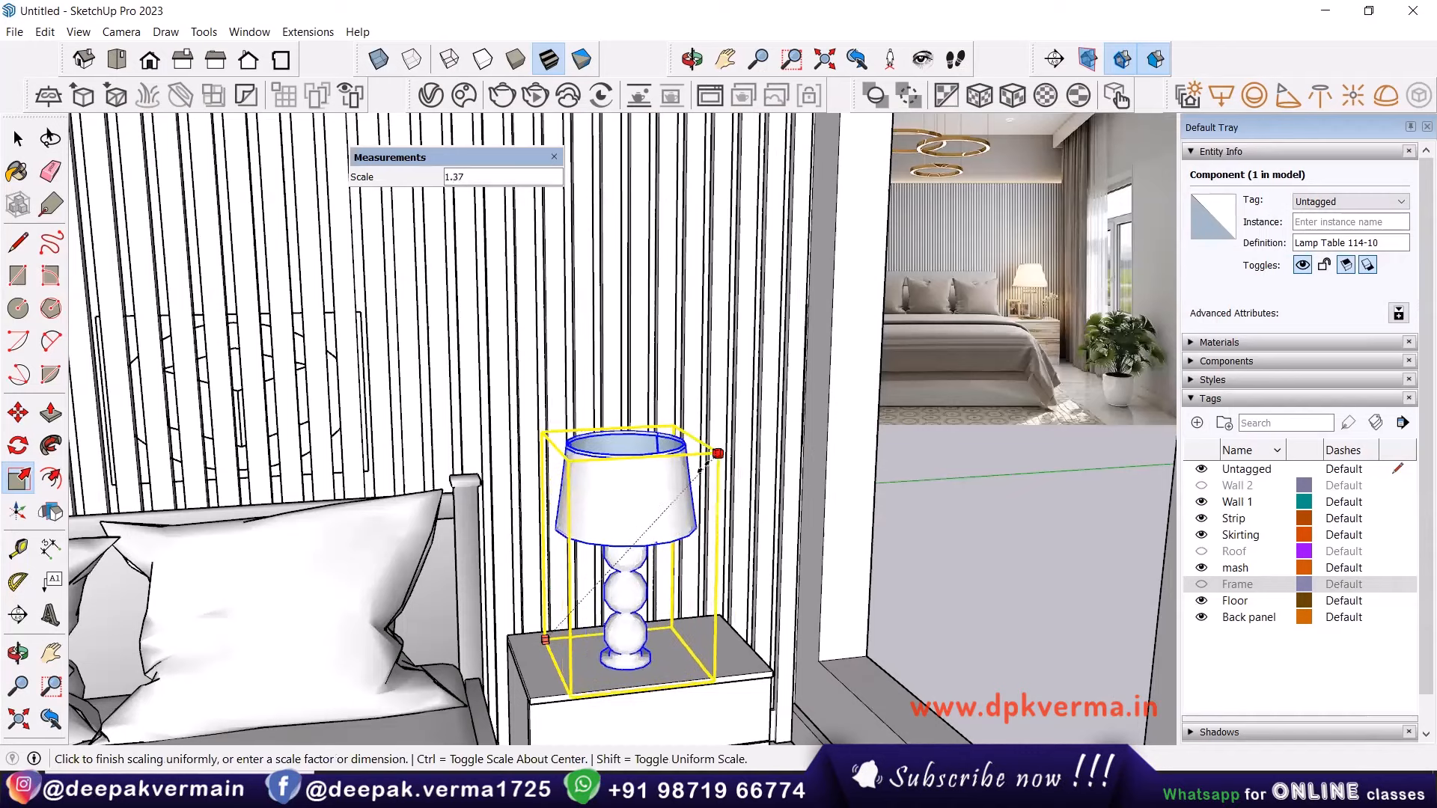
left_click(702, 470)
Move the lamp about 4 9/16" across the bedside table top toward the window wall.
key("m")
left_click(707, 676)
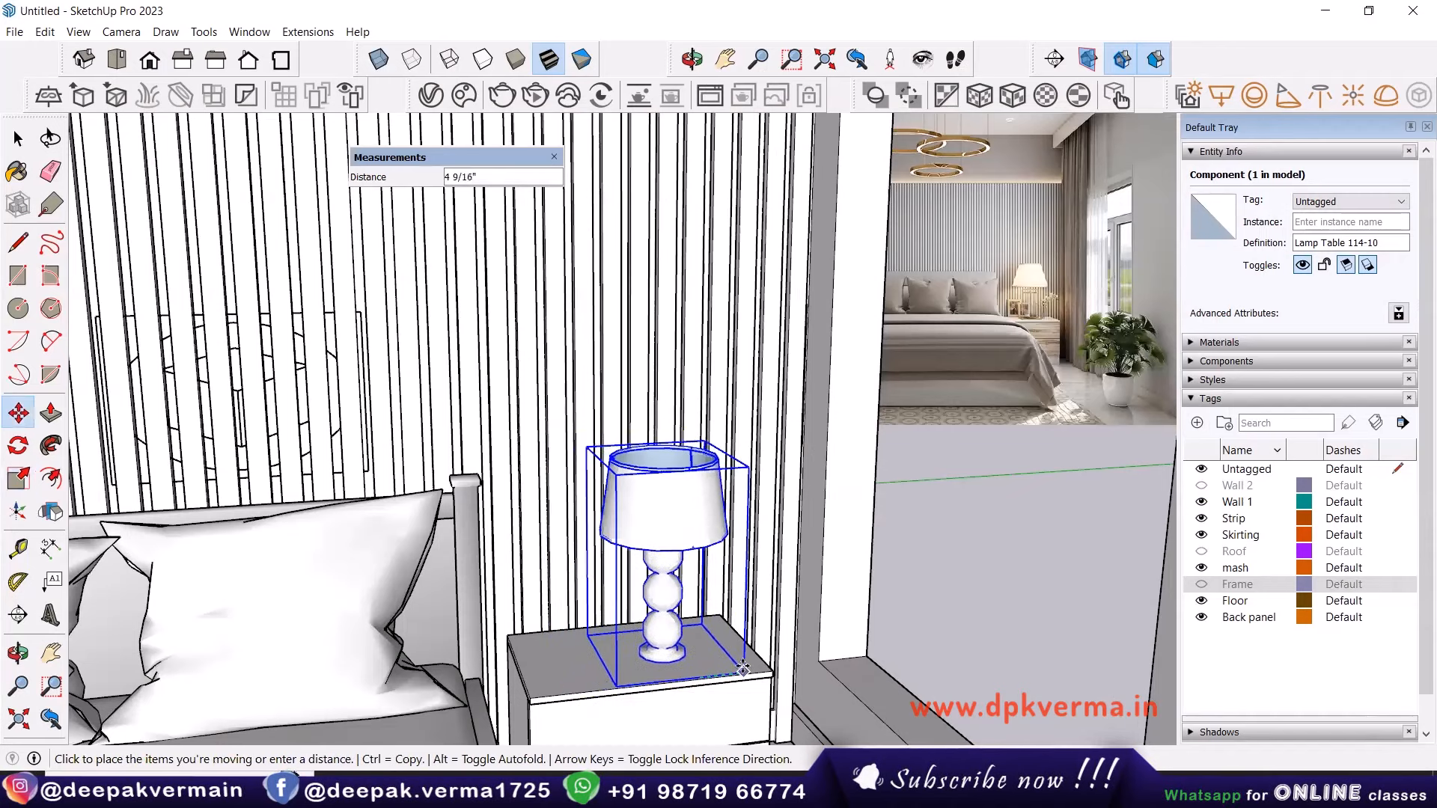
left_click(736, 669)
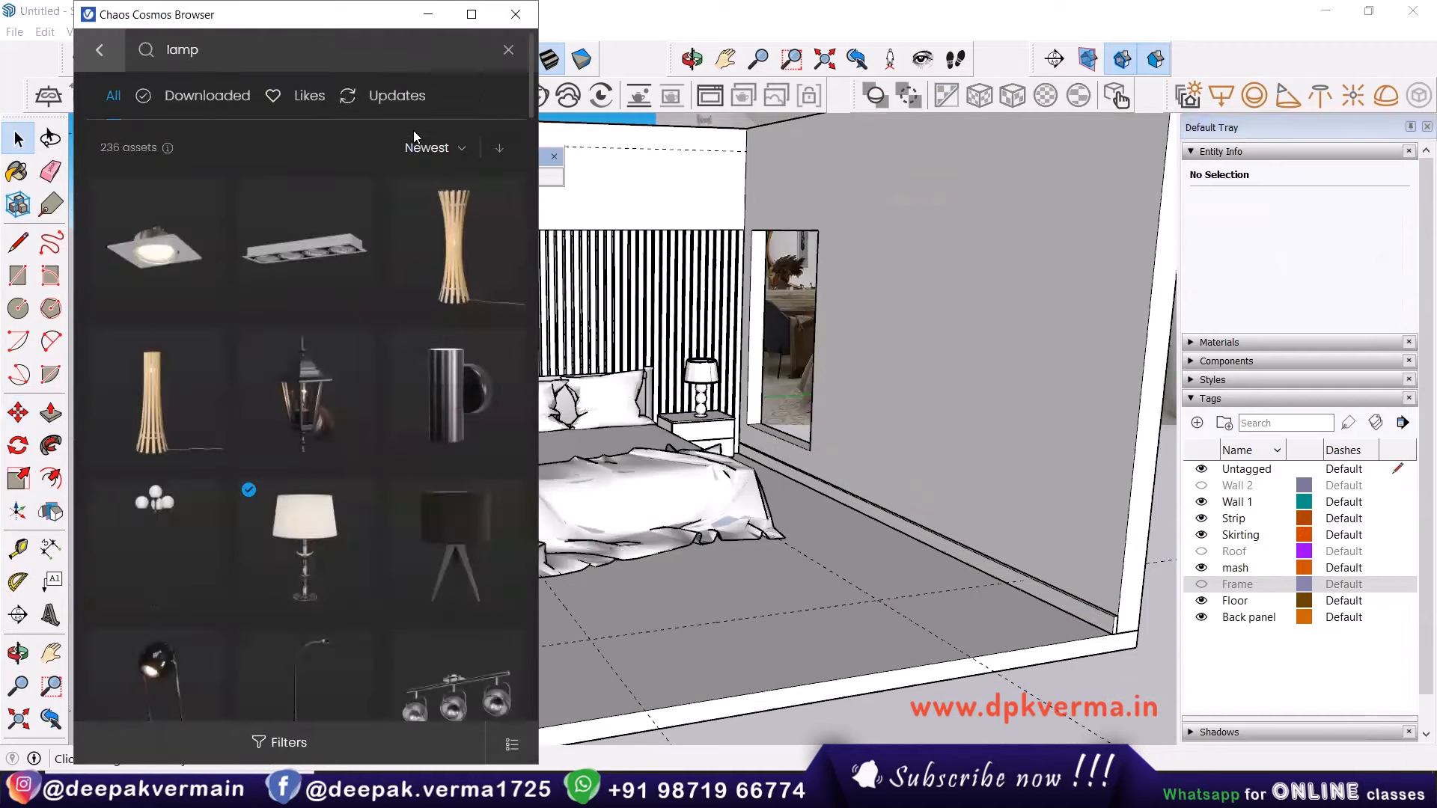
Search the Chaos Cosmos library for "plant" and place Indoor Plant 006 on the floor between the bed and the window wall.
left_click(306, 66)
type("plan")
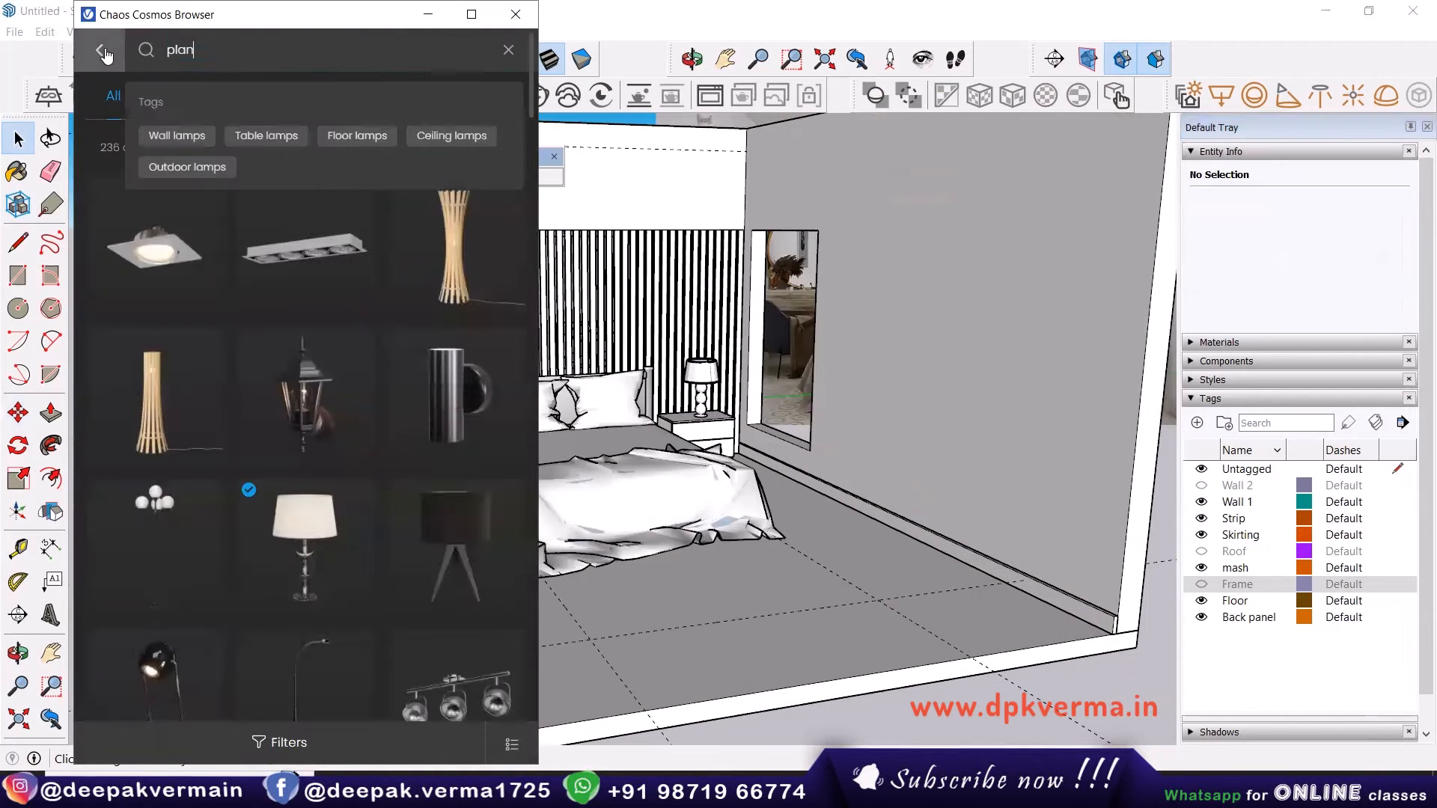
type("t")
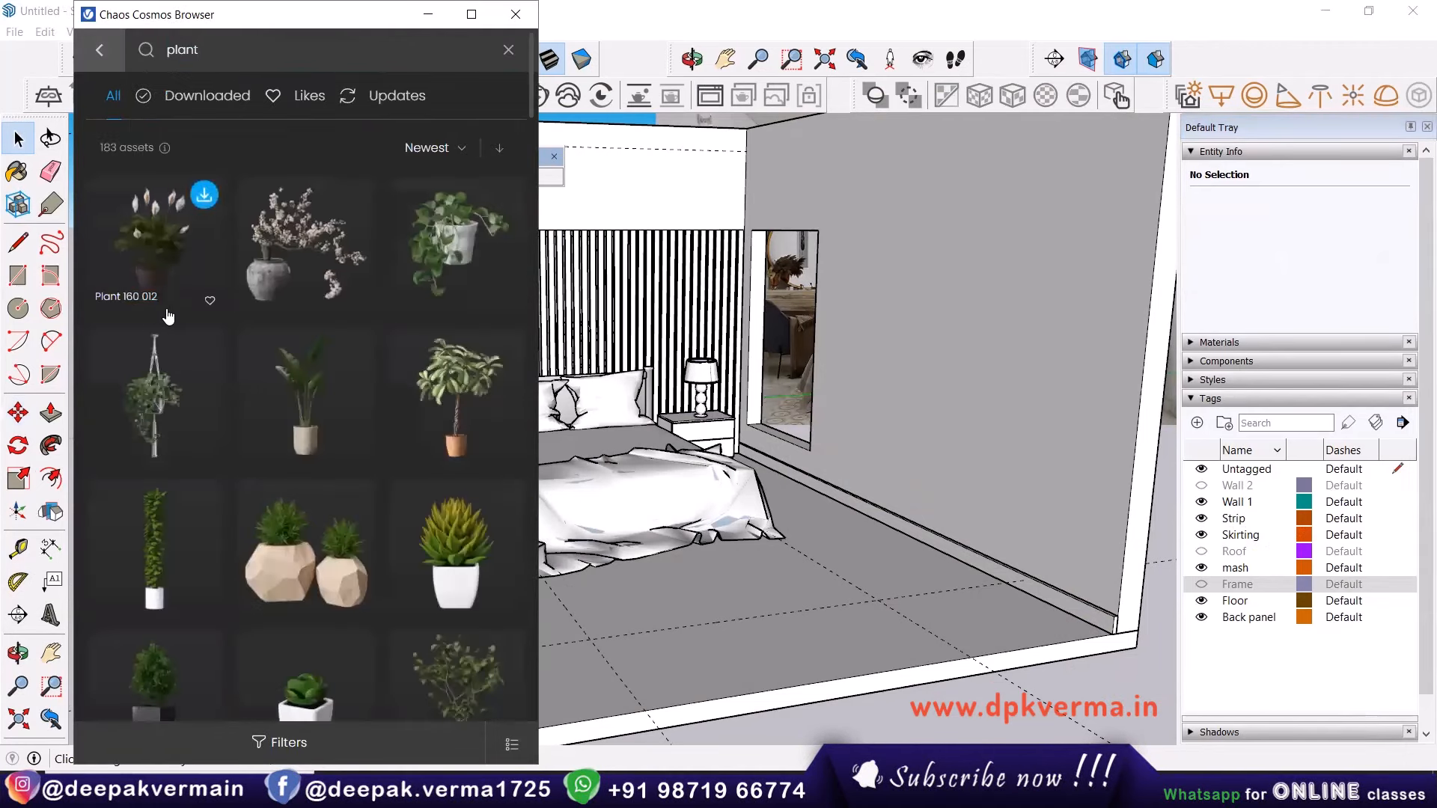
scroll(171, 323, "down", 3)
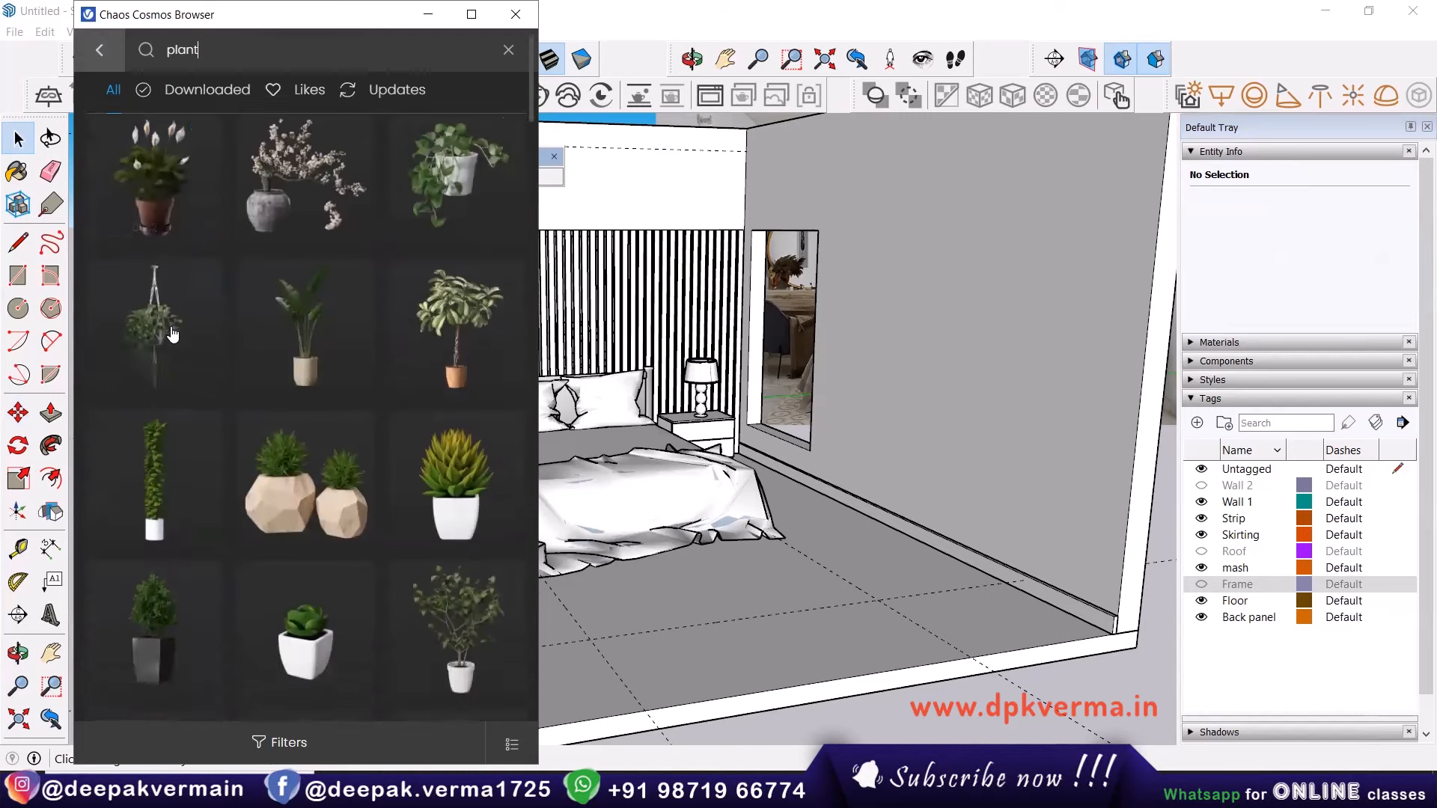
scroll(173, 334, "down", 6)
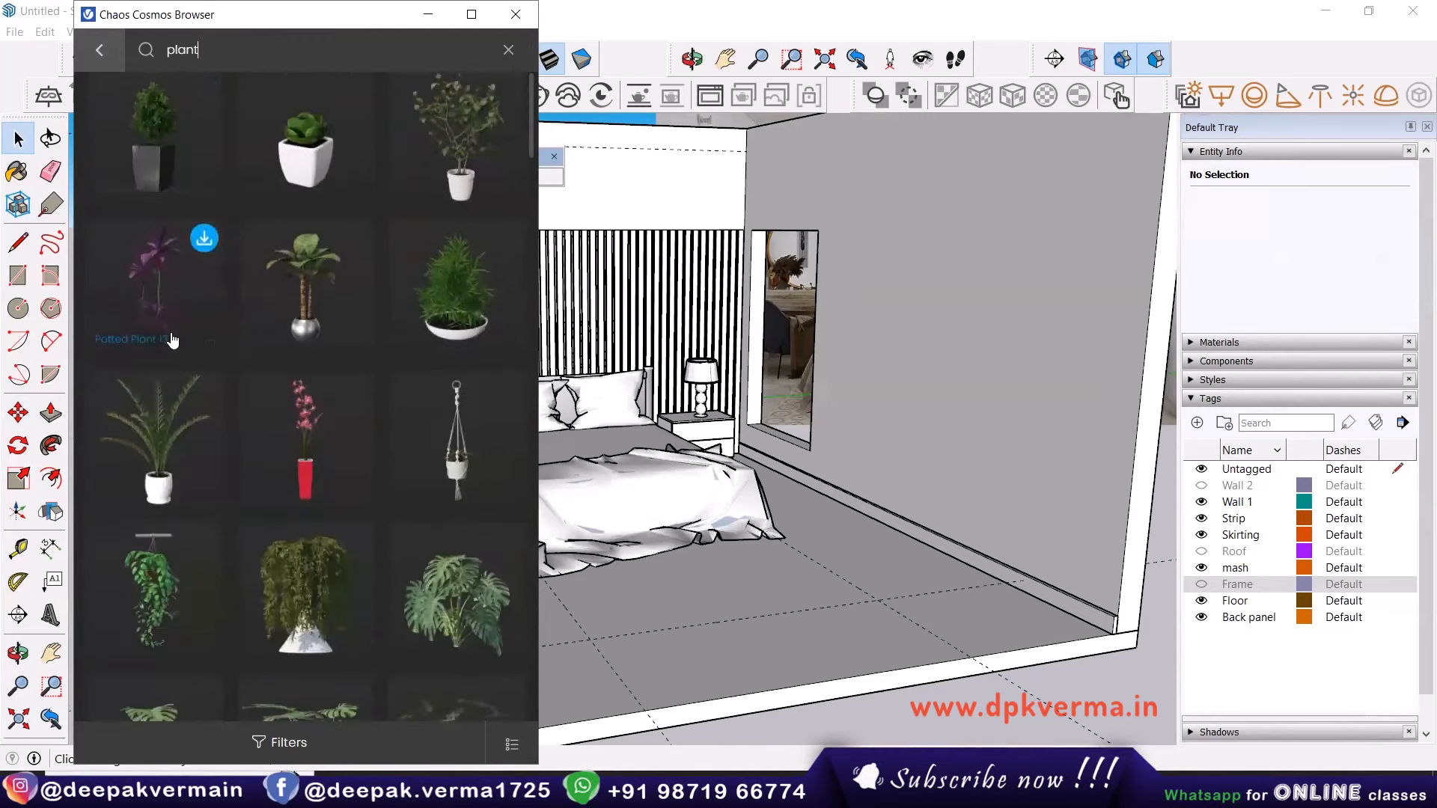
scroll(202, 366, "down", 6)
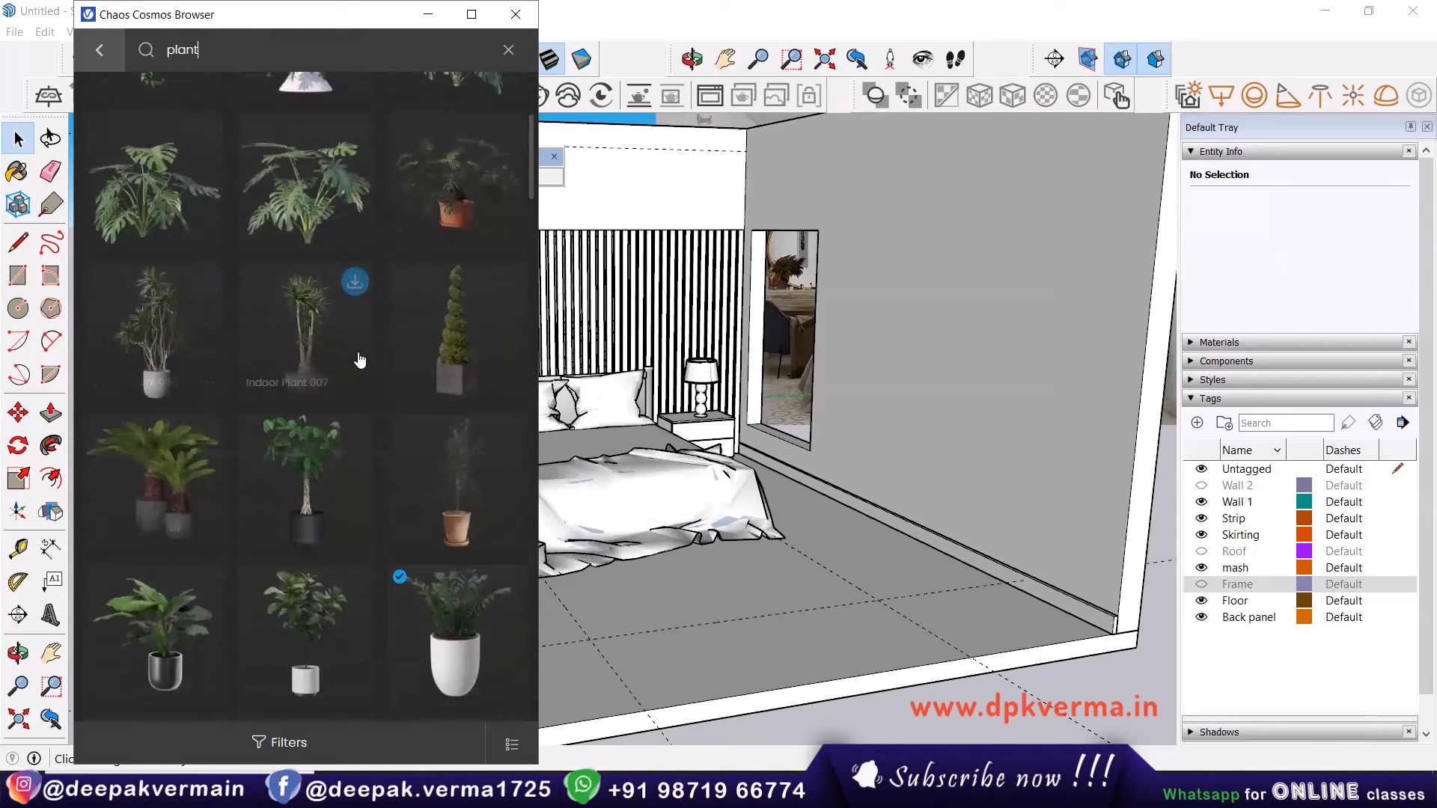
scroll(358, 301, "down", 4)
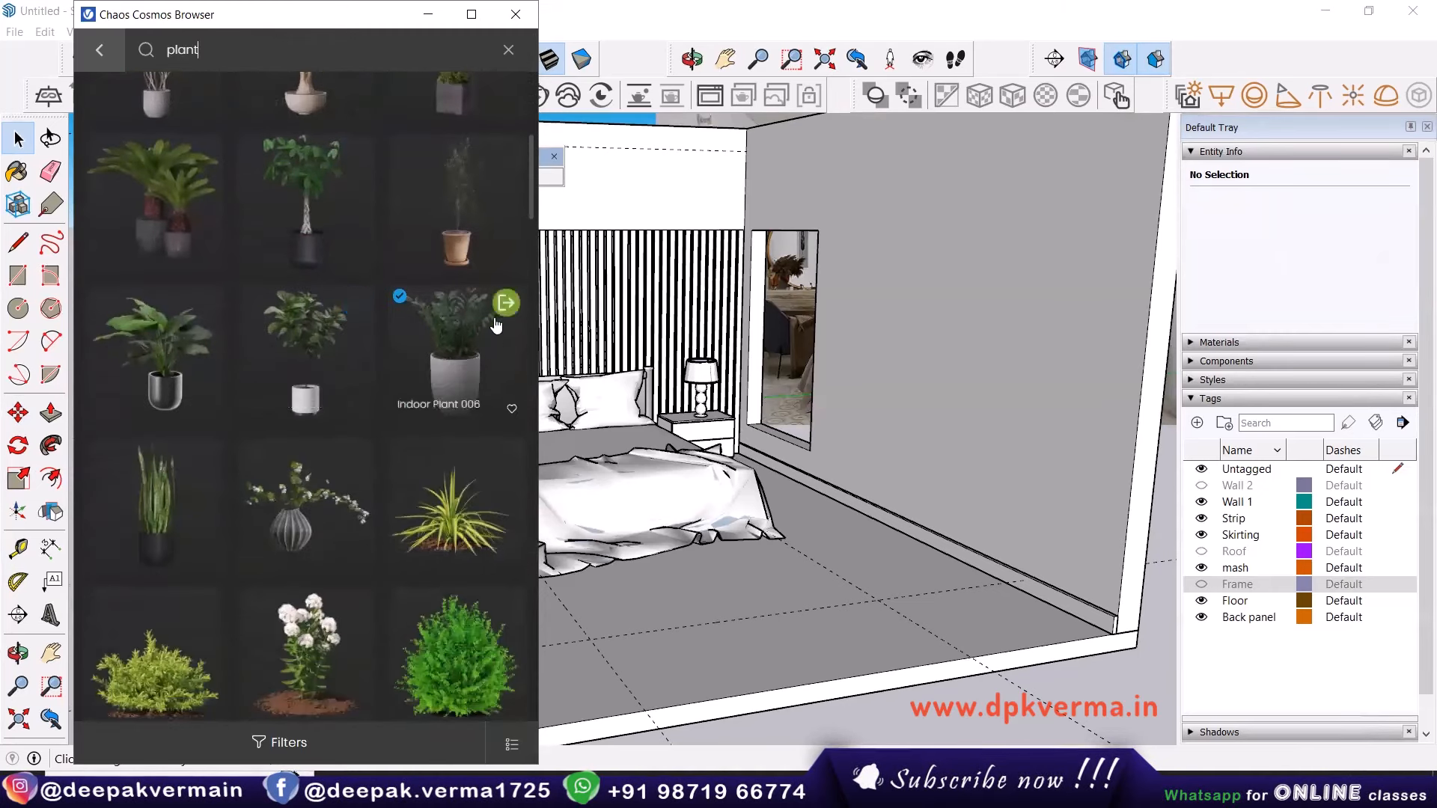
left_click(506, 306)
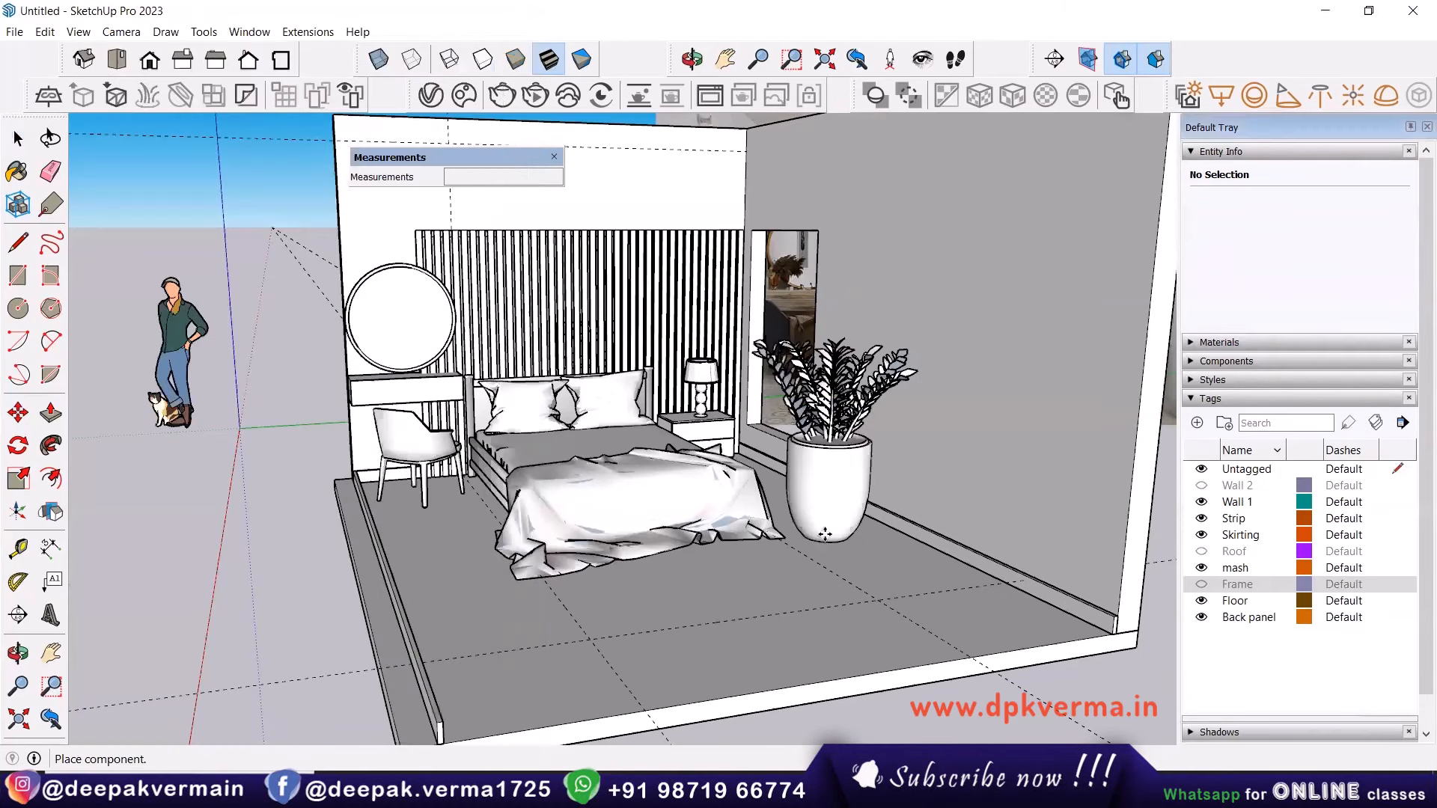
scroll(844, 527, "up", 3)
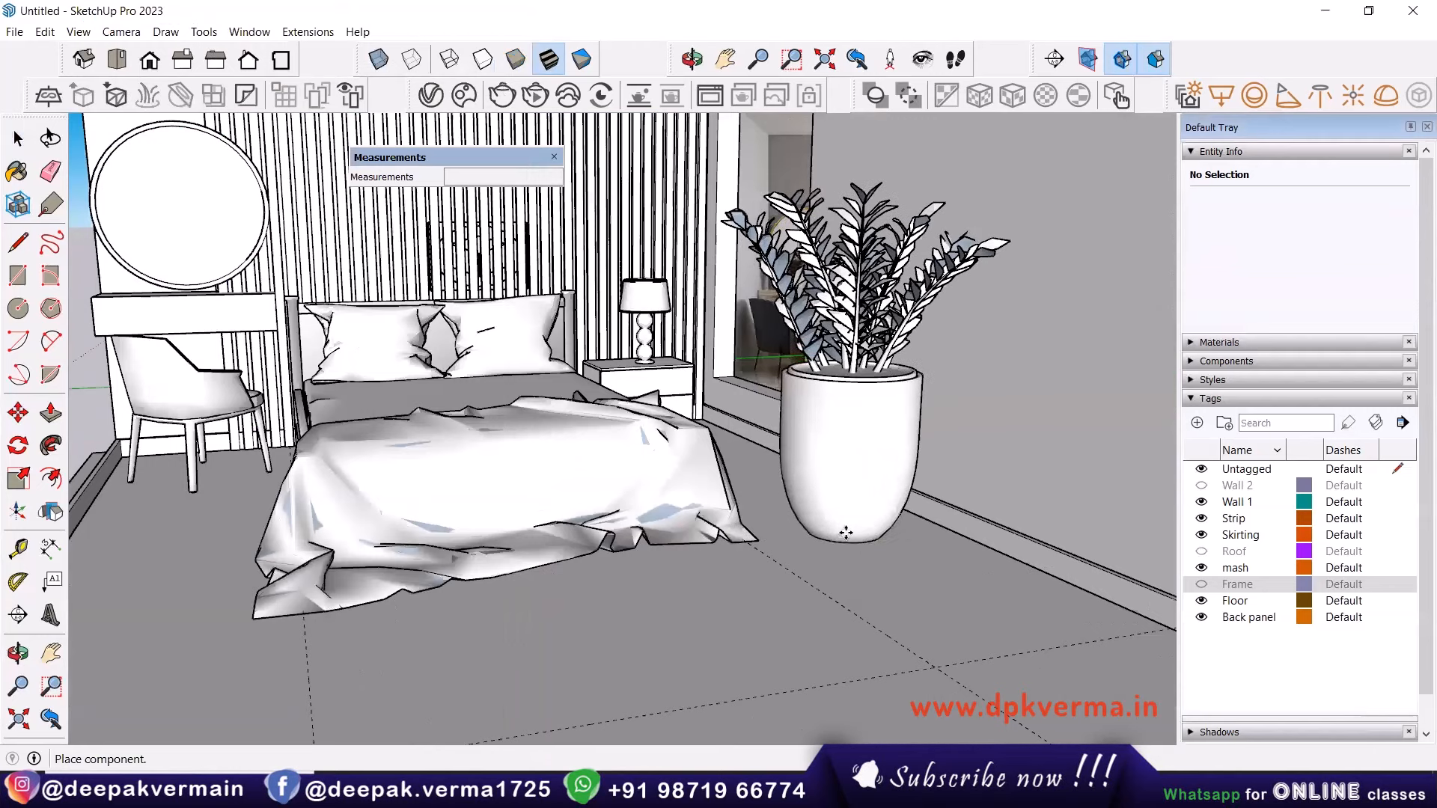
left_click(852, 512)
Scale the potted plant uniformly to about 0.62 of its size.
left_click(856, 467)
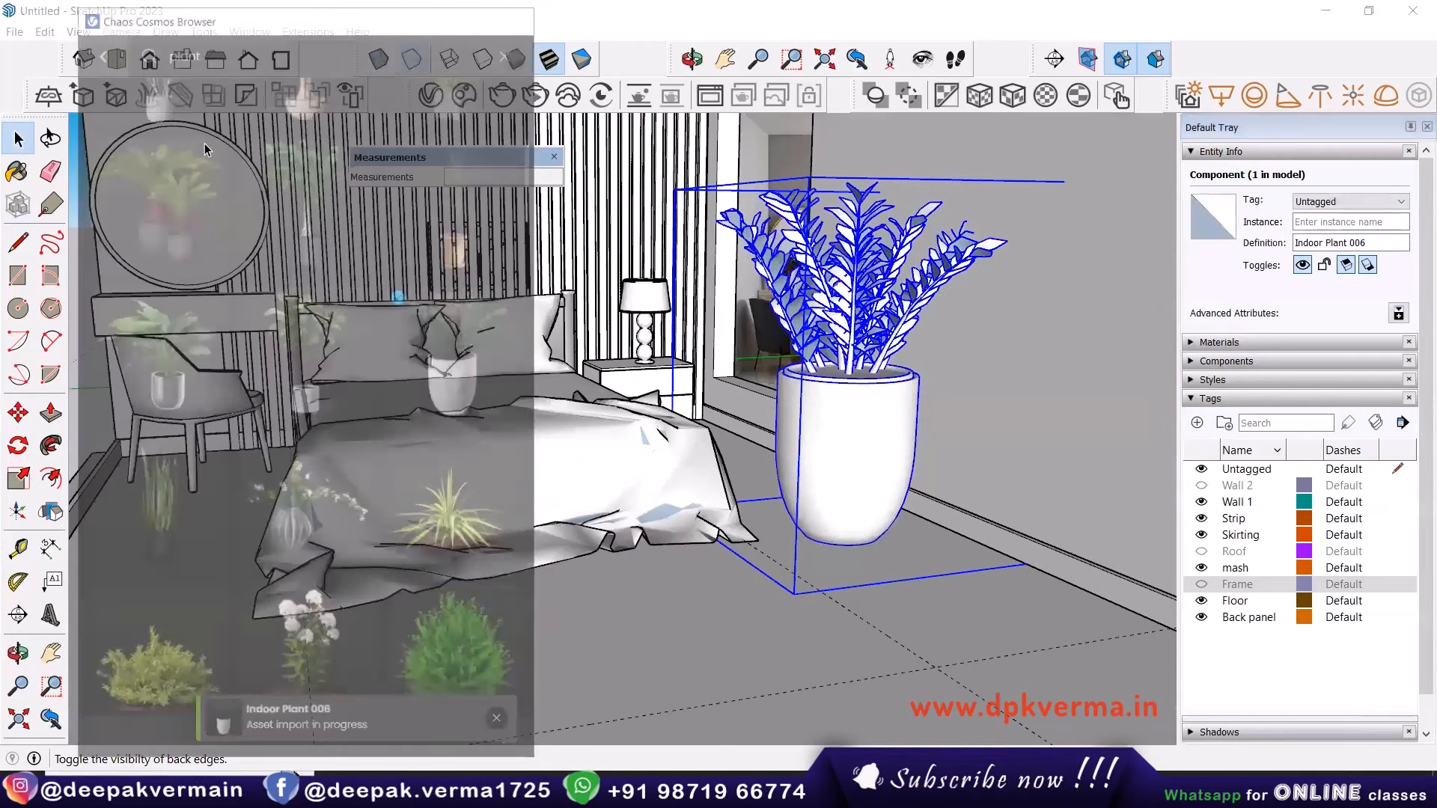
left_click(18, 477)
scroll(932, 217, "up", 1)
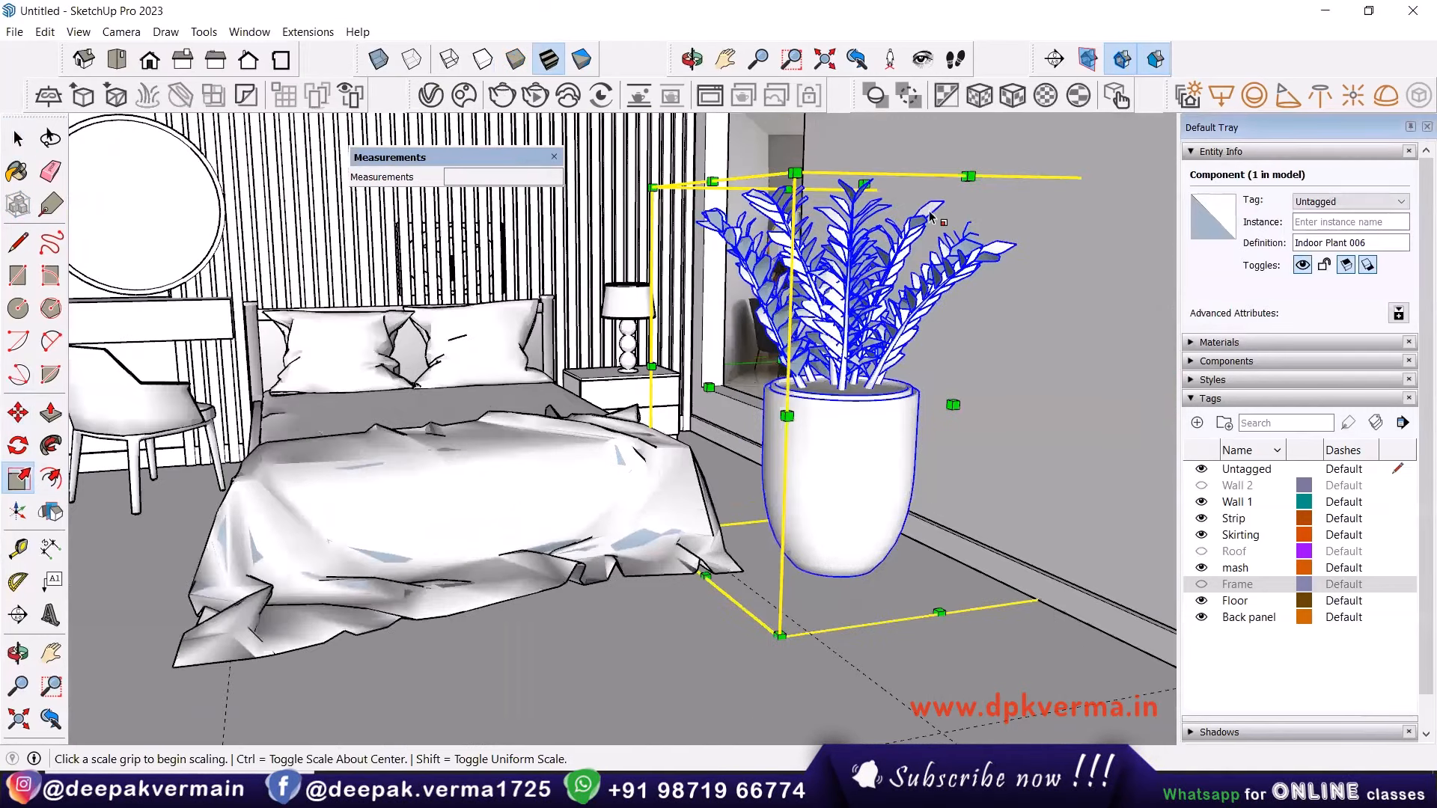
scroll(679, 192, "down", 1)
left_click(814, 378)
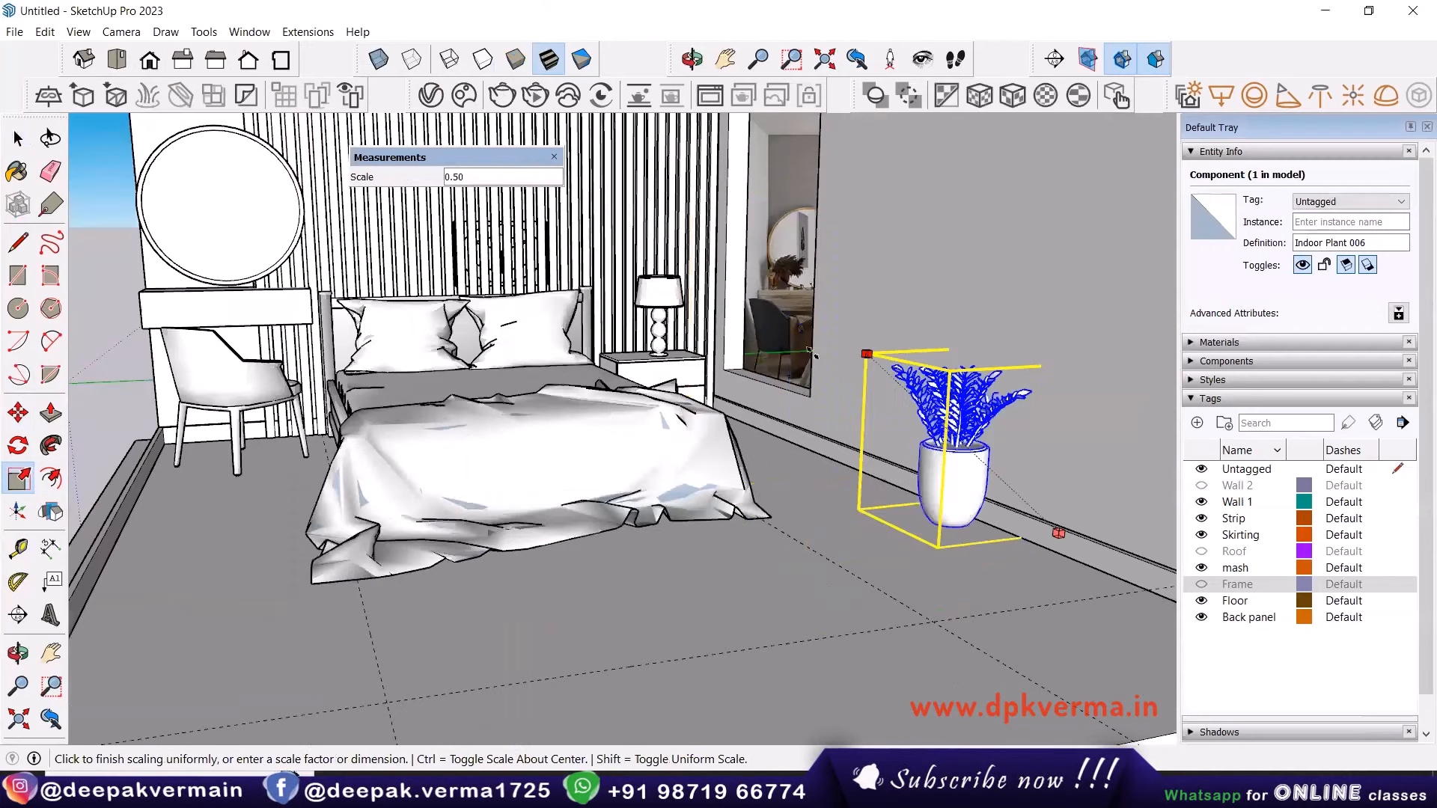
left_click(914, 442)
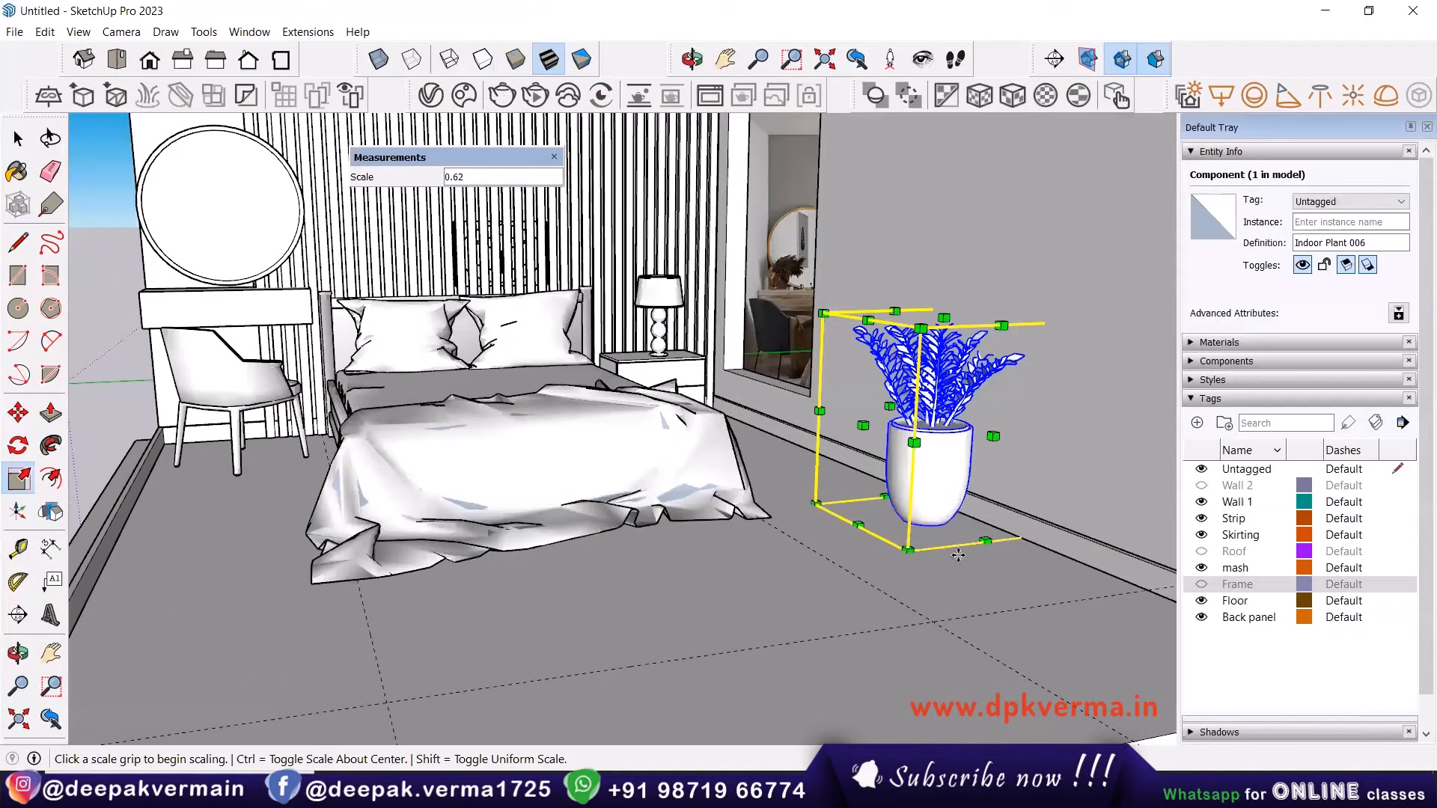
Move the potted plant across the floor by its lower bounding-box corner, closer to the foot of the bed.
key("m")
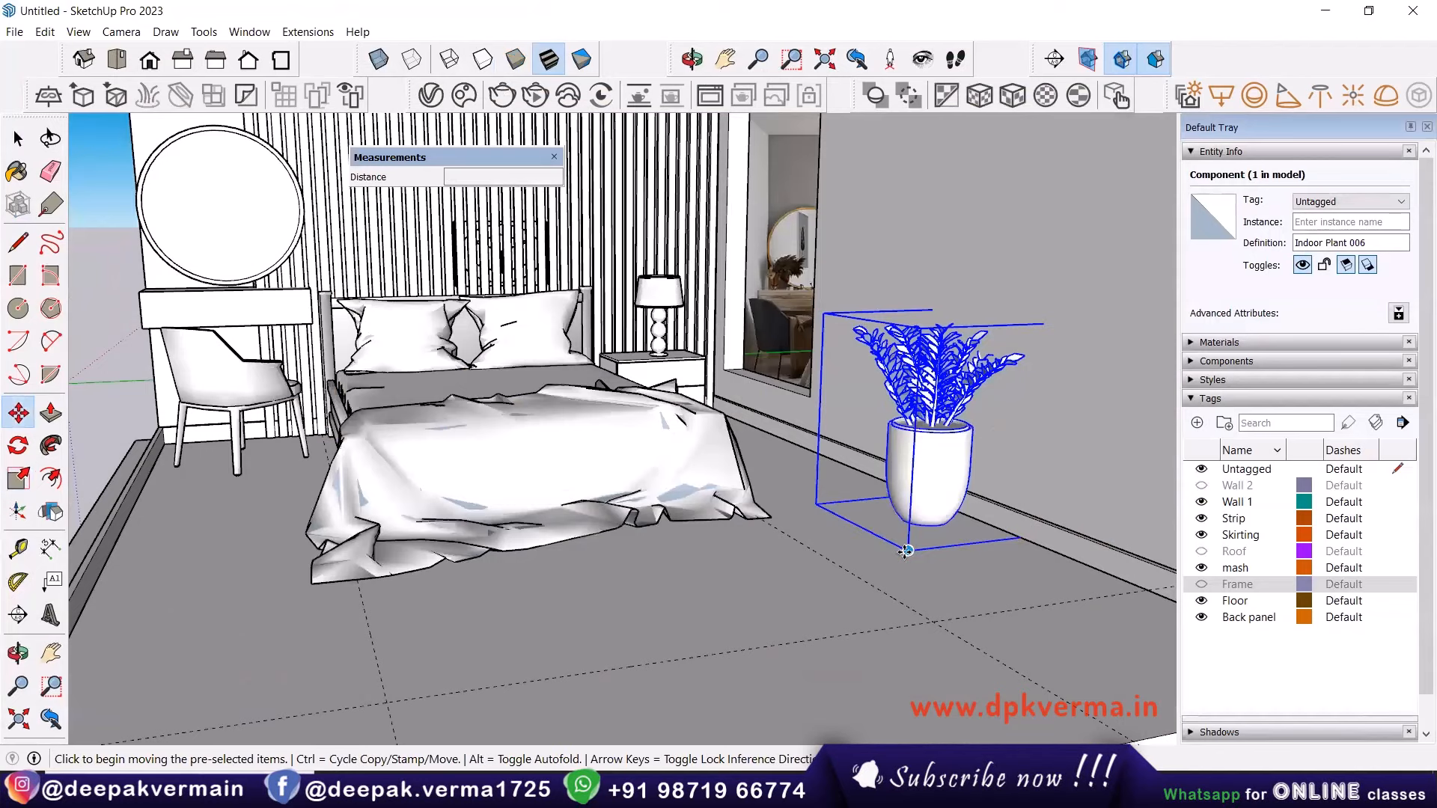
left_click(906, 551)
left_click(792, 517)
key("space")
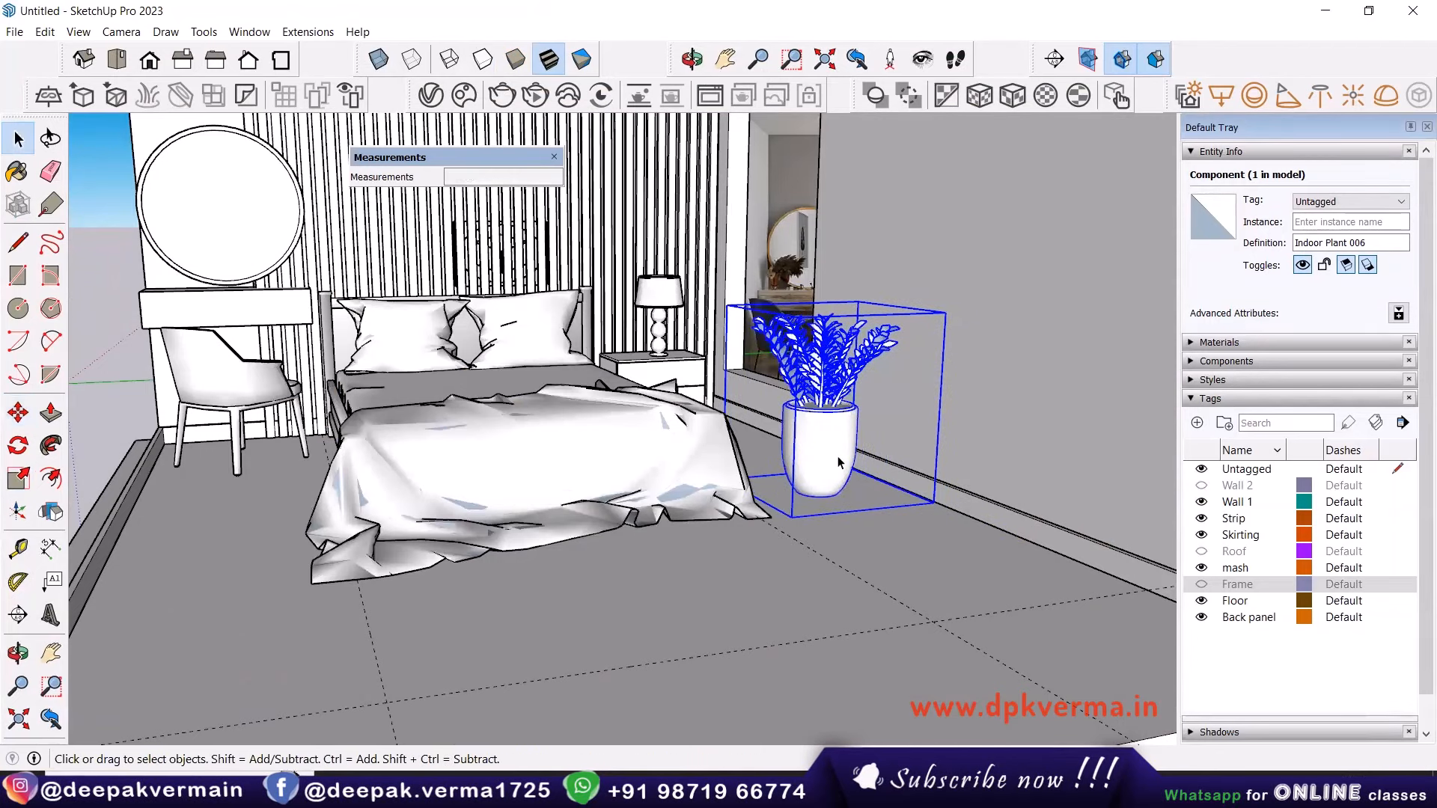
Compare the furnished room with the full reference photo, including the ceiling area with the ring pendants.
scroll(831, 461, "down", 3)
middle_click_drag(642, 494, 700, 445)
middle_click_drag(501, 318, 554, 364)
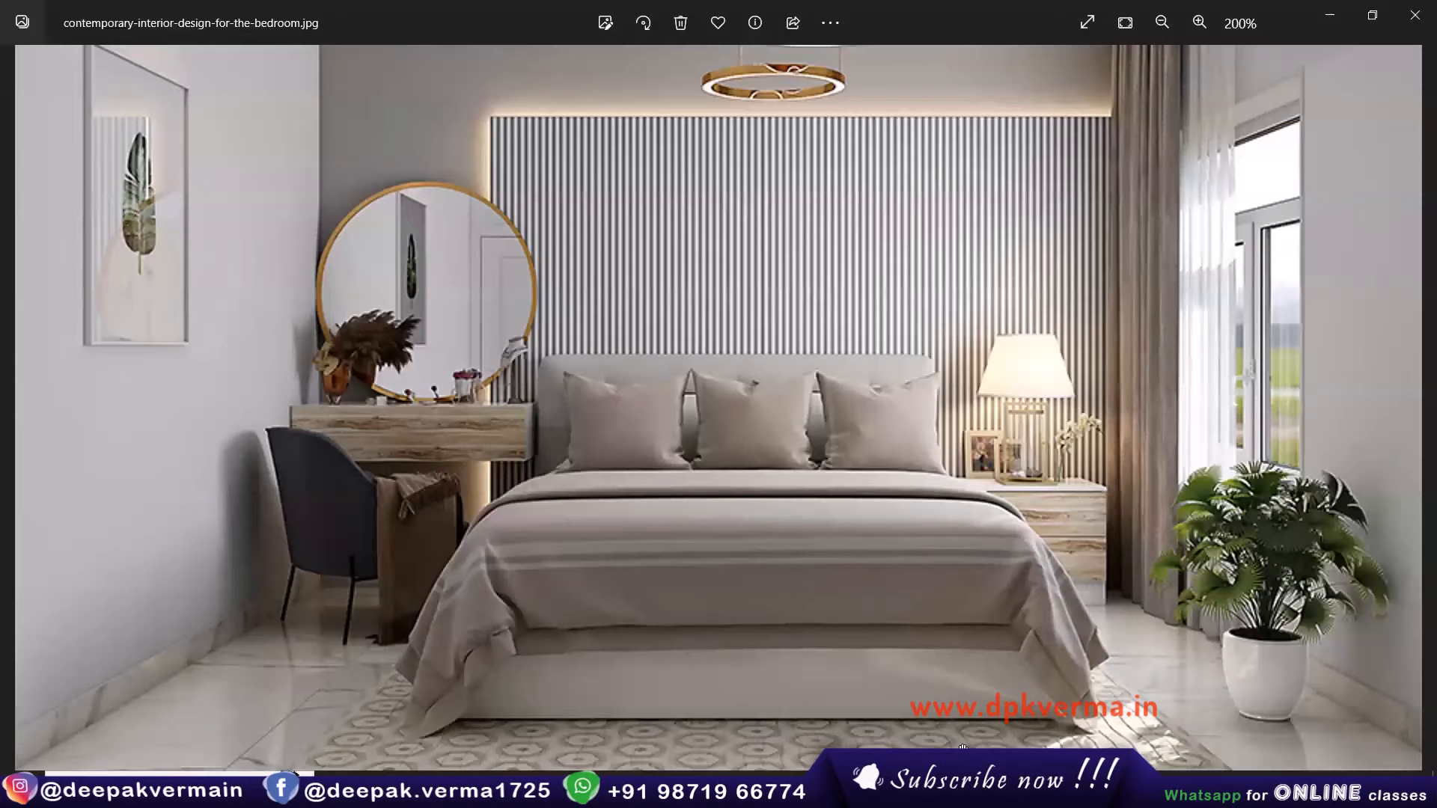
scroll(855, 299, "down", 3)
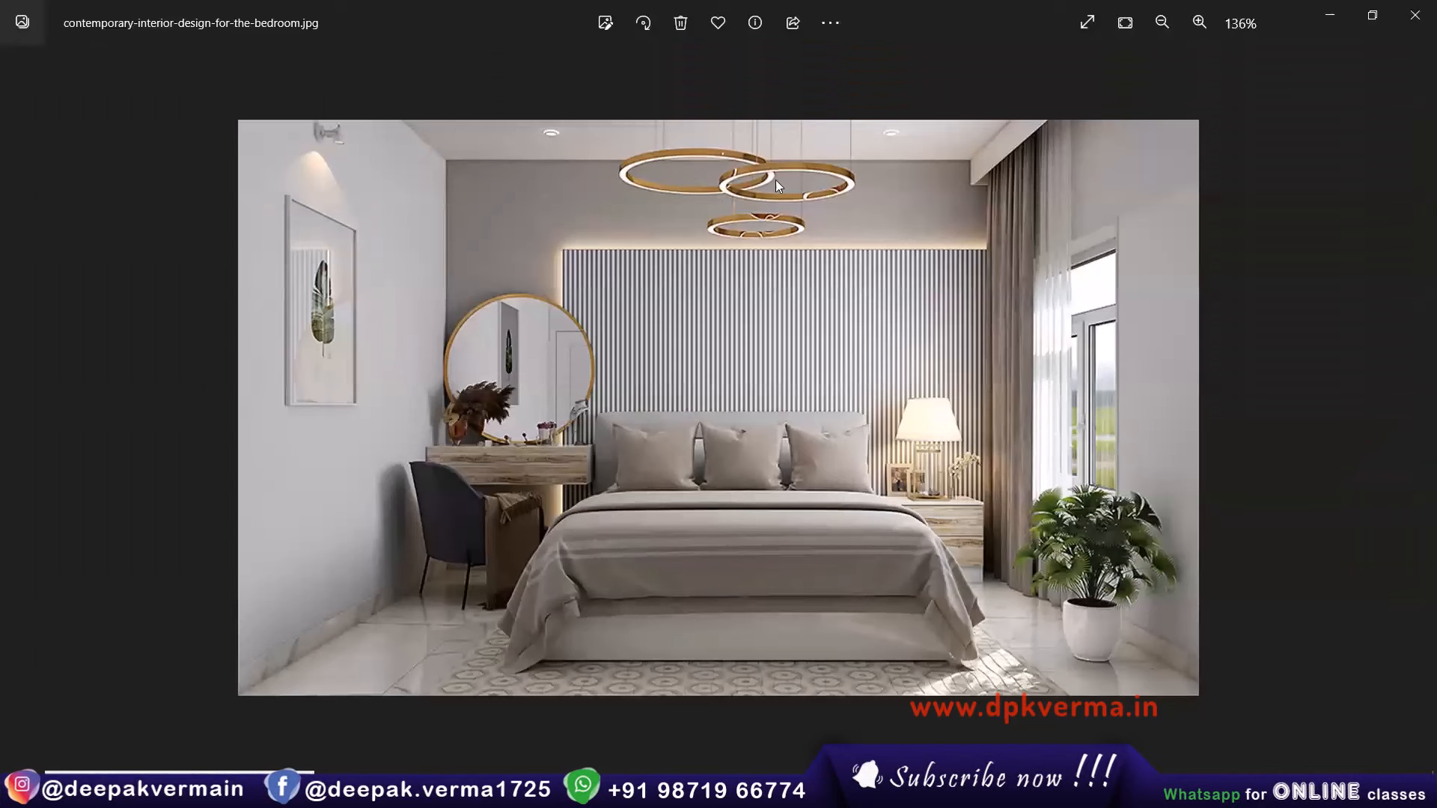
left_click(1330, 15)
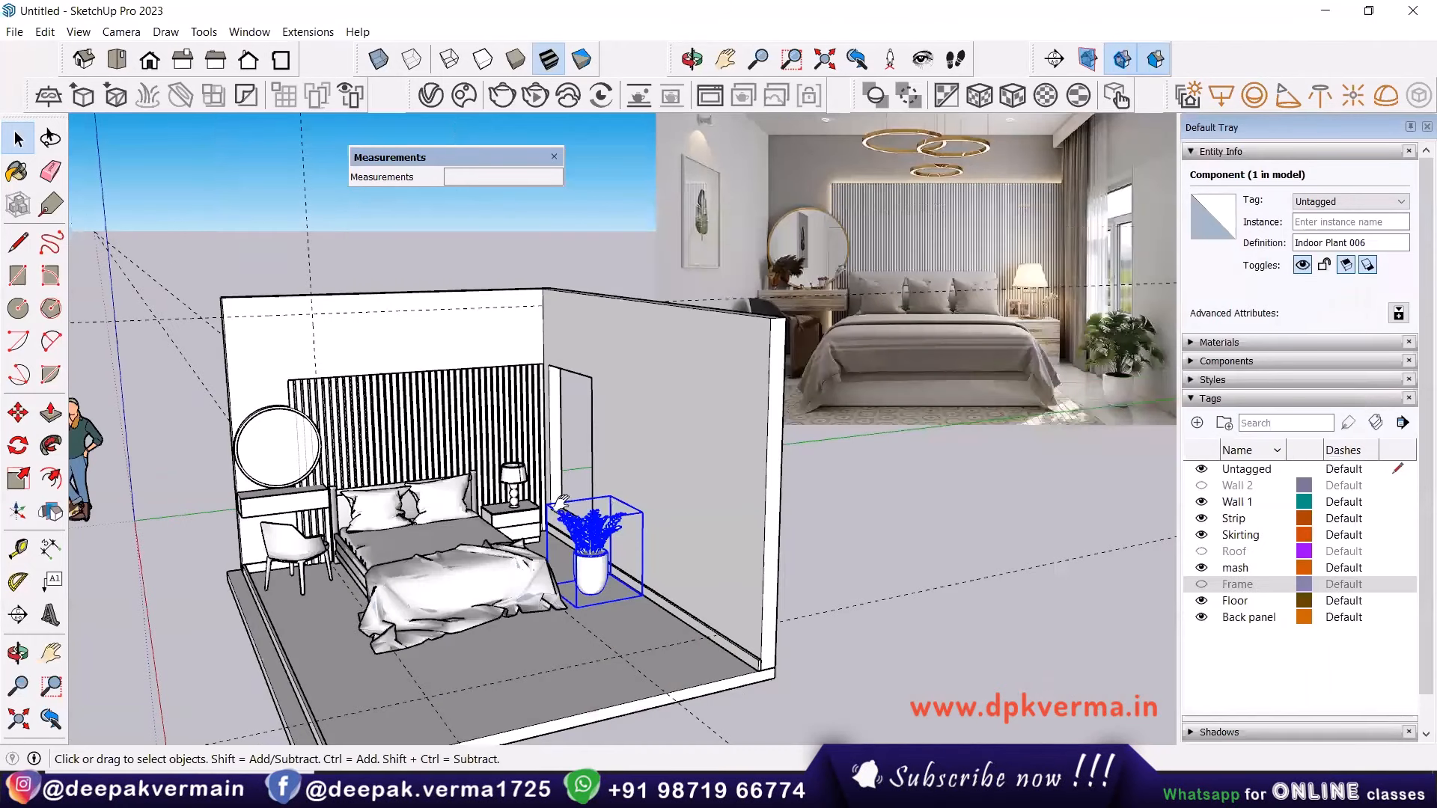
Delete all construction guides from the bedroom model.
middle_click_drag(561, 501, 905, 142)
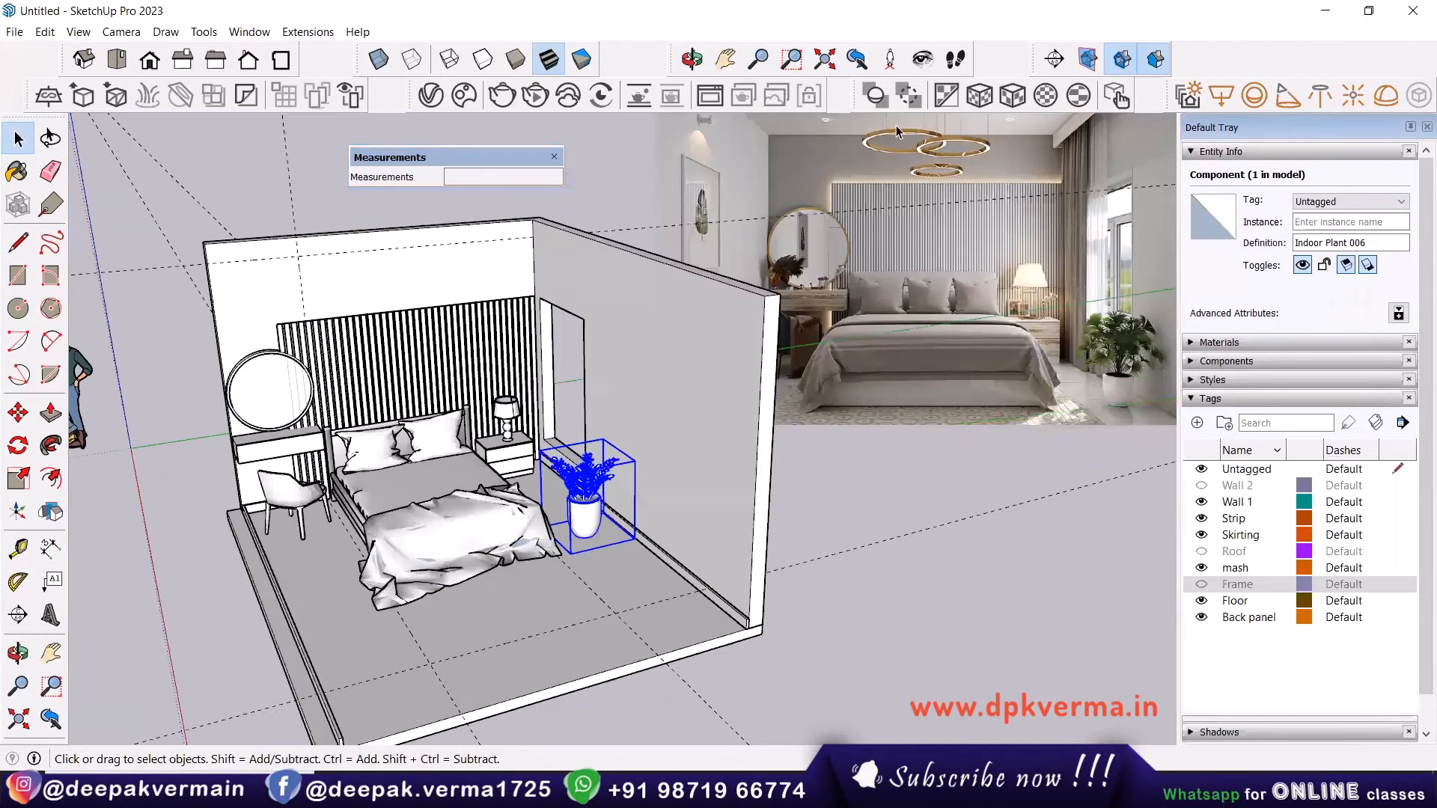
middle_click_drag(496, 593, 518, 635)
left_click(44, 32)
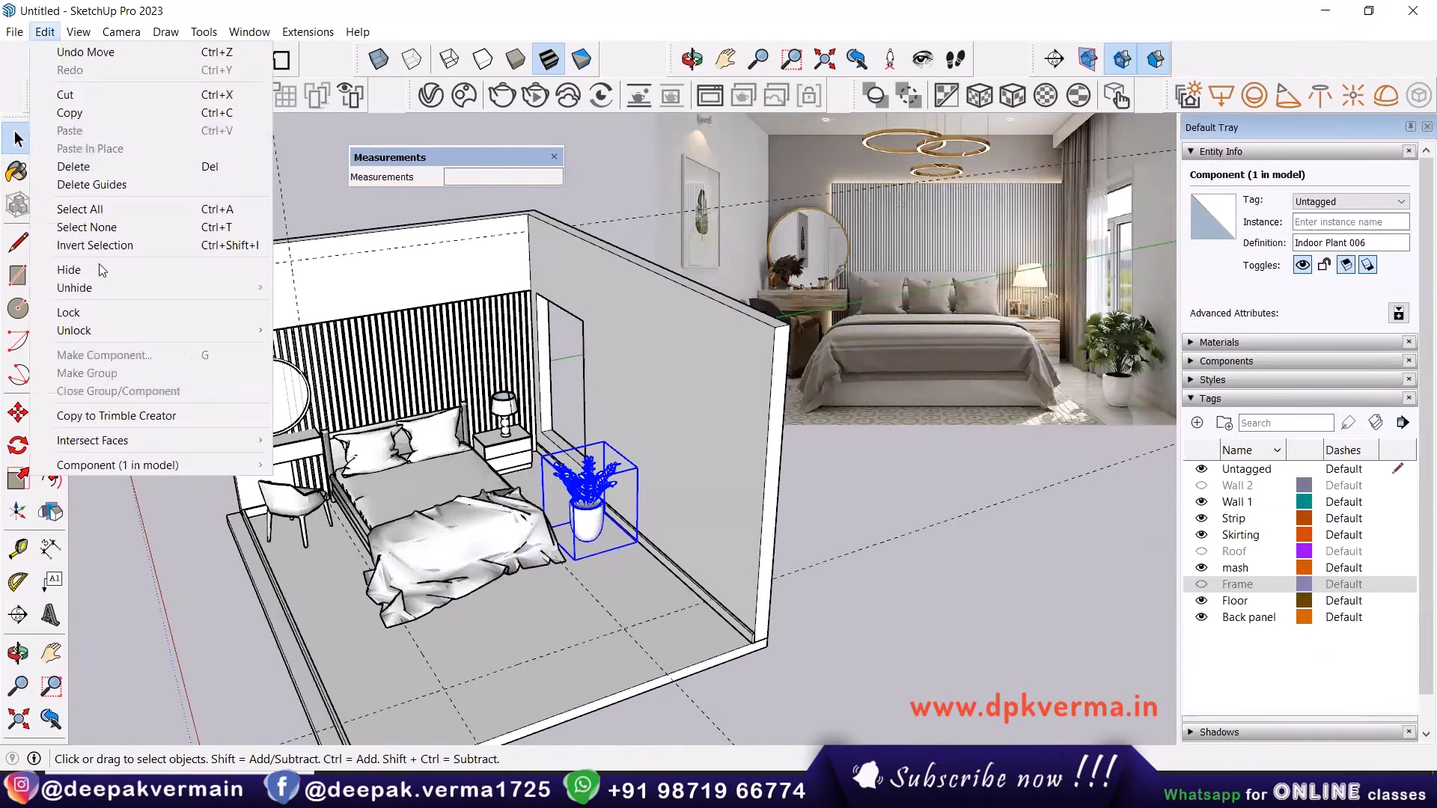
left_click(92, 184)
Draw a circle with a radius of 1'6" on the floor in front of the foot of the bed.
scroll(464, 524, "up", 3)
middle_click_drag(635, 567, 545, 527)
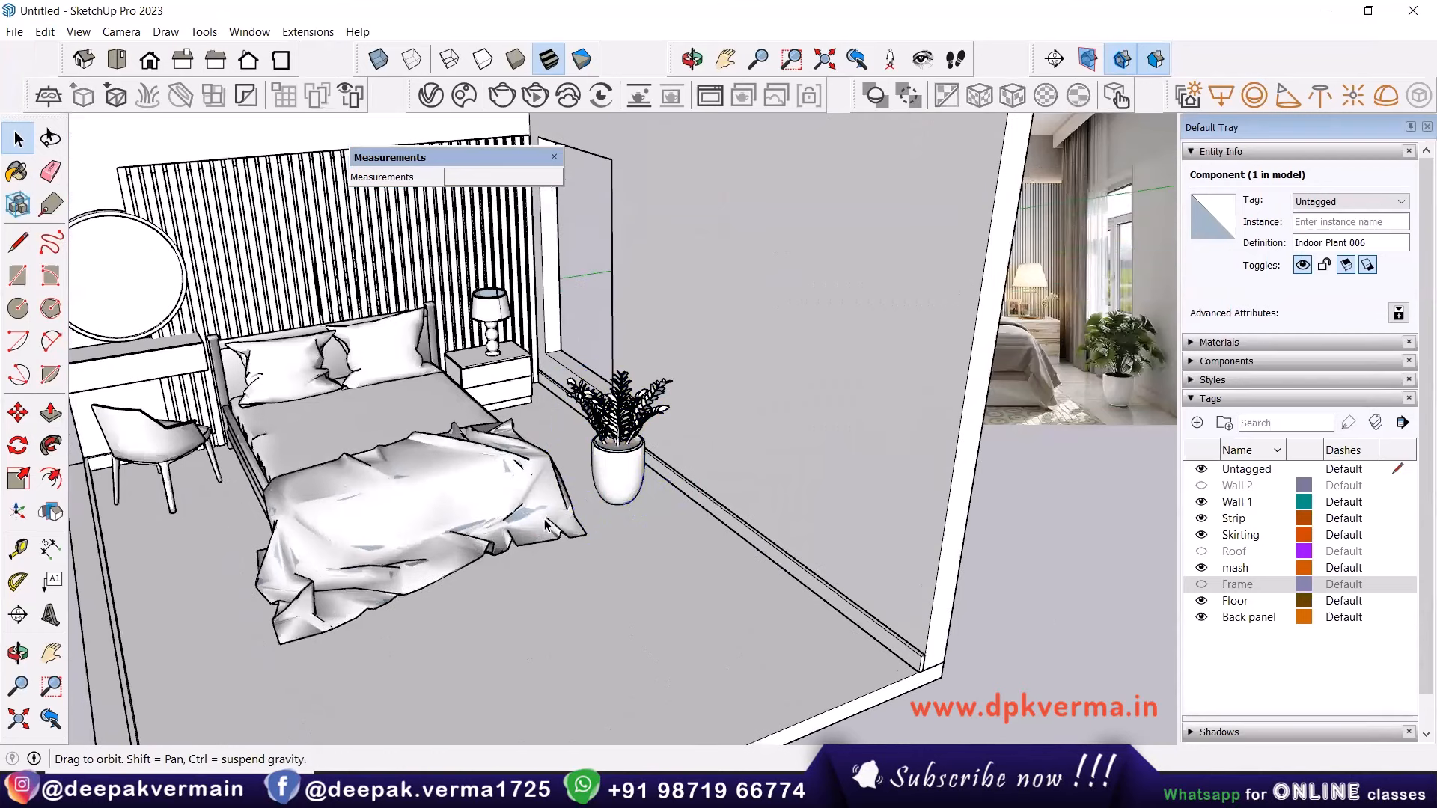
scroll(404, 410, "down", 3)
left_click(908, 141)
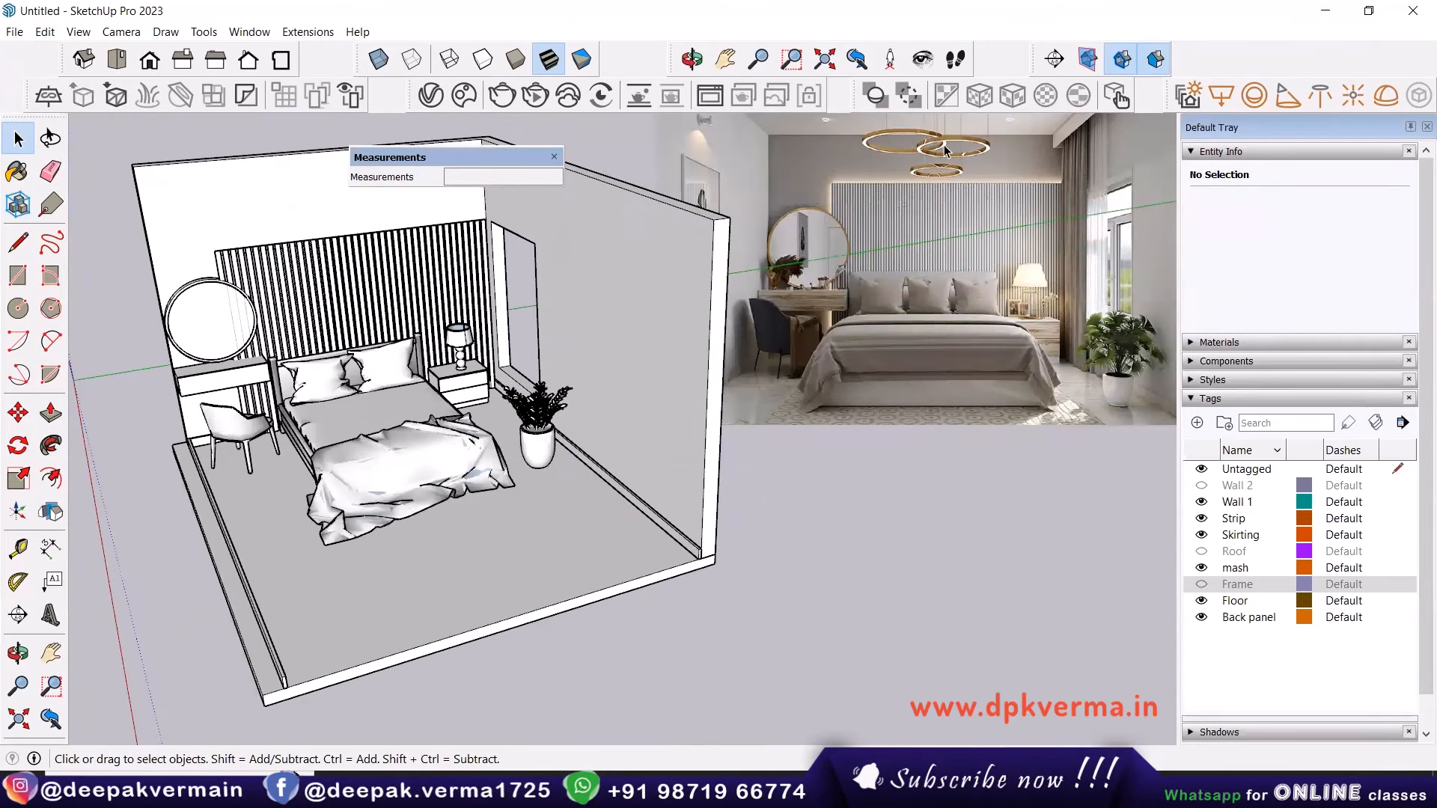
middle_click_drag(366, 519, 451, 581)
scroll(427, 567, "up", 2)
left_click(18, 307)
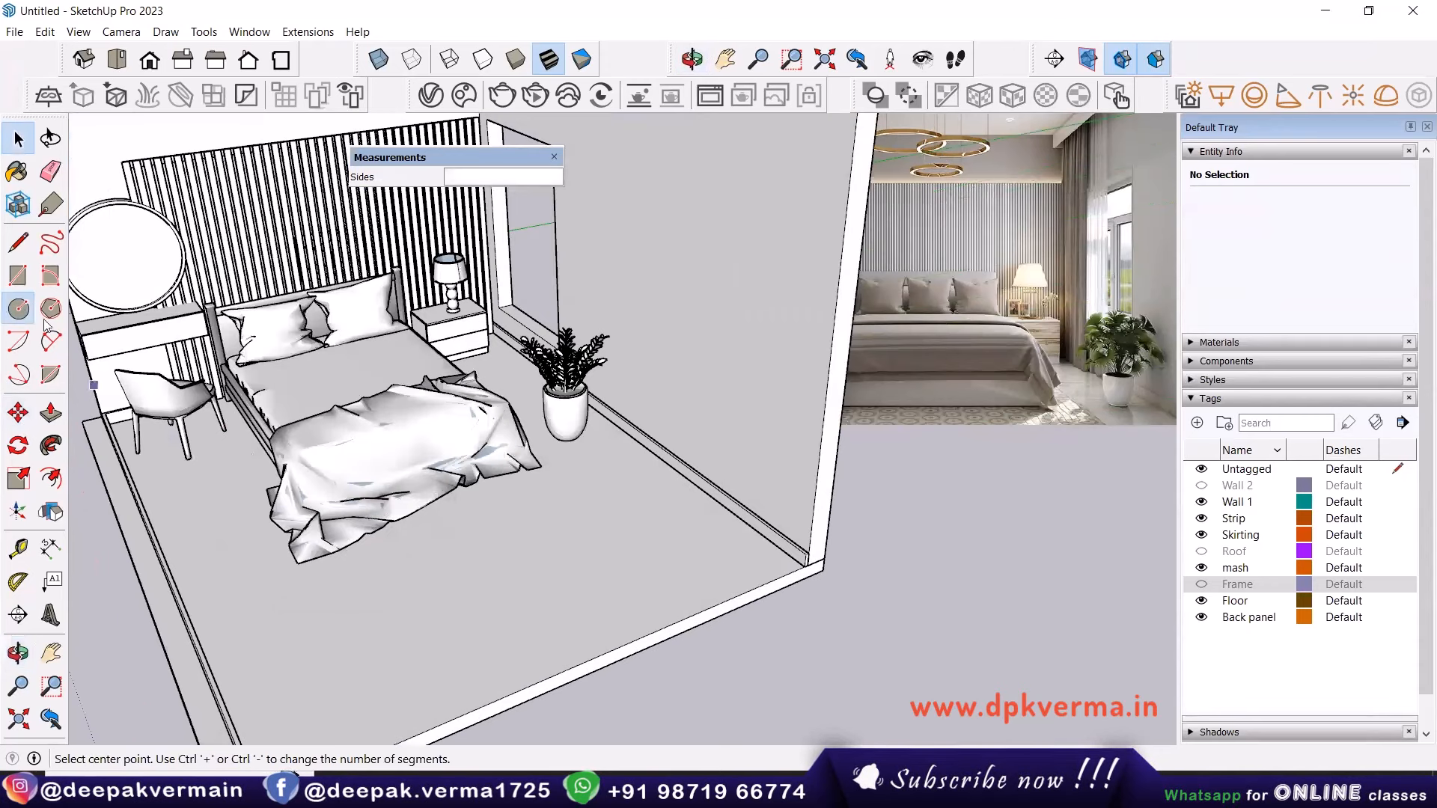
scroll(457, 591, "up", 1)
left_click(416, 597)
type("1'")
key("Return")
key("space")
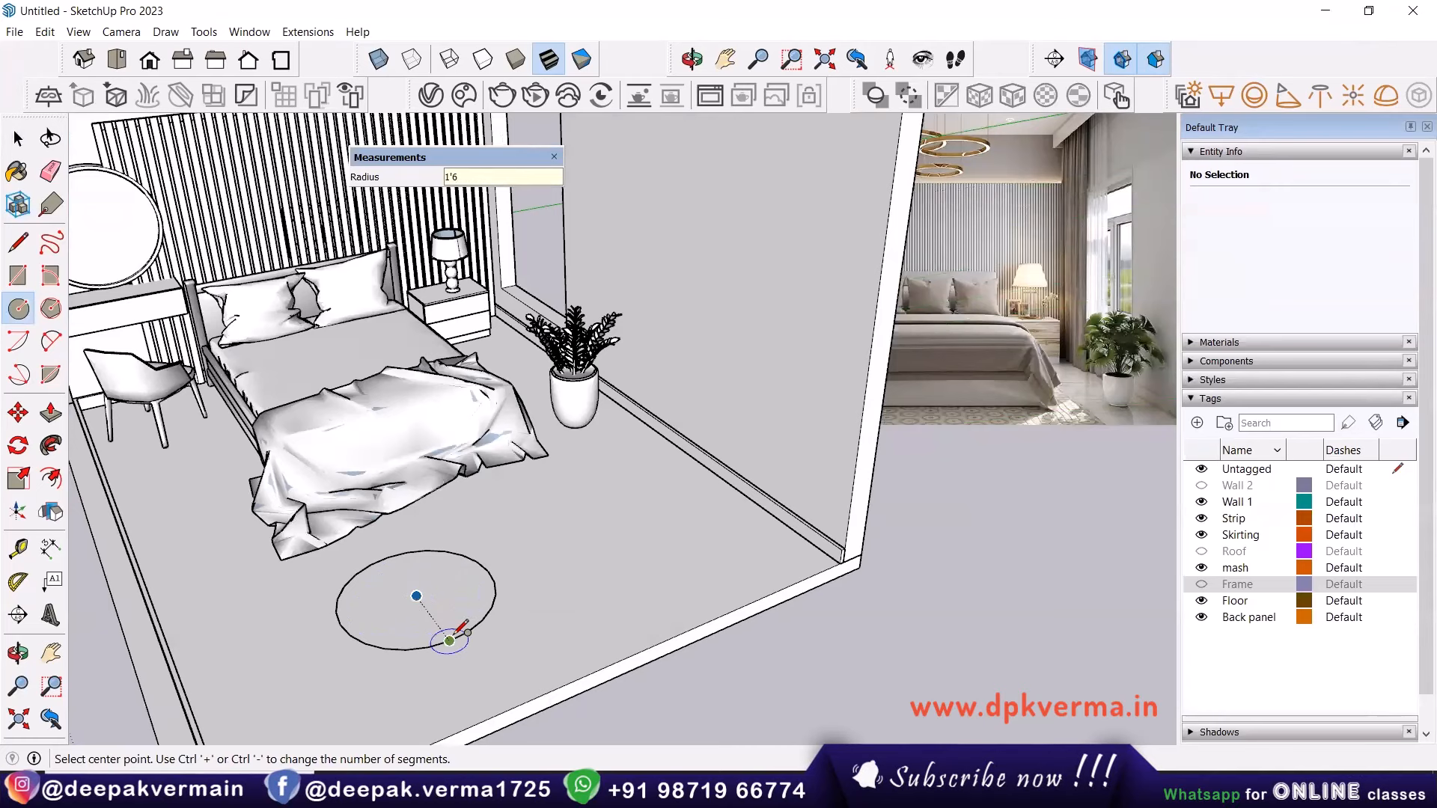
Set the floor circle's segment count to 45.
scroll(487, 645, "up", 2)
left_click(476, 633)
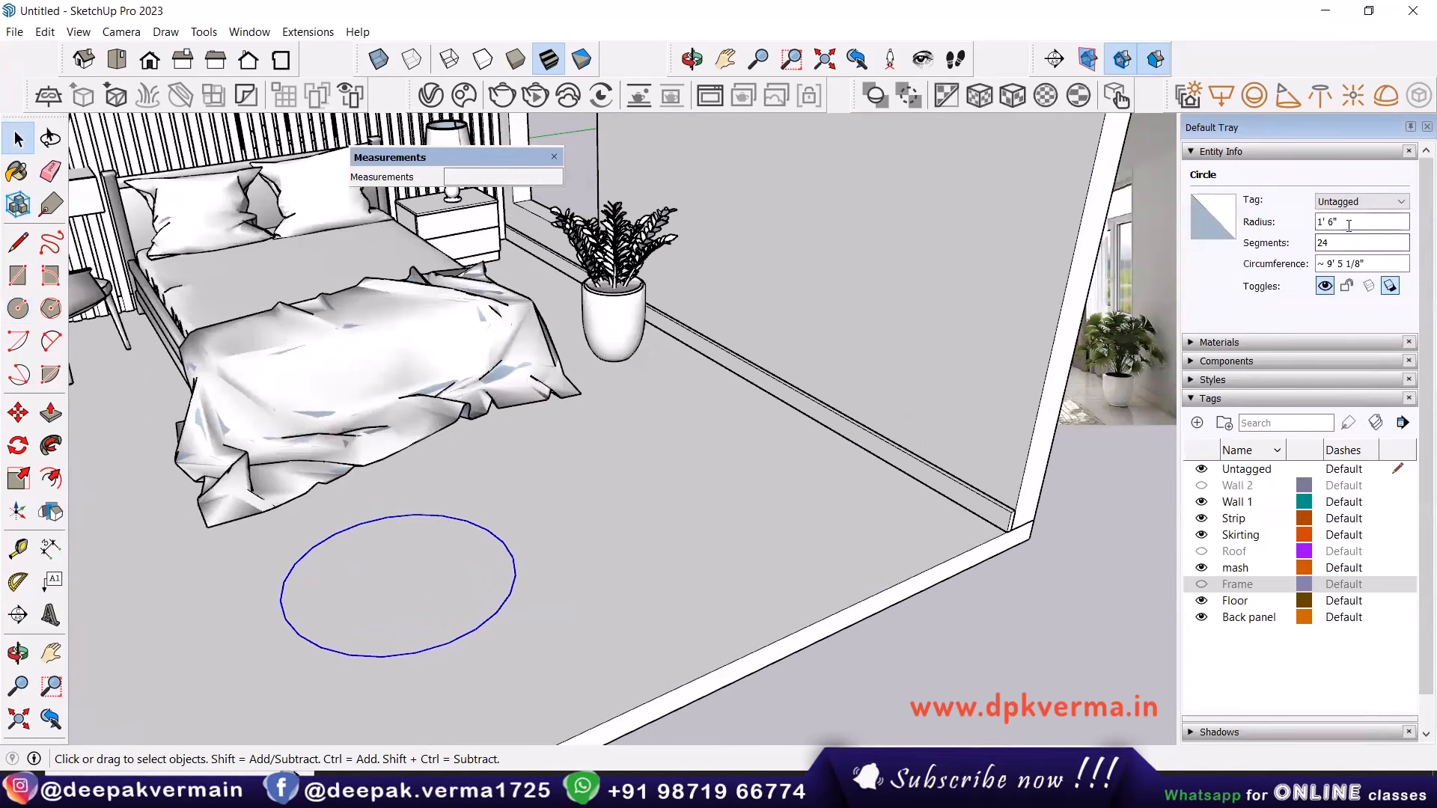
key("Tab")
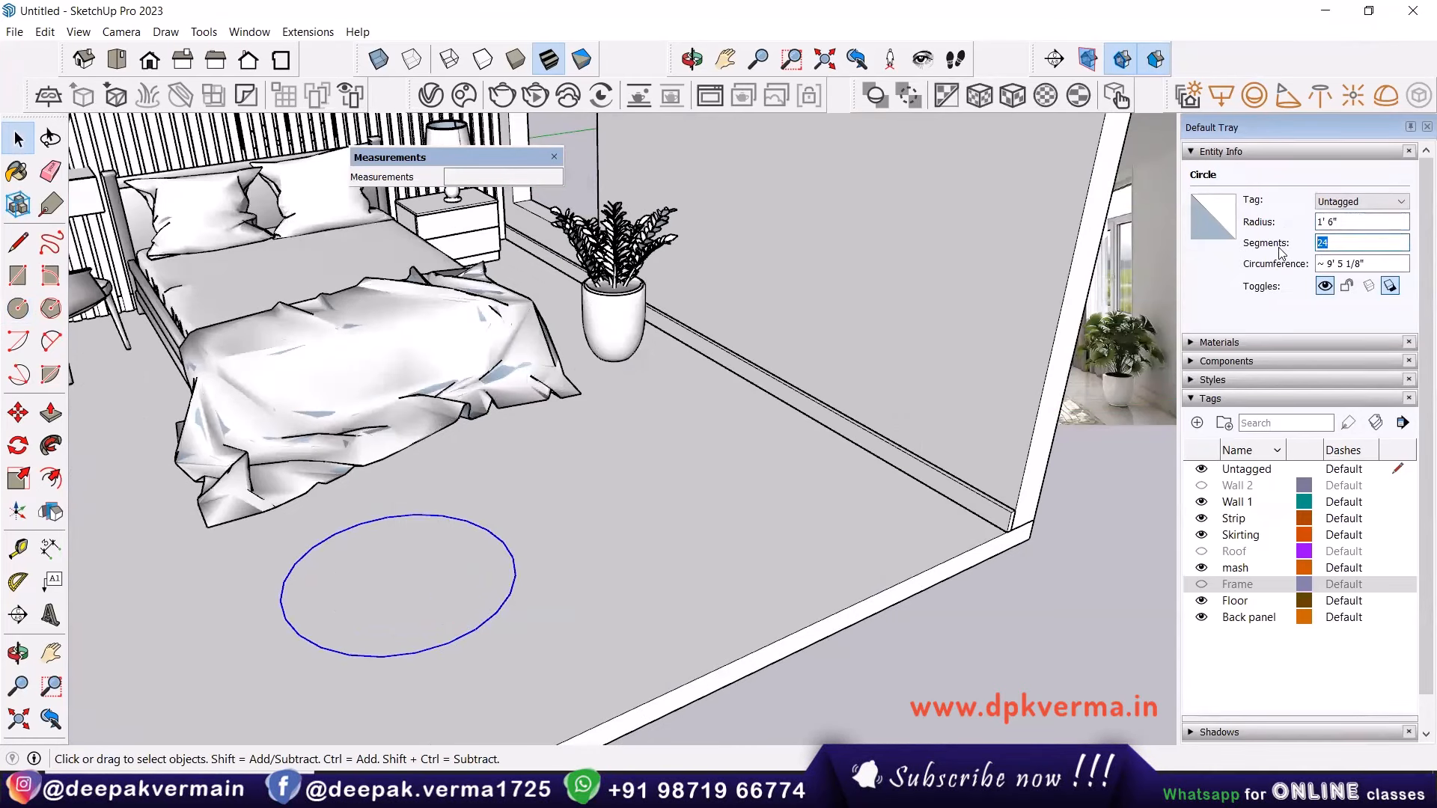
type("40")
key("Return")
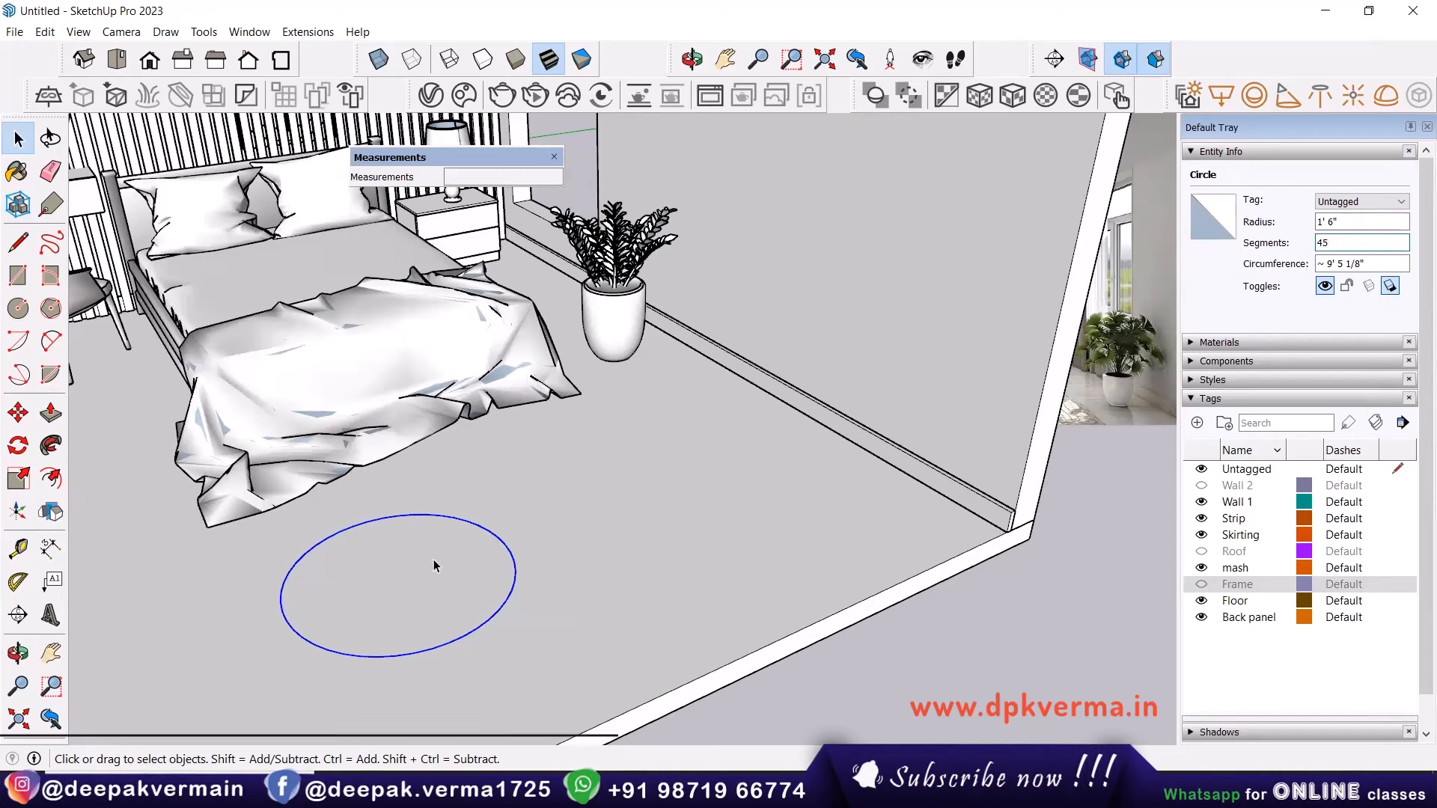
Try offsetting the floor circle inward by 1" to form a thin ring.
key("p")
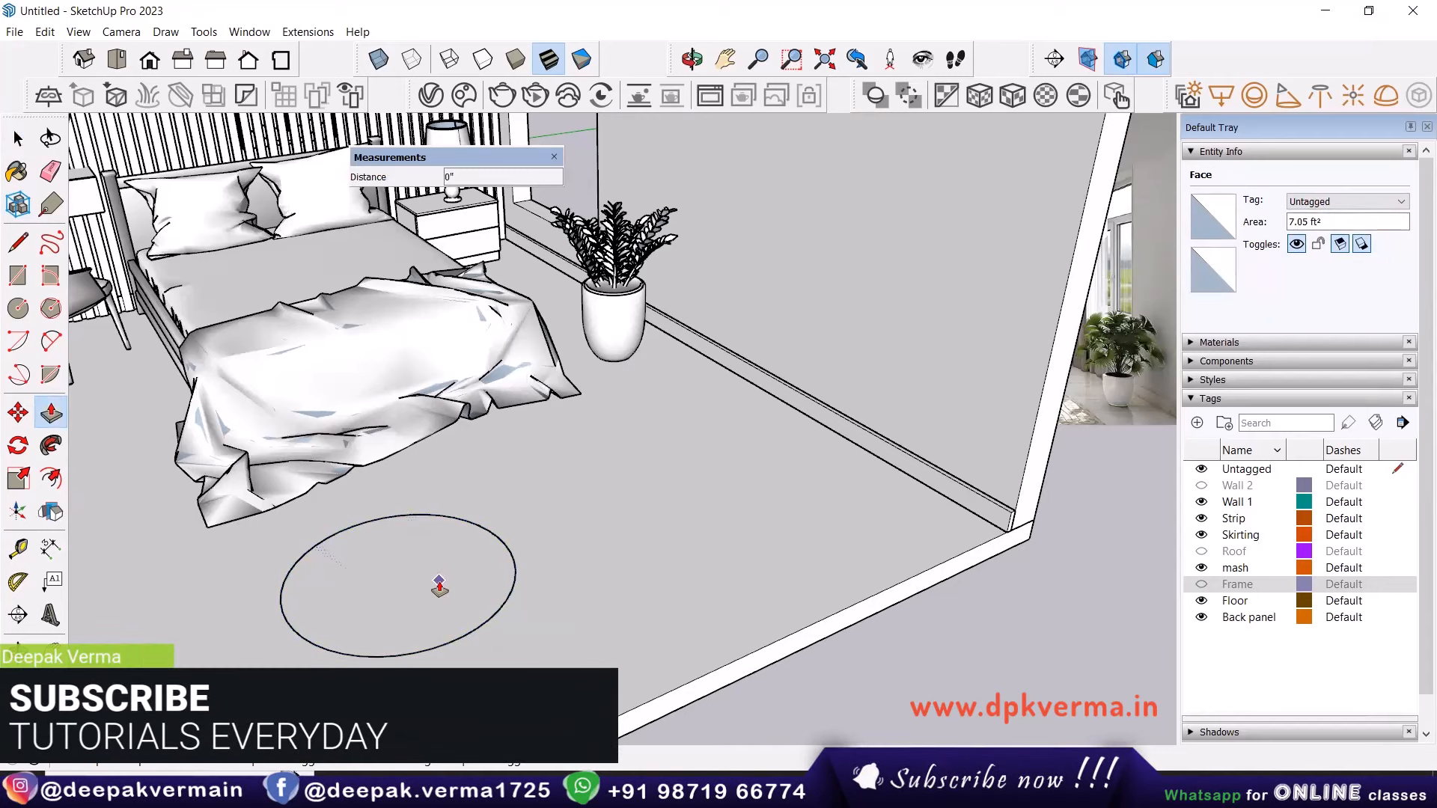
left_click(51, 479)
left_click(282, 606)
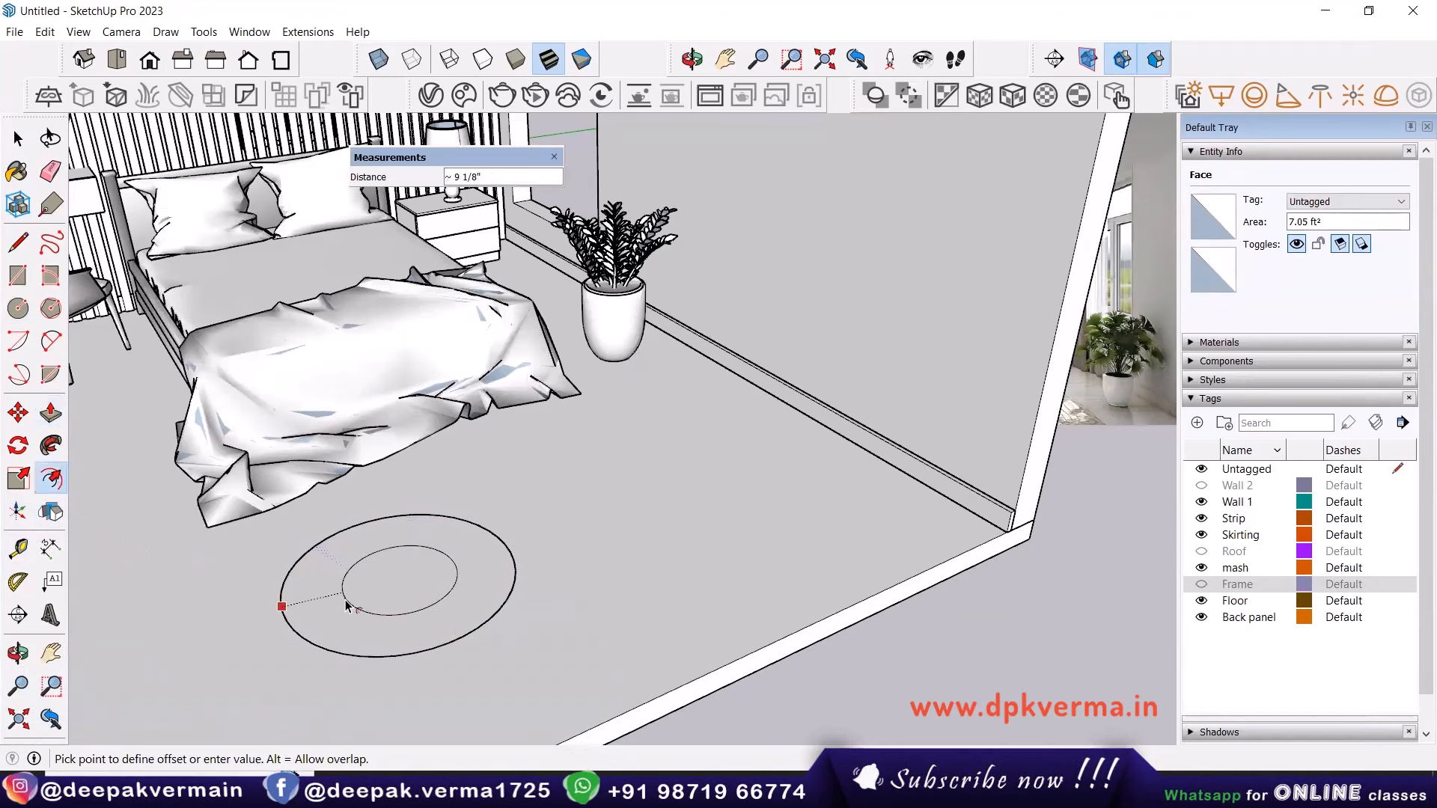
type("1")
key("Return")
scroll(346, 605, "down", 10)
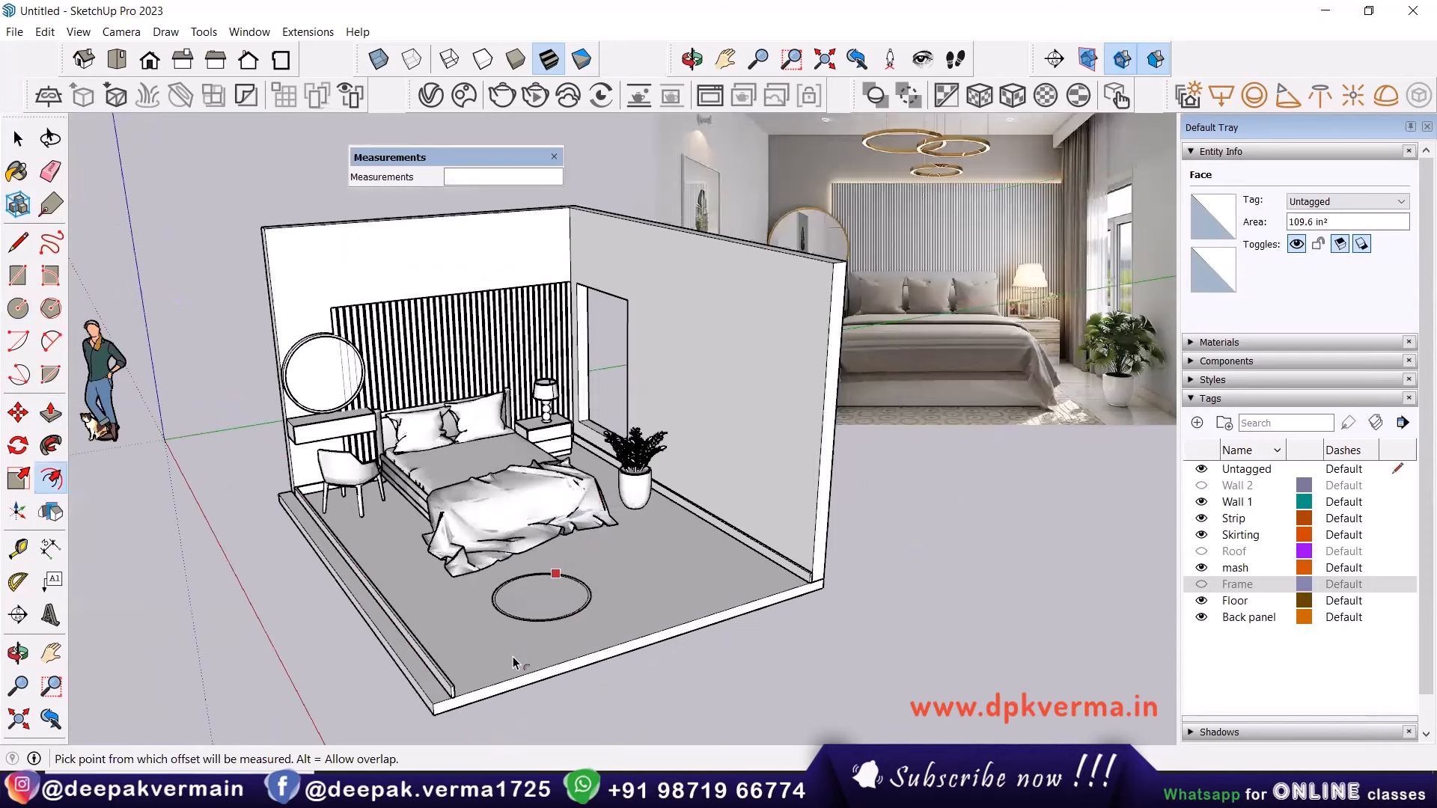
scroll(513, 661, "up", 5)
scroll(607, 635, "down", 3)
scroll(524, 677, "up", 4)
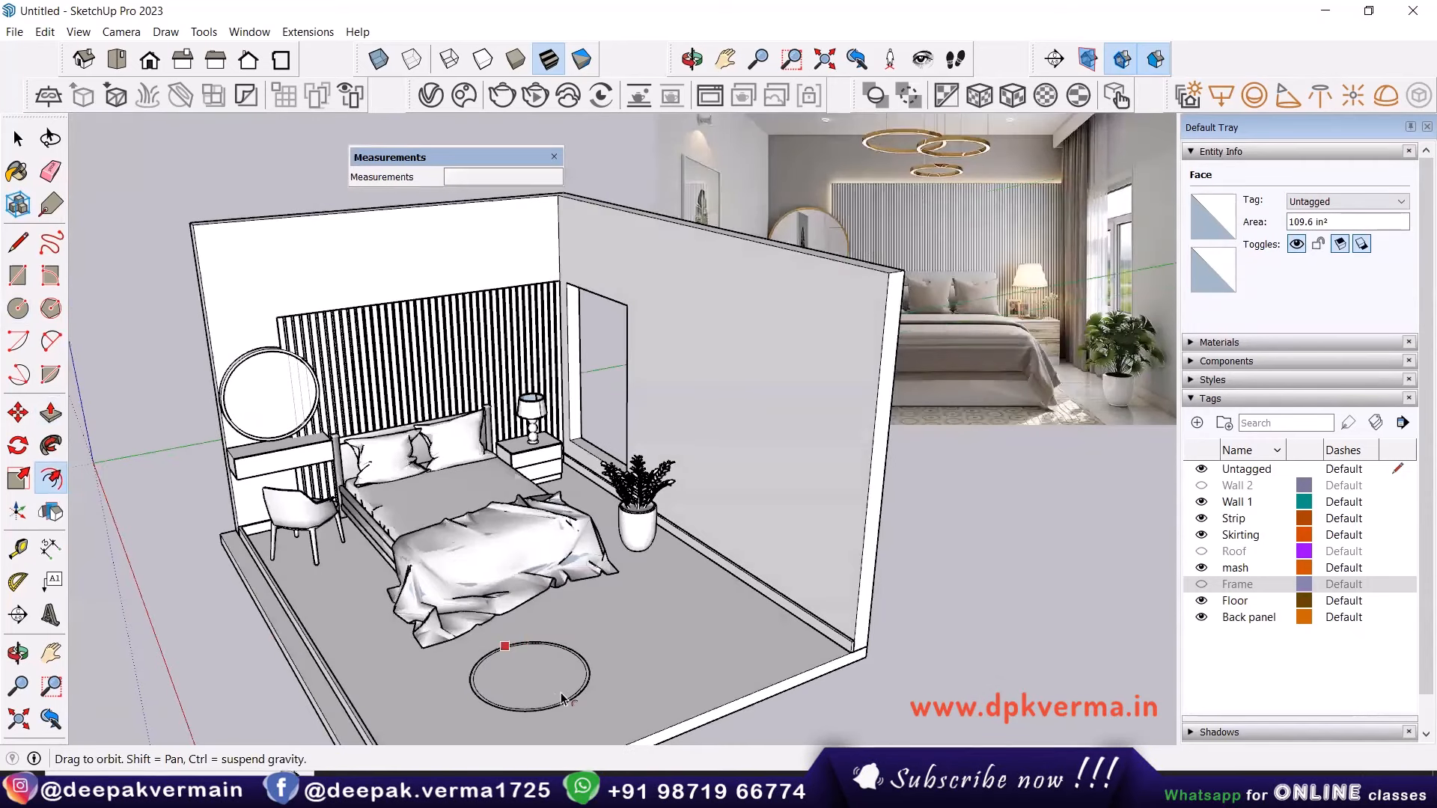
Offset the floor circle inward by 1.5" to form the ring profile.
scroll(517, 593, "up", 2)
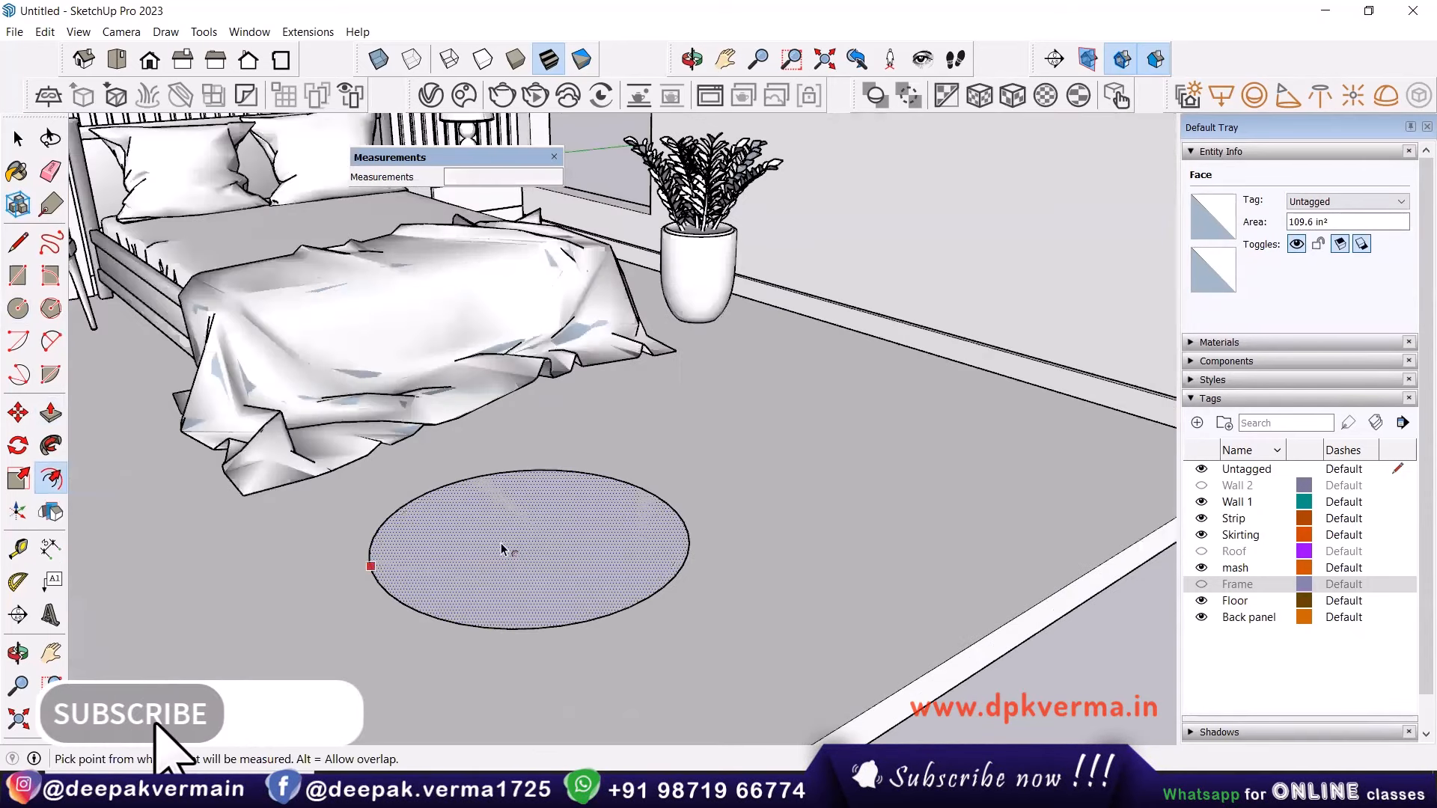
left_click(370, 565)
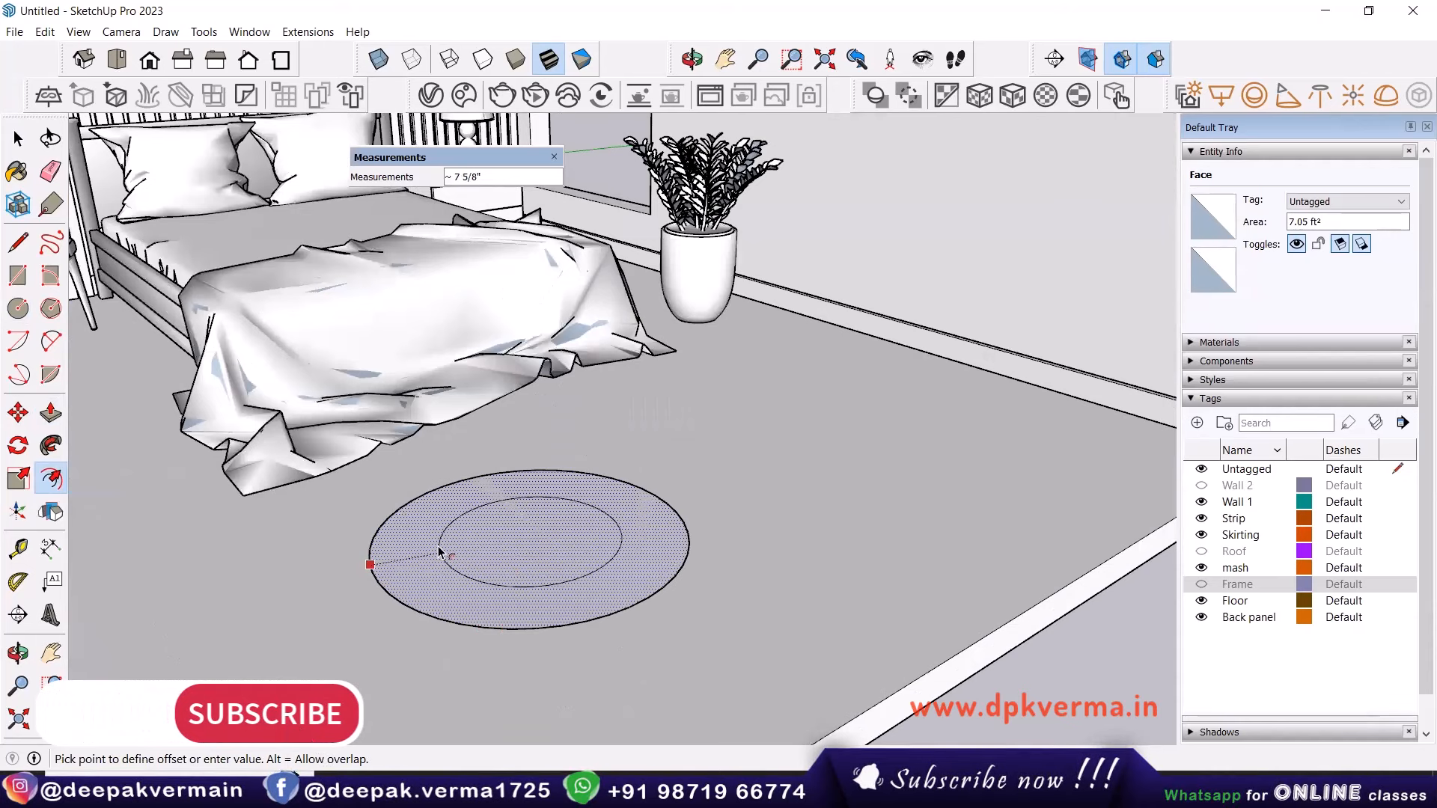
type("1.5")
key("Return")
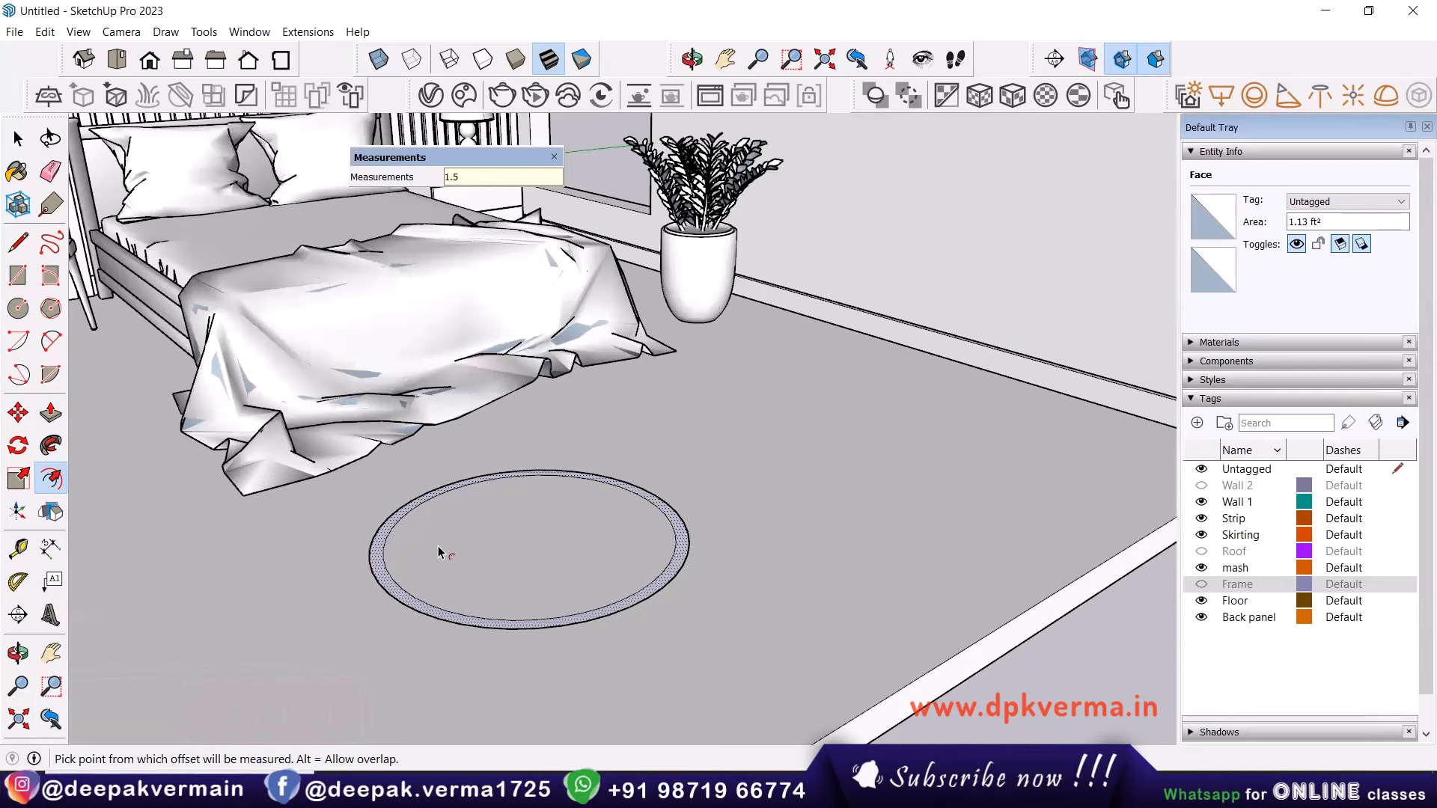
Extrude the ring profile upward by 2" and delete the disc face inside it.
key("p")
left_click(677, 541)
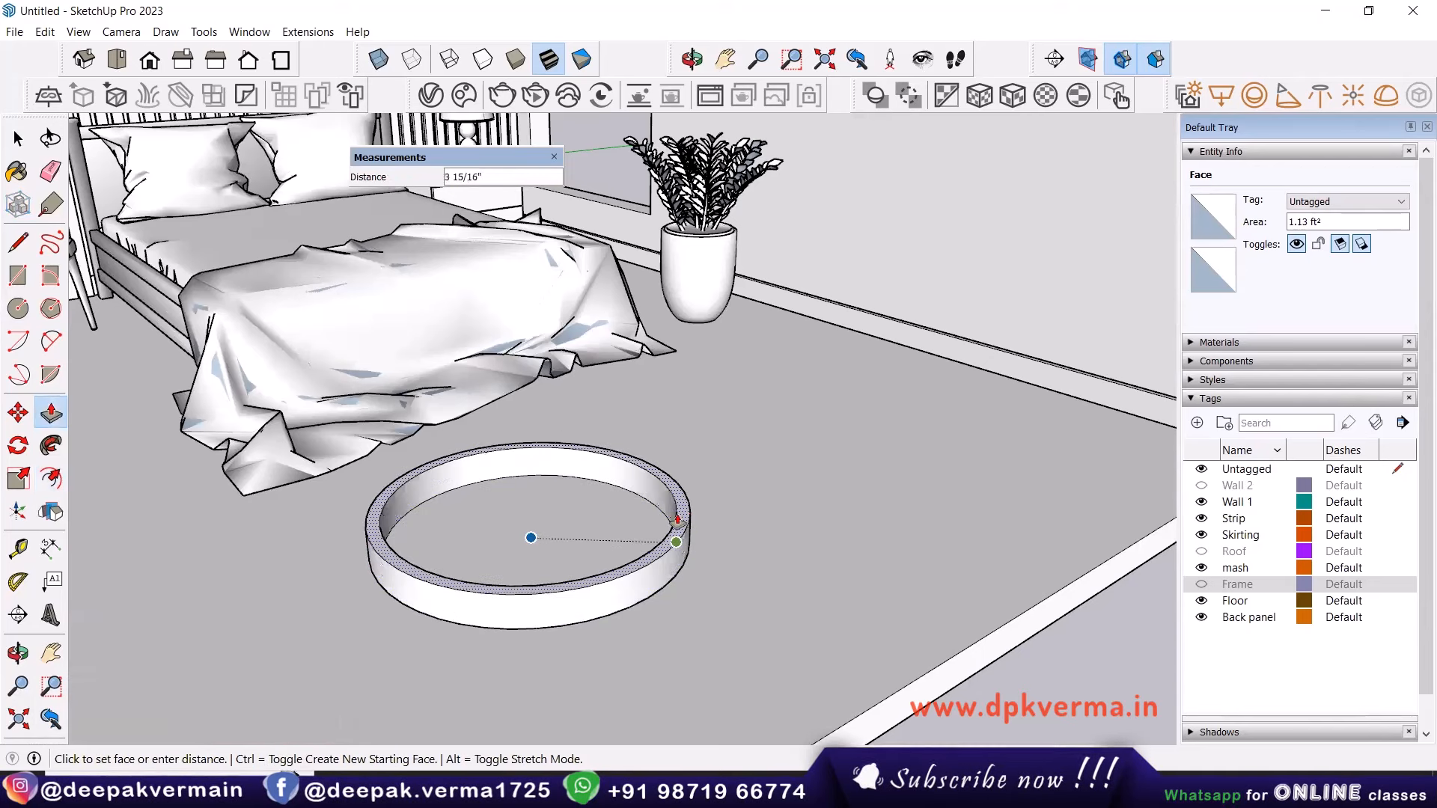
type("2")
key("Return")
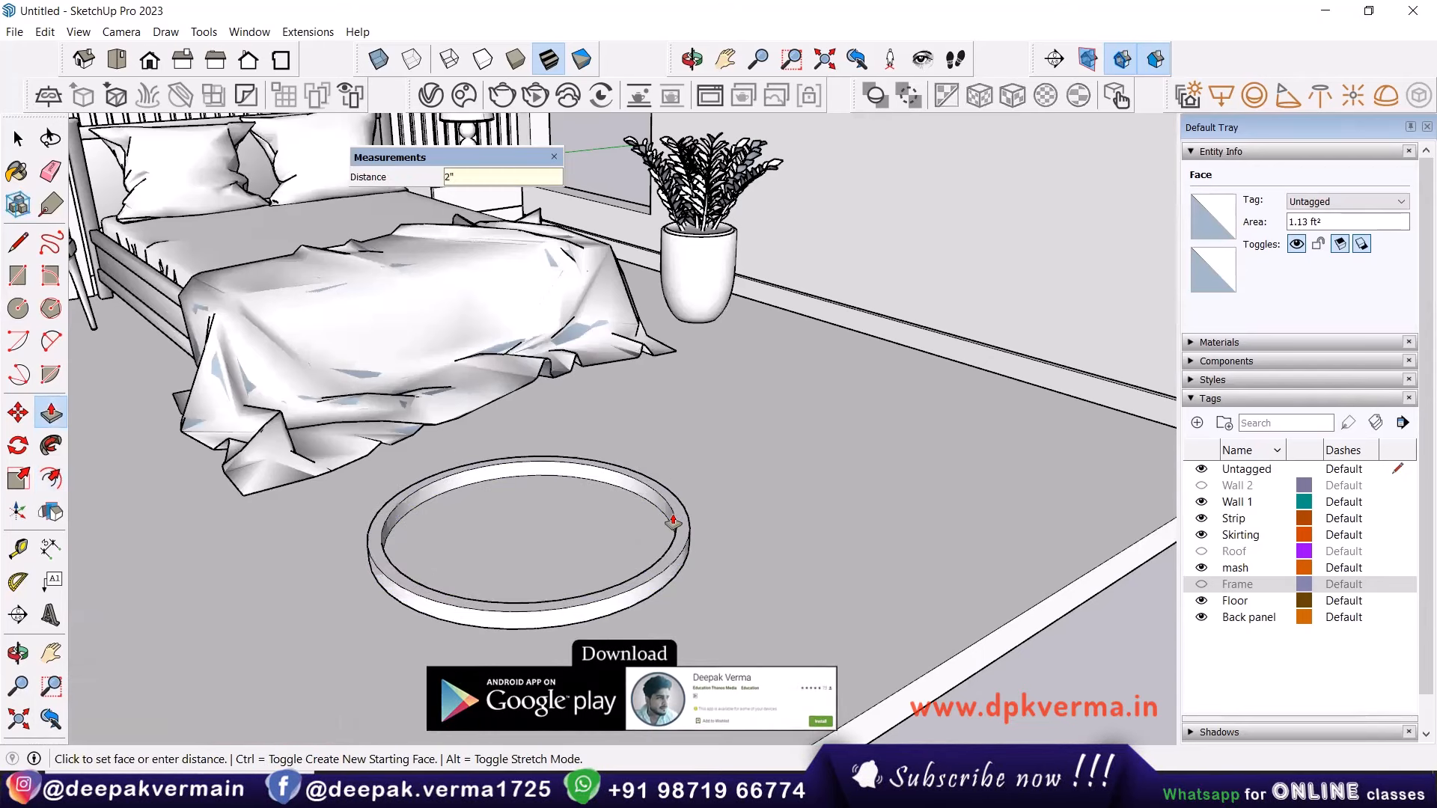
key("space")
left_click(568, 543)
key("Delete")
Select all connected geometry of the extruded ring and make it a group.
scroll(567, 543, "down", 2)
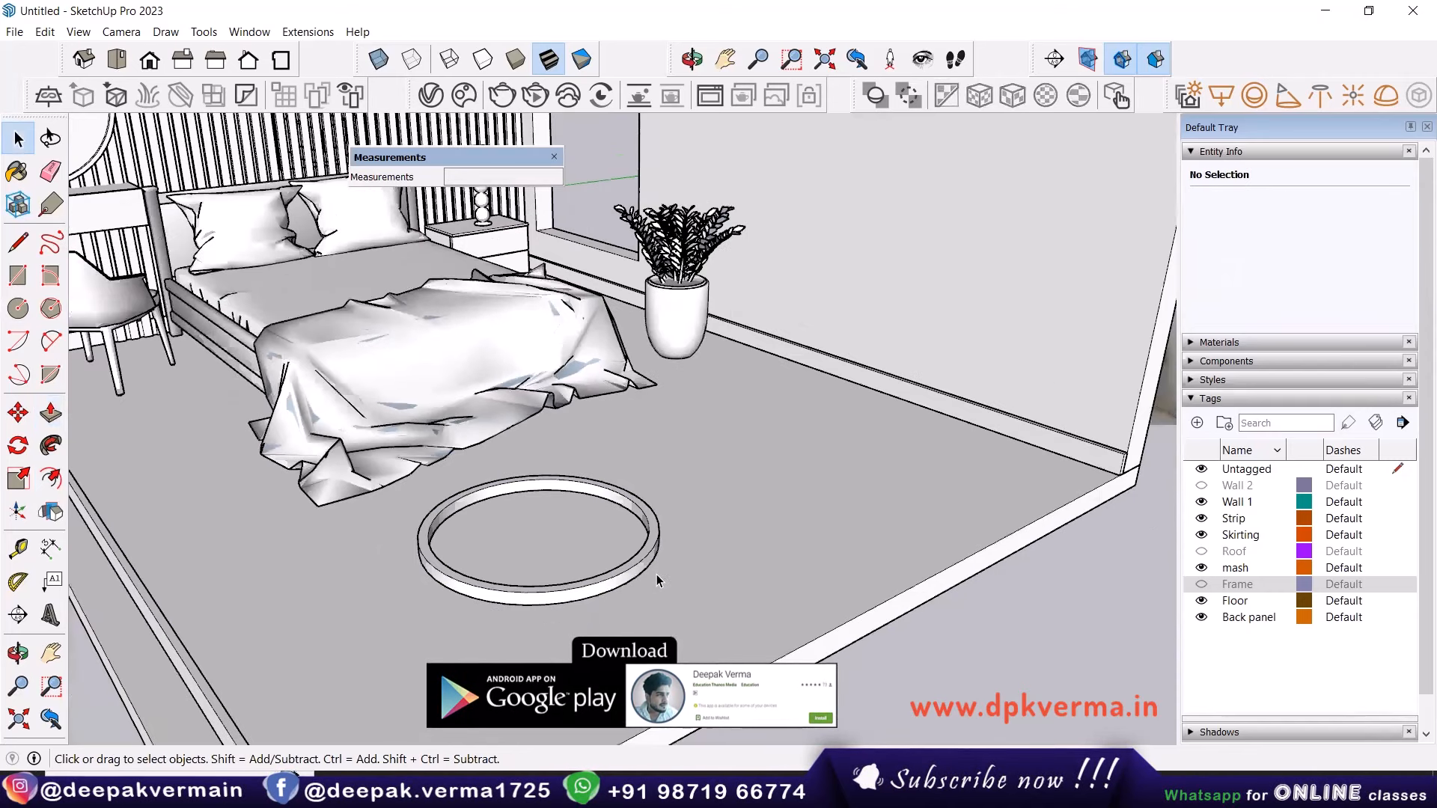
scroll(653, 551, "down", 1)
scroll(678, 539, "down", 2)
middle_click_drag(678, 540, 464, 599, "shift")
scroll(464, 599, "down", 1)
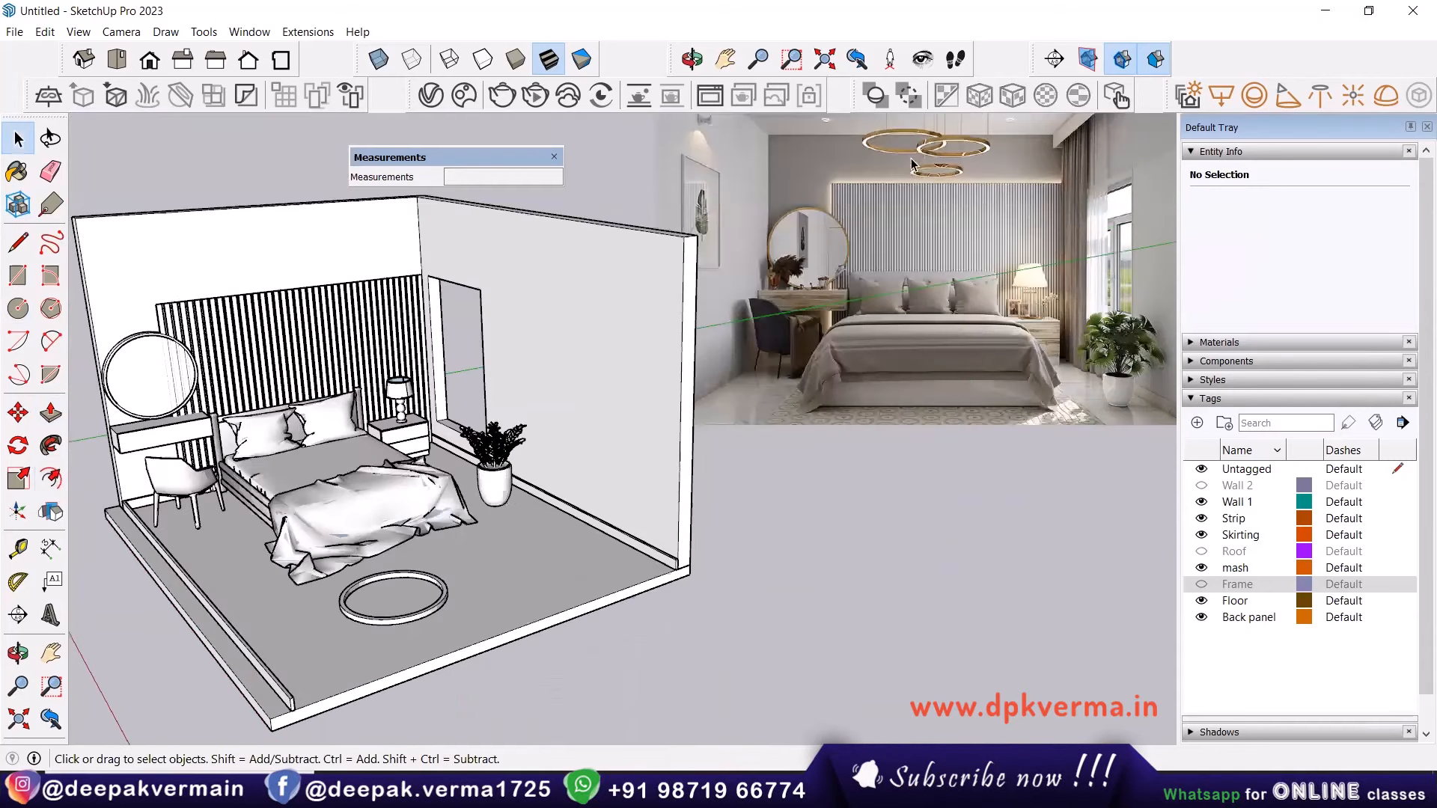
scroll(457, 604, "up", 4)
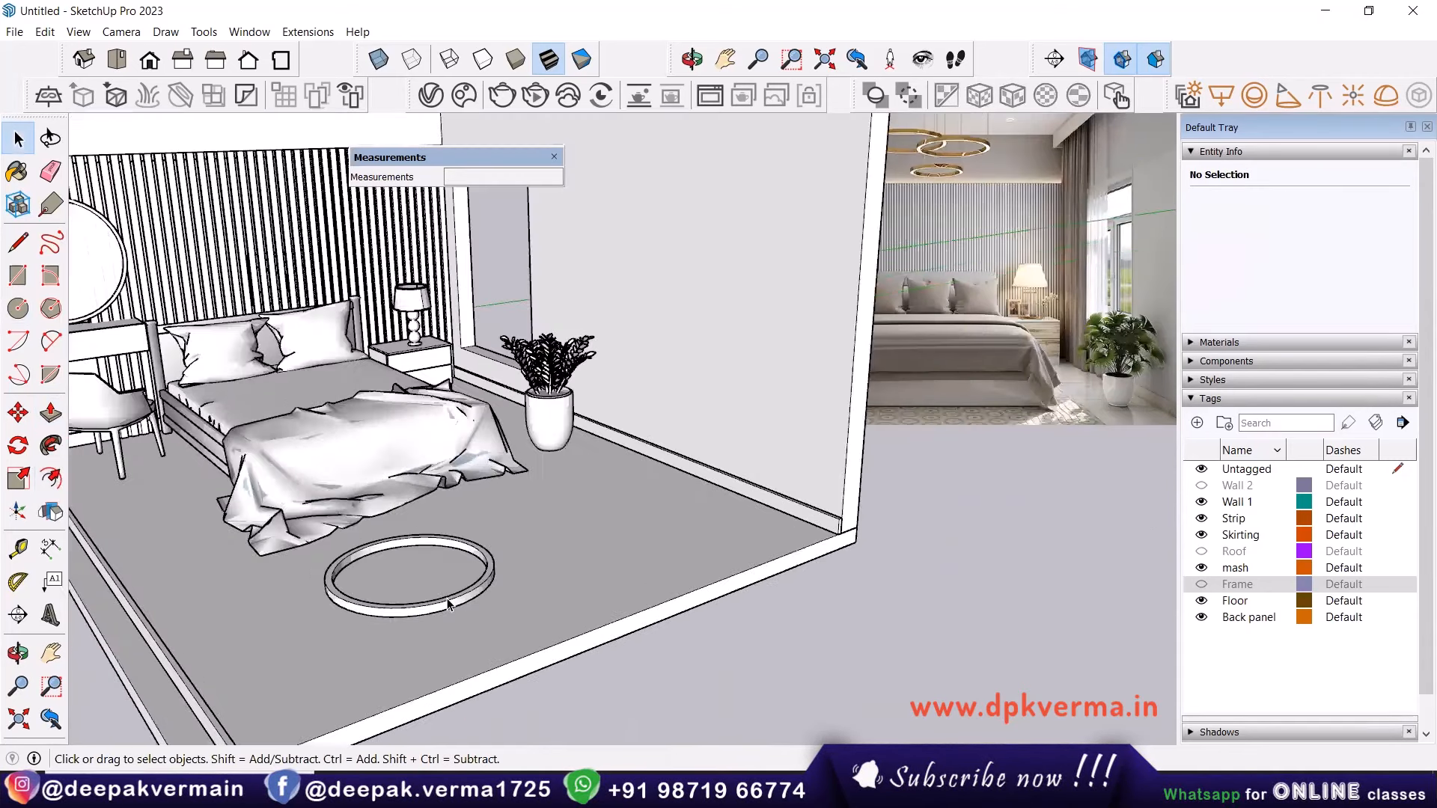
triple_click(458, 603)
right_click(458, 603)
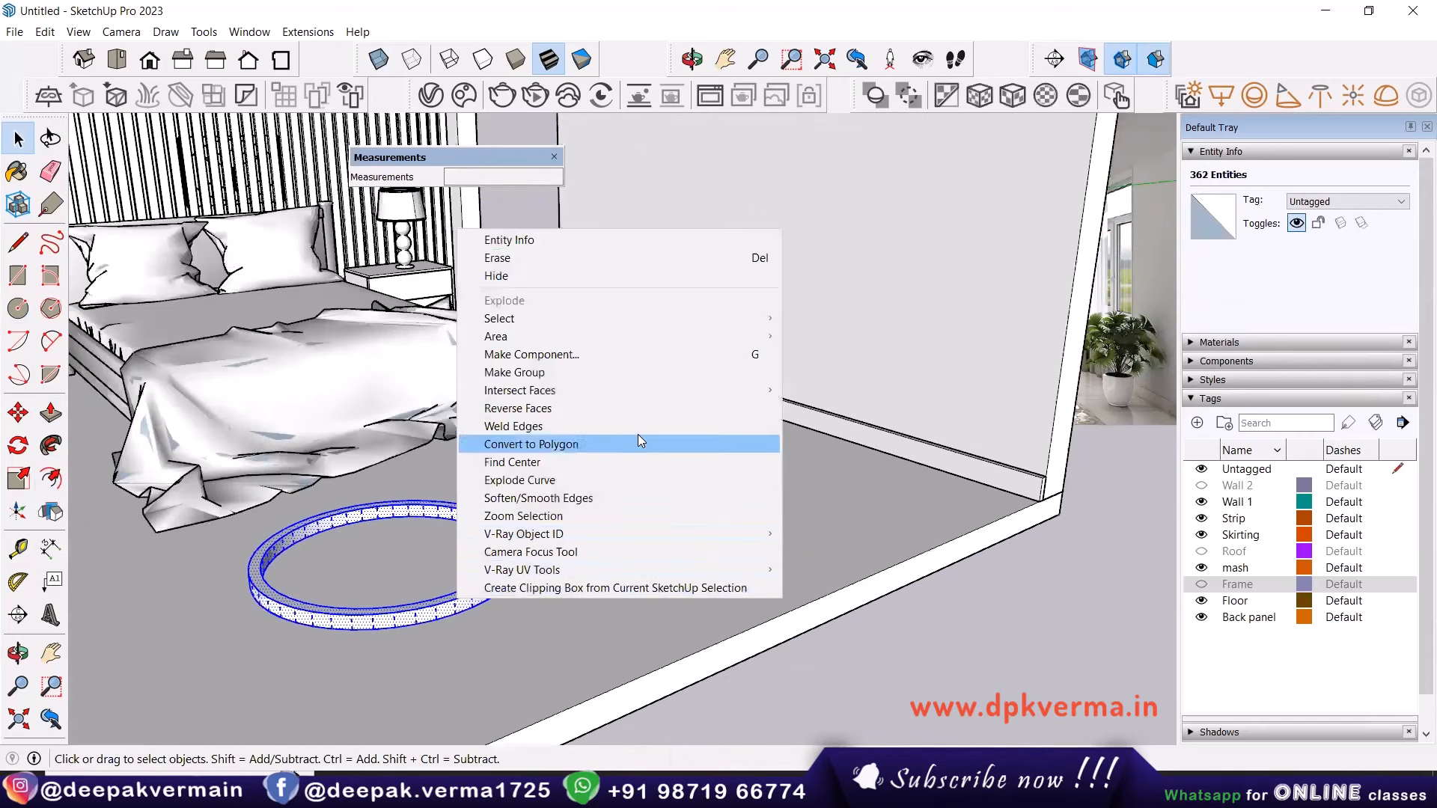
left_click(545, 374)
key("Escape")
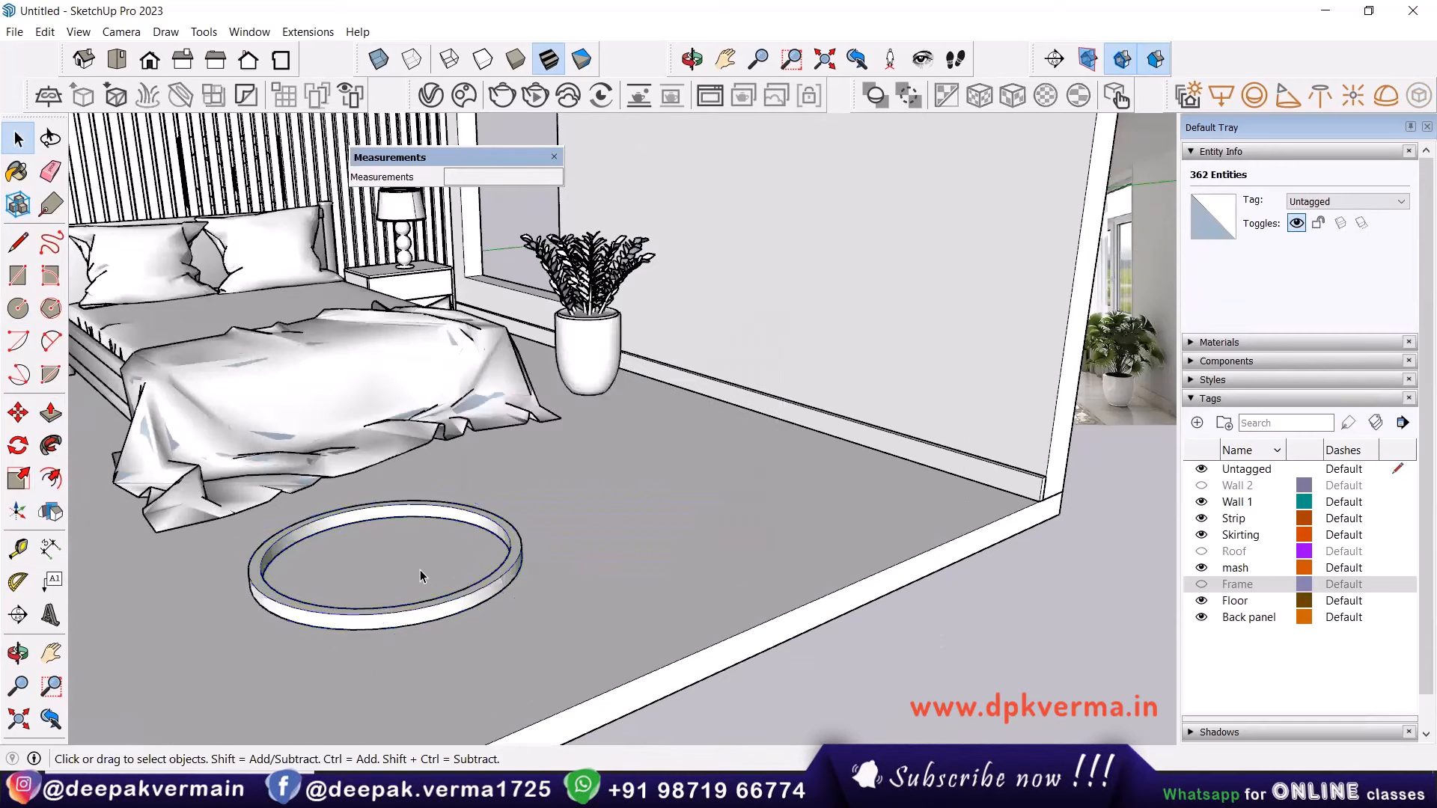
Select the ring group and hide the Floor tag to expose the ring's underside.
scroll(420, 569, "up", 3)
scroll(430, 614, "down", 3)
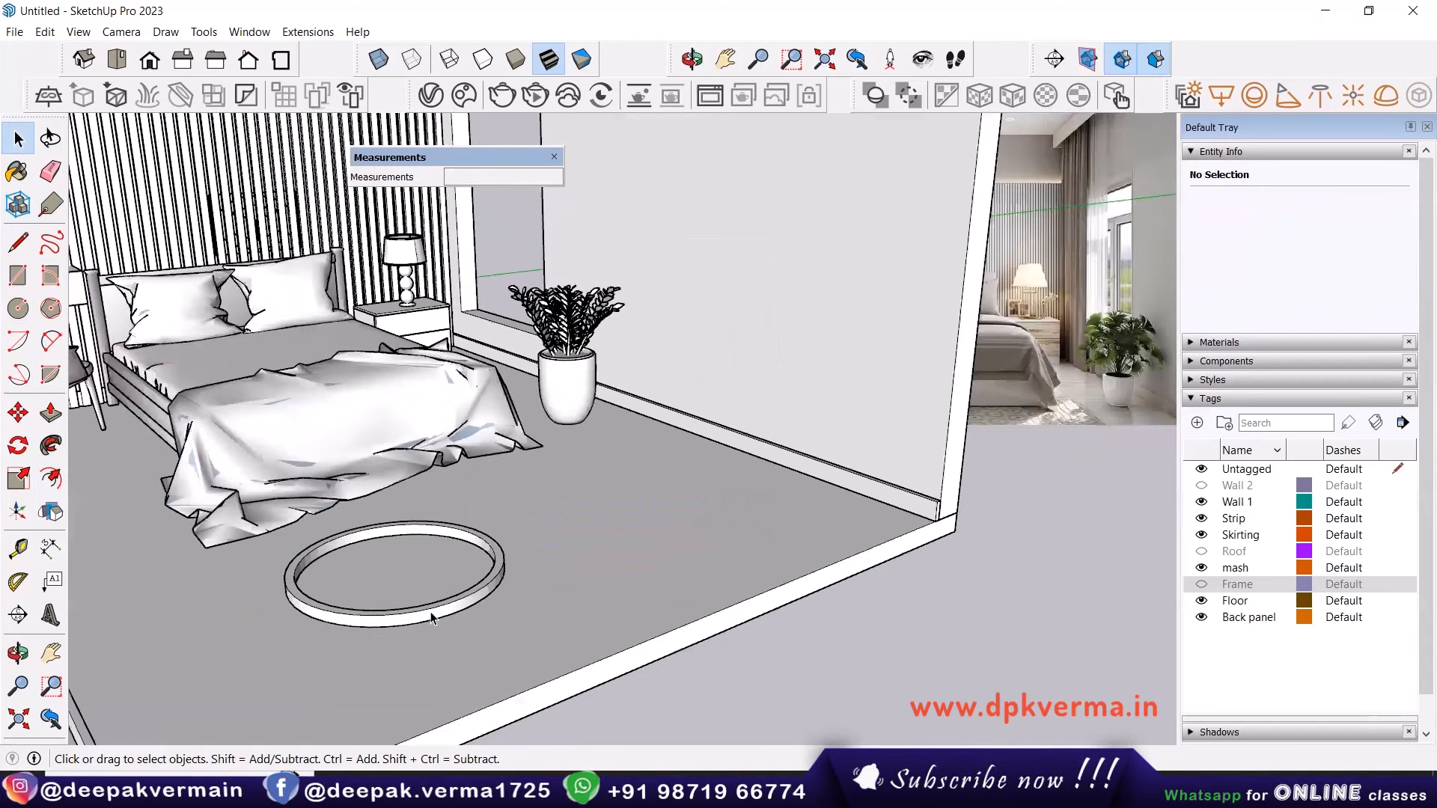
left_click(430, 613)
scroll(573, 615, "up", 1)
scroll(573, 616, "down", 3)
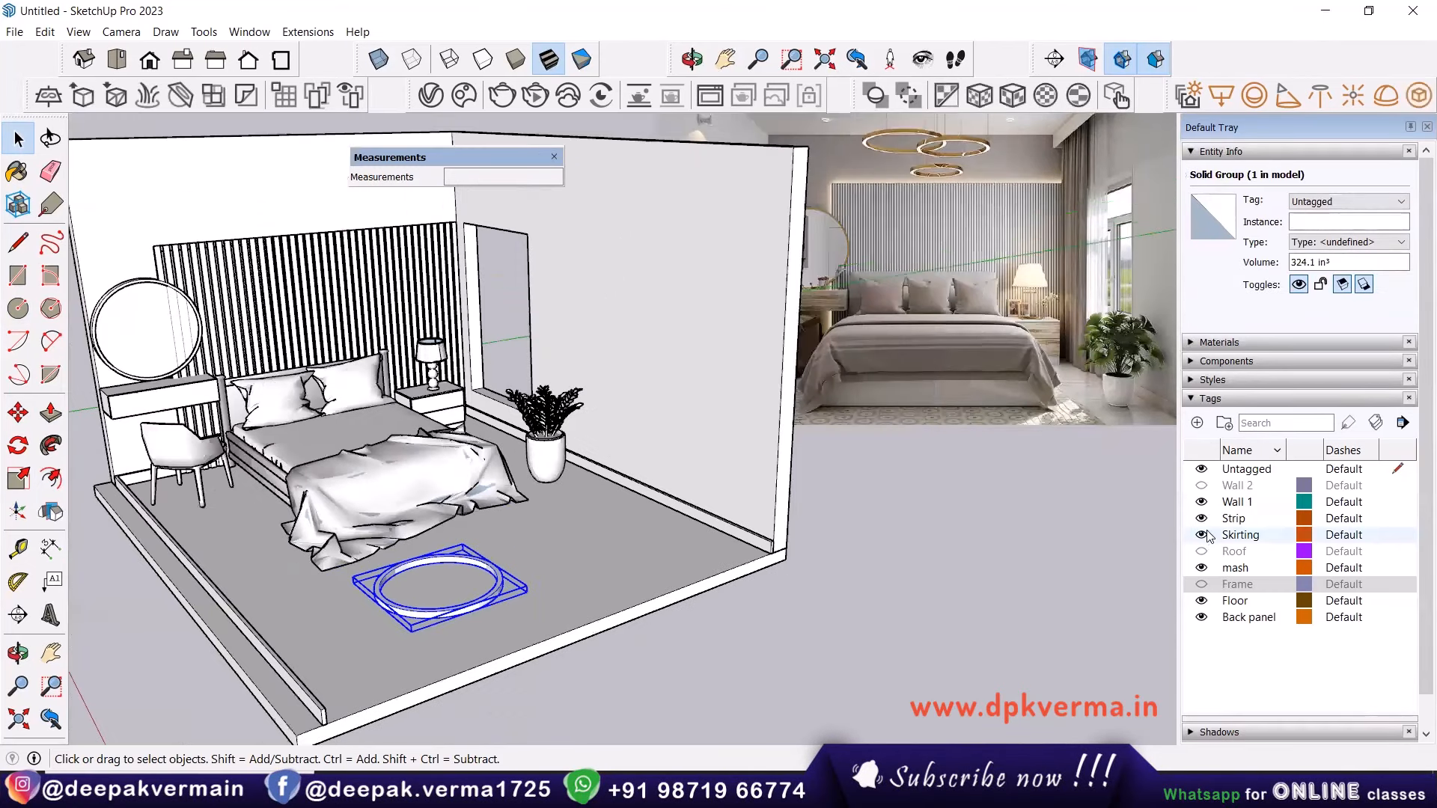
left_click(1201, 600)
Open the ring group for editing and offset the outer edge of its bottom face inward by about 1/8".
middle_click_drag(399, 621, 424, 255)
scroll(448, 259, "up", 2)
scroll(541, 318, "up", 2)
middle_click_drag(500, 313, 509, 337, "shift")
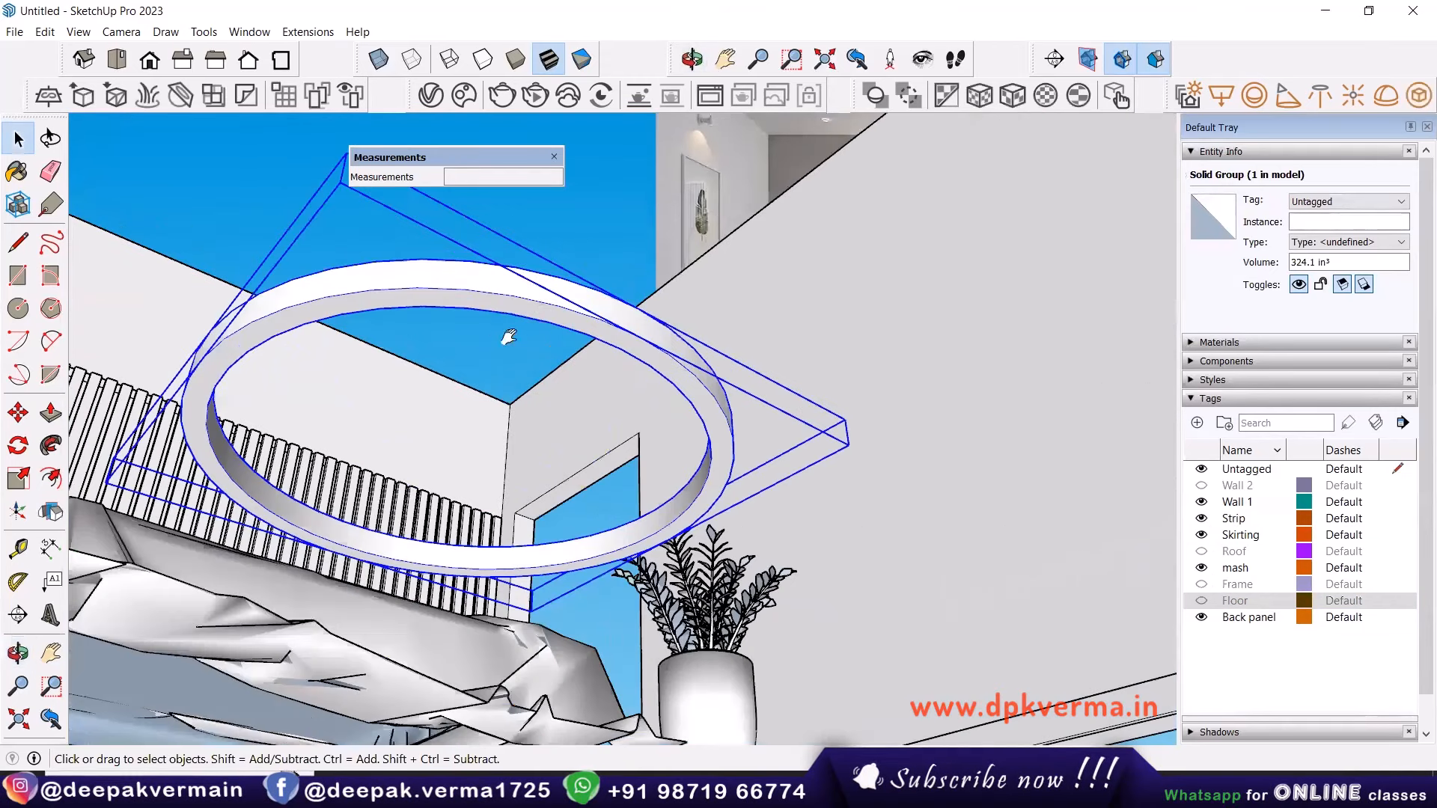
scroll(551, 392, "down", 3)
scroll(516, 404, "up", 1)
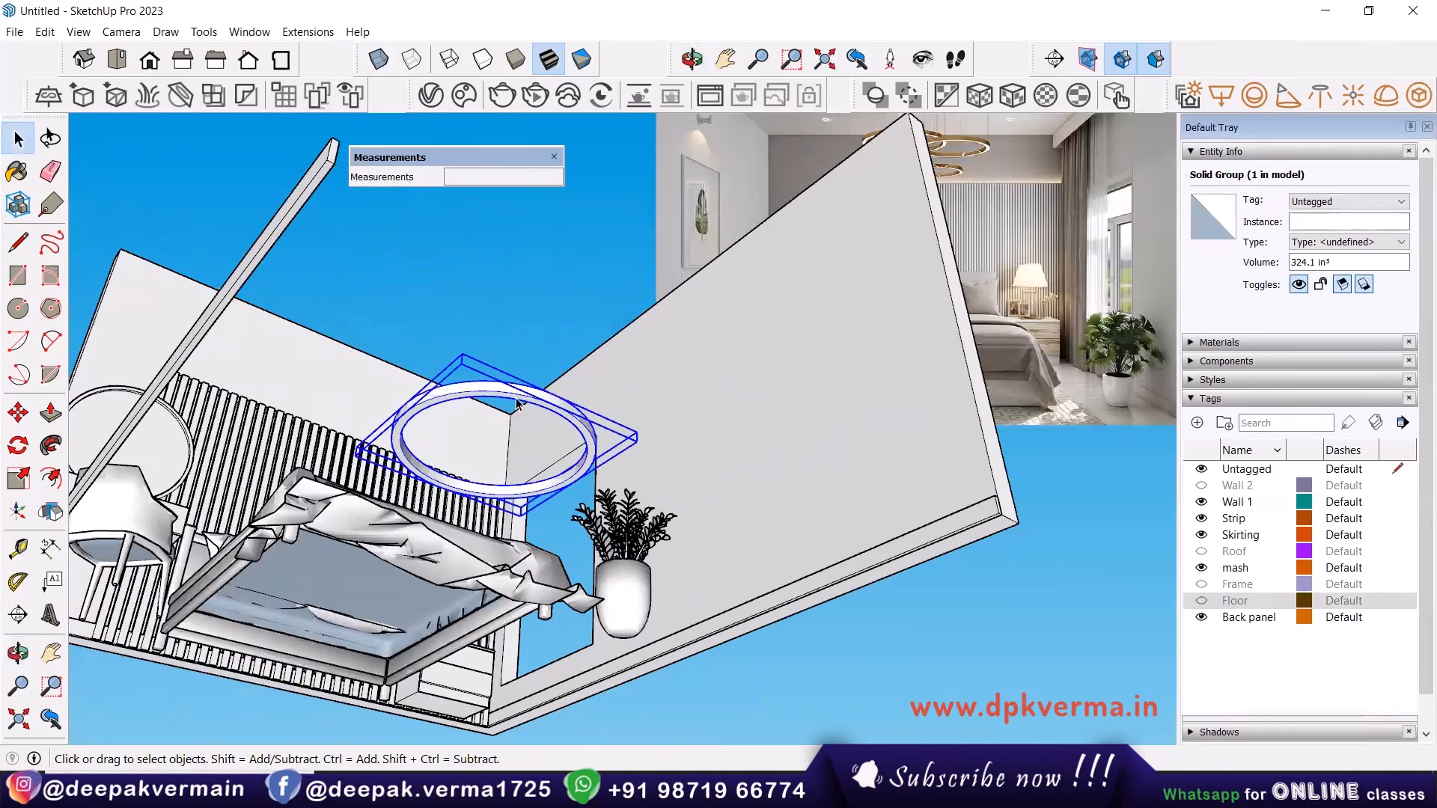
scroll(464, 398, "up", 6)
middle_click_drag(464, 402, 487, 333)
double_click(454, 449)
middle_click_drag(452, 454, 460, 353)
left_click(460, 353)
key("f")
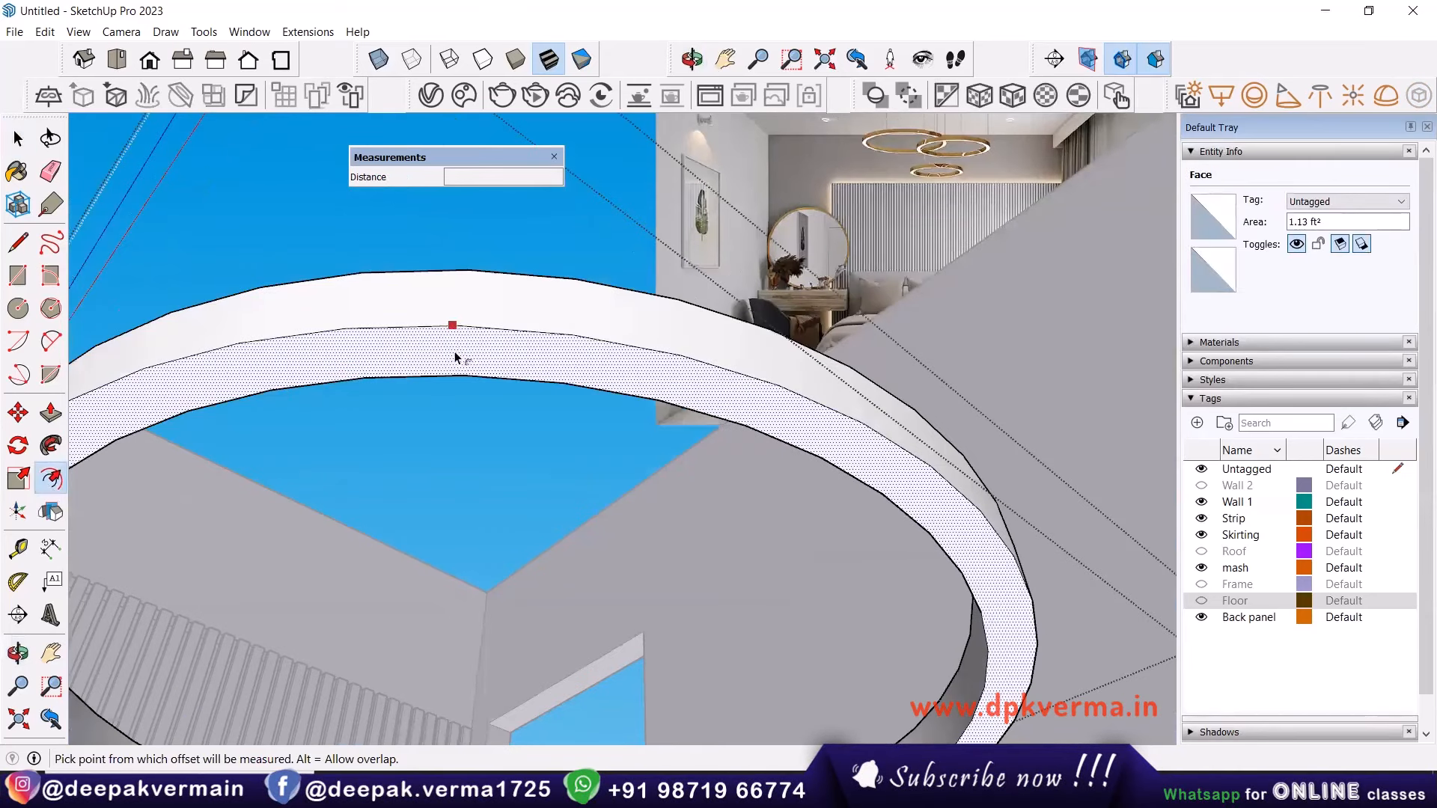
left_click(436, 330)
scroll(433, 331, "up", 2)
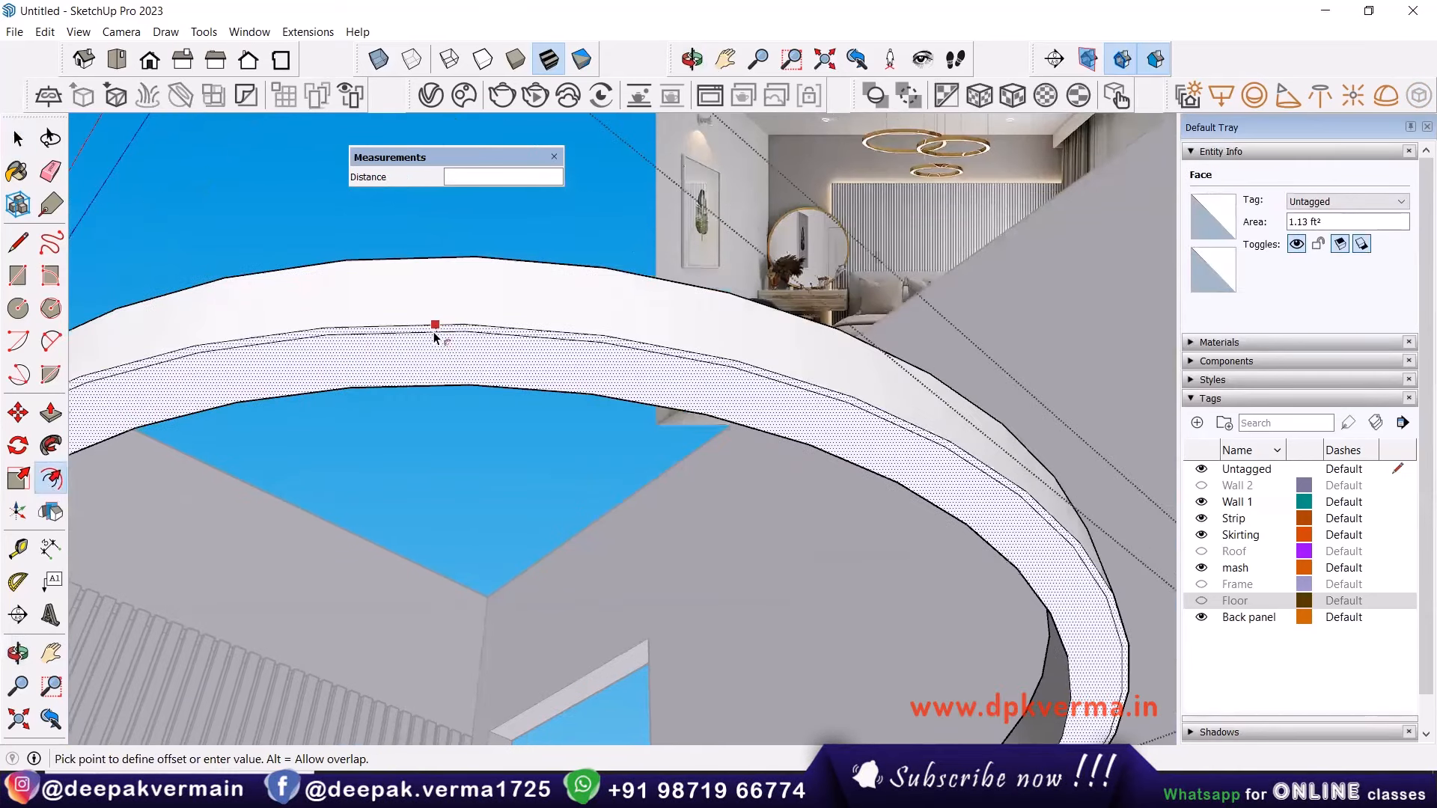
scroll(434, 331, "up", 1)
left_click(433, 333)
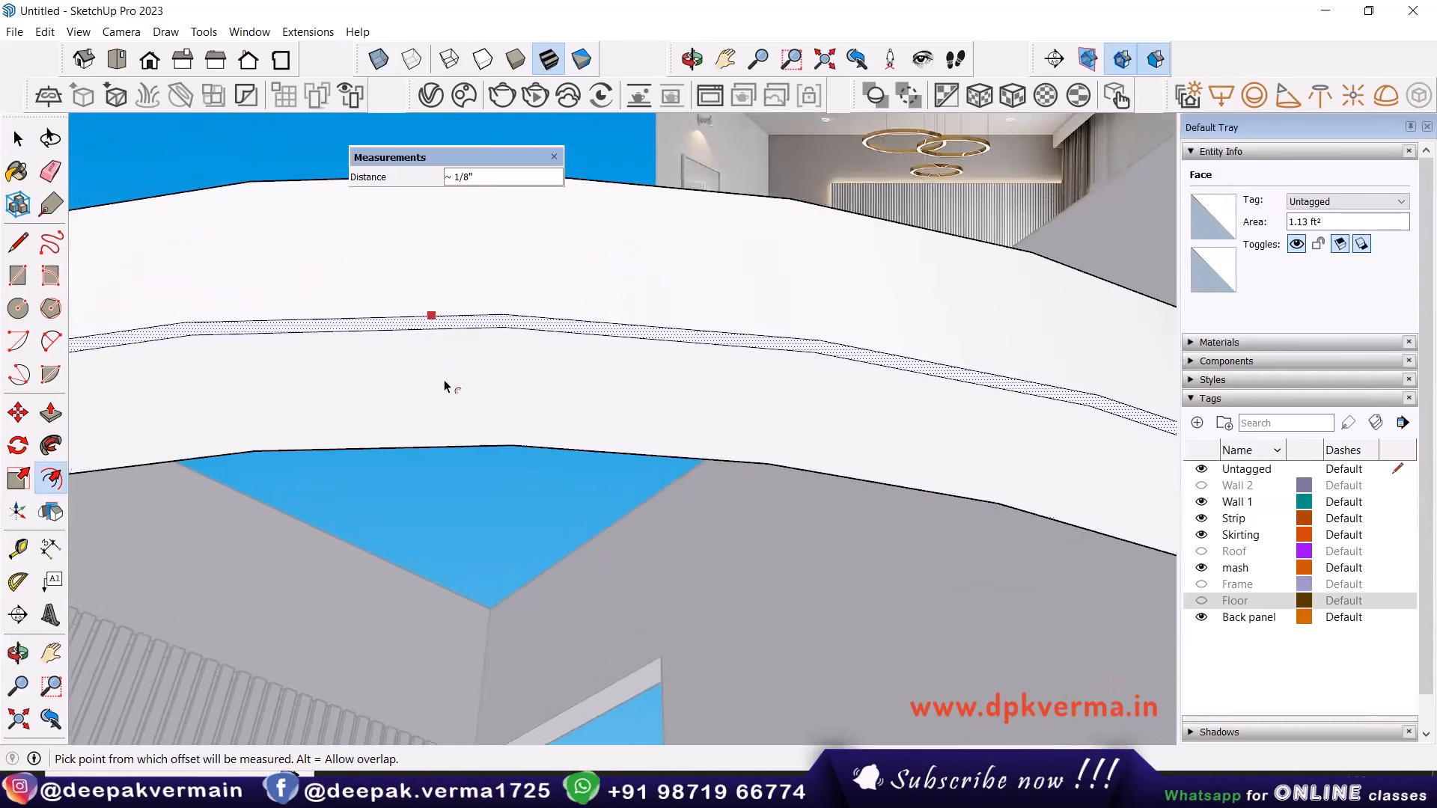
Offset the remaining bottom face by about 1 1/4" to leave a matching narrow rim along the ring's inner edge.
key("space")
left_click(451, 428)
left_click(50, 477)
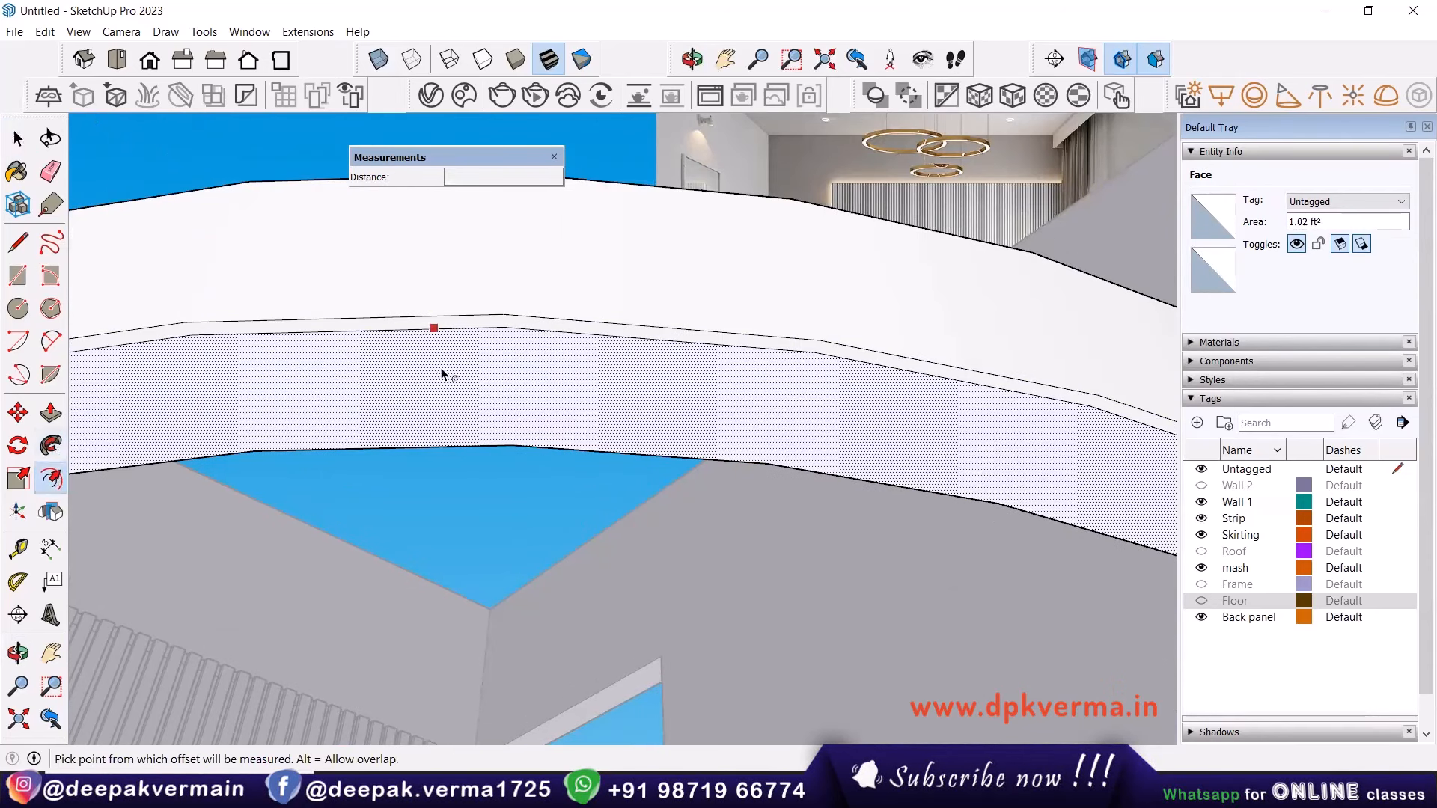
left_click(425, 432)
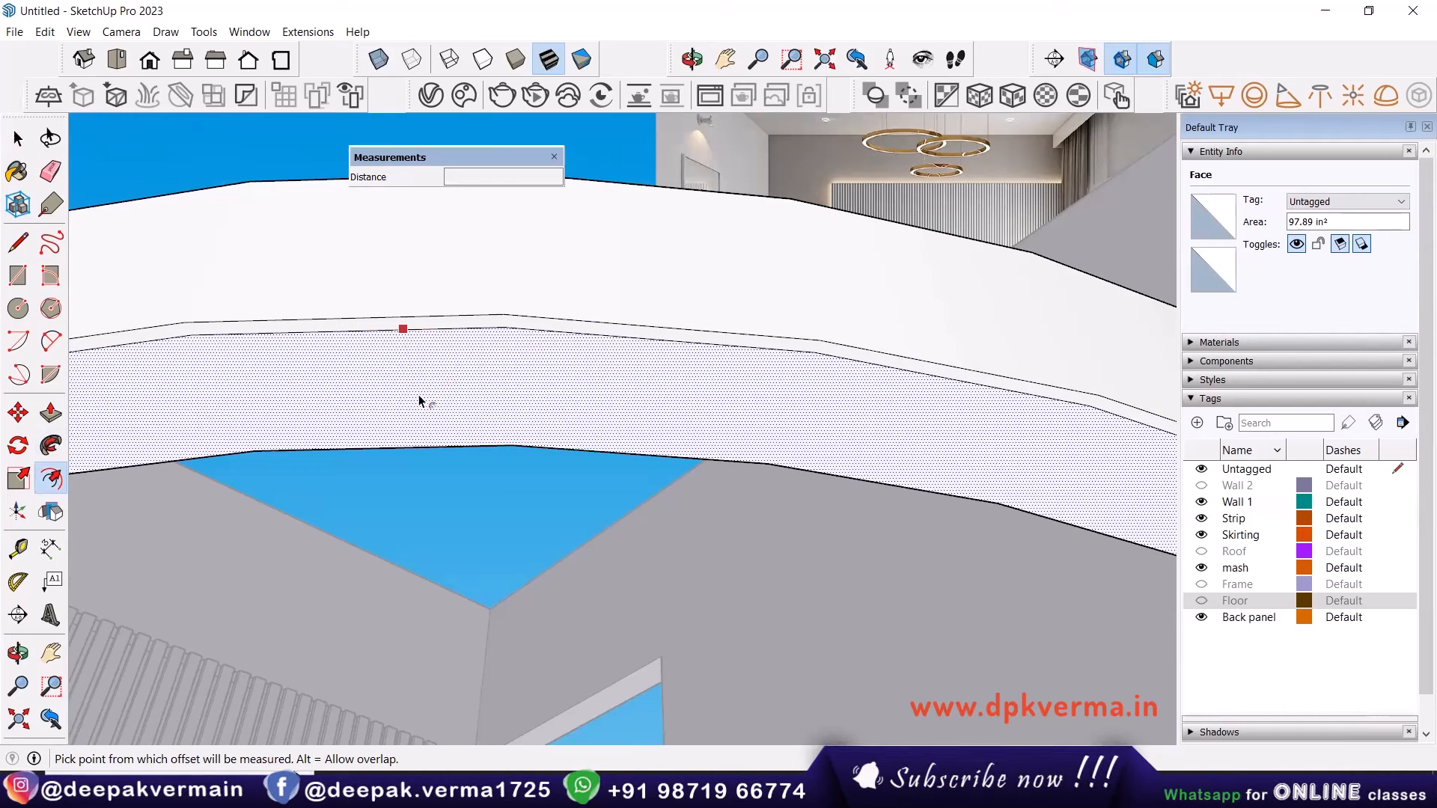
left_click(419, 439)
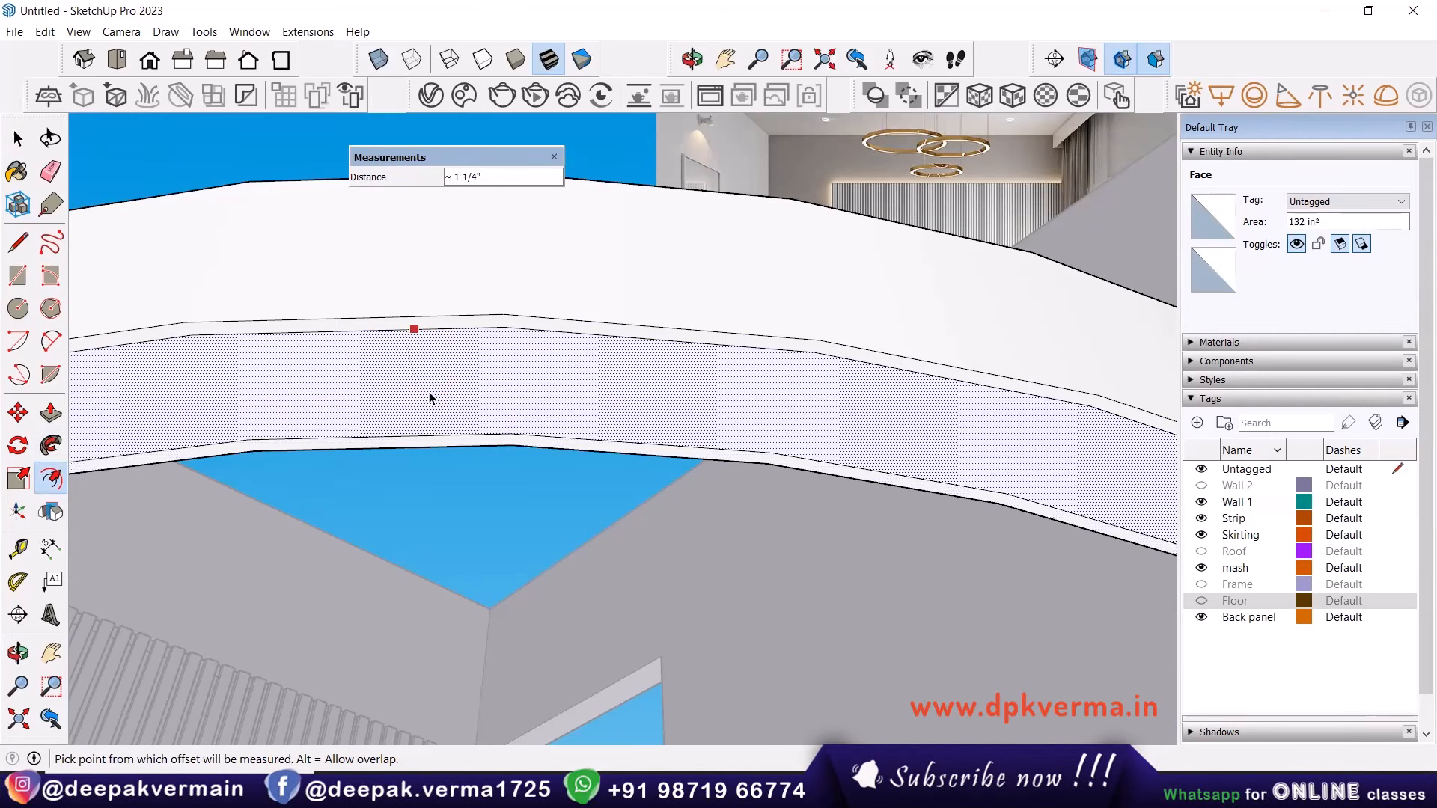
Recess the wide middle band on the ring's underside by 1/16" with Push/Pull.
key("space")
key("p")
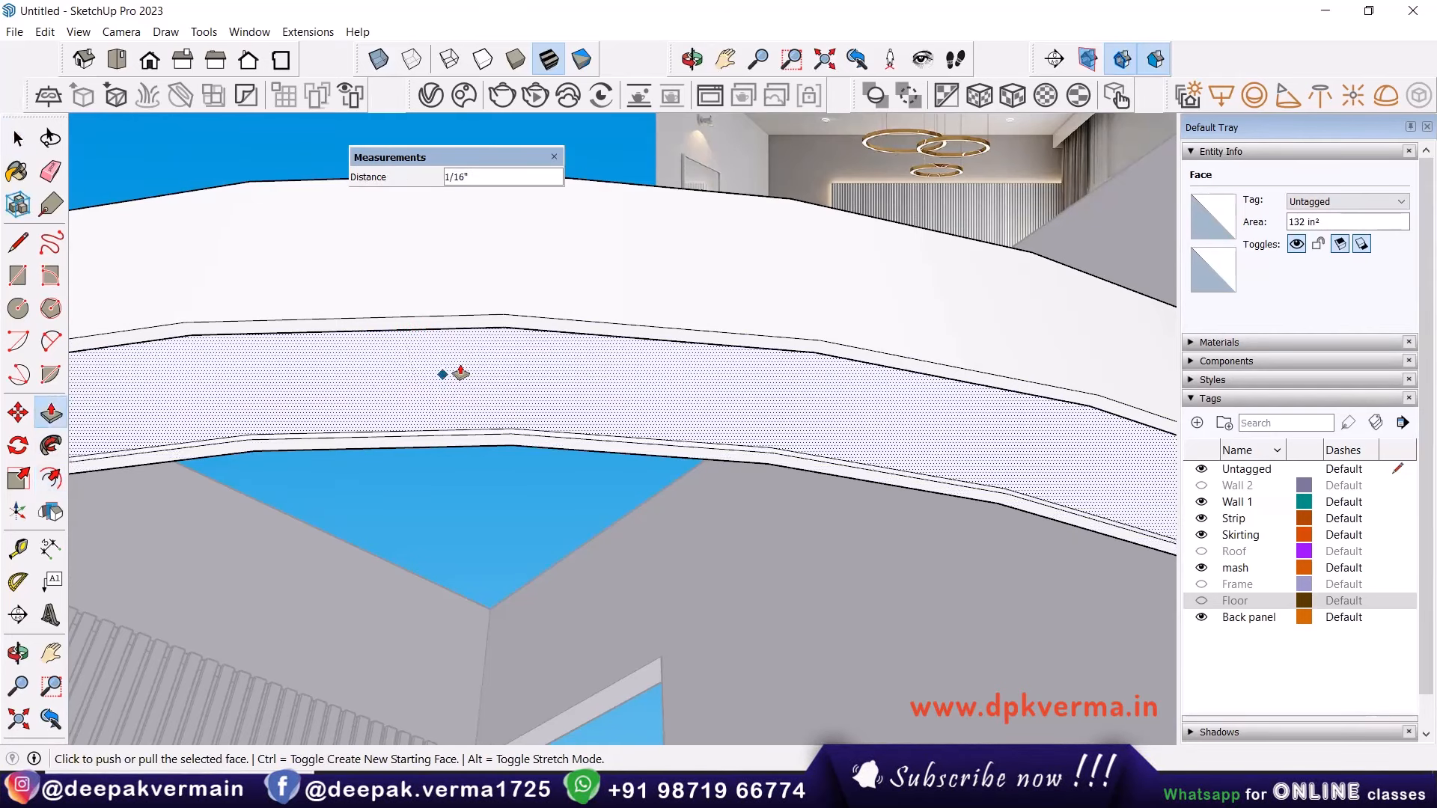
scroll(470, 374, "down", 3)
scroll(234, 462, "down", 6)
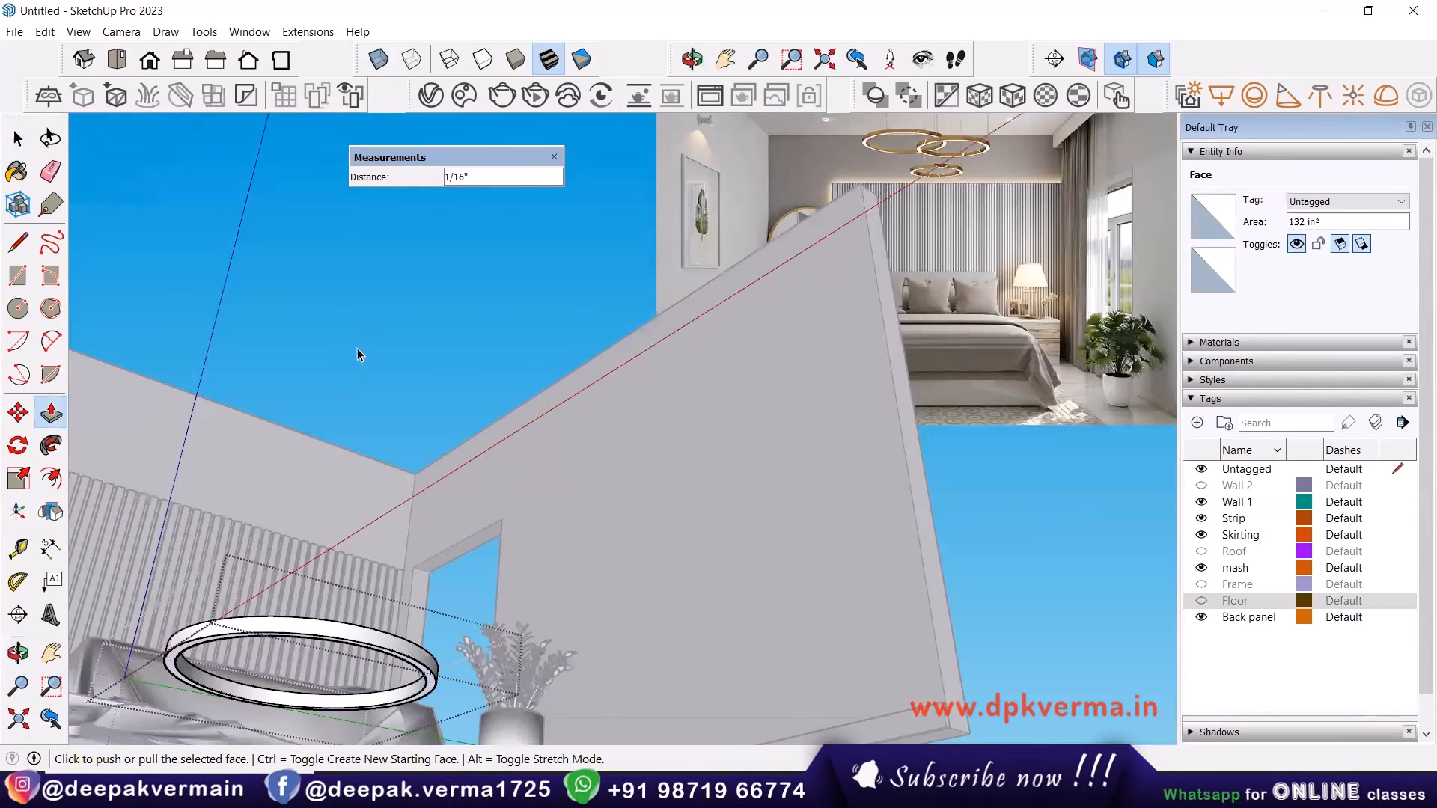
Leave the ring group's editing context, select the whole ring and inspect it within the room.
key("space")
left_click(361, 433)
middle_click_drag(389, 476, 409, 321)
scroll(414, 313, "up", 2)
scroll(416, 311, "down", 1)
left_click(417, 311)
scroll(416, 315, "down", 6)
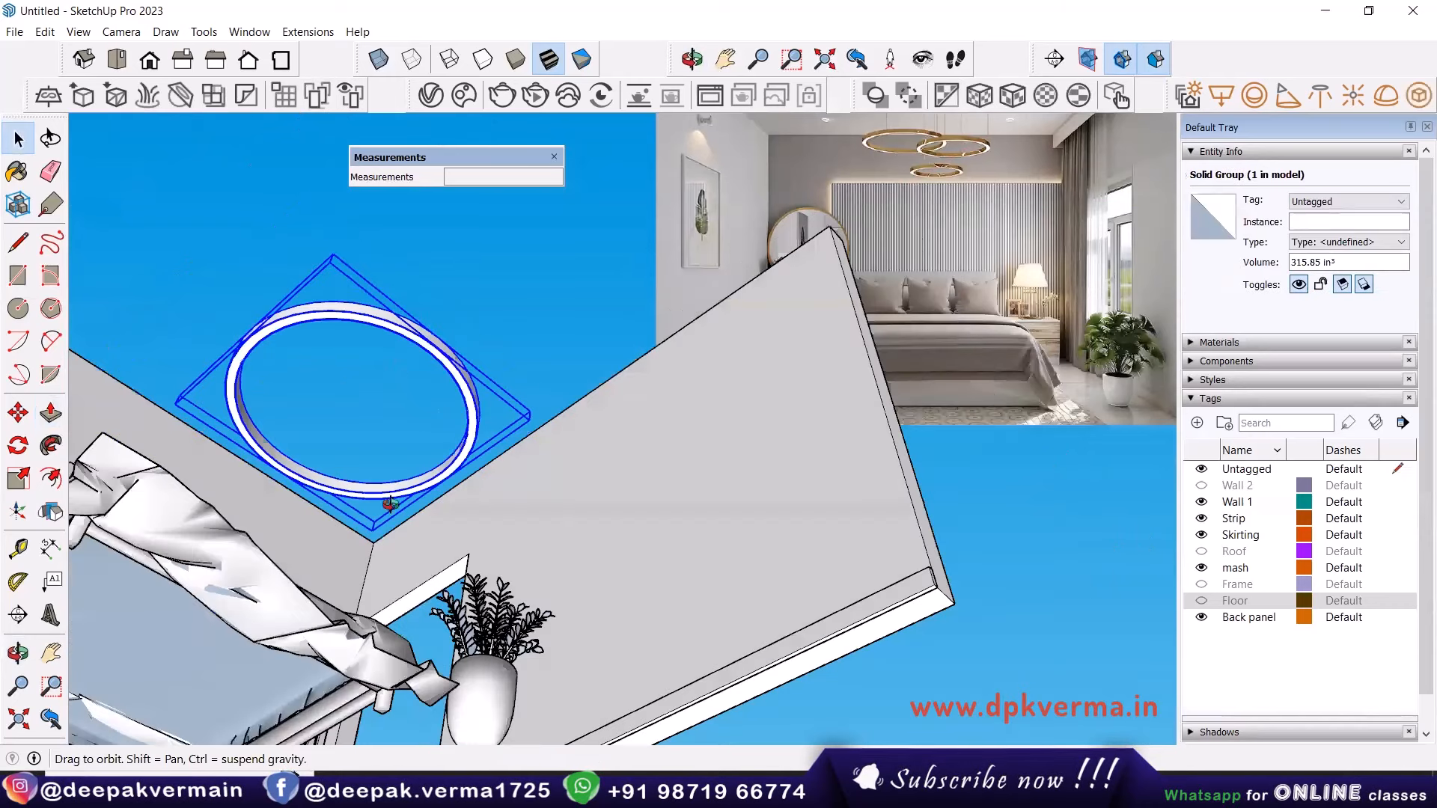
scroll(524, 580, "down", 4)
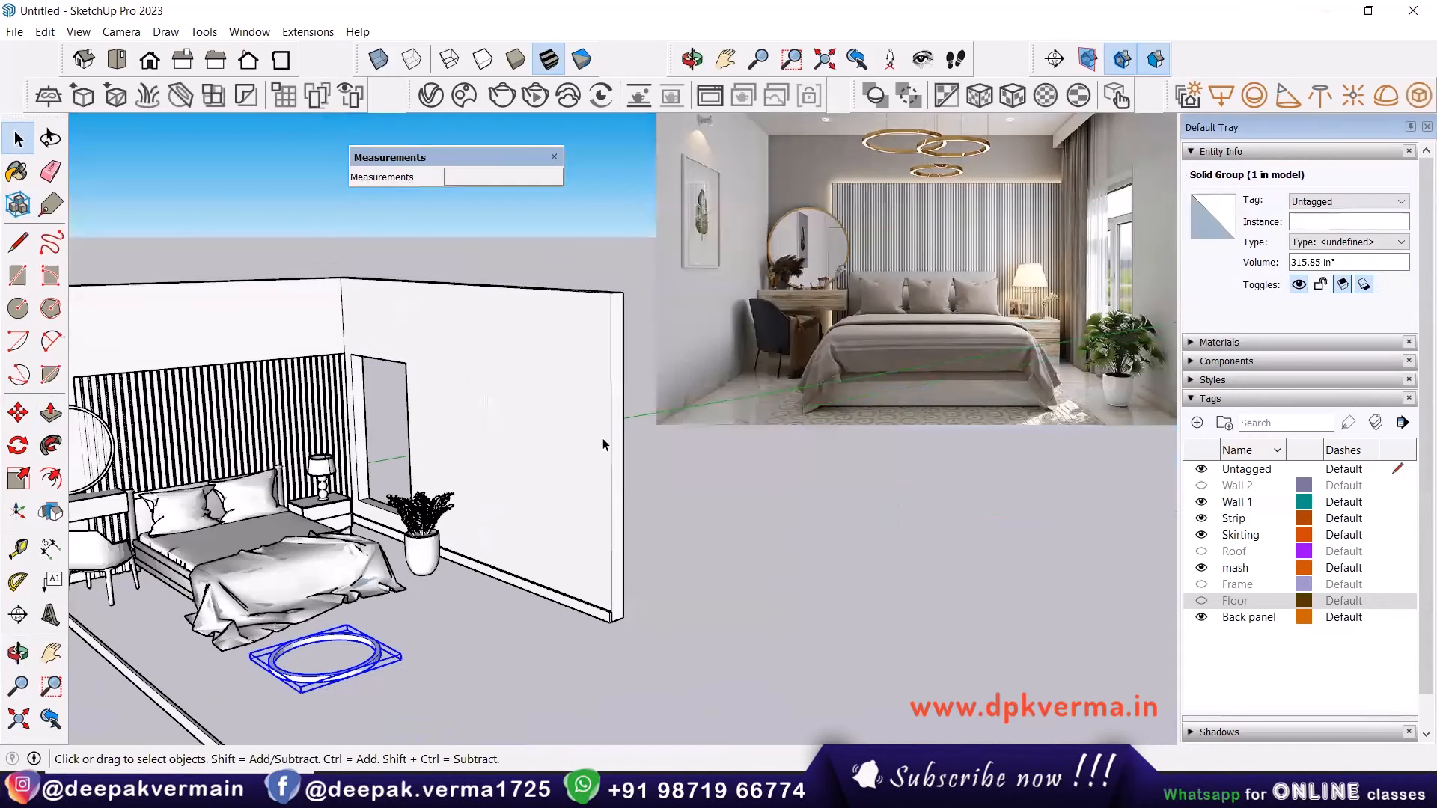
scroll(318, 678, "up", 1)
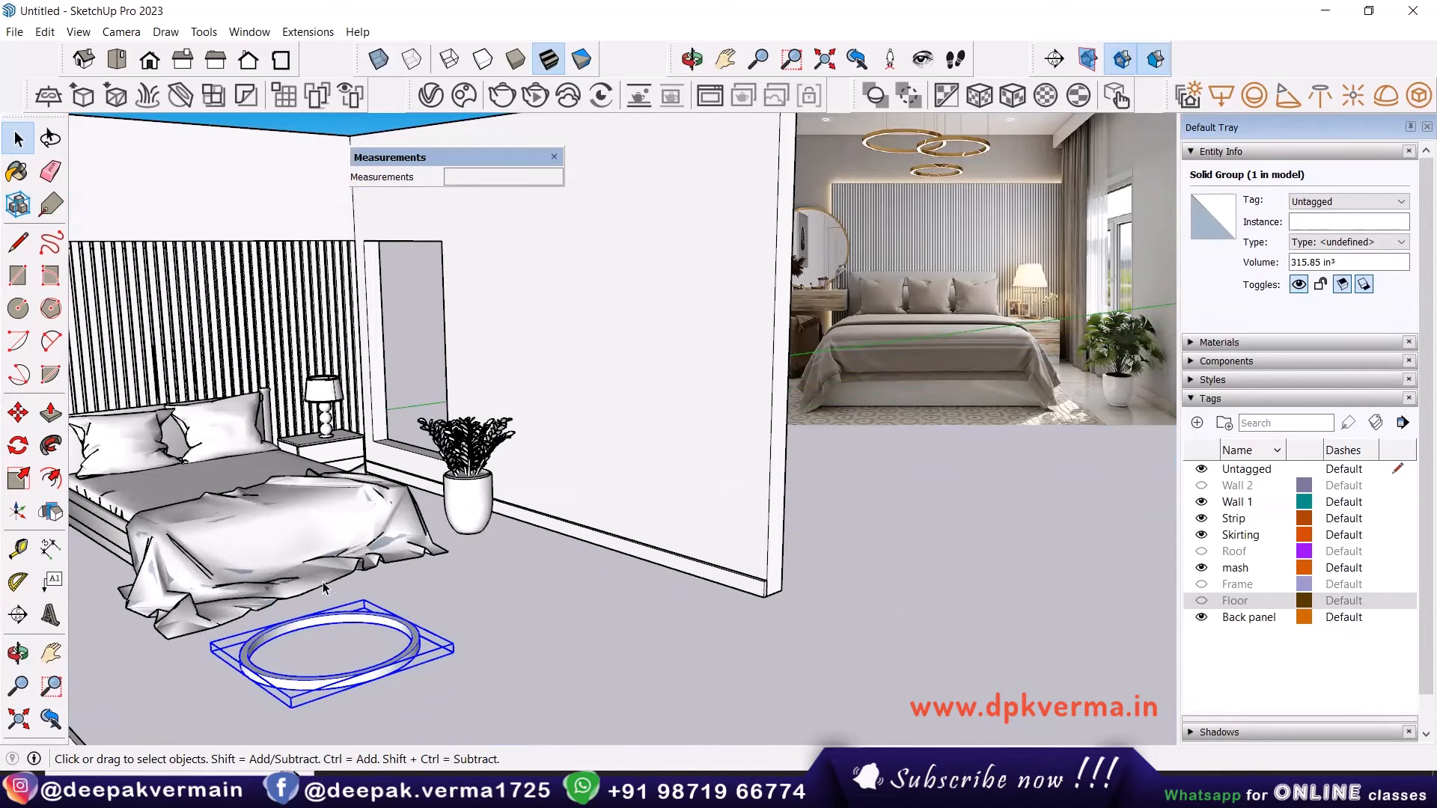
middle_click_drag(326, 692, 331, 694)
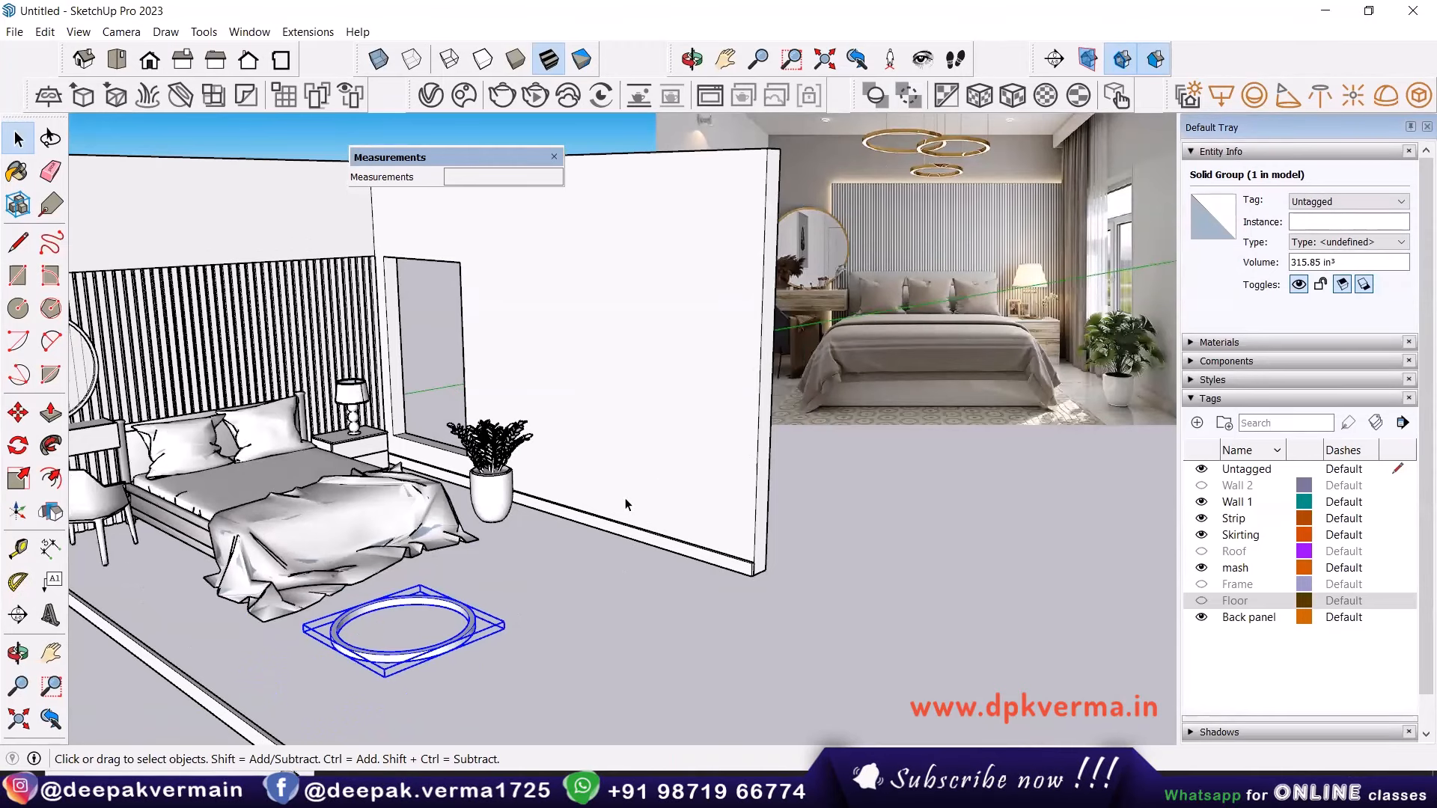
middle_click_drag(436, 605, 487, 554)
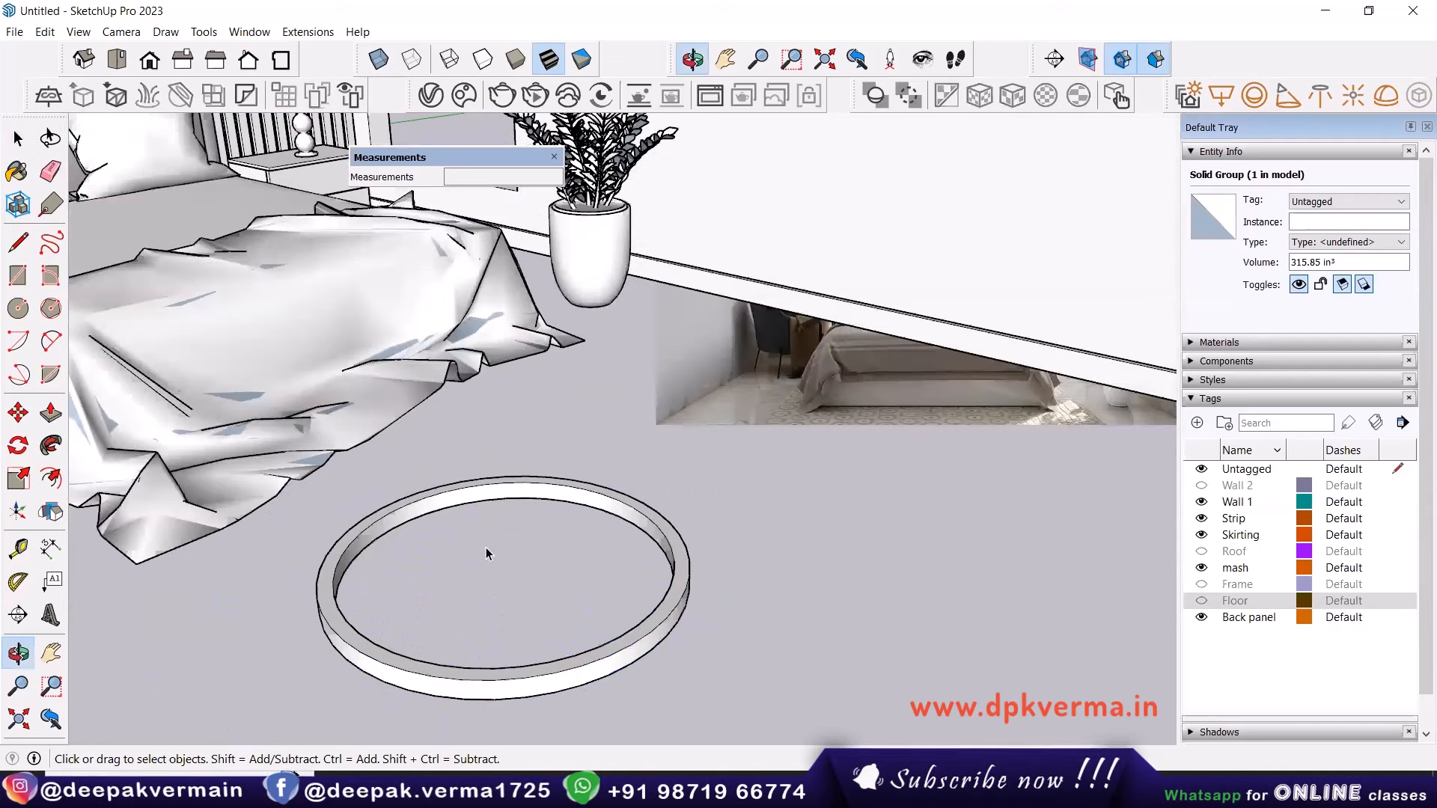
Draw a line about 3' long across the ring's top, from its outer edge to the opposite outer edge.
left_click(433, 613)
key("l")
scroll(362, 641, "up", 2)
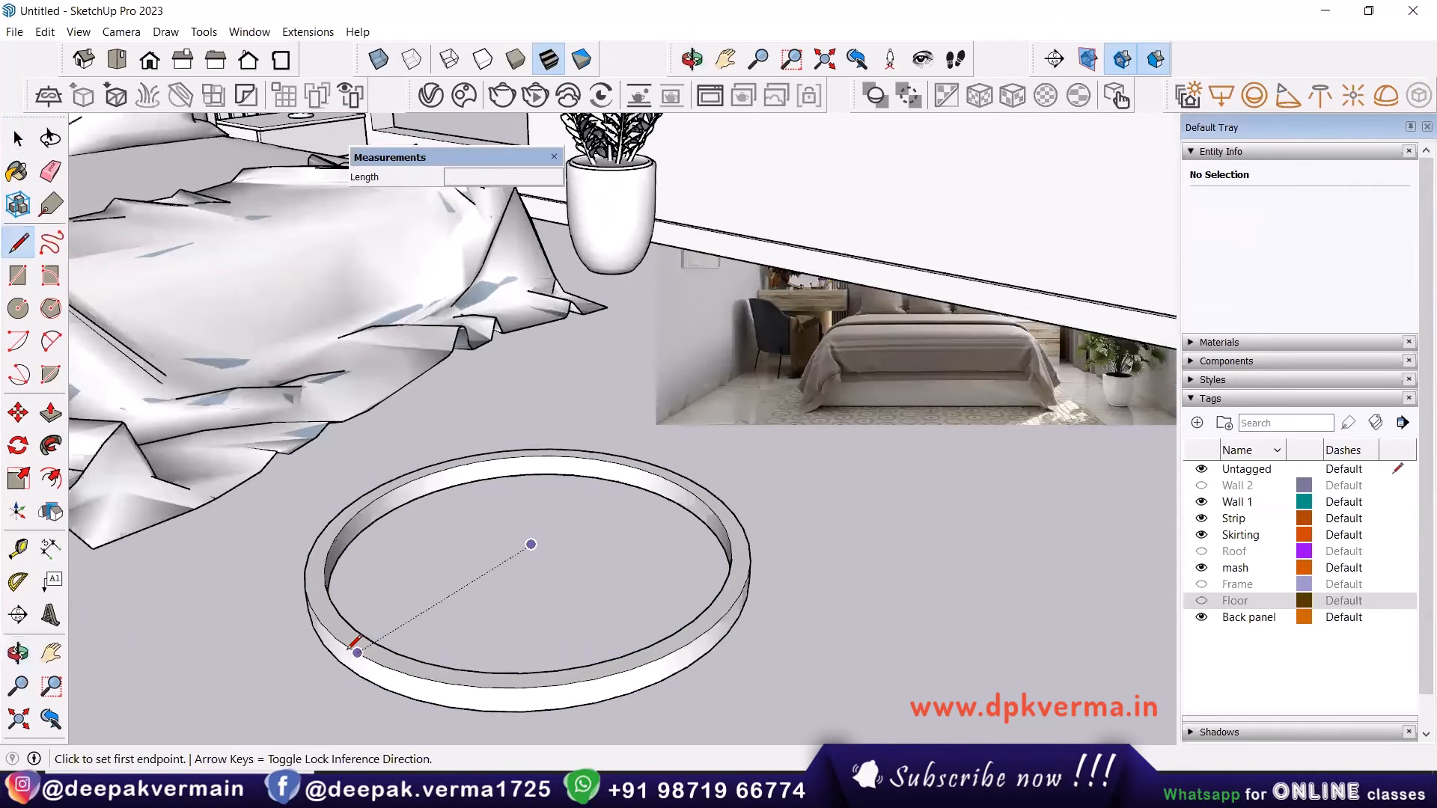
left_click(358, 652)
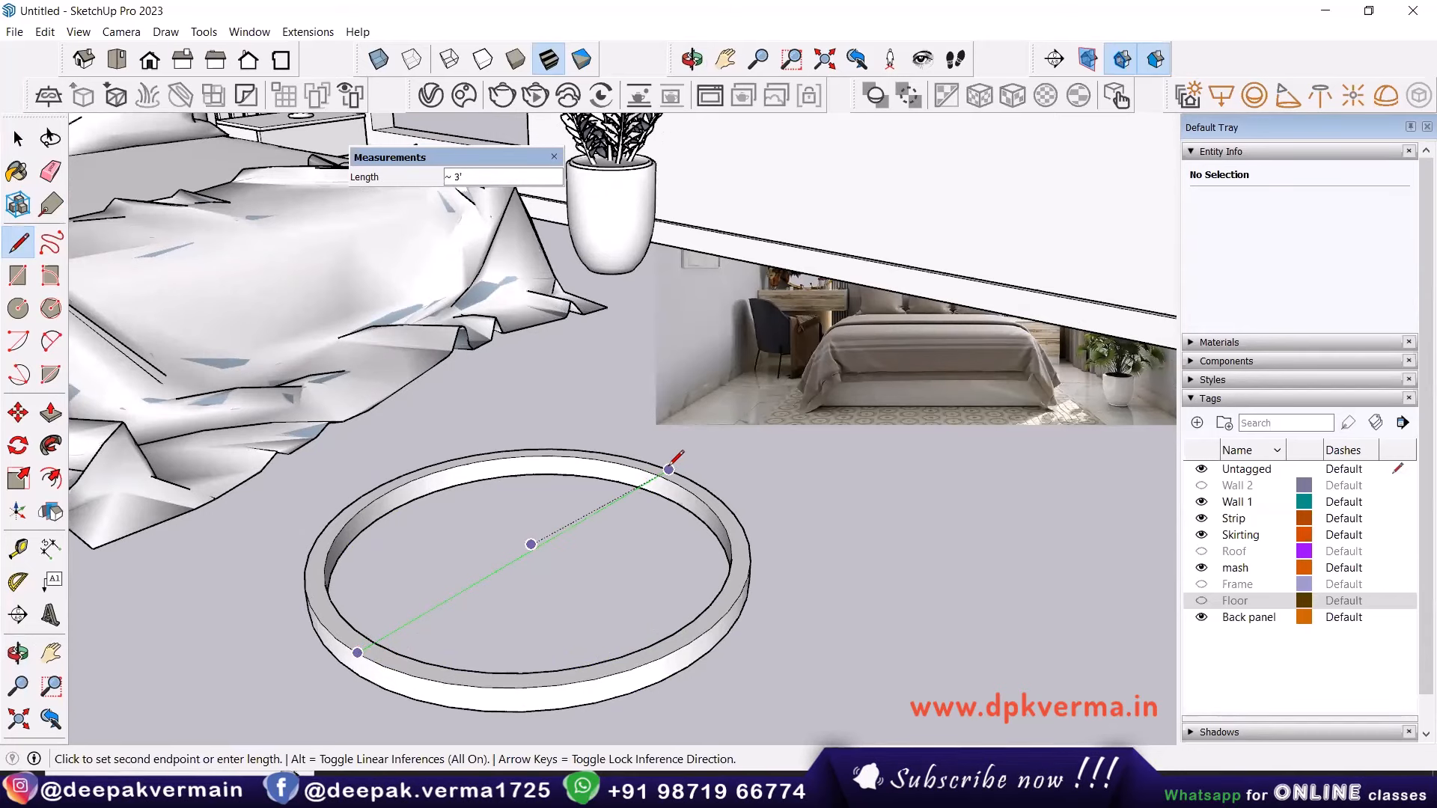
scroll(660, 453, "up", 4)
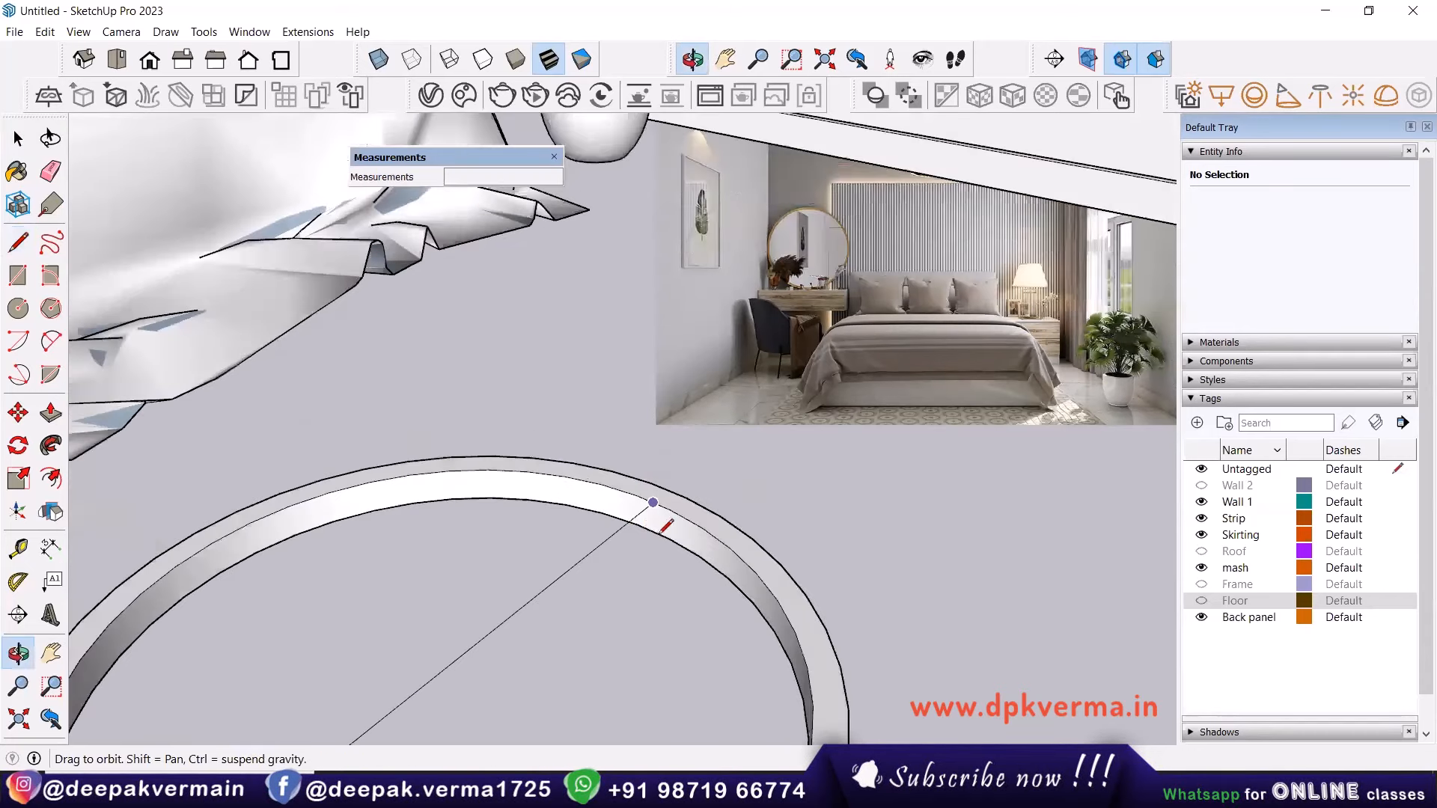
left_click(701, 420)
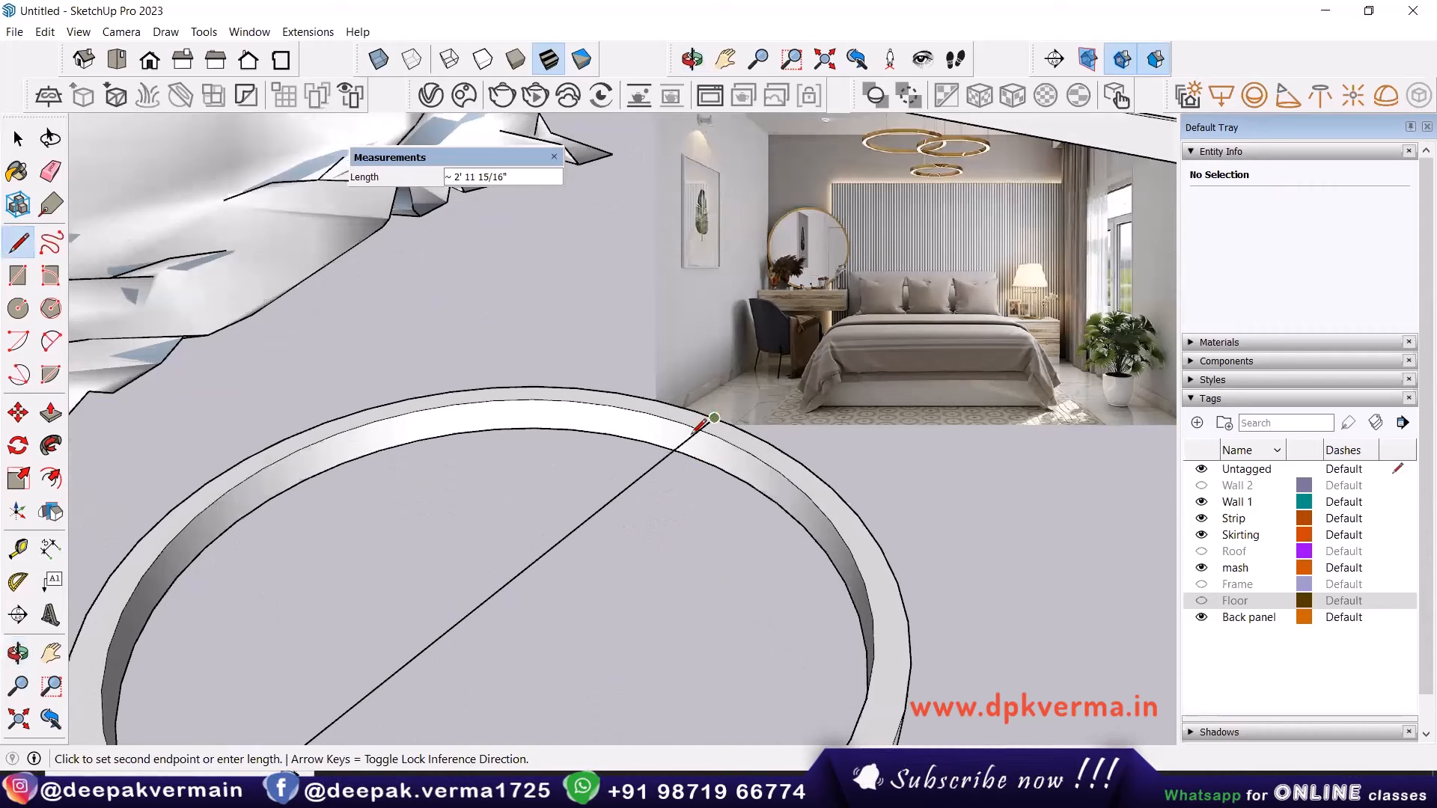
scroll(562, 494, "down", 3)
key("space")
Draw a short line across the ring's top face at the diameter line's near end, from the outer edge to the inner edge.
scroll(369, 674, "down", 1)
scroll(369, 674, "up", 3)
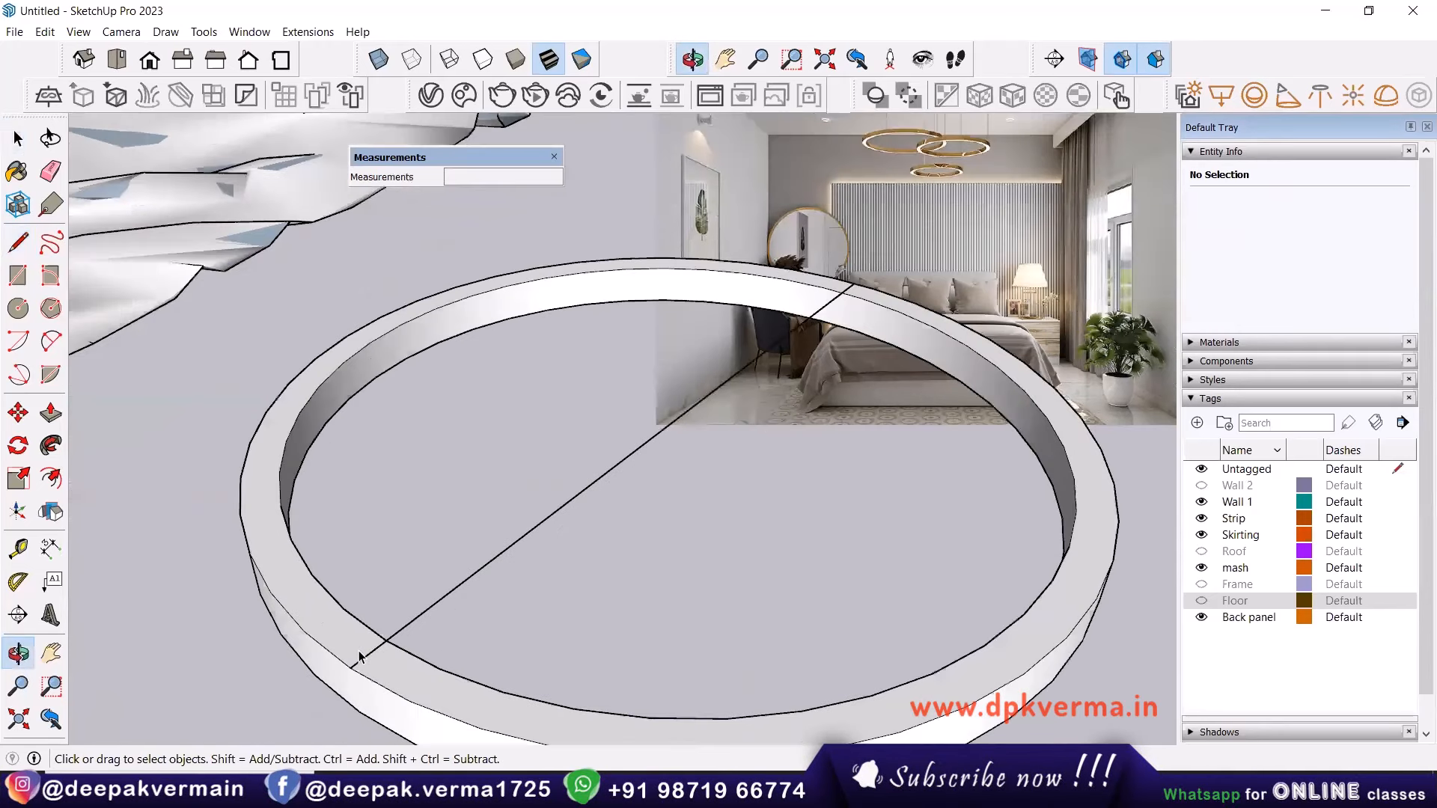
scroll(369, 674, "up", 1)
key("l")
left_click(344, 668)
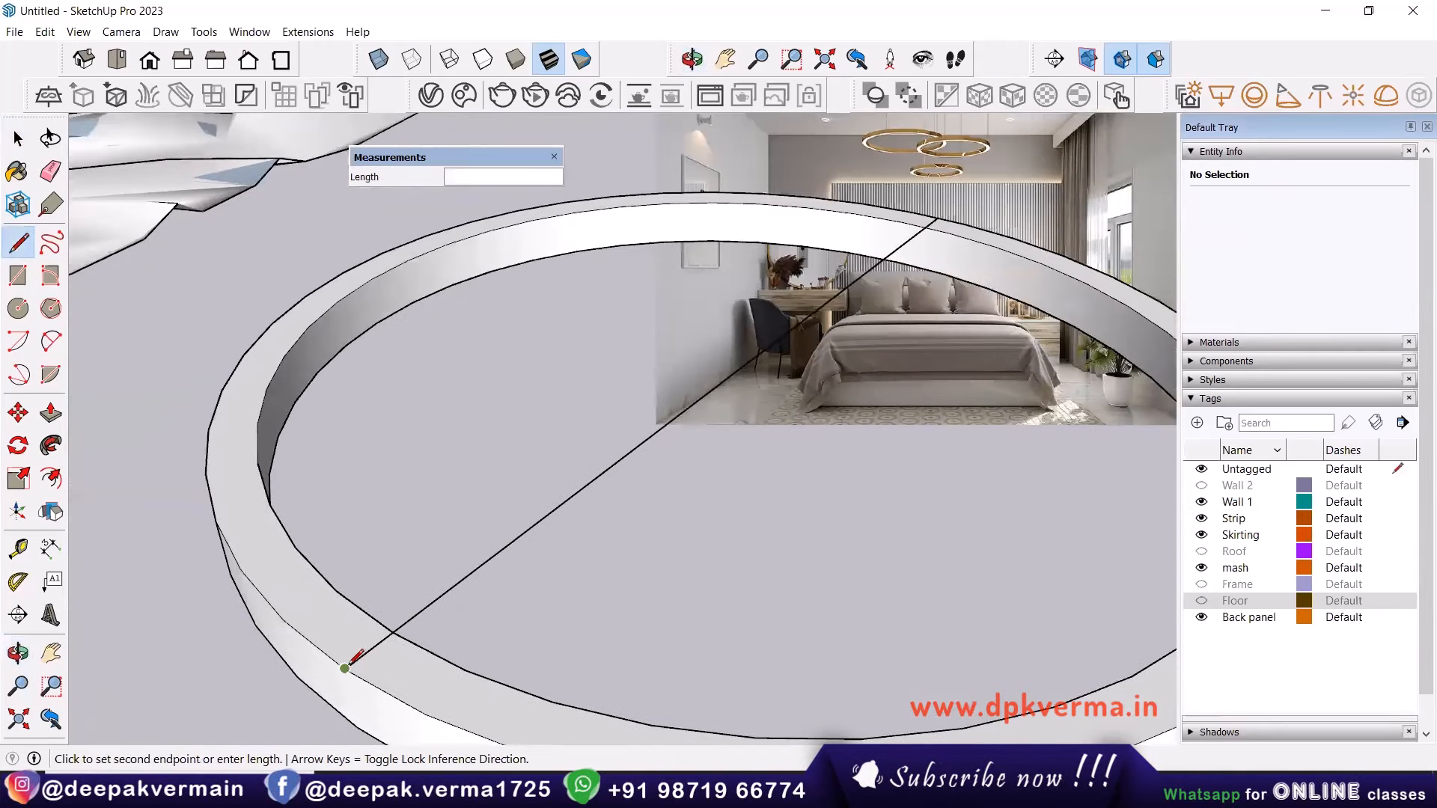
left_click(394, 633)
scroll(393, 633, "up", 2)
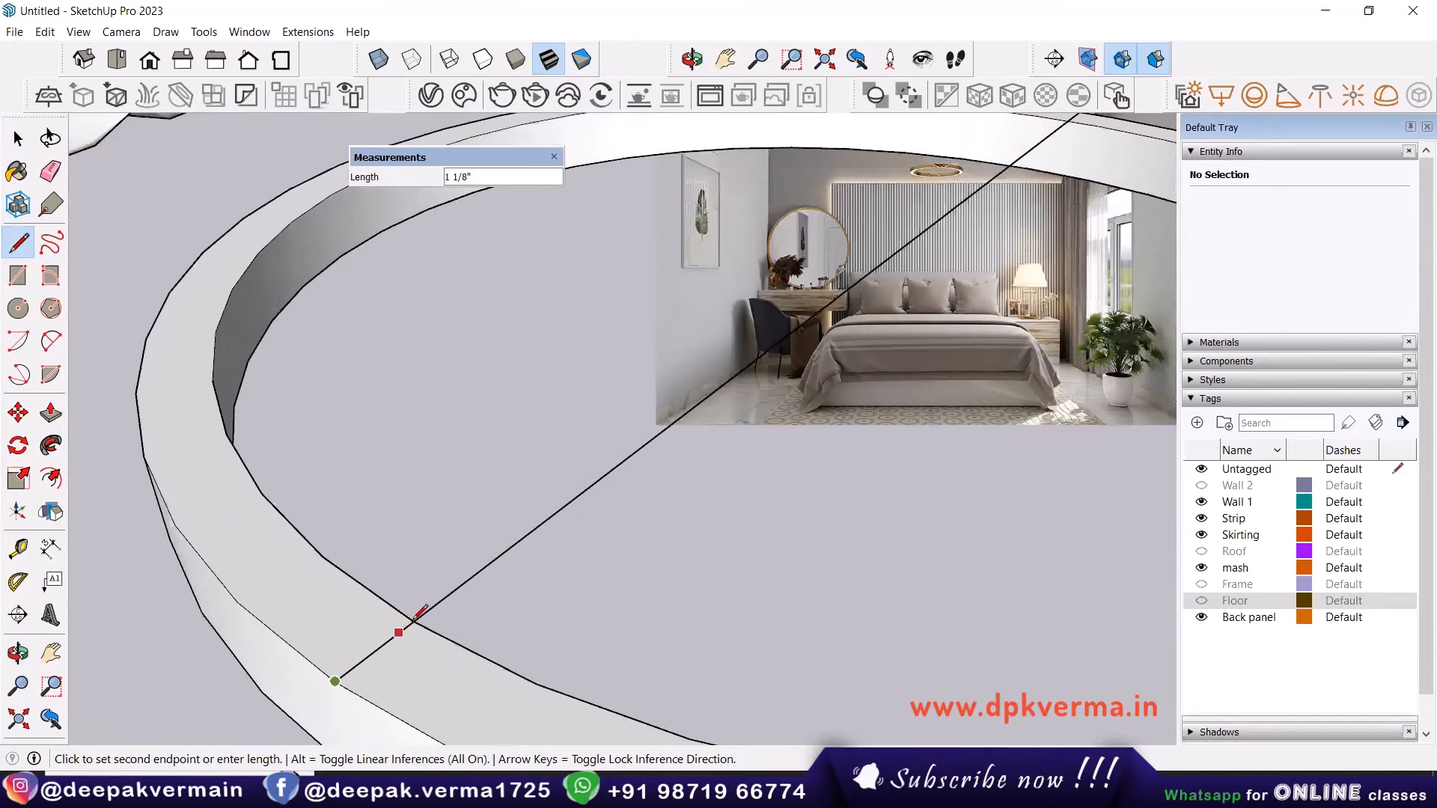
key("Escape")
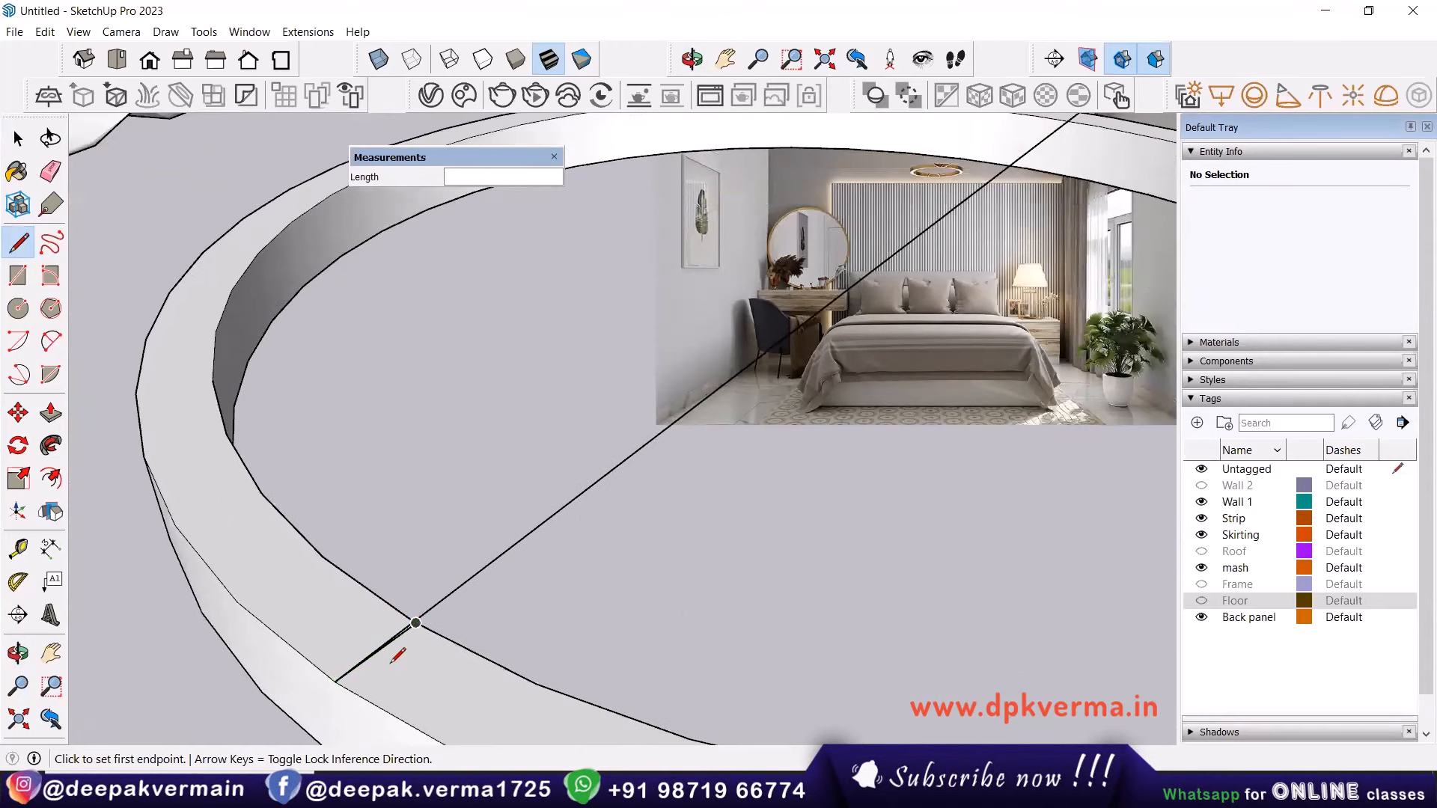
Draw a circle of 3/16" radius at the short line's midpoint and erase the leftover line piece between the circle and the ring's outer edge.
key("c")
left_click(376, 650)
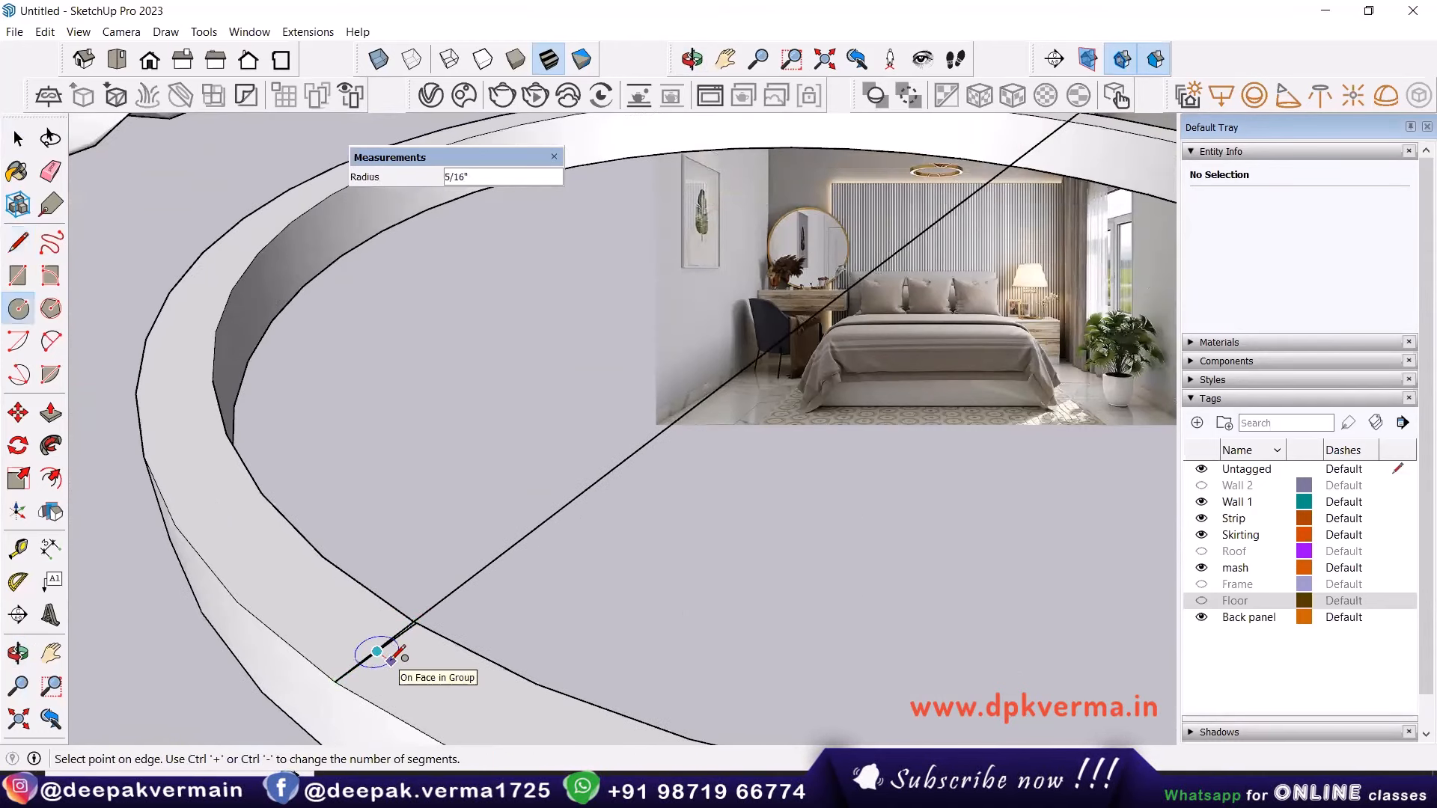
scroll(389, 655, "up", 2)
left_click(386, 657)
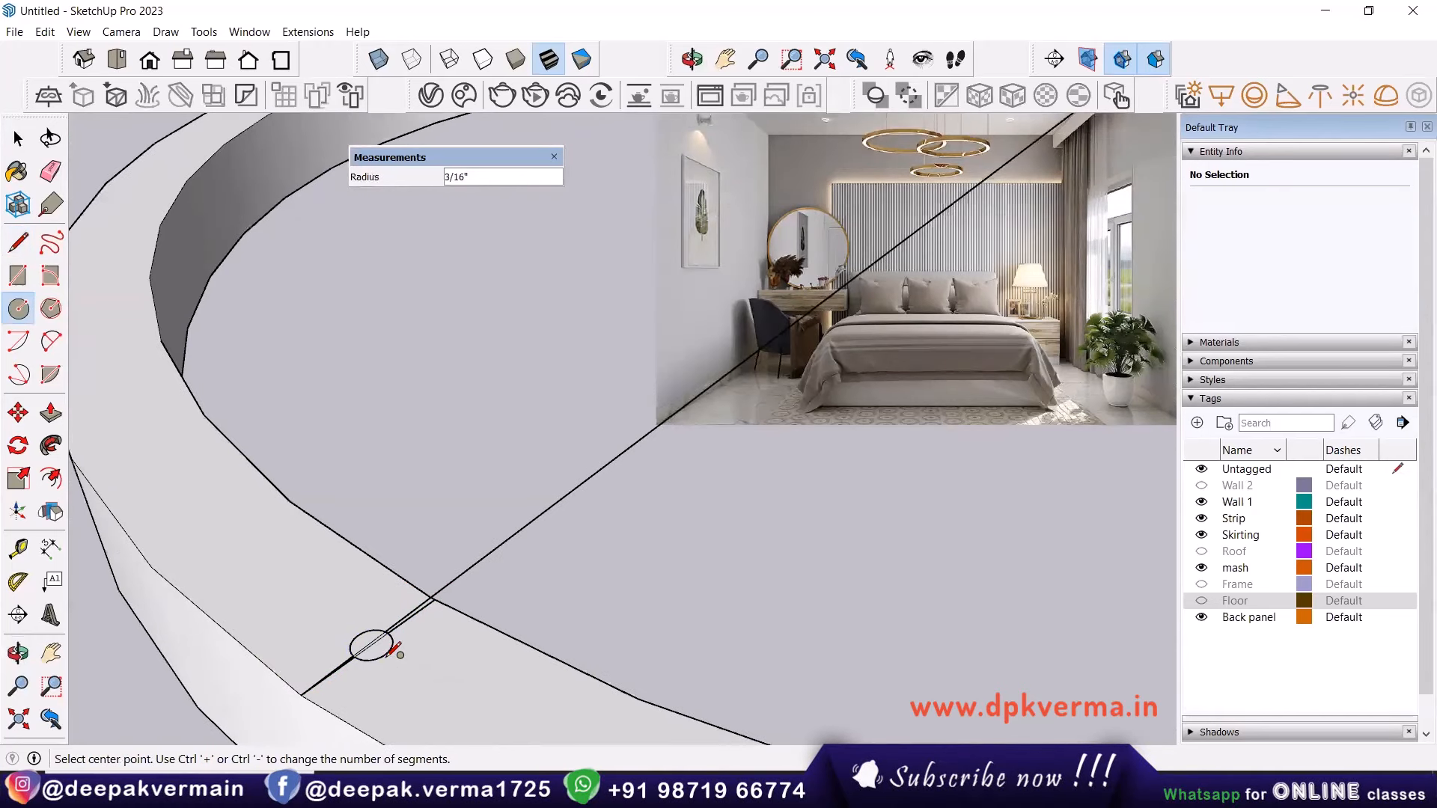
key("space")
key("e")
left_click(398, 627)
key("ctrl+z")
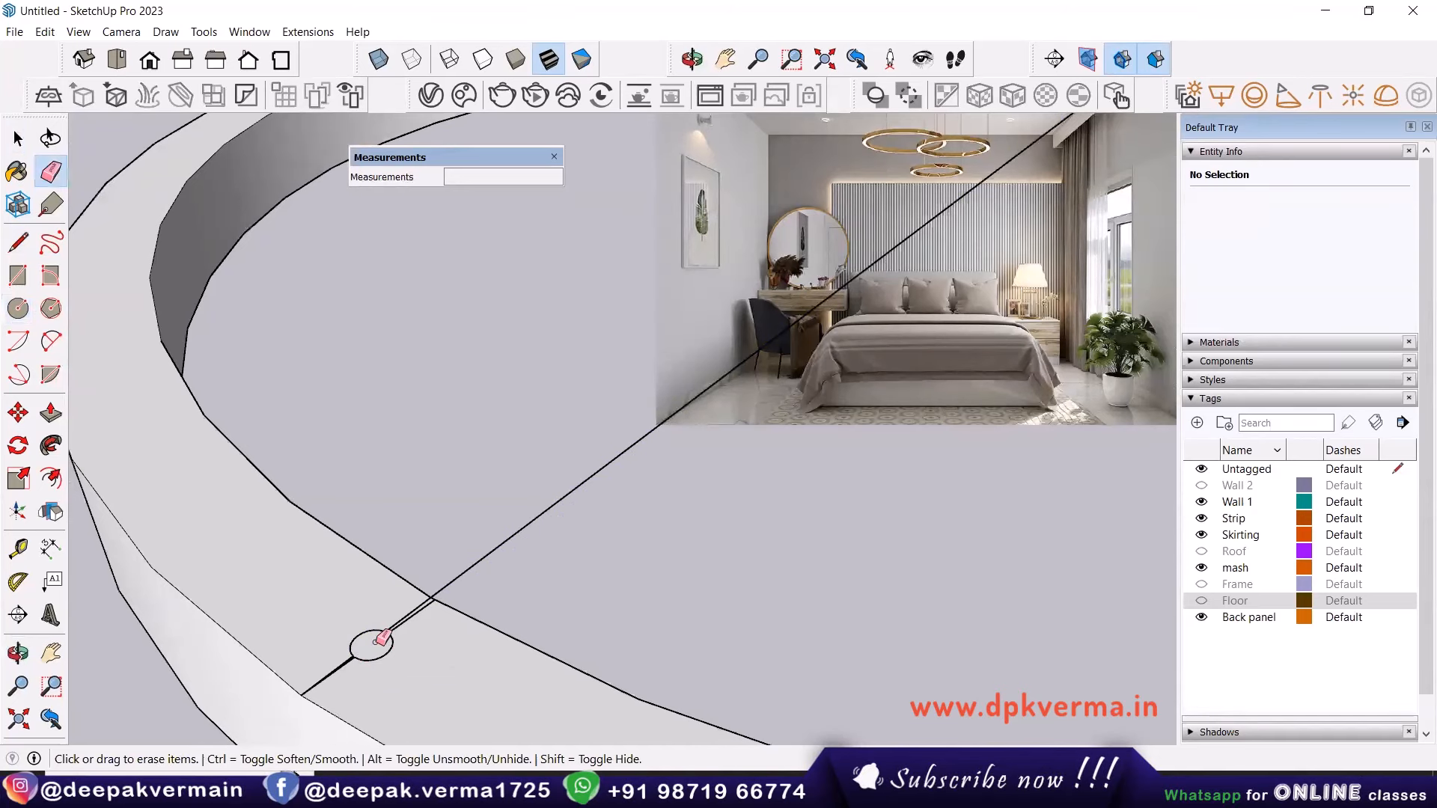
left_click(327, 676)
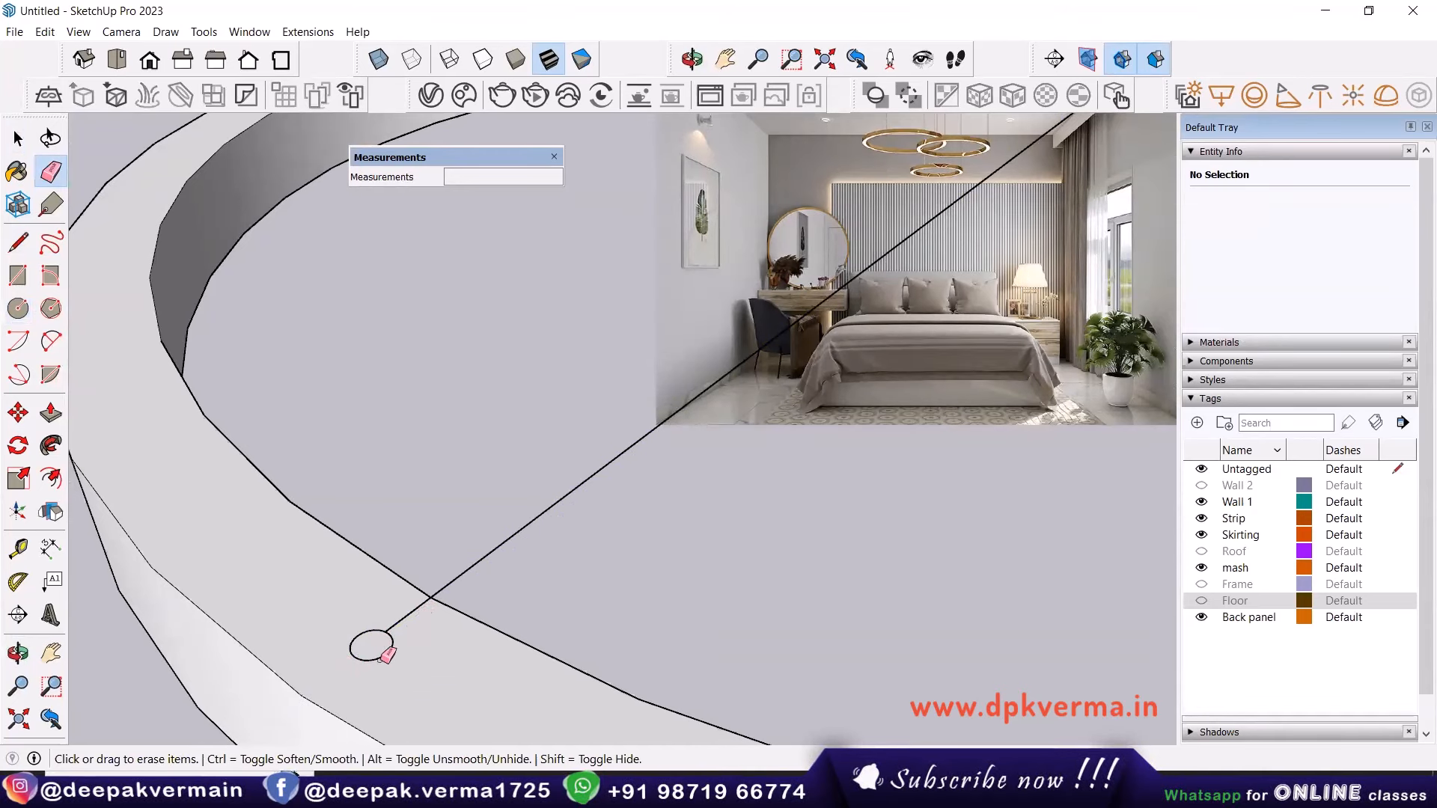
Try to extrude the small circle upward freehand as a suspension rod, and undo the extrusion.
key("p")
left_click(372, 645)
scroll(359, 479, "down", 4)
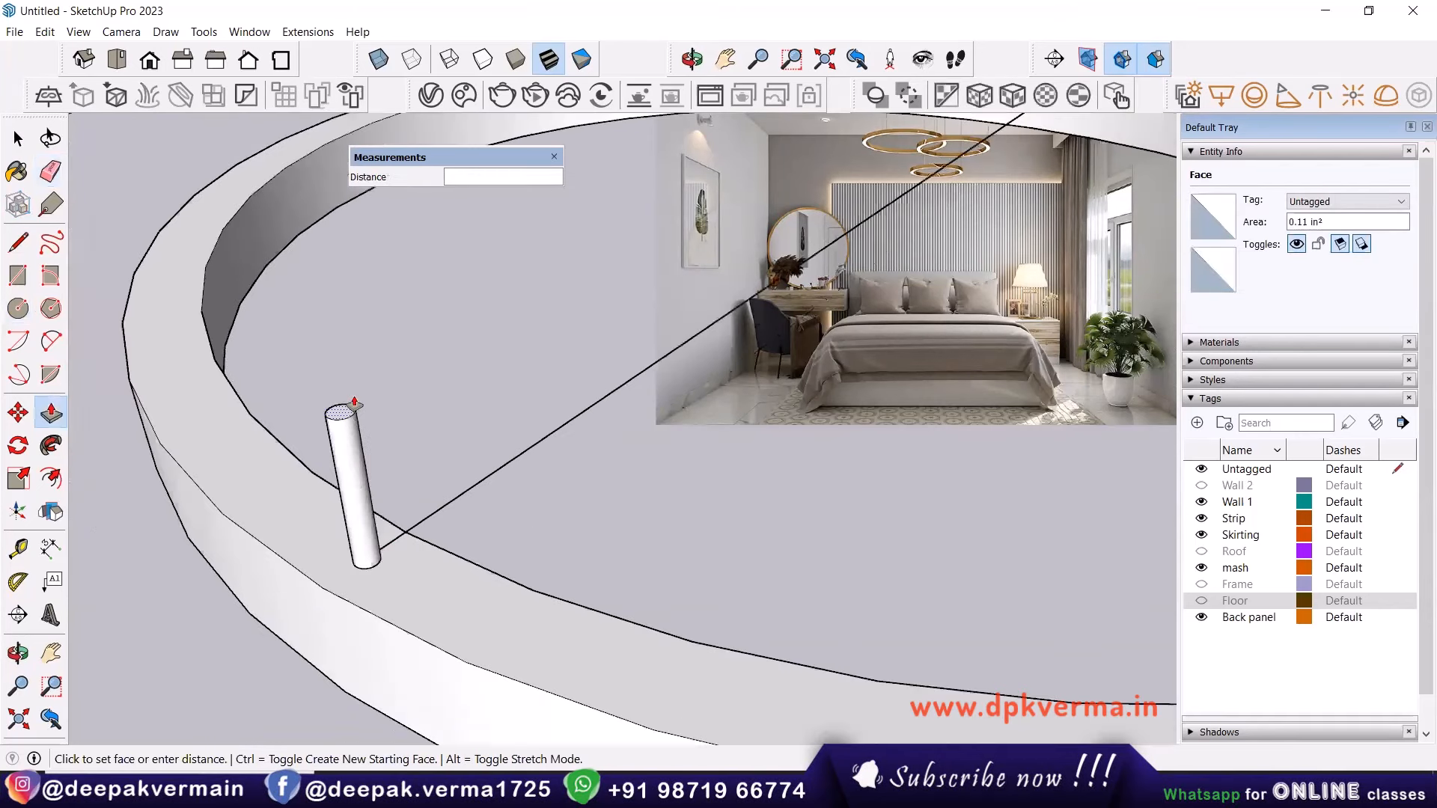
scroll(348, 396, "down", 2)
scroll(352, 479, "up", 10)
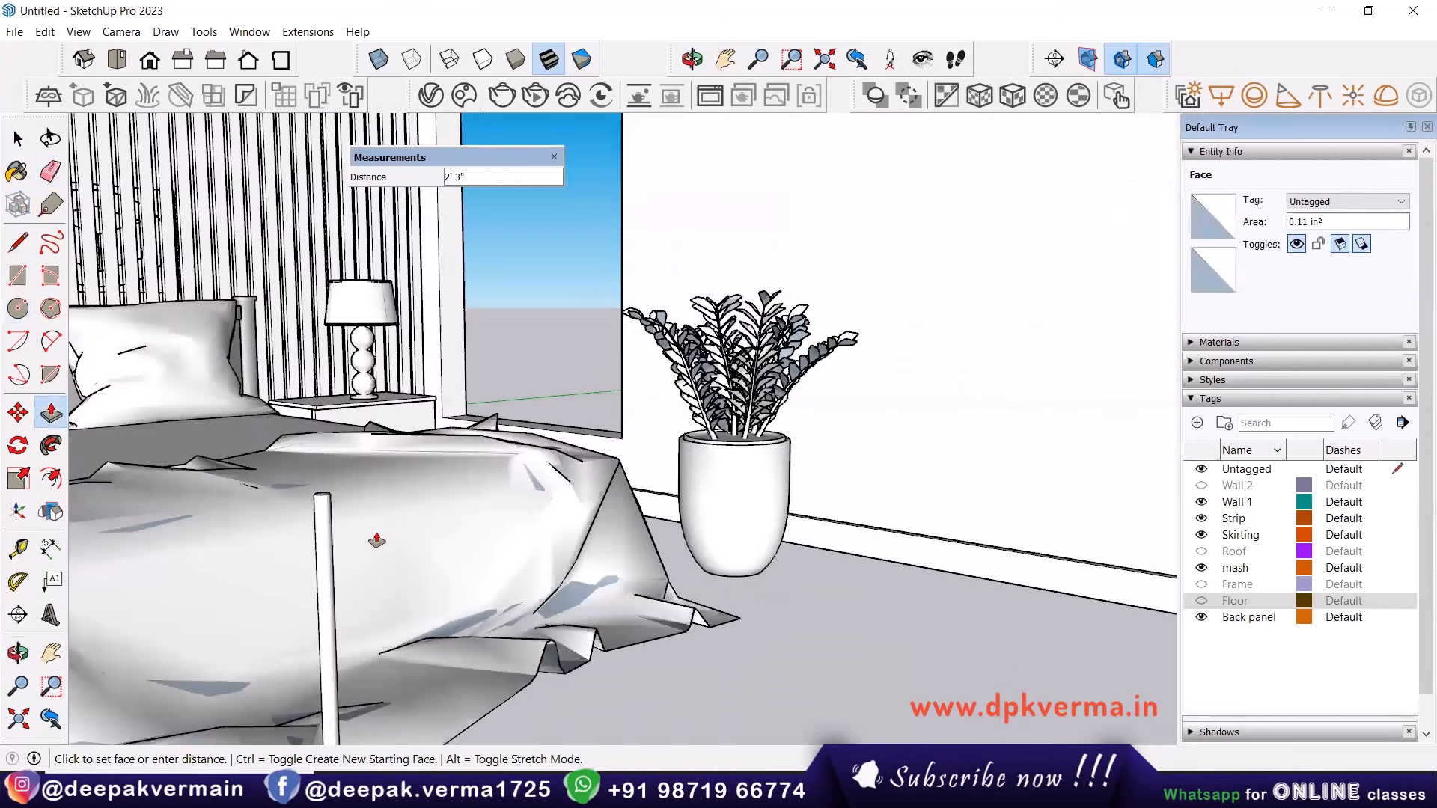
scroll(420, 563, "down", 5)
key("space")
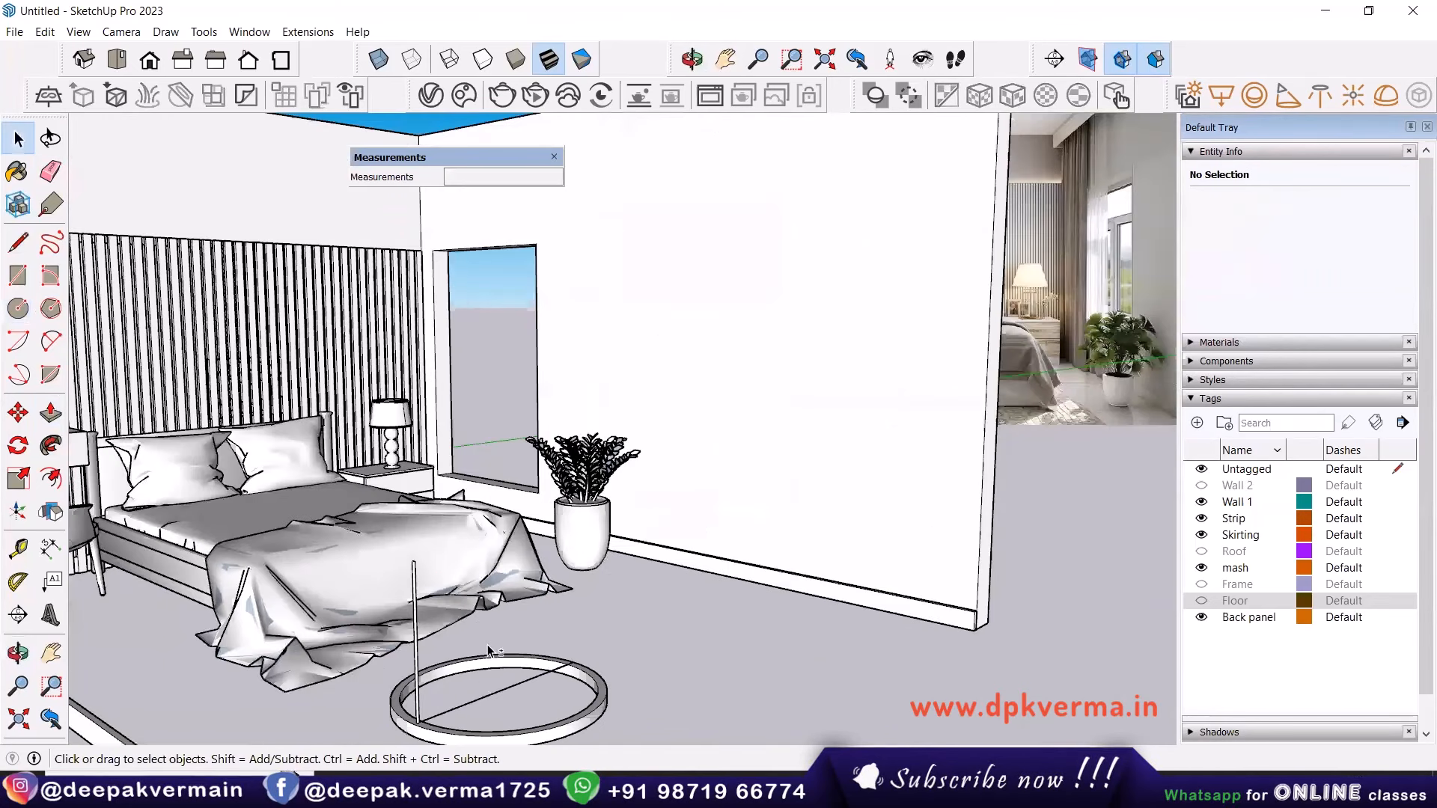
scroll(428, 672, "down", 3)
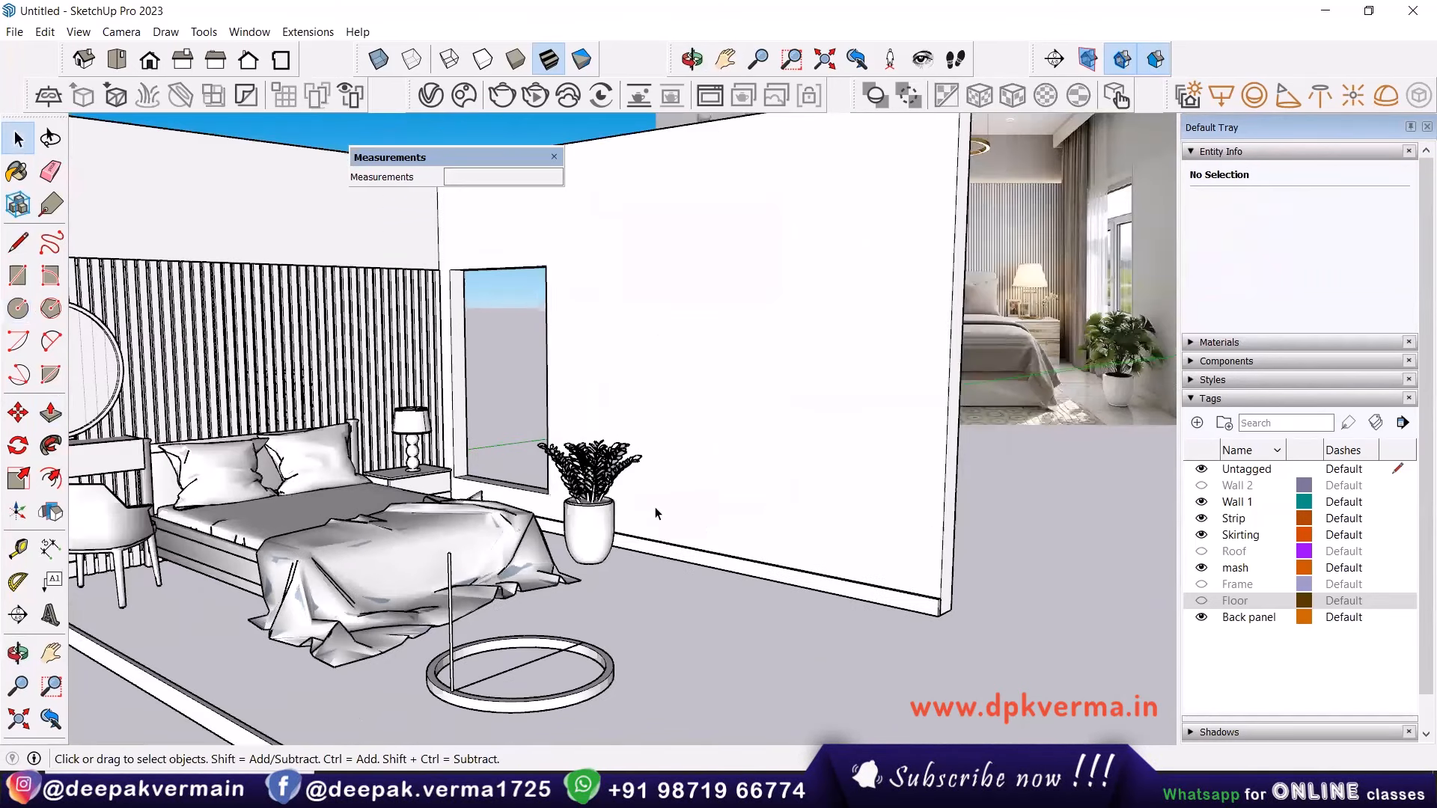
middle_click_drag(428, 672, 891, 119)
scroll(891, 119, "up", 2)
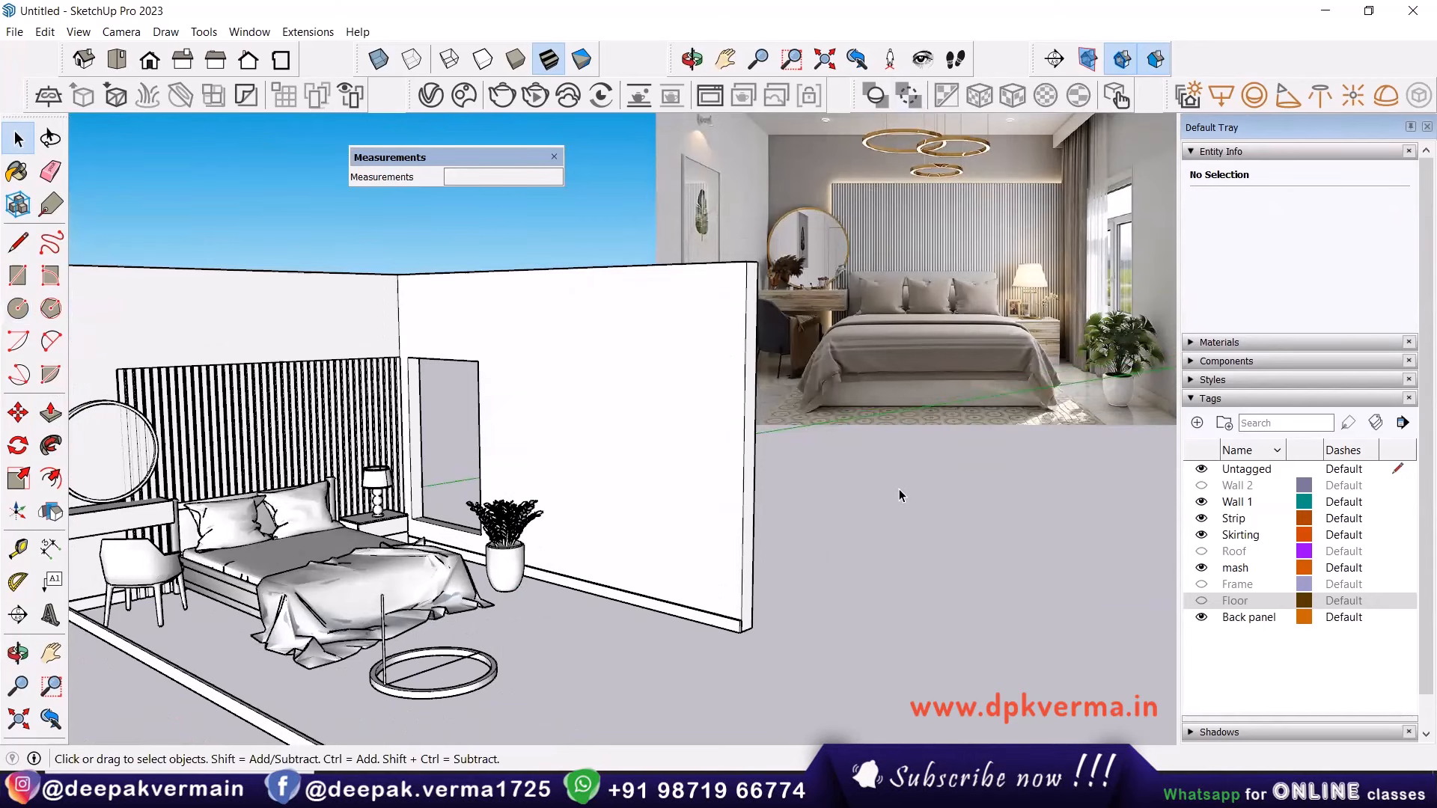
middle_click_drag(424, 384, 424, 622)
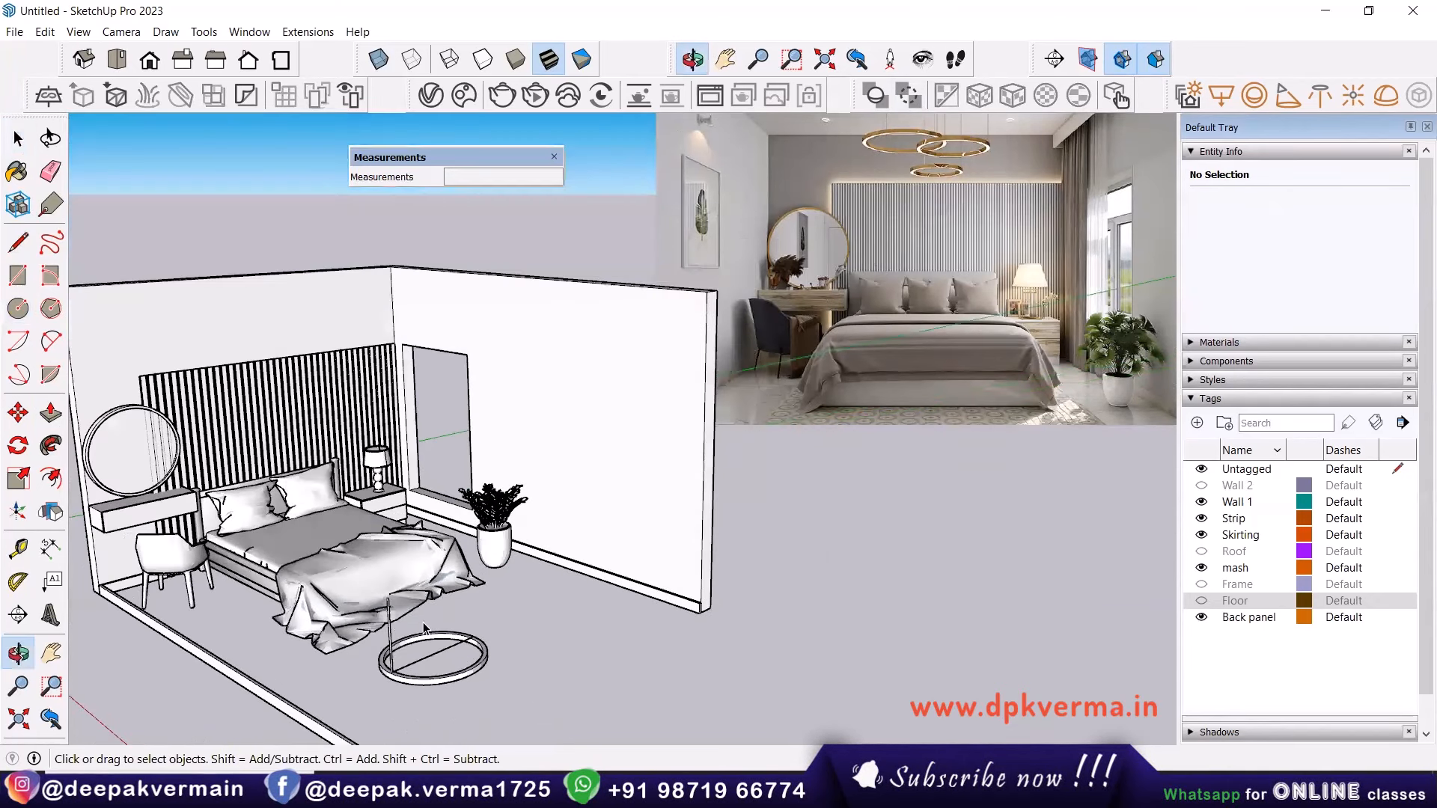
scroll(396, 668, "up", 5)
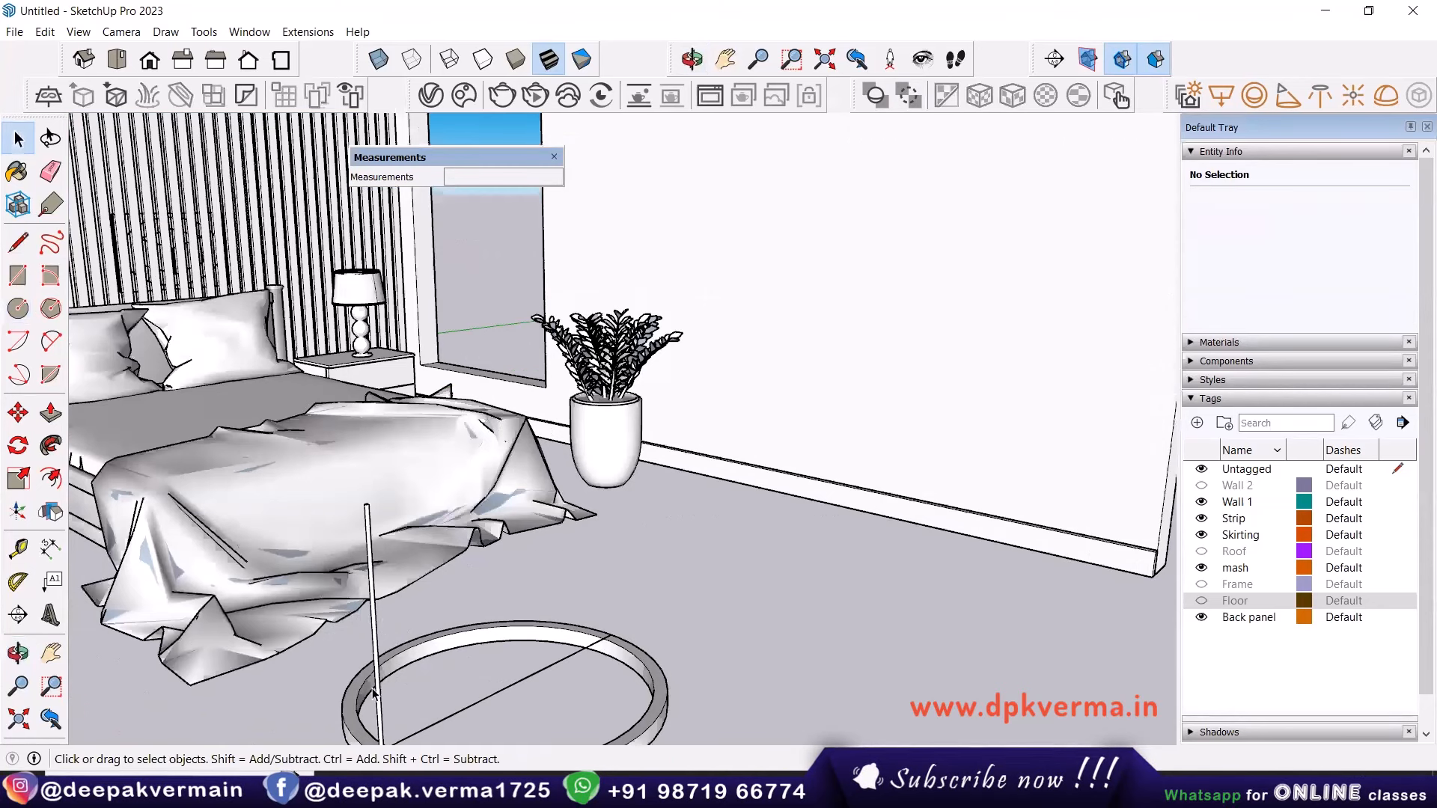
key("ctrl+z")
Extrude the small circle on the ring's top face upward by 2' with Push/Pull to form the suspension rod.
middle_click_drag(372, 694, 401, 606, "shift")
scroll(423, 594, "up", 4)
scroll(410, 610, "up", 3)
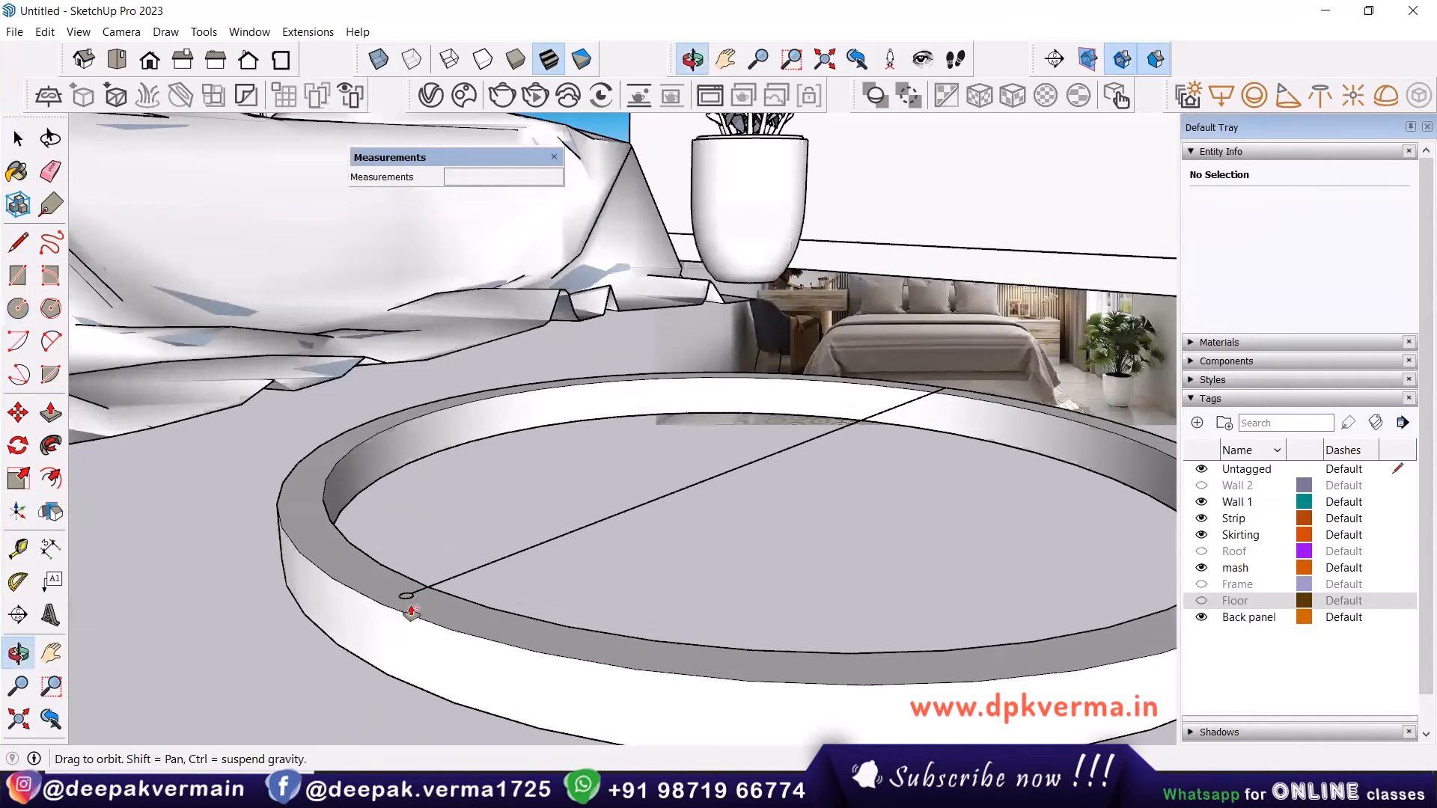
key("p")
left_click(410, 595)
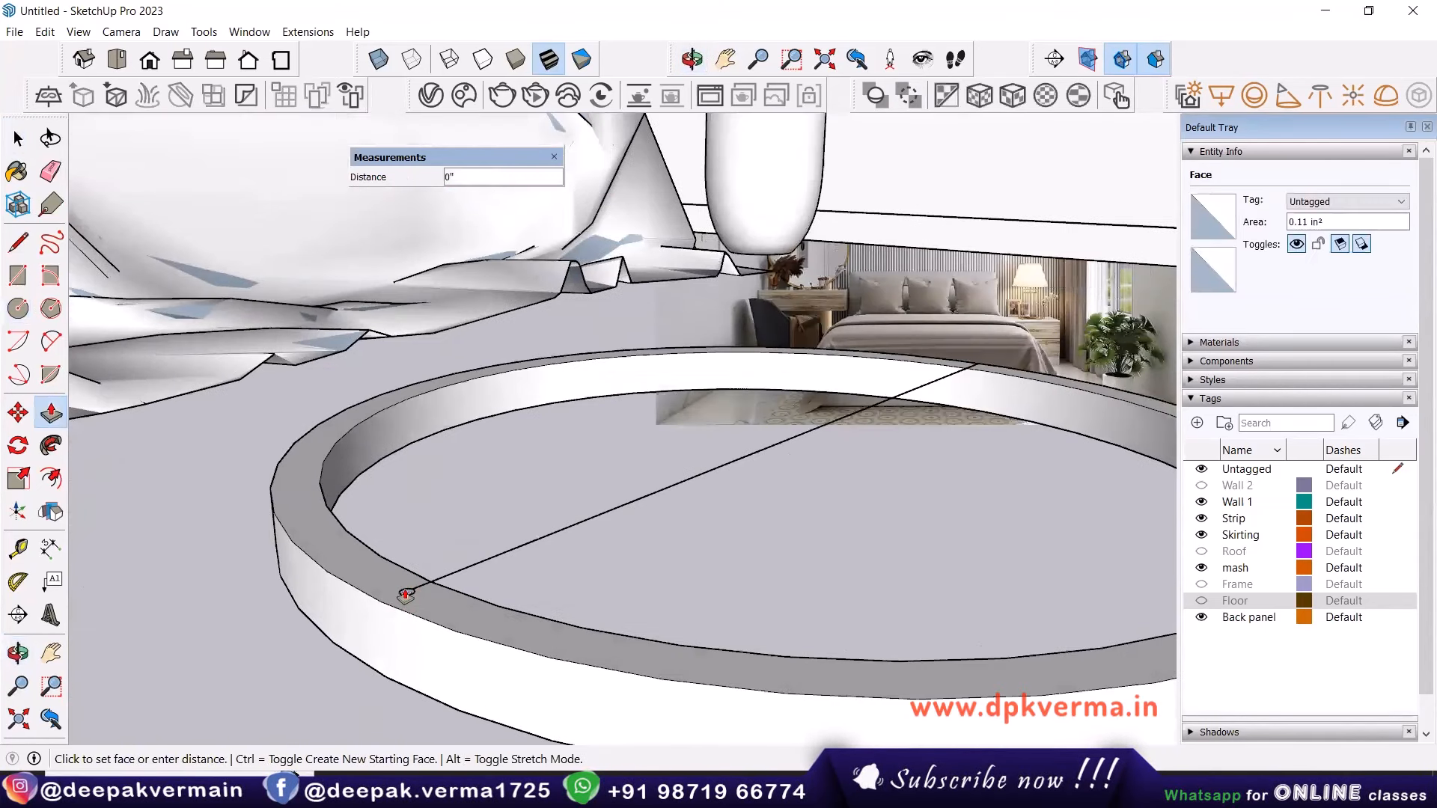
type("2'")
key("Return")
scroll(458, 507, "down", 6)
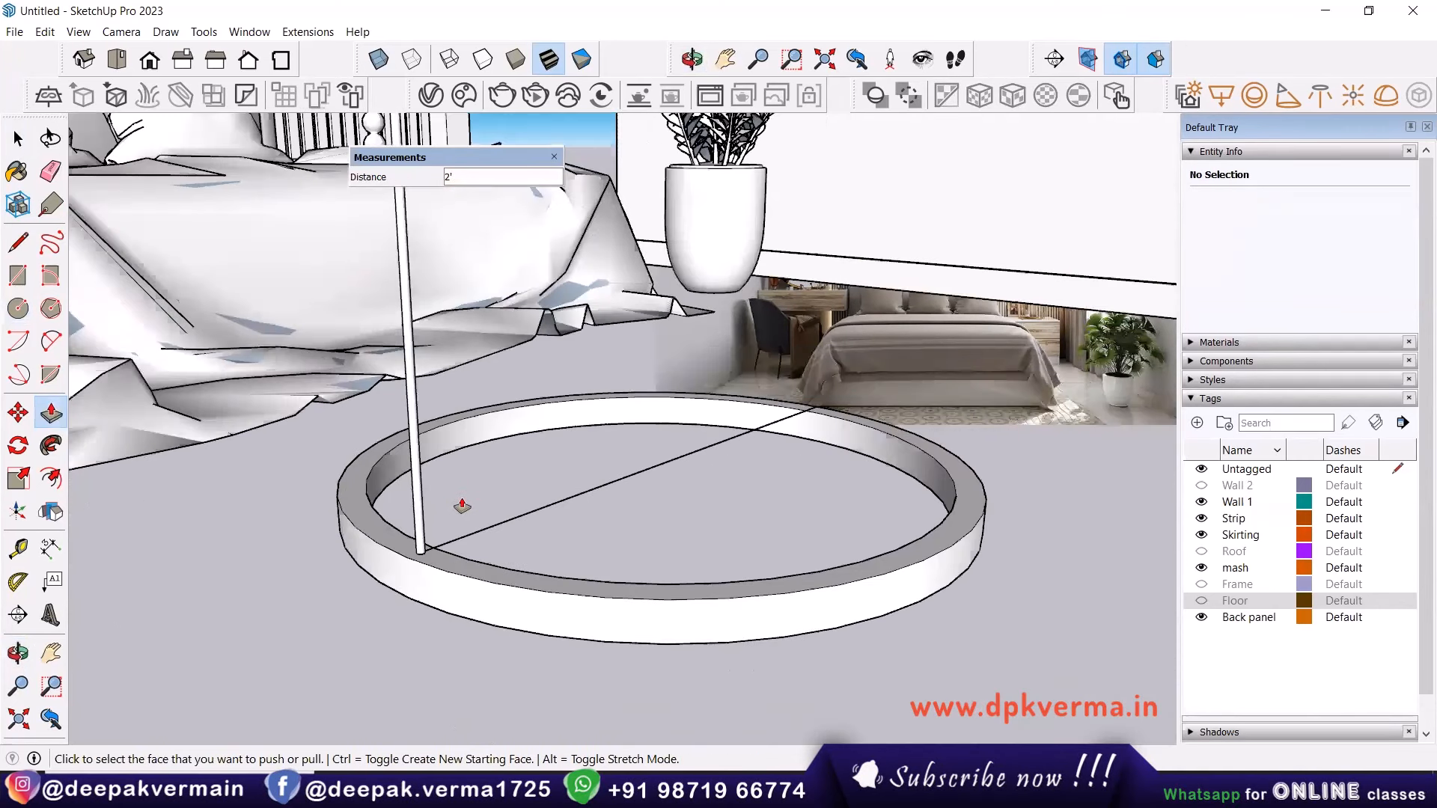
scroll(445, 512, "down", 2)
key("space")
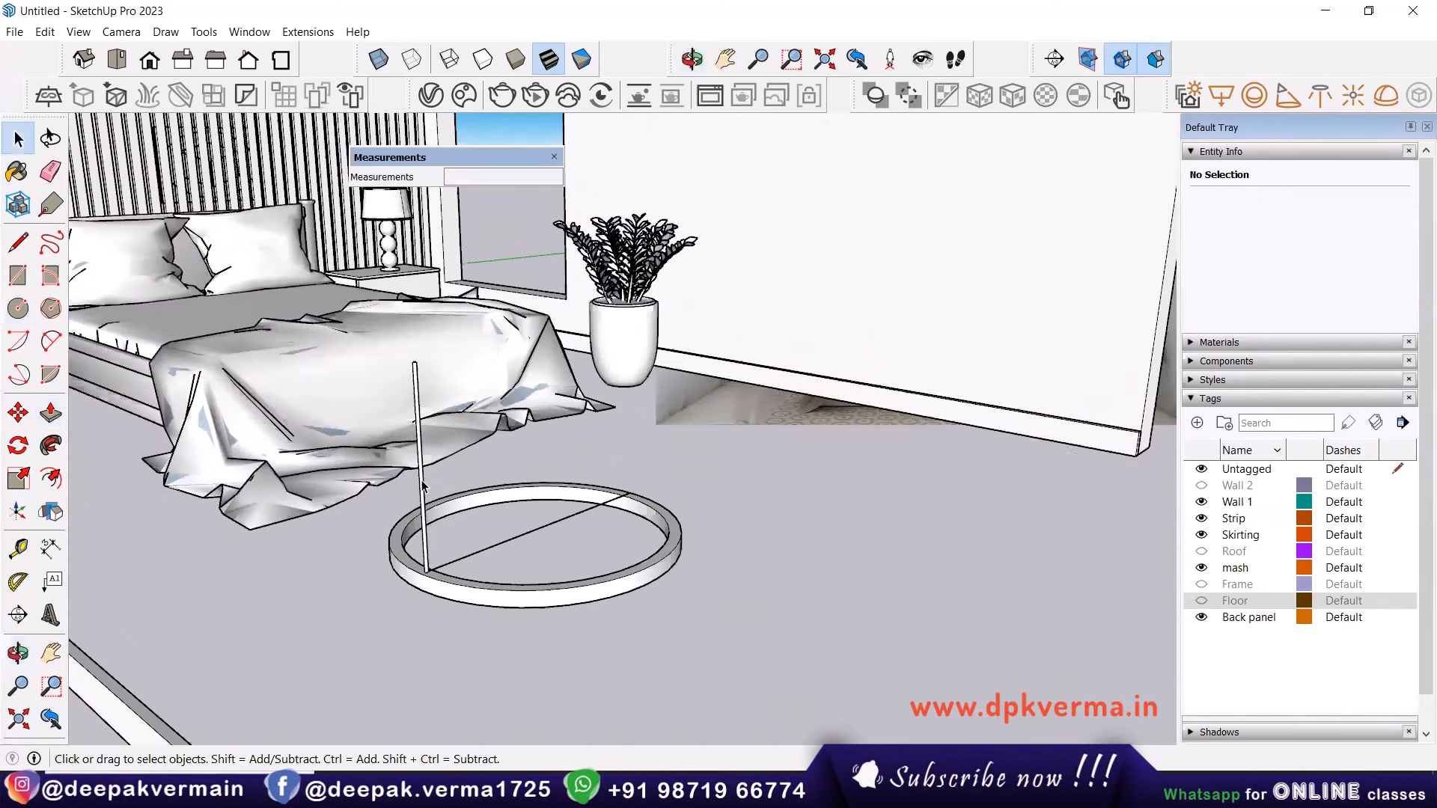
Select the suspension rod with its connected line across the ring and make them a group.
triple_click(423, 486)
right_click(423, 486)
left_click(552, 558)
left_click(523, 535)
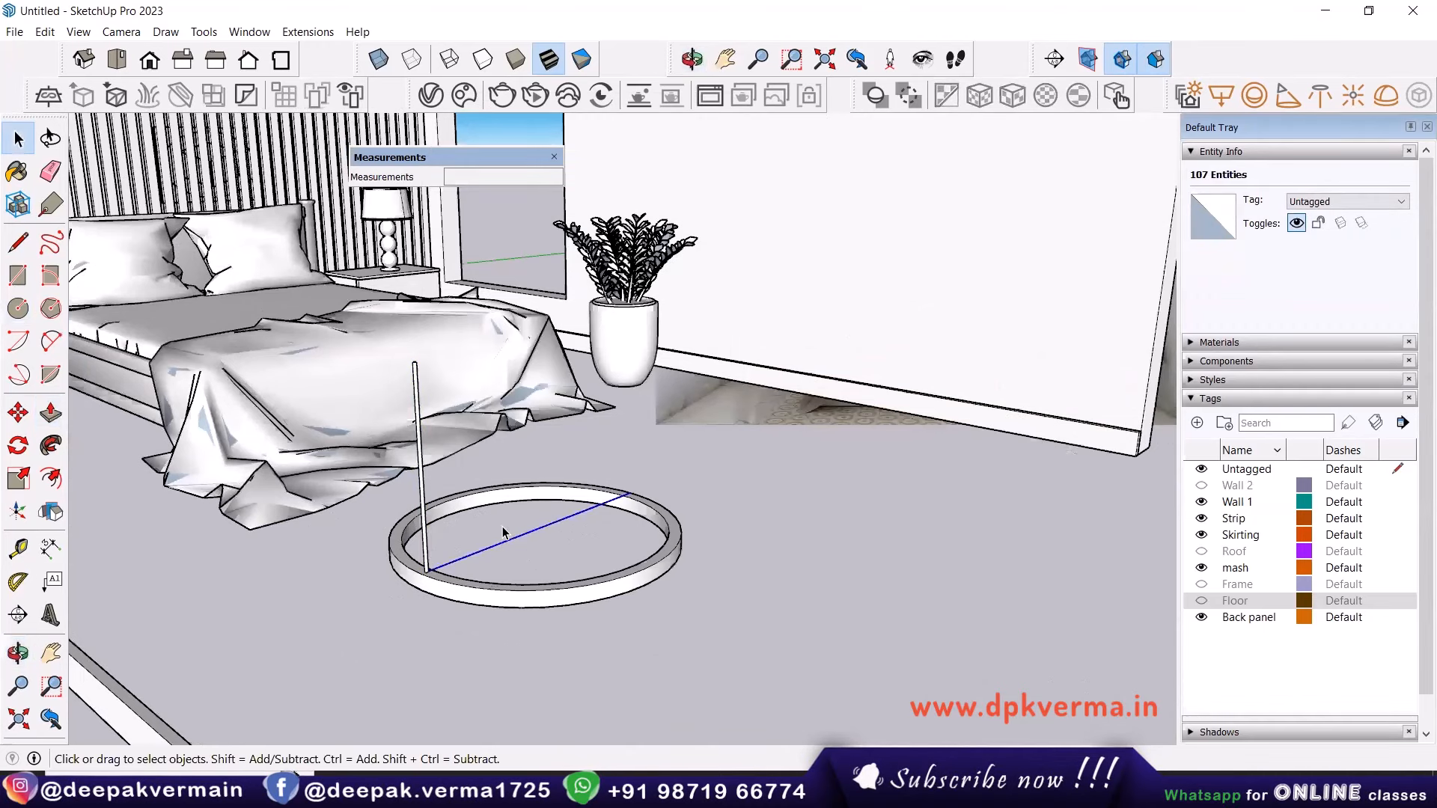
middle_click_drag(504, 532, 483, 587)
scroll(476, 576, "up", 3)
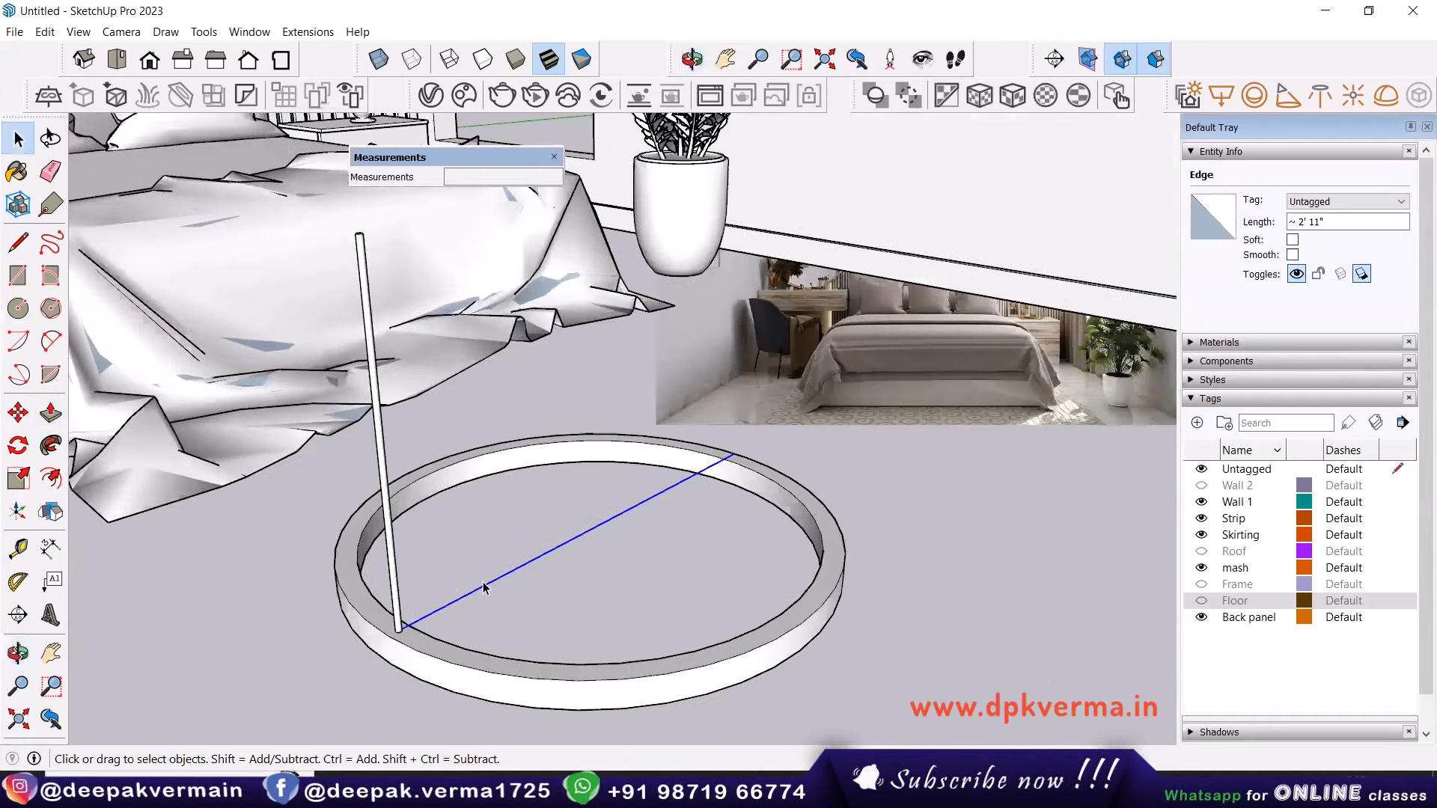
triple_click(380, 448)
right_click(379, 433)
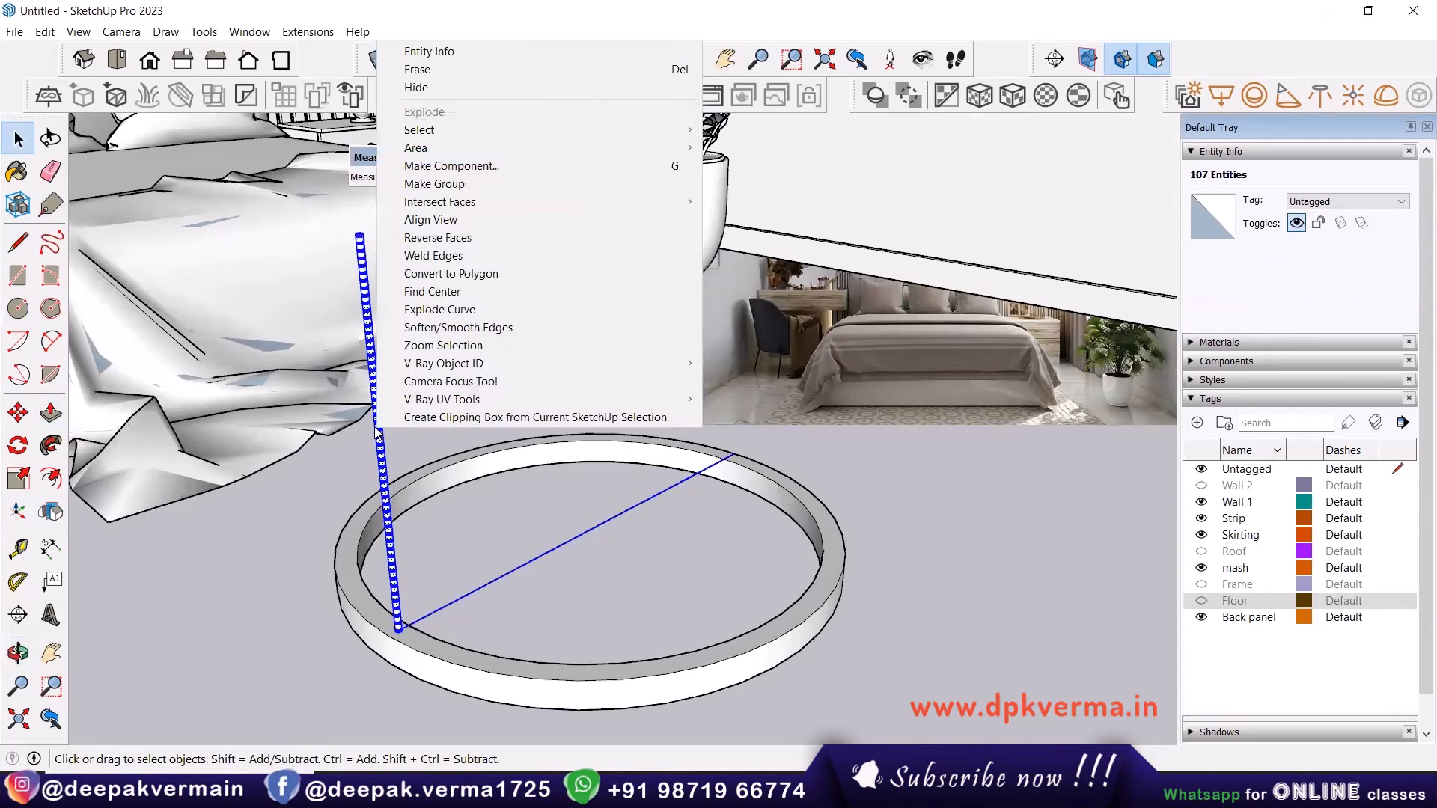
left_click(424, 186)
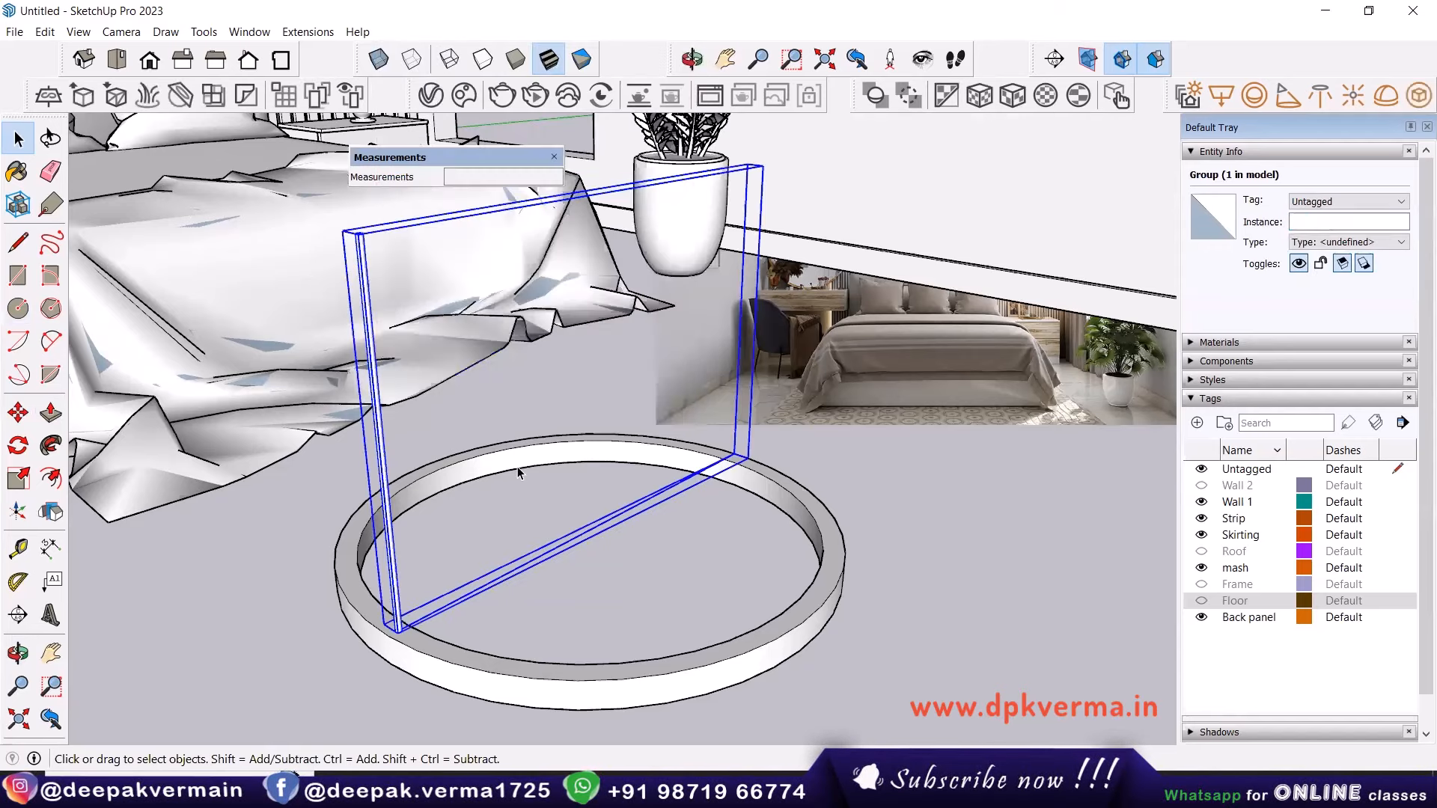
Open the rod group for editing and delete the leftover line spanning the ring.
left_click(545, 576)
left_click(532, 564)
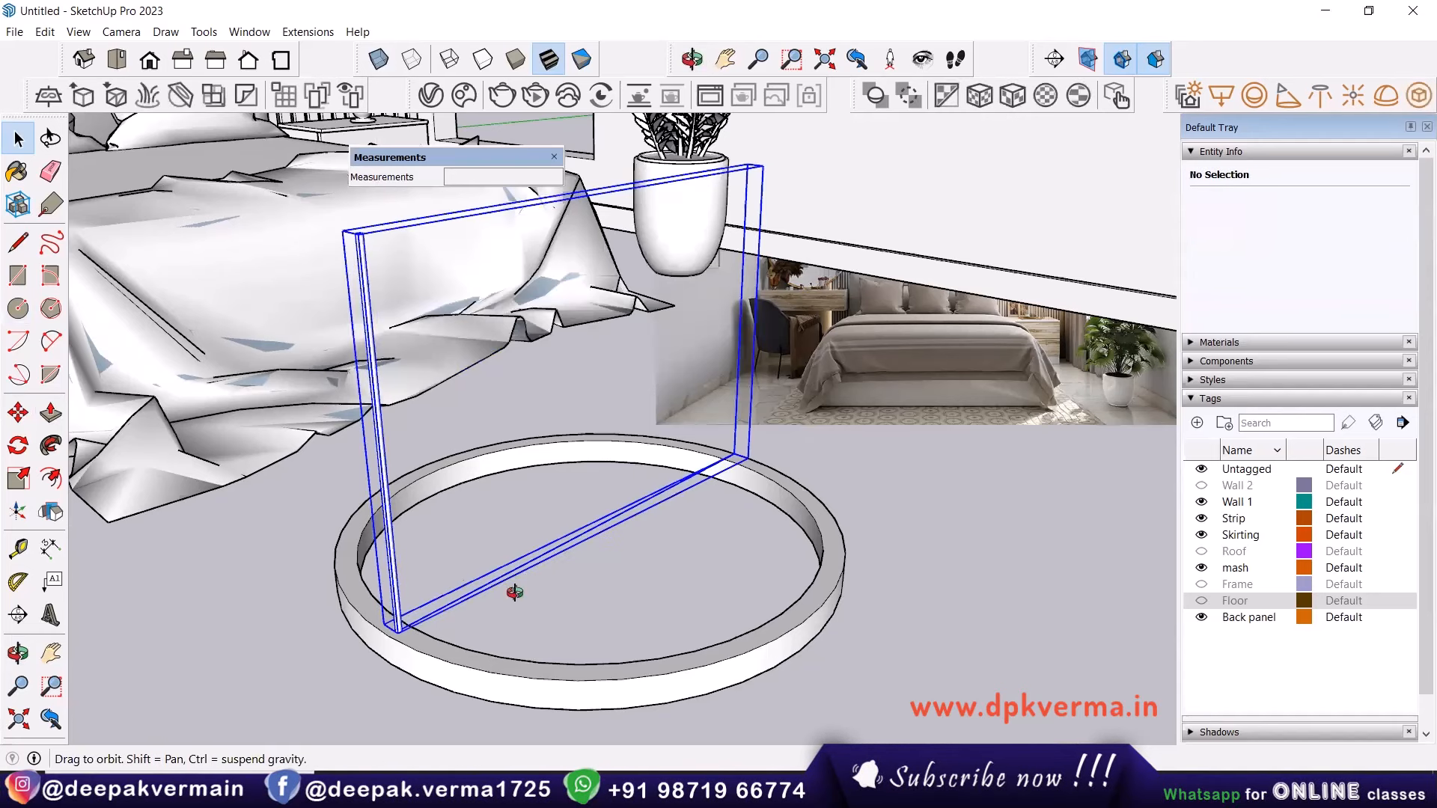
middle_click_drag(514, 594, 470, 599)
middle_click_drag(573, 587, 548, 586)
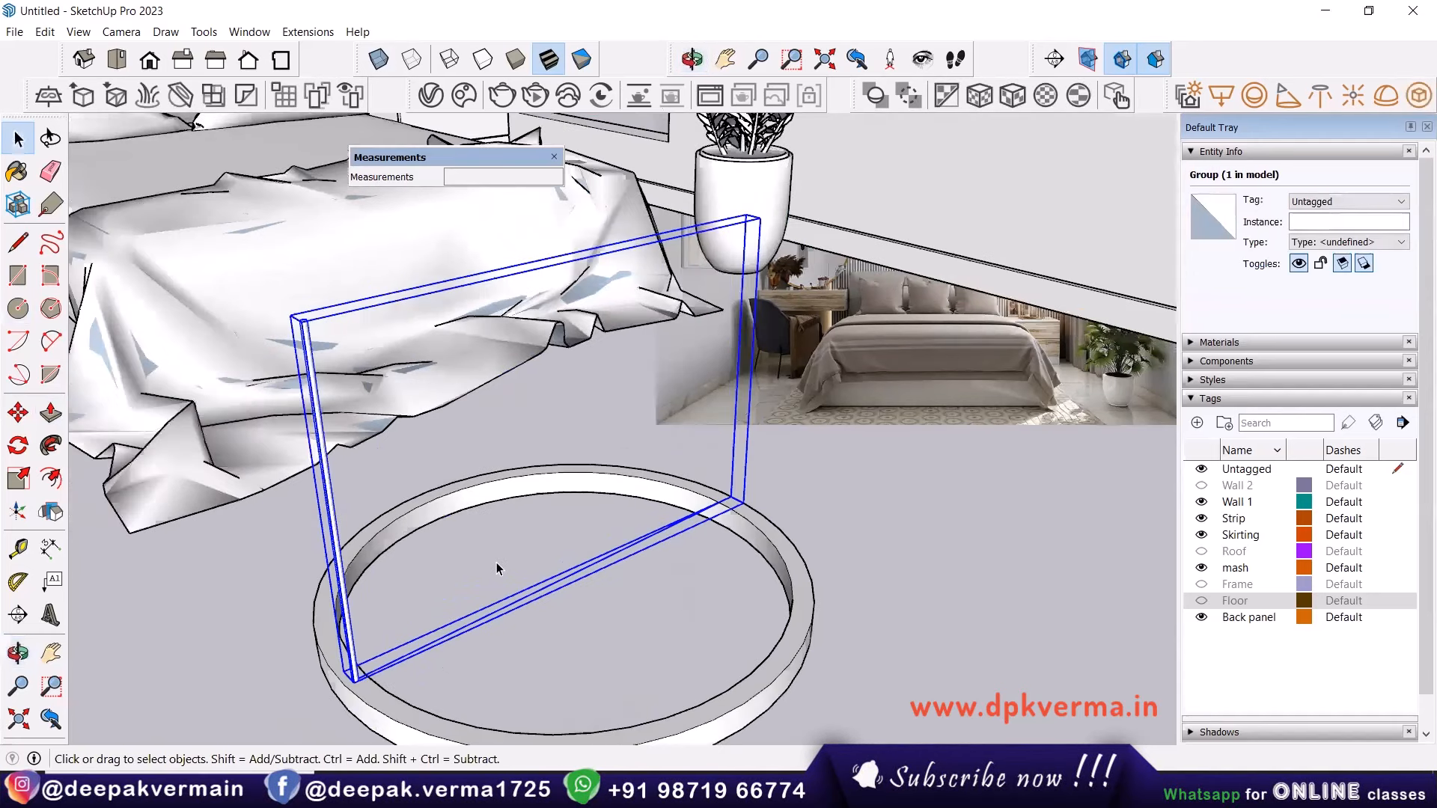
double_click(542, 594)
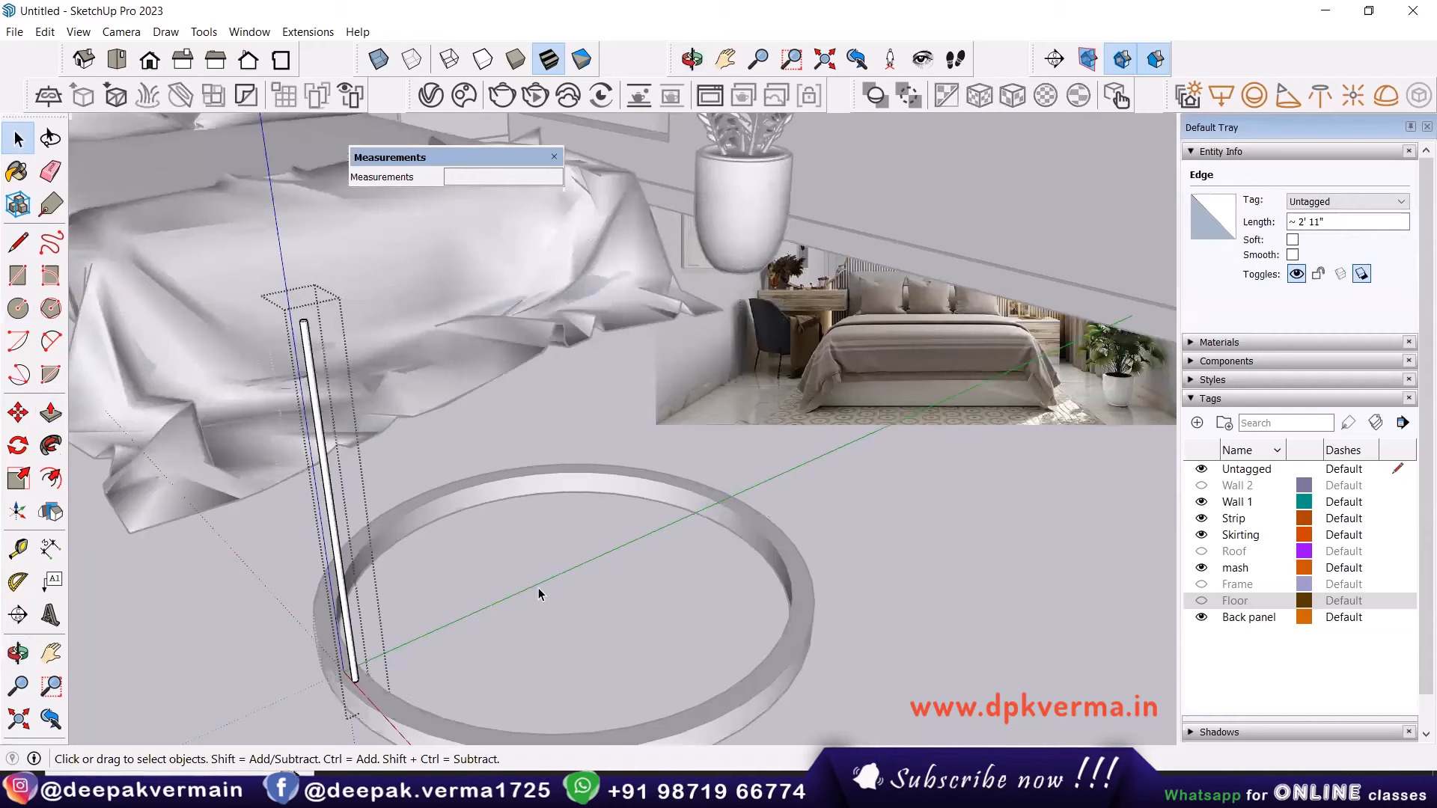
Close the rod group and draw a line about 2' 9" long across the ring through its centre.
left_click(532, 589)
left_click(903, 536)
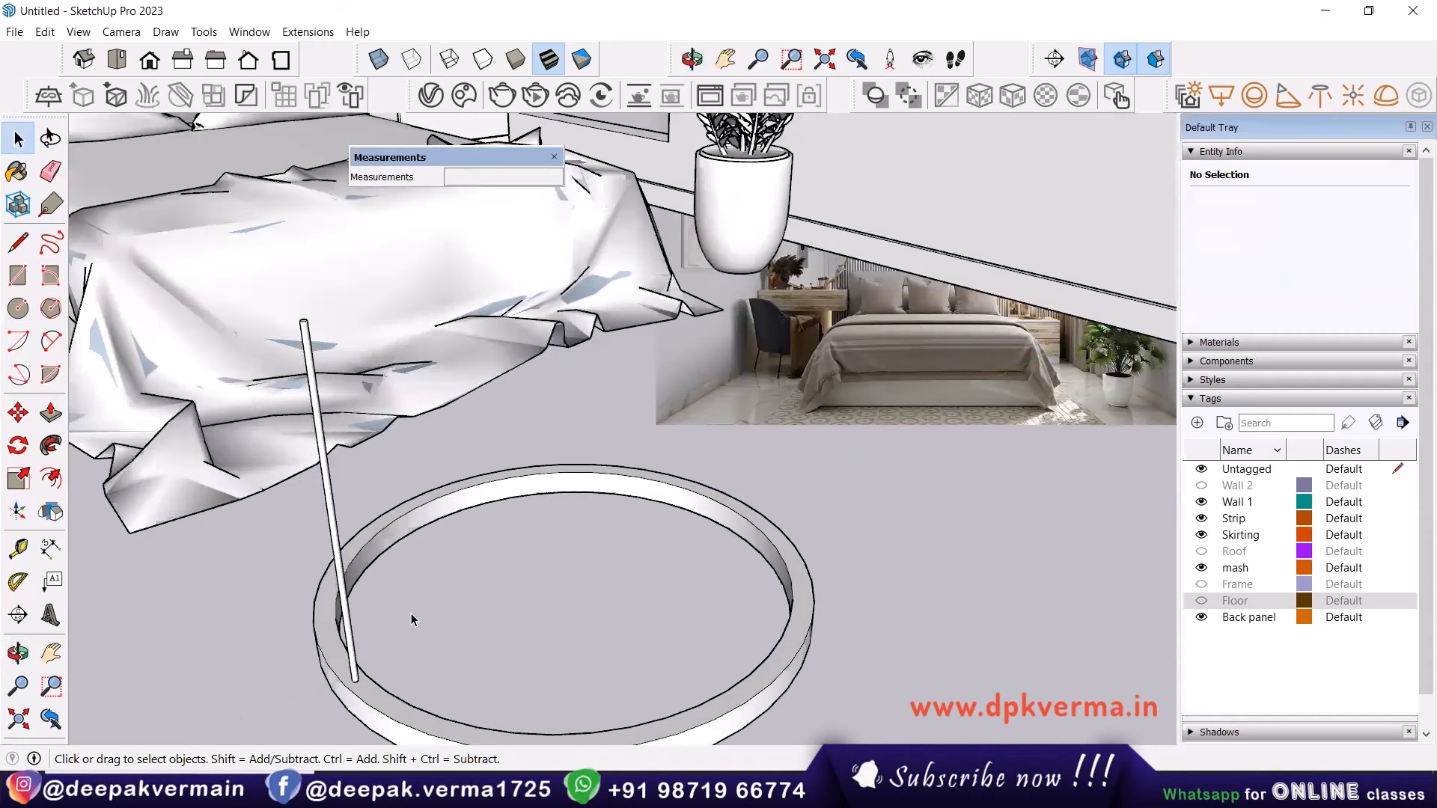
key("l")
left_click(377, 533)
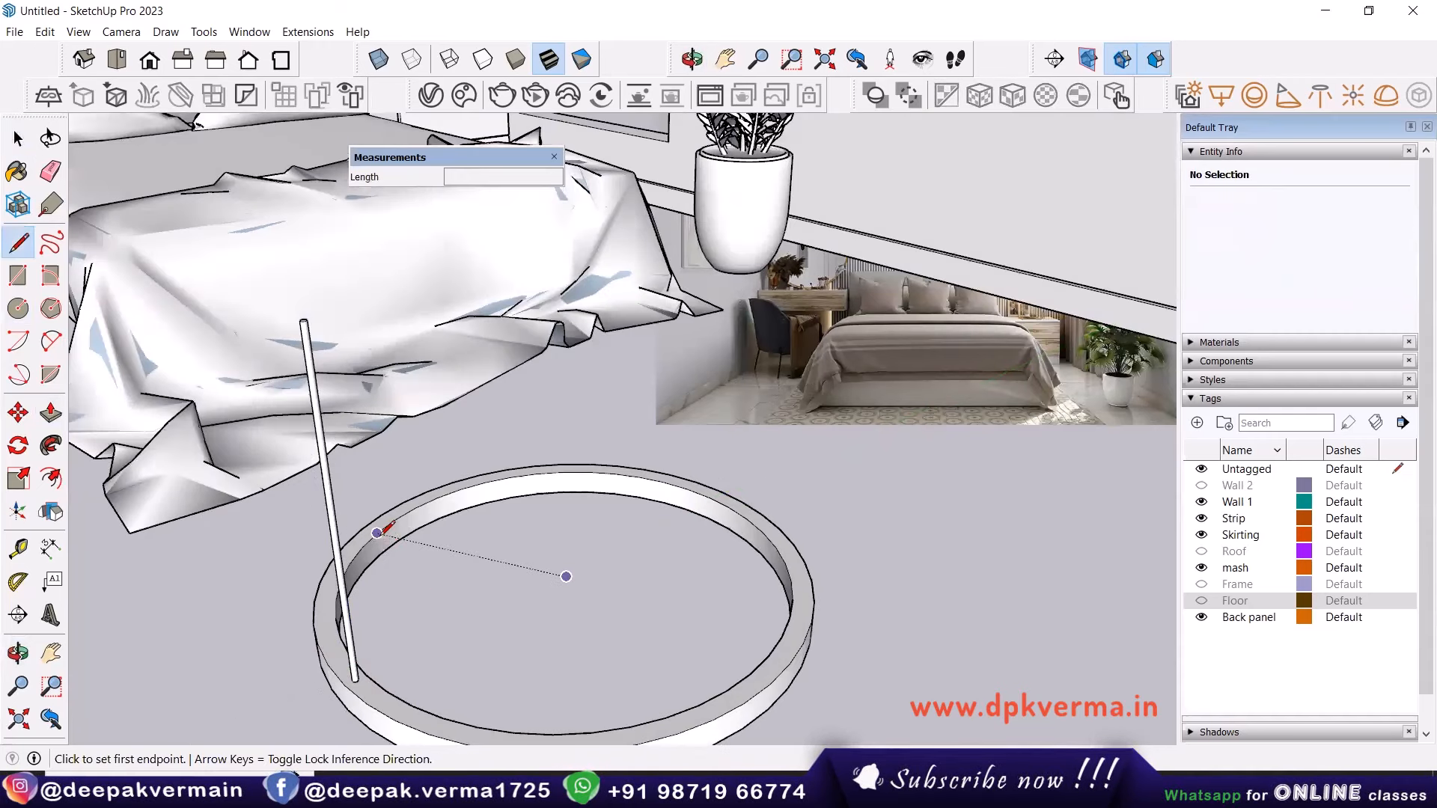
scroll(790, 615, "up", 2)
left_click(789, 630)
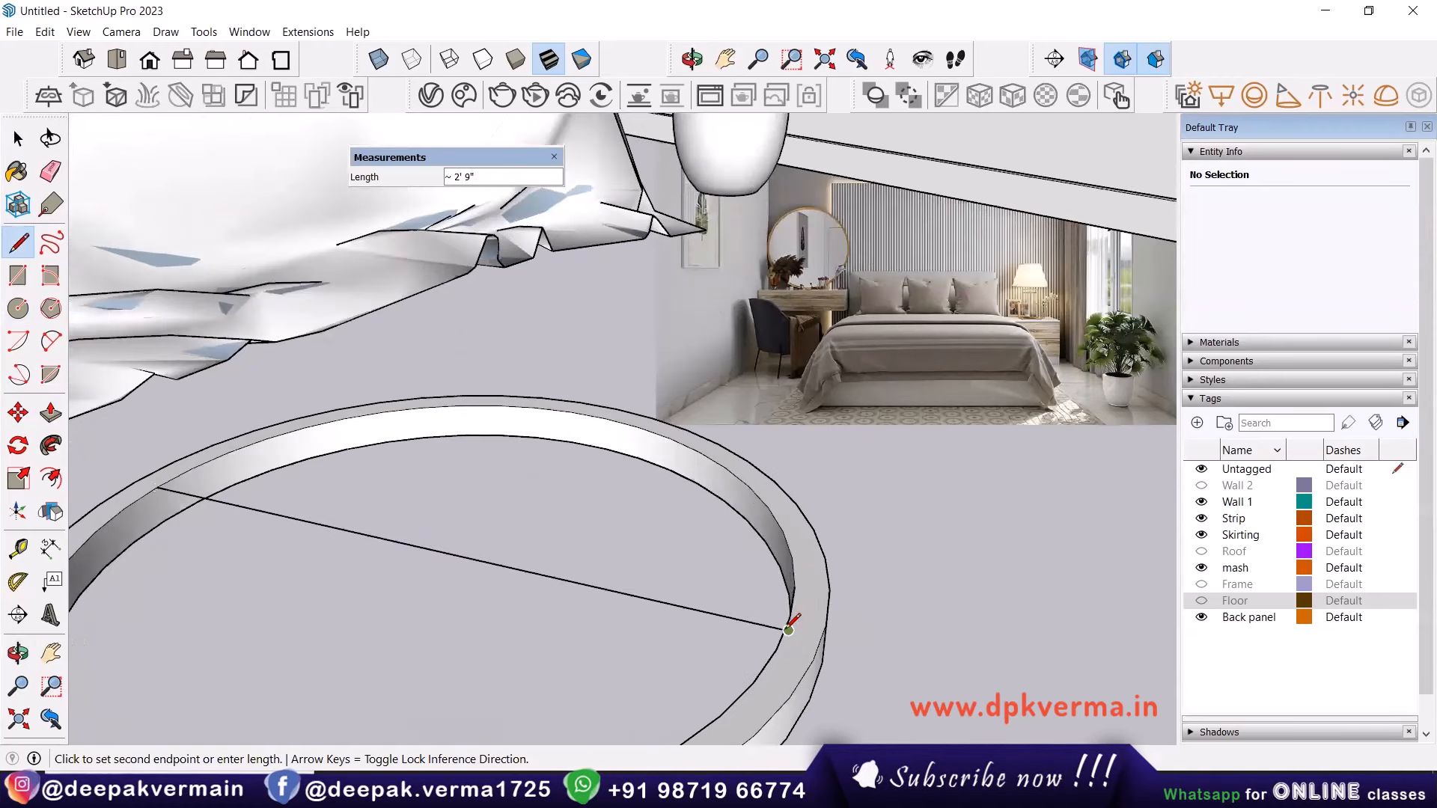
key("Escape")
left_click(141, 497)
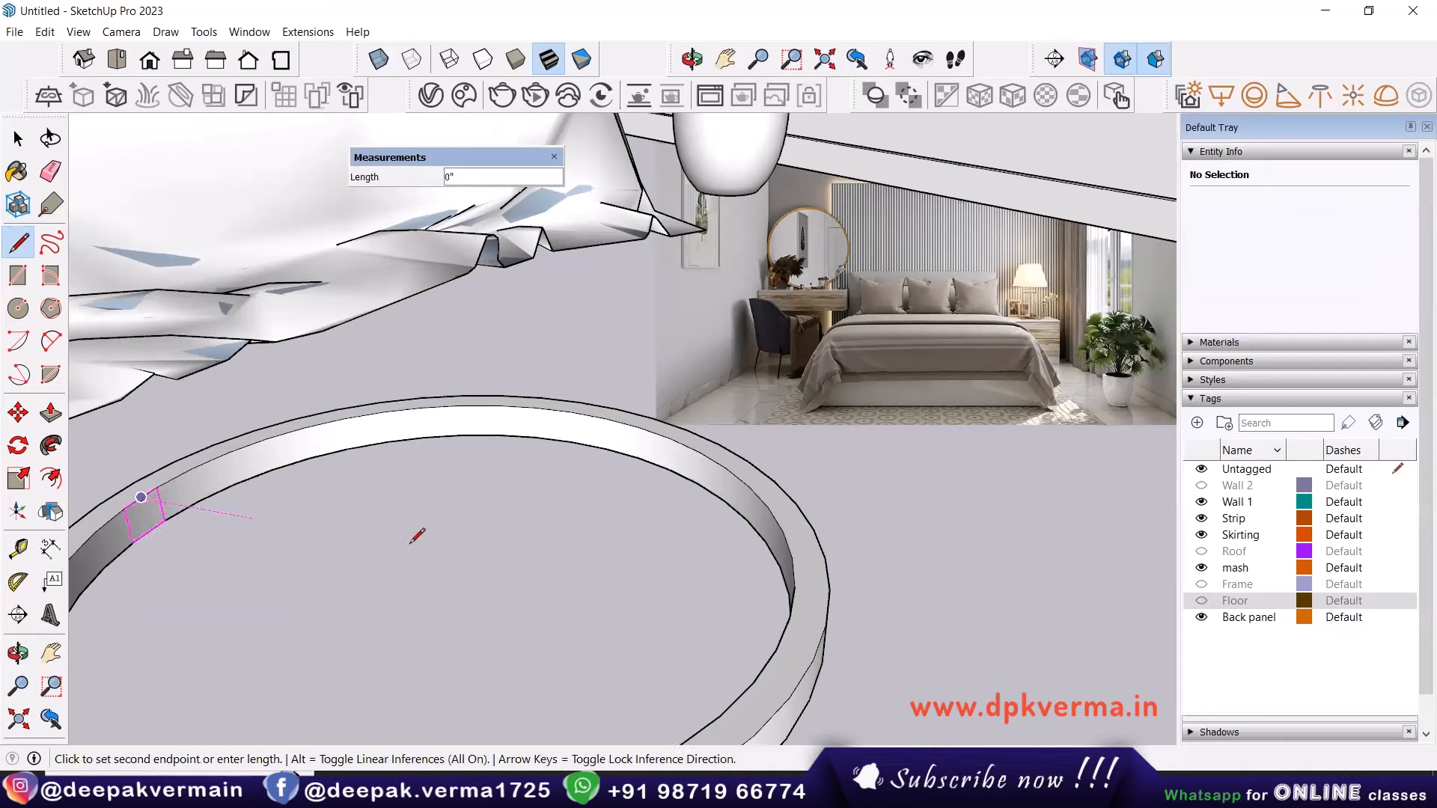
left_click(791, 618)
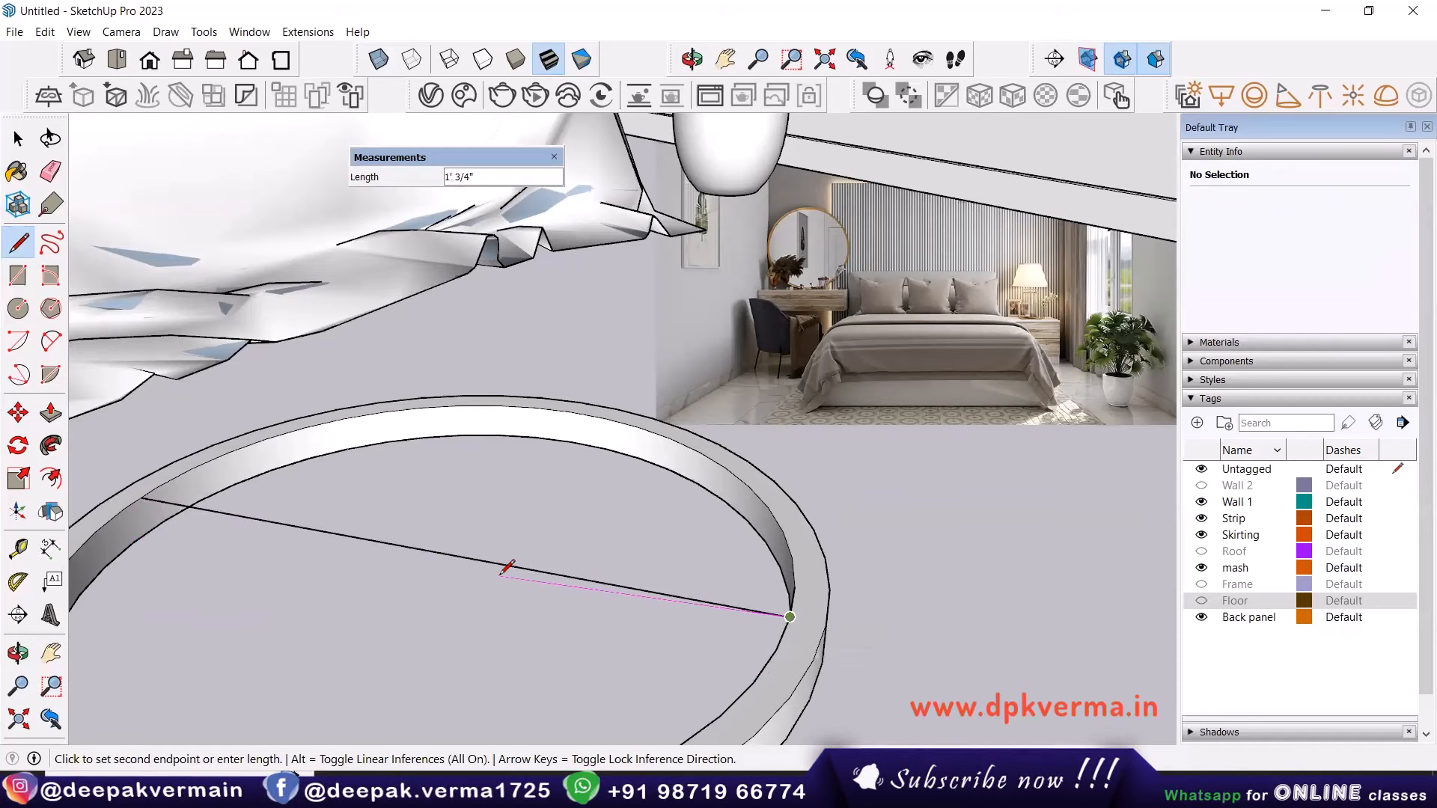
key("space")
scroll(506, 580, "down", 4)
middle_click_drag(474, 641, 658, 558)
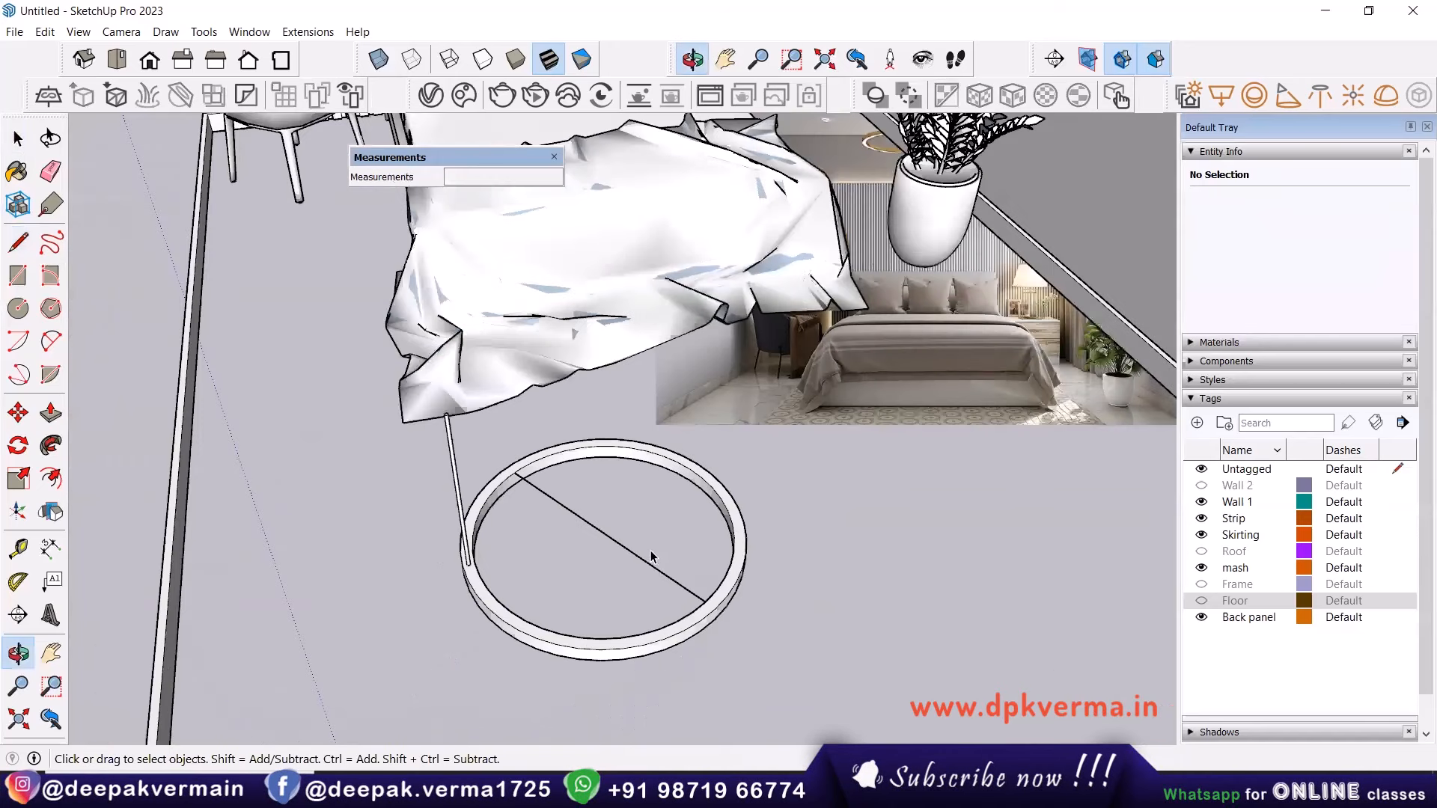
Rotate-copy the suspension rod by 90° around the midpoint of the line across the ring, making 3 copies.
scroll(650, 554, "down", 1)
left_click(629, 547)
scroll(569, 534, "up", 2)
left_click(460, 476)
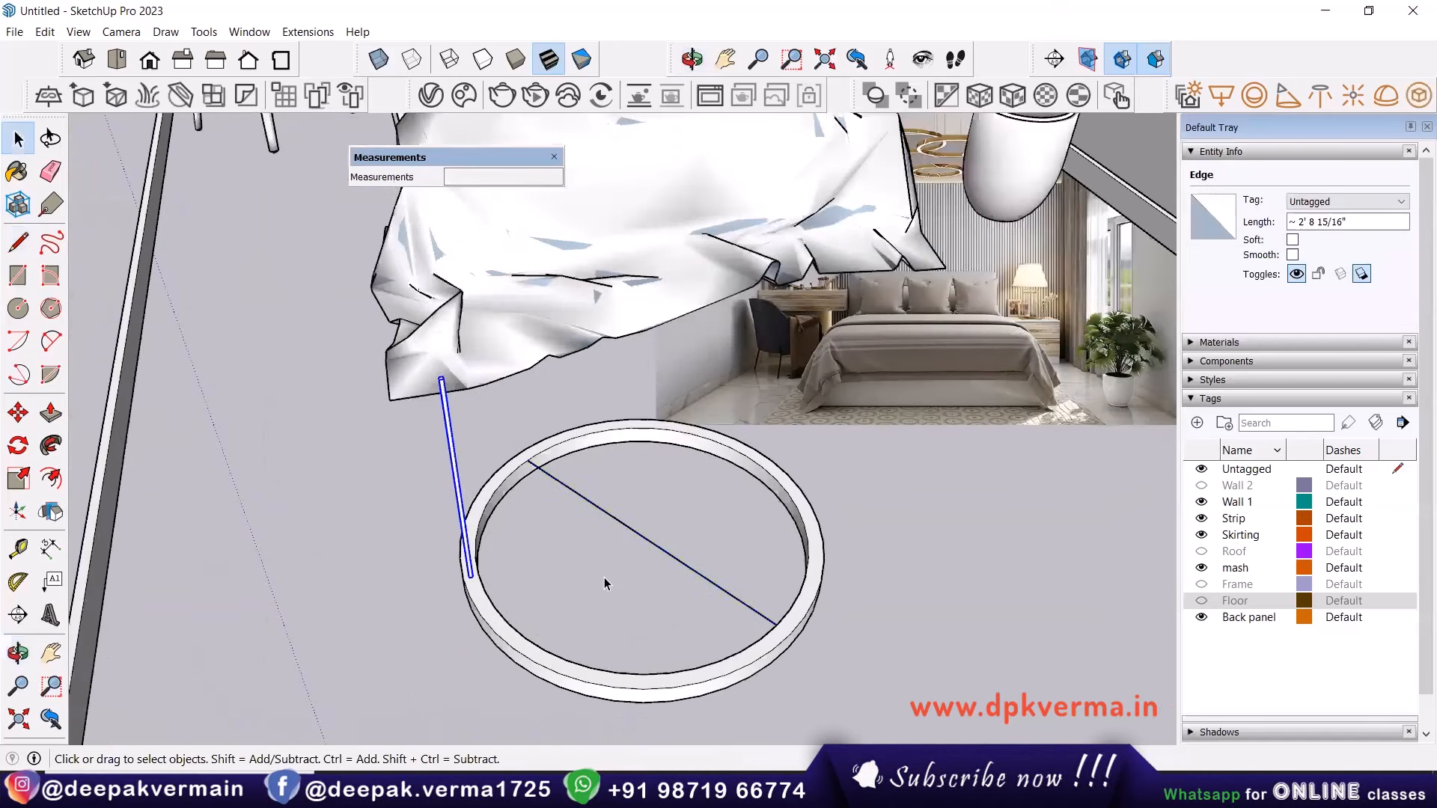
key("q")
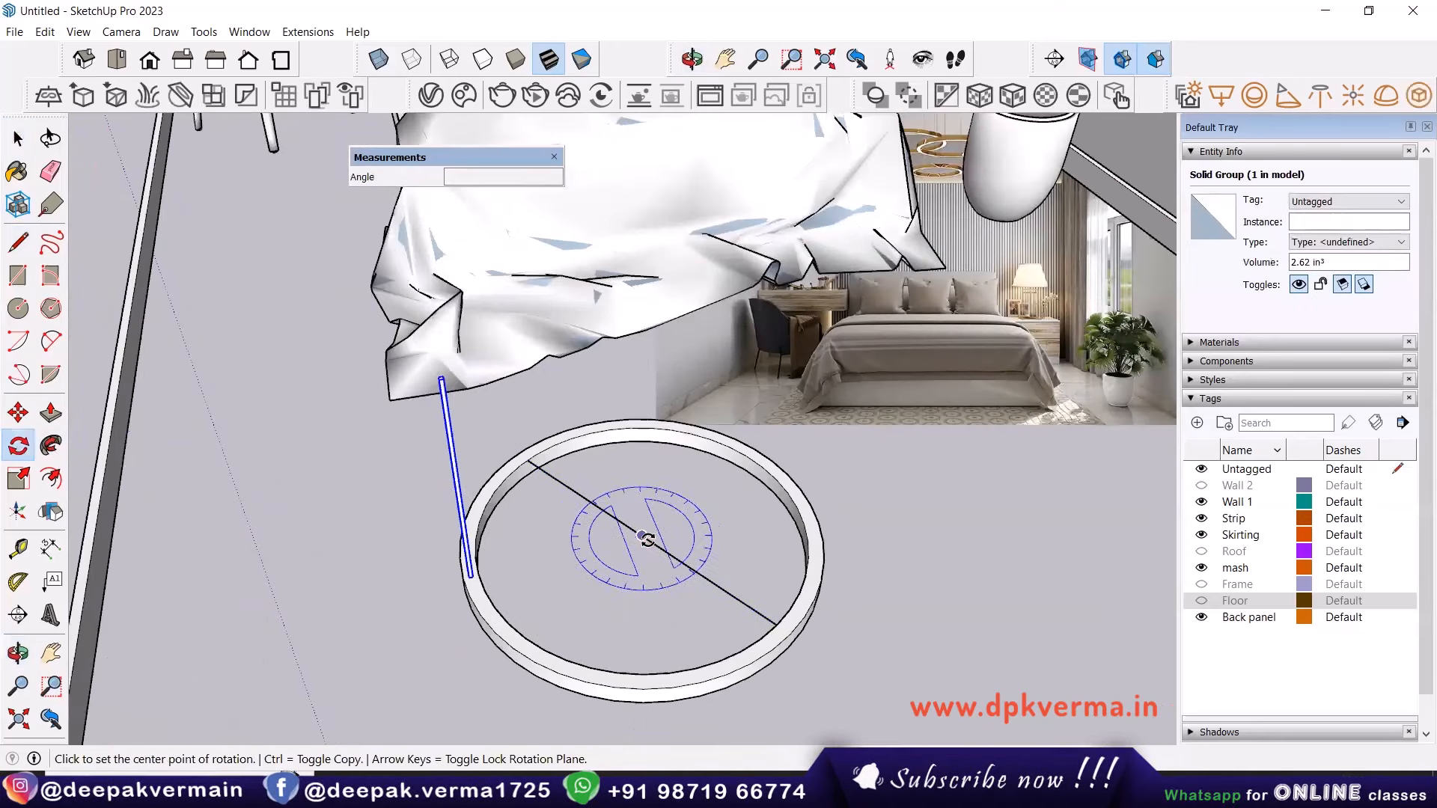
left_click(642, 536)
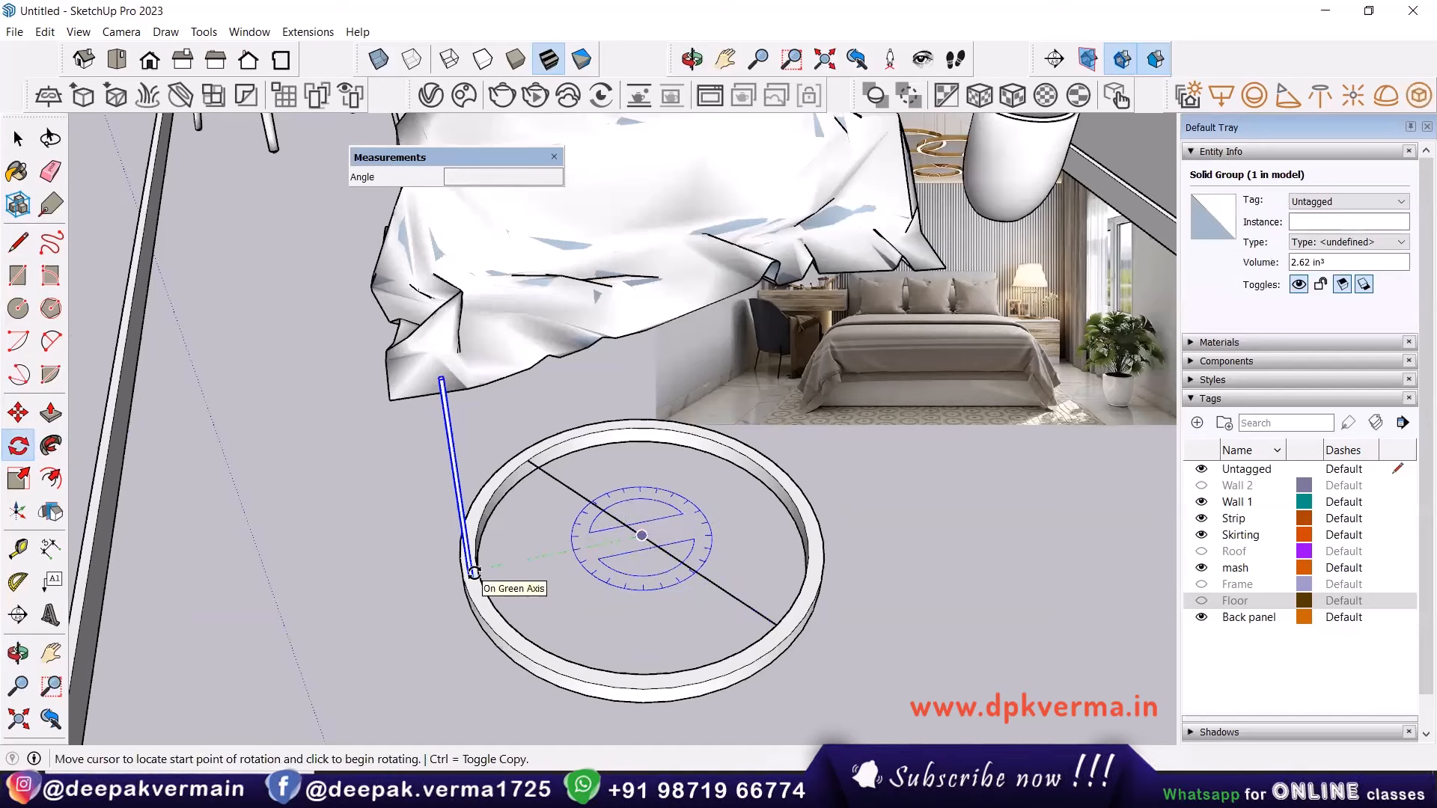
left_click(475, 572)
key("ctrl")
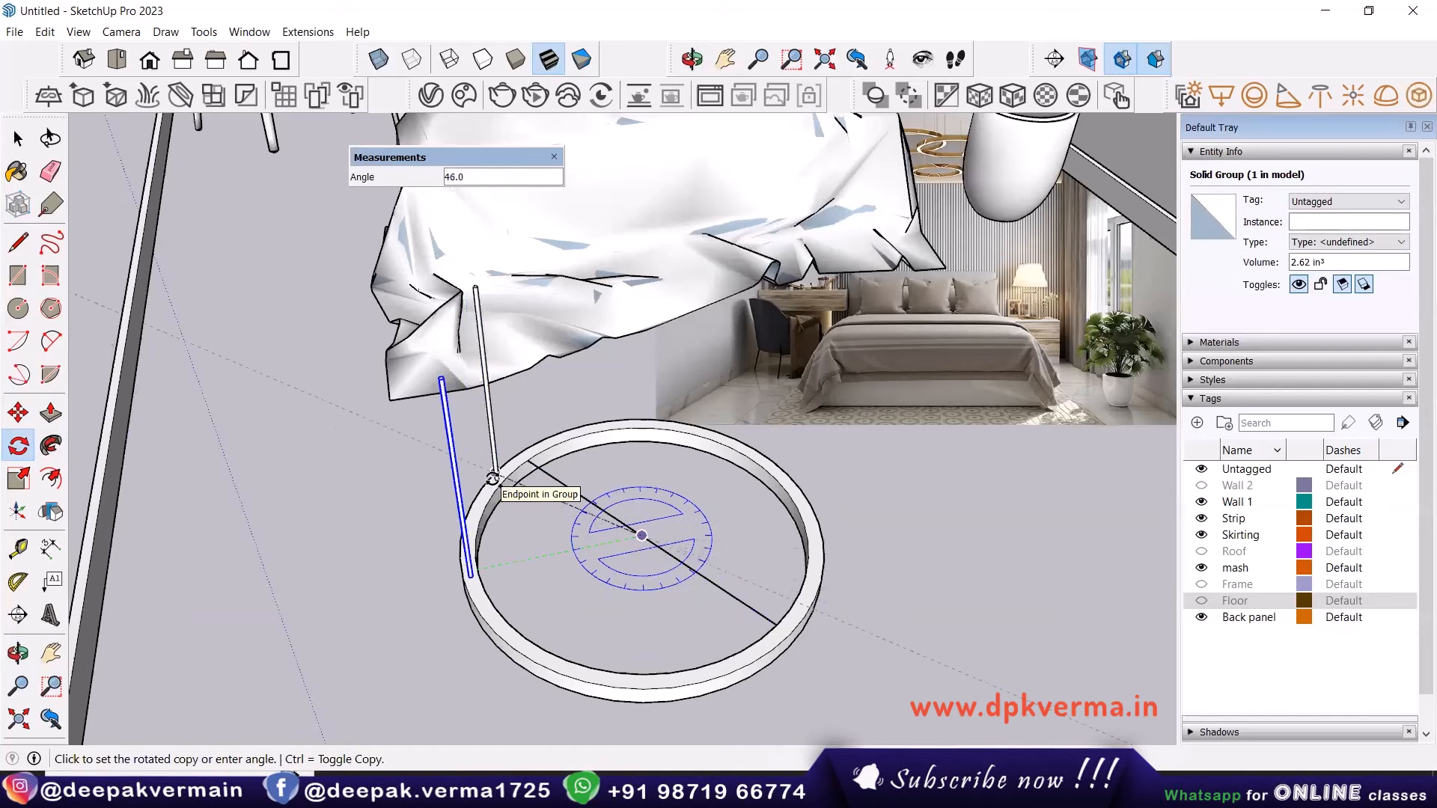
type("90")
key("Return")
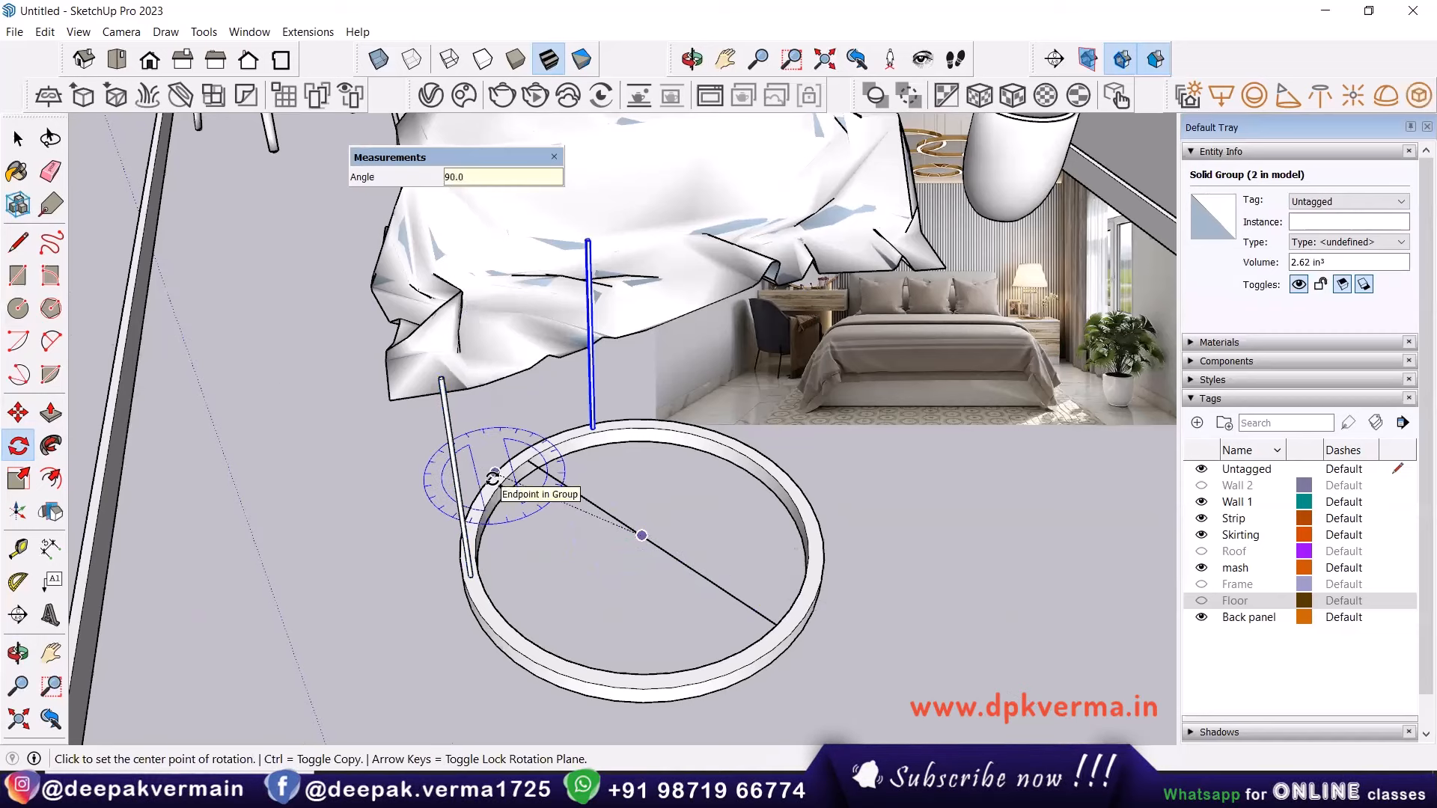
type("3x")
key("Return")
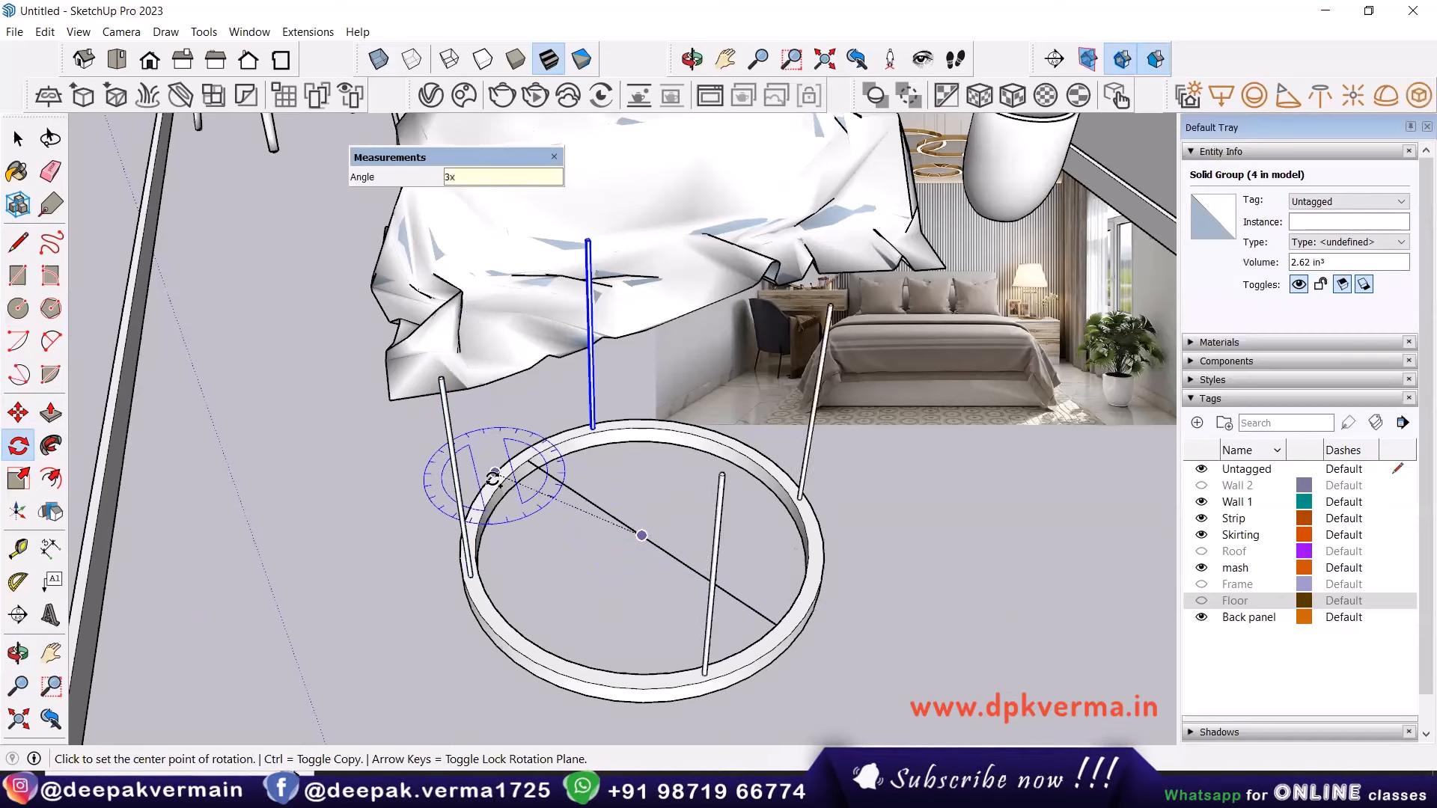
Delete the helper line spanning the ring.
key("space")
left_click(321, 531)
scroll(434, 524, "down", 1)
left_click(563, 507)
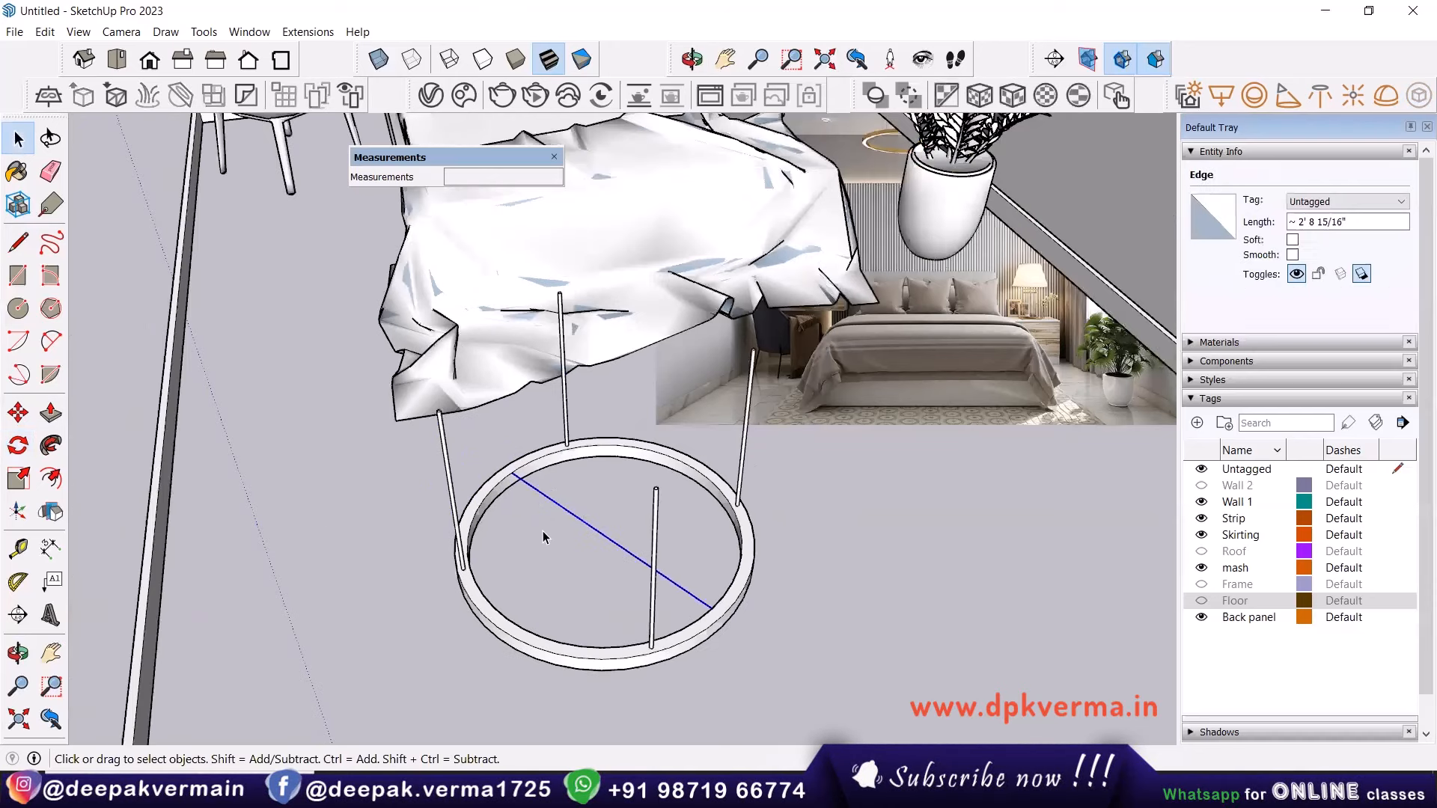
key("Delete")
middle_click_drag(692, 512, 823, 486)
scroll(792, 475, "down", 2)
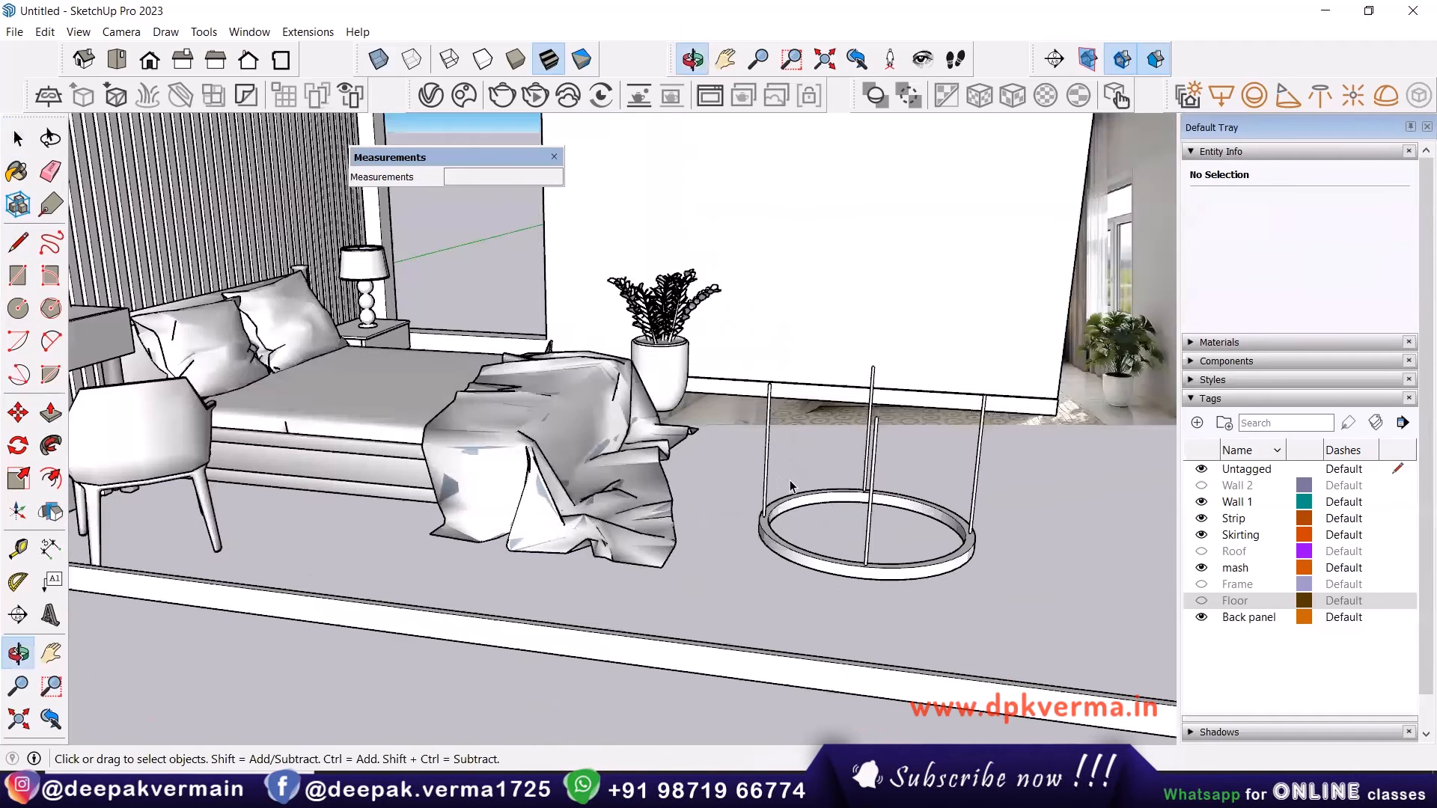
Select all four suspension rods and make them one group.
left_click(767, 469)
left_click(870, 449, "ctrl")
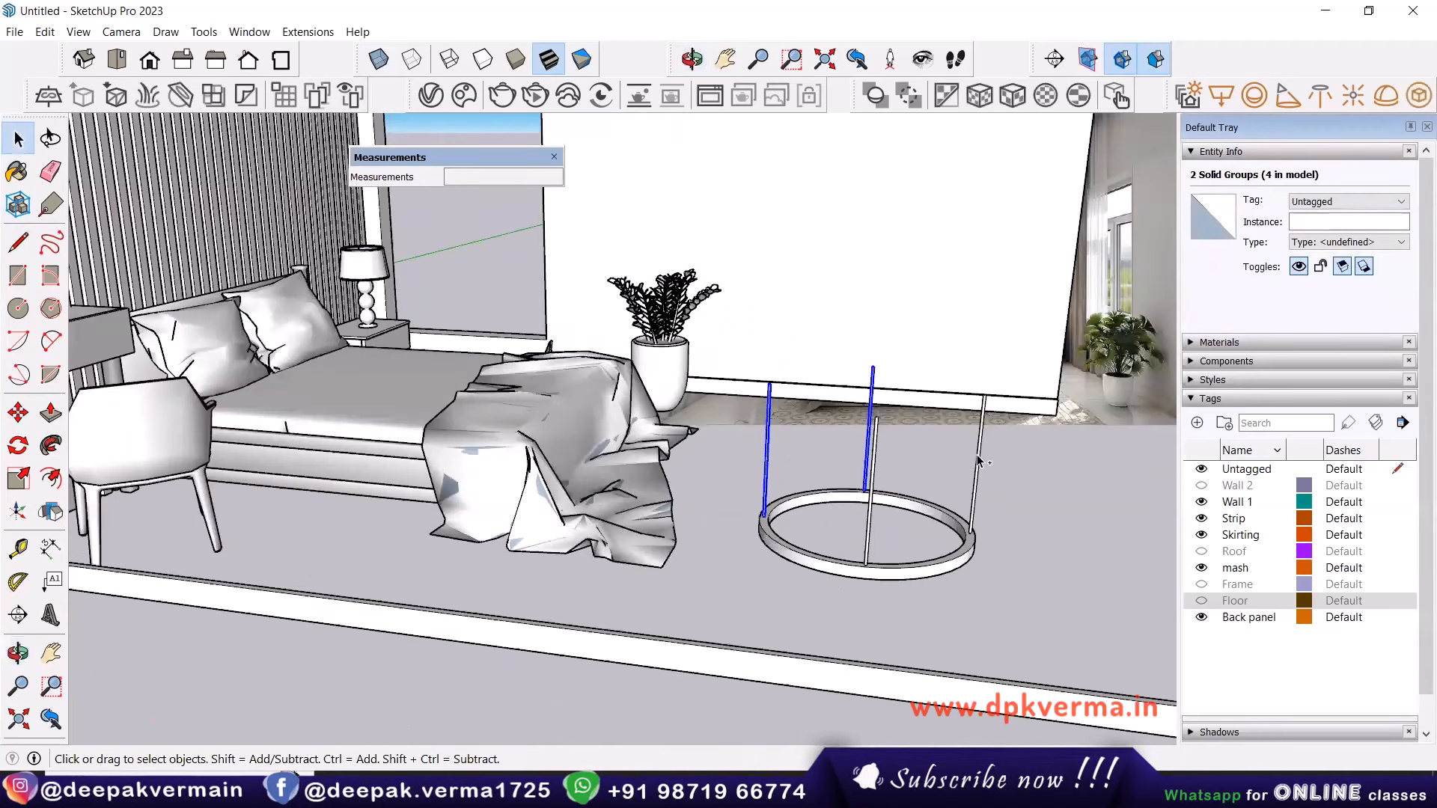
left_click(866, 550, "ctrl")
scroll(862, 547, "down", 3)
middle_click_drag(863, 547, 738, 524)
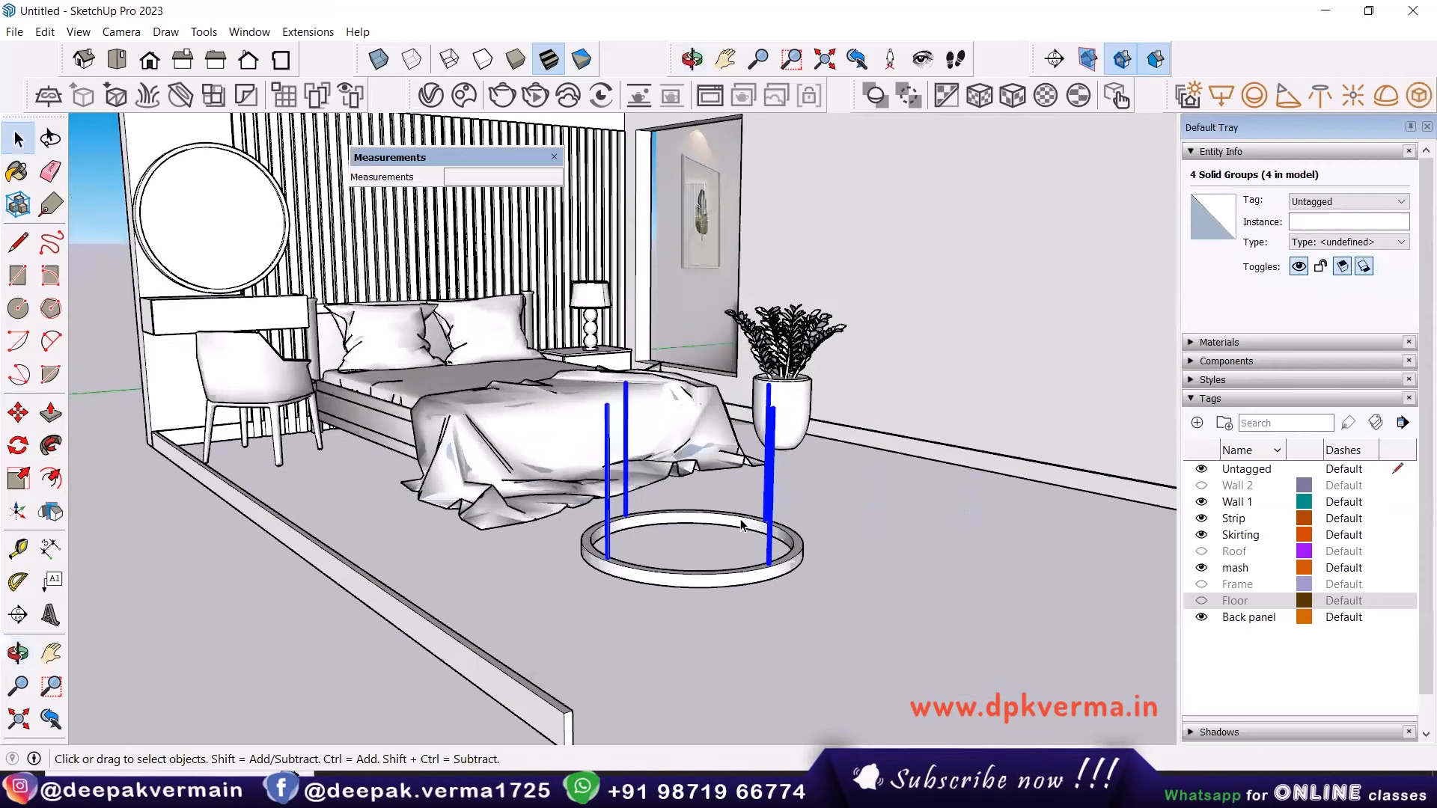
right_click(767, 474)
left_click(823, 338)
left_click(773, 497)
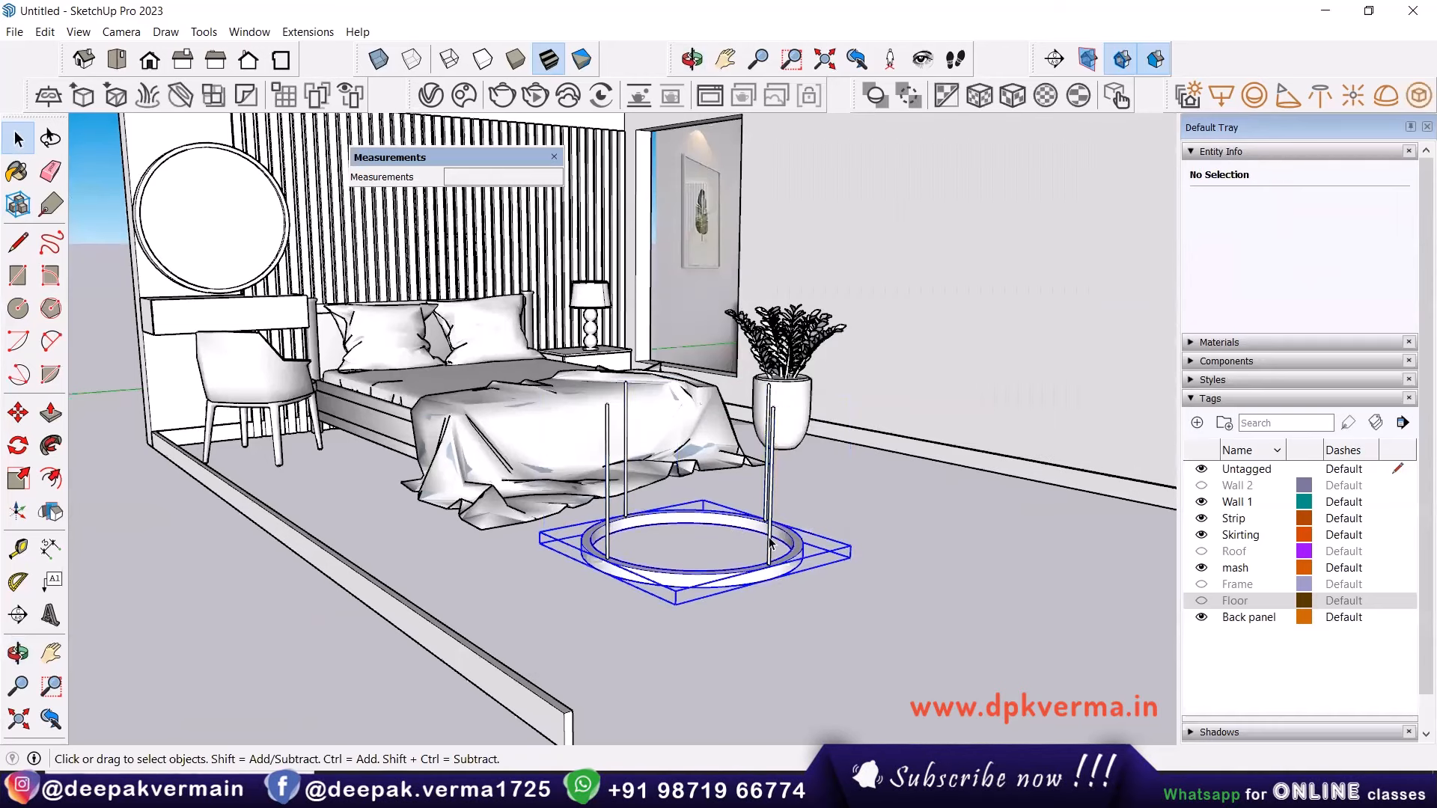
left_click(771, 496, "ctrl")
right_click(771, 490)
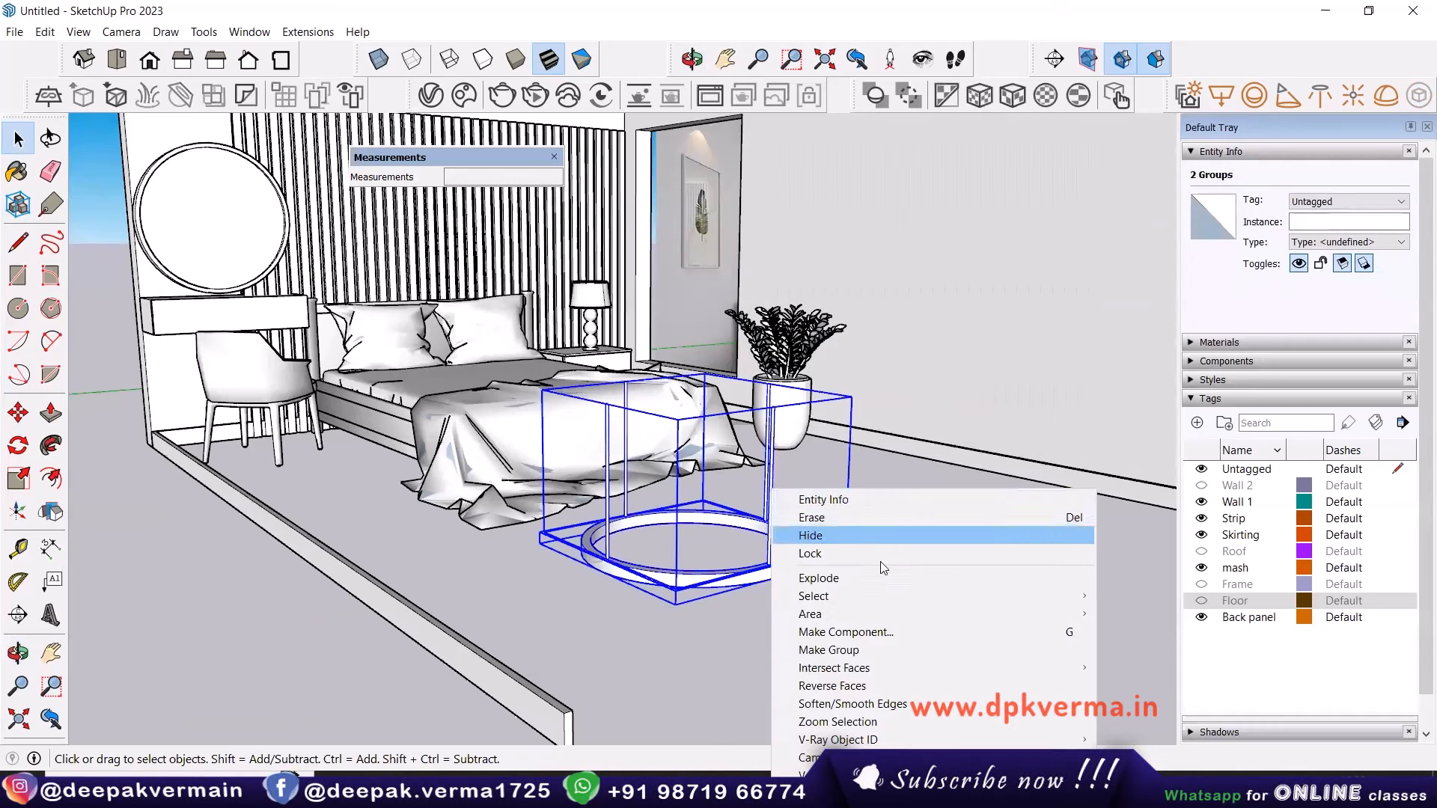
left_click(911, 453)
Copy the ring without its rods about 1' 4" sideways so it overlaps the original ring in plan.
left_click(821, 552)
scroll(824, 555, "down", 2)
left_click(819, 564)
middle_click_drag(819, 564, 735, 614)
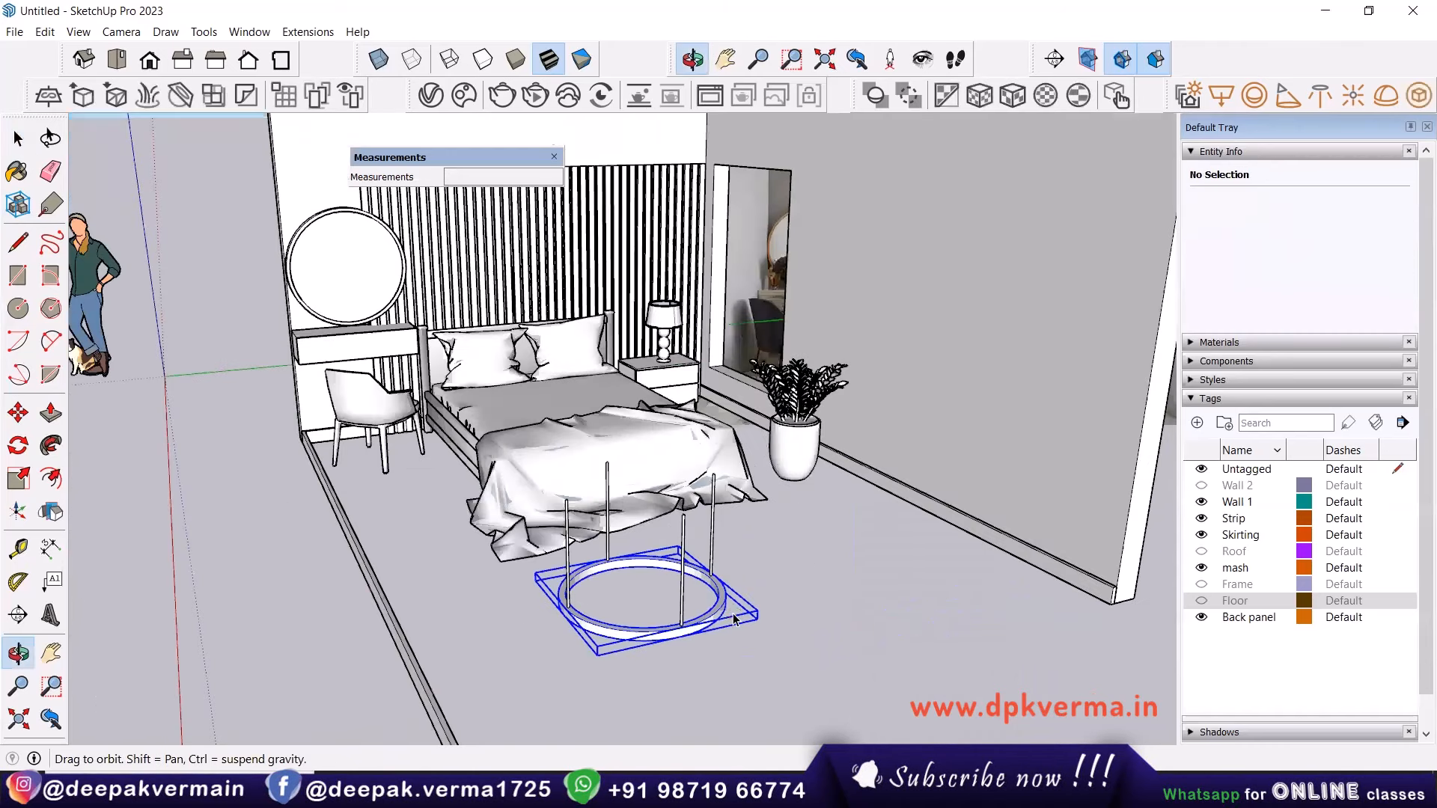
key("m")
key("ctrl")
scroll(759, 618, "up", 2)
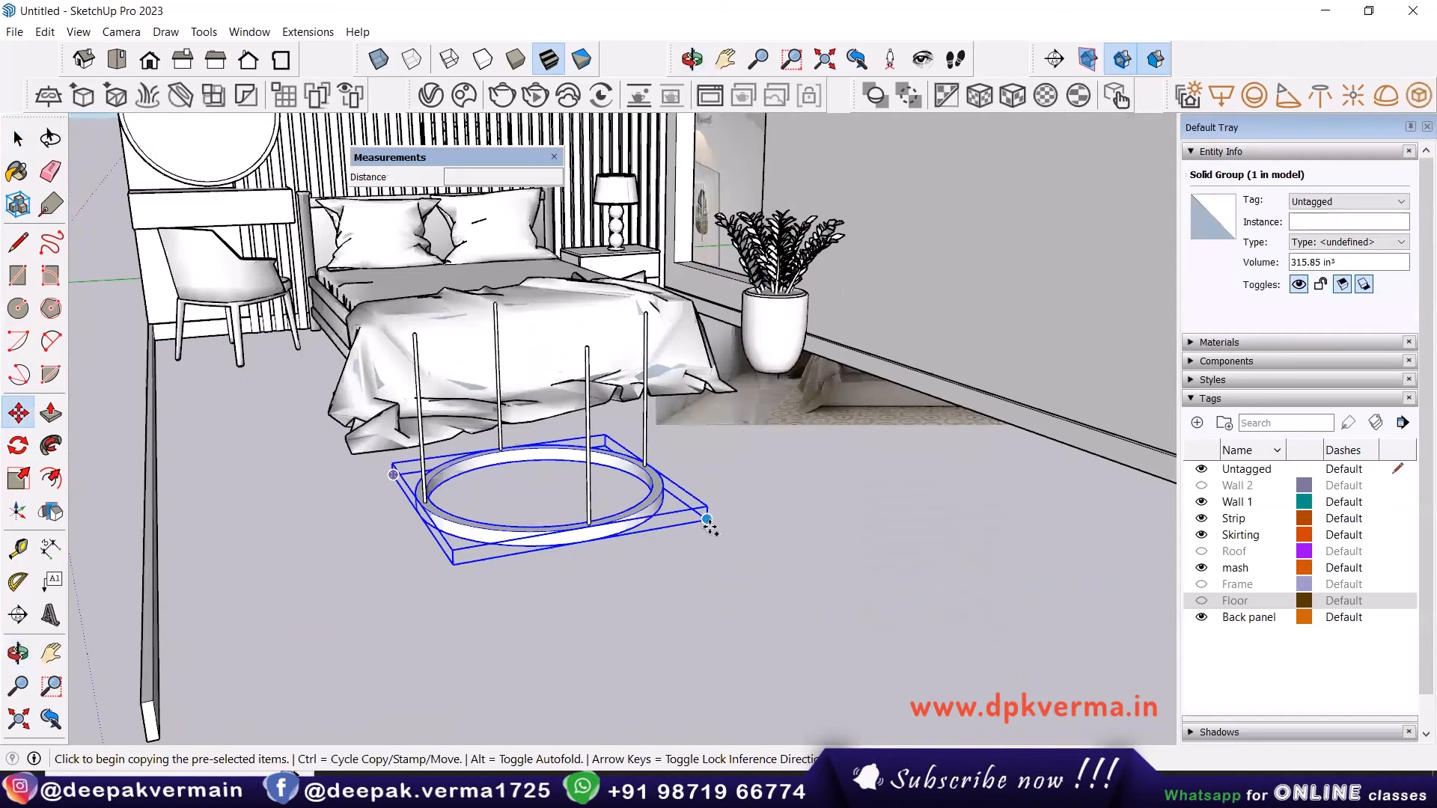
scroll(706, 519, "up", 2)
left_click(707, 518)
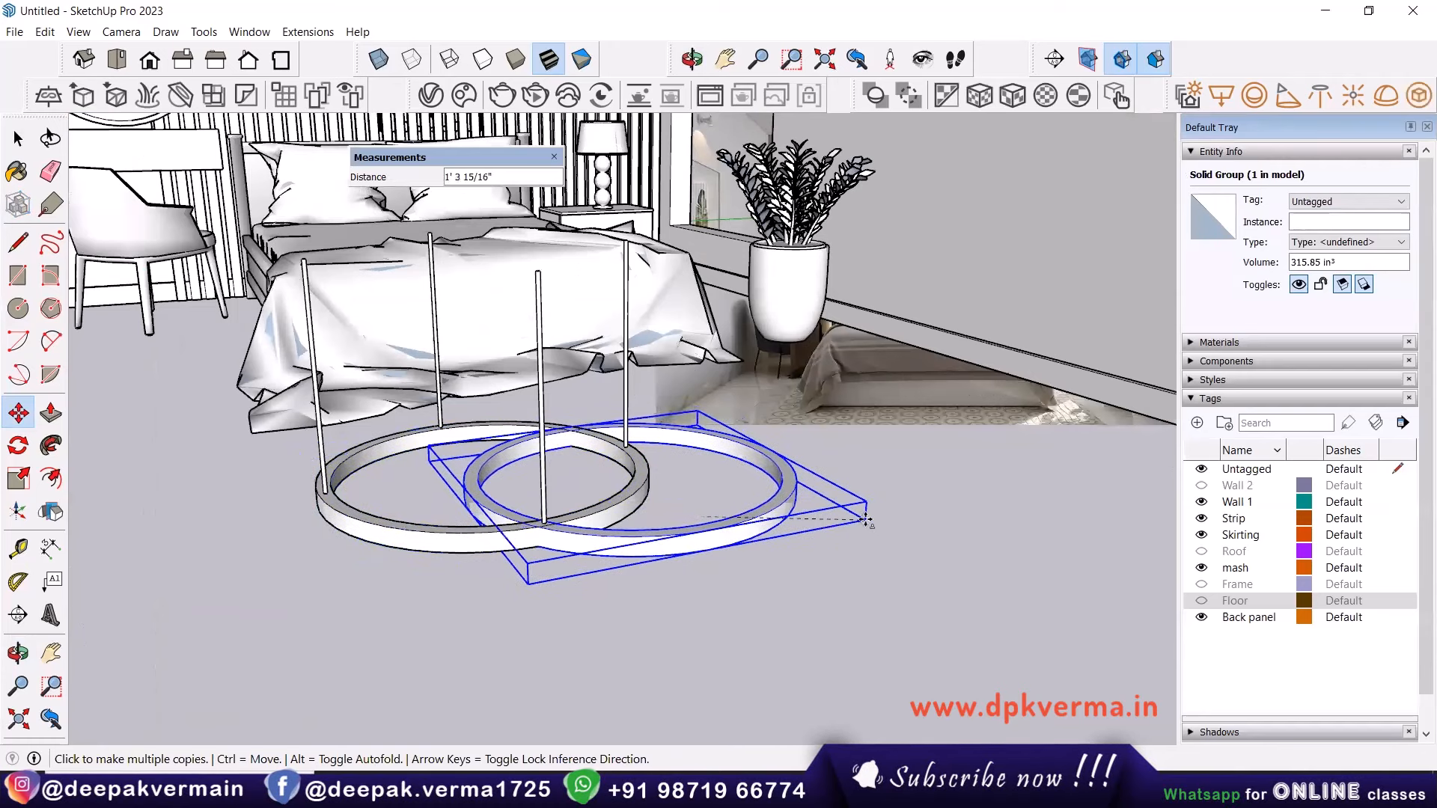
left_click(854, 519)
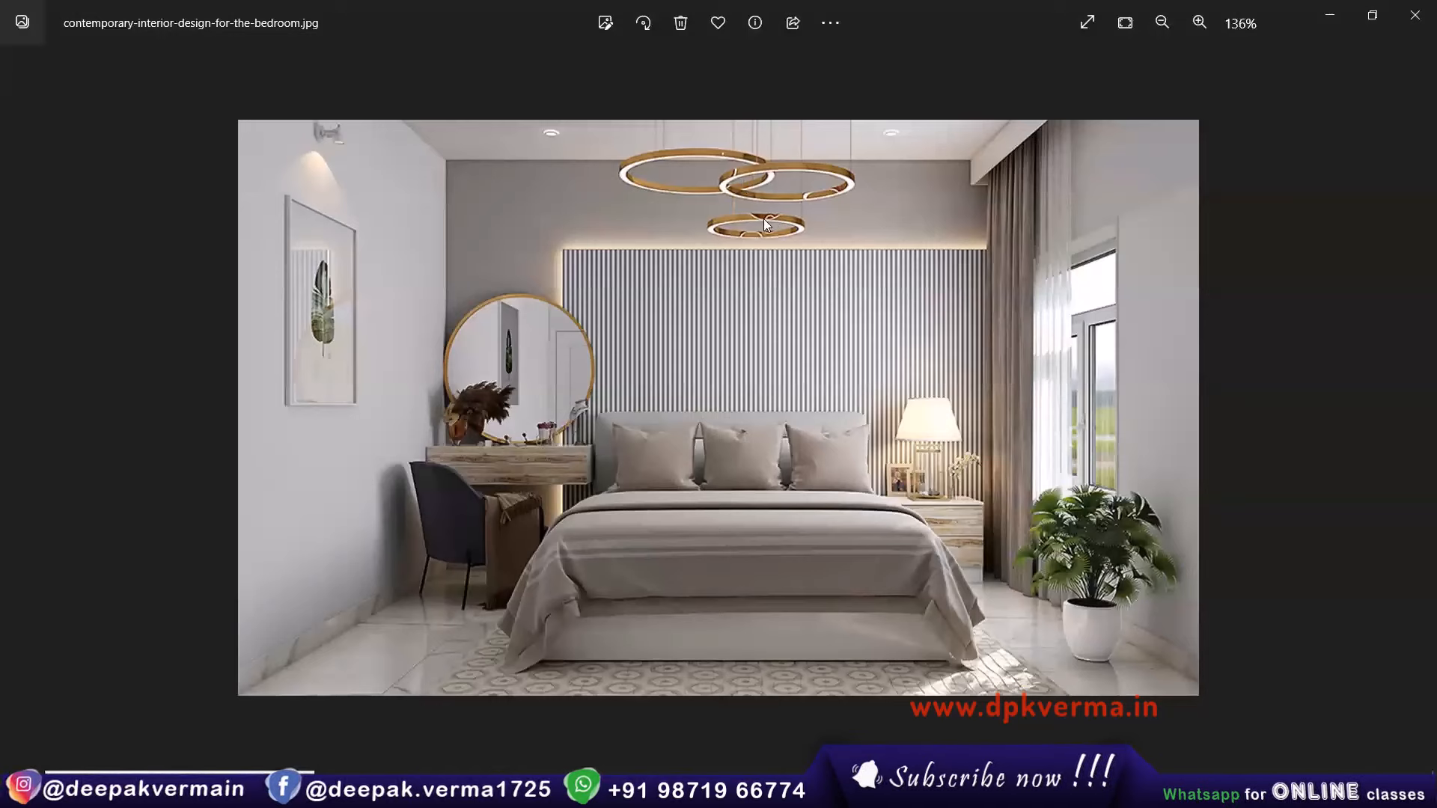
Return from the reference photo to the SketchUp model and lower the copied ring about 5" along the blue axis.
left_click(1330, 17)
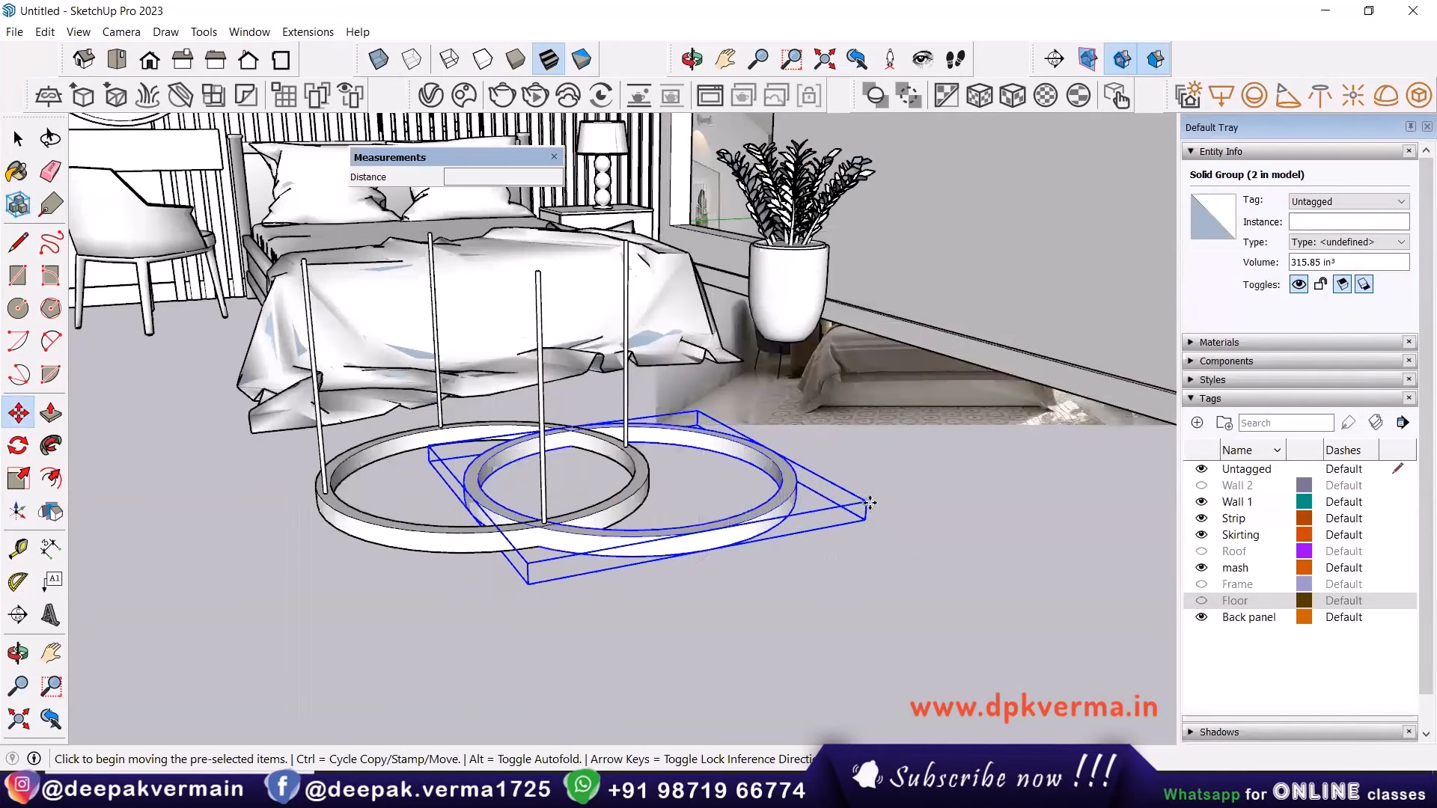
left_click(866, 501)
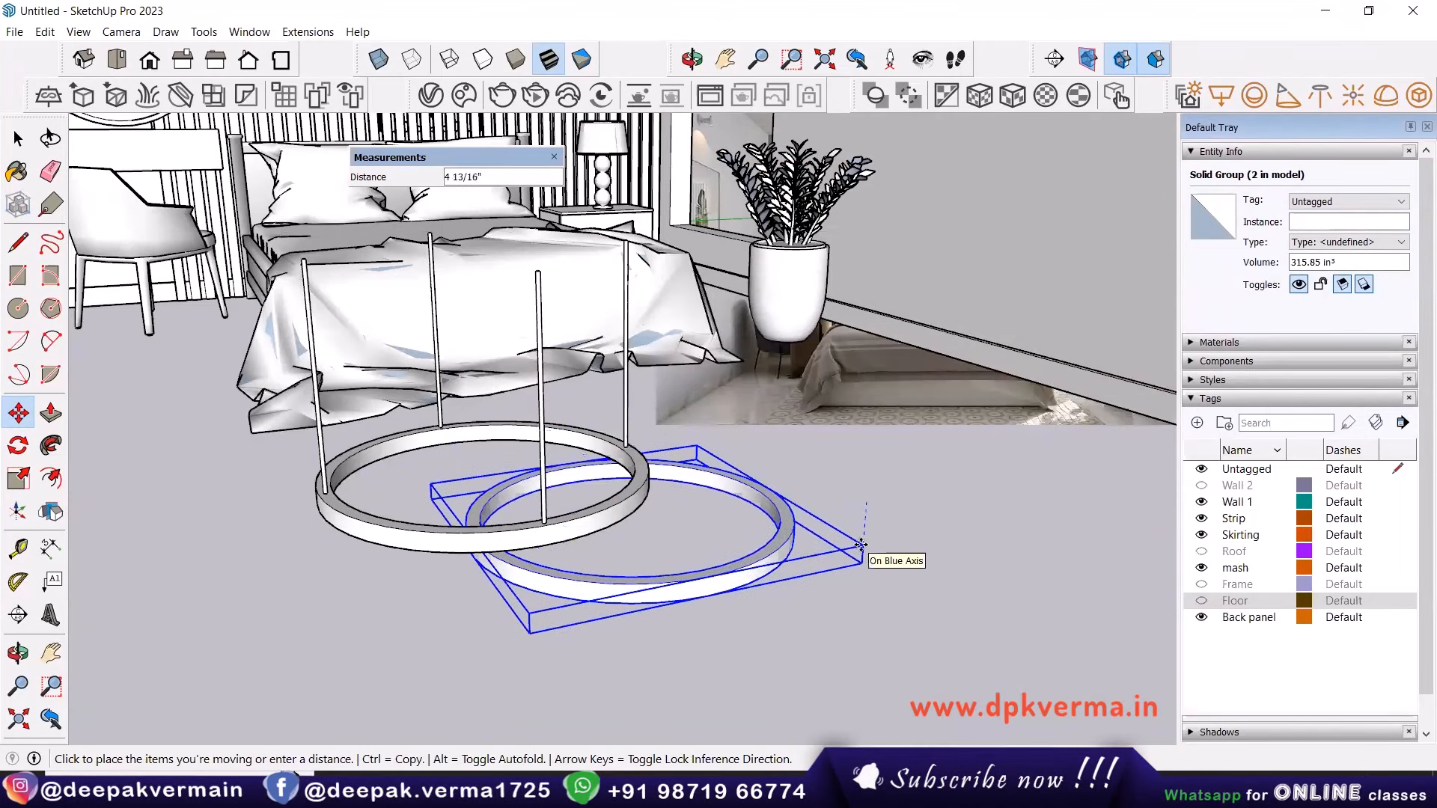
left_click(860, 547)
middle_click_drag(860, 548, 761, 553)
key("space")
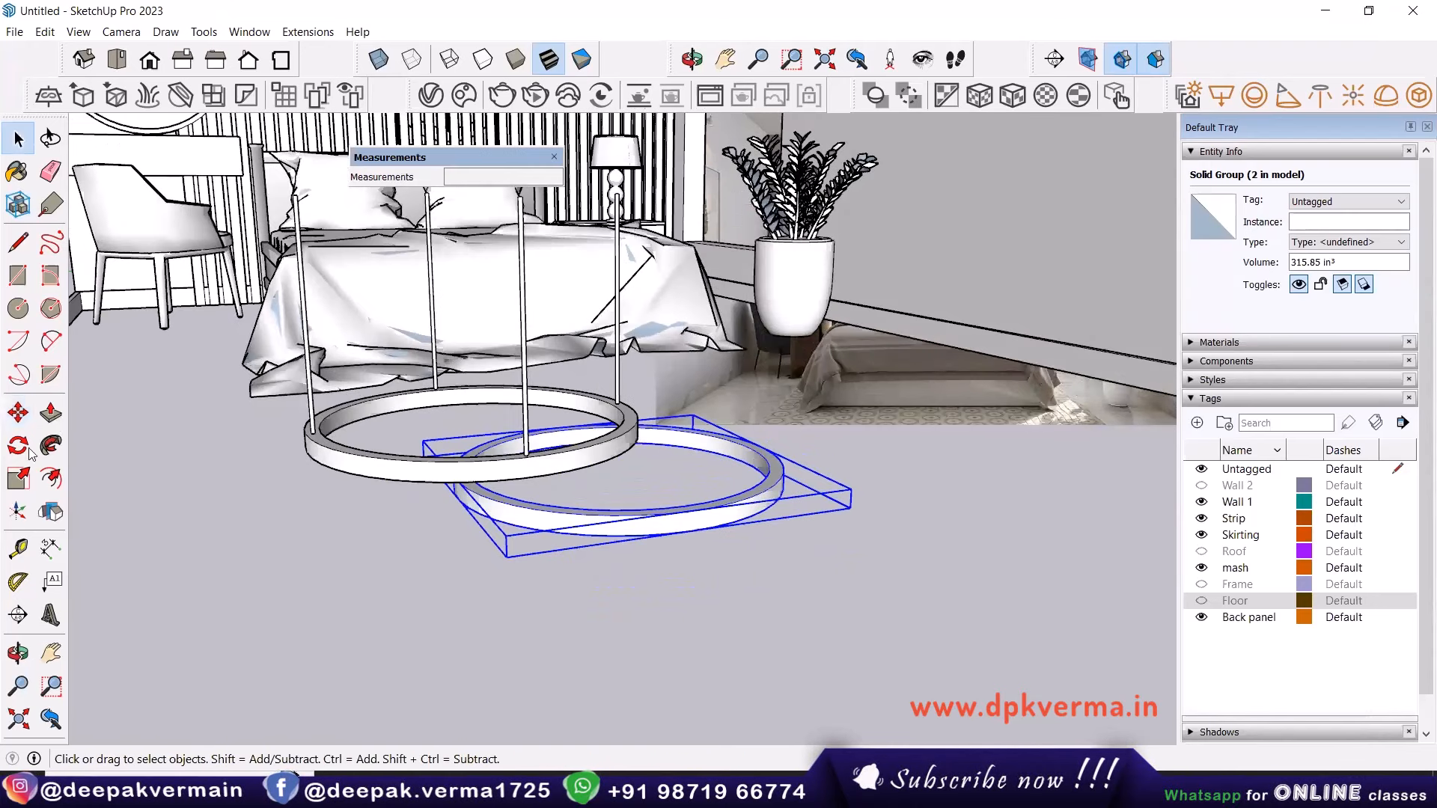
Scale the copied ring uniformly about its centre by a factor of 0.77.
left_click(18, 477)
scroll(856, 544, "up", 3)
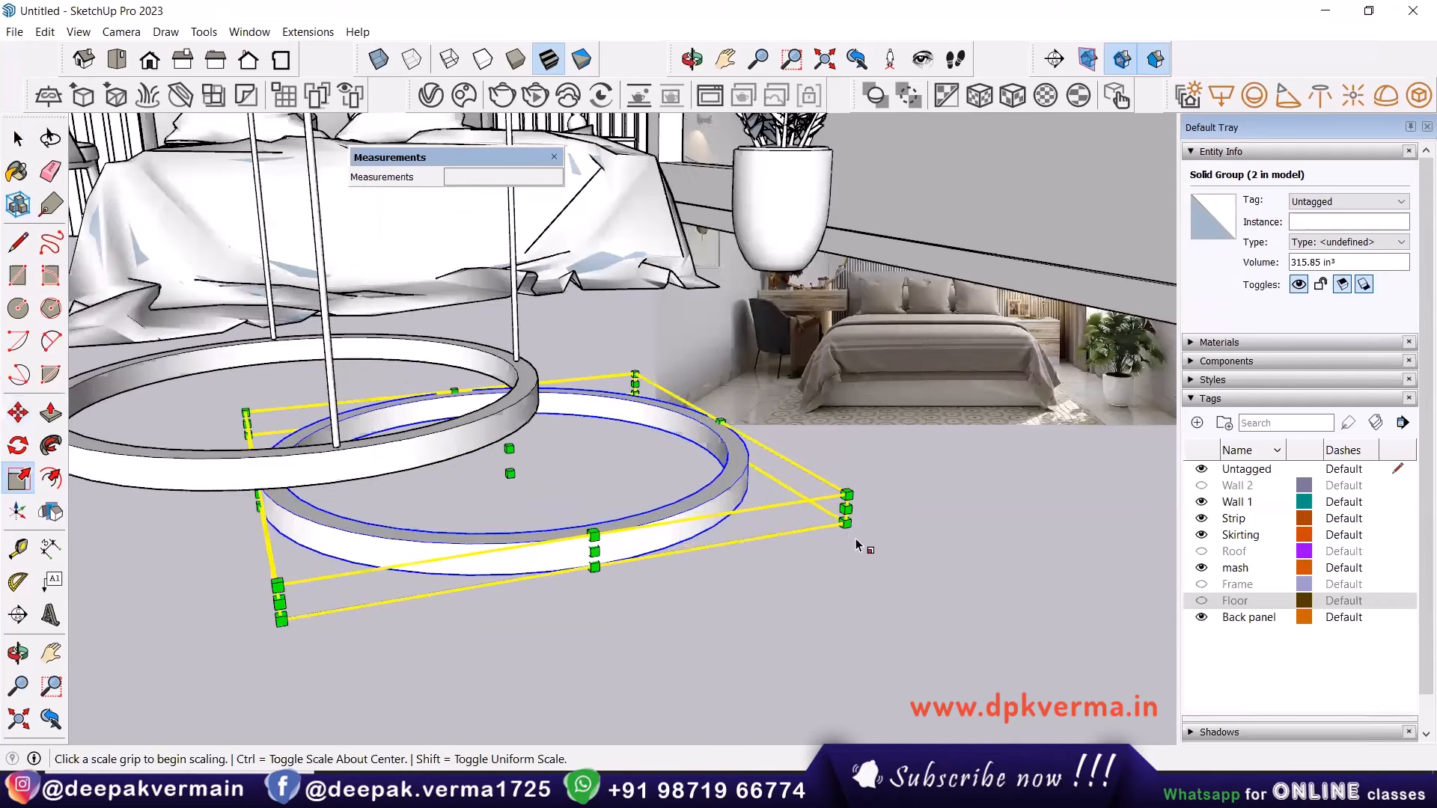
middle_click_drag(779, 516, 271, 527, "shift")
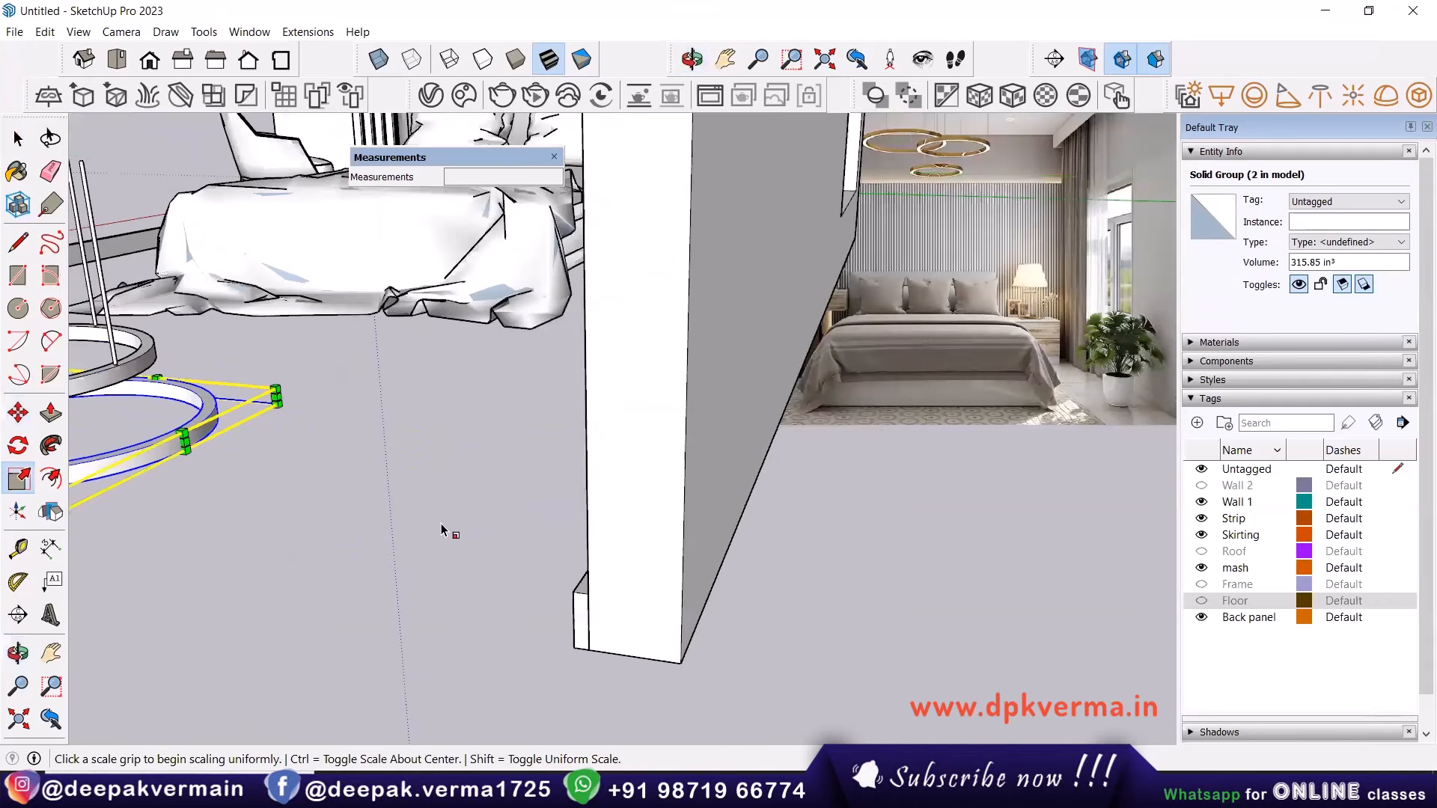
middle_click_drag(442, 529, 477, 505, "shift")
scroll(492, 509, "up", 2)
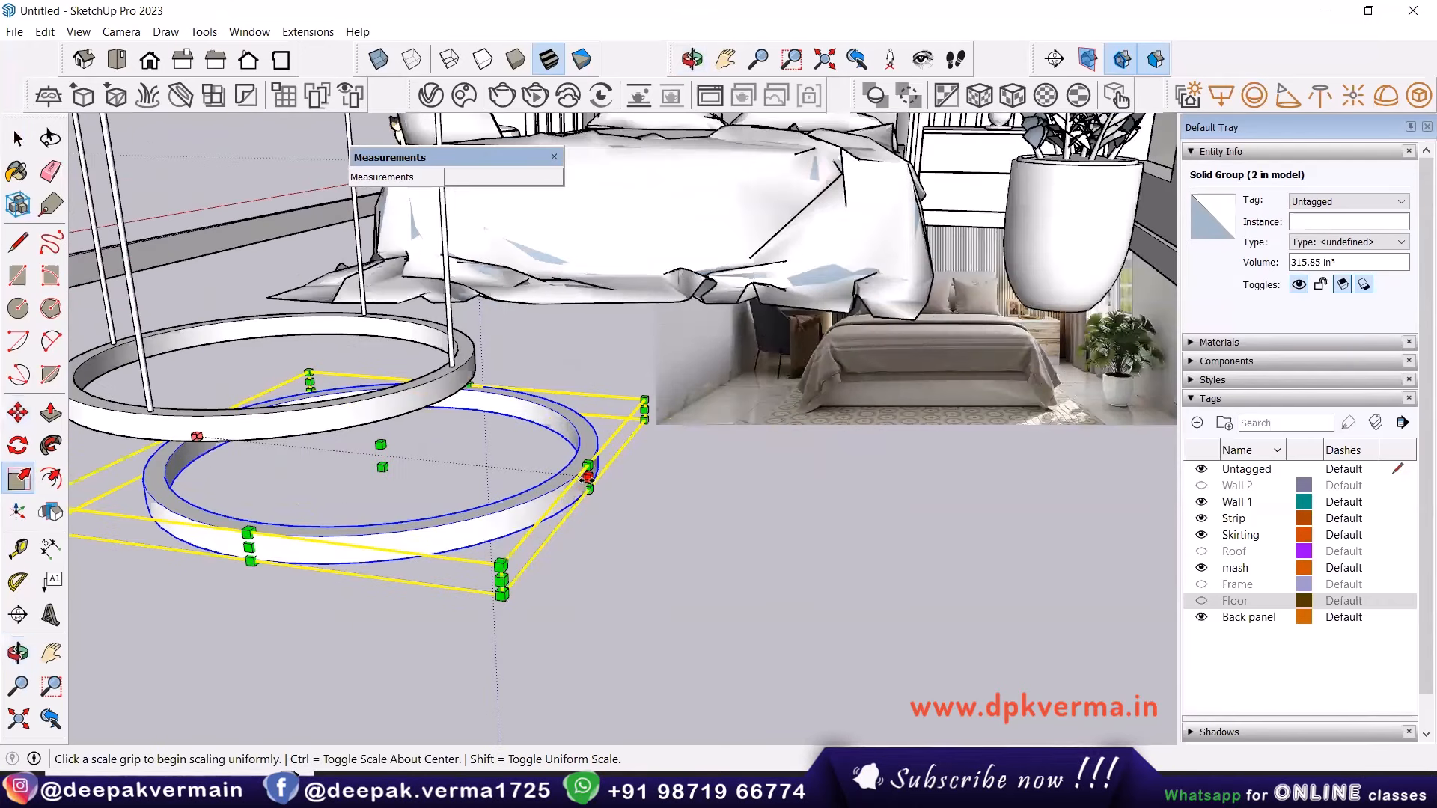
left_click(588, 476)
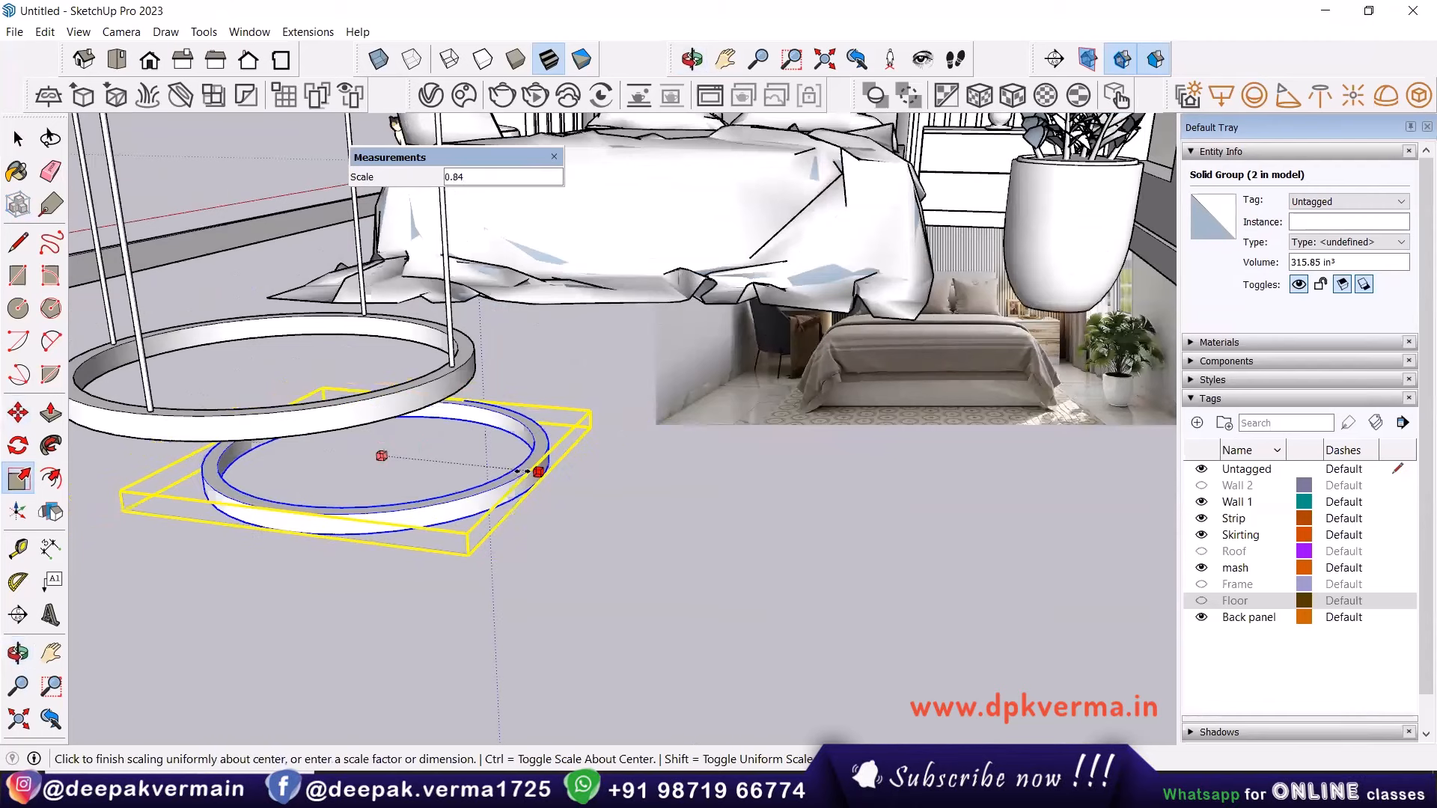
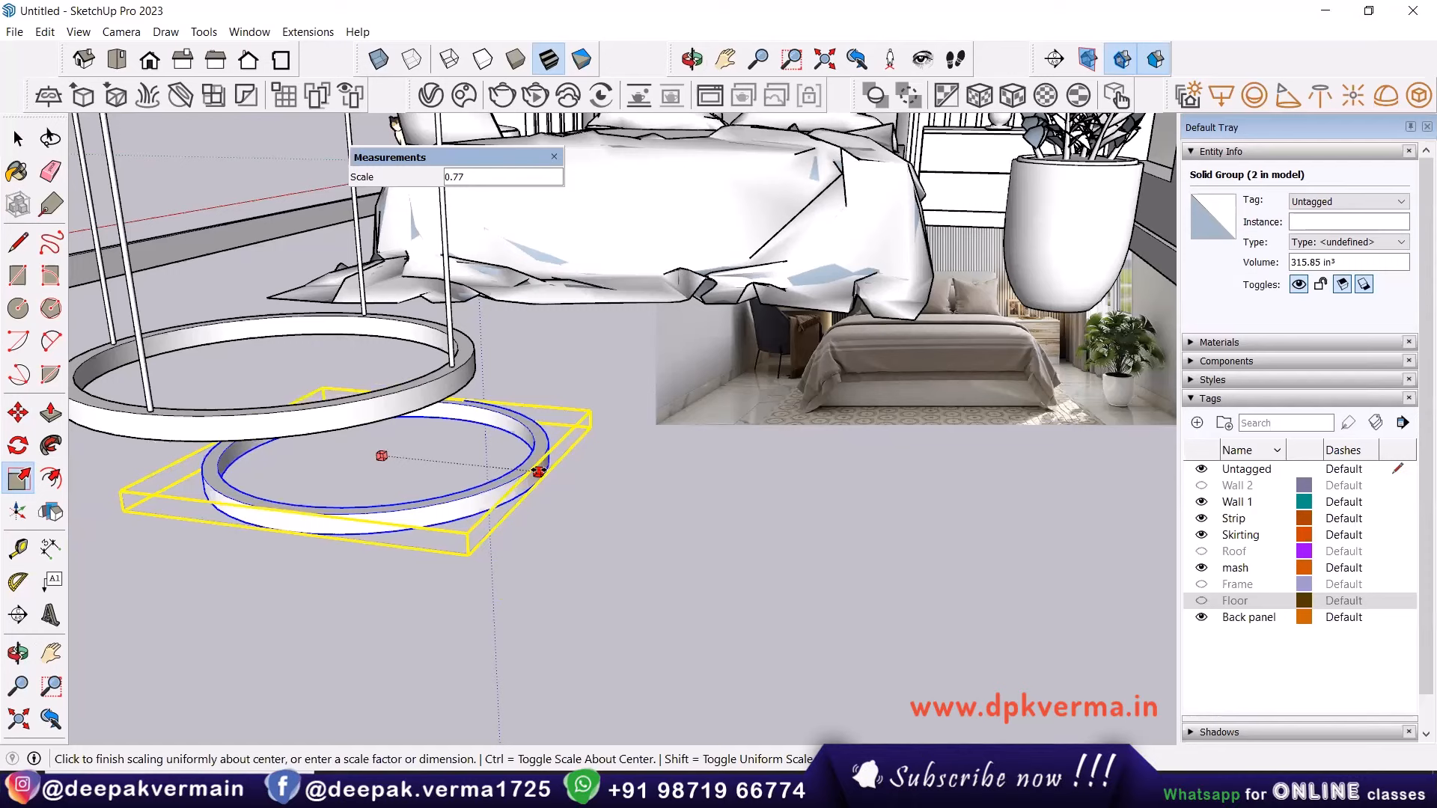
left_click(538, 472)
middle_click_drag(538, 471, 612, 434)
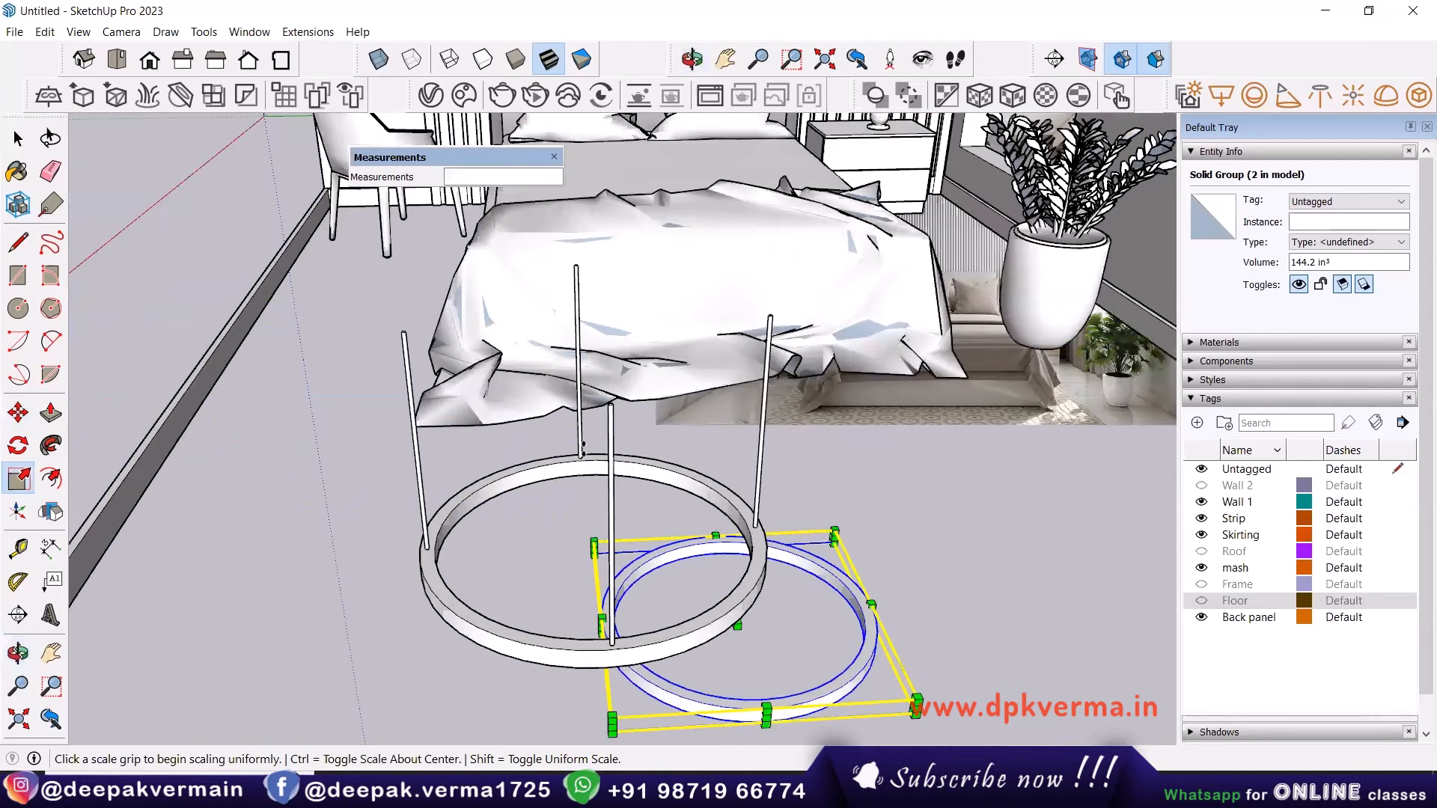
key("space")
Copy the smaller ring about 1' 6" diagonally to the front of the large ring as the third pendant ring.
left_click(670, 565)
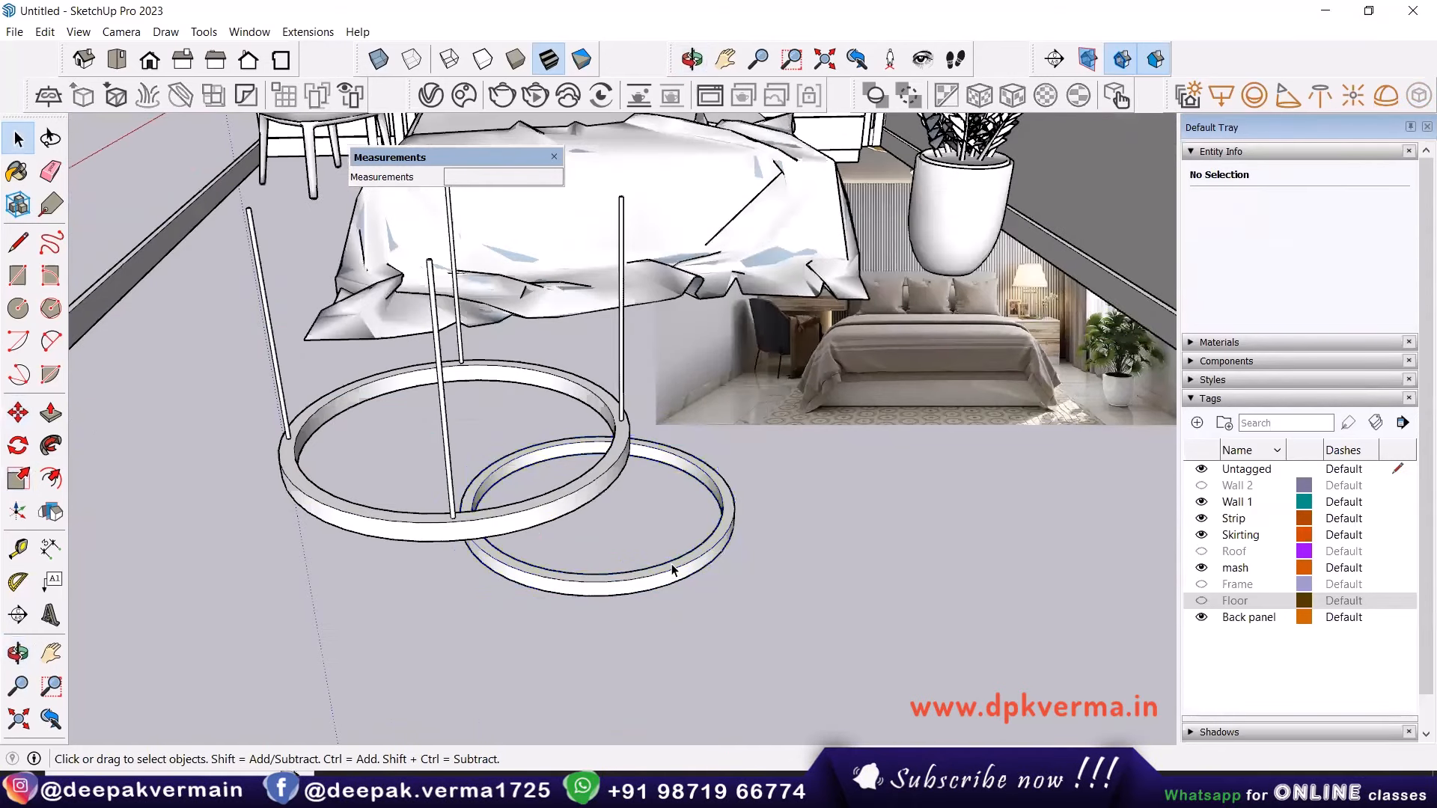
left_click(671, 568)
key("m")
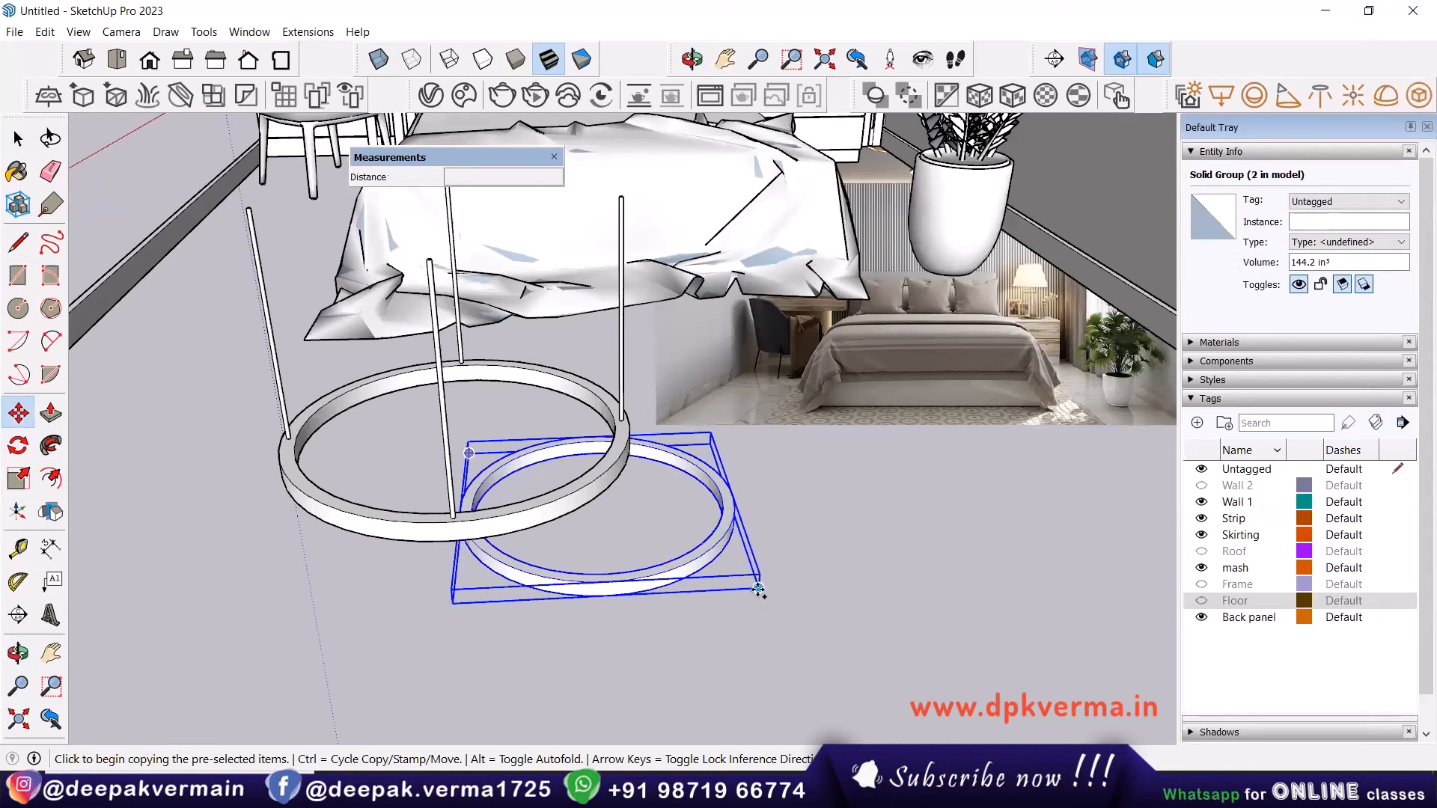
left_click(758, 589)
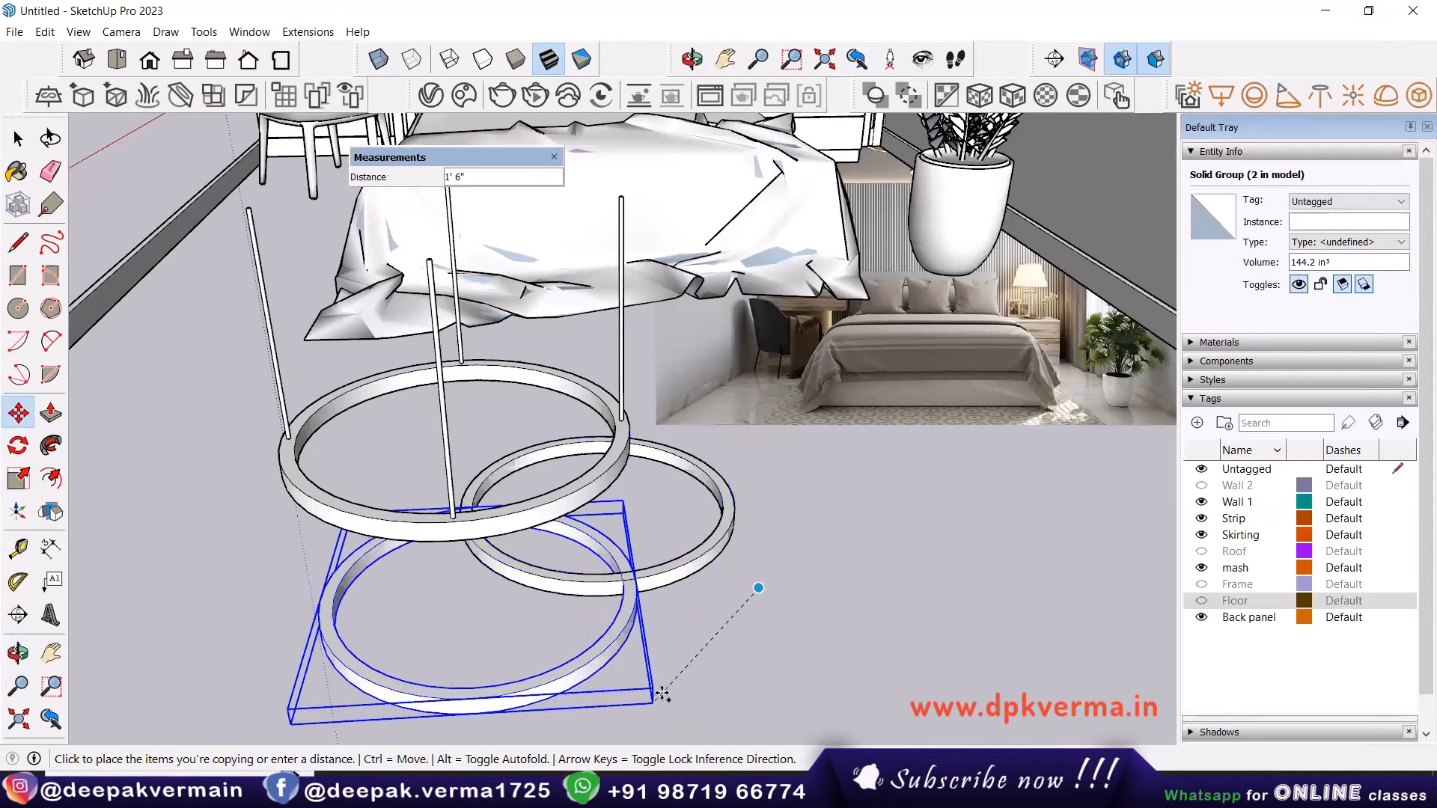
left_click(644, 693)
middle_click_drag(664, 631, 918, 496)
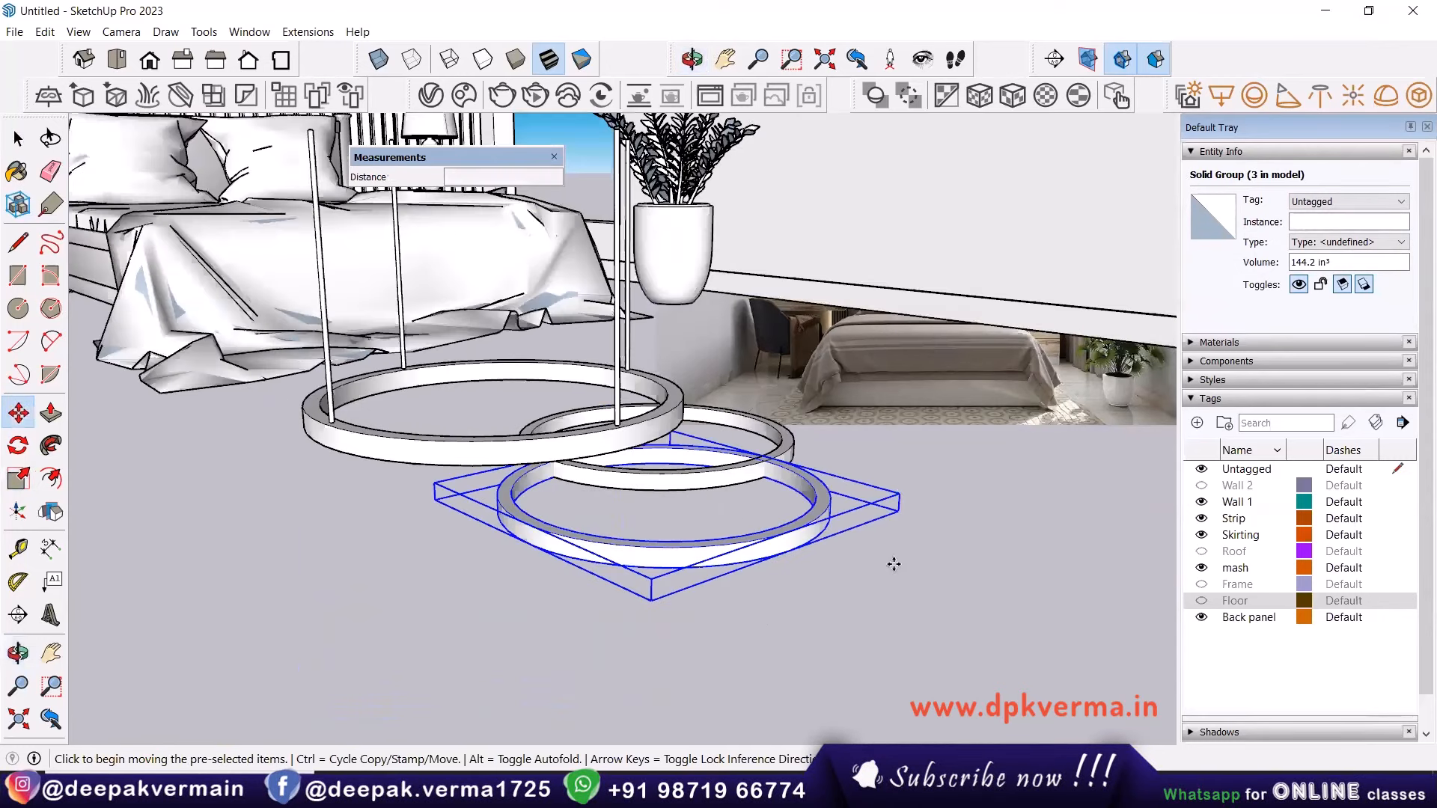
Lower the front pendant ring along the blue axis so it hangs below the second ring.
left_click(895, 494)
left_click(891, 527)
key("space")
Fine-tune the height of the second ring relative to the large ring.
middle_click_drag(904, 507, 799, 417)
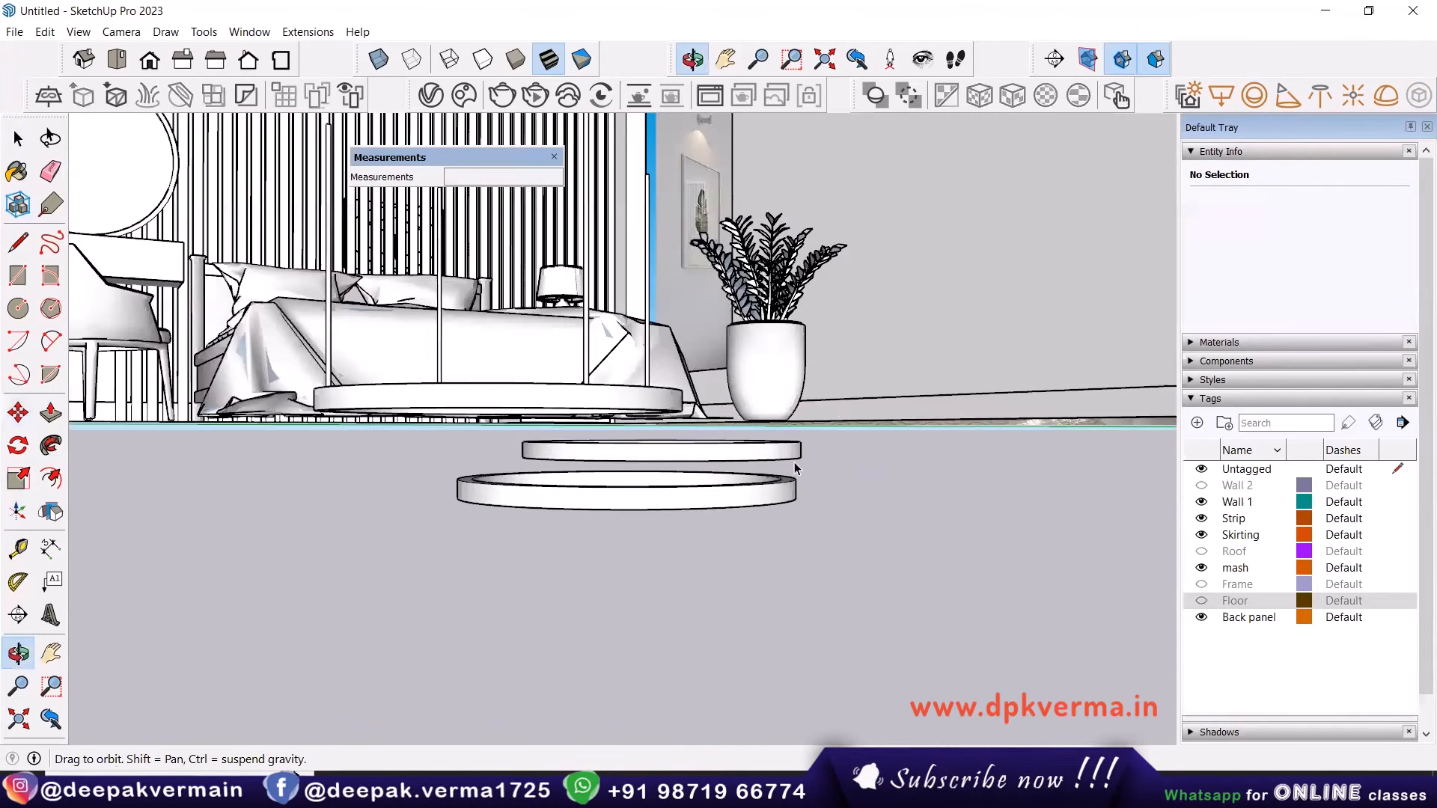
left_click(787, 454)
key("m")
left_click(873, 454)
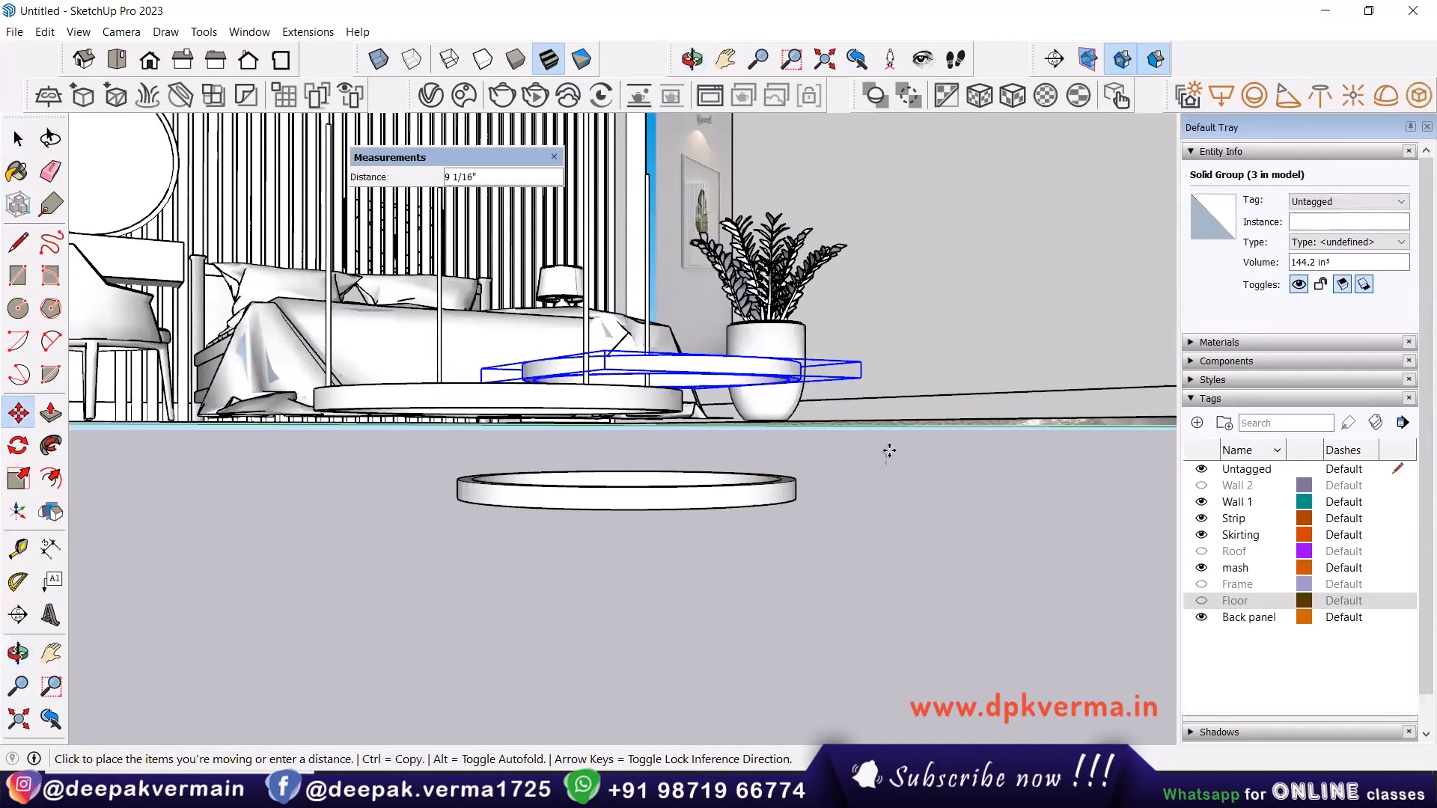
left_click(888, 459)
Shift the front ring horizontally to adjust its position relative to the second ring.
middle_click_drag(853, 471, 802, 516)
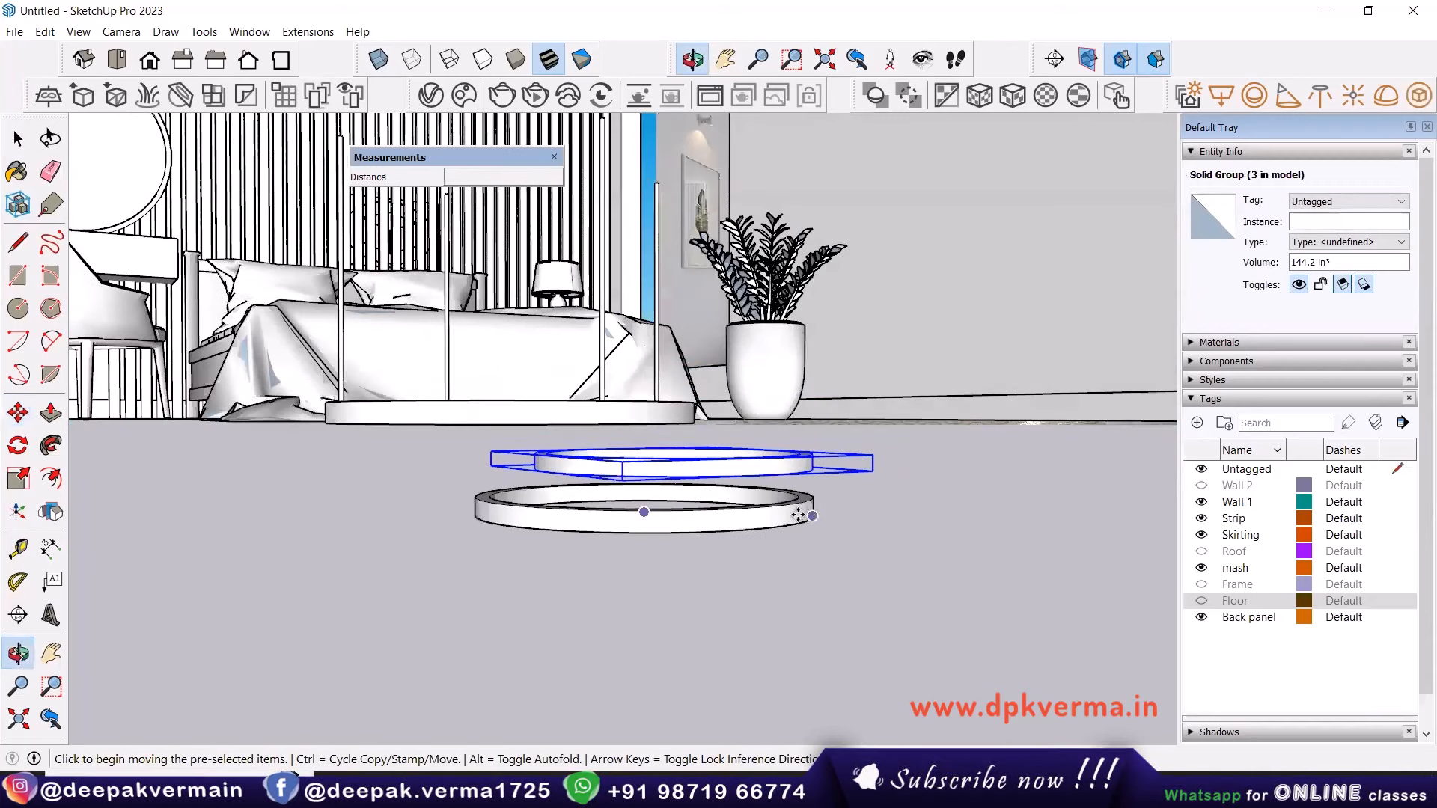
key("space")
left_click(799, 521)
key("m")
left_click(954, 515)
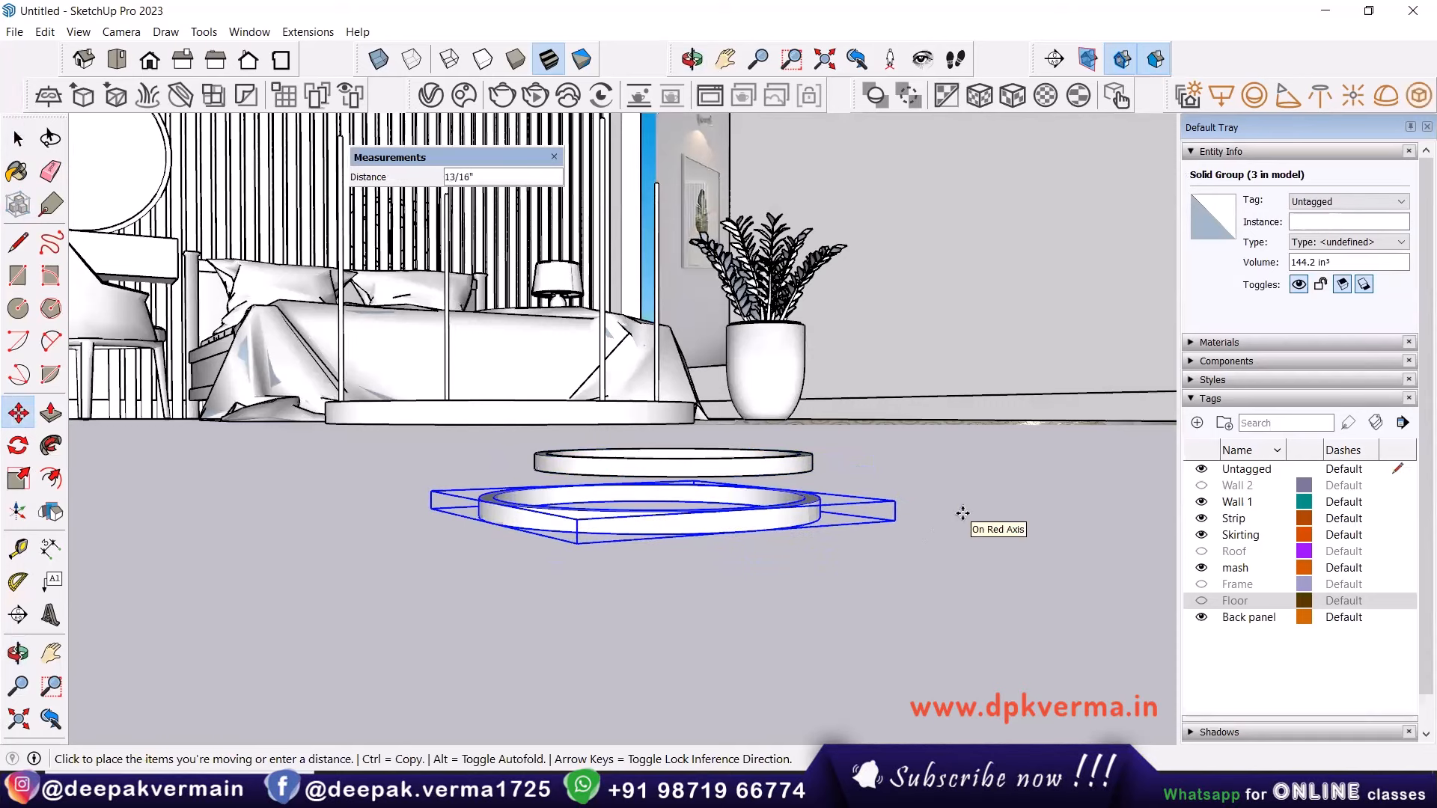
scroll(963, 513, "down", 2)
scroll(923, 509, "up", 3)
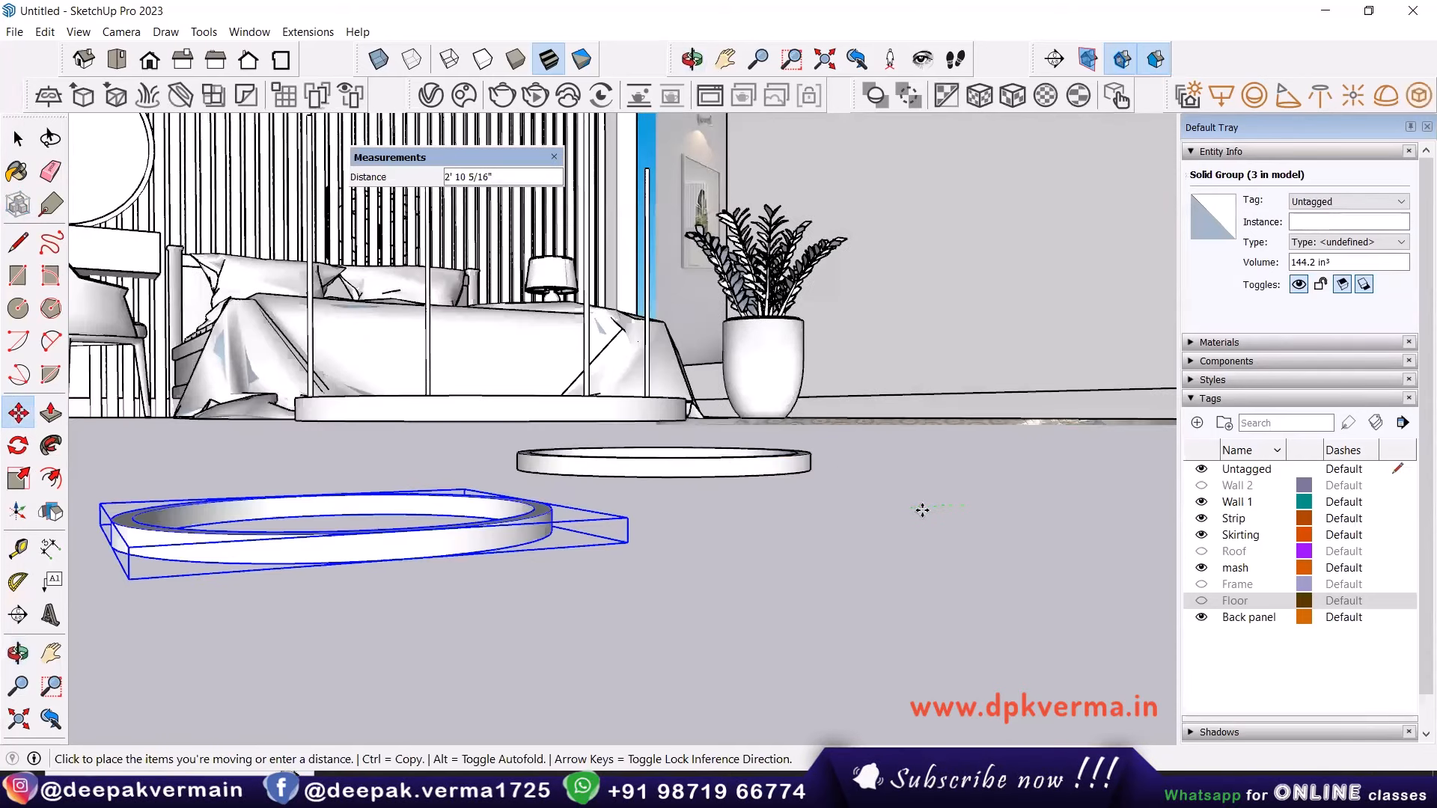
left_click(923, 510)
Lower the front ring about 1 9/16" along the blue axis.
middle_click_drag(923, 510, 806, 446)
mouse_move(809, 514)
middle_mouse_down()
mouse_move(1021, 546)
mouse_move(889, 562)
mouse_move(830, 524)
middle_mouse_up()
middle_click_drag(978, 635, 952, 526)
scroll(936, 494, "up", 4)
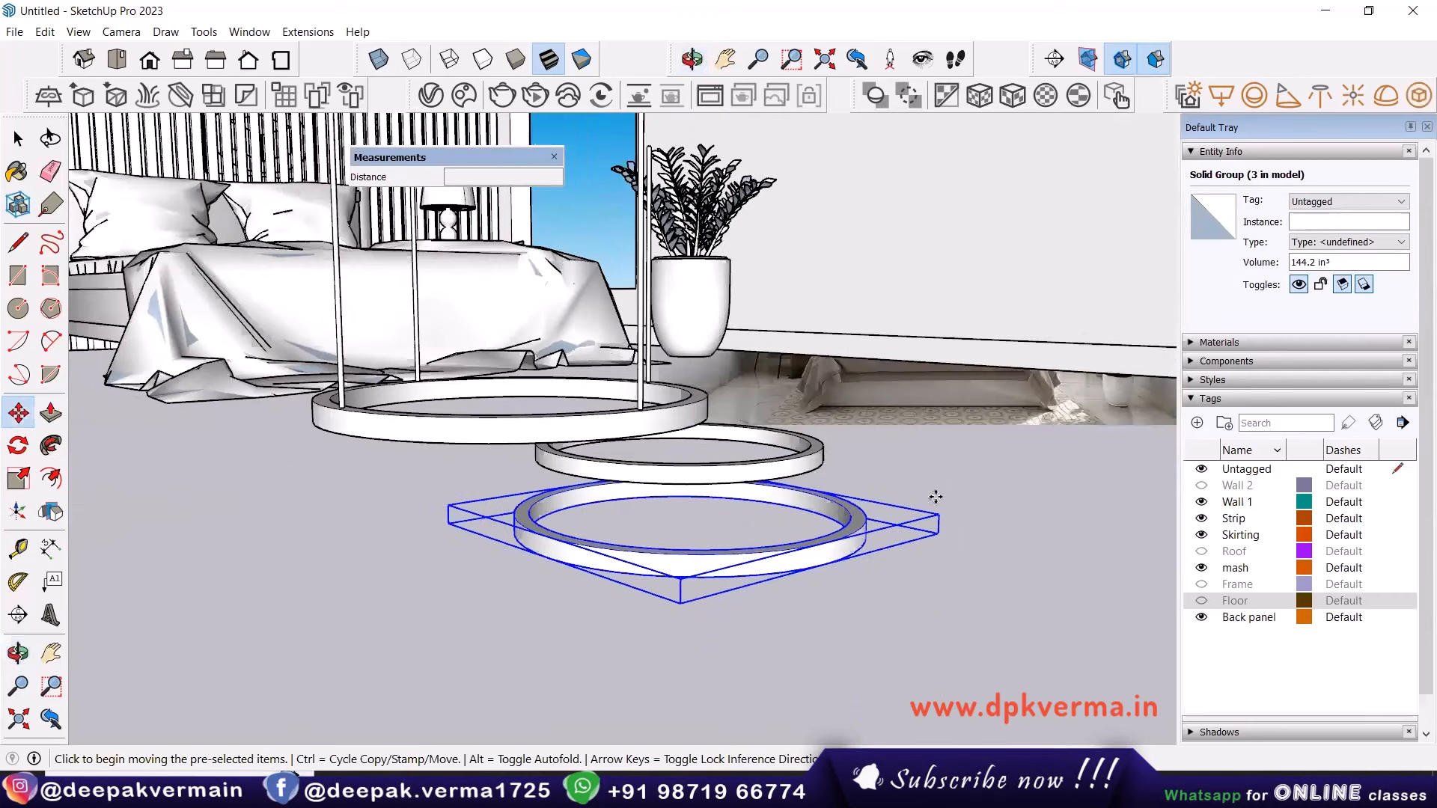
scroll(952, 434, "up", 1)
left_click(940, 193)
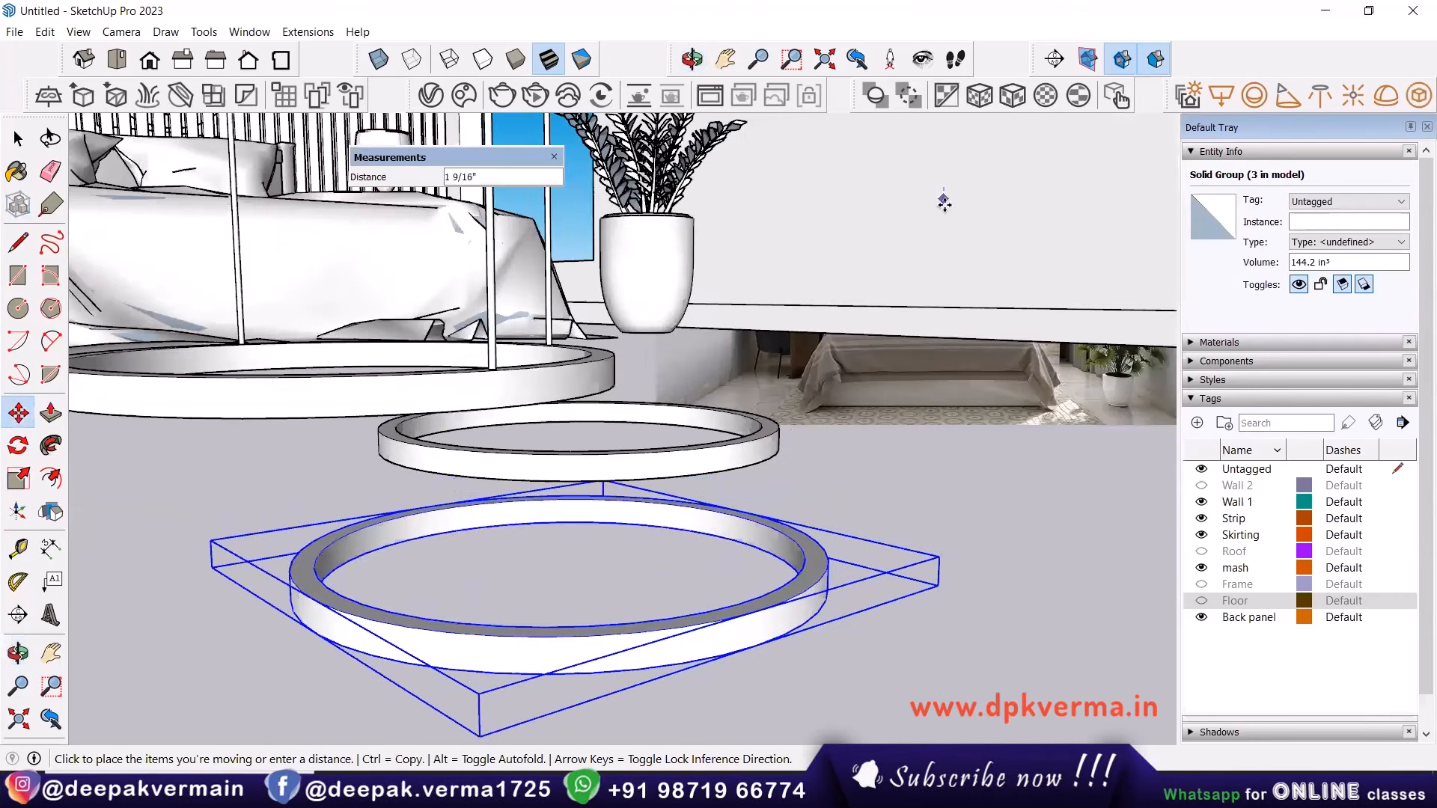
left_click(940, 203)
Open the large ring's rod group and copy the rod nearest the second ring to the clipboard.
scroll(830, 456, "down", 1)
mouse_move(772, 457)
middle_mouse_down()
mouse_move(703, 400)
mouse_move(750, 438)
middle_mouse_up()
middle_click_drag(904, 515, 799, 506)
scroll(816, 565, "up", 3)
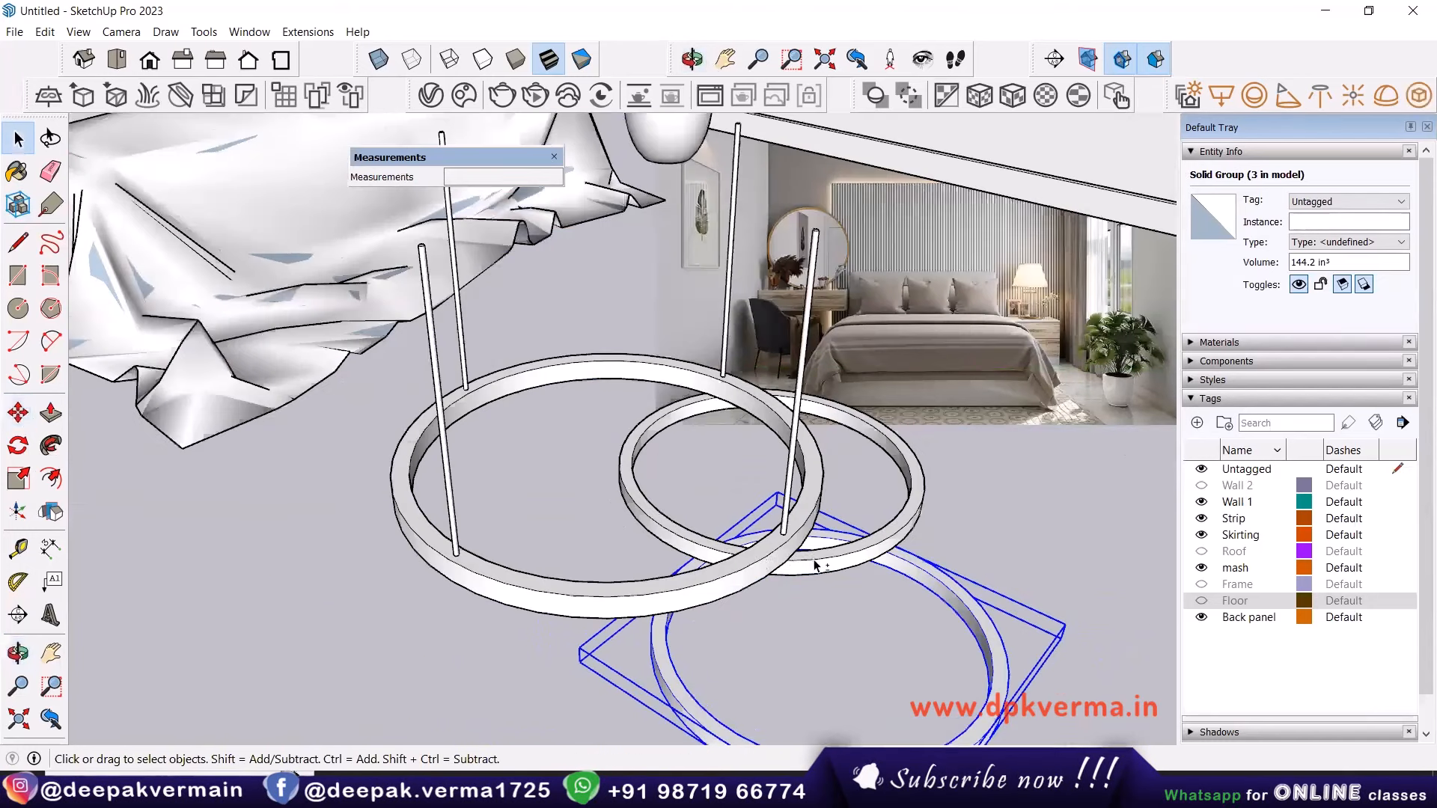
scroll(644, 524, "up", 4)
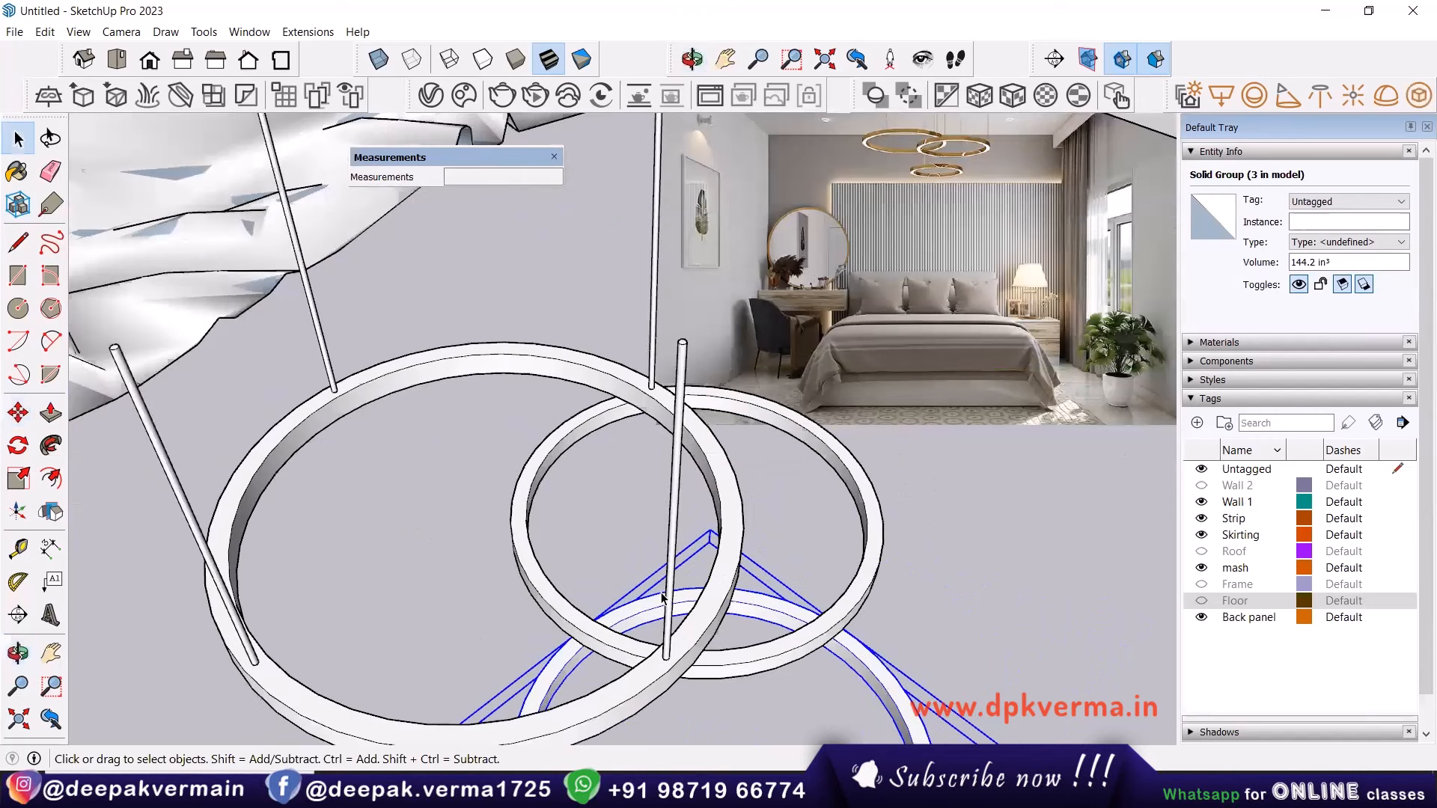
scroll(645, 623, "up", 2)
left_click(681, 544)
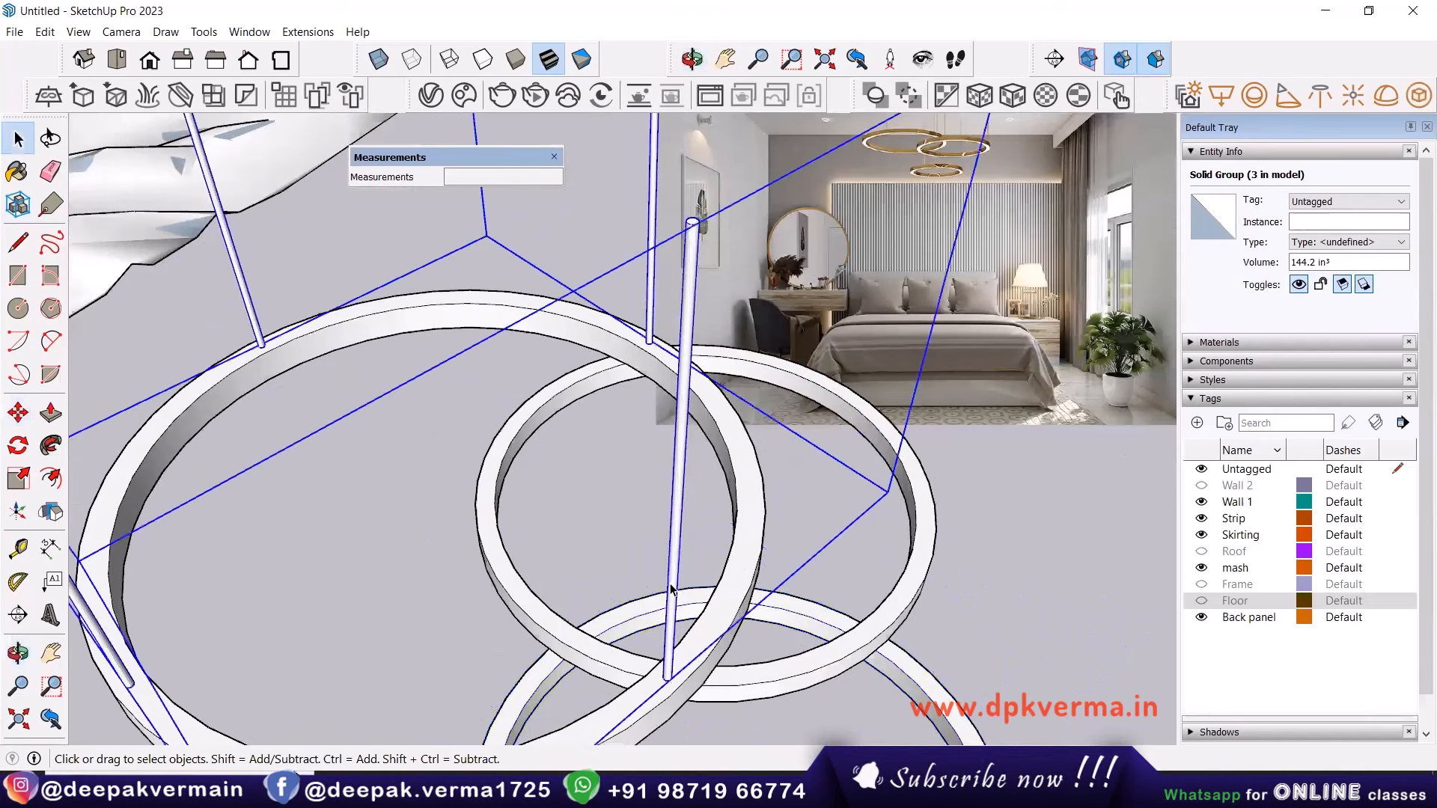
double_click(674, 535)
left_click(674, 535)
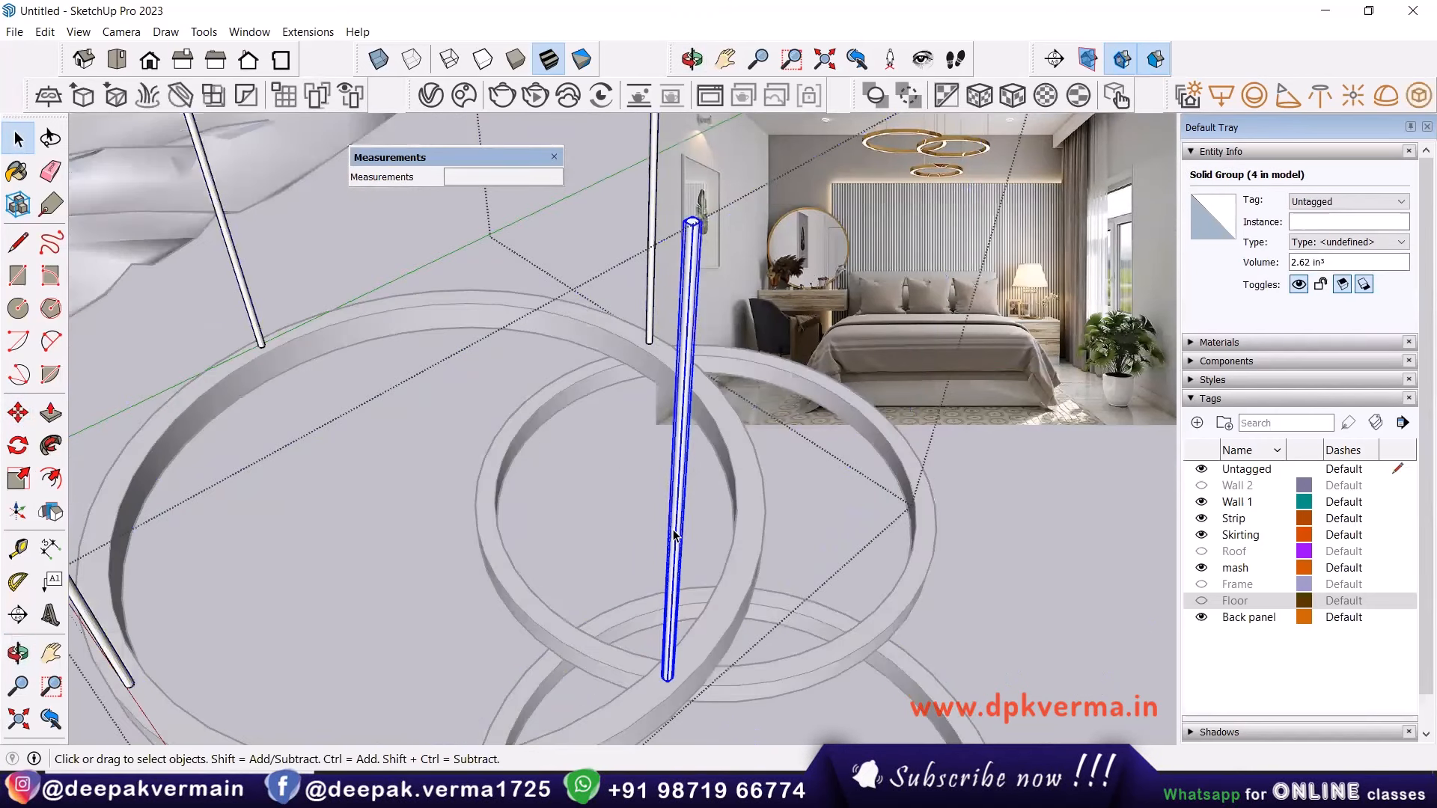
left_click(46, 33)
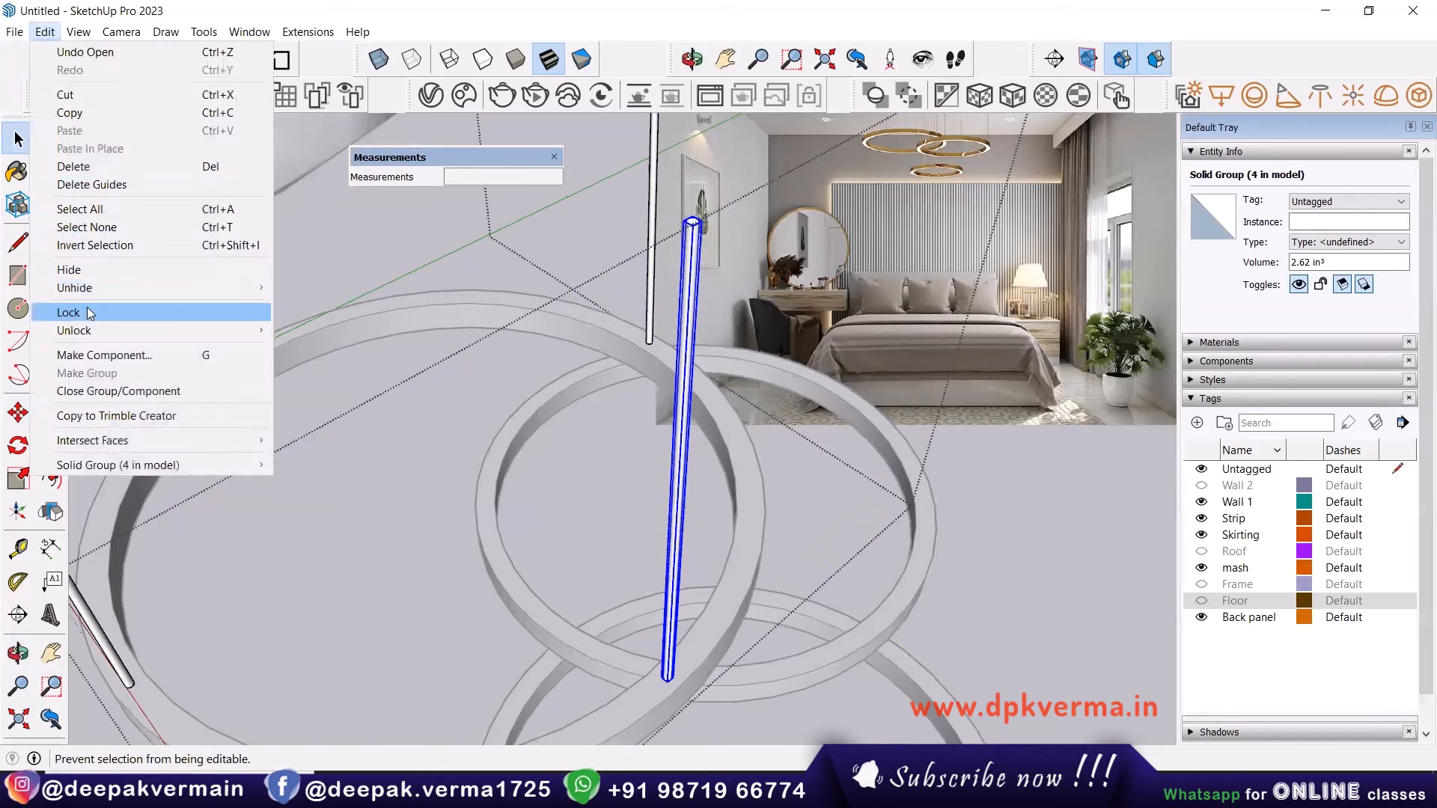
left_click(79, 112)
Paste the copied rod onto the top face of the second ring.
left_click(78, 32)
mouse_move(46, 32)
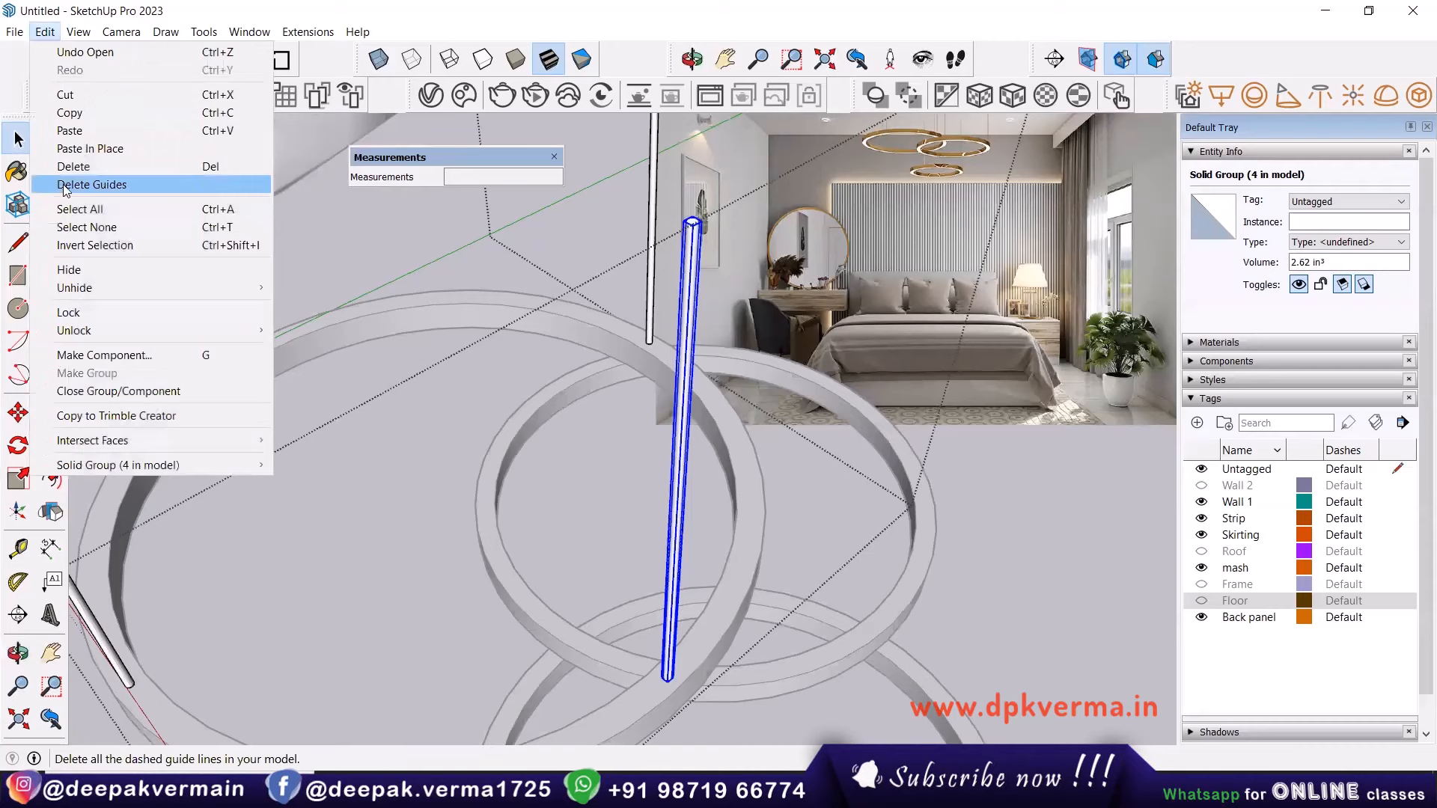
left_click(79, 129)
scroll(524, 606, "up", 4)
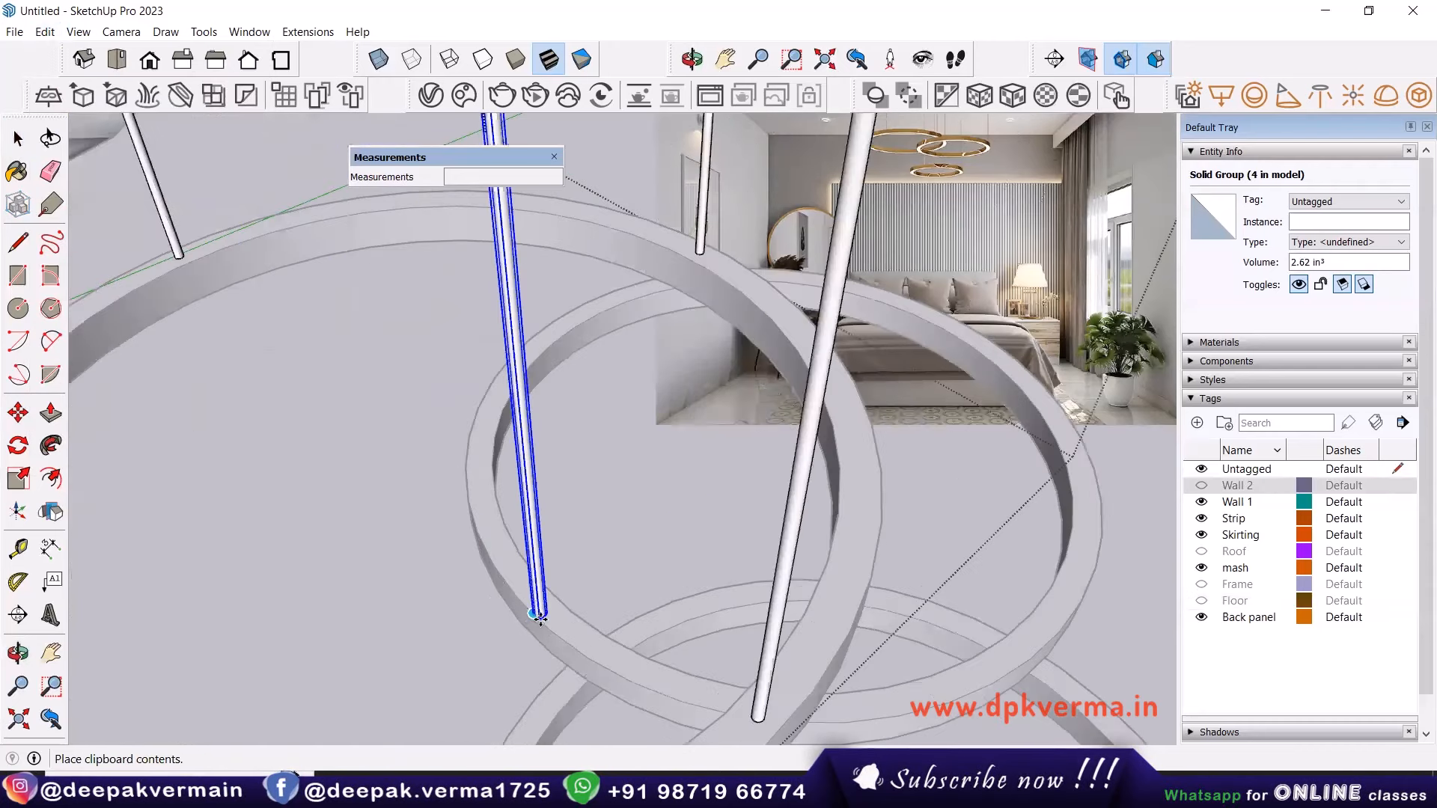
left_click(549, 603)
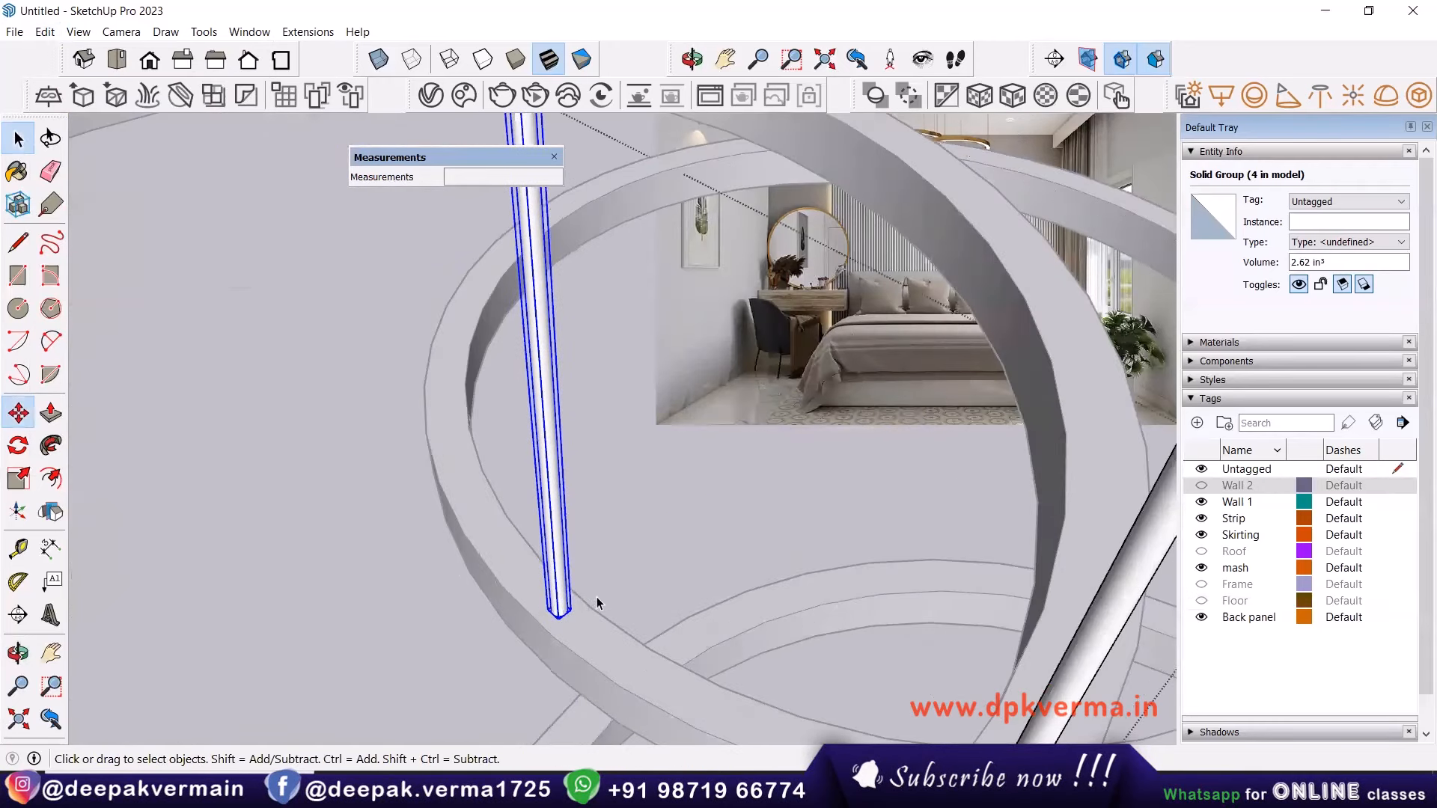
Cut the pasted rod out of the large ring's rod group and paste it in place as a separate object.
scroll(611, 549, "down", 3)
scroll(612, 548, "down", 3)
middle_click_drag(611, 551, 646, 439)
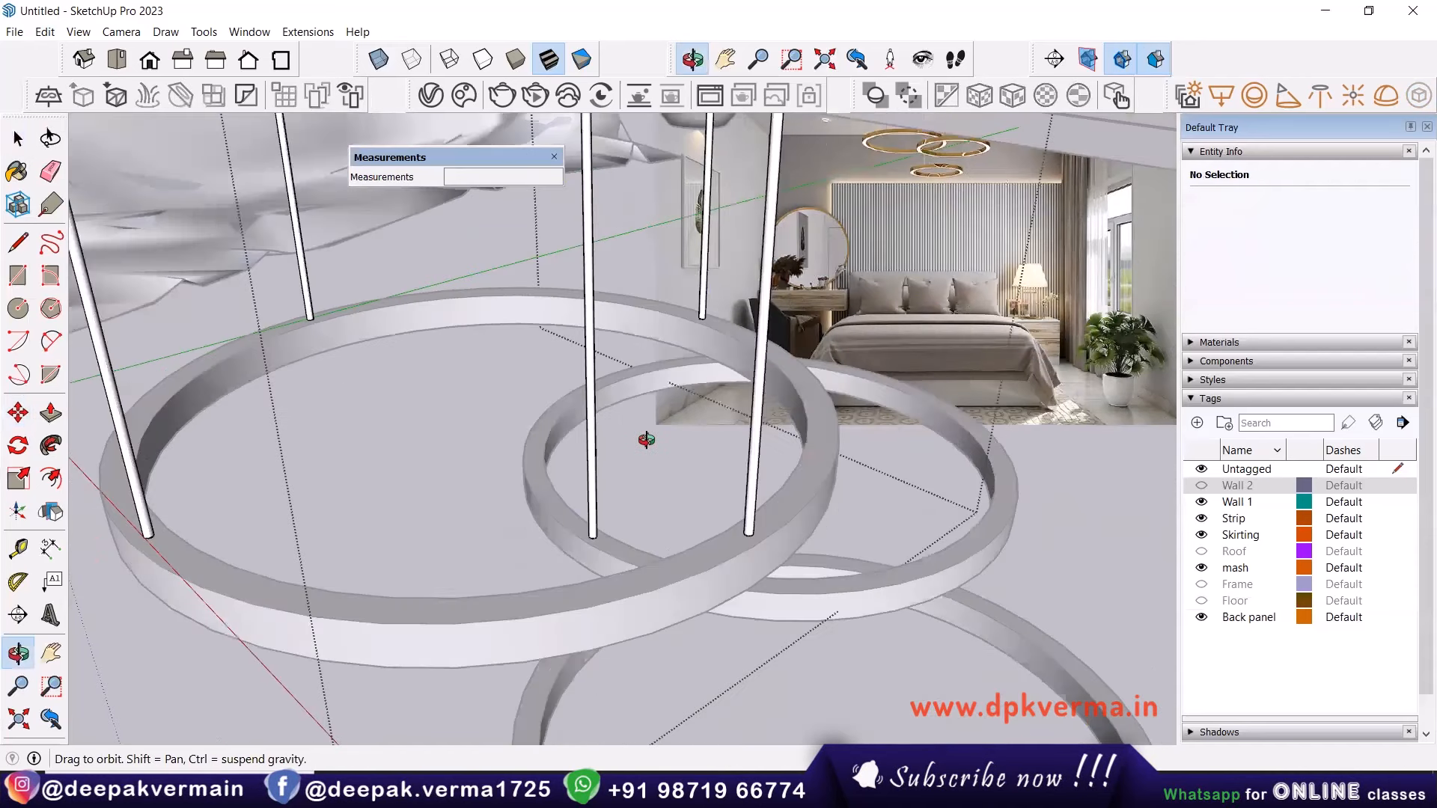
middle_click_drag(586, 532, 529, 583)
scroll(581, 587, "down", 1)
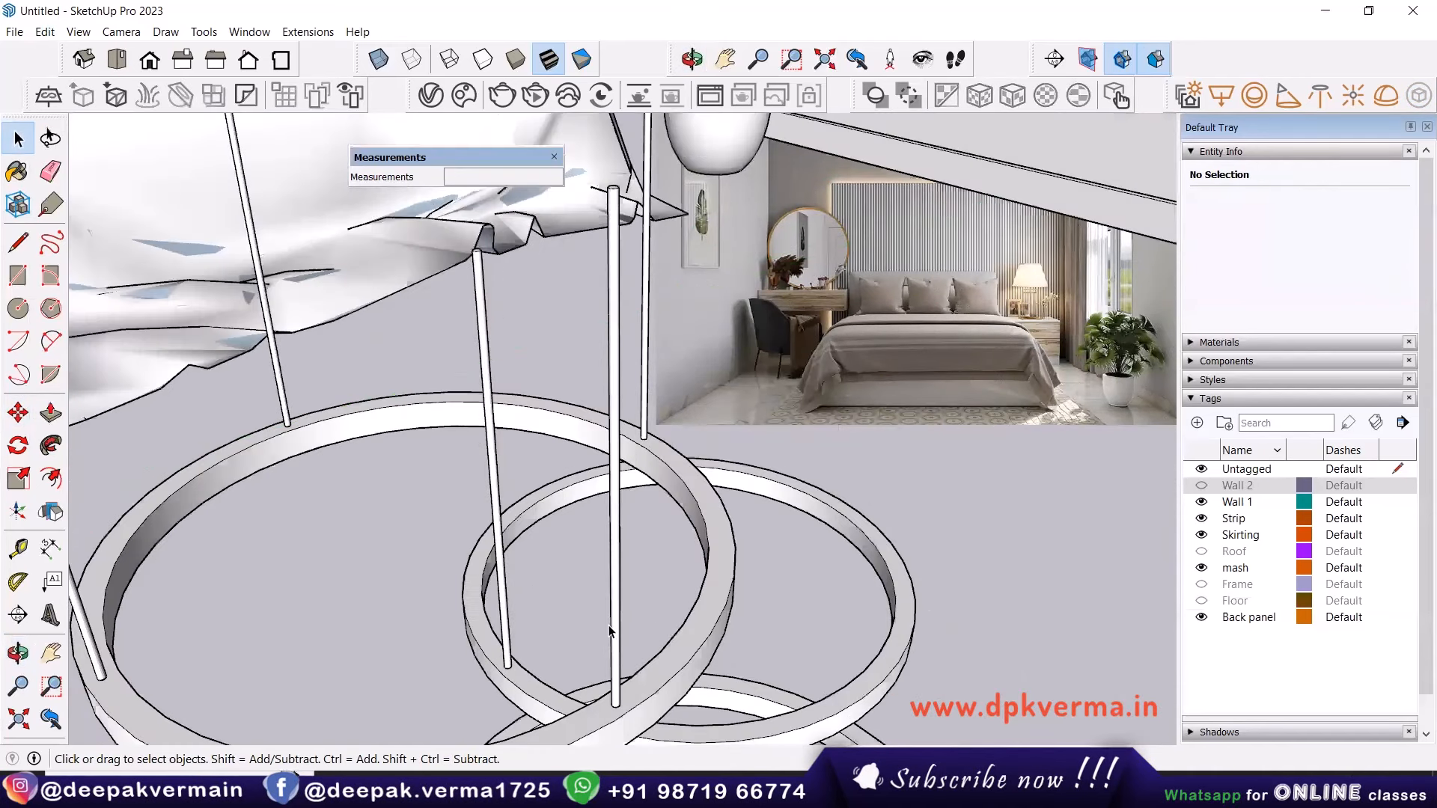
scroll(502, 575, "down", 2)
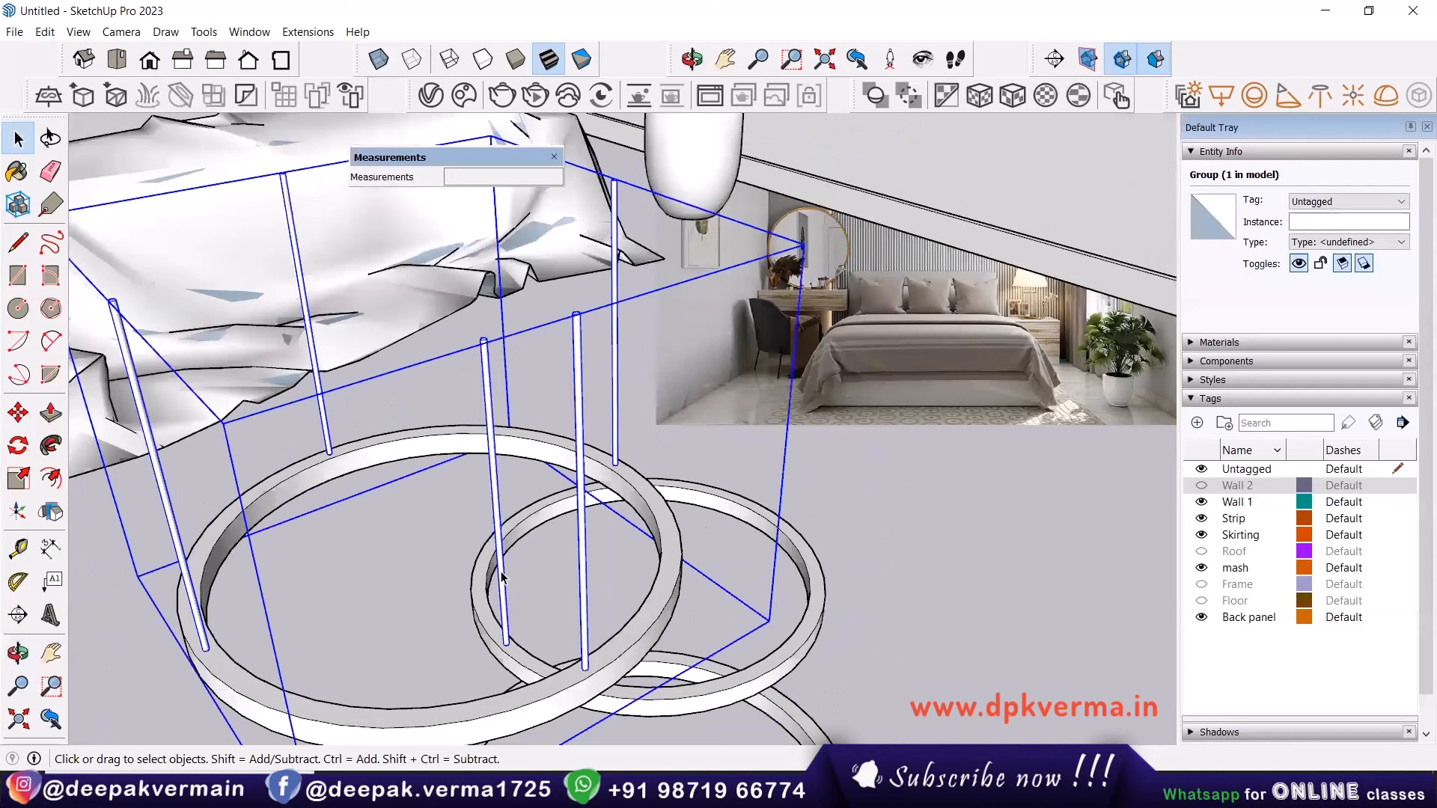
double_click(501, 574)
left_click(502, 575)
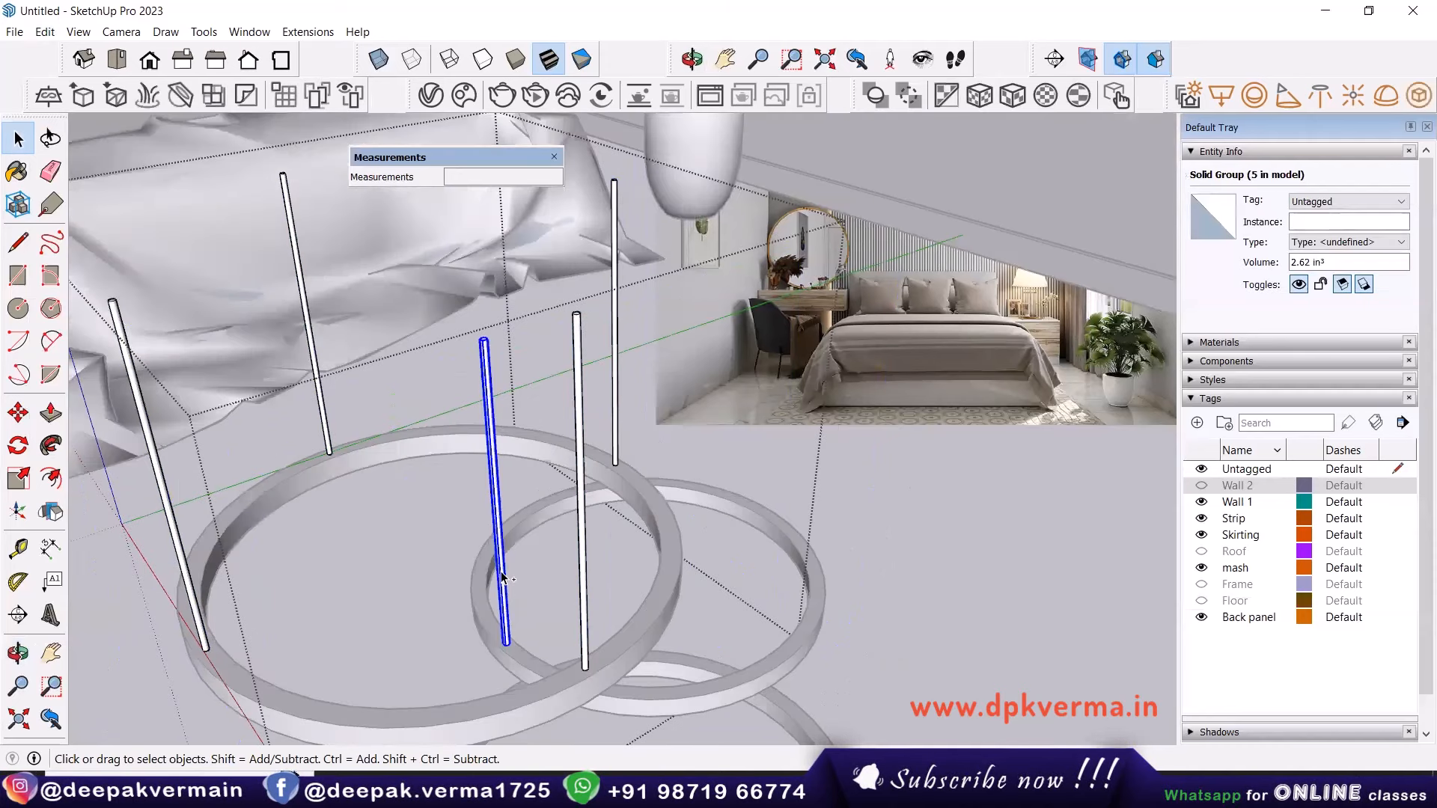
key("Delete")
left_click(923, 590)
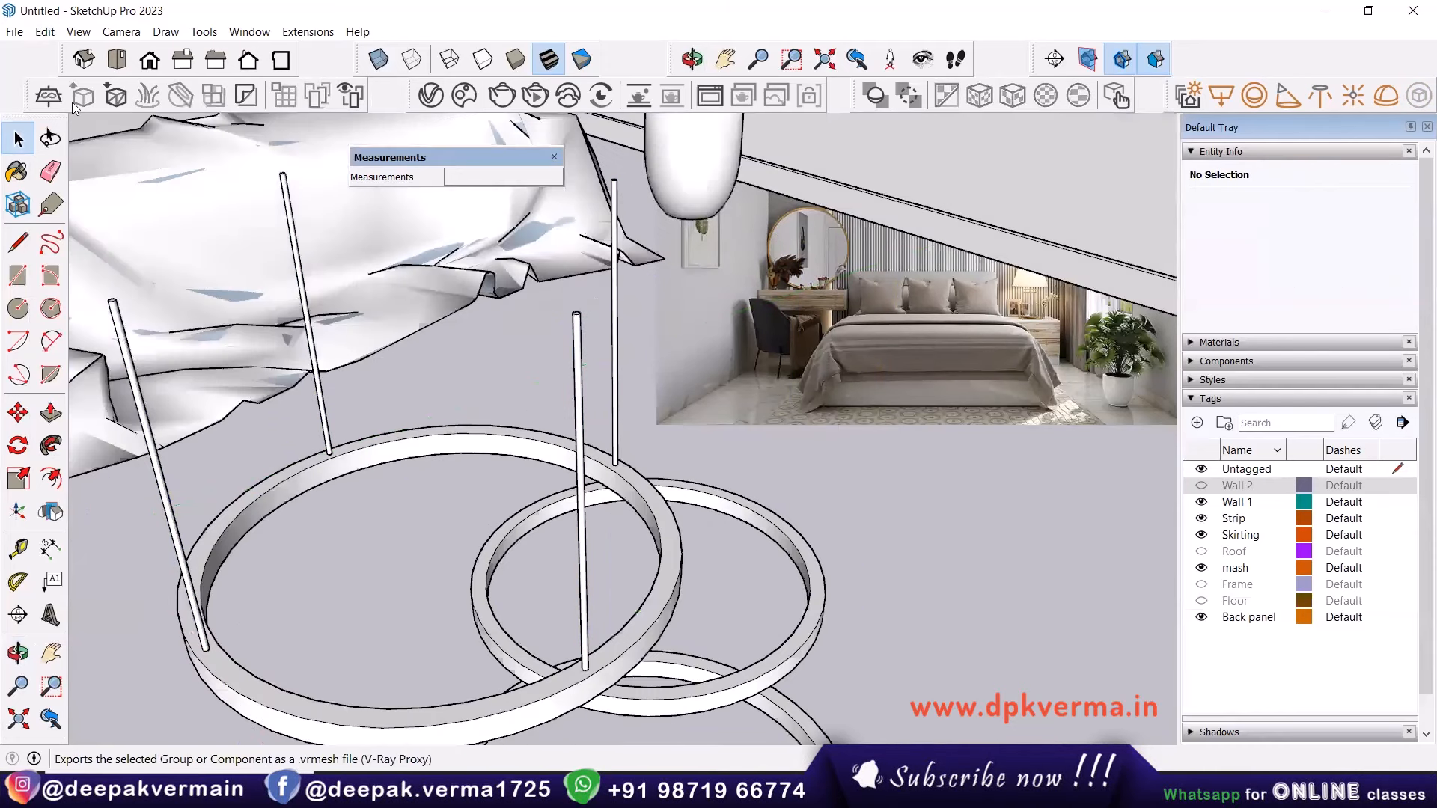
left_click(44, 32)
left_click(75, 147)
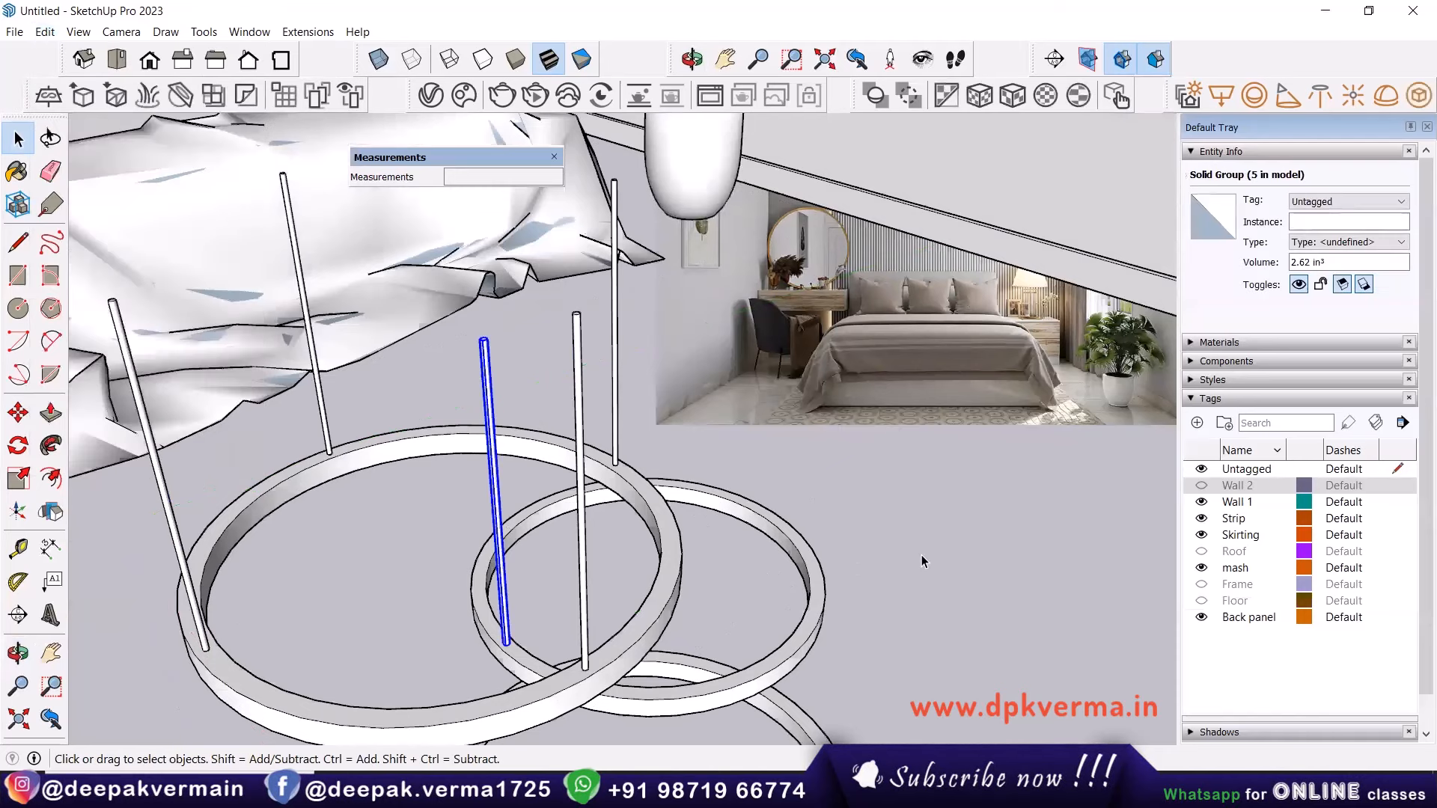
Draw a guide line across the second ring's diameter to mark its centre.
left_click(922, 562)
left_click(498, 556)
scroll(577, 609, "down", 1)
scroll(583, 626, "up", 1)
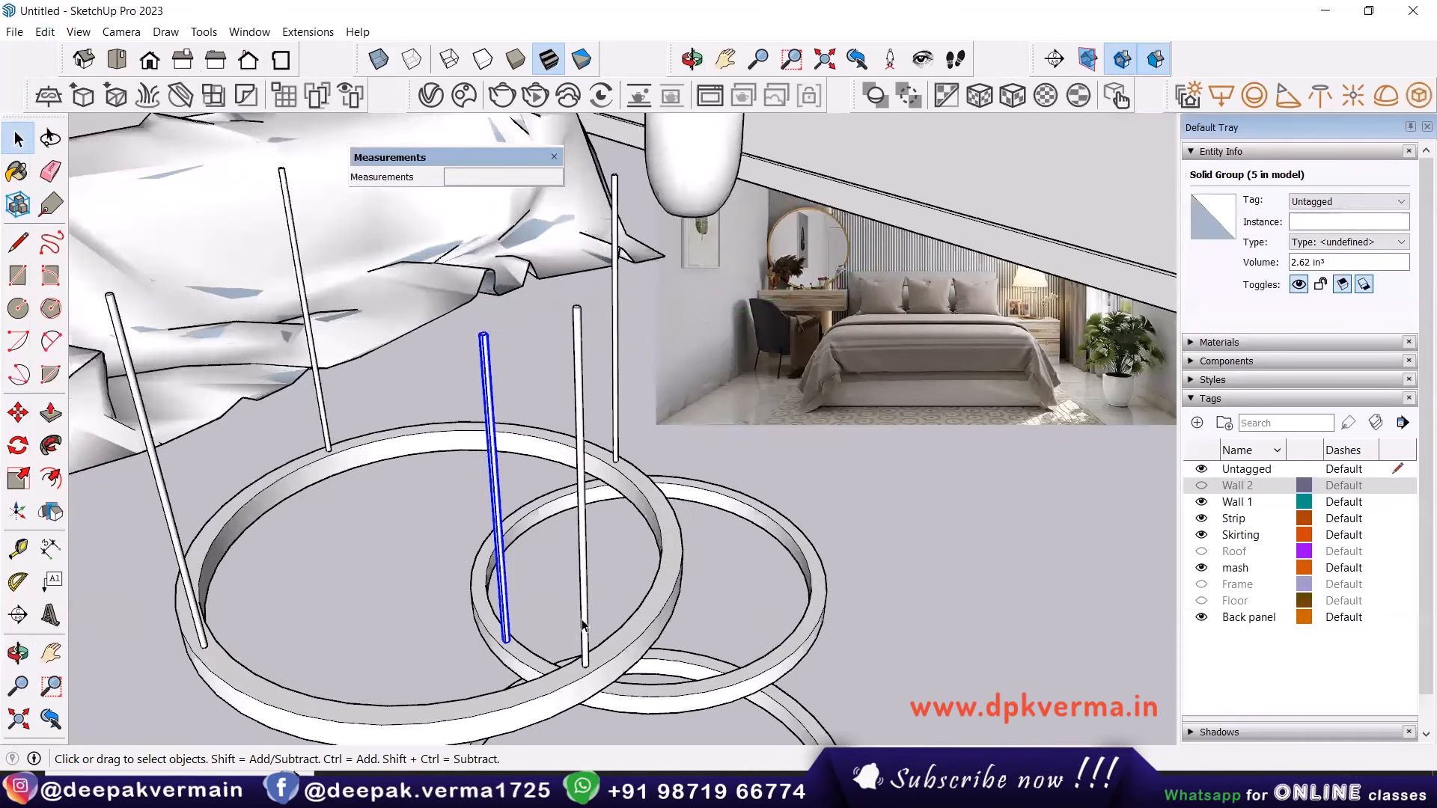
middle_click_drag(584, 626, 490, 589)
left_click(492, 578)
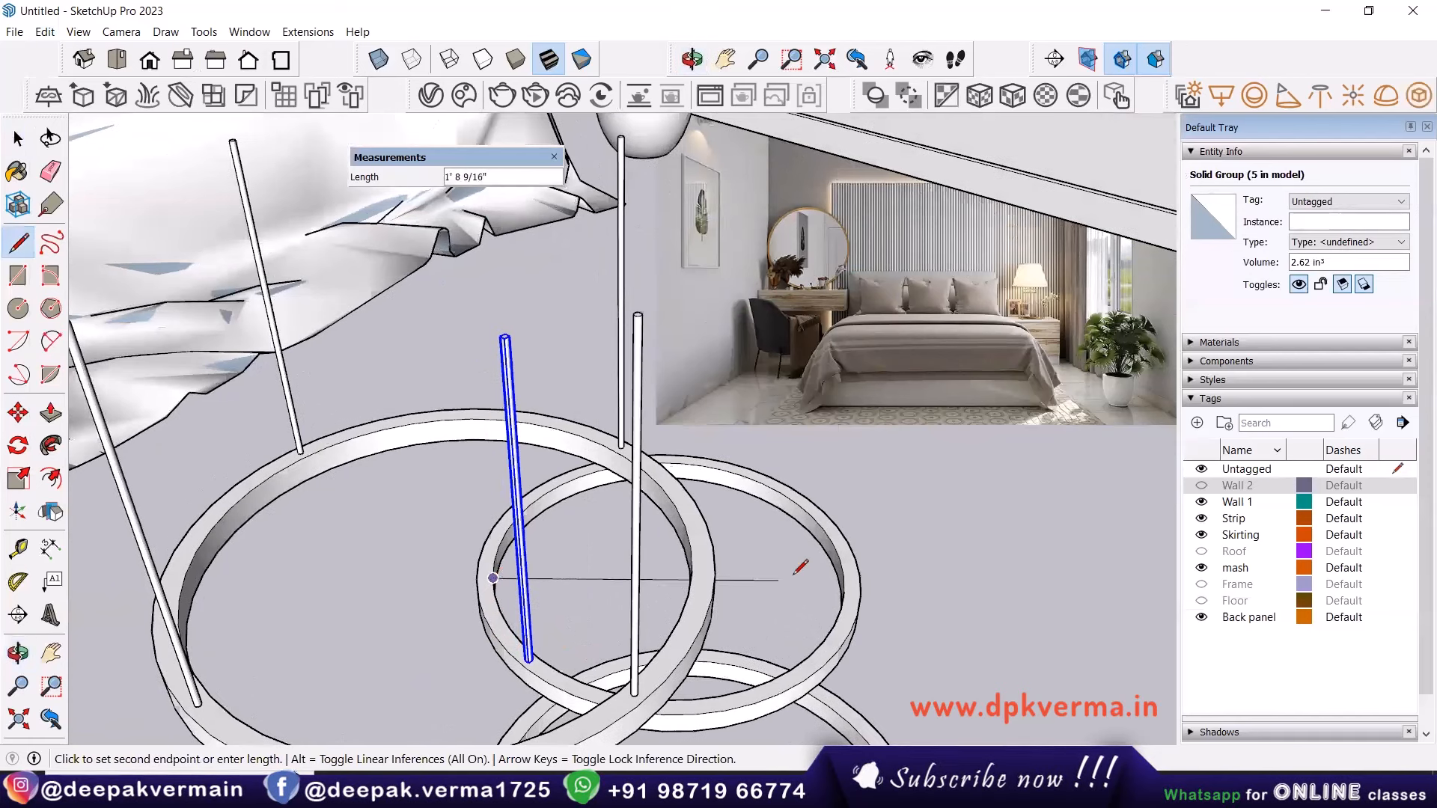
left_click(840, 559)
scroll(839, 558, "up", 3)
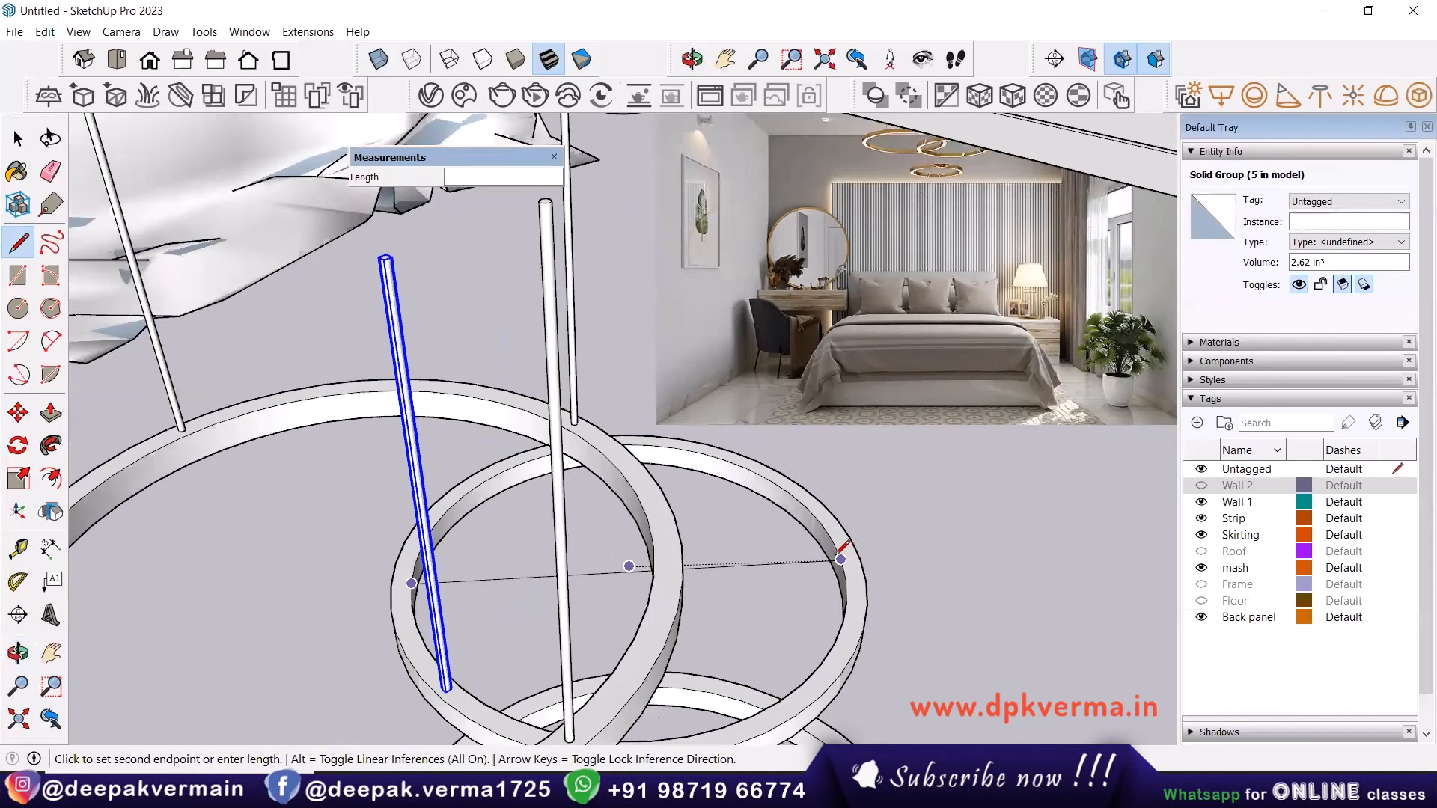
middle_click_drag(532, 559, 667, 542)
key("space")
Rotate-copy the rod around the guide line's midpoint by 90 degrees with 3x copies, giving the second ring four rods.
middle_click_drag(509, 616, 591, 608)
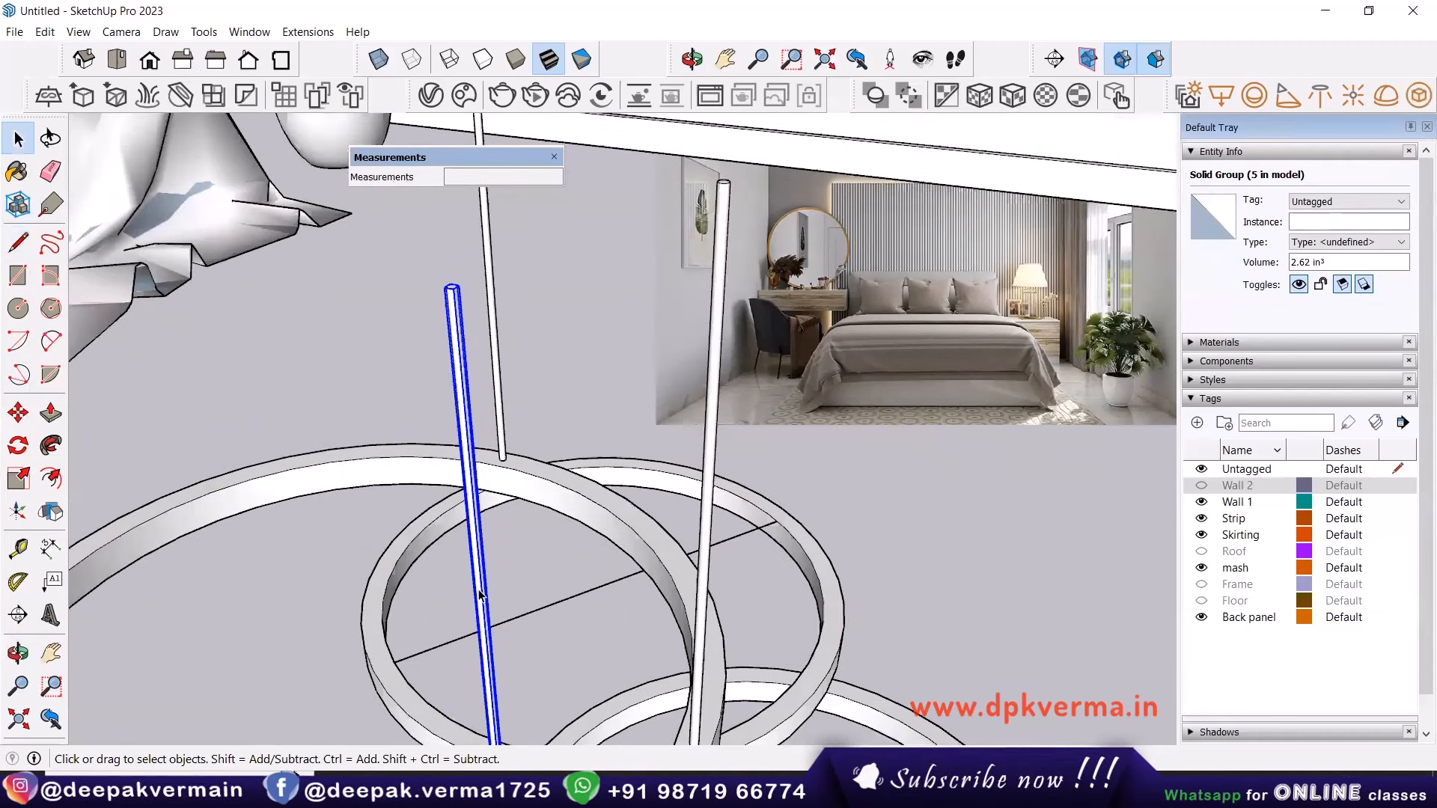
left_click(18, 446)
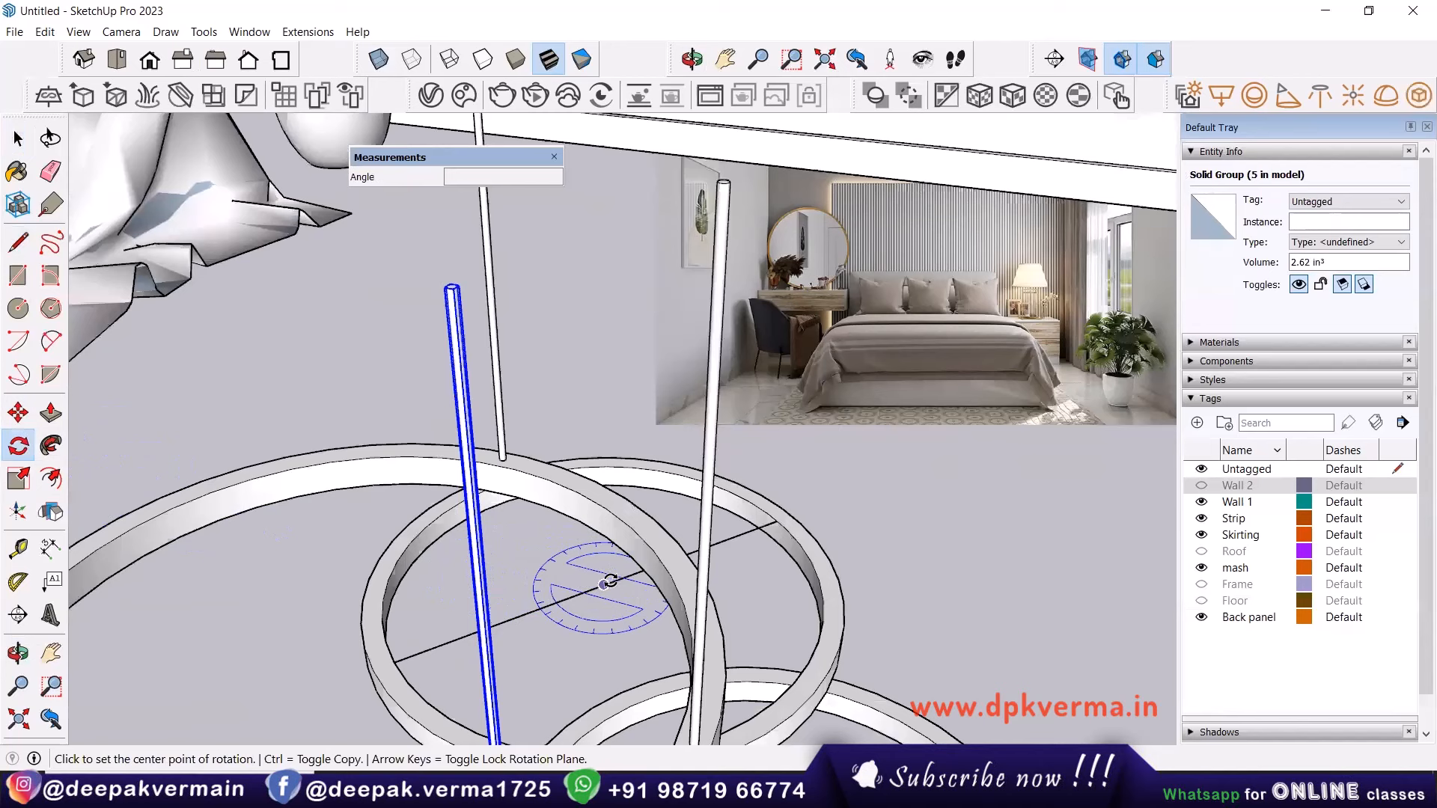
left_click(605, 582)
scroll(517, 658, "down", 3)
middle_click_drag(490, 621, 488, 671)
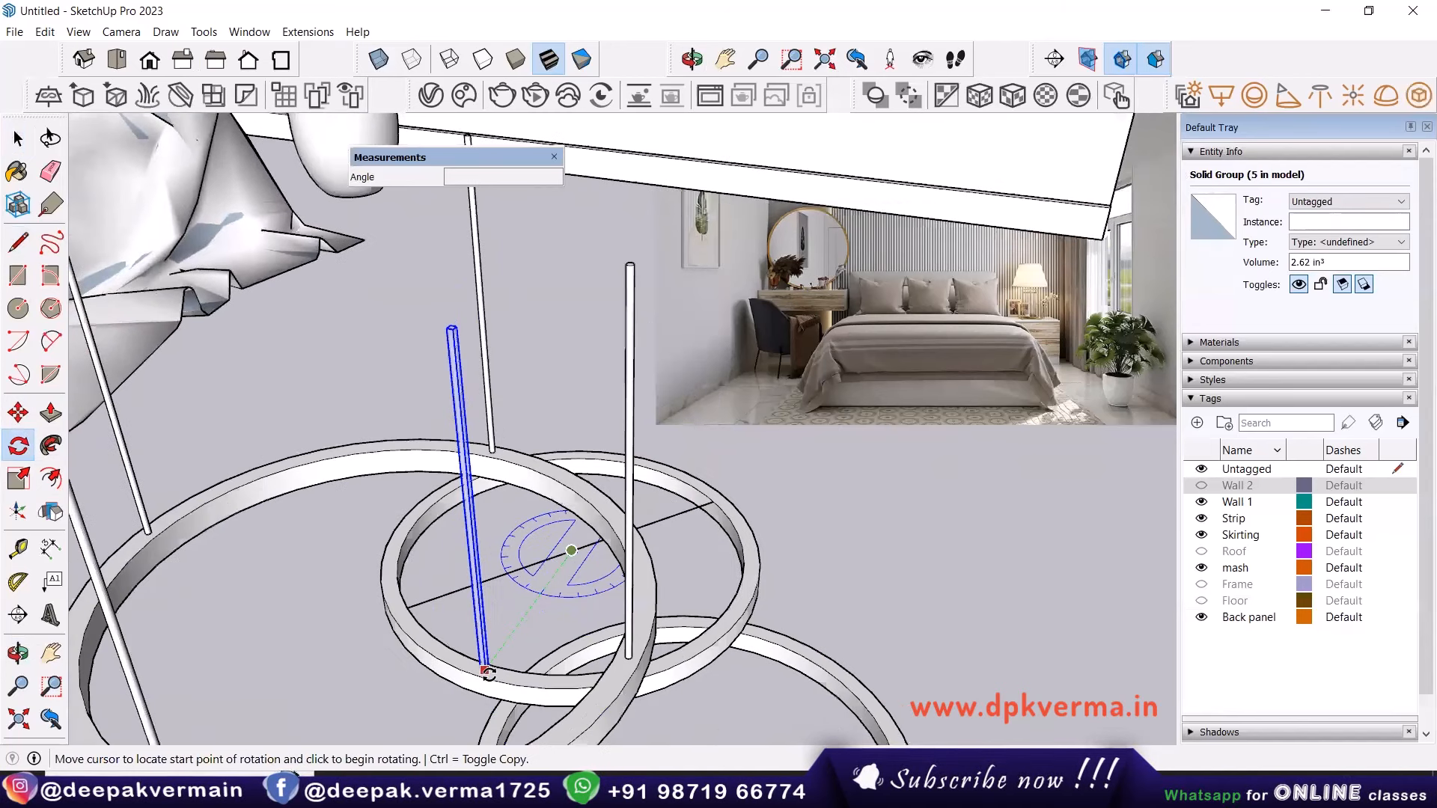
left_click(487, 671)
key("ctrl")
type("30")
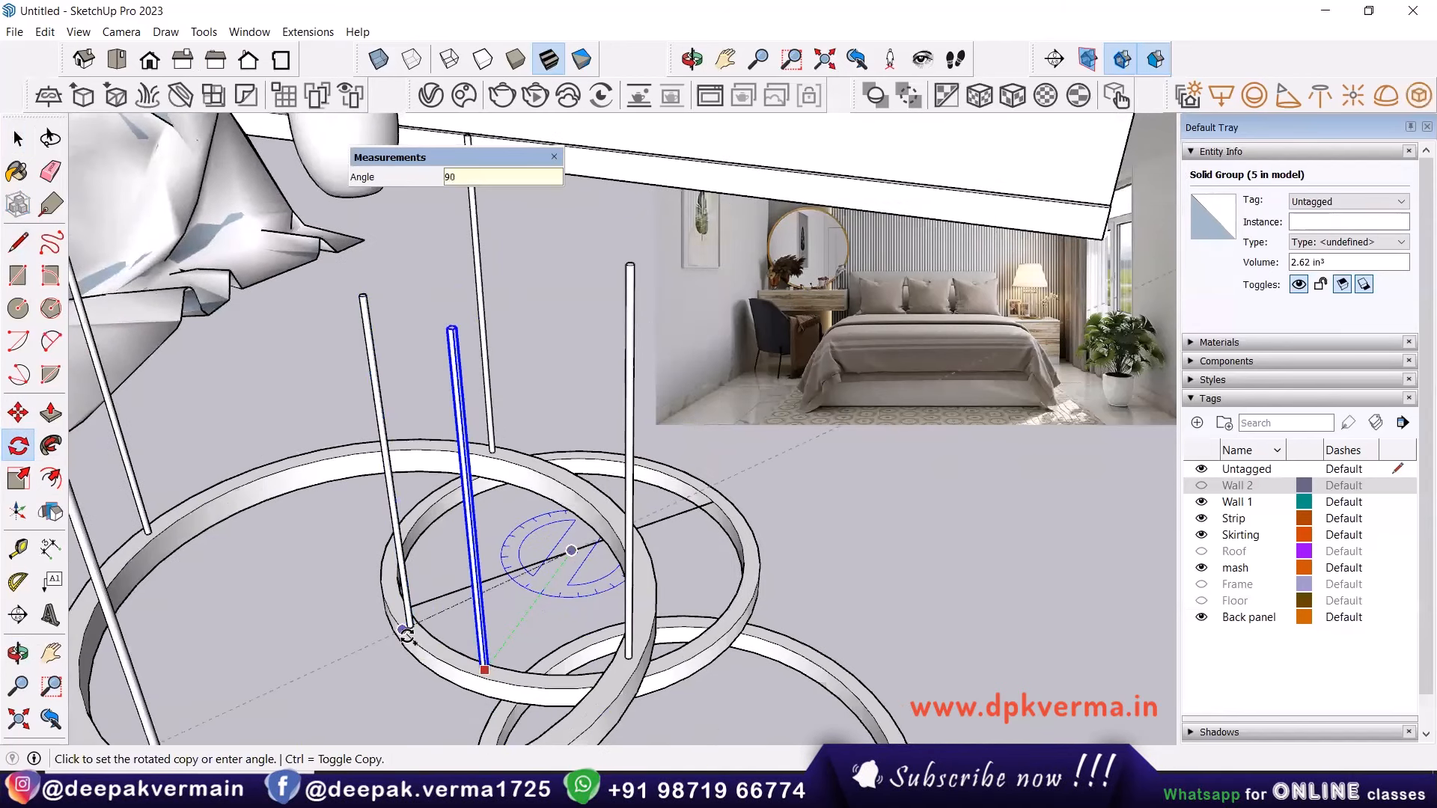
key("Return")
type("3x")
key("Return")
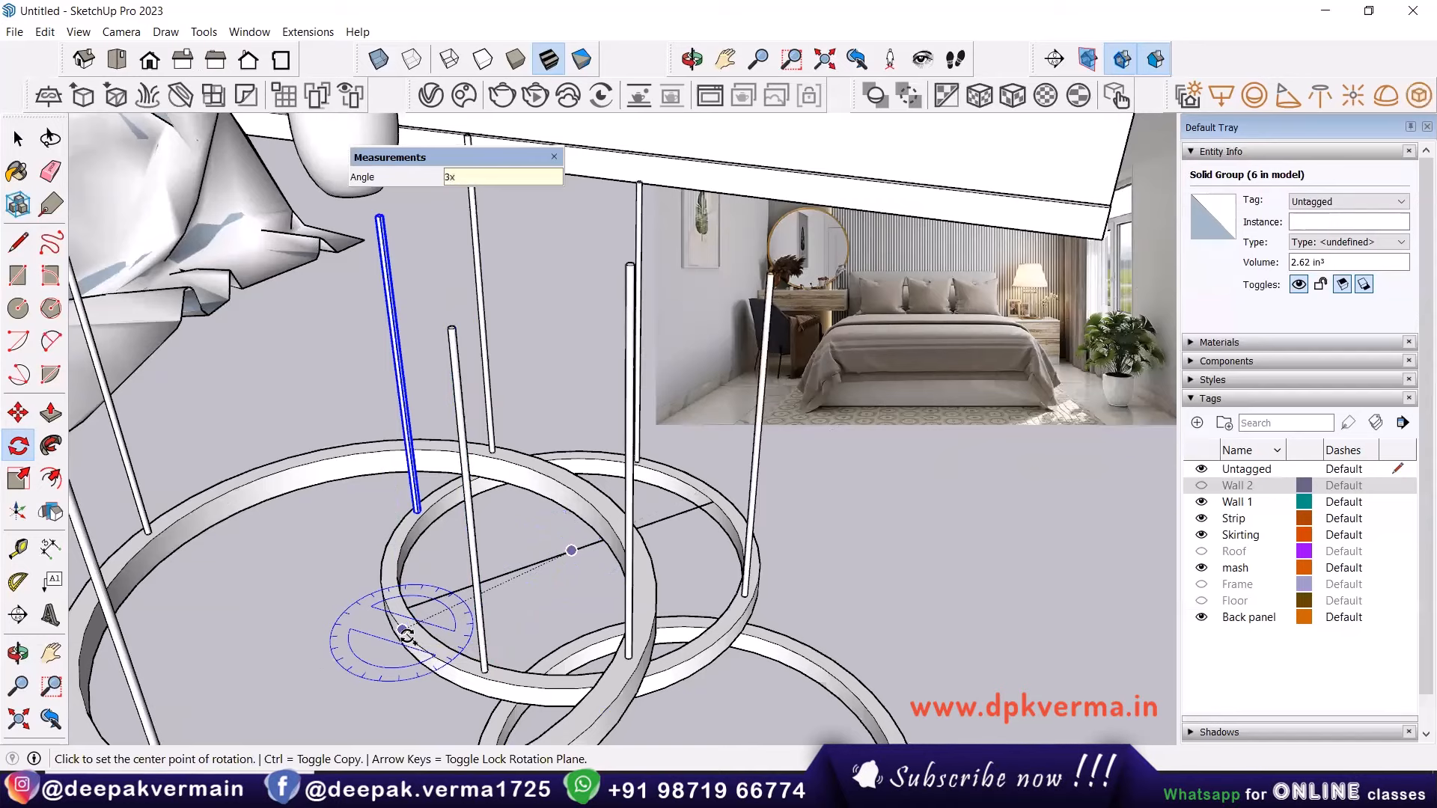
Delete the guide line across the second ring.
key("space")
left_click(860, 605)
left_click(560, 556)
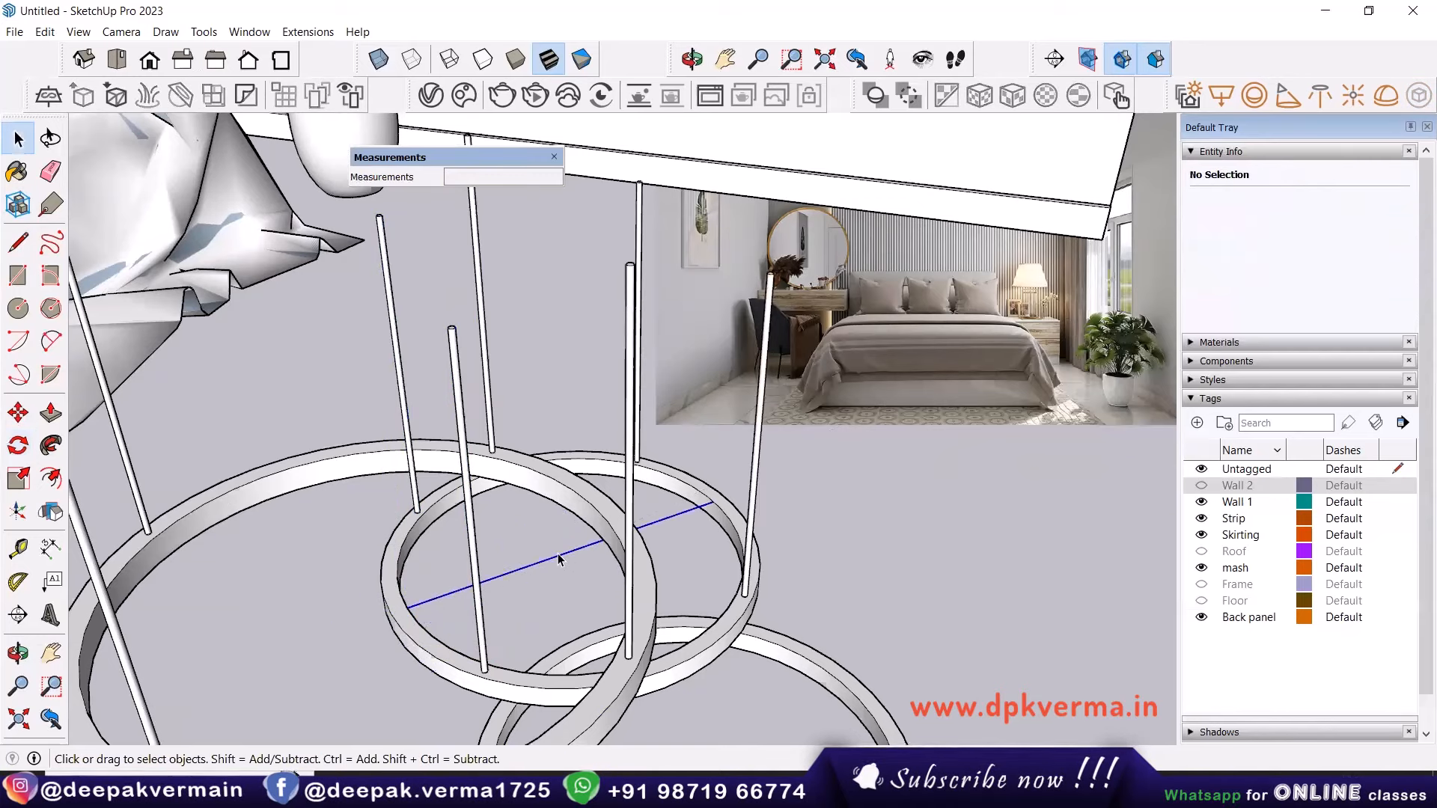
left_click(823, 563)
middle_click_drag(823, 563, 703, 582)
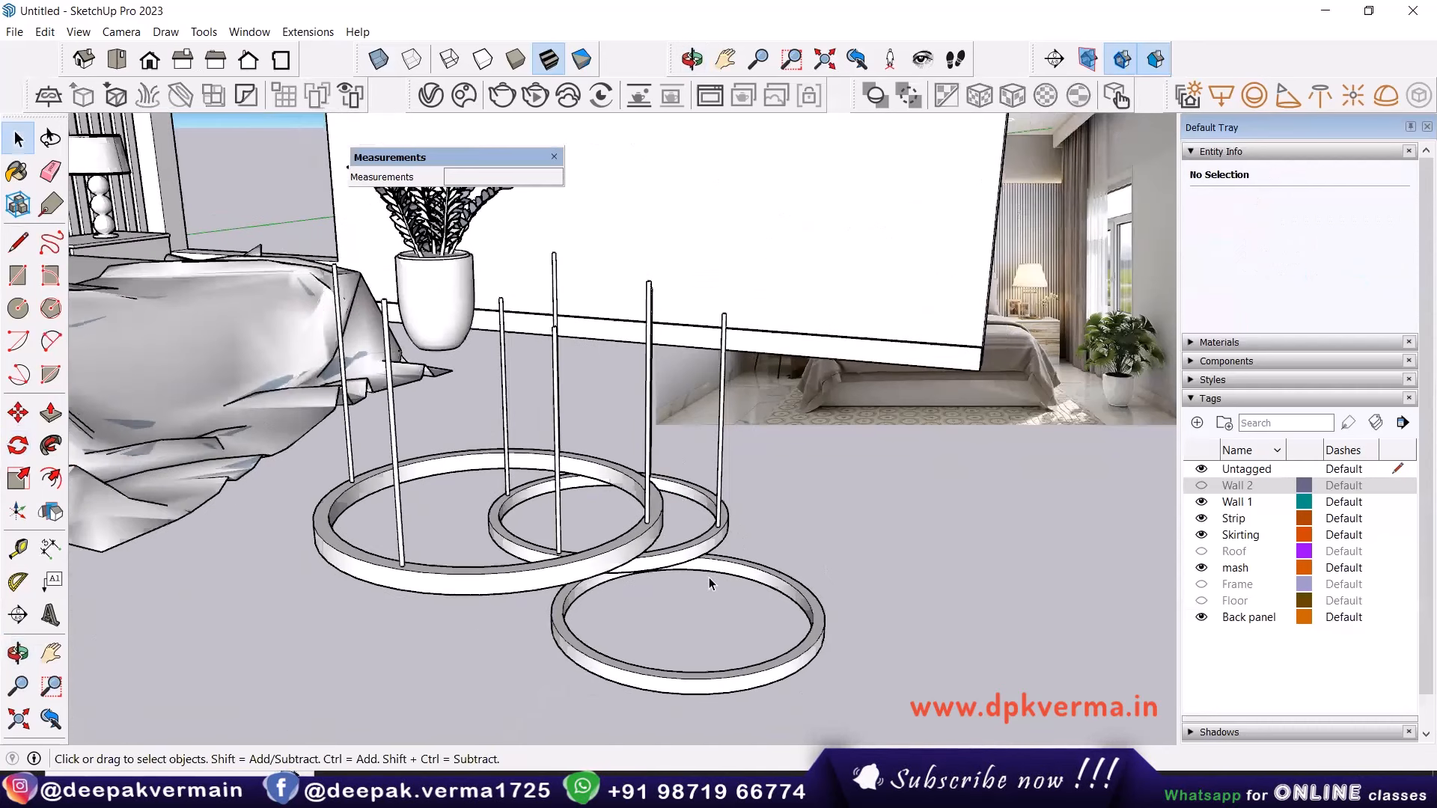
Copy one of the second ring's rods about 1' 5" onto the top face of the front ring.
left_click(724, 448)
key("m")
scroll(711, 528, "up", 3)
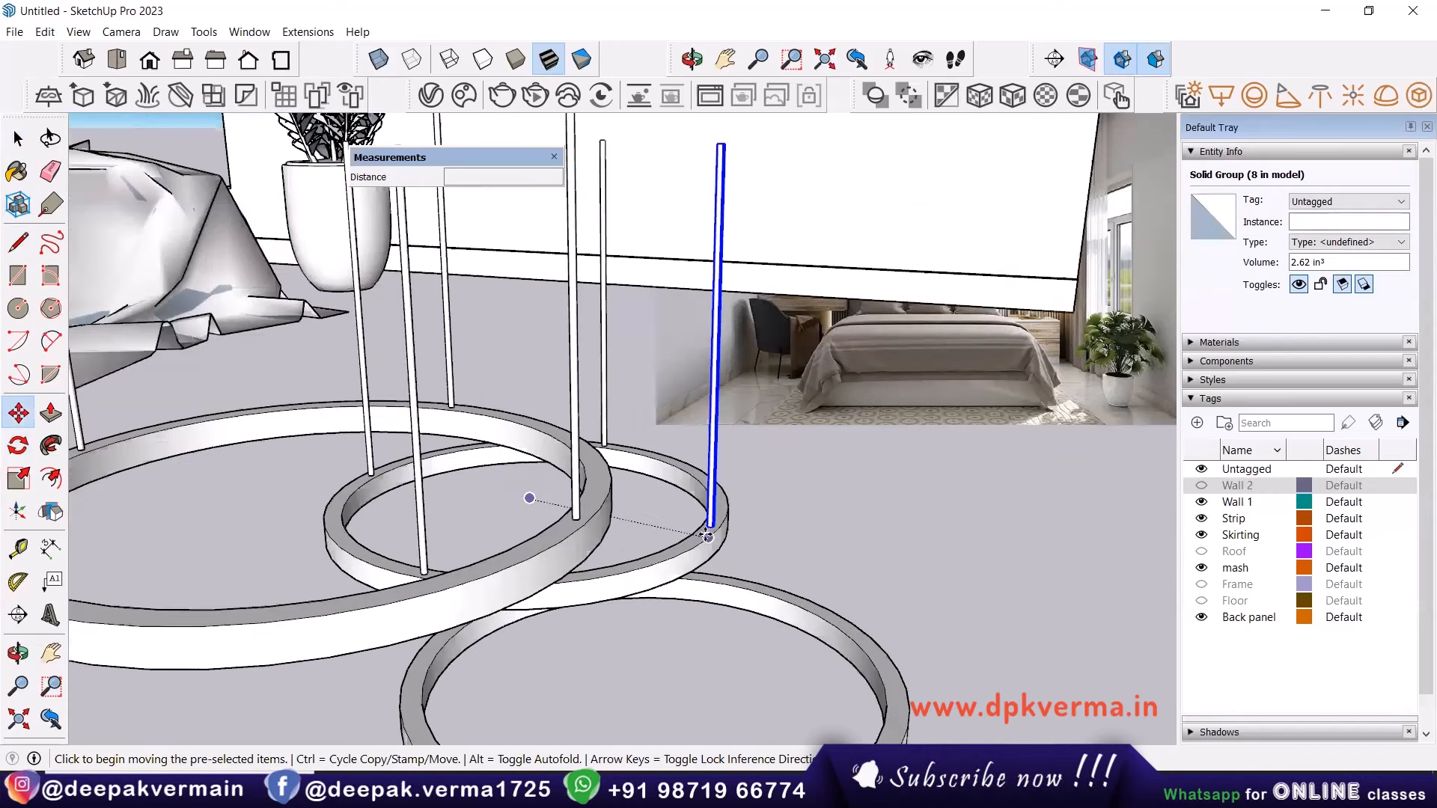
scroll(706, 536, "up", 1)
key("ctrl")
left_click(710, 524)
scroll(849, 626, "down", 2)
scroll(889, 610, "up", 3)
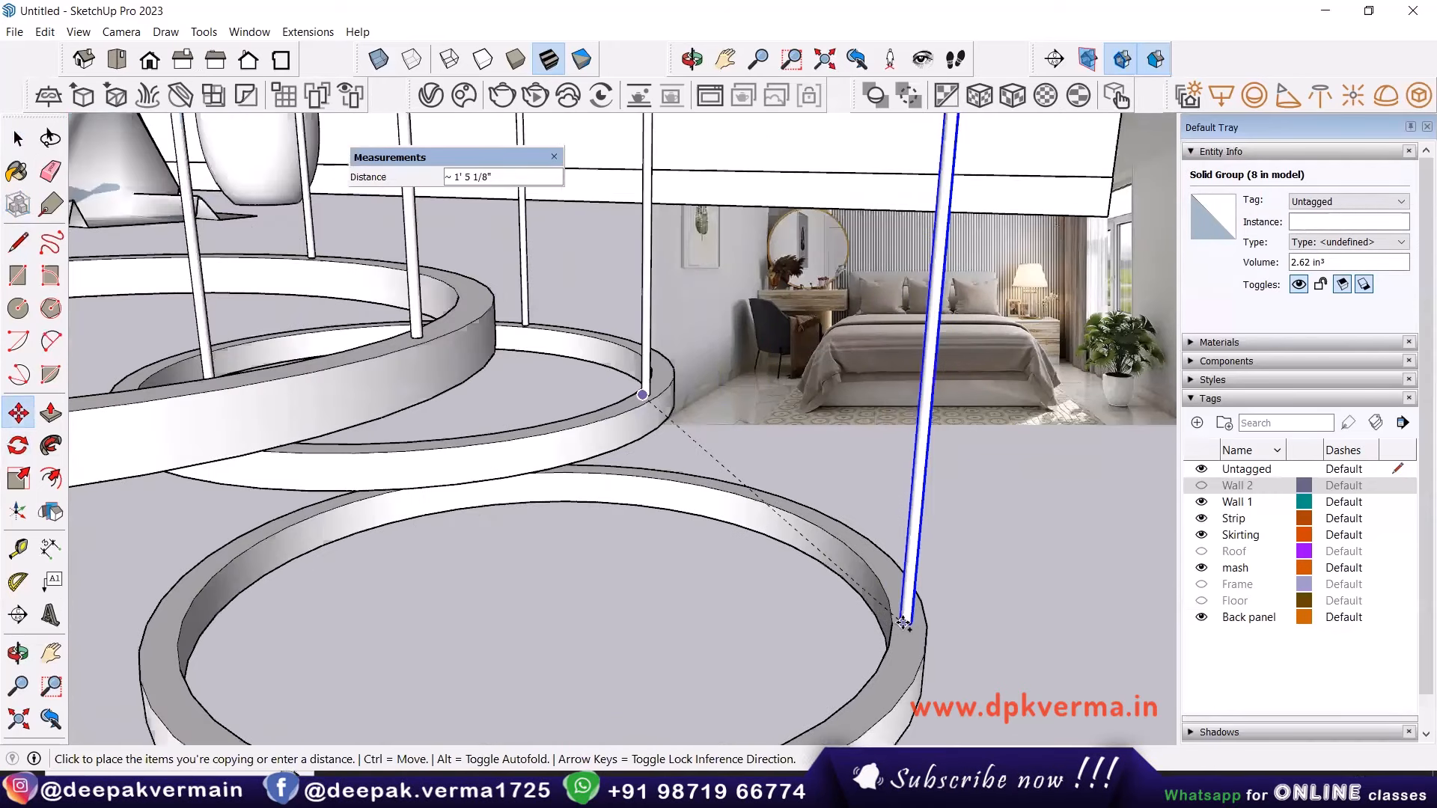
left_click(904, 625)
key("space")
Draw a guide line across the front ring's diameter to mark its centre.
scroll(909, 627, "down", 3)
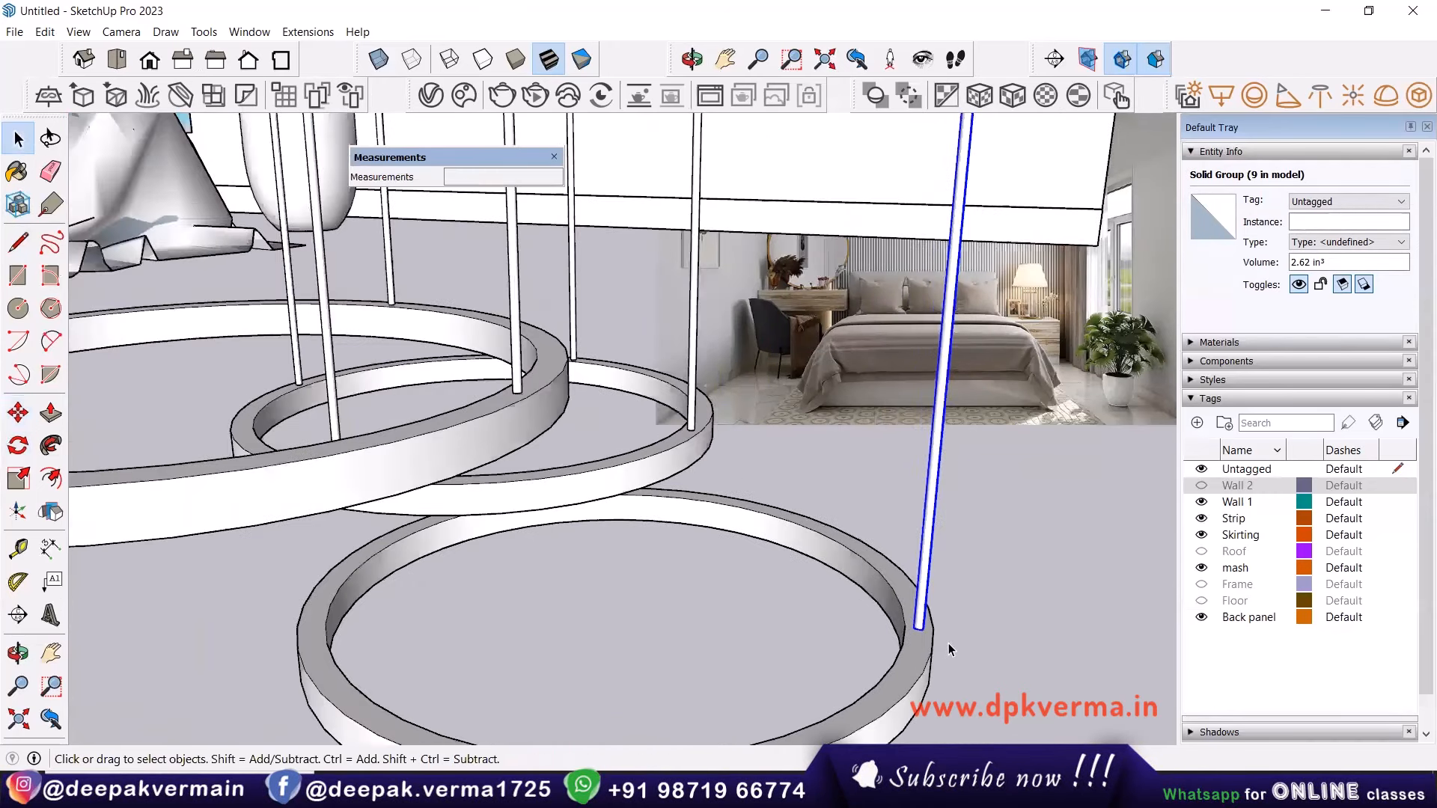
left_click(18, 241)
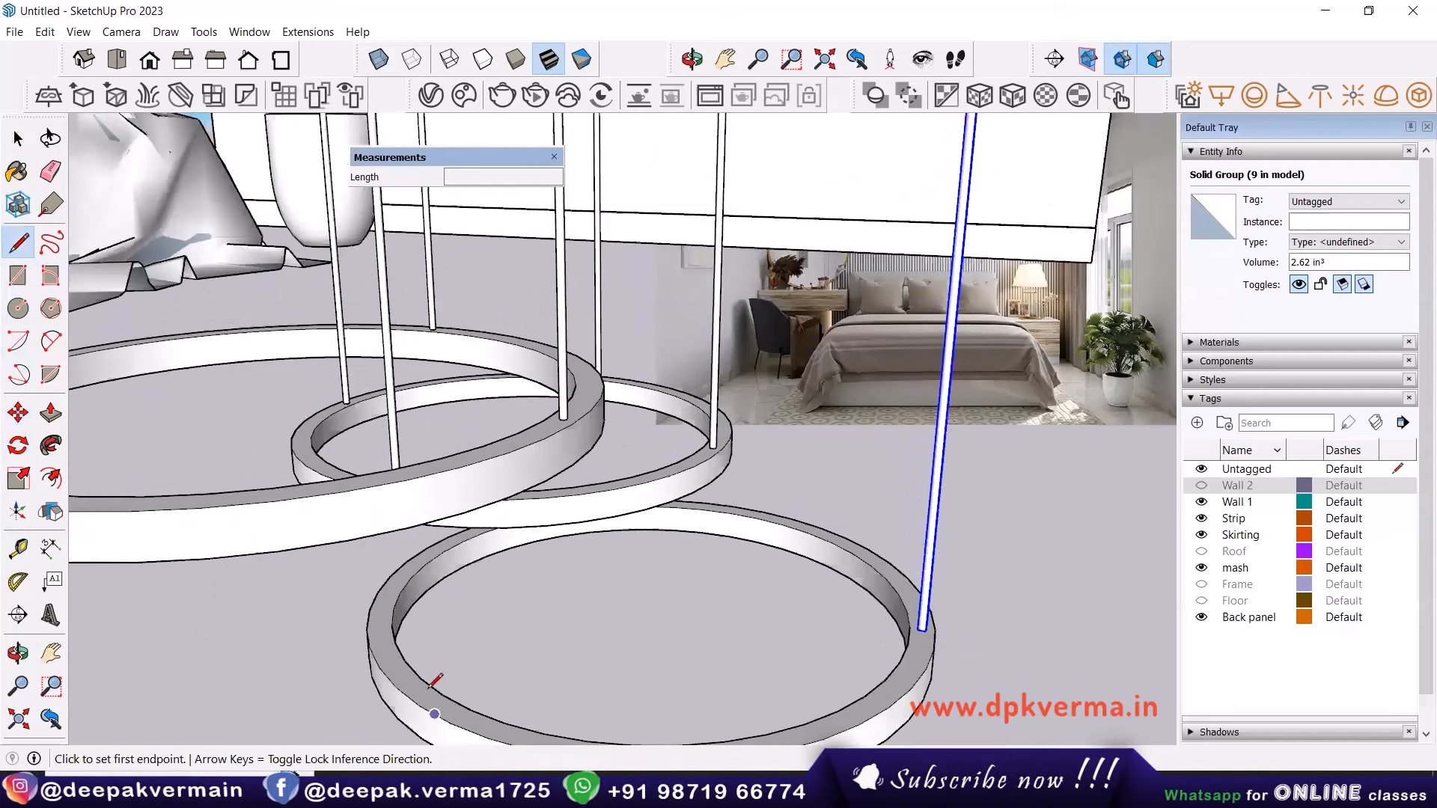
left_click(391, 625)
middle_click_drag(397, 623, 911, 597)
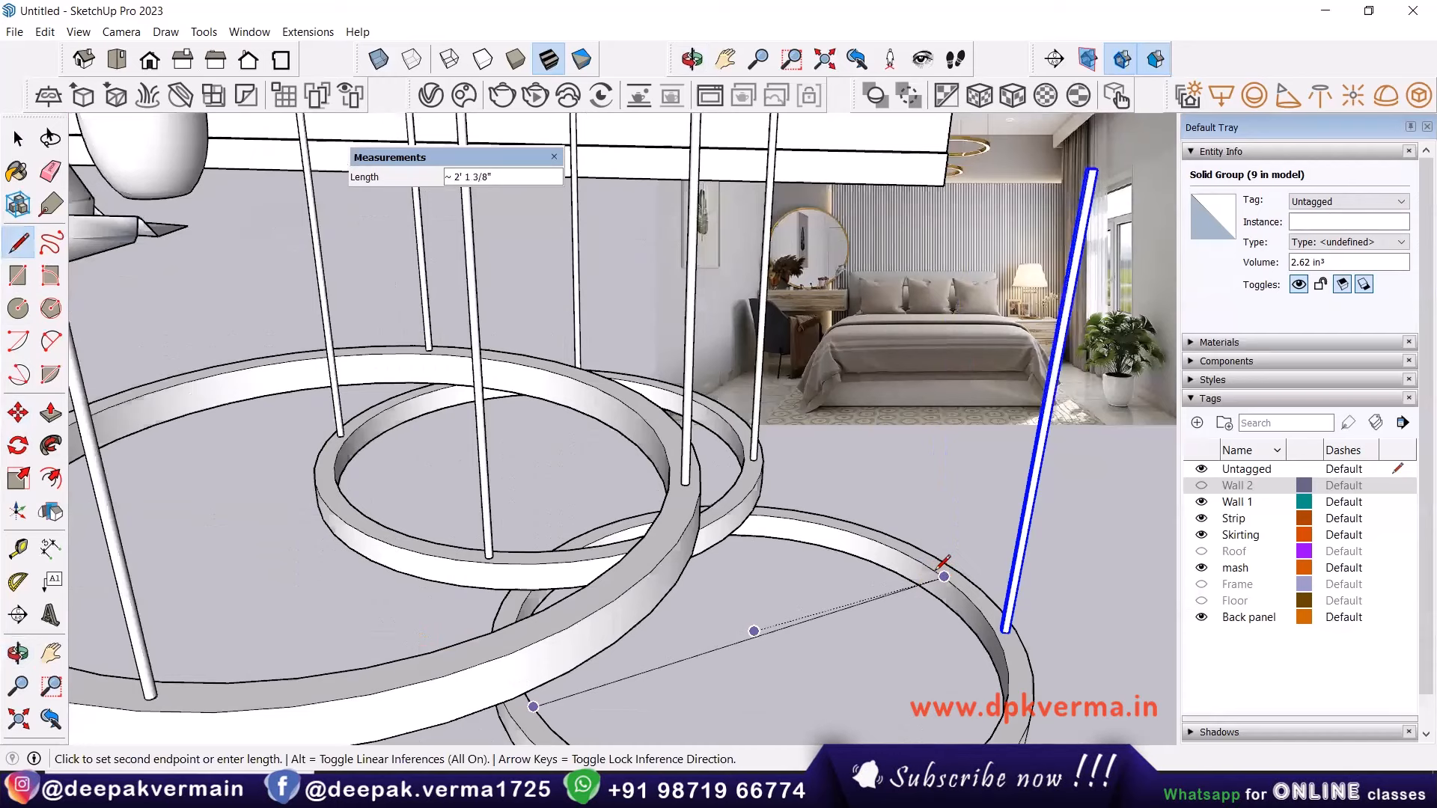
scroll(945, 561, "up", 3)
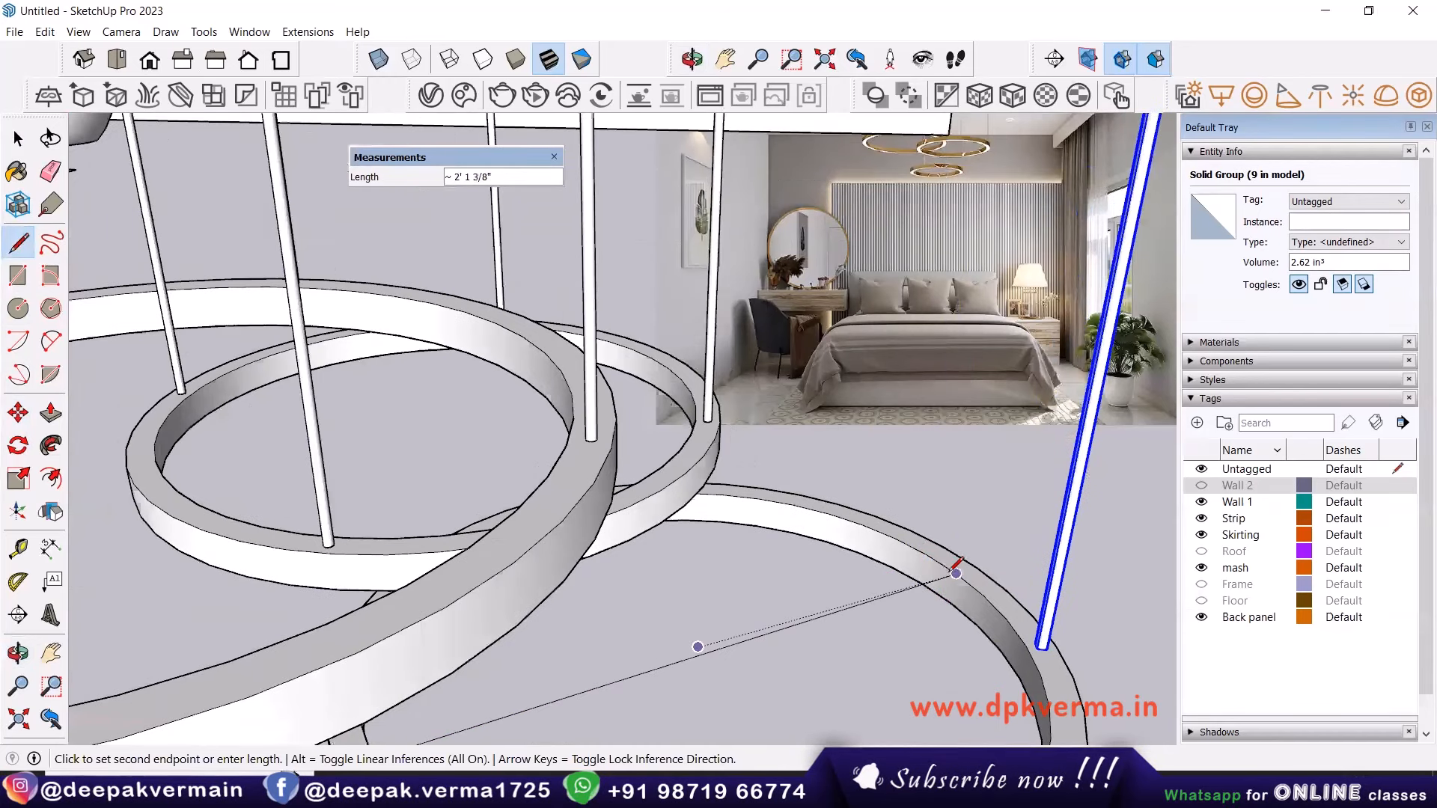
left_click(945, 562)
key("space")
middle_click_drag(945, 562, 688, 582)
Rotate-copy the front ring's rod by 90 degrees with 3x copies around the guide line's midpoint, and delete the guide line.
left_click(18, 446)
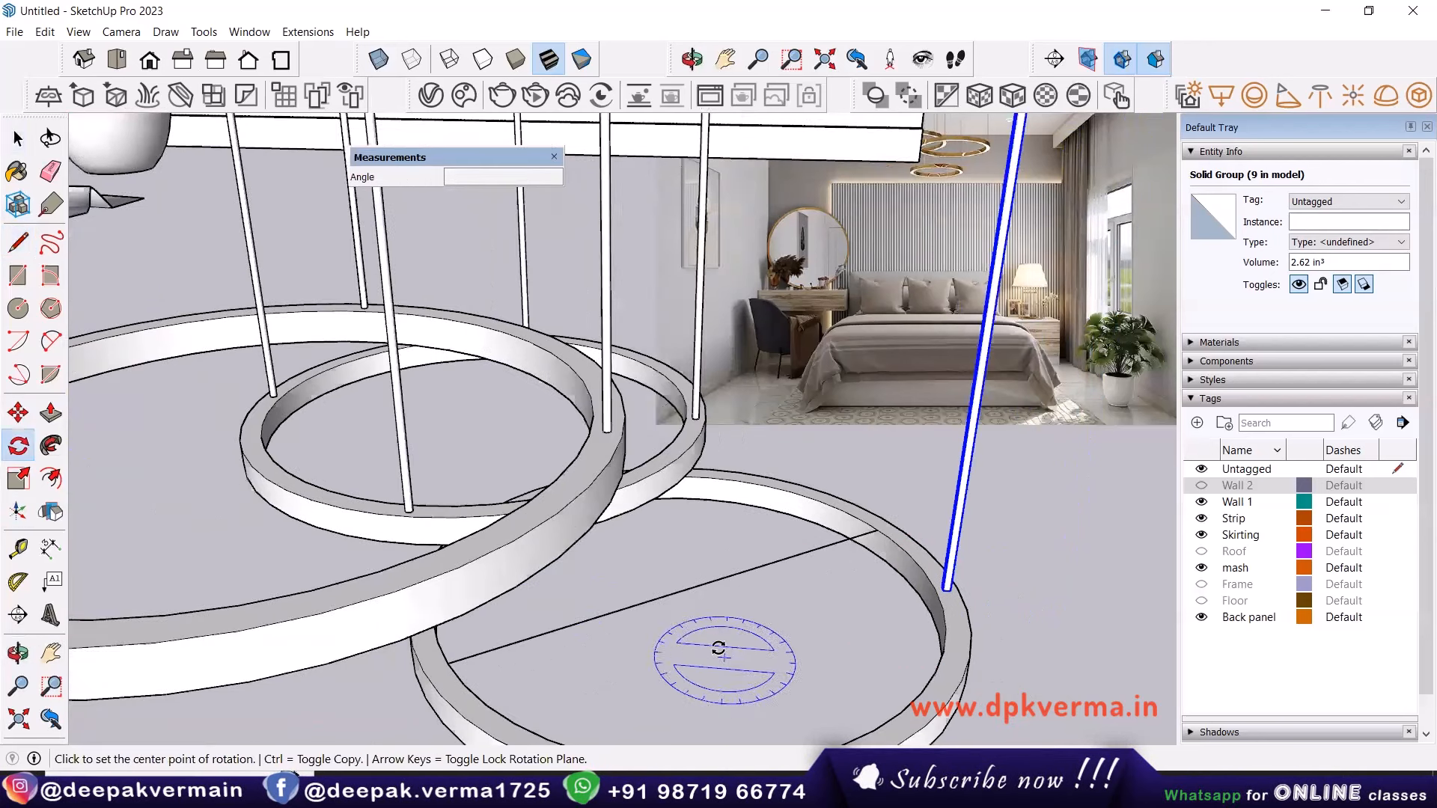
left_click(950, 591)
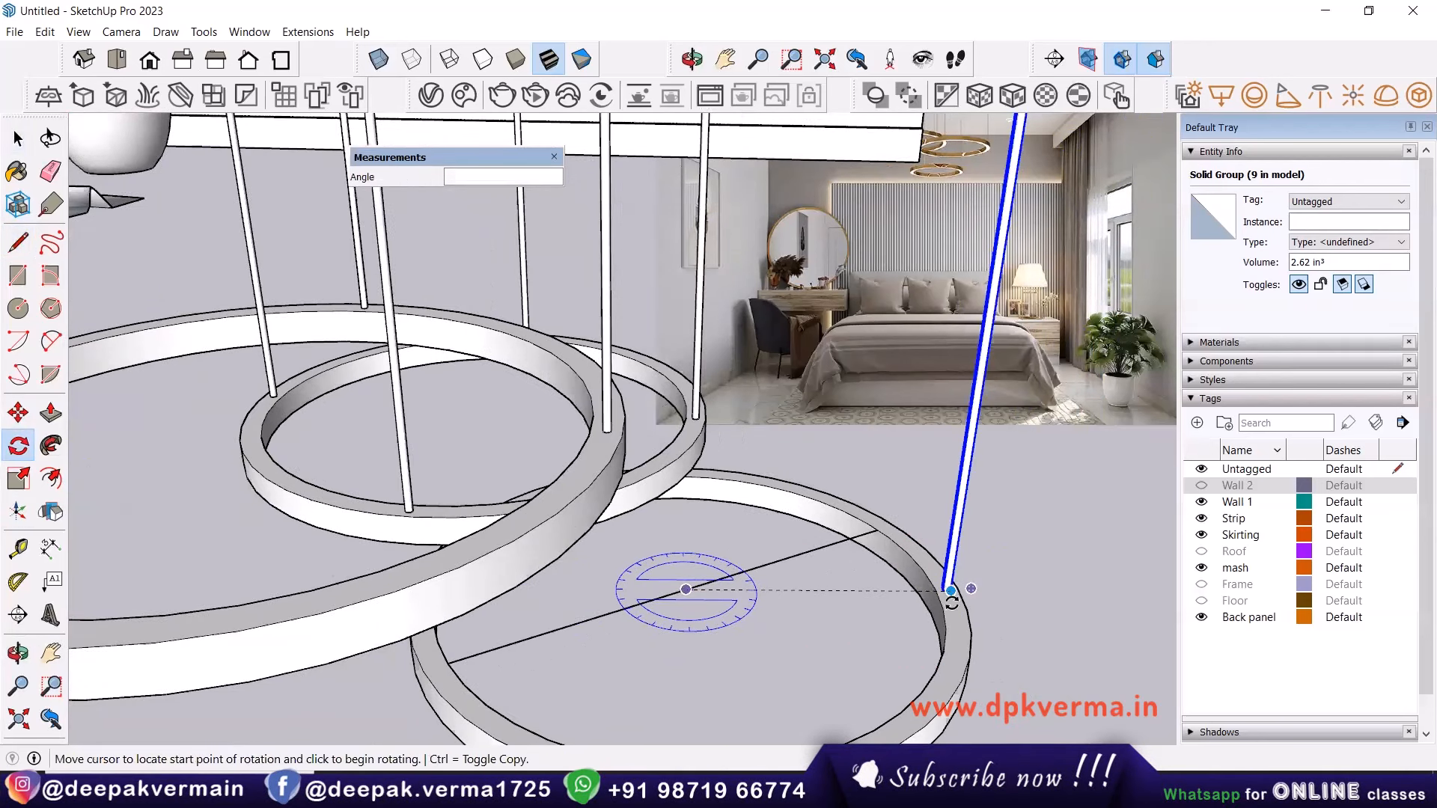
key("ctrl")
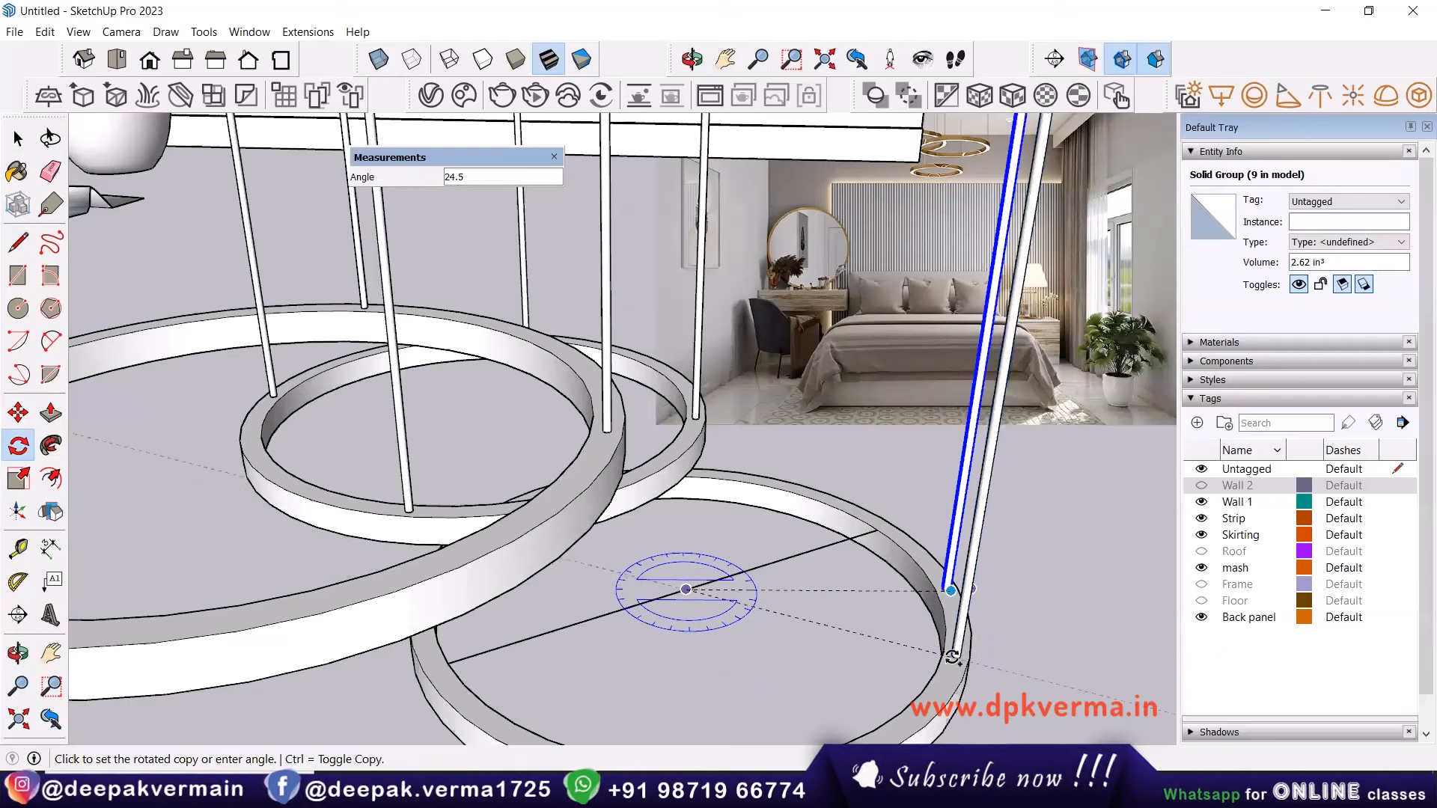
type("90")
key("Return")
type("3x")
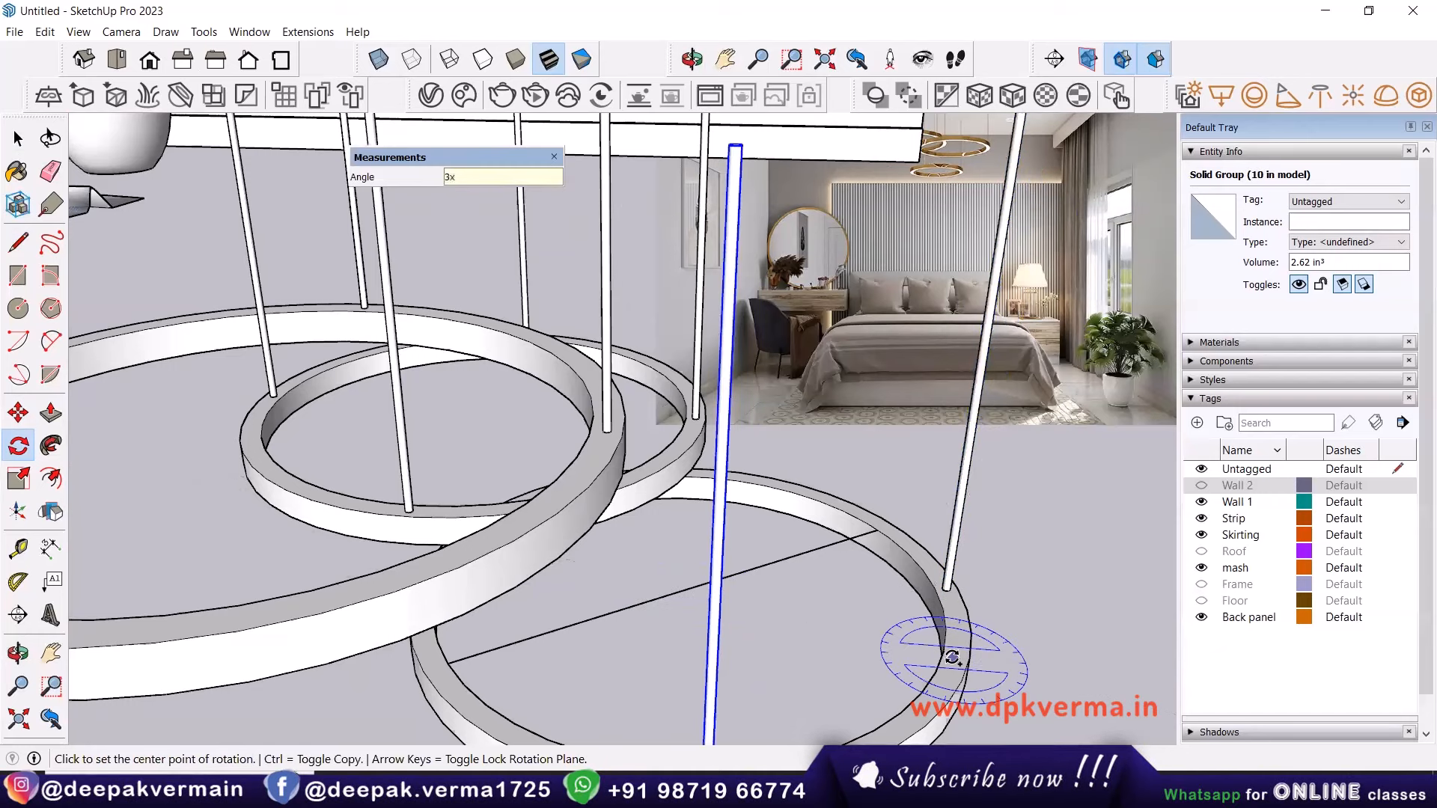
key("Return")
key("space")
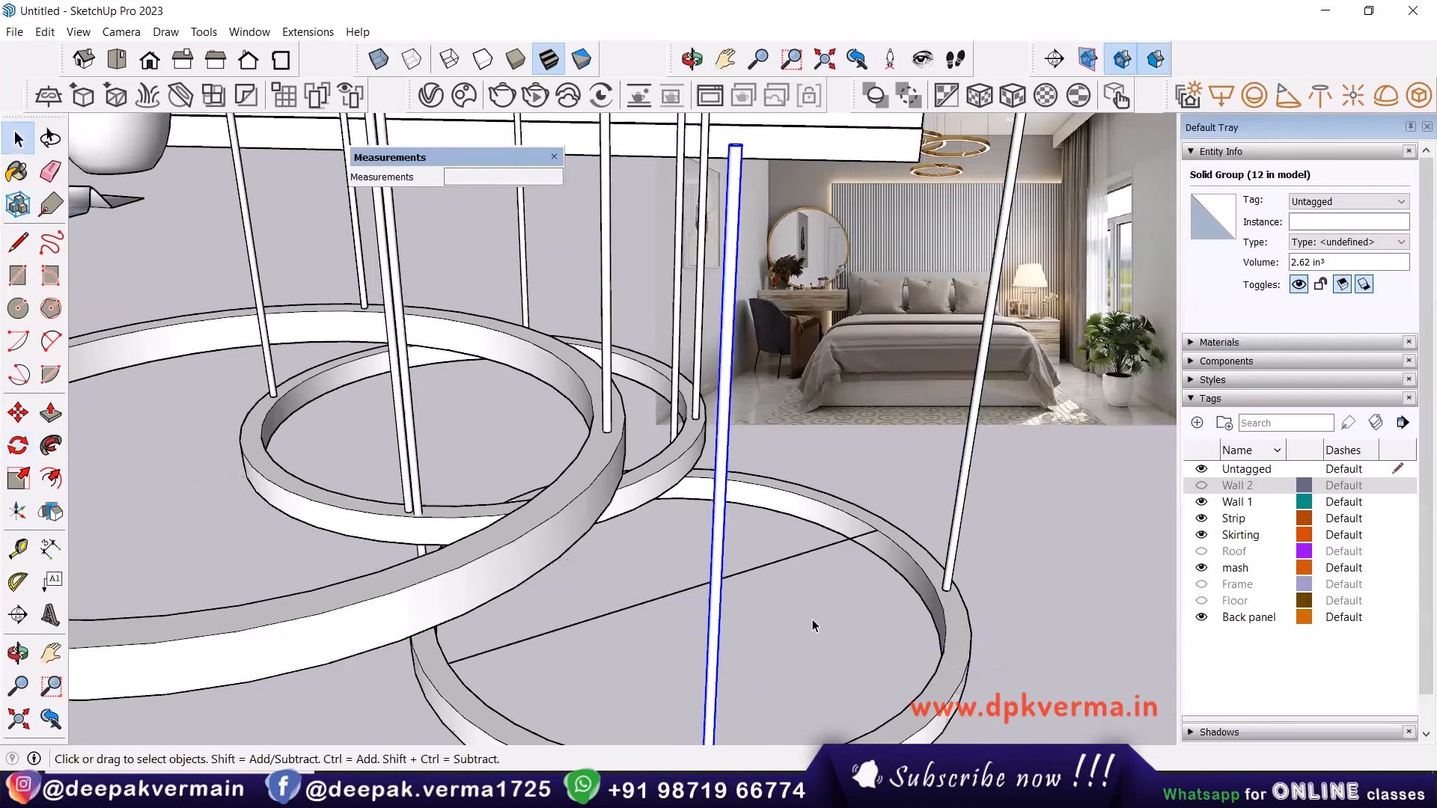
left_click(654, 595)
left_click(1050, 586)
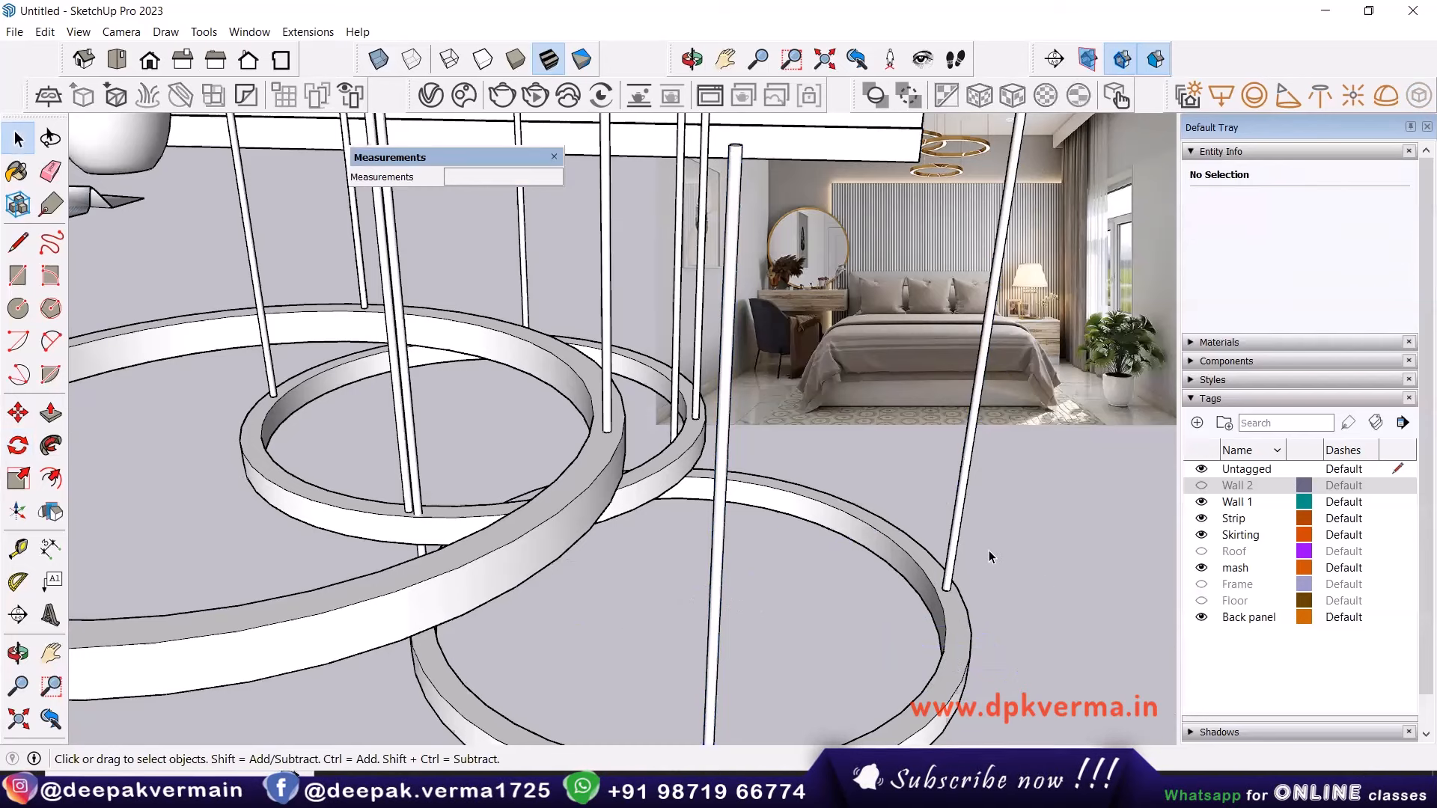
Group the three pendant rings together with all their suspension rods.
scroll(1037, 565, "down", 6)
middle_click_drag(1090, 627, 719, 428)
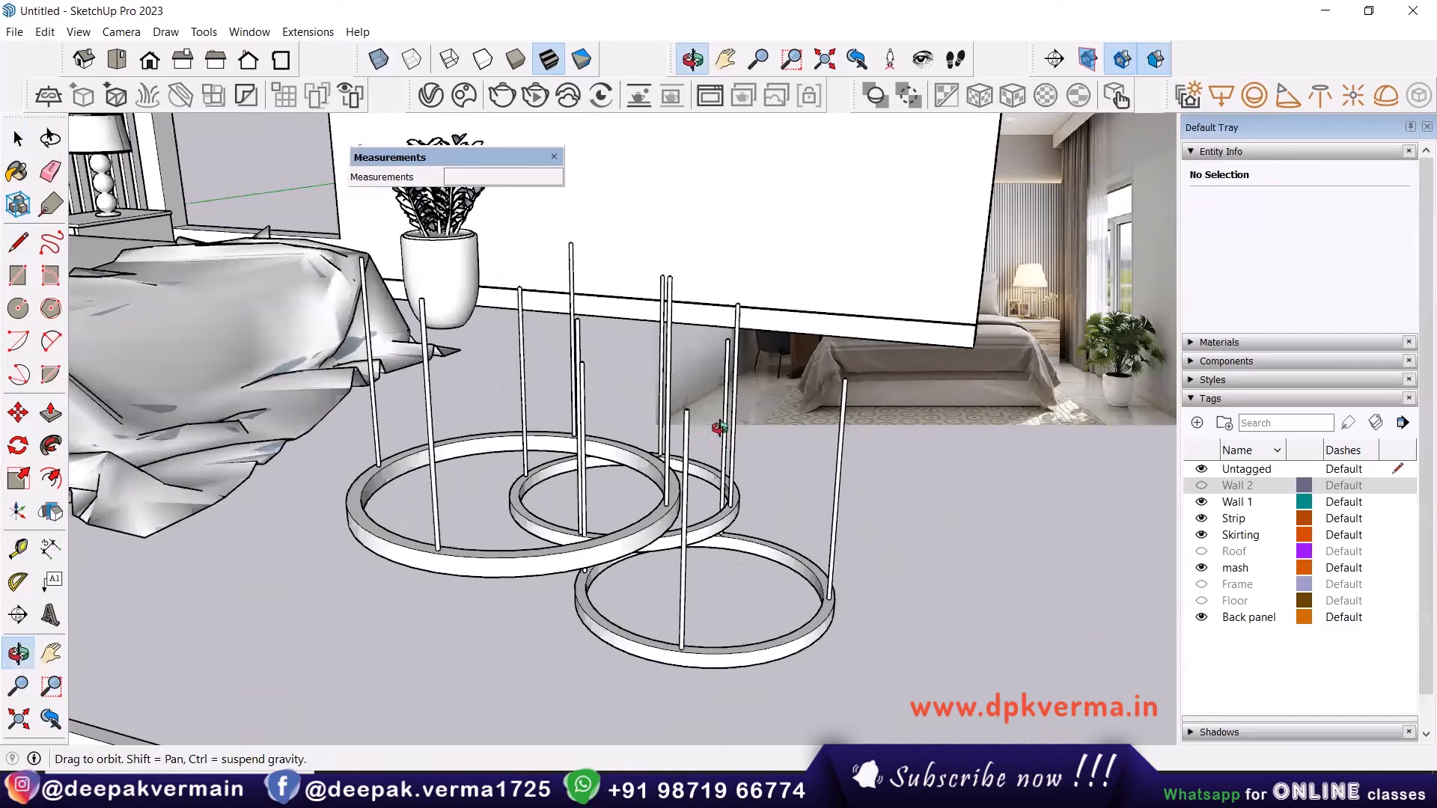
scroll(746, 425, "down", 3)
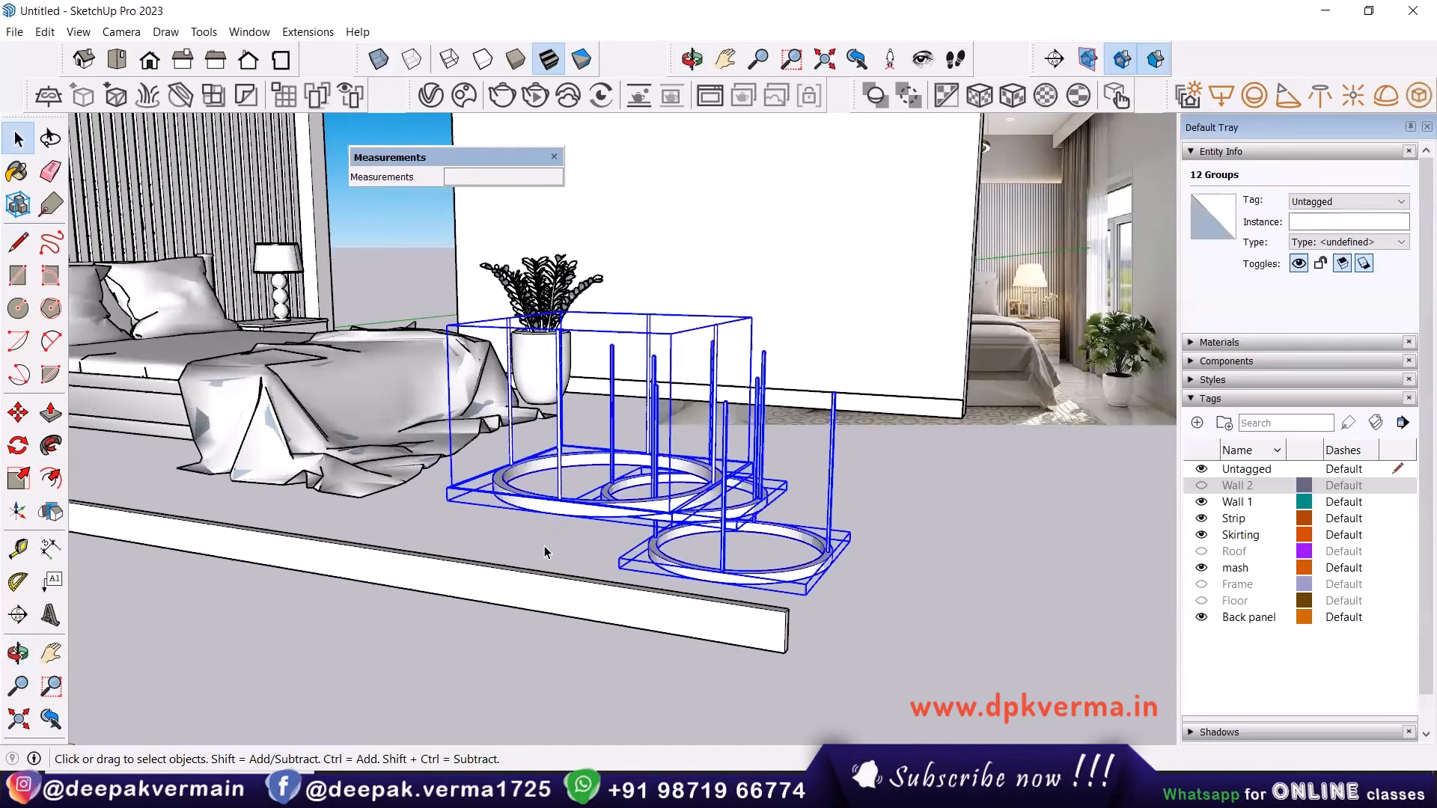
right_click(653, 455)
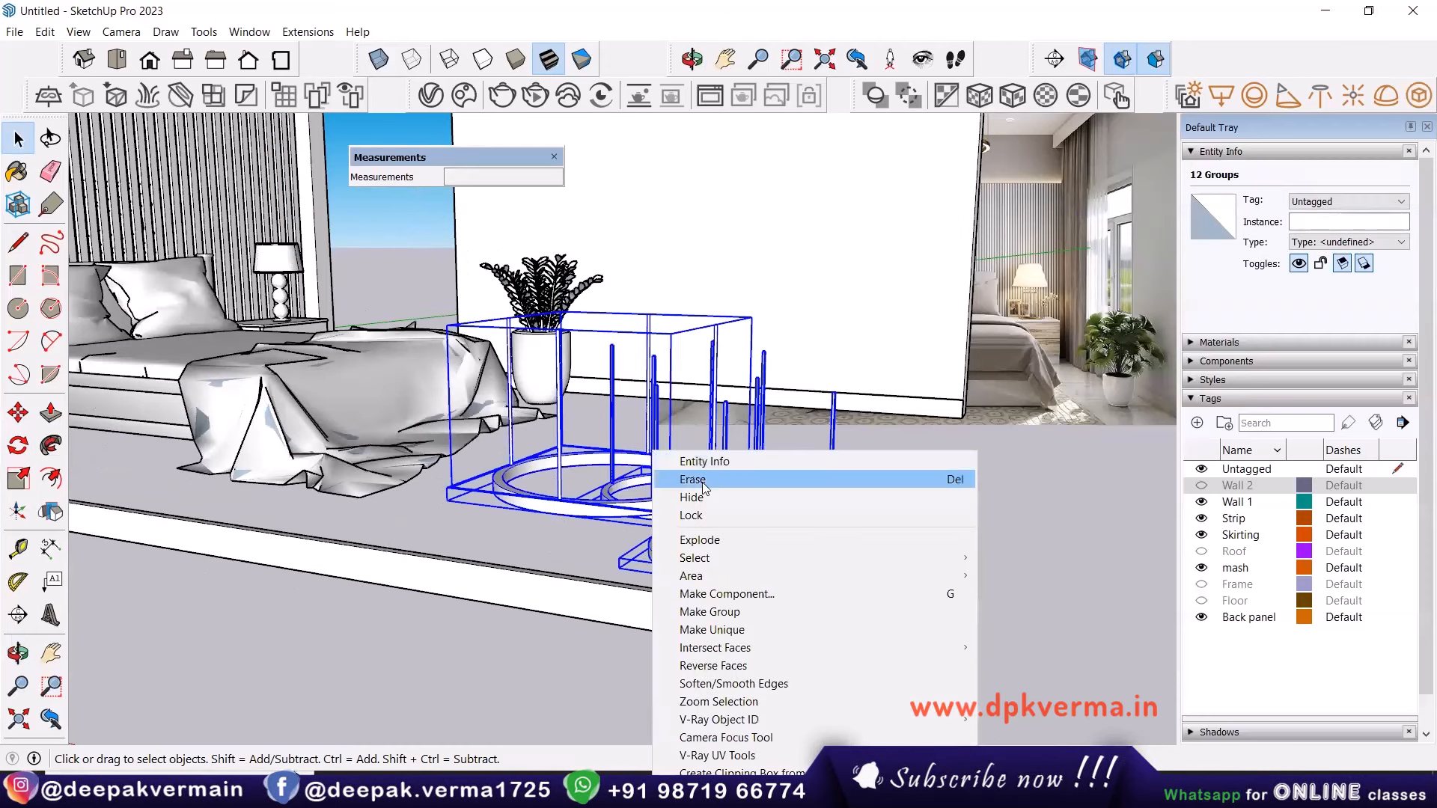
left_click(707, 612)
left_click(949, 523)
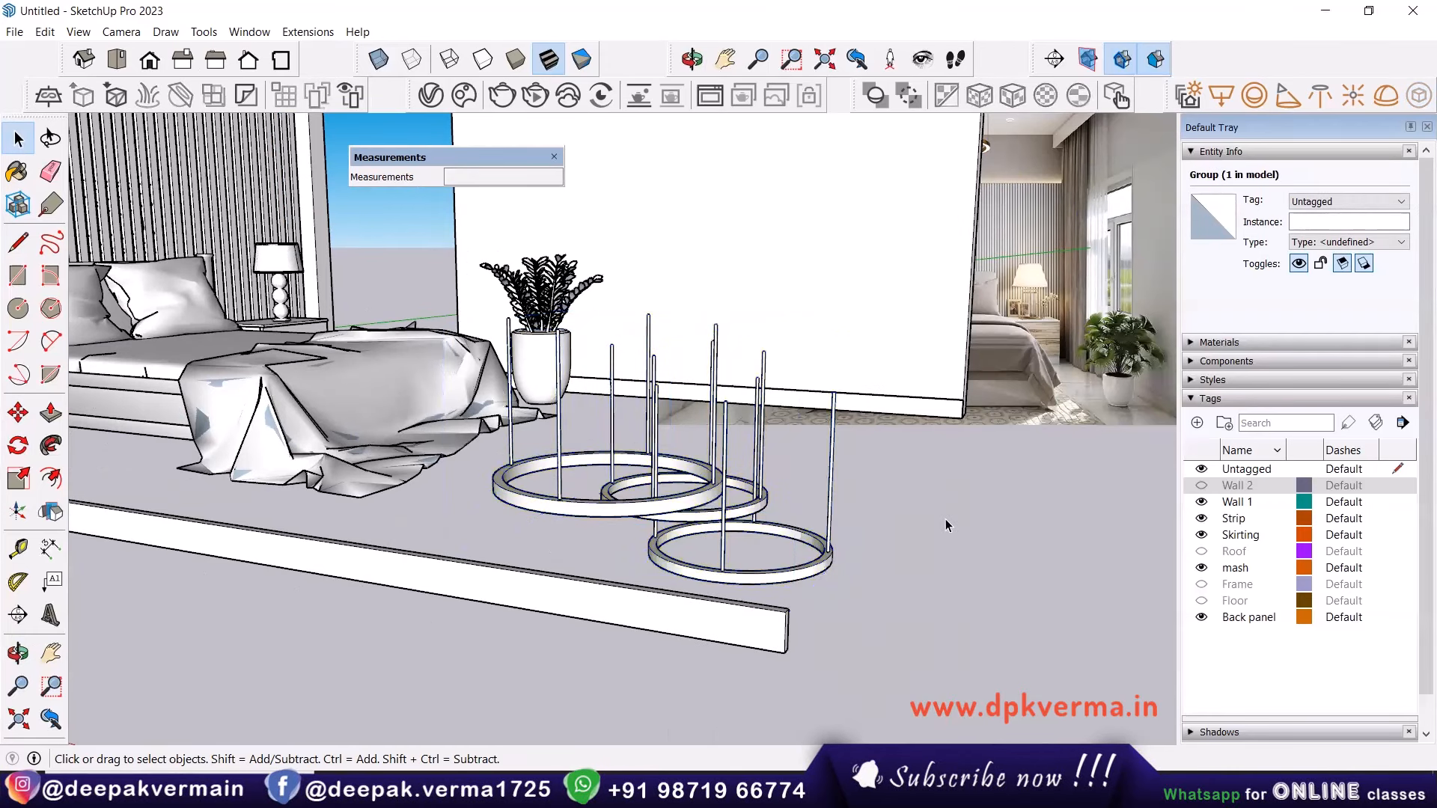
Open the pendant group for editing and select its front ring.
middle_click_drag(949, 523, 786, 607)
scroll(786, 608, "up", 2)
left_click(784, 608)
scroll(783, 609, "up", 3)
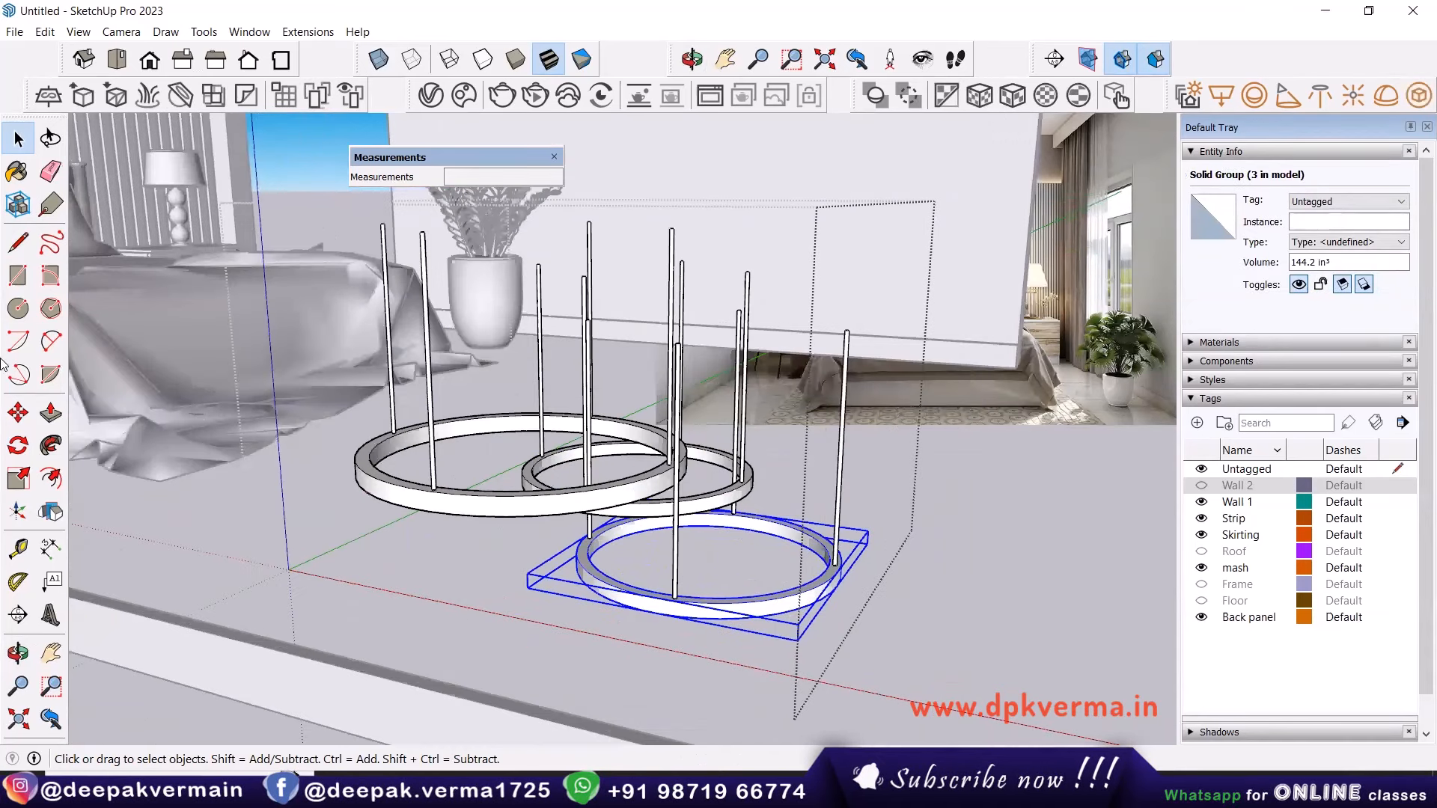
left_click(18, 476)
middle_click_drag(770, 559, 840, 540)
key("space")
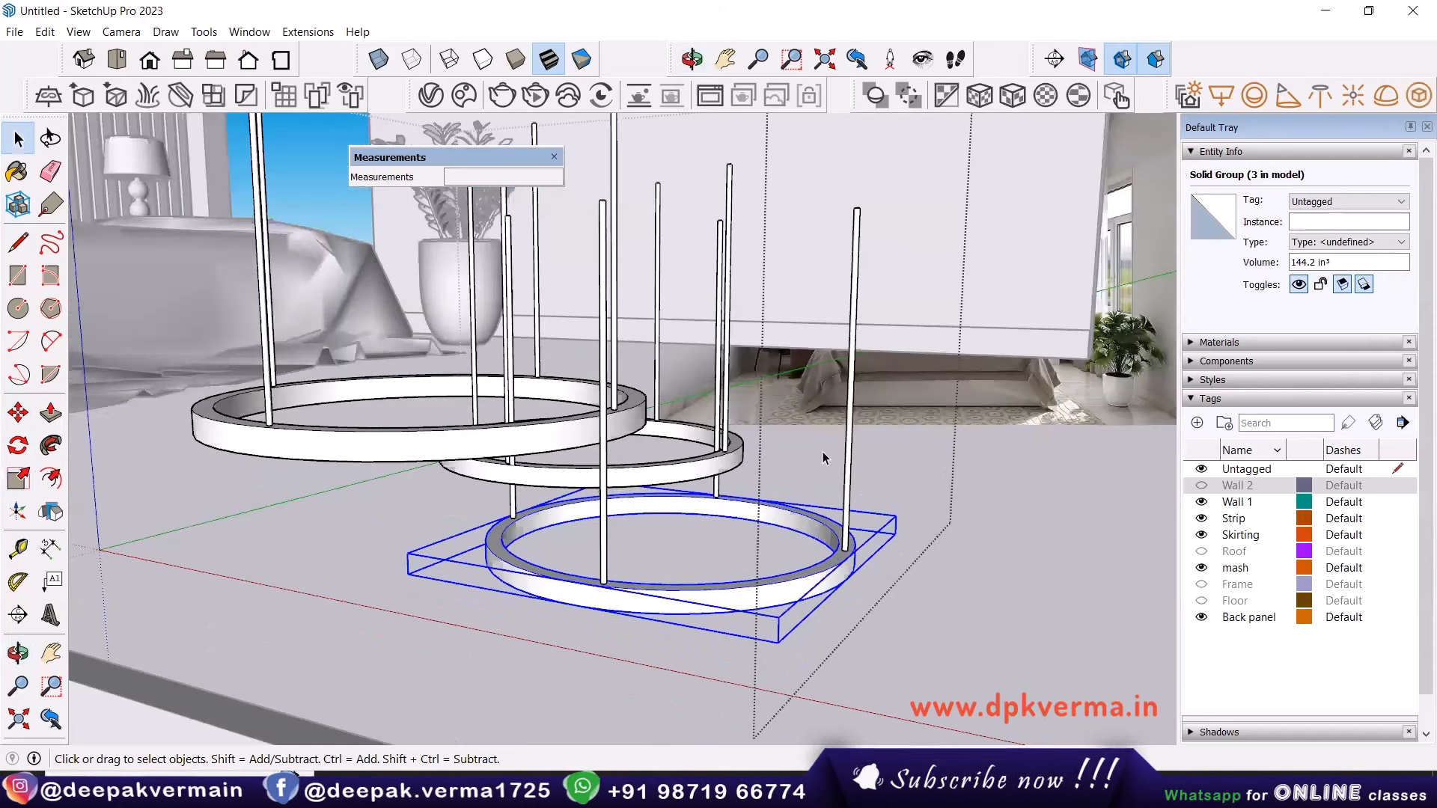
Delete the three copied rods on the front ring, keeping only the original rod.
left_click(853, 393)
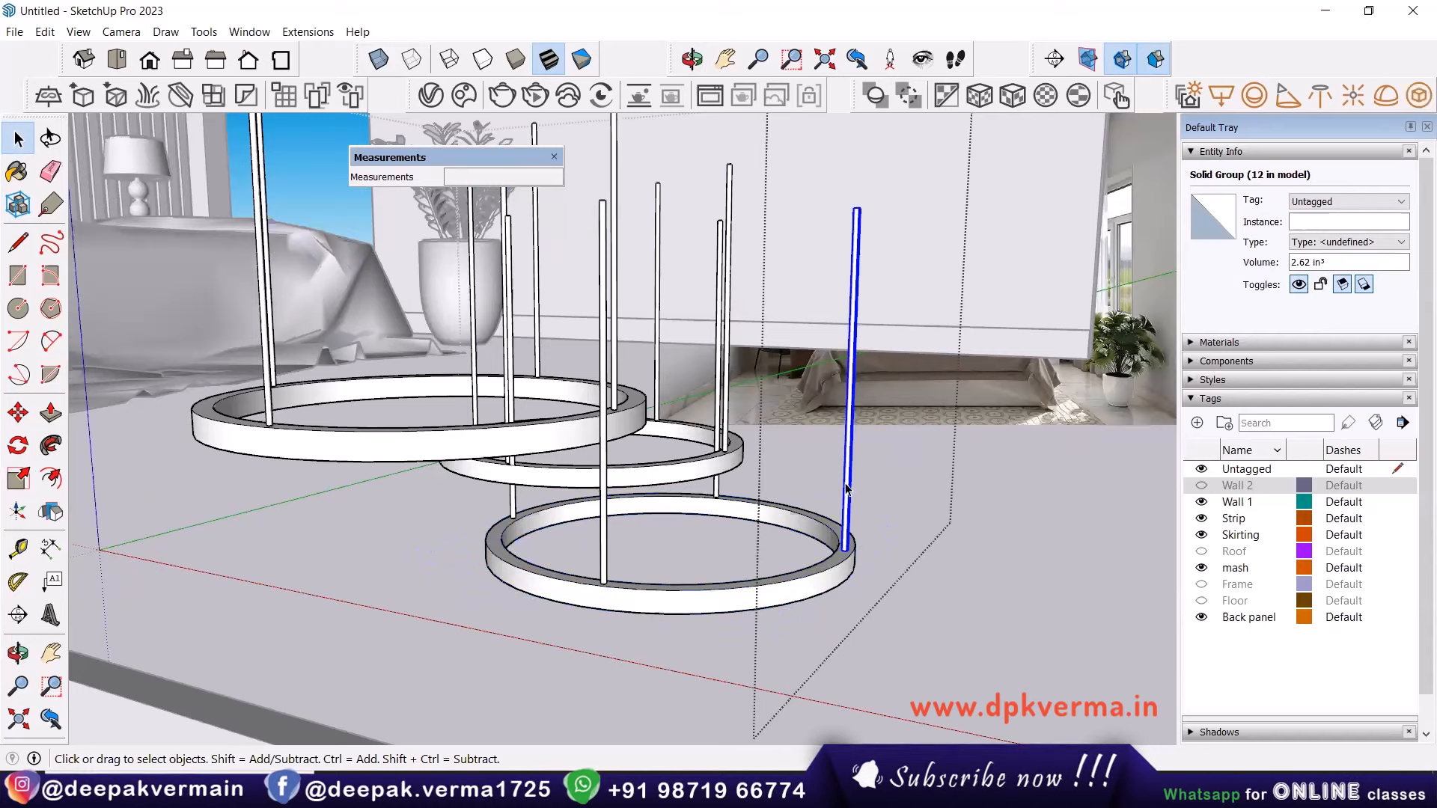
left_click(801, 583)
left_click(604, 533)
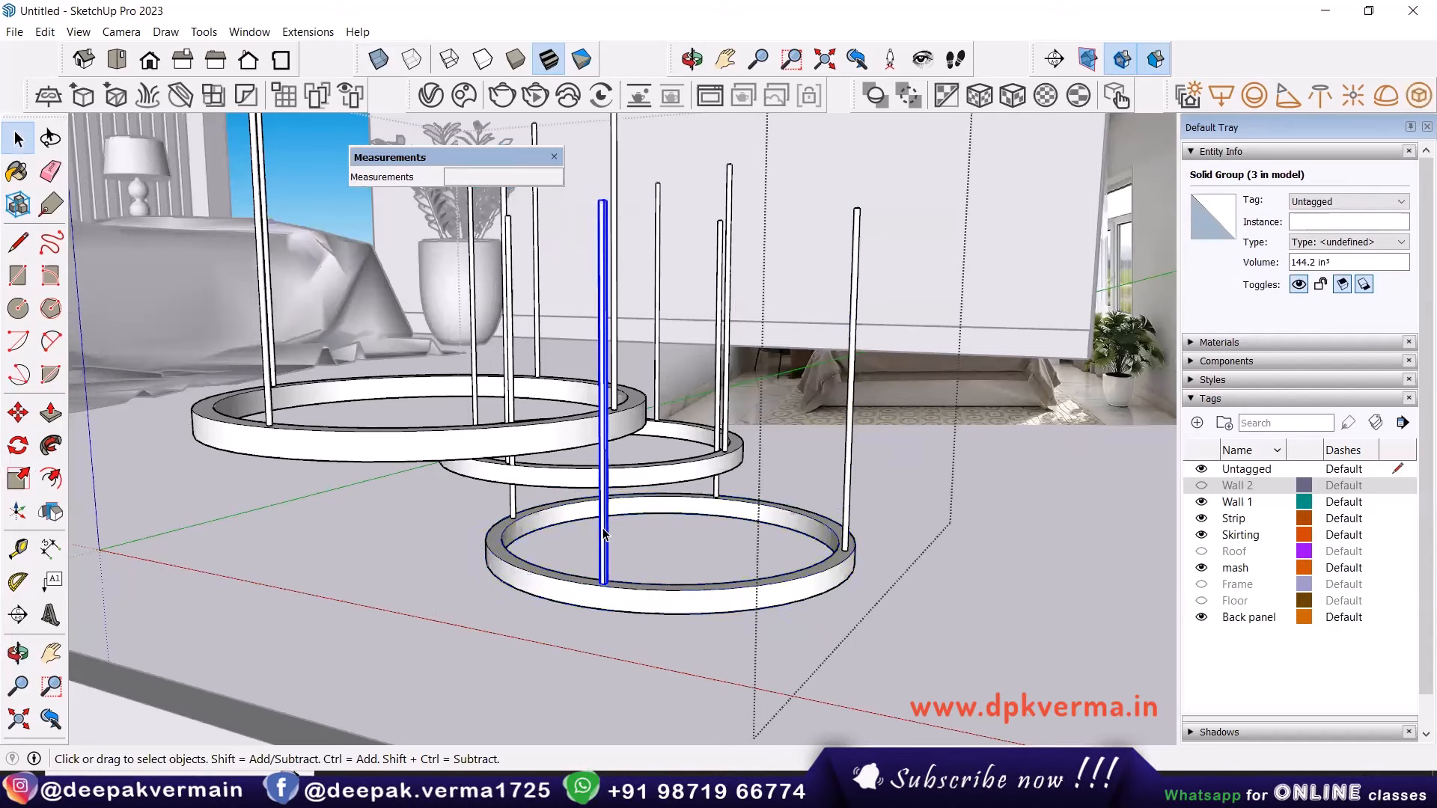
key("Delete")
left_click(515, 509)
key("Delete")
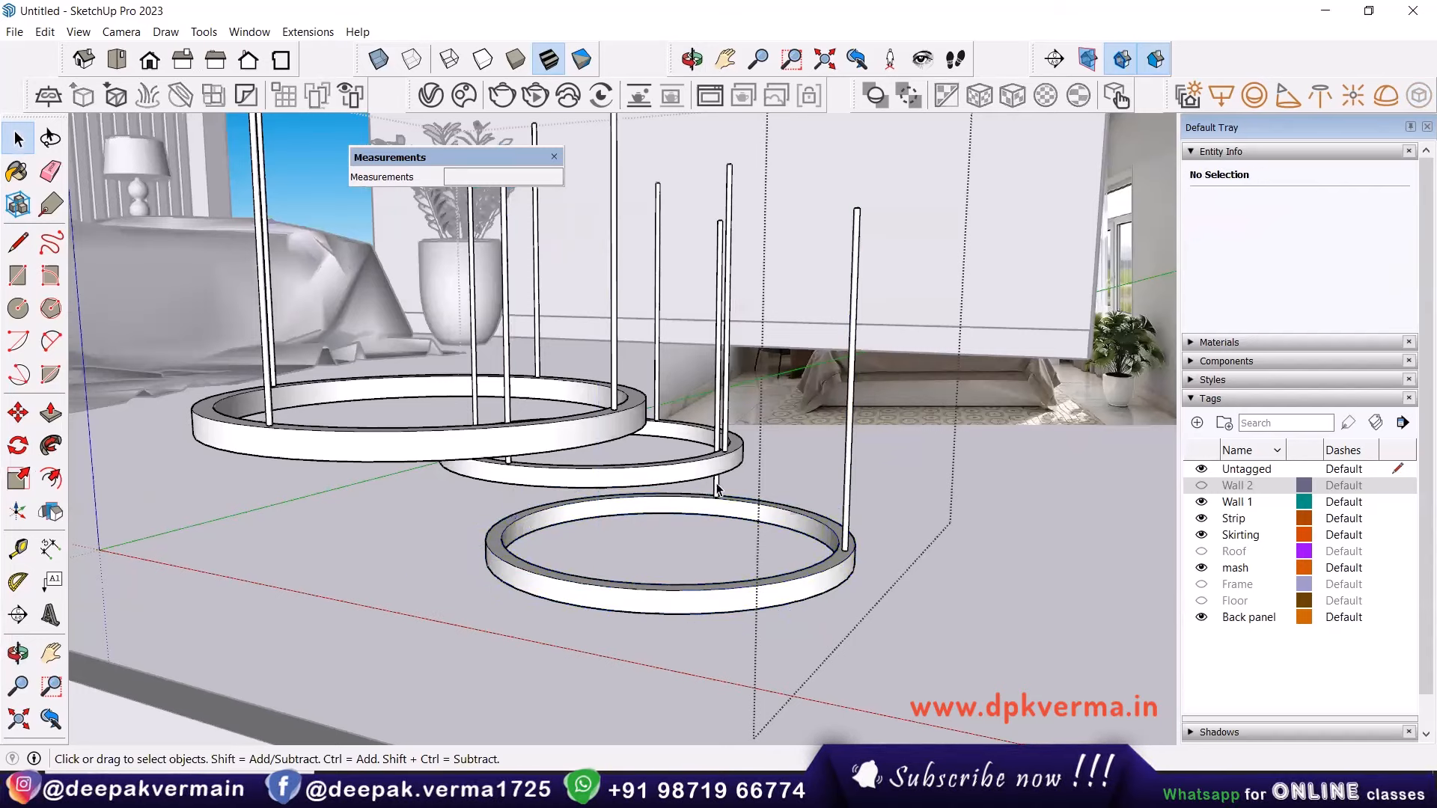
Scale the front ring down about its centre to about 0.81 of its size.
left_click(795, 532)
middle_click_drag(795, 531, 802, 562)
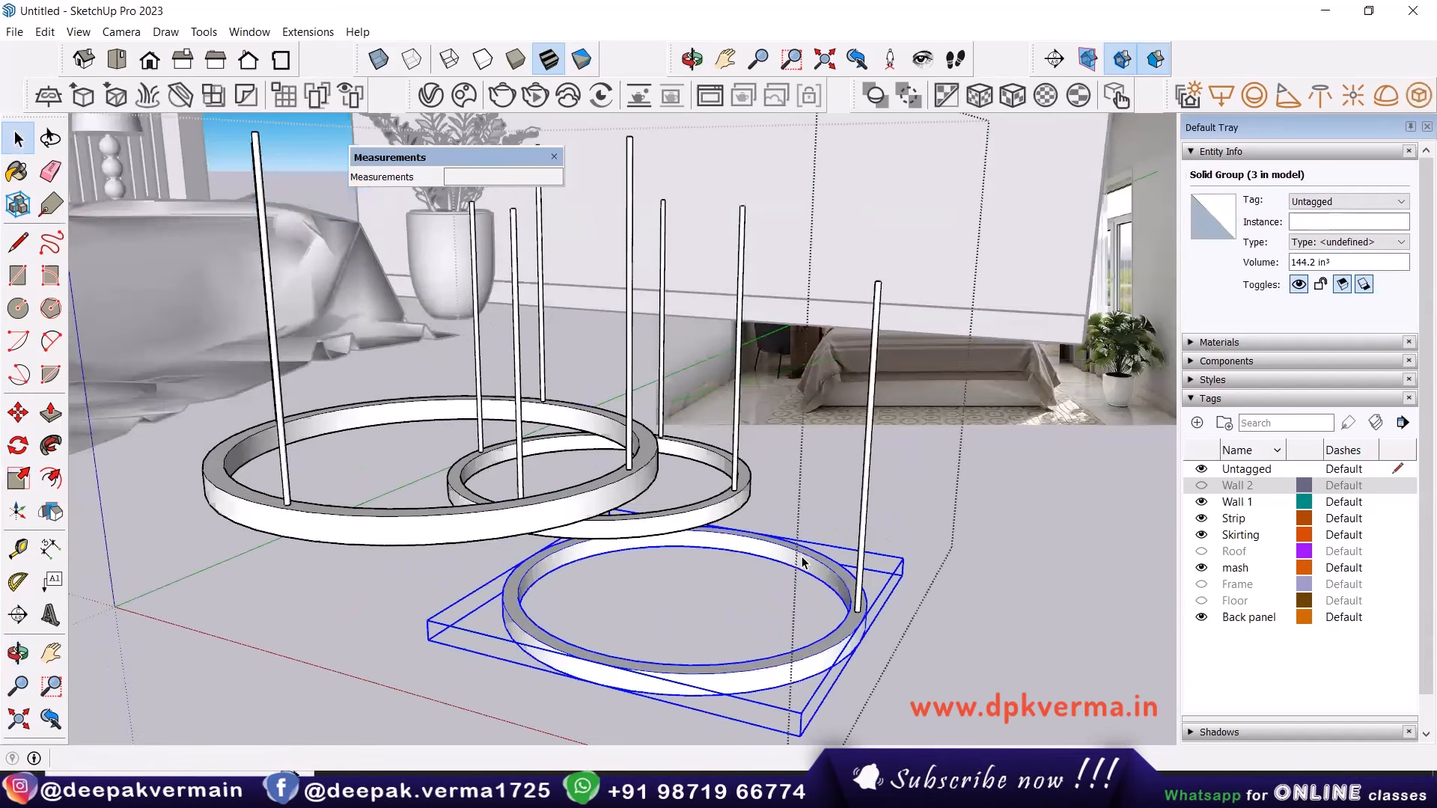
key("s")
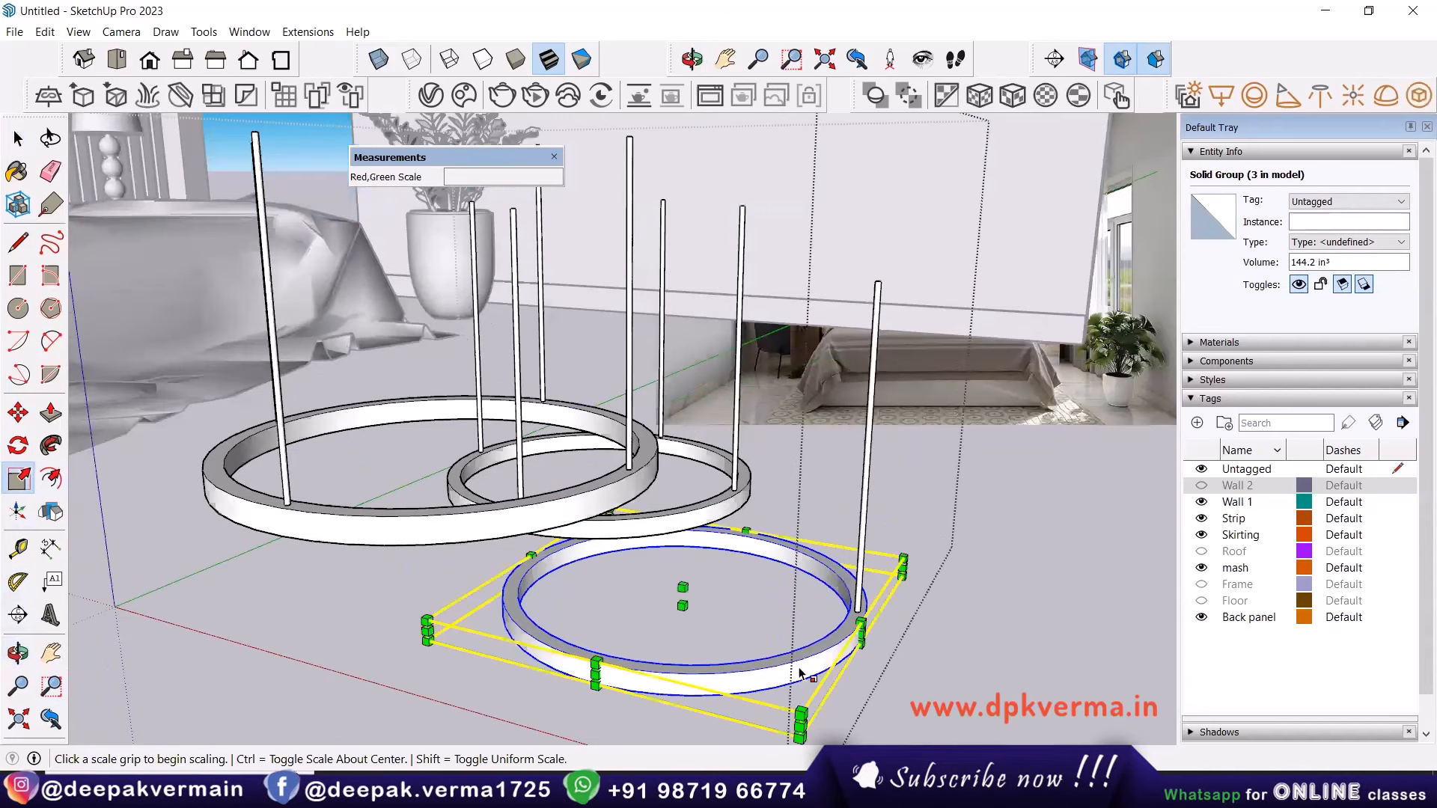
left_click(860, 632)
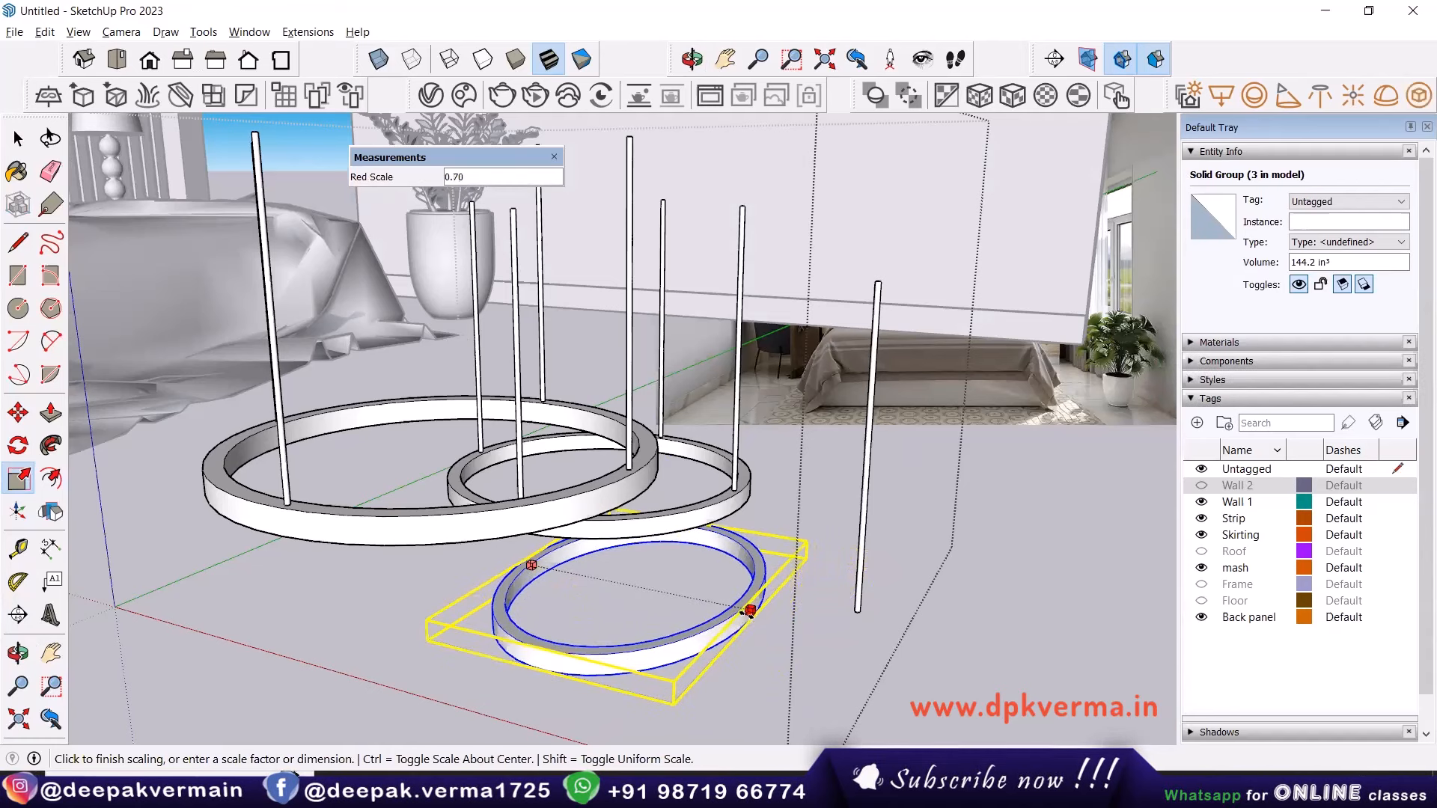
key("ctrl")
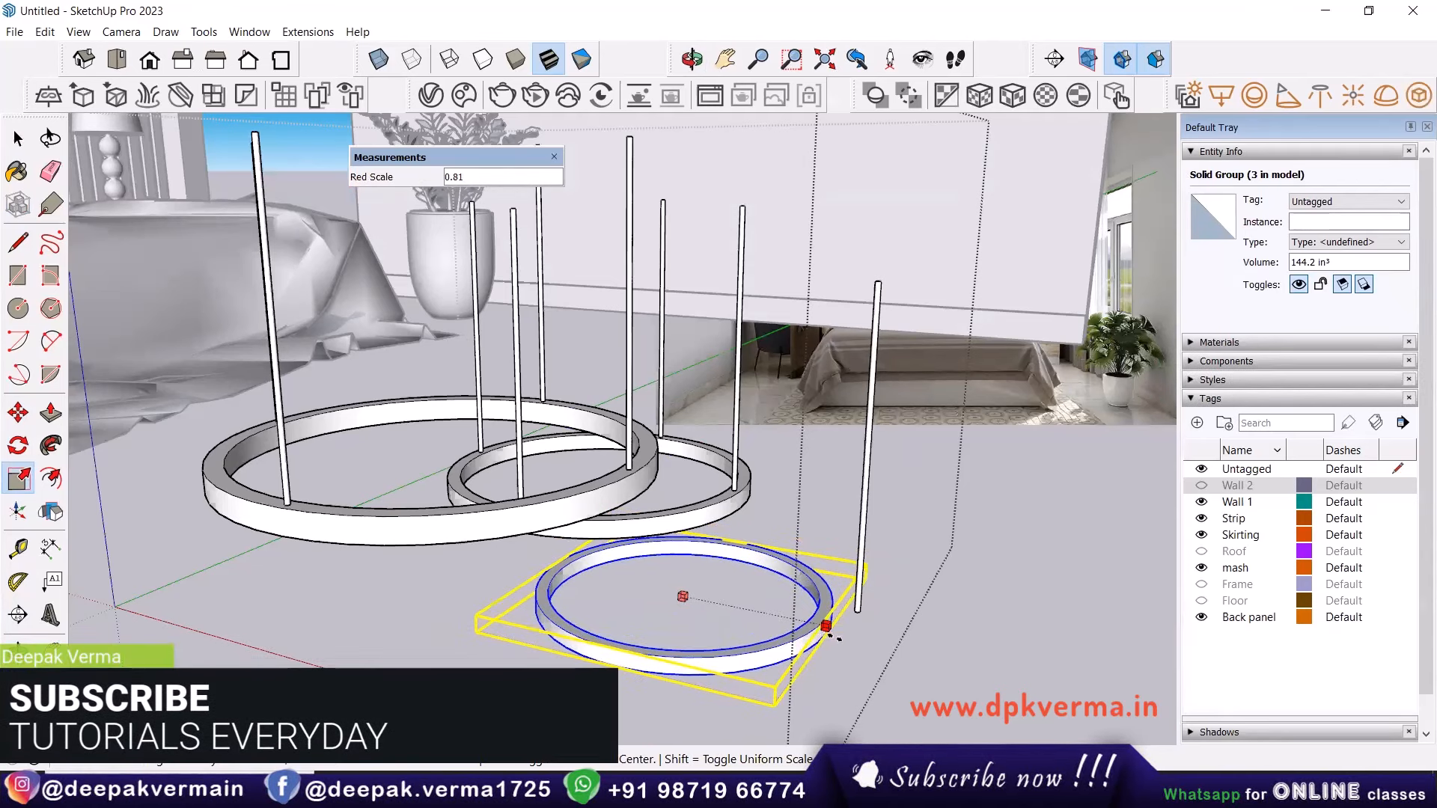
left_click(825, 627)
key("space")
Move the remaining rod about 2 5/16" along the red axis onto the top face of the front ring.
scroll(786, 524, "down", 1)
middle_click_drag(786, 524, 678, 467)
middle_click_drag(604, 688, 646, 473)
scroll(648, 482, "up", 3)
left_click(650, 509)
scroll(651, 523, "up", 2)
key("m")
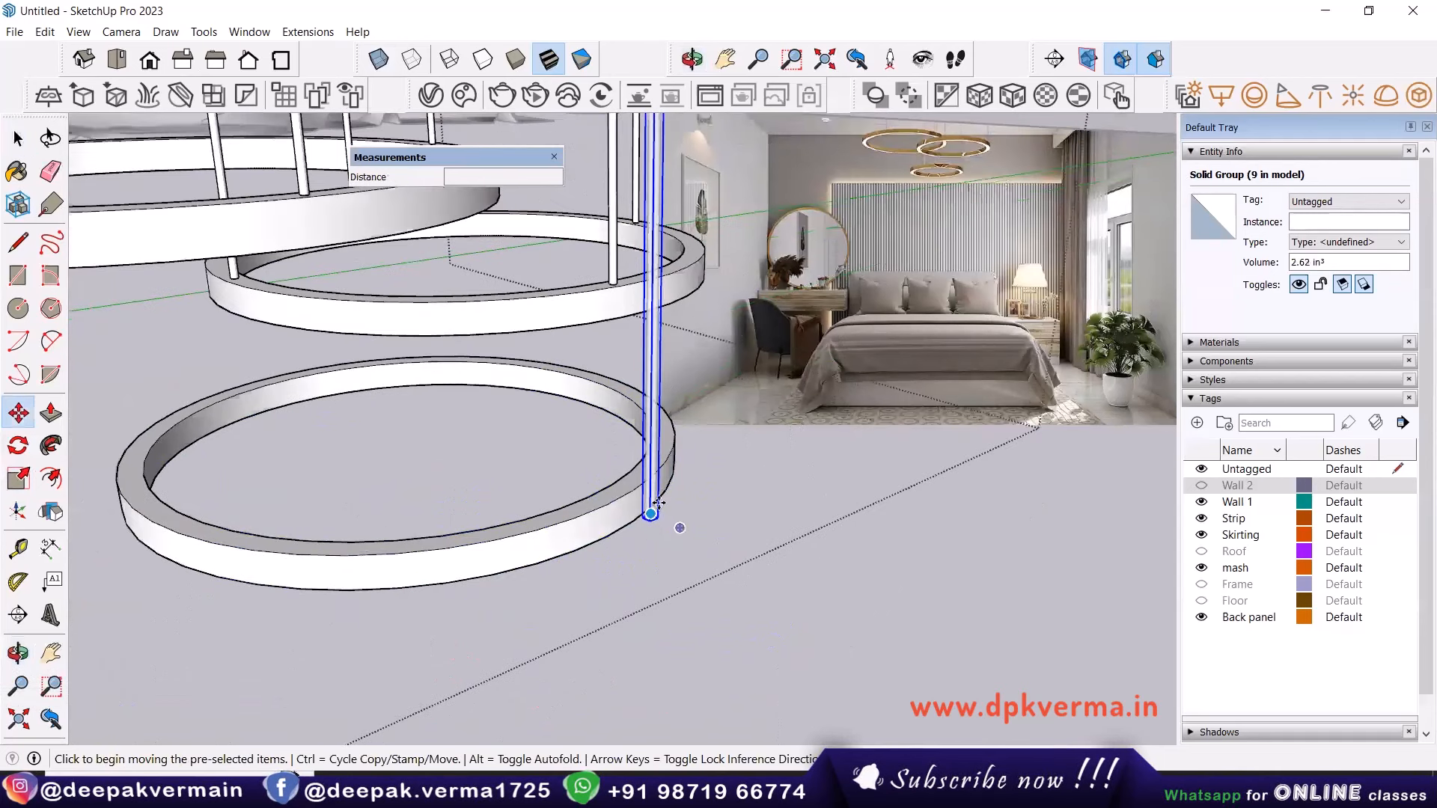
scroll(660, 514, "up", 1)
scroll(660, 513, "up", 1)
left_click(660, 513)
scroll(614, 485, "up", 2)
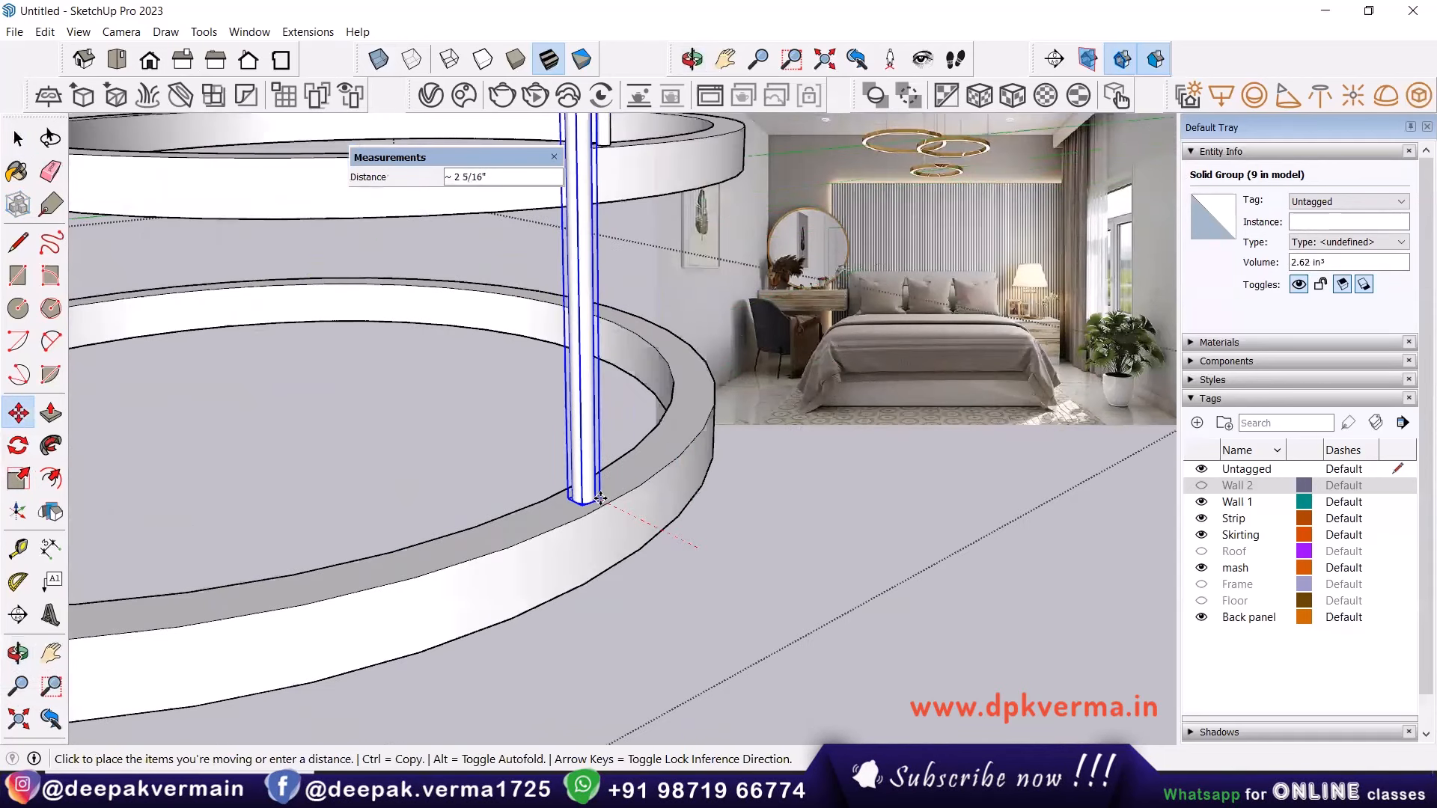
left_click(601, 497)
scroll(596, 524, "down", 5)
key("space")
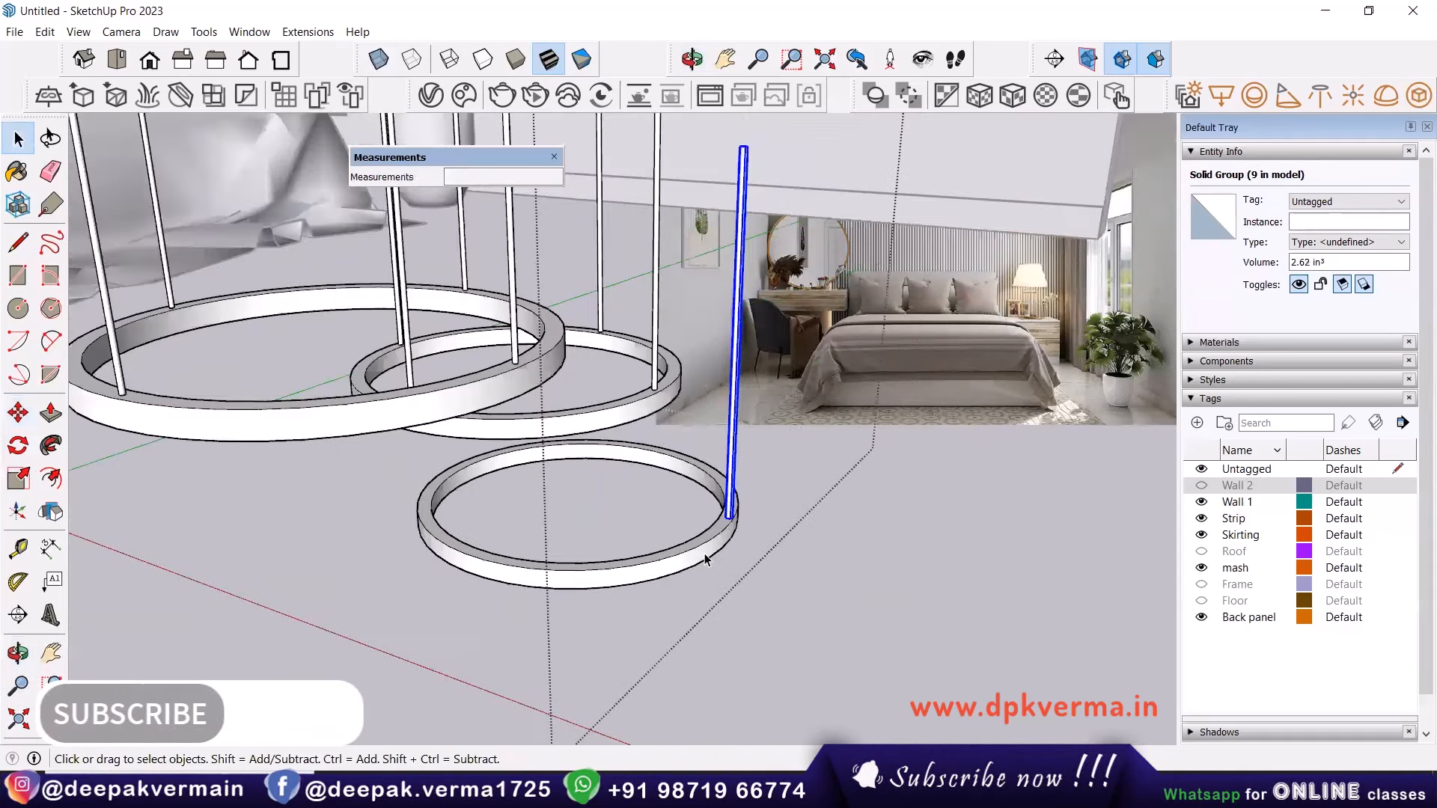
Draw a guide line about 1' 11 1/2" long across the diameter of the scaled front ring.
middle_click_drag(721, 610, 728, 613)
scroll(667, 608, "up", 2)
key("l")
scroll(470, 543, "up", 2)
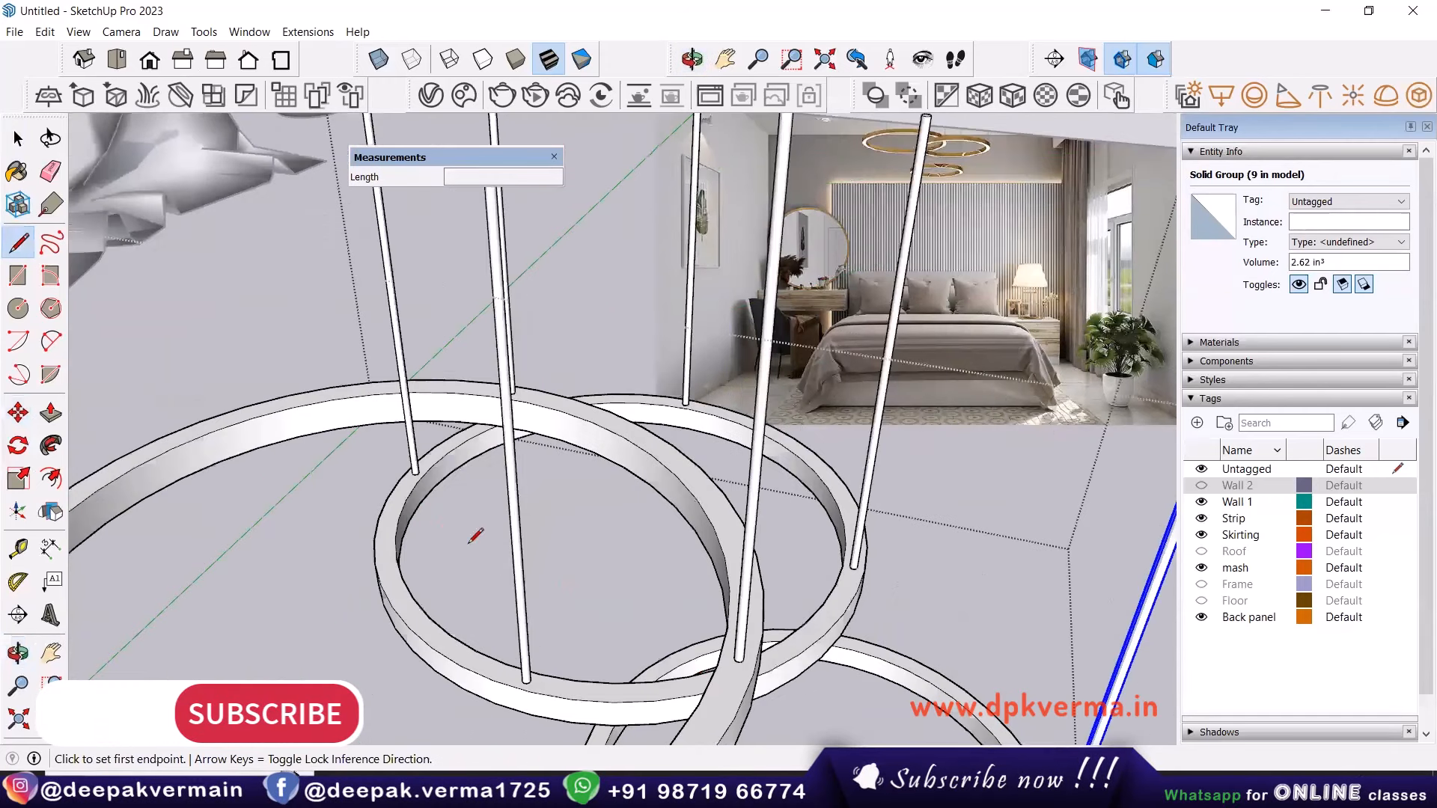
scroll(615, 459, "down", 3)
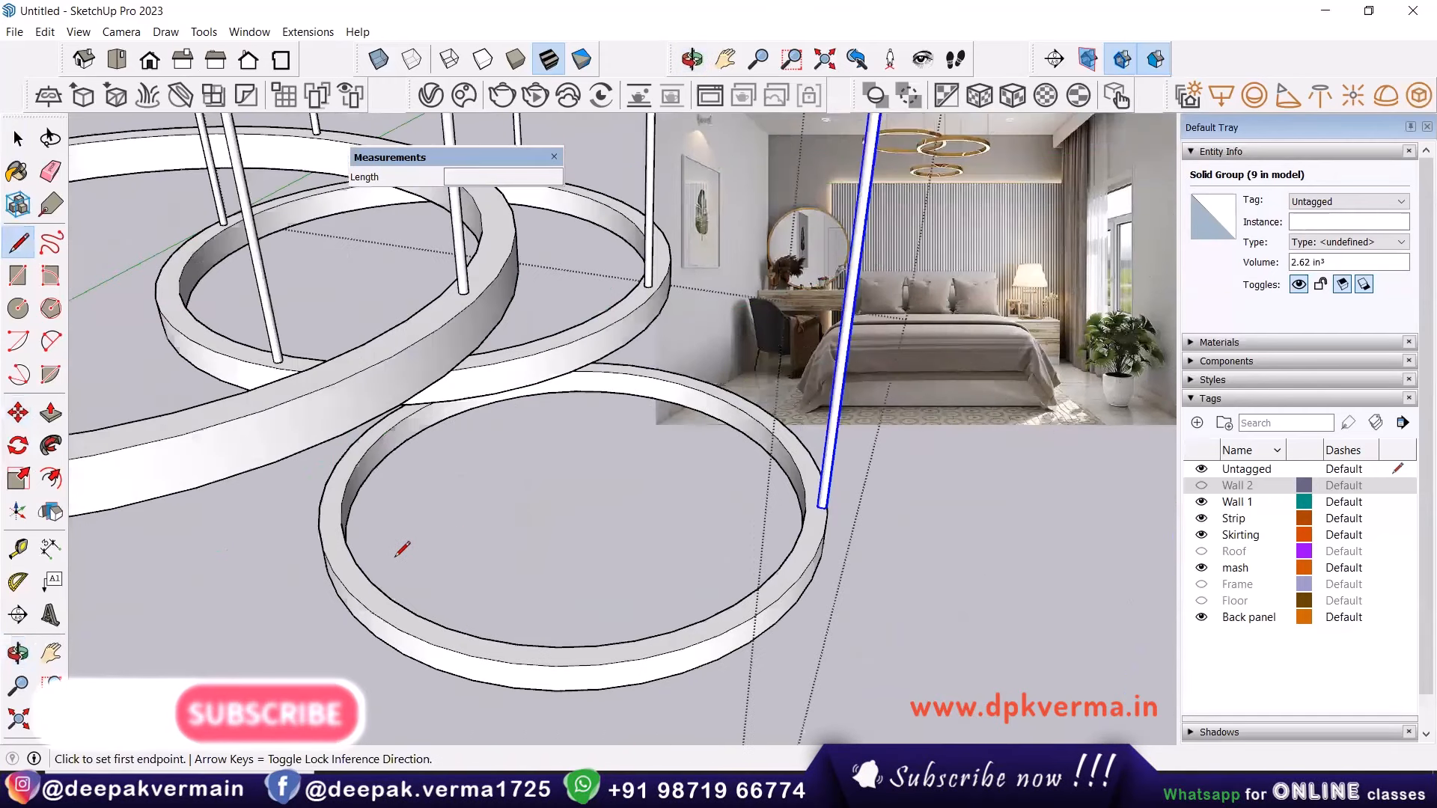
left_click(355, 561)
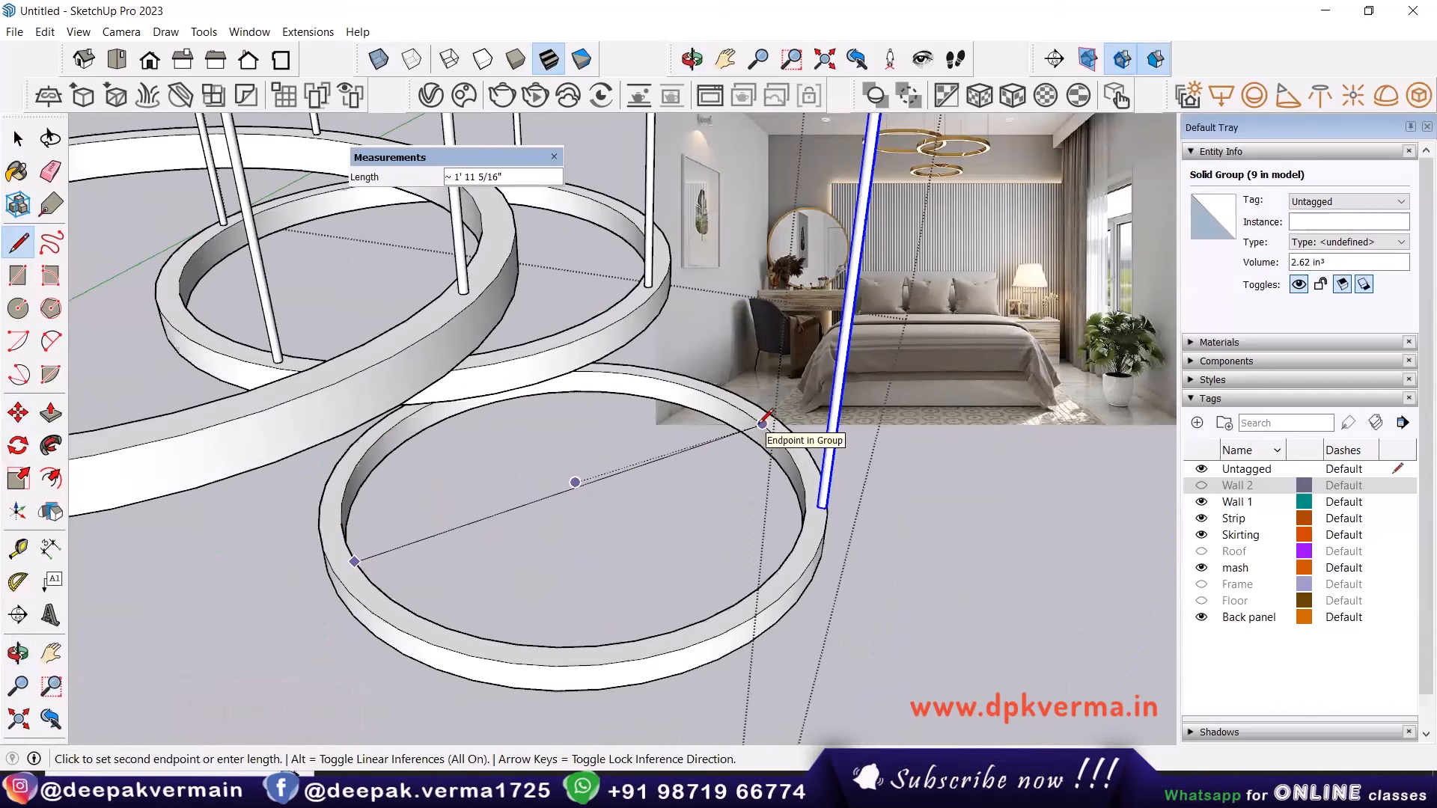
scroll(753, 415, "up", 4)
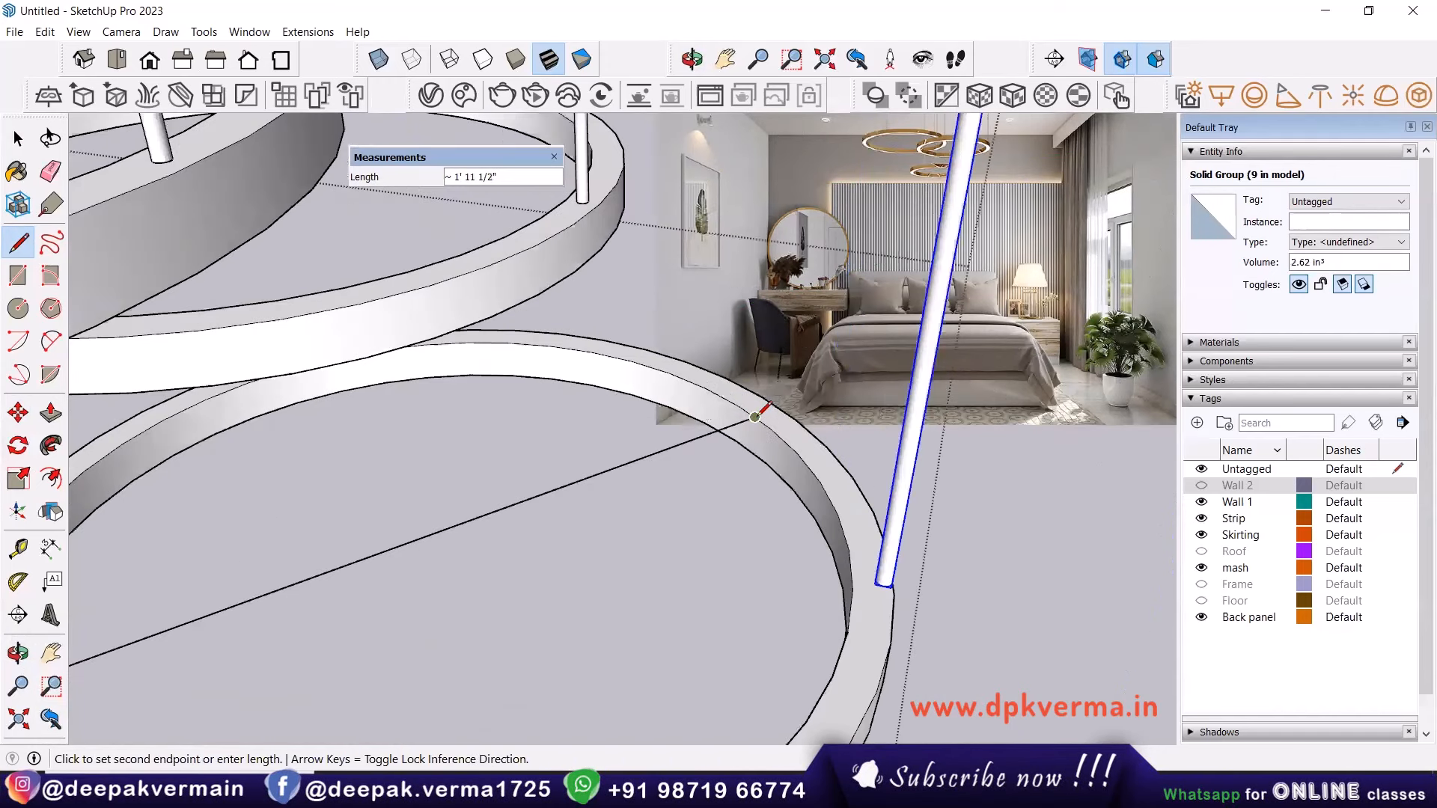
left_click(756, 417)
key("space")
Nudge the rod sideways to centre its base on the width of the front ring's top face.
scroll(729, 436, "down", 1)
scroll(614, 462, "down", 1)
scroll(854, 540, "up", 3)
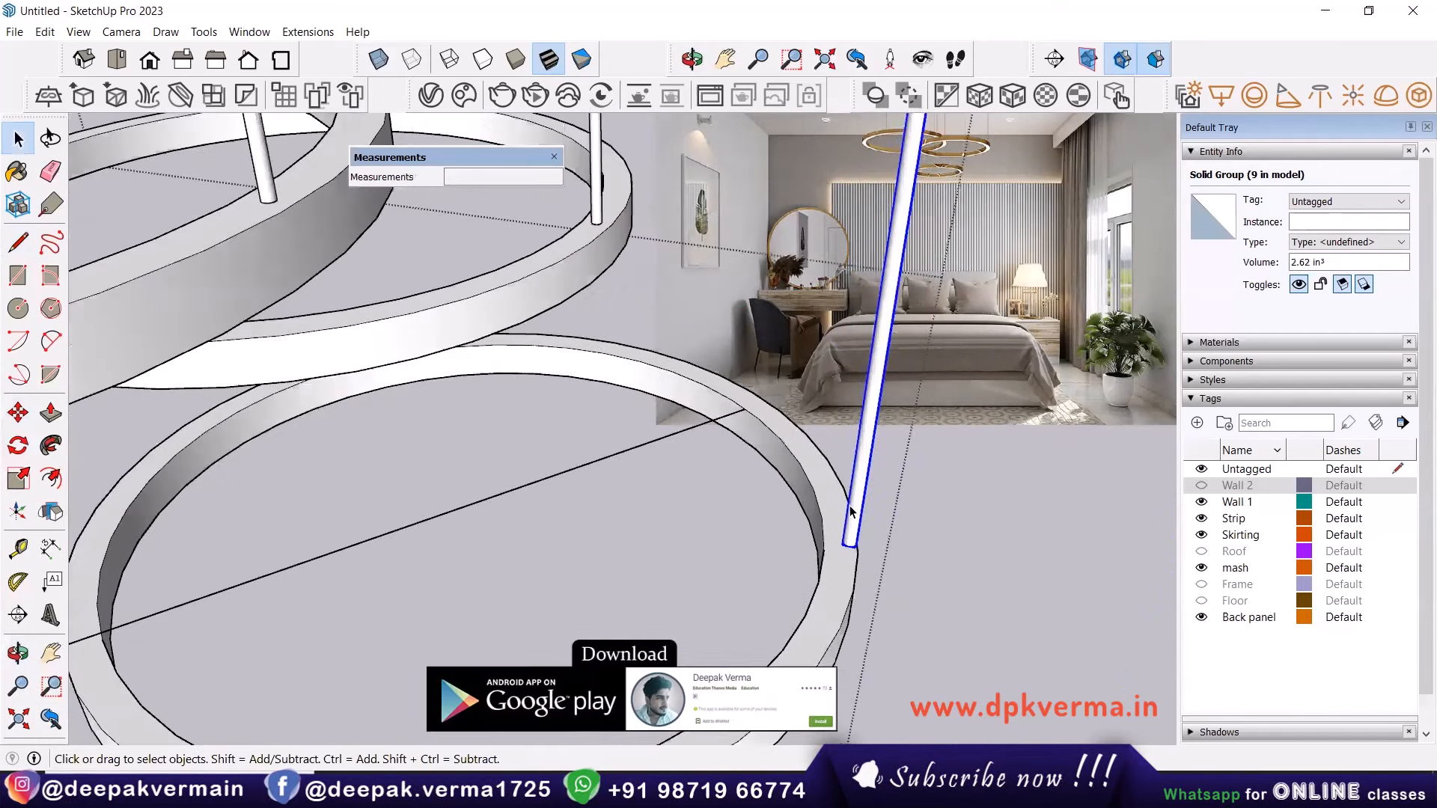
key("m")
scroll(857, 539, "up", 2)
left_click(857, 537)
scroll(834, 534, "up", 3)
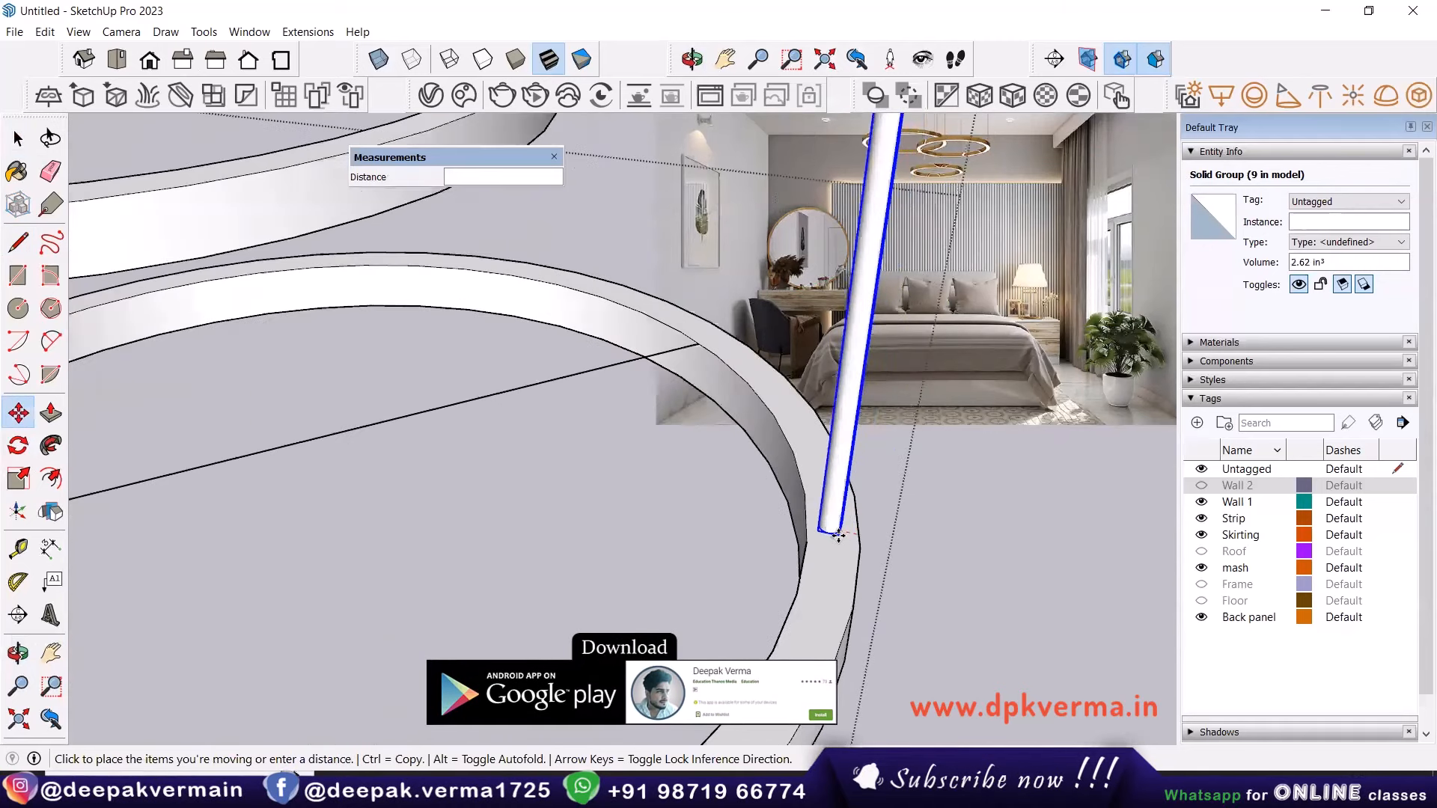
left_click(831, 530)
Lower the rod about 1/4" so that its base sits on the front ring's top face.
key("space")
scroll(820, 527, "down", 4)
middle_click_drag(605, 542, 1000, 242)
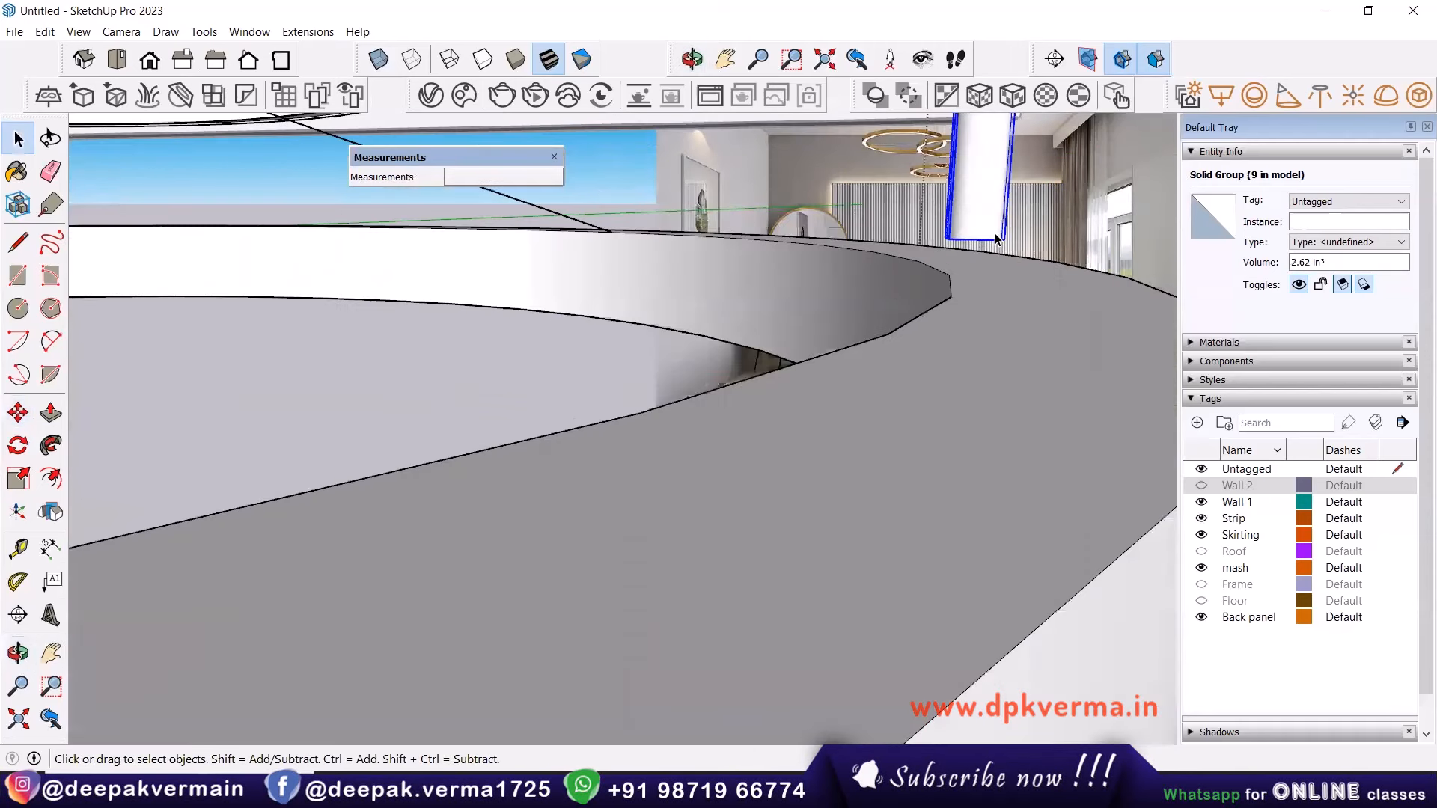
key("m")
left_click(1001, 241)
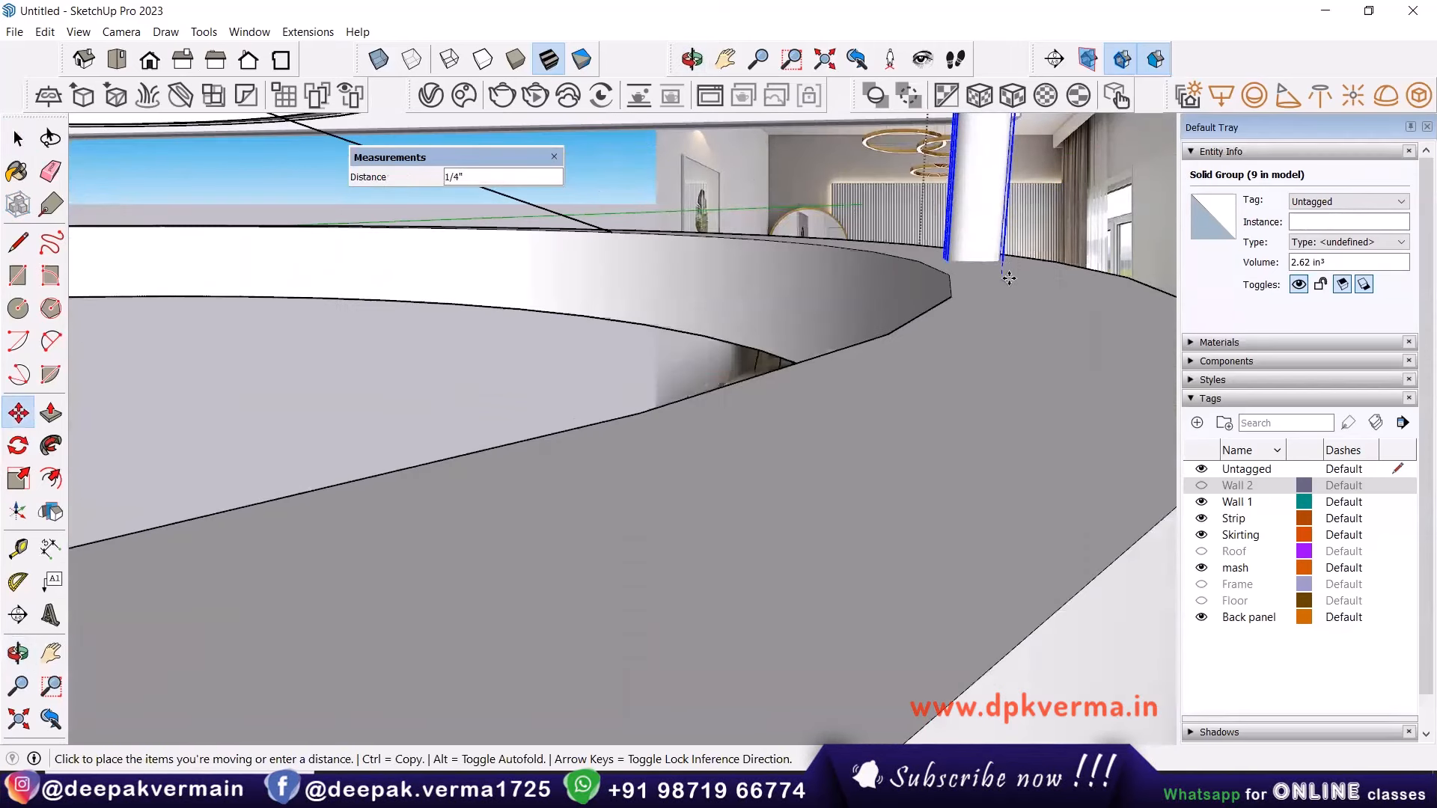
left_click(1001, 258)
middle_click_drag(1000, 261, 984, 335)
scroll(983, 335, "down", 5)
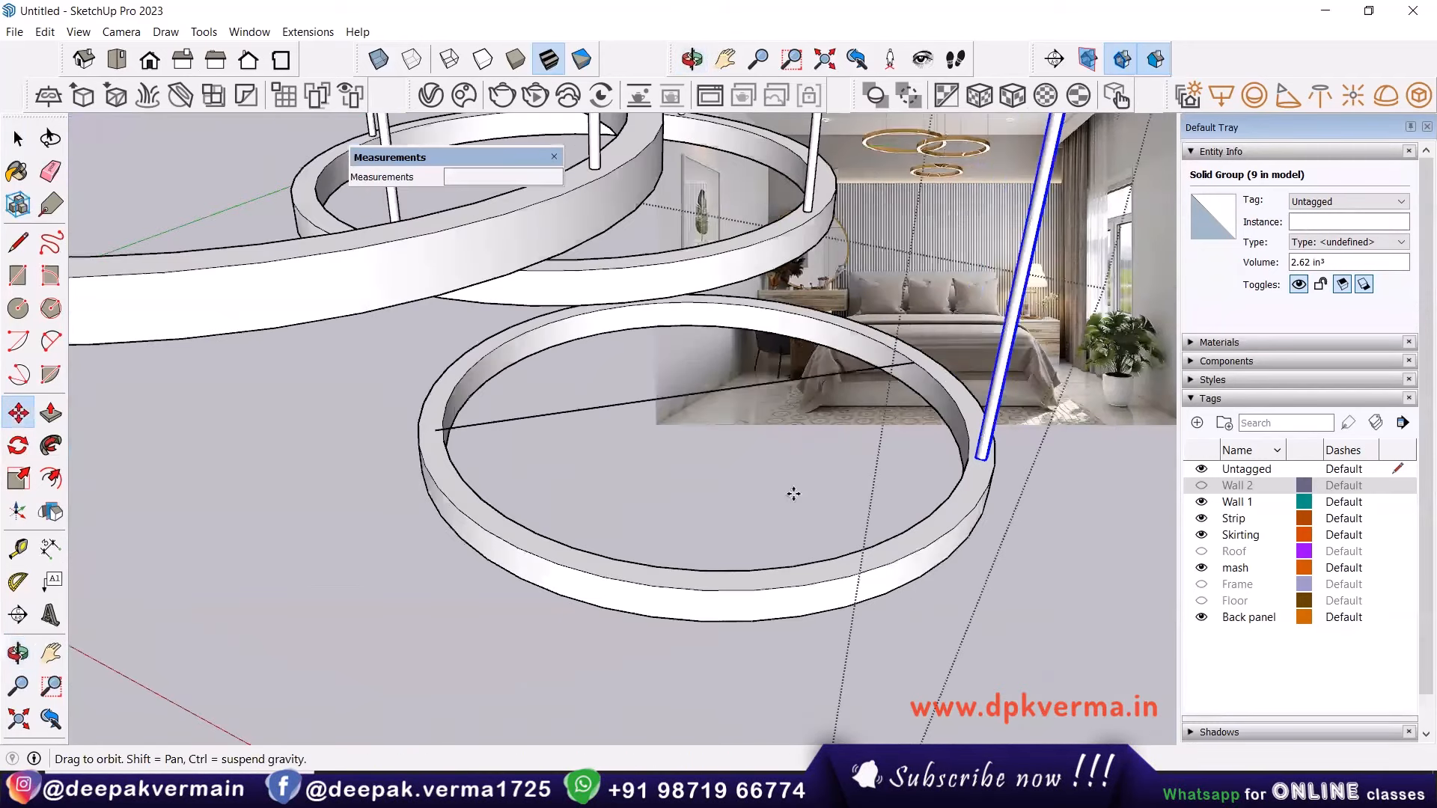
Delete the guide line spanning the diameter of the front ring.
middle_click_drag(647, 519, 563, 516)
middle_click_drag(554, 453, 638, 310)
key("space")
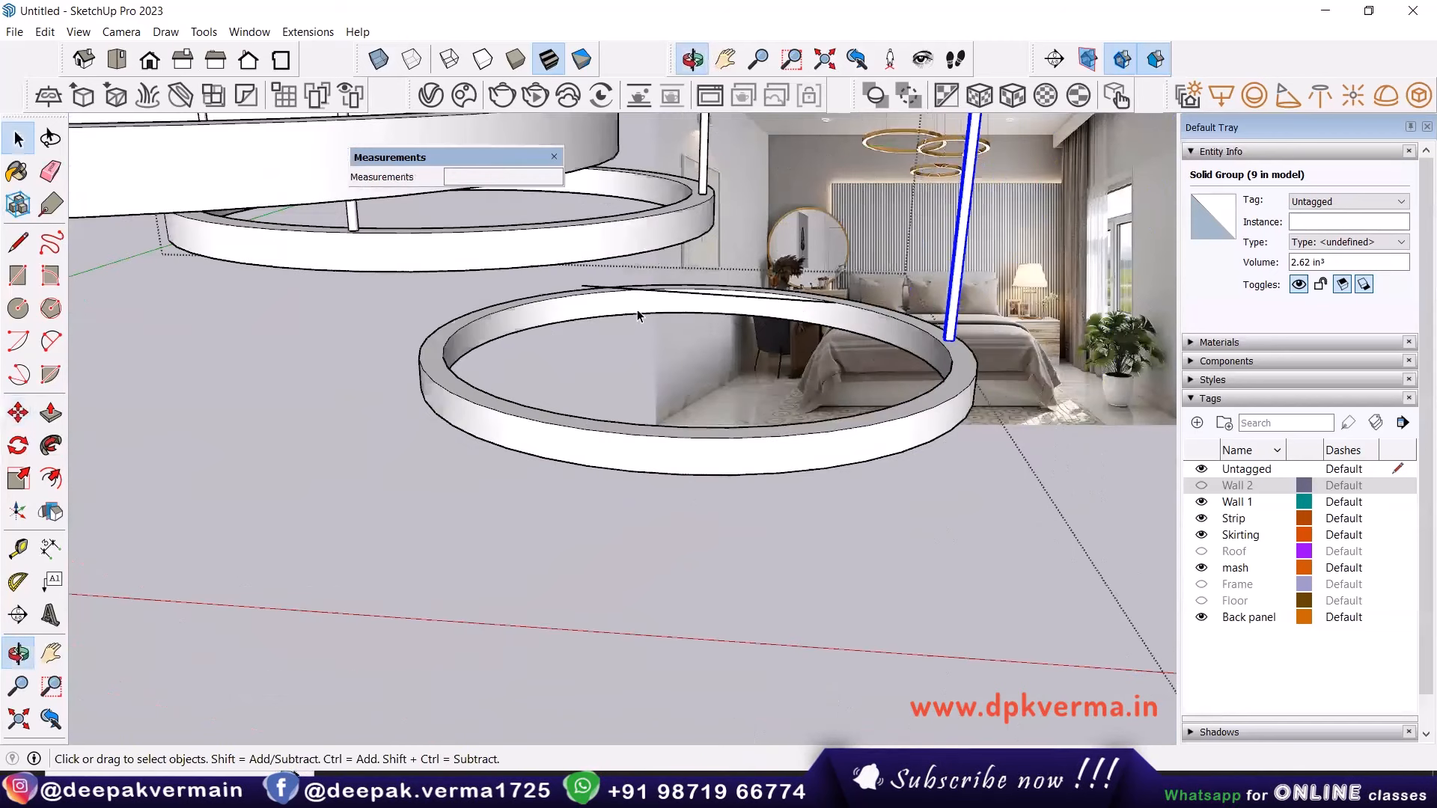
left_click(639, 292)
key("Delete")
middle_click_drag(673, 362, 554, 509)
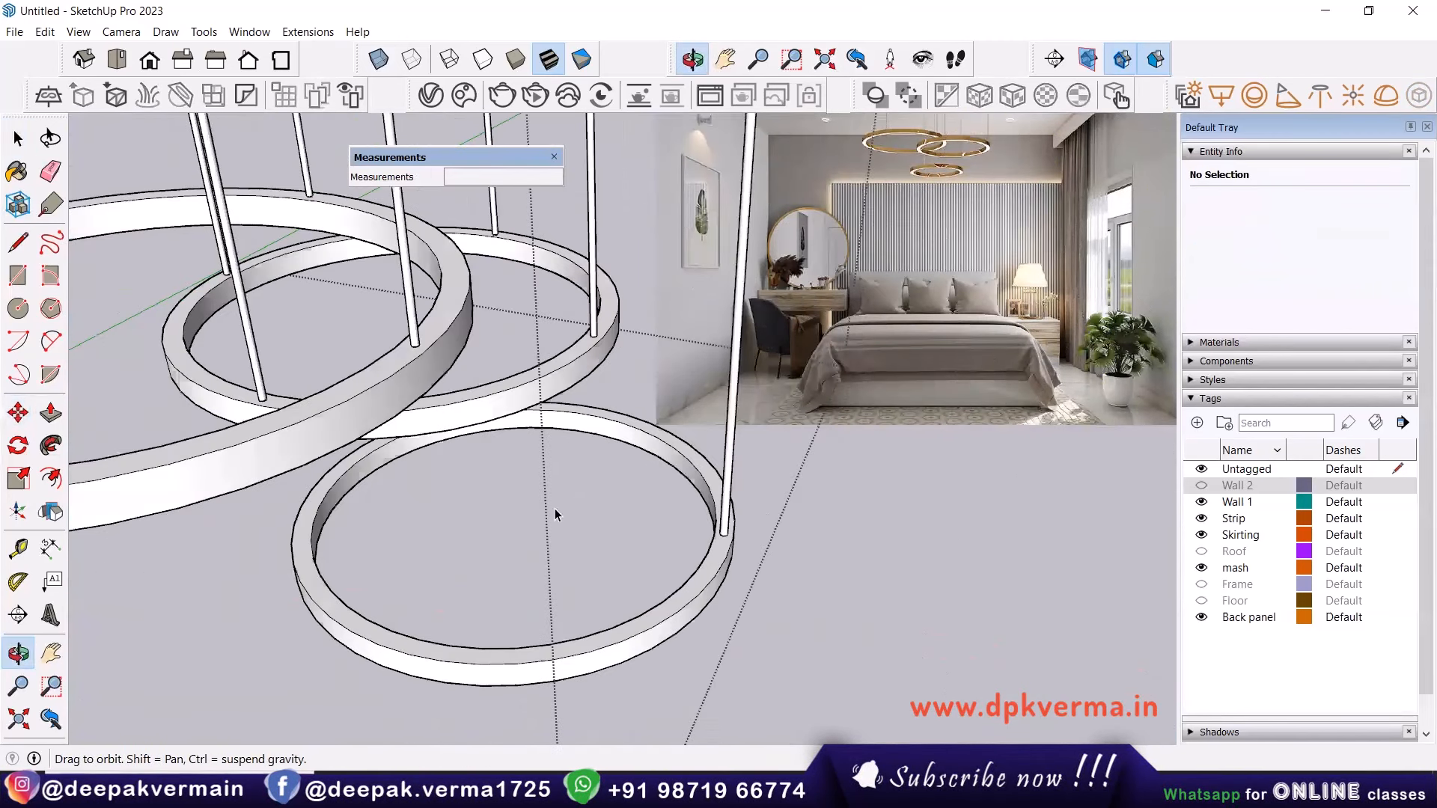
Draw a guide line about 10 5/16" long from the front ring's inner edge to its centre.
key("l")
left_click(493, 544)
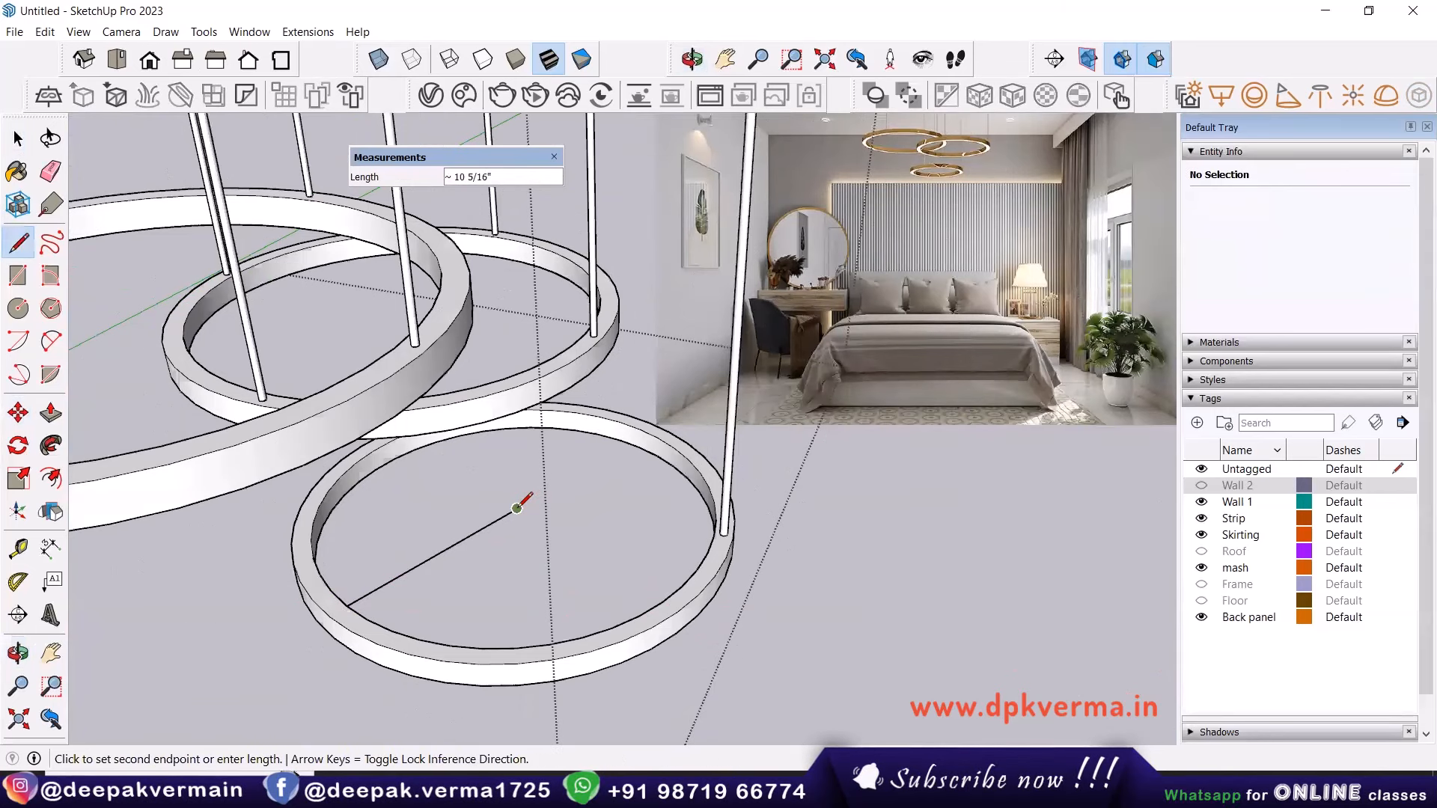
key("space")
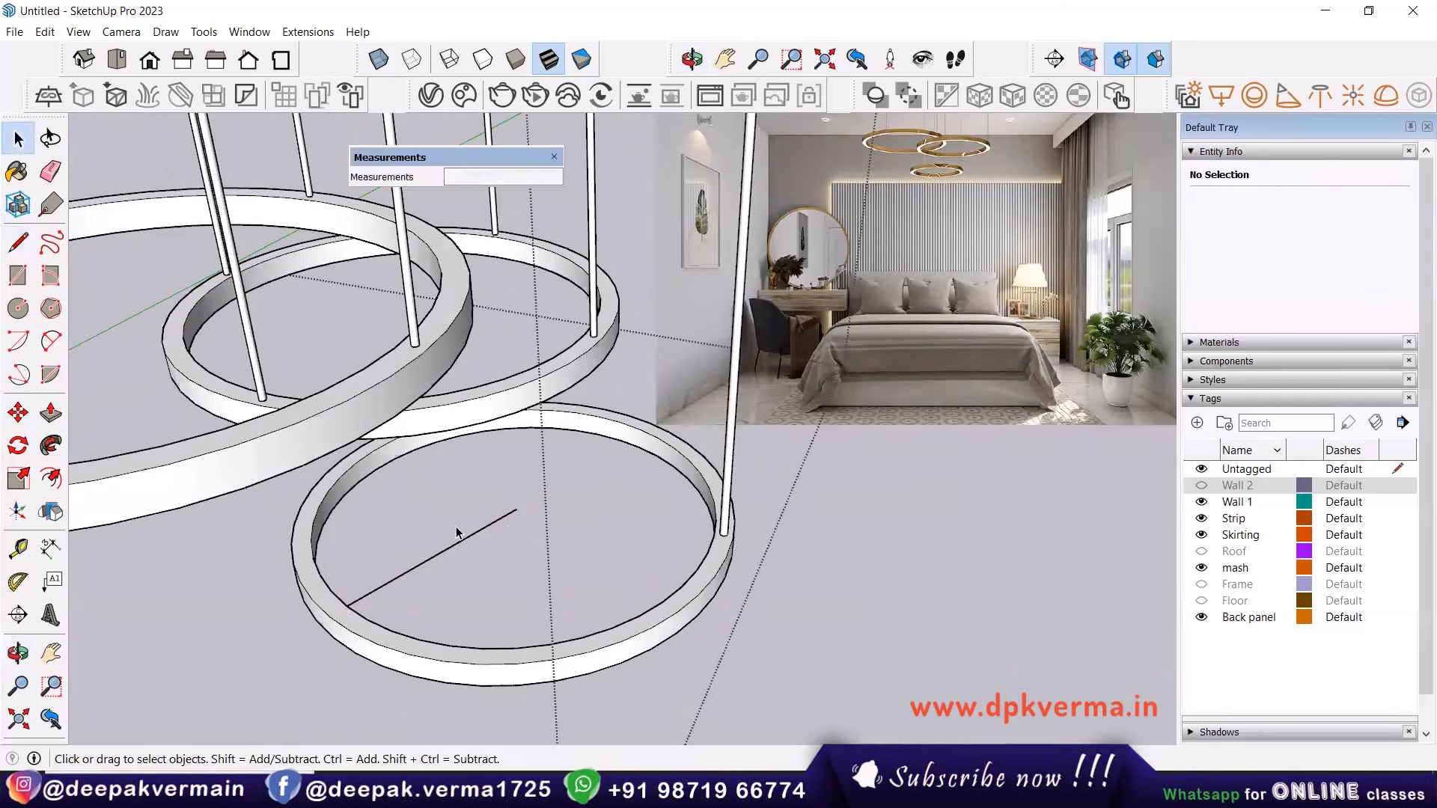
Rotate-copy the rod about the front ring's centre and array it 3X, spacing the rods evenly around the ring.
left_click(732, 462)
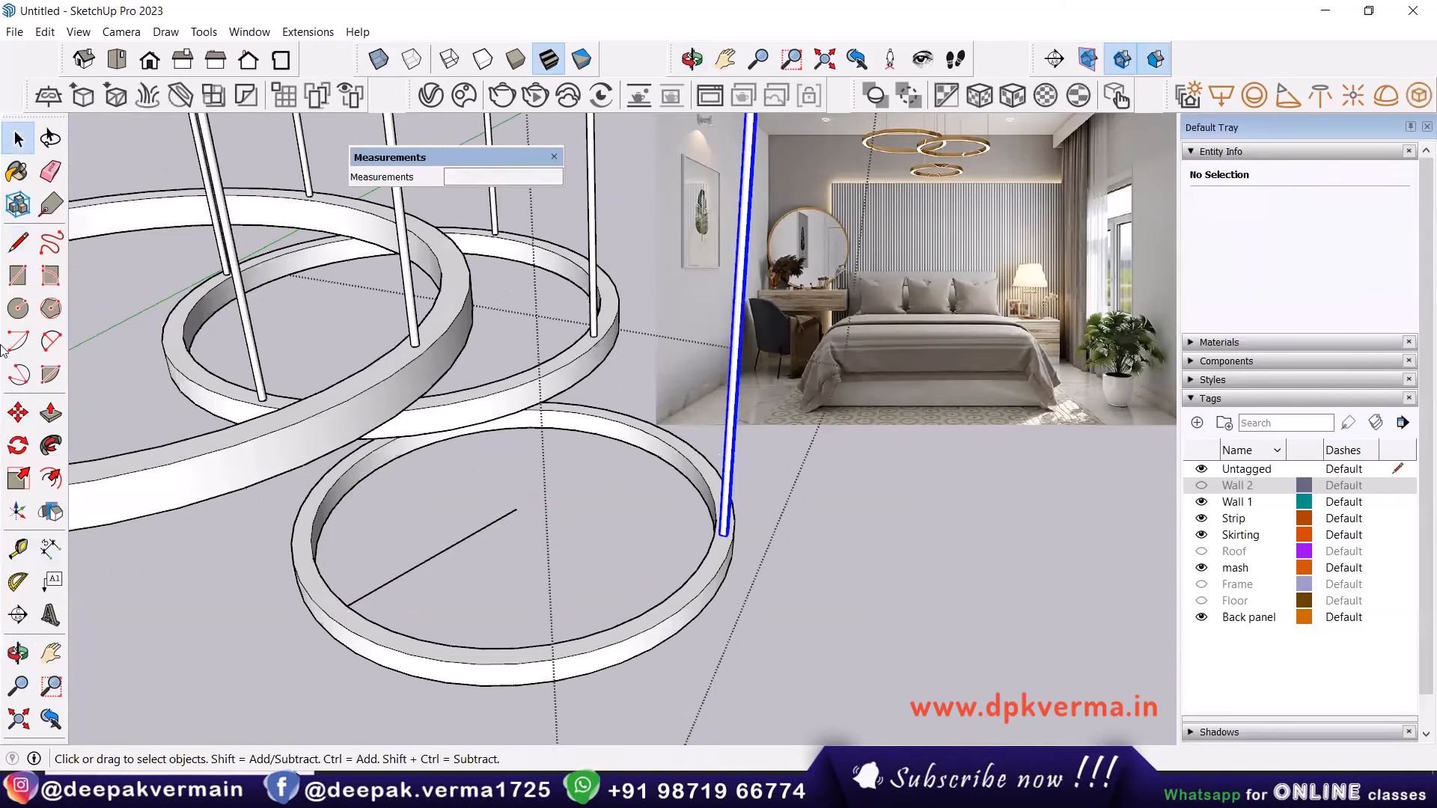
left_click(18, 445)
left_click(516, 509)
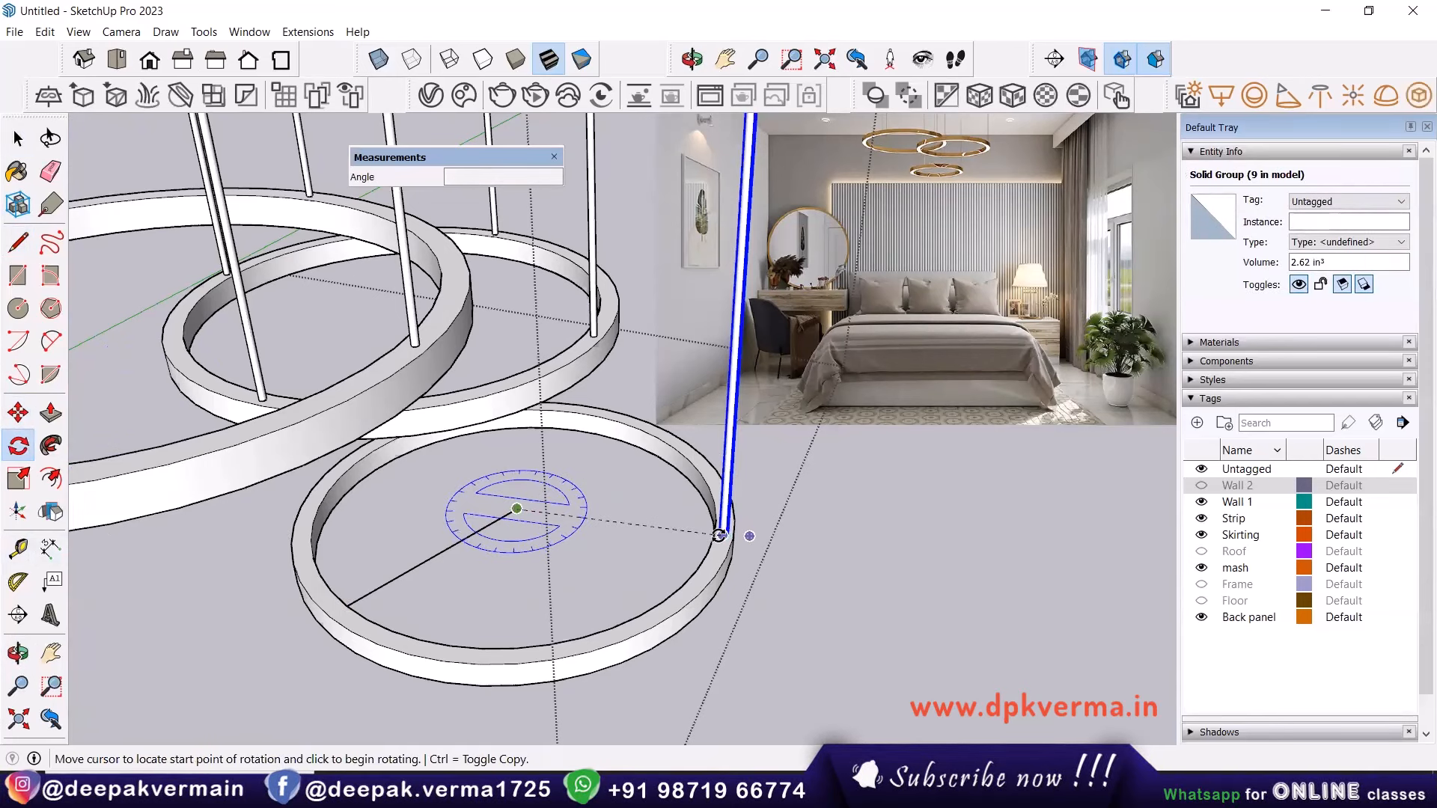
left_click(723, 534)
key("ctrl")
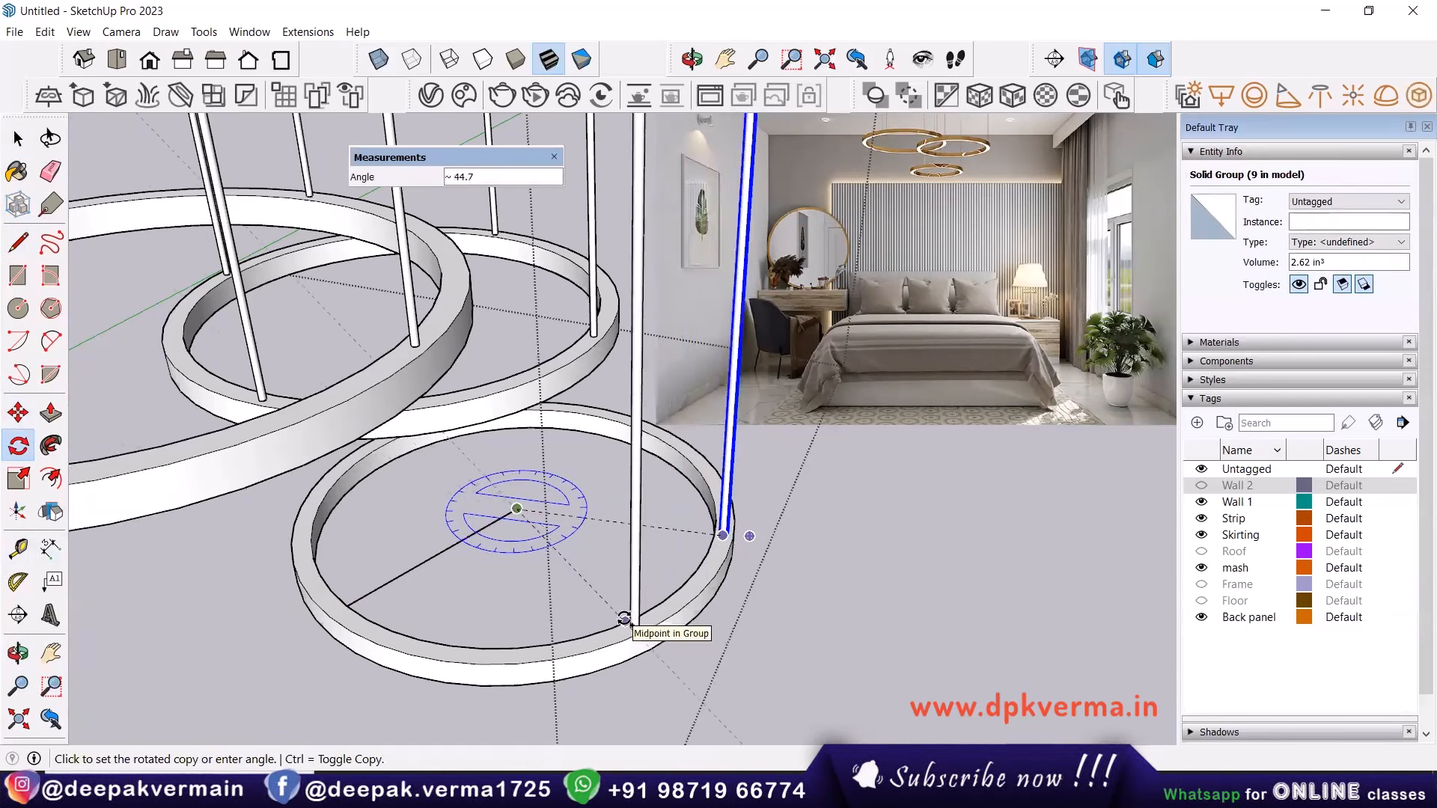
left_click(625, 618)
type("3X")
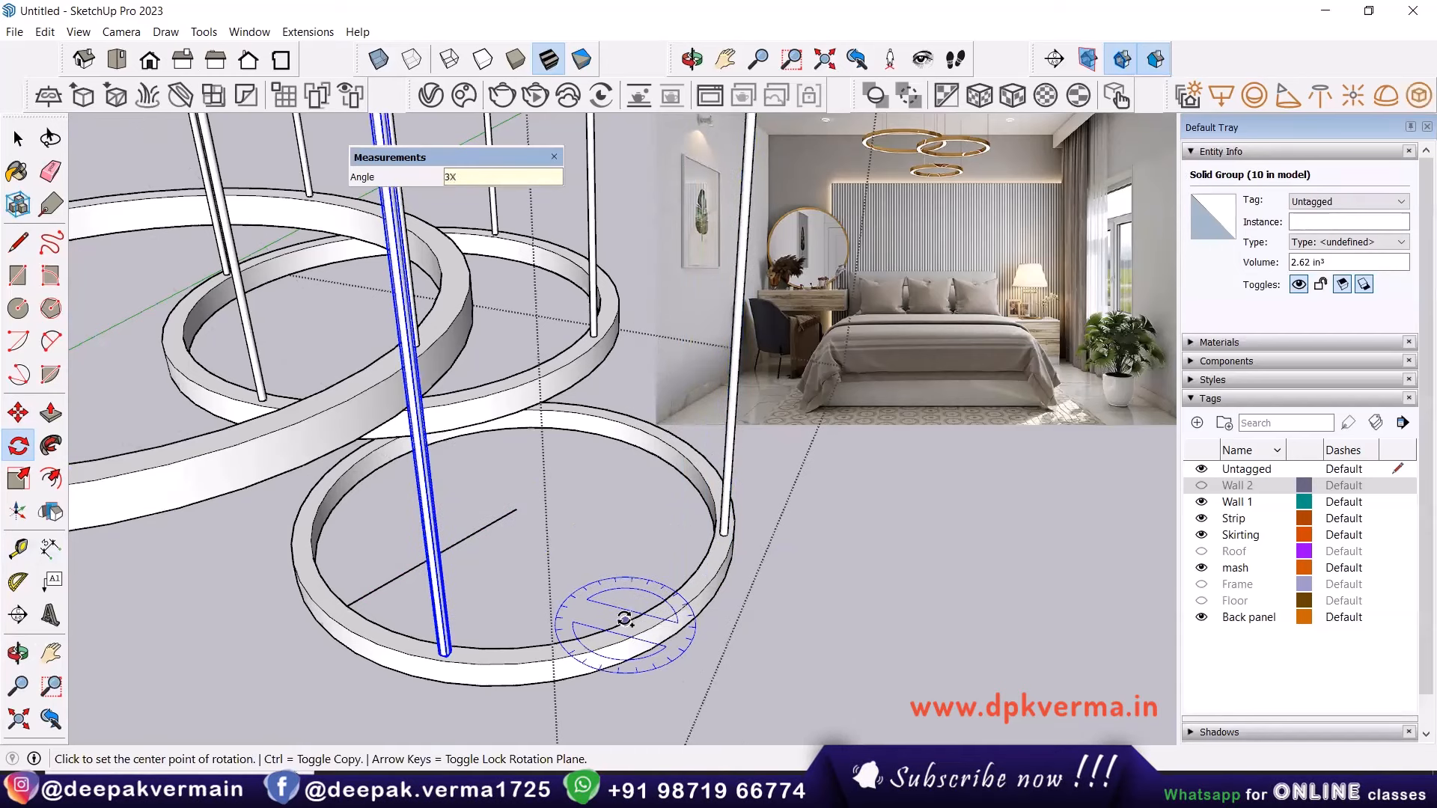
key("Return")
key("space")
Delete the radial guide line inside the pendant light group and leave the group.
left_click(515, 556)
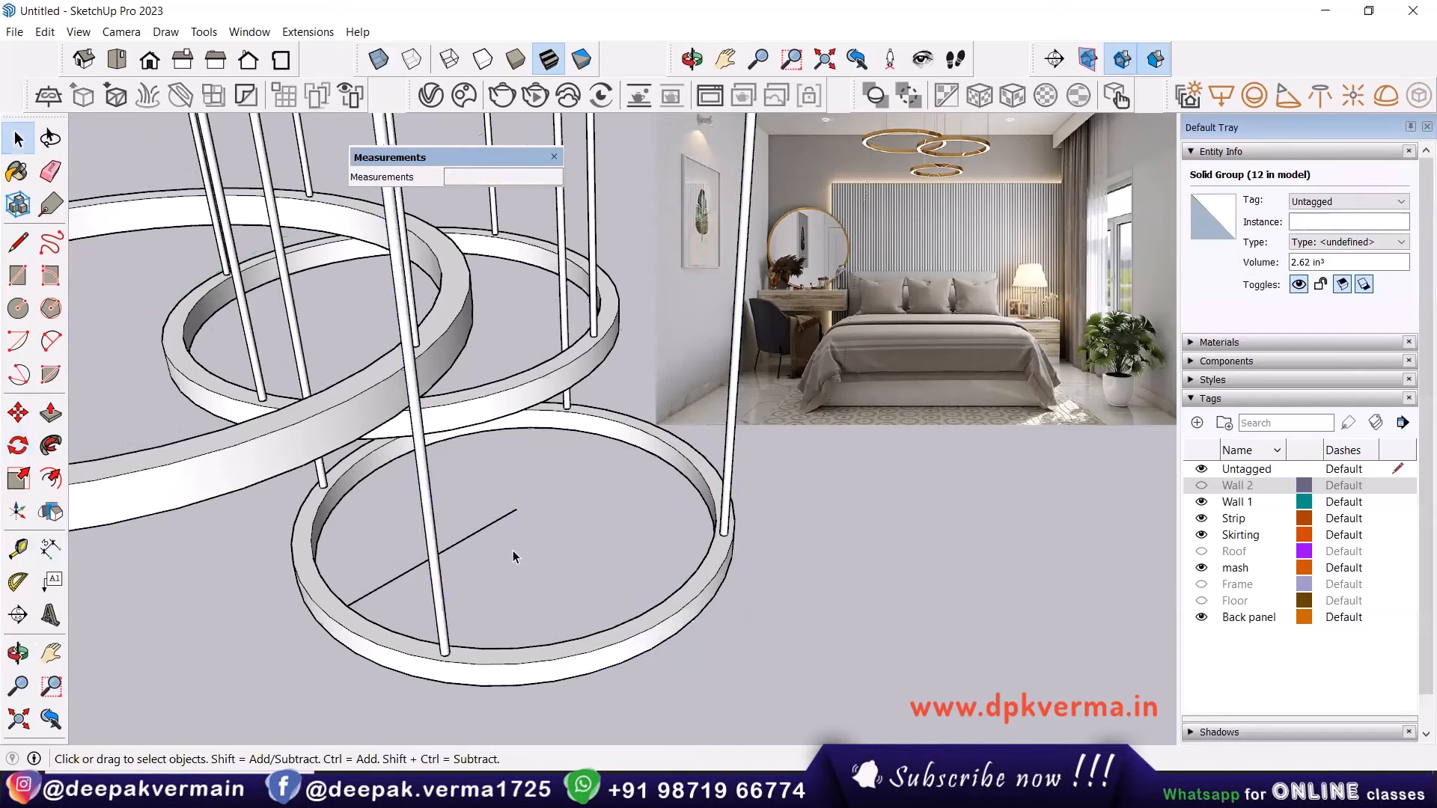
left_click(475, 536)
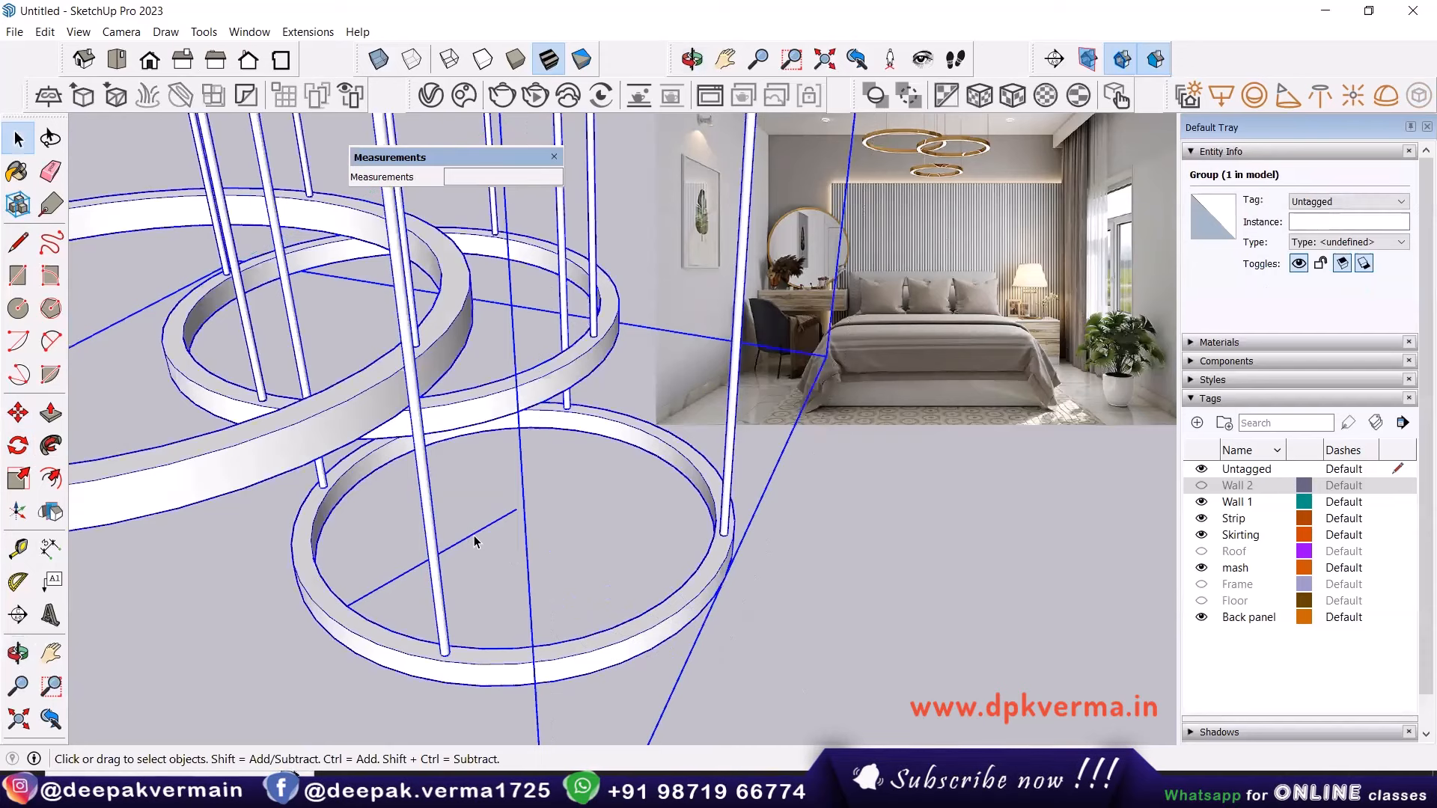
double_click(475, 536)
left_click(475, 536)
key("Delete")
left_click(905, 609)
scroll(883, 599, "down", 2)
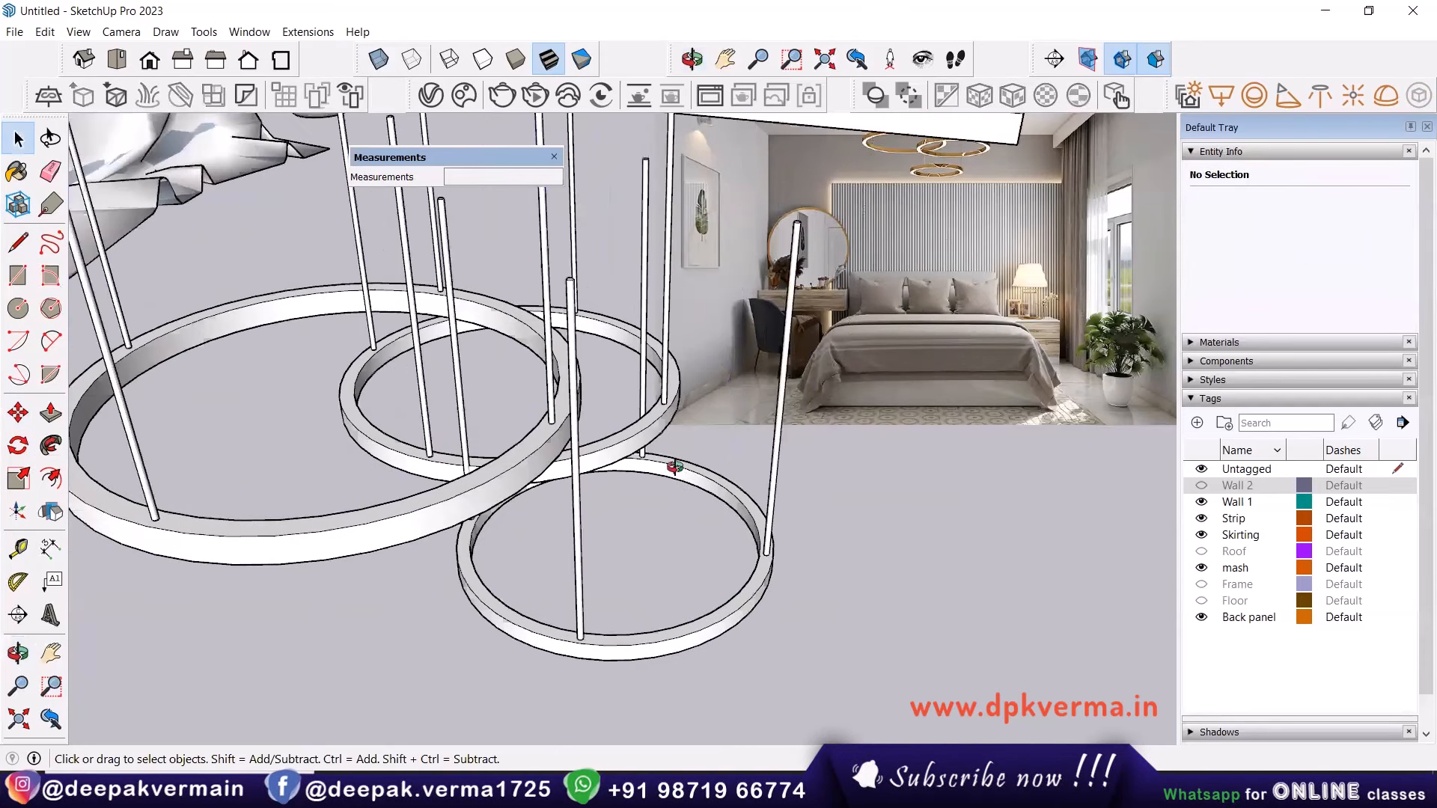
Move the whole pendant light group about 9' 2 3/16" up off the floor into the room.
middle_click_drag(676, 467, 709, 472)
left_click(741, 446)
middle_click_drag(671, 415, 667, 500)
key("space")
scroll(680, 510, "down", 3)
key("m")
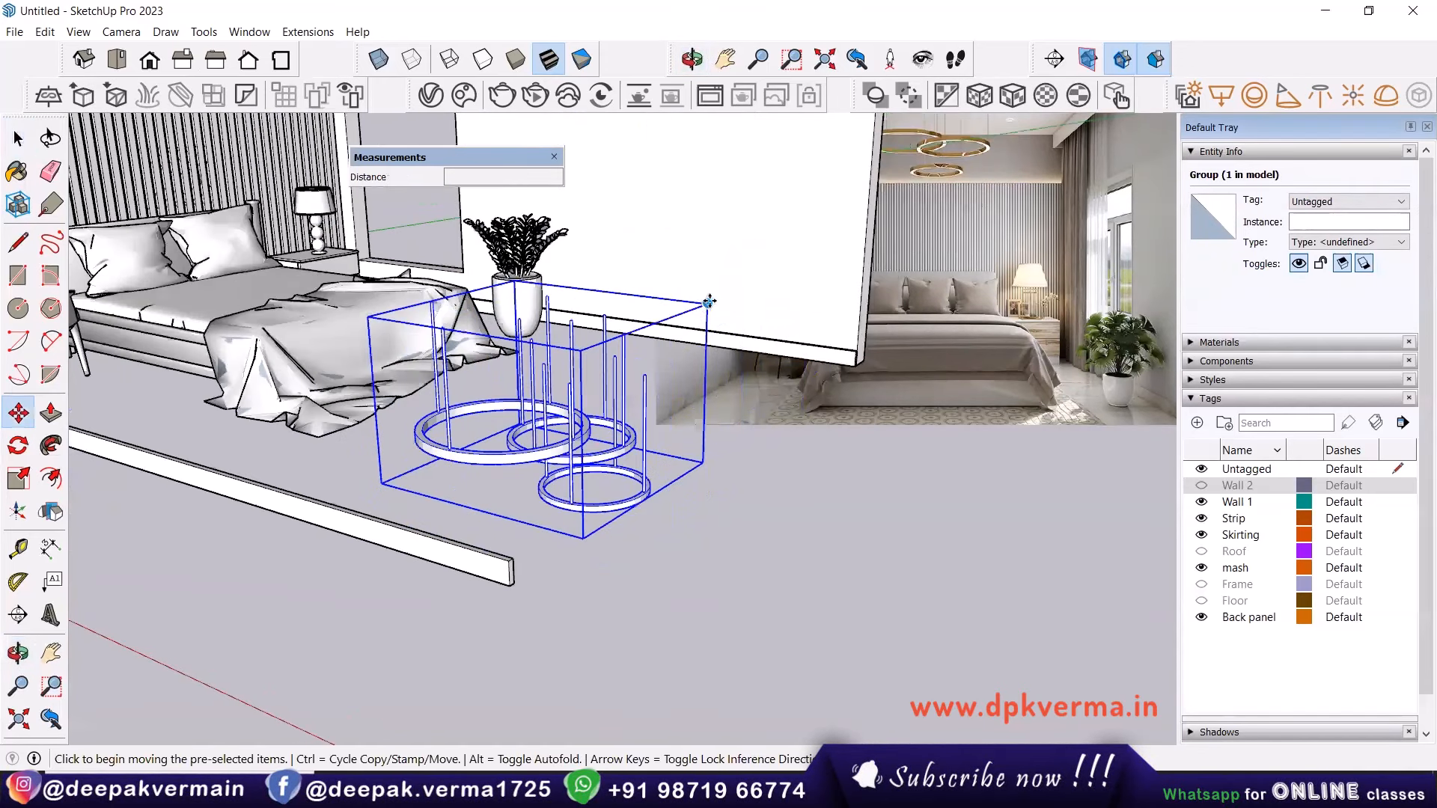
left_click(709, 302)
scroll(605, 246, "down", 2)
middle_click_drag(605, 246, 587, 524)
scroll(567, 361, "down", 1)
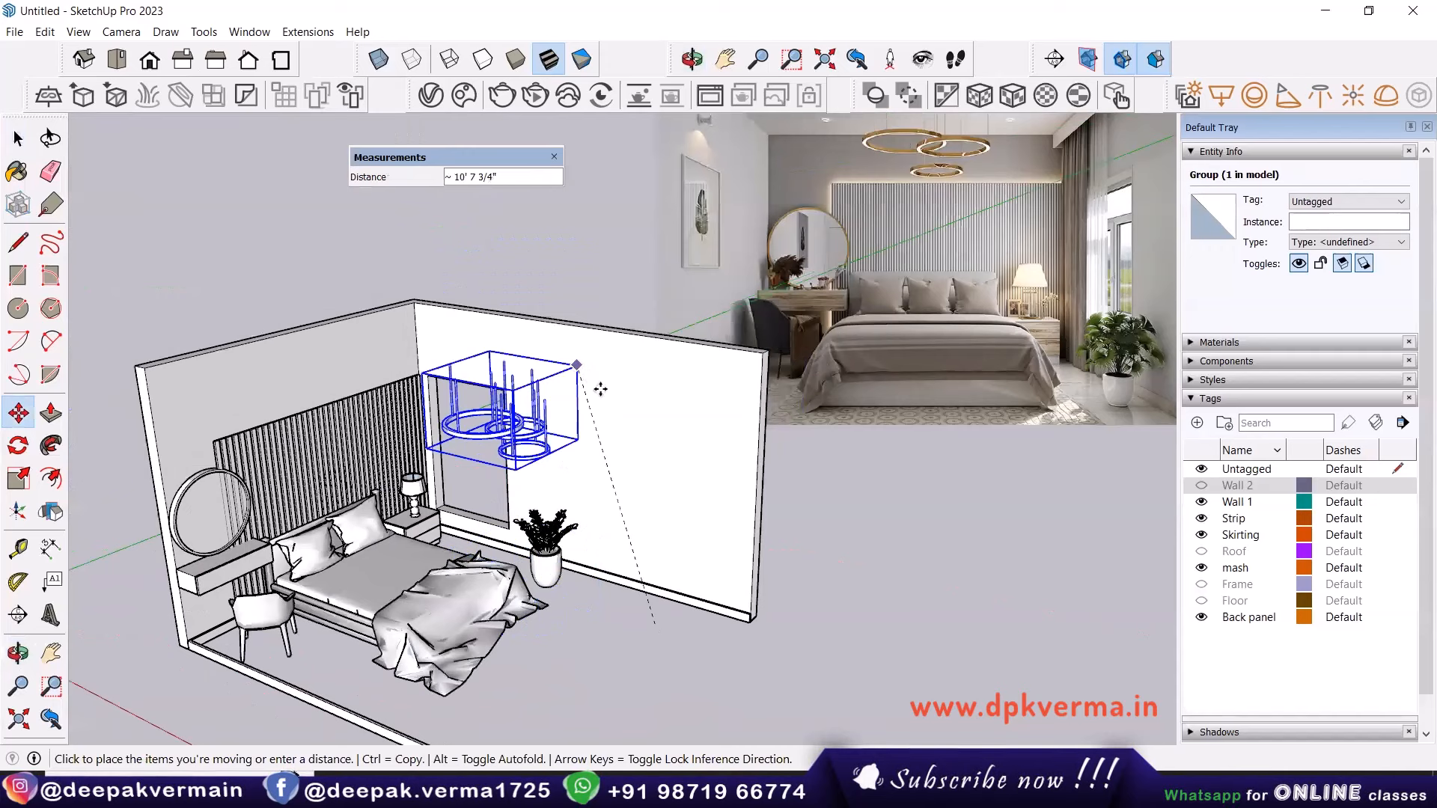
left_click(601, 394)
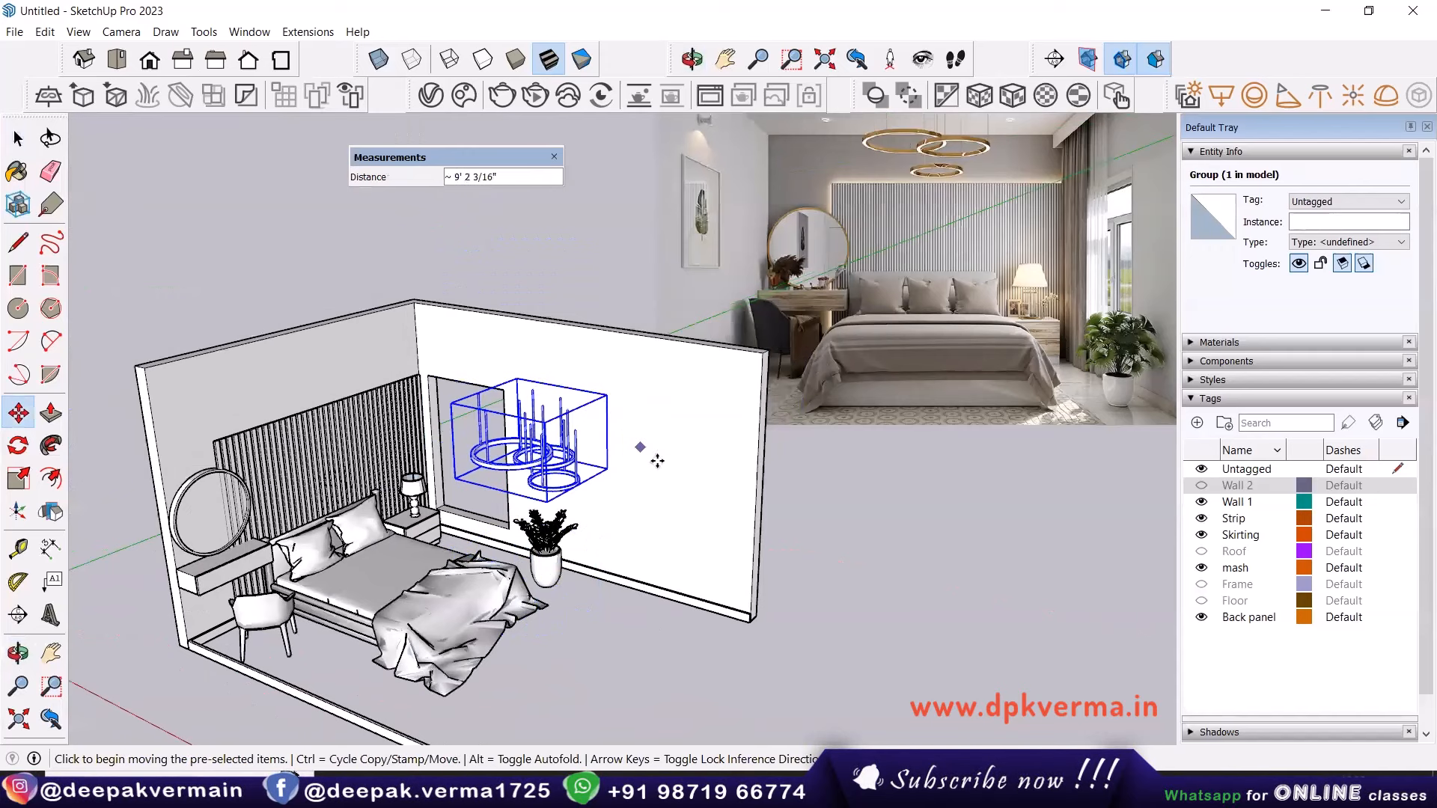
Show the Roof tag and move the pendant light about 5' 7 3/4" up to the underside of the ceiling.
left_click(1201, 551)
middle_click_drag(591, 449, 615, 410)
scroll(615, 410, "up", 4)
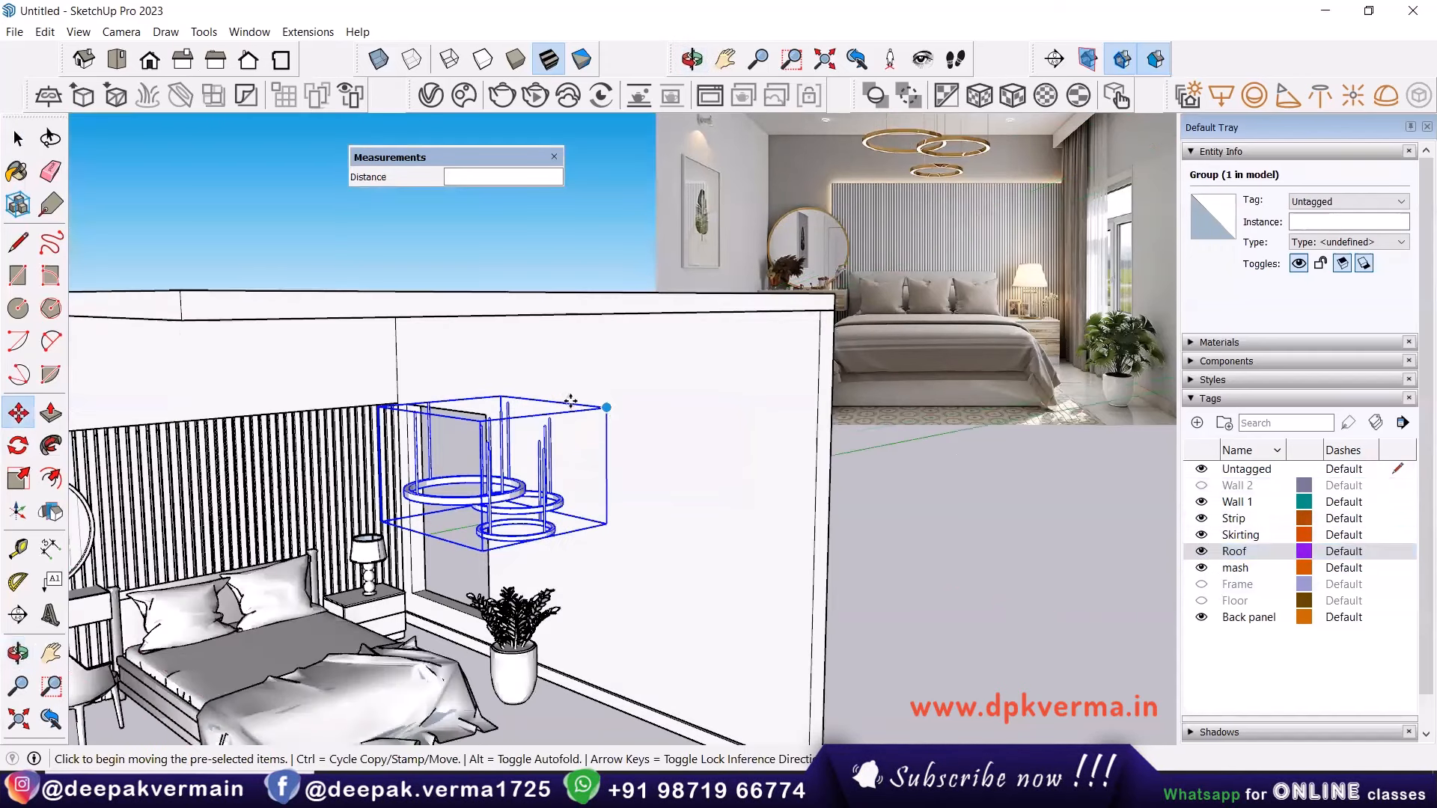
left_click(603, 400)
left_click(331, 205)
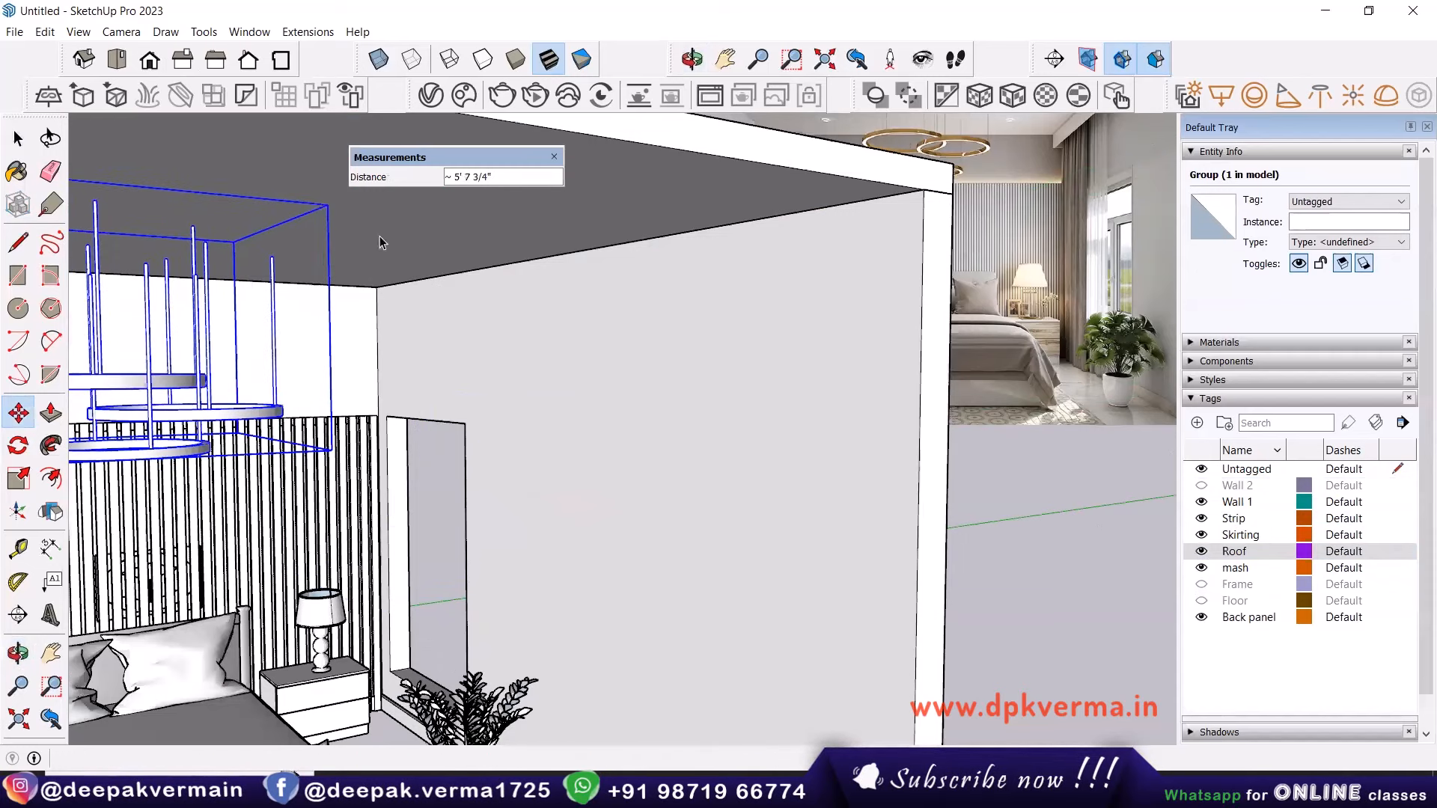
Deselect the chandelier and place a ceiling guide line 3' from the wall with the slatted back panel.
key("space")
left_click(1008, 473)
scroll(477, 501, "down", 4)
middle_click_drag(344, 516, 341, 454)
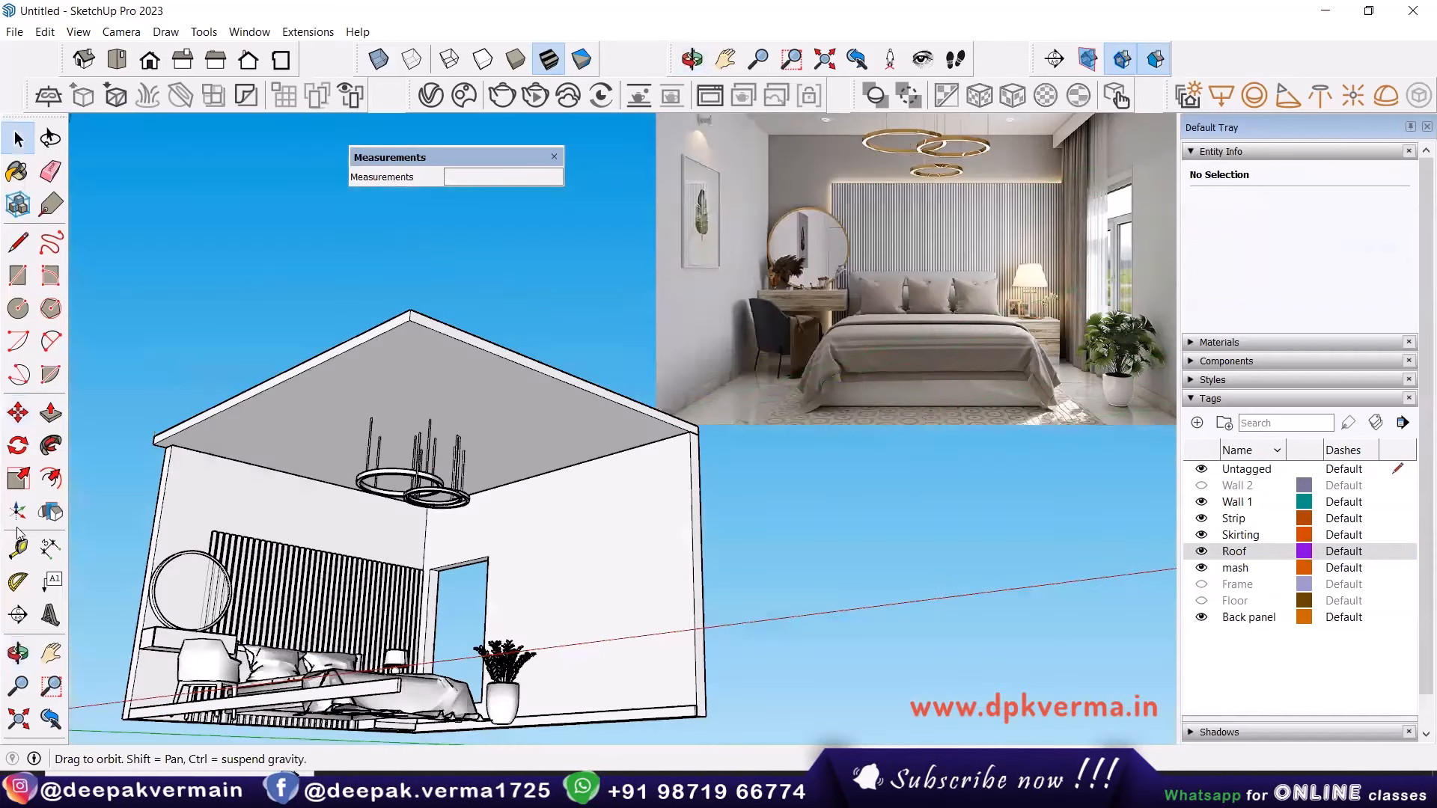
left_click(18, 549)
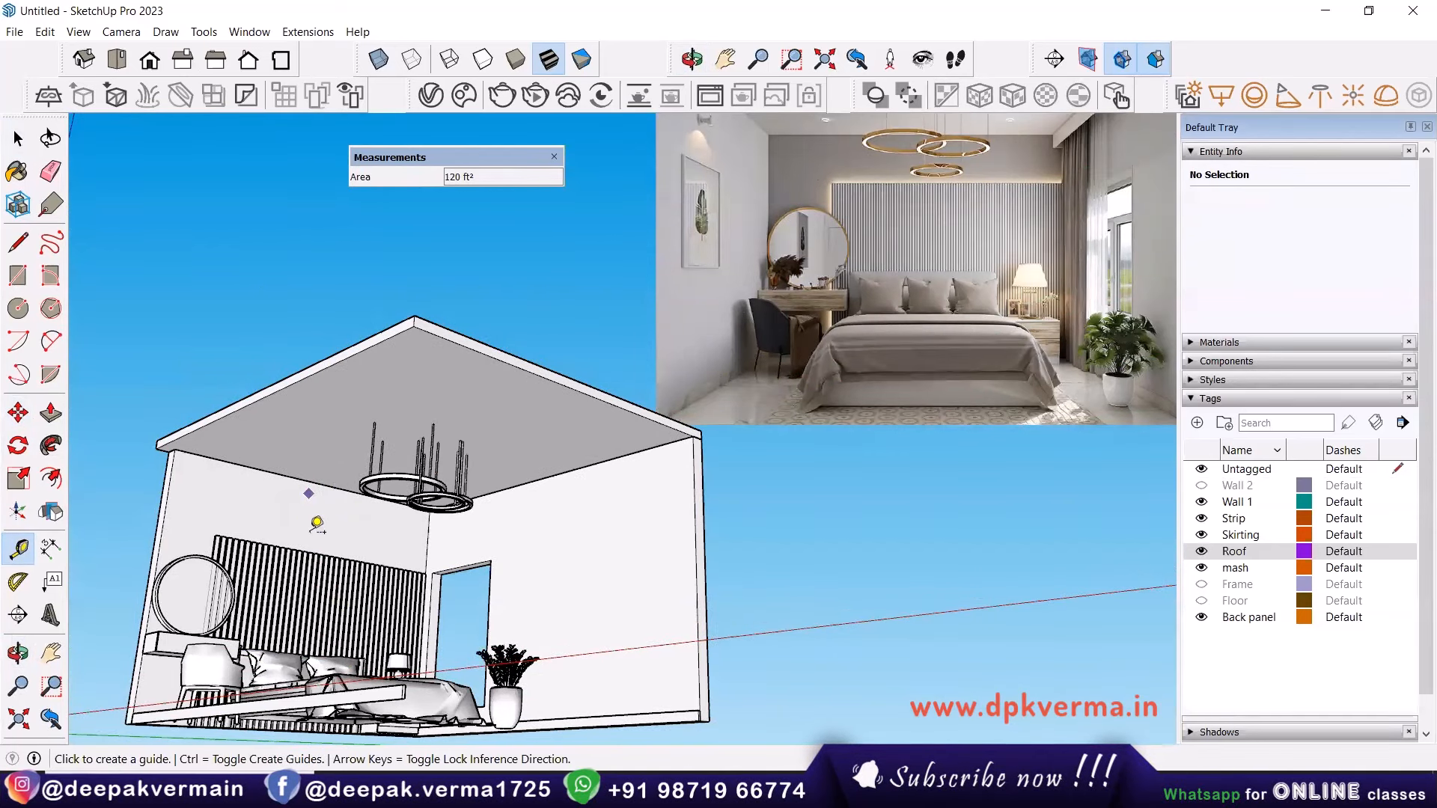
scroll(312, 465, "up", 3)
left_click(297, 462)
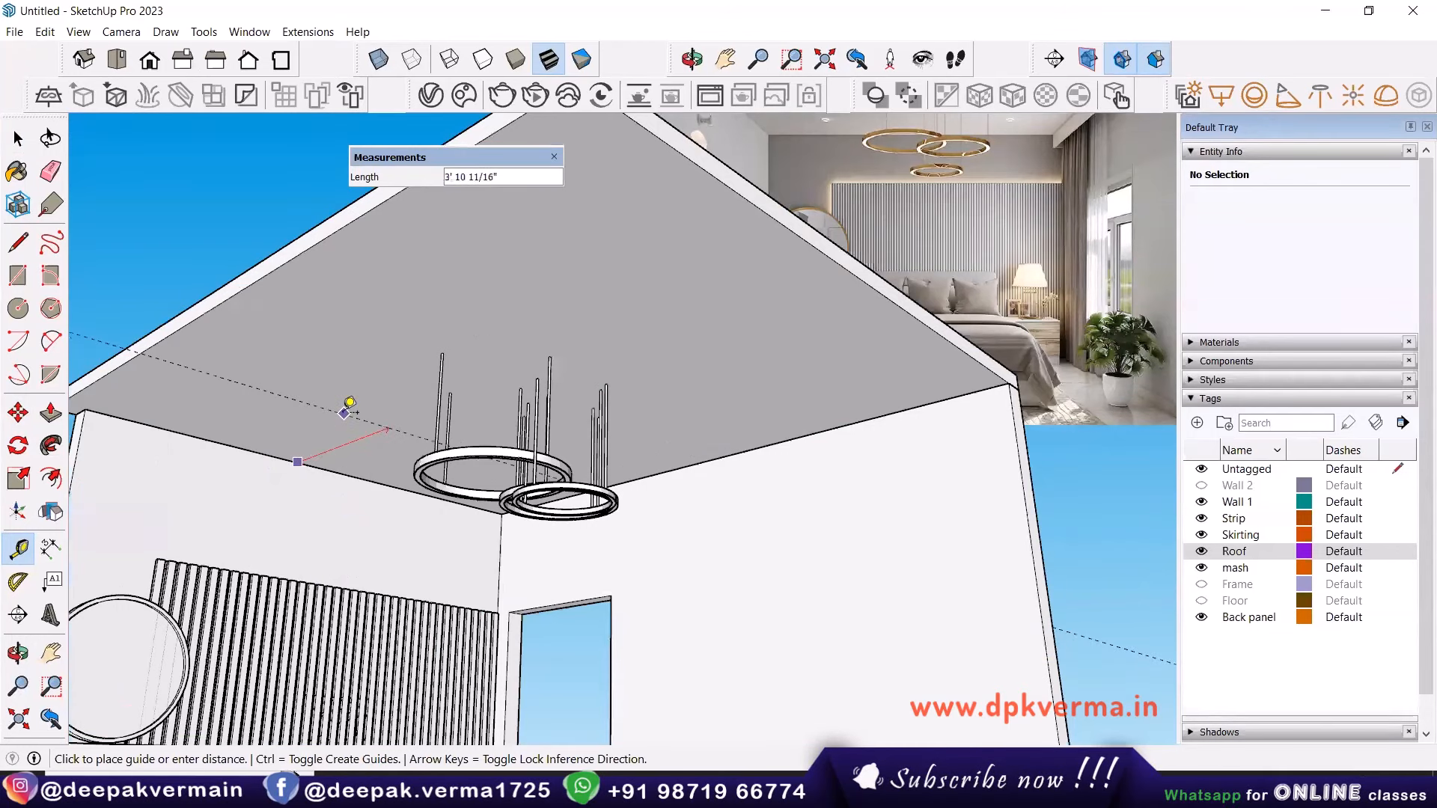
type("3")
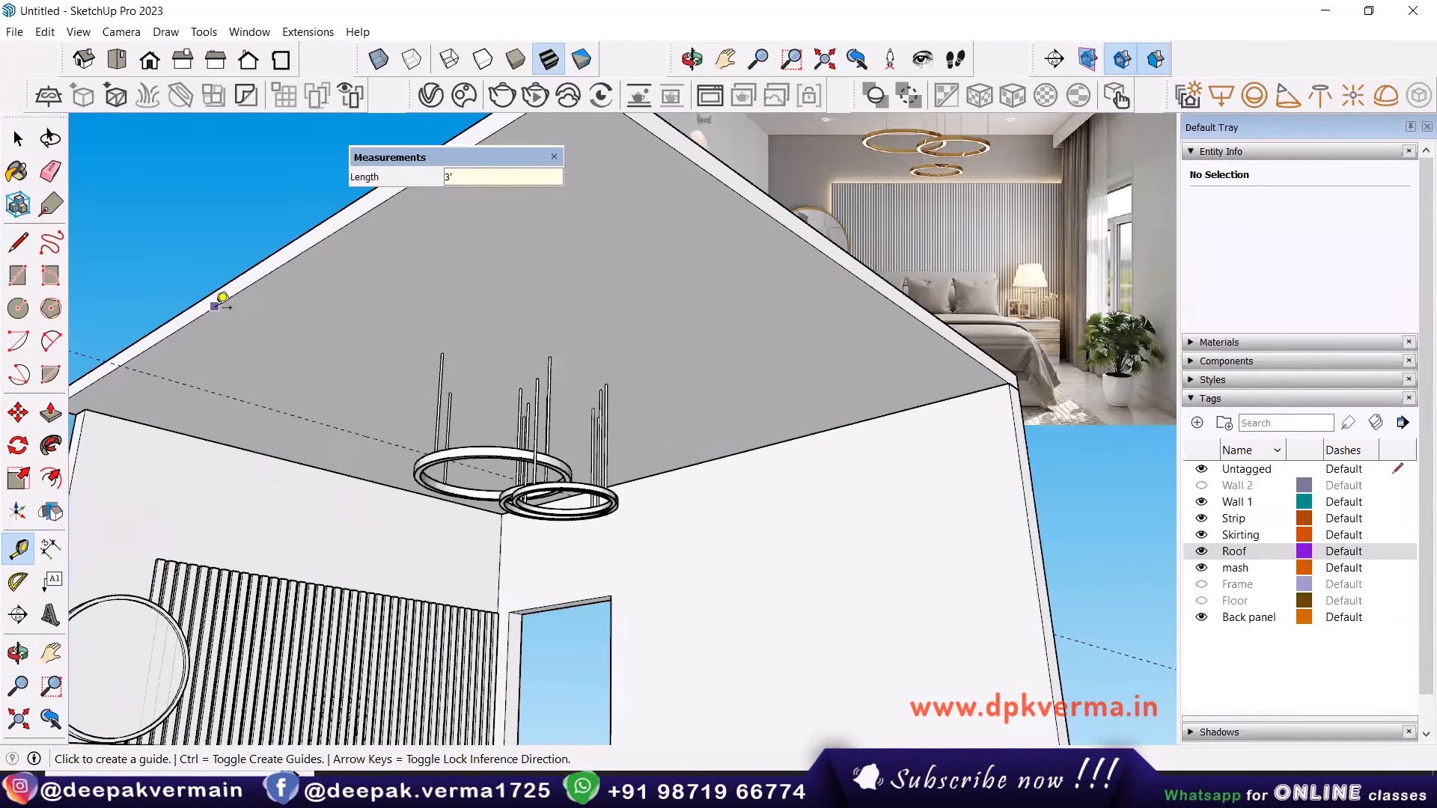
key("Escape")
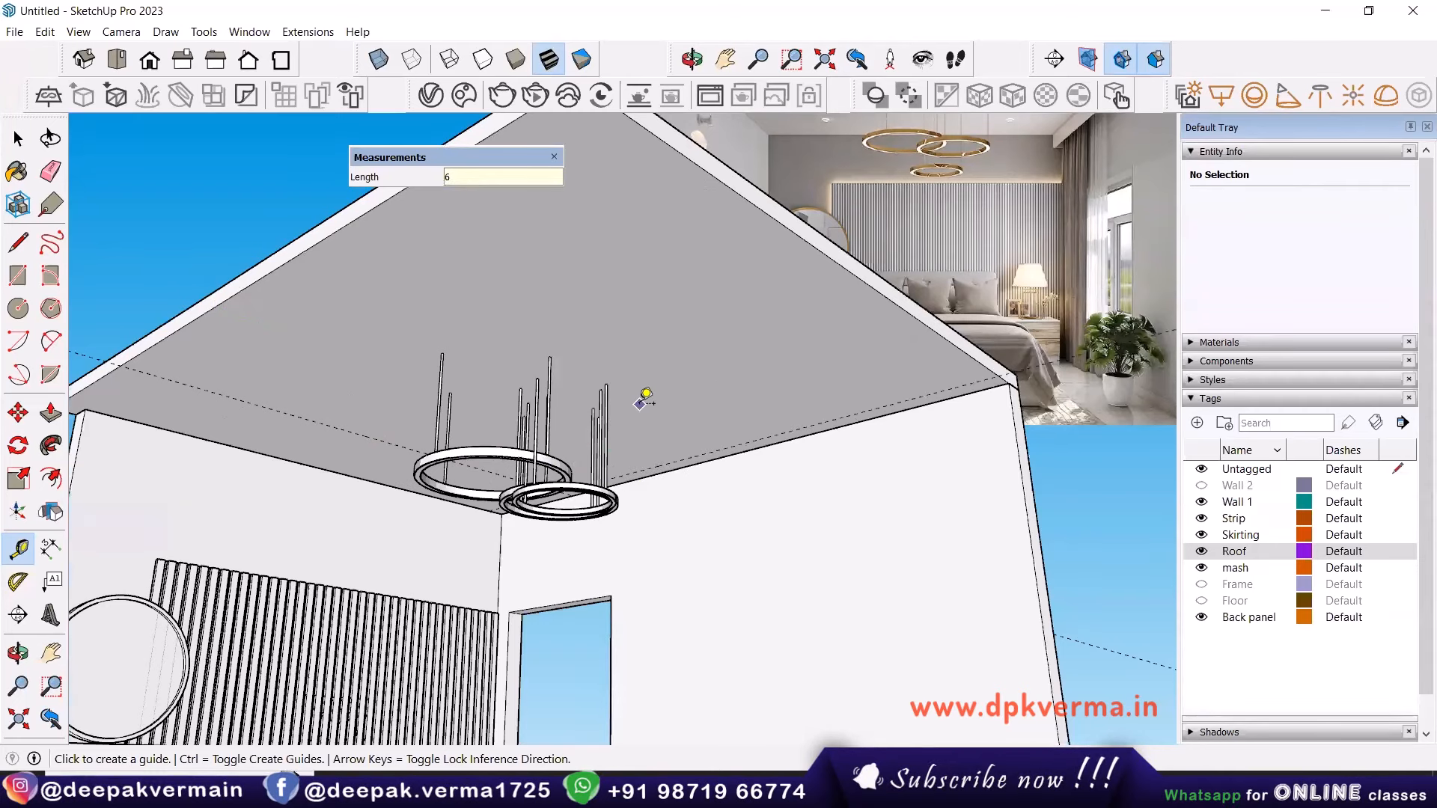
Place a second ceiling guide line parallel to the window wall, crossing the first guide.
left_click(763, 446)
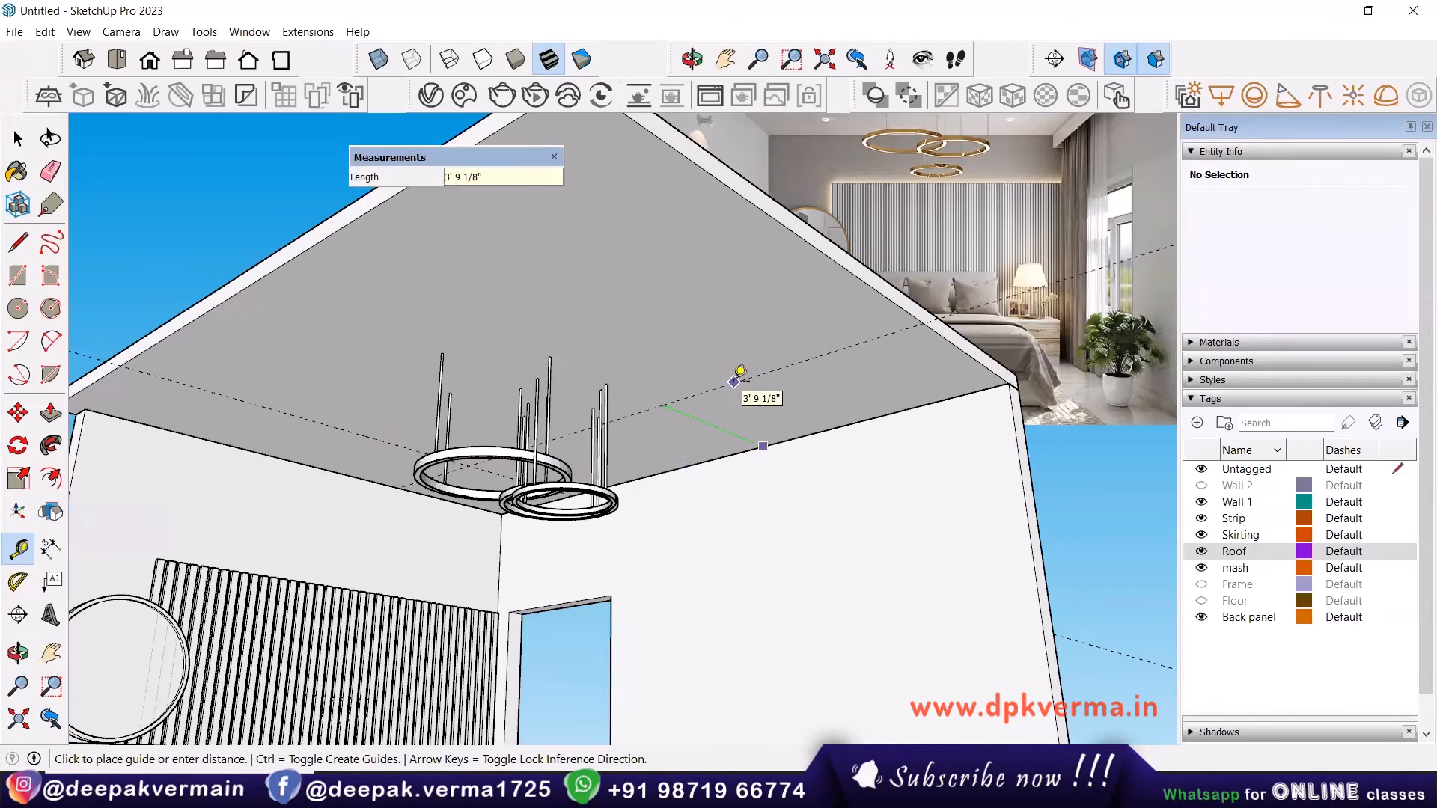
key("space")
scroll(363, 473, "up", 3)
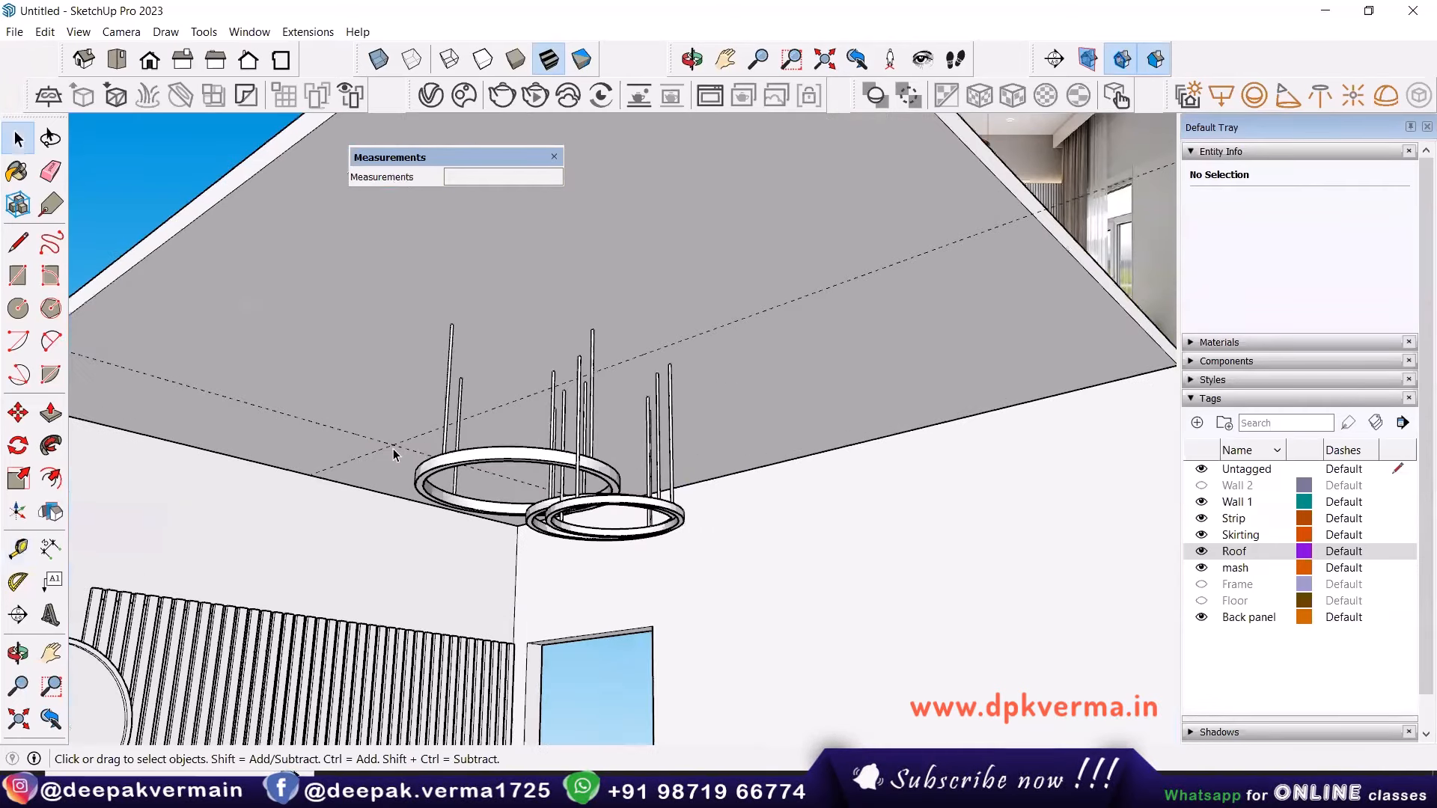
Move the chandelier group along the ceiling so it sits over the crossing of the two guide lines.
scroll(590, 471, "down", 3)
left_click(579, 476)
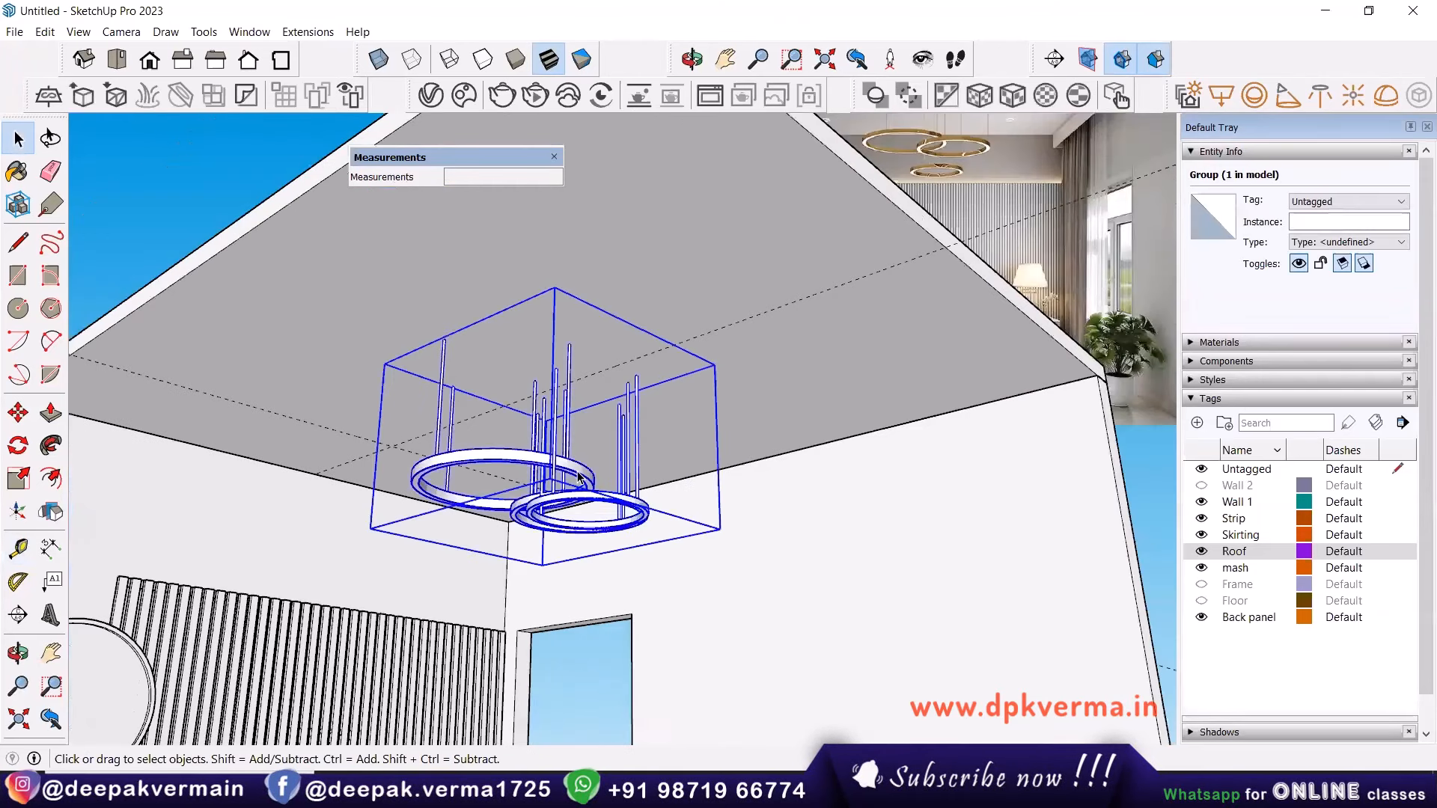
key("m")
left_click(714, 366)
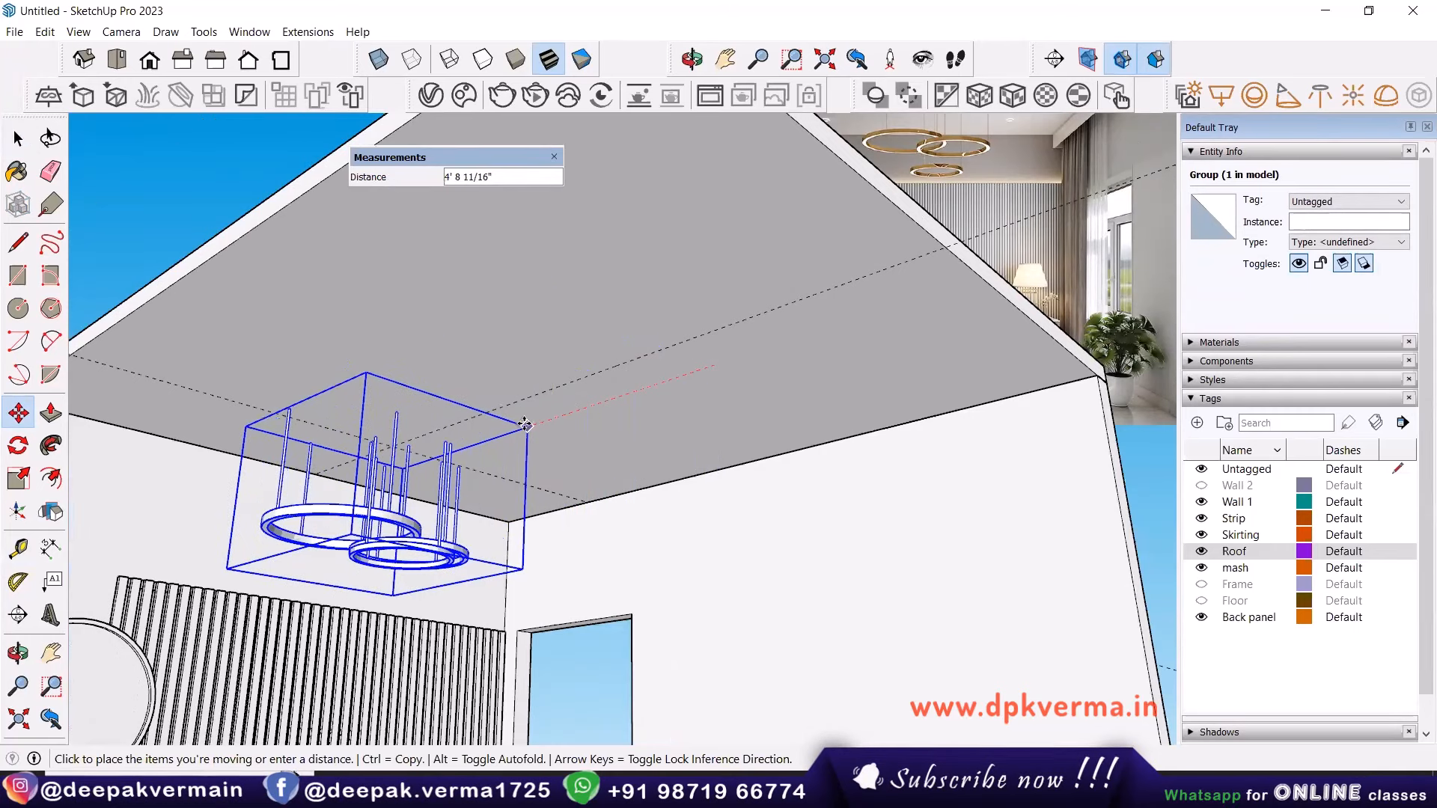
left_click(513, 431)
middle_click_drag(524, 329, 624, 286)
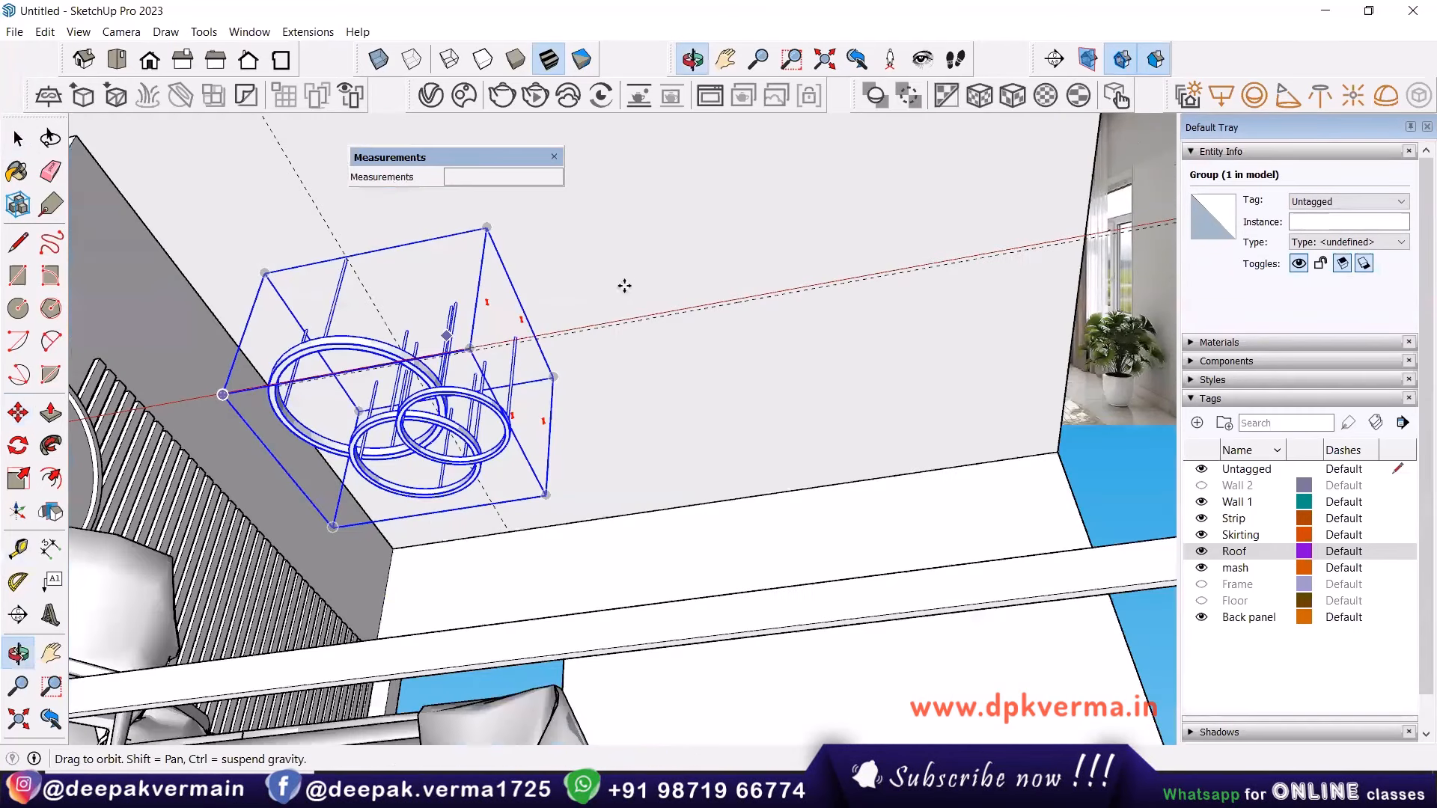
middle_click_drag(408, 378, 491, 368)
left_click(609, 362)
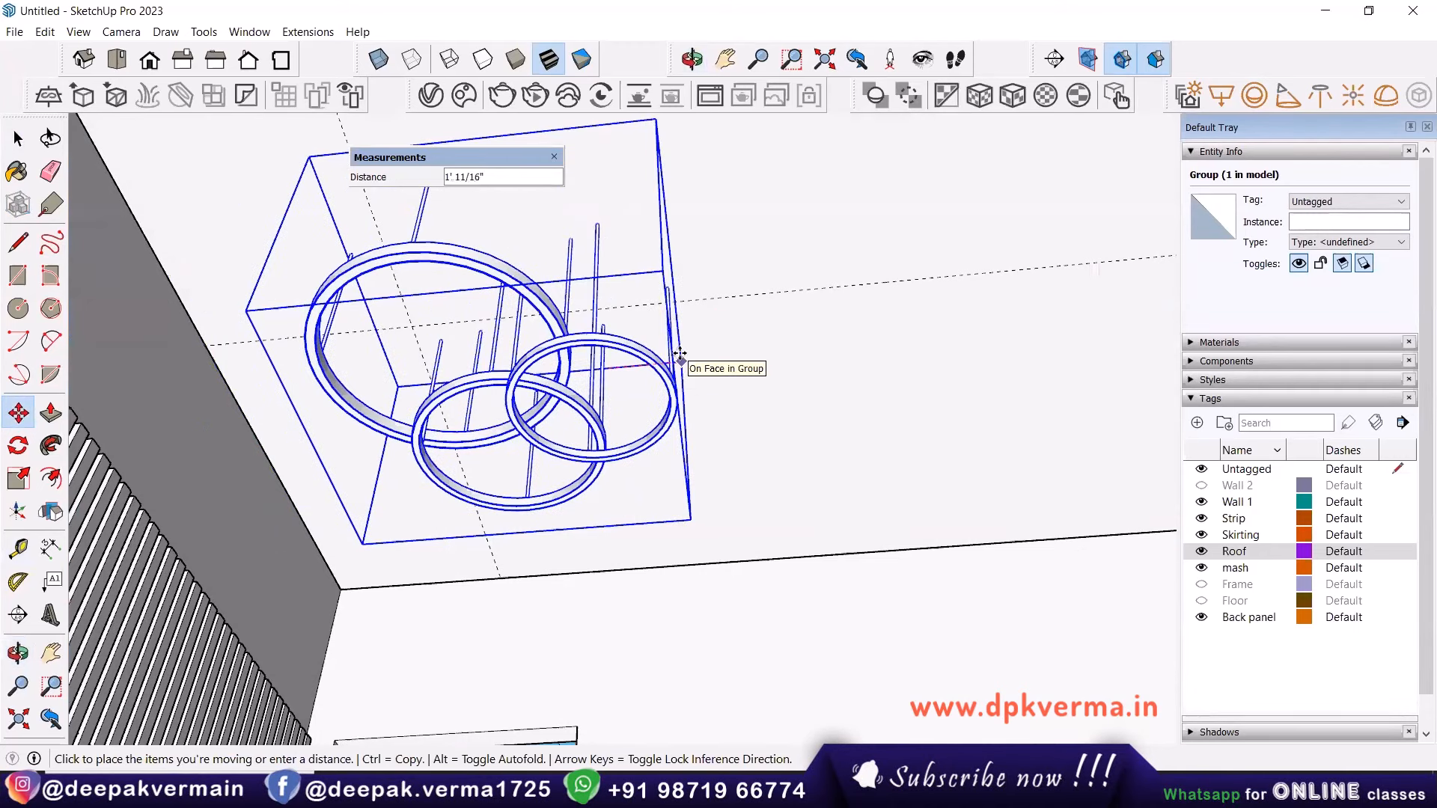
left_click(679, 357)
key("space")
Open the chandelier group for editing to reach its individual hanging rods.
middle_click_drag(679, 357, 406, 425)
scroll(553, 393, "up", 2)
scroll(440, 440, "down", 2)
scroll(379, 367, "up", 1)
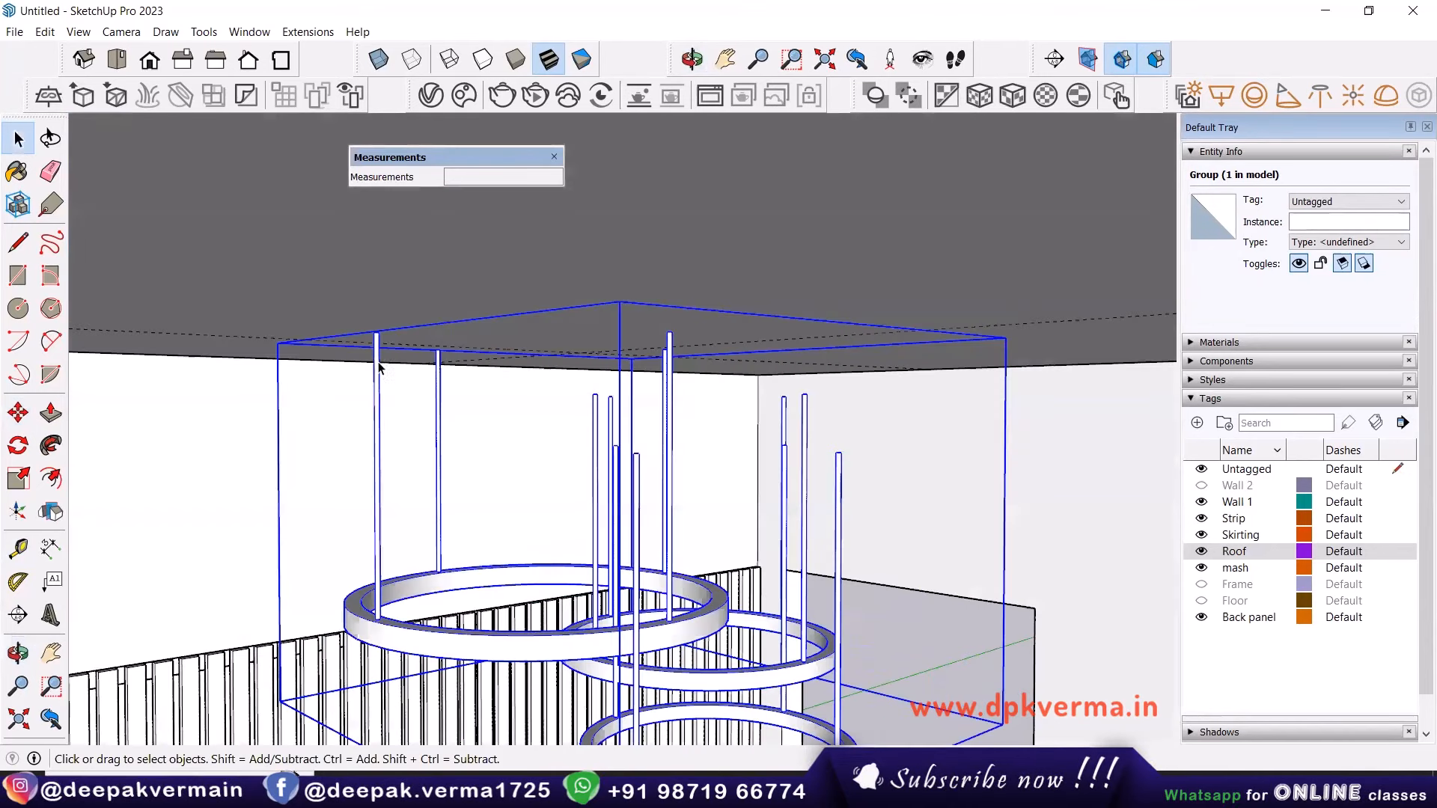
double_click(376, 357)
scroll(362, 372, "up", 1)
middle_click_drag(357, 379, 389, 369)
scroll(362, 371, "down", 1)
scroll(425, 446, "up", 3)
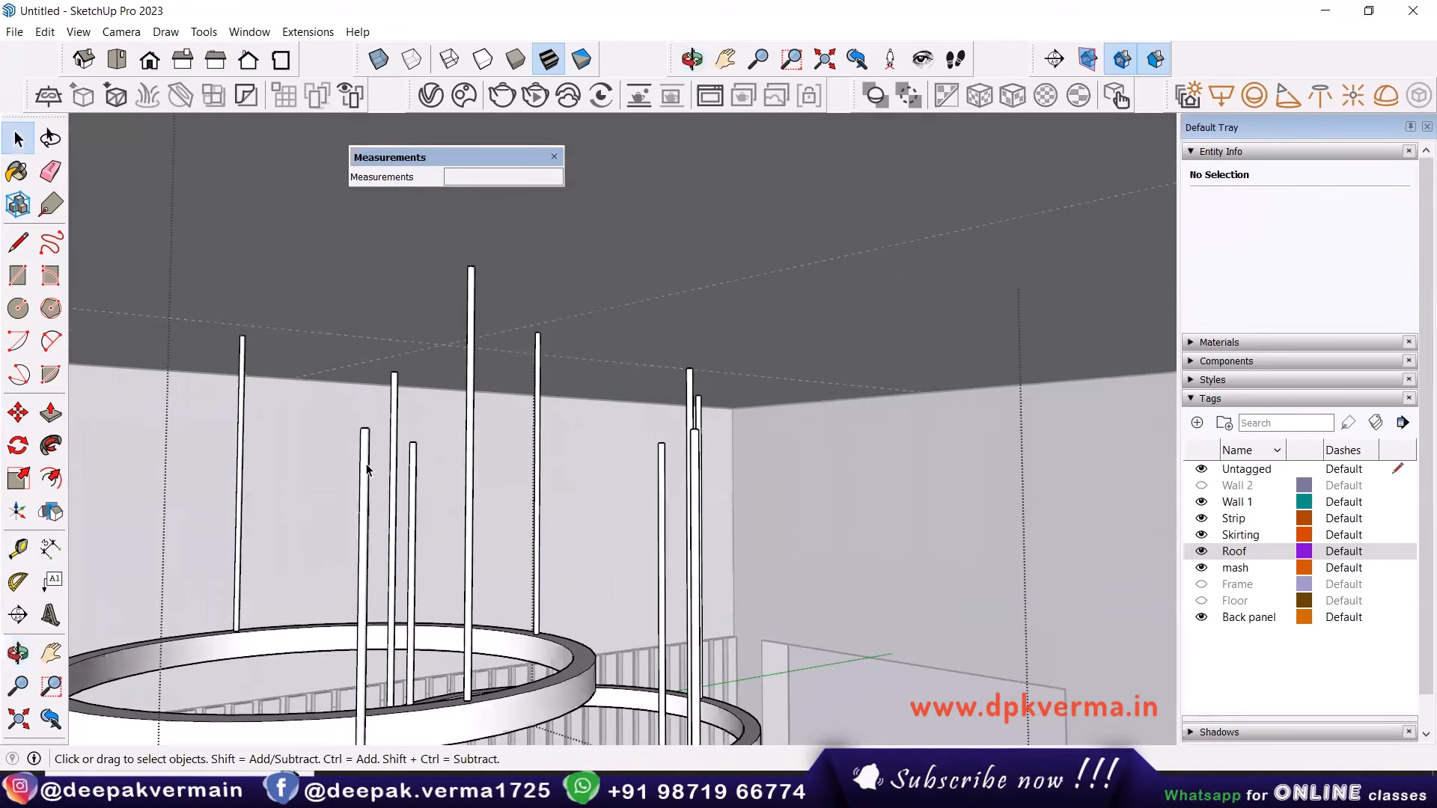
left_click(366, 464)
double_click(367, 459)
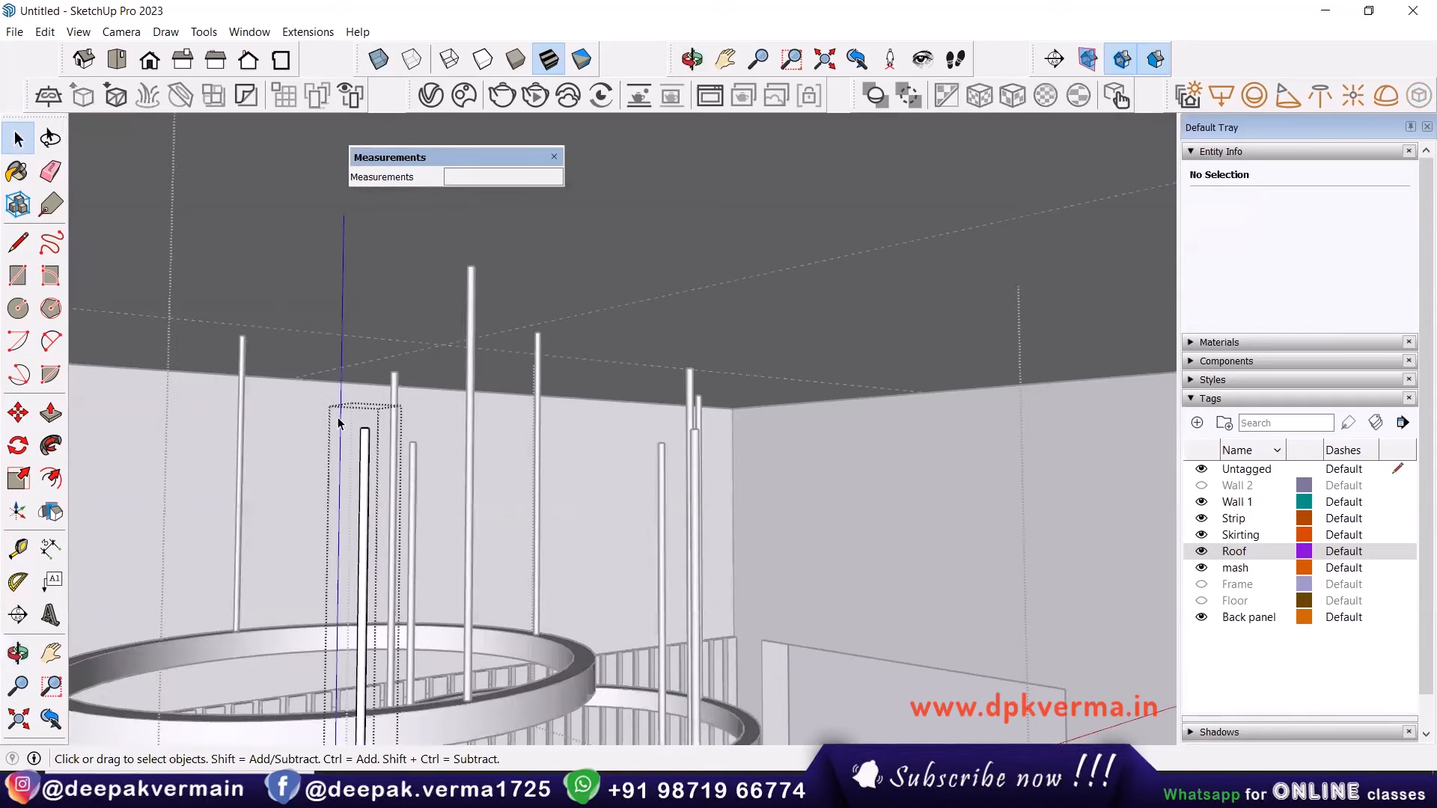
left_click_drag(389, 443, 389, 443)
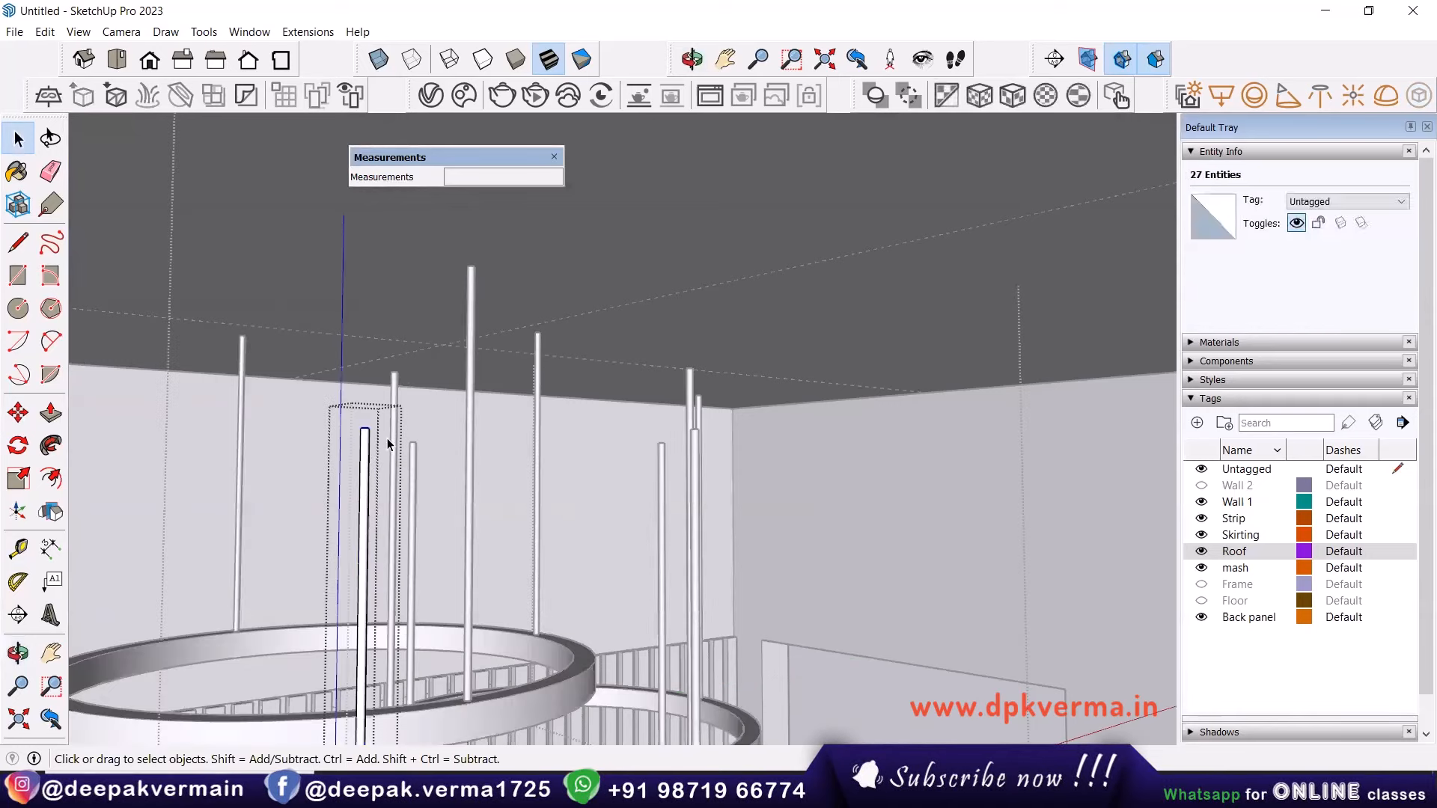
key("m")
left_click(369, 405)
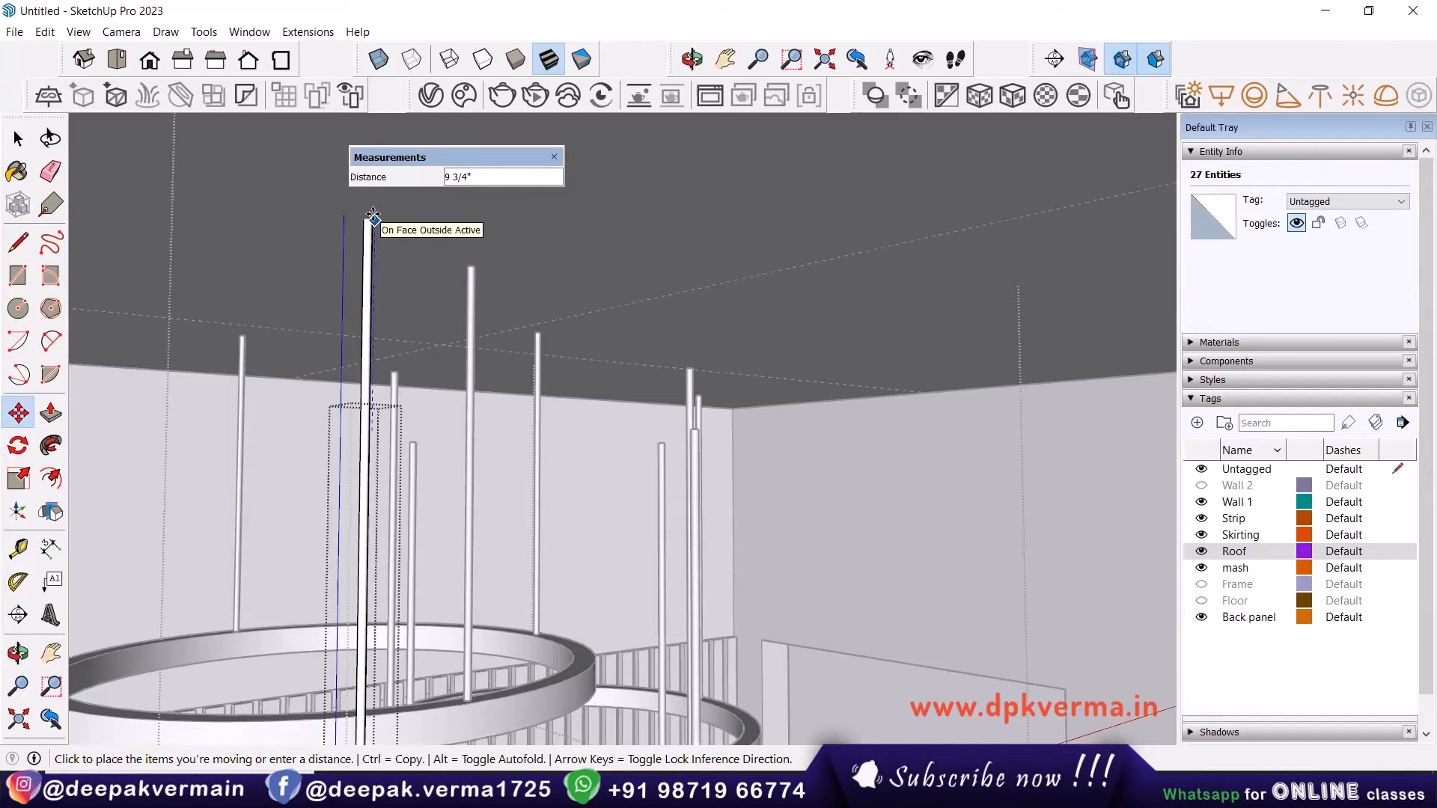
key("Escape")
middle_click_drag(364, 449, 360, 466)
scroll(360, 465, "up", 5)
key("space")
left_click(380, 483)
scroll(378, 476, "up", 3)
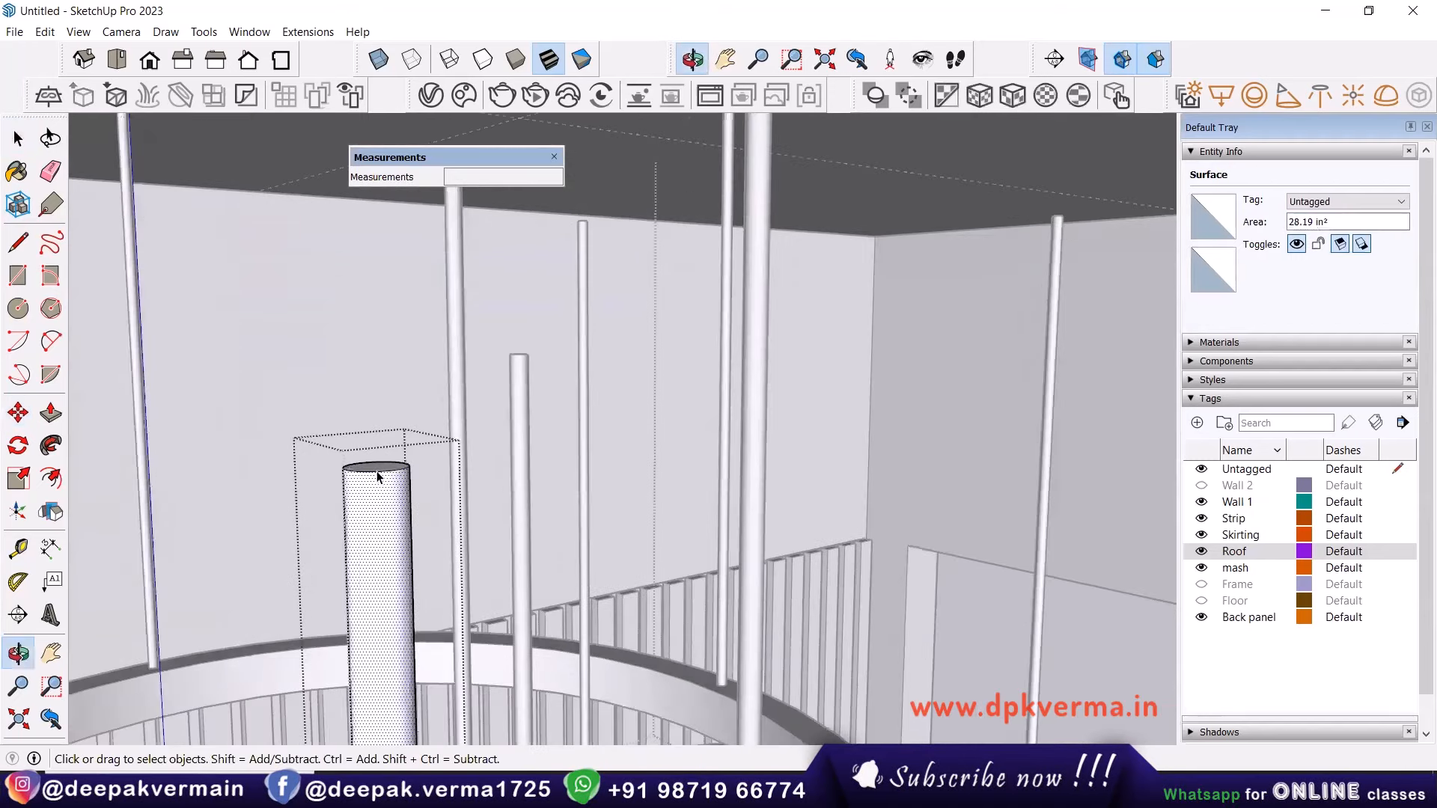
key("p")
left_click(376, 470)
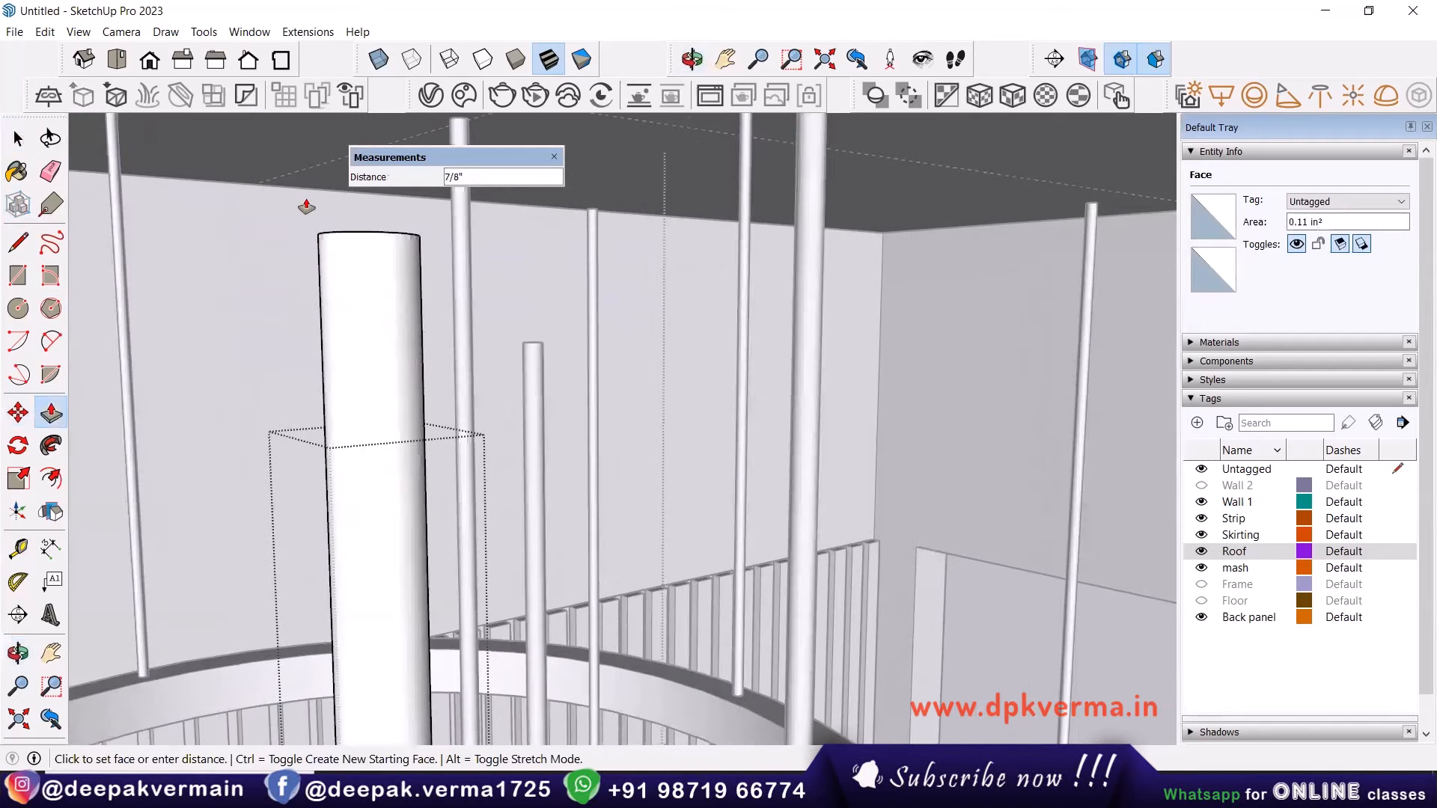
key("Escape")
middle_click_drag(327, 180, 581, 388)
scroll(524, 384, "down", 3)
key("space")
Stretch one short rod of the lowest ring up to ceiling height, with X-ray display turned on.
middle_click_drag(515, 439, 563, 353)
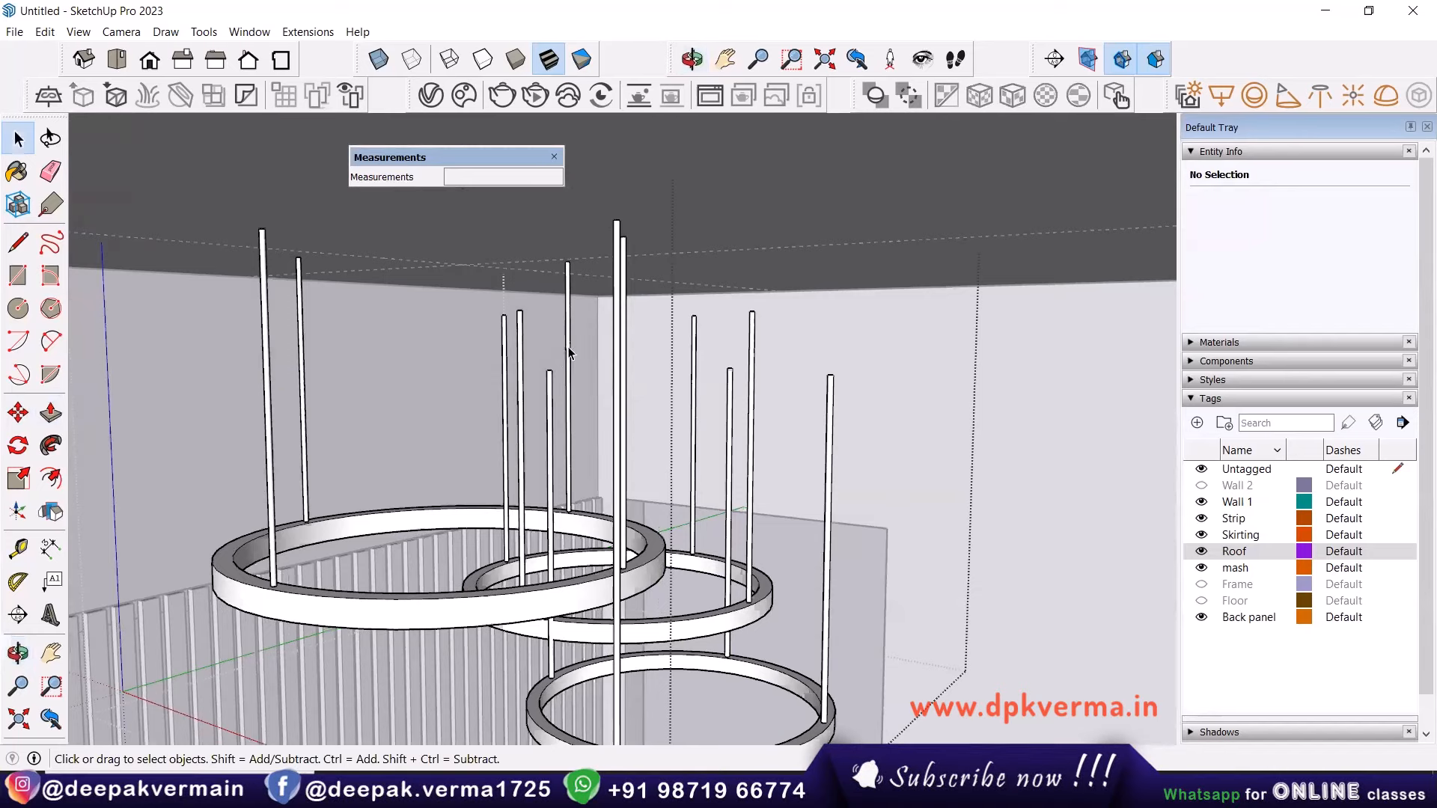
double_click(549, 384)
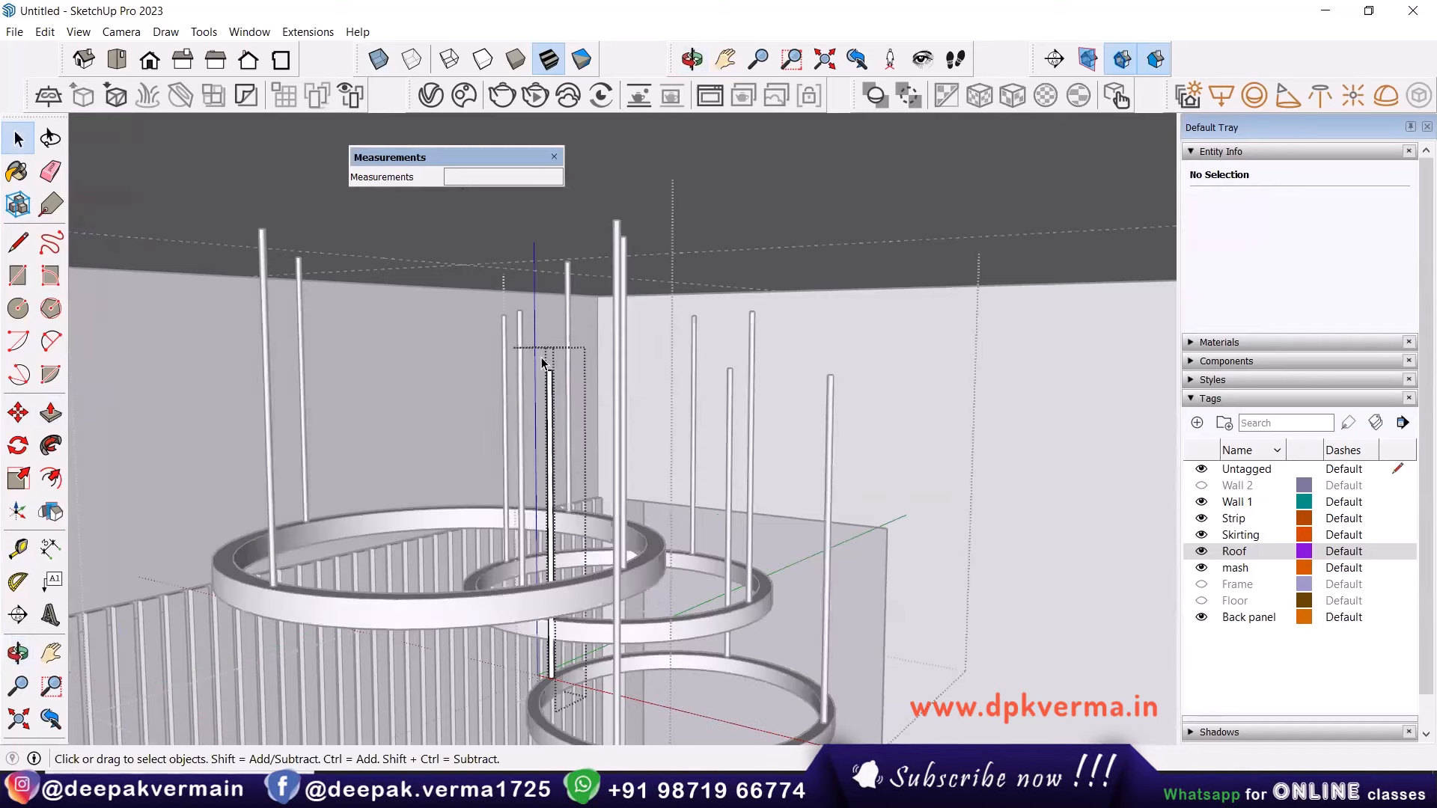
key("ctrl+a")
key("m")
left_click(560, 374)
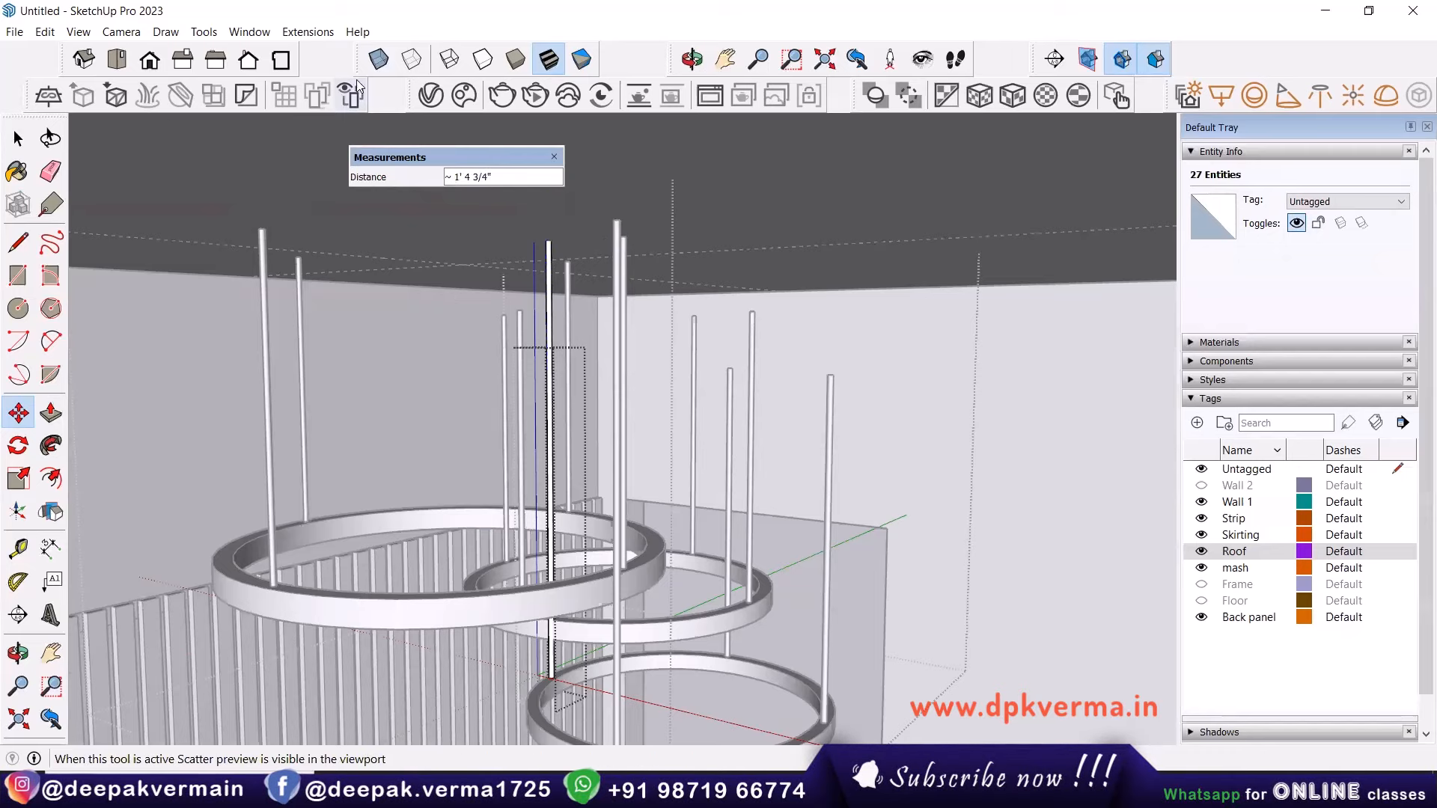
left_click(379, 59)
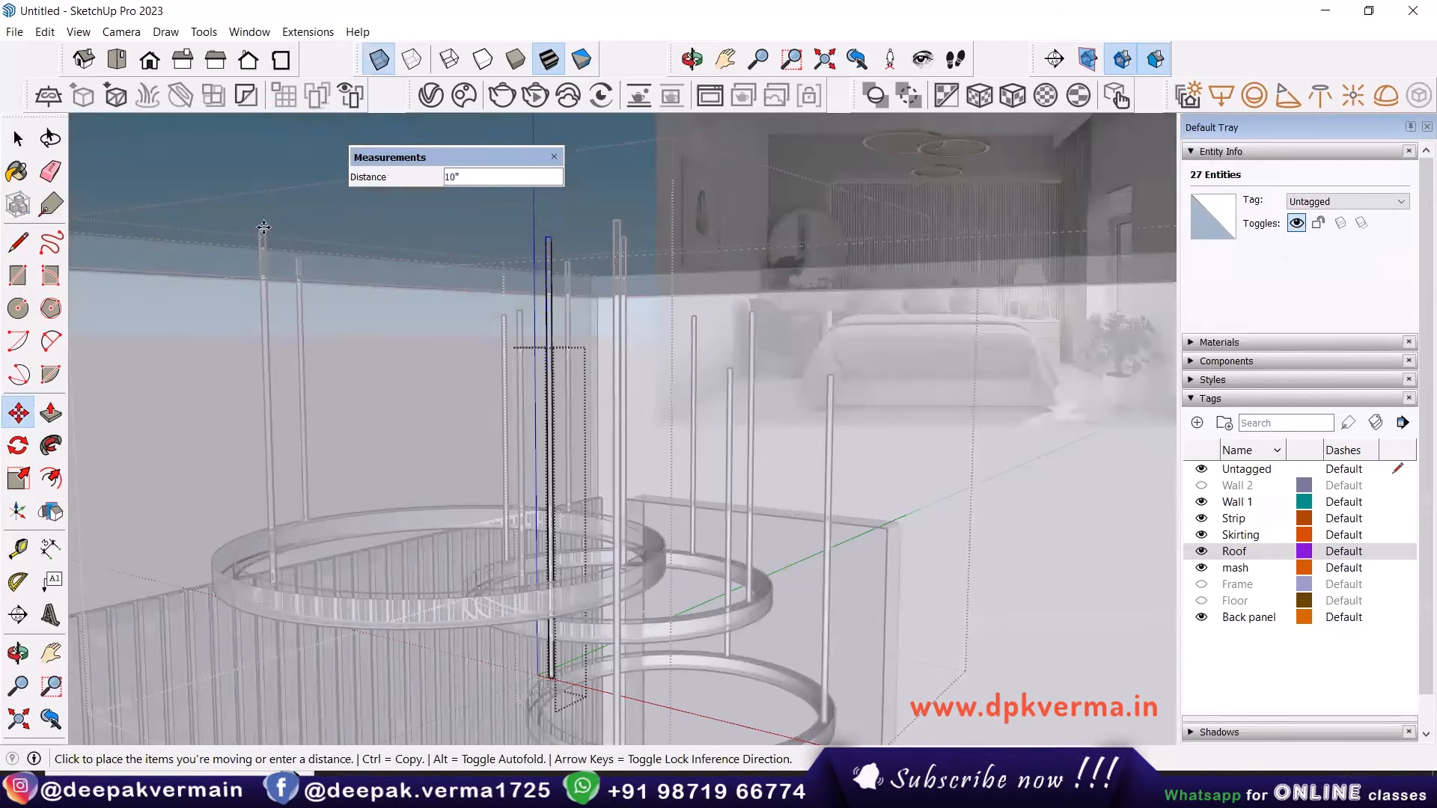
left_click(614, 303)
middle_click_drag(614, 303, 559, 356)
middle_click_drag(610, 289, 607, 279)
key("space")
scroll(596, 318, "down", 3)
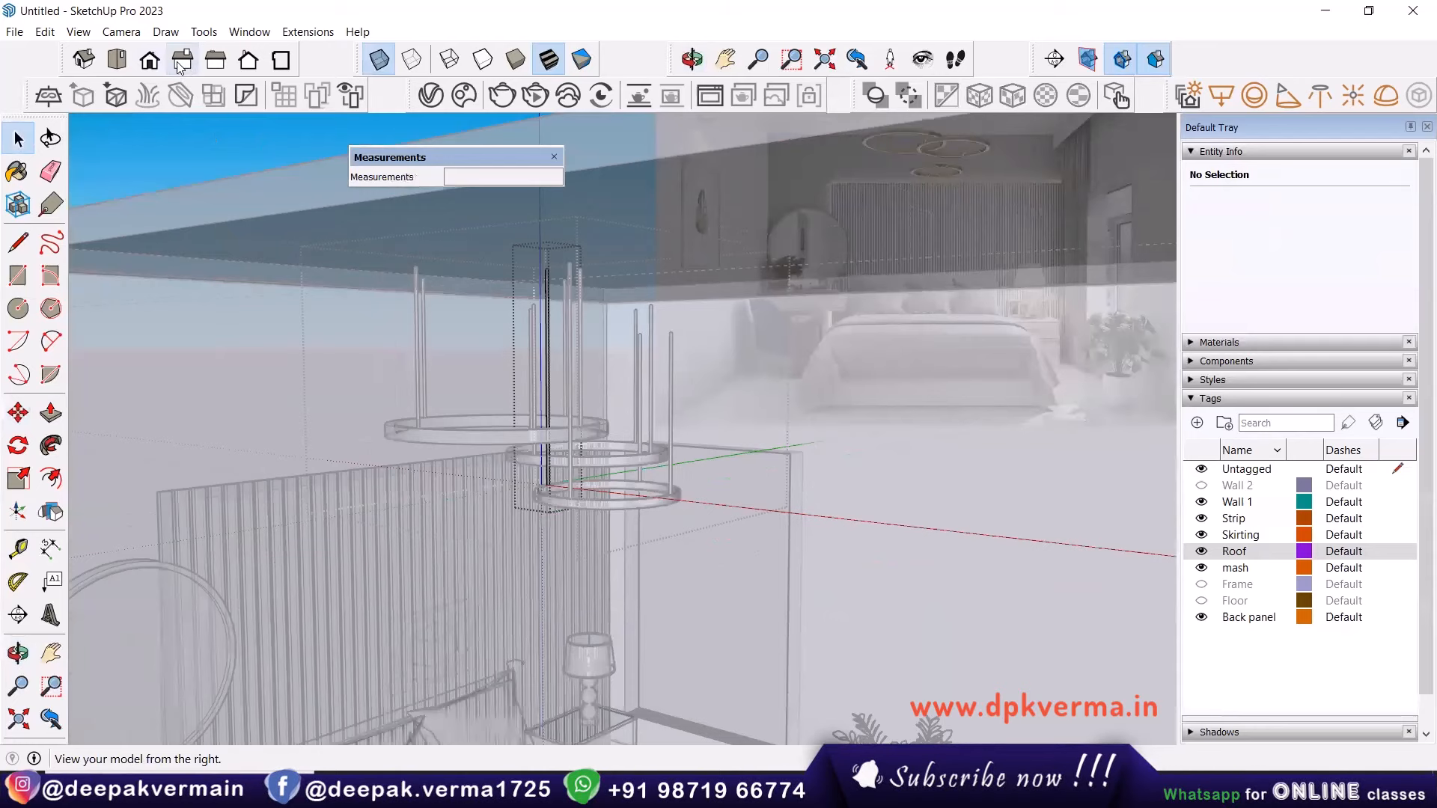
Set the camera to the front view in parallel projection.
left_click(151, 66)
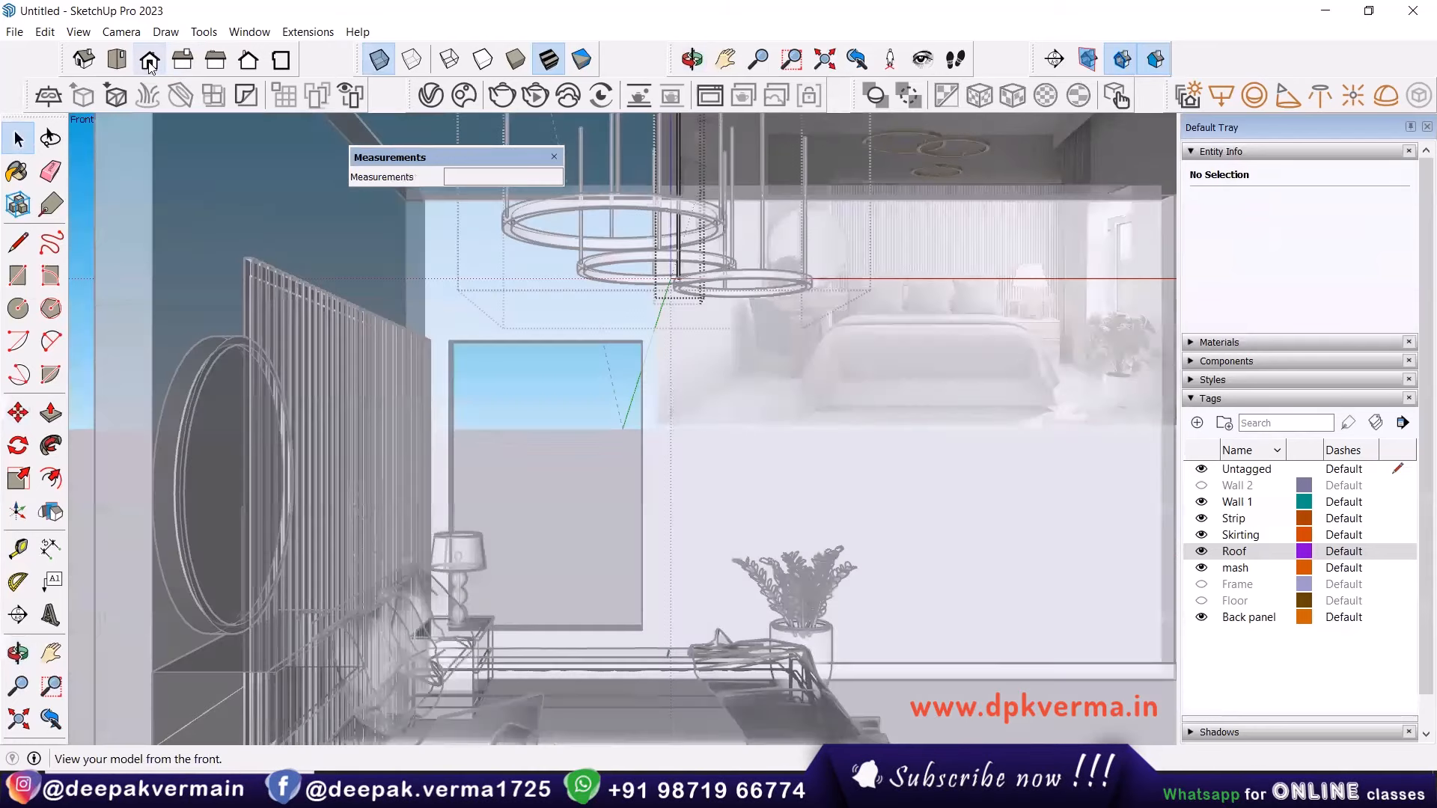
left_click(119, 32)
left_click(183, 145)
Lower the top of the stretched lowest-ring rod so it sits flush with the ceiling's underside.
scroll(629, 314, "up", 5)
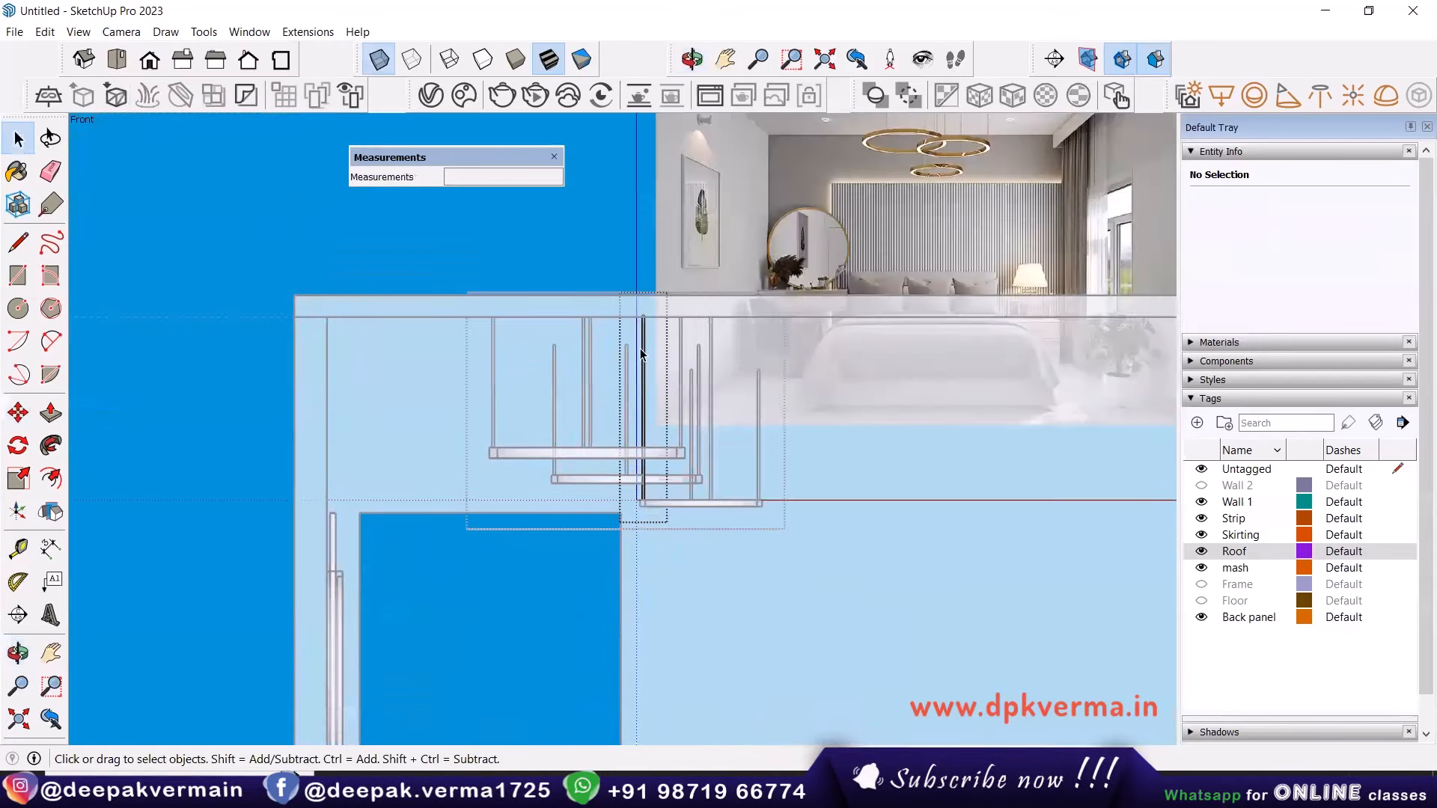
scroll(641, 352, "up", 3)
scroll(648, 323, "down", 2)
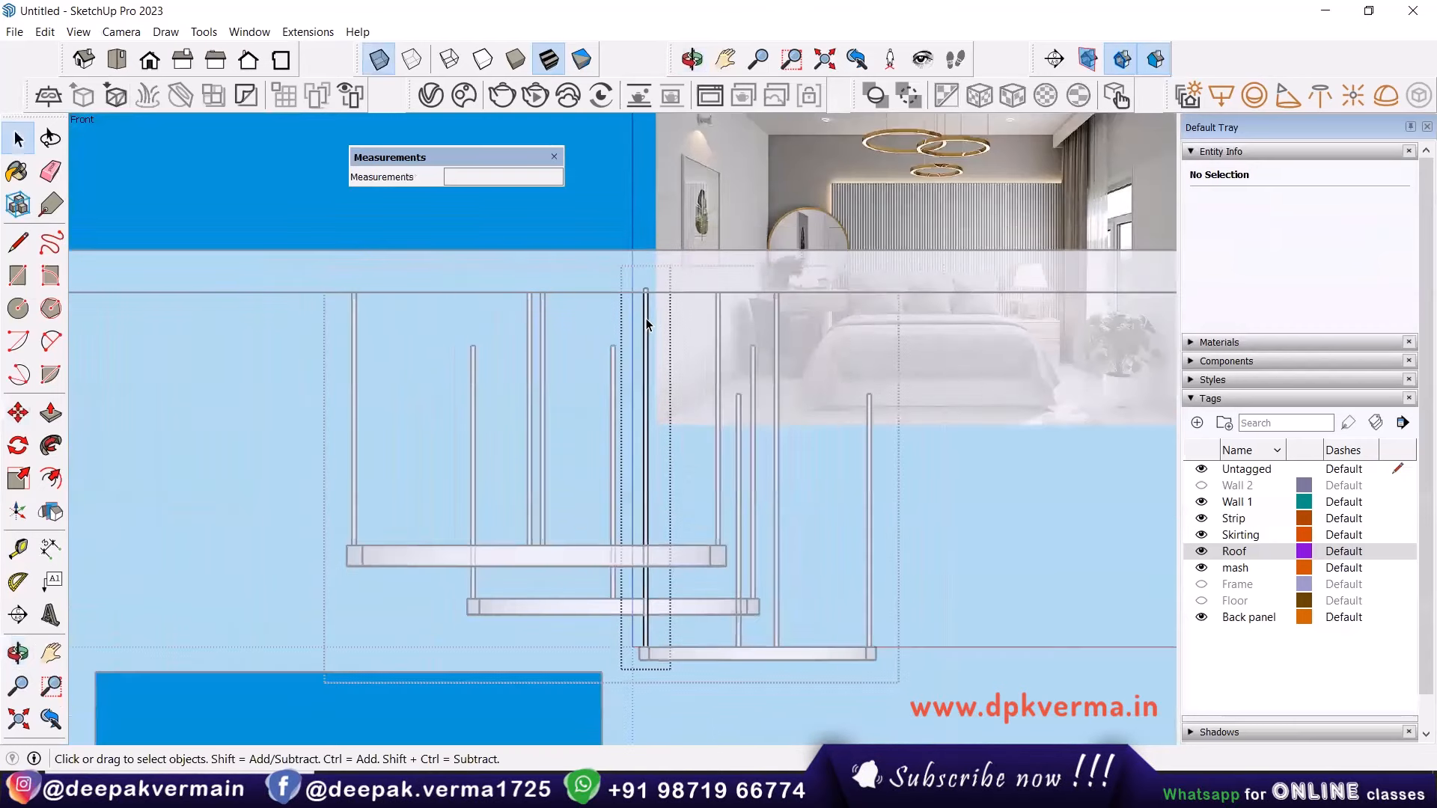
left_click(644, 302)
left_click_drag(625, 263, 667, 314)
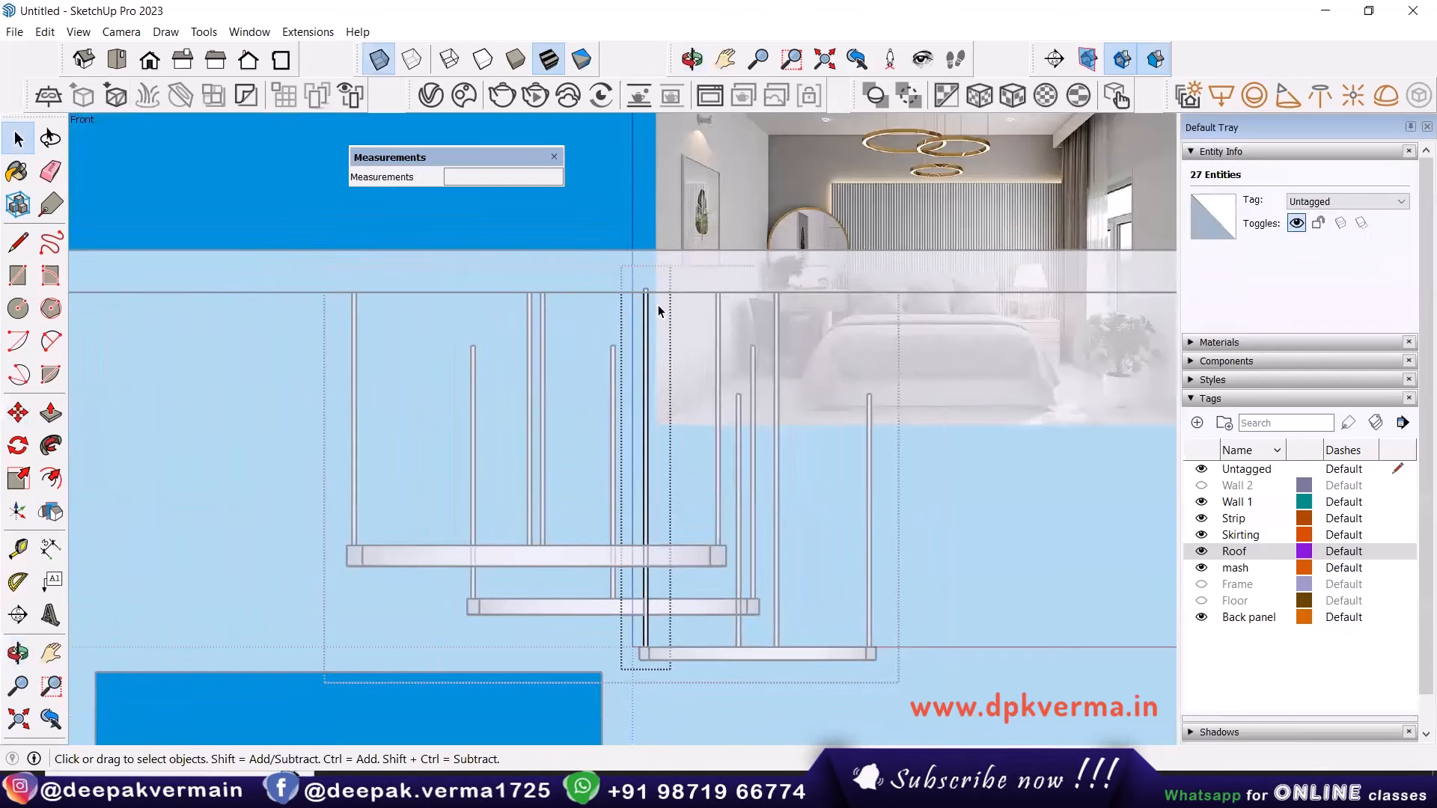
scroll(658, 303, "up", 2)
key("m")
scroll(643, 281, "up", 3)
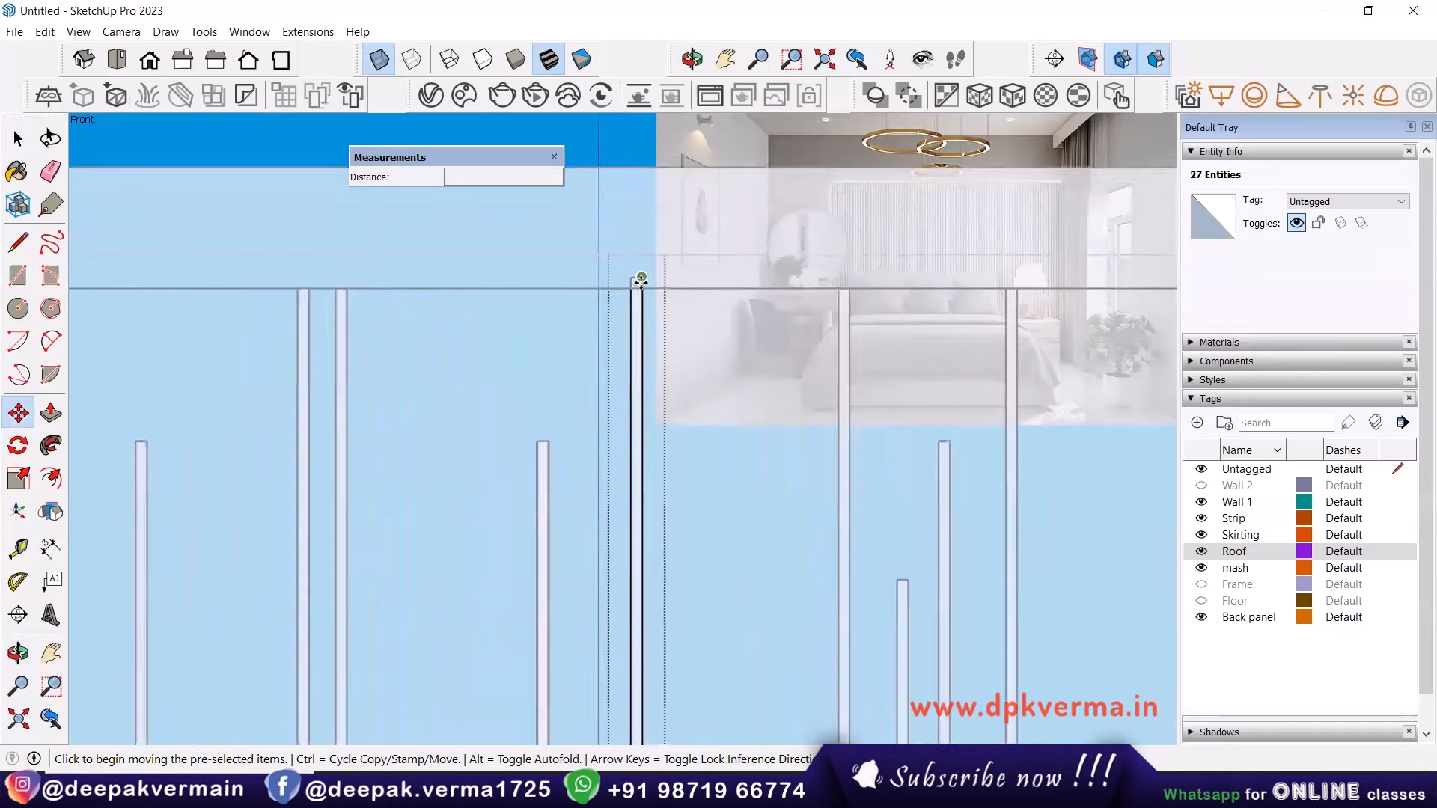
left_click(642, 278)
left_click(642, 290)
scroll(643, 292, "down", 4)
key("space")
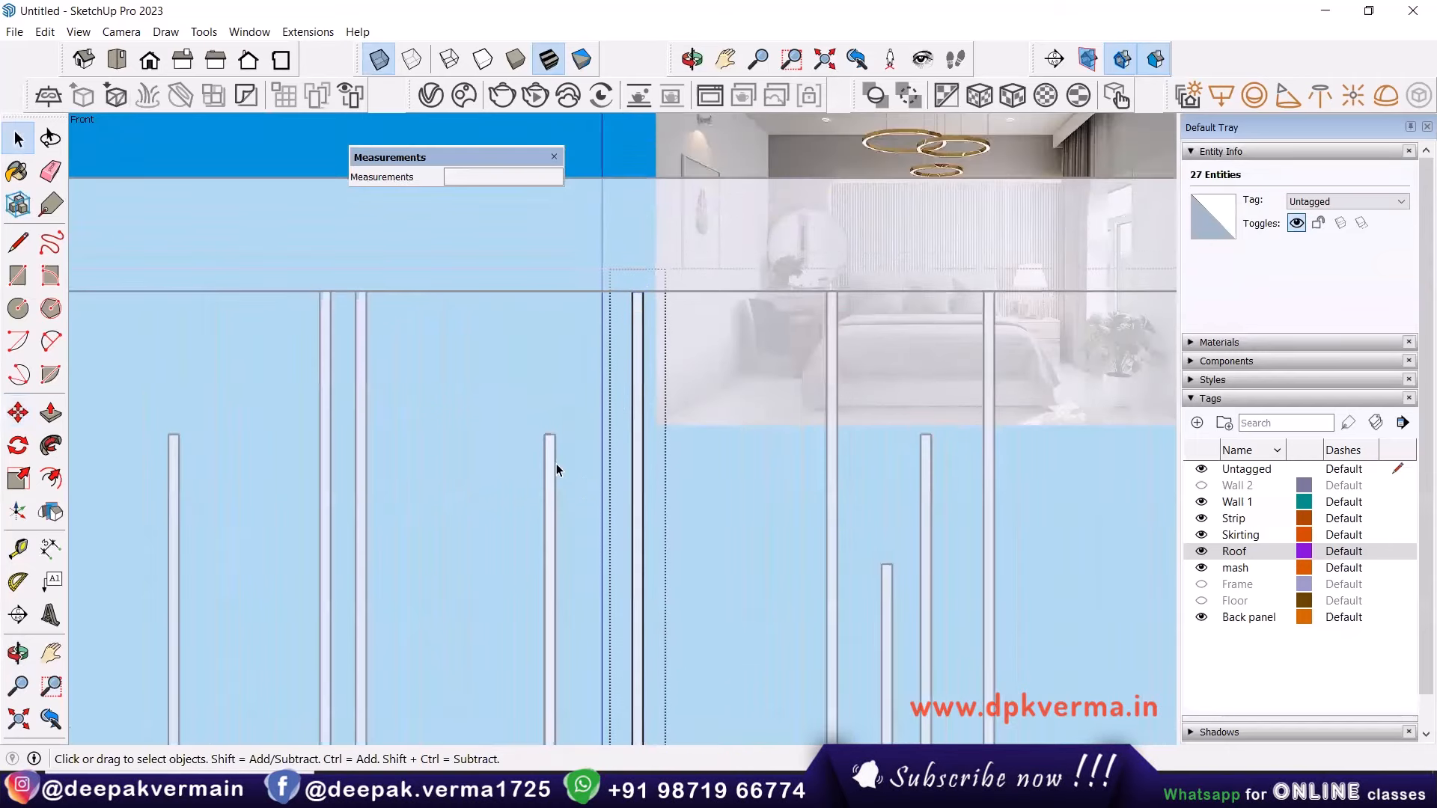
Stretch the neighbouring short rod of the middle ring up to the ceiling's underside.
double_click(547, 465)
key("ctrl+a")
key("m")
left_click(557, 436)
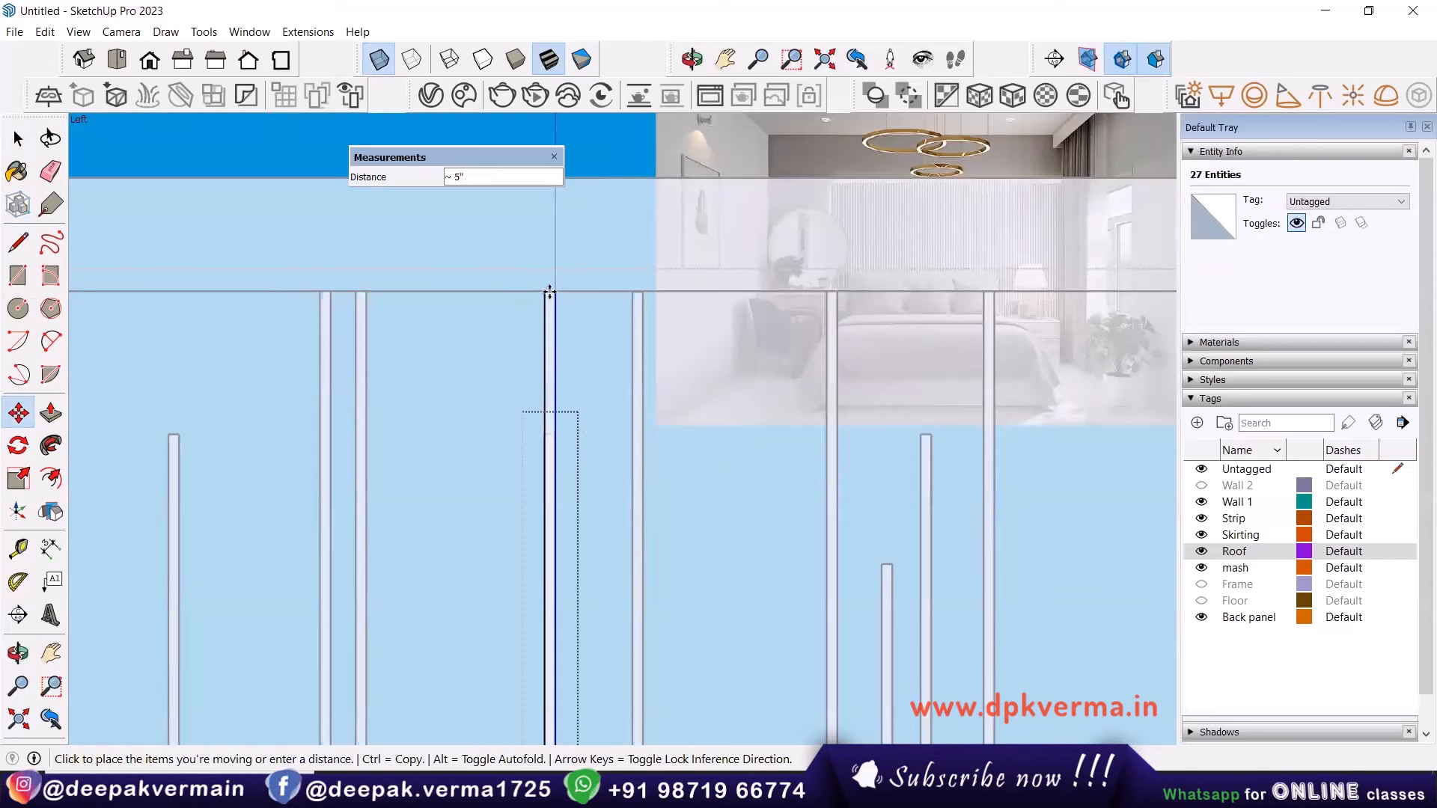
left_click(549, 292)
scroll(607, 369, "down", 2)
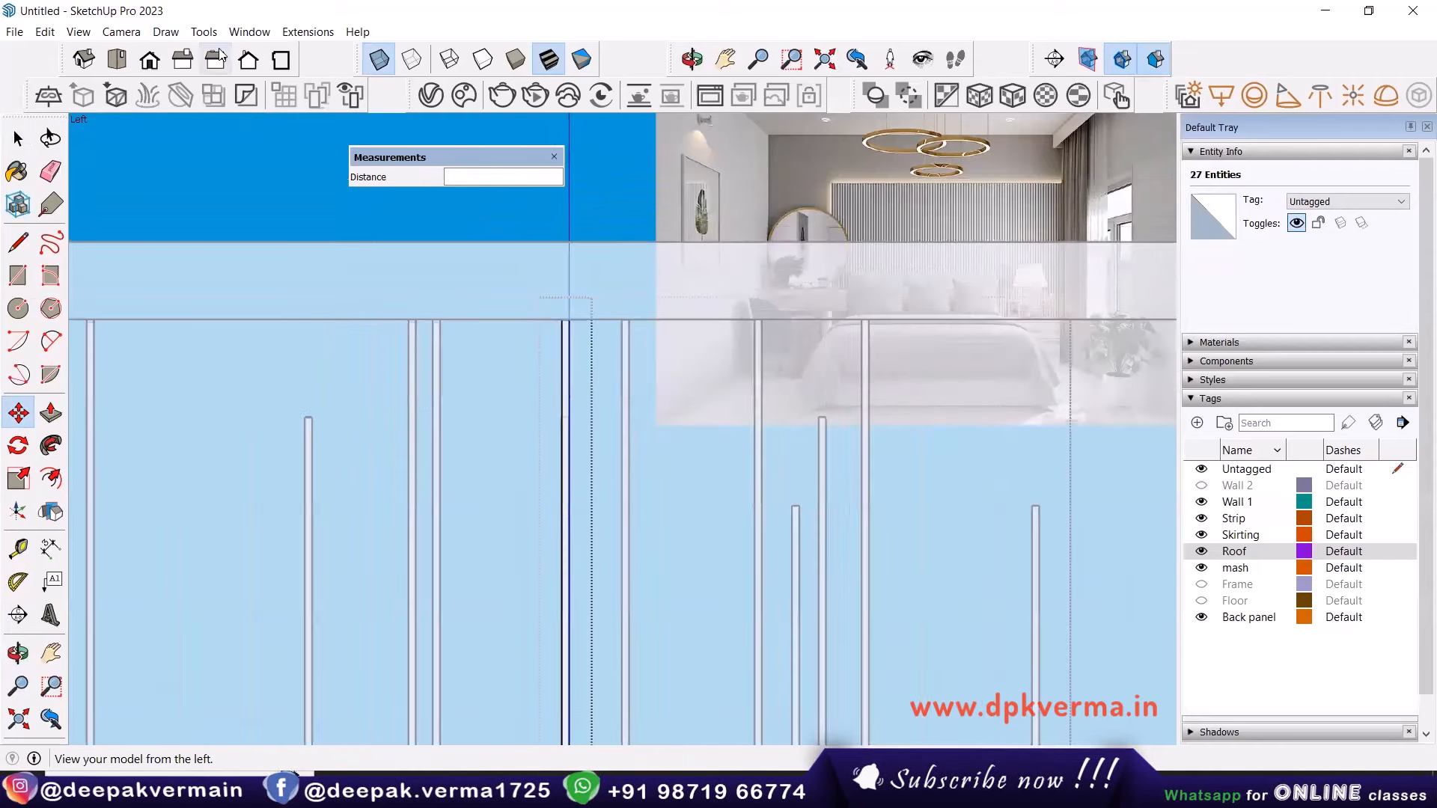
Check the length snapping setting in the model's units, leaving the options as they are.
left_click(204, 31)
mouse_move(249, 31)
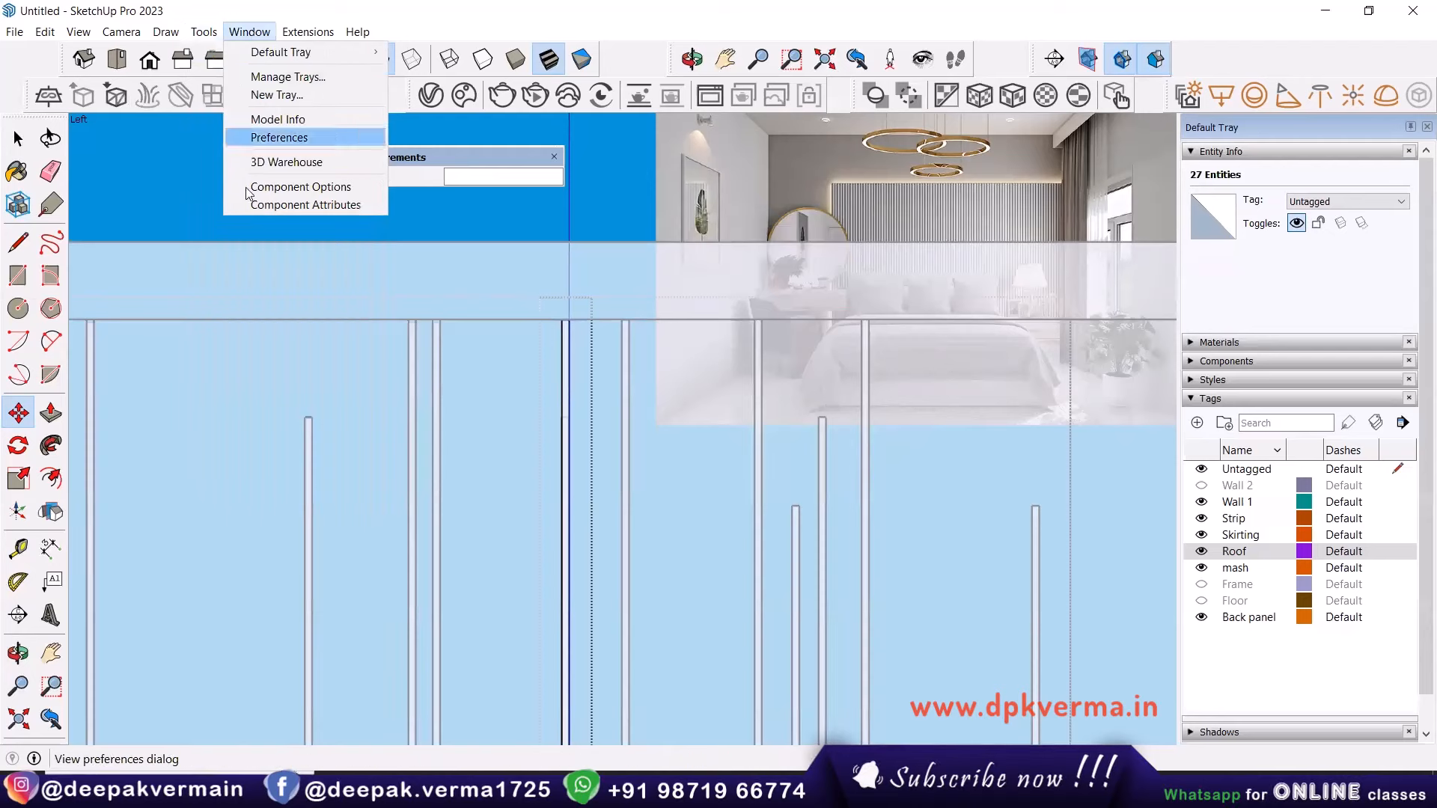
left_click(279, 120)
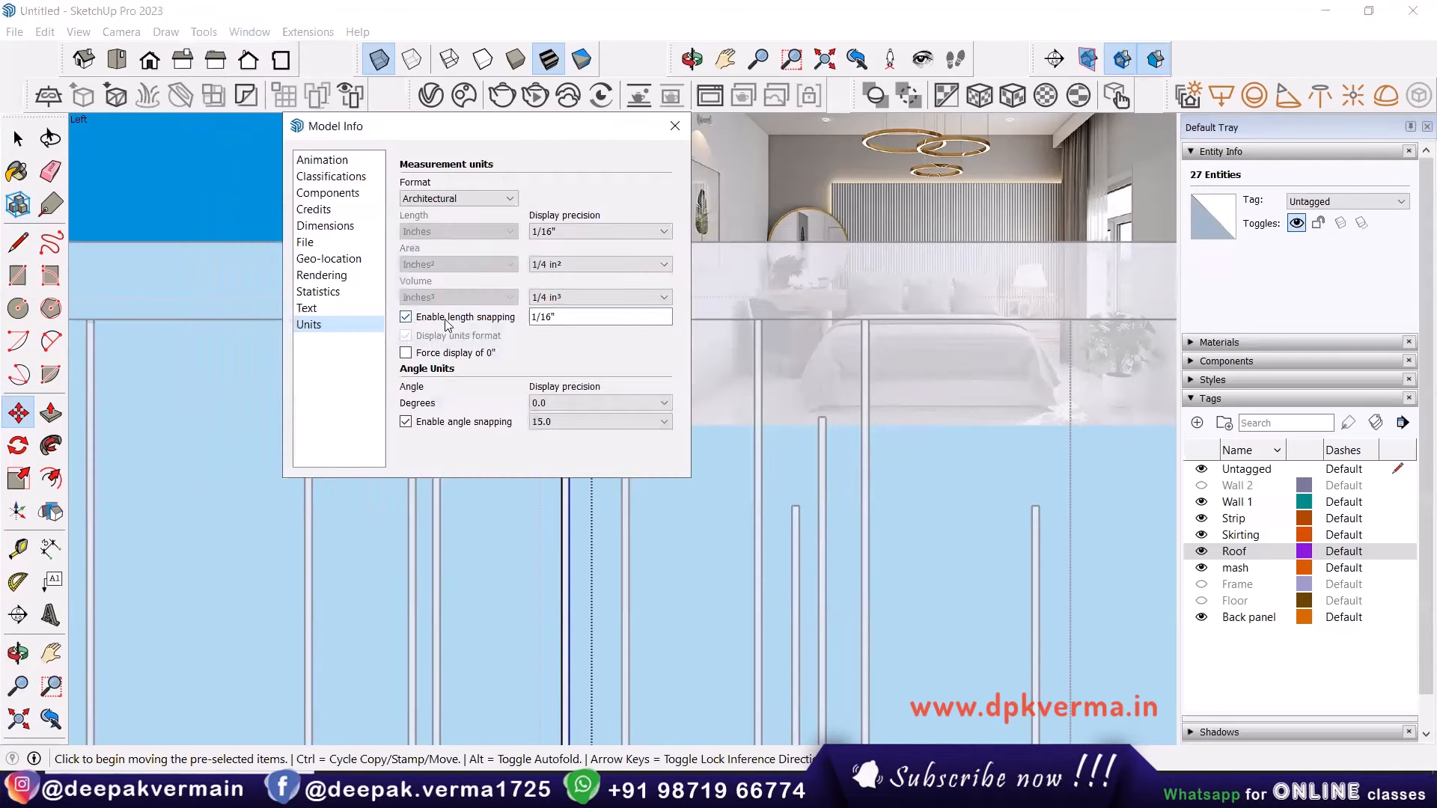
left_click(673, 126)
Leave the model settings and stretch the leftmost short rod of the middle ring up to the ceiling's underside.
key("space")
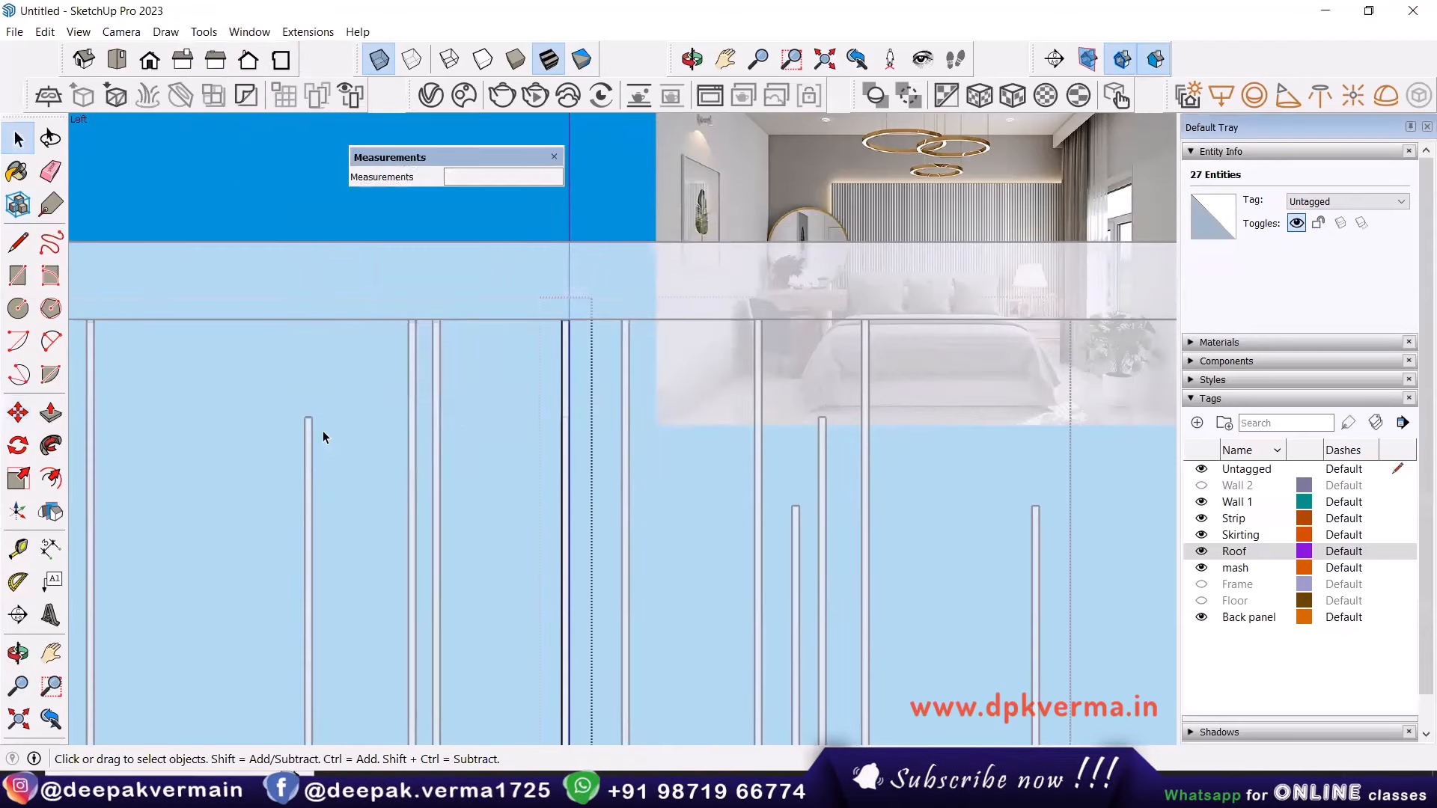
double_click(308, 438)
key("m")
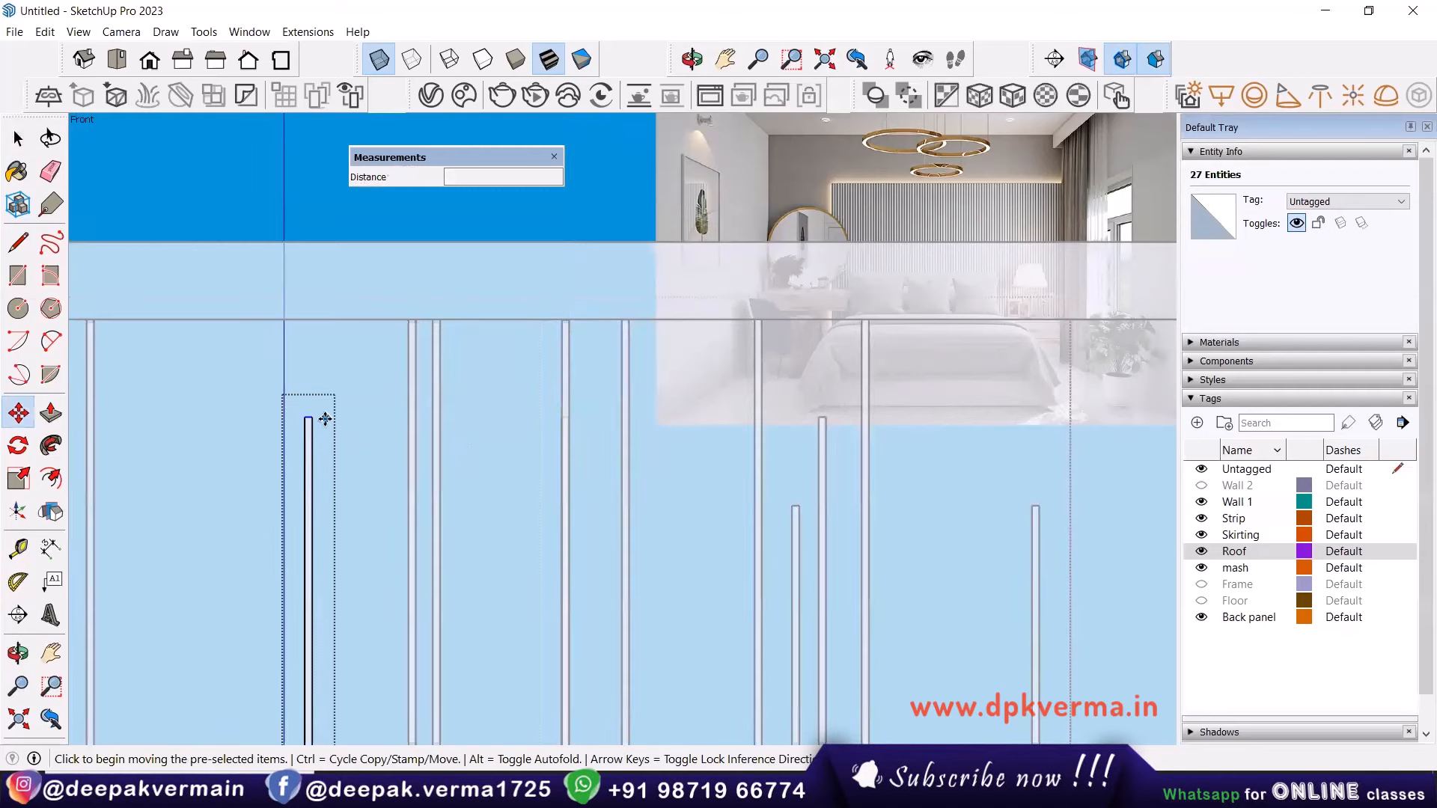
left_click(312, 417)
left_click(309, 320)
scroll(397, 371, "down", 3)
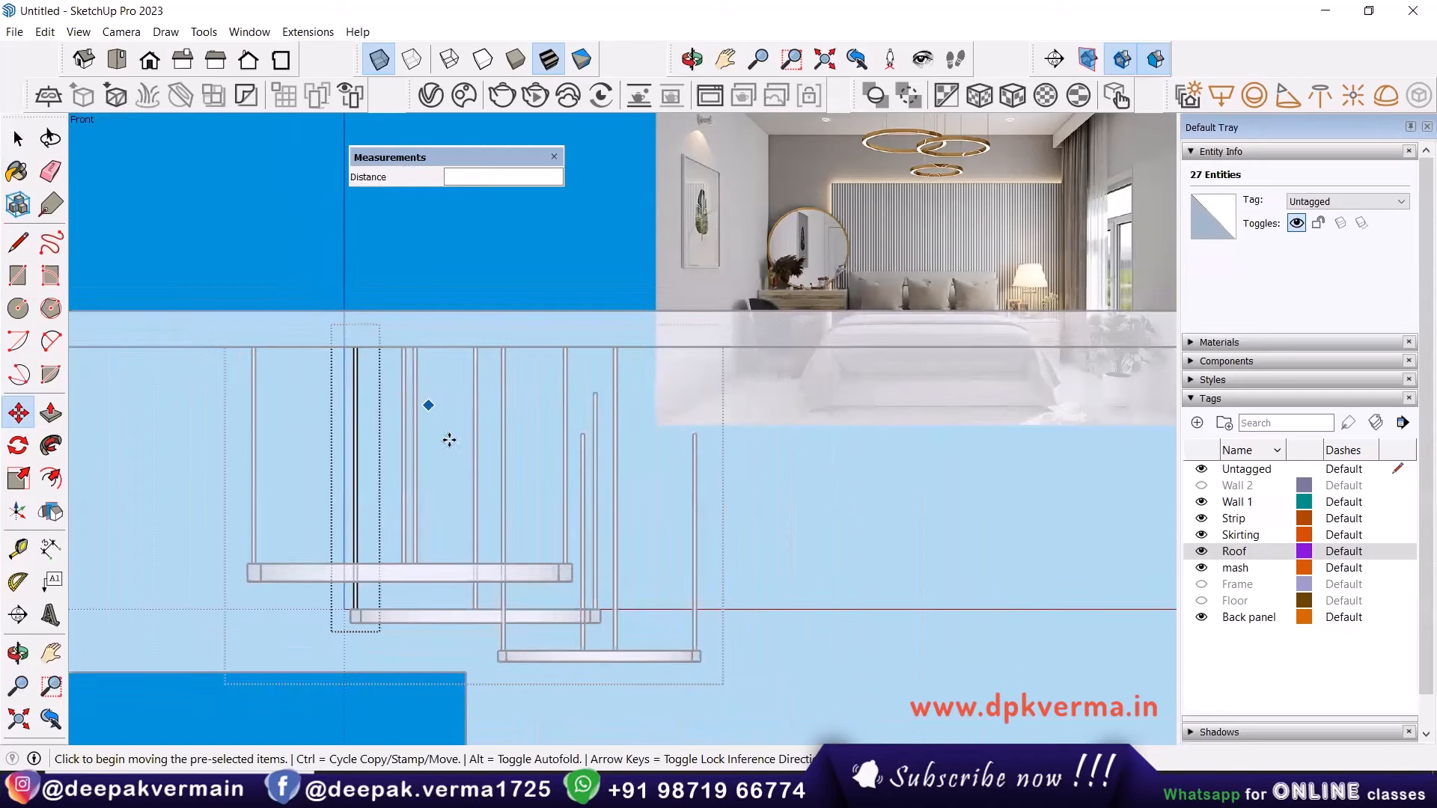
Stretch the lowest ring's short rod beside the middle ring's right end up to the ceiling's underside.
key("space")
double_click(580, 441)
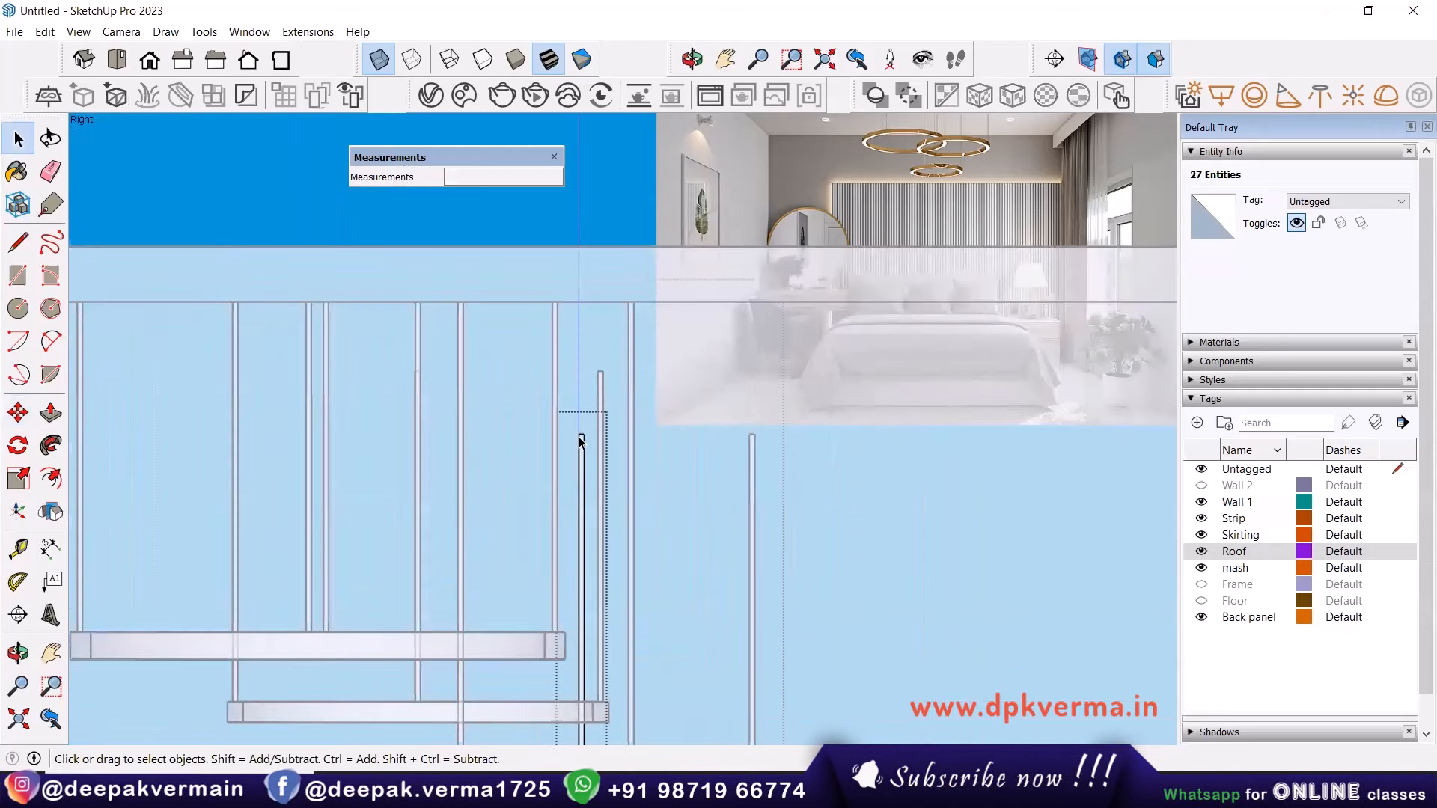
left_click_drag(569, 424, 607, 450)
key("m")
left_click(588, 436)
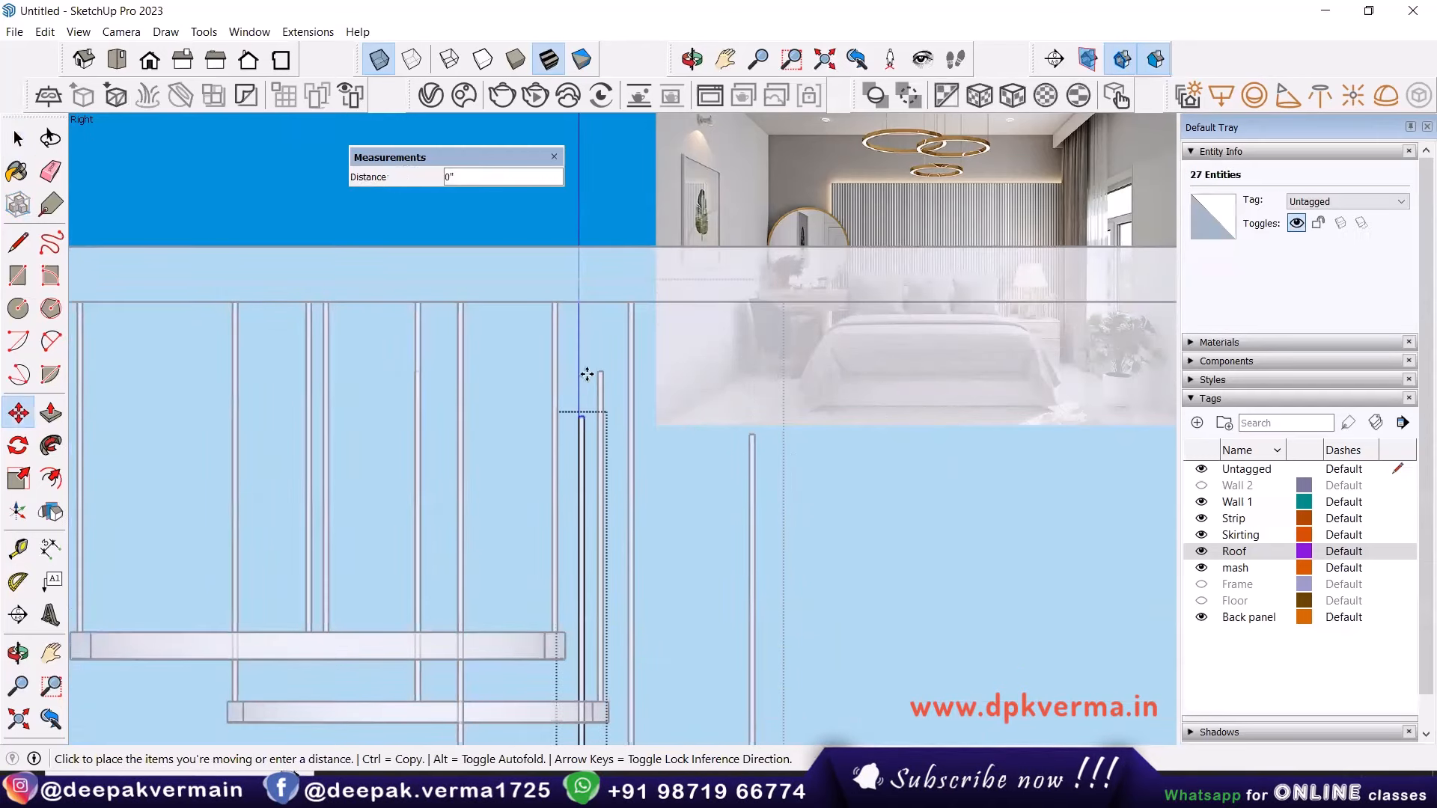
left_click(580, 301)
Stretch the rightmost short rod of the middle ring up to the ceiling's underside.
key("space")
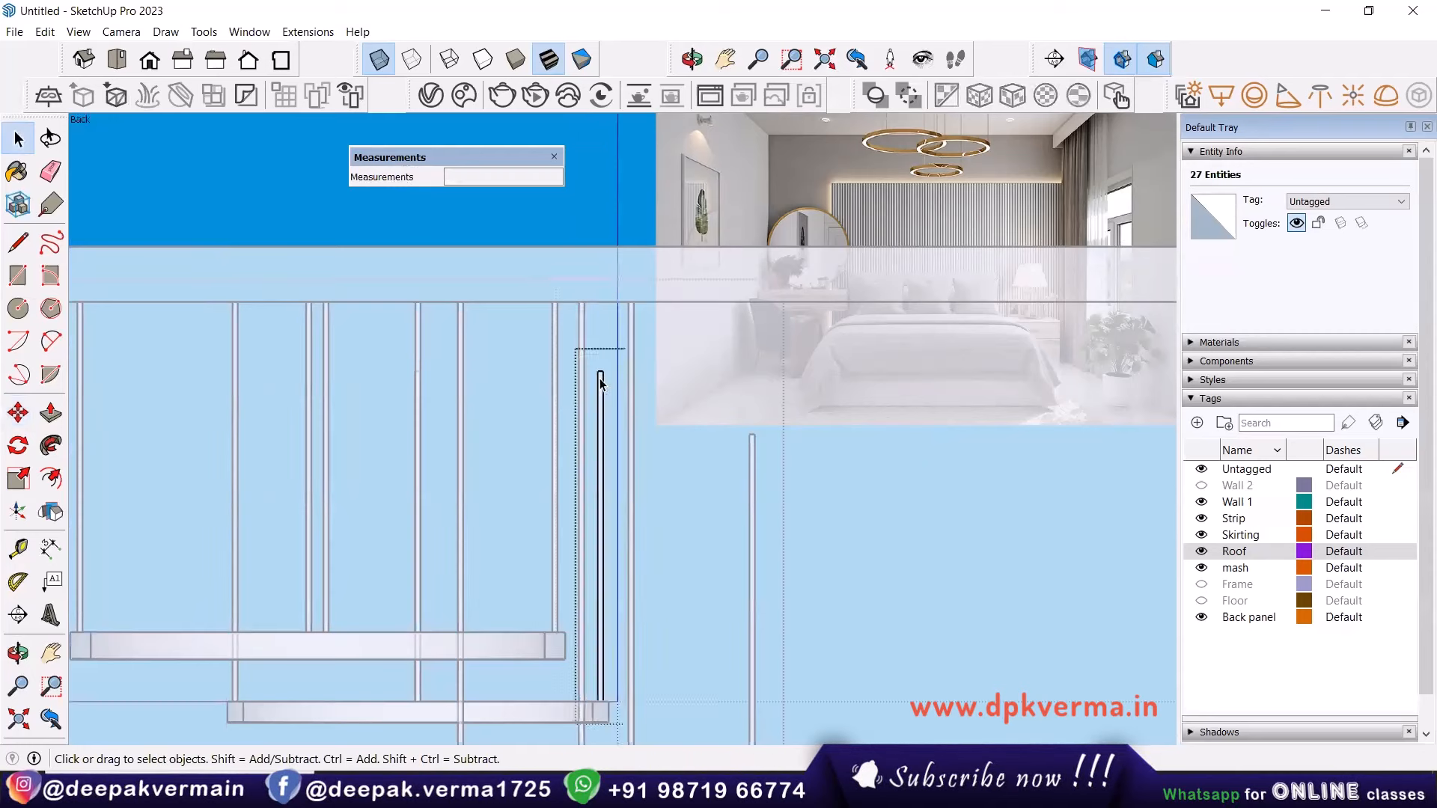
left_click(629, 385)
key("ctrl+z")
key("m")
left_click(601, 372)
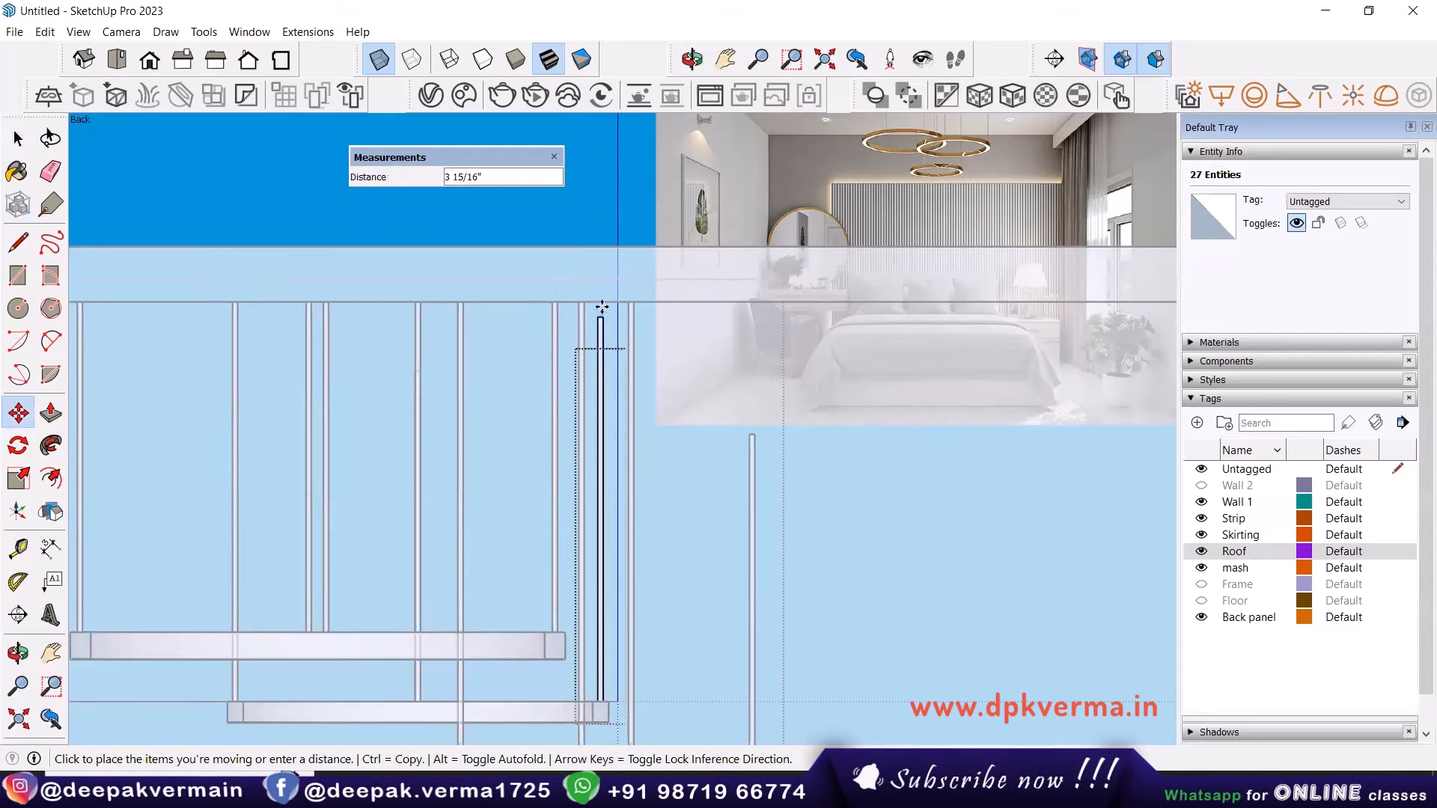
left_click(602, 301)
Stretch the rightmost short rod of the lowest ring up to the ceiling's underside.
key("space")
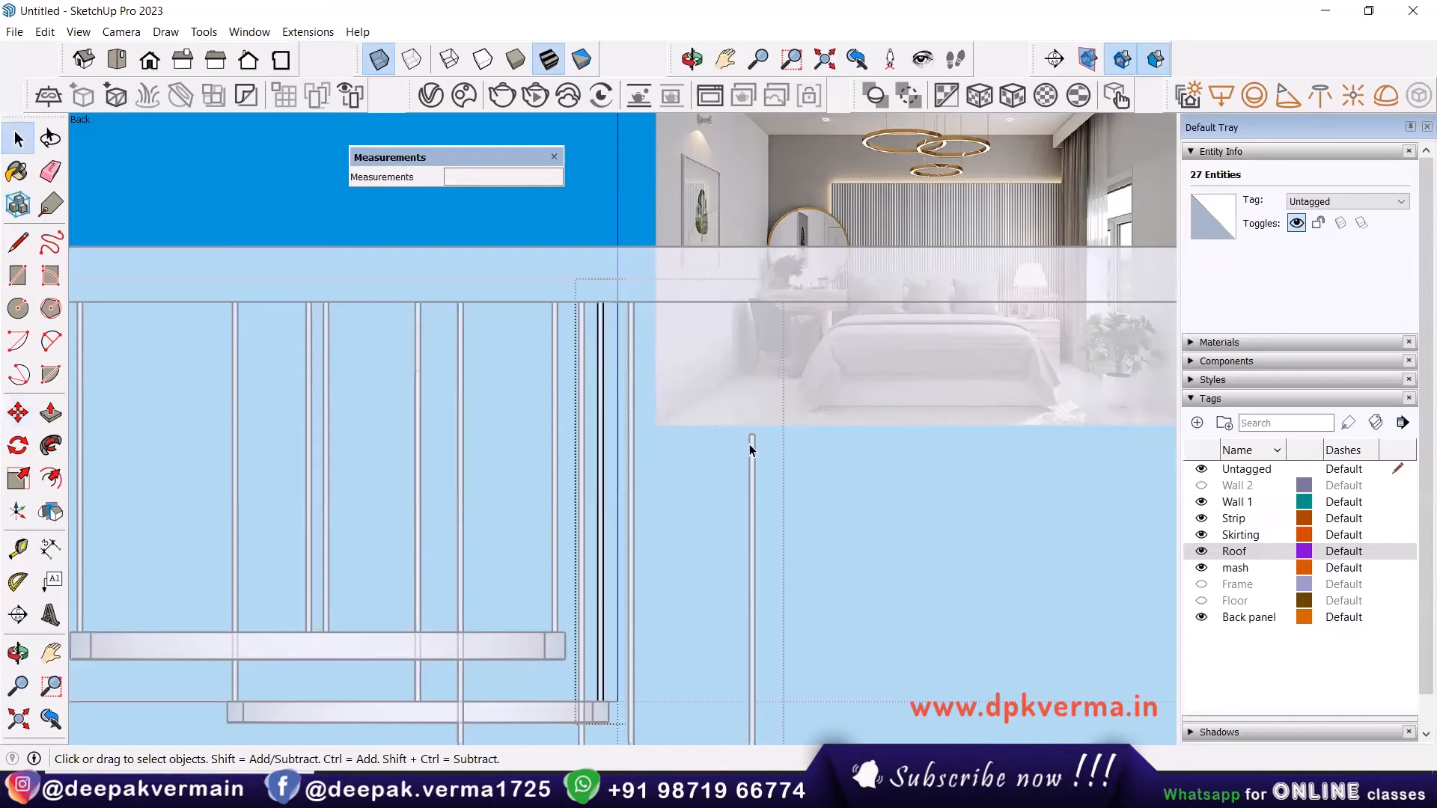
key("ctrl+z")
key("m")
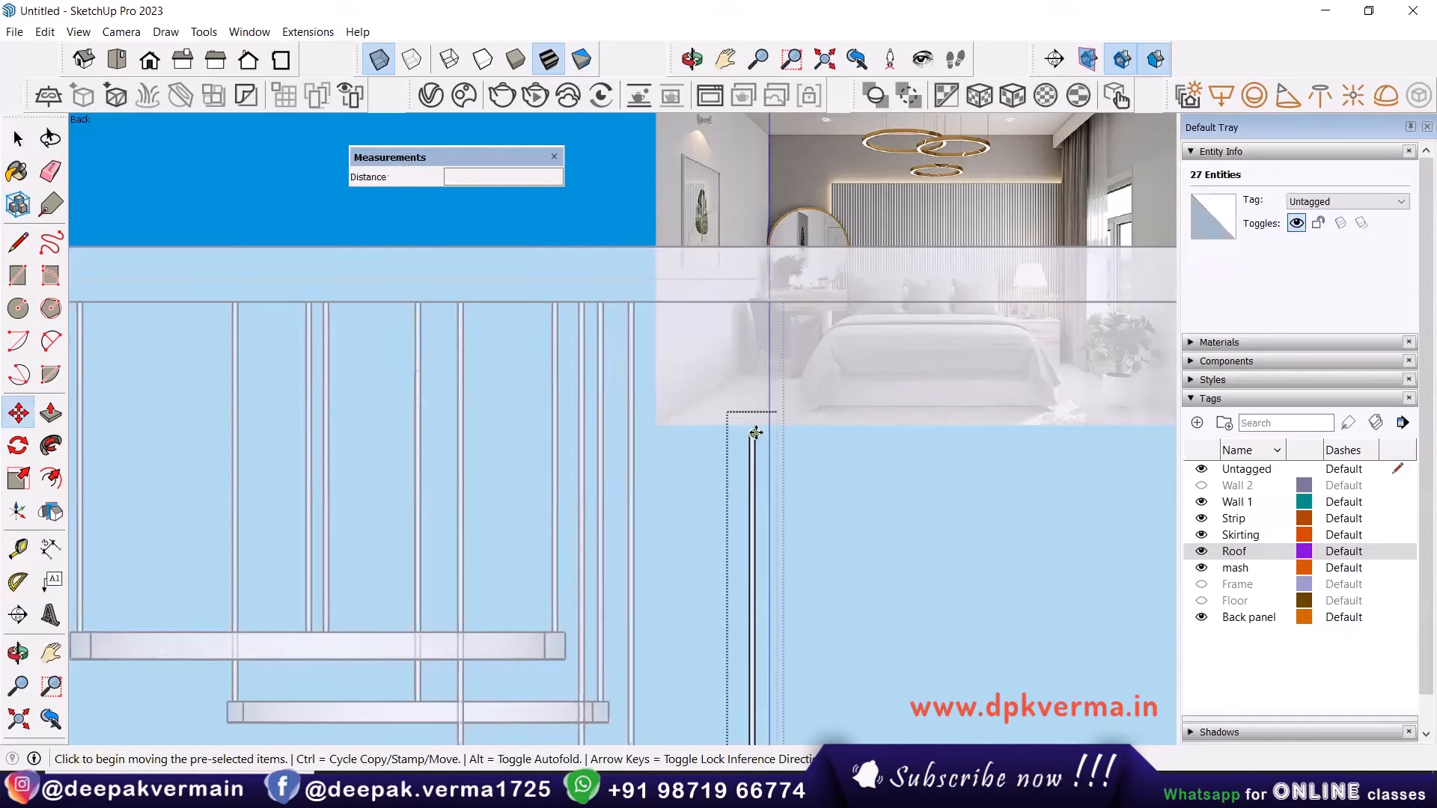
left_click(755, 433)
left_click(752, 301)
scroll(621, 476, "down", 2)
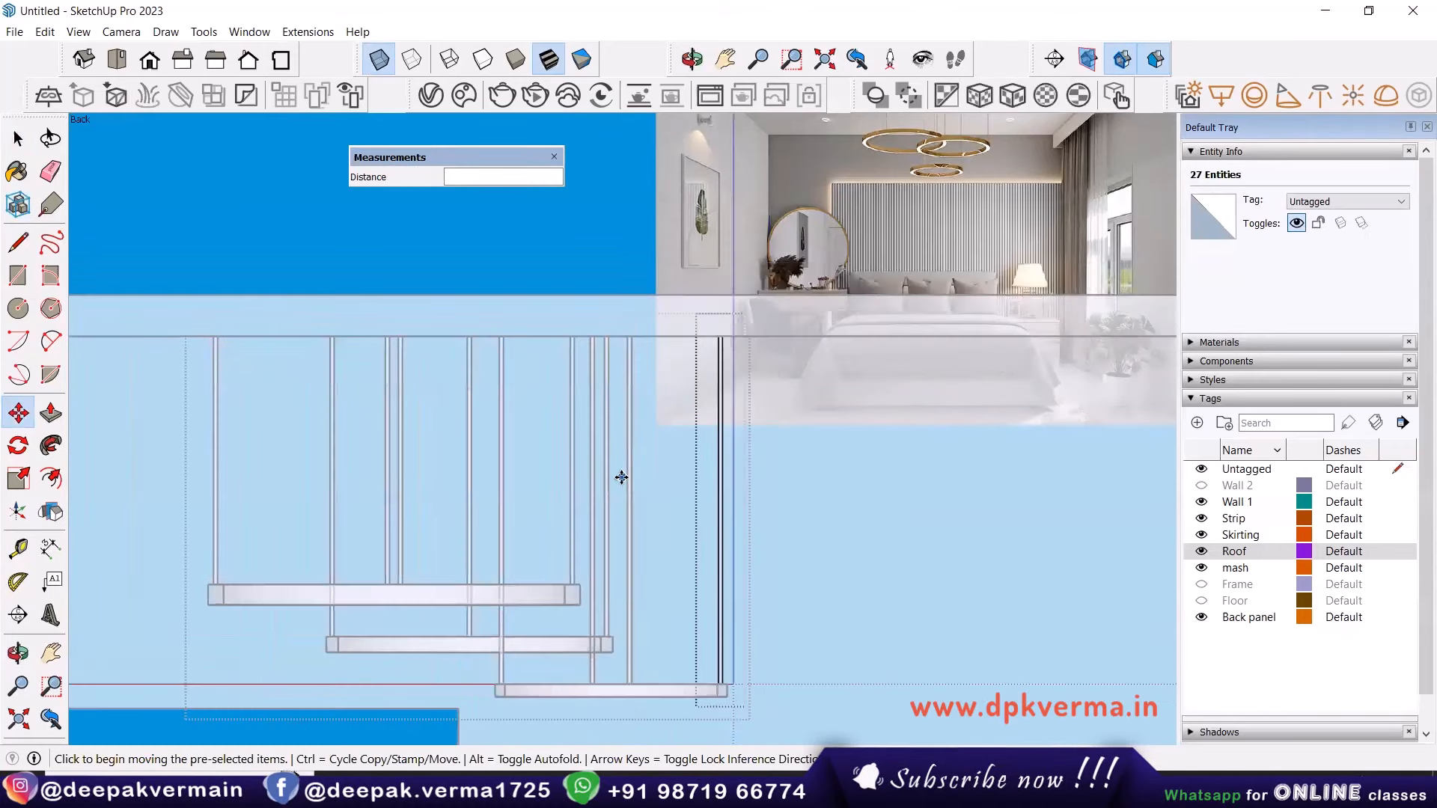
View the chandelier from an angle and stretch the remaining short rod of the middle ring up to the ceiling.
key("space")
left_click(637, 482)
scroll(636, 482, "down", 1)
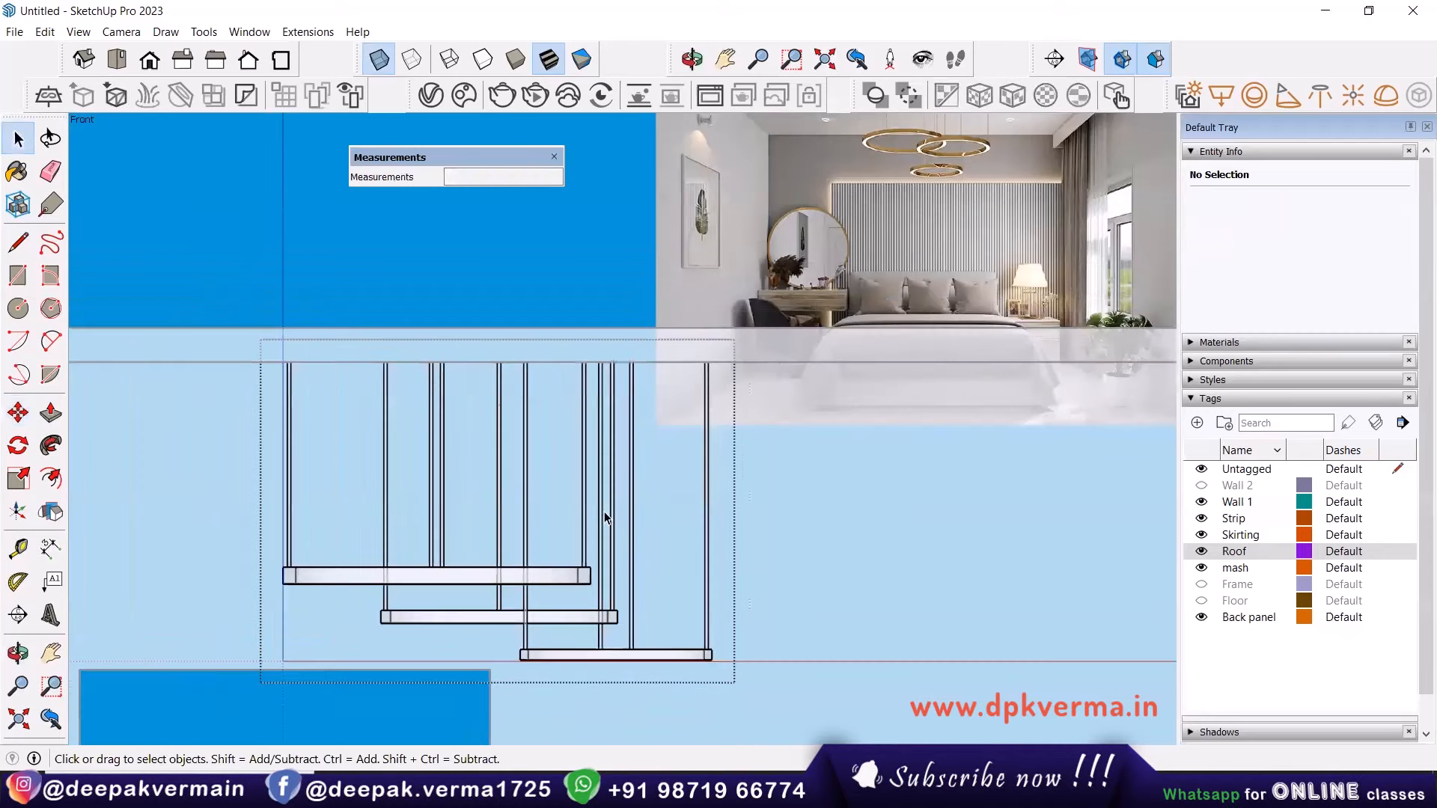
middle_click_drag(607, 518, 573, 380)
scroll(574, 379, "up", 3)
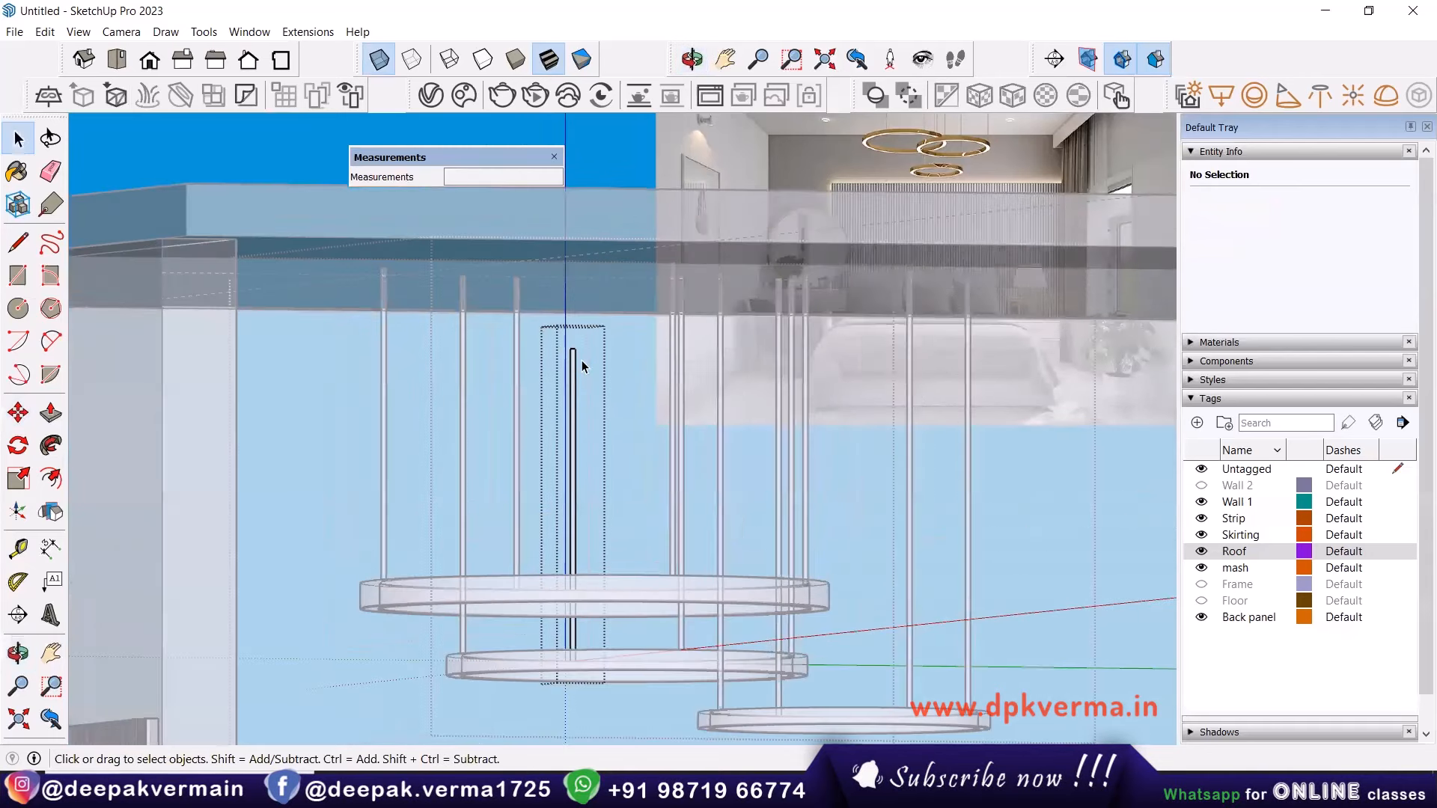
left_click(599, 370)
key("m")
scroll(594, 362, "up", 2)
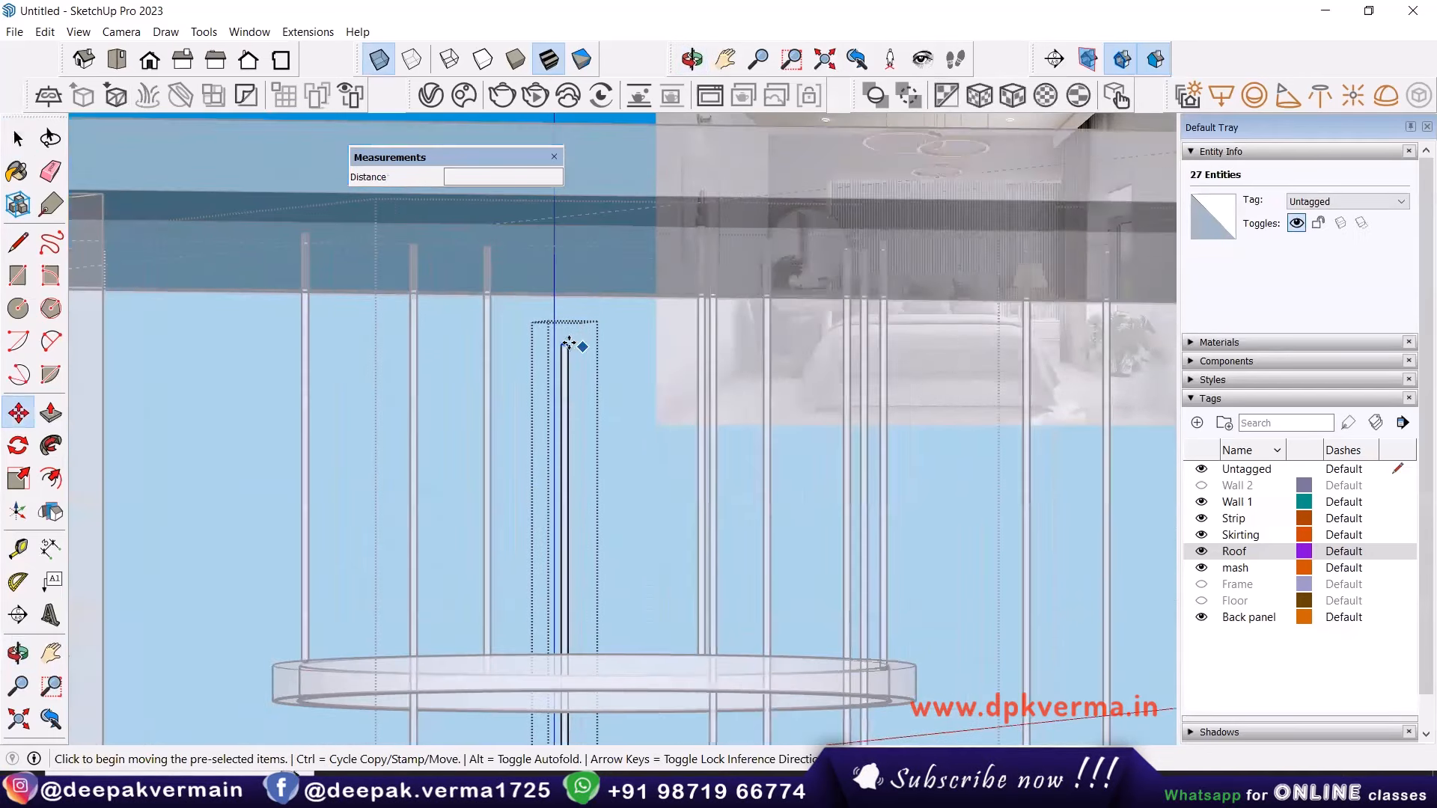
left_click(571, 343)
left_click(564, 243)
Return the camera to perspective, turn off X-ray display and view the chandelier in the room.
key("space")
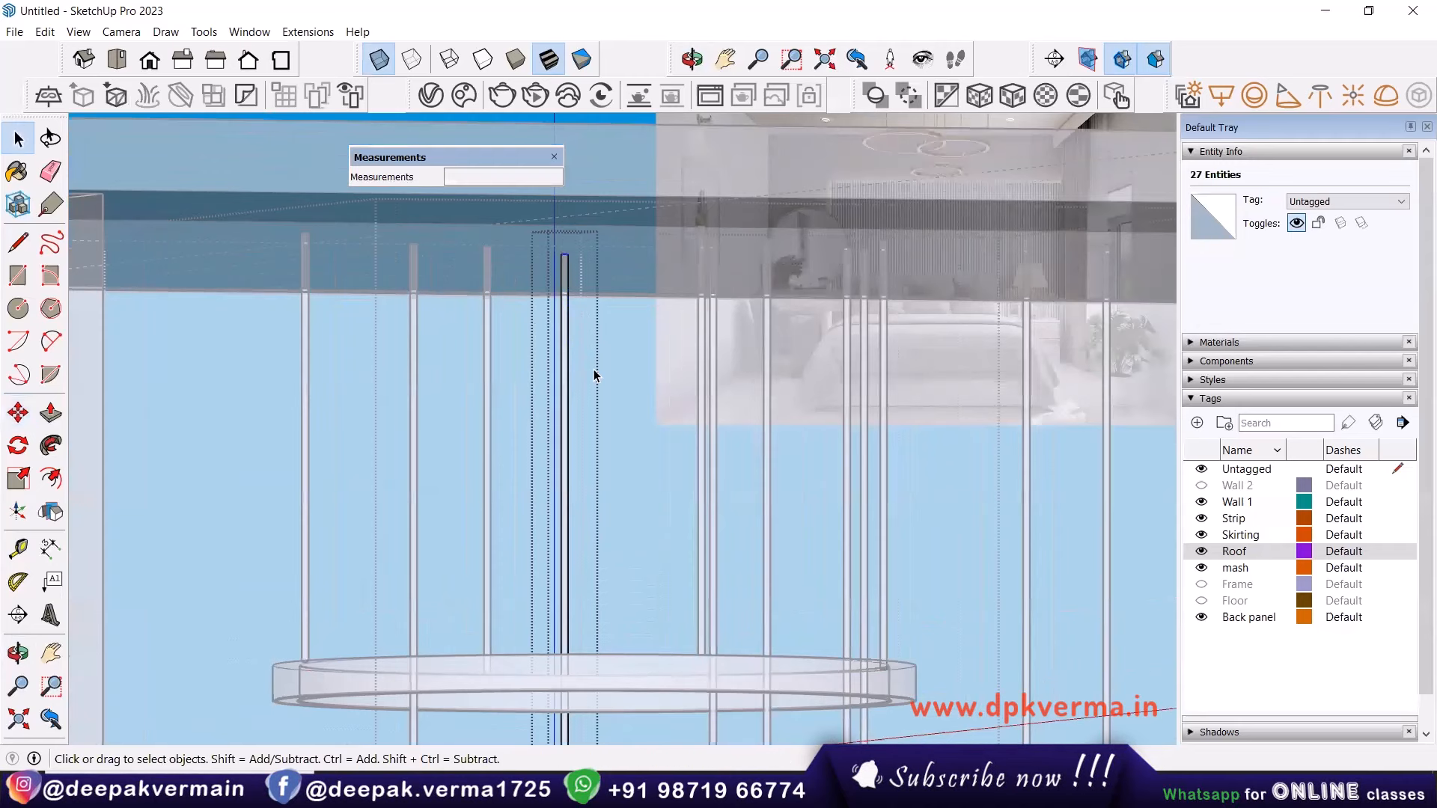
scroll(596, 406, "down", 4)
middle_click_drag(685, 402, 419, 390)
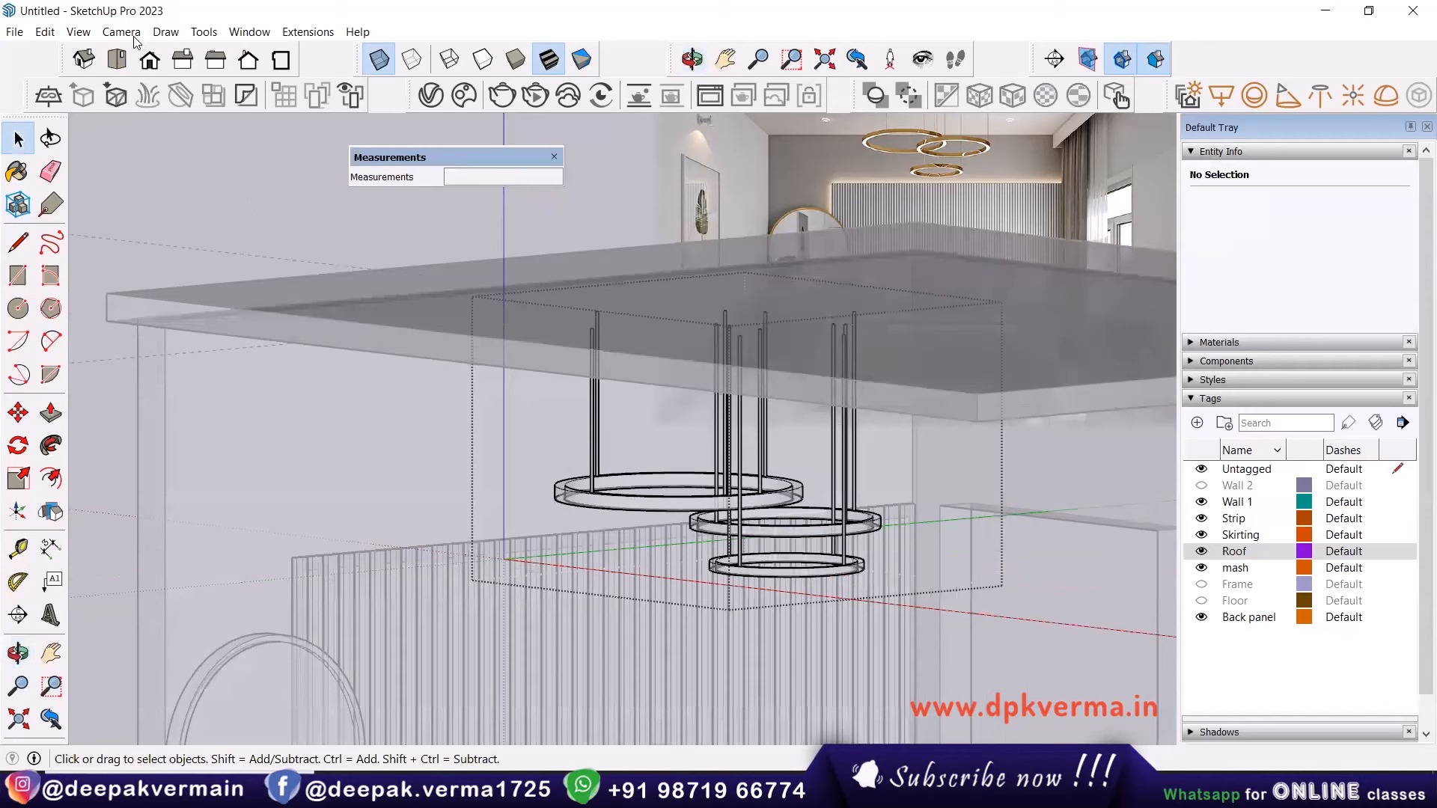
left_click(122, 32)
left_click(150, 146)
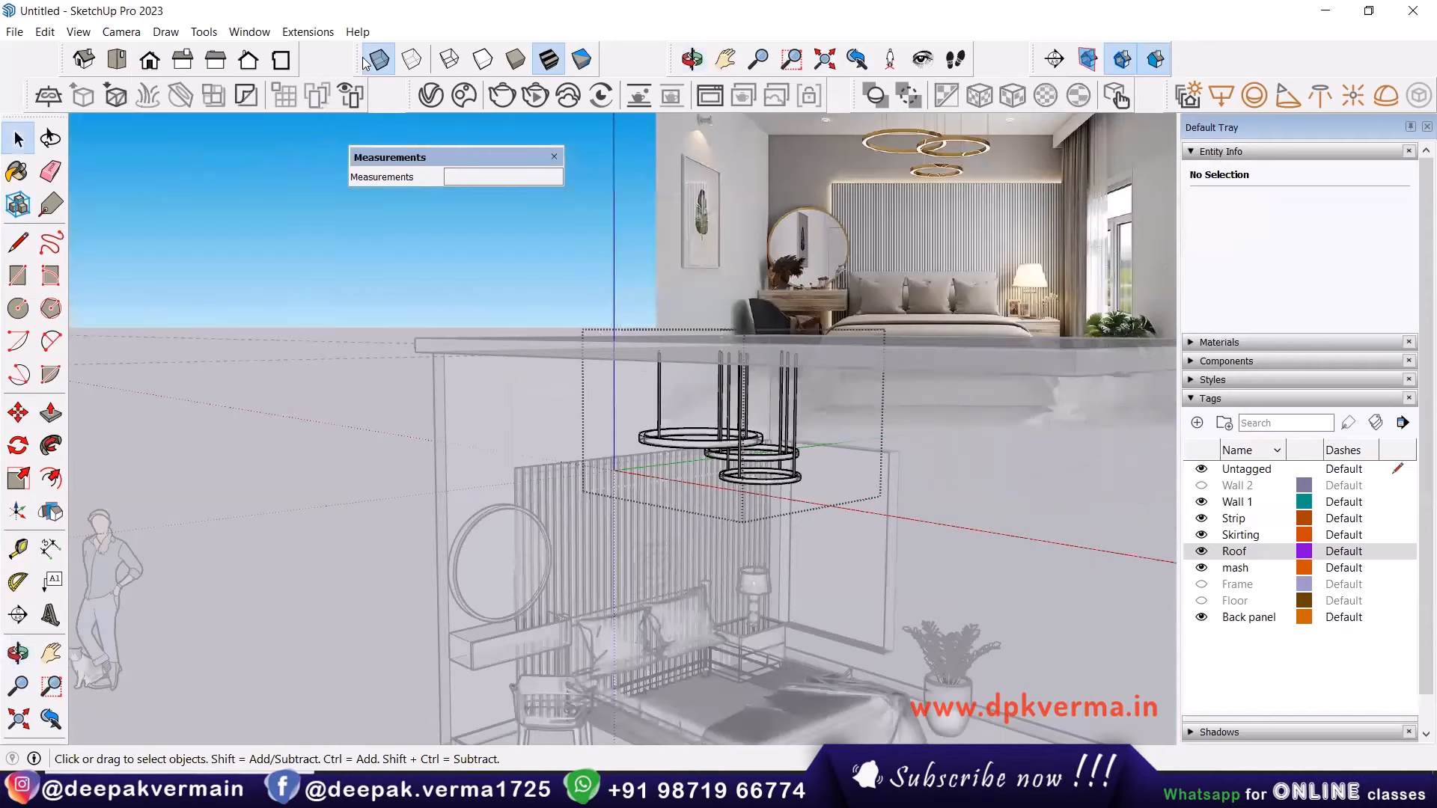
middle_click_drag(449, 389, 274, 342)
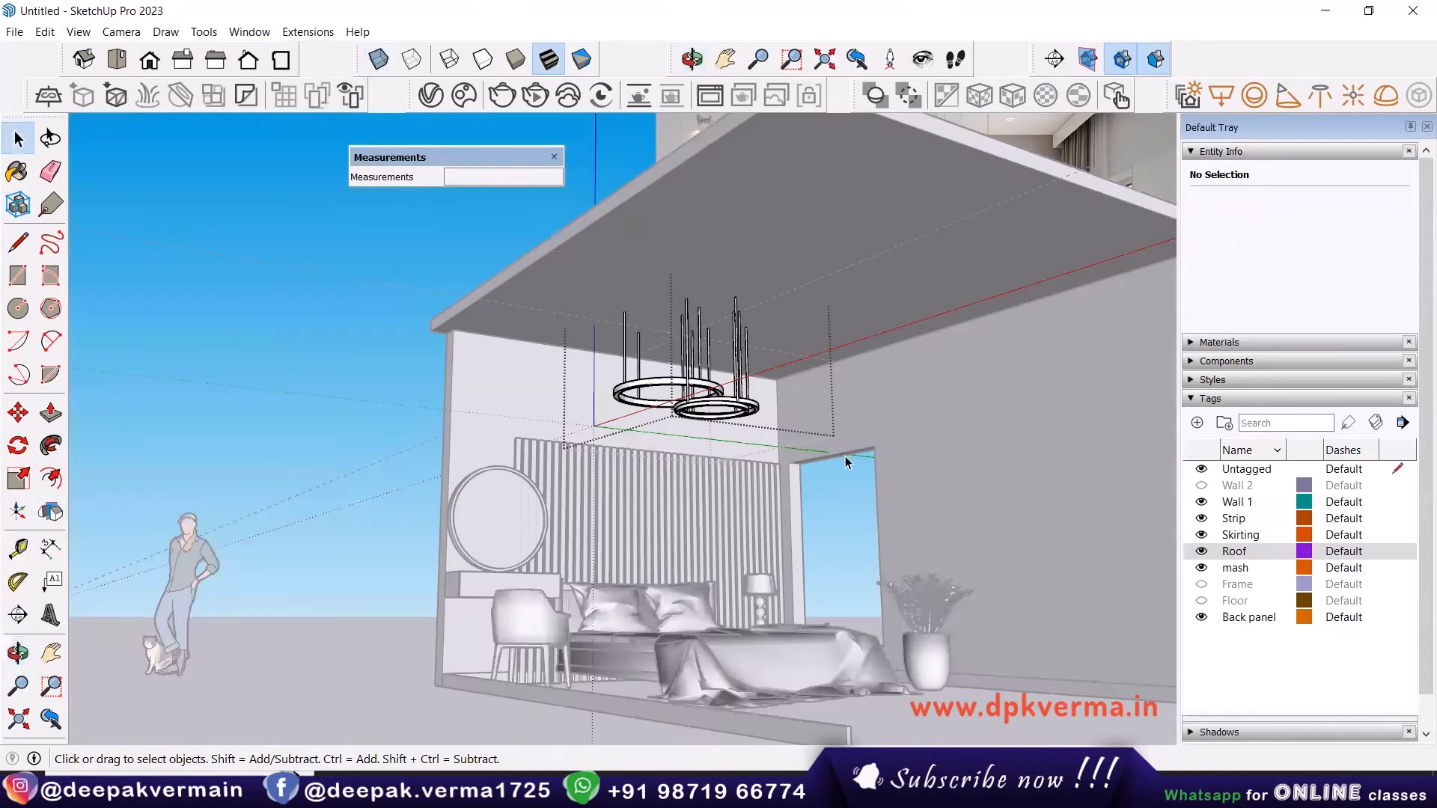
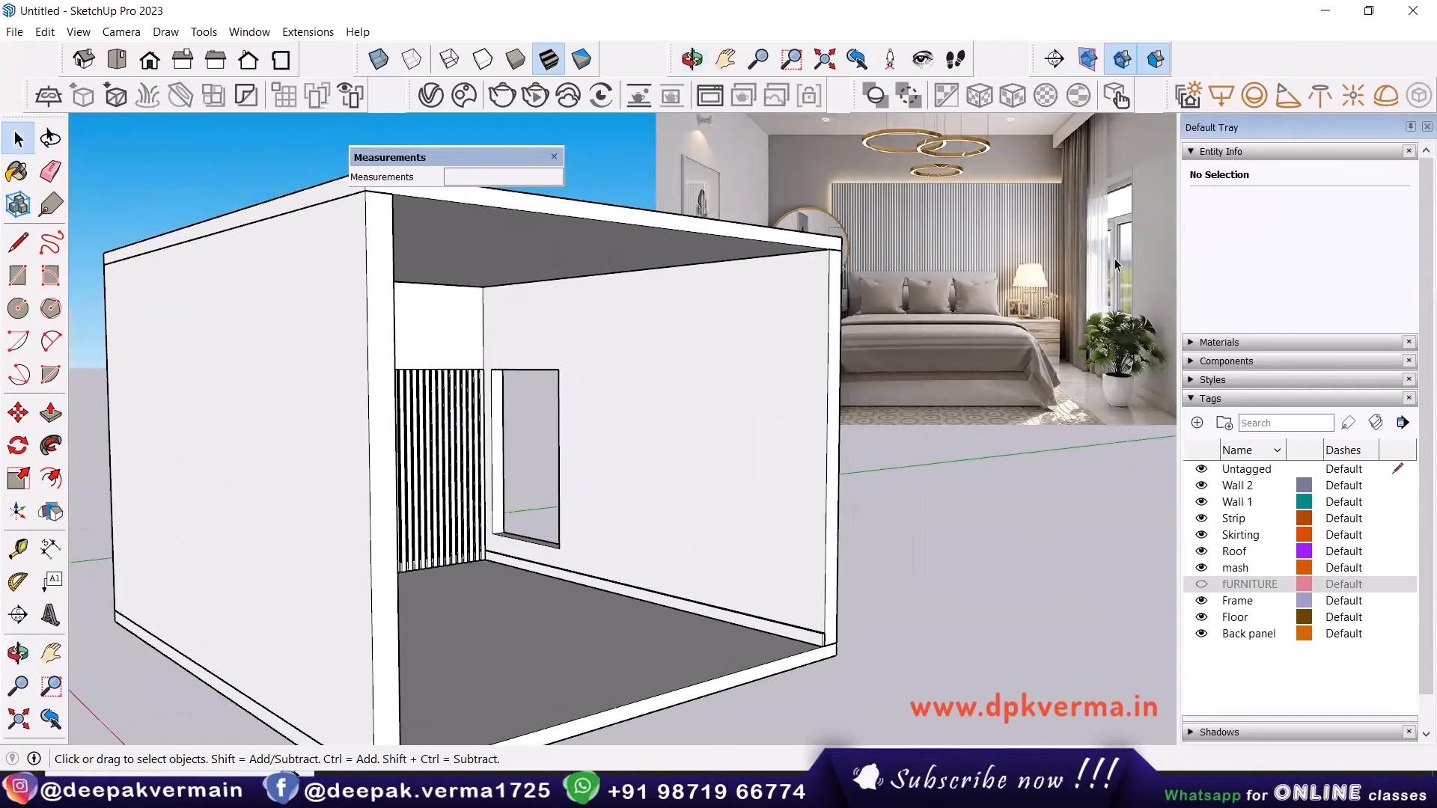
Hide the Wall 2, Skirting, Strip and mash tags to clear the room's interior.
middle_click_drag(678, 523, 726, 502, "shift")
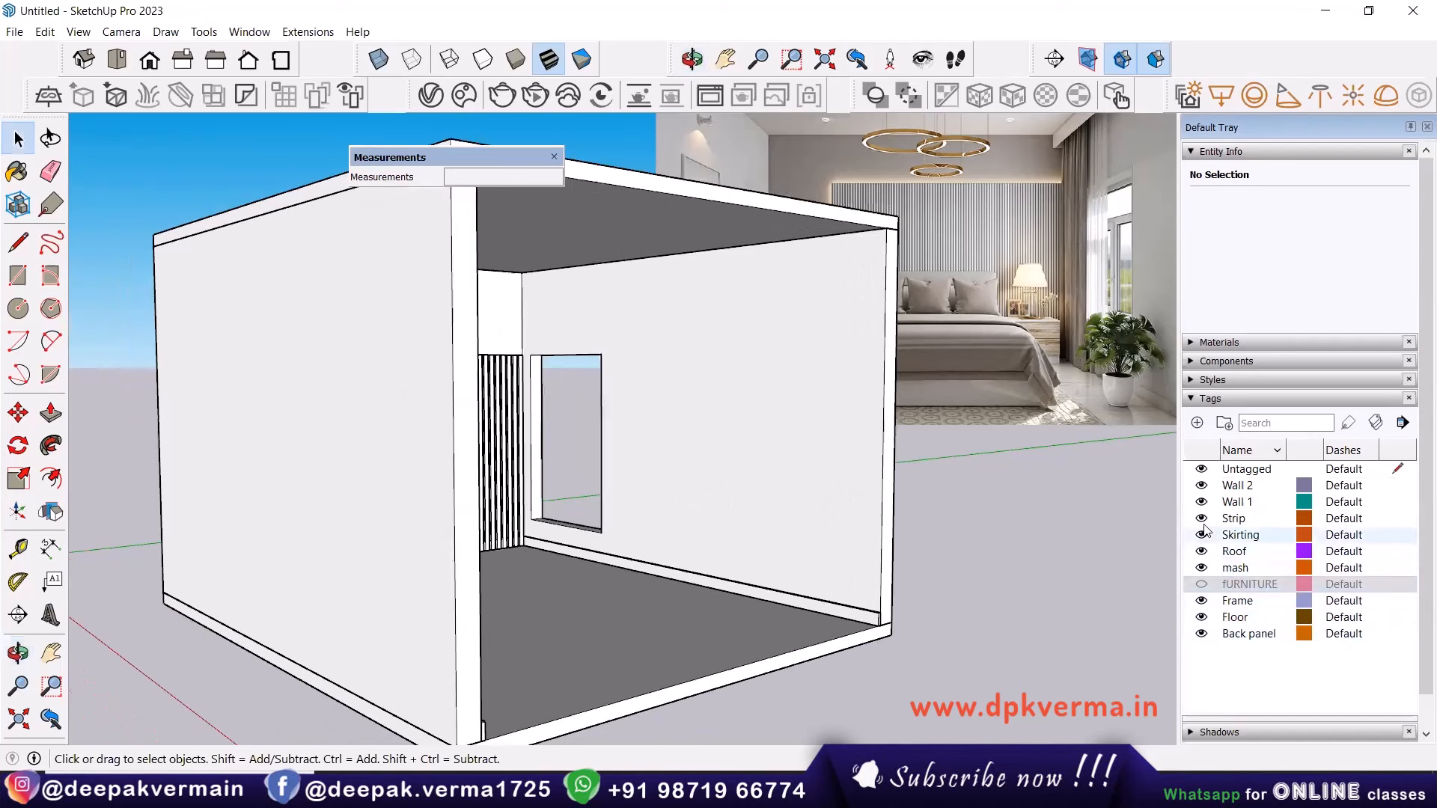
left_click(1202, 485)
middle_click_drag(397, 453, 412, 487)
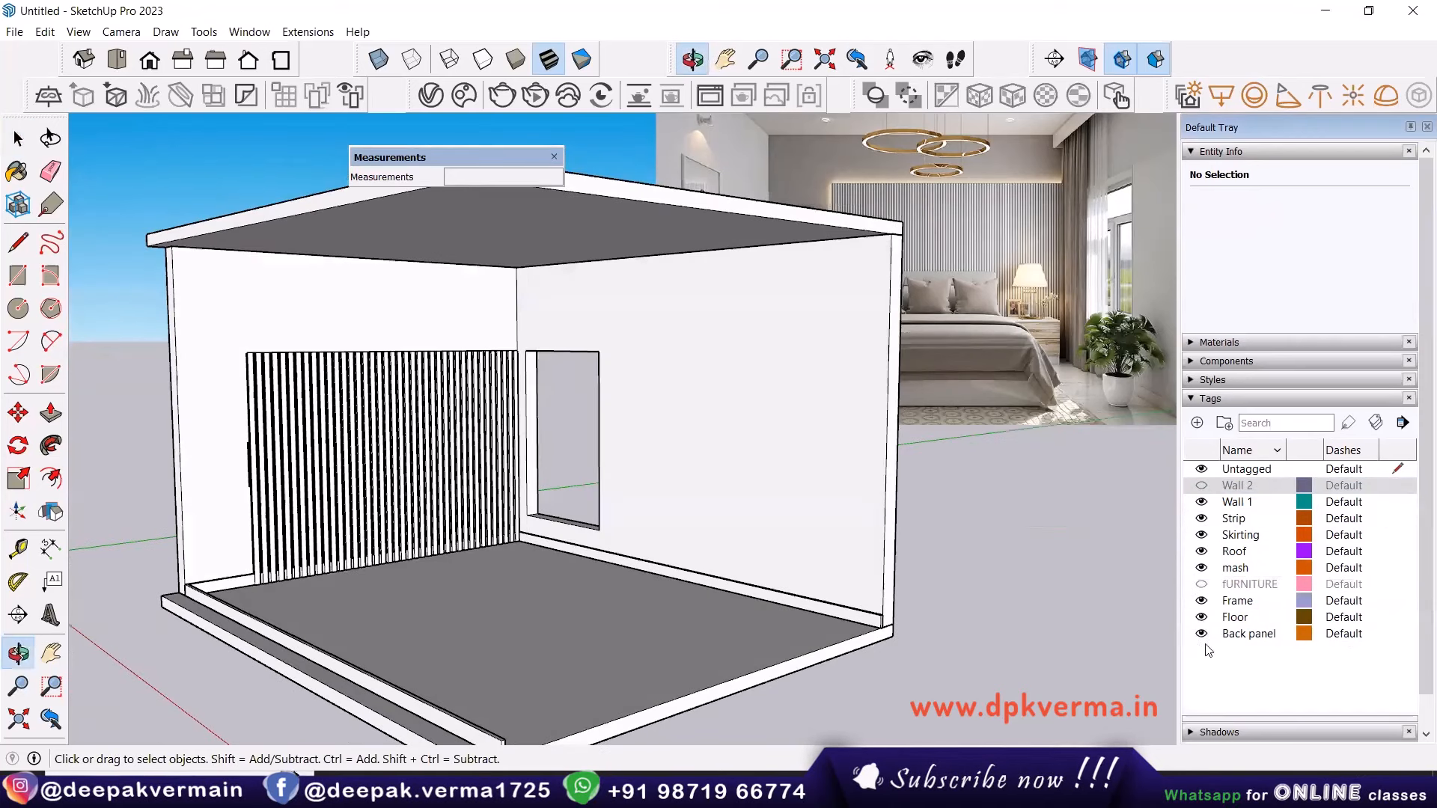
left_click(1201, 534)
left_click(1202, 518)
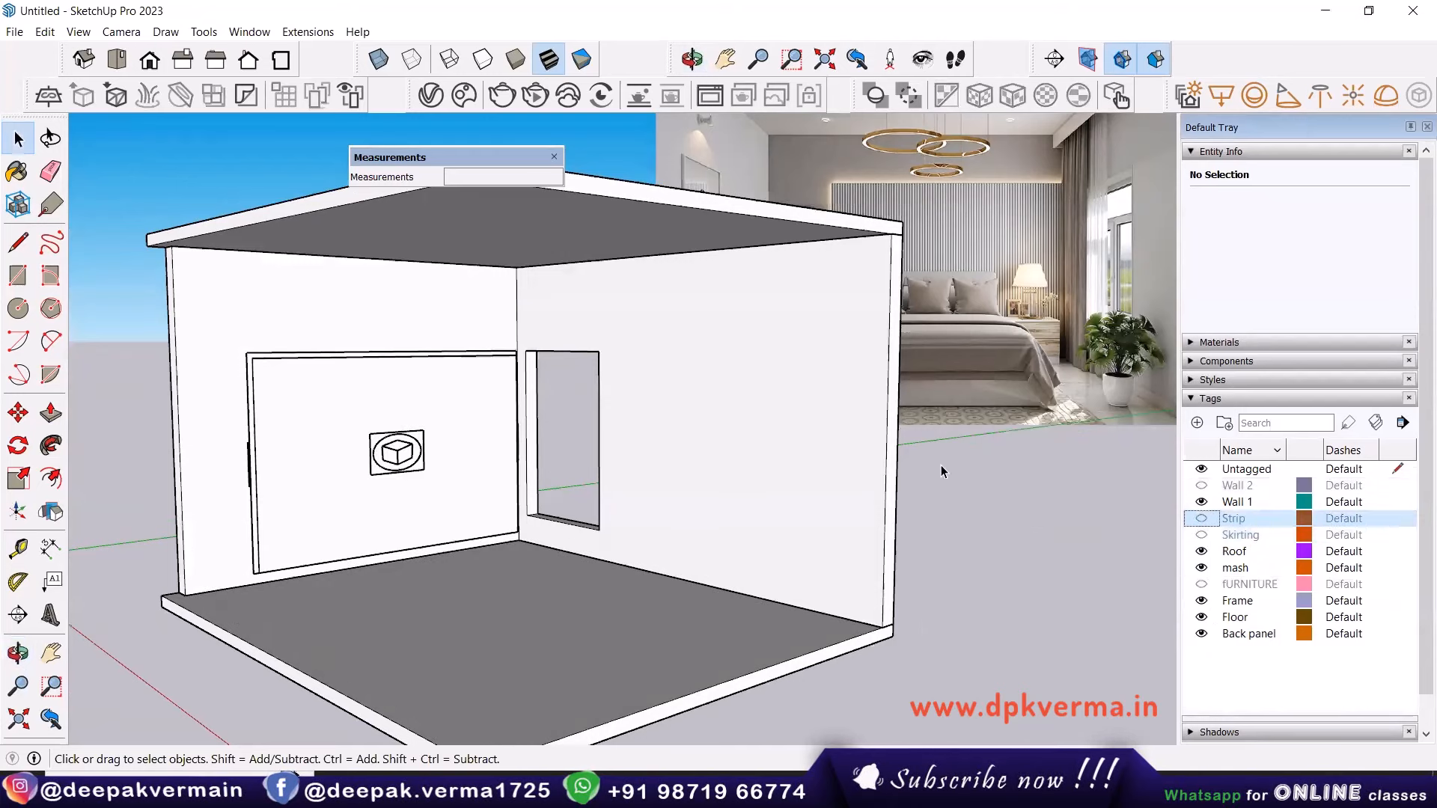
left_click(1202, 568)
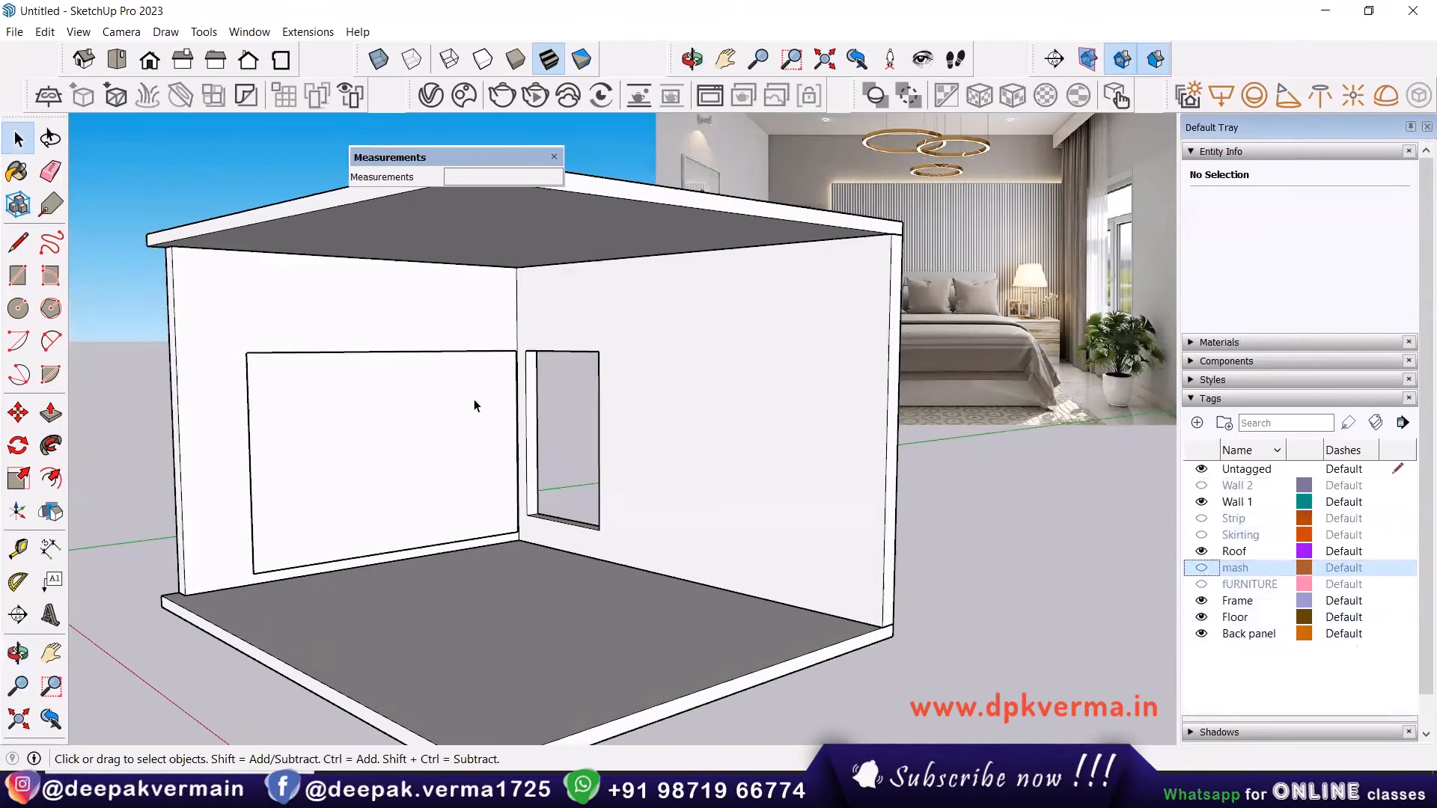
Place a guide on the ceiling's underside 6 inches from the edge along the window wall.
left_click(299, 406)
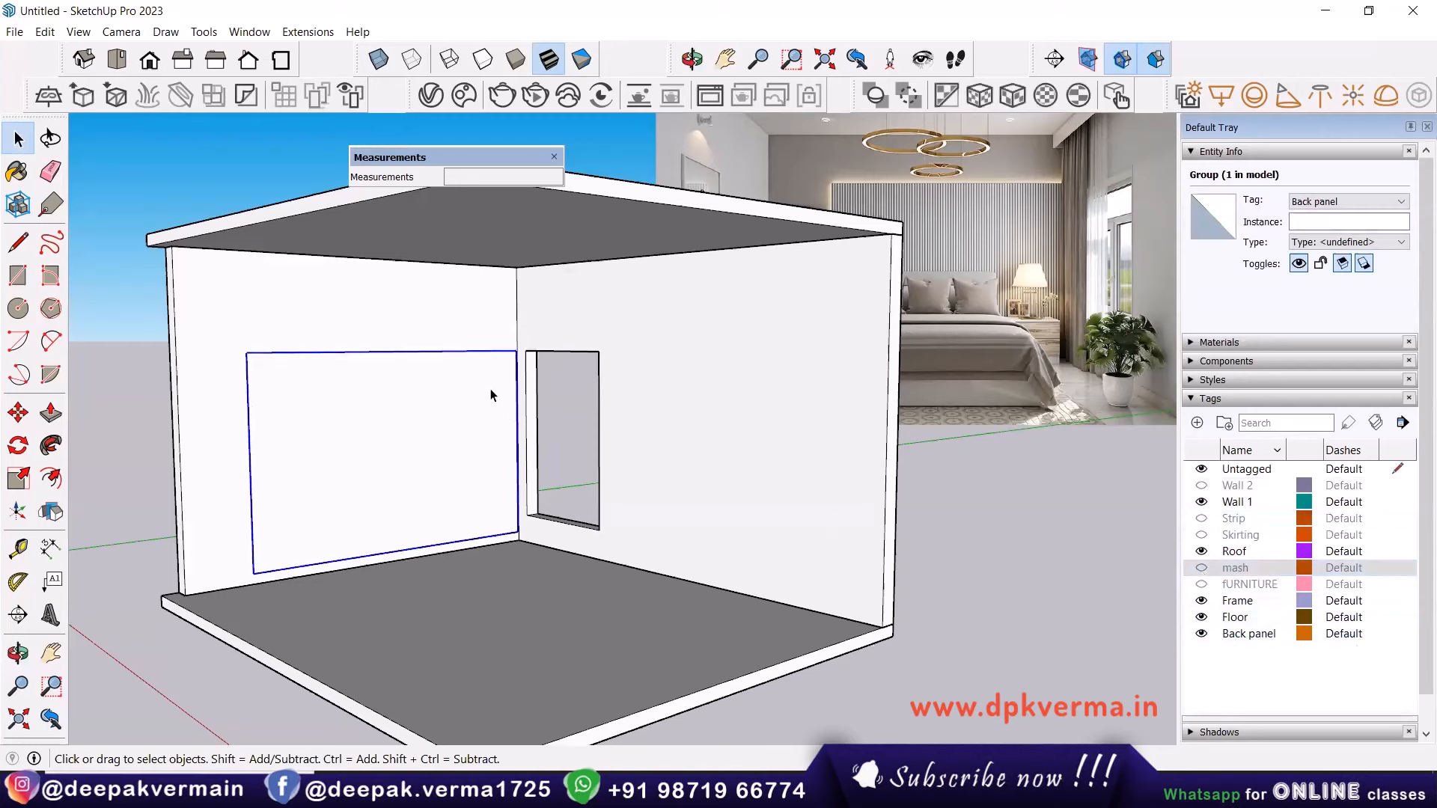
scroll(479, 382, "up", 2)
scroll(557, 352, "up", 1)
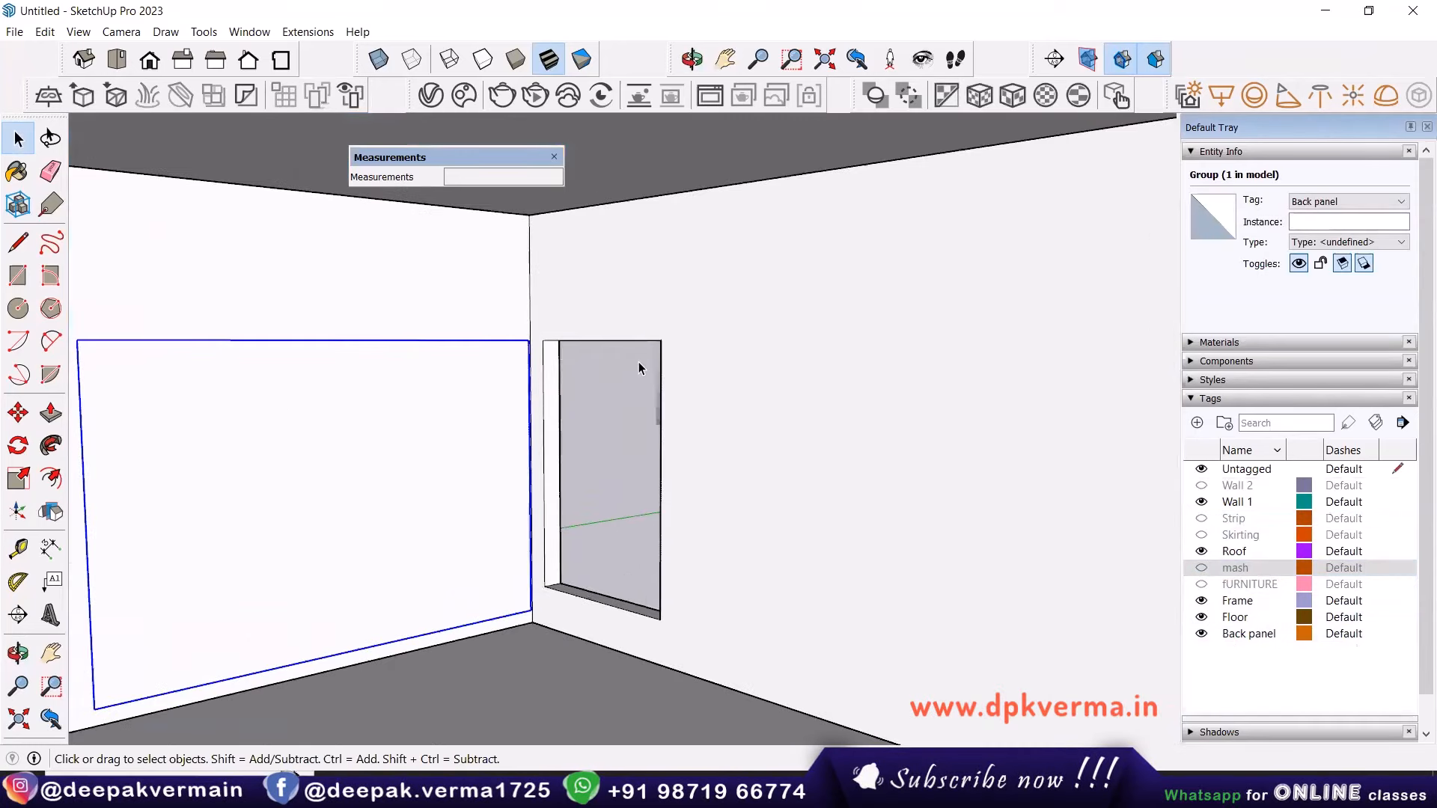
middle_click_drag(640, 361, 372, 486, "shift")
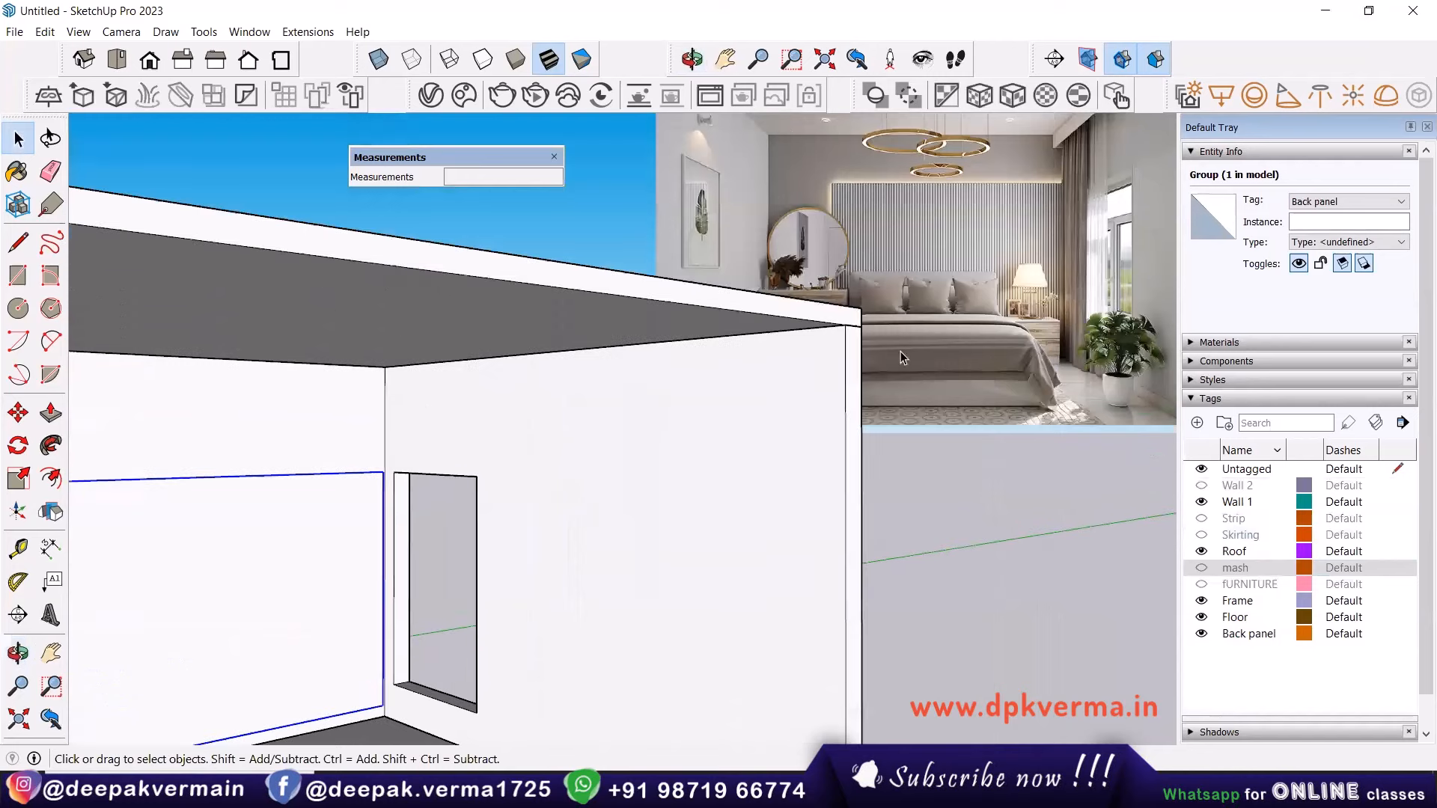
middle_click_drag(554, 411, 1058, 159)
middle_click_drag(506, 367, 449, 459)
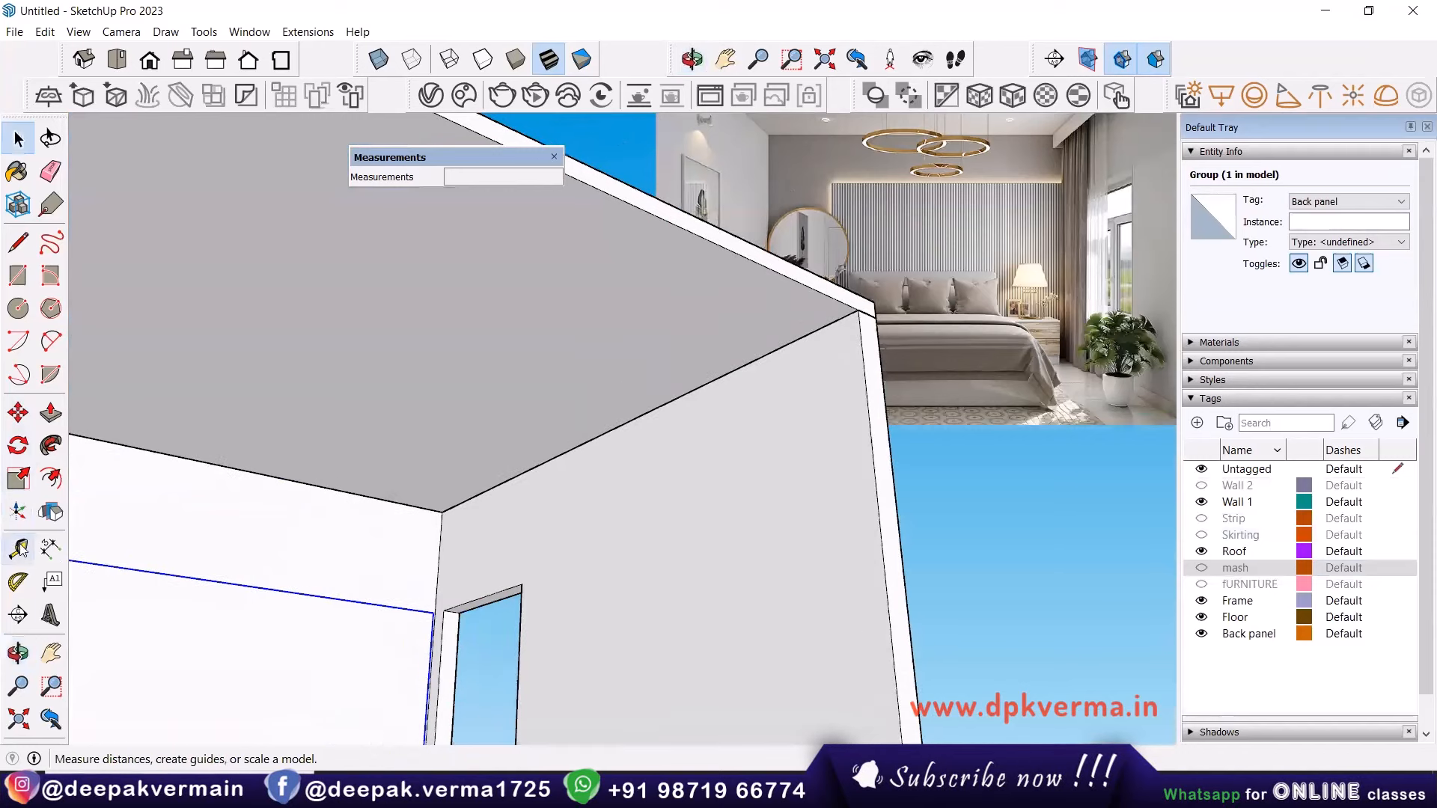
scroll(451, 461, "up", 2)
left_click(527, 483)
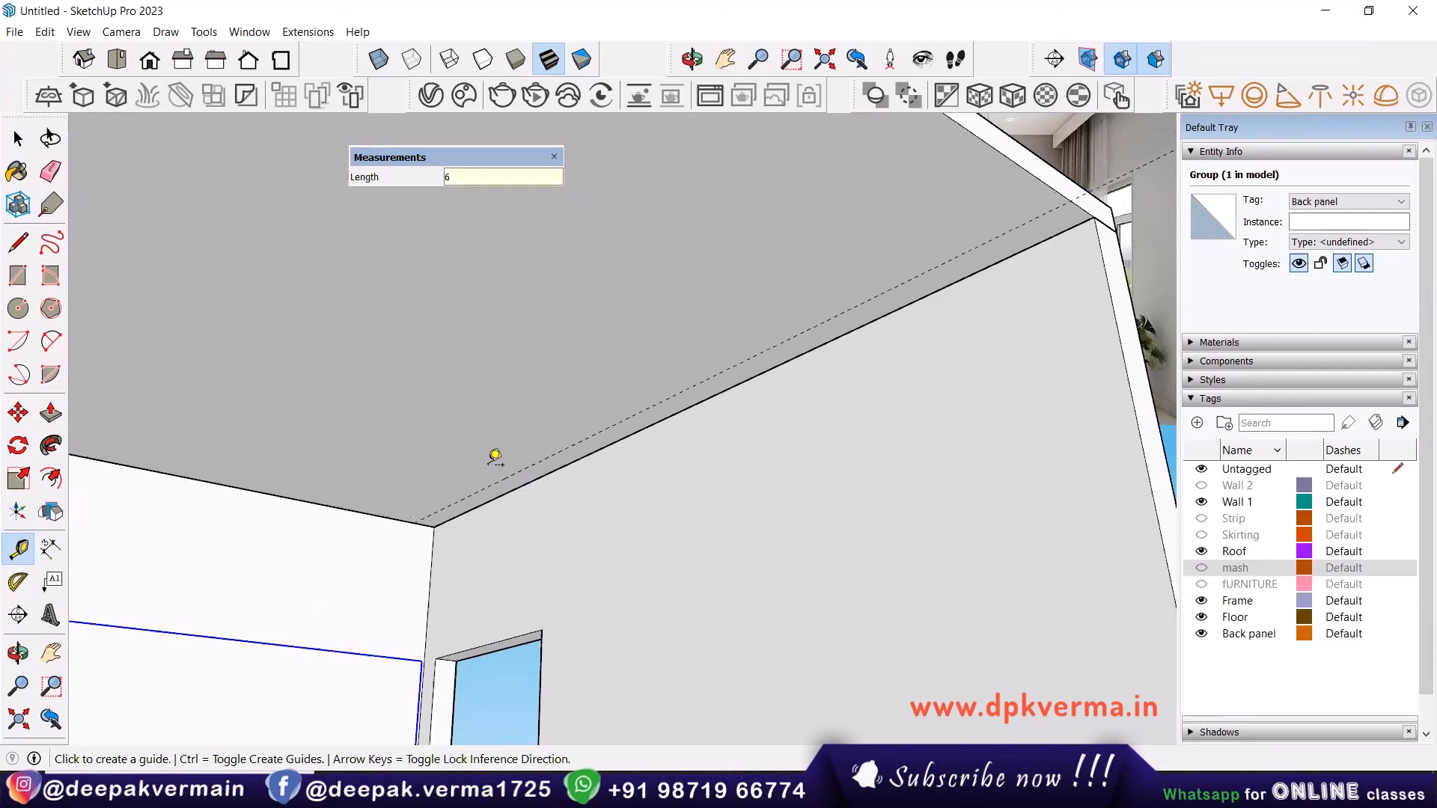
Try a second guide 1 inch from the window-wall guide on the ceiling, undo it and clear the selection.
middle_click_drag(488, 464, 375, 461)
scroll(419, 434, "up", 1)
key("ctrl+z")
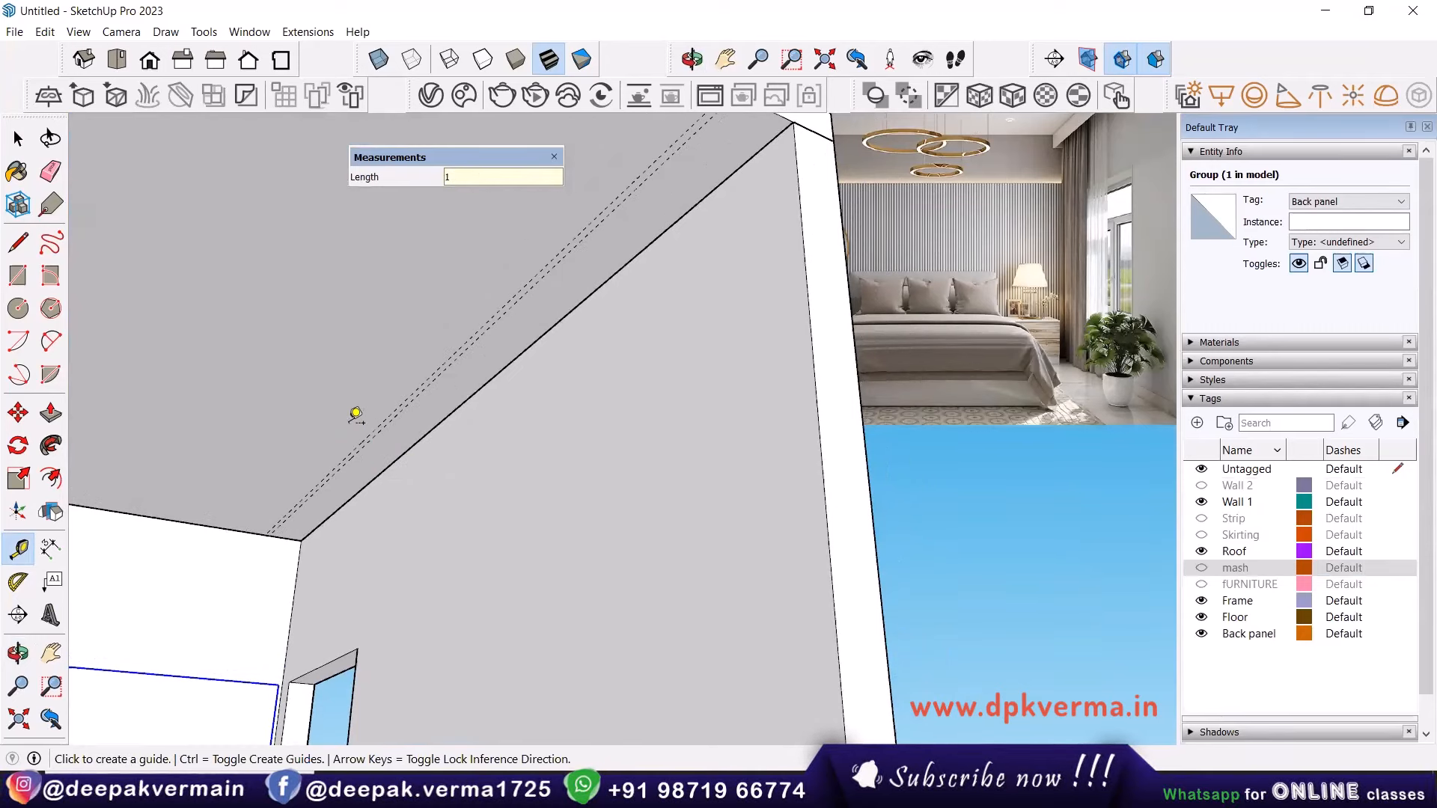
key("ctrl+t")
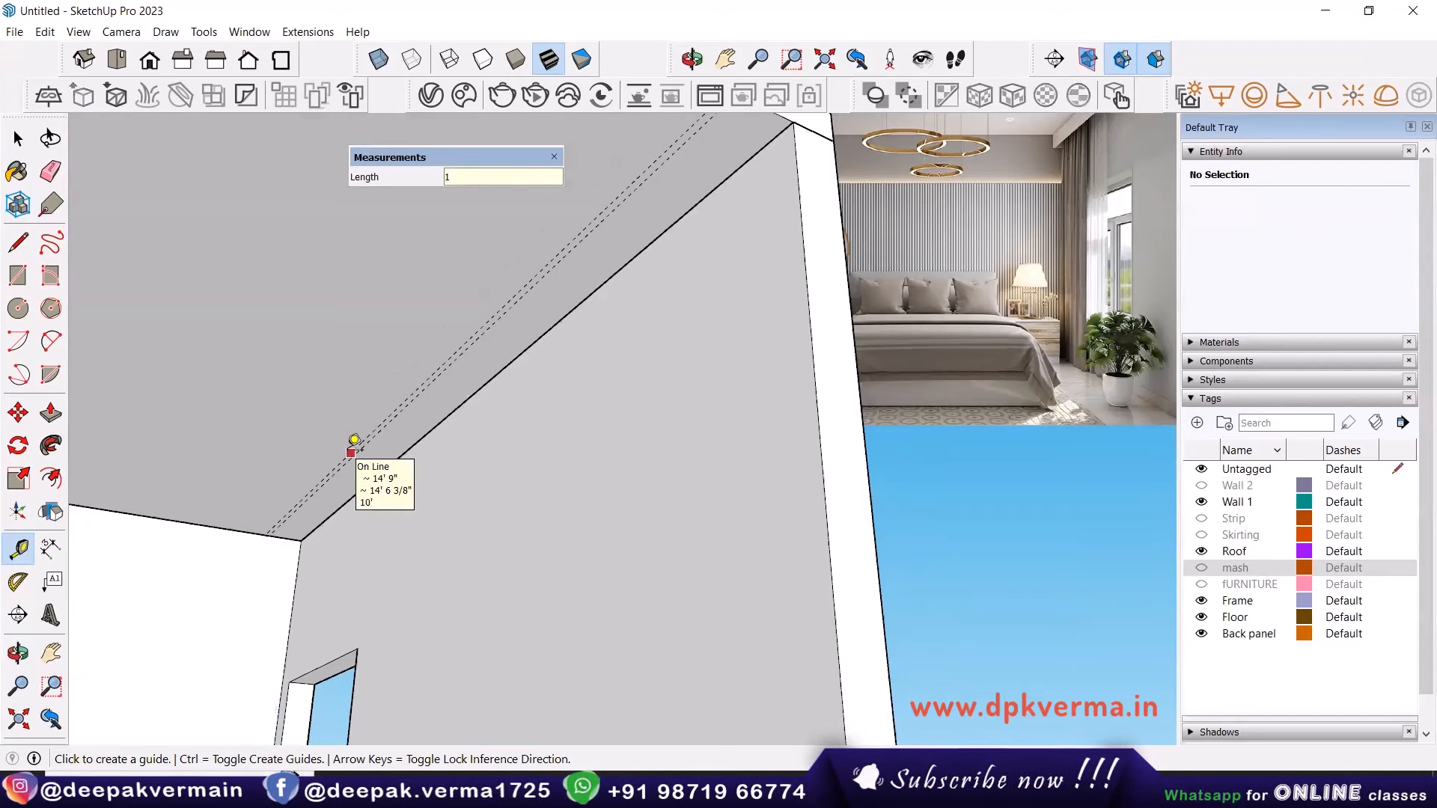
scroll(358, 447, "down", 5)
scroll(358, 454, "up", 5)
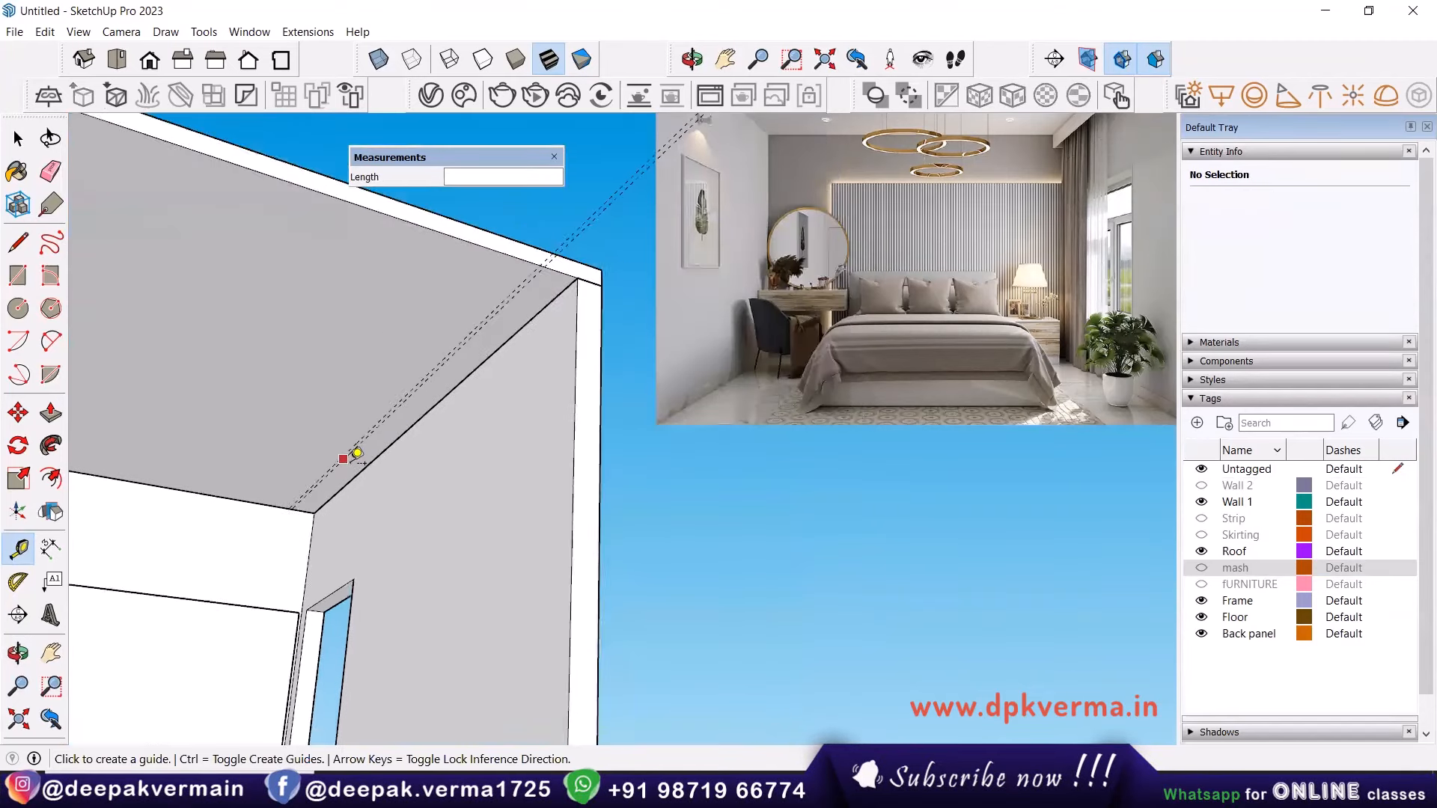
scroll(327, 477, "up", 1)
scroll(321, 494, "down", 1)
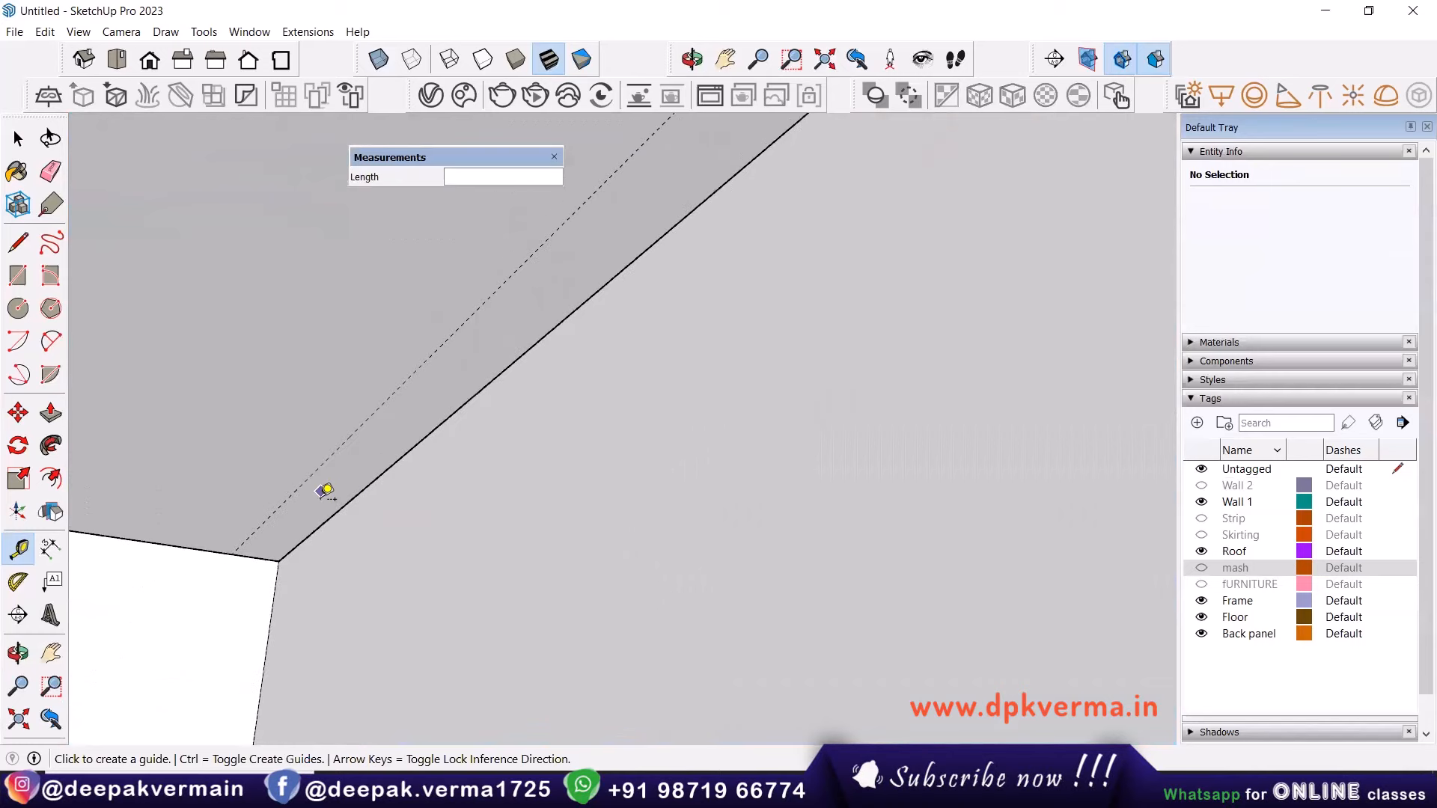
scroll(539, 459, "down", 4)
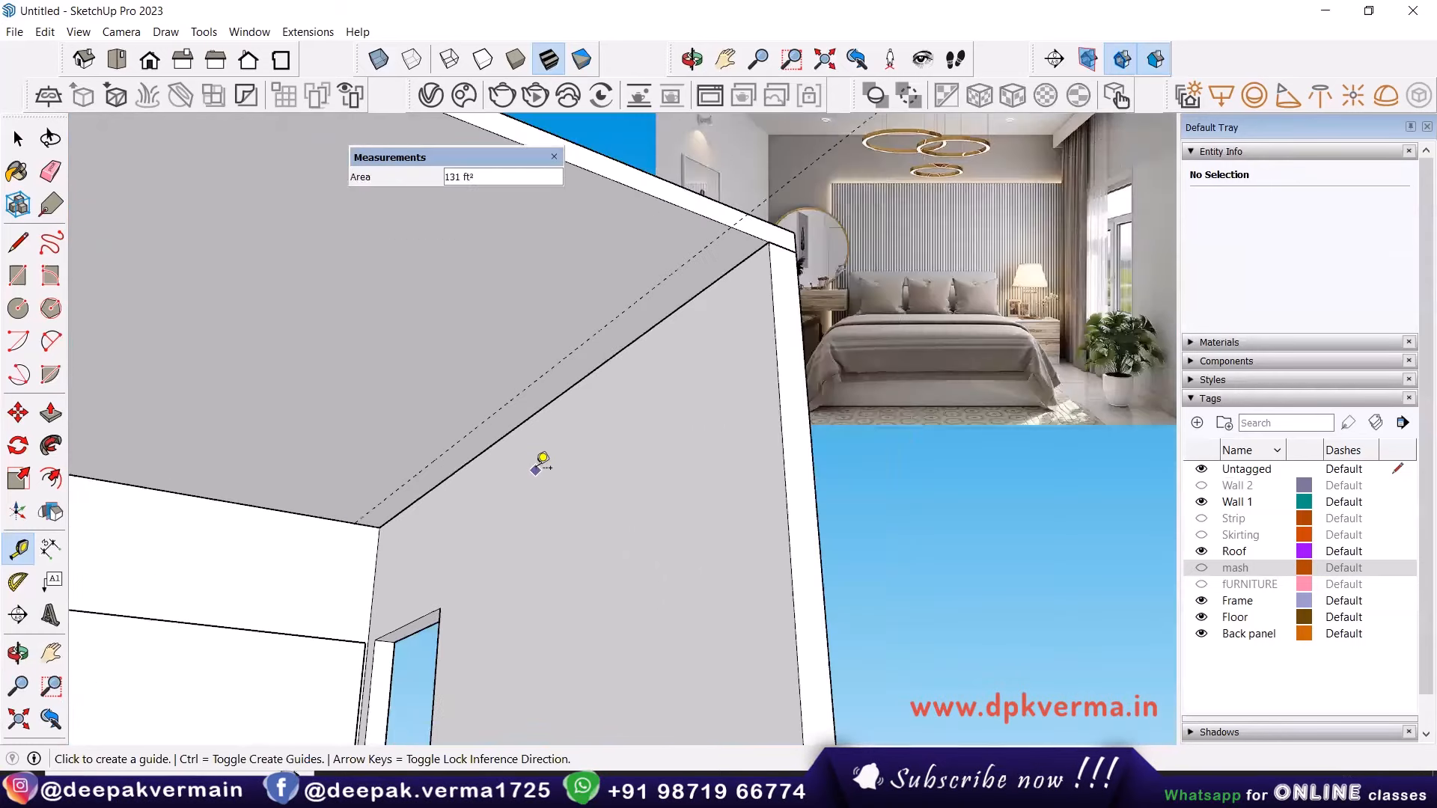
Place a guide on the ceiling's underside 6 inches from the edge along the back wall.
scroll(453, 530, "up", 3)
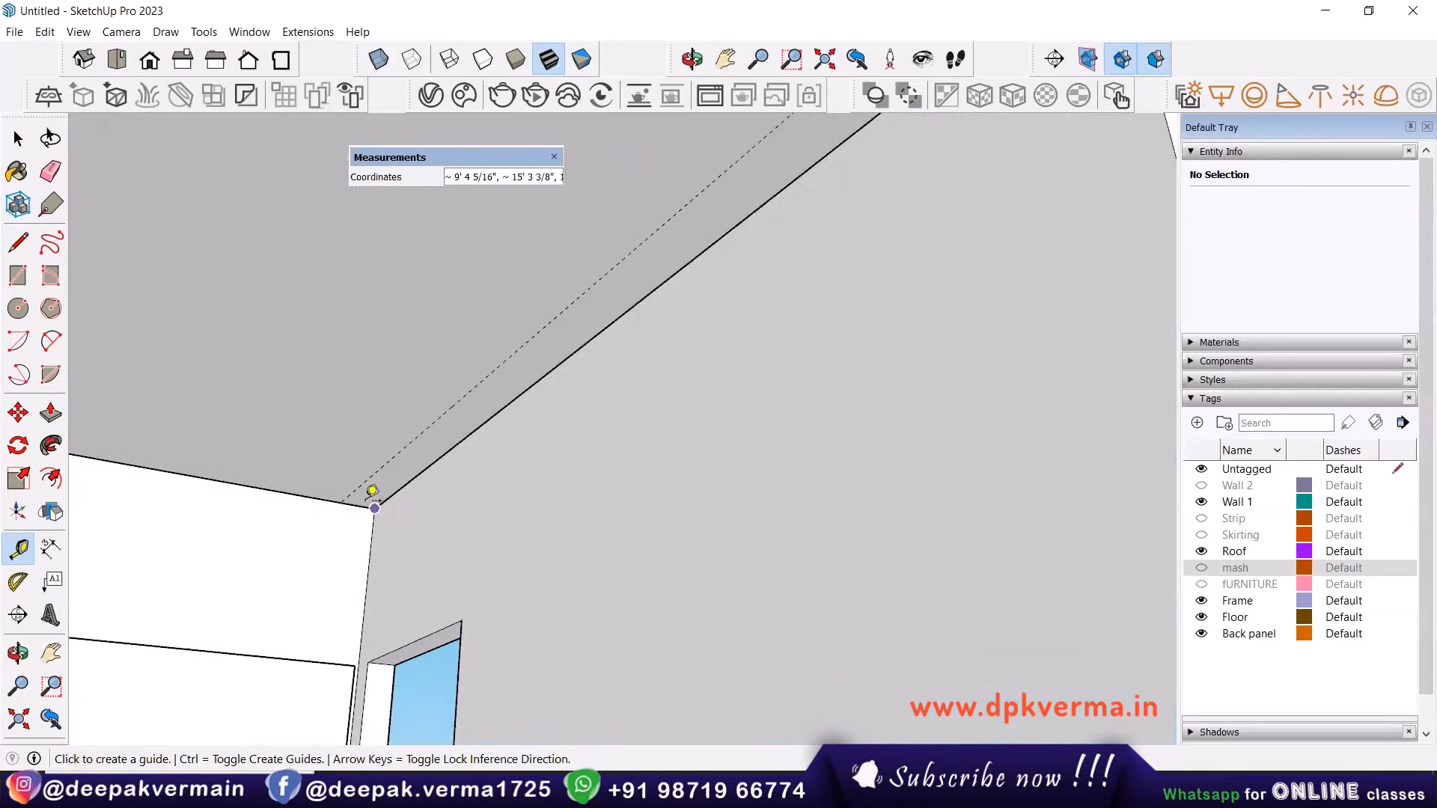
left_click(363, 500)
scroll(370, 485, "up", 2)
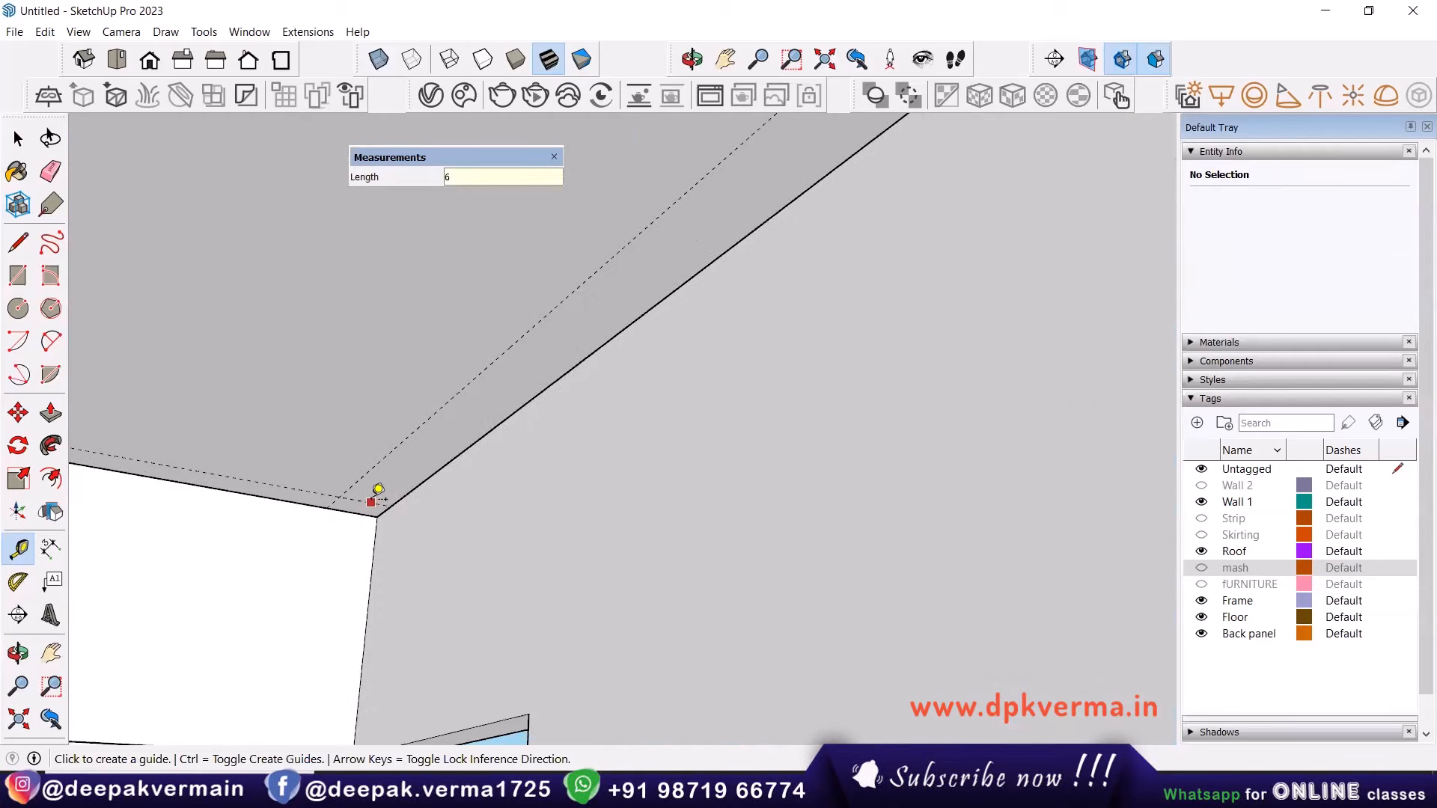
left_click(371, 501)
scroll(402, 468, "down", 4)
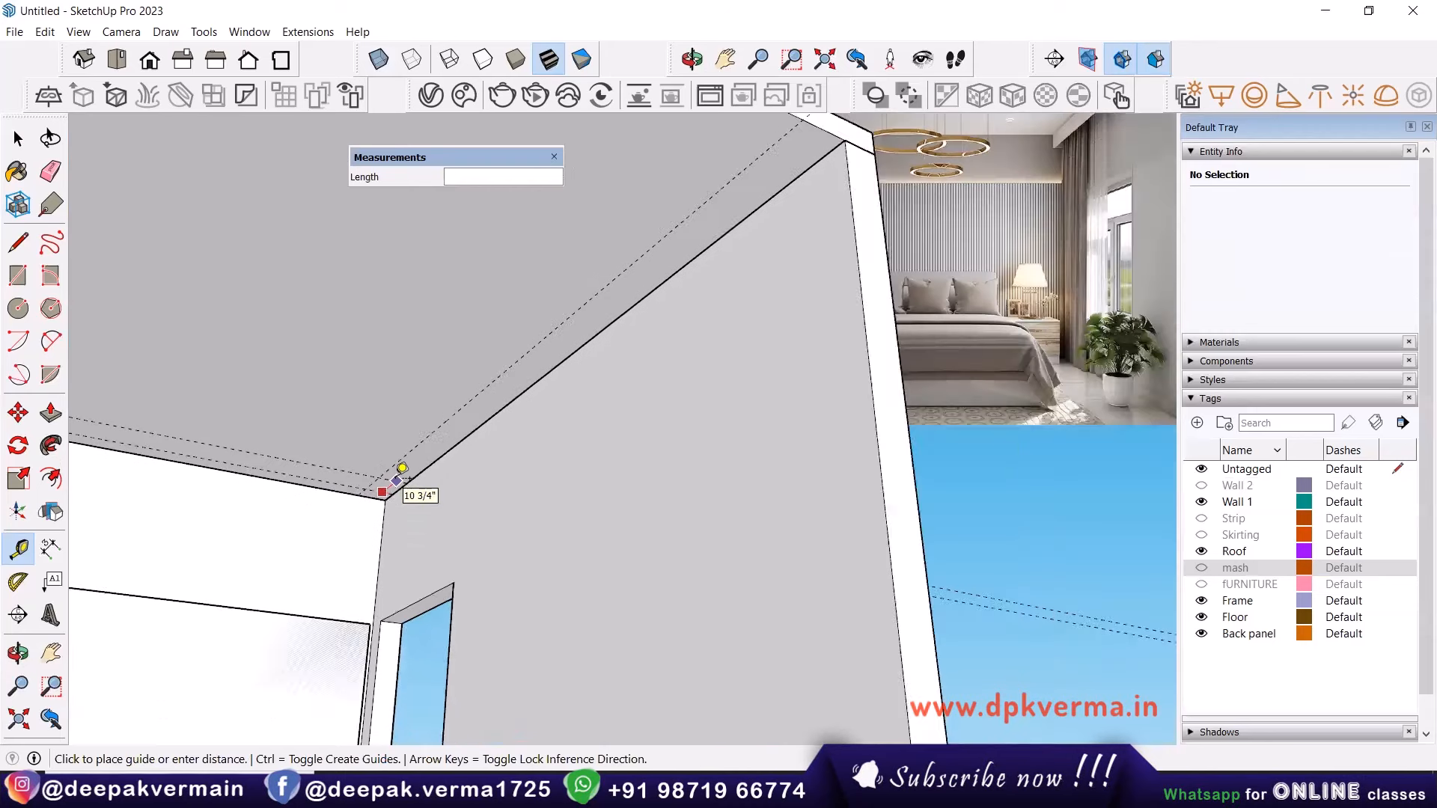
middle_click_drag(402, 468, 414, 514)
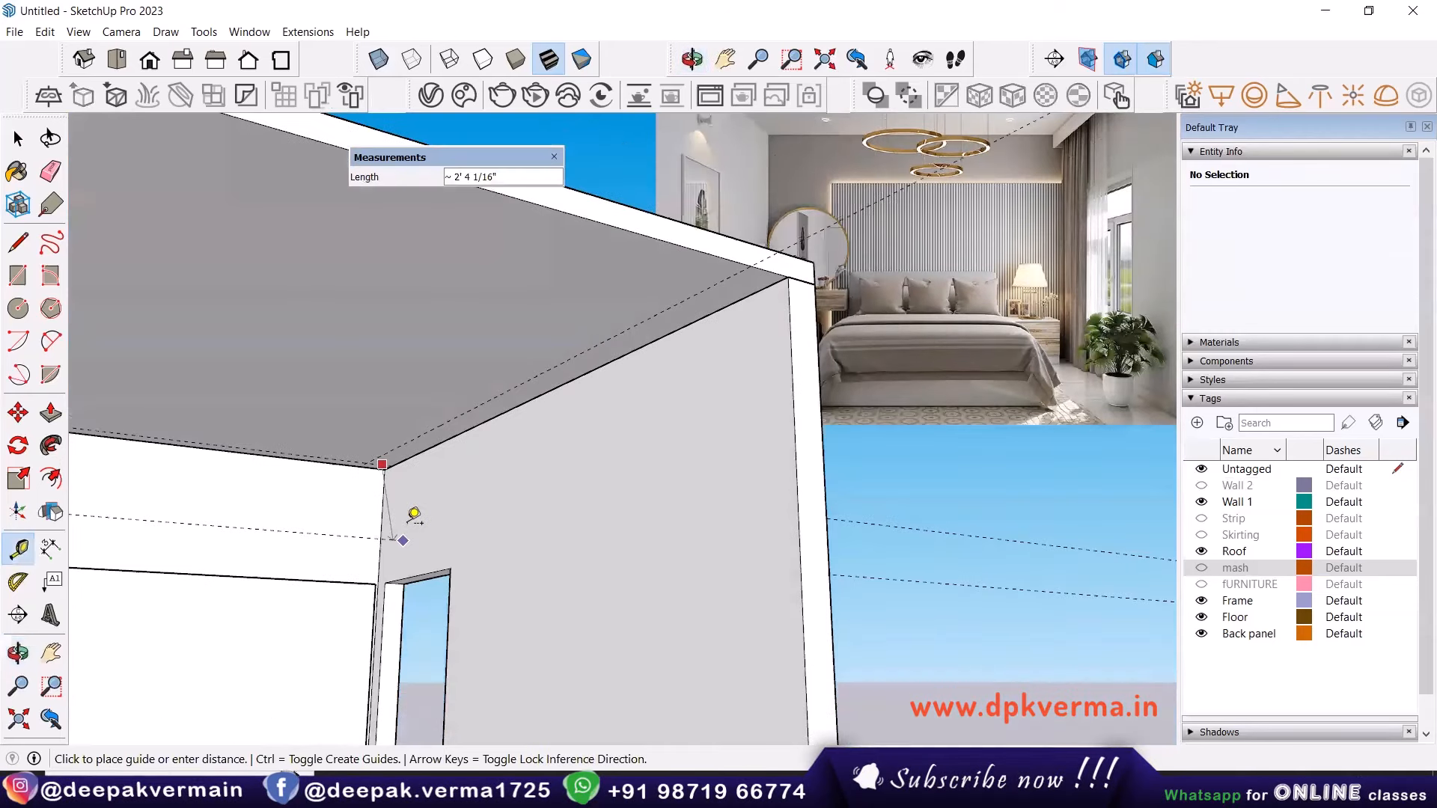
Measure the width of the window opening near the back corner with a dimension.
left_click(50, 548)
middle_click_drag(314, 569, 387, 583)
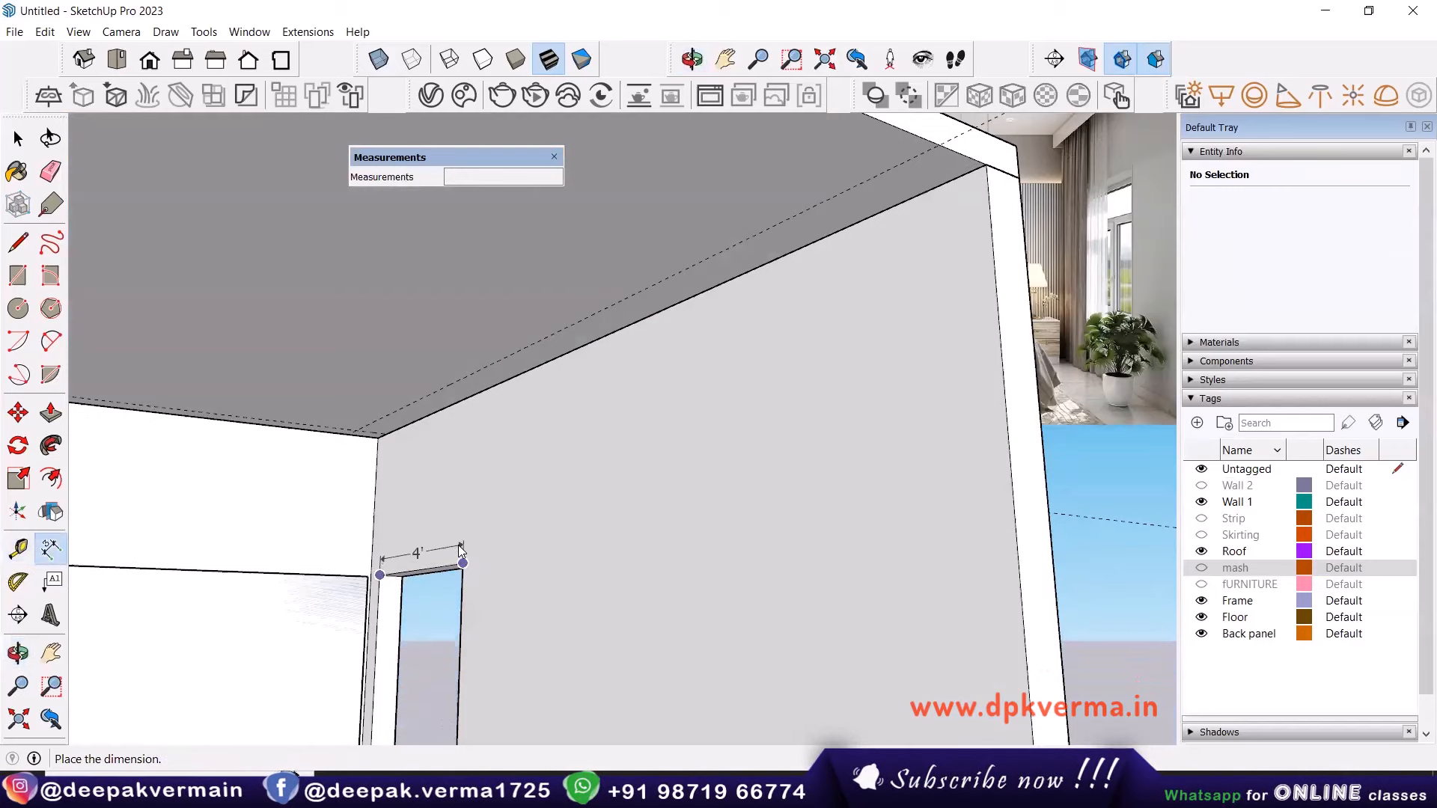
middle_click_drag(420, 492, 396, 476)
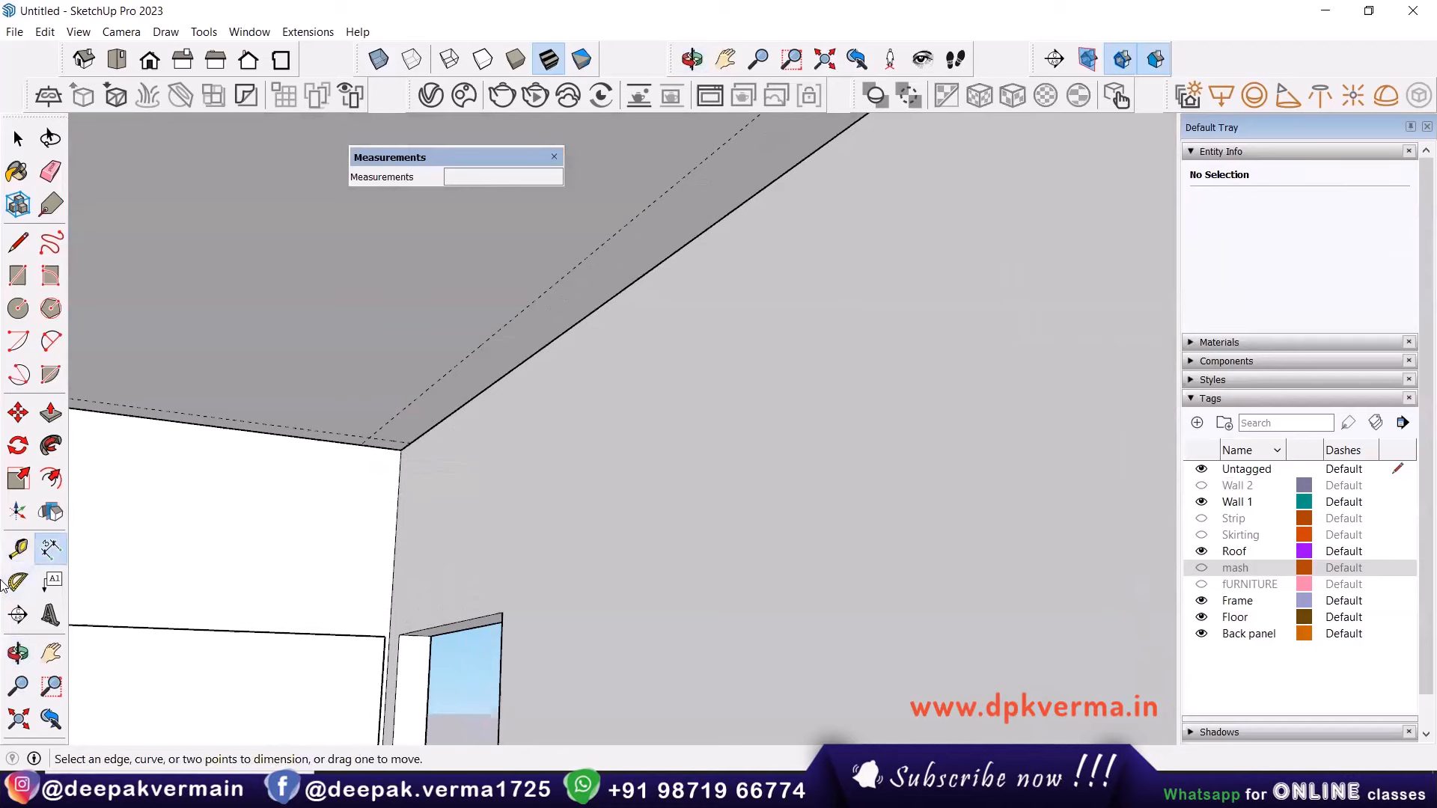
Place another ceiling guide parallel to the back-wall guide, 5 feet from it along the window wall.
left_click(23, 552)
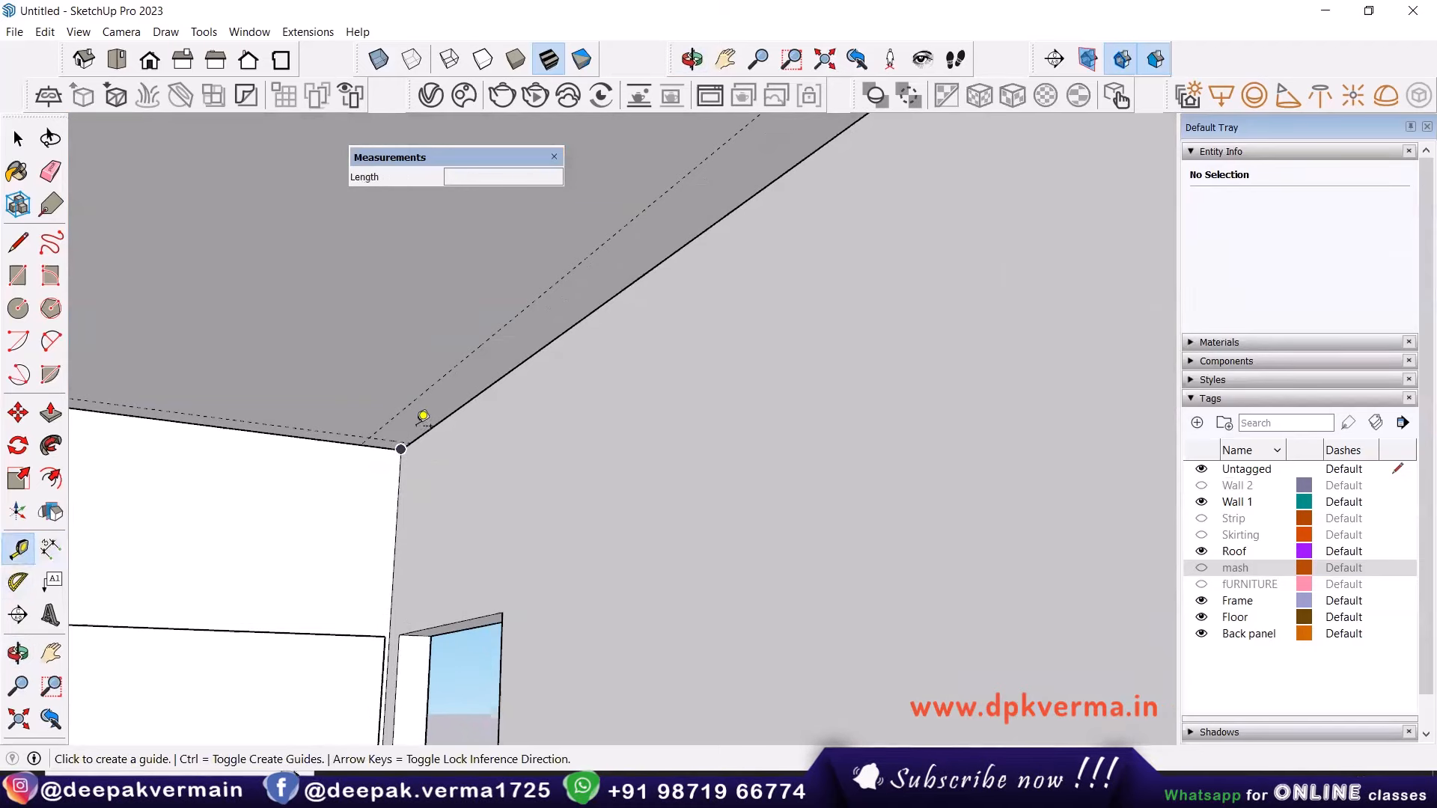
scroll(408, 421, "up", 2)
left_click(380, 446)
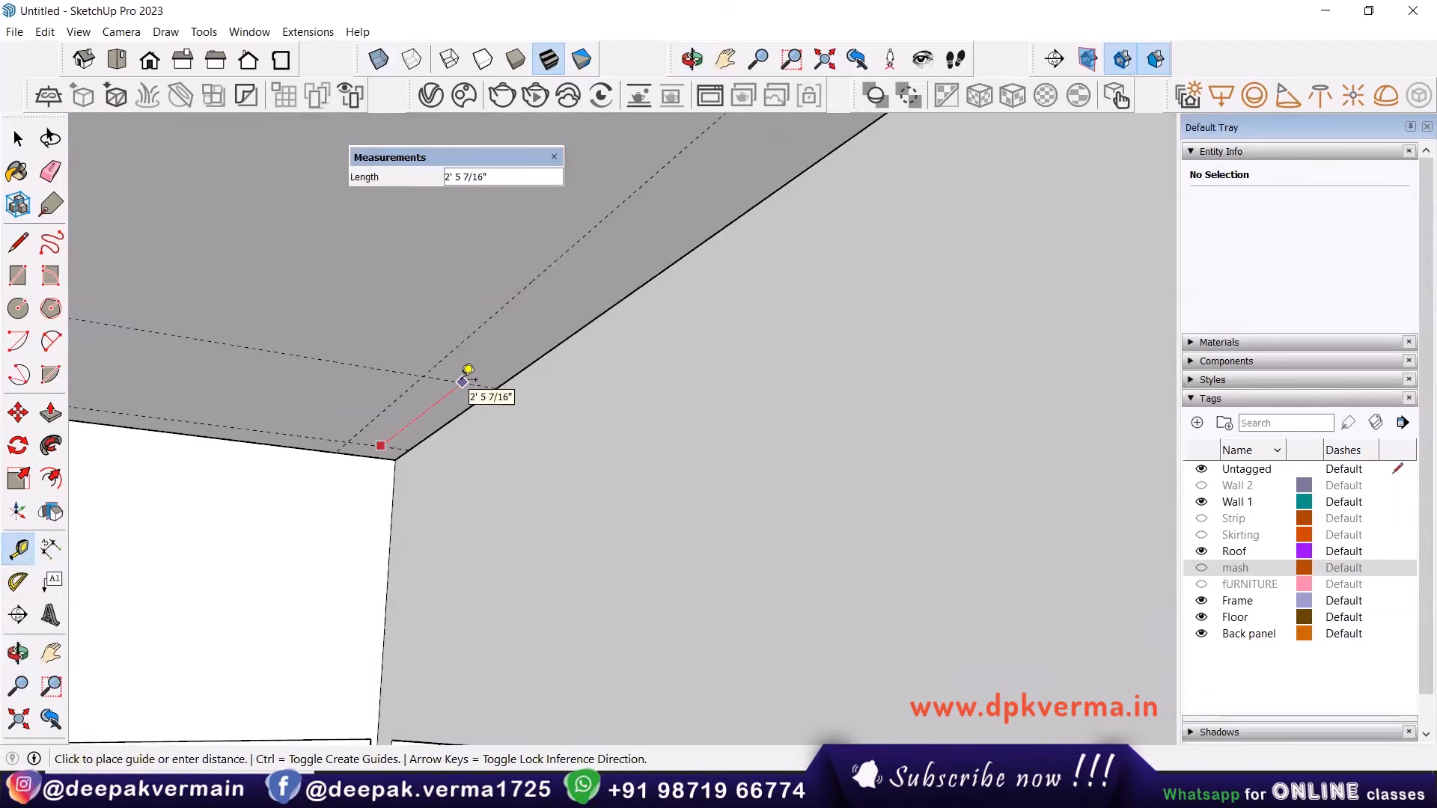
Draw an 8-inch-wide rectangle on the ceiling between the two cross guides, from the window-wall guide to the window wall.
key("r")
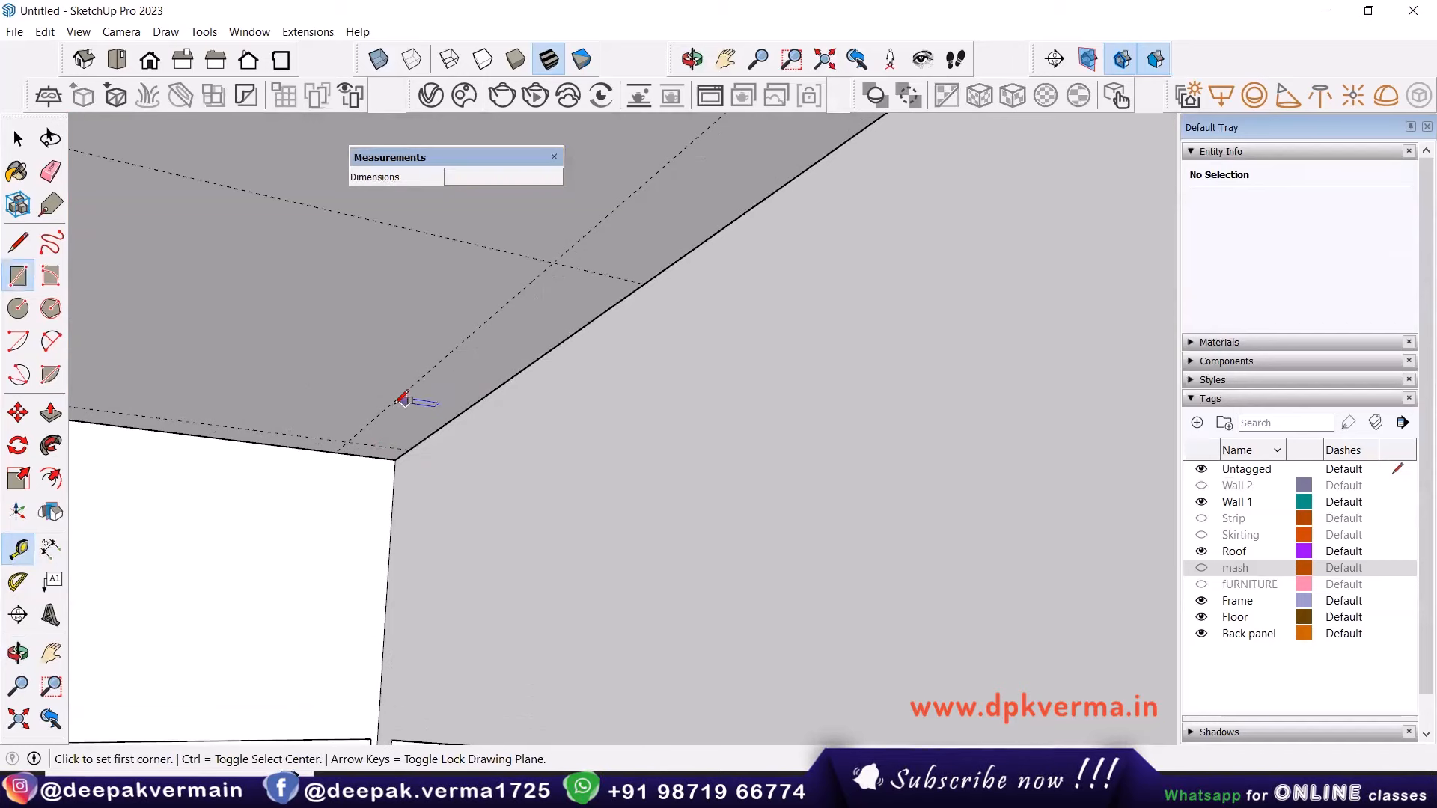
left_click(347, 441)
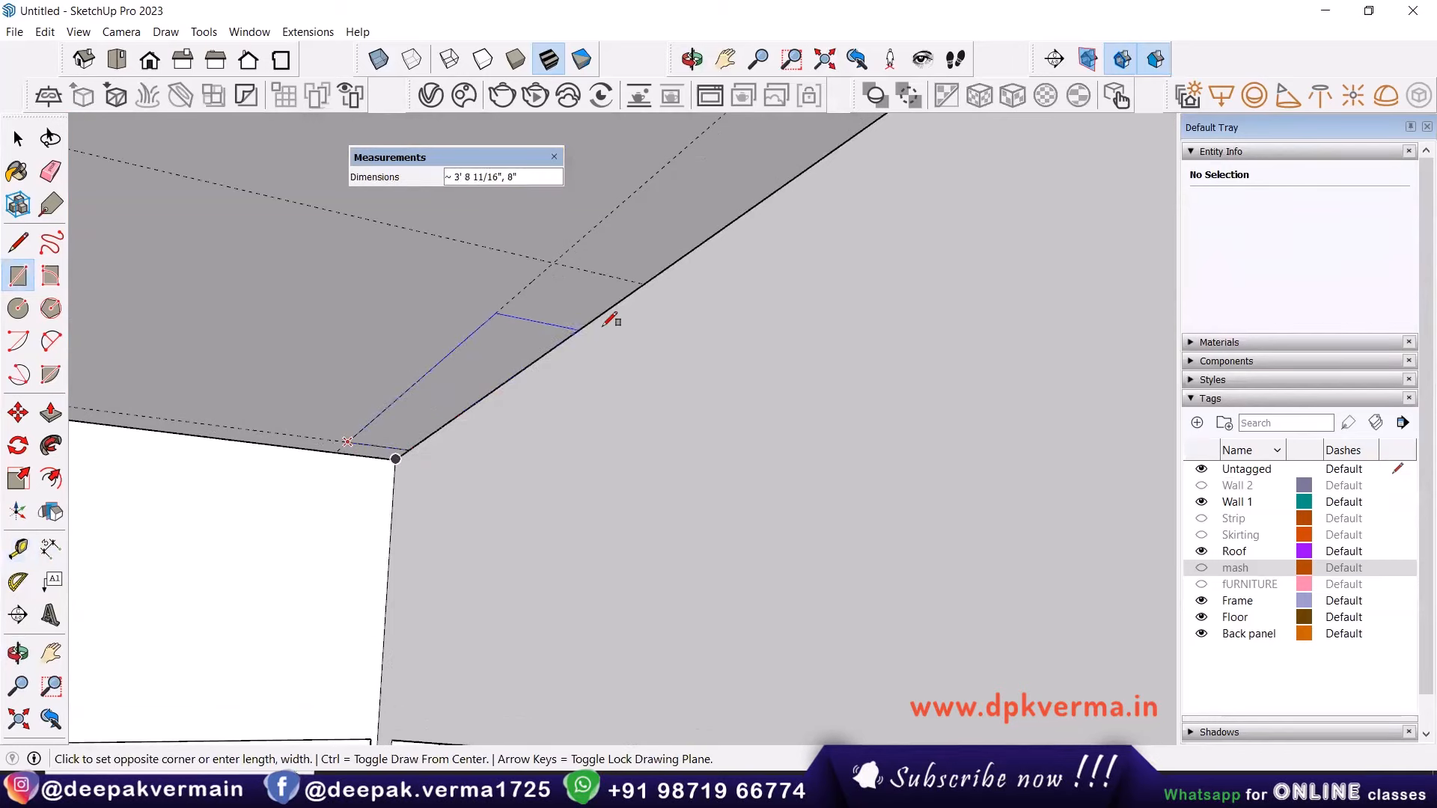
left_click(644, 285)
scroll(412, 366, "up", 2)
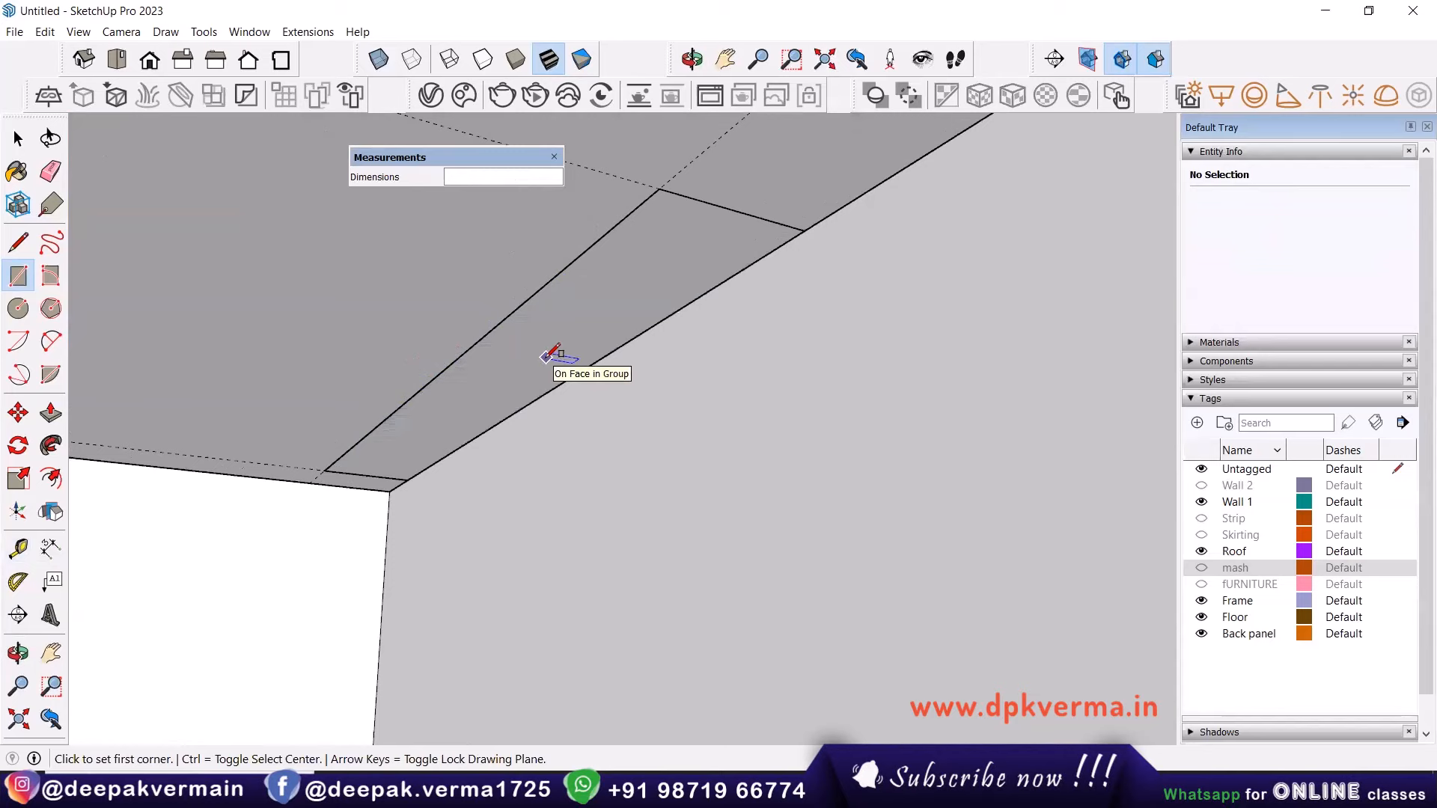
scroll(550, 352, "up", 1)
Hide the Wall 1 tag and delete the rectangle's long edge on the window-wall side.
key("space")
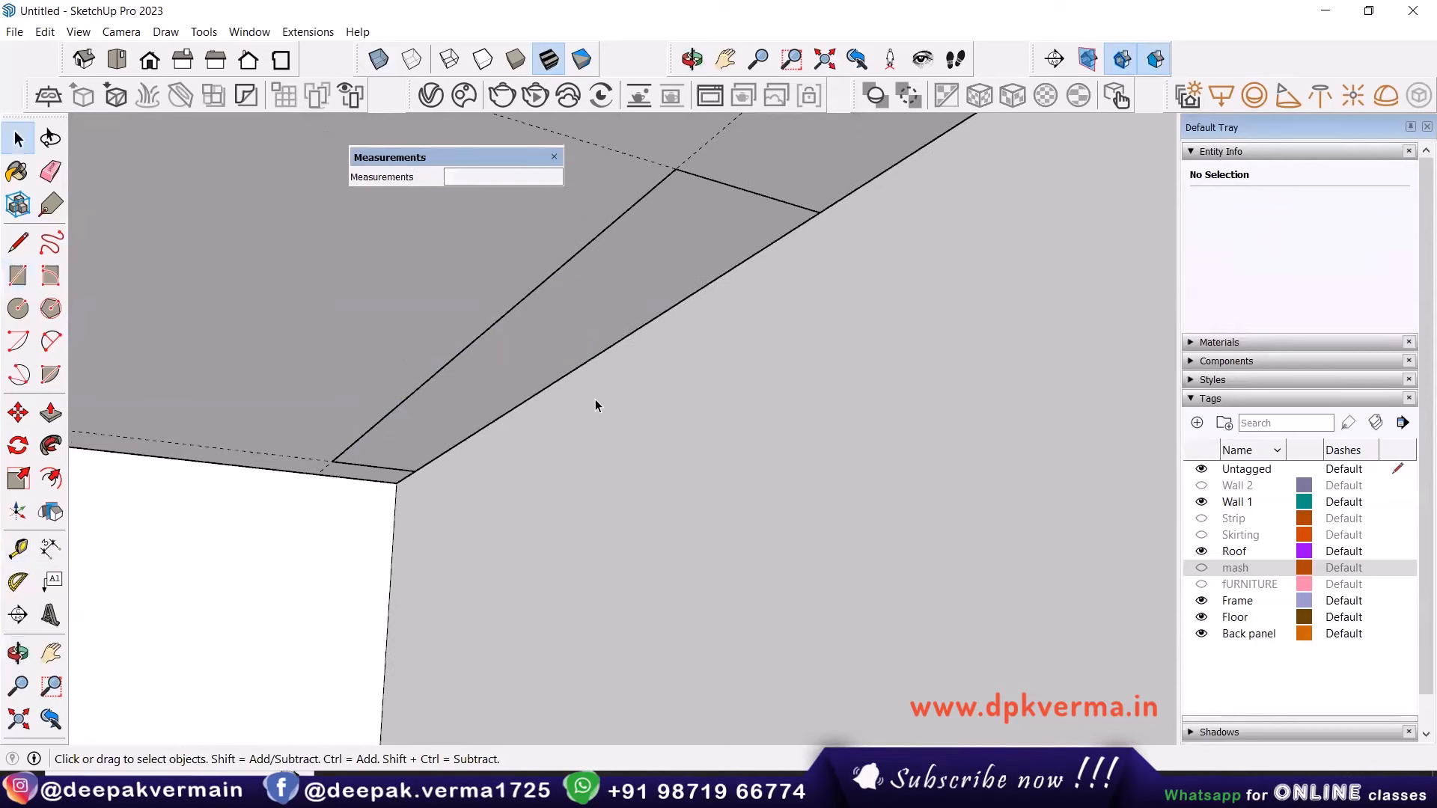
left_click(599, 406)
left_click(1201, 501)
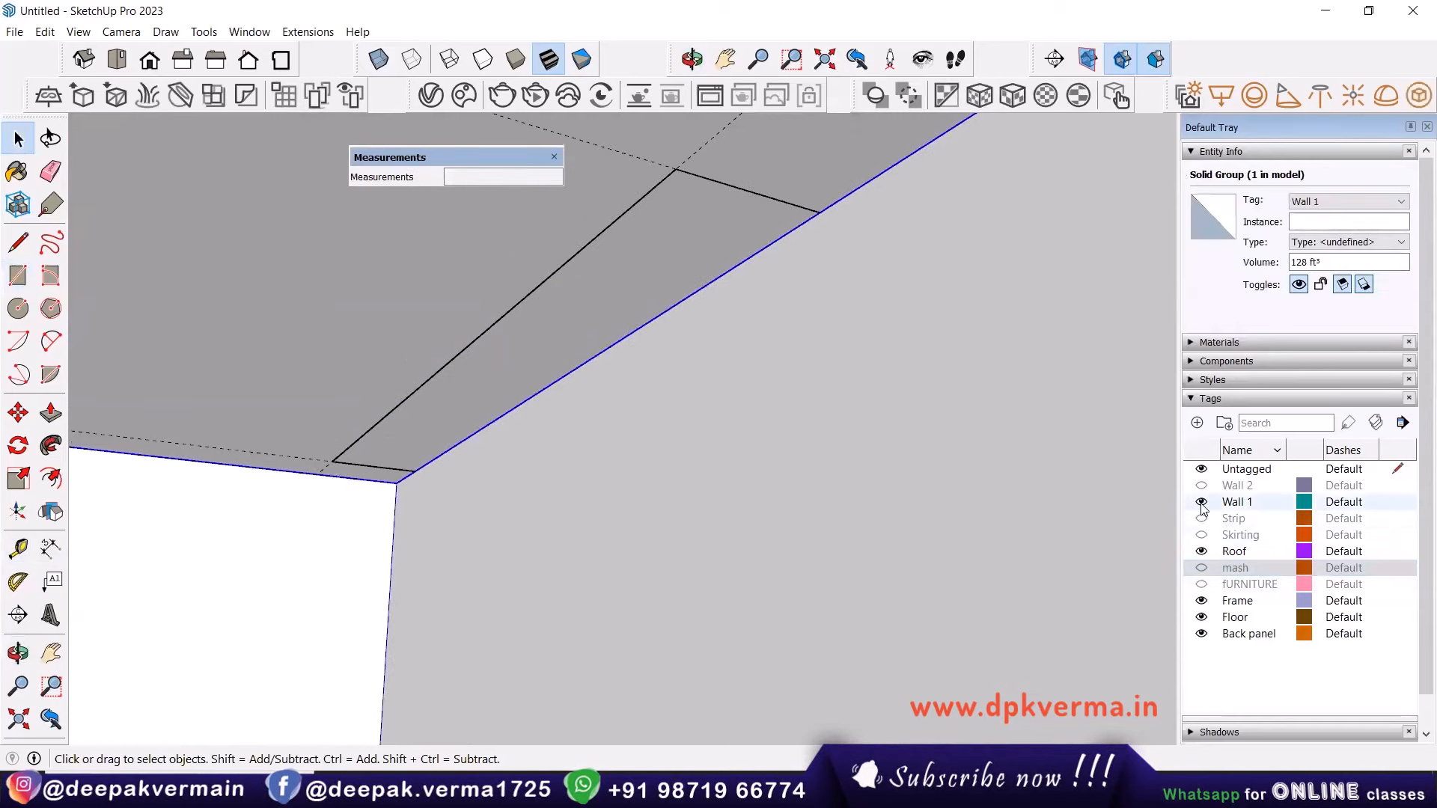
left_click(526, 402)
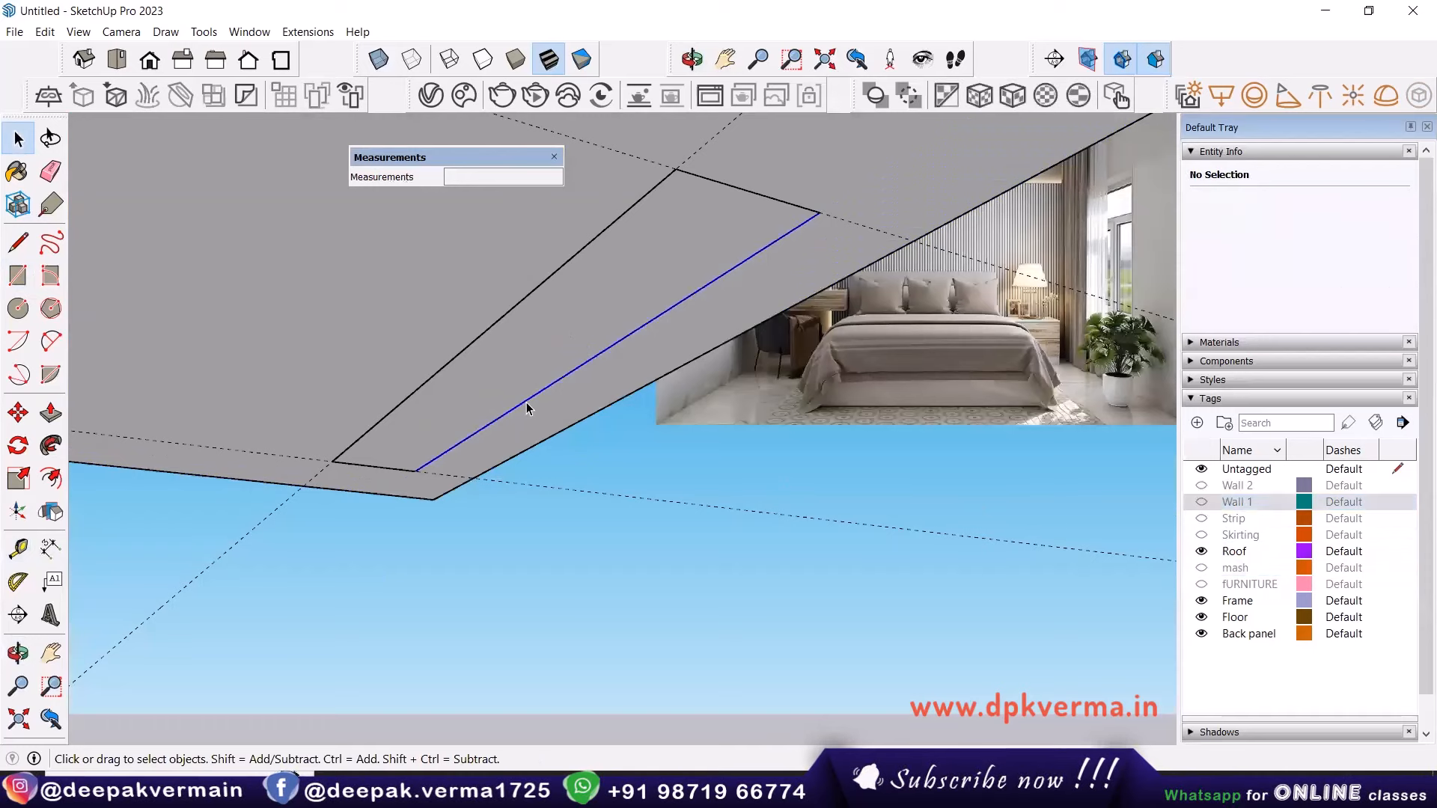
key("Delete")
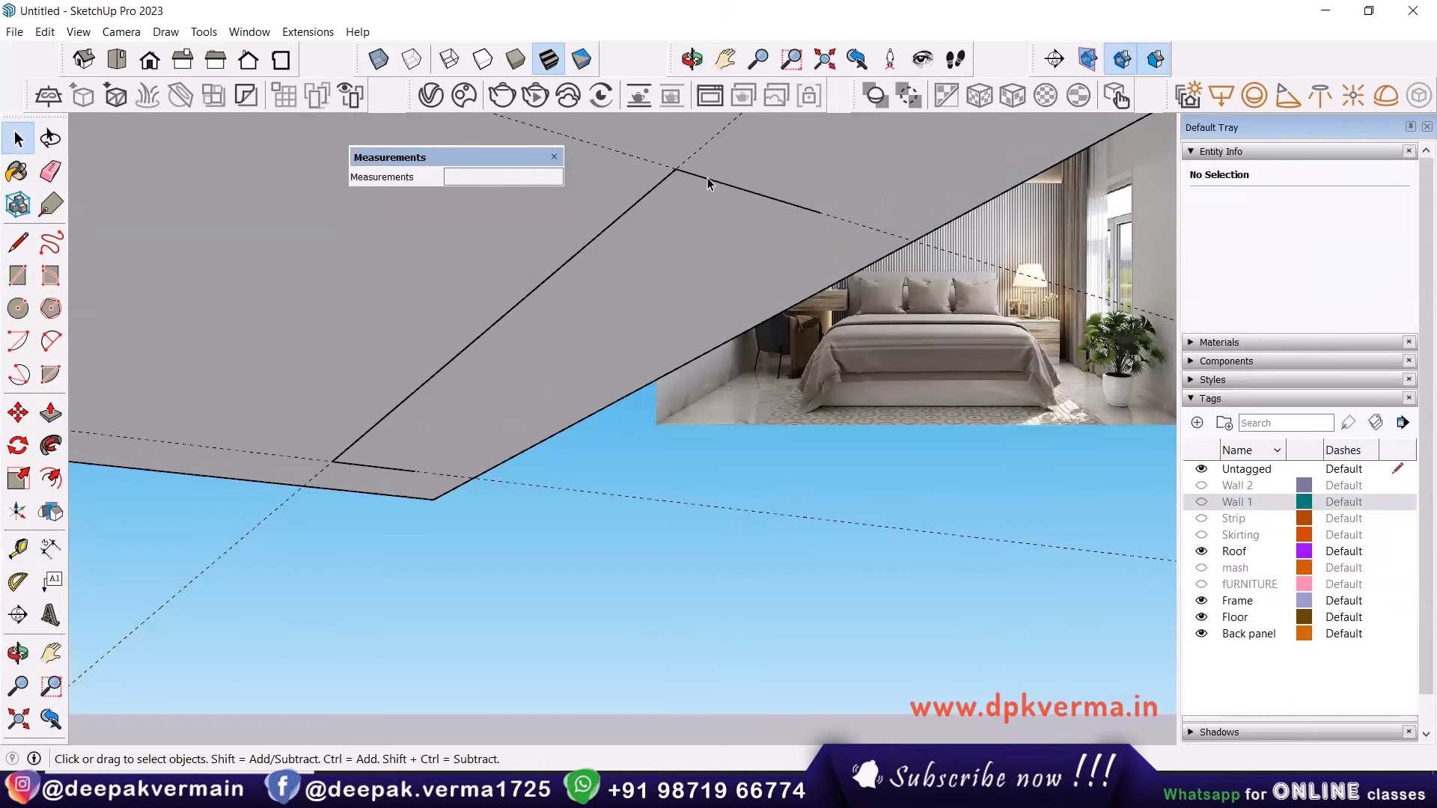
Offset the three remaining rectangle edges outward by 1 inch.
left_click(708, 180)
left_click(496, 401, "ctrl")
left_click(451, 362, "ctrl")
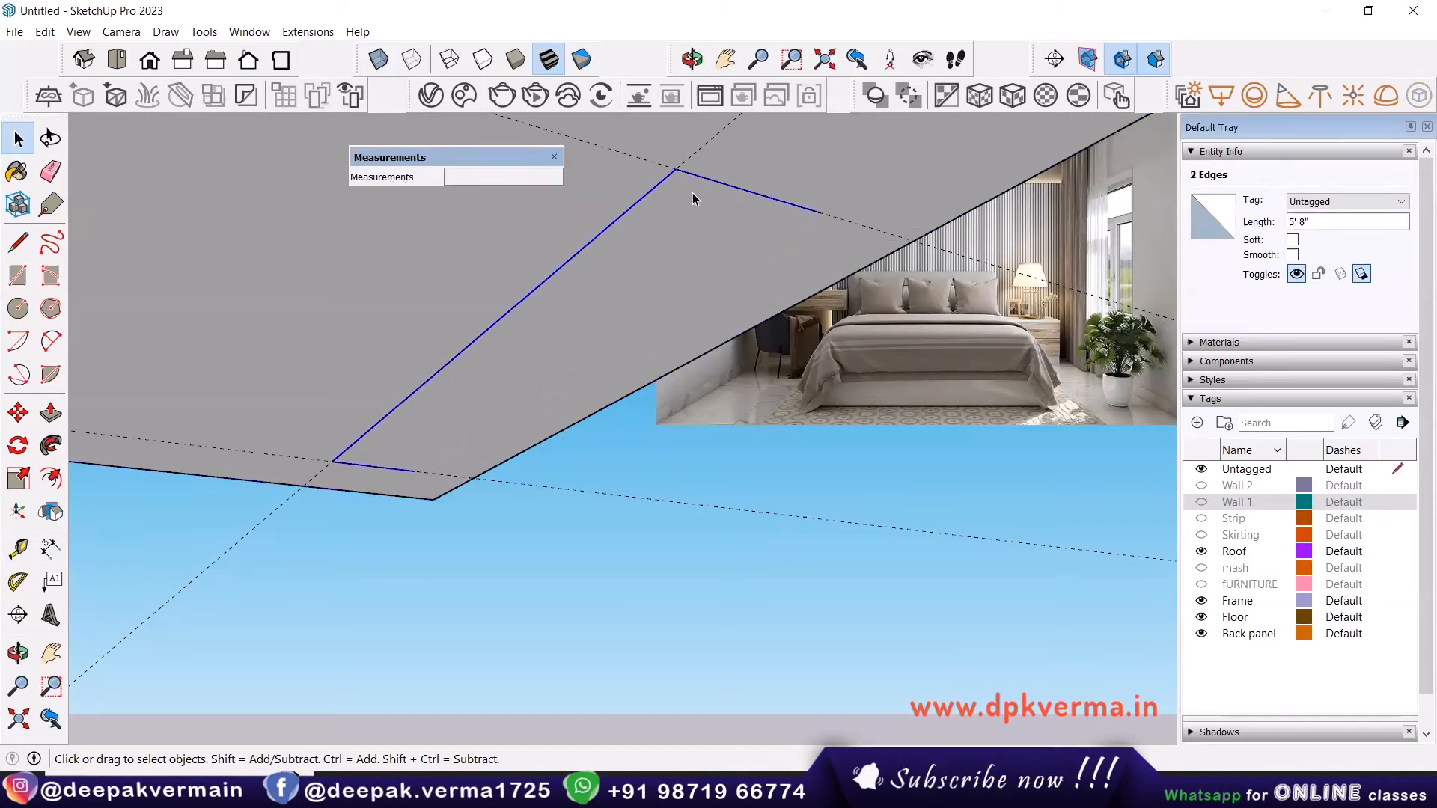
left_click(50, 479)
left_click(451, 360)
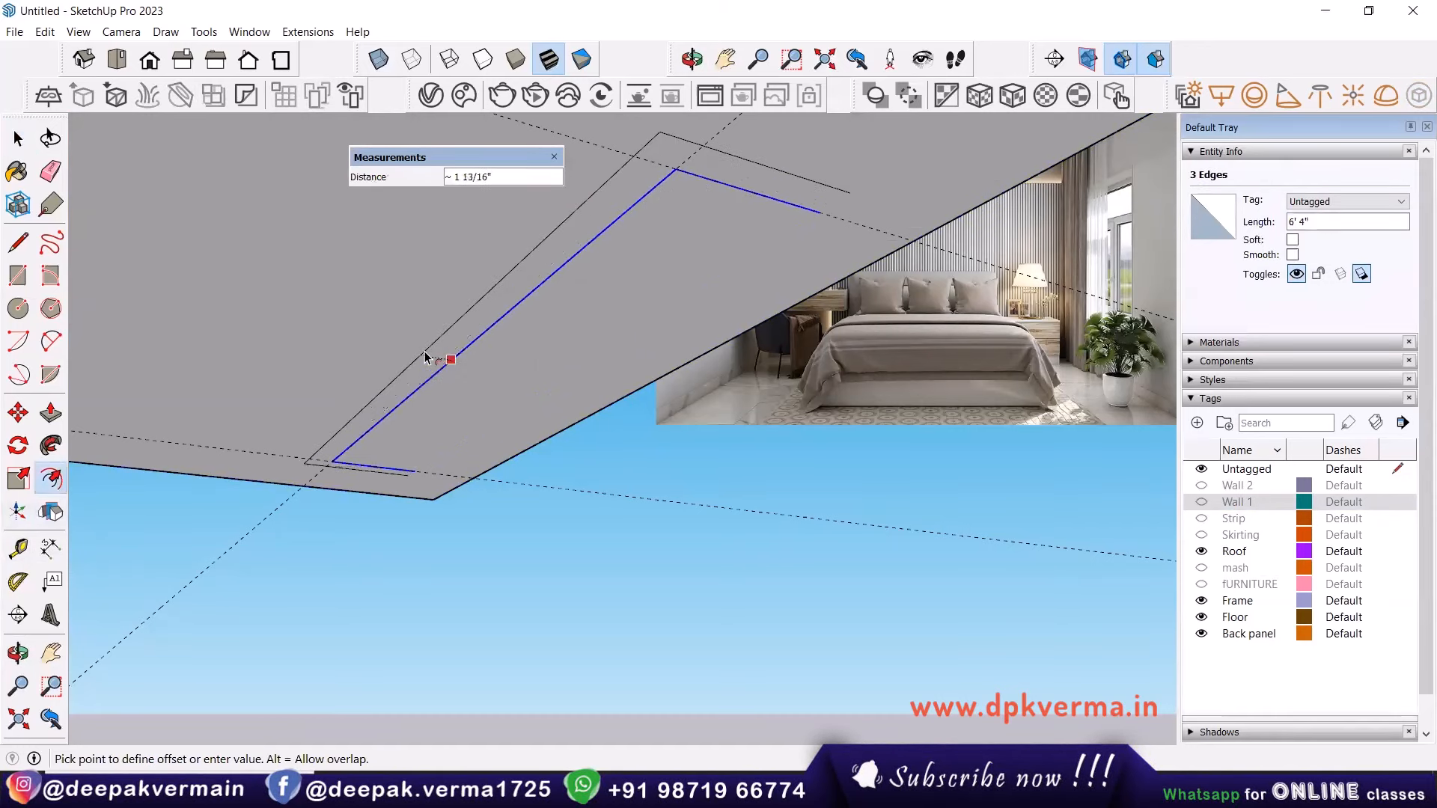
key("Return")
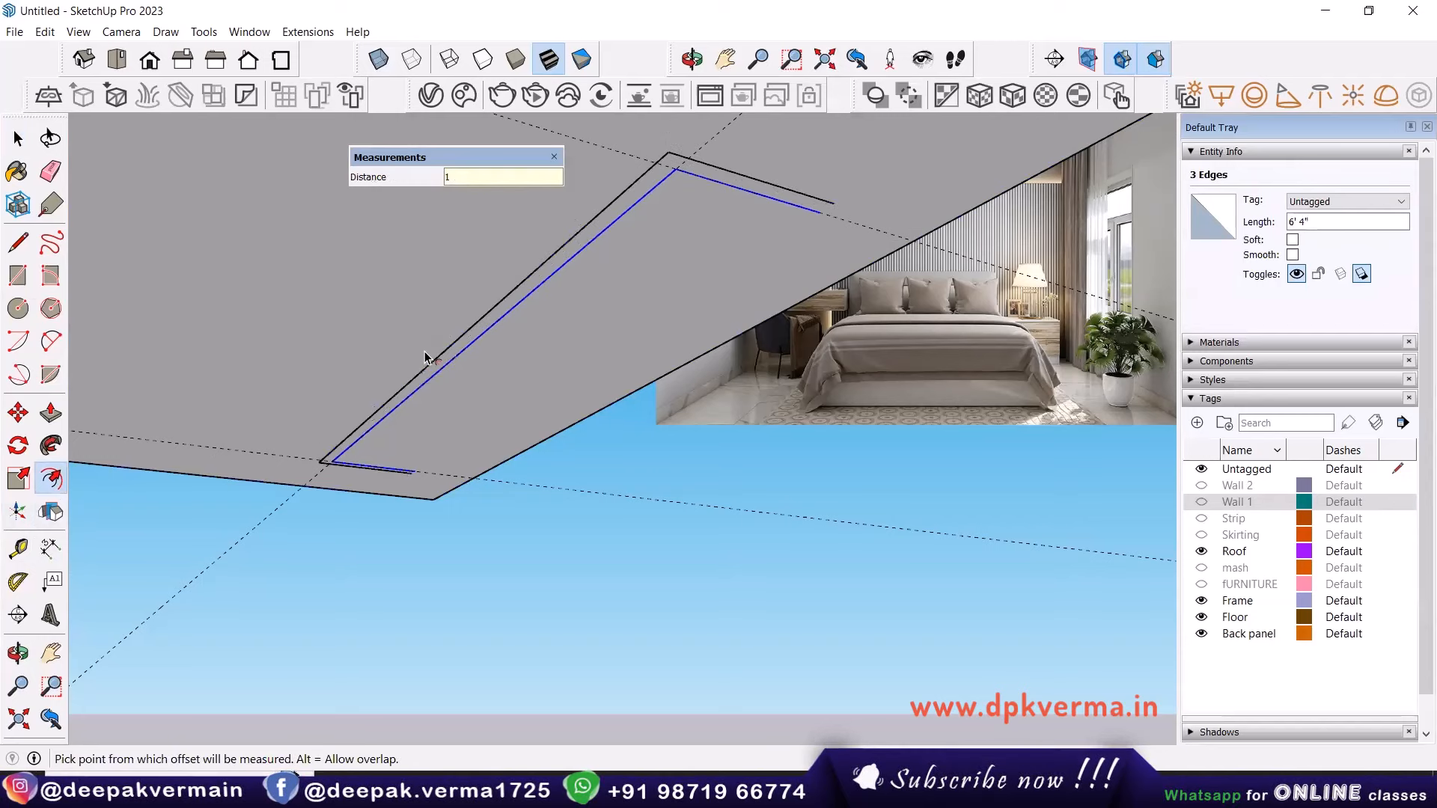
Close both open ends between the original and offset outlines with short lines, forming a U-shaped face.
key("l")
scroll(744, 238, "up", 2)
left_click(893, 173)
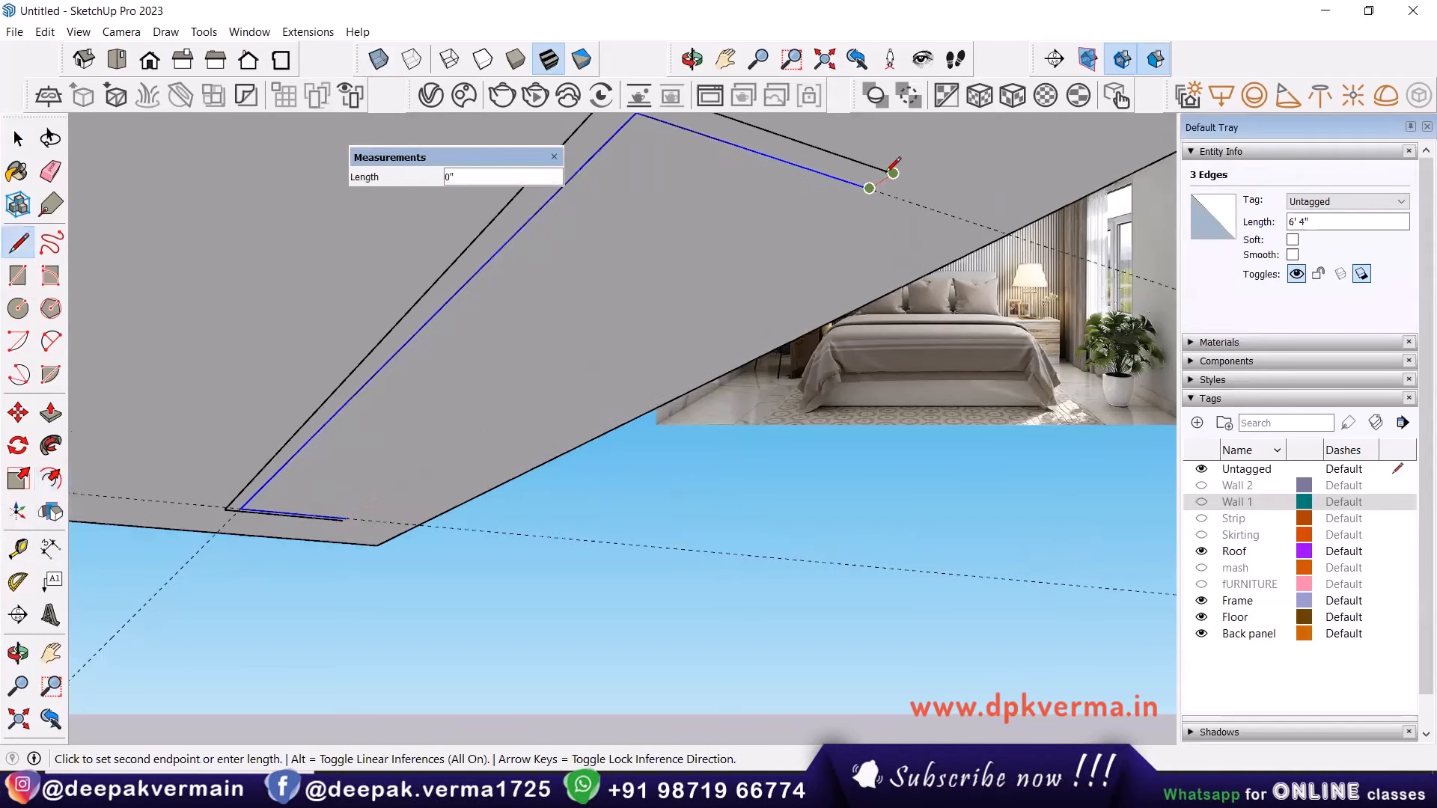
scroll(326, 529, "up", 2)
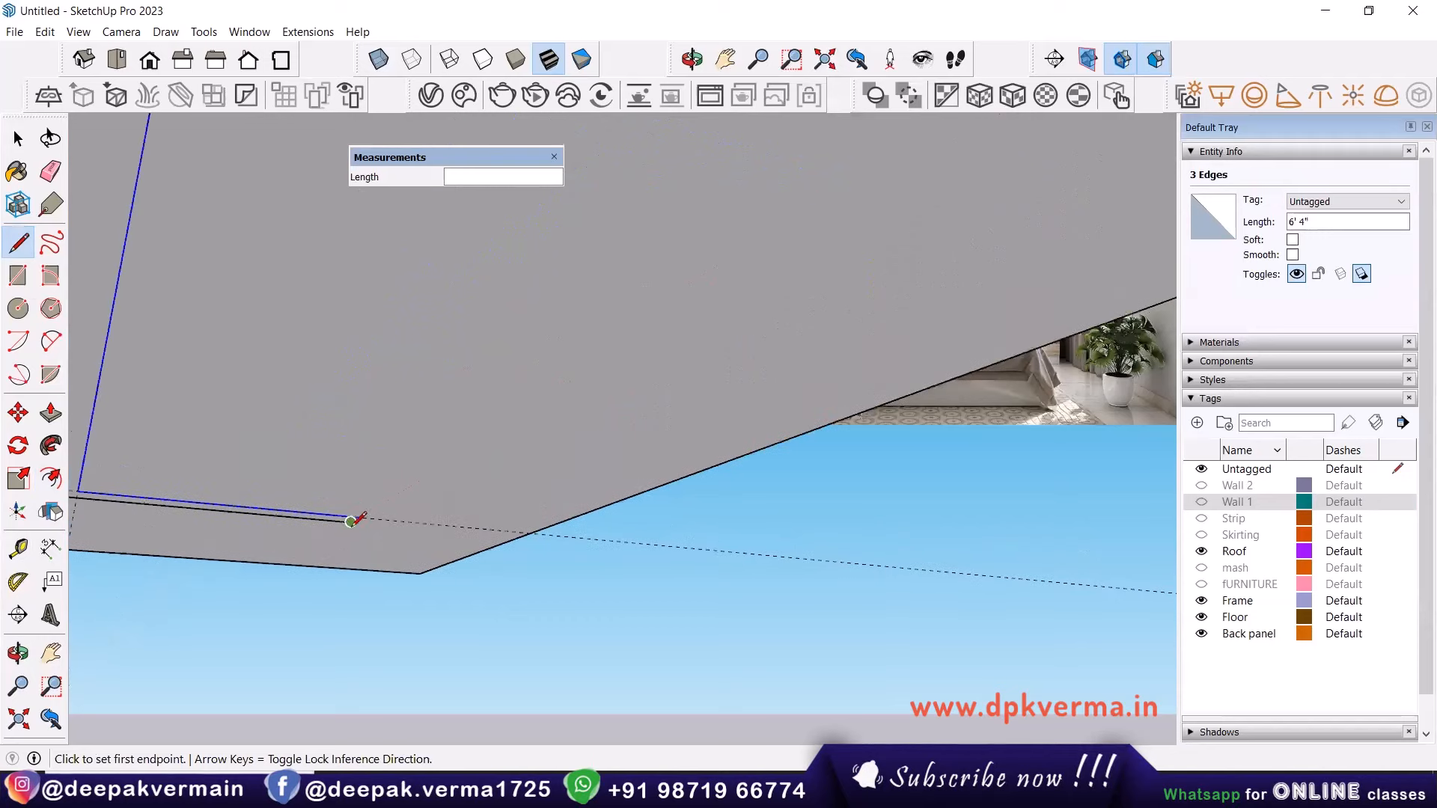
middle_click_drag(352, 513, 473, 424)
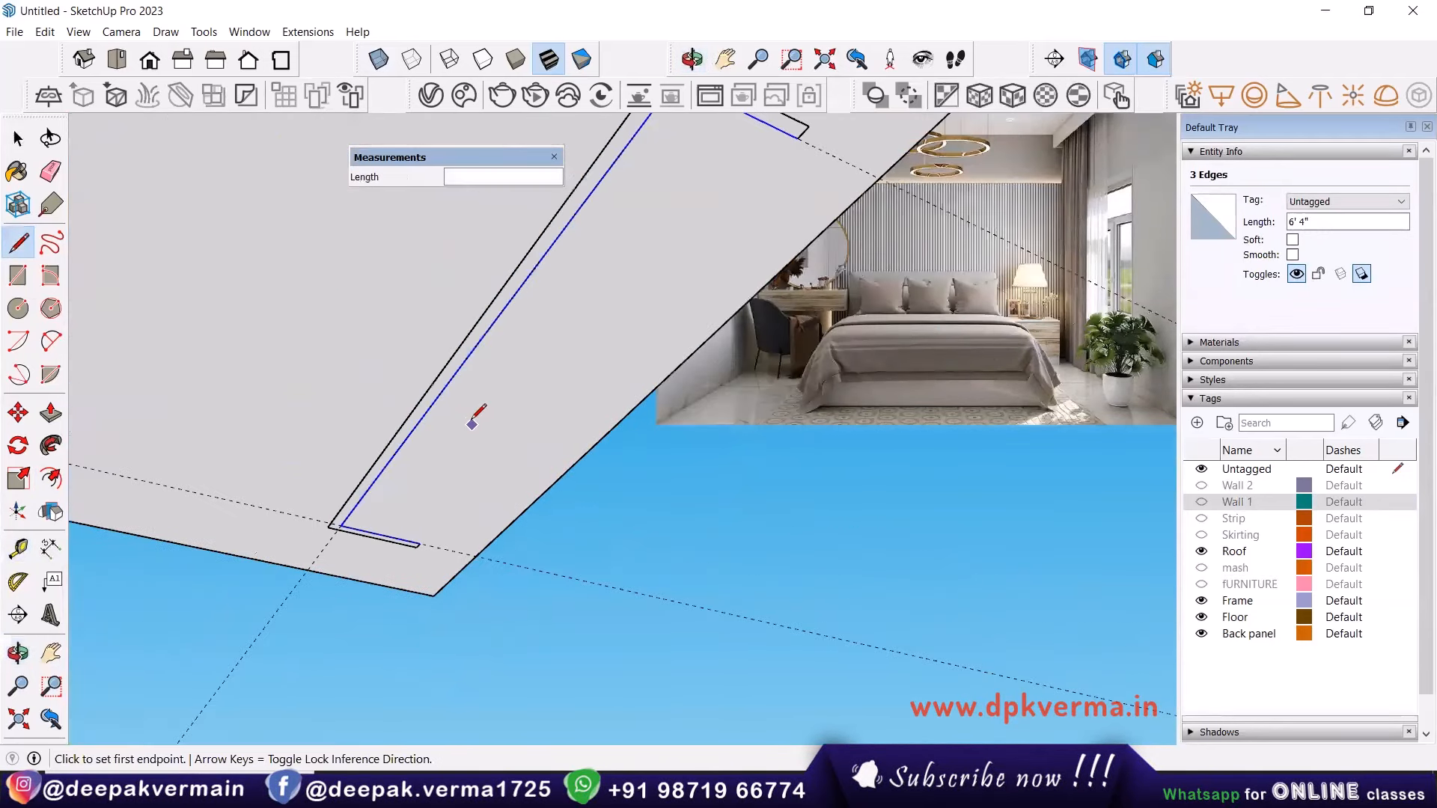
Push/Pull the U-shaped face 6 inches down from the ceiling.
key("p")
left_click(445, 374)
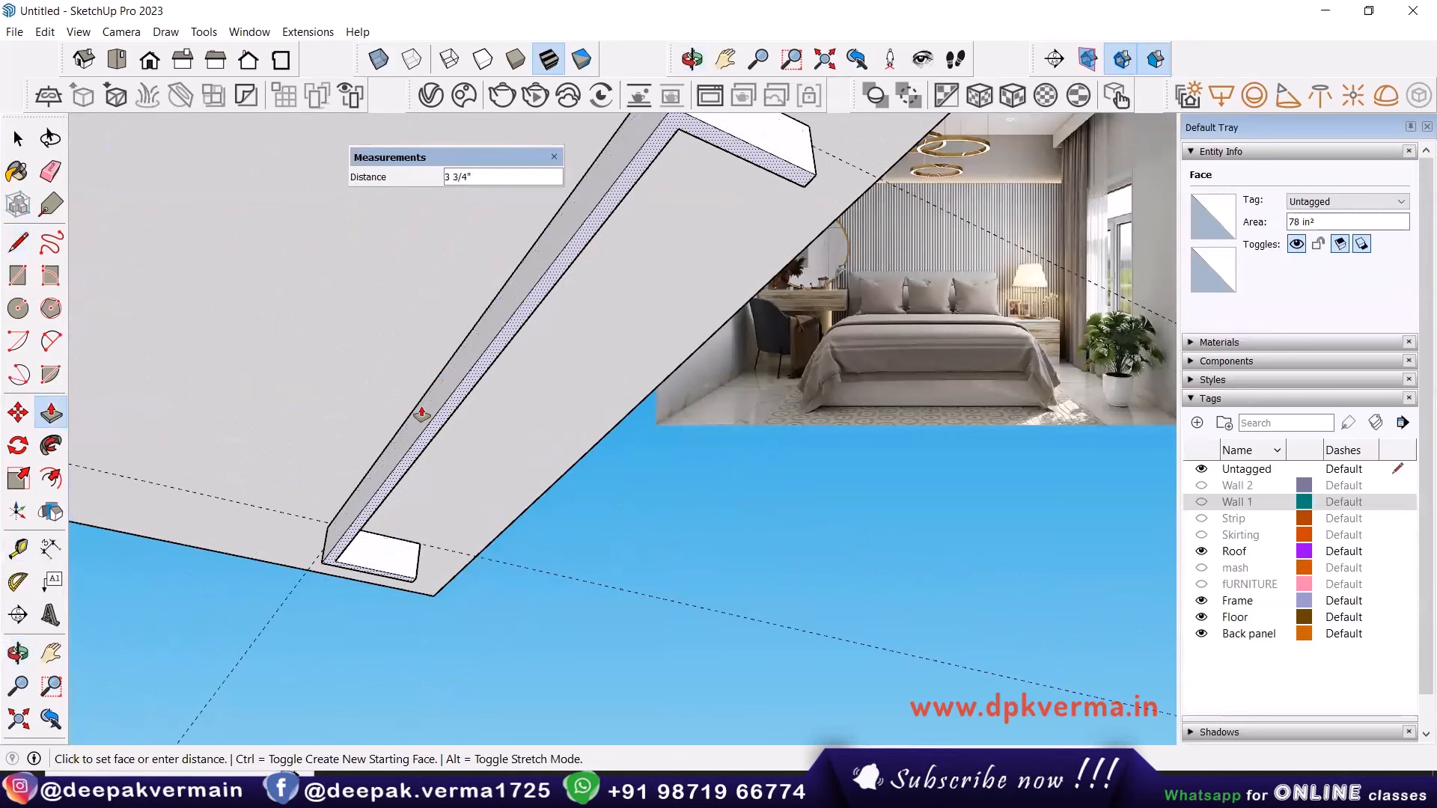
type("6")
key("Return")
Select all the connected geometry of the U-shaped pelmet and make it a group.
key("space")
triple_click(466, 365)
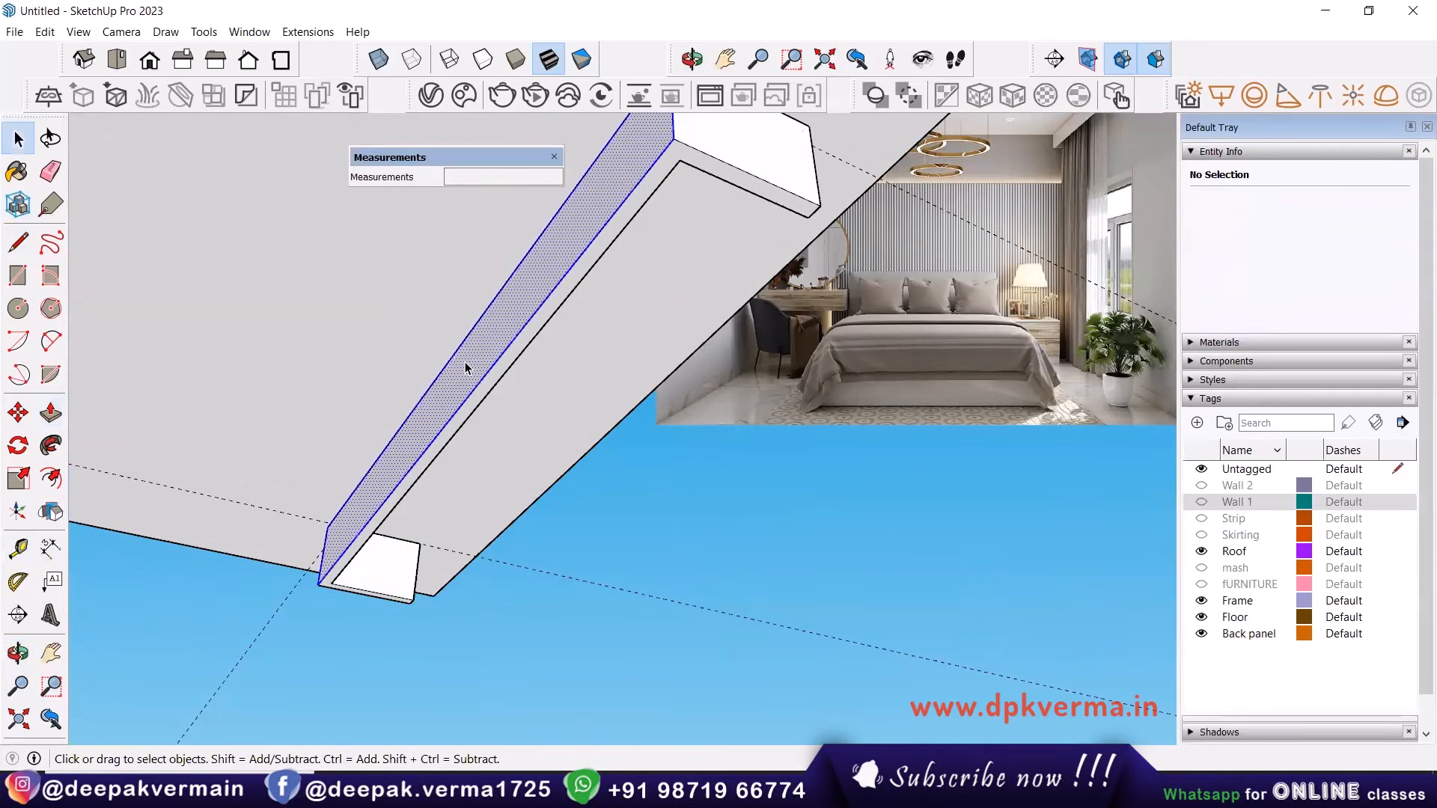
right_click(466, 365)
left_click(518, 542)
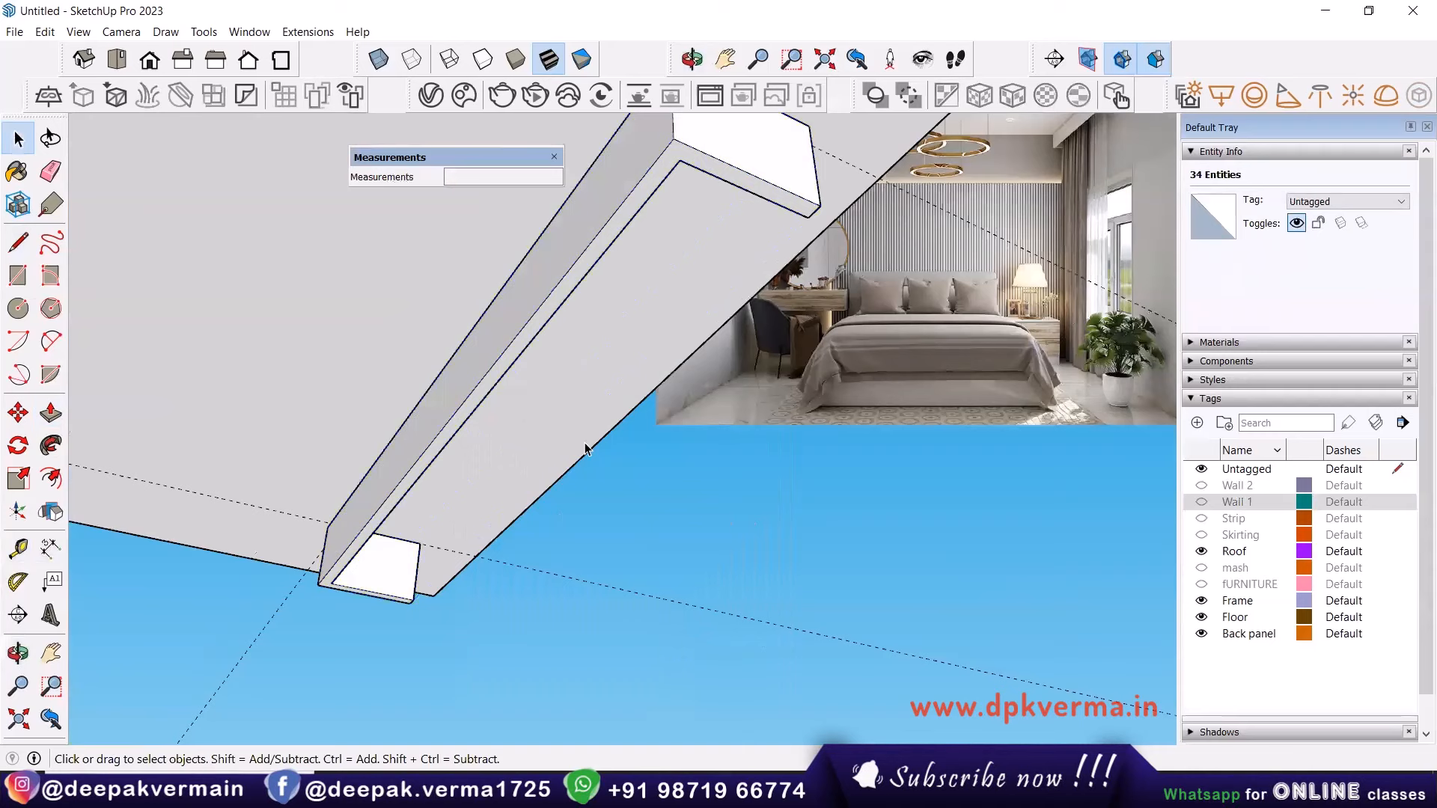
Show the Wall 1 tag again and check the pelmet above the window from inside the room.
scroll(536, 397, "down", 2)
scroll(536, 402, "down", 3)
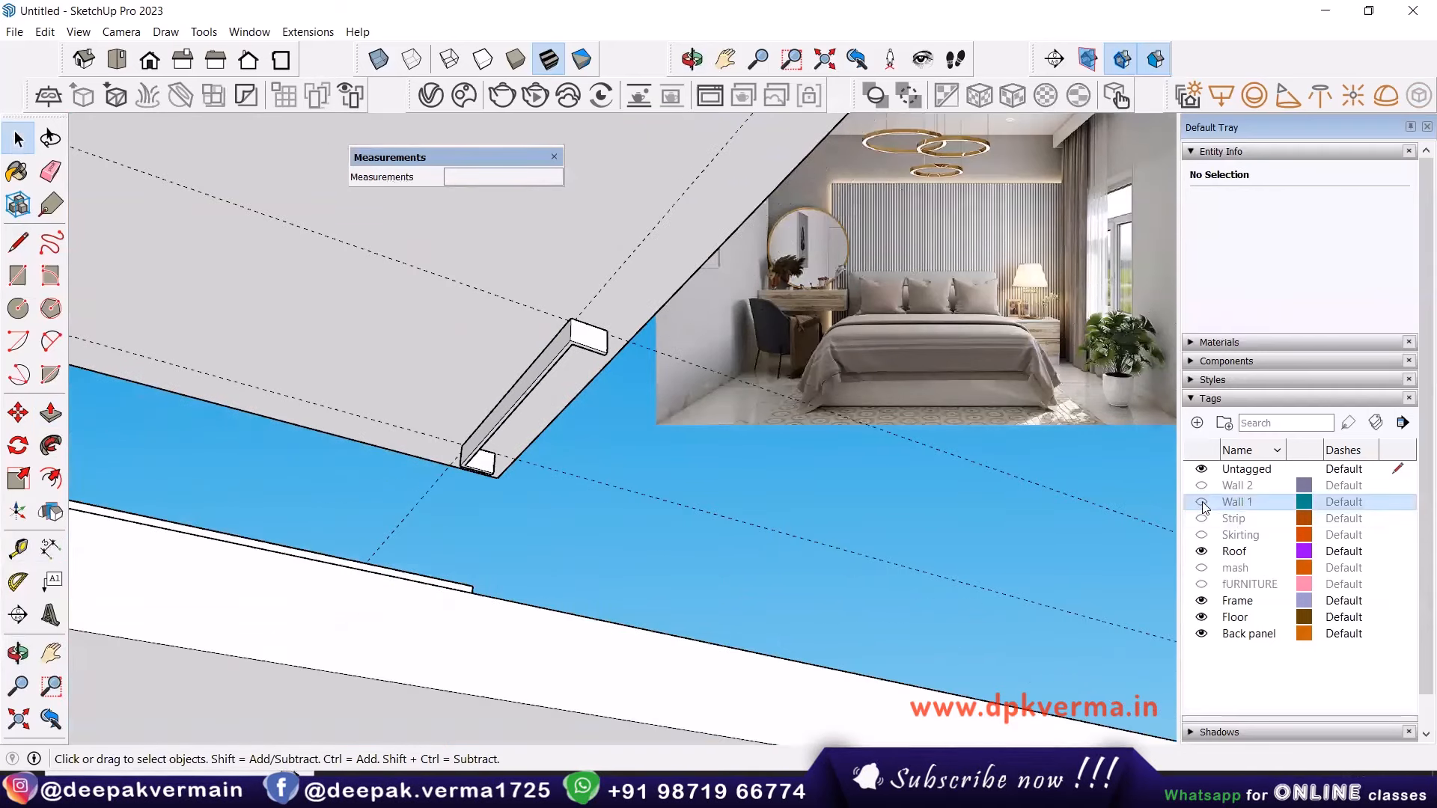
left_click(1202, 502)
middle_click_drag(1130, 506, 549, 421)
scroll(556, 385, "up", 3)
scroll(554, 419, "down", 2)
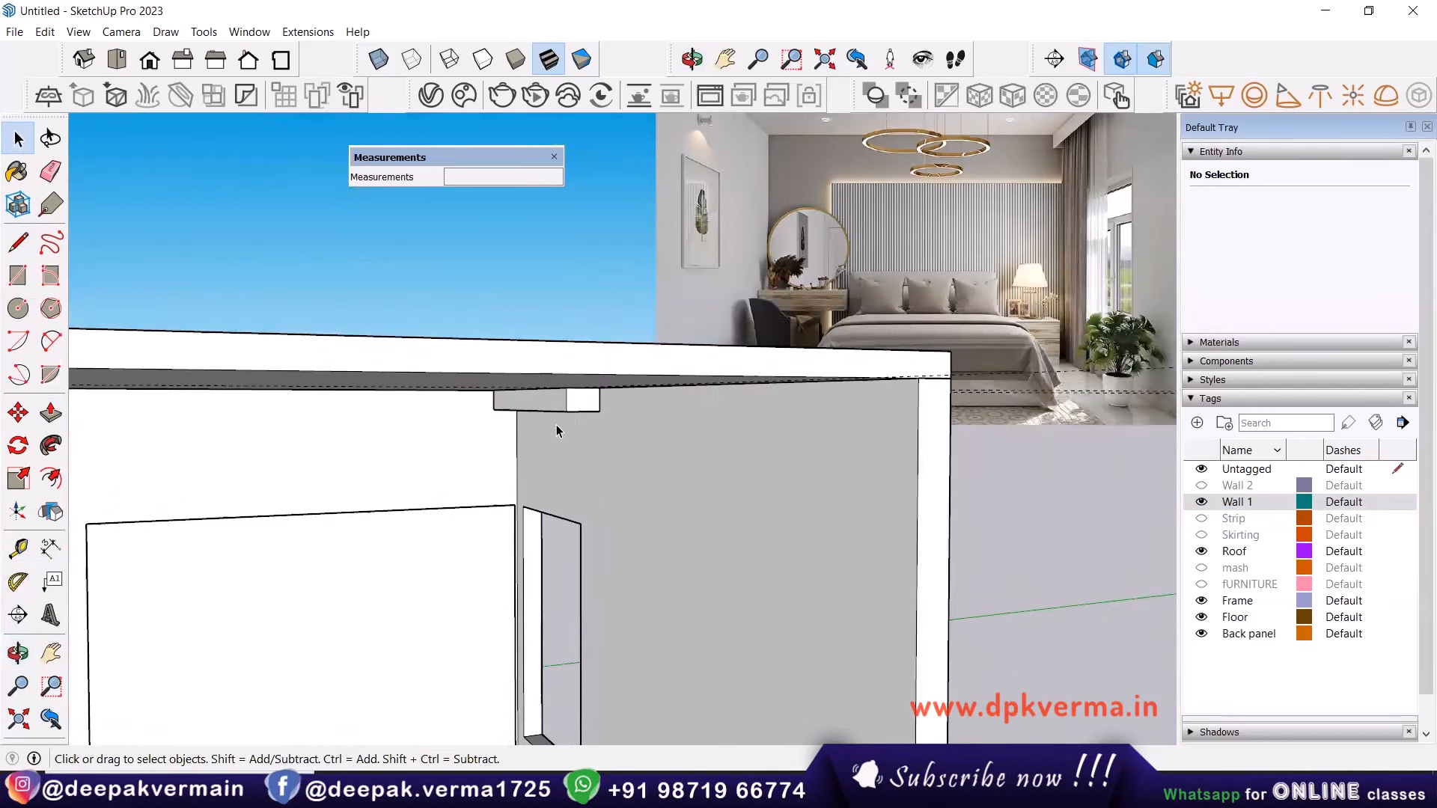
scroll(555, 424, "up", 2)
scroll(554, 433, "down", 3)
middle_click_drag(566, 469, 604, 344)
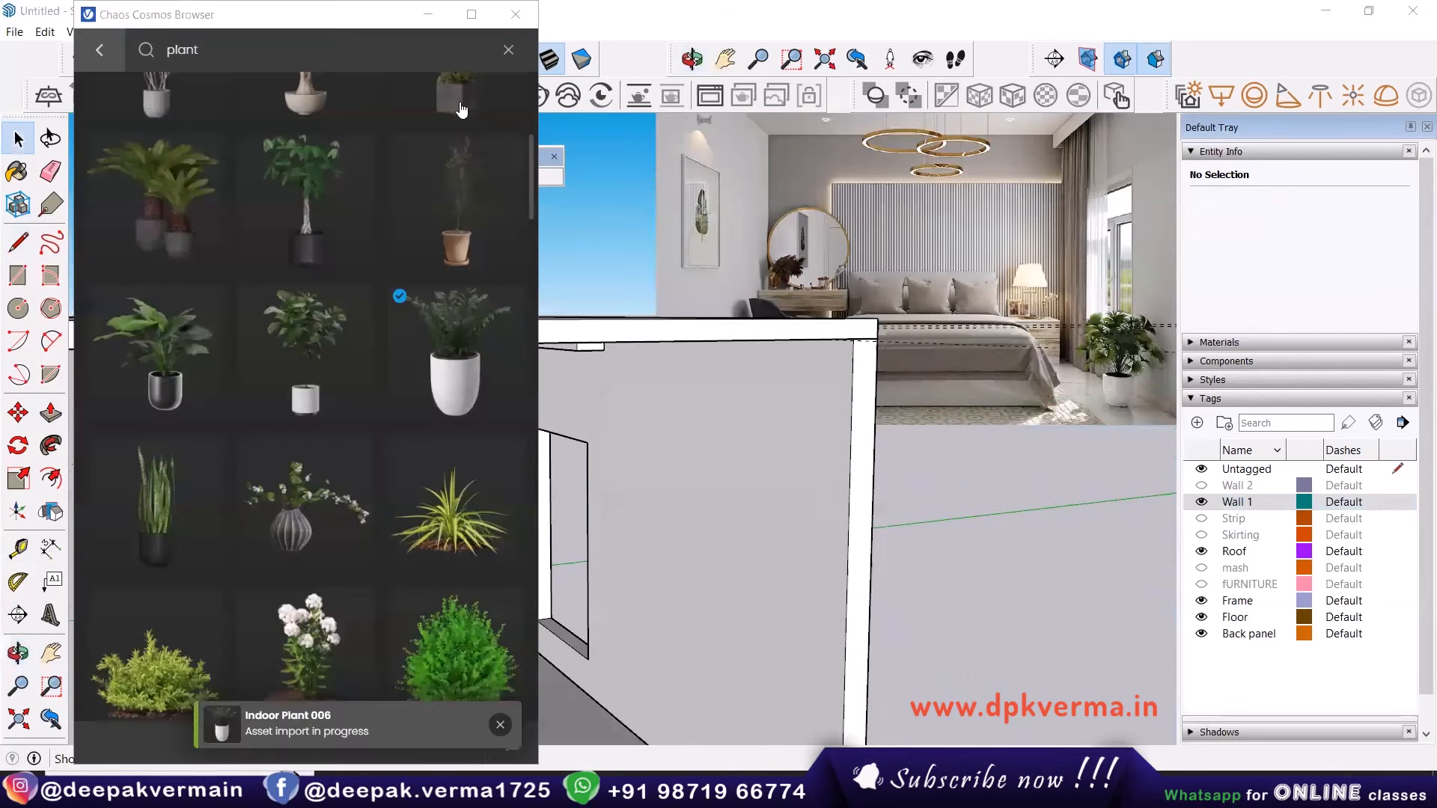
Search the Chaos Cosmos Browser for "curtain", then download and import the Curtains 005 asset.
left_click_drag(221, 53, 115, 69)
type("curto")
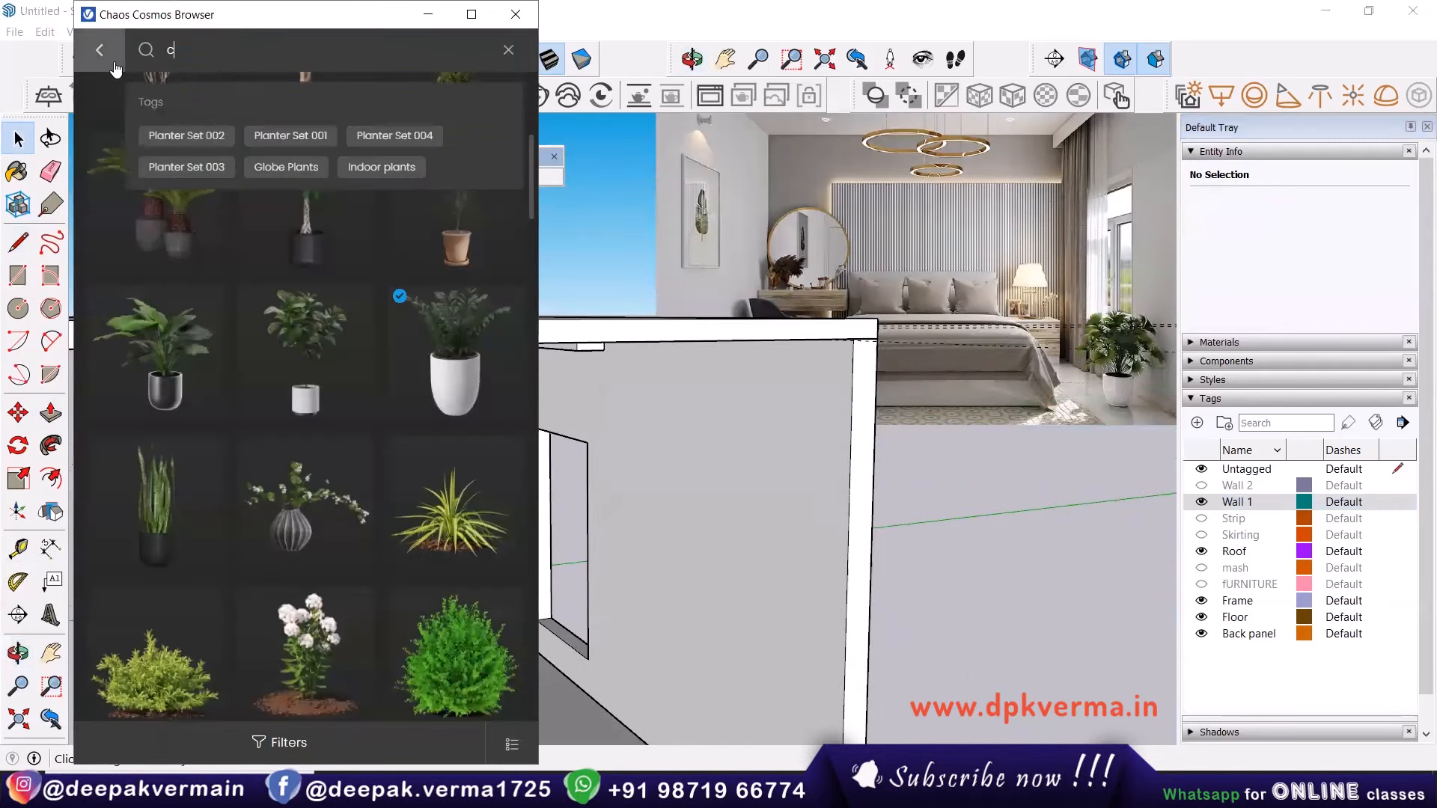
key("Return")
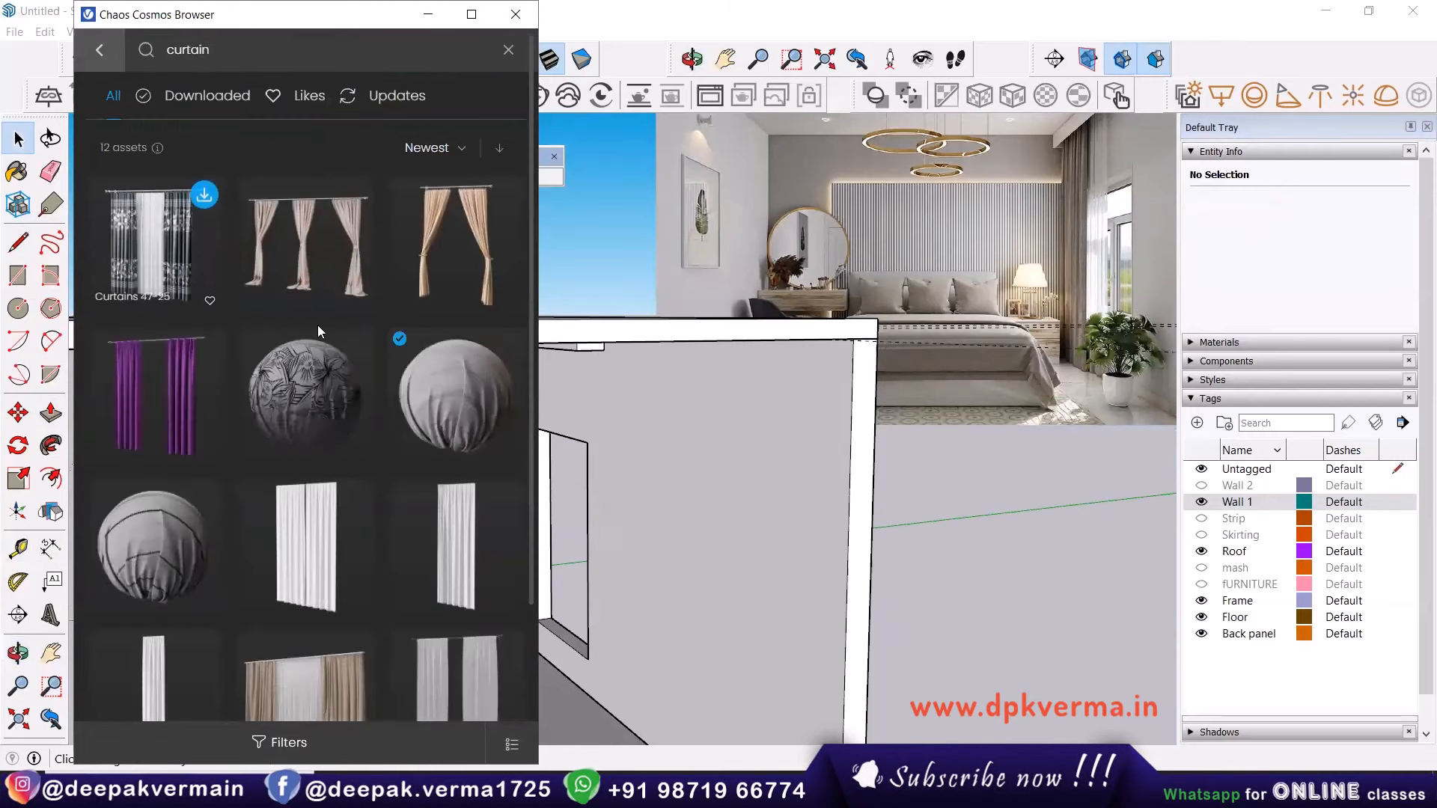
scroll(315, 332, "down", 3)
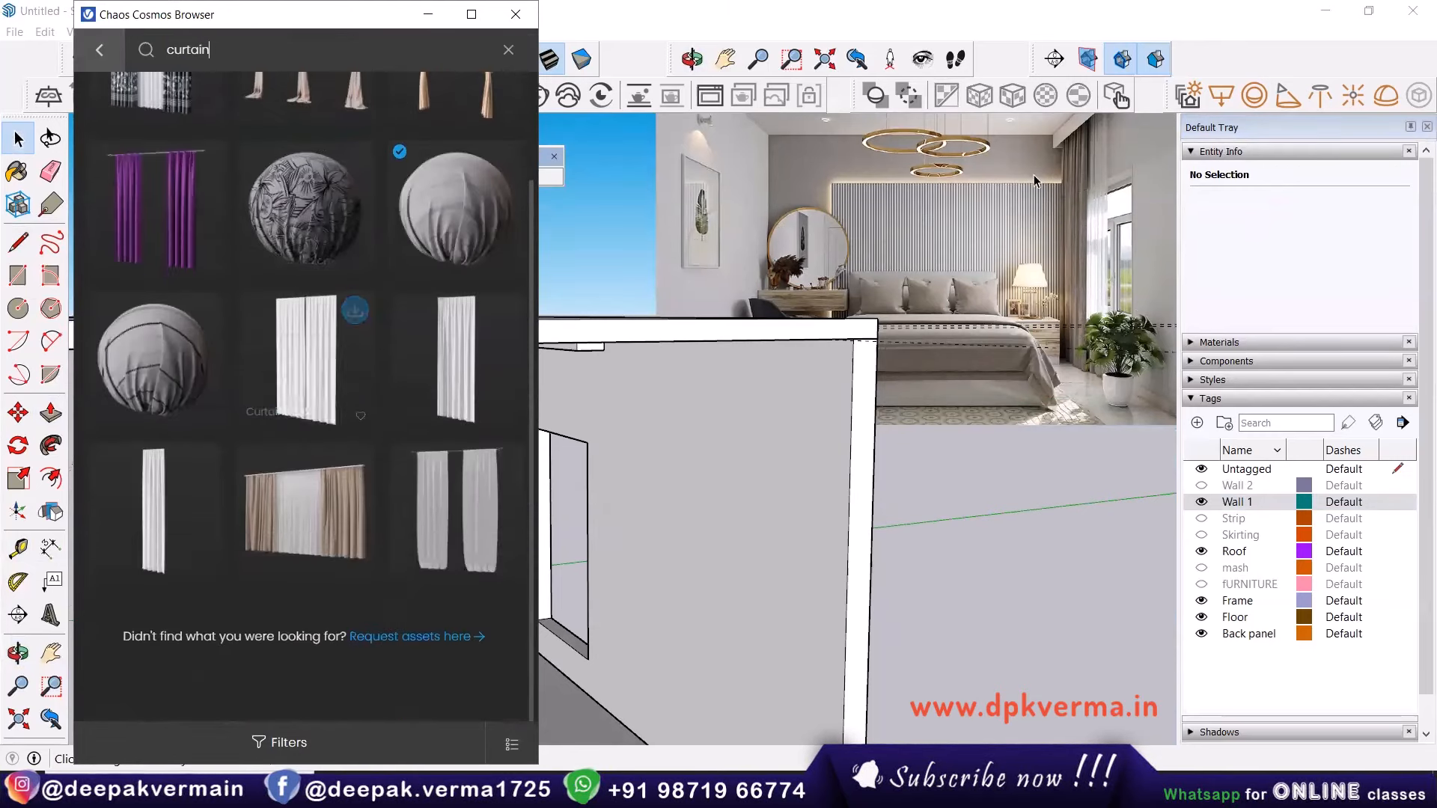
mouse_move(315, 345)
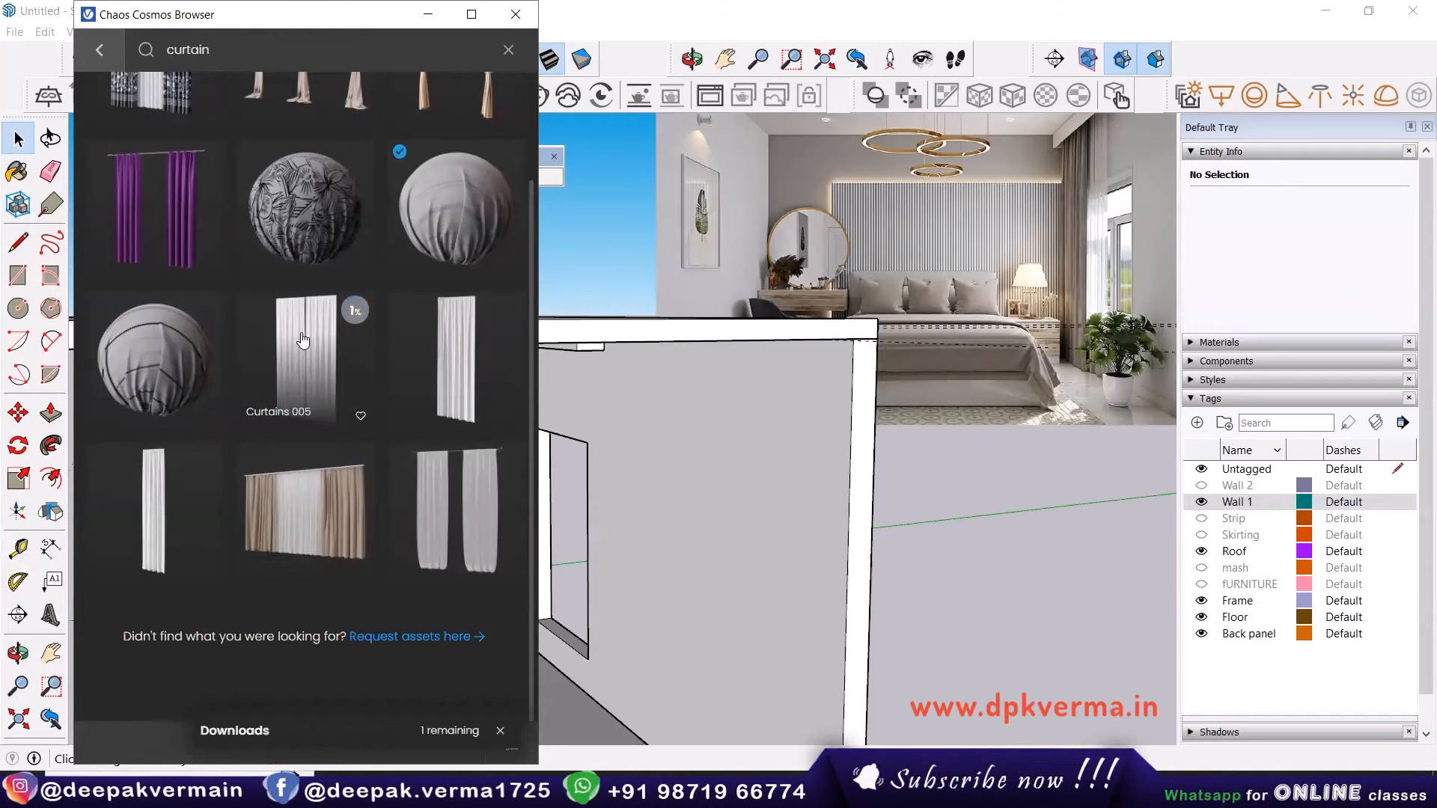
mouse_move(161, 498)
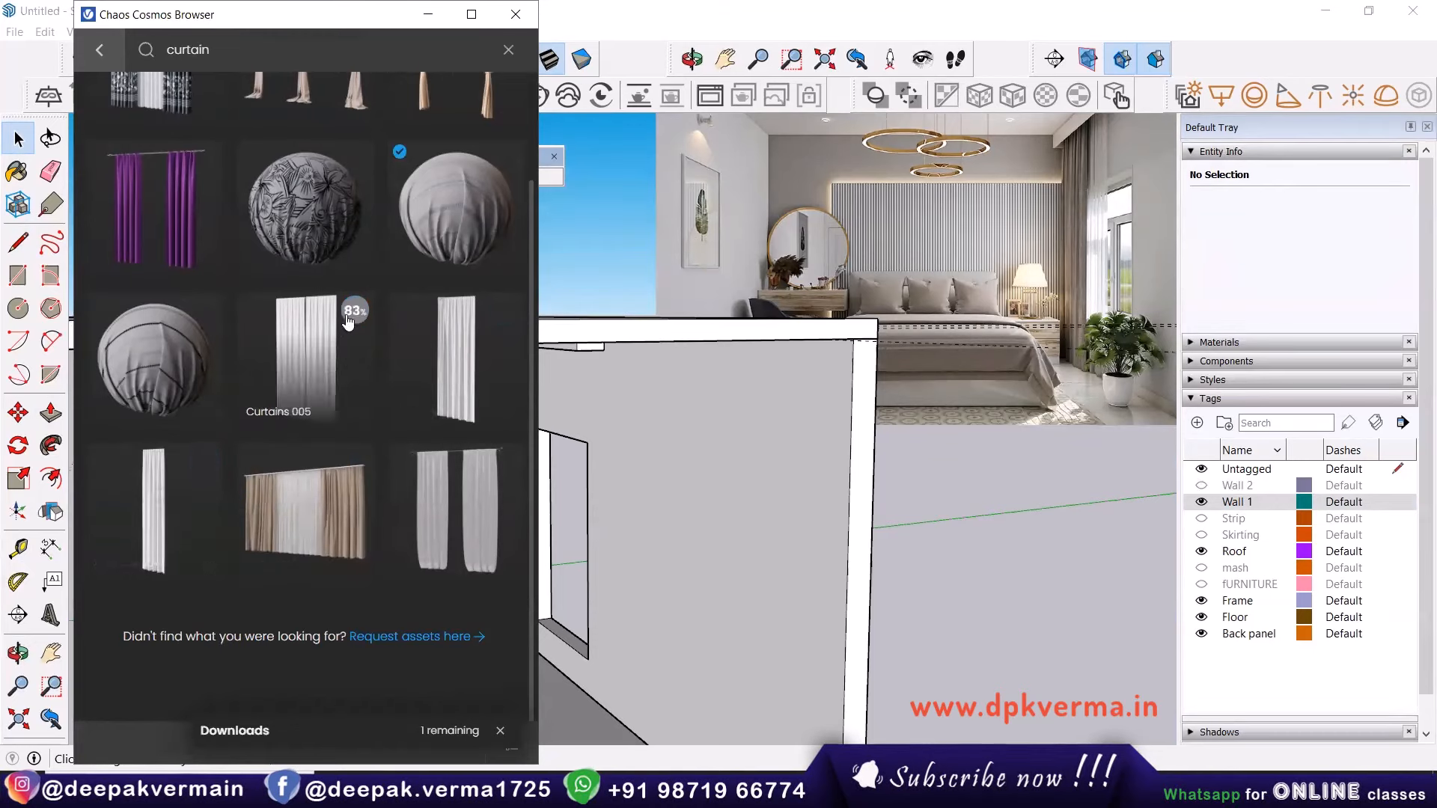
left_click(356, 309)
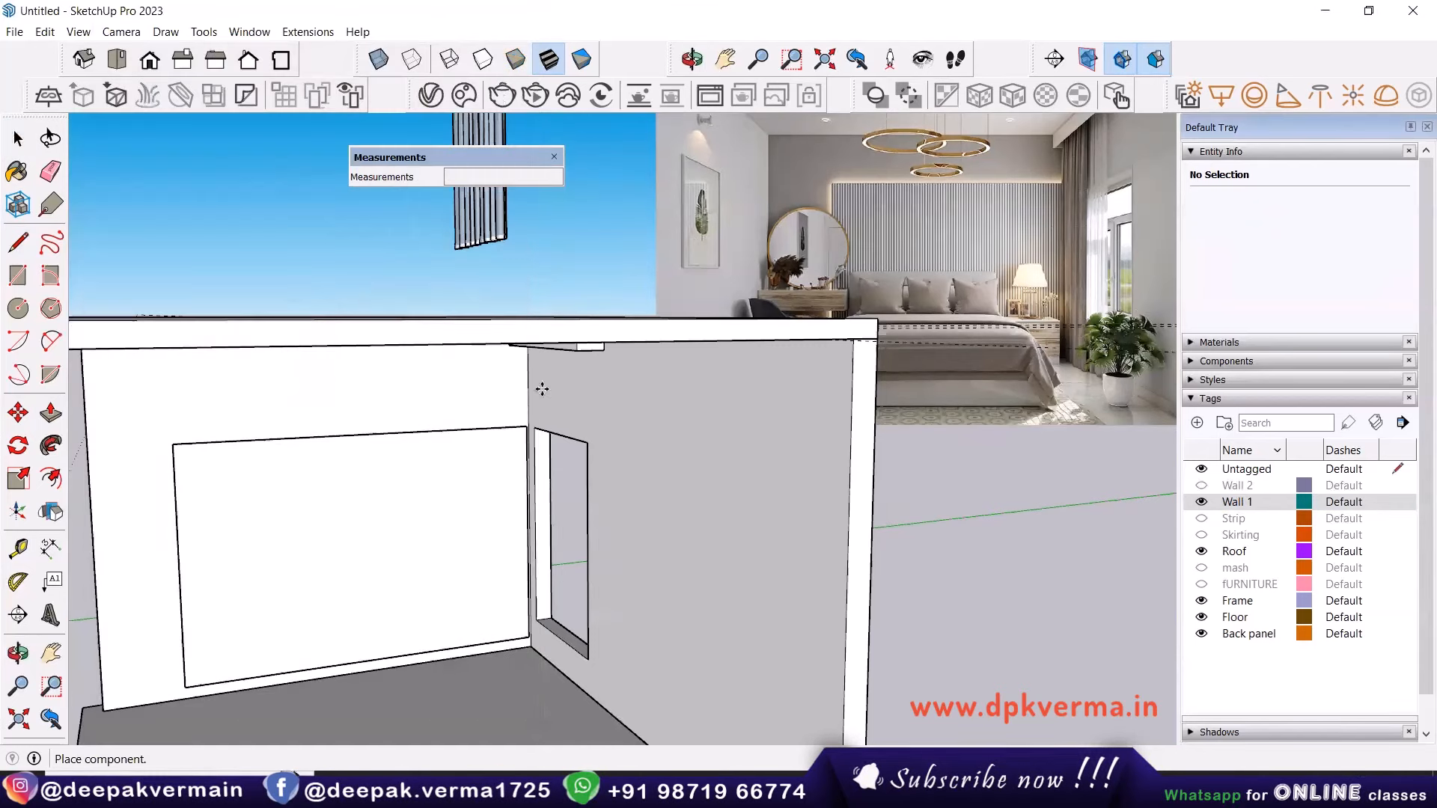
Place the Curtains 005 component on the room's floor near the window wall and select it.
scroll(565, 567, "down", 3)
middle_click_drag(560, 649, 542, 572, "shift")
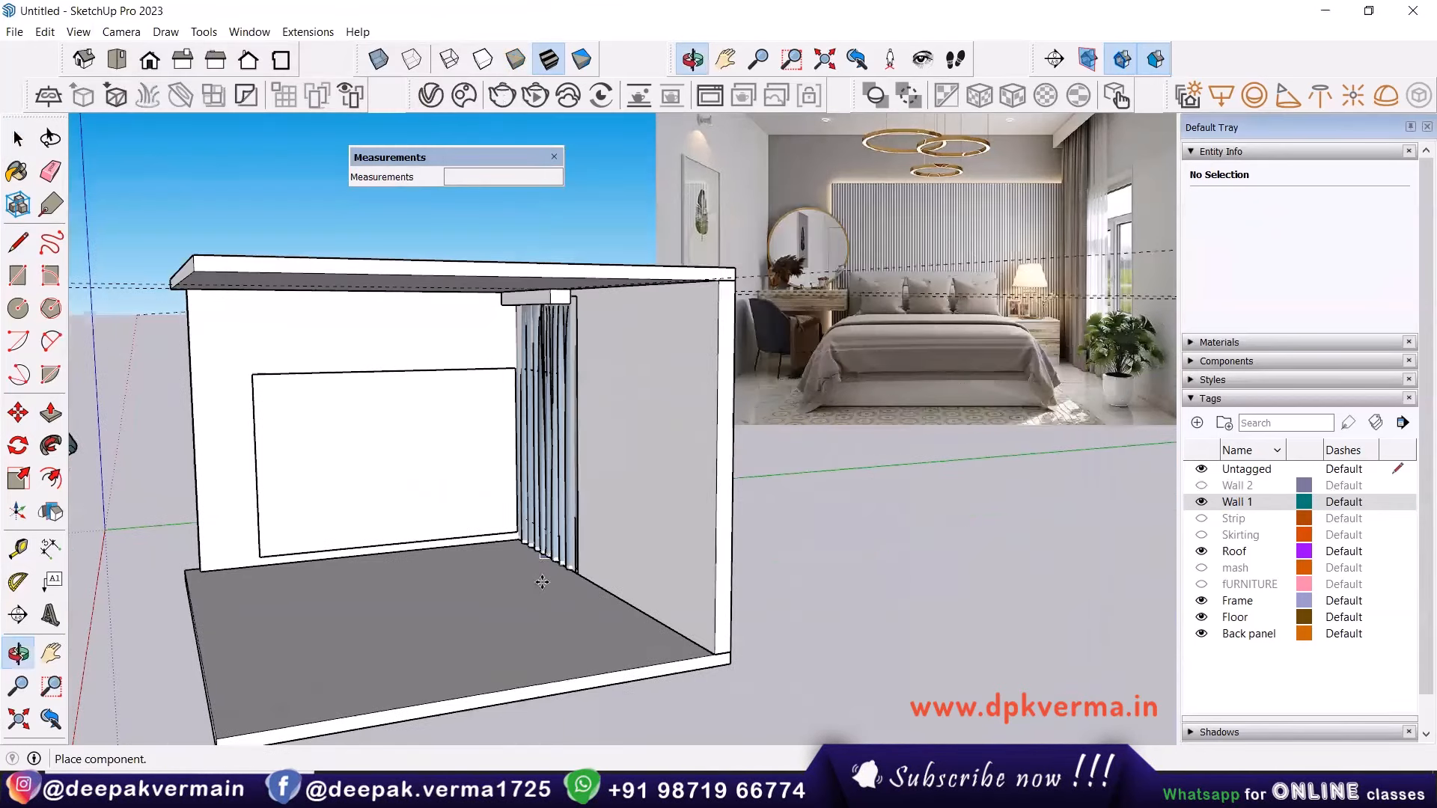
left_click(503, 629)
middle_click_drag(584, 627, 342, 631)
key("Escape")
middle_click_drag(447, 627, 612, 577)
left_click(561, 587)
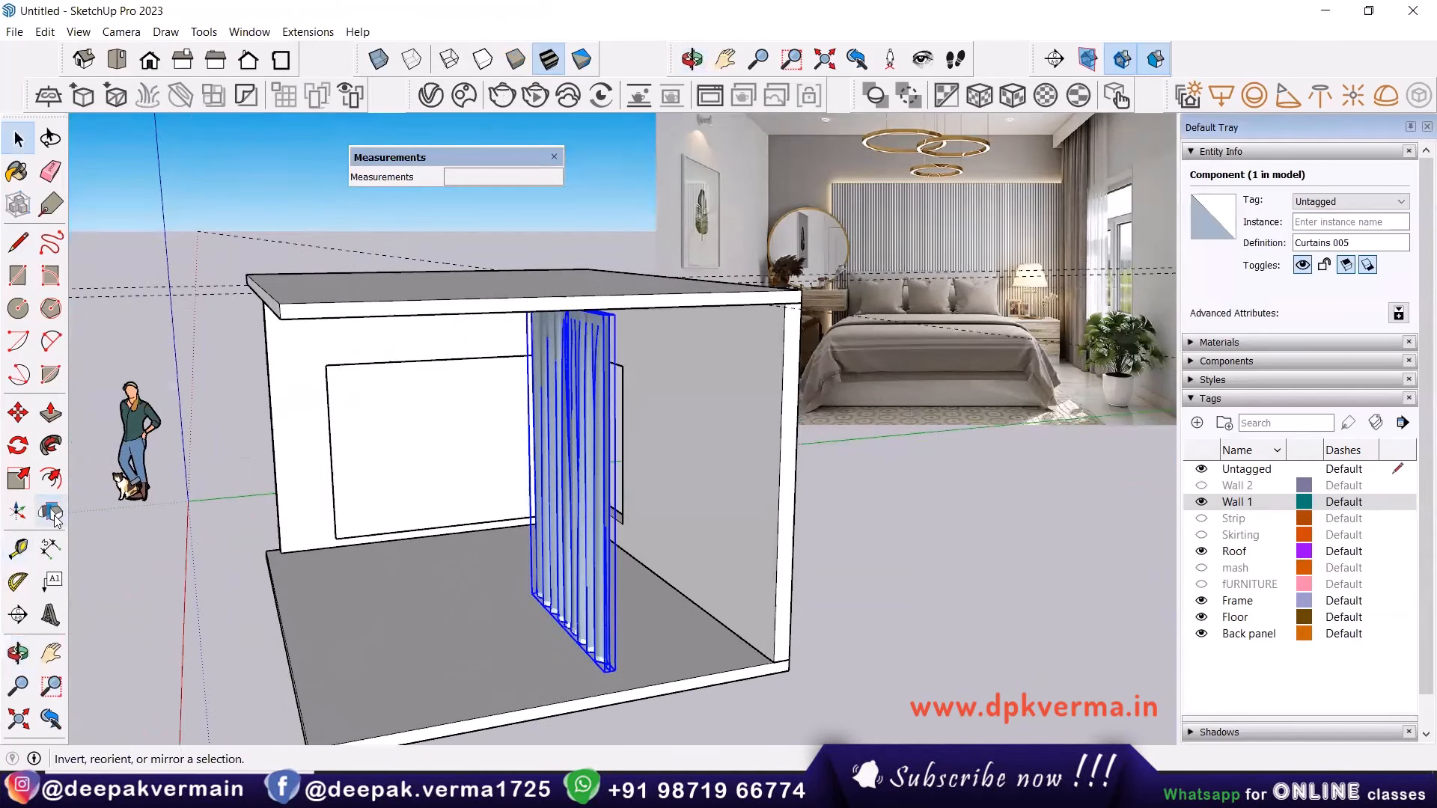
Mirror the Curtains 005 component with the Flip tool.
left_click(51, 512)
left_click(609, 527)
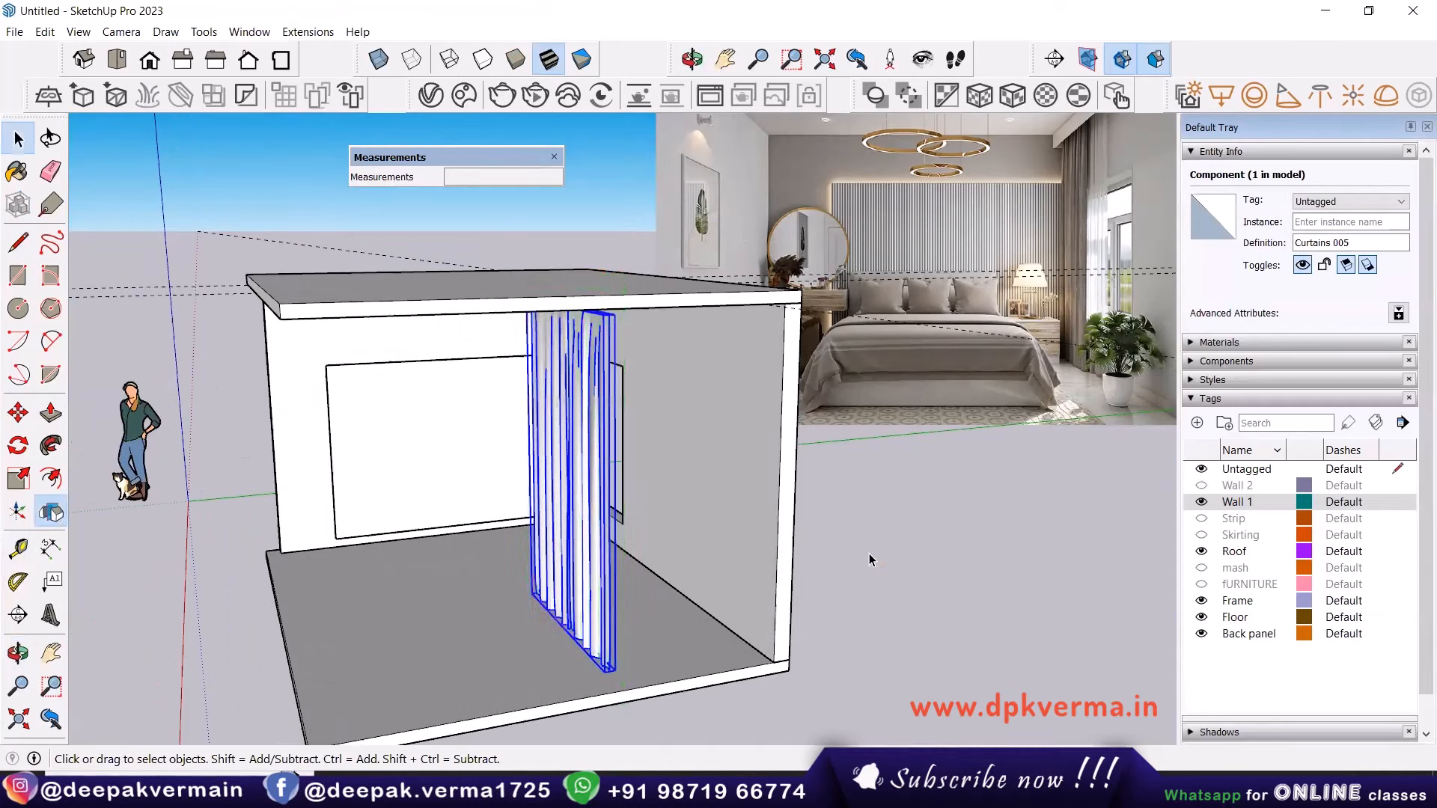
left_click(869, 560)
Move Curtains 005 by its upper corner against the window wall beneath the pelmet.
left_click(580, 517)
middle_click_drag(580, 517, 596, 301)
key("m")
scroll(633, 271, "up", 5)
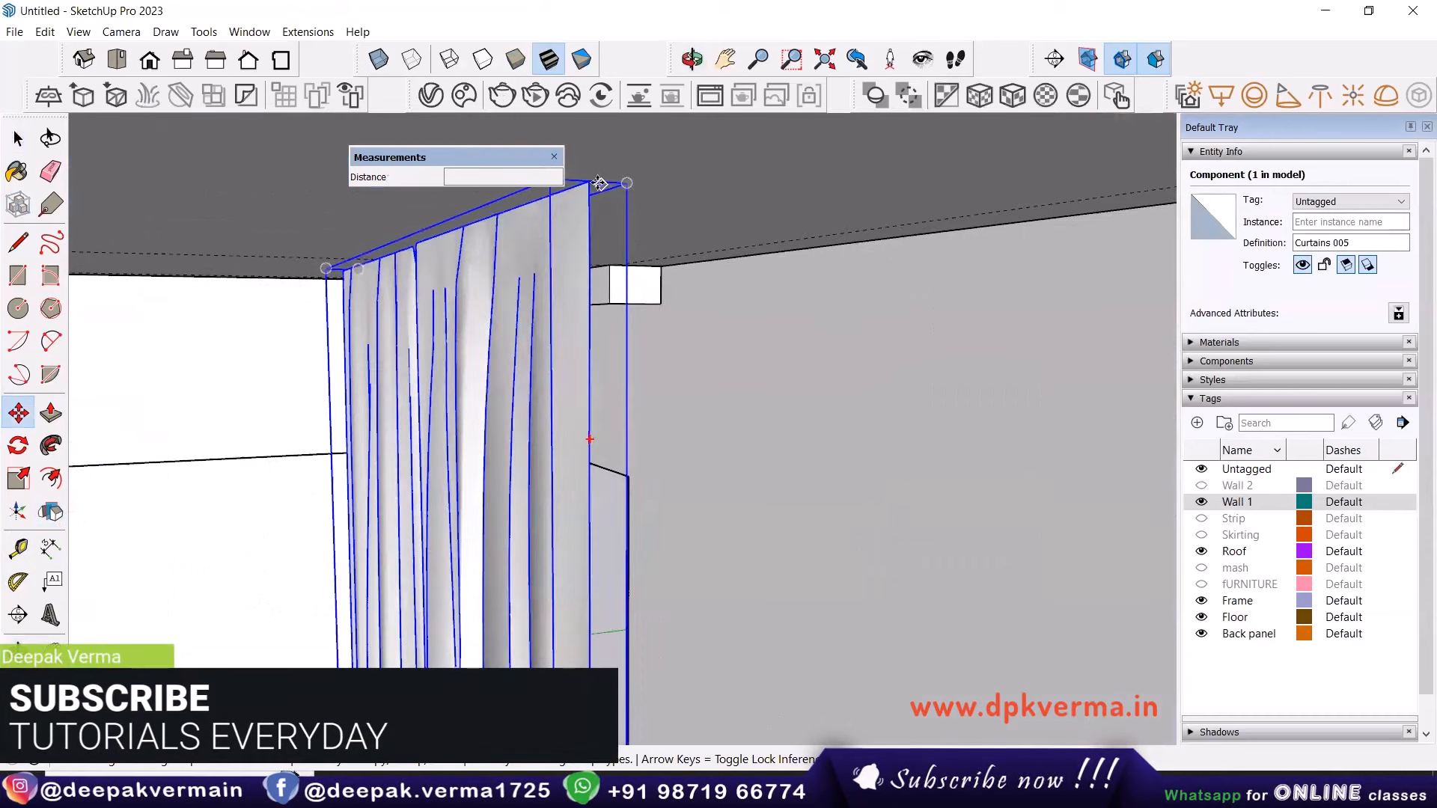
left_click(589, 181)
scroll(633, 292, "up", 3)
middle_click_drag(632, 292, 517, 449)
scroll(586, 141, "up", 1)
scroll(586, 141, "down", 1)
left_click(573, 307)
scroll(629, 469, "down", 3)
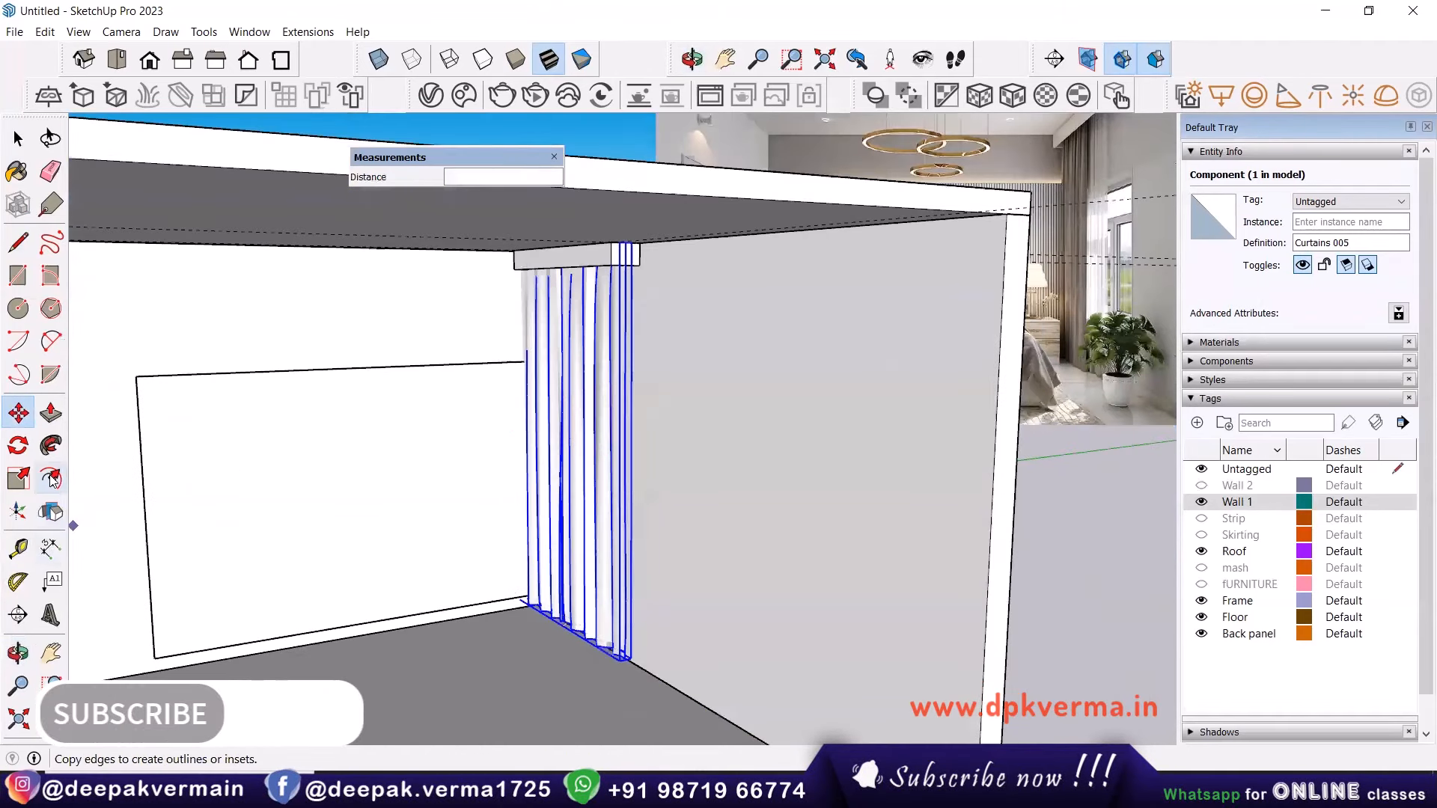
Scale Curtains 005 narrower along the red axis so it covers less of the window wall.
left_click(18, 477)
scroll(620, 457, "up", 3)
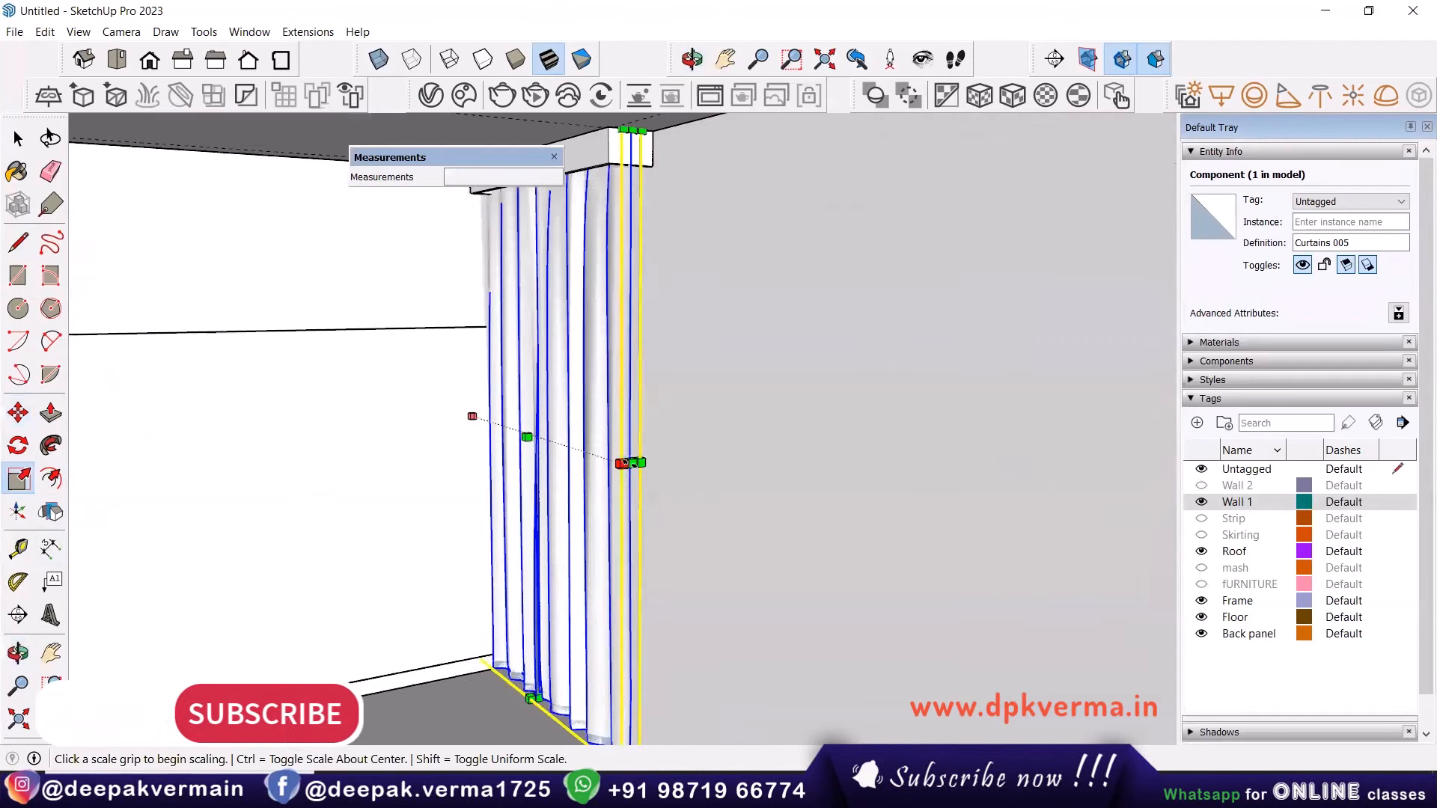
left_click(633, 462)
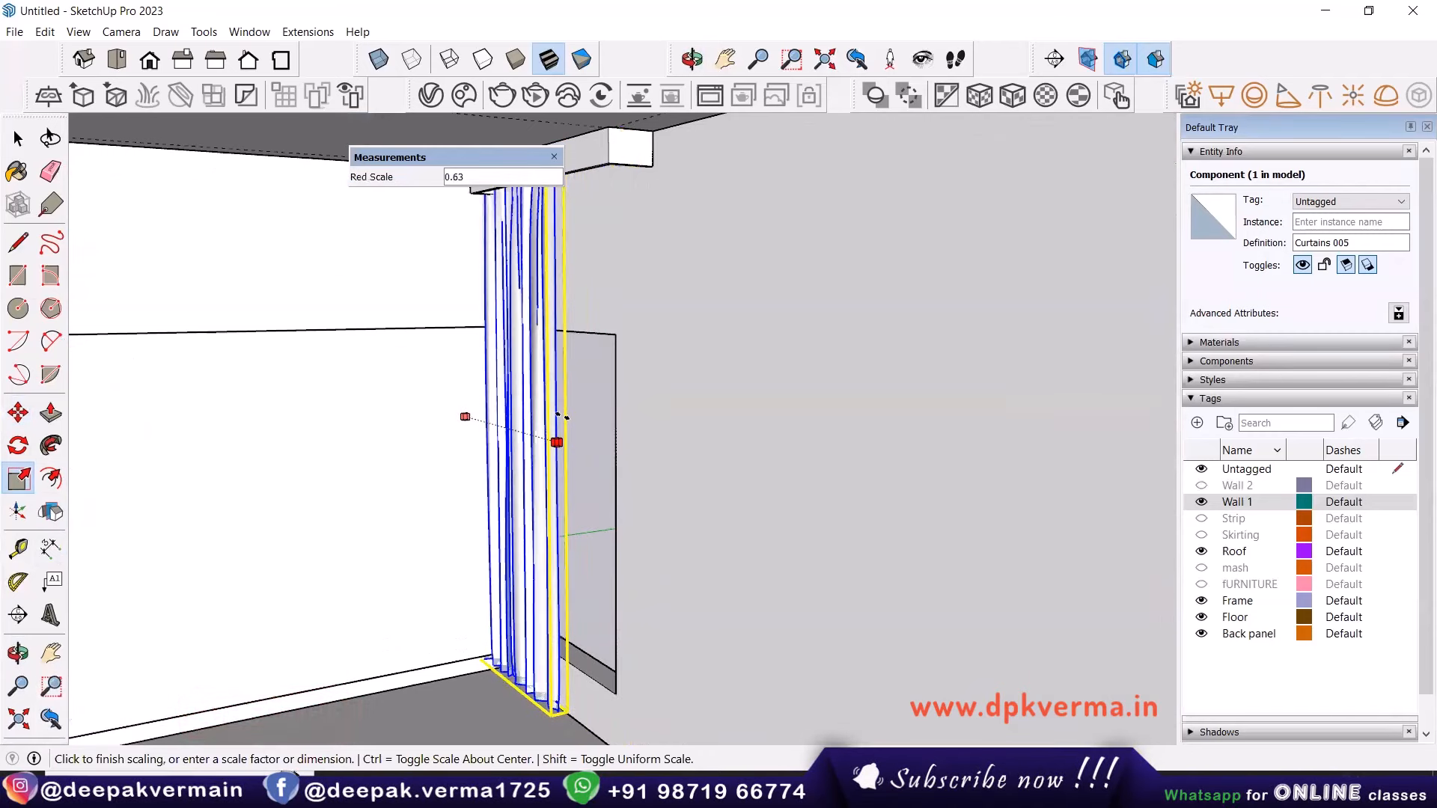
left_click(573, 422)
key("space")
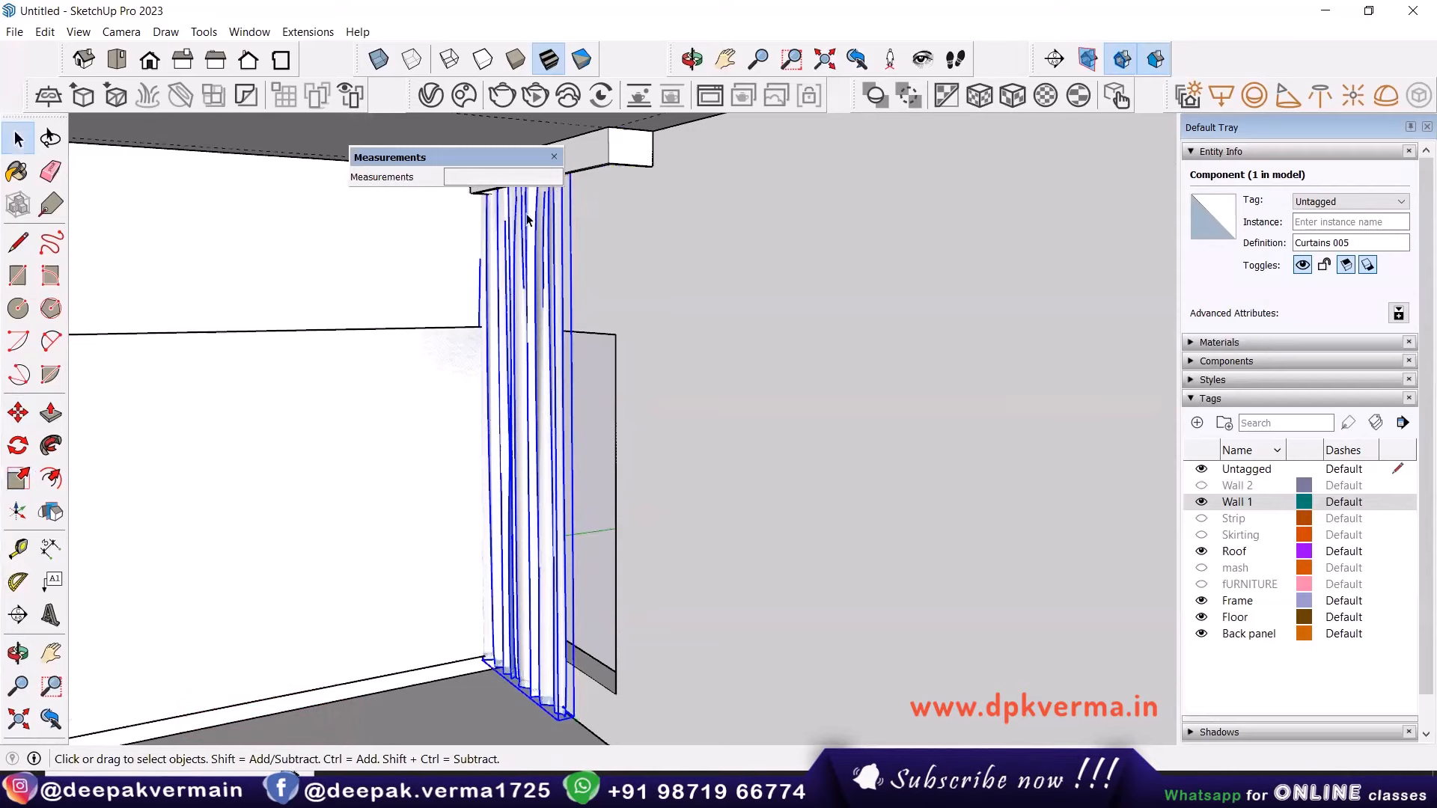
Move Curtains 005 by its upper corner about 1' 5" along the red axis towards the pelmet's front end.
middle_click_drag(573, 422, 571, 217)
scroll(551, 245, "up", 4)
key("m")
scroll(561, 250, "up", 2)
left_click(572, 202)
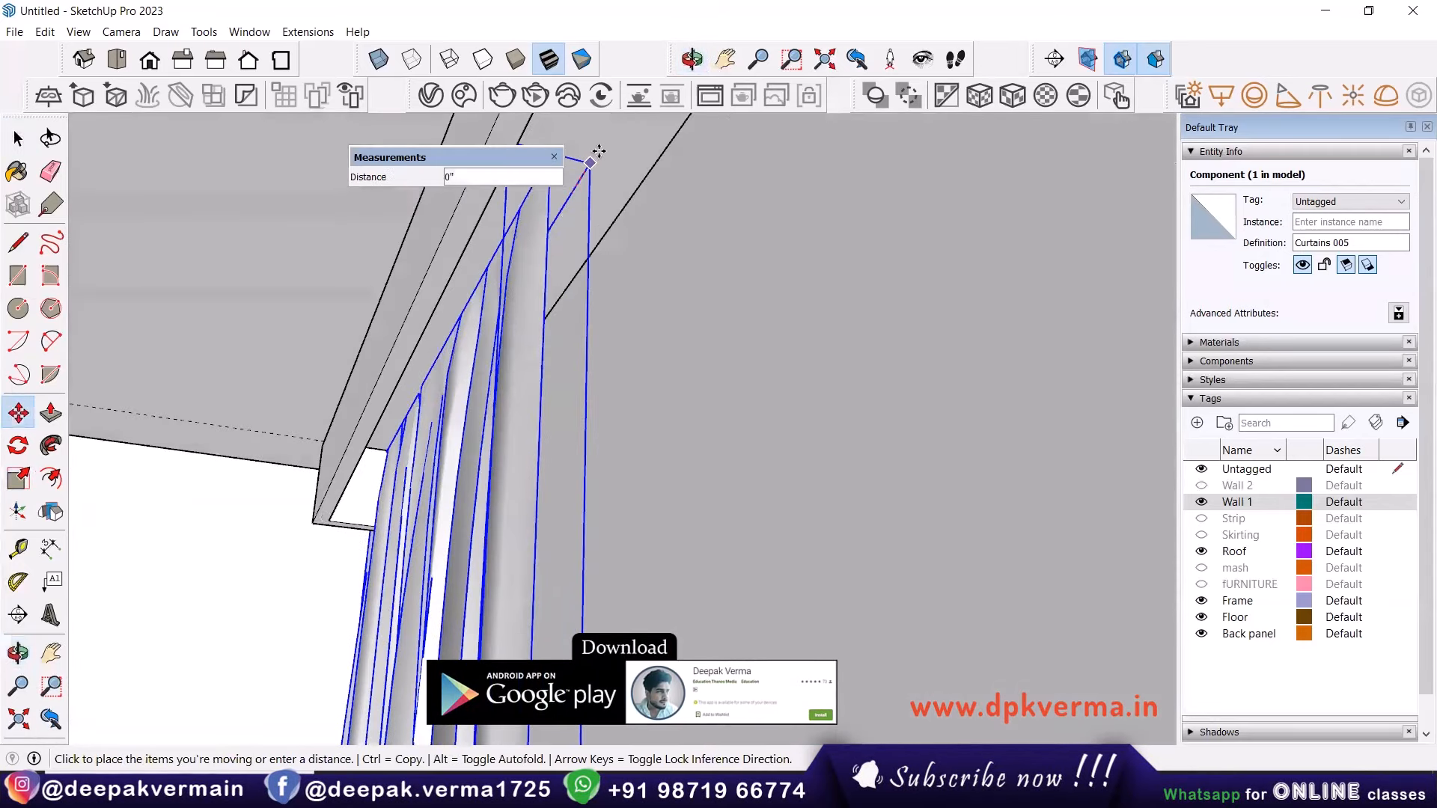
middle_click_drag(613, 127, 586, 224)
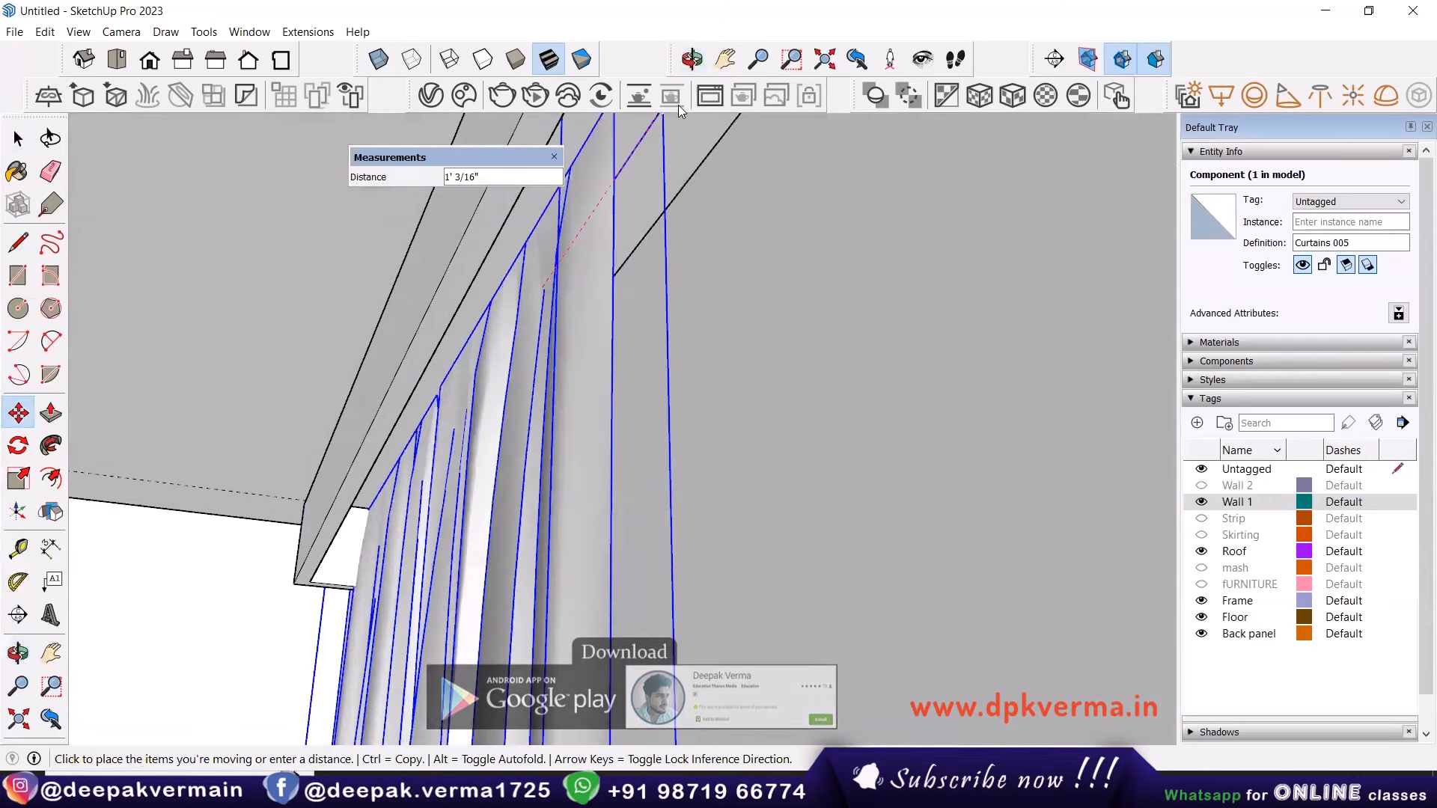
scroll(629, 207, "down", 2)
middle_click_drag(656, 154, 629, 202, "shift")
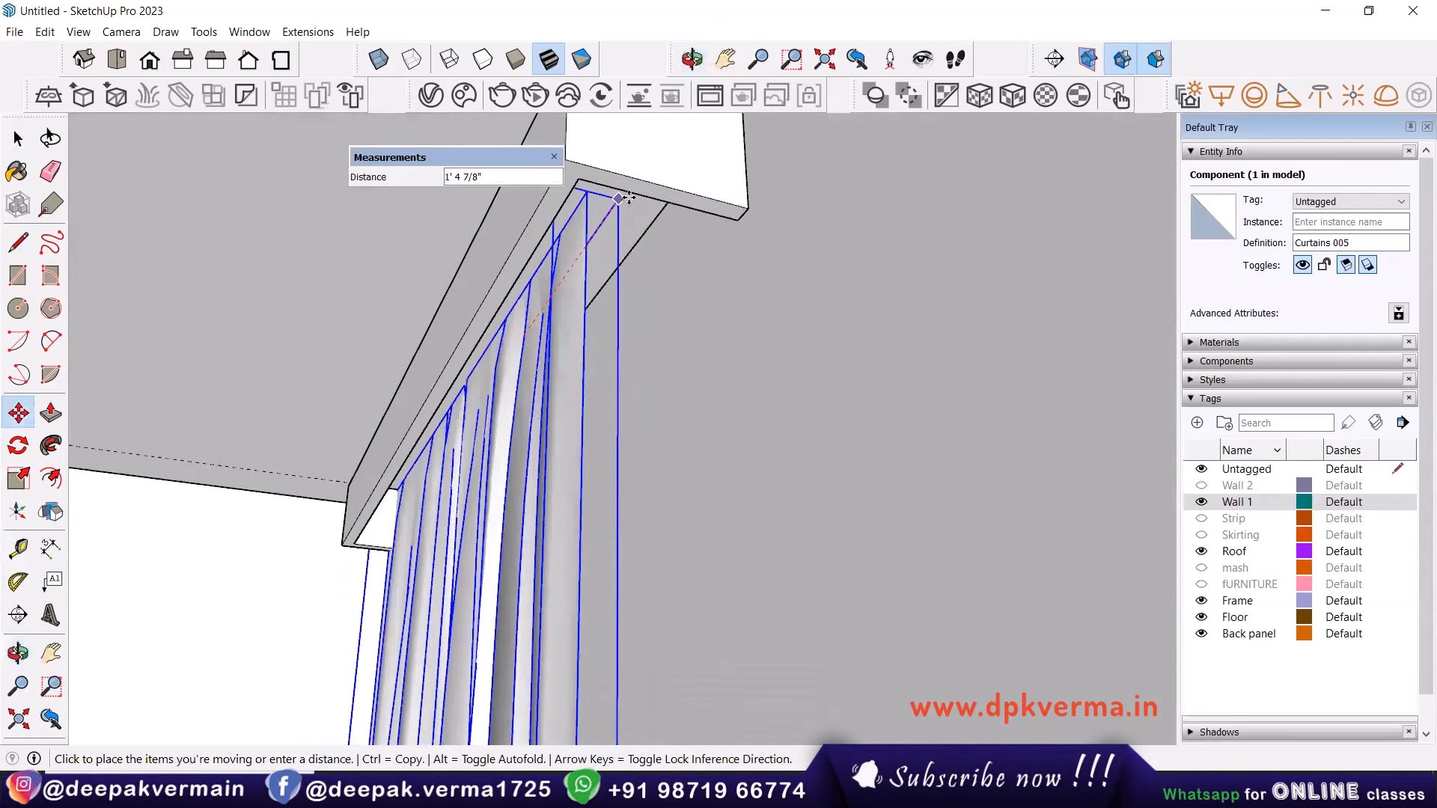
left_click(615, 221)
key("space")
scroll(573, 287, "down", 2)
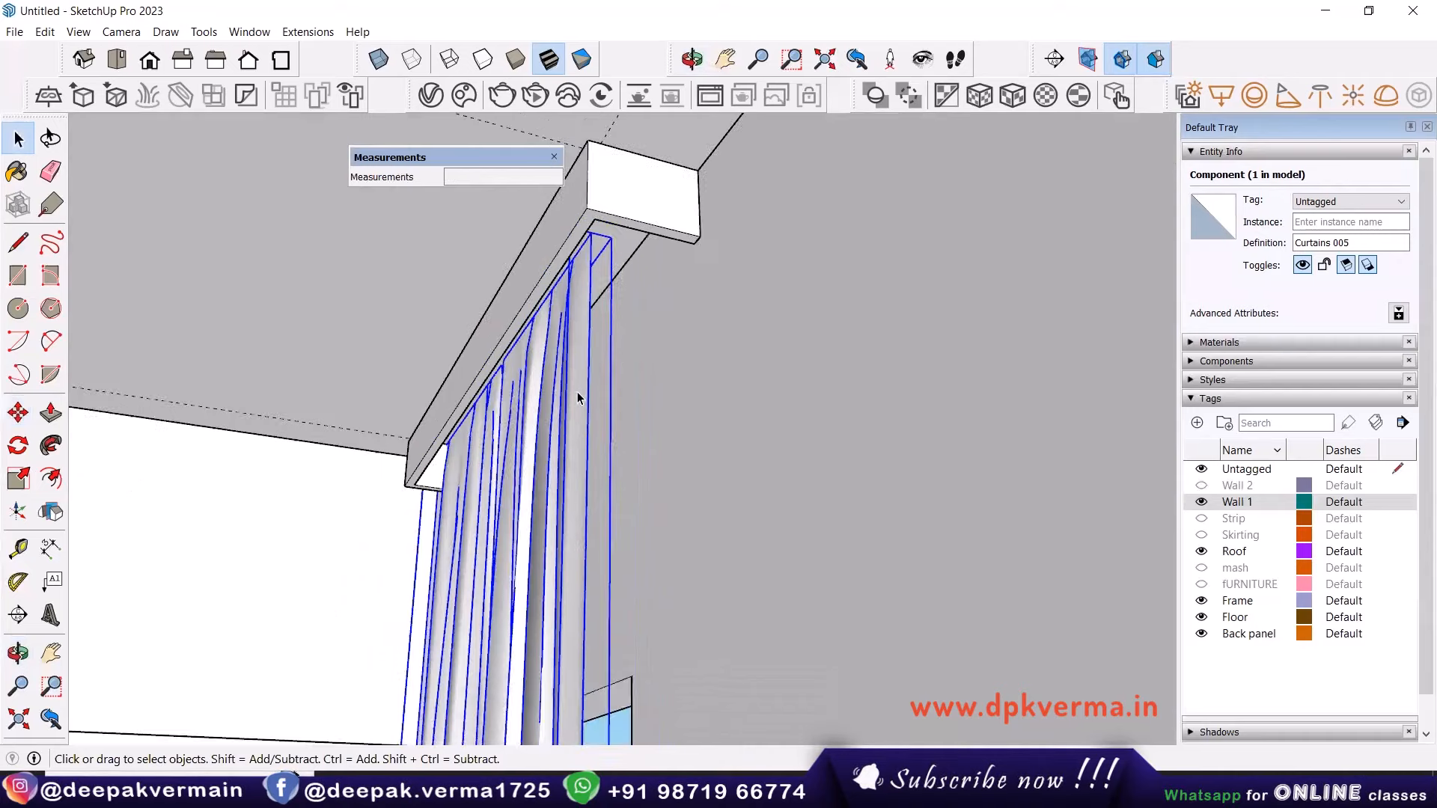
Delete the Curtains 005 component from the room.
middle_click_drag(578, 396, 482, 545)
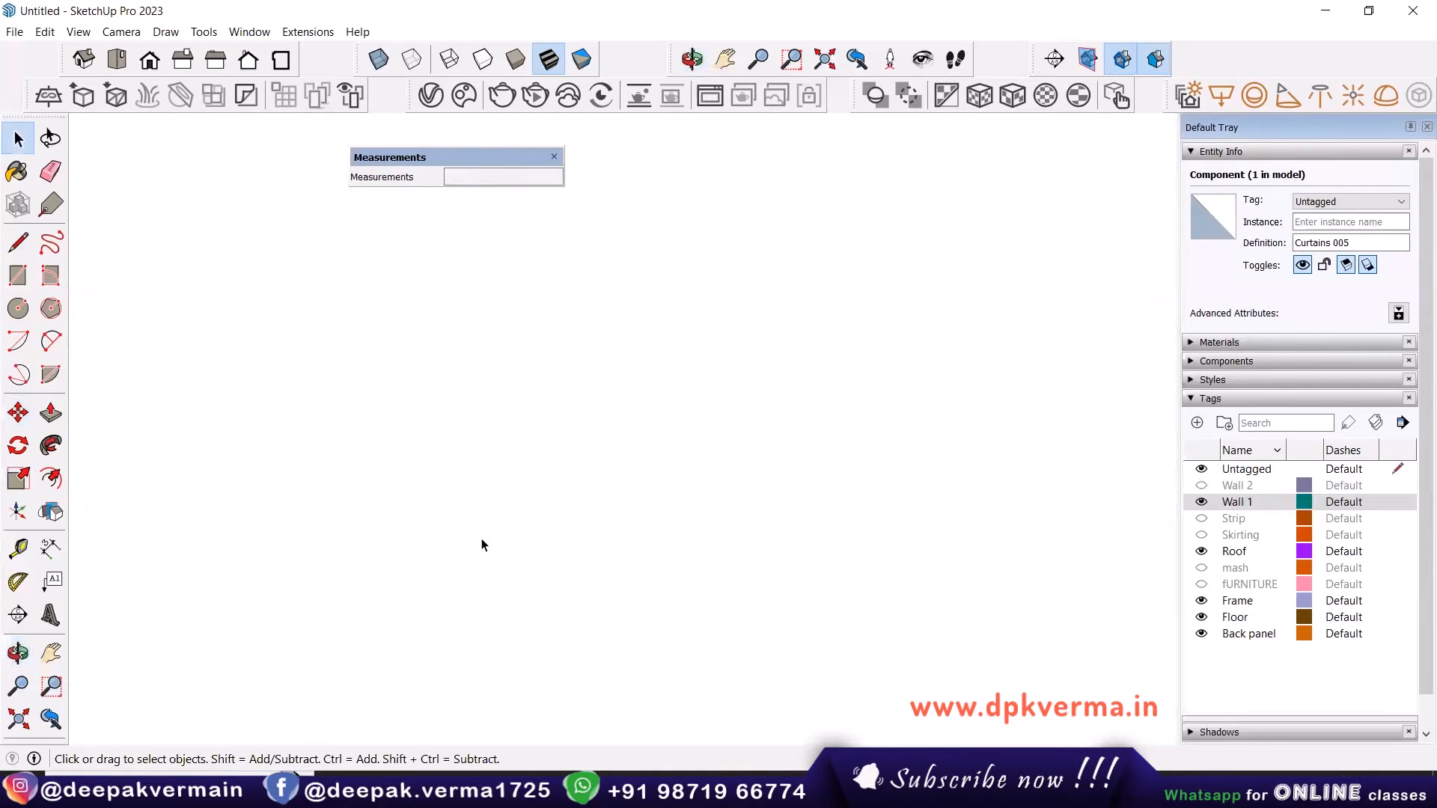
left_click(18, 718)
middle_click_drag(584, 436, 554, 472)
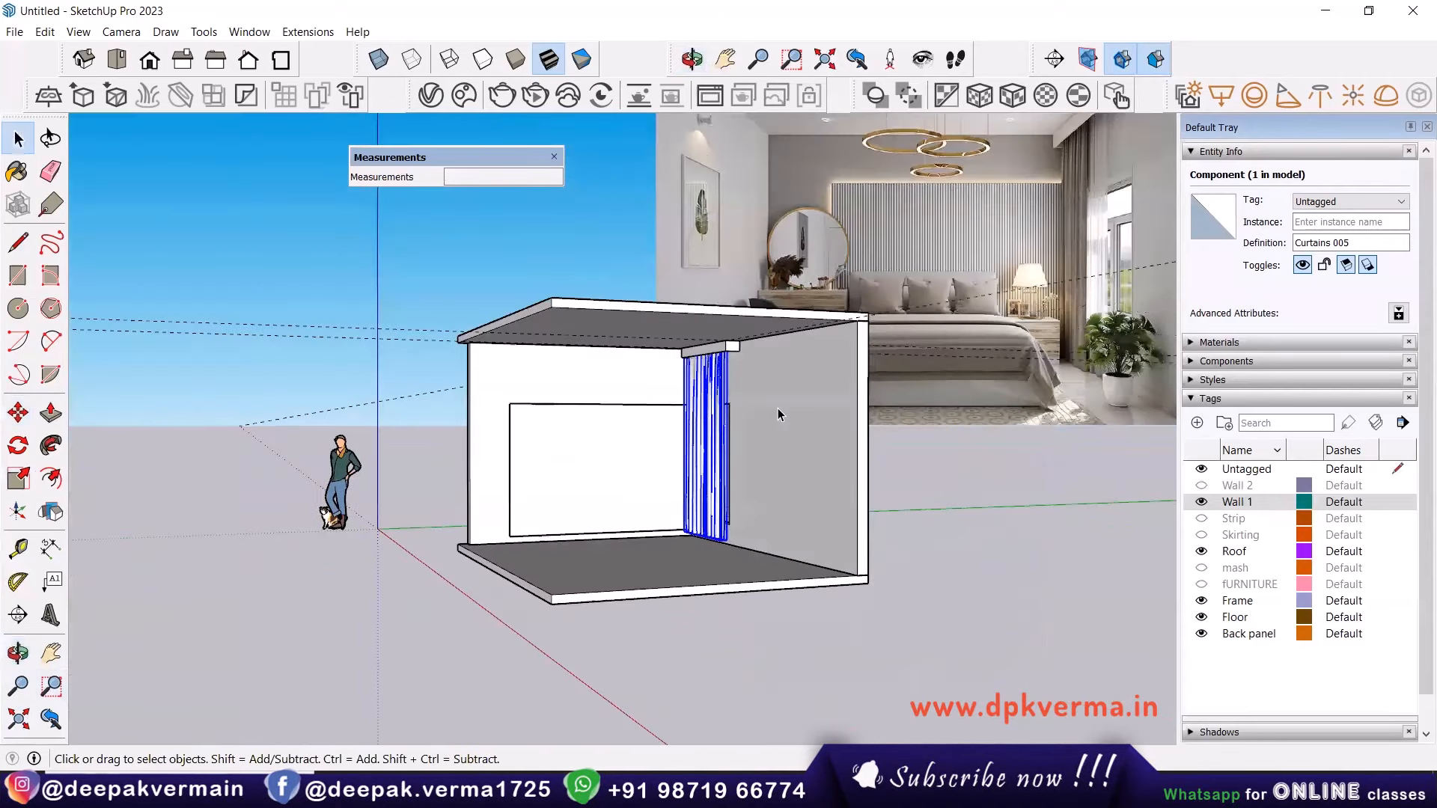
scroll(730, 405, "up", 3)
left_click(731, 408)
left_click(703, 406)
middle_click_drag(704, 407, 716, 411)
key("Delete")
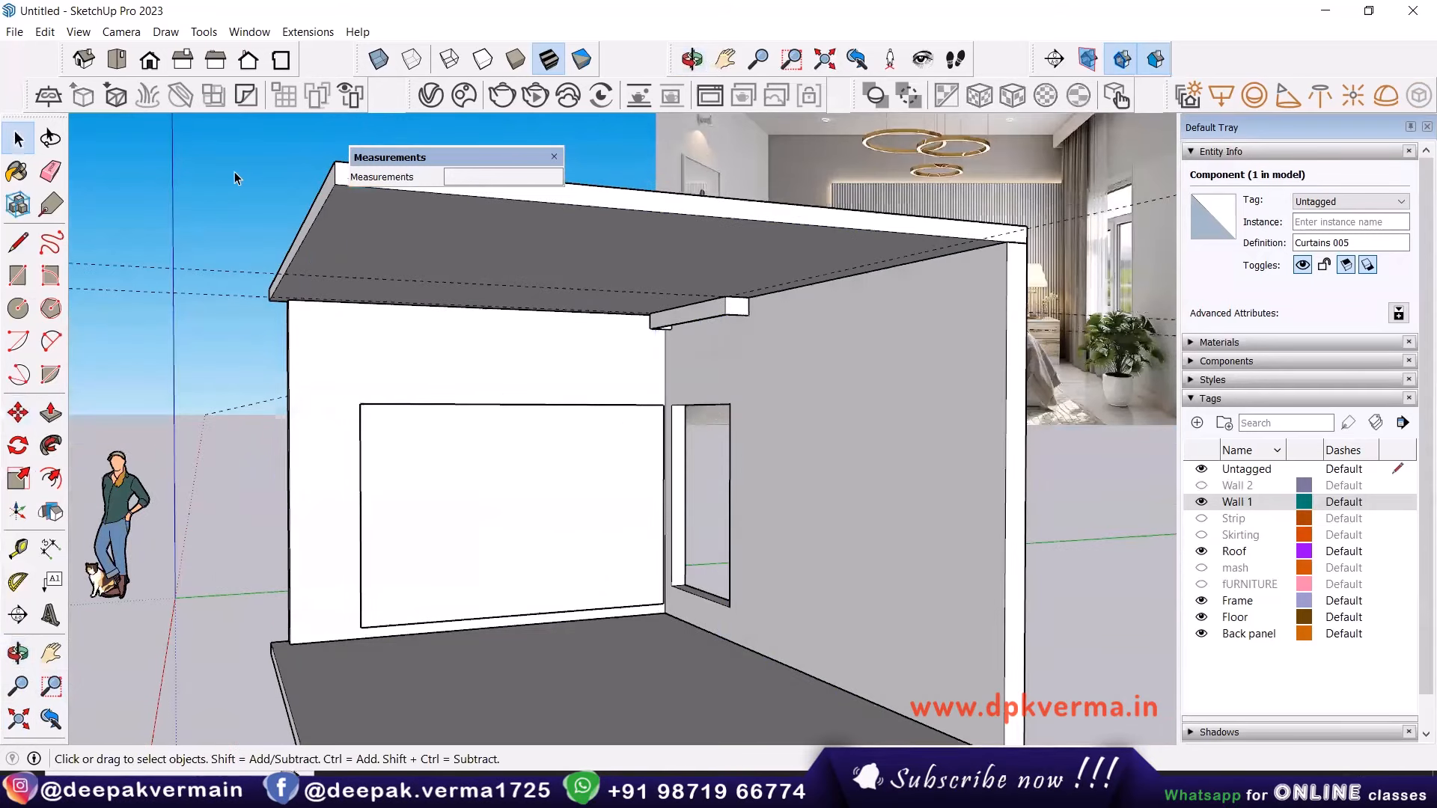
Download and import Curtains 004 from the Chaos Cosmos Browser and place it on the room's floor near the window wall.
left_click(465, 95)
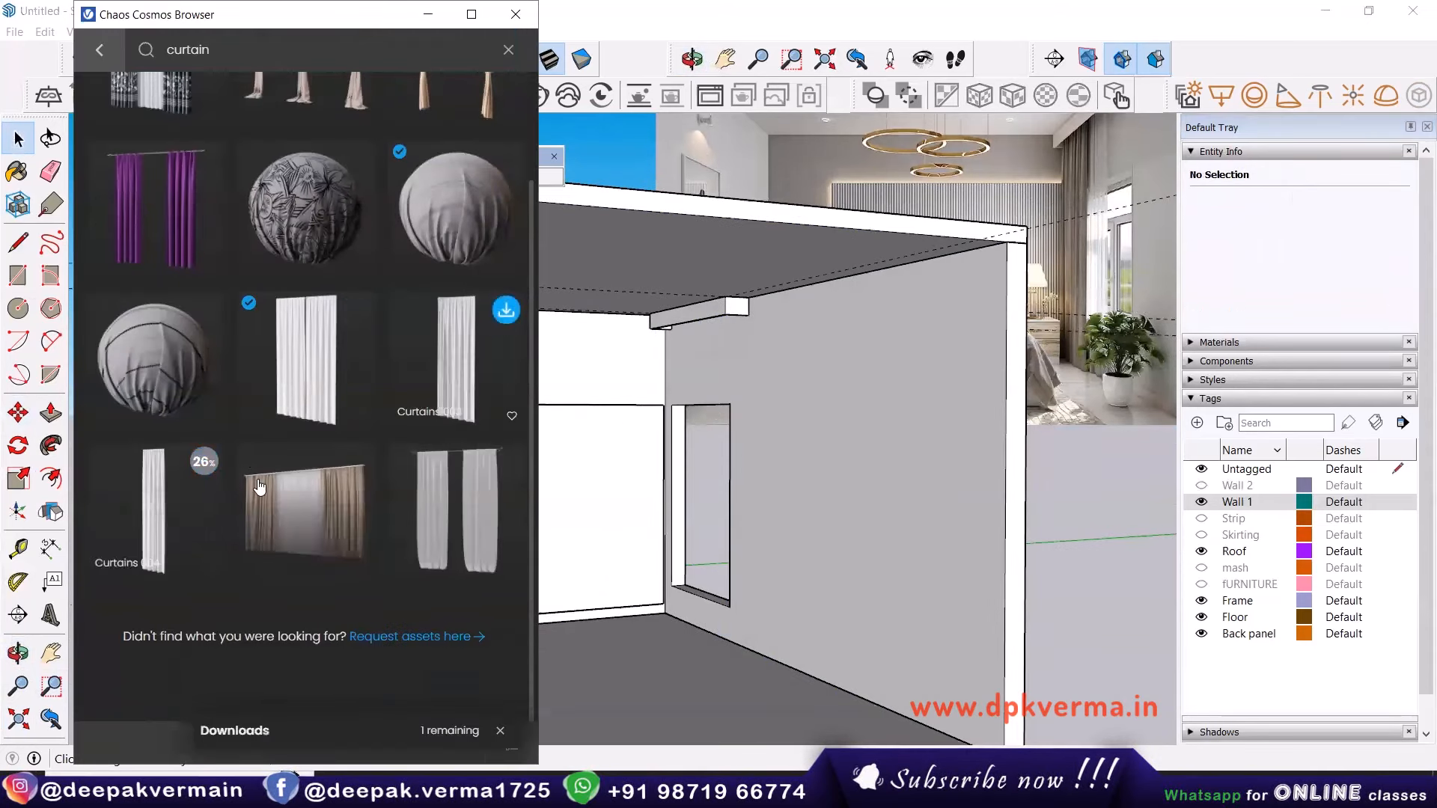
left_click(202, 464)
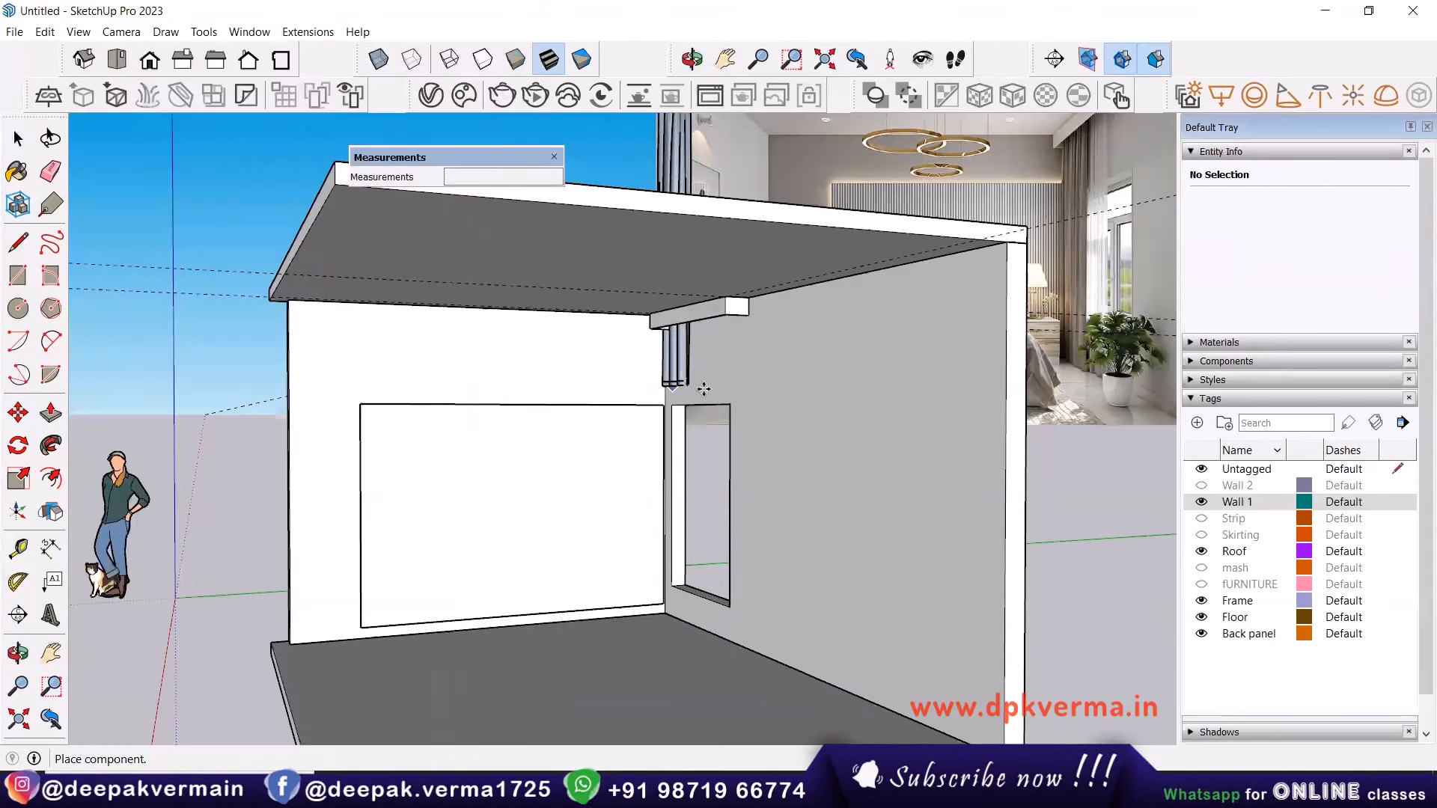
scroll(699, 404, "up", 3)
scroll(647, 670, "down", 3)
middle_click_drag(629, 419, 645, 543)
scroll(644, 542, "up", 2)
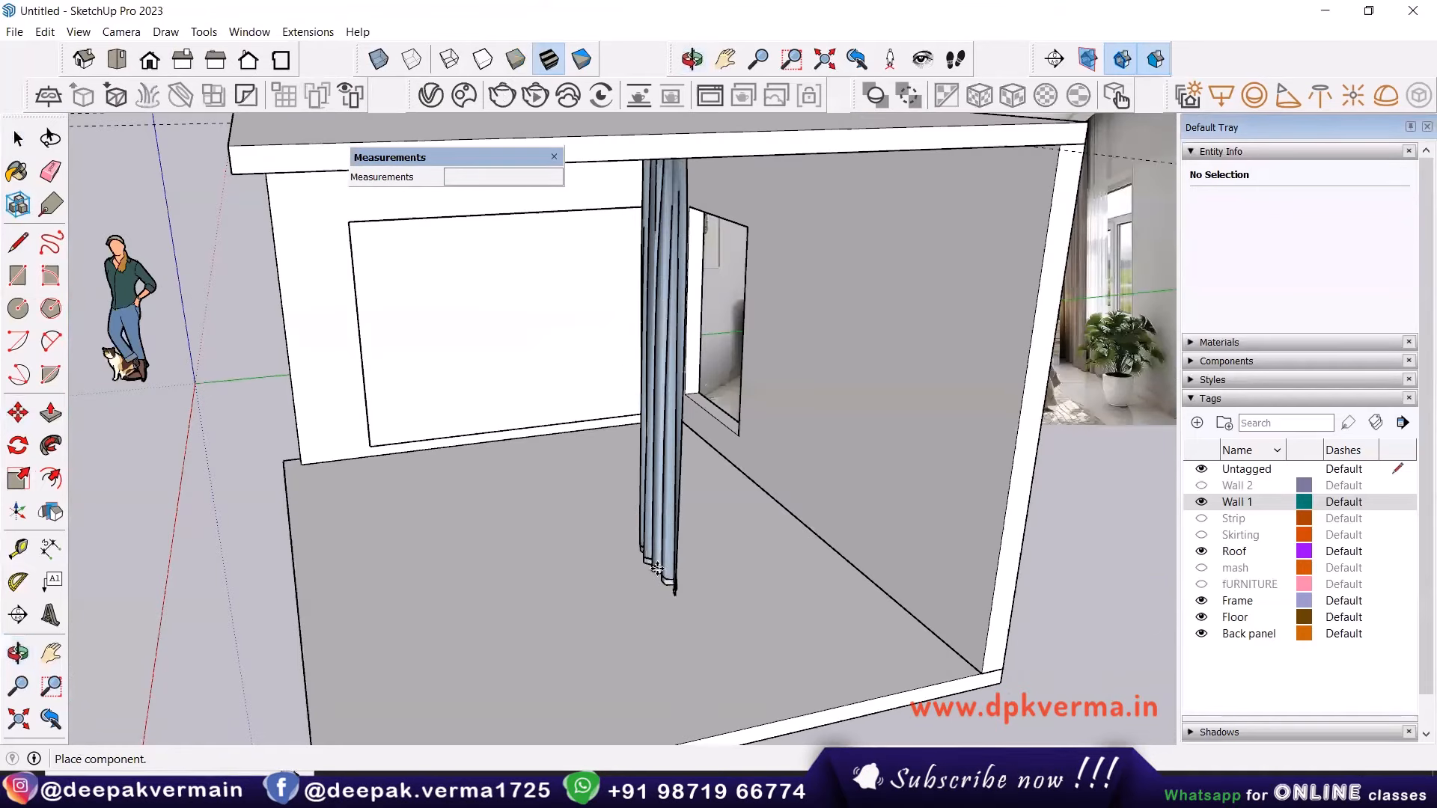
left_click(657, 568)
left_click(662, 547)
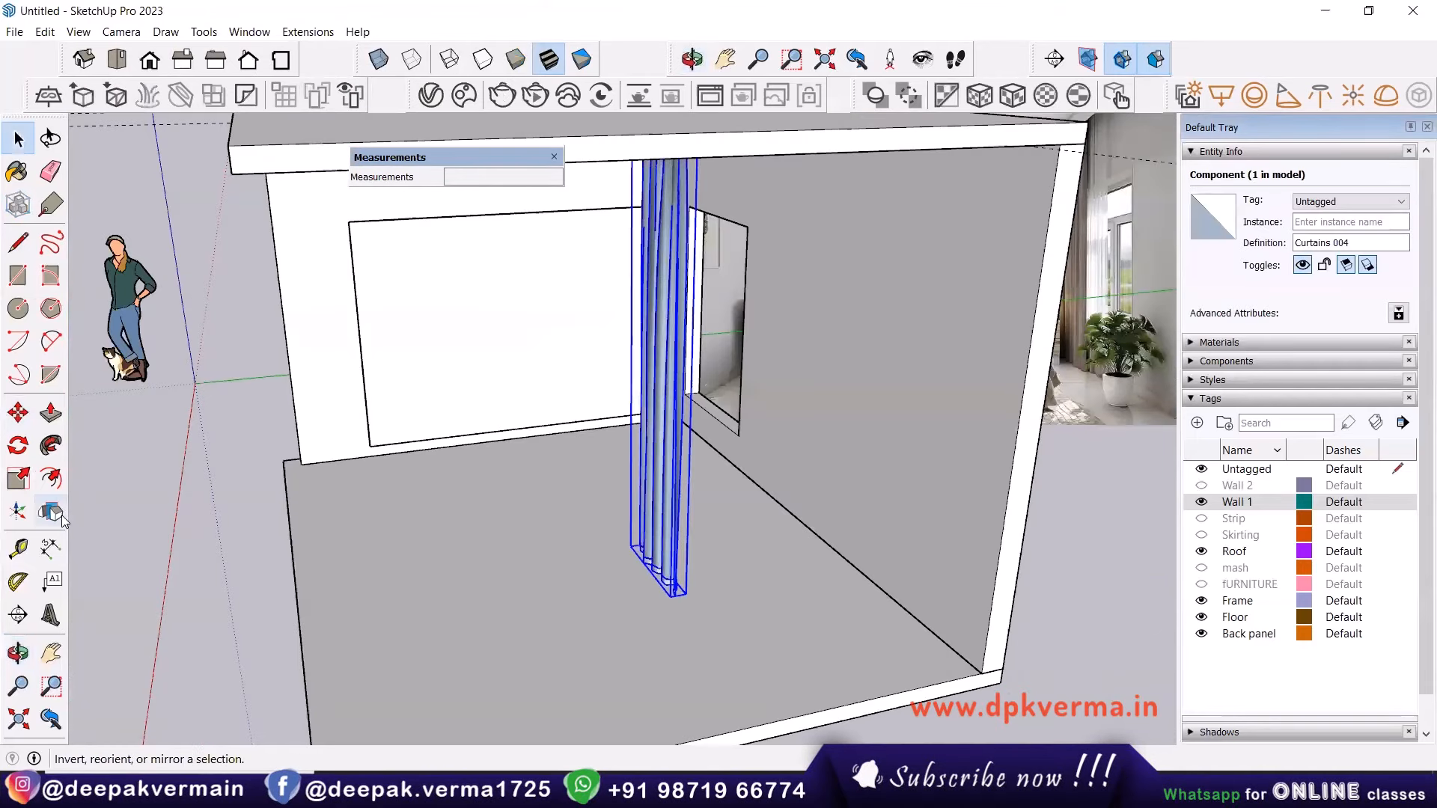
Mirror the Curtains 004 component with the Flip tool.
left_click(691, 463)
key("space")
left_click(698, 501)
Move Curtains 004 by its upper corner against the window wall inside the pelmet, at the pelmet's back end.
left_click(677, 442)
middle_click_drag(678, 442, 654, 465)
key("m")
scroll(635, 498, "up", 2)
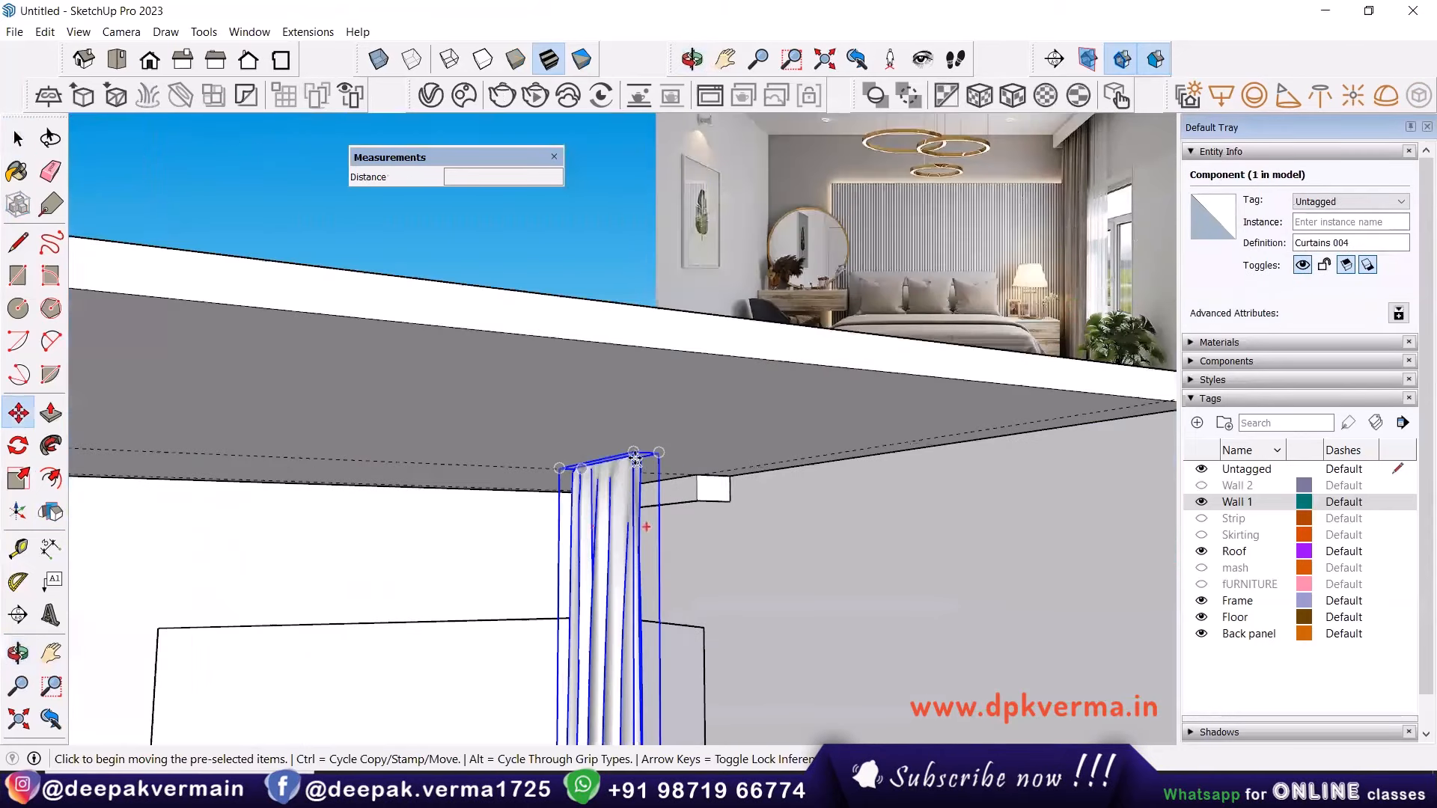
scroll(648, 446, "up", 3)
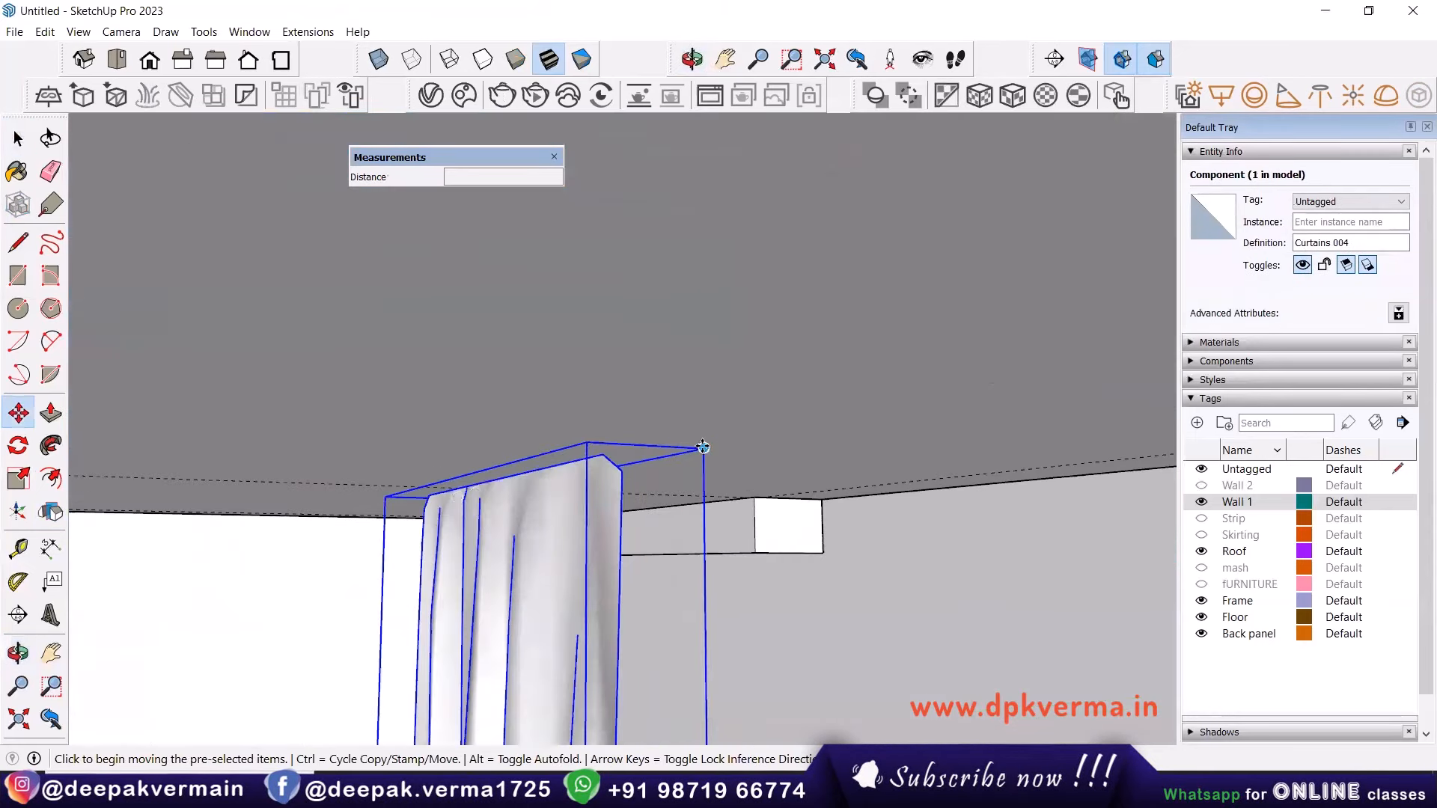
left_click(703, 447)
middle_click_drag(747, 616, 738, 416)
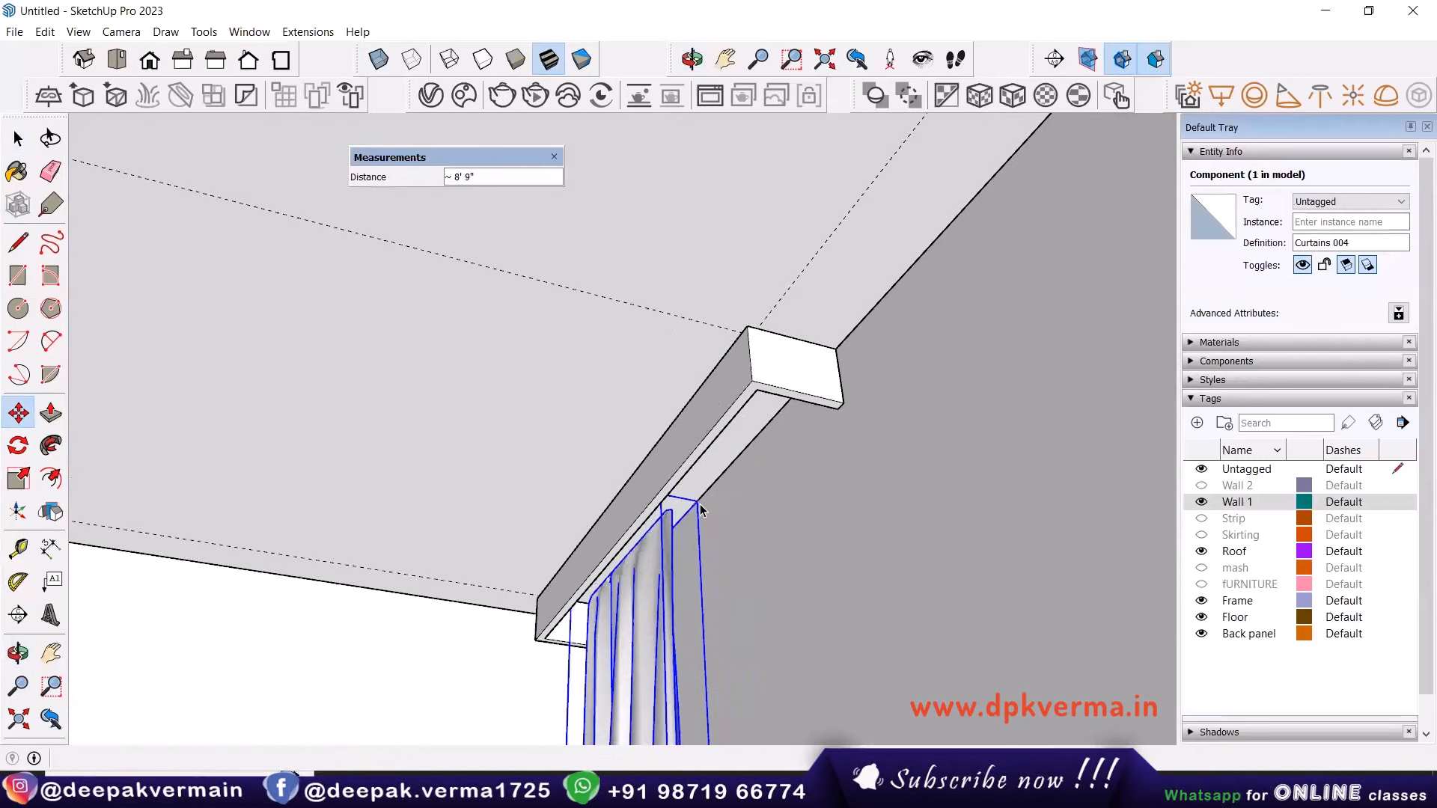
left_click(699, 505)
key("space")
scroll(700, 507, "down", 2)
middle_click_drag(700, 508, 708, 428)
scroll(708, 428, "down", 1)
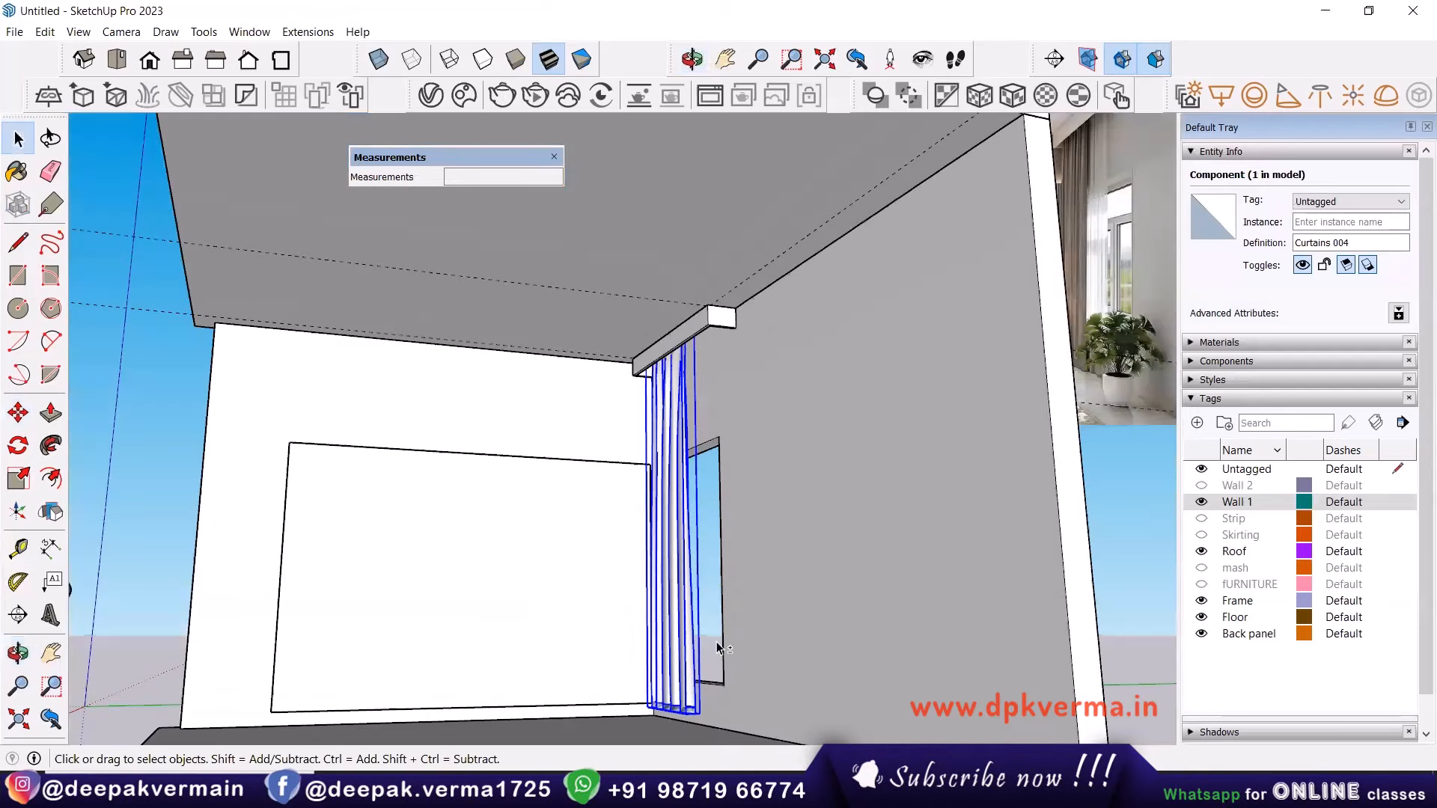
scroll(717, 648, "down", 5)
middle_click_drag(698, 512, 891, 577)
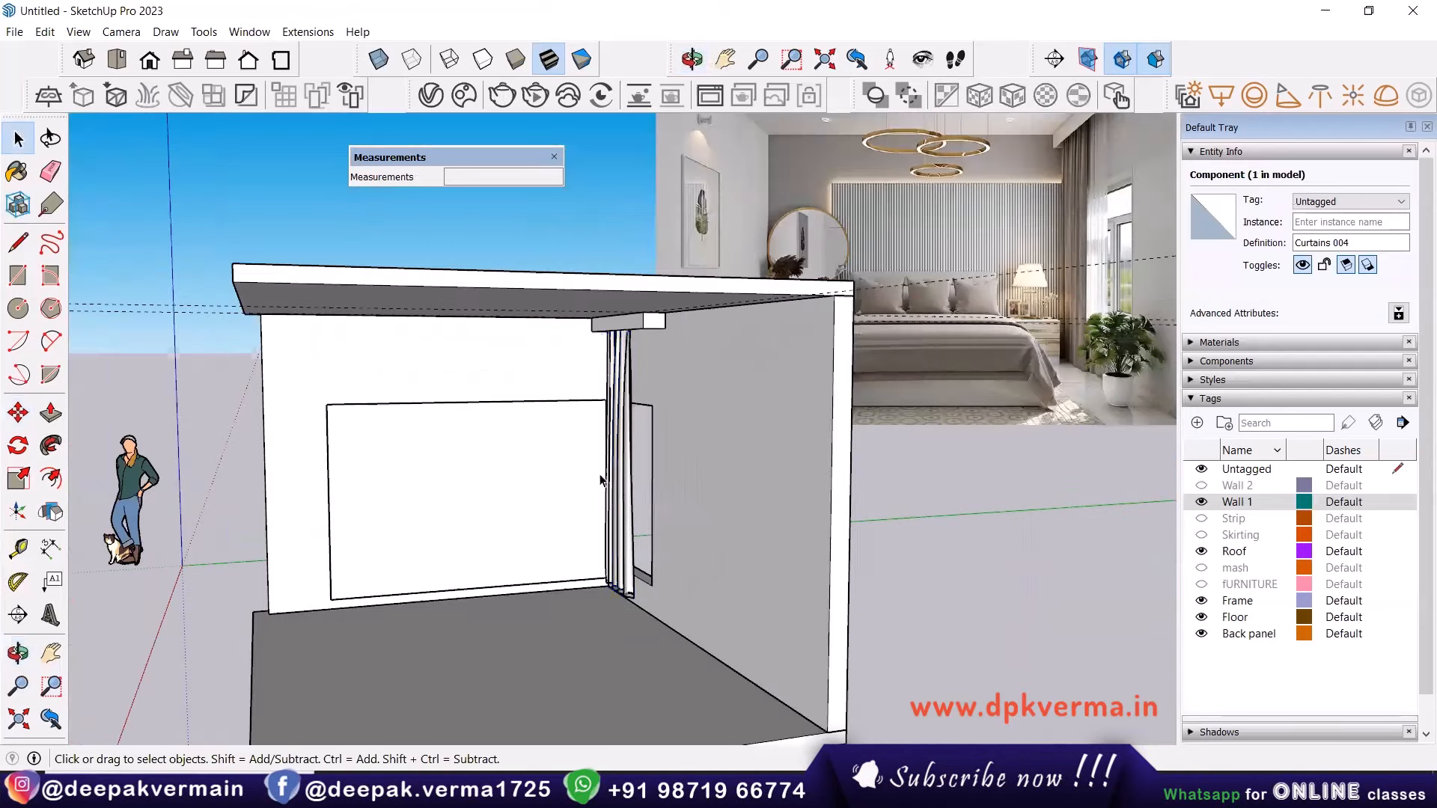
Scale Curtains 004 narrower along the red axis, keeping its edge at the back wall fixed.
key("Escape")
scroll(610, 442, "up", 2)
left_click(623, 372)
scroll(622, 367, "up", 2)
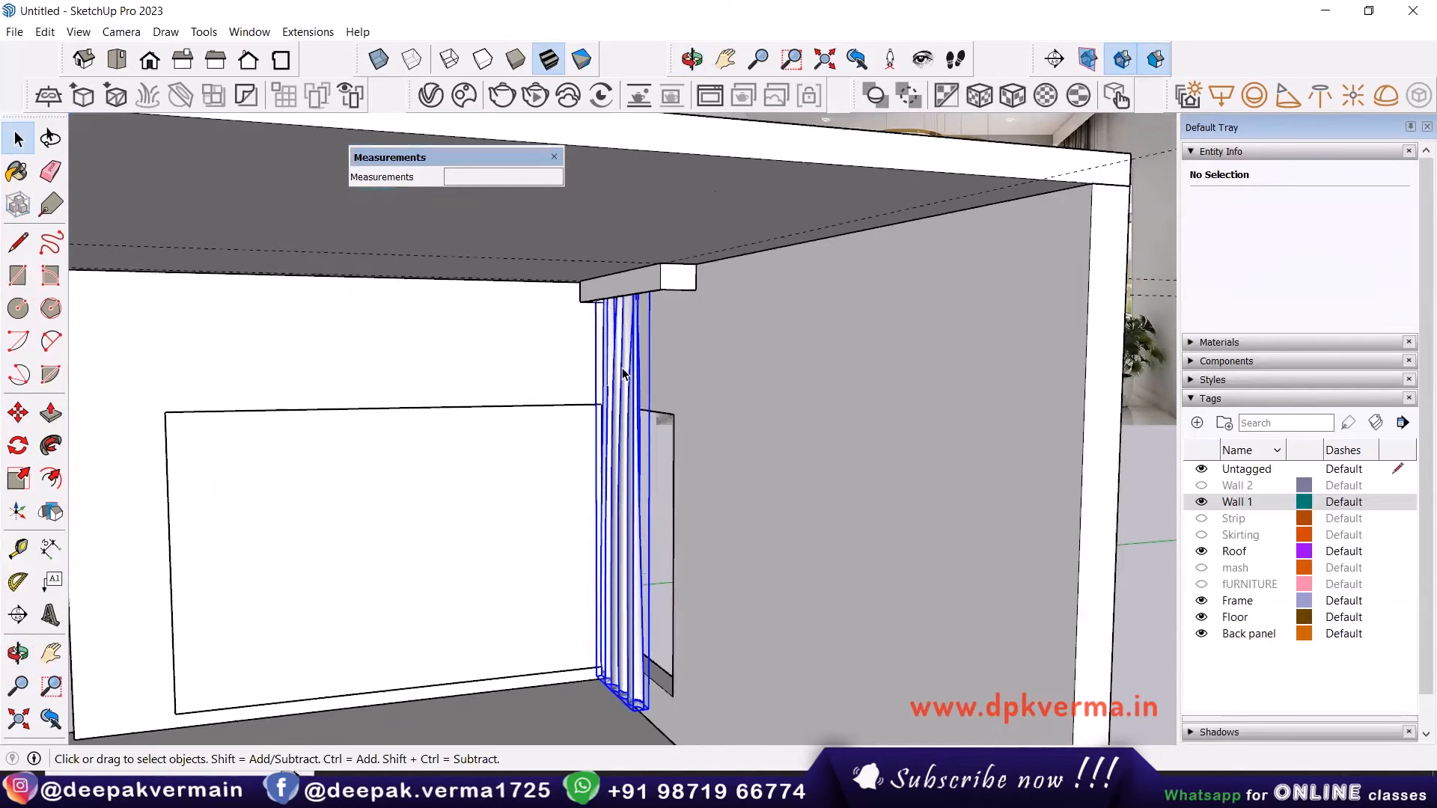
left_click(36, 477)
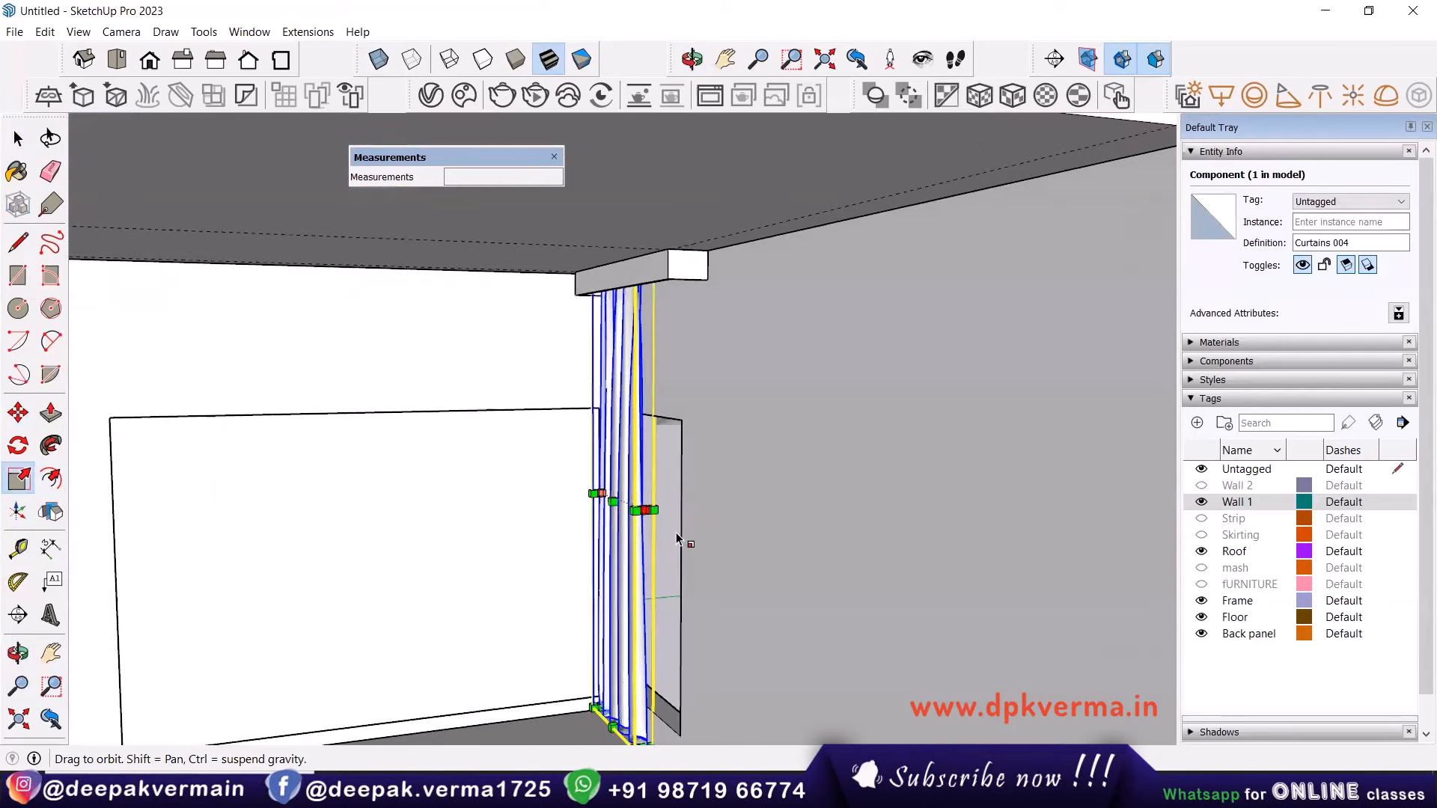
scroll(658, 517, "up", 5)
left_click(642, 529)
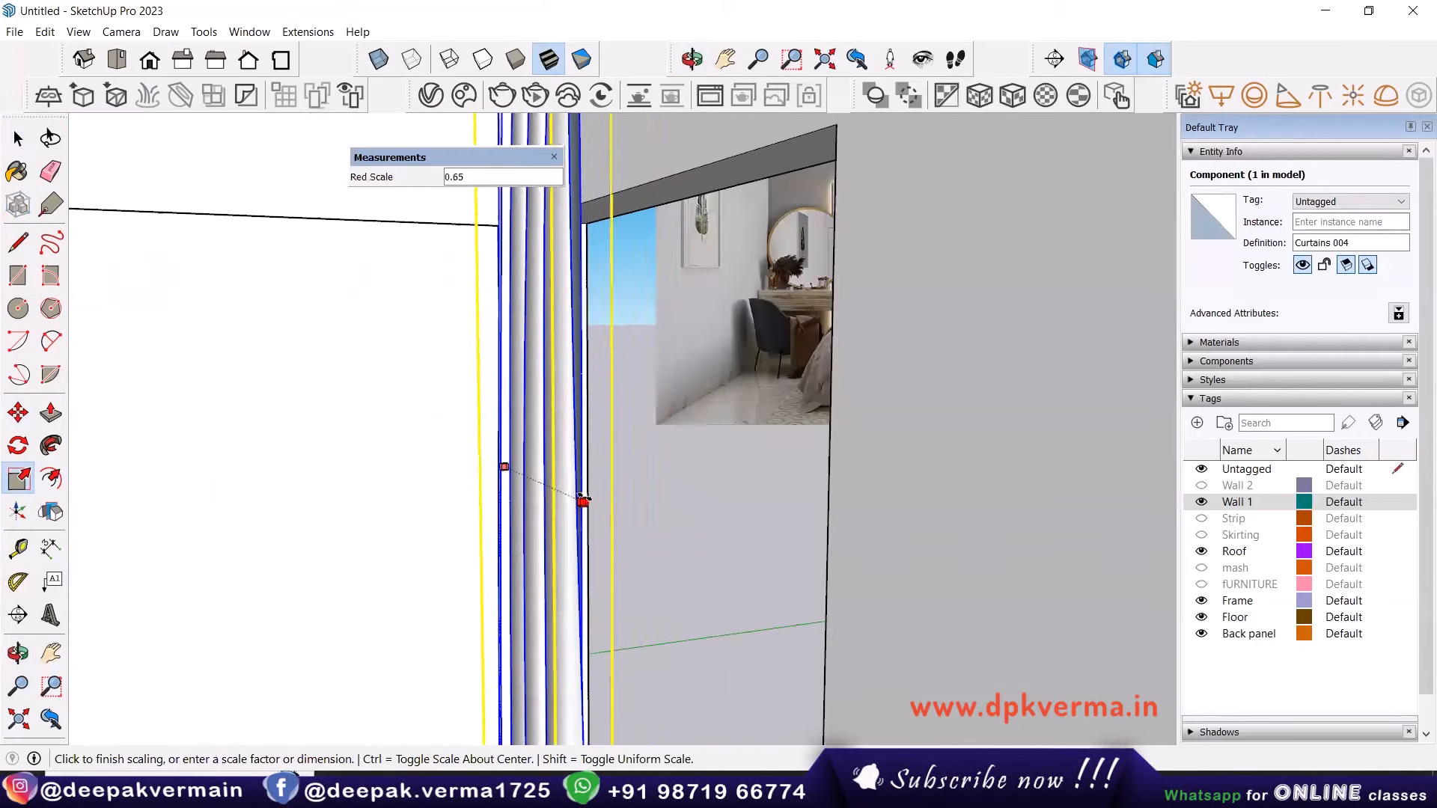
left_click(593, 504)
key("space")
scroll(627, 512, "down", 3)
Copy the narrowed curtain about 1' 8 9/16" along the red axis under the pelmet, beside the original.
middle_click_drag(628, 512, 691, 396)
key("m")
scroll(658, 321, "up", 2)
middle_click_drag(642, 293, 609, 160)
key("ctrl")
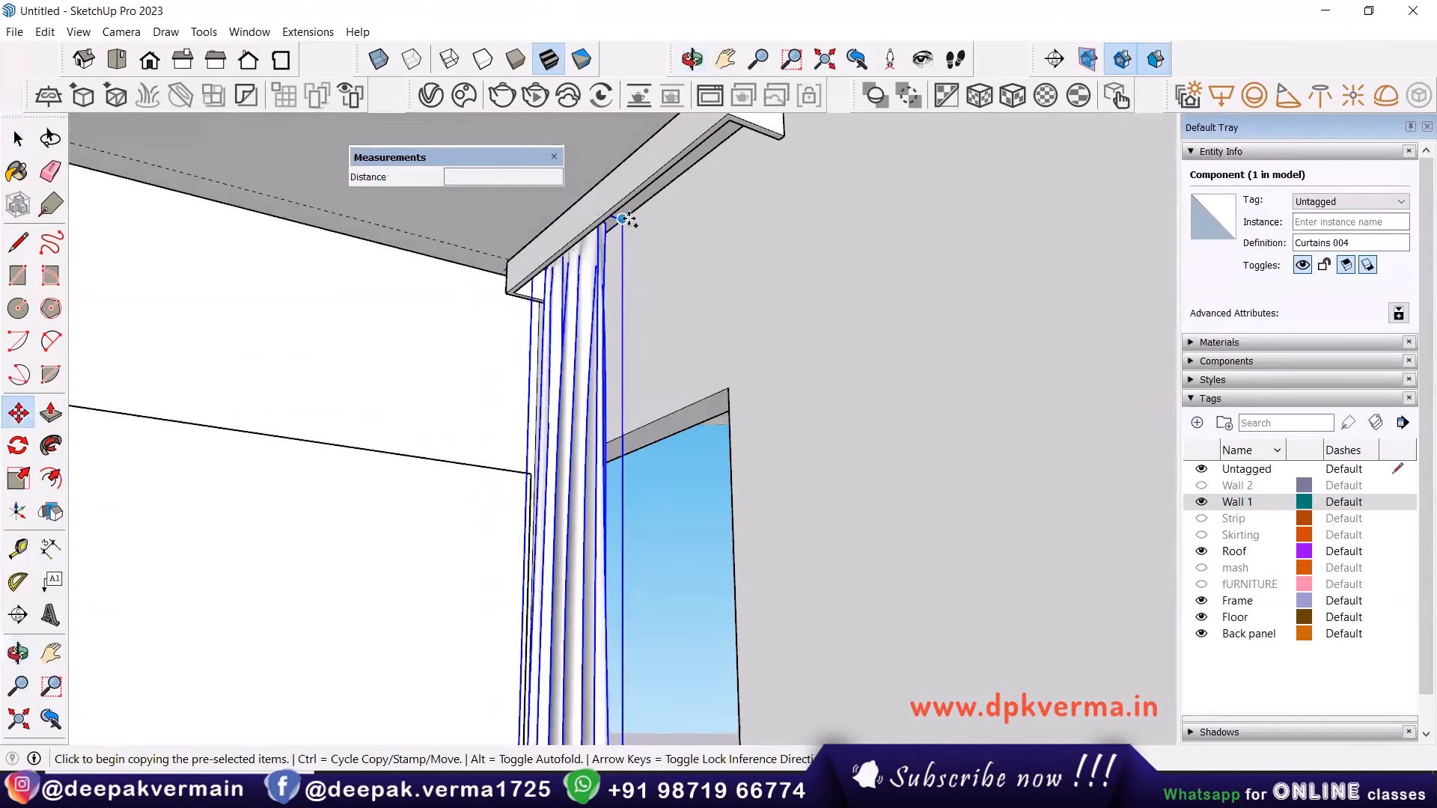
scroll(628, 221, "up", 2)
left_click(621, 220)
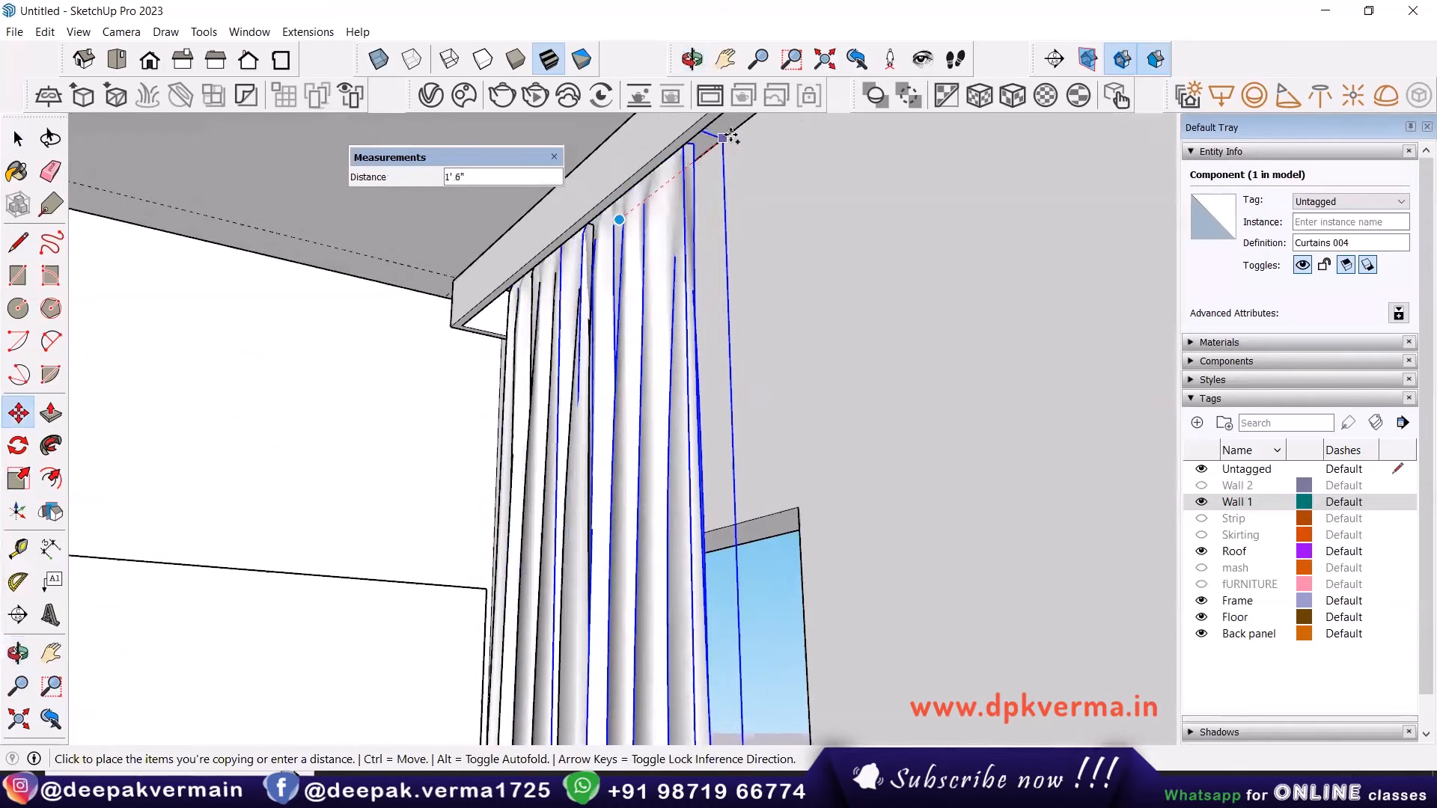
left_click(741, 126)
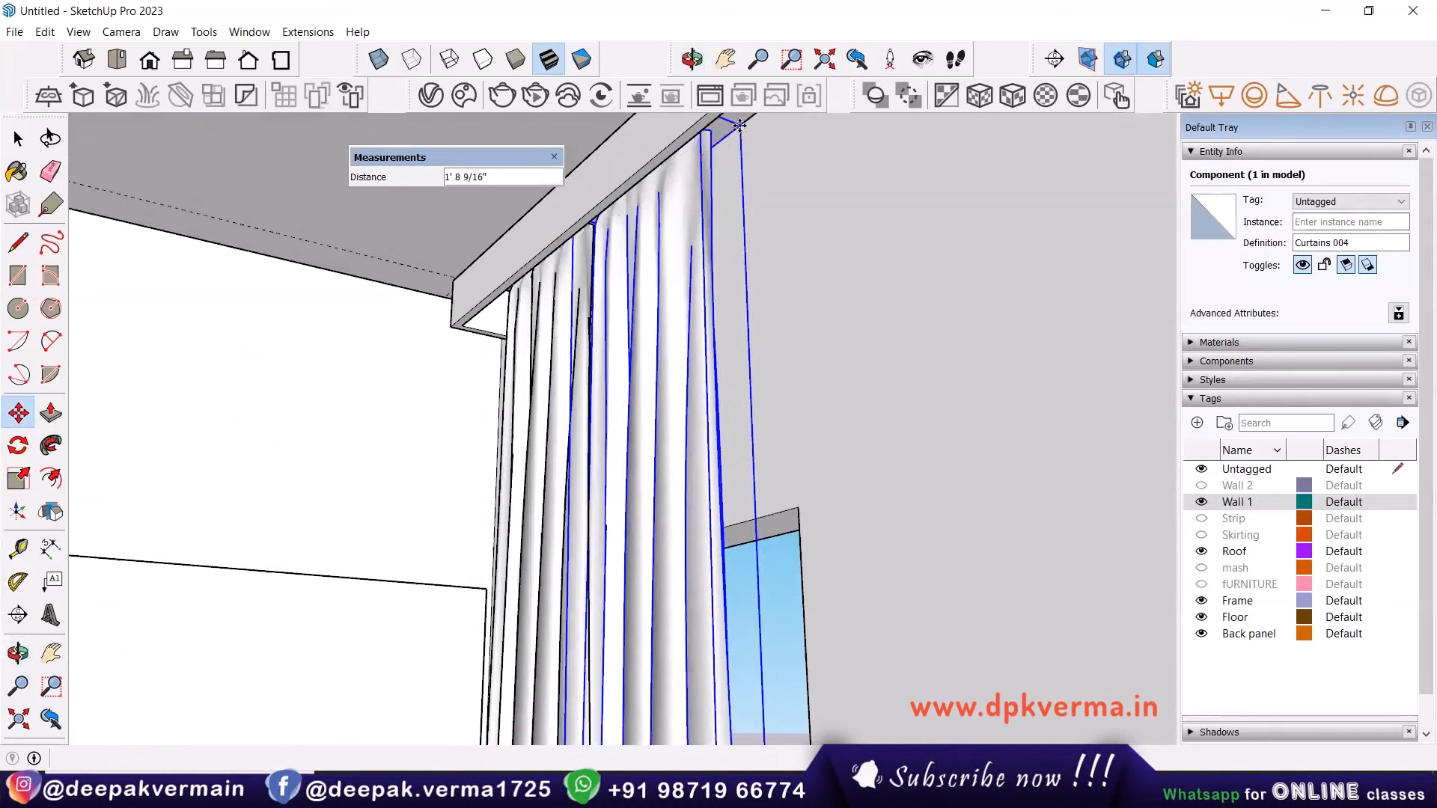
key("space")
scroll(779, 329, "down", 1)
Reopen the Chaos Cosmos library and search it for "window".
left_click(797, 414)
scroll(853, 452, "down", 2)
middle_click_drag(853, 452, 529, 526)
scroll(815, 578, "down", 3)
scroll(753, 548, "down", 2)
left_click(464, 95)
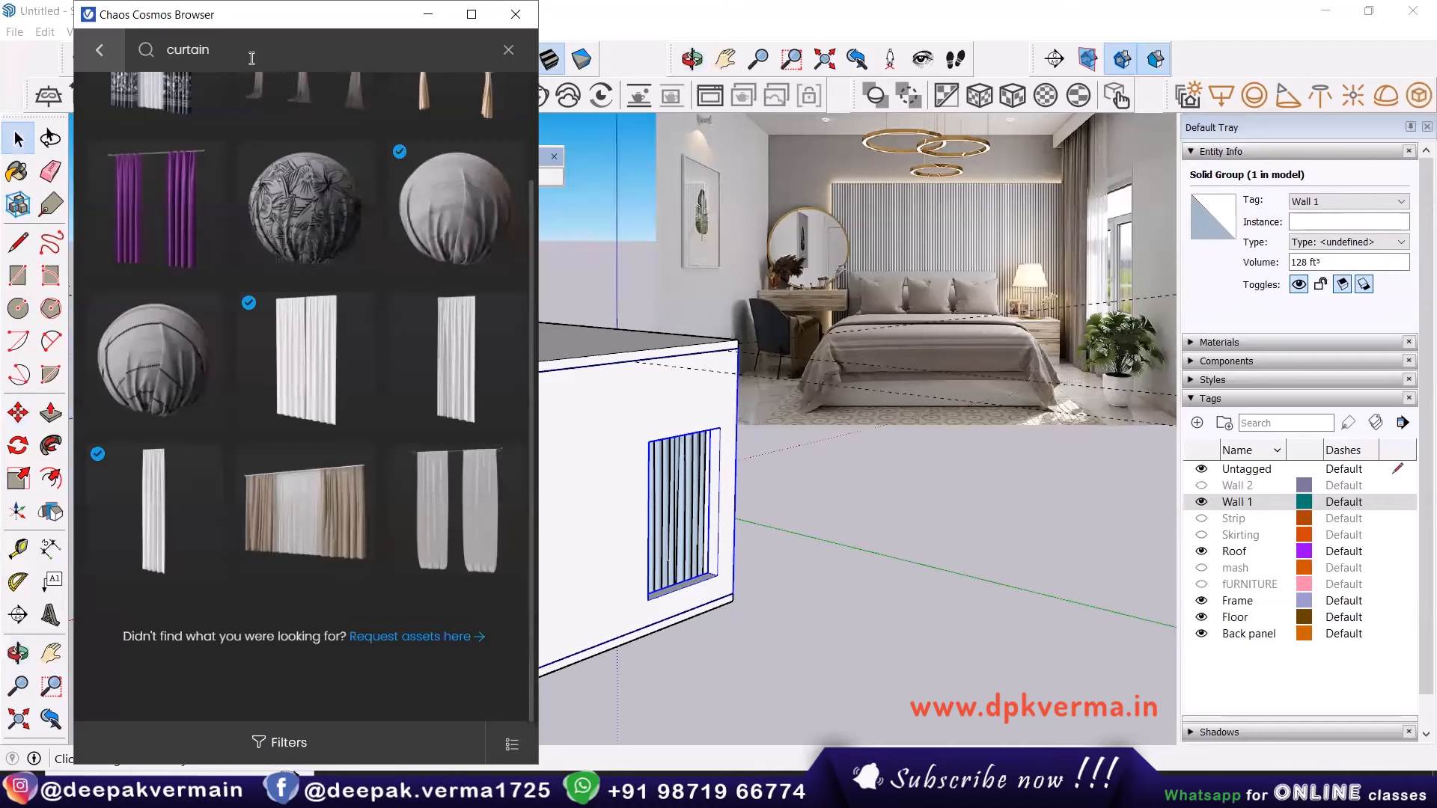
left_click_drag(250, 57, 125, 60)
type("window")
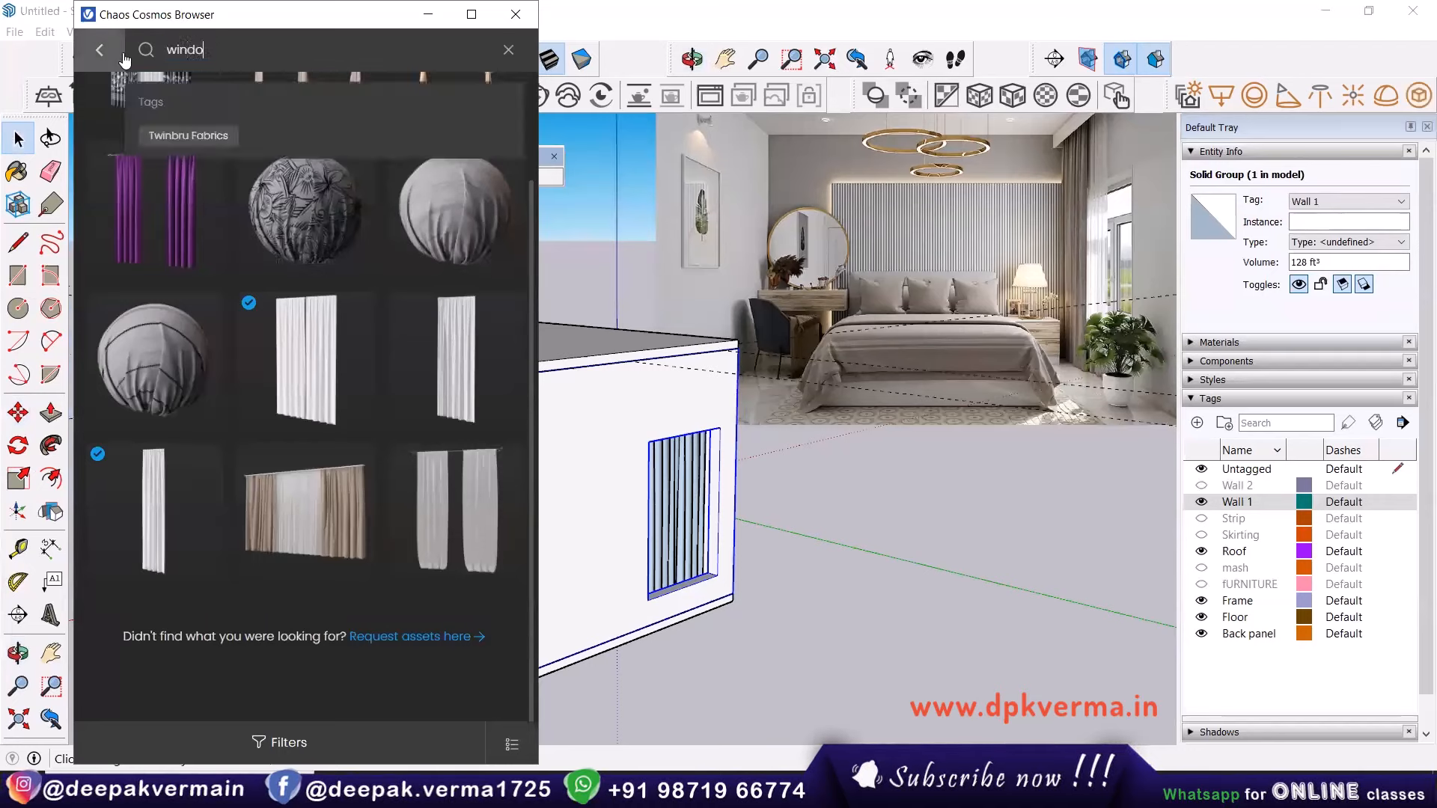
key("Return")
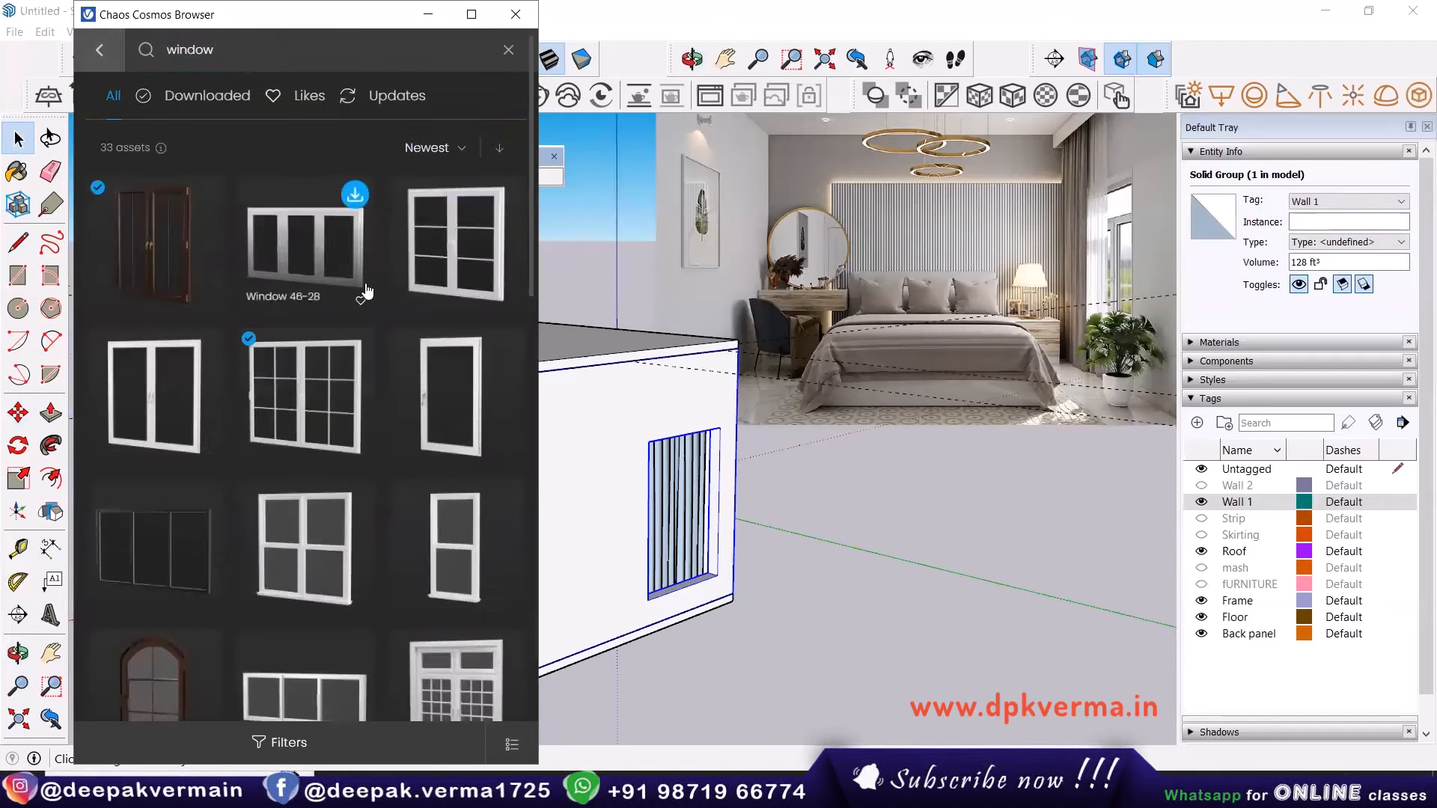
Look through the Cosmos window results for a double-pane model that suits the bedroom wall opening.
scroll(272, 408, "down", 3)
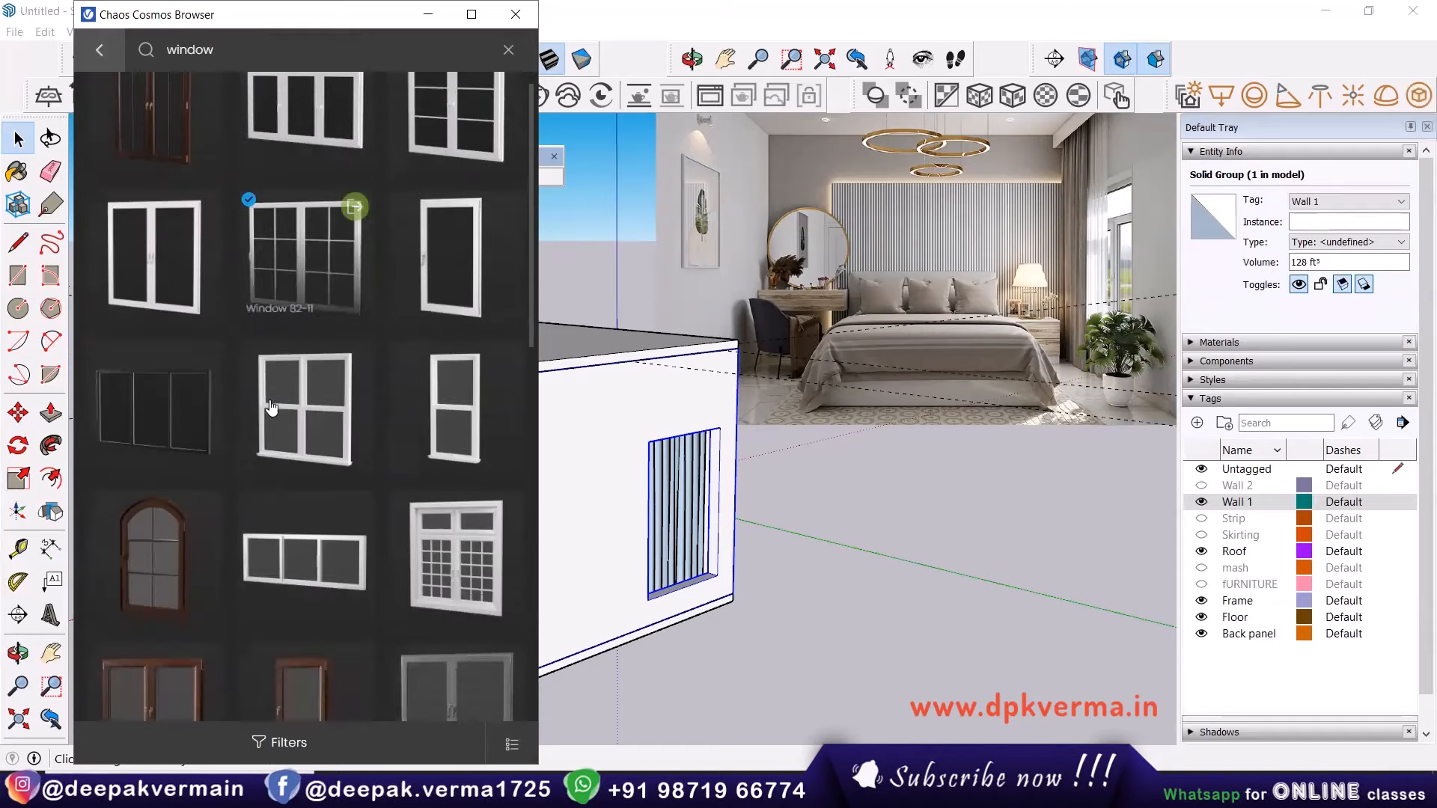
scroll(245, 422, "down", 10)
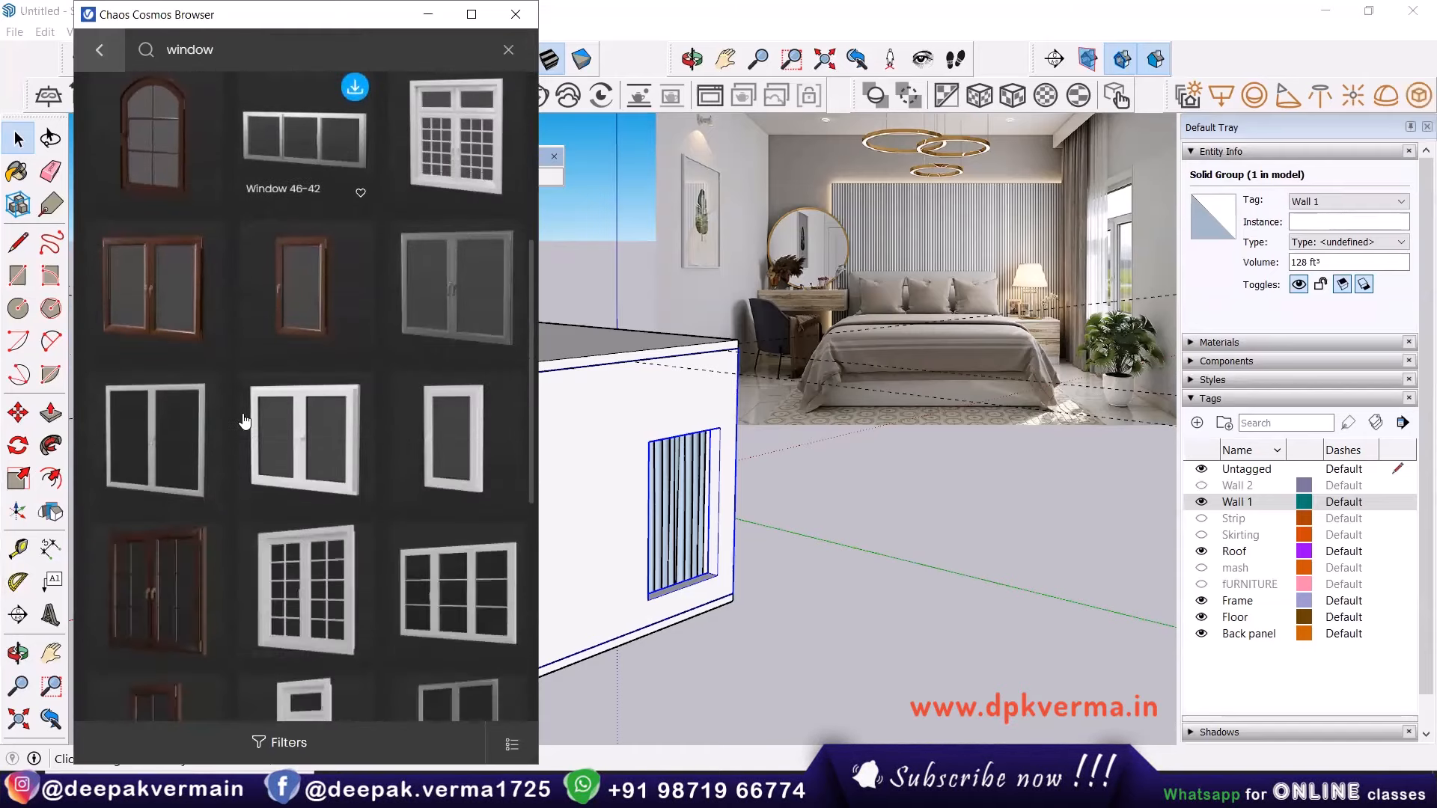
scroll(244, 427, "down", 2)
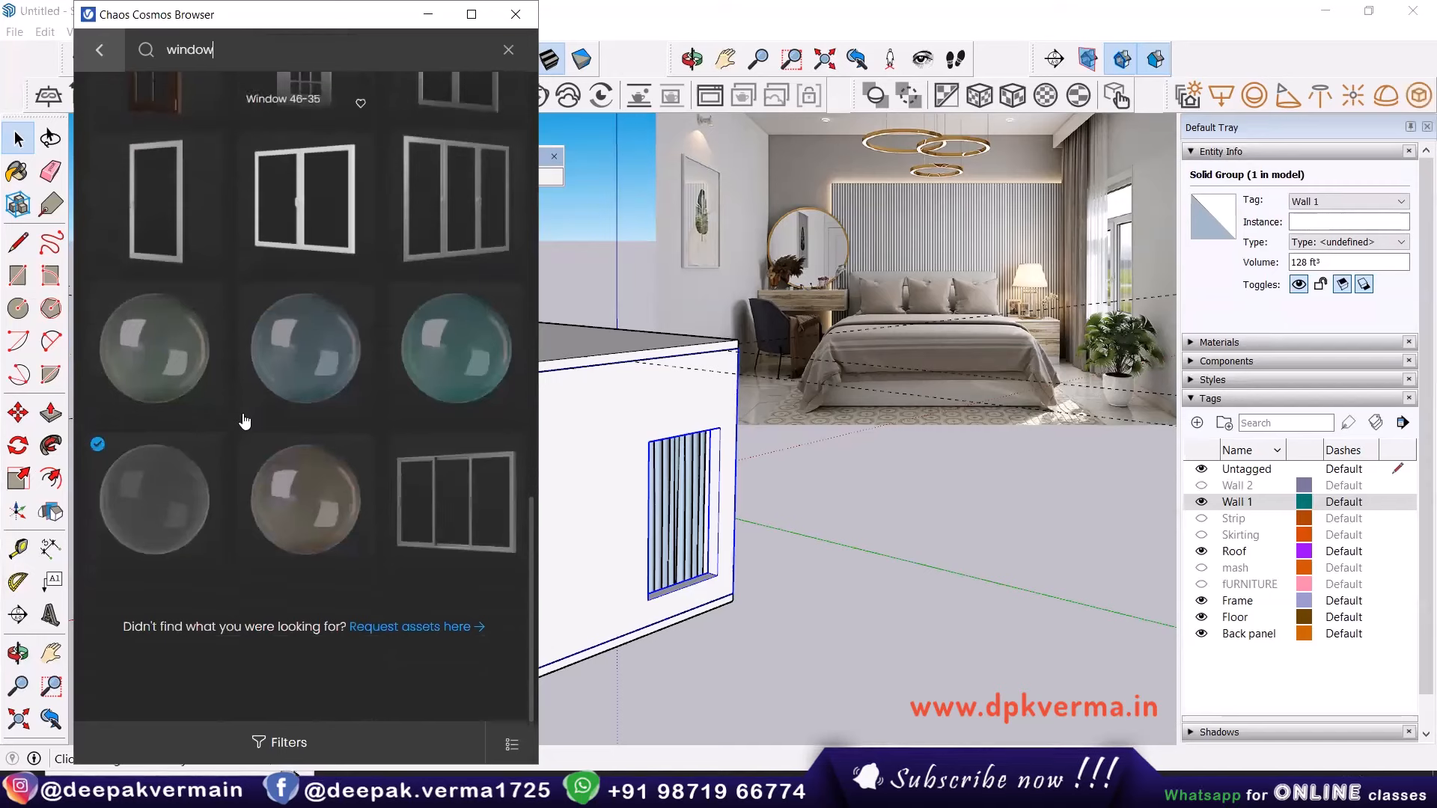
scroll(240, 434, "up", 15)
scroll(172, 423, "up", 3)
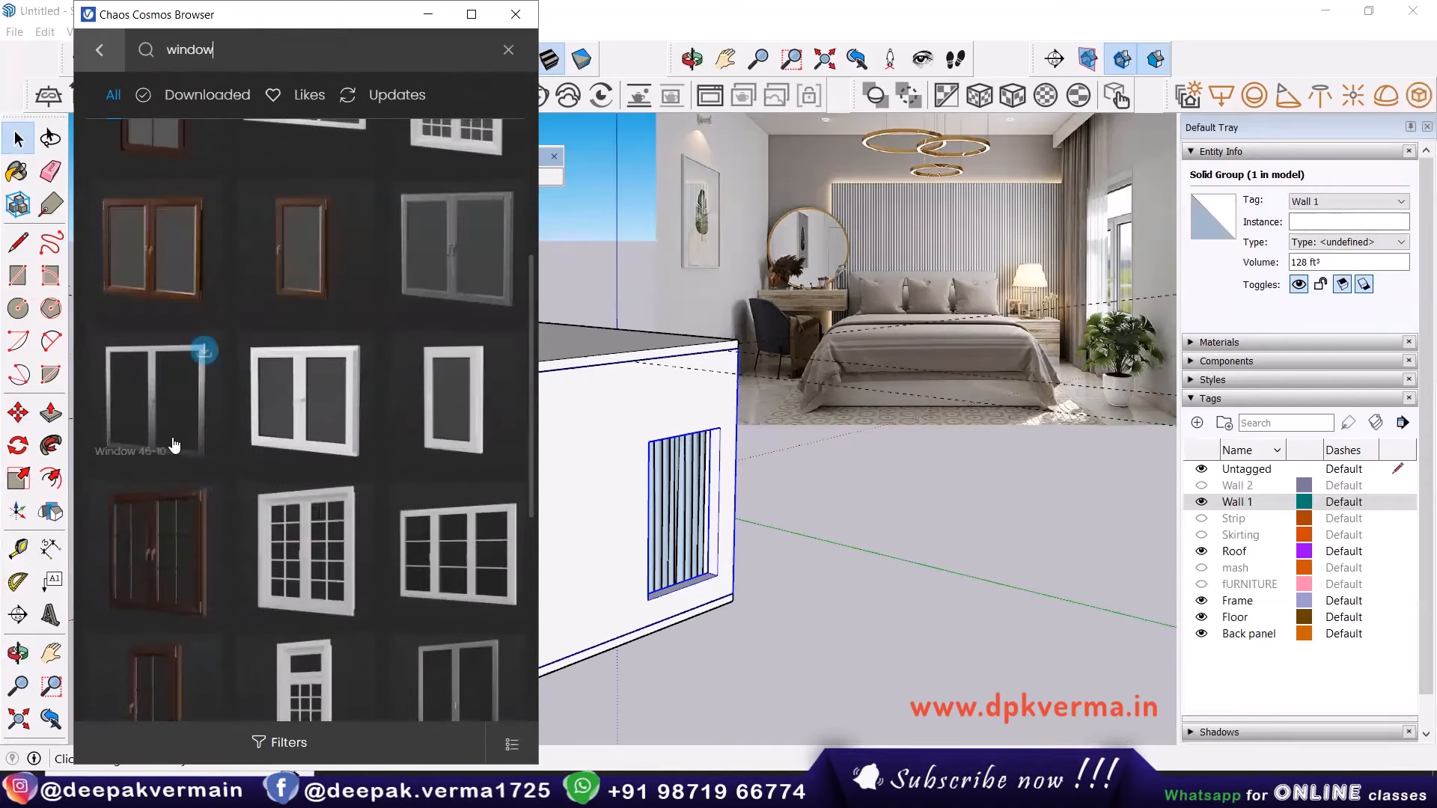
scroll(199, 360, "up", 1)
scroll(137, 393, "up", 6)
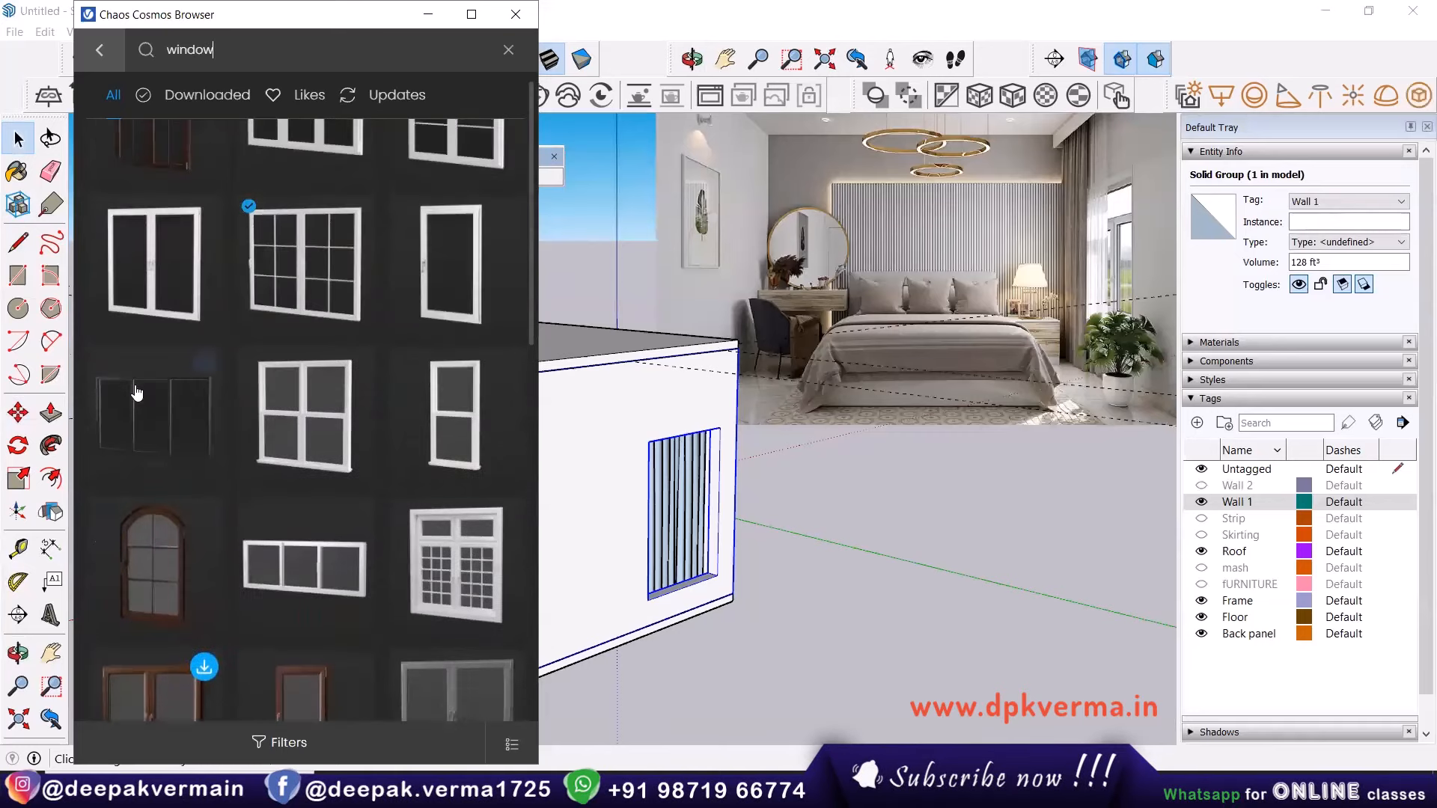
scroll(137, 393, "up", 2)
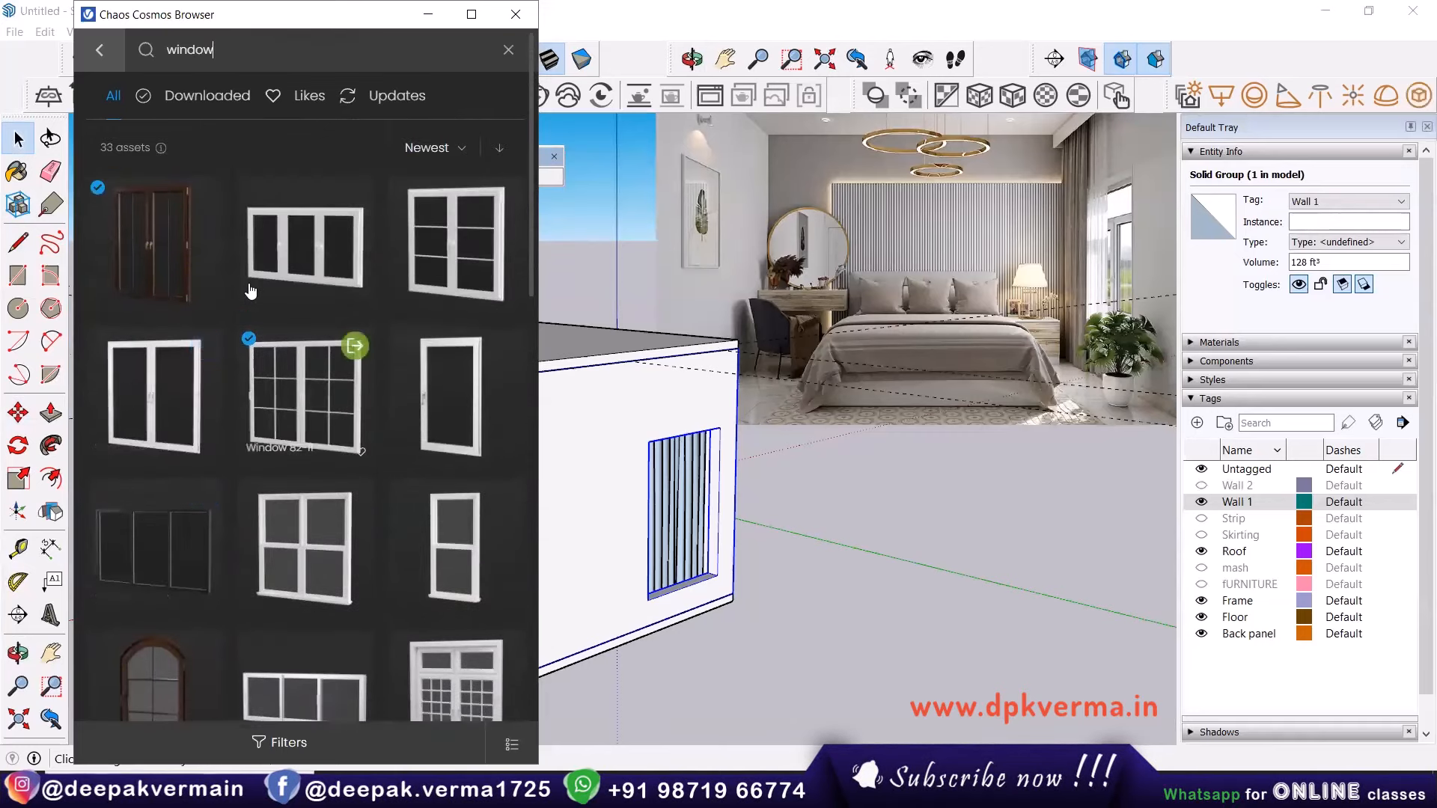
scroll(182, 481, "down", 5)
scroll(182, 481, "down", 3)
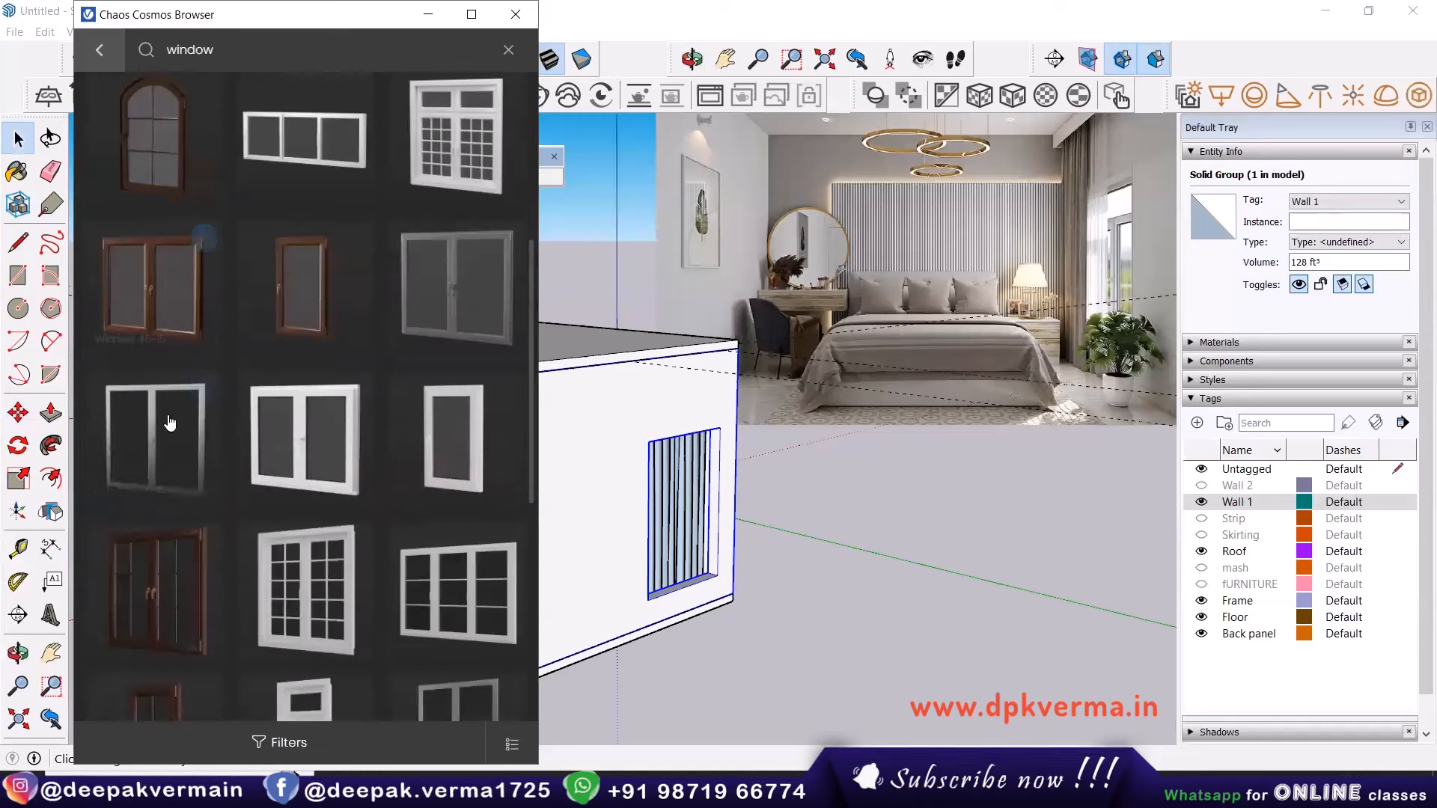
Download Window 46-10, import it and place it on the outer face of the wall over the opening.
left_click(204, 389)
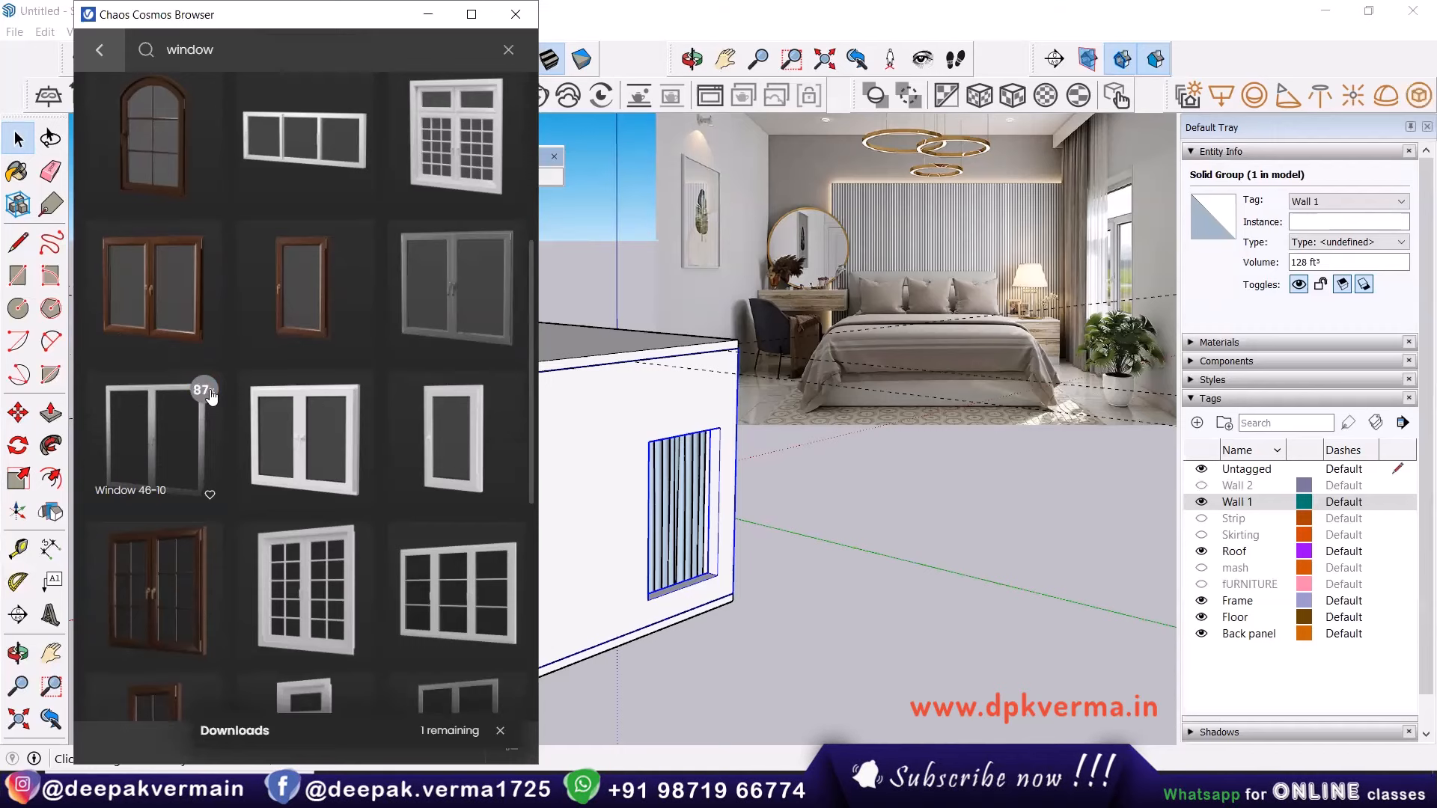
left_click(204, 390)
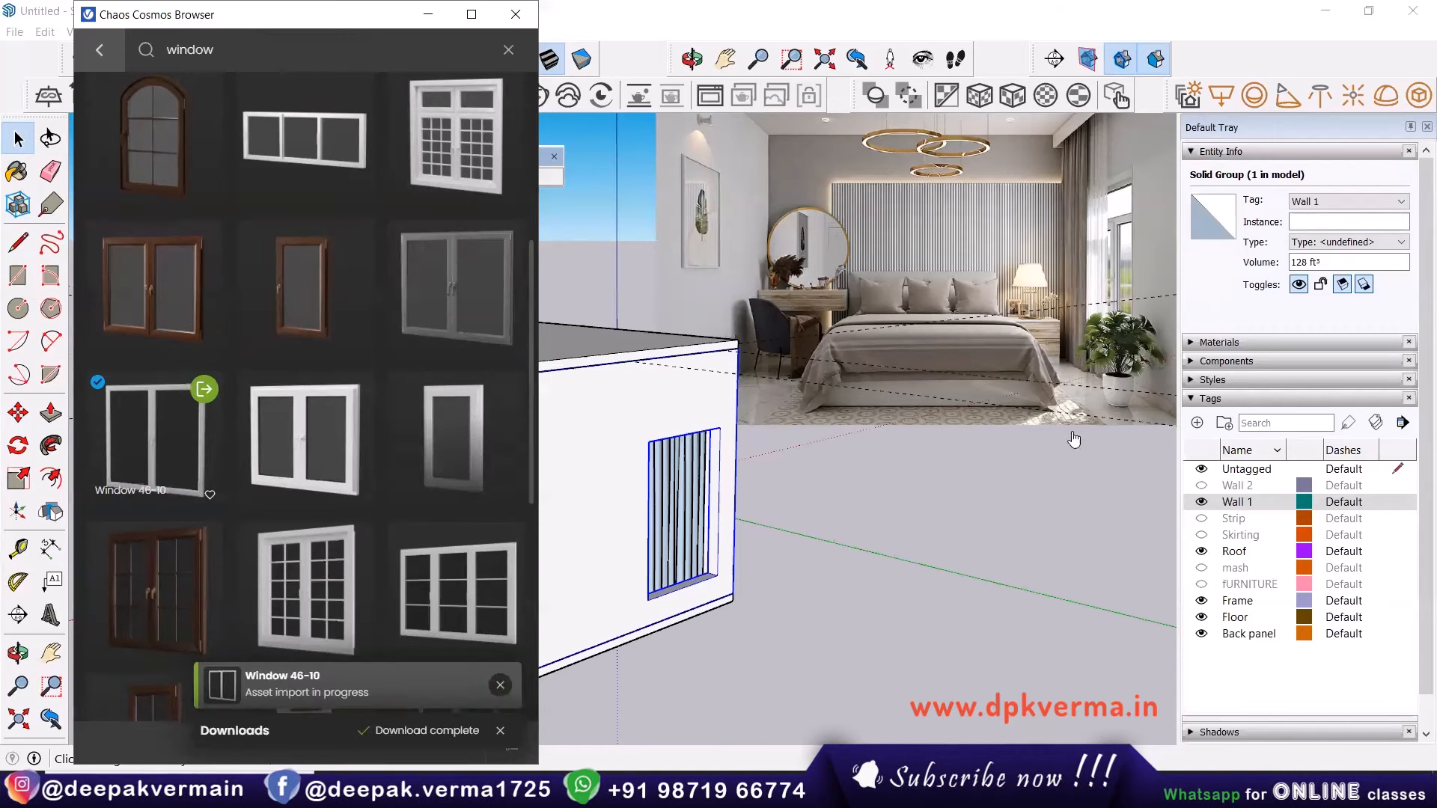
scroll(770, 490, "down", 2)
scroll(687, 550, "up", 7)
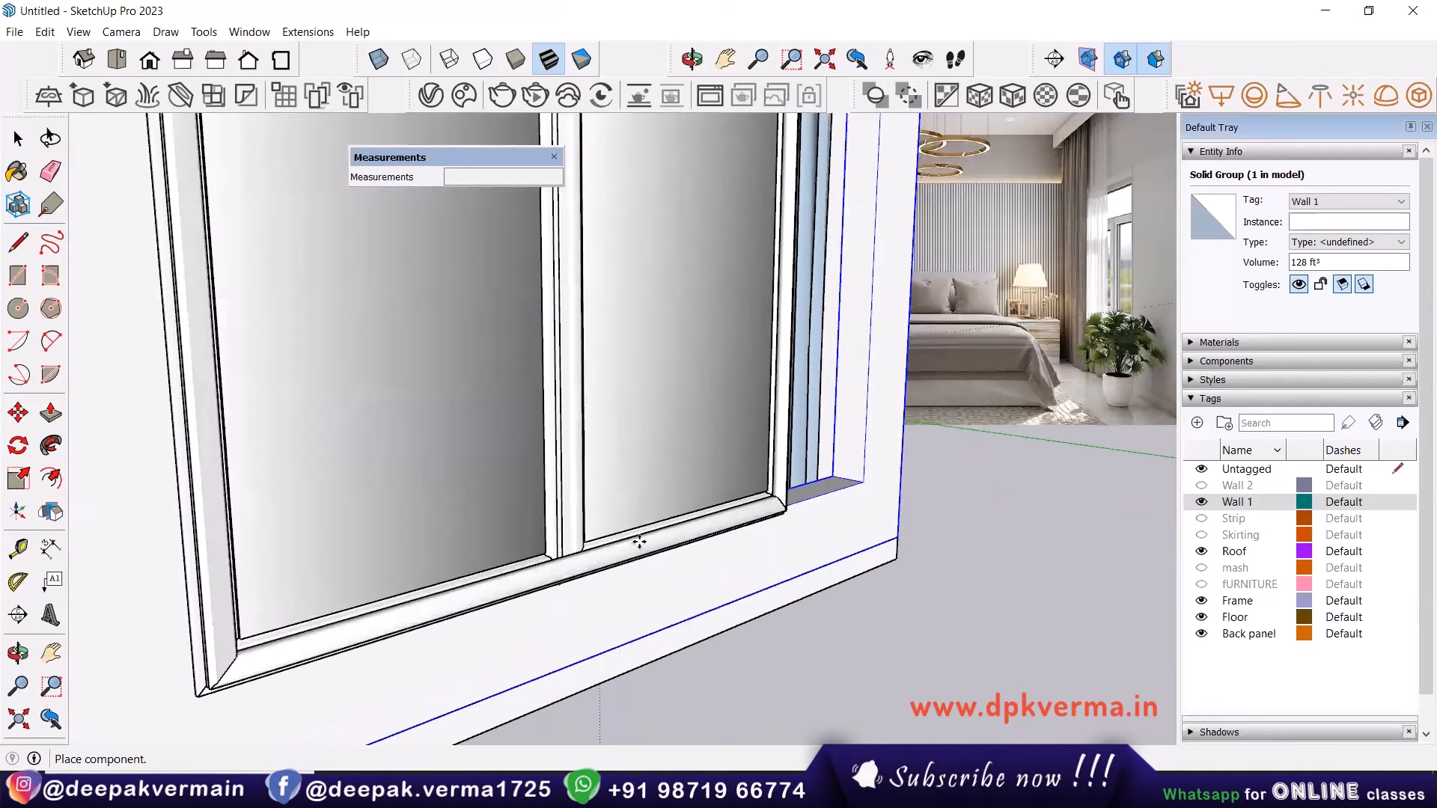
left_click(786, 515)
scroll(773, 518, "down", 2)
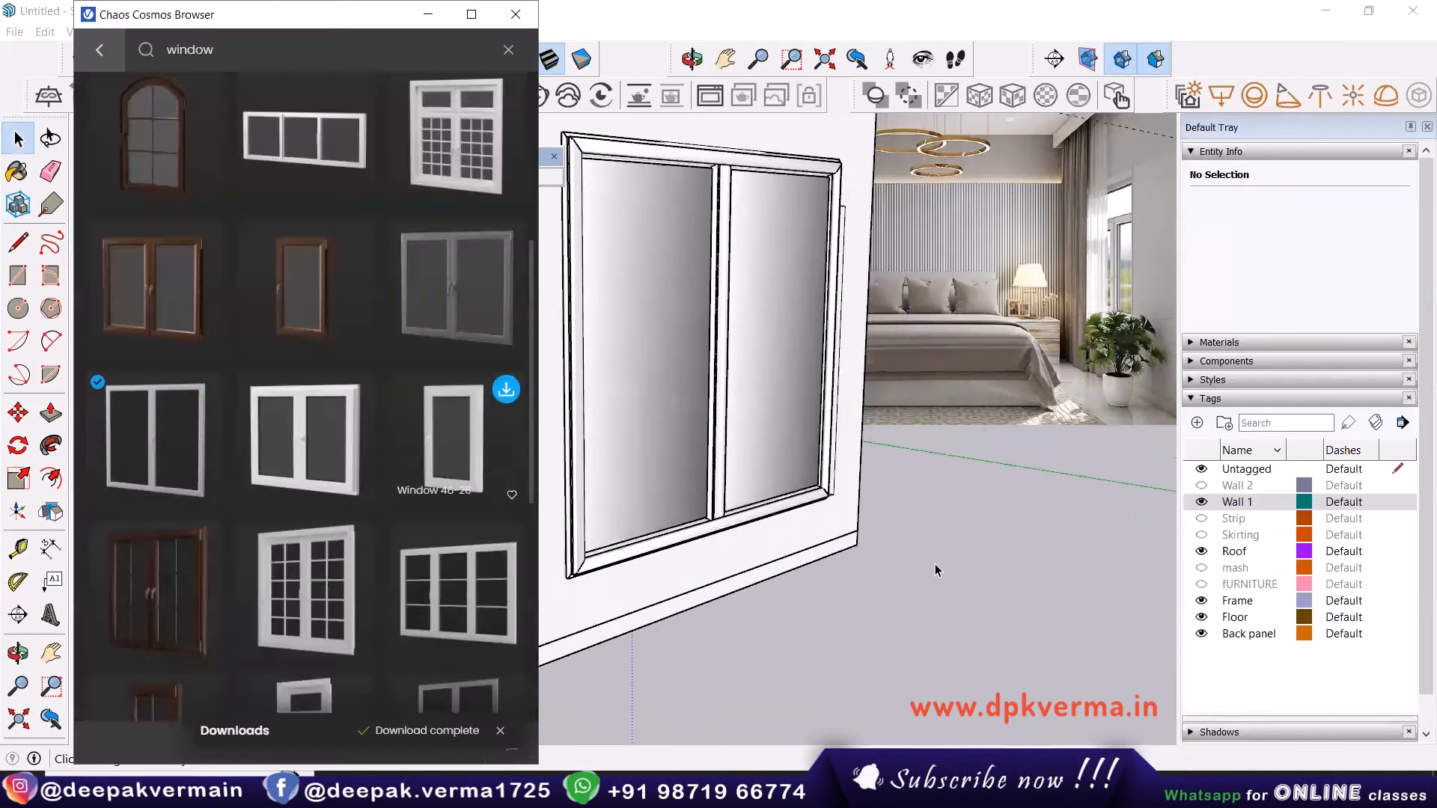
Select the placed Window 46-10 component and close the Cosmos browser.
left_click(706, 515)
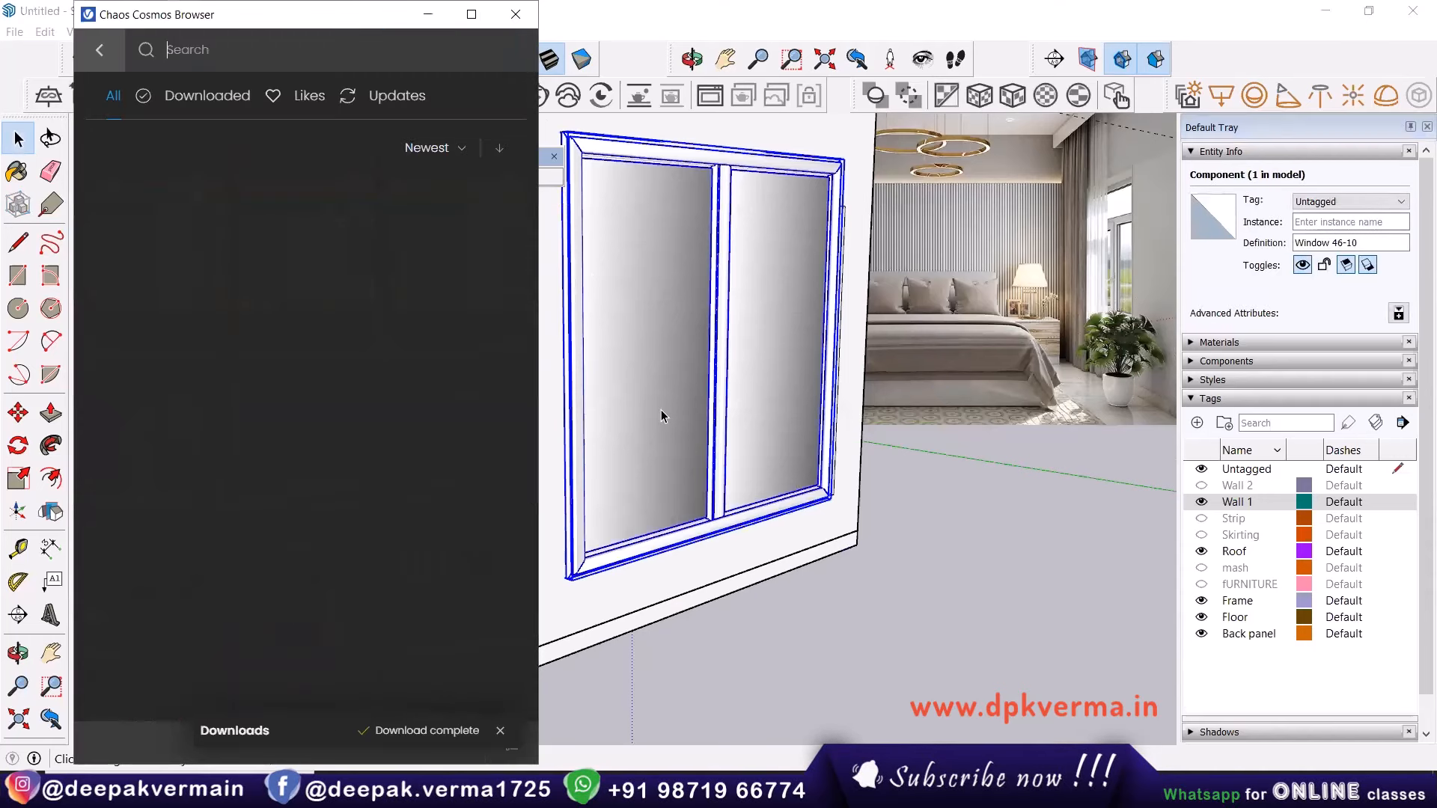
left_click_drag(168, 27, 154, 187)
left_click(498, 181)
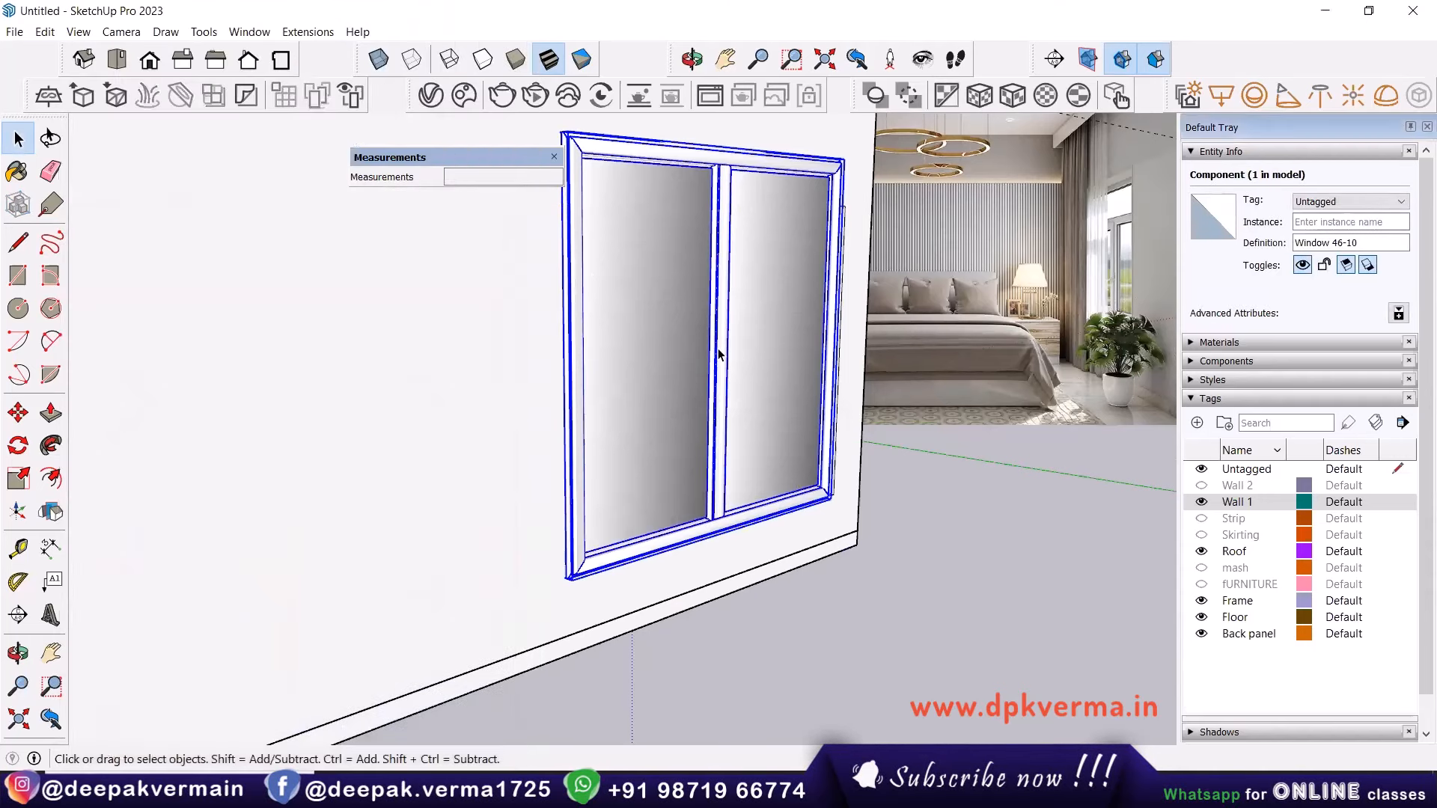
Try to flip Window 46-10 about the green plane parallel to the wall, and undo the flip.
middle_click_drag(722, 396, 694, 491)
left_click(693, 491)
middle_click_drag(831, 497, 446, 550)
scroll(687, 558, "up", 3)
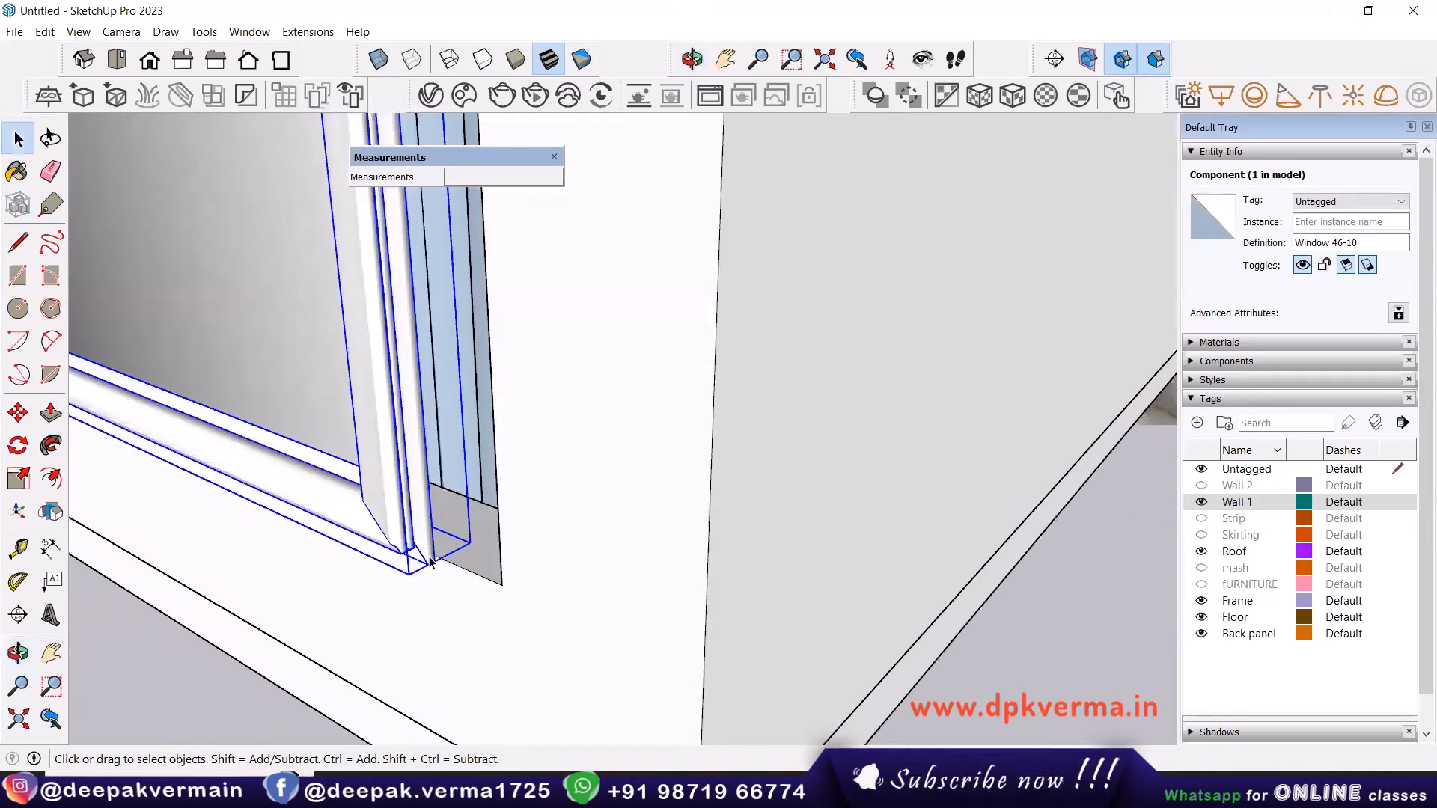
scroll(430, 562, "down", 4)
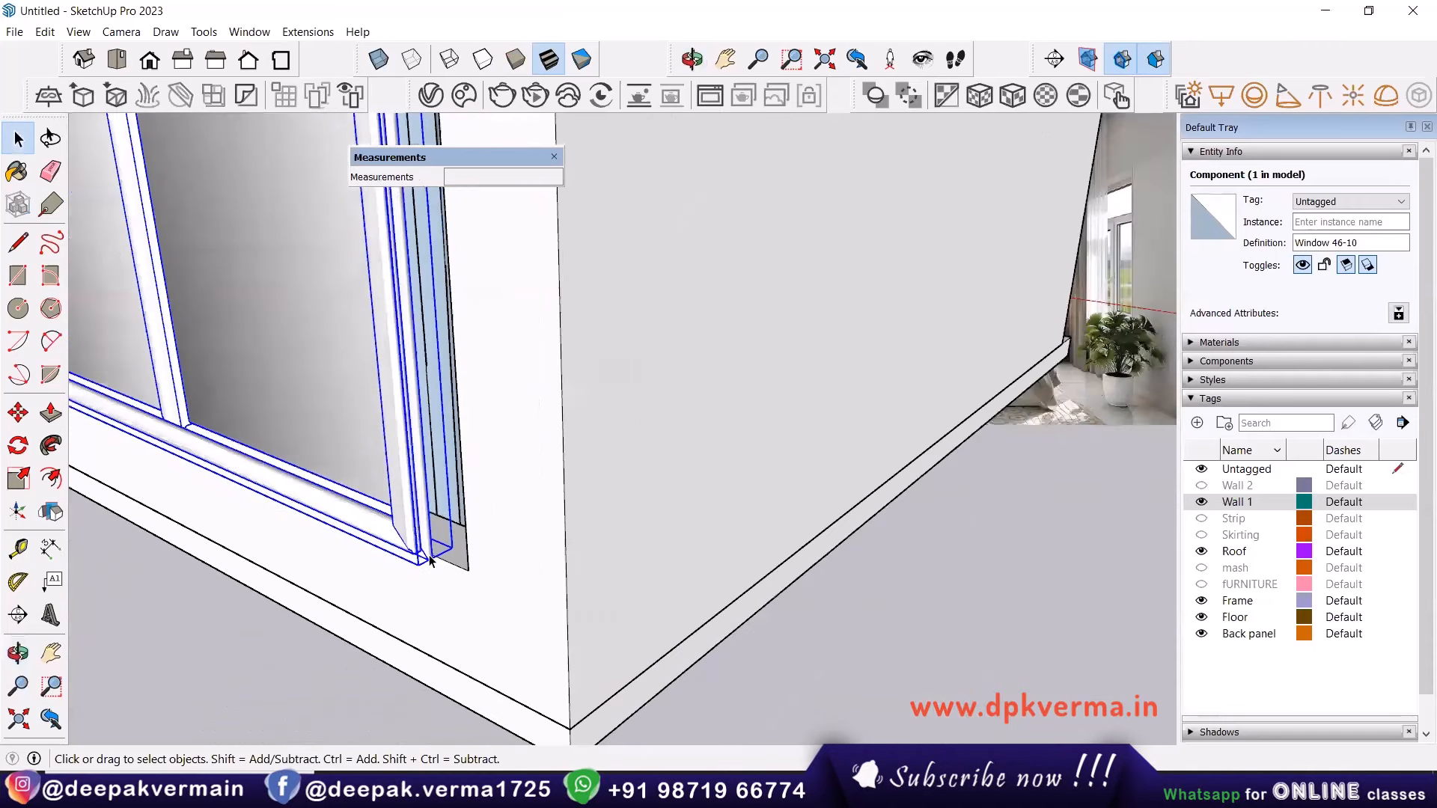
scroll(444, 555, "down", 2)
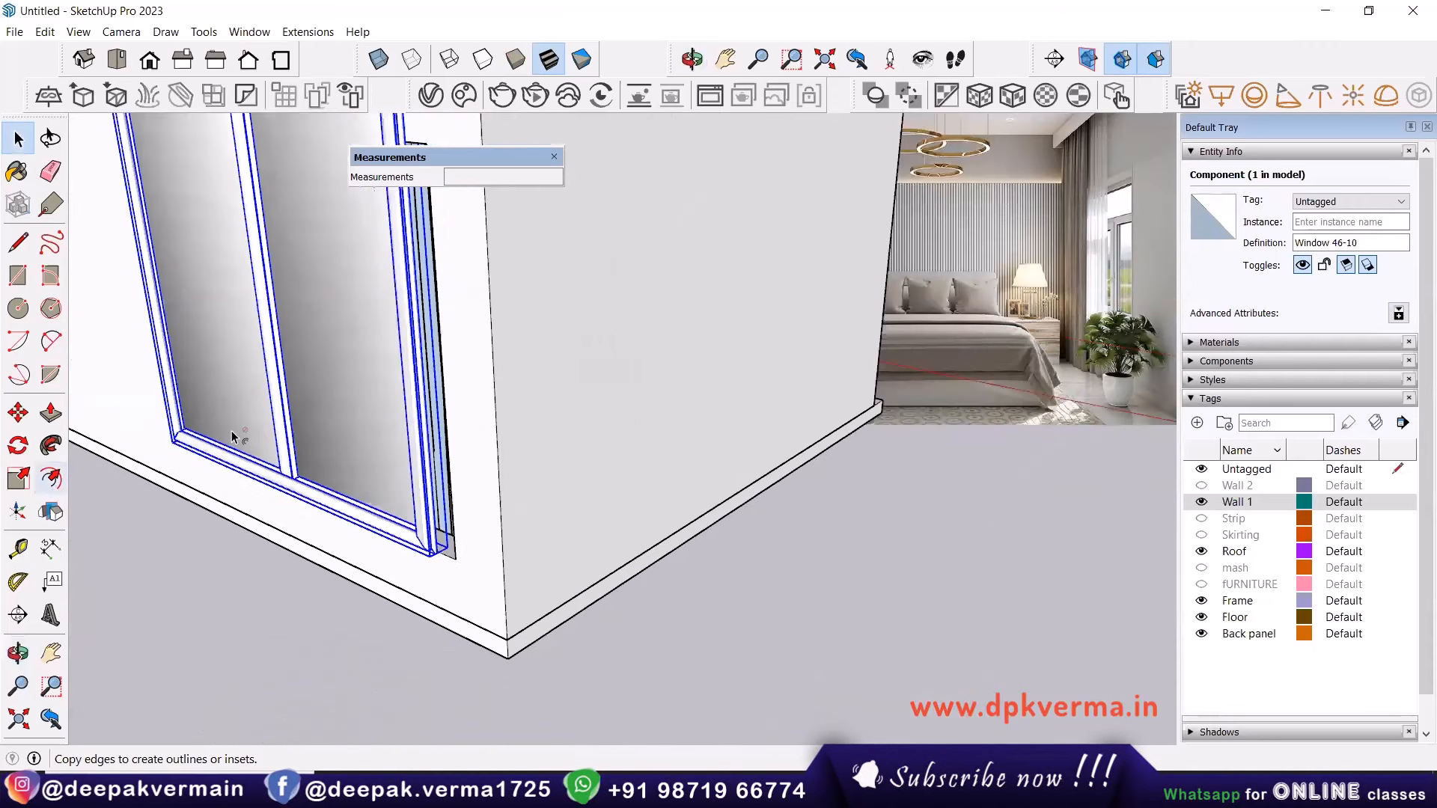
left_click(51, 477)
key("space")
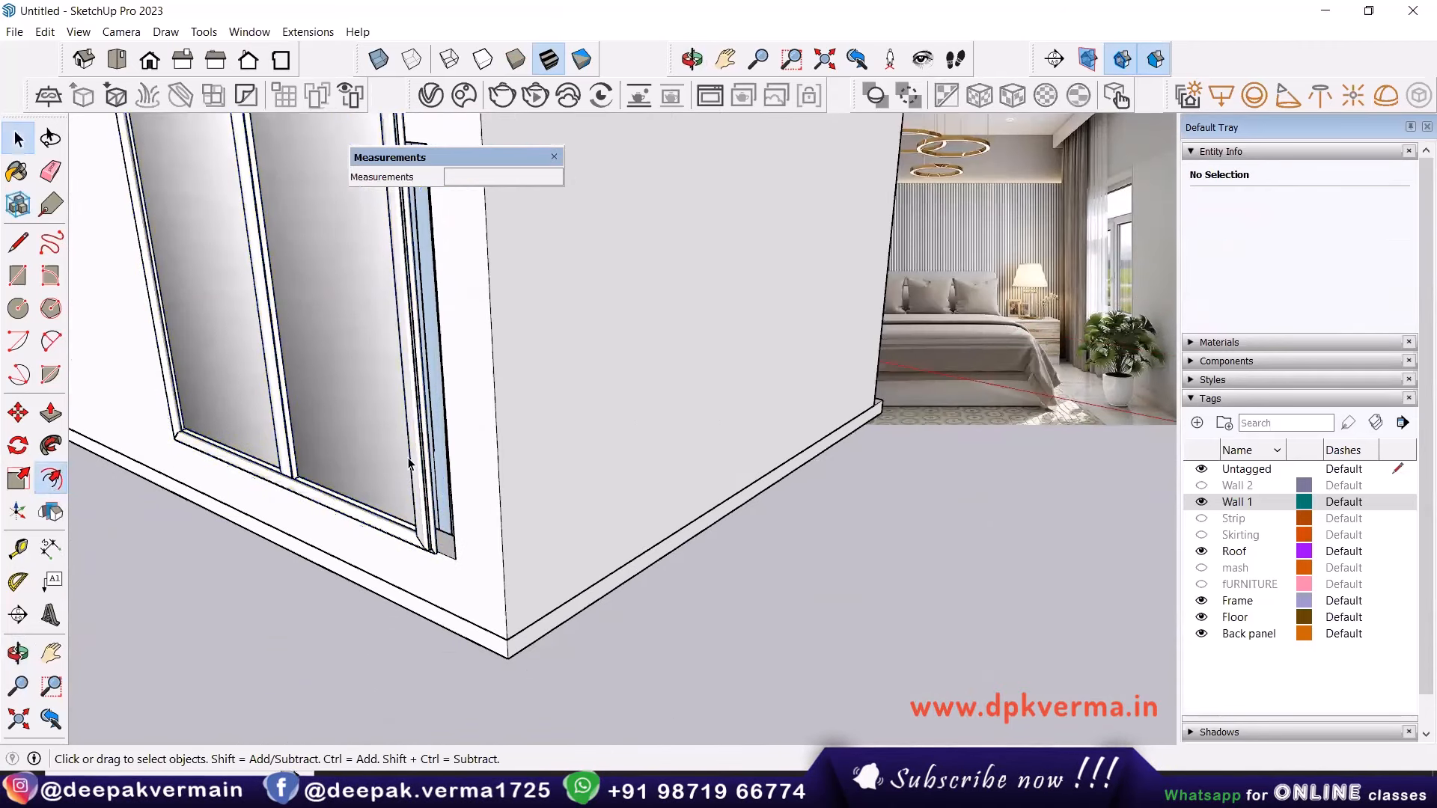
left_click(411, 468)
left_click(51, 512)
left_click(451, 416)
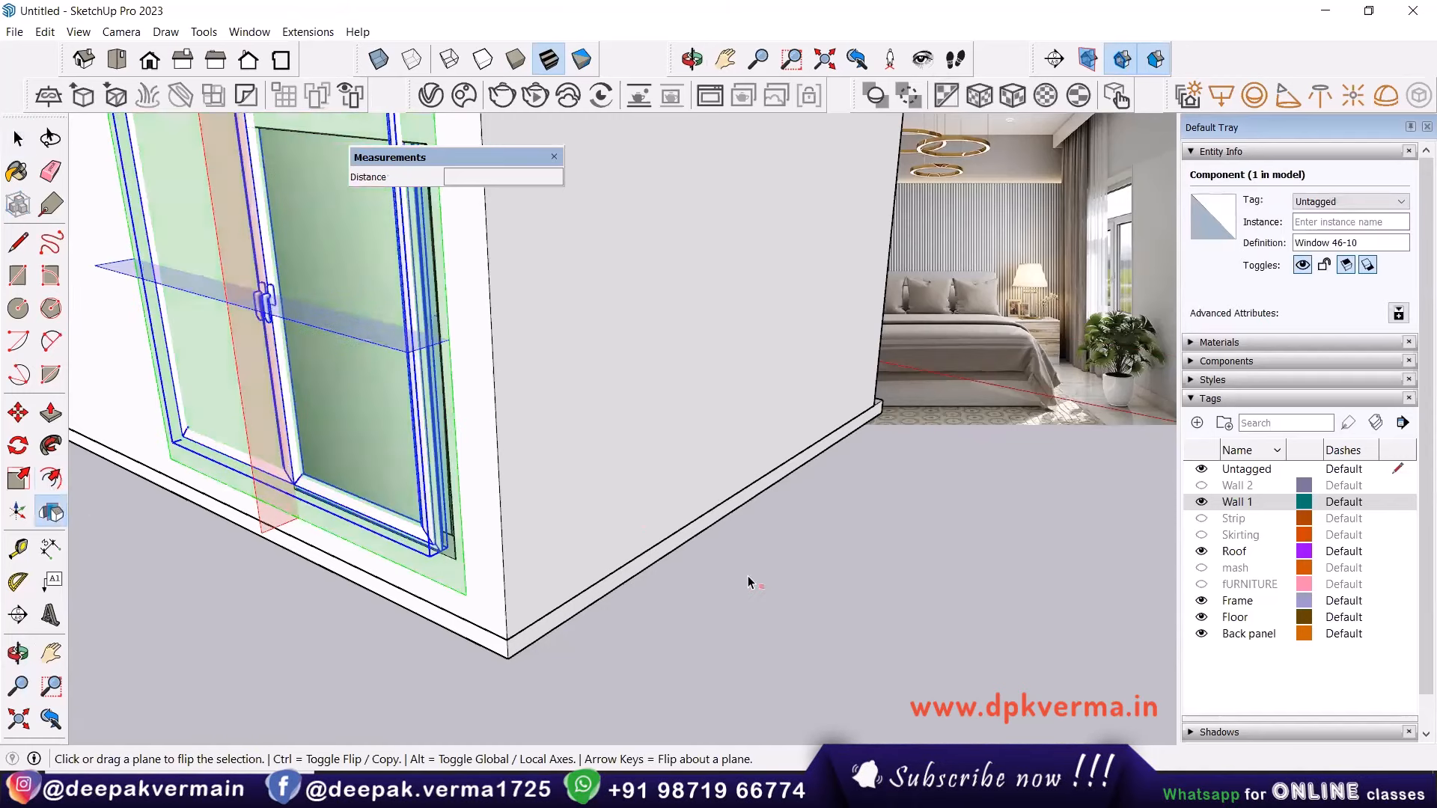
key("space")
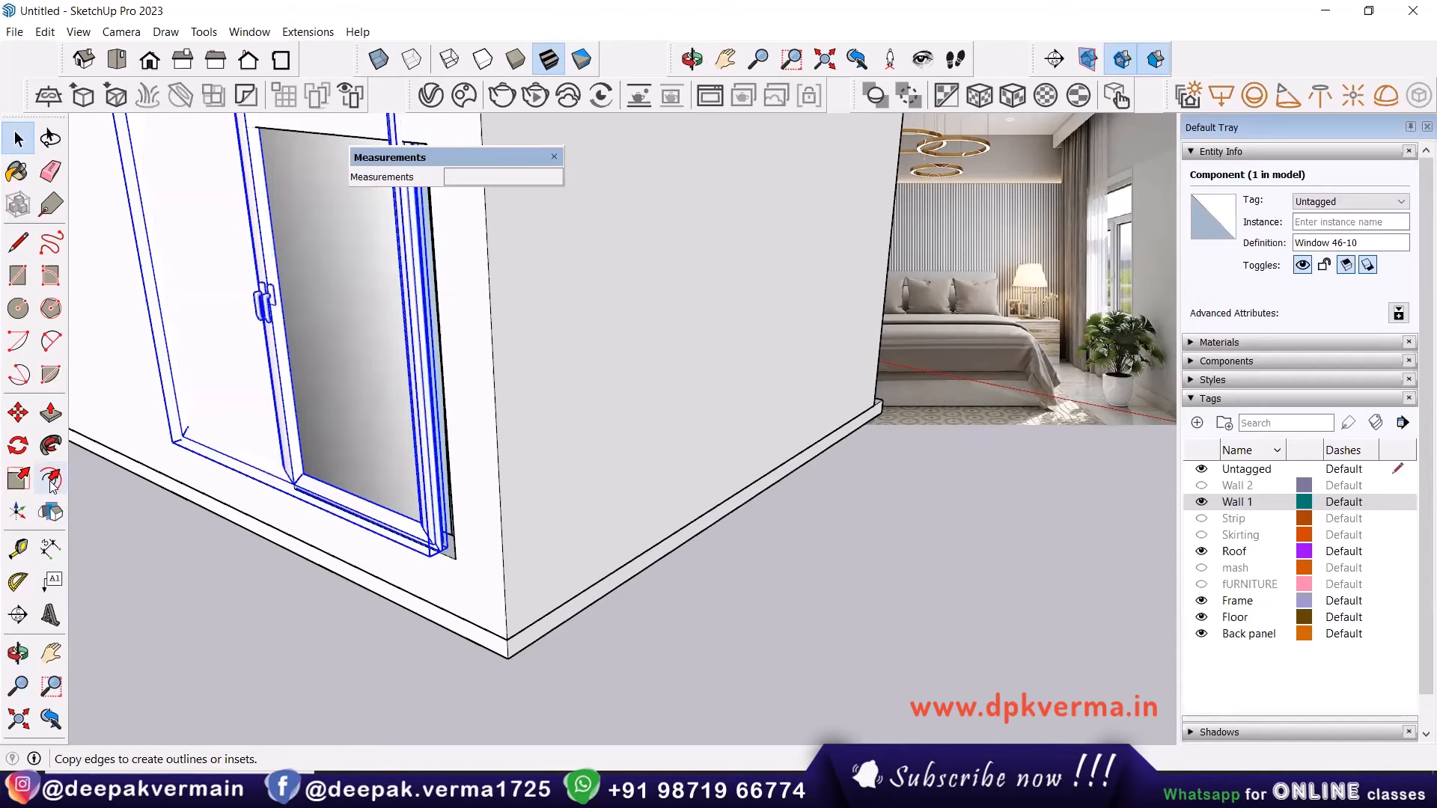
key("ctrl+z")
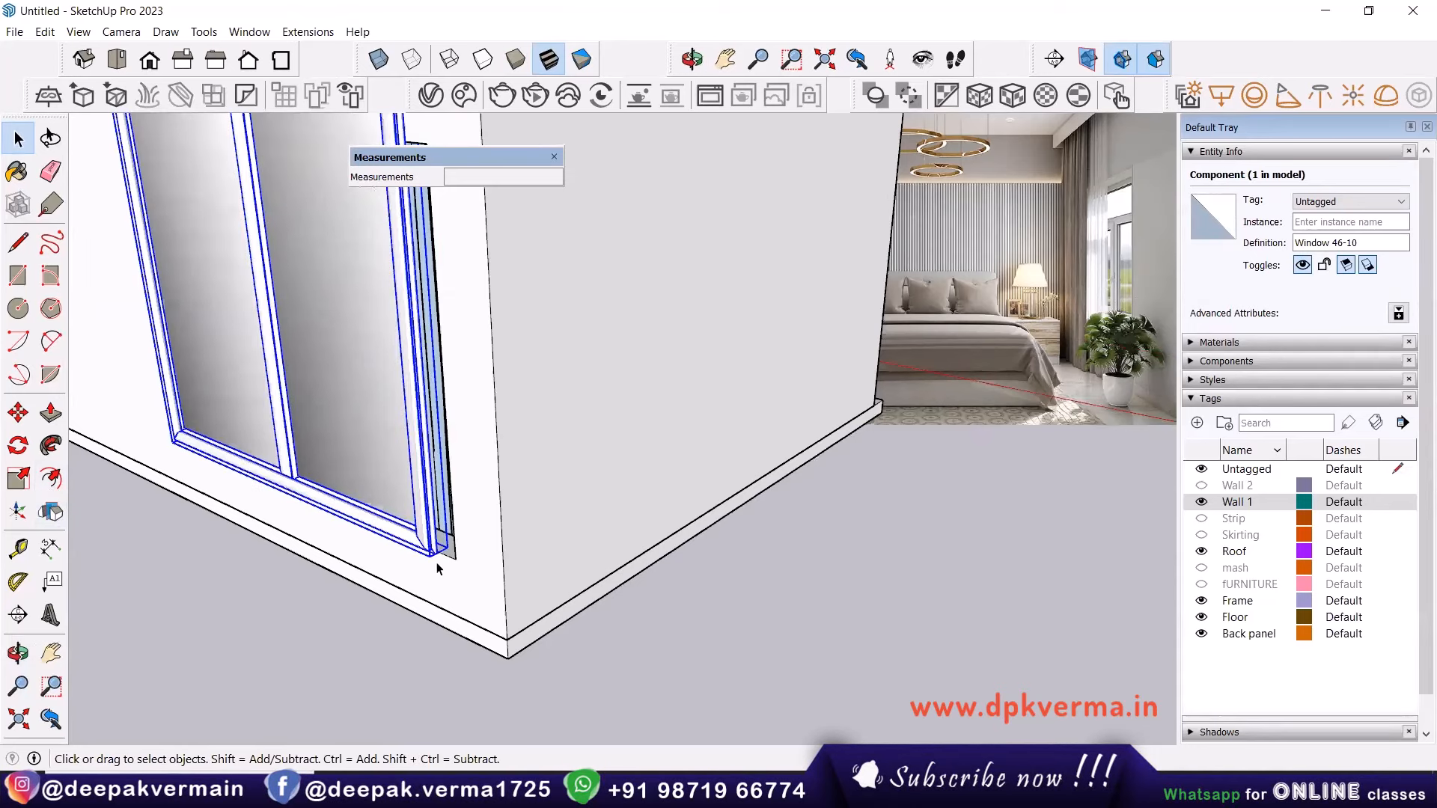
Move Window 46-10 by its lower outer corner onto the wall opening's lower corner nearest the wall end.
scroll(437, 568, "up", 6)
key("m")
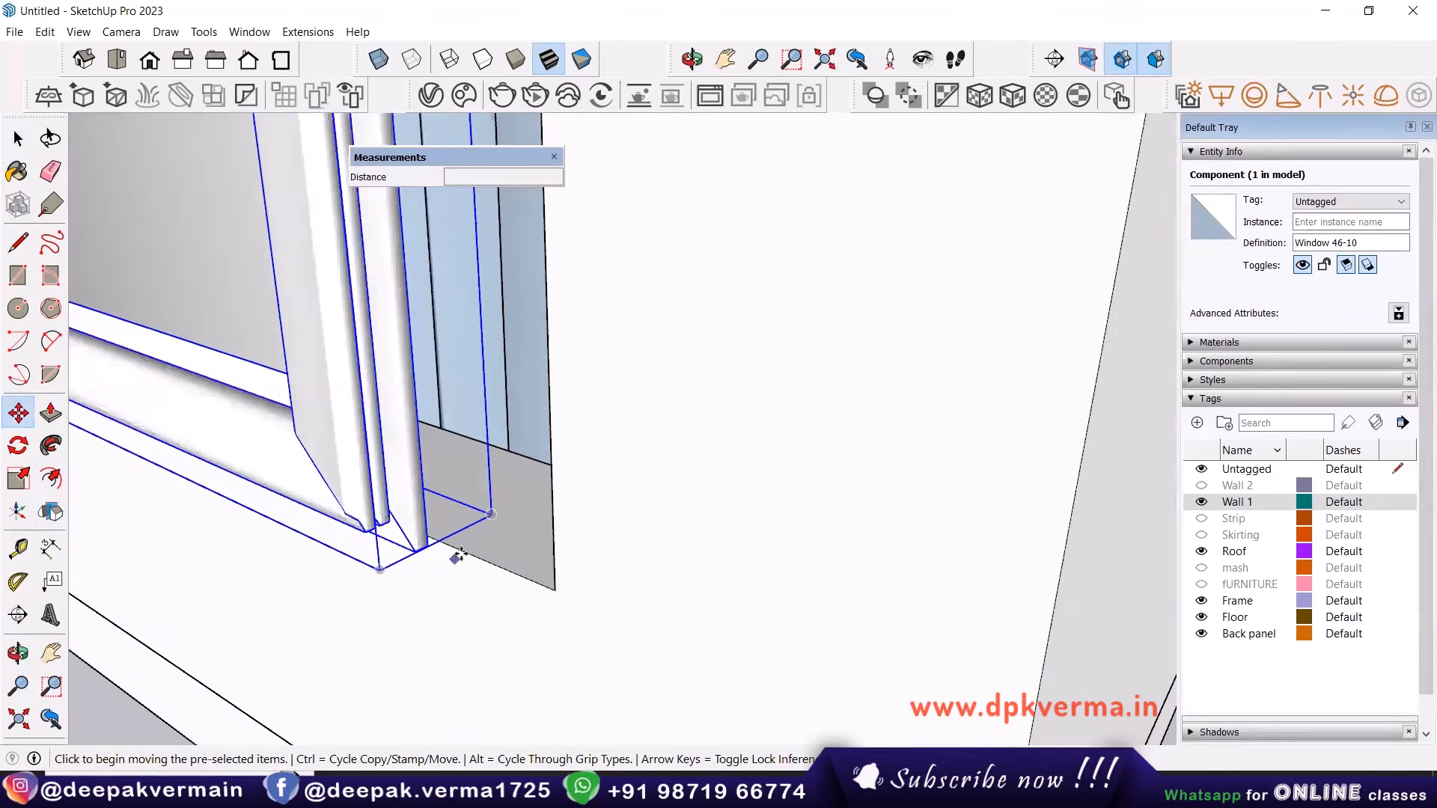
scroll(494, 512, "up", 2)
left_click(342, 584)
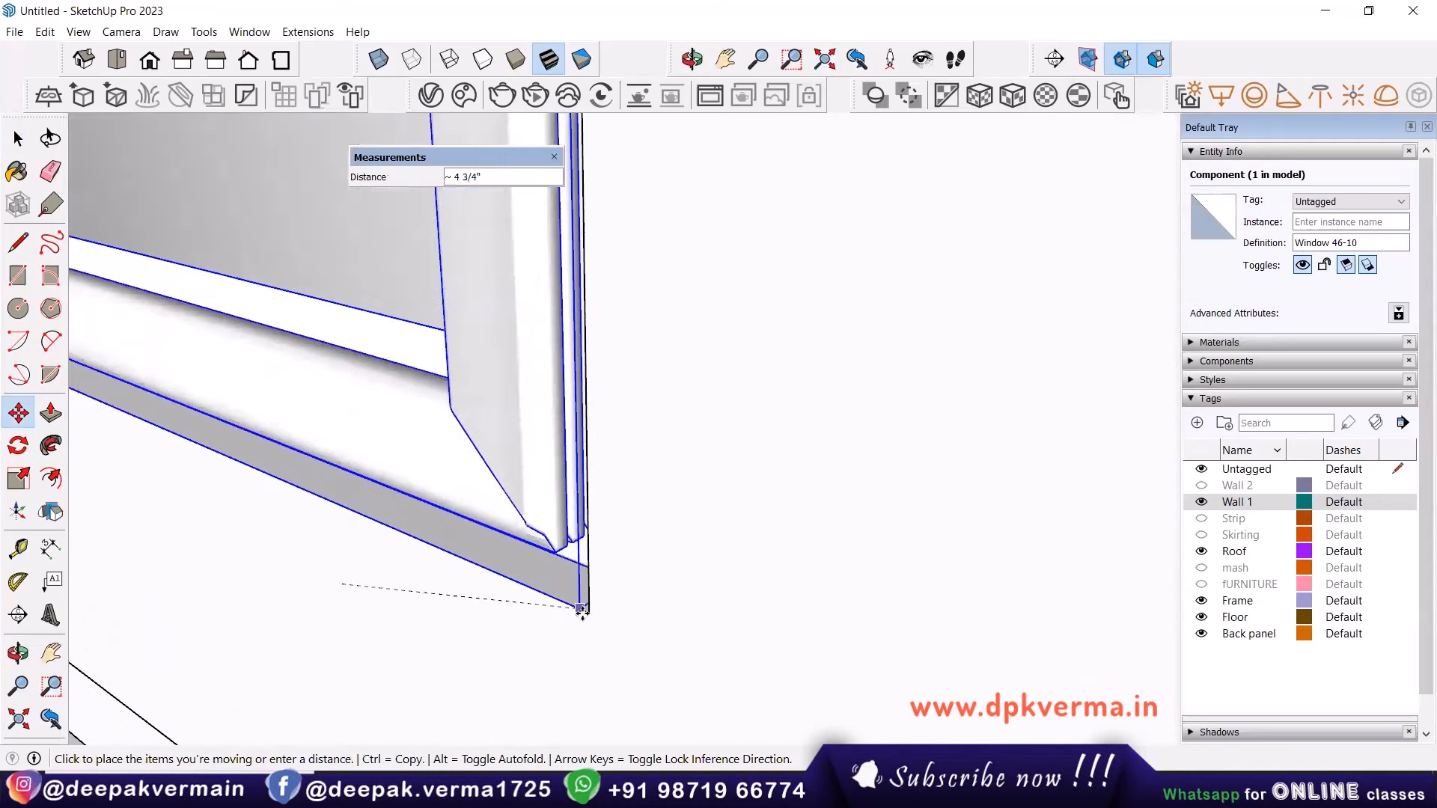
left_click(588, 611)
key("space")
Turn on X-ray display and scale Window 46-10 narrower along the red axis to the width of the wall opening.
scroll(636, 451, "down", 3)
scroll(641, 429, "down", 2)
middle_click_drag(447, 425, 454, 238)
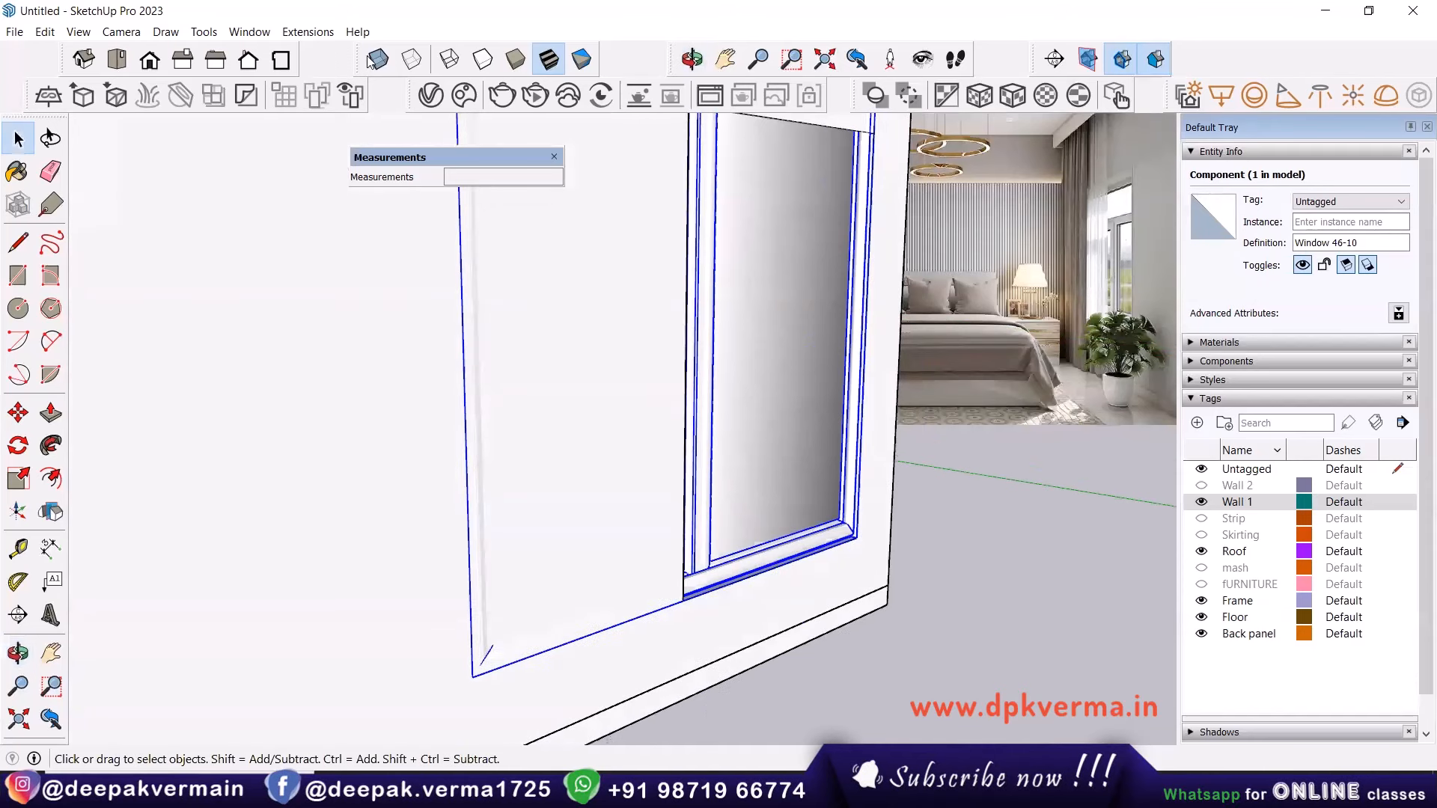
left_click(379, 59)
scroll(300, 271, "down", 2)
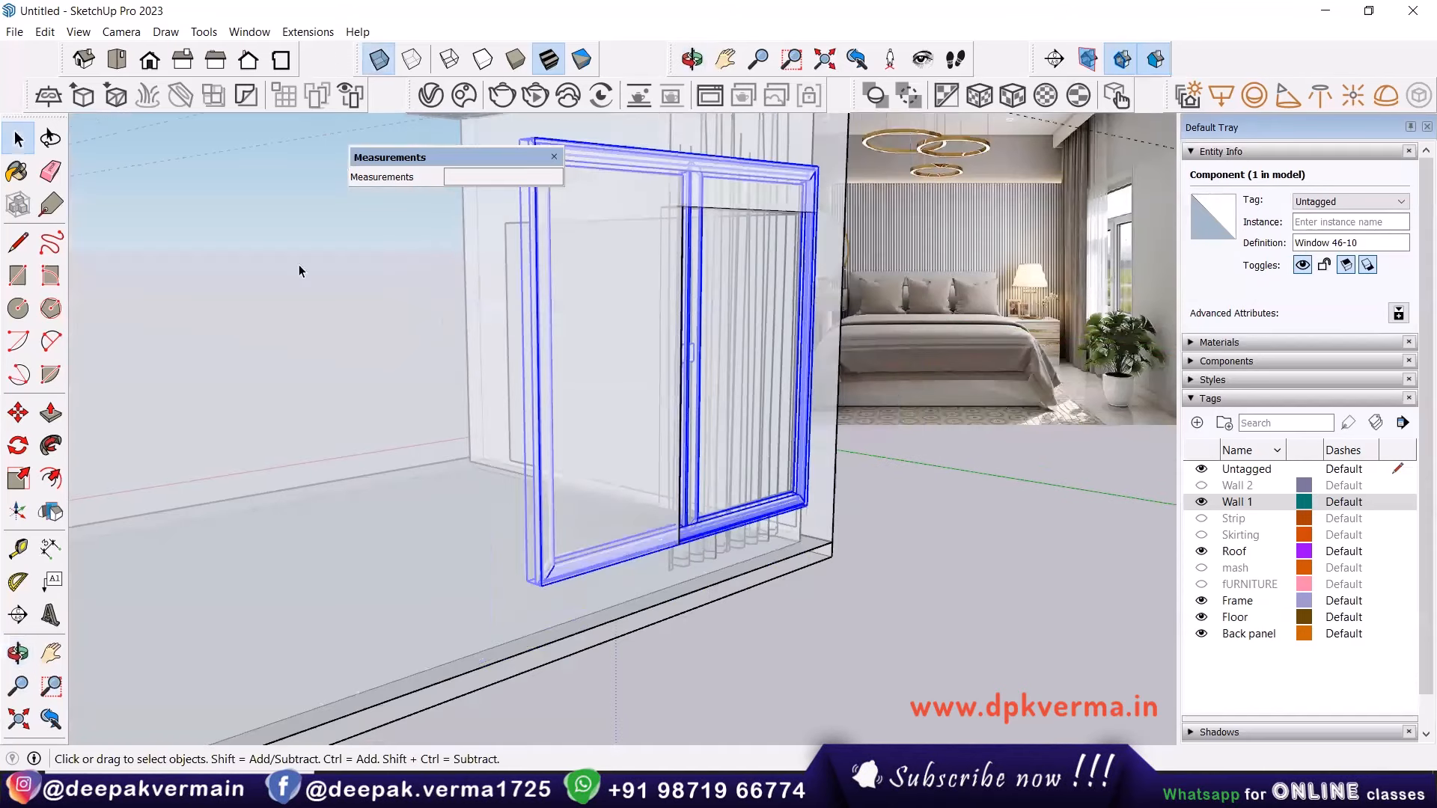
left_click(25, 477)
scroll(562, 393, "up", 2)
left_click(526, 366)
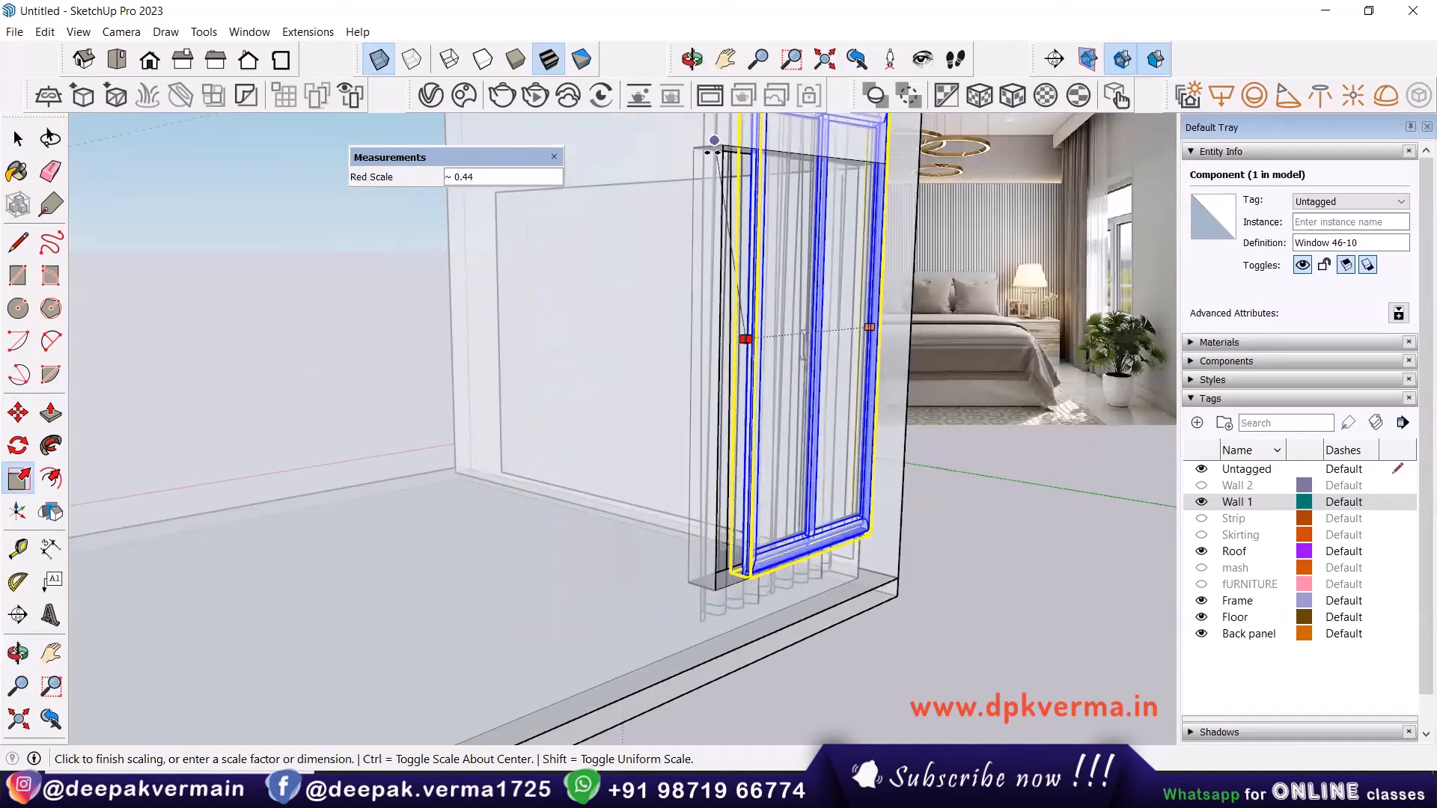
left_click(684, 375)
Scale Window 46-10 along the blue axis to about 0.80, lowering its top into the wall opening.
middle_click_drag(685, 374, 778, 322)
scroll(776, 345, "up", 4)
left_click(777, 349)
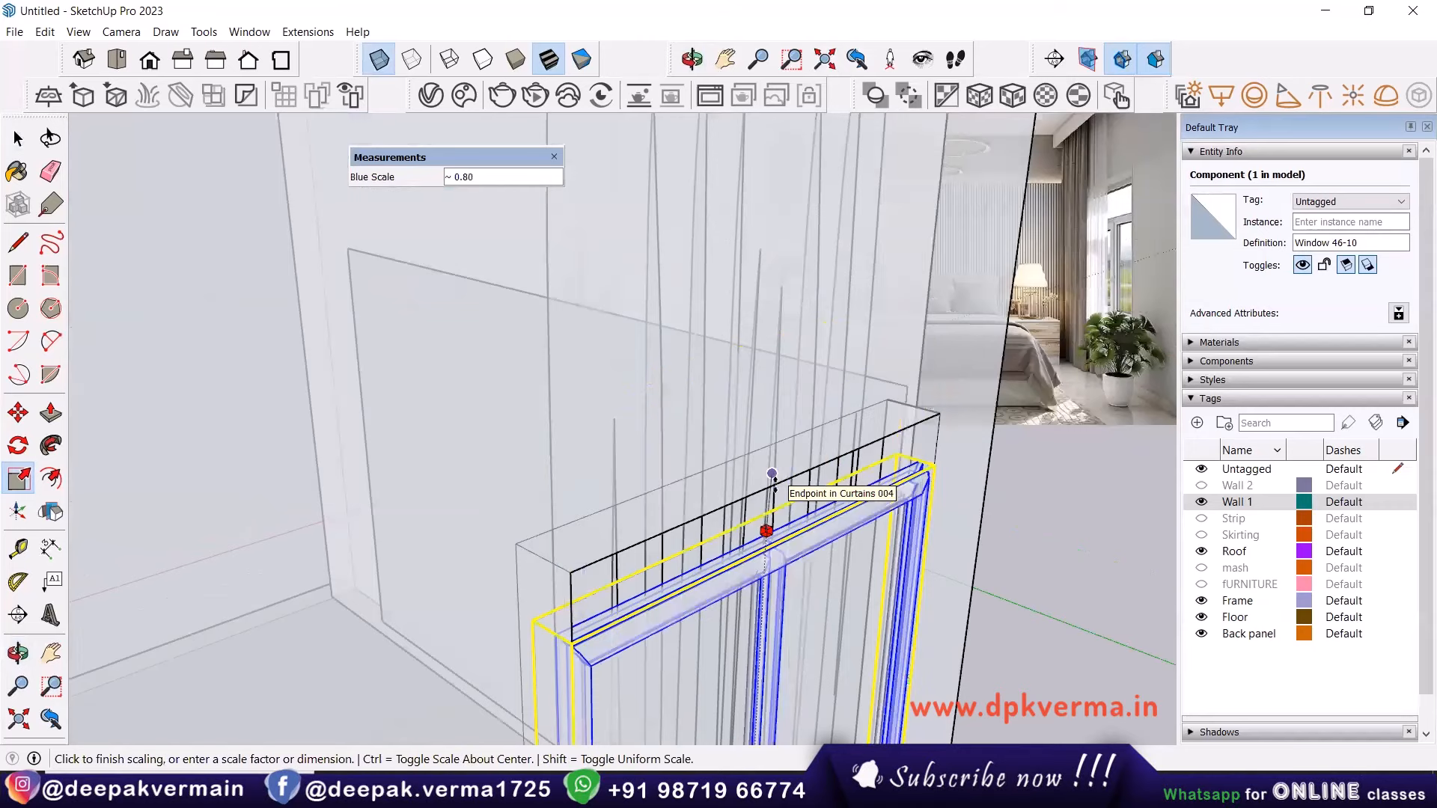
left_click(779, 494)
key("space")
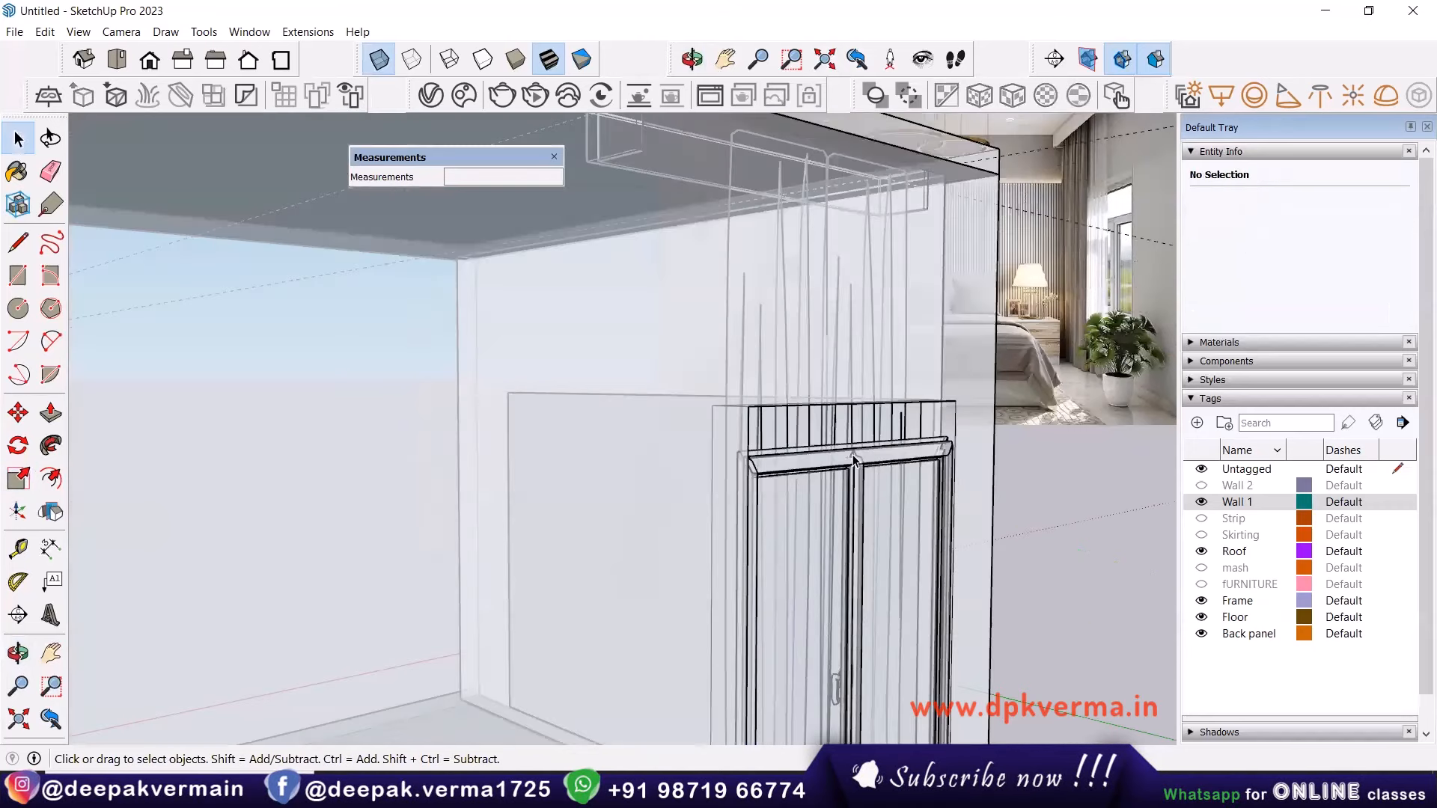
Scale Window 46-10 along the blue axis by about 1.08 so its top meets the opening's upper edge.
left_click(846, 449)
scroll(847, 449, "up", 3)
middle_click_drag(912, 432, 865, 474)
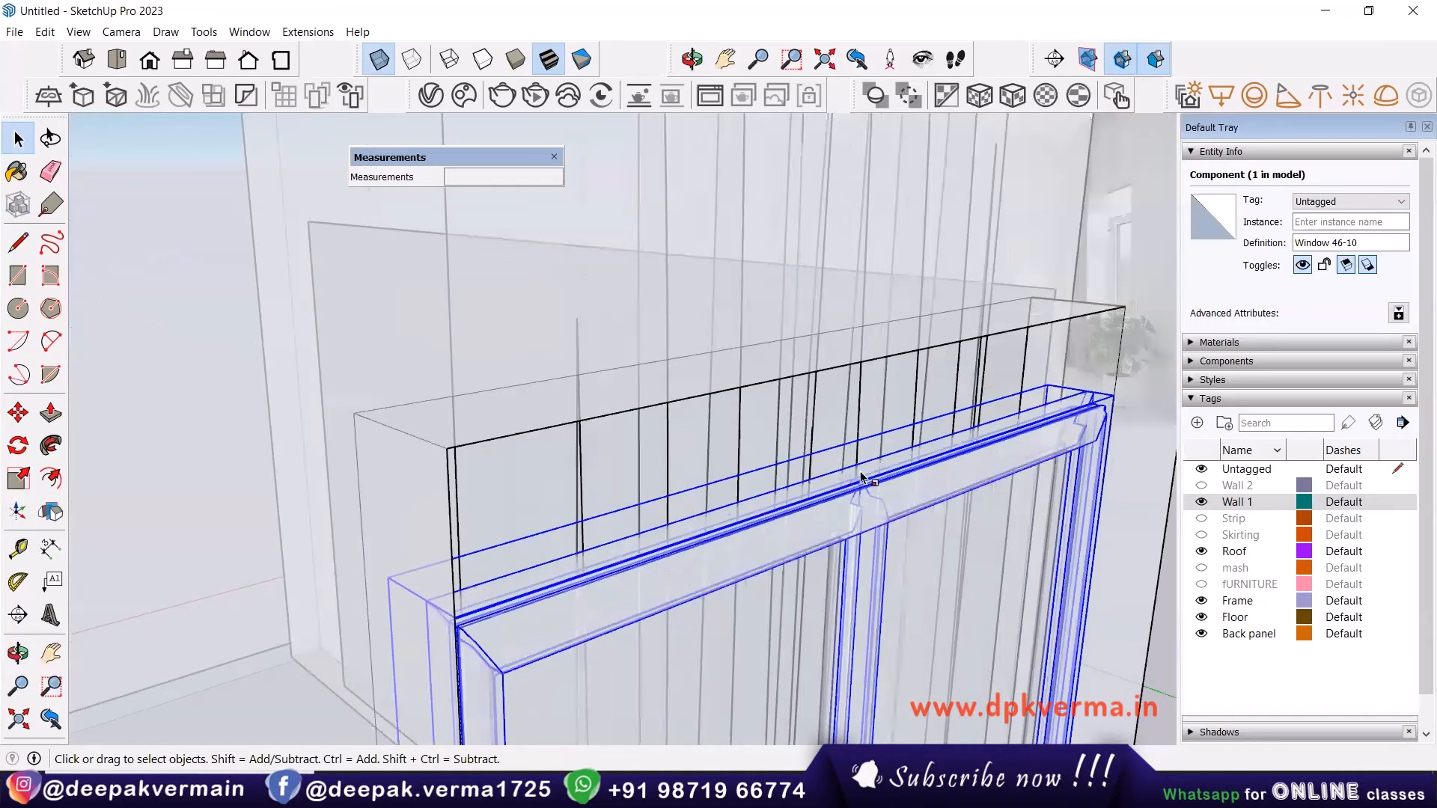
key("s")
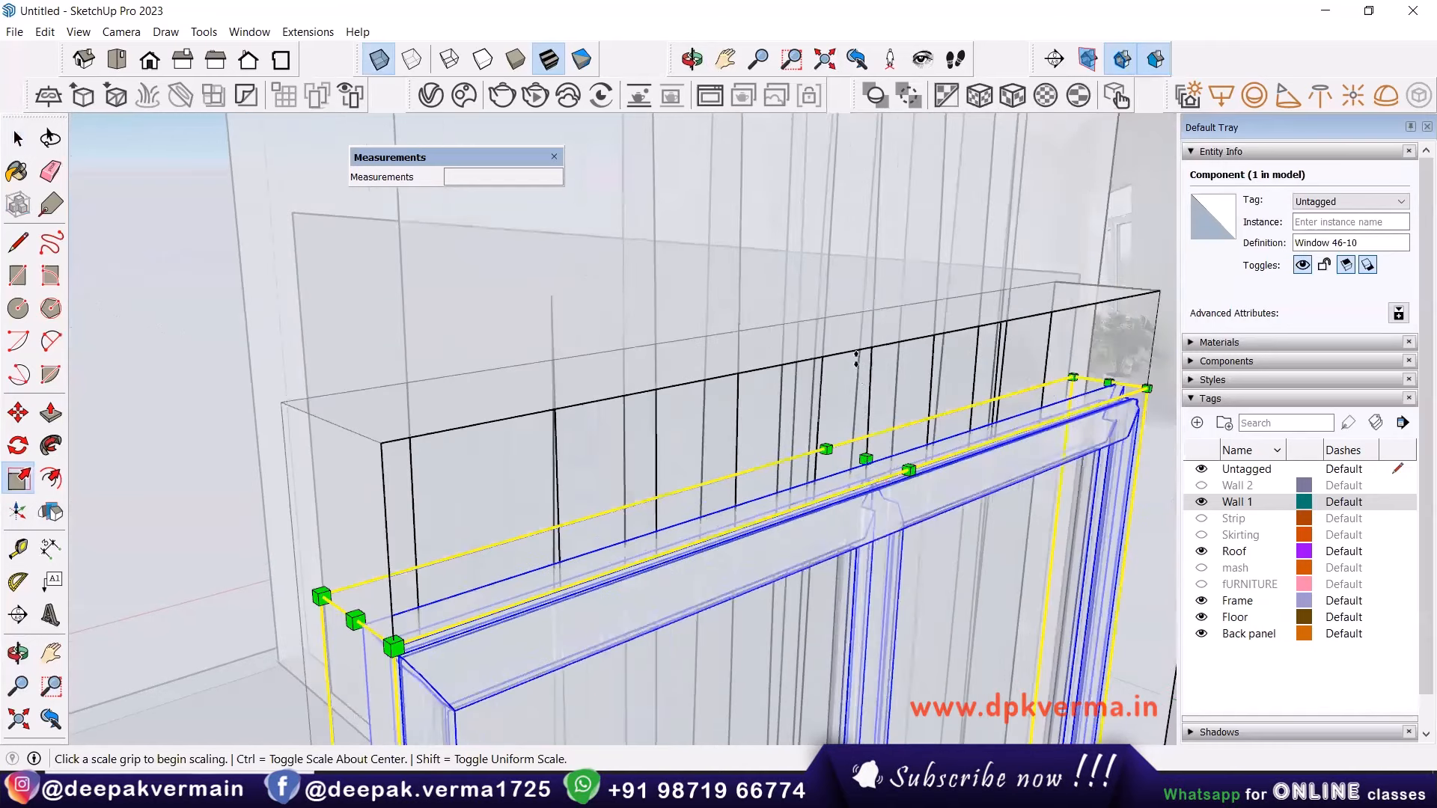
left_click(866, 459)
left_click(846, 350)
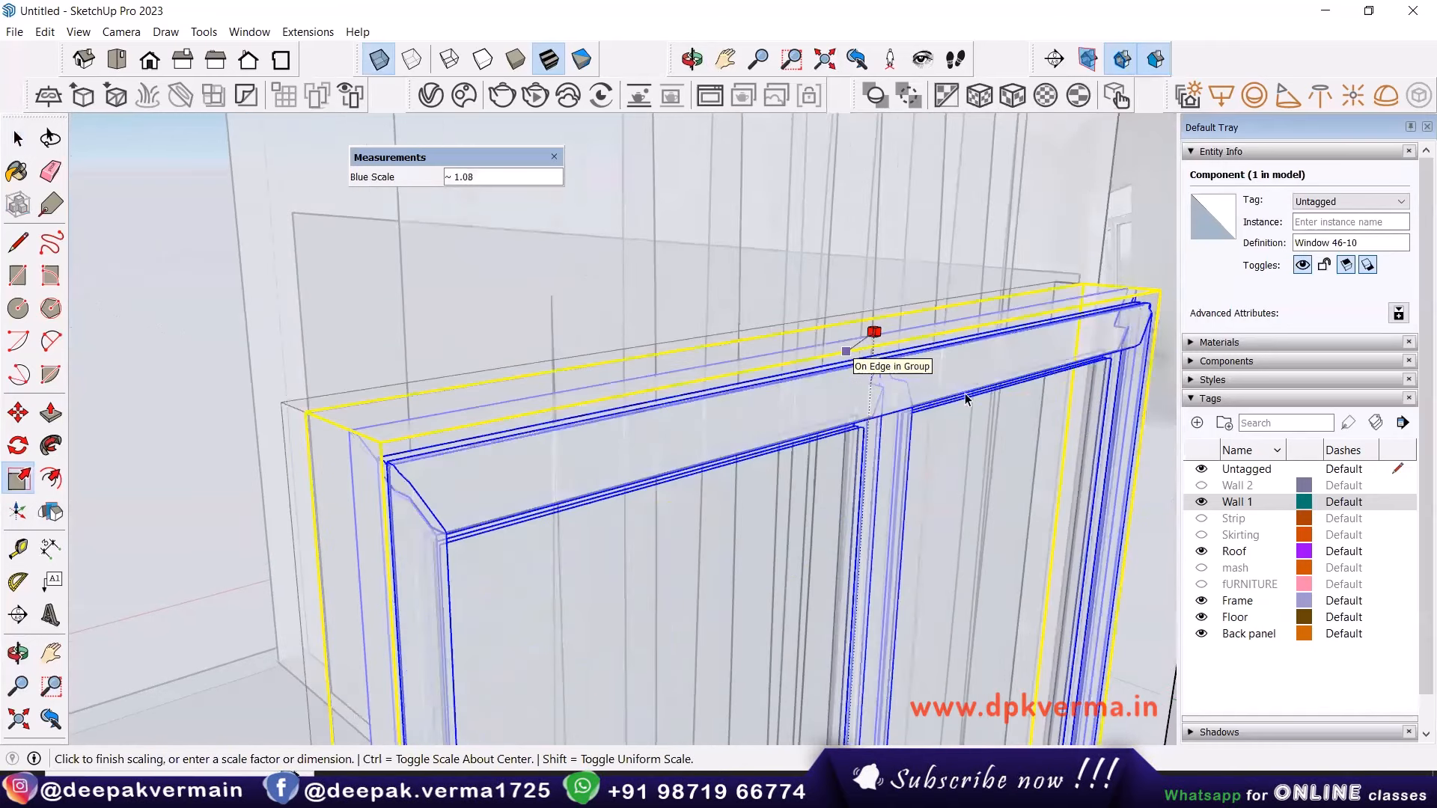
key("space")
Deselect the fitted window and turn off X-ray display to show the wall solid.
scroll(969, 397, "down", 3)
middle_click_drag(1054, 477, 833, 485)
mouse_move(879, 366)
middle_mouse_down()
mouse_move(641, 497)
mouse_move(943, 548)
mouse_move(893, 343)
middle_mouse_up()
scroll(899, 603, "down", 3)
middle_click_drag(895, 640, 894, 527, "shift")
left_click(893, 527)
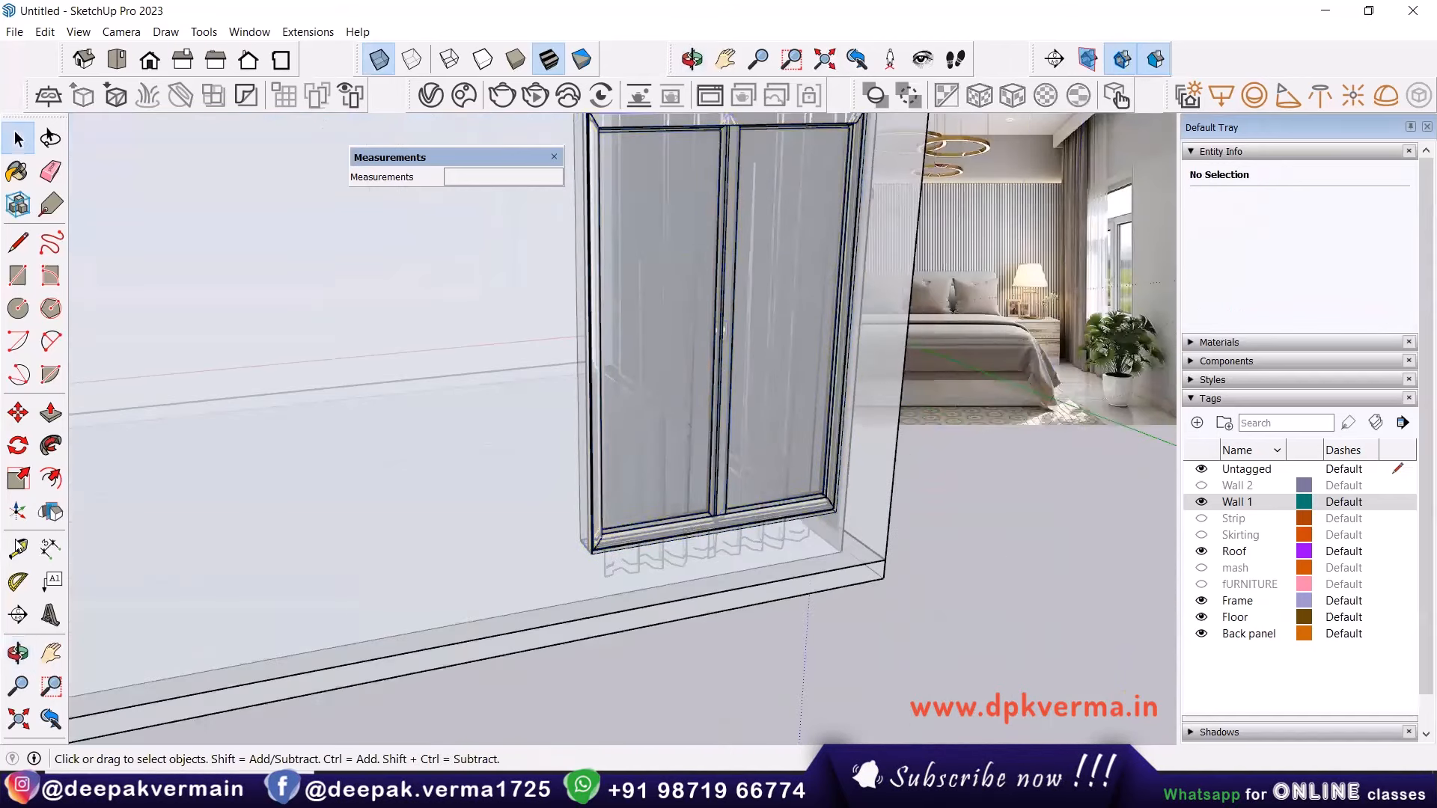
left_click(375, 62)
scroll(715, 333, "down", 4)
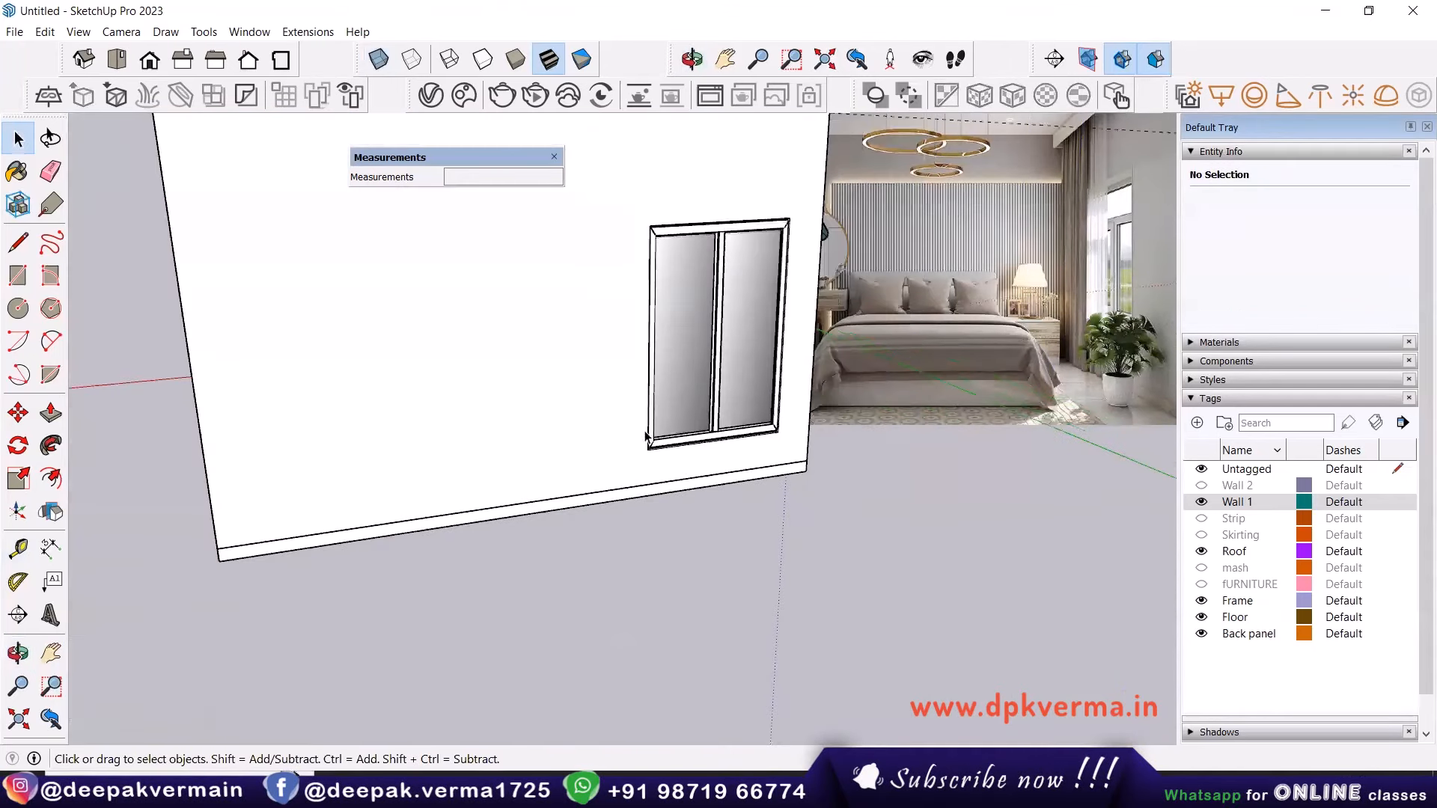
Open the Chaos Cosmos browser and search its assets for "ceiling light".
middle_click_drag(479, 337, 766, 319)
key("space")
scroll(724, 318, "up", 4)
scroll(722, 318, "down", 2)
scroll(722, 321, "down", 3)
middle_click_drag(572, 404, 402, 542, "shift")
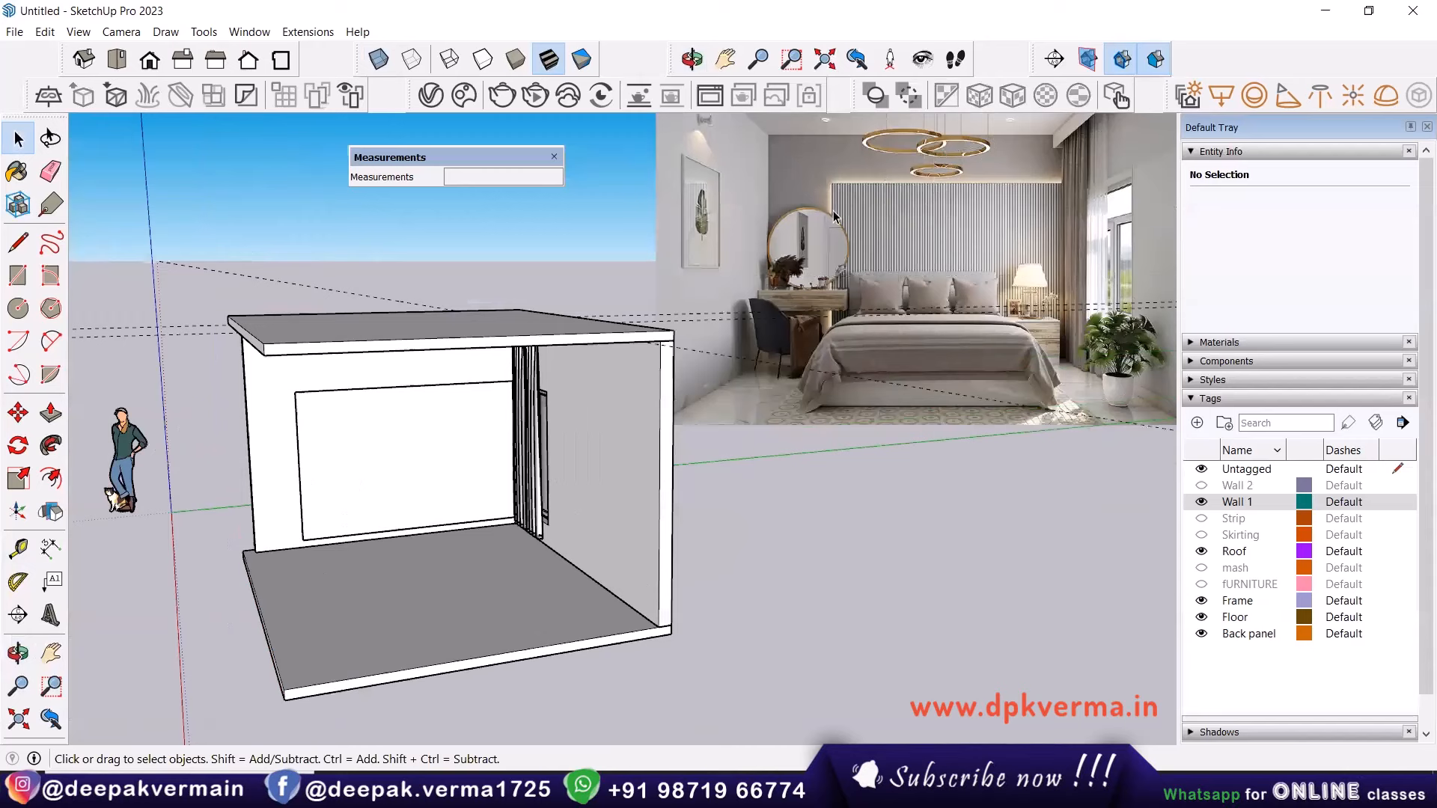
left_click(464, 95)
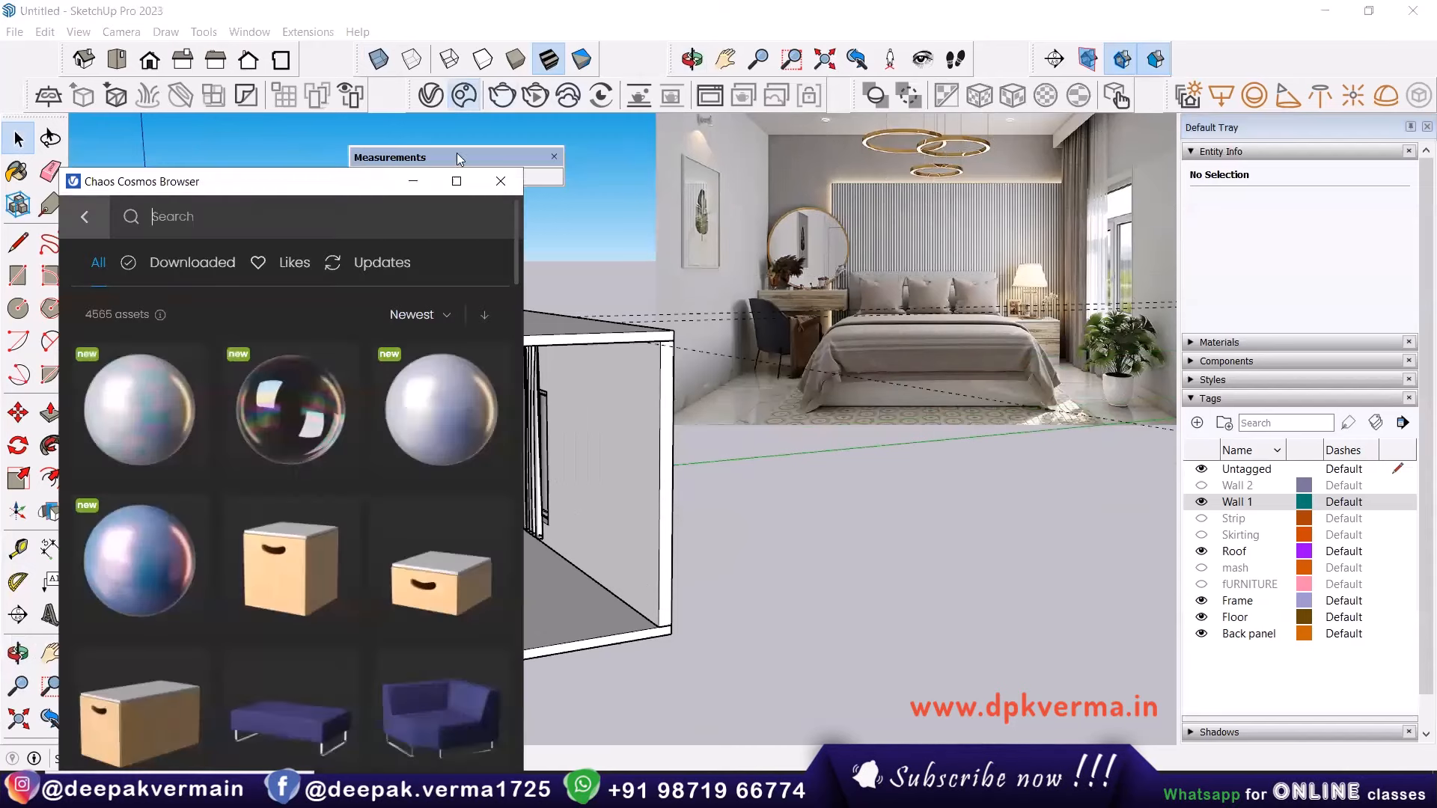
left_click(303, 185)
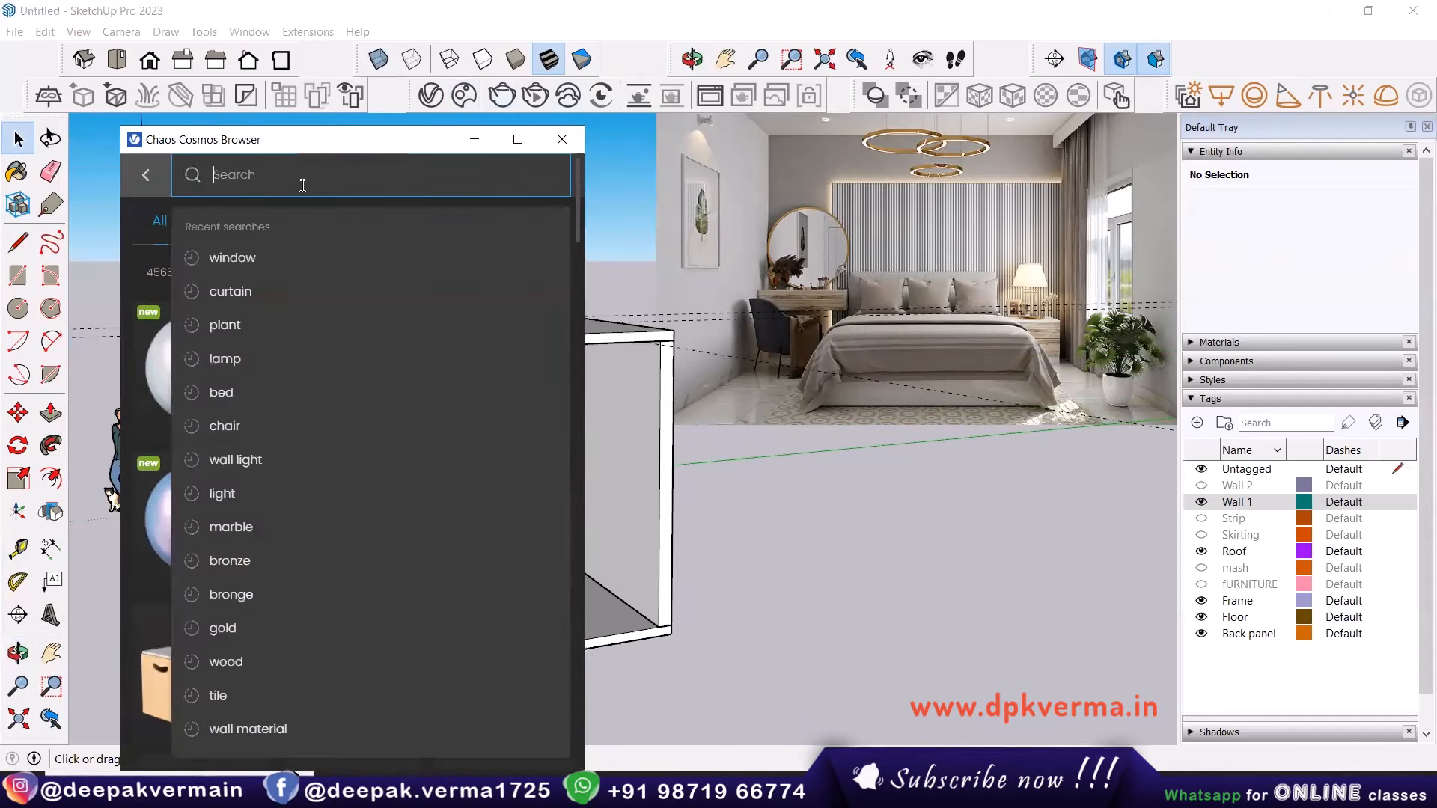
type("ce")
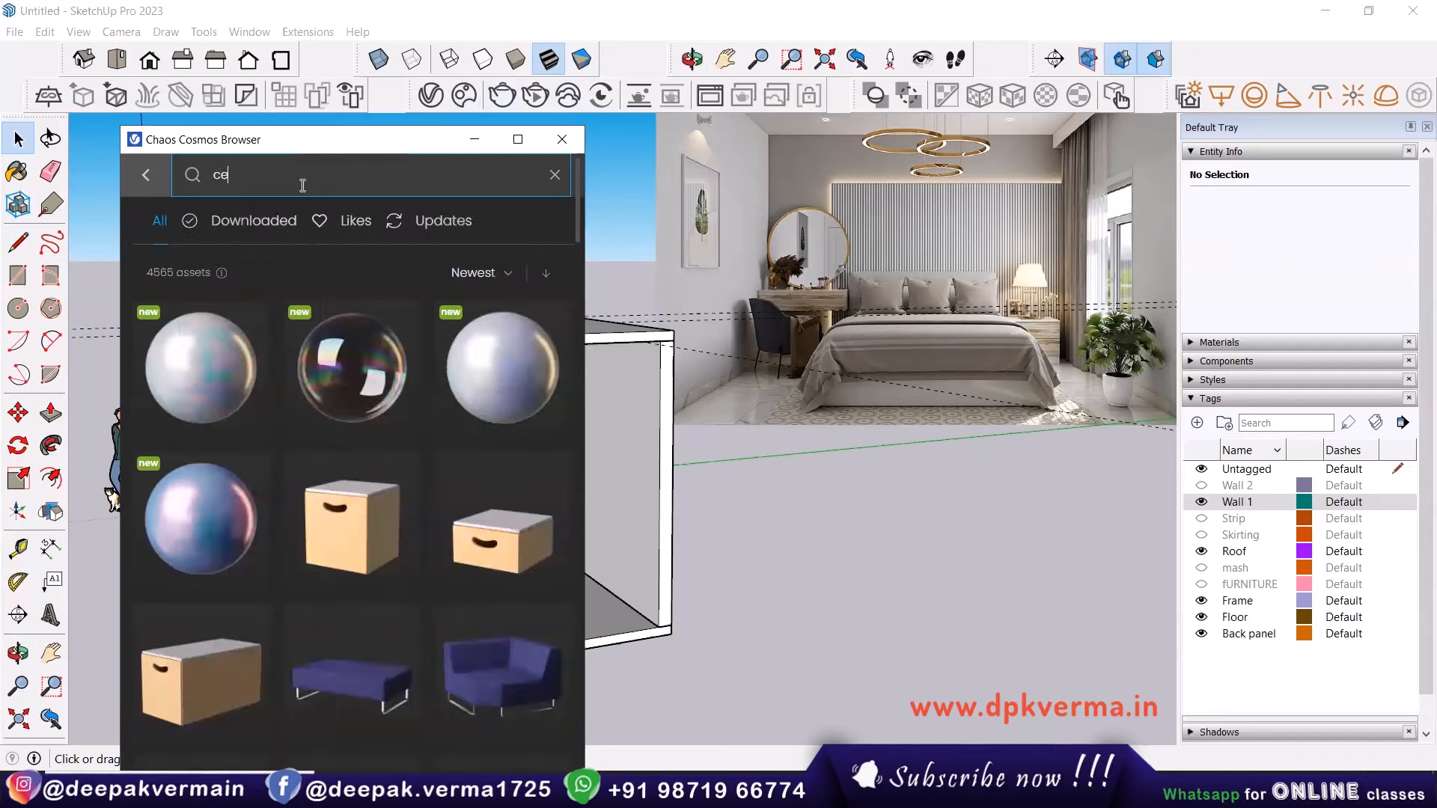
type("iling light")
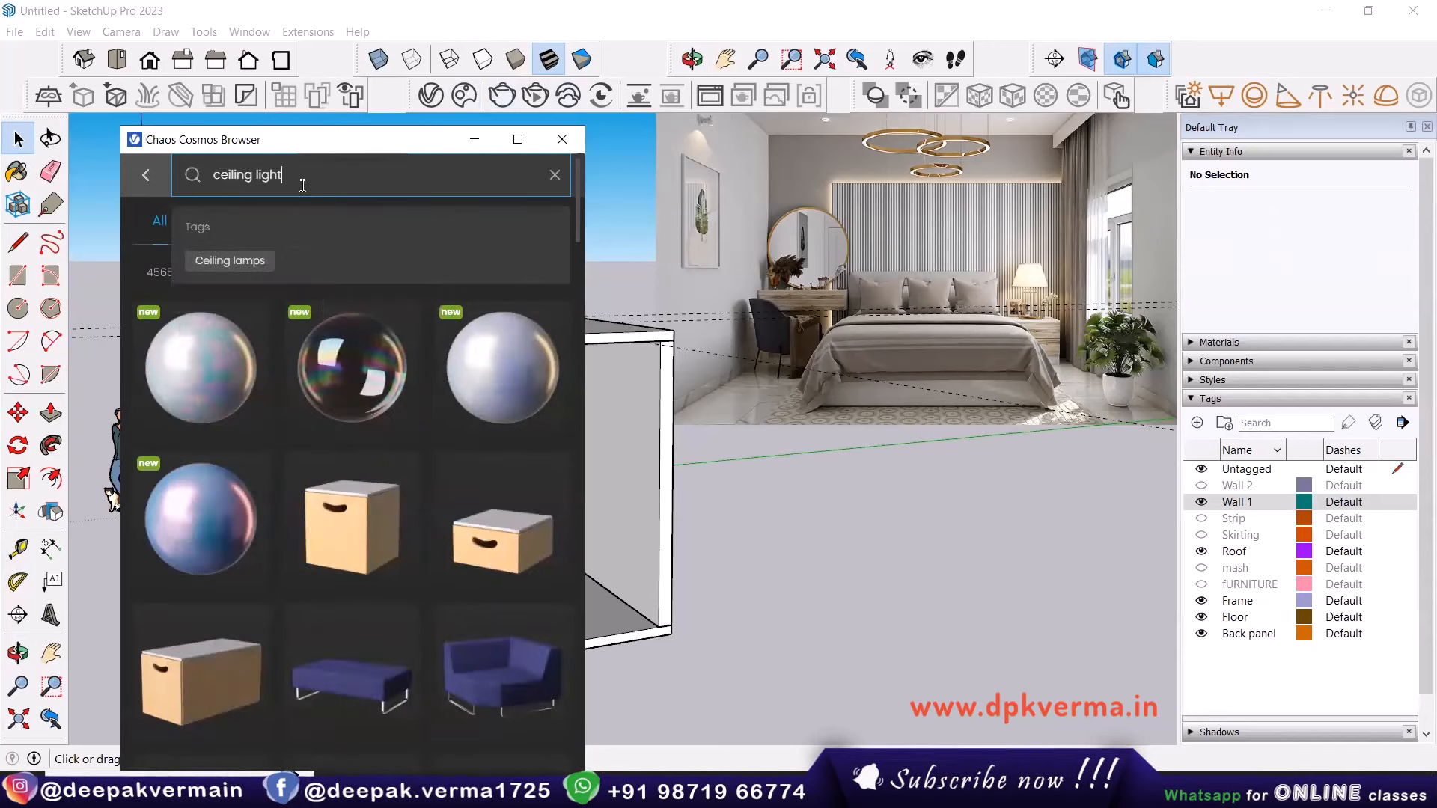
key("Return")
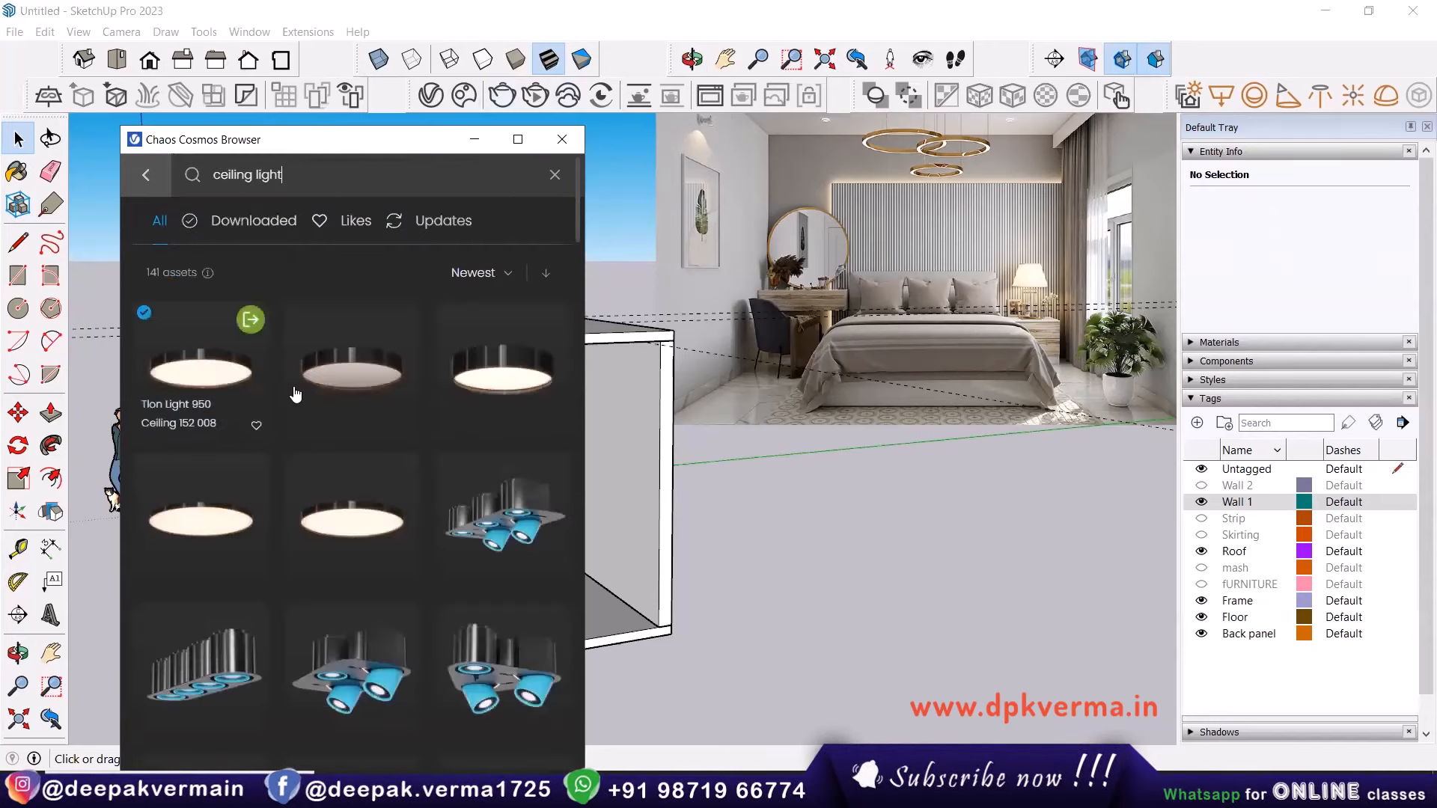
Examine the Cosmos ceiling light models for a spotlight fixture that suits the bedroom ceiling in the reference image.
scroll(292, 404, "down", 10)
scroll(292, 432, "down", 10)
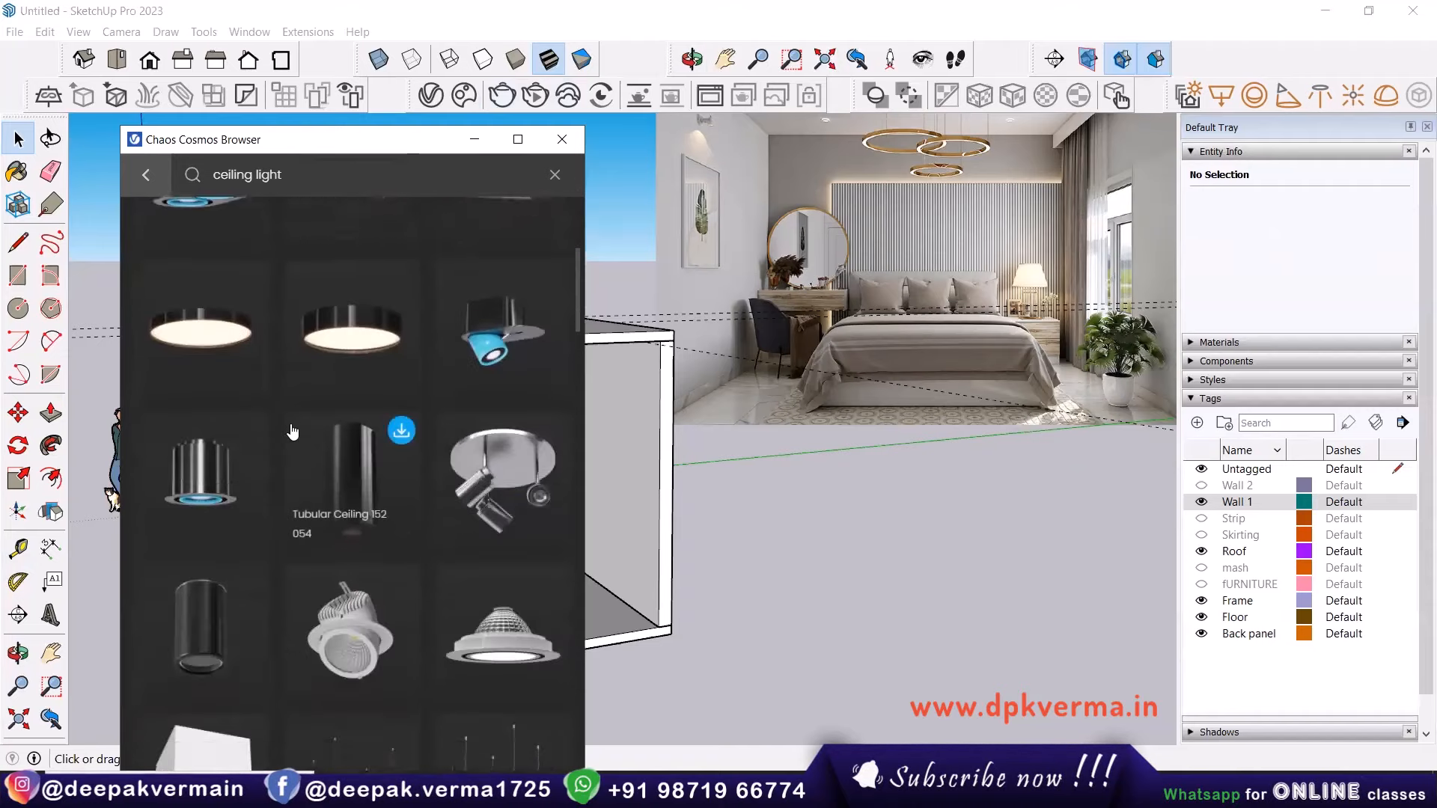
scroll(288, 439, "up", 5)
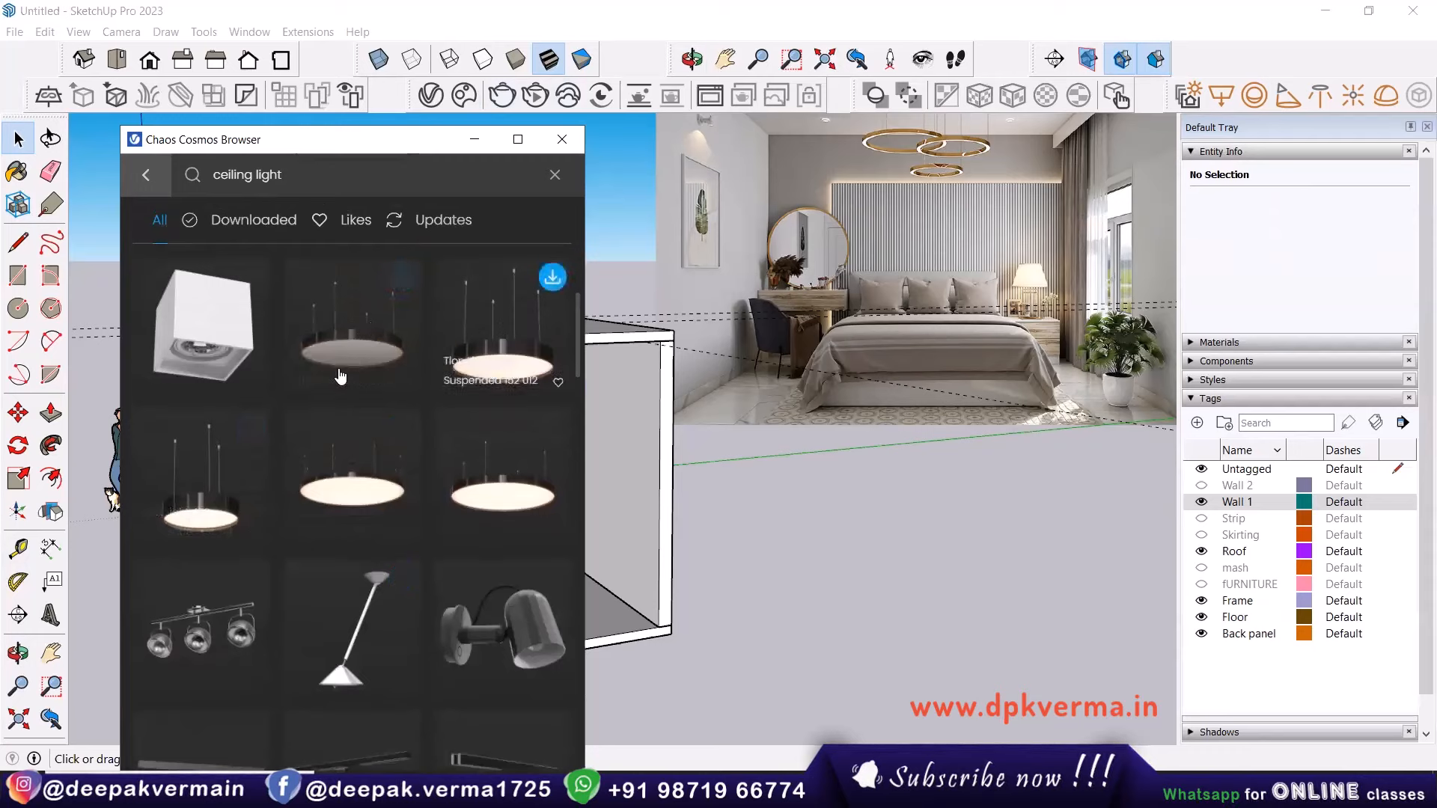
scroll(329, 404, "down", 8)
scroll(322, 430, "down", 10)
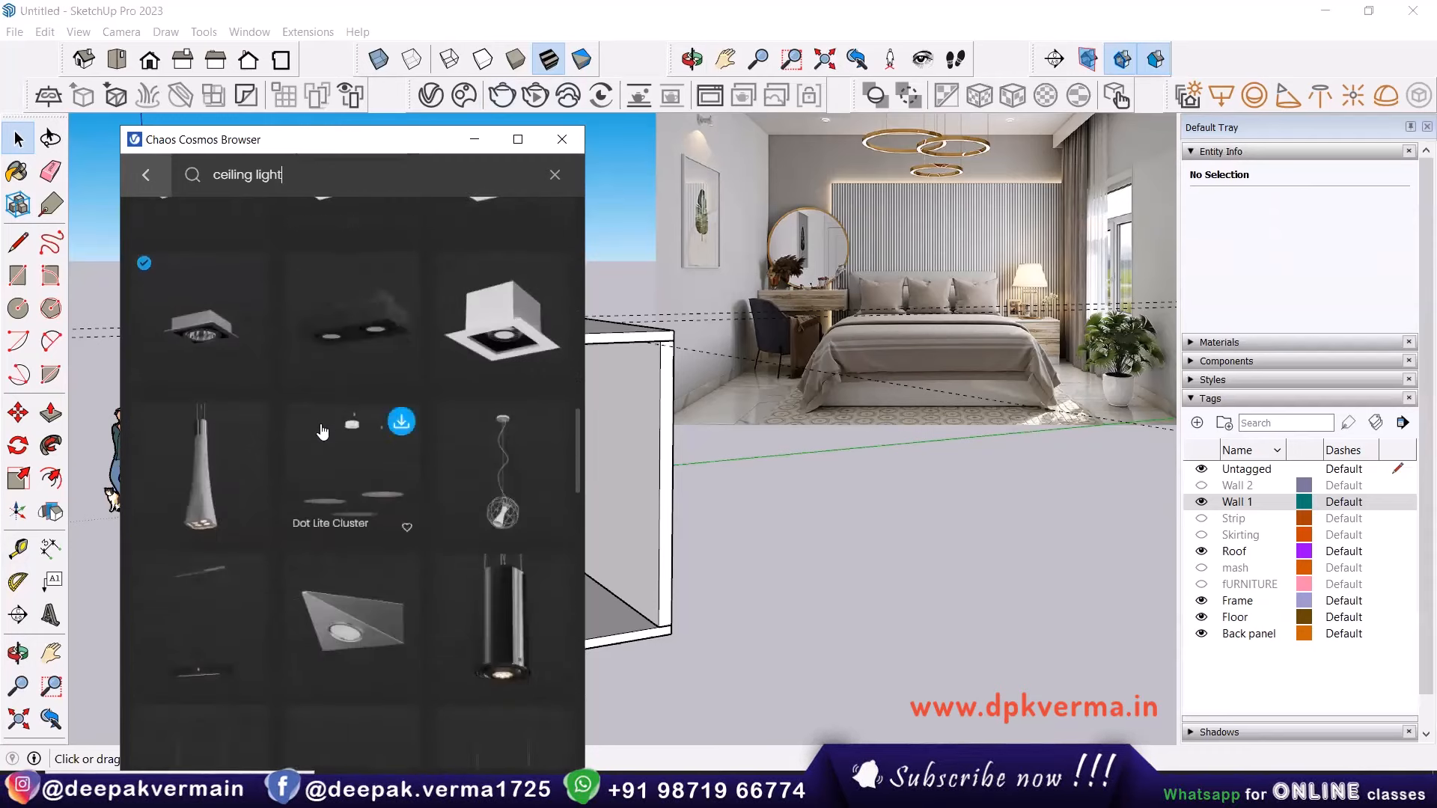
mouse_move(208, 336)
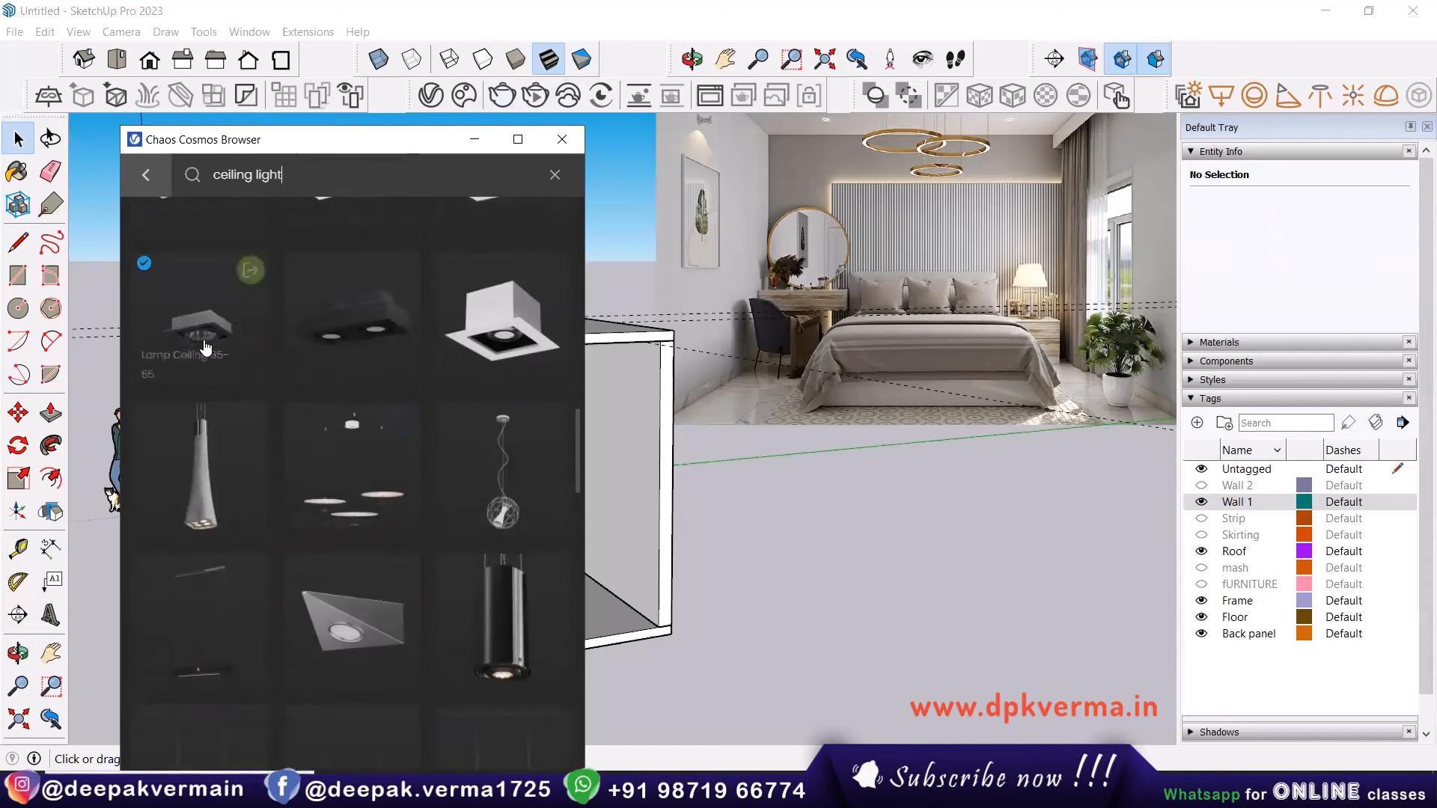
scroll(208, 337, "down", 10)
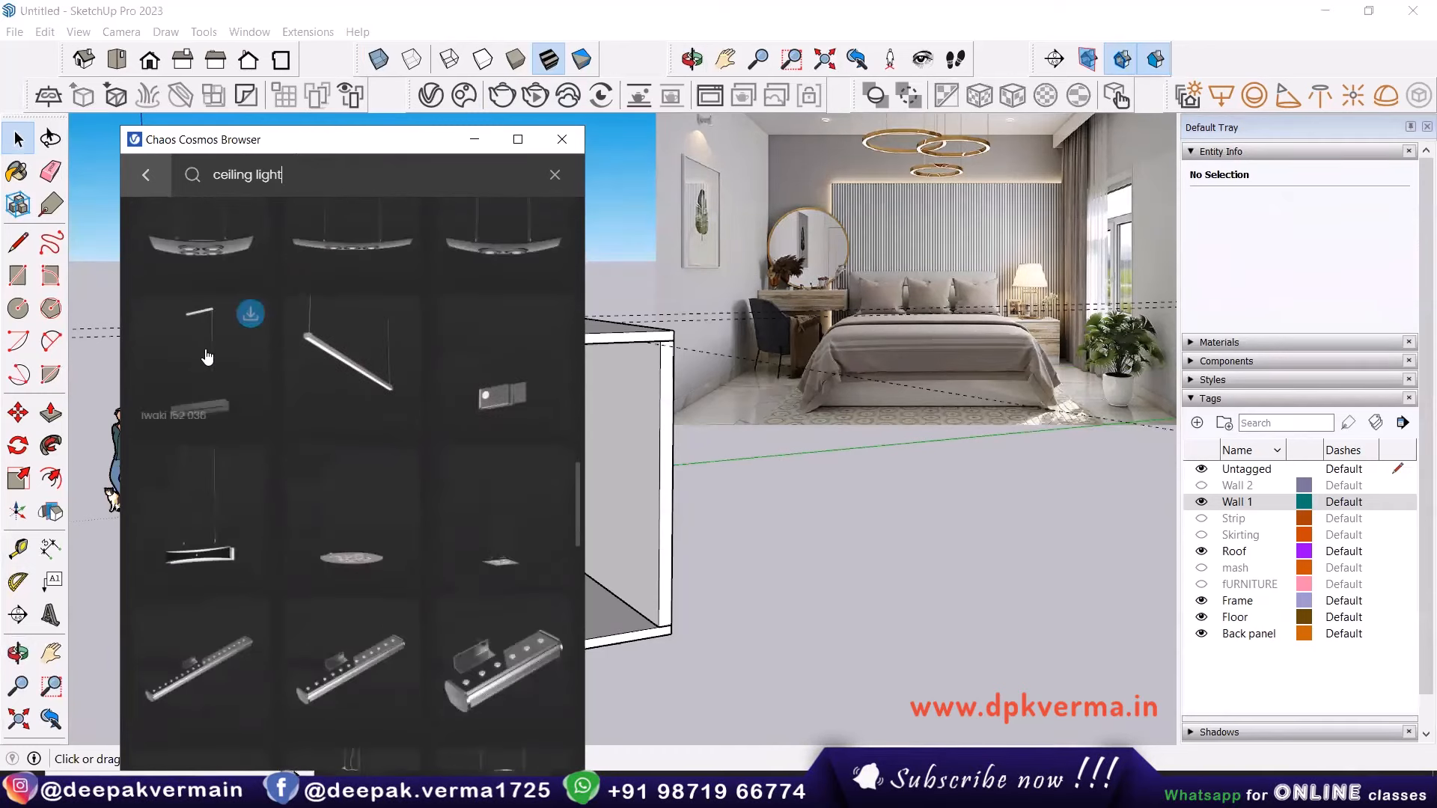
scroll(219, 404, "down", 10)
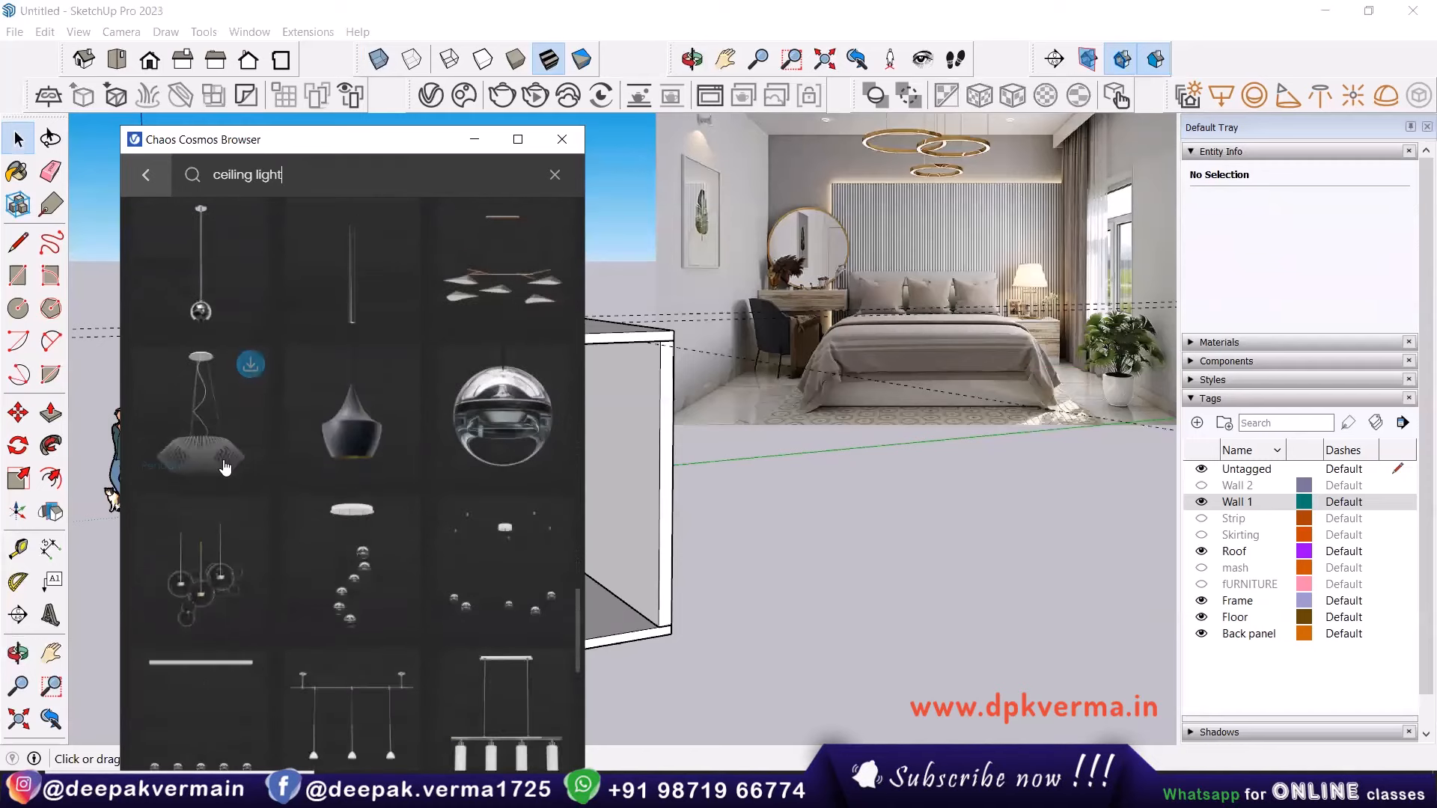
scroll(341, 482, "up", 15)
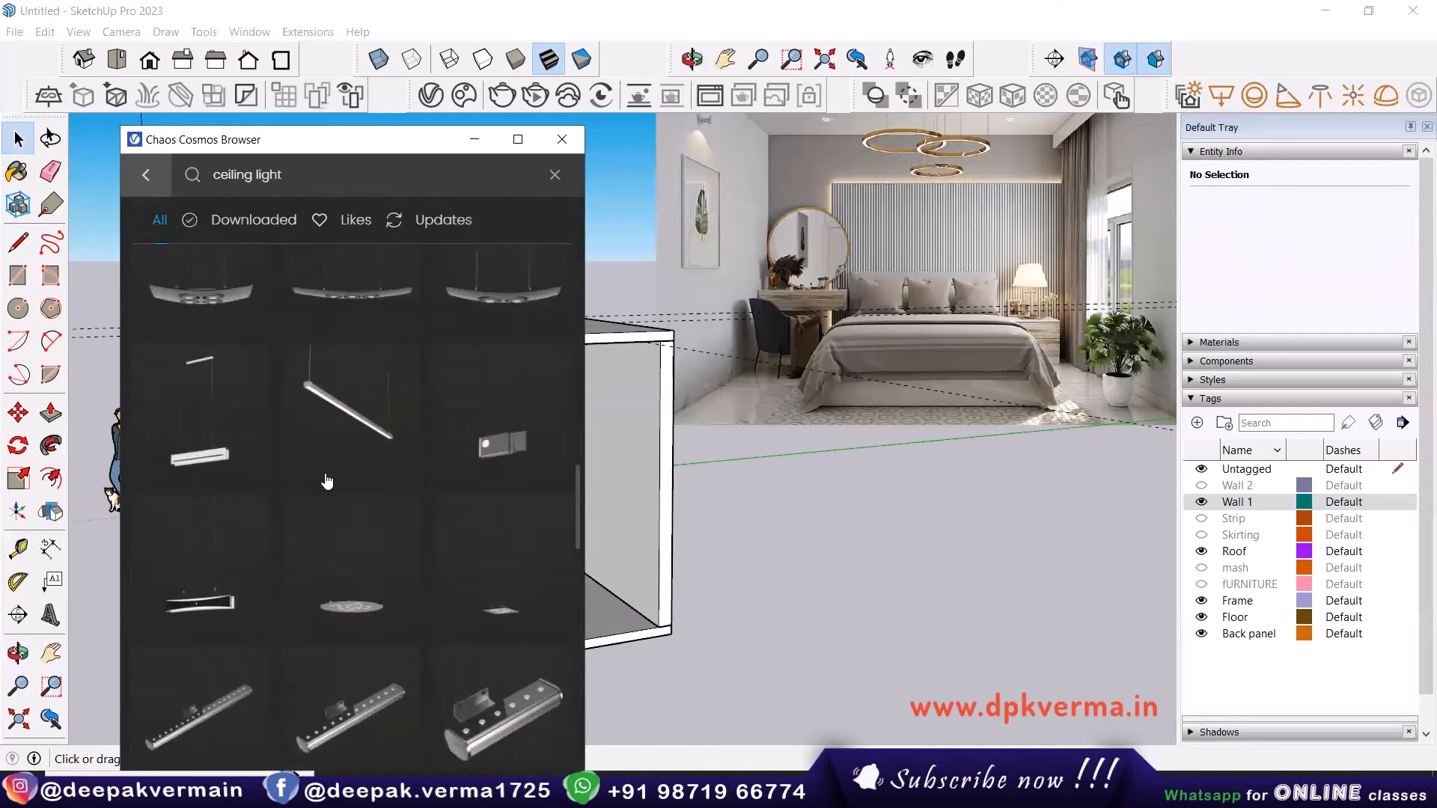
scroll(341, 481, "up", 10)
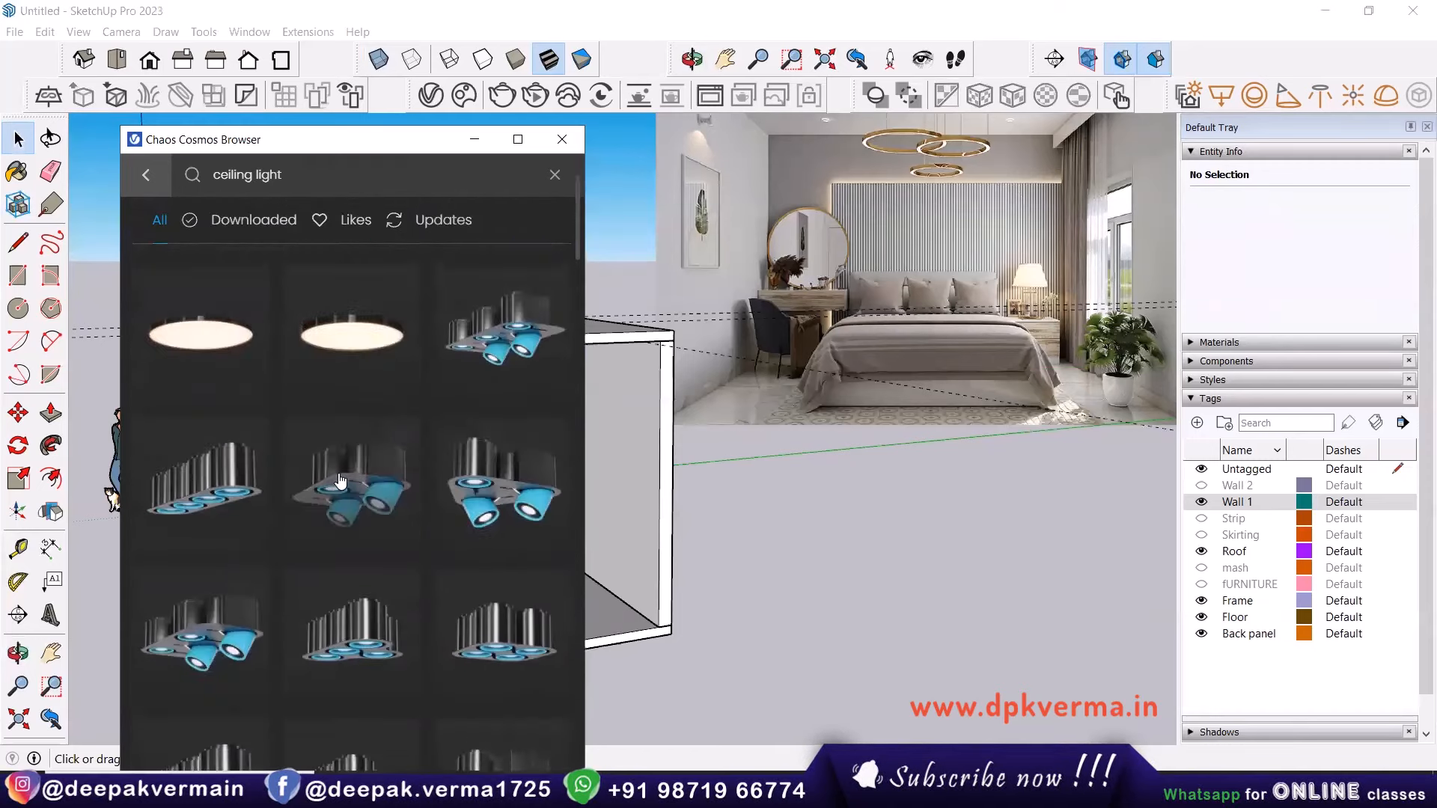
scroll(337, 464, "down", 5)
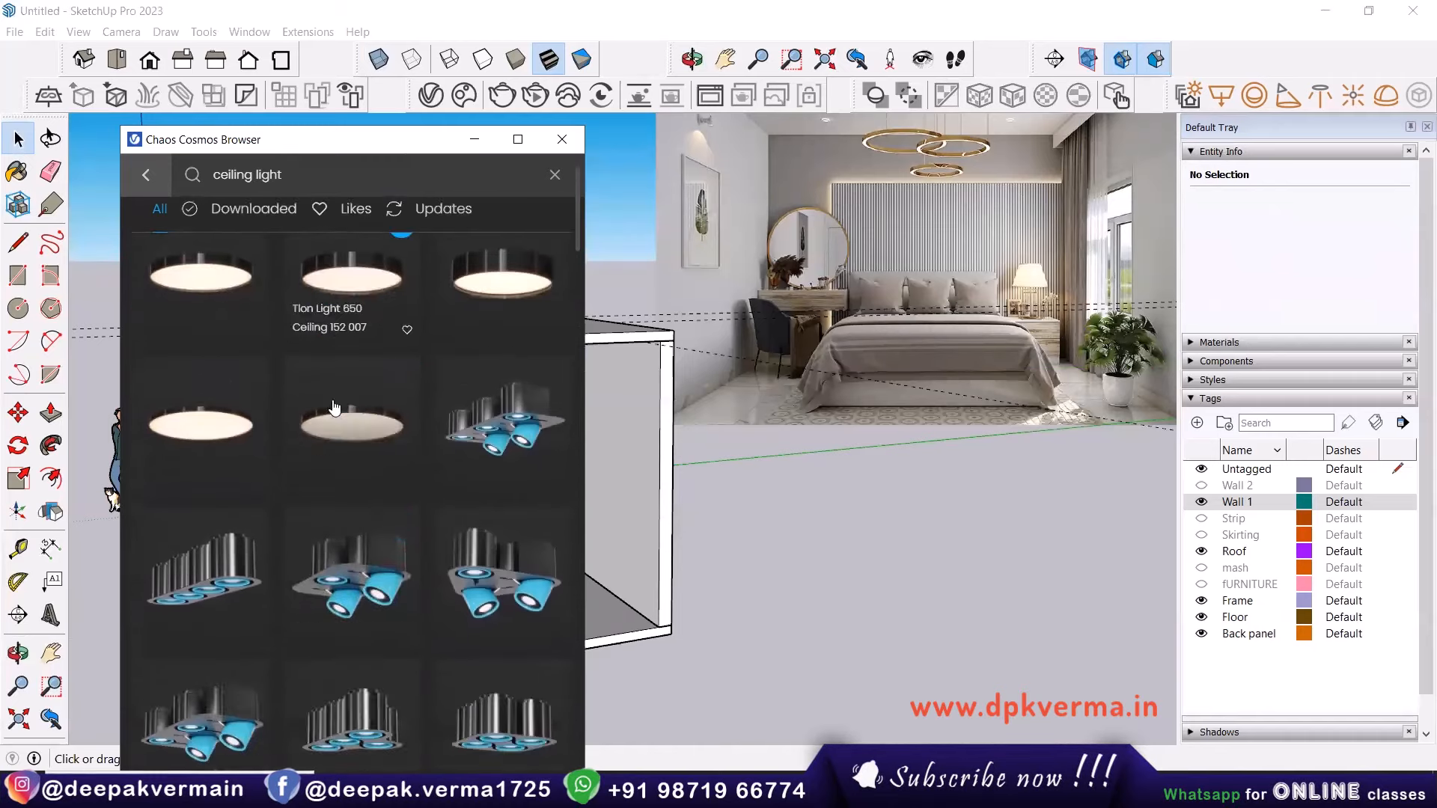
scroll(332, 417, "down", 3)
scroll(332, 417, "up", 3)
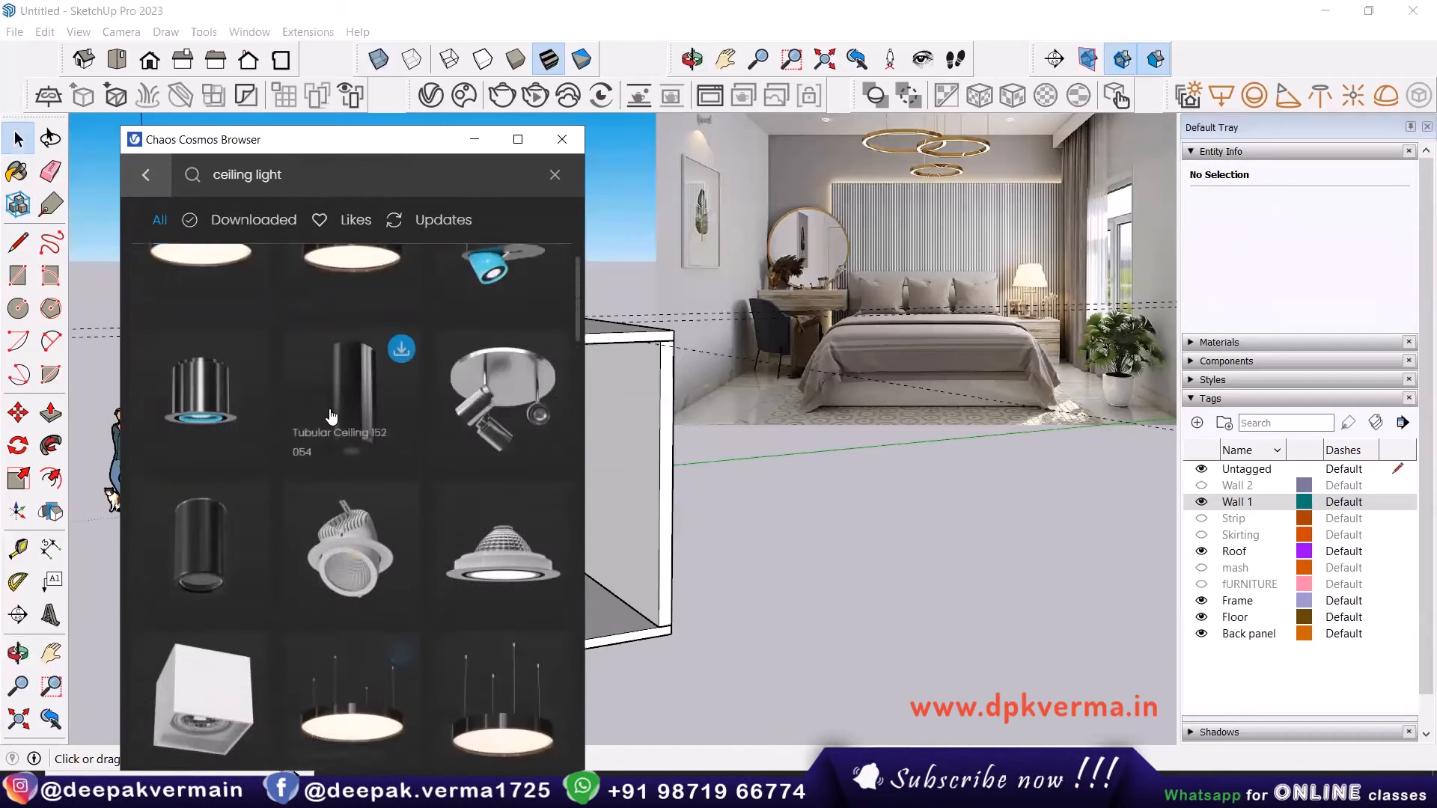
Download the Tetris A 152 023 light from Cosmos and place it on the underside of the roof slab.
scroll(331, 417, "up", 1)
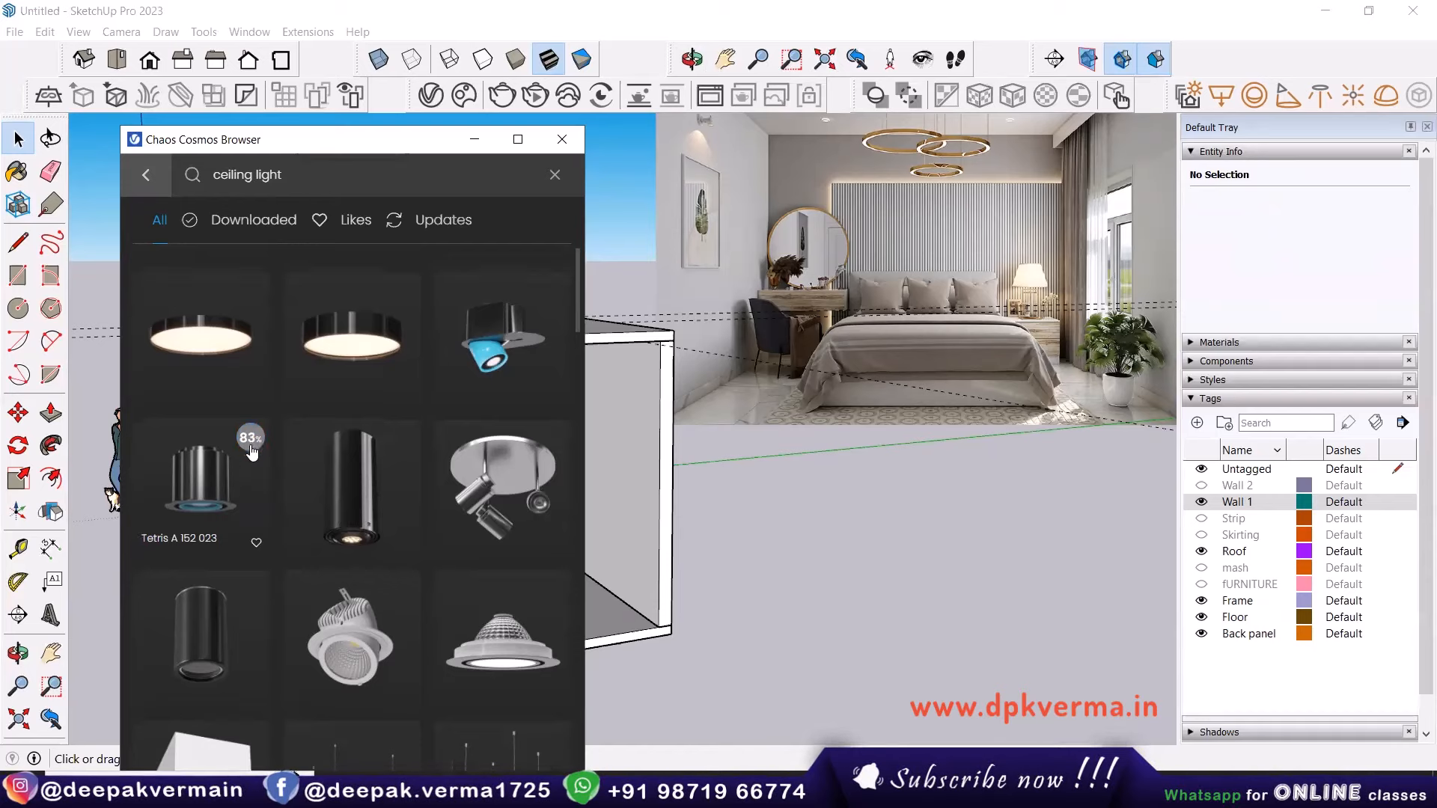
scroll(187, 490, "down", 2)
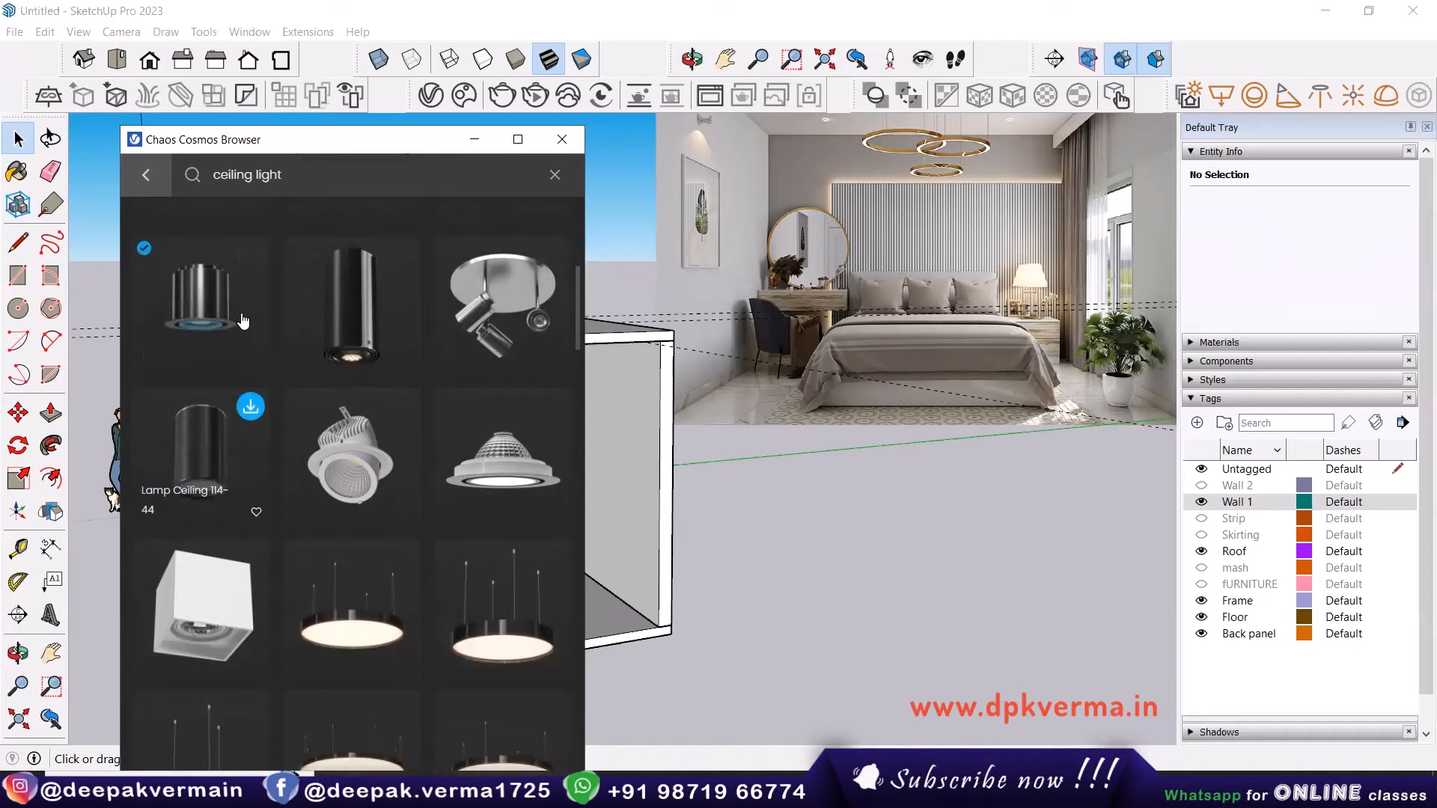
left_click(250, 257)
scroll(610, 431, "up", 3)
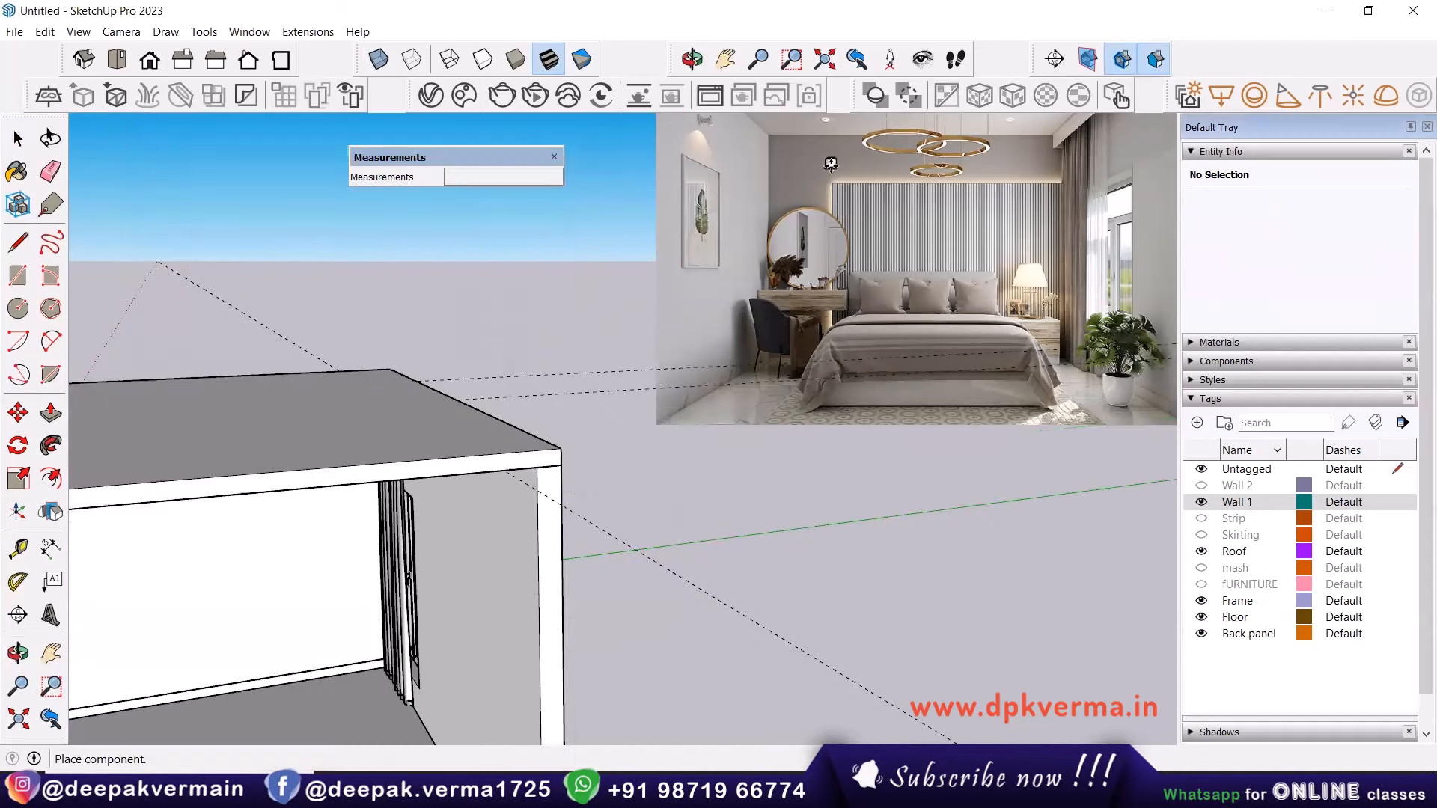
middle_click_drag(611, 431, 643, 331)
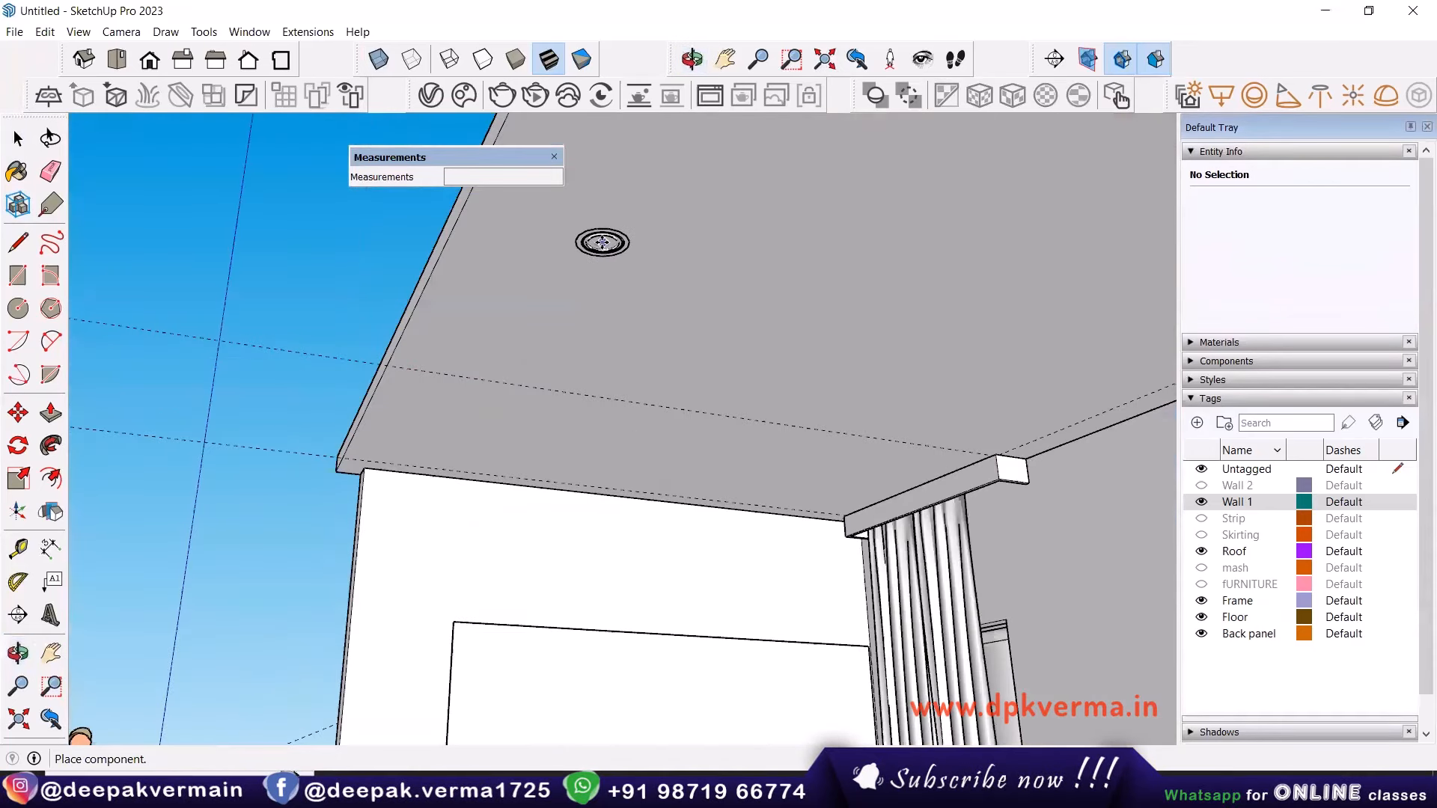
scroll(619, 447, "down", 6)
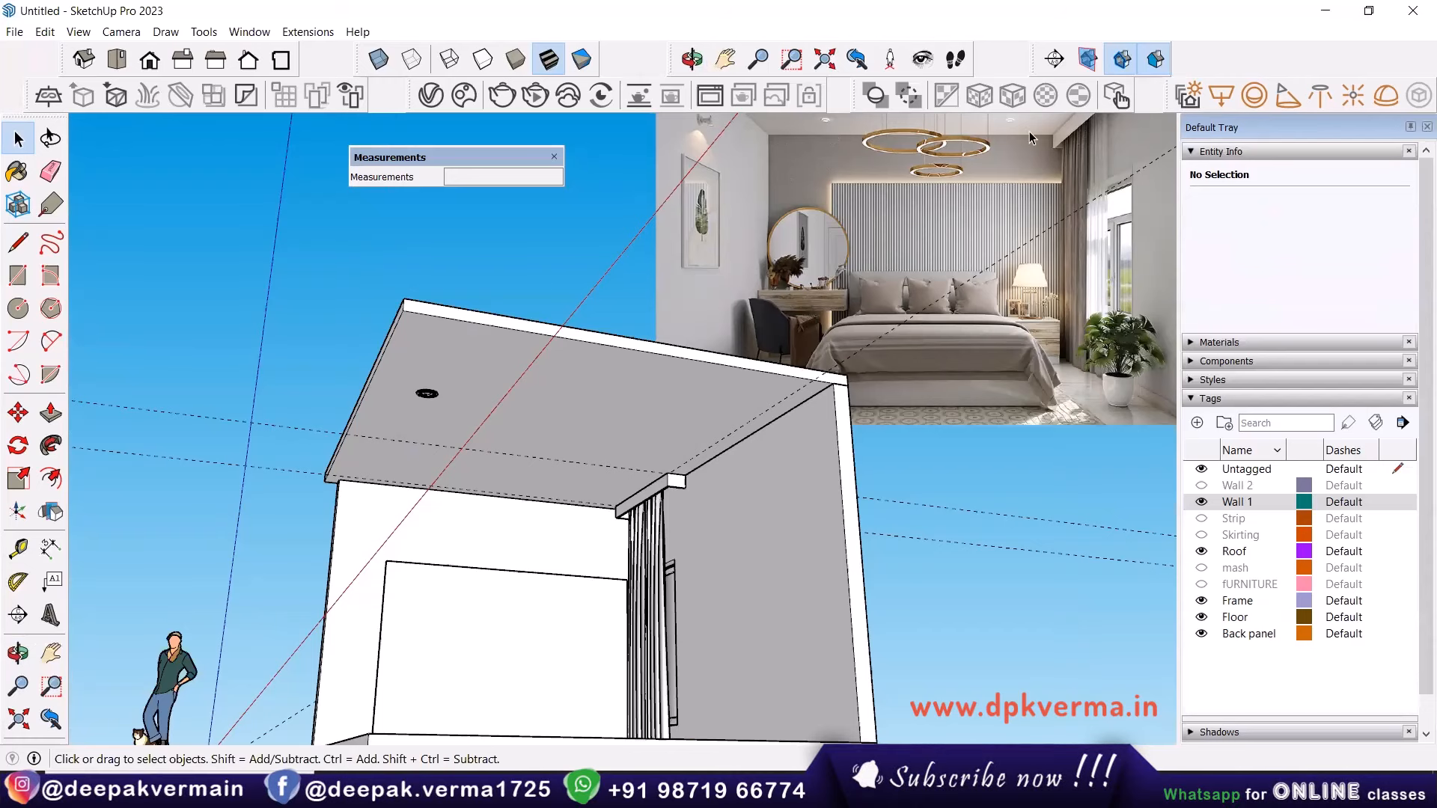
Delete all existing guides from the model.
middle_click_drag(330, 499, 146, 532)
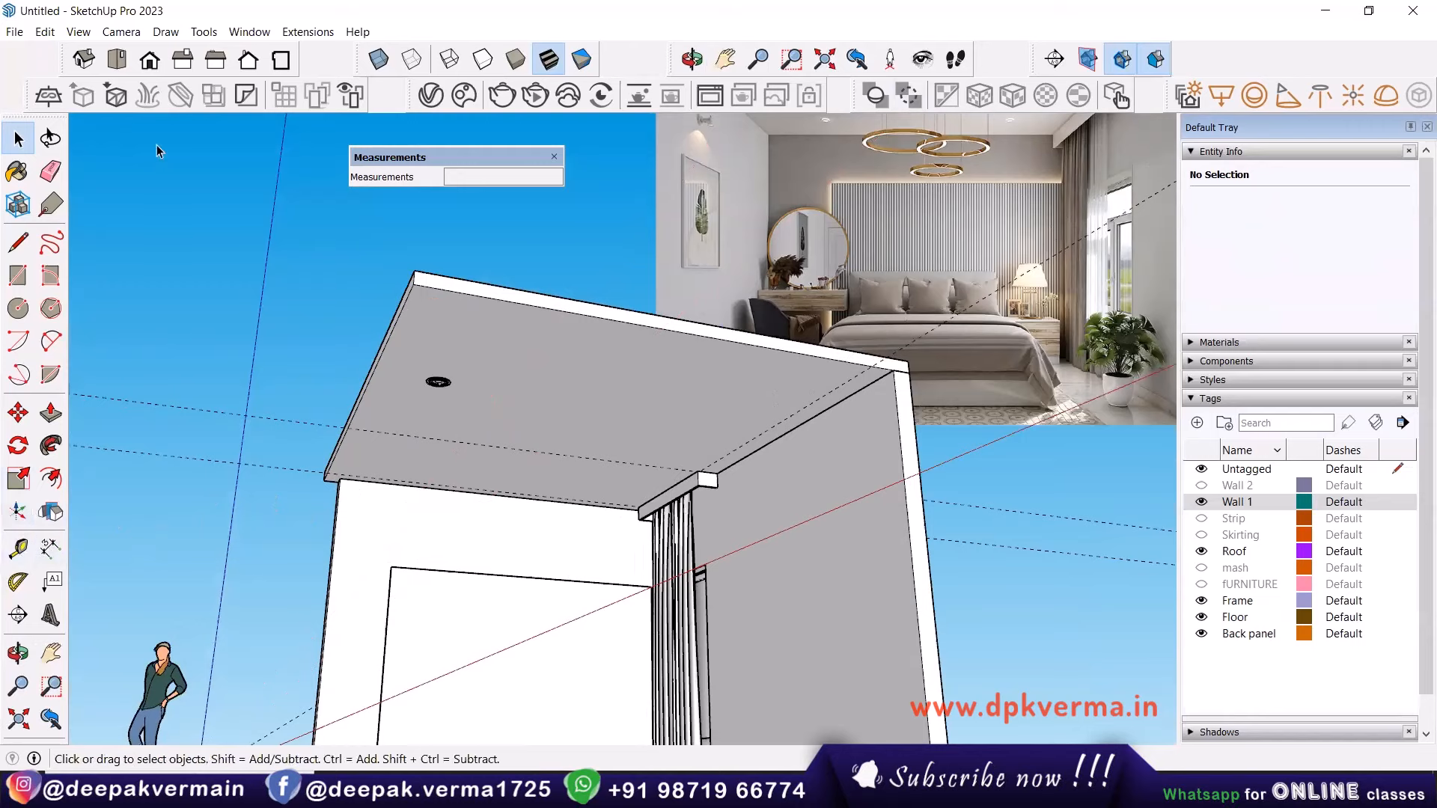
left_click(77, 31)
mouse_move(45, 31)
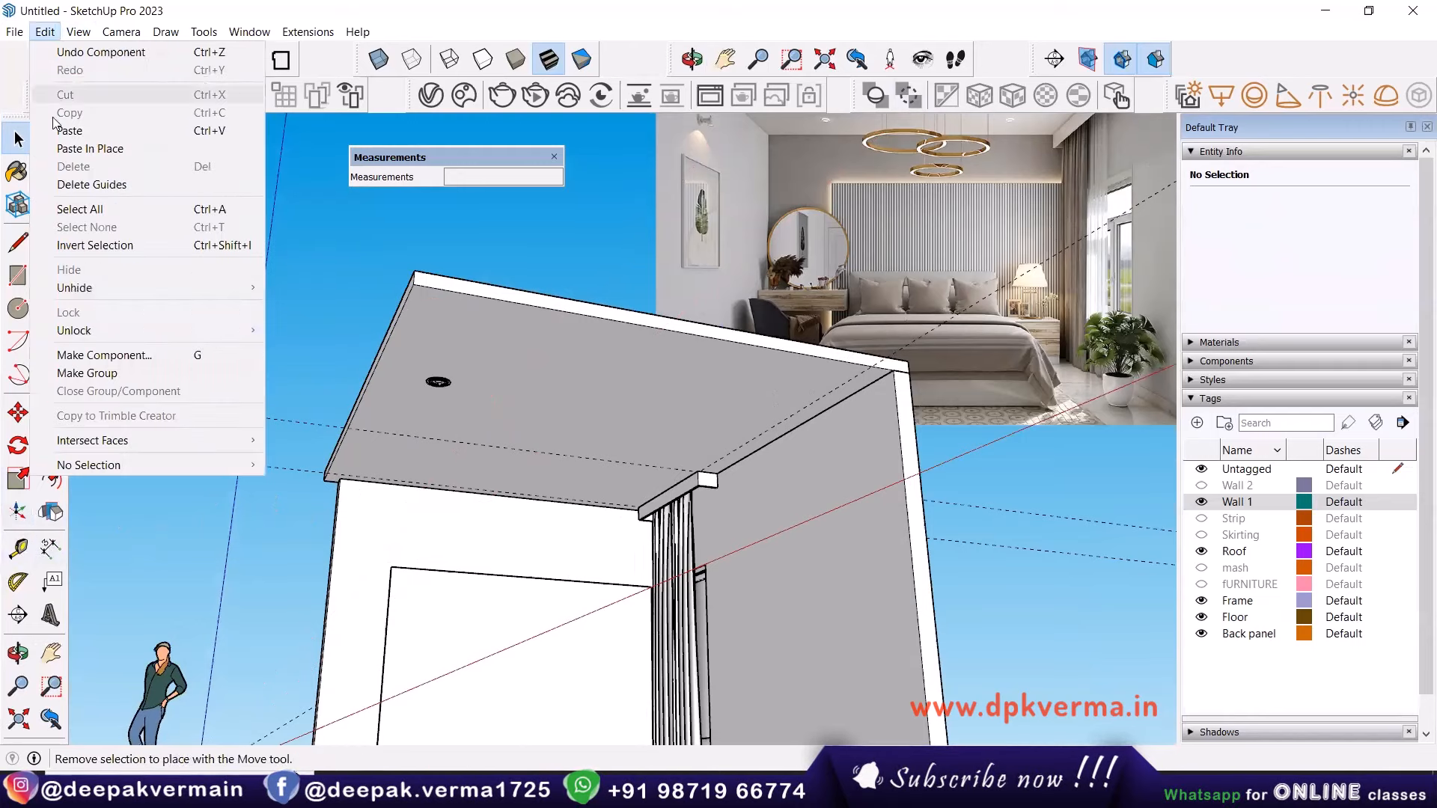
left_click(90, 184)
With the Tape Measure, place a guide on the ceiling parallel to the back wall and just in front of it.
left_click(18, 549)
scroll(462, 516, "up", 3)
left_click(462, 517)
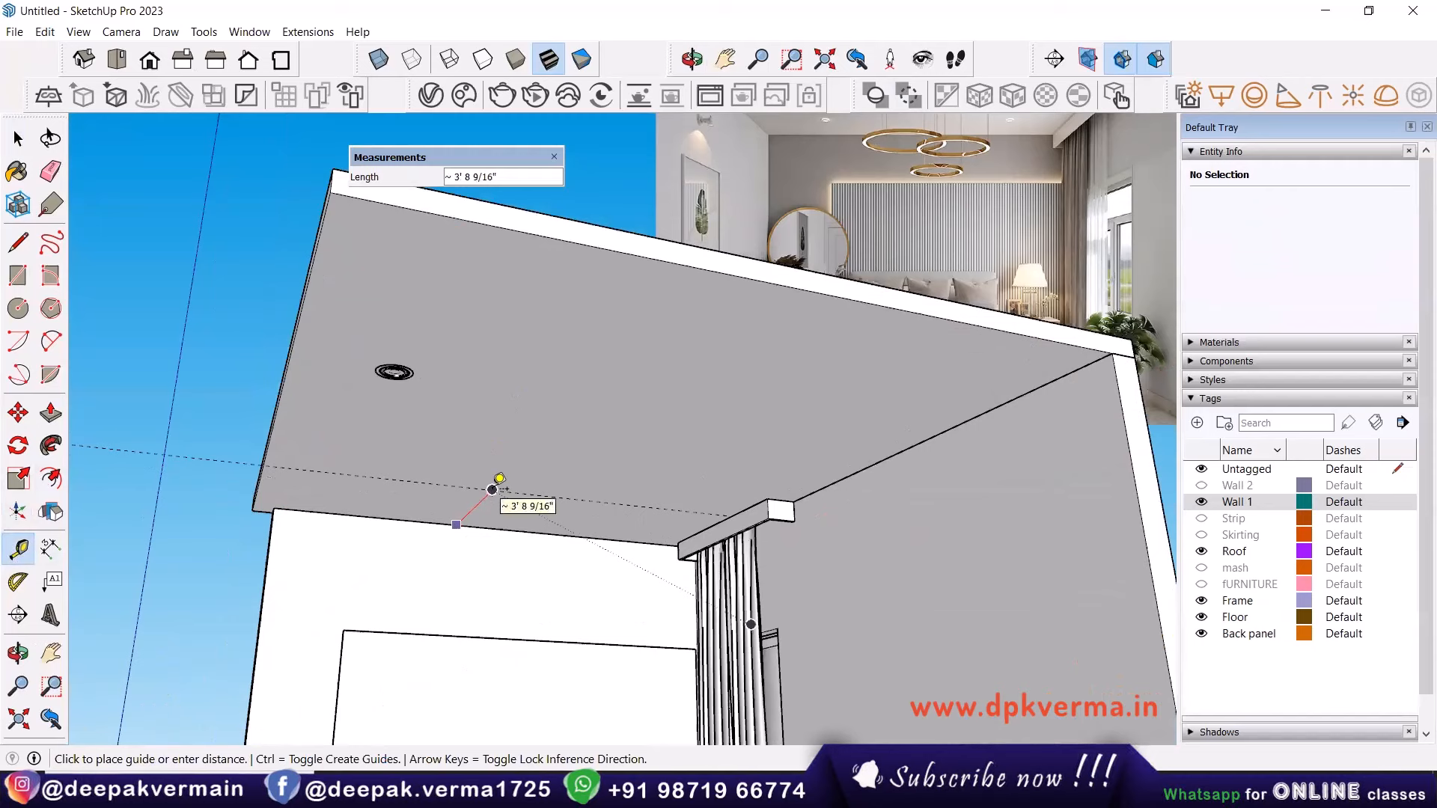
left_click(491, 508)
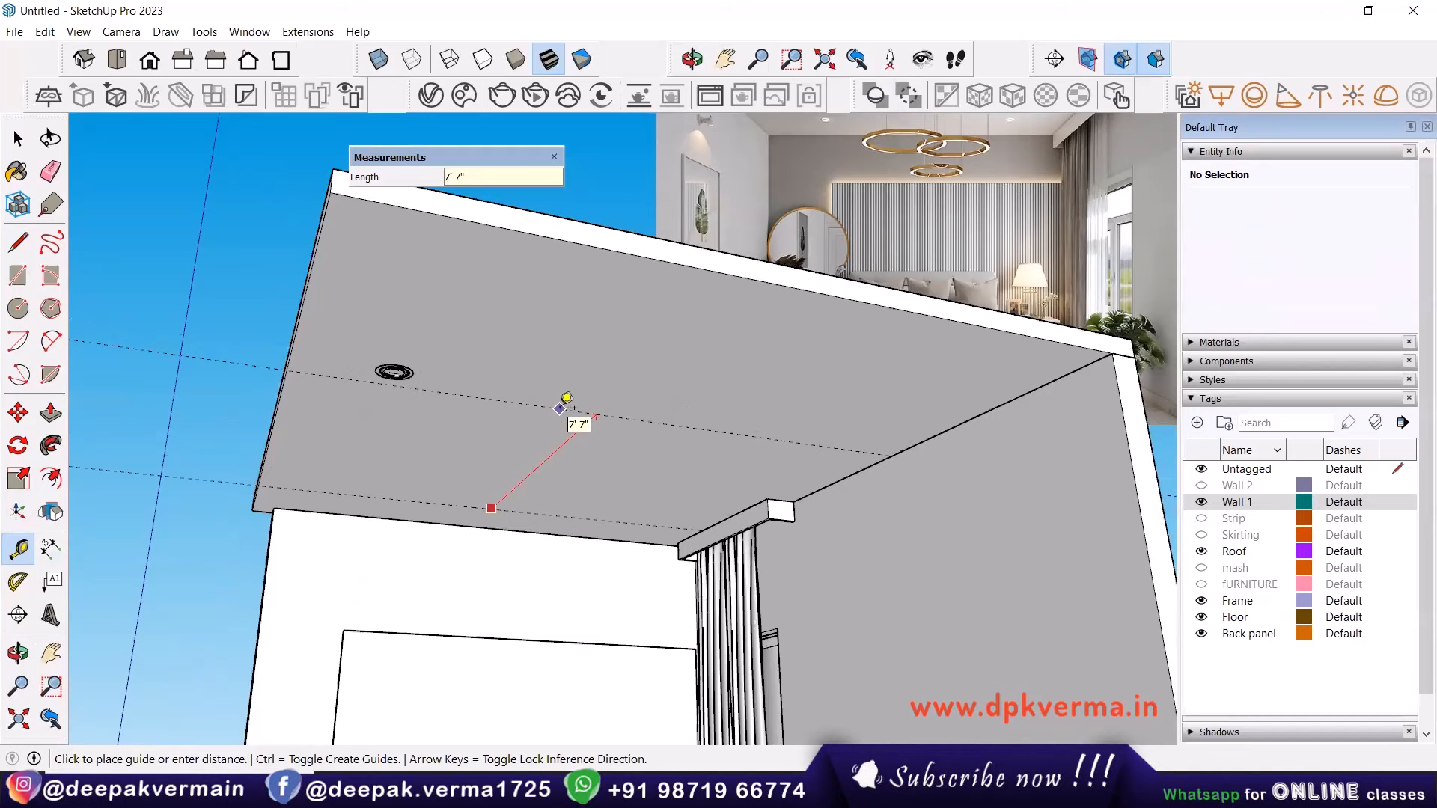
key("Escape")
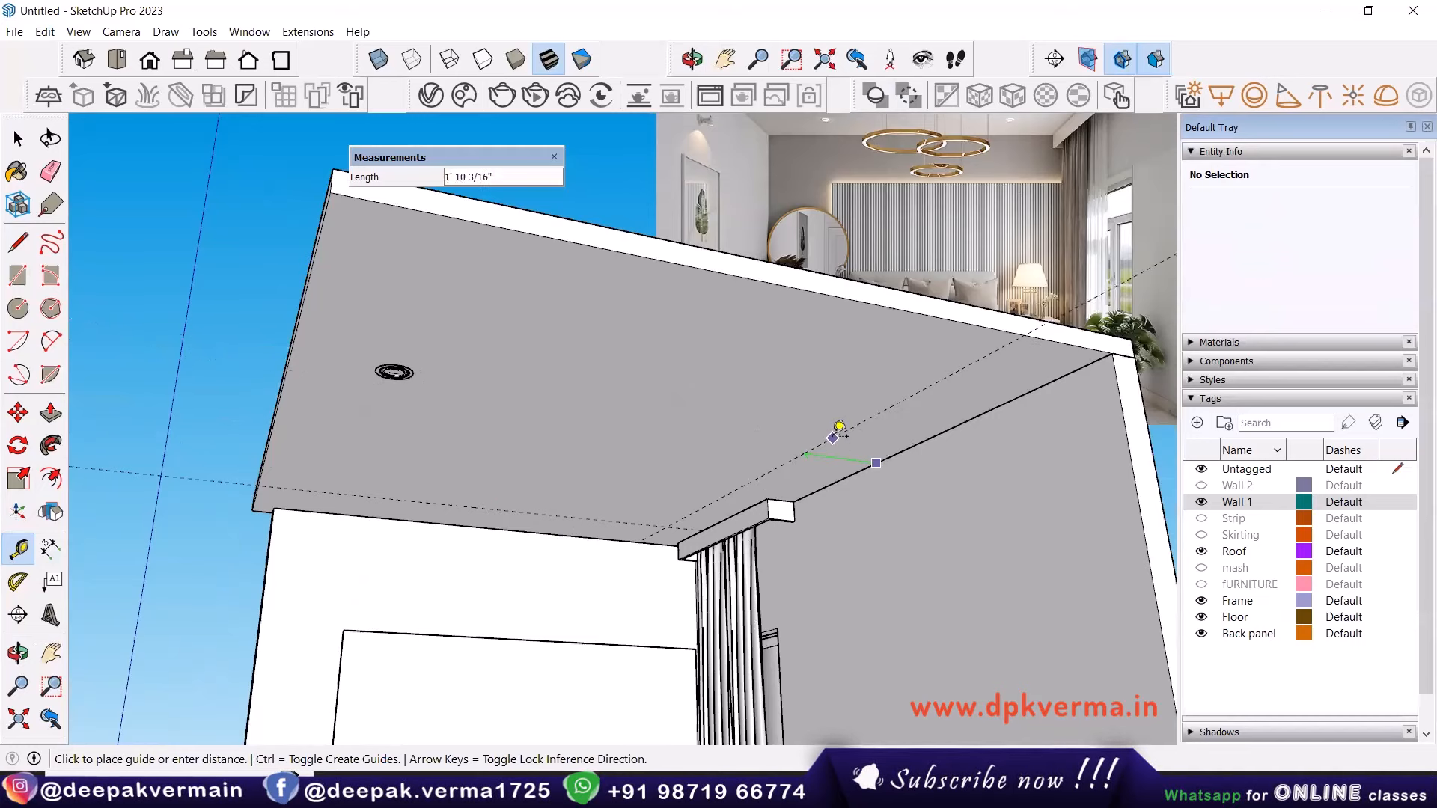
Place a ceiling guide 2' from the window-side wall edge and change its offset to 3'.
type("2")
middle_click_drag(709, 533, 629, 509)
scroll(658, 504, "down", 2)
scroll(671, 488, "down", 1)
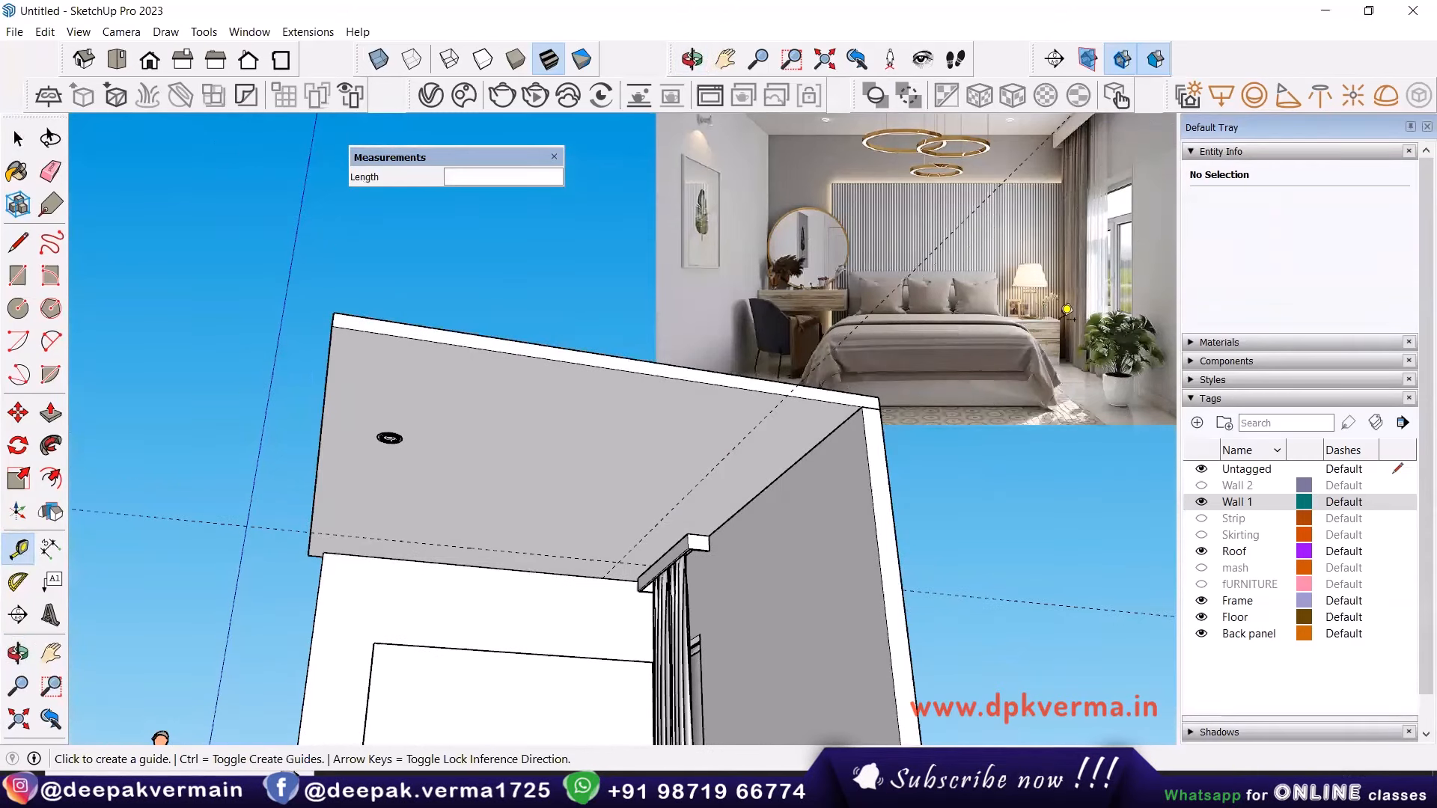
left_click(658, 500)
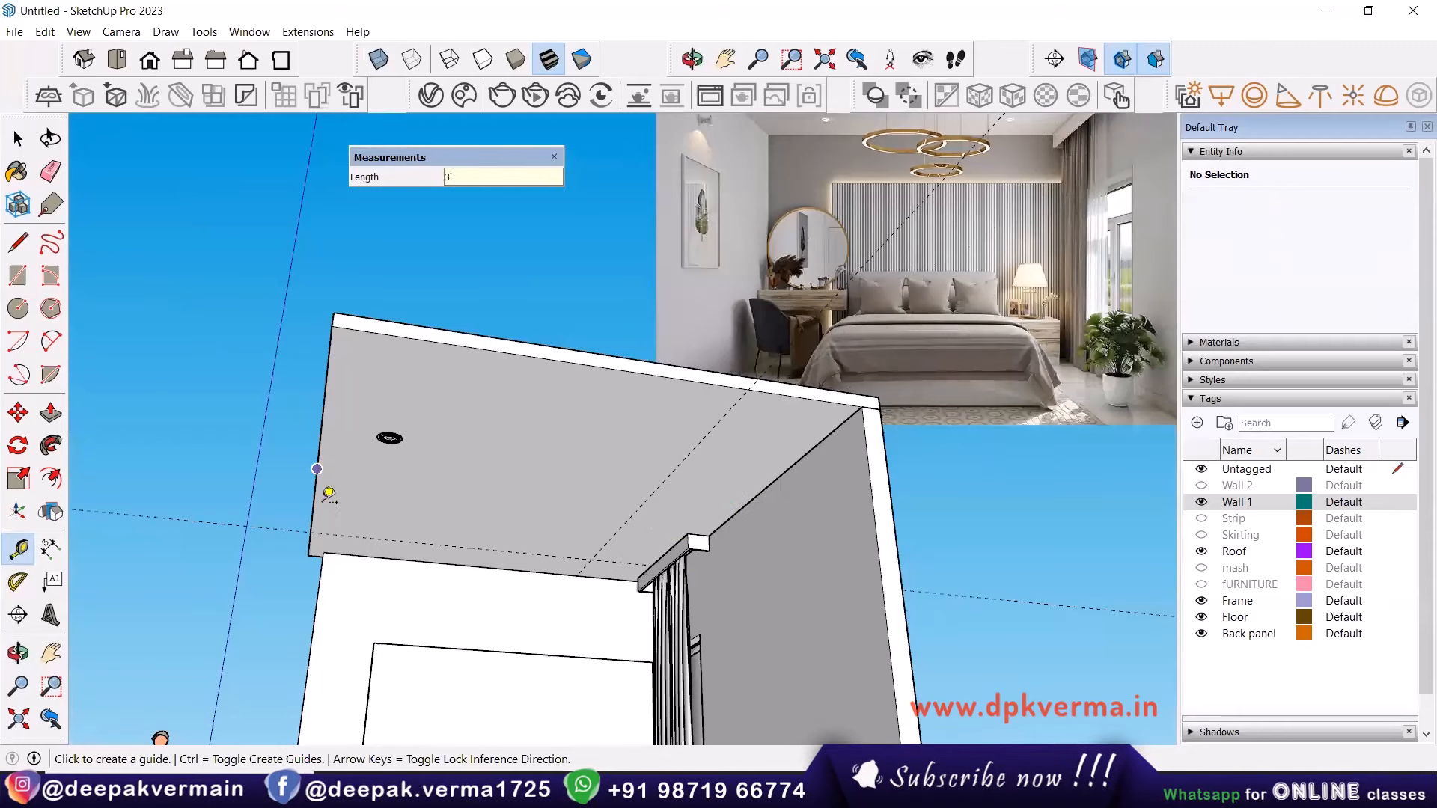
Add a parallel guide 6' from the window-side guide and another about 5' 6" from the back-wall guide.
left_click(700, 442)
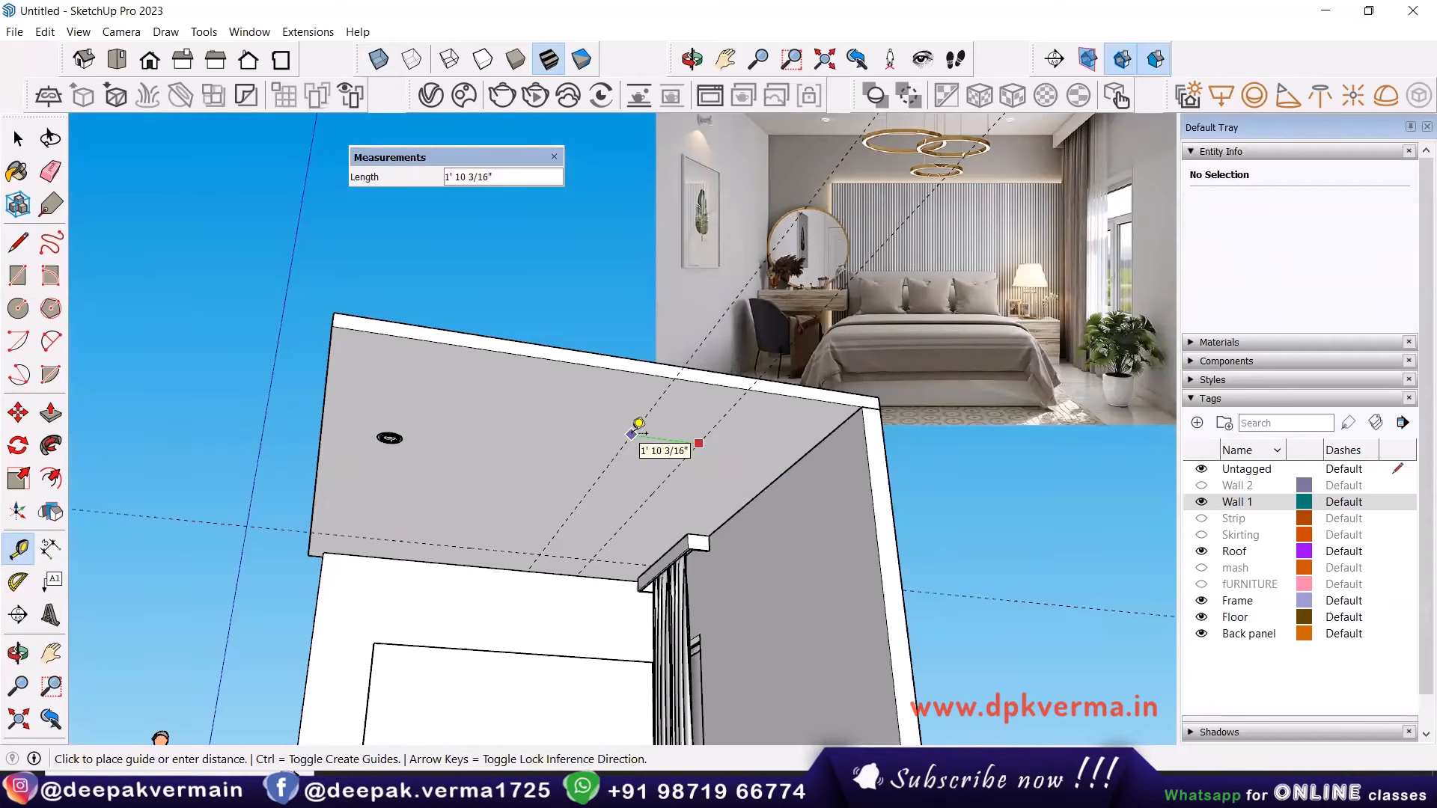
type("6")
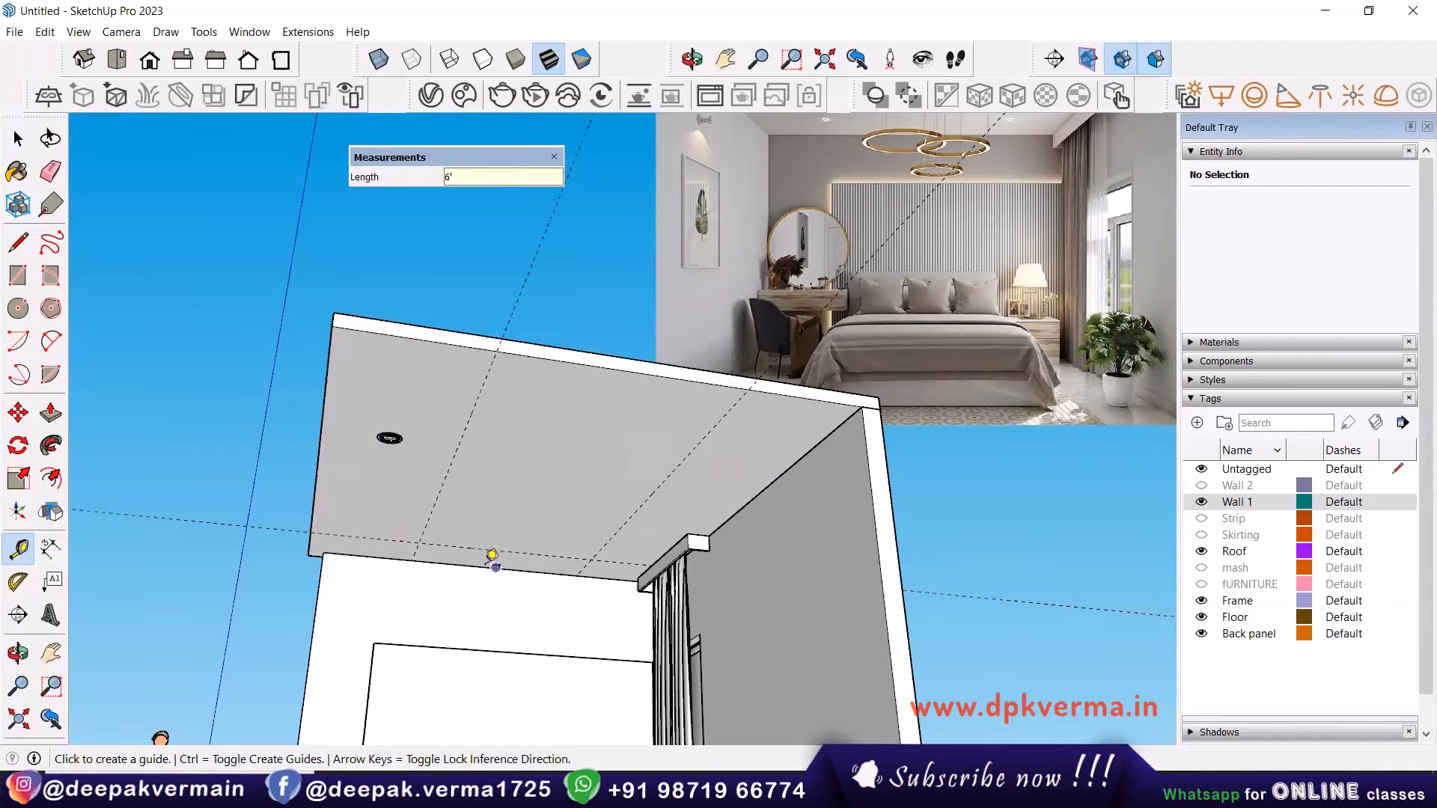
left_click(489, 548)
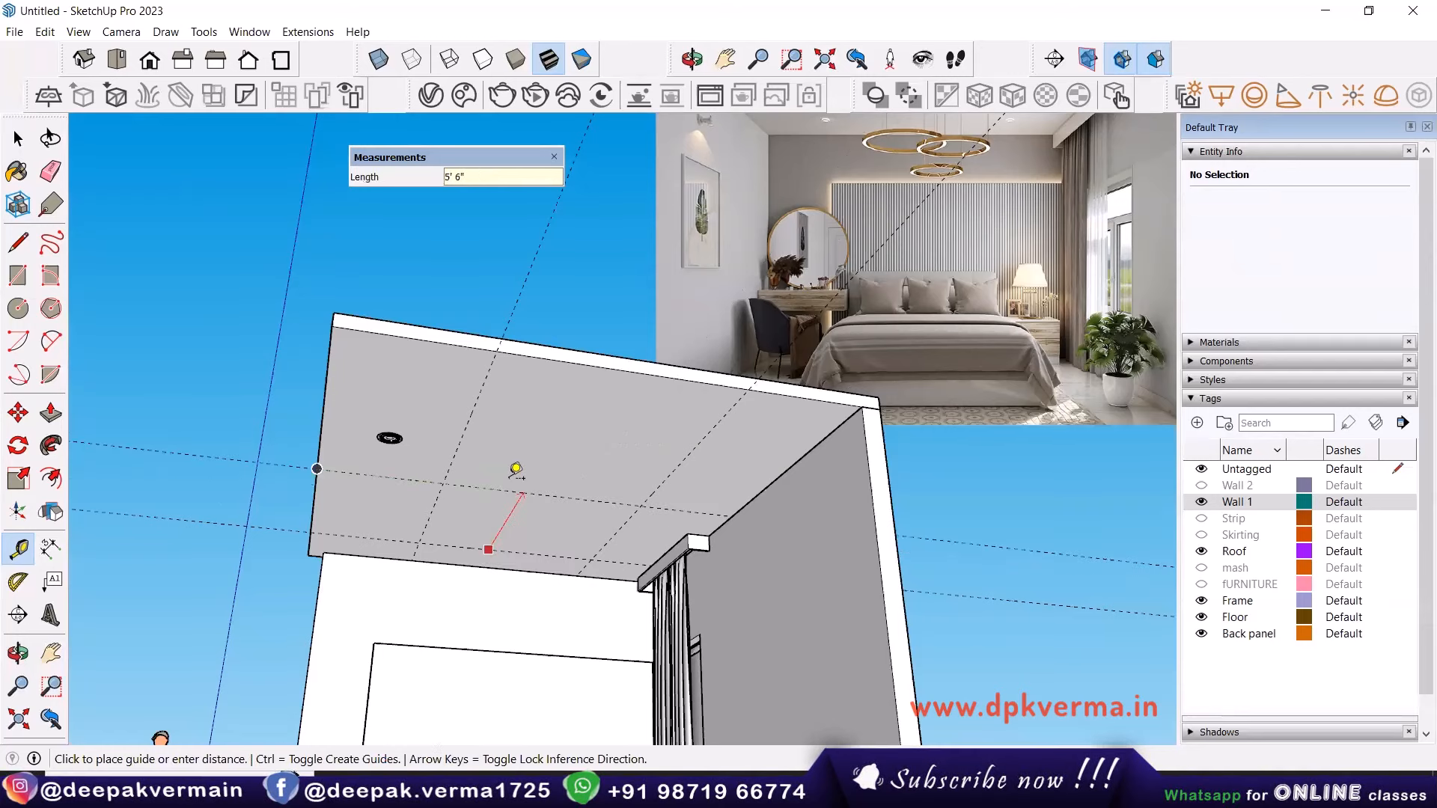
Move the Tetris A 152 023 light by its corner to the crossing of the back-wall guide and the guide farther from the window.
middle_click_drag(516, 468, 590, 384)
middle_click_drag(473, 447, 449, 490)
scroll(427, 552, "up", 3)
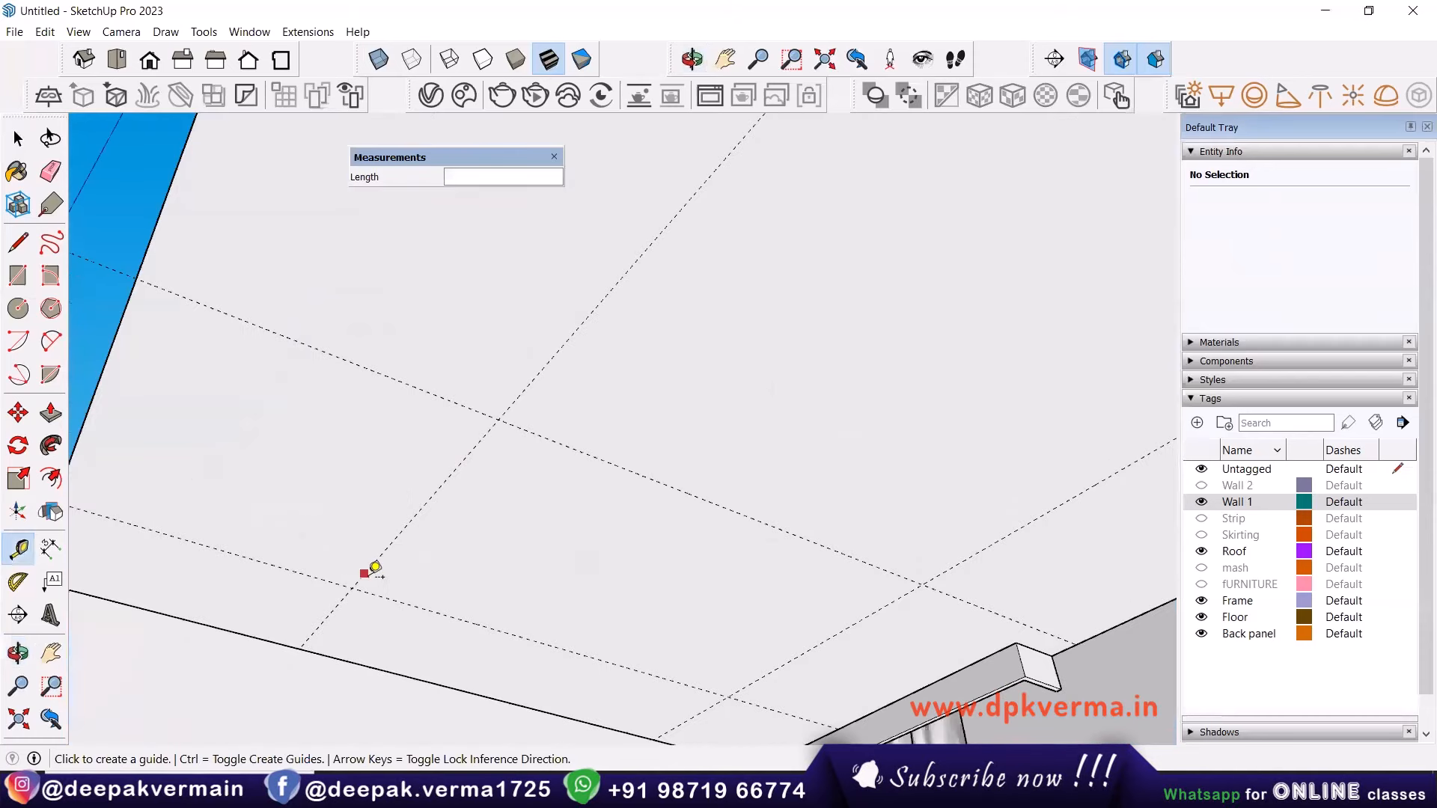
key("space")
left_click(465, 277)
left_click(469, 278)
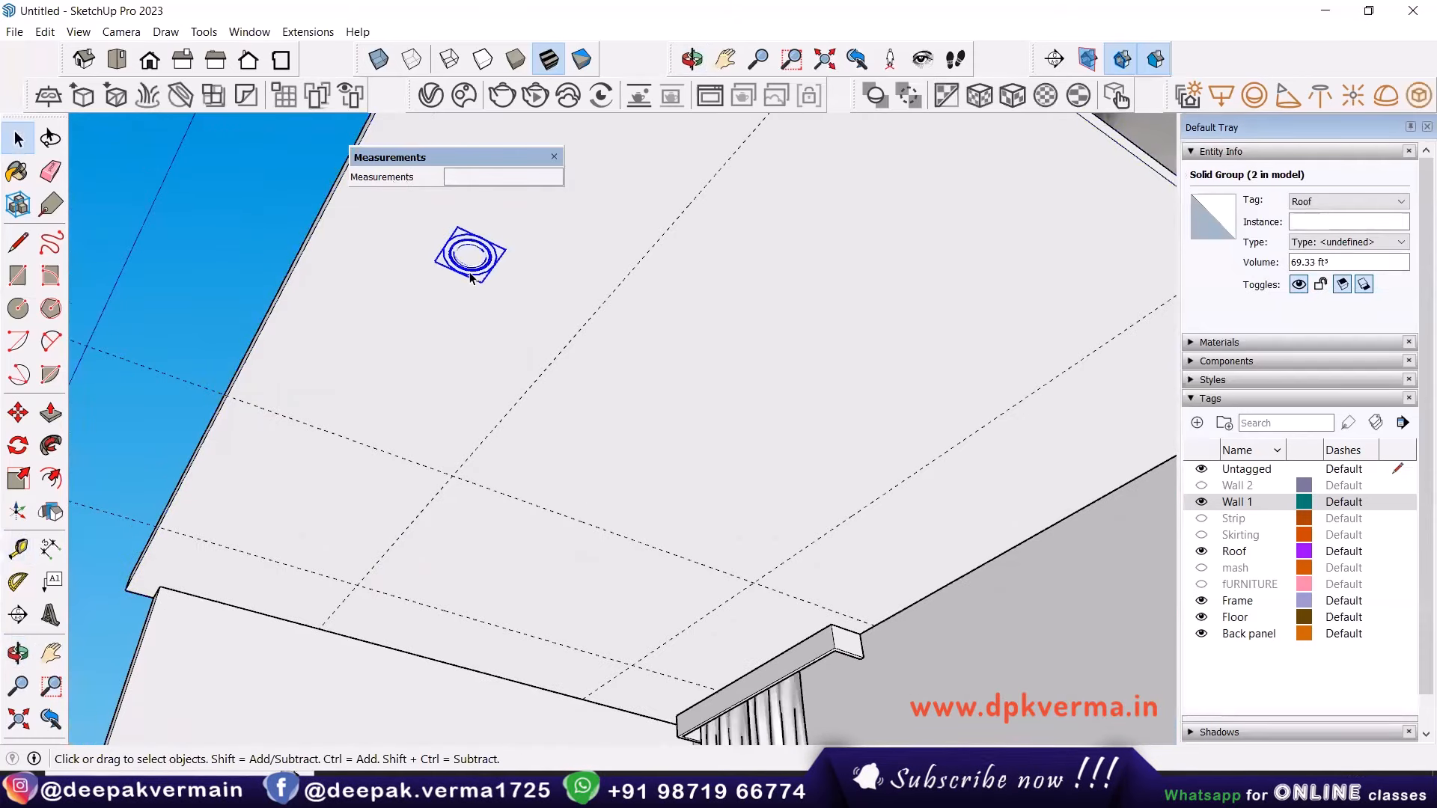
key("m")
scroll(518, 235, "up", 2)
left_click(518, 235)
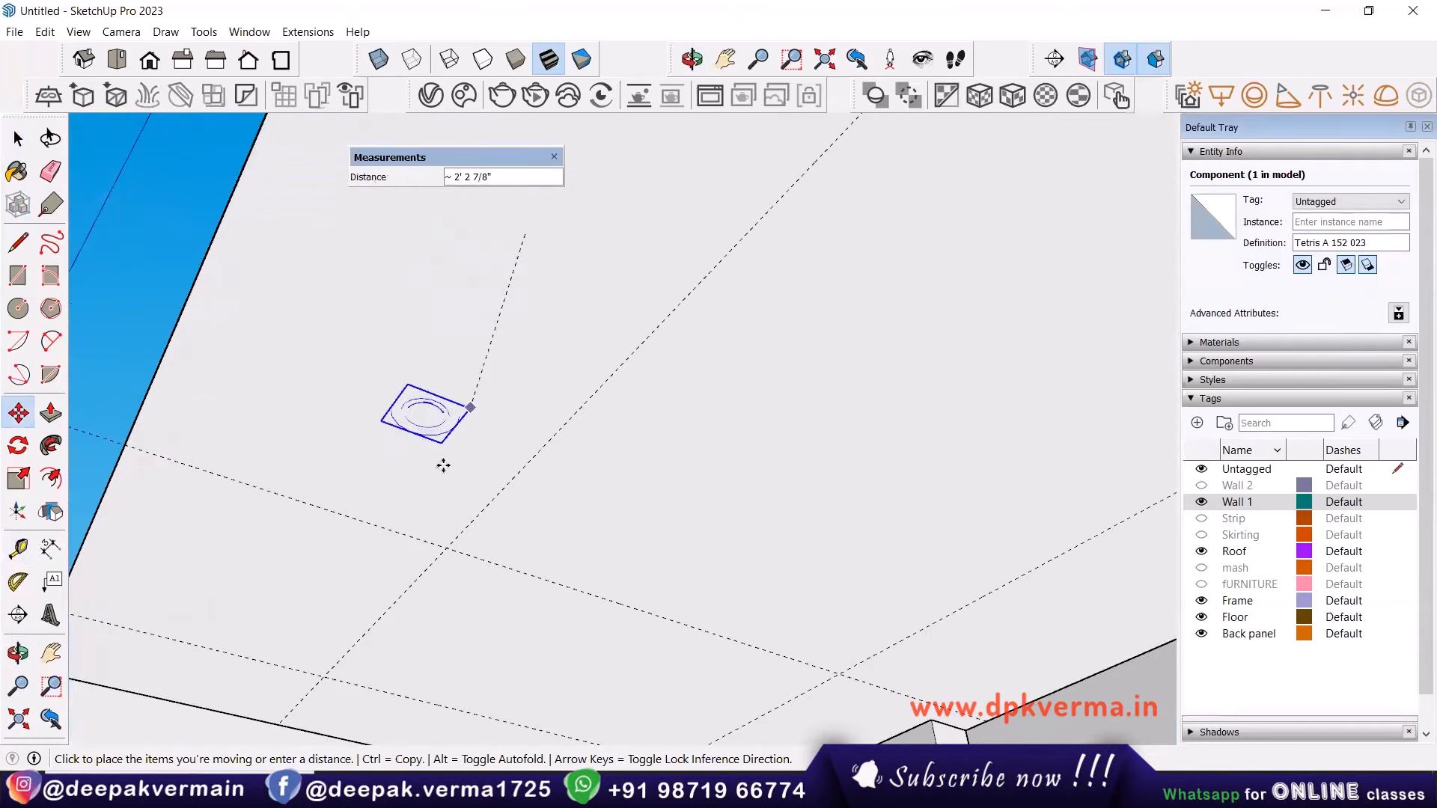
scroll(304, 674, "up", 1)
left_click(297, 690)
scroll(299, 682, "down", 4)
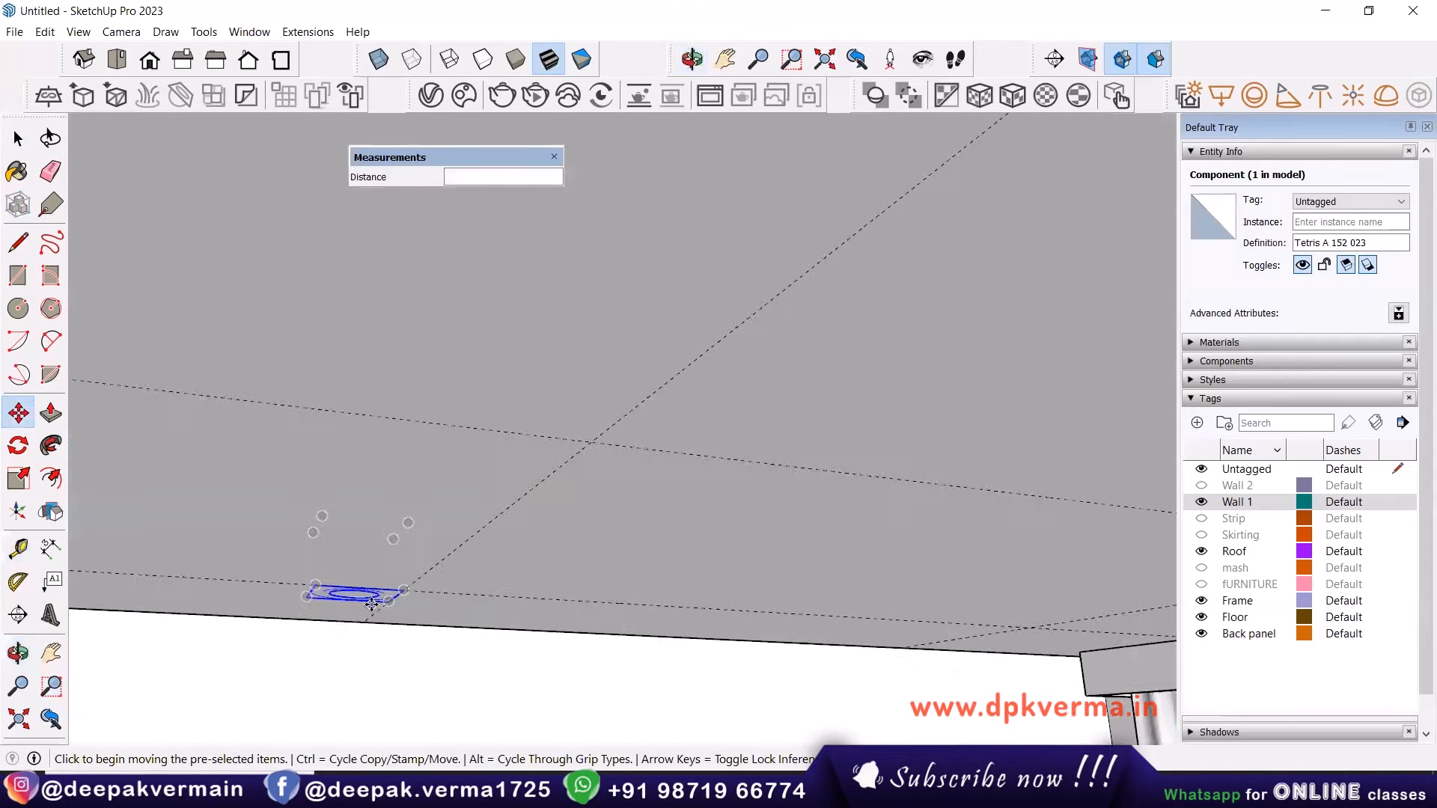
Lower the Tetris A 152 023 light vertically from above the roof slab through the ceiling.
middle_click_drag(371, 605, 468, 385)
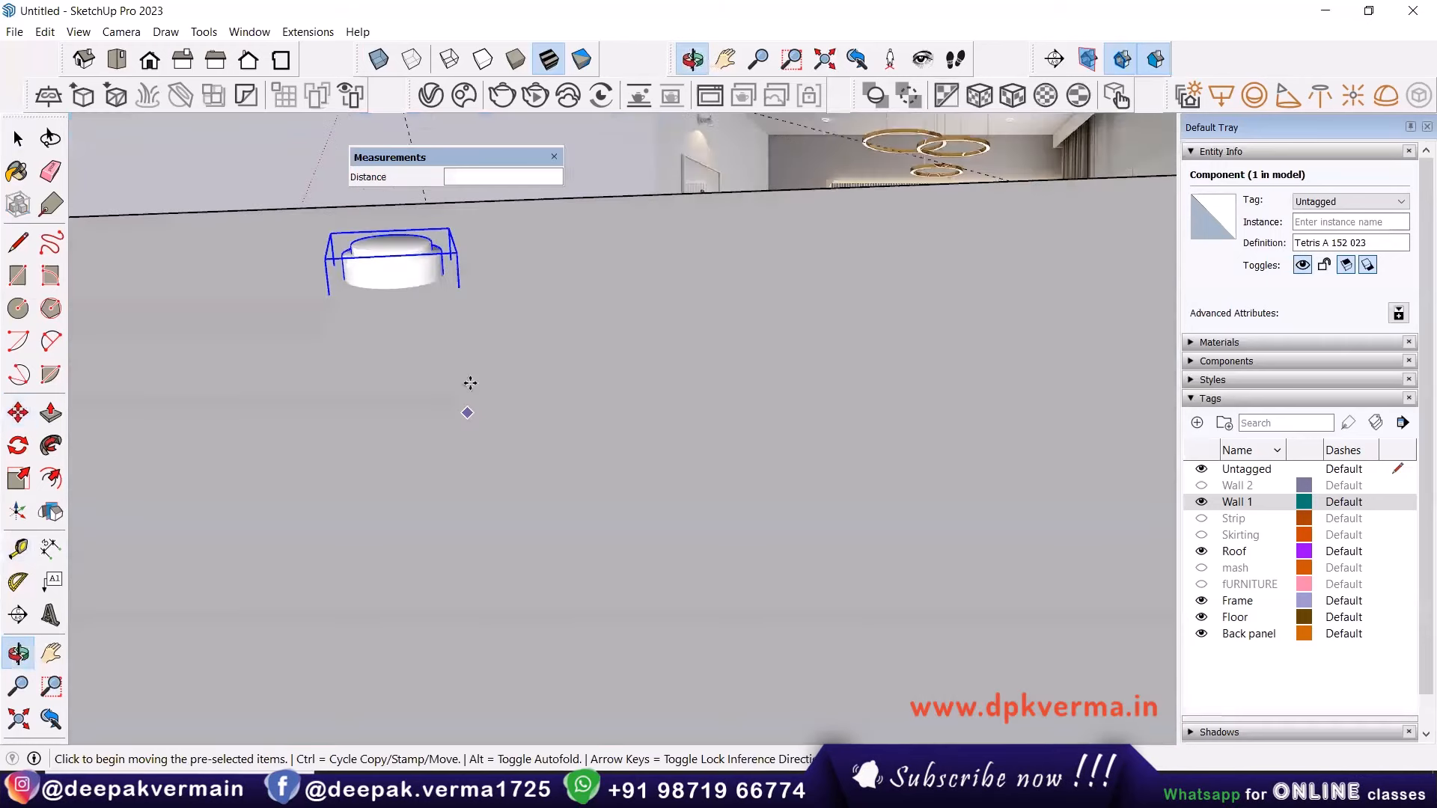
middle_click_drag(452, 311, 456, 250)
left_click(458, 248)
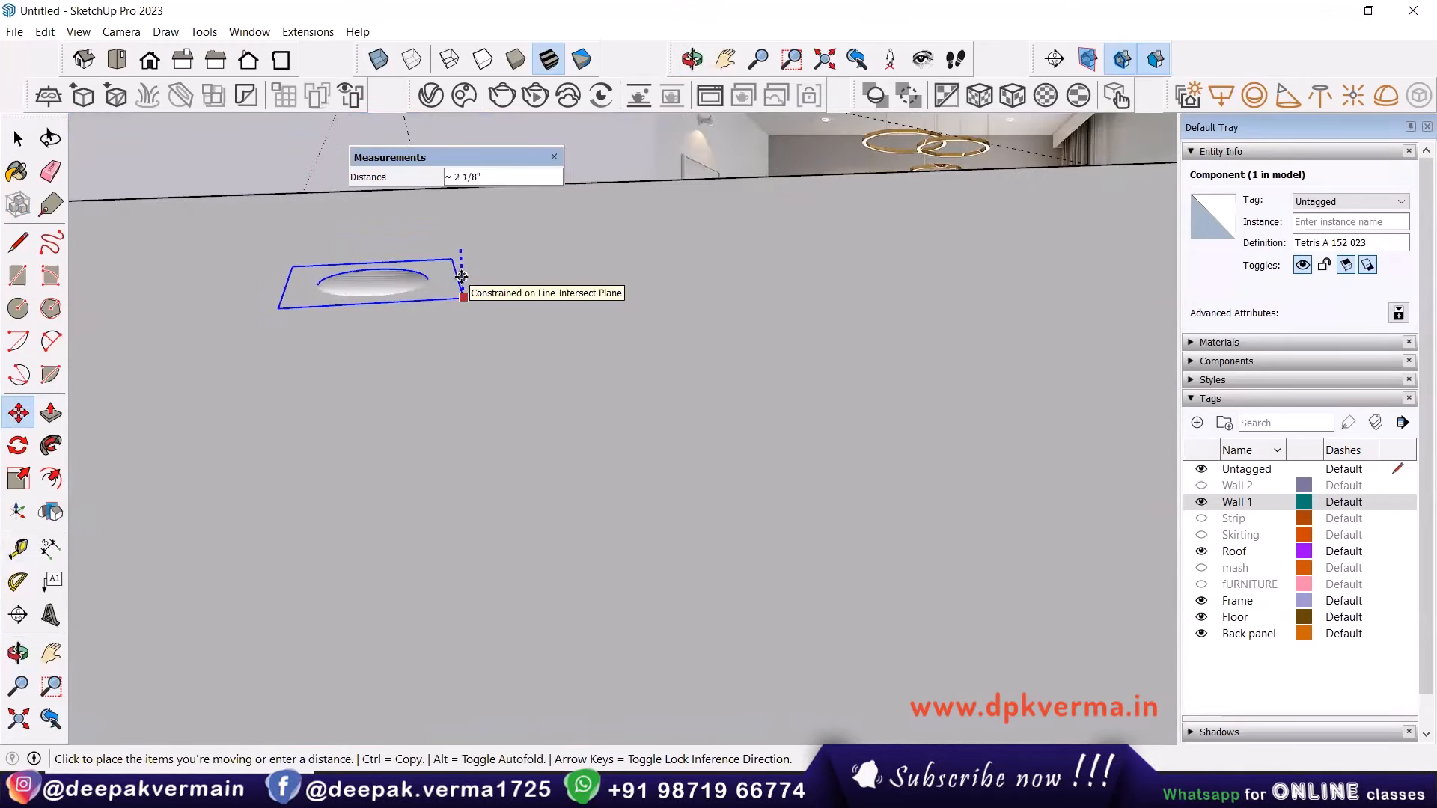
left_click(462, 276)
Raise the light 1 13/16" along the blue axis so its rim meets the ceiling's underside.
middle_click_drag(461, 275, 497, 125)
scroll(424, 405, "up", 3)
scroll(475, 418, "up", 2)
middle_click_drag(470, 423, 518, 412)
scroll(477, 412, "up", 1)
scroll(522, 423, "down", 1)
left_click(568, 424)
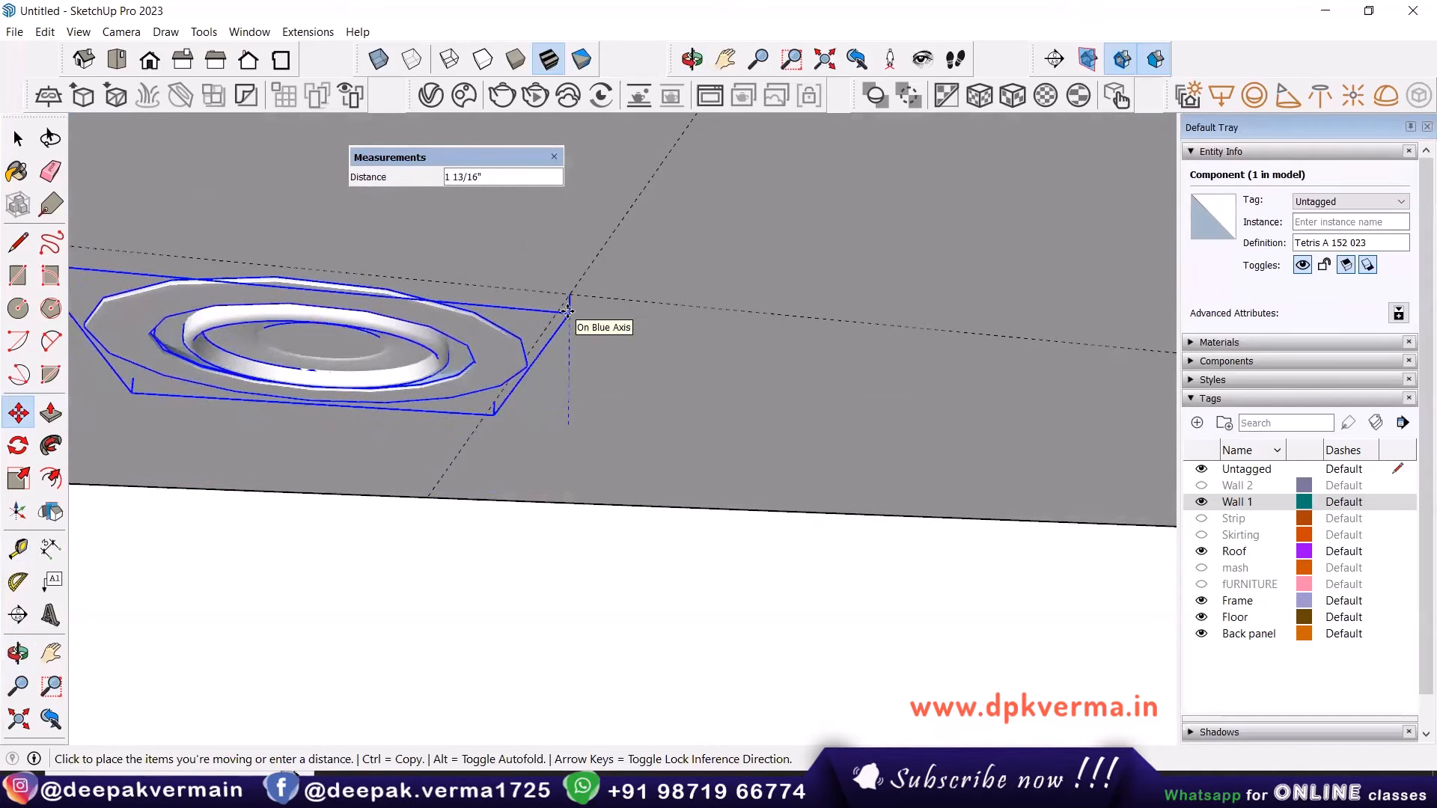
middle_click_drag(568, 316, 501, 301)
scroll(558, 447, "down", 3)
scroll(487, 442, "up", 3)
scroll(494, 314, "up", 2)
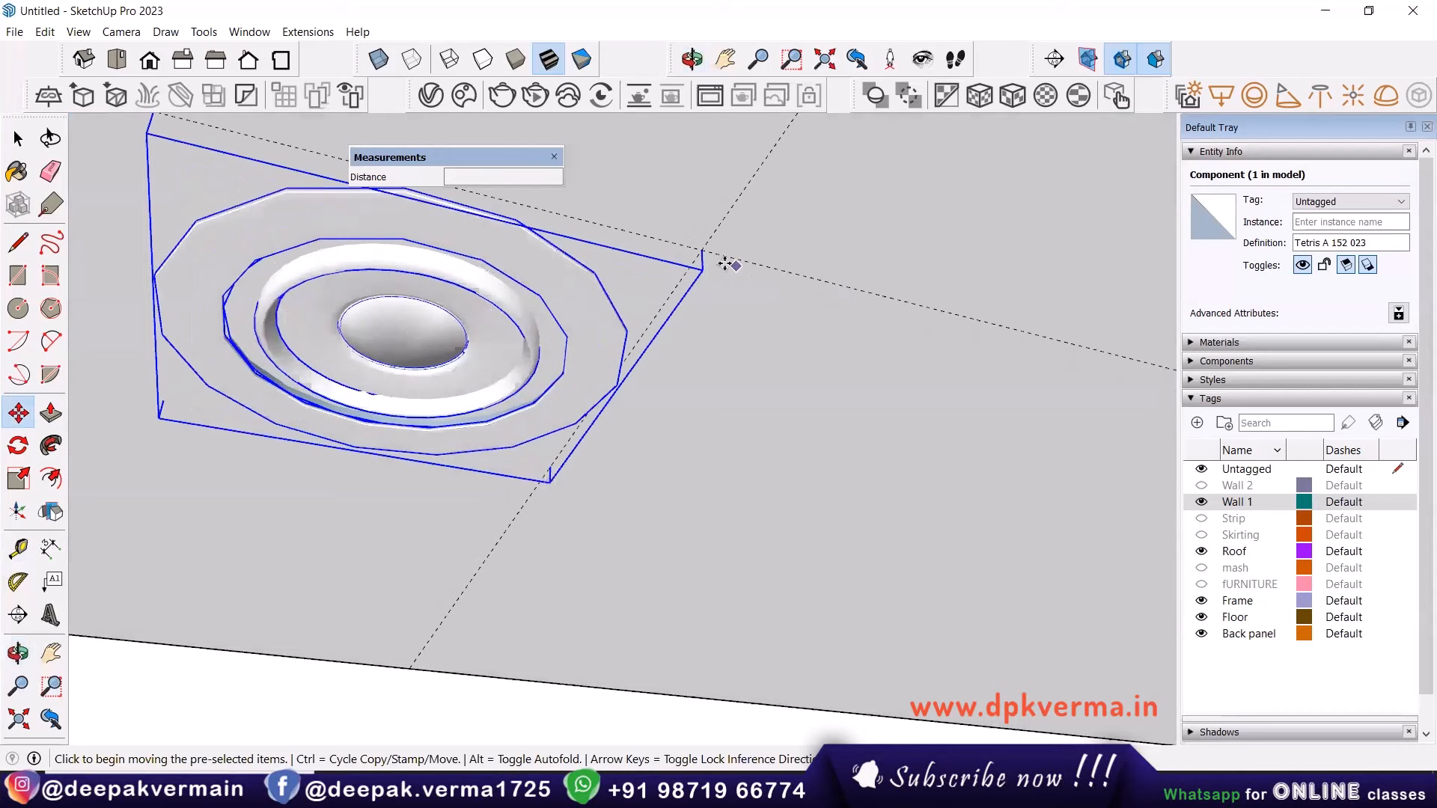
Center the light on the guide crossing and lower it 7/16" along the blue axis.
left_click(702, 268)
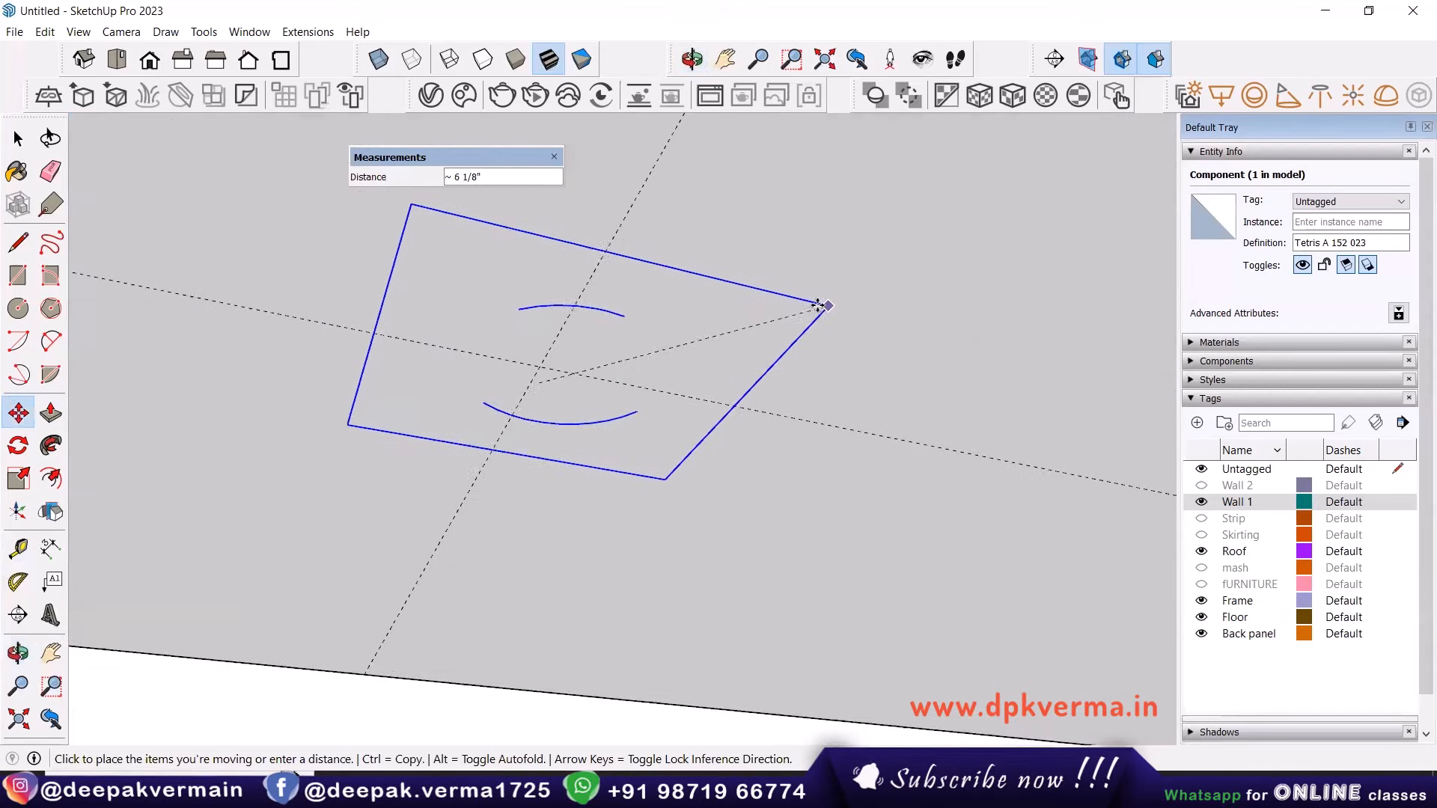
left_click(795, 309)
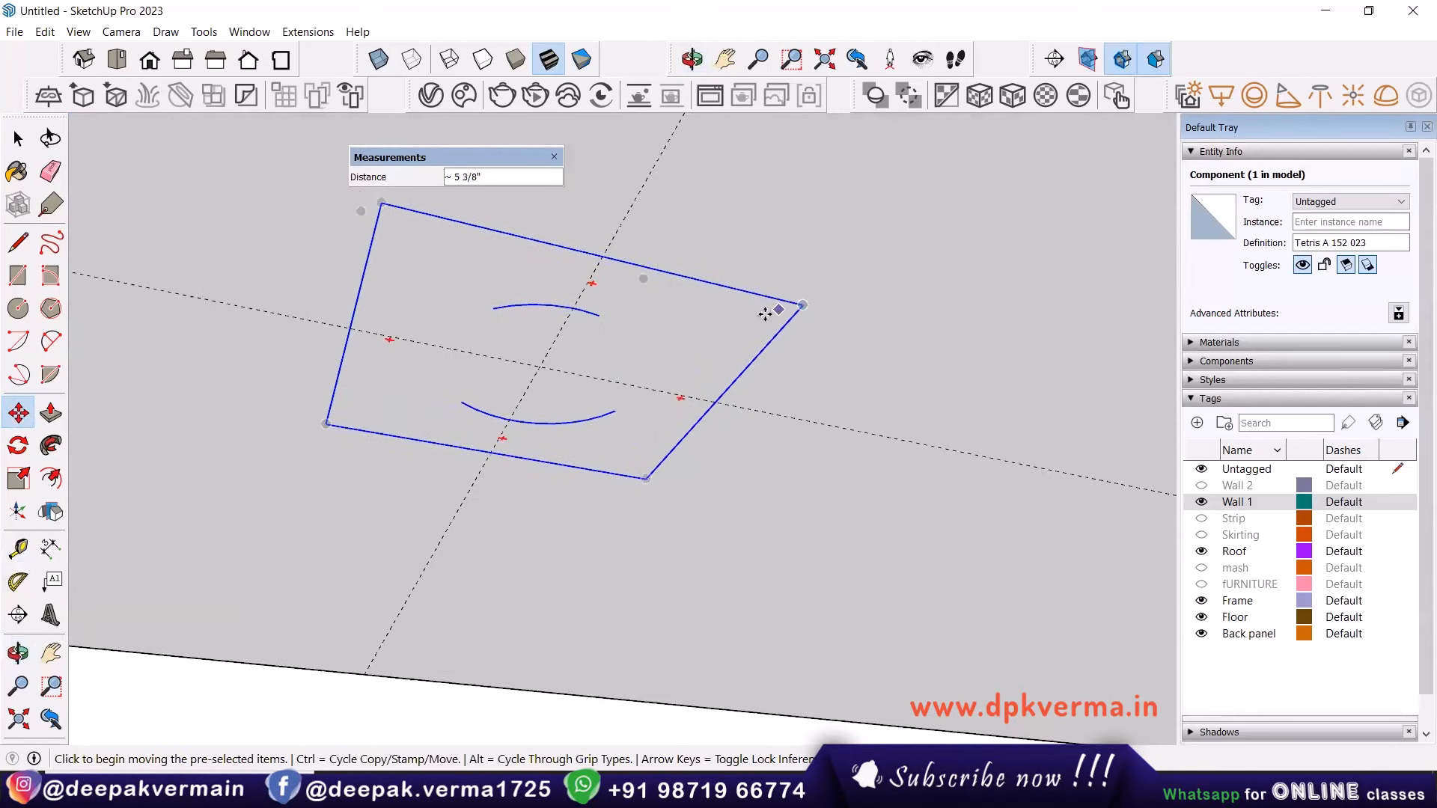
middle_click_drag(771, 312, 788, 346)
left_click(789, 346)
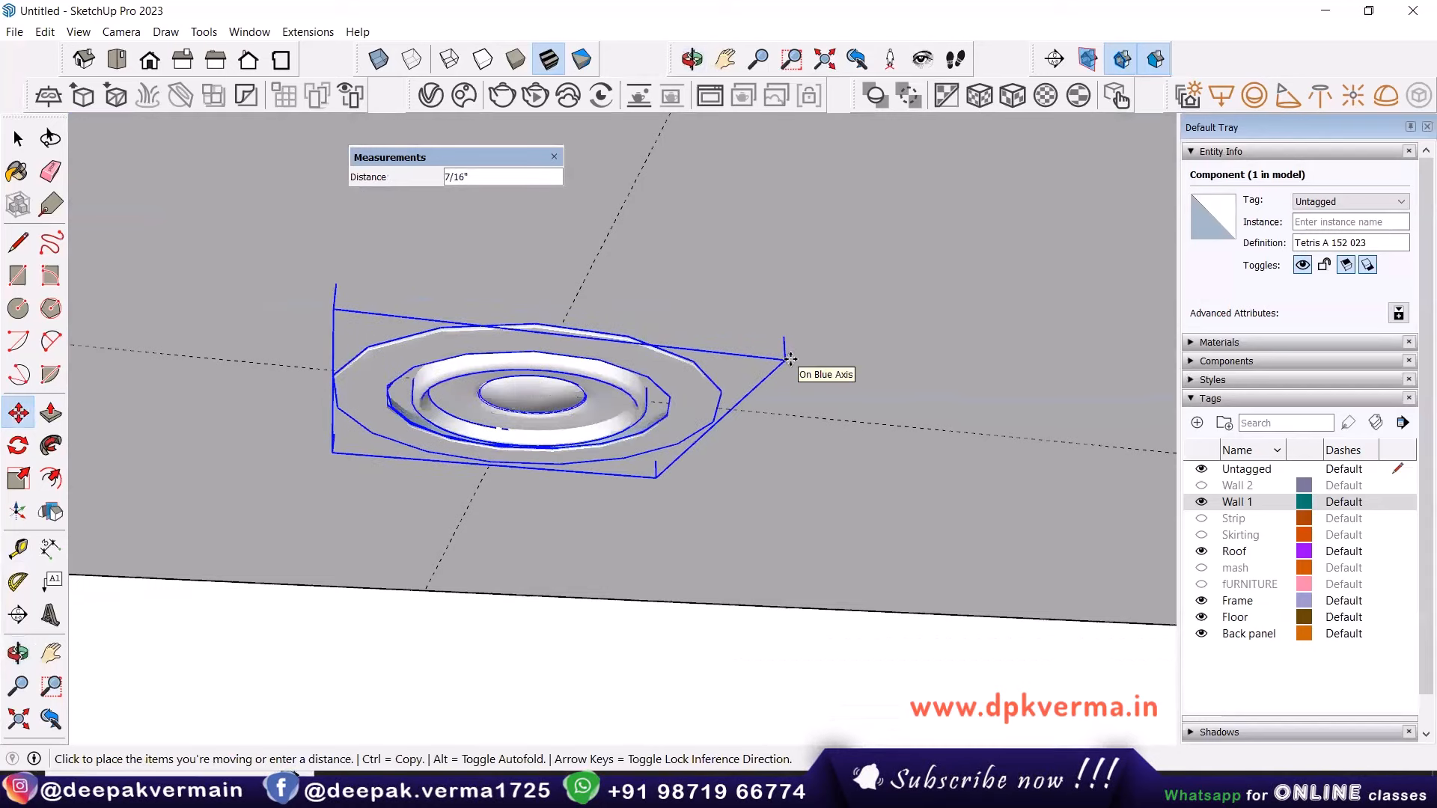
left_click(785, 349)
key("space")
scroll(753, 472, "down", 2)
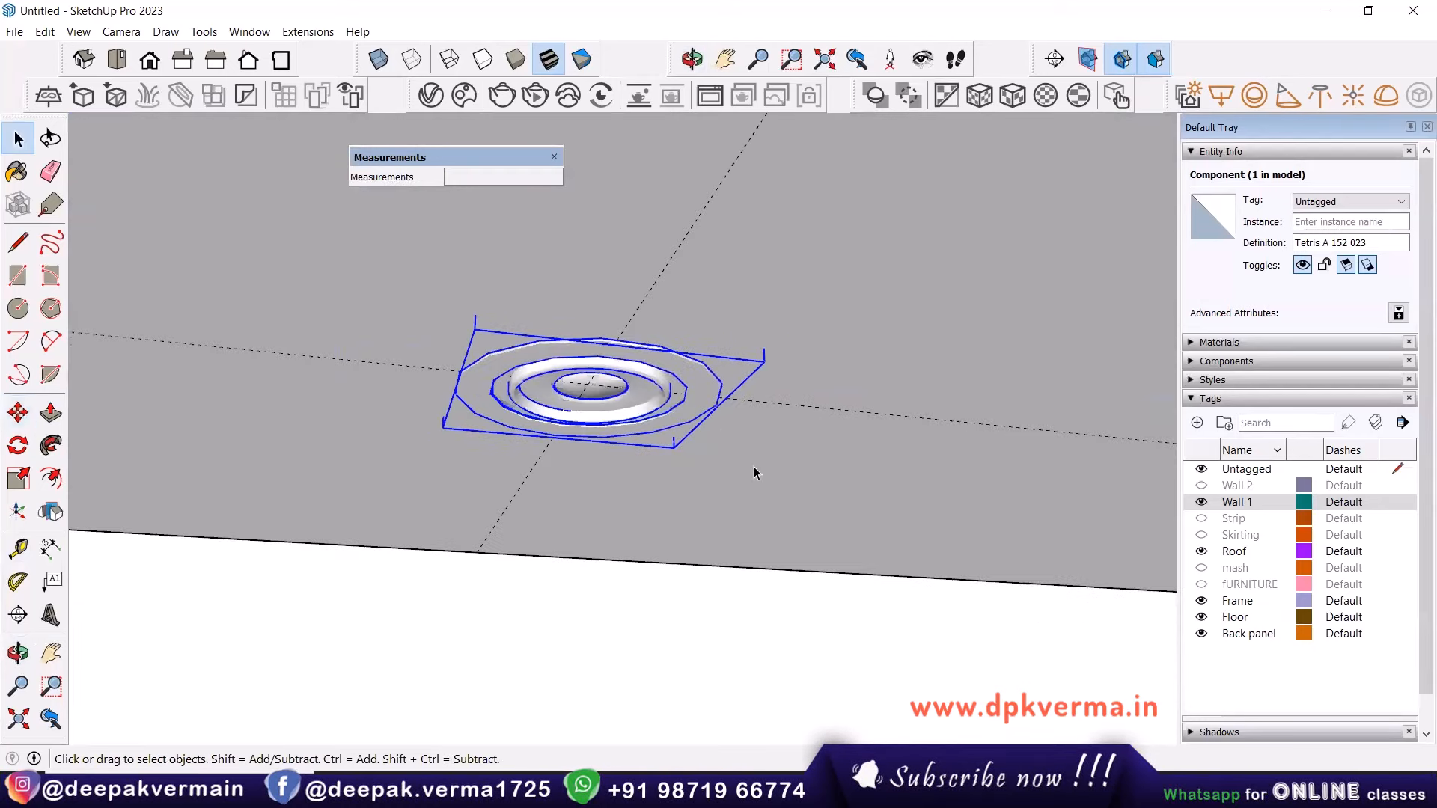
Copy the light 5' 11 7/8" along the back-wall guide to its crossing with the window-side guide.
left_click(753, 465)
scroll(752, 468, "down", 2)
middle_click_drag(752, 468, 725, 457)
scroll(725, 457, "down", 1)
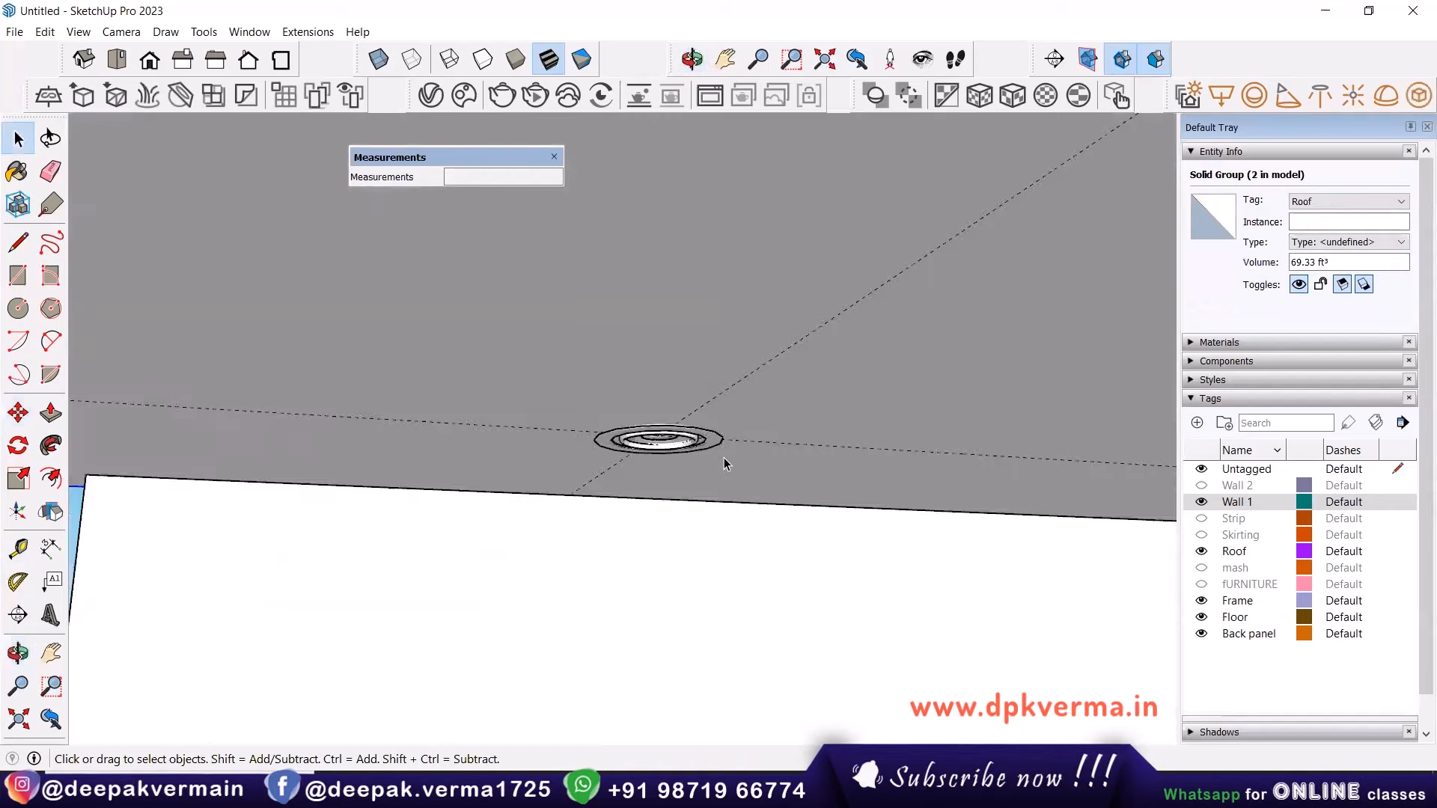
scroll(725, 457, "down", 1)
left_click(704, 449)
scroll(707, 455, "down", 1)
scroll(691, 455, "up", 3)
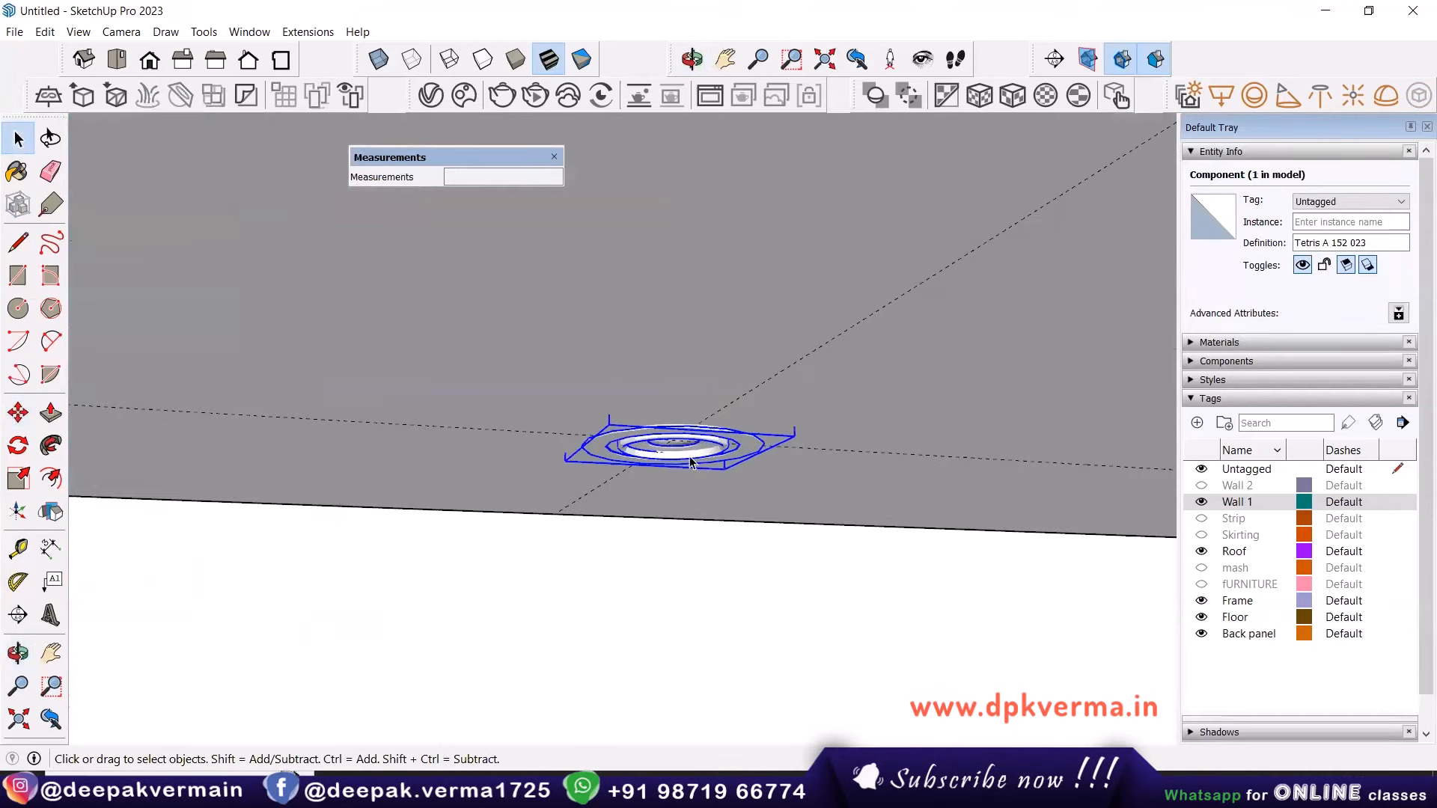
scroll(689, 467, "down", 5)
middle_click_drag(688, 482, 678, 367)
middle_click_drag(679, 367, 474, 324, "shift")
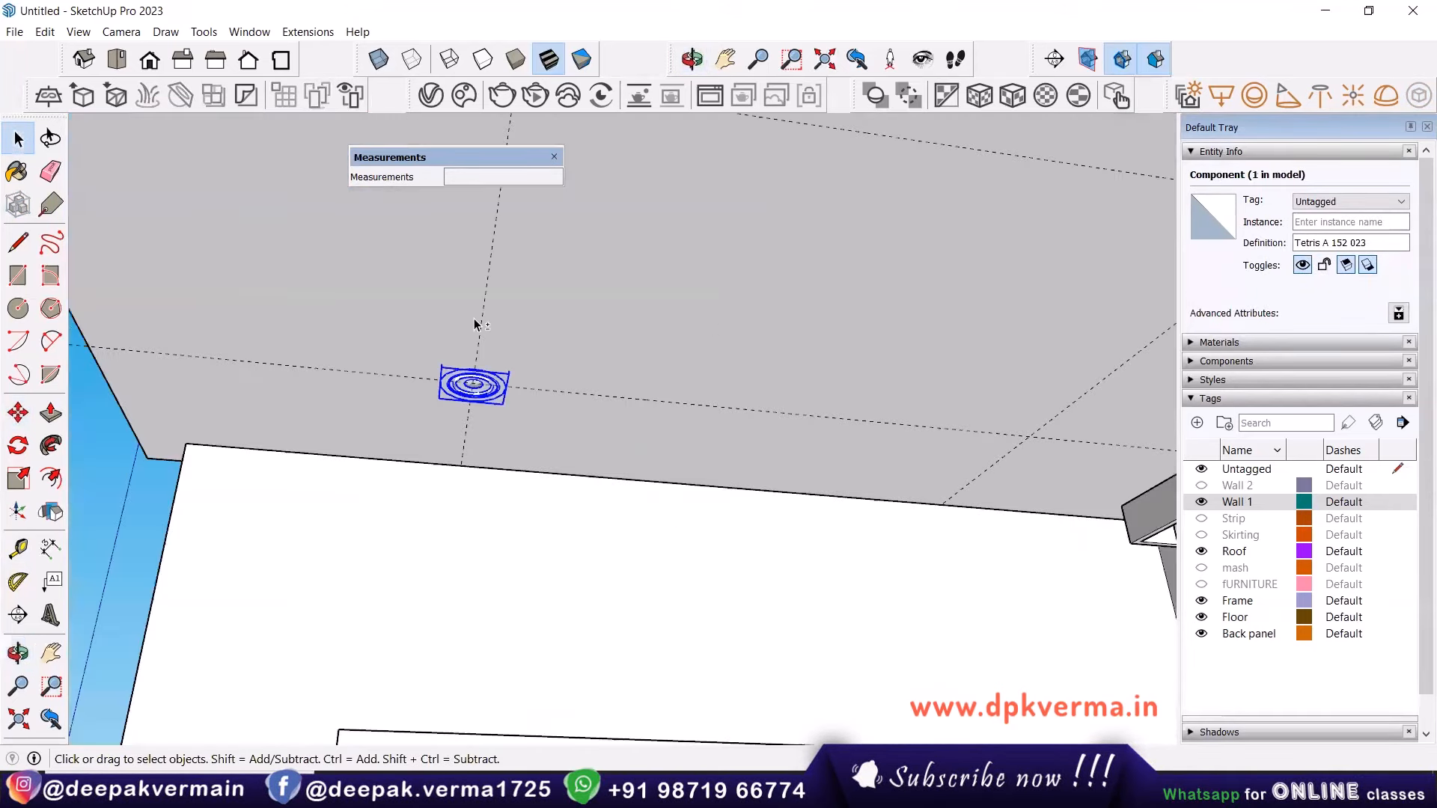
middle_click_drag(607, 381, 427, 379, "shift")
key("m")
key("ctrl")
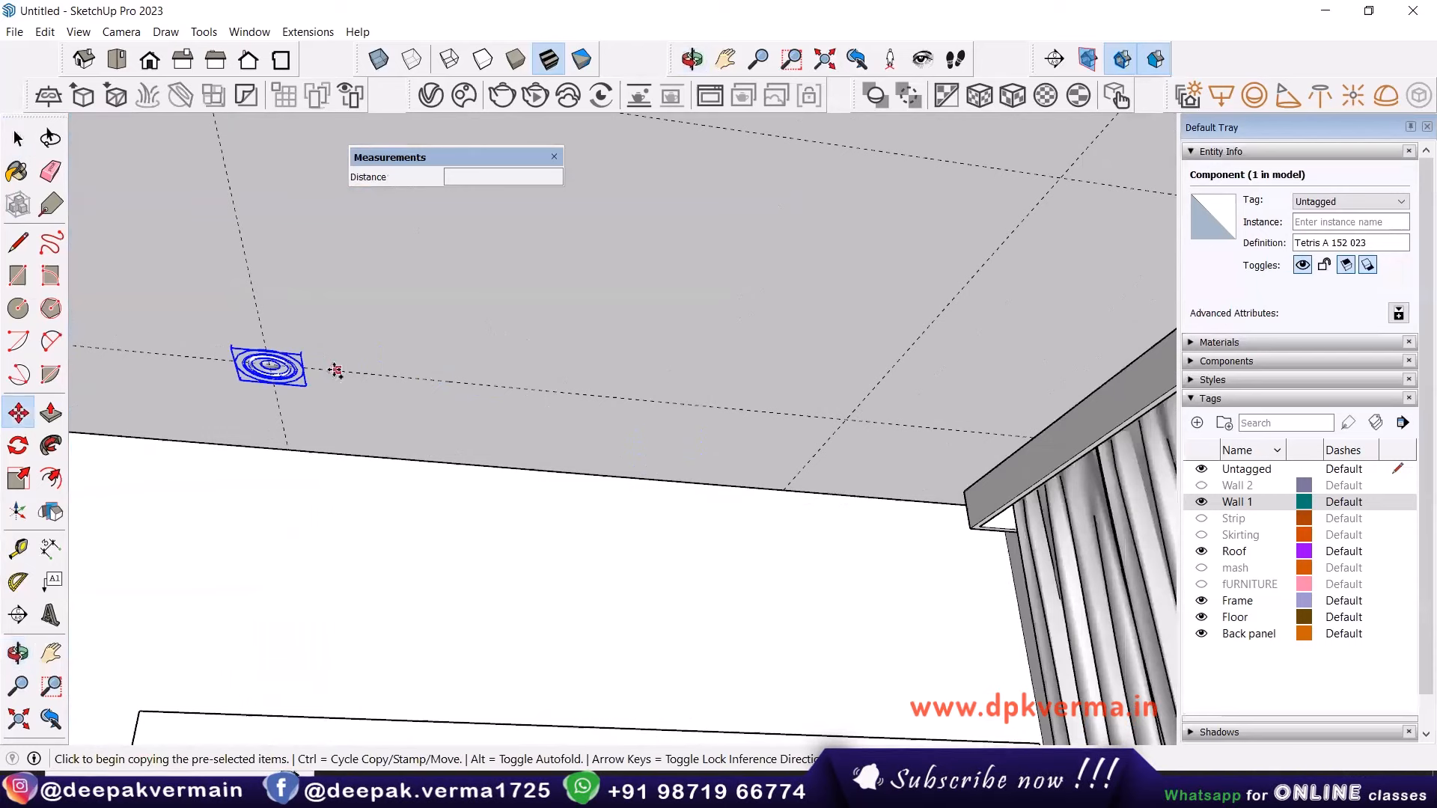
left_click(301, 354)
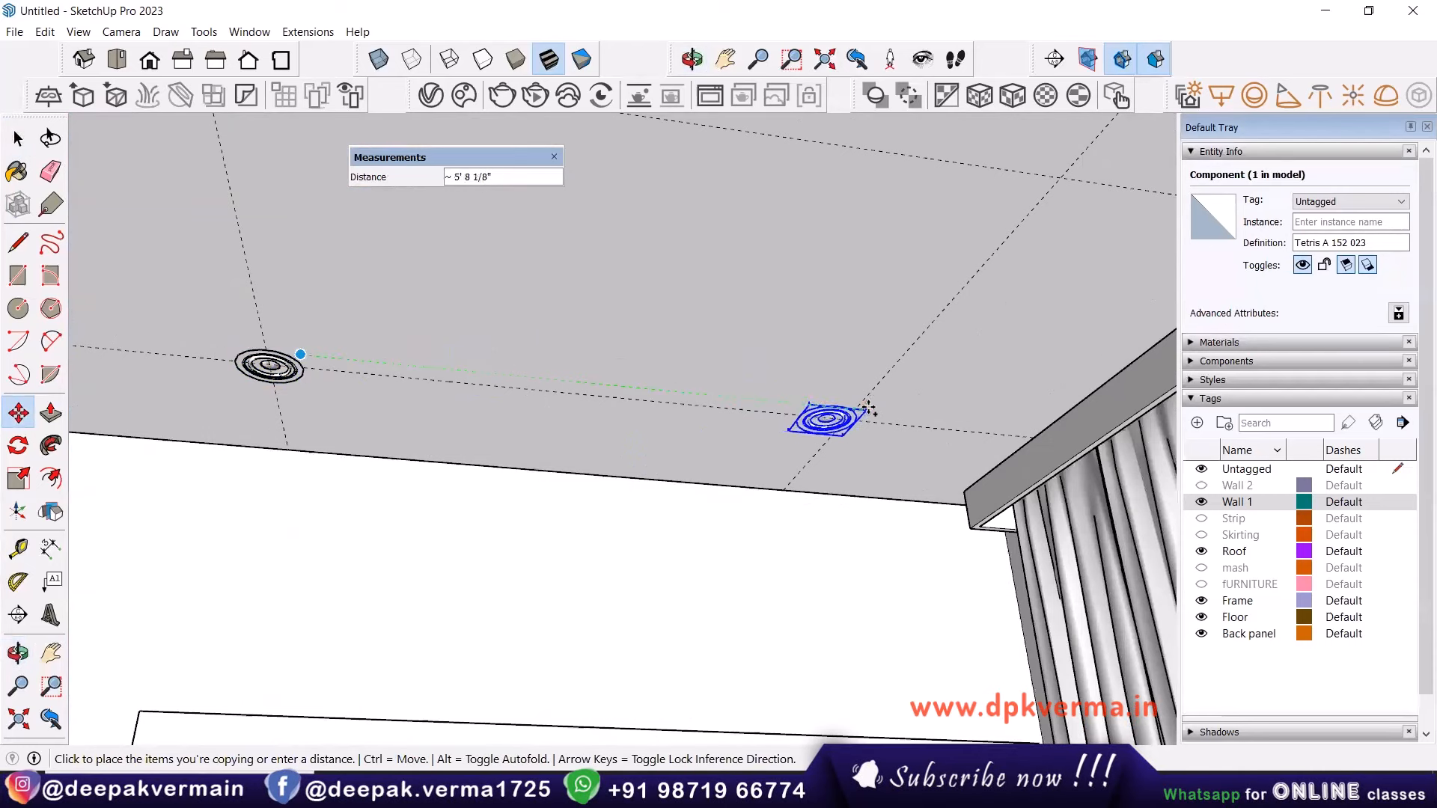
left_click(887, 405)
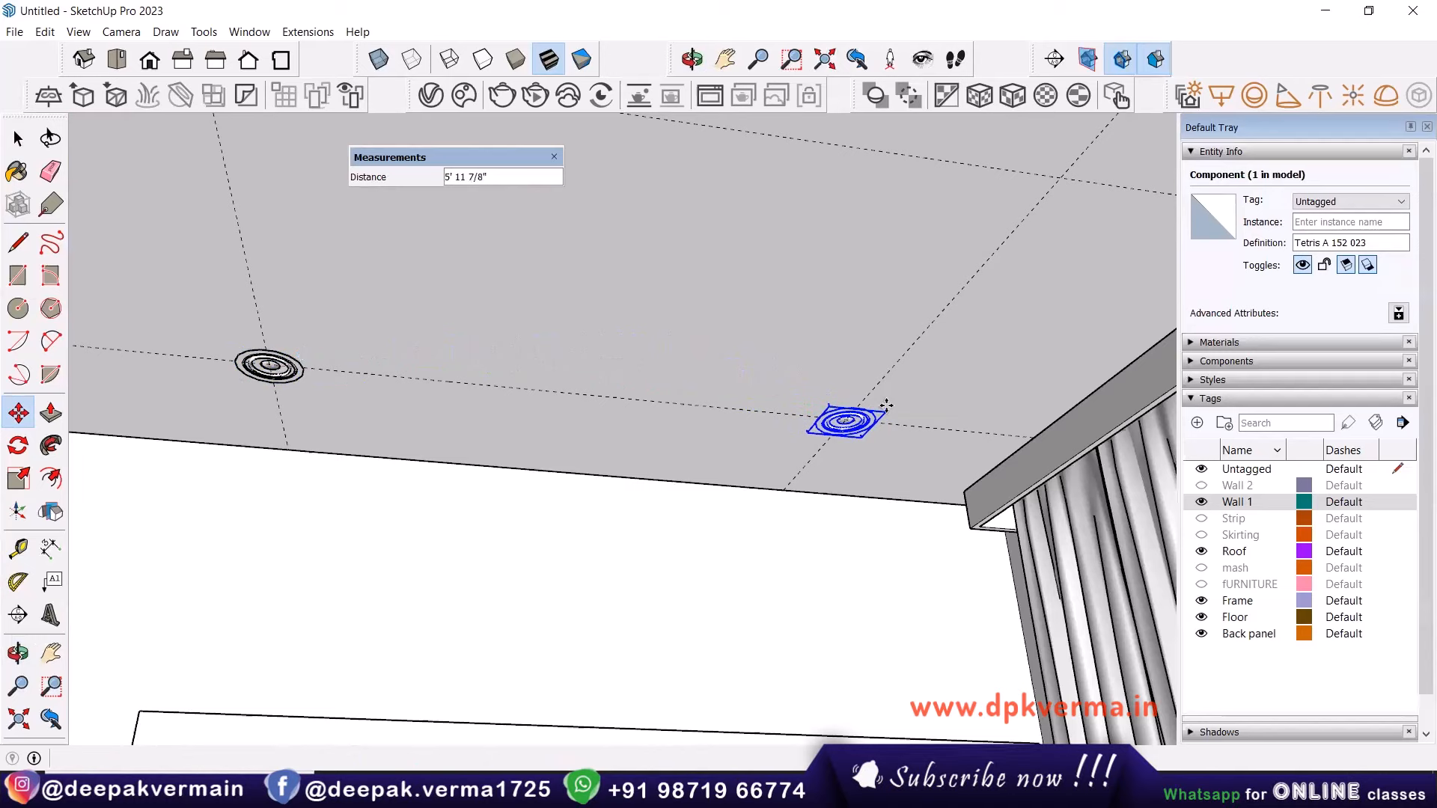
Select both ceiling lights and copy them to the crossings on the second guide parallel to the back wall.
key("space")
left_click(277, 366, "shift")
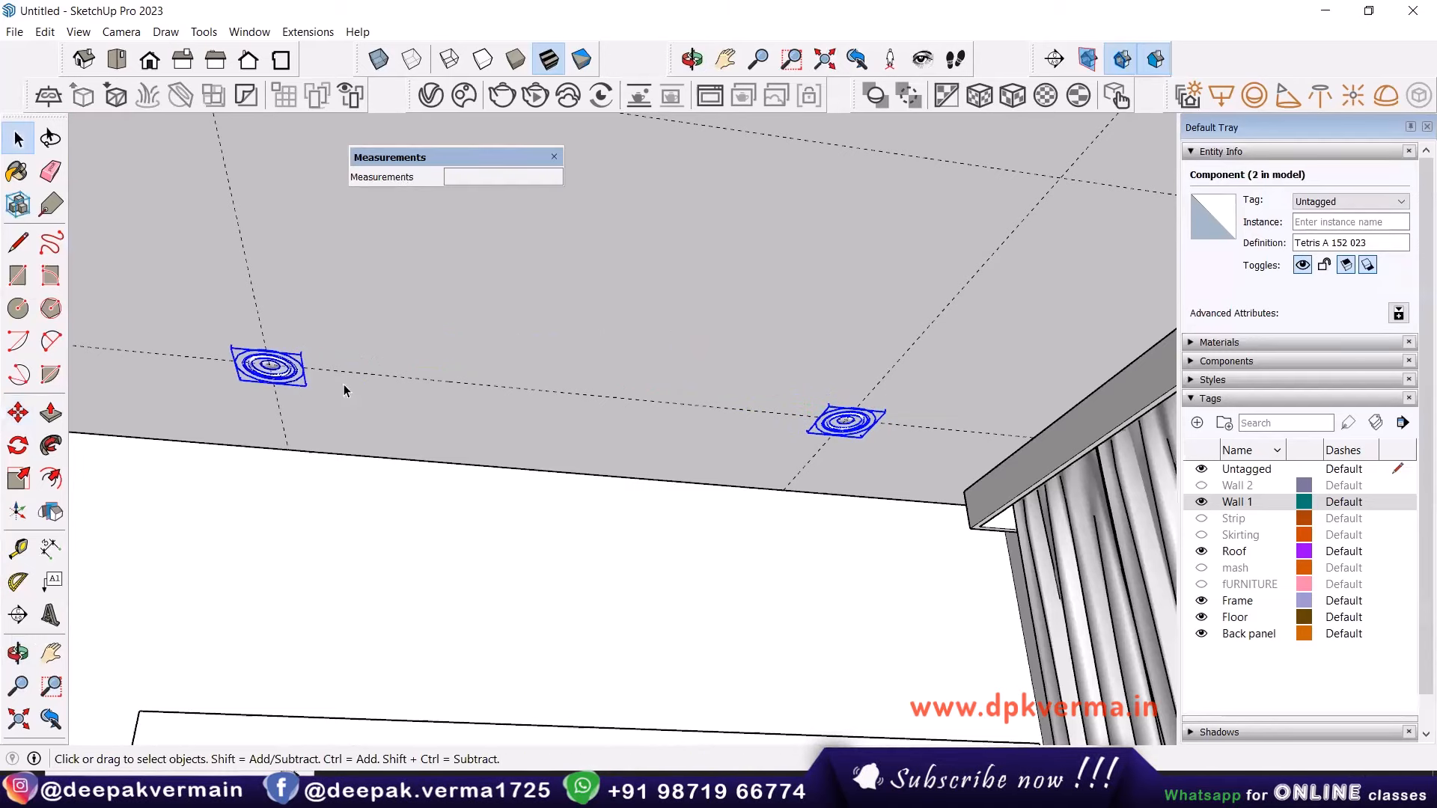
scroll(853, 446, "up", 5)
left_click(862, 501)
scroll(814, 404, "up", 3)
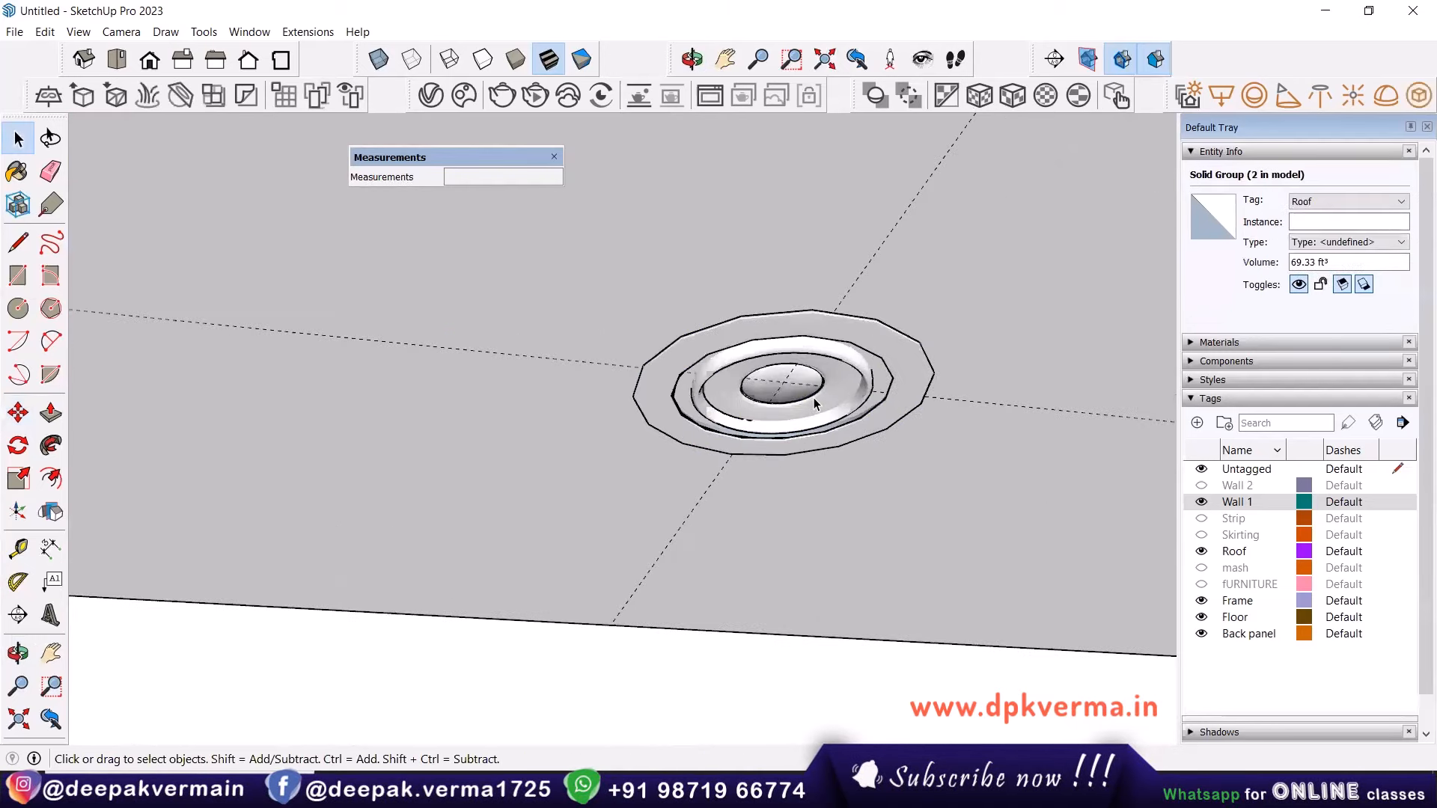
left_click(900, 364)
scroll(884, 400, "down", 5)
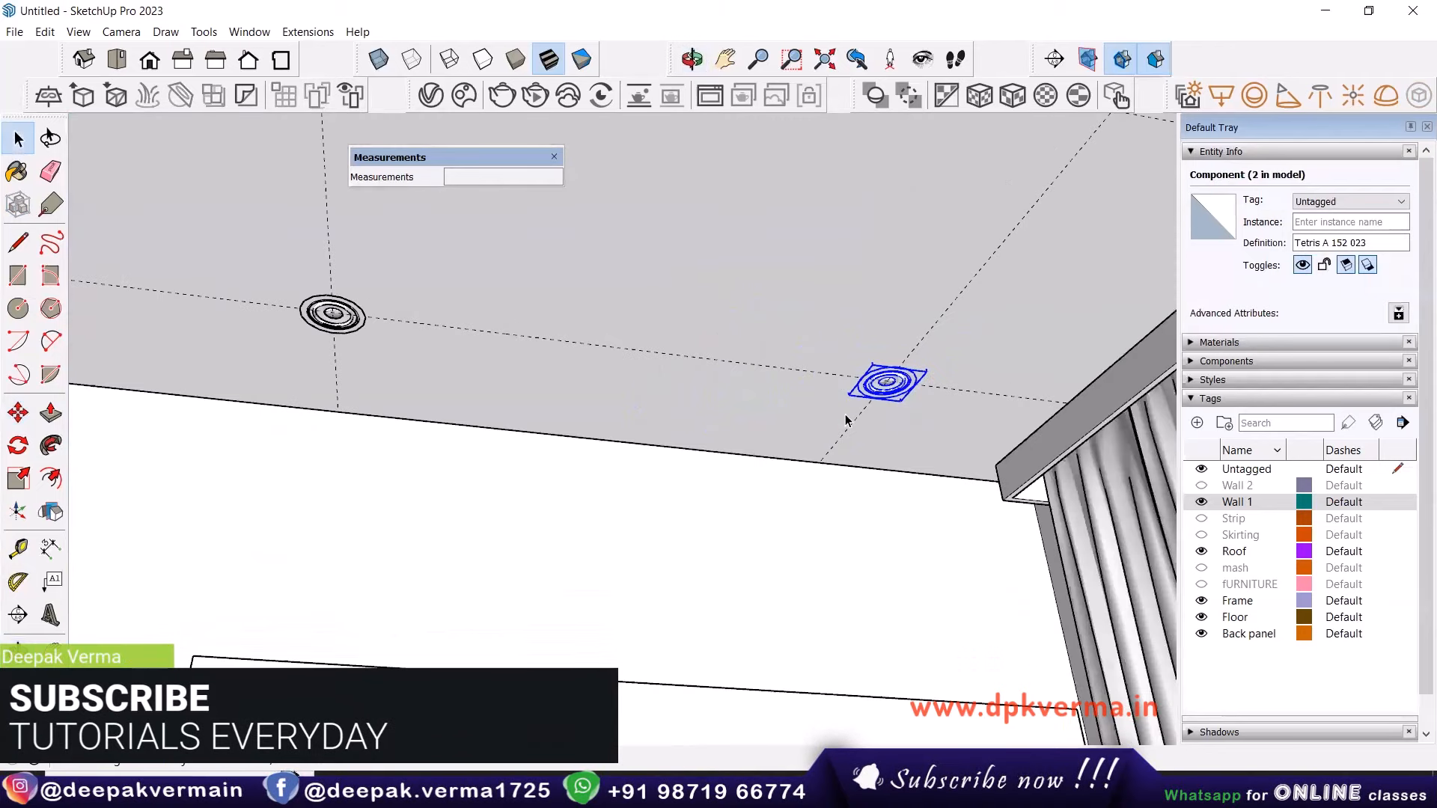
scroll(846, 420, "down", 5)
left_click(539, 365, "ctrl")
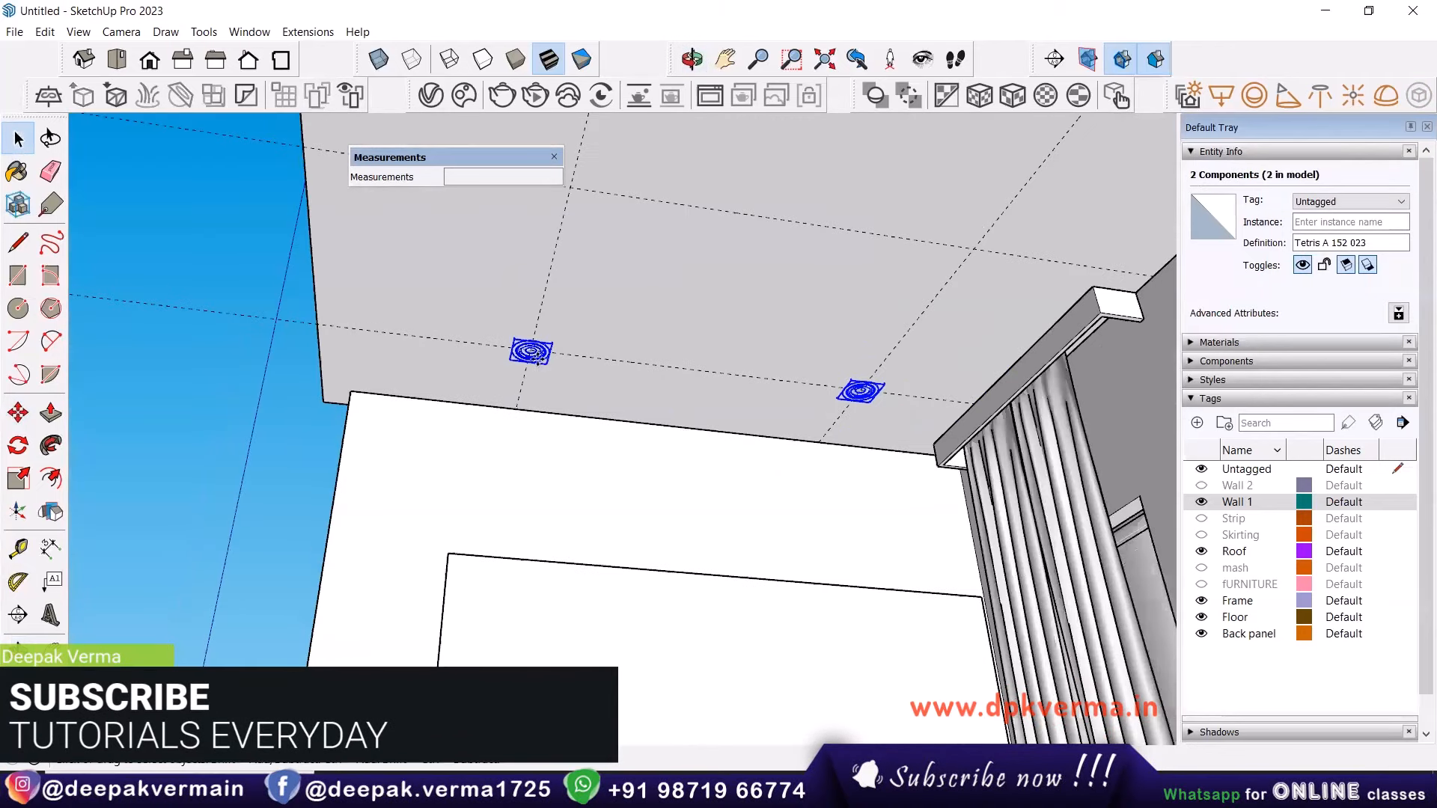
key("m")
key("ctrl")
left_click(692, 372)
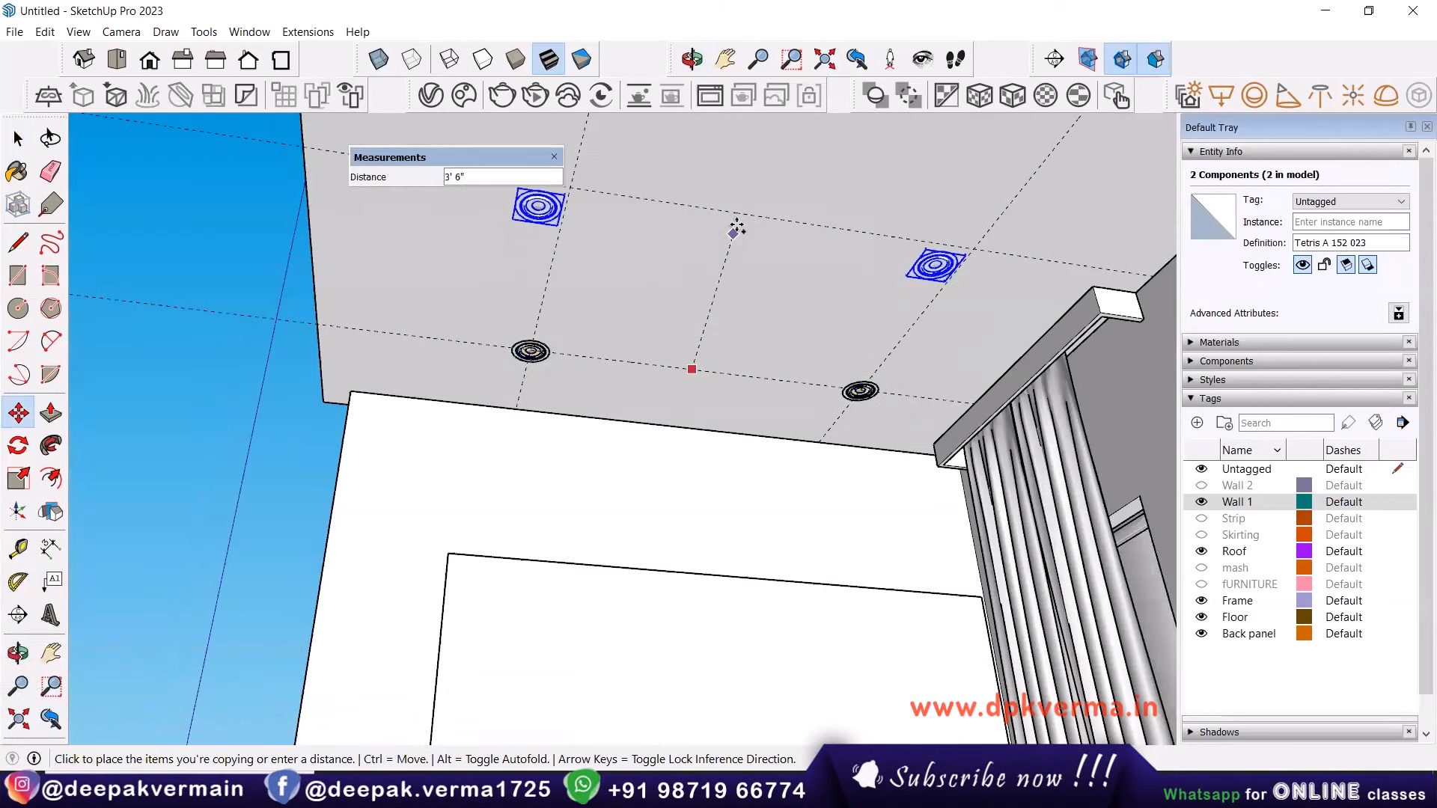
key("space")
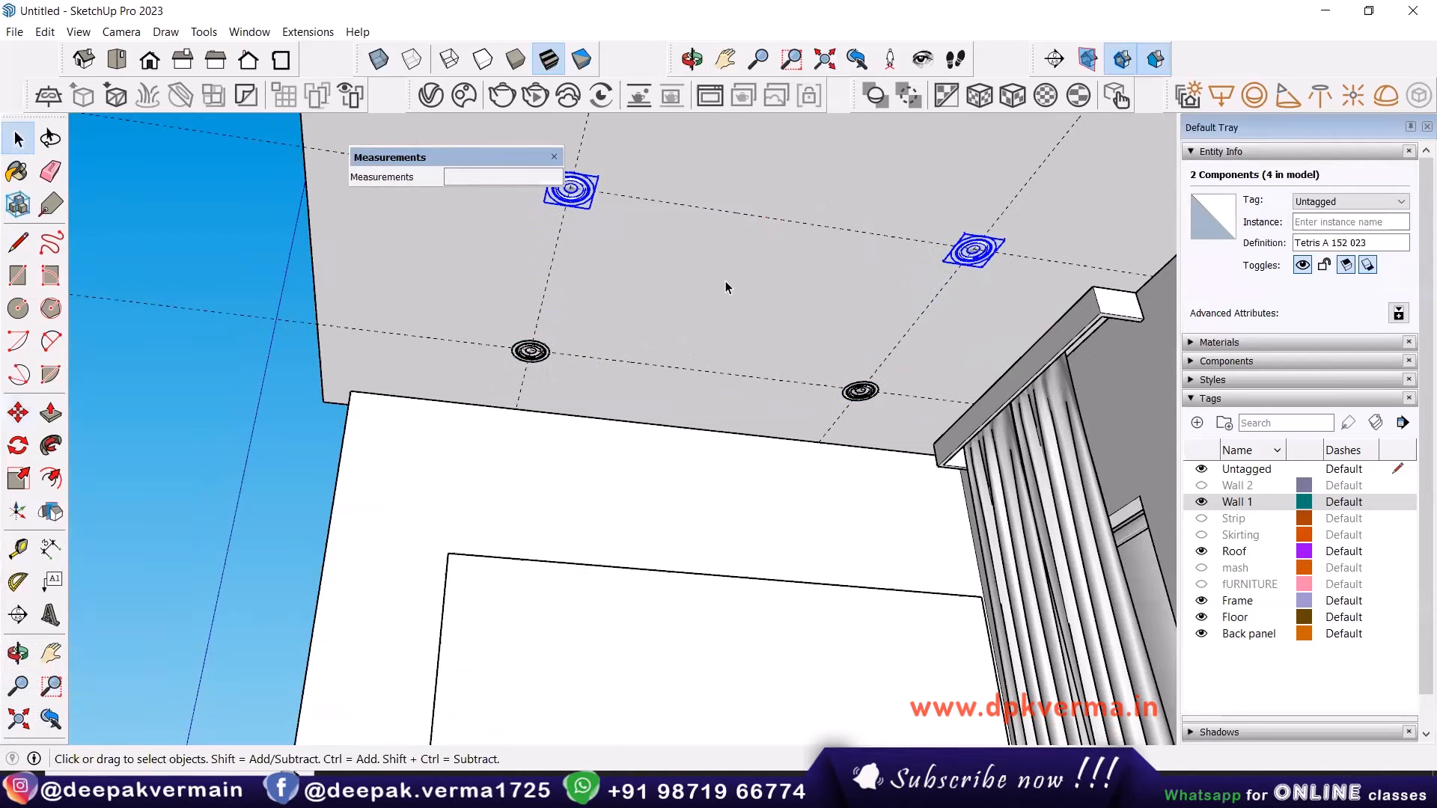
Turn on visibility of the Wall 2, Strip, Skirting, mash and fURNITURE tags and clear the selection.
left_click(726, 282)
scroll(726, 285, "down", 4)
middle_click_drag(747, 332, 707, 503)
scroll(737, 486, "down", 2)
middle_click_drag(703, 412, 700, 472)
scroll(666, 466, "down", 2)
left_click(1200, 486)
left_click(1201, 520)
left_click(1200, 535)
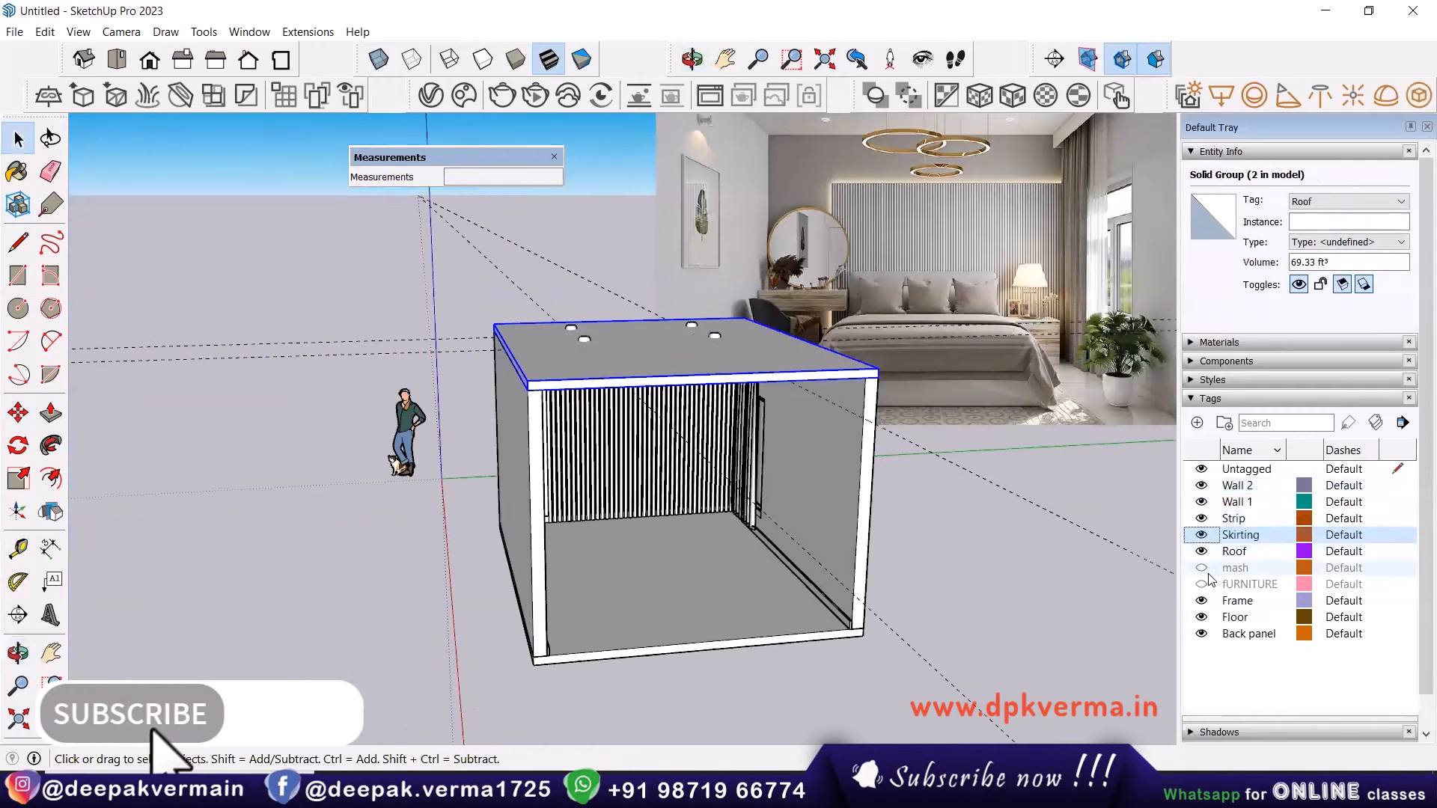
left_click(1201, 567)
left_click(1201, 584)
left_click(990, 624)
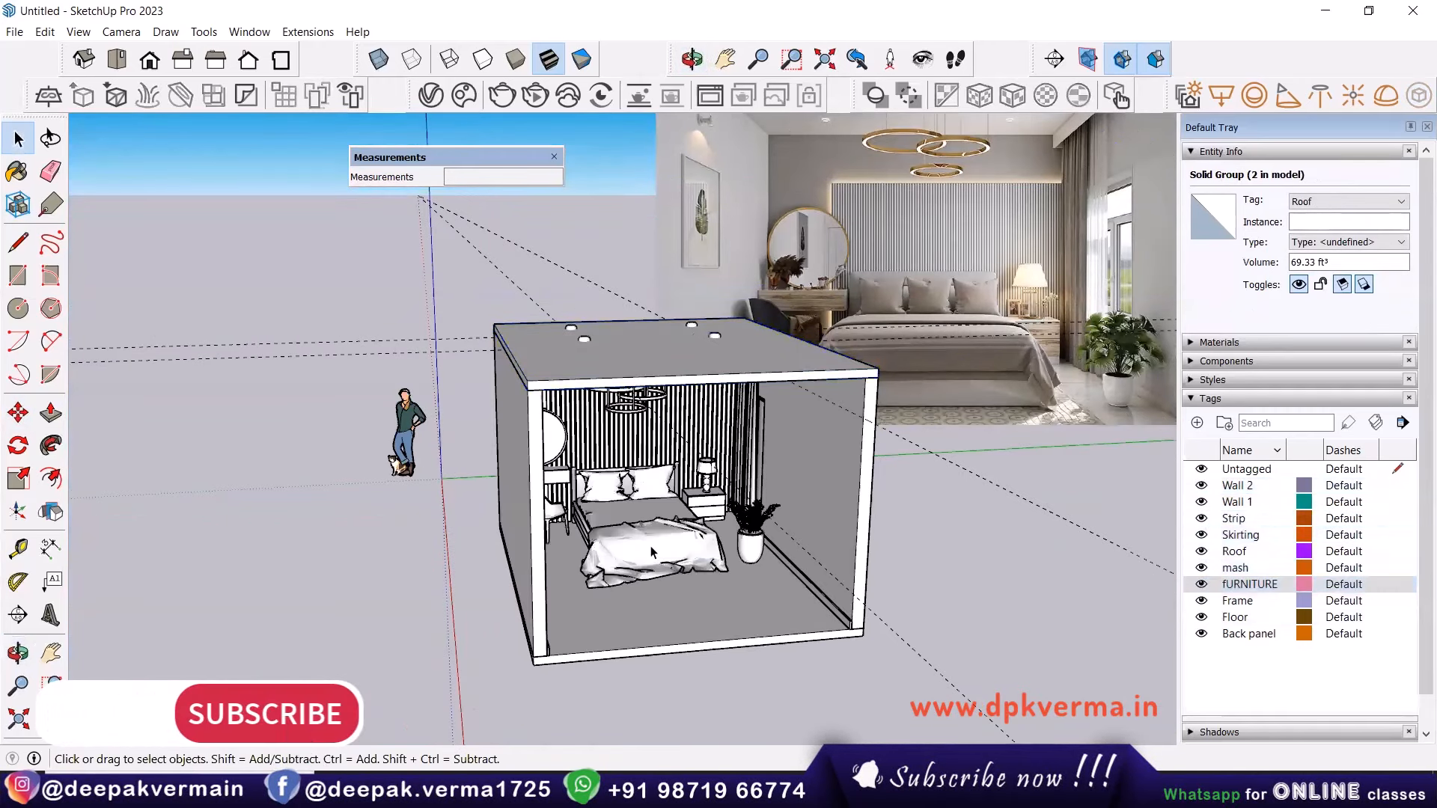
Examine the furnished bedroom from its open front, facing the bed, ceiling lights and curtains.
middle_click_drag(666, 502, 701, 467)
scroll(597, 475, "up", 4)
scroll(701, 470, "up", 4)
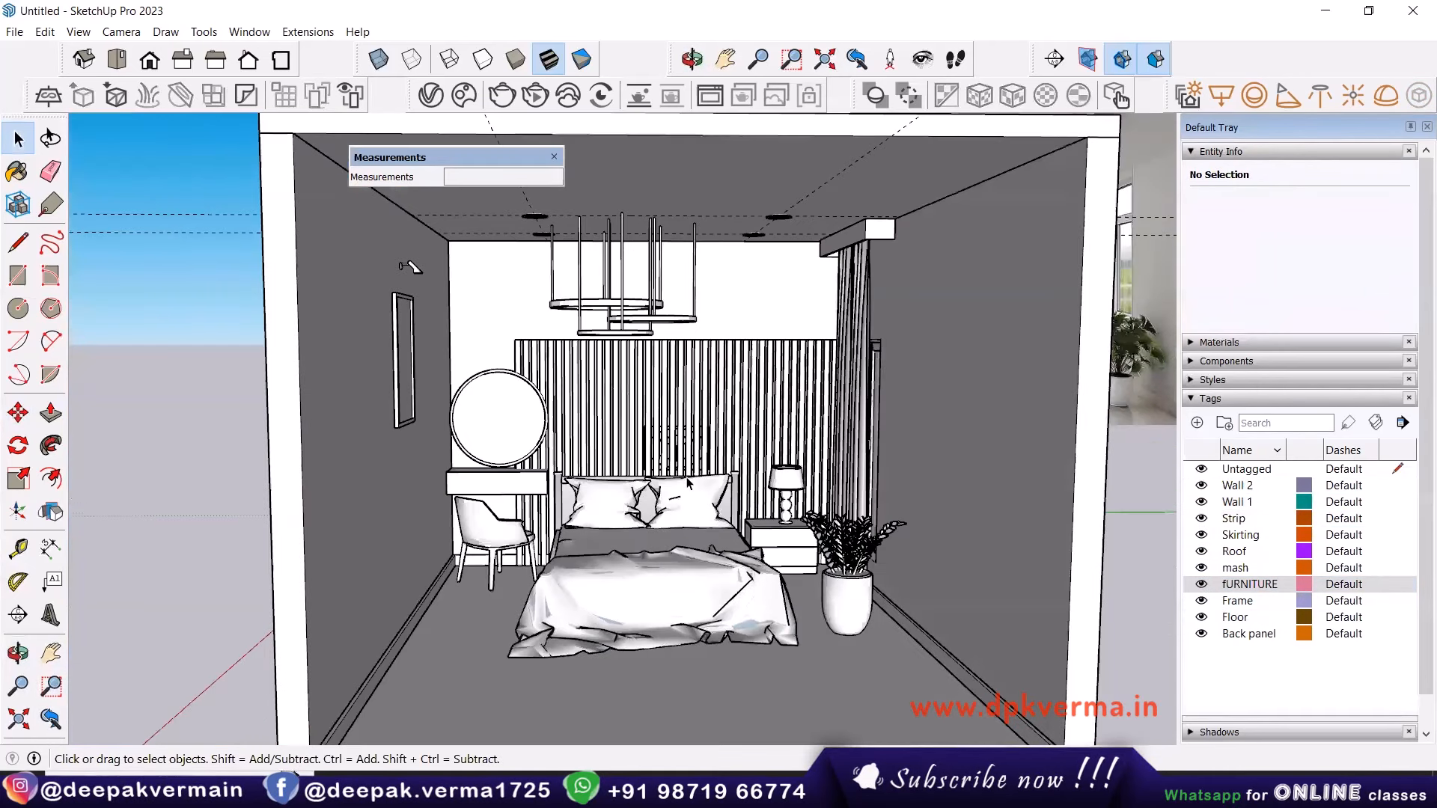
scroll(665, 471, "down", 3)
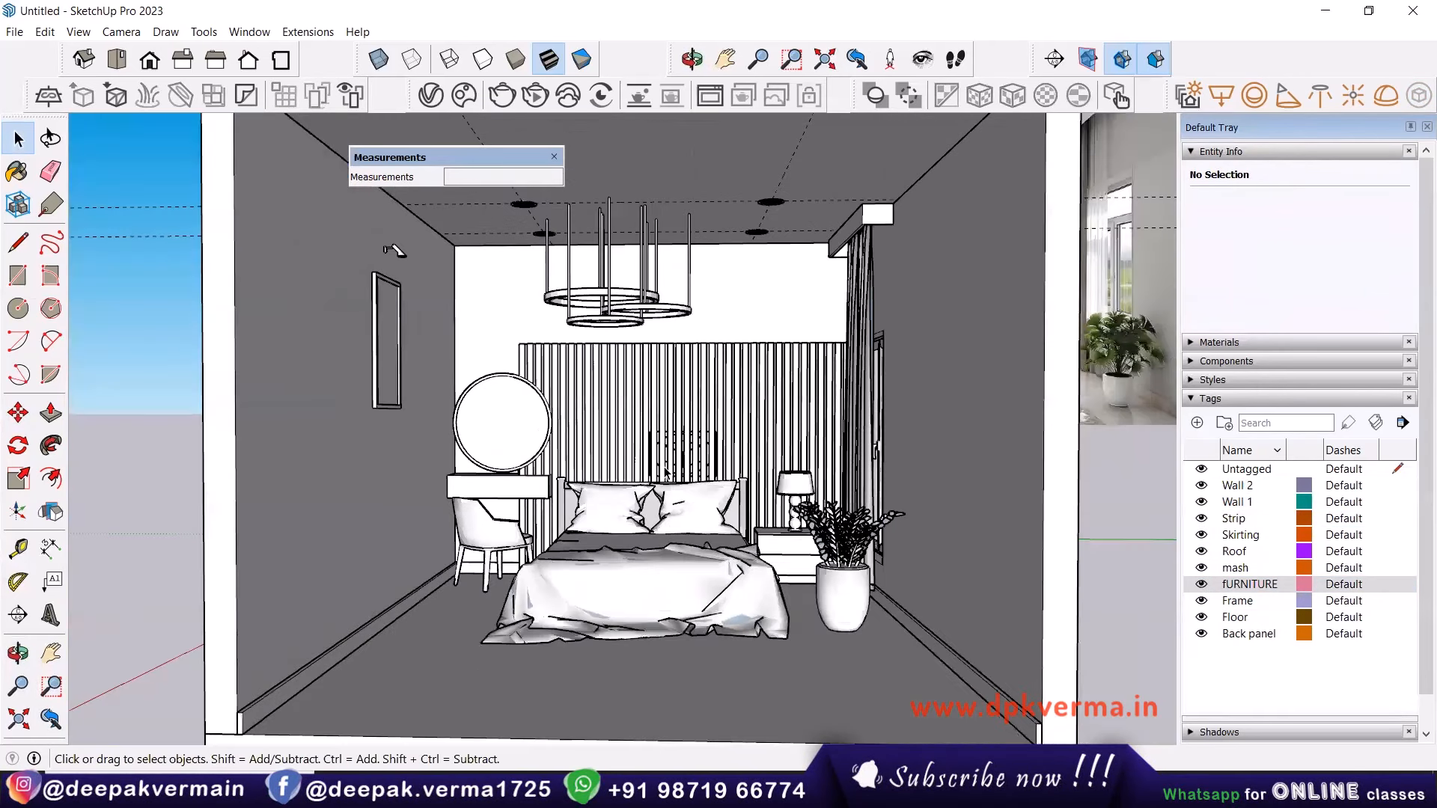
scroll(665, 471, "up", 4)
middle_click_drag(657, 466, 674, 470, "shift")
scroll(674, 470, "up", 1)
scroll(674, 470, "down", 1)
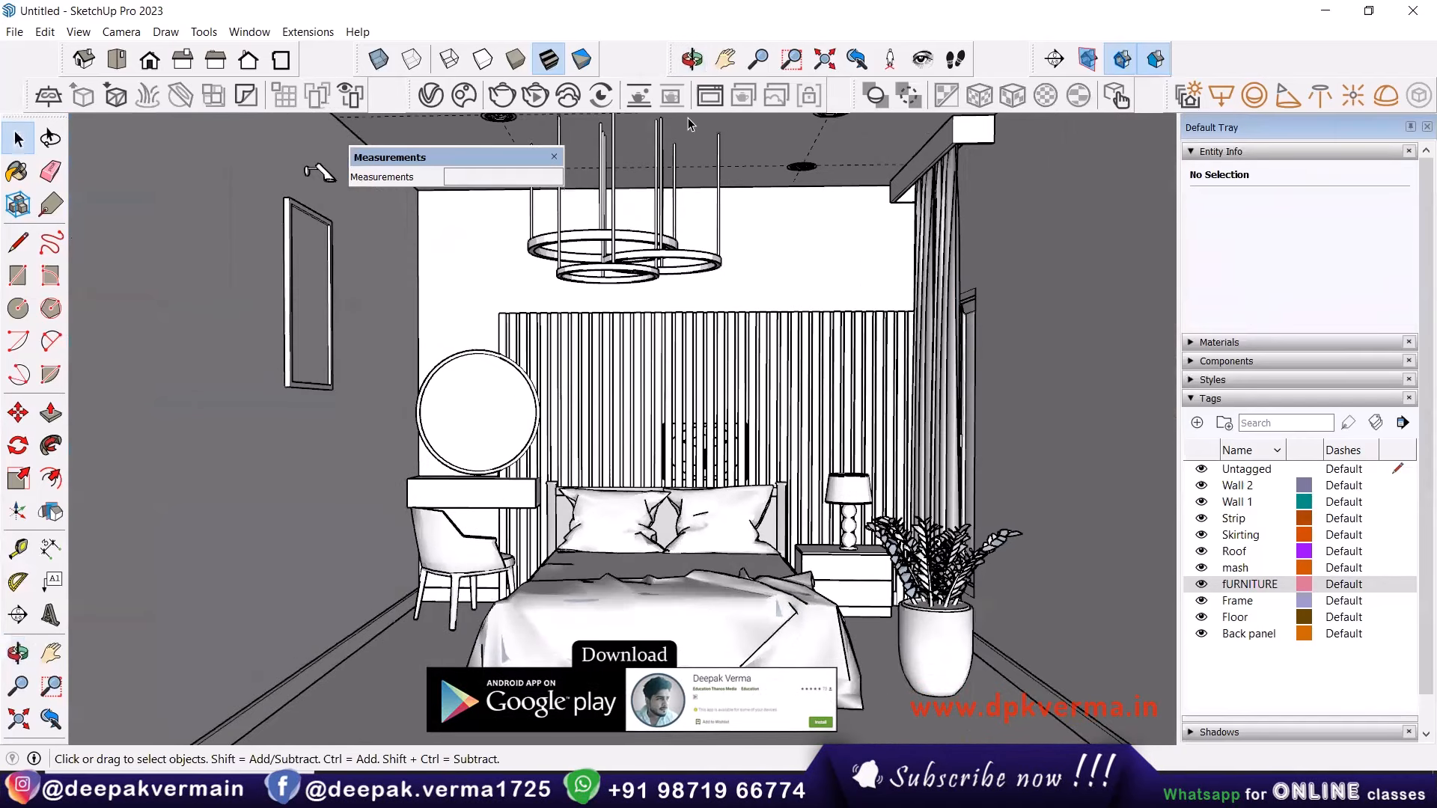
In the V-Ray render output settings, enable Safe Frame and set the aspect ratio to 4:3 - Picture.
left_click(430, 95)
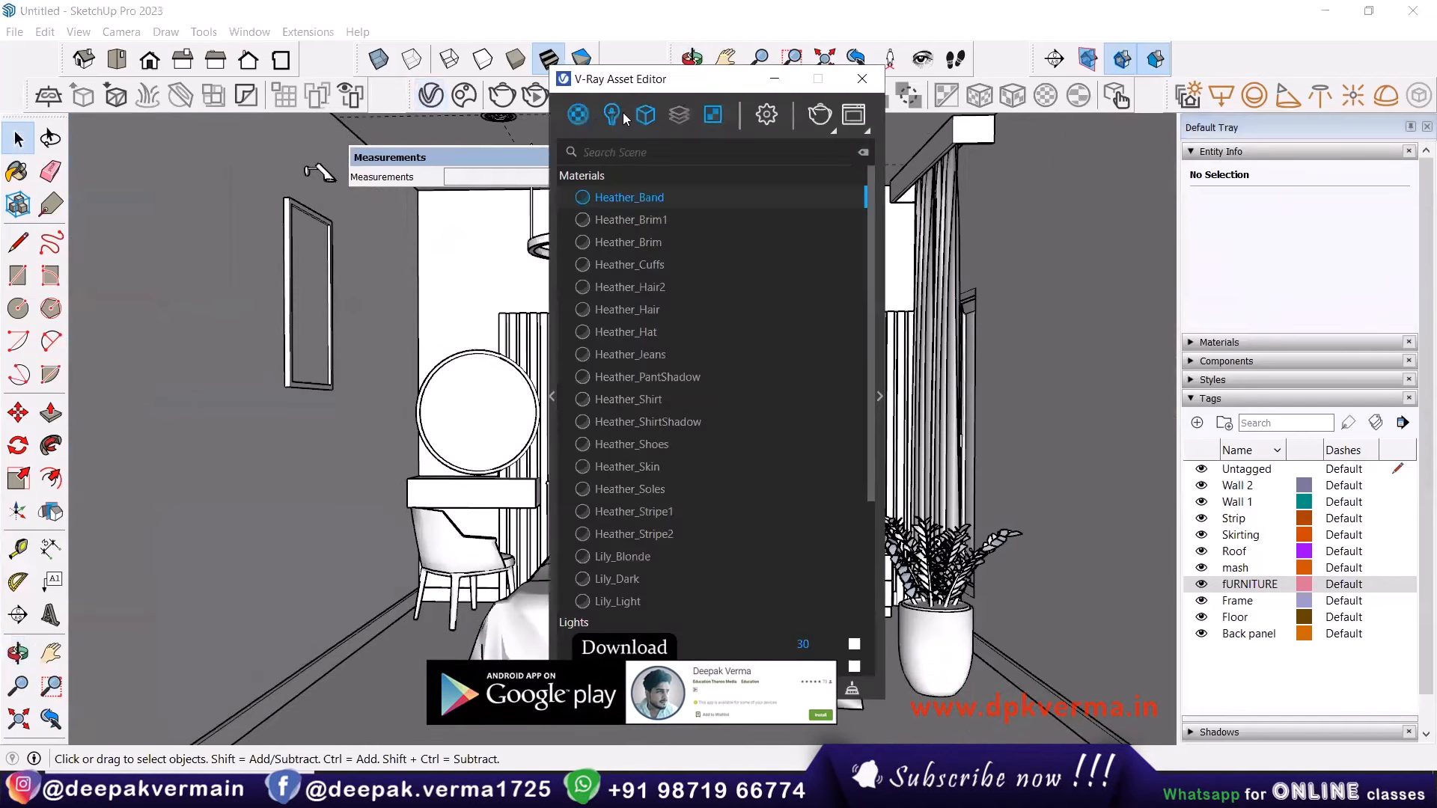
left_click(771, 120)
left_click(612, 343)
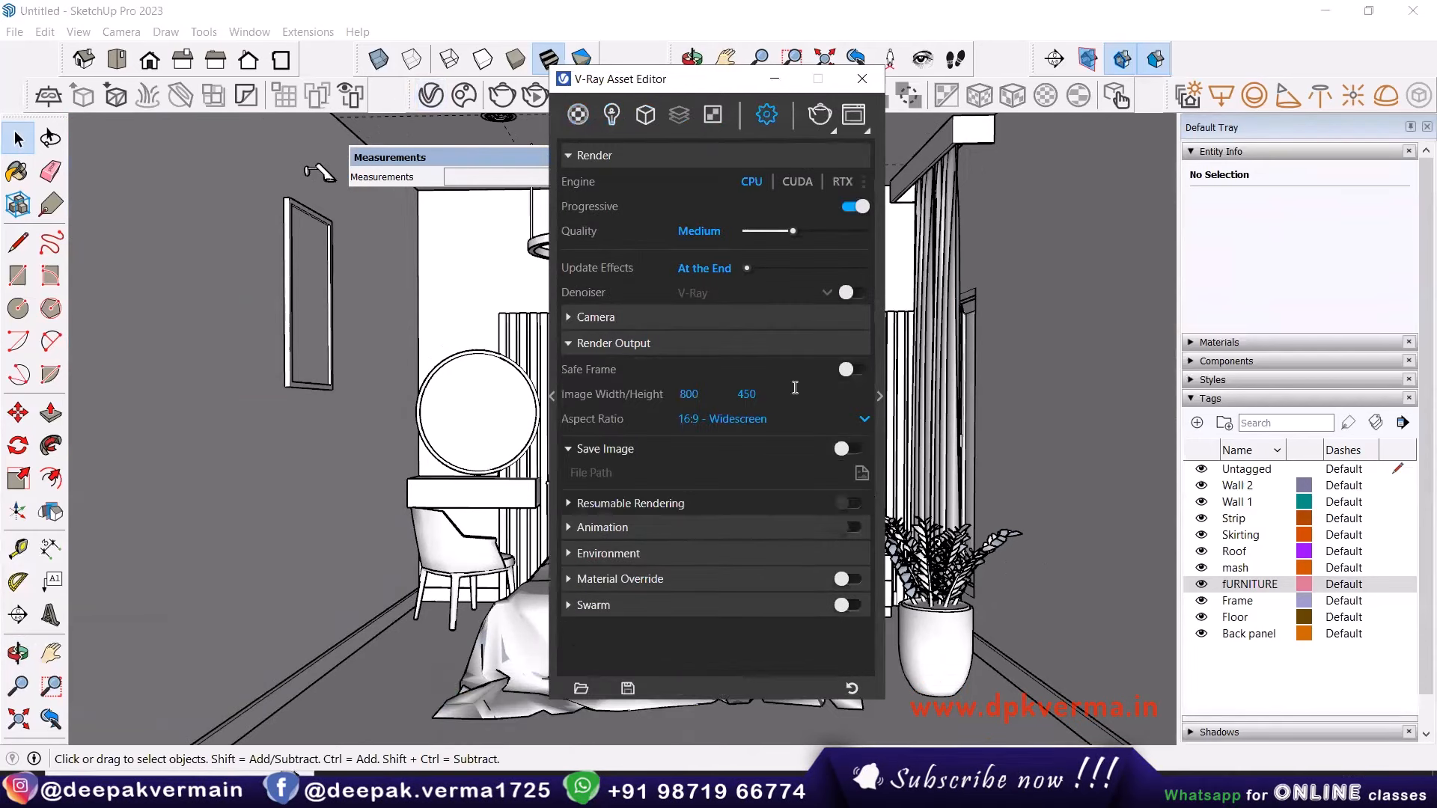
left_click(707, 424)
left_click(711, 483)
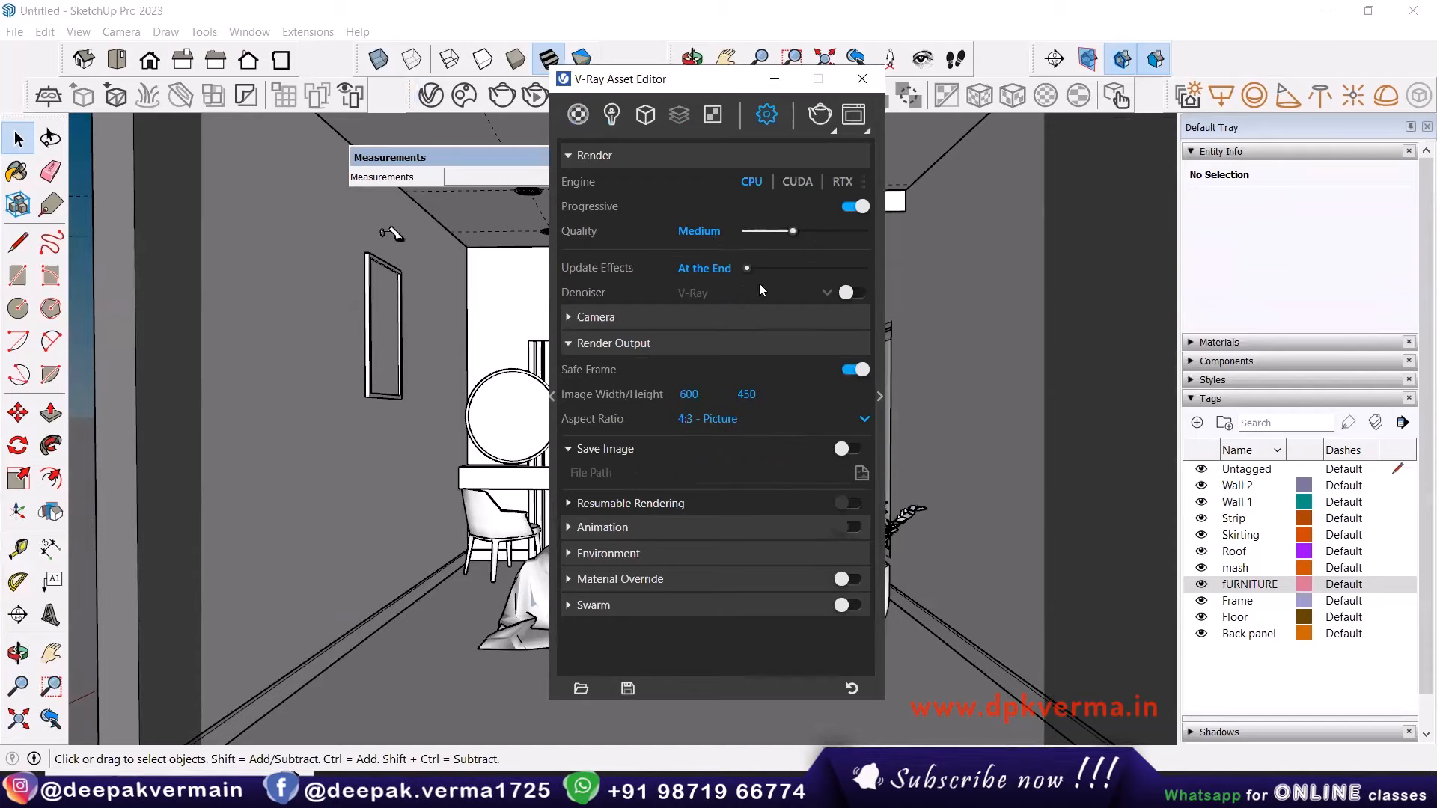
Enable the V-Ray denoiser and expand the Material Override settings.
left_click(853, 293)
left_click(623, 324)
left_click(621, 323)
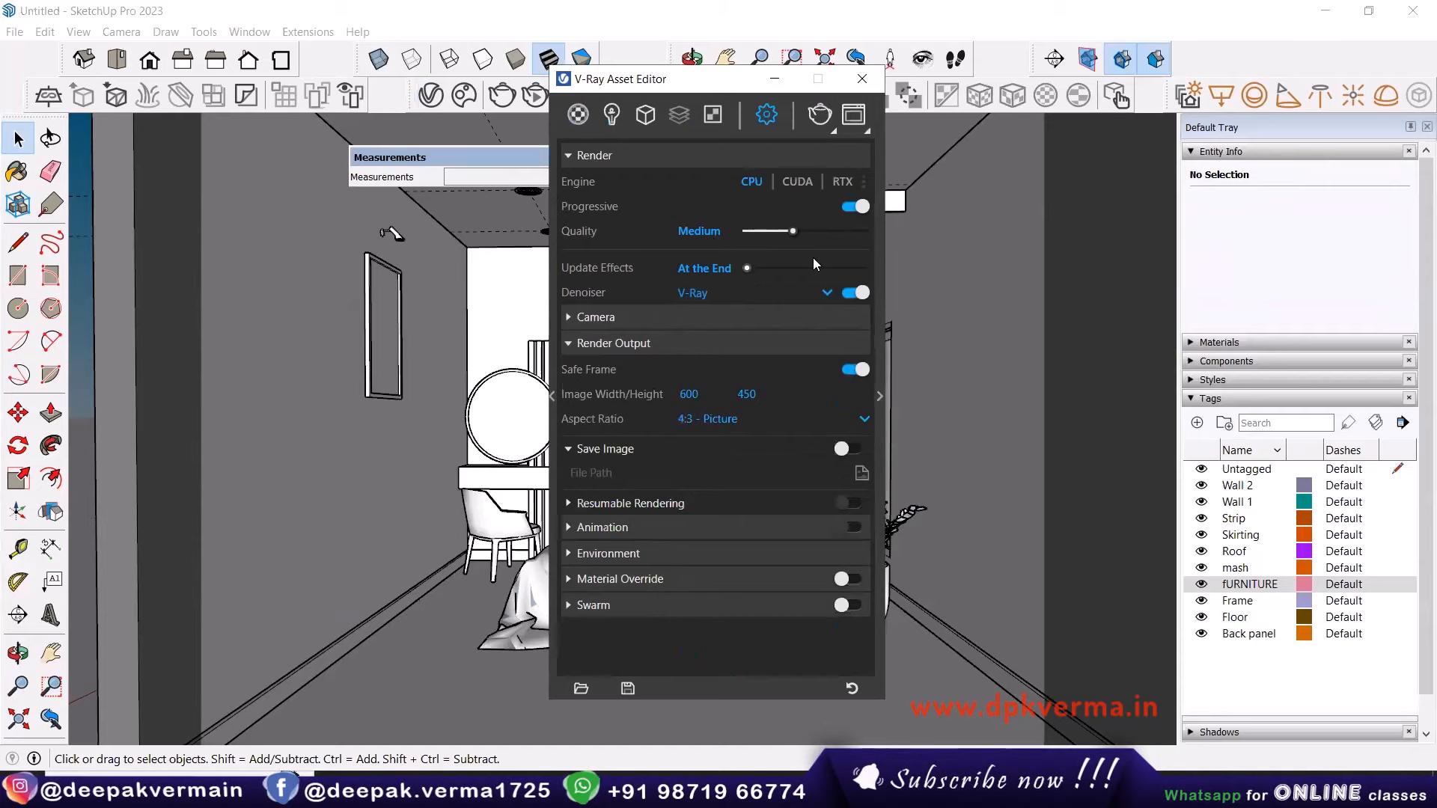
left_click(608, 584)
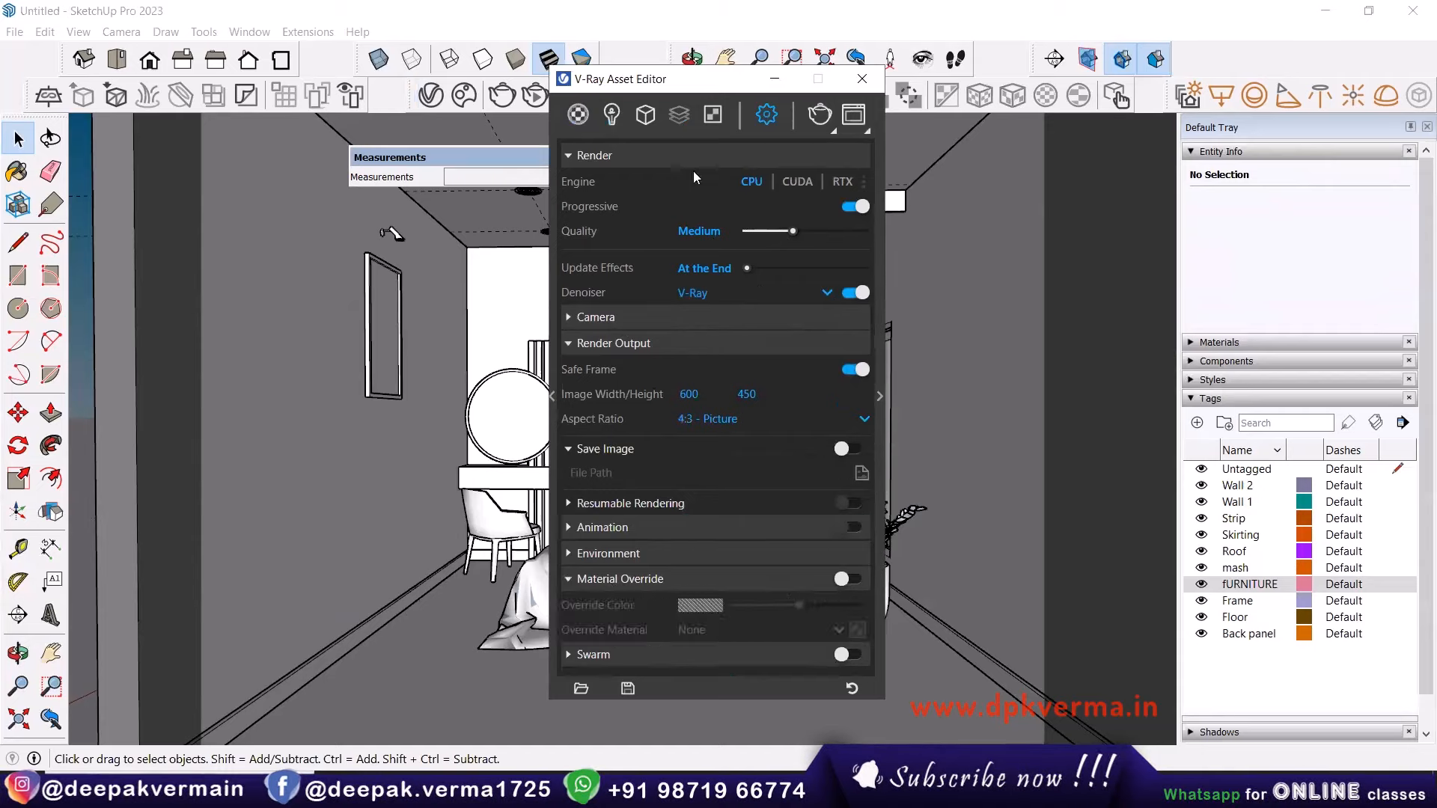
Open the V-Ray Frame Buffer, start an interactive render of the bedroom, and place the Asset Editor beside the preview.
left_click_drag(711, 81, 915, 152)
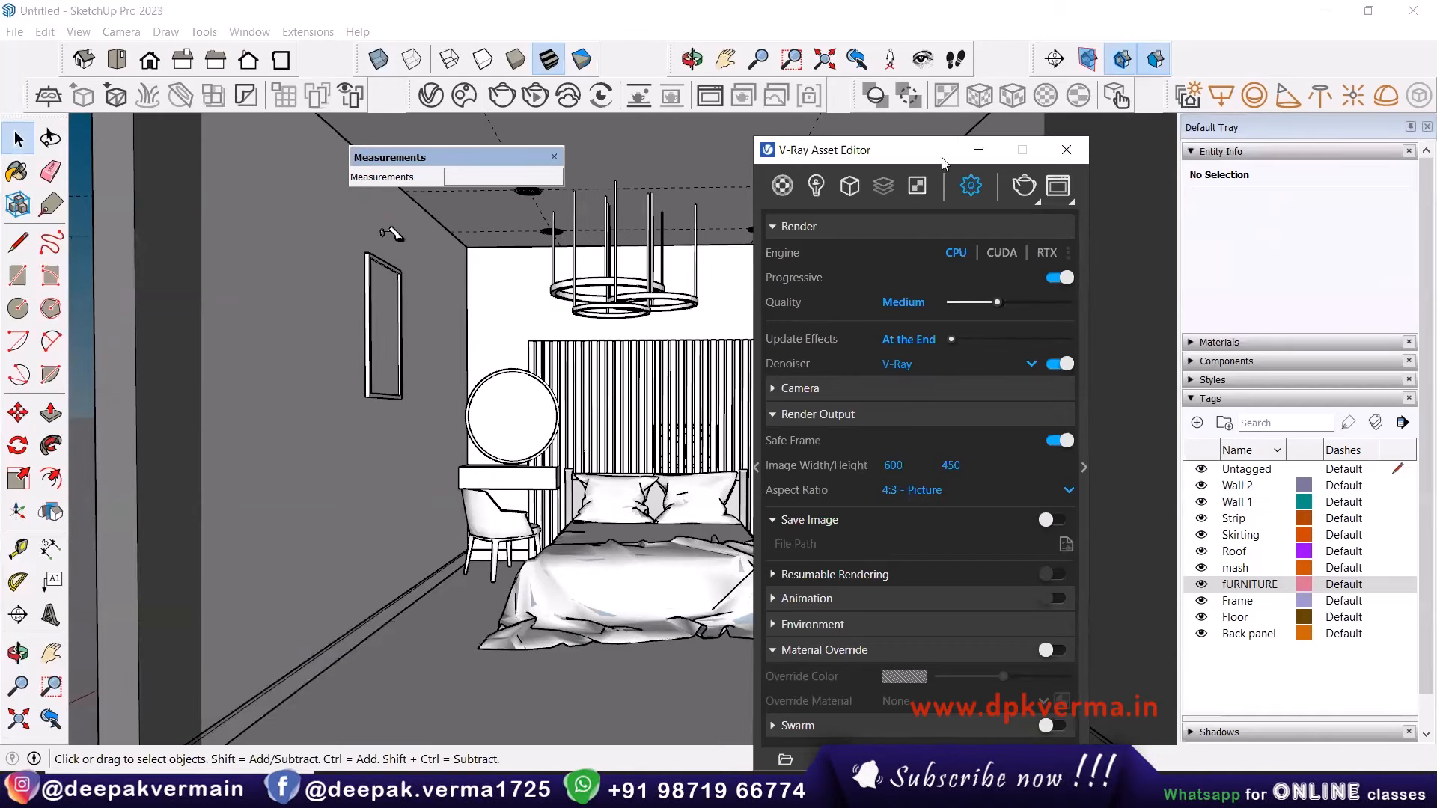
left_click(1103, 205)
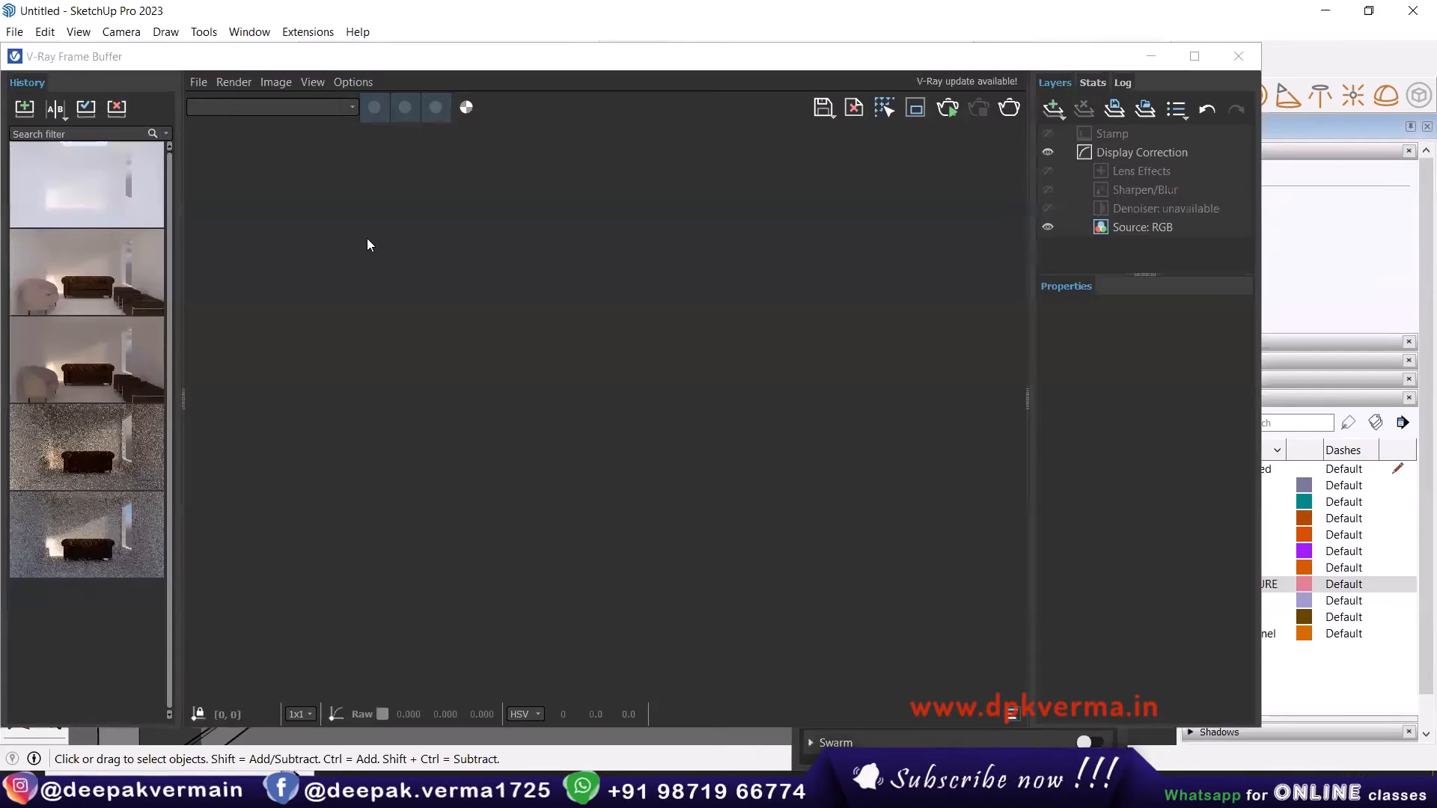
left_click(948, 109)
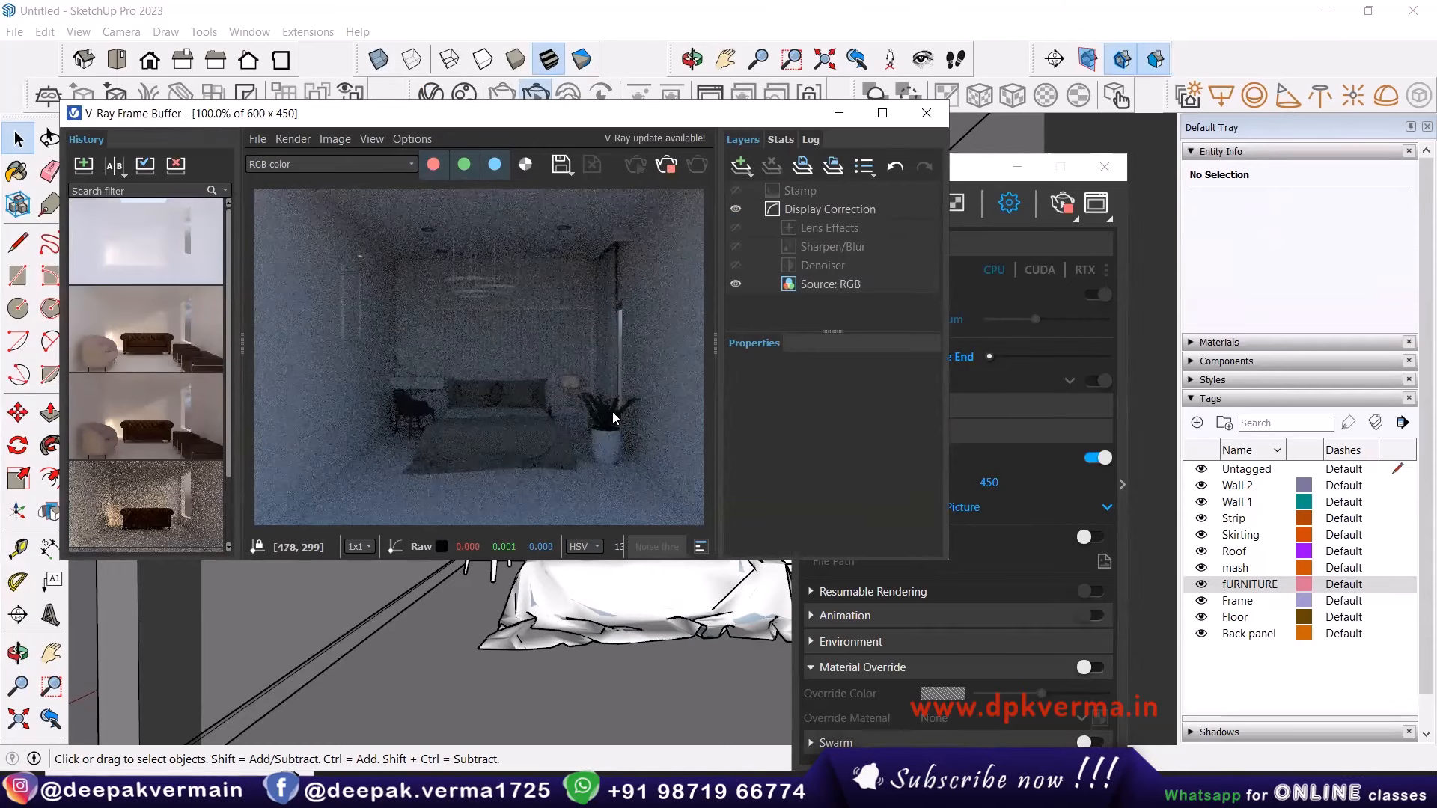
left_click(1078, 165)
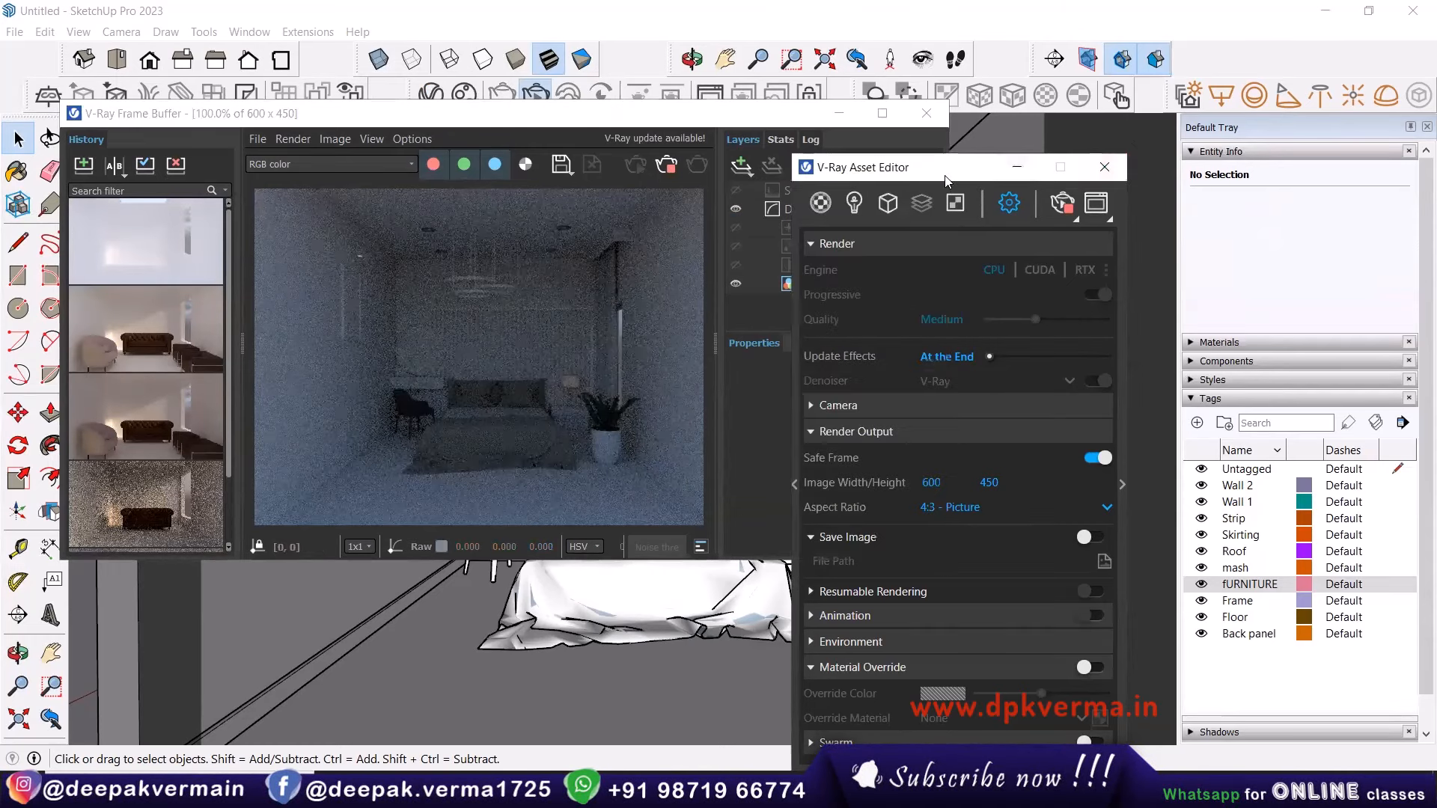
left_click_drag(973, 166, 1123, 146)
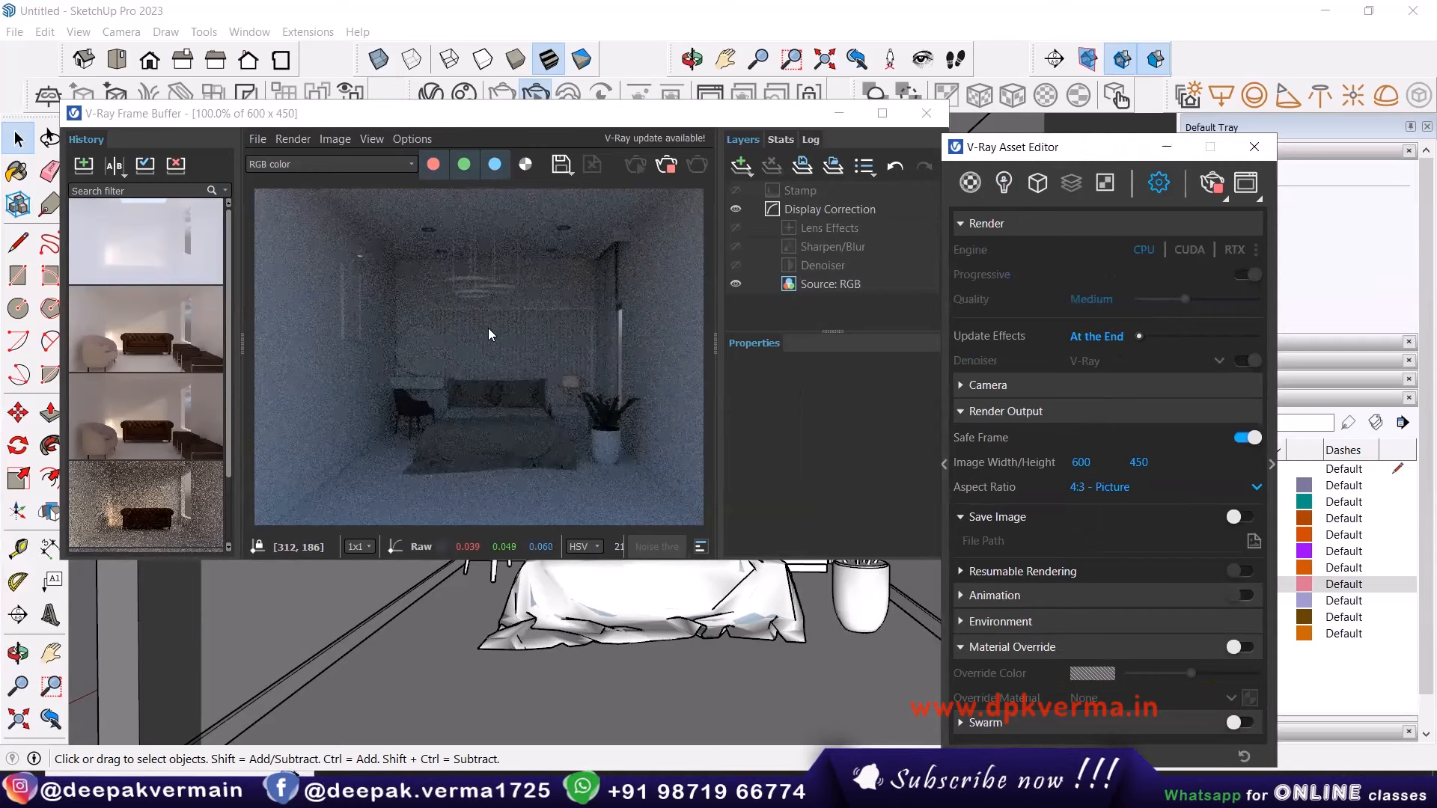
Enable Material Override in the V-Ray settings, lighten the override colour, and close the Frame Buffer.
left_click_drag(1002, 154, 1036, 112)
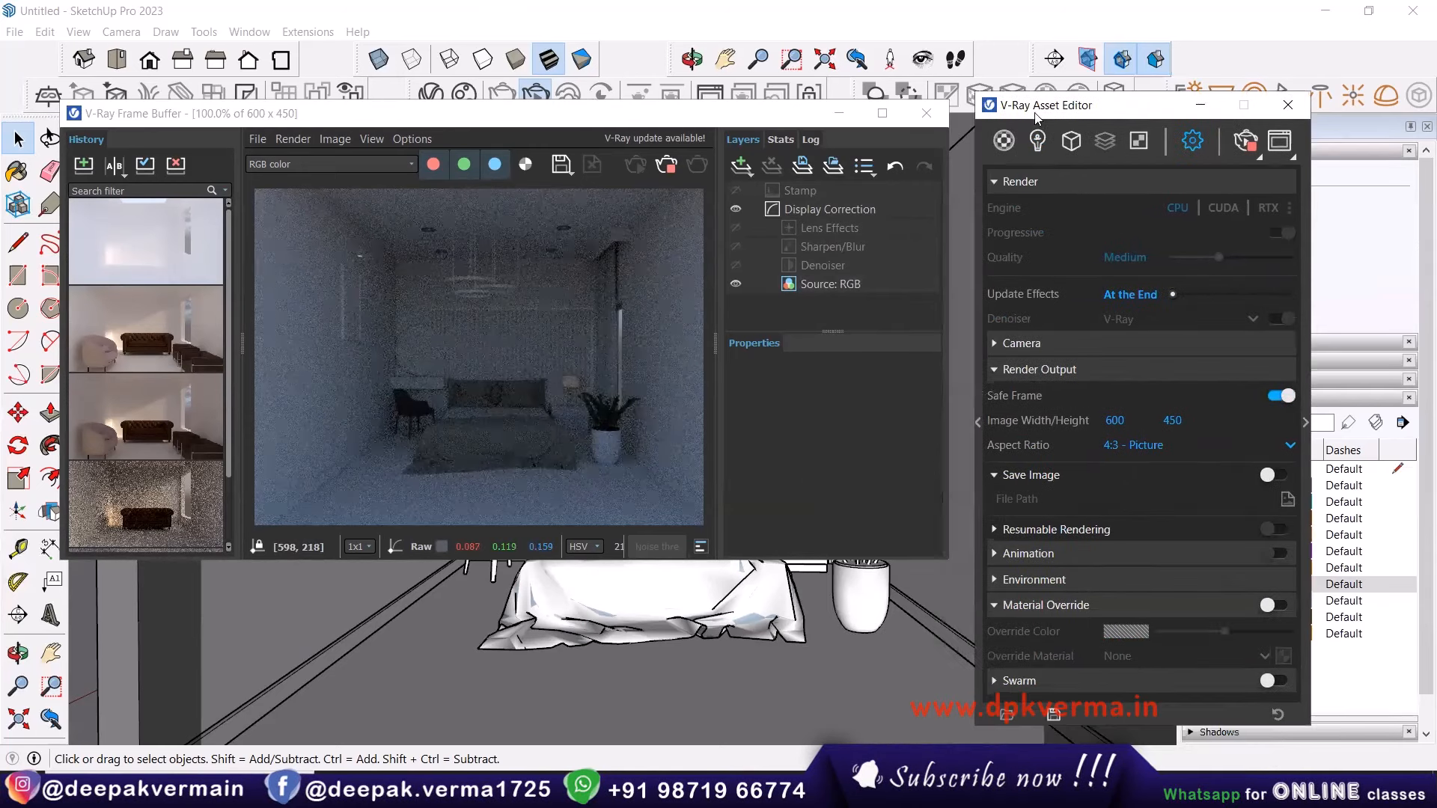
left_click(1266, 606)
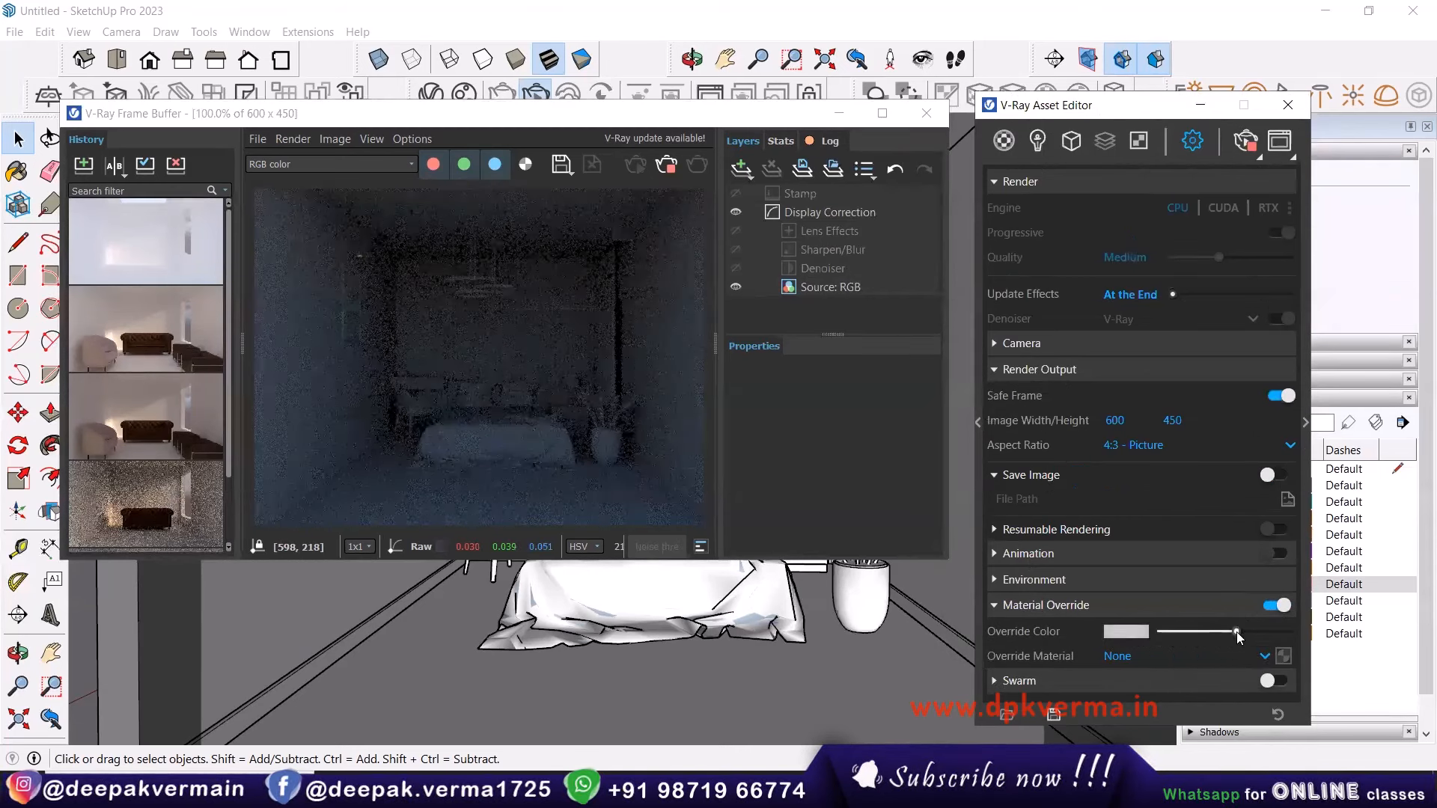
left_click(1236, 633)
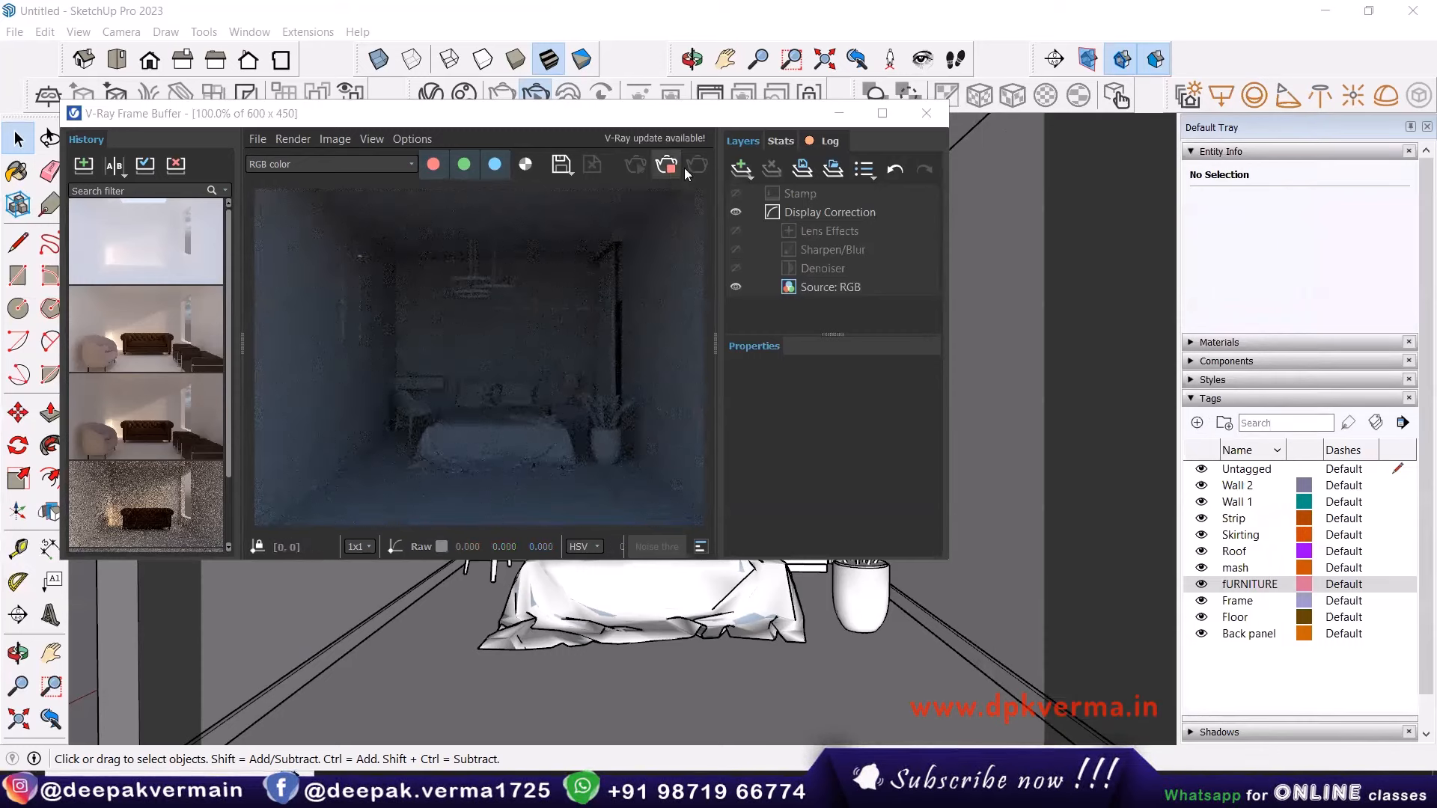
left_click(927, 113)
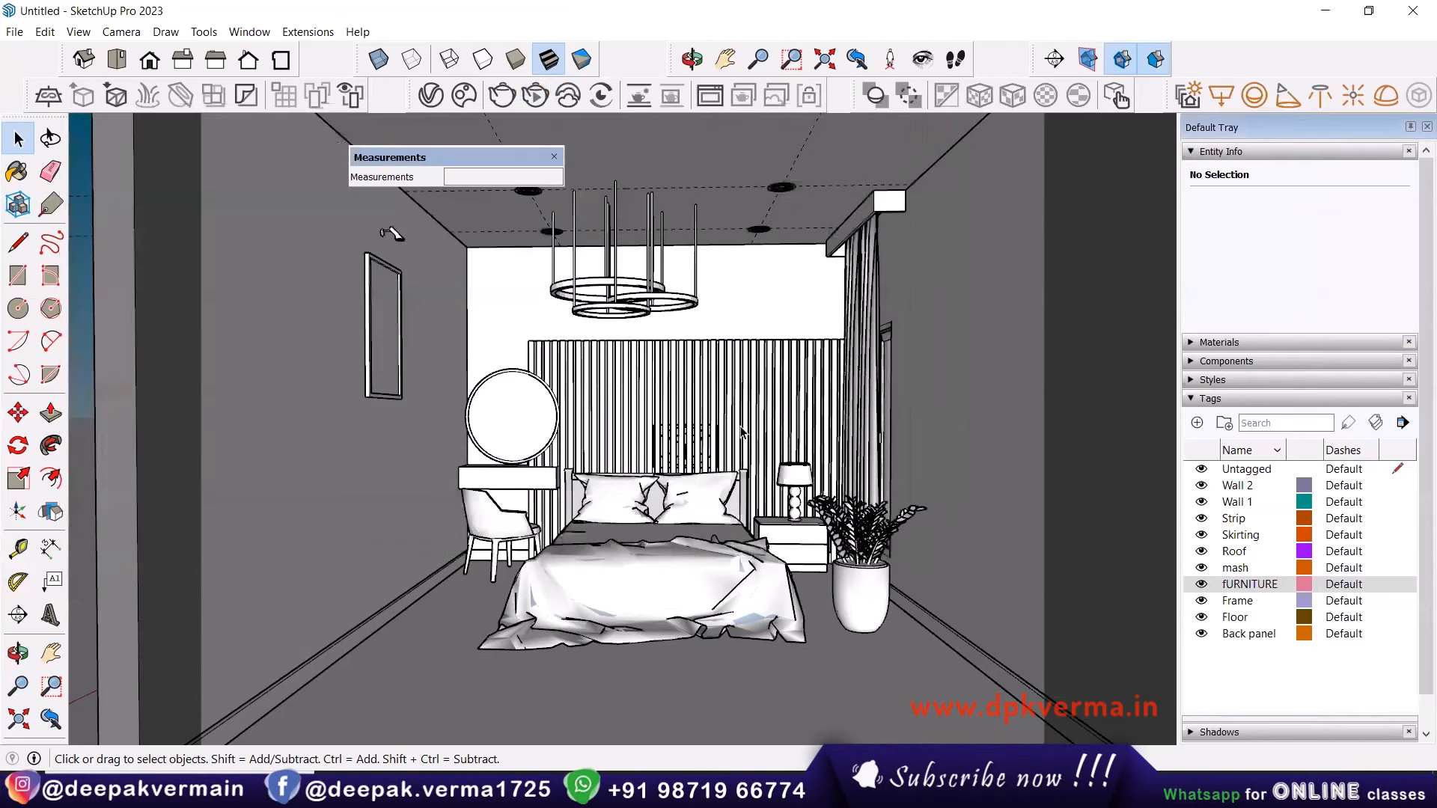
Frame the bedroom from its open front, facing the bed, and save the view as a new scene.
scroll(700, 389, "up", 2)
scroll(701, 388, "down", 1)
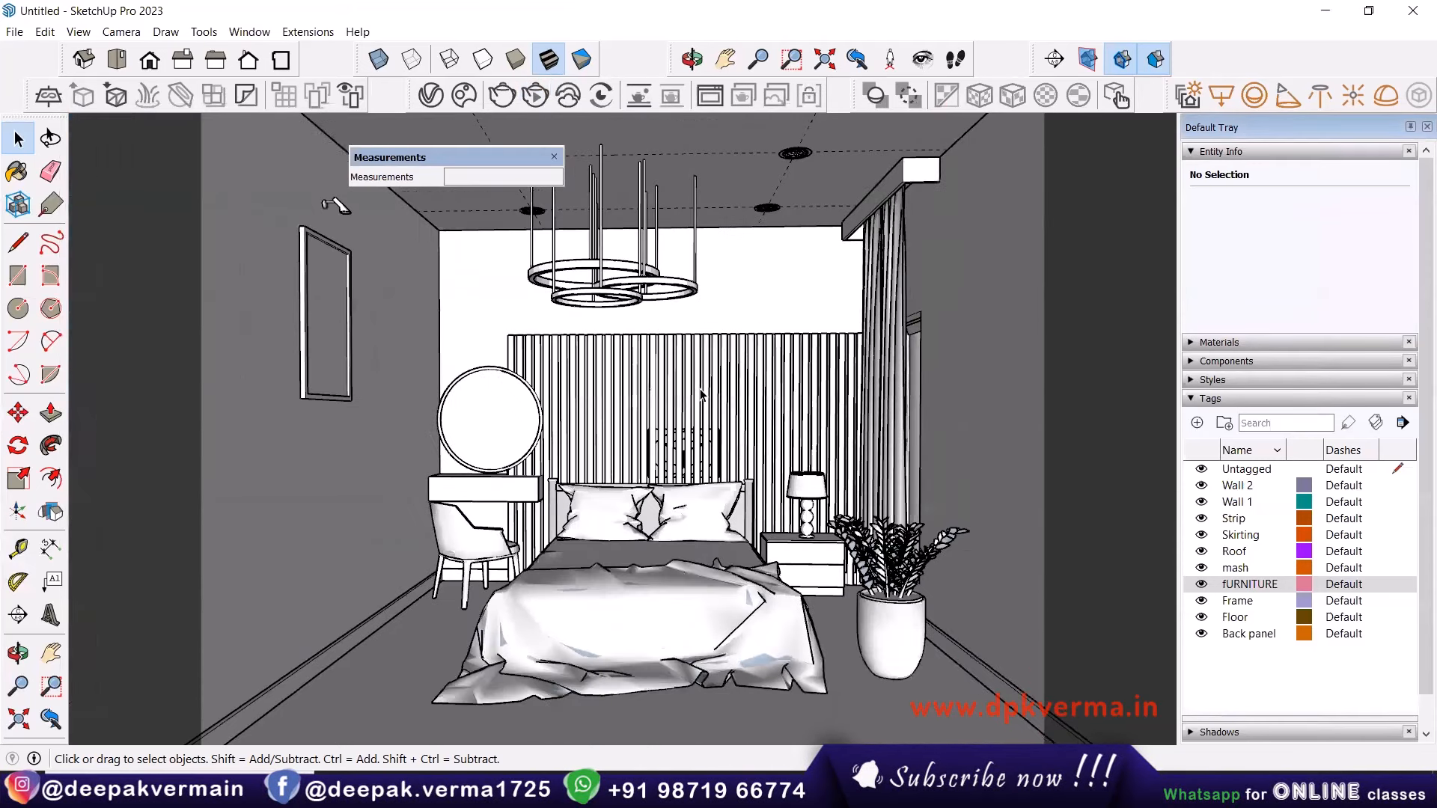
middle_click_drag(701, 389, 678, 411)
left_click(79, 32)
mouse_move(131, 333)
left_click(253, 332)
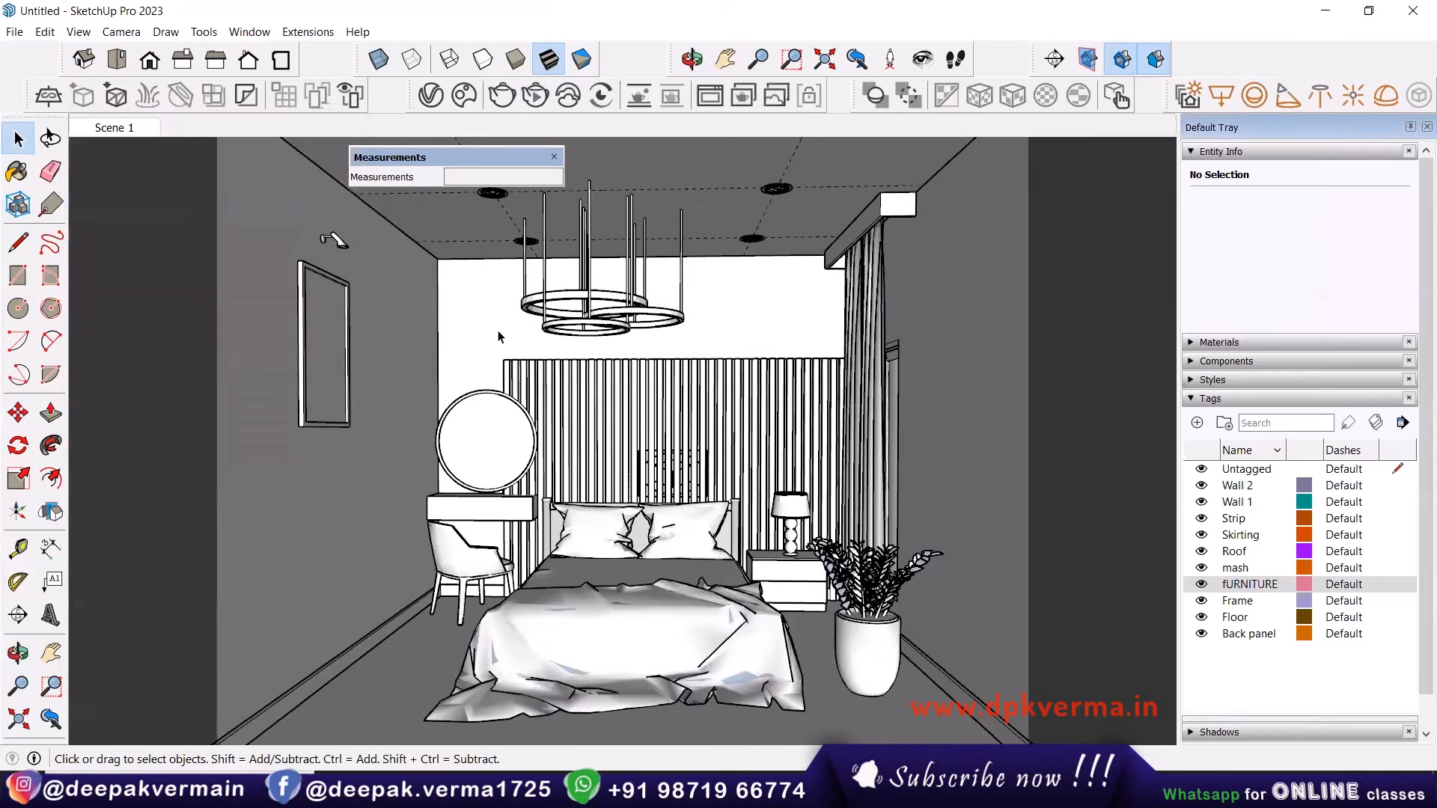
Locate and select the window behind the curtains, and sample its material with the Paint Bucket.
scroll(500, 337, "down", 5)
middle_click_drag(500, 336, 625, 400)
scroll(621, 404, "up", 3)
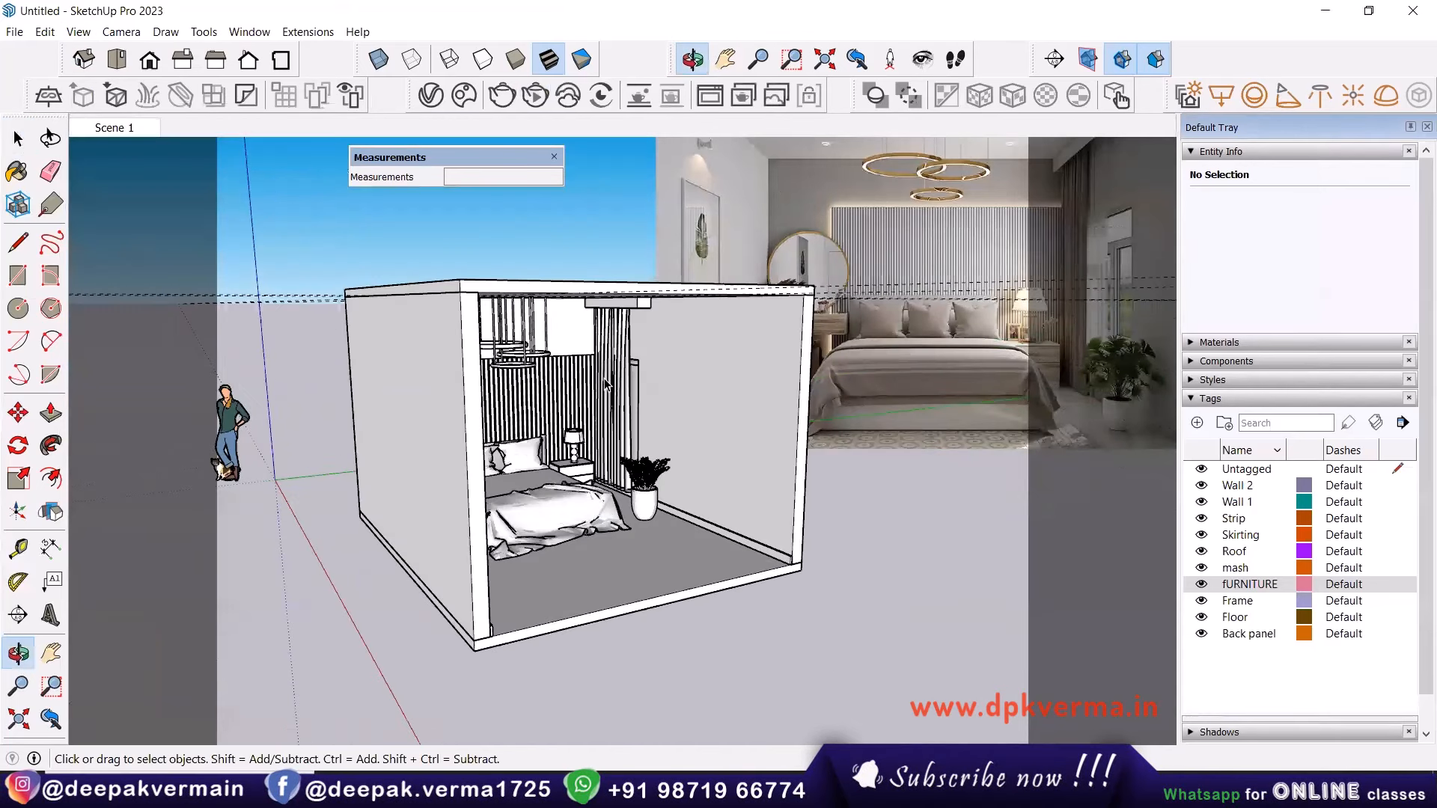
scroll(653, 392, "up", 3)
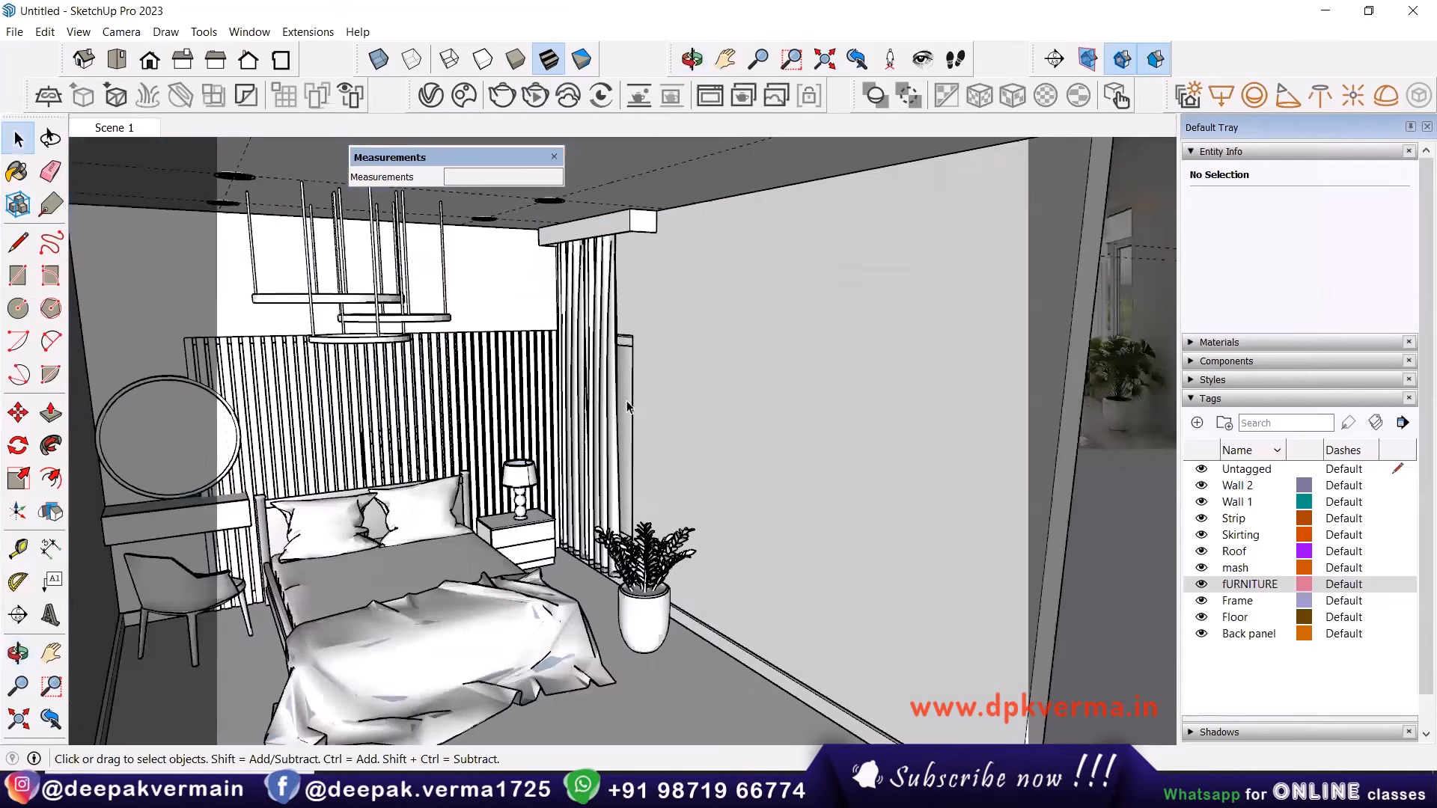
left_click(628, 402)
scroll(641, 406, "up", 3)
middle_click_drag(641, 406, 483, 405)
middle_click_drag(717, 407, 650, 402)
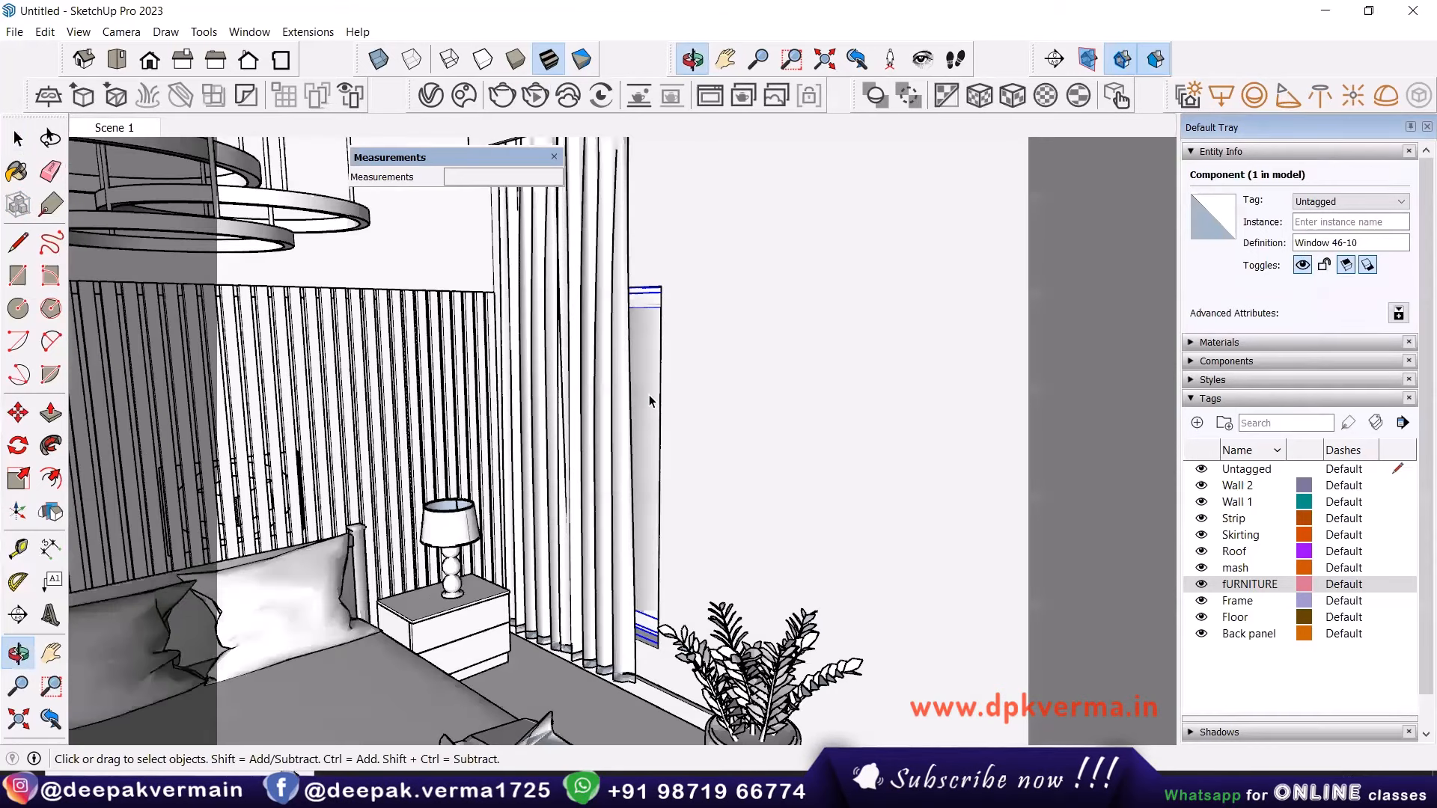
left_click(20, 173)
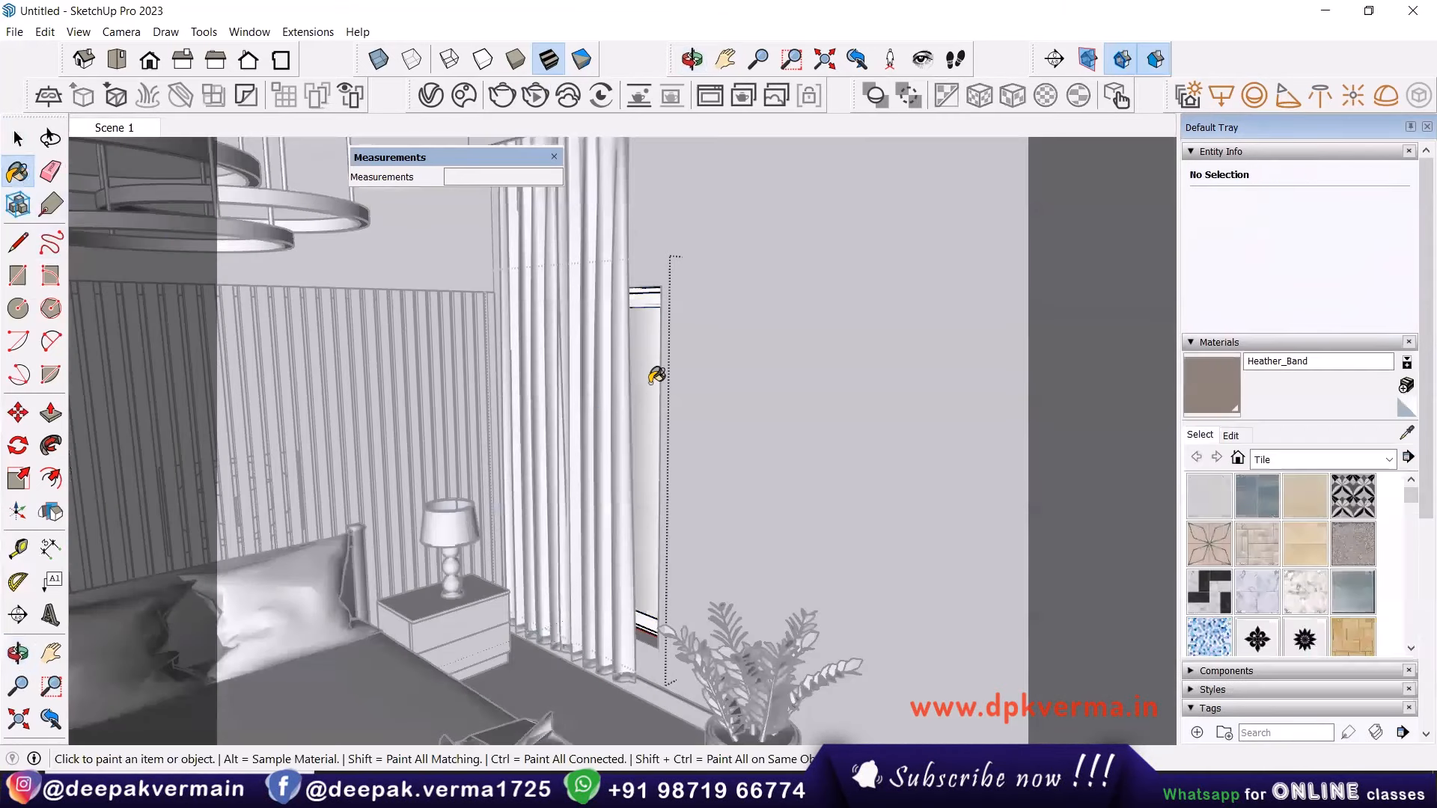
left_click(650, 368, "alt")
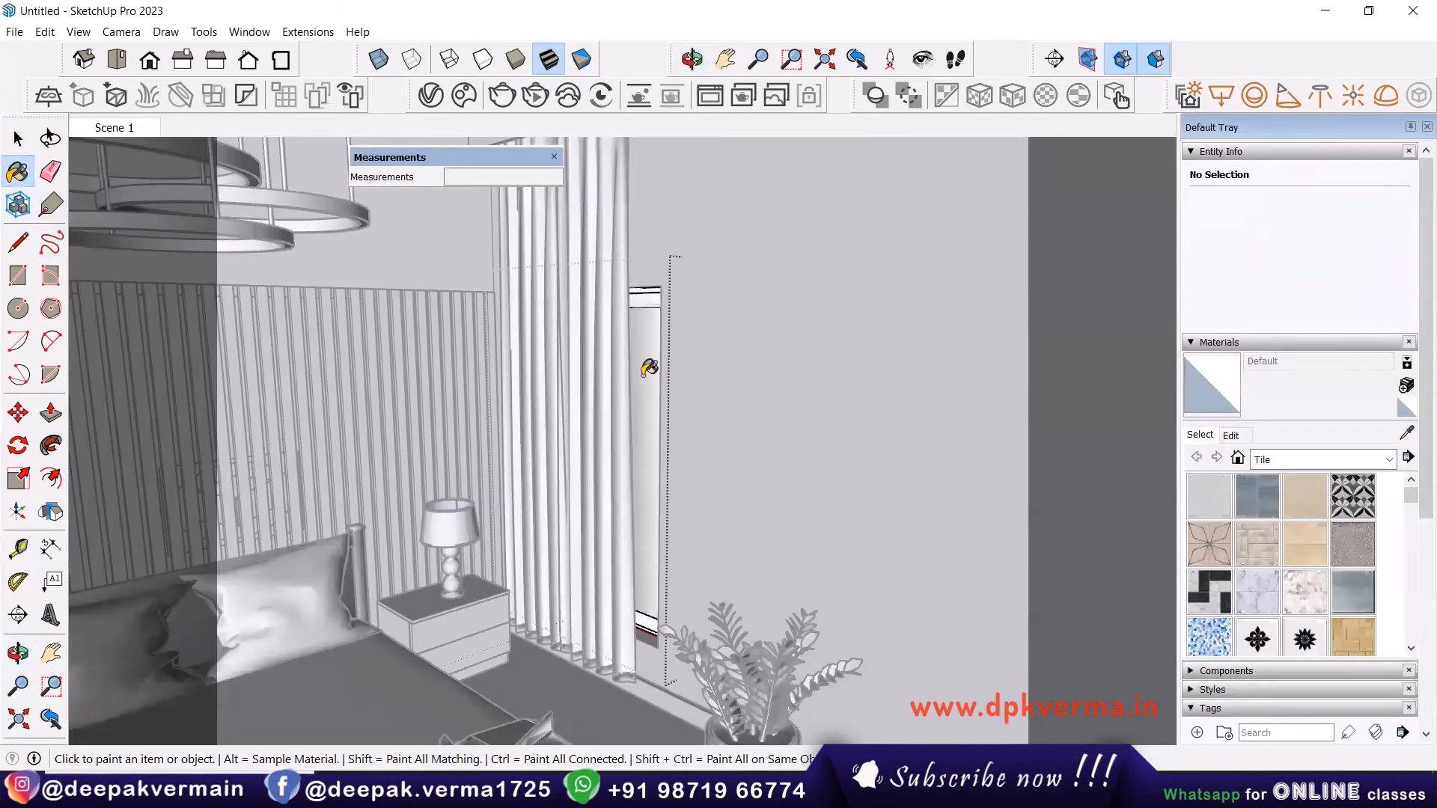
Merge the Window 46-10 Cosmos asset into the scene and inspect its proxy mesh materials in the Asset Editor.
left_click(430, 95)
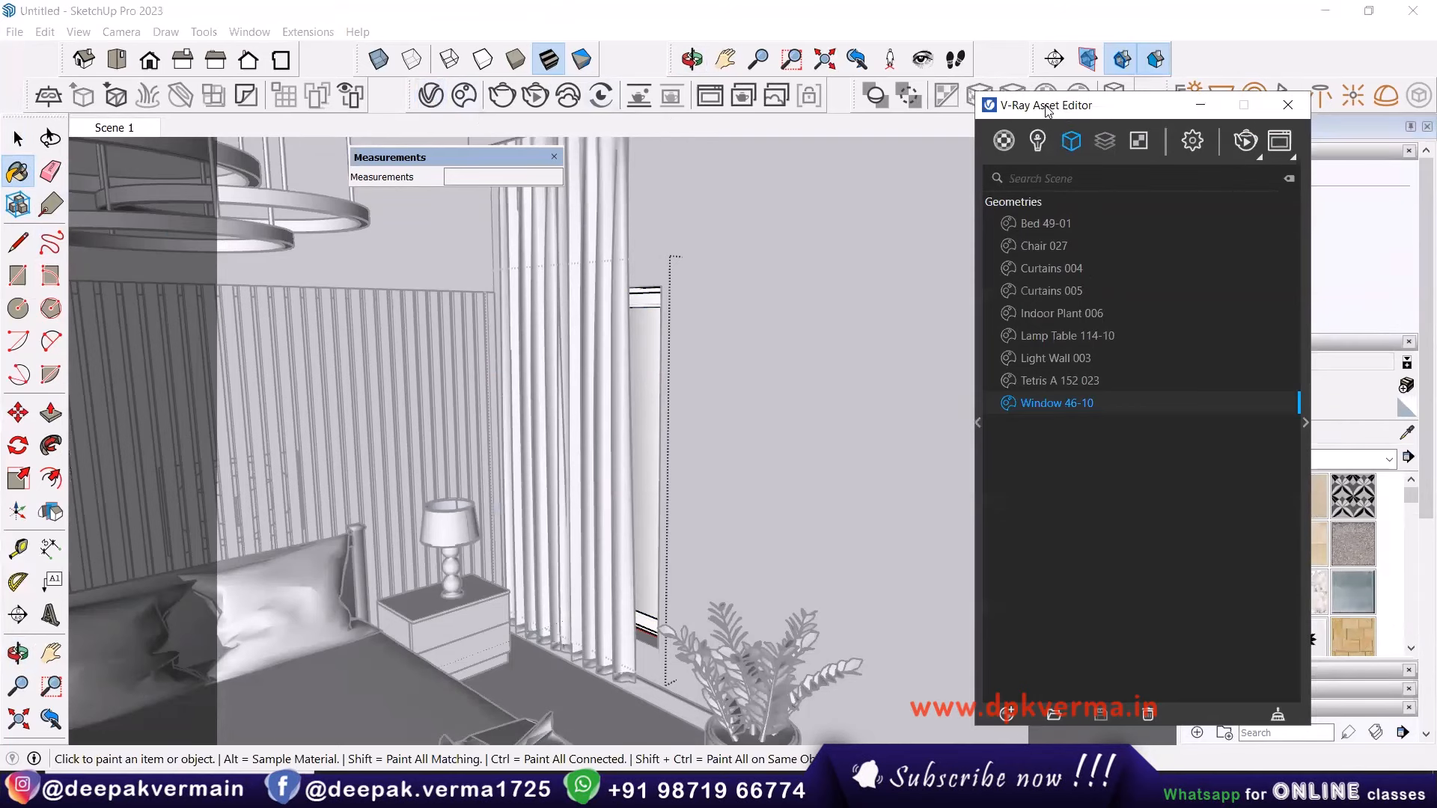
left_click_drag(1047, 110, 947, 108)
left_click(1205, 419)
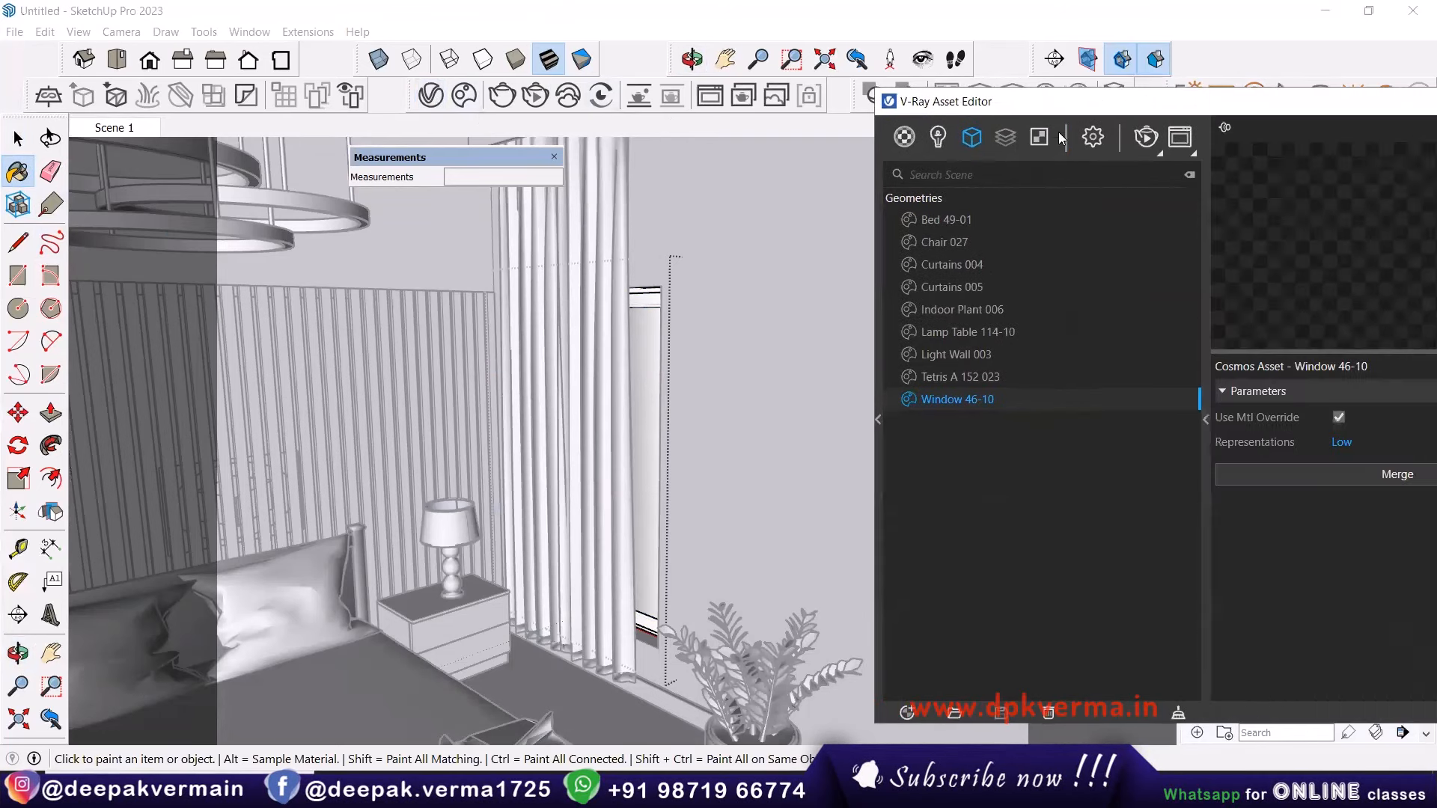
left_click(1144, 467)
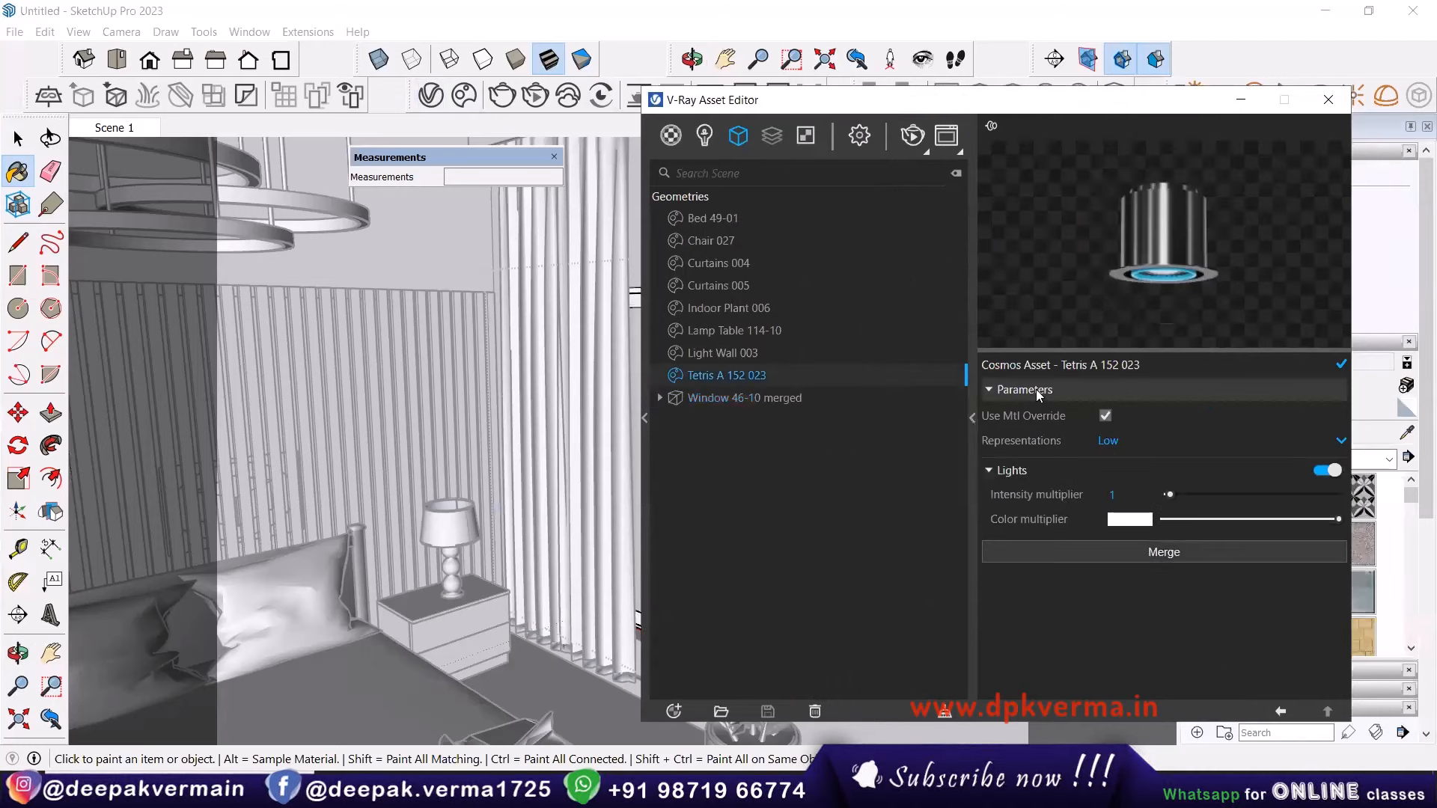
left_click(723, 396)
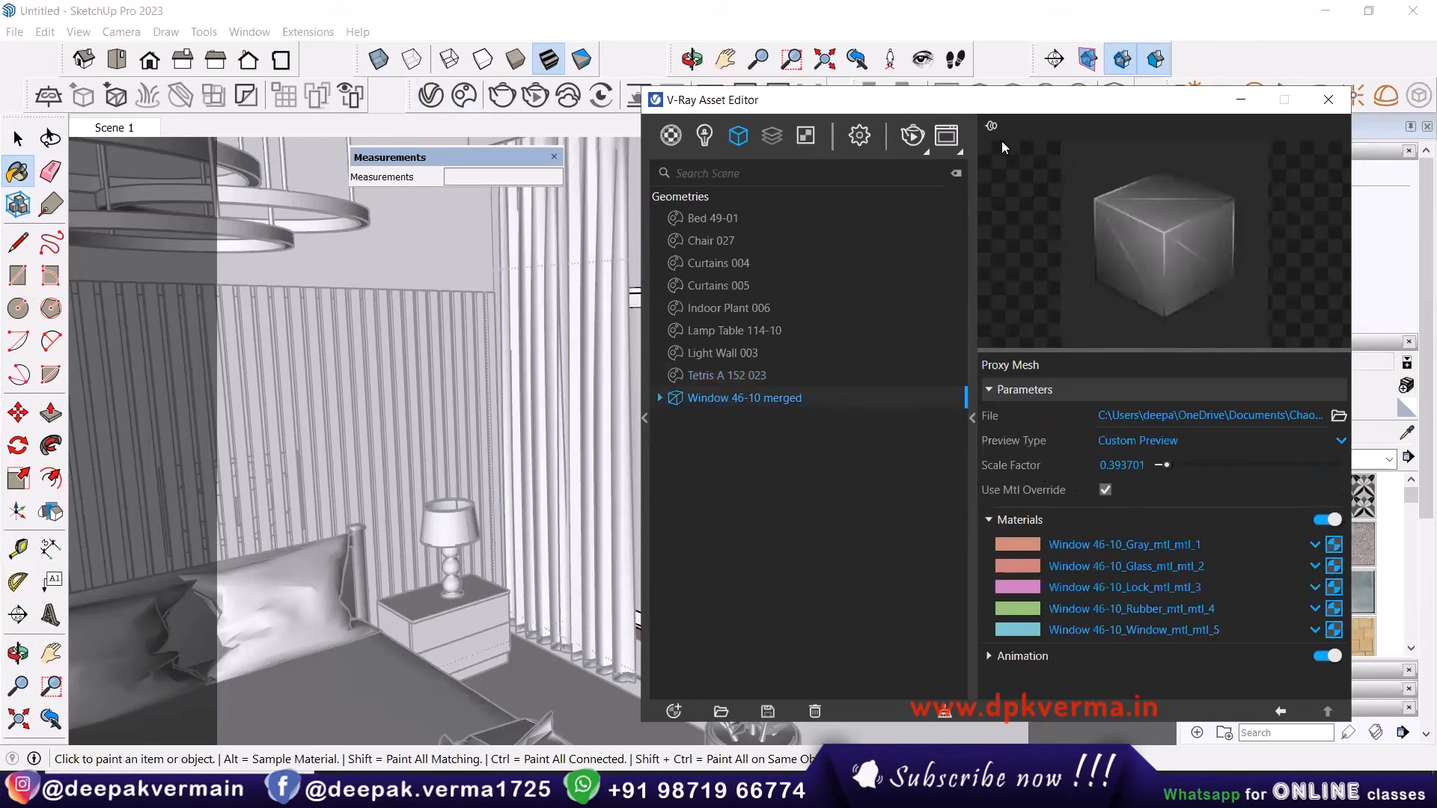
left_click_drag(985, 111, 1239, 284)
scroll(670, 356, "up", 2)
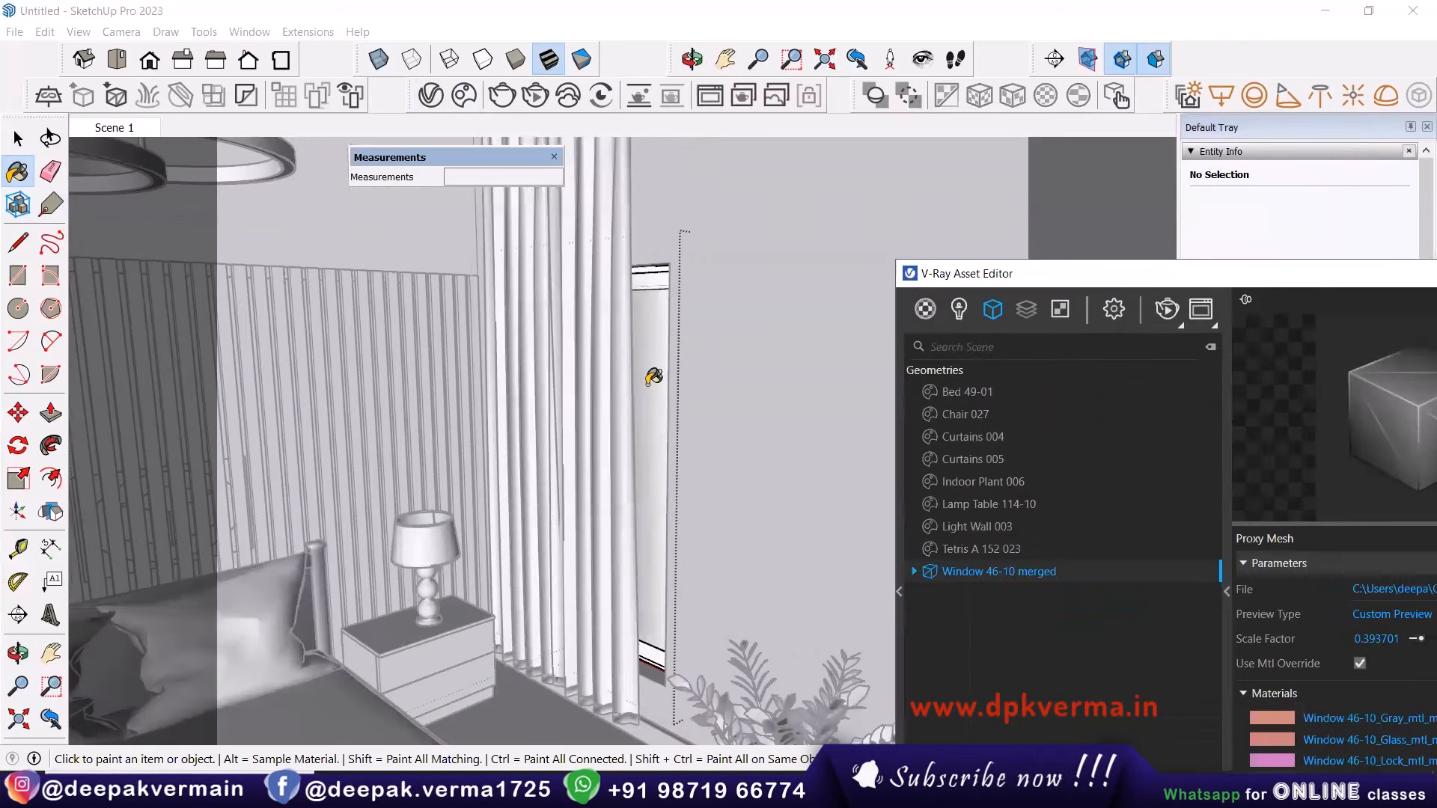
scroll(631, 368, "down", 2)
middle_click_drag(661, 404, 872, 308)
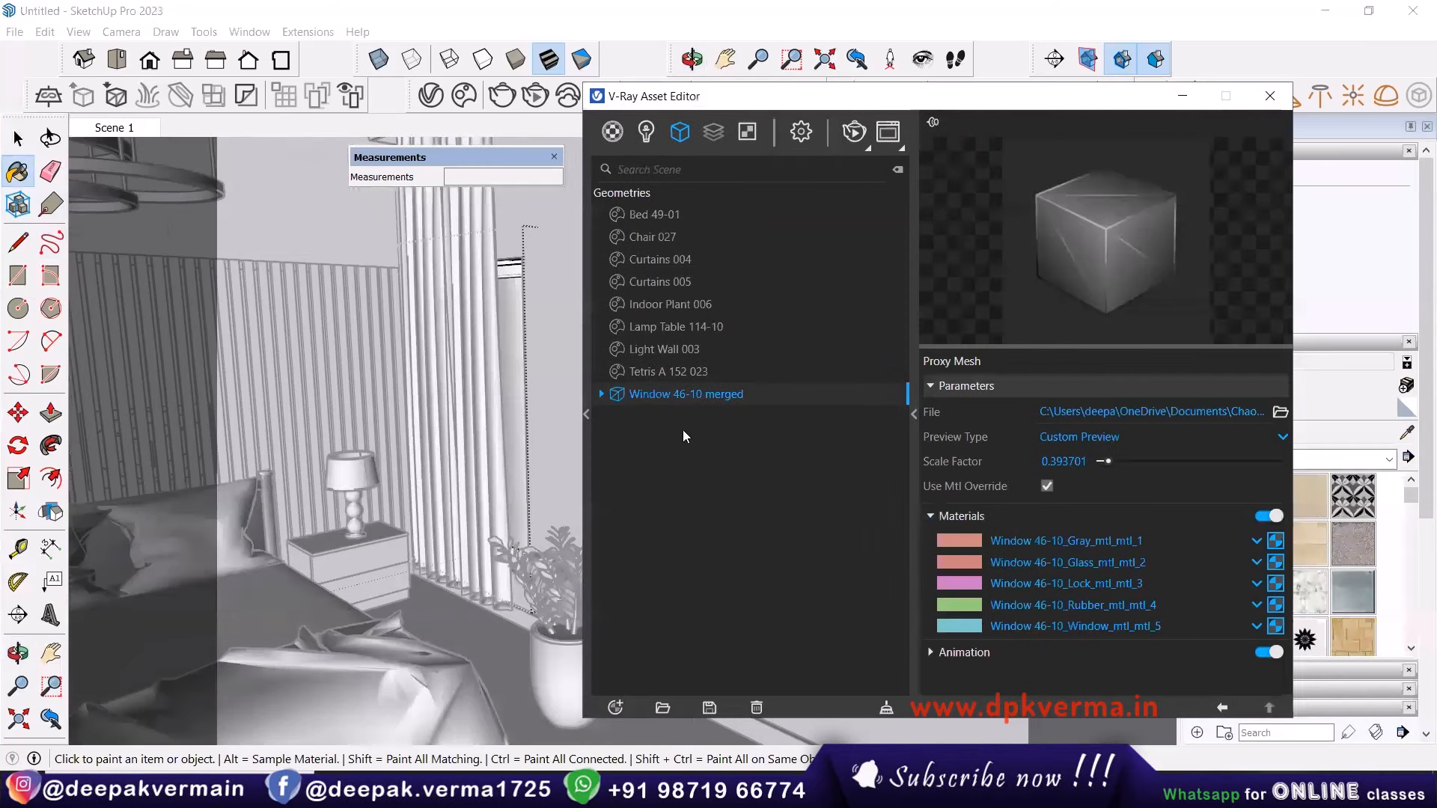
left_click(666, 374)
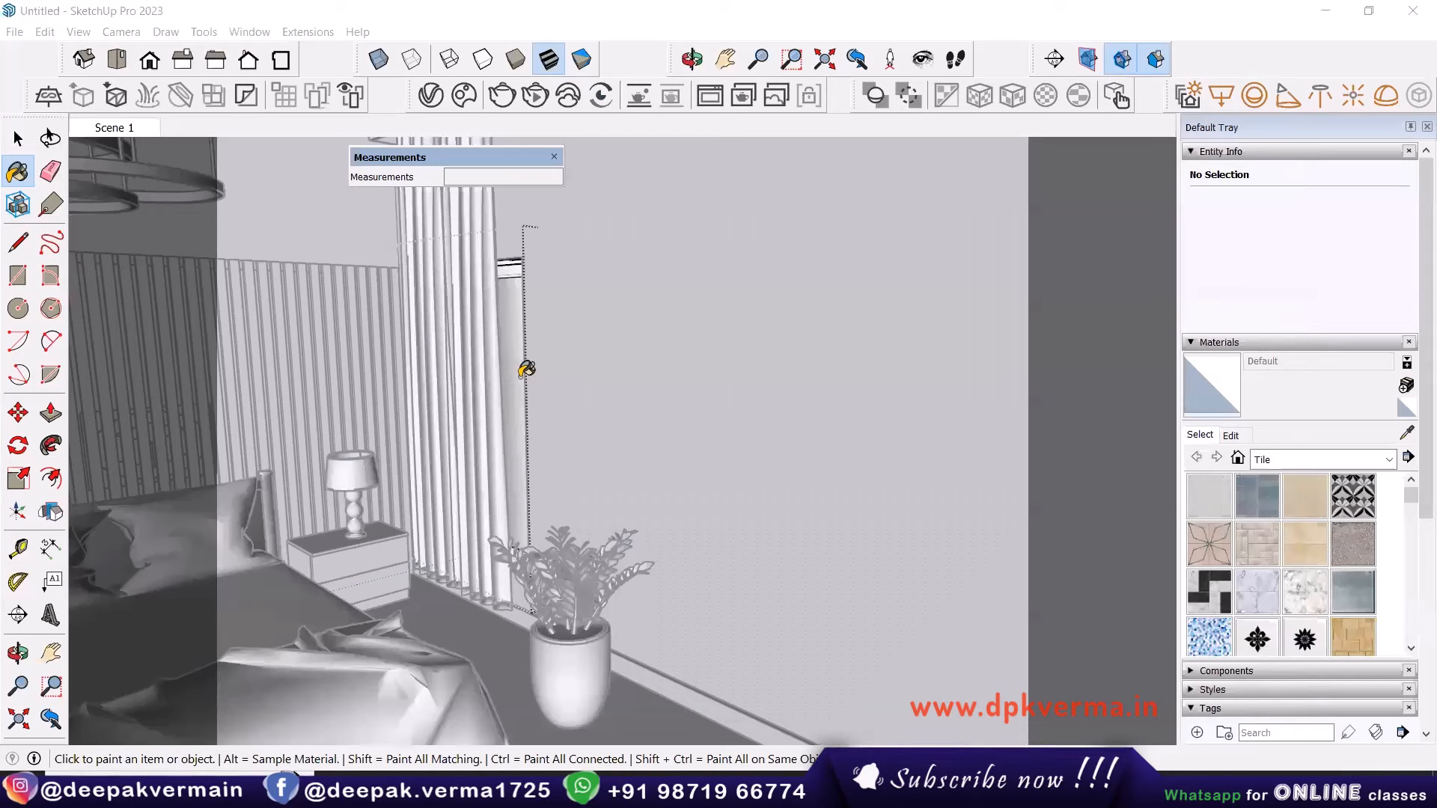
scroll(529, 378, "down", 4)
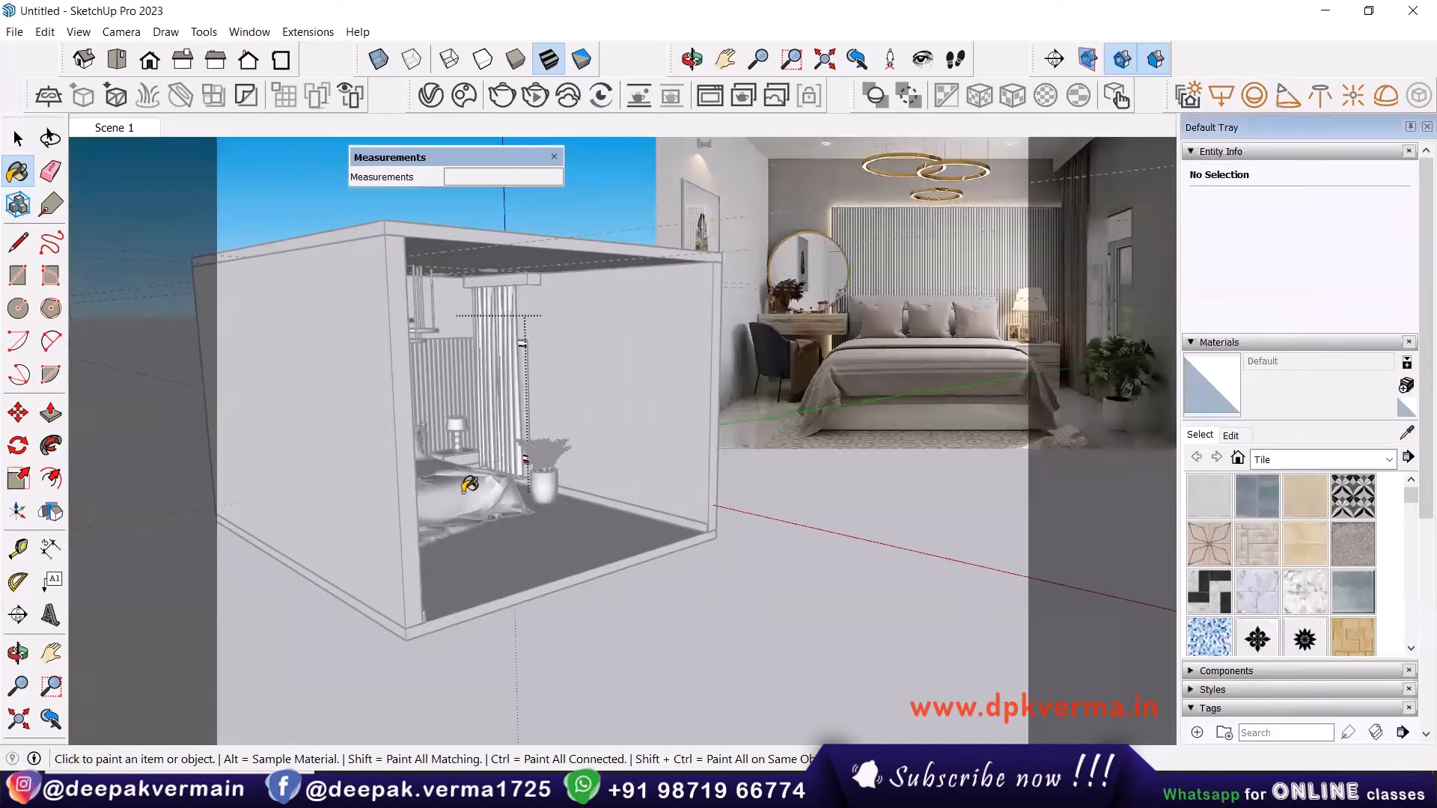
left_click(18, 139)
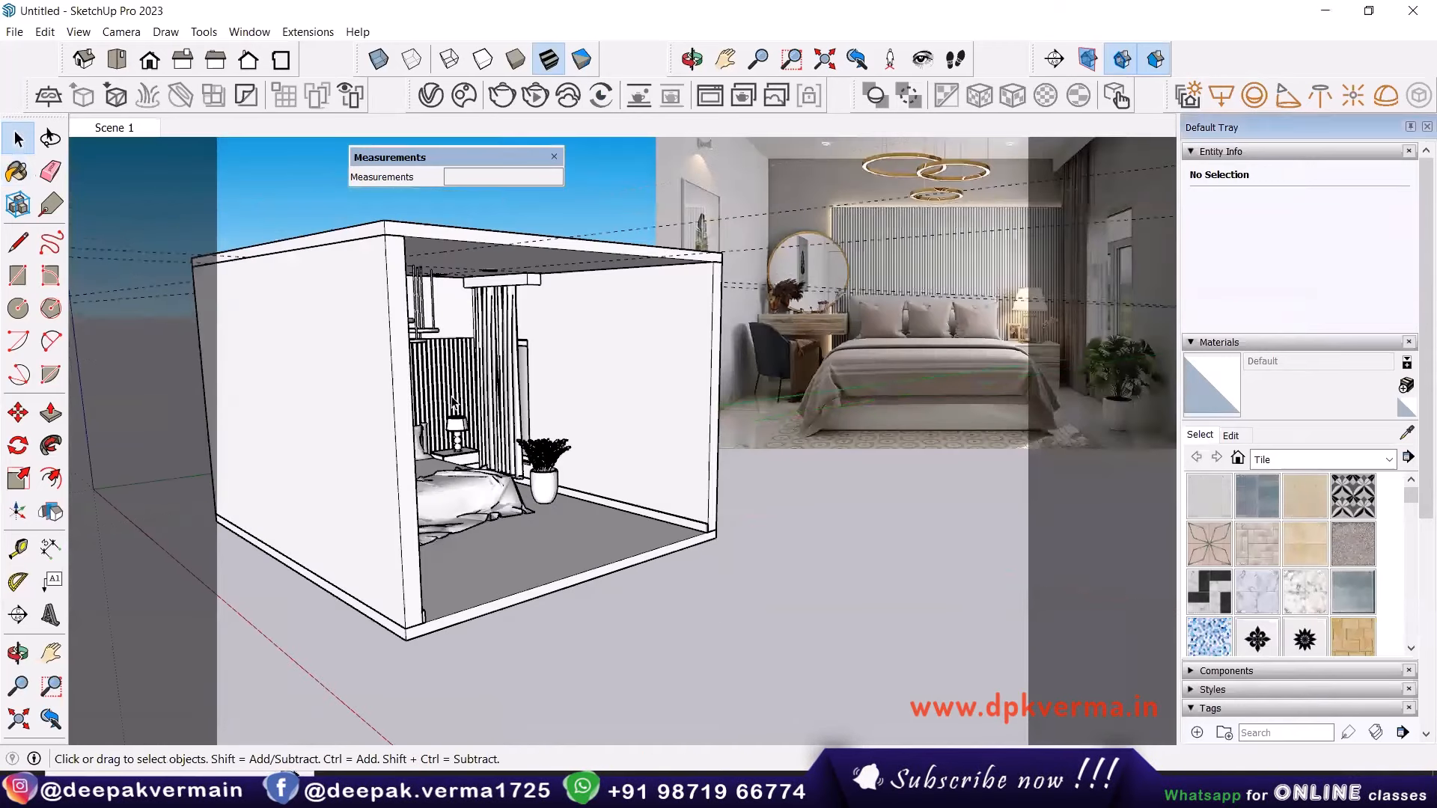
Draw a V-Ray rectangle light across the room's open front, with U size about 152.8 and V size about 78.6.
scroll(452, 402, "up", 3)
left_click(17, 275)
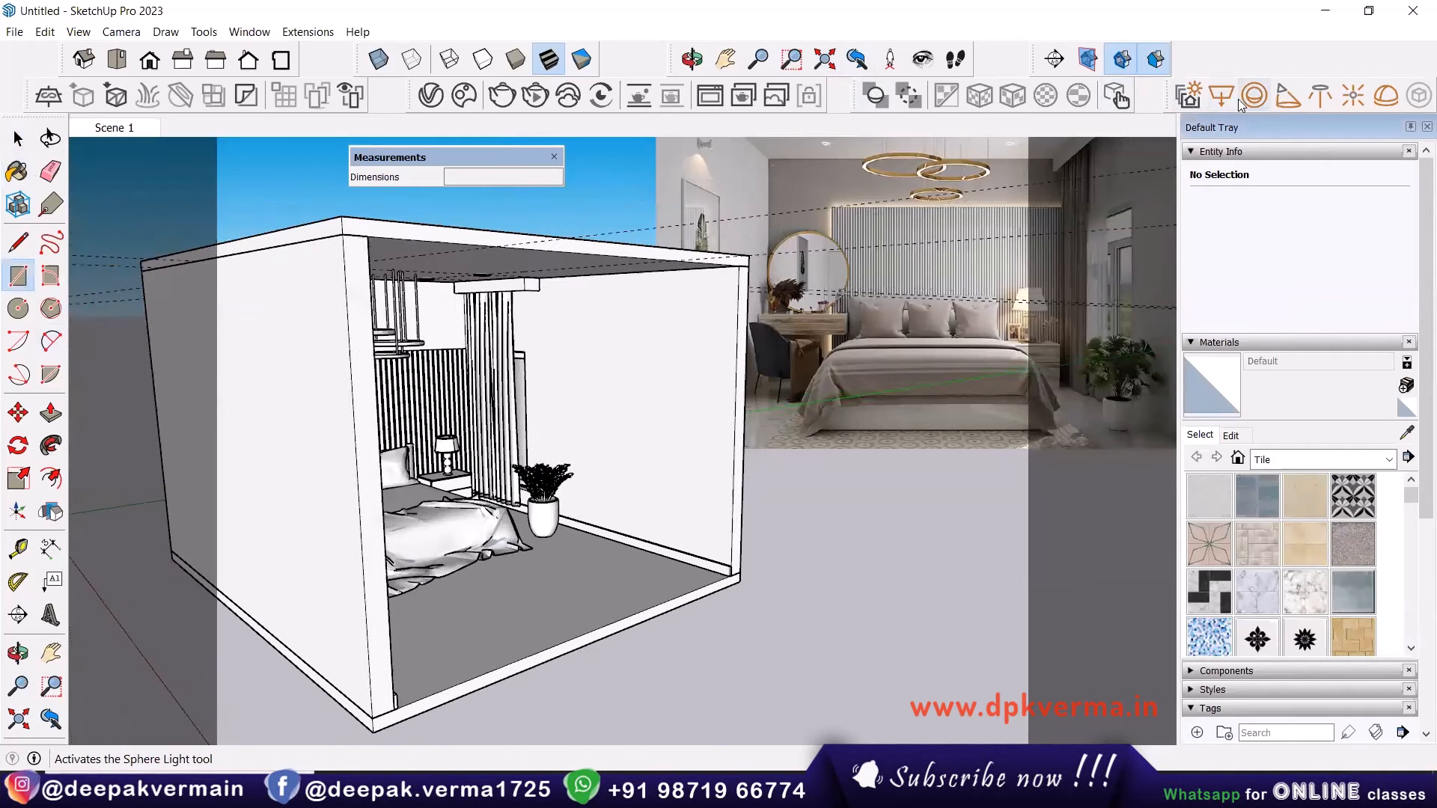
middle_click_drag(632, 513, 391, 414)
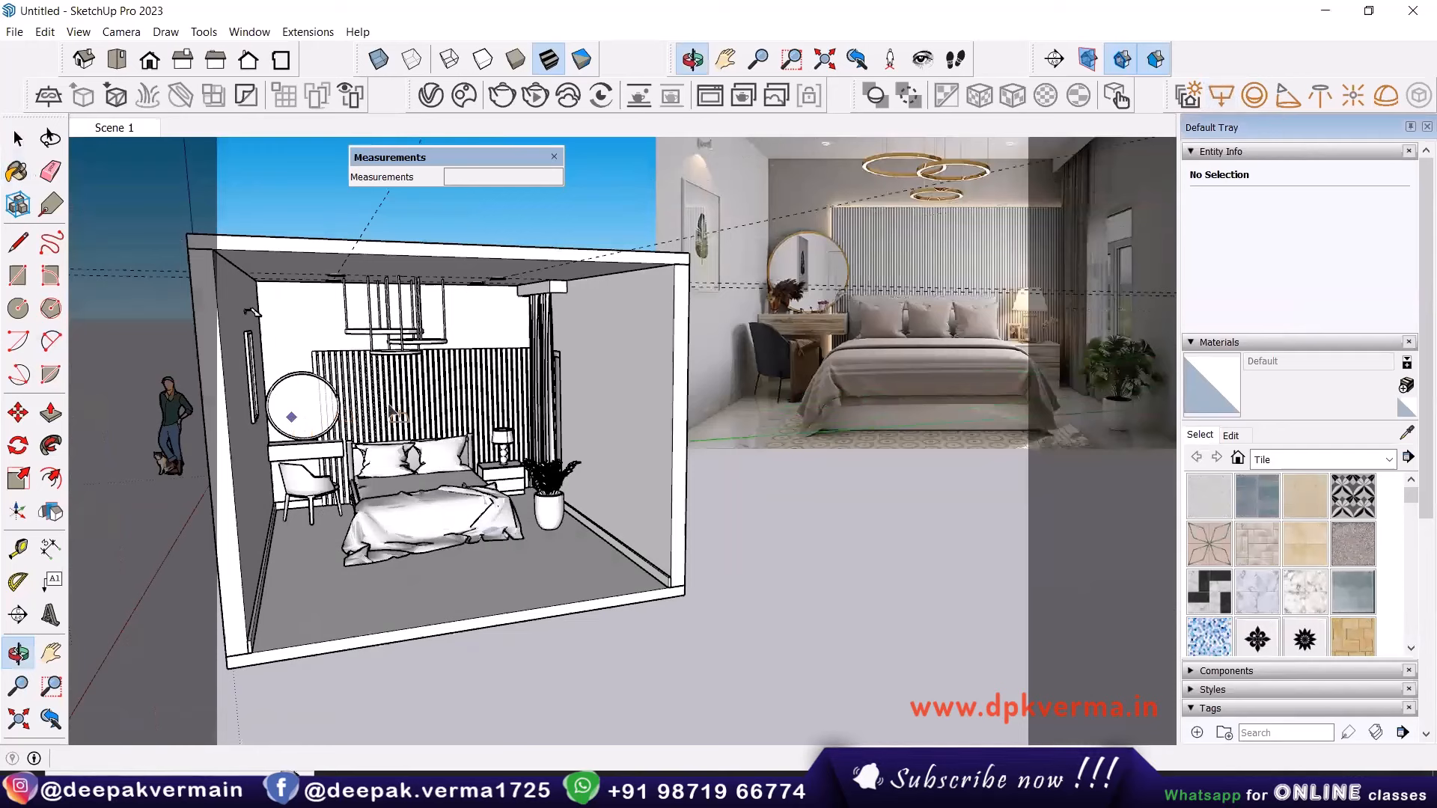
scroll(389, 414, "up", 3)
left_click(420, 288)
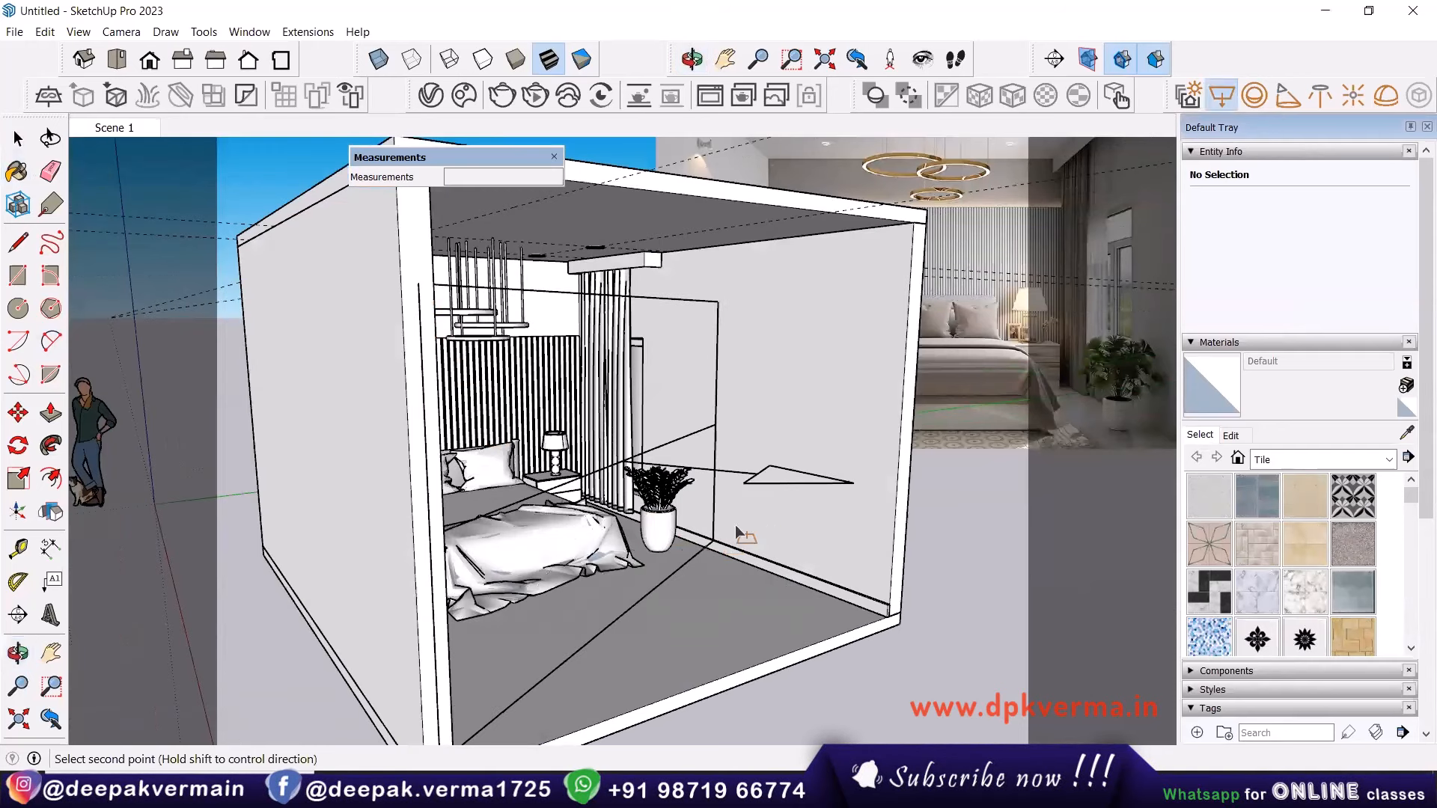
left_click(902, 558)
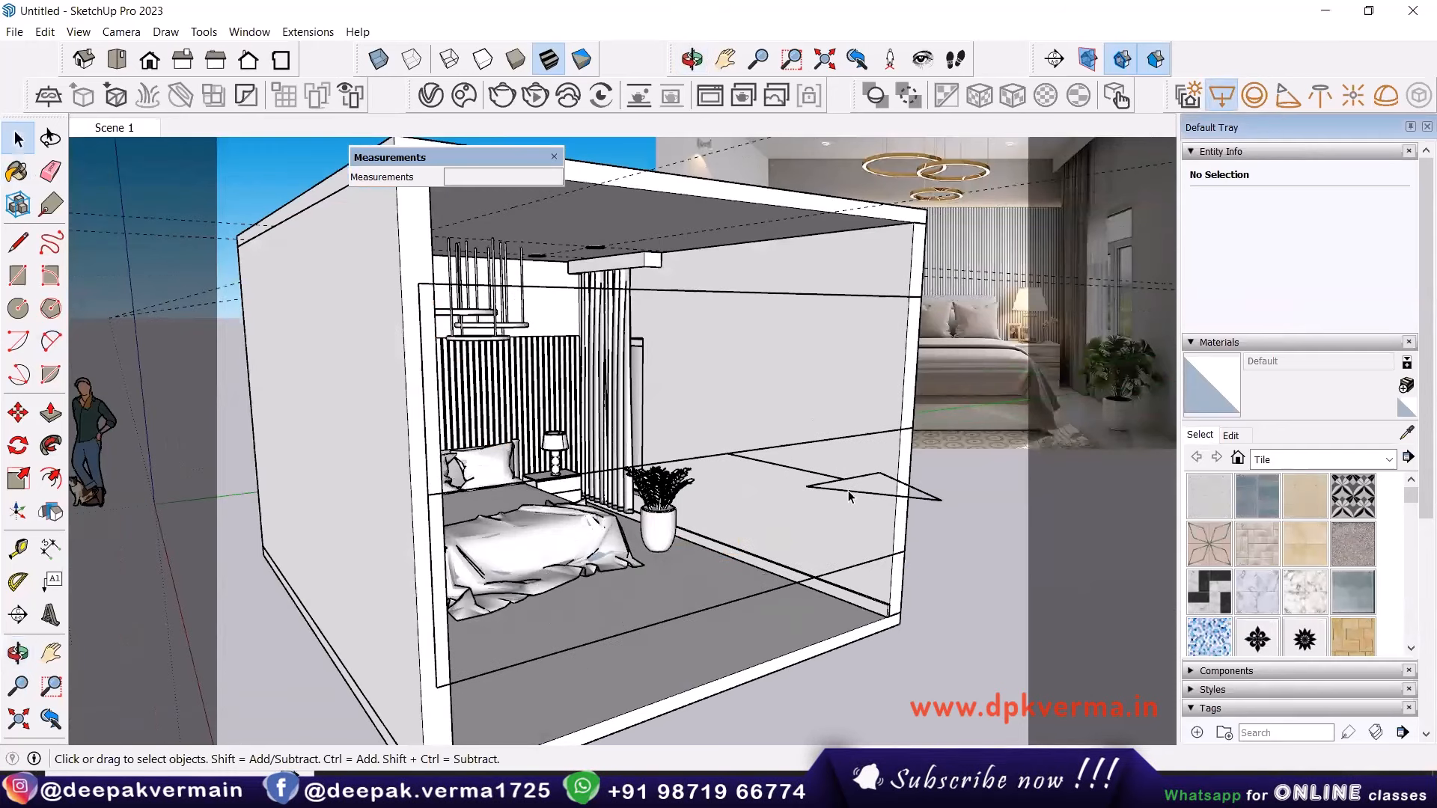
Flip the rectangle light so that its direction arrow points into the bedroom.
left_click(51, 512)
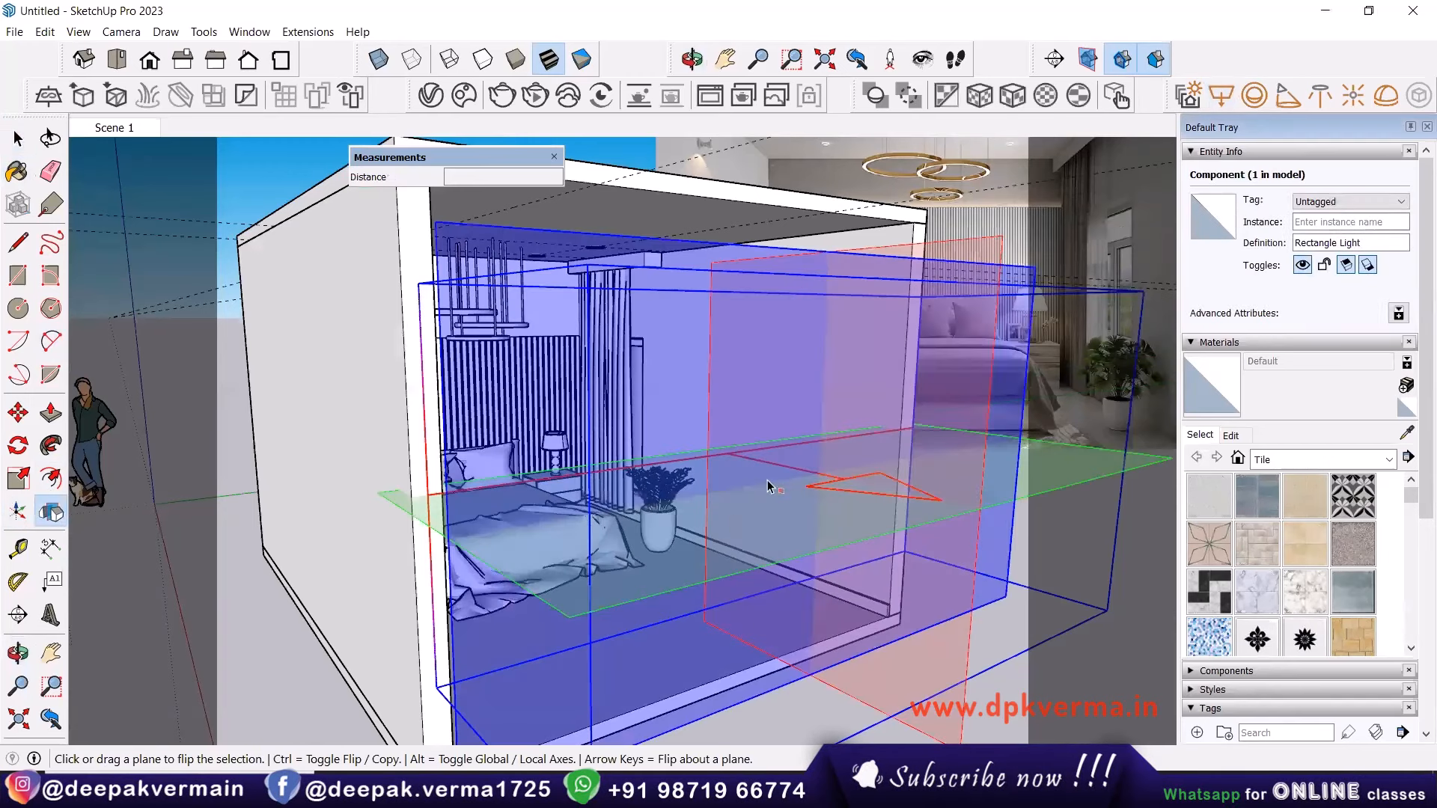
left_click(653, 256)
scroll(805, 539, "down", 2)
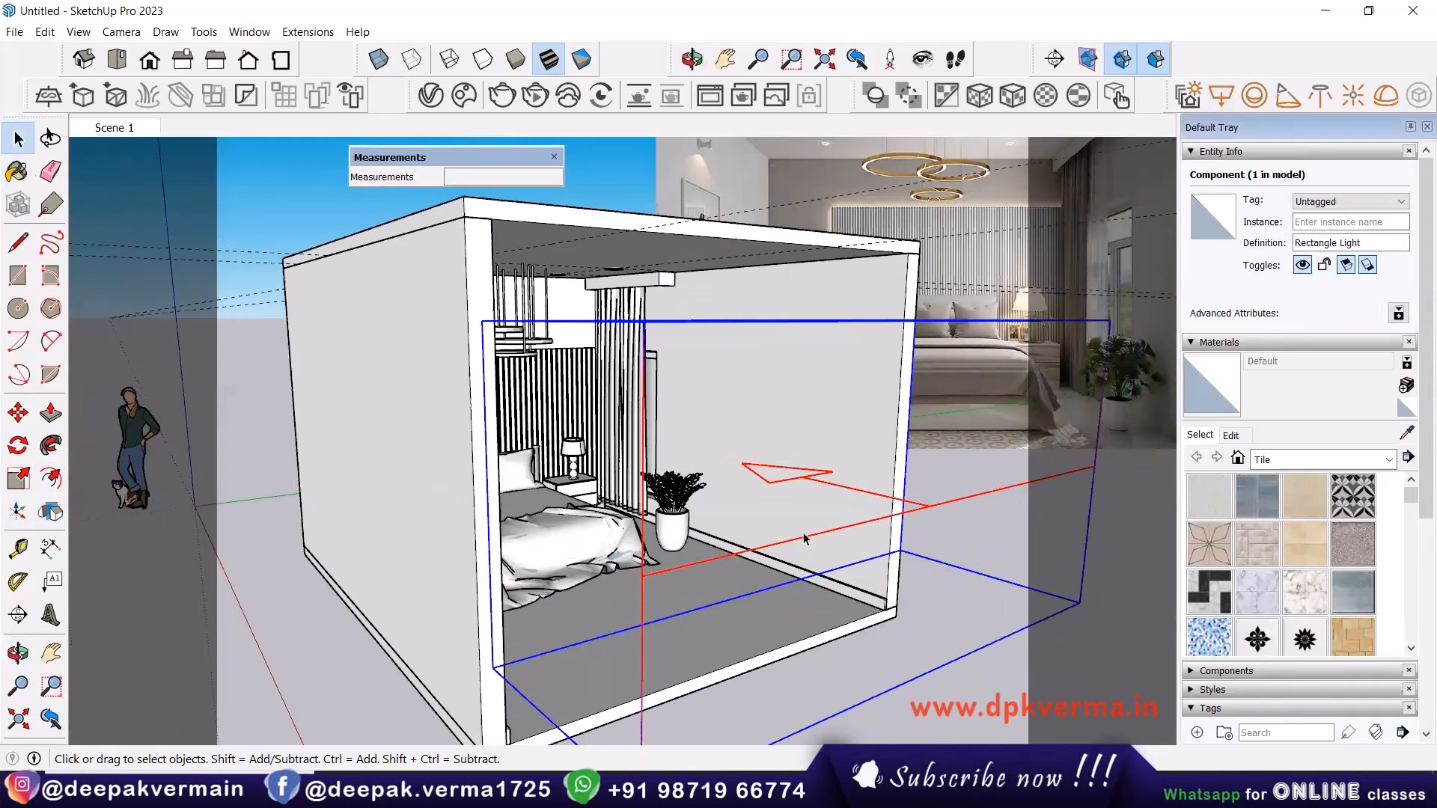
middle_click_drag(630, 484, 517, 480, "shift")
scroll(516, 481, "down", 1)
Set the rectangle light's U size to 96.6 and its V size to 58.2 in the Asset Editor.
left_click(430, 100)
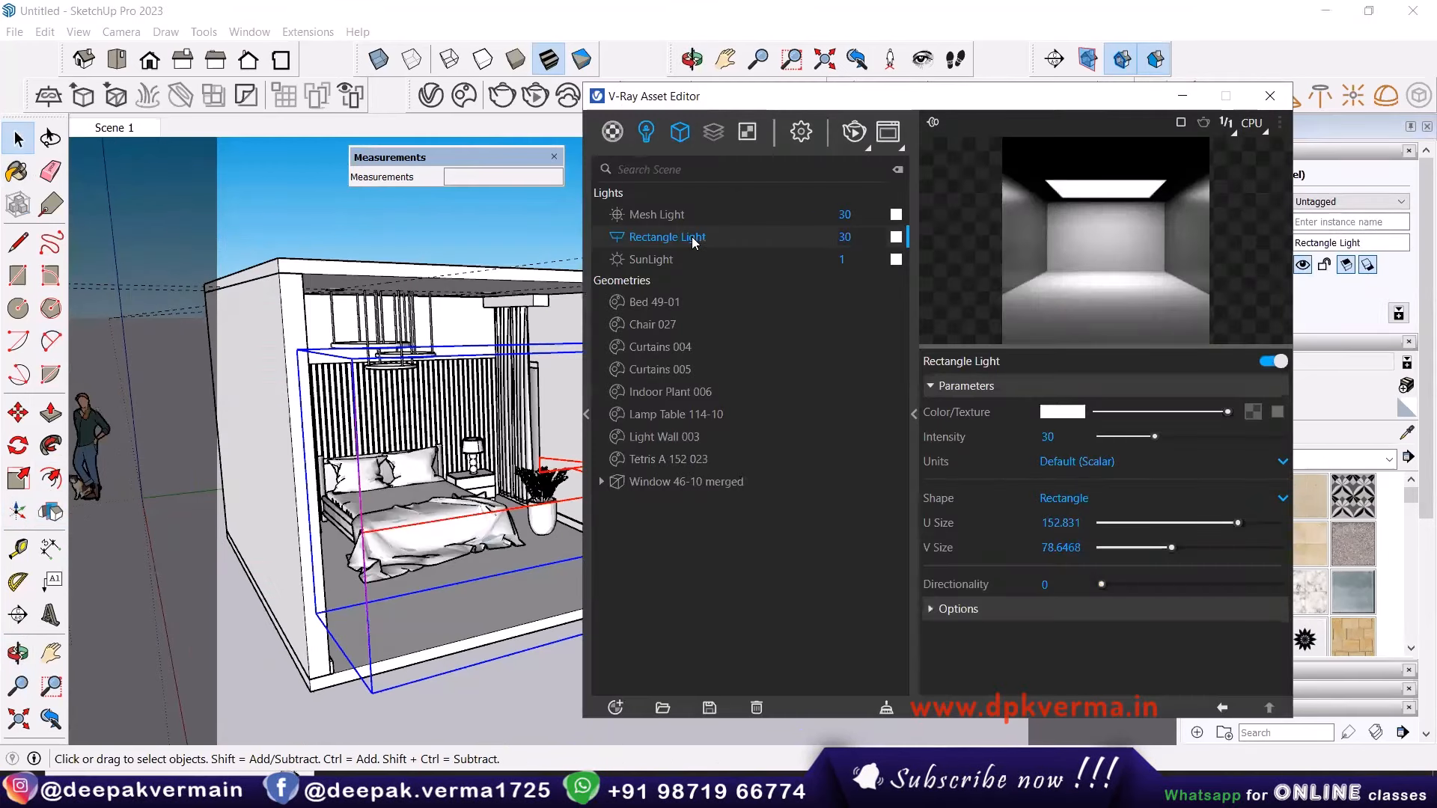
left_click(1188, 521)
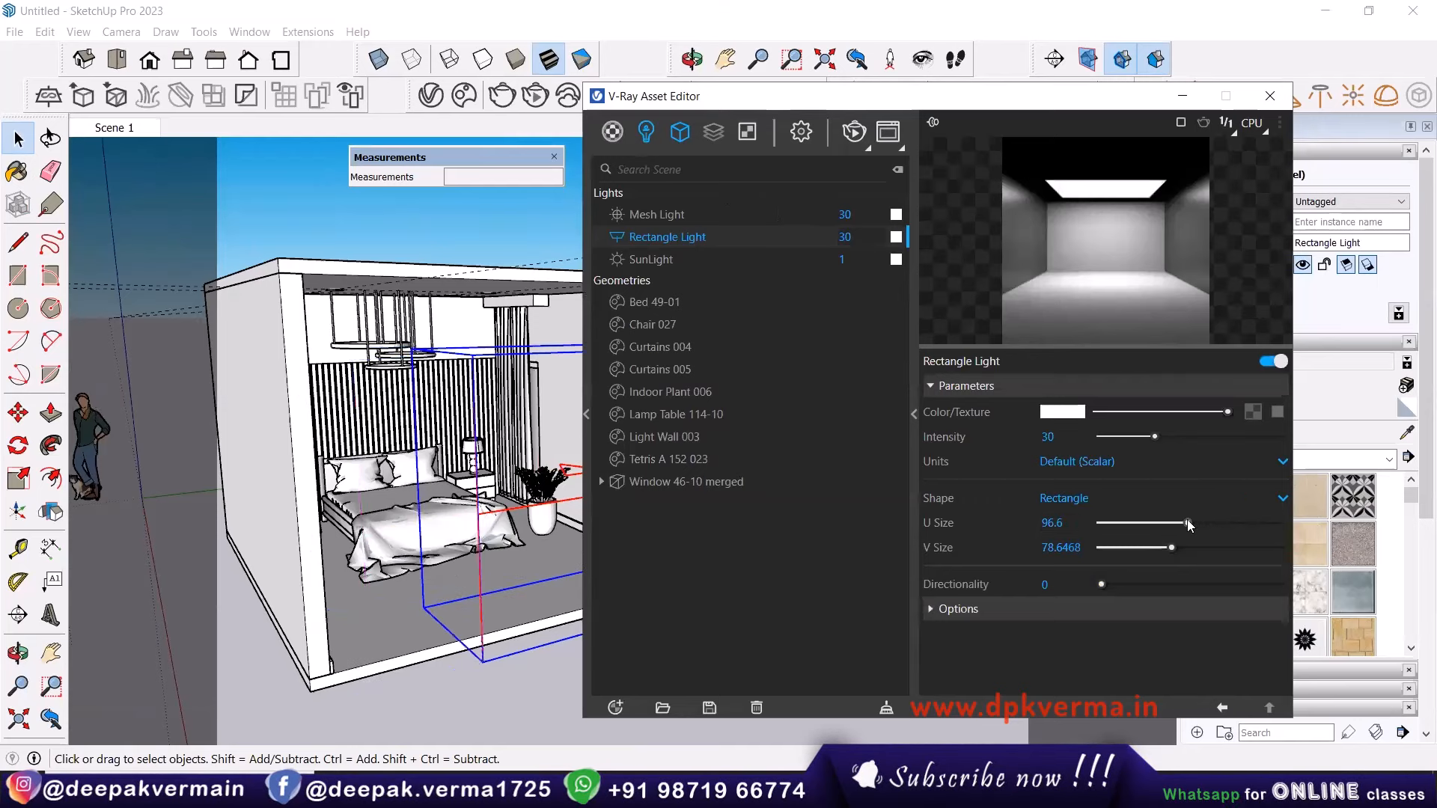
left_click(1154, 548)
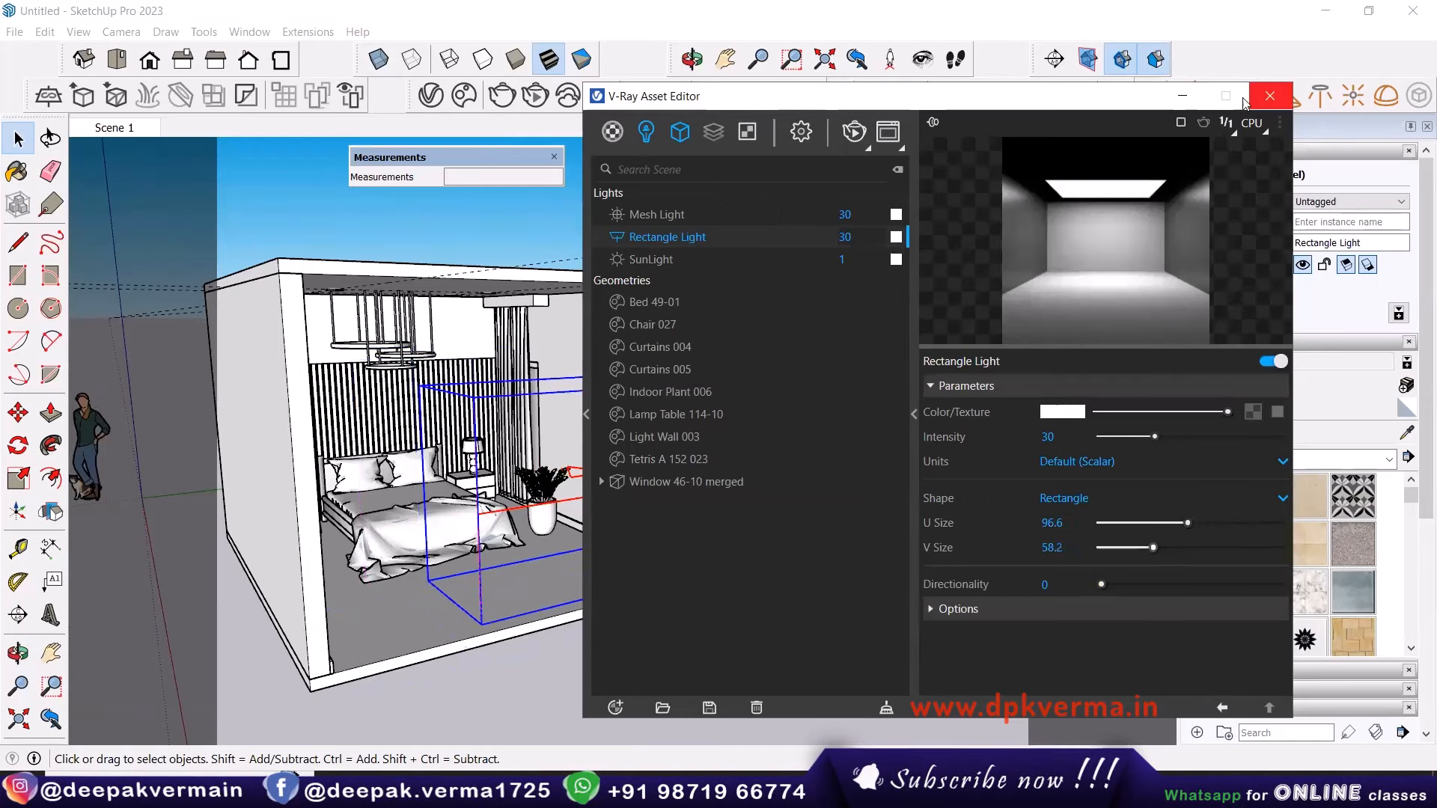
left_click(1270, 96)
Move the rectangle light about 6' 4" into the bedroom and raise it about 3' 1".
middle_click_drag(851, 371, 770, 565)
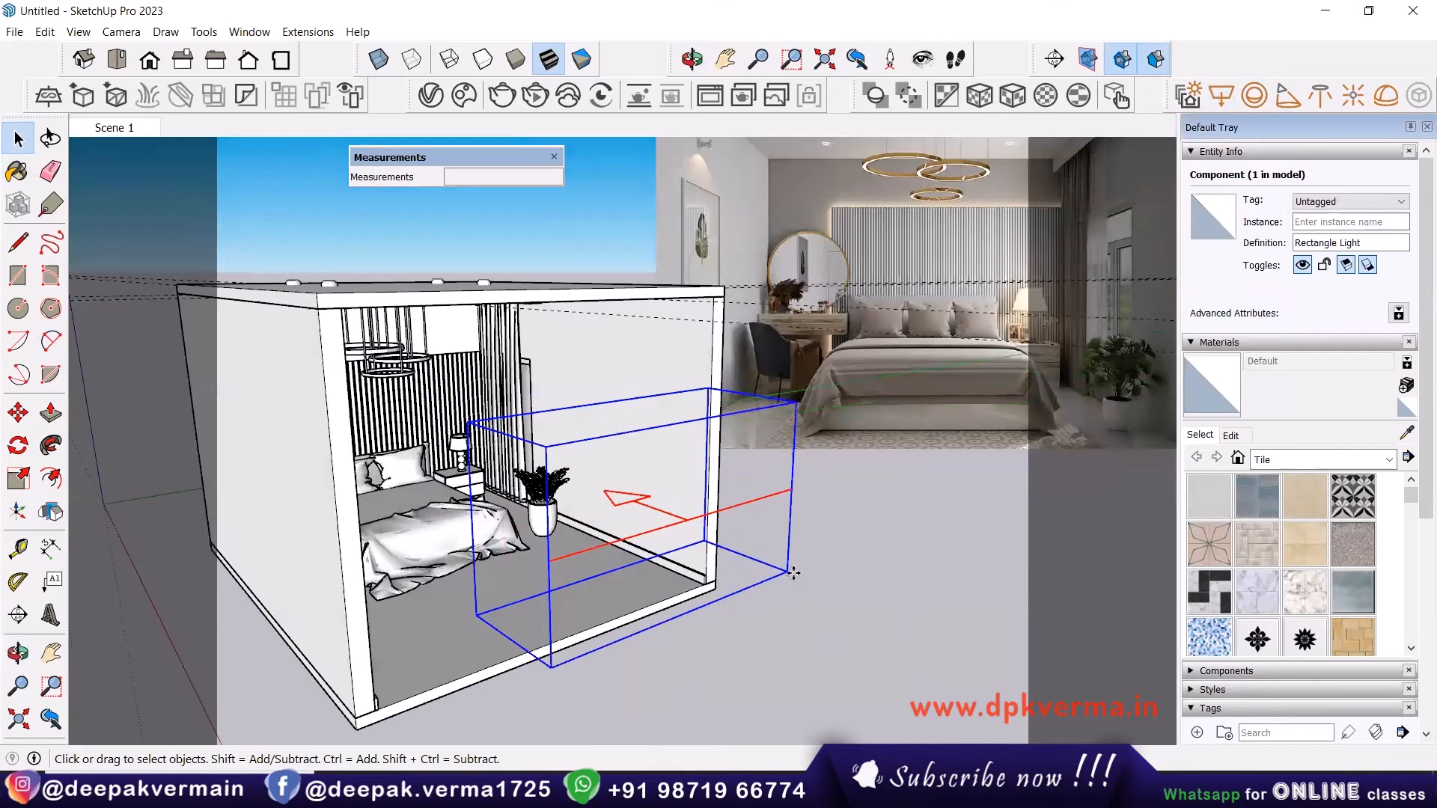
key("m")
left_click(795, 574)
left_click(647, 475)
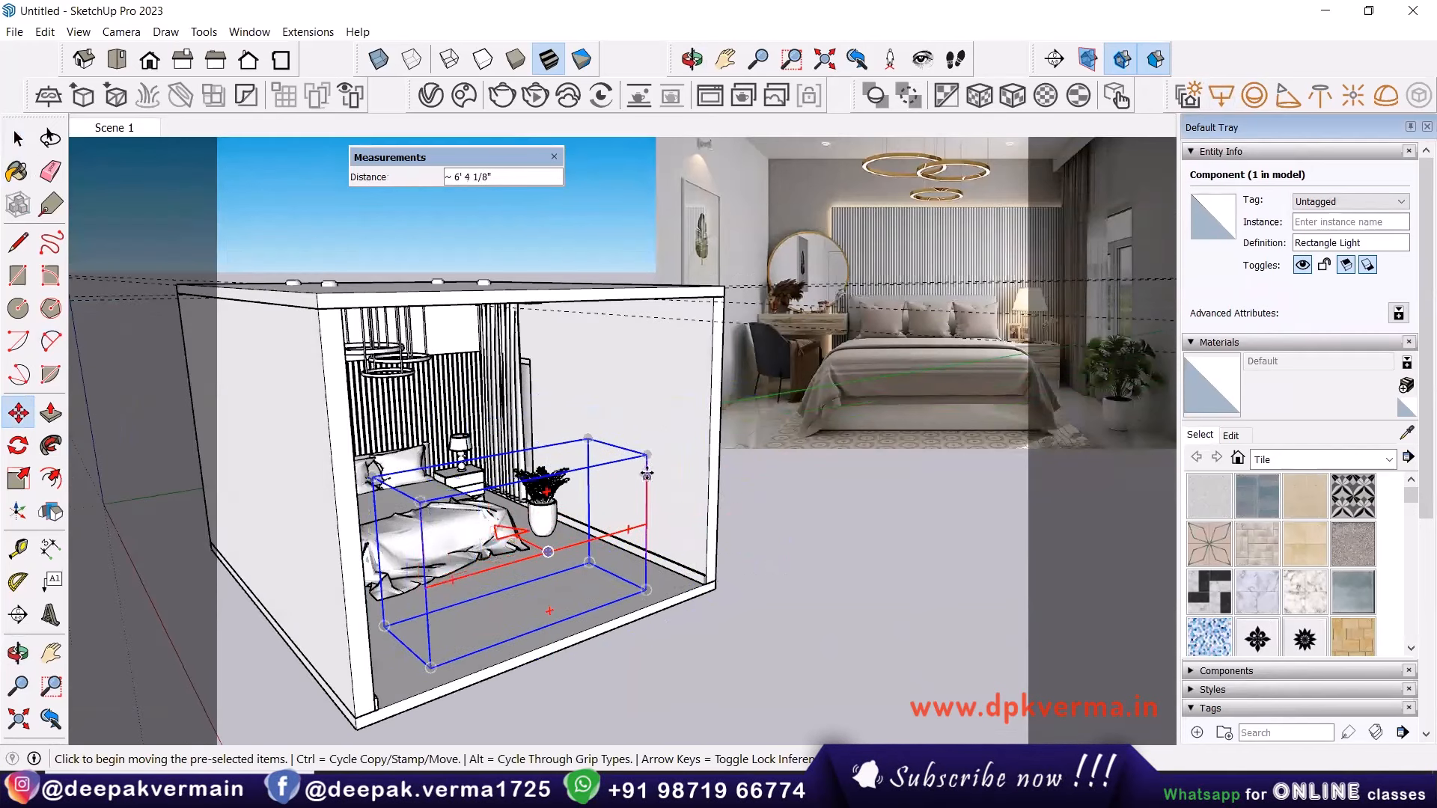
left_click(647, 474)
left_click(649, 374)
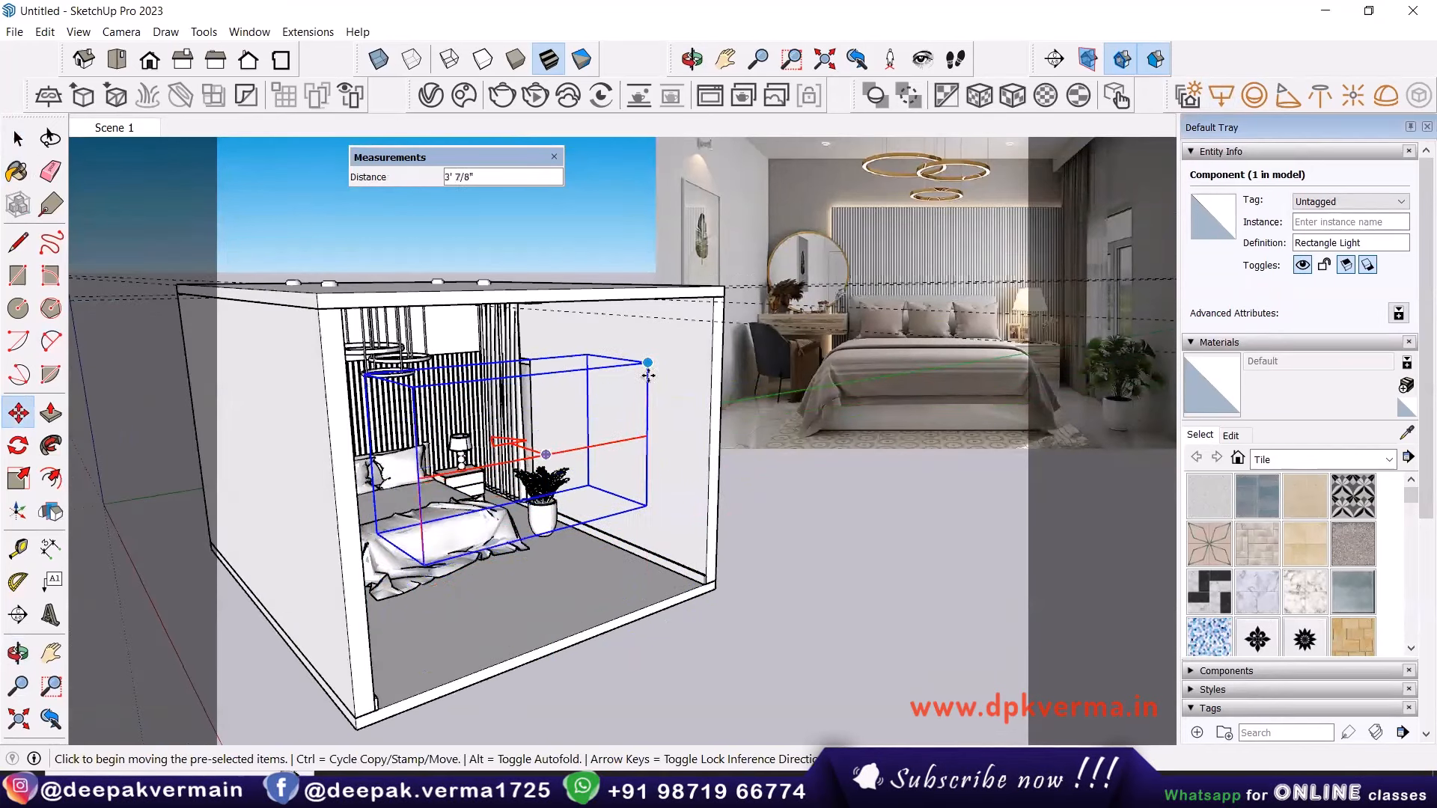
Shift the rectangle light about 1' toward the dressing table side and open its settings in the Asset Editor.
middle_click_drag(648, 374, 628, 419)
scroll(344, 546, "up", 3)
left_click(340, 550)
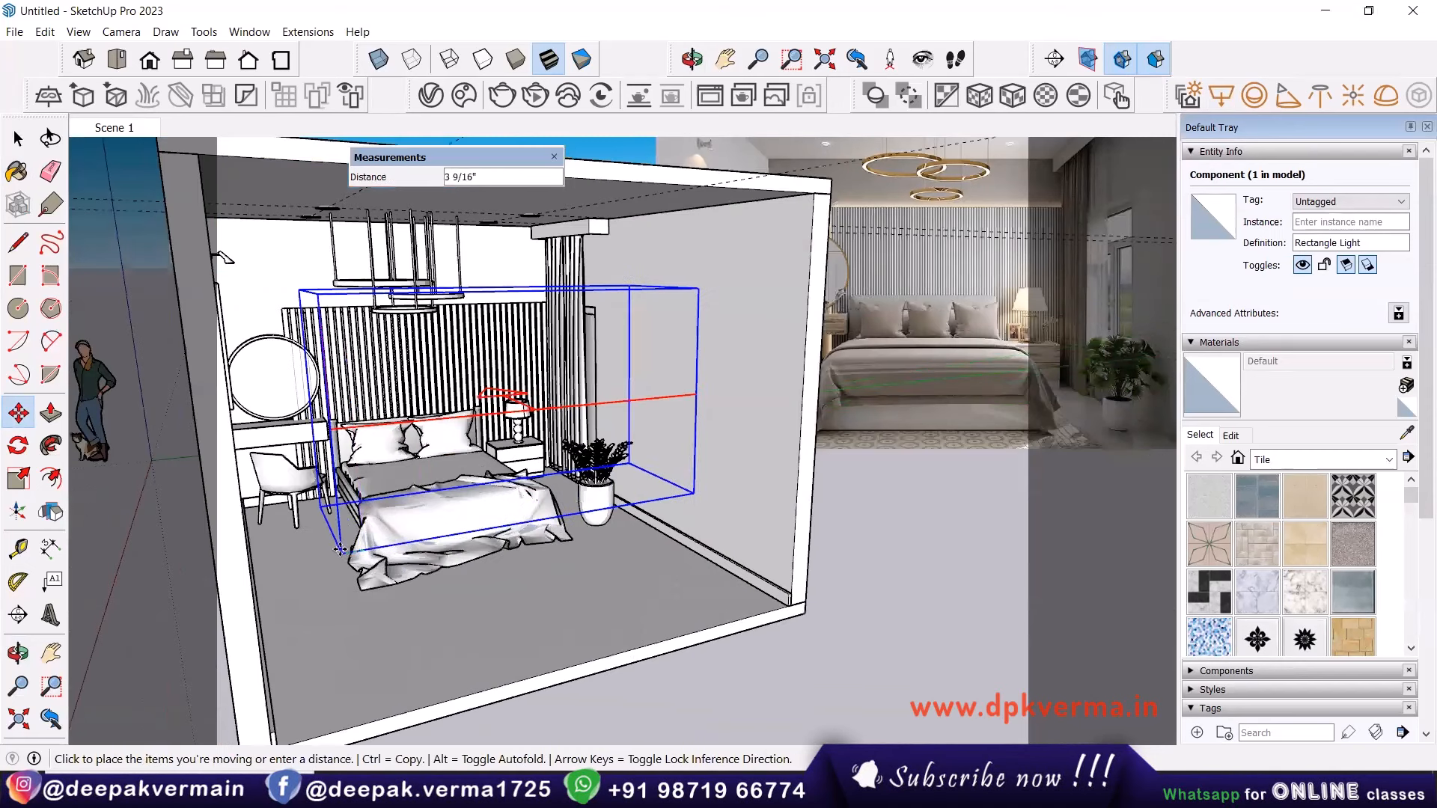
left_click(308, 558)
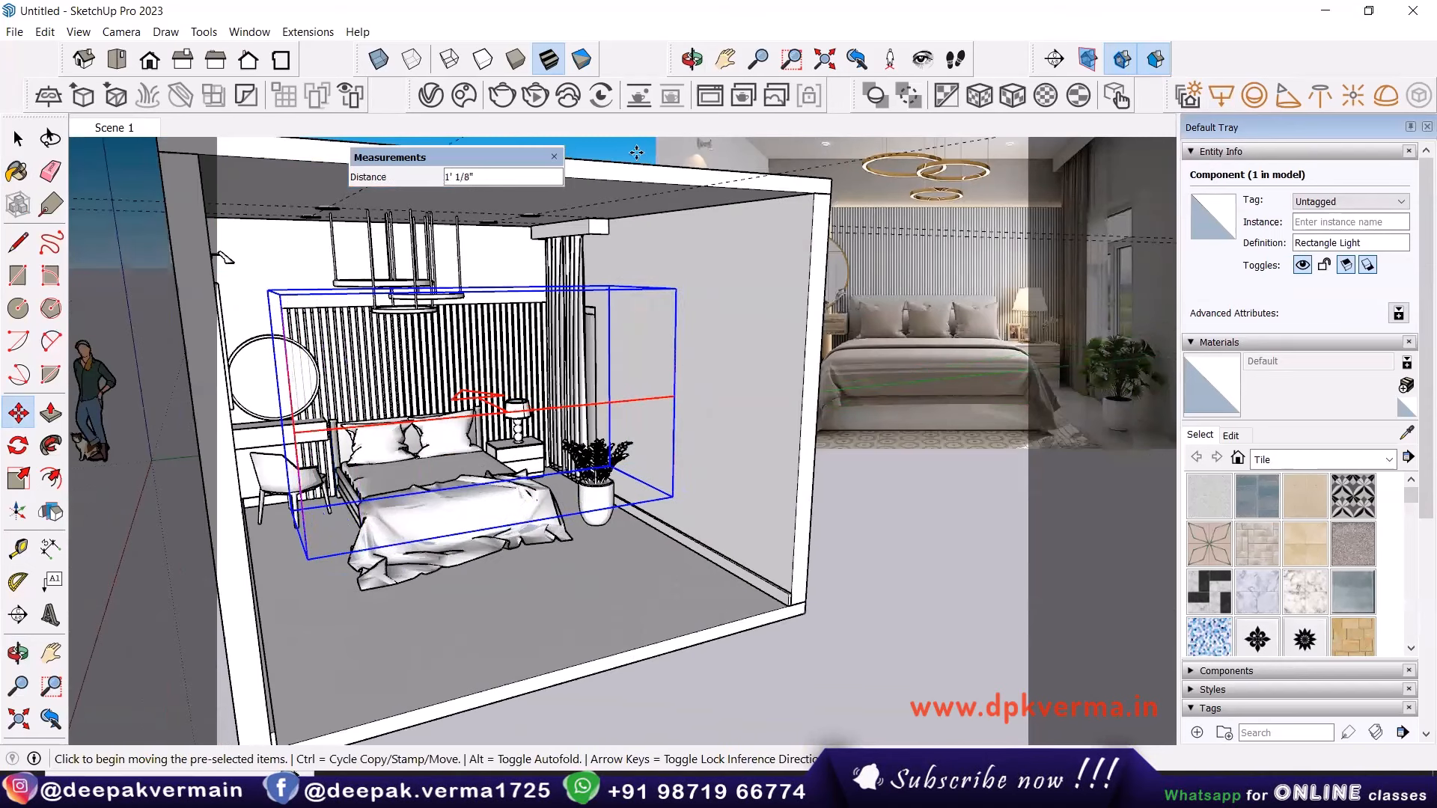
left_click(431, 95)
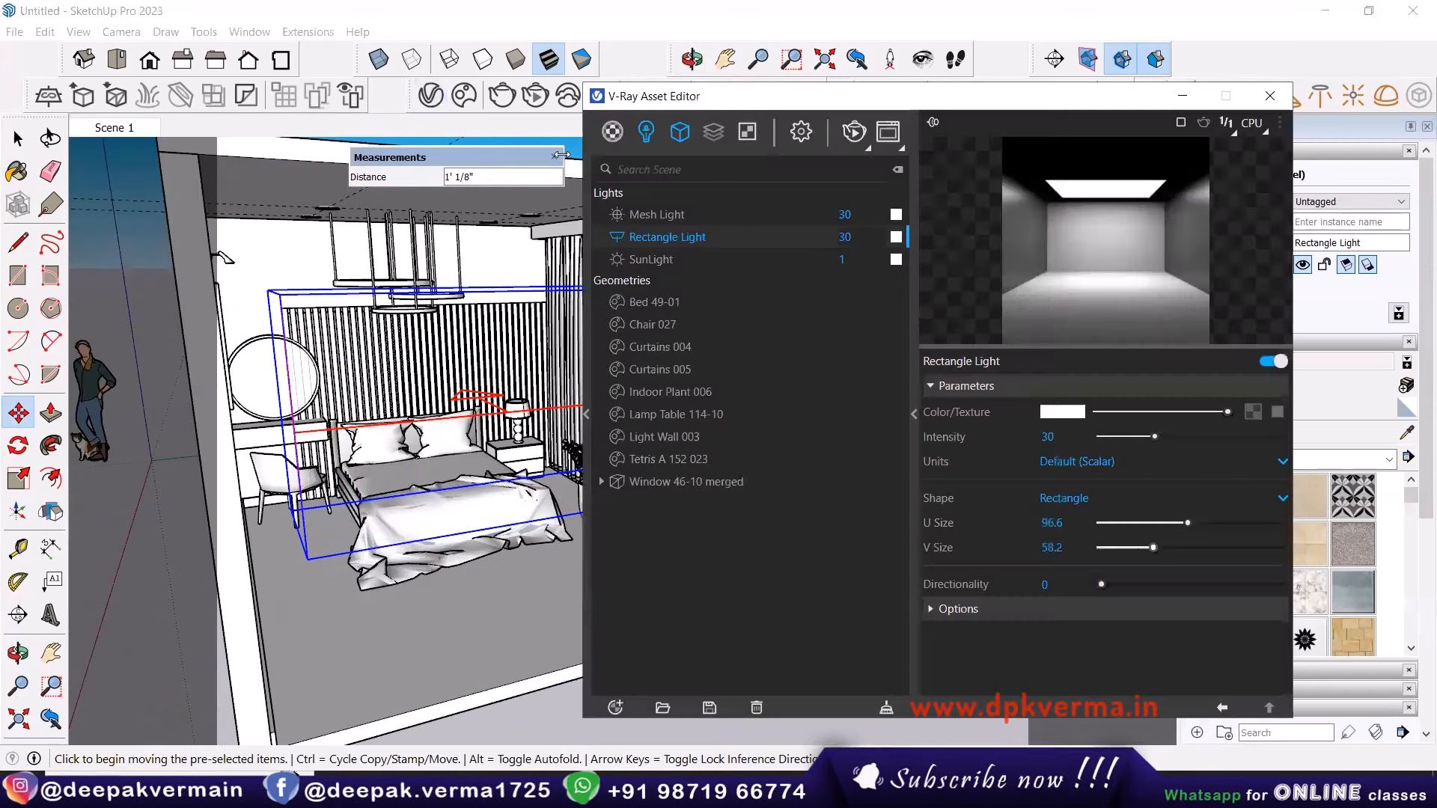
Set the rectangle light's intensity to 50 and make the light invisible, then put its settings away.
left_click(966, 610)
double_click(1063, 440)
type("50")
key("Return")
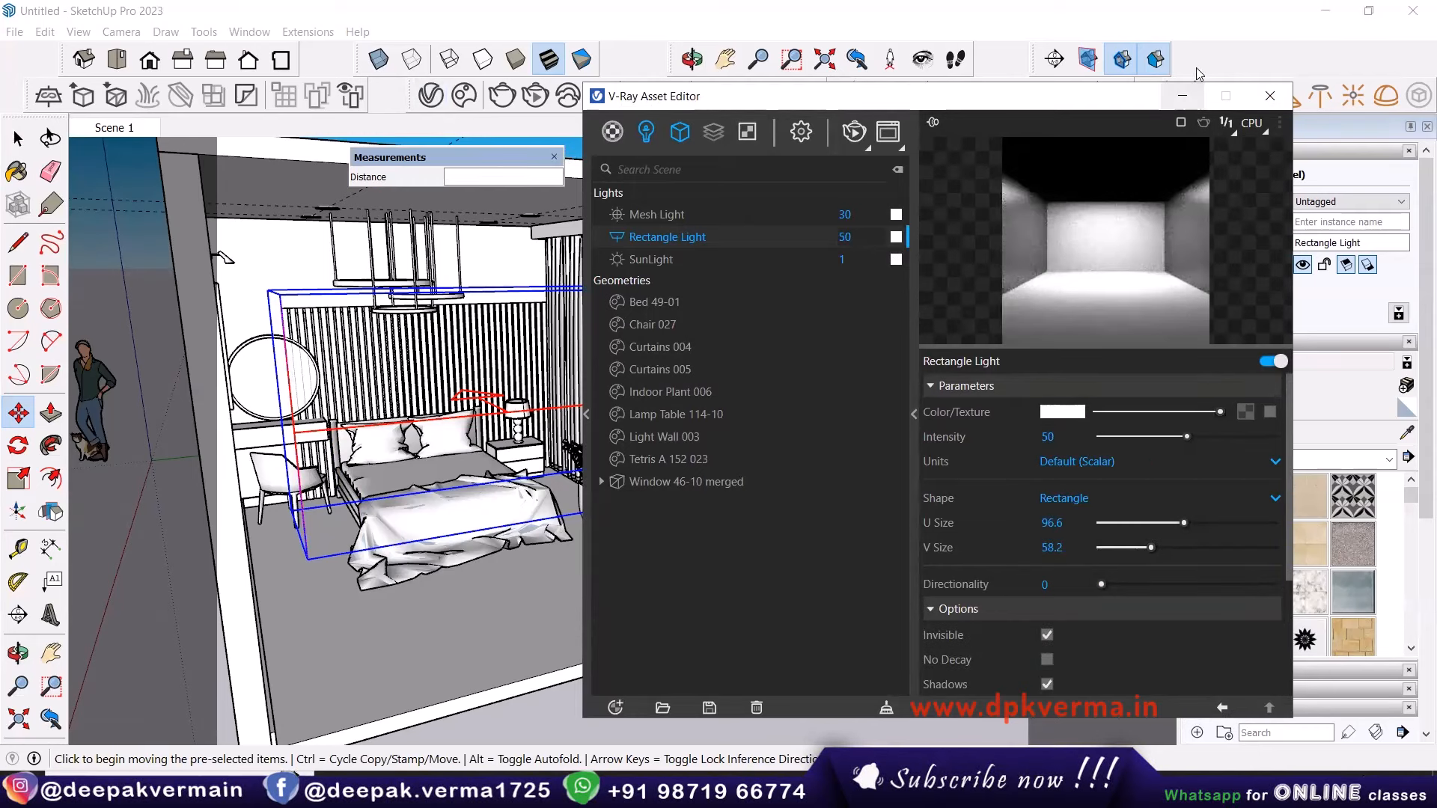
left_click(1182, 95)
left_click(15, 140)
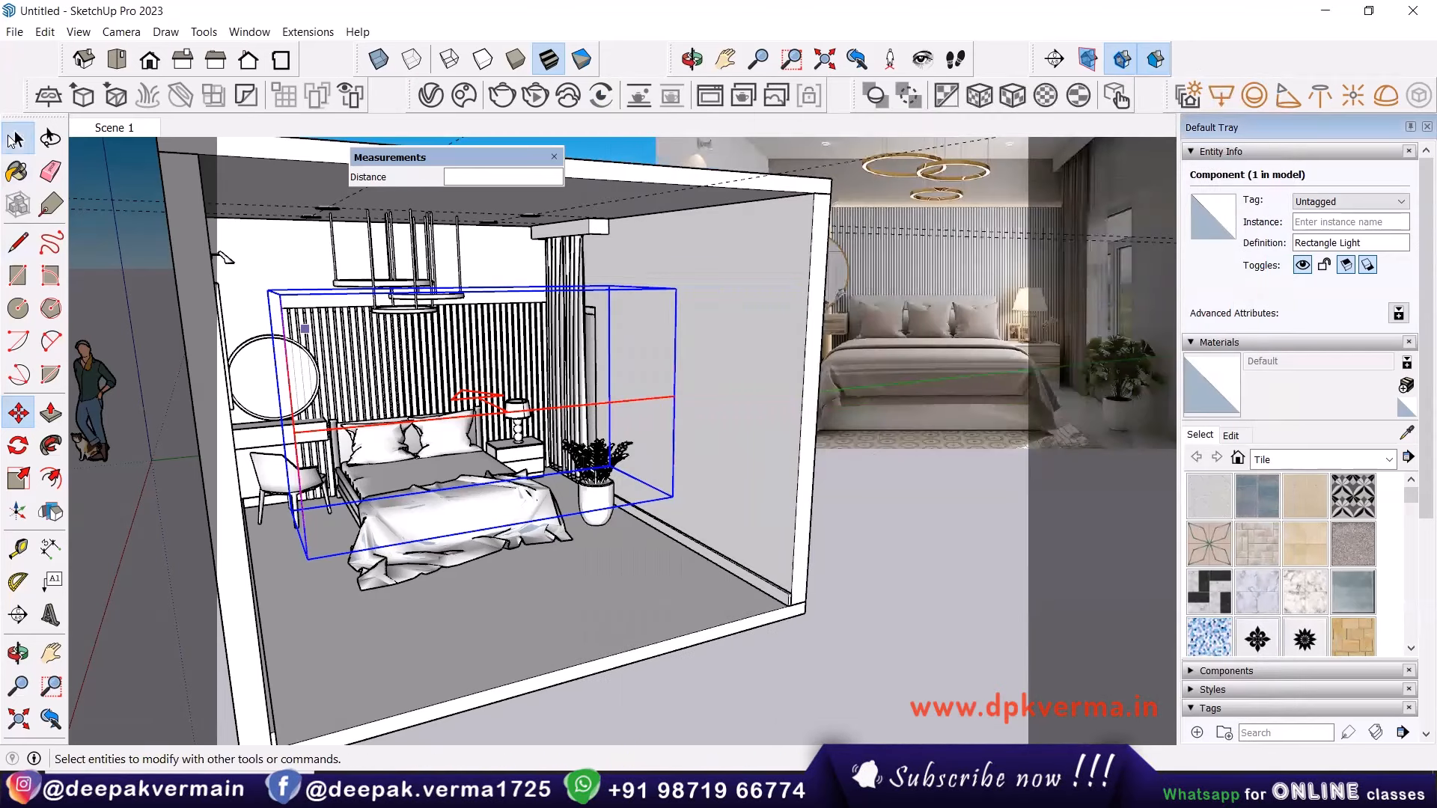
Start a rectangle at the upper corner of the room's open front side.
left_click(828, 491)
scroll(684, 486, "down", 3)
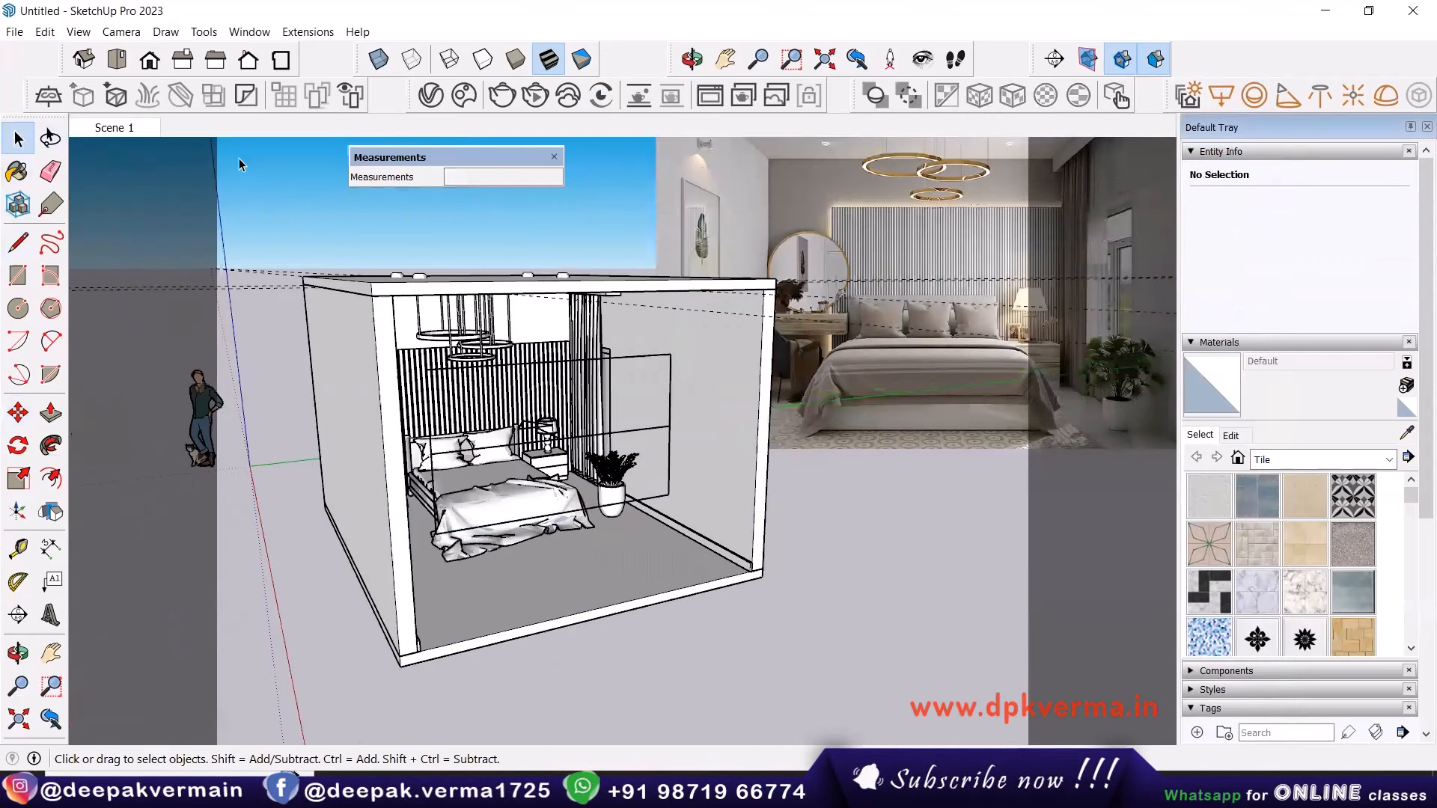
left_click(112, 127)
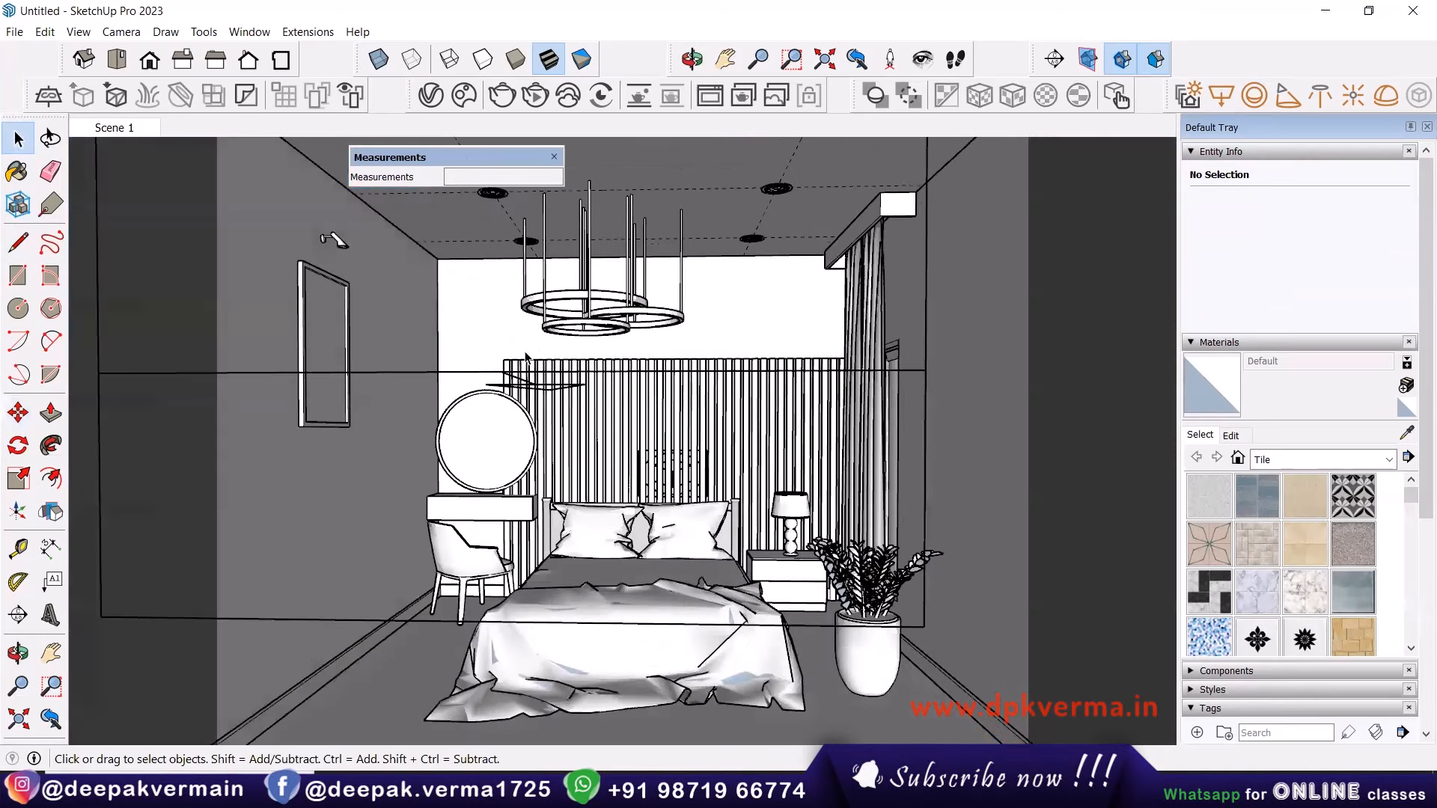
scroll(539, 341, "down", 10)
middle_click_drag(539, 340, 583, 413)
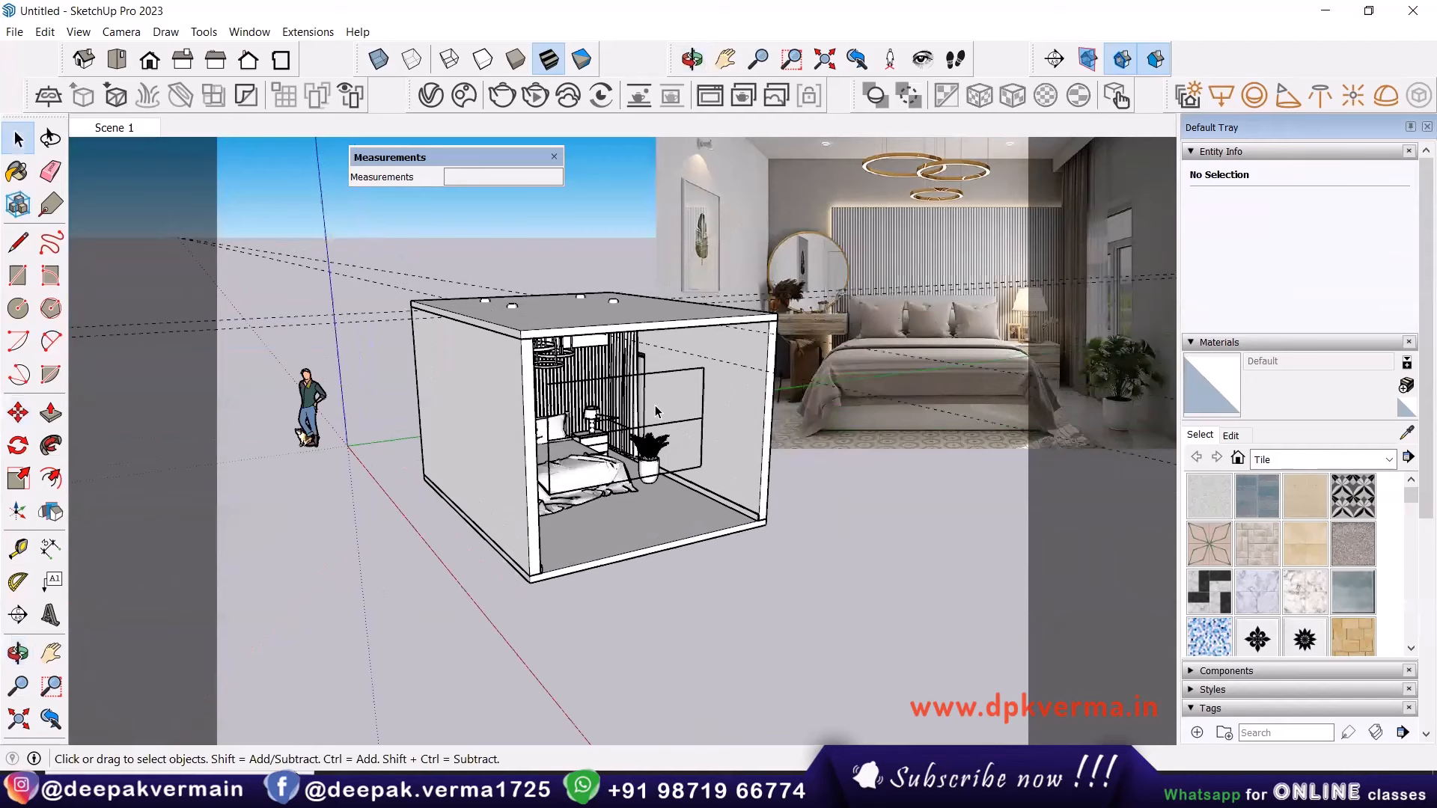
left_click(21, 281)
left_click(433, 343)
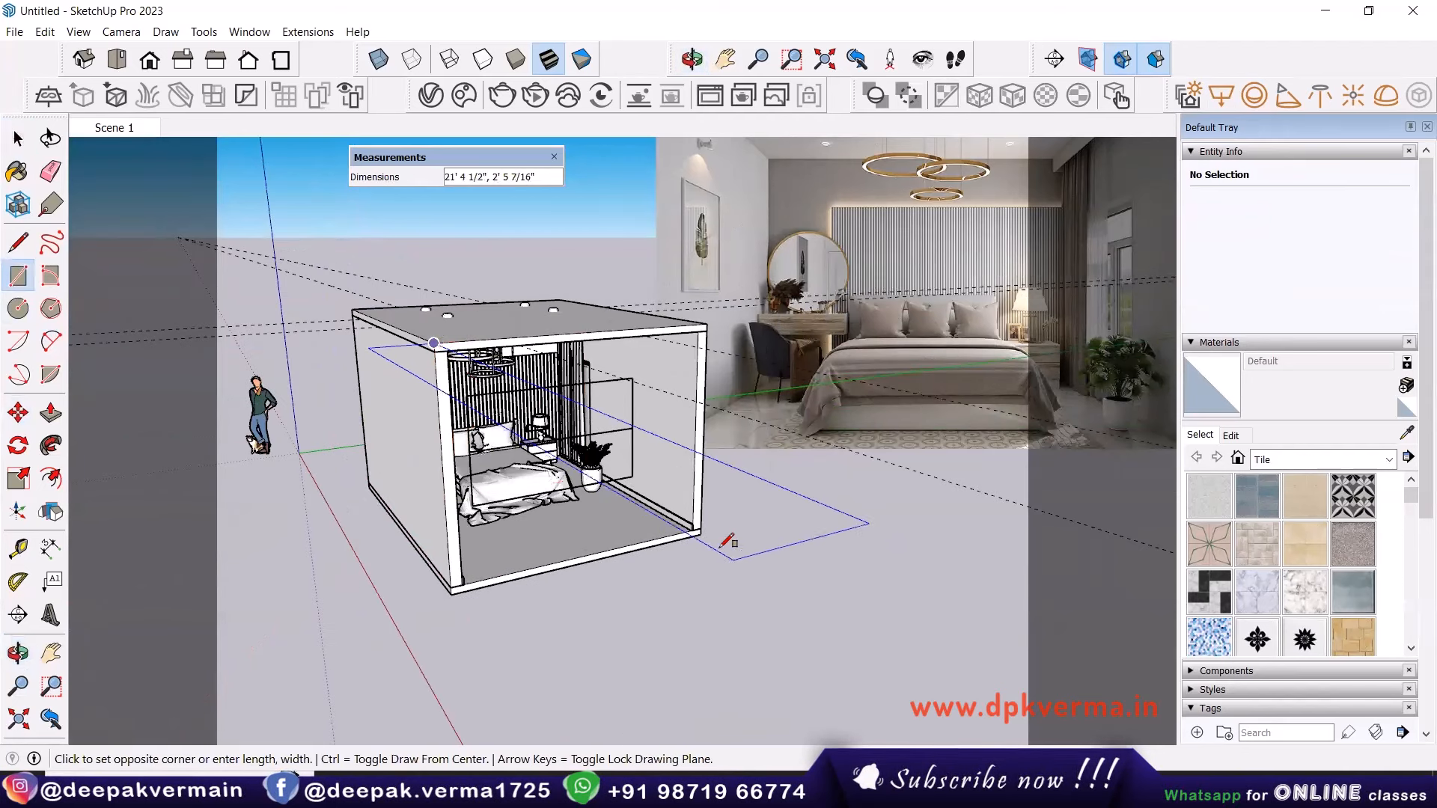
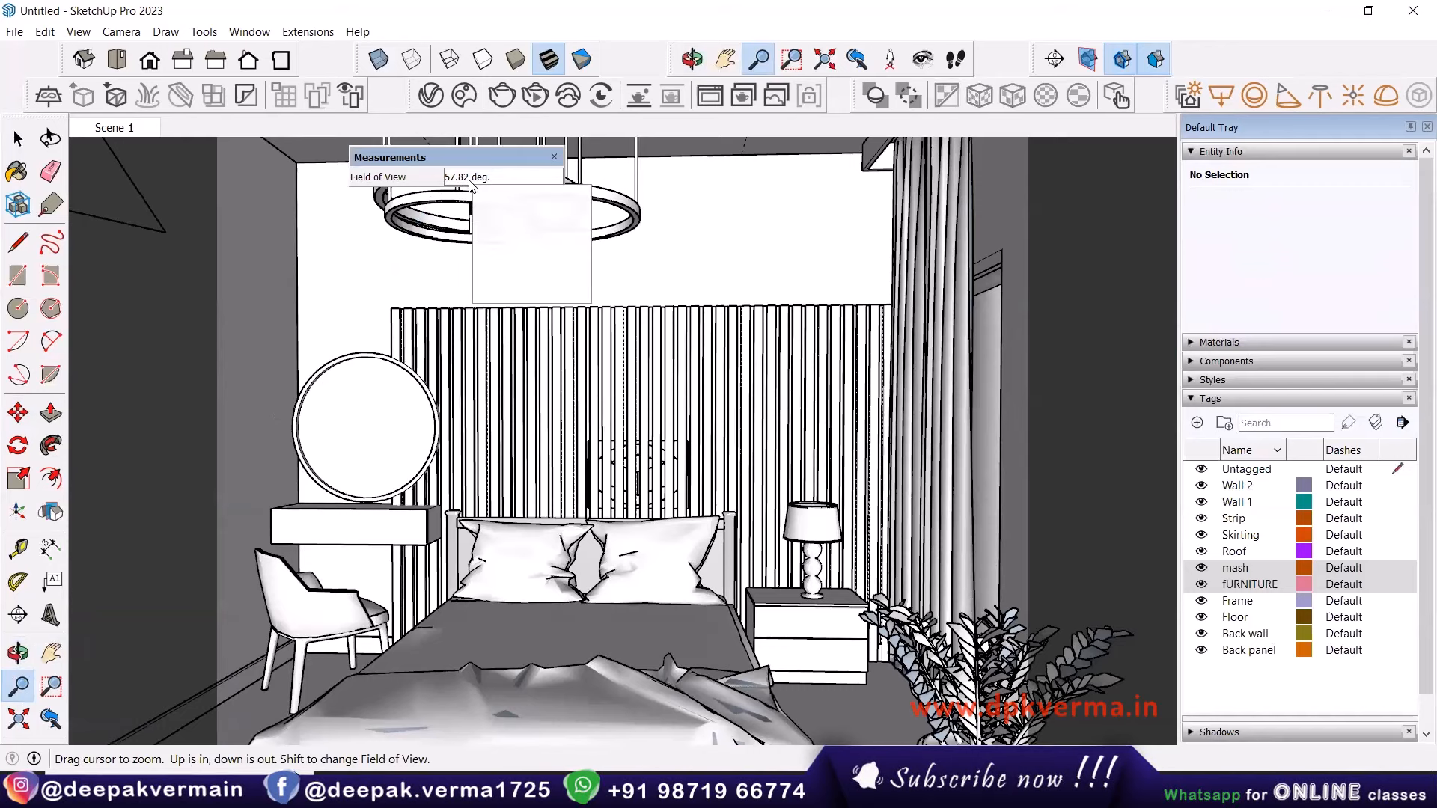
Try camera fields of view of 50, 60 and 65 degrees for the bedroom view.
type("50")
key("Return")
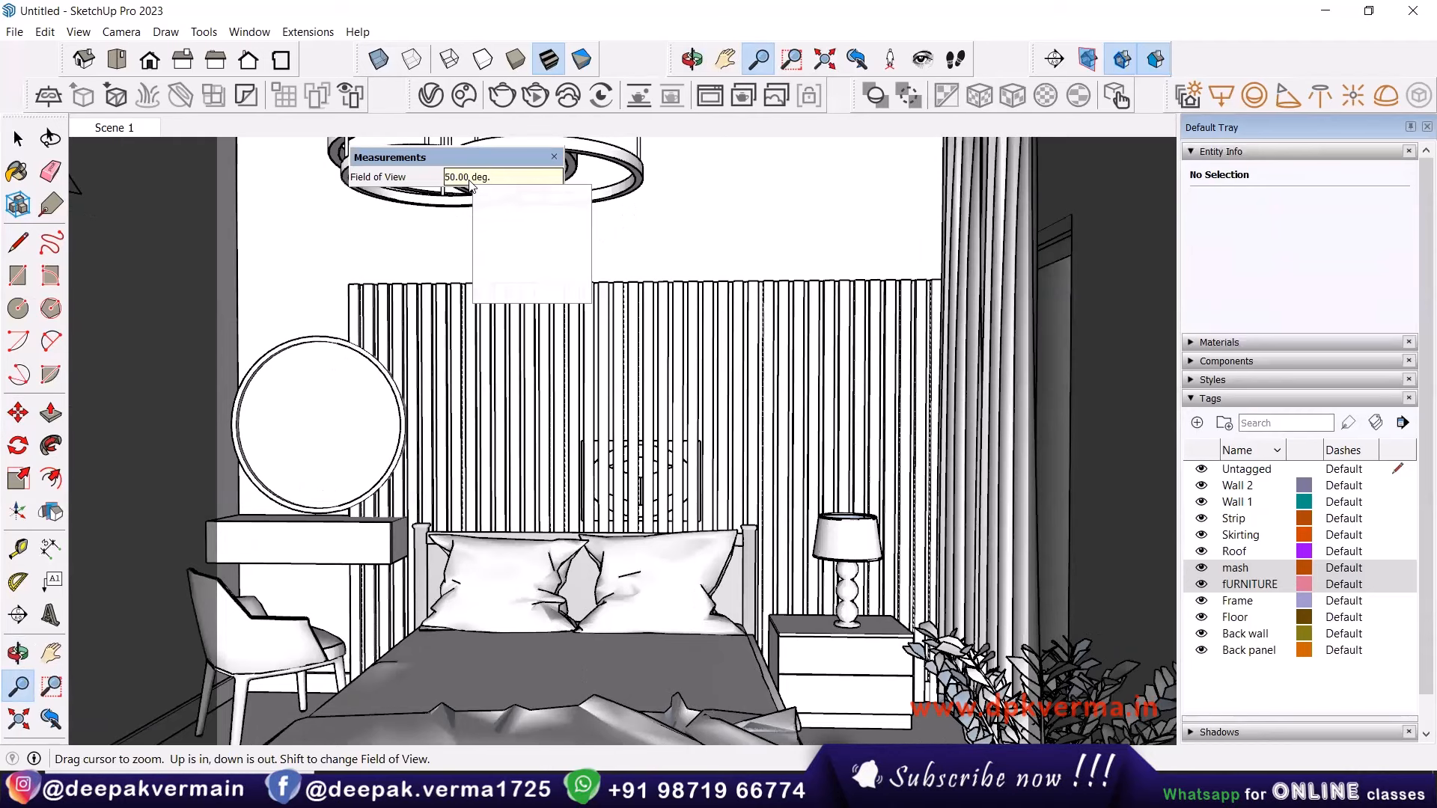
type("60")
key("Return")
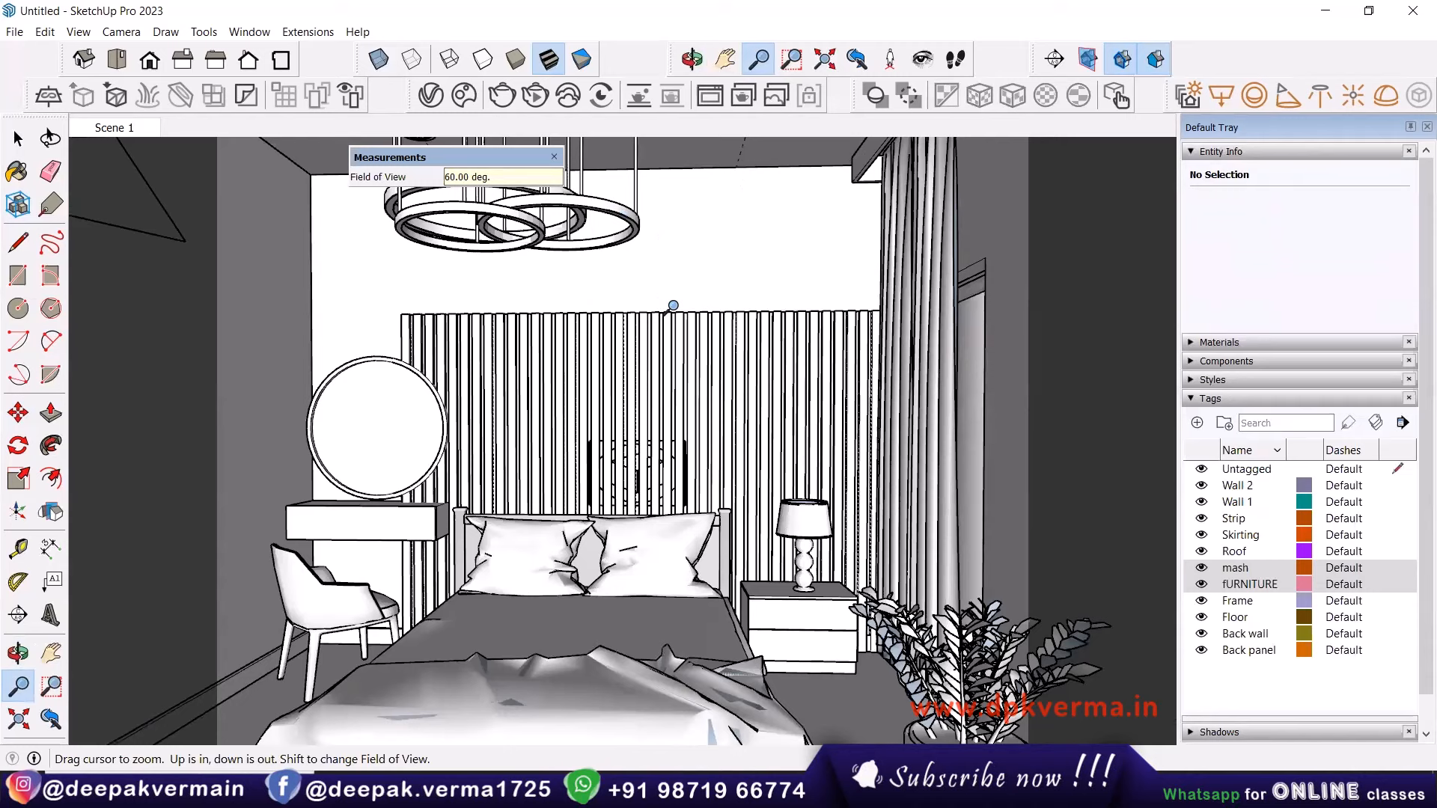
key("Return")
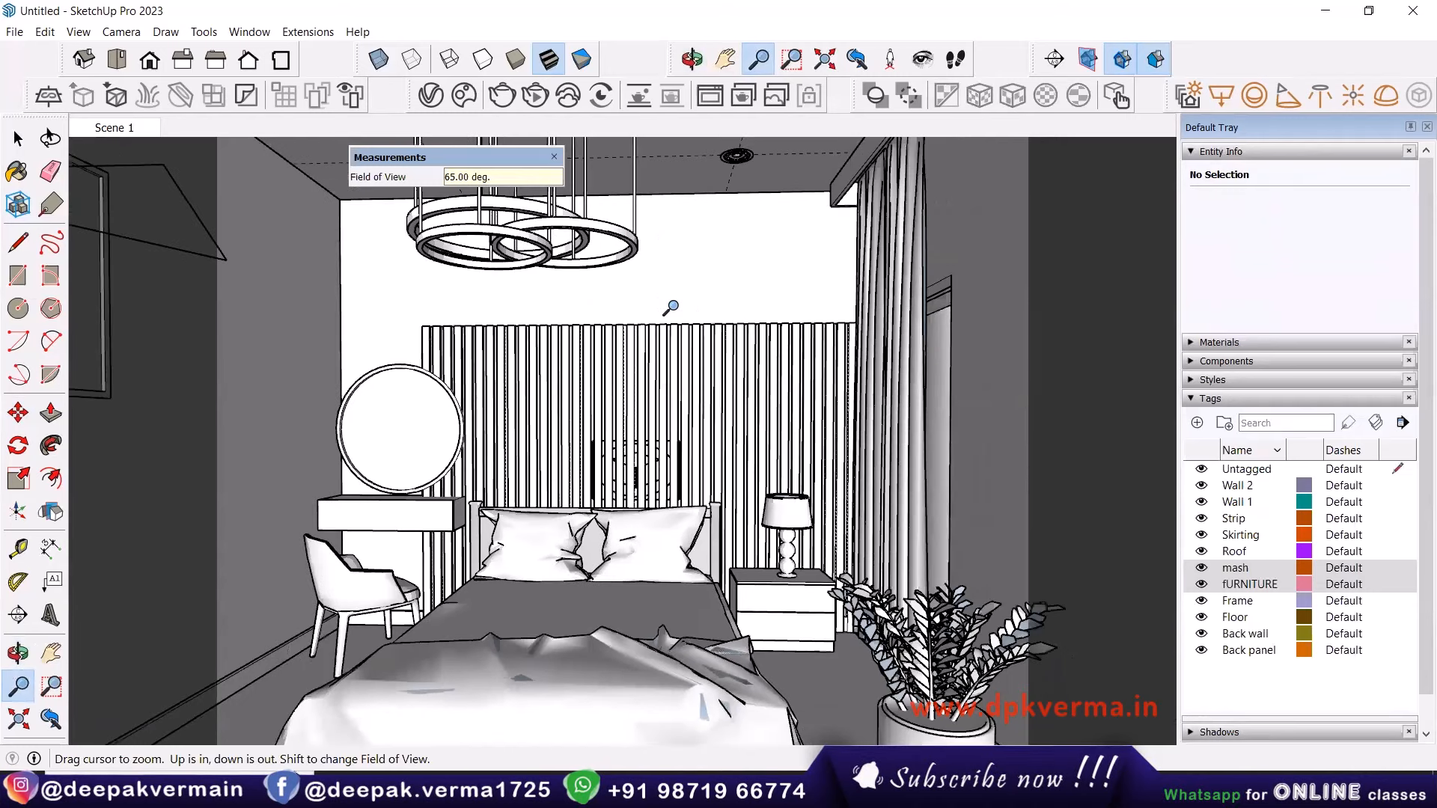
Set the camera's field of view to 70 degrees and frame the bed wall from the foot of the bed.
middle_click_drag(622, 365, 595, 346)
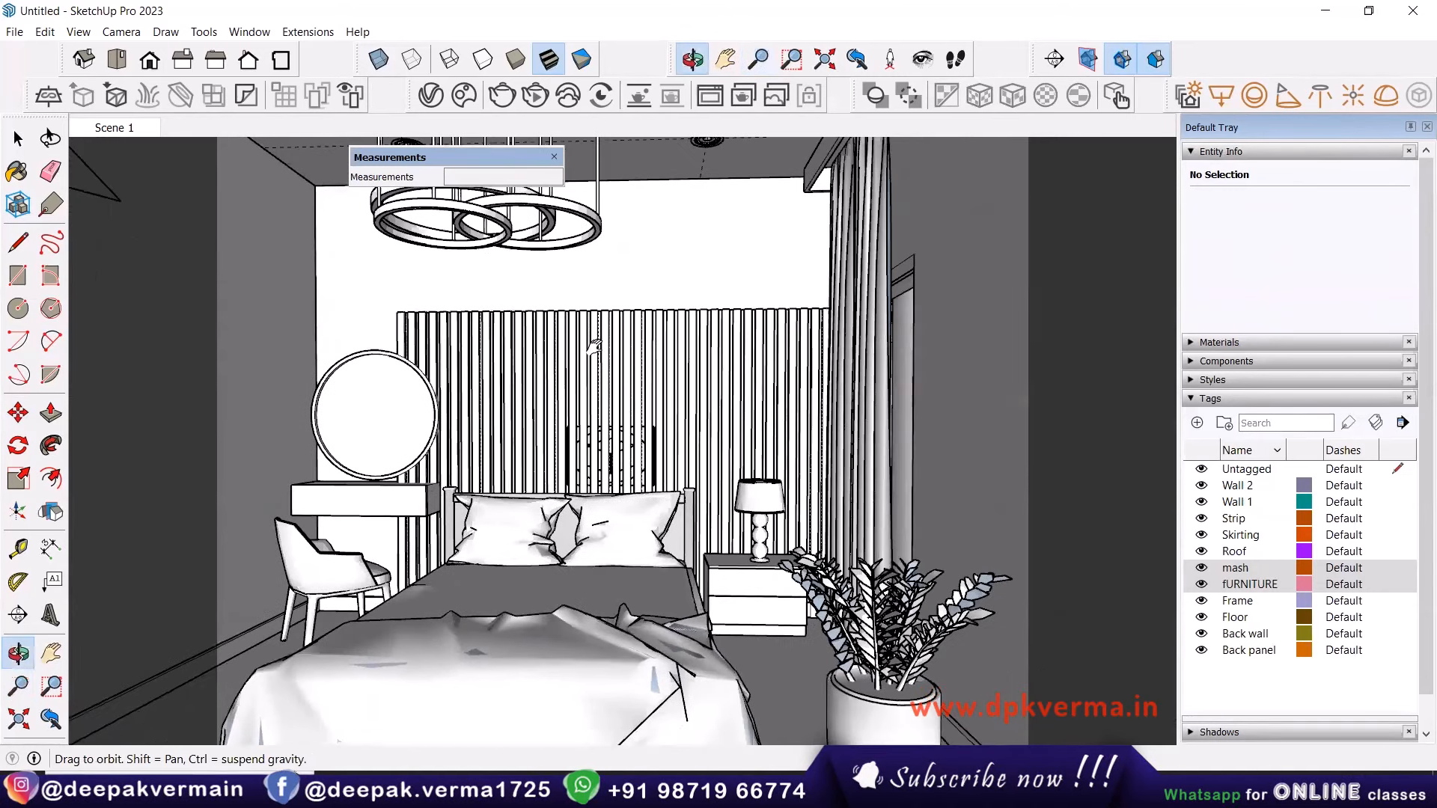
type("7")
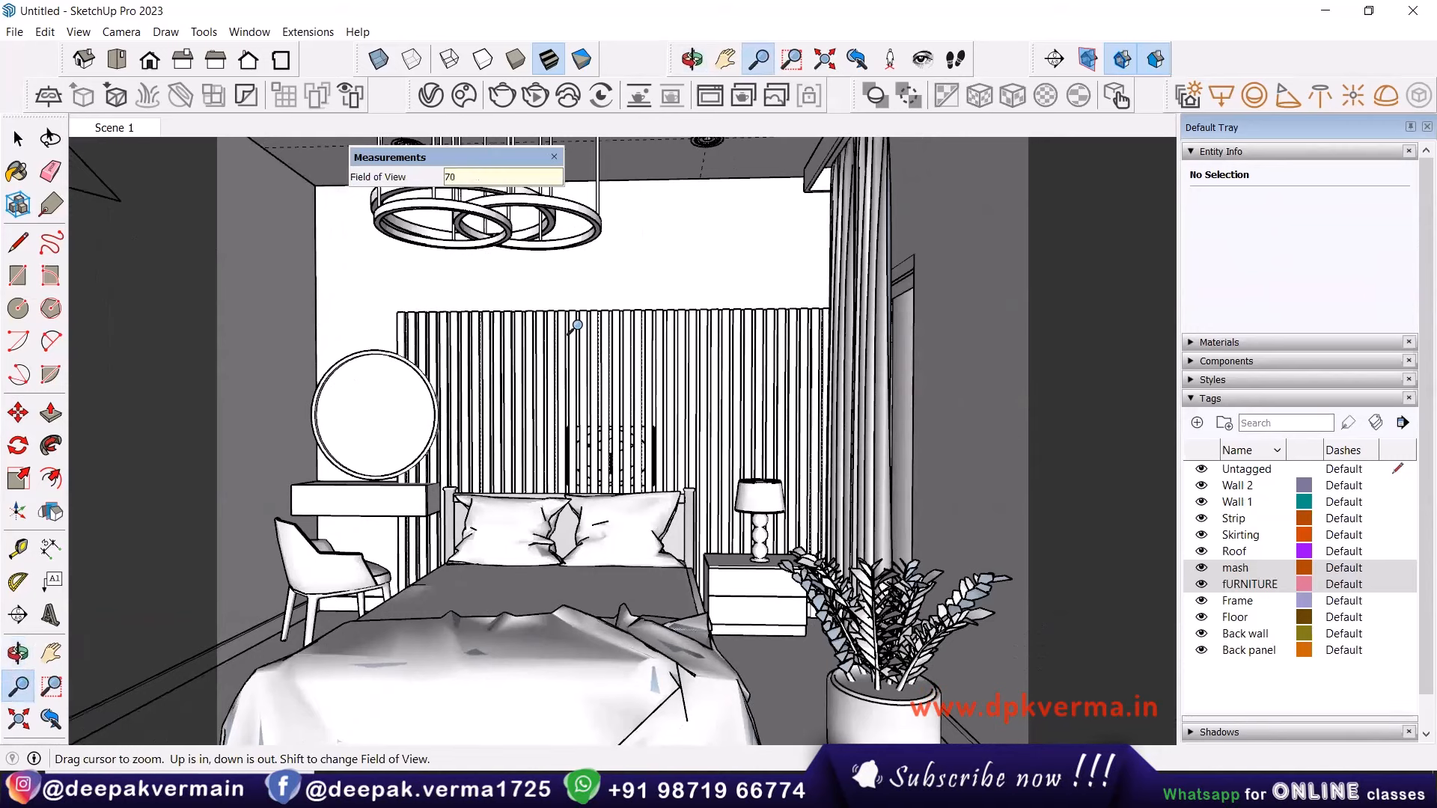
type("0")
key("Return")
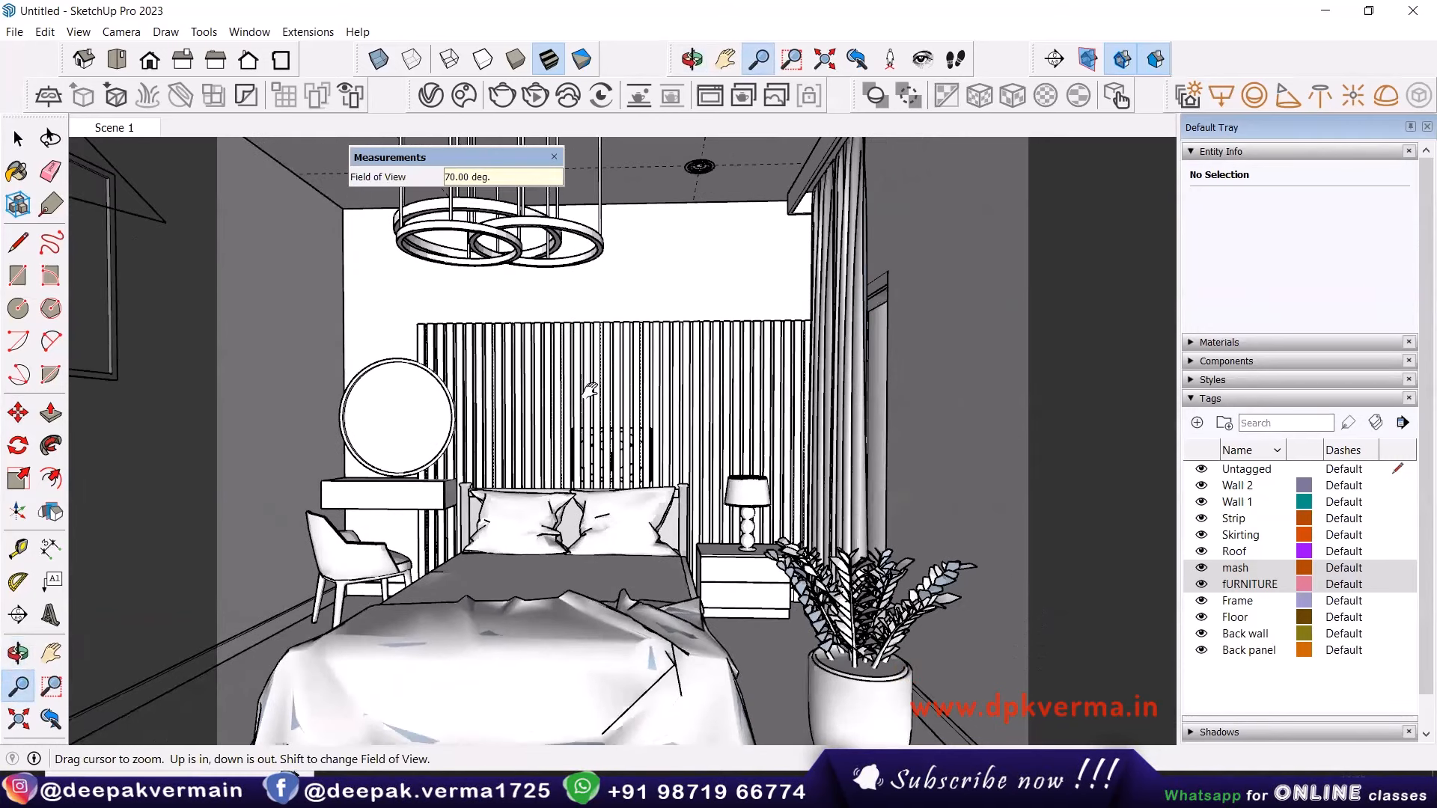
middle_click_drag(592, 390, 617, 358)
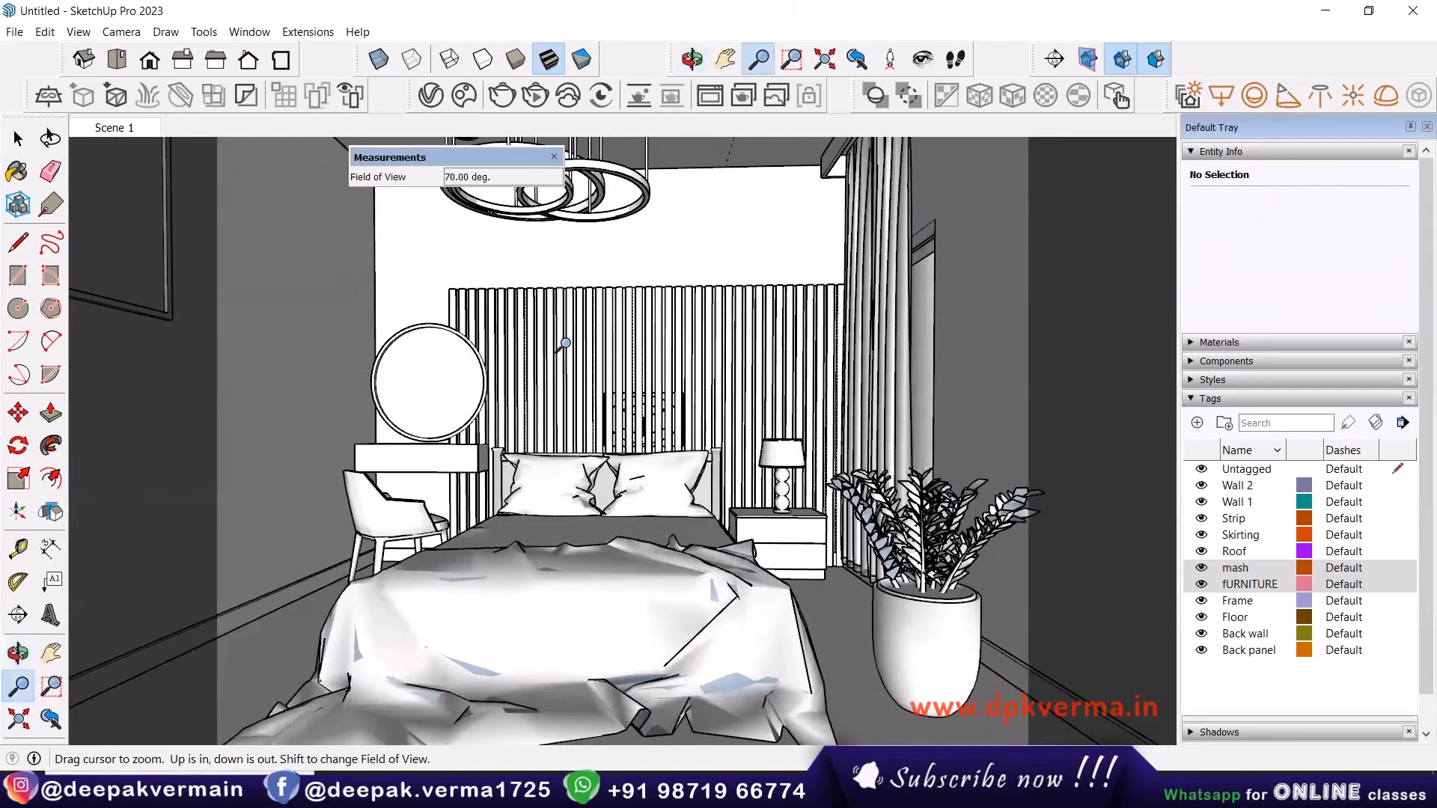
left_click_drag(565, 344, 616, 393)
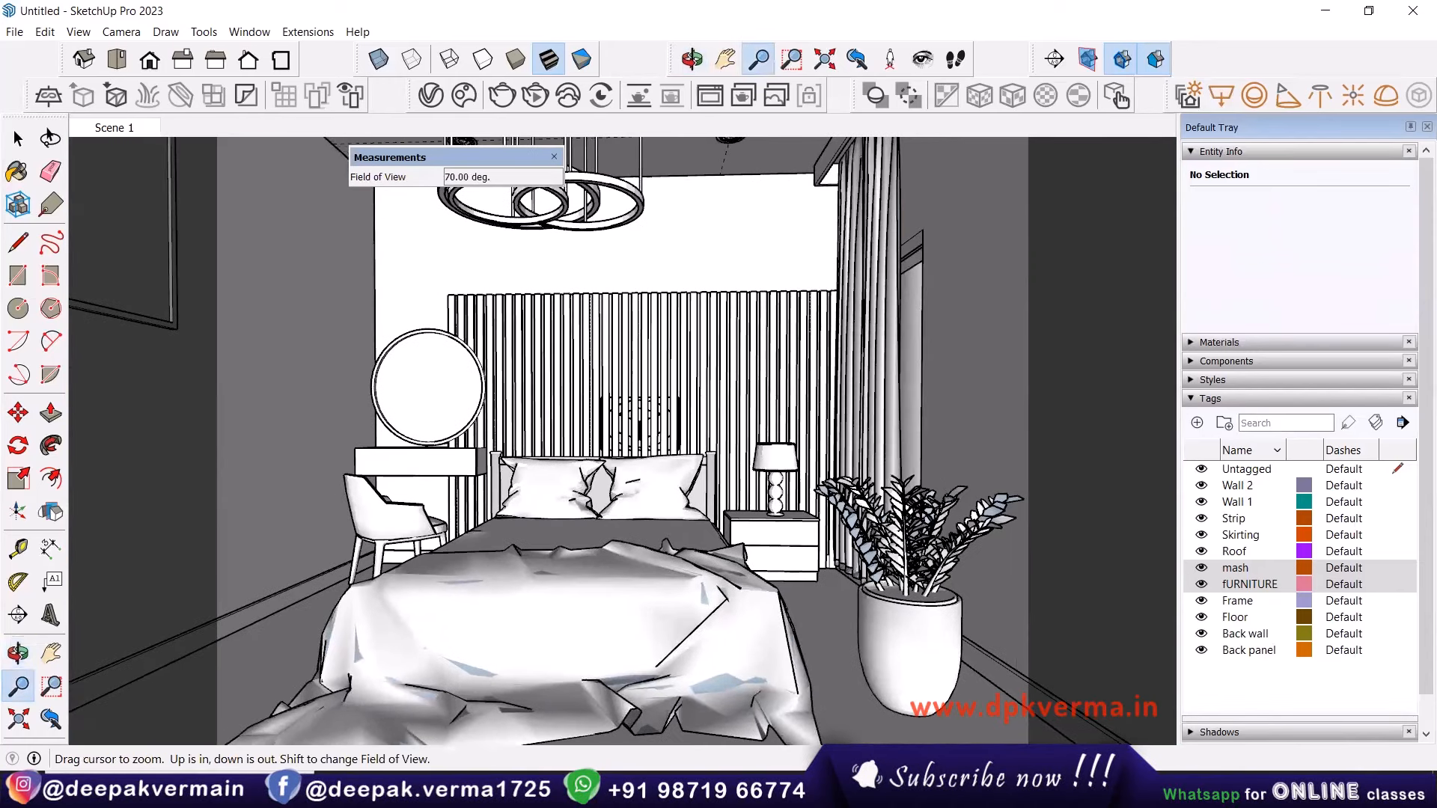
Compare the bedroom framing with the reference photo contemporary-interior-design-for-the-bedroom.jpg.
key("alt+Tab")
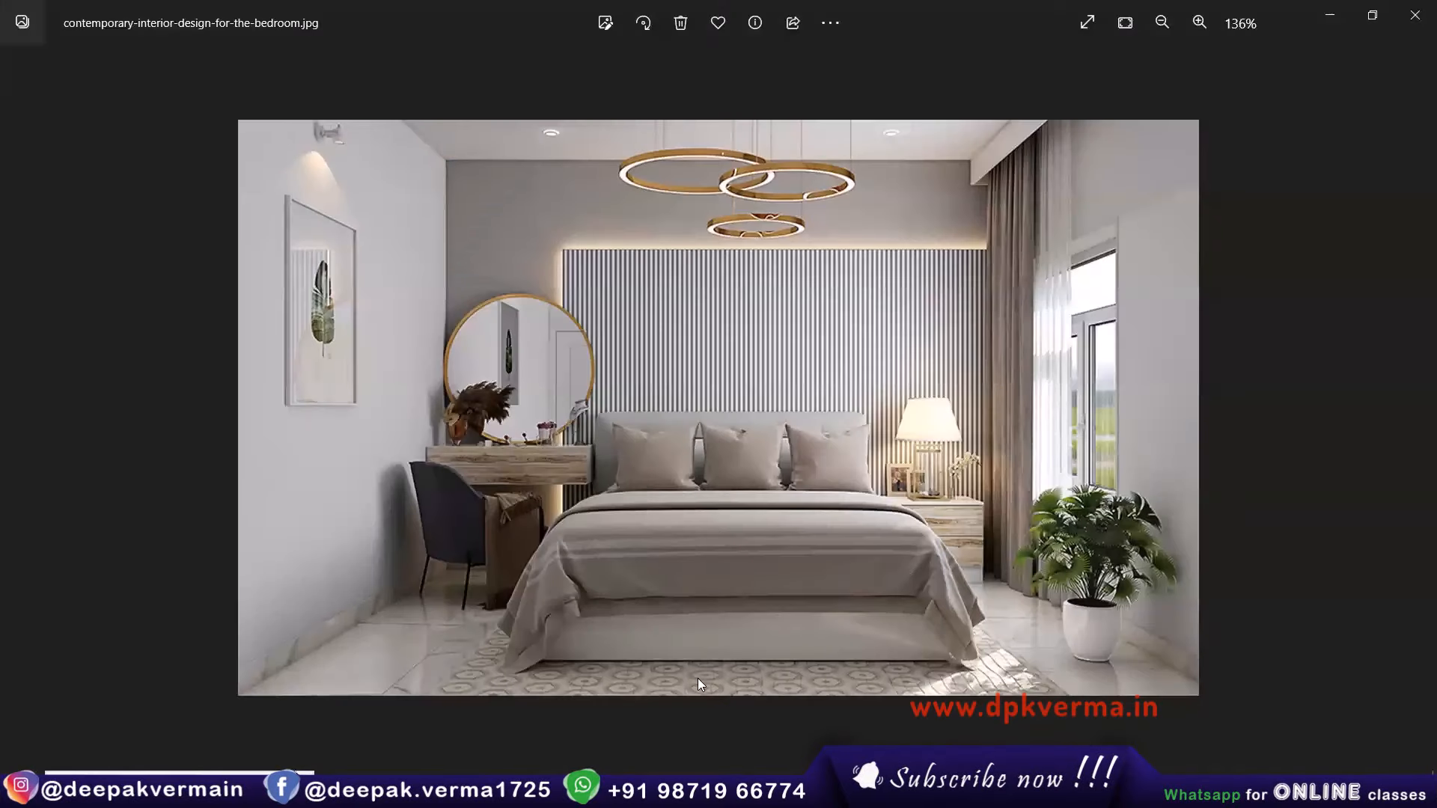
left_click(1329, 15)
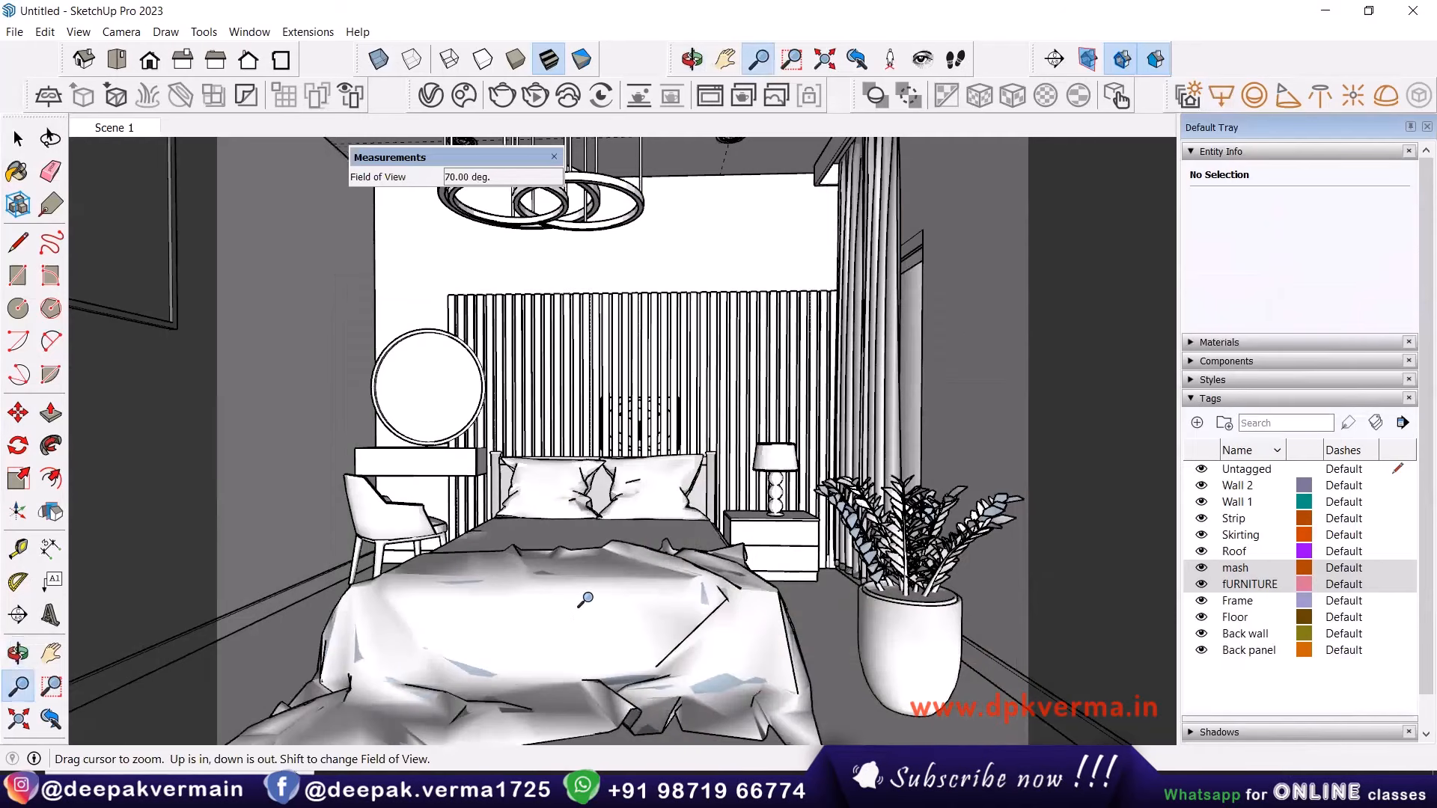
scroll(636, 543, "up", 3)
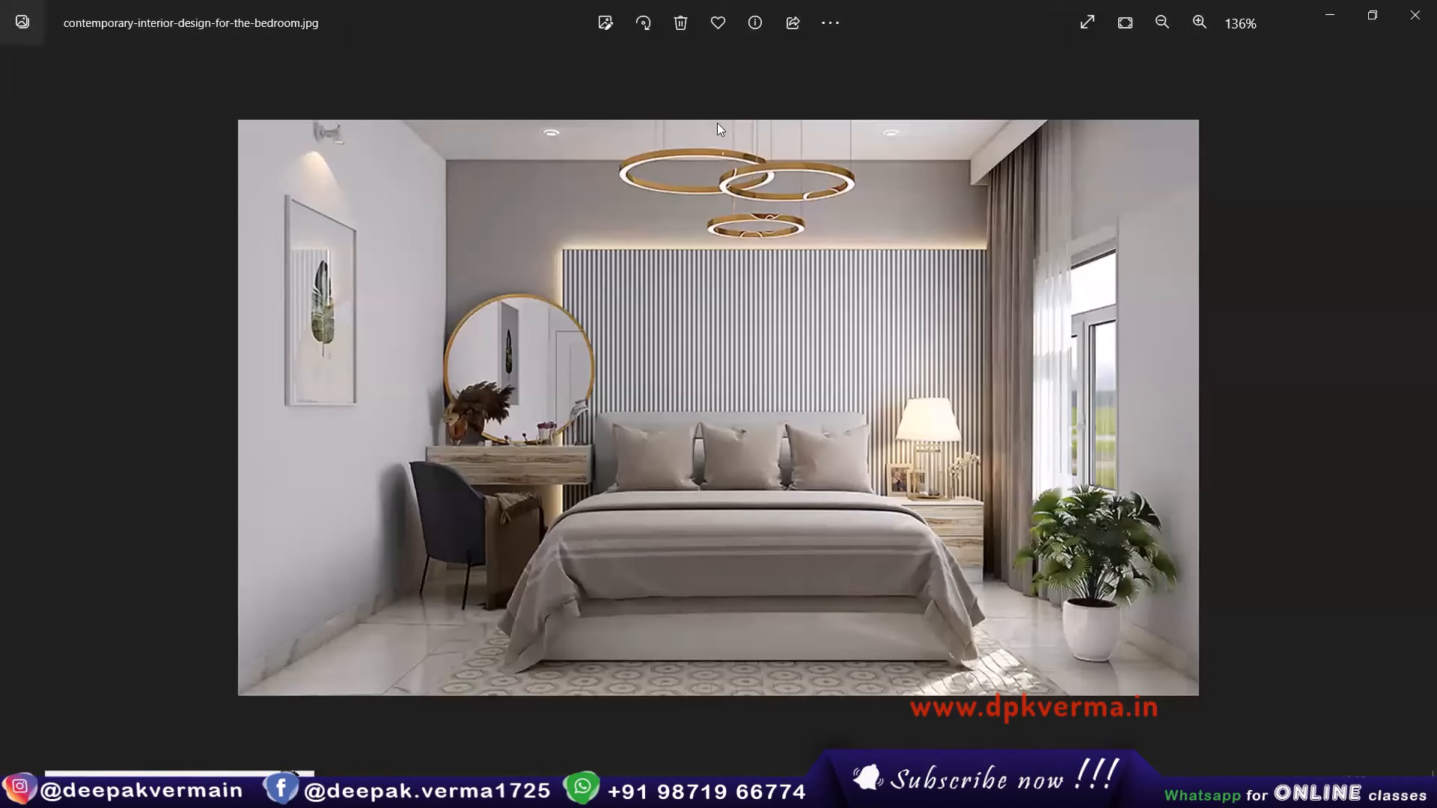
left_click(1332, 13)
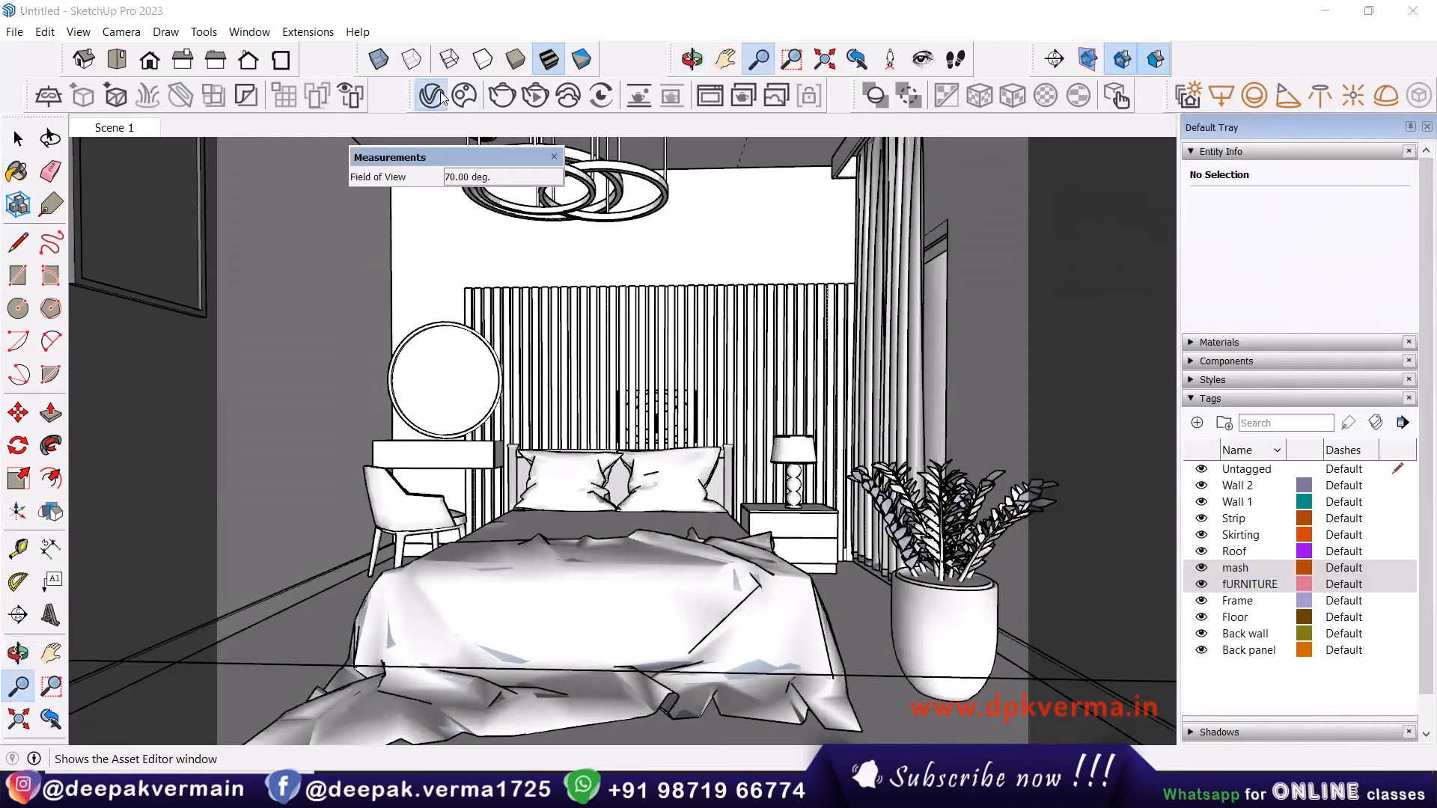
Set the V-Ray render output's aspect ratio to 16:9 - Widescreen.
left_click(431, 95)
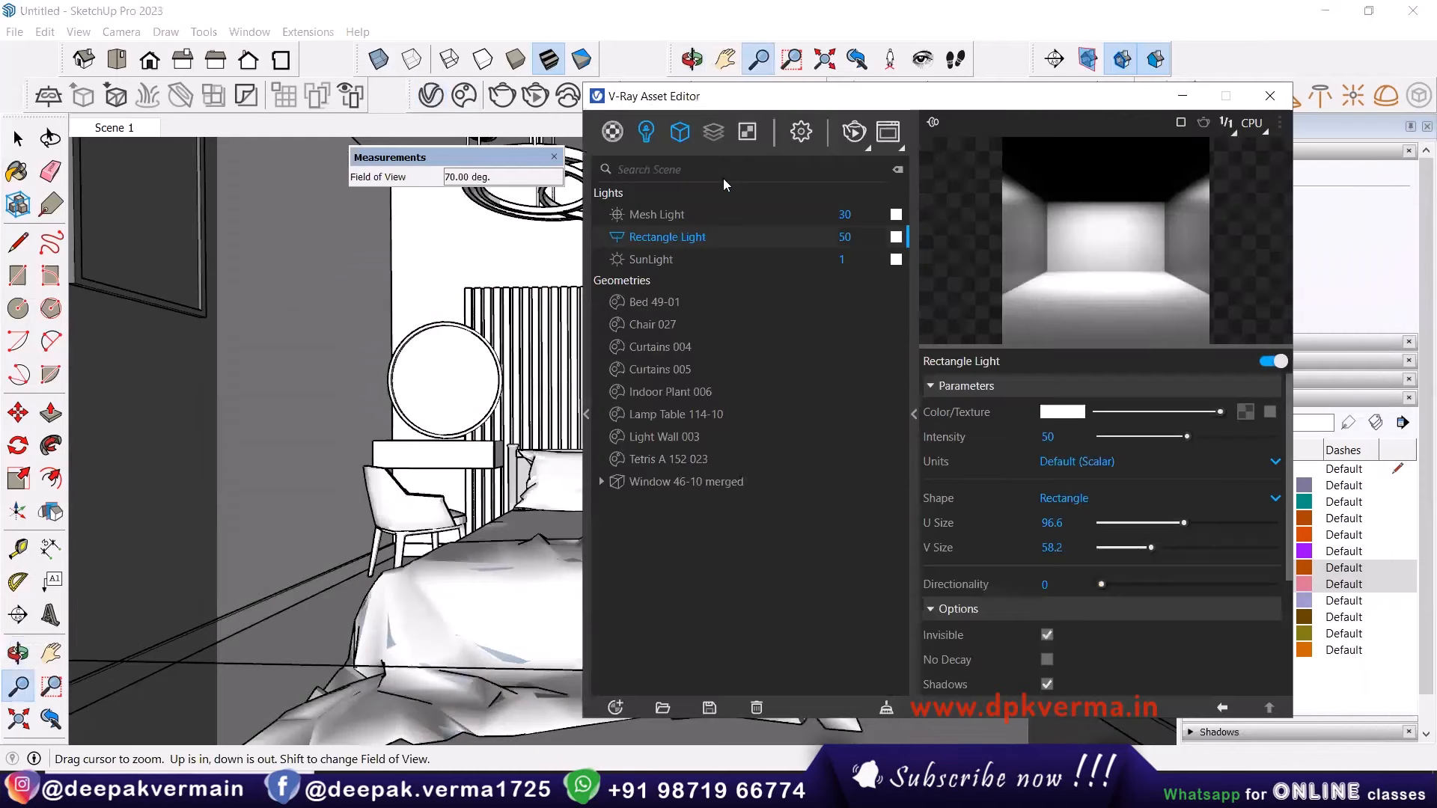
left_click(800, 133)
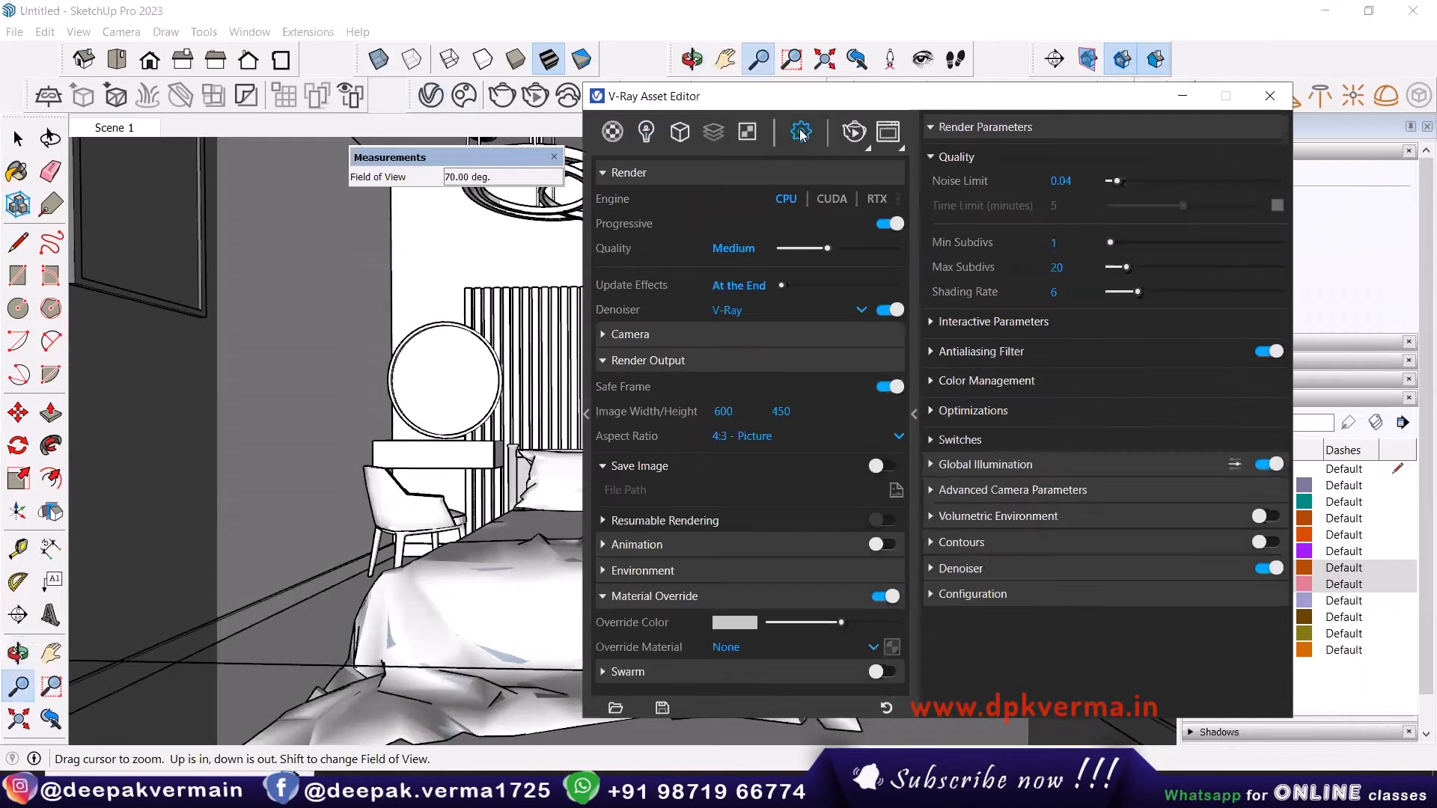
left_click(775, 439)
left_click(766, 457)
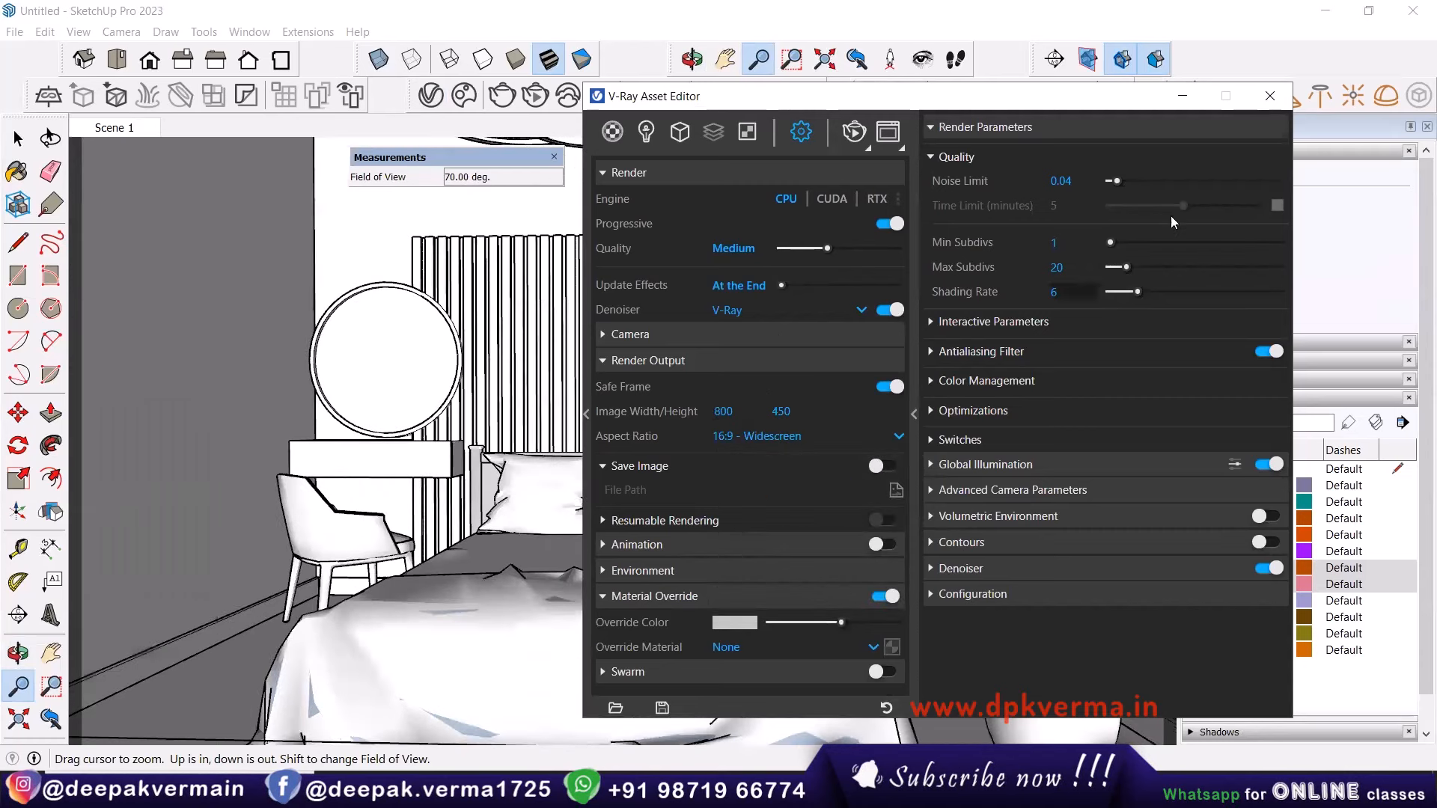
left_click(1270, 96)
Delete the saved Scene 1.
scroll(598, 442, "down", 3)
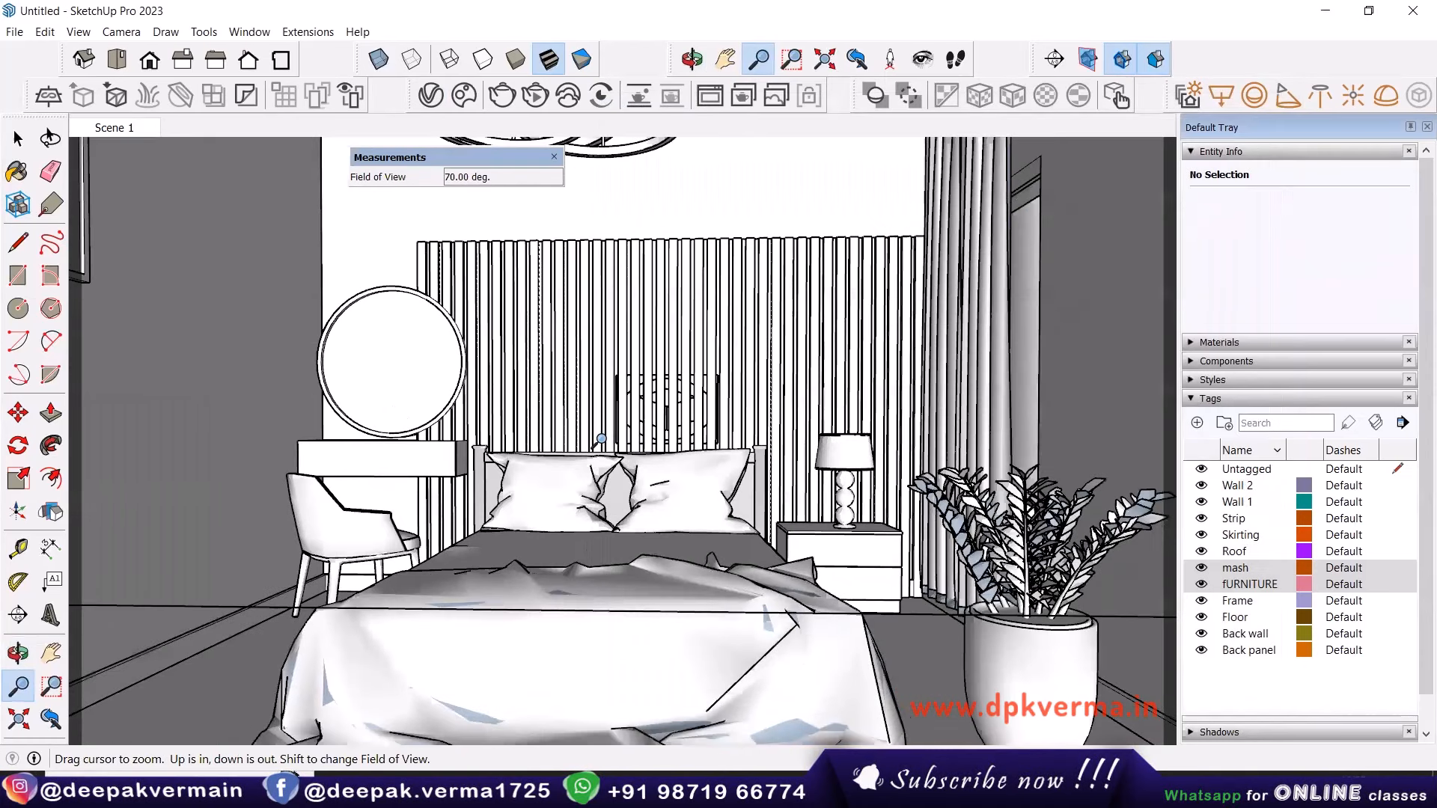
scroll(601, 405, "up", 2)
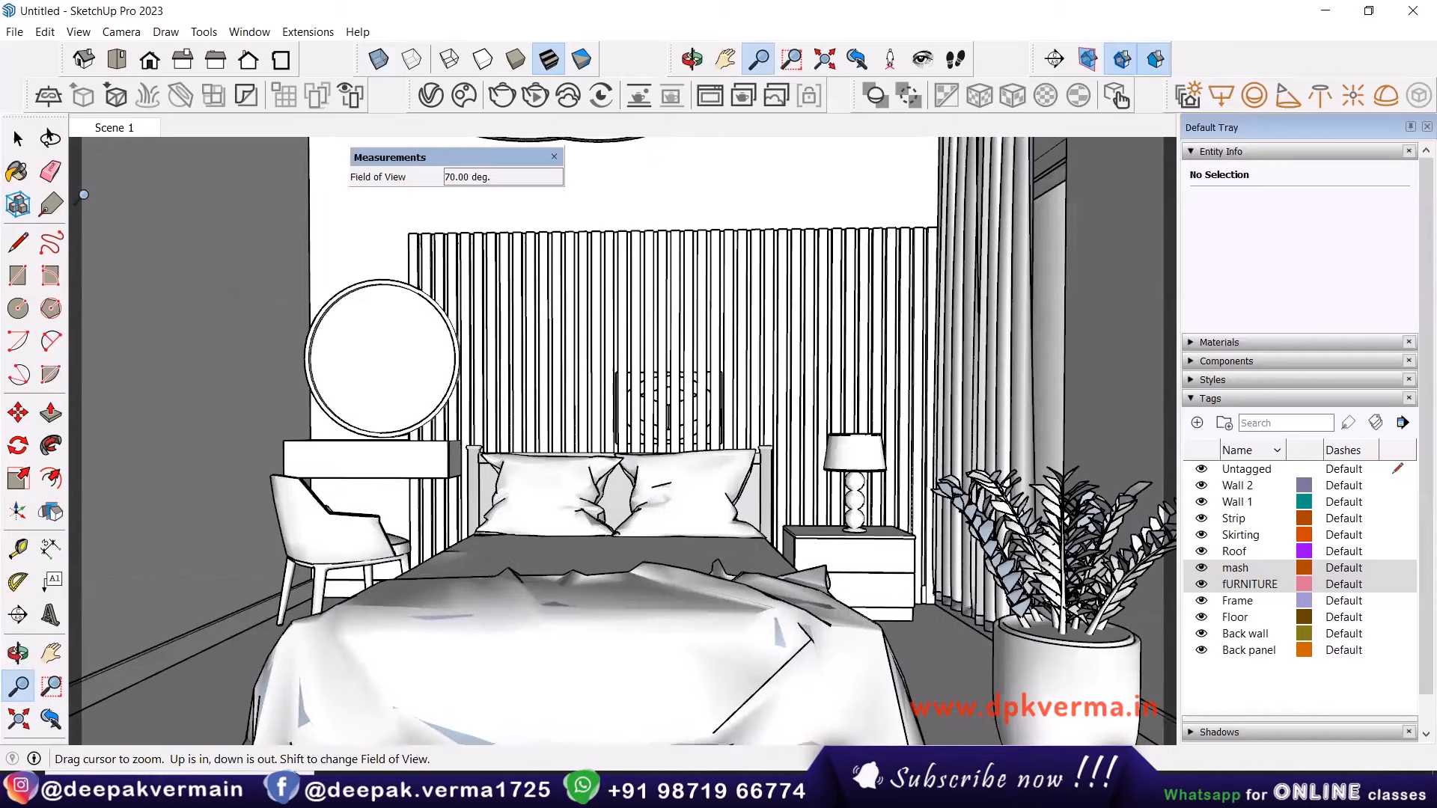
left_click(18, 653)
scroll(628, 395, "down", 6)
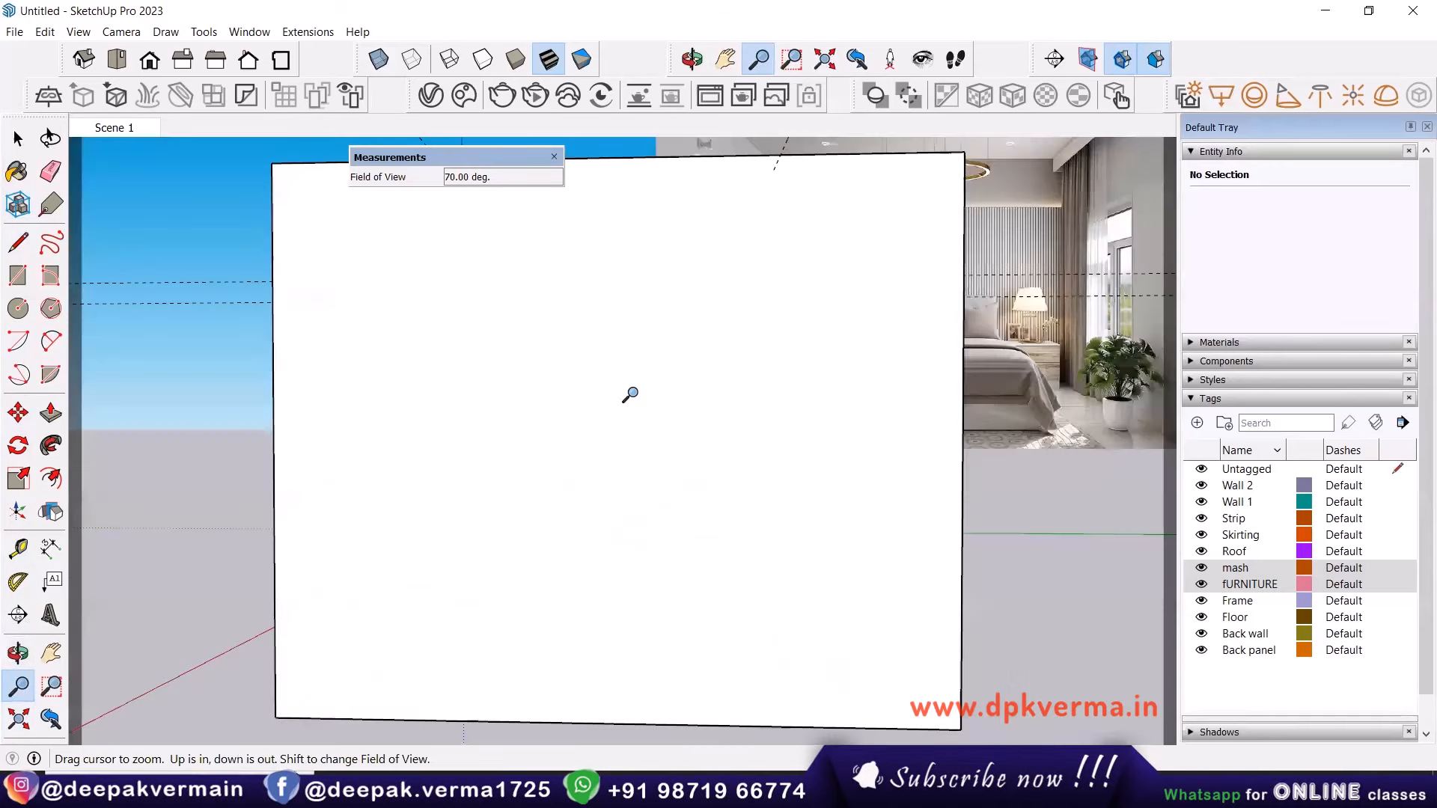
key("space")
left_click(762, 505)
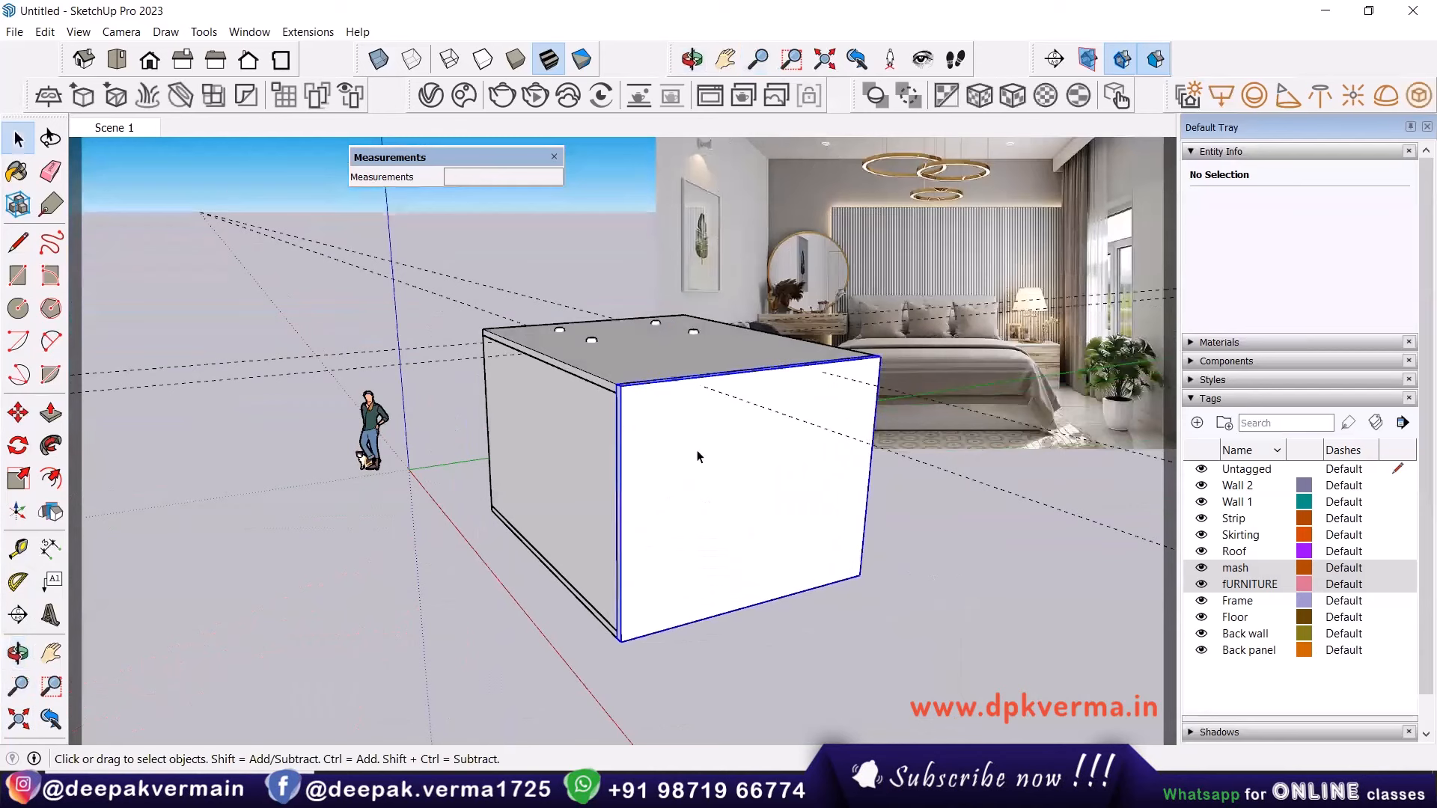
right_click(138, 128)
left_click(185, 237)
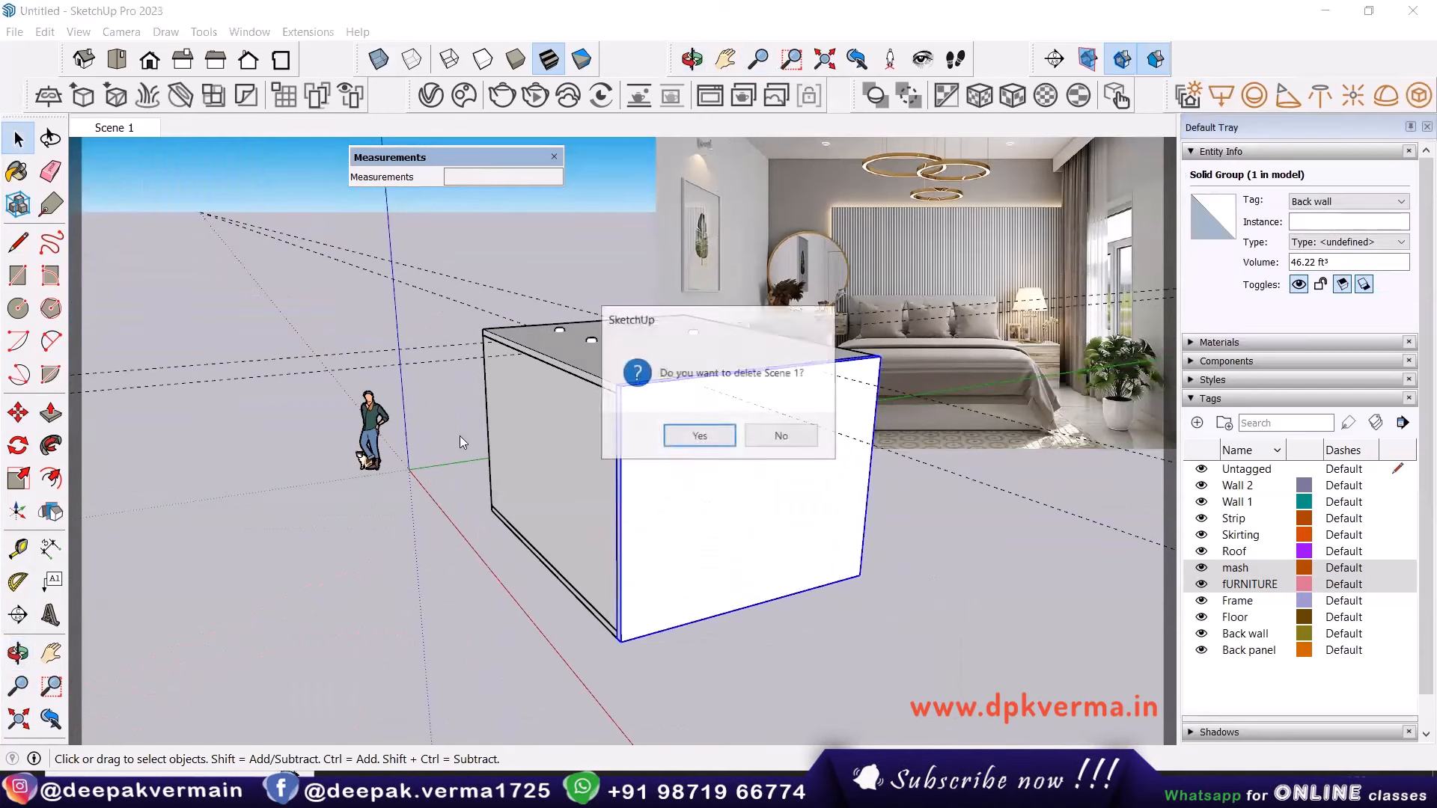
left_click(698, 435)
Place a section plane on the wall that closes the room's front.
left_click(901, 604)
scroll(815, 524, "down", 1)
middle_click_drag(788, 518, 622, 484, "shift")
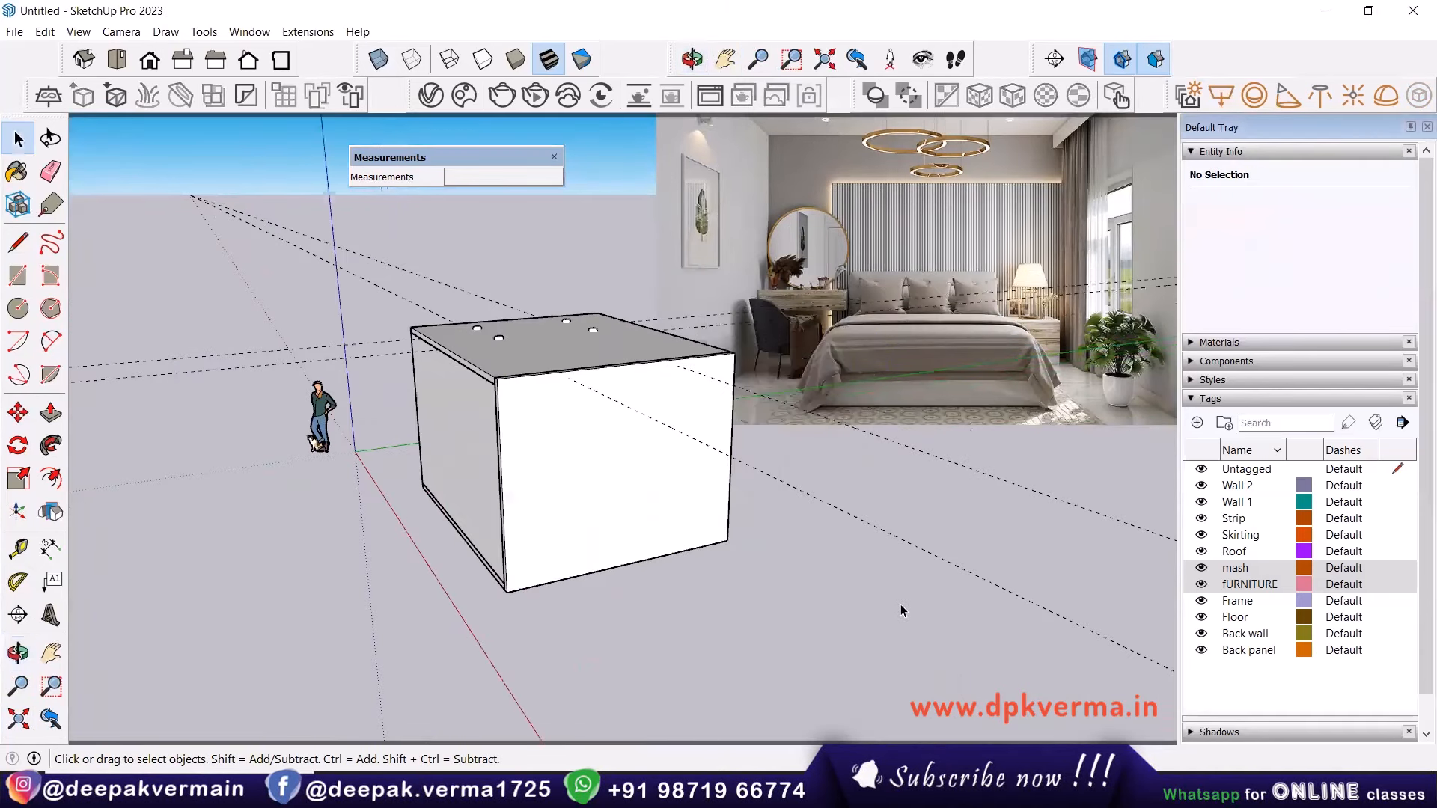
left_click(1054, 60)
left_click(614, 475)
left_click(829, 449)
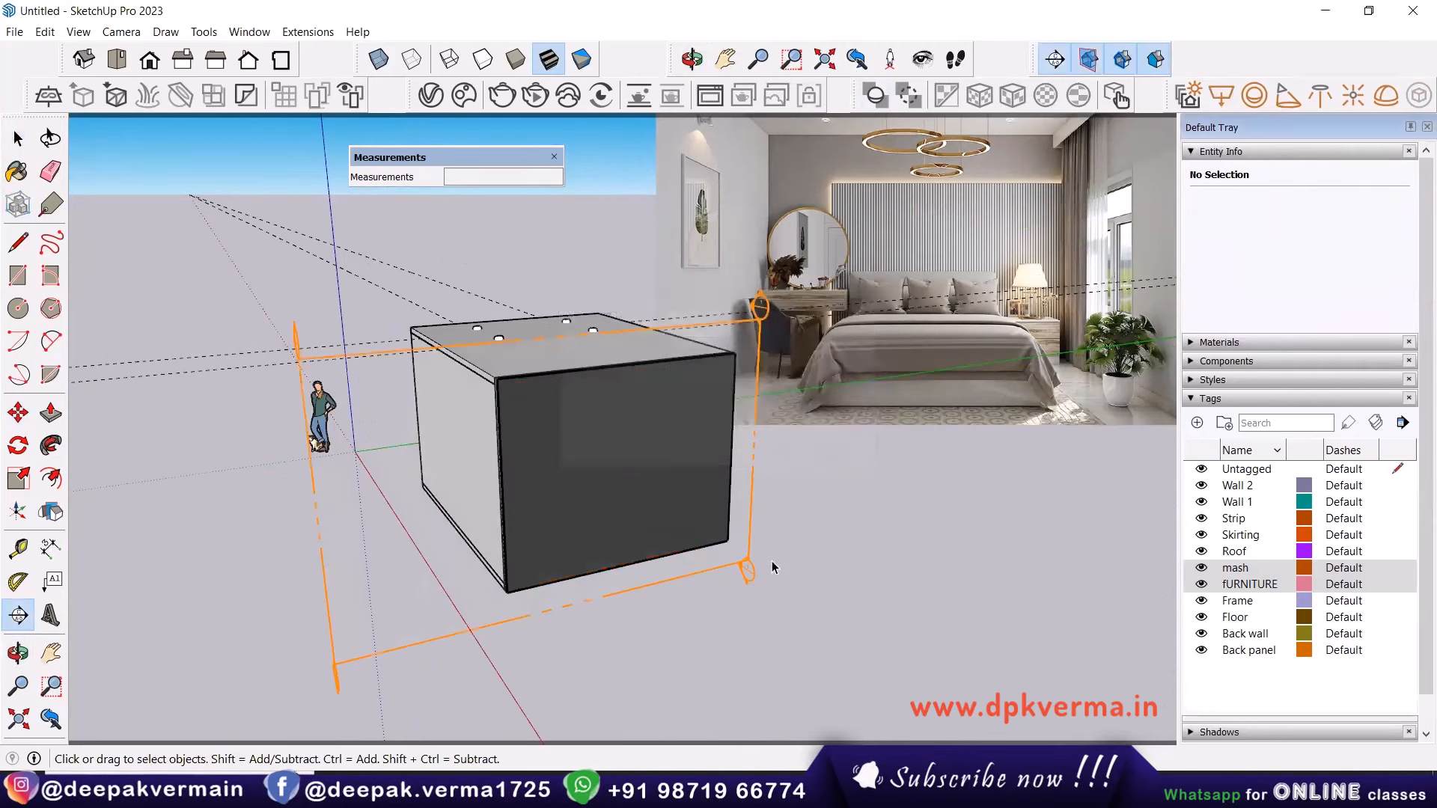
Move the section plane slightly into the room so that it cuts through the front wall and exposes the interior.
left_click(747, 572)
key("m")
left_click(747, 571)
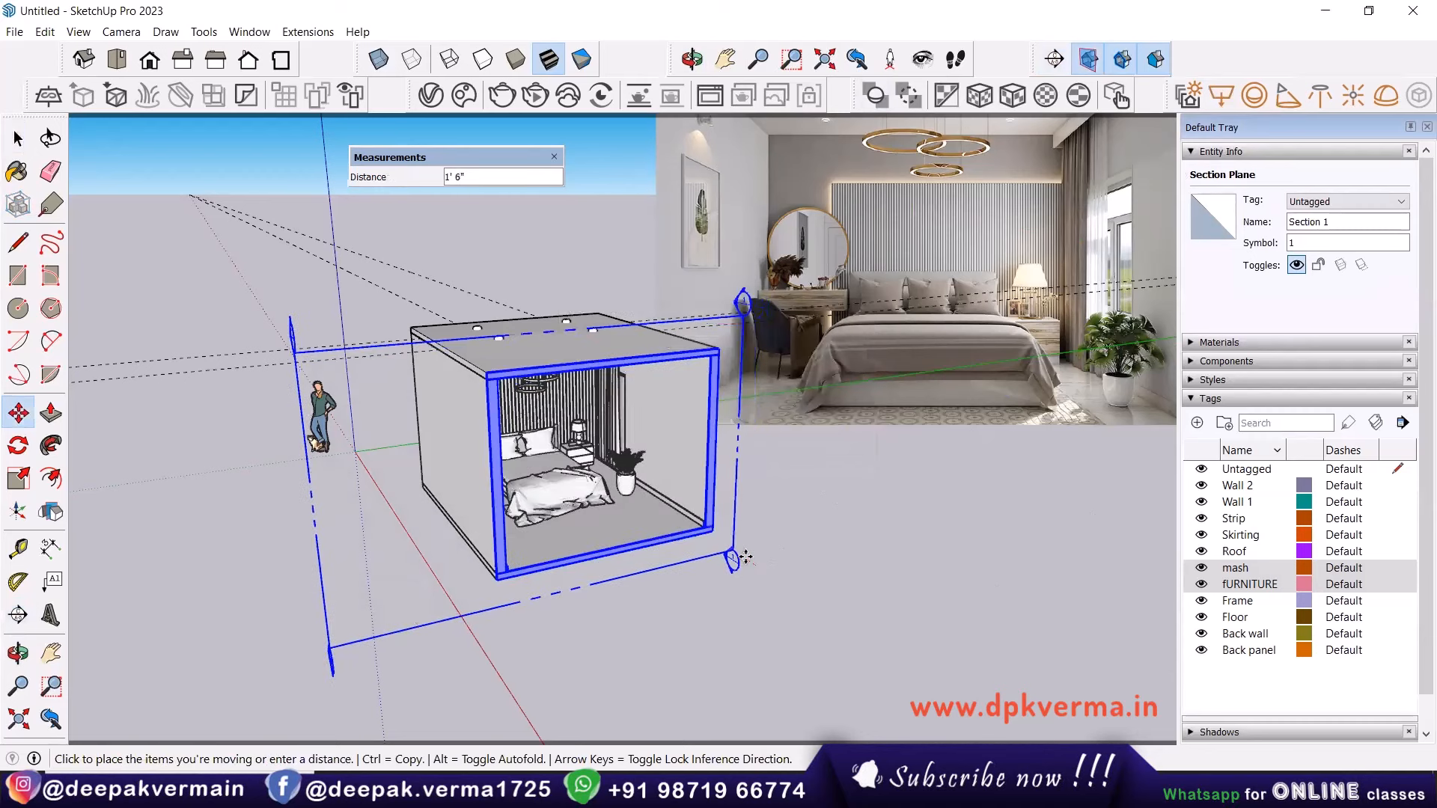
left_click(750, 563)
key("space")
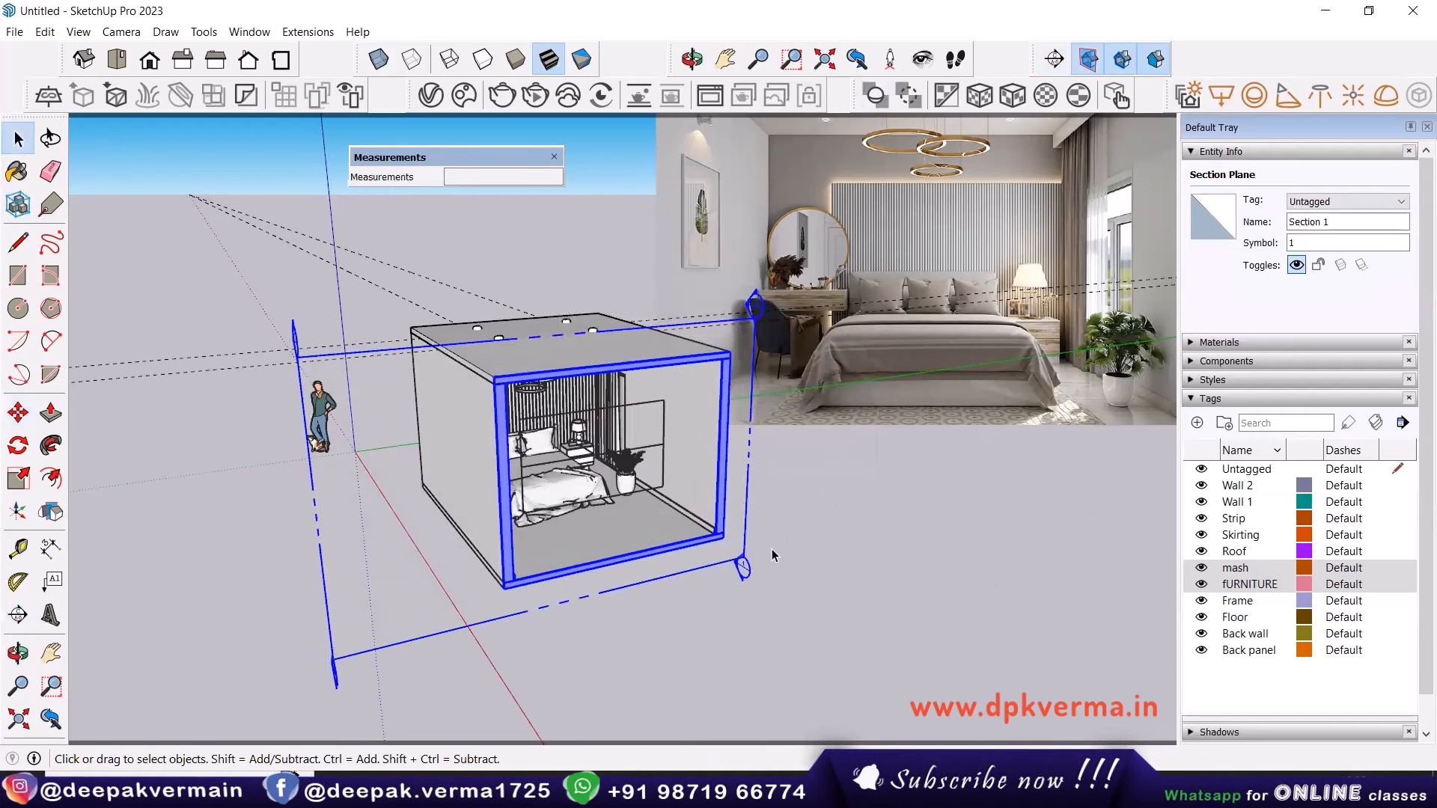
Frame the bedroom through the section cut, centred on the bed wall with the wall frame and plant in view.
middle_click_drag(772, 553, 530, 449)
scroll(586, 460, "up", 4)
scroll(585, 466, "up", 3)
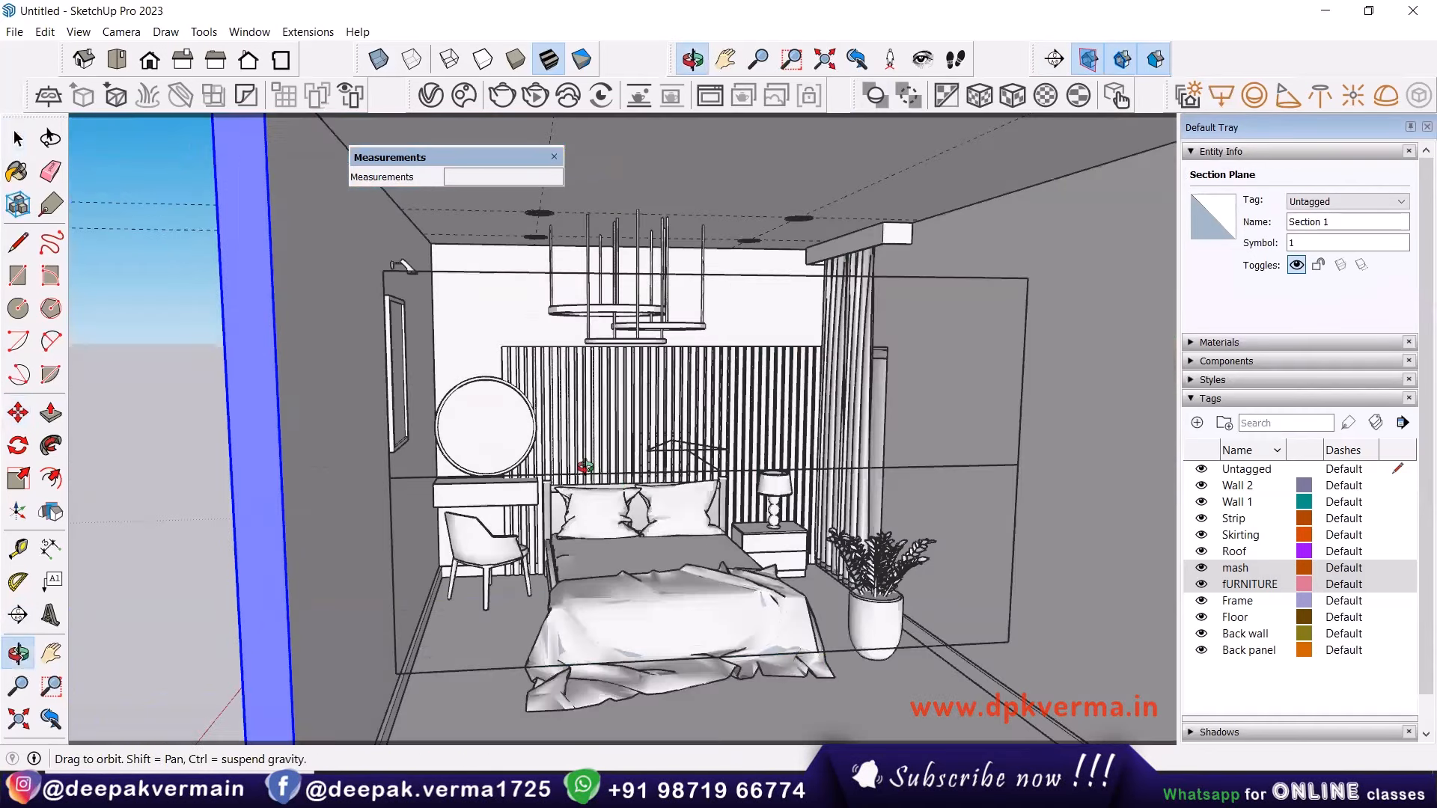
scroll(599, 499, "up", 2)
middle_click_drag(599, 497, 574, 517)
scroll(566, 516, "up", 1)
scroll(566, 517, "down", 1)
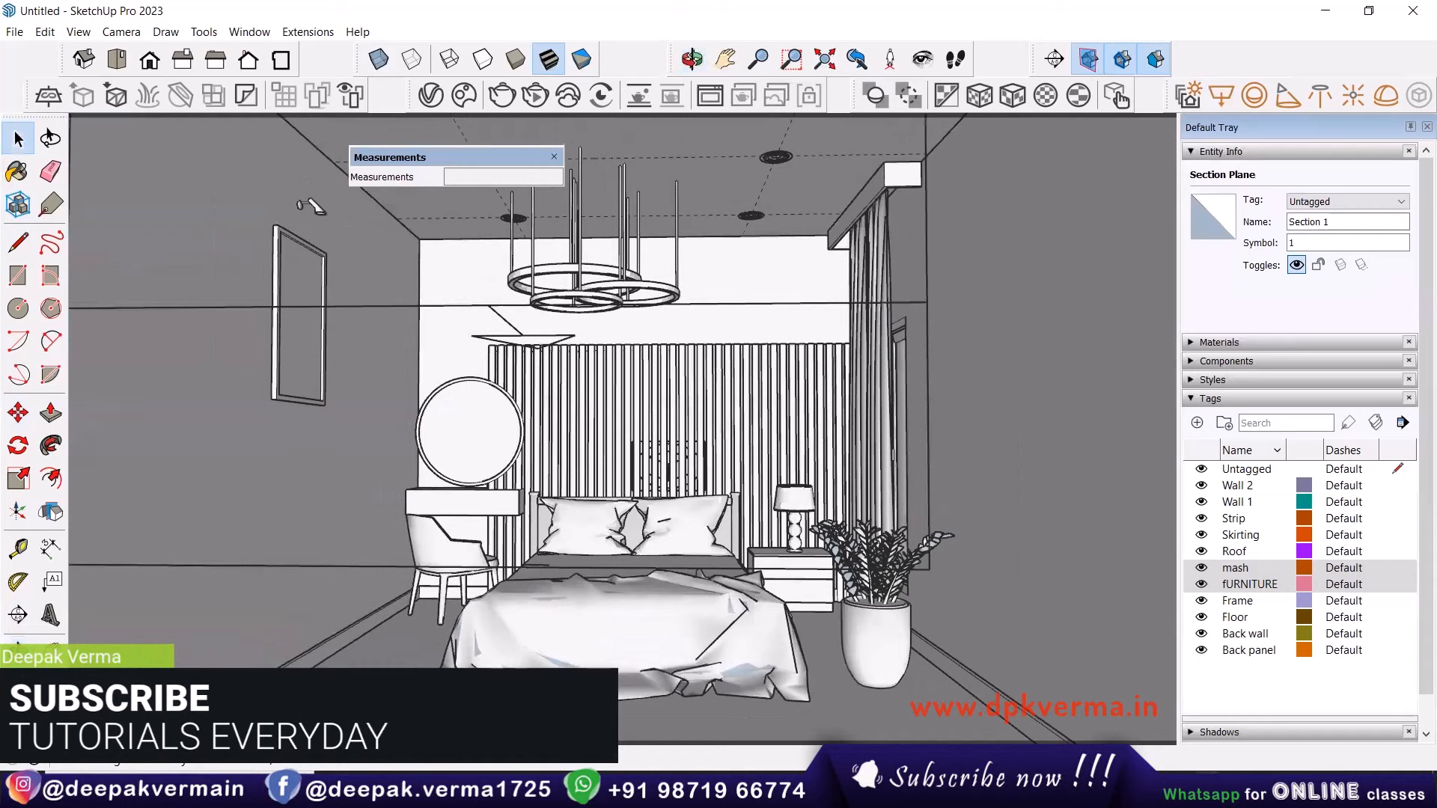
key("z")
left_click_drag(571, 458, 566, 432)
middle_click_drag(566, 432, 566, 397, "shift")
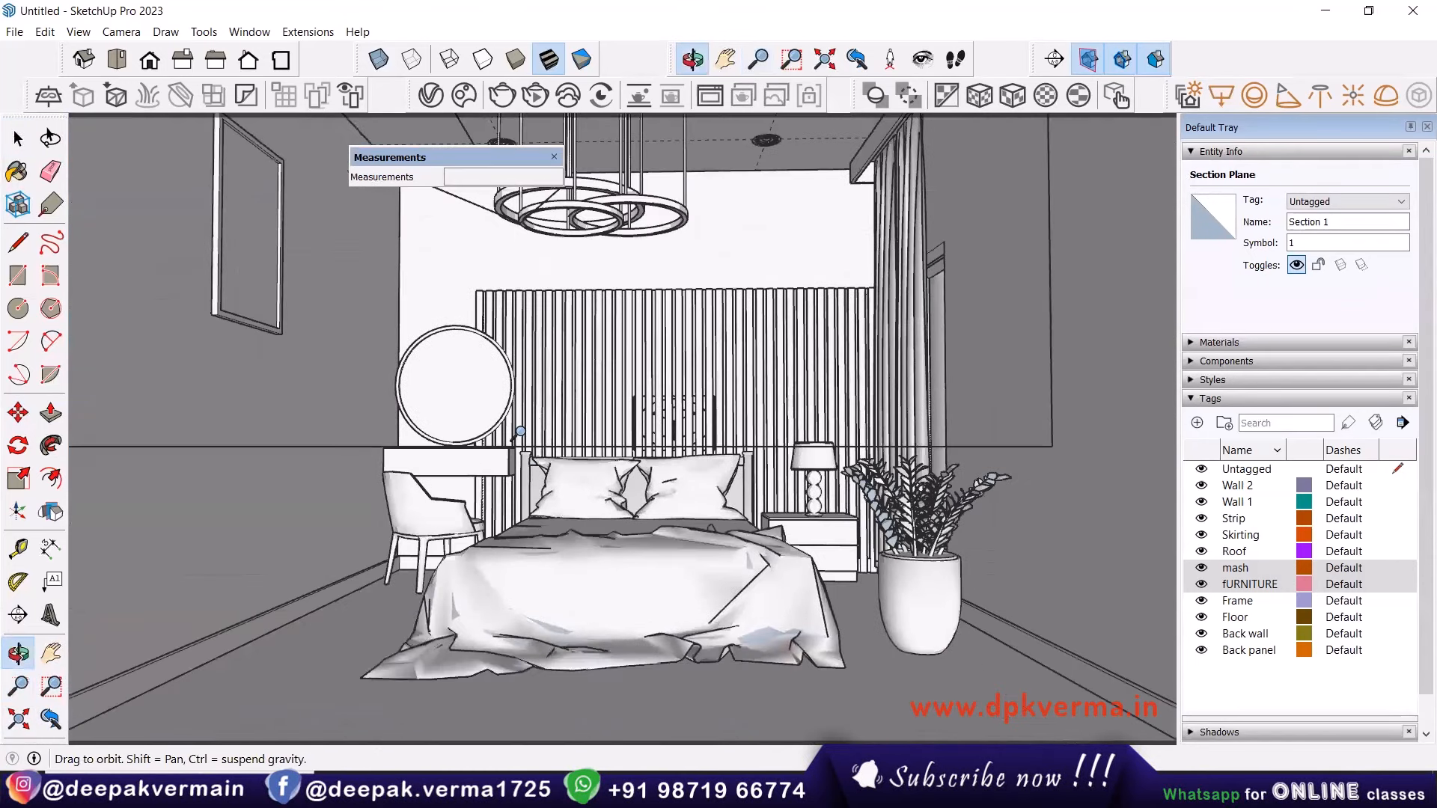
scroll(518, 430, "up", 1)
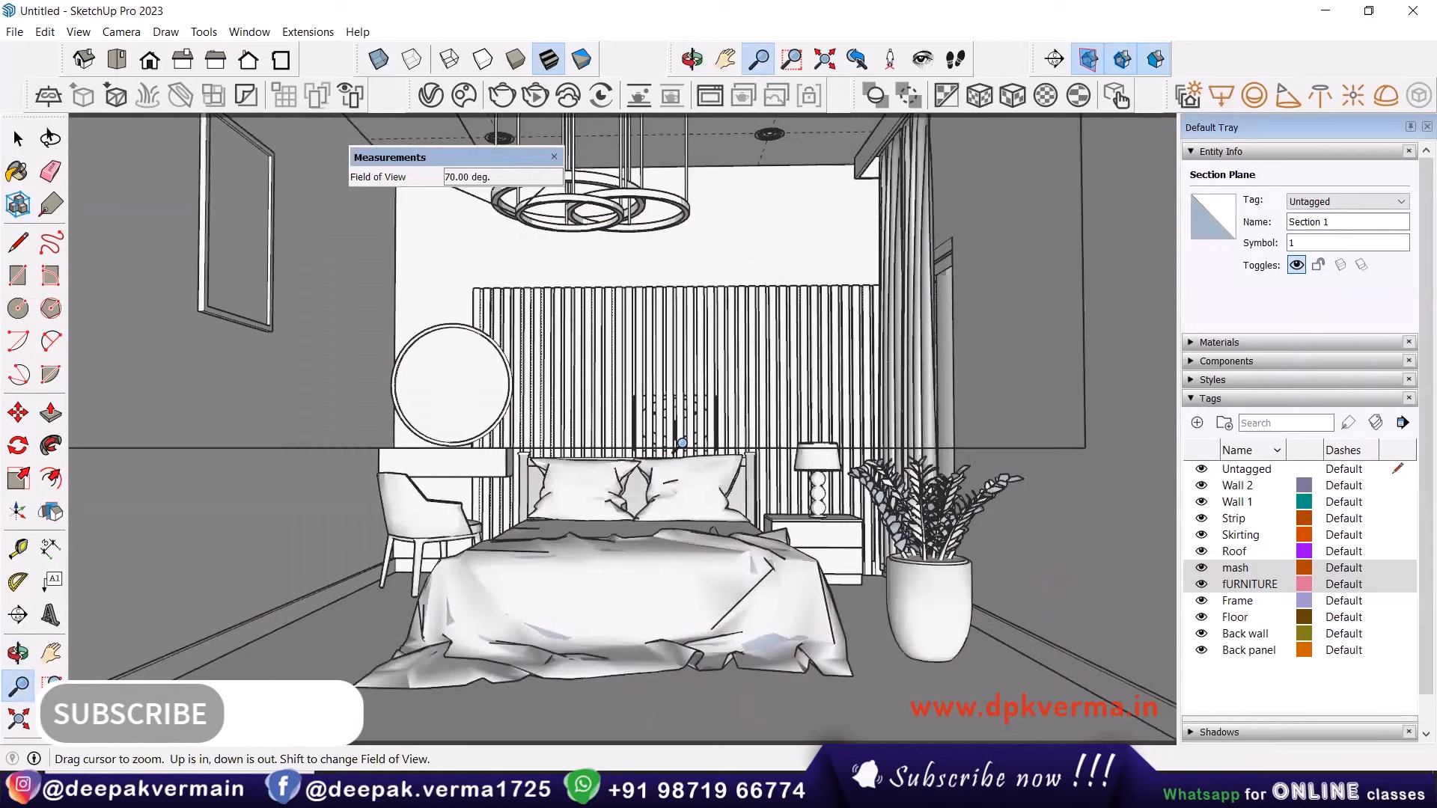
Save the current bed-wall view through the section cut as a new scene.
middle_click_drag(683, 443, 689, 433)
left_click(78, 32)
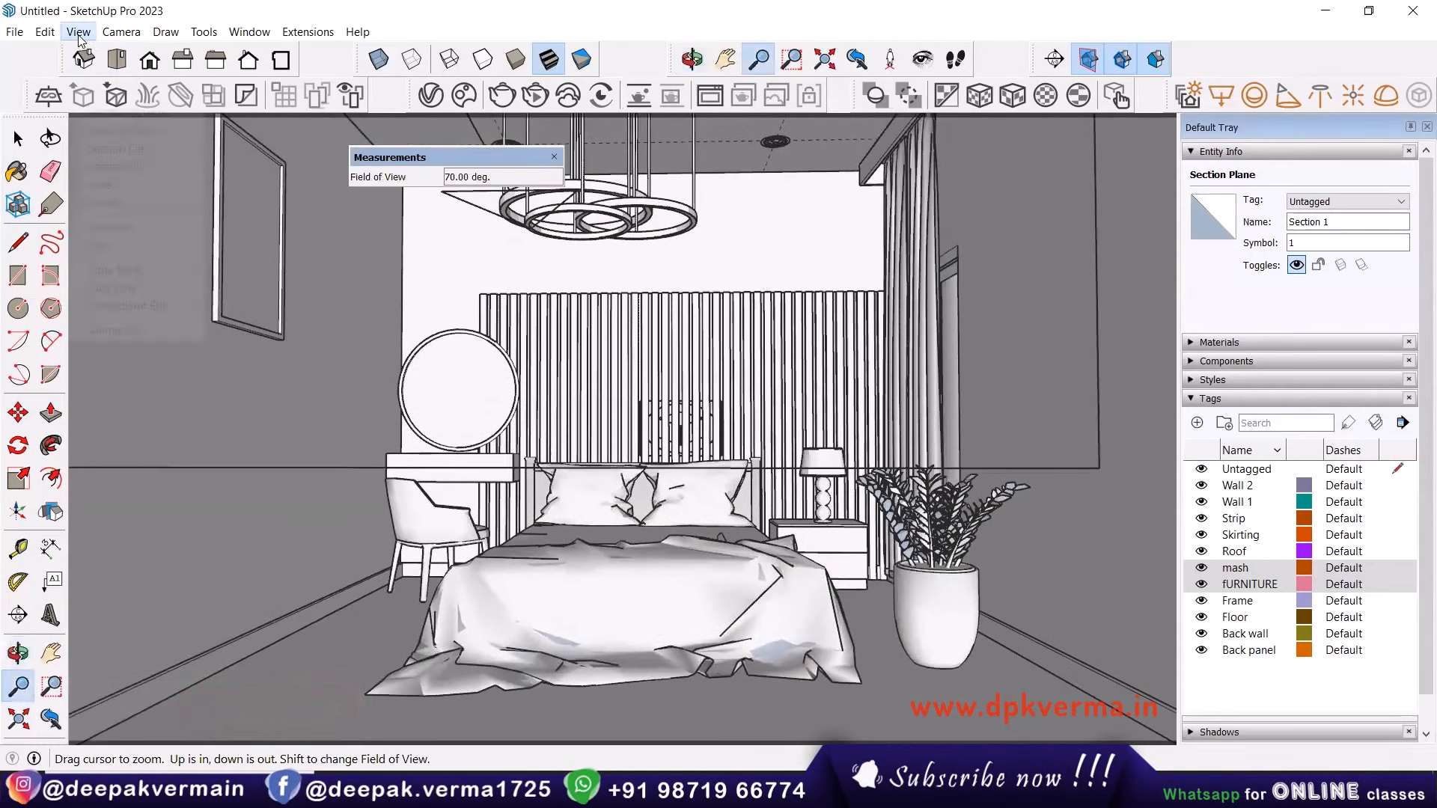
mouse_move(155, 329)
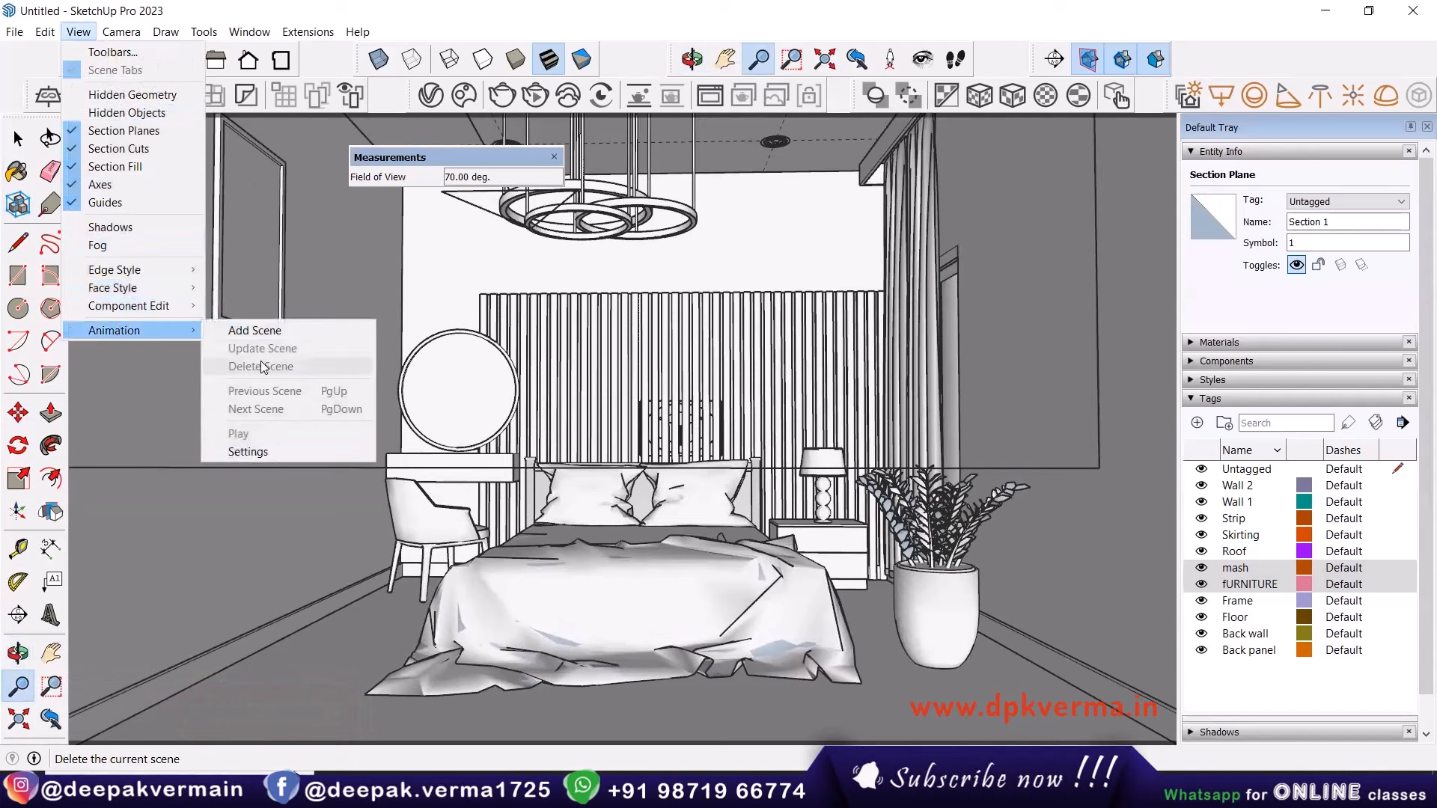
left_click(256, 330)
left_click(725, 475)
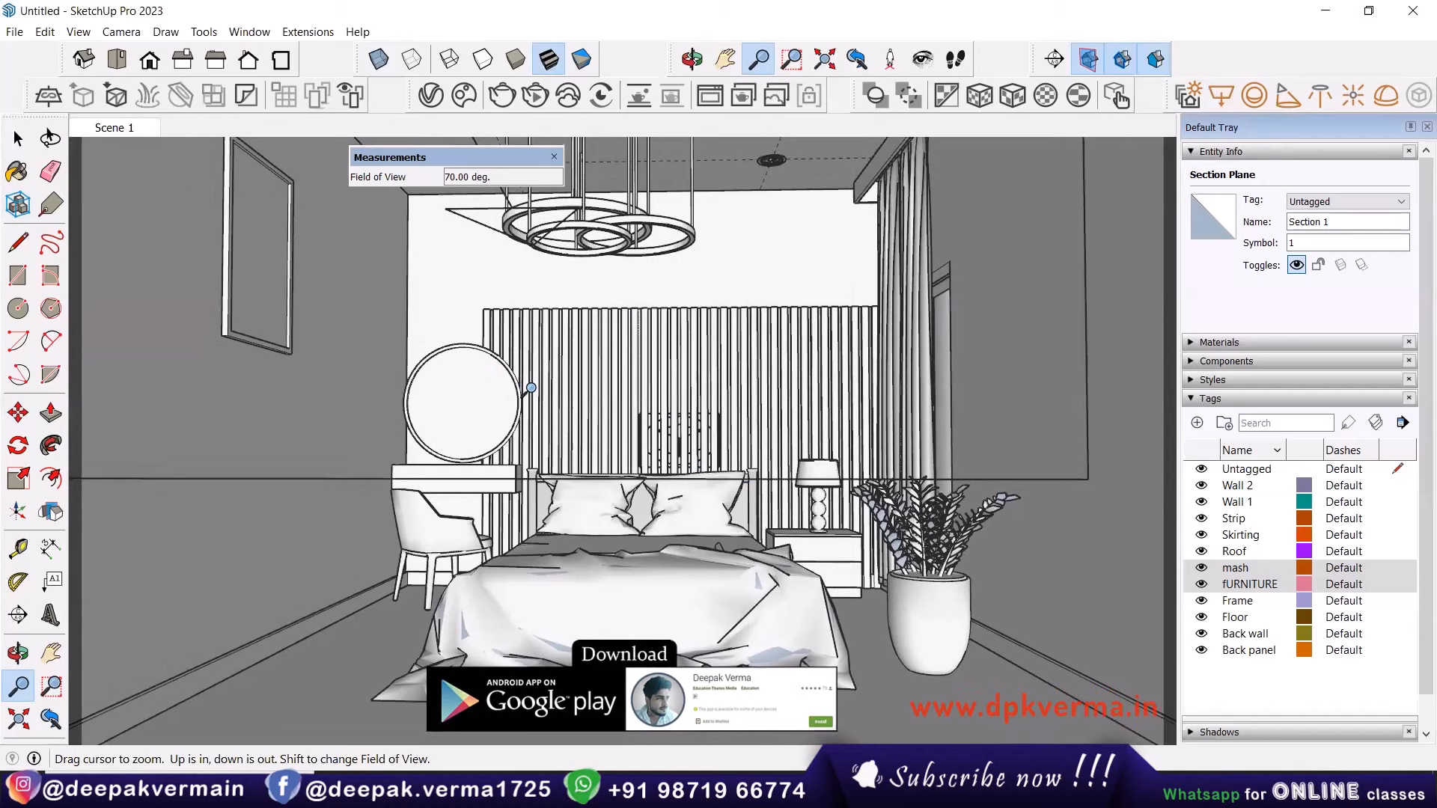
Switch the bedroom view to Two-Point Perspective, reframe it slightly and update Scene 1 with it.
left_click(117, 32)
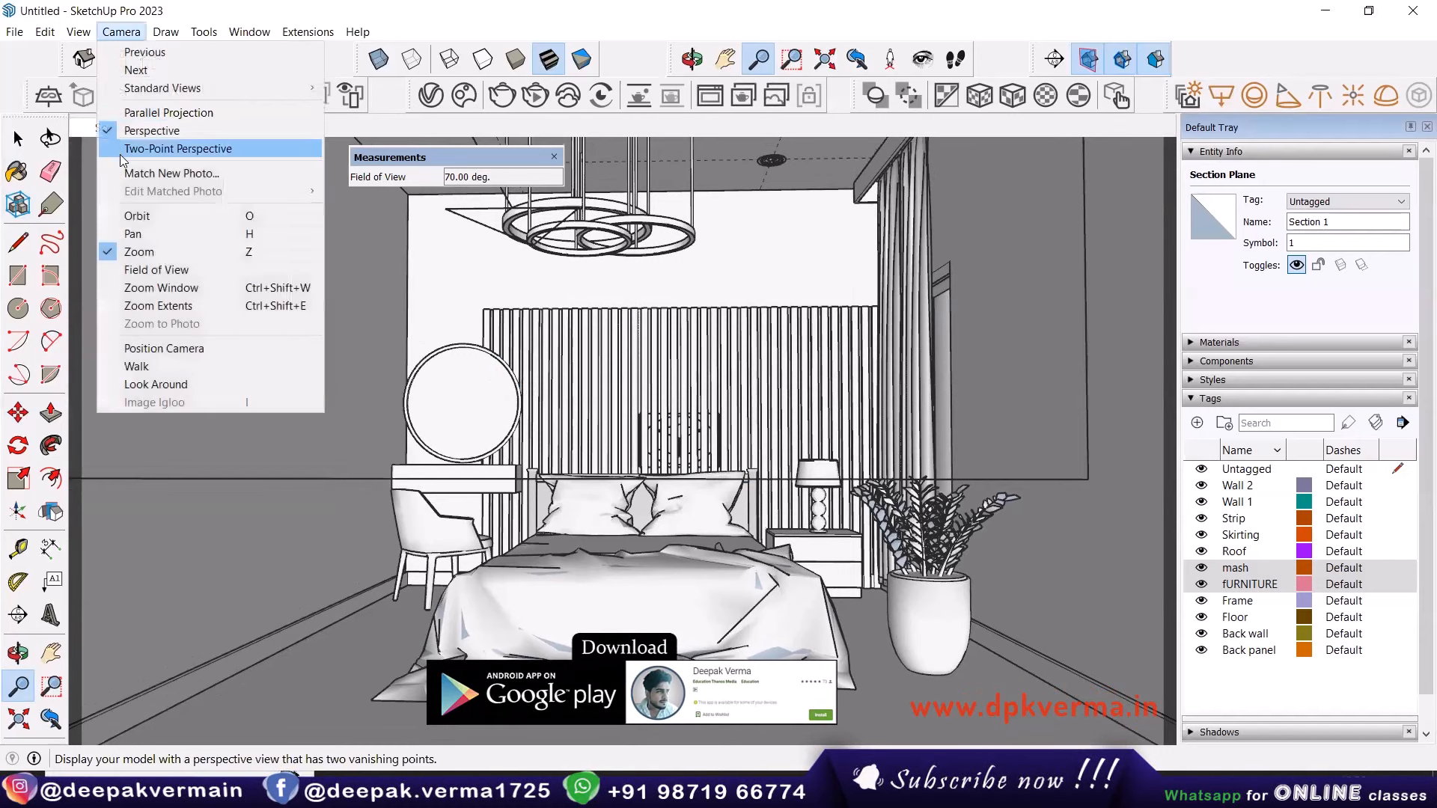
left_click(126, 145)
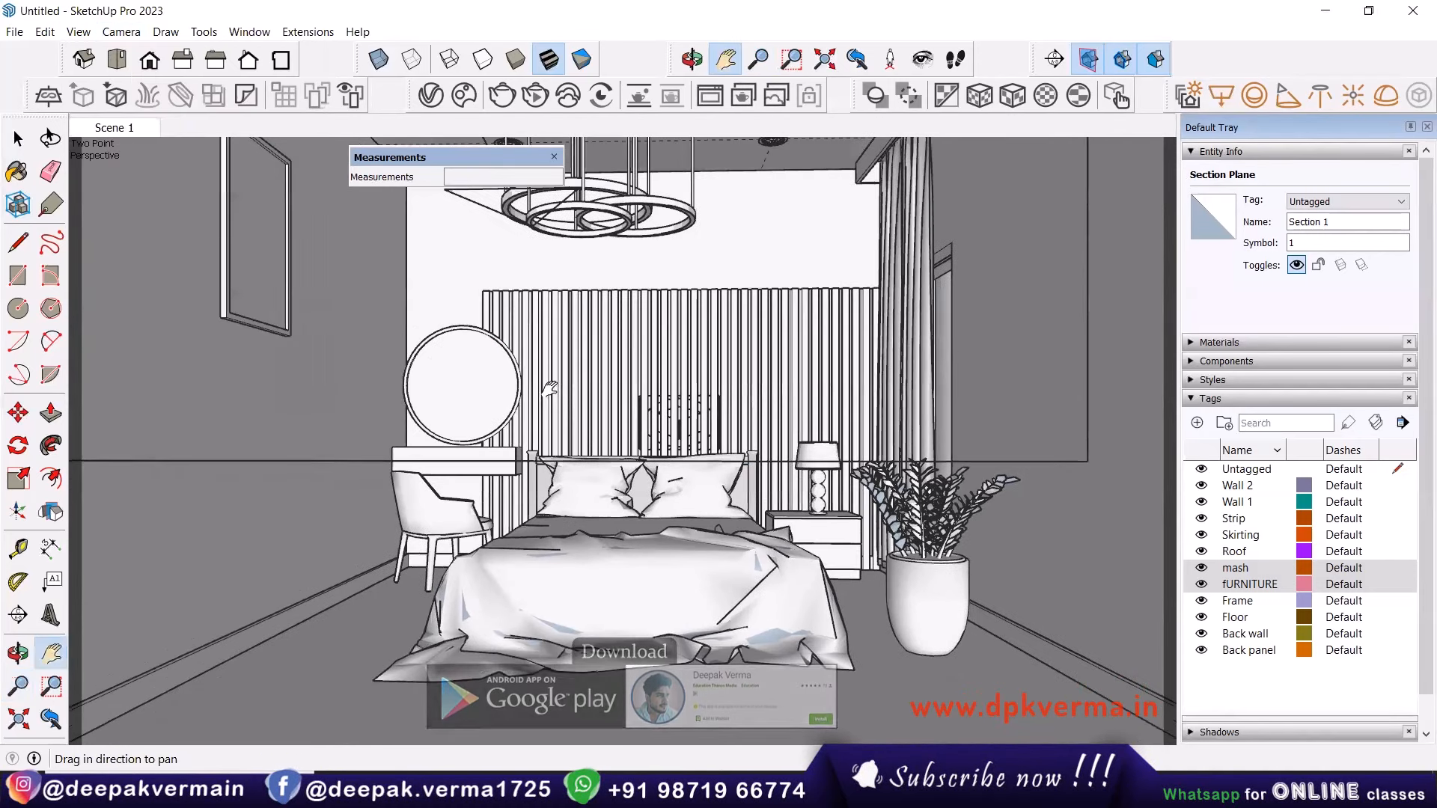
middle_click_drag(399, 280, 409, 280)
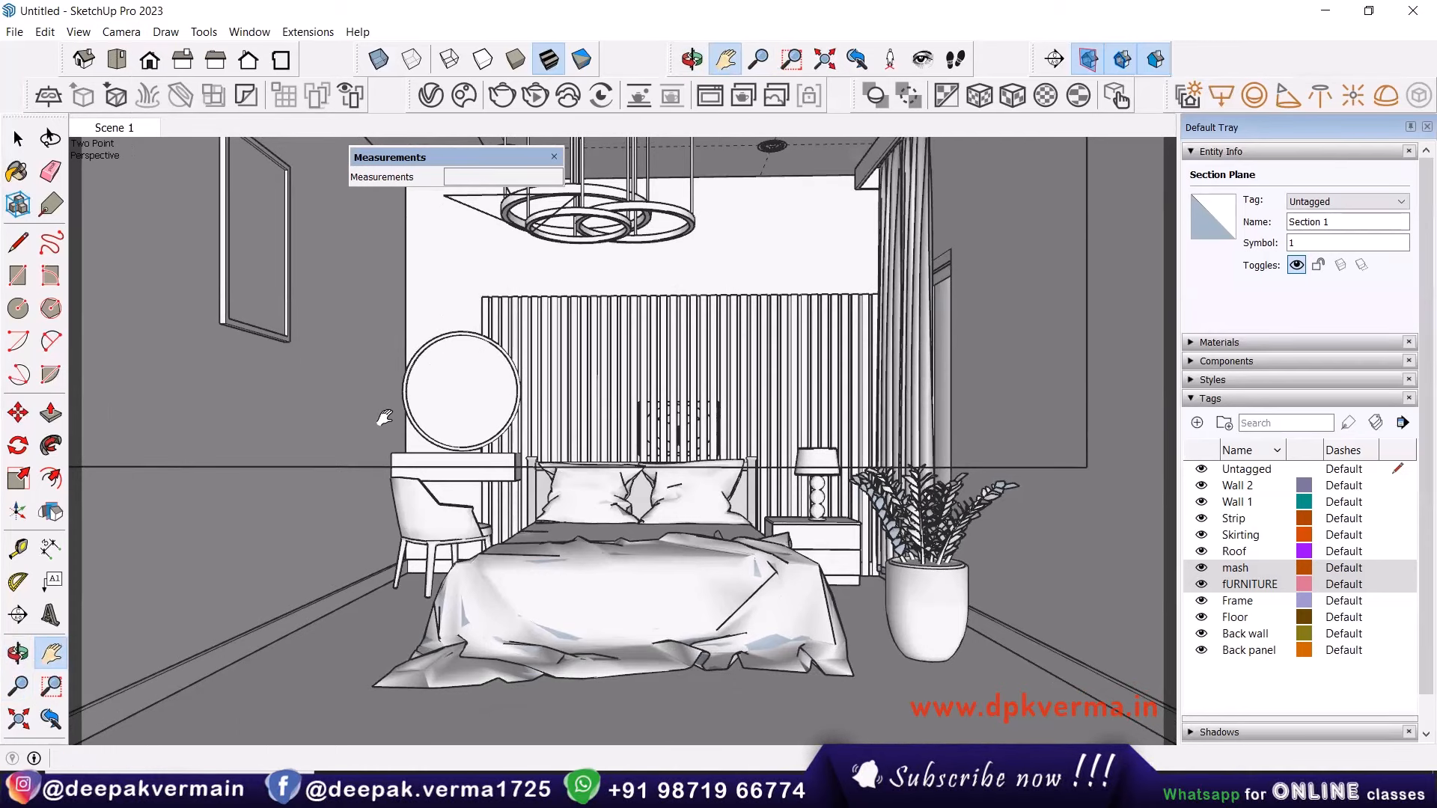
right_click(124, 136)
left_click(158, 211)
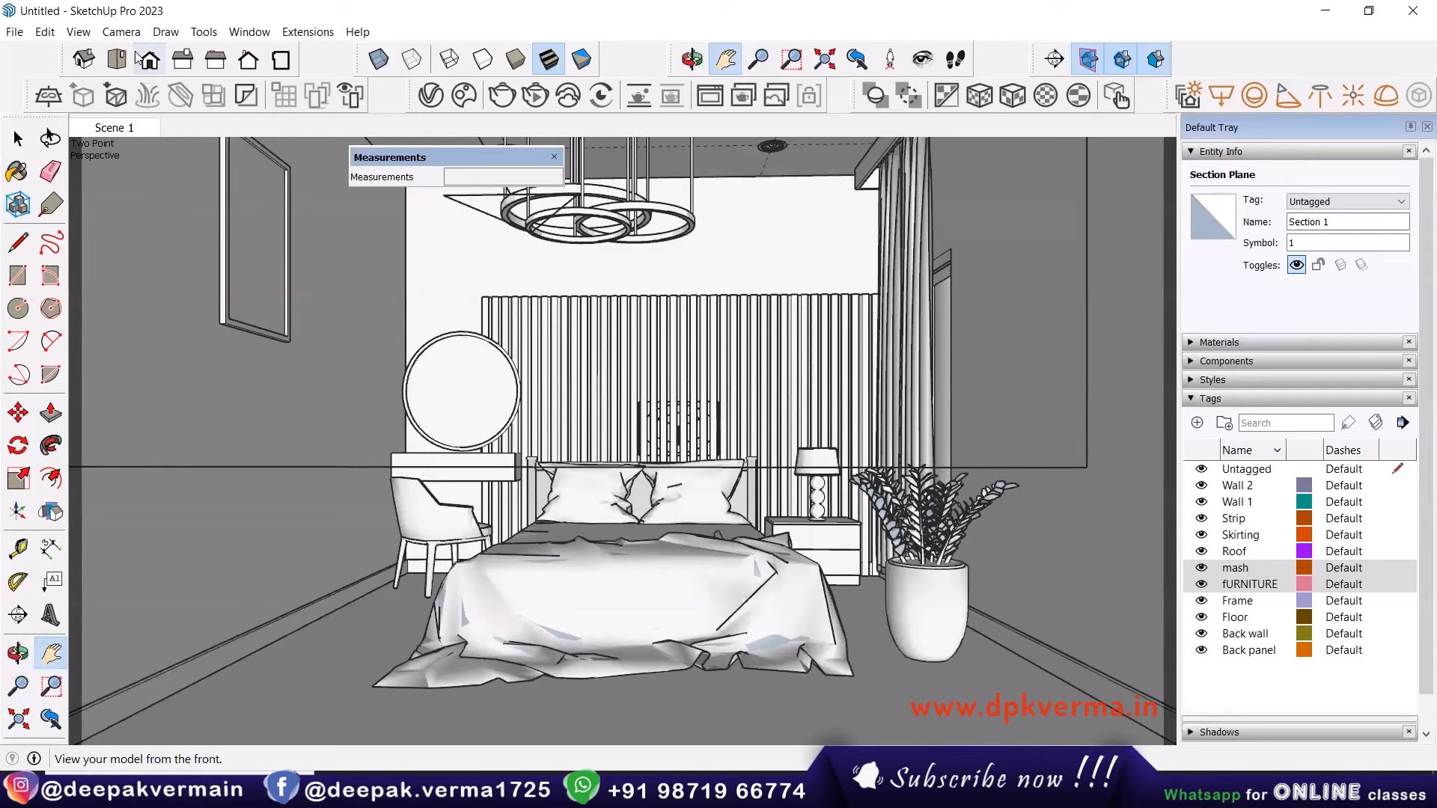
Return the camera to Perspective, view the whole room from outside and save that view as a second scene.
left_click(121, 32)
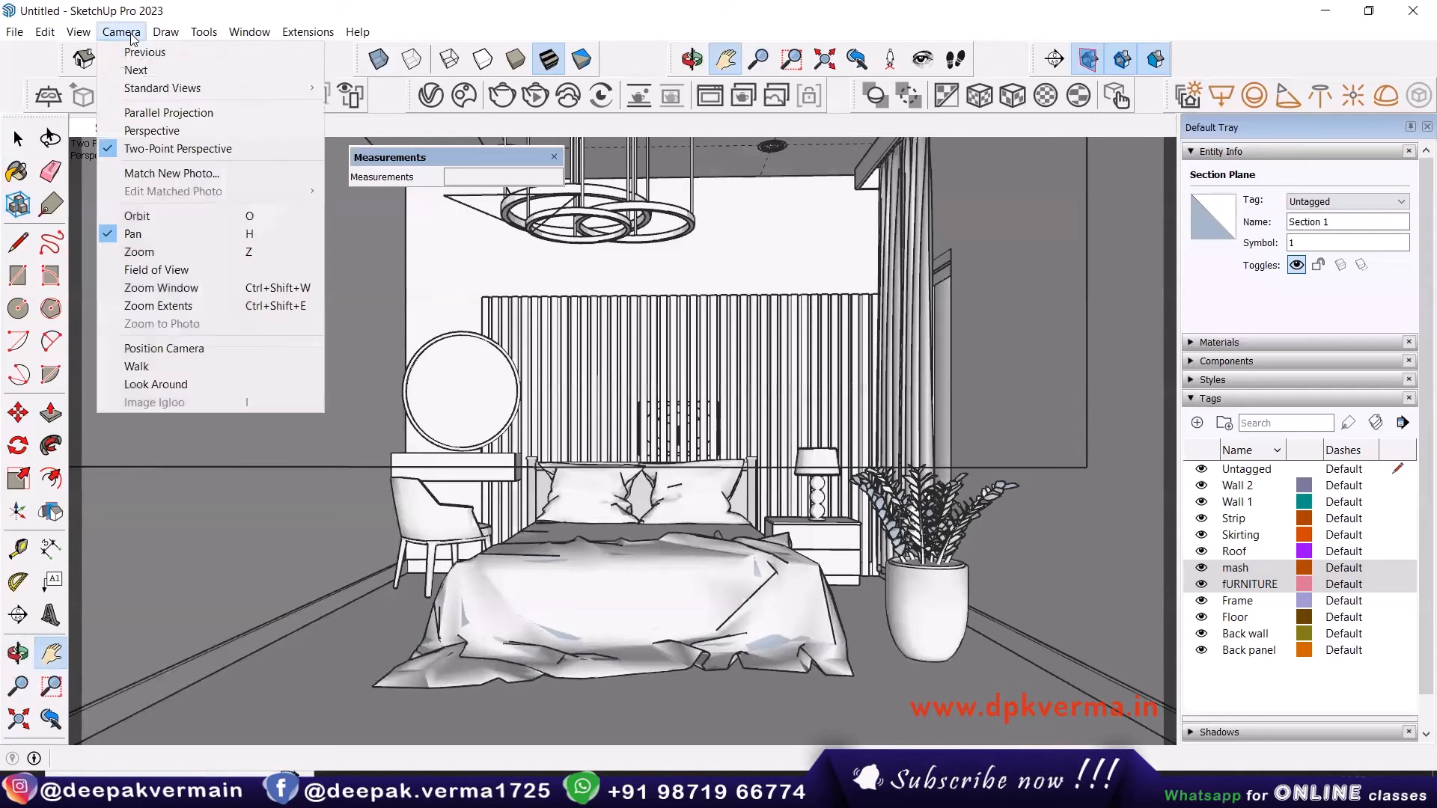
left_click(150, 131)
scroll(638, 412, "down", 4)
middle_click_drag(622, 421, 610, 511)
right_click(119, 129)
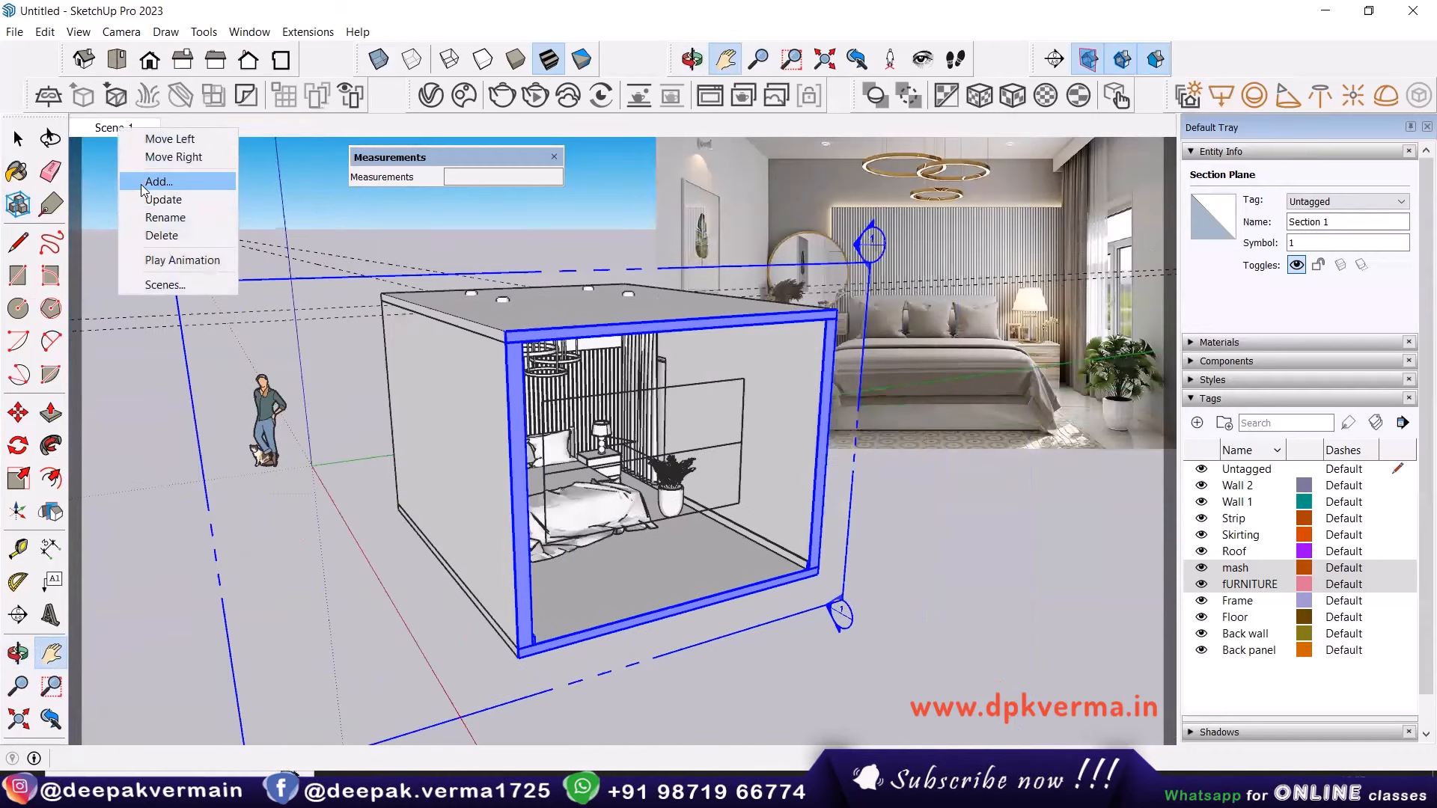
left_click(153, 182)
Turn off scene transitions in the animation settings and check the switching between Scene 1 and Scene 2.
left_click(155, 129)
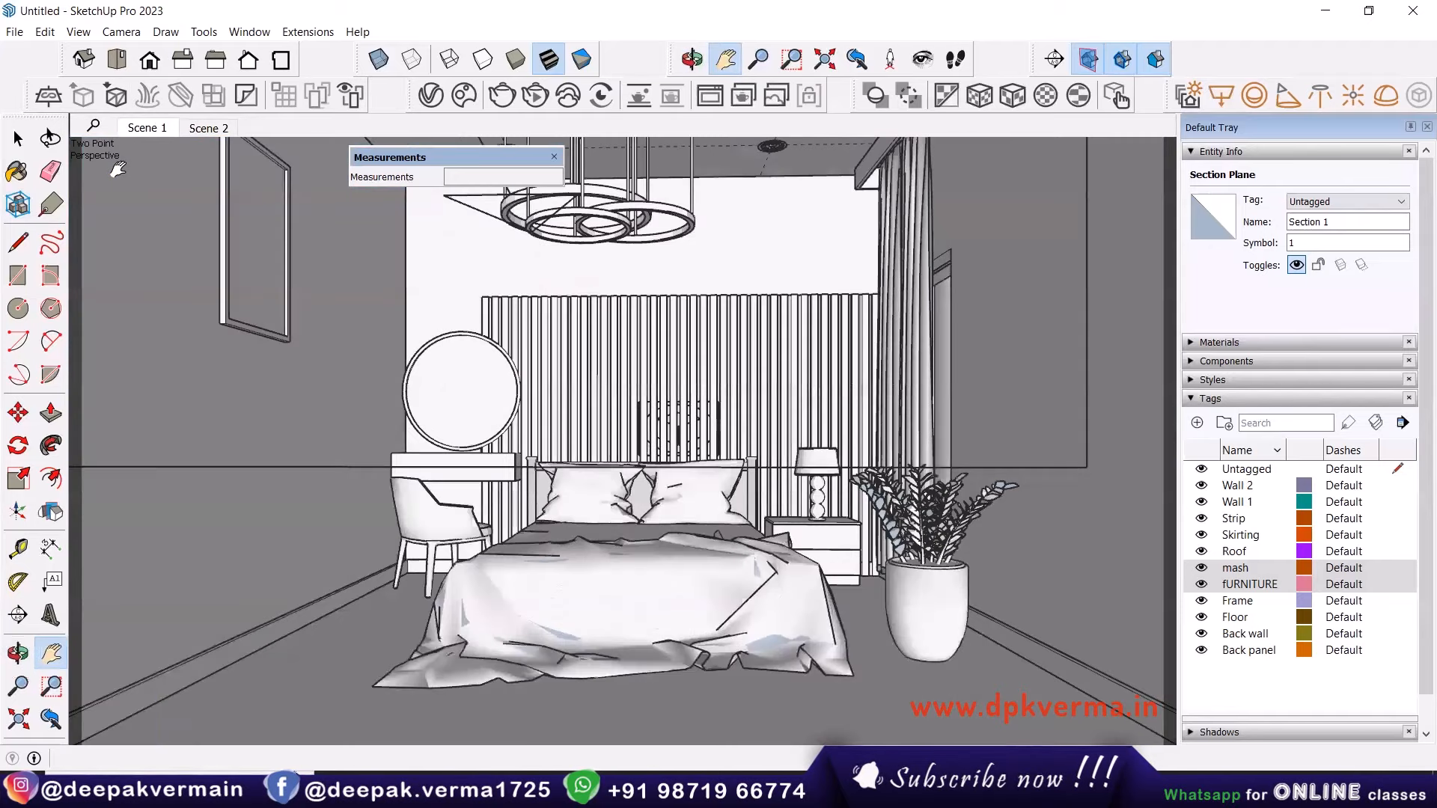
left_click(208, 128)
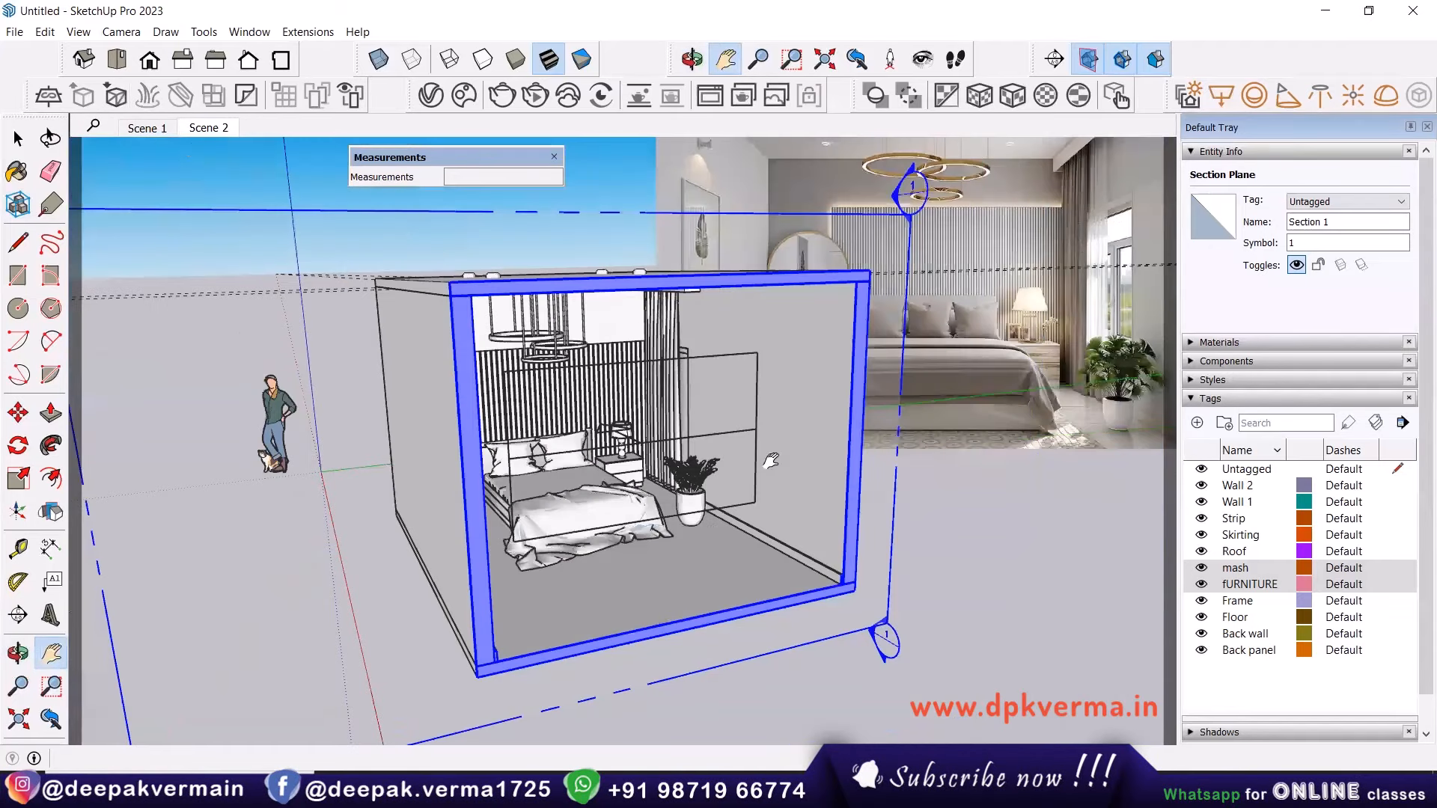
left_click(121, 32)
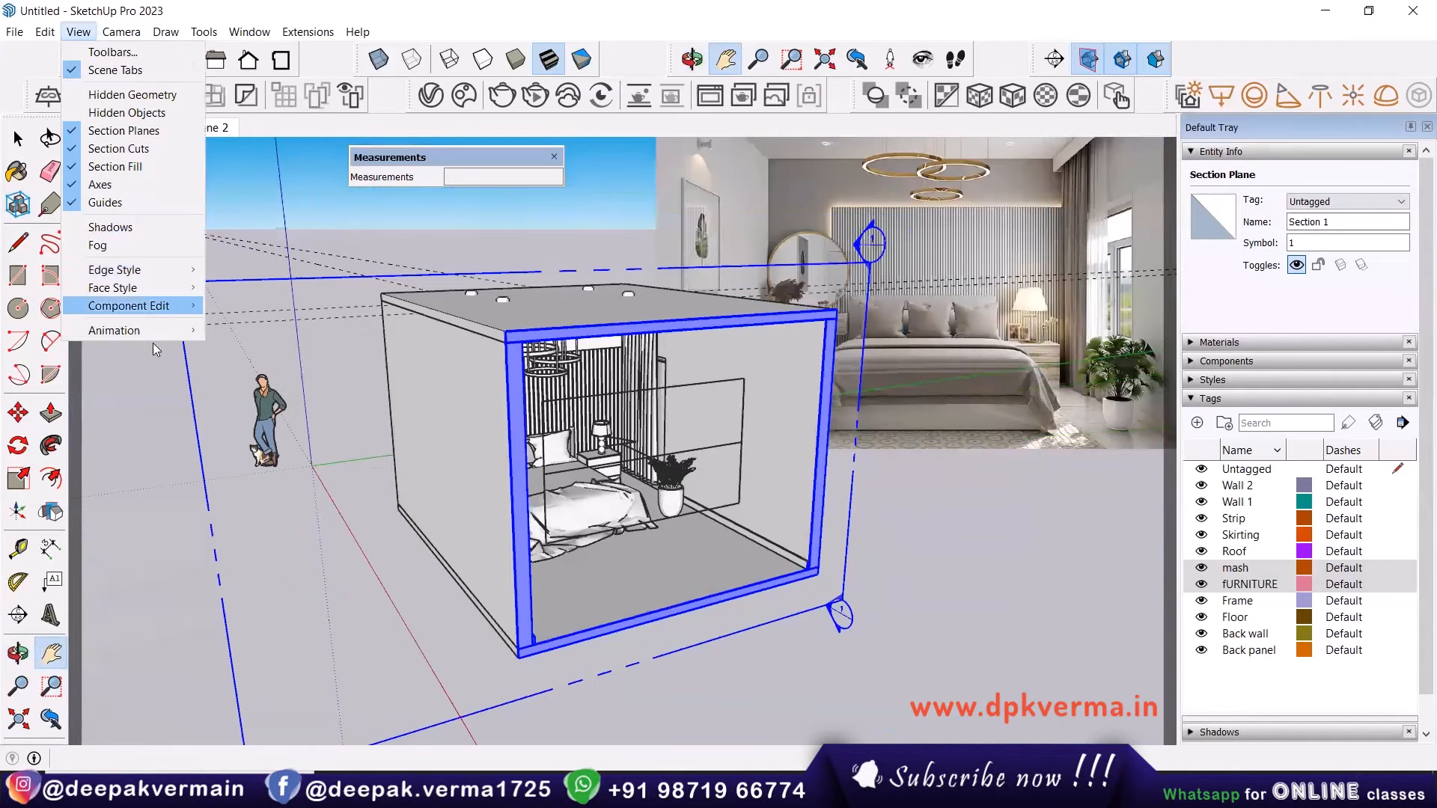
mouse_move(142, 332)
left_click(248, 451)
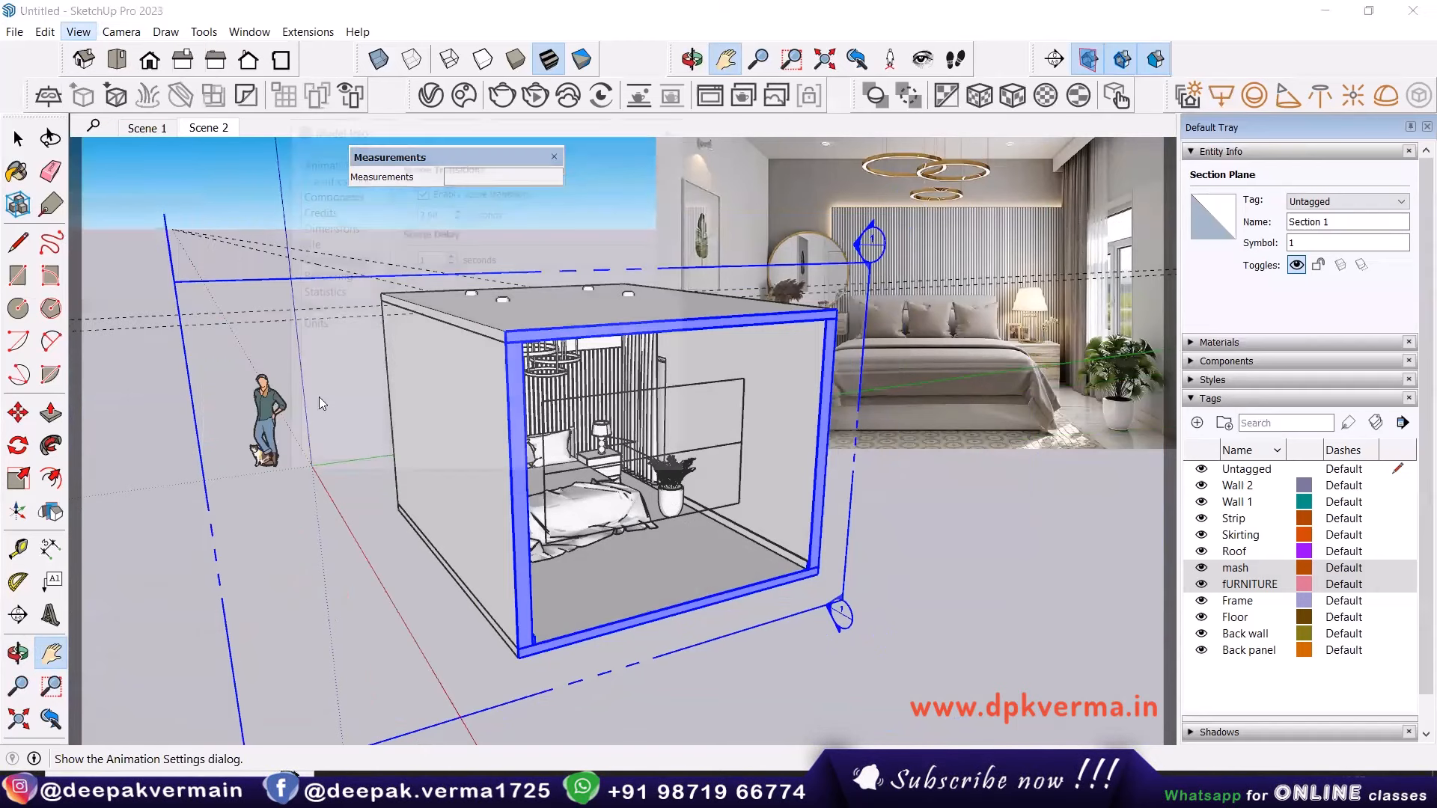
left_click(421, 189)
left_click(675, 126)
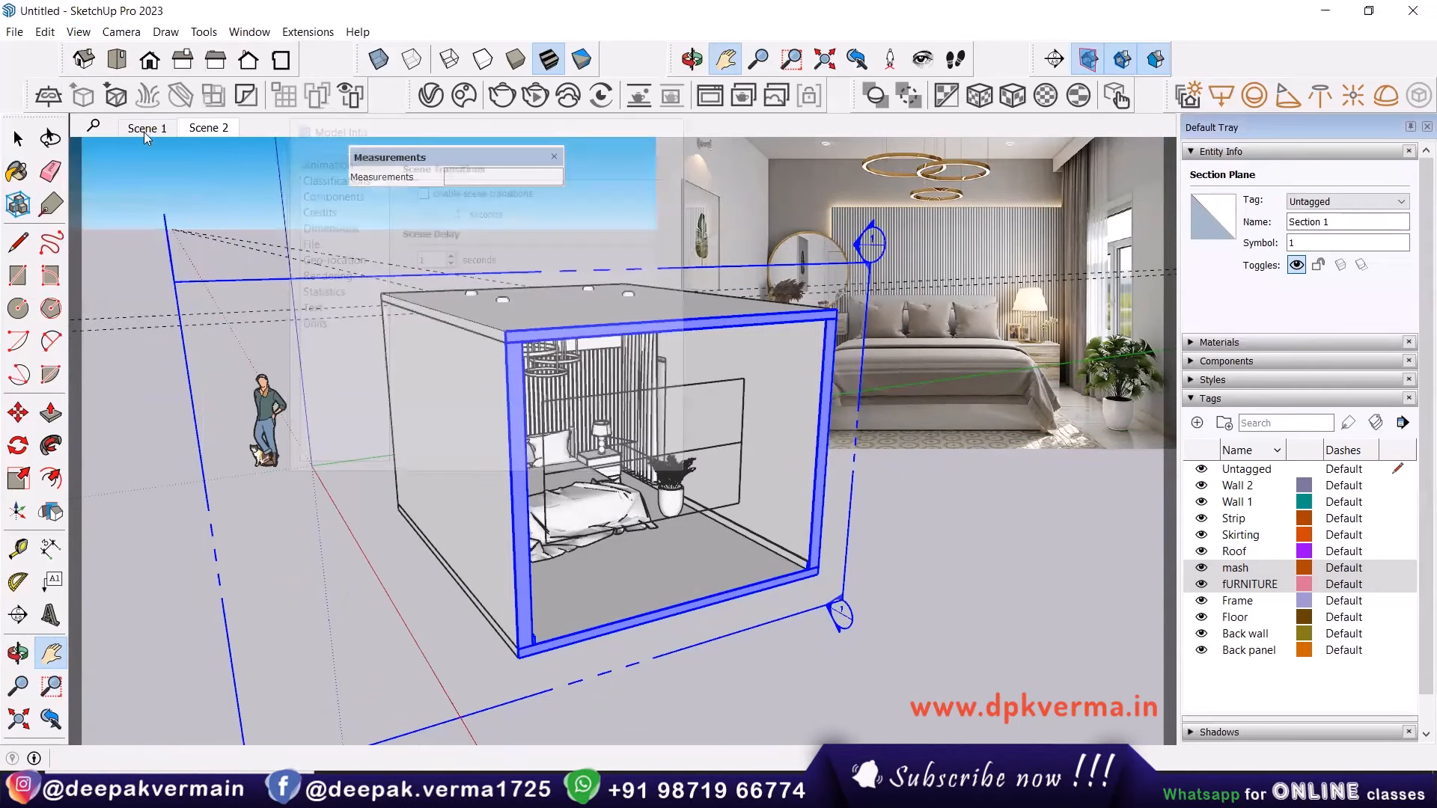
left_click(193, 128)
left_click(193, 130)
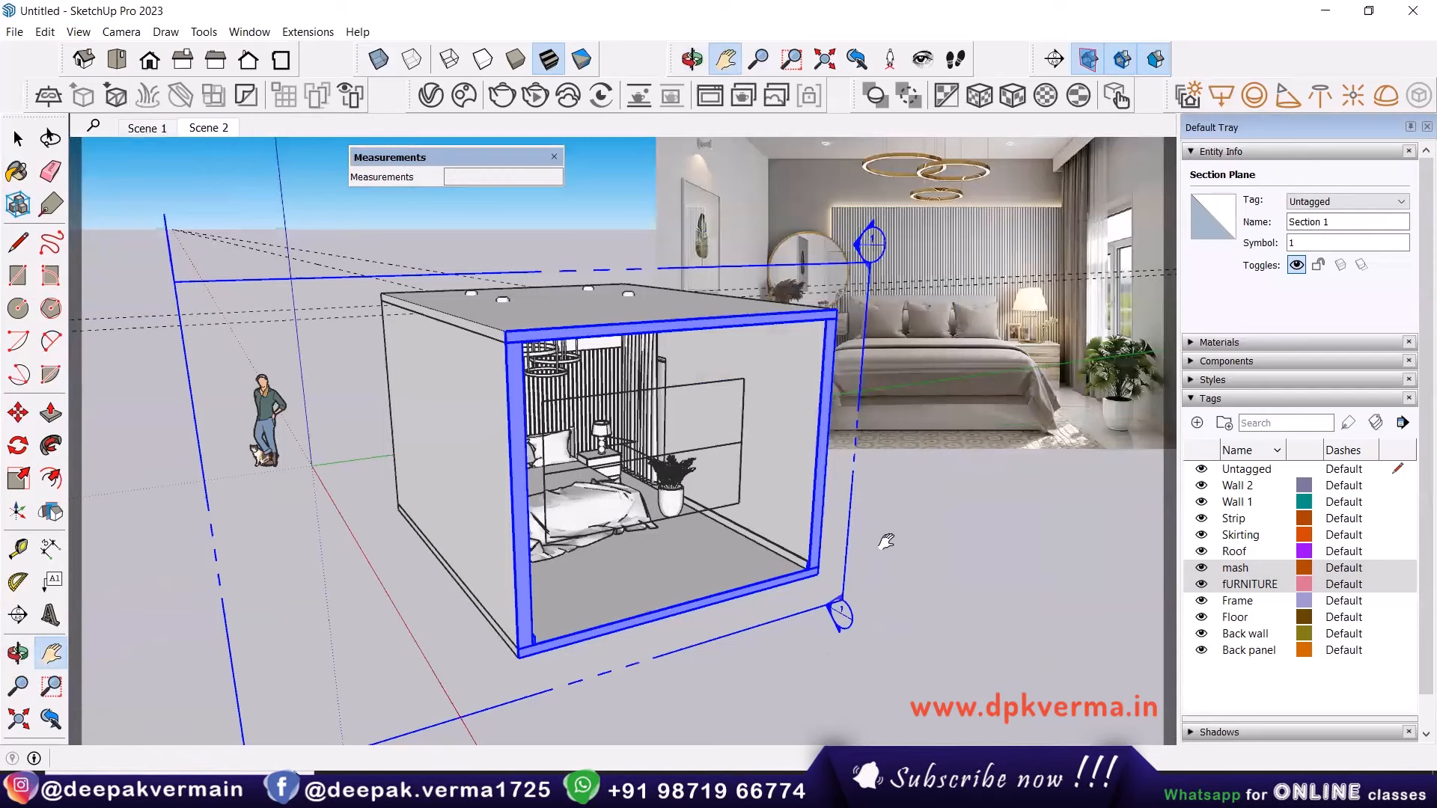
Deselect the section plane and return to the Scene 1 view.
left_click(18, 139)
left_click(834, 567)
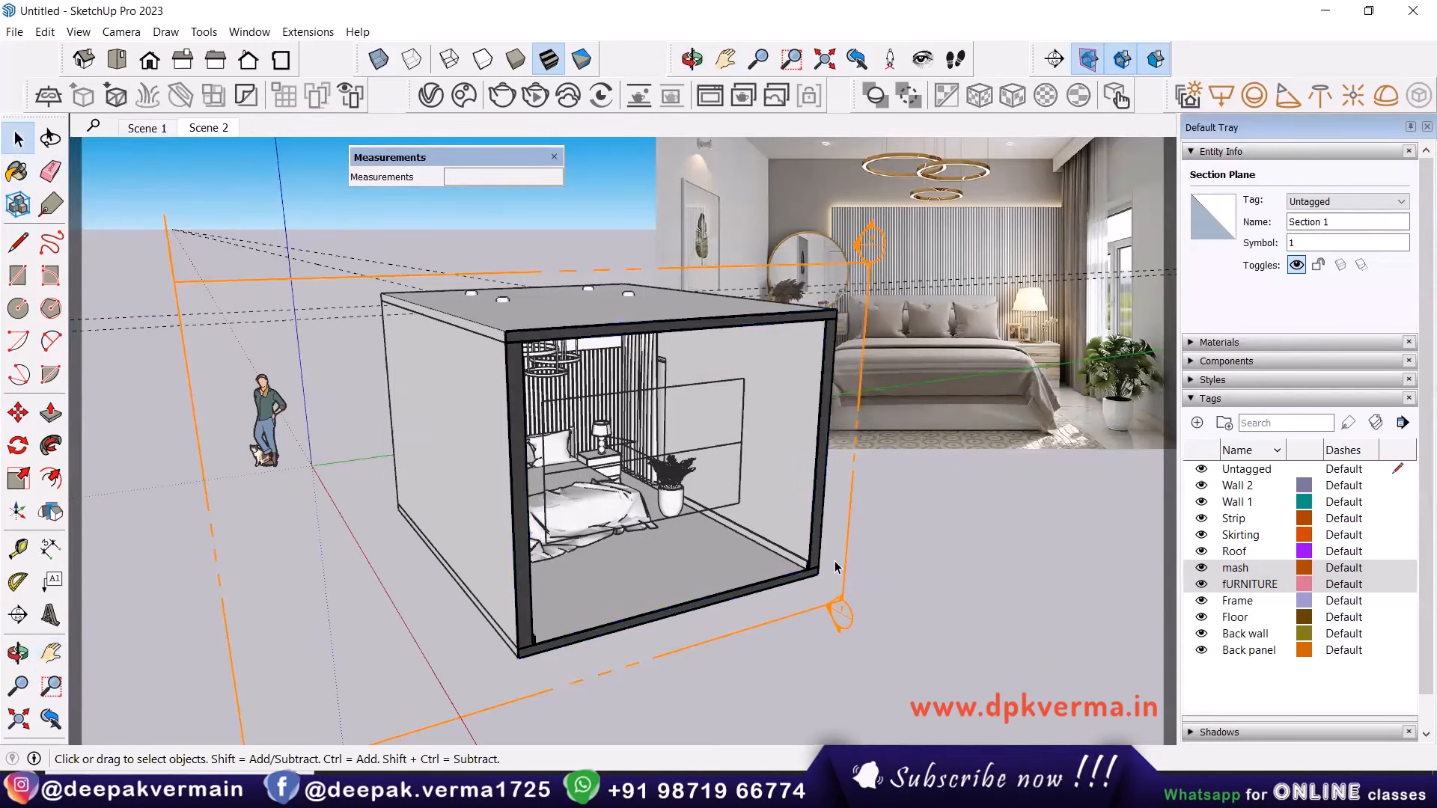
middle_click_drag(741, 502, 610, 449)
scroll(588, 433, "up", 2)
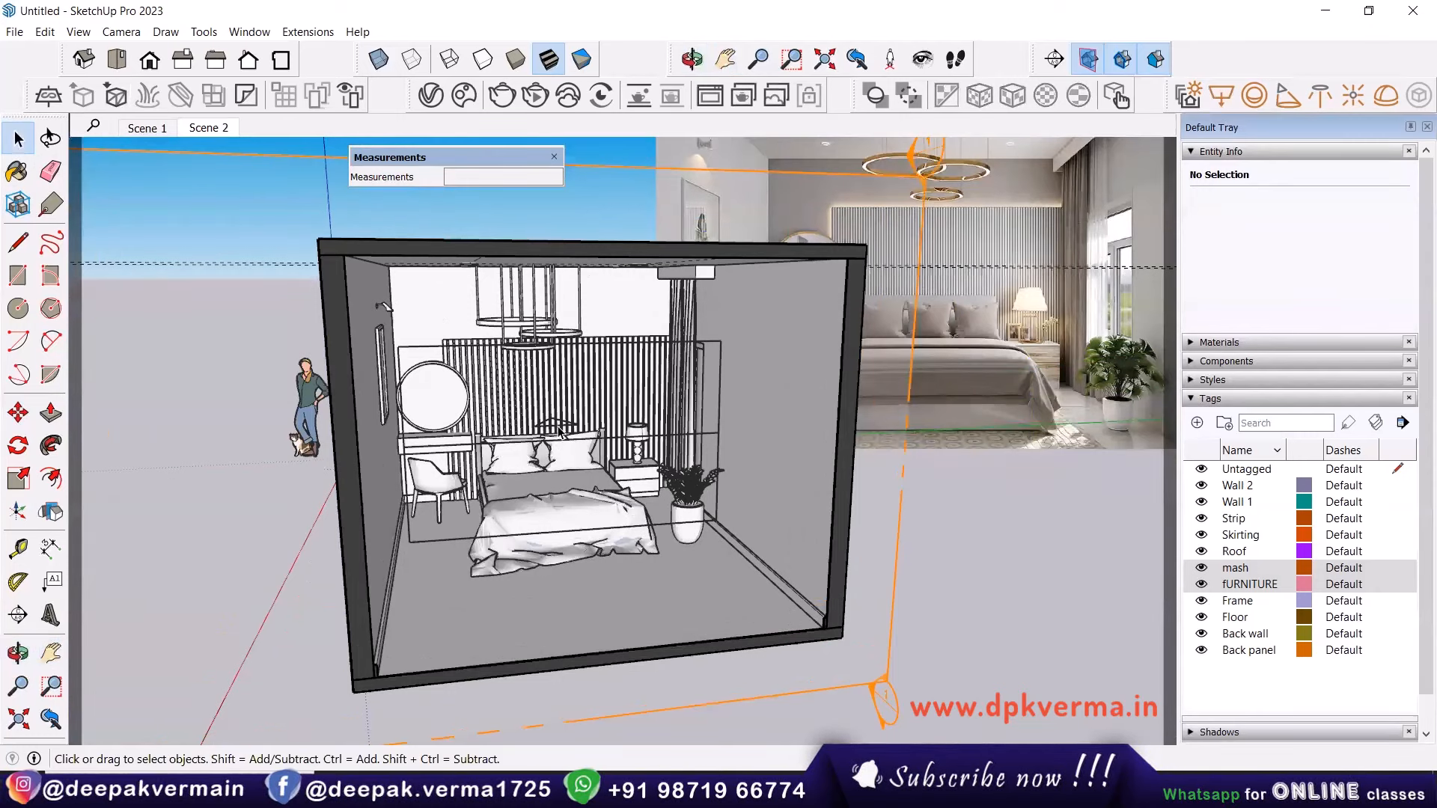
left_click(149, 129)
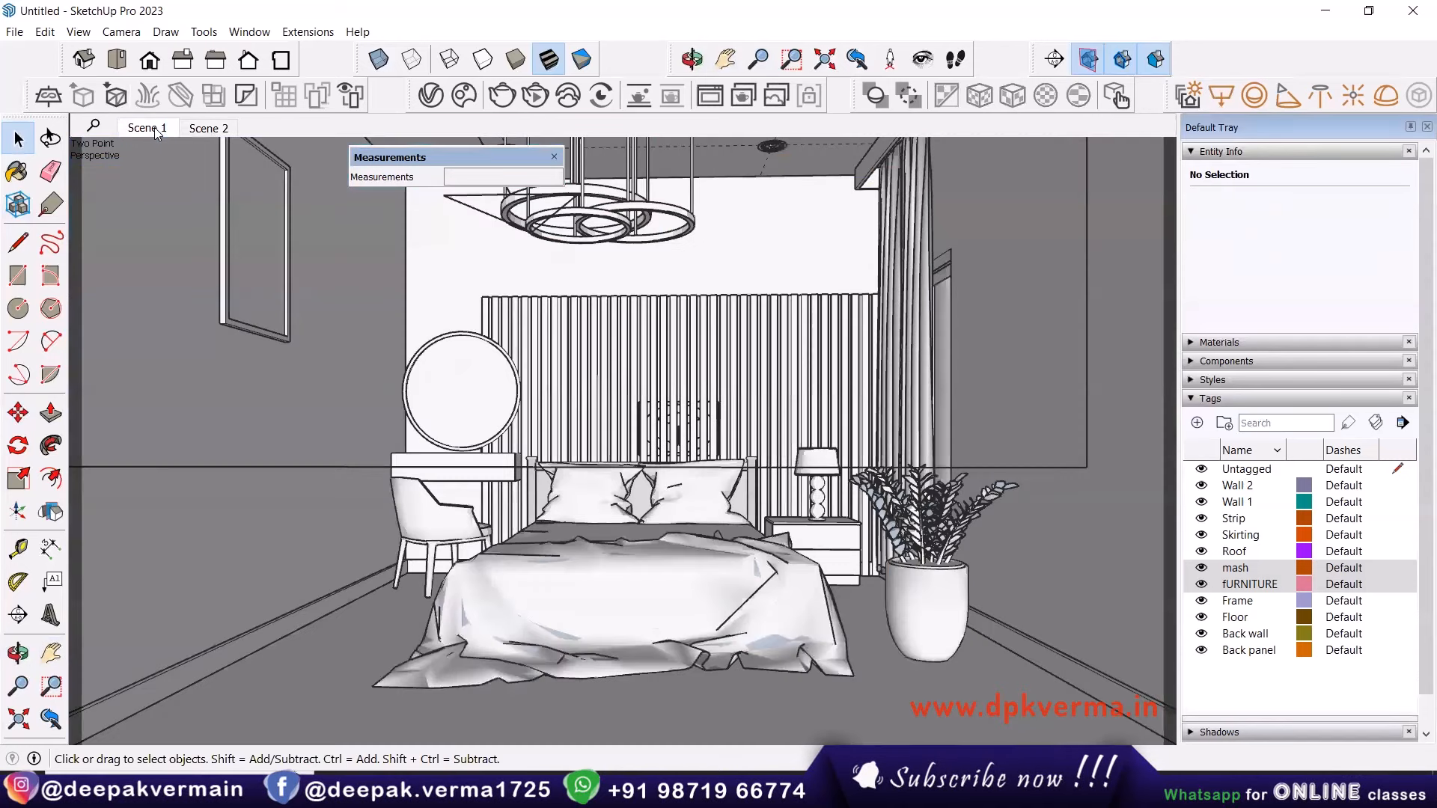
Run an interactive V-Ray test render of Scene 1, compare it with the window in the model, and stop it.
left_click(714, 100)
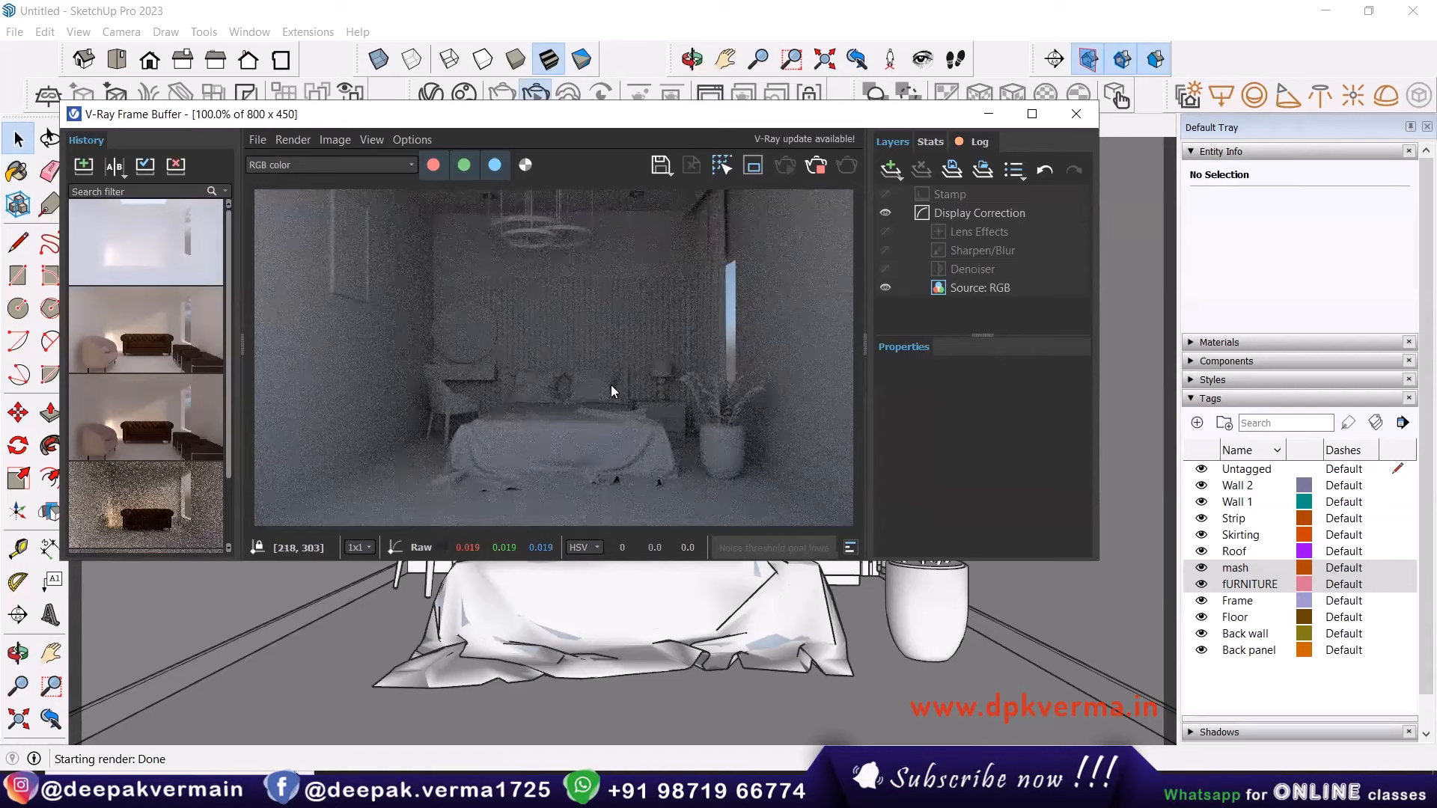
left_click_drag(722, 127, 566, 366)
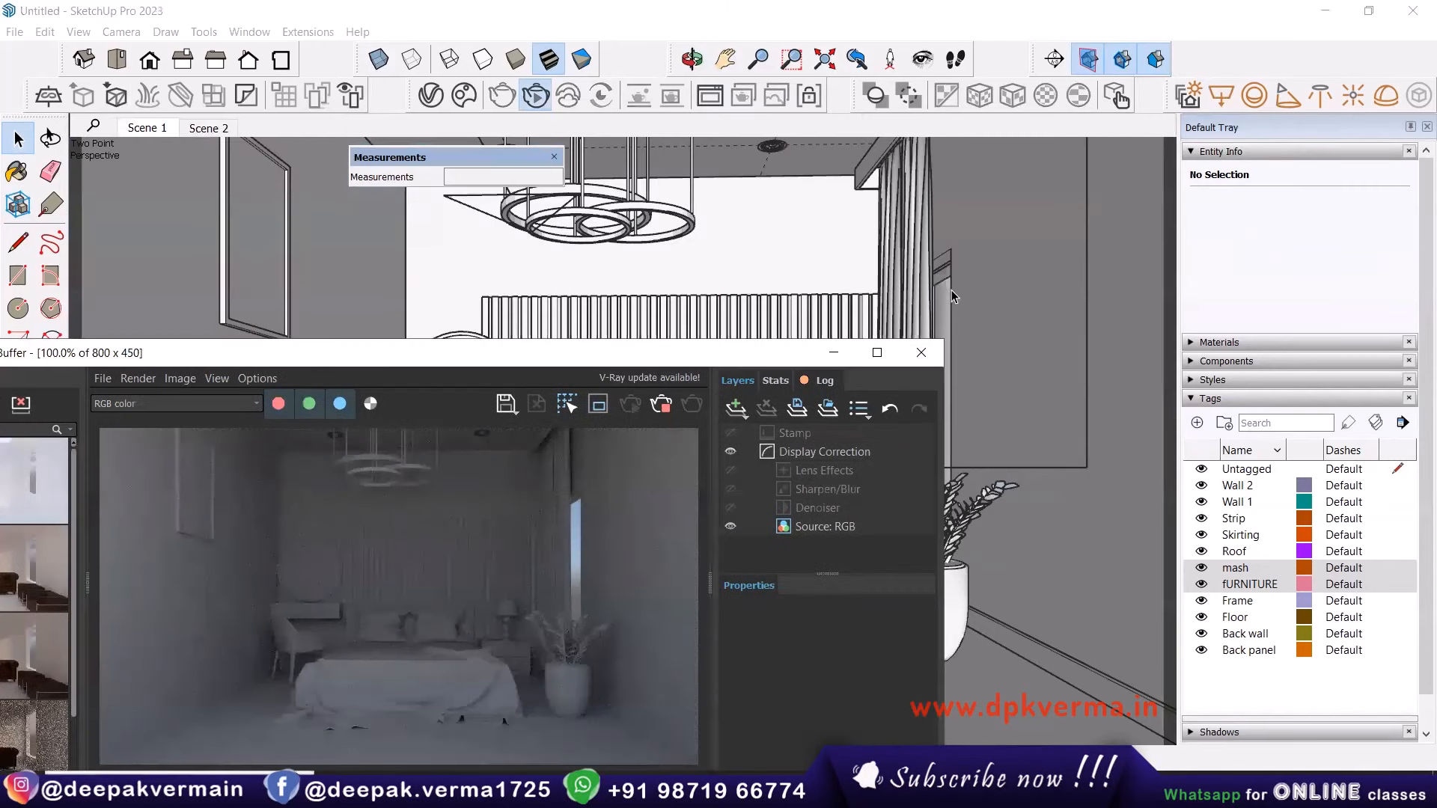
left_click(936, 292)
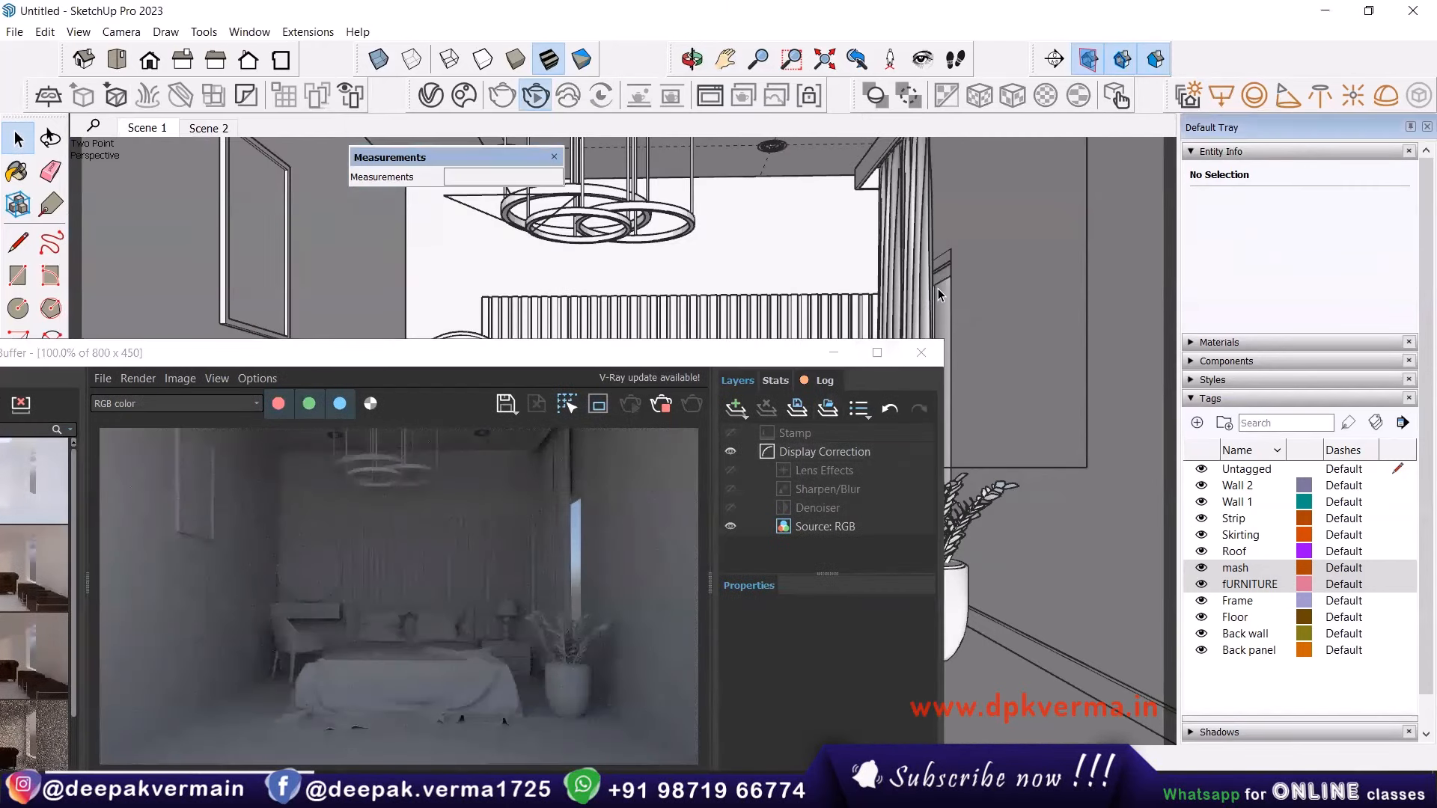
left_click(937, 289)
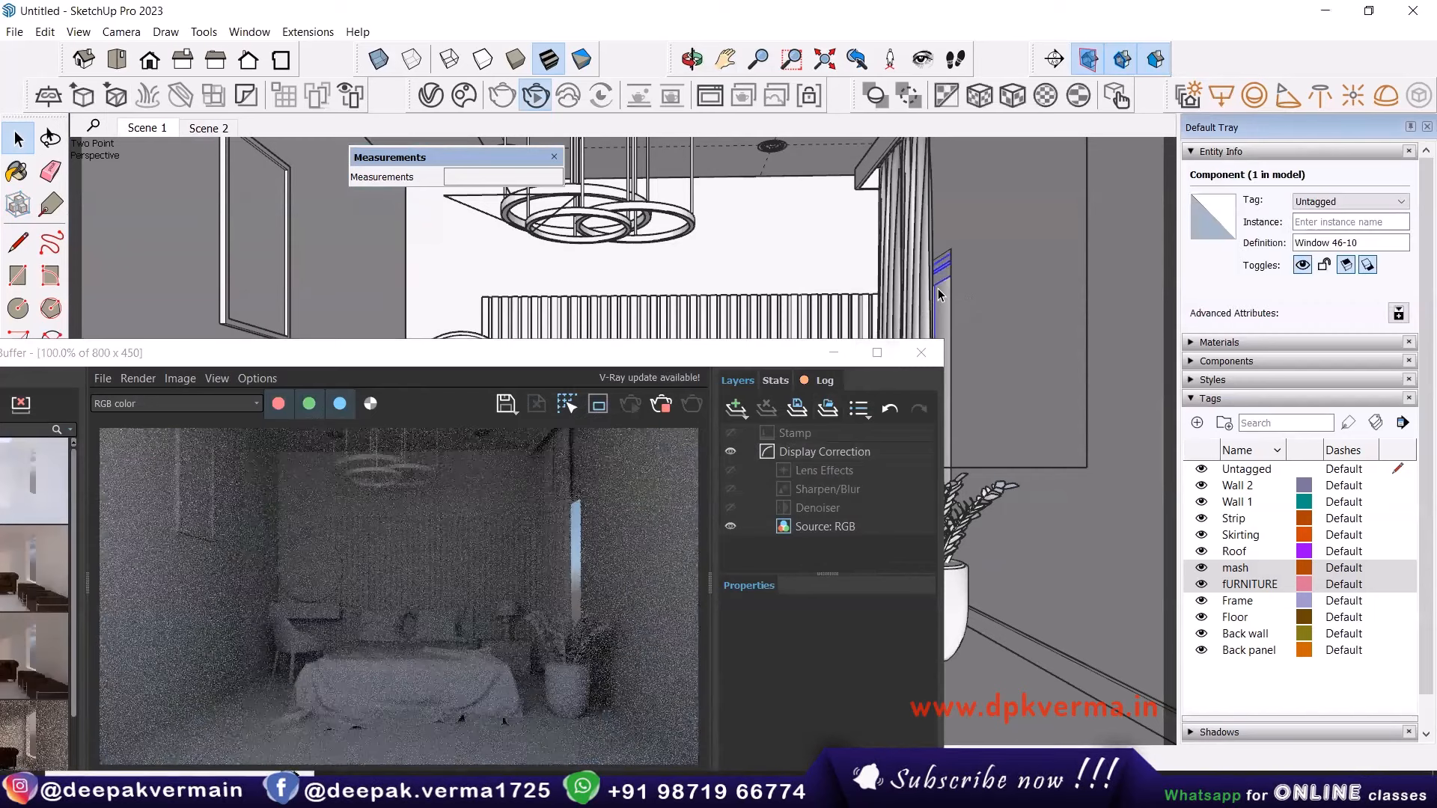
left_click(663, 405)
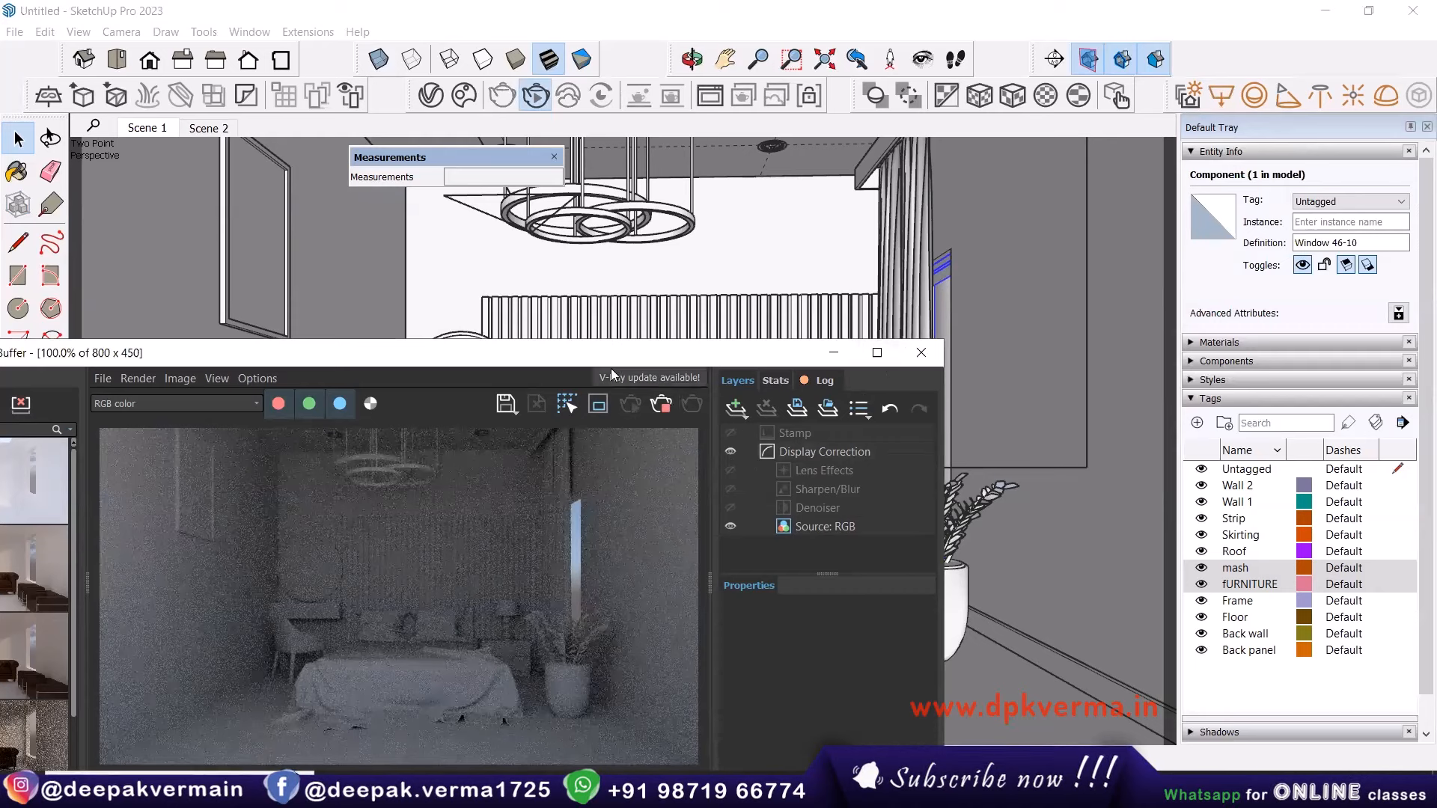
left_click_drag(627, 348, 794, 239)
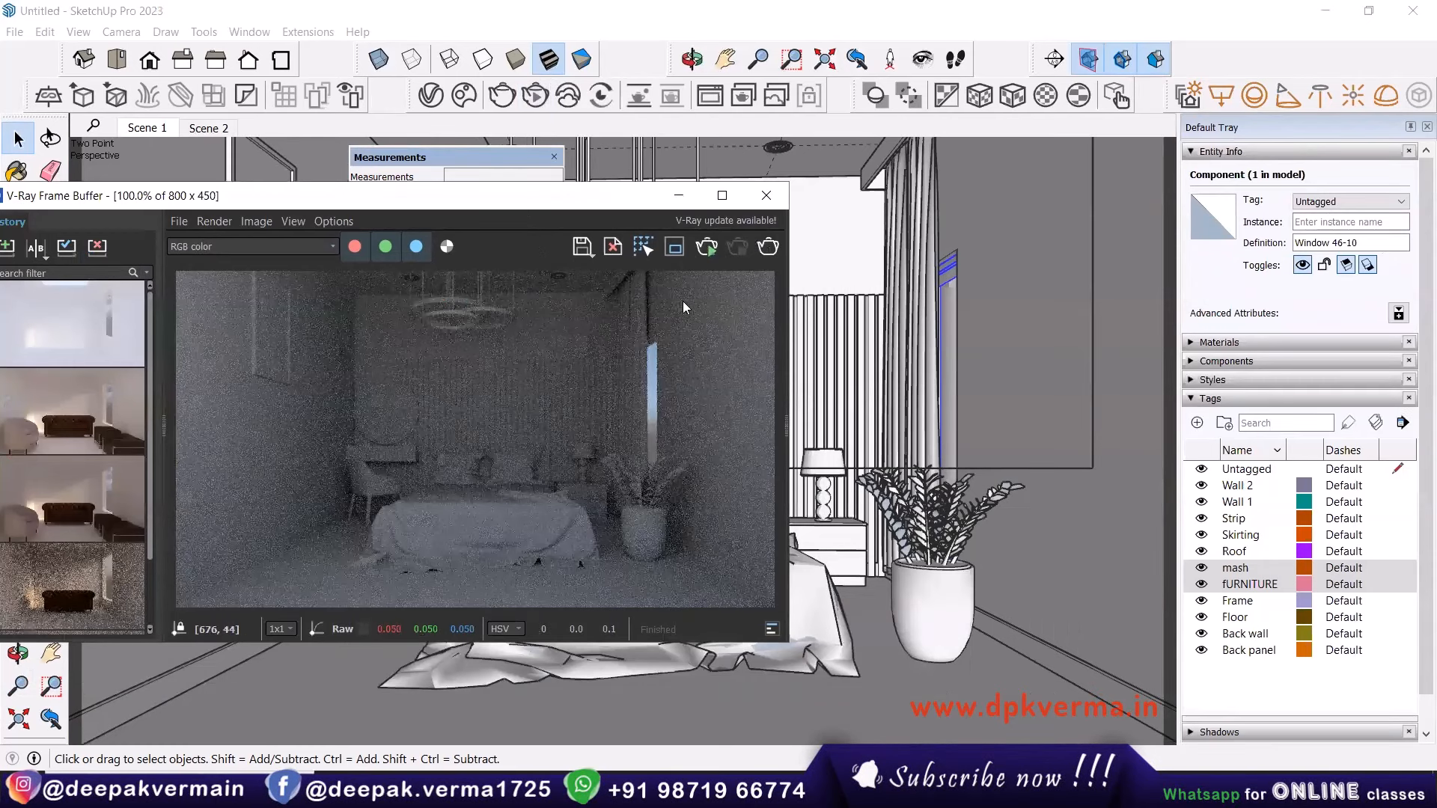
Set the Mesh Light's intensity to 150 in the V-Ray Asset Editor.
left_click(434, 96)
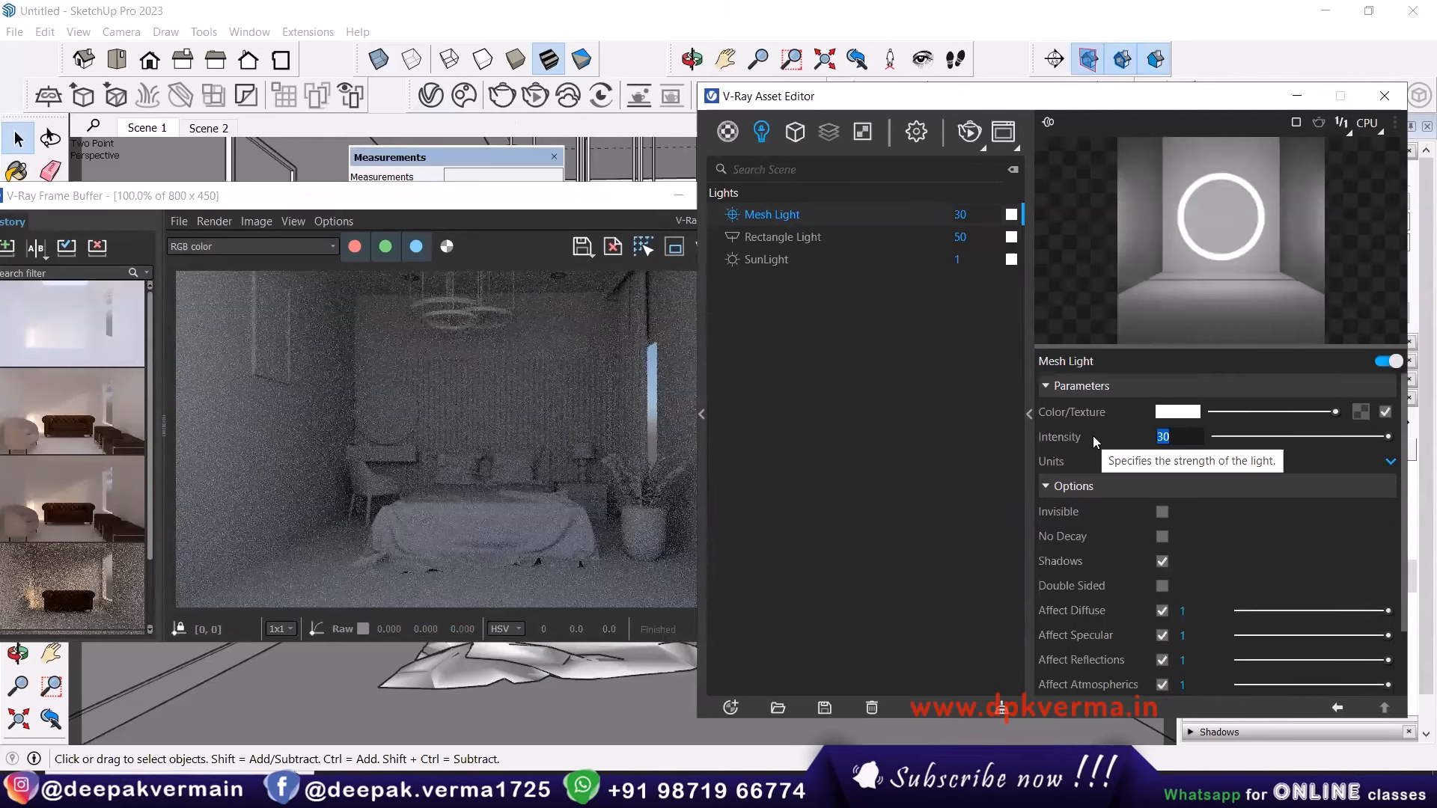
type("150")
key("Return")
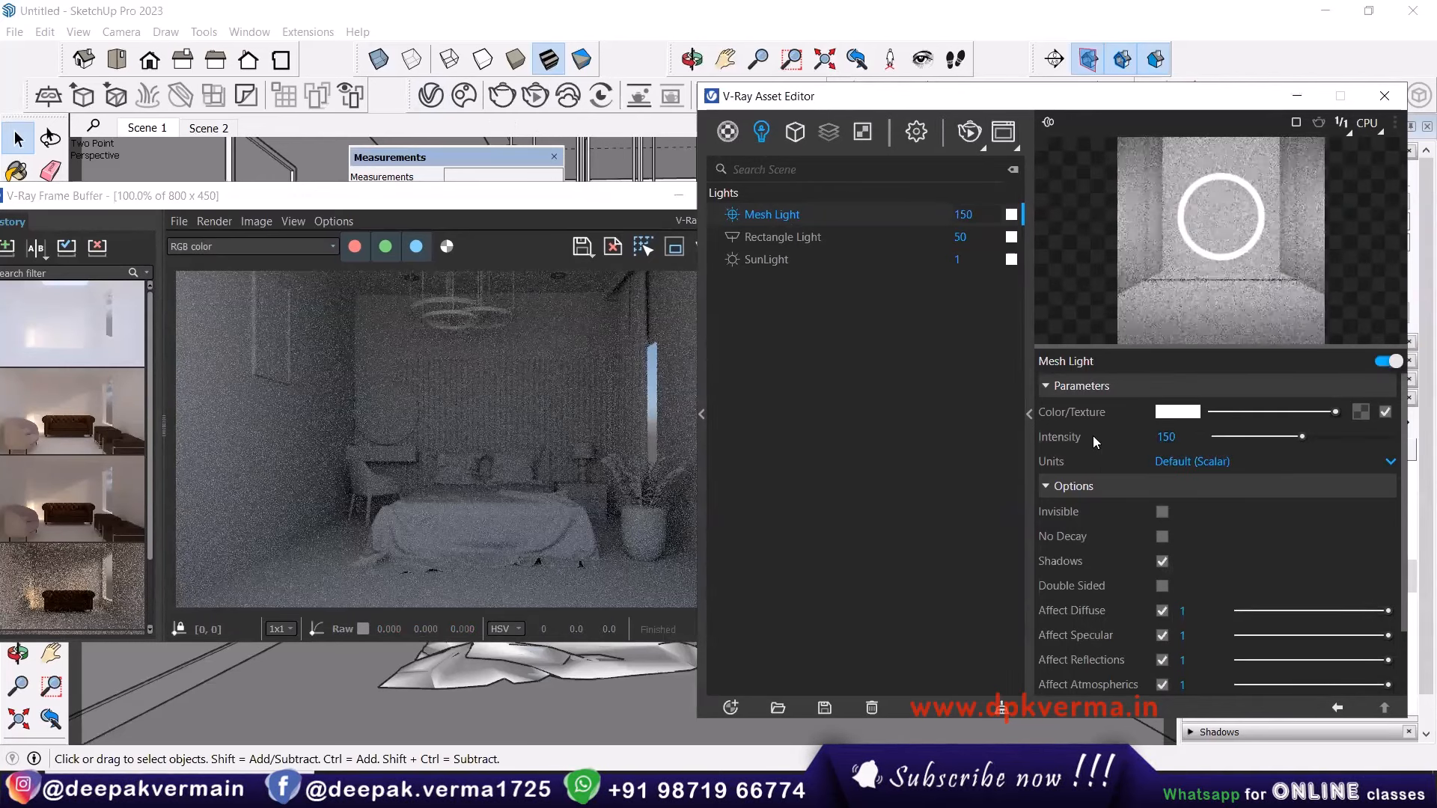
Render the bedroom again with the brighter mesh light, then stop the render and close the frame buffer.
left_click(694, 248)
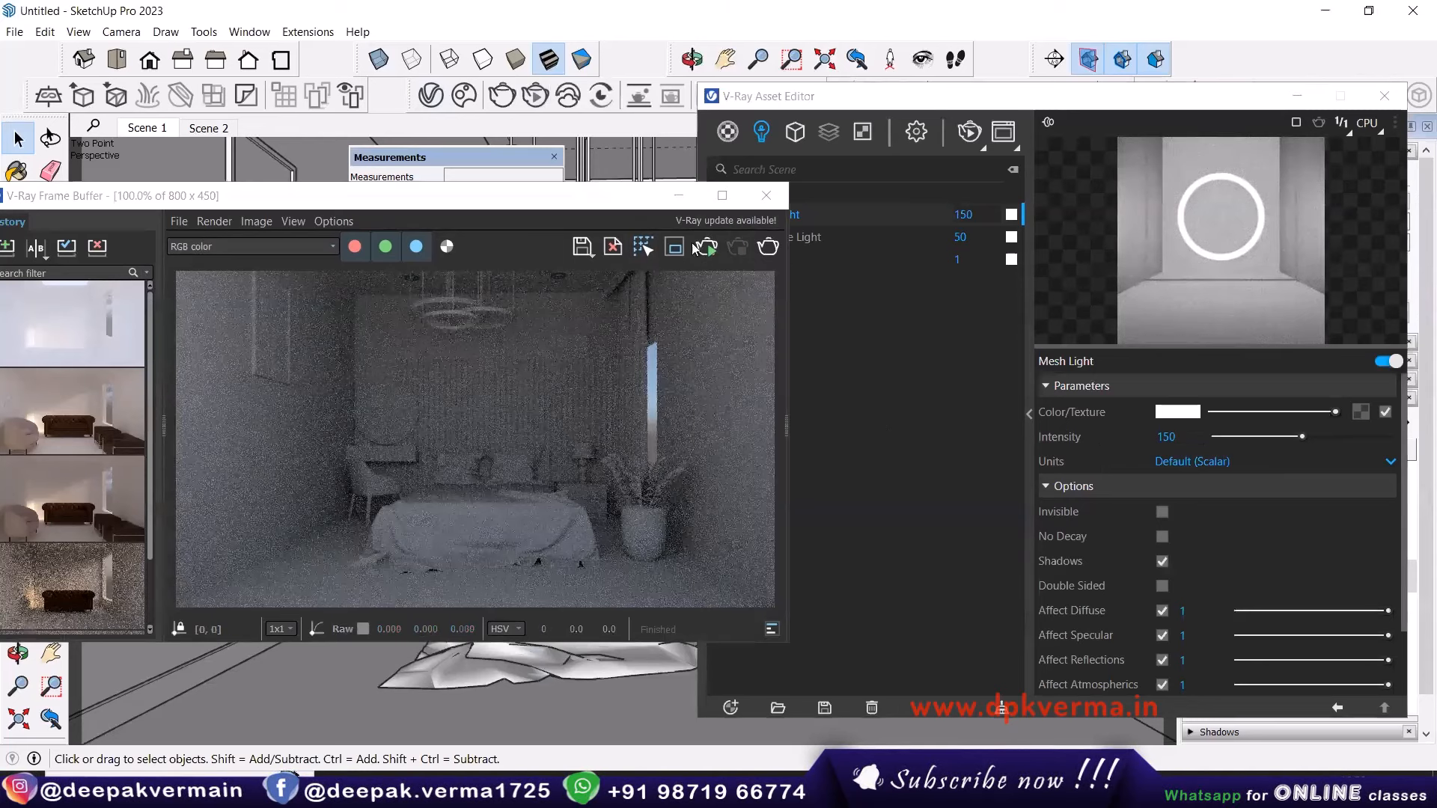
left_click(702, 248)
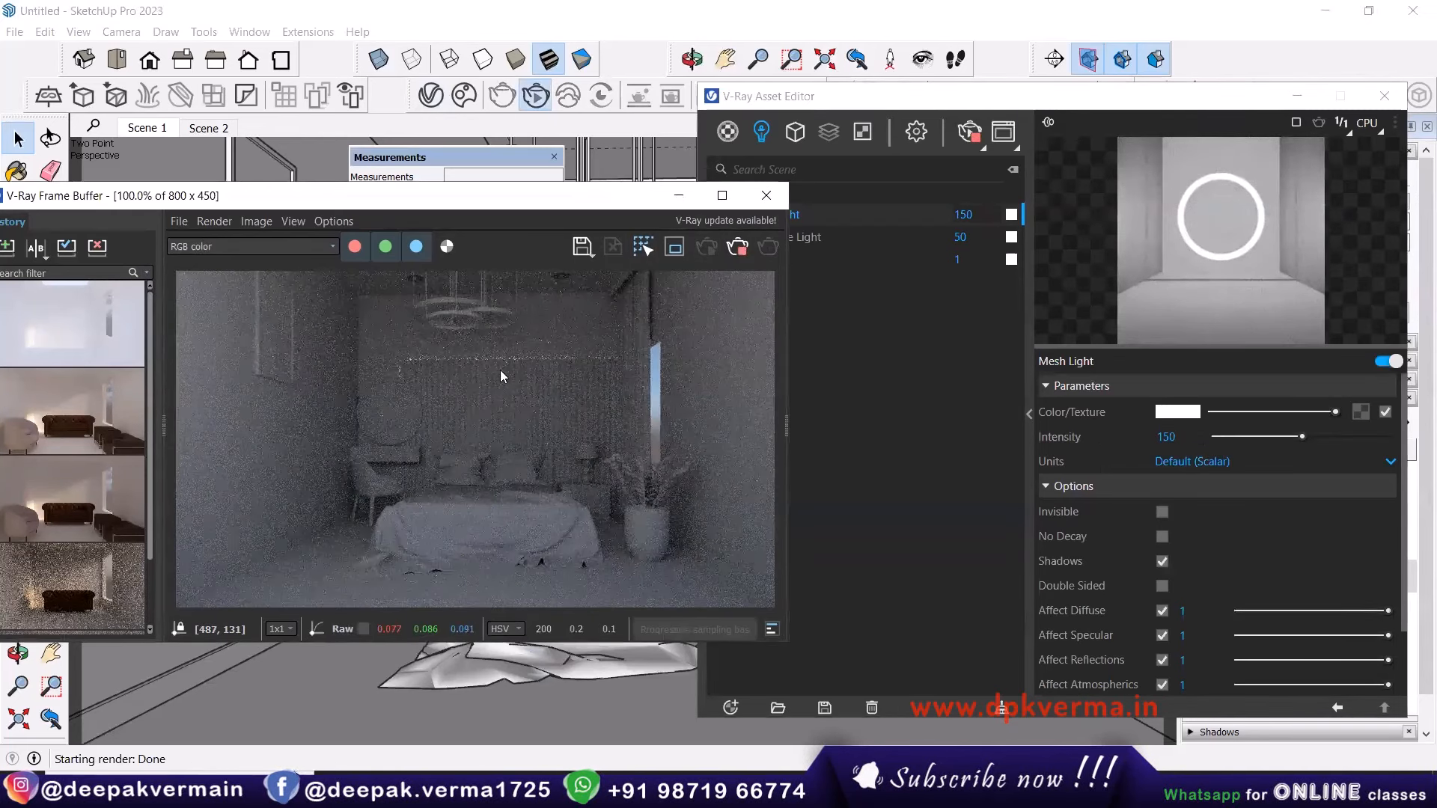
left_click(737, 247)
left_click(767, 197)
left_click(431, 95)
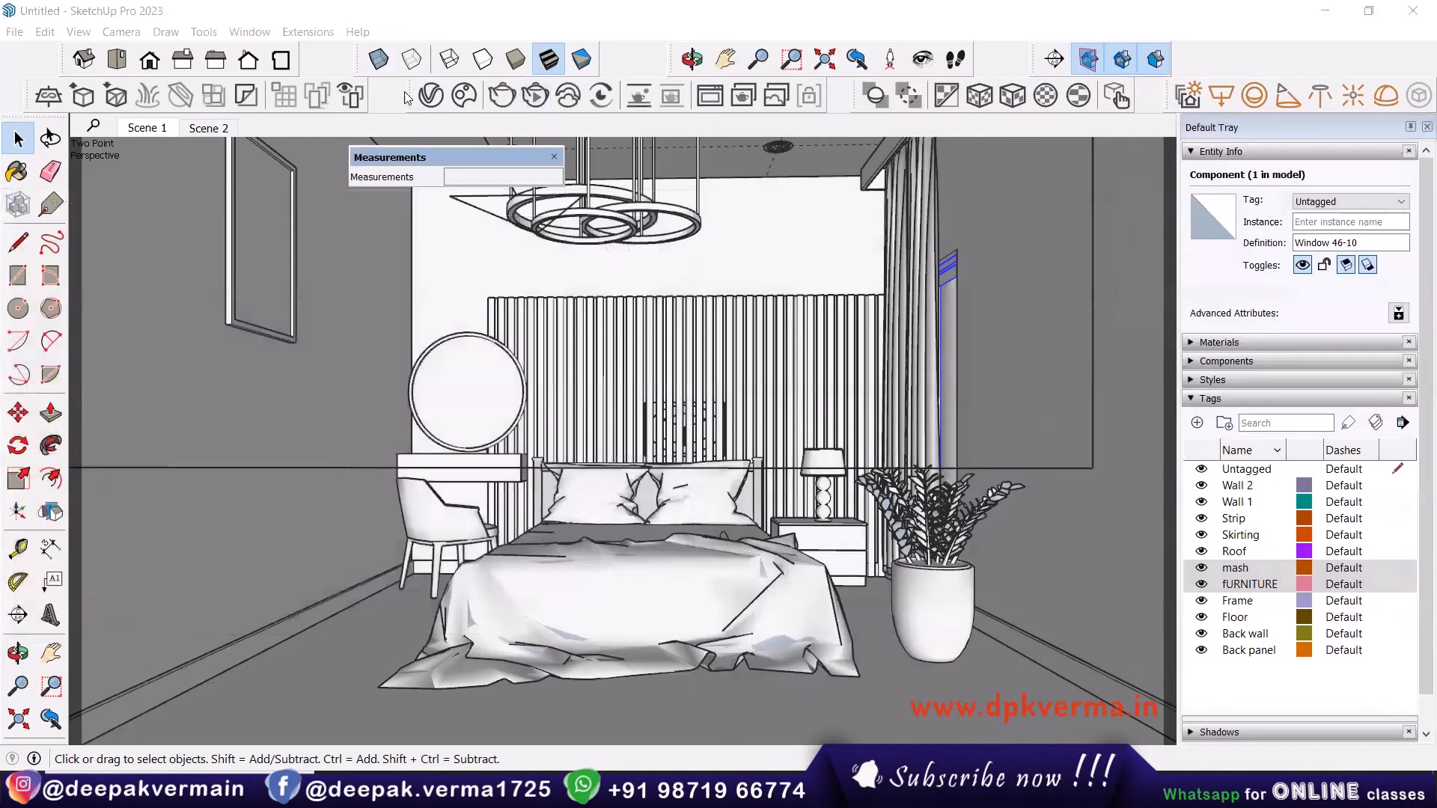
Switch to Scene 2 and hide the Wall 1 tag to expose the bed wall's back panel from behind.
left_click(206, 128)
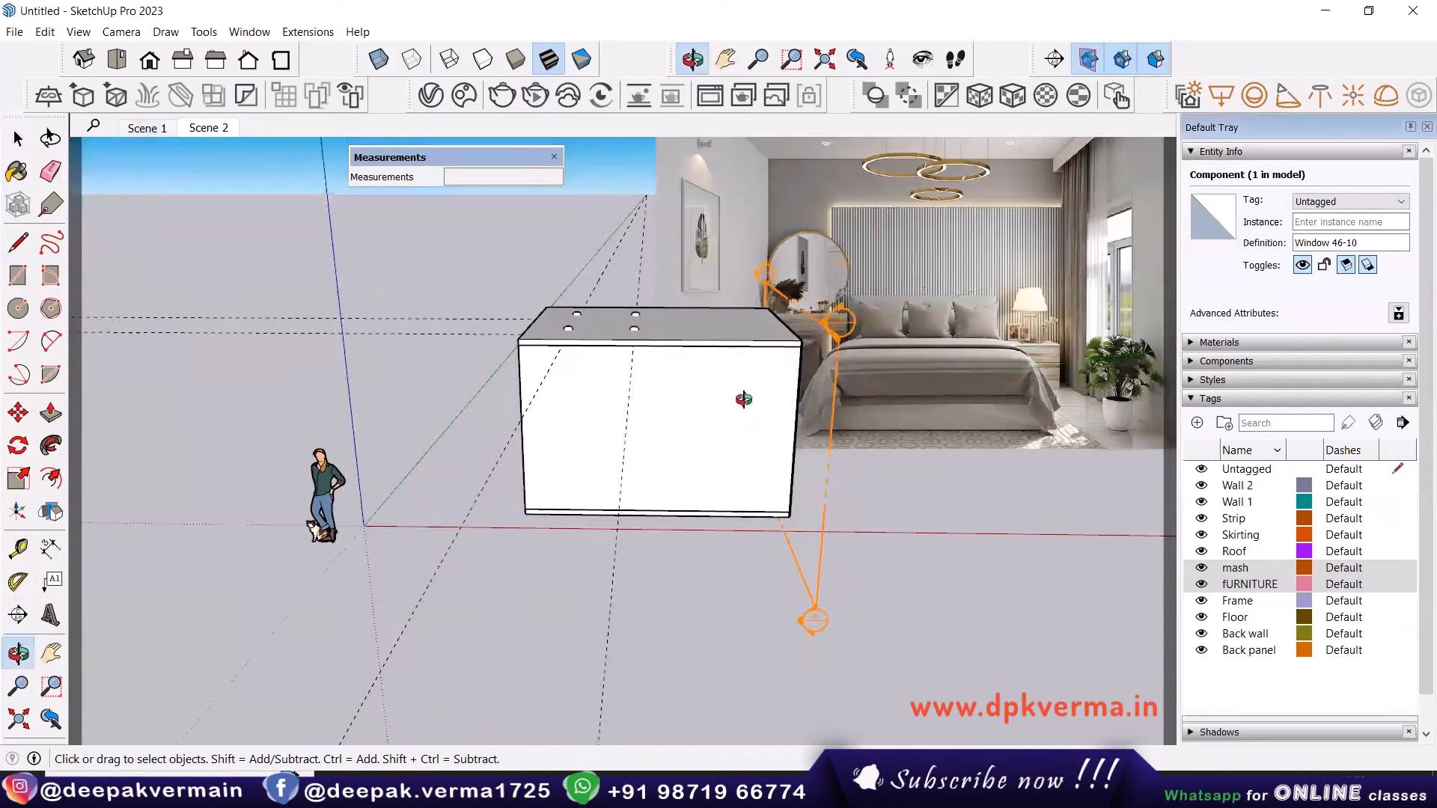
scroll(553, 393, "up", 5)
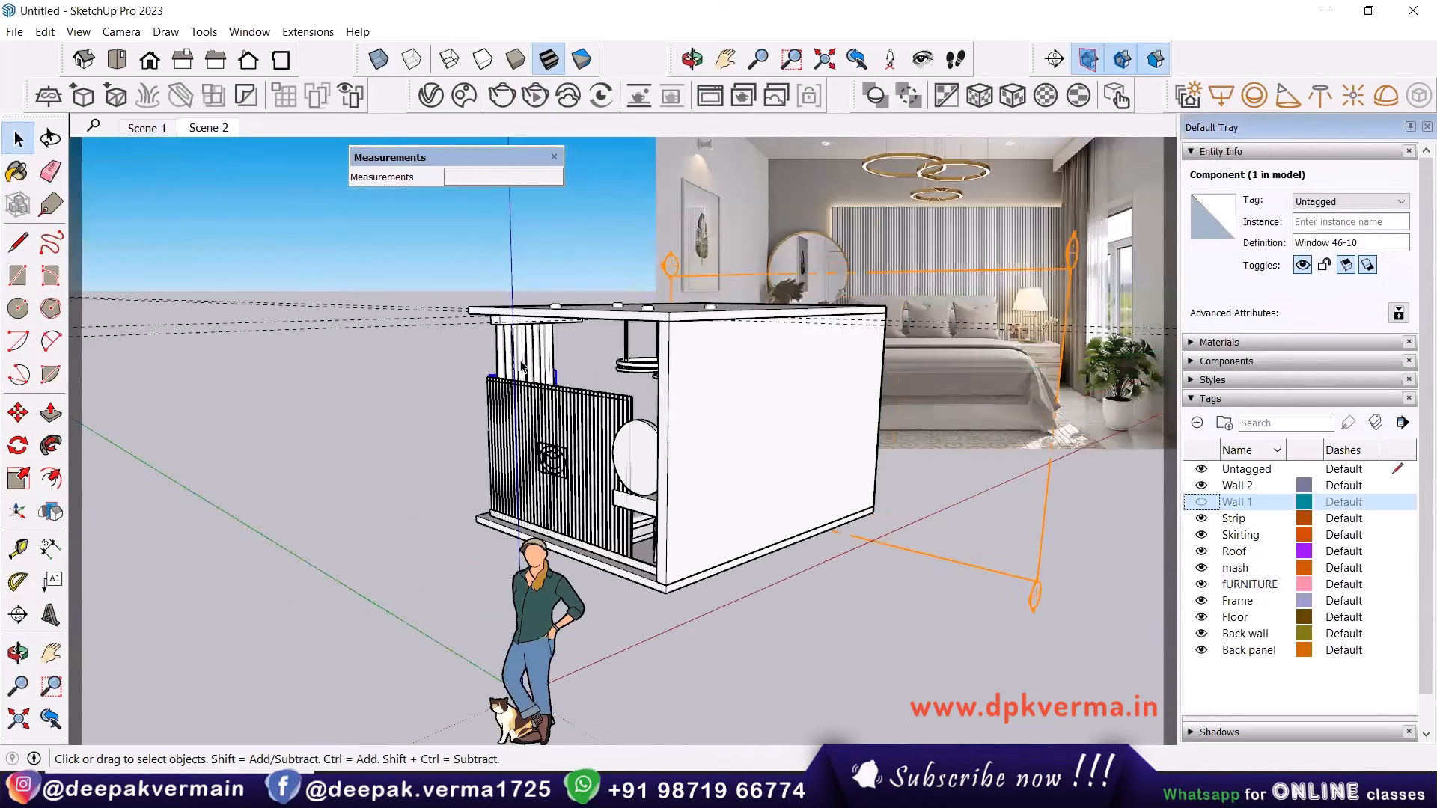
scroll(469, 456, "up", 3)
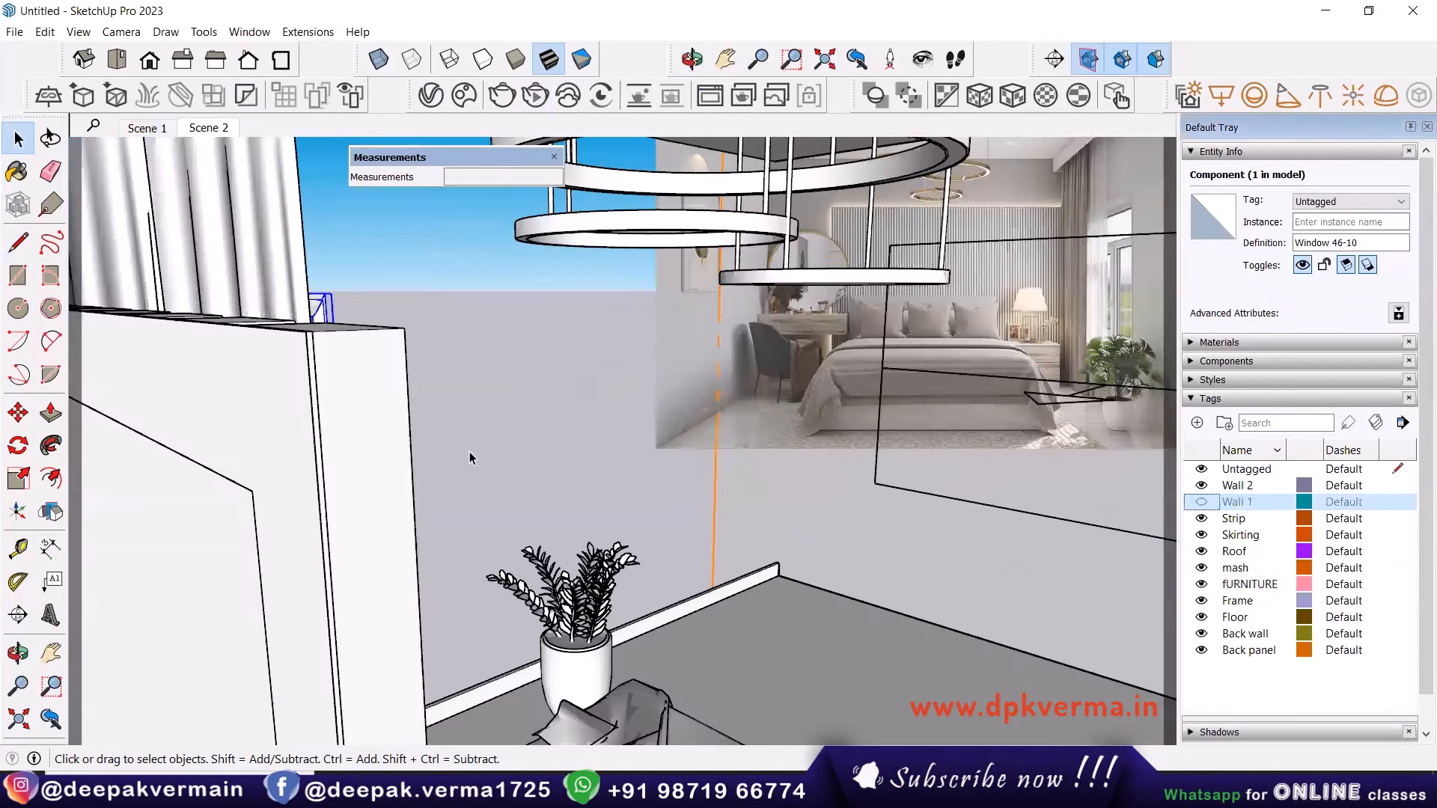
scroll(459, 468, "up", 1)
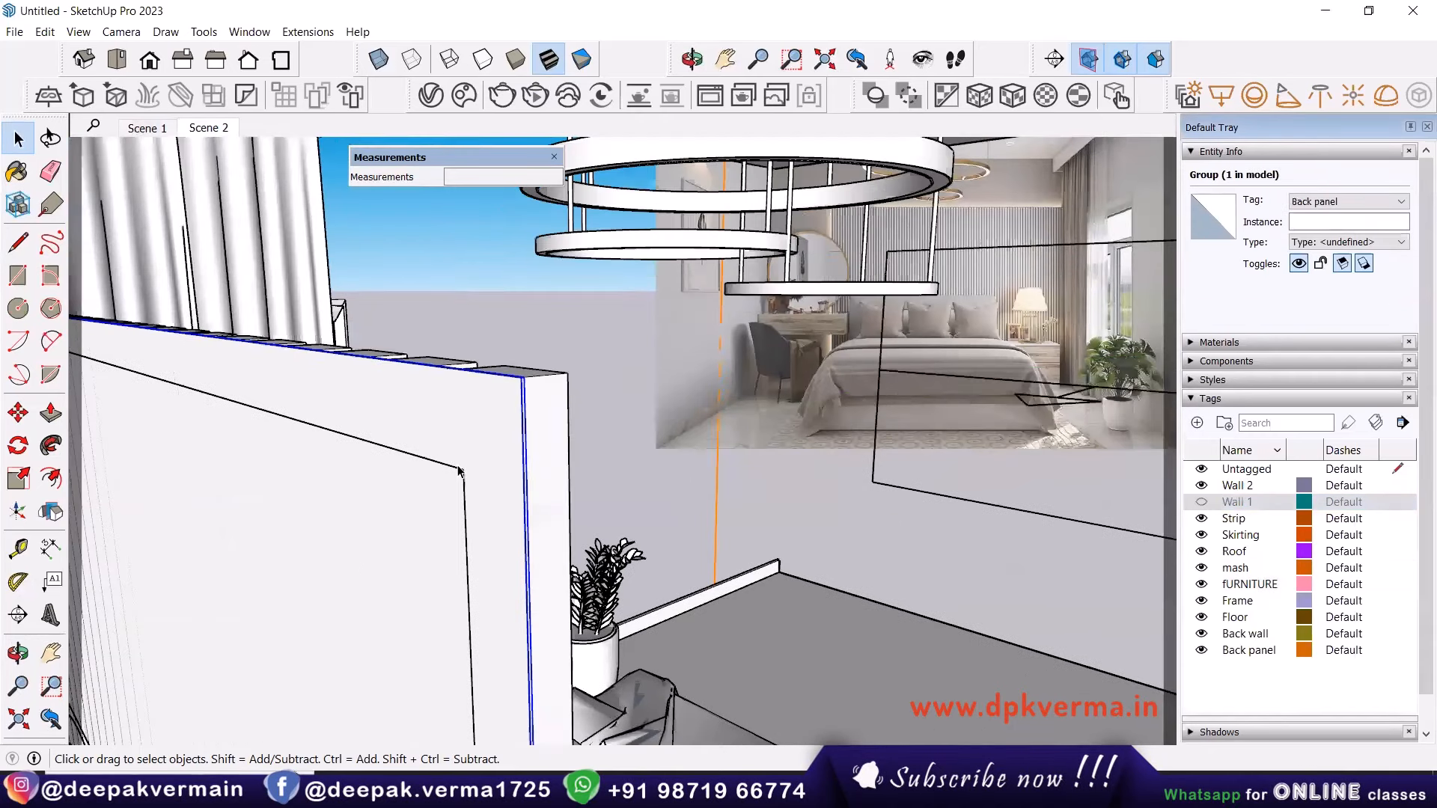
scroll(459, 471, "down", 1)
scroll(291, 619, "down", 3)
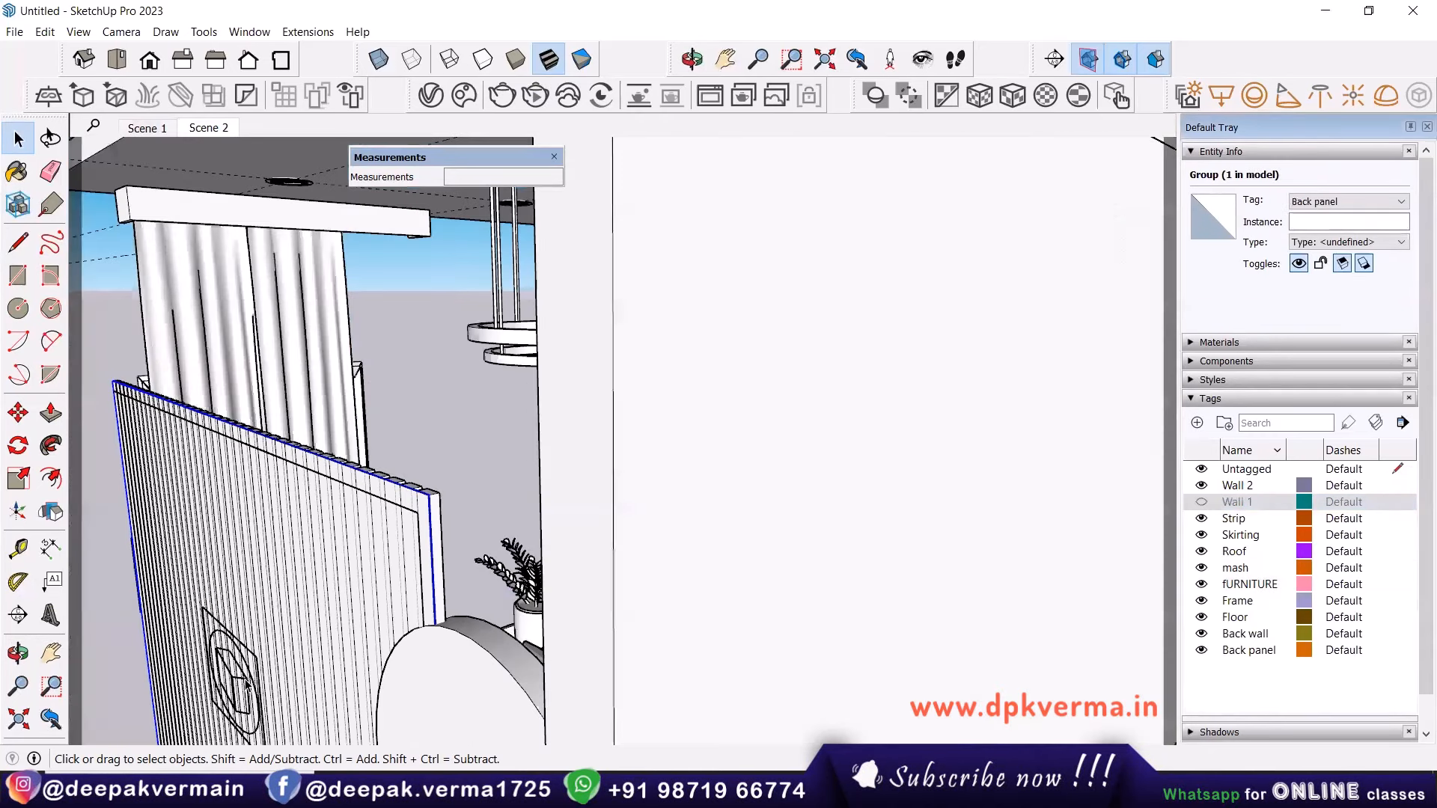
Select the mesh light group behind the bed's back panel and shift it slightly, using the panel's upper corner endpoint as reference.
left_click(244, 680)
scroll(444, 516, "up", 3)
key("m")
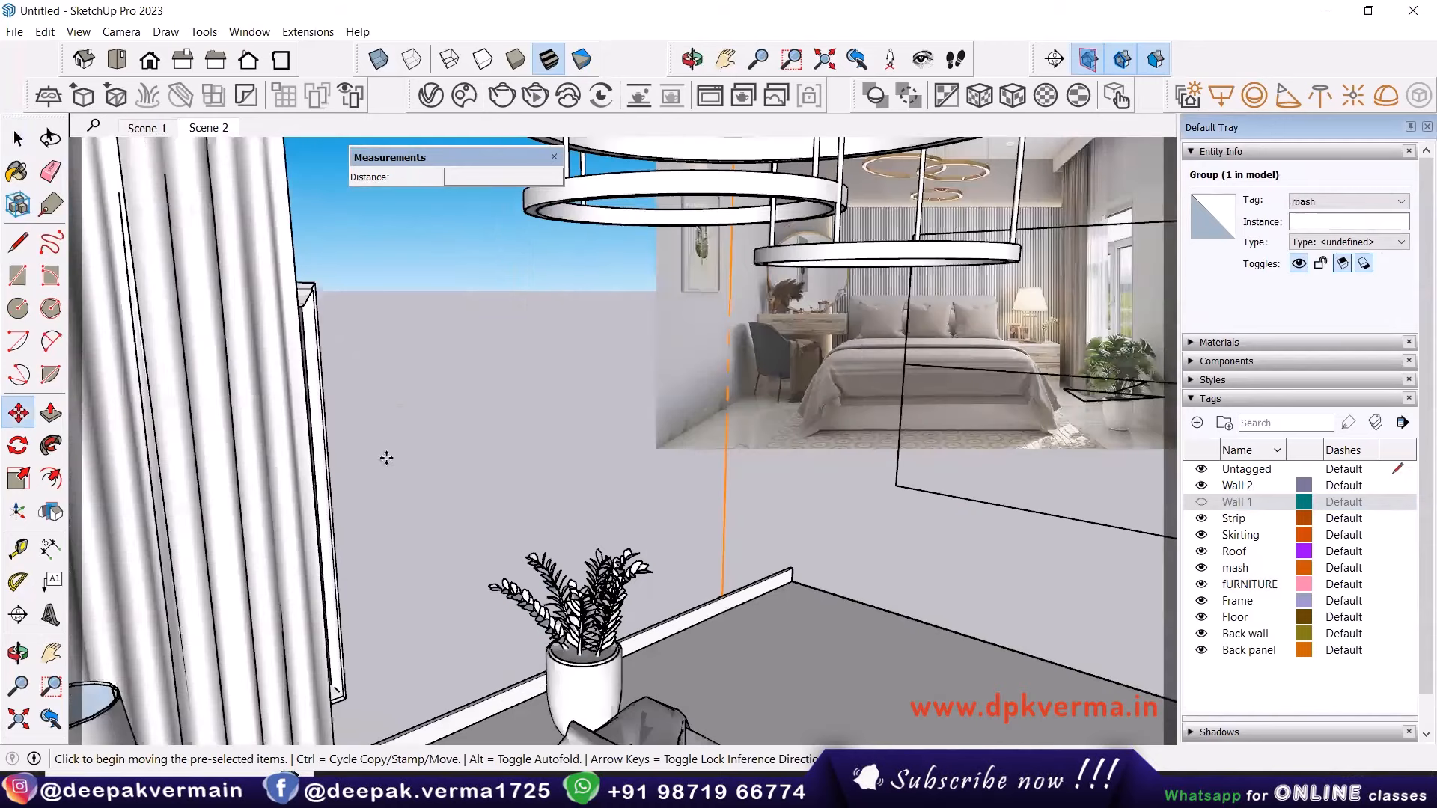
scroll(384, 459, "up", 3)
scroll(331, 423, "down", 2)
scroll(354, 435, "up", 4)
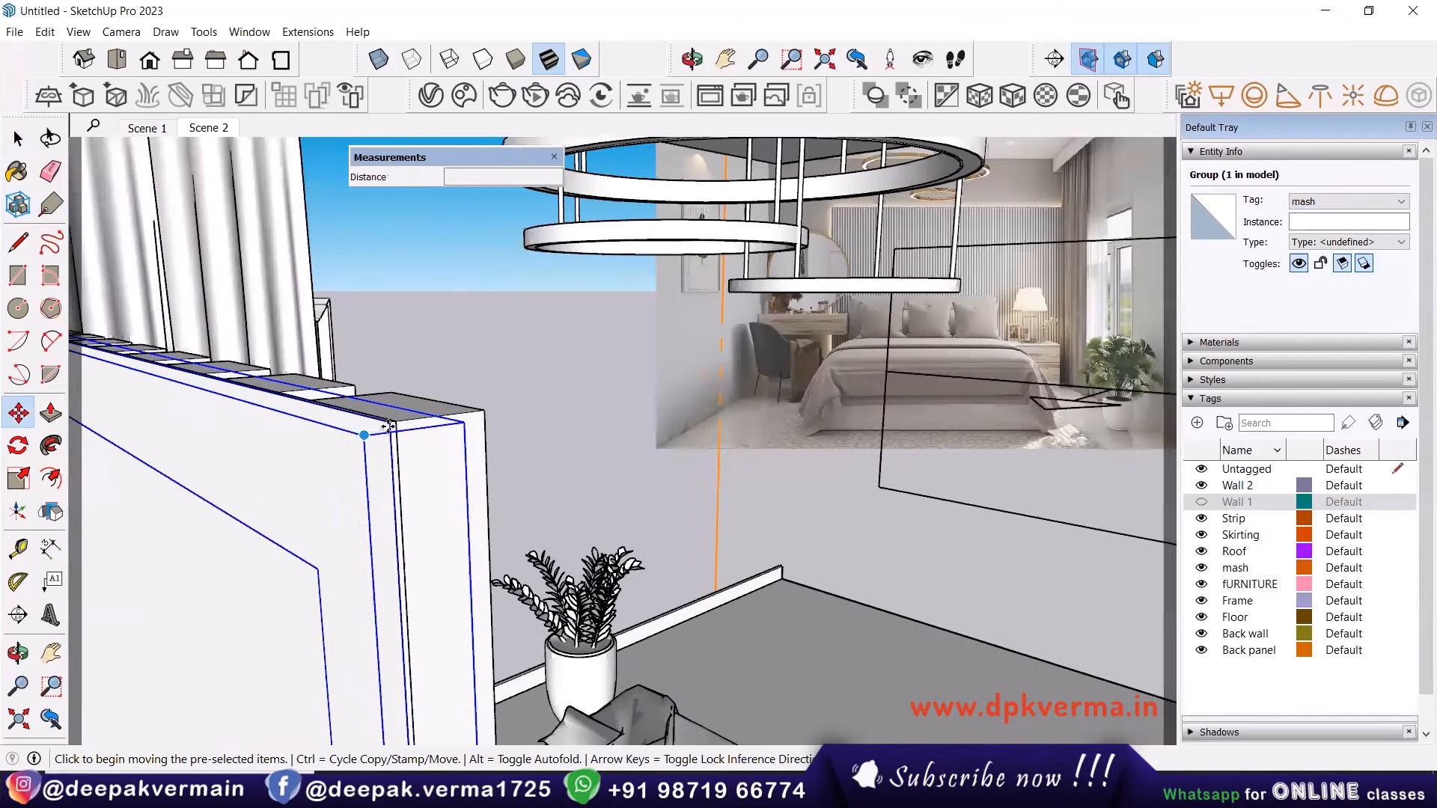
scroll(403, 419, "up", 2)
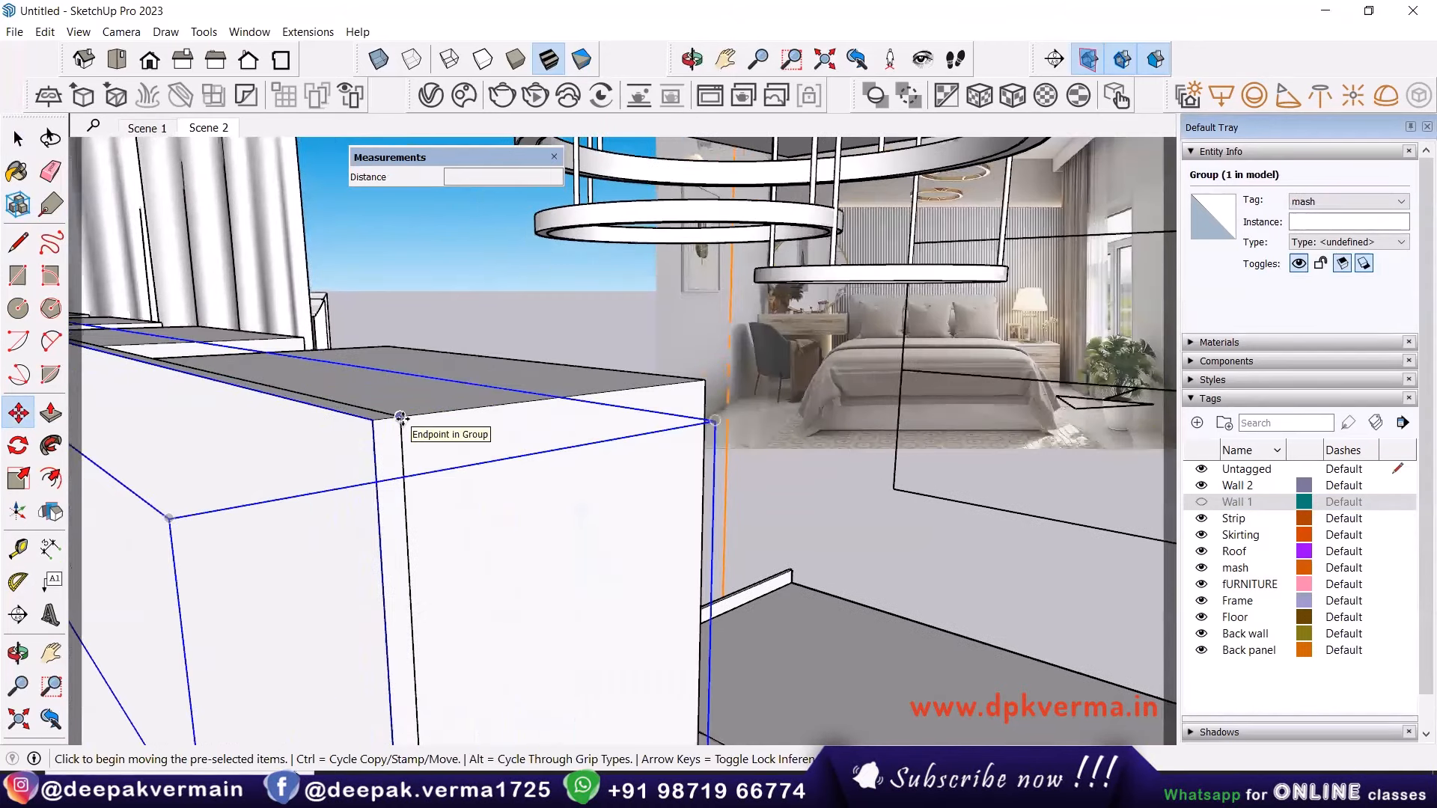
left_click(405, 419)
left_click(378, 422)
scroll(489, 470, "down", 1)
scroll(488, 470, "down", 2)
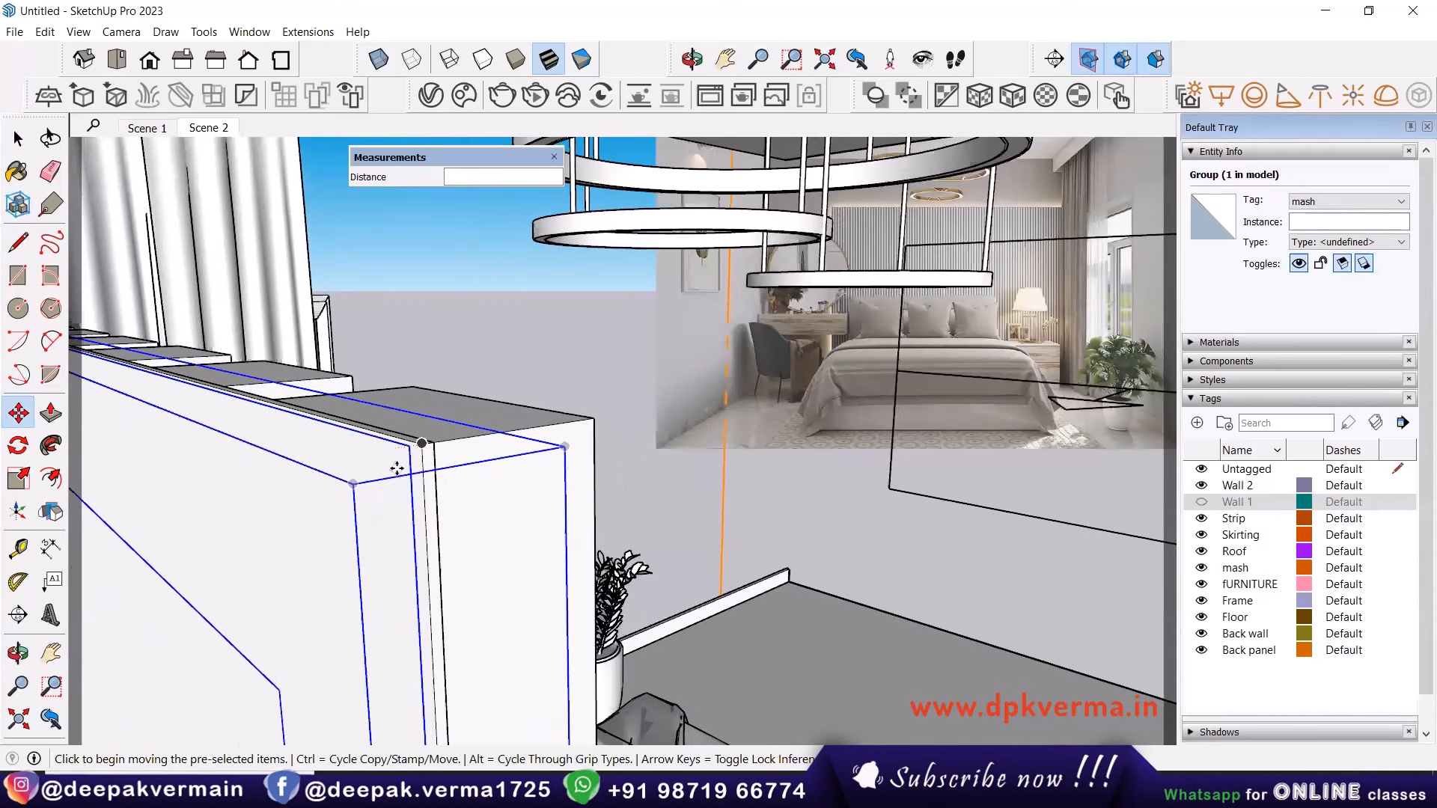
Return to Scene 1 and start an interactive V-Ray render of the bedroom in the frame buffer.
left_click(173, 131)
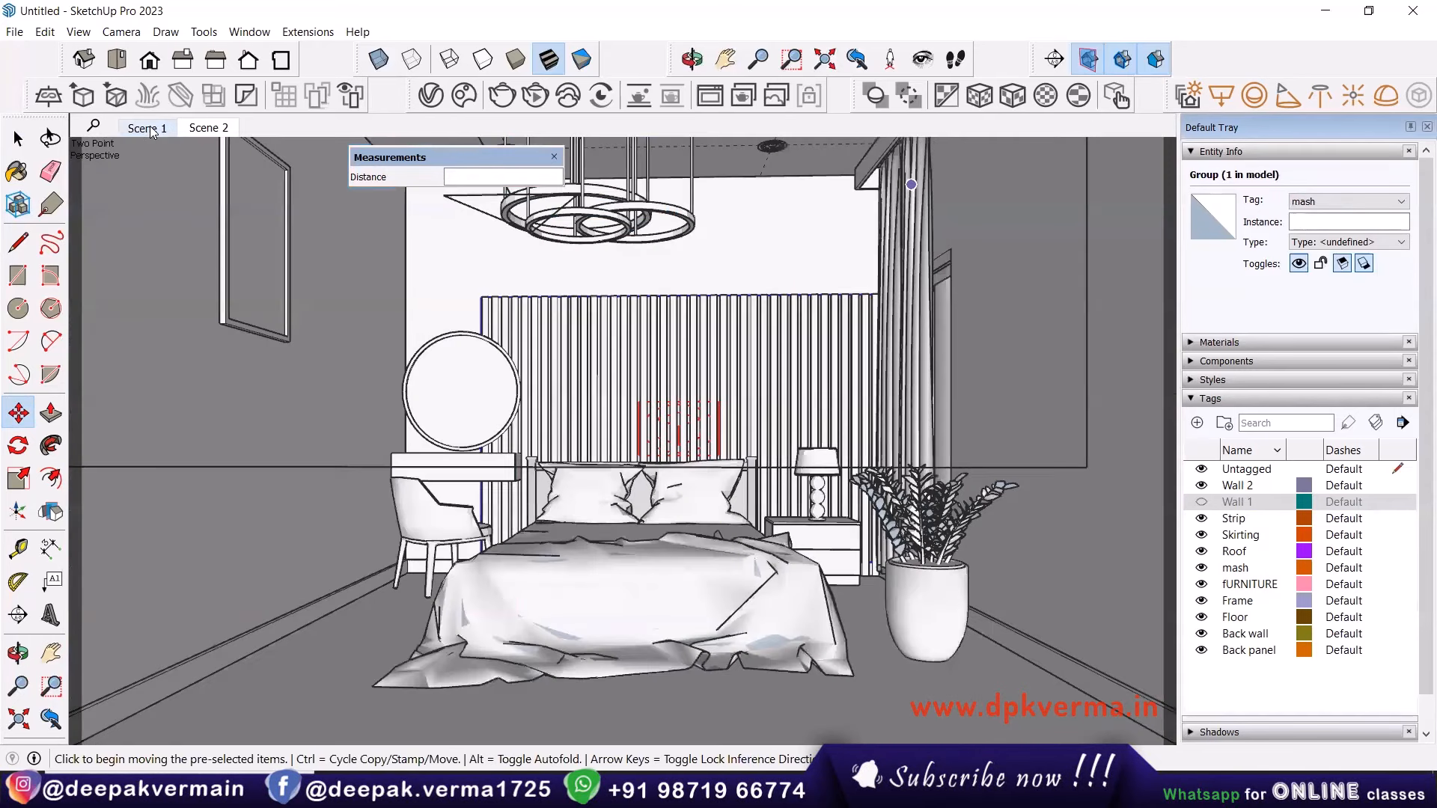
left_click(710, 97)
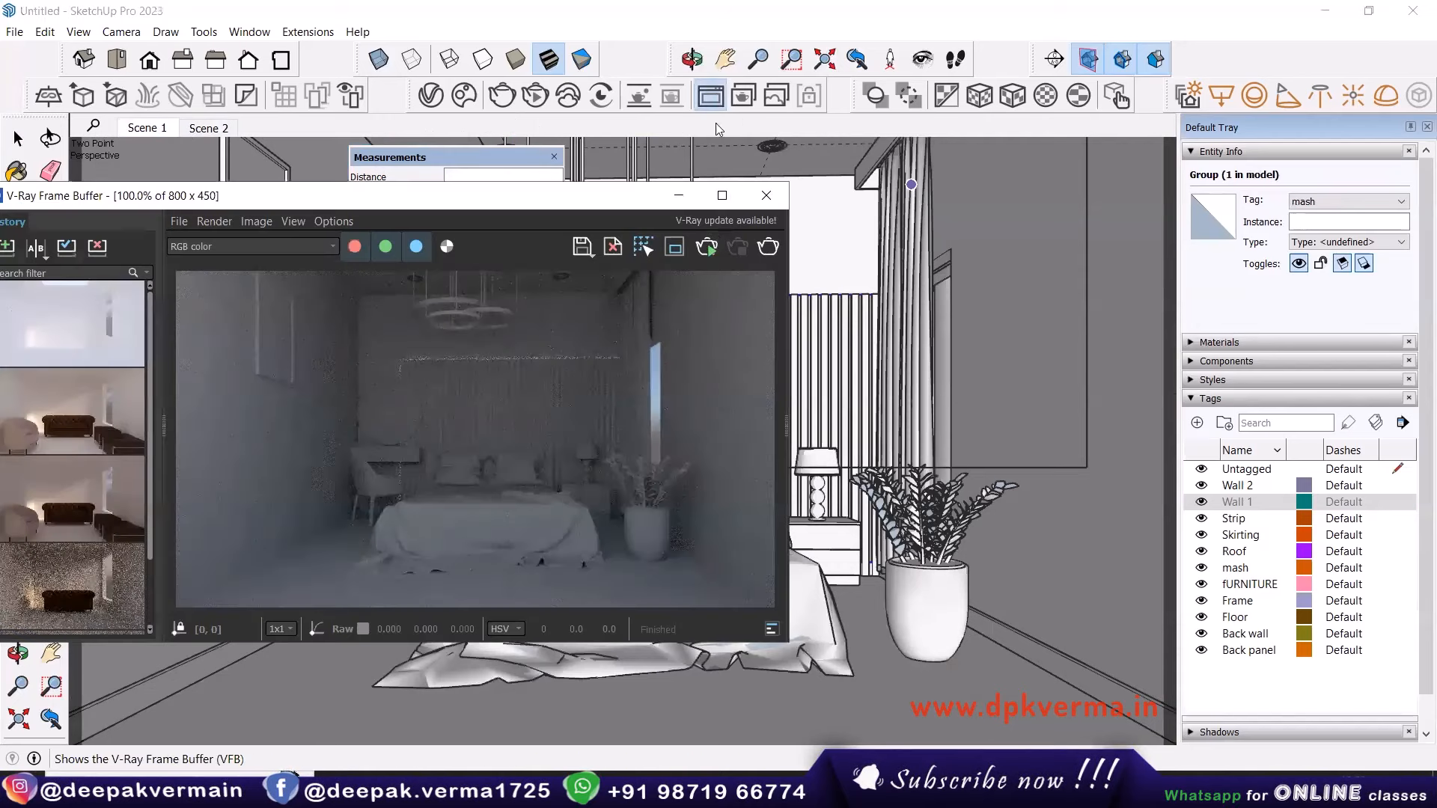
left_click(700, 248)
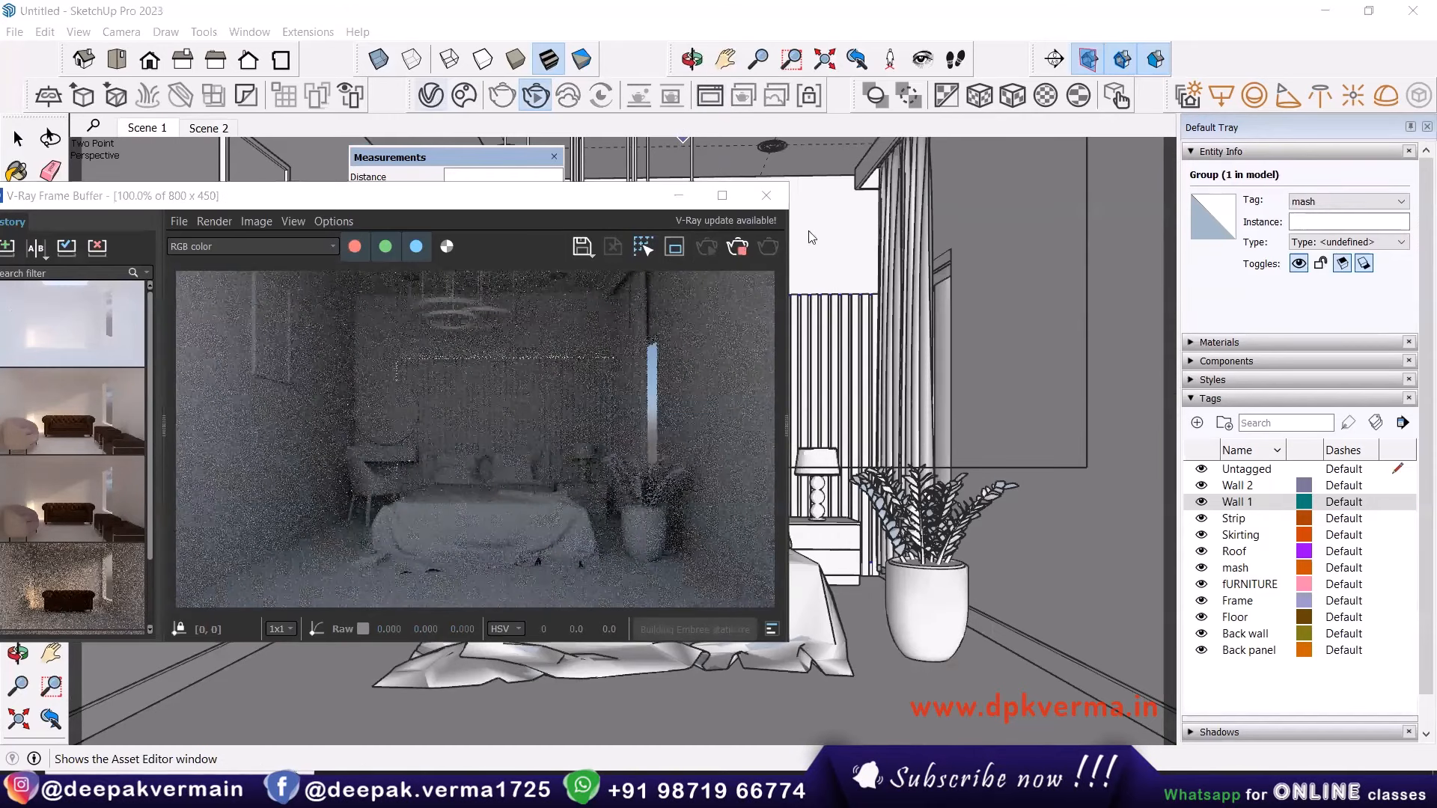
Set the Mesh Light's colour temperature to 4500 K in the V-Ray Asset Editor.
left_click(431, 95)
left_click(1173, 413)
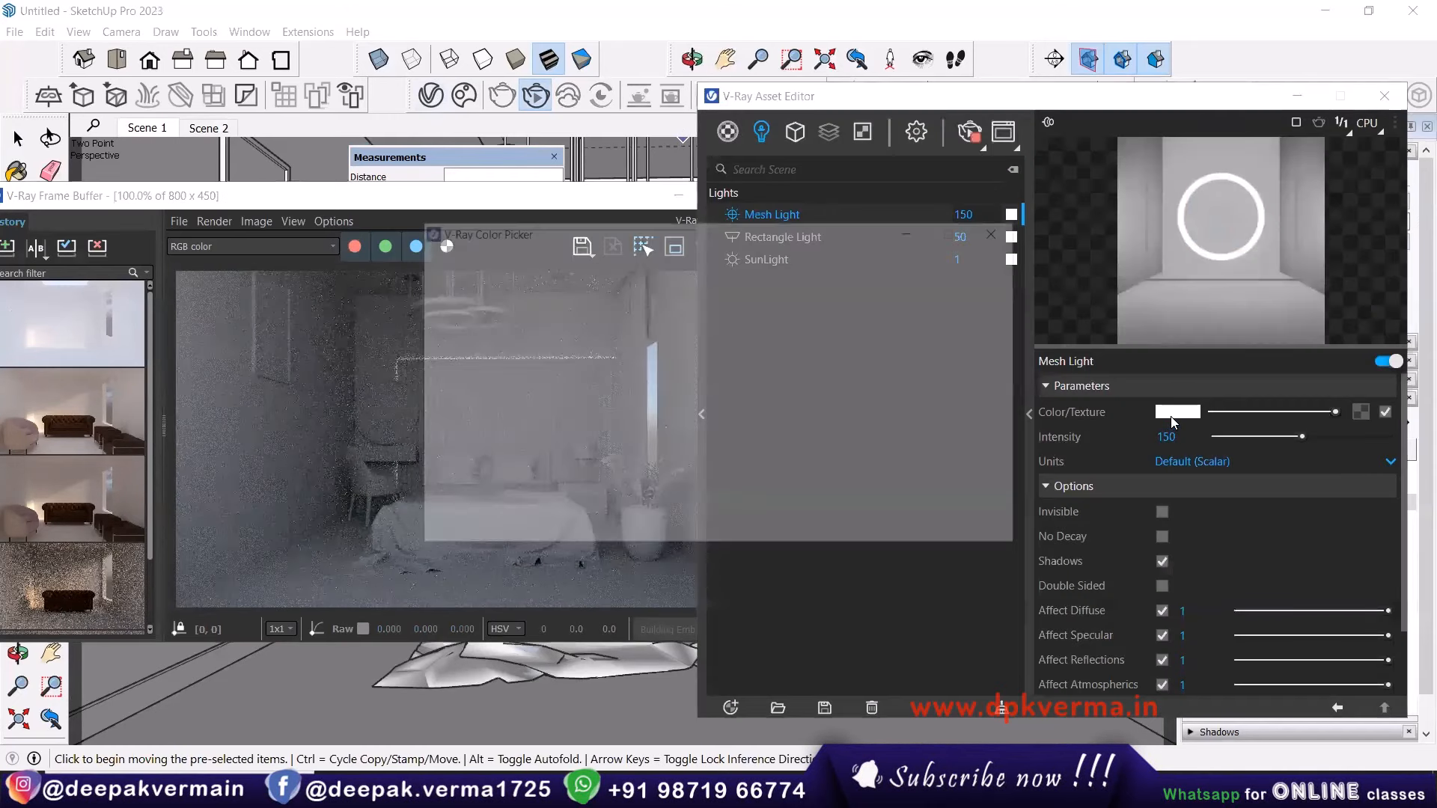
type("4500")
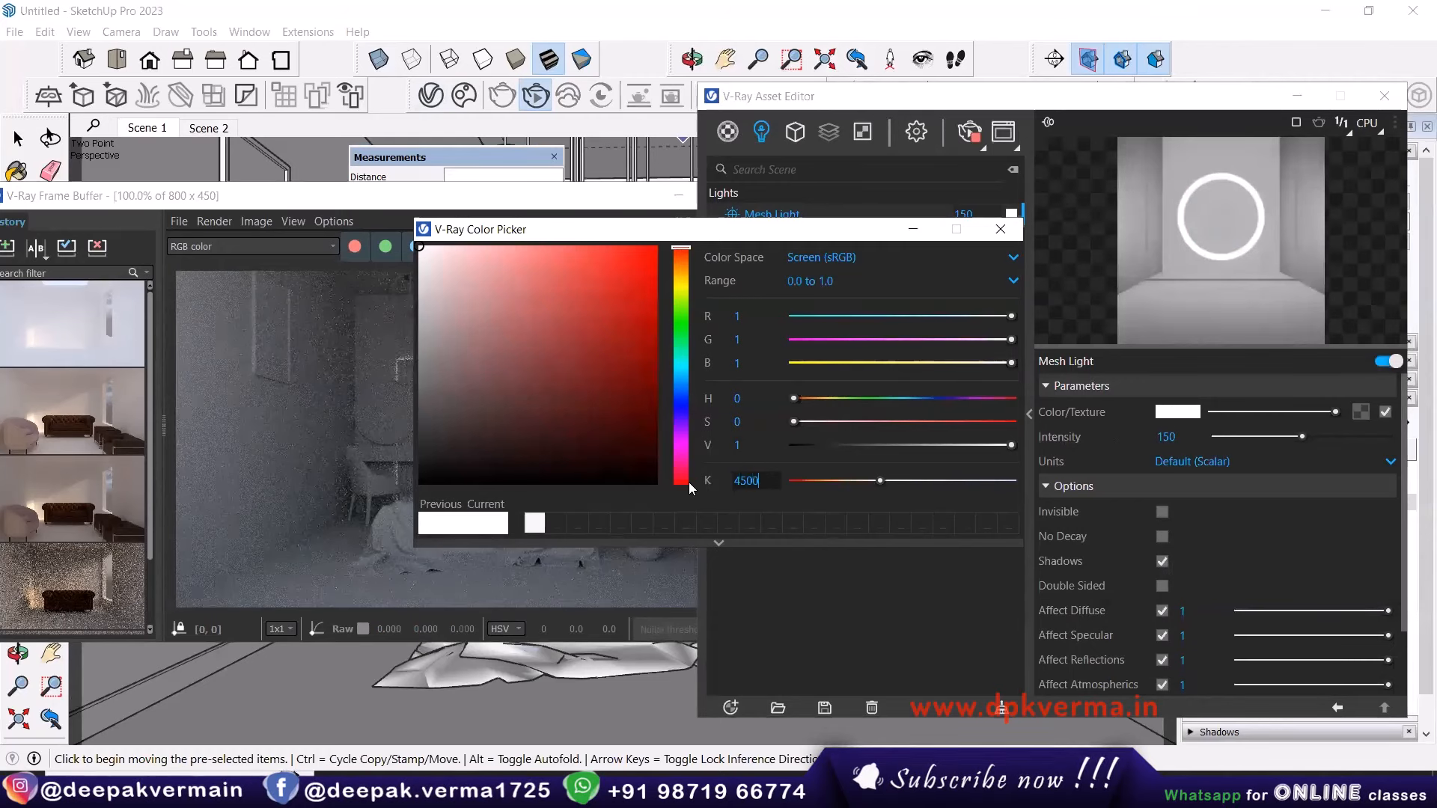
key("Return")
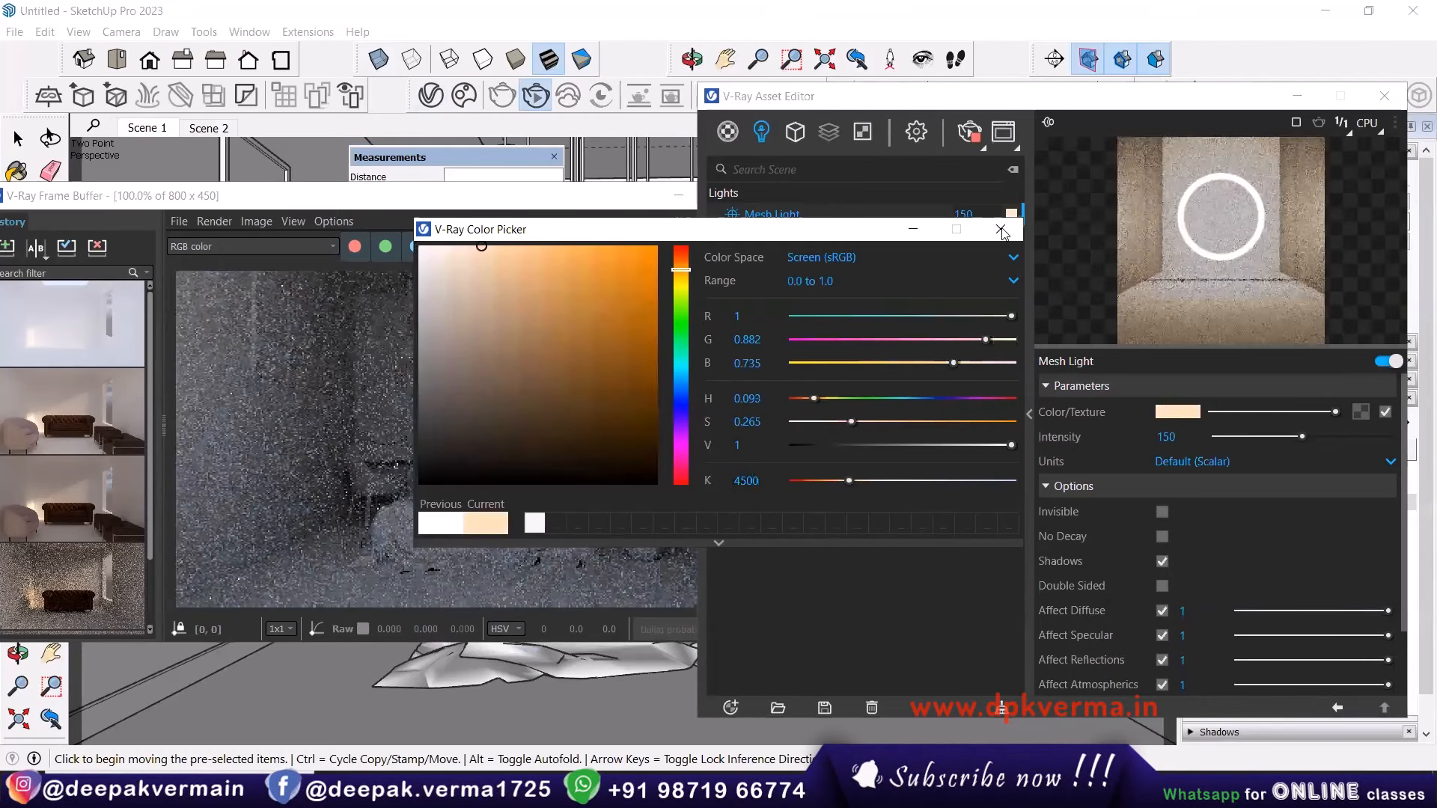
left_click(1000, 229)
Set the Mesh Light's intensity to 200.
left_click(1167, 436)
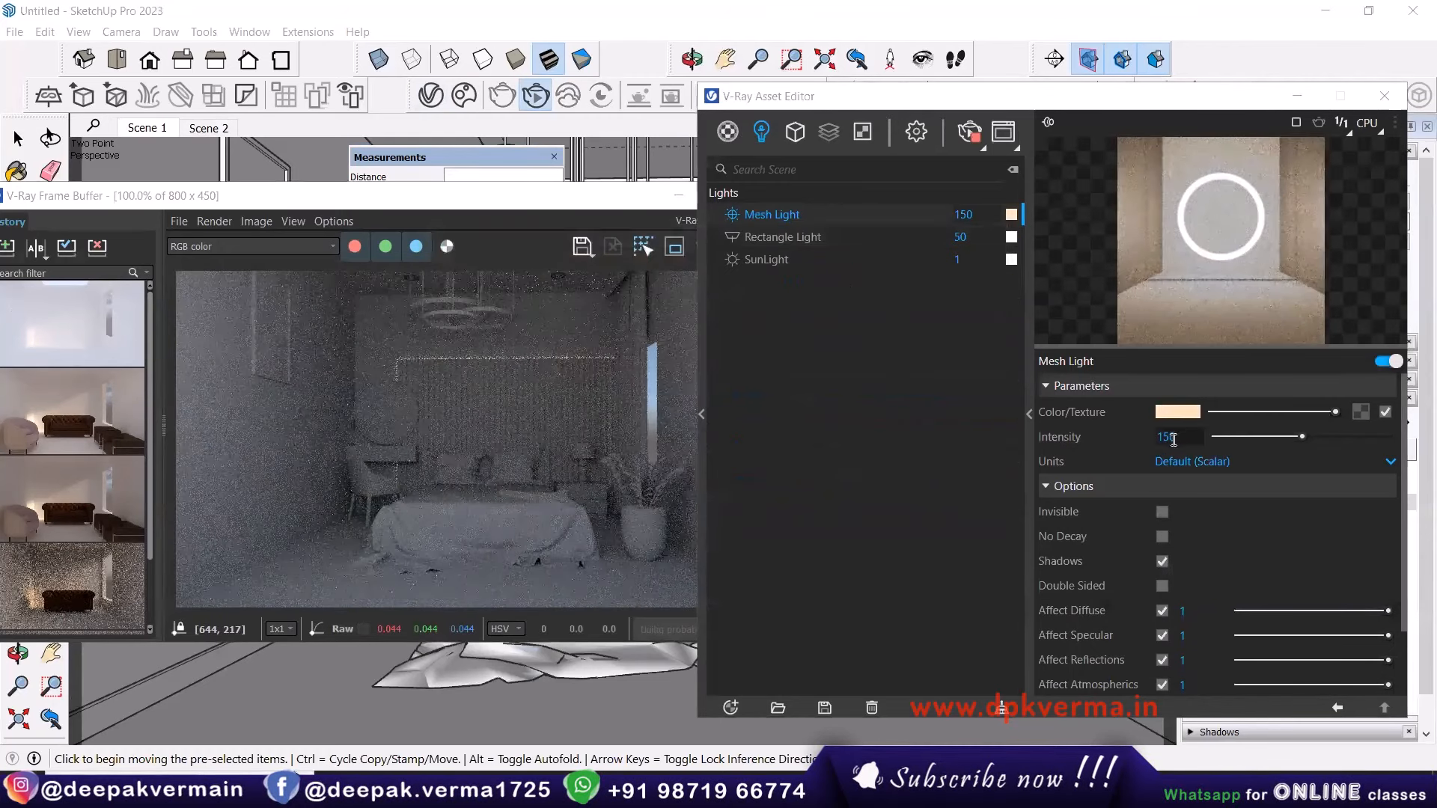
type("200")
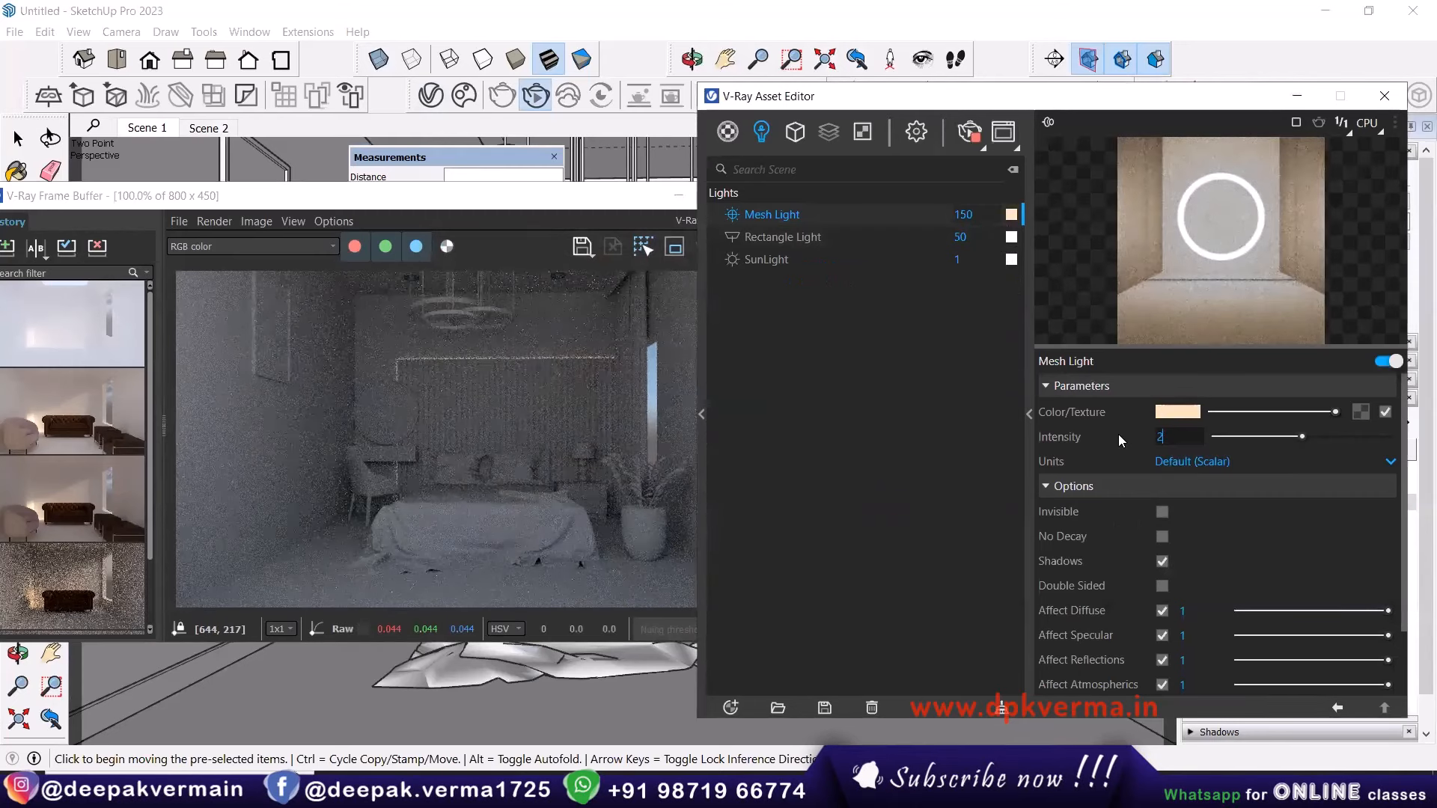
key("Return")
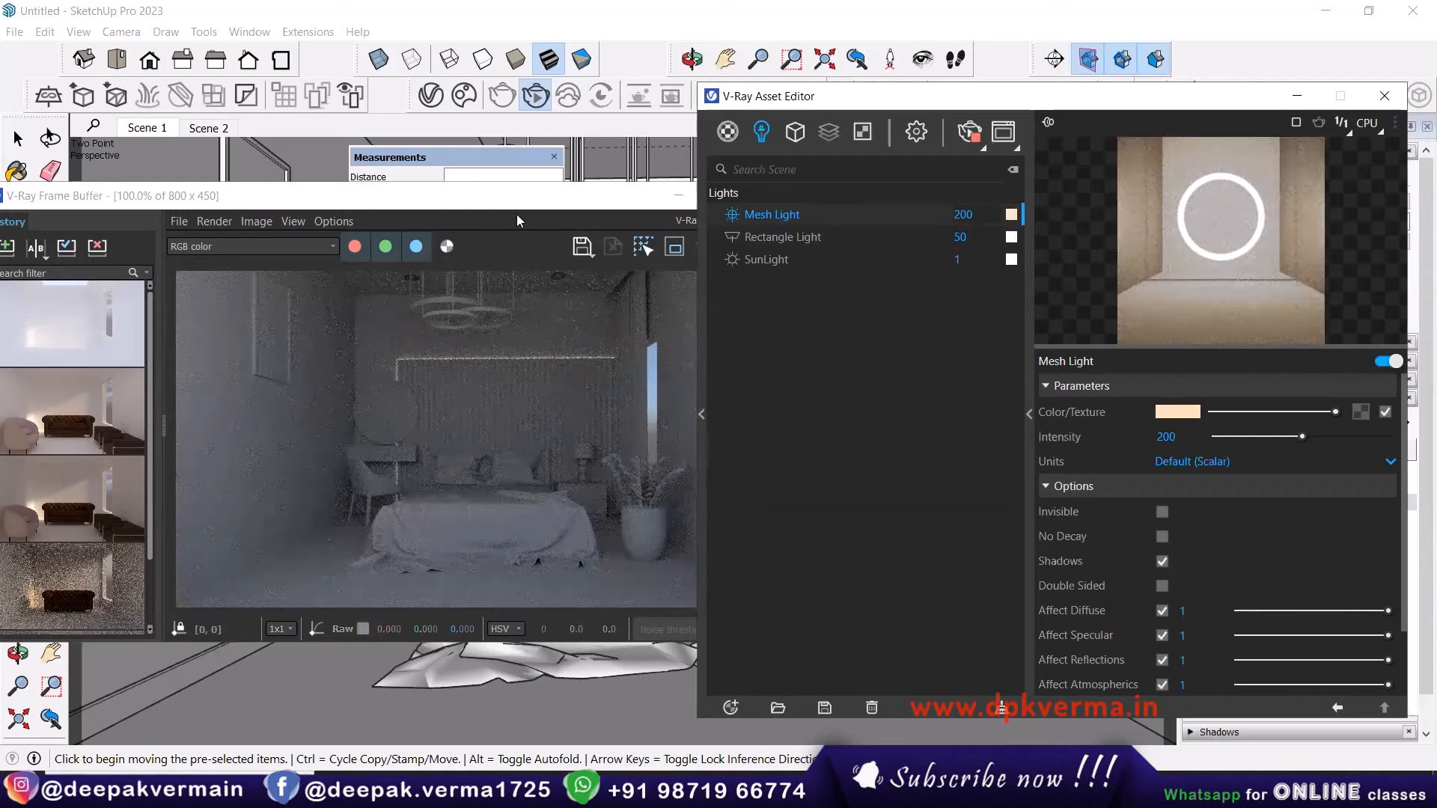
Check the updated render, then close the frame buffer and the Asset Editor to return to the model.
left_click(532, 202)
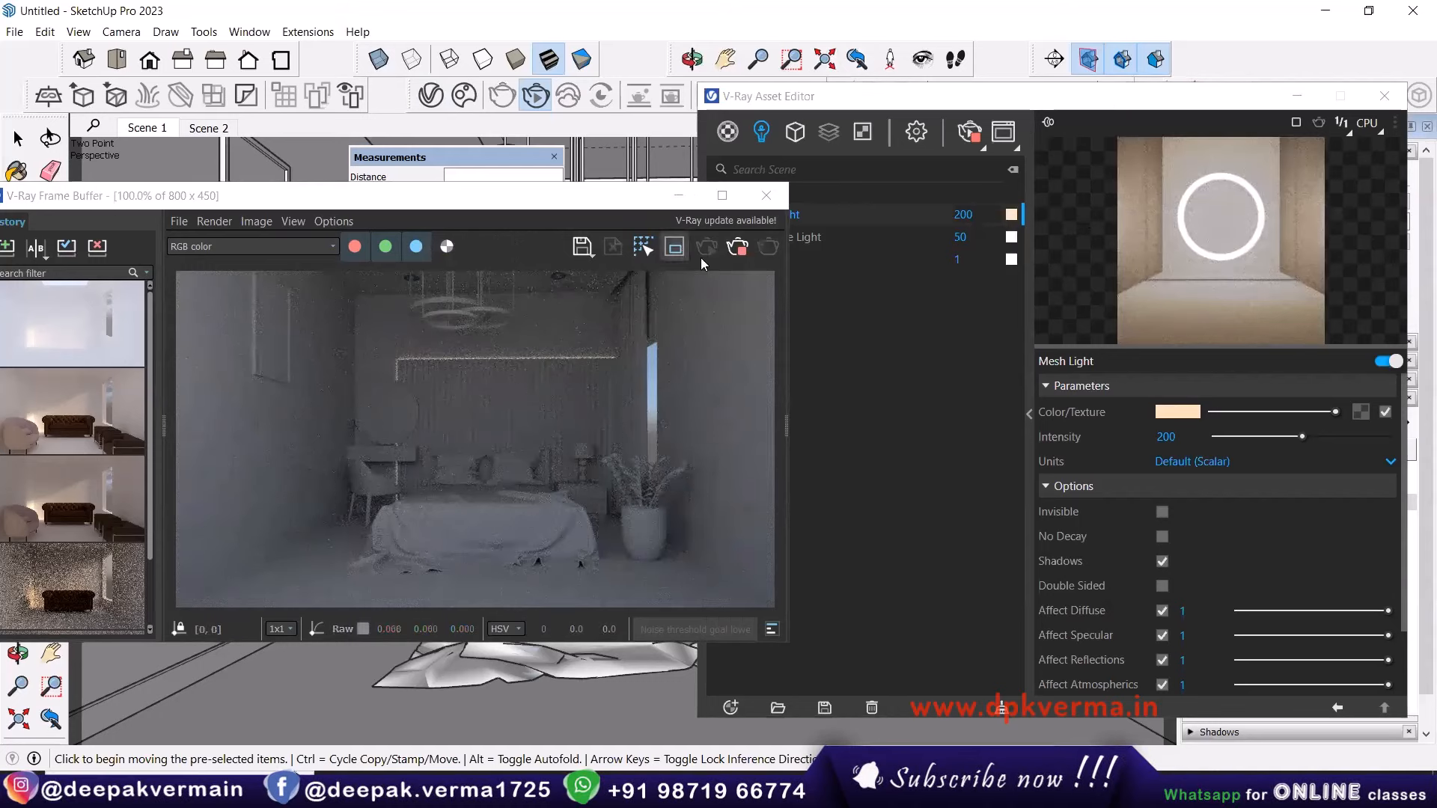
left_click(766, 196)
left_click(1417, 103)
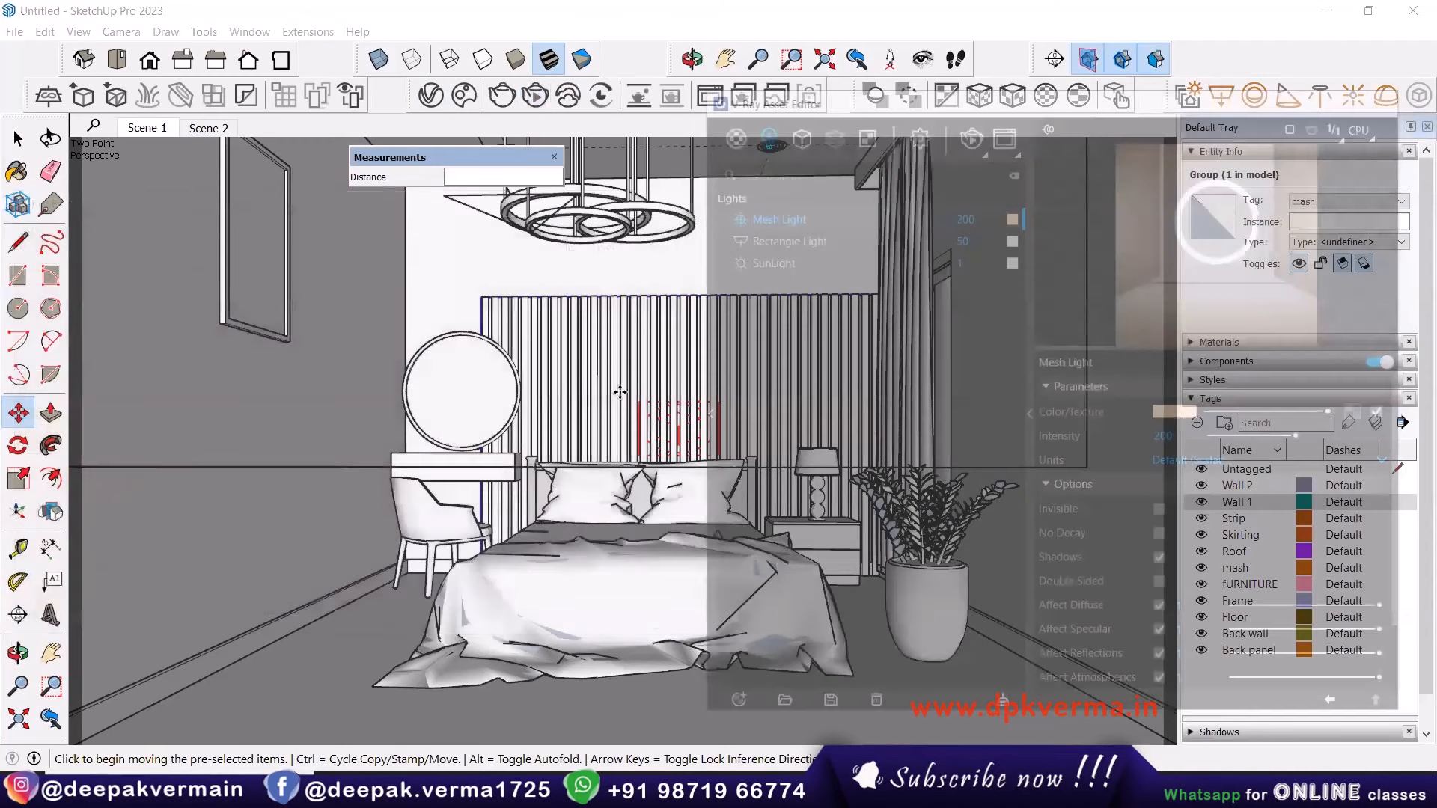
left_click(20, 140)
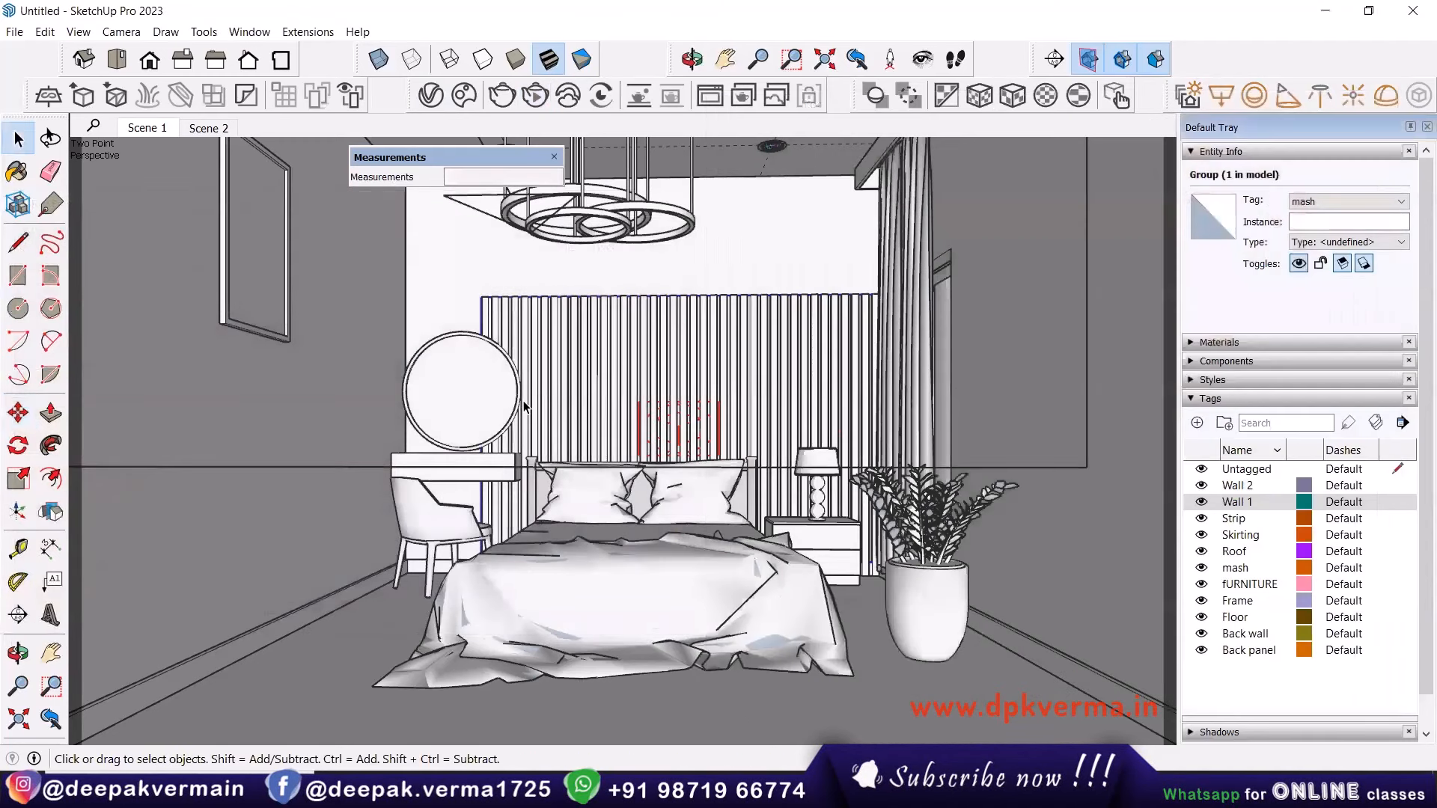
Switch to Scene 2, select the rectangle light in front of the bed, and examine its placement in the room from several angles.
left_click(208, 130)
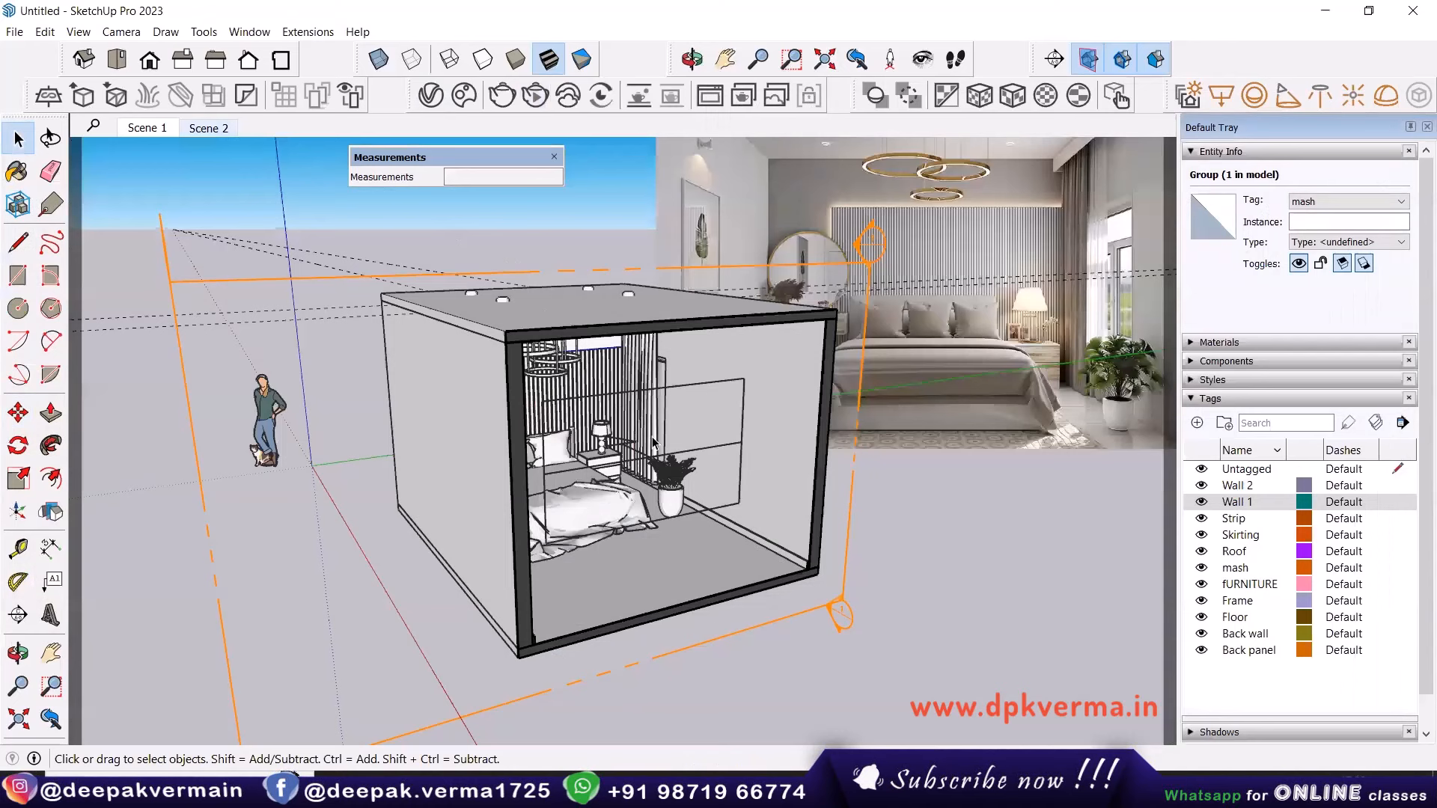
left_click(703, 542)
middle_click_drag(980, 251, 822, 253, "shift")
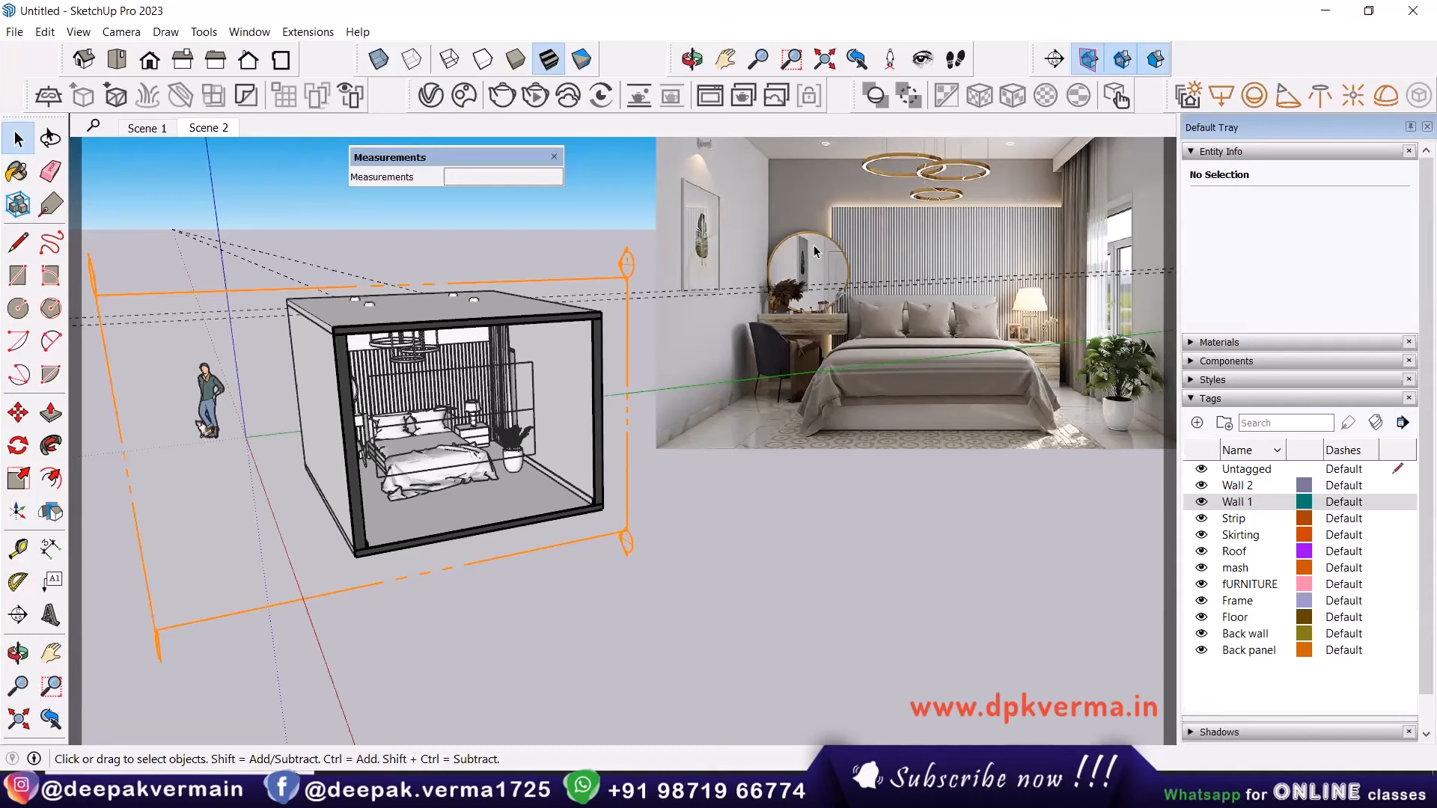
scroll(450, 402, "up", 3)
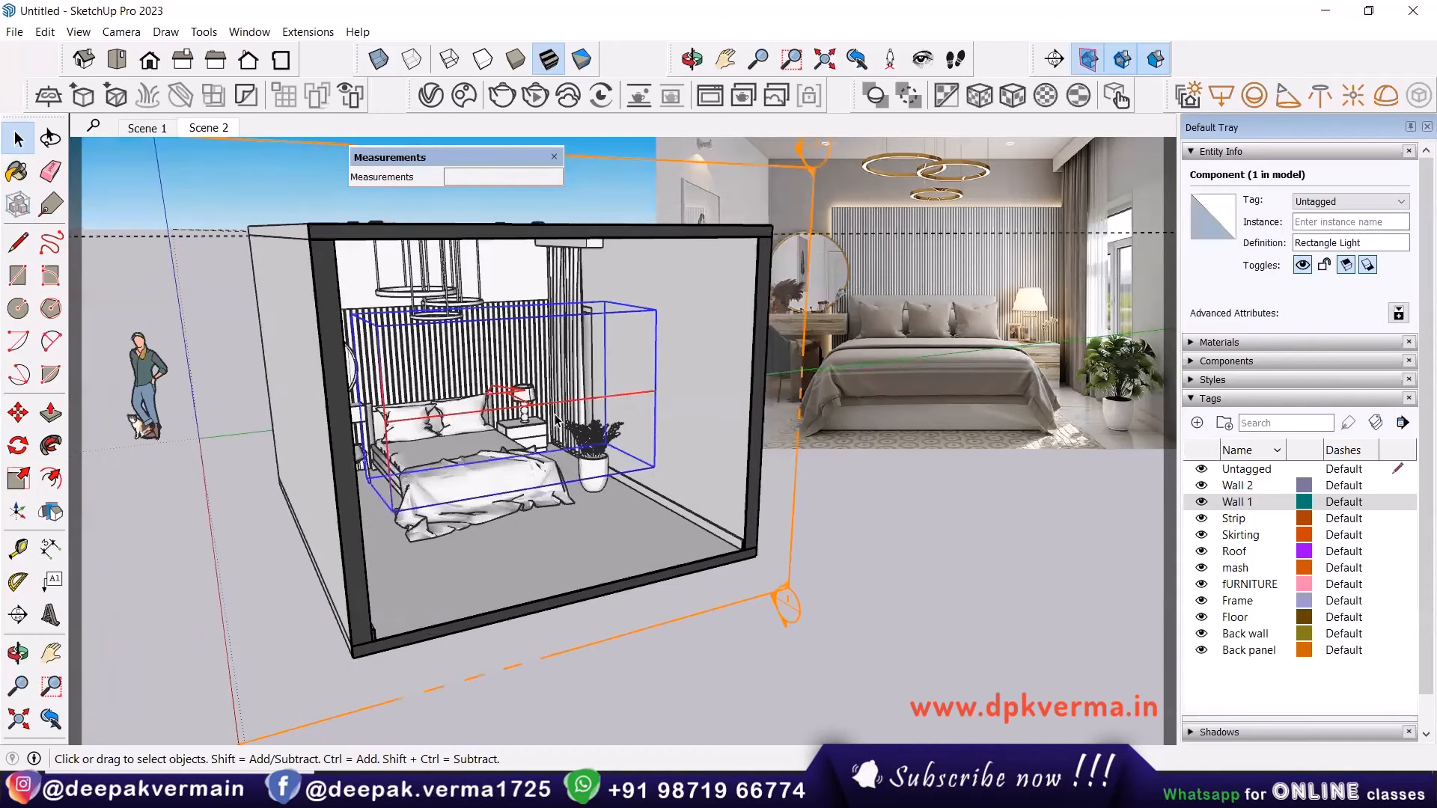
middle_click_drag(552, 413, 595, 358)
middle_click_drag(368, 322, 343, 295)
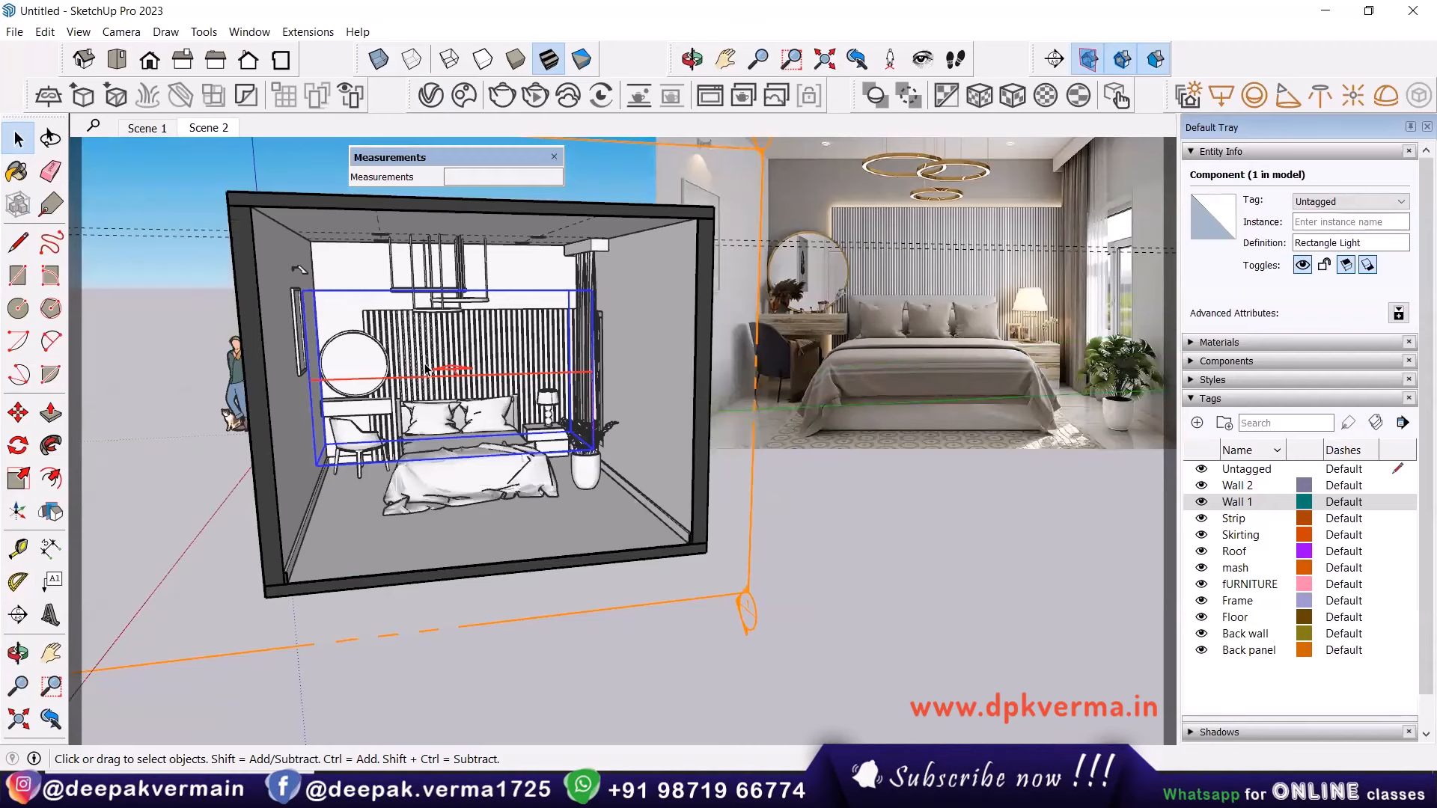
middle_click_drag(477, 303, 464, 399)
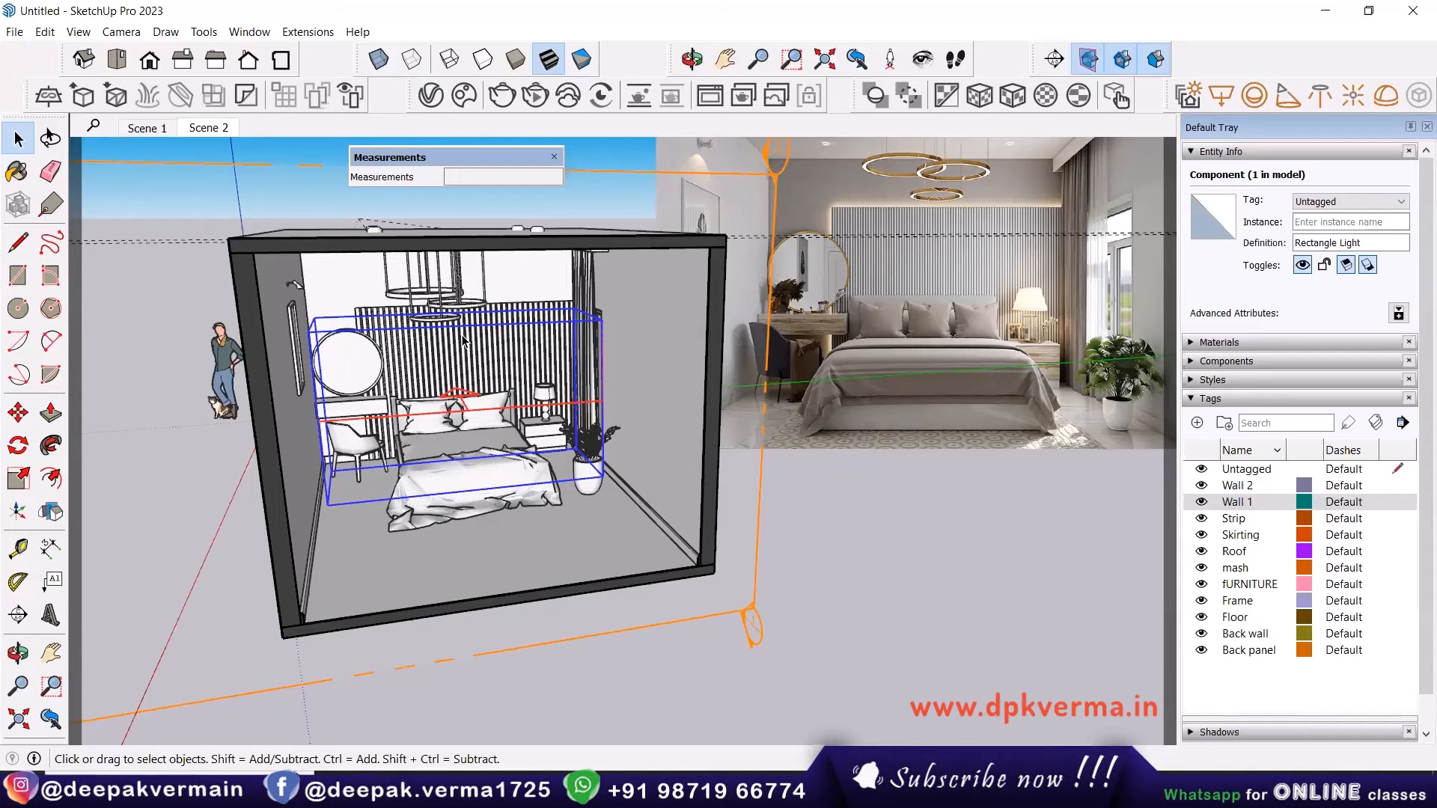
scroll(423, 315, "up", 3)
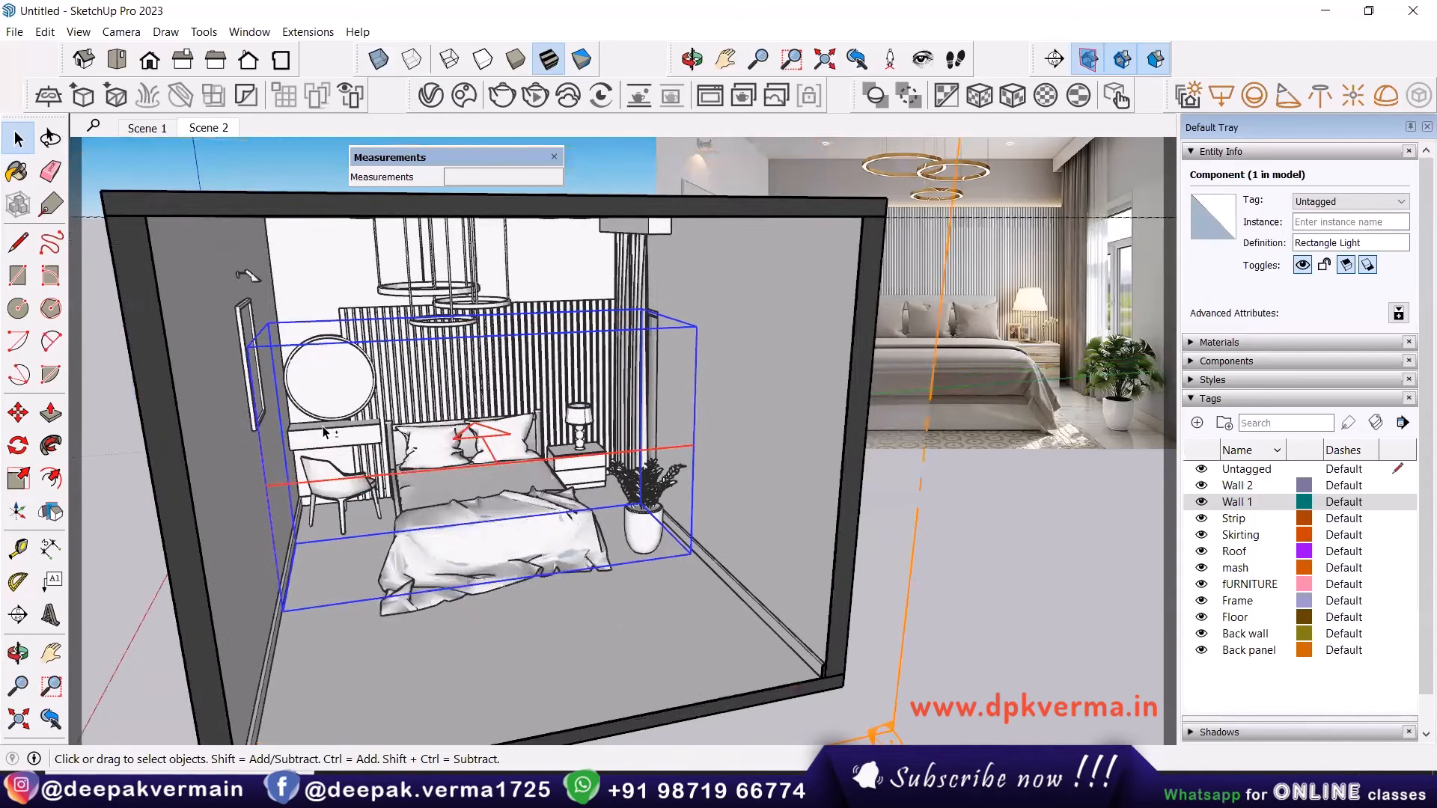
scroll(323, 428, "up", 3)
middle_click_drag(256, 447, 255, 443)
scroll(327, 447, "down", 3)
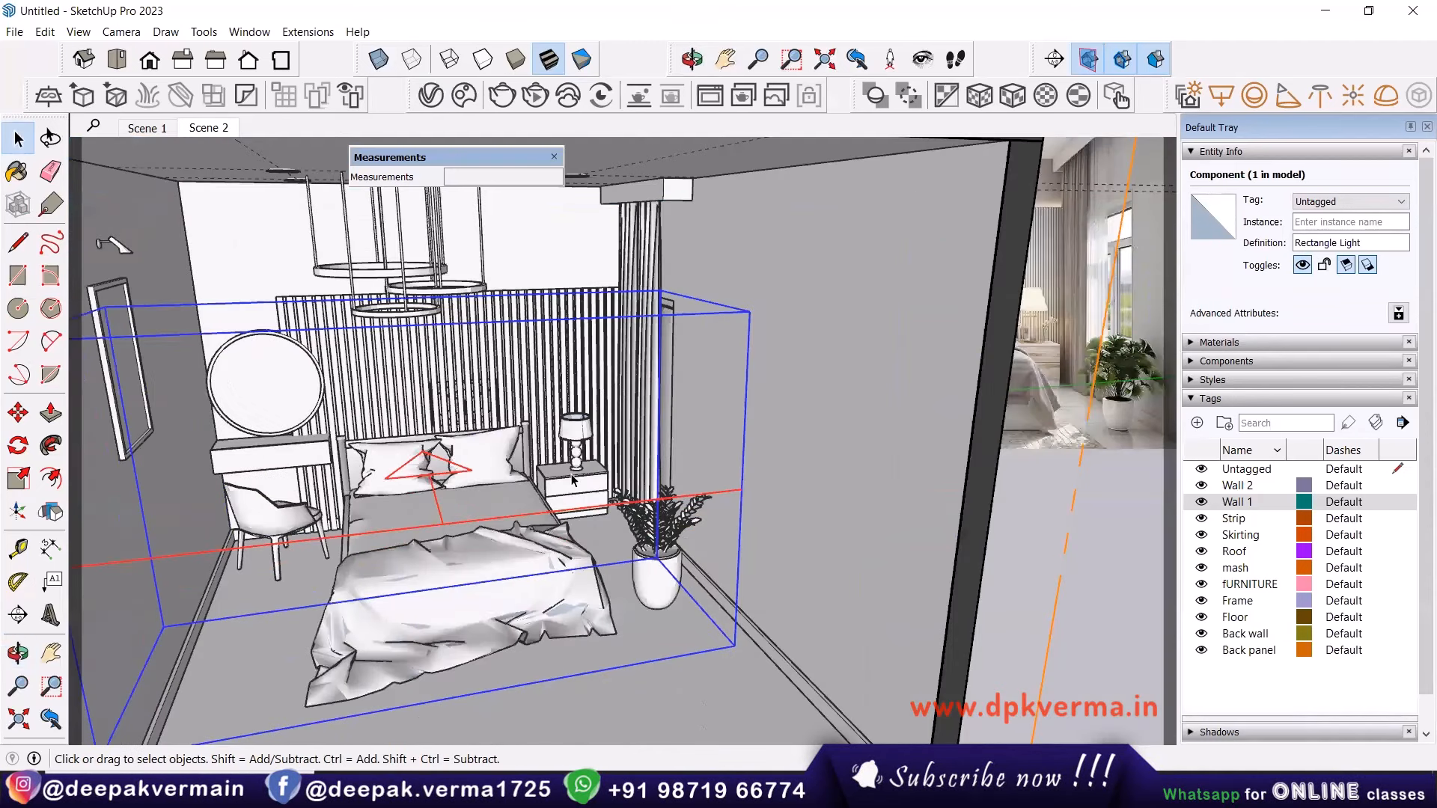
scroll(572, 484, "down", 1)
scroll(572, 485, "down", 3)
middle_click_drag(533, 487, 543, 487)
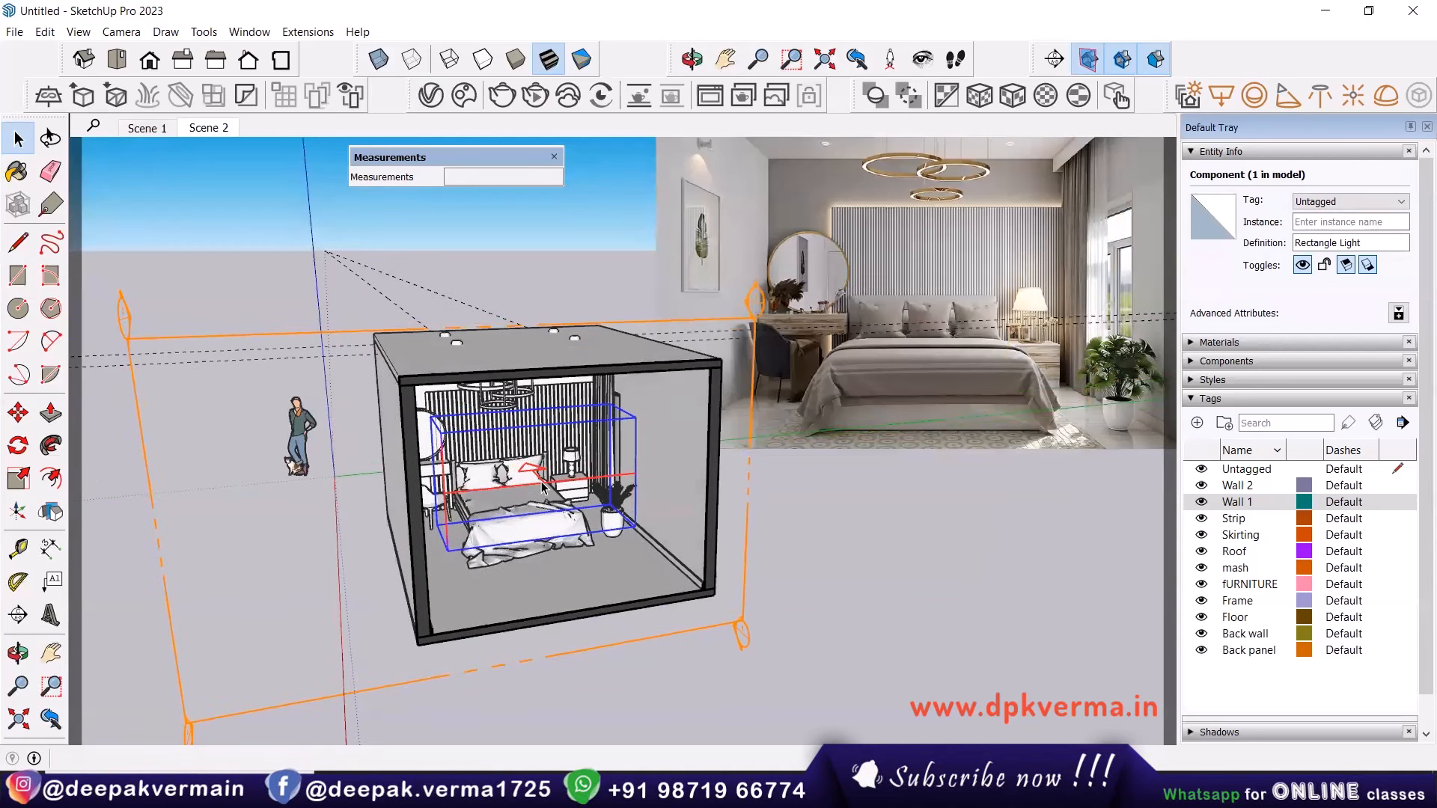